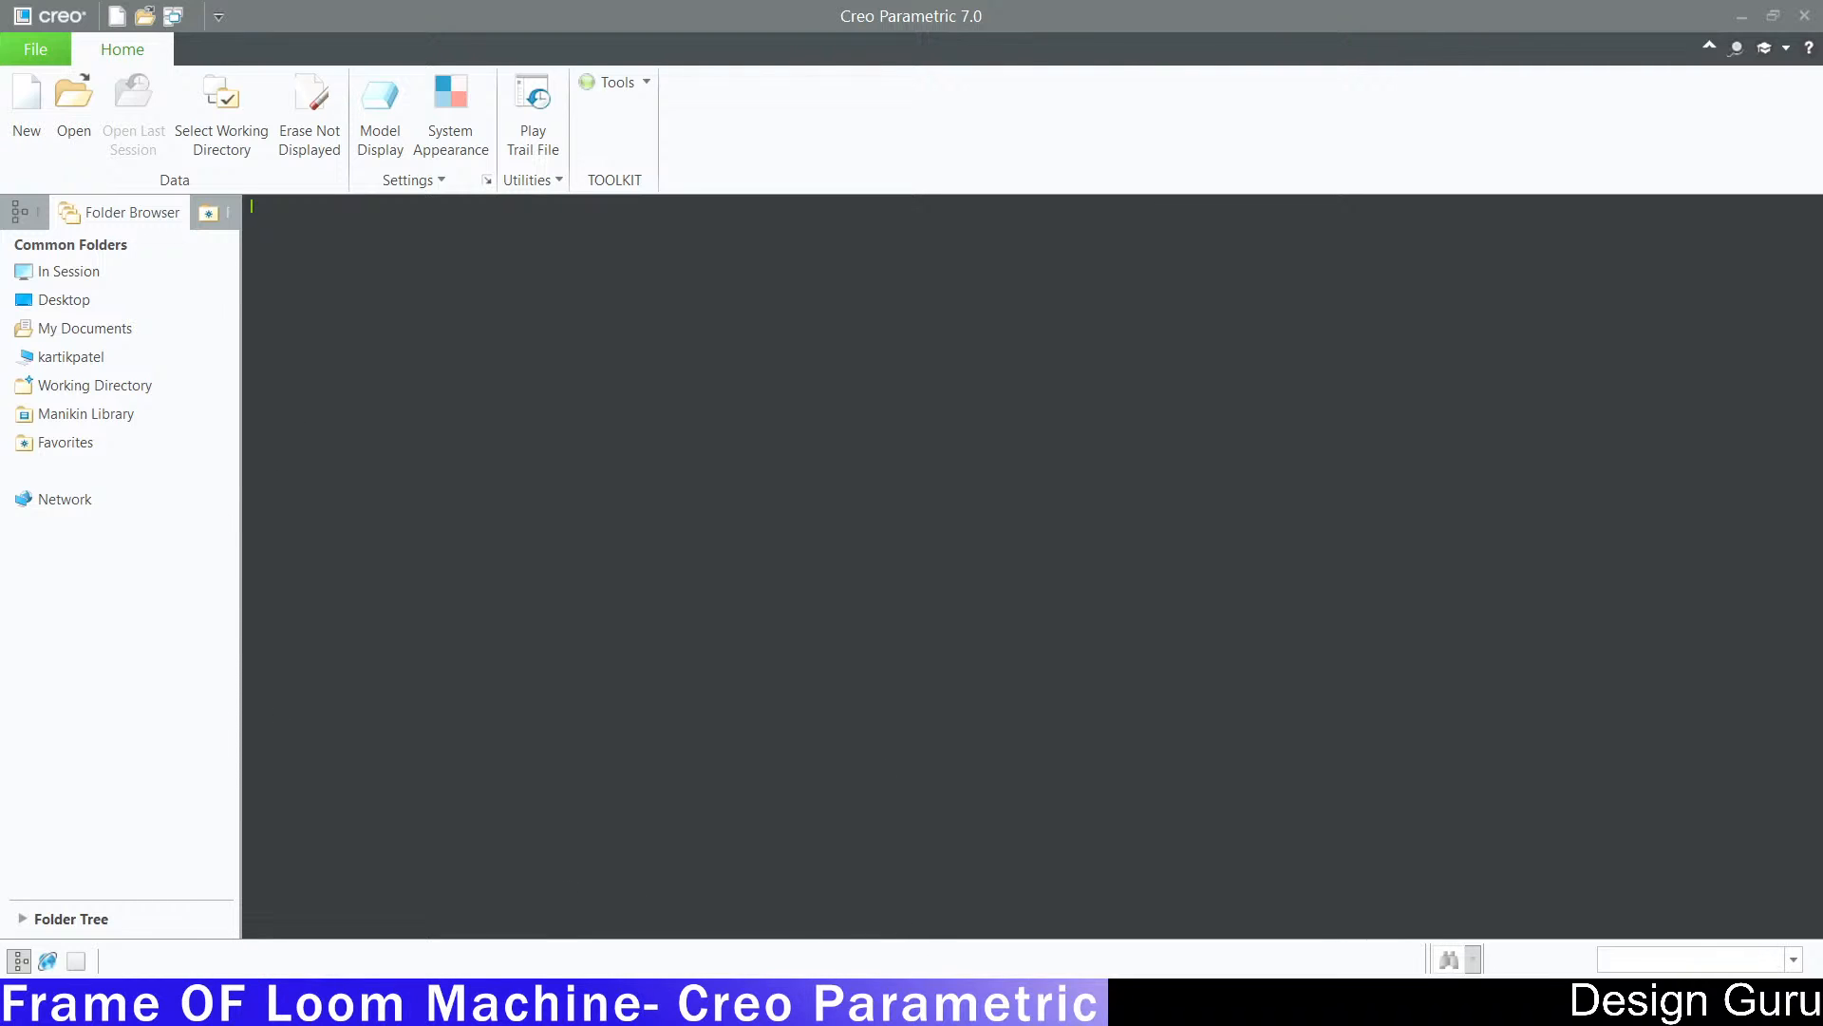
Step: Switch to the browser and look through the loom machine images, including the Rapier Loom product page
{"action": "key", "text": "alt+Tab"}
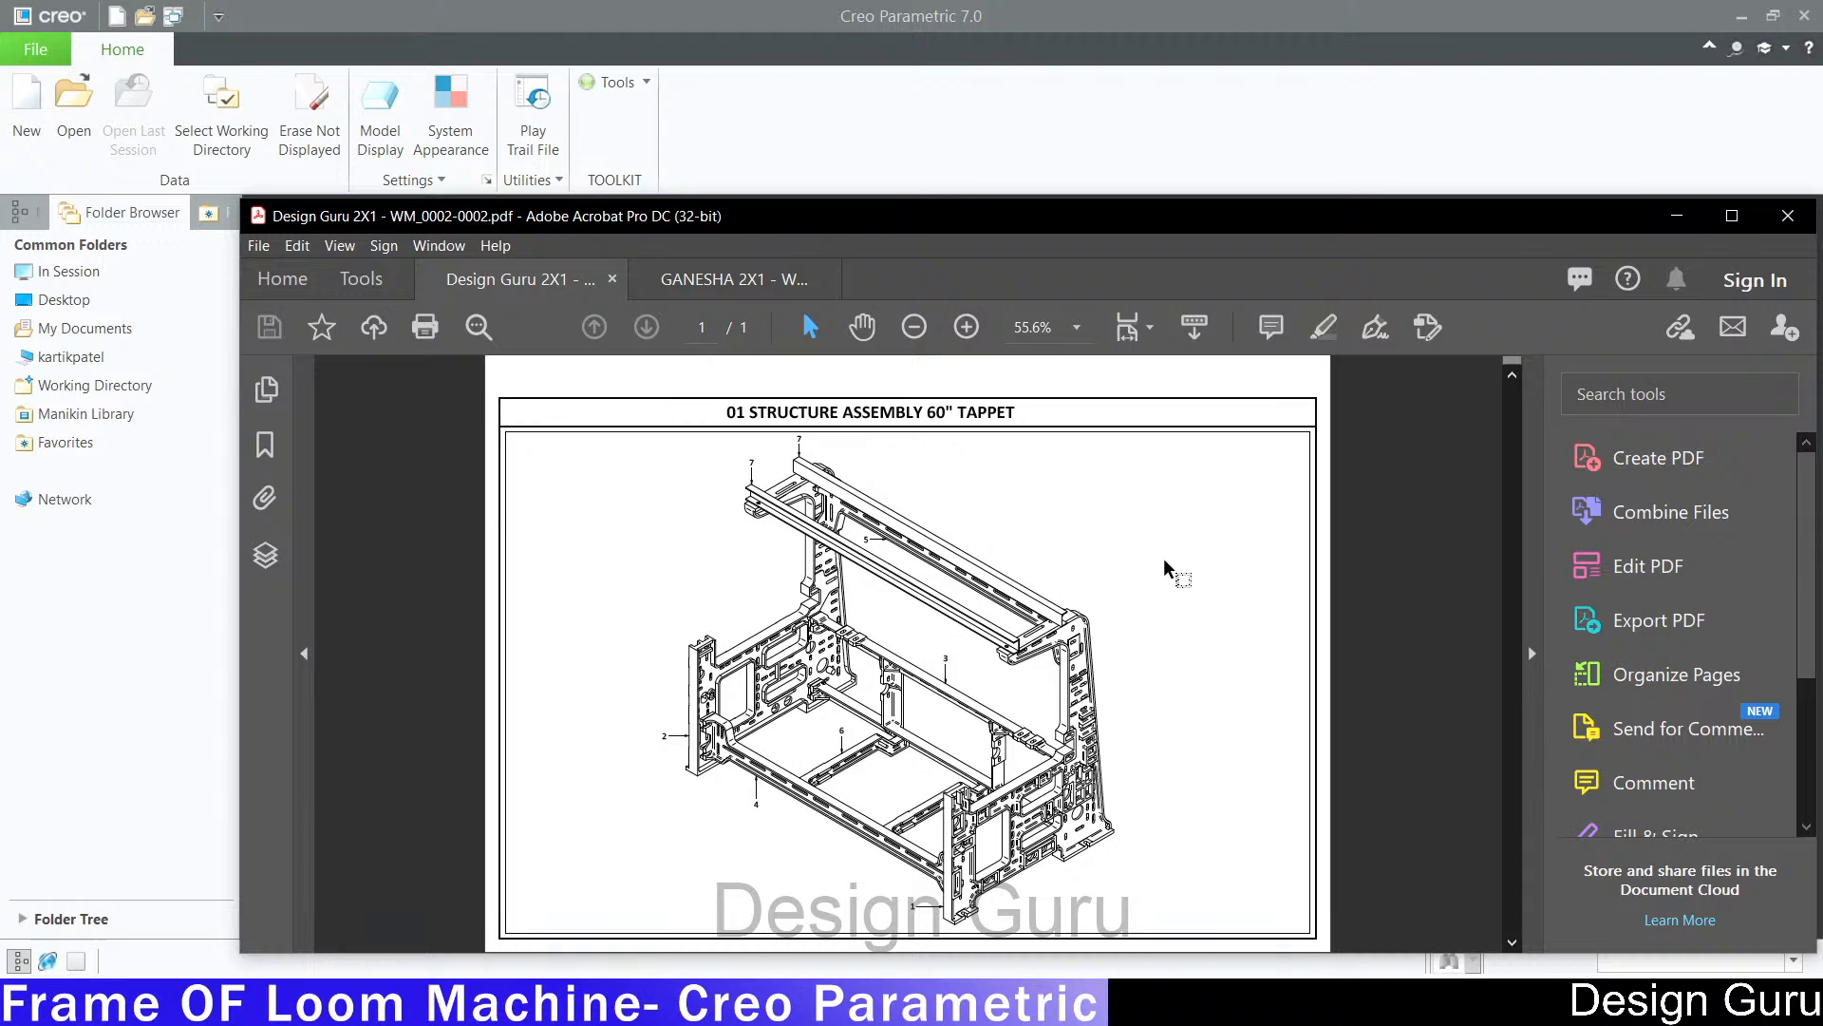
{"action": "key", "text": "alt+Tab"}
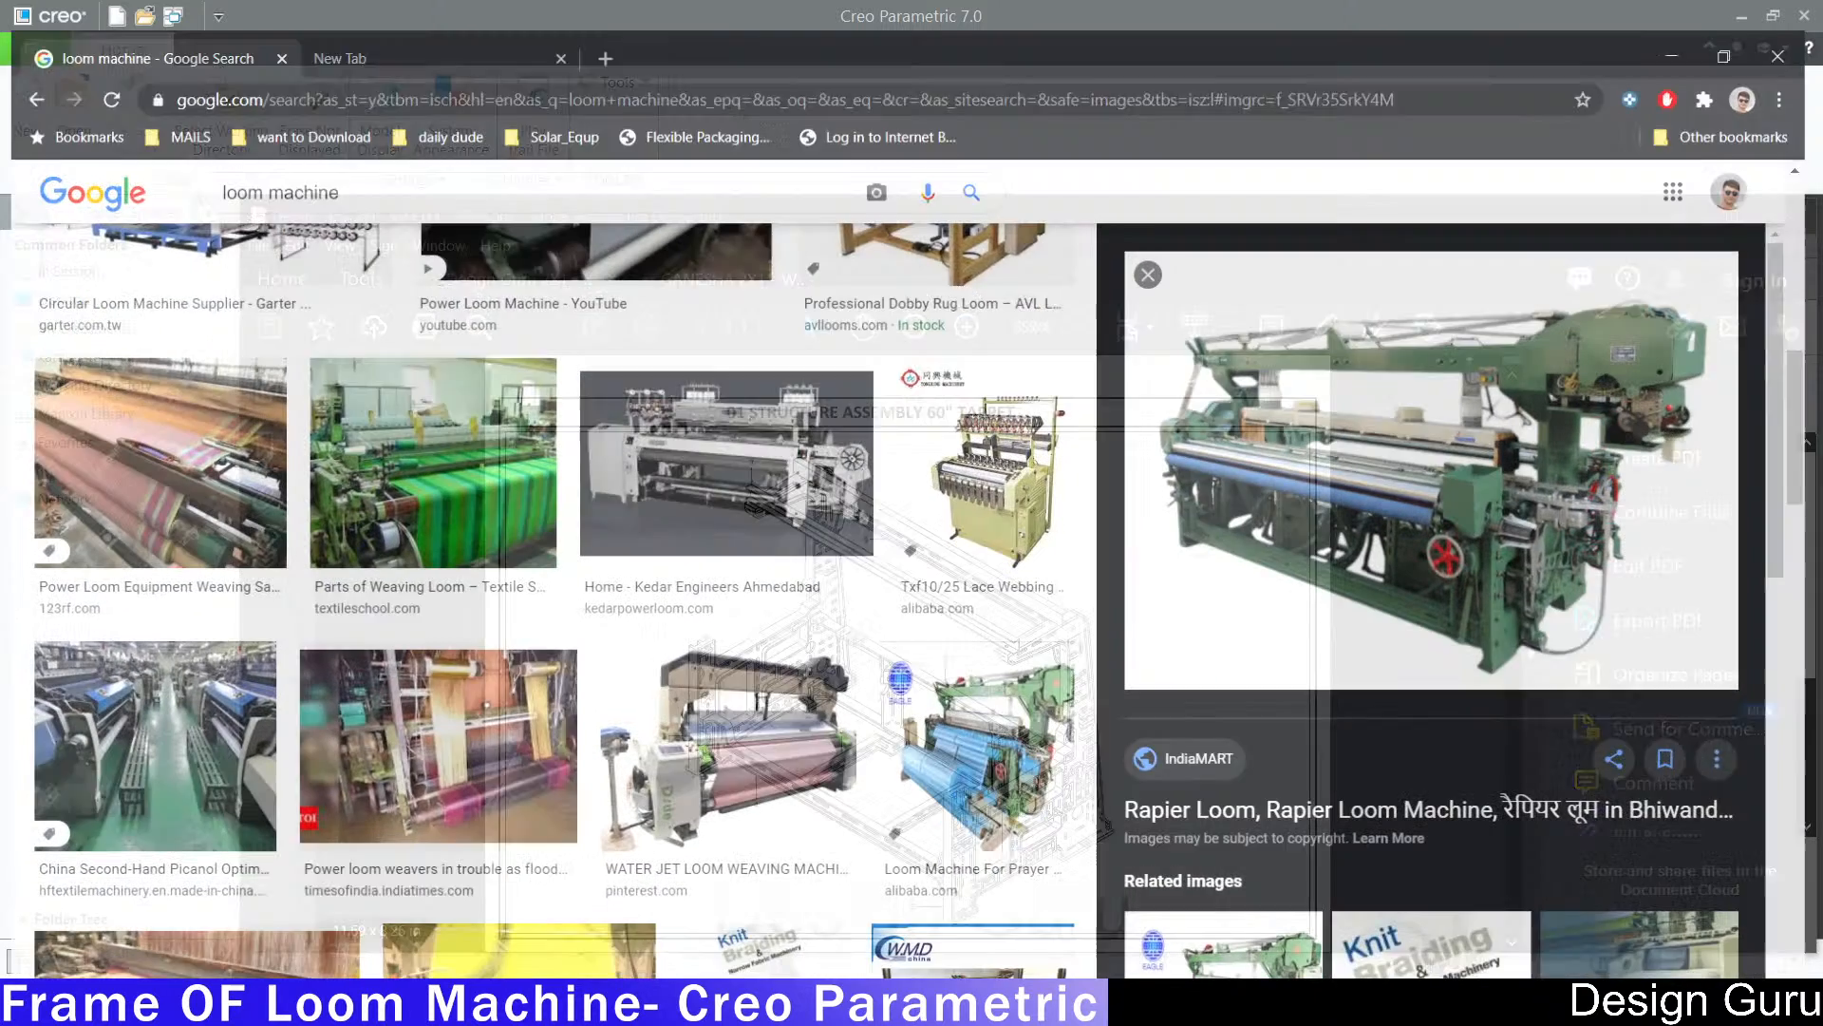
{"action": "scroll", "coordinate": [1033, 569], "scroll_direction": "up", "scroll_amount": 5}
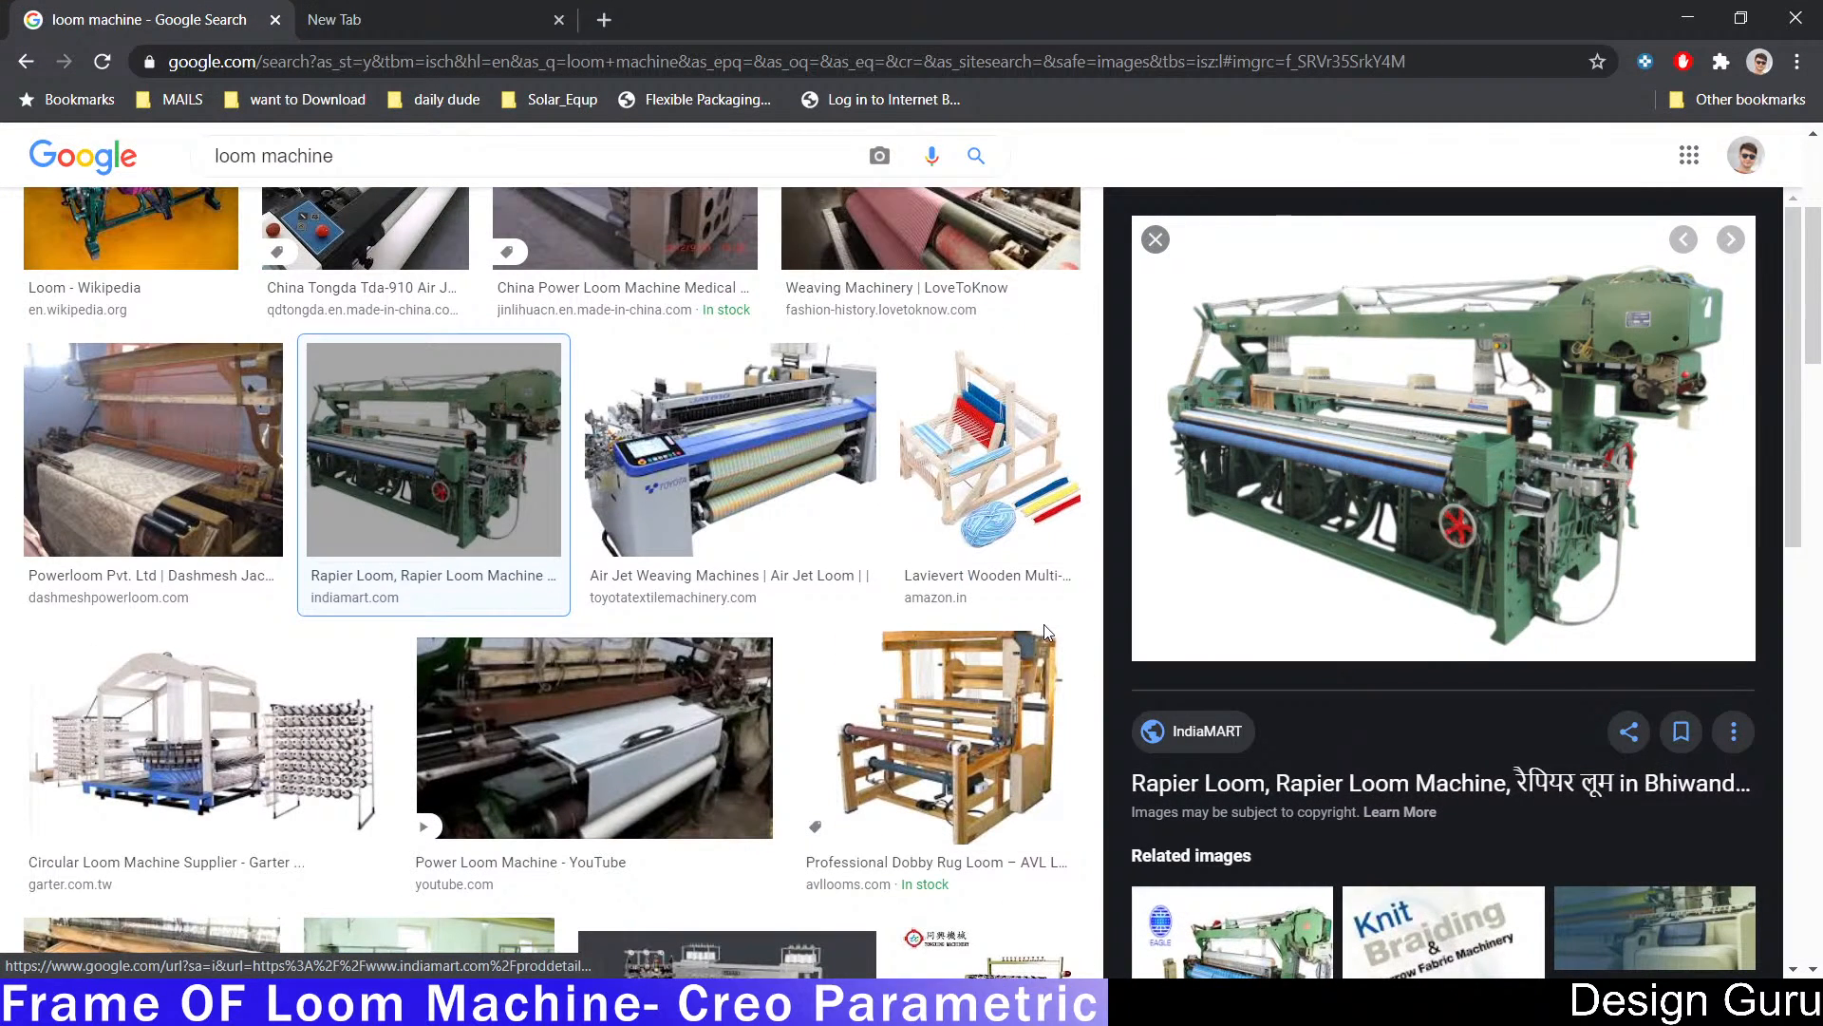
{"action": "scroll", "coordinate": [1044, 624], "scroll_direction": "up", "scroll_amount": 4}
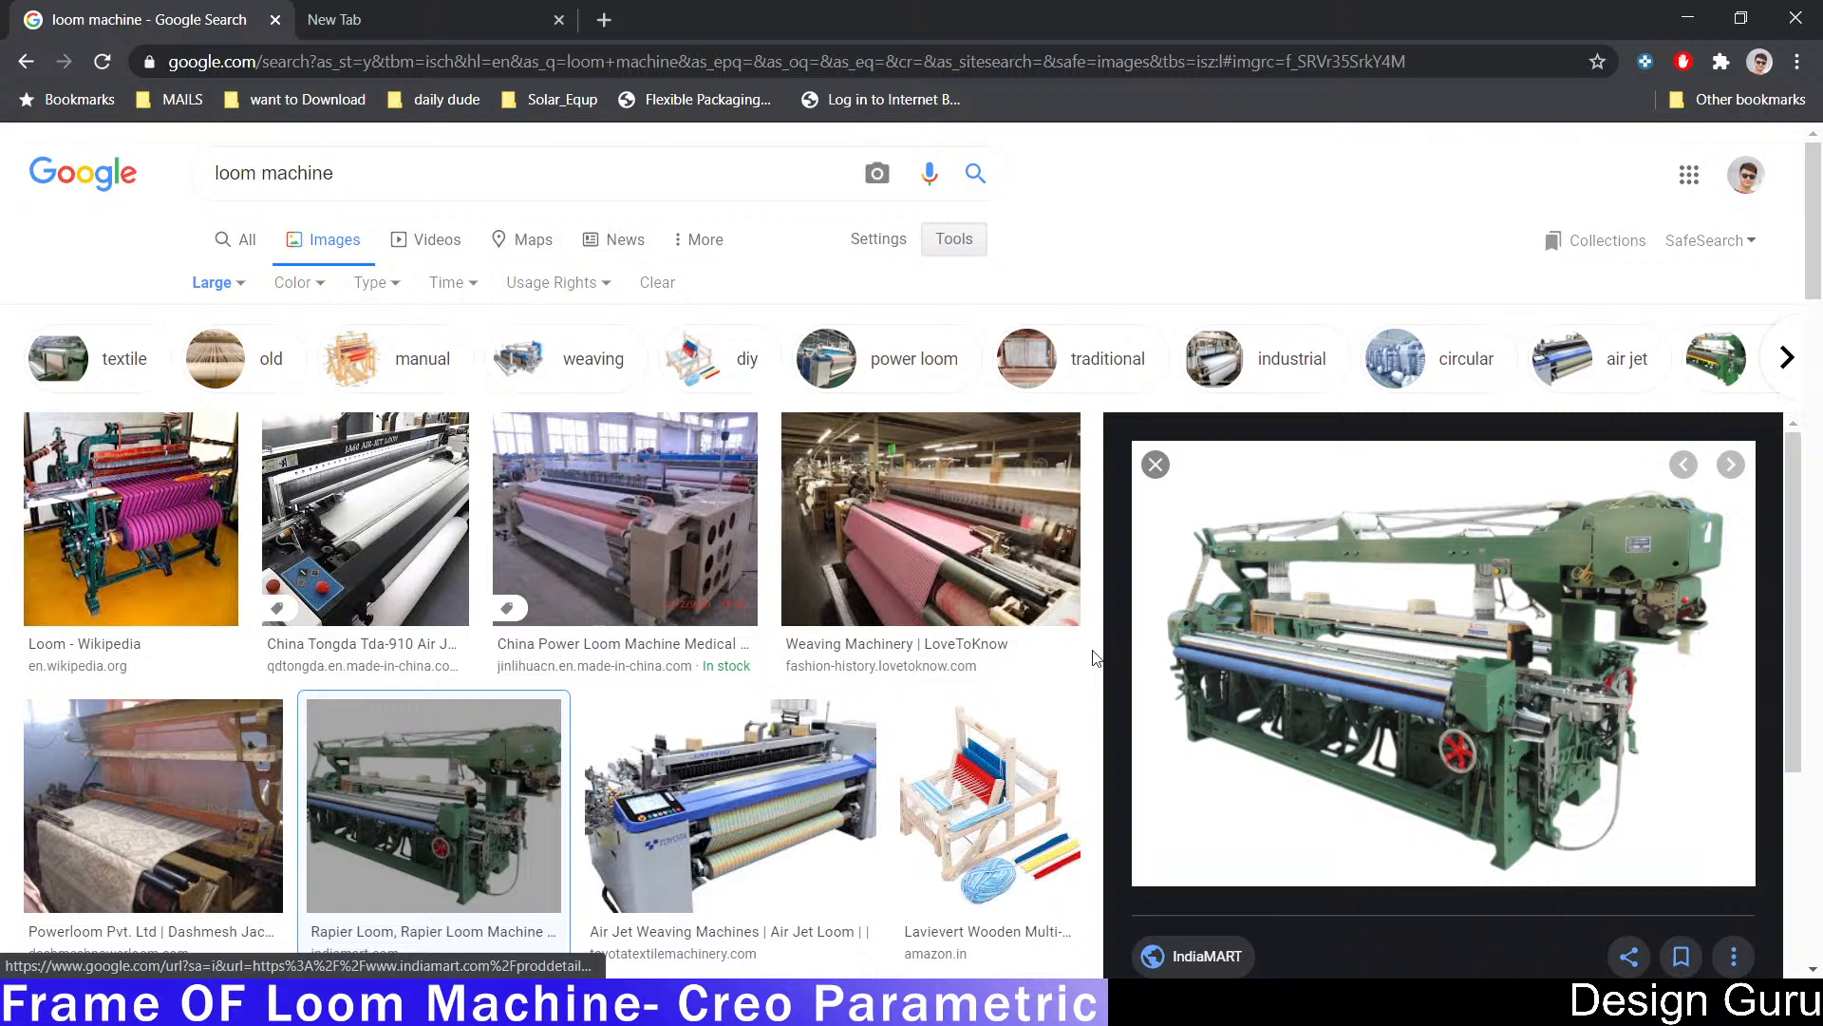
{"action": "scroll", "coordinate": [1092, 655], "scroll_direction": "down", "scroll_amount": 3}
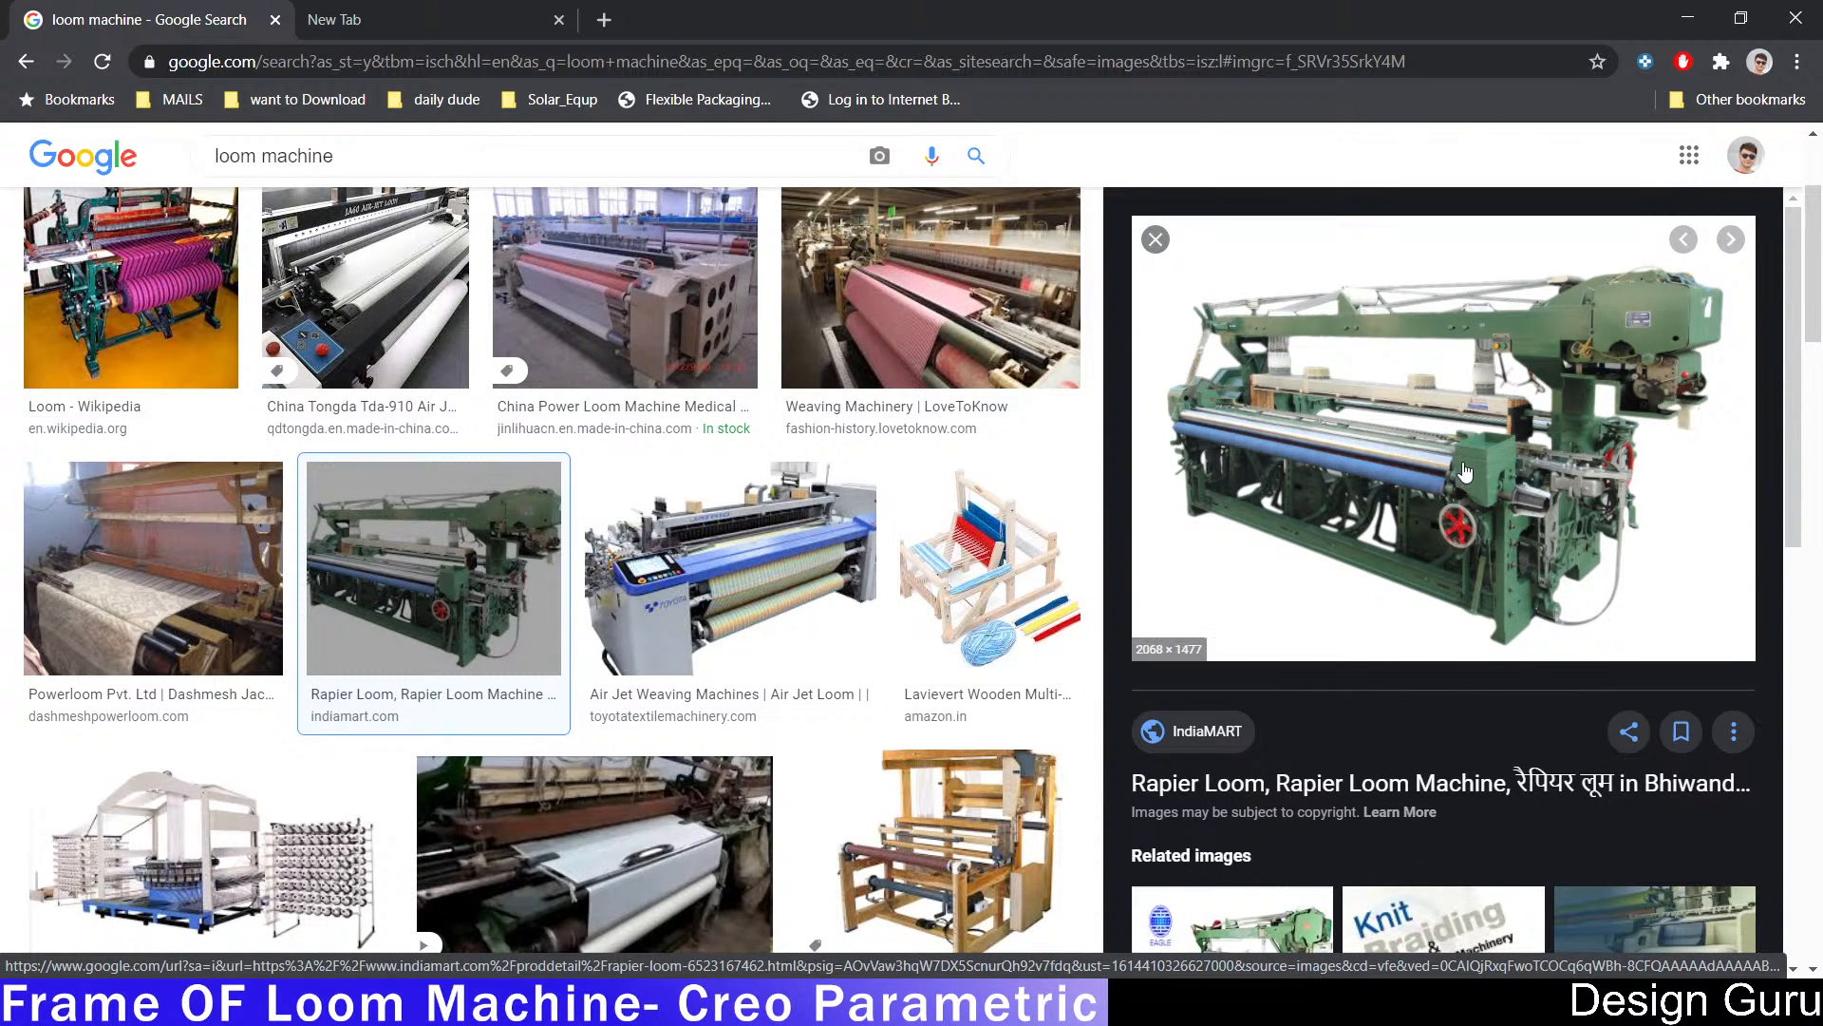
{"action": "left_click", "coordinate": [1354, 518]}
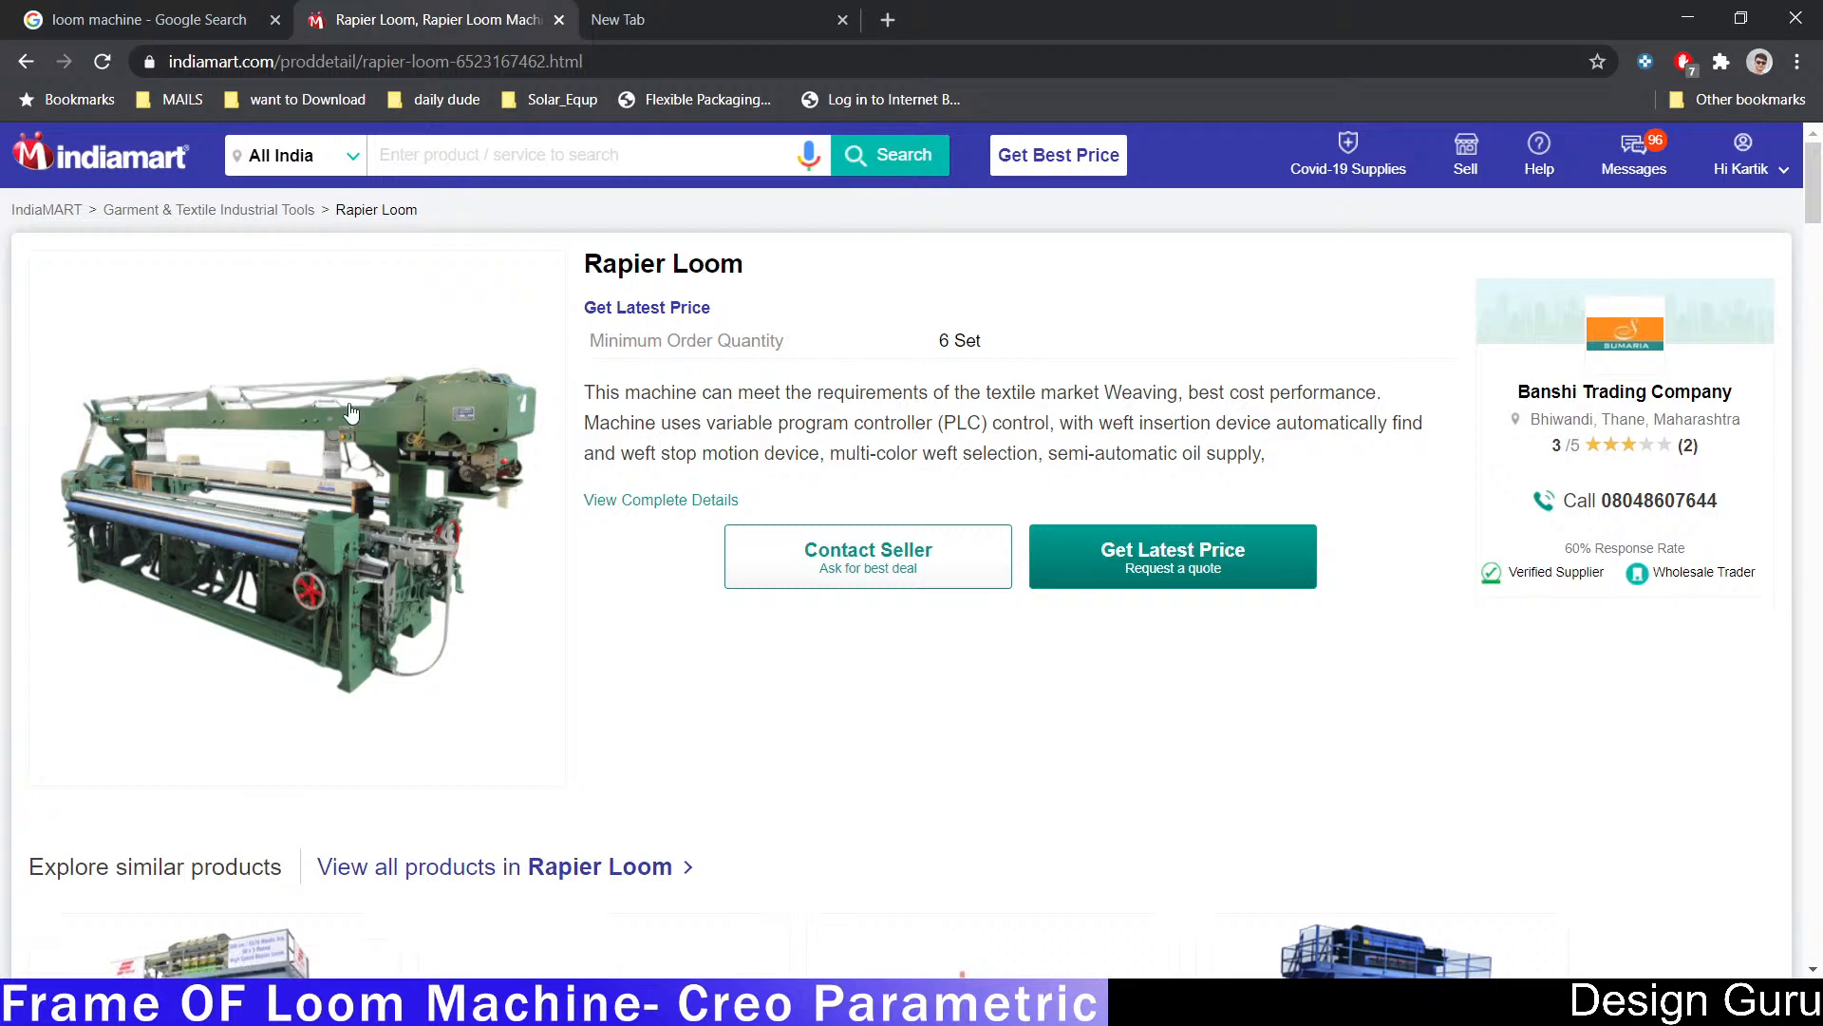
{"action": "left_click", "coordinate": [235, 11]}
{"action": "scroll", "coordinate": [955, 579], "scroll_direction": "down", "scroll_amount": 5}
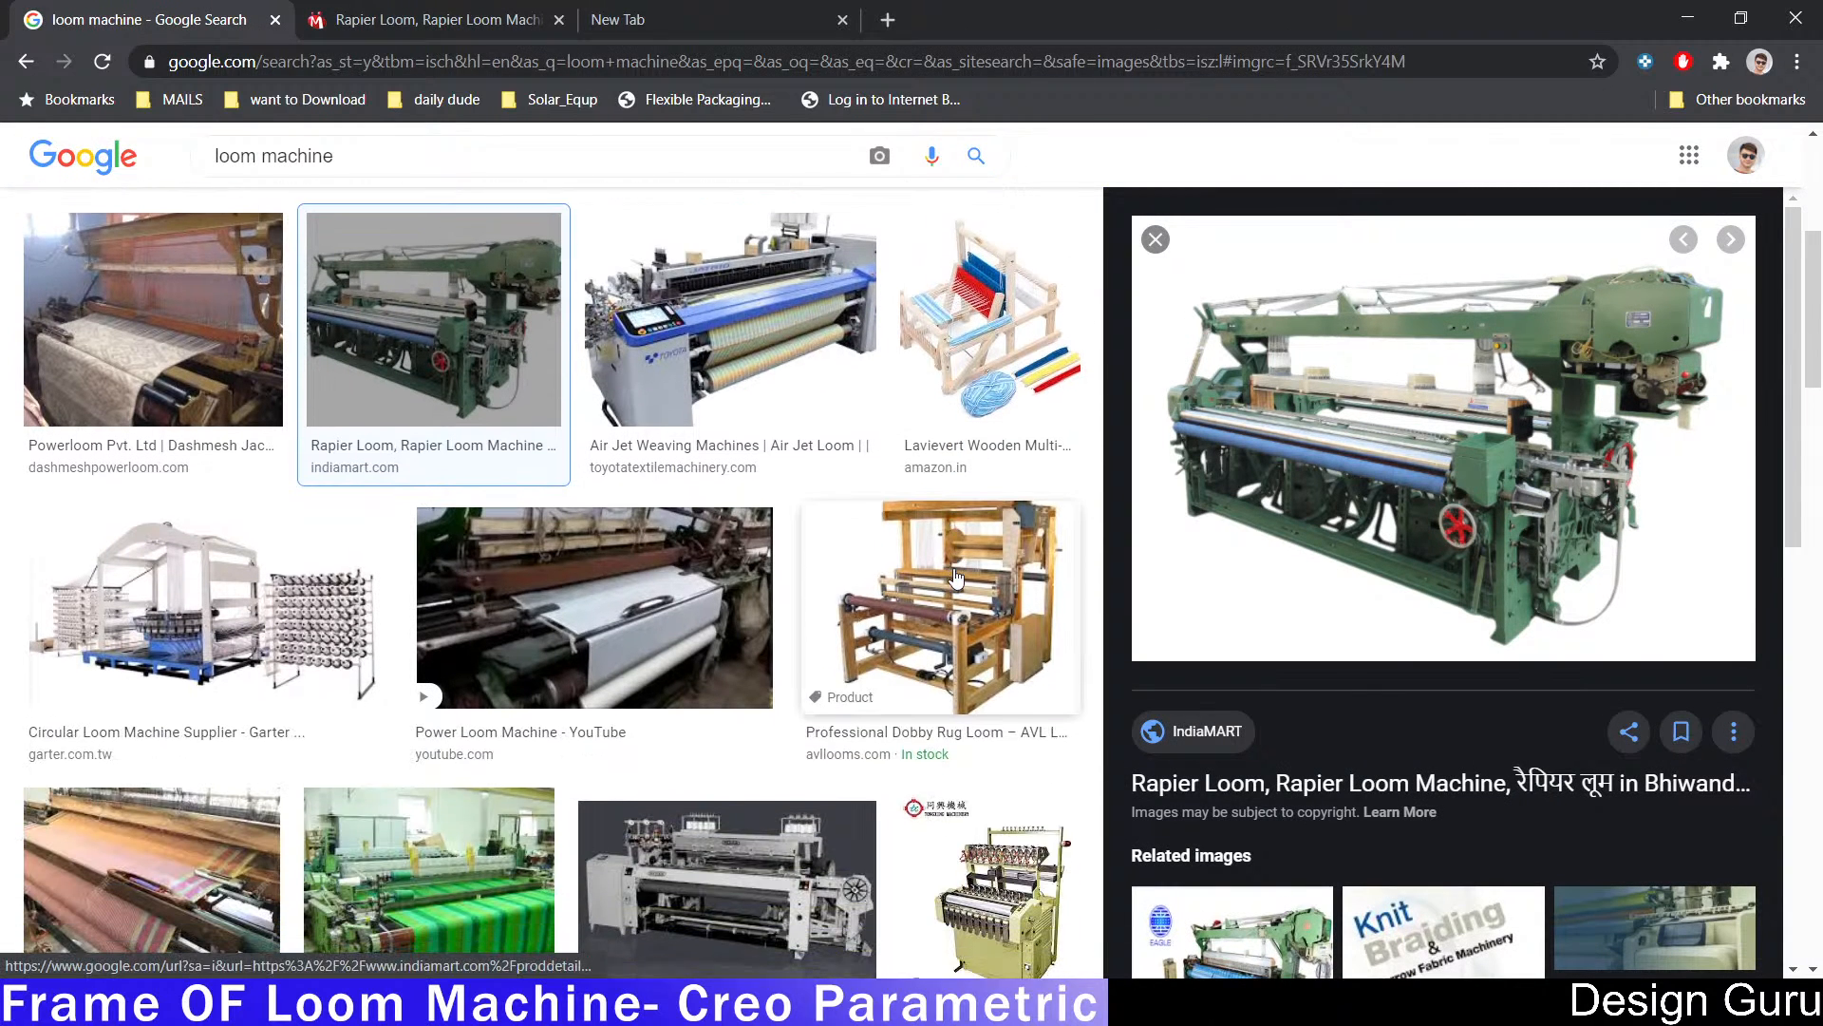
{"action": "scroll", "coordinate": [955, 576], "scroll_direction": "up", "scroll_amount": 8}
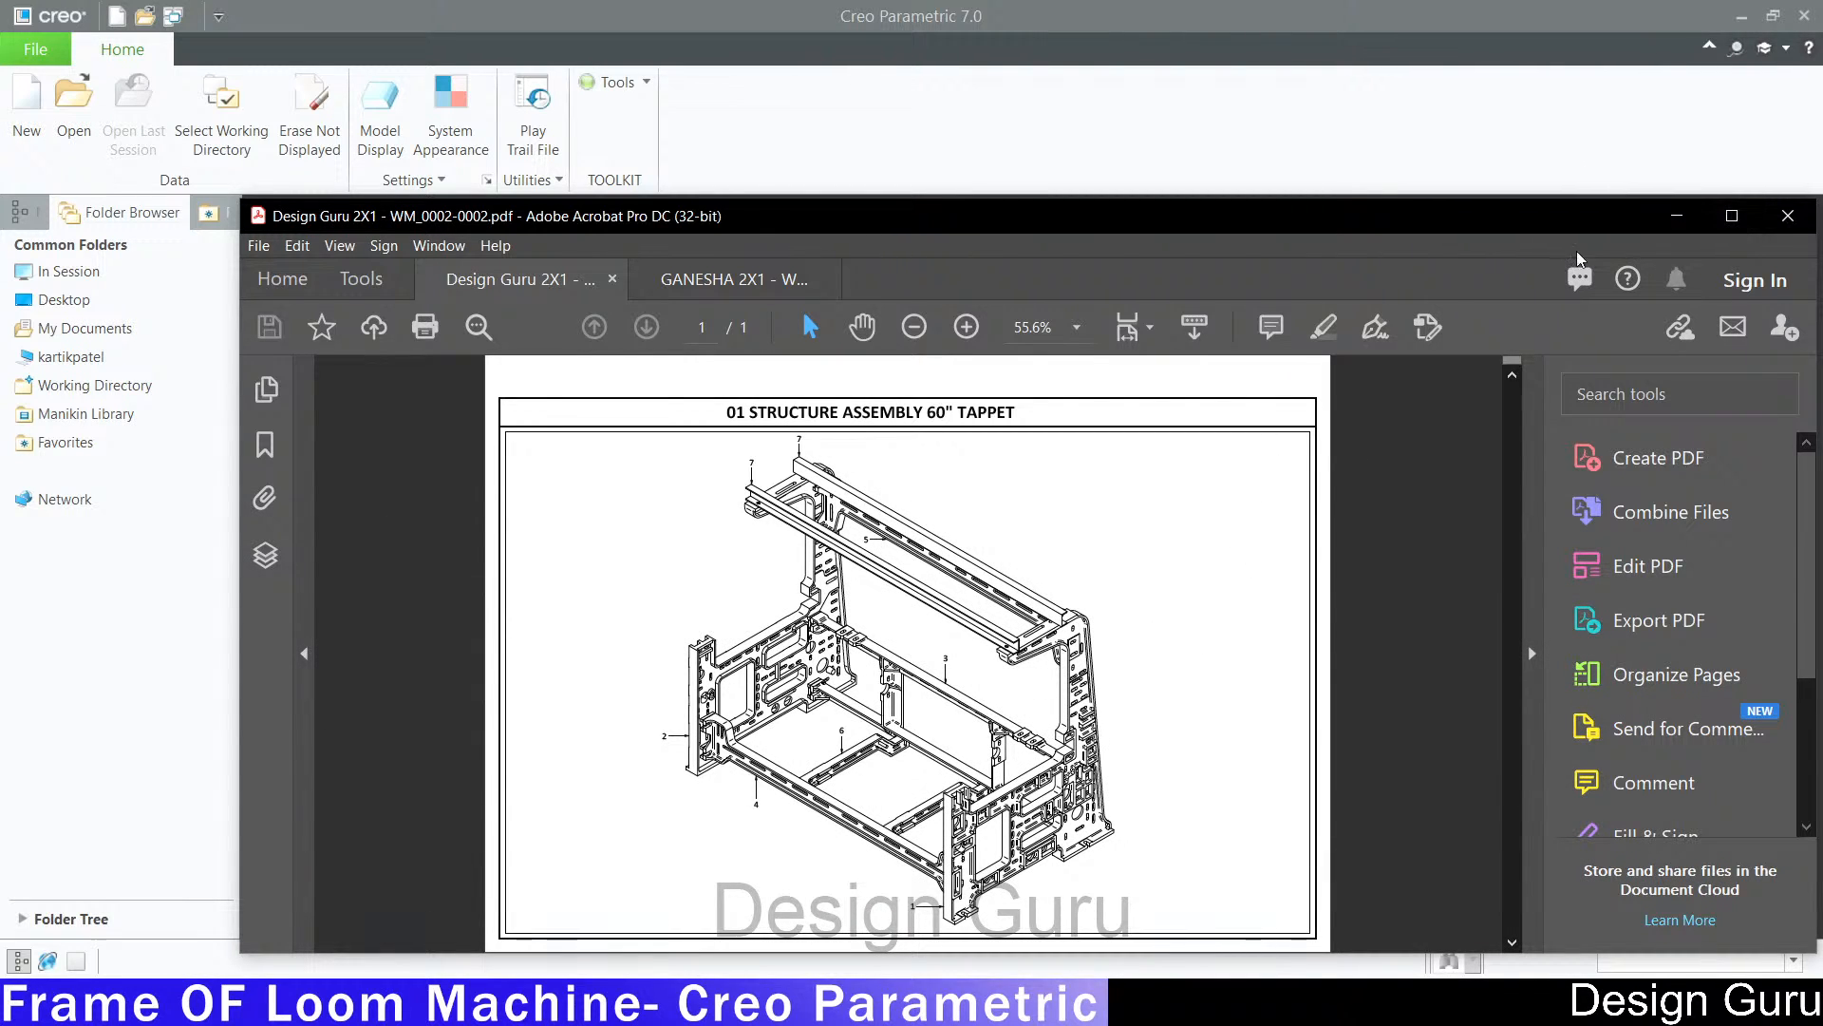
Step: In Acrobat, close the GANESHA 2X1 drawing and maximize the window showing the structure assembly drawing
{"action": "left_click", "coordinate": [825, 279]}
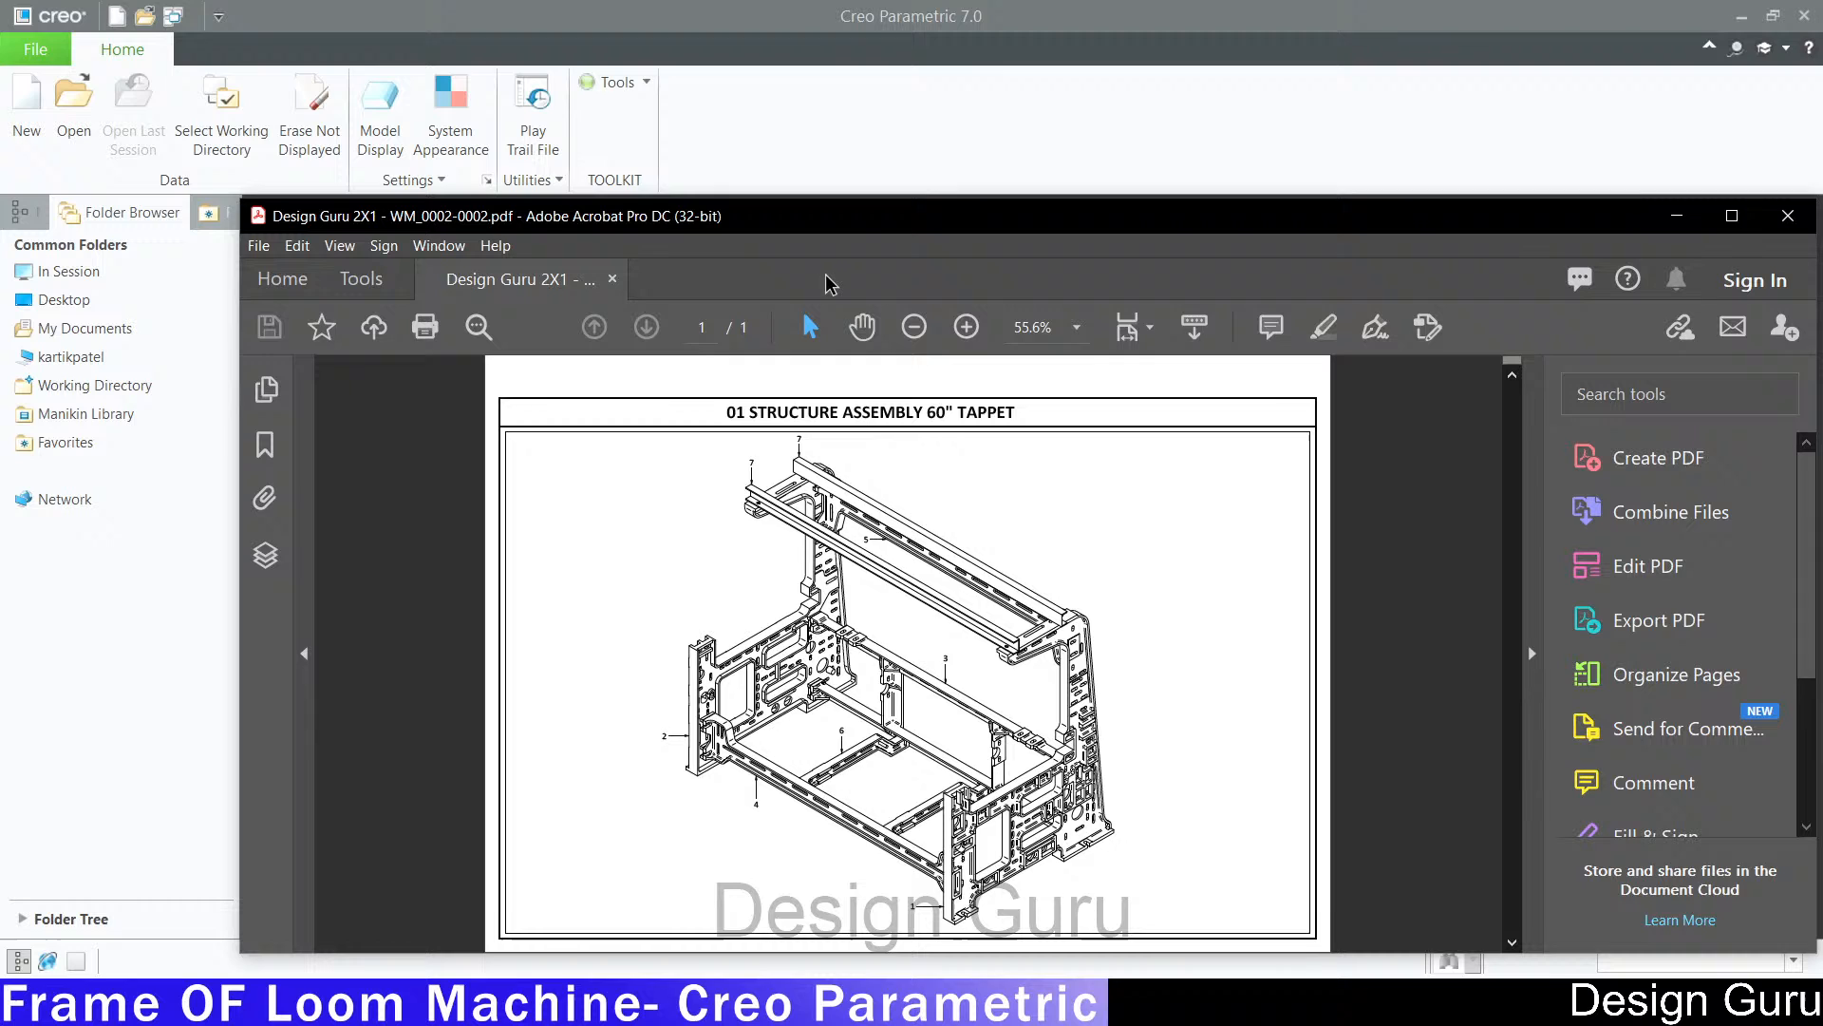
{"action": "left_click", "coordinate": [1709, 217]}
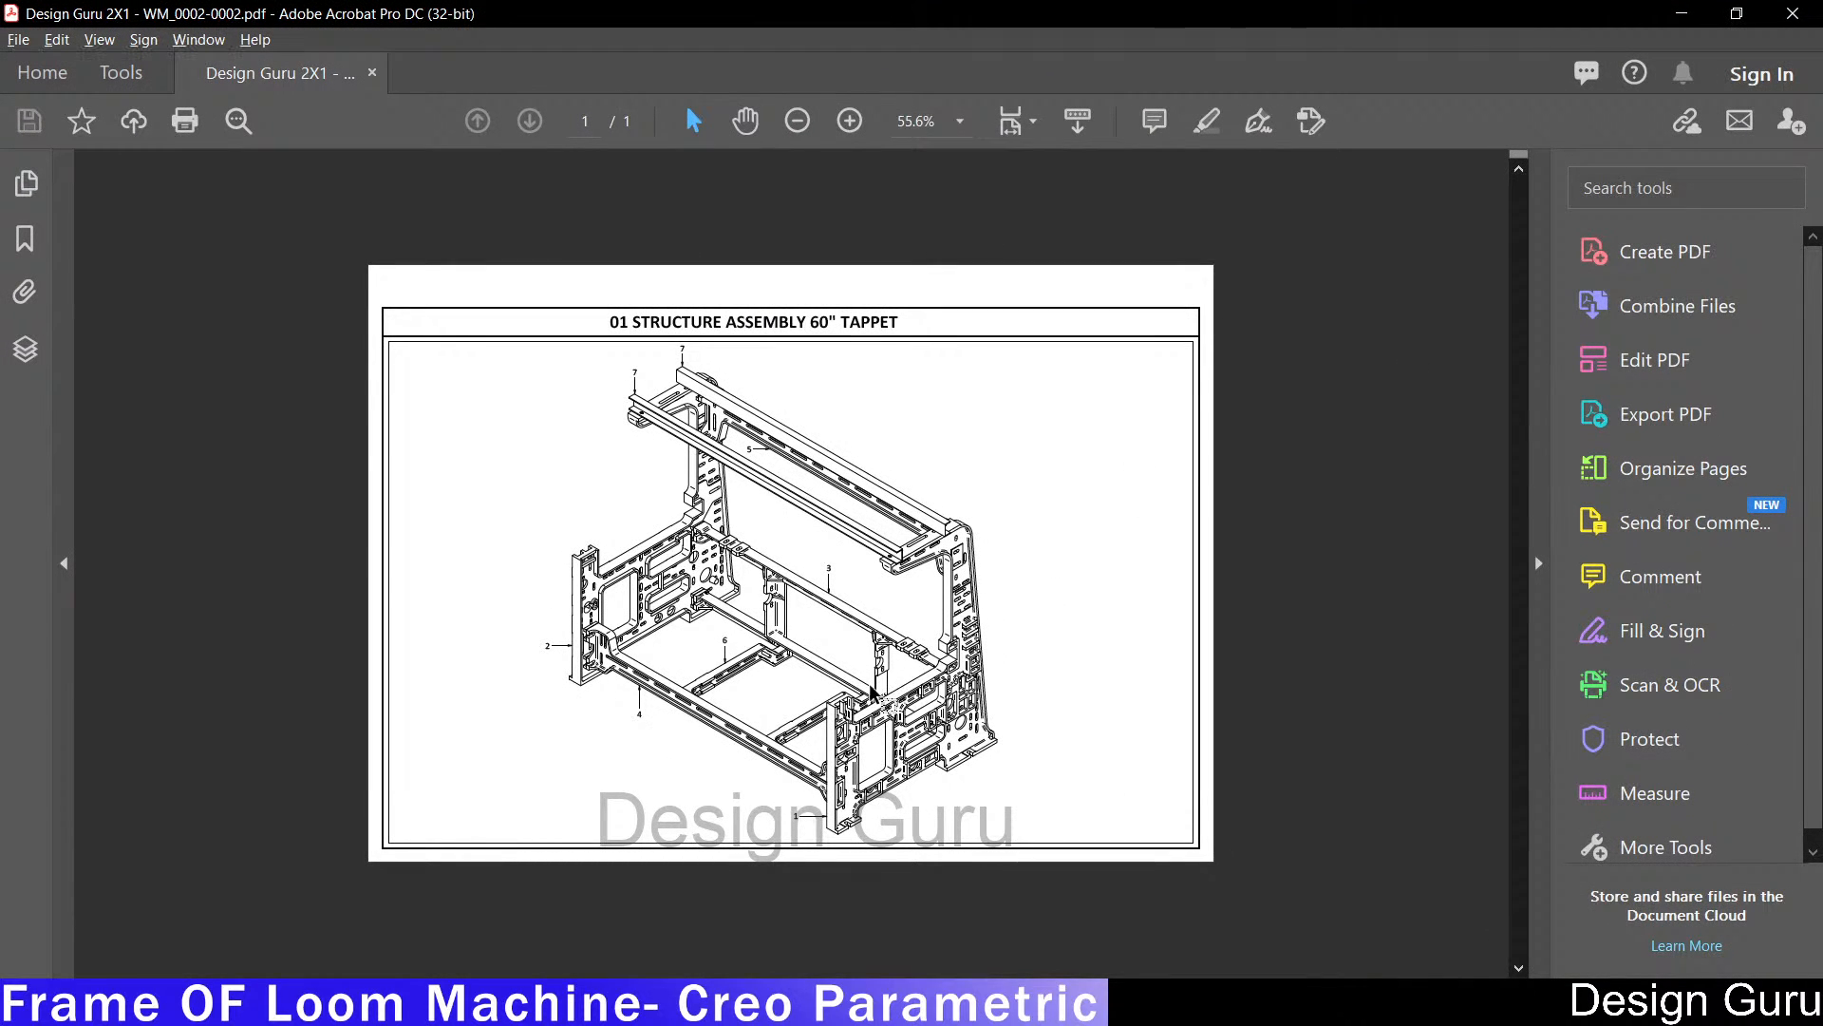
{"action": "left_click", "coordinate": [1074, 641]}
{"action": "key", "text": "alt"}
Step: Examine the numbered frame members in the 01 STRUCTURE ASSEMBLY 60" TAPPET drawing at closer range
{"action": "scroll", "coordinate": [912, 622], "scroll_direction": "up", "scroll_amount": 2, "text": "ctrl"}
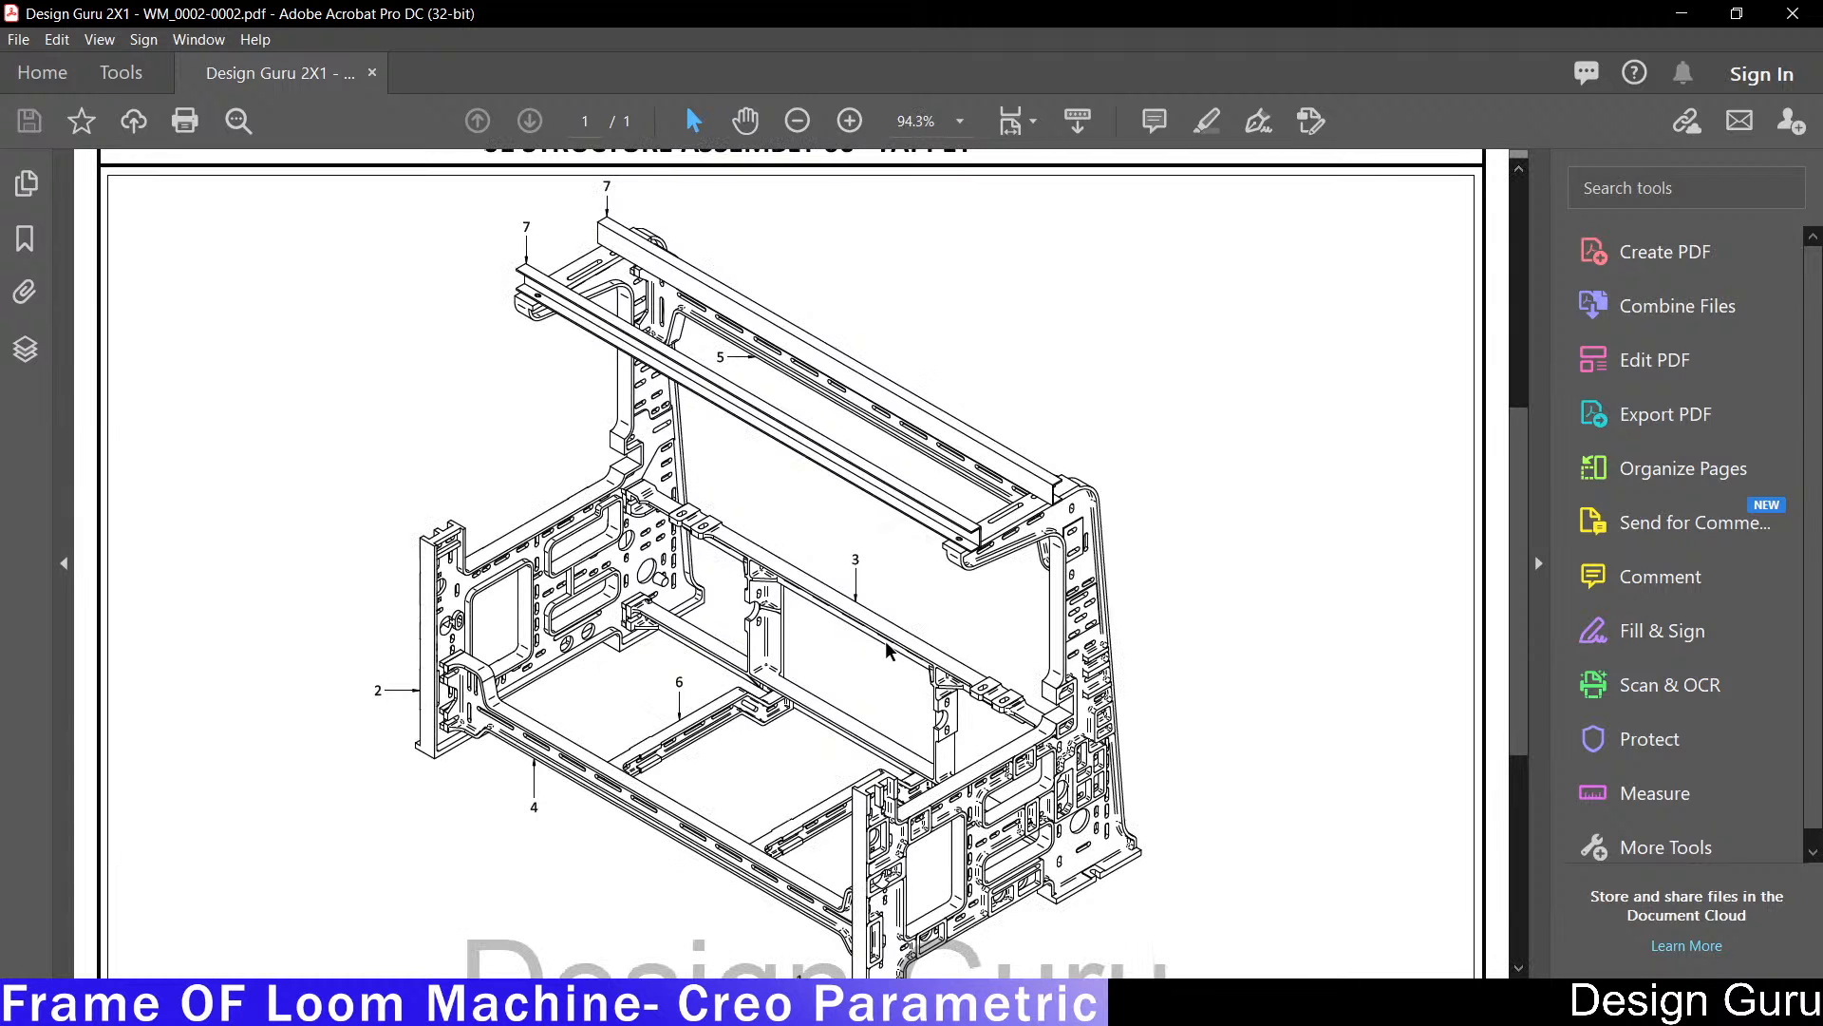
{"action": "scroll", "coordinate": [774, 774], "scroll_direction": "up", "scroll_amount": 1, "text": "ctrl"}
{"action": "scroll", "coordinate": [774, 774], "scroll_direction": "down", "scroll_amount": 2}
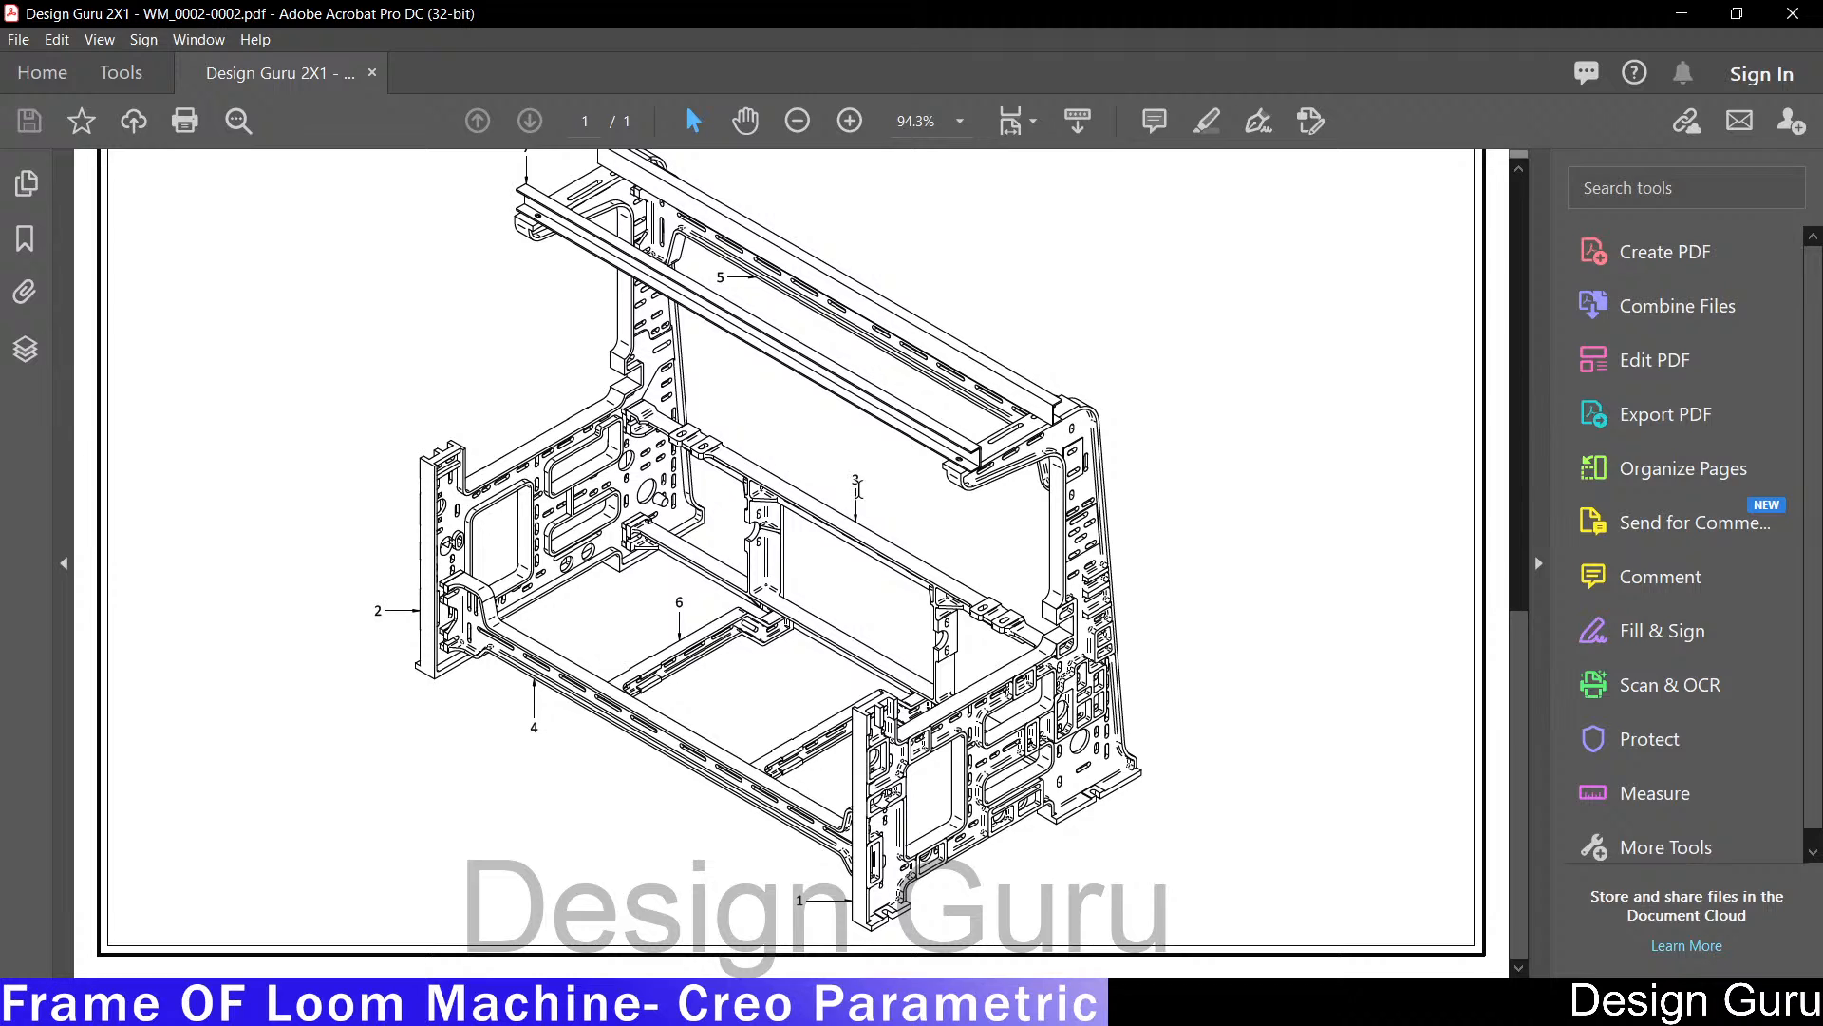
{"action": "scroll", "coordinate": [860, 486], "scroll_direction": "up", "scroll_amount": 1}
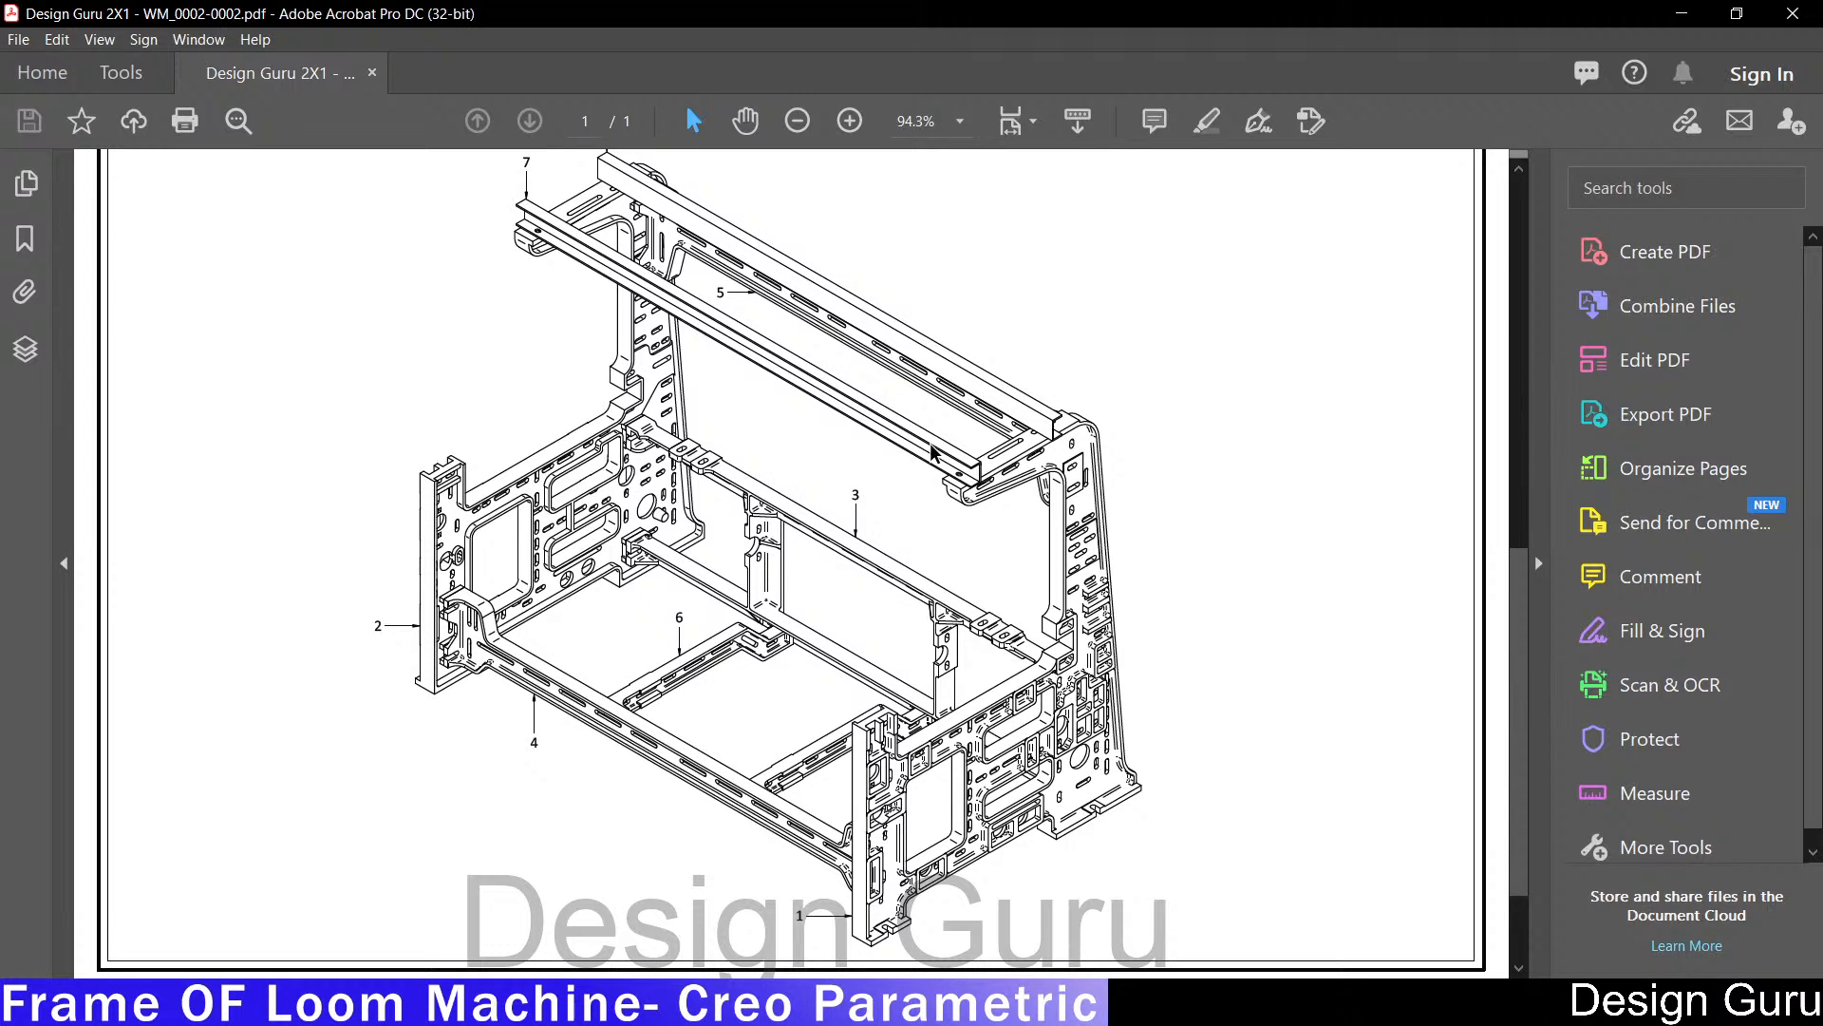
{"action": "scroll", "coordinate": [1087, 475], "scroll_direction": "up", "scroll_amount": 3}
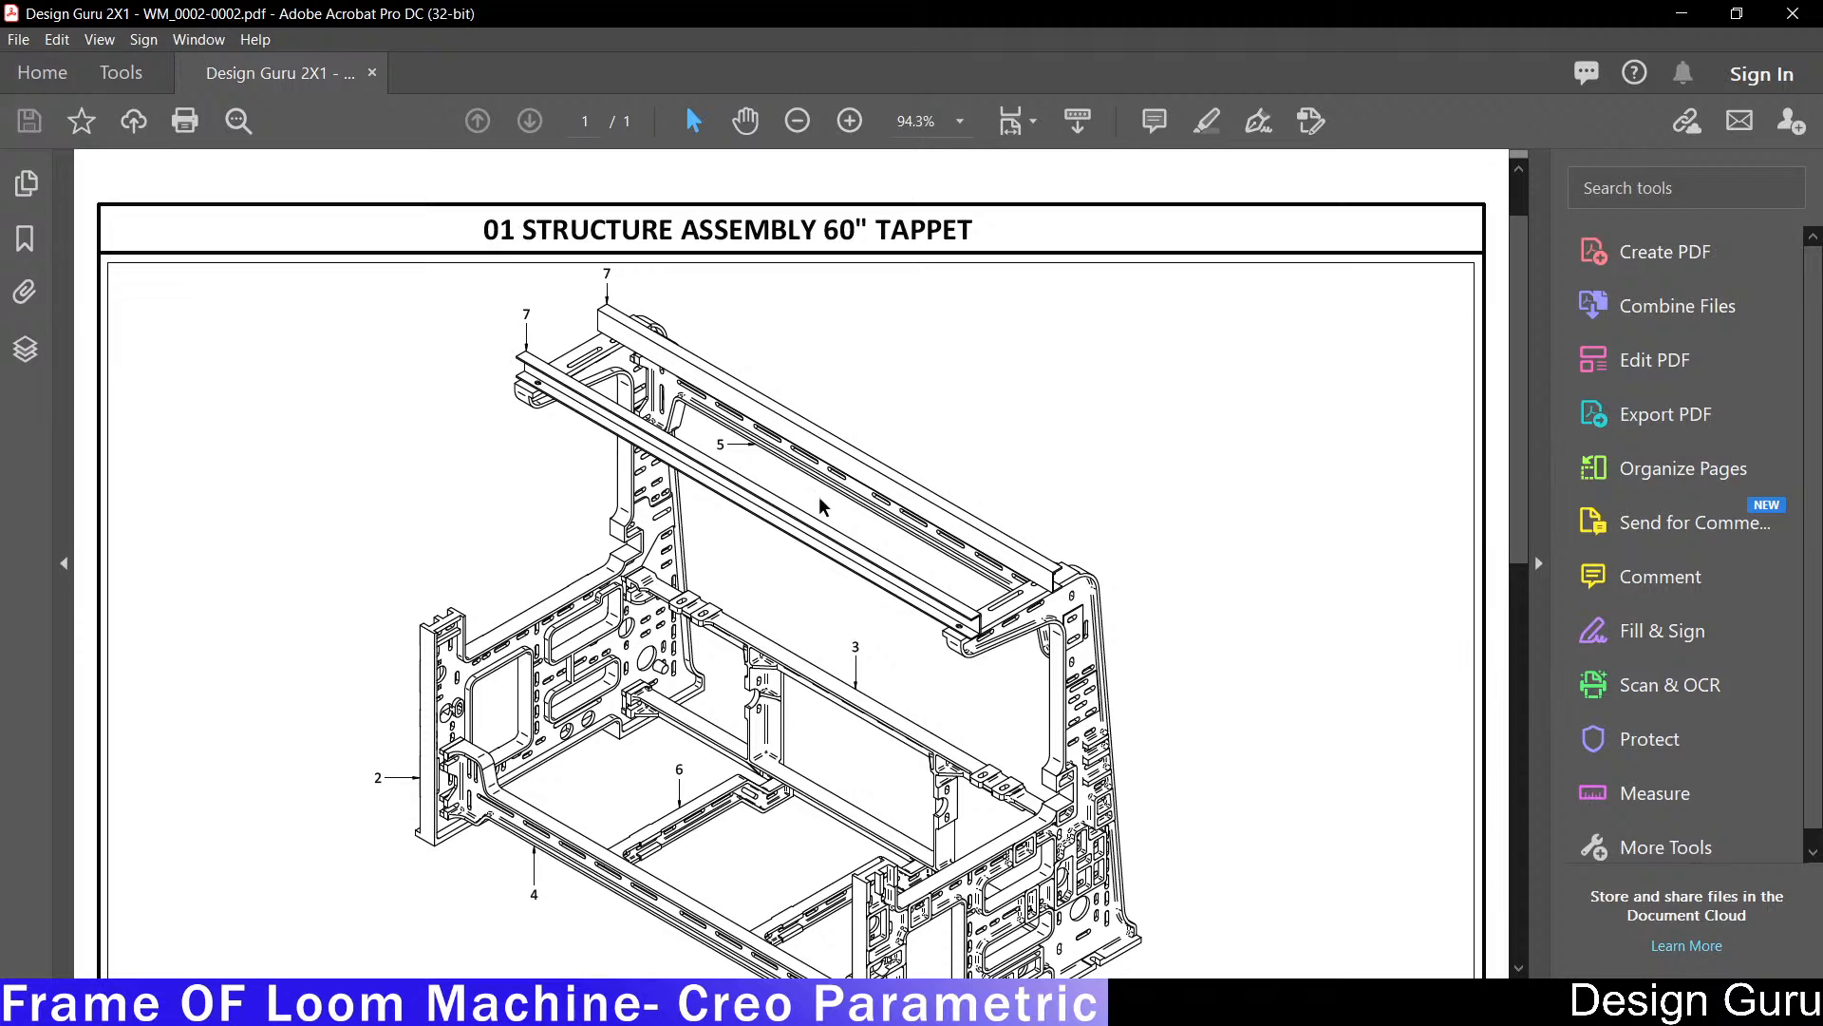
{"action": "scroll", "coordinate": [796, 803], "scroll_direction": "down", "scroll_amount": 1}
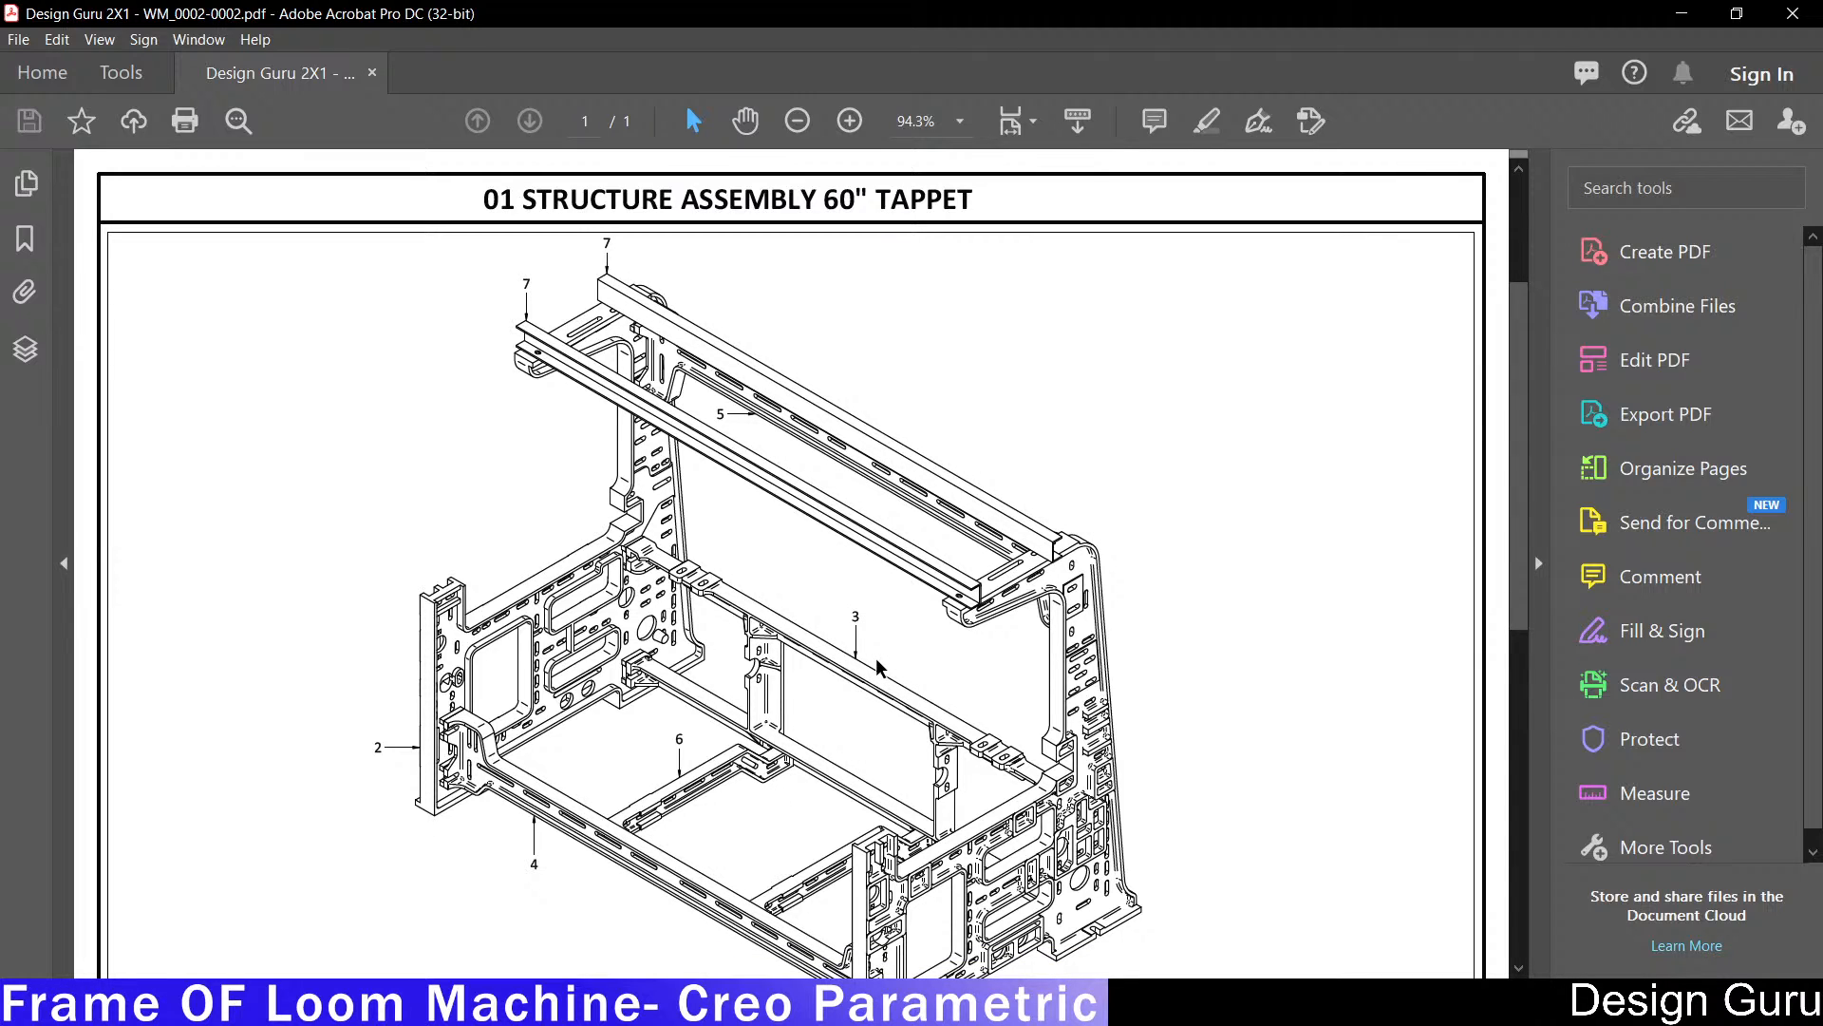
{"action": "scroll", "coordinate": [855, 671], "scroll_direction": "down", "scroll_amount": 1}
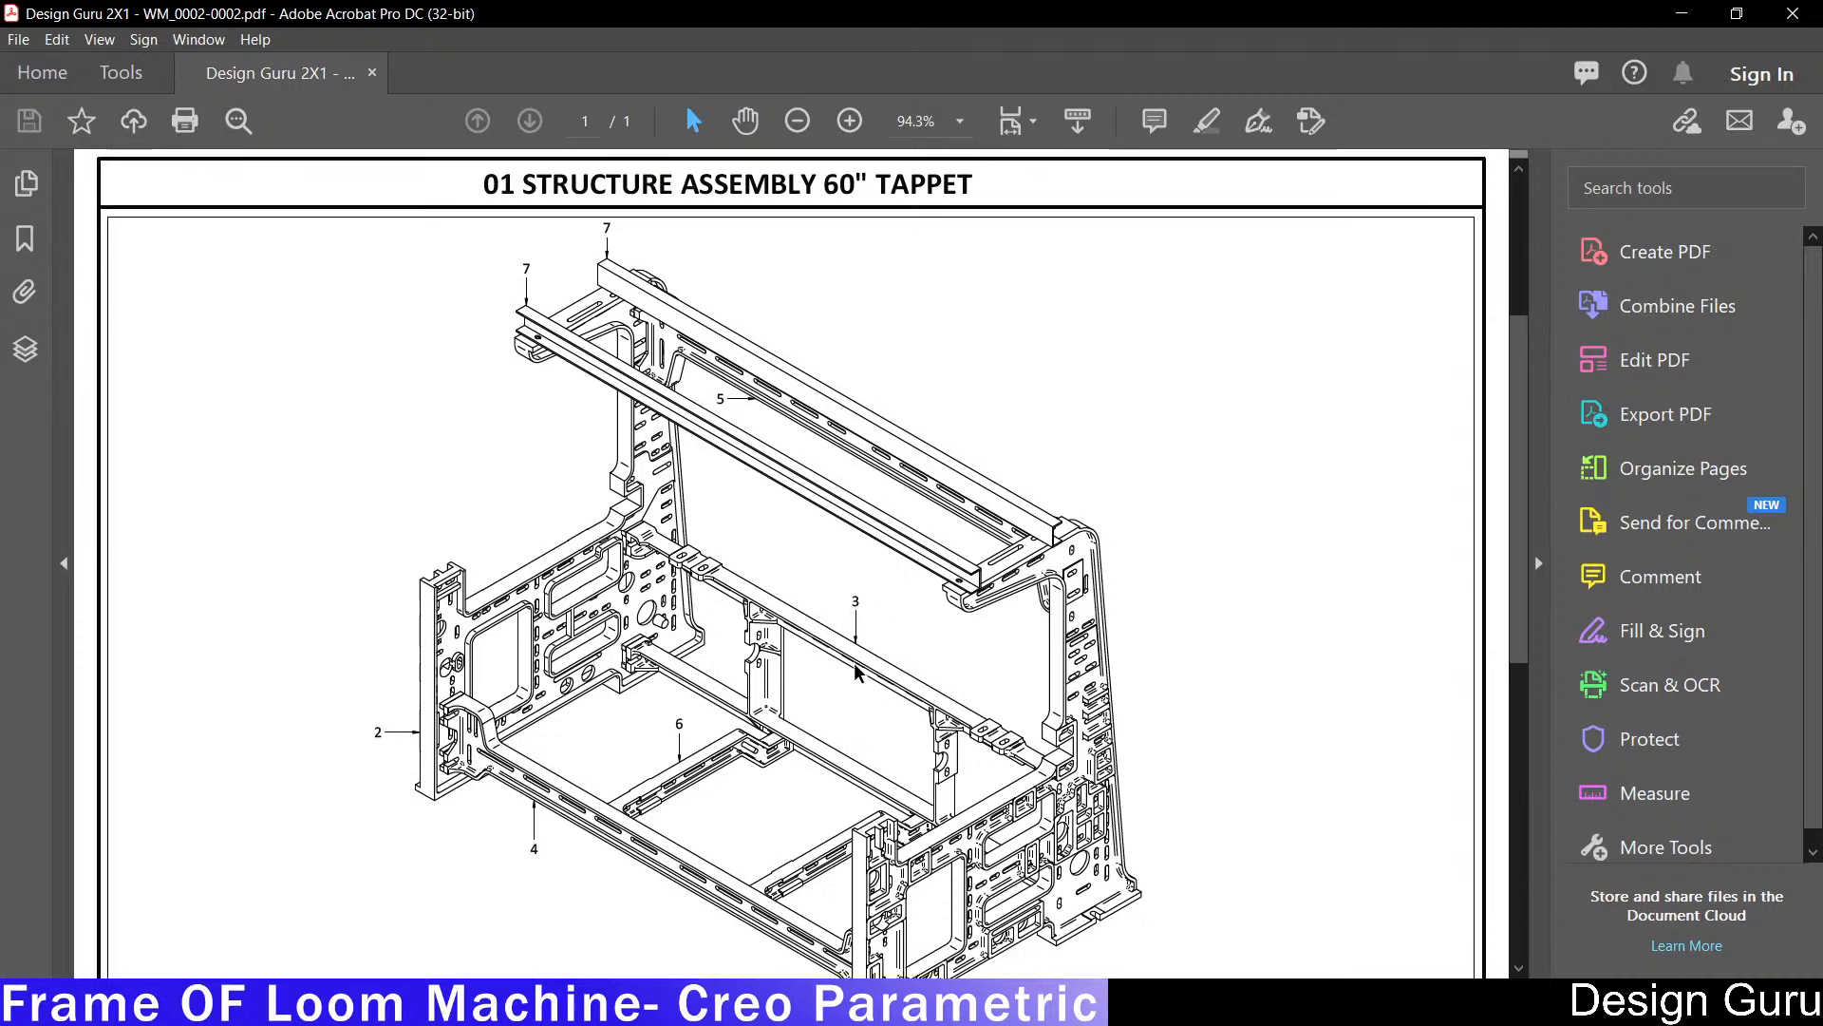
{"action": "scroll", "coordinate": [997, 598], "scroll_direction": "down", "scroll_amount": 1, "text": "ctrl"}
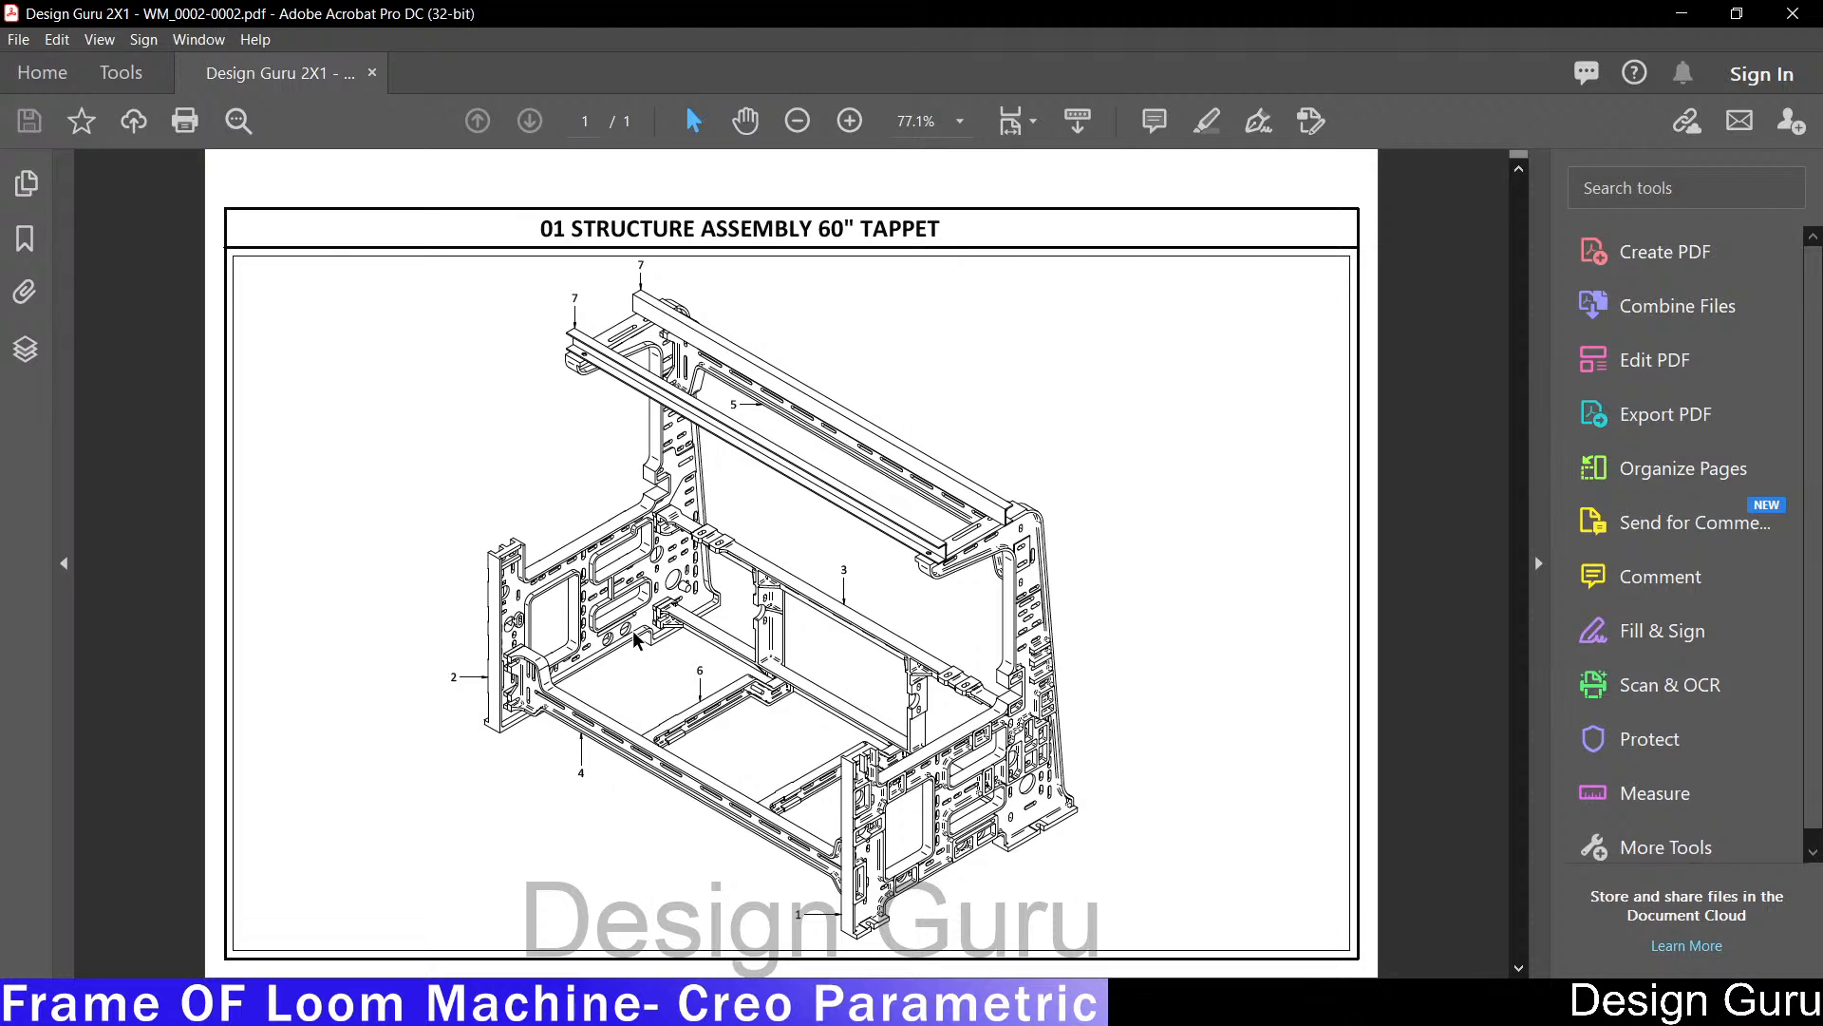
Step: Check the conversion of 60 inches to millimetres in Calculator, and put the calculator and drawing windows away
{"action": "left_click", "coordinate": [475, 1003]}
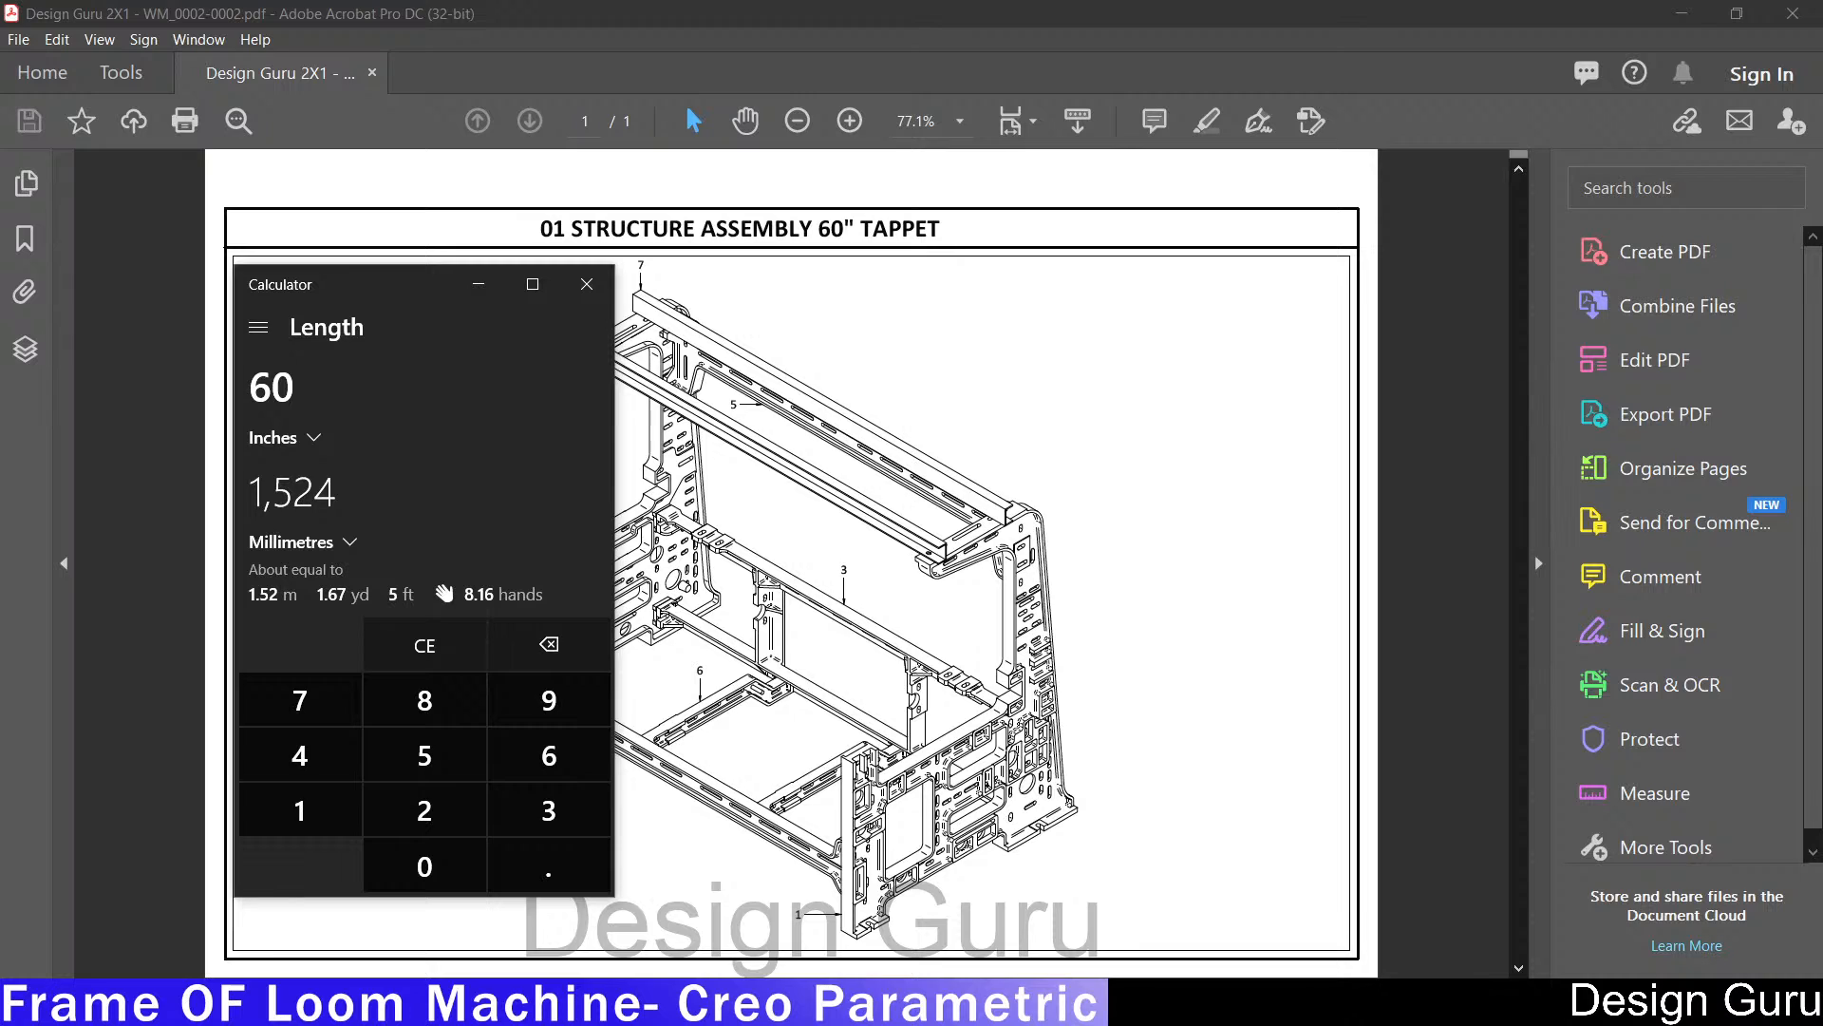
{"action": "left_click", "coordinate": [475, 1003]}
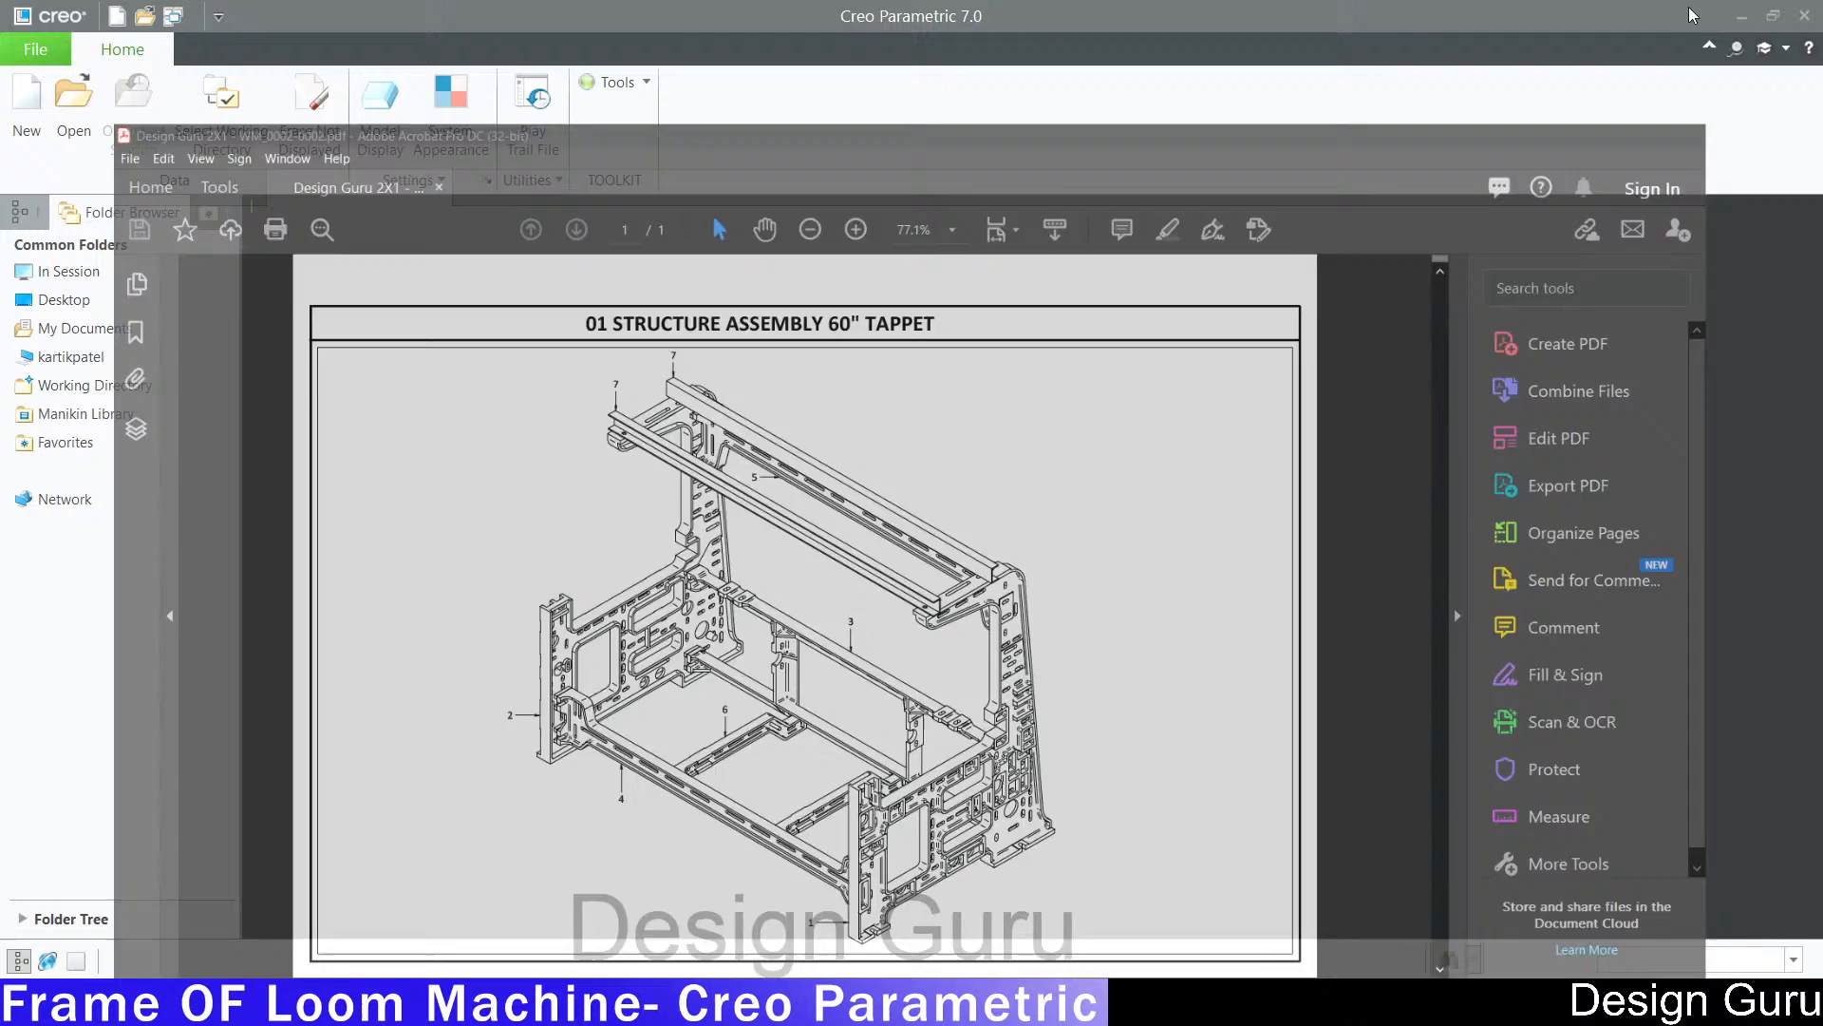
{"action": "left_click", "coordinate": [1681, 13]}
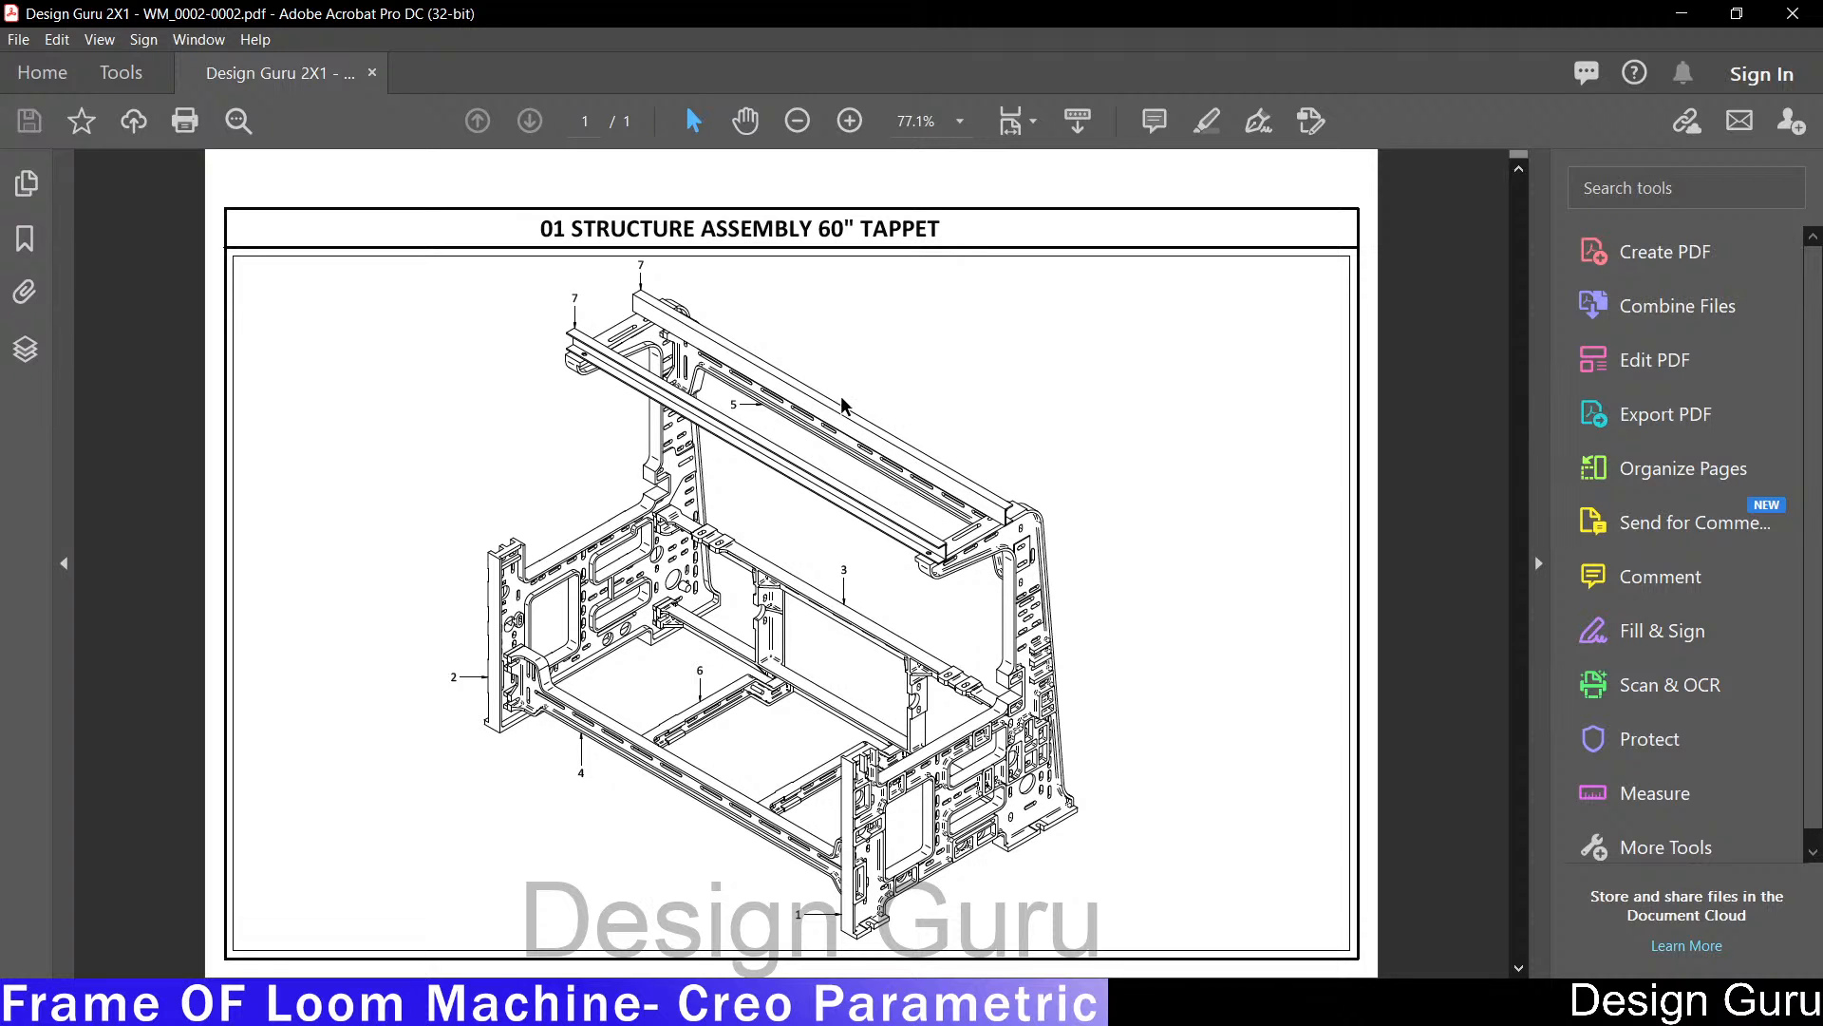
Step: Examine the profile and end detail of the top beams marked 7 in the drawing, and return to Creo Parametric
{"action": "scroll", "coordinate": [845, 403], "scroll_direction": "up", "scroll_amount": 4, "text": "ctrl"}
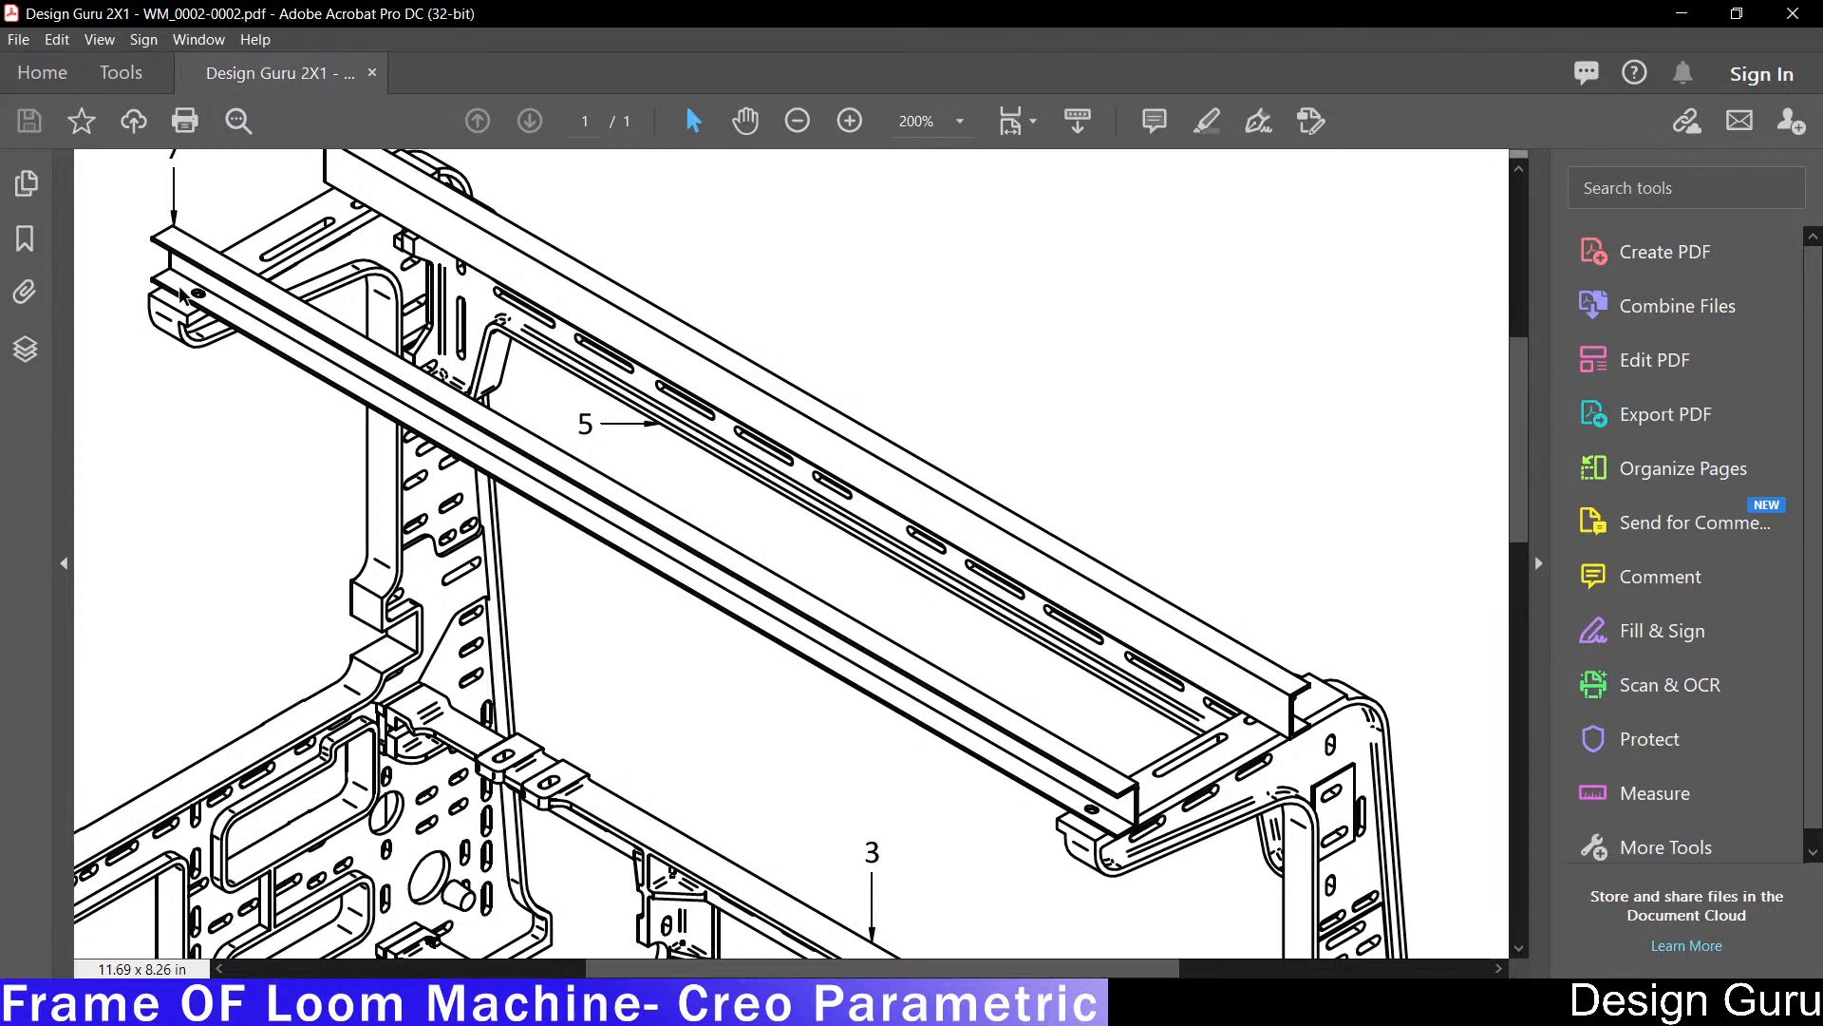
{"action": "scroll", "coordinate": [298, 330], "scroll_direction": "up", "scroll_amount": 1}
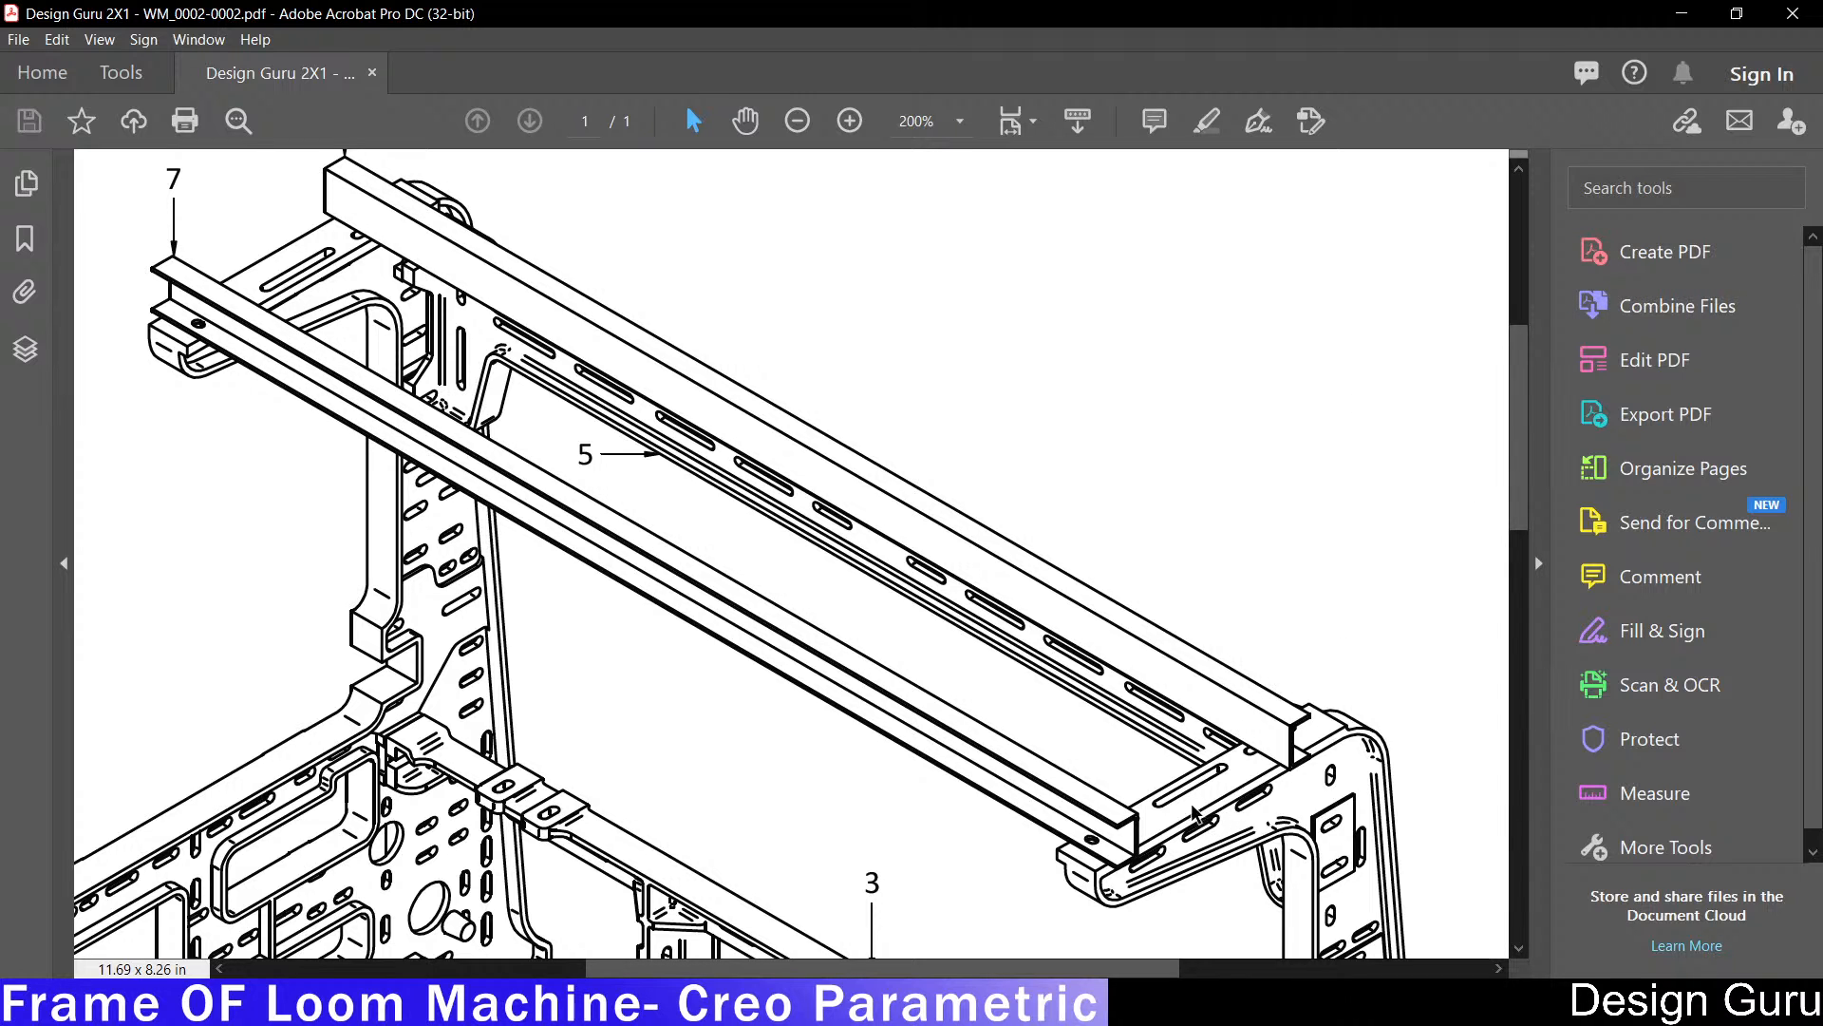
{"action": "scroll", "coordinate": [1154, 893], "scroll_direction": "up", "scroll_amount": 2, "text": "ctrl"}
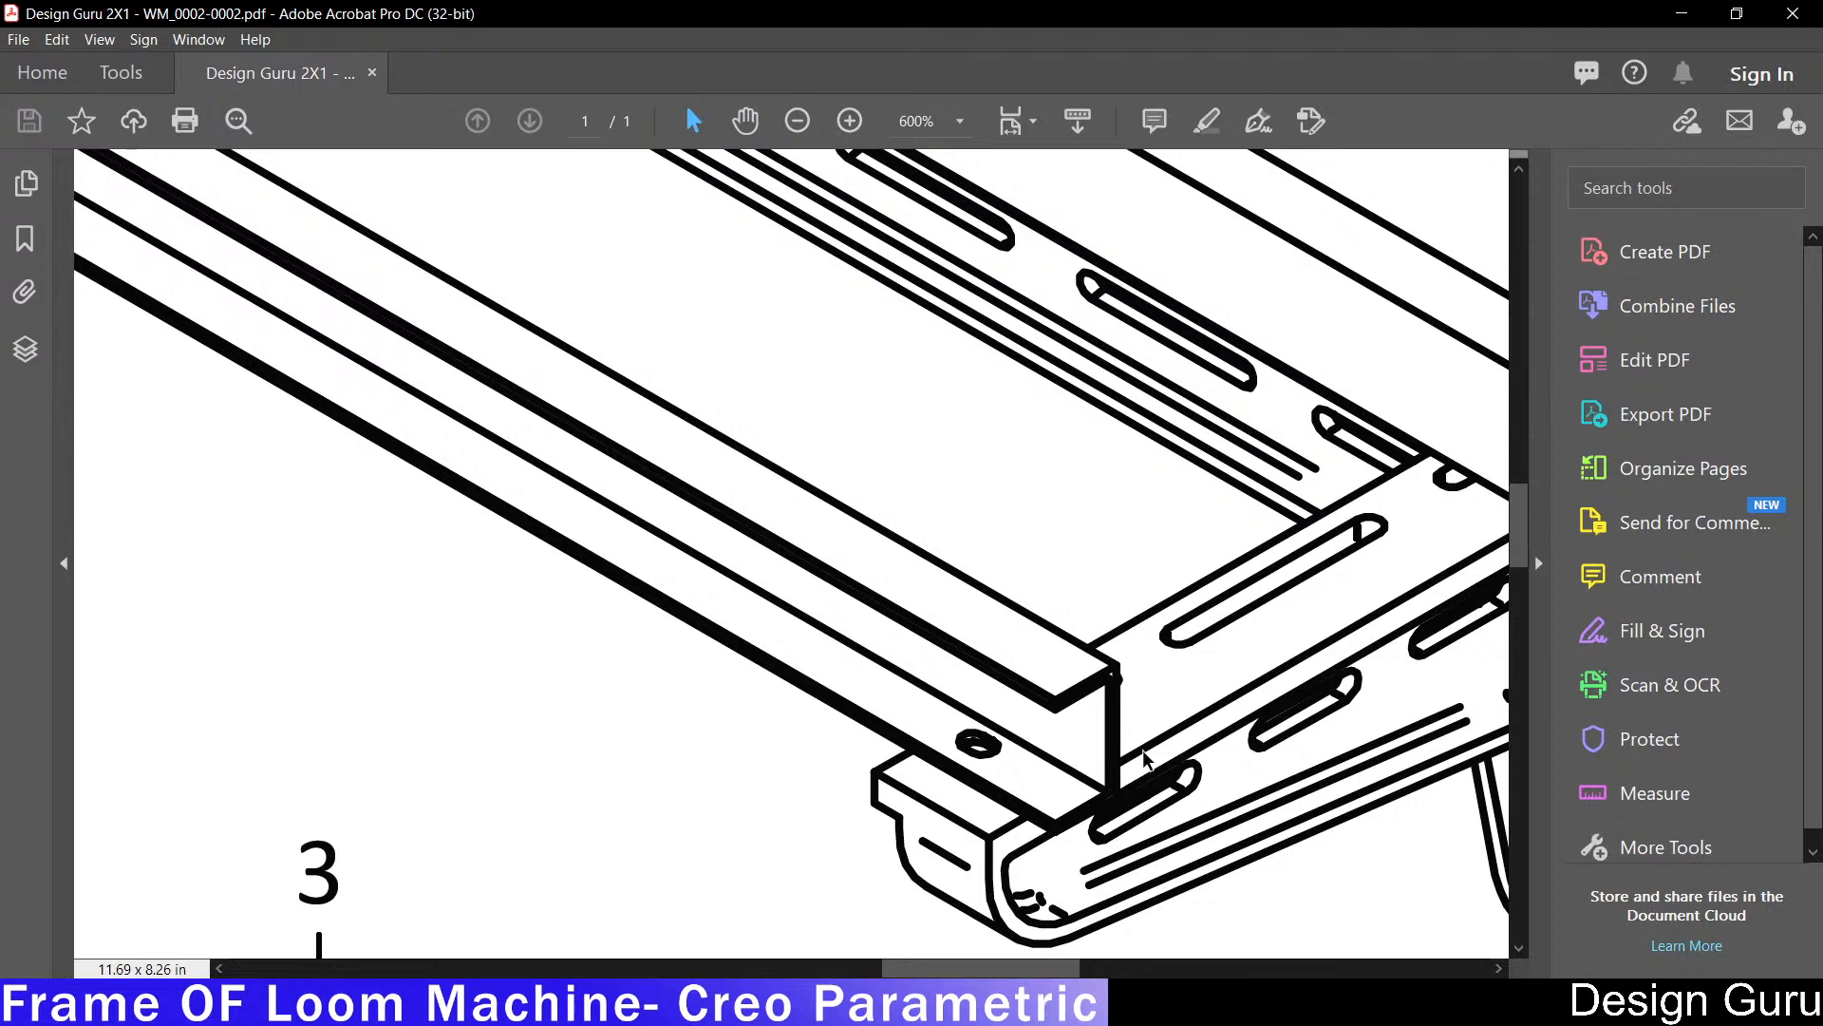
{"action": "scroll", "coordinate": [1151, 760], "scroll_direction": "down", "scroll_amount": 1}
{"action": "scroll", "coordinate": [1151, 753], "scroll_direction": "down", "scroll_amount": 3, "text": "ctrl"}
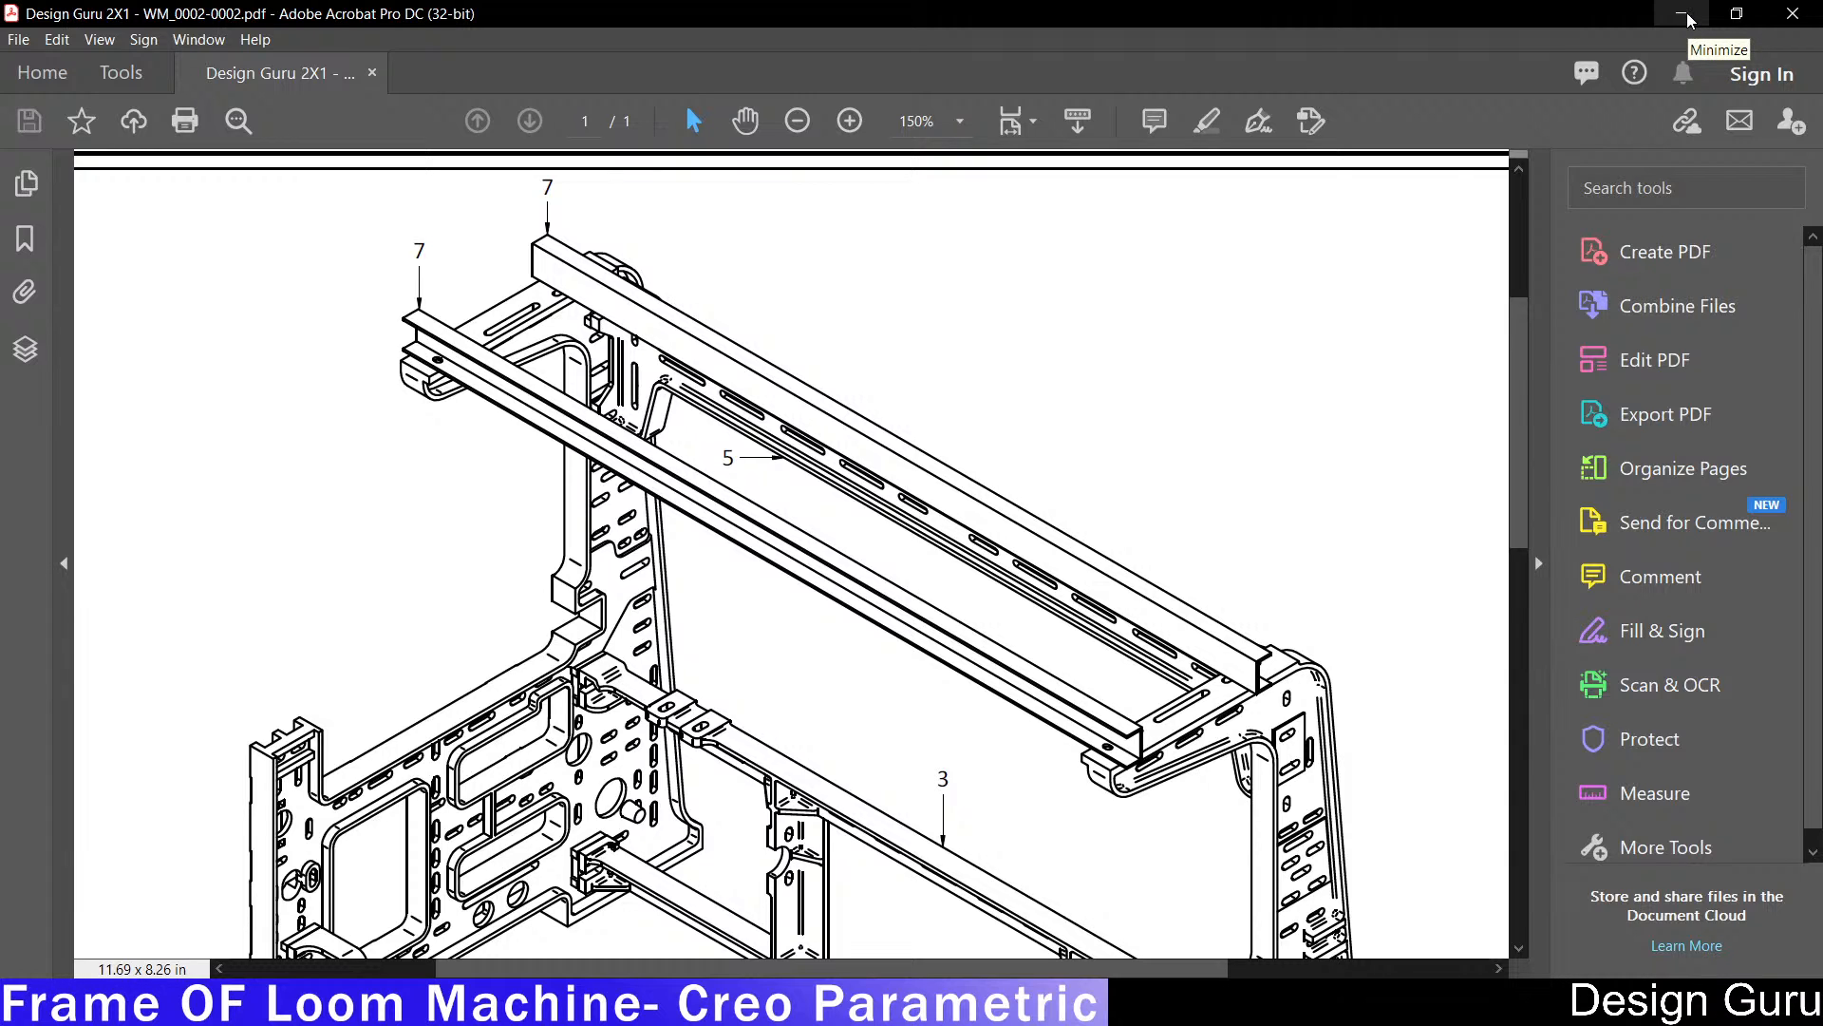
{"action": "left_click", "coordinate": [1682, 13]}
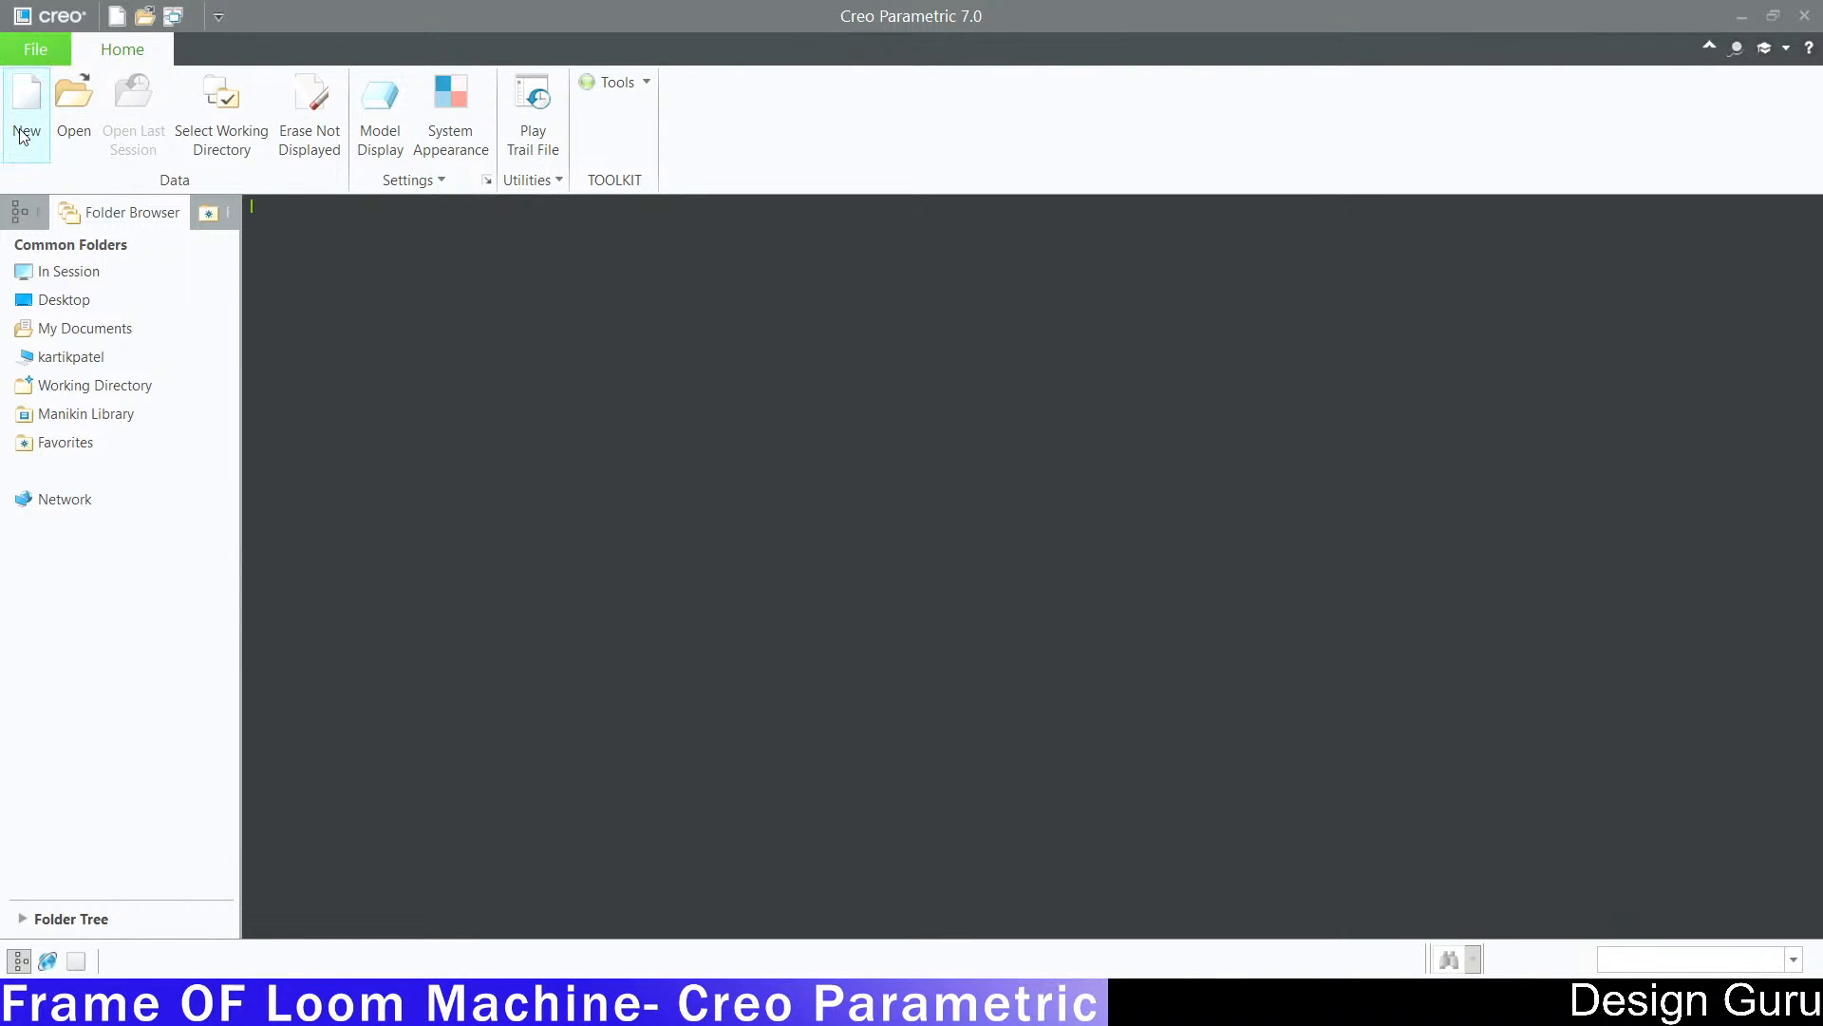
Step: Set the working directory to the Looms folder on the D: drive
{"action": "left_click", "coordinate": [230, 118]}
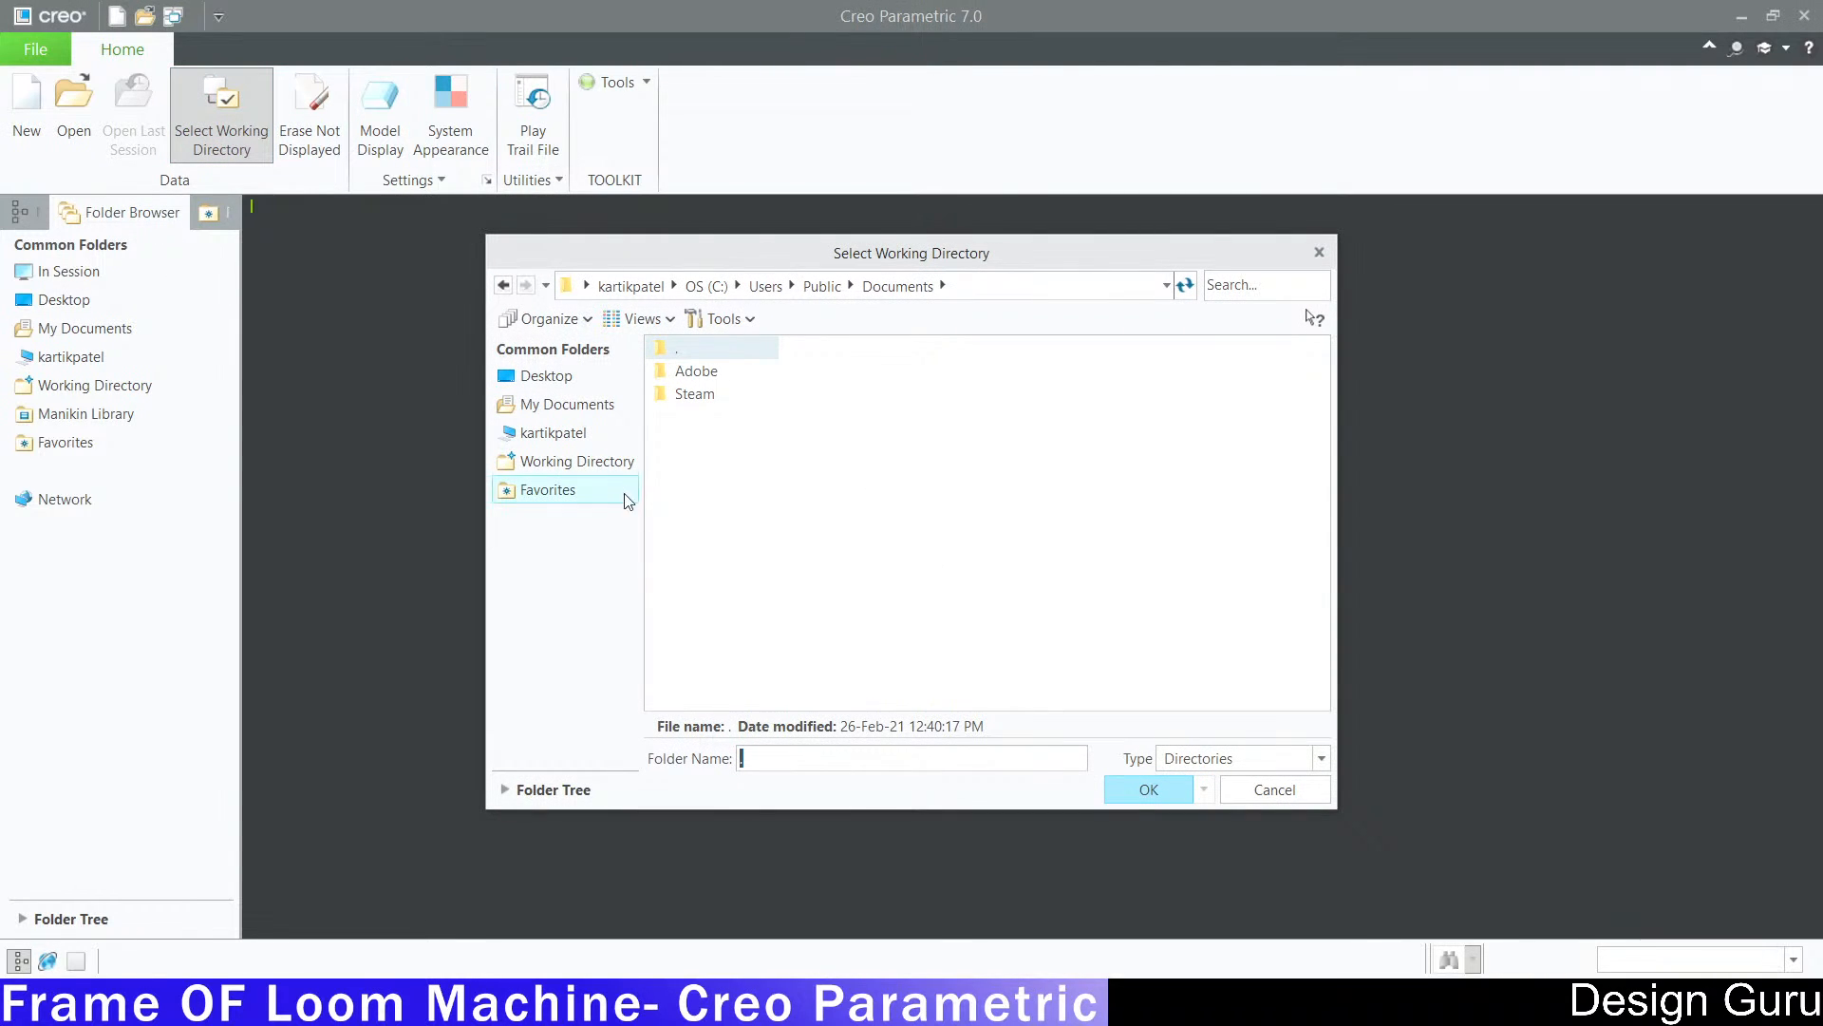
{"action": "left_click", "coordinate": [579, 437]}
{"action": "double_click", "coordinate": [706, 395]}
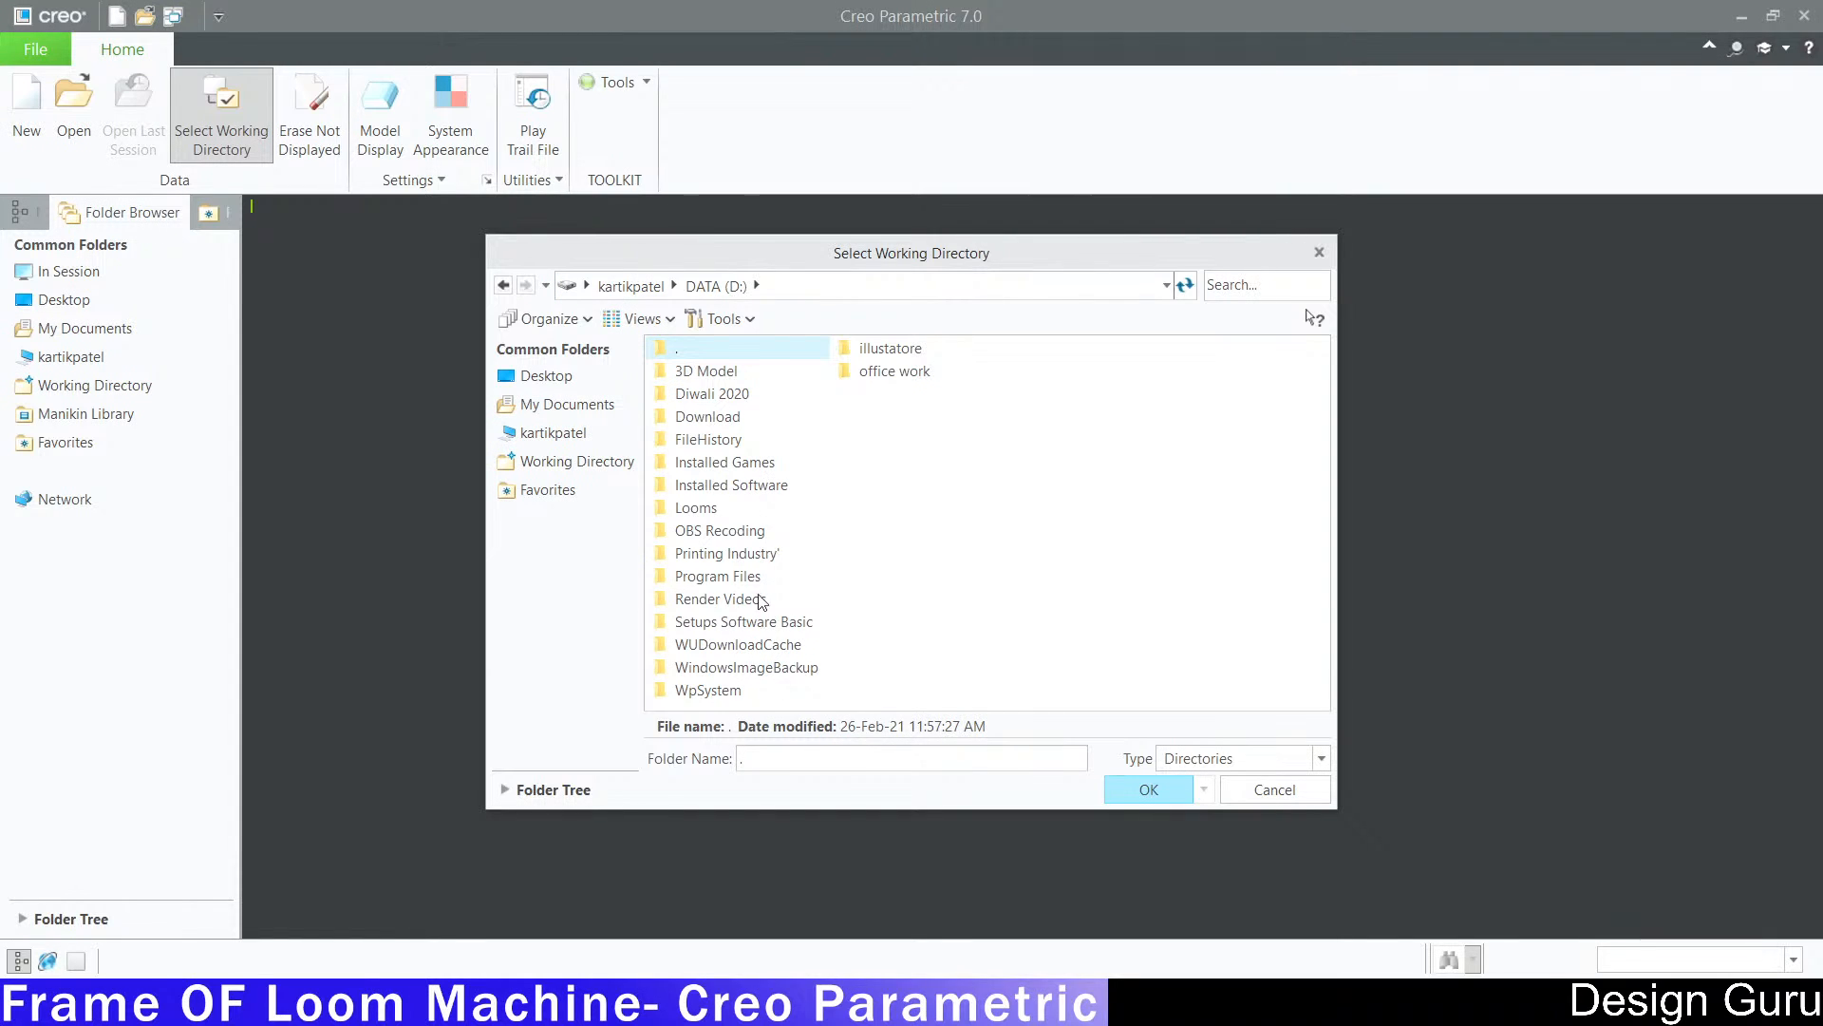
{"action": "double_click", "coordinate": [732, 508]}
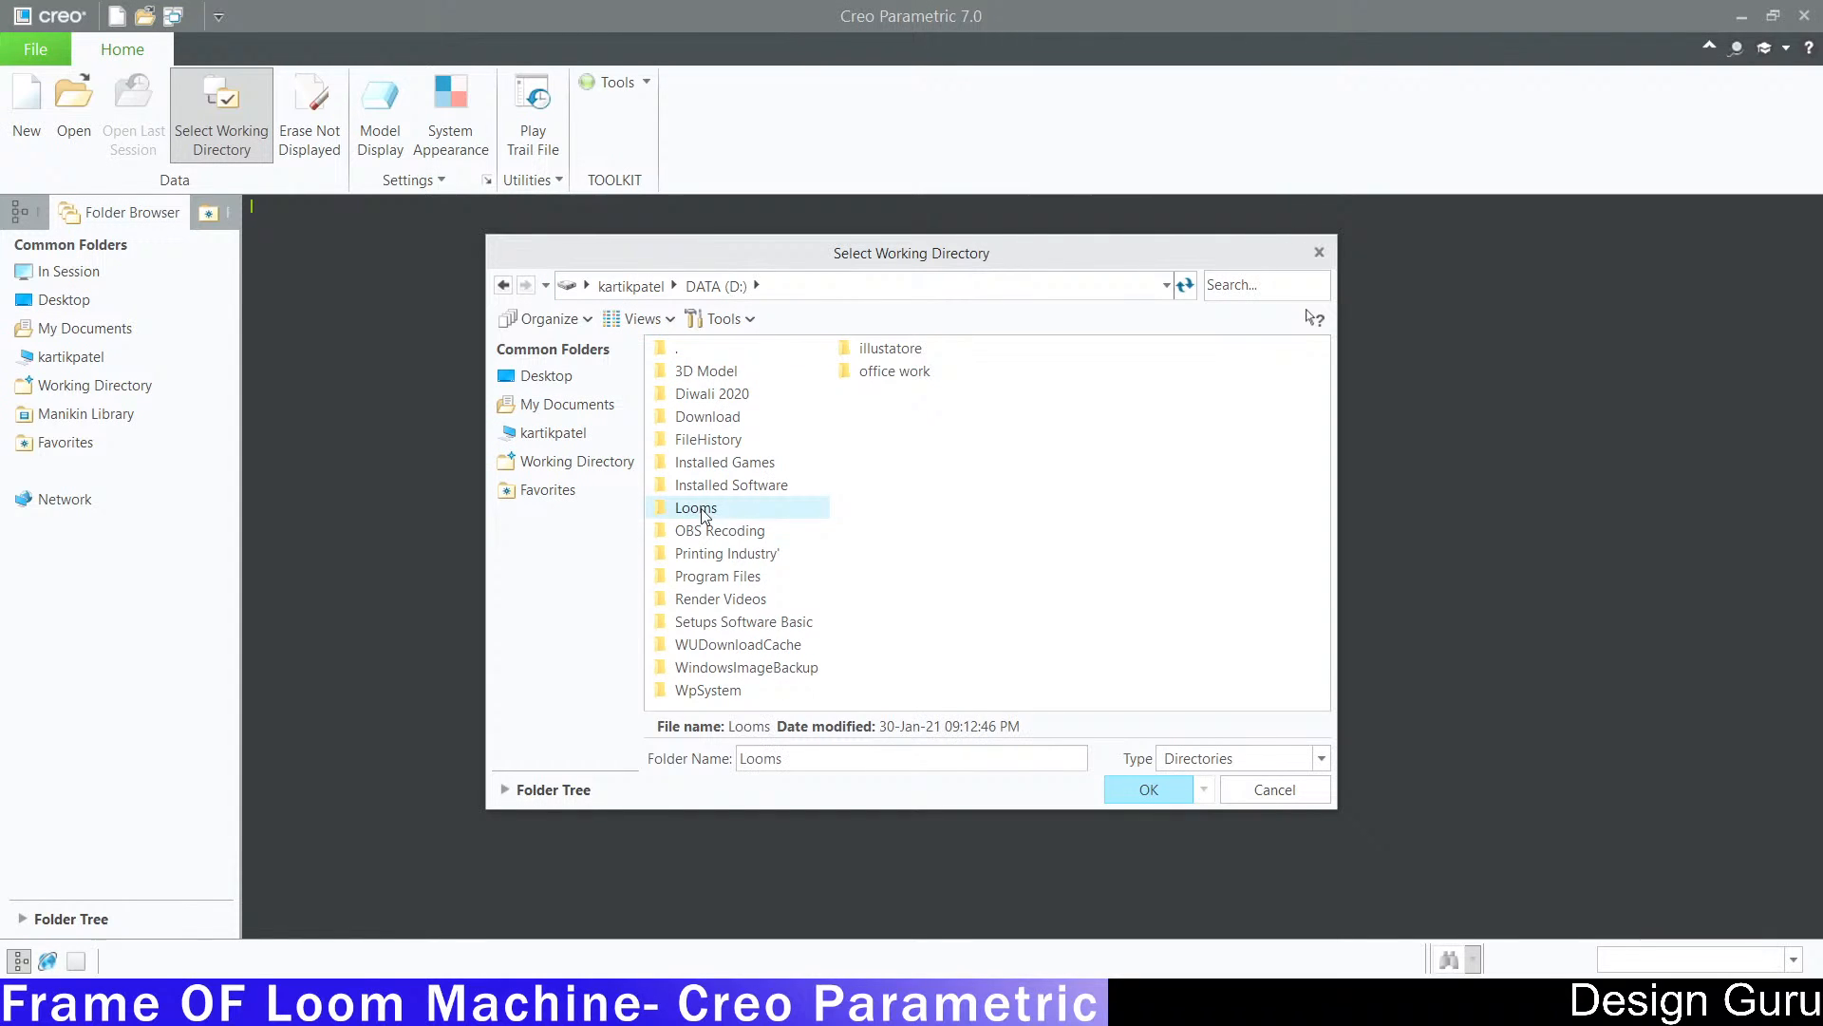
{"action": "left_click", "coordinate": [1149, 790]}
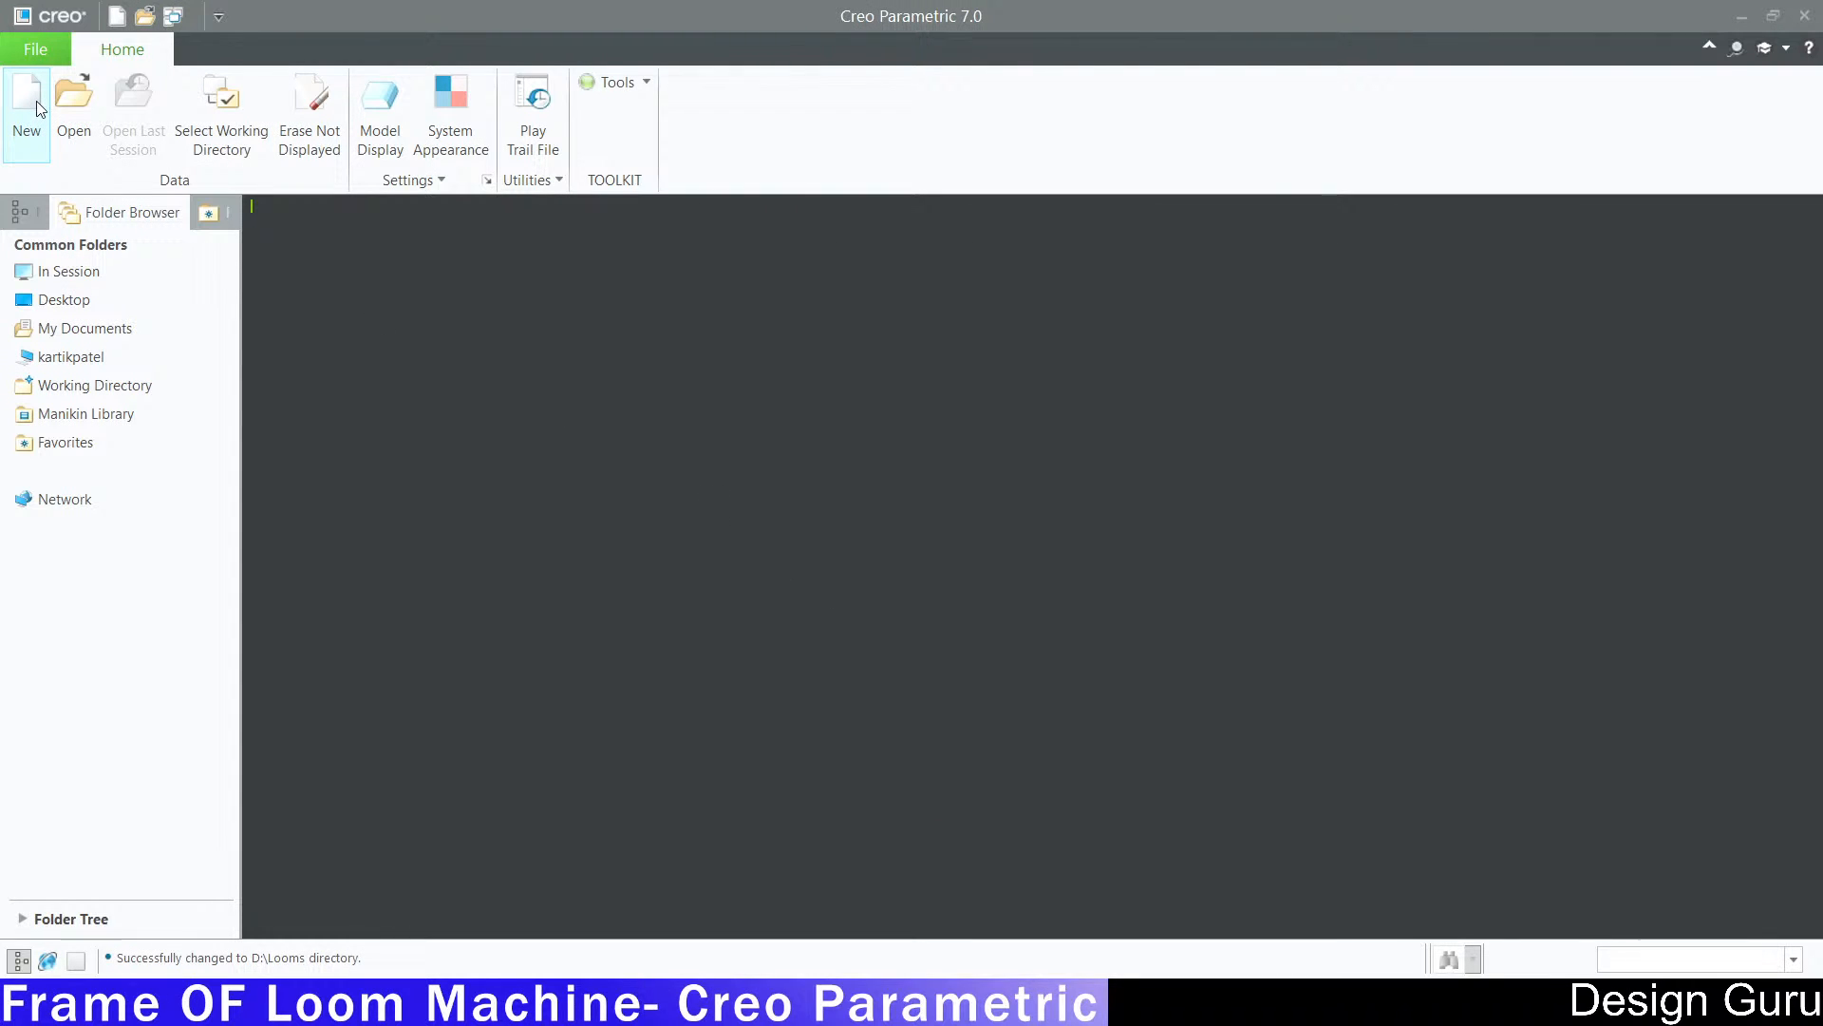
Step: Start a new solid part file named Top_c_section without using the default template
{"action": "left_click", "coordinate": [26, 110]}
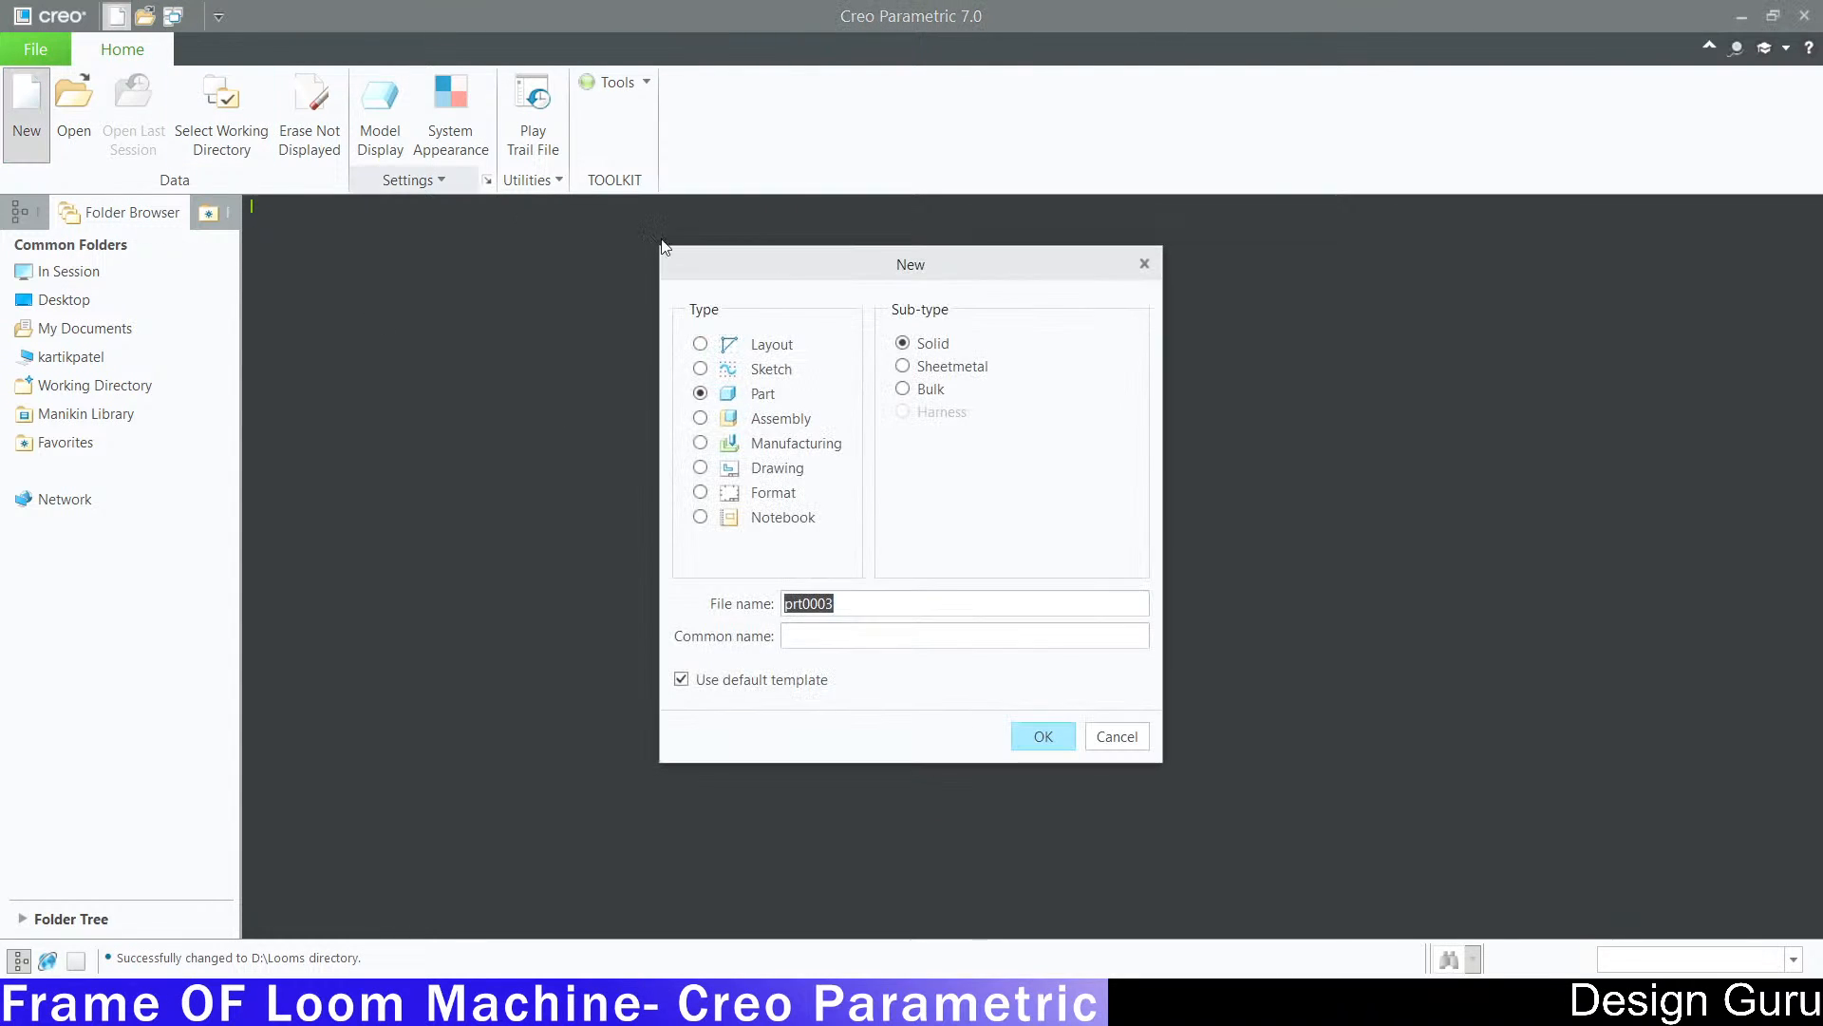
{"action": "double_click", "coordinate": [855, 603]}
{"action": "key", "text": "BackSpace"}
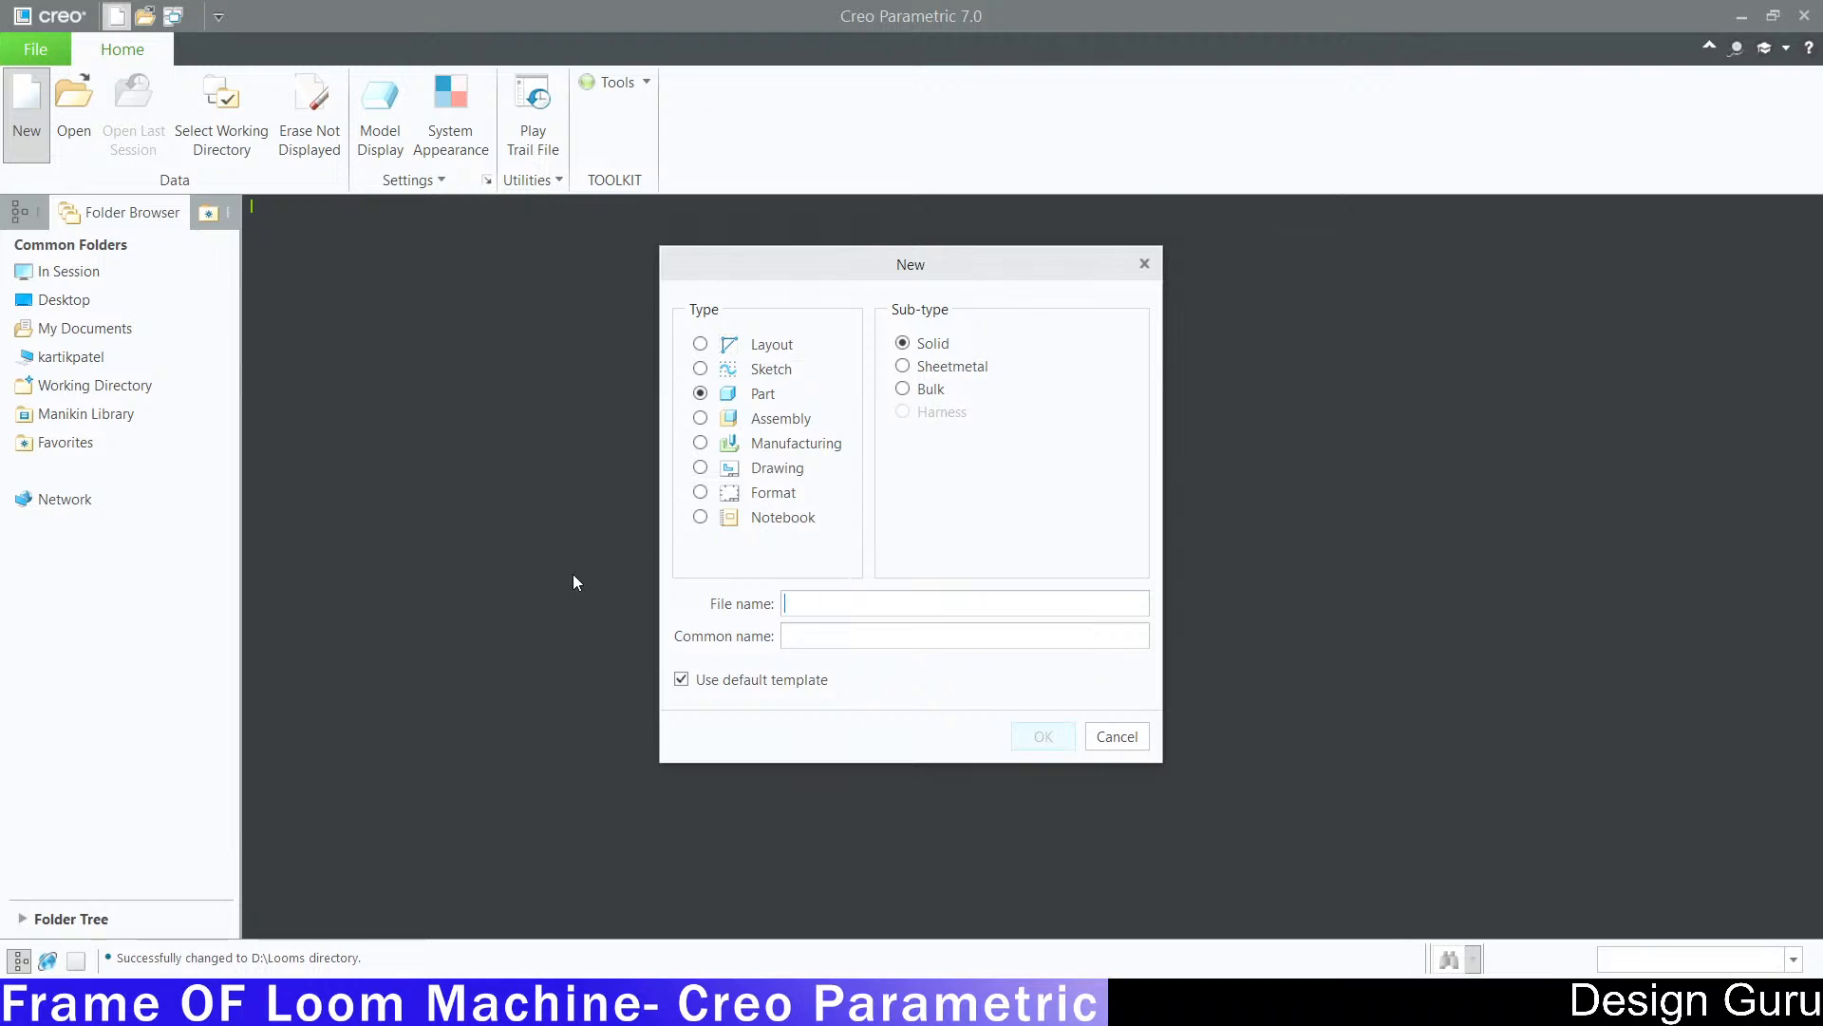
{"action": "type", "text": "Top_c_"}
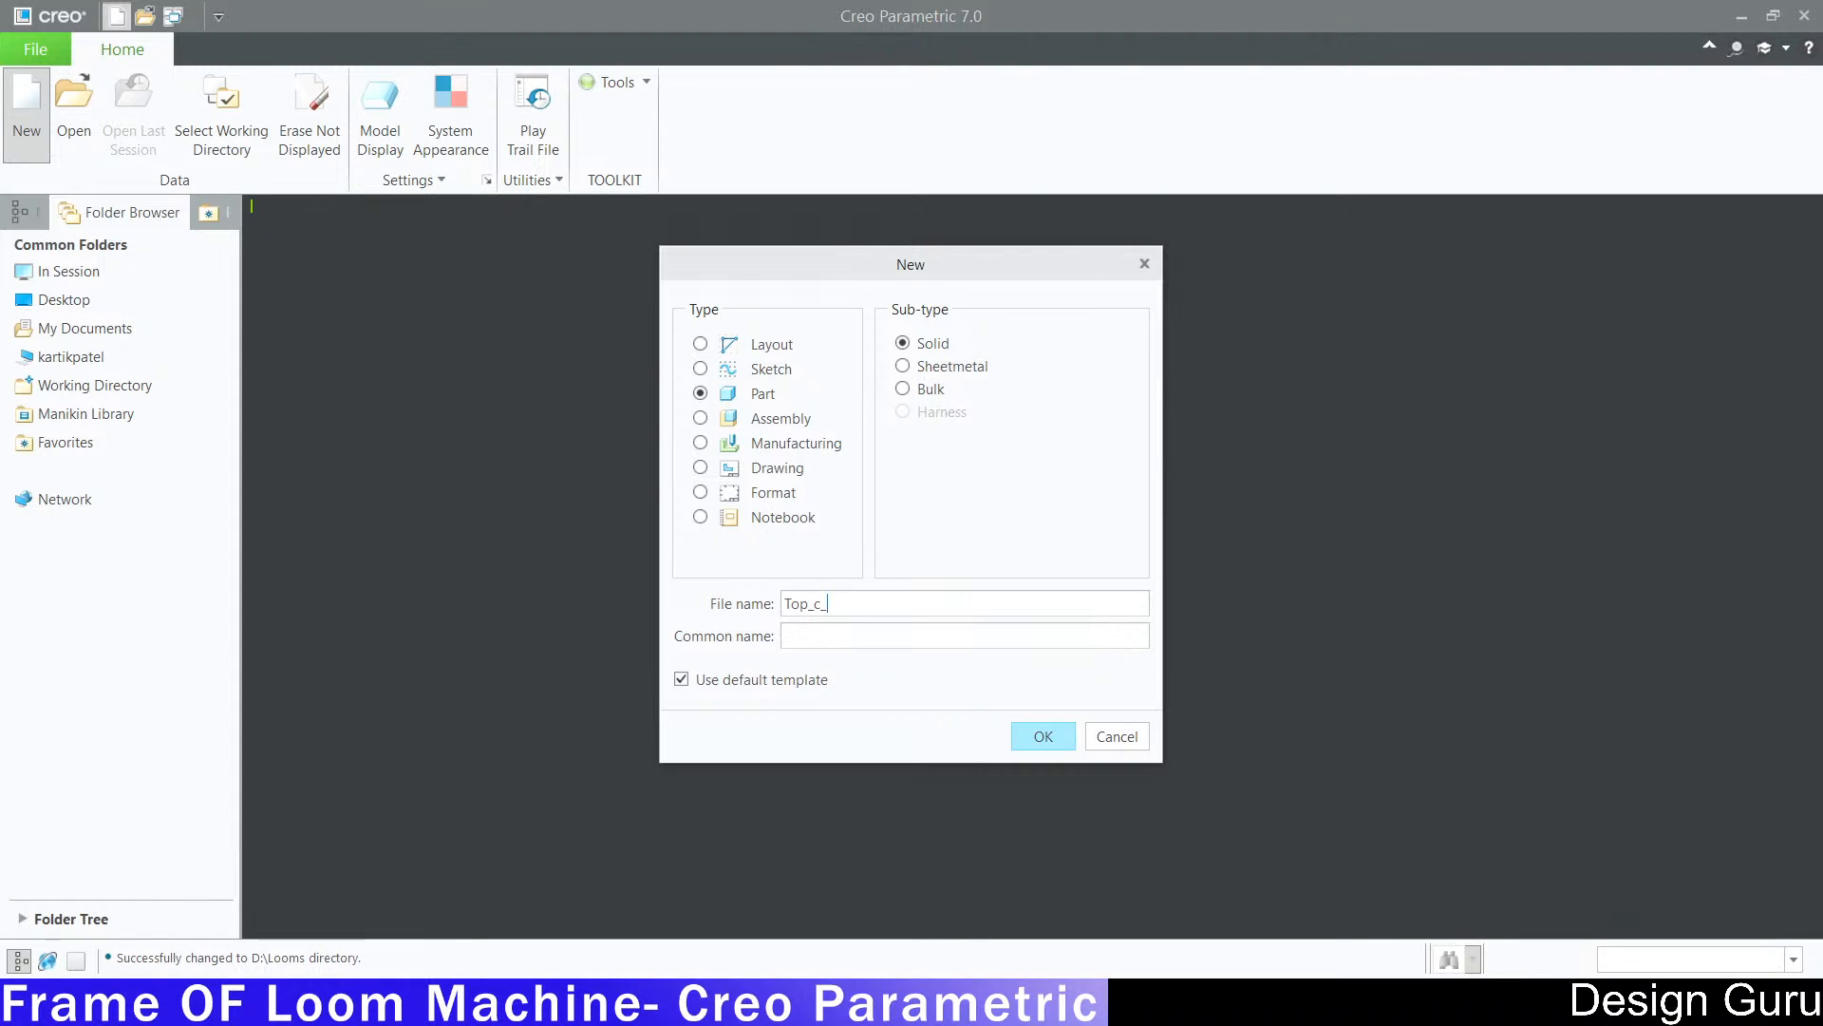
{"action": "type", "text": "section"}
{"action": "left_click", "coordinate": [710, 680]}
{"action": "left_click", "coordinate": [1042, 737]}
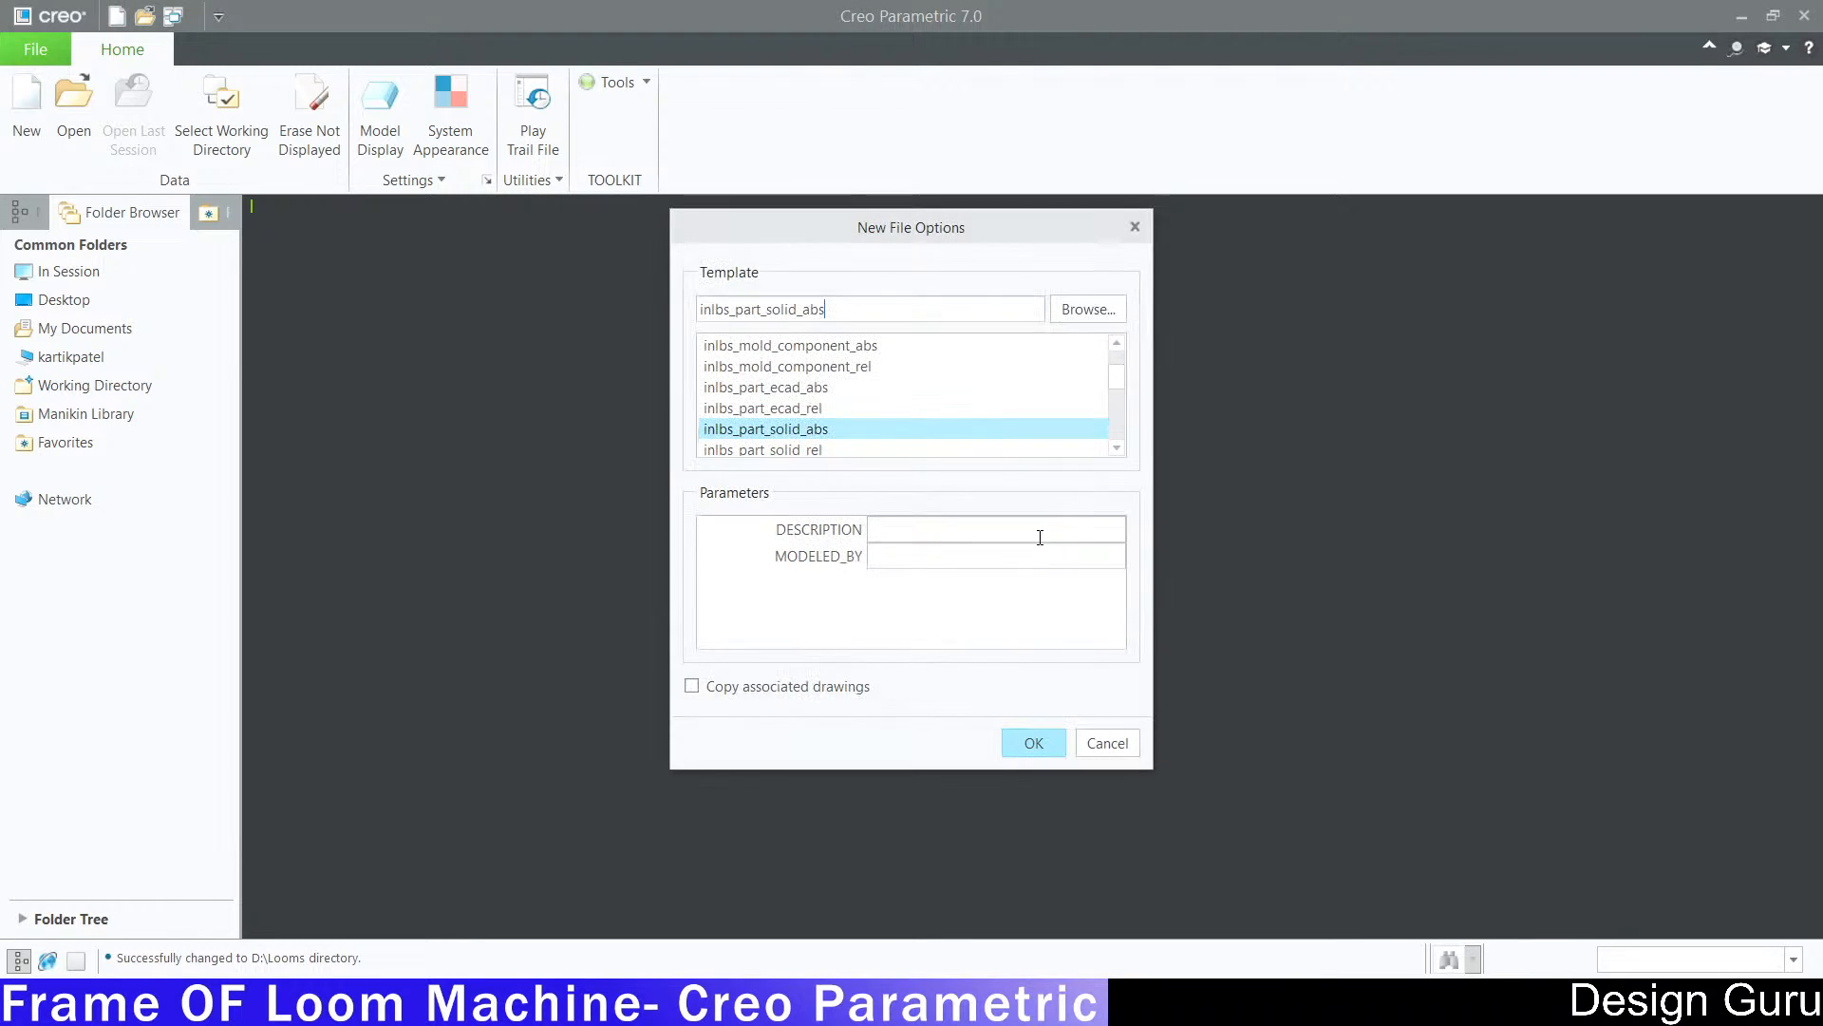
Step: Choose the mmns_part_solid_abs template for the new part and create the file
{"action": "left_click_drag", "start_coordinate": [1119, 385], "coordinate": [1121, 427]}
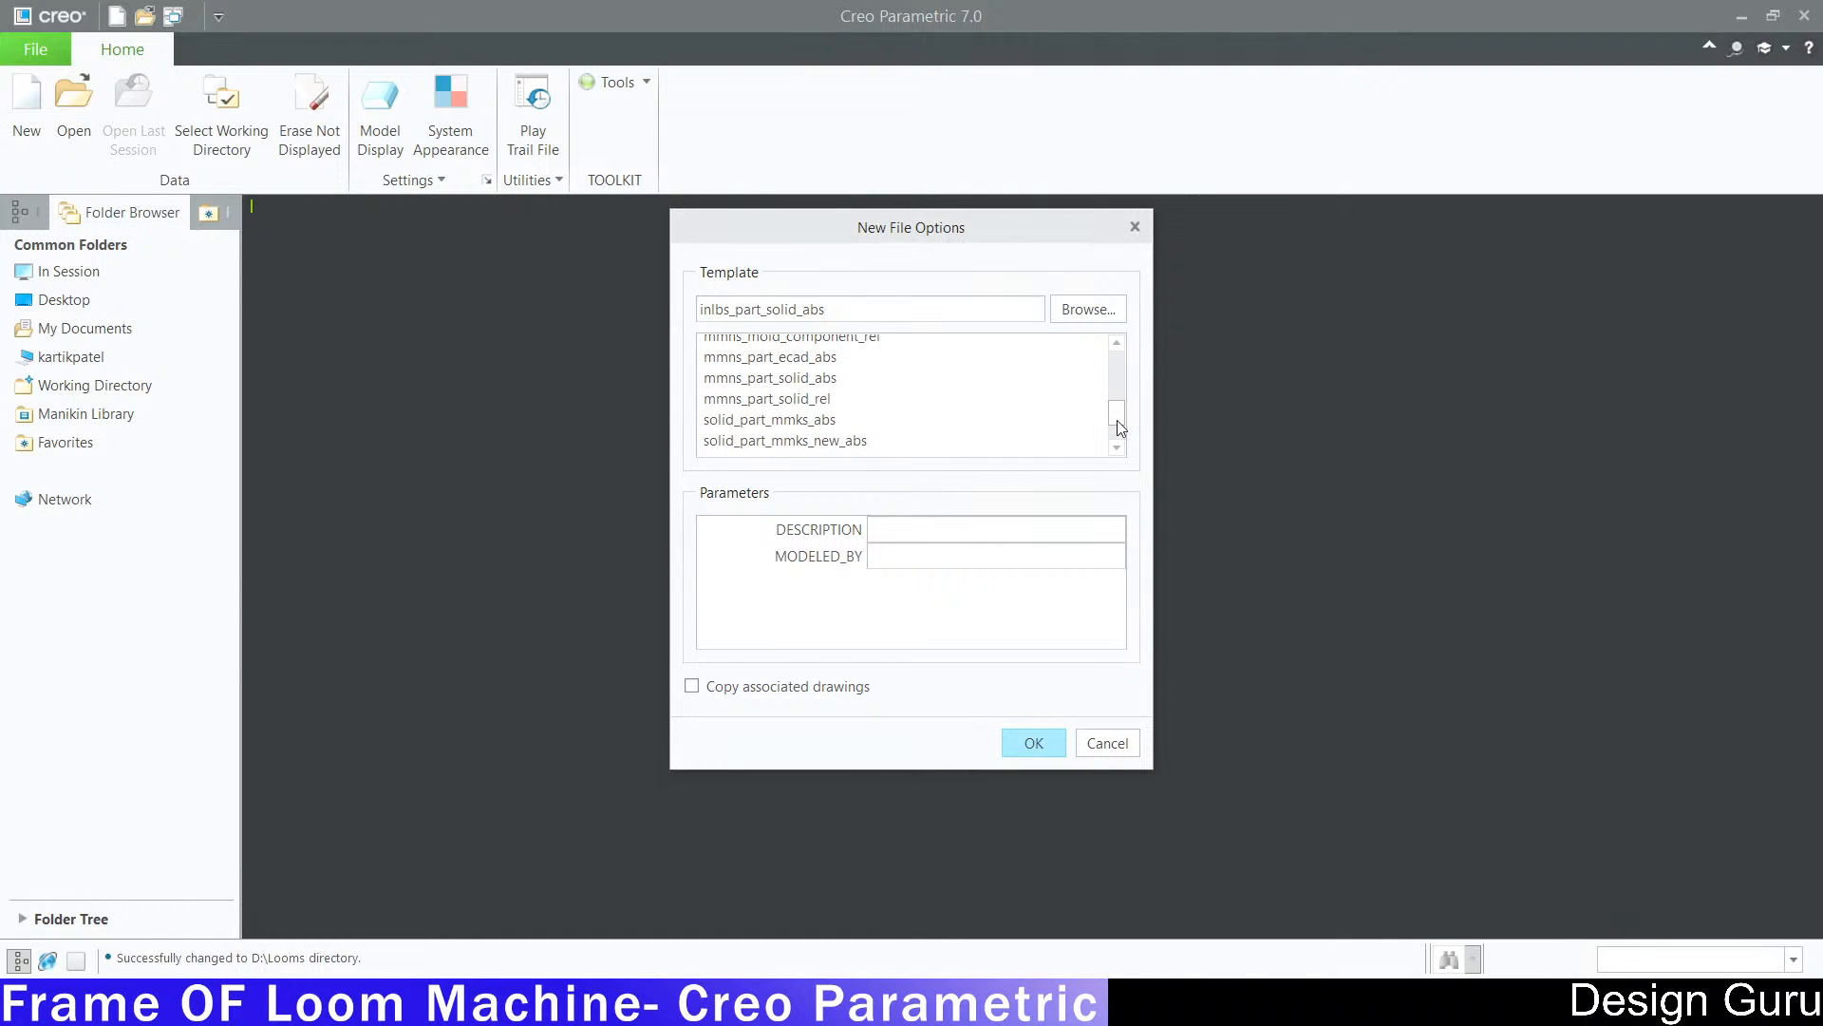
{"action": "scroll", "coordinate": [899, 407], "scroll_direction": "up", "scroll_amount": 2}
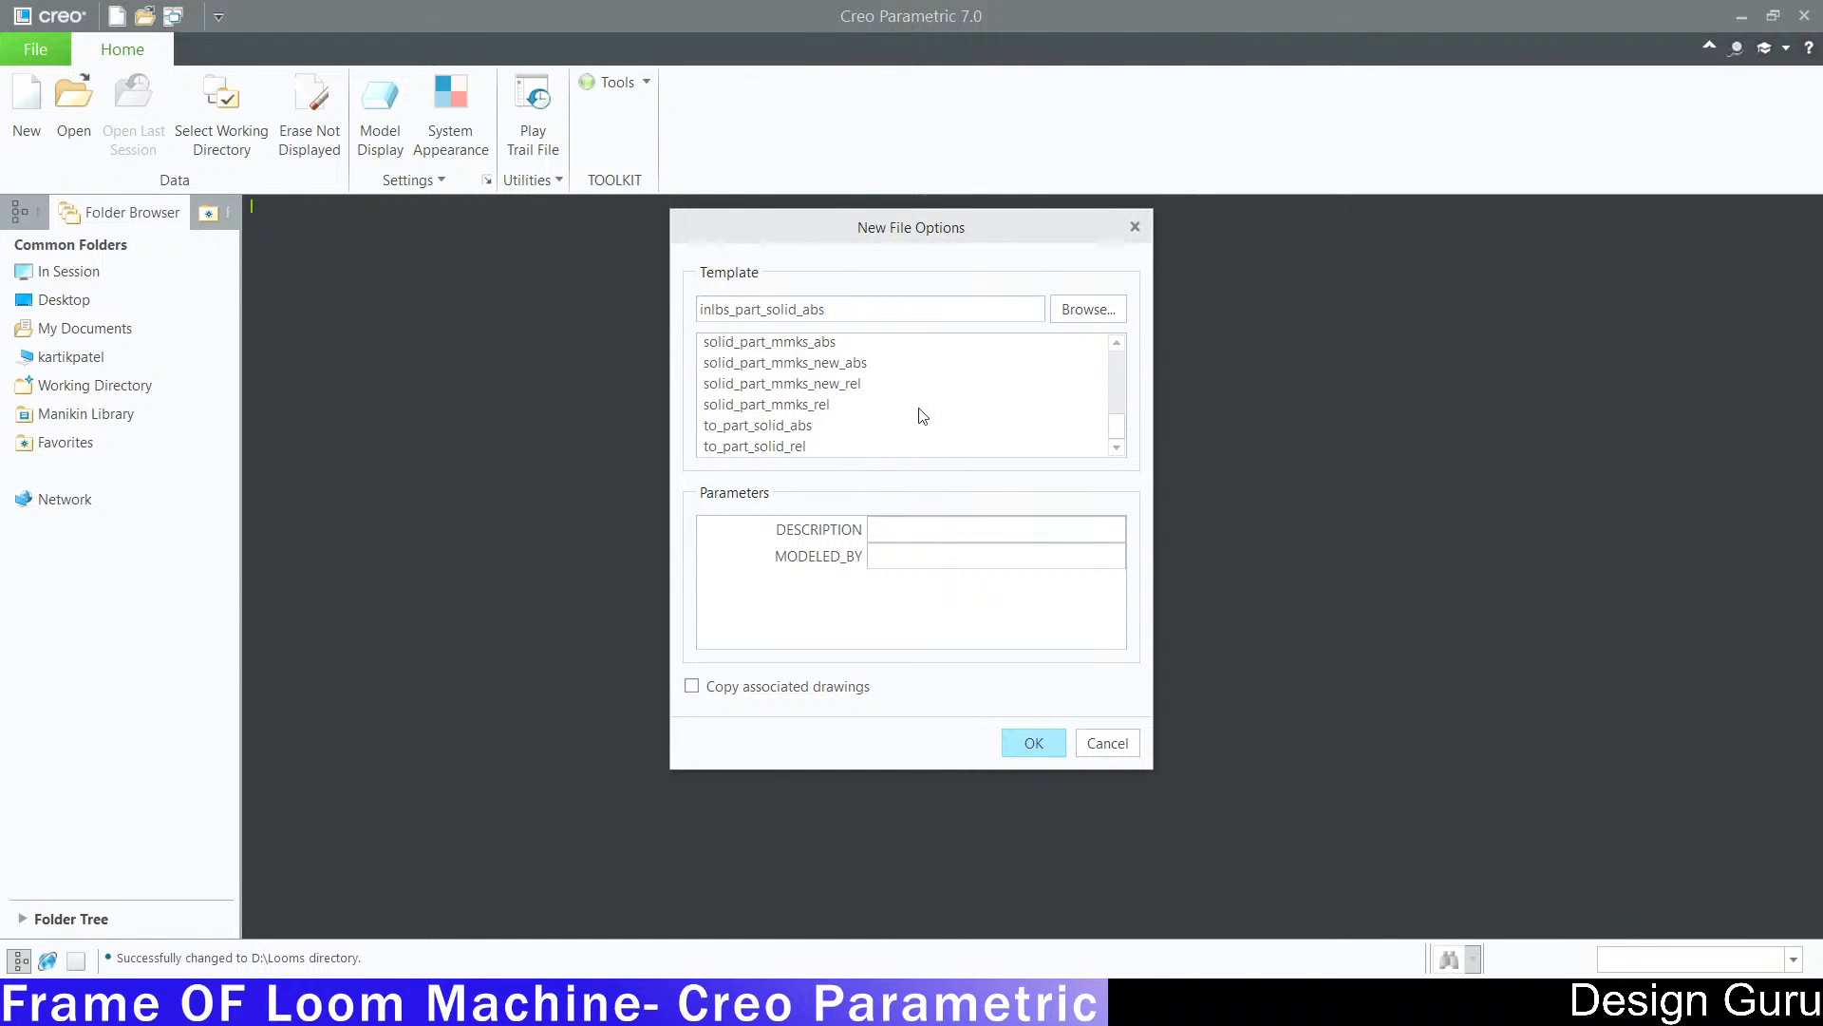
{"action": "left_click", "coordinate": [796, 429]}
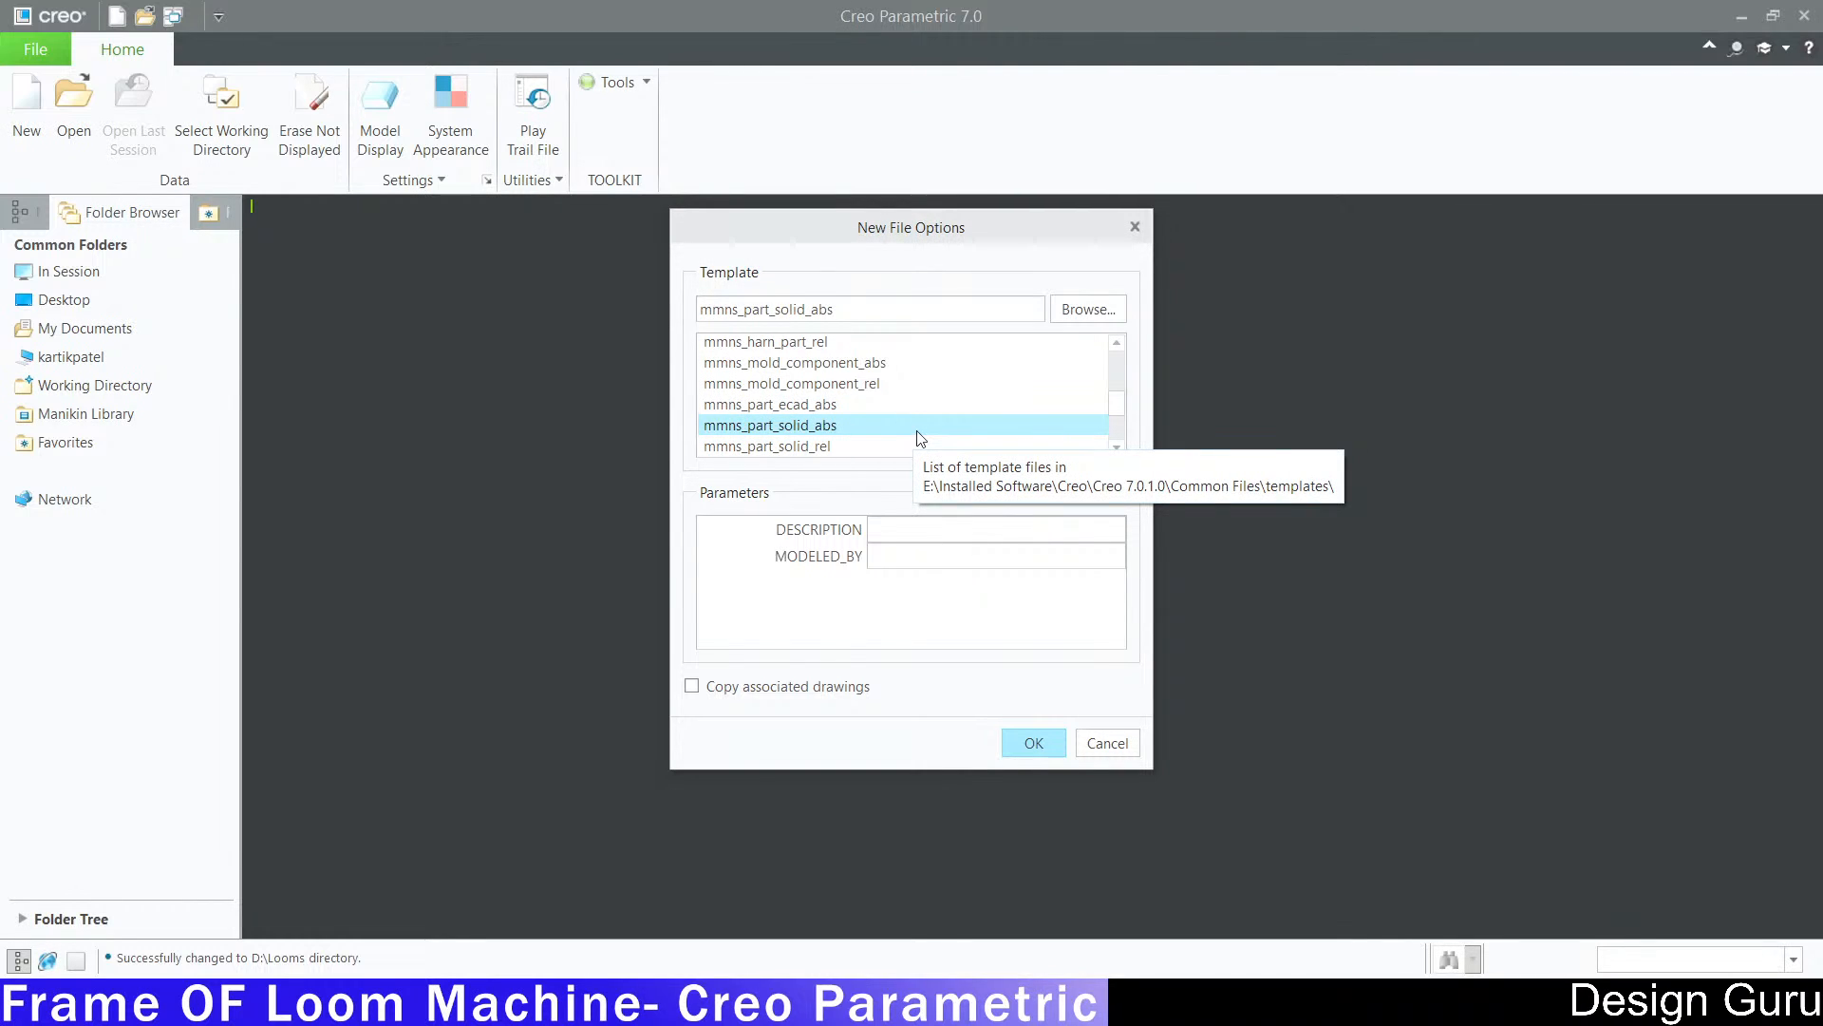
{"action": "left_click", "coordinate": [1035, 744]}
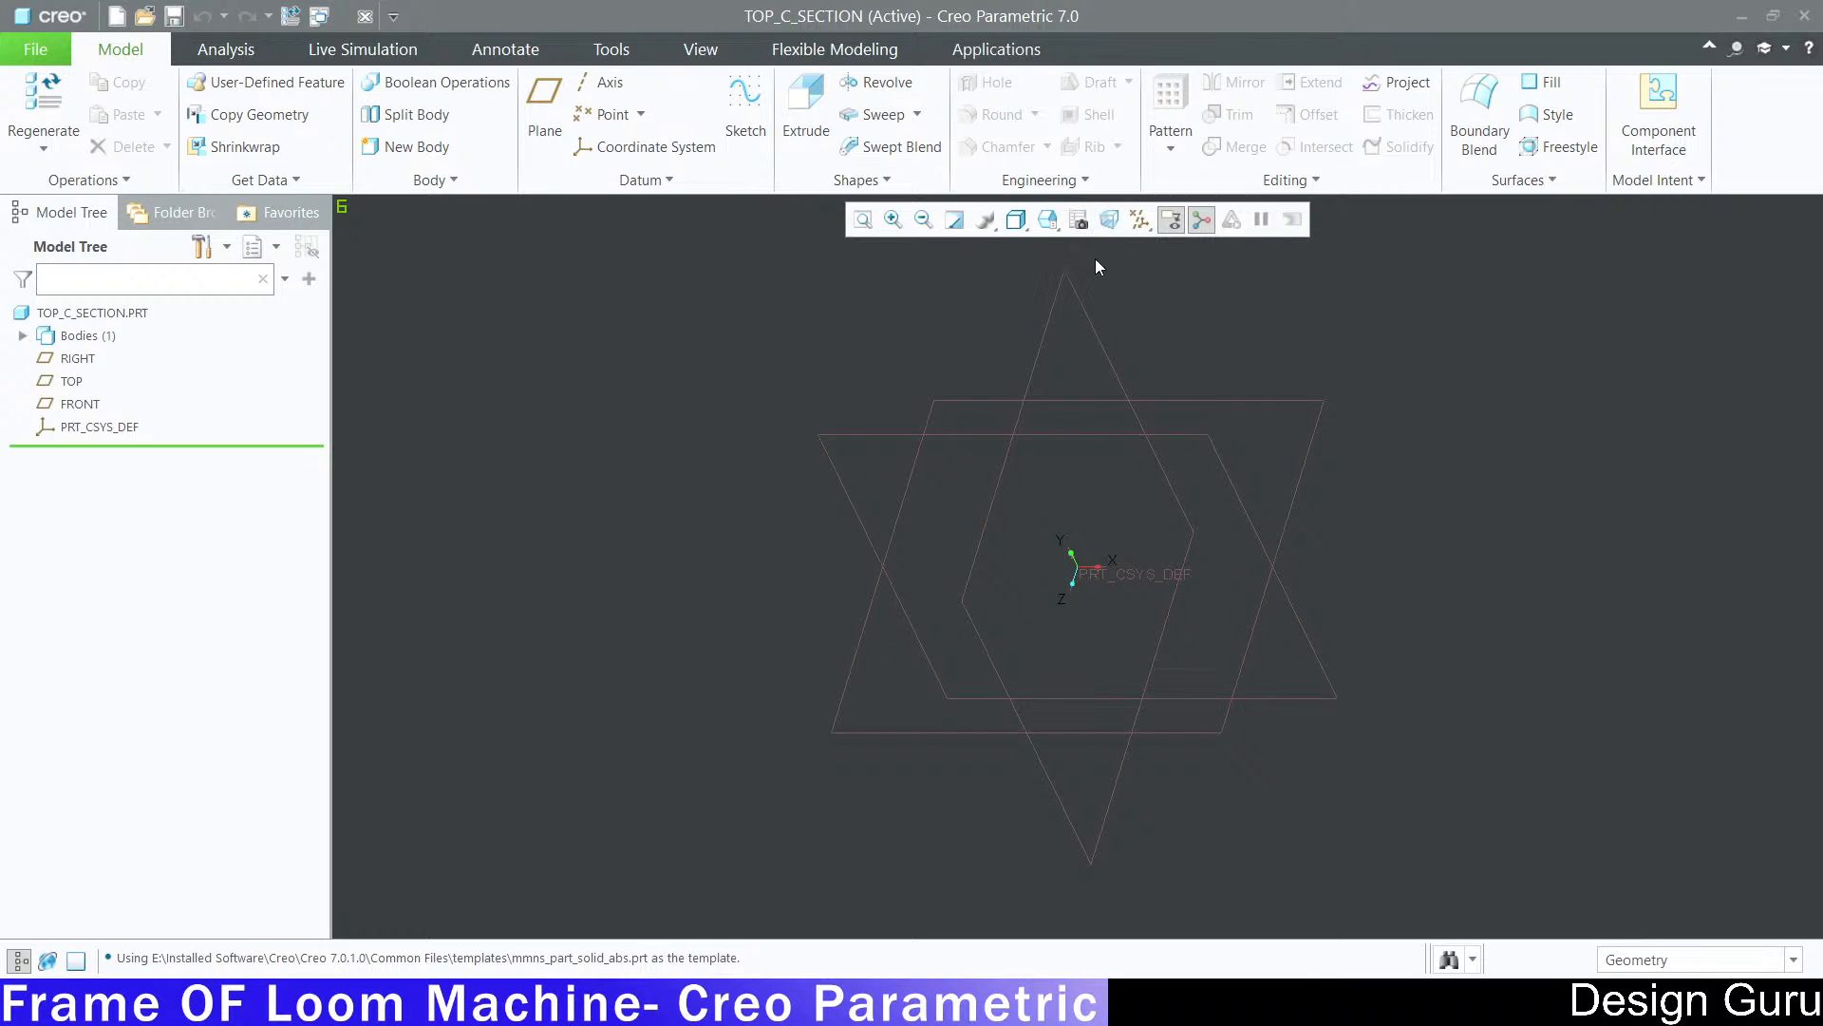
Step: Start a sketch on the FRONT plane and orient the view parallel to the sketching plane
{"action": "left_click", "coordinate": [1139, 219]}
{"action": "middle_click_drag", "start_coordinate": [1637, 469], "coordinate": [1634, 471]}
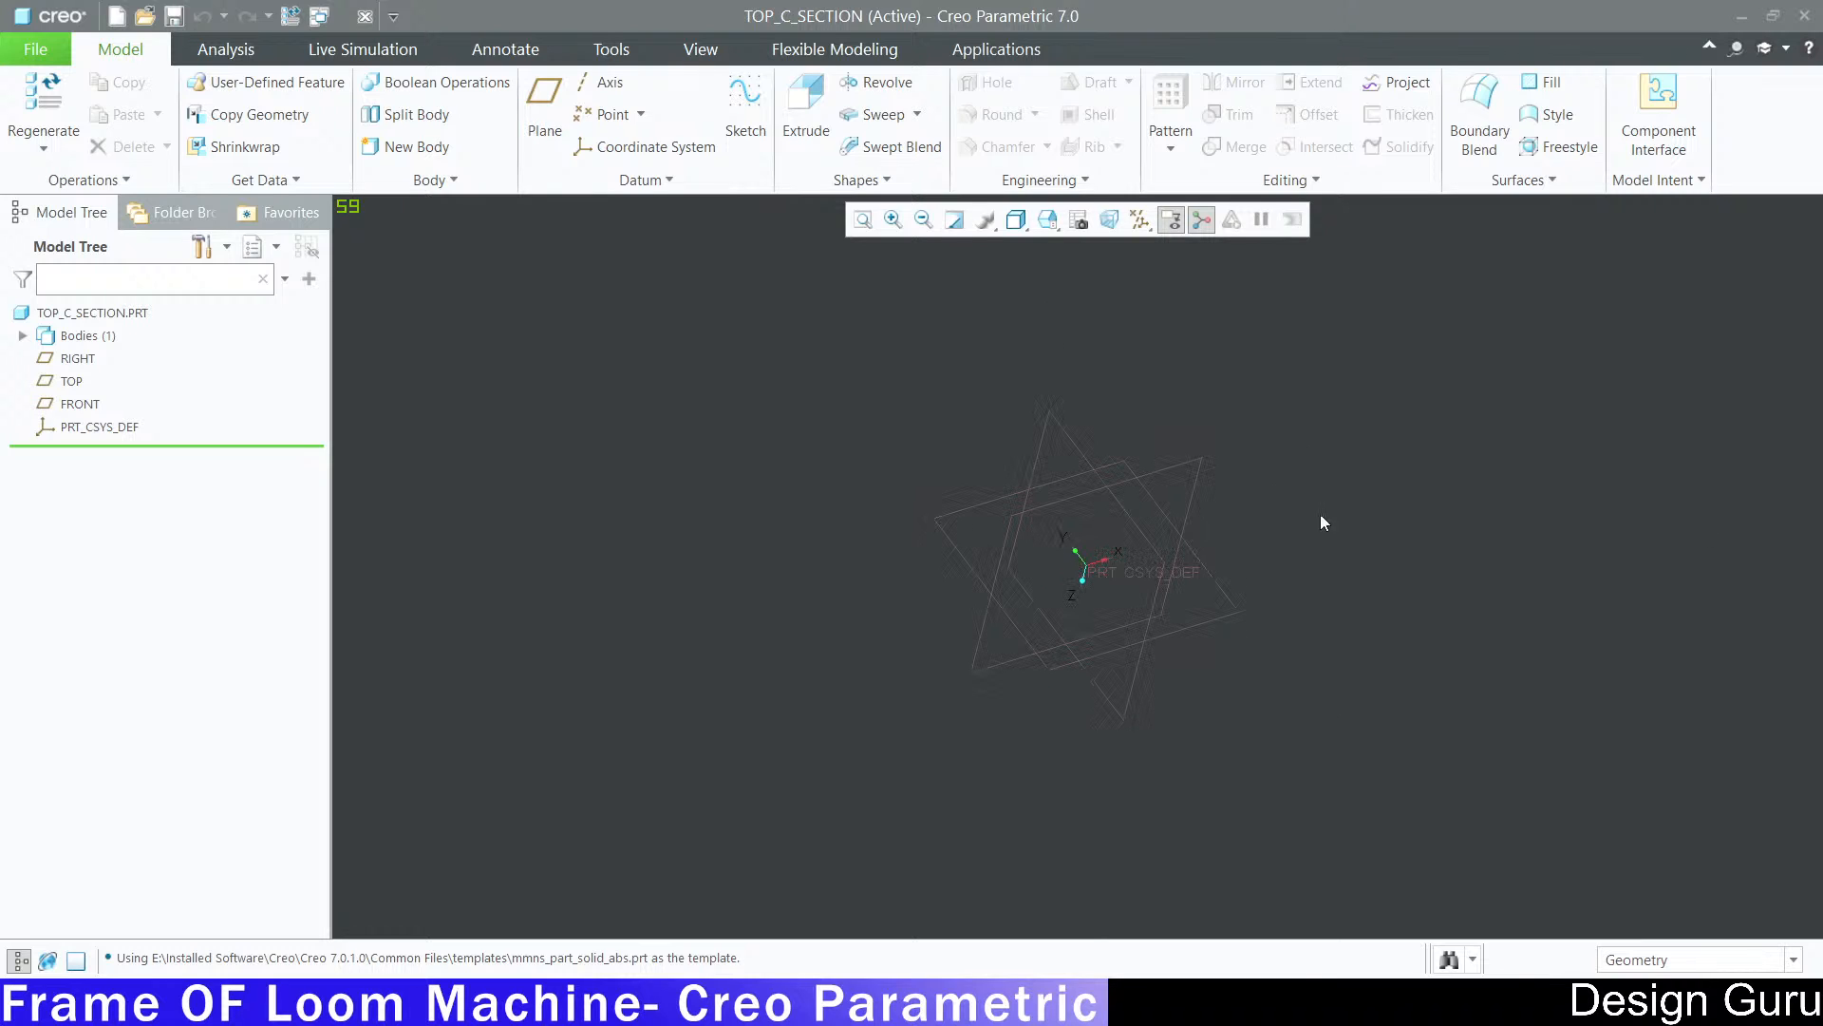
{"action": "left_click", "coordinate": [76, 405]}
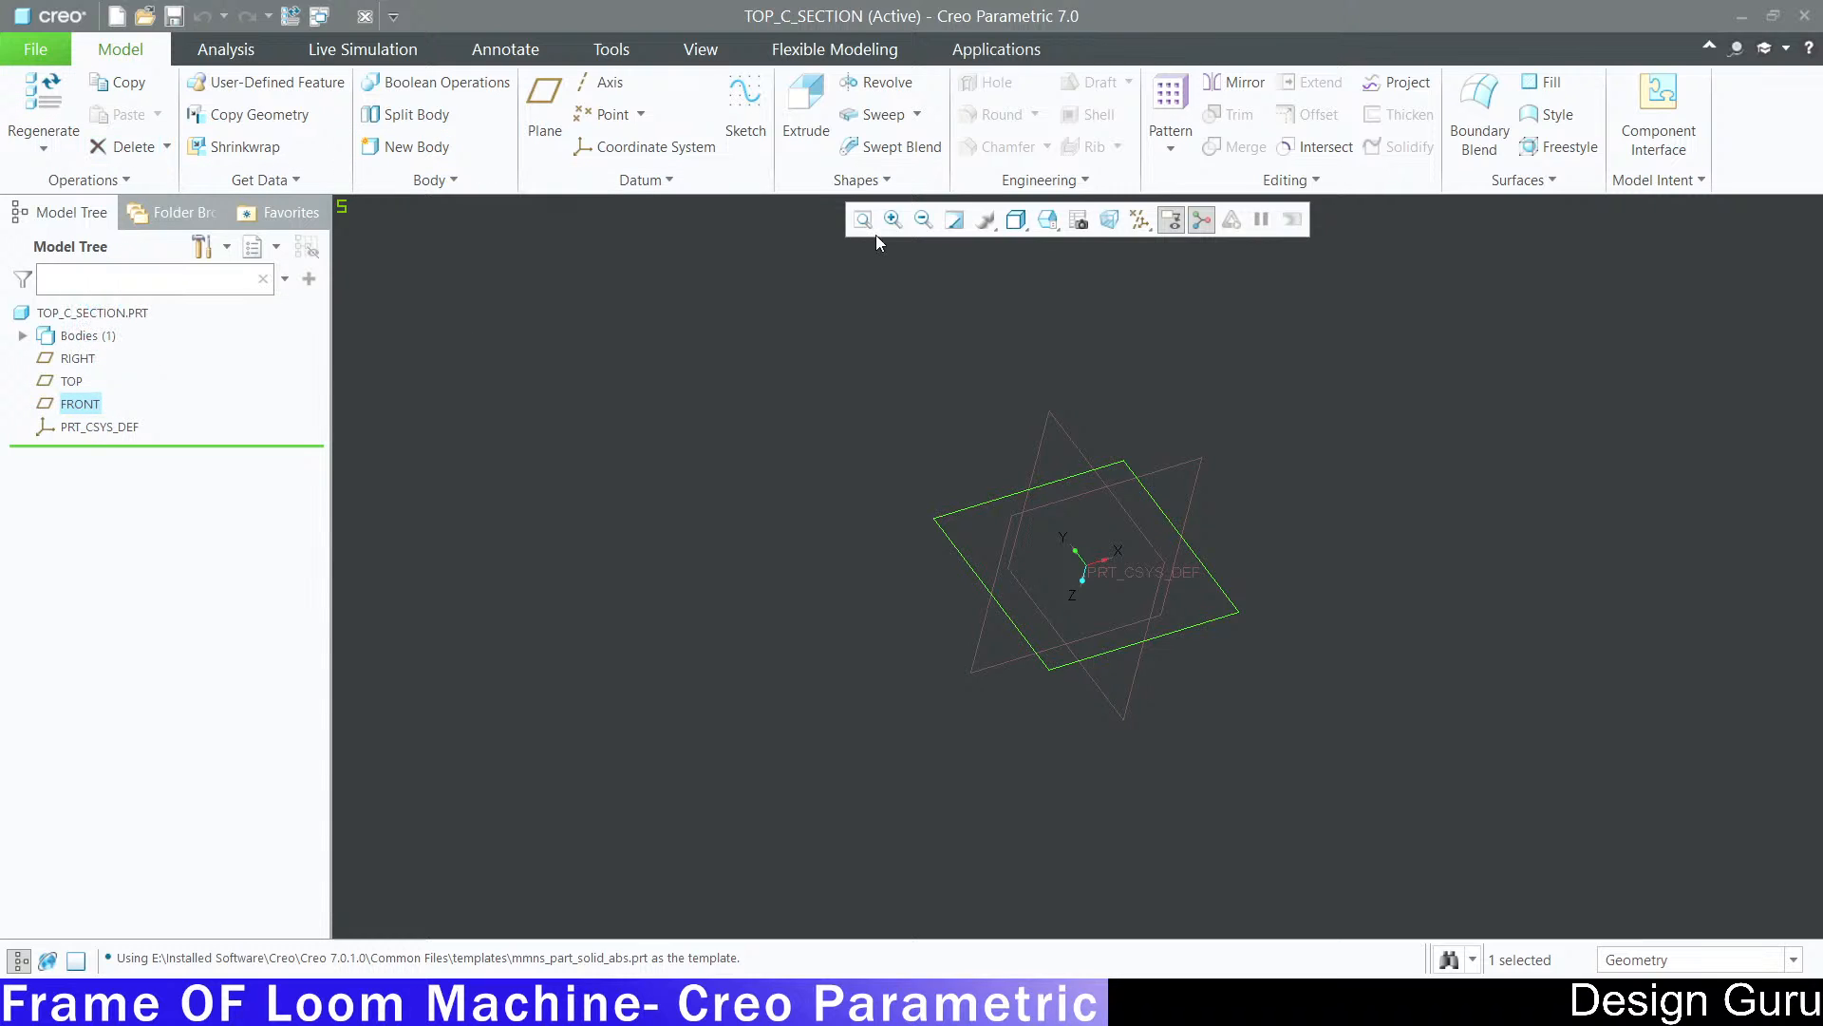
{"action": "left_click", "coordinate": [745, 109]}
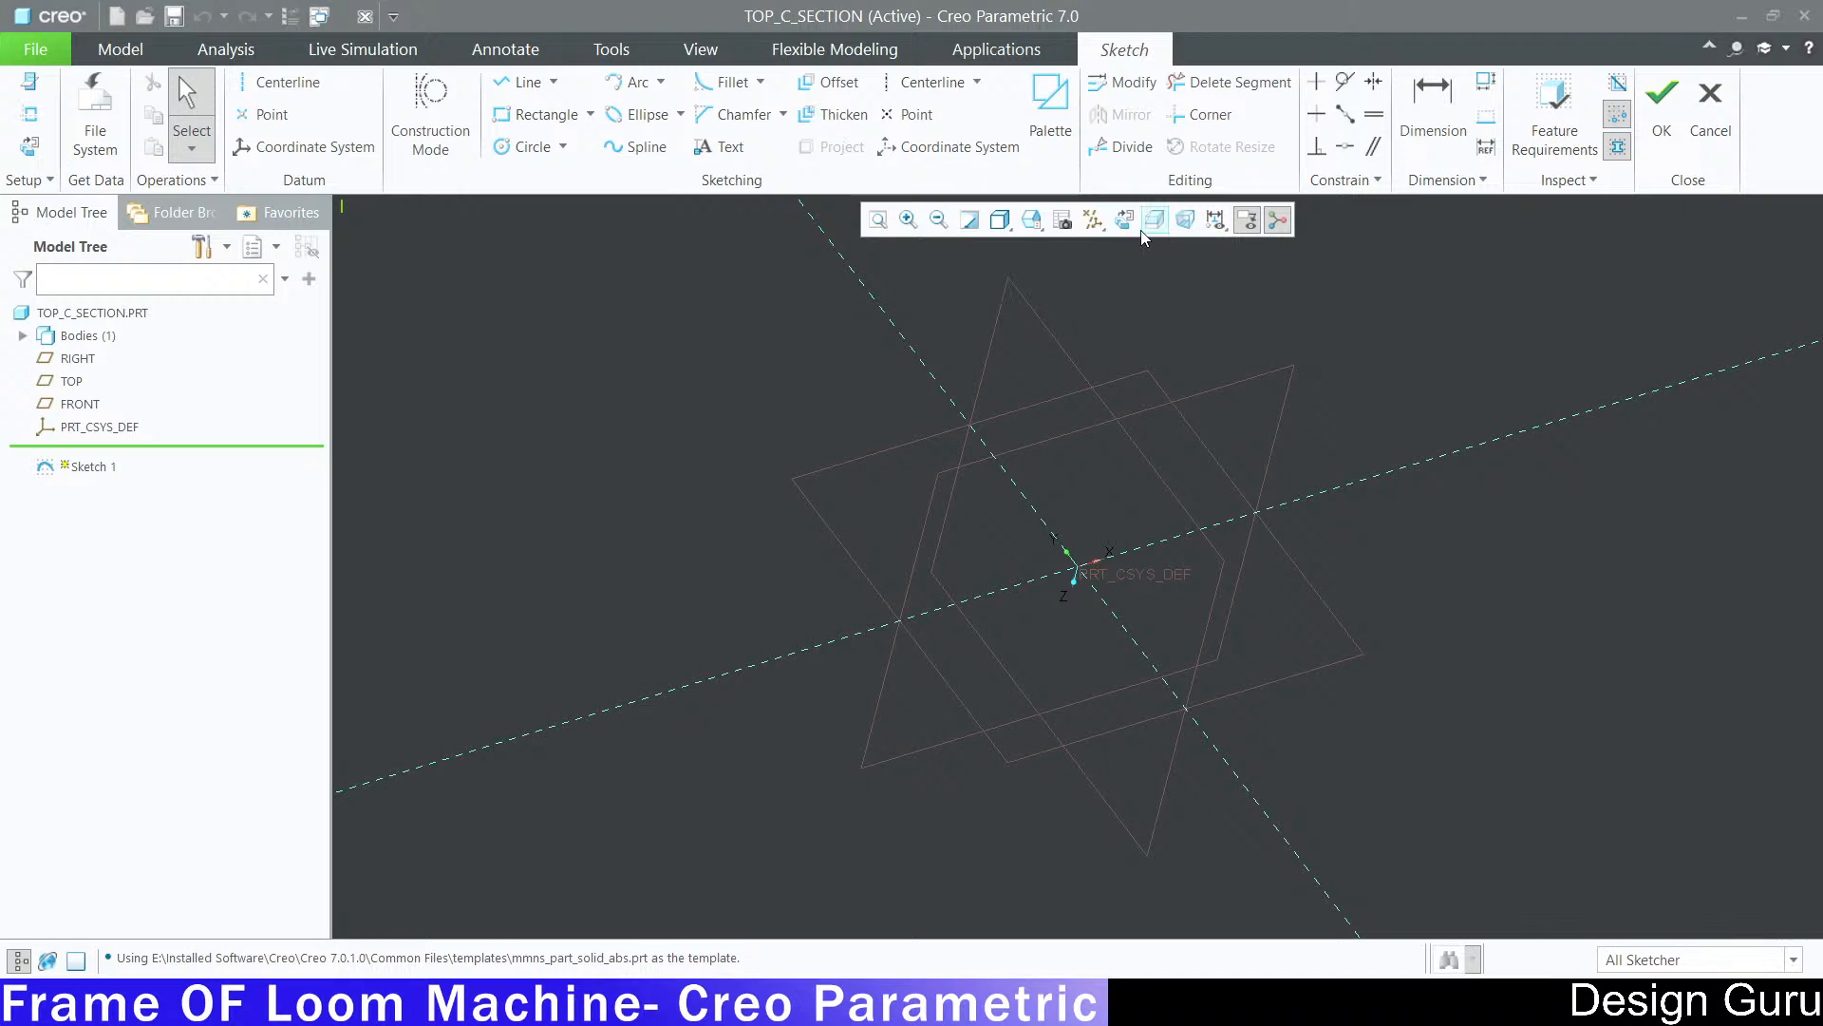
{"action": "left_click", "coordinate": [1151, 224]}
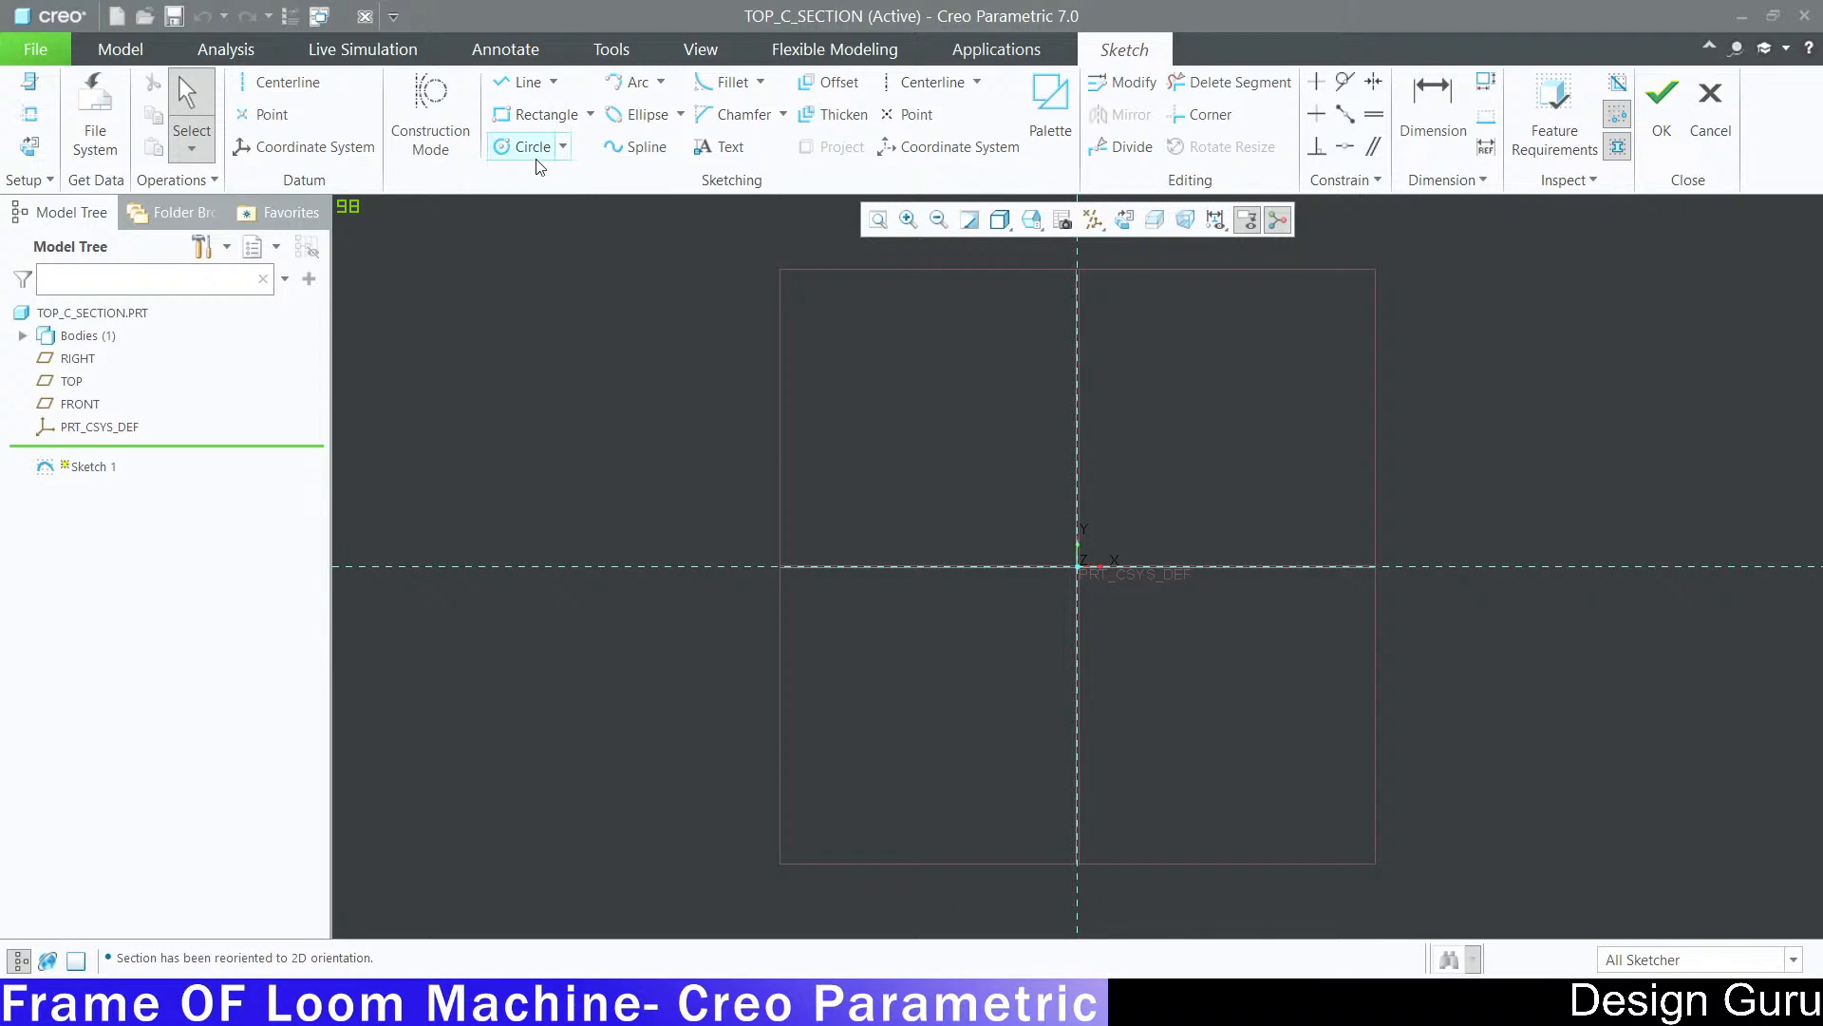
Step: Sketch a three-line C profile open at the vertical reference, about 79 mm wide and 240 mm high
{"action": "left_click", "coordinate": [508, 85]}
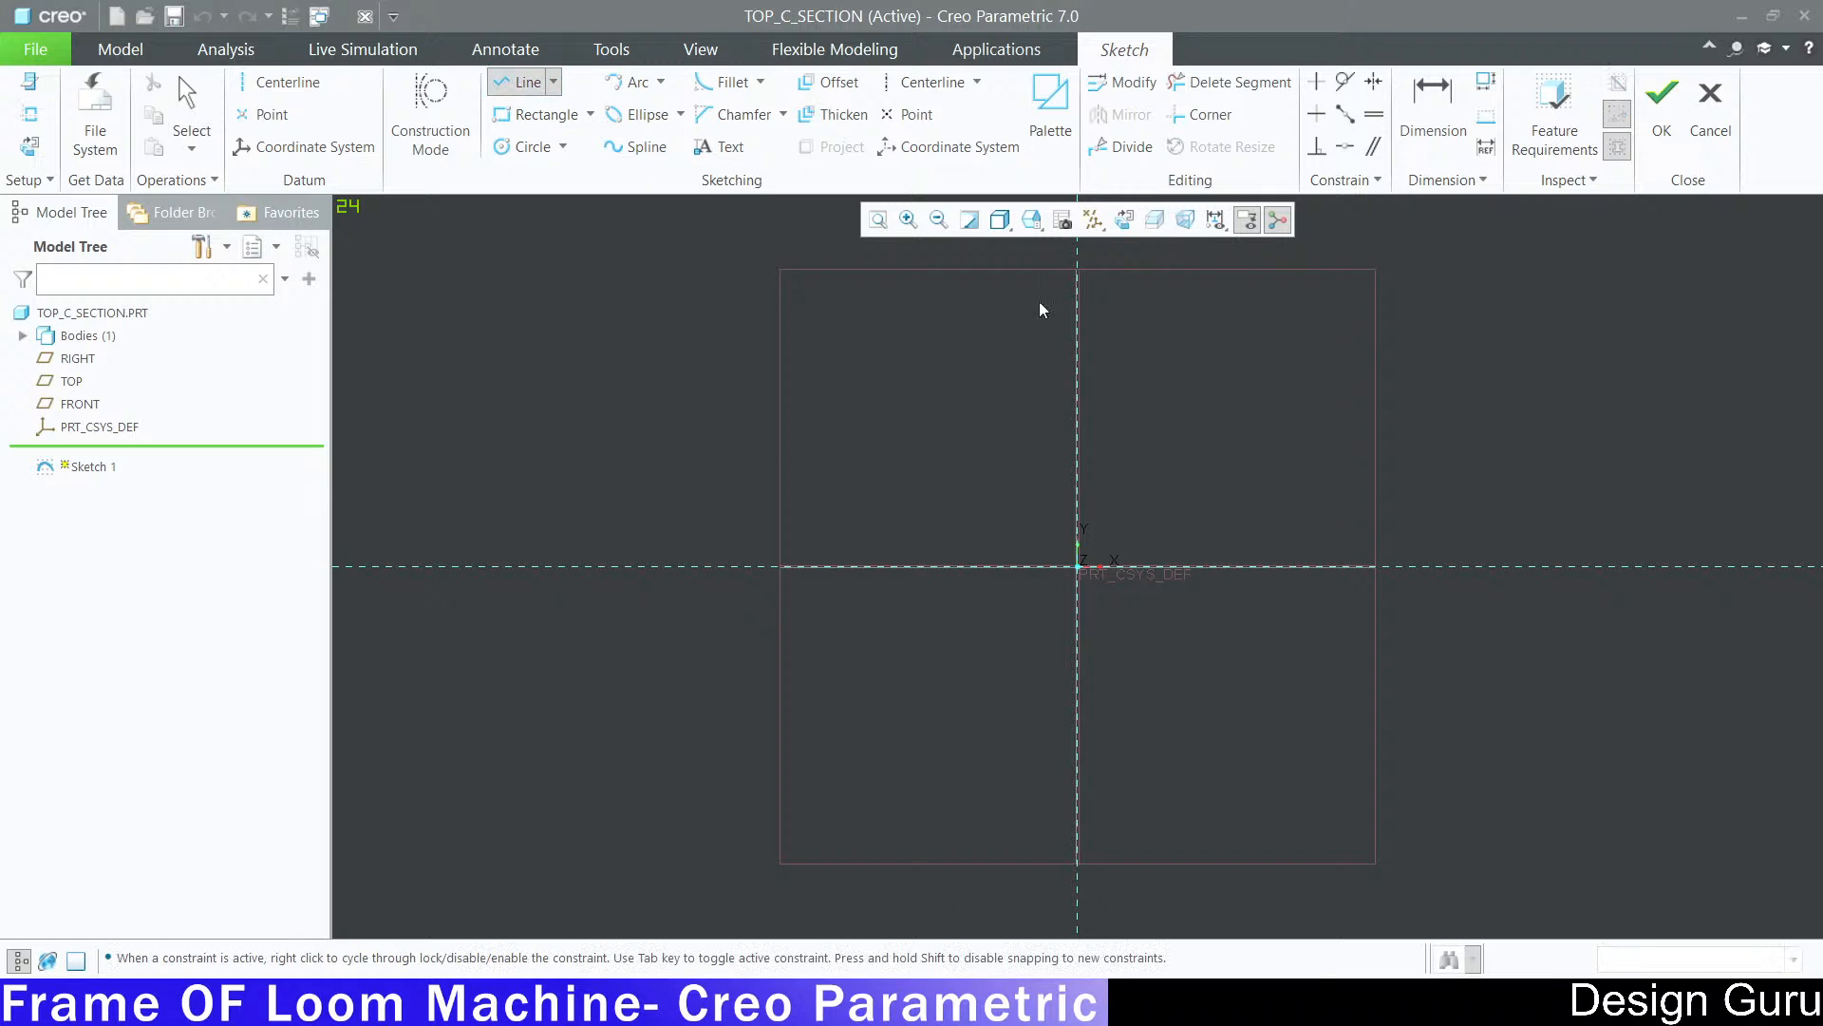
{"action": "left_click", "coordinate": [1081, 573]}
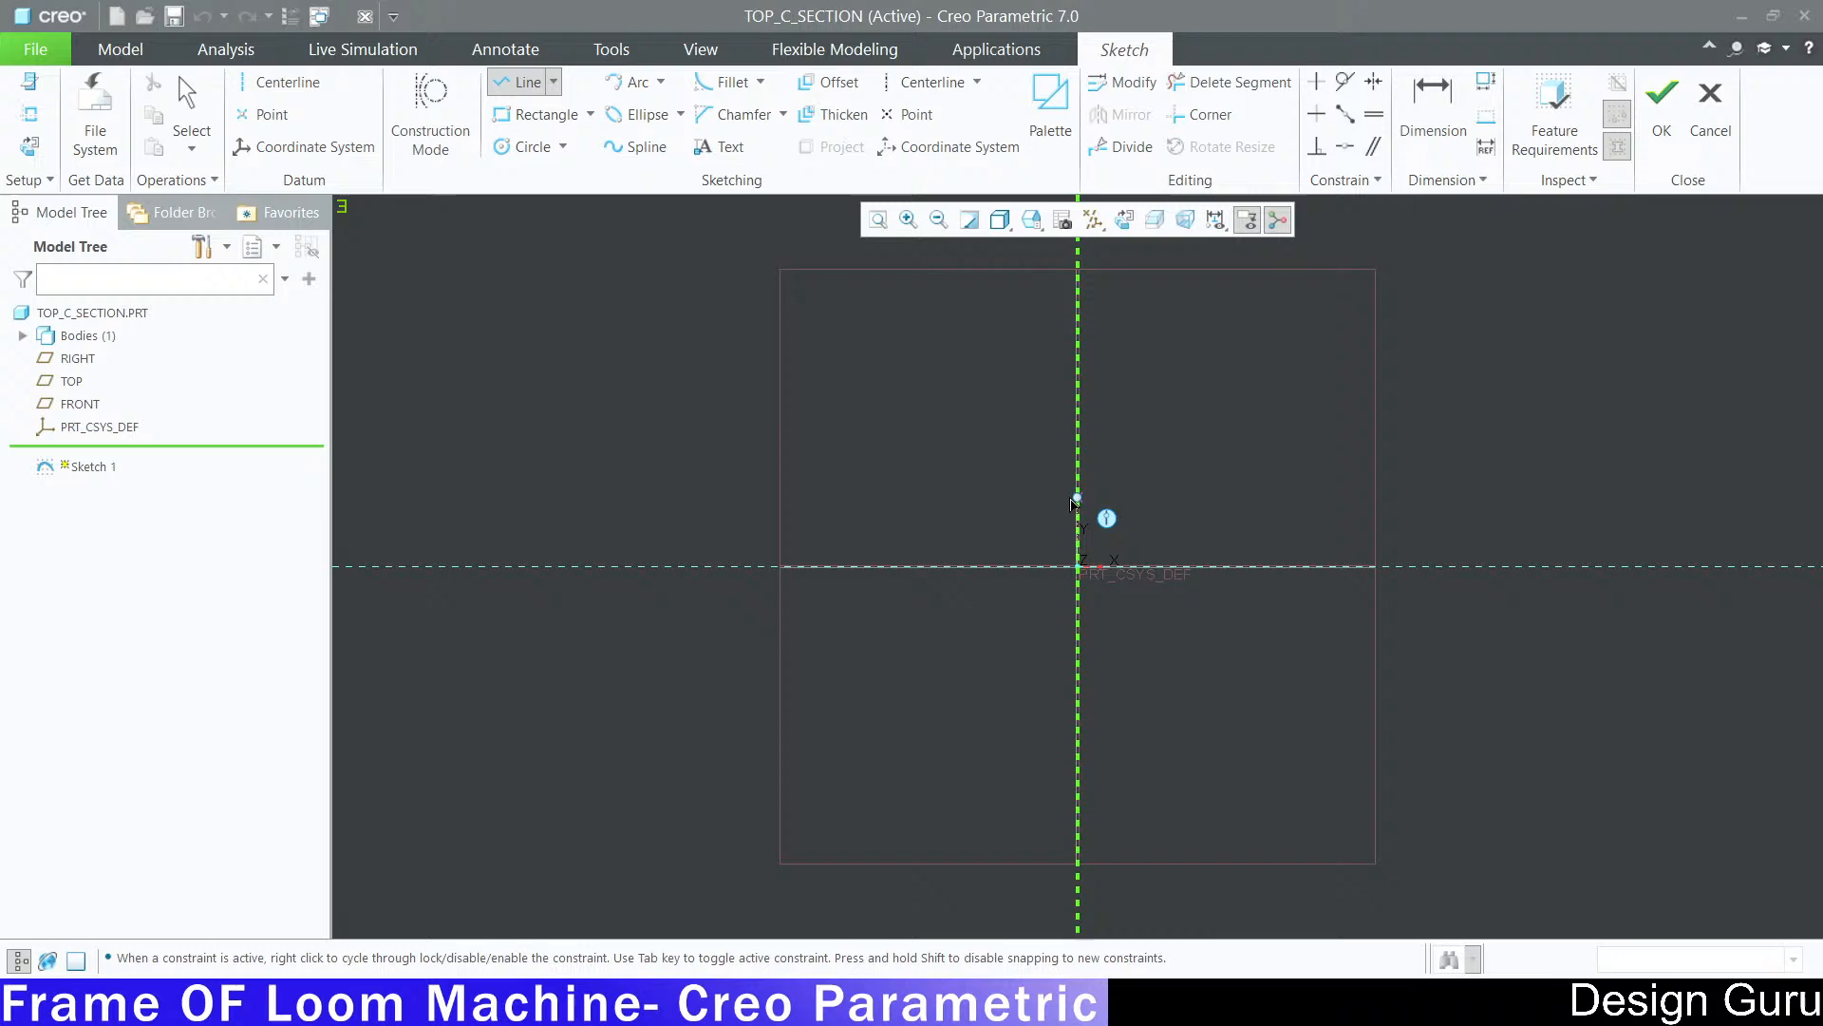
{"action": "left_click", "coordinate": [1078, 428]}
{"action": "left_click", "coordinate": [1170, 426]}
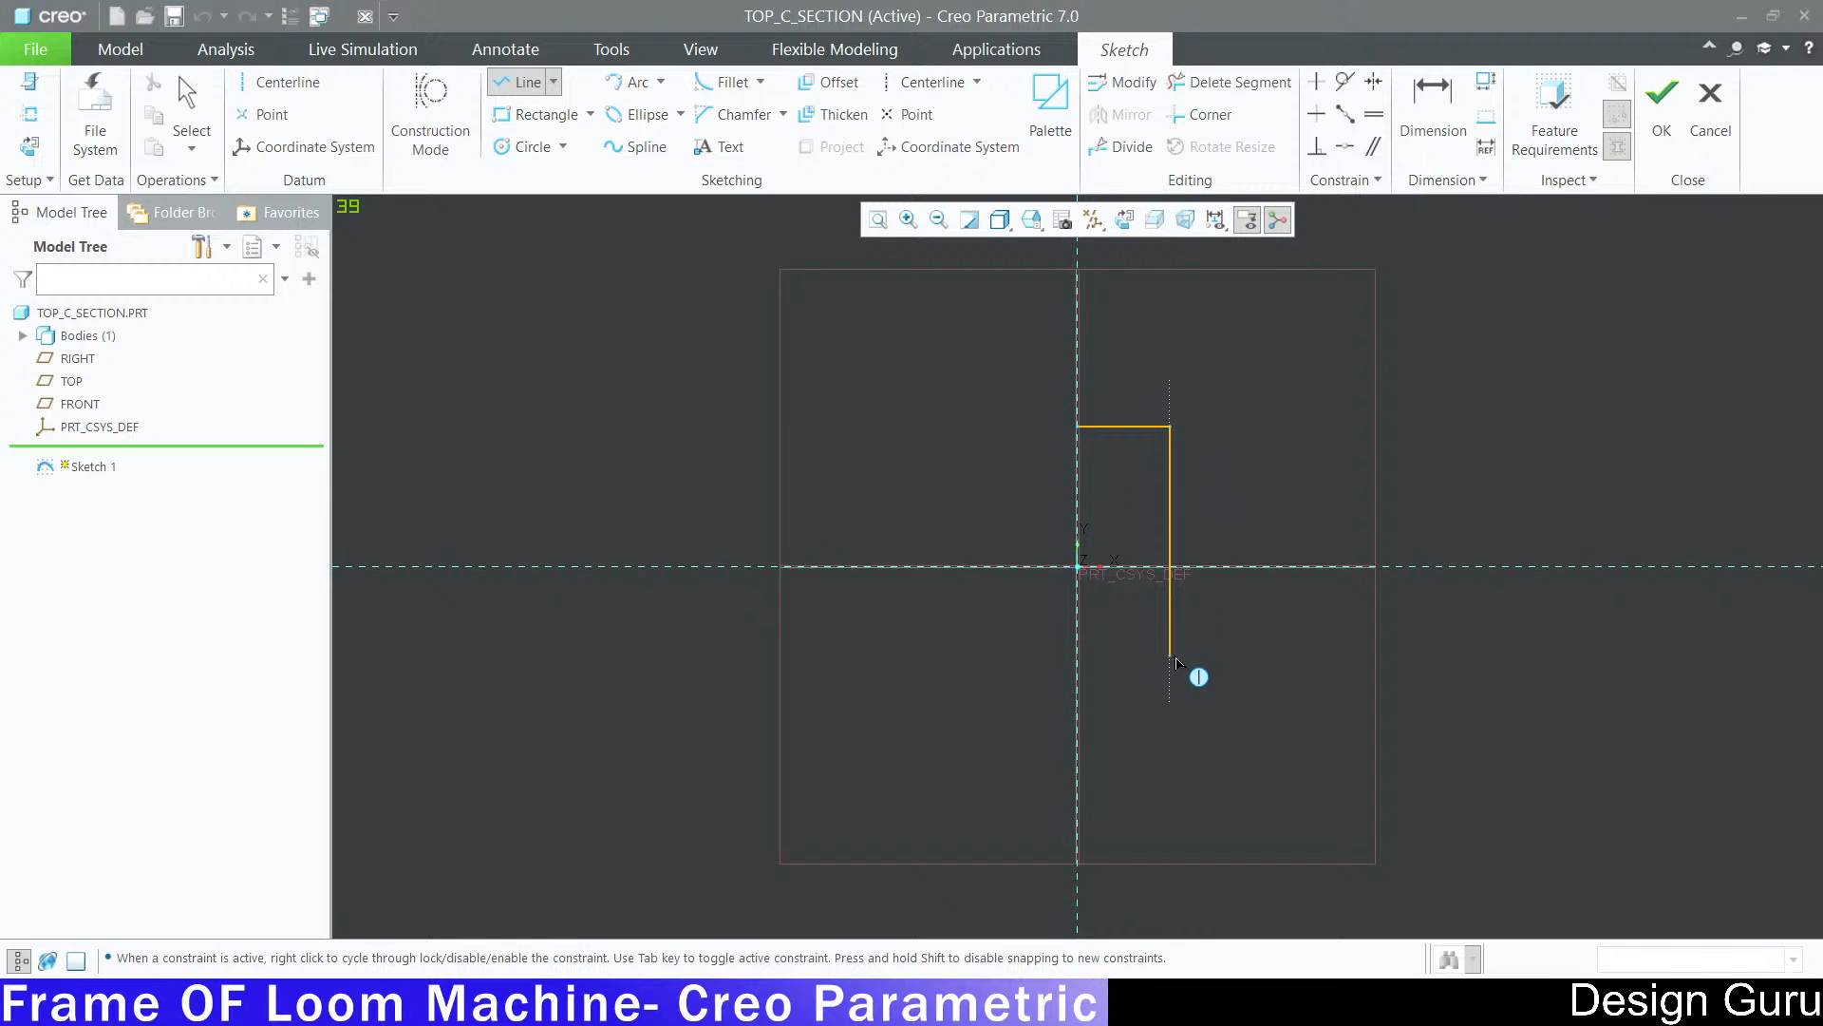
{"action": "left_click", "coordinate": [1170, 707]}
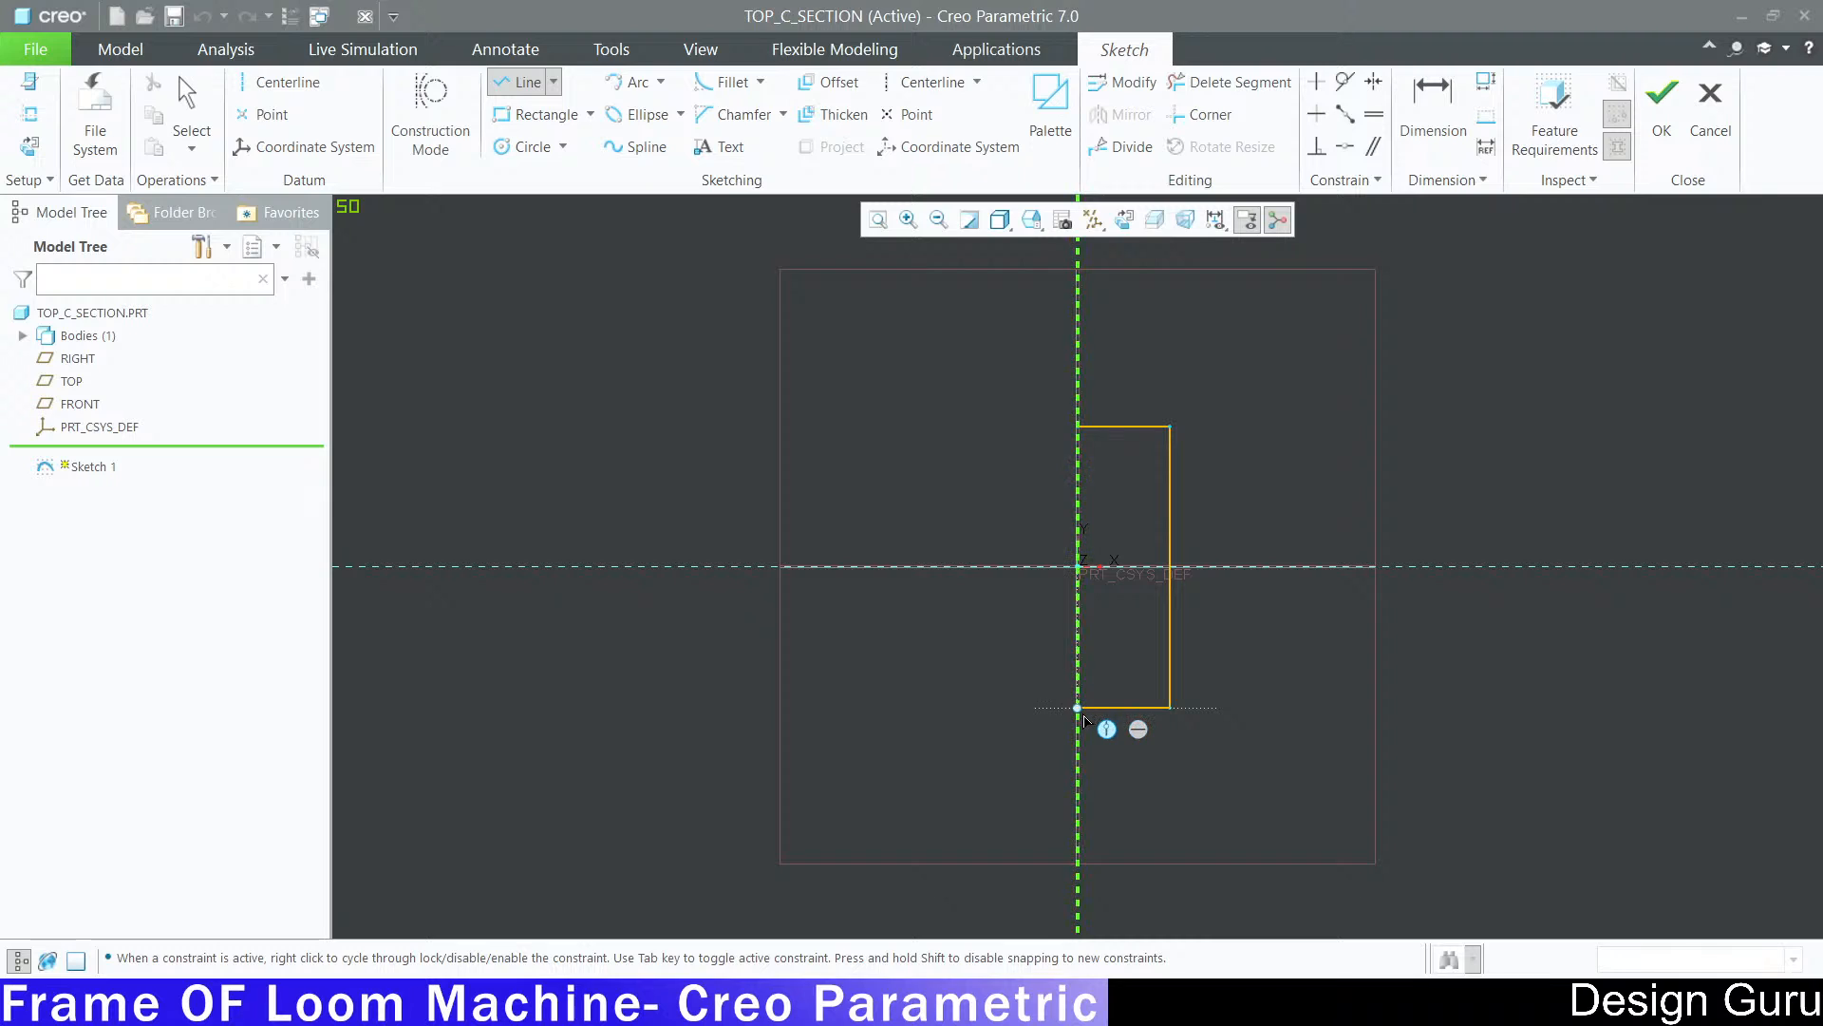
{"action": "left_click", "coordinate": [1077, 707]}
{"action": "middle_click", "coordinate": [942, 485]}
{"action": "middle_click", "coordinate": [942, 485]}
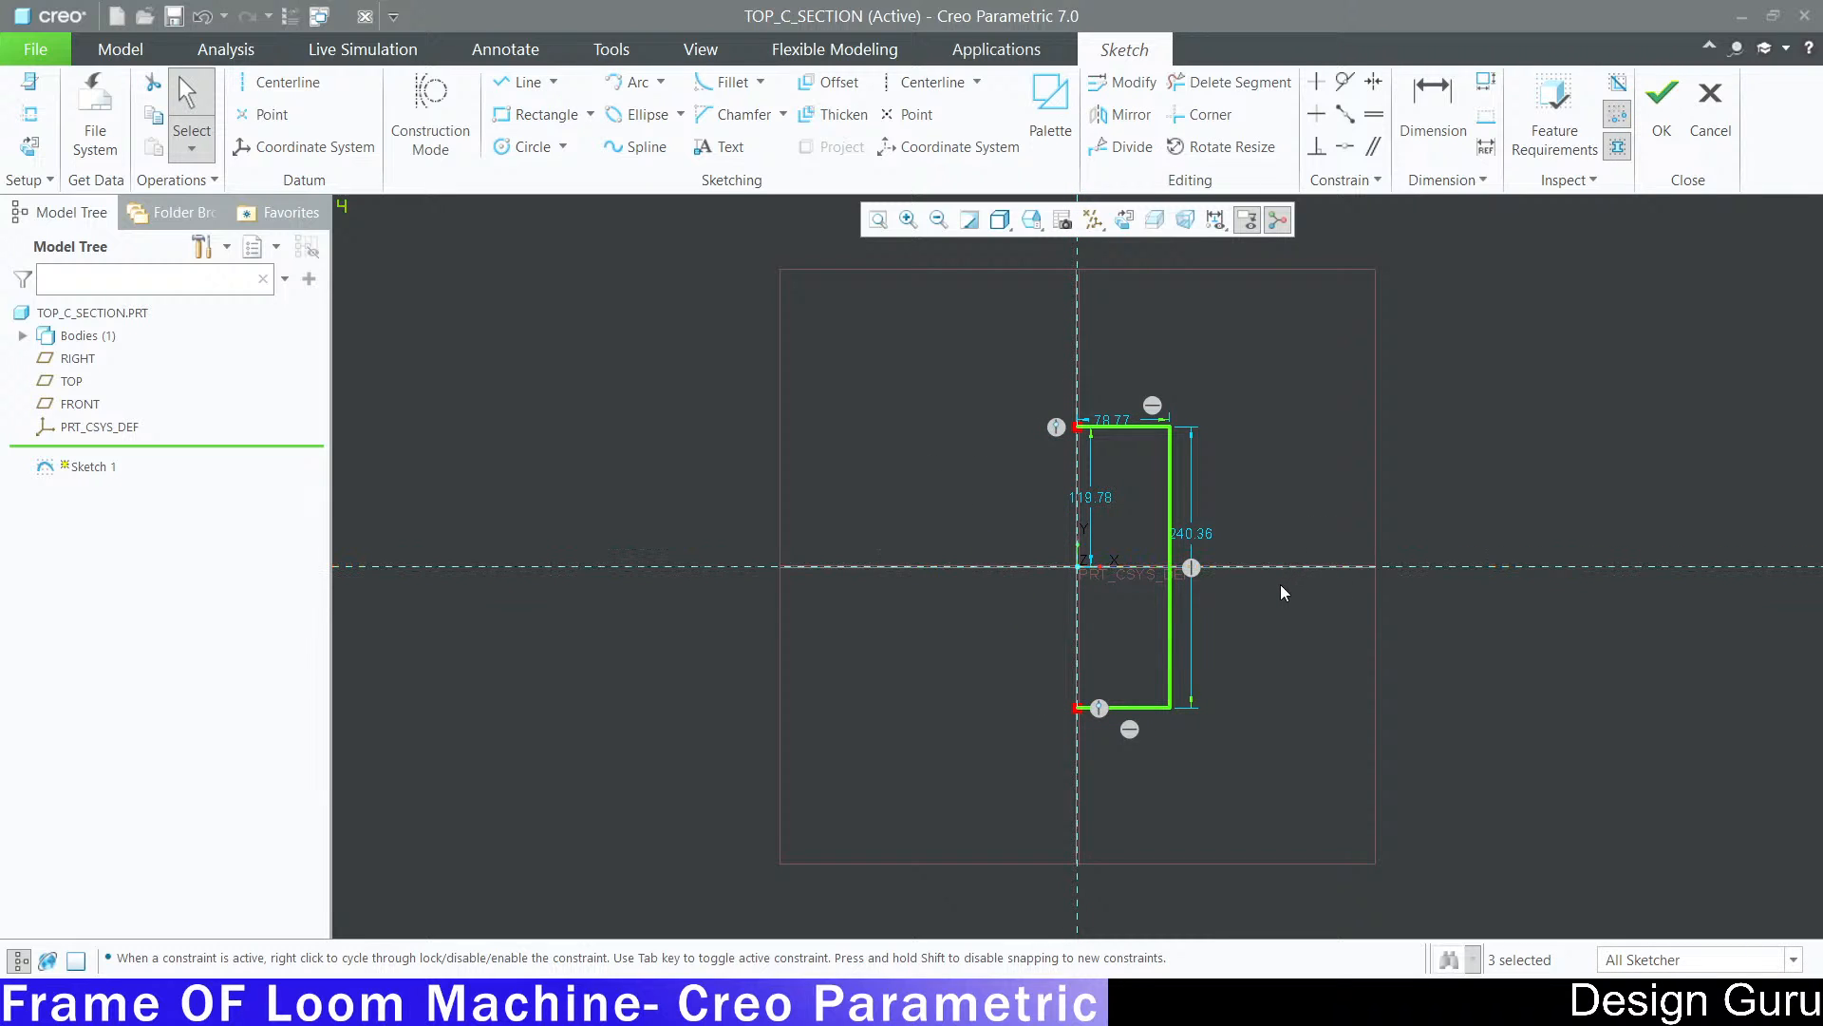
Step: Set the C profile's height to 80 mm and its width to 55 mm
{"action": "scroll", "coordinate": [1281, 592], "scroll_direction": "down", "scroll_amount": 4}
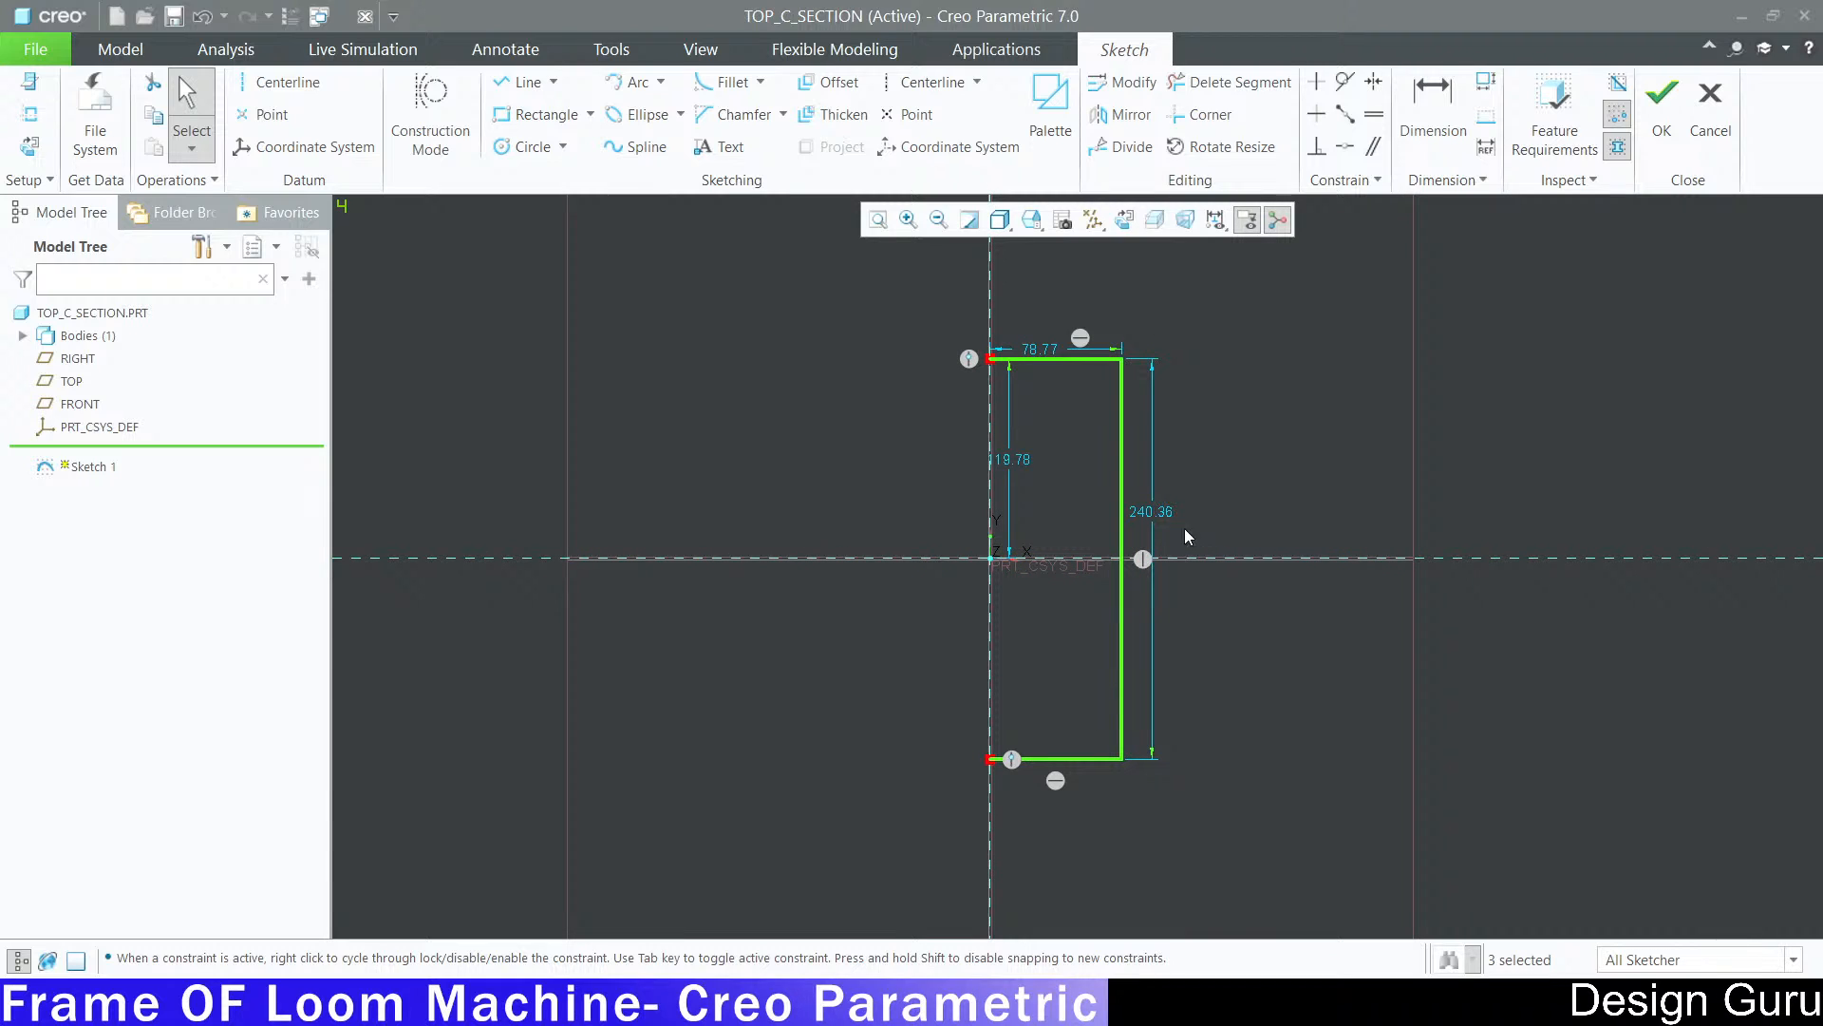
{"action": "double_click", "coordinate": [1152, 518]}
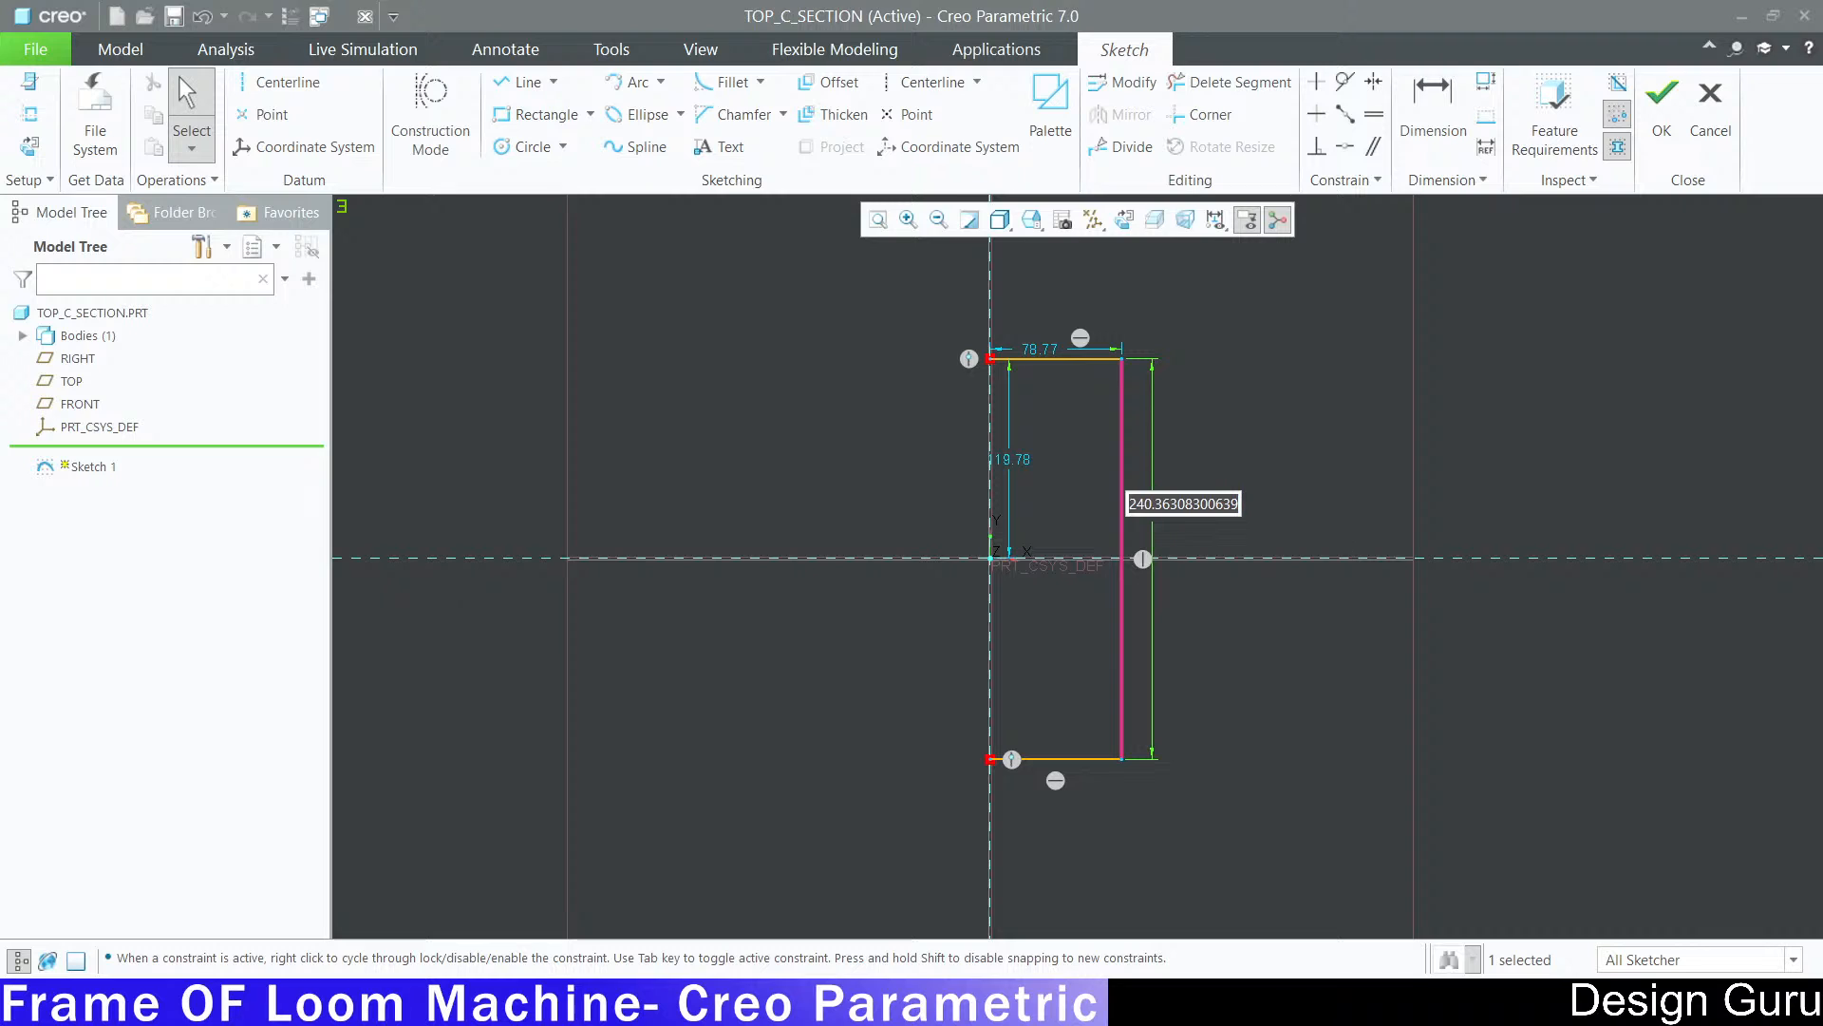
{"action": "type", "text": "80"}
{"action": "key", "text": "Return"}
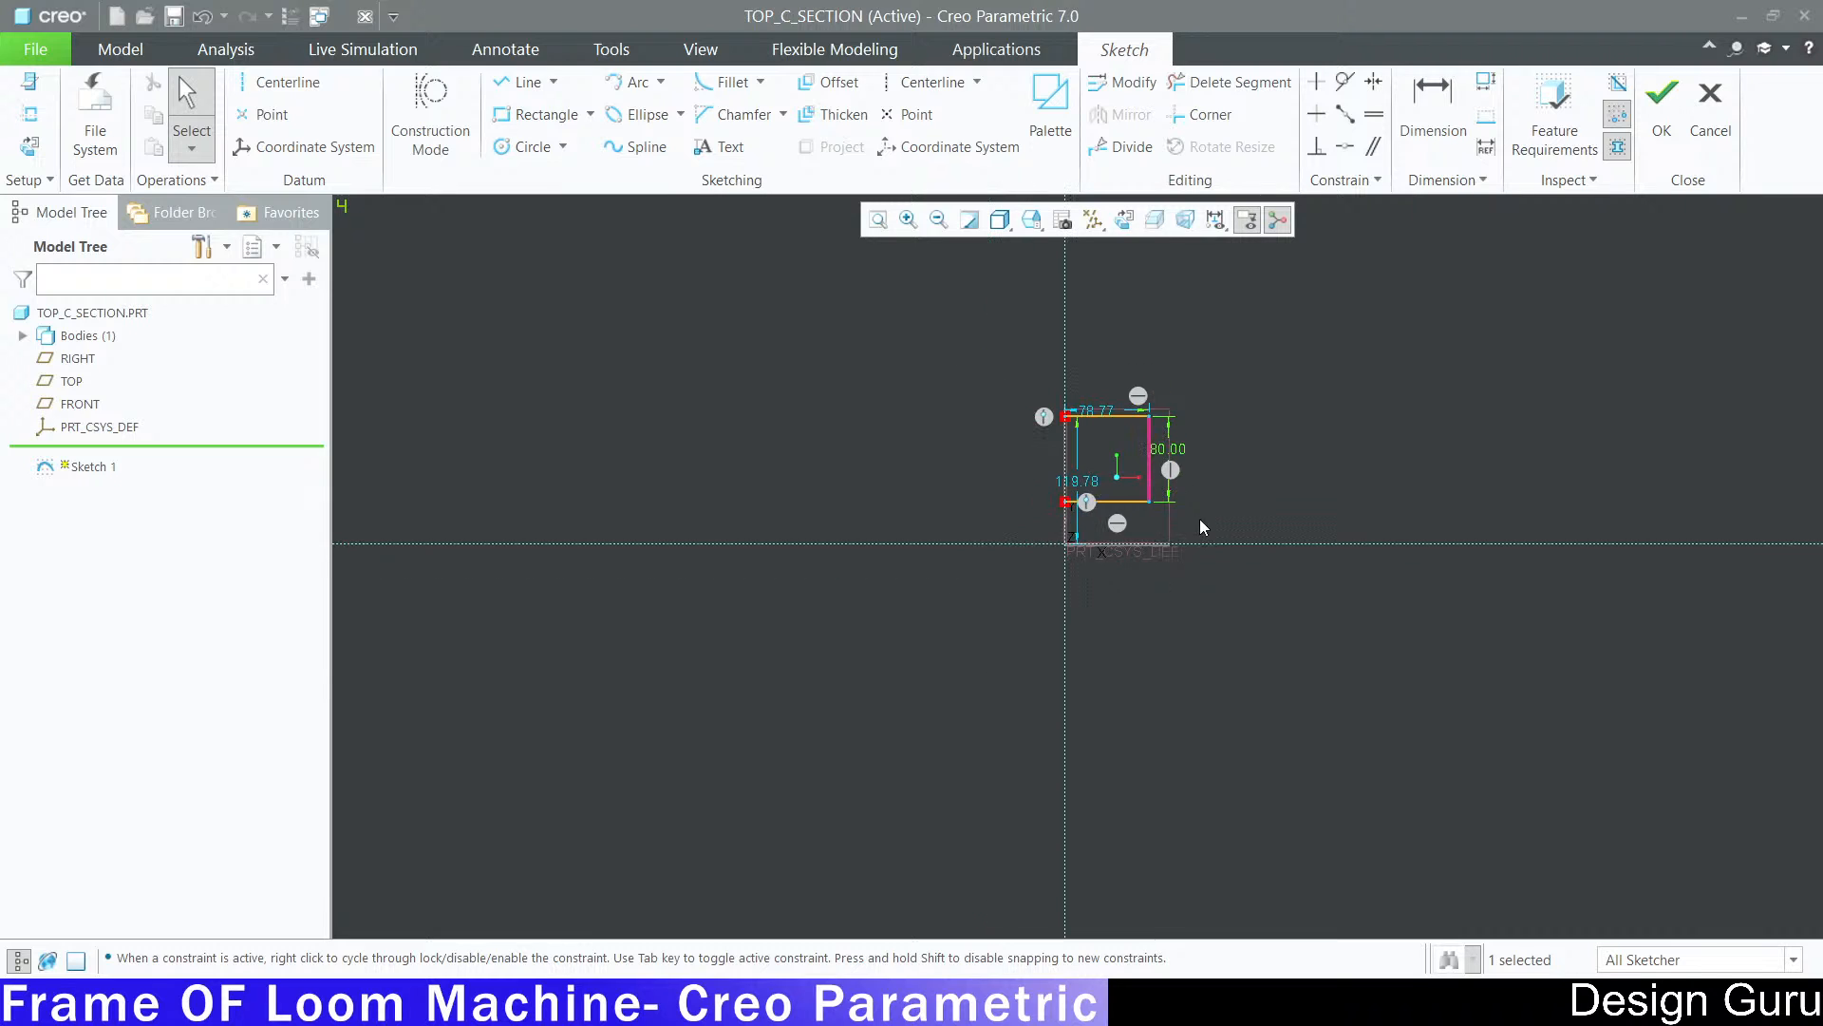
{"action": "double_click", "coordinate": [938, 344]}
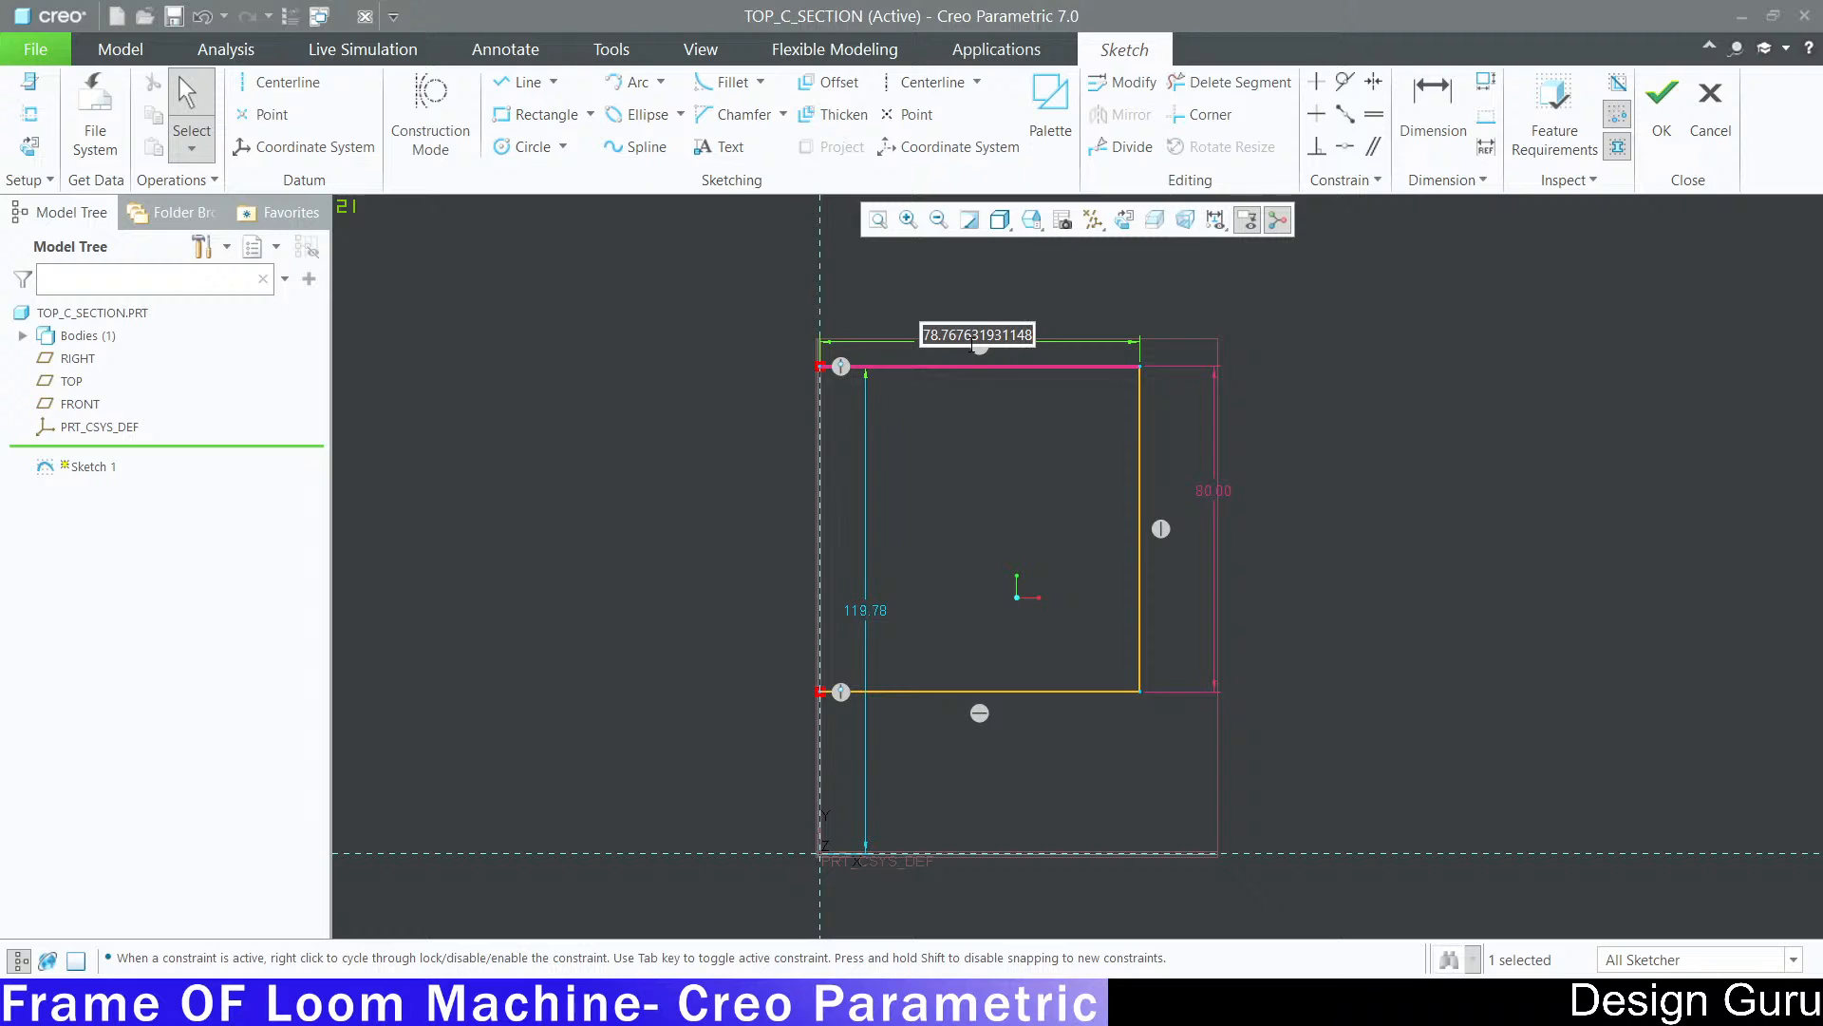
{"action": "type", "text": "55"}
{"action": "key", "text": "Return"}
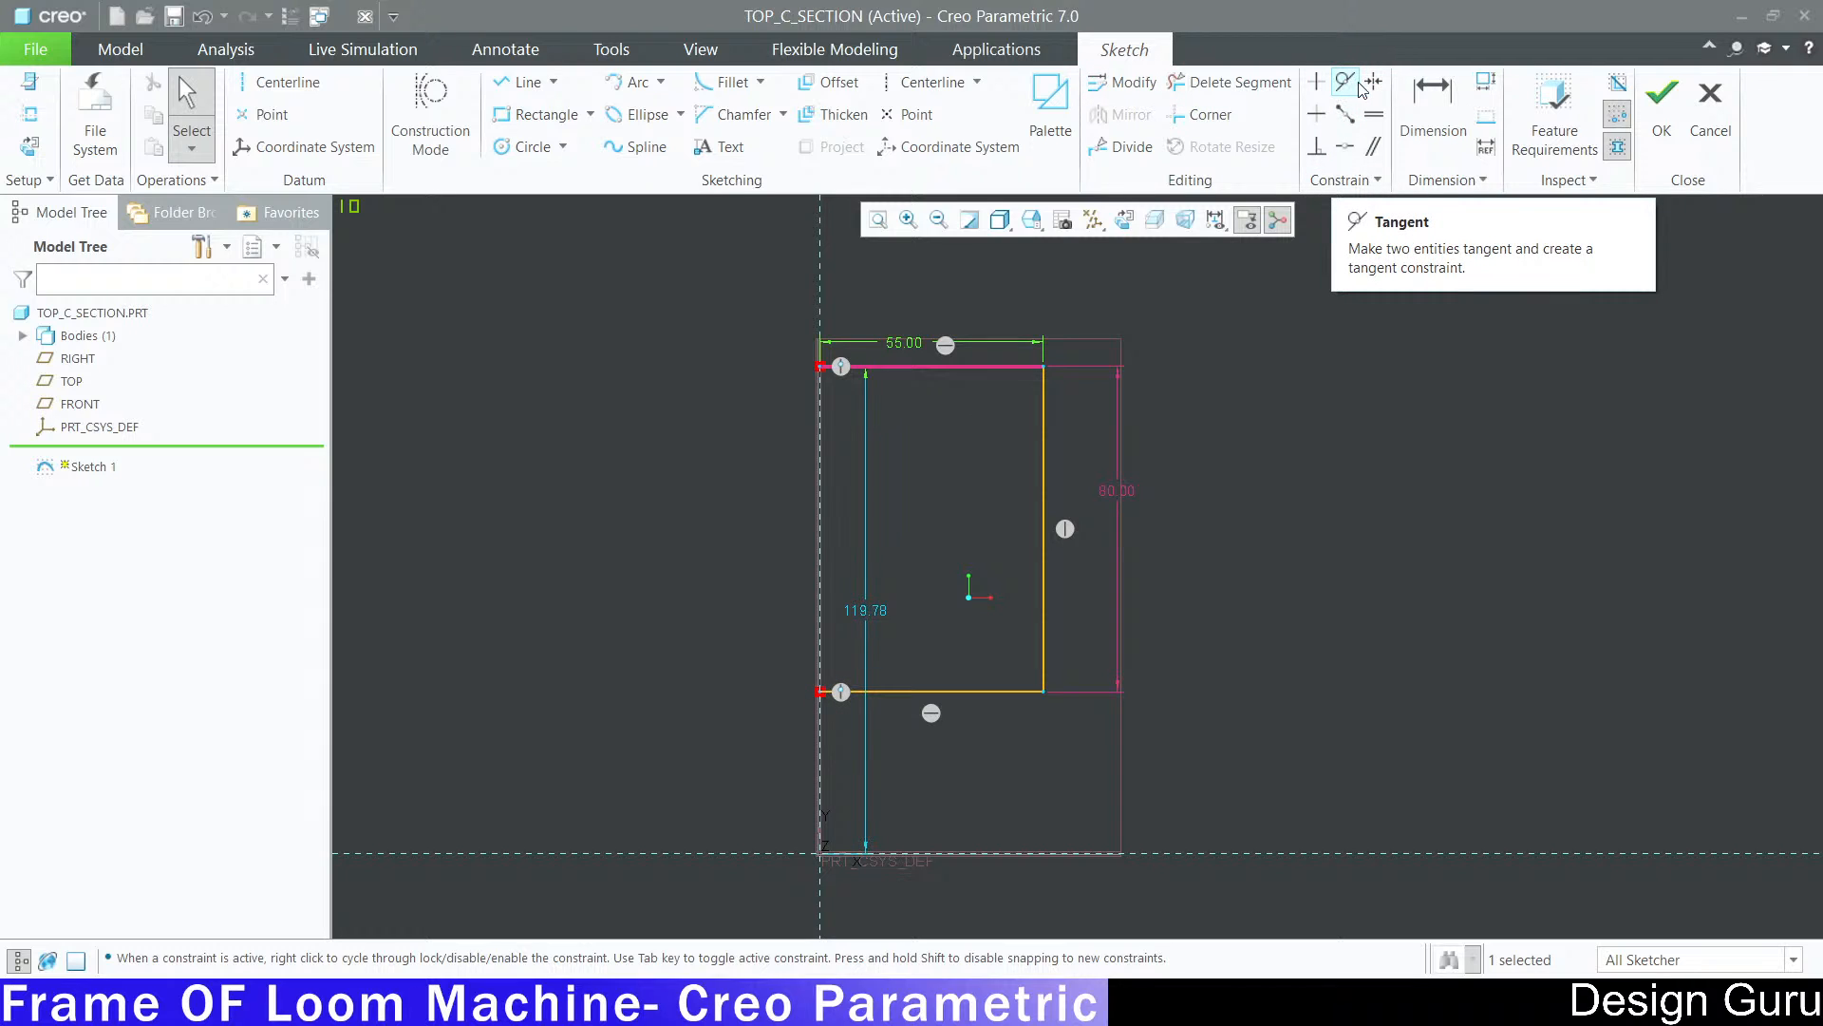
Step: Constrain the open end of the profile's lower line coincident with the horizontal reference at the origin
{"action": "left_click", "coordinate": [1345, 147]}
{"action": "left_click", "coordinate": [819, 692]}
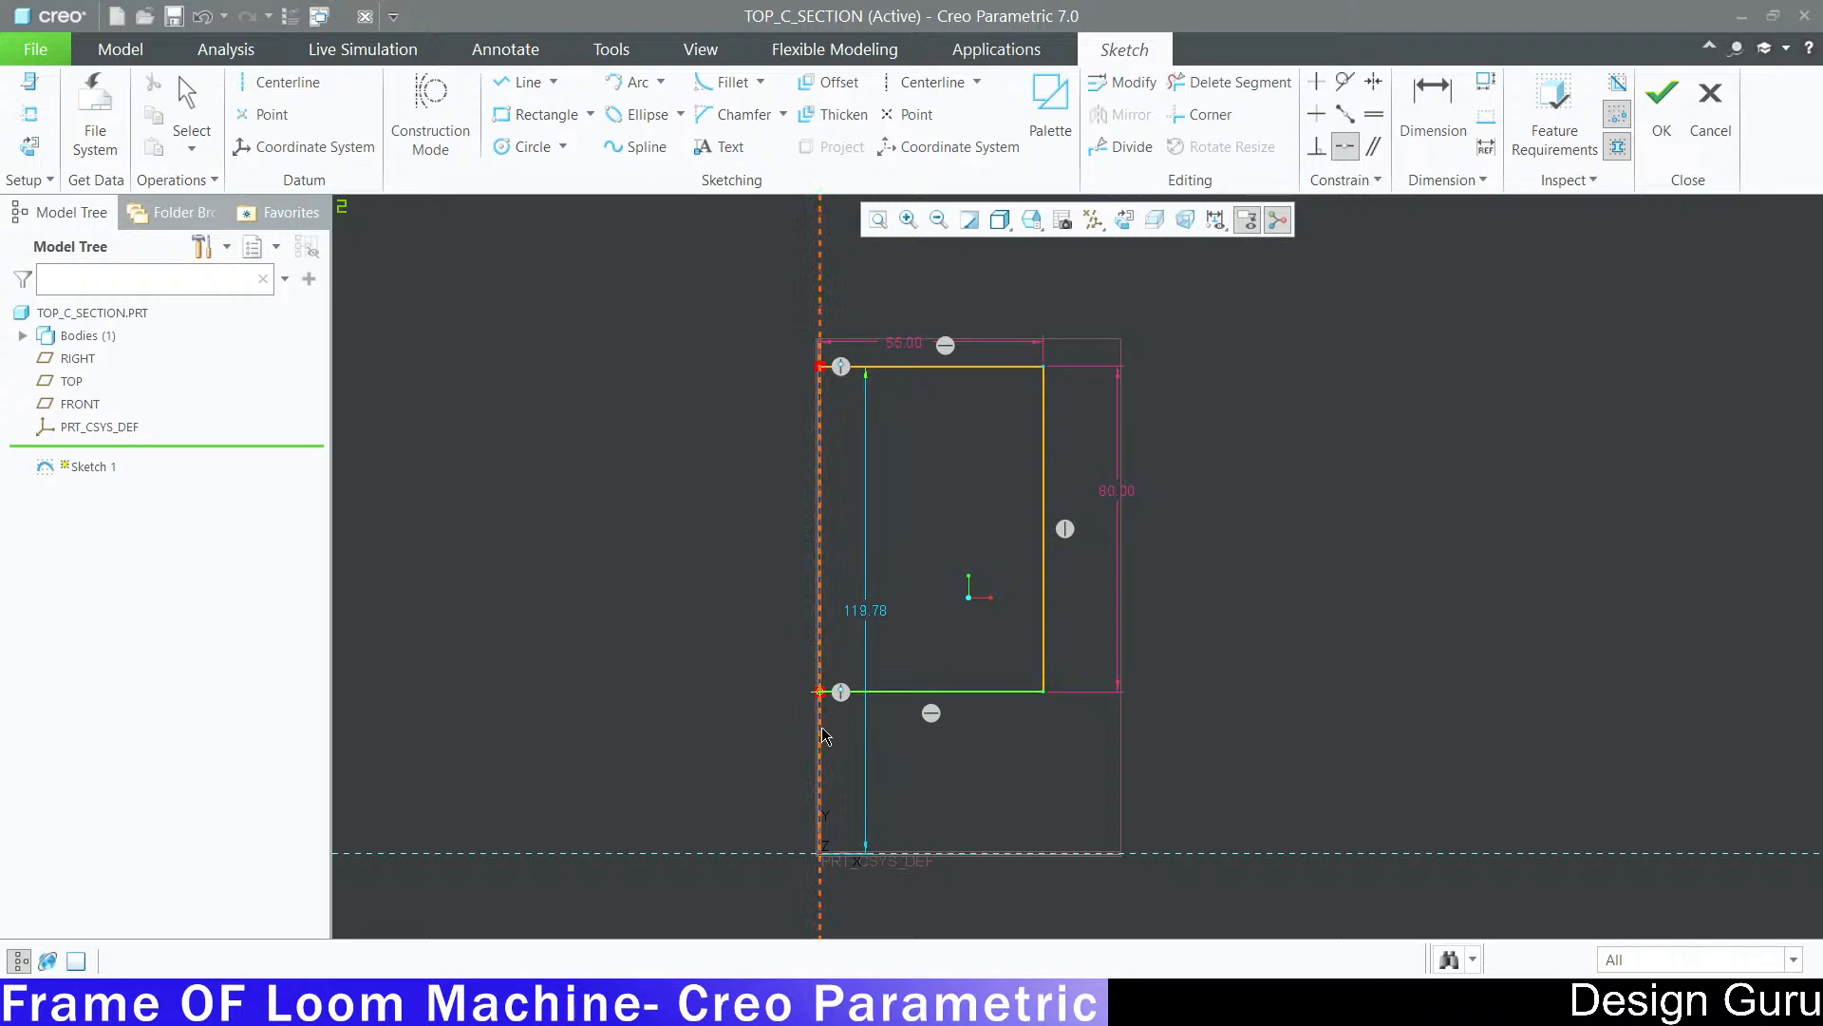
{"action": "left_click", "coordinate": [838, 853]}
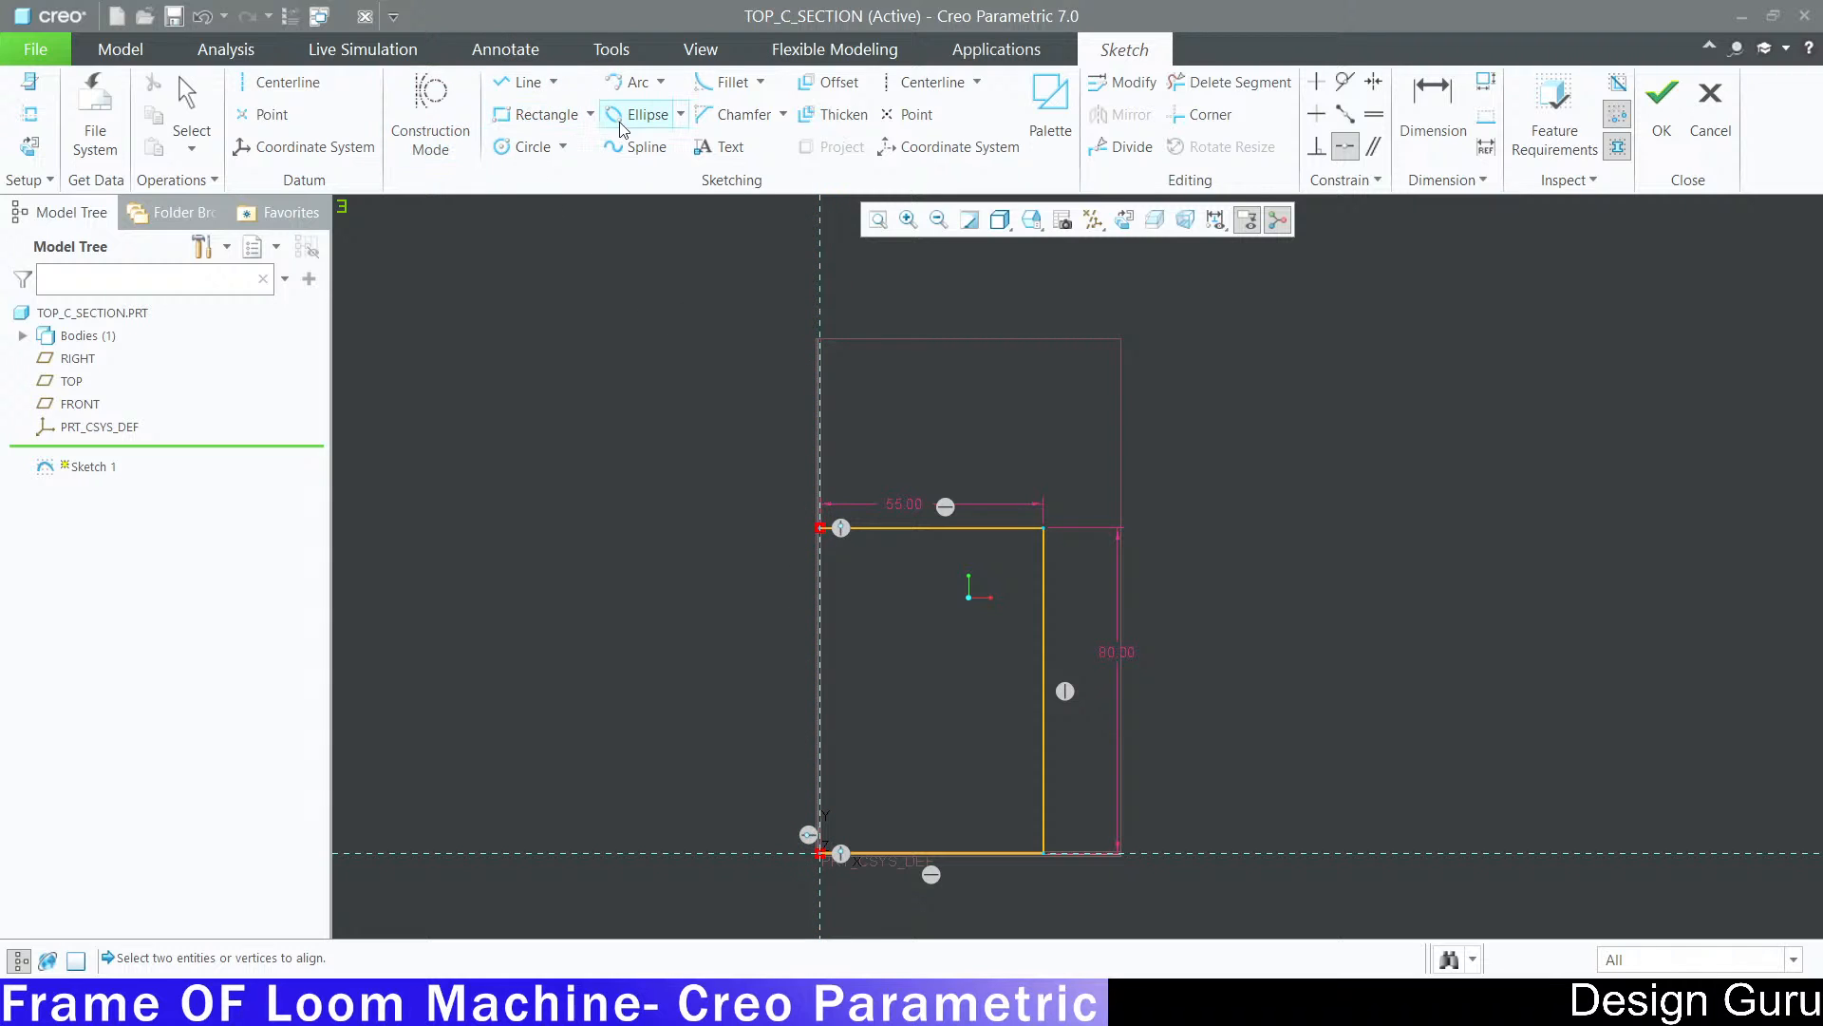
Step: Offset the whole C profile inward by 5 mm as a loop
{"action": "left_click", "coordinate": [838, 86]}
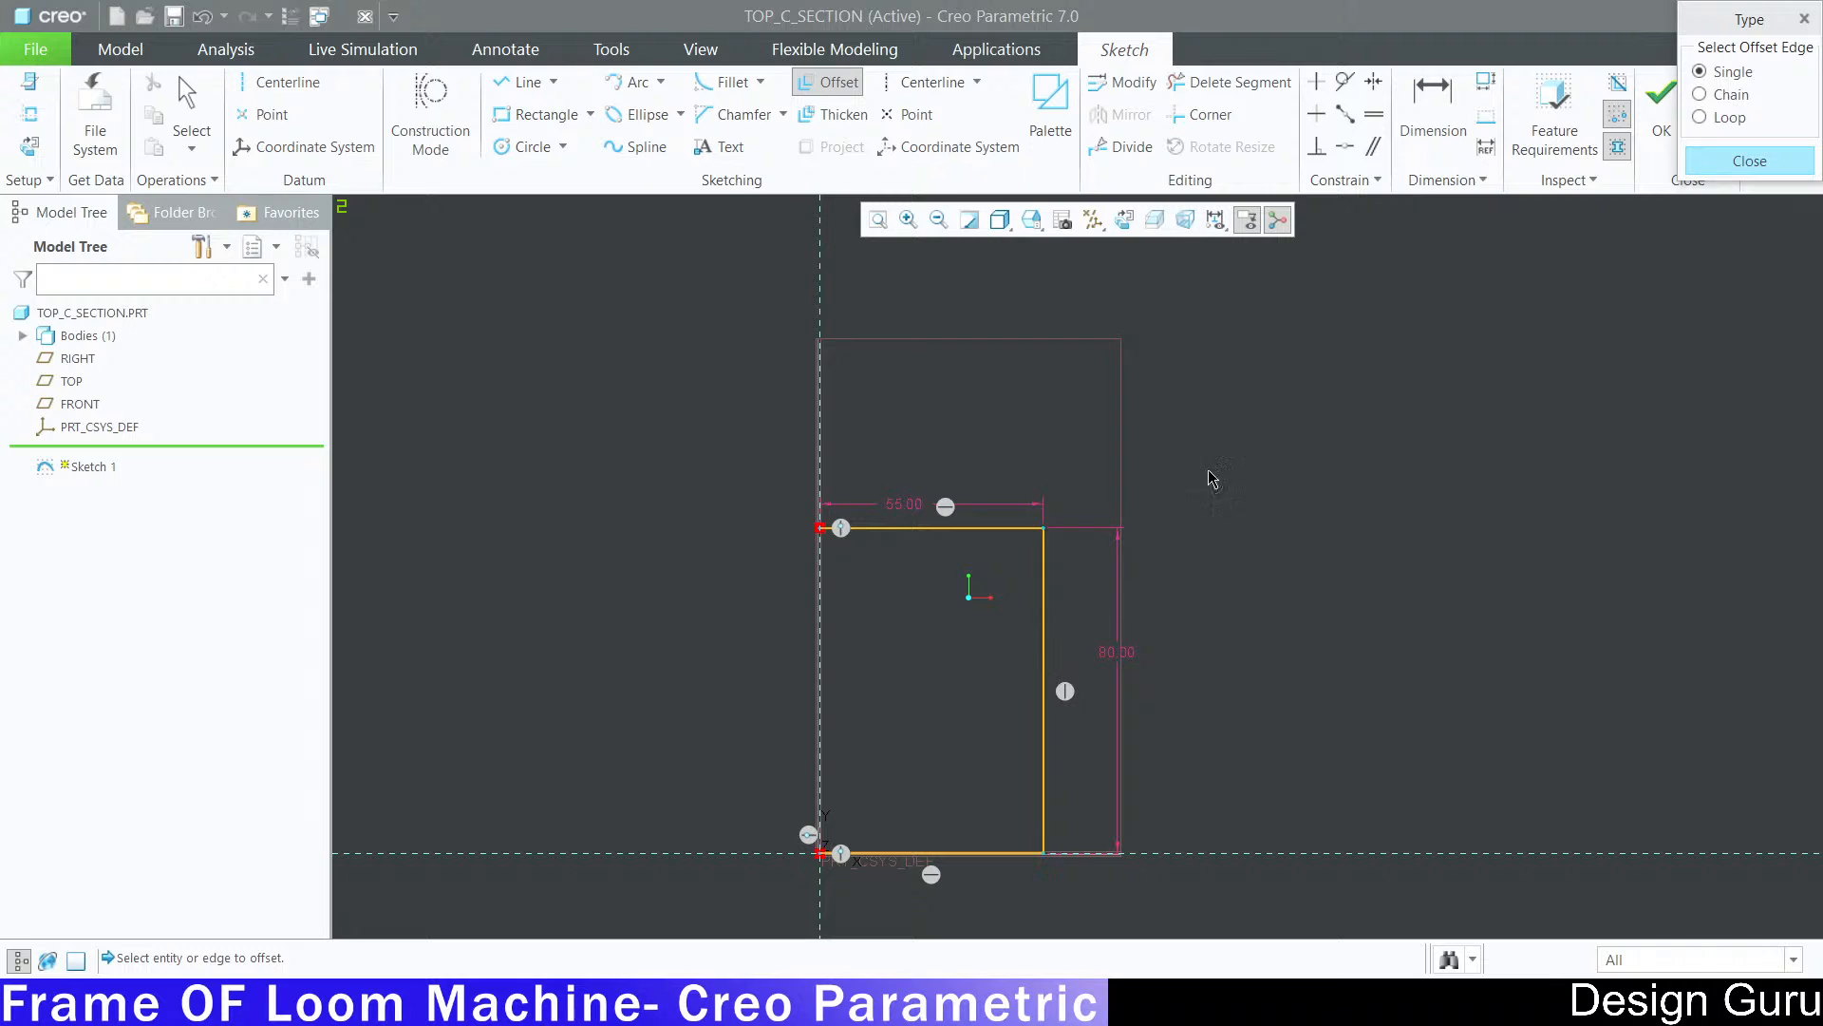
{"action": "left_click", "coordinate": [1721, 118]}
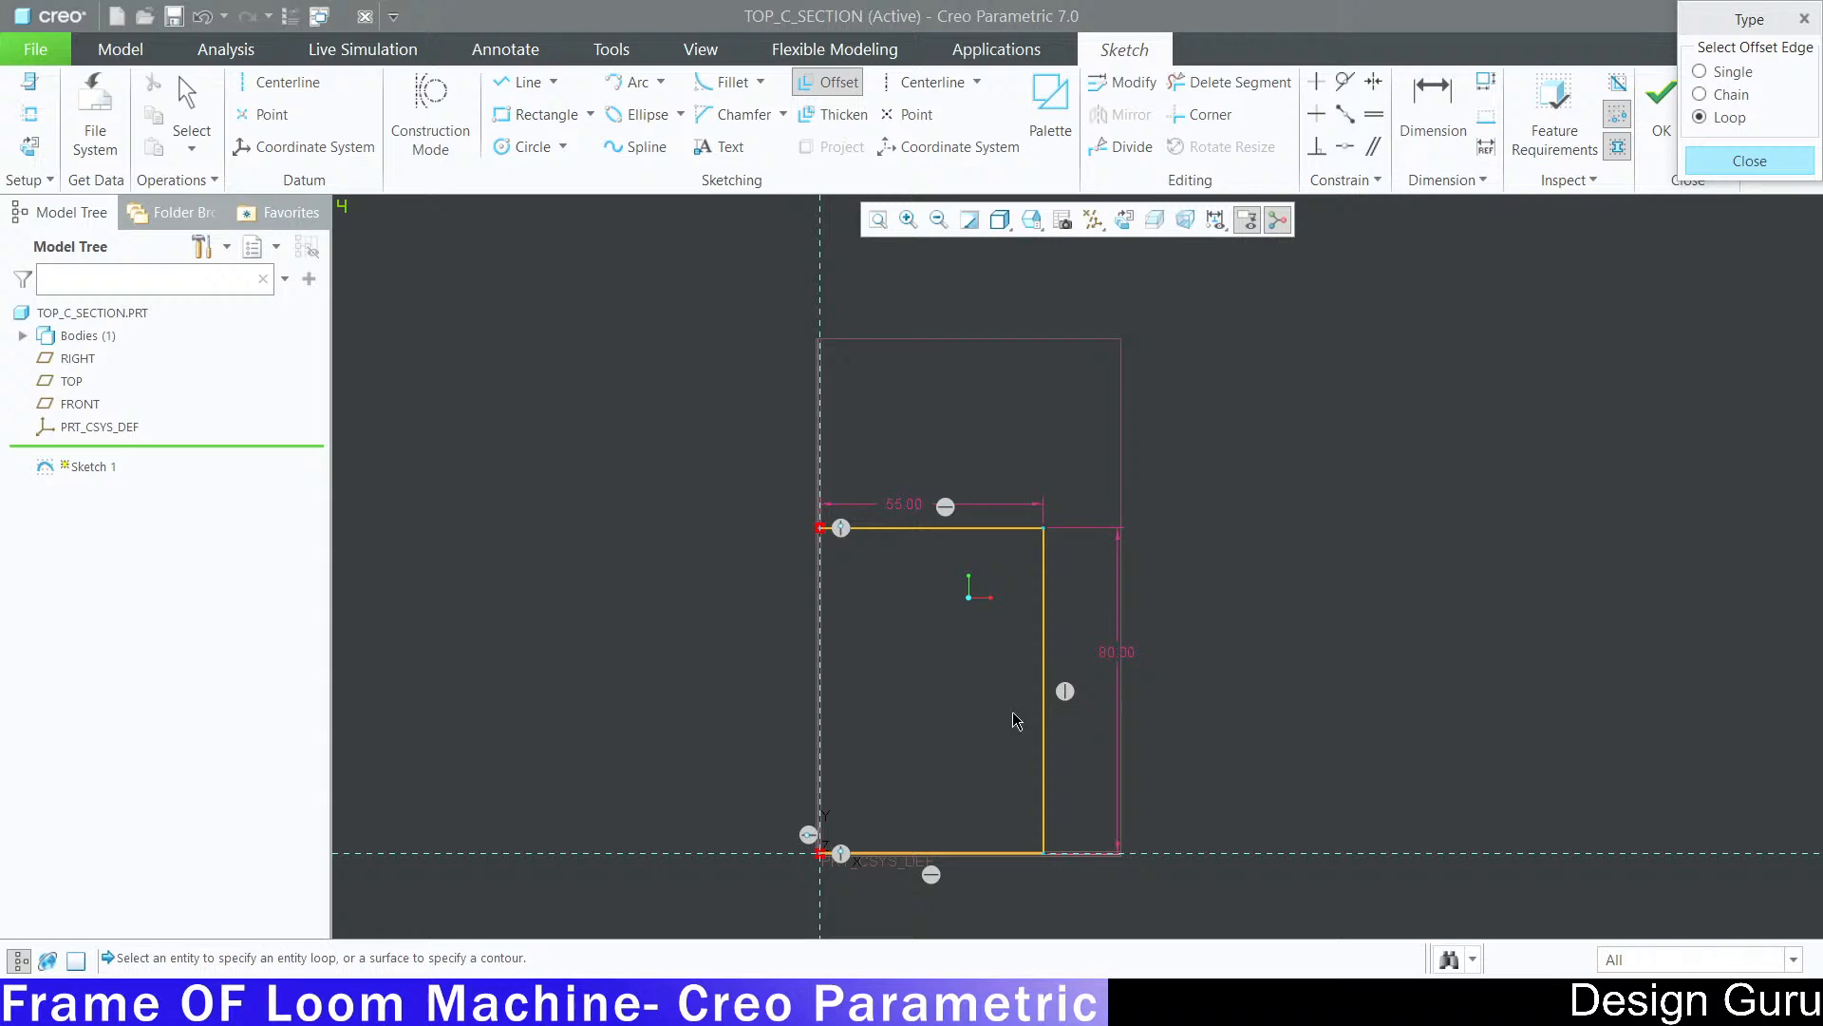
{"action": "left_click", "coordinate": [1021, 529]}
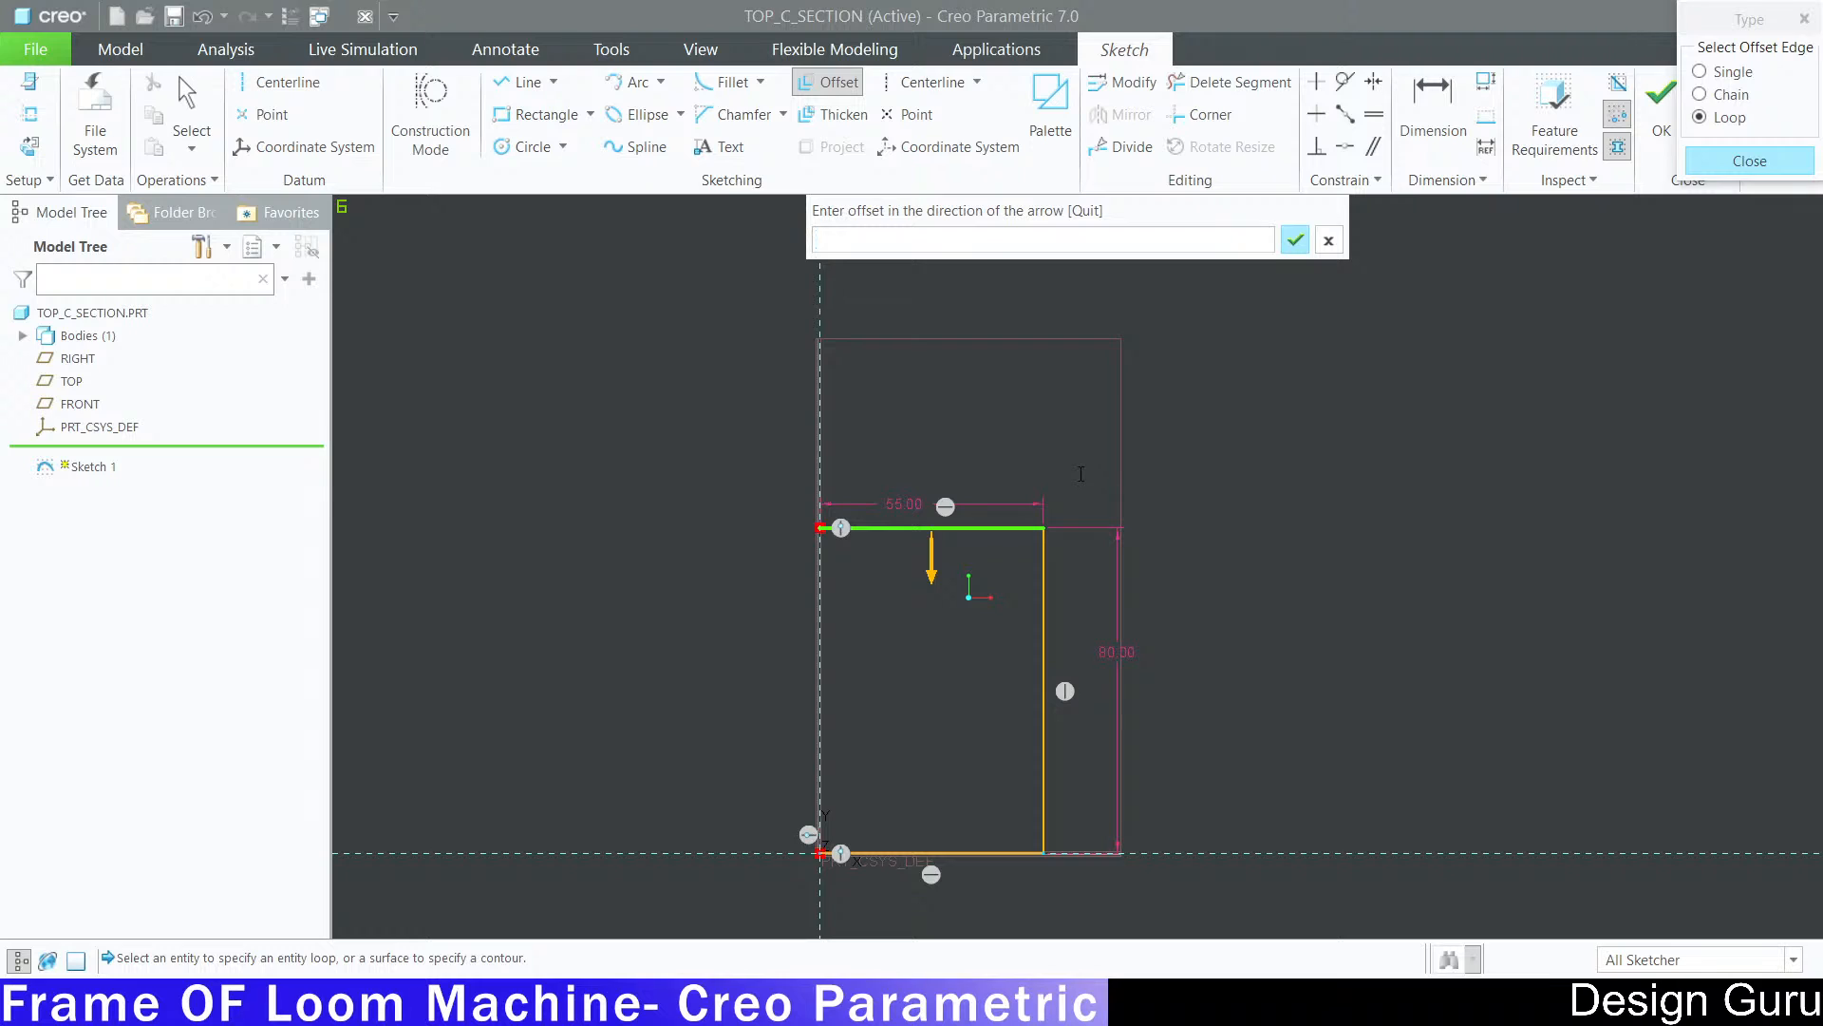
{"action": "type", "text": "5"}
{"action": "key", "text": "Return"}
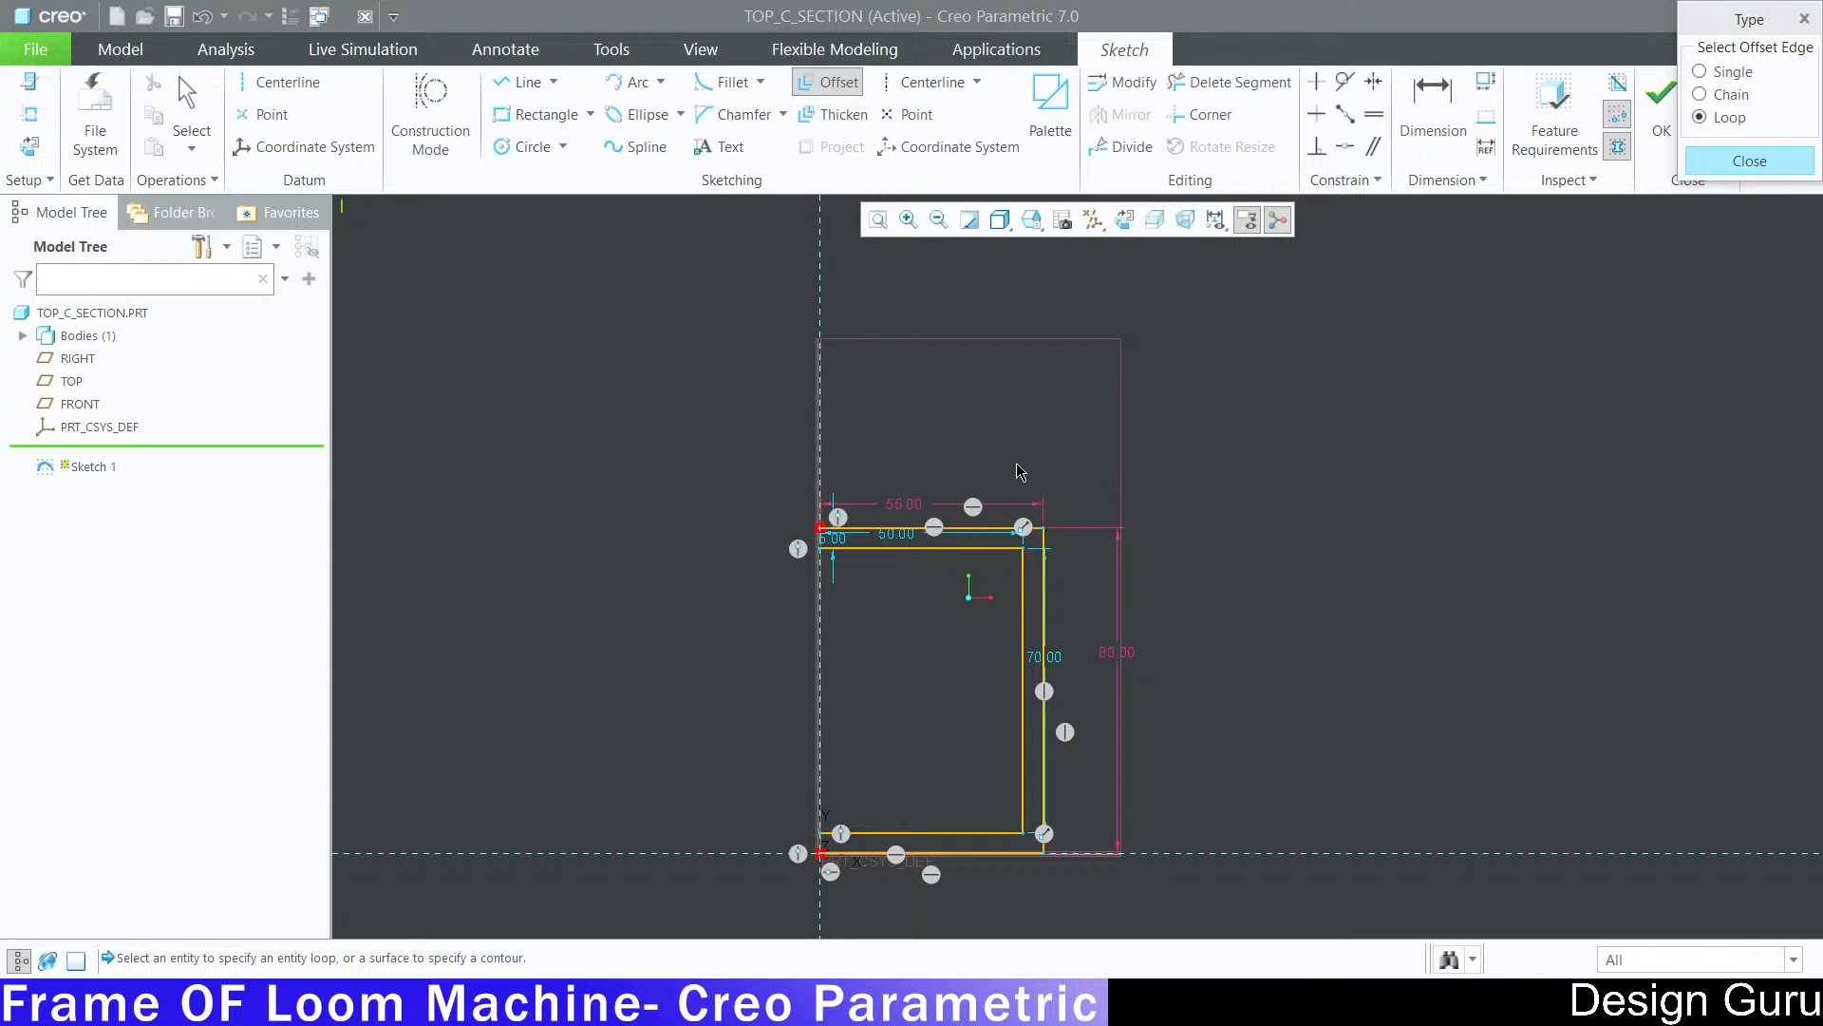
{"action": "left_click", "coordinate": [1727, 170]}
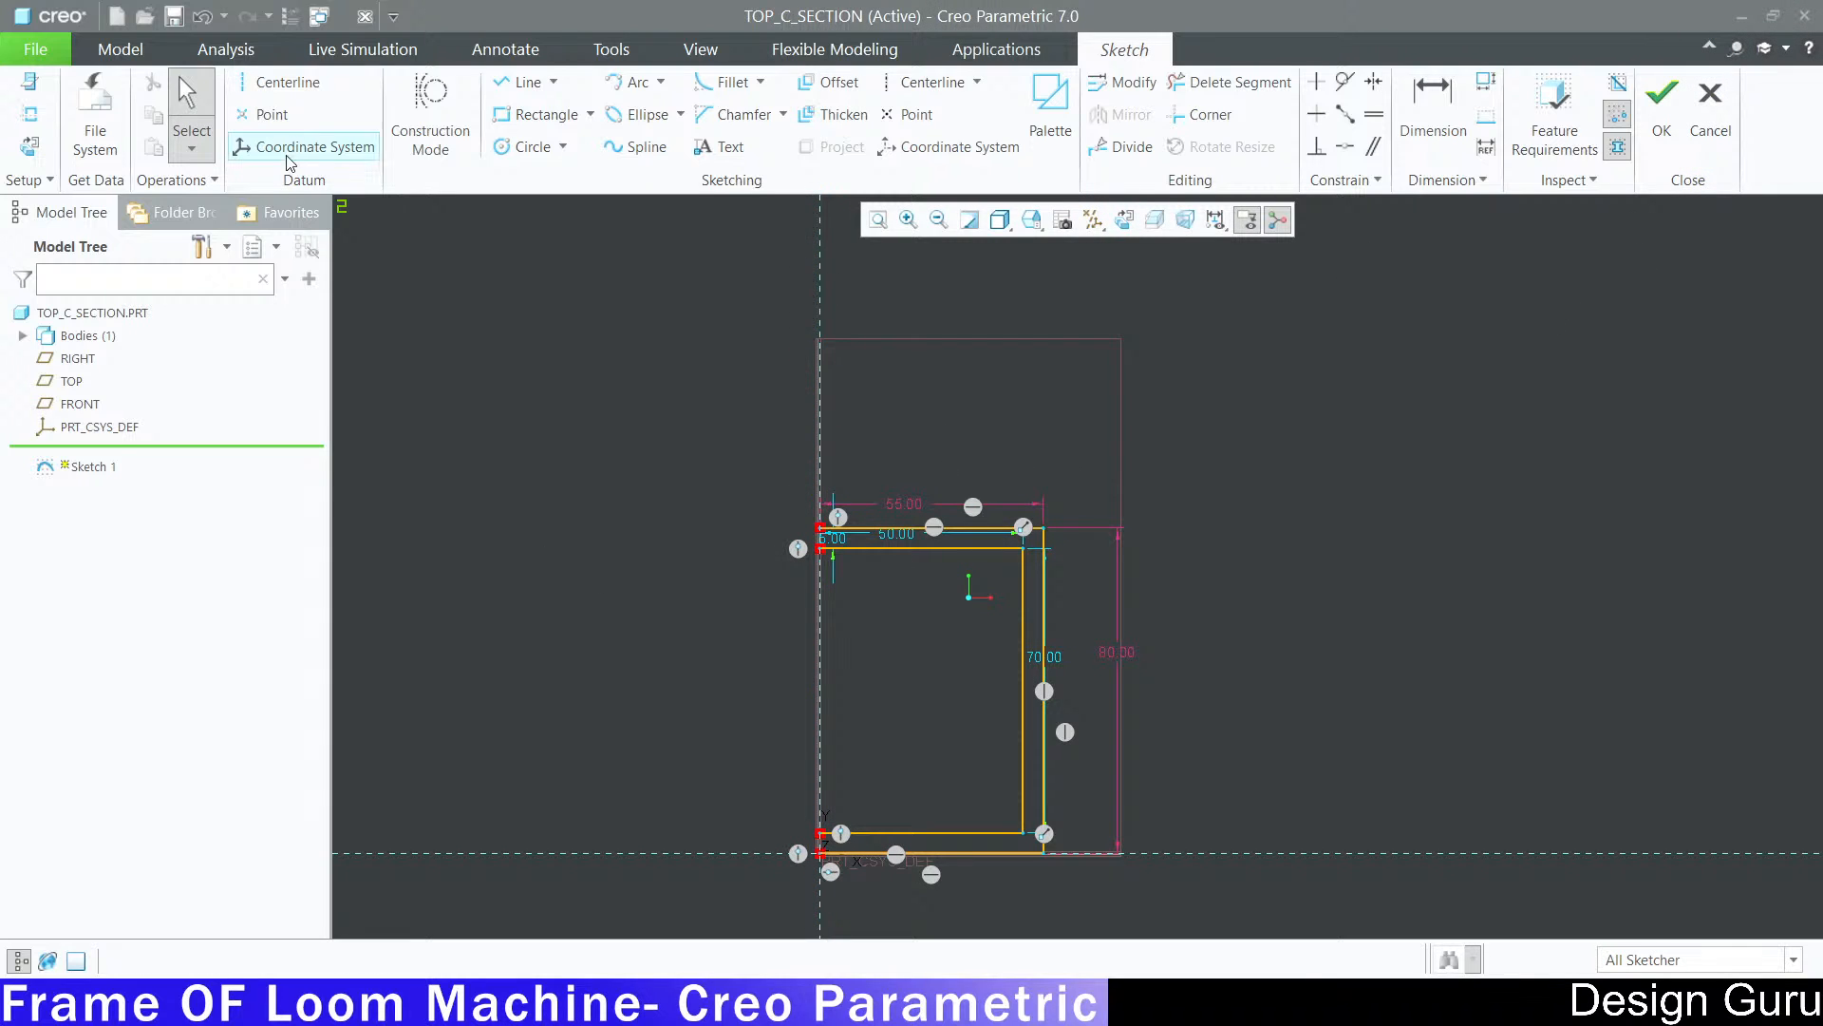
Step: Close both open ends of the C profile with short lines between the outer and inner contours, and finish the sketch
{"action": "left_click", "coordinate": [497, 92]}
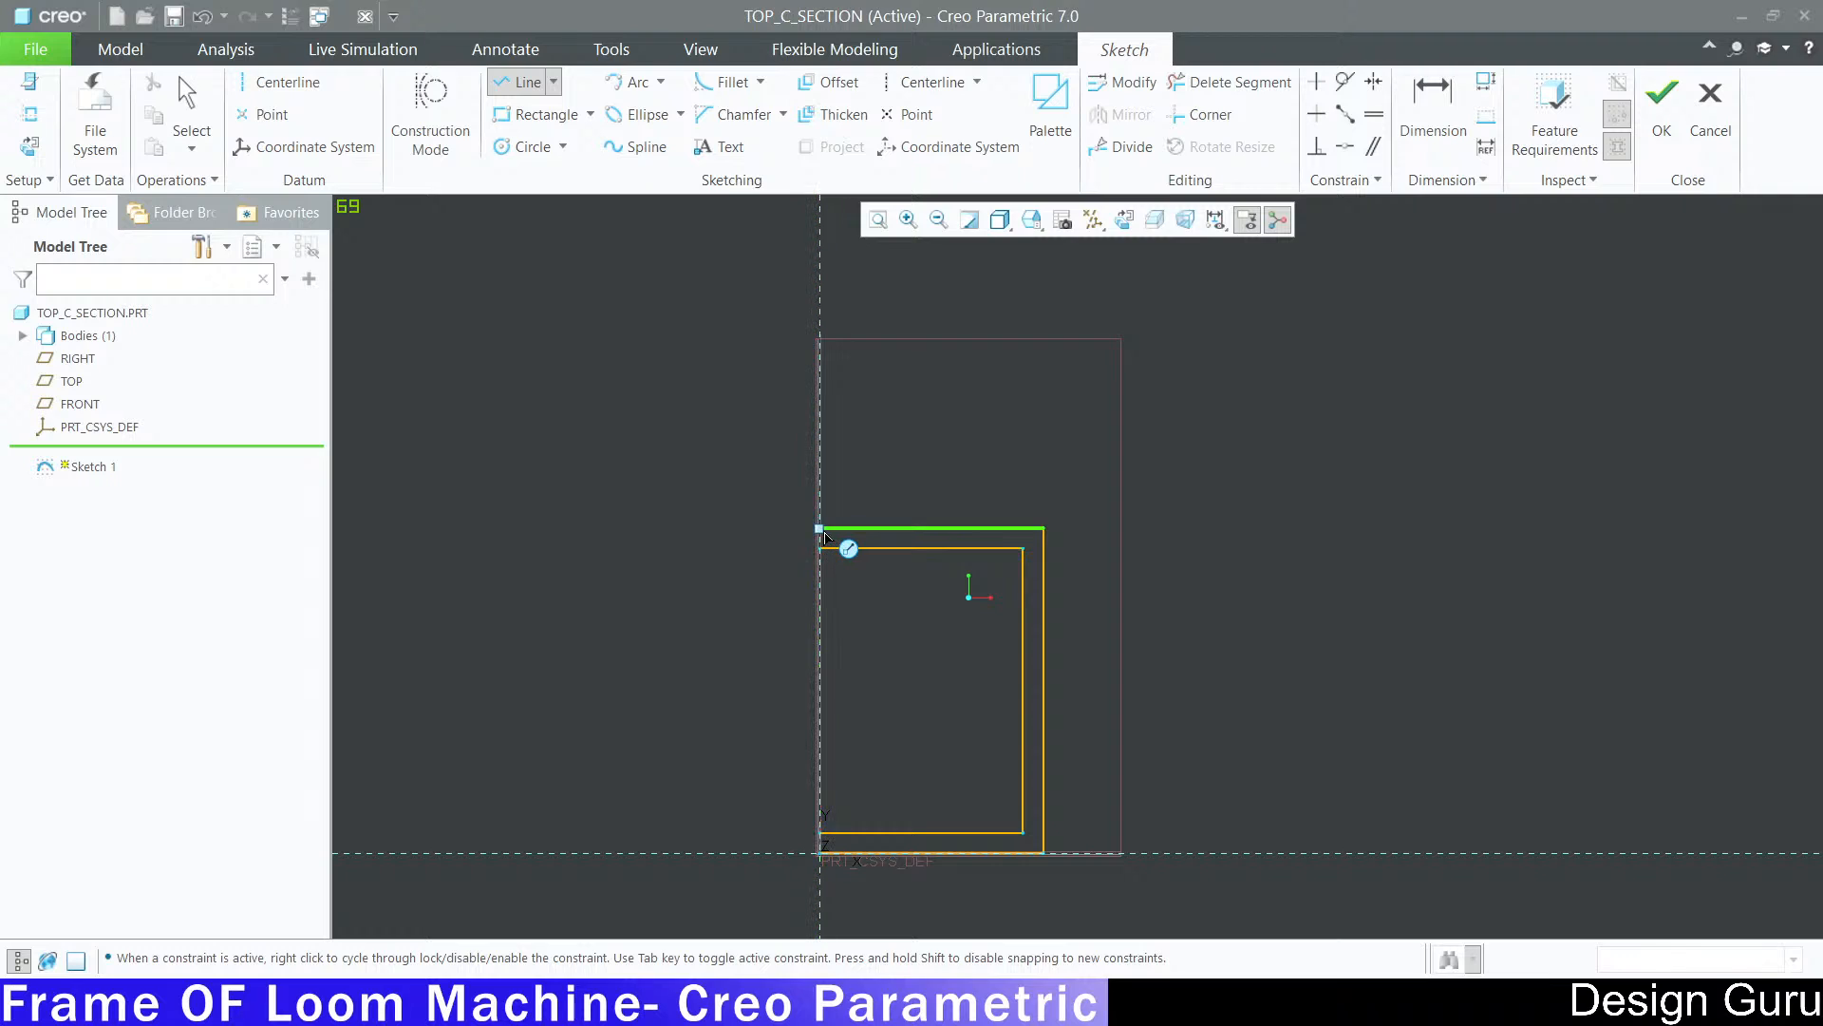
{"action": "left_click", "coordinate": [820, 549]}
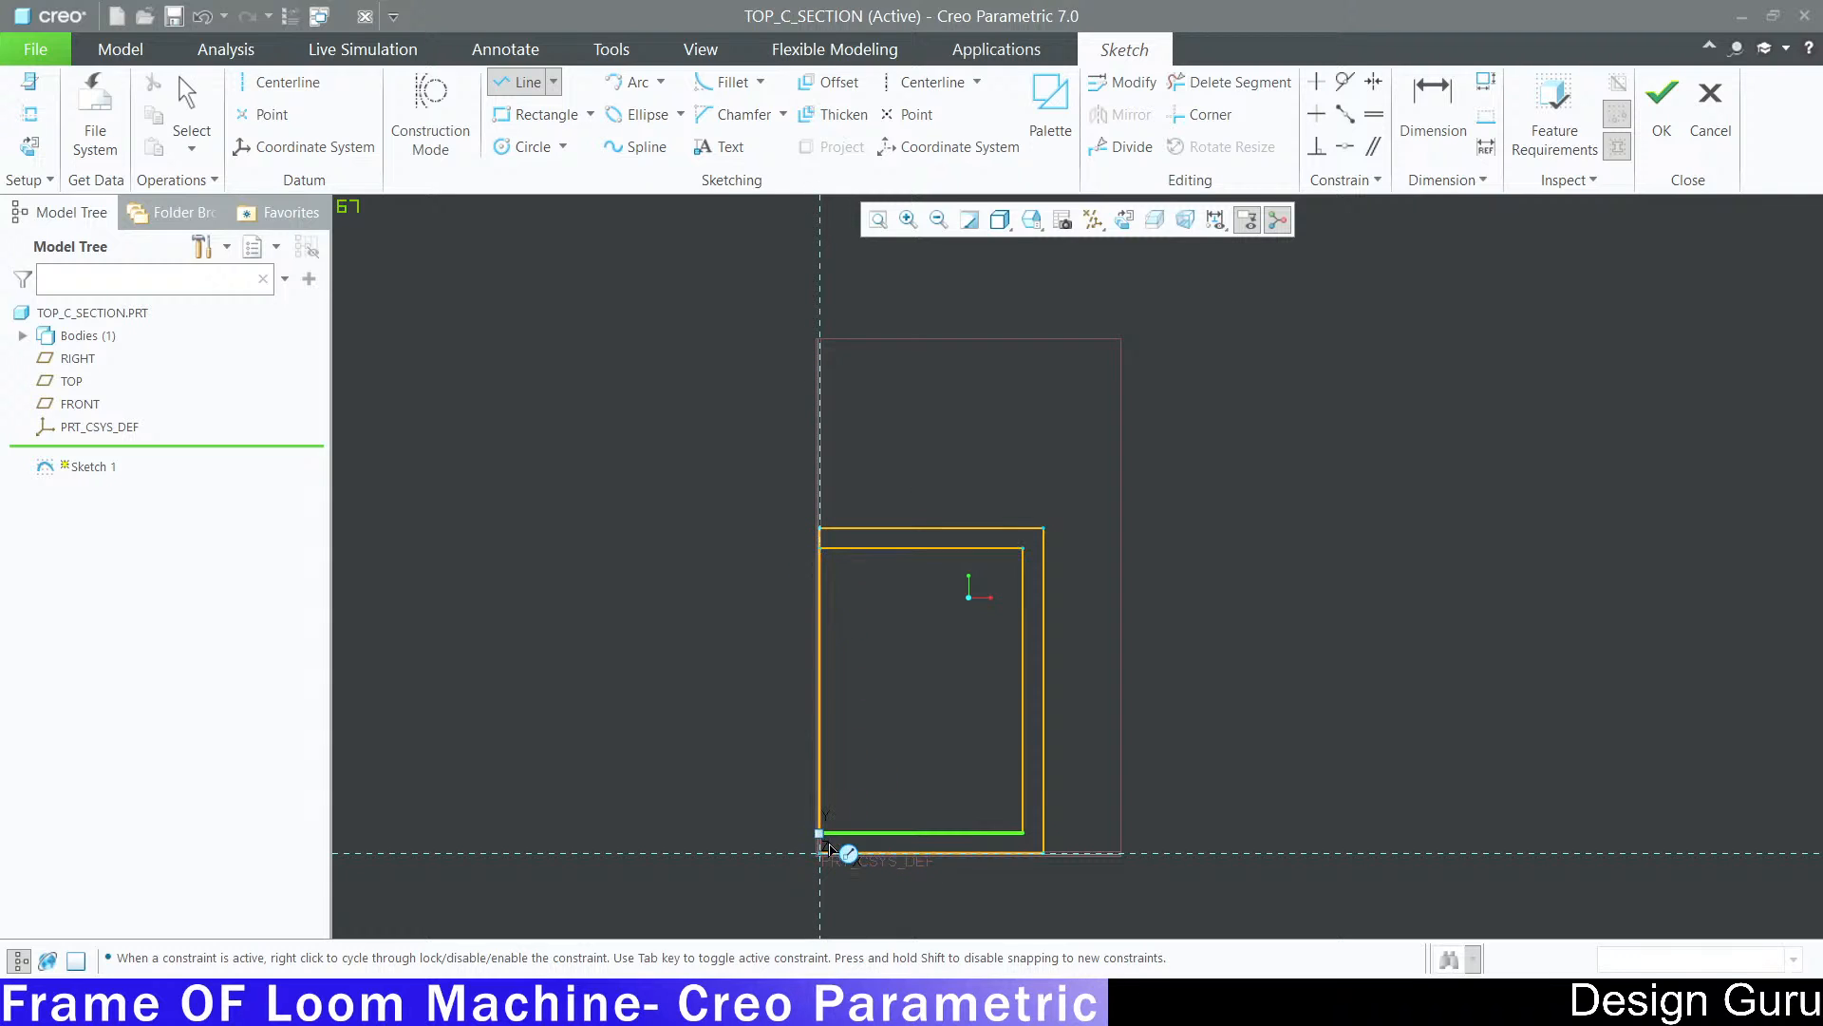
{"action": "middle_click", "coordinate": [875, 684]}
{"action": "middle_click_drag", "start_coordinate": [855, 575], "coordinate": [859, 572]}
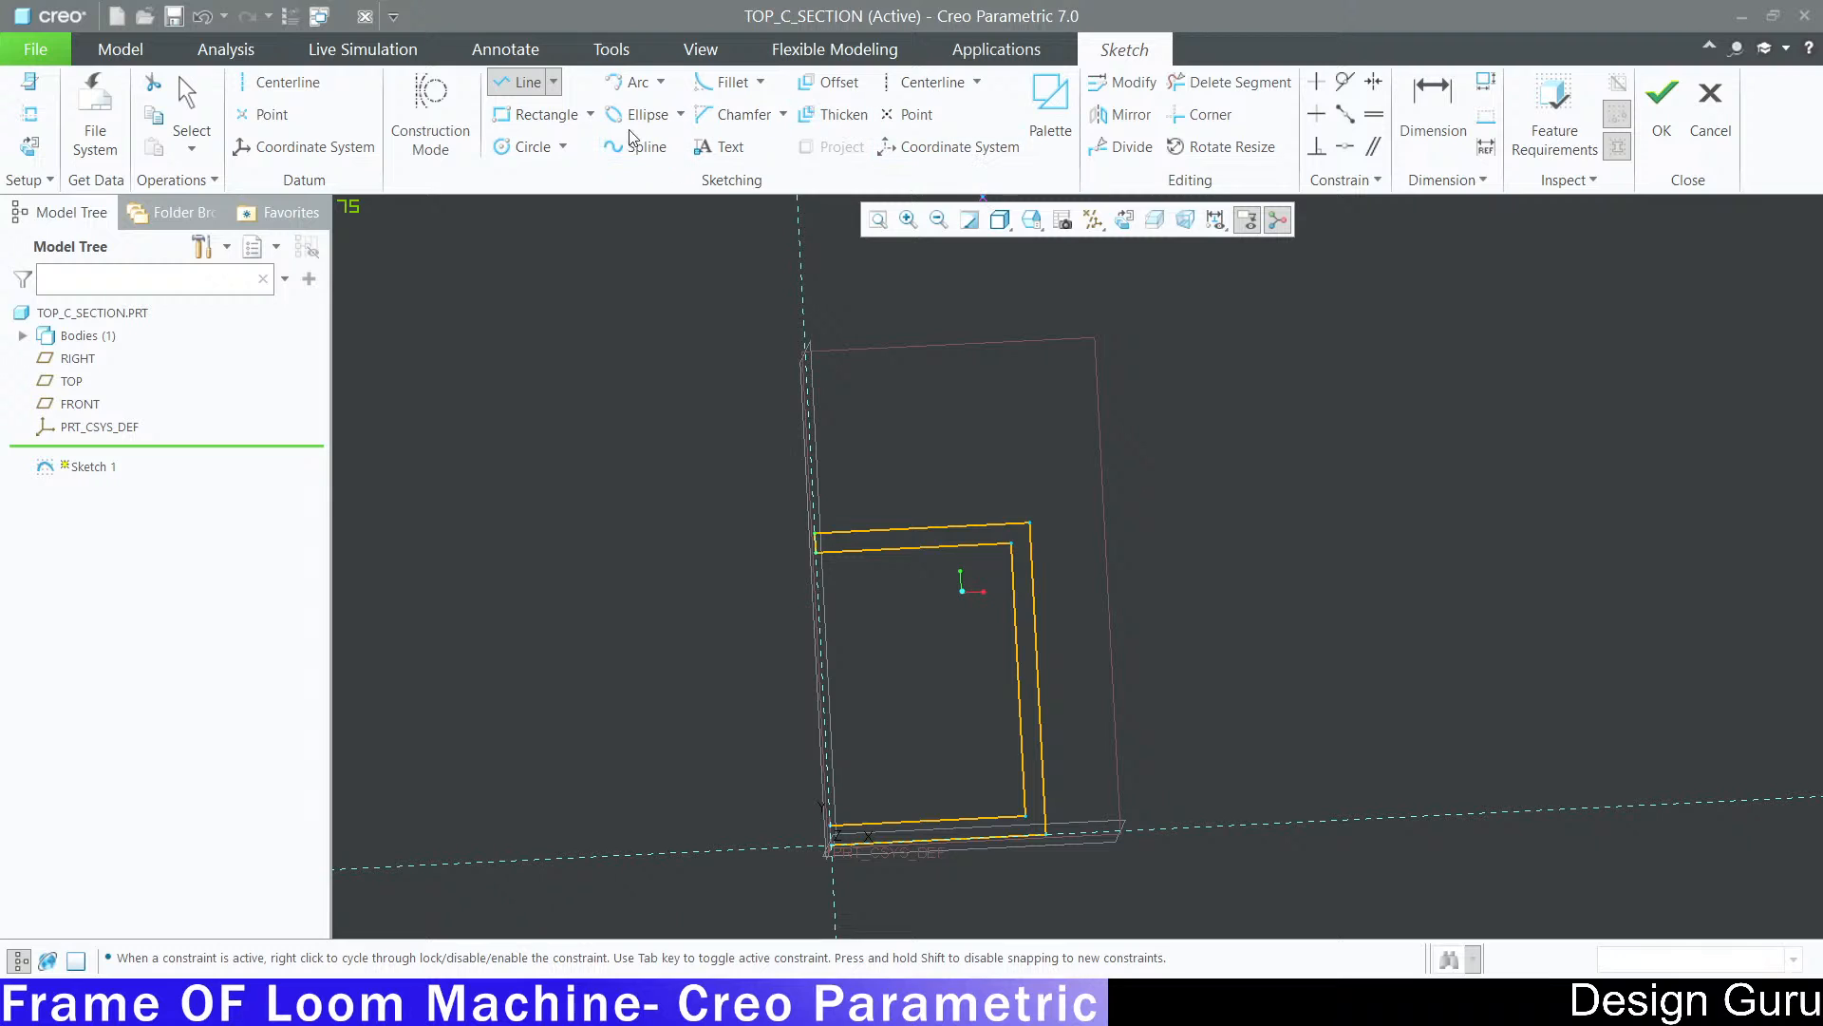
{"action": "left_click", "coordinate": [1125, 220]}
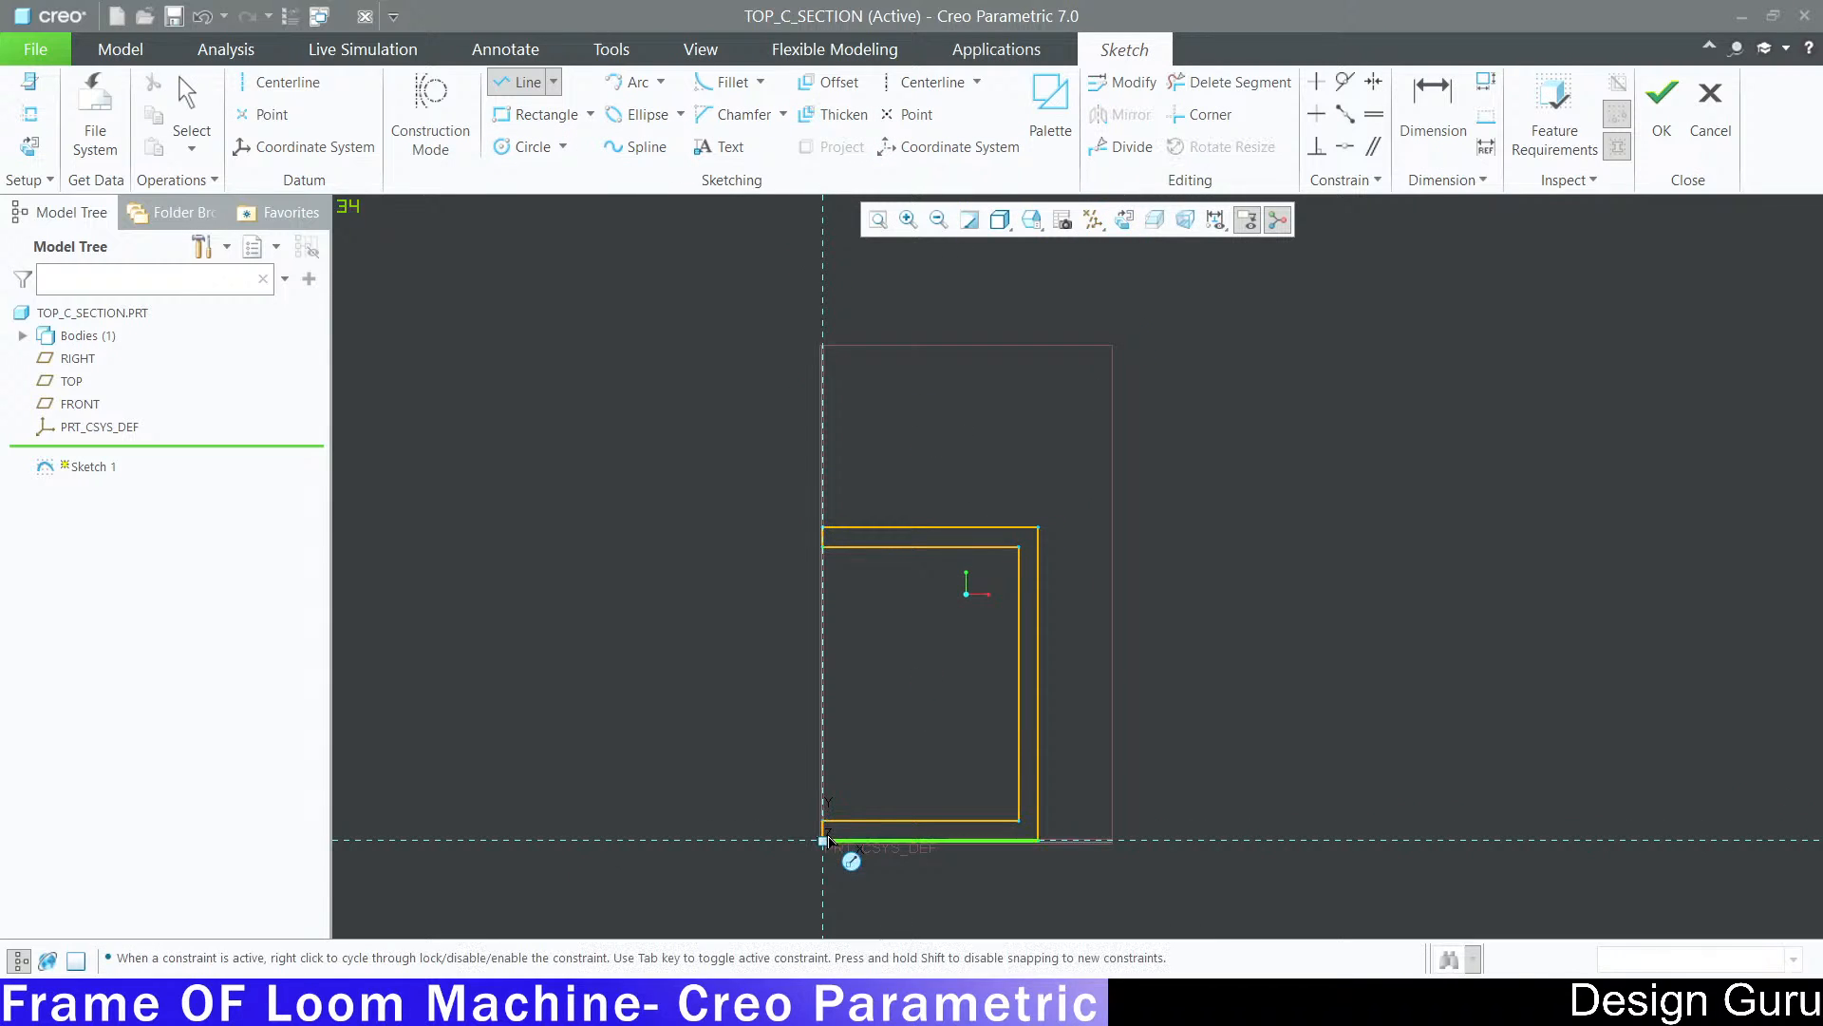
{"action": "left_click", "coordinate": [824, 841]}
{"action": "middle_click", "coordinate": [1363, 549]}
{"action": "middle_click", "coordinate": [1317, 542]}
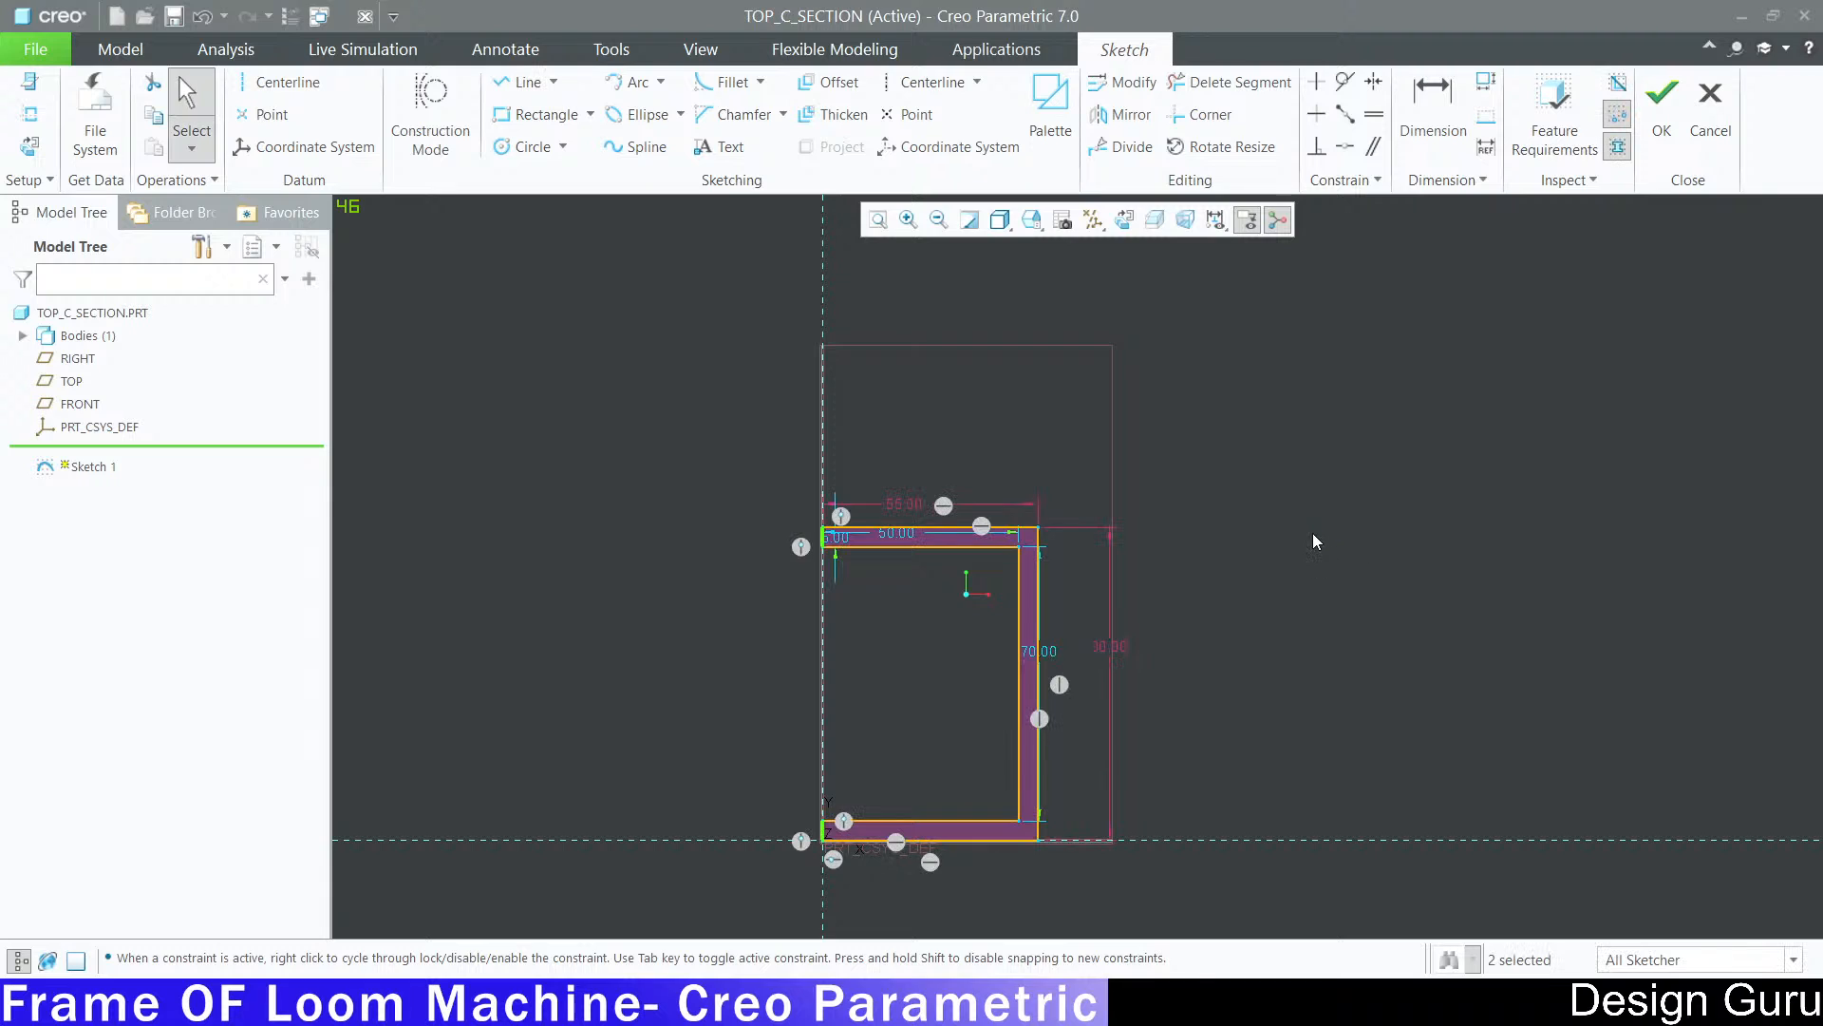
{"action": "scroll", "coordinate": [990, 834], "scroll_direction": "down", "scroll_amount": 5}
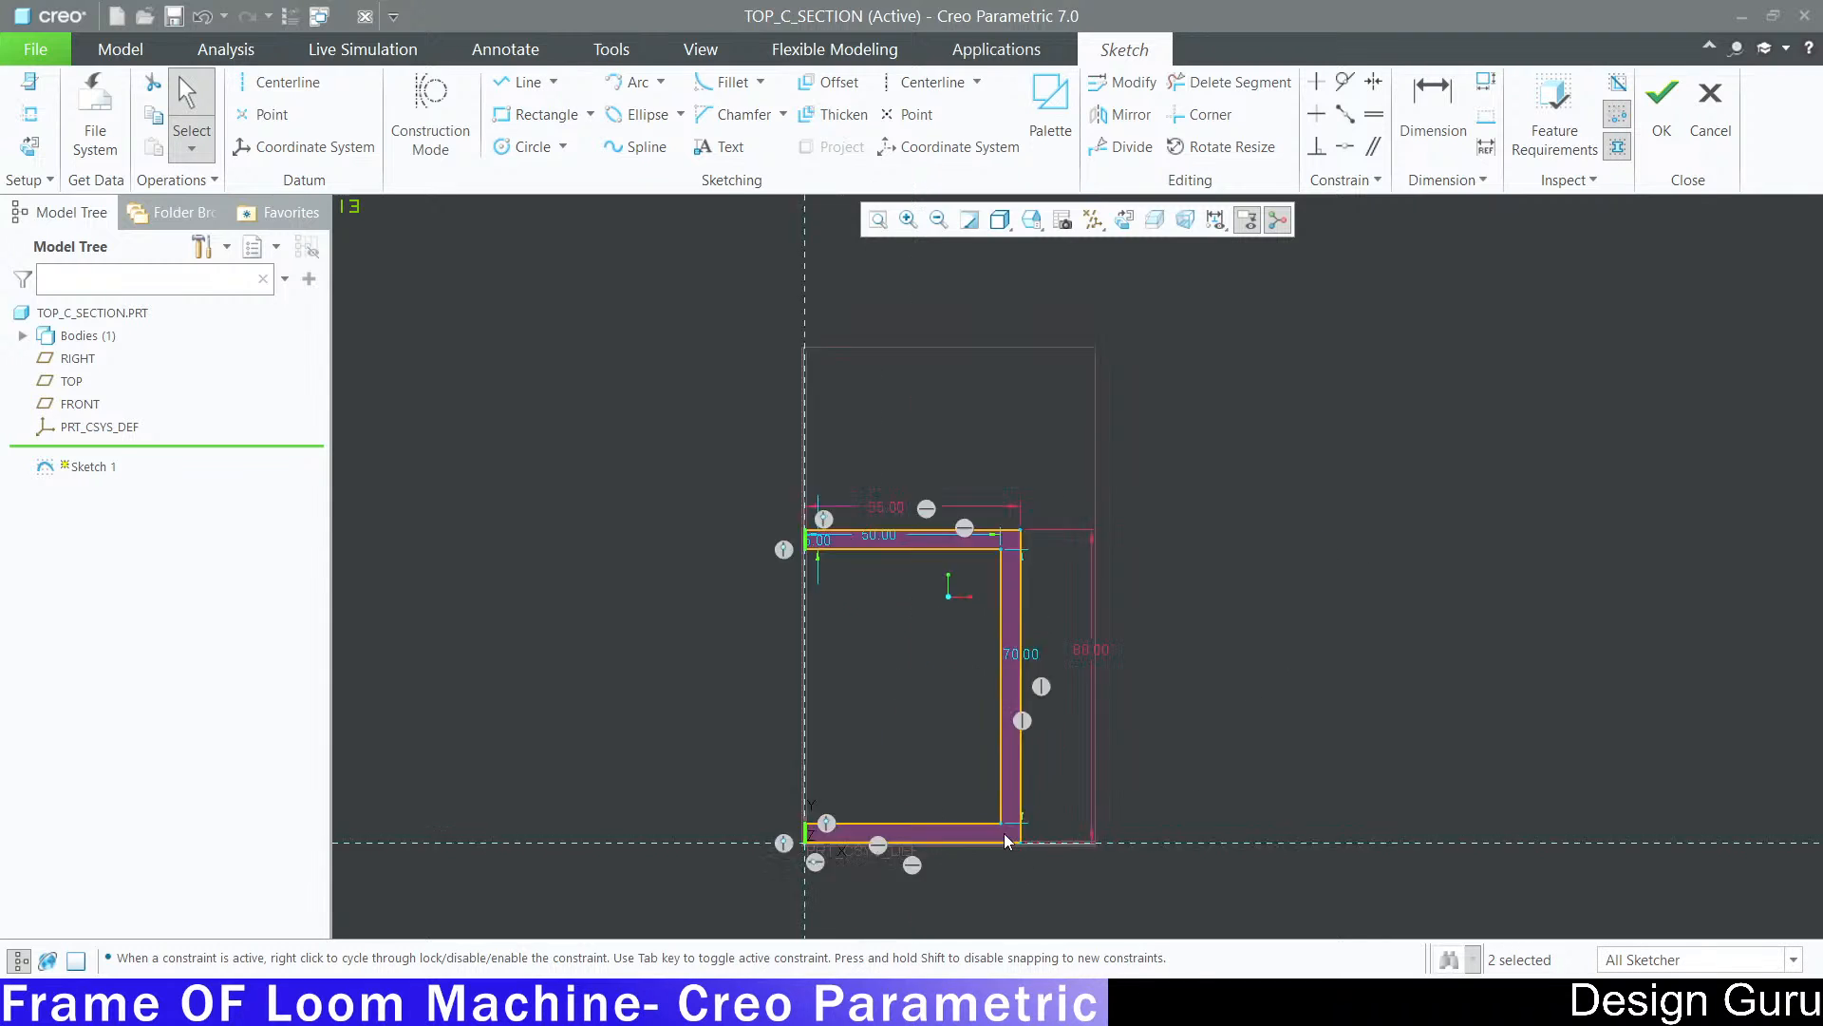
{"action": "scroll", "coordinate": [1004, 832], "scroll_direction": "up", "scroll_amount": 5}
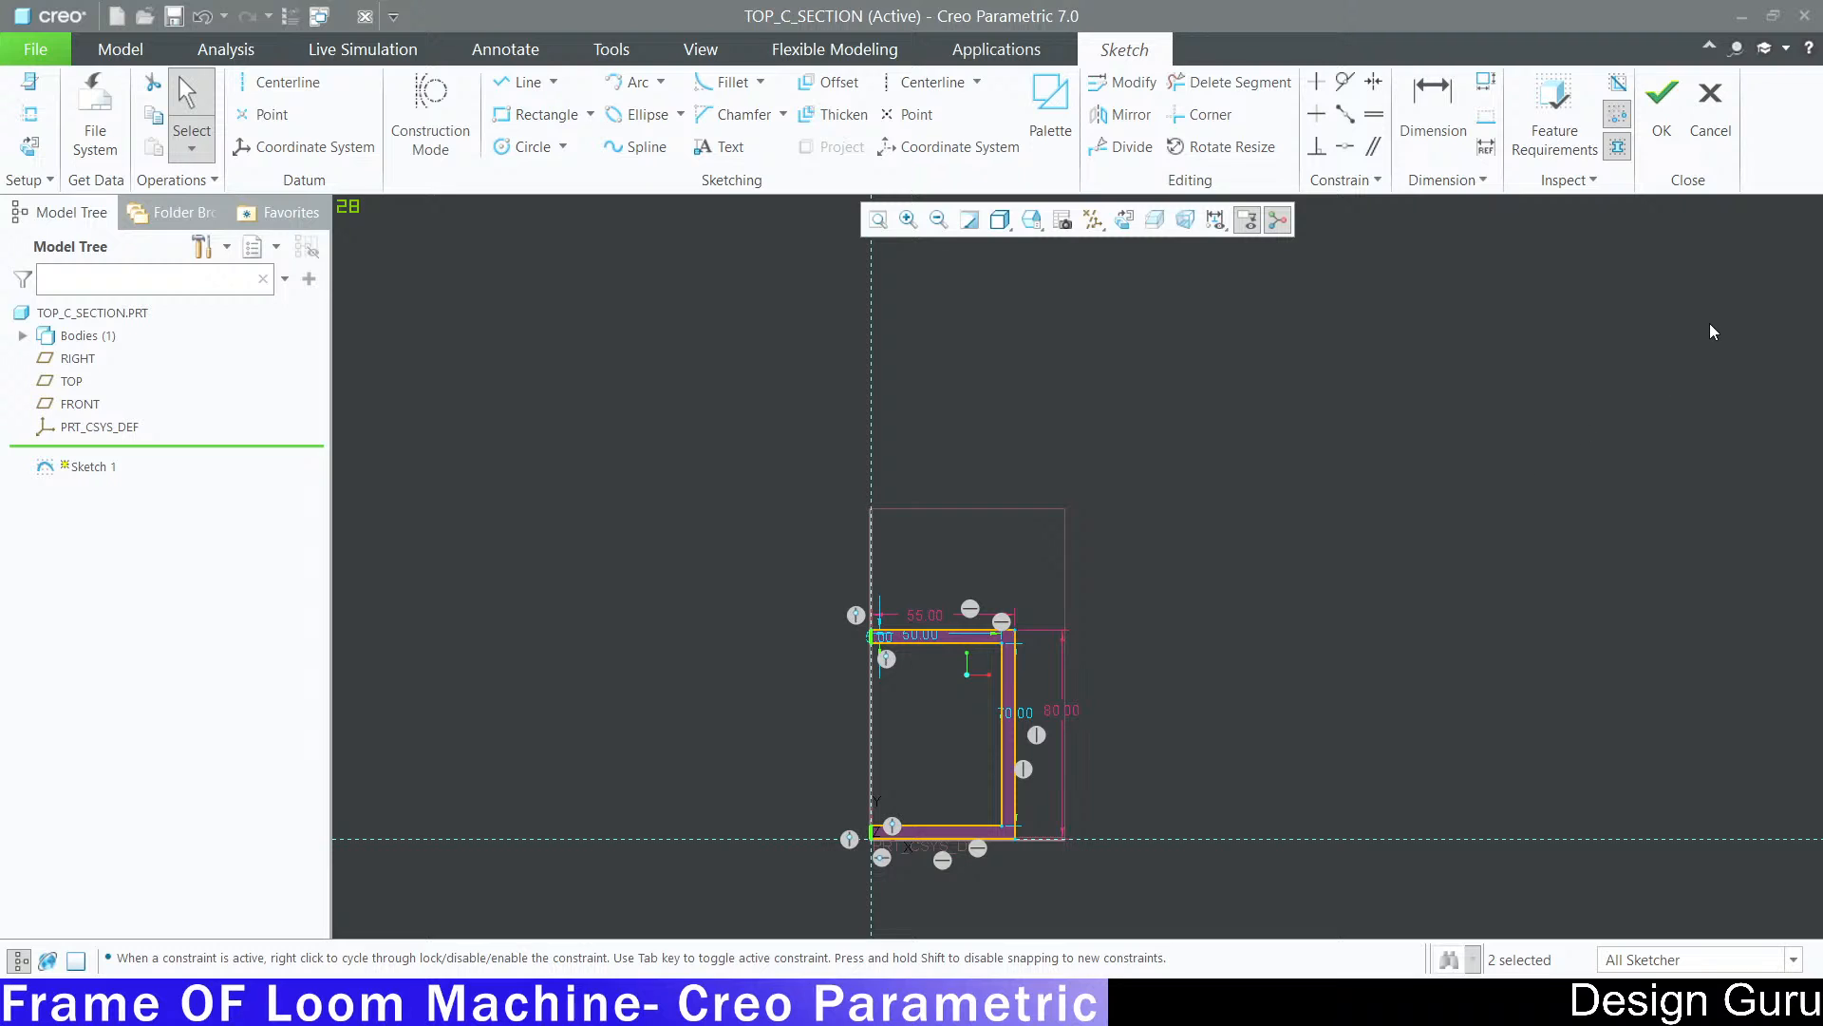
{"action": "left_click", "coordinate": [1661, 104]}
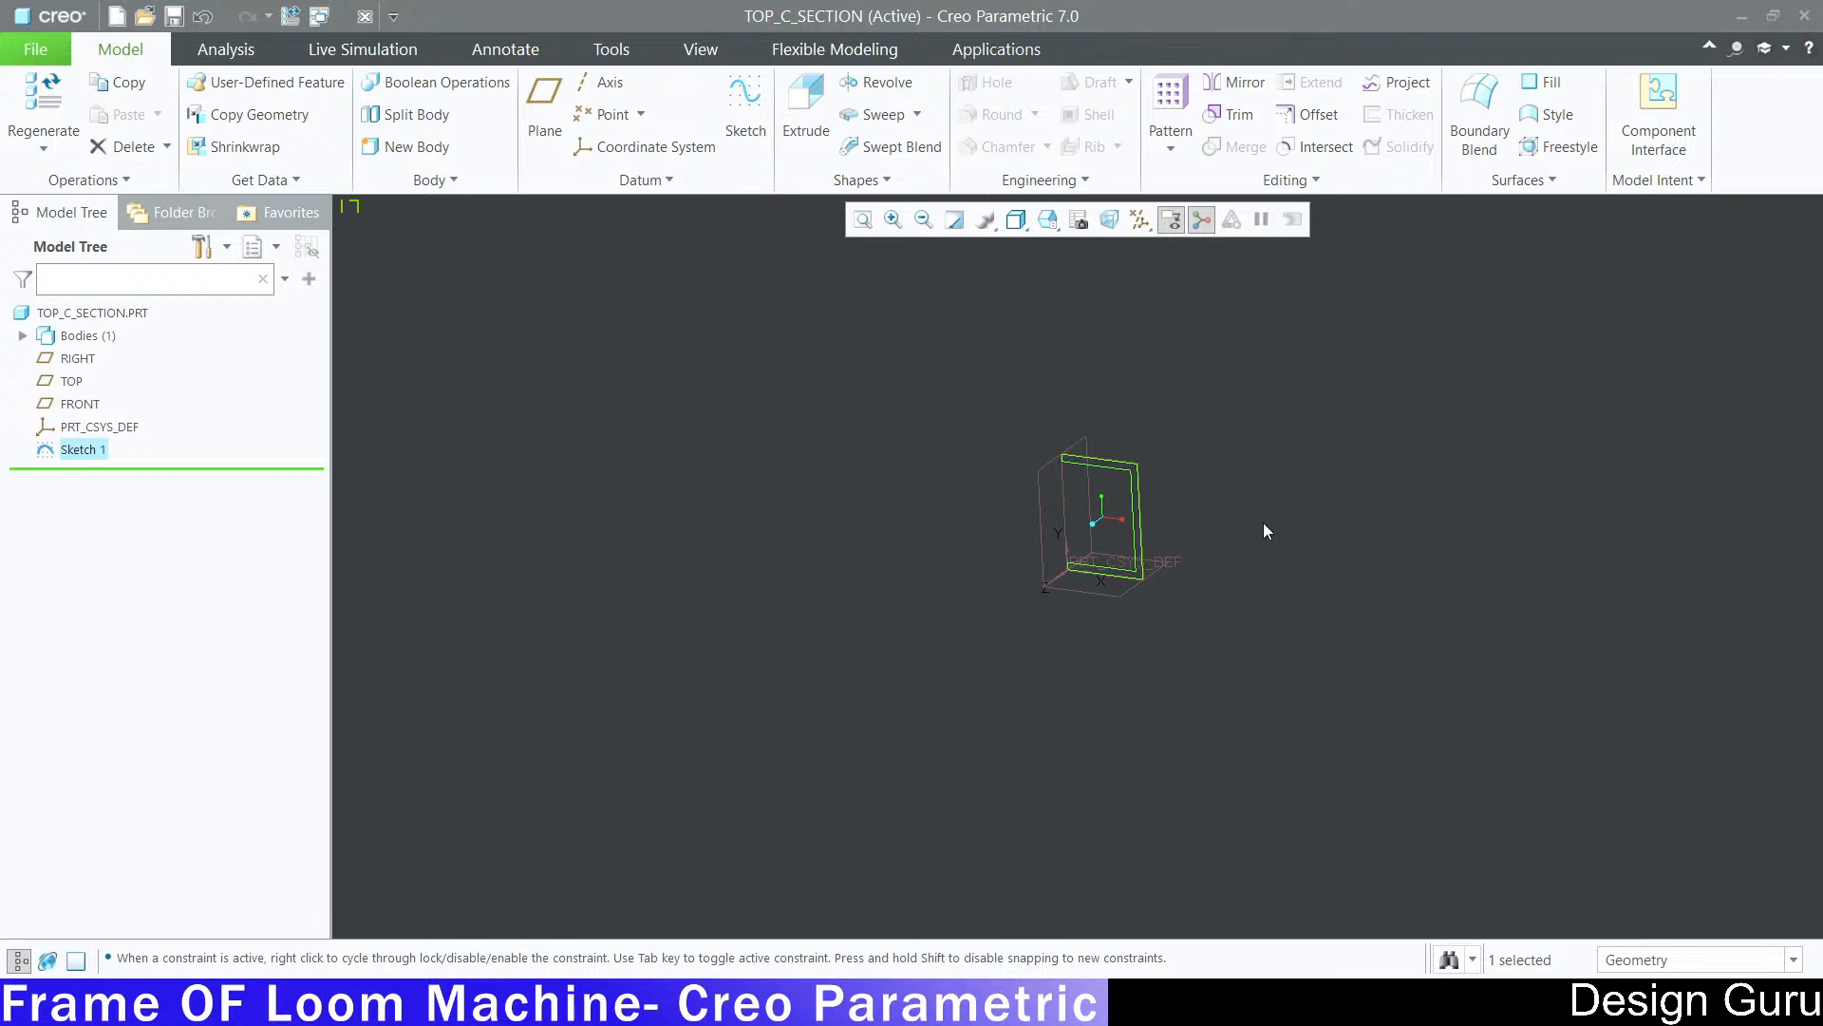
Step: Start a solid extrusion of the C profile and check the top C-section bars in the PDF frame drawing
{"action": "left_click", "coordinate": [808, 104]}
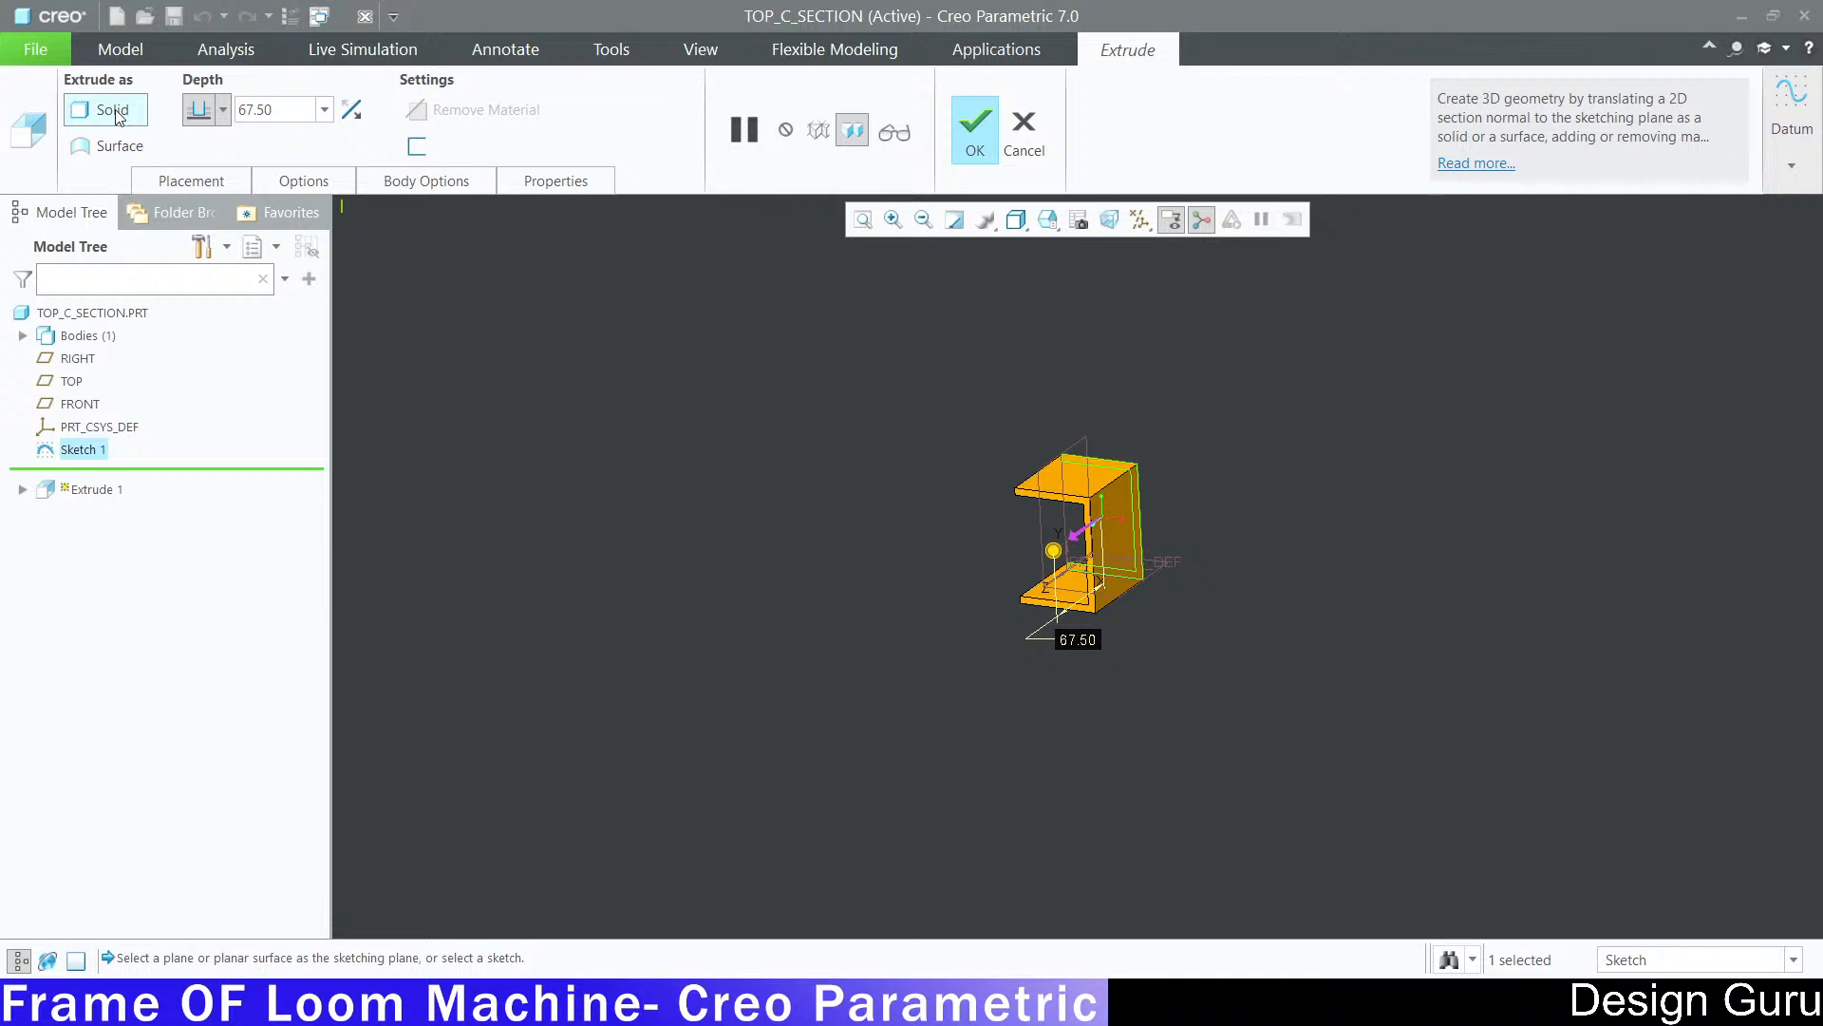
{"action": "double_click", "coordinate": [298, 111]}
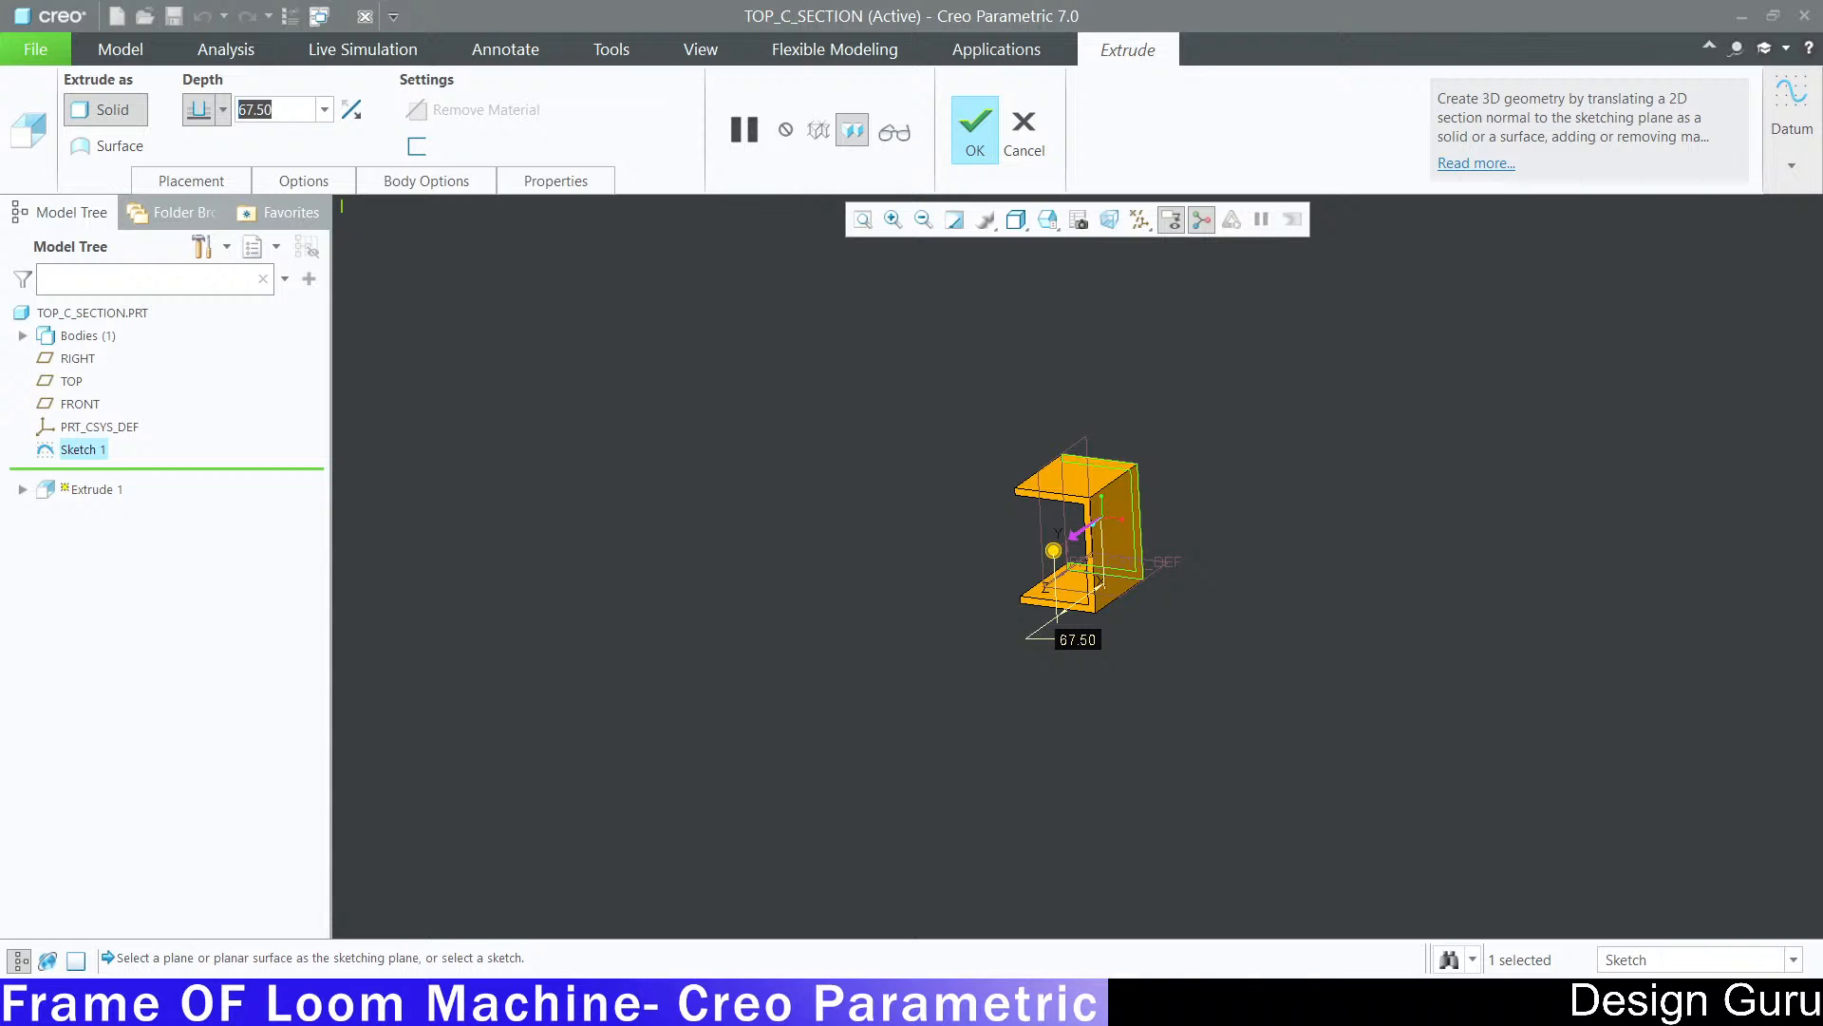
{"action": "left_click", "coordinate": [546, 1003]}
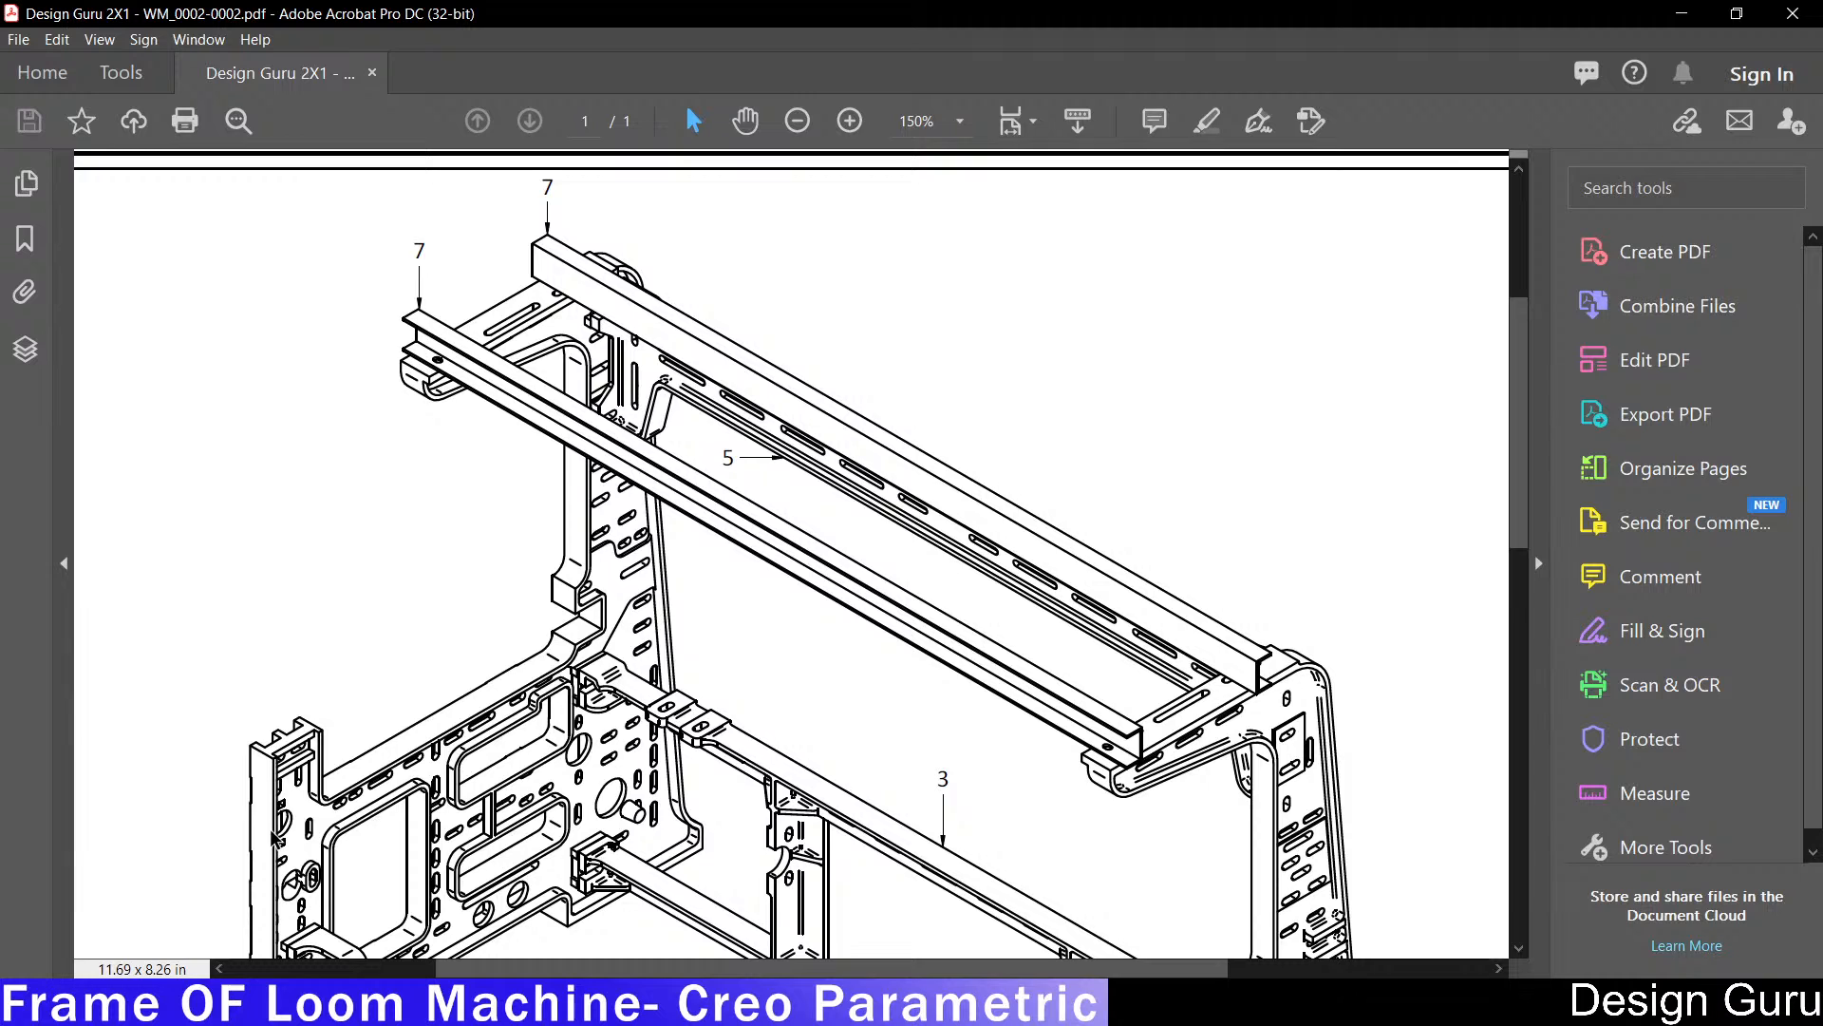
{"action": "left_click", "coordinate": [1682, 13]}
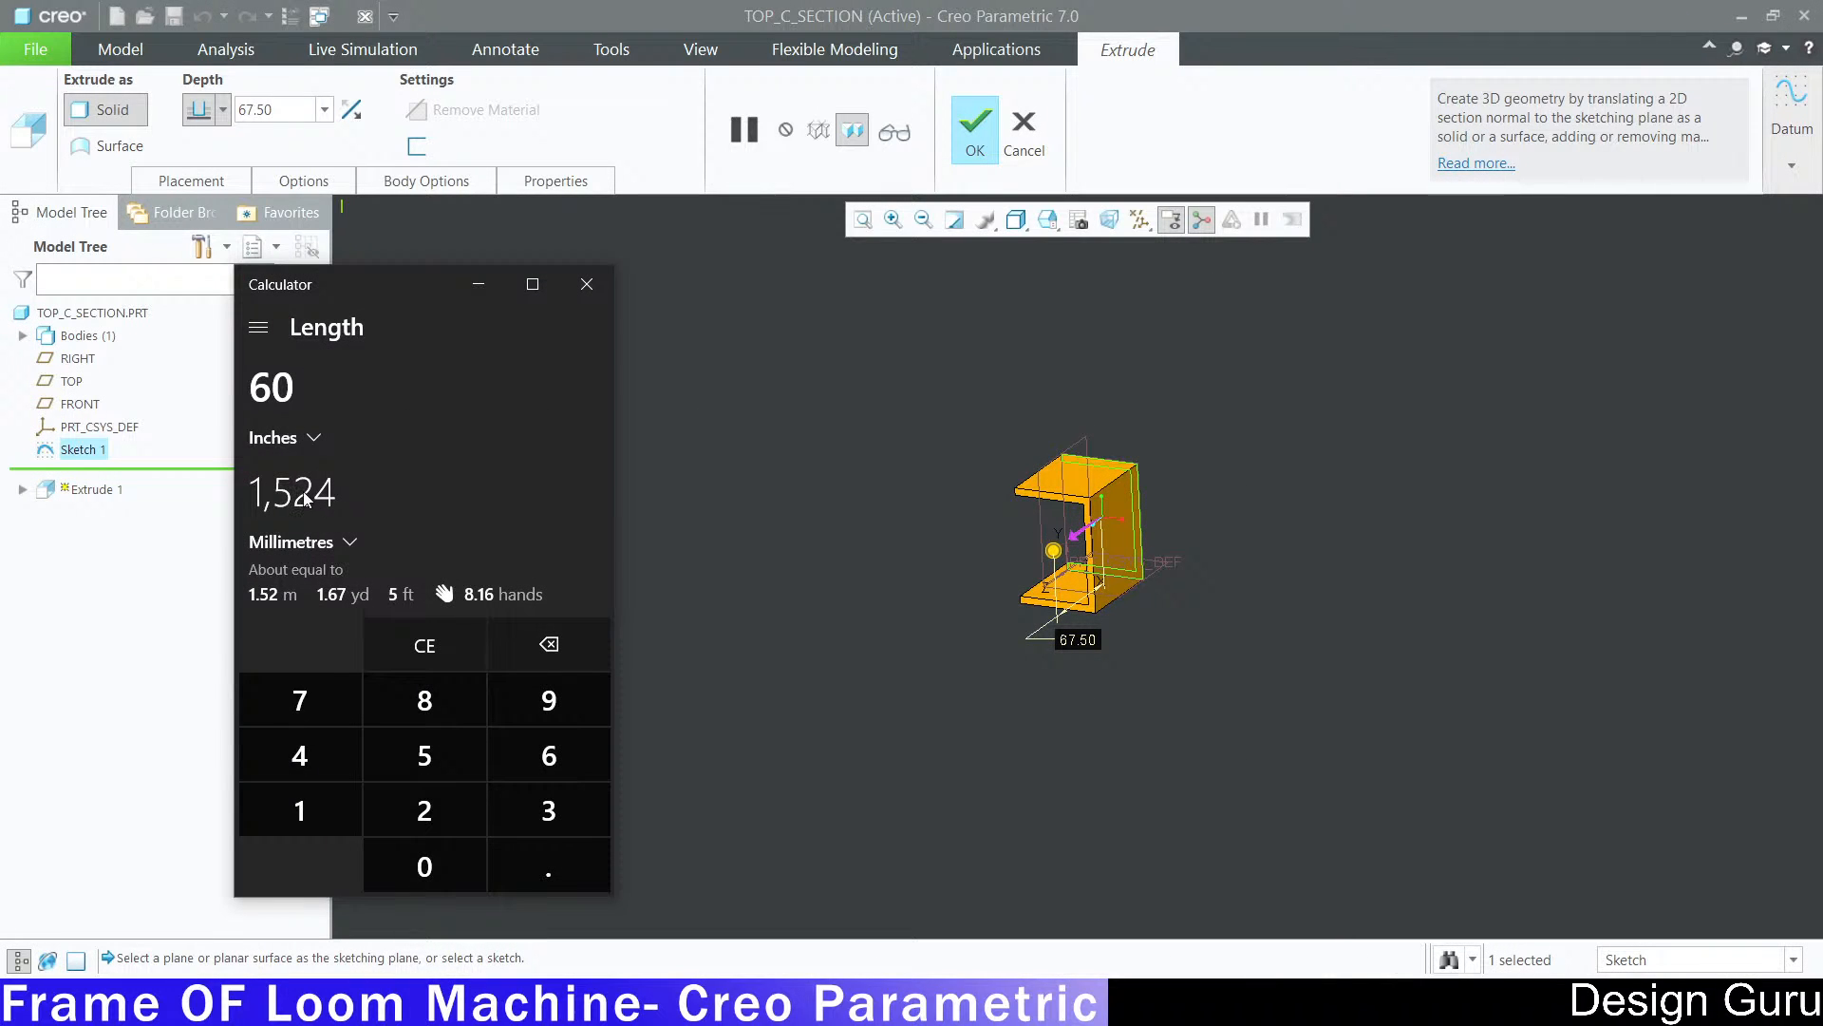
Step: In Calculator's Standard mode, work out the bar length as 1524 + 60 + 60
{"action": "left_click", "coordinate": [258, 329]}
{"action": "scroll", "coordinate": [316, 397], "scroll_direction": "up", "scroll_amount": 3}
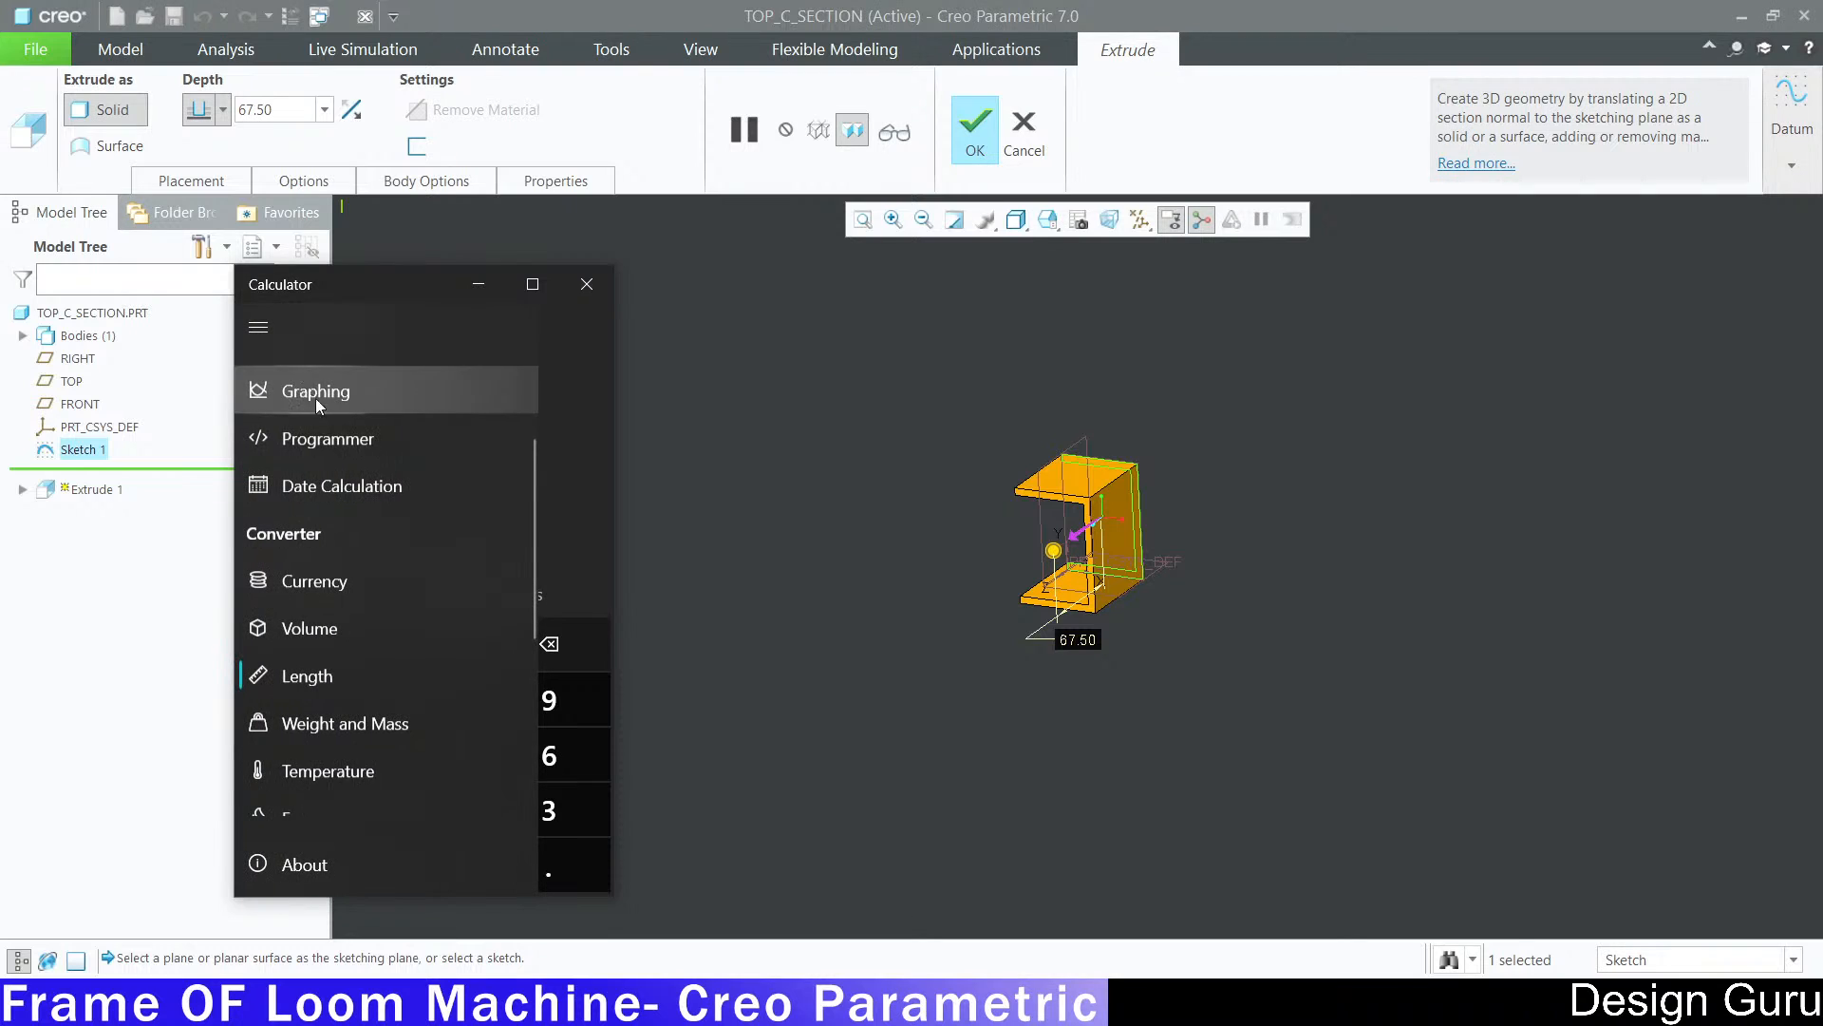
{"action": "left_click", "coordinate": [374, 435]}
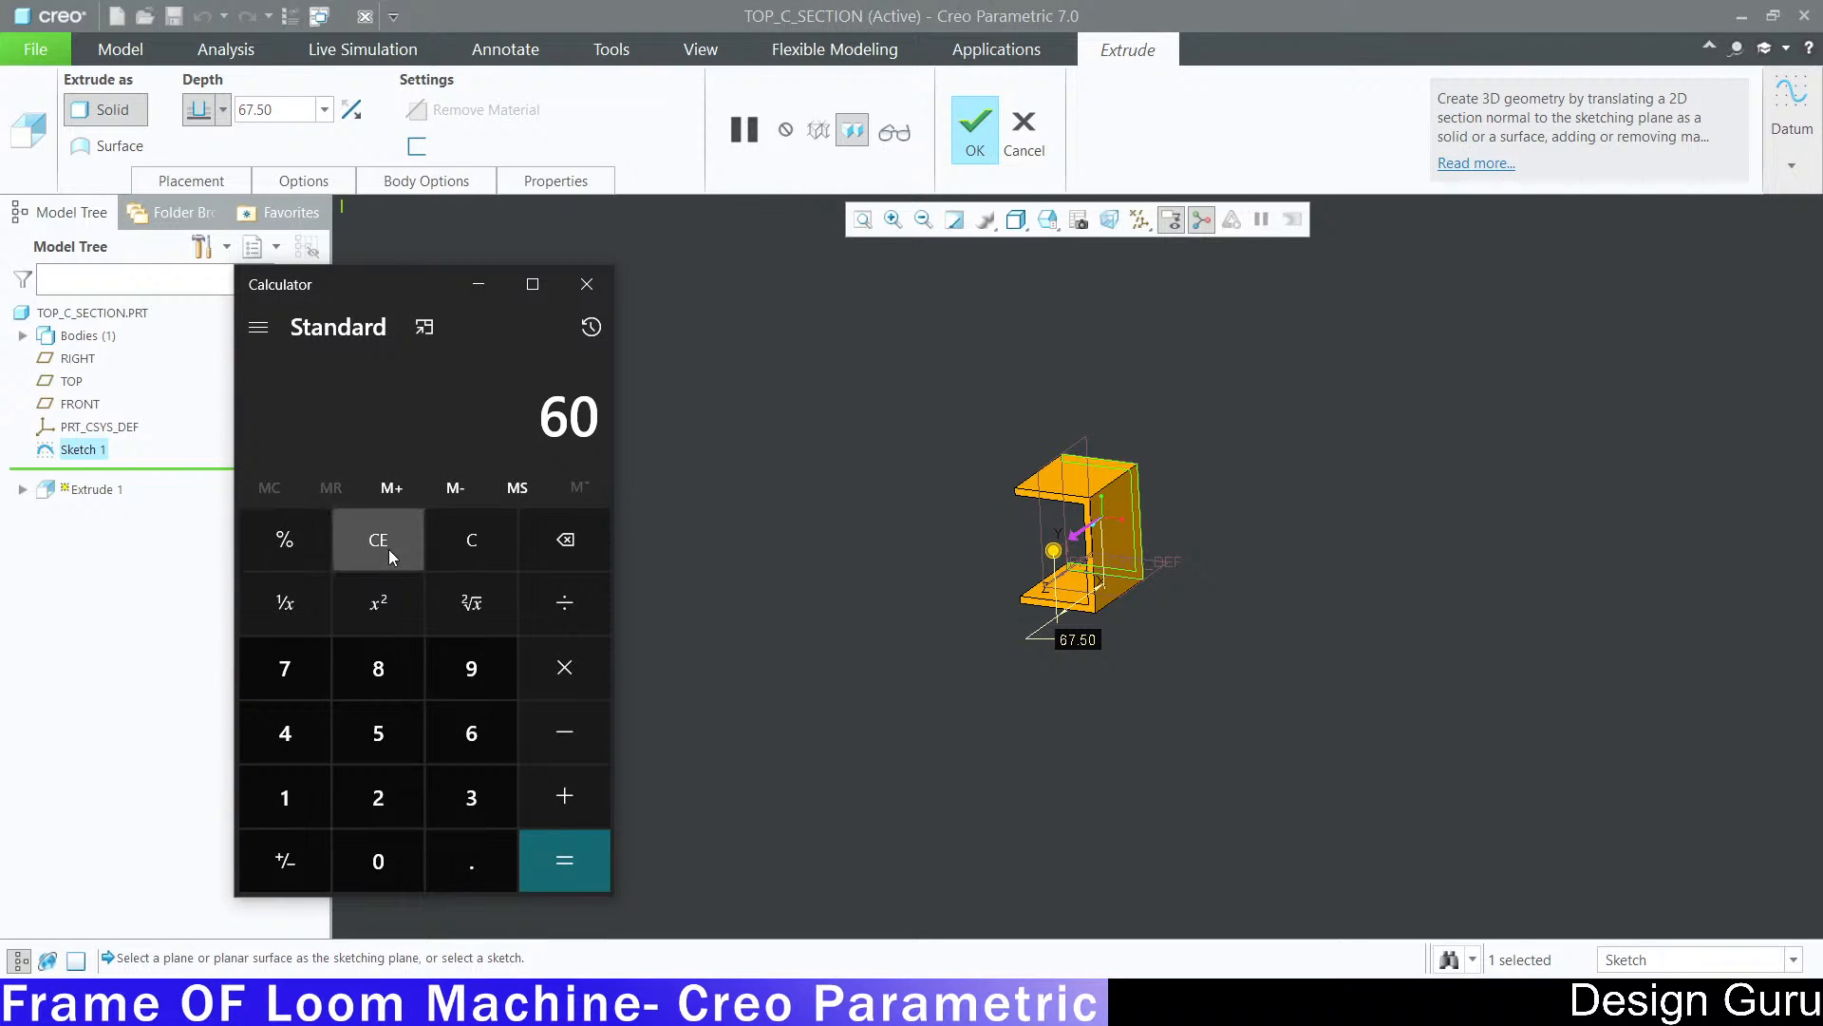
{"action": "left_click", "coordinate": [394, 544]}
{"action": "type", "text": "152"}
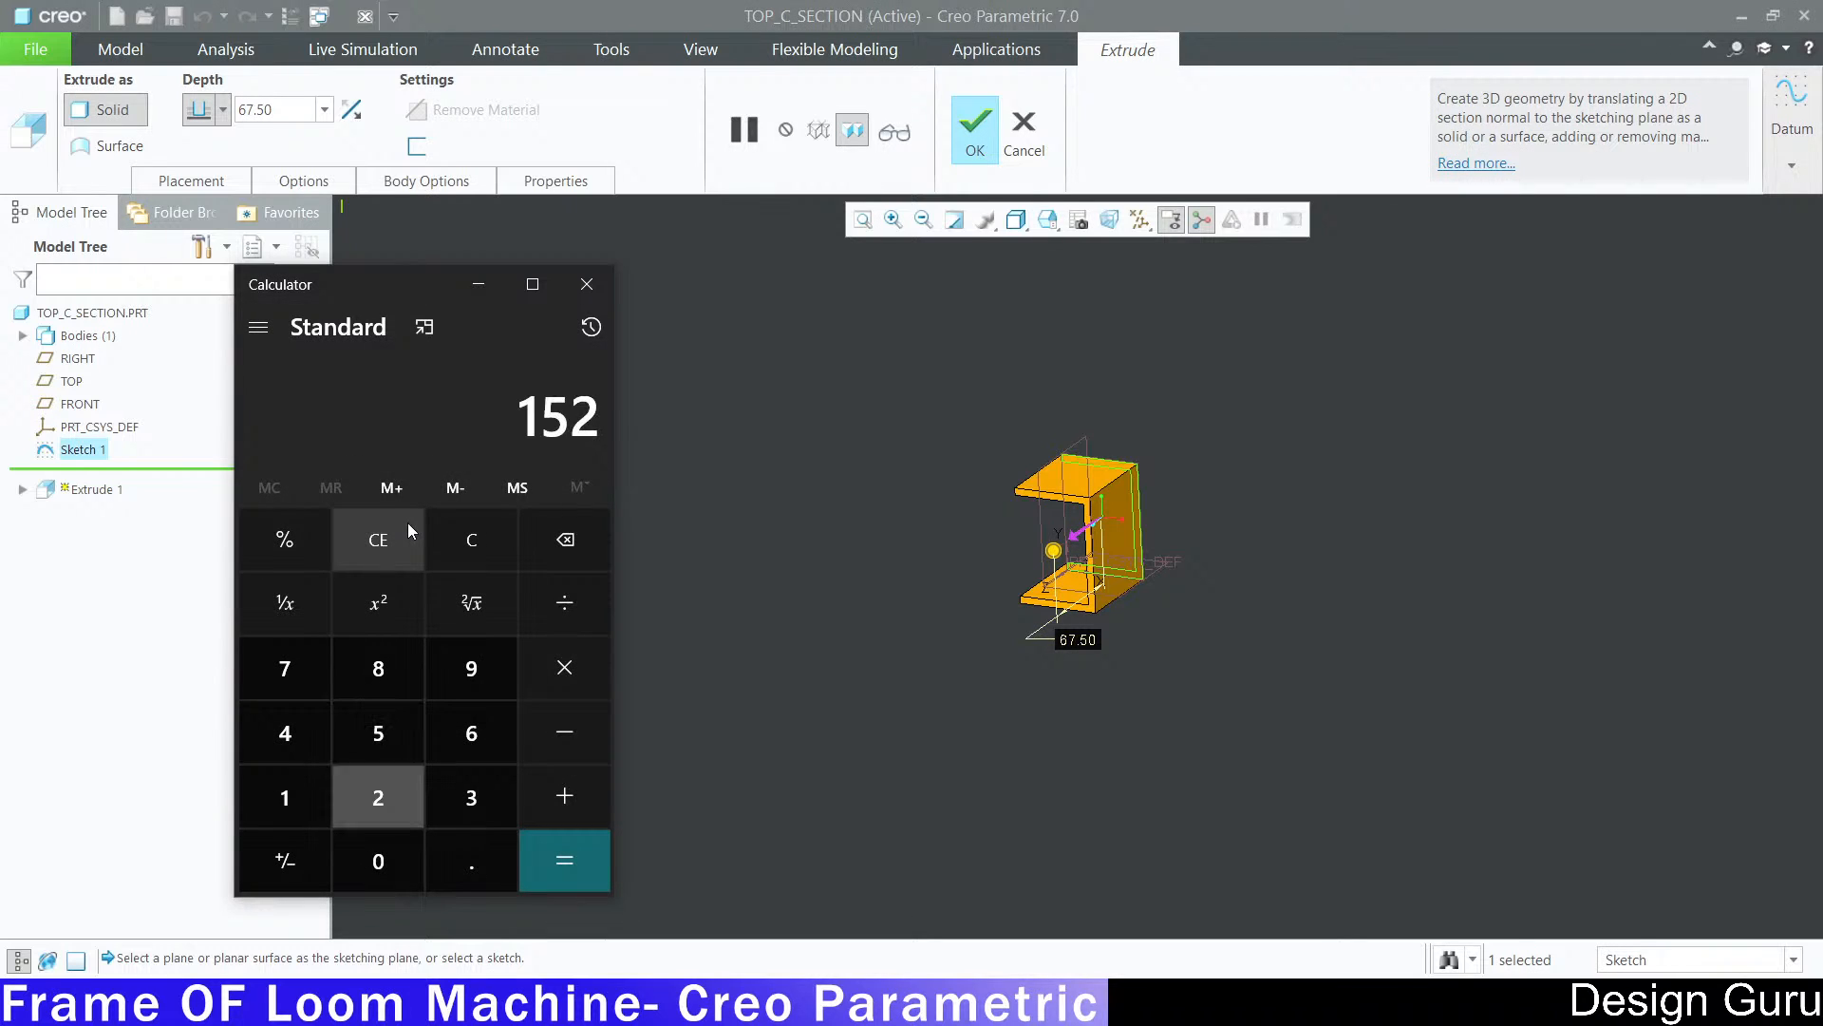
{"action": "type", "text": "4"}
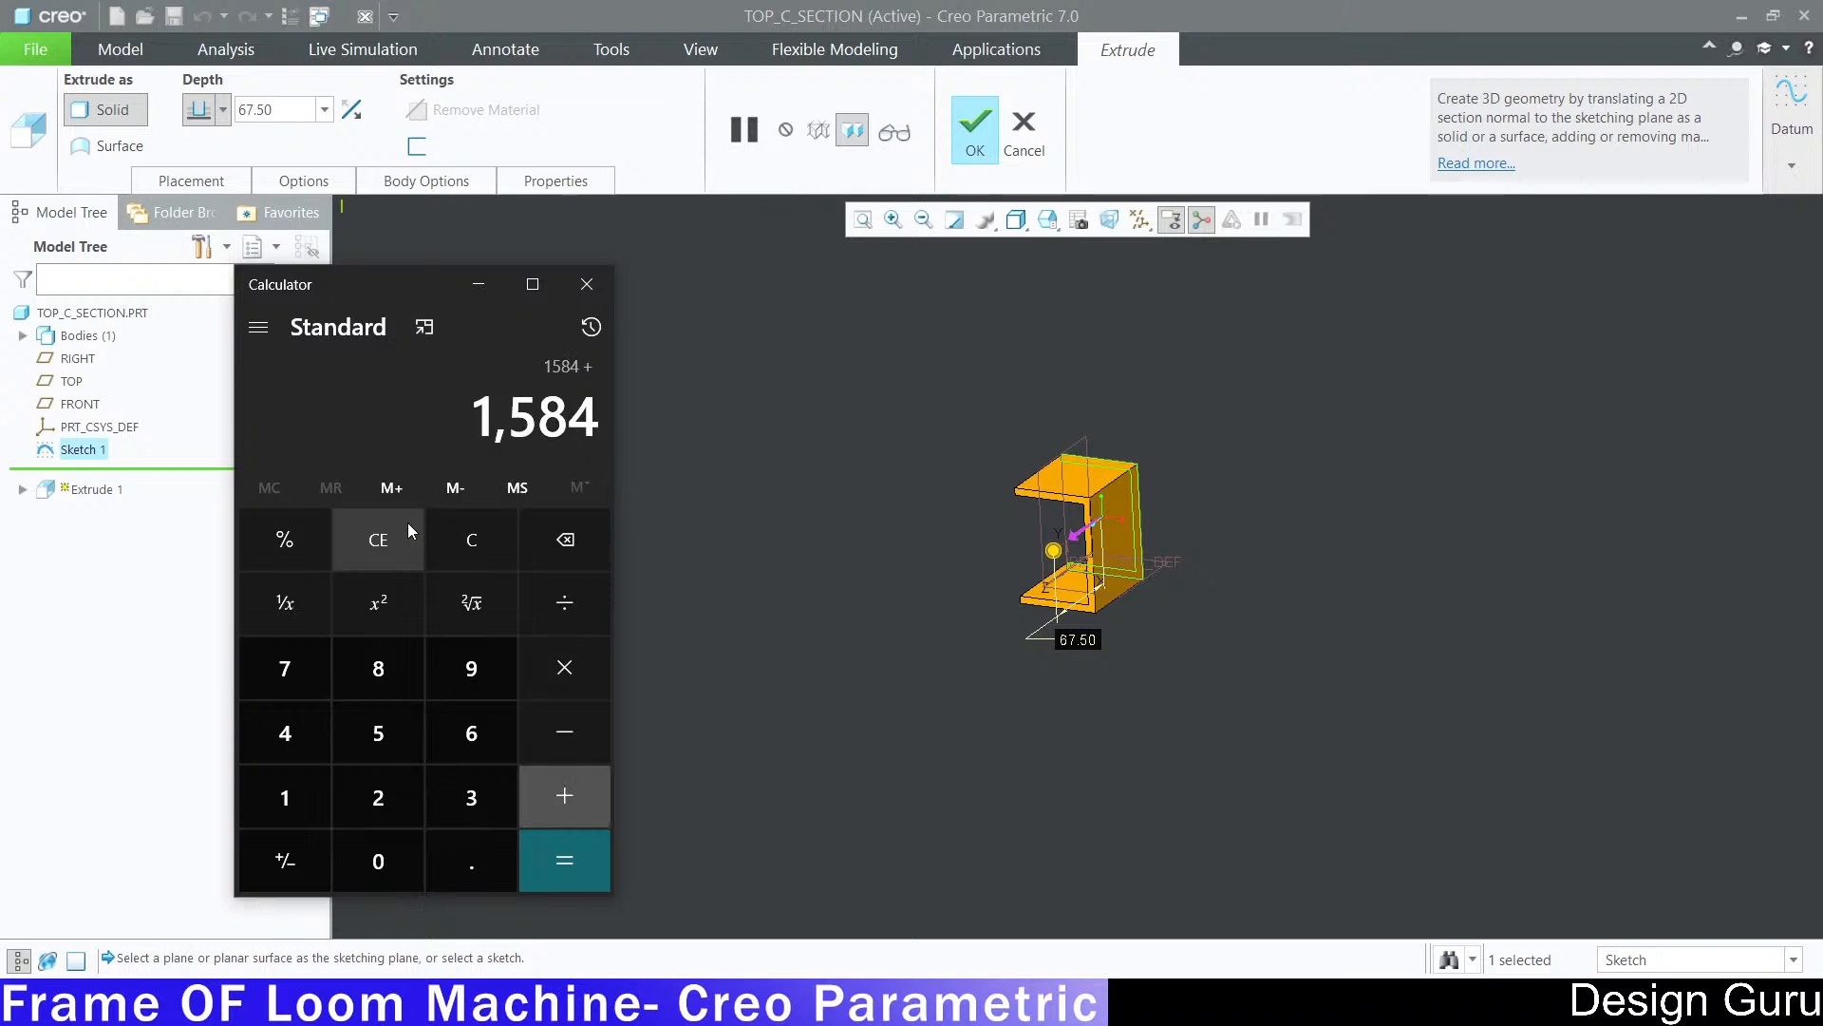
{"action": "type", "text": "+60+60"}
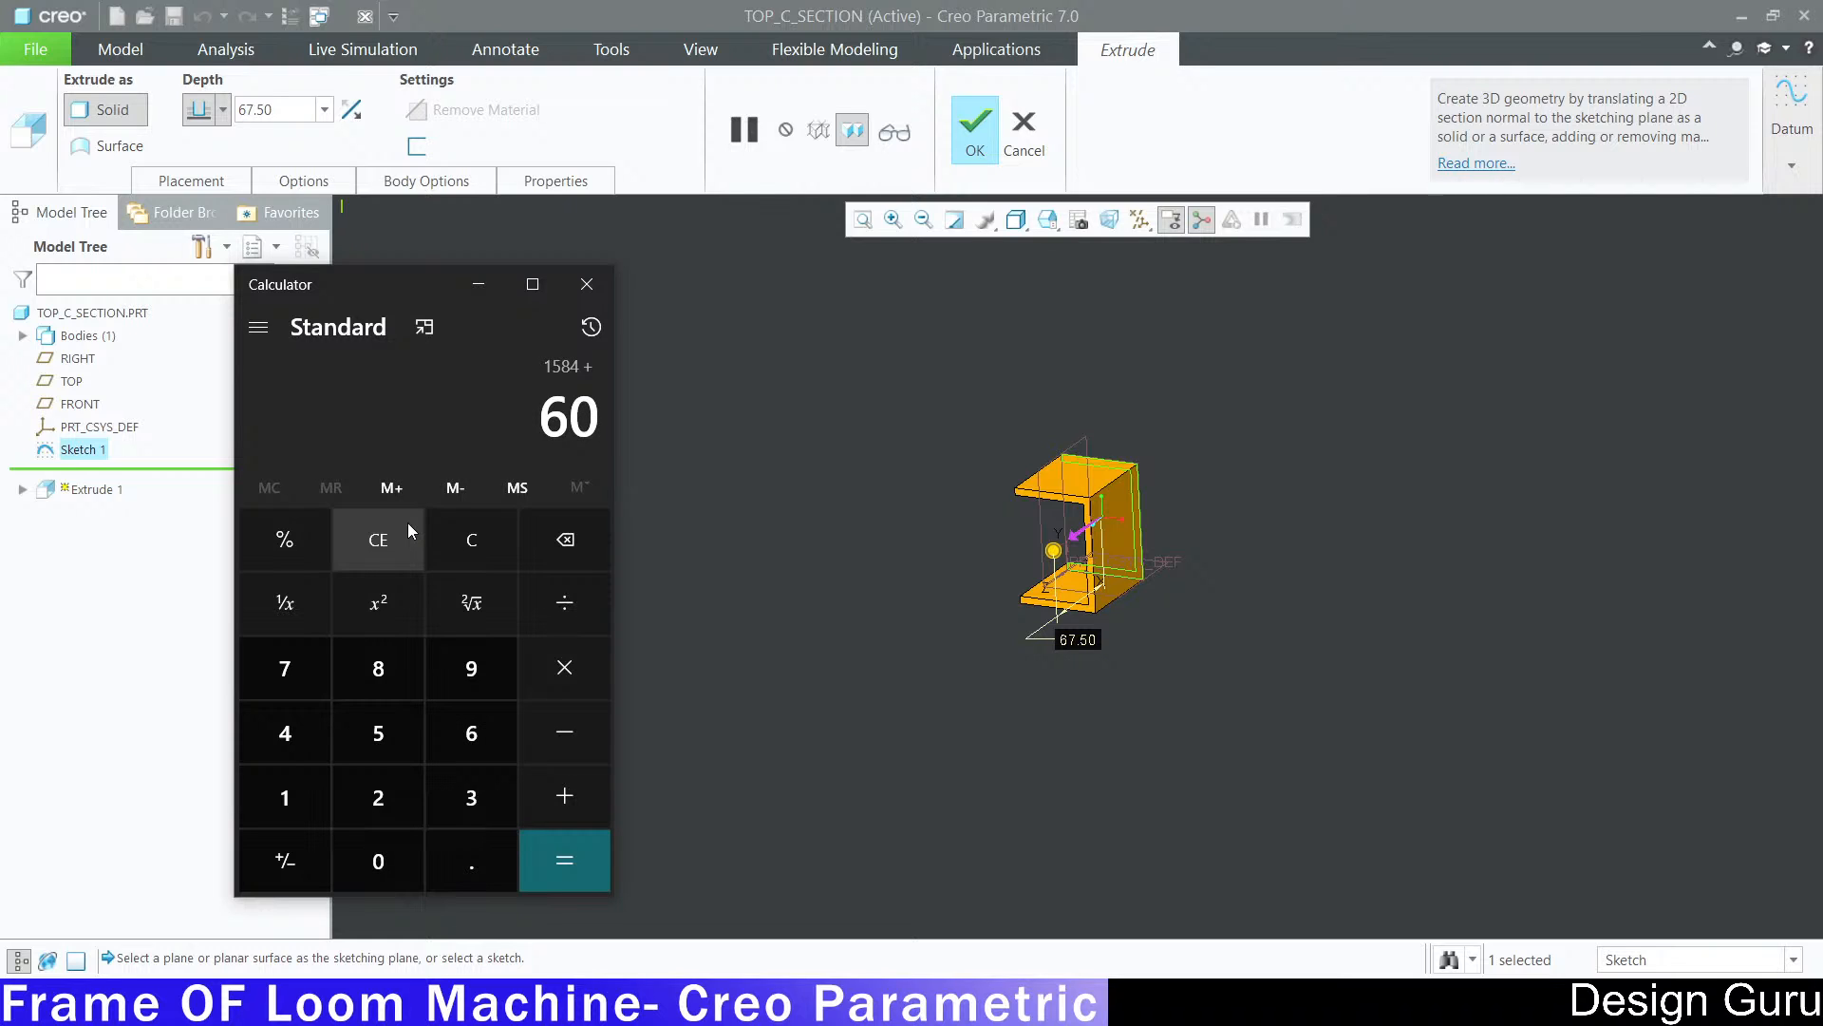
{"action": "key", "text": "Return"}
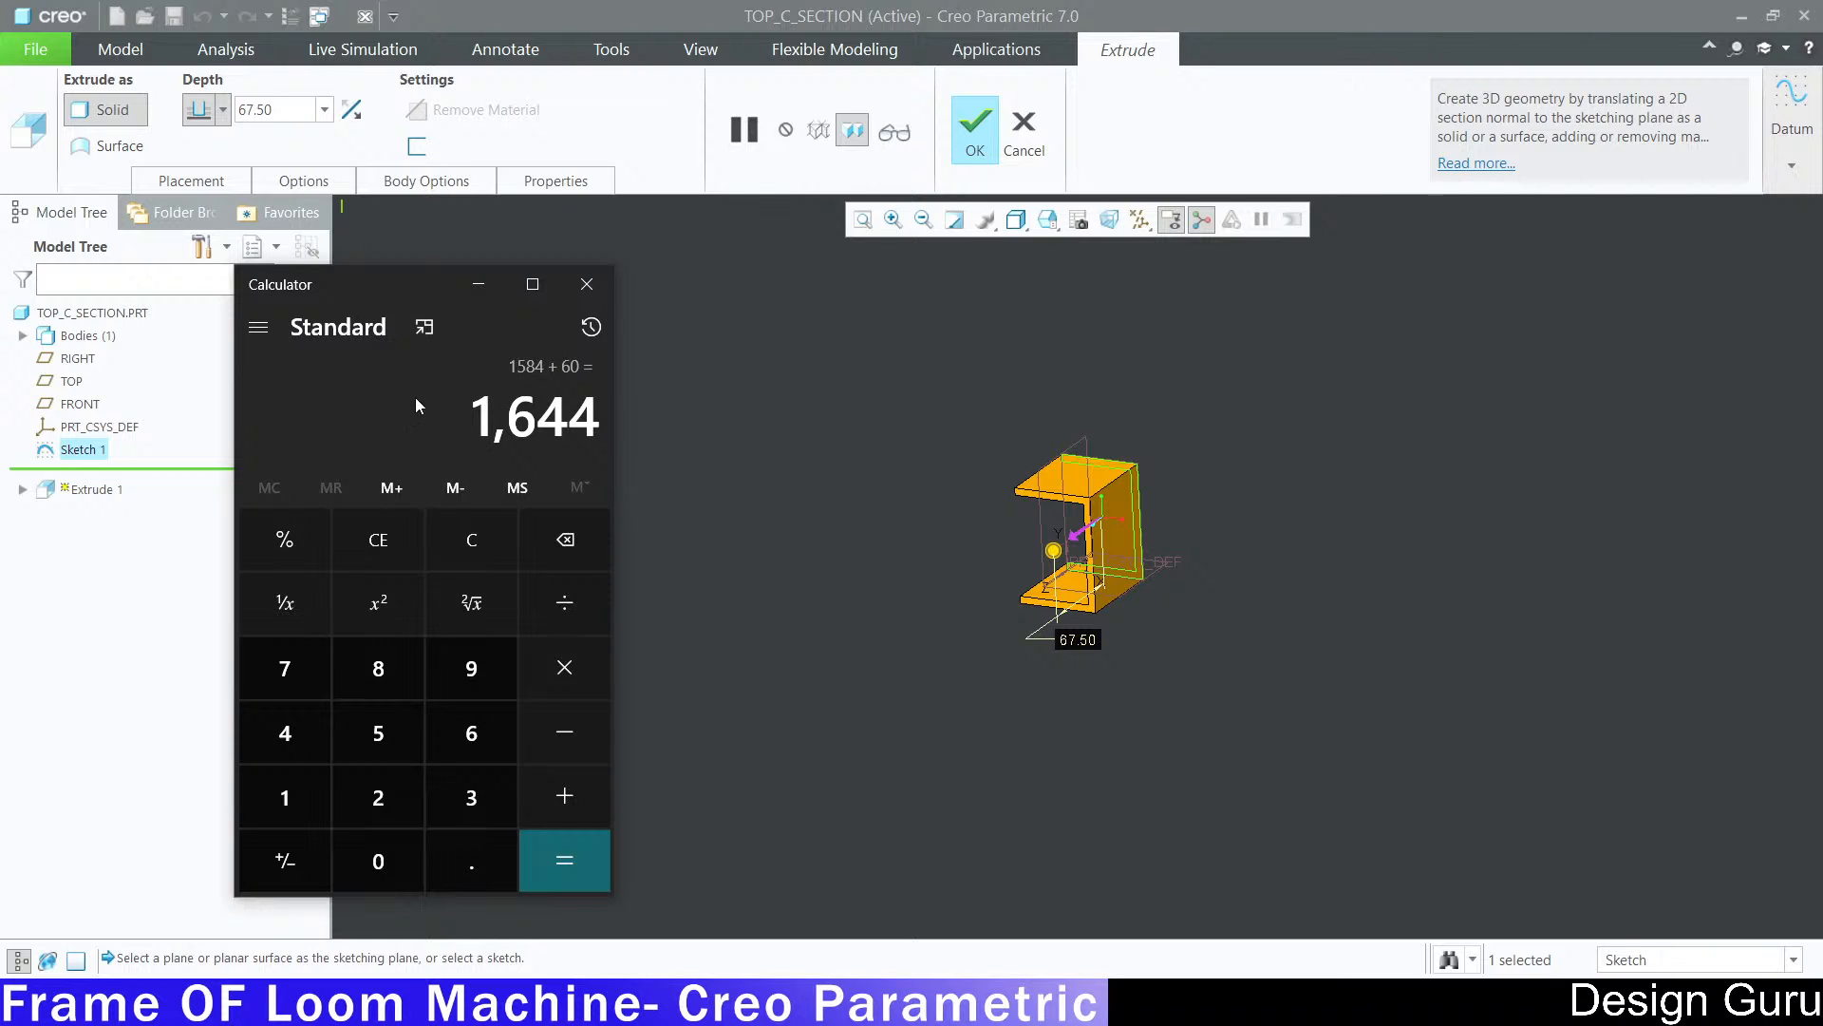
{"action": "left_click", "coordinate": [477, 282]}
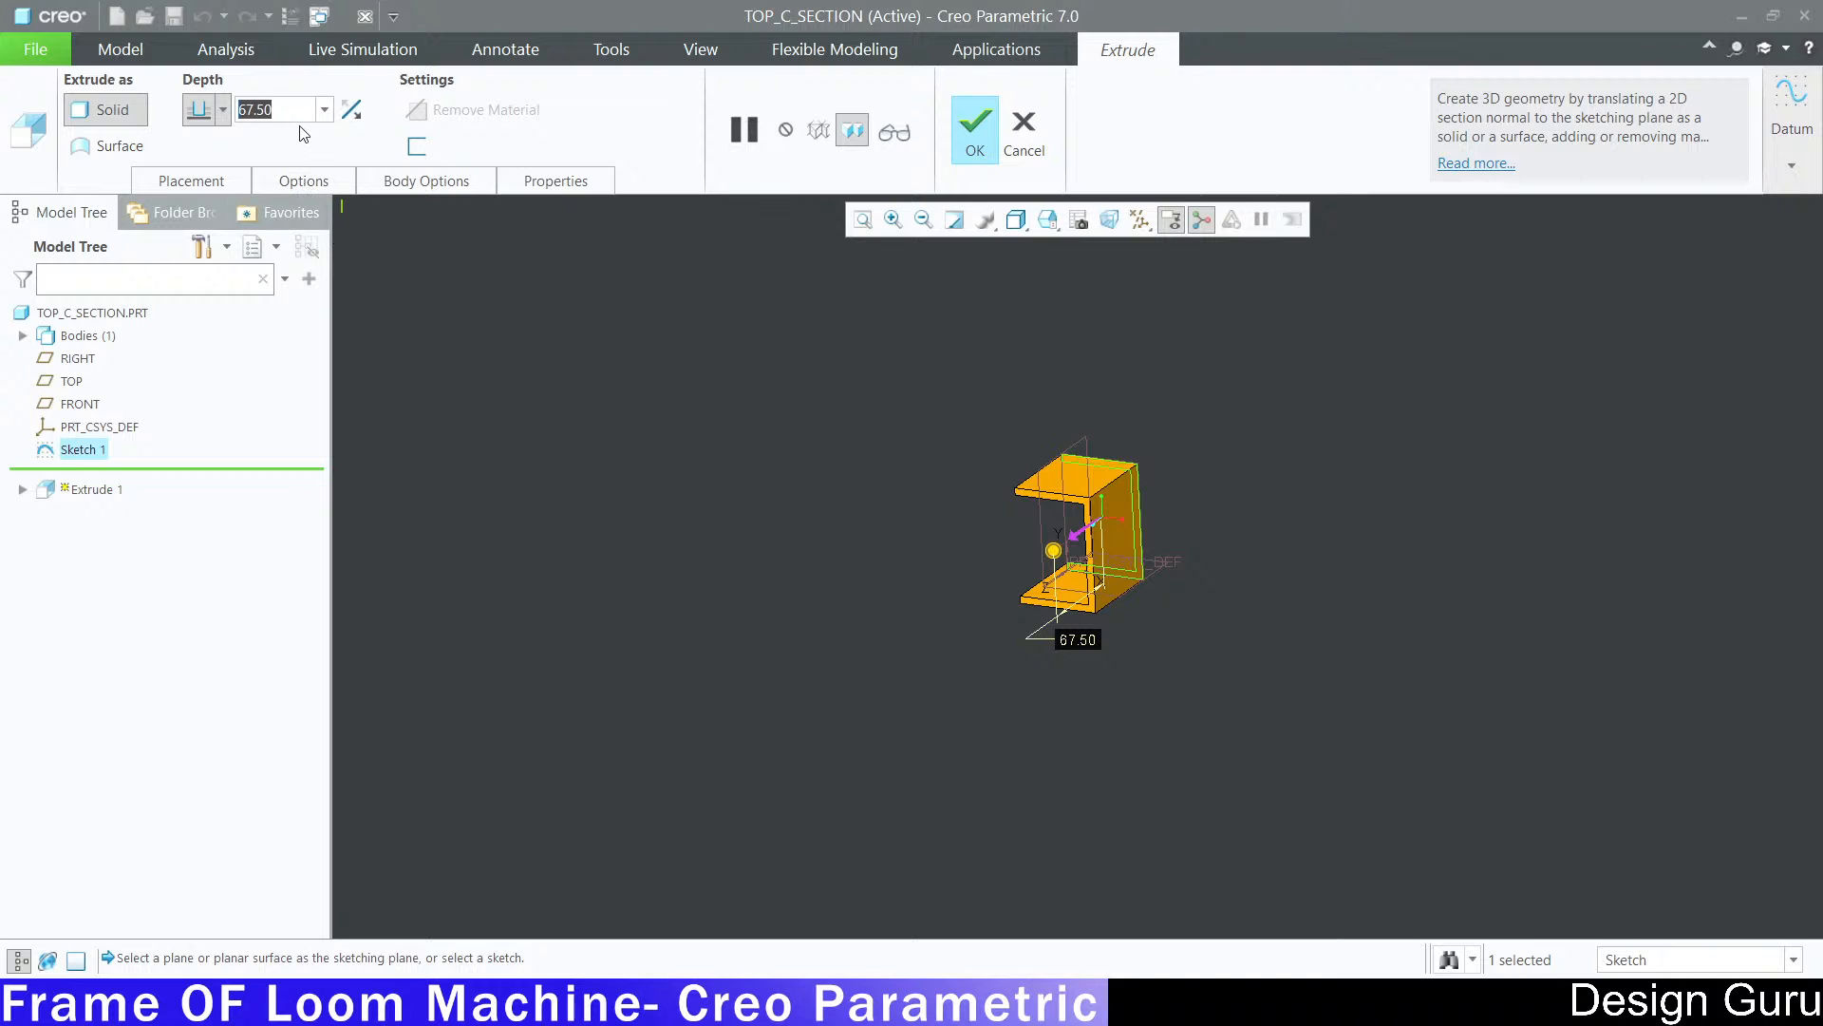
Step: Extrude the C profile to a total depth of 1644 mm, symmetric about the sketch plane
{"action": "type", "text": "1644"}
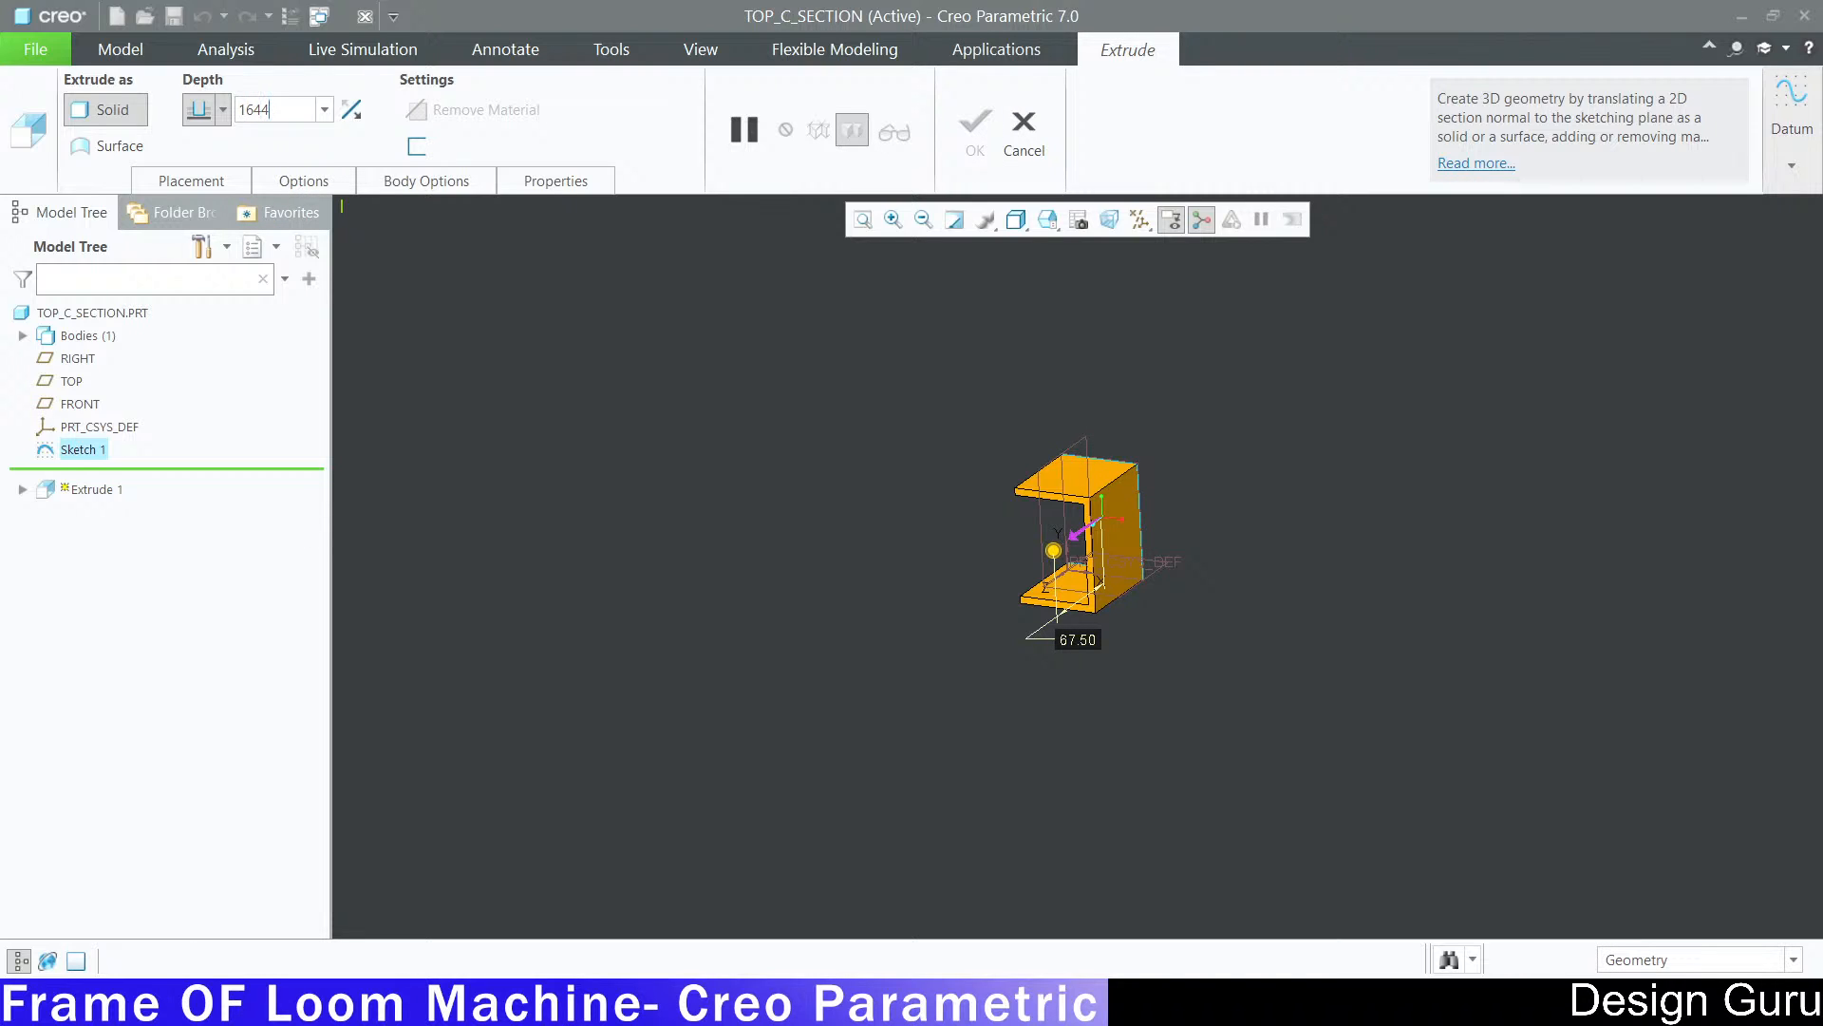
{"action": "key", "text": "Return"}
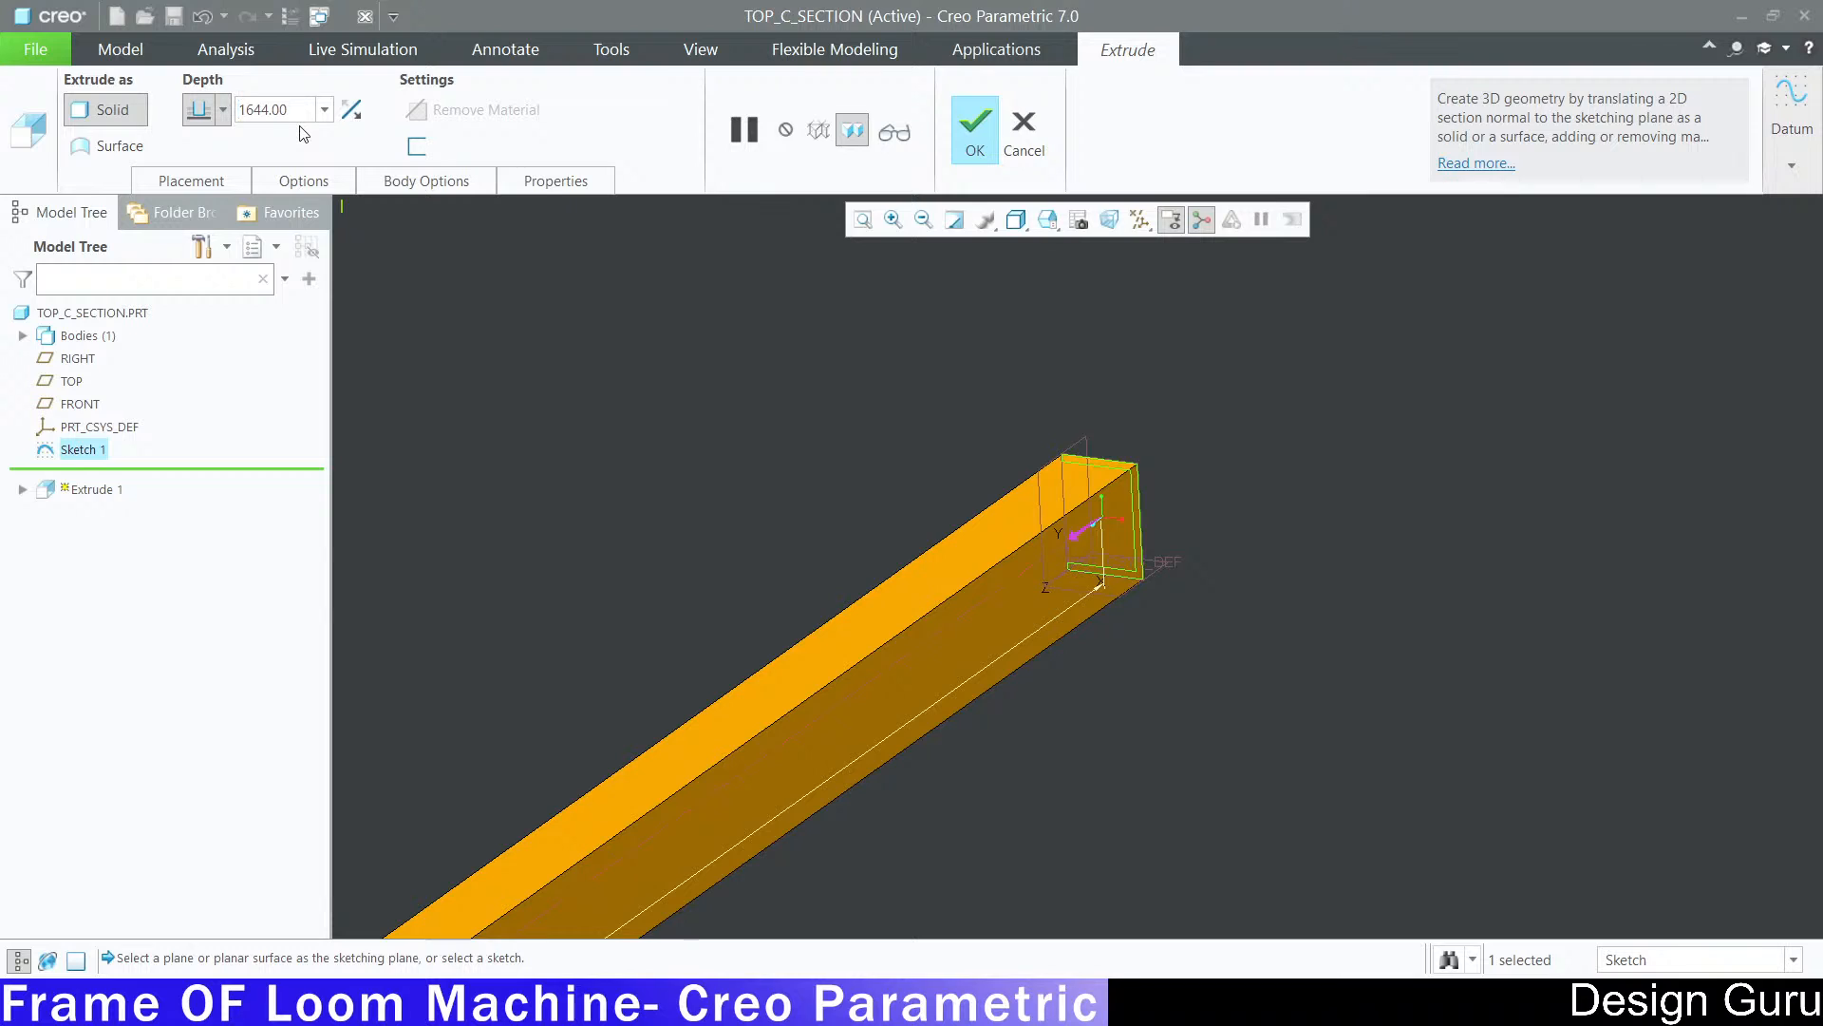
{"action": "left_click", "coordinate": [223, 110]}
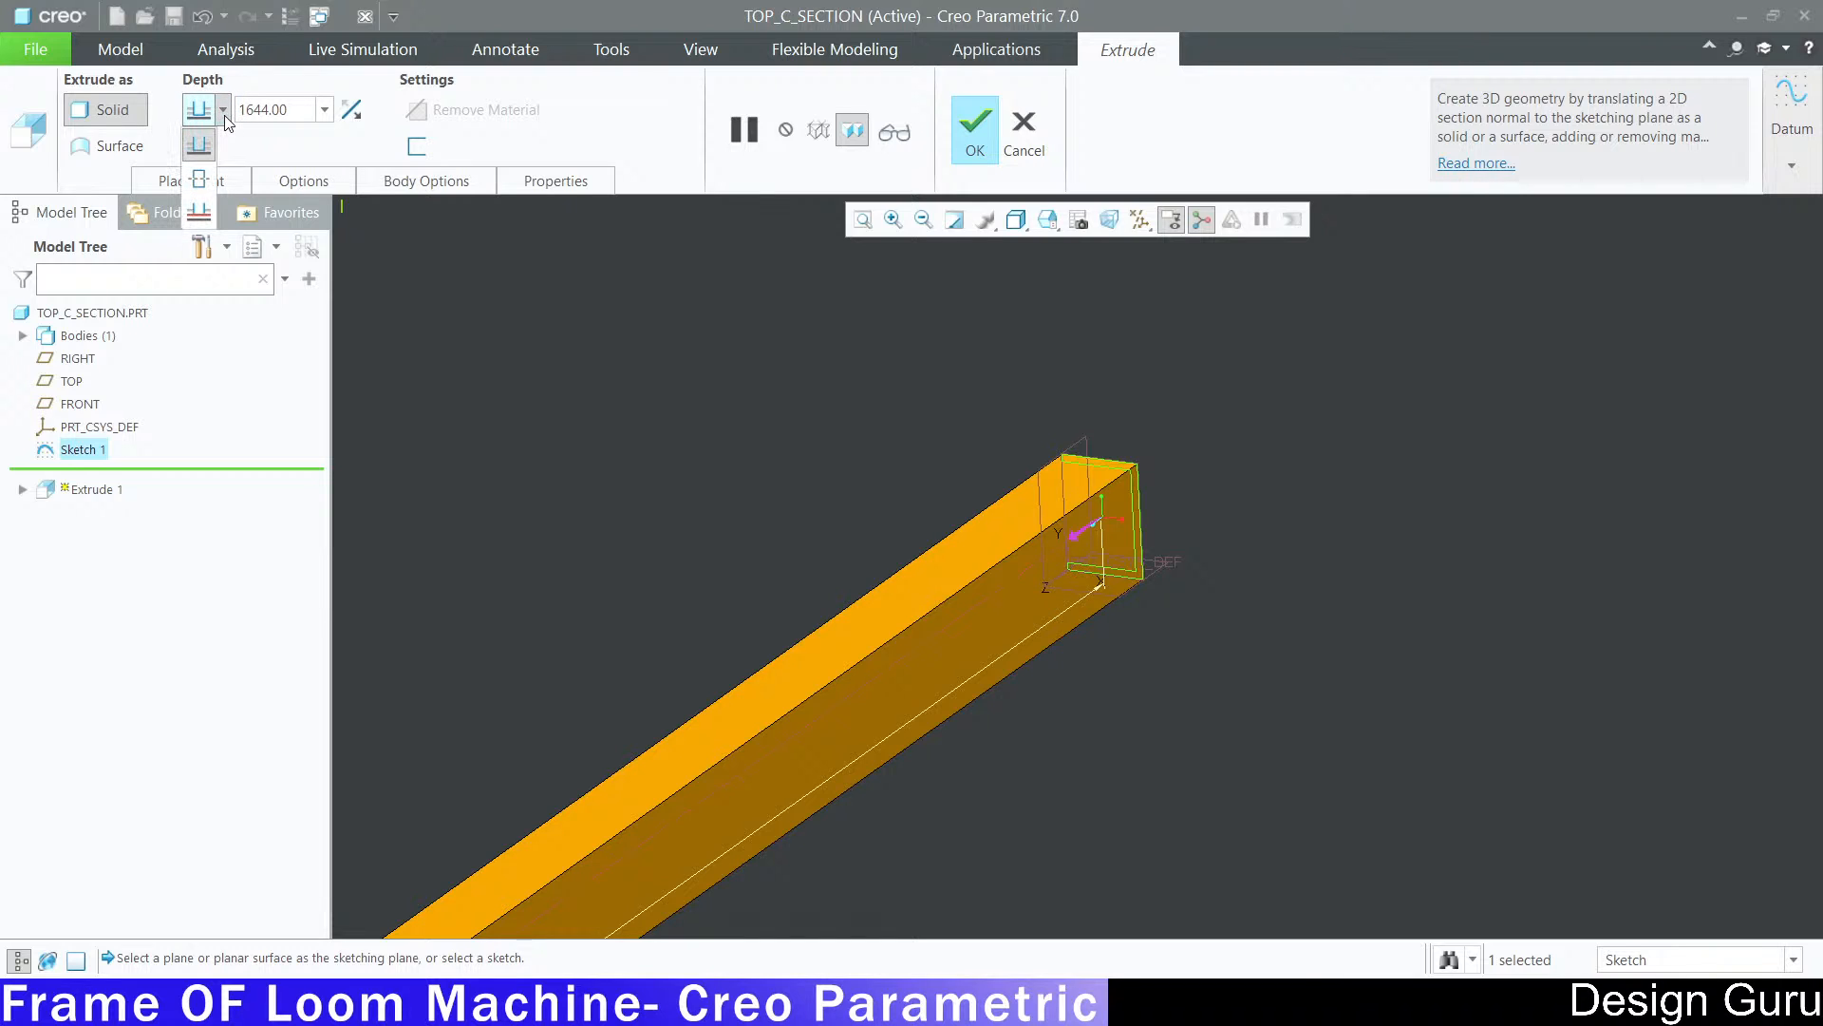
{"action": "left_click", "coordinate": [199, 182]}
{"action": "scroll", "coordinate": [781, 500], "scroll_direction": "up", "scroll_amount": 4}
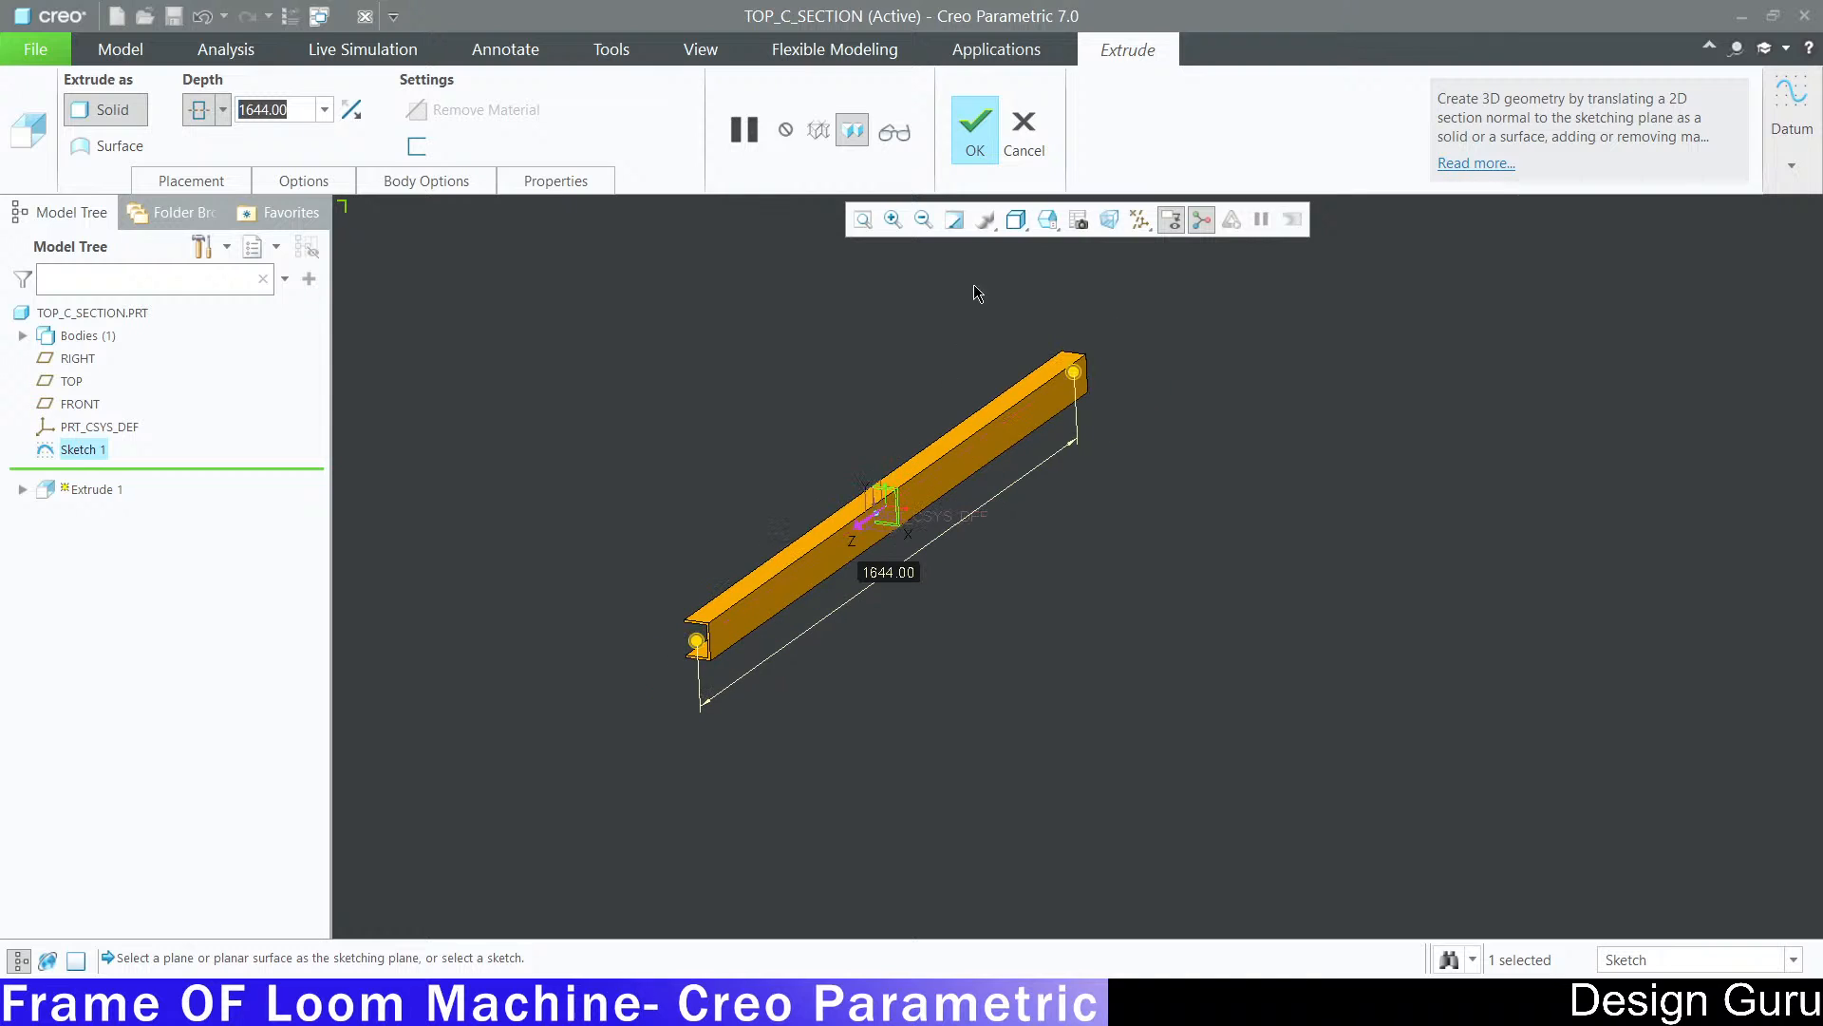
{"action": "middle_click", "coordinate": [829, 659]}
Step: Start a Round with a 3 mm radius on both inner lengthwise corner edges of the C-section
{"action": "mouse_move", "coordinate": [829, 668]}
{"action": "middle_mouse_down"}
{"action": "mouse_move", "coordinate": [835, 589]}
{"action": "mouse_move", "coordinate": [875, 623]}
{"action": "mouse_move", "coordinate": [1238, 570]}
{"action": "mouse_move", "coordinate": [1109, 542]}
{"action": "mouse_move", "coordinate": [1221, 749]}
{"action": "mouse_move", "coordinate": [1200, 596]}
{"action": "mouse_move", "coordinate": [1107, 602]}
{"action": "mouse_move", "coordinate": [1192, 558]}
{"action": "mouse_move", "coordinate": [1212, 519]}
{"action": "mouse_move", "coordinate": [1185, 634]}
{"action": "middle_mouse_up"}
{"action": "scroll", "coordinate": [1110, 542], "scroll_direction": "down", "scroll_amount": 5}
{"action": "key", "text": "ctrl+d"}
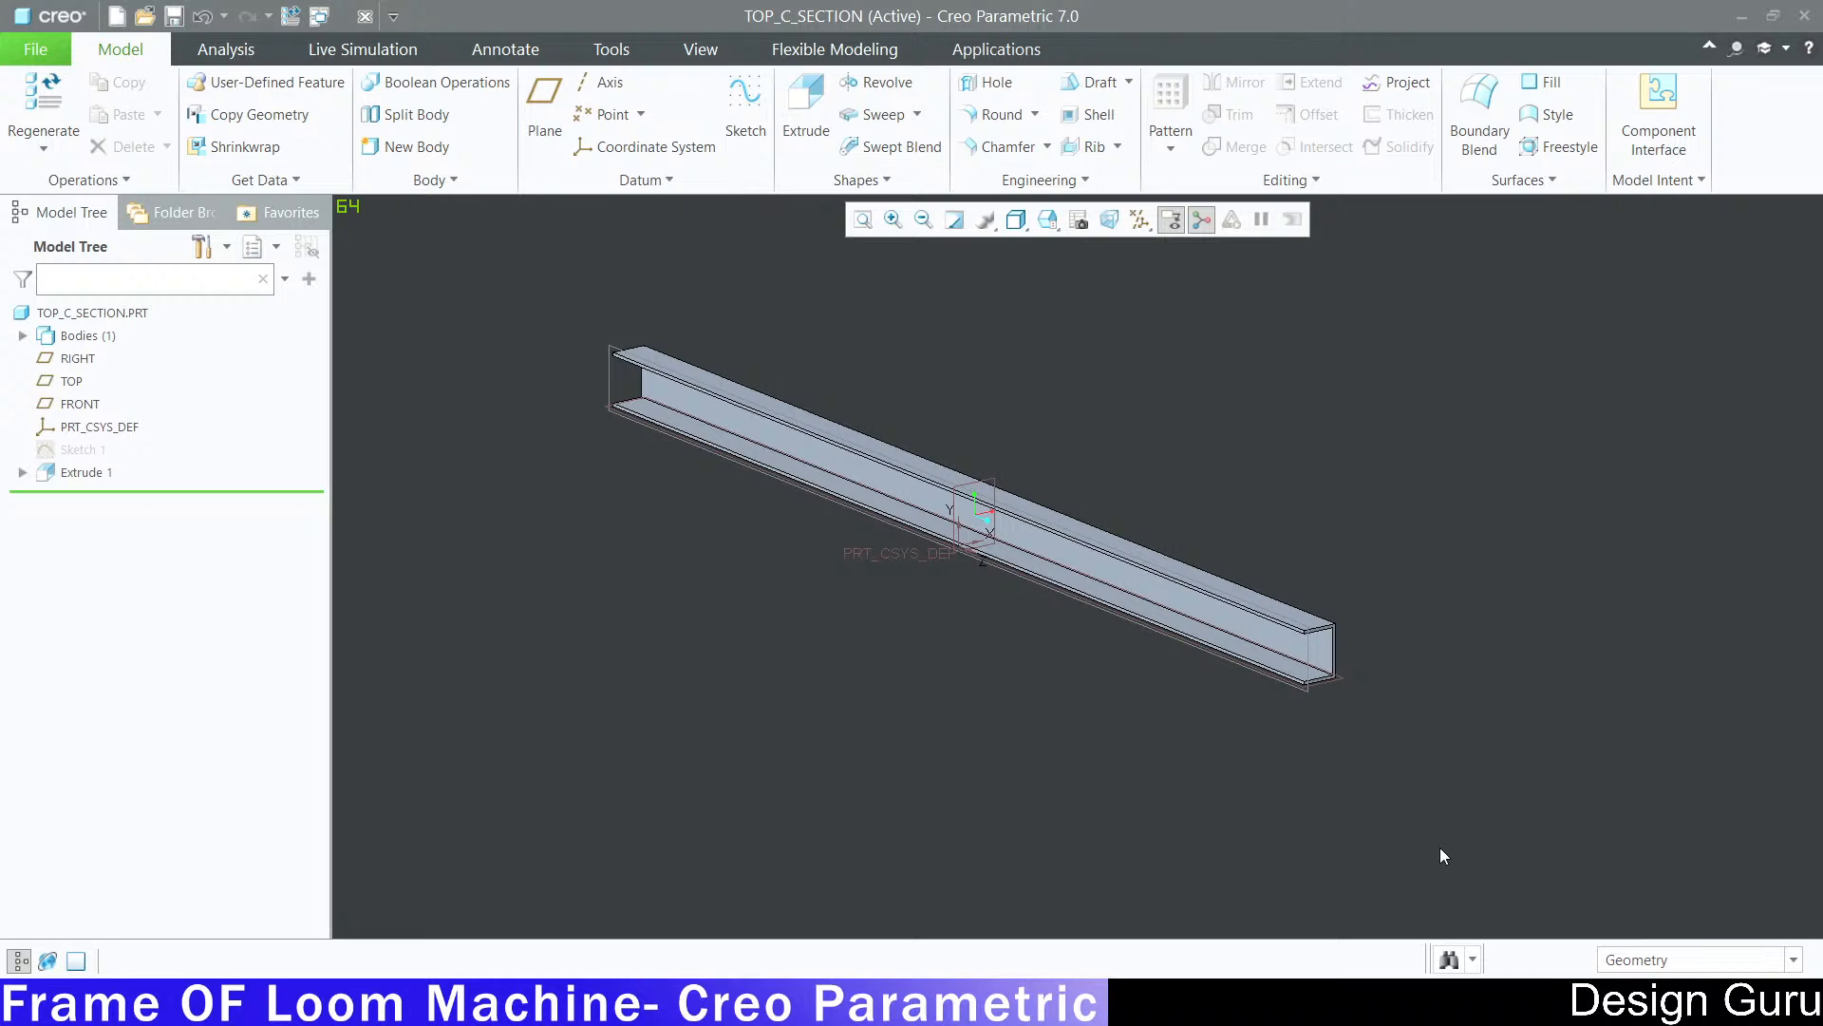
{"action": "mouse_move", "coordinate": [1440, 847]}
{"action": "middle_mouse_down"}
{"action": "mouse_move", "coordinate": [1360, 743]}
{"action": "mouse_move", "coordinate": [1506, 733]}
{"action": "mouse_move", "coordinate": [1233, 691]}
{"action": "middle_mouse_up"}
{"action": "scroll", "coordinate": [1360, 743], "scroll_direction": "down", "scroll_amount": 3}
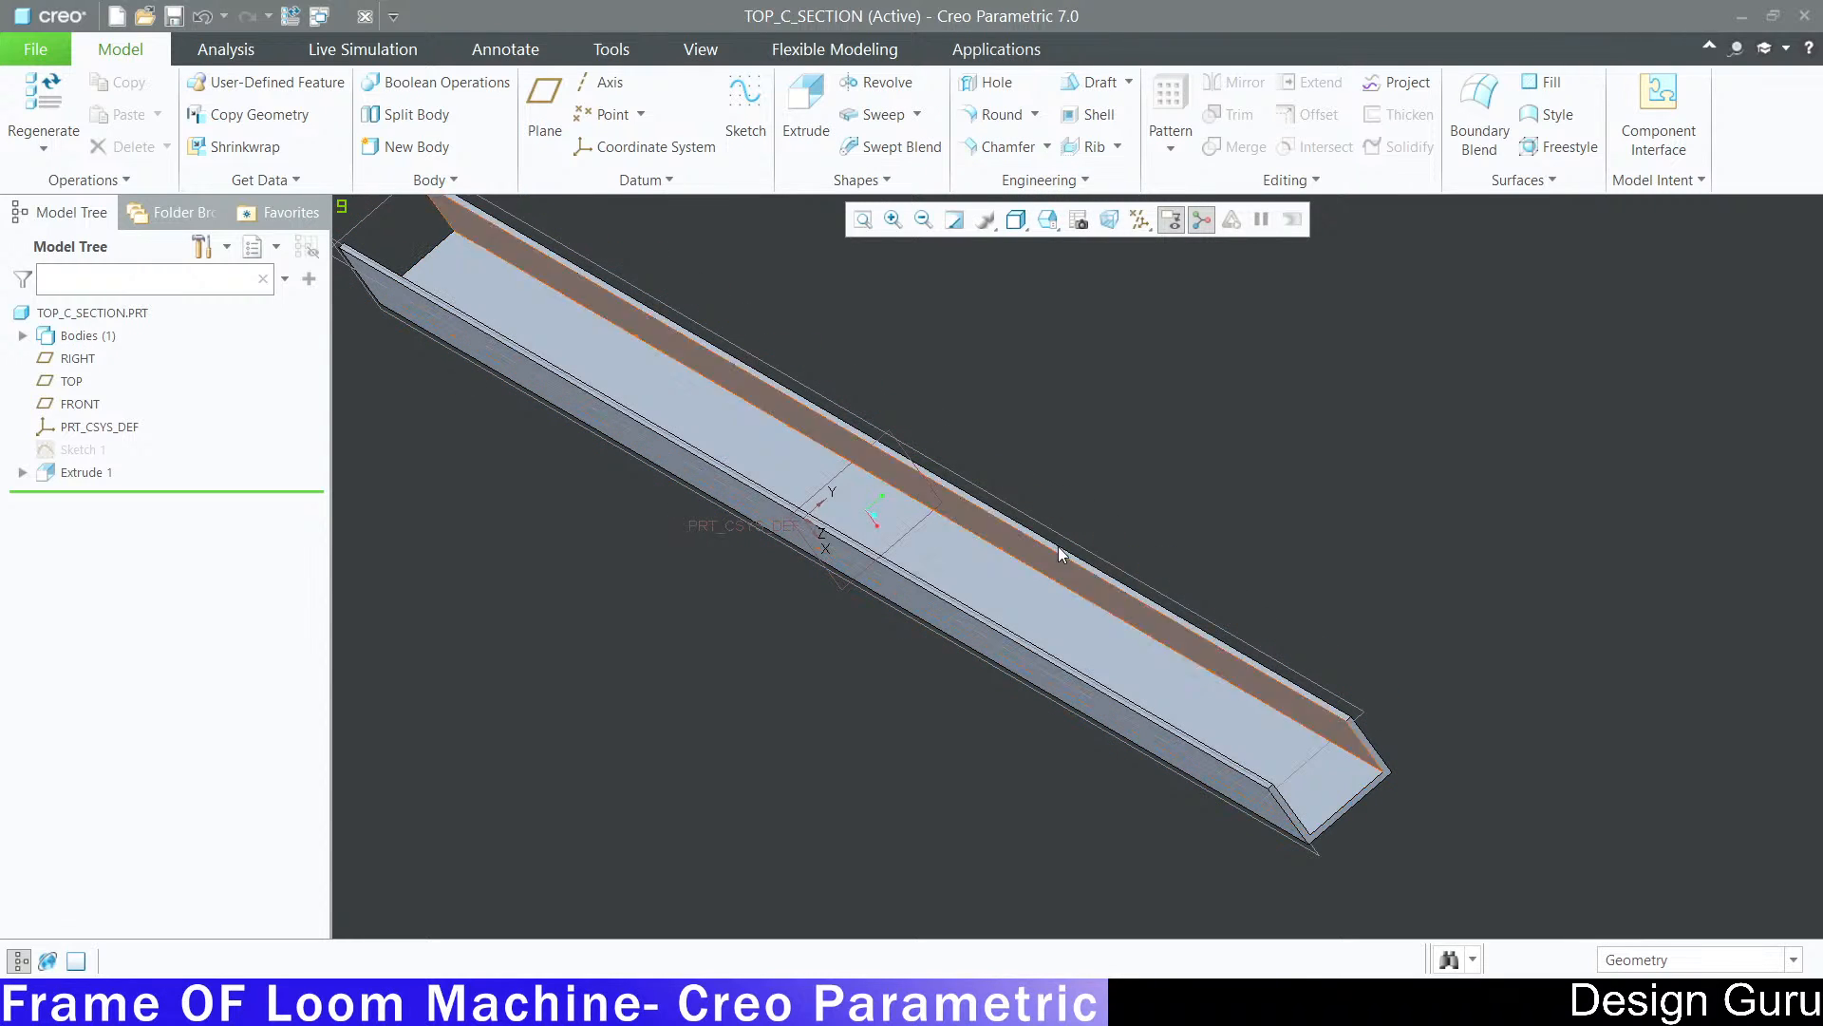
{"action": "left_click", "coordinate": [999, 114]}
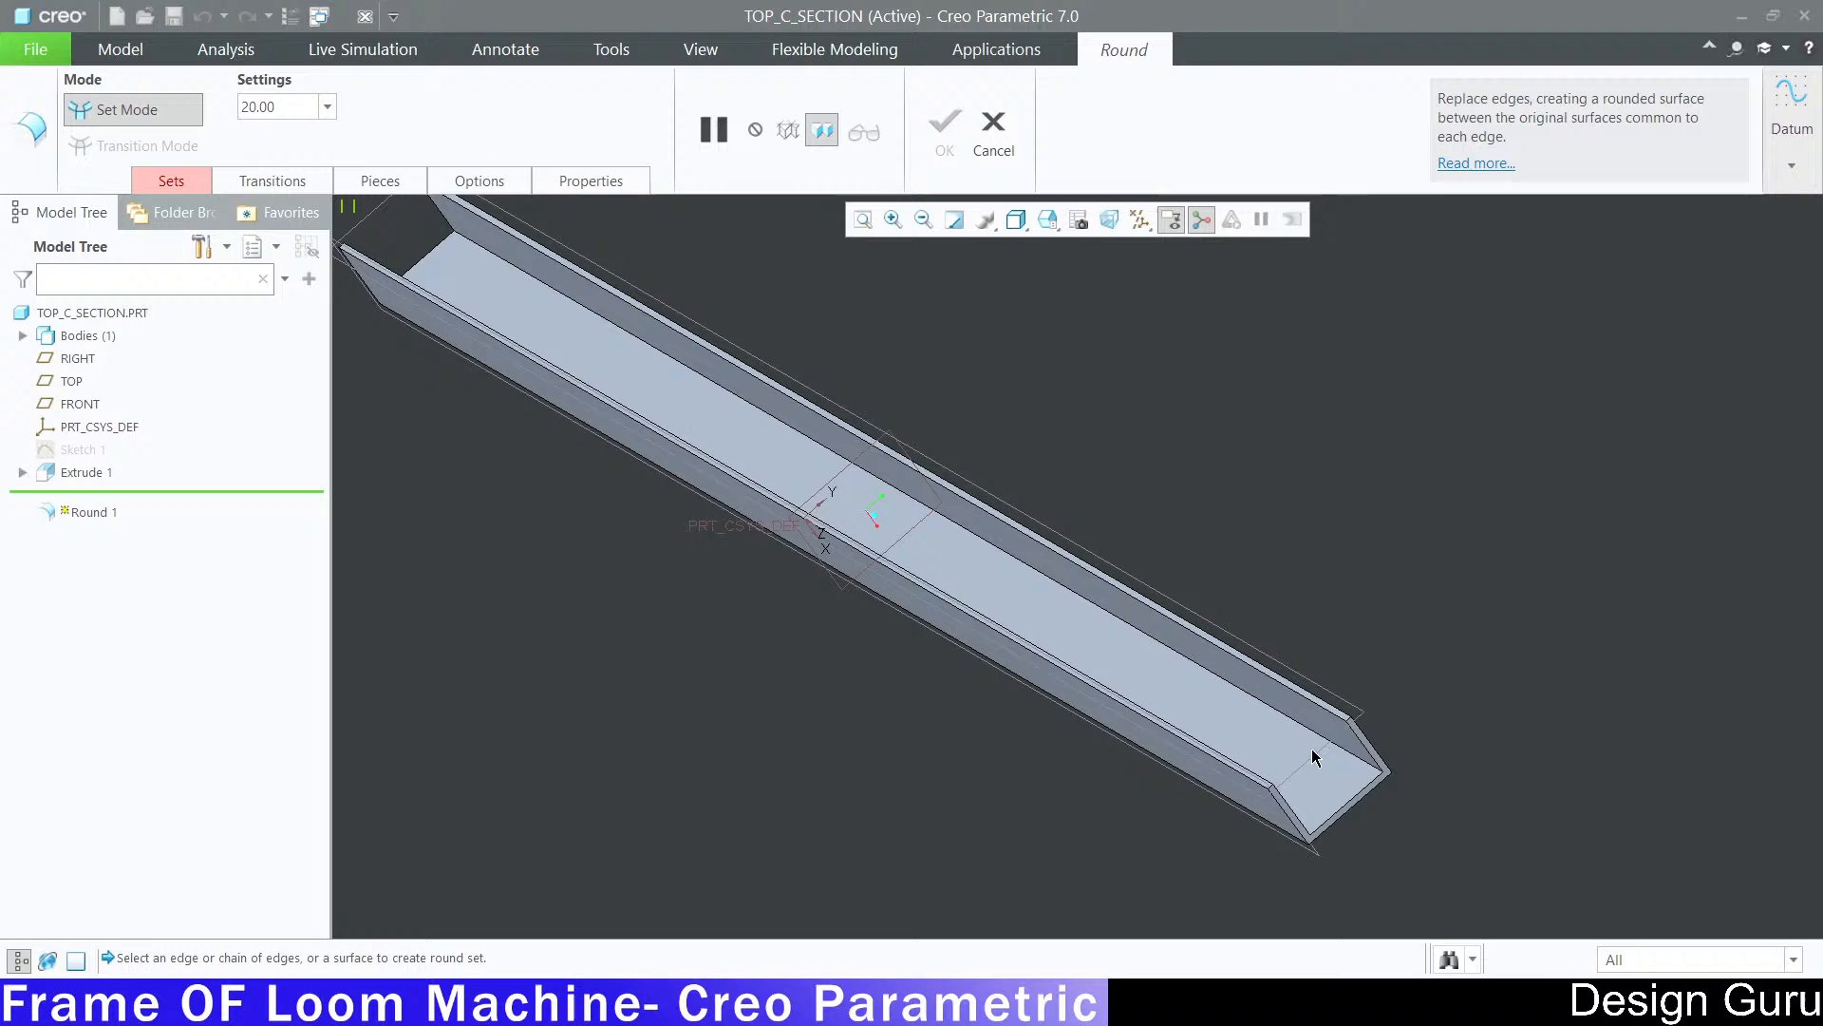
{"action": "left_click", "coordinate": [1372, 771]}
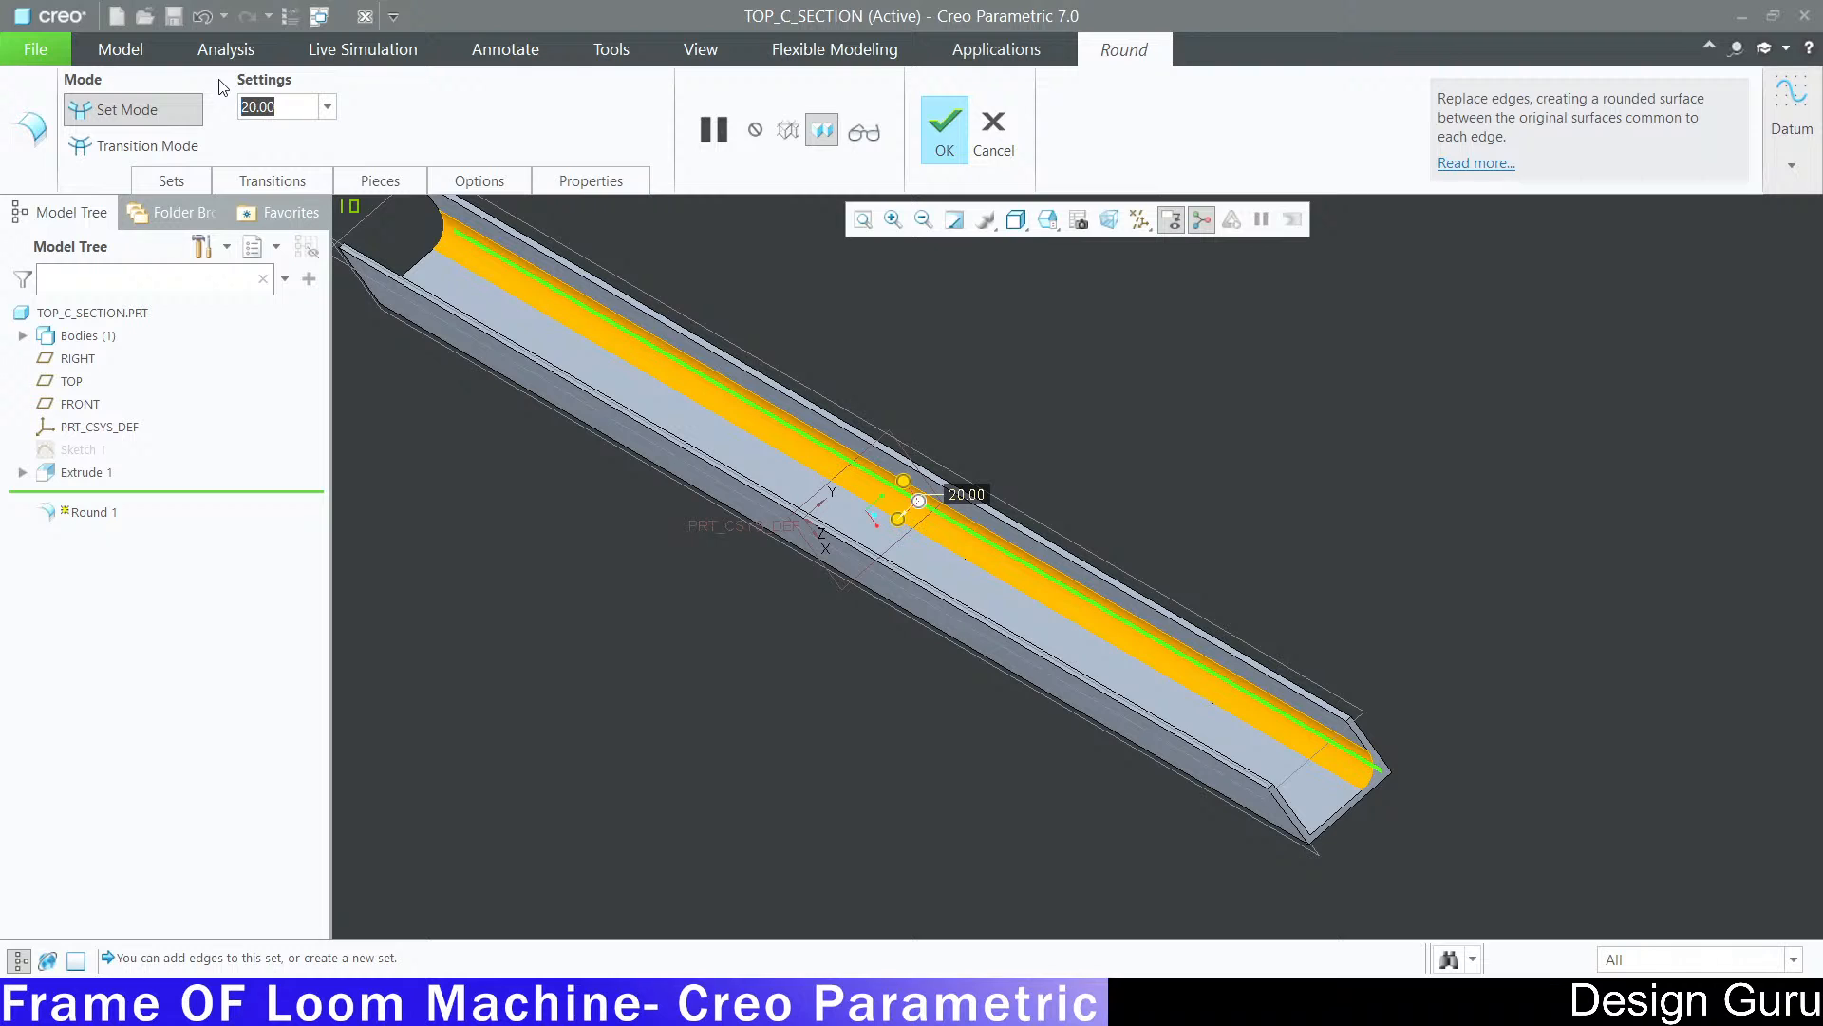
{"action": "type", "text": "3"}
{"action": "key", "text": "Return"}
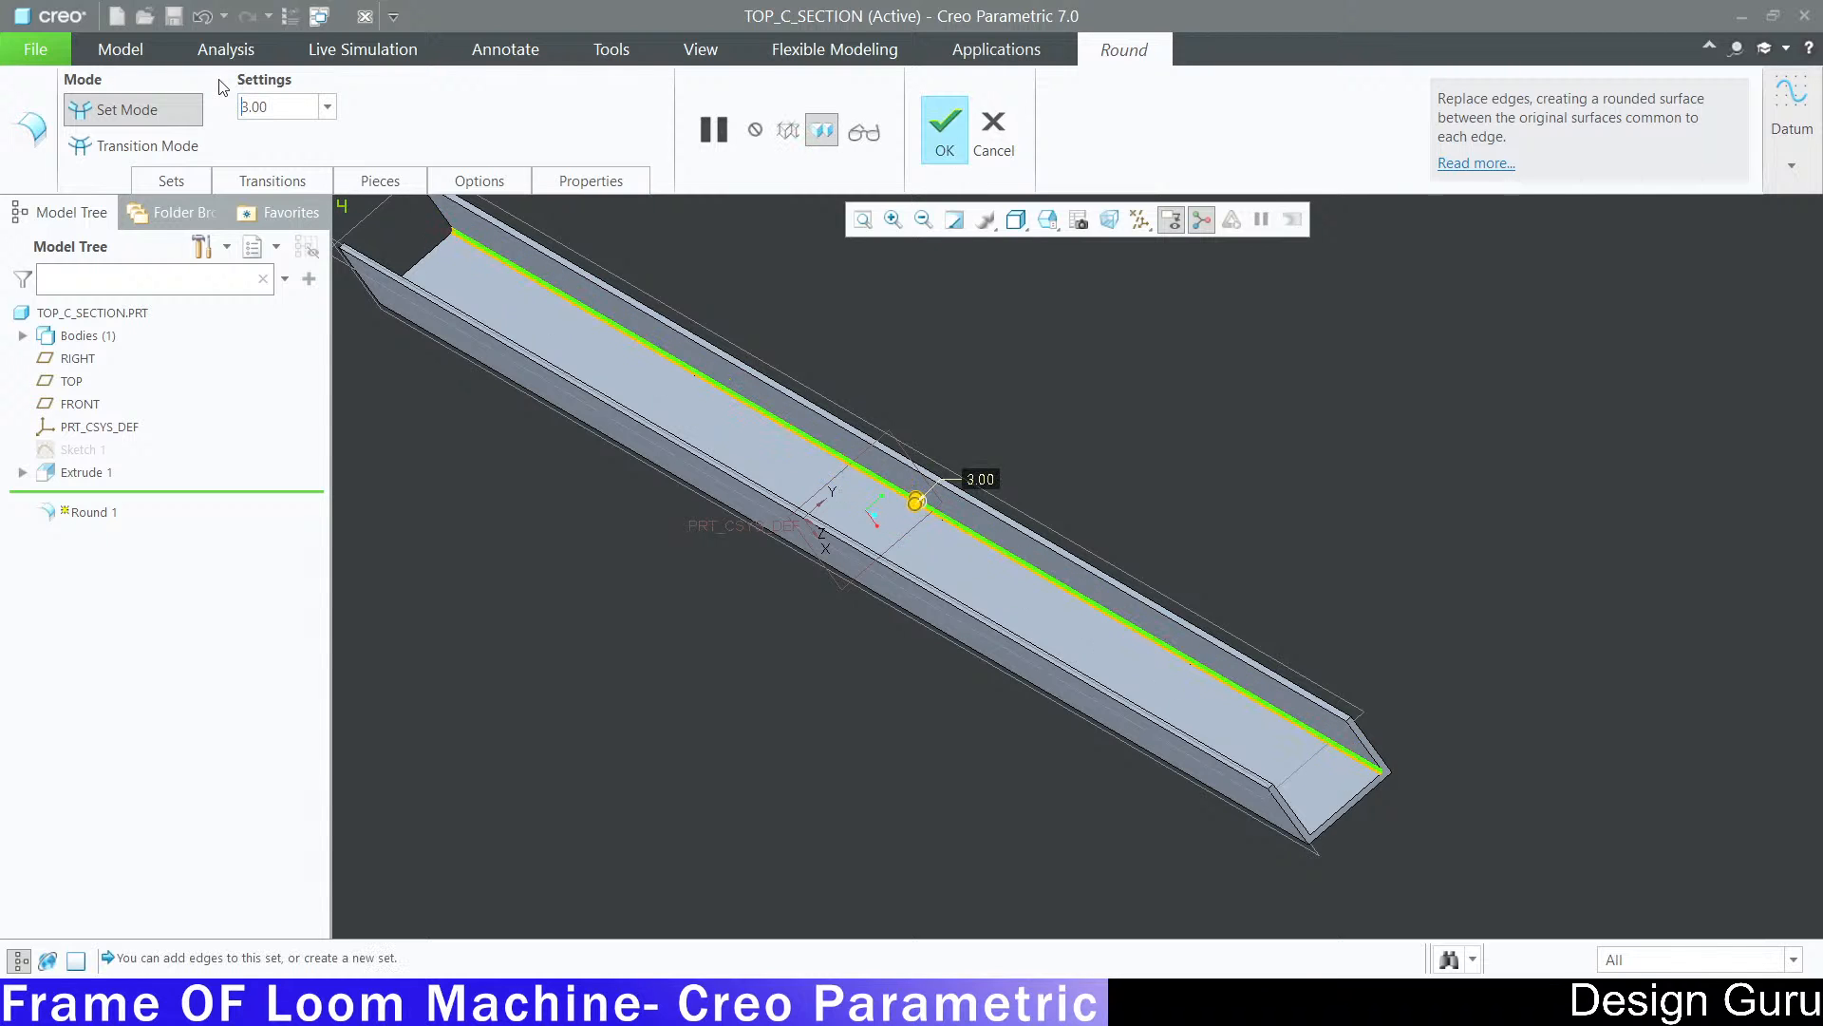
{"action": "middle_click_drag", "start_coordinate": [1529, 798], "coordinate": [1163, 878]}
{"action": "left_click", "coordinate": [1160, 879], "text": "ctrl"}
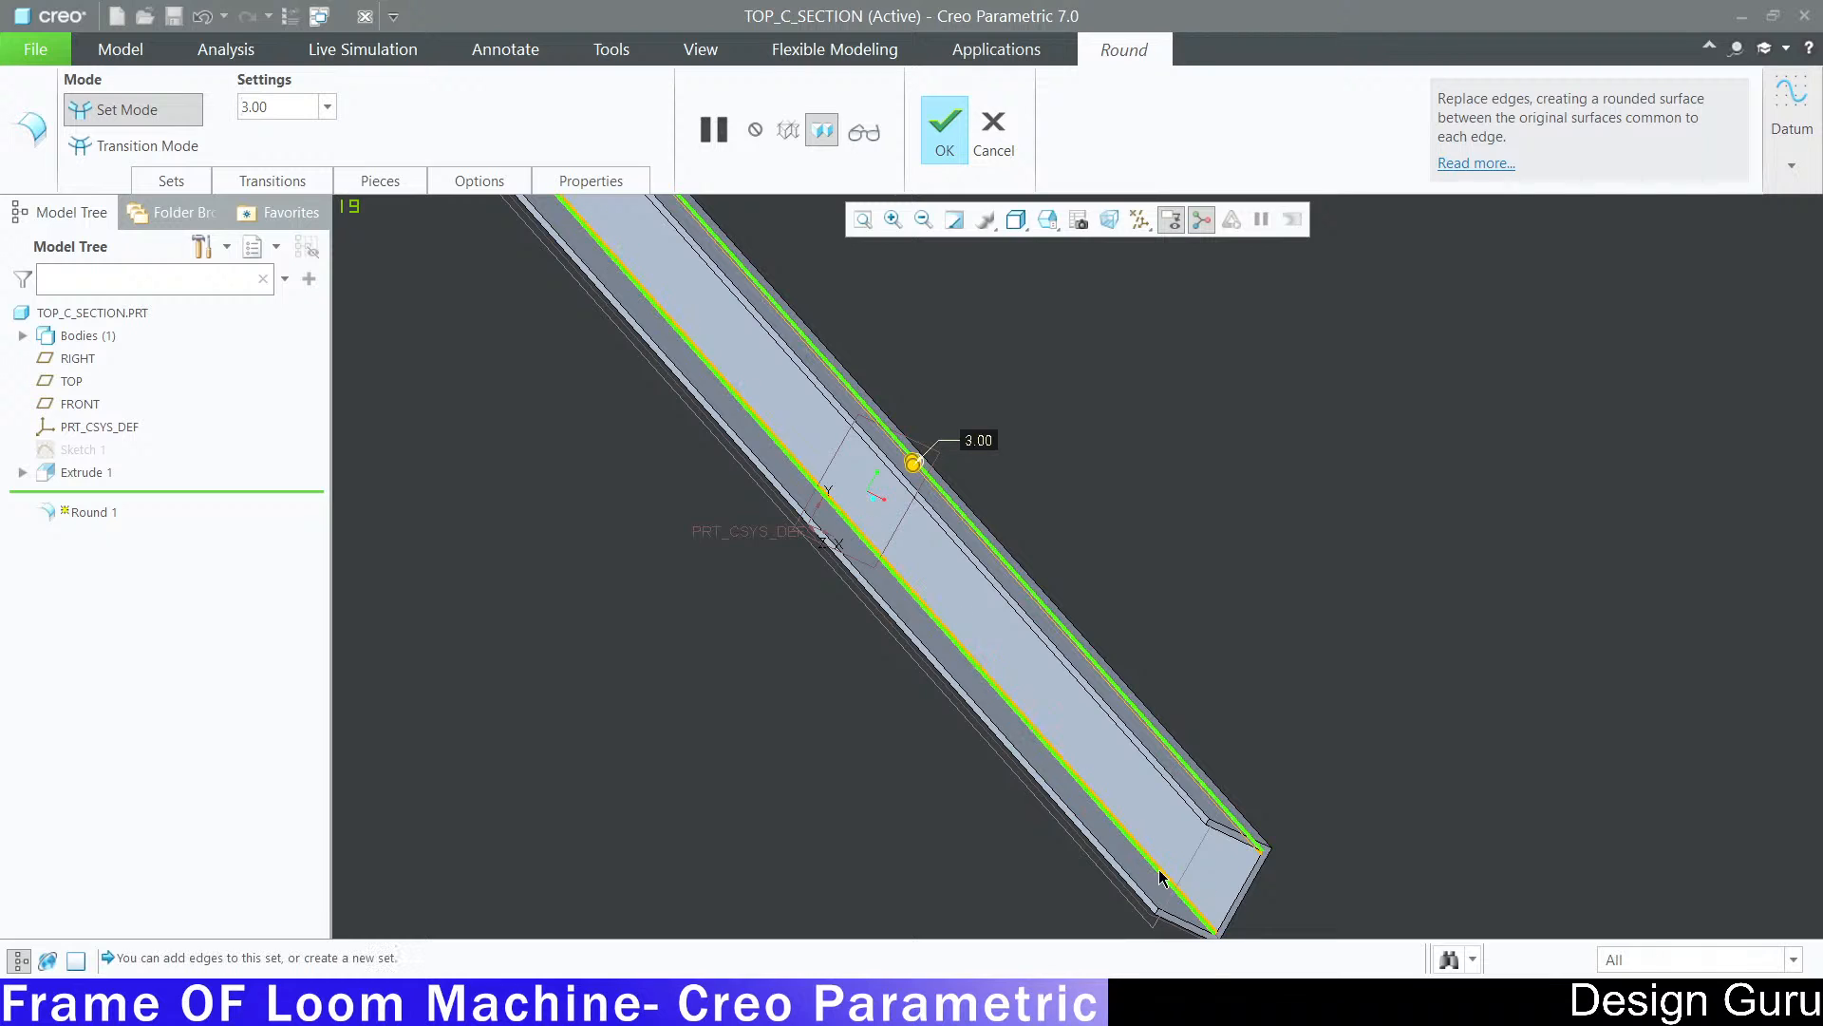
Step: Add the two outer lengthwise corner edges to the same 3 mm round set and complete the Round
{"action": "key", "text": "ctrl+d"}
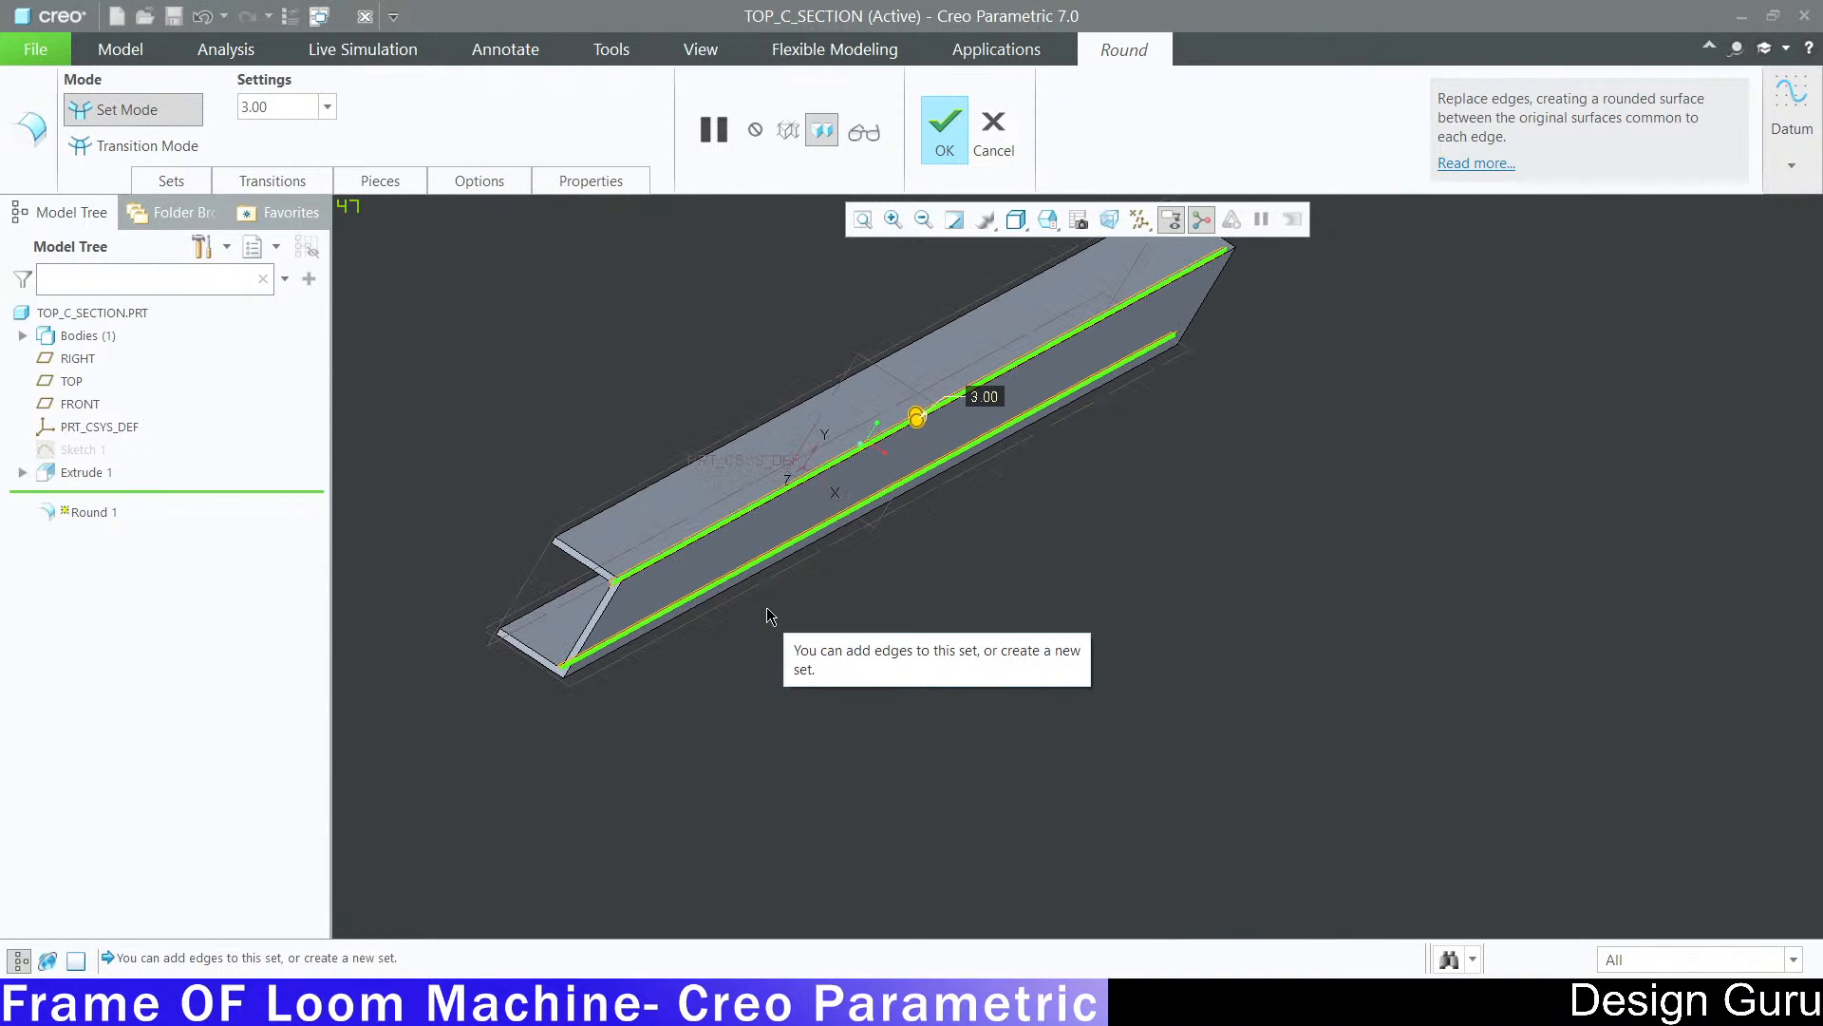
{"action": "scroll", "coordinate": [651, 590], "scroll_direction": "up", "scroll_amount": 5}
{"action": "scroll", "coordinate": [567, 655], "scroll_direction": "up", "scroll_amount": 2}
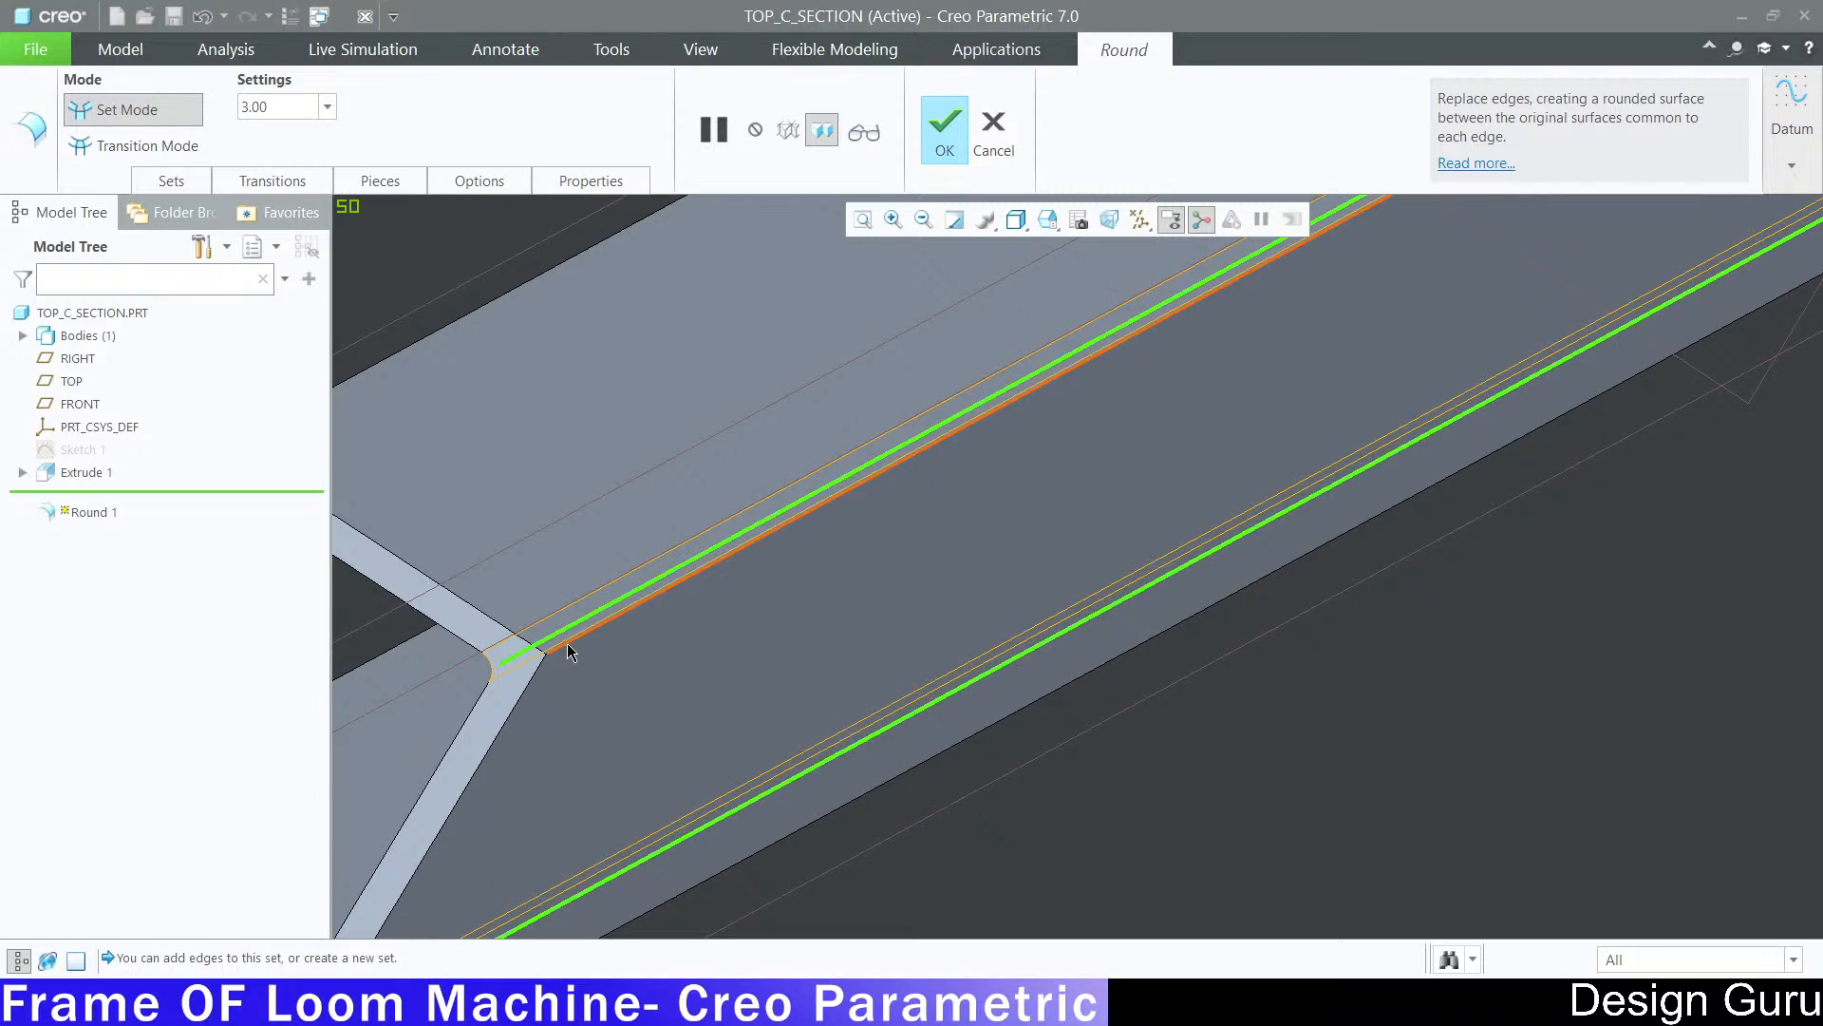
{"action": "scroll", "coordinate": [924, 521], "scroll_direction": "down", "scroll_amount": 5}
{"action": "key", "text": "ctrl+d"}
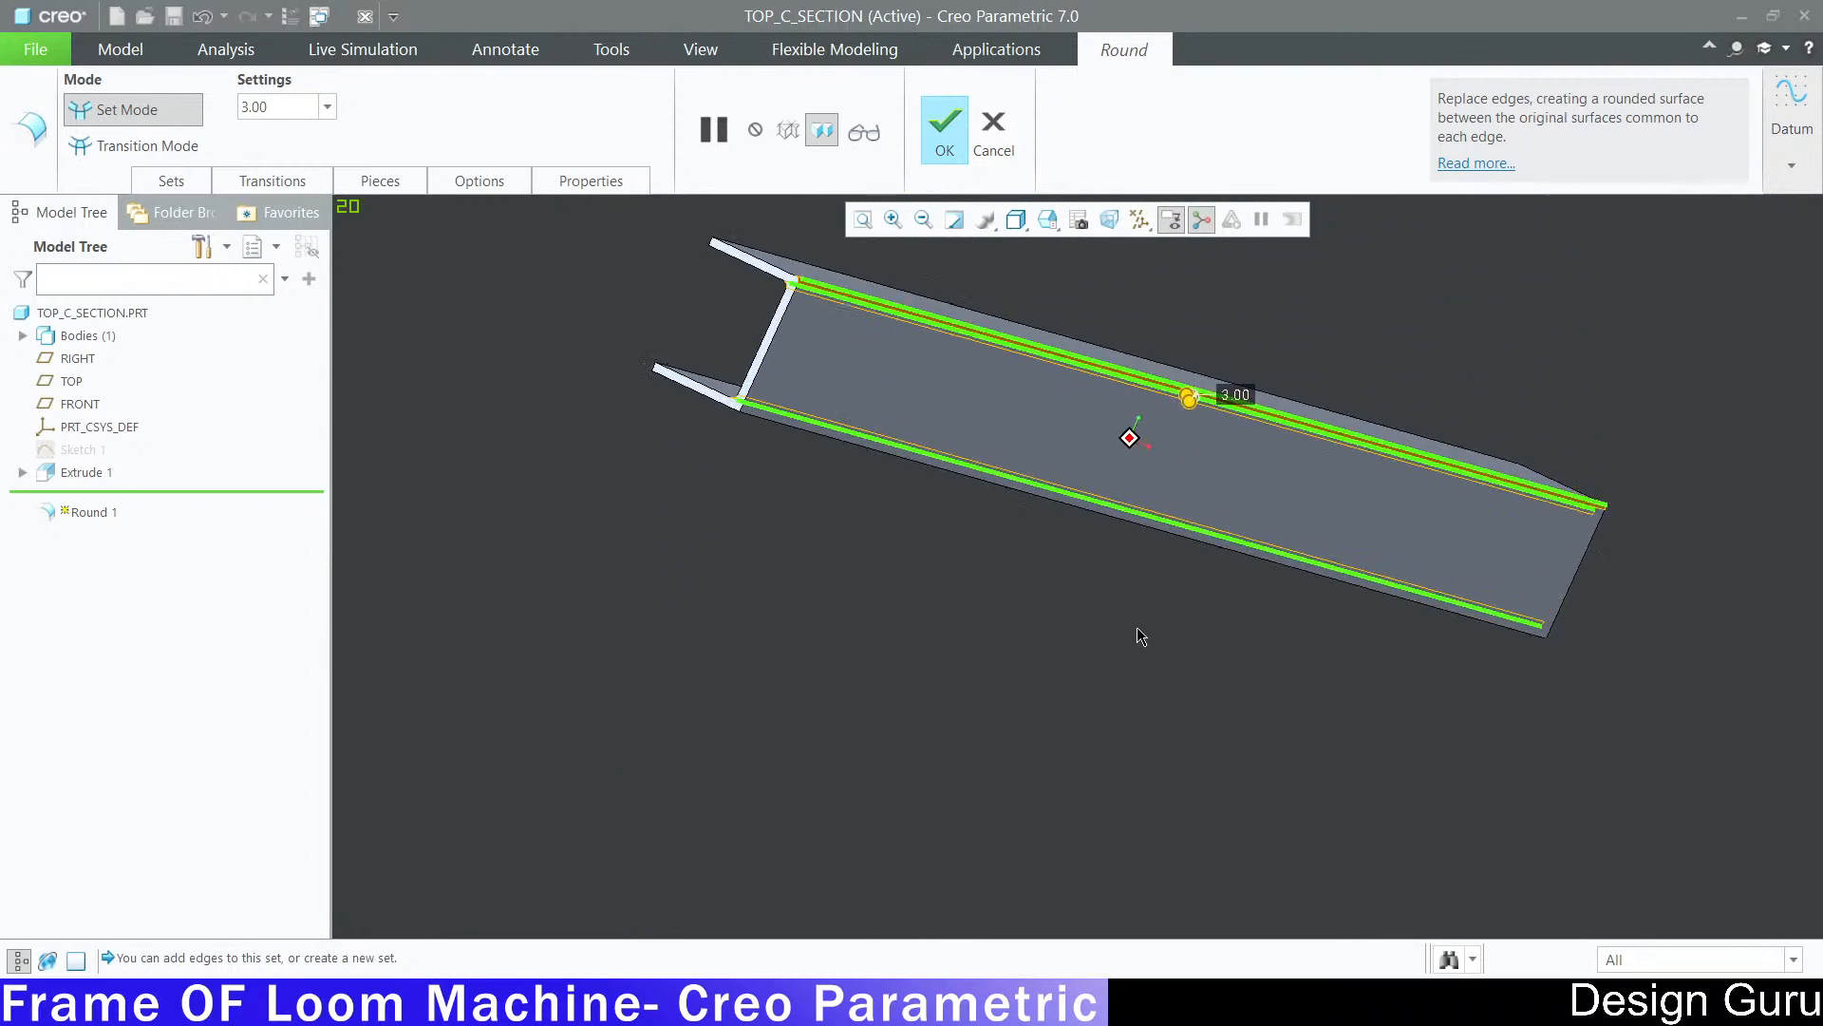
{"action": "middle_click_drag", "start_coordinate": [1142, 636], "coordinate": [601, 475]}
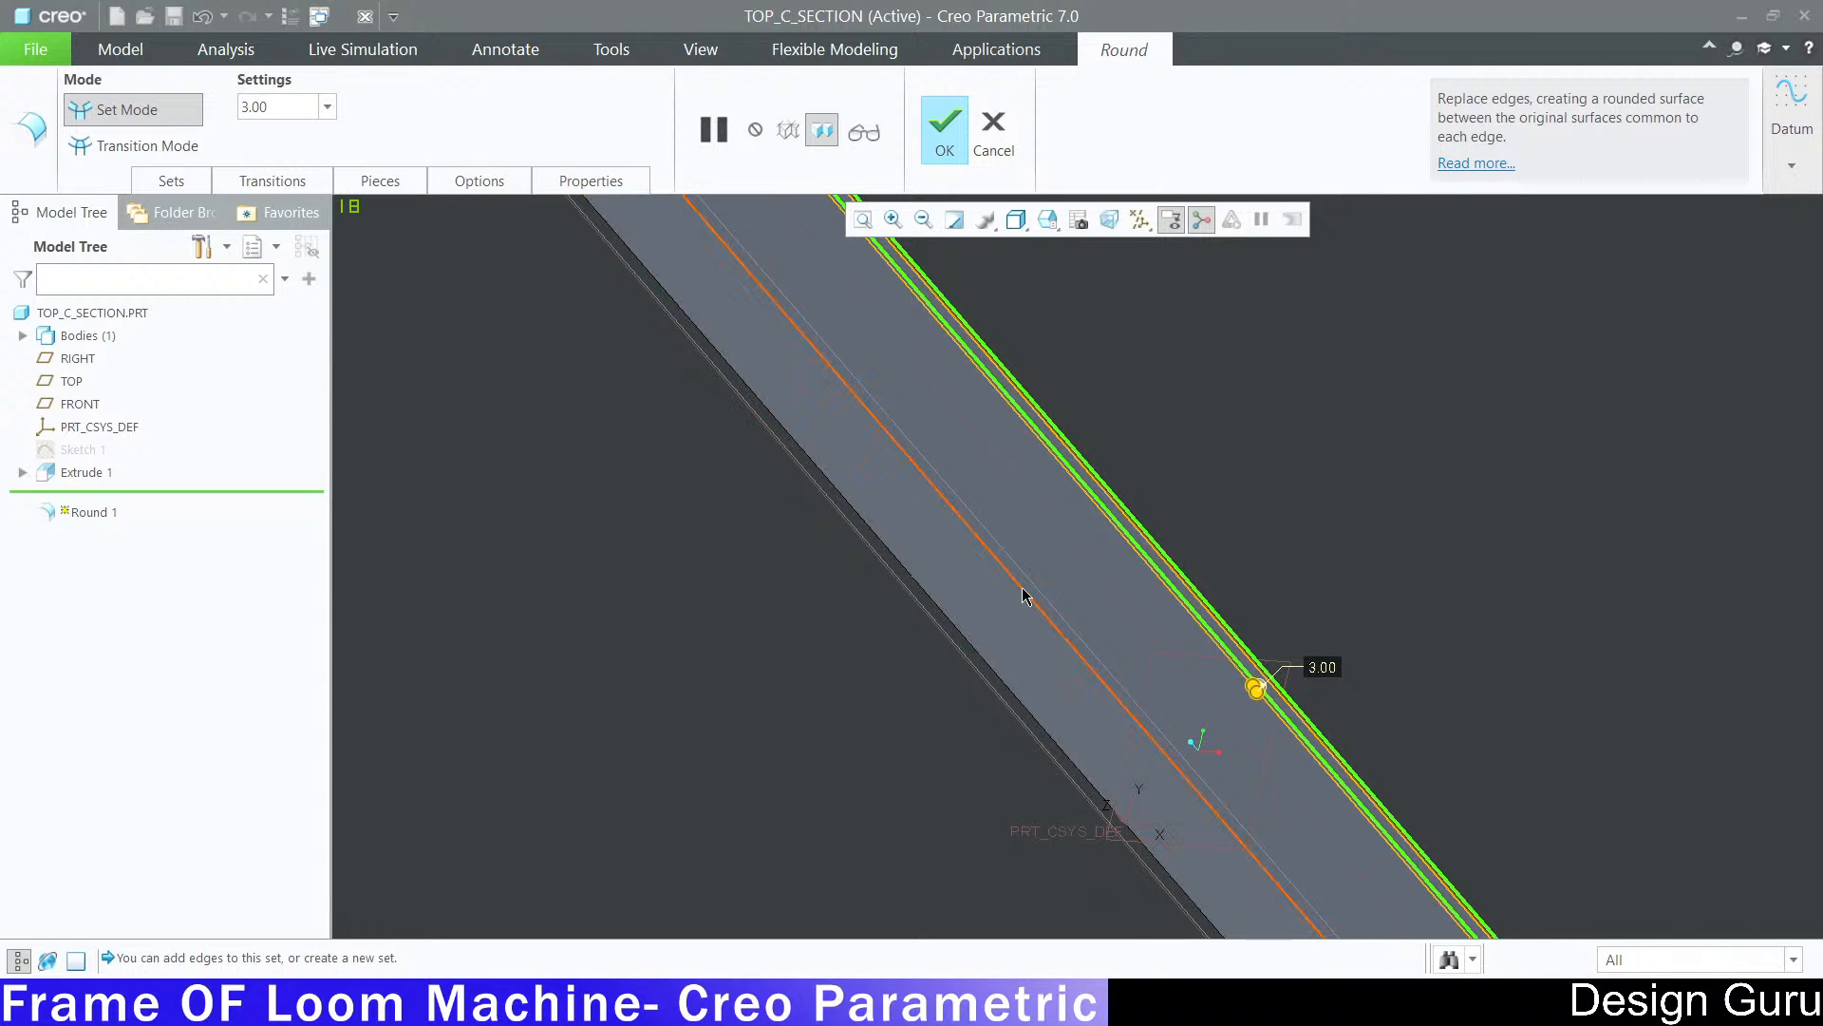
{"action": "scroll", "coordinate": [1247, 477], "scroll_direction": "down", "scroll_amount": 3}
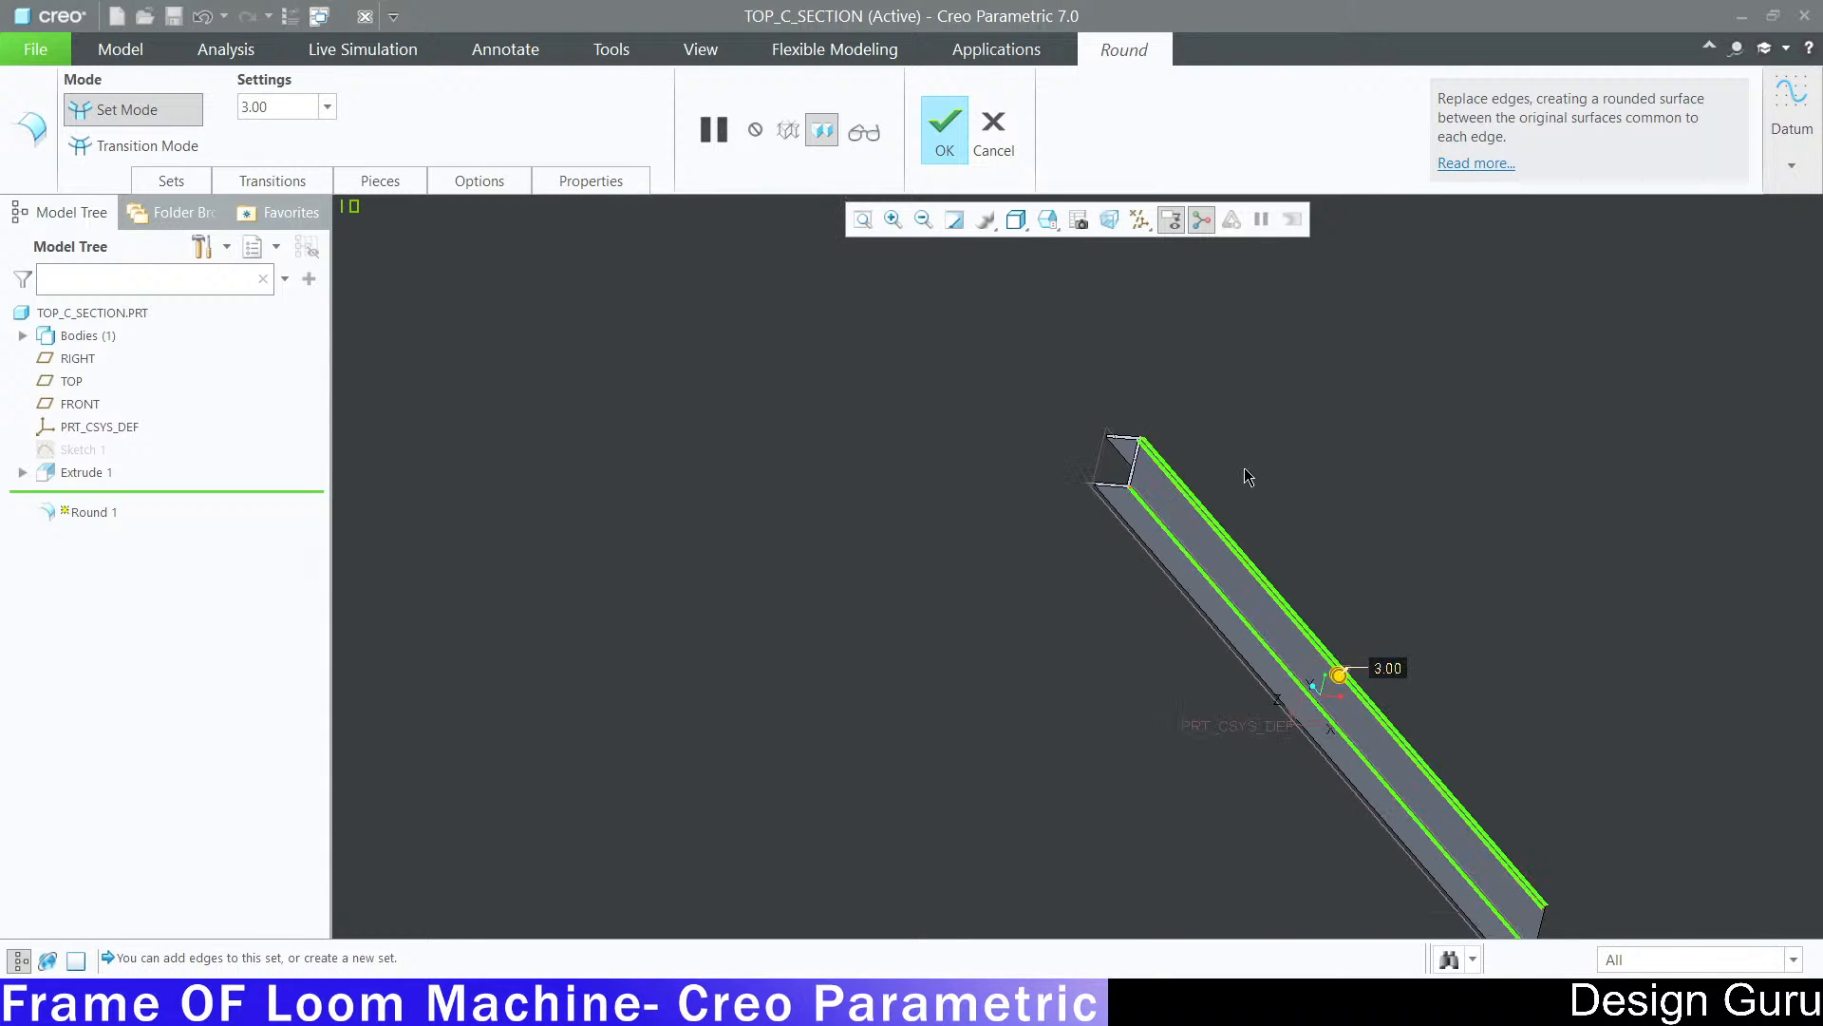
{"action": "scroll", "coordinate": [1013, 459], "scroll_direction": "up", "scroll_amount": 10}
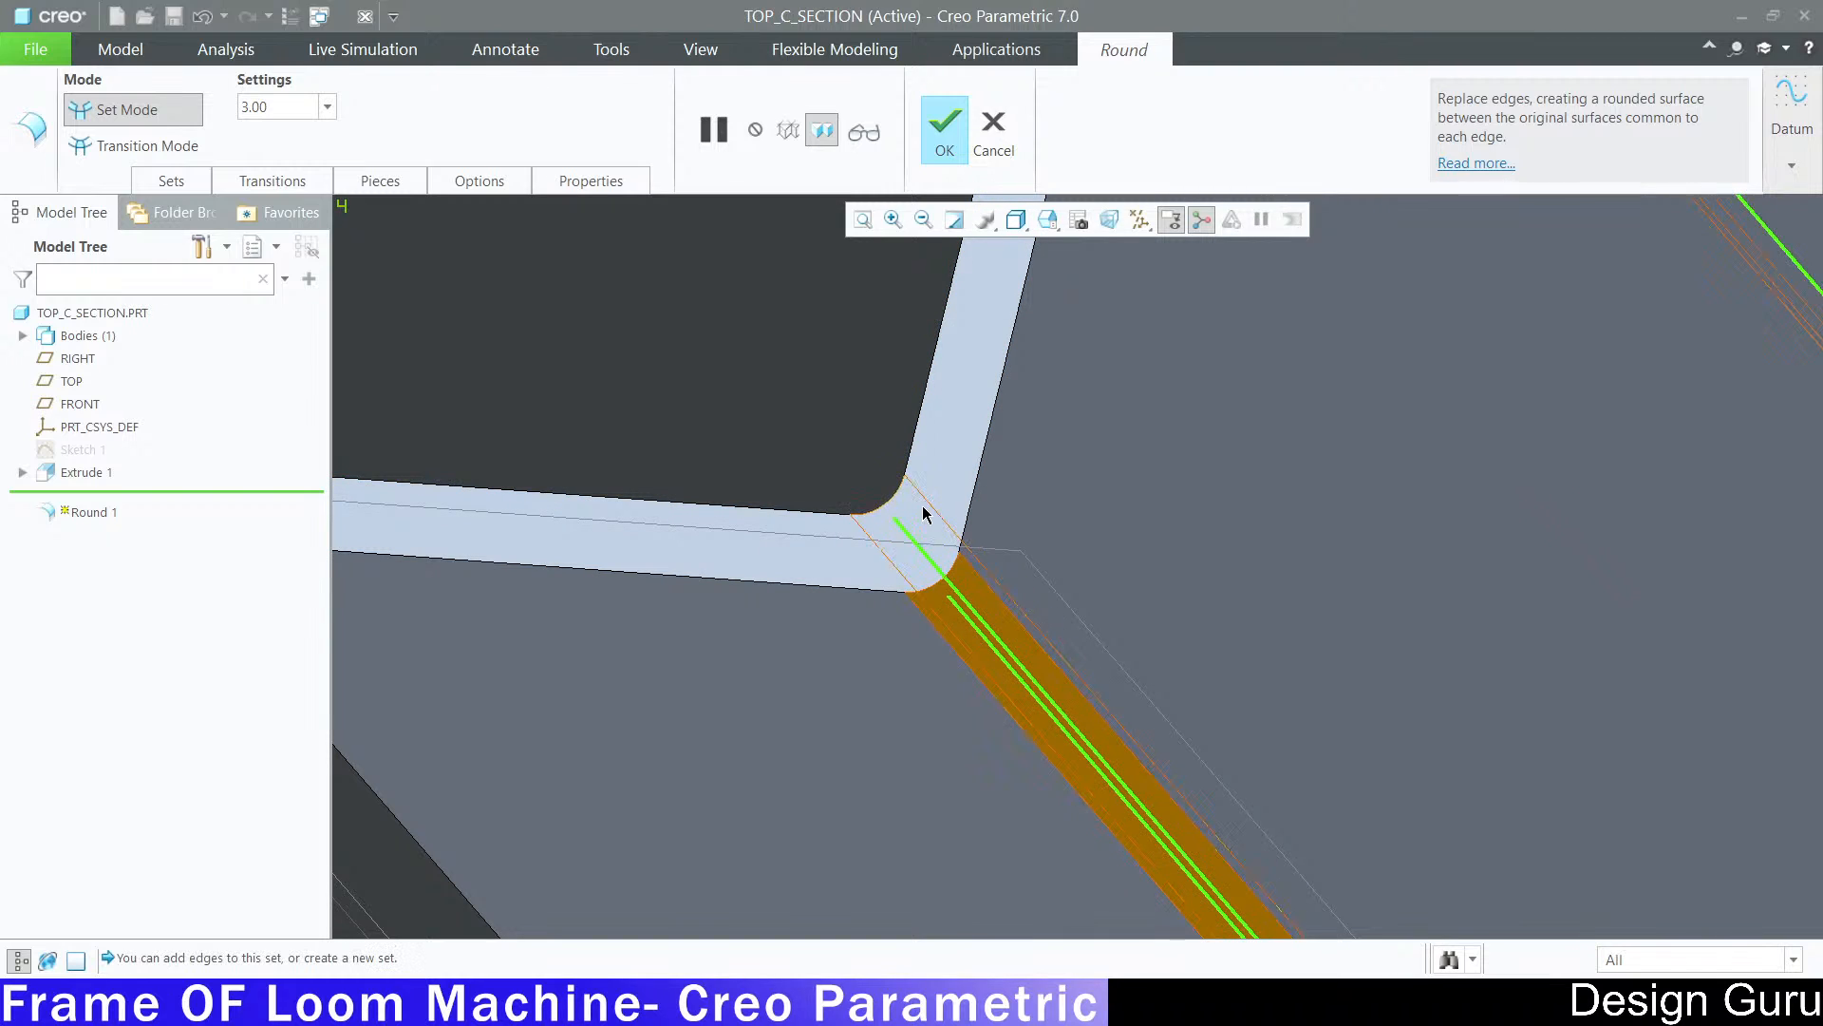
{"action": "mouse_move", "coordinate": [928, 513]}
{"action": "middle_mouse_down"}
{"action": "mouse_move", "coordinate": [1042, 469]}
{"action": "mouse_move", "coordinate": [1051, 639]}
{"action": "mouse_move", "coordinate": [1054, 460]}
{"action": "middle_mouse_up"}
{"action": "scroll", "coordinate": [1064, 456], "scroll_direction": "down", "scroll_amount": 3}
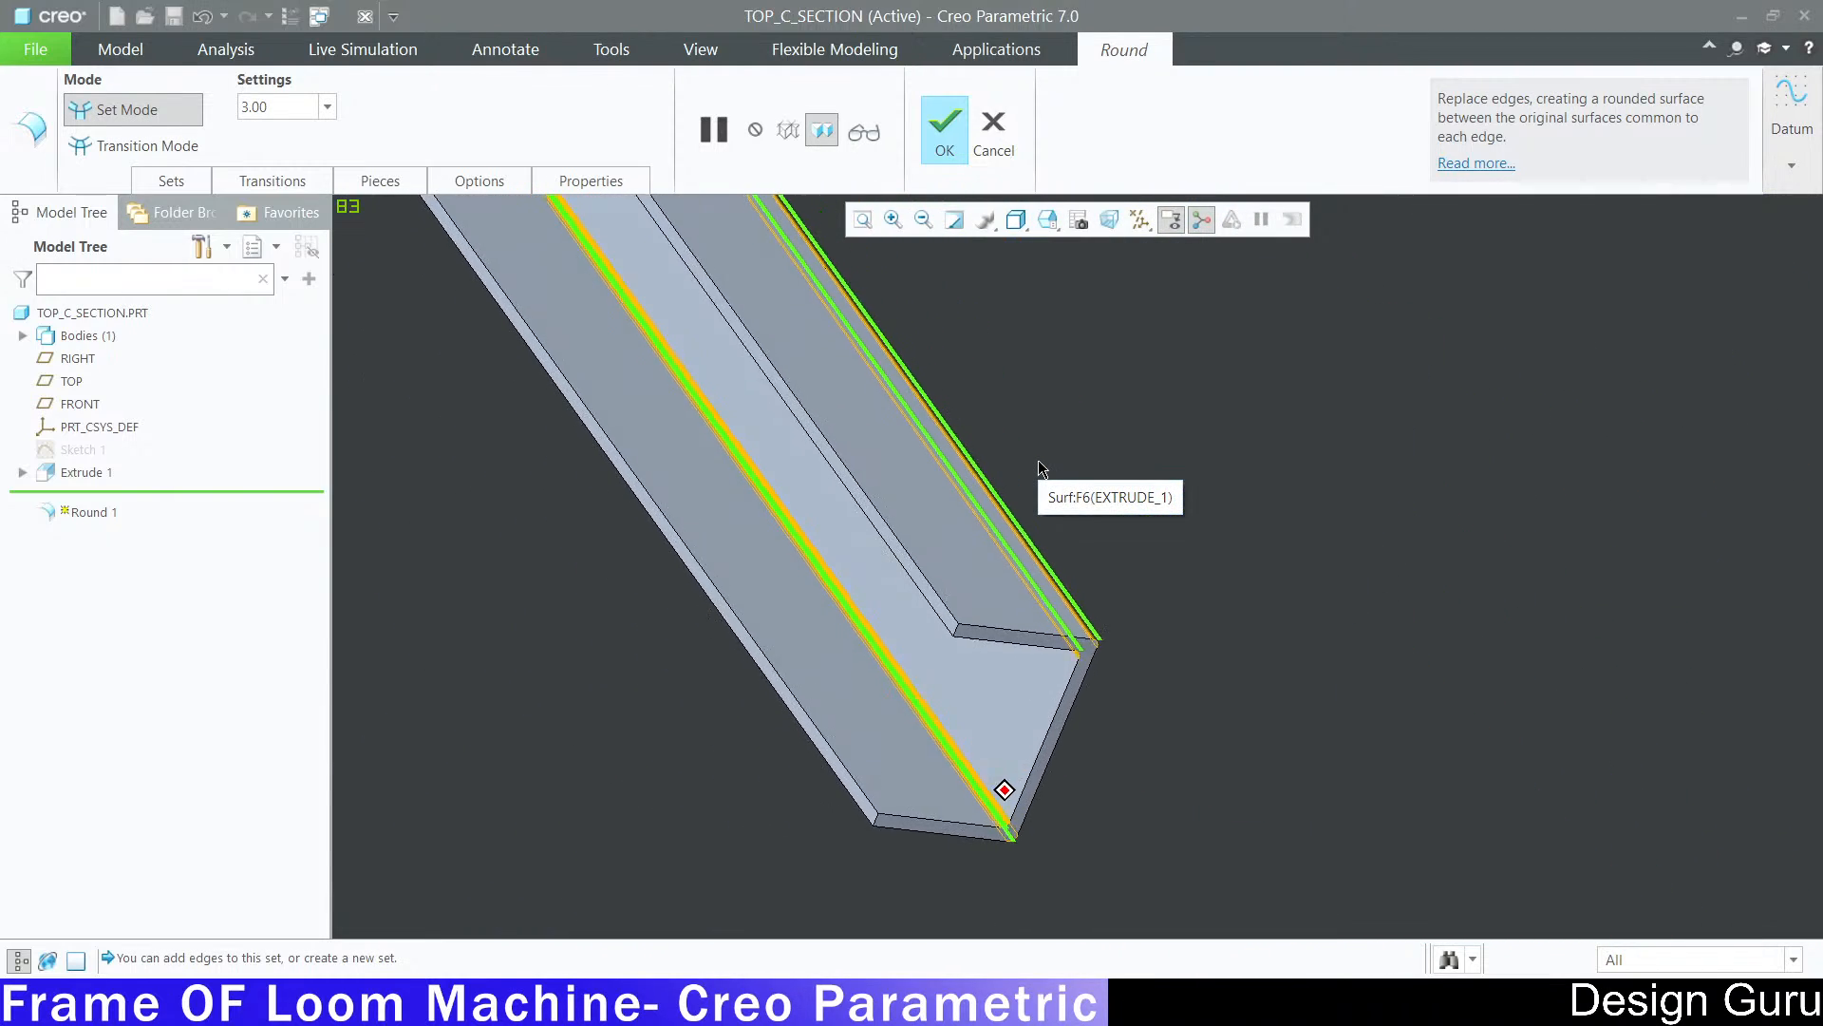
{"action": "left_click", "coordinate": [942, 133]}
Step: Start a simple 10 mm diameter hole on the inner face of the C-section's lower flange, near one end
{"action": "scroll", "coordinate": [1336, 568], "scroll_direction": "down", "scroll_amount": 5}
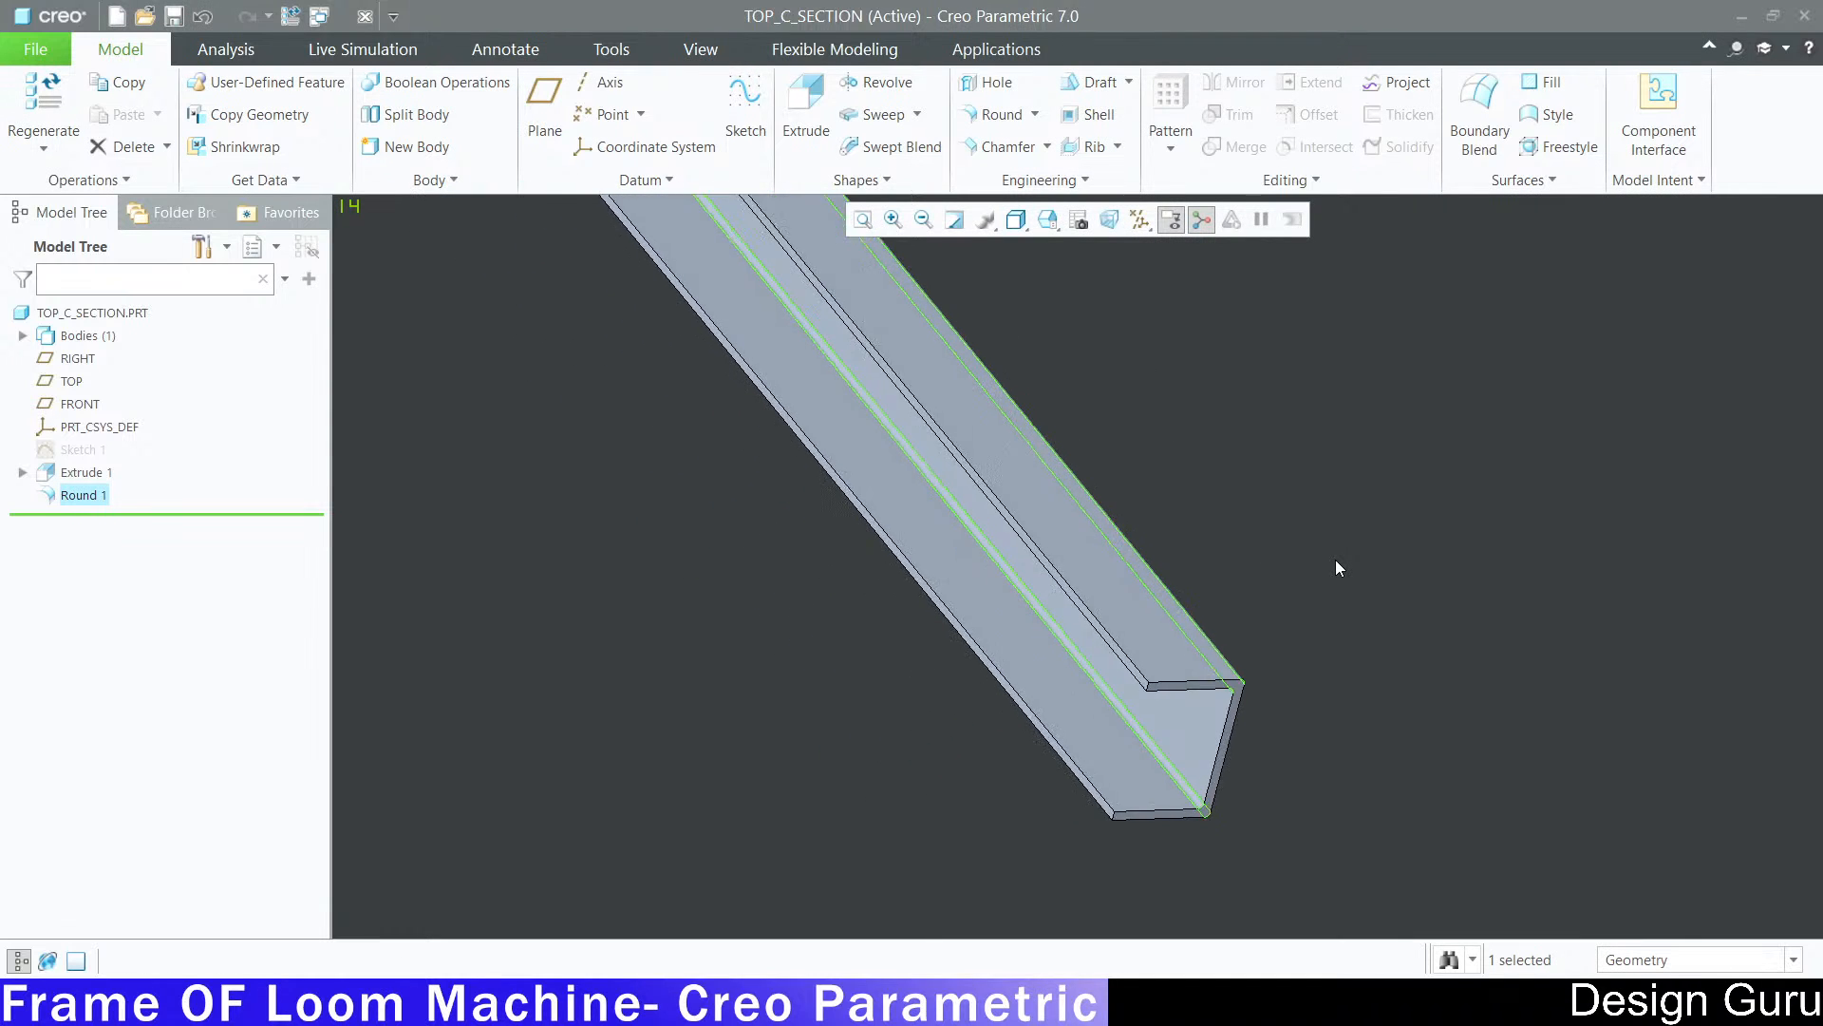
{"action": "middle_click_drag", "start_coordinate": [1336, 568], "coordinate": [1336, 562]}
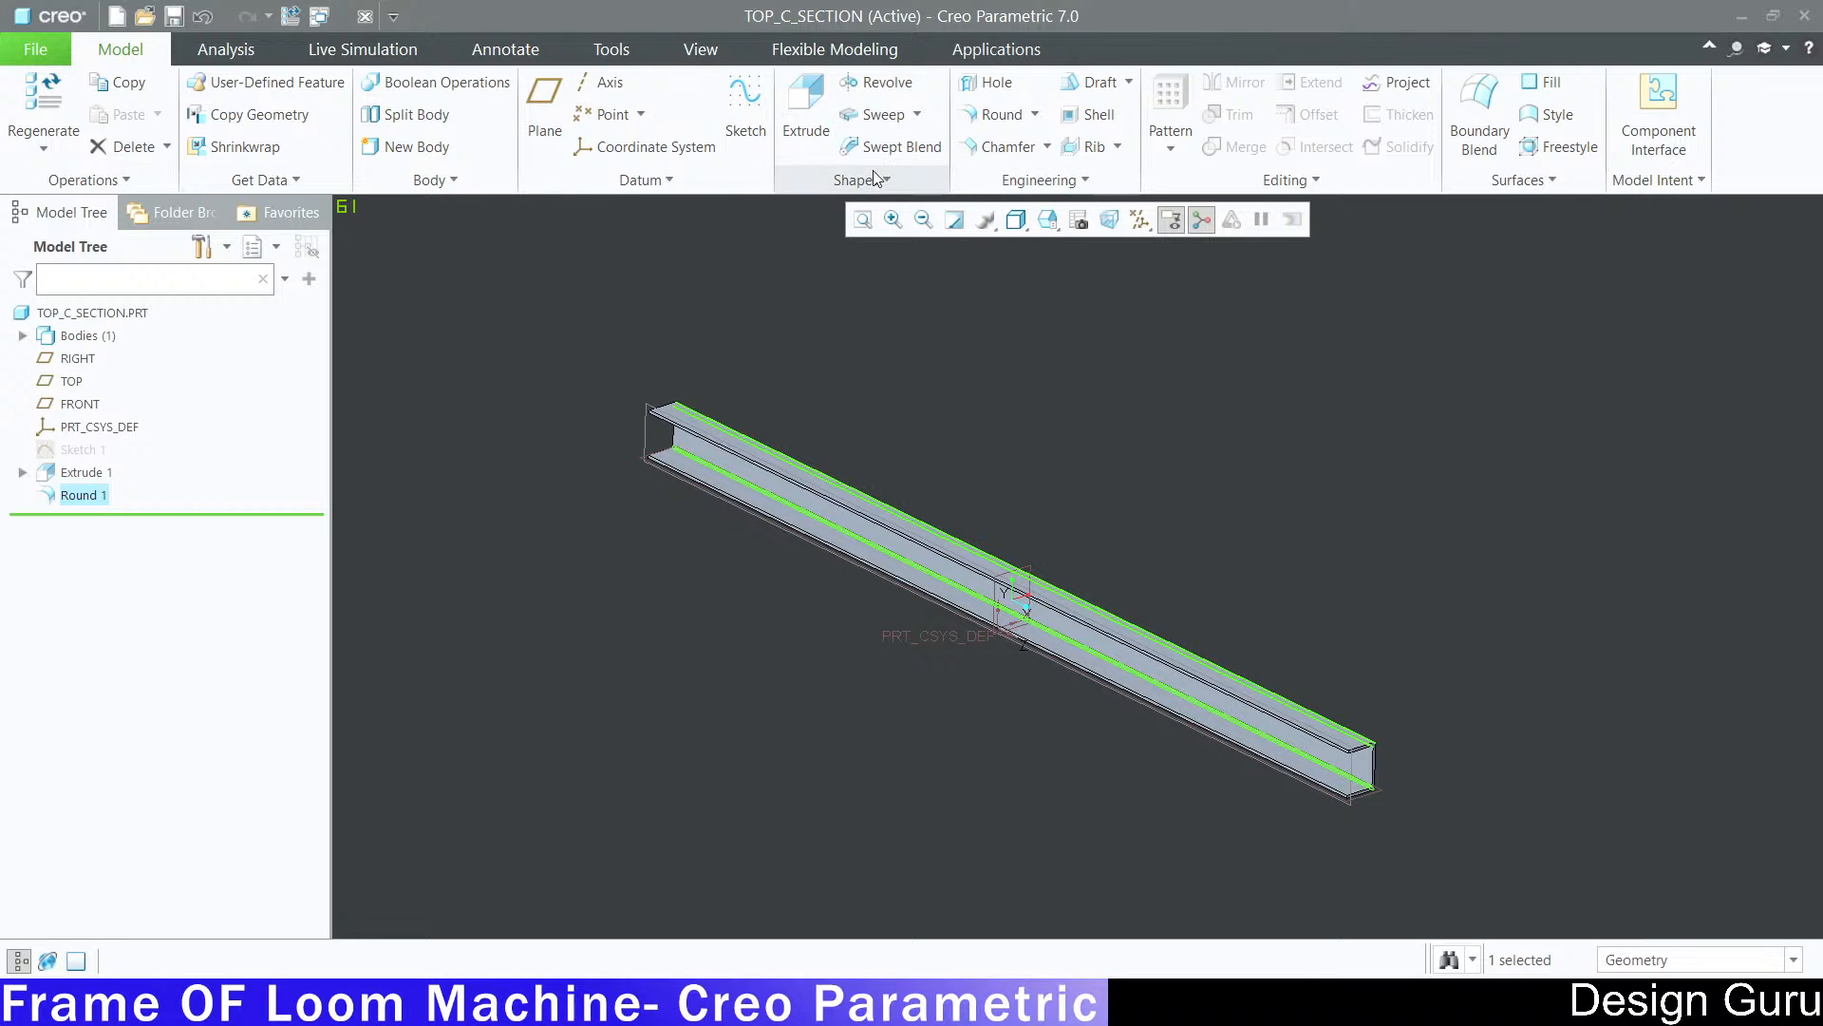
{"action": "left_click", "coordinate": [988, 82]}
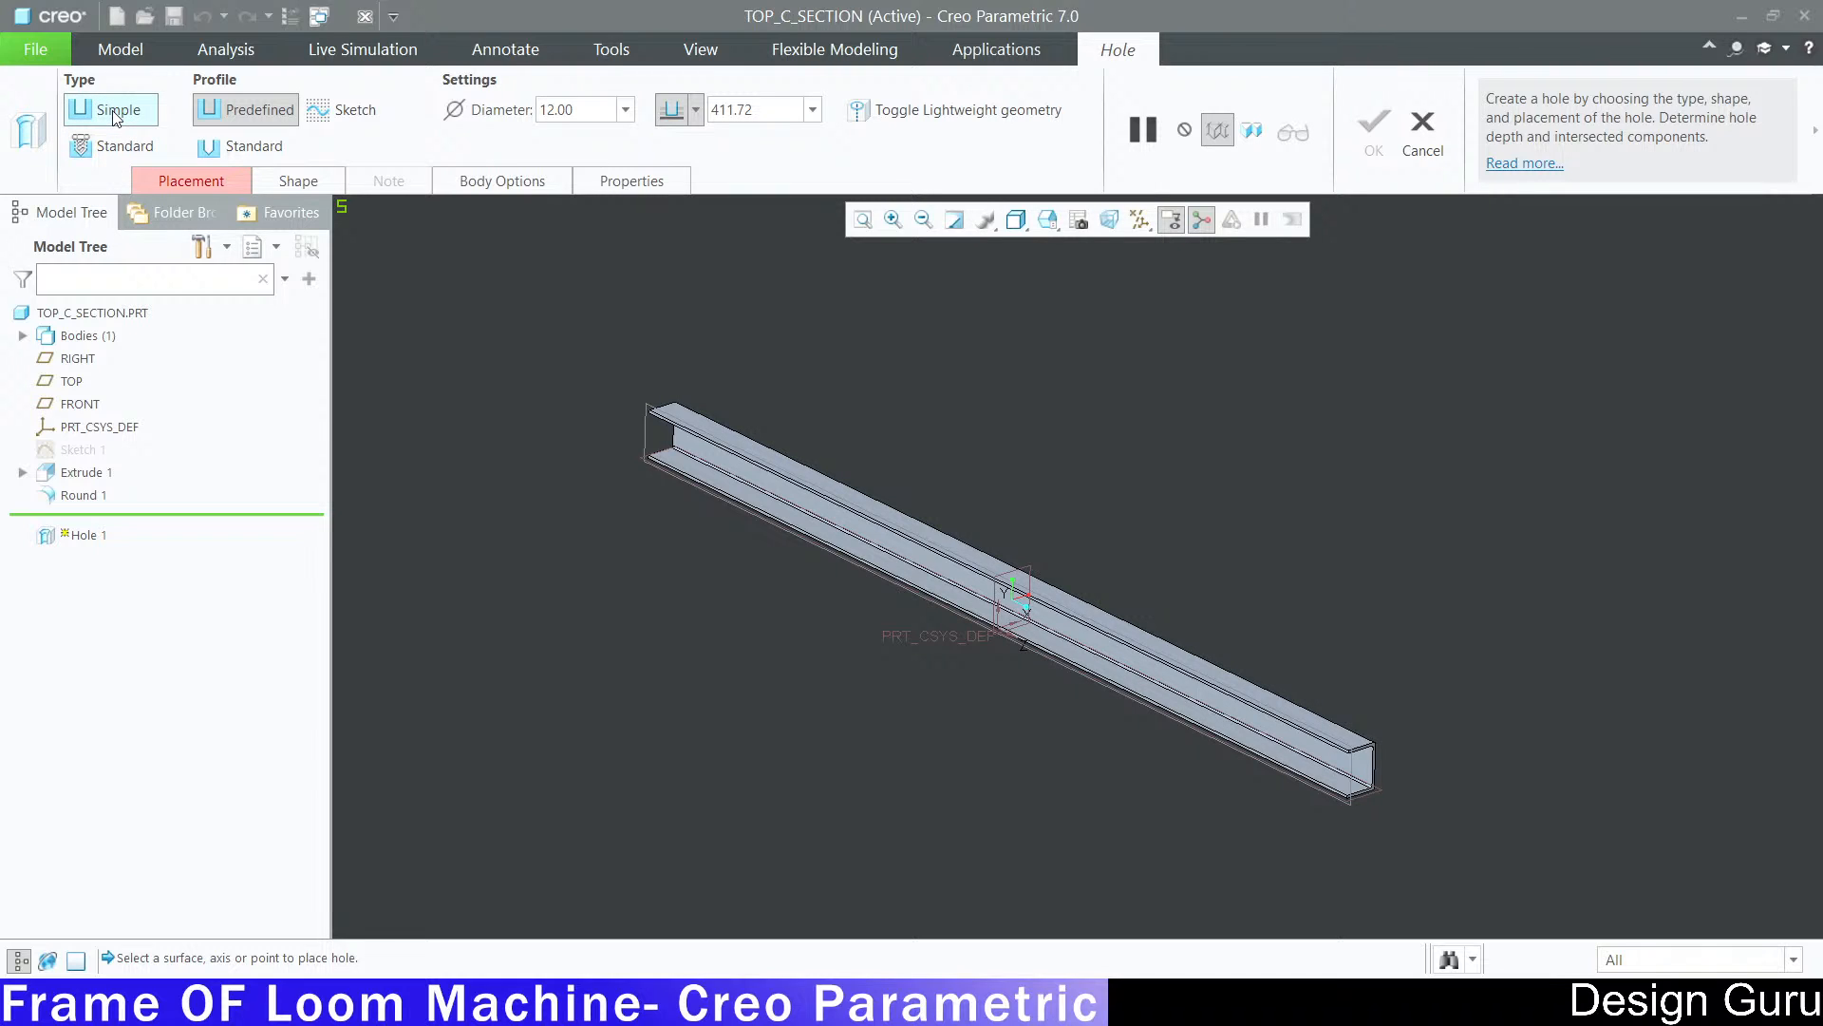
{"action": "left_click_drag", "start_coordinate": [595, 118], "coordinate": [538, 113]}
{"action": "type", "text": "10"}
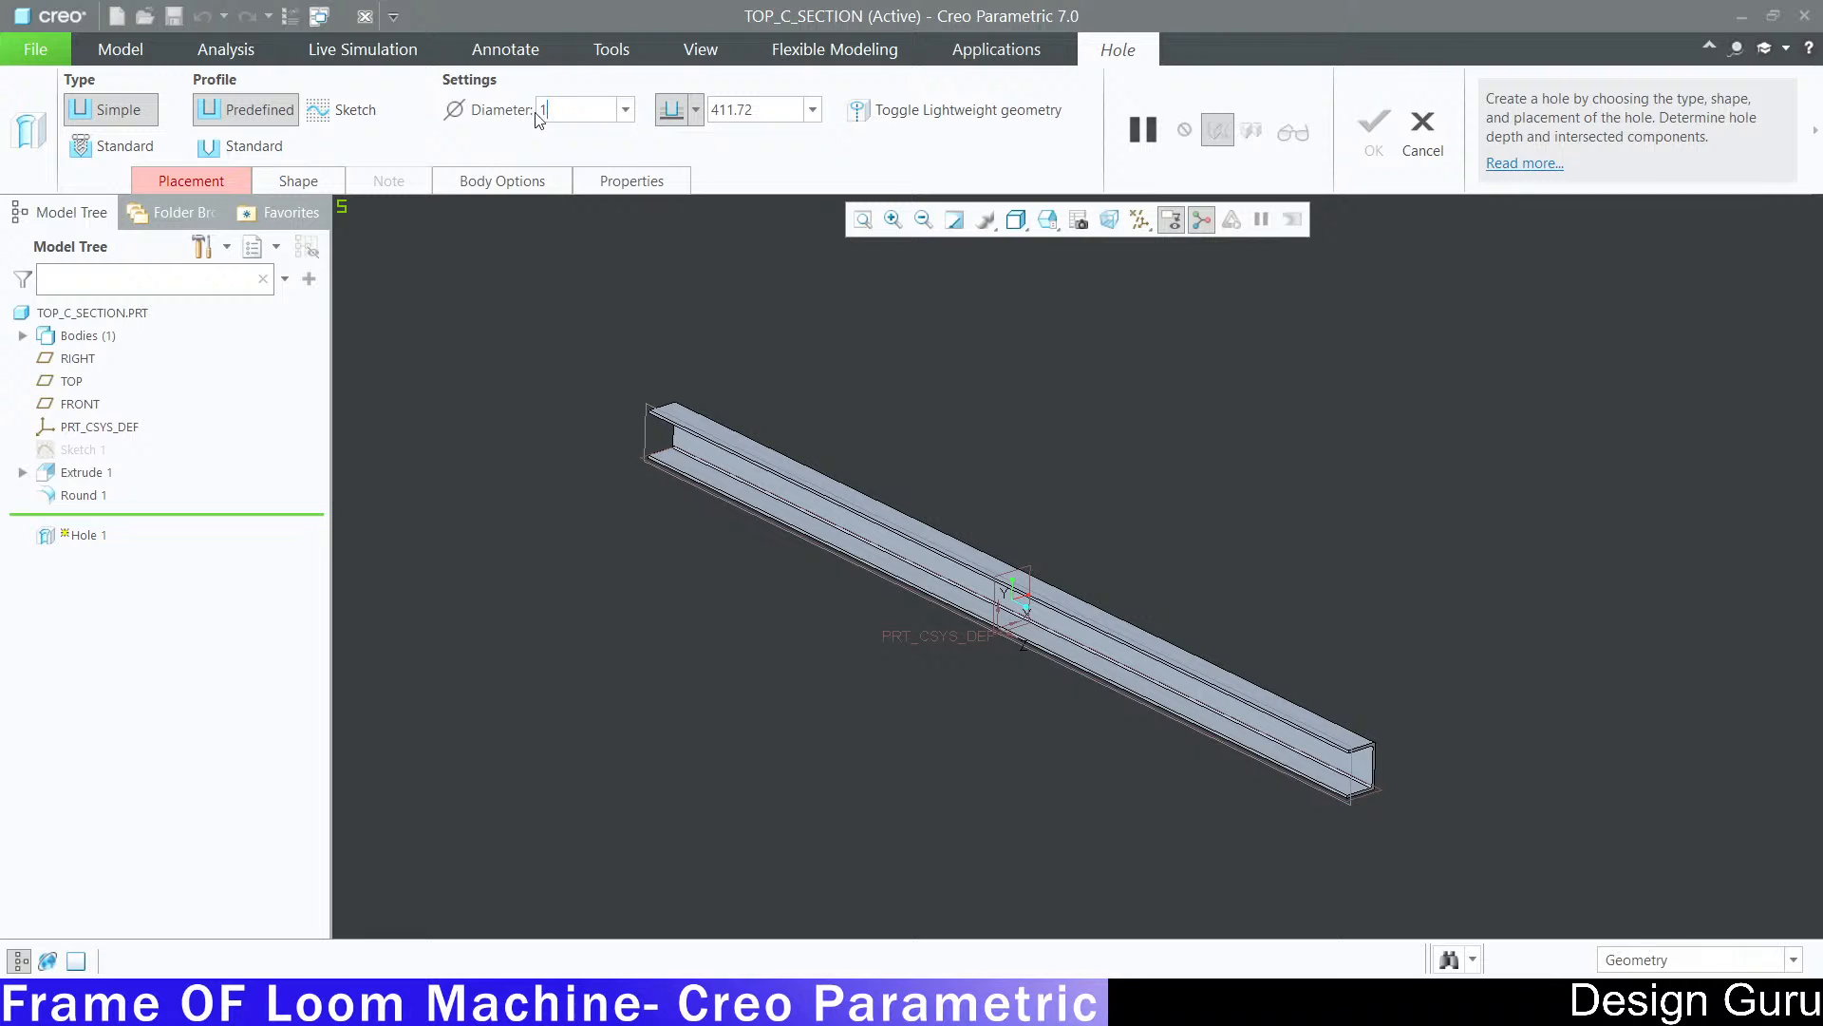
{"action": "key", "text": "Return"}
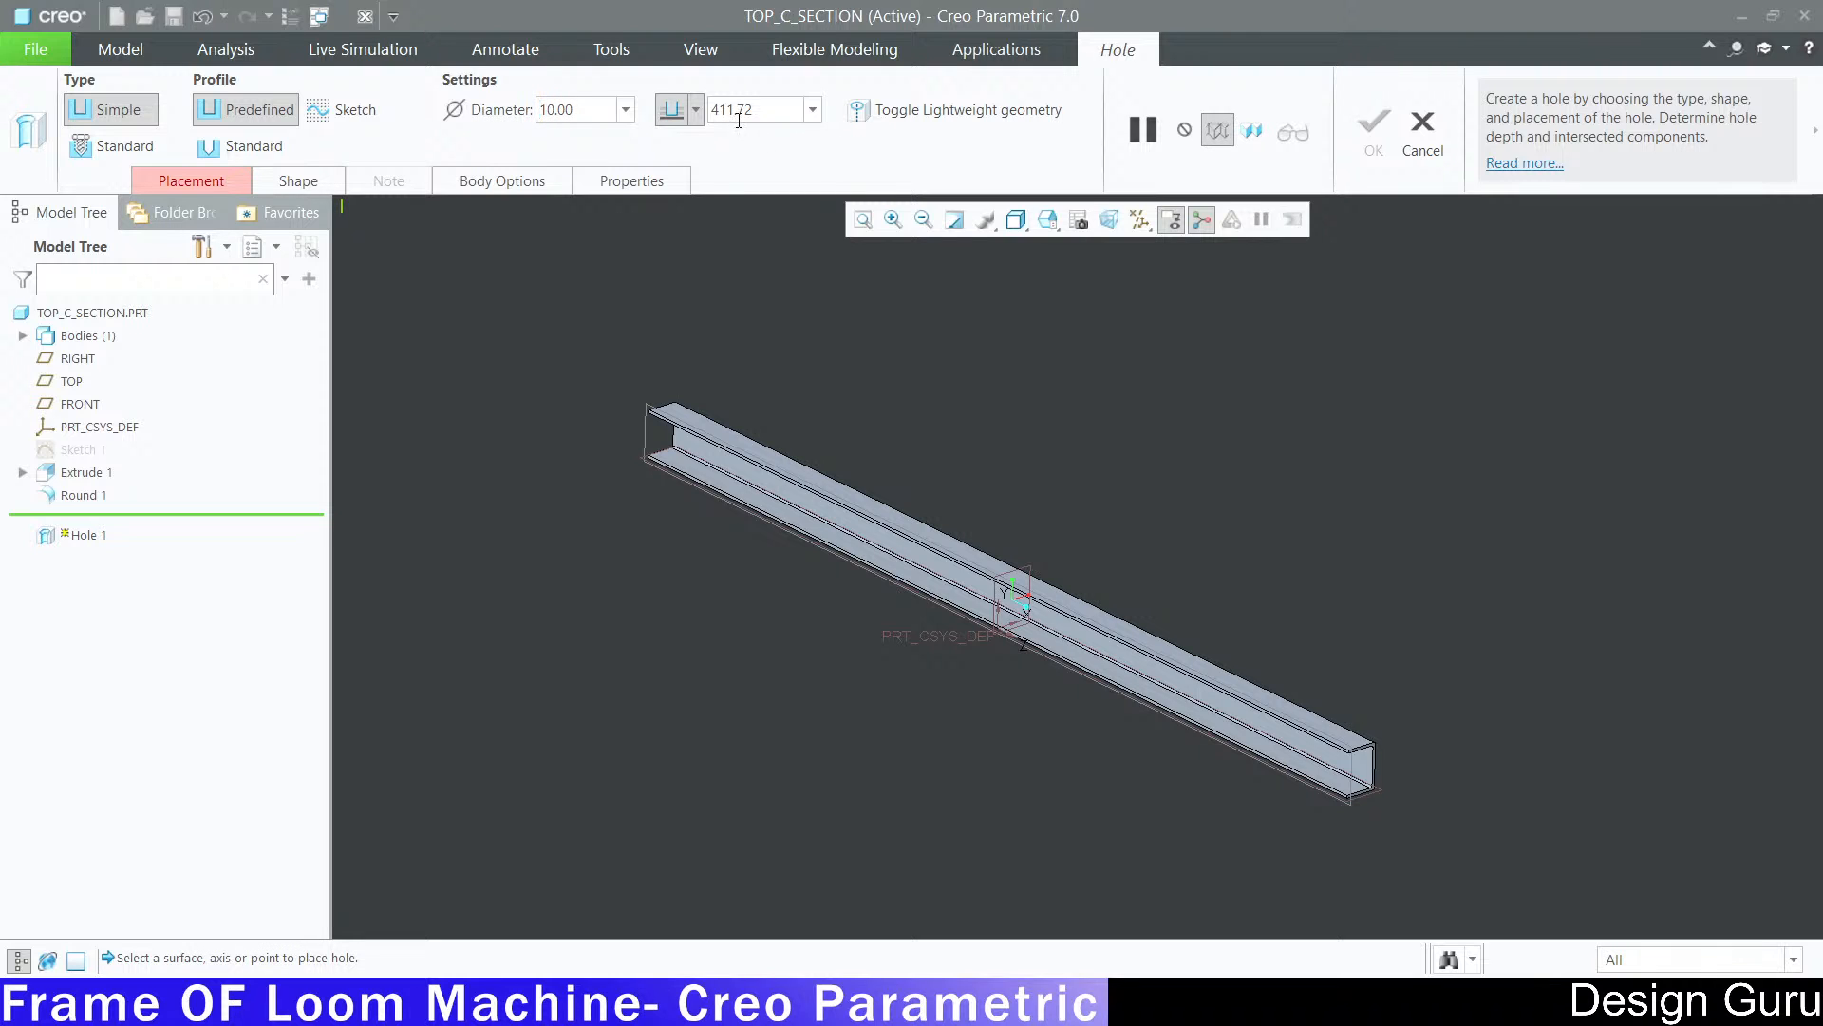
{"action": "scroll", "coordinate": [1372, 794], "scroll_direction": "down", "scroll_amount": 3}
{"action": "scroll", "coordinate": [1371, 794], "scroll_direction": "up", "scroll_amount": 3}
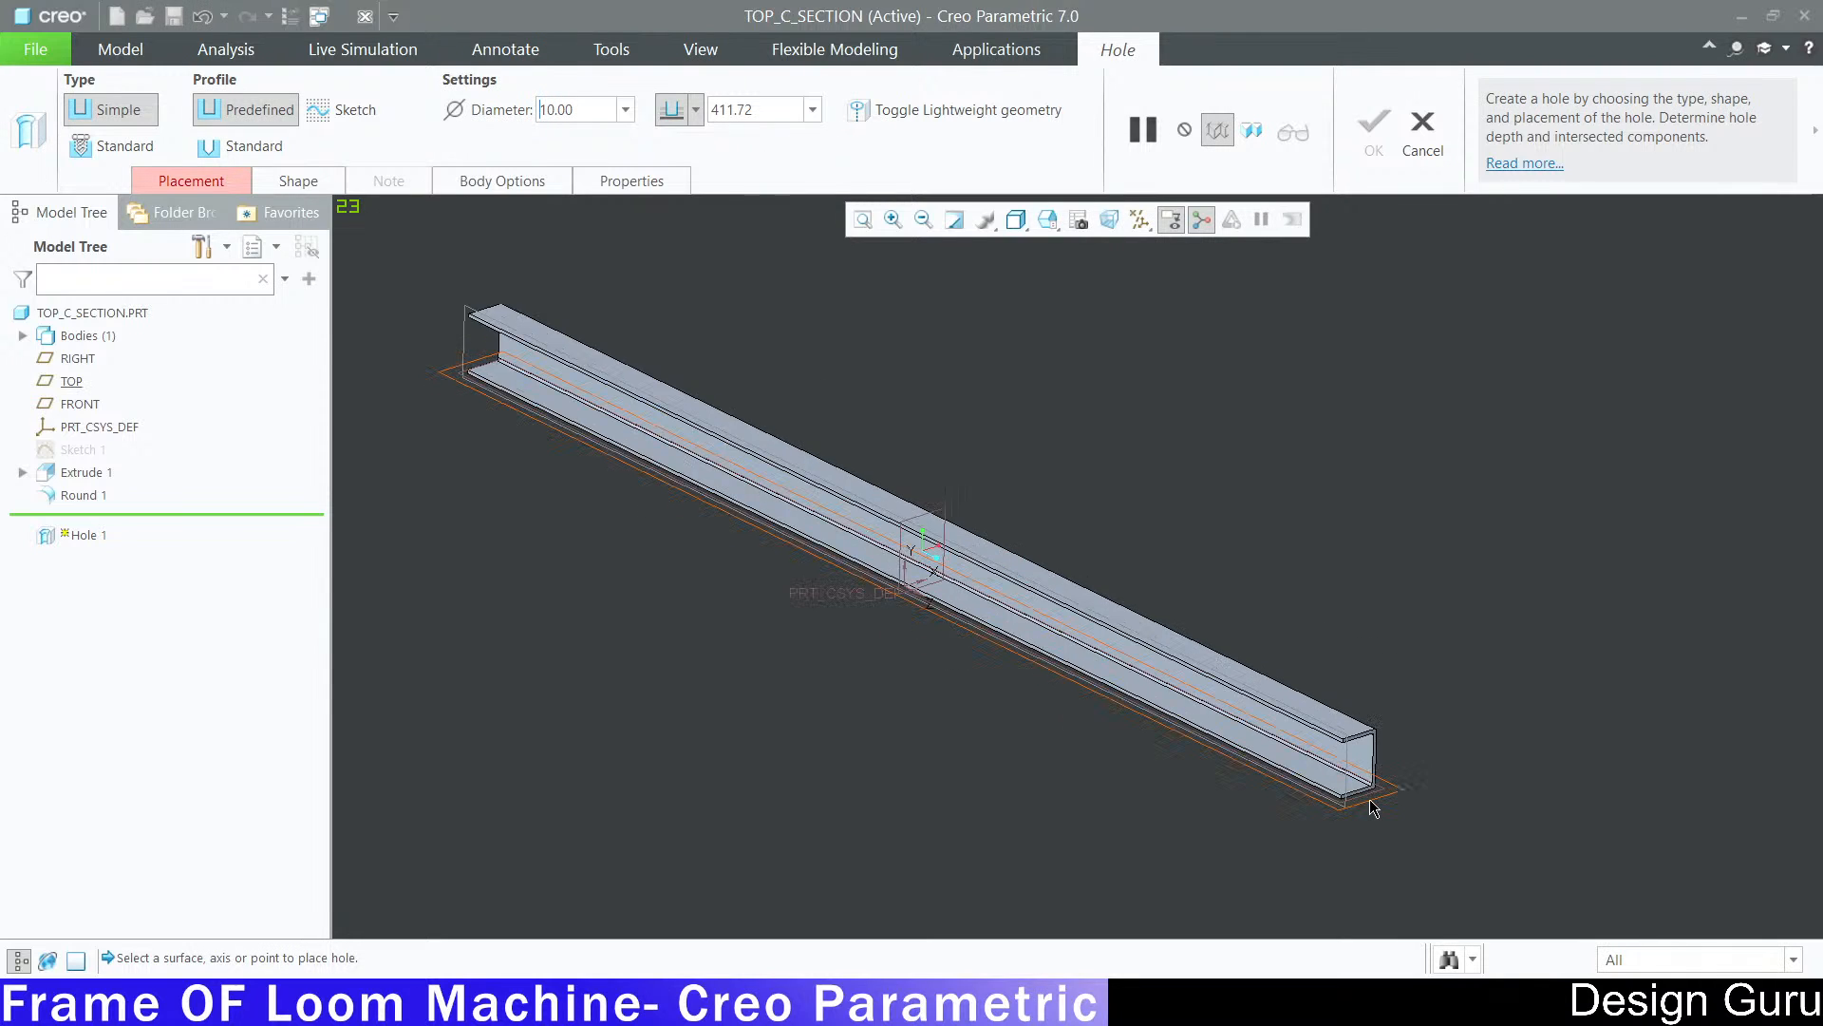
{"action": "scroll", "coordinate": [1271, 770], "scroll_direction": "down", "scroll_amount": 5}
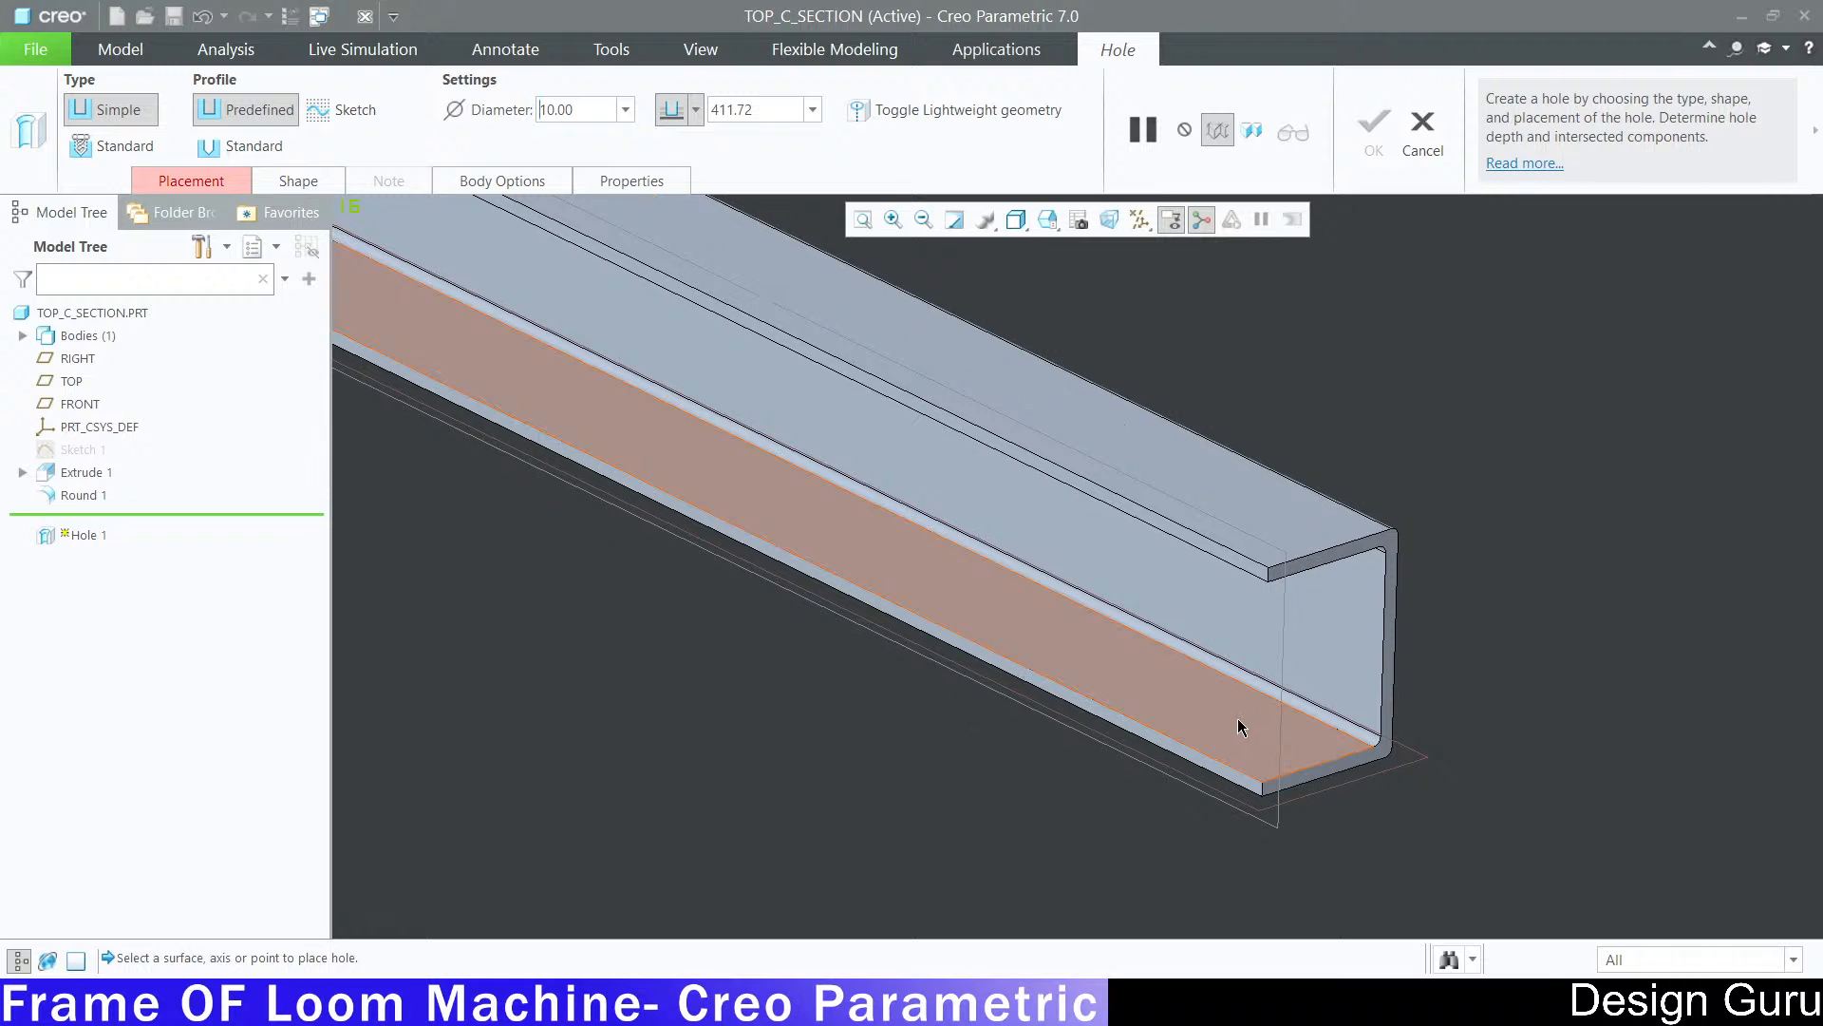
{"action": "left_click", "coordinate": [1165, 694]}
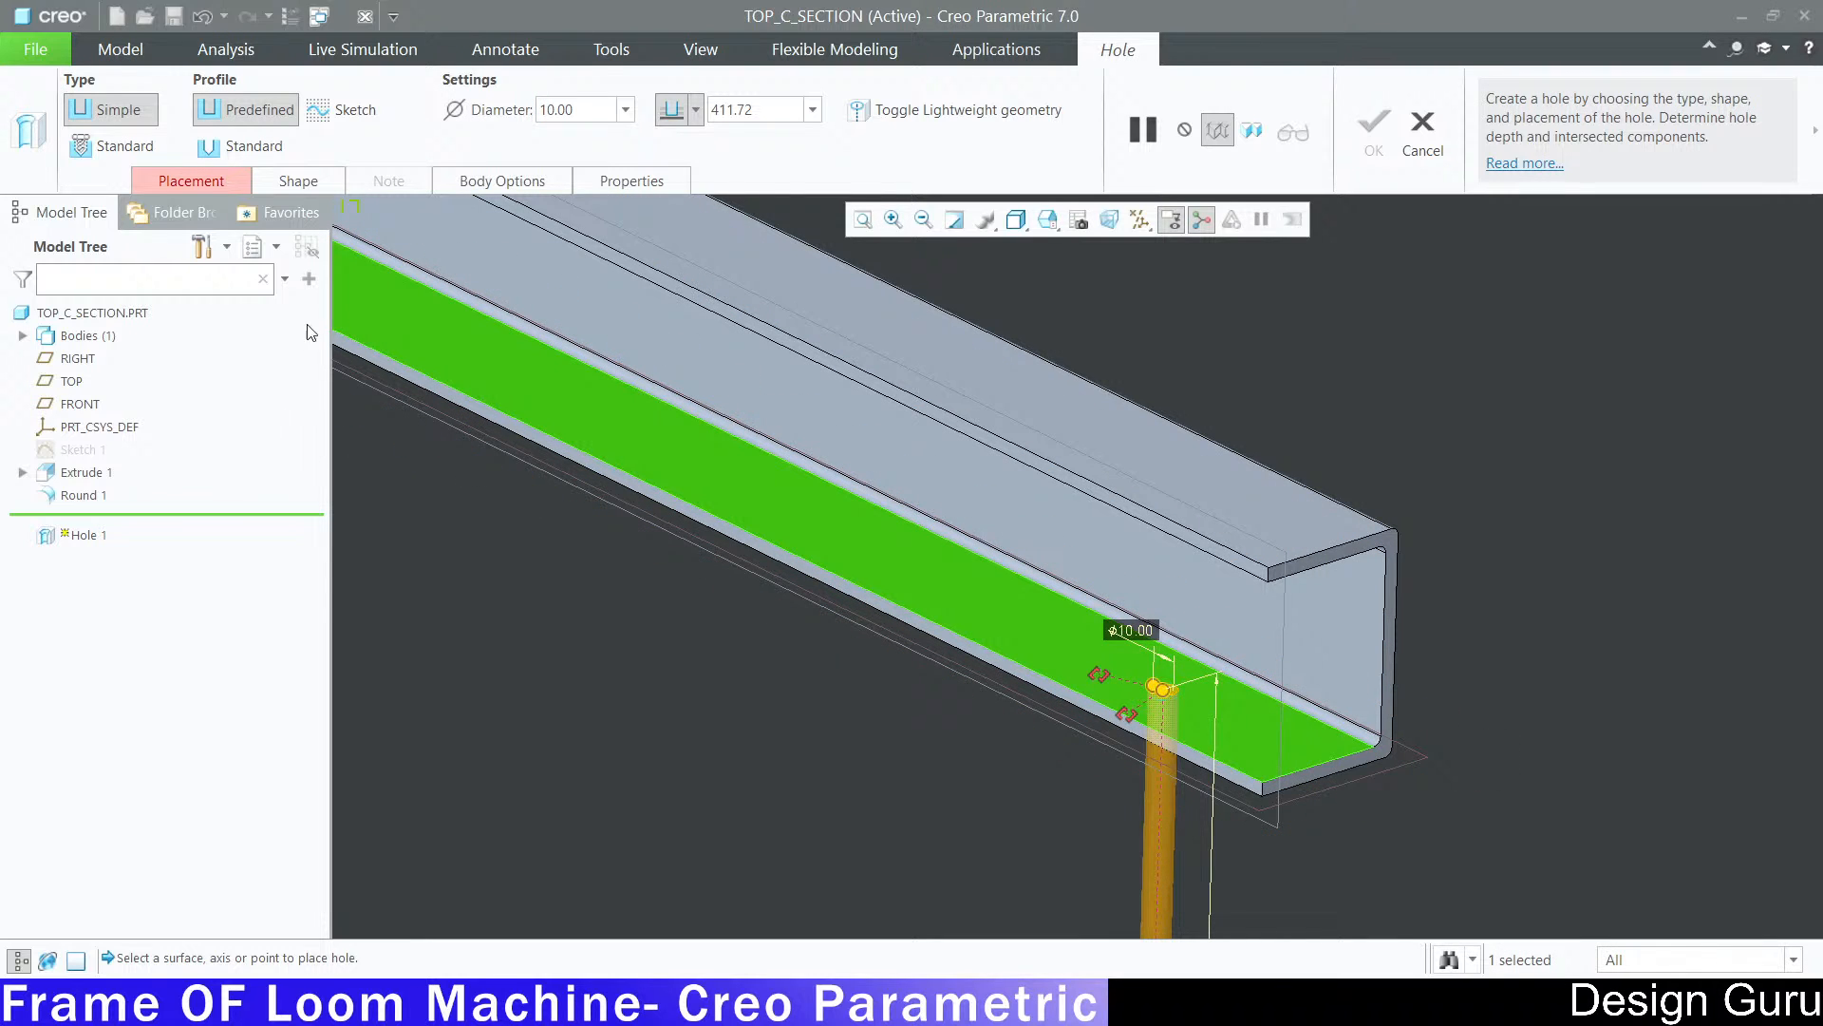
Step: Reference the hole's linear placement to the flange's short end edge and its free lengthwise edge
{"action": "left_click", "coordinate": [222, 186]}
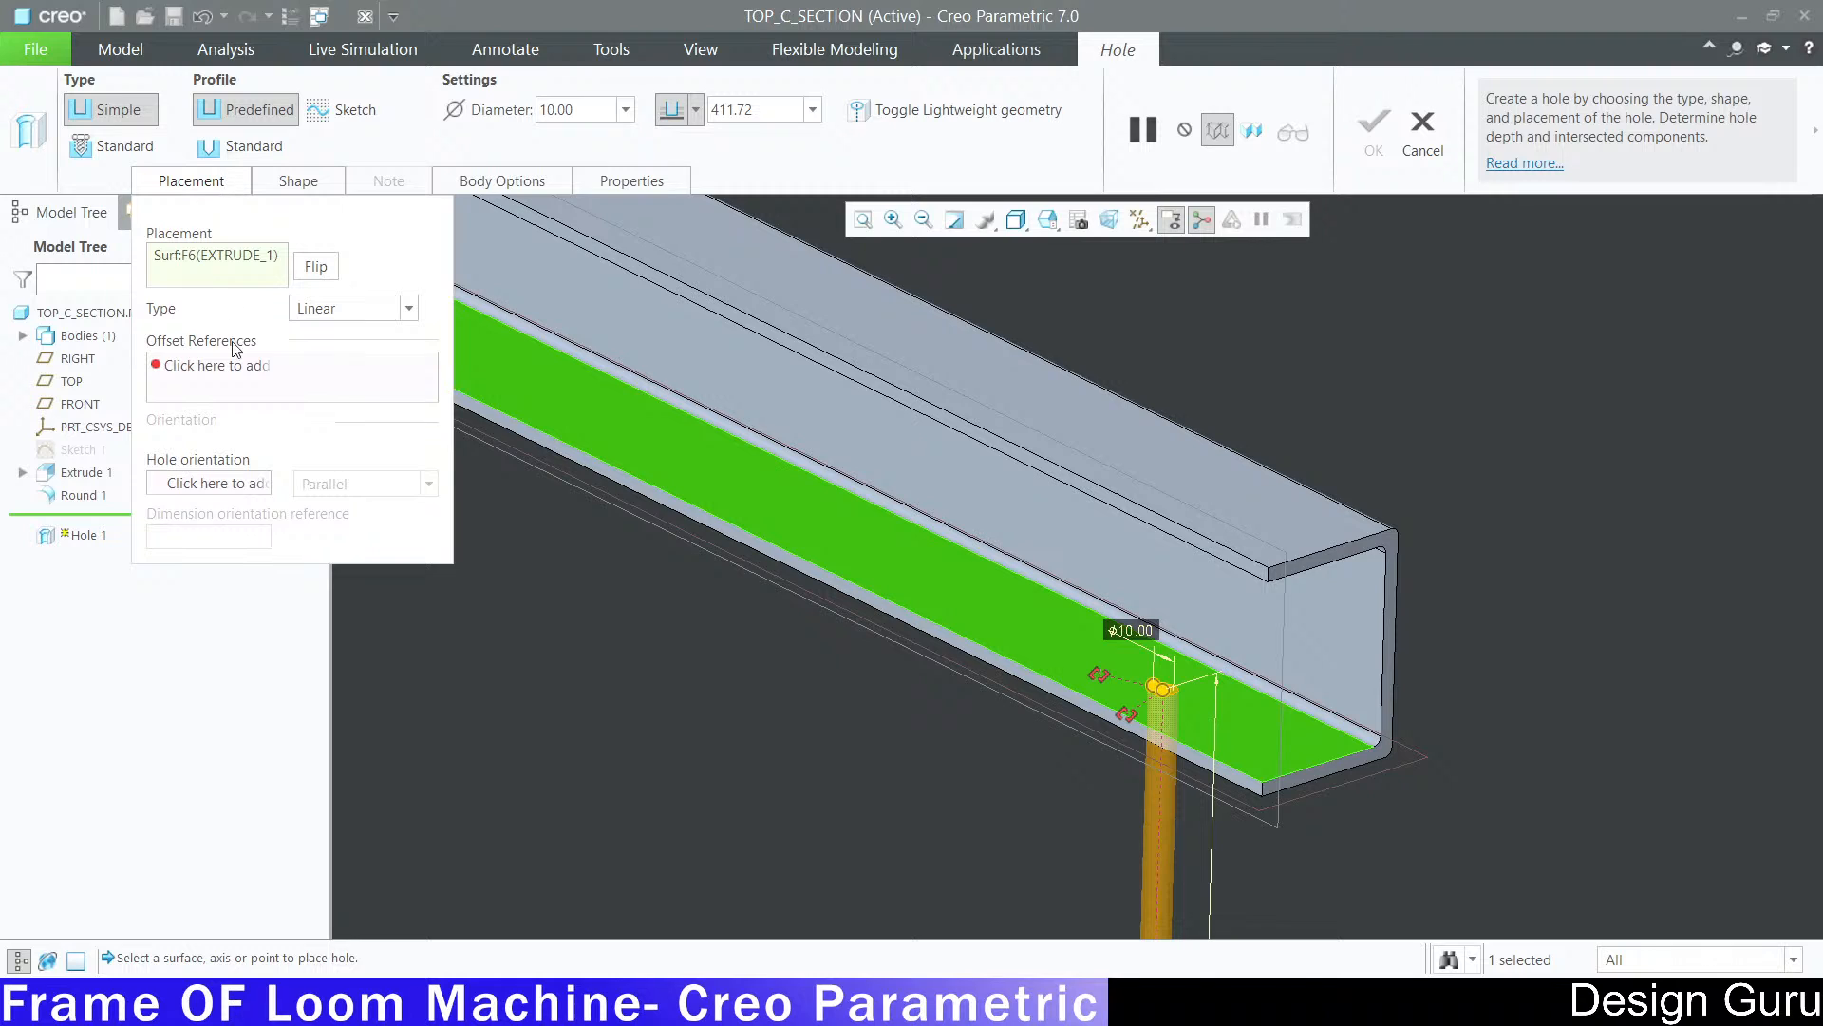
{"action": "scroll", "coordinate": [834, 518], "scroll_direction": "up", "scroll_amount": 3}
{"action": "scroll", "coordinate": [960, 608], "scroll_direction": "down", "scroll_amount": 3}
{"action": "scroll", "coordinate": [928, 599], "scroll_direction": "down", "scroll_amount": 3}
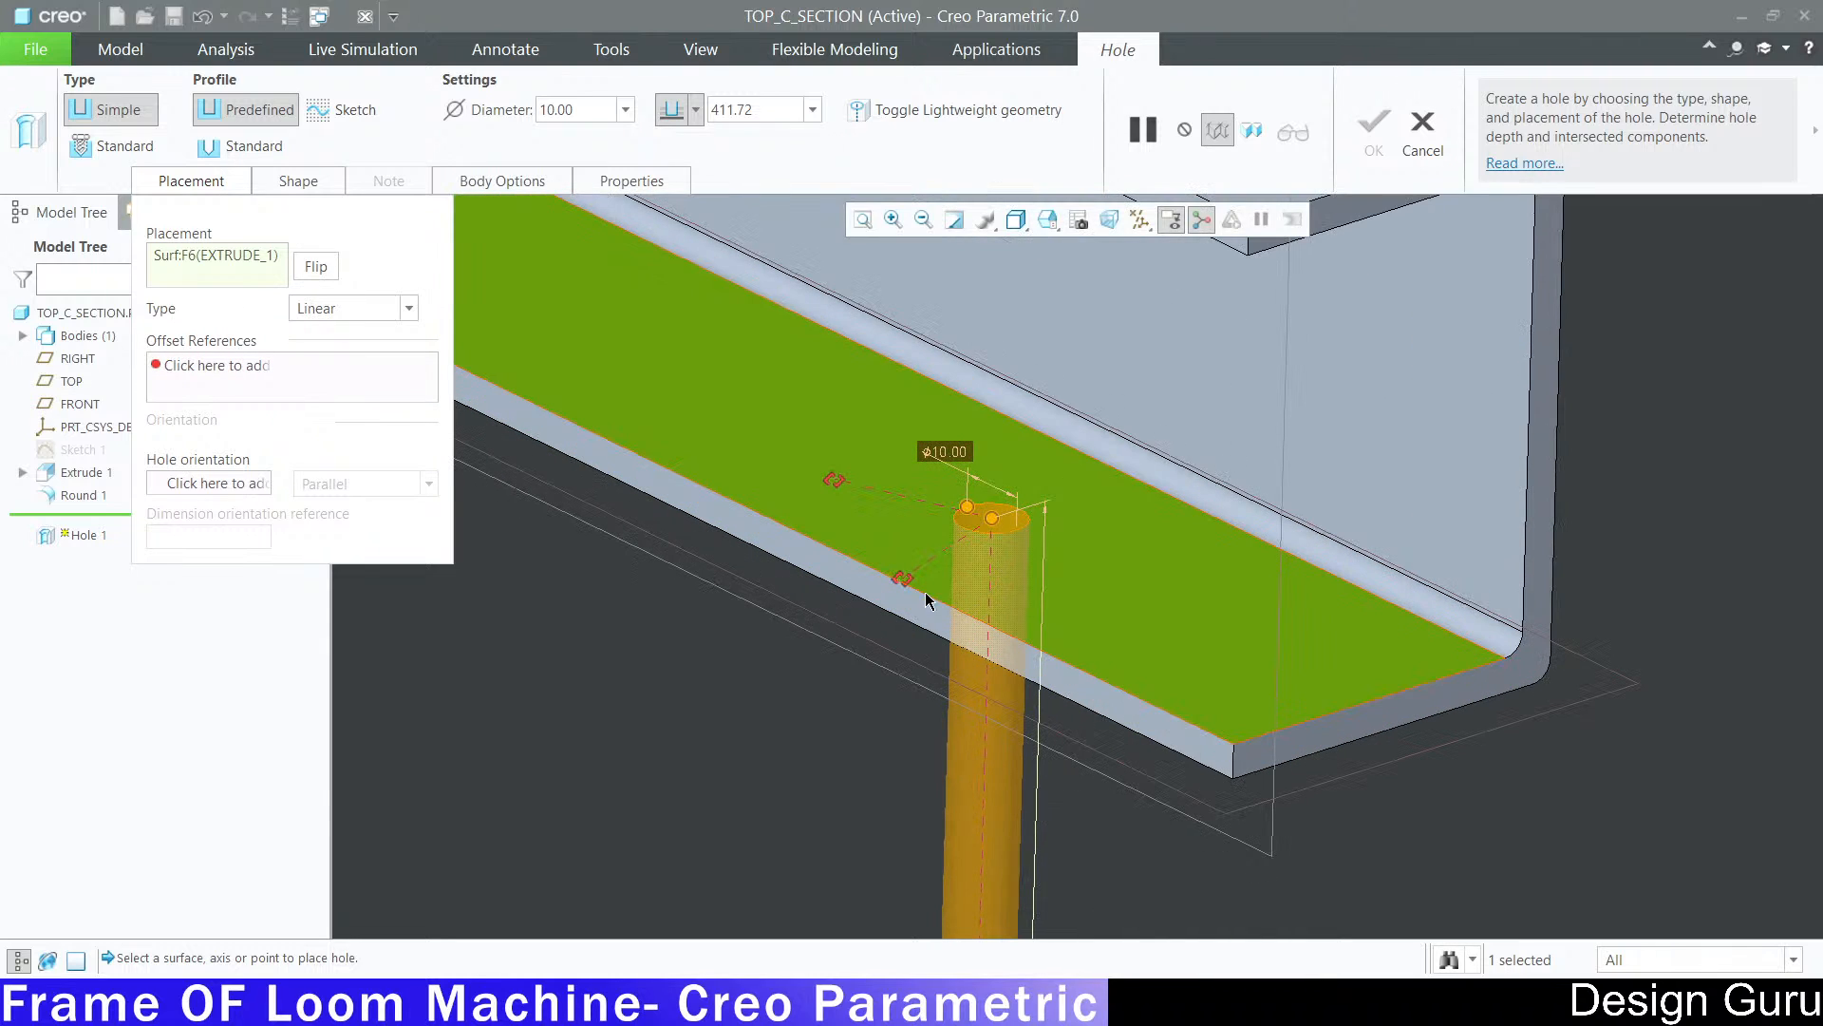
{"action": "left_click_drag", "start_coordinate": [900, 581], "coordinate": [1360, 711]}
{"action": "left_click_drag", "start_coordinate": [848, 482], "coordinate": [883, 570]}
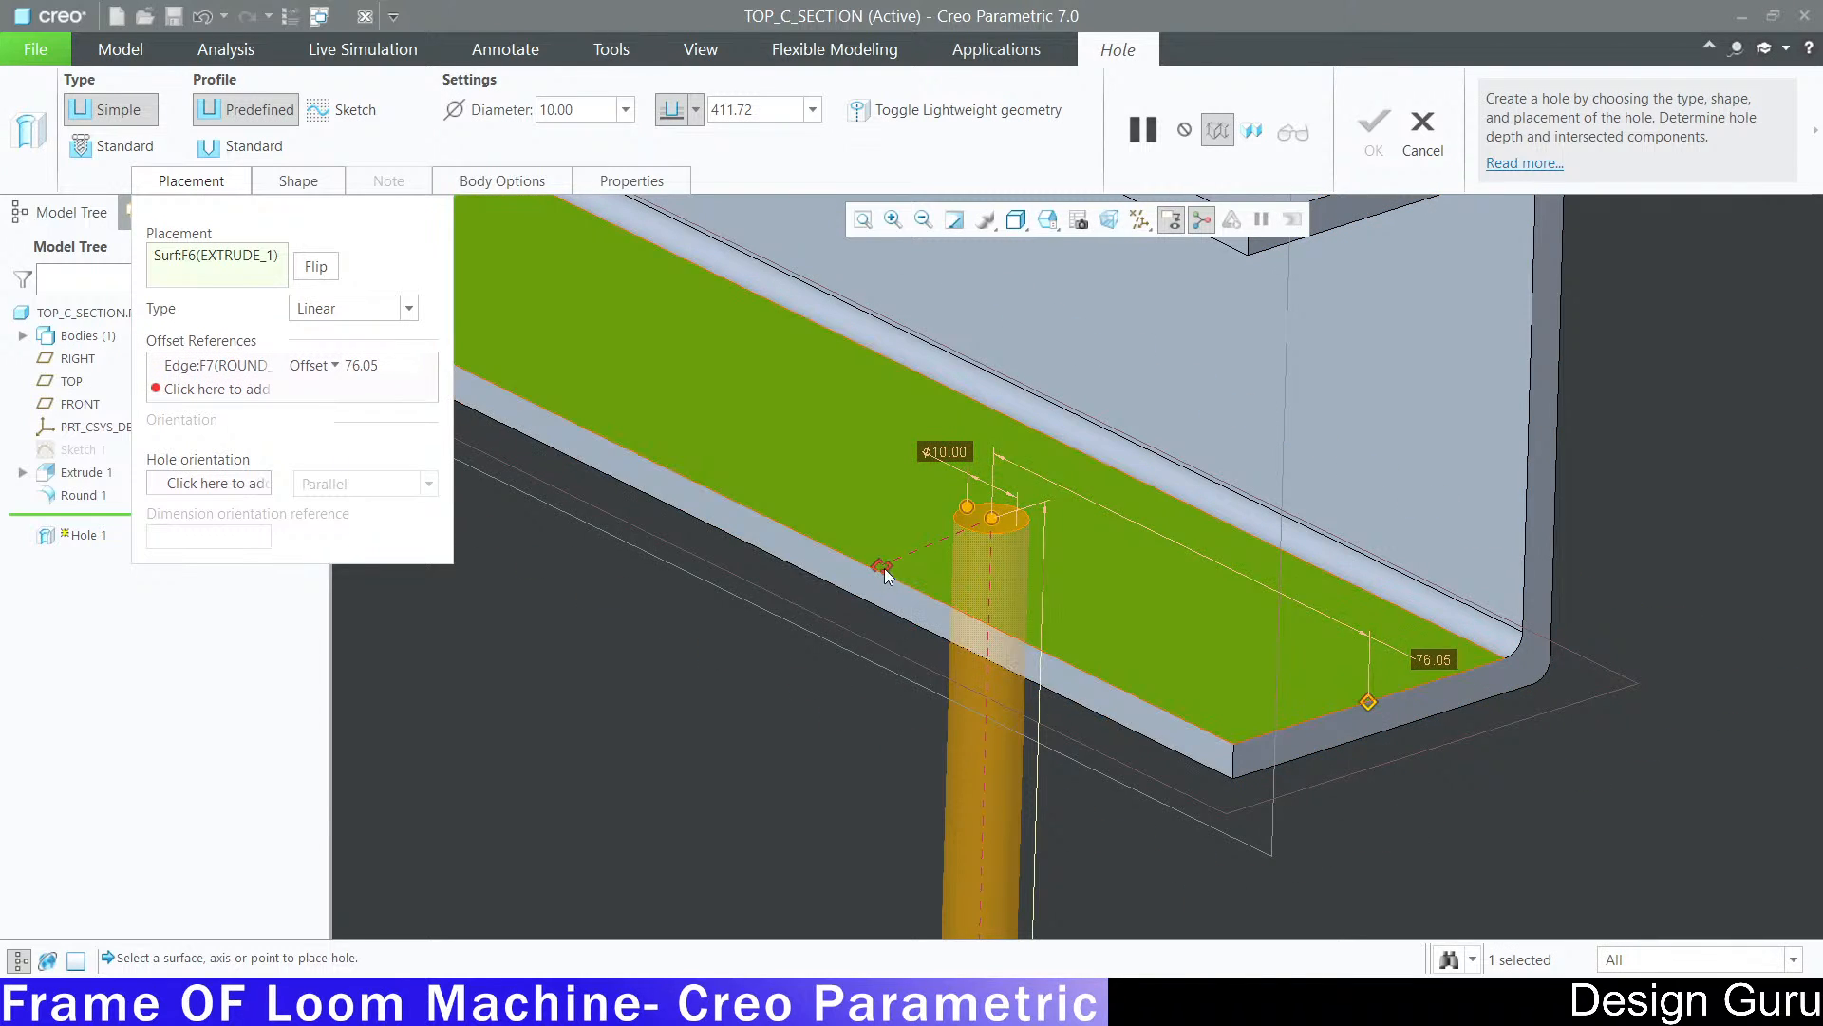
{"action": "left_click_drag", "start_coordinate": [886, 568], "coordinate": [883, 570]}
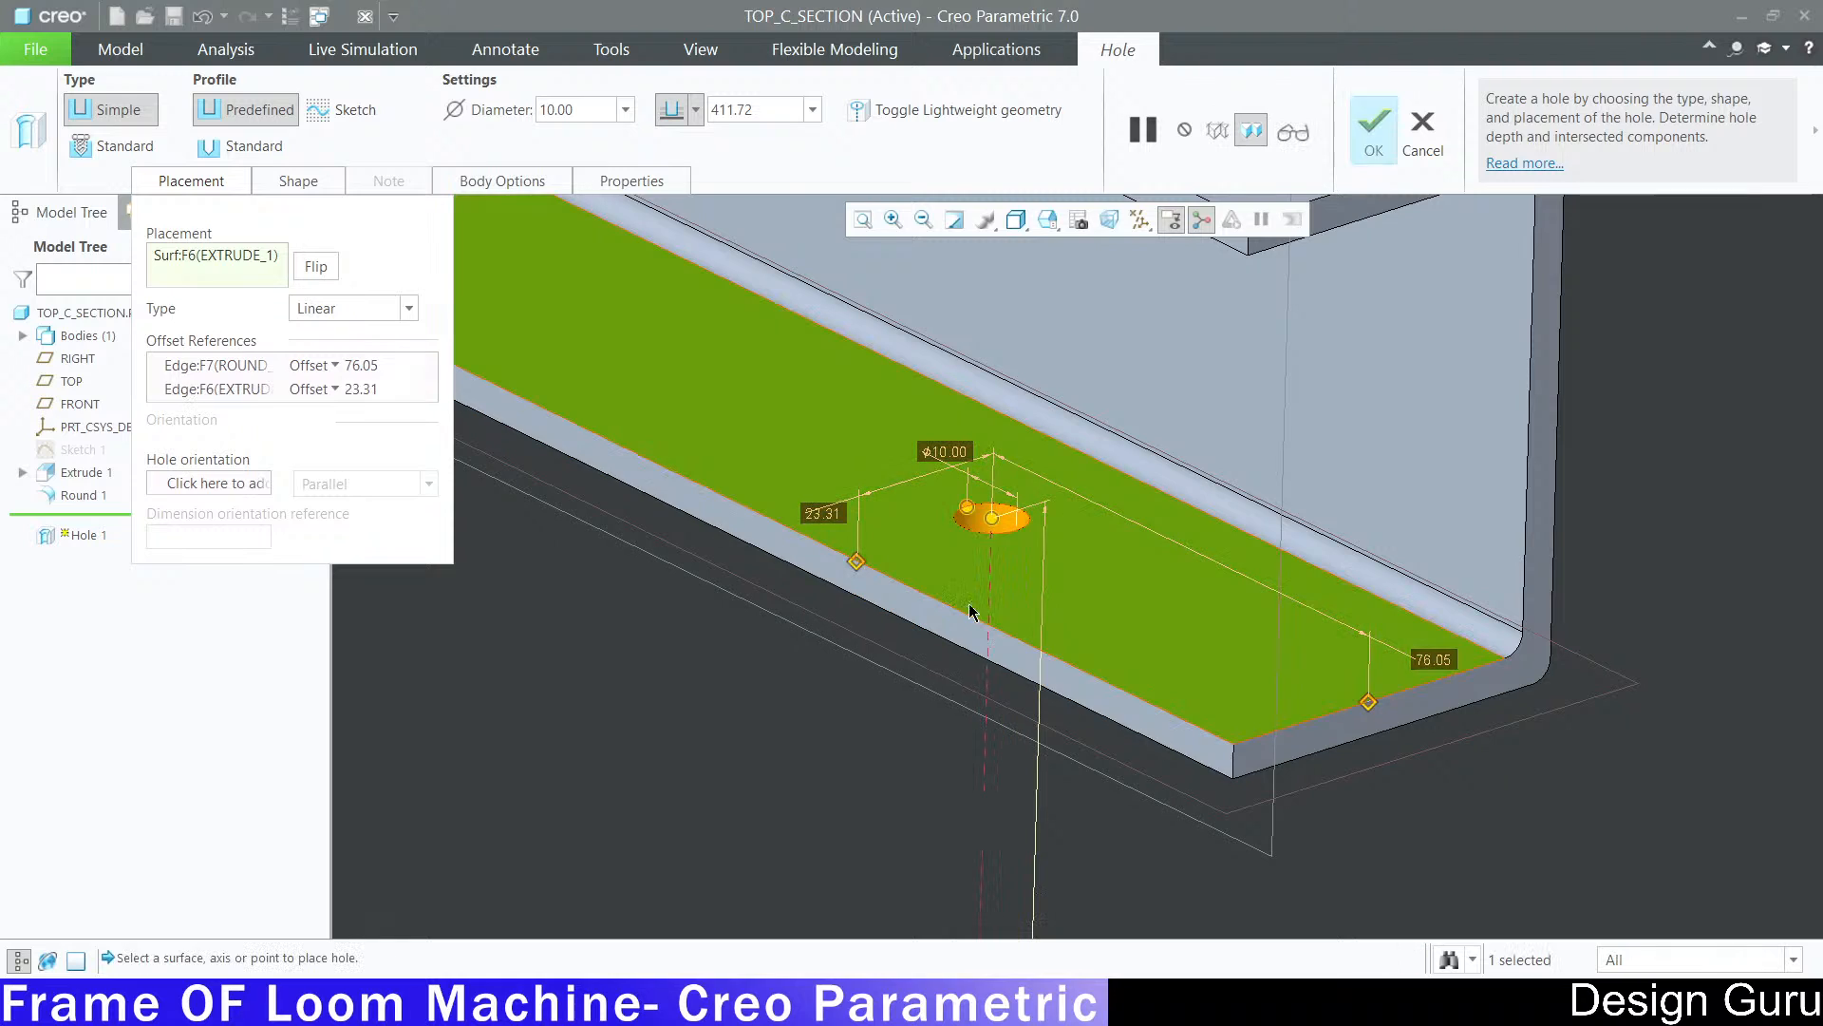
Step: Set the hole's offsets to 20 mm from the flange's lengthwise edge and 90 mm from its end edge
{"action": "double_click", "coordinate": [828, 513]}
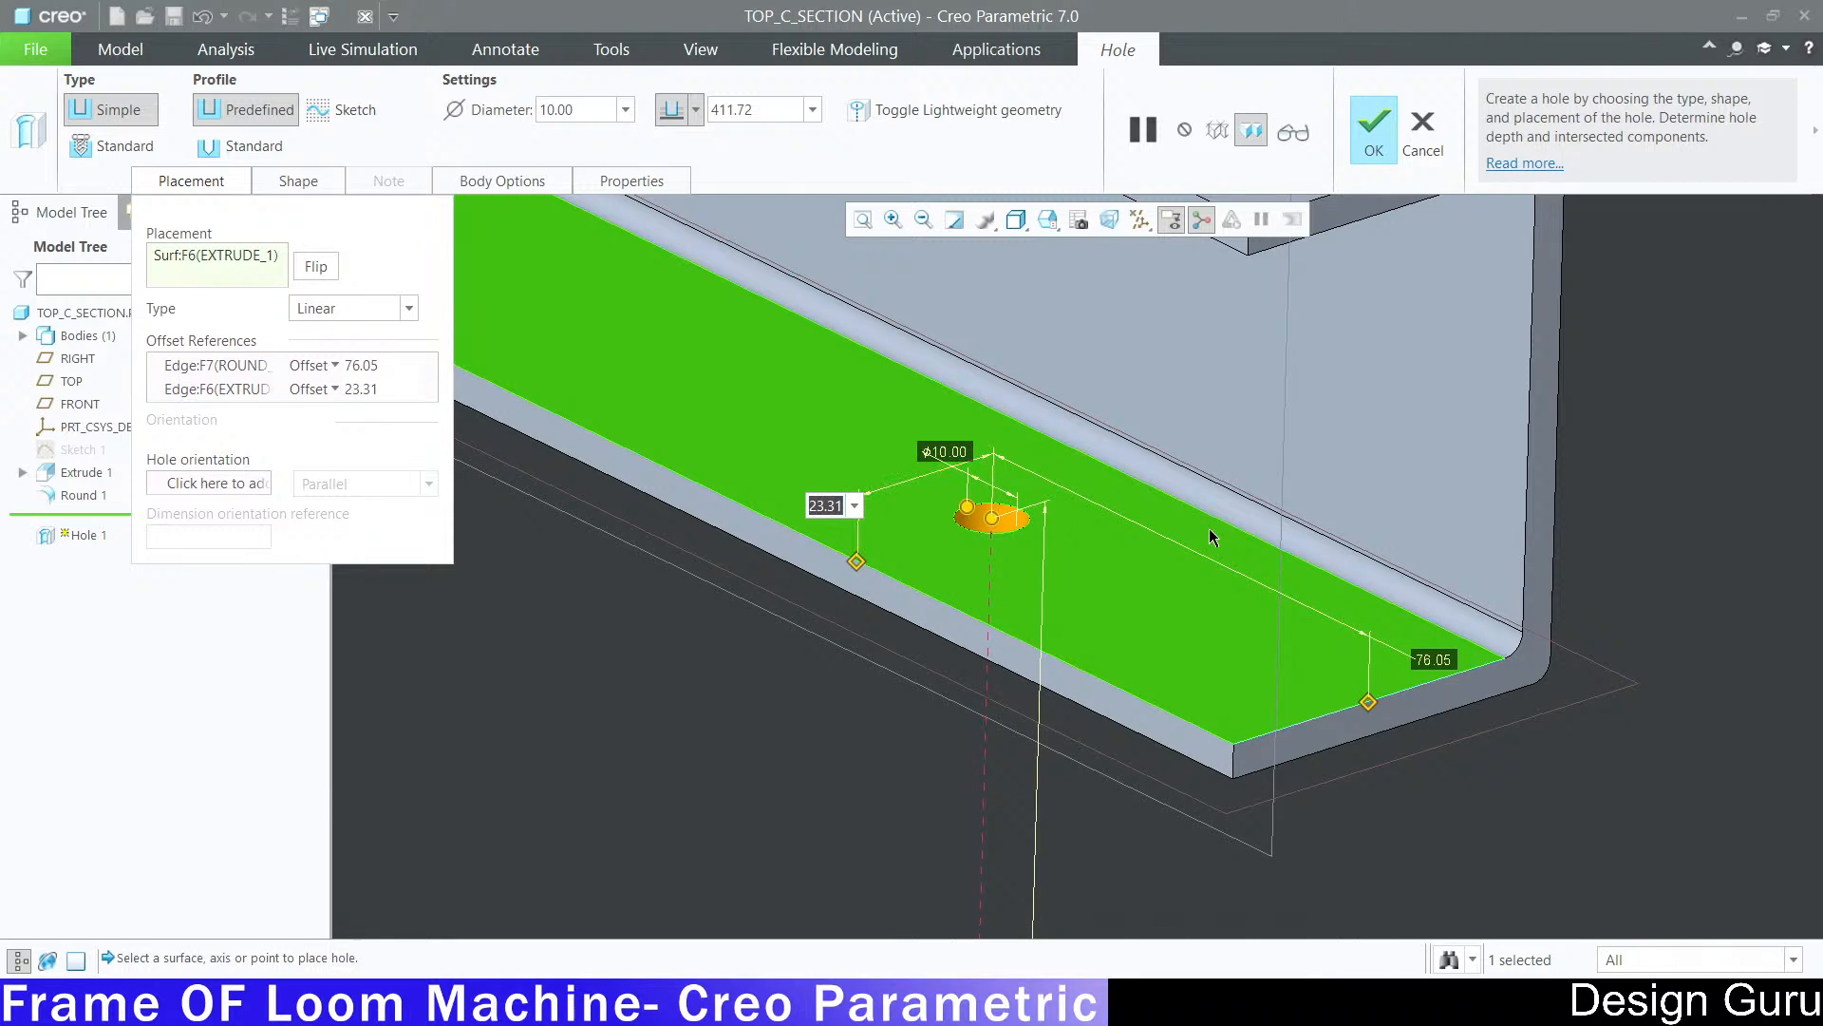
{"action": "type", "text": "20"}
{"action": "key", "text": "Return"}
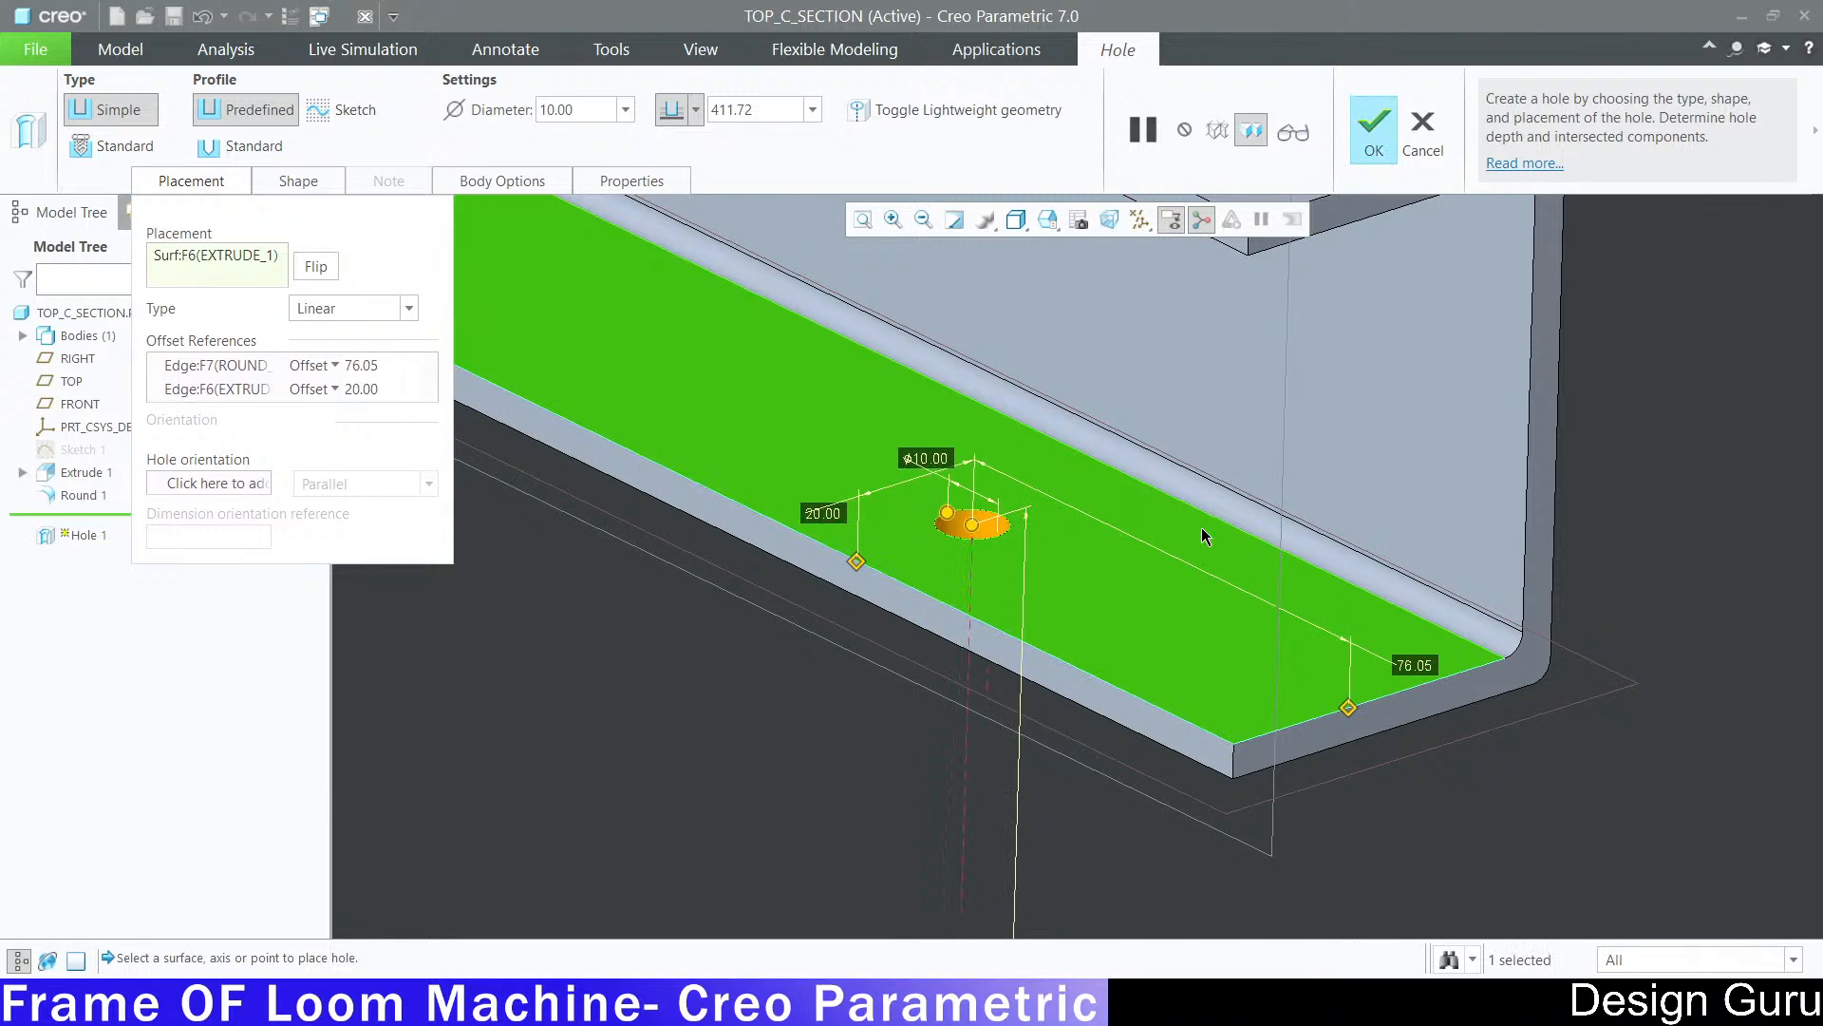
{"action": "double_click", "coordinate": [1419, 666]}
{"action": "type", "text": "90"}
{"action": "key", "text": "Return"}
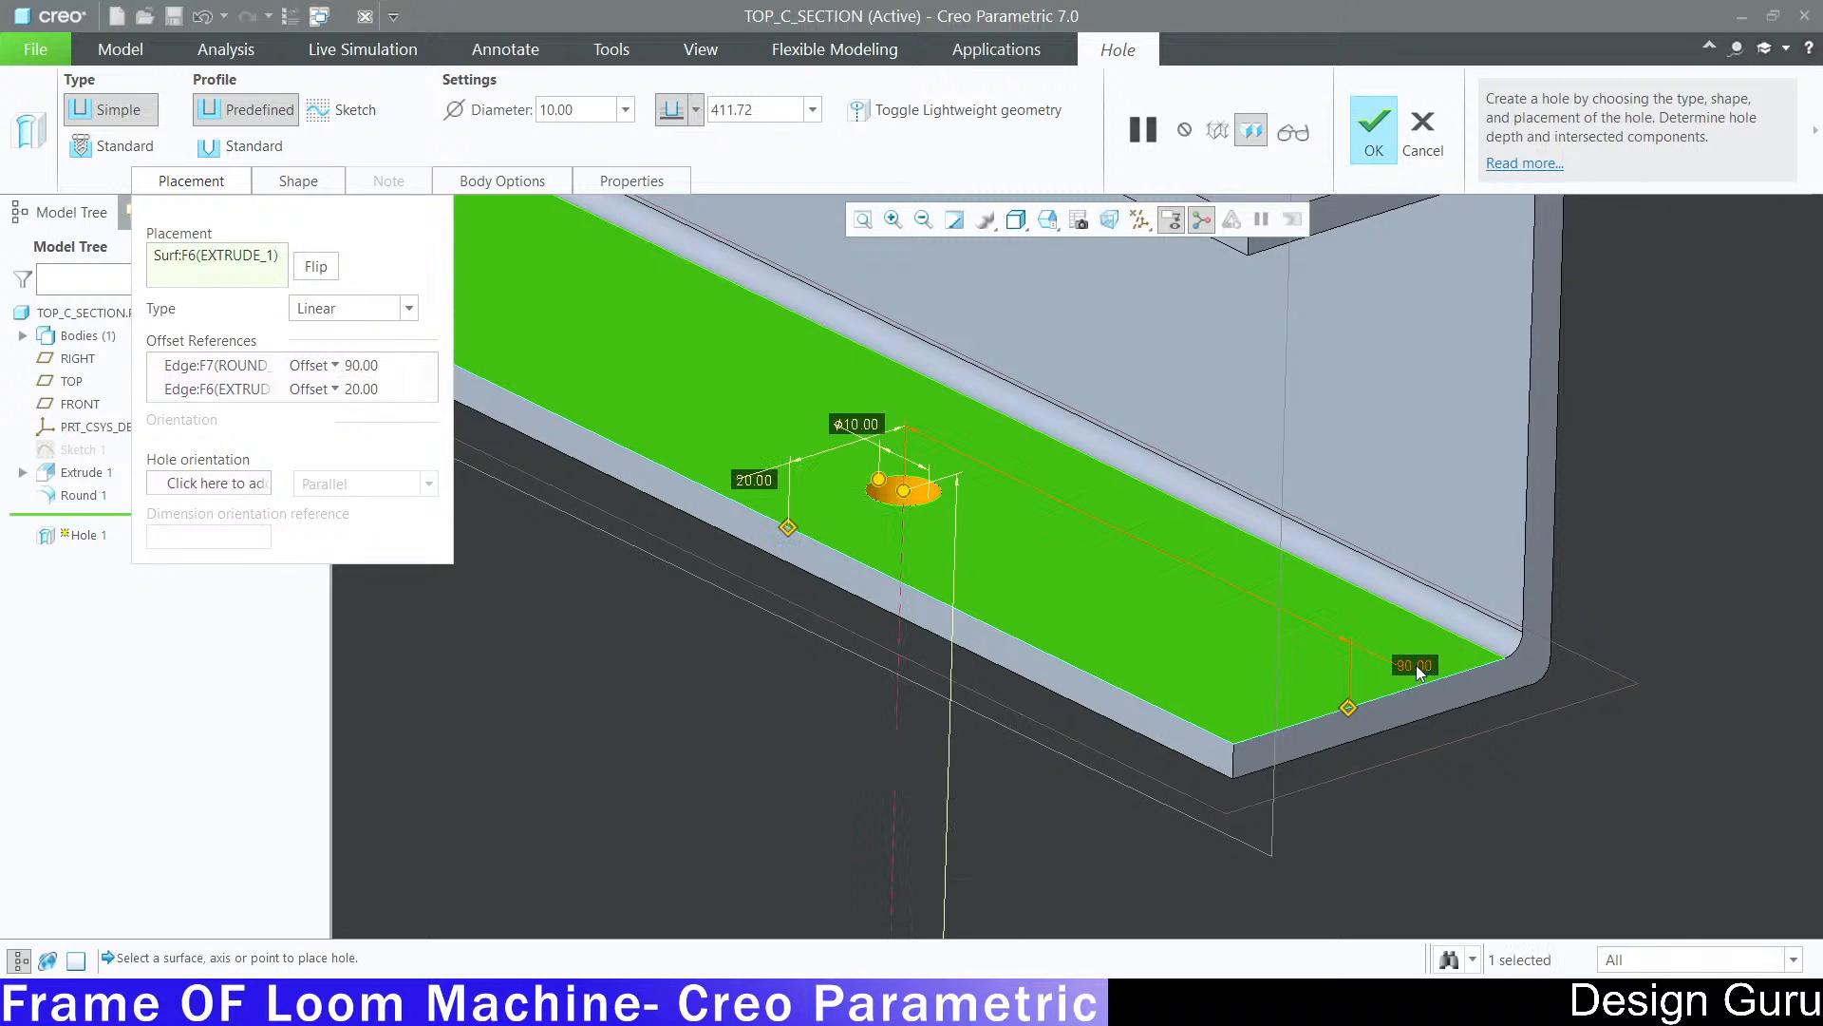
Step: Set the hole's offset from the flange's end edge to 30 mm and complete the hole
{"action": "scroll", "coordinate": [1360, 536], "scroll_direction": "up", "scroll_amount": 8}
{"action": "scroll", "coordinate": [1347, 519], "scroll_direction": "down", "scroll_amount": 8}
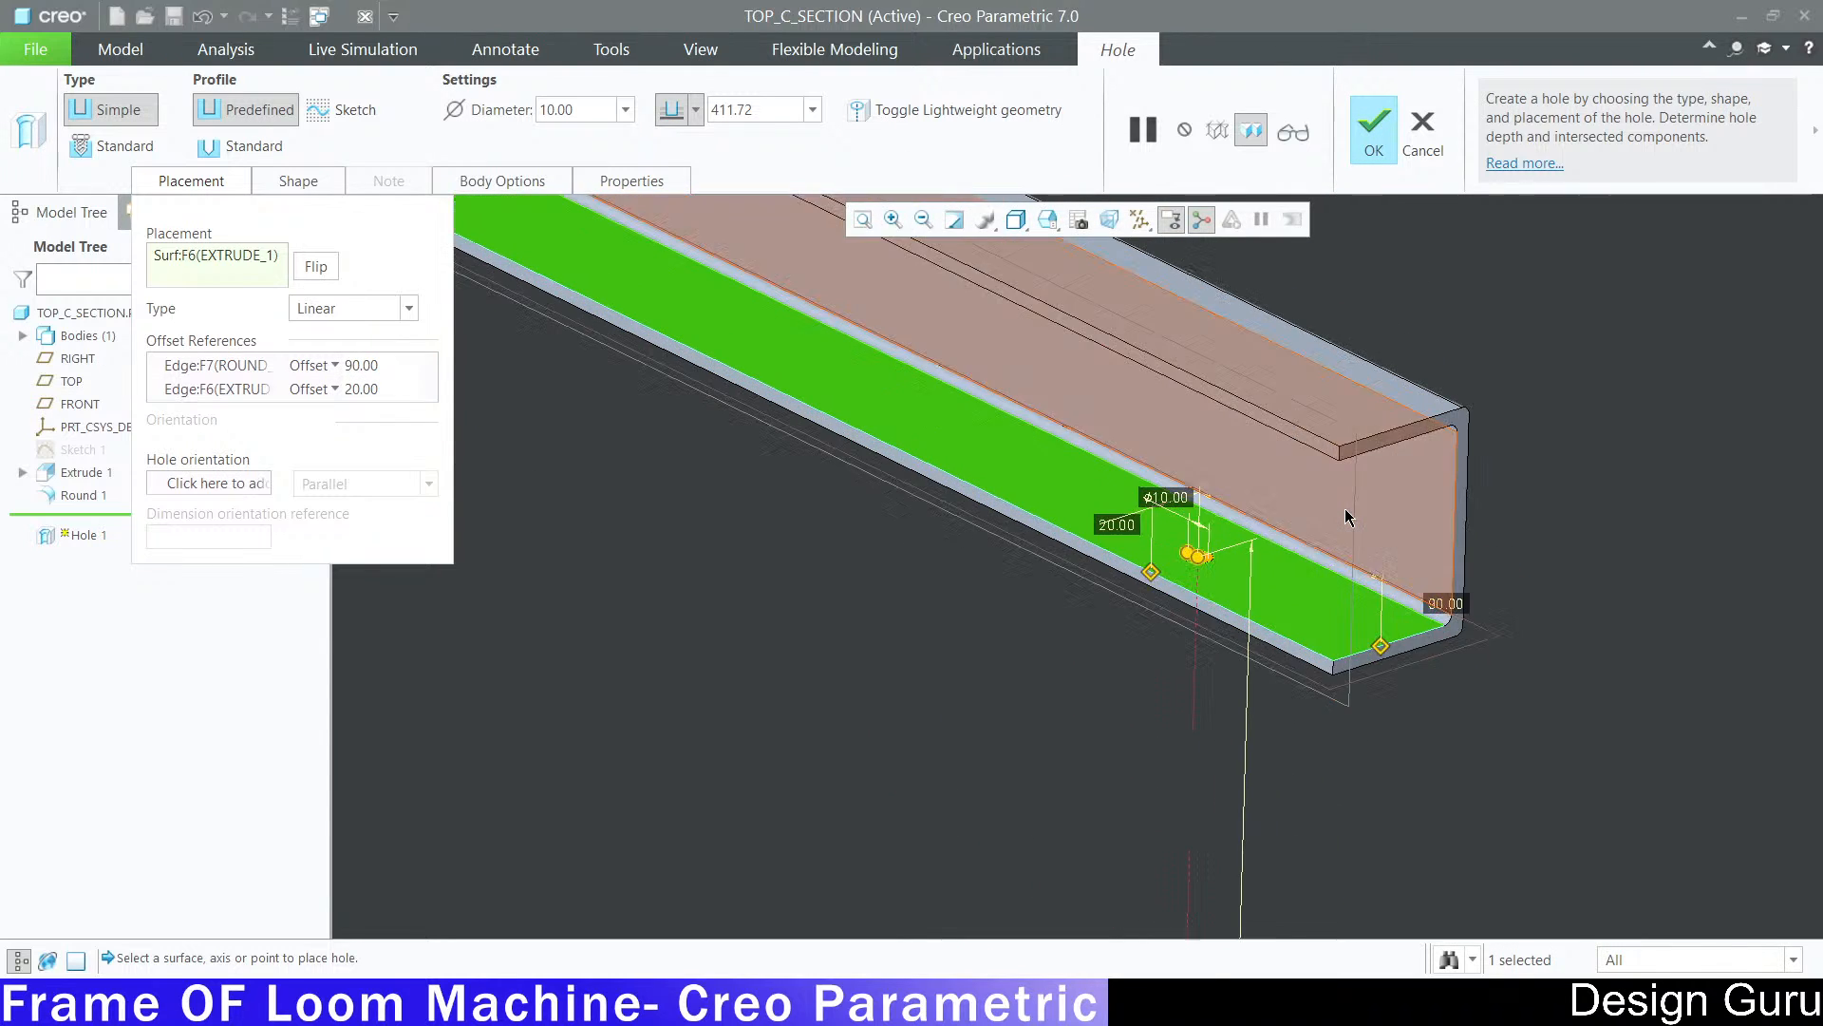
{"action": "scroll", "coordinate": [1313, 558], "scroll_direction": "up", "scroll_amount": 5}
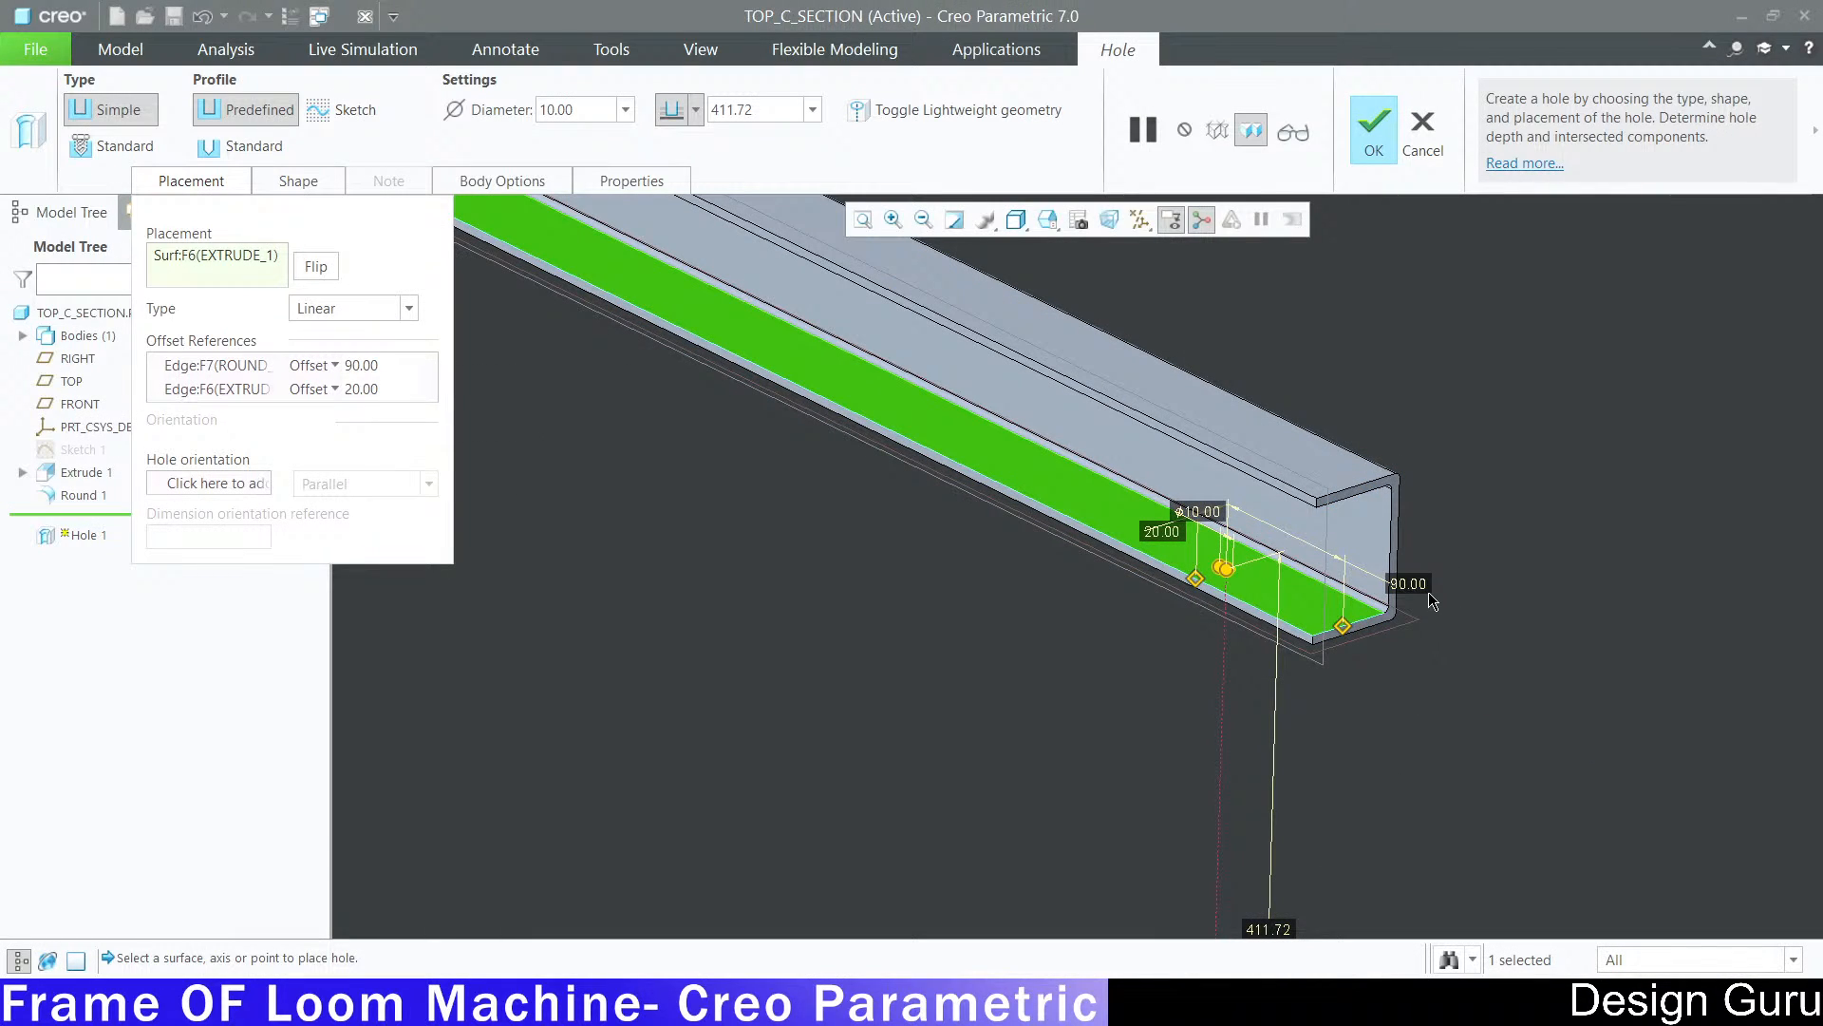
{"action": "double_click", "coordinate": [1410, 584]}
{"action": "type", "text": "30"}
{"action": "key", "text": "Return"}
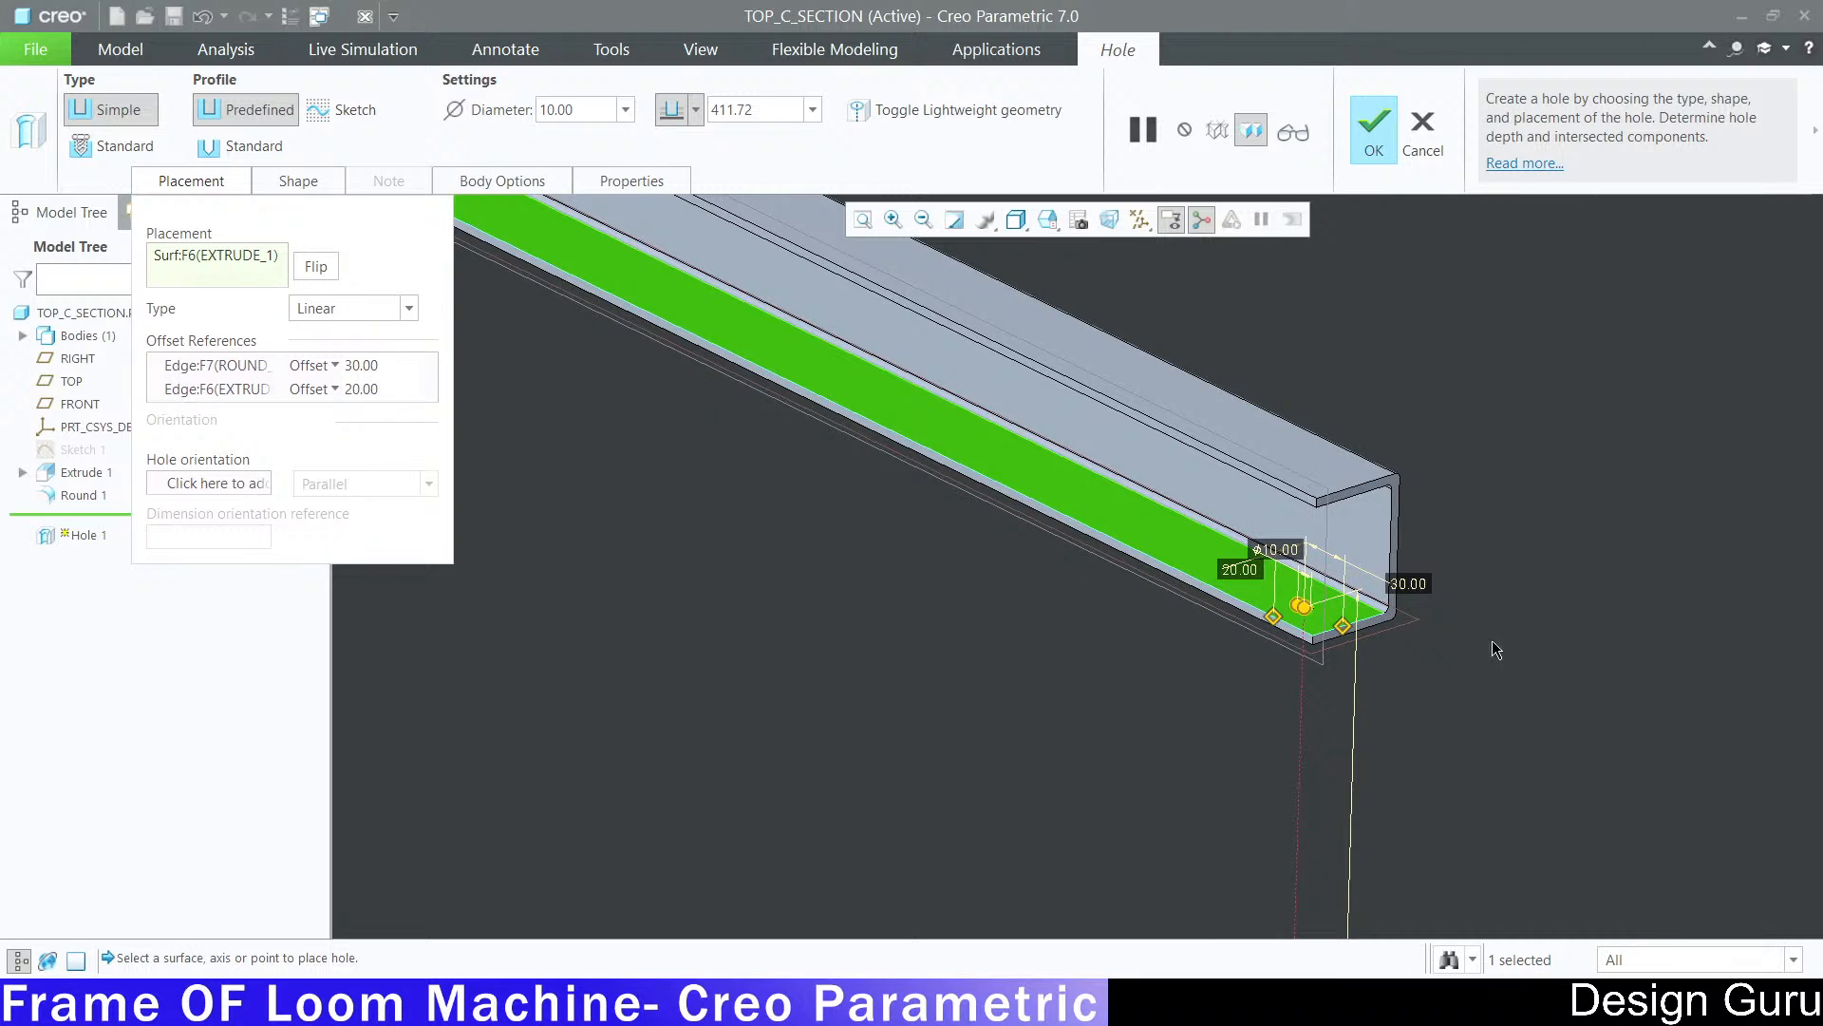
{"action": "scroll", "coordinate": [1154, 612], "scroll_direction": "up", "scroll_amount": 5}
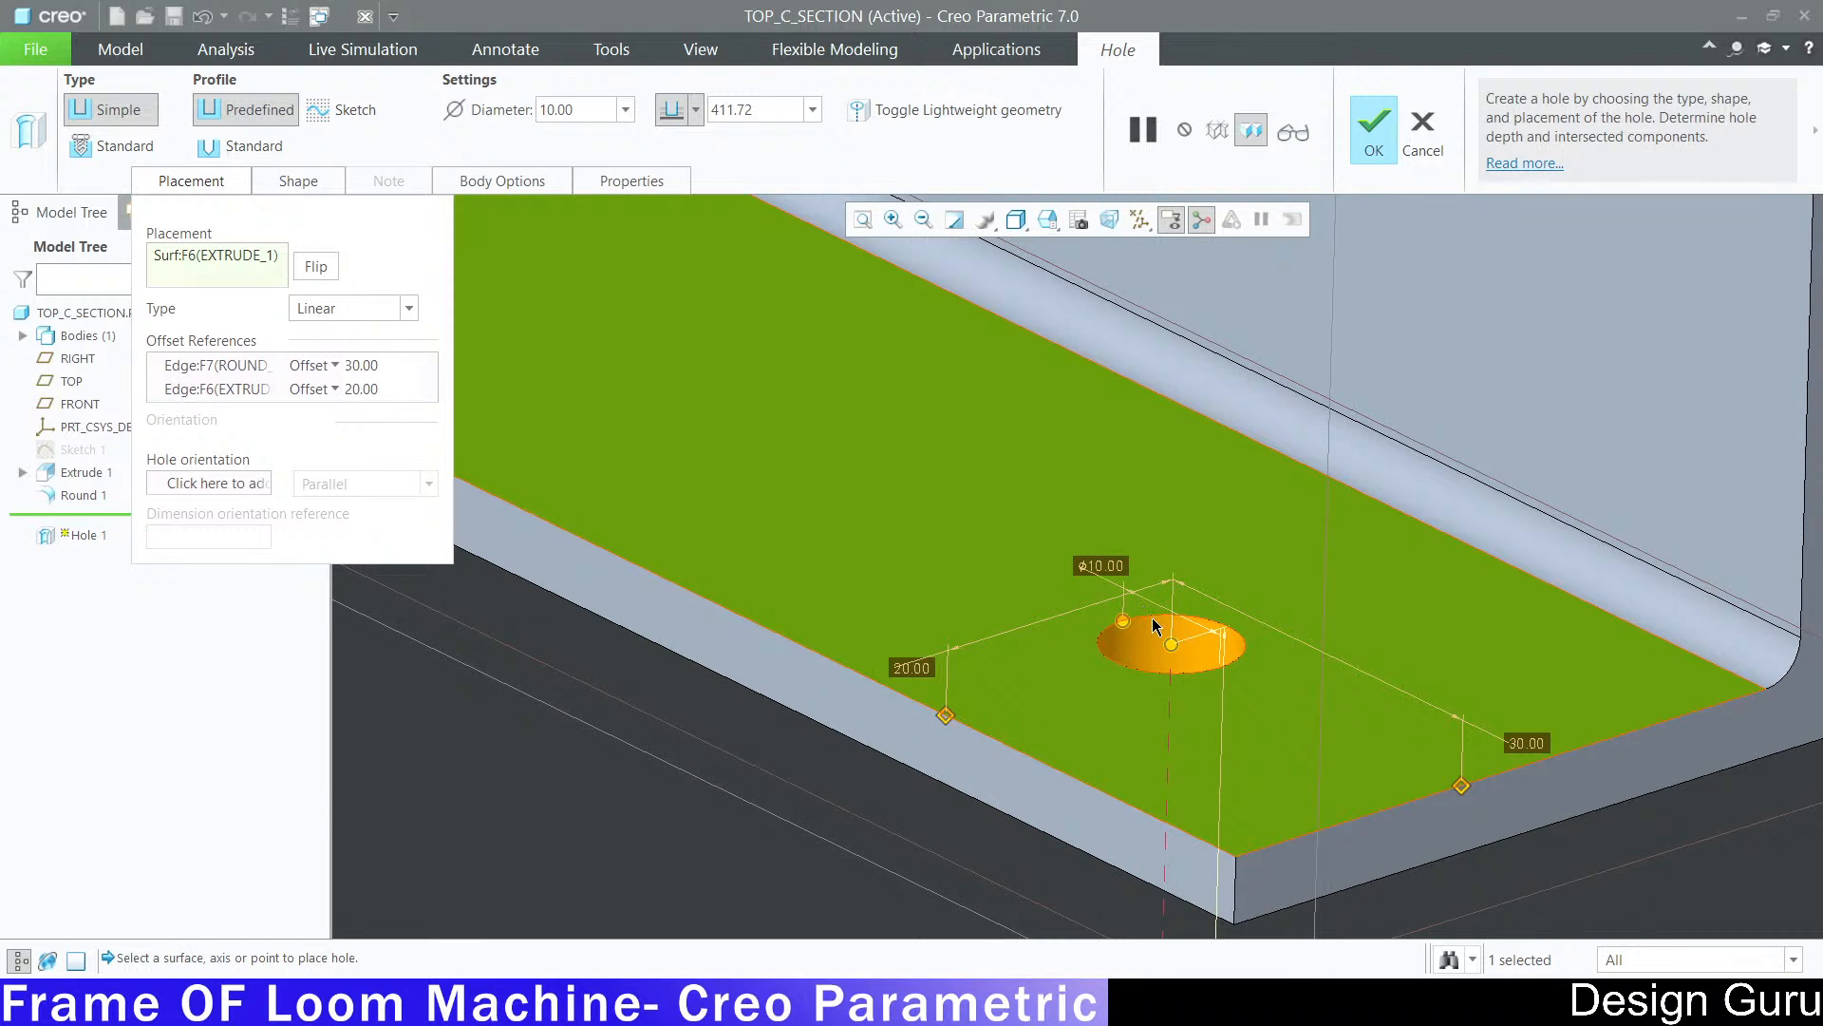
{"action": "scroll", "coordinate": [1156, 625], "scroll_direction": "down", "scroll_amount": 5}
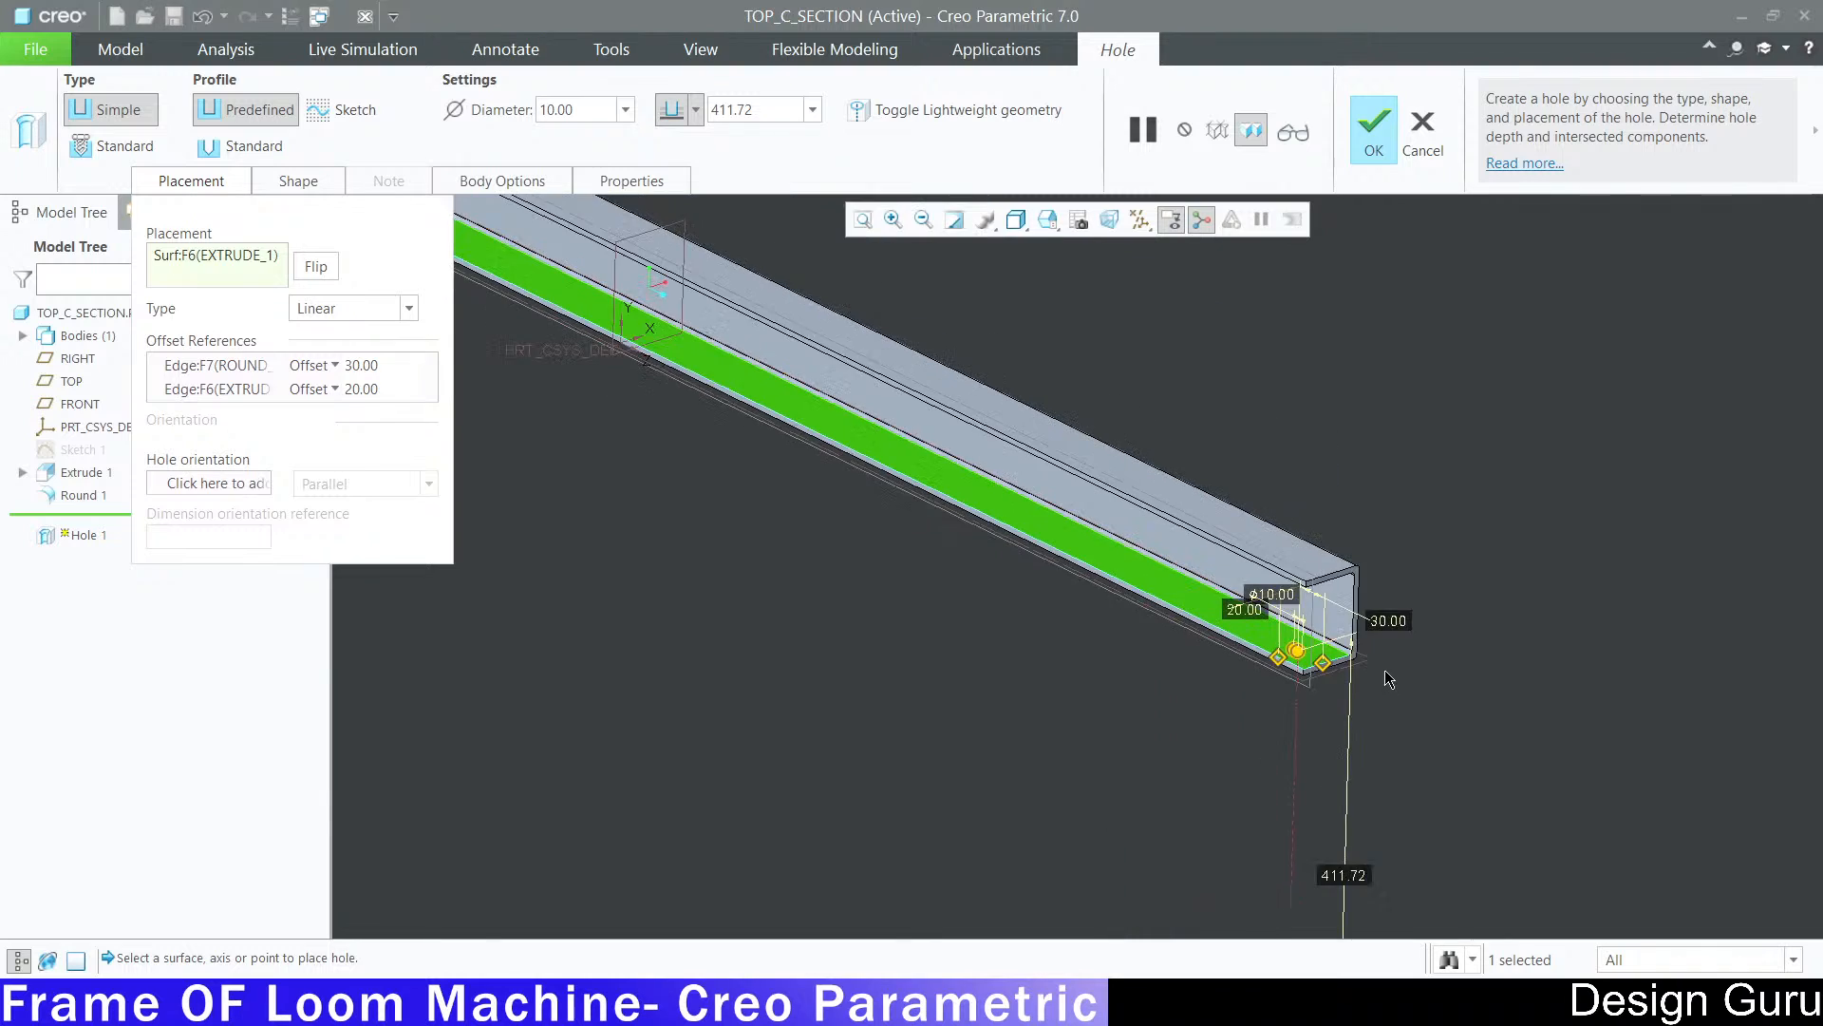
{"action": "scroll", "coordinate": [1389, 678], "scroll_direction": "down", "scroll_amount": 5}
{"action": "scroll", "coordinate": [1073, 489], "scroll_direction": "up", "scroll_amount": 3}
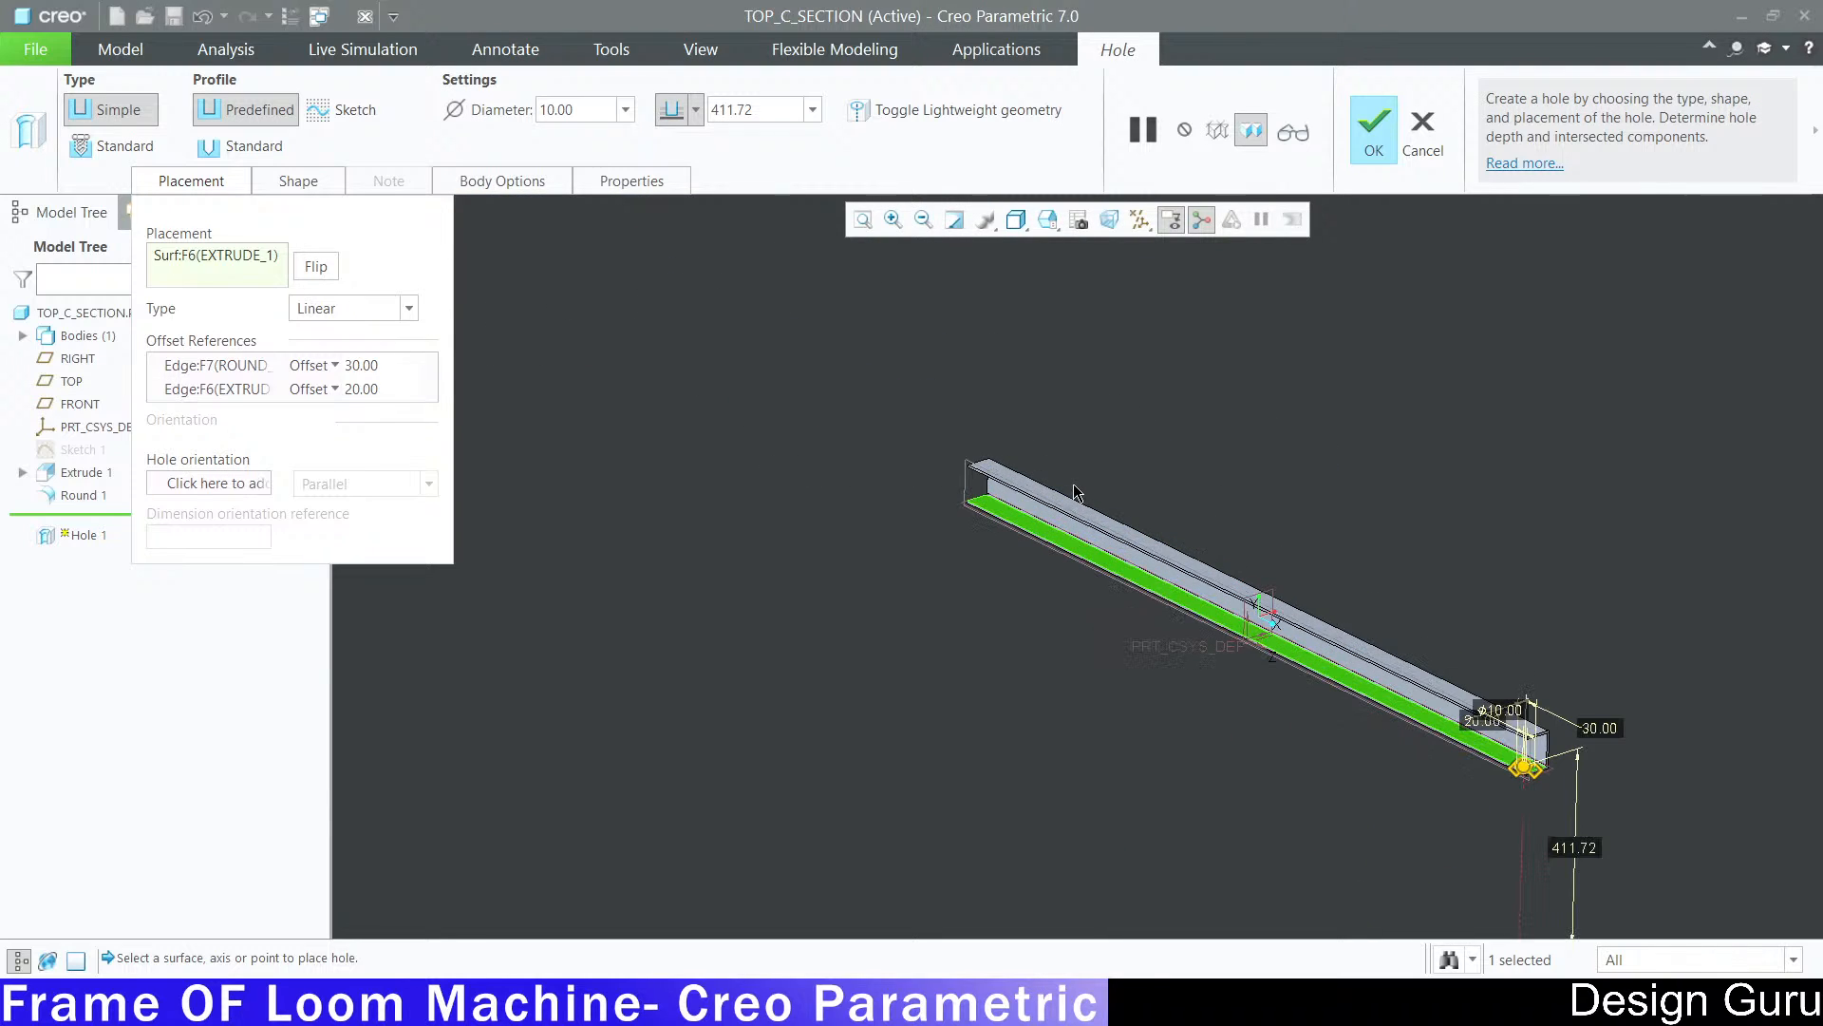
{"action": "scroll", "coordinate": [1073, 488], "scroll_direction": "down", "scroll_amount": 2}
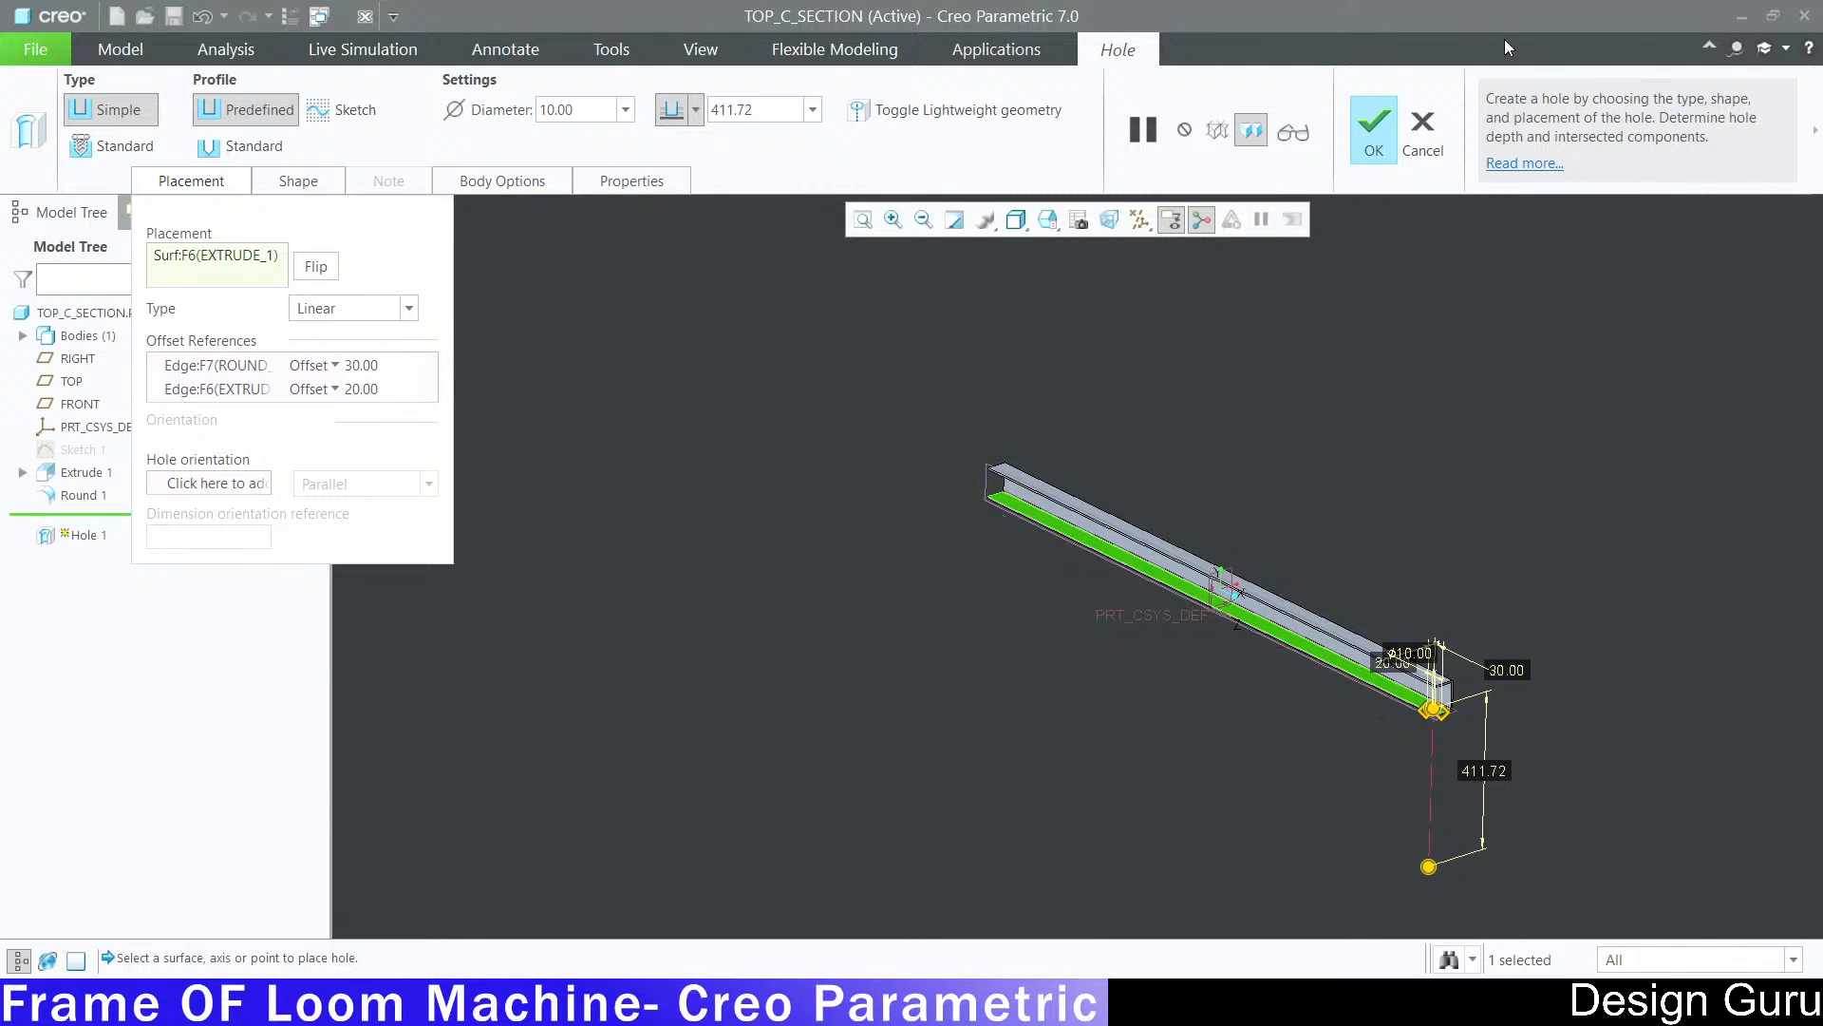
{"action": "left_click", "coordinate": [1374, 132]}
Step: Examine the new hole in the lower flange and its position relative to the whole C-section
{"action": "scroll", "coordinate": [1415, 688], "scroll_direction": "up", "scroll_amount": 5}
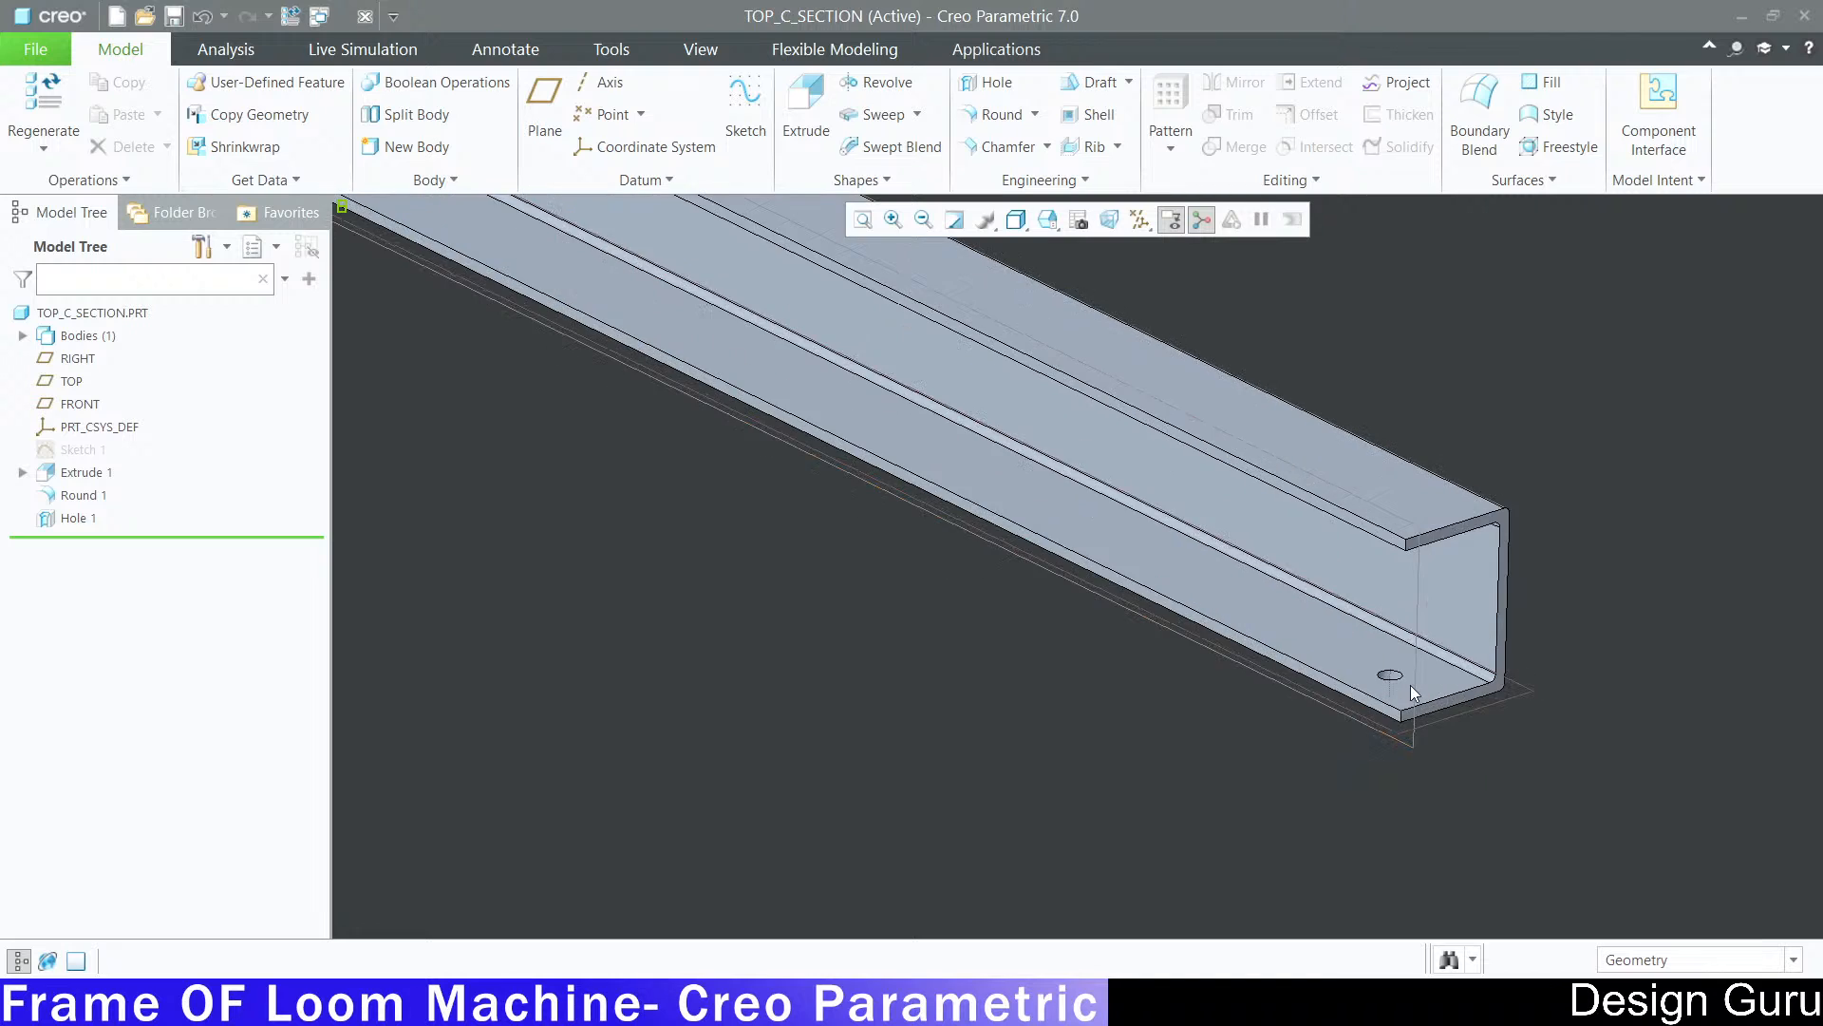
{"action": "scroll", "coordinate": [1413, 688], "scroll_direction": "up", "scroll_amount": 2}
{"action": "middle_click_drag", "start_coordinate": [1413, 688], "coordinate": [1378, 696]}
{"action": "scroll", "coordinate": [1380, 700], "scroll_direction": "down", "scroll_amount": 4}
{"action": "middle_click_drag", "start_coordinate": [1413, 766], "coordinate": [1539, 495], "text": "shift"}
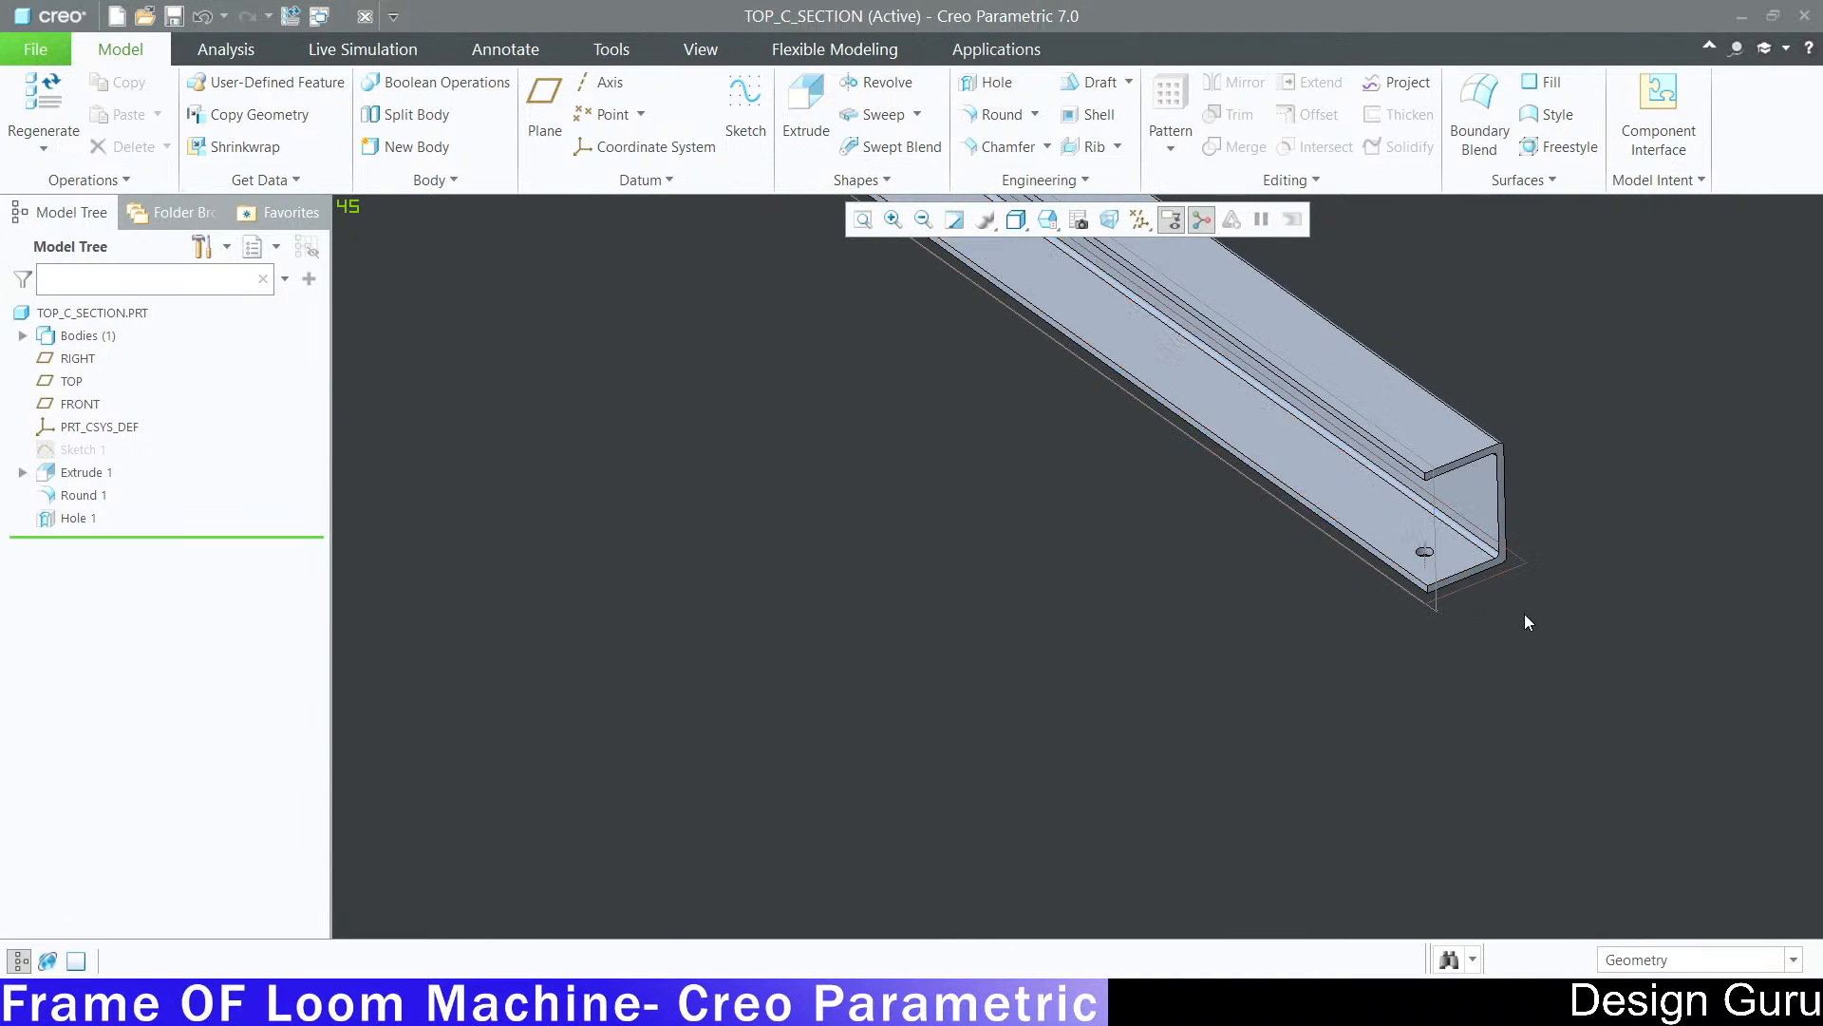
{"action": "scroll", "coordinate": [1524, 616], "scroll_direction": "down", "scroll_amount": 5}
{"action": "middle_click_drag", "start_coordinate": [1420, 362], "coordinate": [1265, 374], "text": "shift"}
{"action": "middle_click_drag", "start_coordinate": [1087, 541], "coordinate": [1120, 479]}
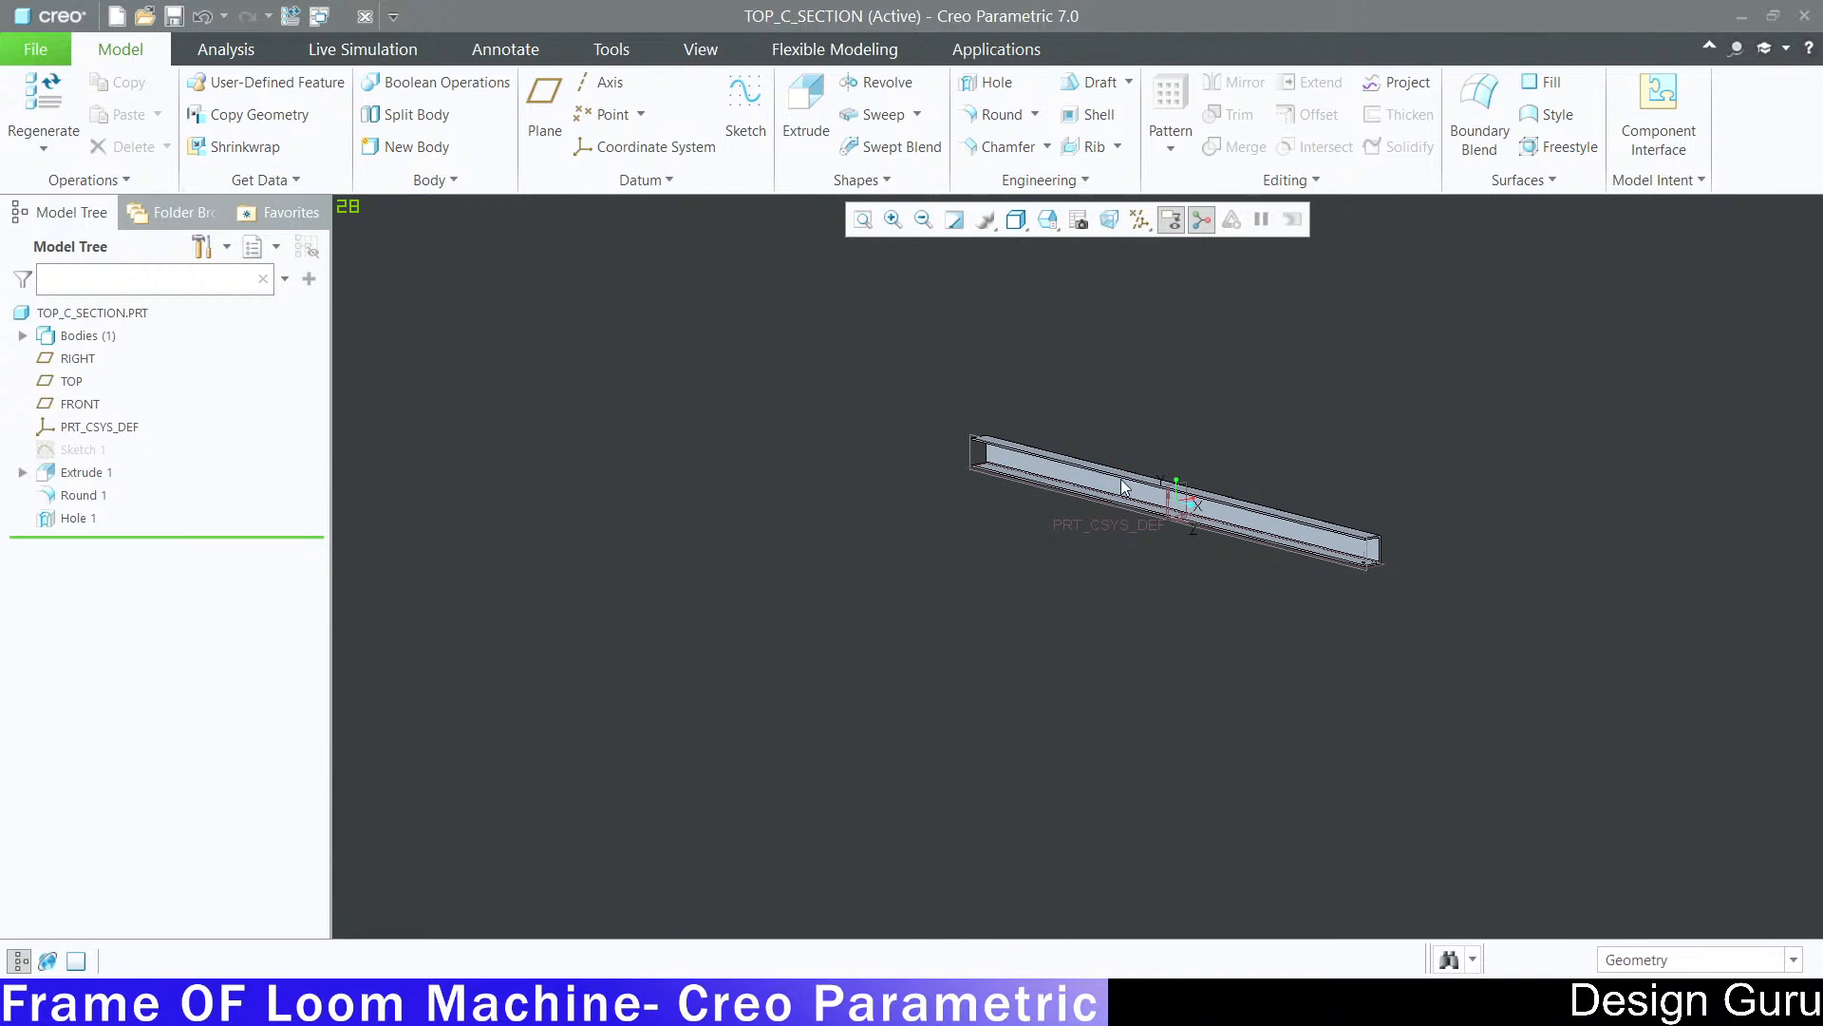
Step: Mirror the hole about the FRONT datum plane to the opposite end of the C-section
{"action": "left_click", "coordinate": [79, 518]}
{"action": "scroll", "coordinate": [1208, 430], "scroll_direction": "up", "scroll_amount": 2}
{"action": "middle_click_drag", "start_coordinate": [1208, 430], "coordinate": [1290, 513]}
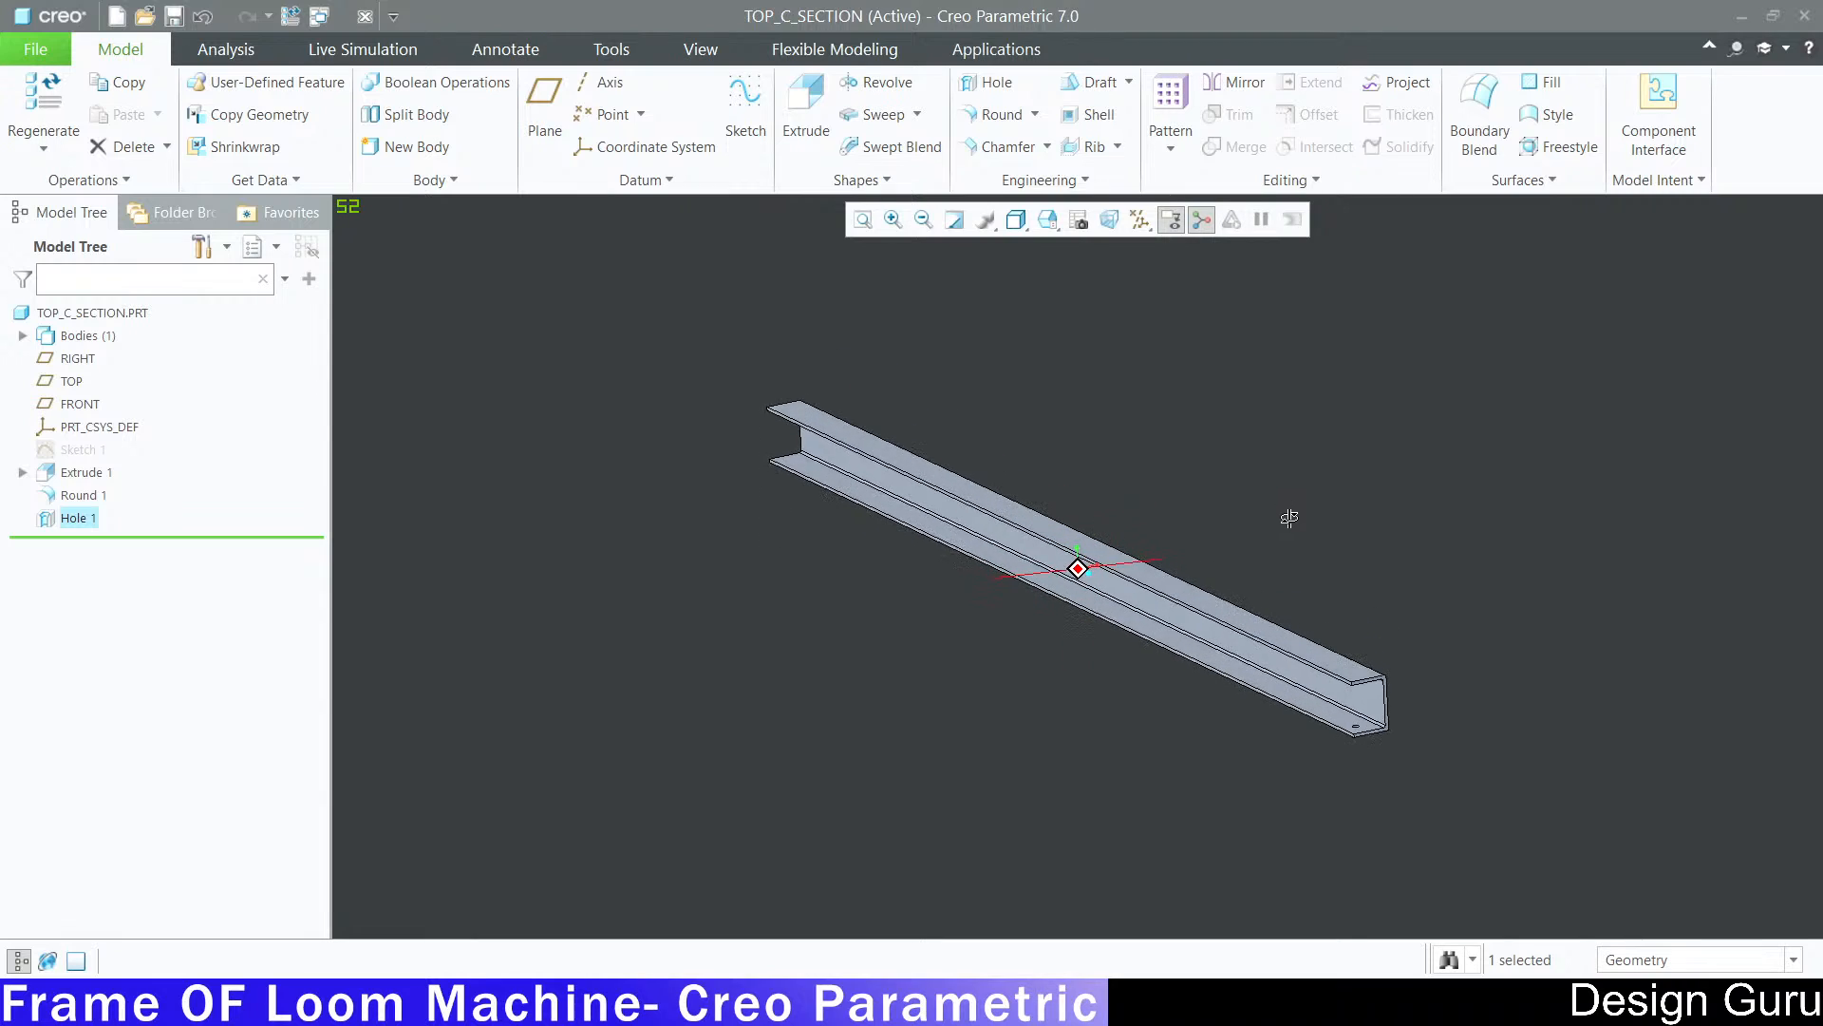
{"action": "left_click", "coordinate": [1233, 85]}
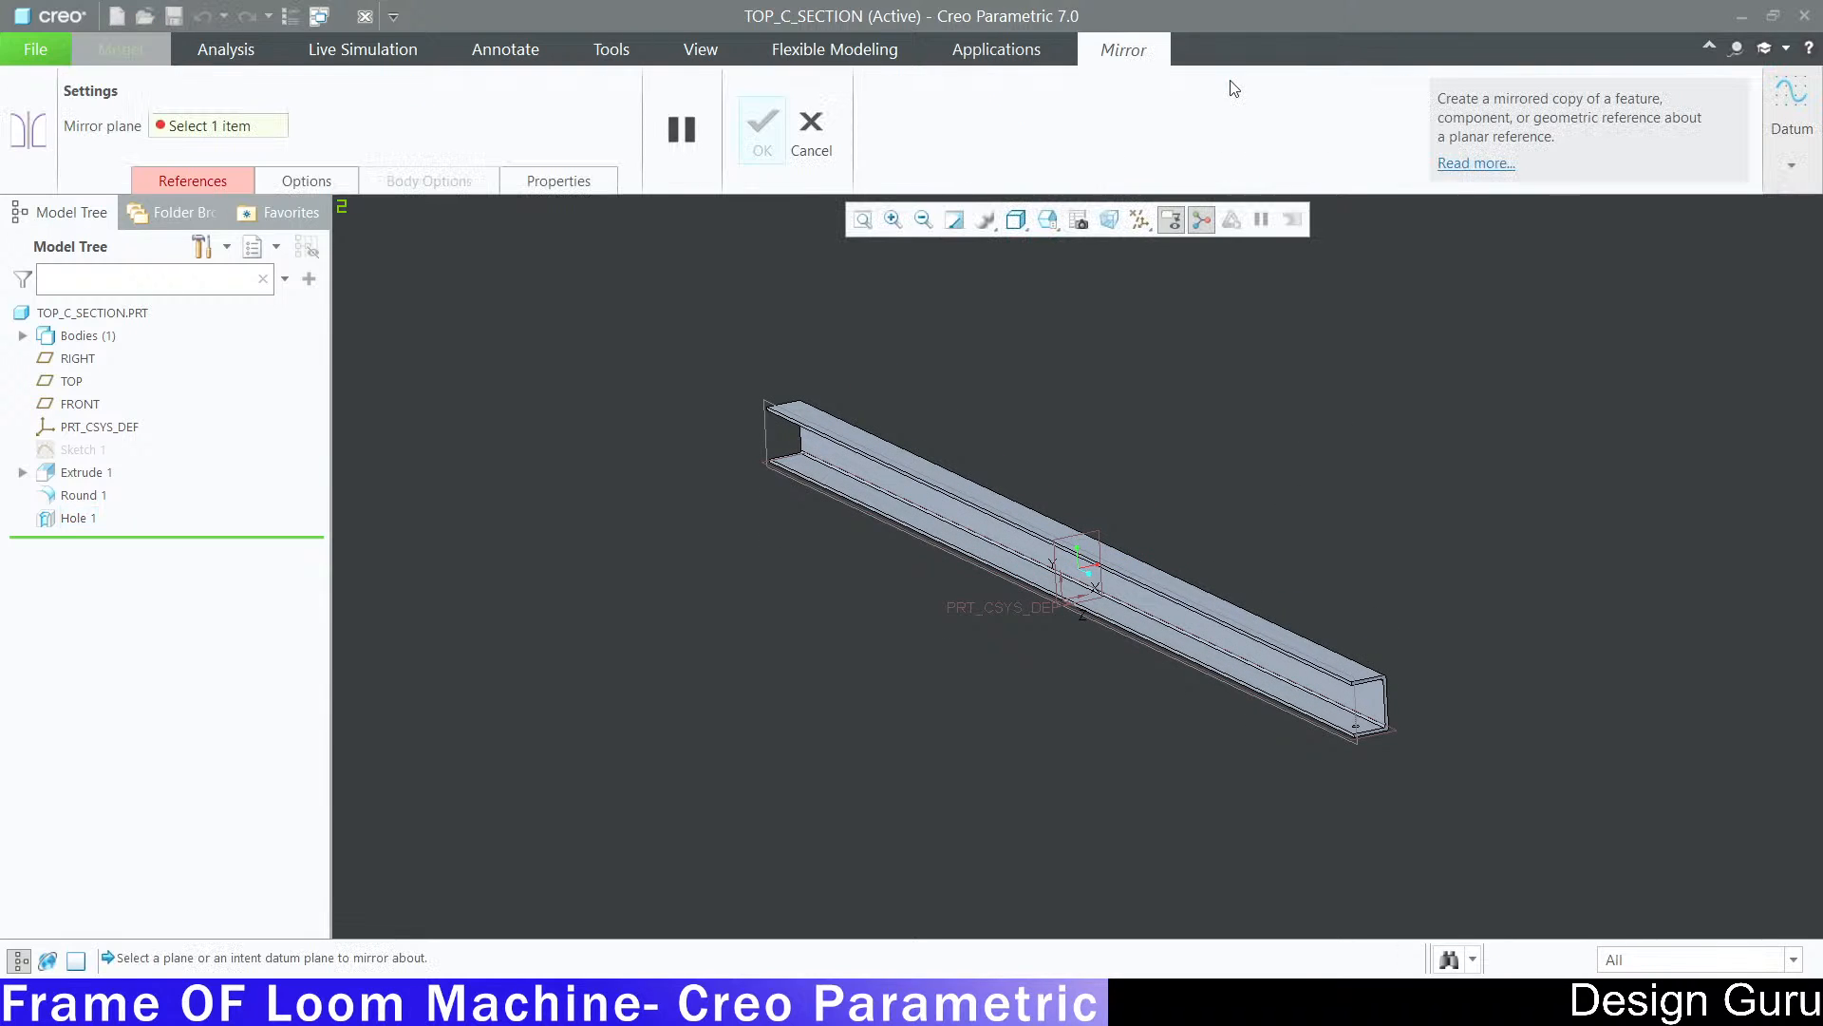
{"action": "left_click", "coordinate": [1094, 562]}
{"action": "middle_click_drag", "start_coordinate": [1049, 421], "coordinate": [998, 423]}
{"action": "scroll", "coordinate": [636, 300], "scroll_direction": "down", "scroll_amount": 3}
{"action": "scroll", "coordinate": [646, 293], "scroll_direction": "down", "scroll_amount": 2}
{"action": "scroll", "coordinate": [692, 476], "scroll_direction": "down", "scroll_amount": 3}
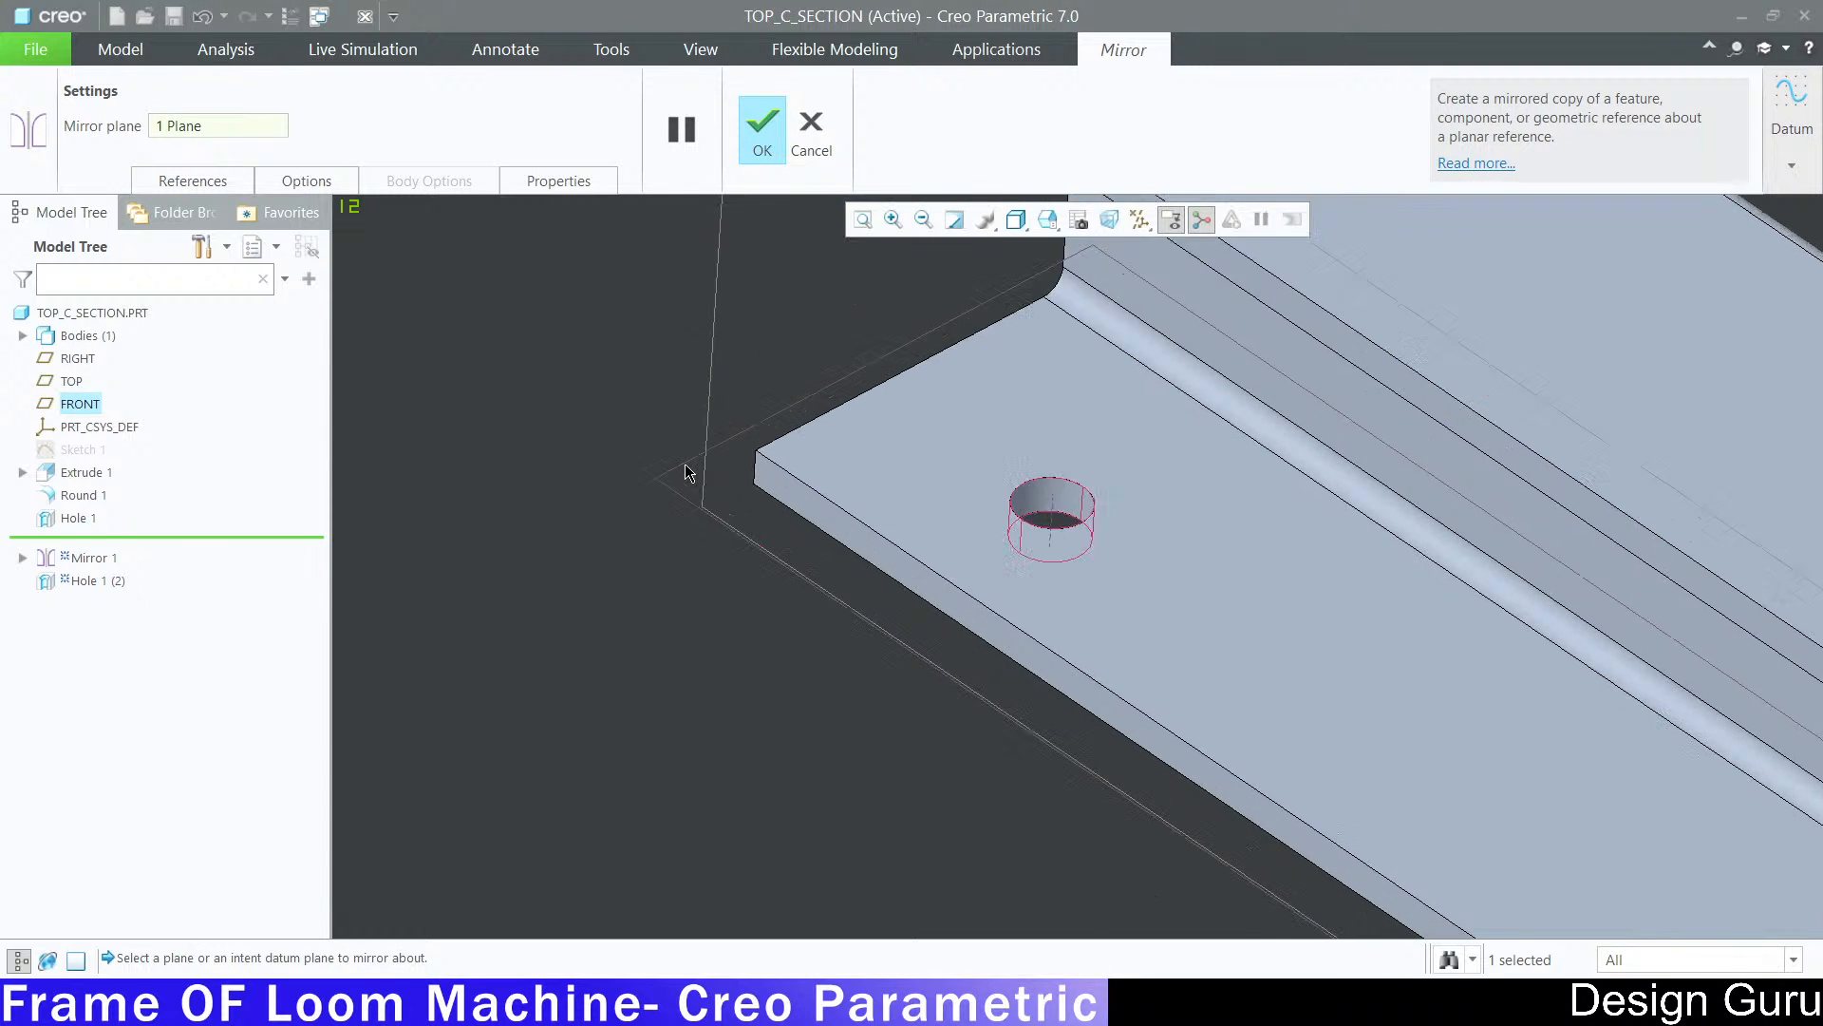
{"action": "scroll", "coordinate": [688, 489], "scroll_direction": "up", "scroll_amount": 3}
{"action": "scroll", "coordinate": [690, 497], "scroll_direction": "up", "scroll_amount": 5}
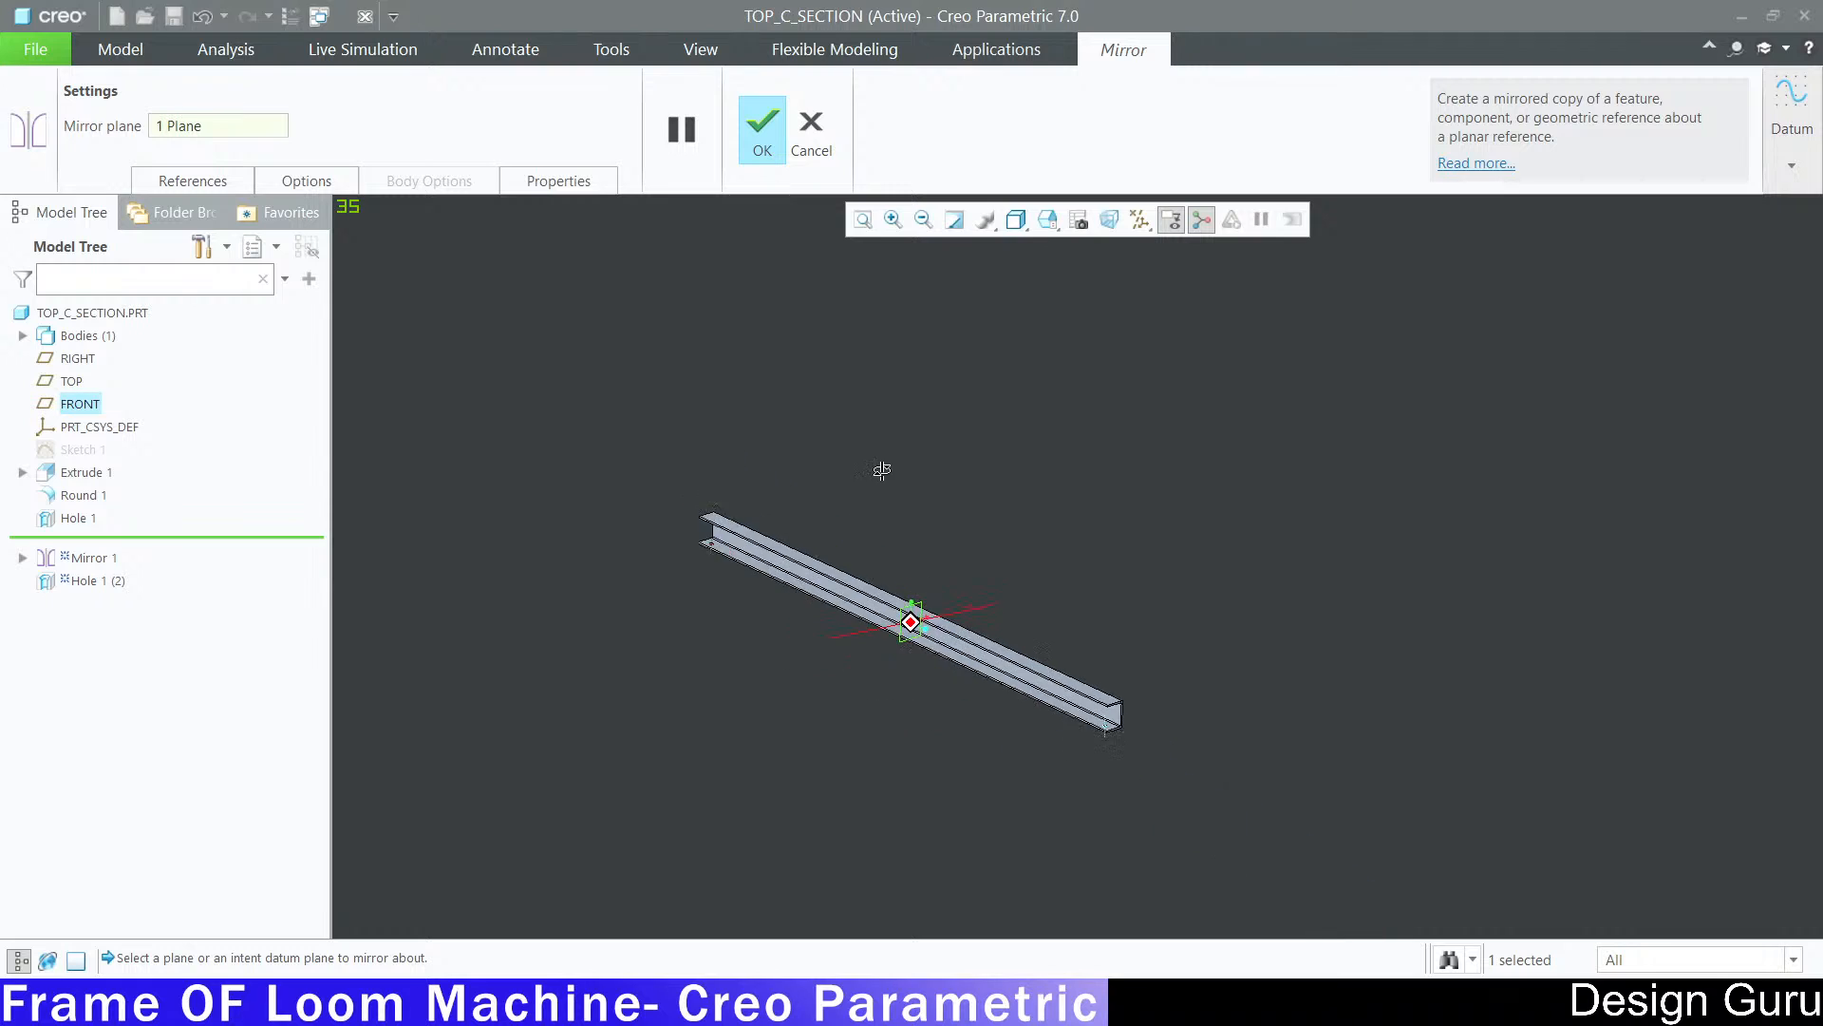
{"action": "left_click", "coordinate": [756, 133]}
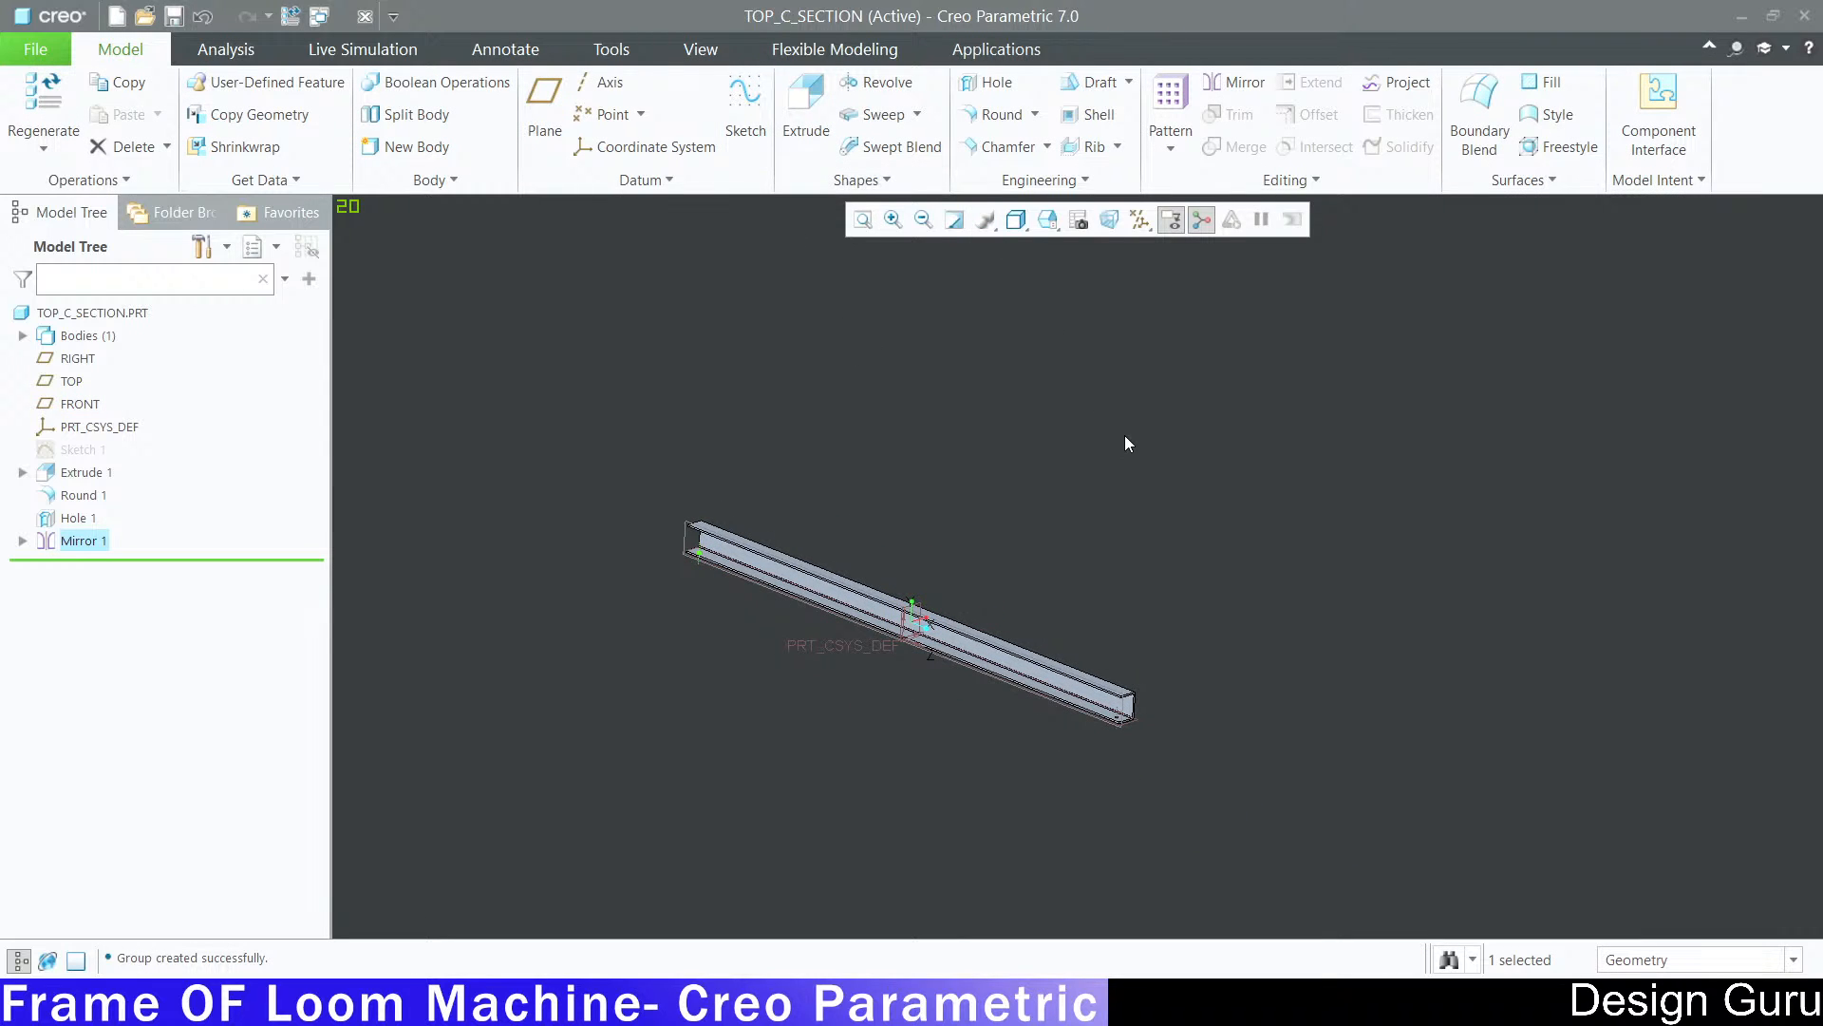
Step: Check the holes at both ends of the C-section and switch to the loom frame drawing in Adobe Acrobat
{"action": "left_click", "coordinate": [1157, 750]}
{"action": "scroll", "coordinate": [1157, 750], "scroll_direction": "down", "scroll_amount": 5}
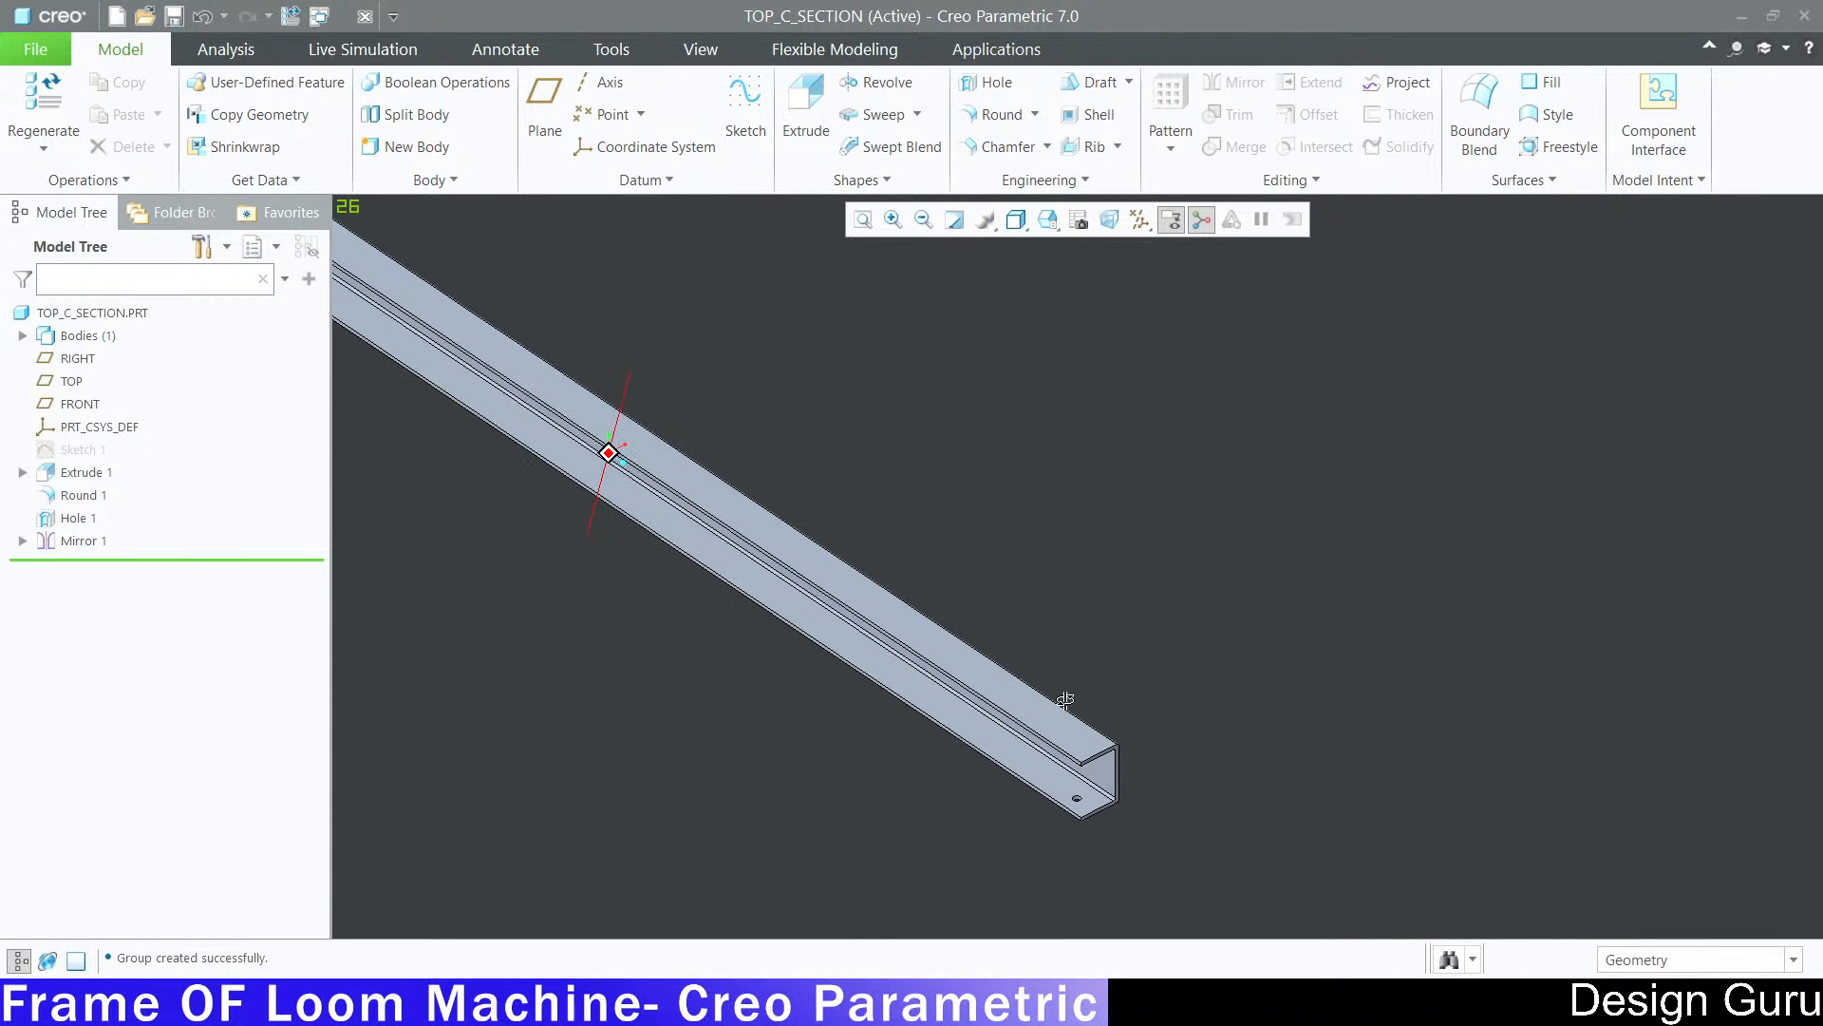
{"action": "scroll", "coordinate": [1393, 720], "scroll_direction": "up", "scroll_amount": 5}
{"action": "mouse_move", "coordinate": [1393, 720]}
{"action": "middle_mouse_down"}
{"action": "mouse_move", "coordinate": [1275, 726]}
{"action": "mouse_move", "coordinate": [1343, 721]}
{"action": "mouse_move", "coordinate": [1335, 734]}
{"action": "middle_mouse_up"}
{"action": "scroll", "coordinate": [1343, 721], "scroll_direction": "down", "scroll_amount": 2}
{"action": "scroll", "coordinate": [1295, 737], "scroll_direction": "down", "scroll_amount": 3}
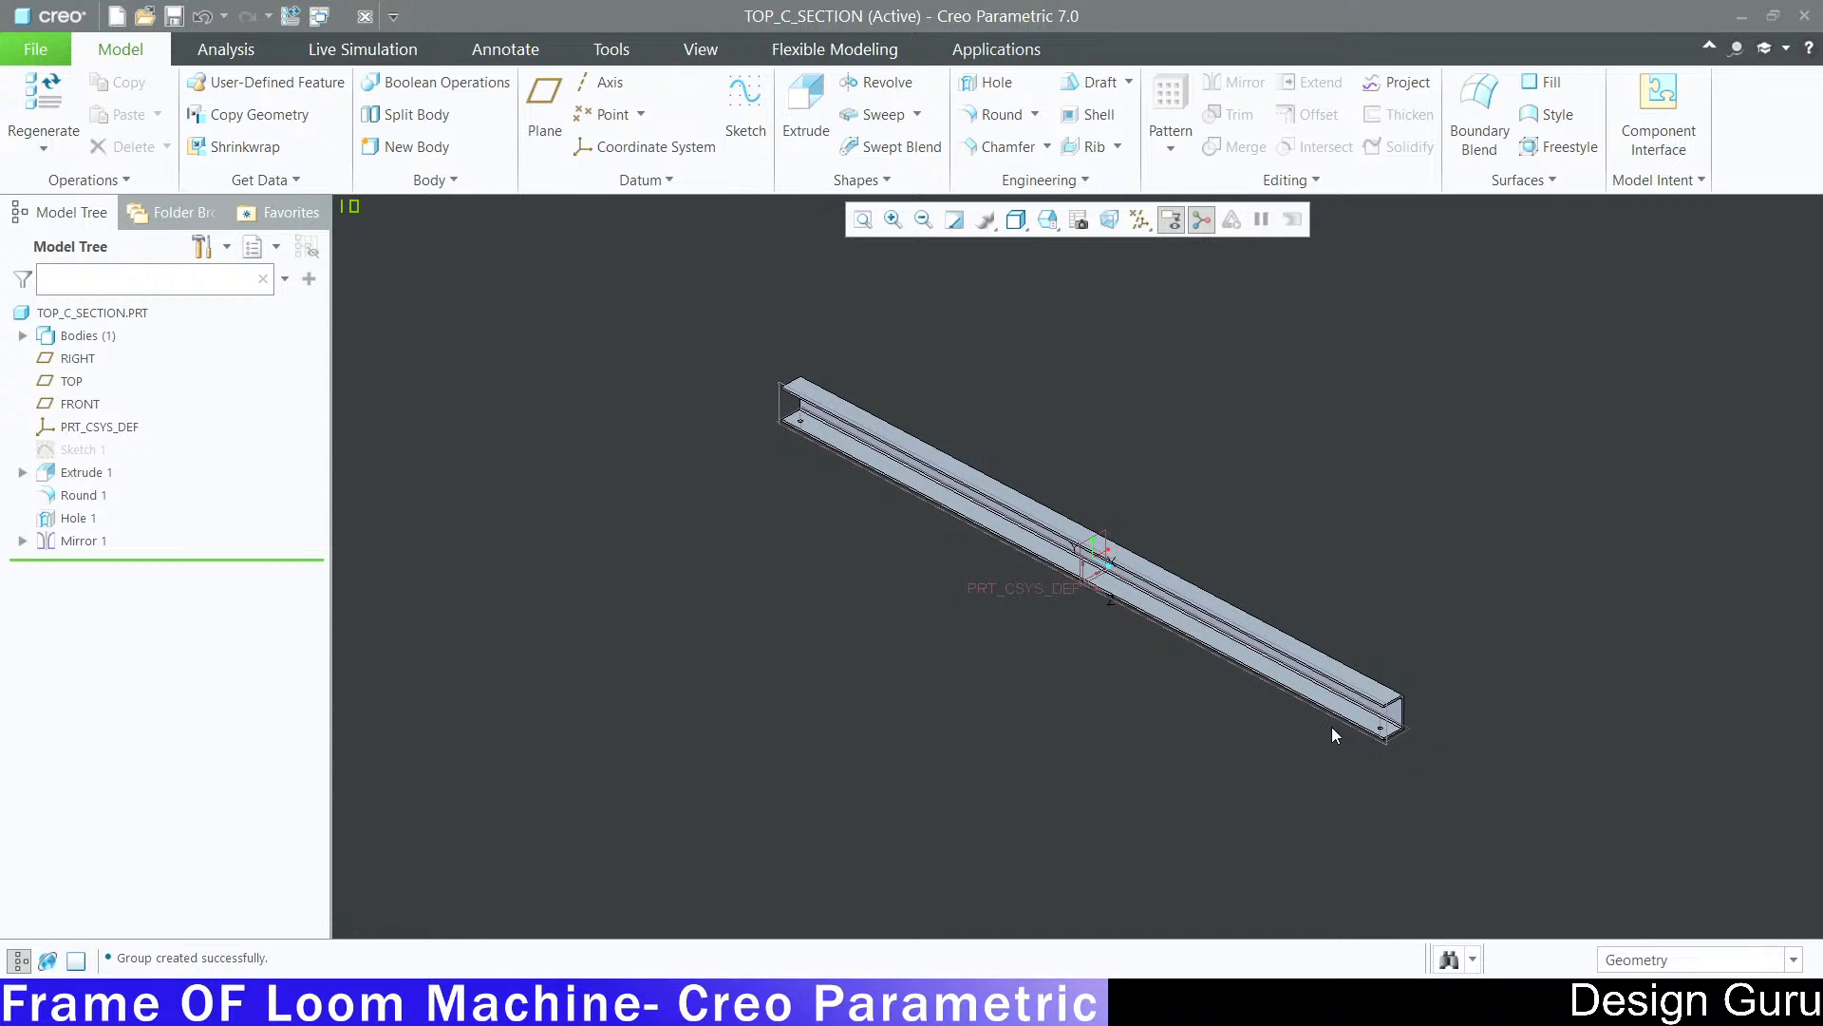
{"action": "scroll", "coordinate": [1331, 729], "scroll_direction": "up", "scroll_amount": 2}
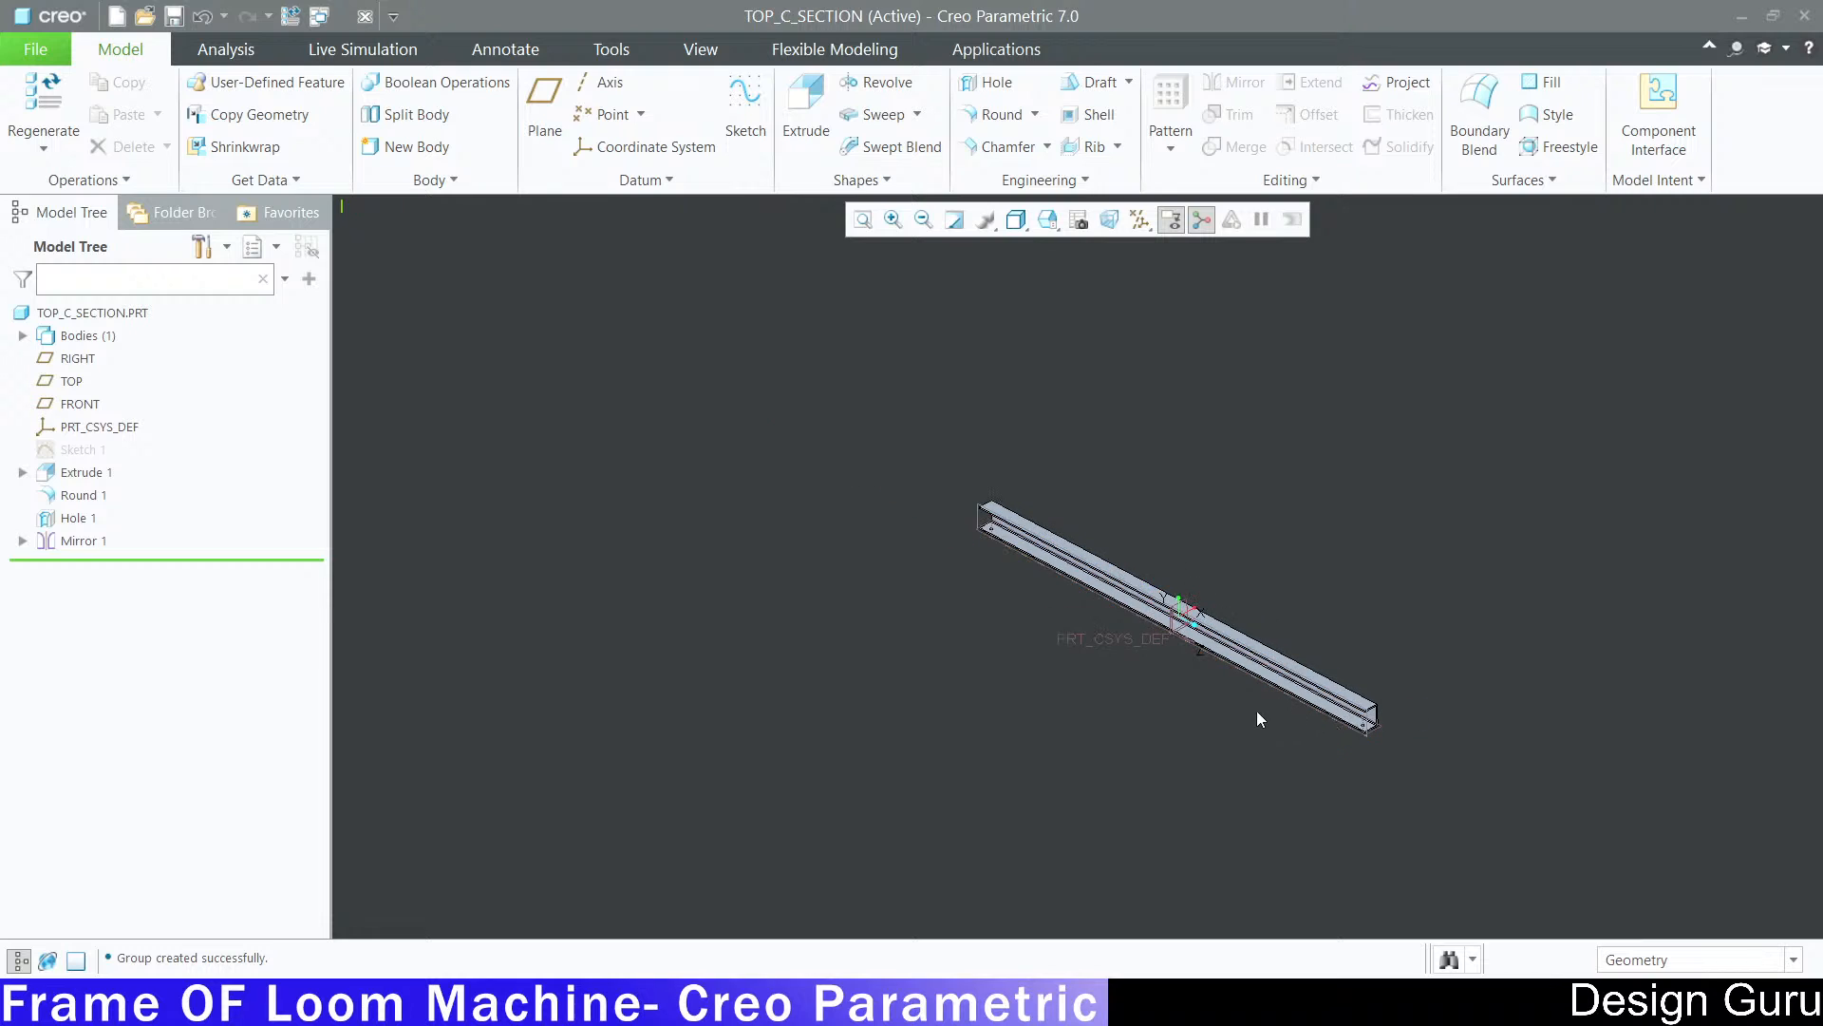
{"action": "middle_click_drag", "start_coordinate": [1263, 717], "coordinate": [1273, 701]}
{"action": "scroll", "coordinate": [1301, 633], "scroll_direction": "down", "scroll_amount": 2}
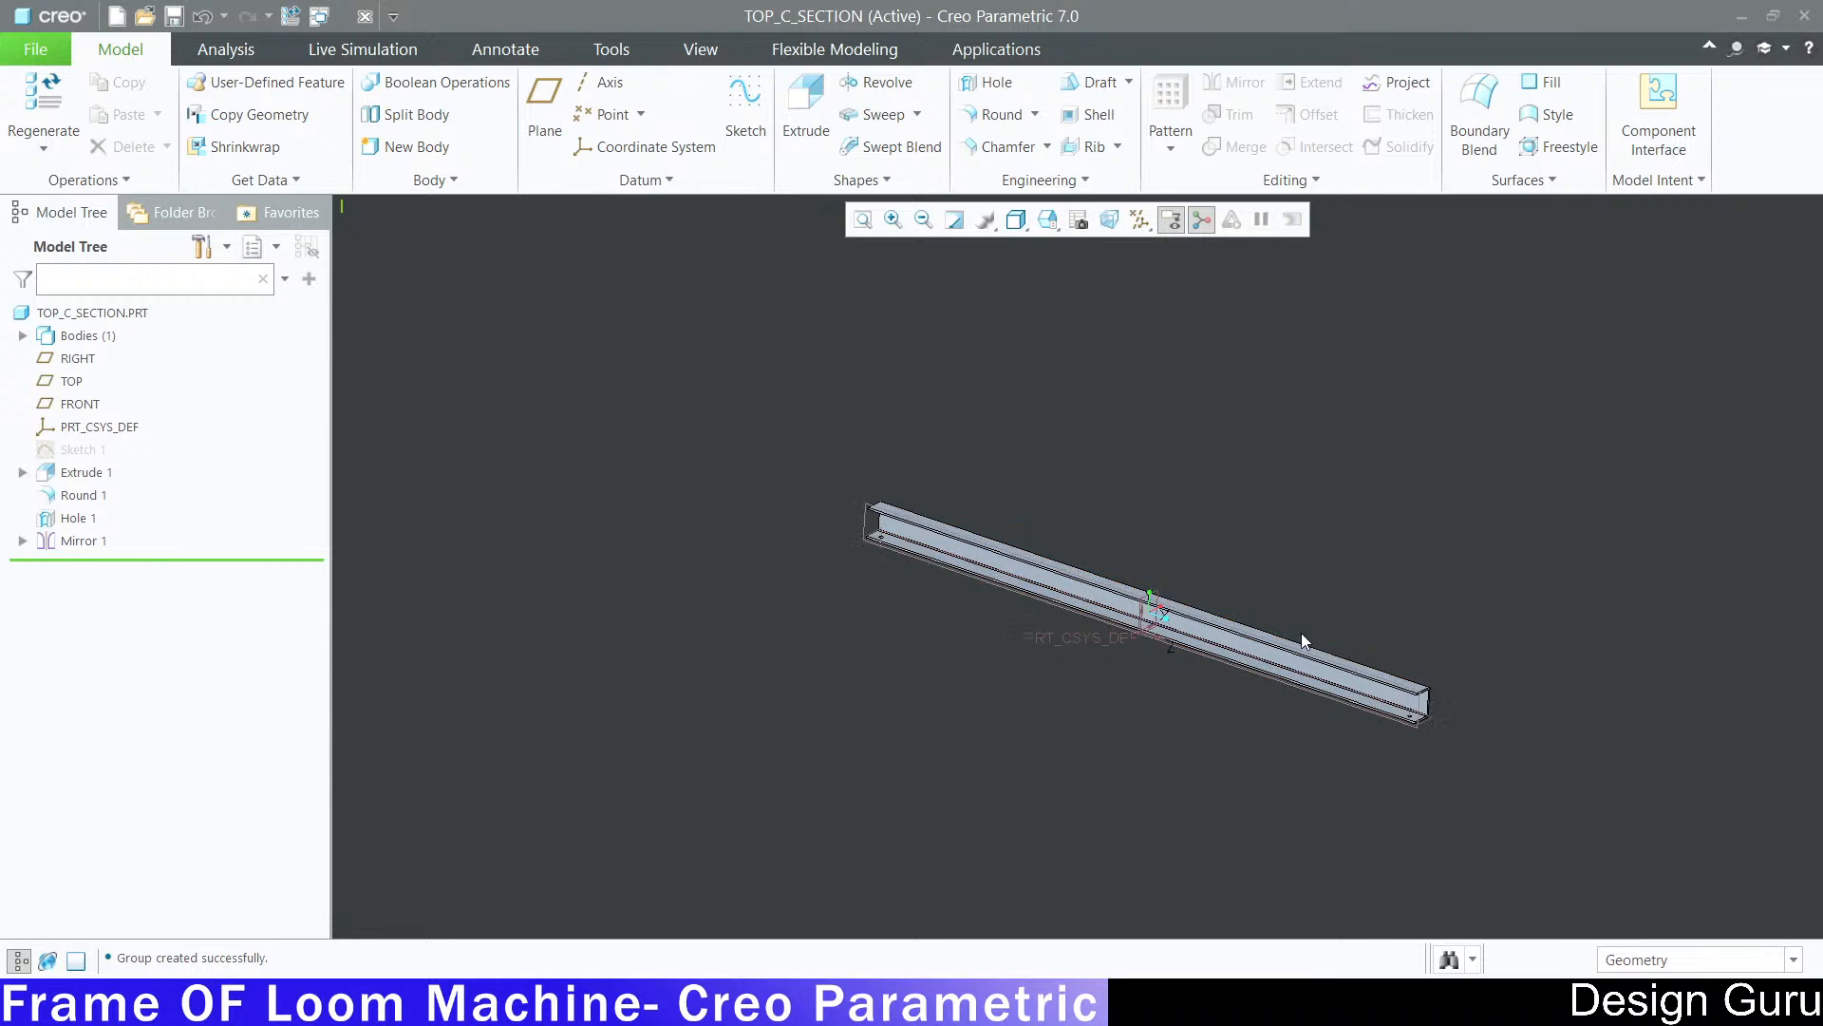
{"action": "key", "text": "alt+Tab"}
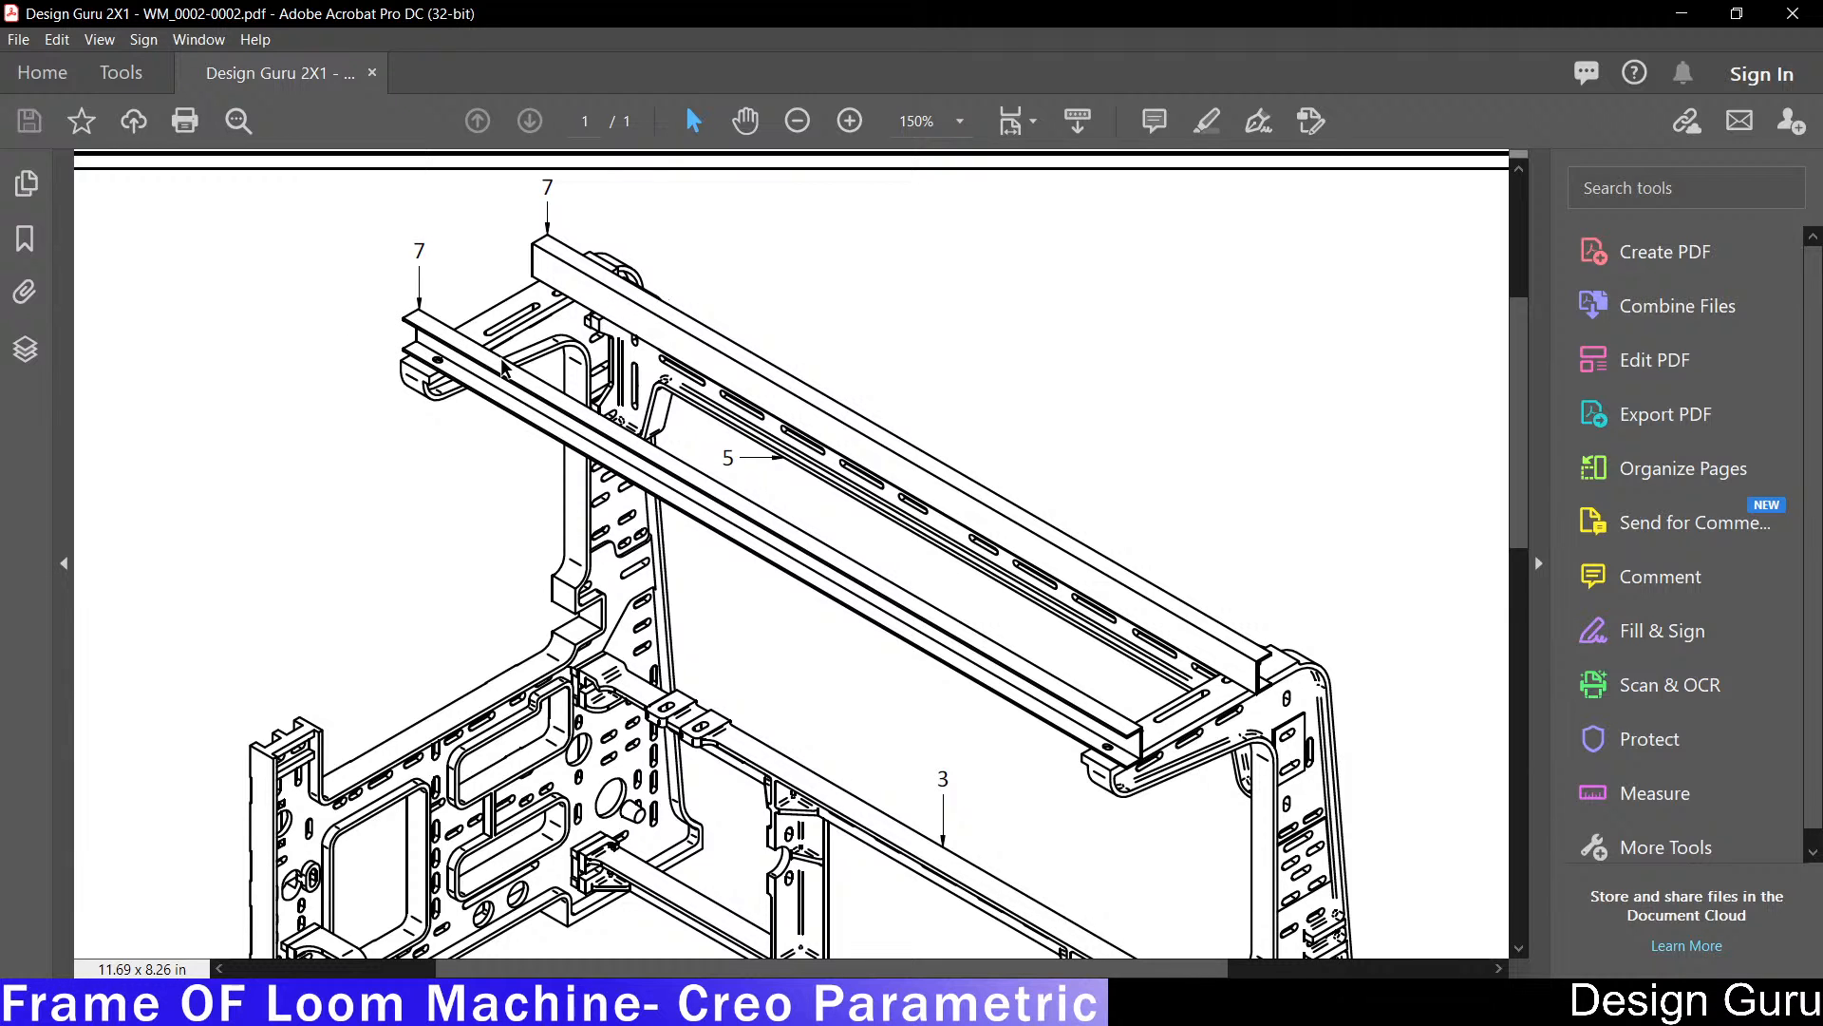
Step: Switch back to Creo Parametric and save the TOP_C_SECTION part in the Looms folder
{"action": "left_click", "coordinate": [1681, 13]}
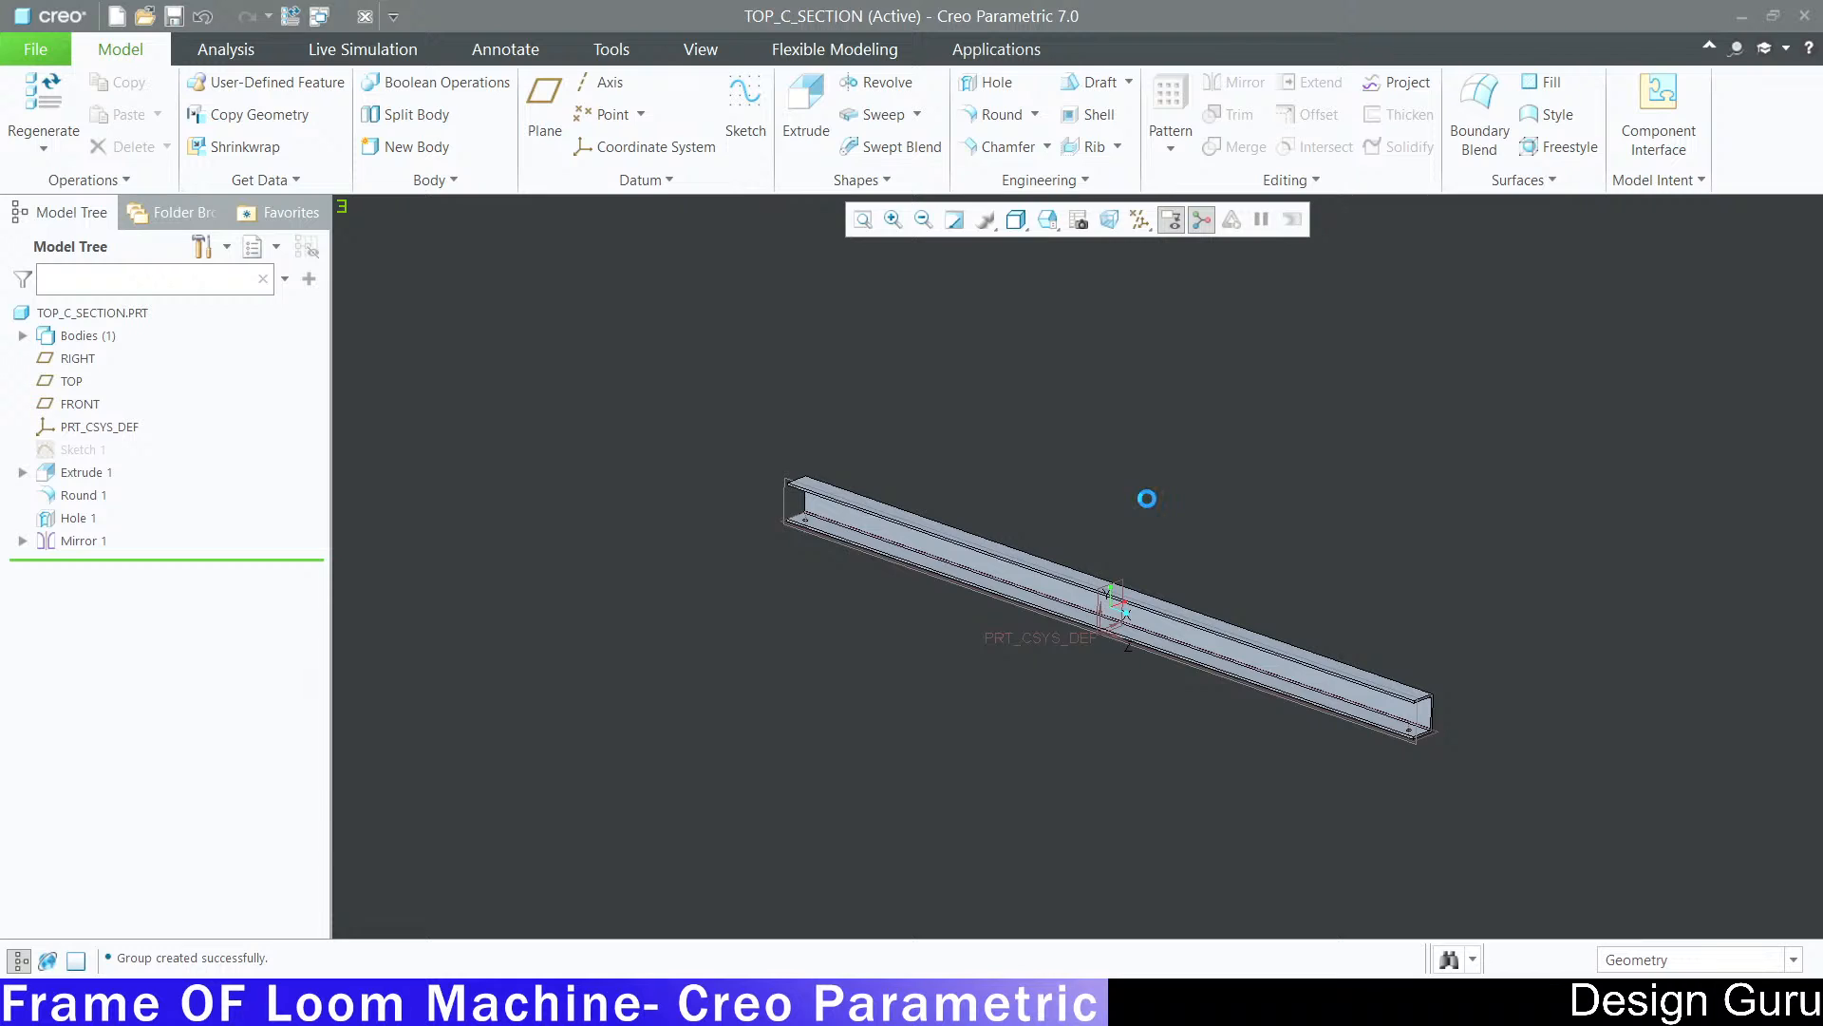
{"action": "key", "text": "ctrl+s"}
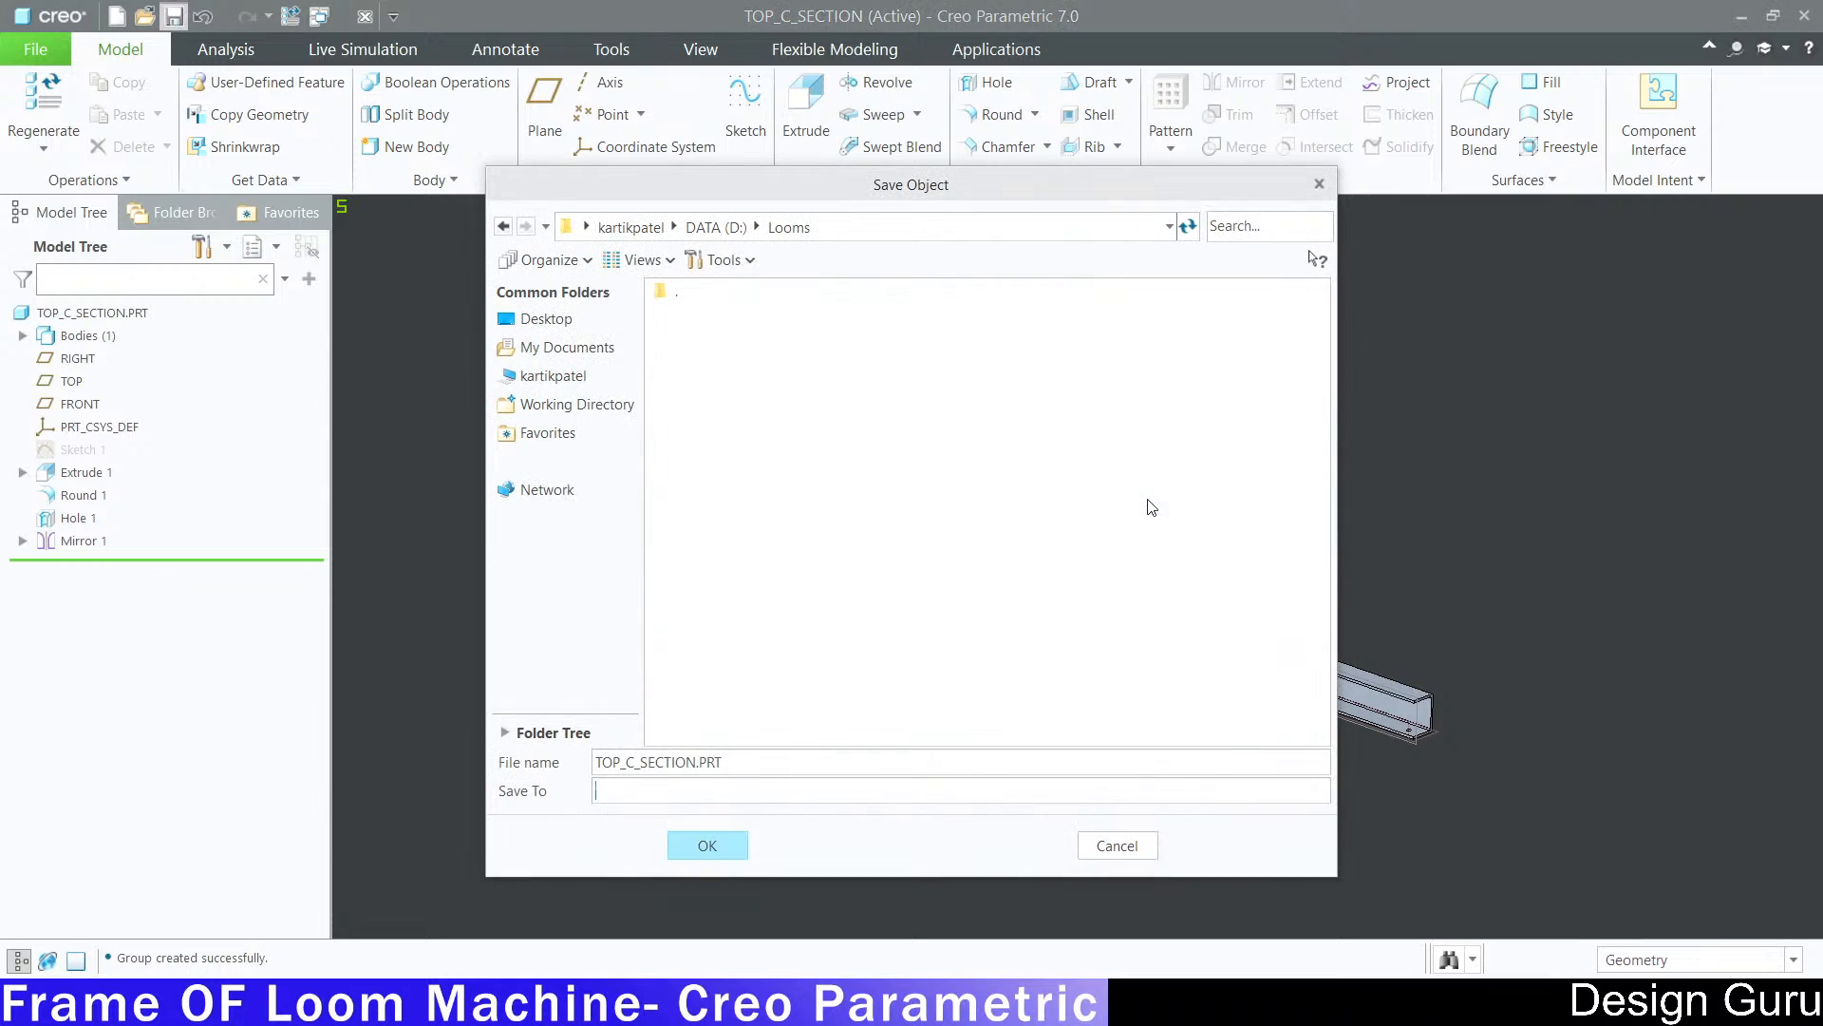
{"action": "left_click", "coordinate": [727, 854]}
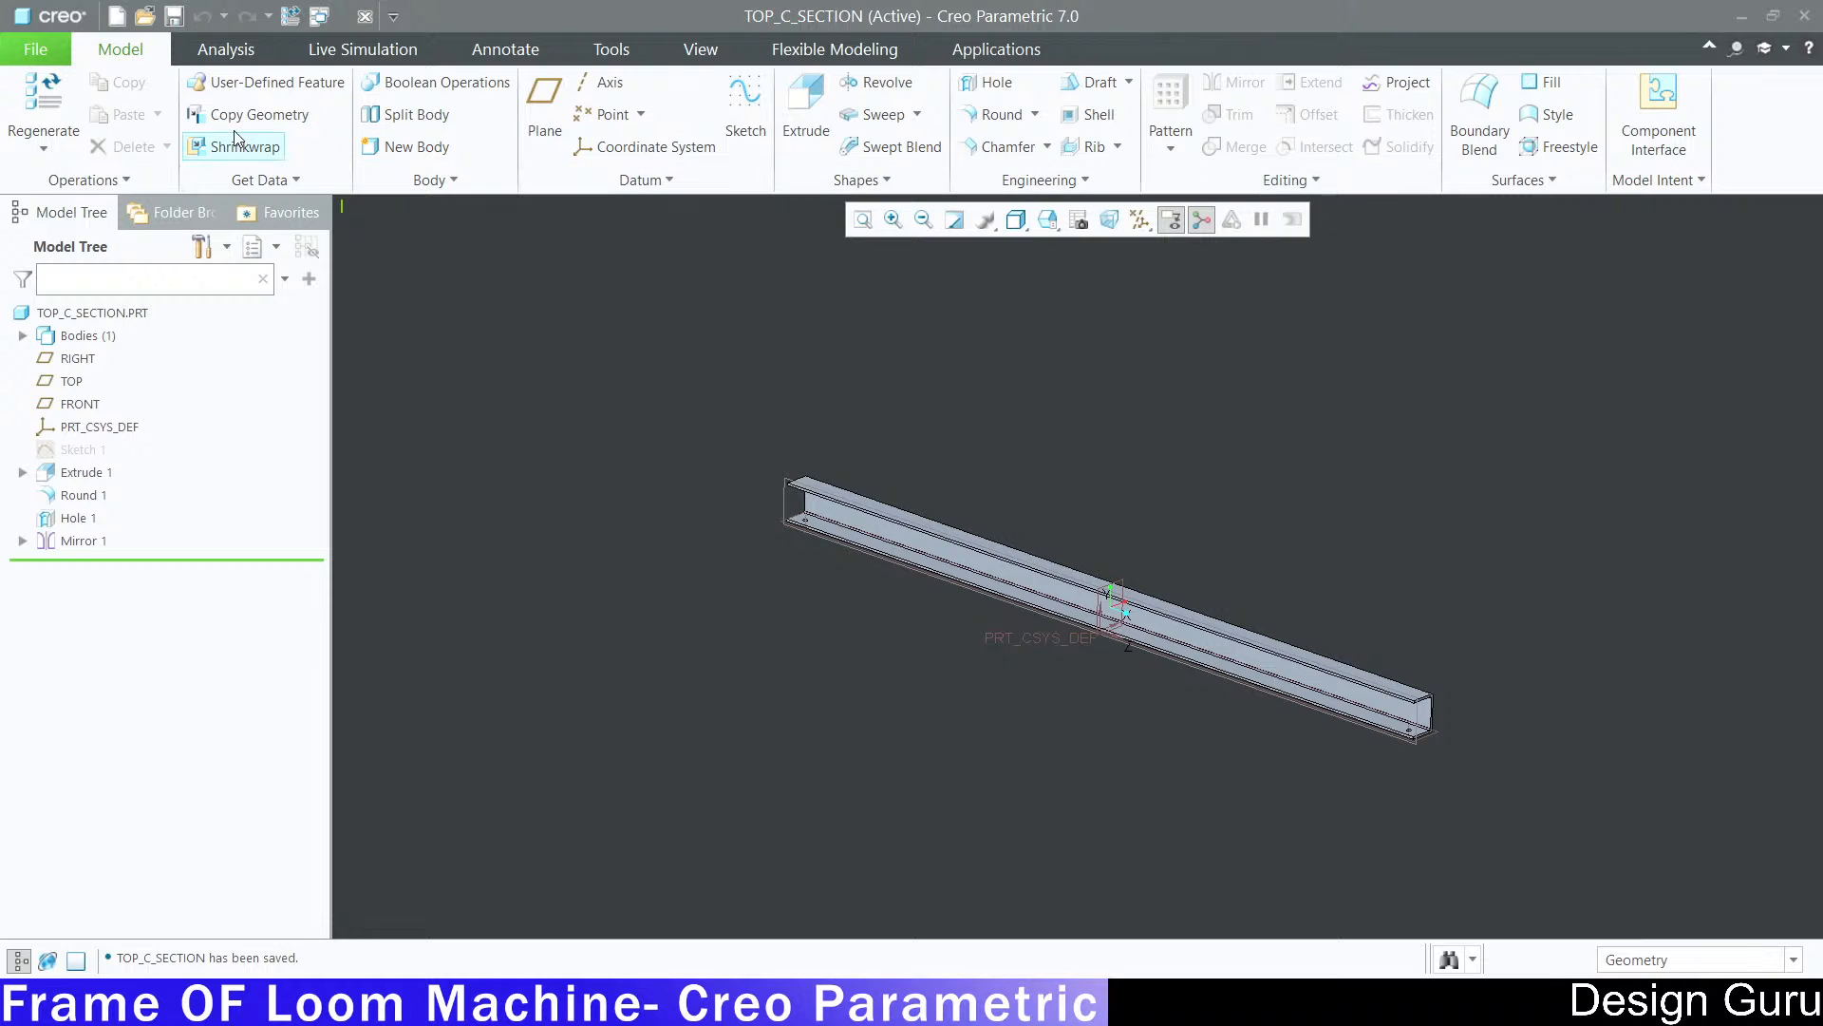
Step: Examine the front cross member, item 4, and how it joins the side frames in the Adobe Acrobat drawing
{"action": "key", "text": "alt+Tab"}
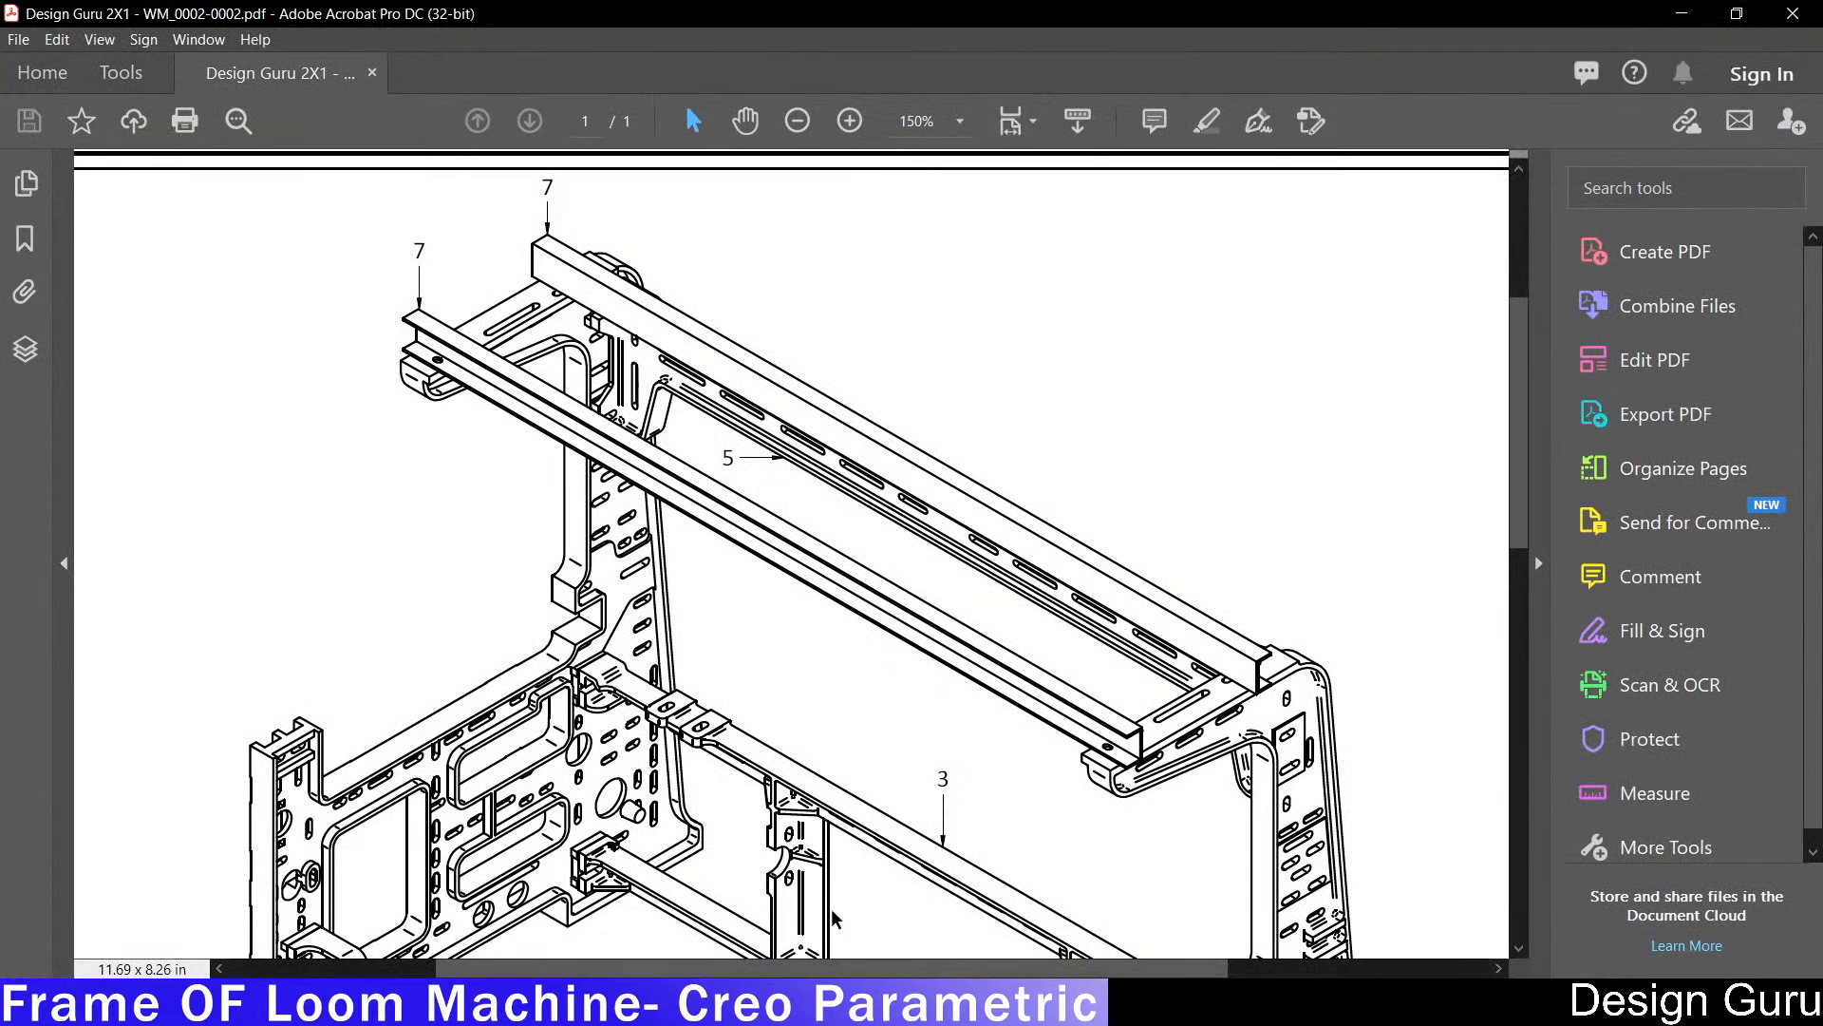
{"action": "scroll", "coordinate": [675, 624], "scroll_direction": "down", "scroll_amount": 3}
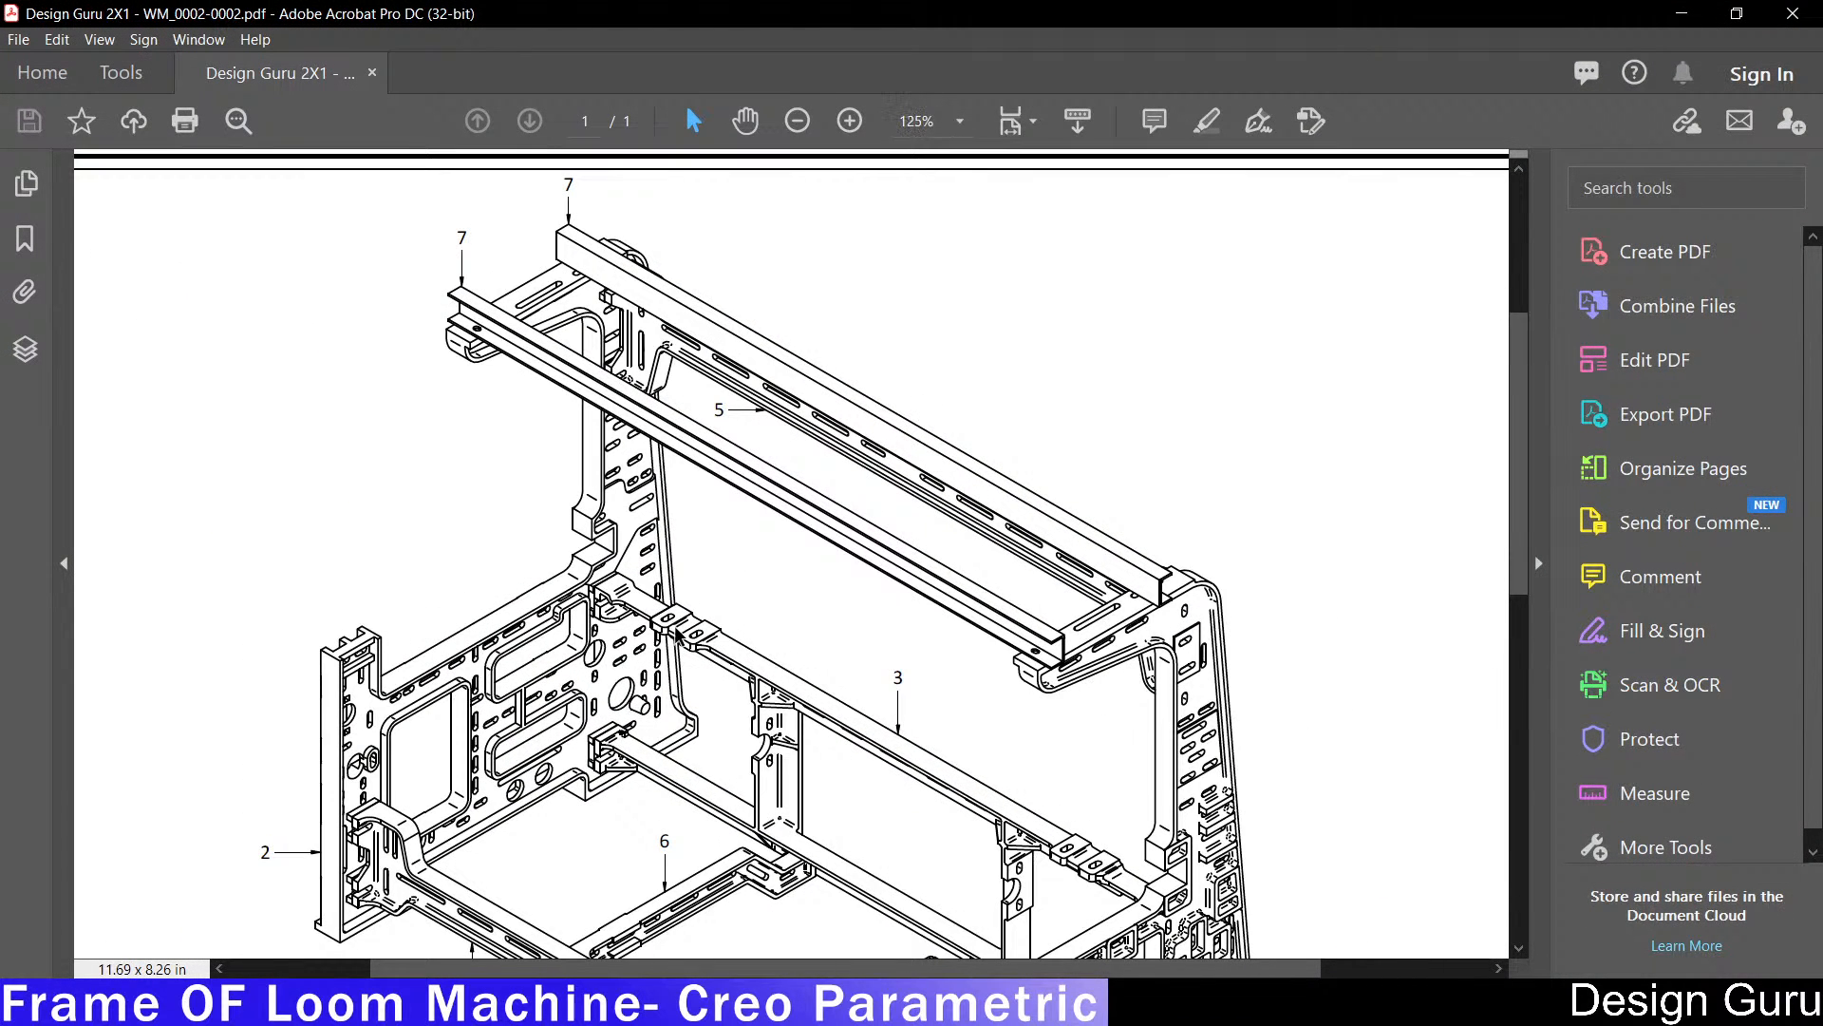
{"action": "scroll", "coordinate": [674, 528], "scroll_direction": "down", "scroll_amount": 3}
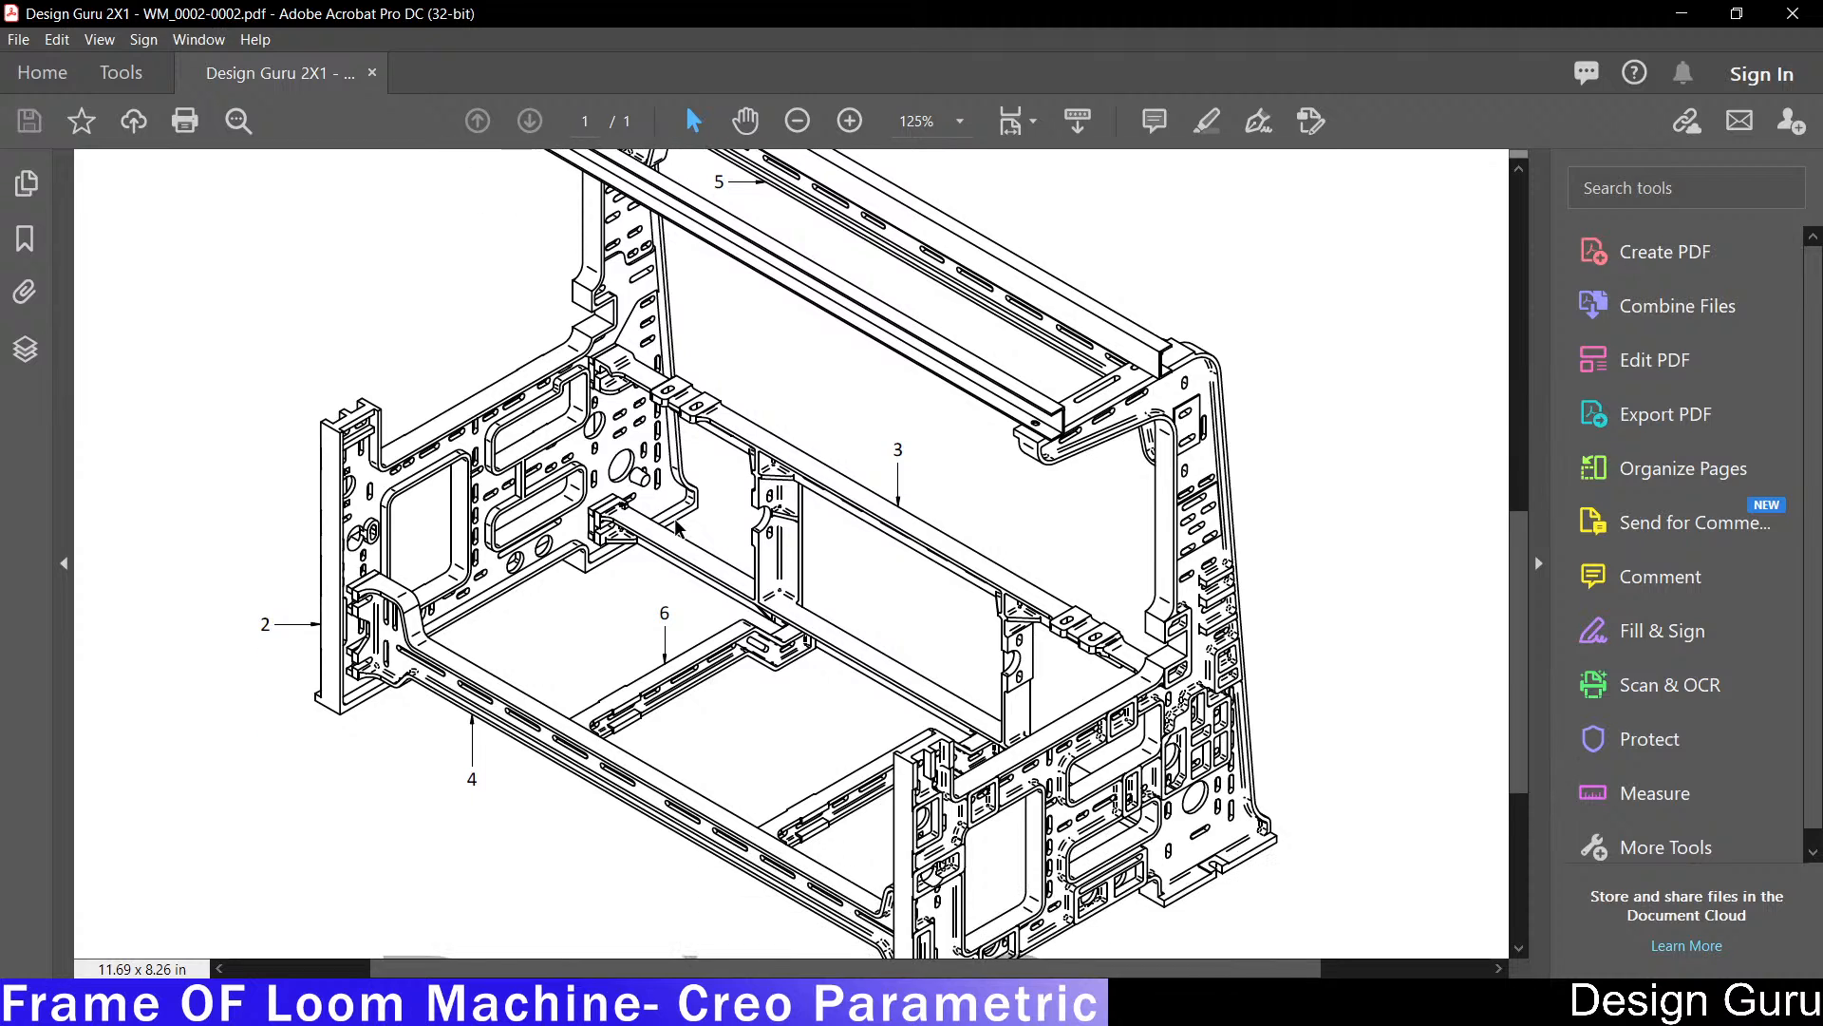
{"action": "scroll", "coordinate": [676, 528], "scroll_direction": "down", "scroll_amount": 2}
{"action": "scroll", "coordinate": [518, 722], "scroll_direction": "up", "scroll_amount": 2, "text": "ctrl"}
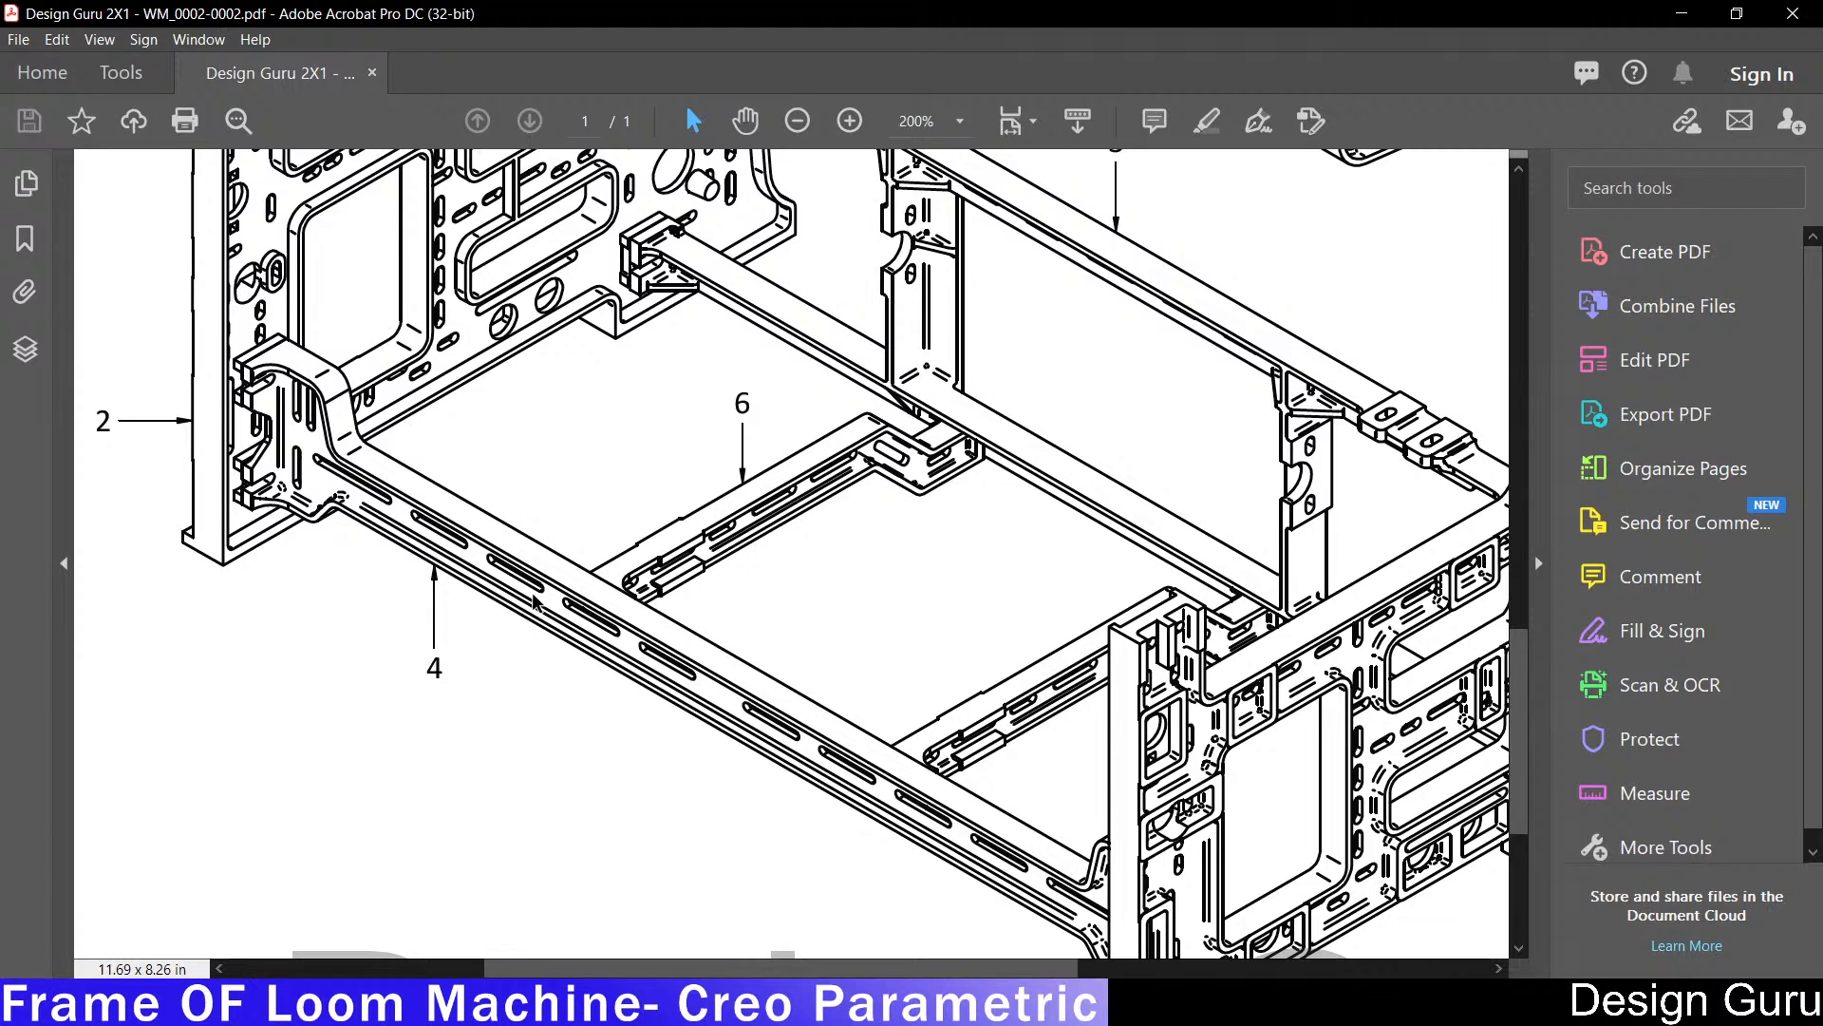
{"action": "scroll", "coordinate": [556, 566], "scroll_direction": "down", "scroll_amount": 1, "text": "ctrl"}
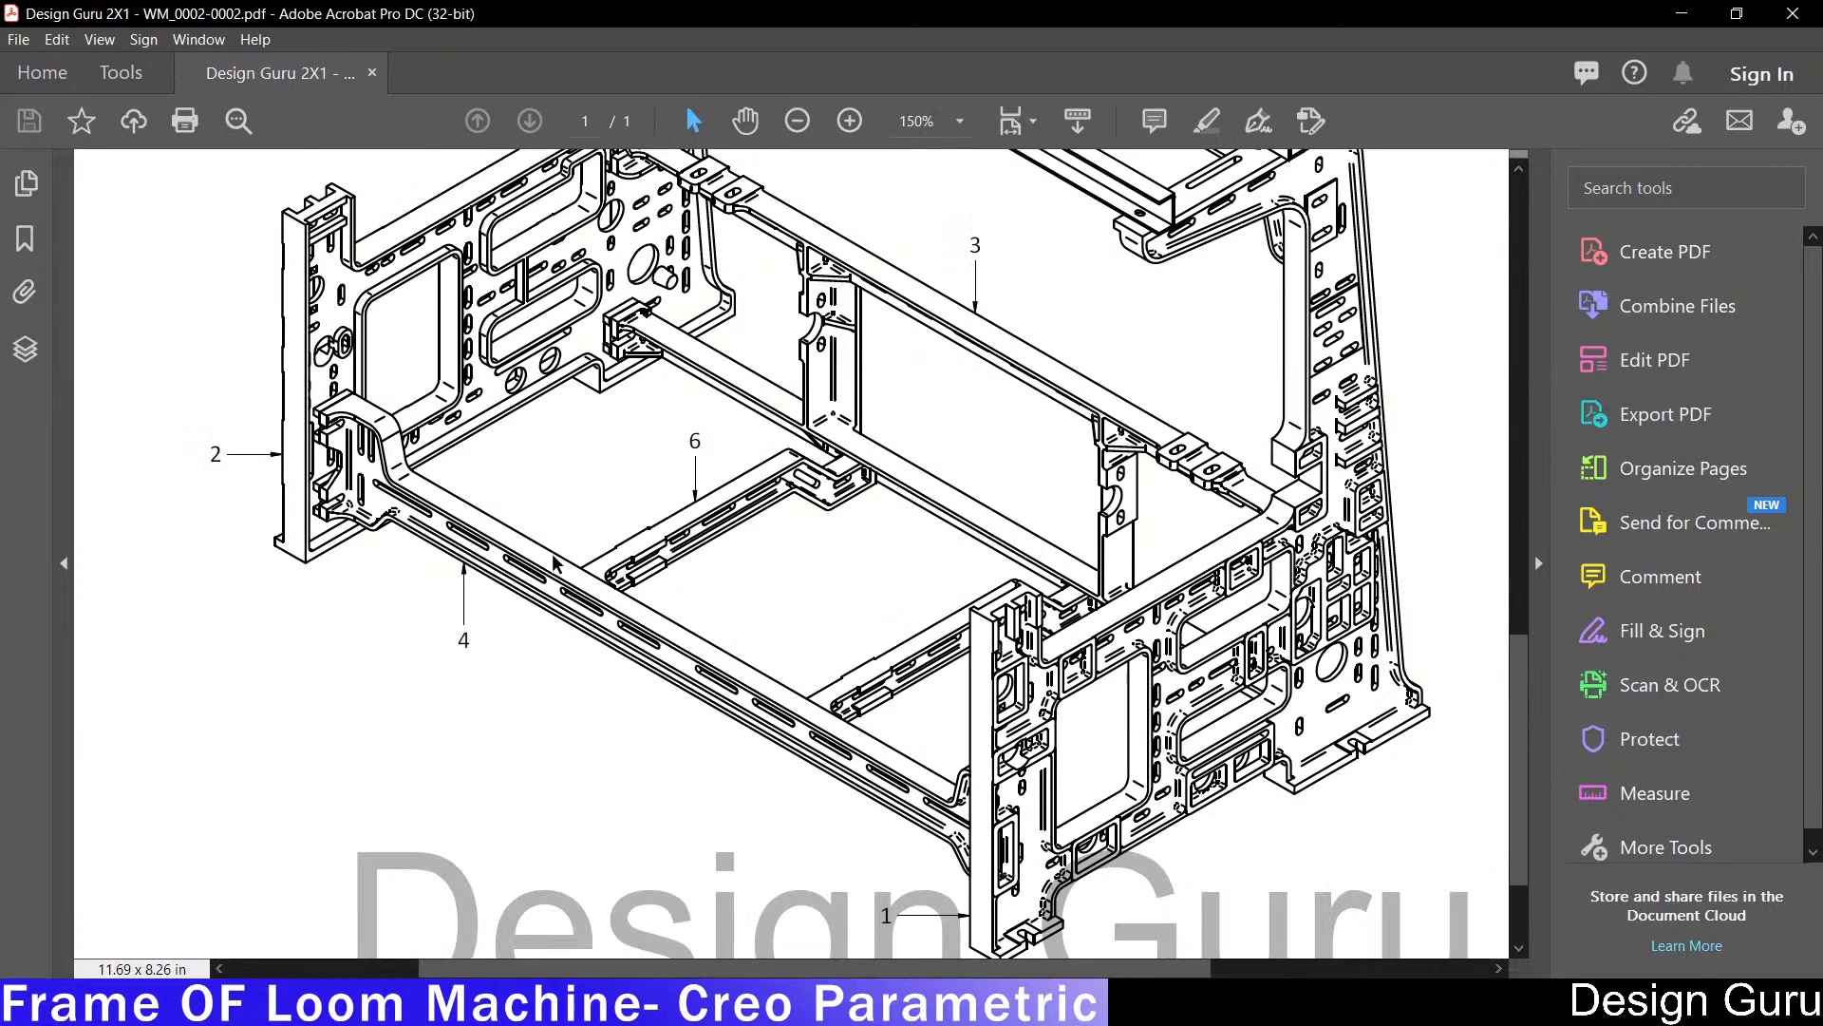
{"action": "scroll", "coordinate": [908, 923], "scroll_direction": "up", "scroll_amount": 1, "text": "ctrl"}
{"action": "scroll", "coordinate": [1039, 826], "scroll_direction": "down", "scroll_amount": 1, "text": "ctrl"}
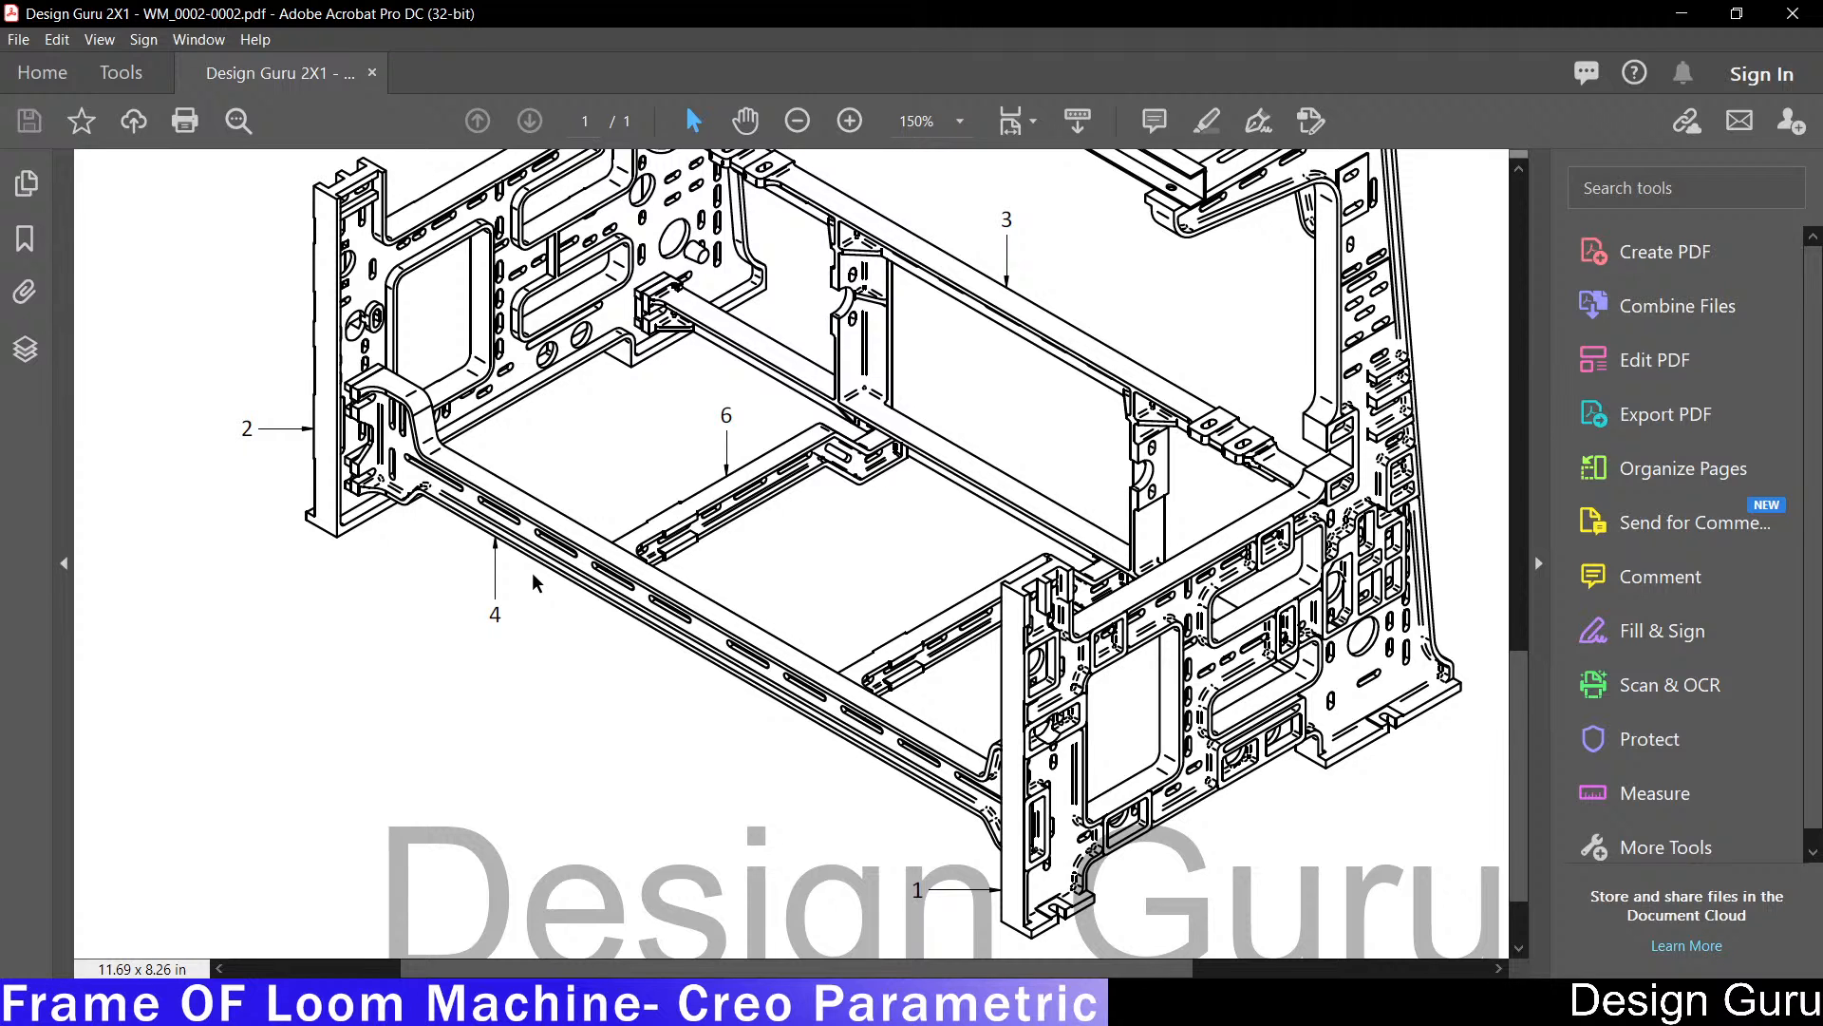
{"action": "scroll", "coordinate": [426, 526], "scroll_direction": "up", "scroll_amount": 1, "text": "ctrl"}
{"action": "scroll", "coordinate": [428, 525], "scroll_direction": "down", "scroll_amount": 1, "text": "ctrl"}
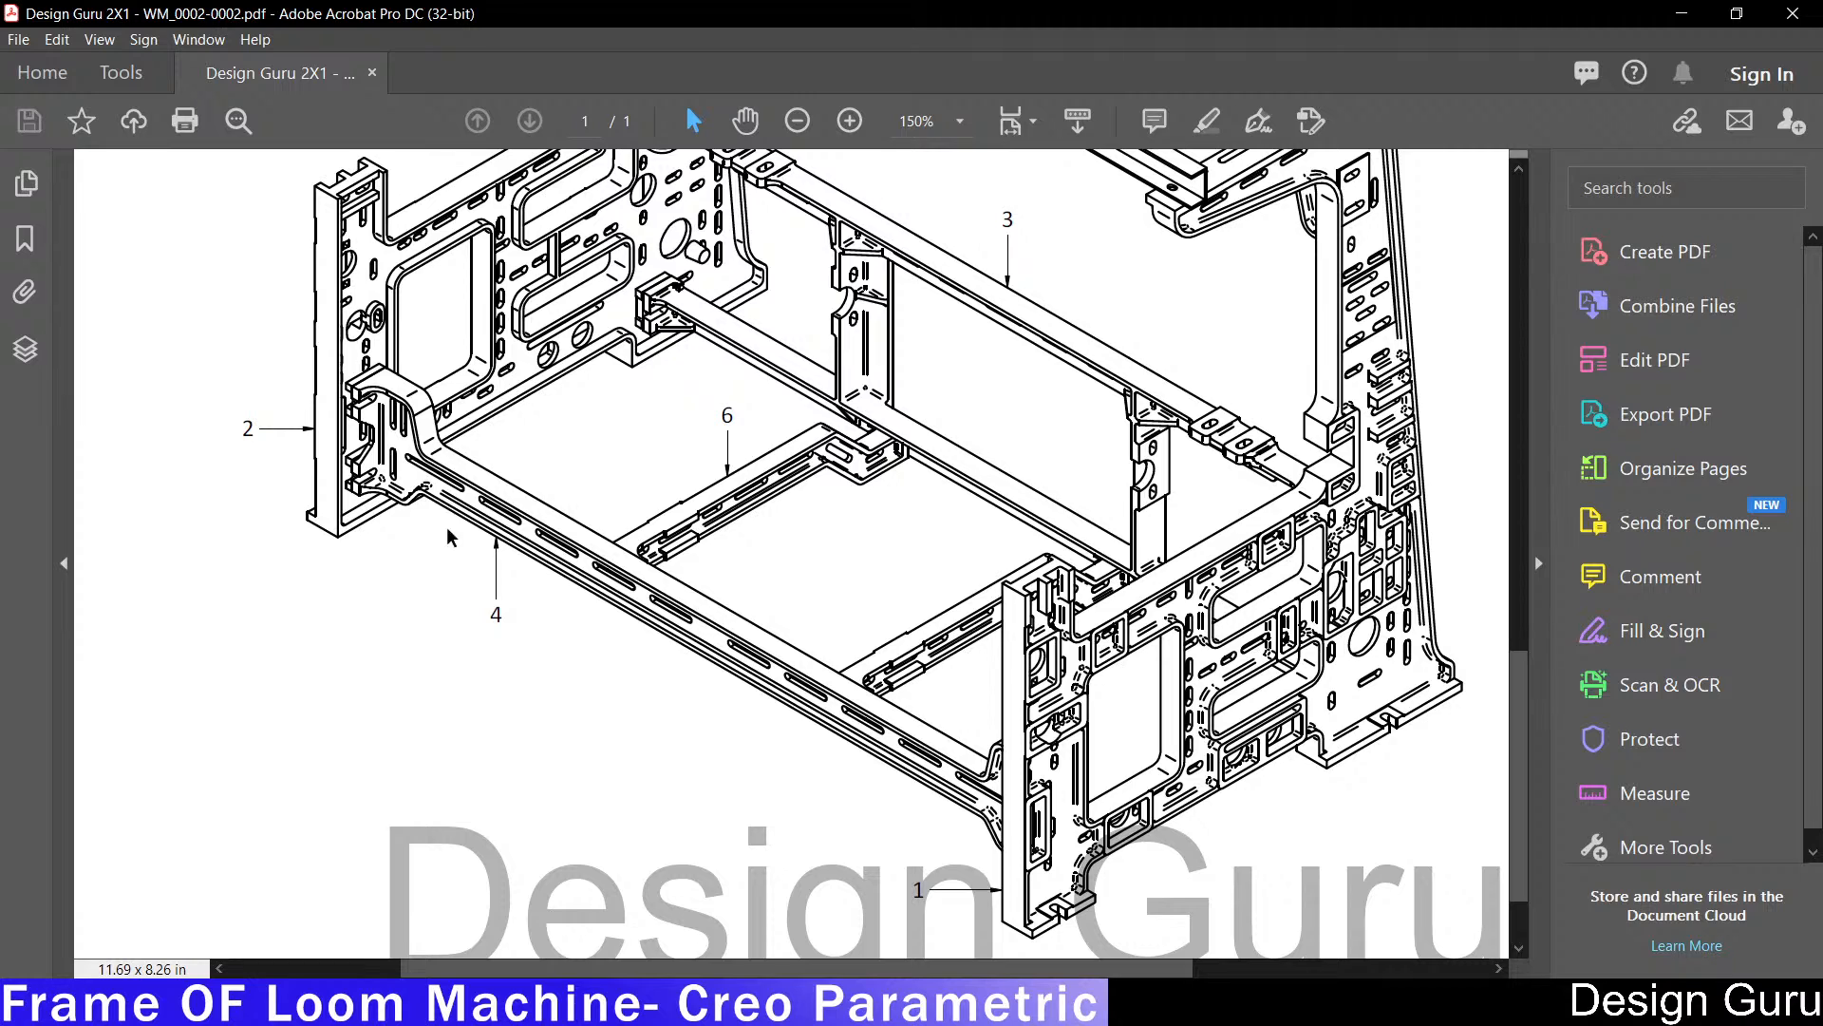
{"action": "scroll", "coordinate": [519, 609], "scroll_direction": "up", "scroll_amount": 1, "text": "ctrl"}
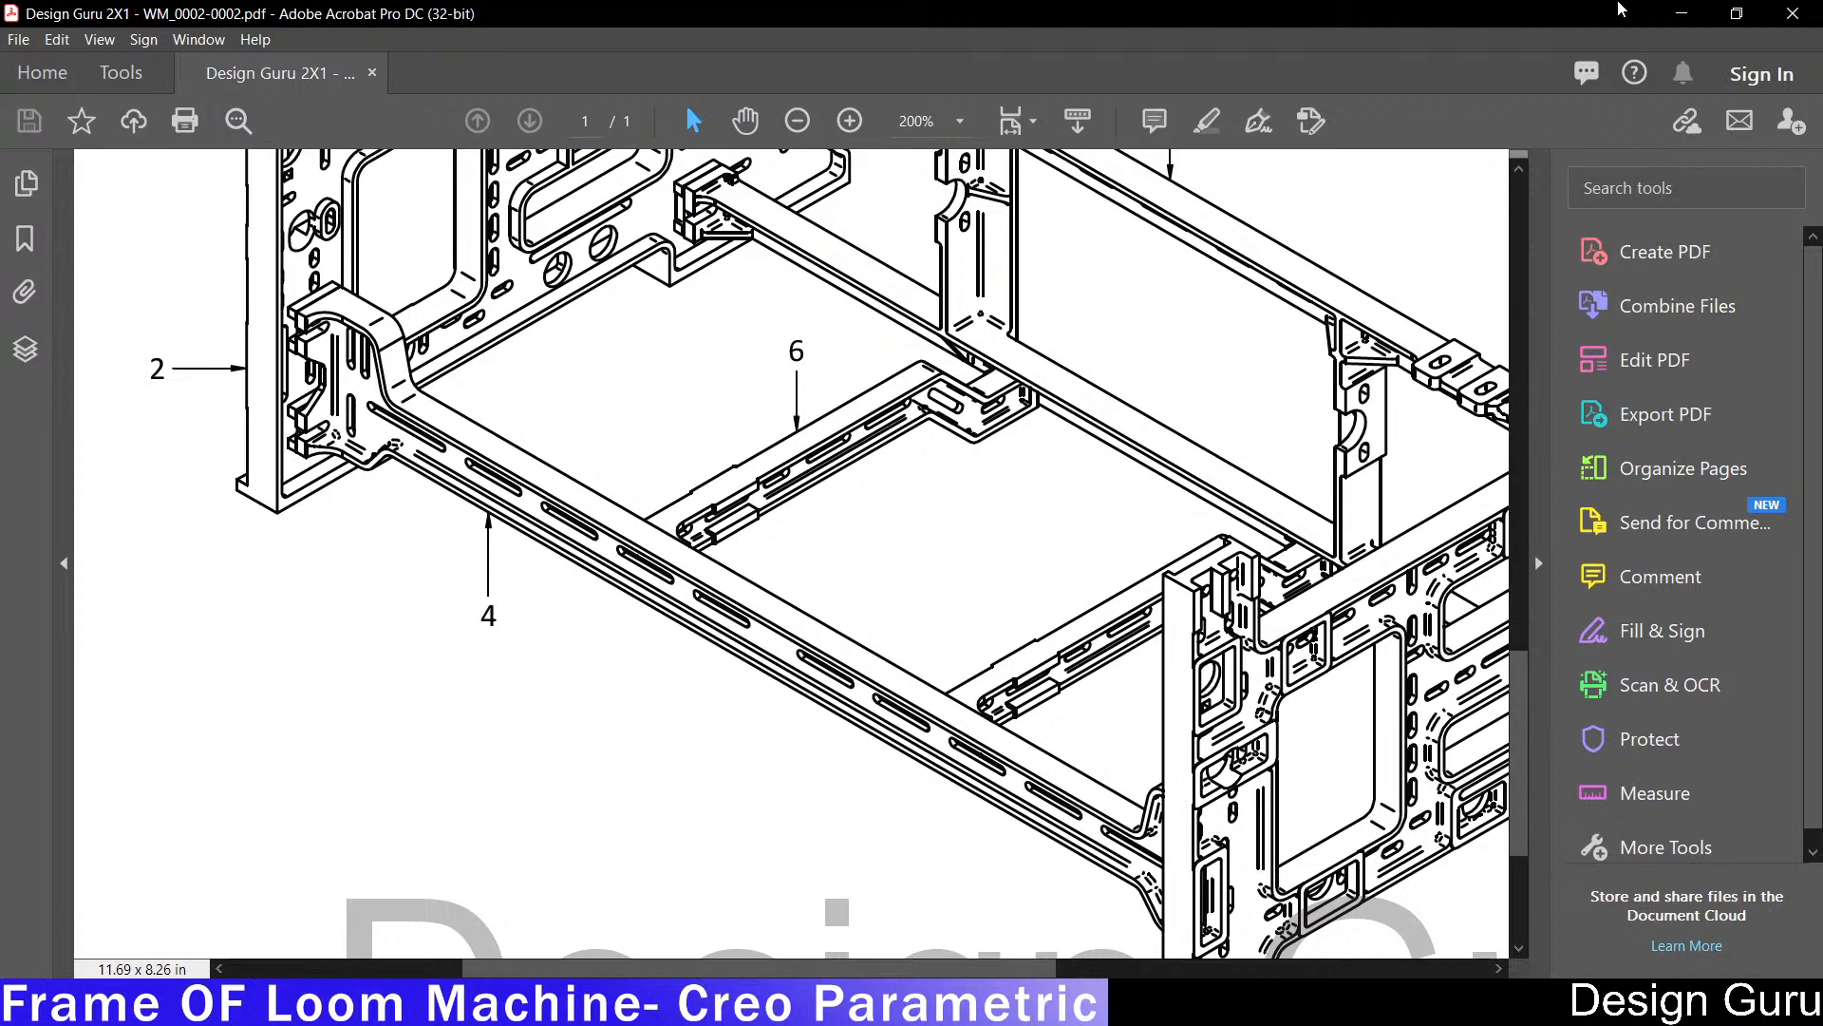
Step: Switch to Creo Parametric and start a new solid part named Front_section without the default template
{"action": "left_click", "coordinate": [1681, 15]}
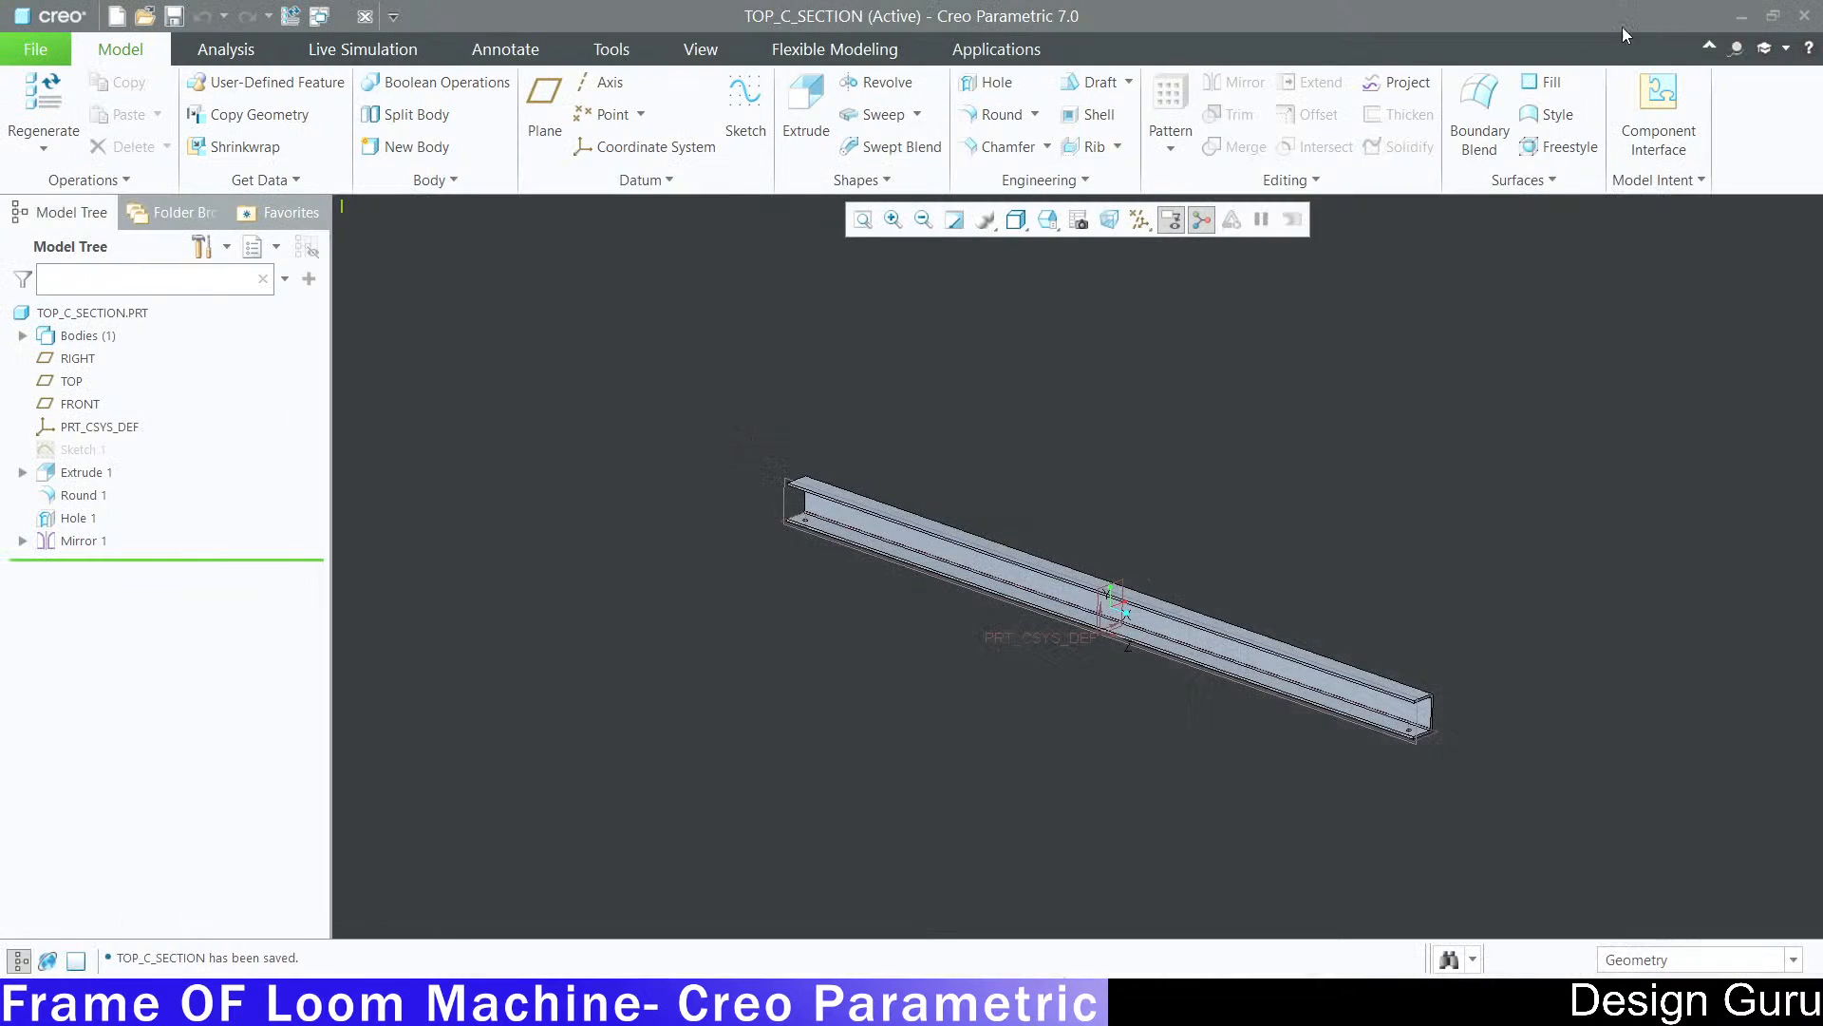
{"action": "left_click", "coordinate": [38, 59]}
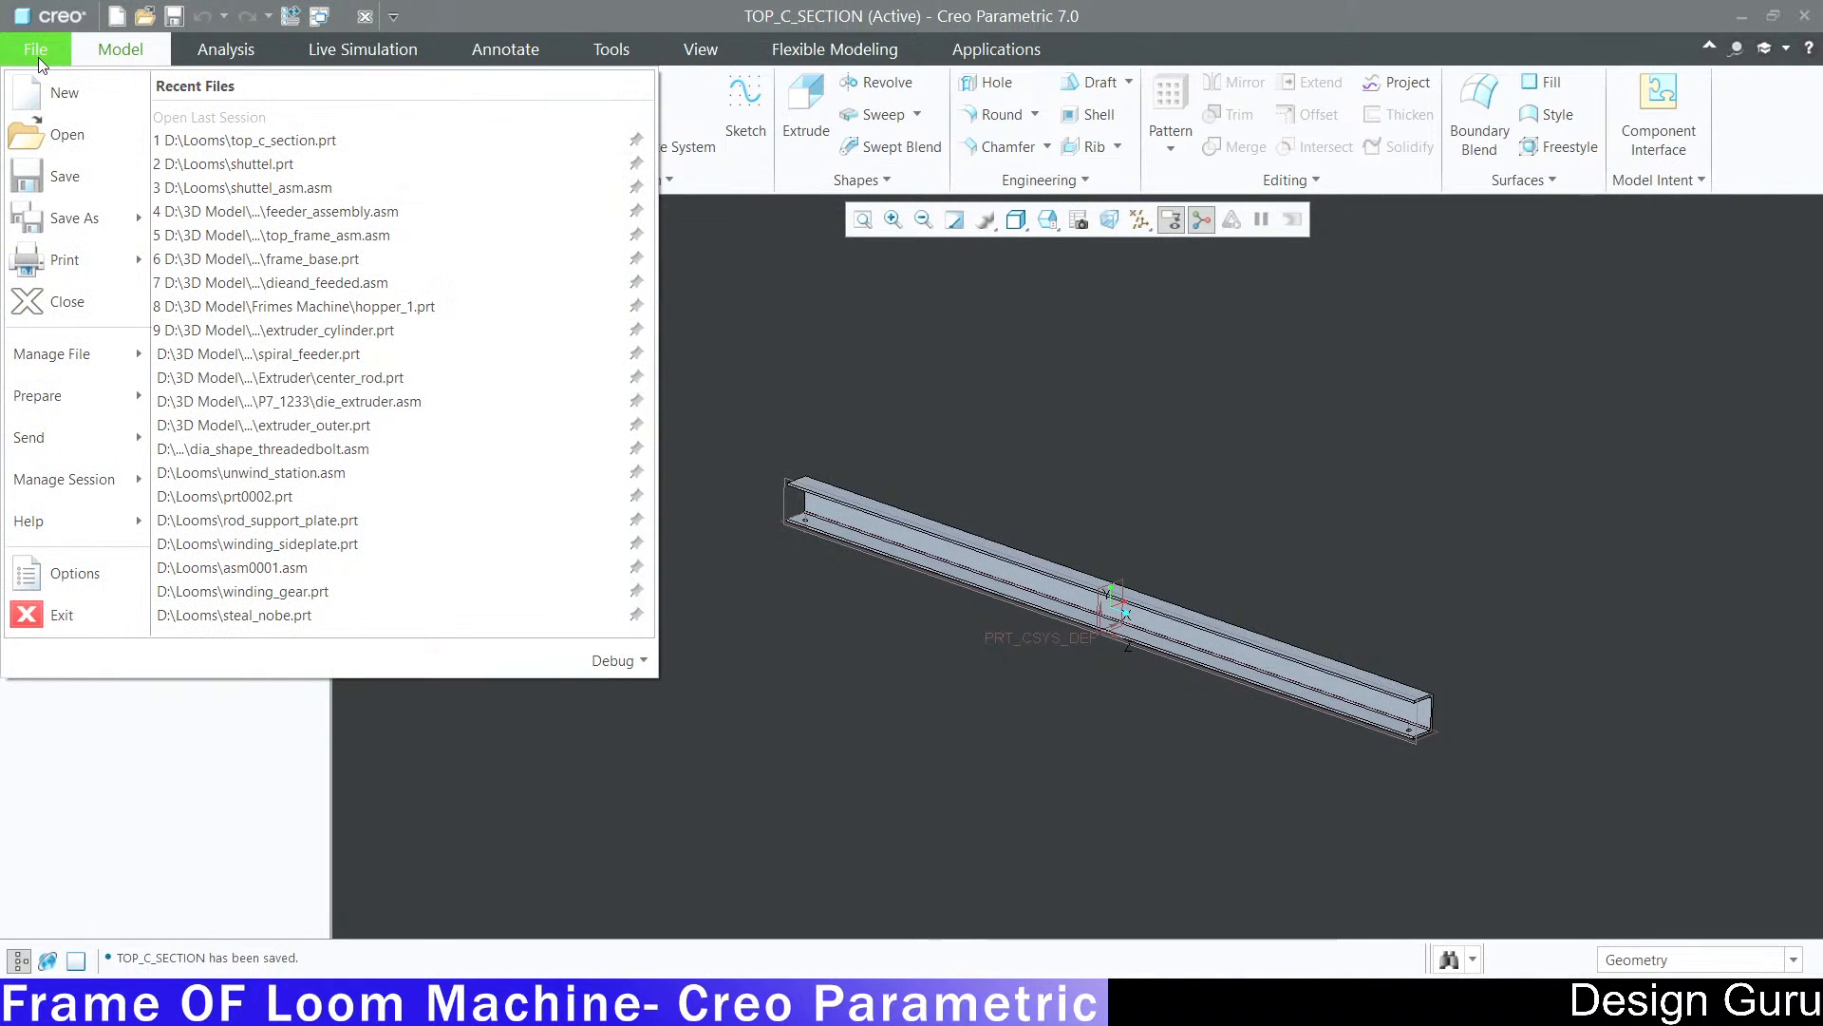
{"action": "left_click", "coordinate": [53, 94]}
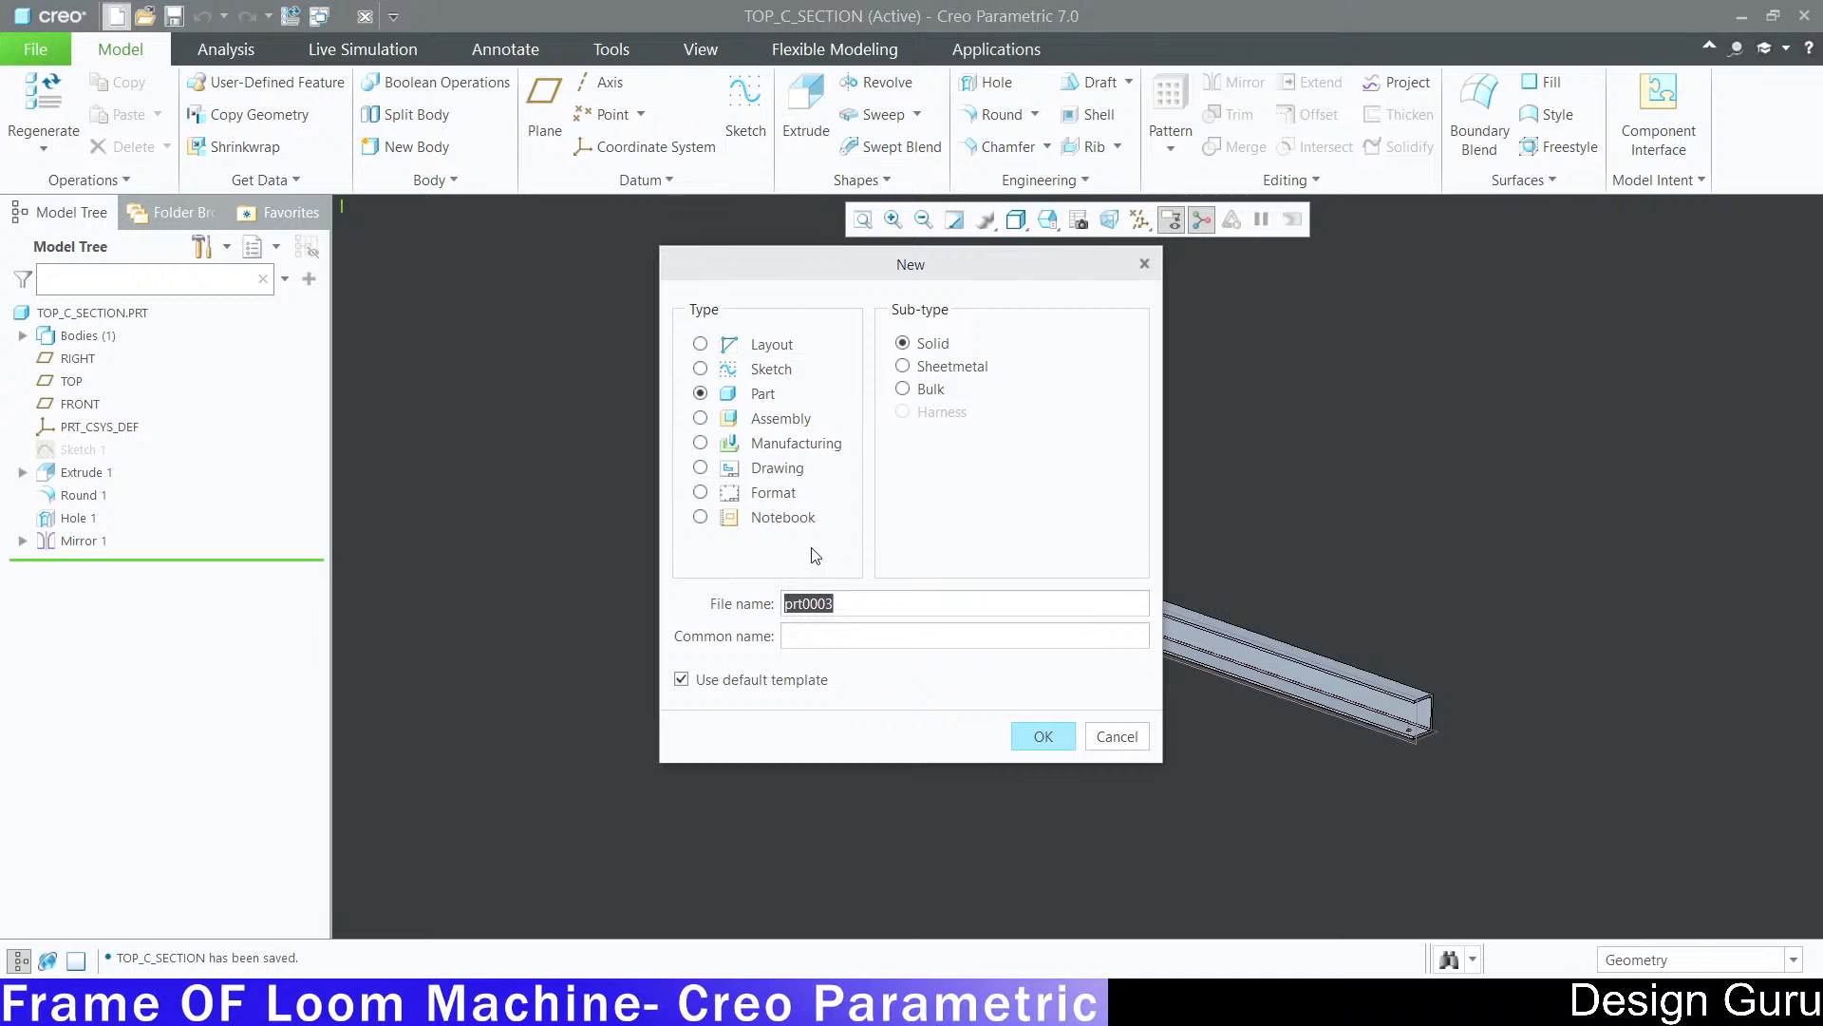
{"action": "key", "text": "BackSpace"}
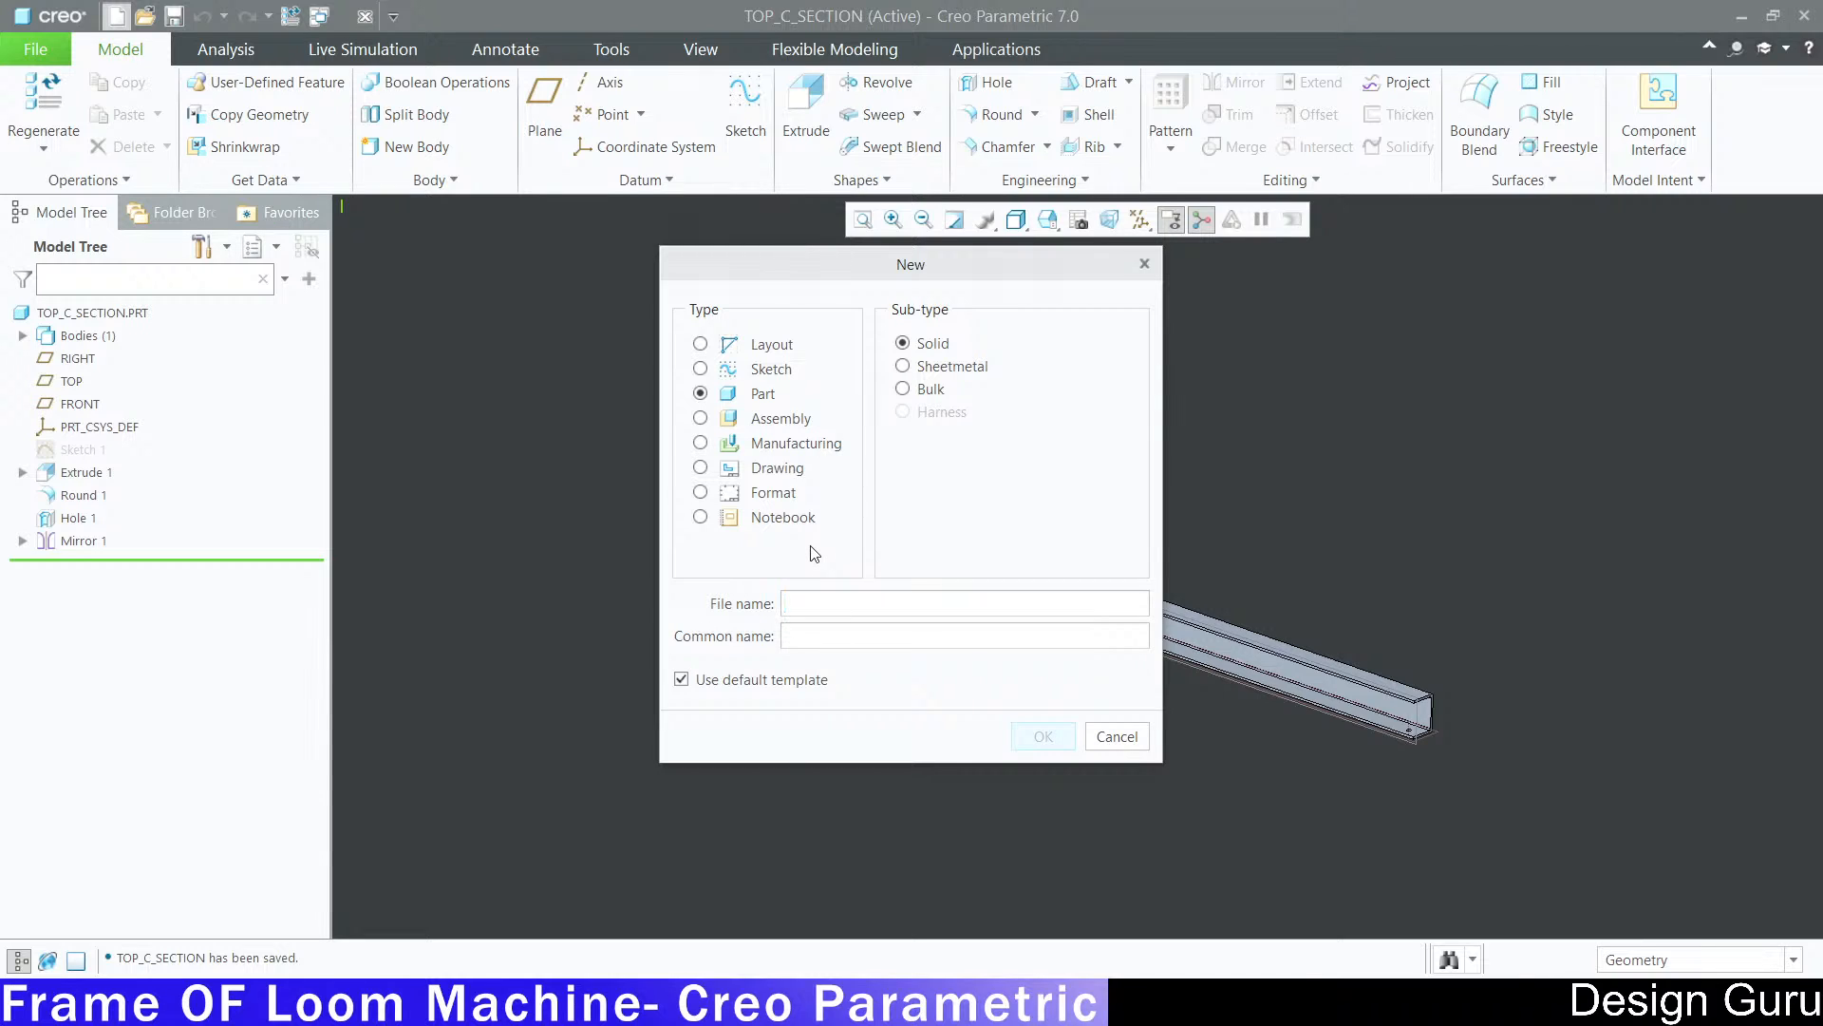
{"action": "type", "text": "Front_section"}
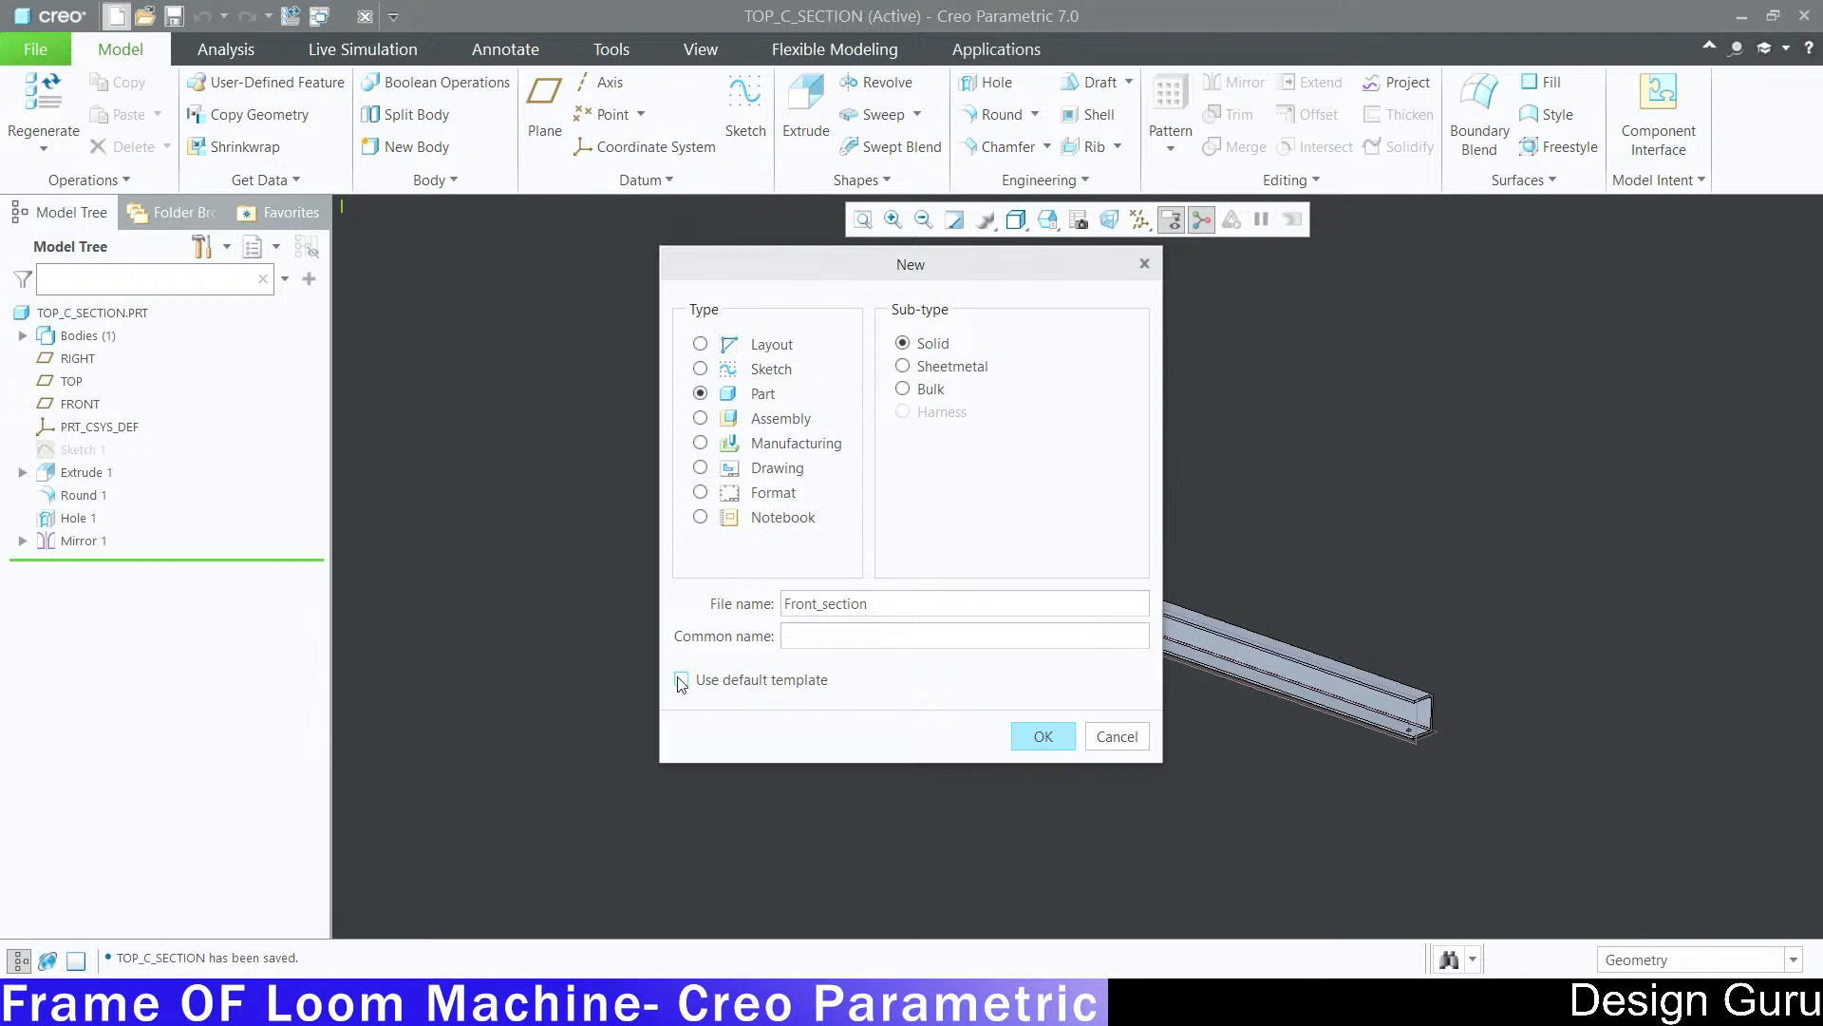
{"action": "left_click", "coordinate": [1041, 733]}
Step: Create the part from the mmns_part_solid_abs template and maximize its window
{"action": "scroll", "coordinate": [1020, 426], "scroll_direction": "down", "scroll_amount": 3}
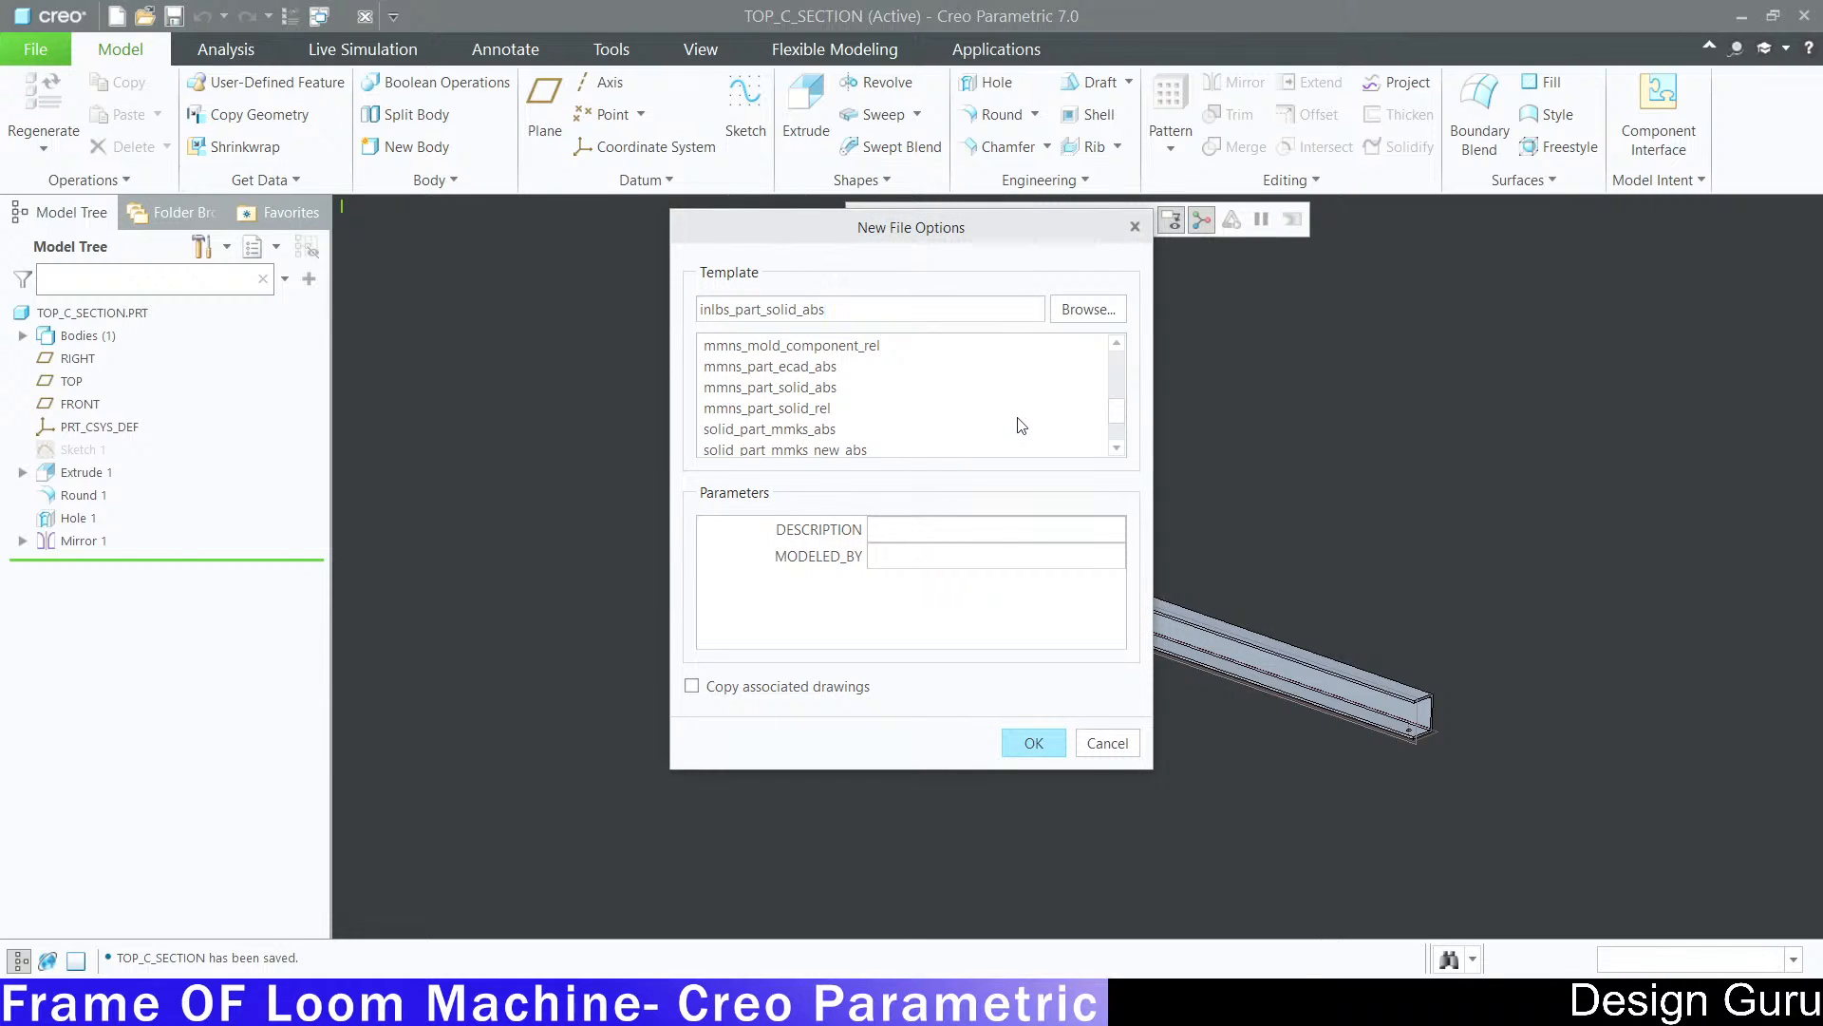
{"action": "scroll", "coordinate": [1020, 425], "scroll_direction": "down", "scroll_amount": 3}
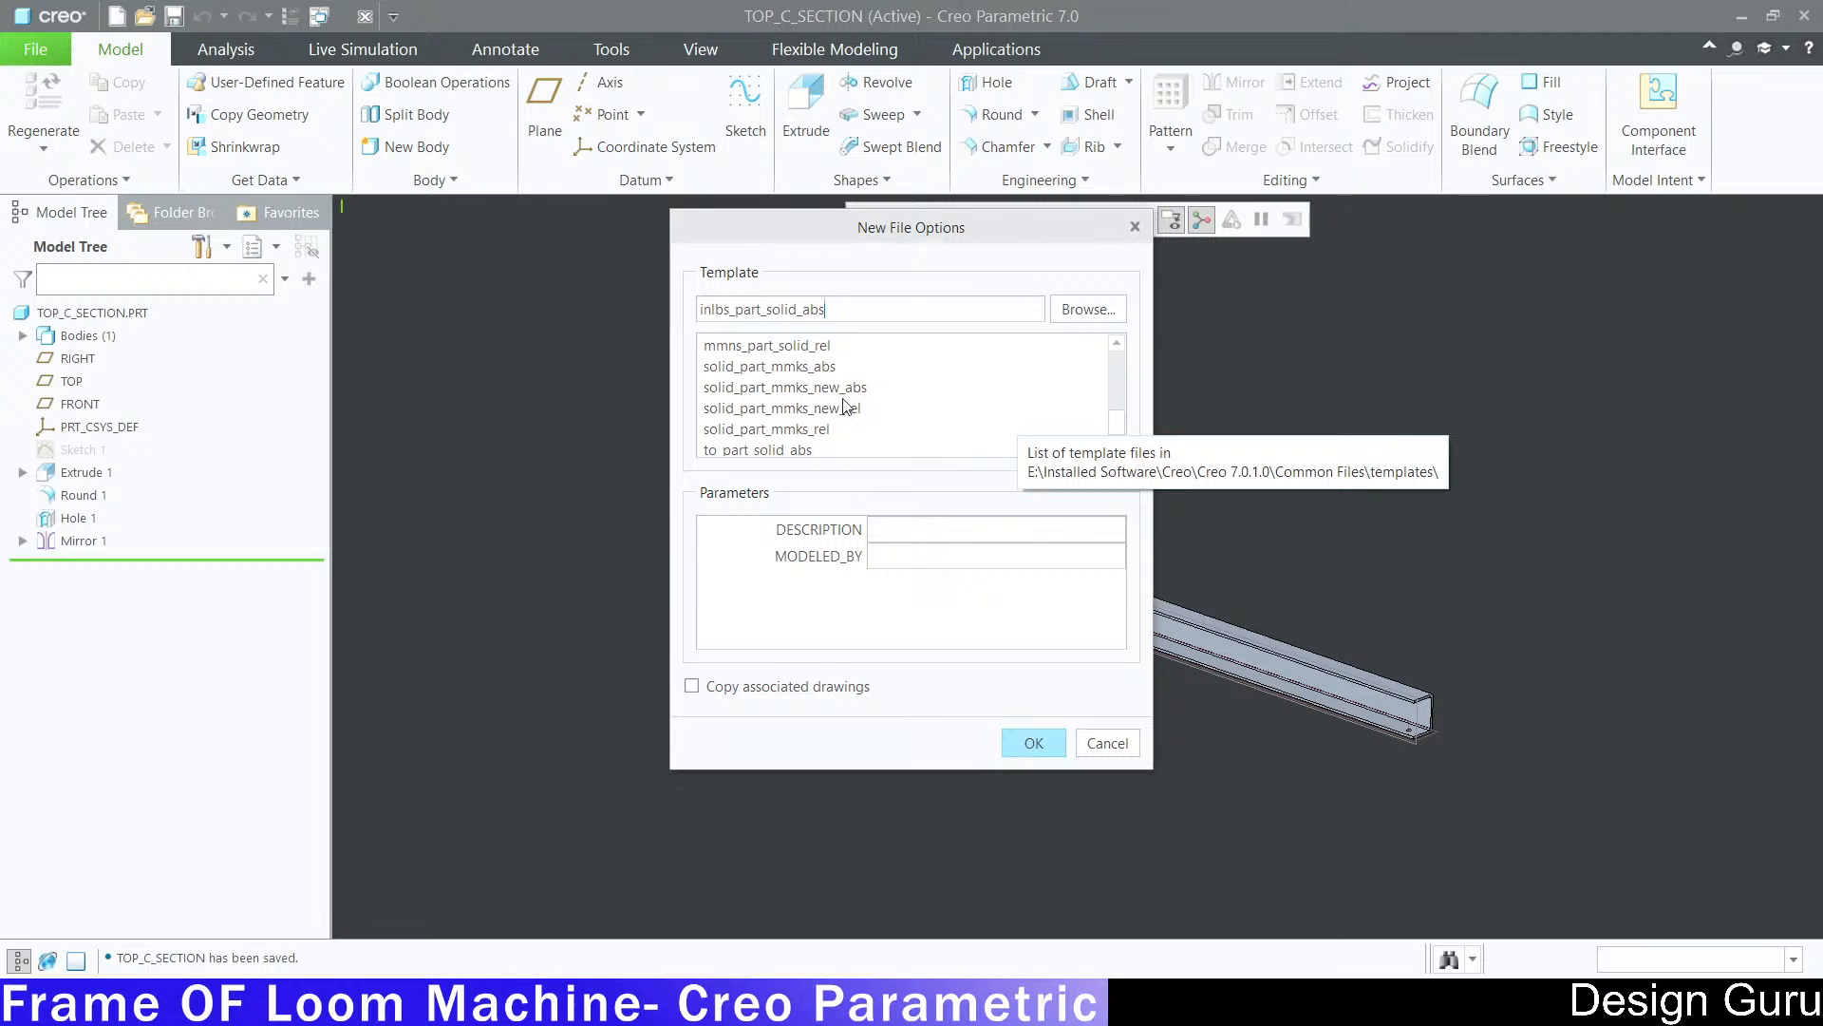
{"action": "scroll", "coordinate": [818, 378], "scroll_direction": "up", "scroll_amount": 1}
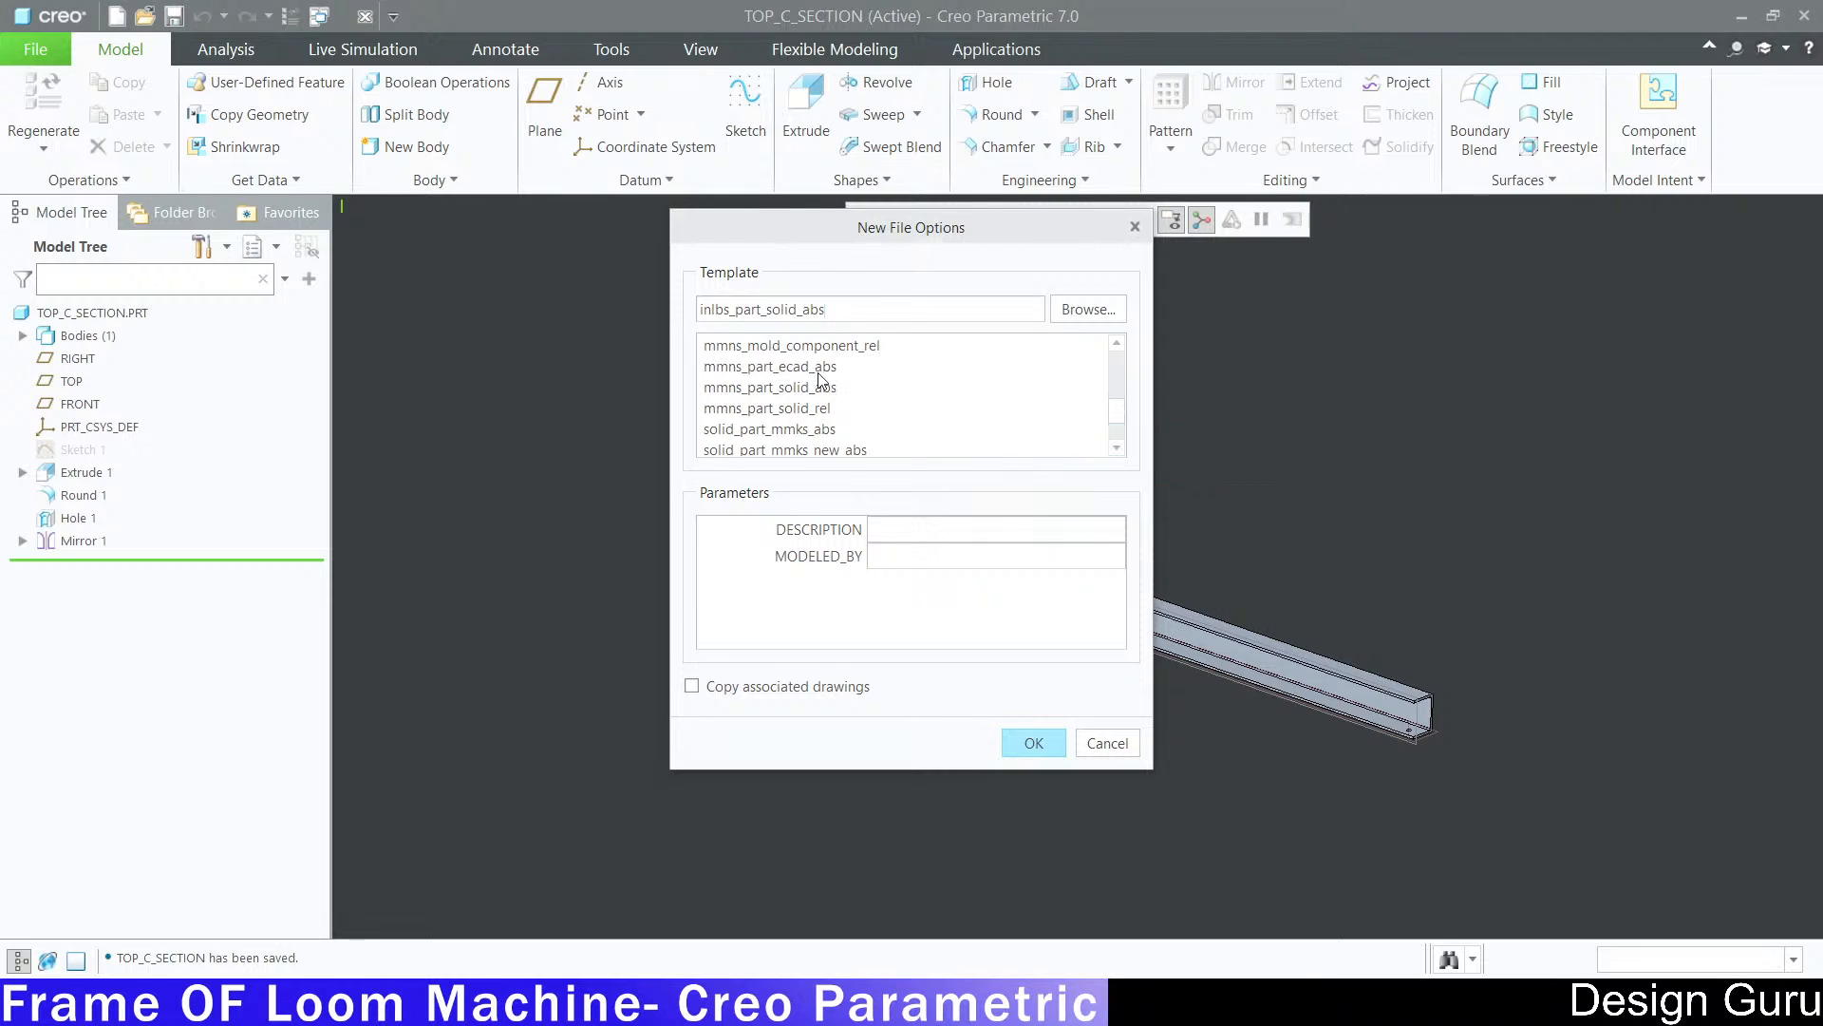
{"action": "scroll", "coordinate": [818, 380], "scroll_direction": "up", "scroll_amount": 1}
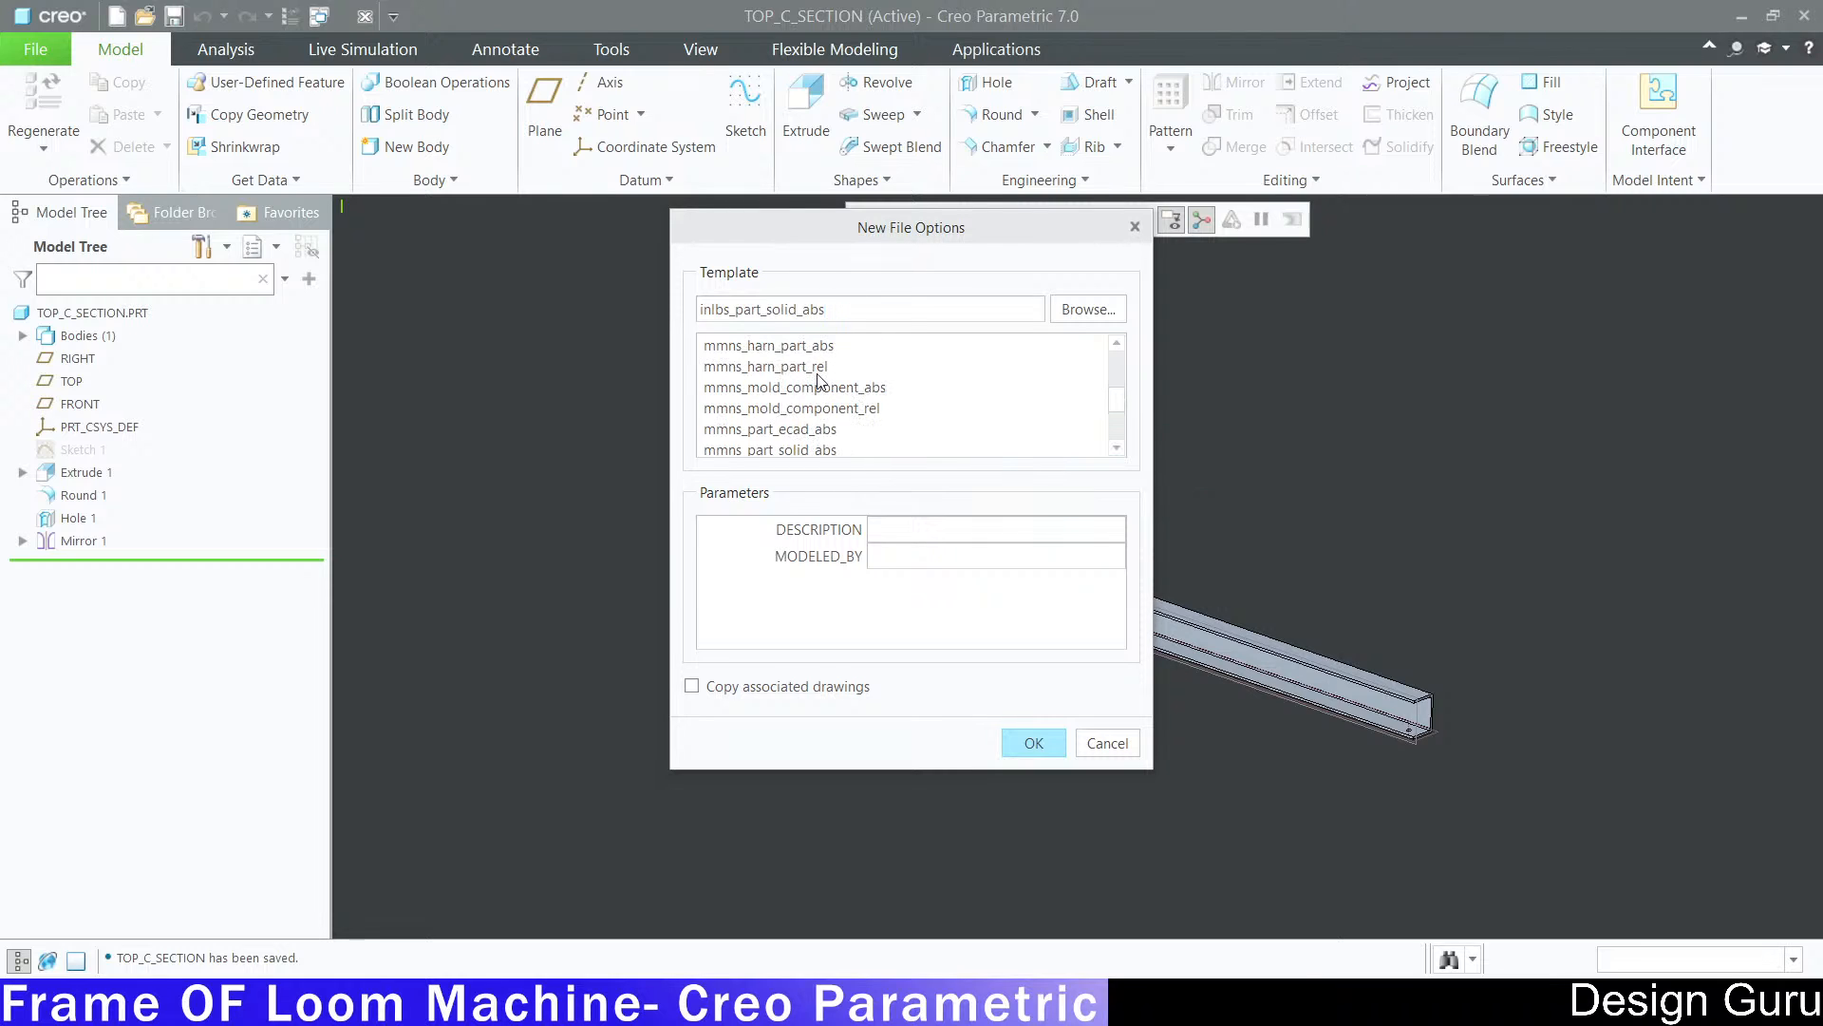
{"action": "left_click", "coordinate": [818, 452]}
{"action": "scroll", "coordinate": [907, 423], "scroll_direction": "down", "scroll_amount": 1}
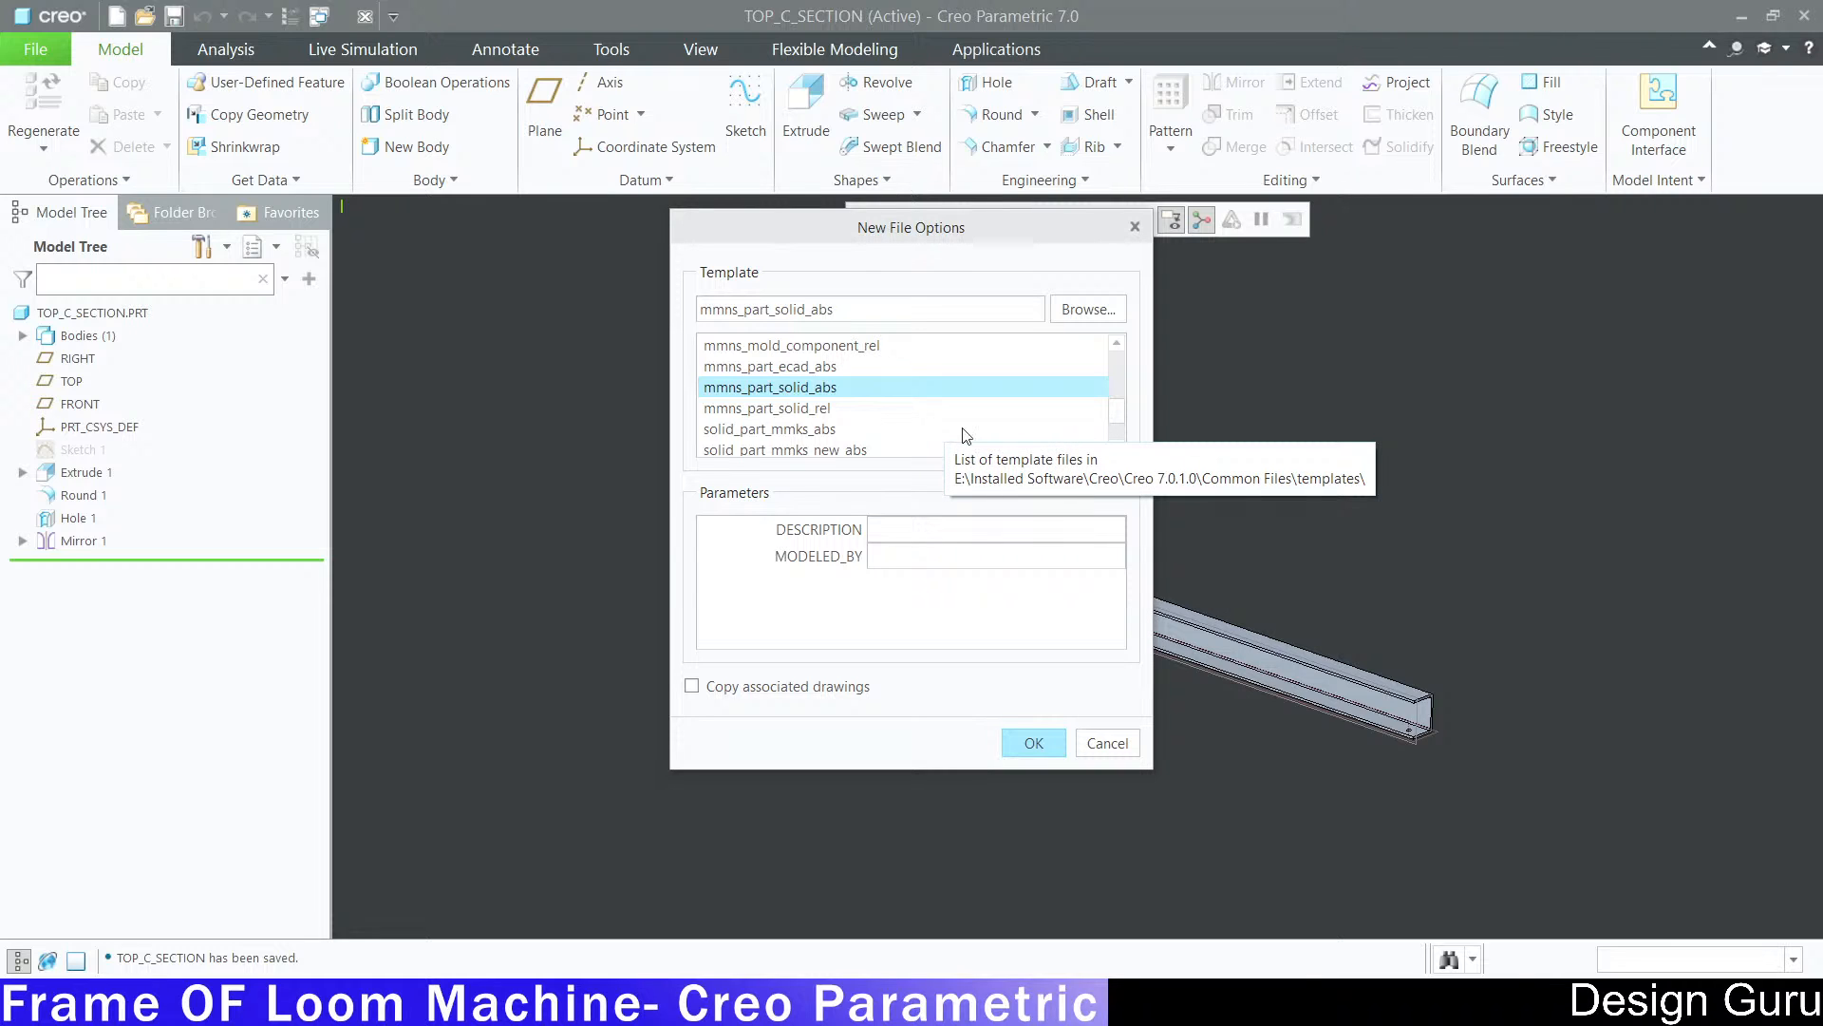
{"action": "left_click", "coordinate": [1024, 746]}
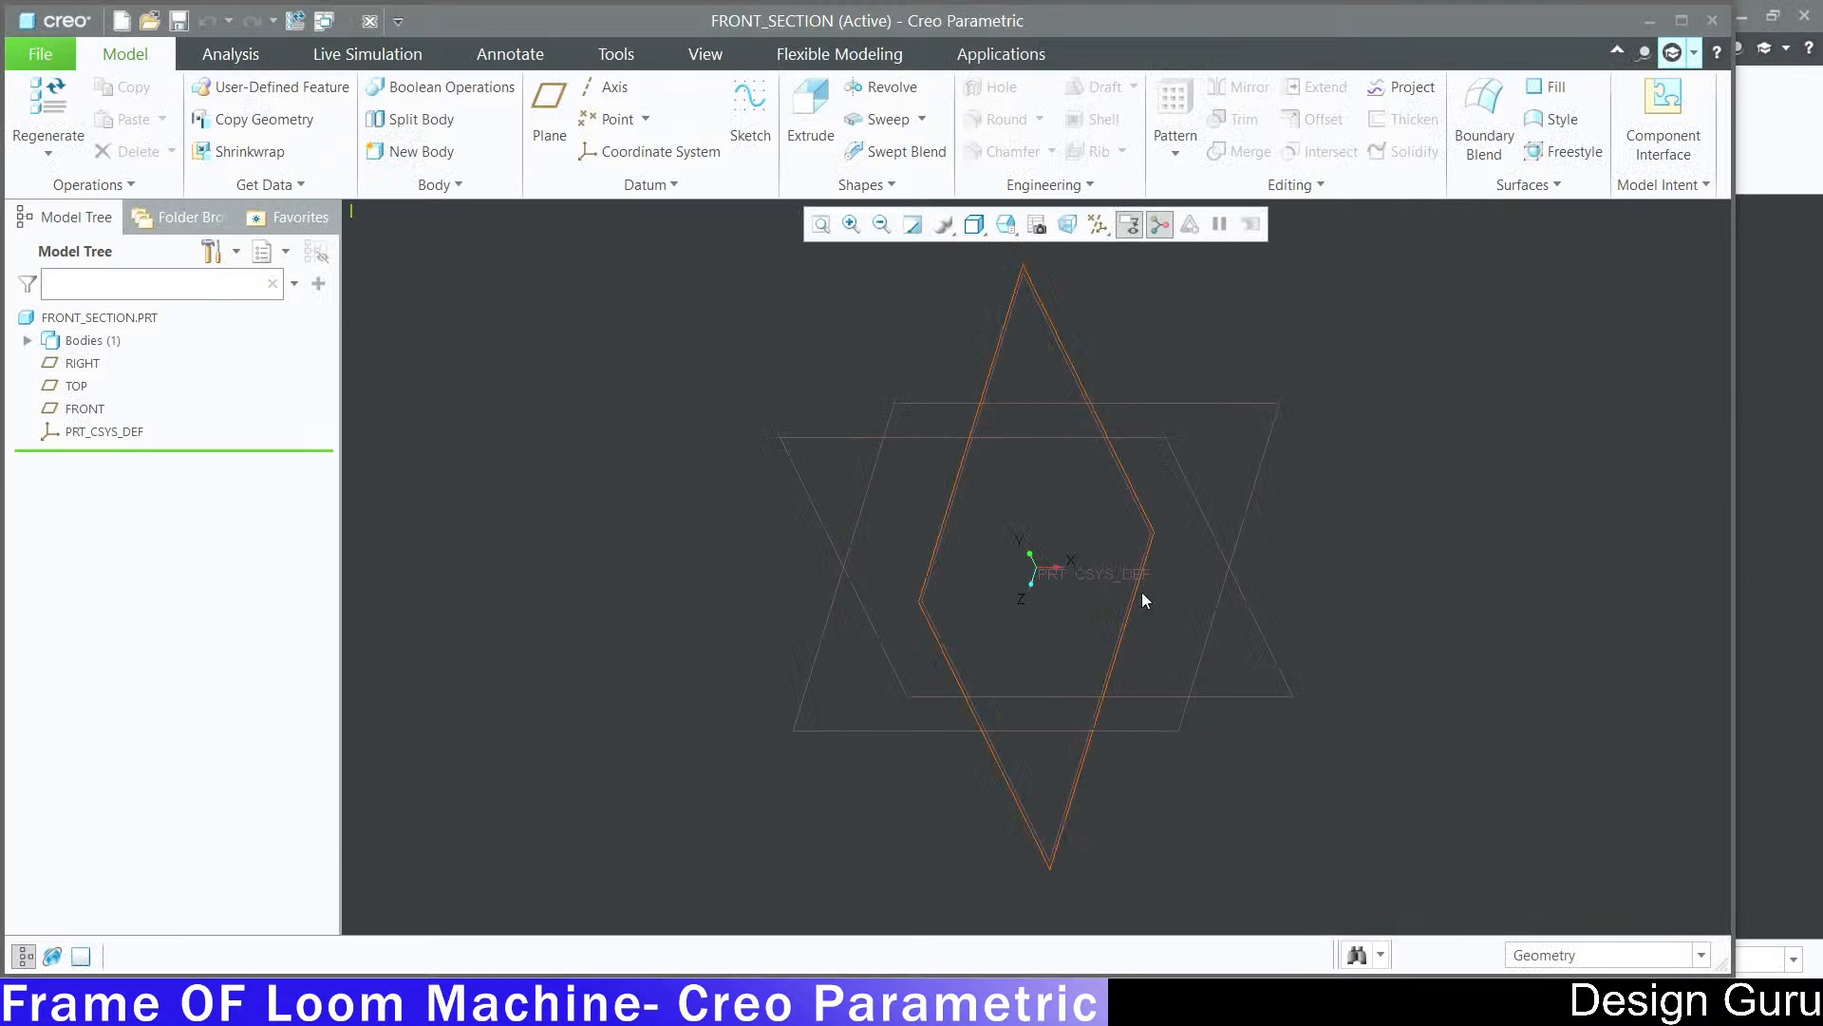
{"action": "left_click", "coordinate": [1681, 20]}
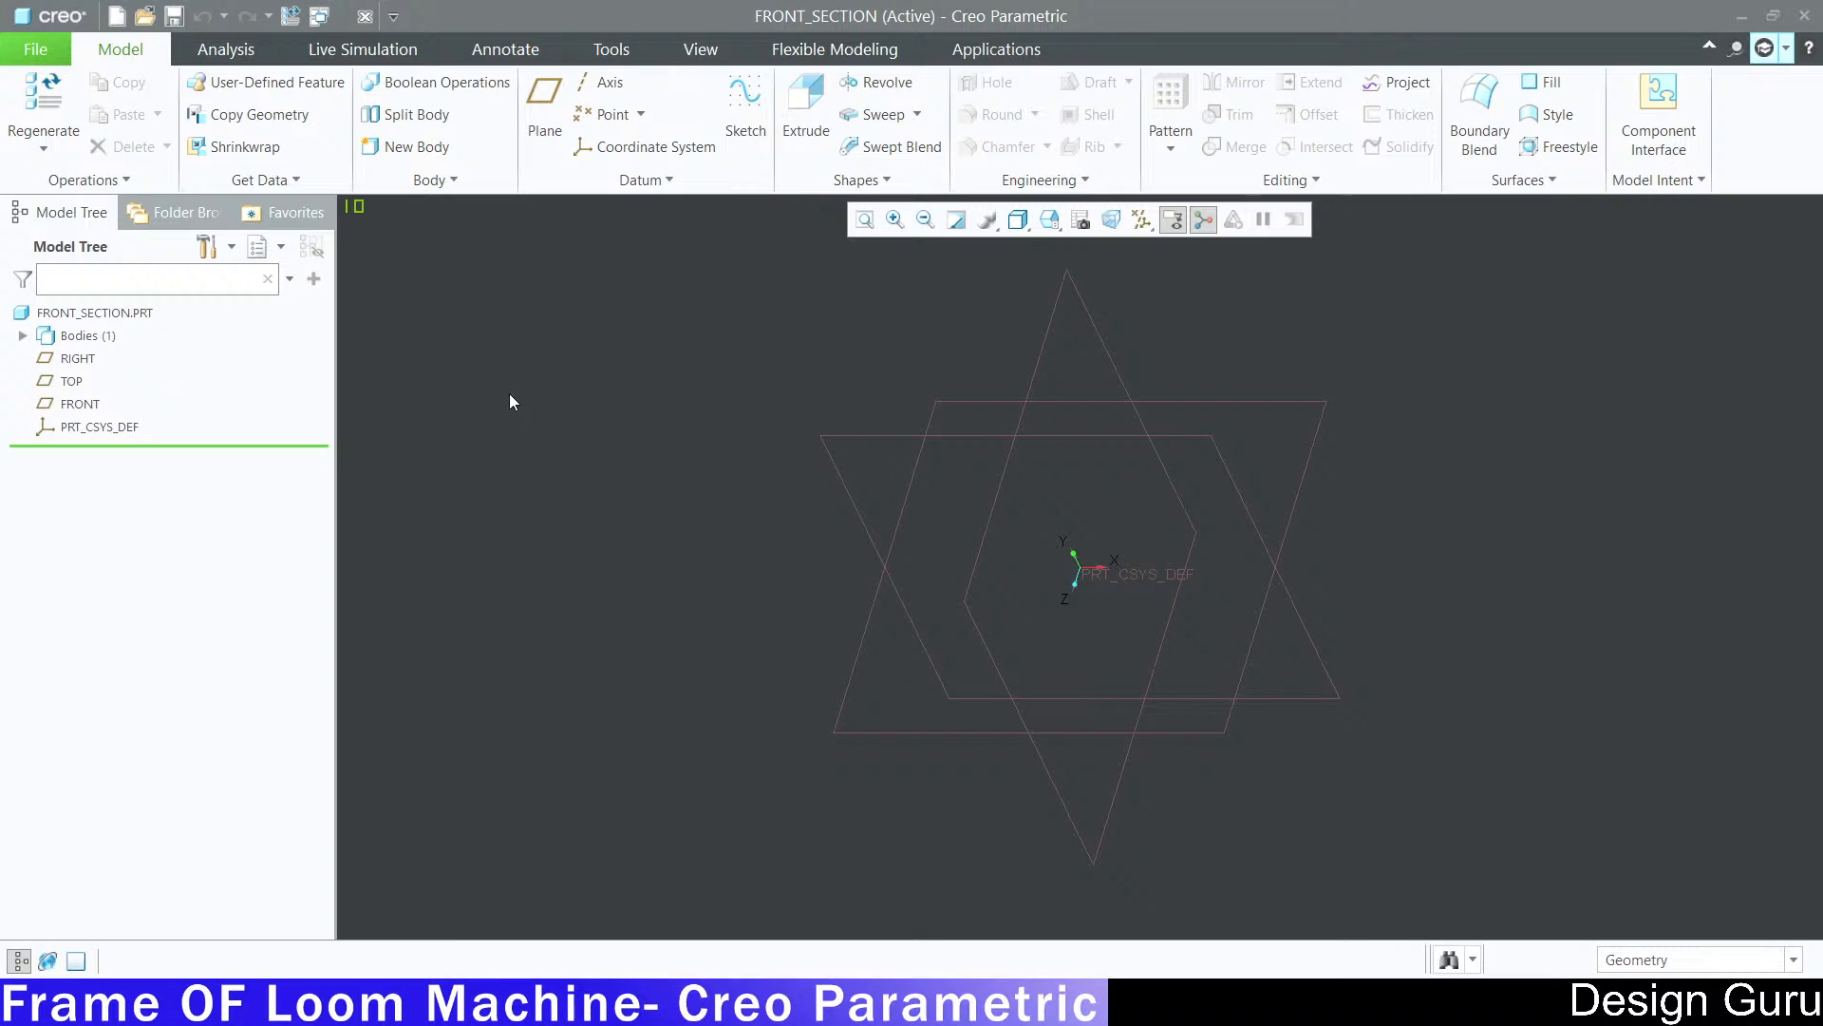
Step: Start a sketch on the FRONT datum plane and orient the view parallel to it
{"action": "left_click", "coordinate": [79, 404]}
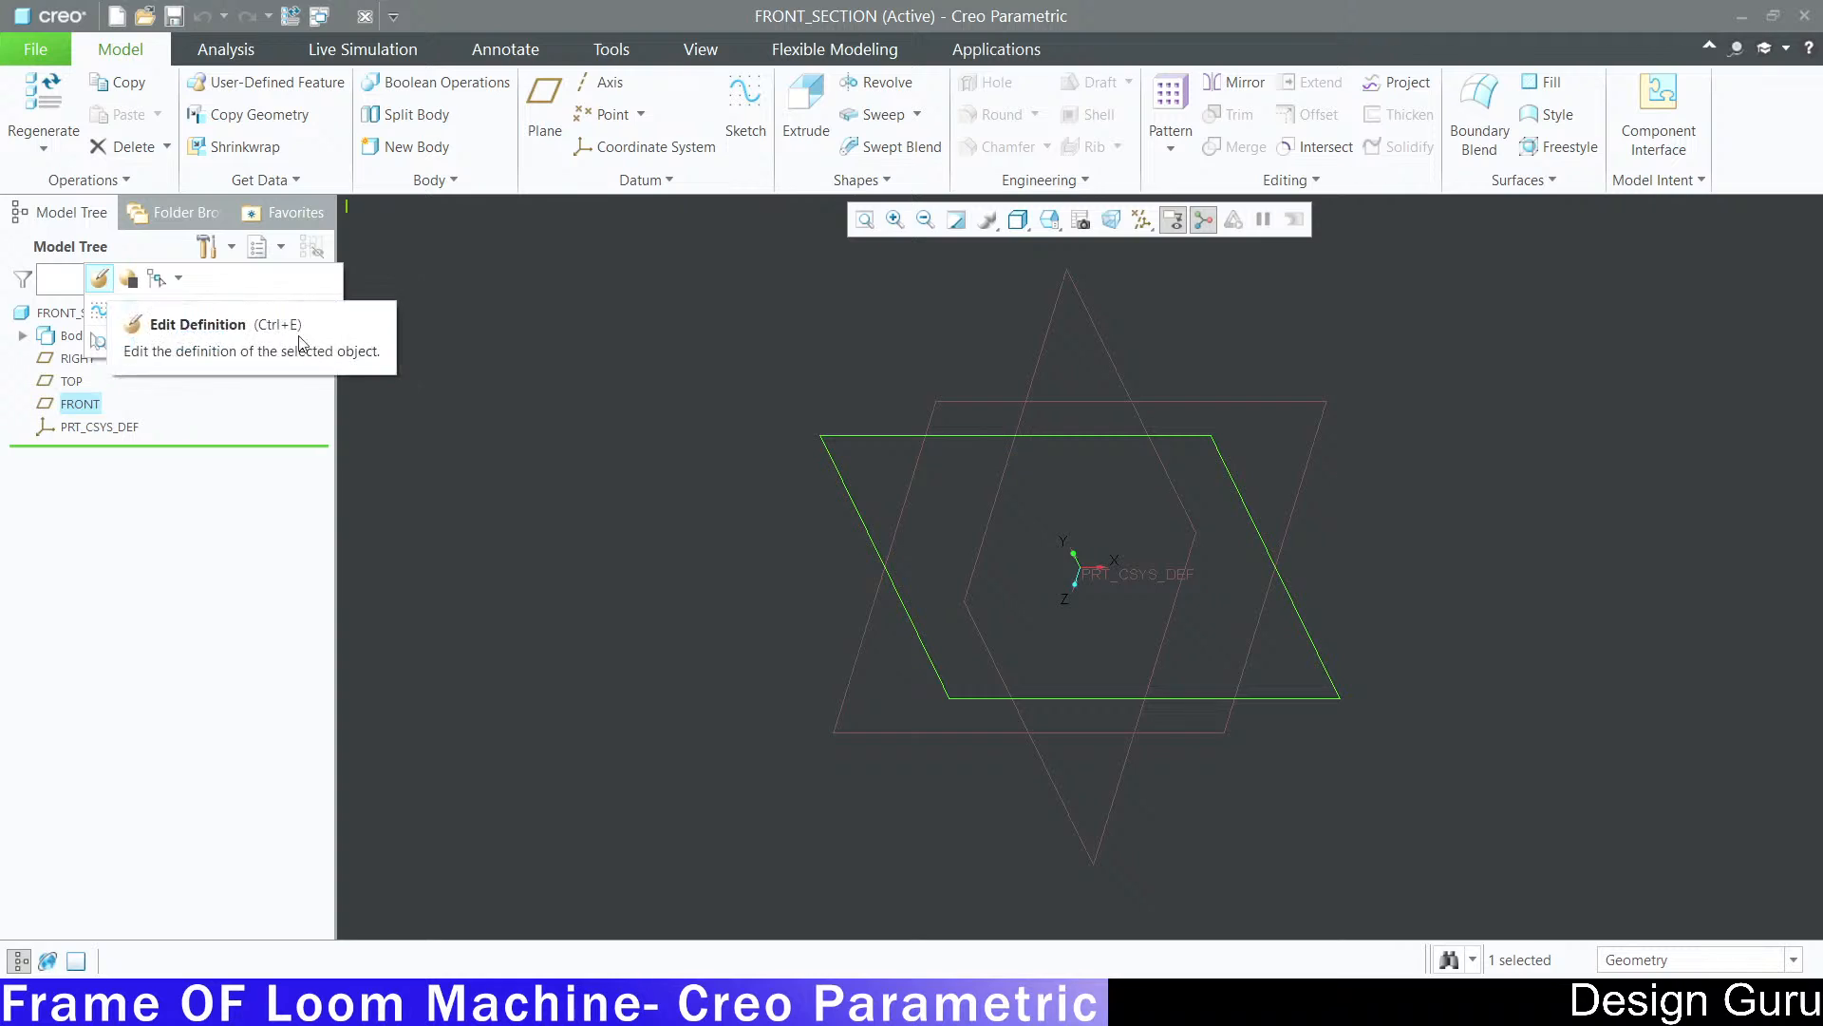
{"action": "left_click", "coordinate": [746, 99]}
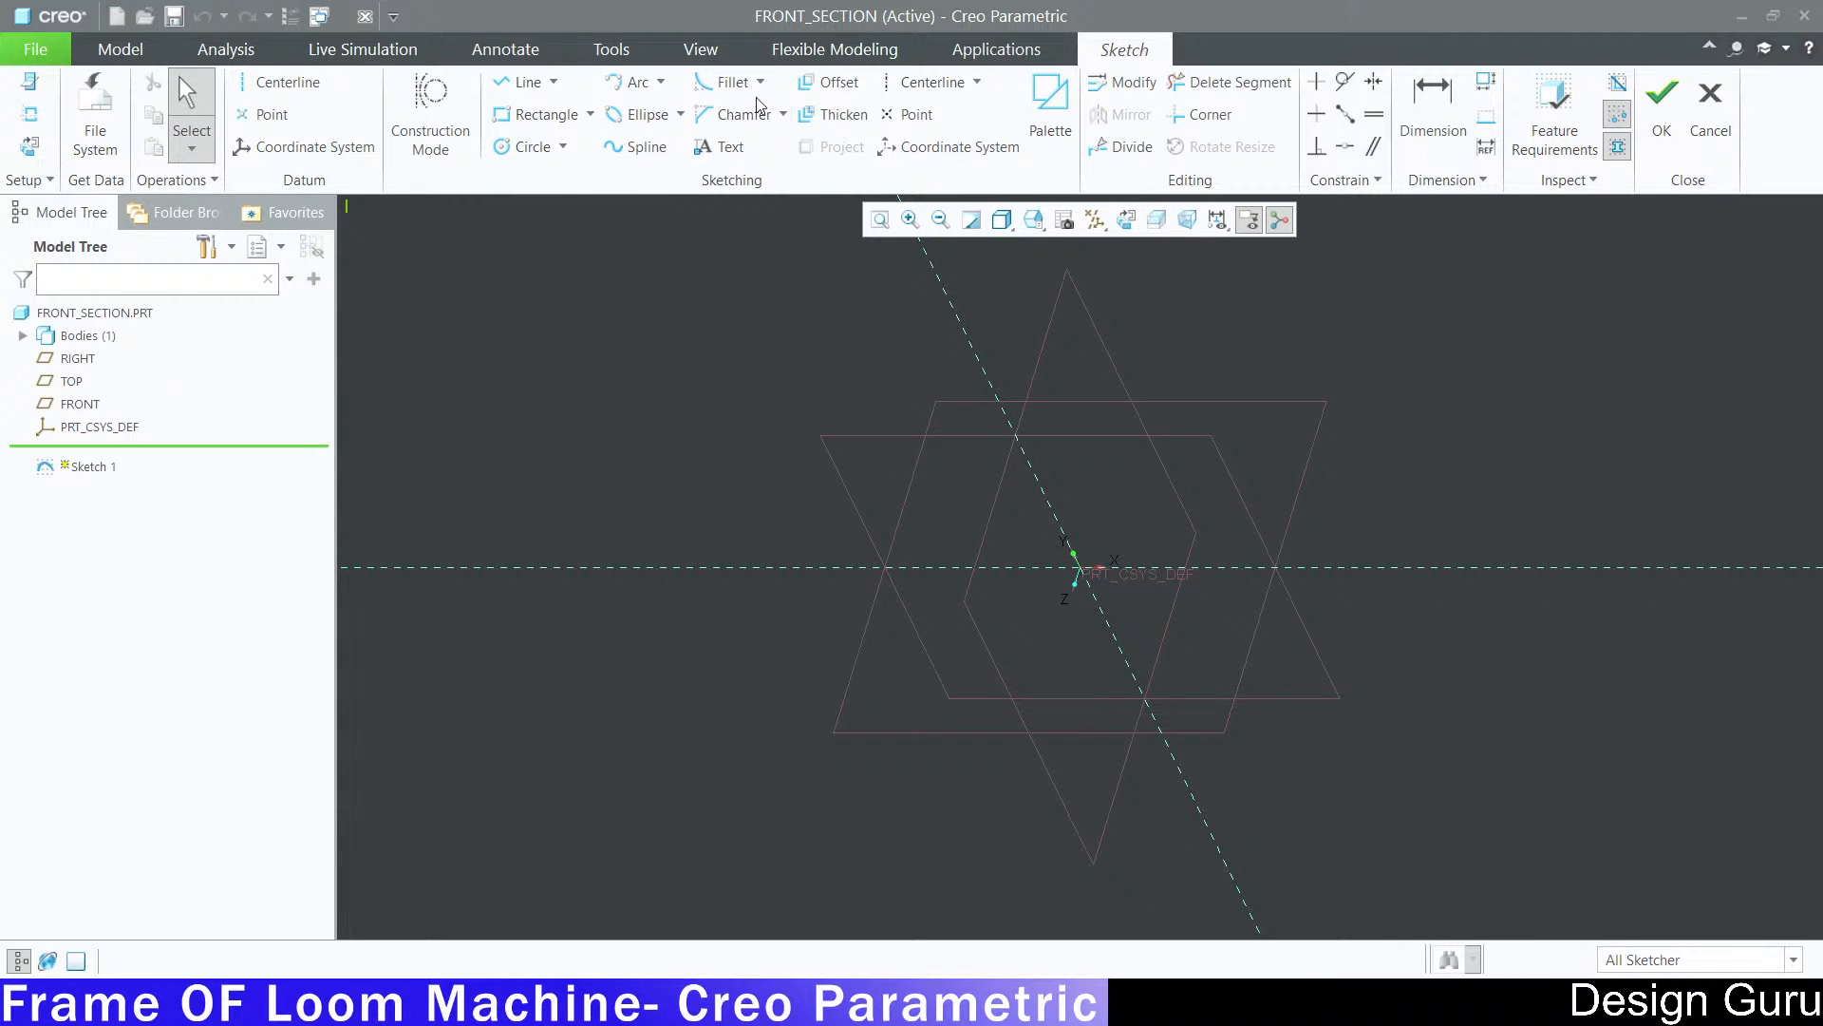
{"action": "left_click", "coordinate": [1126, 219]}
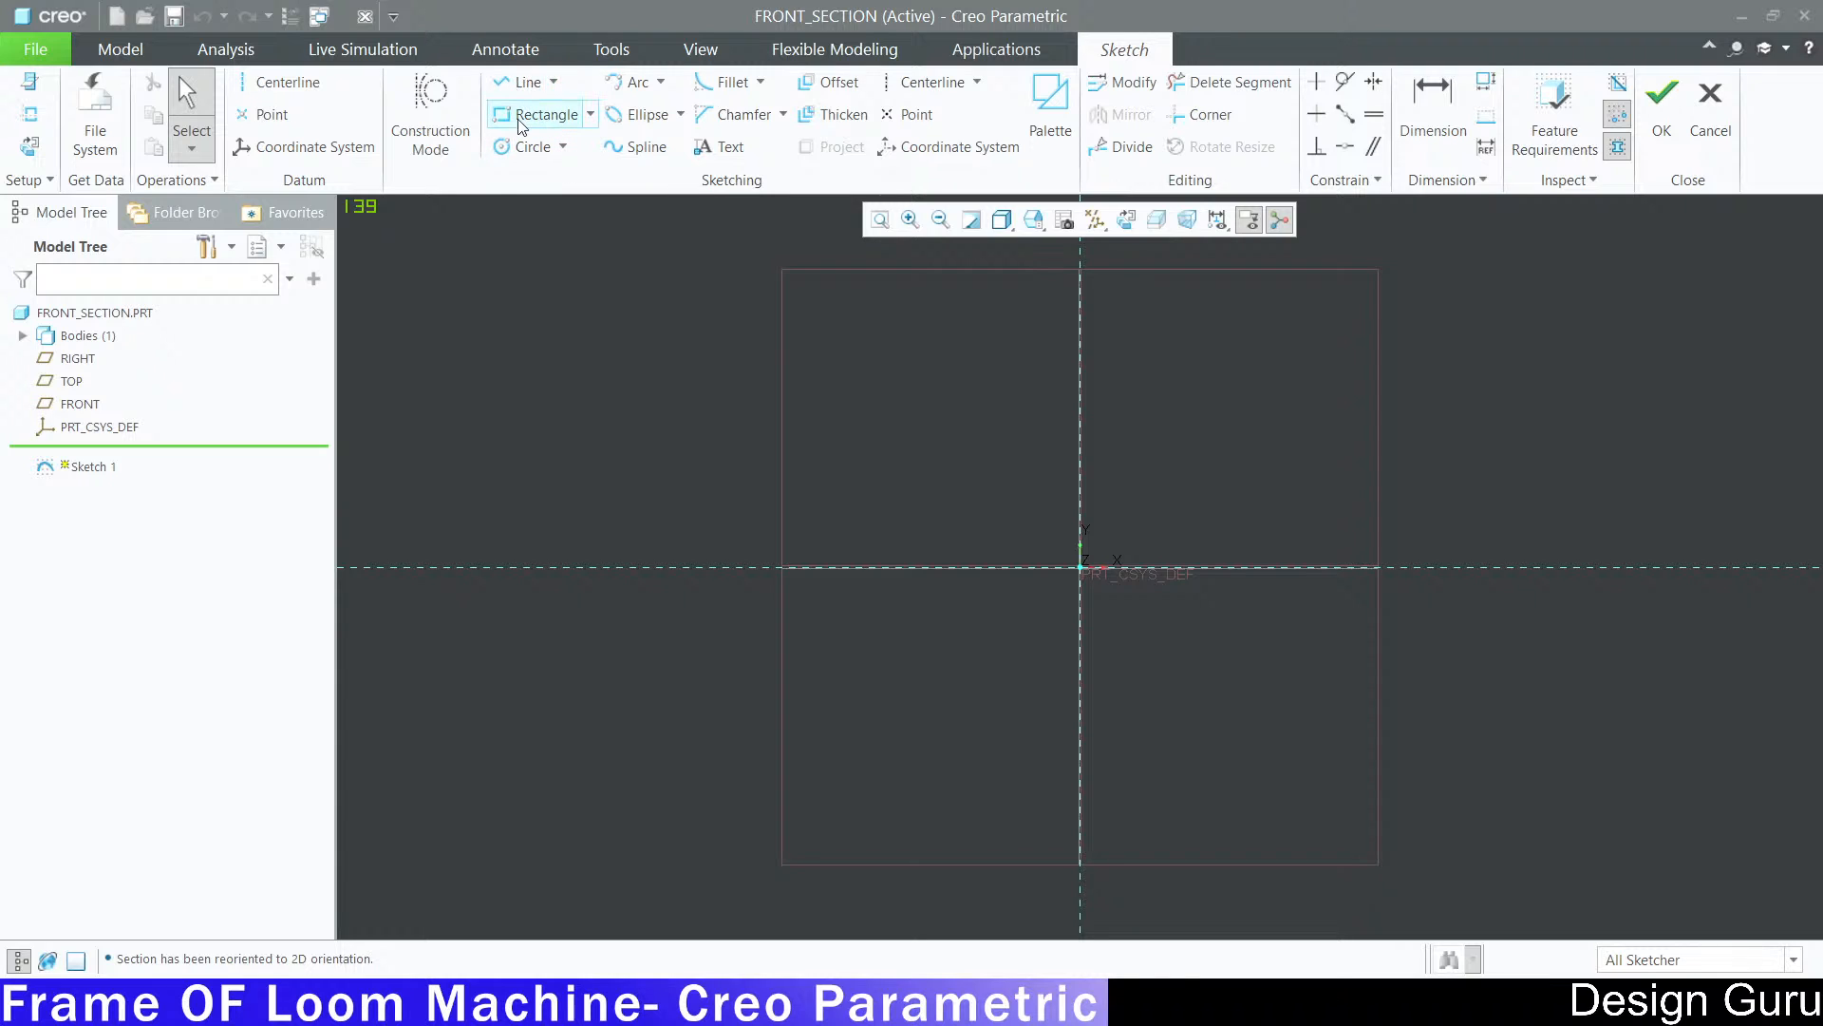
Step: Sketch a center rectangle about 549 mm wide and 68 mm high, centred on the origin
{"action": "left_click", "coordinate": [549, 122]}
{"action": "left_click", "coordinate": [590, 114]}
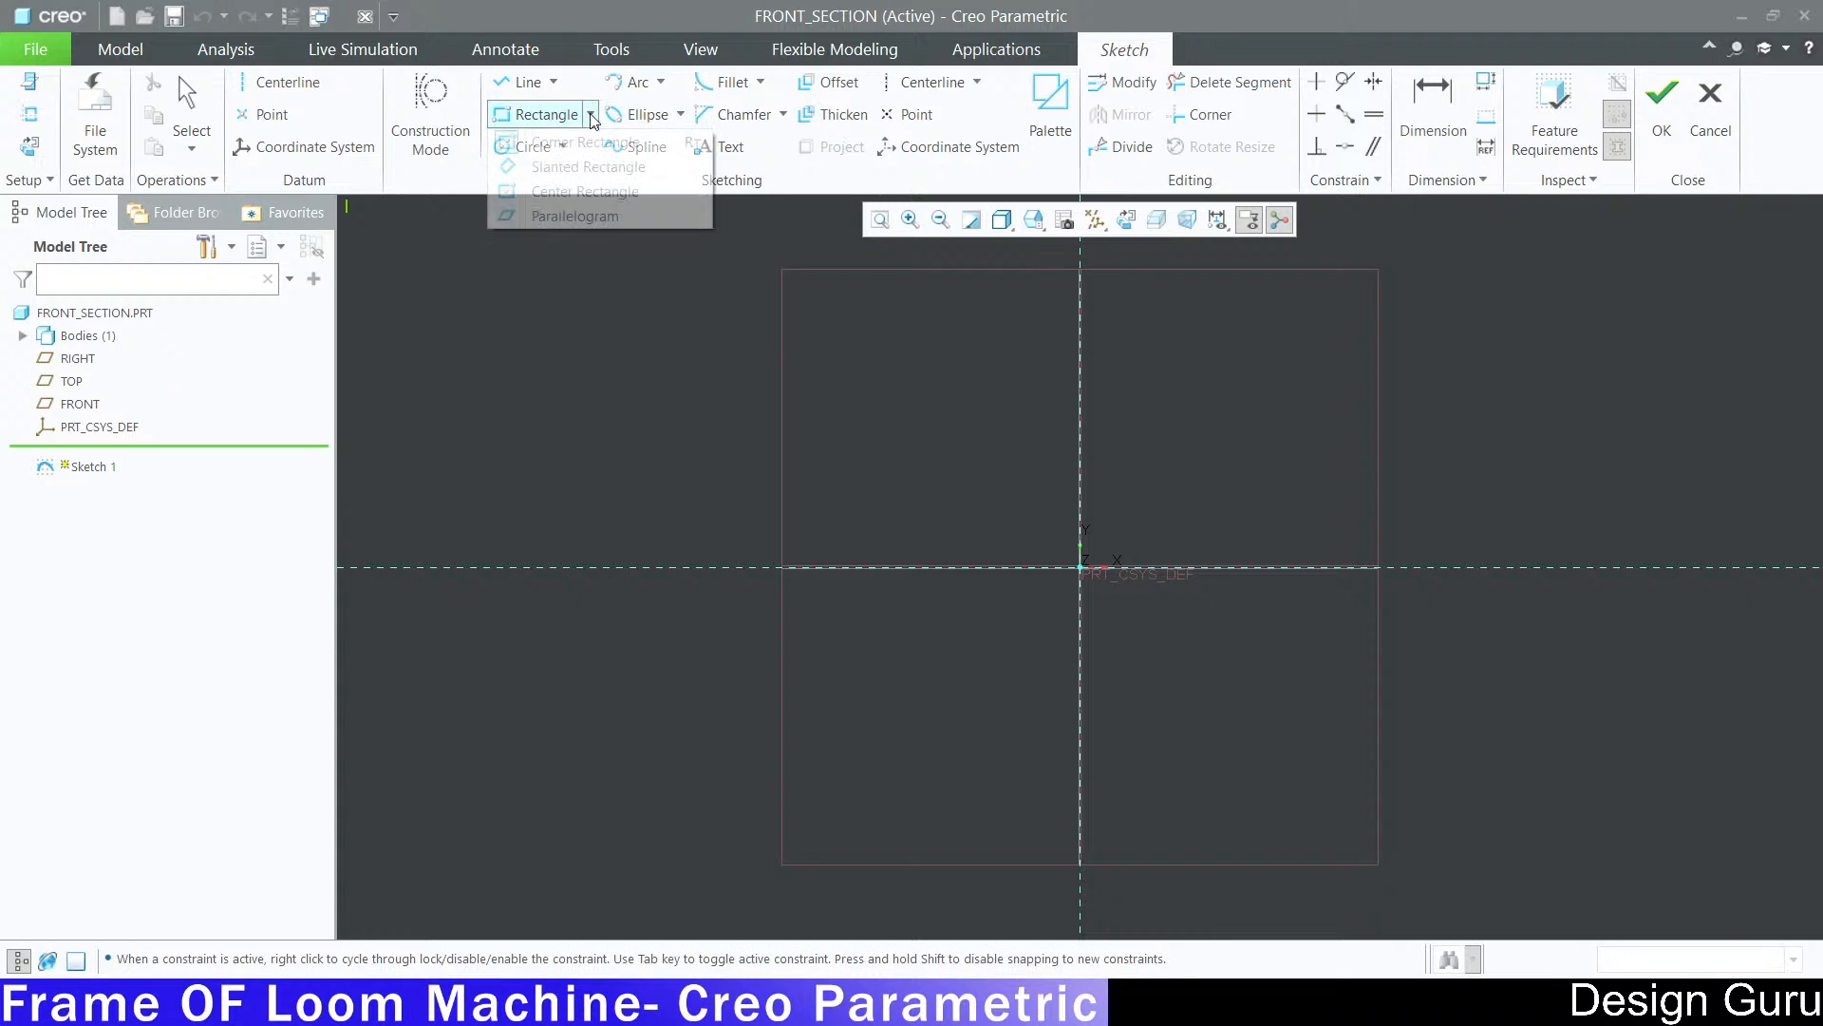
{"action": "left_click", "coordinate": [570, 192]}
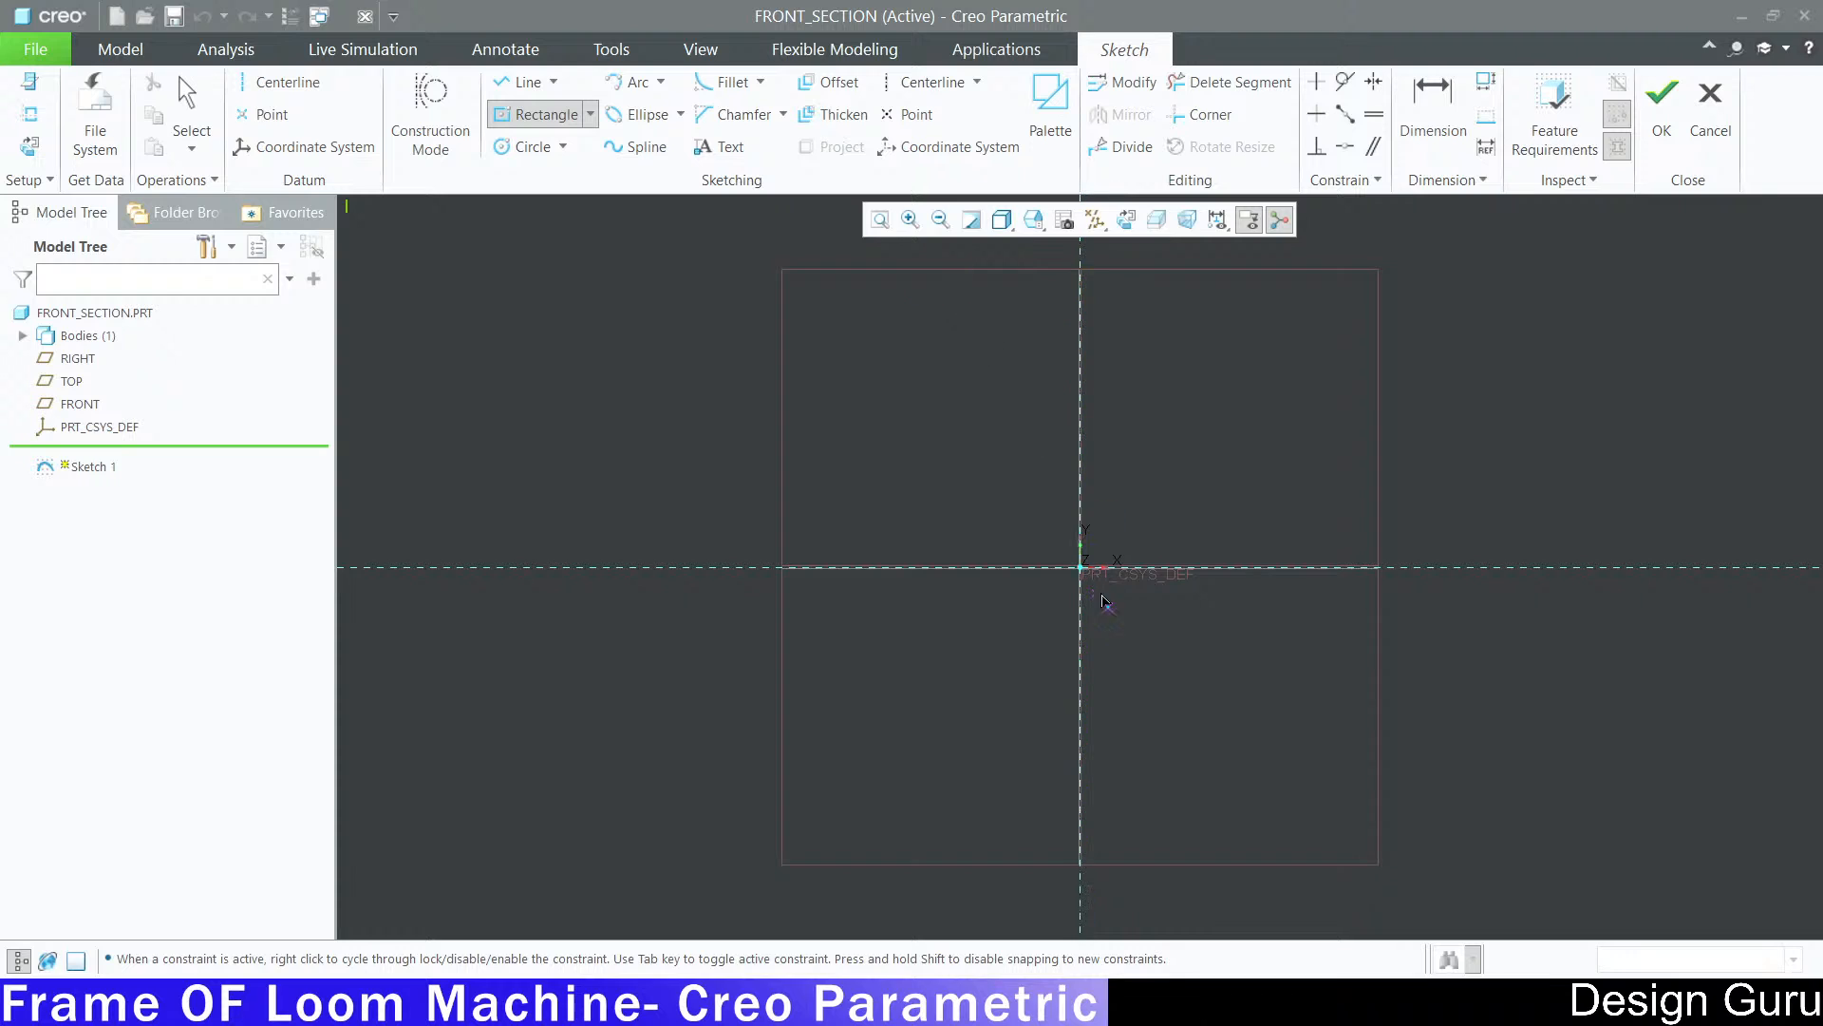
{"action": "left_click", "coordinate": [1081, 568]}
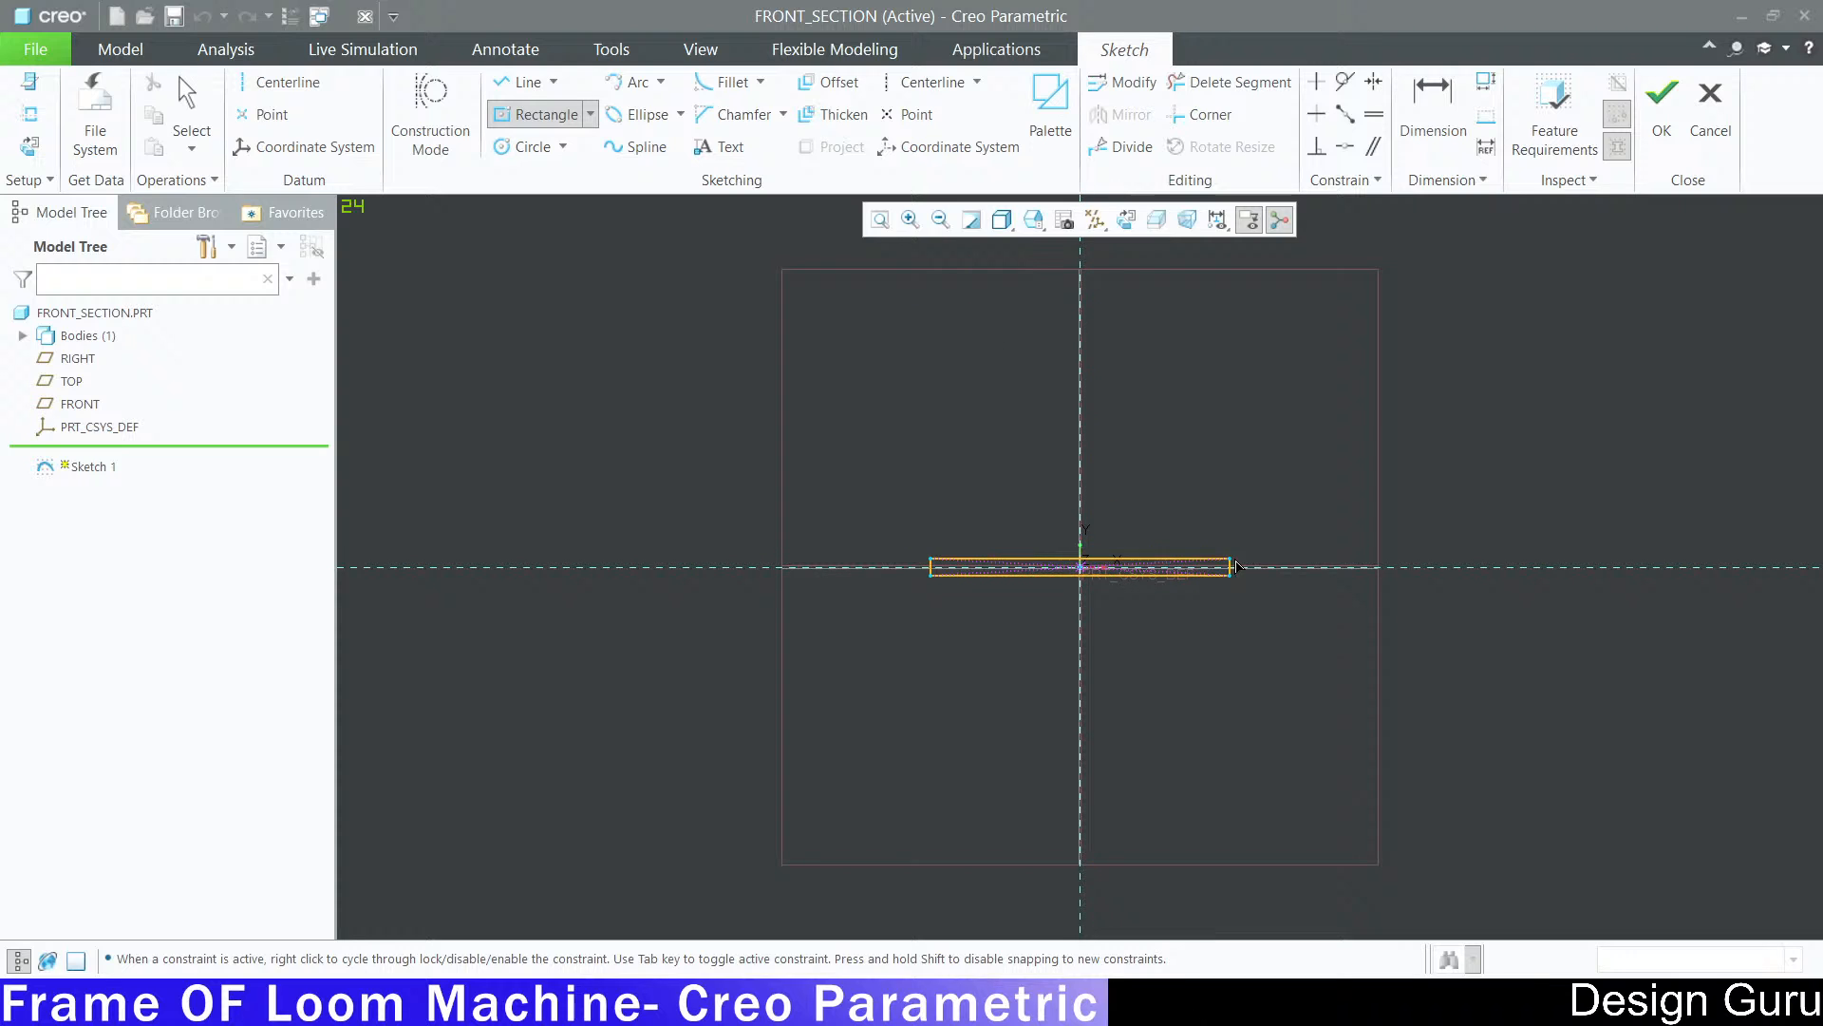
{"action": "left_click", "coordinate": [1403, 534]}
{"action": "middle_click", "coordinate": [1086, 843]}
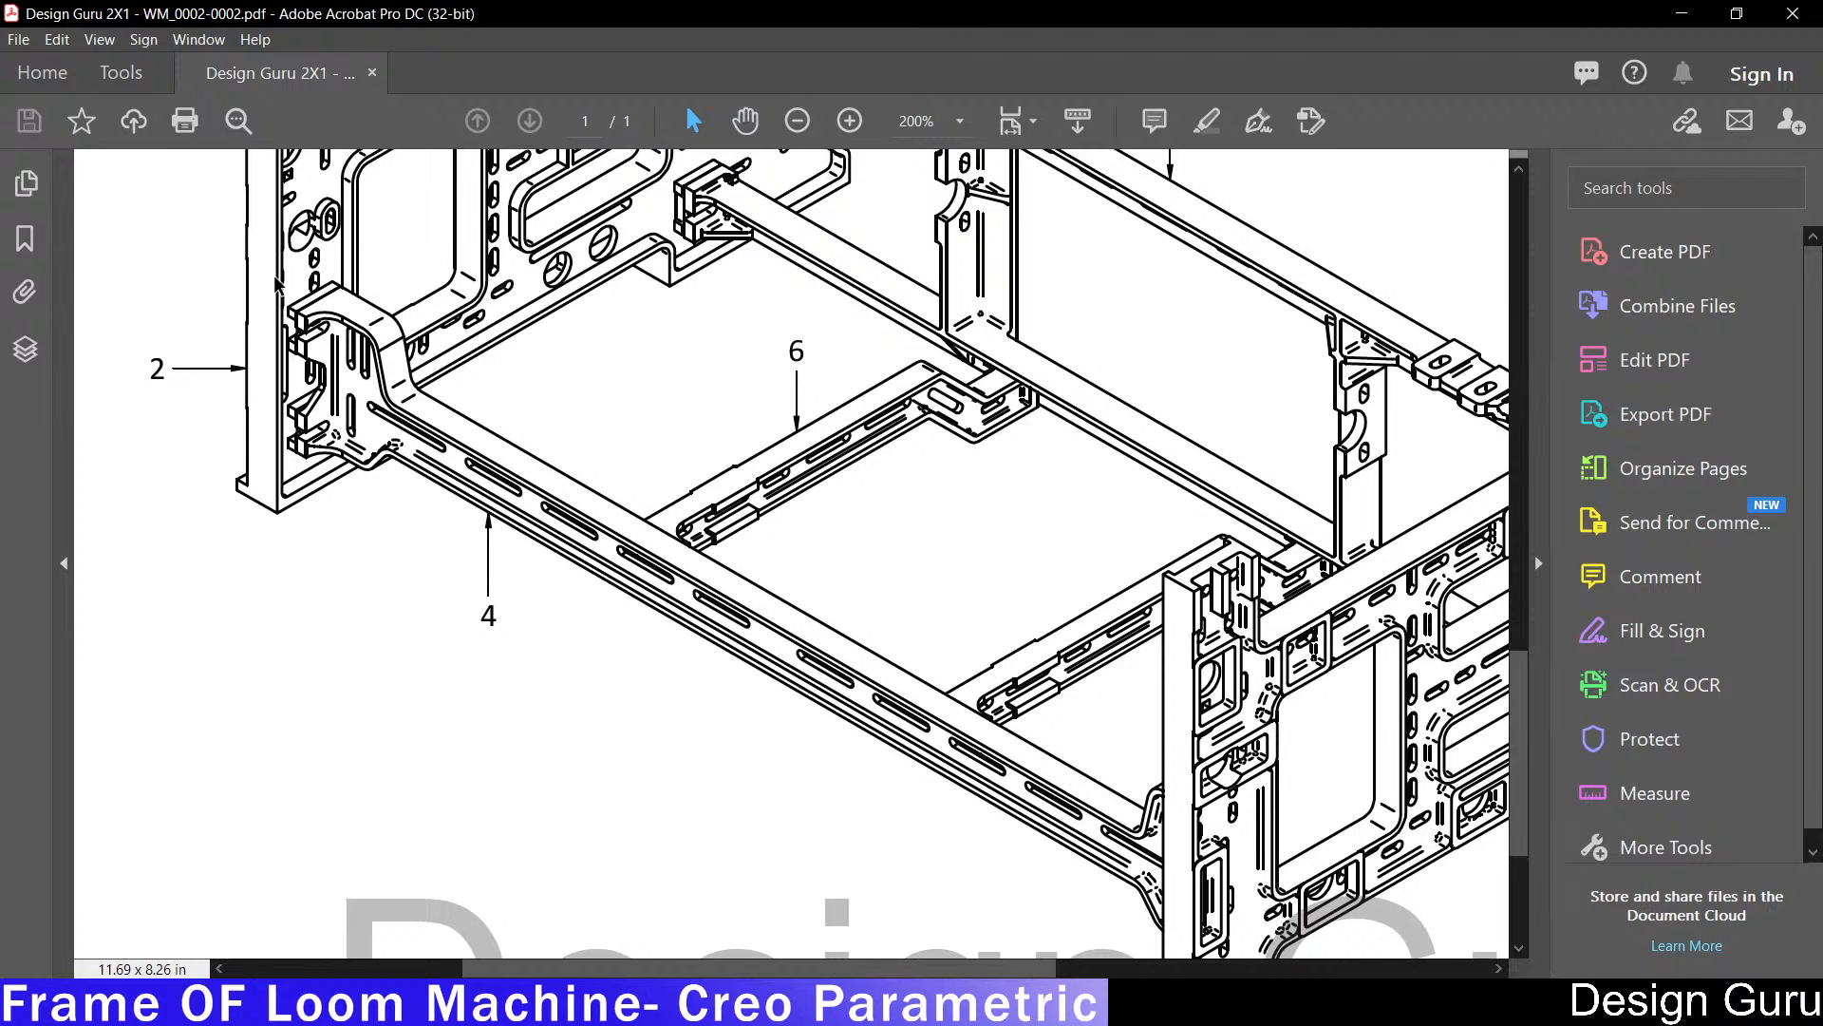
Step: Return from the reference drawing to the sketch and set the rectangle's width to 1524 mm
{"action": "left_click", "coordinate": [1682, 13]}
{"action": "double_click", "coordinate": [985, 482]}
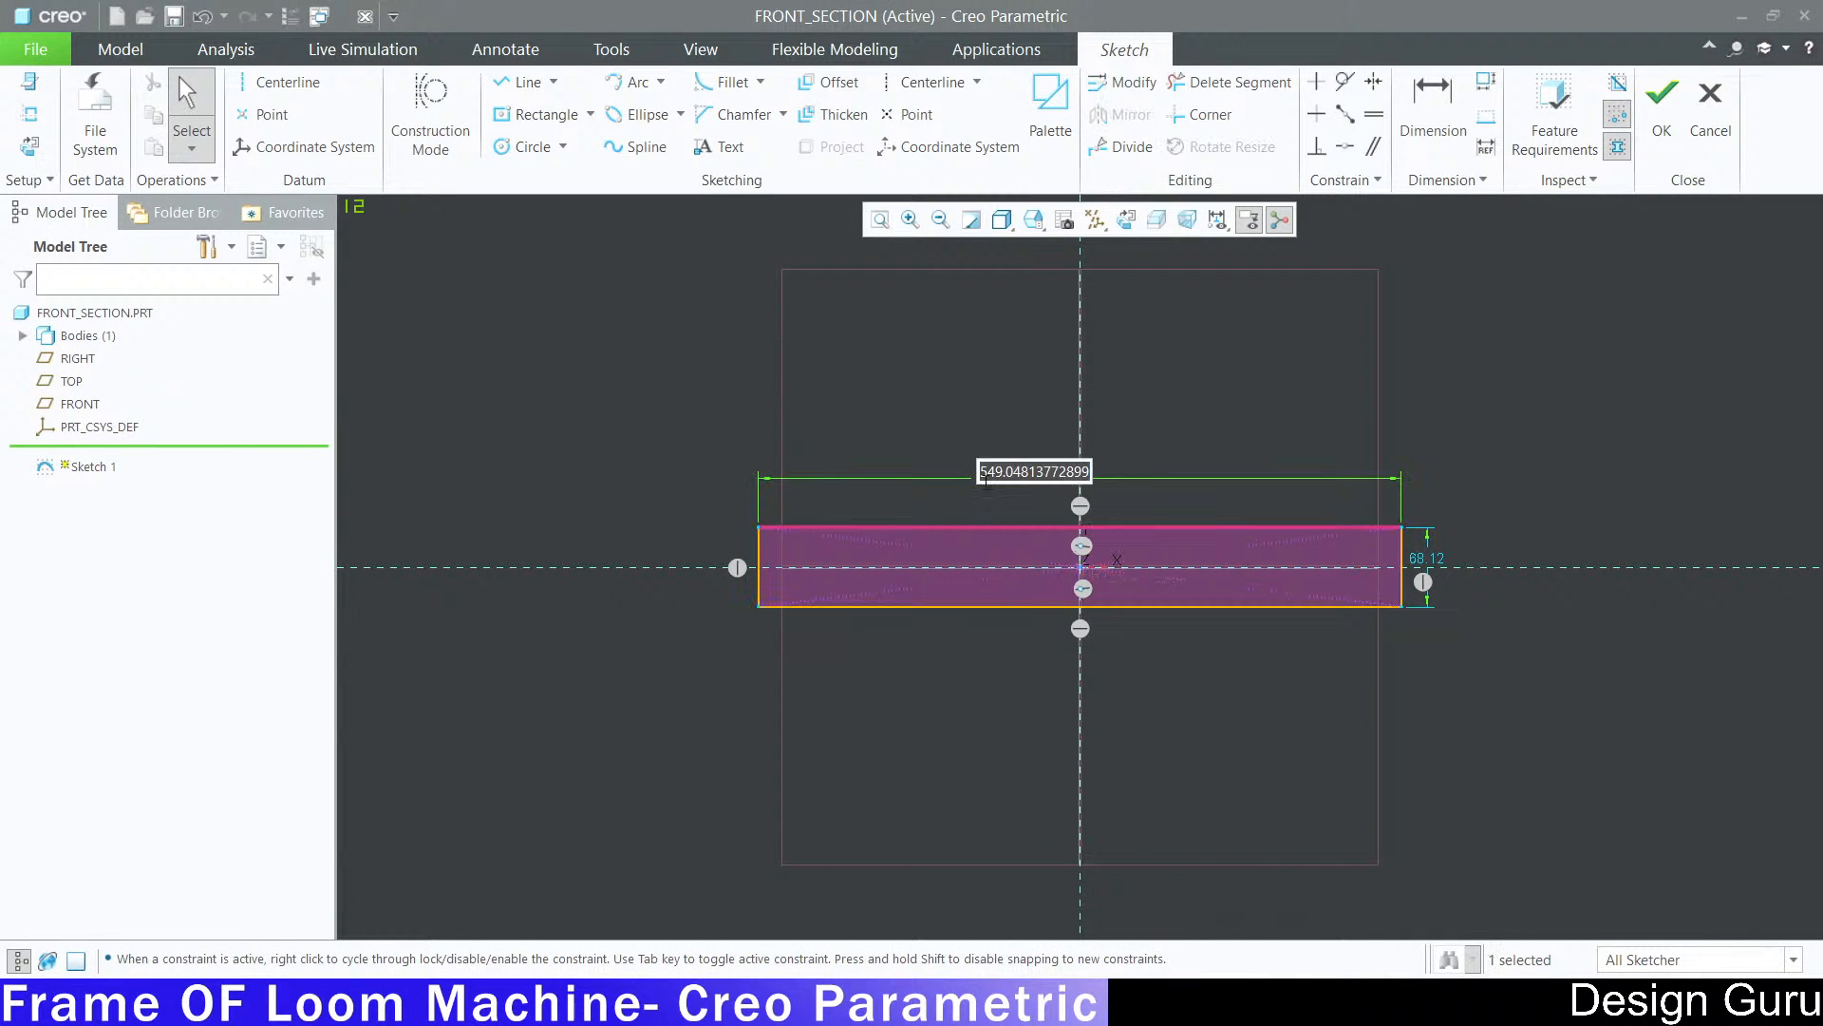
{"action": "type", "text": "152"}
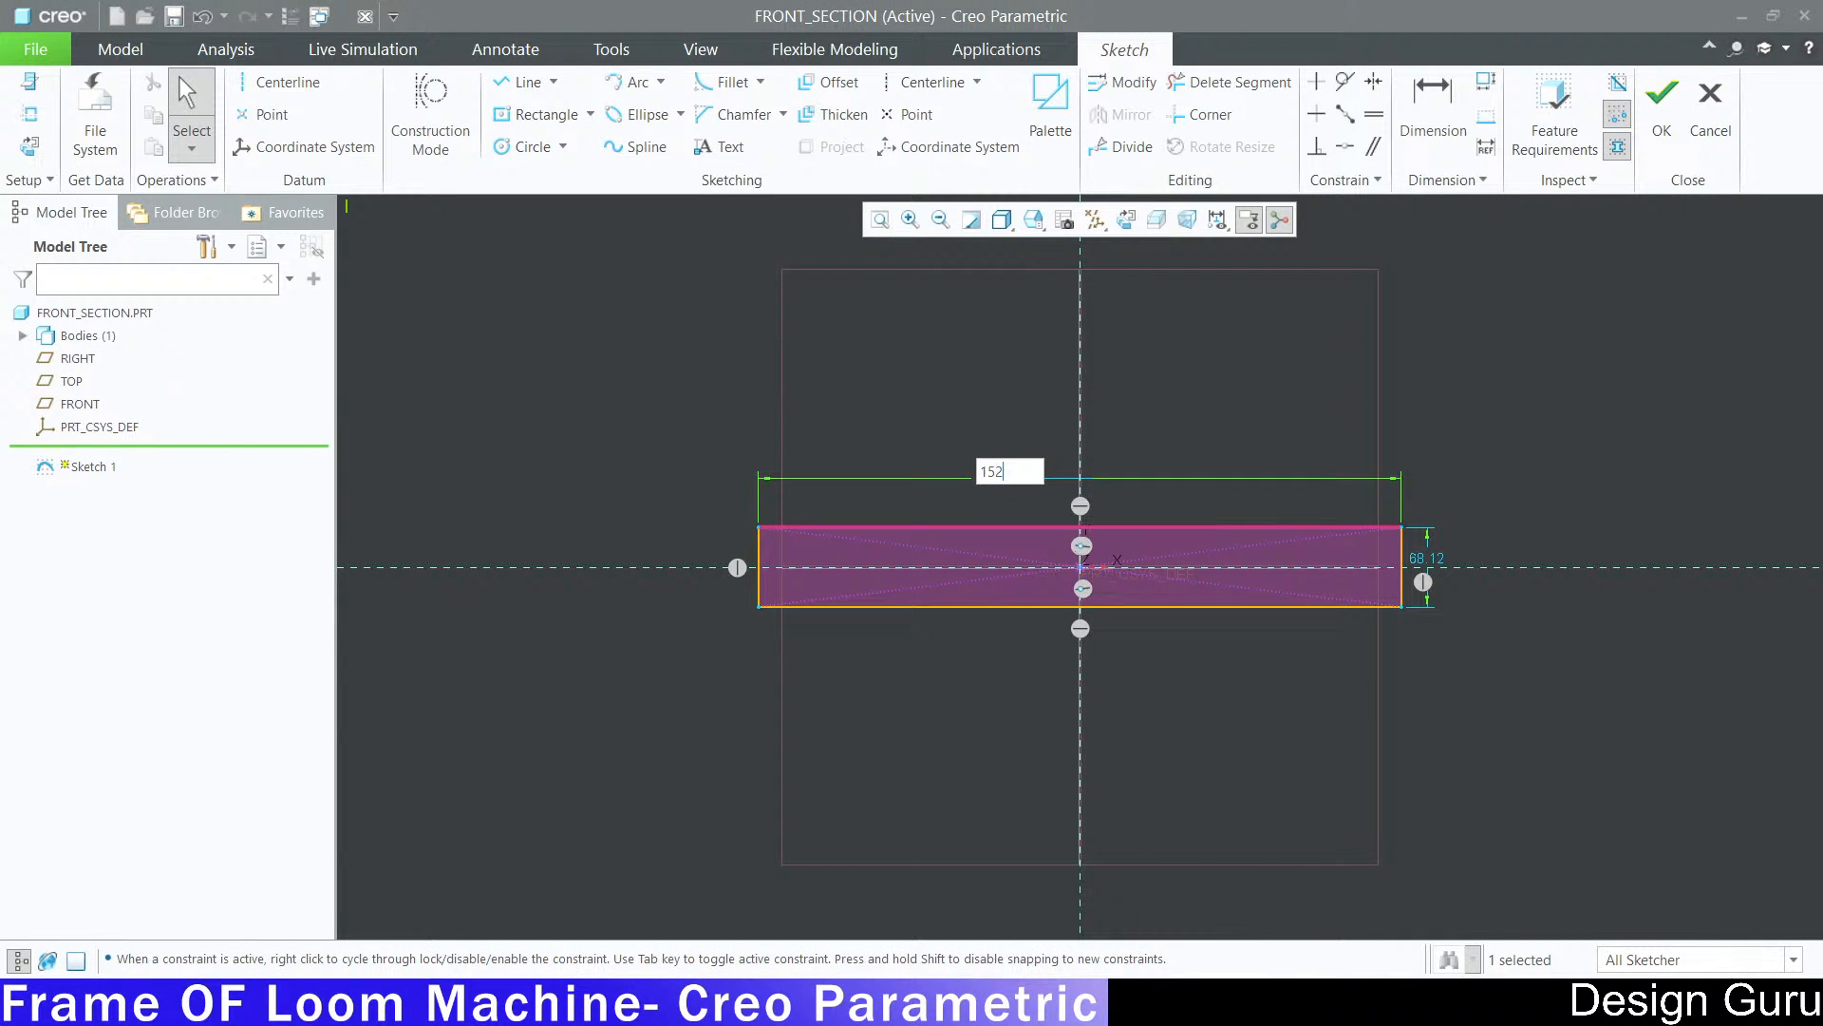
{"action": "type", "text": "4"}
{"action": "key", "text": "Return"}
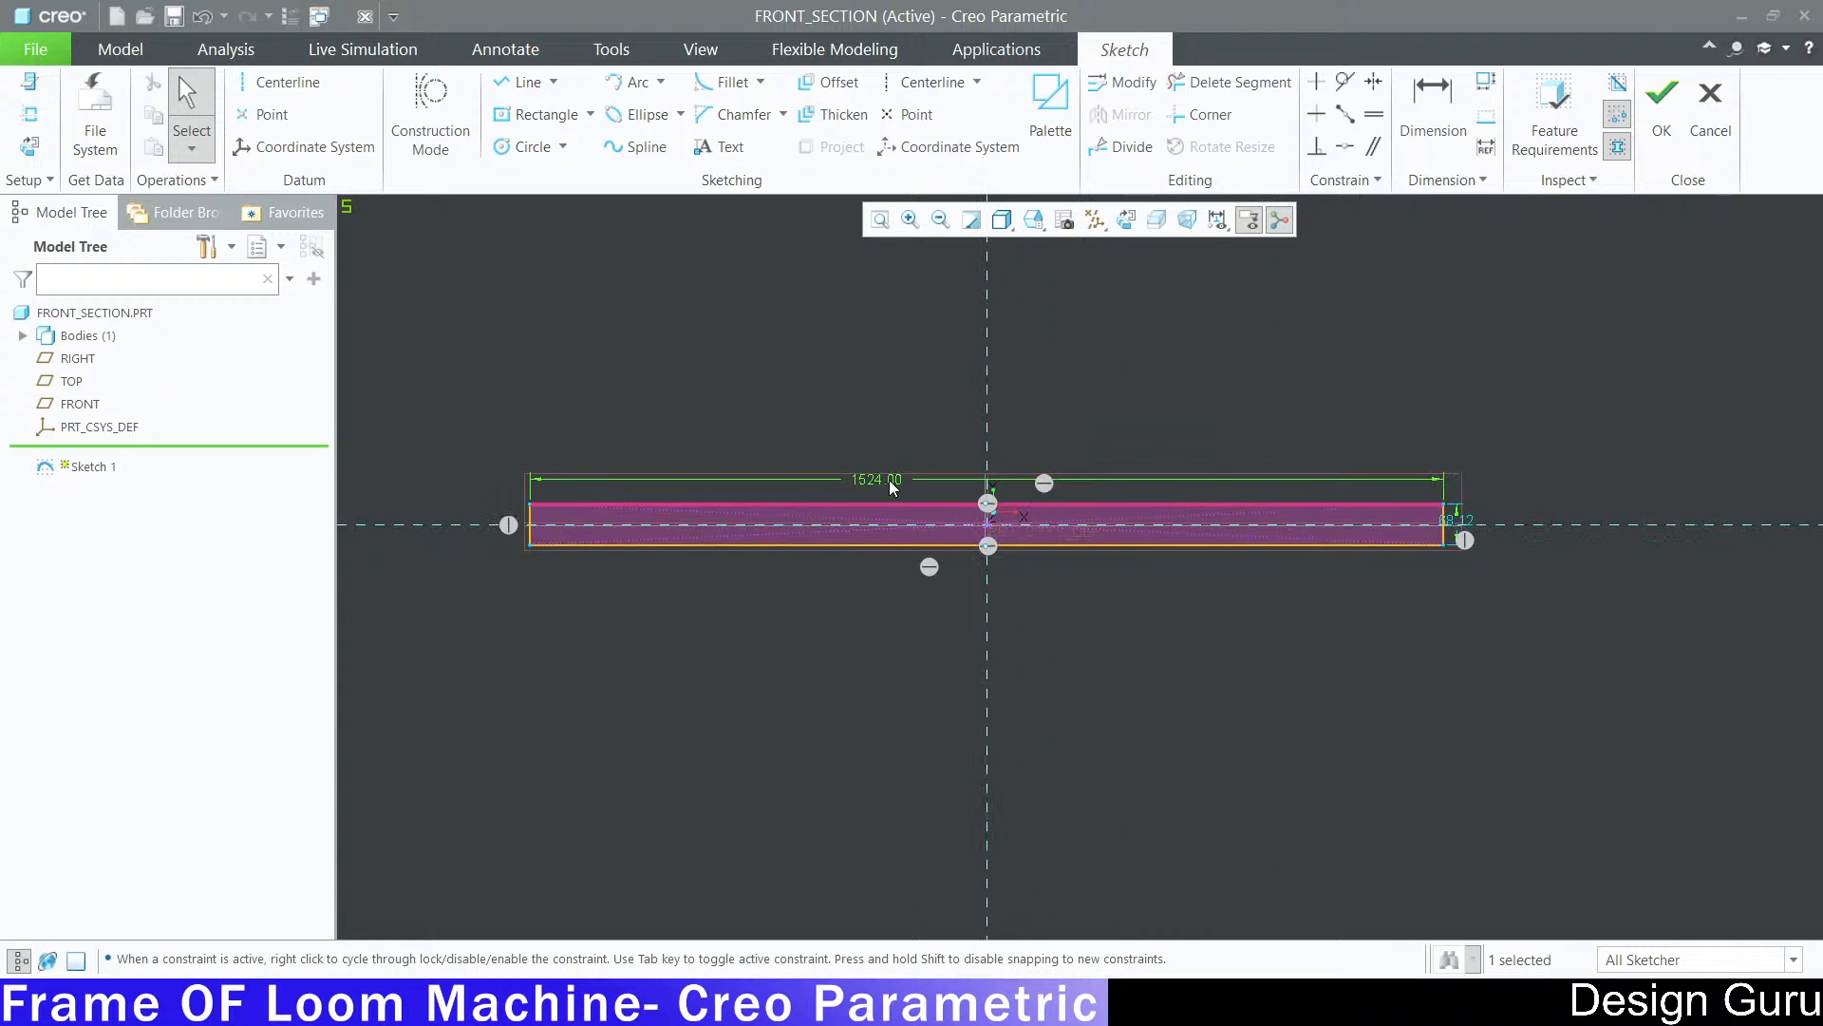
Step: Check the cross member in the reference PDF, return to the sketch and set the rectangle's height to 160 mm
{"action": "scroll", "coordinate": [889, 480], "scroll_direction": "up", "scroll_amount": 1}
{"action": "key", "text": "alt"}
{"action": "scroll", "coordinate": [1348, 509], "scroll_direction": "down", "scroll_amount": 3}
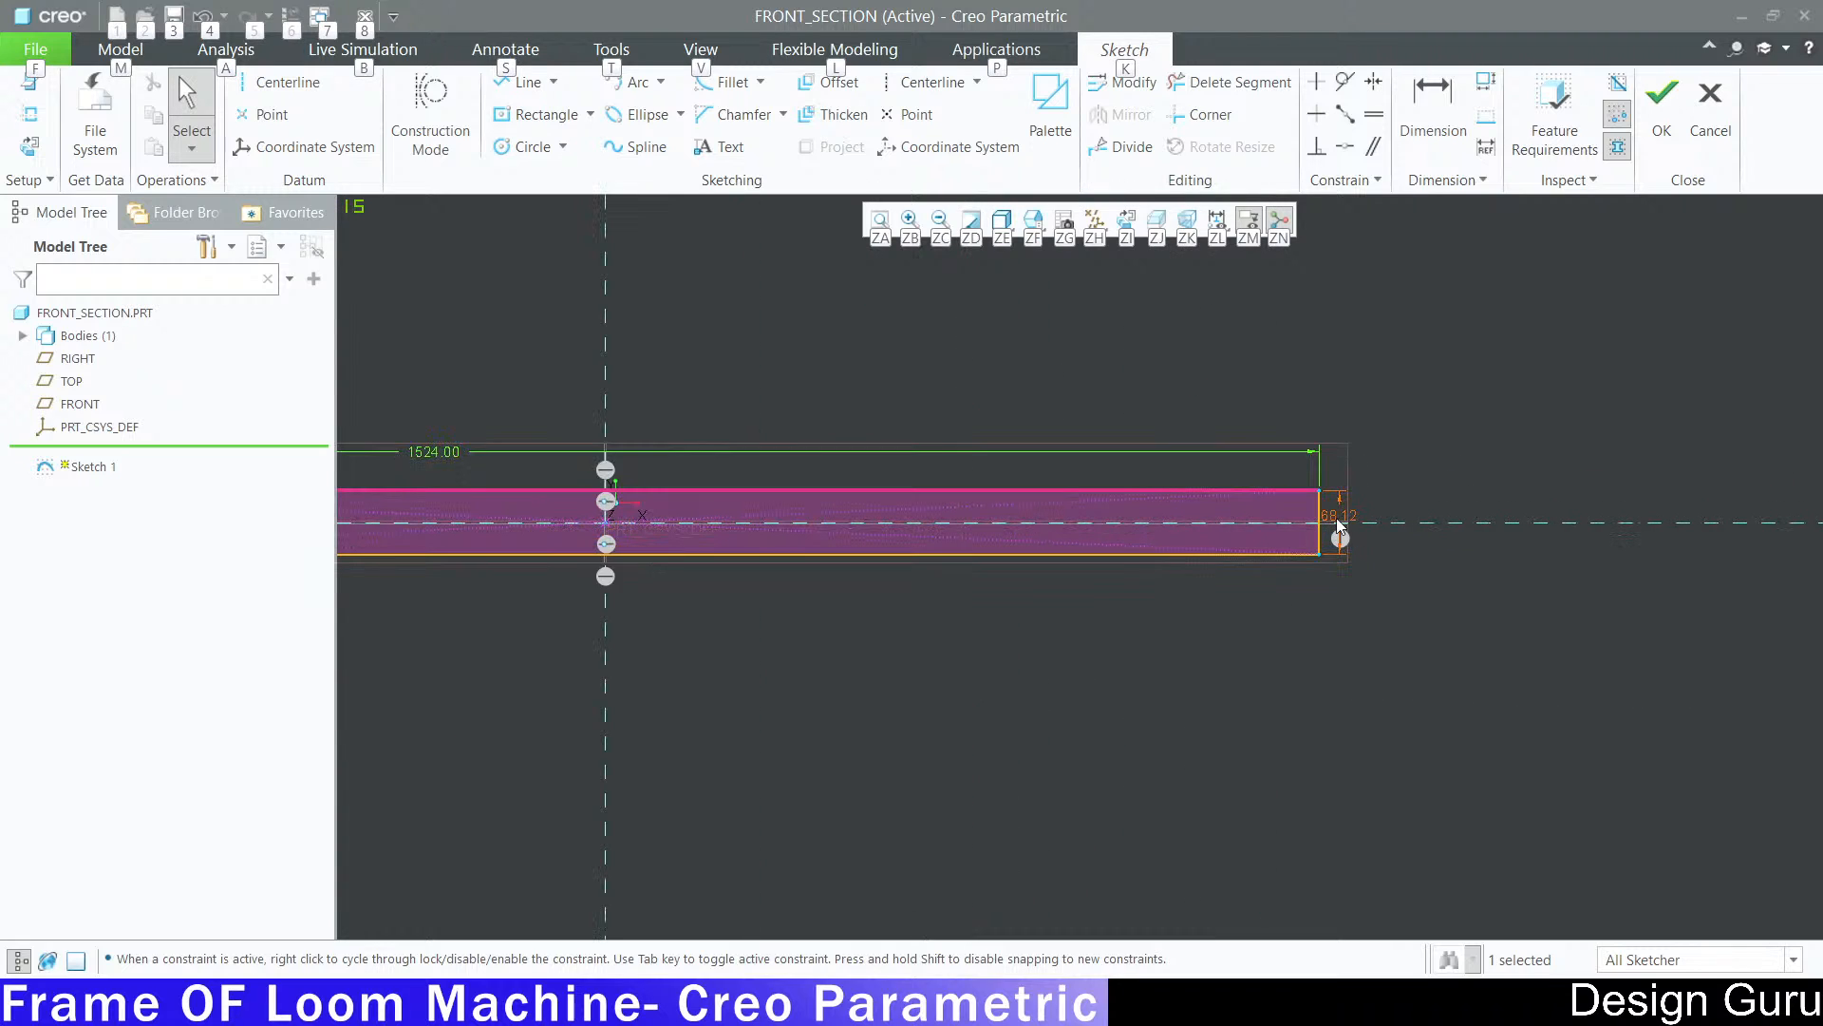
{"action": "double_click", "coordinate": [1331, 516]}
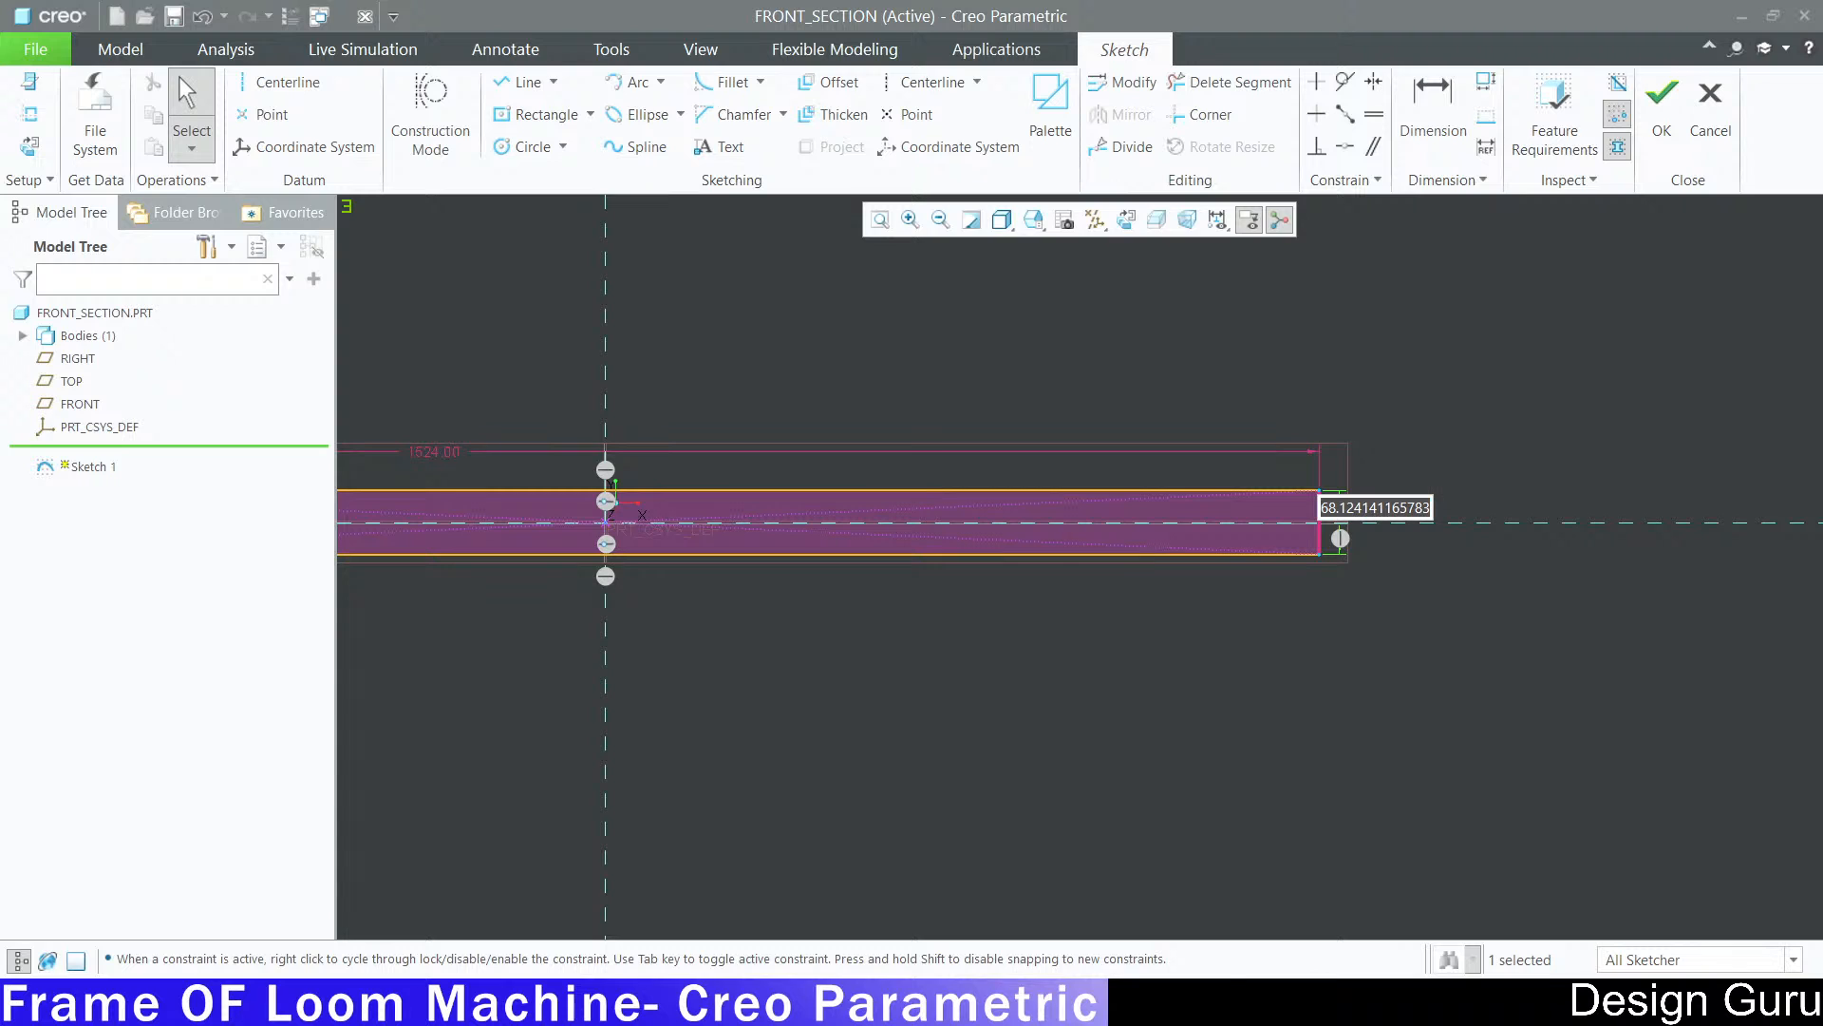
{"action": "mouse_move", "coordinate": [1092, 1001]}
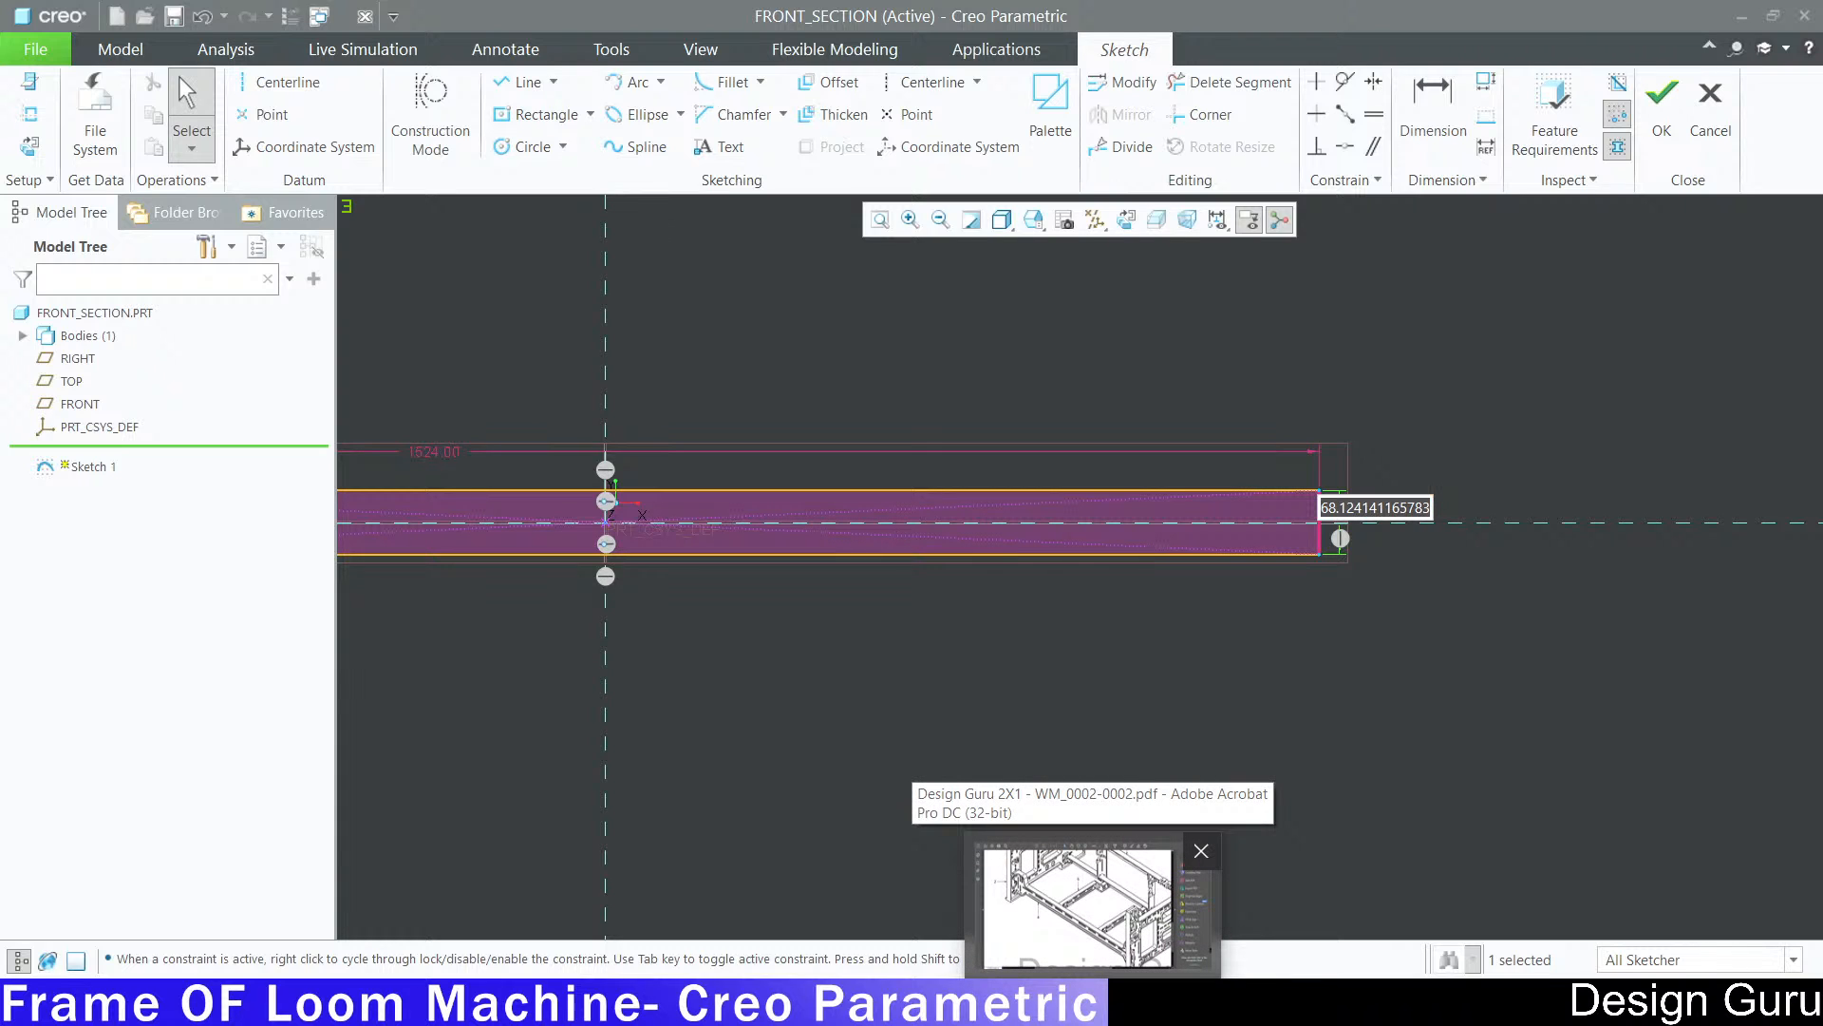
{"action": "left_click", "coordinate": [1097, 940]}
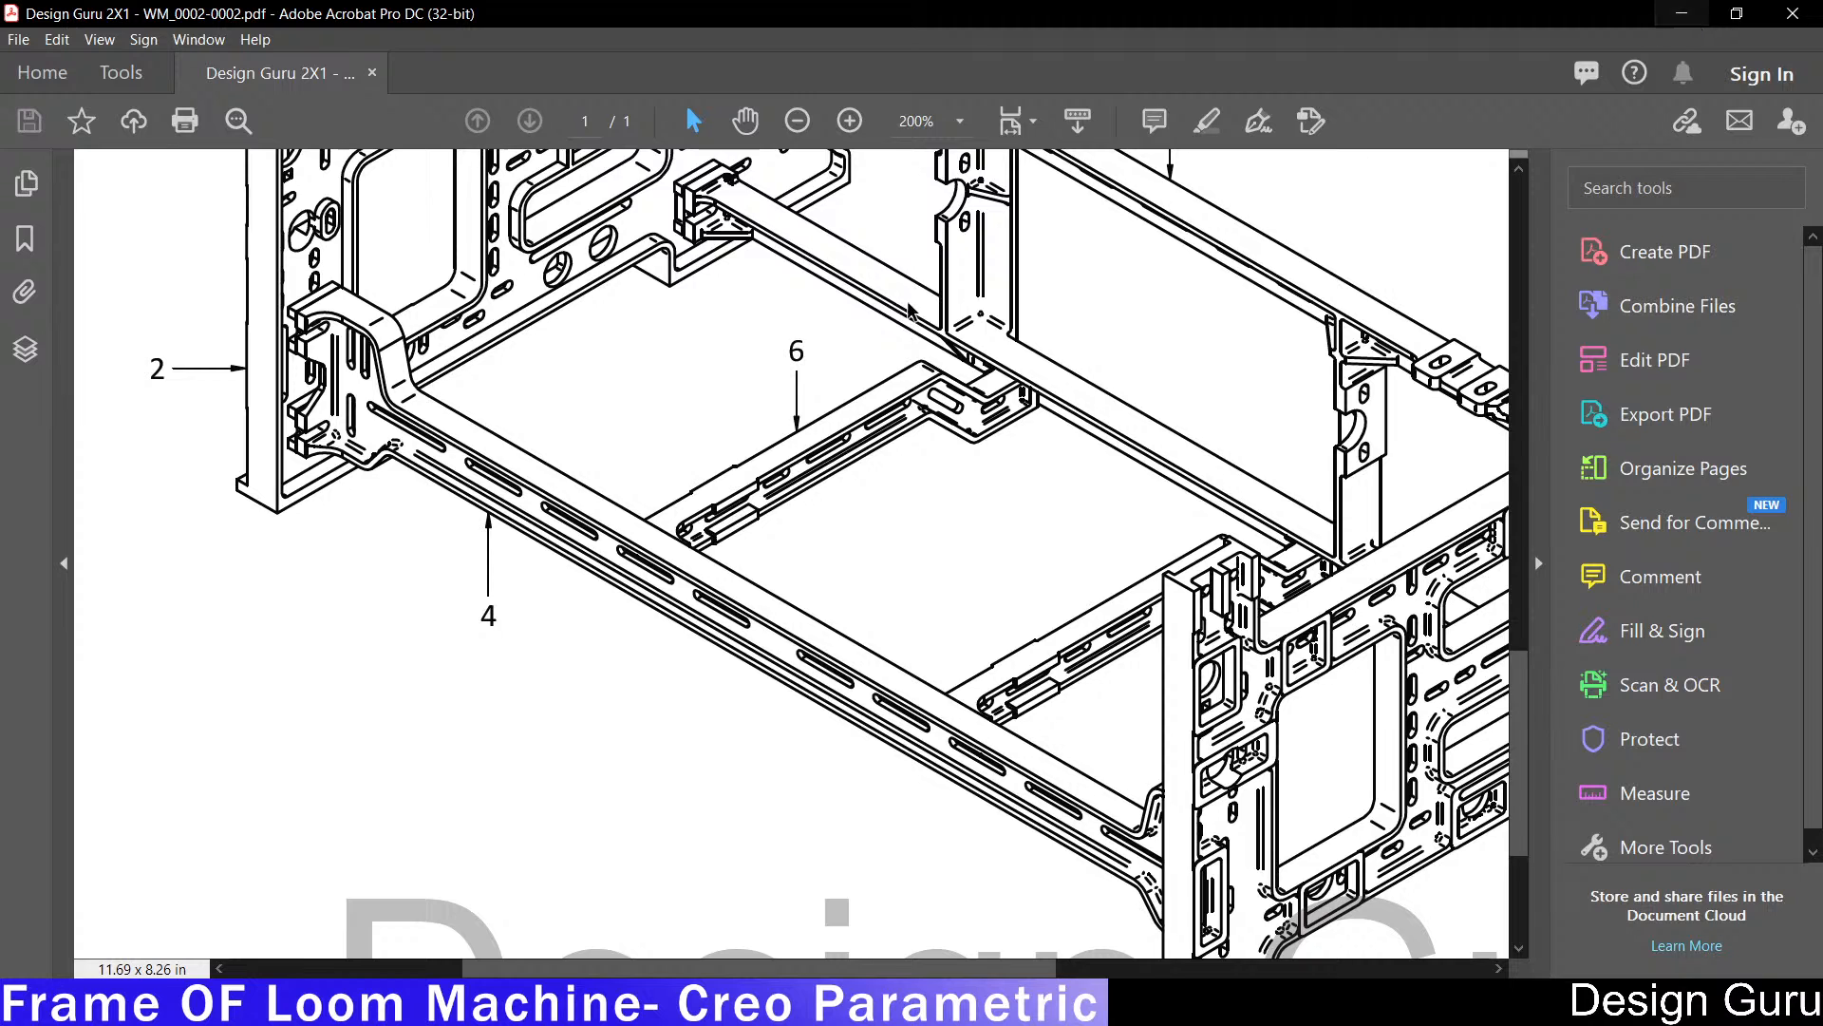
{"action": "left_click", "coordinate": [1681, 14]}
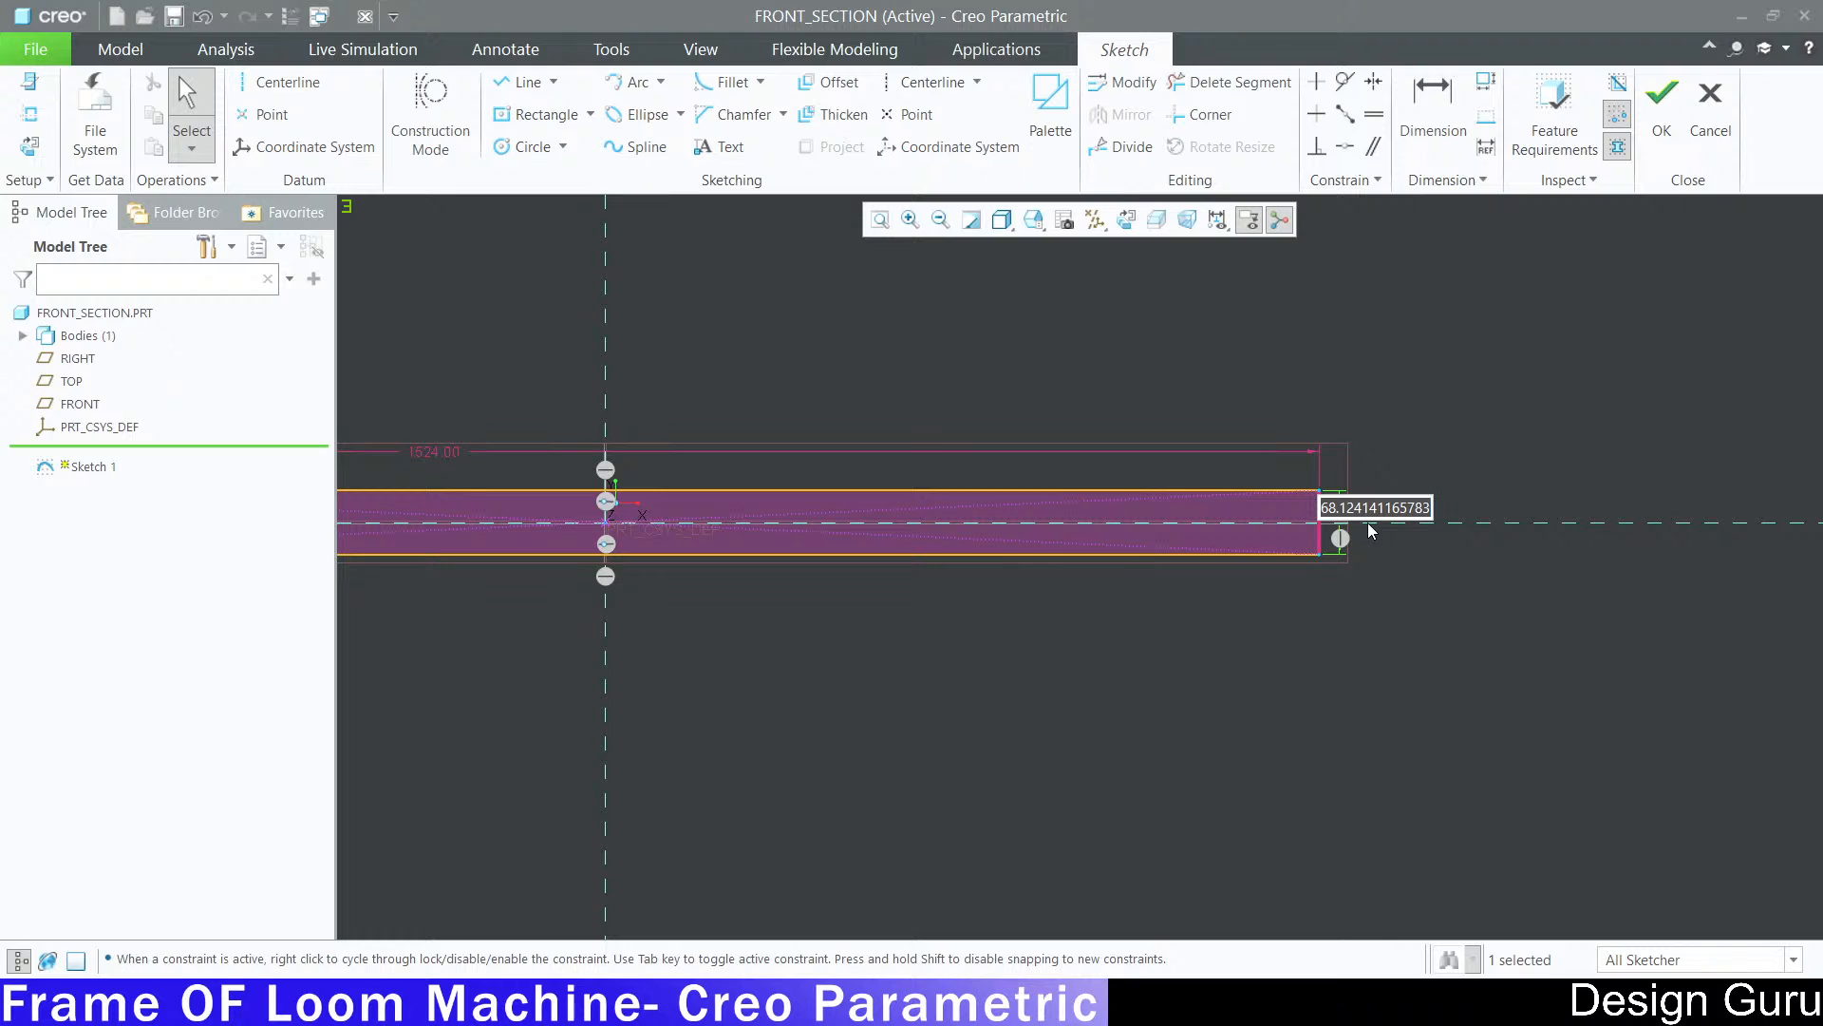
{"action": "type", "text": "160"}
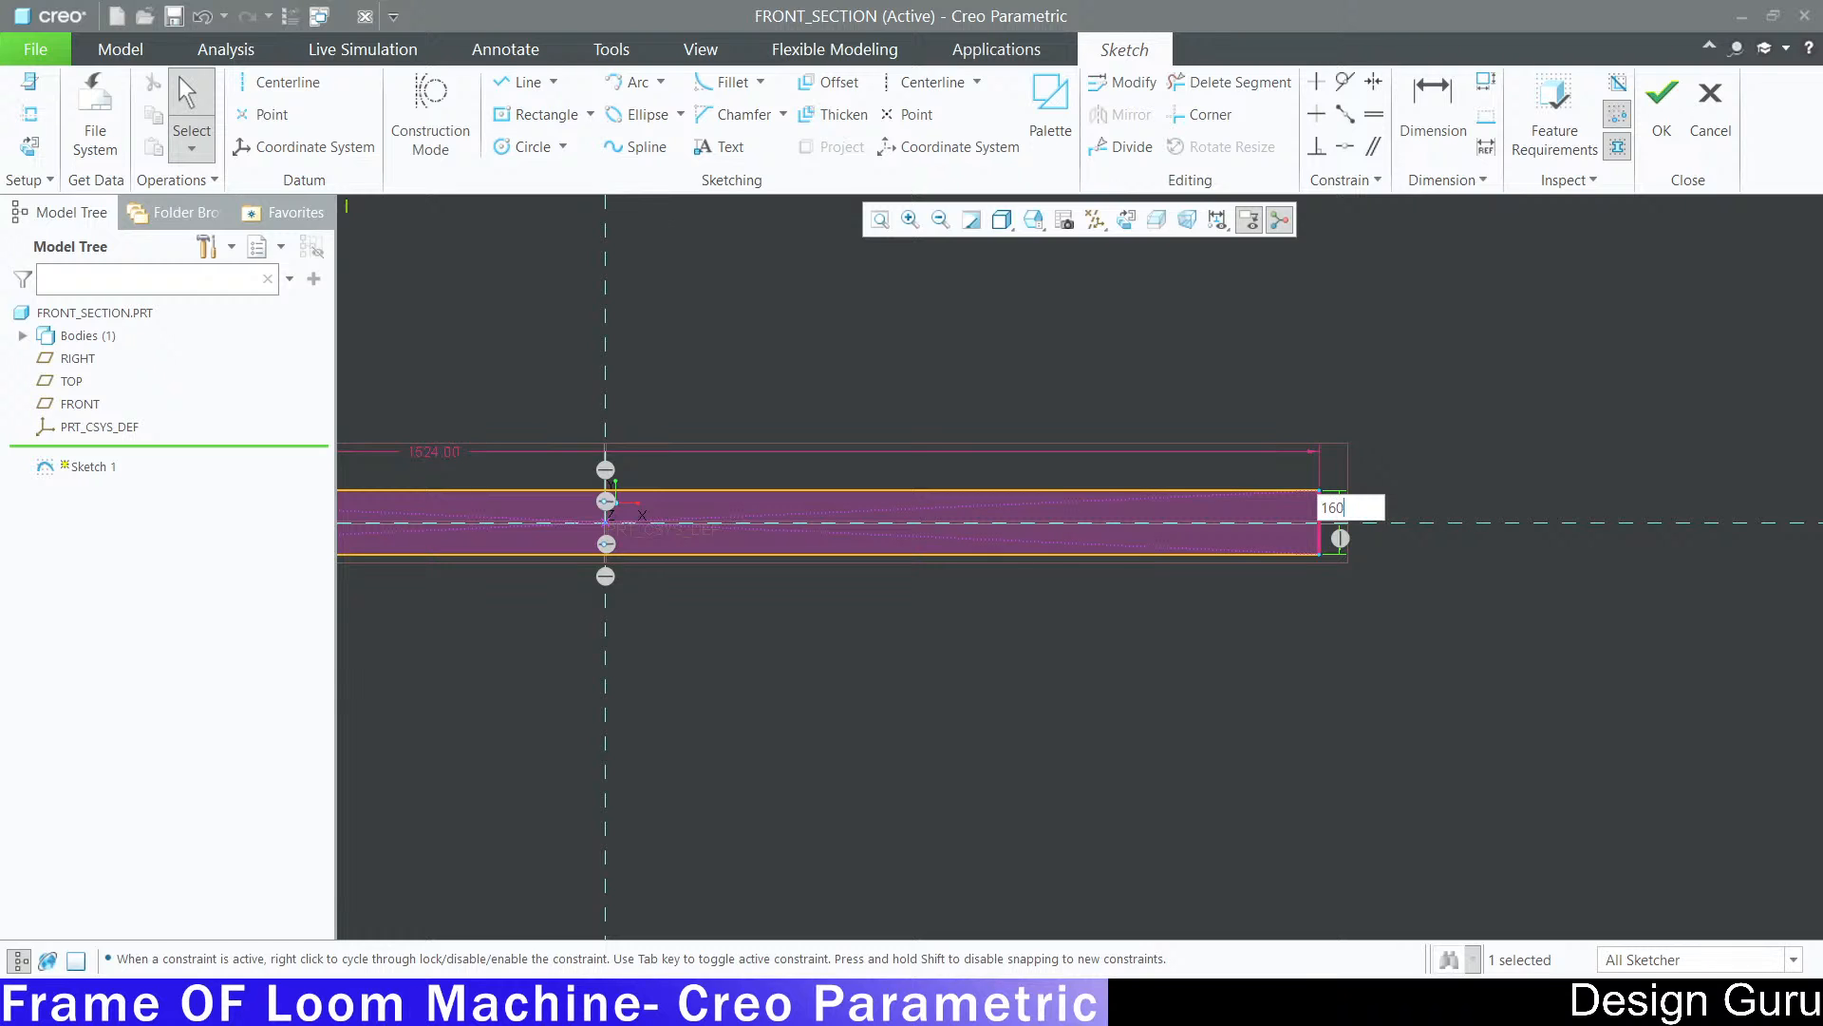
{"action": "key", "text": "Return"}
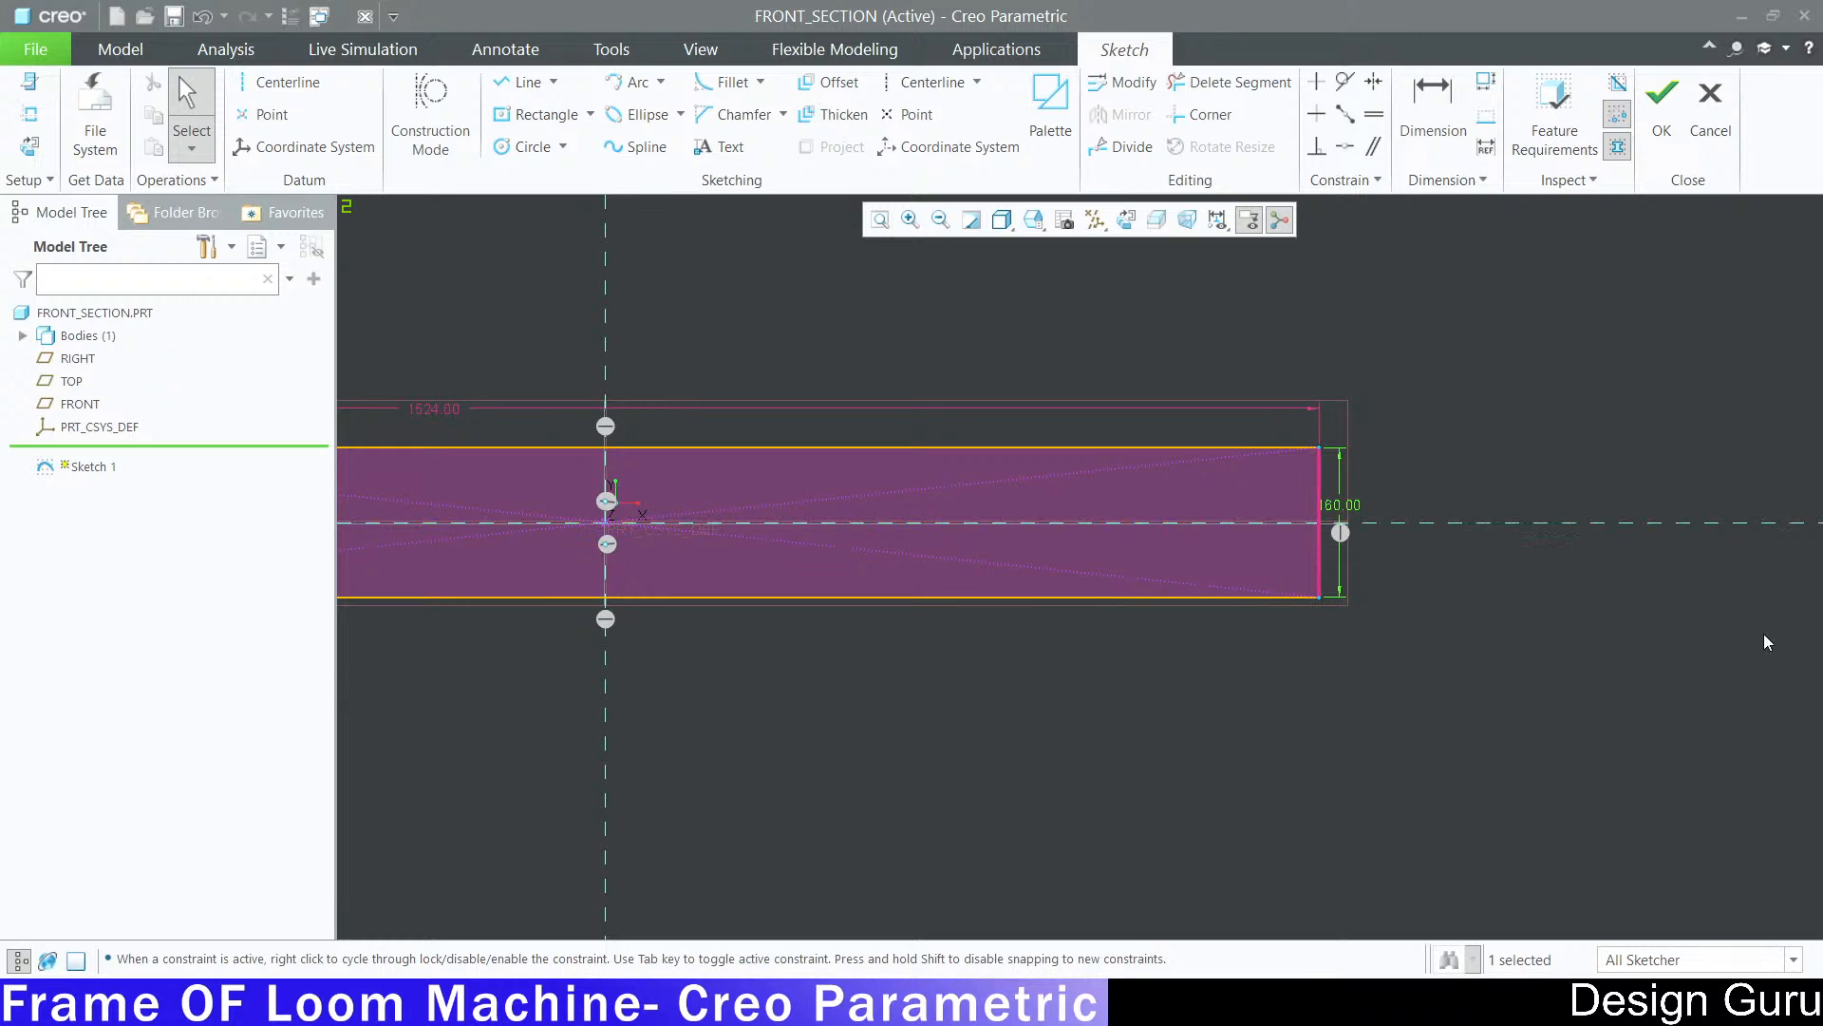
Step: Sketch a line chain forming a recess with two sloped ends in the rectangle's upper edge, its floor about 1082 mm long
{"action": "scroll", "coordinate": [1764, 634], "scroll_direction": "down", "scroll_amount": 3}
{"action": "scroll", "coordinate": [1597, 560], "scroll_direction": "up", "scroll_amount": 1}
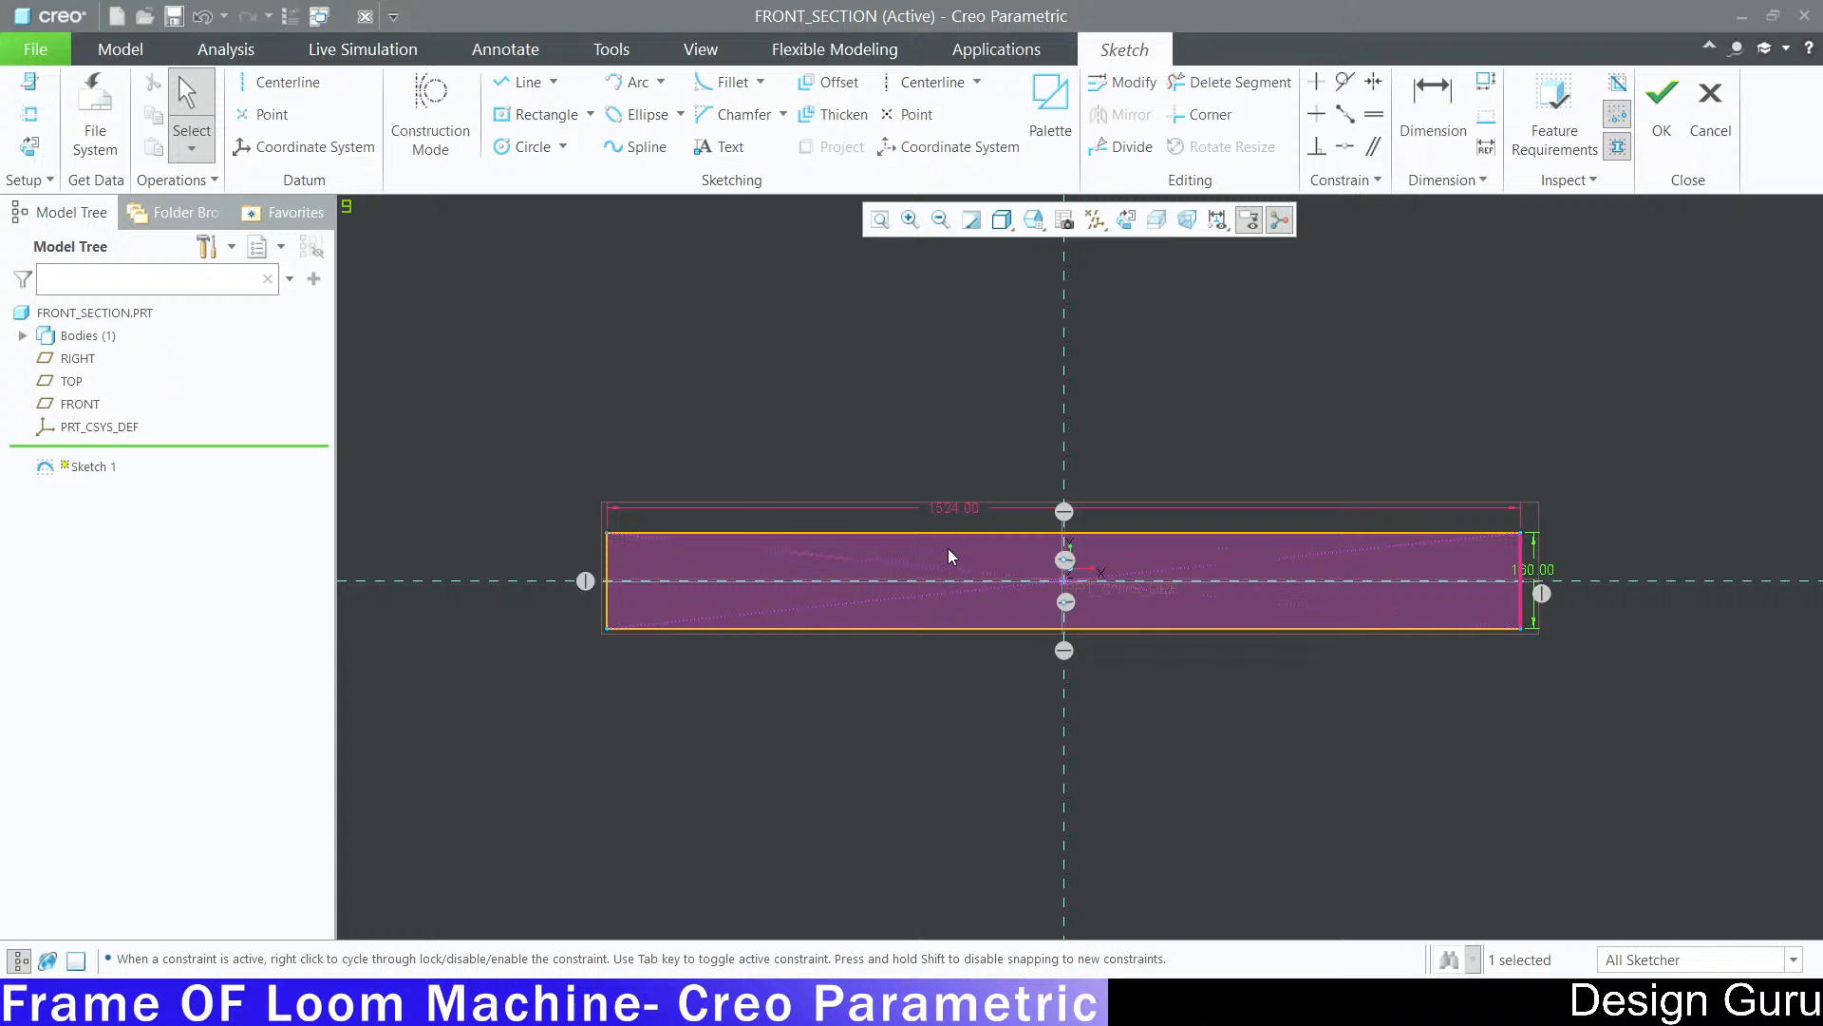
{"action": "left_click", "coordinate": [880, 431]}
{"action": "left_click", "coordinate": [525, 83]}
{"action": "scroll", "coordinate": [779, 630], "scroll_direction": "up", "scroll_amount": 2}
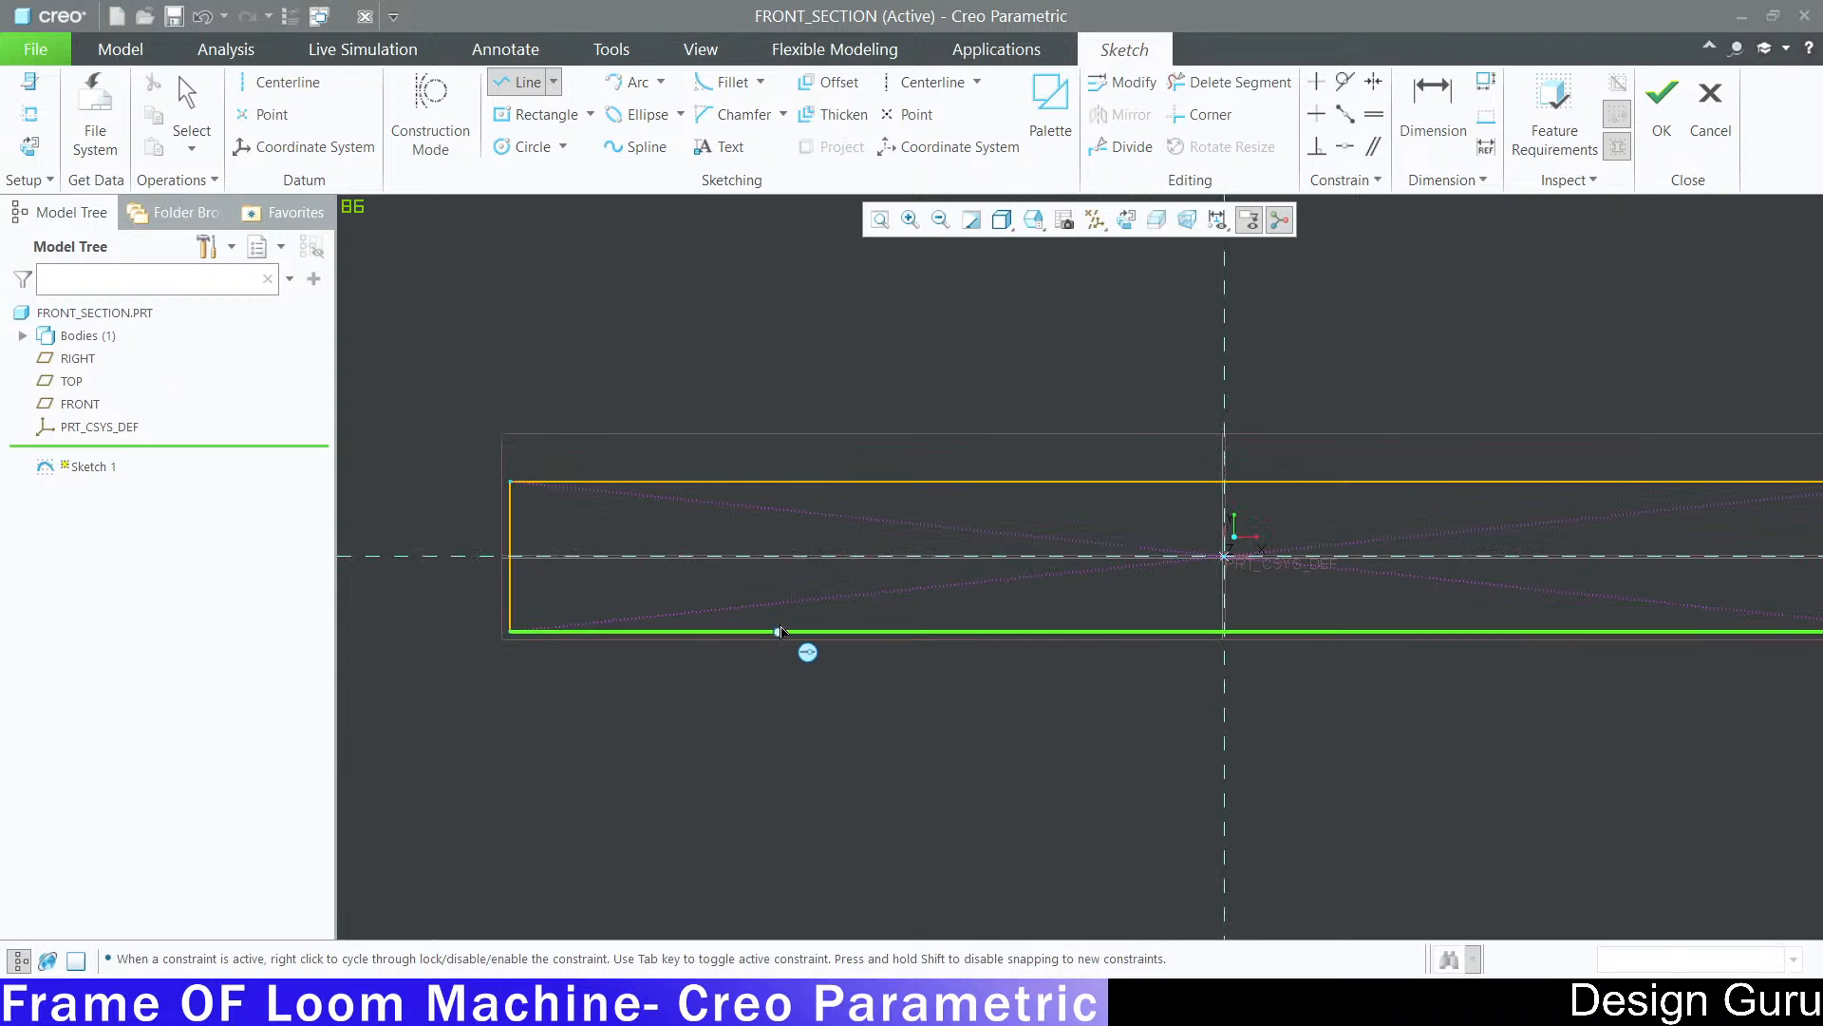
{"action": "key", "text": "alt+Tab"}
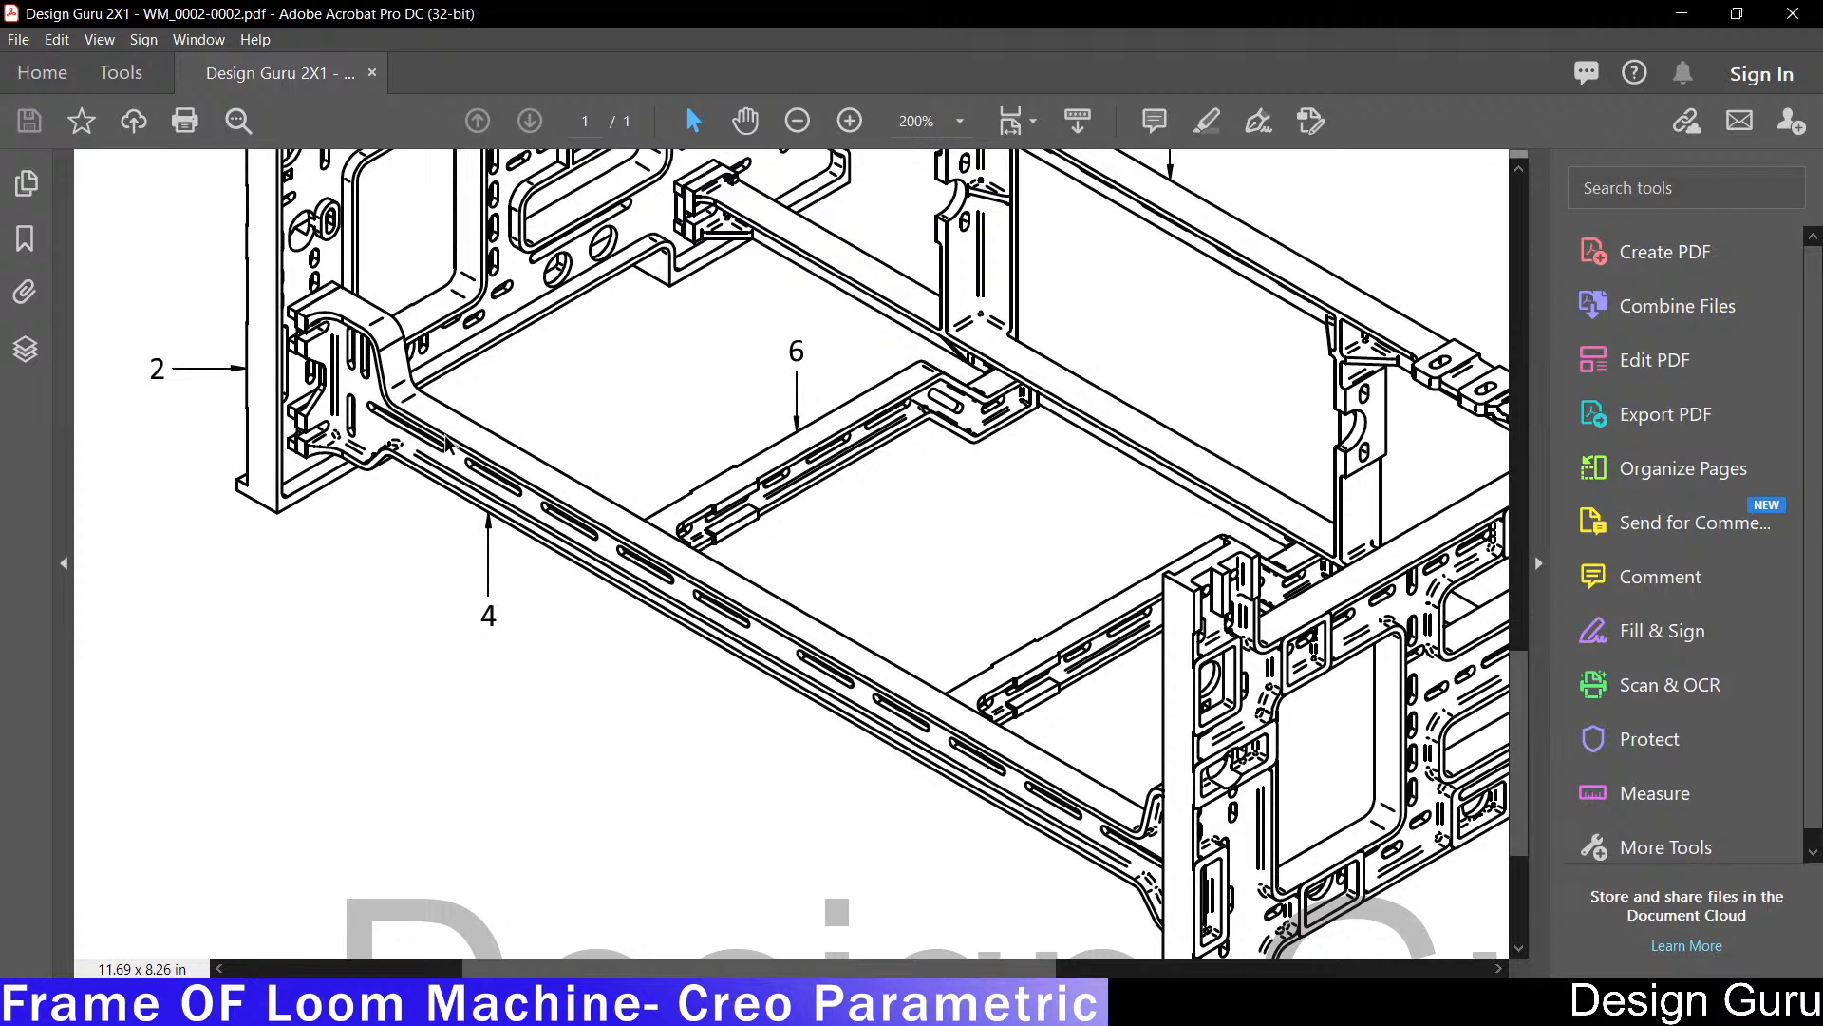
{"action": "left_click", "coordinate": [1678, 18]}
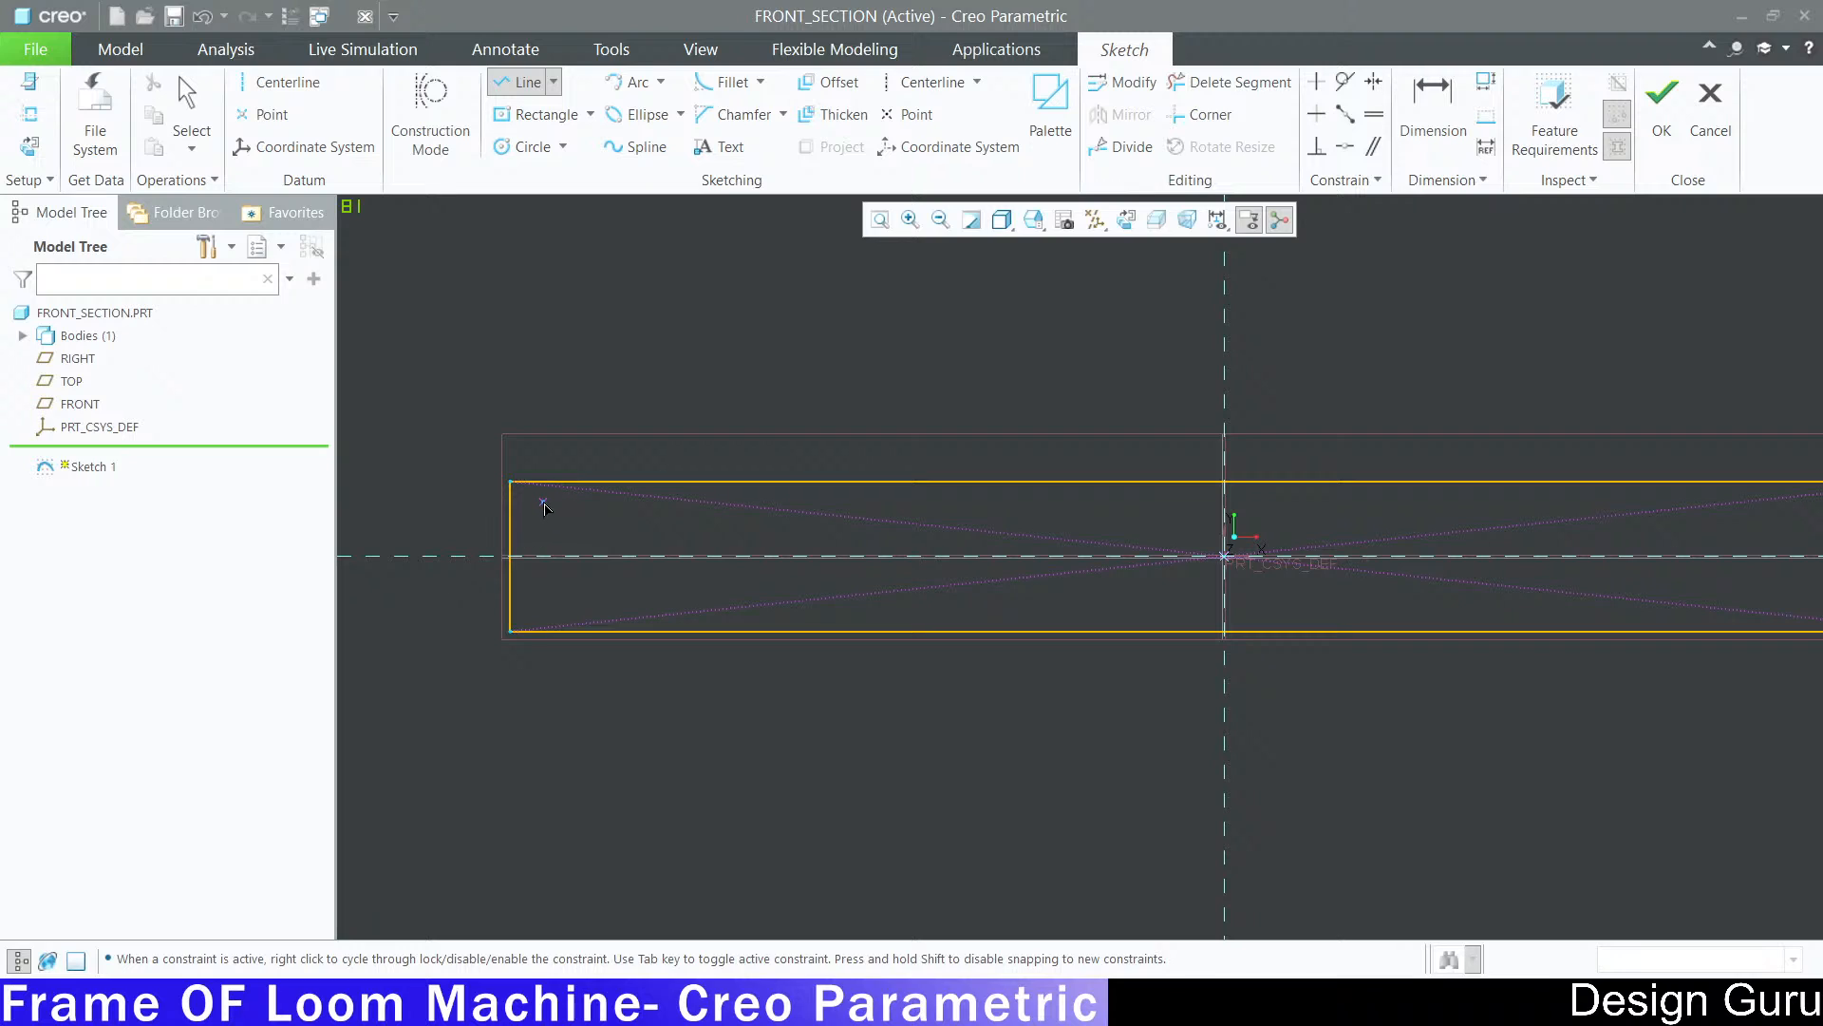
{"action": "left_click", "coordinate": [629, 482]}
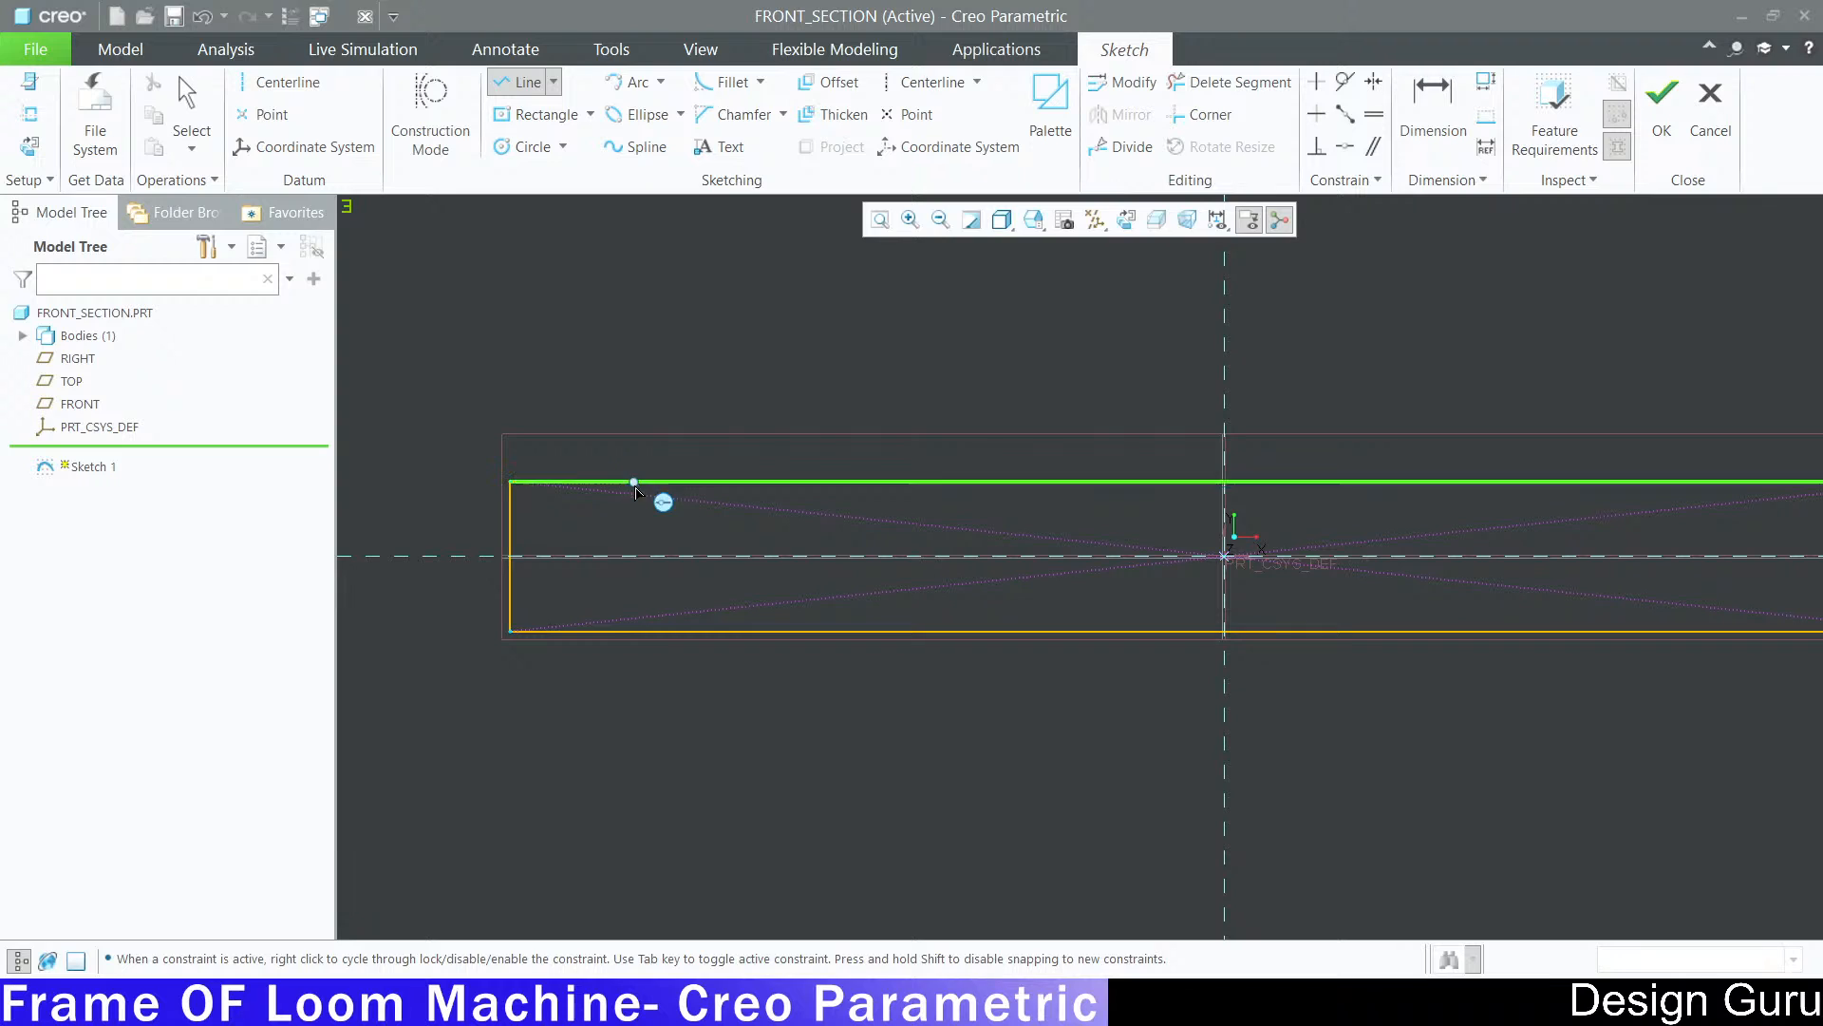
{"action": "left_click", "coordinate": [634, 483]}
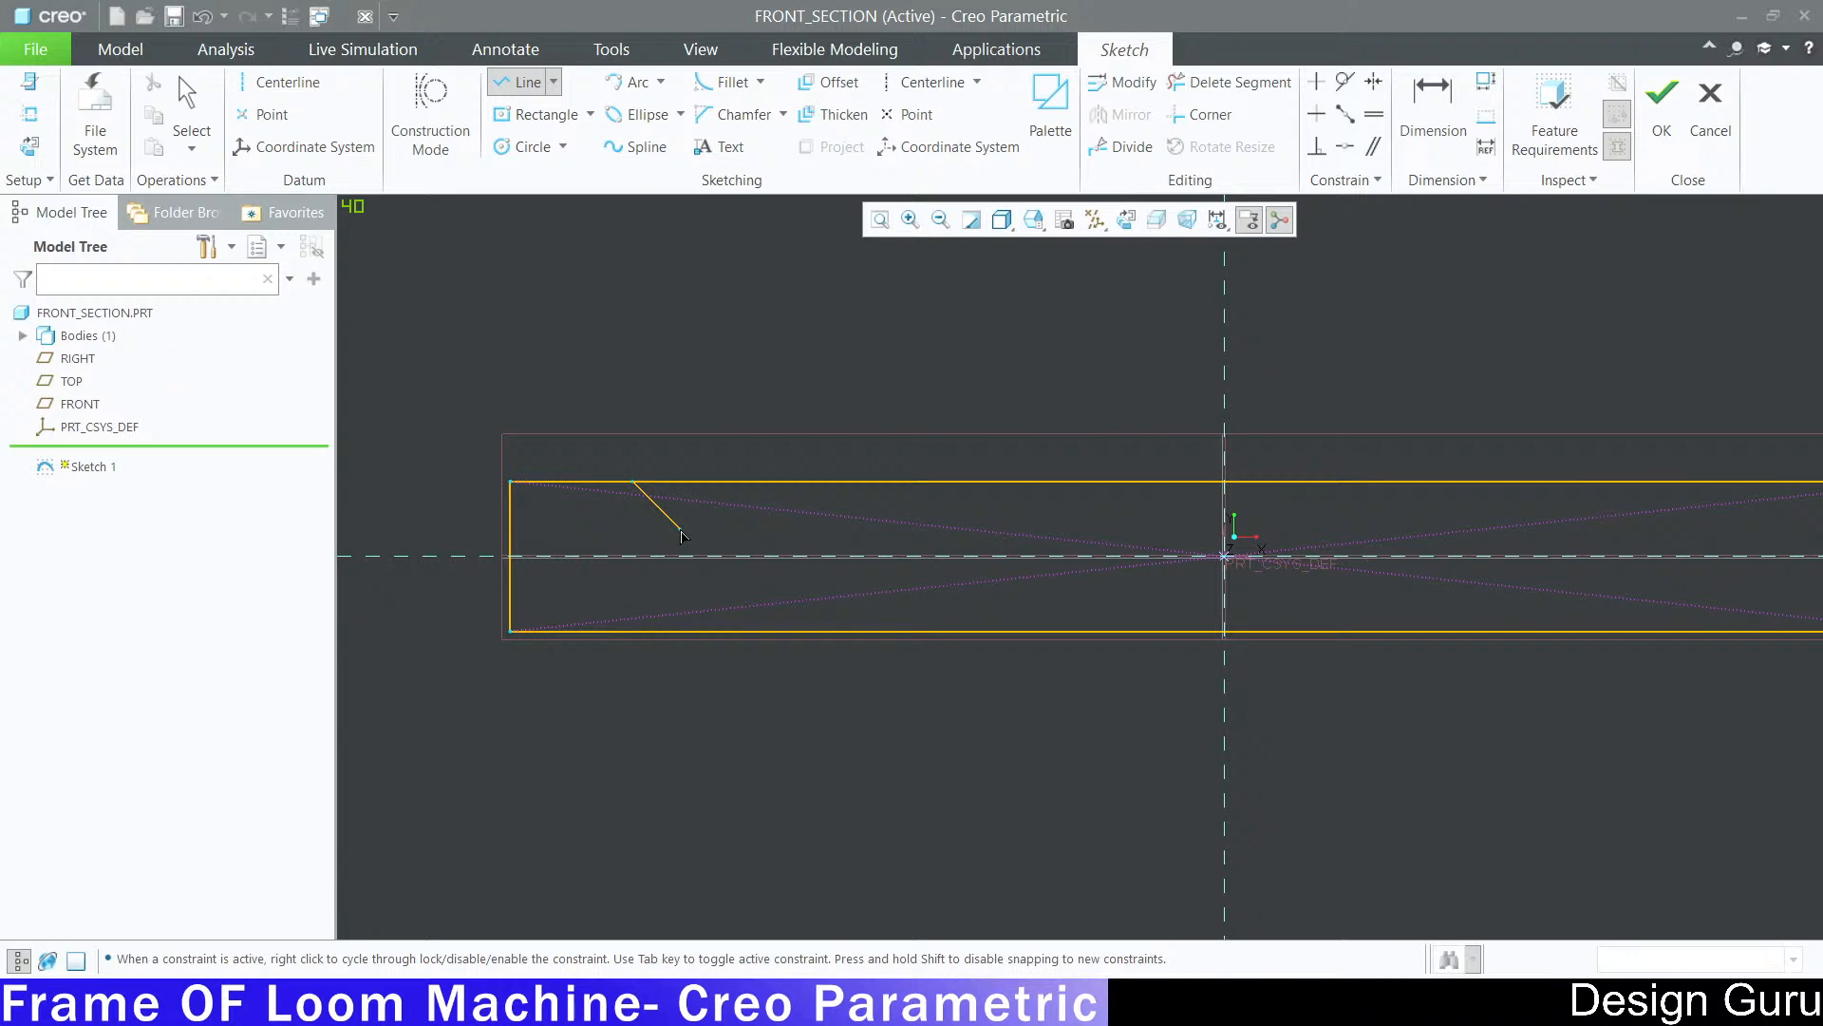
{"action": "left_click", "coordinate": [680, 528]}
{"action": "scroll", "coordinate": [680, 528], "scroll_direction": "up", "scroll_amount": 2}
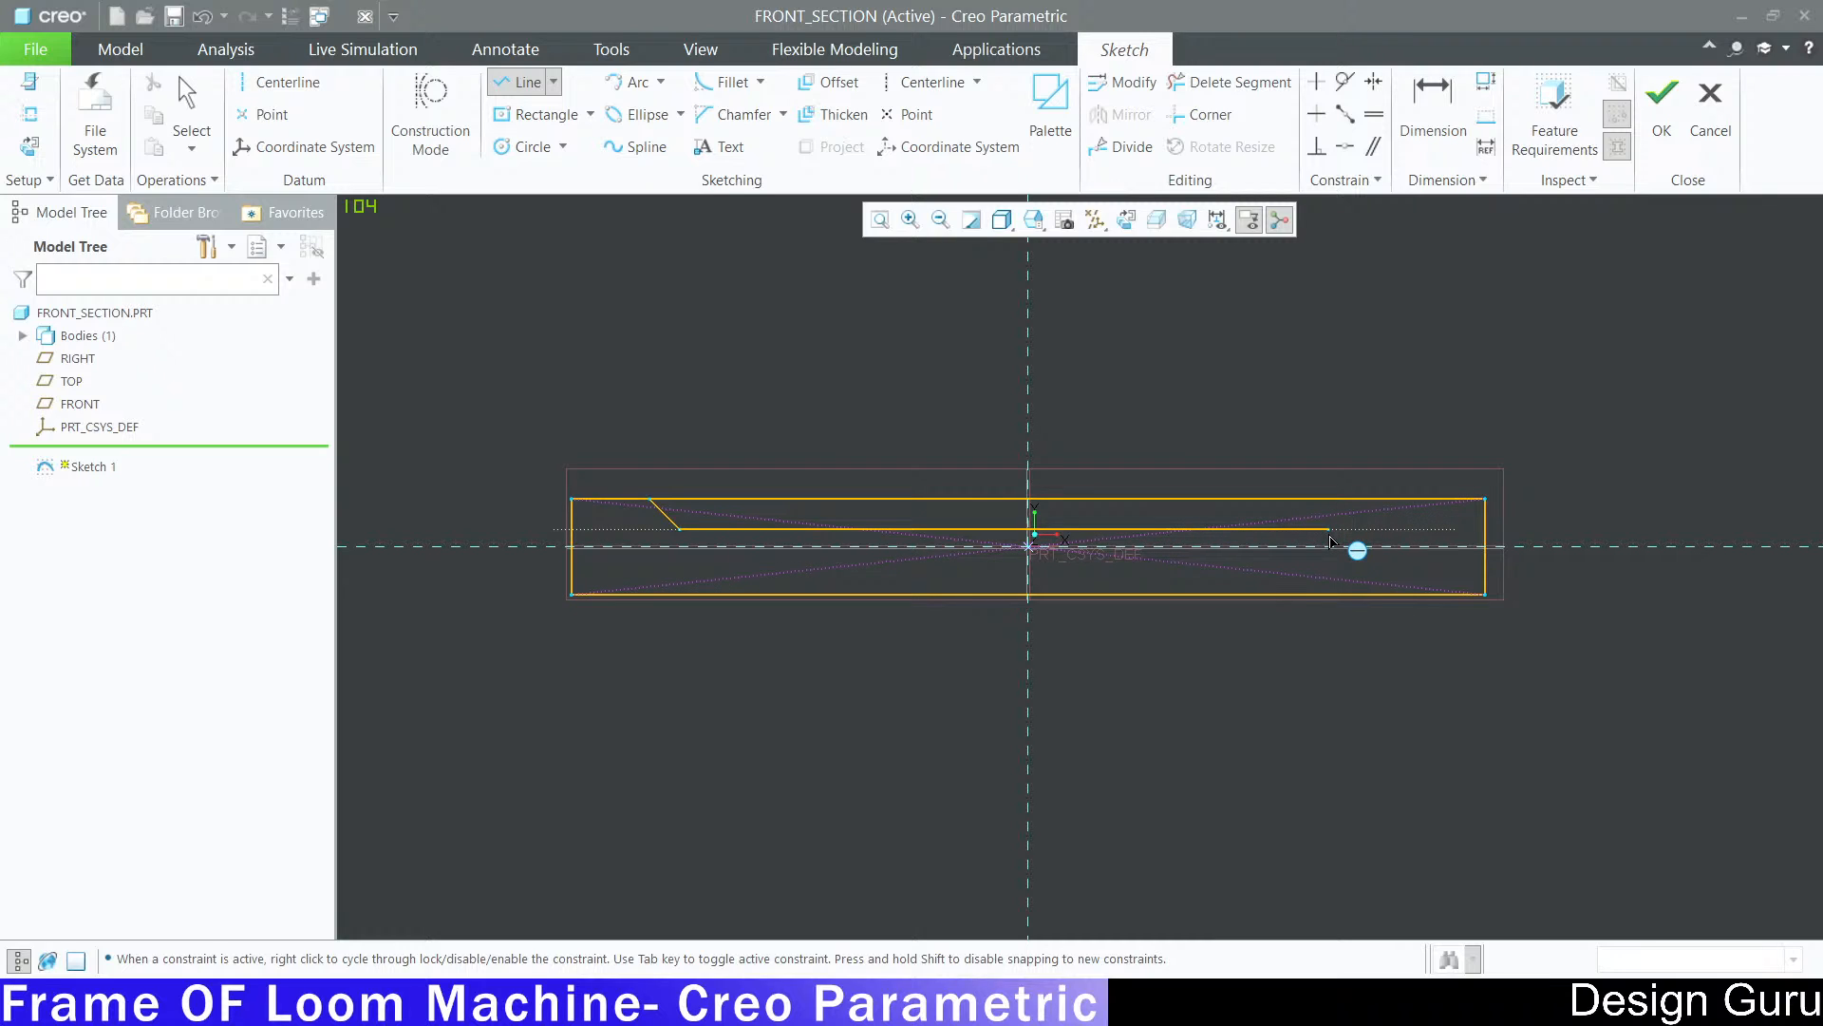
{"action": "left_click", "coordinate": [1329, 529]}
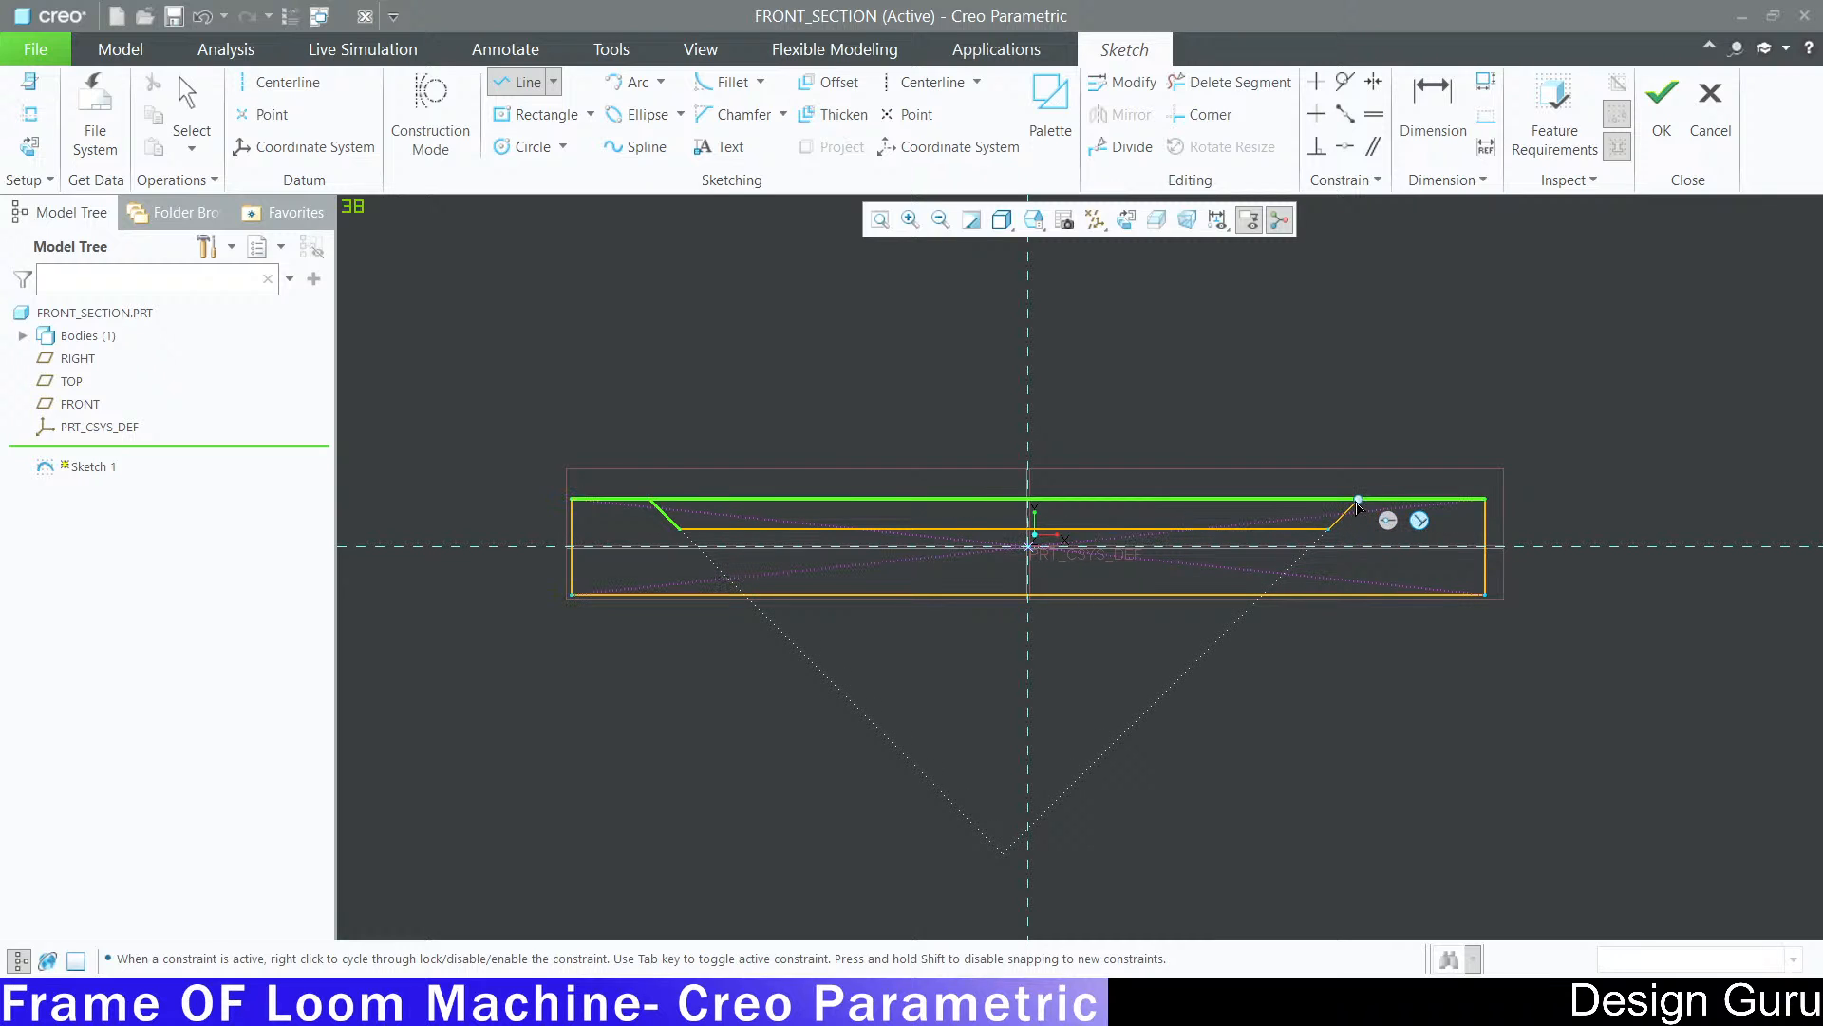
{"action": "left_click", "coordinate": [1358, 499]}
{"action": "middle_click", "coordinate": [1387, 347]}
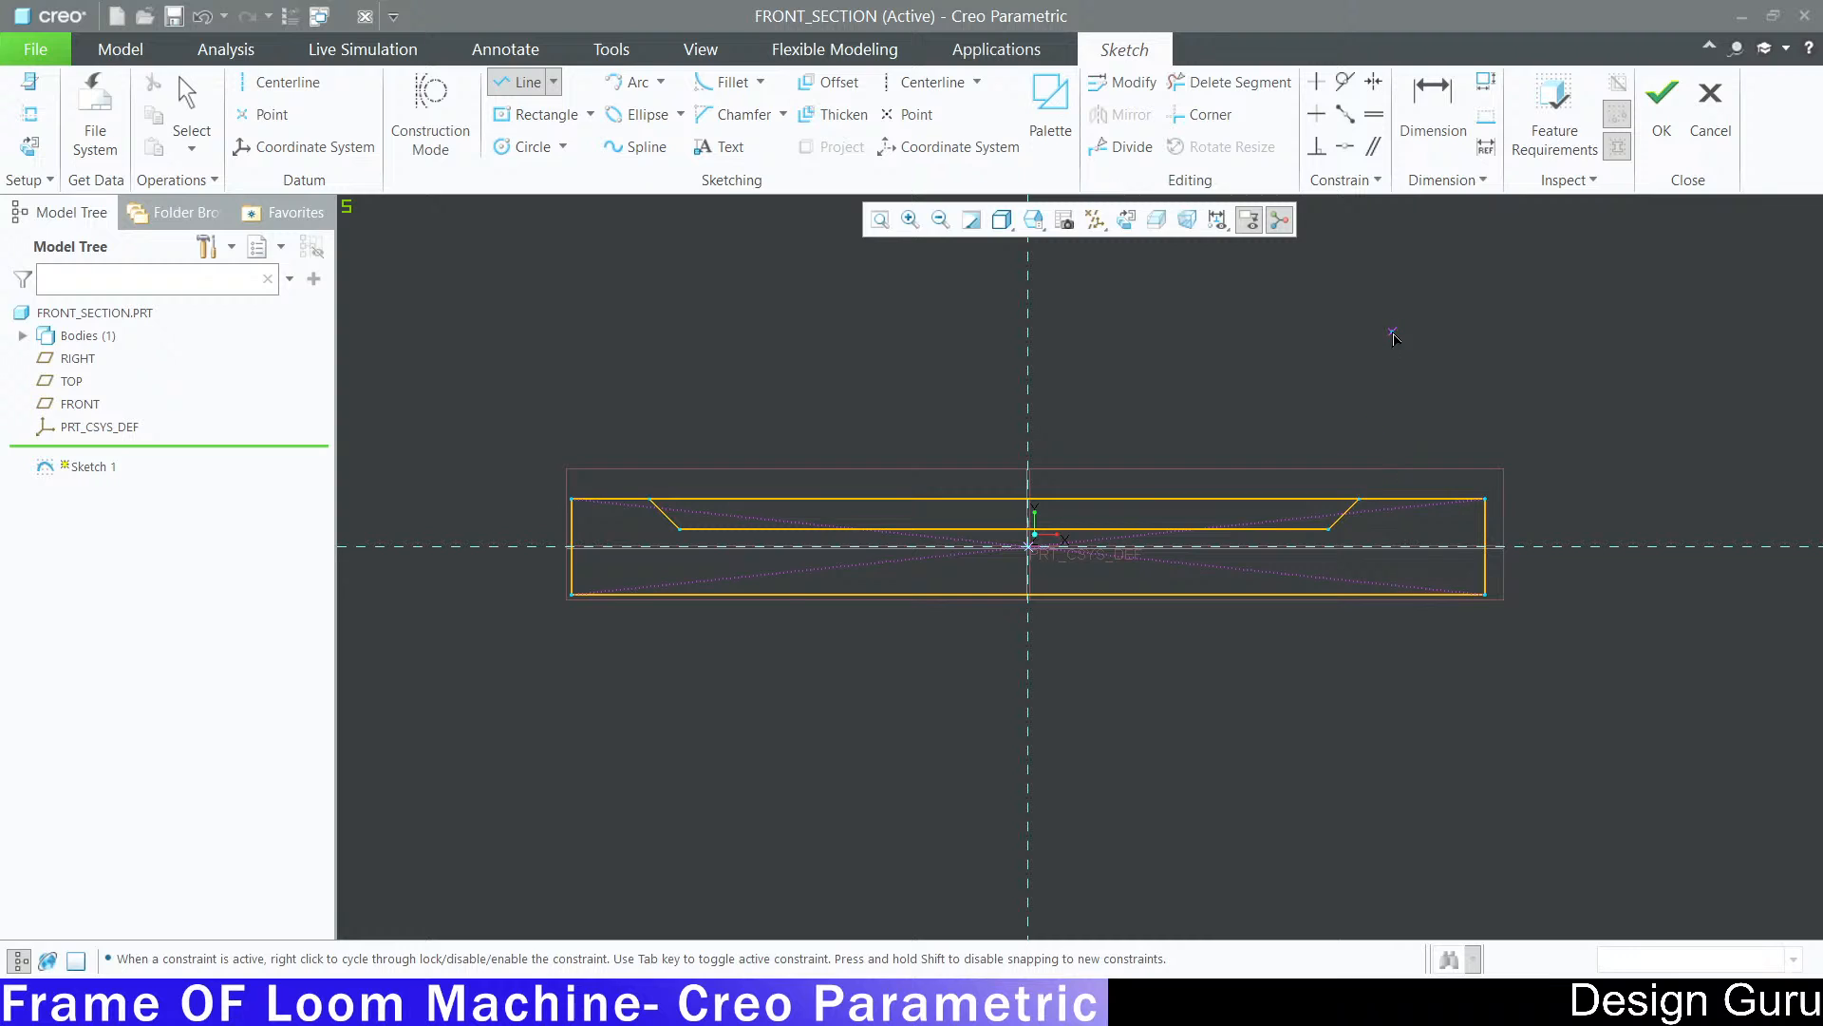
{"action": "middle_click", "coordinate": [1386, 347]}
Step: Set the distance from the rectangle's left edge to the start of the left slope to 110 mm
{"action": "scroll", "coordinate": [562, 551], "scroll_direction": "up", "scroll_amount": 2}
{"action": "scroll", "coordinate": [721, 480], "scroll_direction": "up", "scroll_amount": 3}
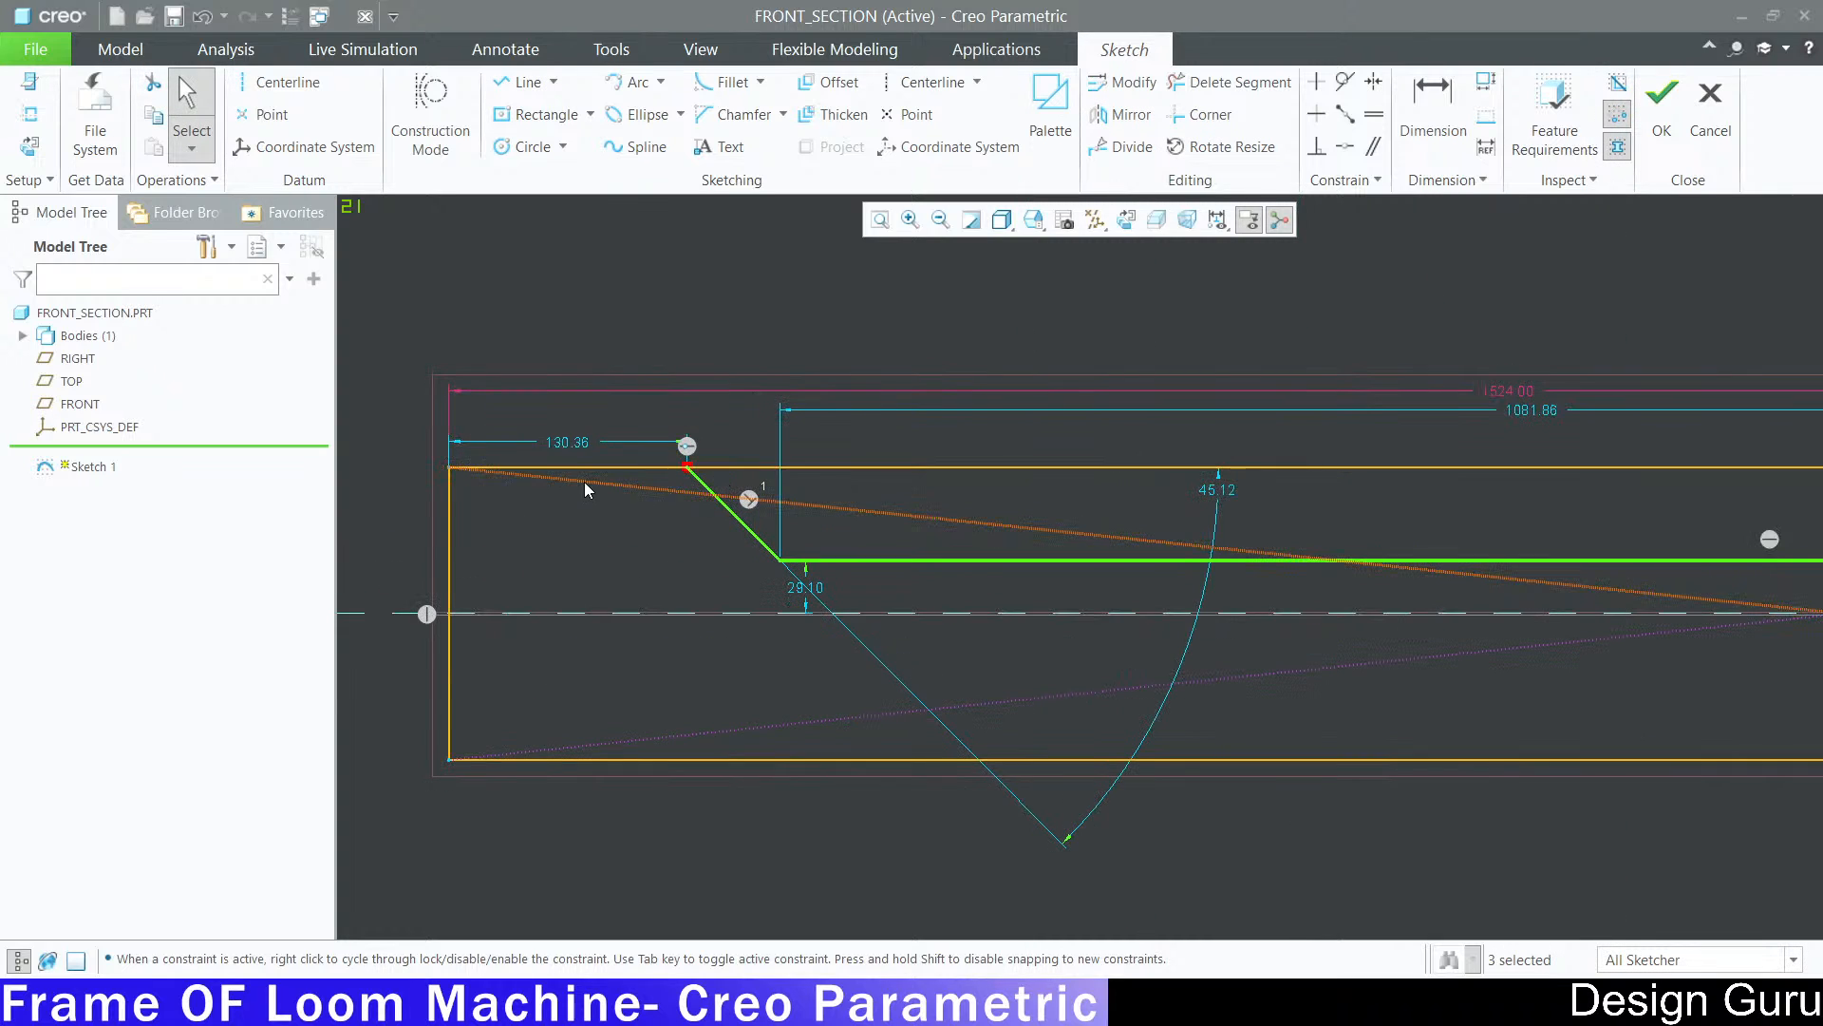
{"action": "double_click", "coordinate": [566, 441]}
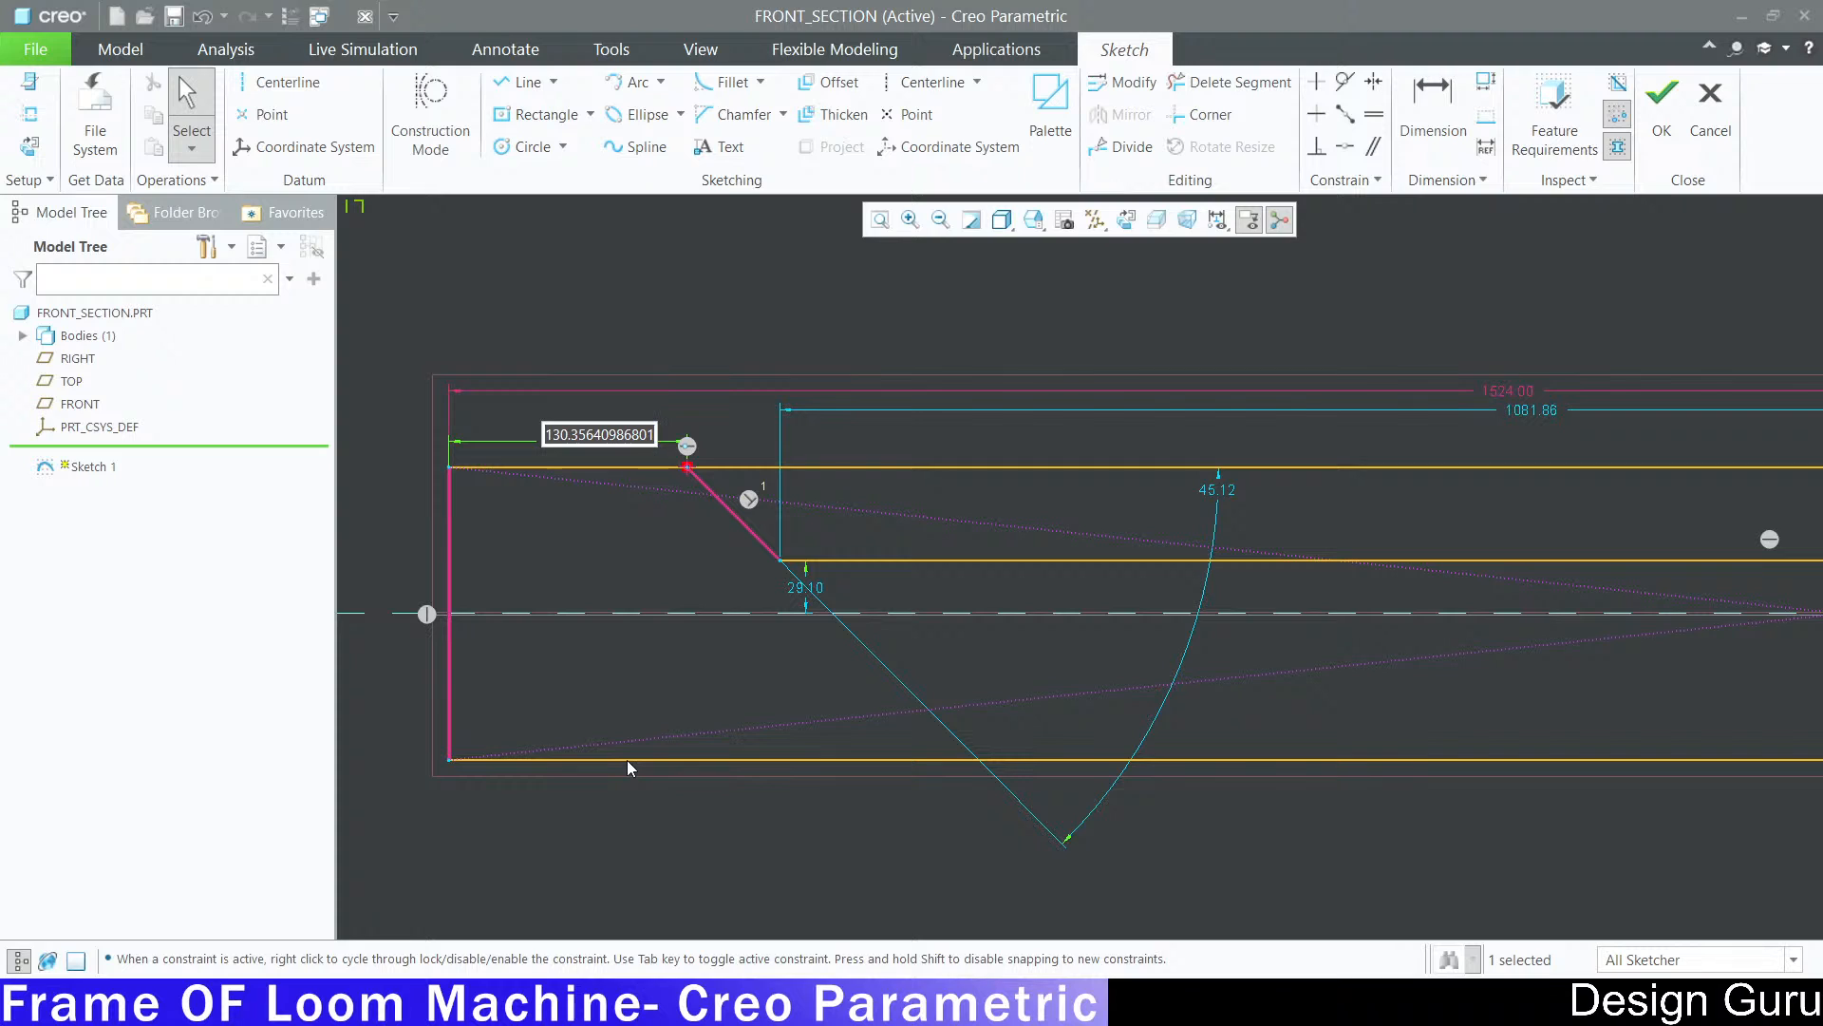
{"action": "type", "text": "110"}
{"action": "key", "text": "Return"}
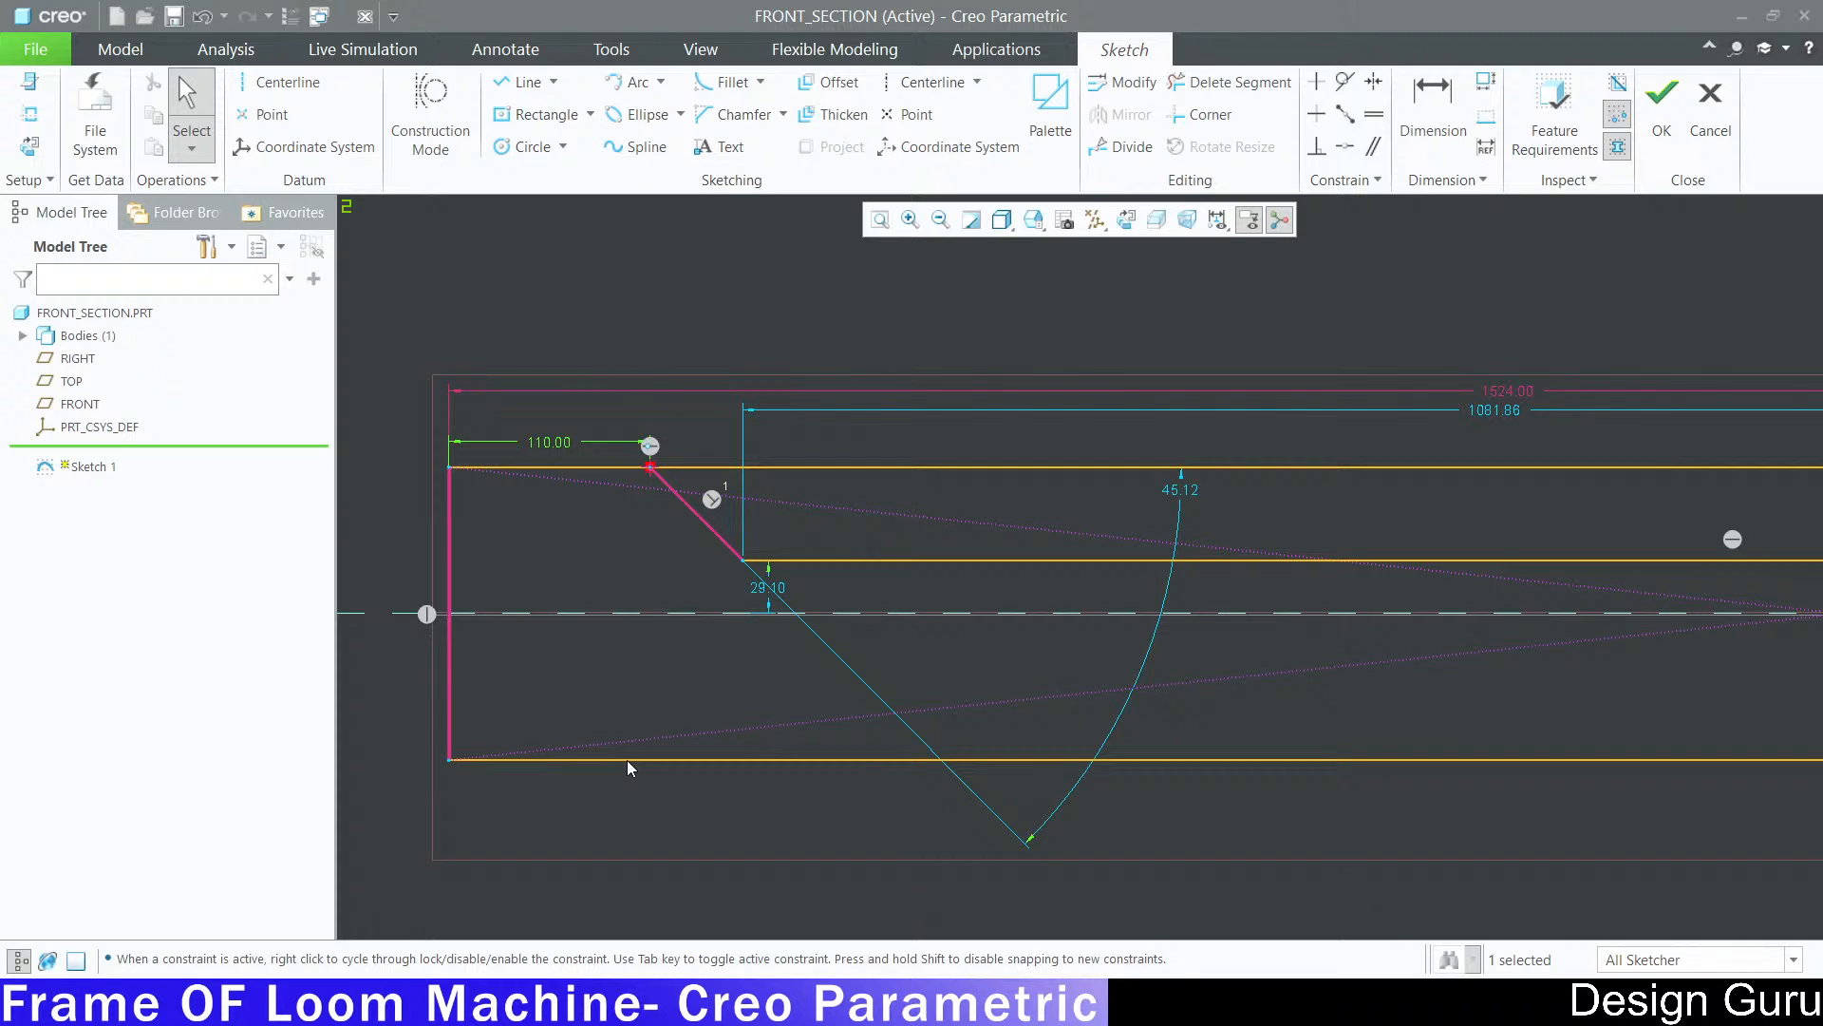
Step: Add two vertical sketch centerlines through the upper and lower endpoints of the recess's left slope
{"action": "scroll", "coordinate": [517, 640], "scroll_direction": "down", "scroll_amount": 2}
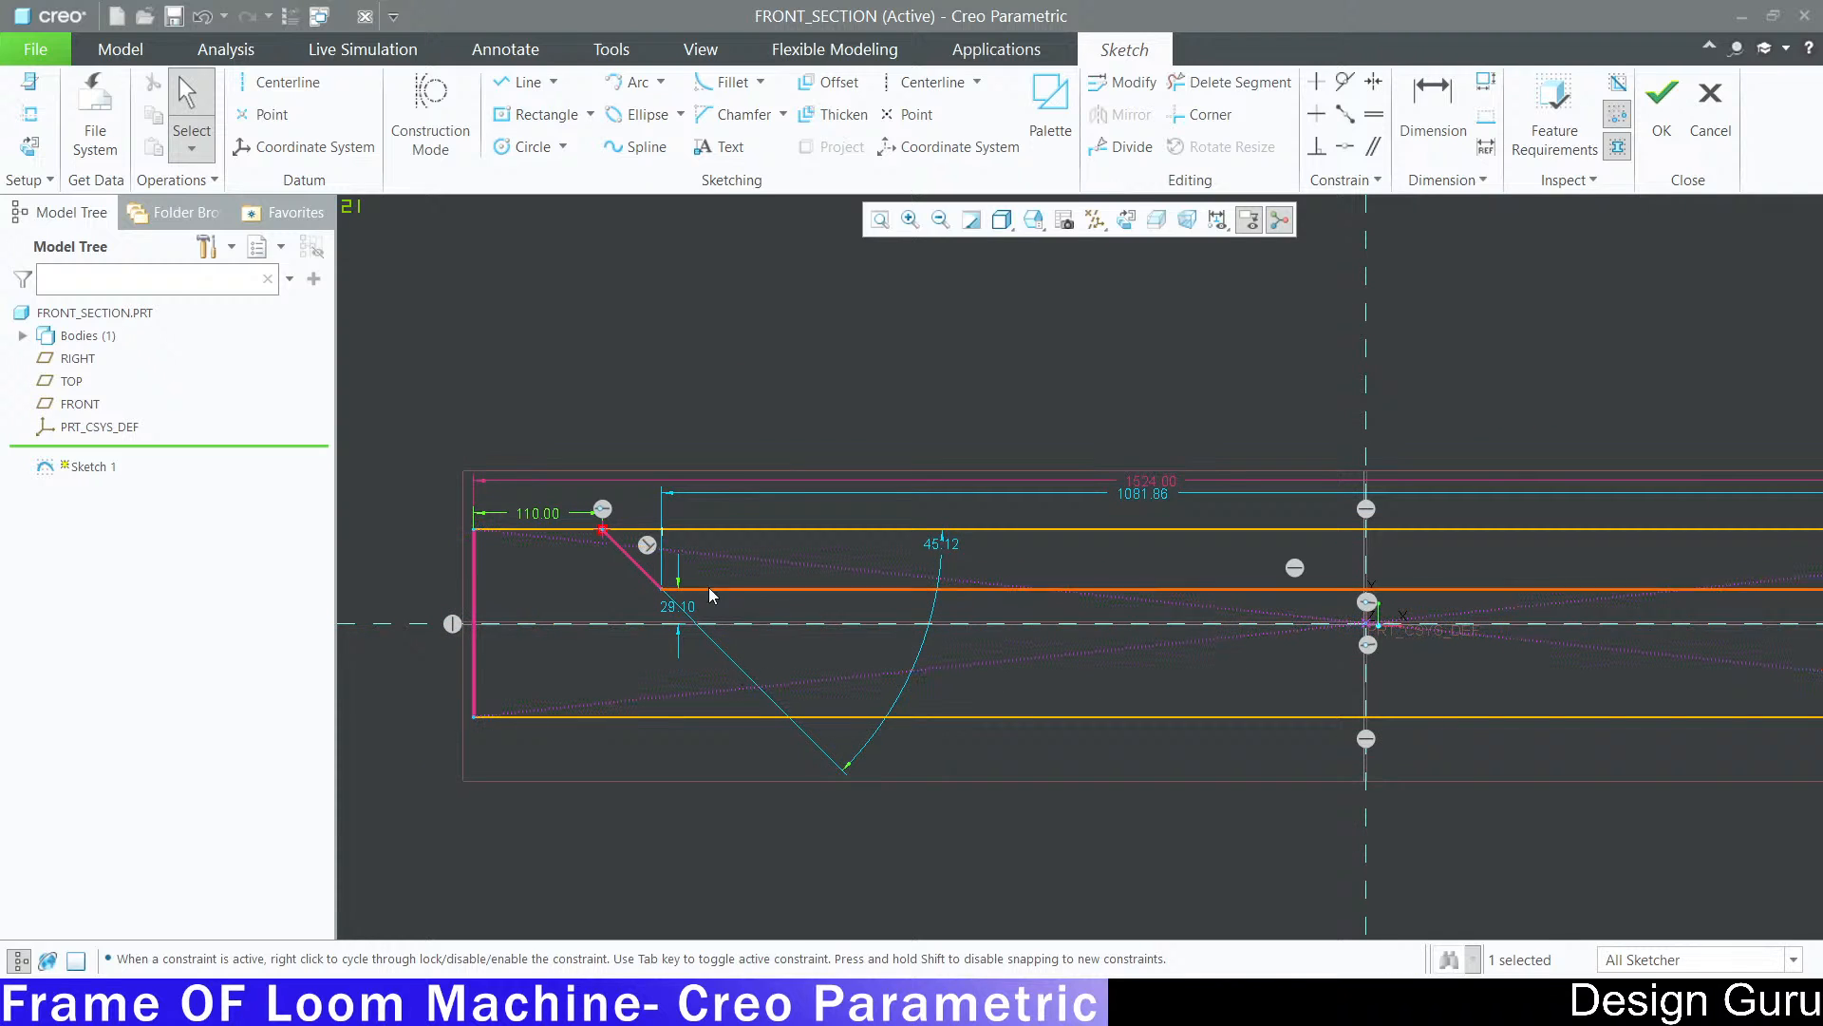
{"action": "scroll", "coordinate": [645, 545], "scroll_direction": "down", "scroll_amount": 2}
{"action": "scroll", "coordinate": [1091, 497], "scroll_direction": "up", "scroll_amount": 1}
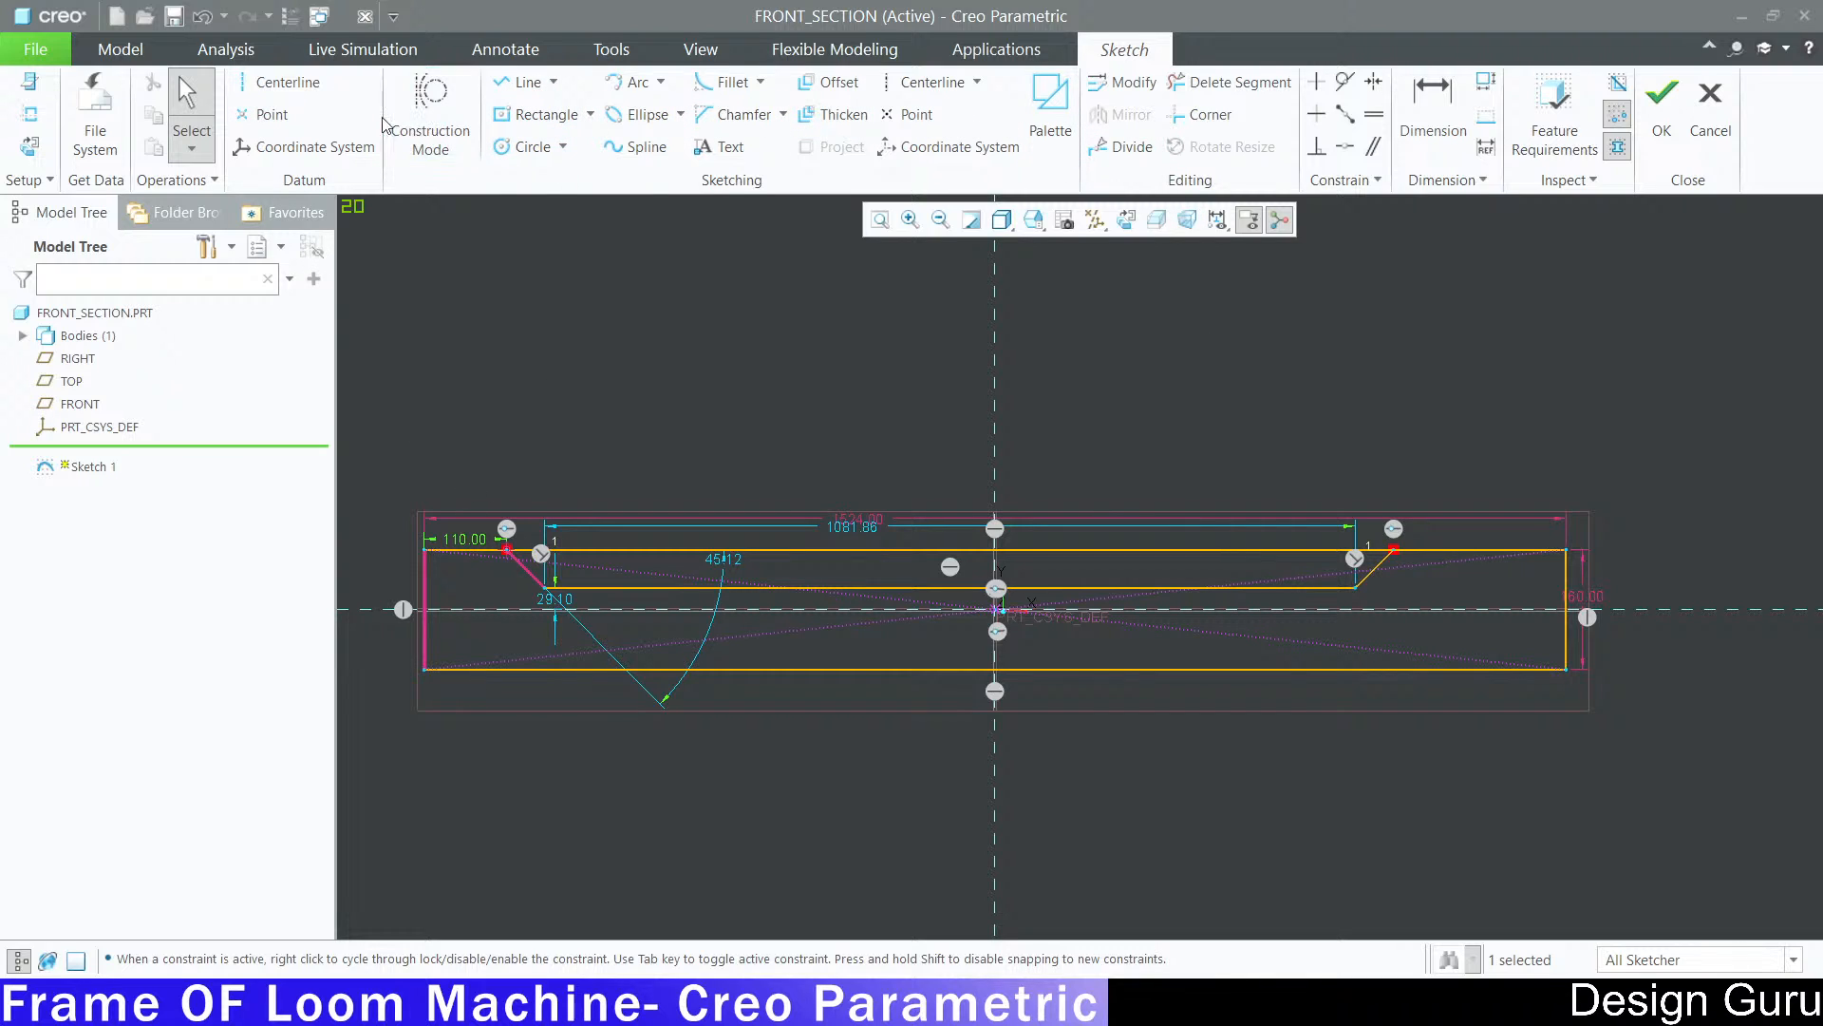
{"action": "left_click", "coordinate": [520, 81]}
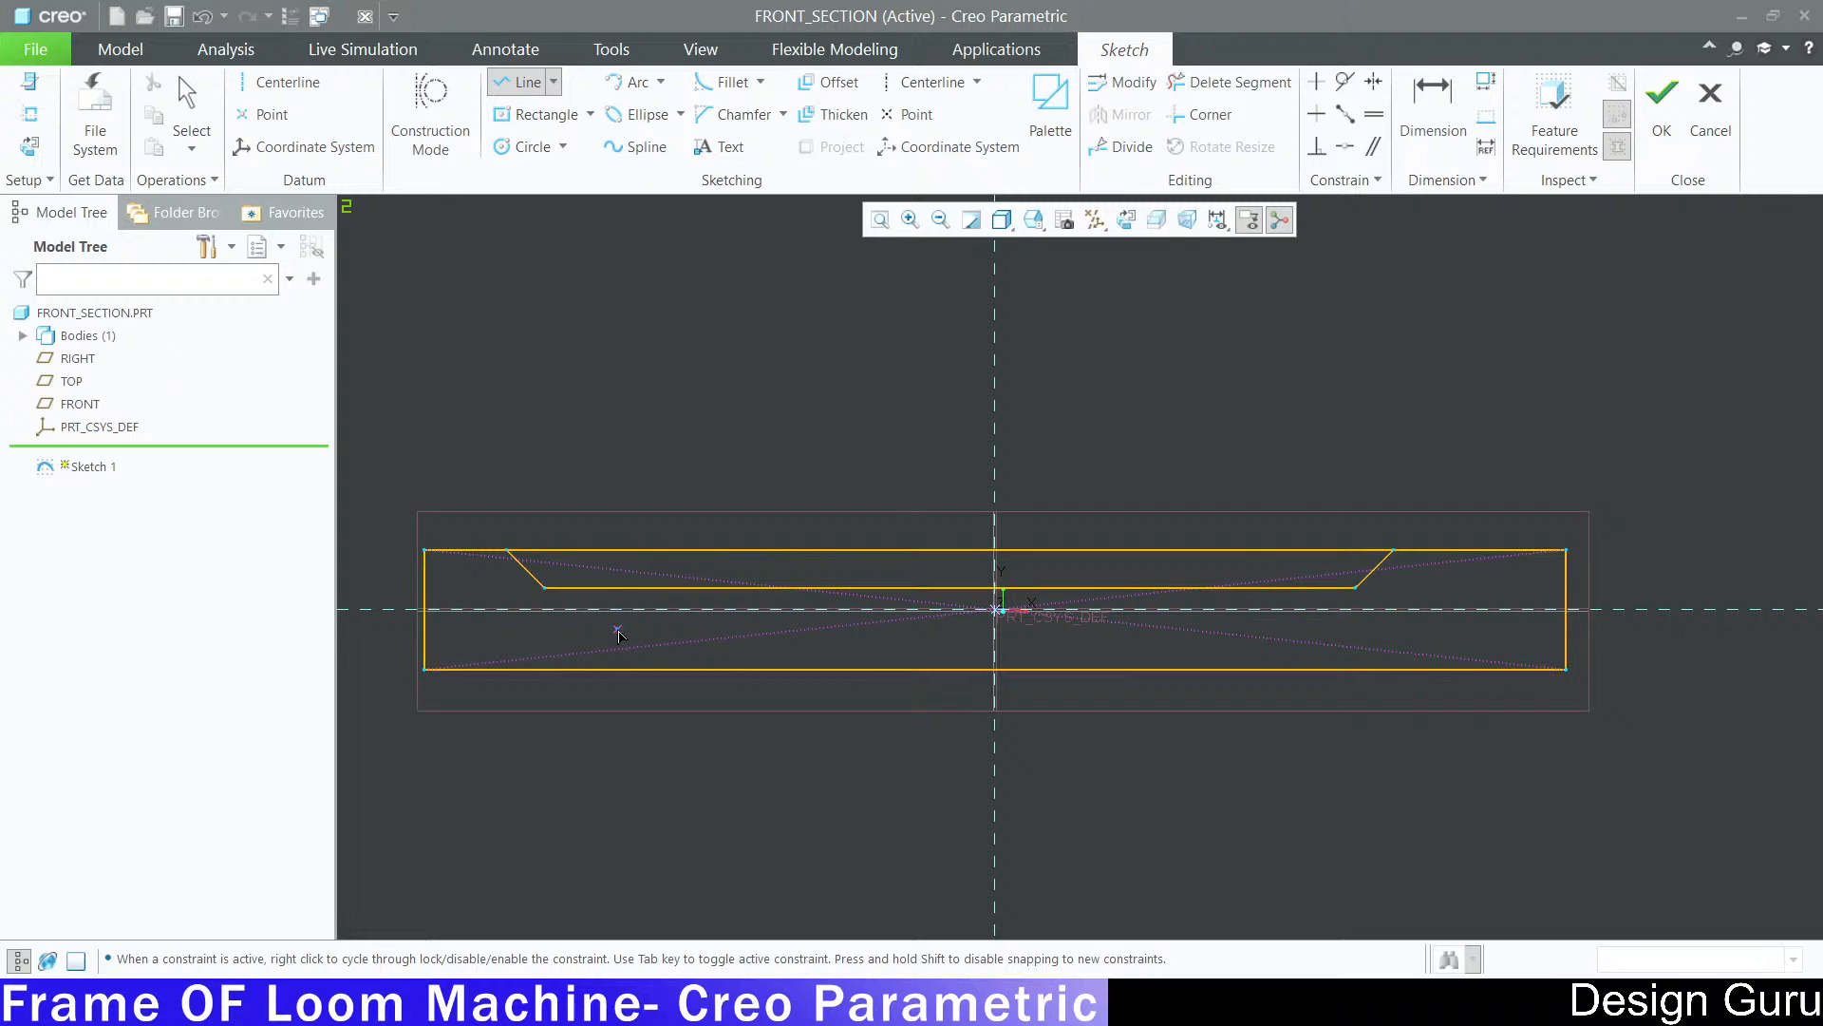
{"action": "scroll", "coordinate": [516, 642], "scroll_direction": "down", "scroll_amount": 2}
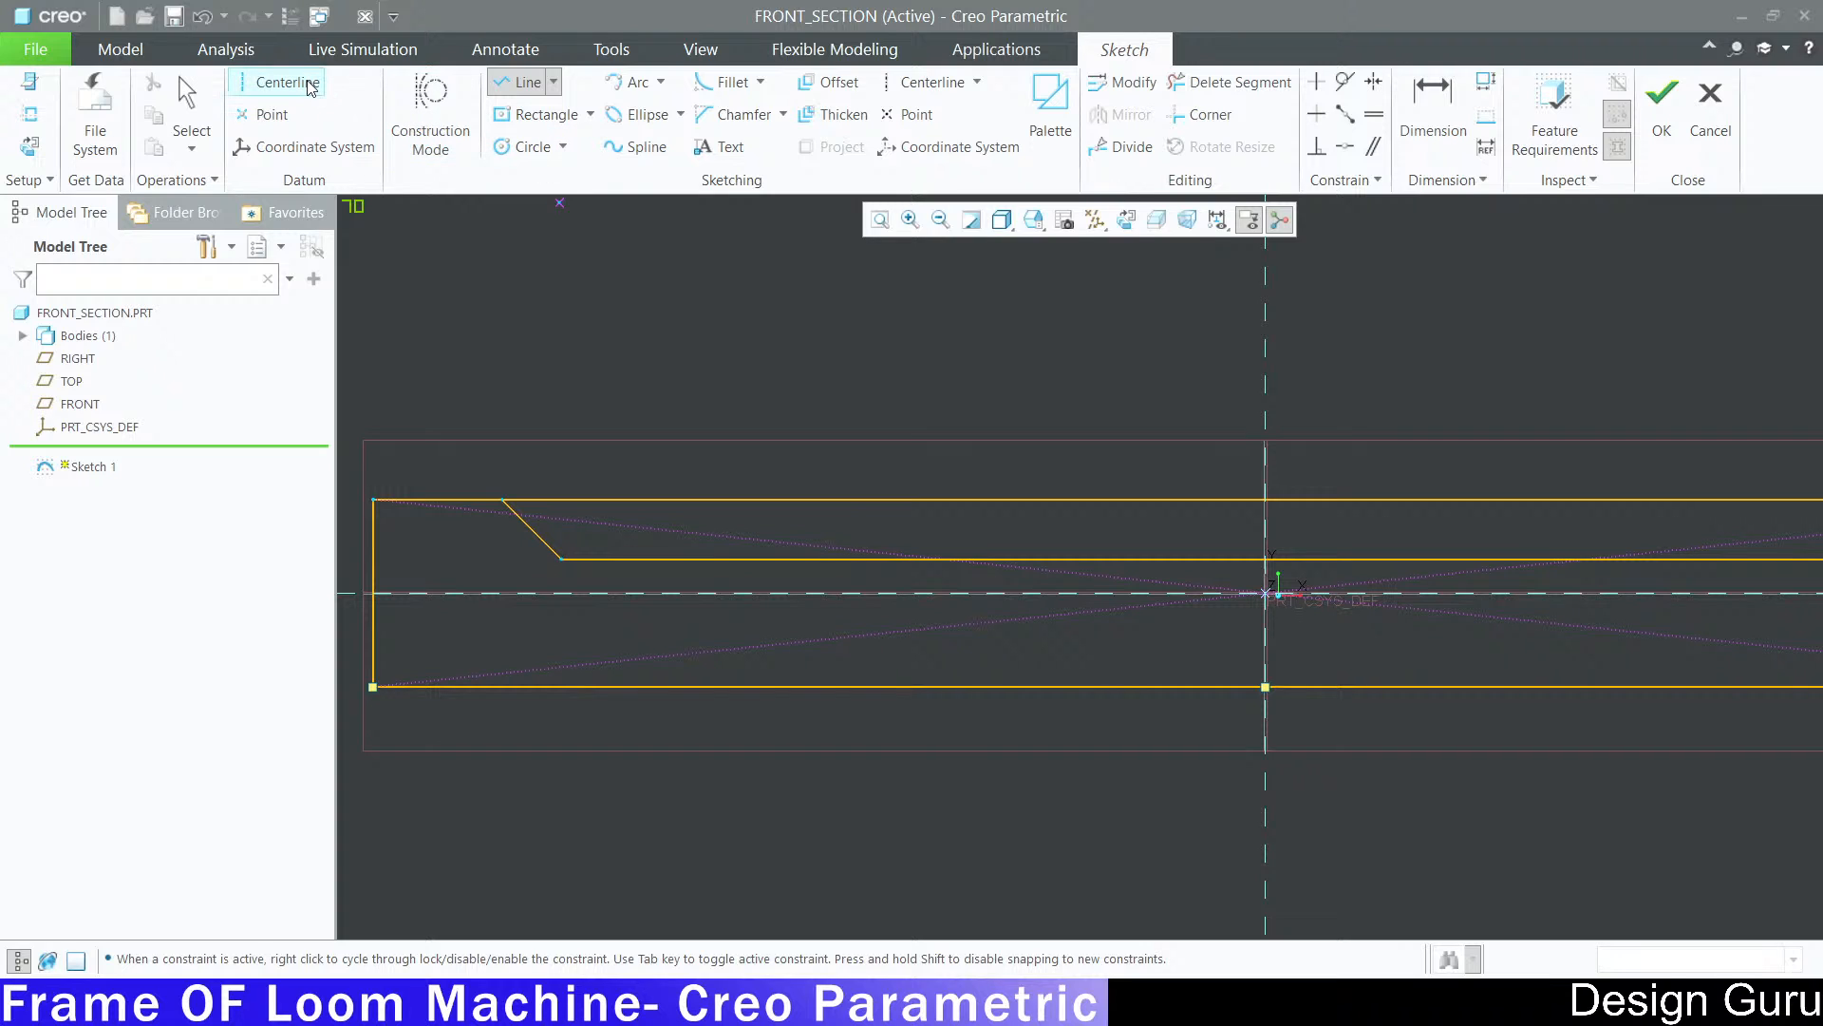
{"action": "left_click", "coordinate": [926, 82]}
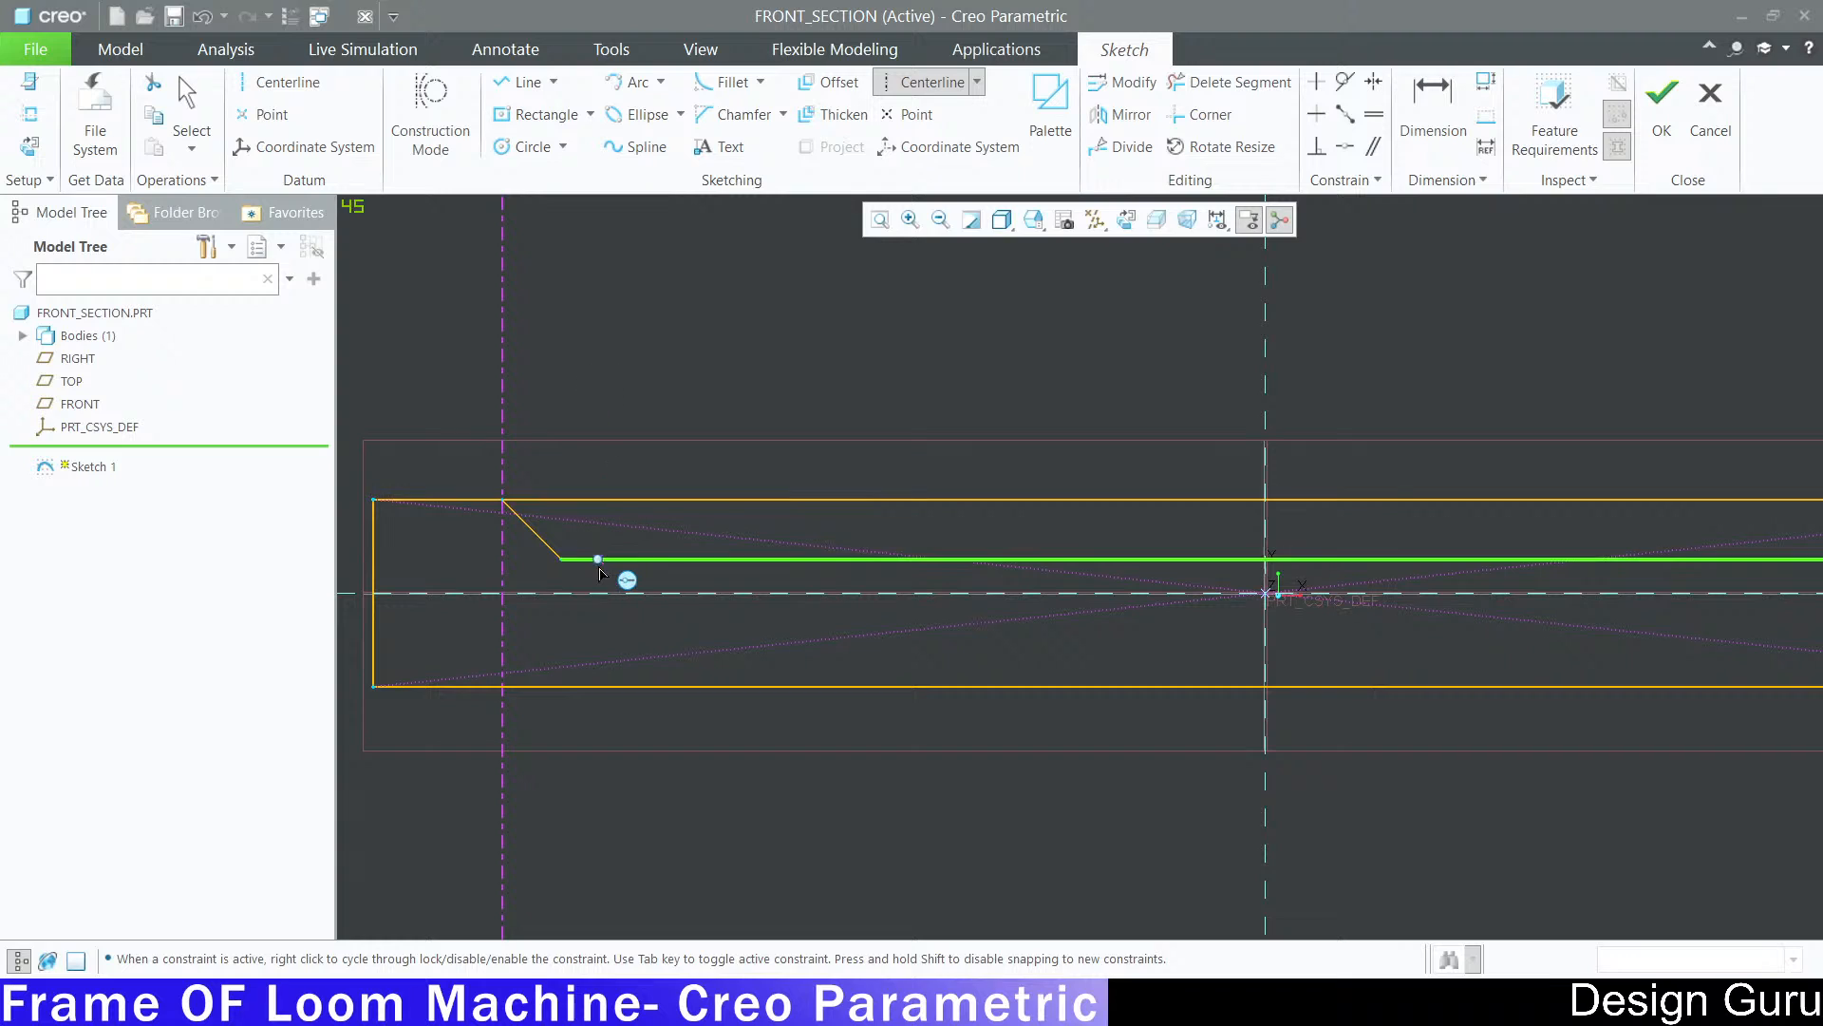
{"action": "left_click", "coordinate": [561, 558]}
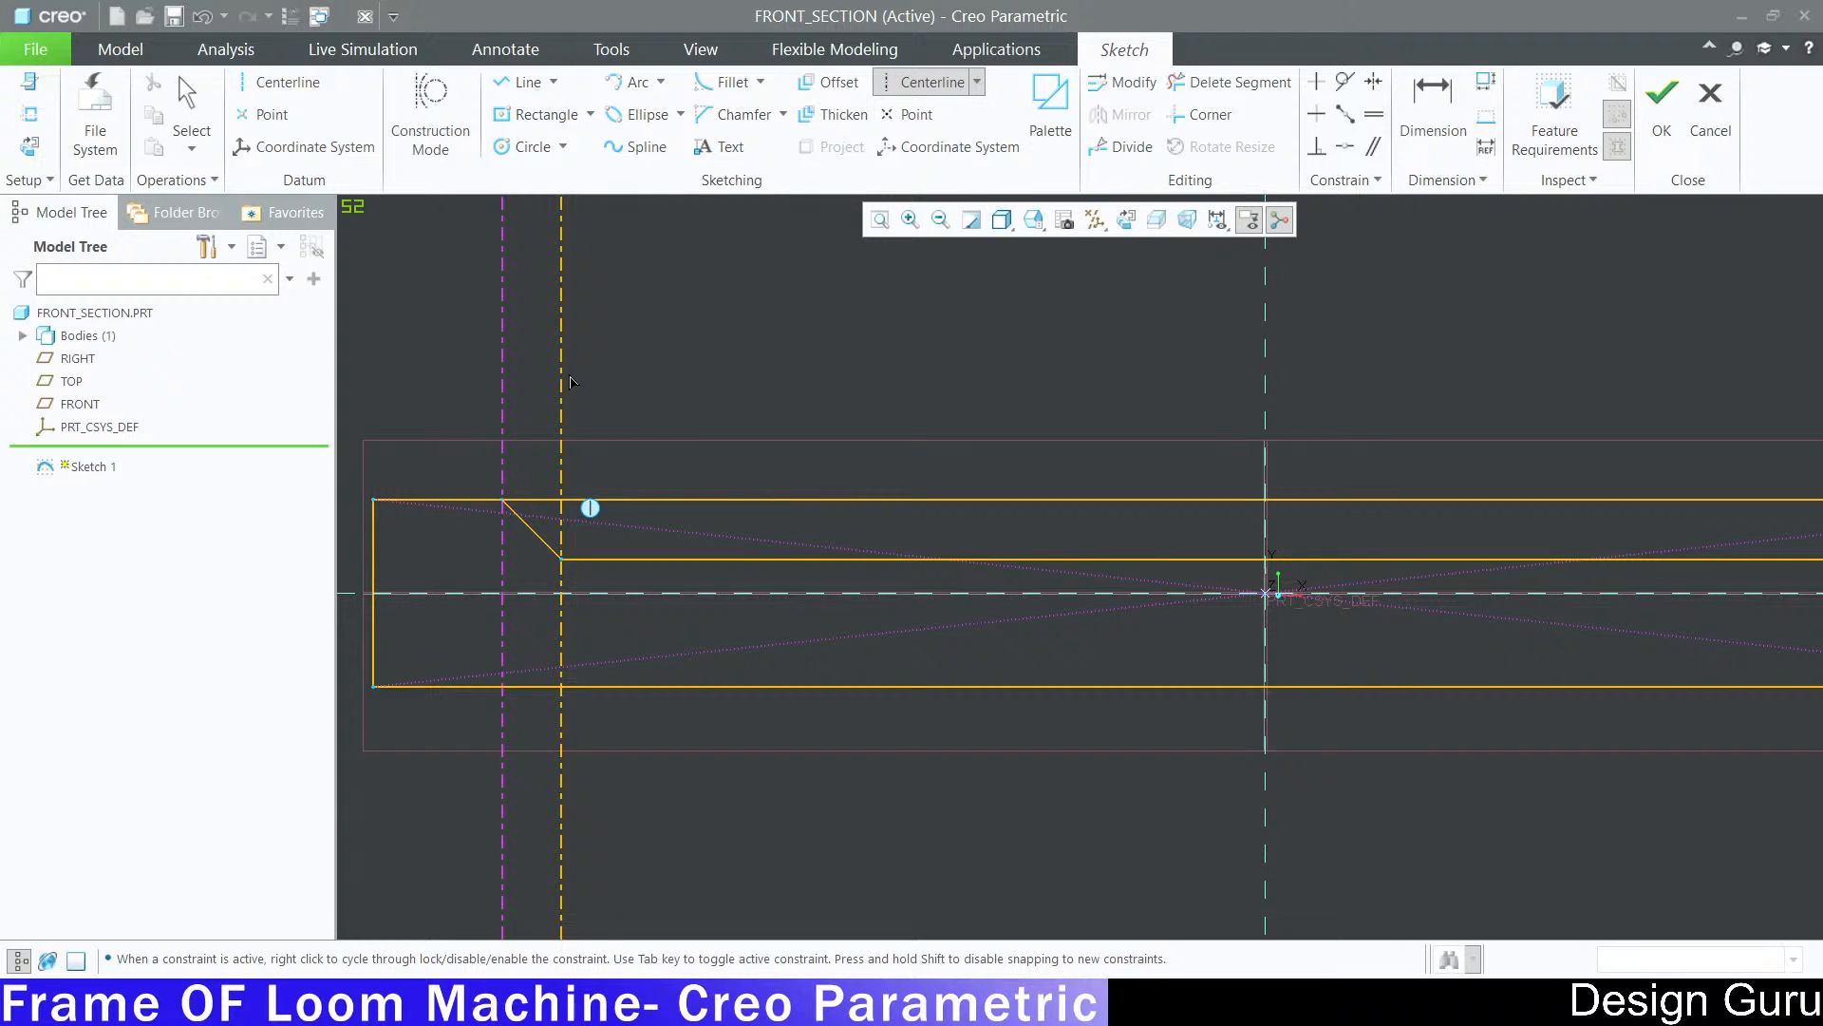
{"action": "left_click", "coordinate": [569, 382]}
{"action": "scroll", "coordinate": [686, 417], "scroll_direction": "down", "scroll_amount": 1}
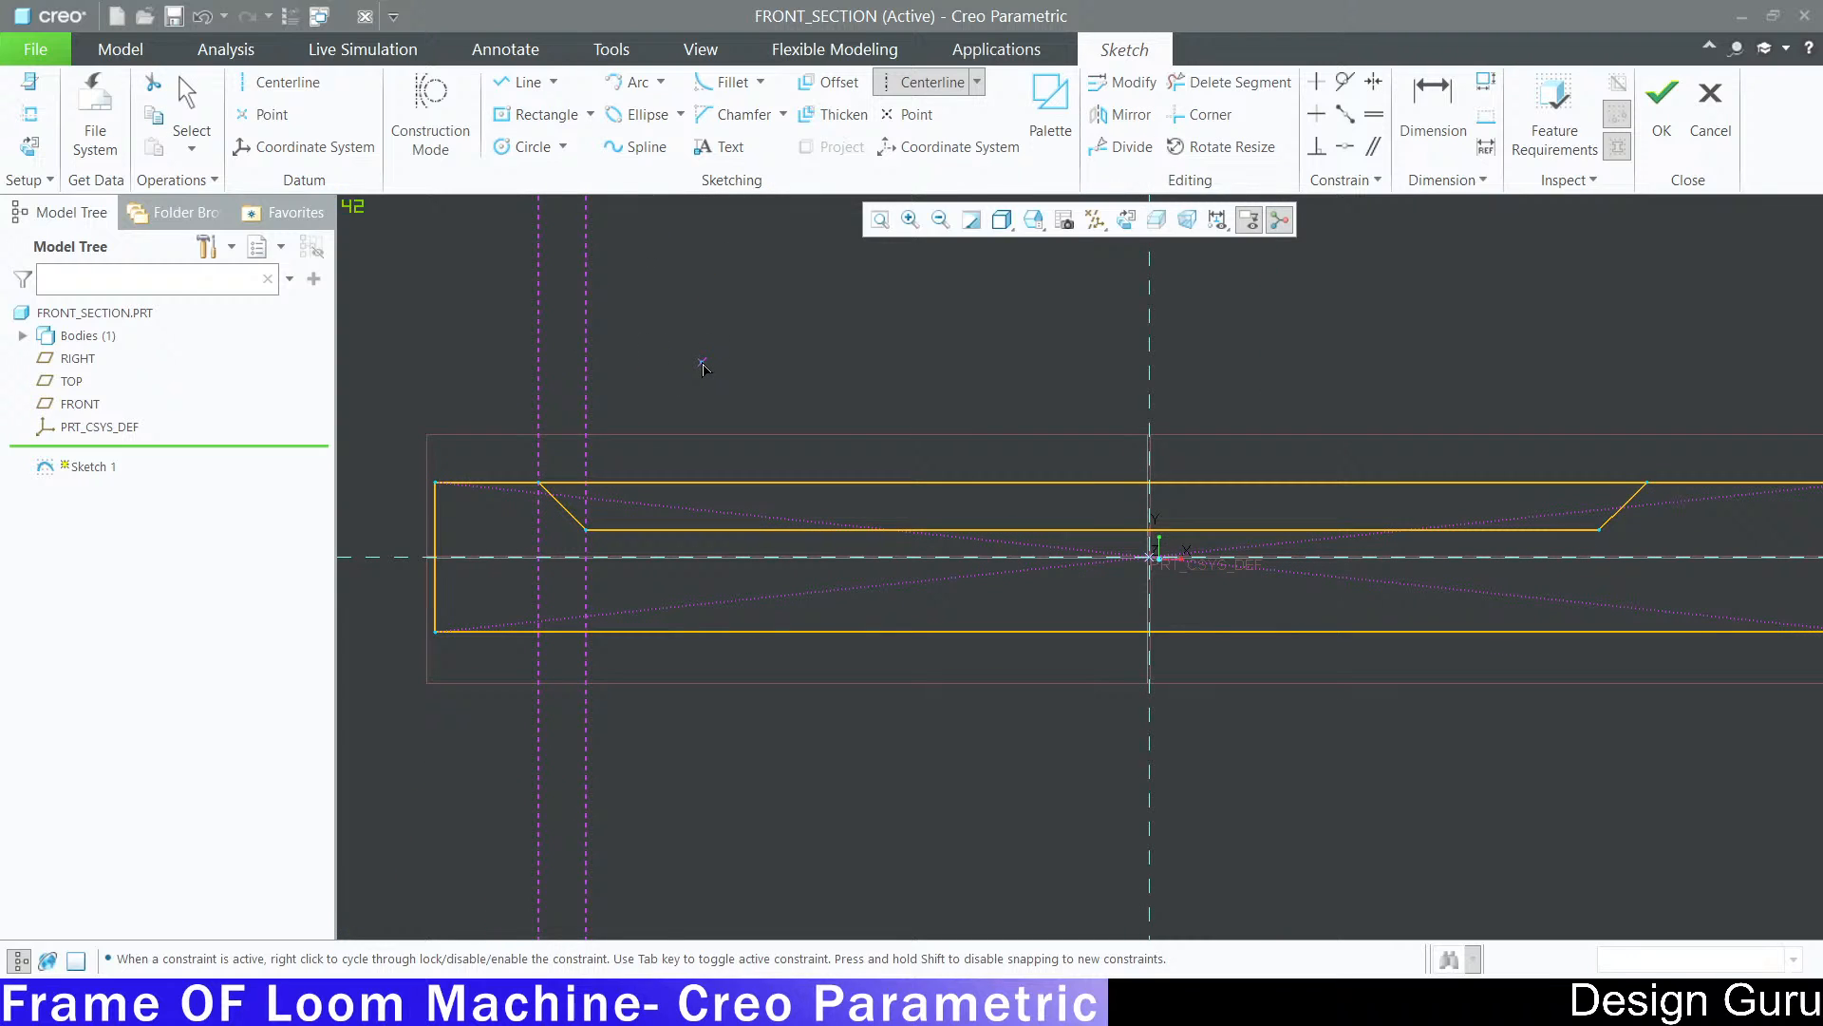
{"action": "middle_click", "coordinate": [703, 366]}
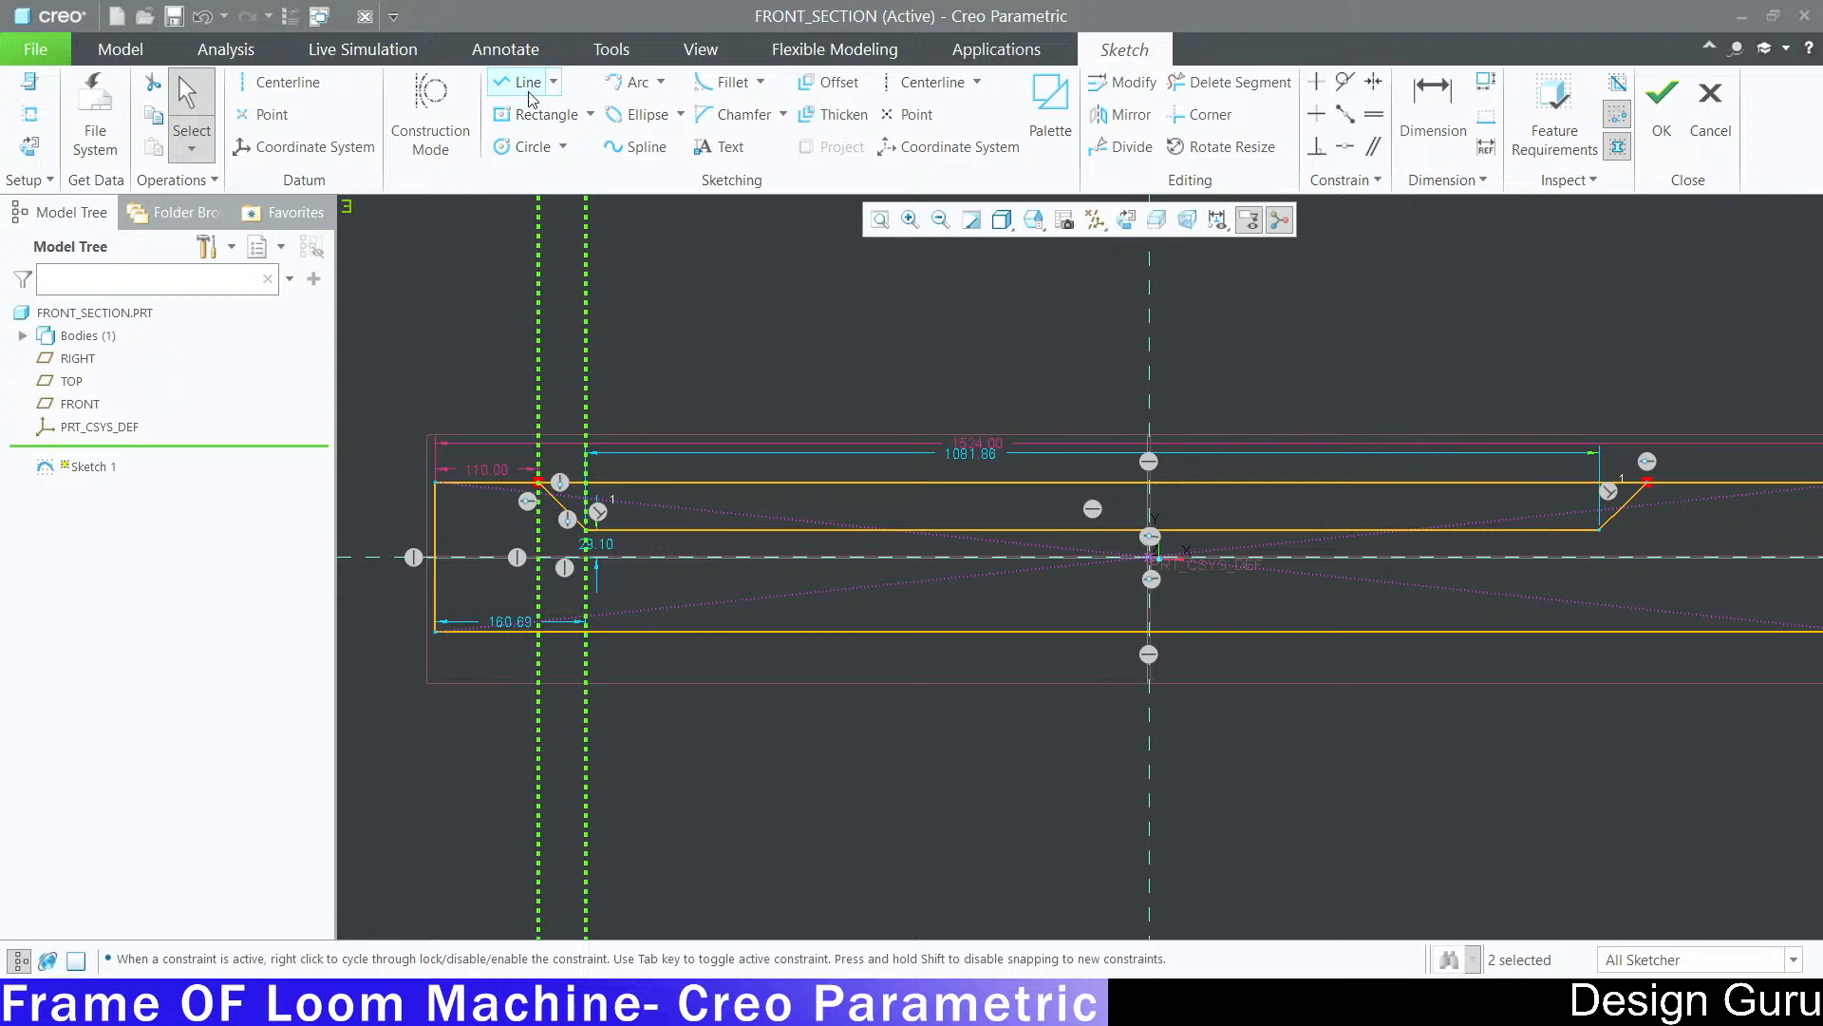
Step: Add two vertical sketch centerlines through the lower and upper endpoints of the recess's right slope
{"action": "scroll", "coordinate": [613, 530], "scroll_direction": "down", "scroll_amount": 3}
{"action": "scroll", "coordinate": [1361, 281], "scroll_direction": "up", "scroll_amount": 1}
{"action": "left_click", "coordinate": [1364, 288]}
{"action": "left_click", "coordinate": [931, 82]}
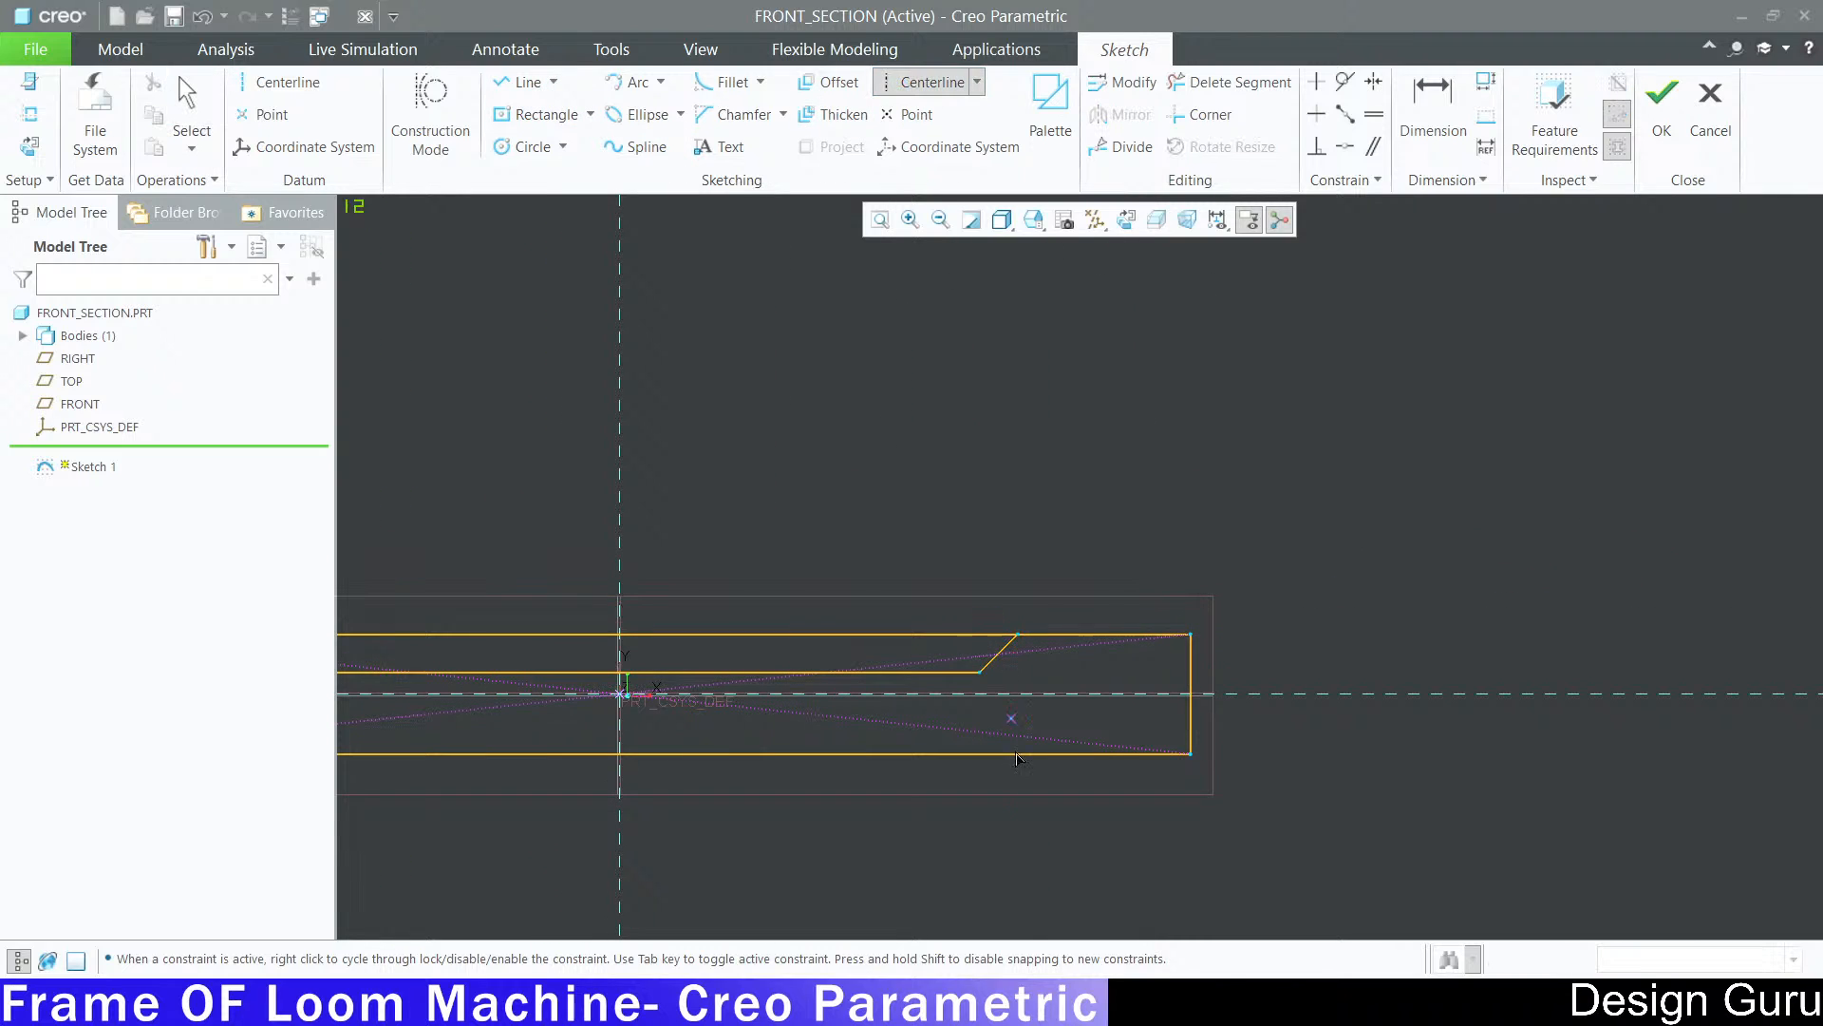
{"action": "scroll", "coordinate": [1128, 588], "scroll_direction": "up", "scroll_amount": 5}
{"action": "middle_click", "coordinate": [1002, 468]}
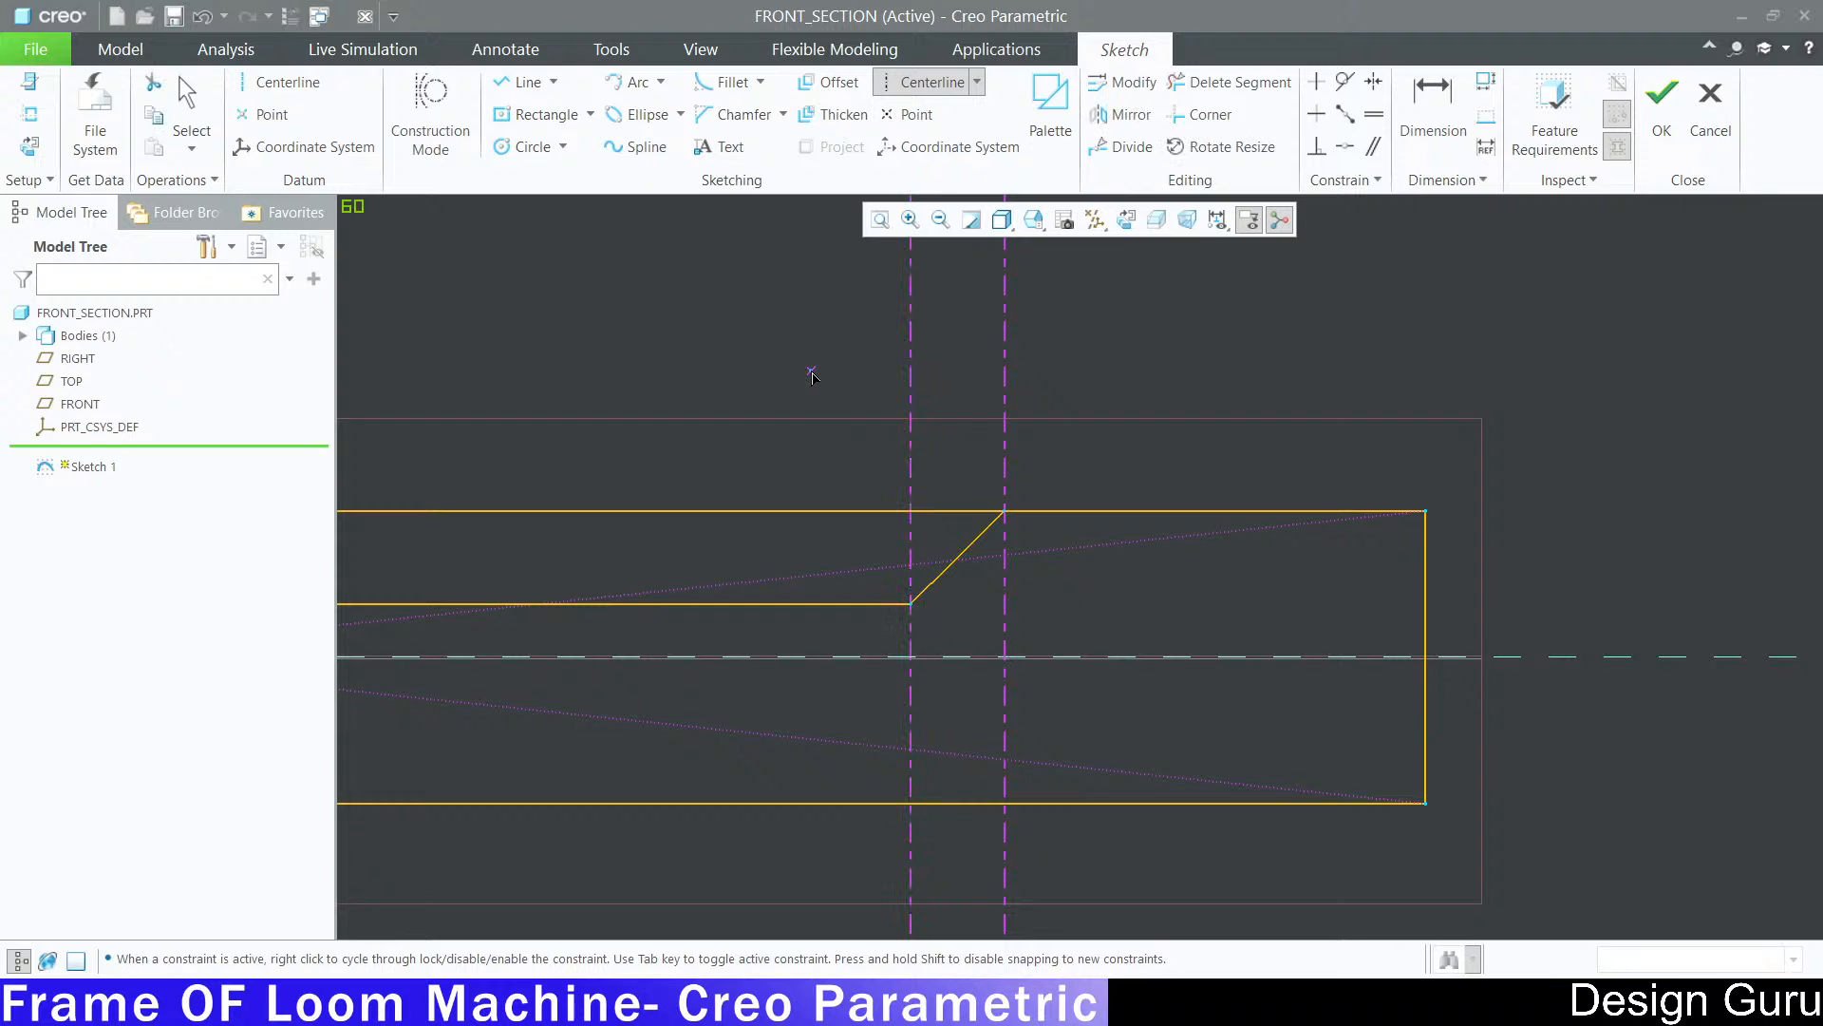
{"action": "scroll", "coordinate": [1265, 487], "scroll_direction": "down", "scroll_amount": 5}
{"action": "middle_click", "coordinate": [1265, 487]}
{"action": "scroll", "coordinate": [741, 501], "scroll_direction": "up", "scroll_amount": 3}
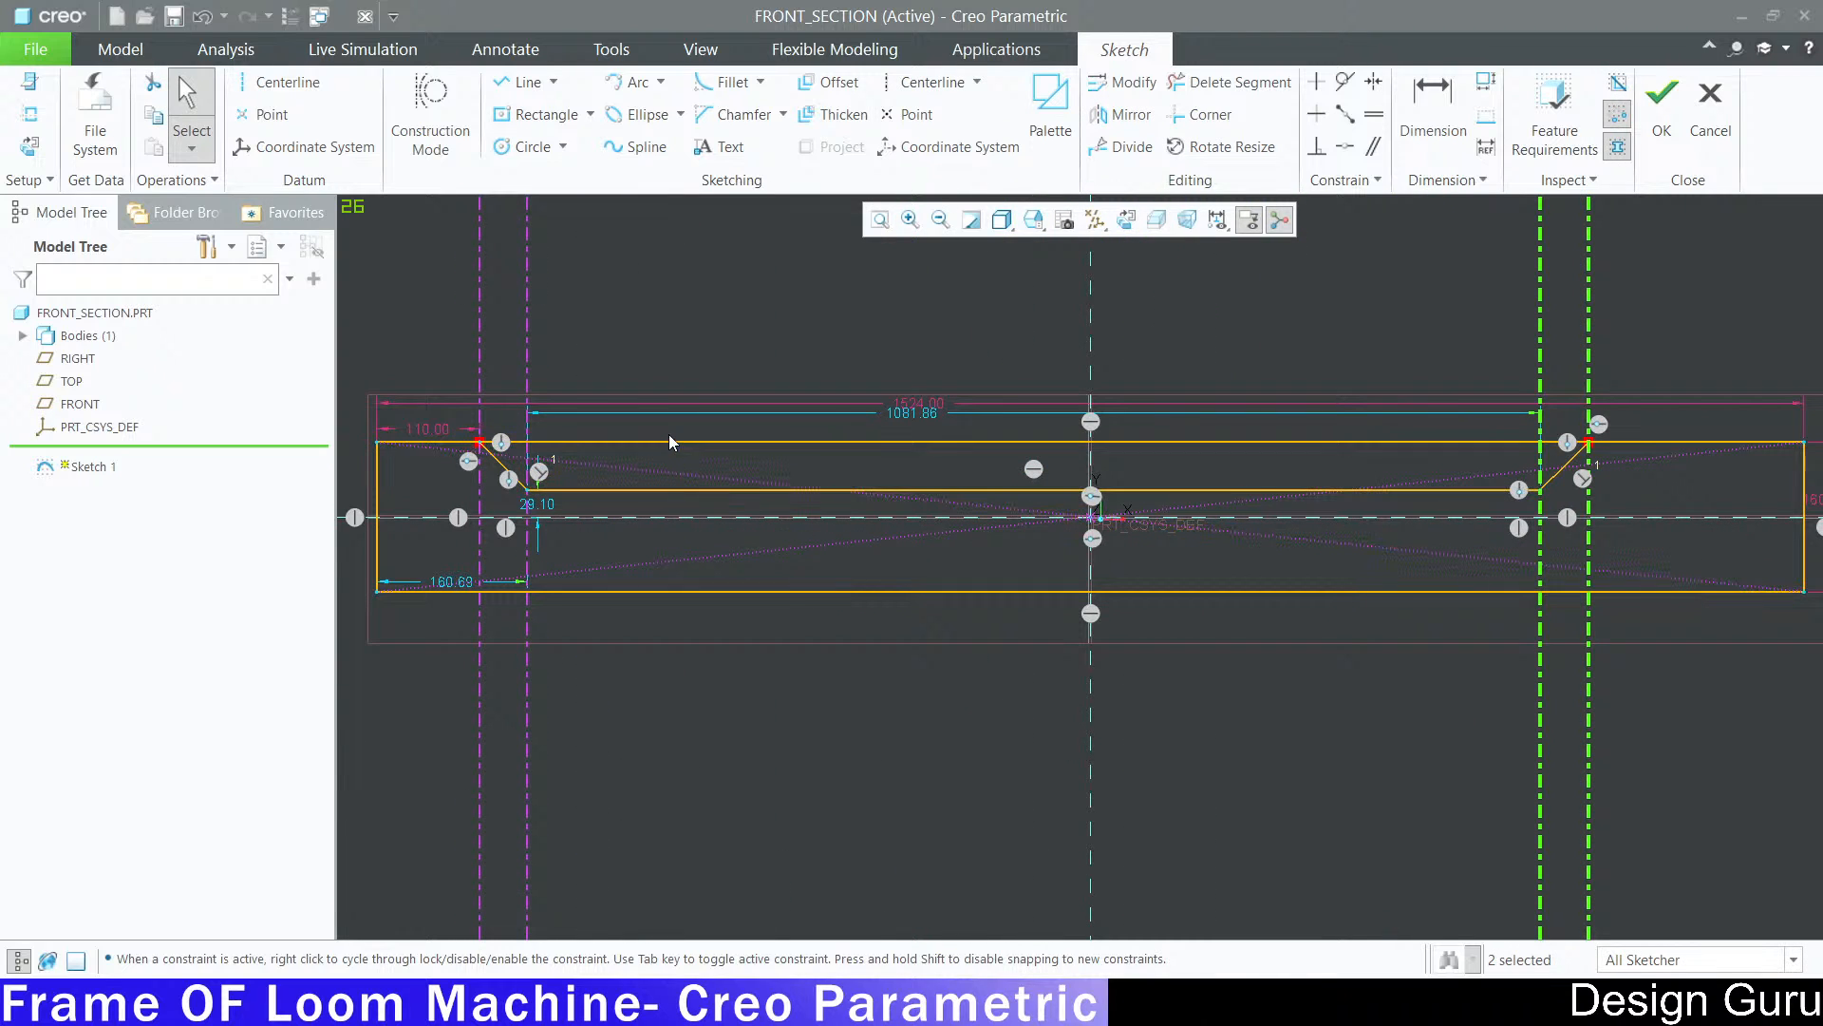
Step: Dimension the spacing between the two left centerlines and set it to 60 mm
{"action": "left_click", "coordinate": [1433, 109]}
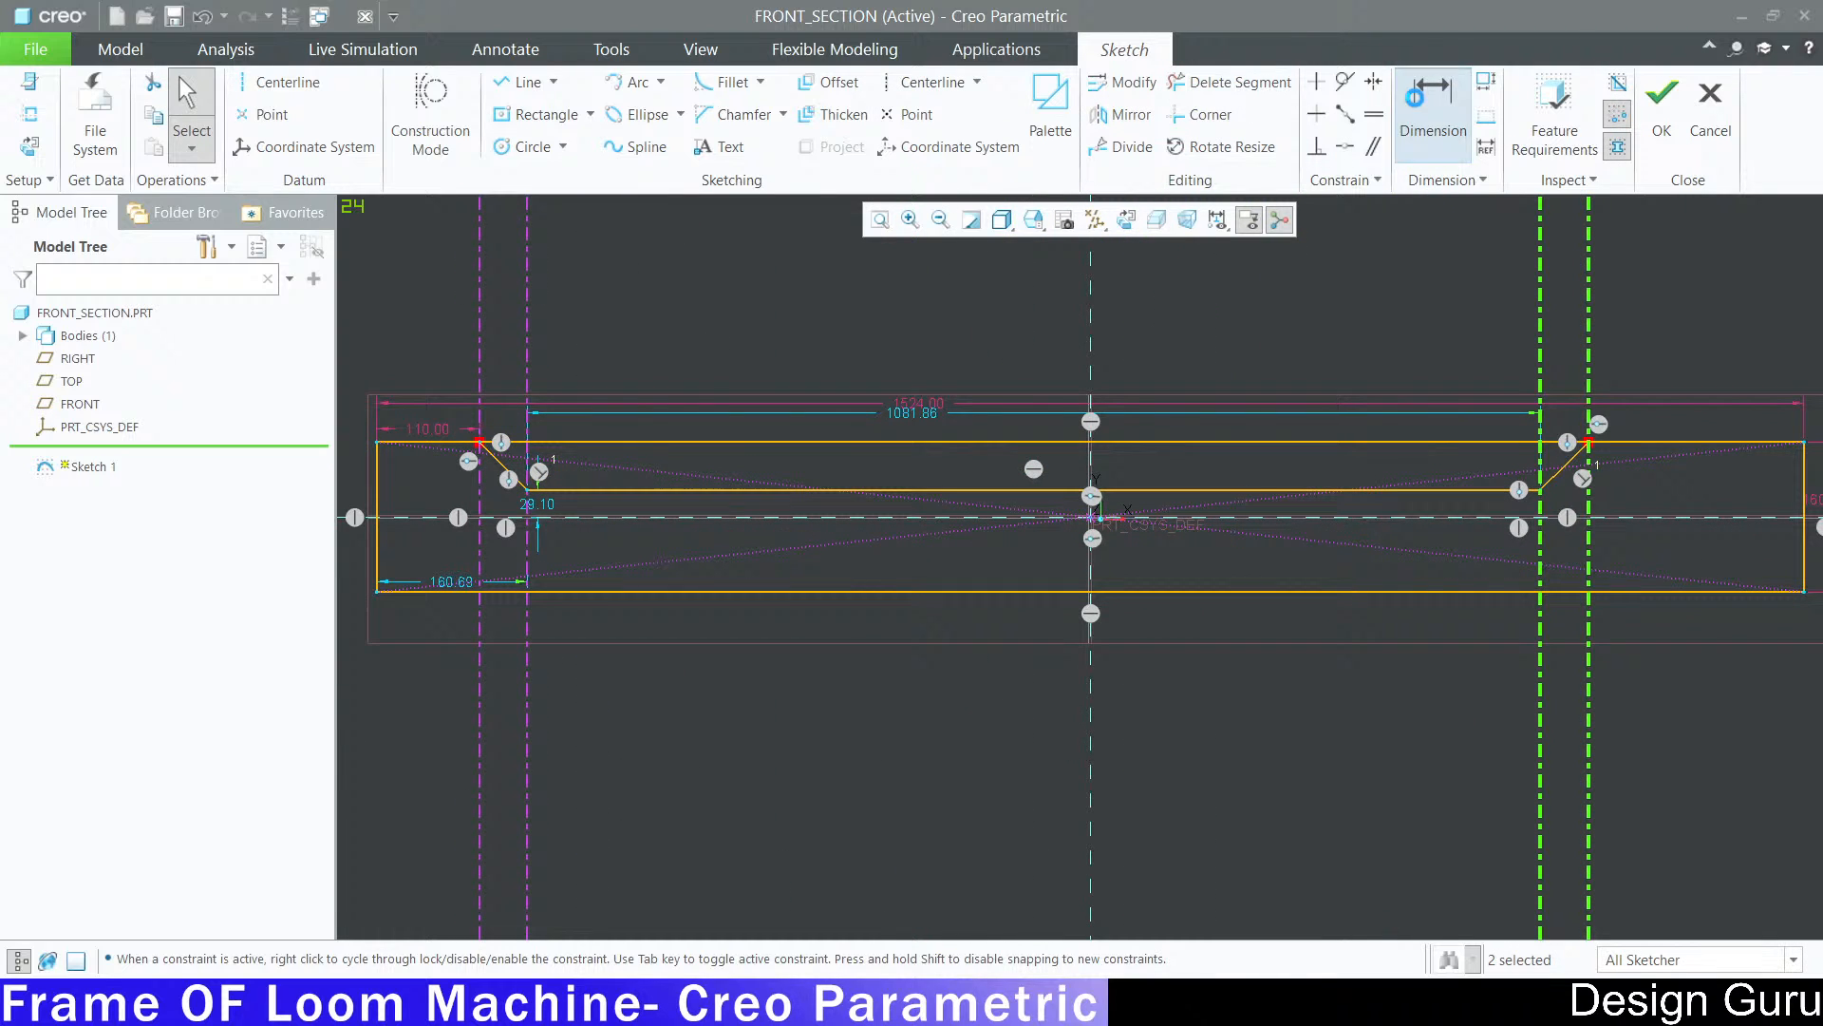
{"action": "left_click", "coordinate": [480, 321]}
{"action": "left_click", "coordinate": [528, 321]}
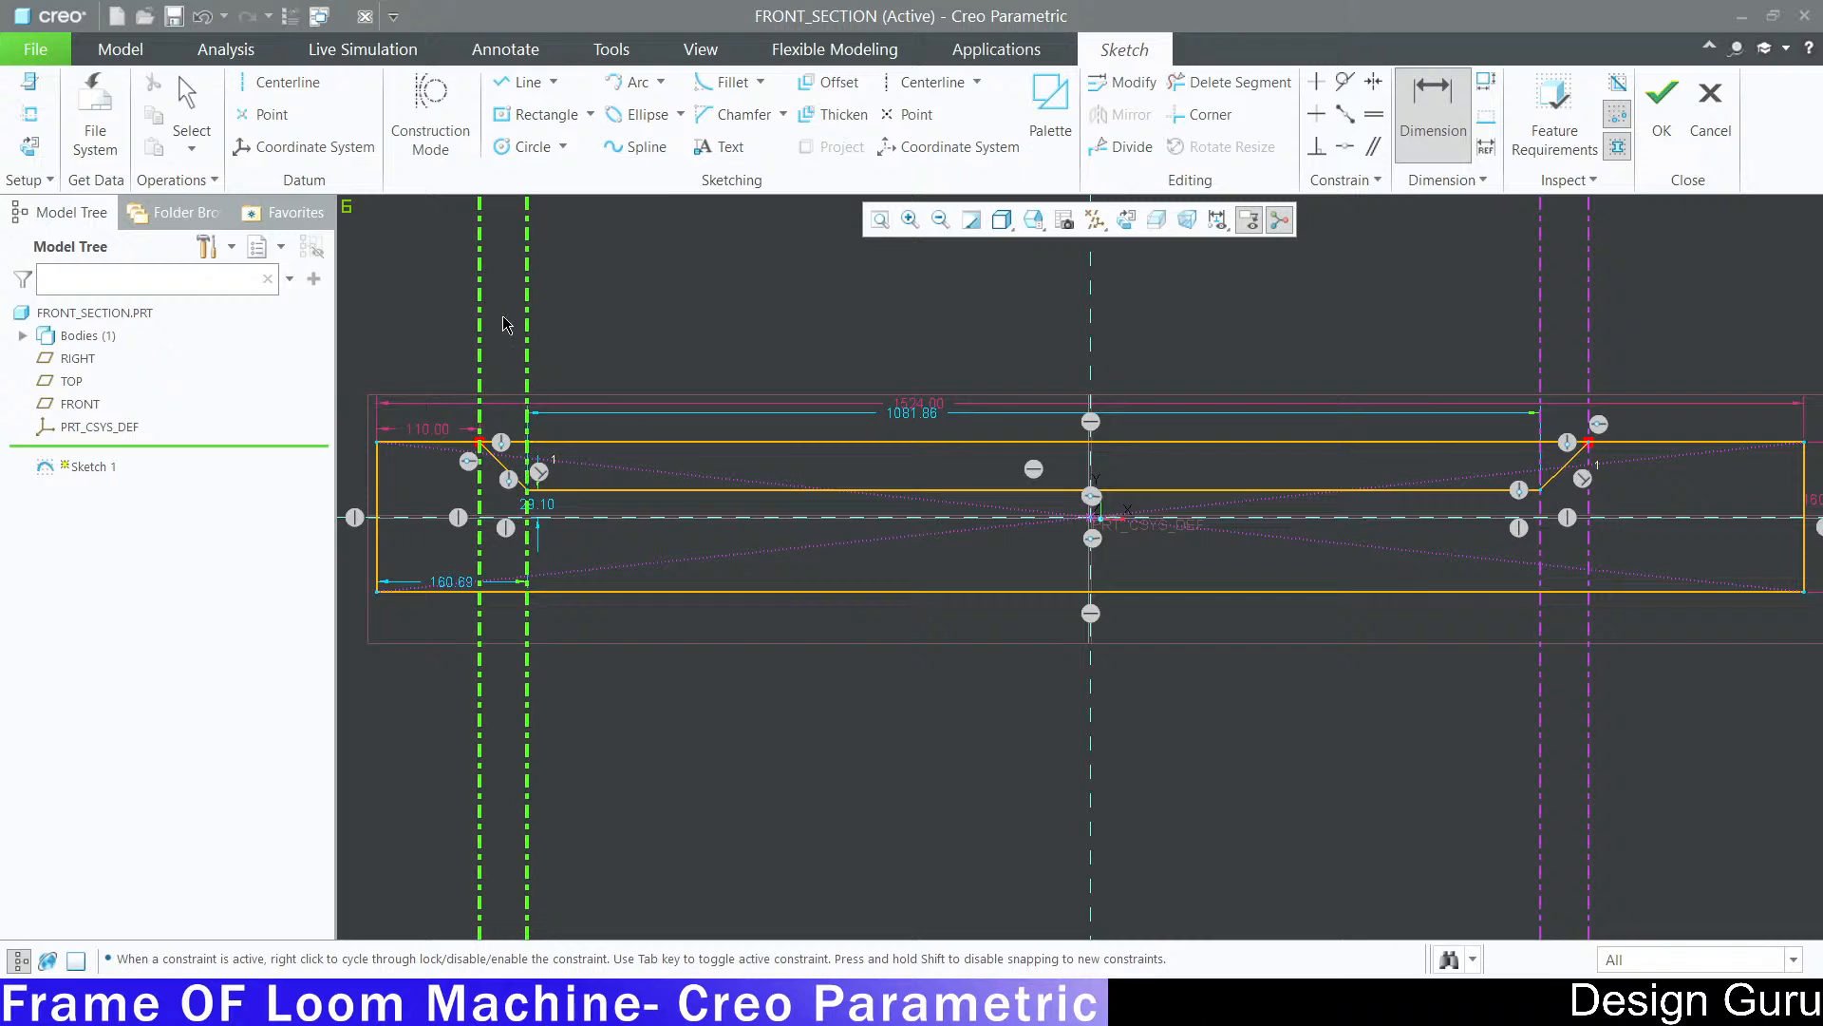
{"action": "middle_click", "coordinate": [508, 312]}
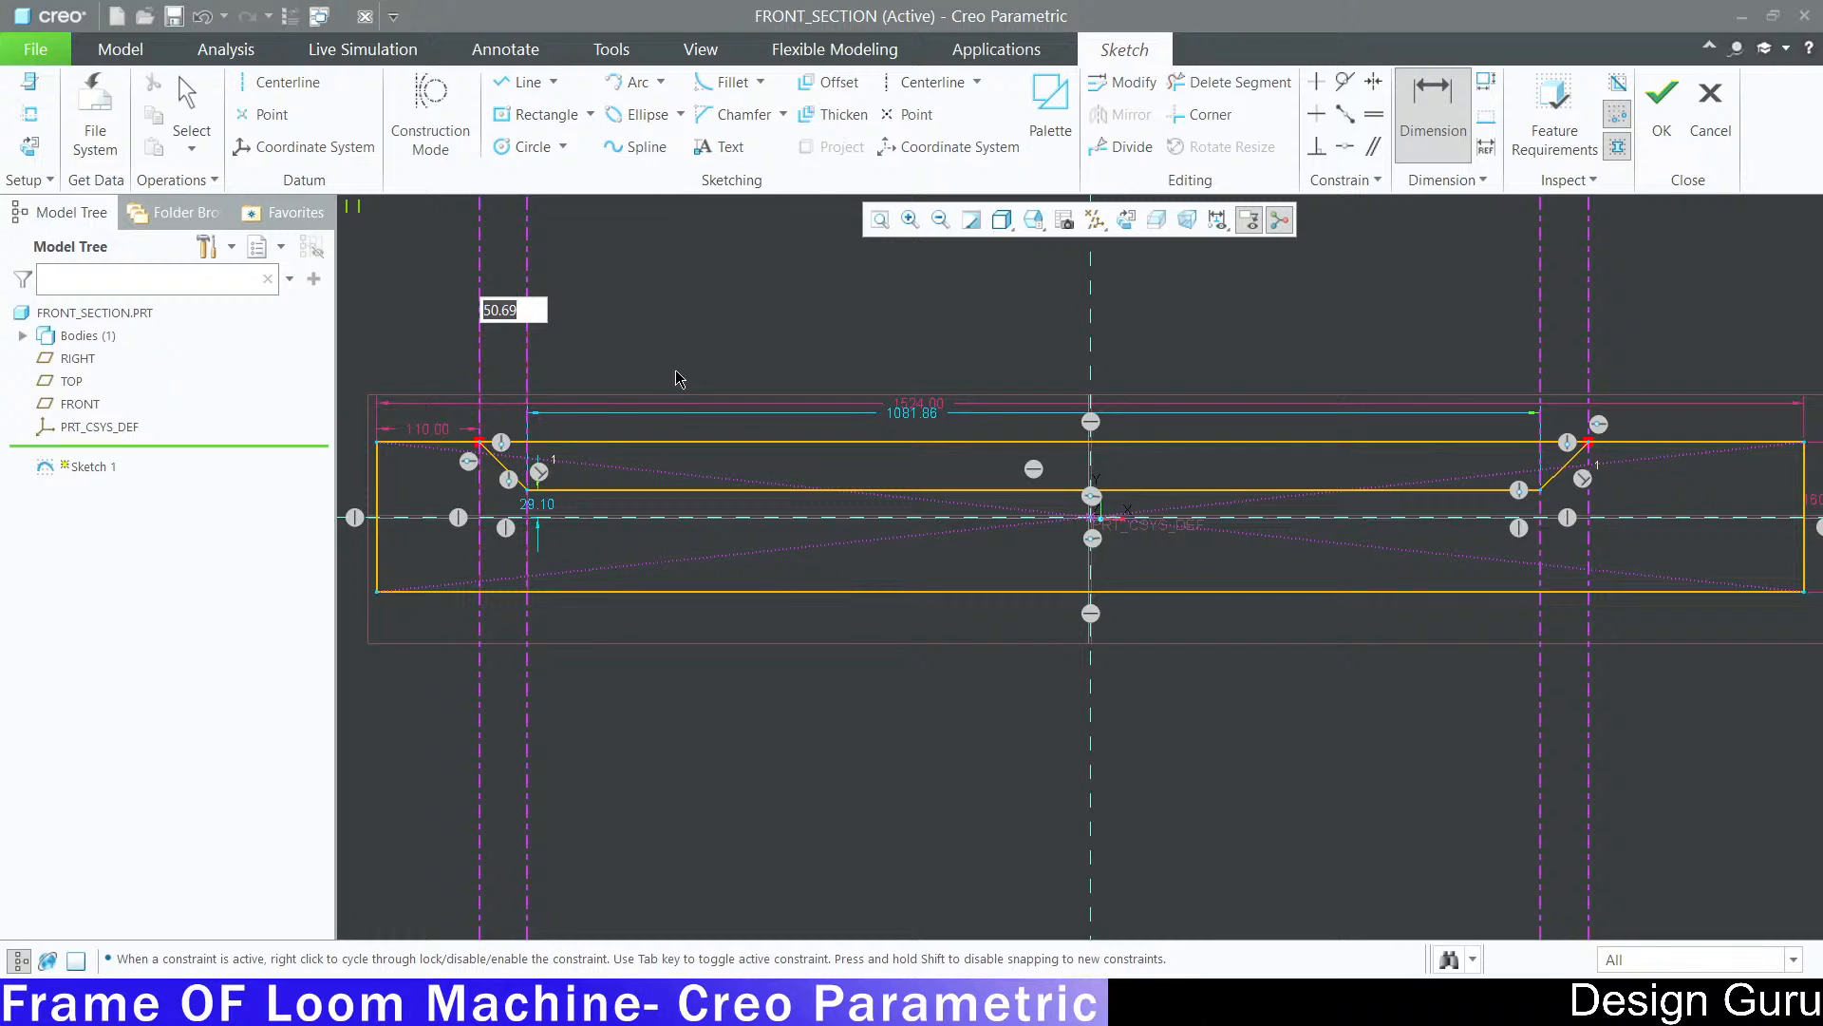
{"action": "type", "text": "60"}
{"action": "key", "text": "Return"}
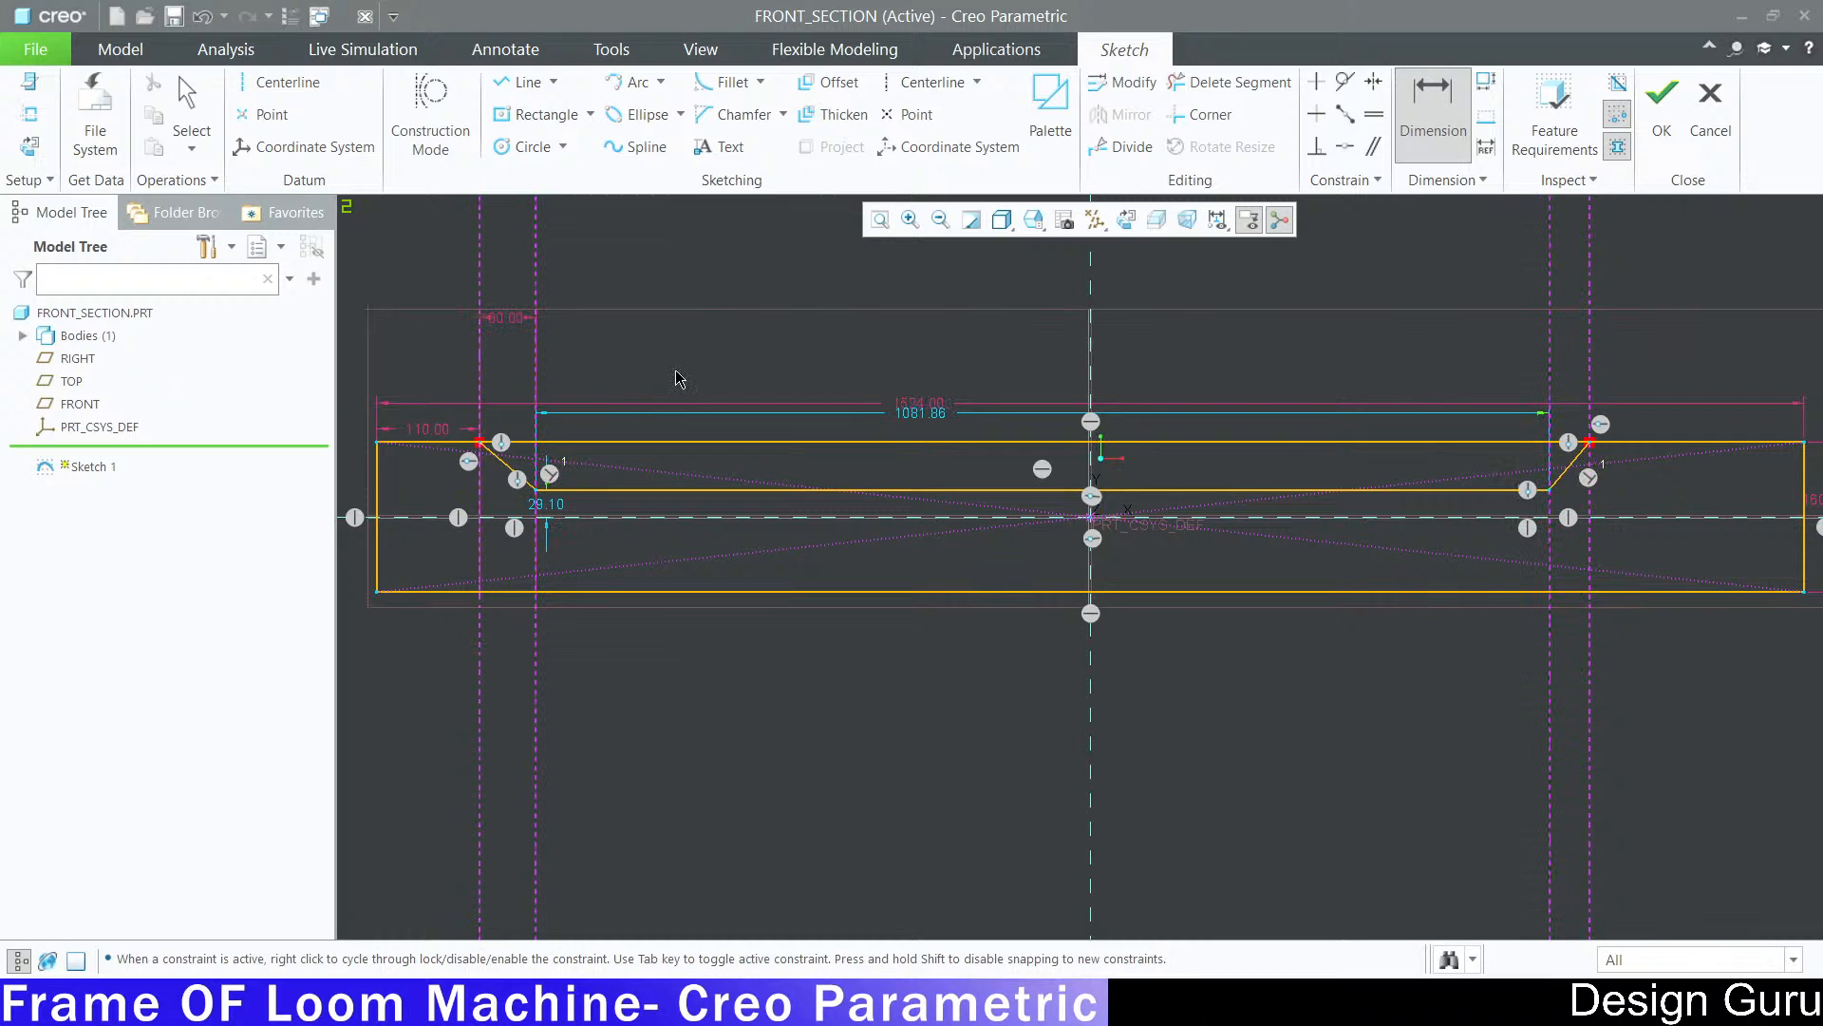
Step: Dimension the spacing between the two centerlines at the recess's right slope and set it to 60 mm
{"action": "left_click", "coordinate": [1586, 432]}
{"action": "left_click", "coordinate": [1551, 361]}
{"action": "middle_click", "coordinate": [1571, 345]}
{"action": "type", "text": "60"}
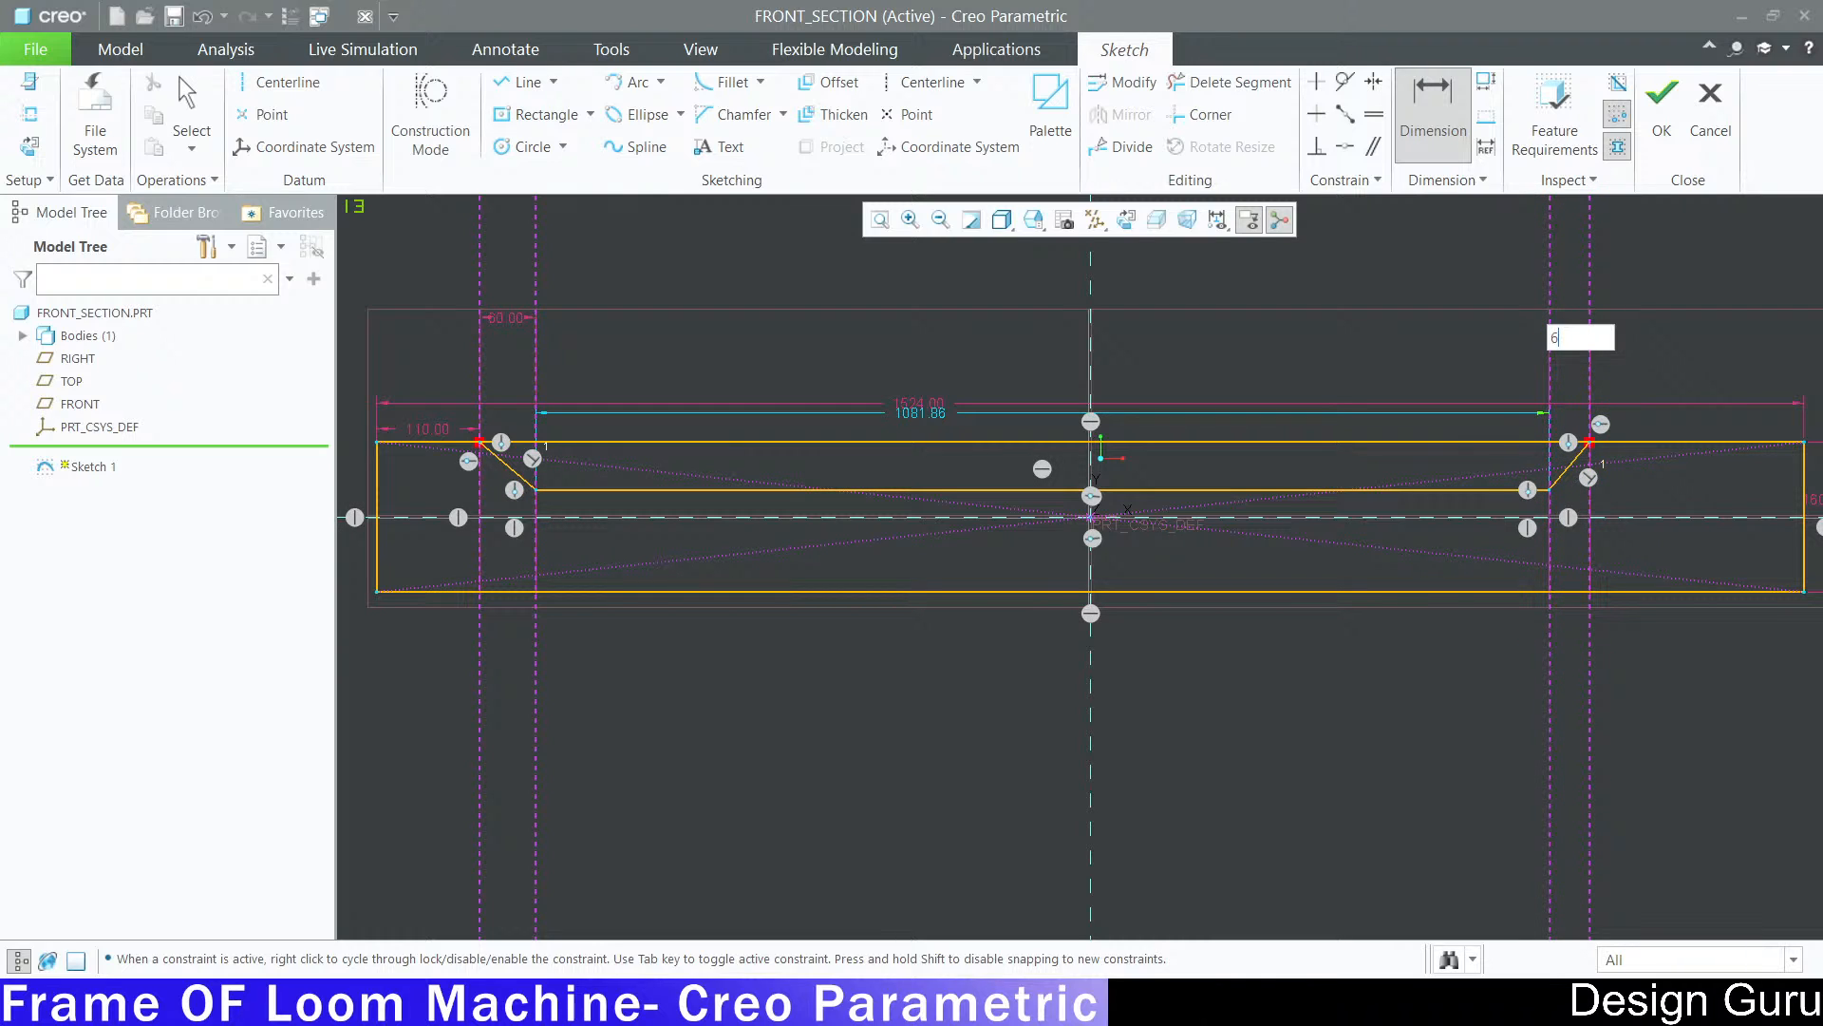
{"action": "key", "text": "Return"}
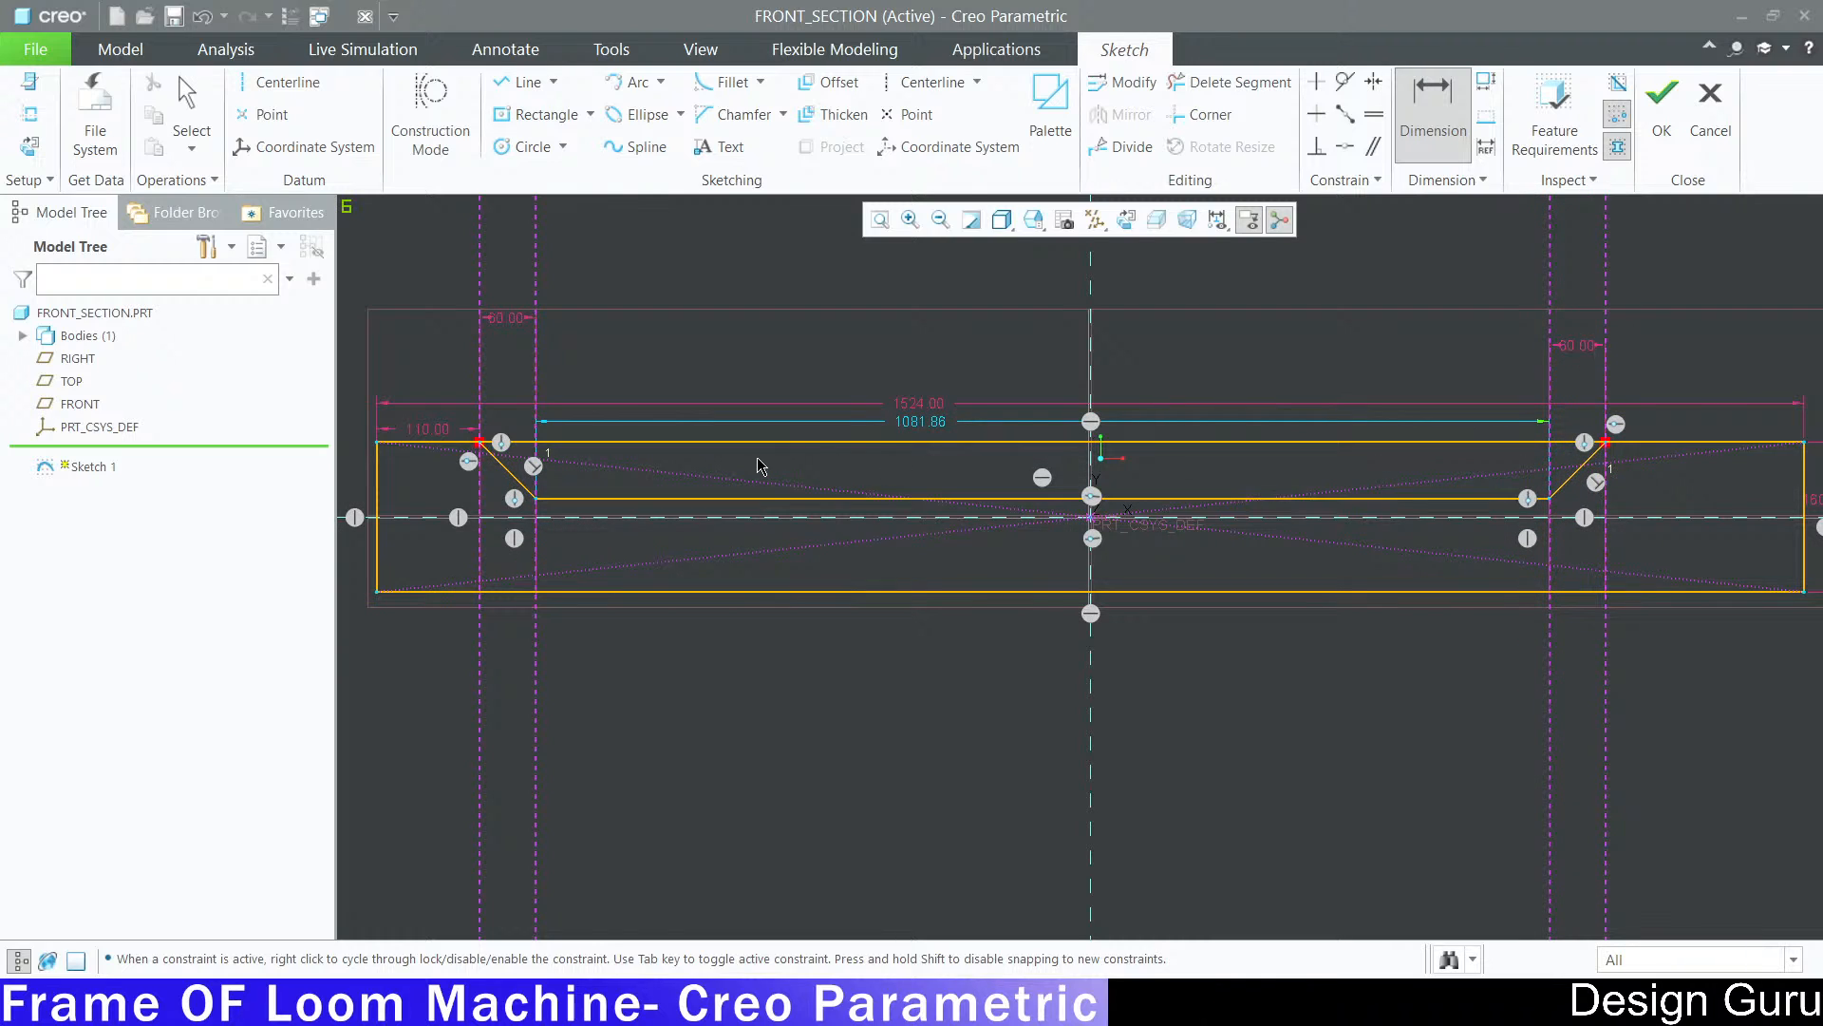
Step: Dimension the distance from the right slope's outer centerline to the rectangle's right edge and set it to 110 mm
{"action": "middle_click_drag", "start_coordinate": [1580, 351], "coordinate": [1102, 374], "text": "shift"}
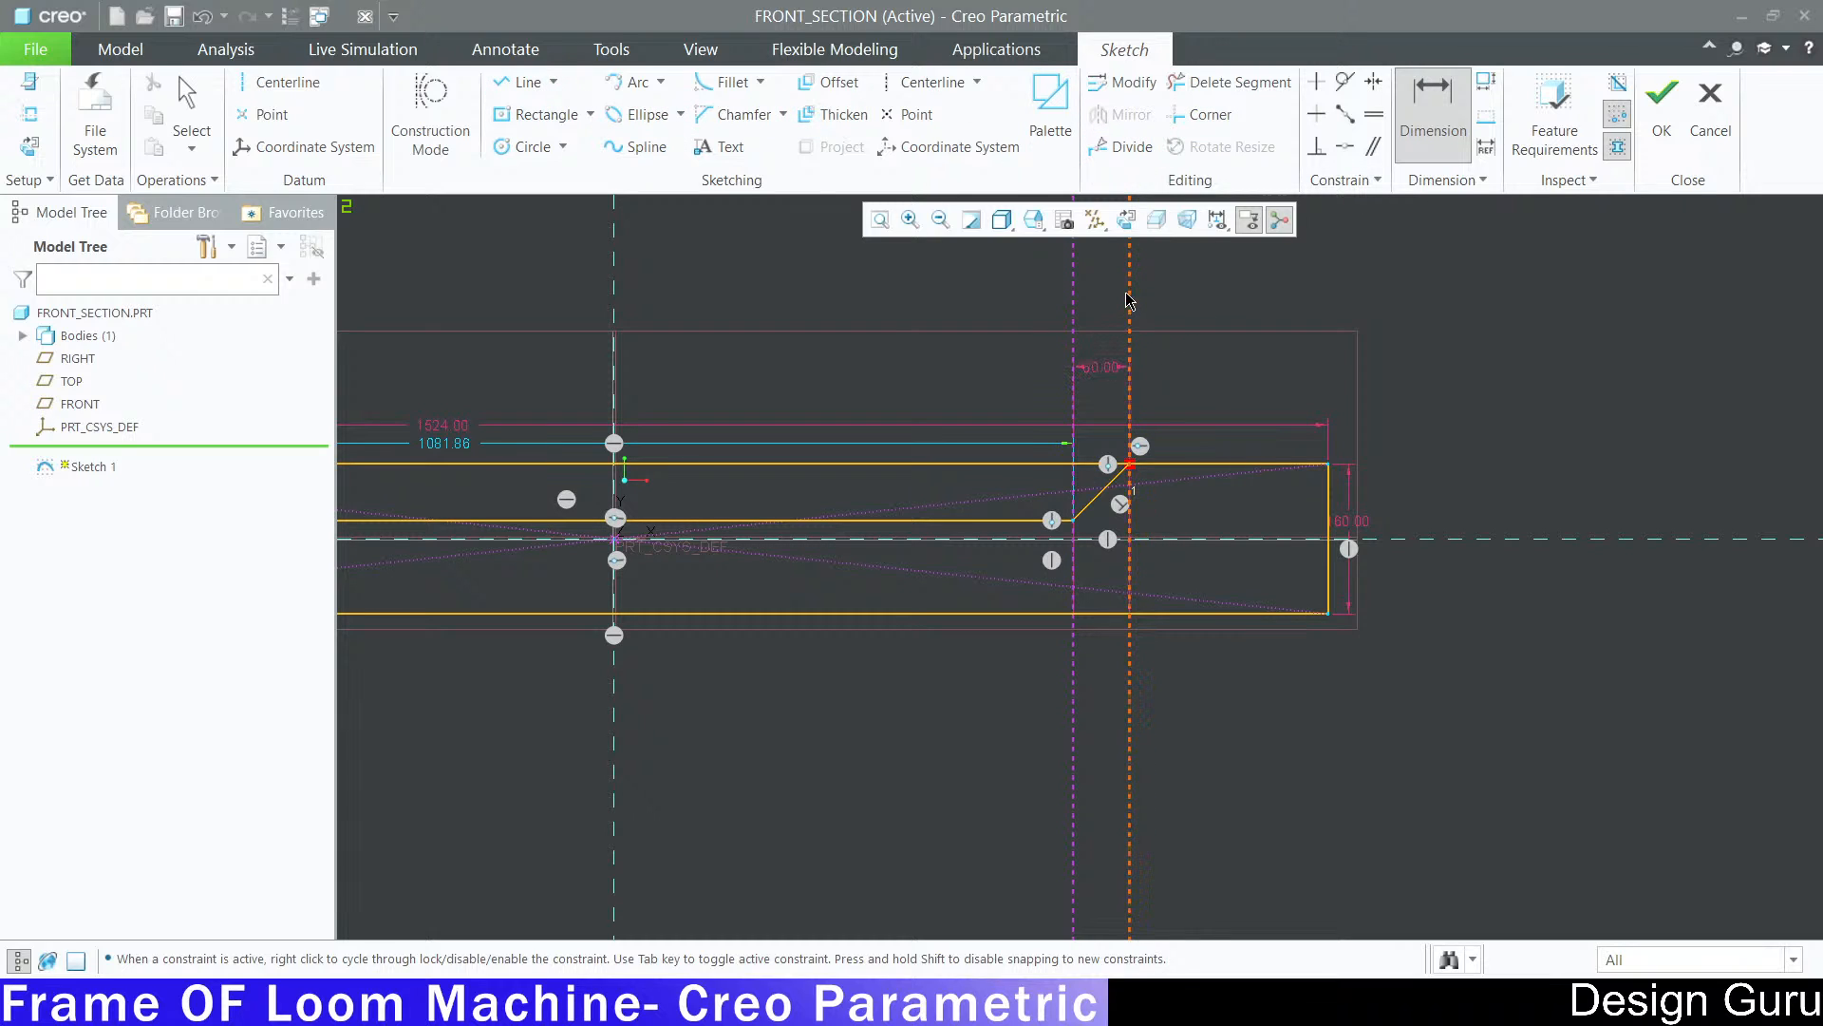
{"action": "left_click", "coordinate": [1329, 489]}
{"action": "middle_click", "coordinate": [1269, 334]}
{"action": "type", "text": "110"}
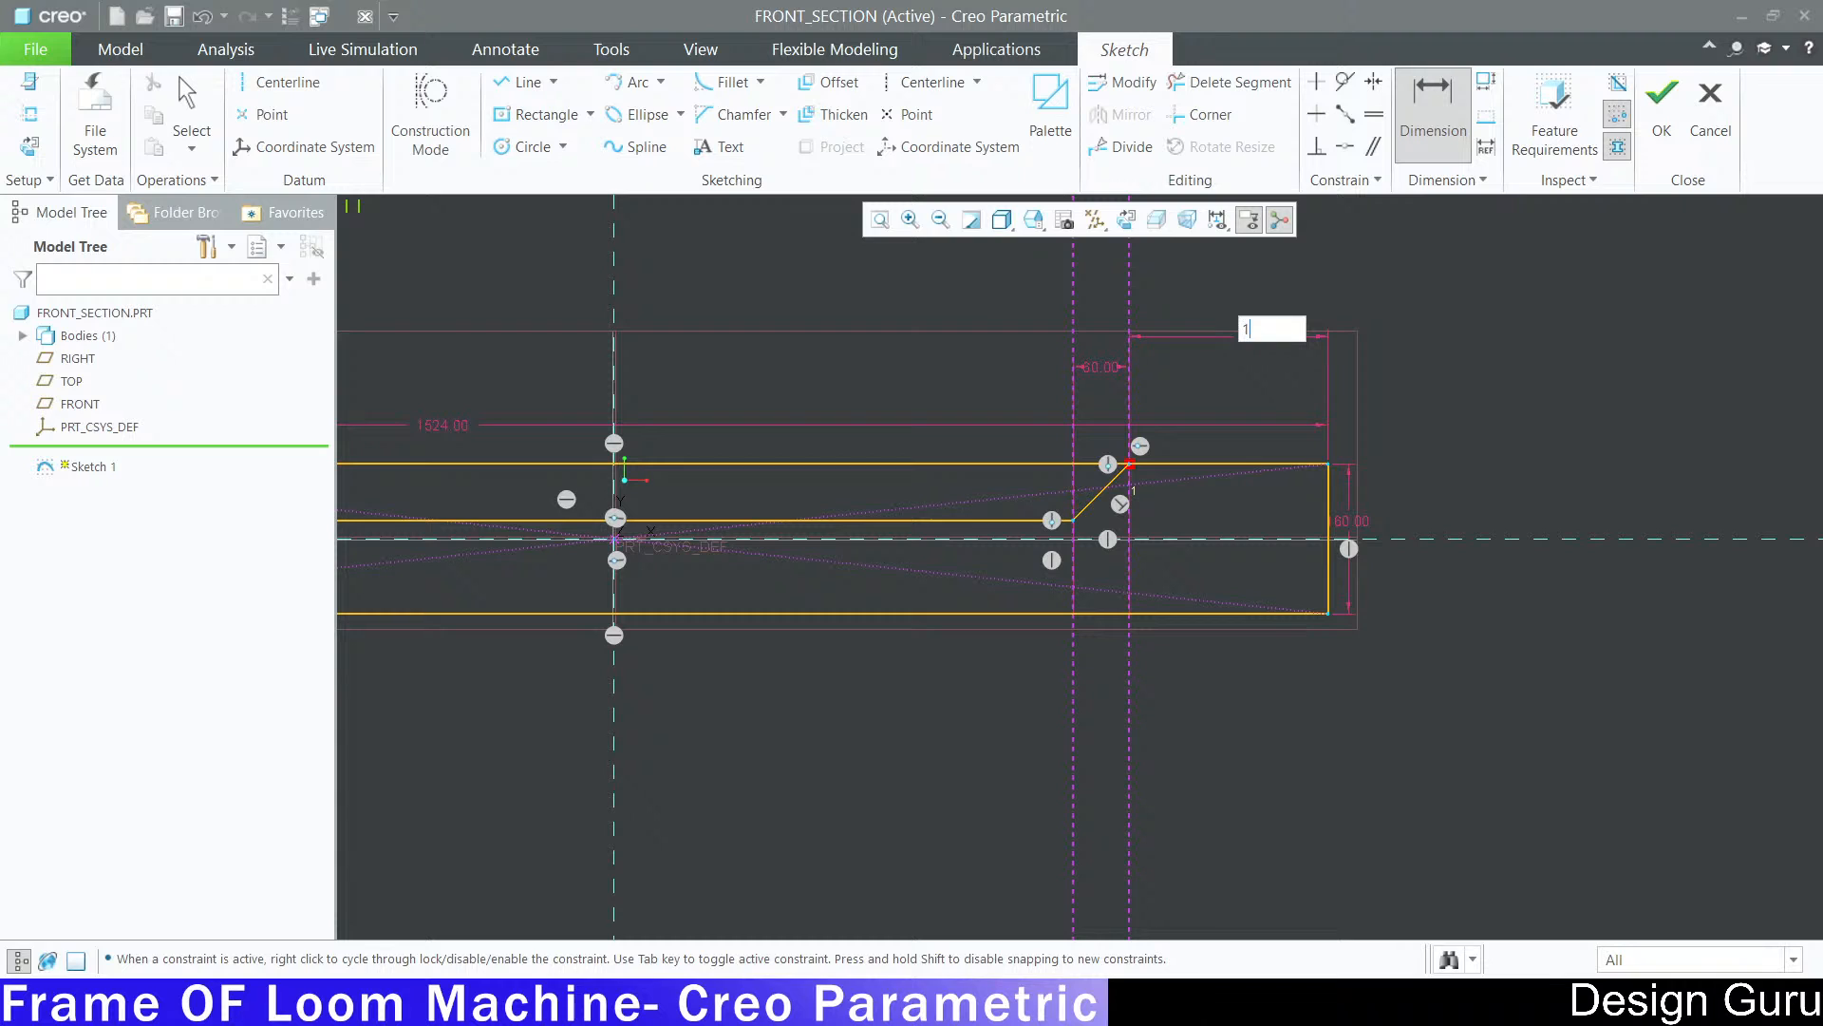
{"action": "key", "text": "Return"}
Step: Try to dimension the recess depth between the rectangle's upper edge and the recess floor line
{"action": "scroll", "coordinate": [1558, 398], "scroll_direction": "down", "scroll_amount": 2}
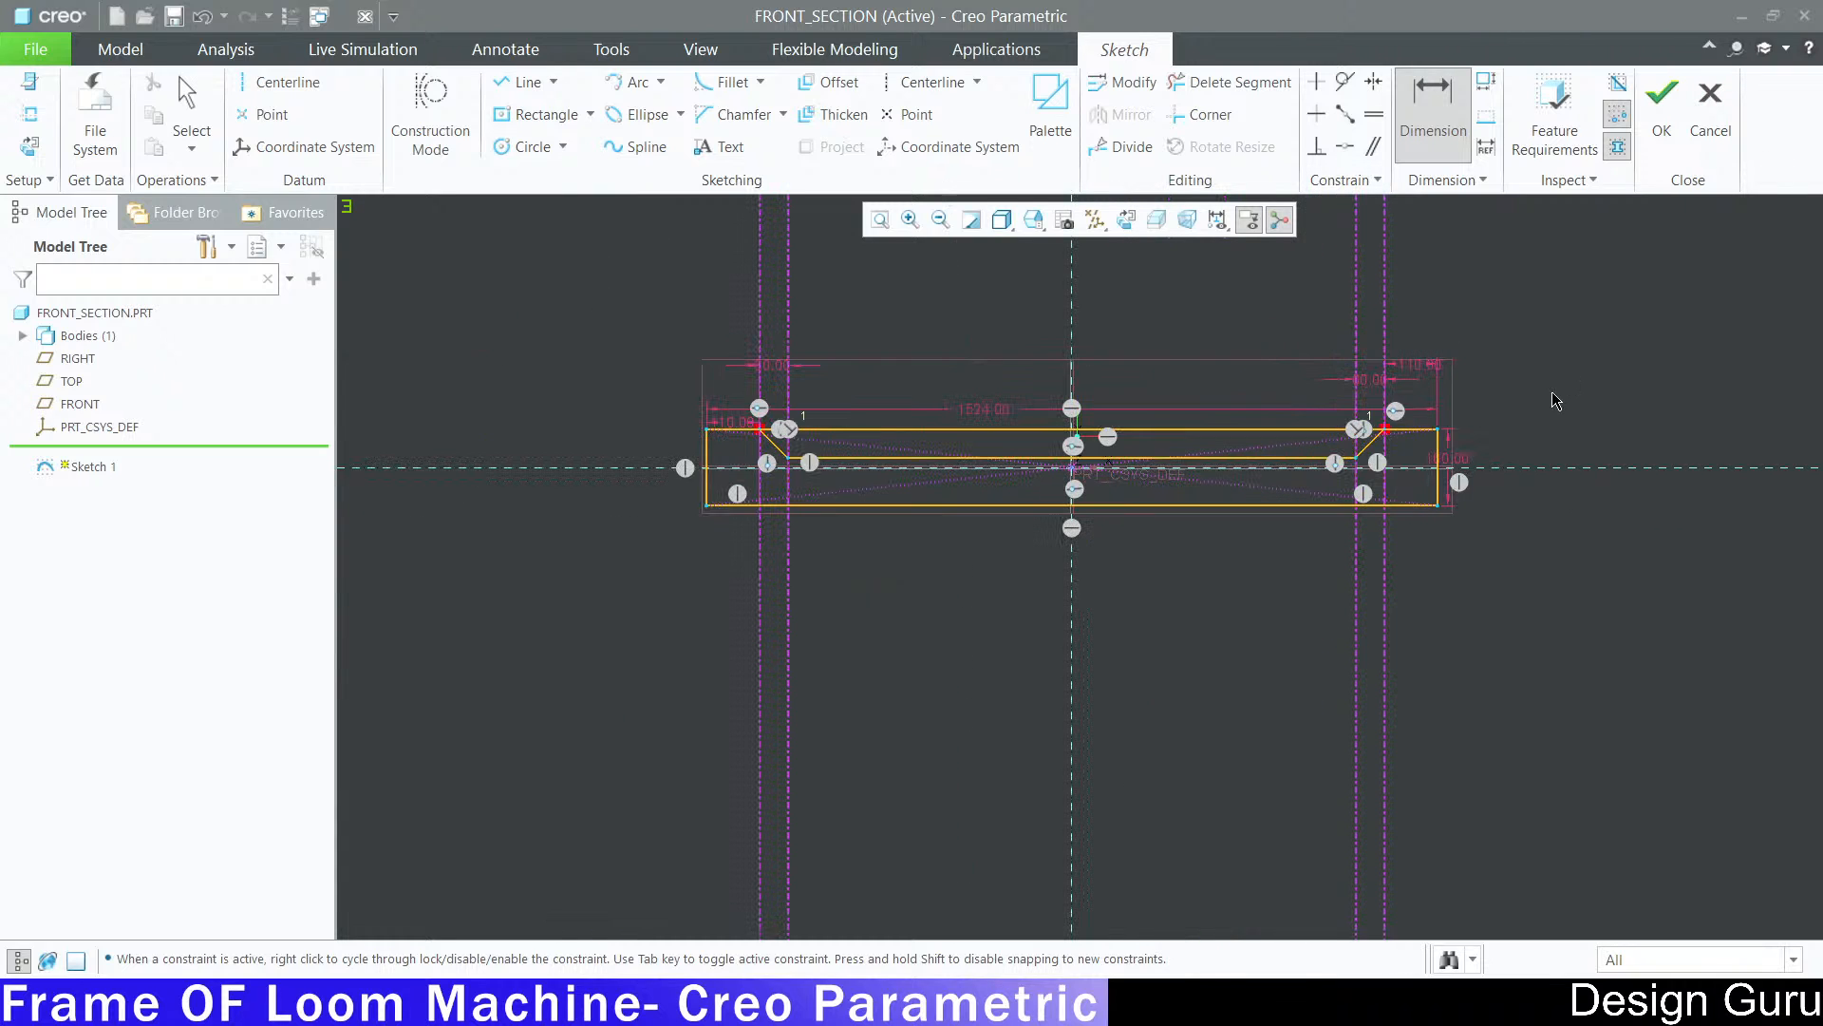
{"action": "scroll", "coordinate": [1401, 390], "scroll_direction": "up", "scroll_amount": 1}
{"action": "scroll", "coordinate": [949, 454], "scroll_direction": "up", "scroll_amount": 2}
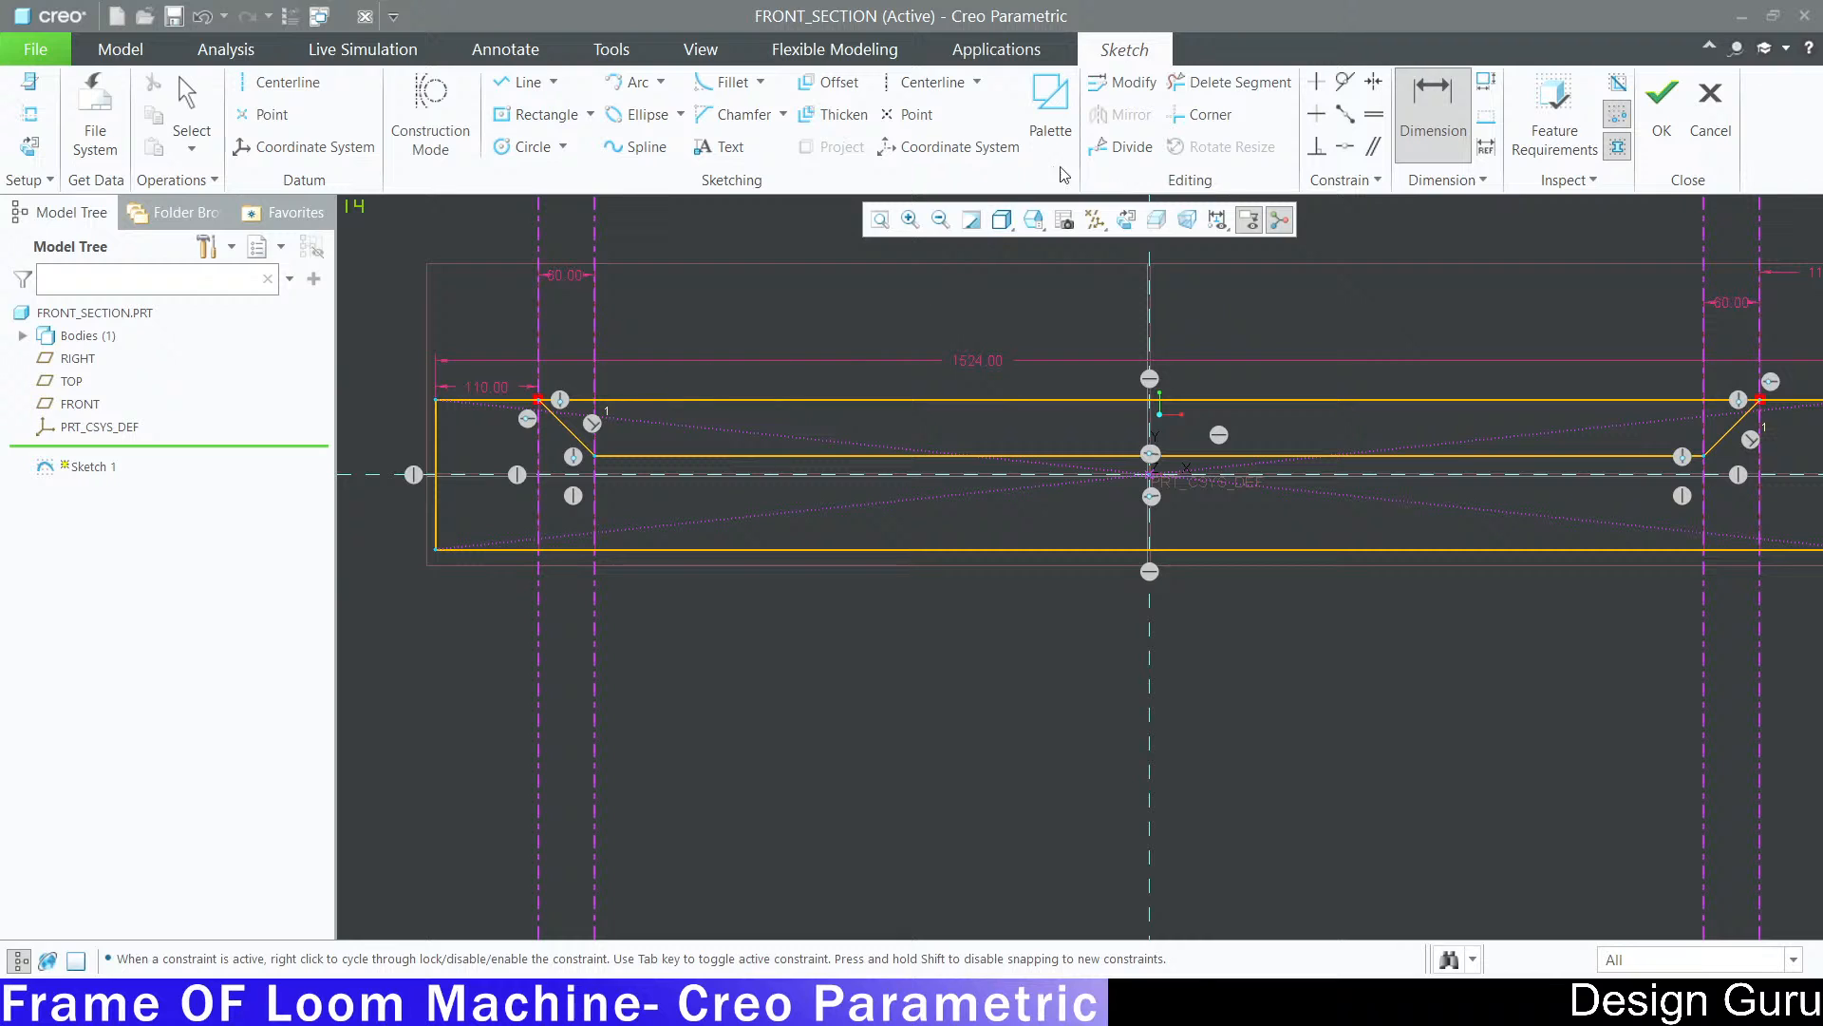
{"action": "left_click", "coordinate": [893, 457]}
{"action": "left_click", "coordinate": [926, 400], "text": "ctrl"}
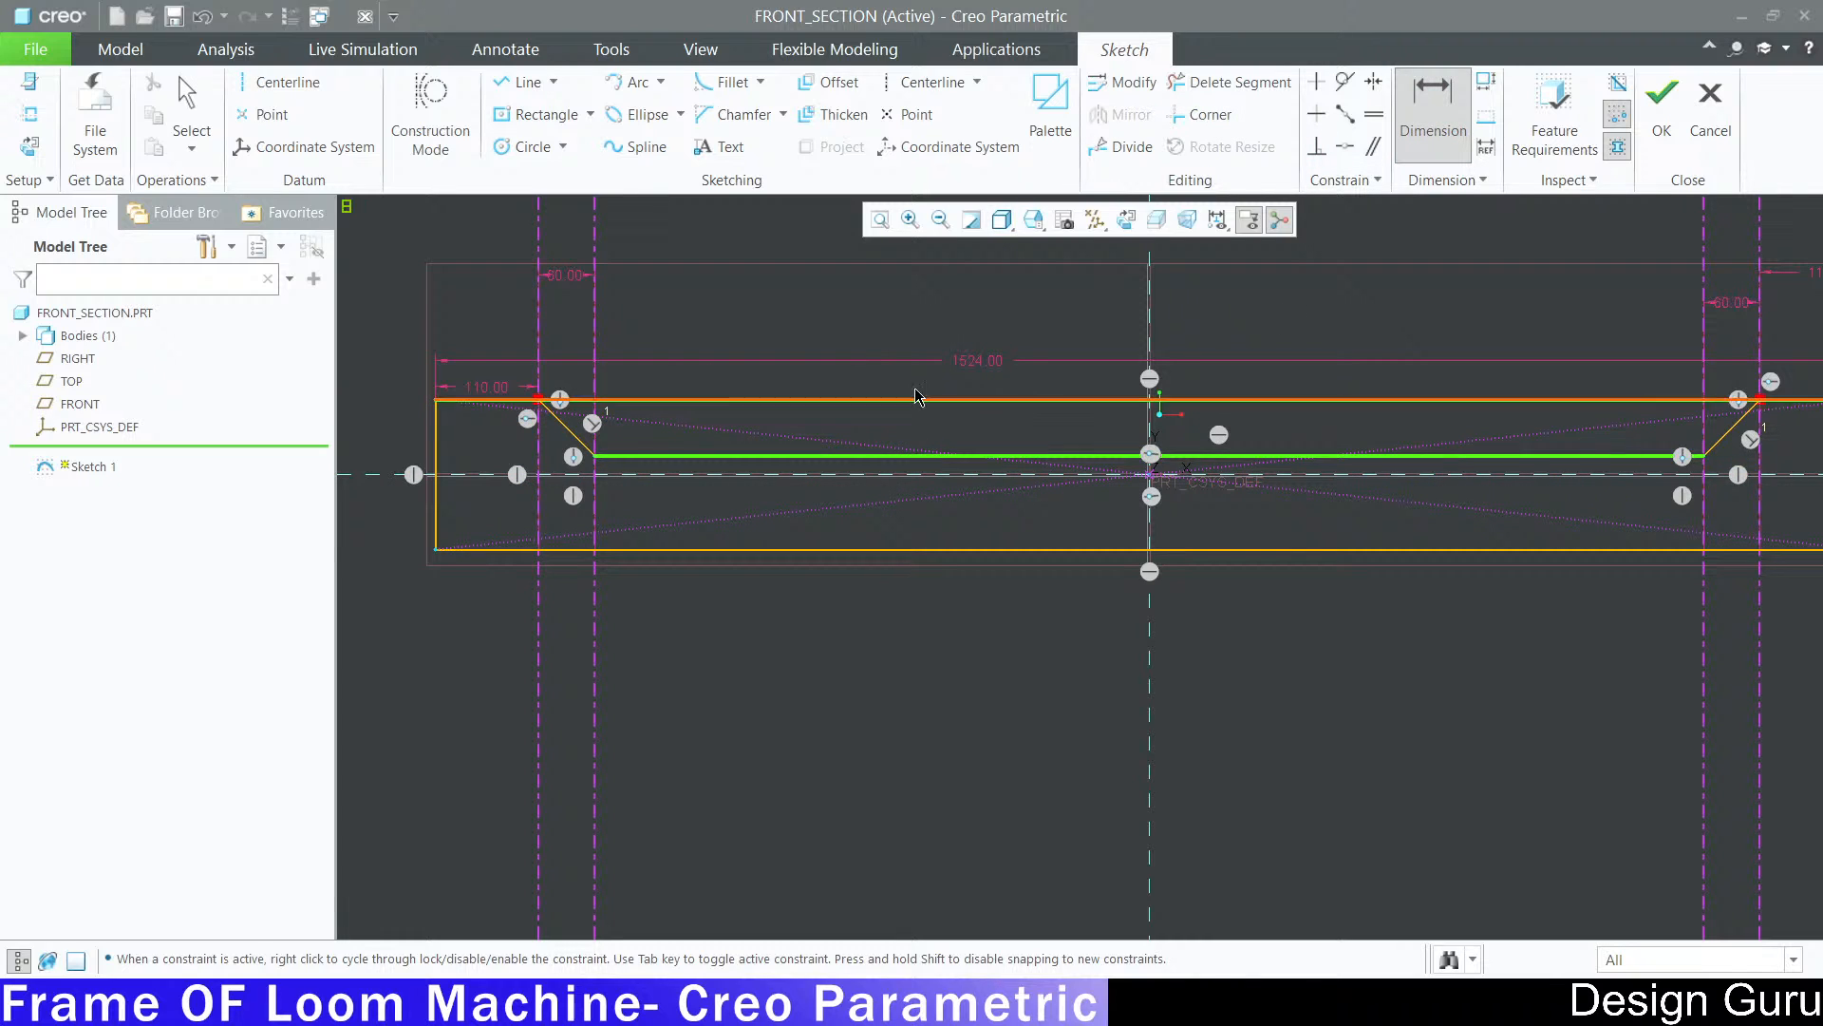
{"action": "middle_click", "coordinate": [858, 323]}
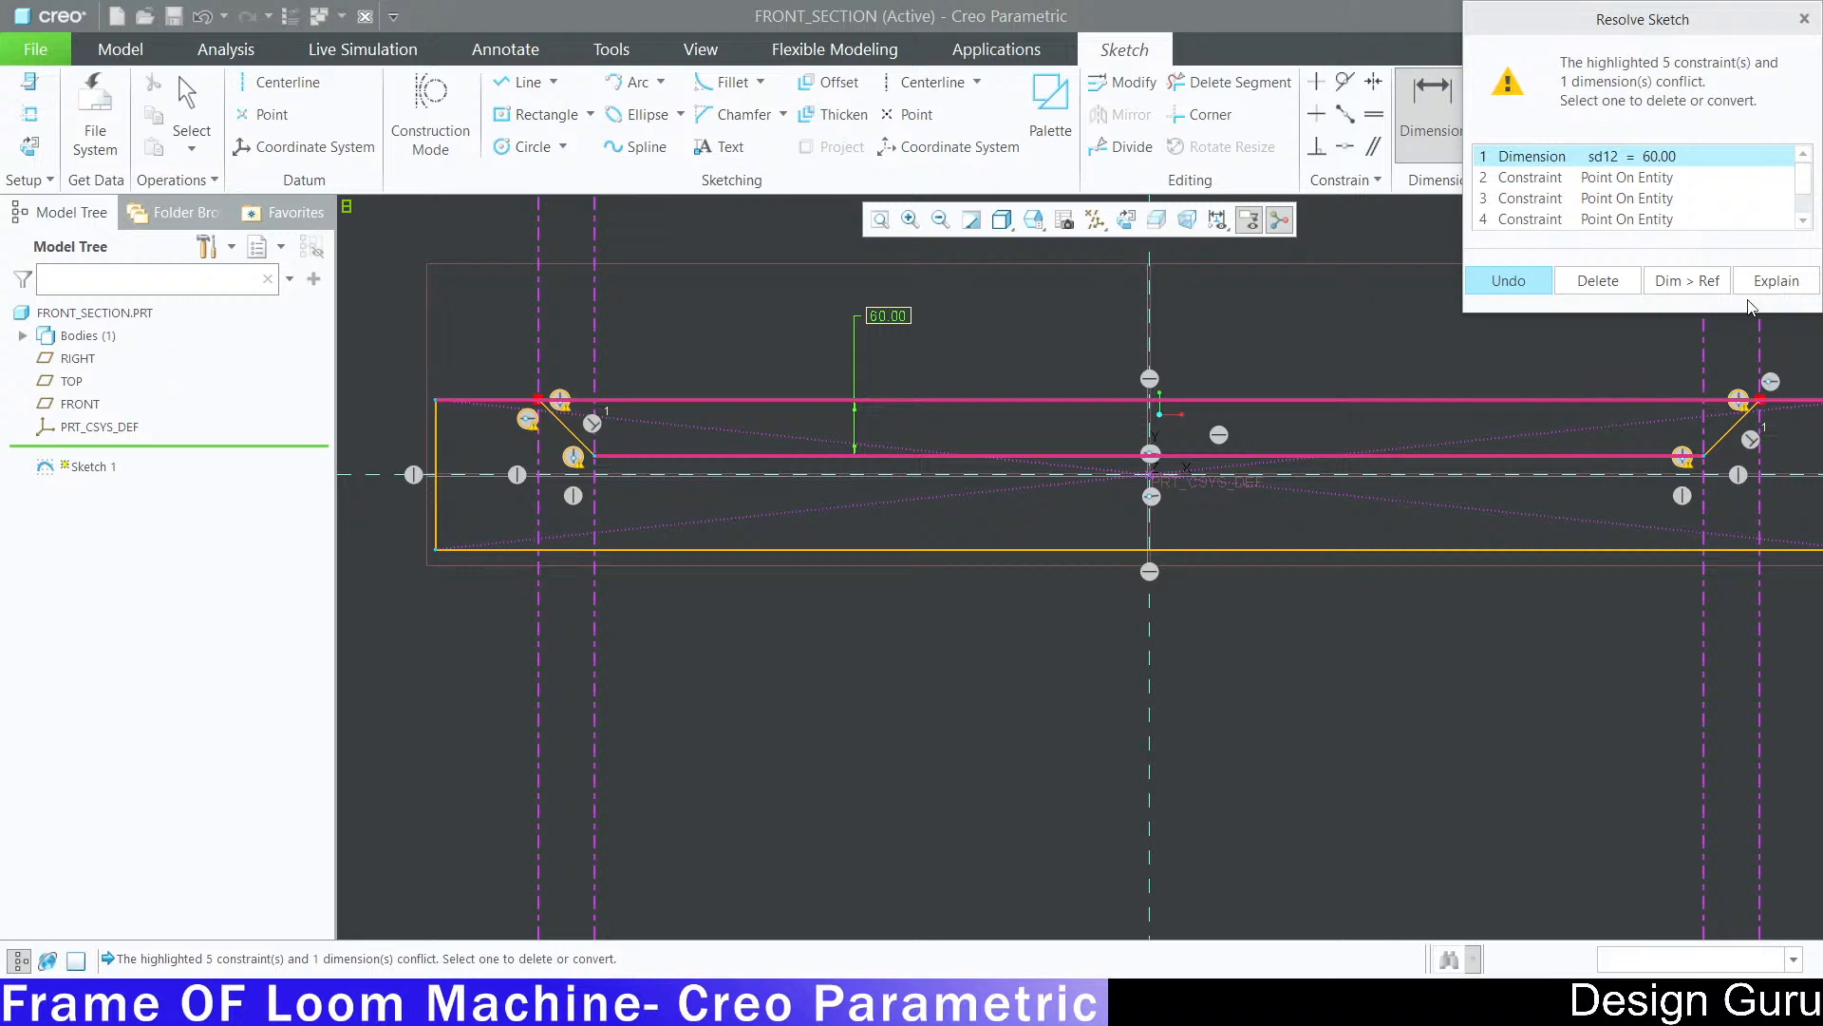
{"action": "left_click", "coordinate": [1804, 18]}
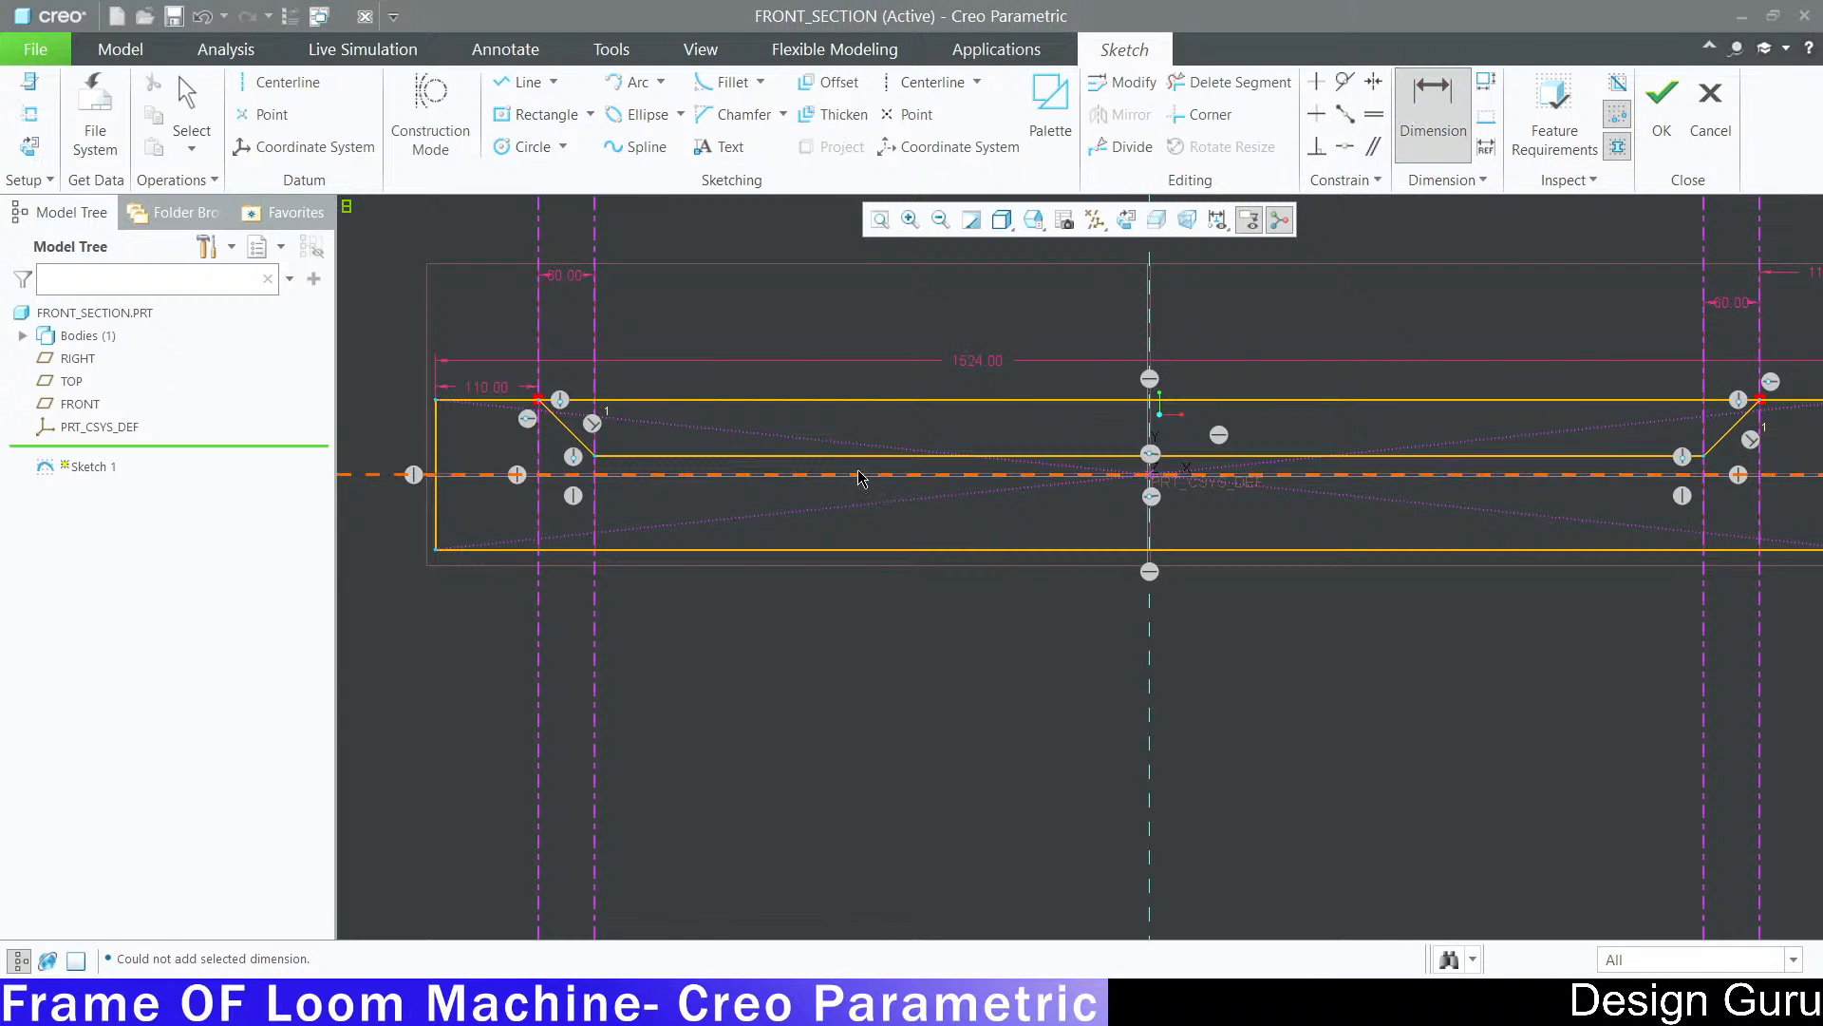
Step: Try to dimension the recess floor line from the horizontal reference, review the conflicting constraints, and cancel the dimension
{"action": "left_click", "coordinate": [811, 459]}
{"action": "left_click", "coordinate": [767, 475]}
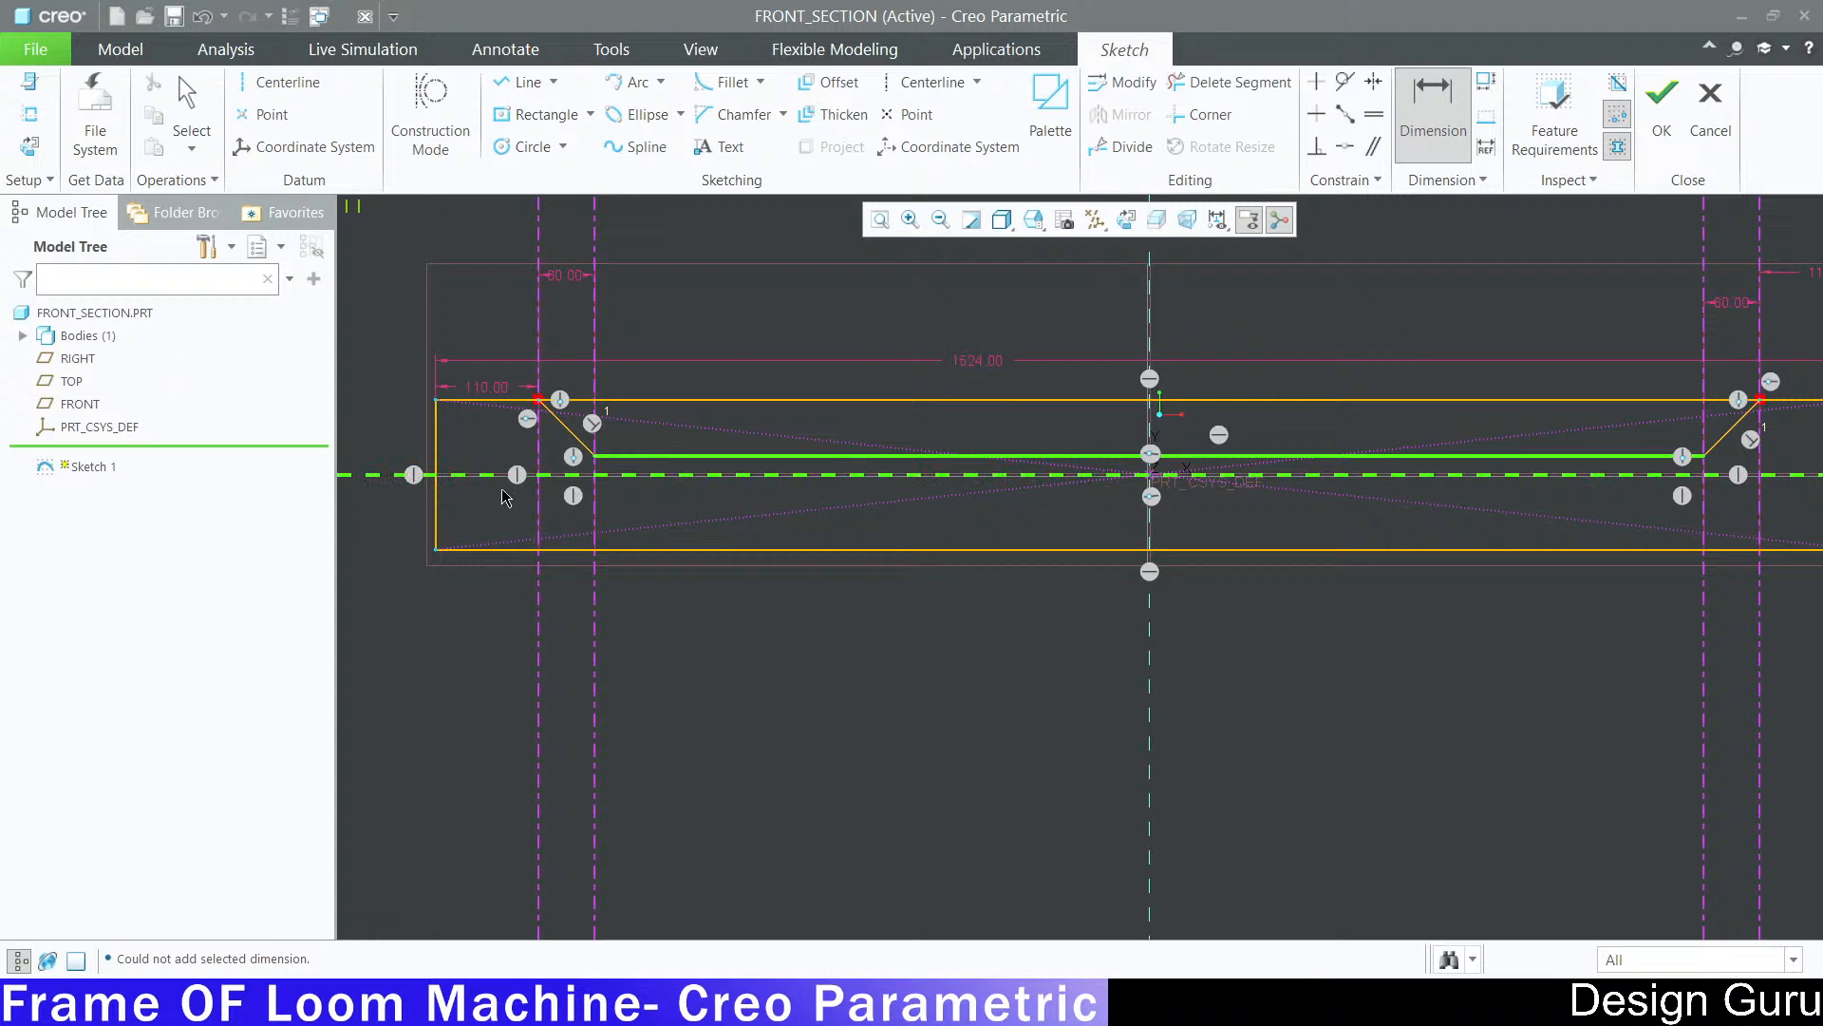
{"action": "scroll", "coordinate": [926, 581], "scroll_direction": "down", "scroll_amount": 2}
{"action": "scroll", "coordinate": [926, 581], "scroll_direction": "down", "scroll_amount": 1}
{"action": "scroll", "coordinate": [665, 518], "scroll_direction": "up", "scroll_amount": 3}
{"action": "middle_click", "coordinate": [665, 517]}
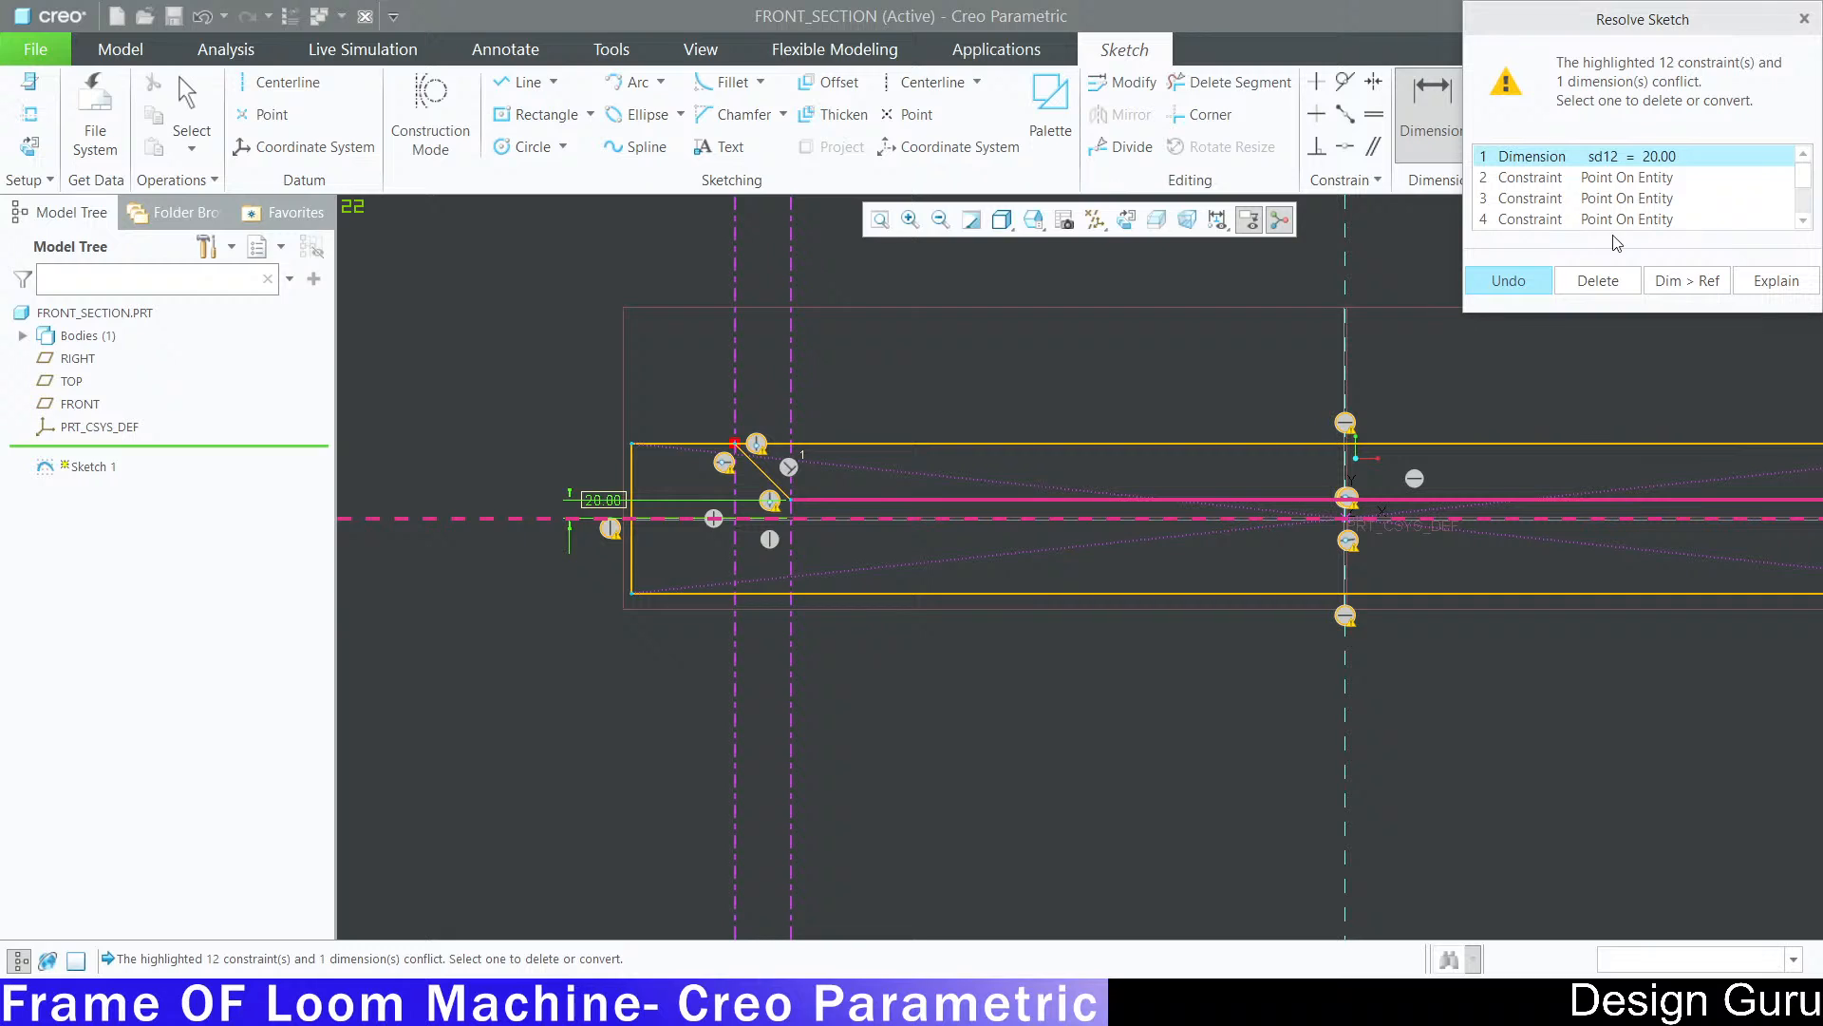
{"action": "scroll", "coordinate": [1646, 180], "scroll_direction": "down", "scroll_amount": 3}
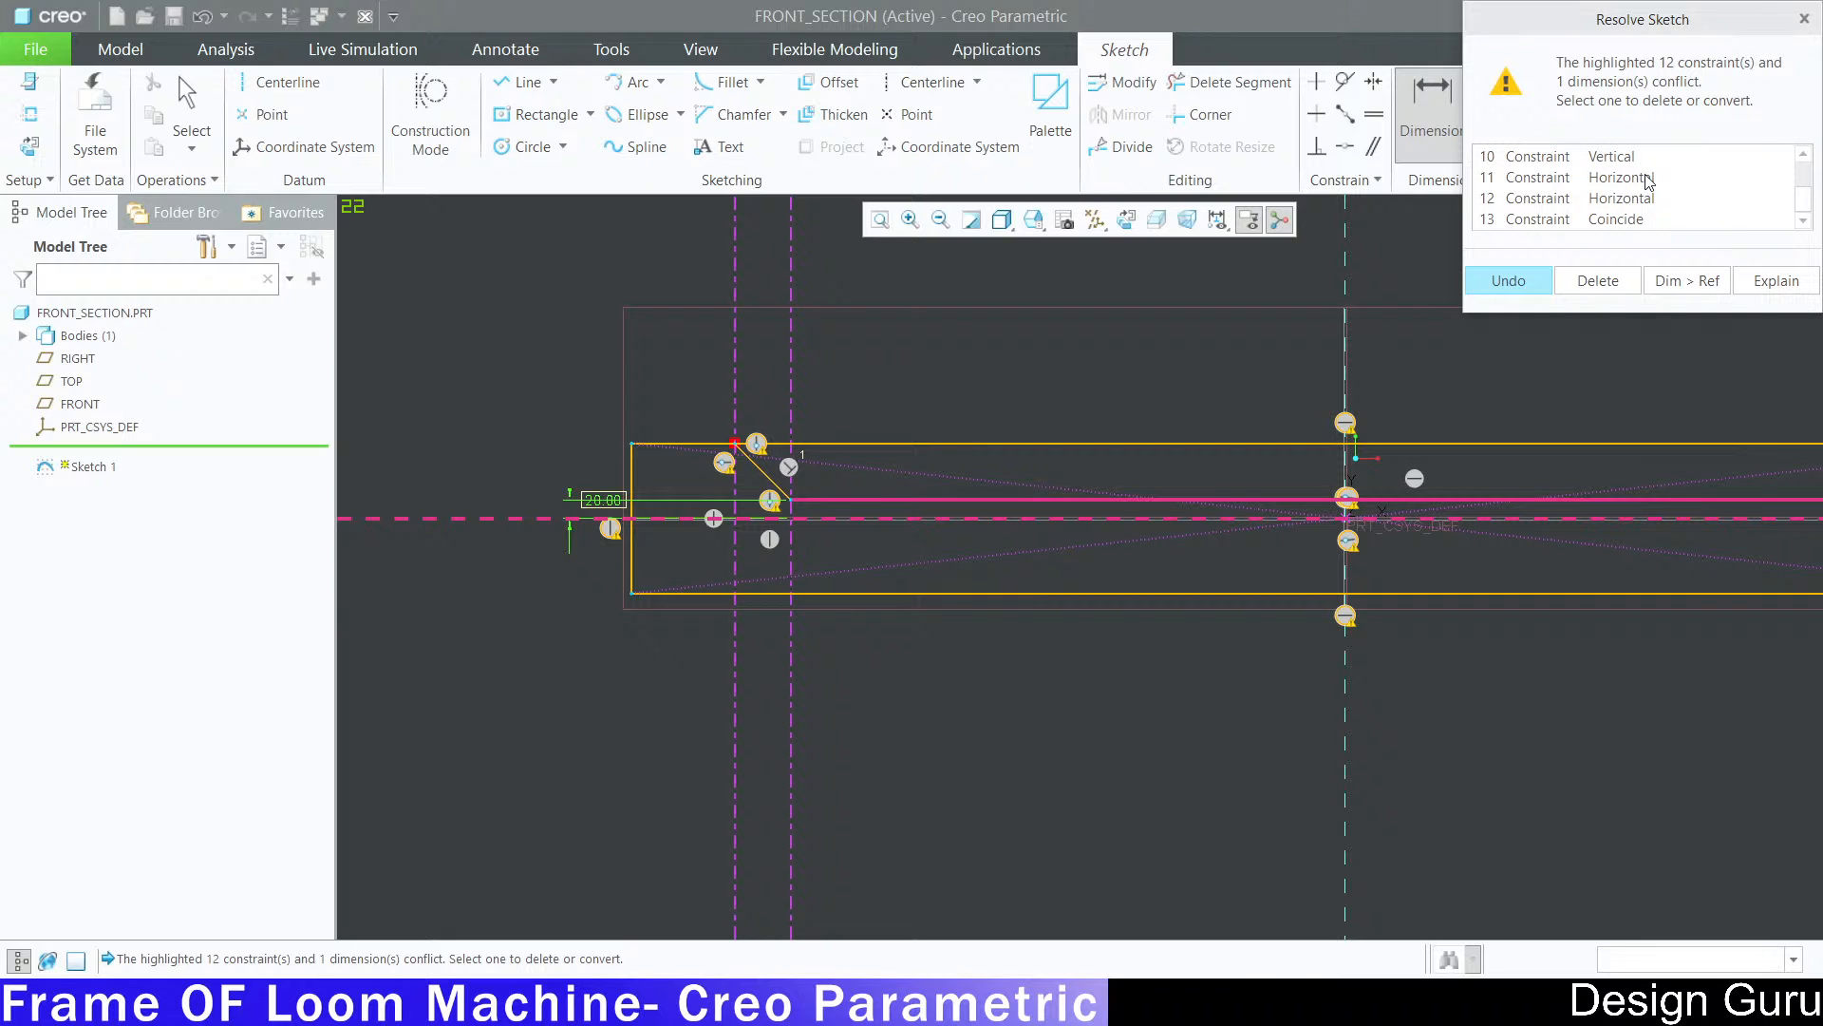
{"action": "scroll", "coordinate": [1646, 180], "scroll_direction": "up", "scroll_amount": 3}
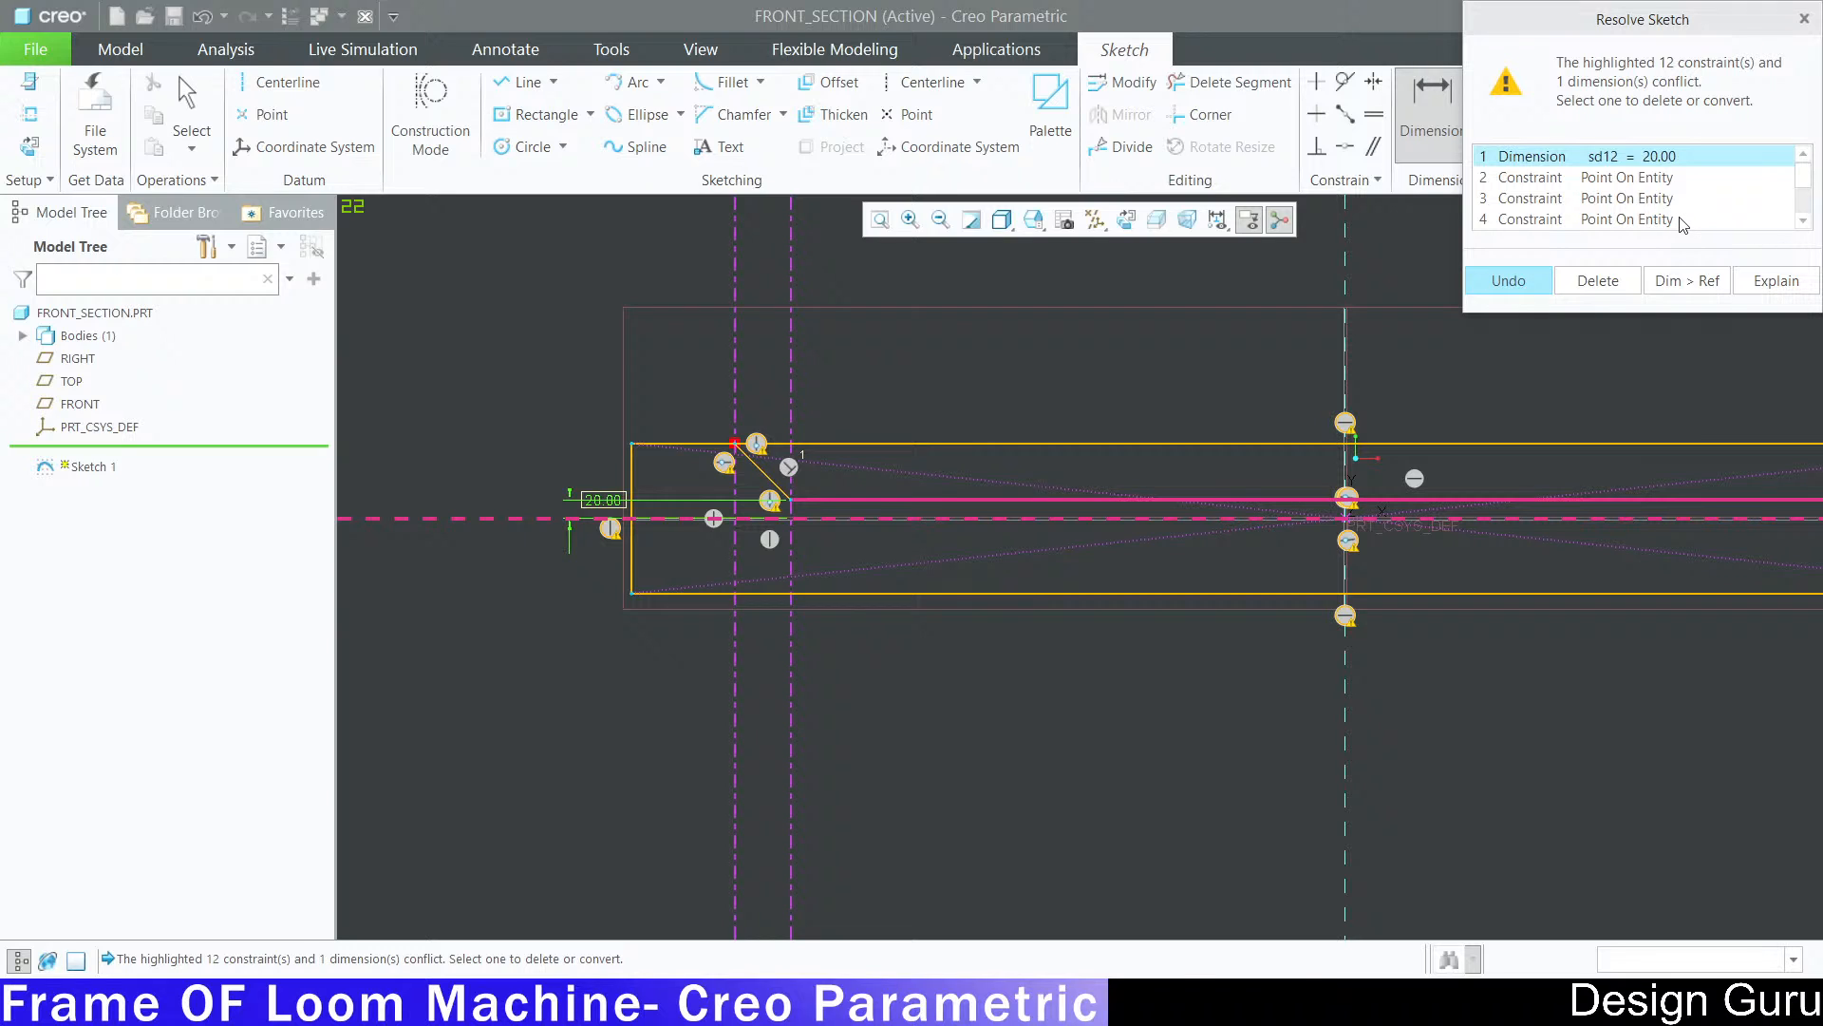
{"action": "scroll", "coordinate": [1672, 204], "scroll_direction": "down", "scroll_amount": 3}
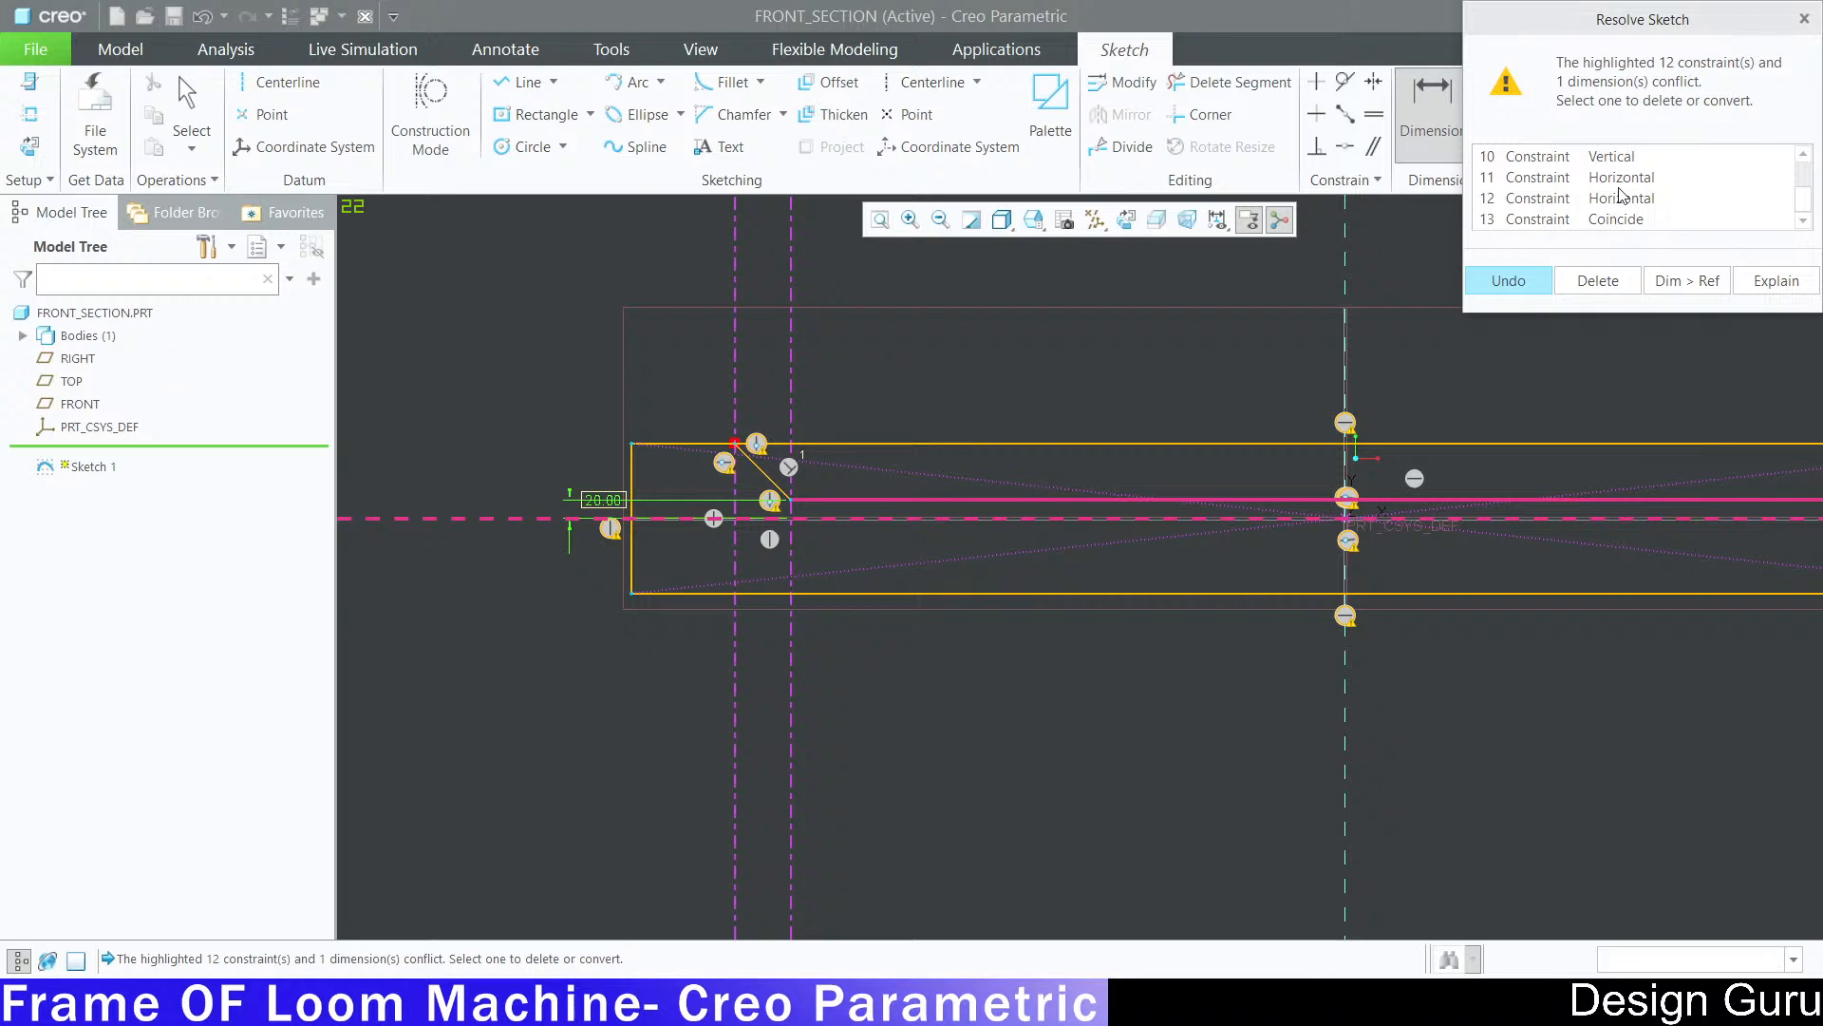
{"action": "left_click", "coordinate": [1622, 197]}
{"action": "scroll", "coordinate": [1626, 201], "scroll_direction": "up", "scroll_amount": 3}
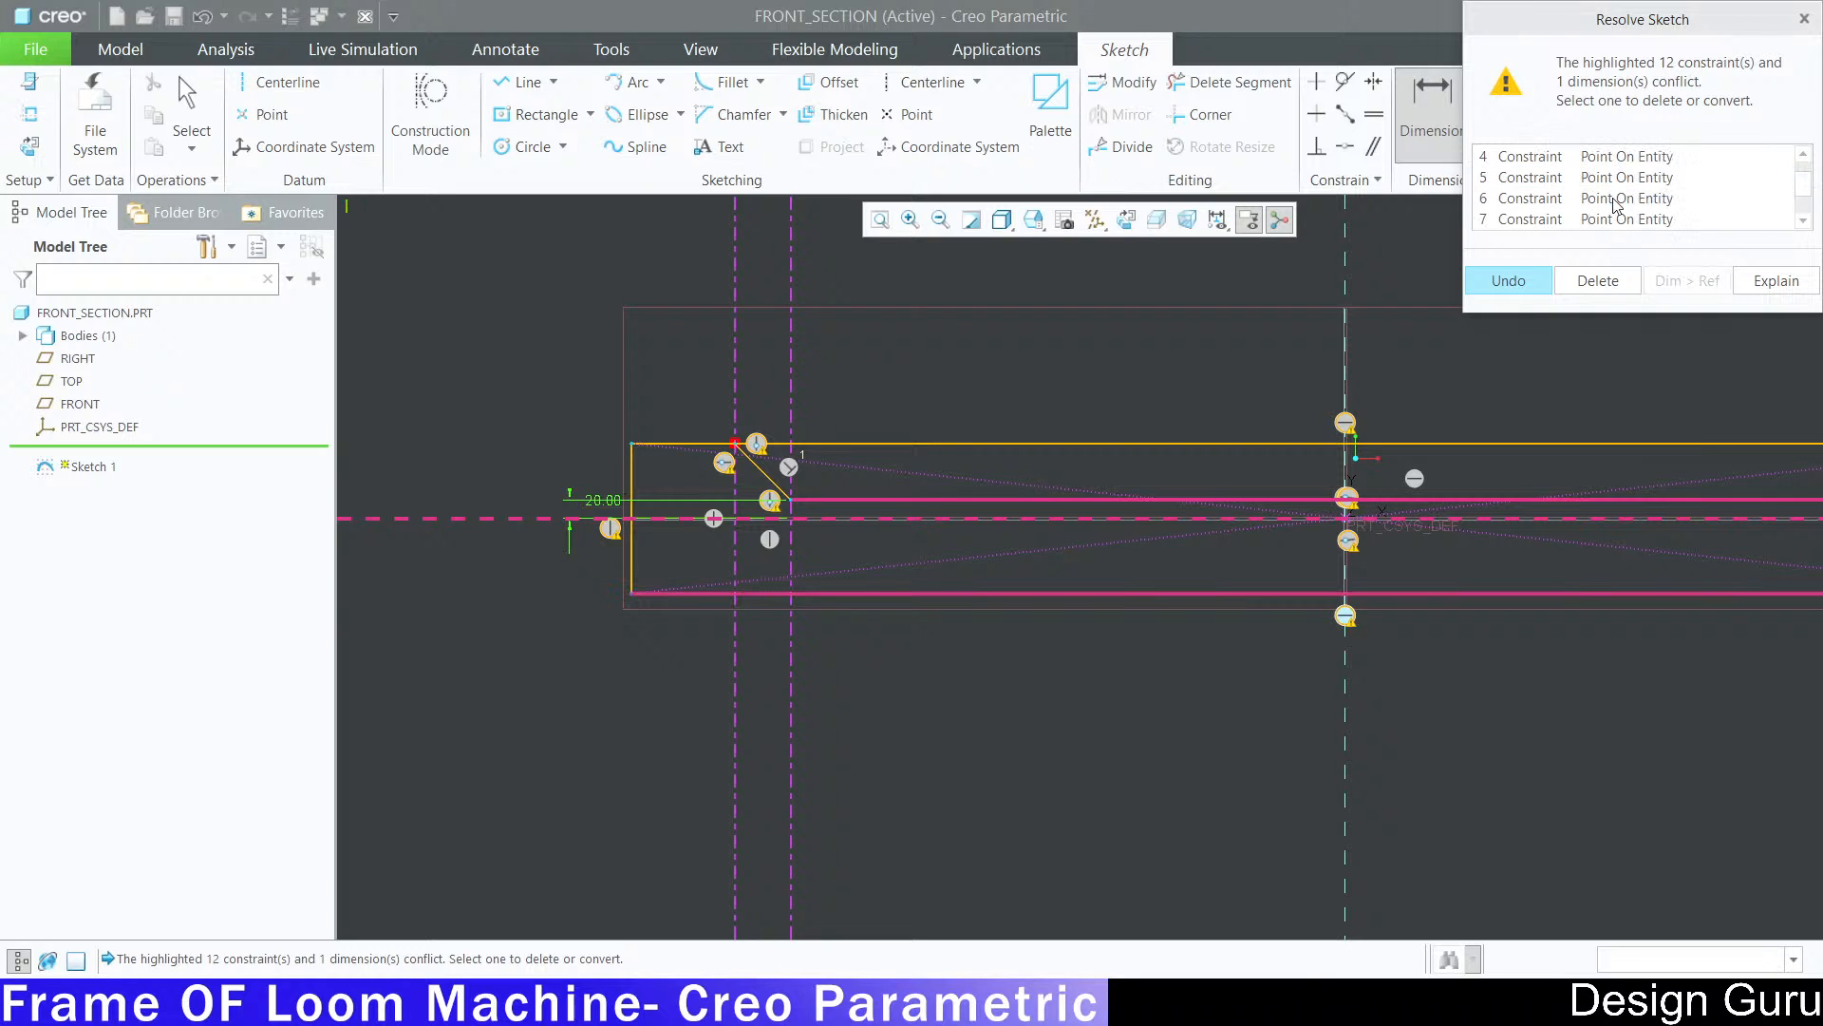
{"action": "left_click", "coordinate": [1804, 18]}
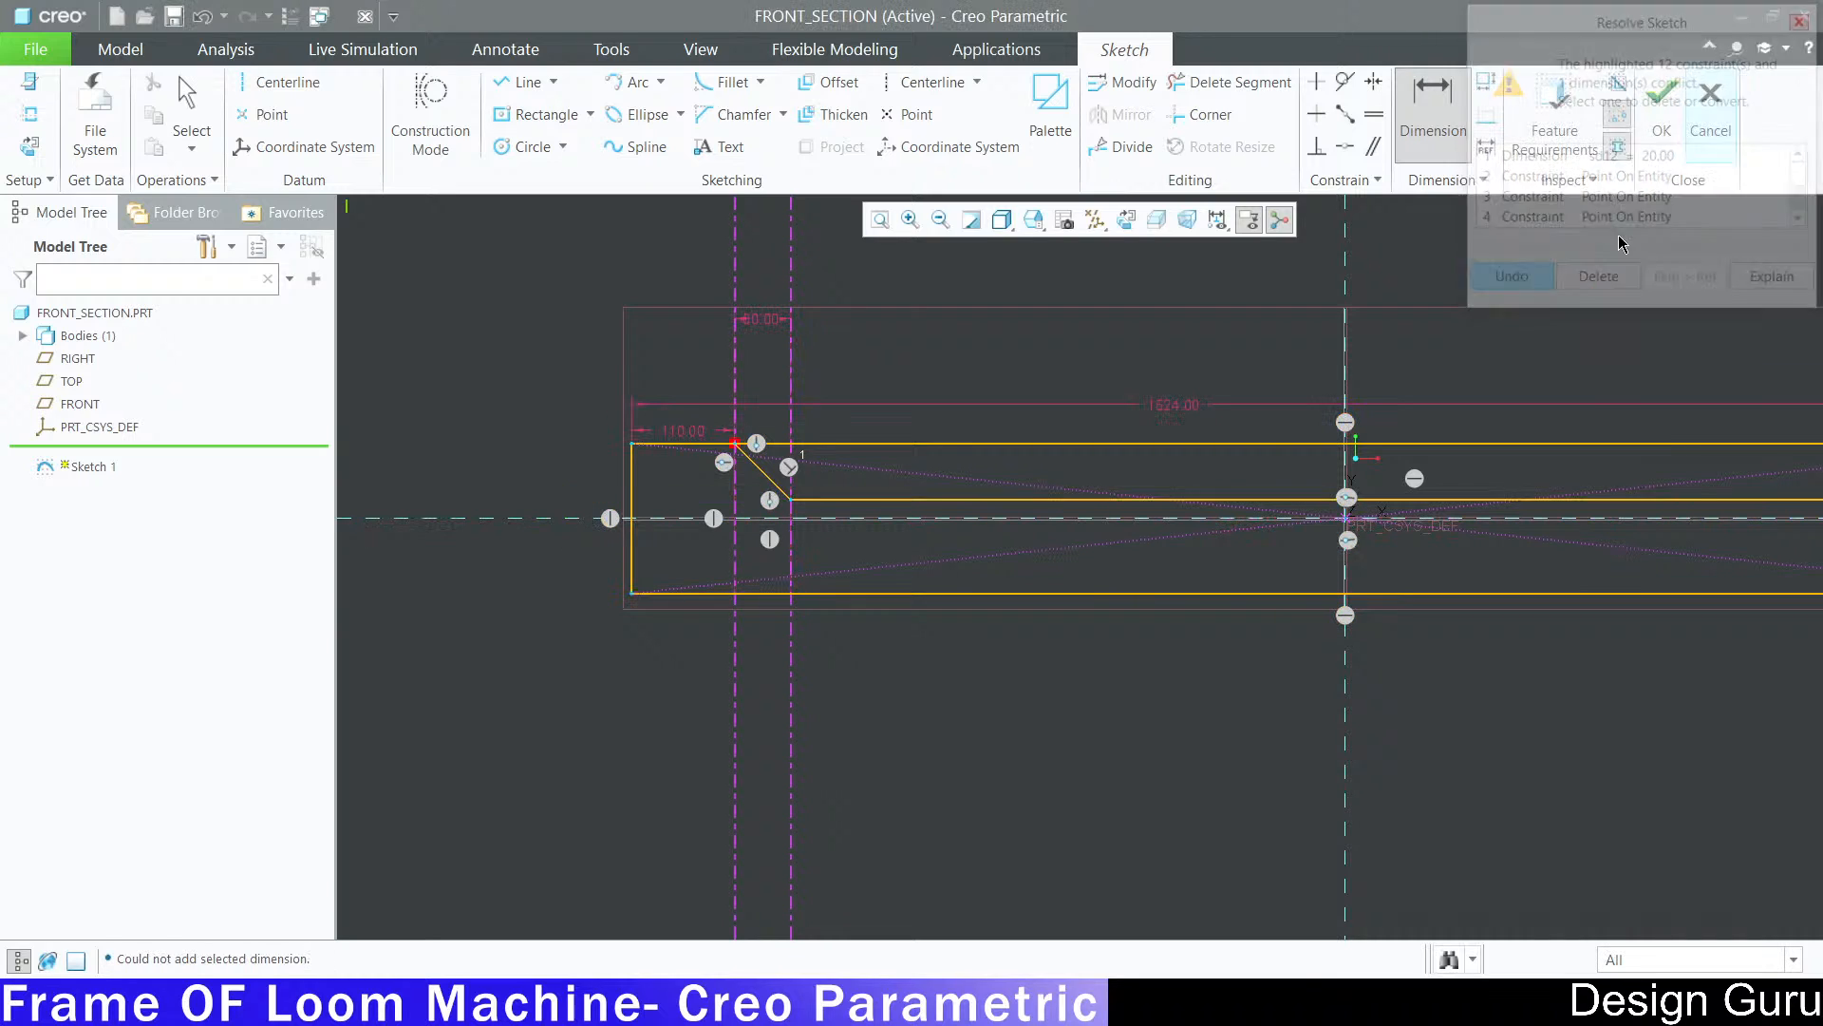
{"action": "left_click", "coordinate": [786, 530]}
{"action": "scroll", "coordinate": [788, 542], "scroll_direction": "down", "scroll_amount": 3}
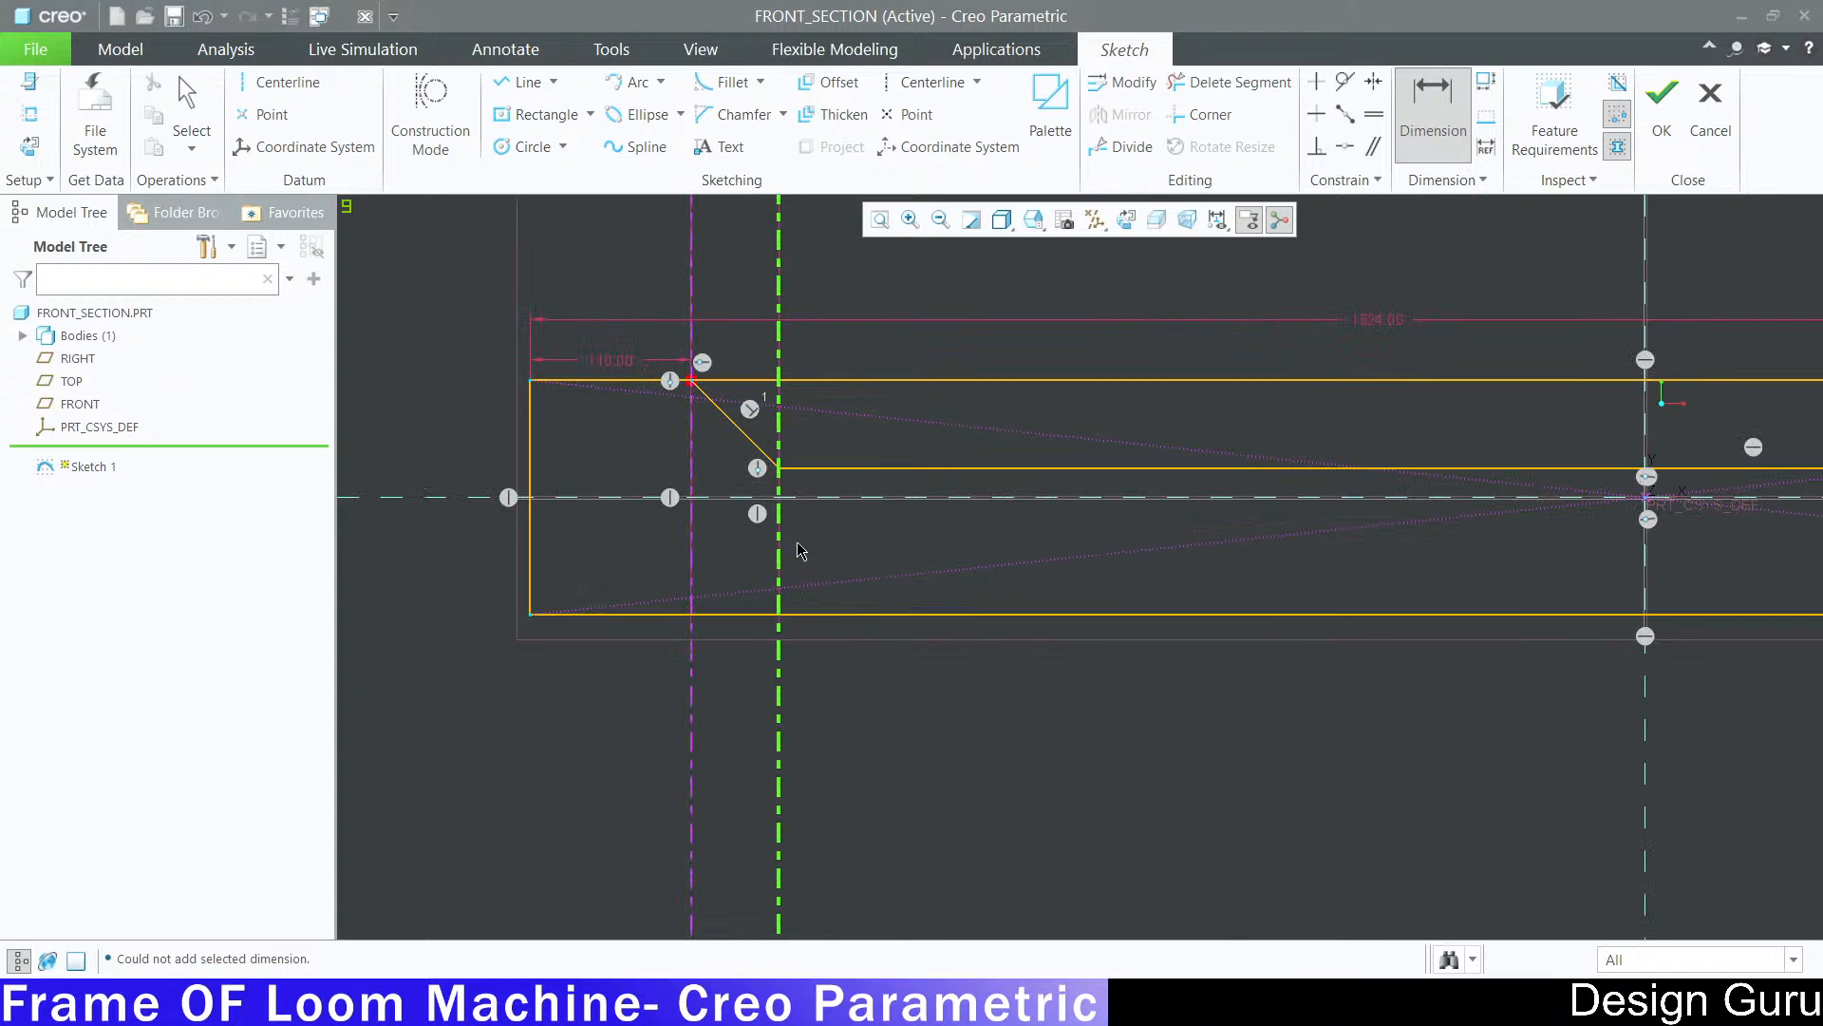
{"action": "scroll", "coordinate": [870, 505], "scroll_direction": "up", "scroll_amount": 4}
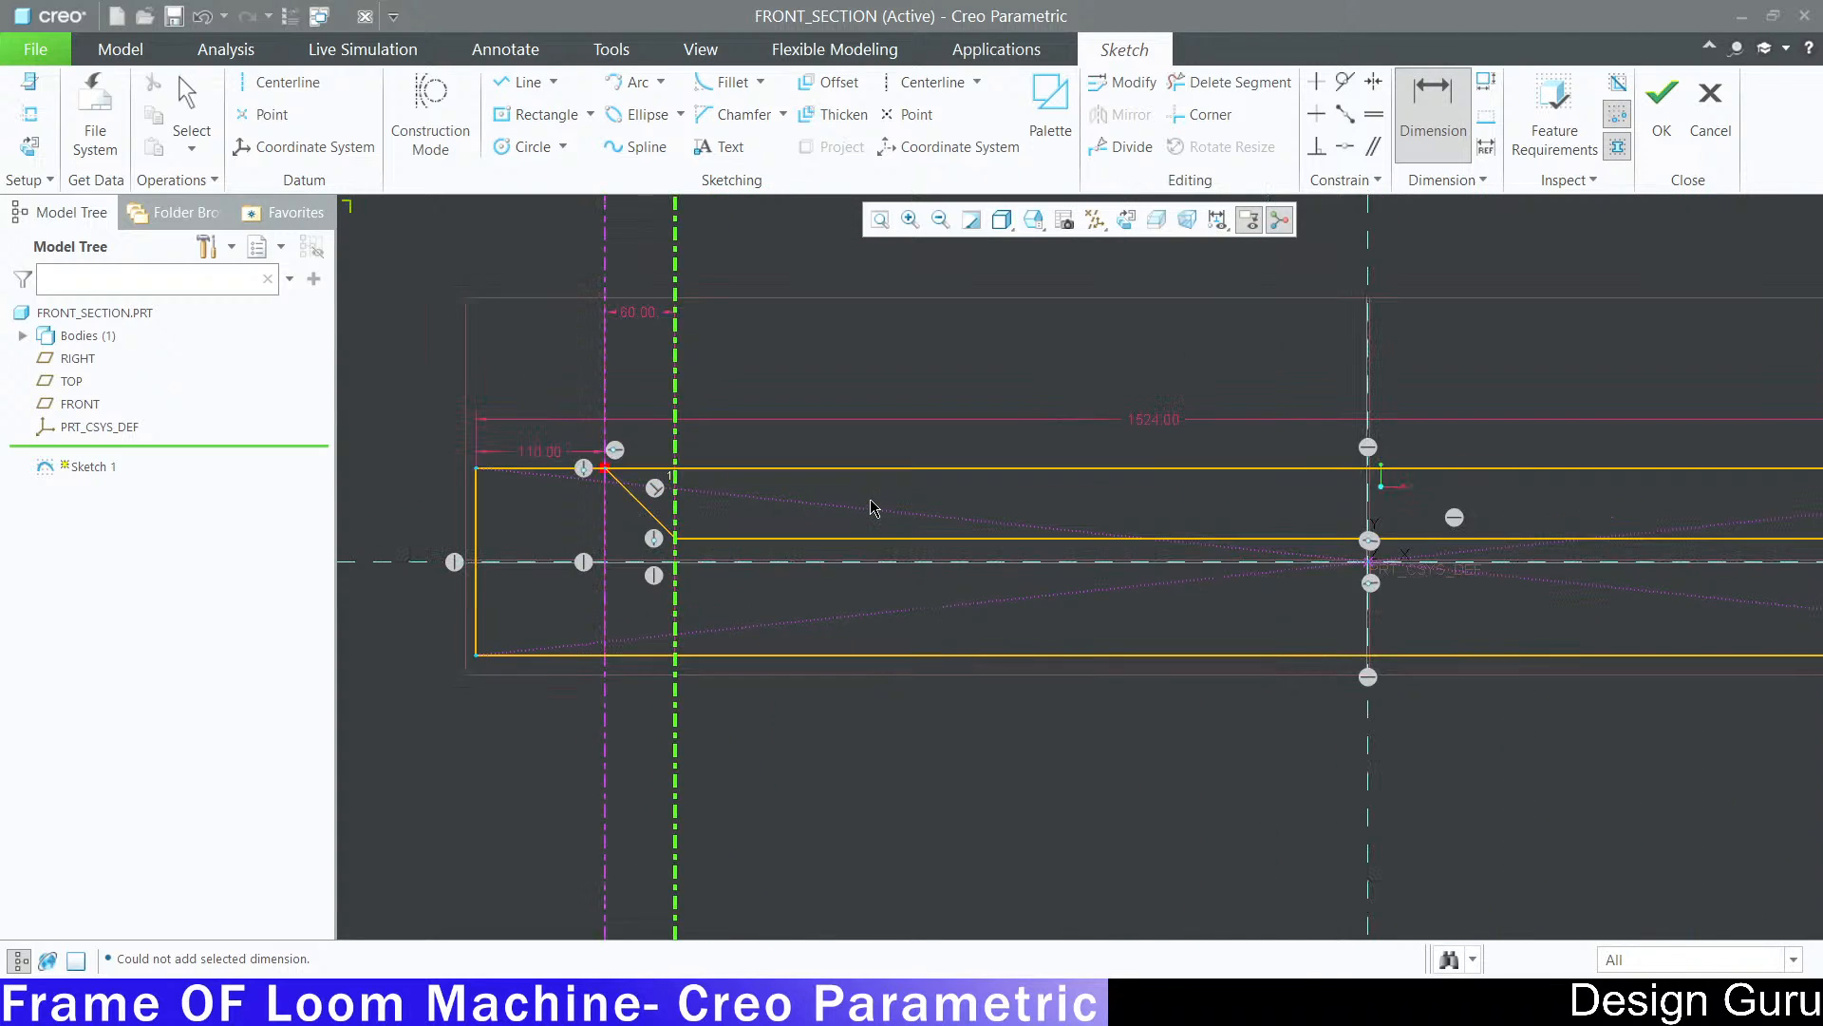
{"action": "key", "text": "alt"}
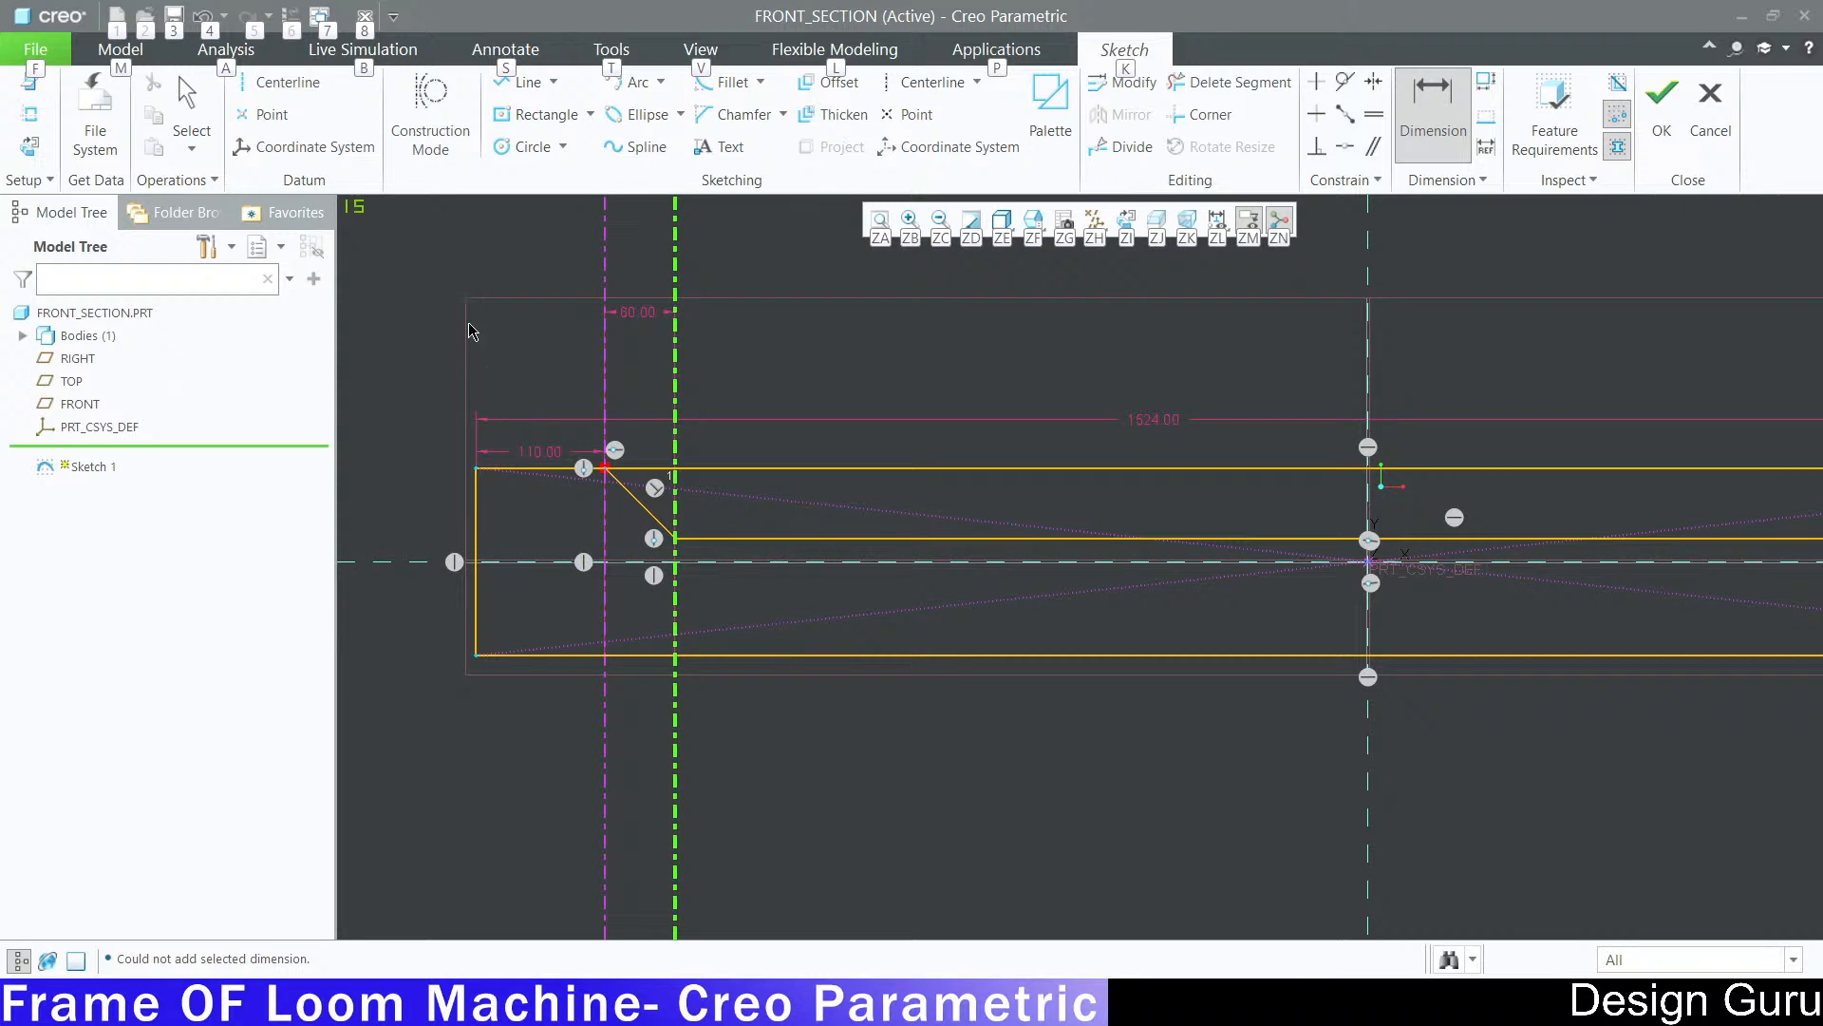
{"action": "left_click", "coordinate": [399, 281]}
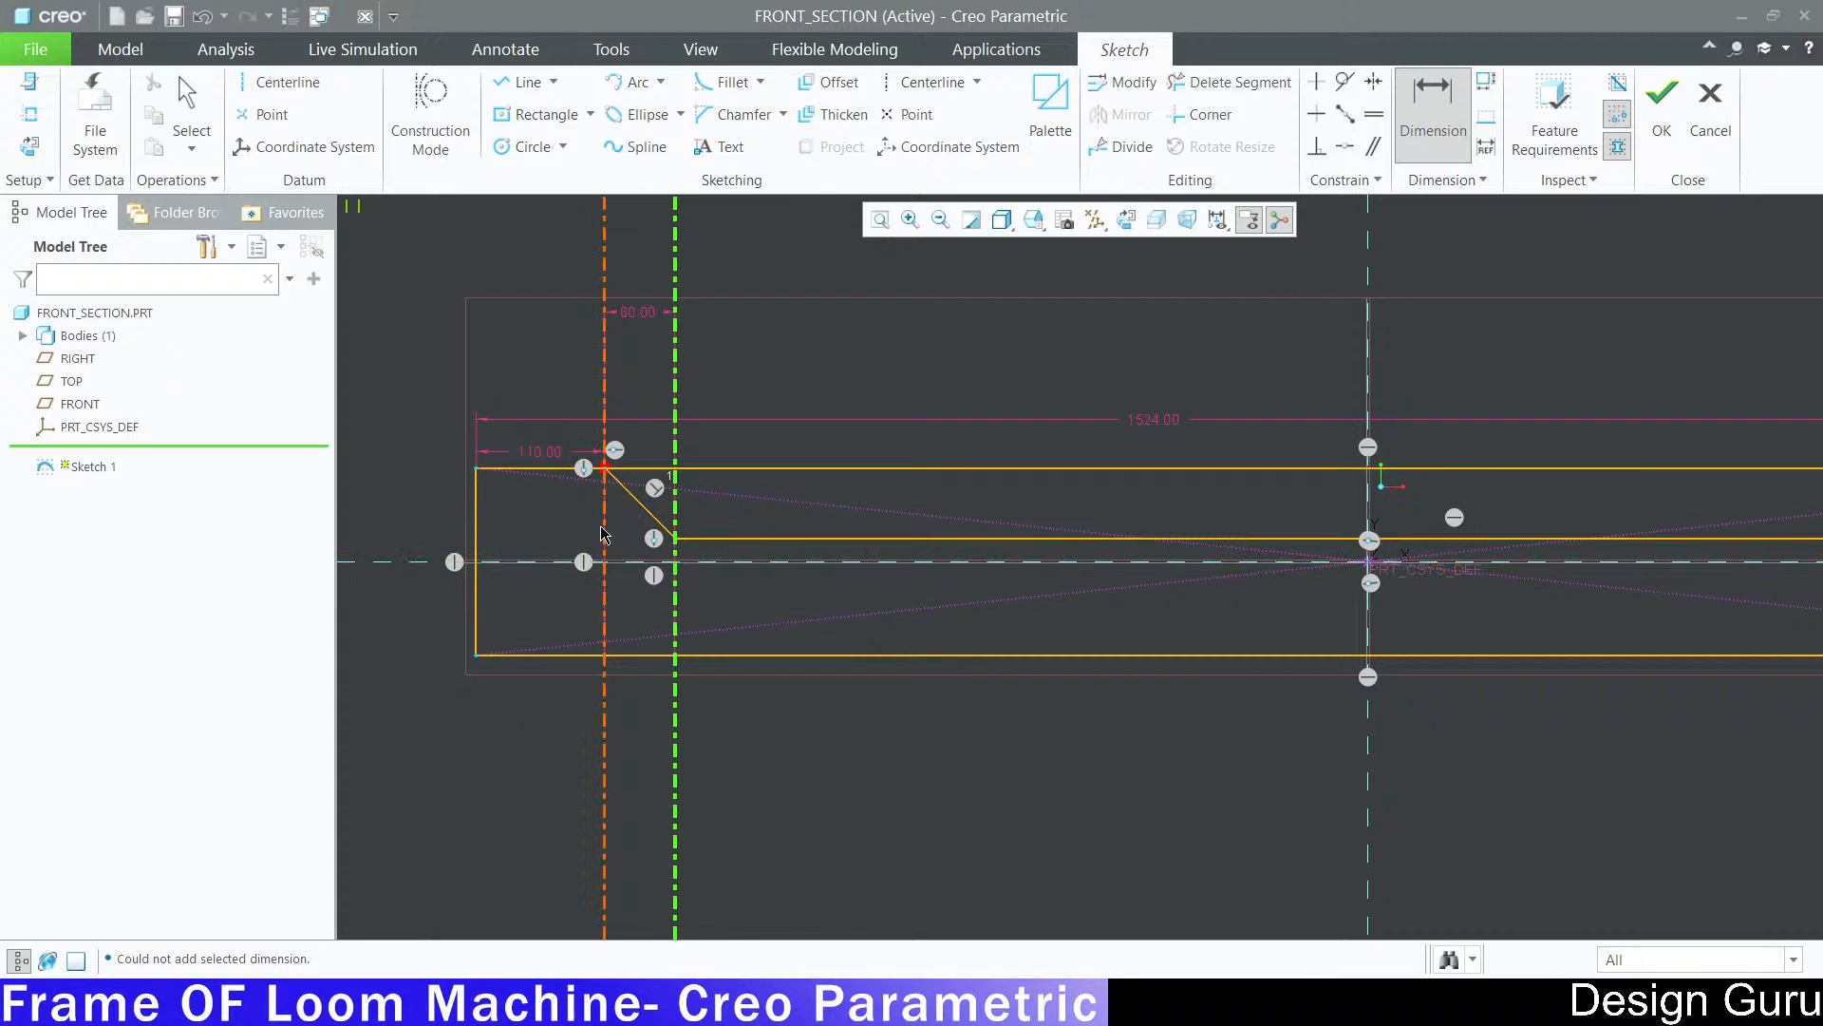
{"action": "scroll", "coordinate": [567, 461], "scroll_direction": "down", "scroll_amount": 4}
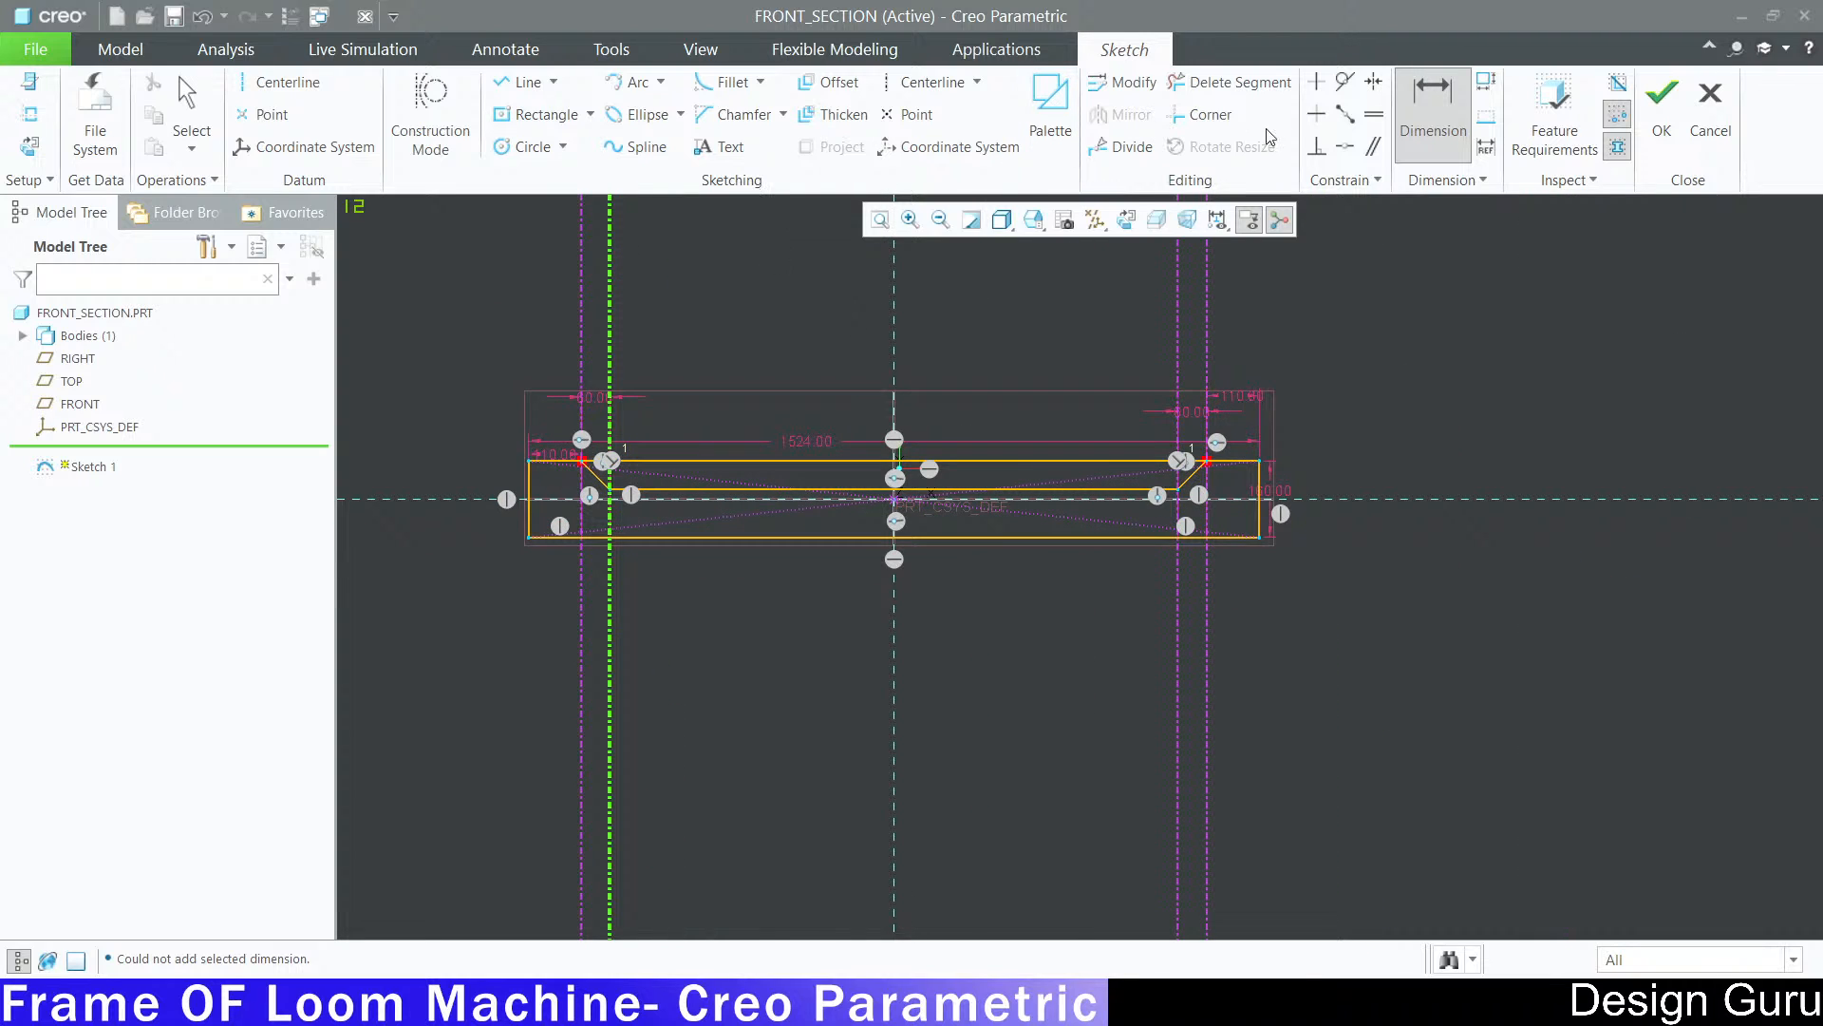
Step: Trim away the rectangle's upper edge across the recess, including the short leftover segments above both slopes
{"action": "left_click", "coordinate": [1233, 82]}
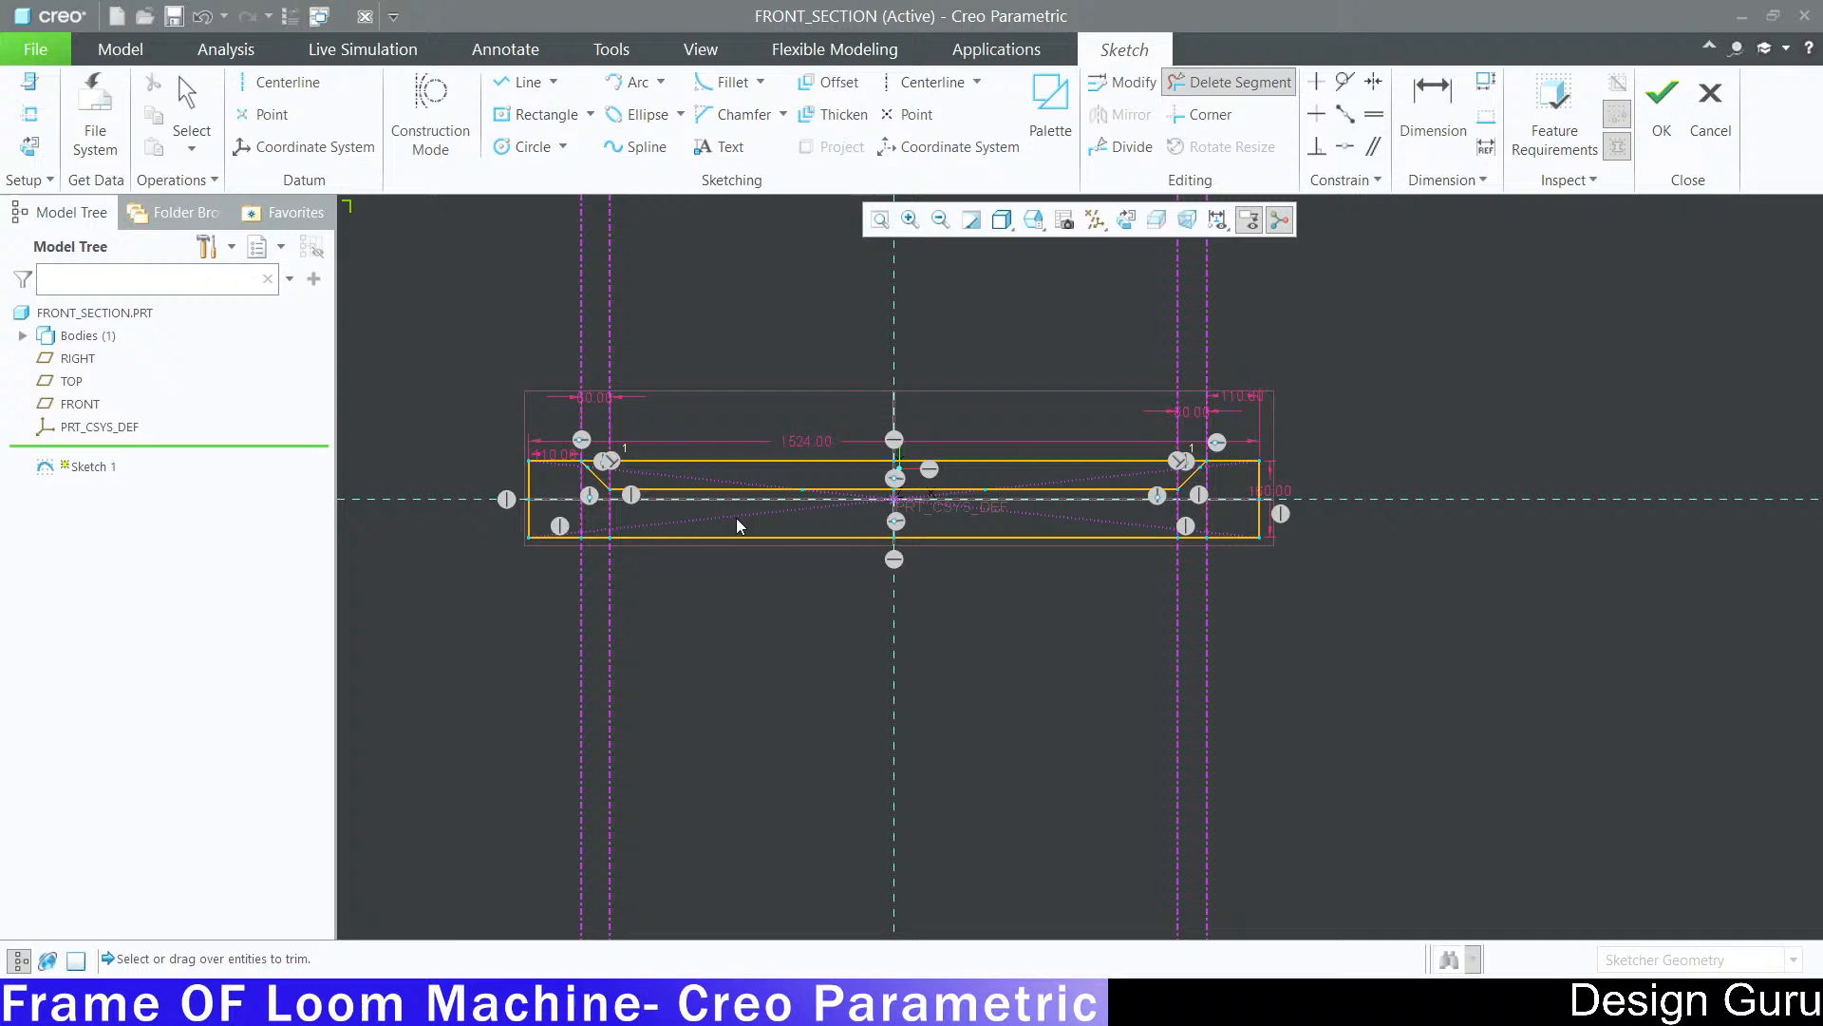
{"action": "left_click", "coordinate": [751, 460]}
{"action": "left_click", "coordinate": [1000, 460]}
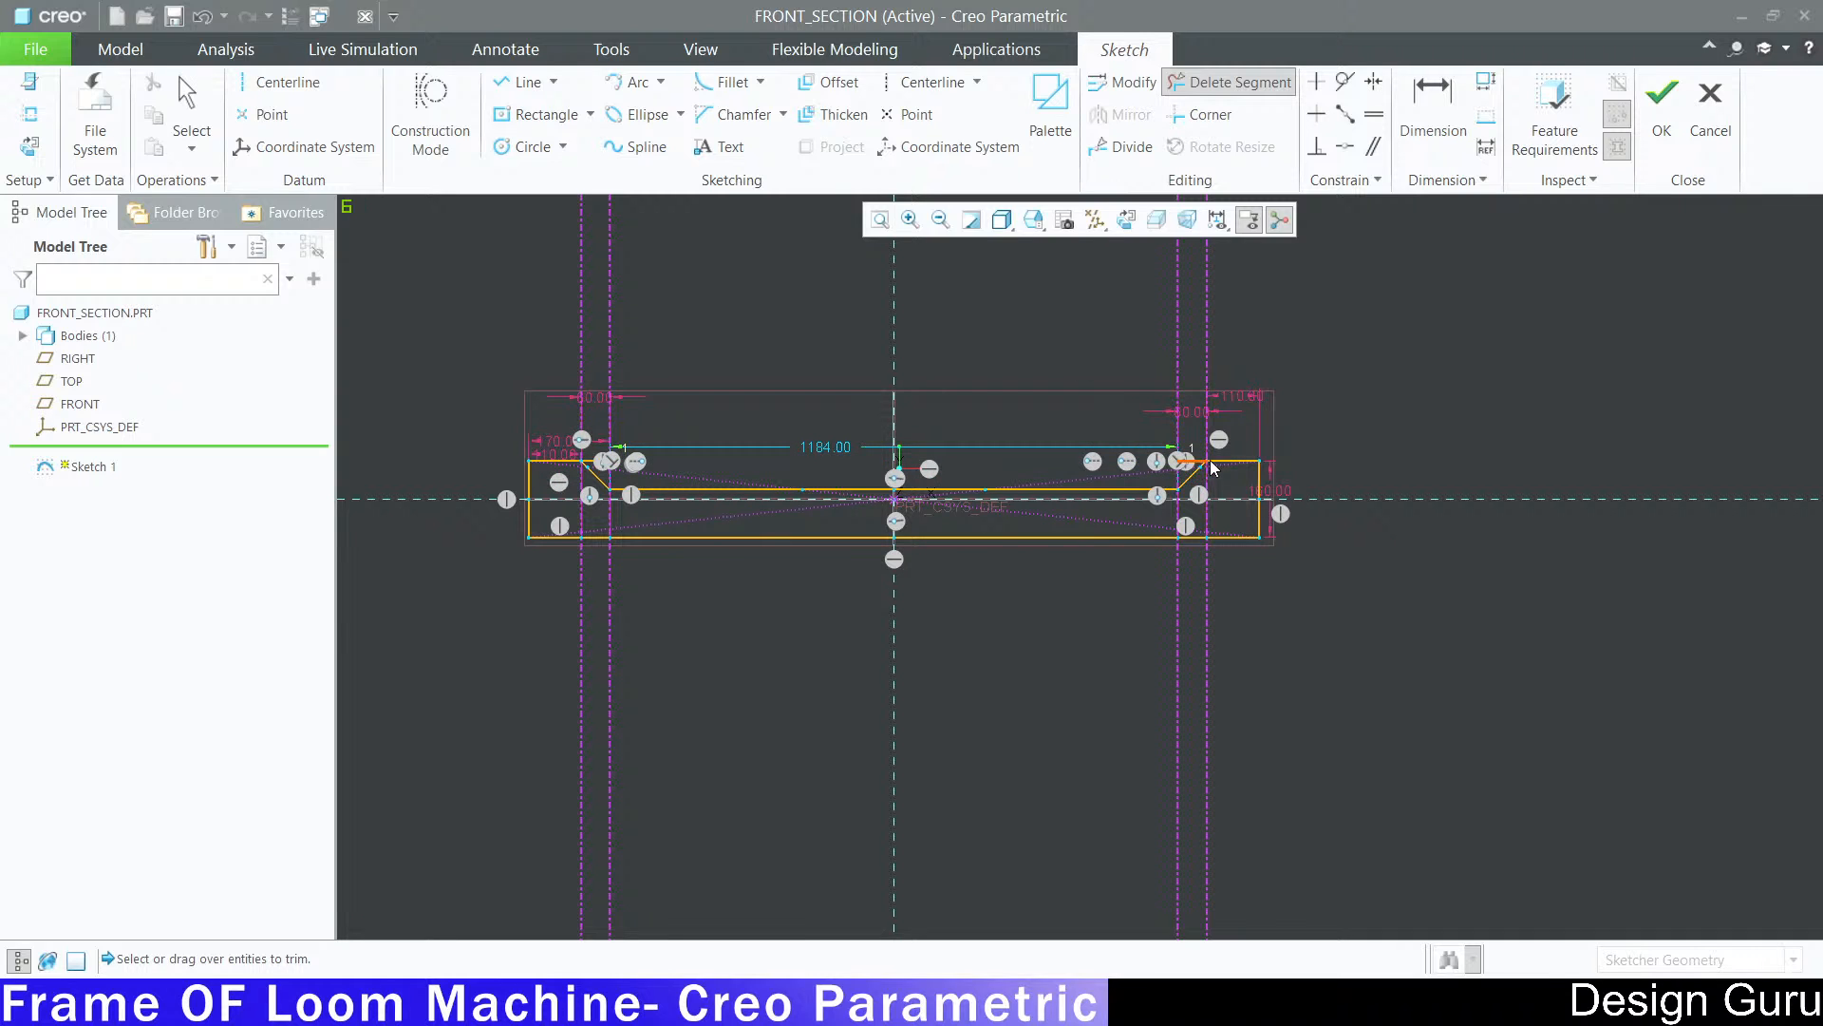
{"action": "scroll", "coordinate": [1212, 465], "scroll_direction": "up", "scroll_amount": 6}
{"action": "left_click", "coordinate": [1126, 470]}
{"action": "scroll", "coordinate": [1416, 471], "scroll_direction": "down", "scroll_amount": 4}
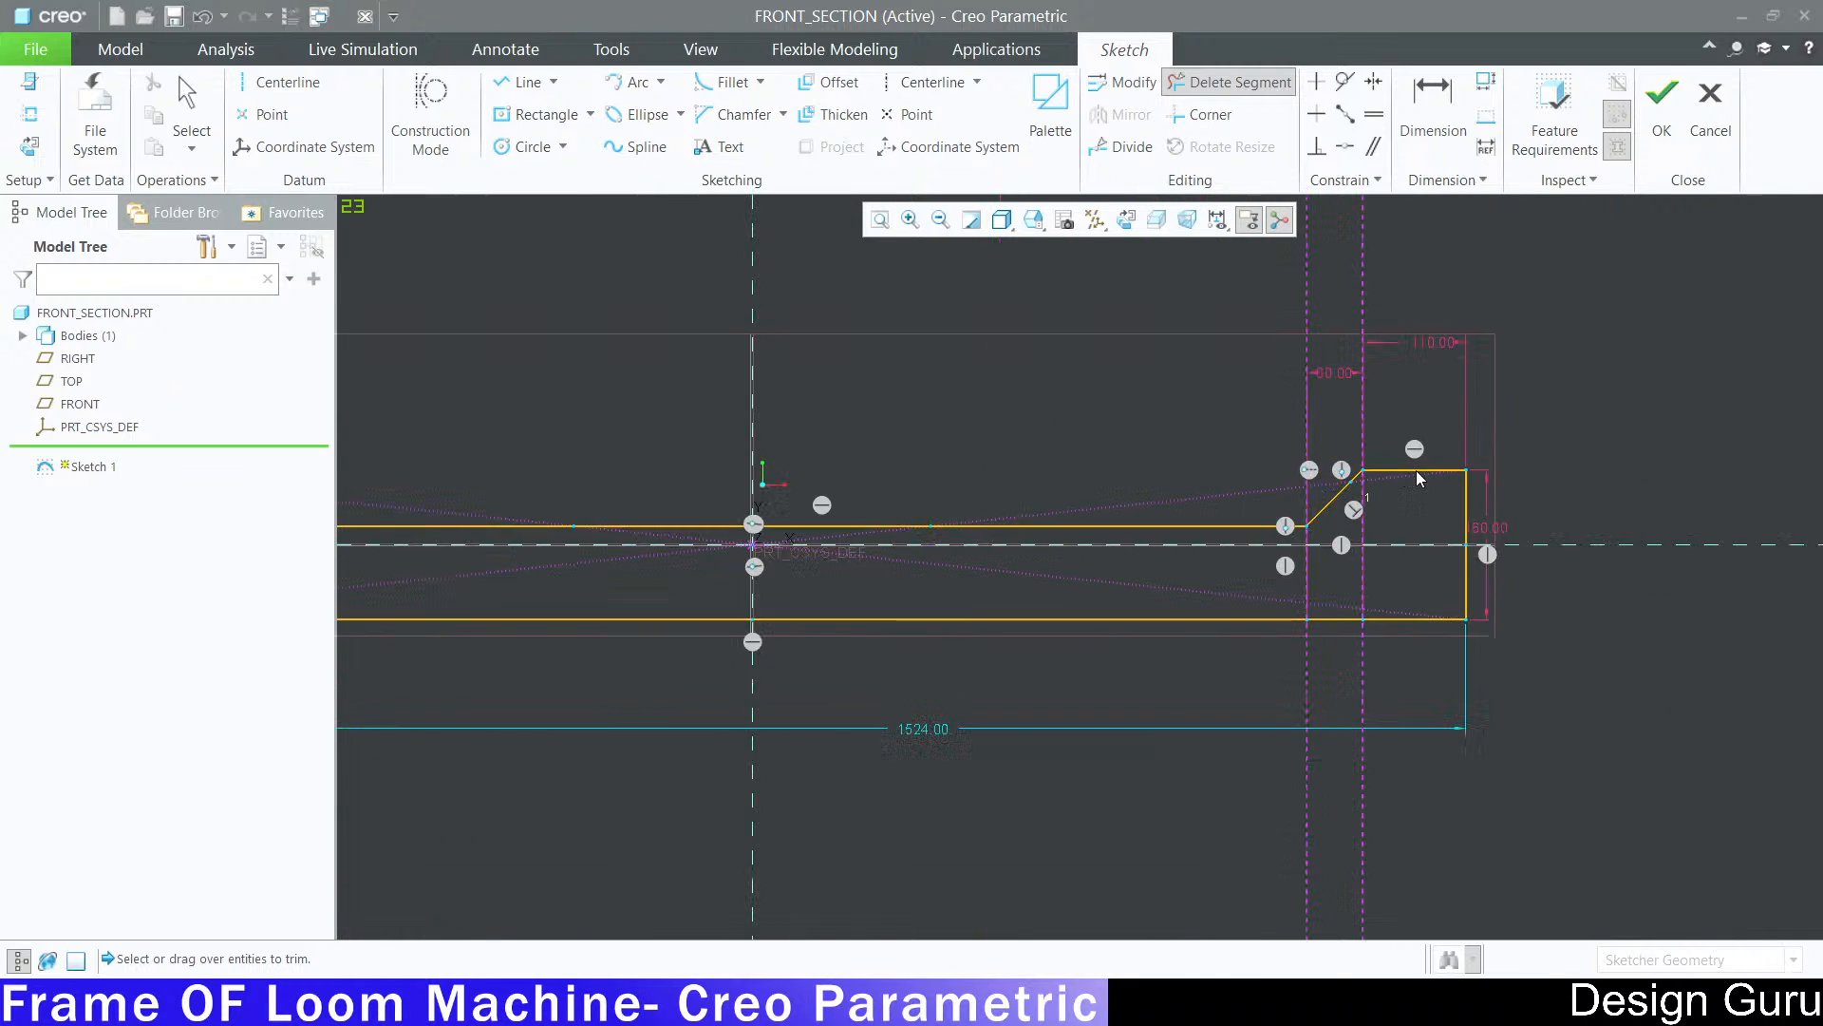
{"action": "scroll", "coordinate": [1416, 470], "scroll_direction": "down", "scroll_amount": 3}
{"action": "scroll", "coordinate": [781, 481], "scroll_direction": "up", "scroll_amount": 8}
{"action": "left_click", "coordinate": [695, 435]}
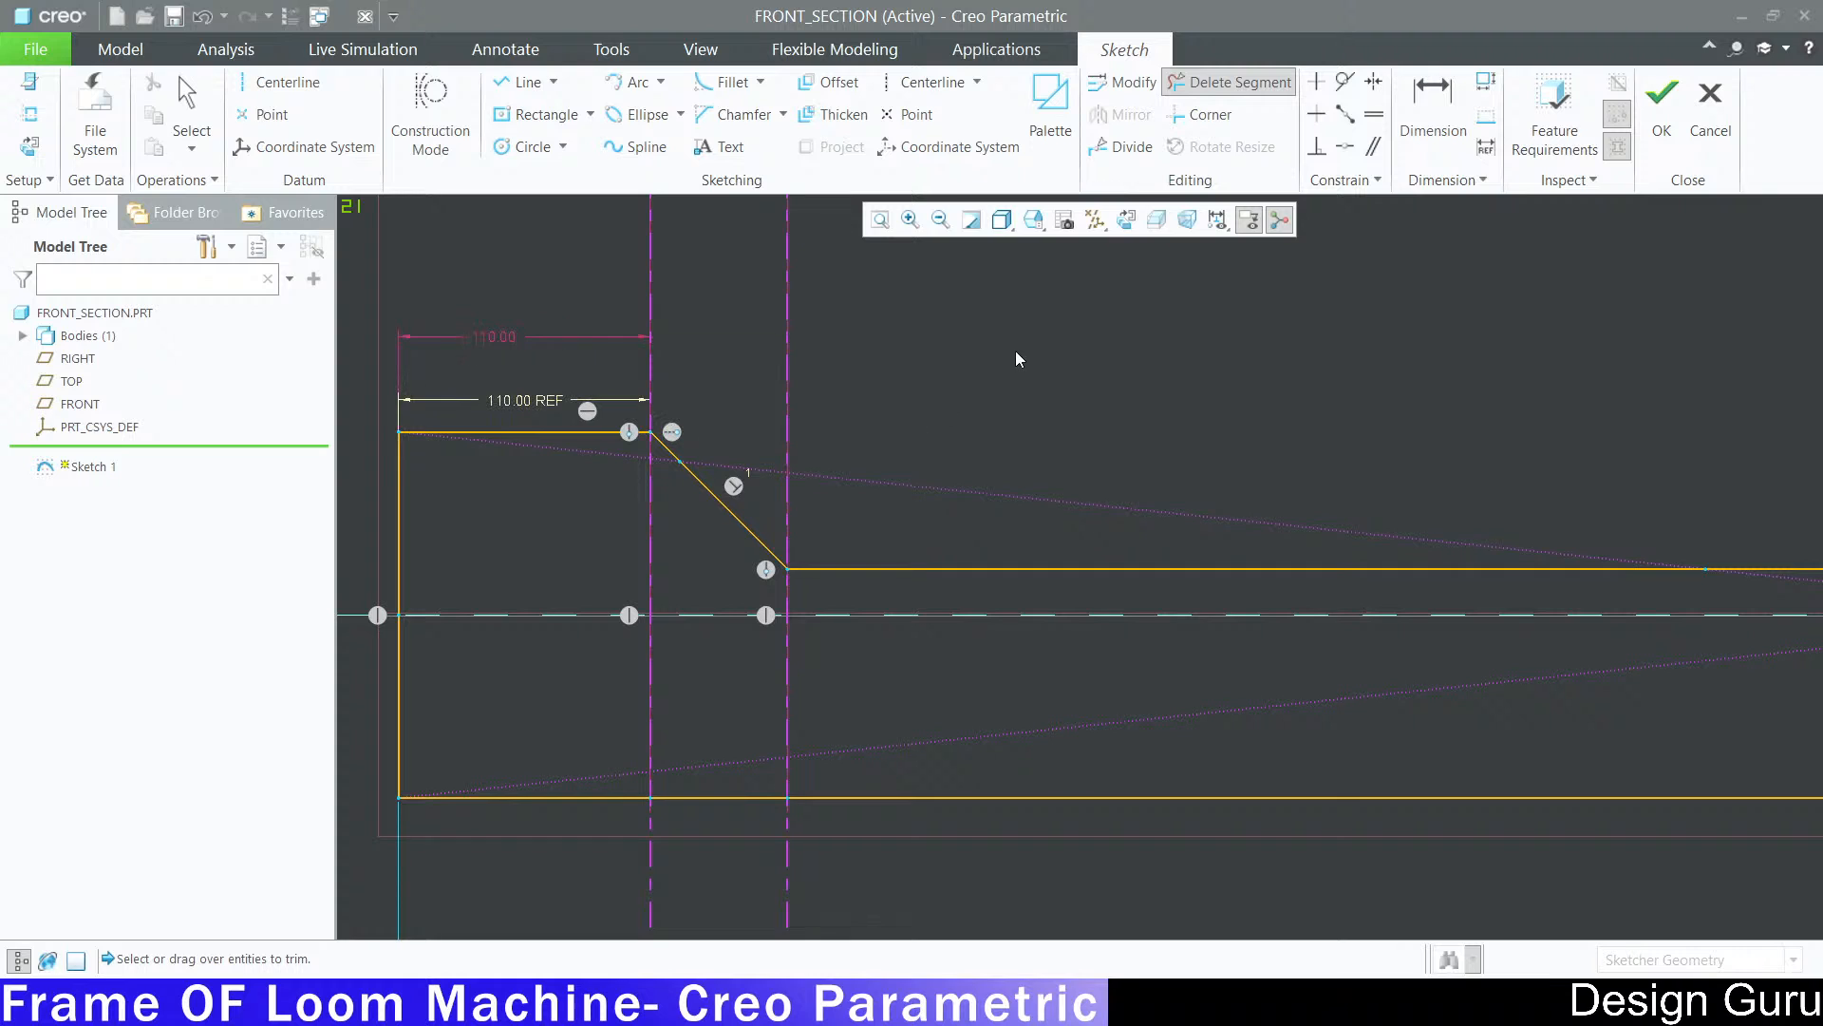
{"action": "middle_click", "coordinate": [1017, 351]}
Step: Try to move the recess floor line freehand in the closed profile
{"action": "scroll", "coordinate": [763, 395], "scroll_direction": "down", "scroll_amount": 6}
{"action": "scroll", "coordinate": [920, 392], "scroll_direction": "up", "scroll_amount": 3}
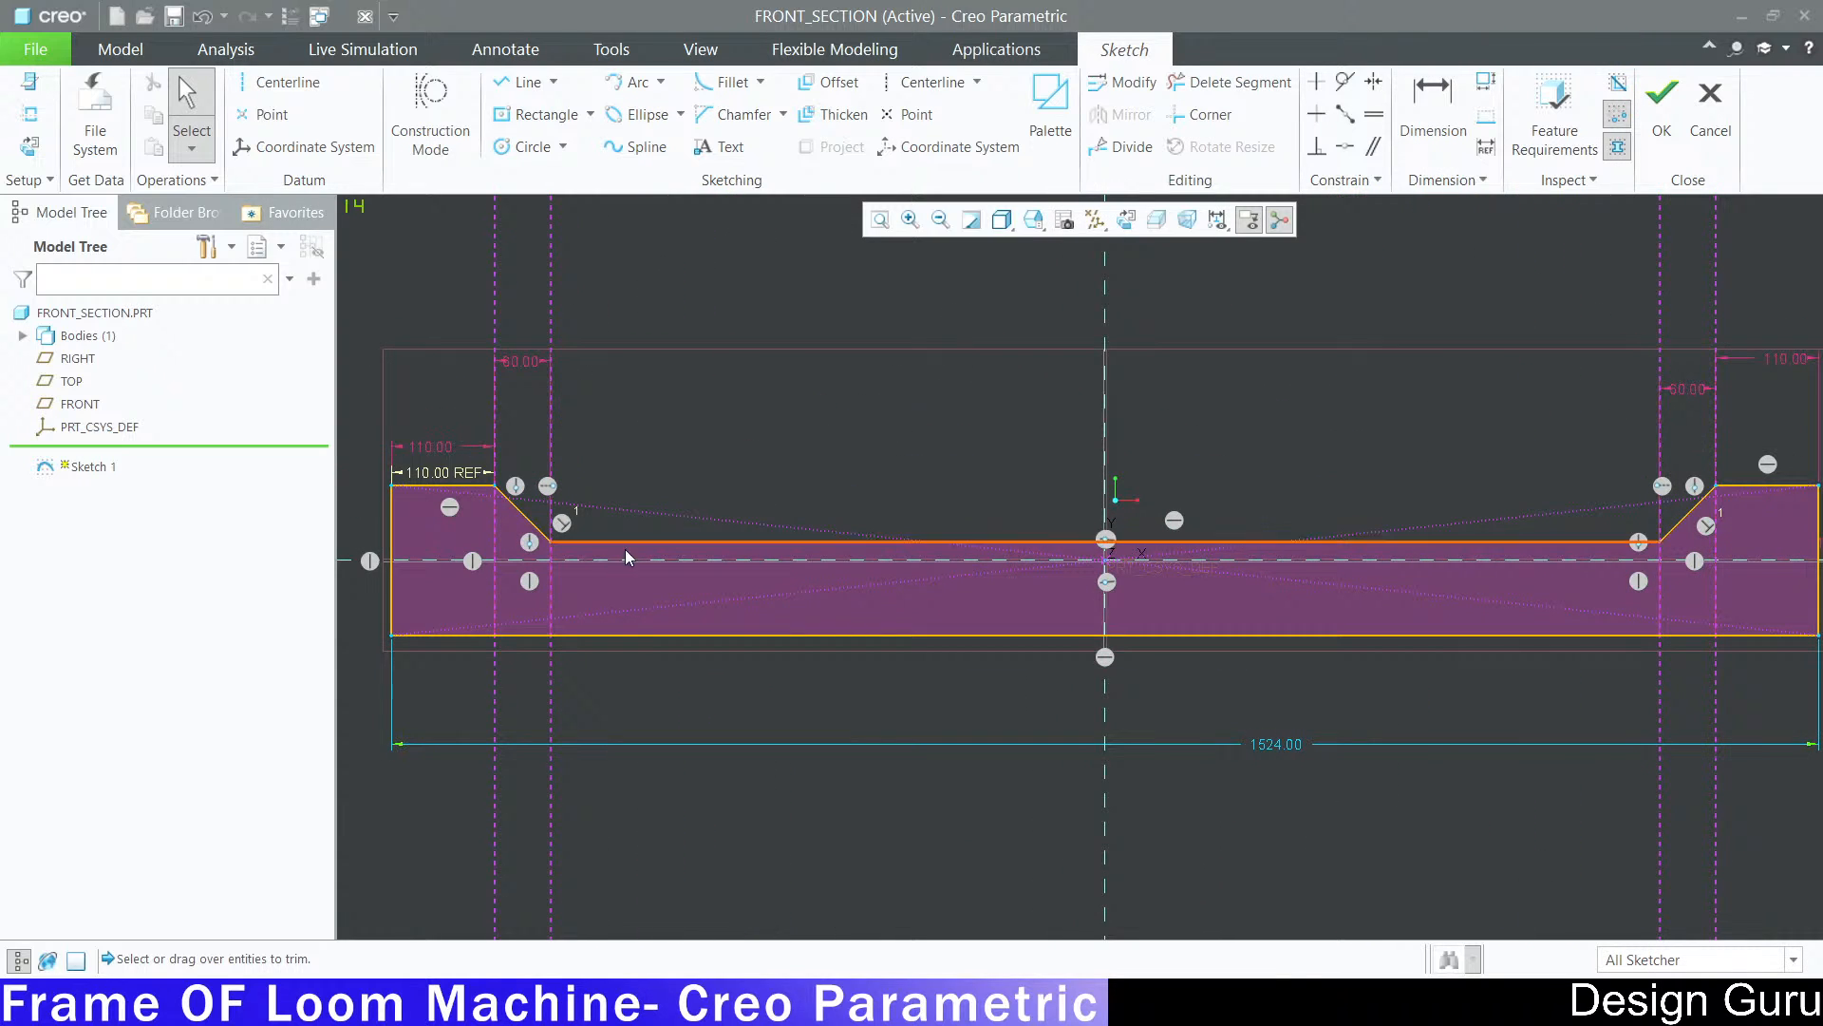
{"action": "scroll", "coordinate": [551, 560], "scroll_direction": "up", "scroll_amount": 3}
{"action": "scroll", "coordinate": [546, 564], "scroll_direction": "down", "scroll_amount": 3}
{"action": "left_click_drag", "start_coordinate": [726, 538], "coordinate": [710, 532]}
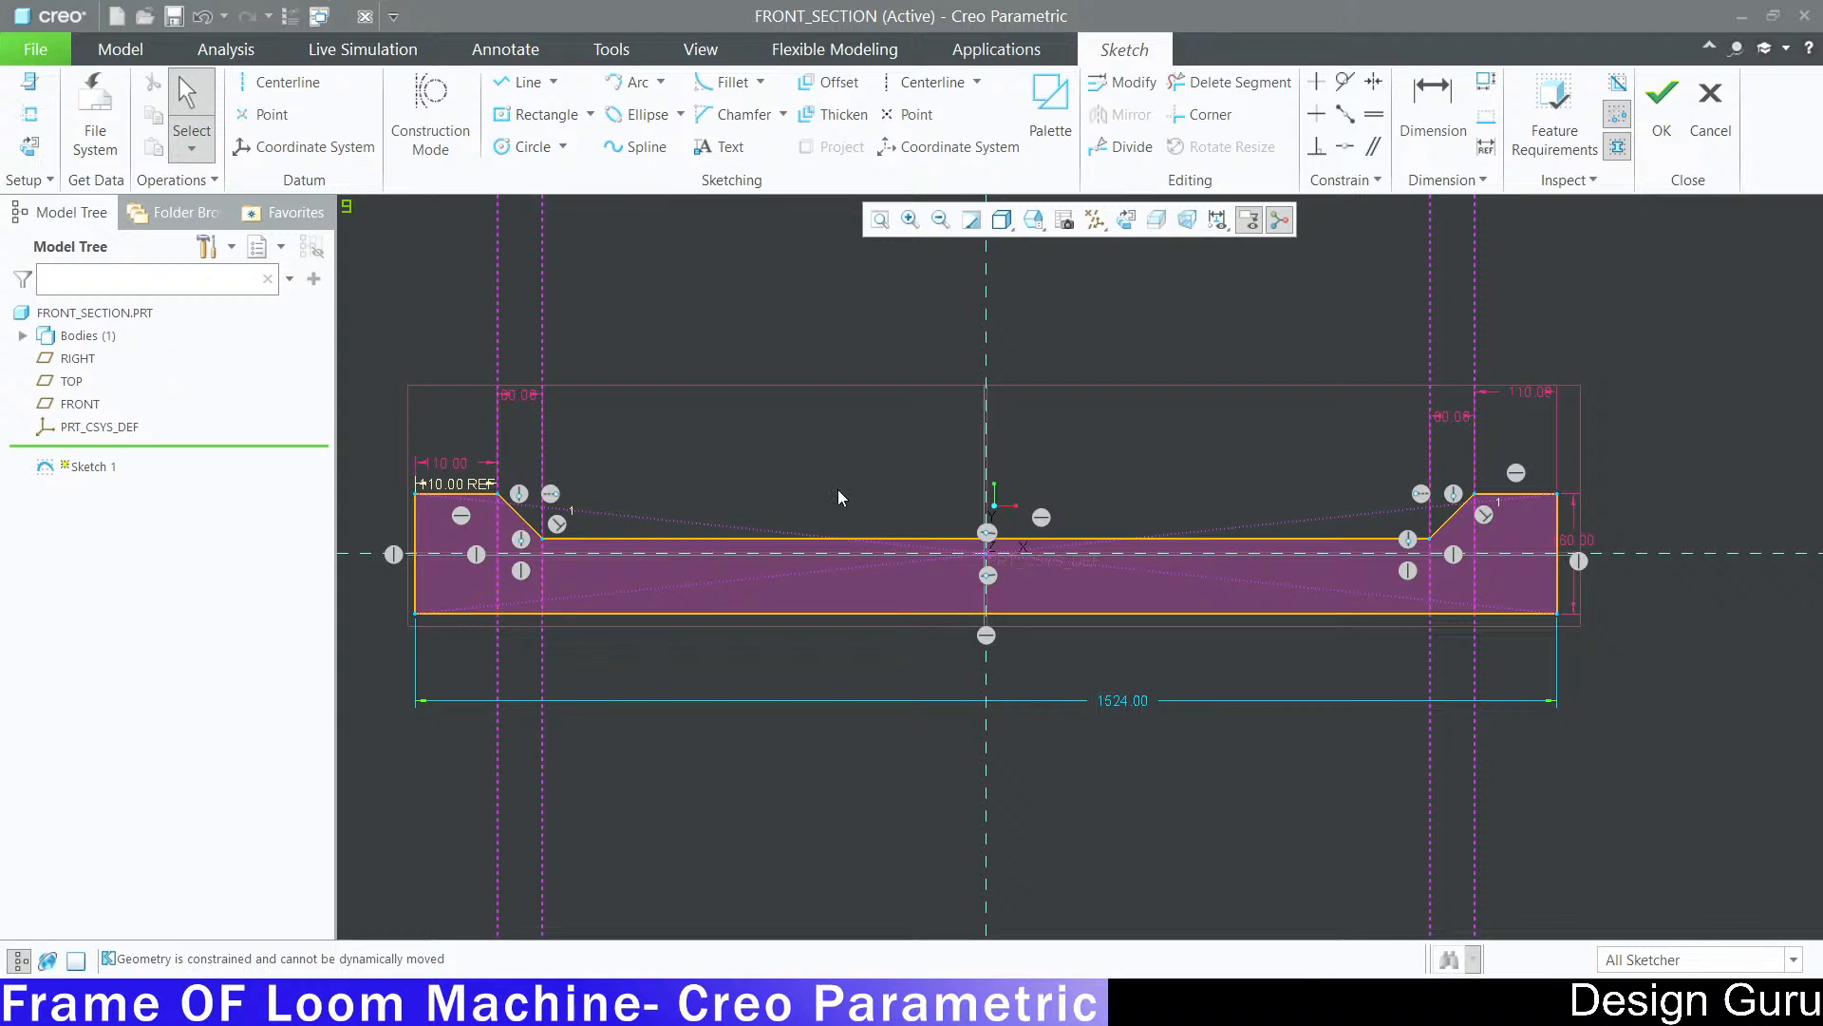
{"action": "scroll", "coordinate": [494, 496], "scroll_direction": "down", "scroll_amount": 3}
{"action": "scroll", "coordinate": [581, 456], "scroll_direction": "up", "scroll_amount": 3}
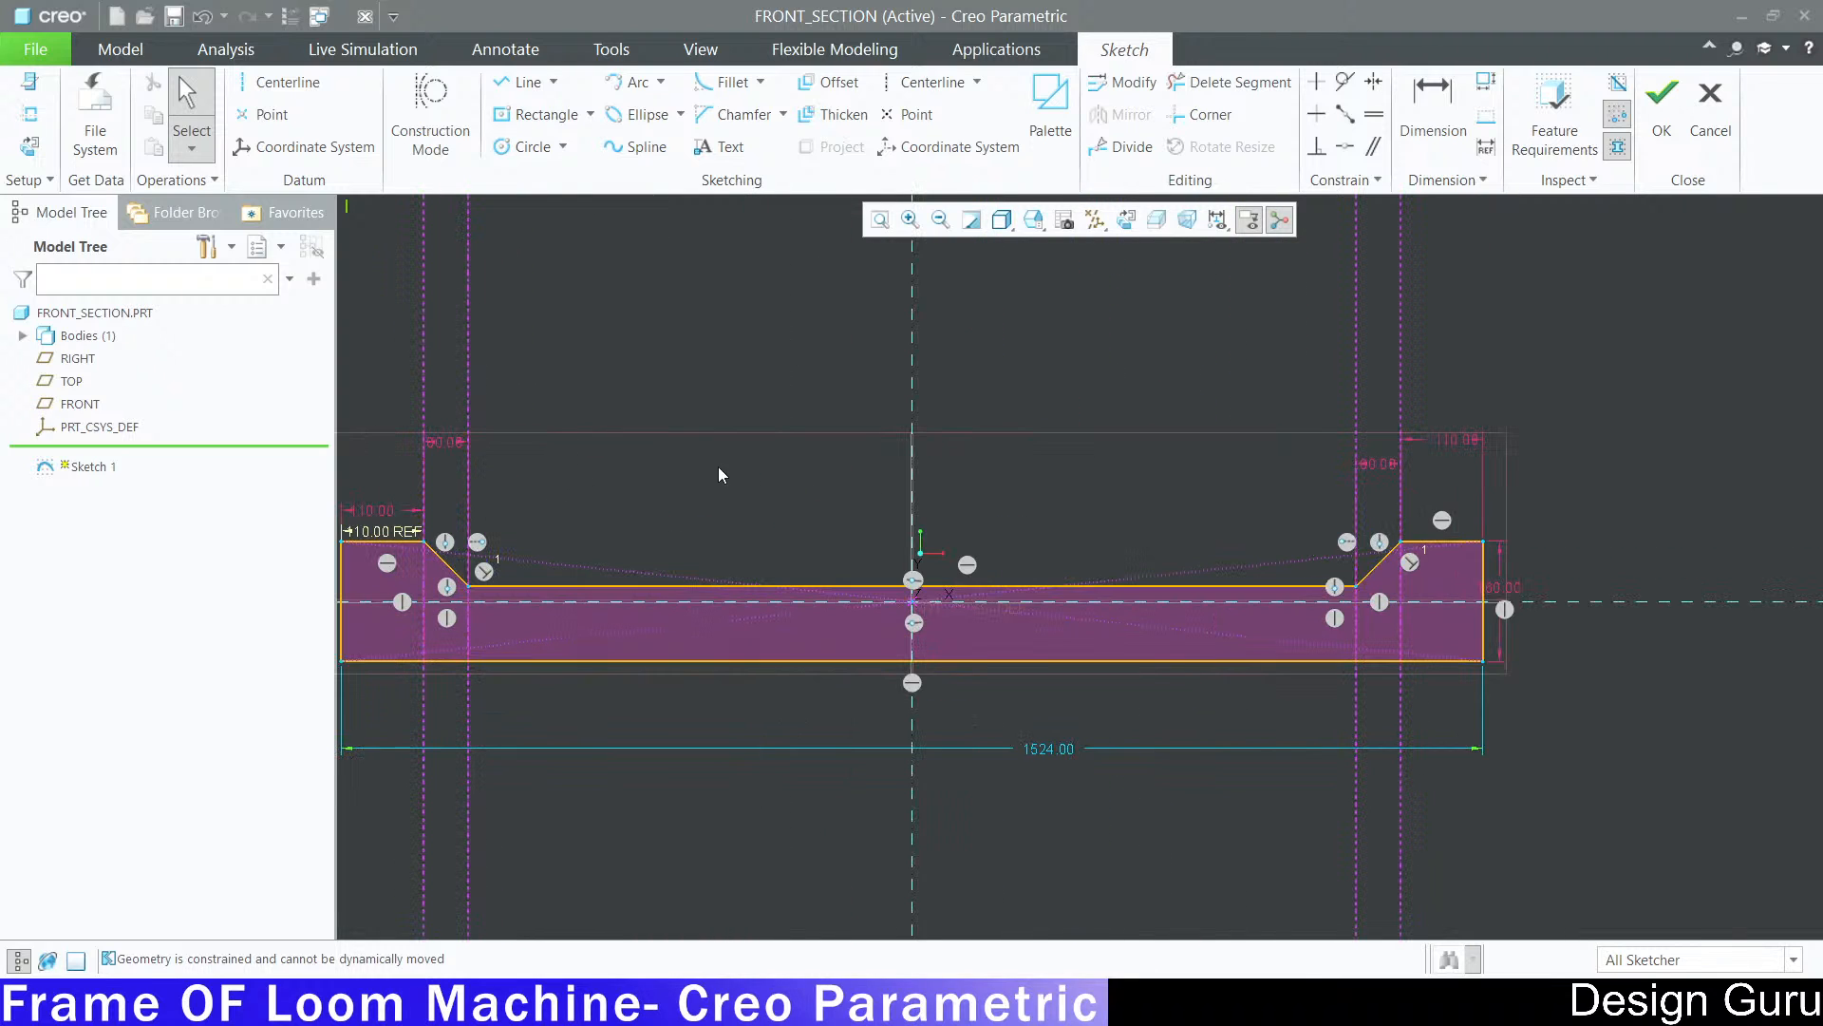
{"action": "scroll", "coordinate": [726, 489], "scroll_direction": "down", "scroll_amount": 1}
{"action": "scroll", "coordinate": [589, 551], "scroll_direction": "up", "scroll_amount": 2}
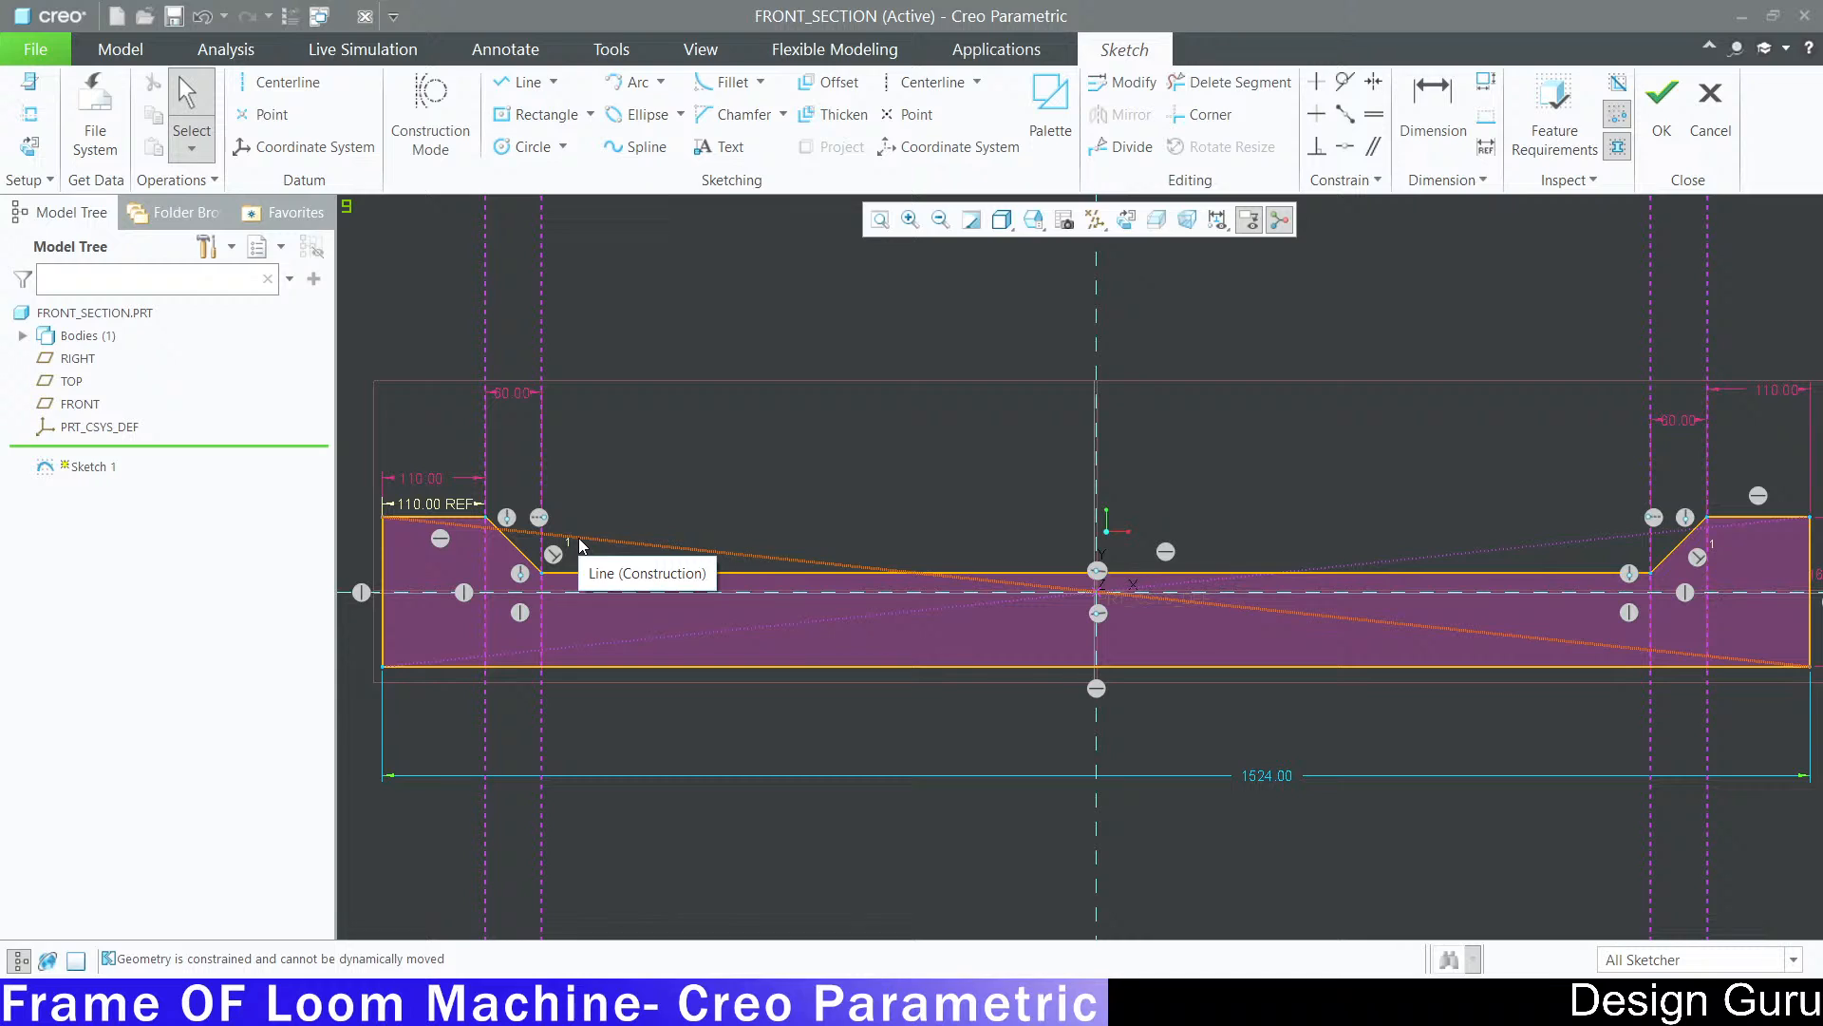
Step: Try to change the left slope's 60 mm width and move its lower endpoint, and undo the last sketch change
{"action": "double_click", "coordinate": [516, 392]}
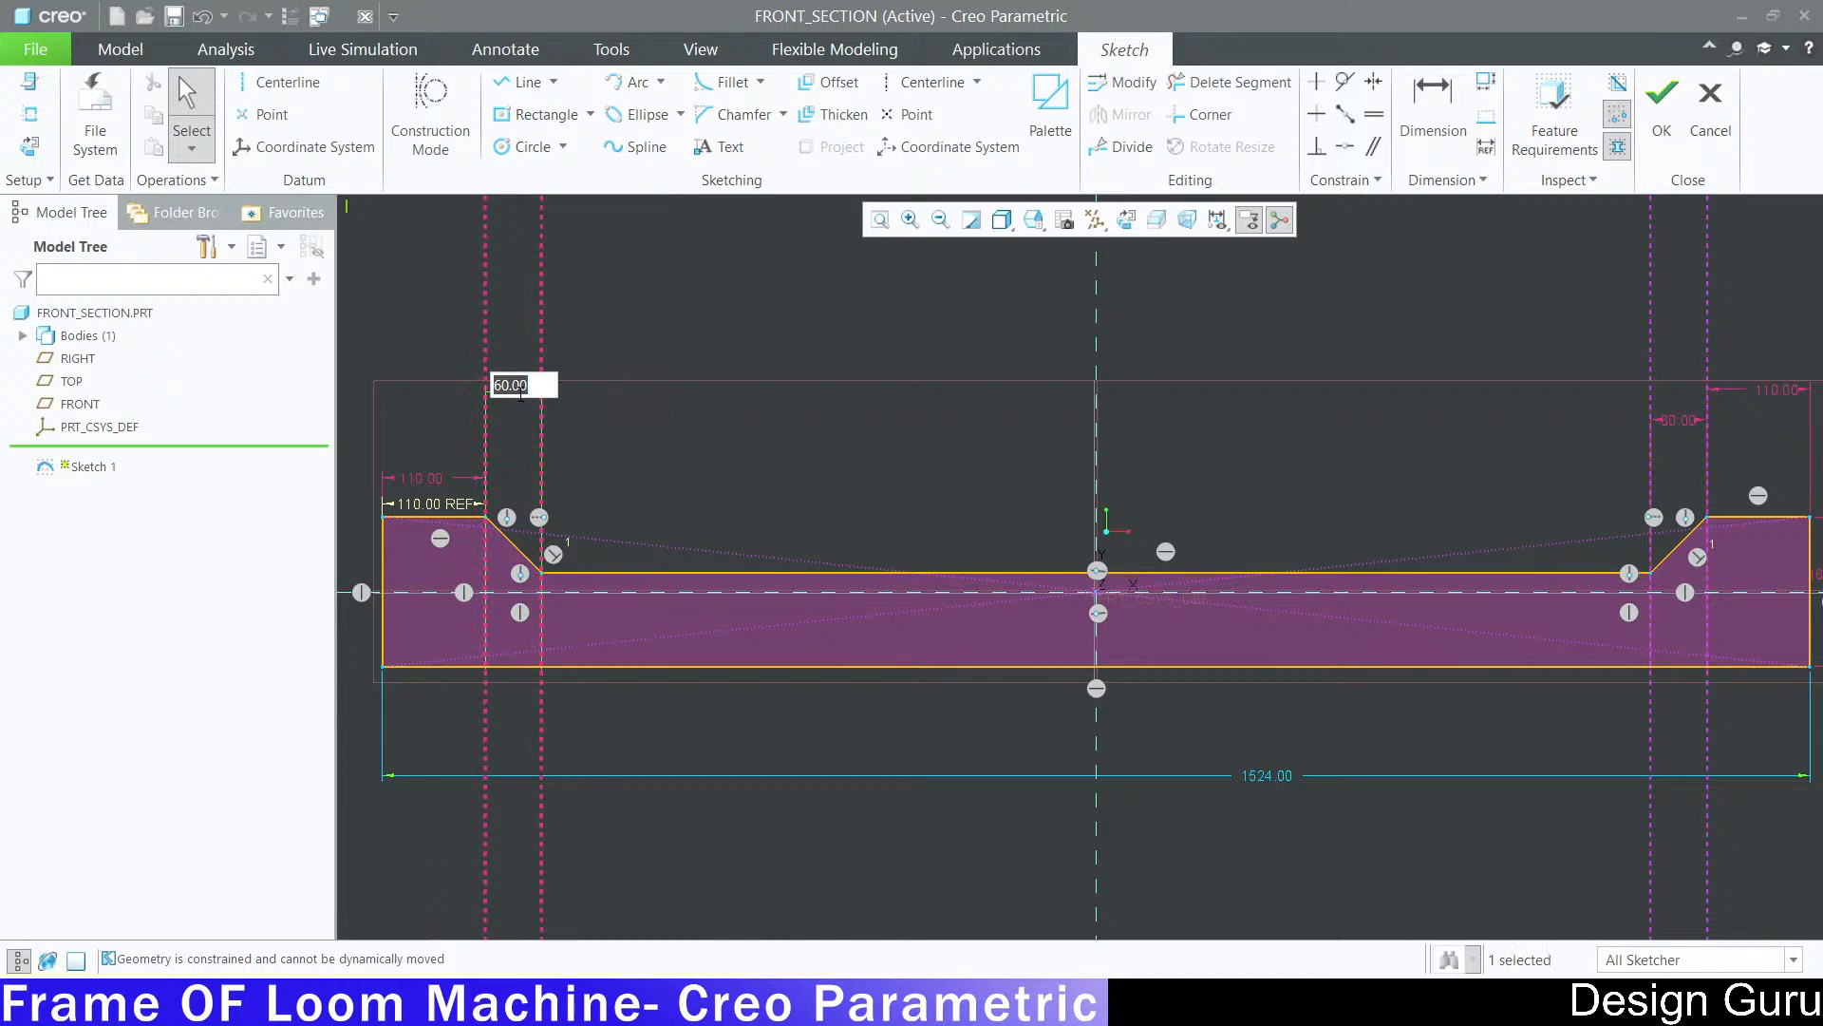
{"action": "type", "text": "5"}
{"action": "key", "text": "Return"}
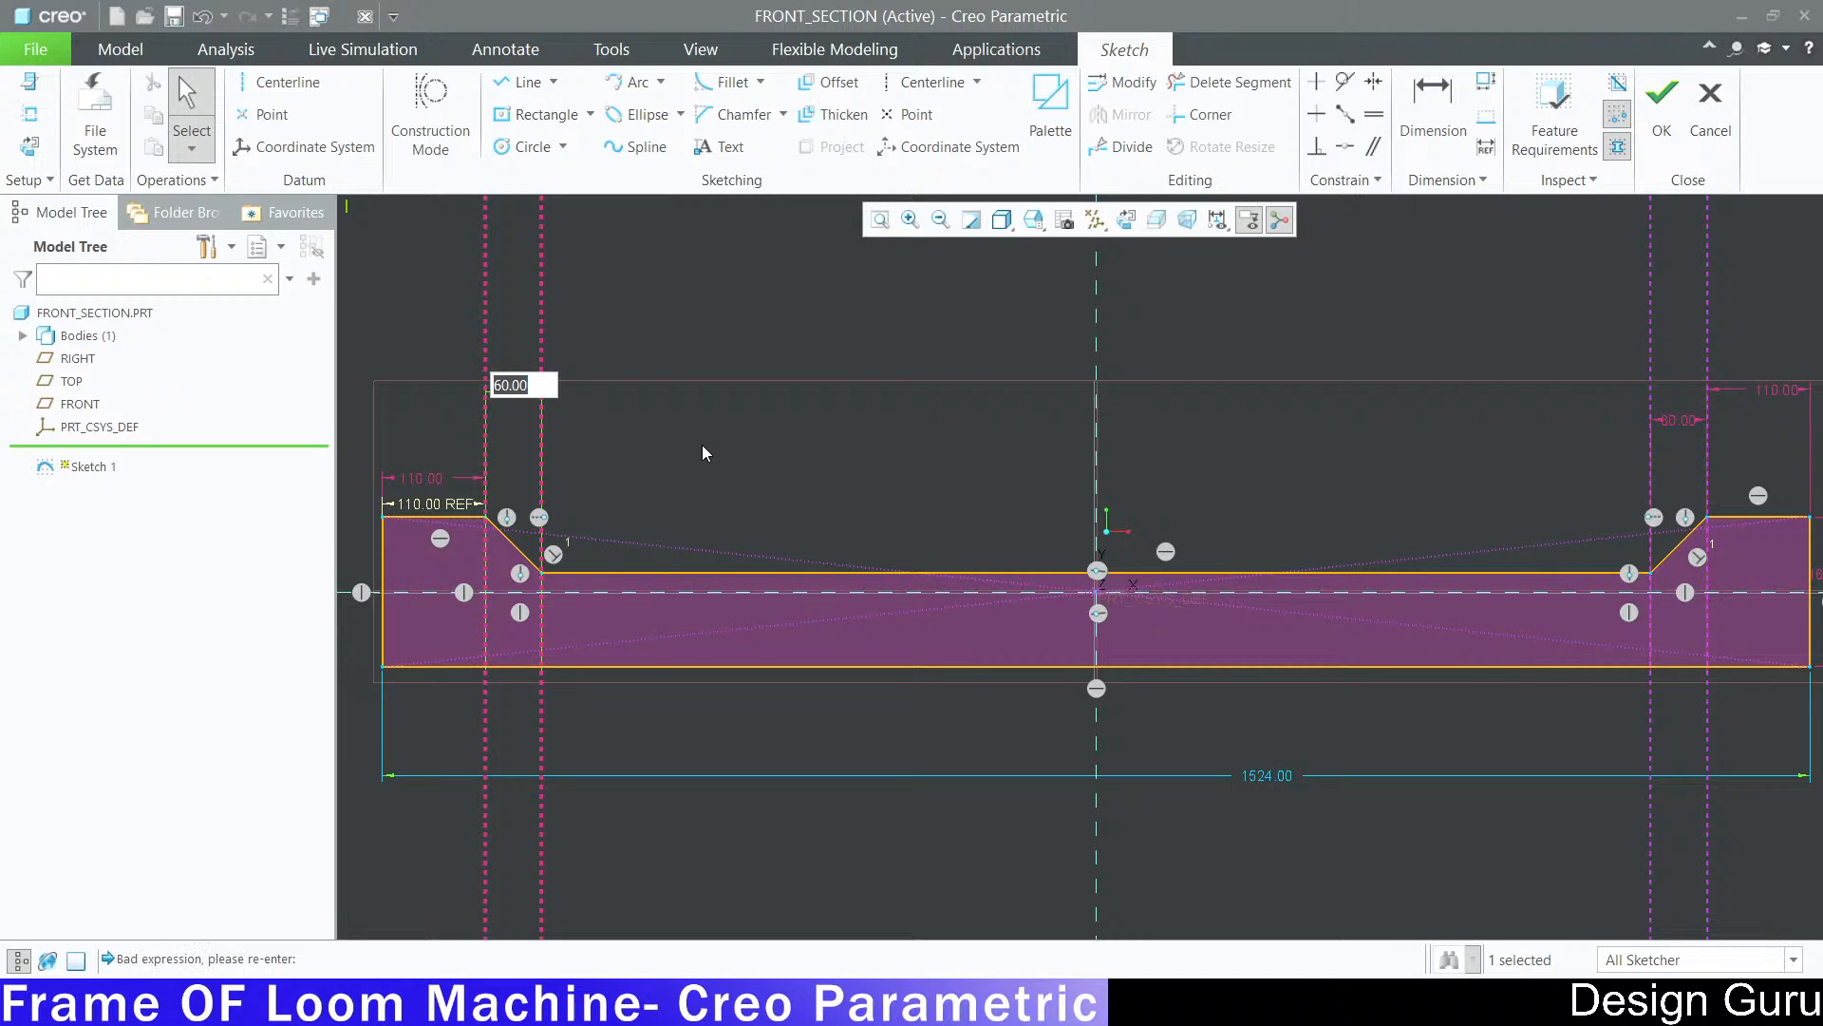
{"action": "left_click", "coordinate": [558, 403]}
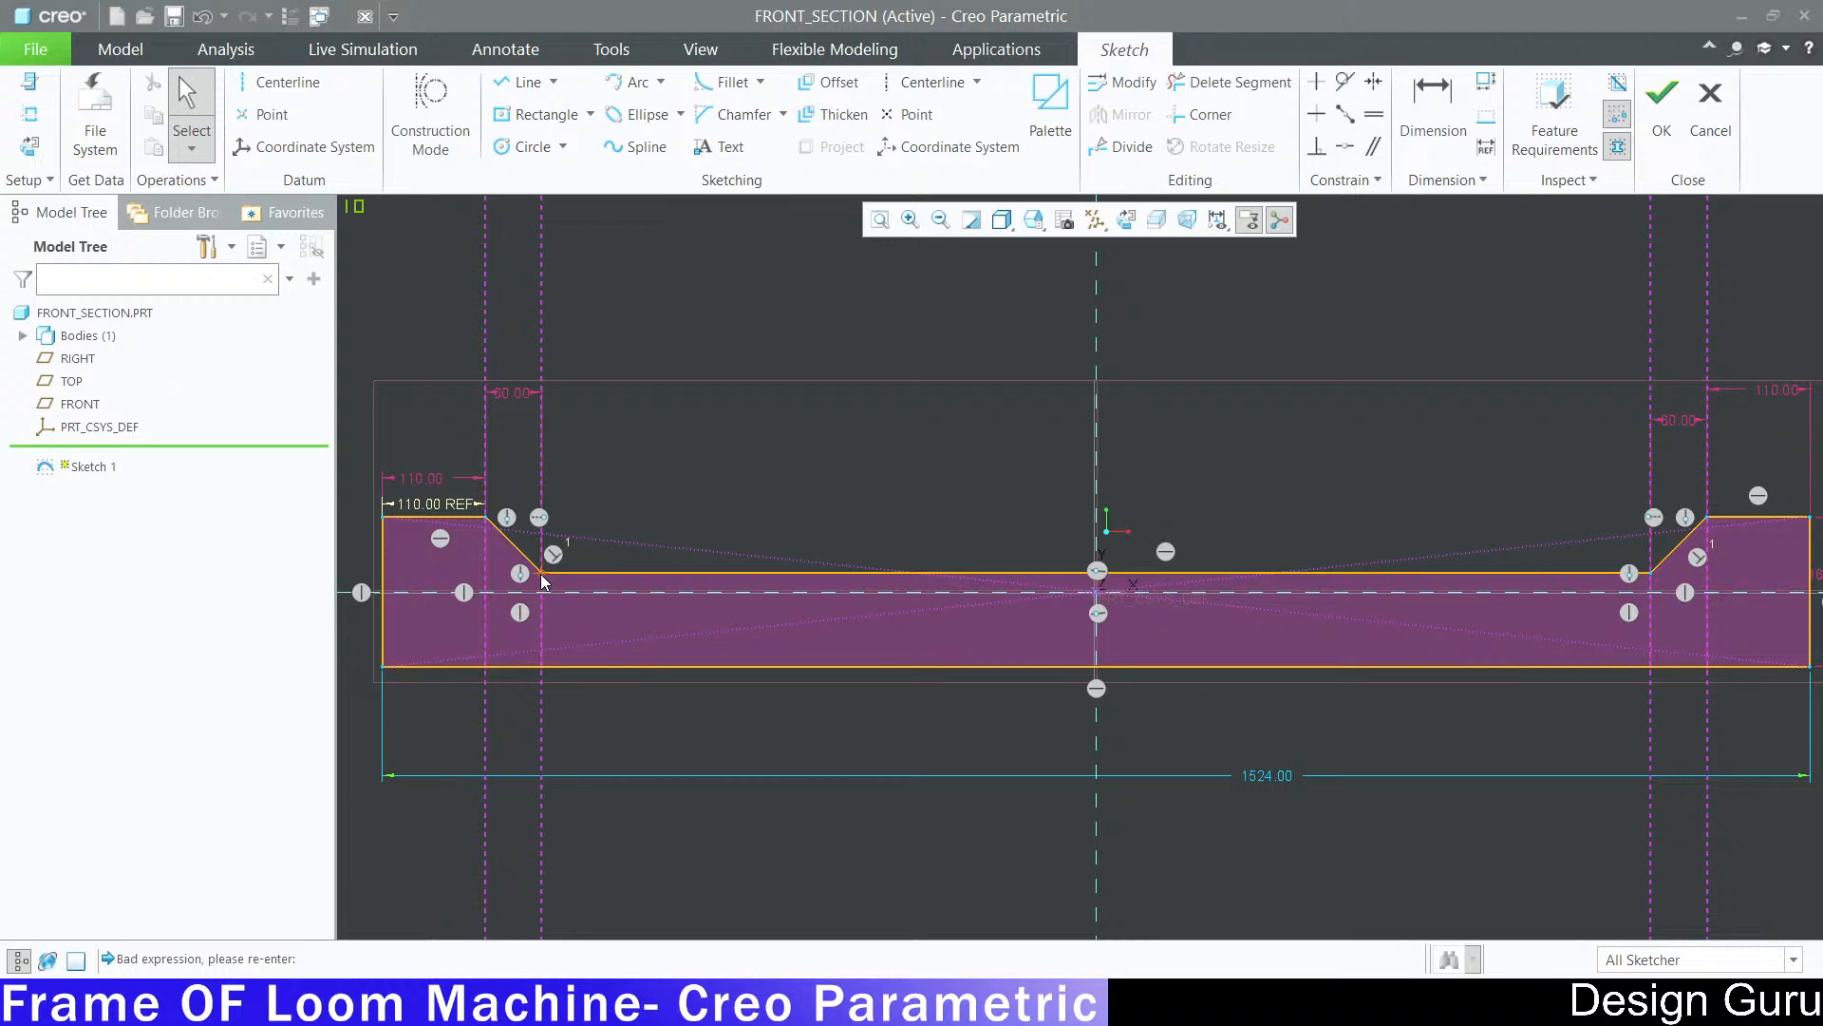
{"action": "left_click_drag", "start_coordinate": [542, 576], "coordinate": [541, 558]}
{"action": "key", "text": "ctrl+z"}
{"action": "scroll", "coordinate": [828, 736], "scroll_direction": "down", "scroll_amount": 3}
{"action": "left_click", "coordinate": [1116, 685]}
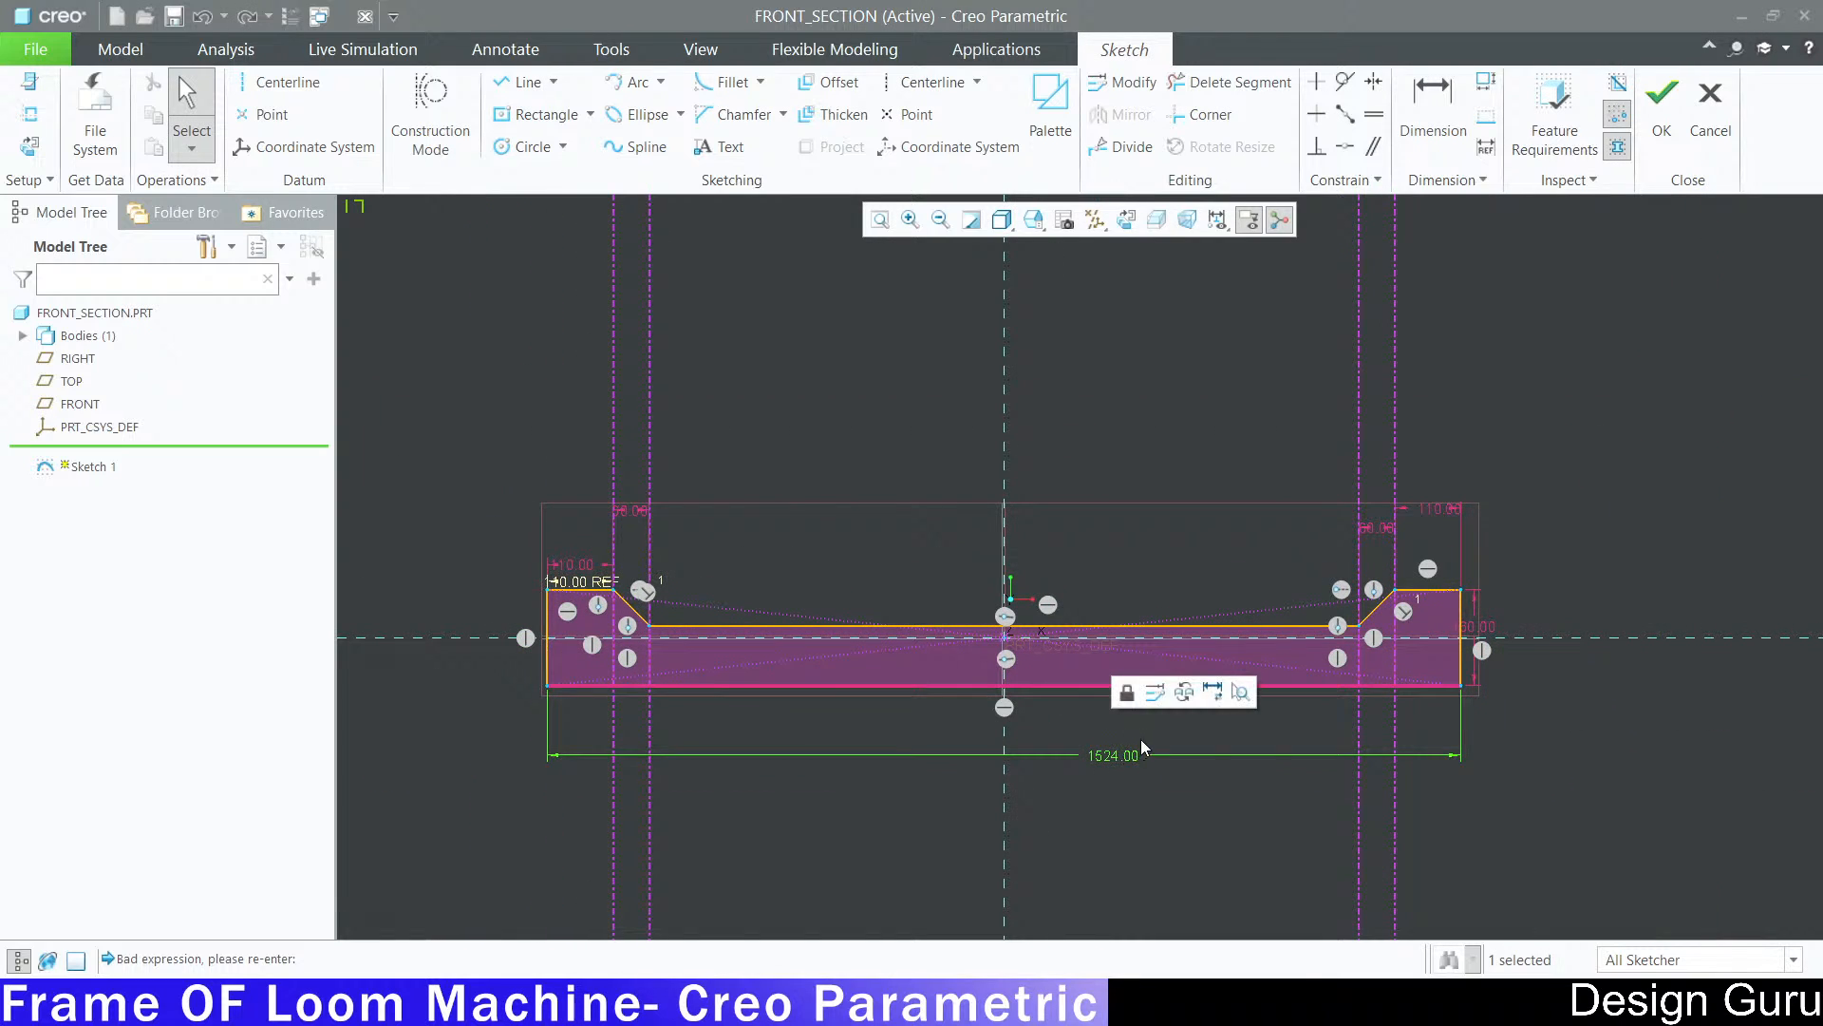
{"action": "double_click", "coordinate": [1113, 755]}
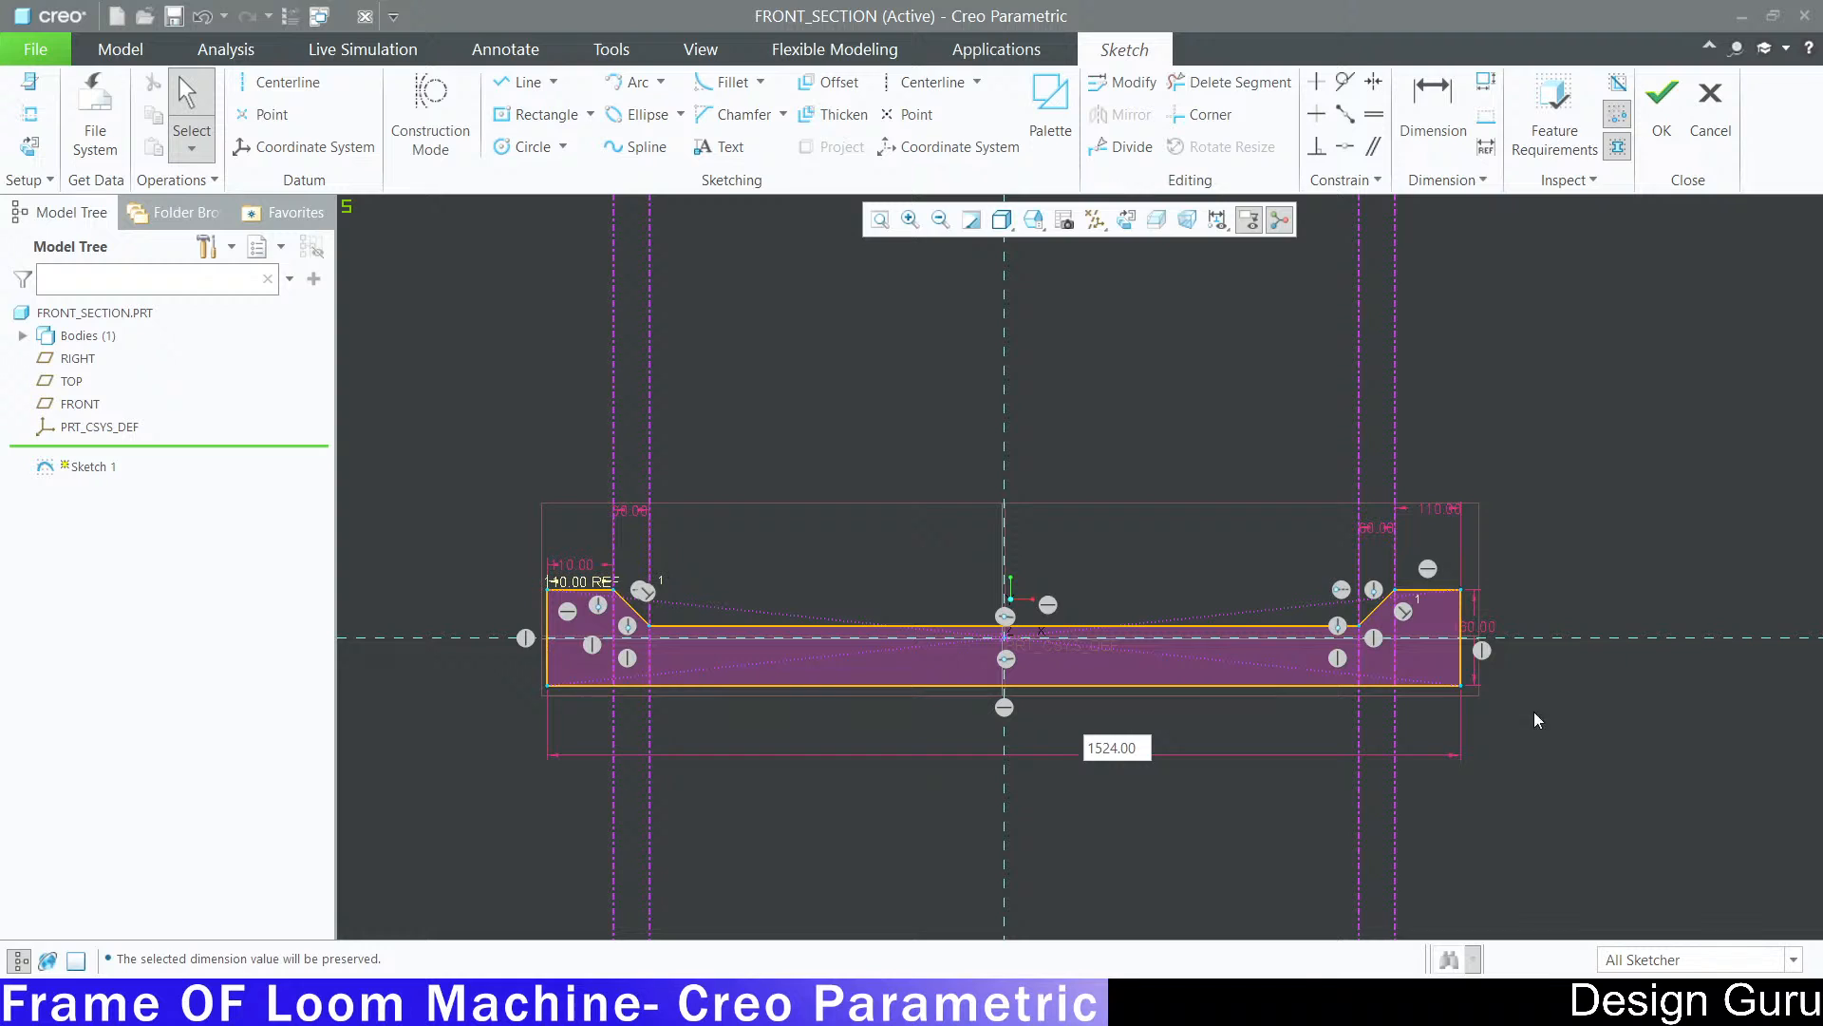
{"action": "scroll", "coordinate": [1462, 670], "scroll_direction": "up", "scroll_amount": 5}
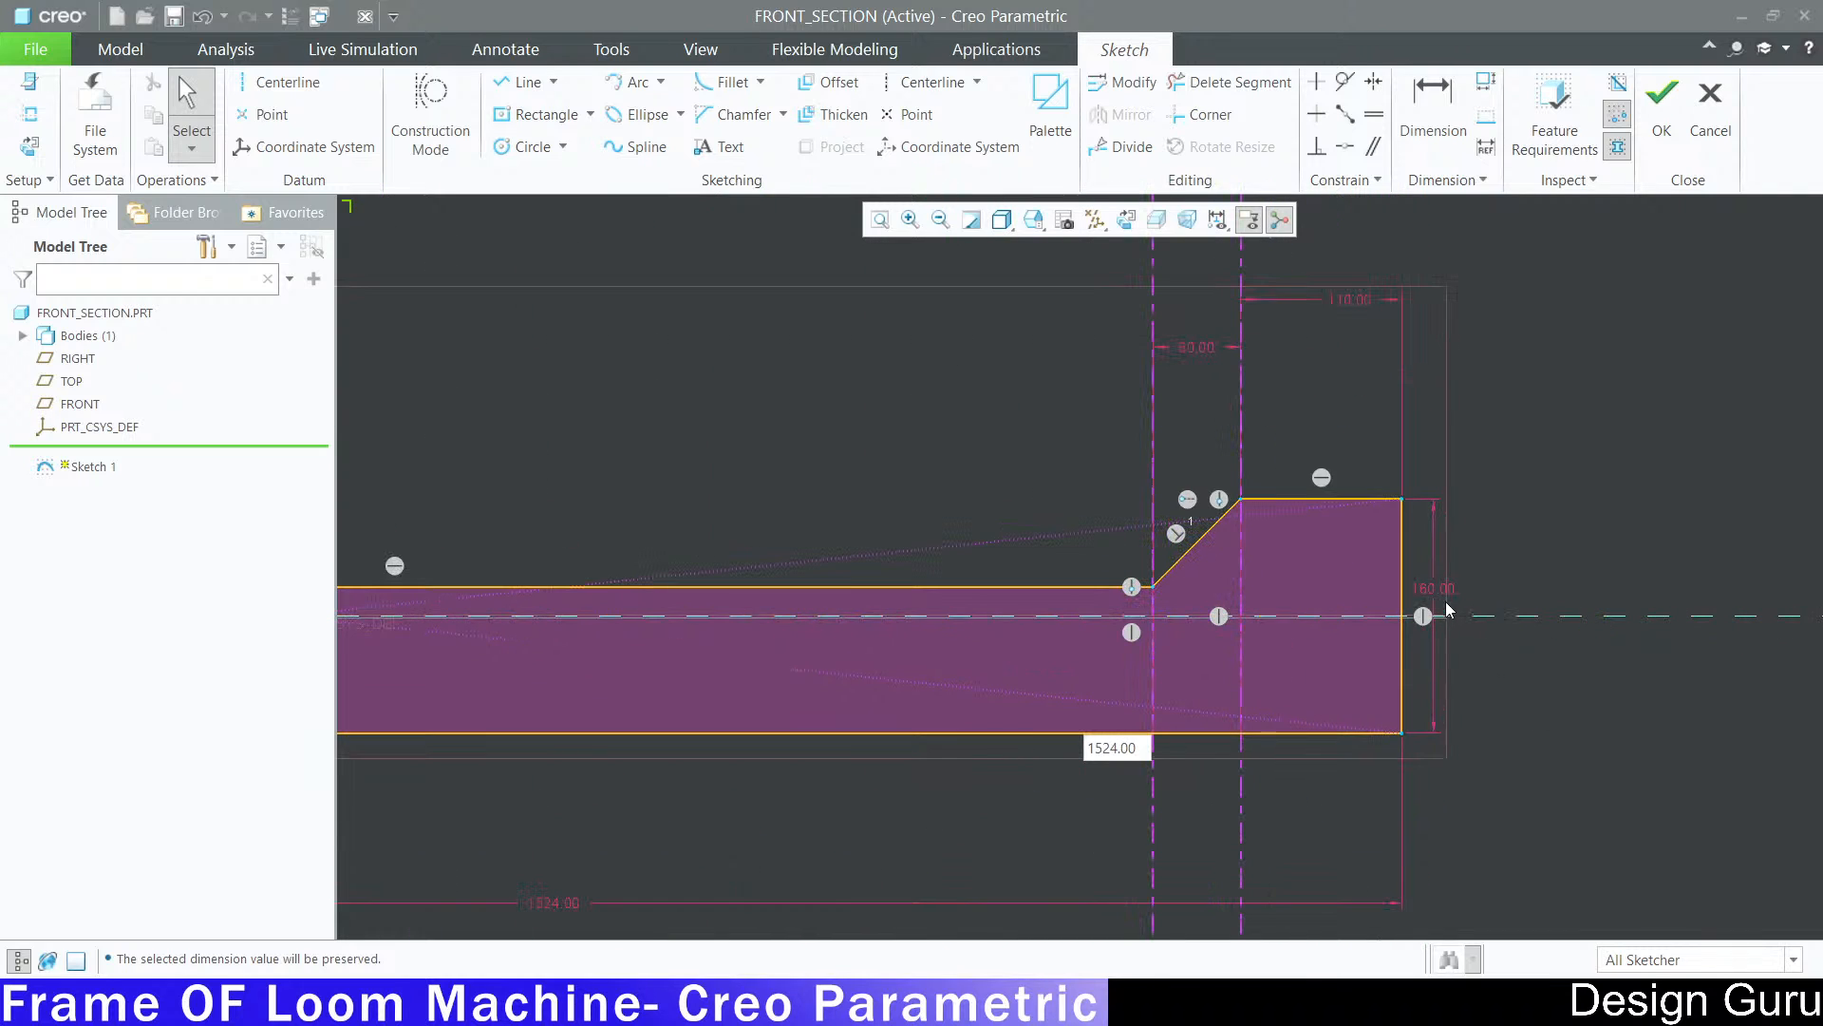
{"action": "left_click", "coordinate": [1432, 590]}
{"action": "left_click", "coordinate": [1433, 484]}
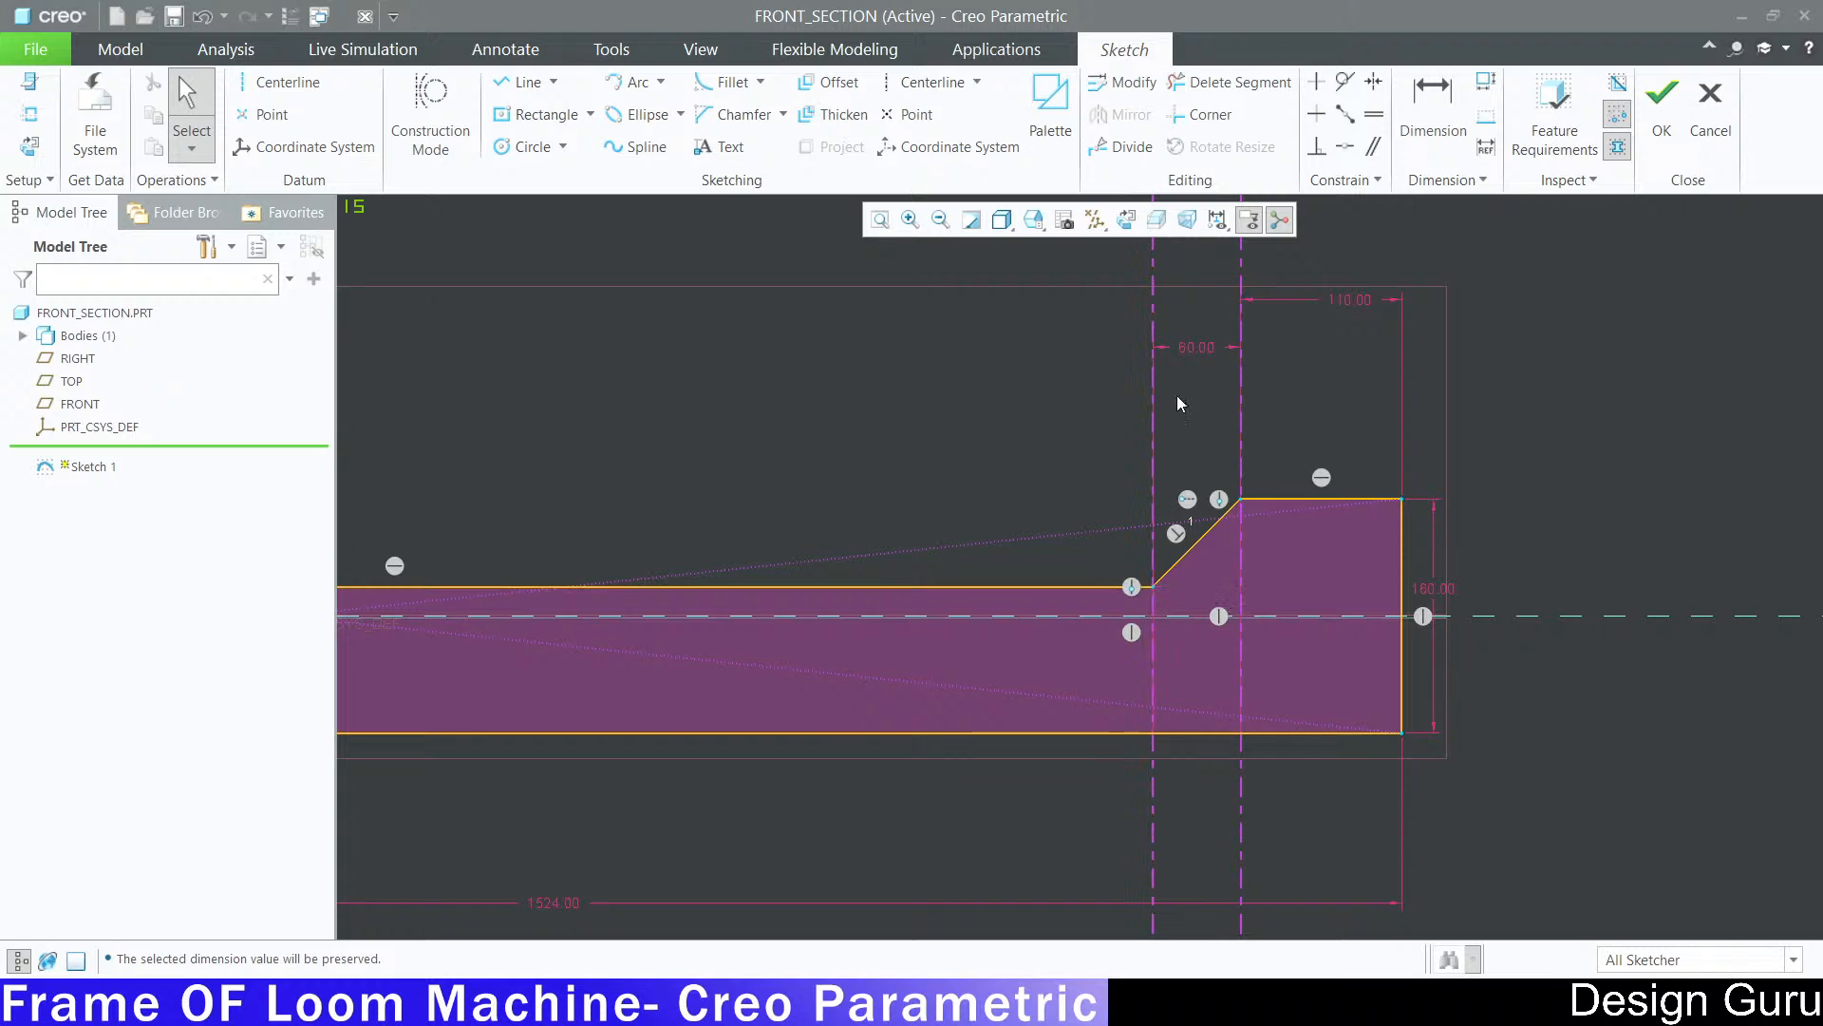
{"action": "left_click", "coordinate": [1168, 572]}
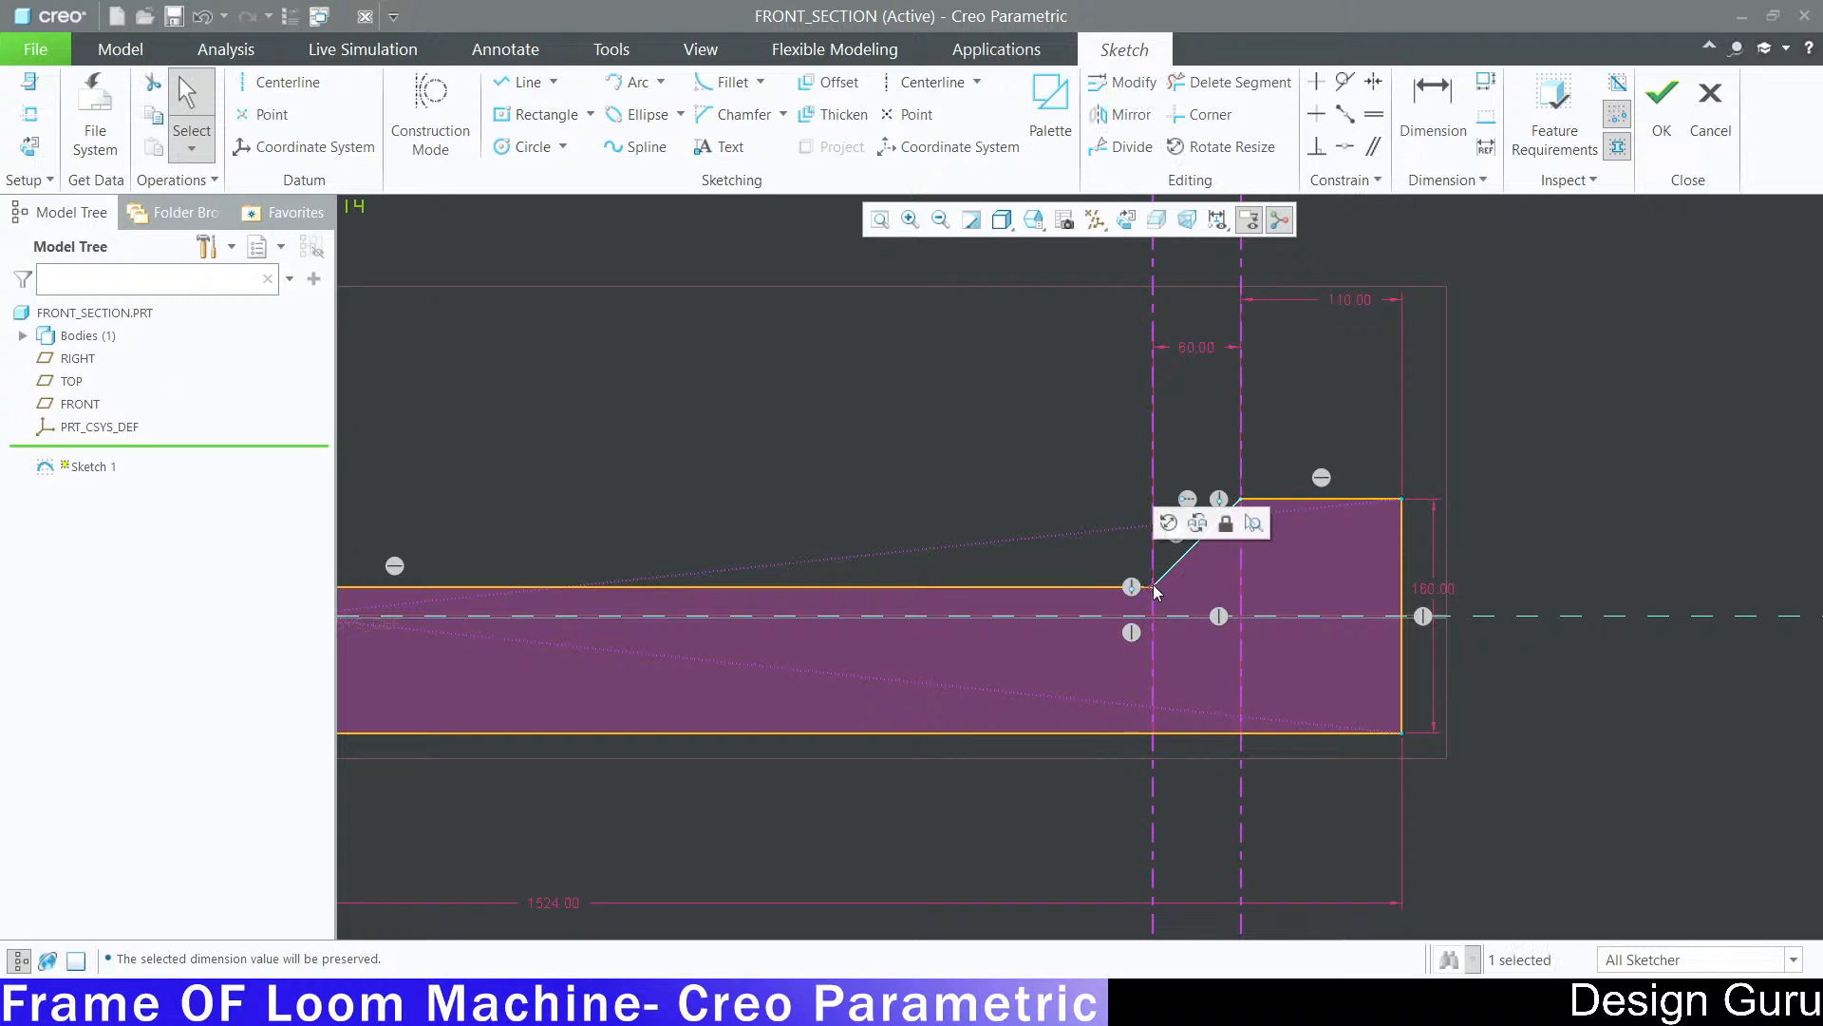
{"action": "left_click", "coordinate": [1565, 418]}
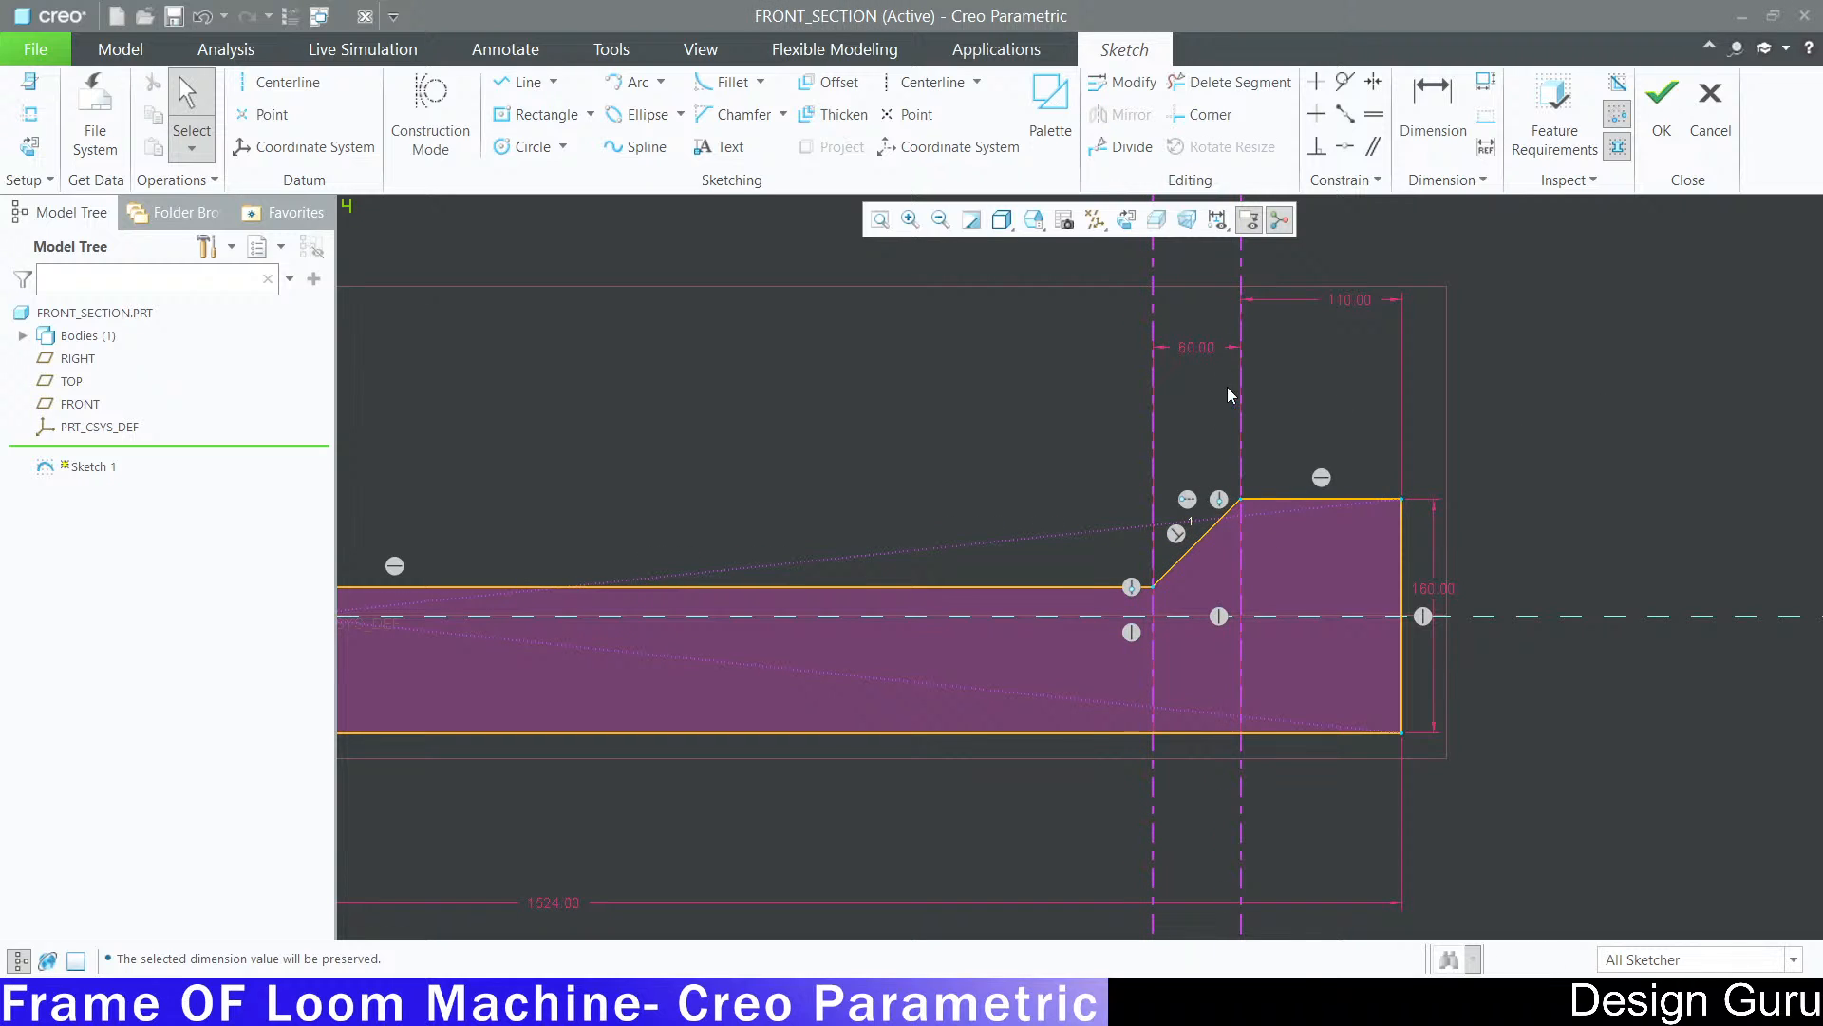
Step: Unlock the right slope's 60 mm width dimension and move the slope's lower endpoint slightly upward and toward the end block
{"action": "left_click", "coordinate": [1193, 348]}
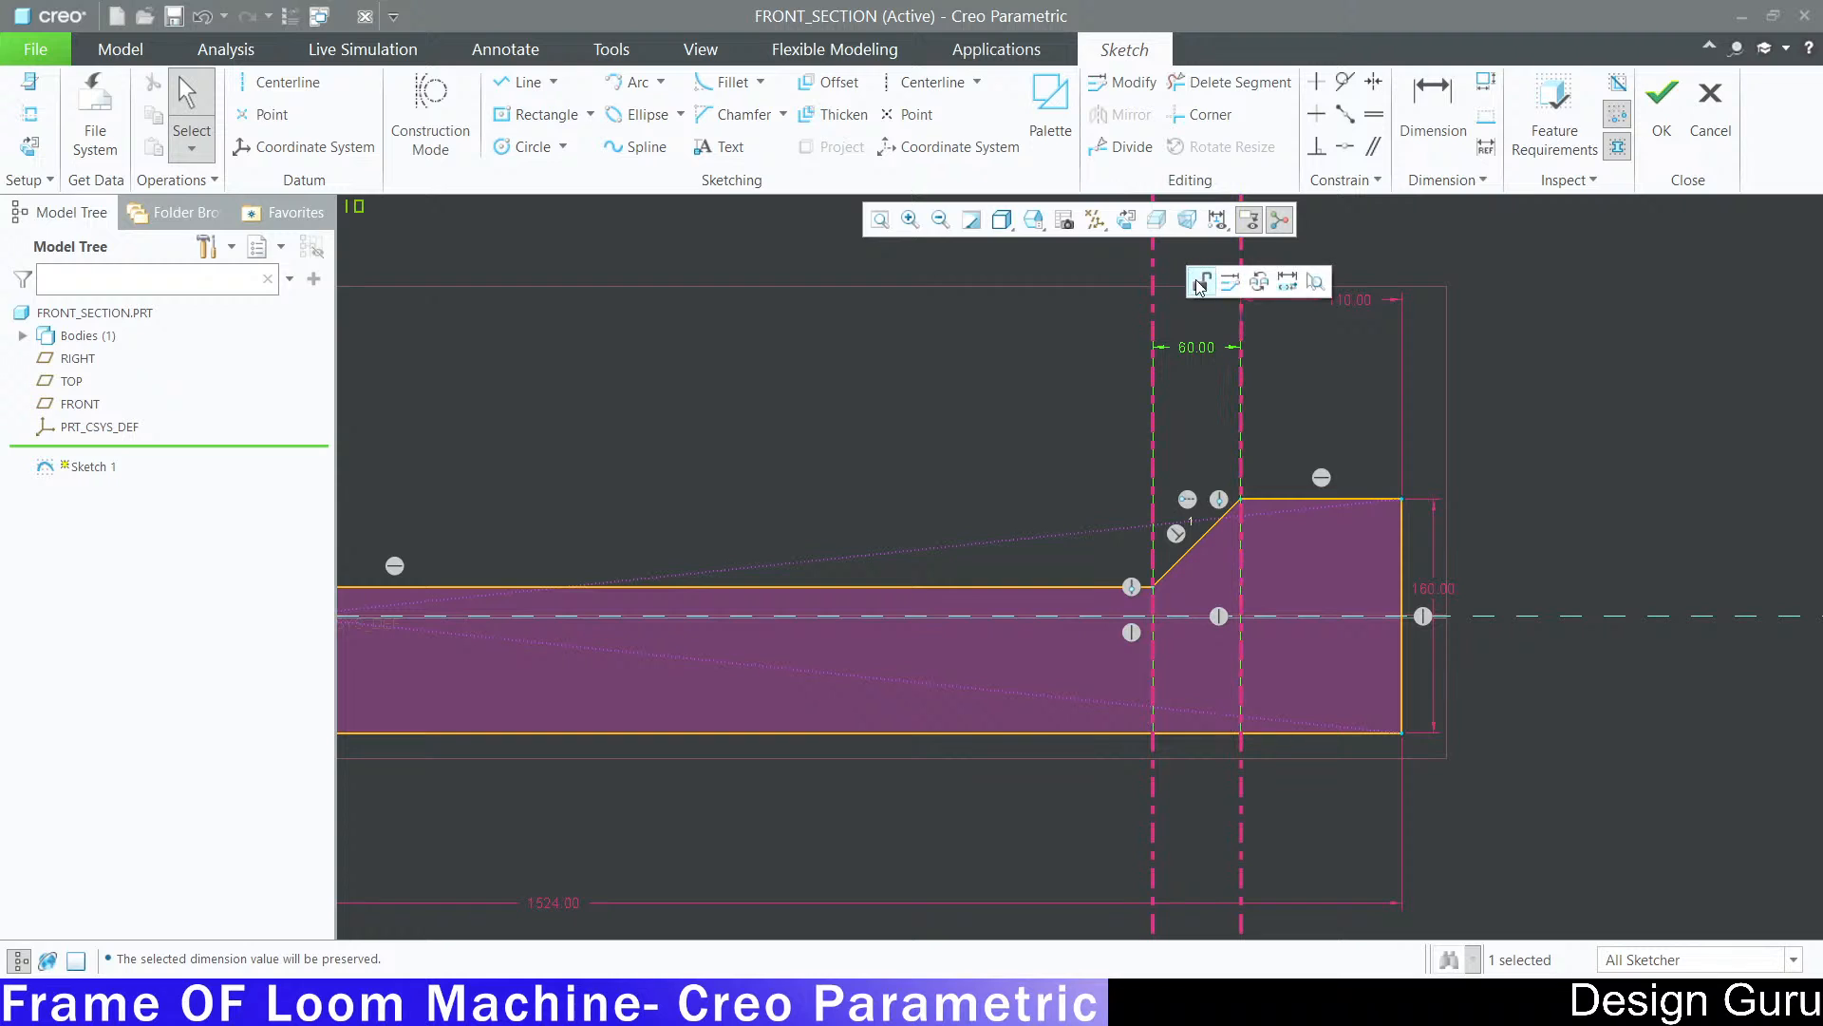
{"action": "left_click", "coordinate": [1507, 386]}
{"action": "scroll", "coordinate": [1633, 439], "scroll_direction": "down", "scroll_amount": 3}
{"action": "scroll", "coordinate": [632, 429], "scroll_direction": "up", "scroll_amount": 4}
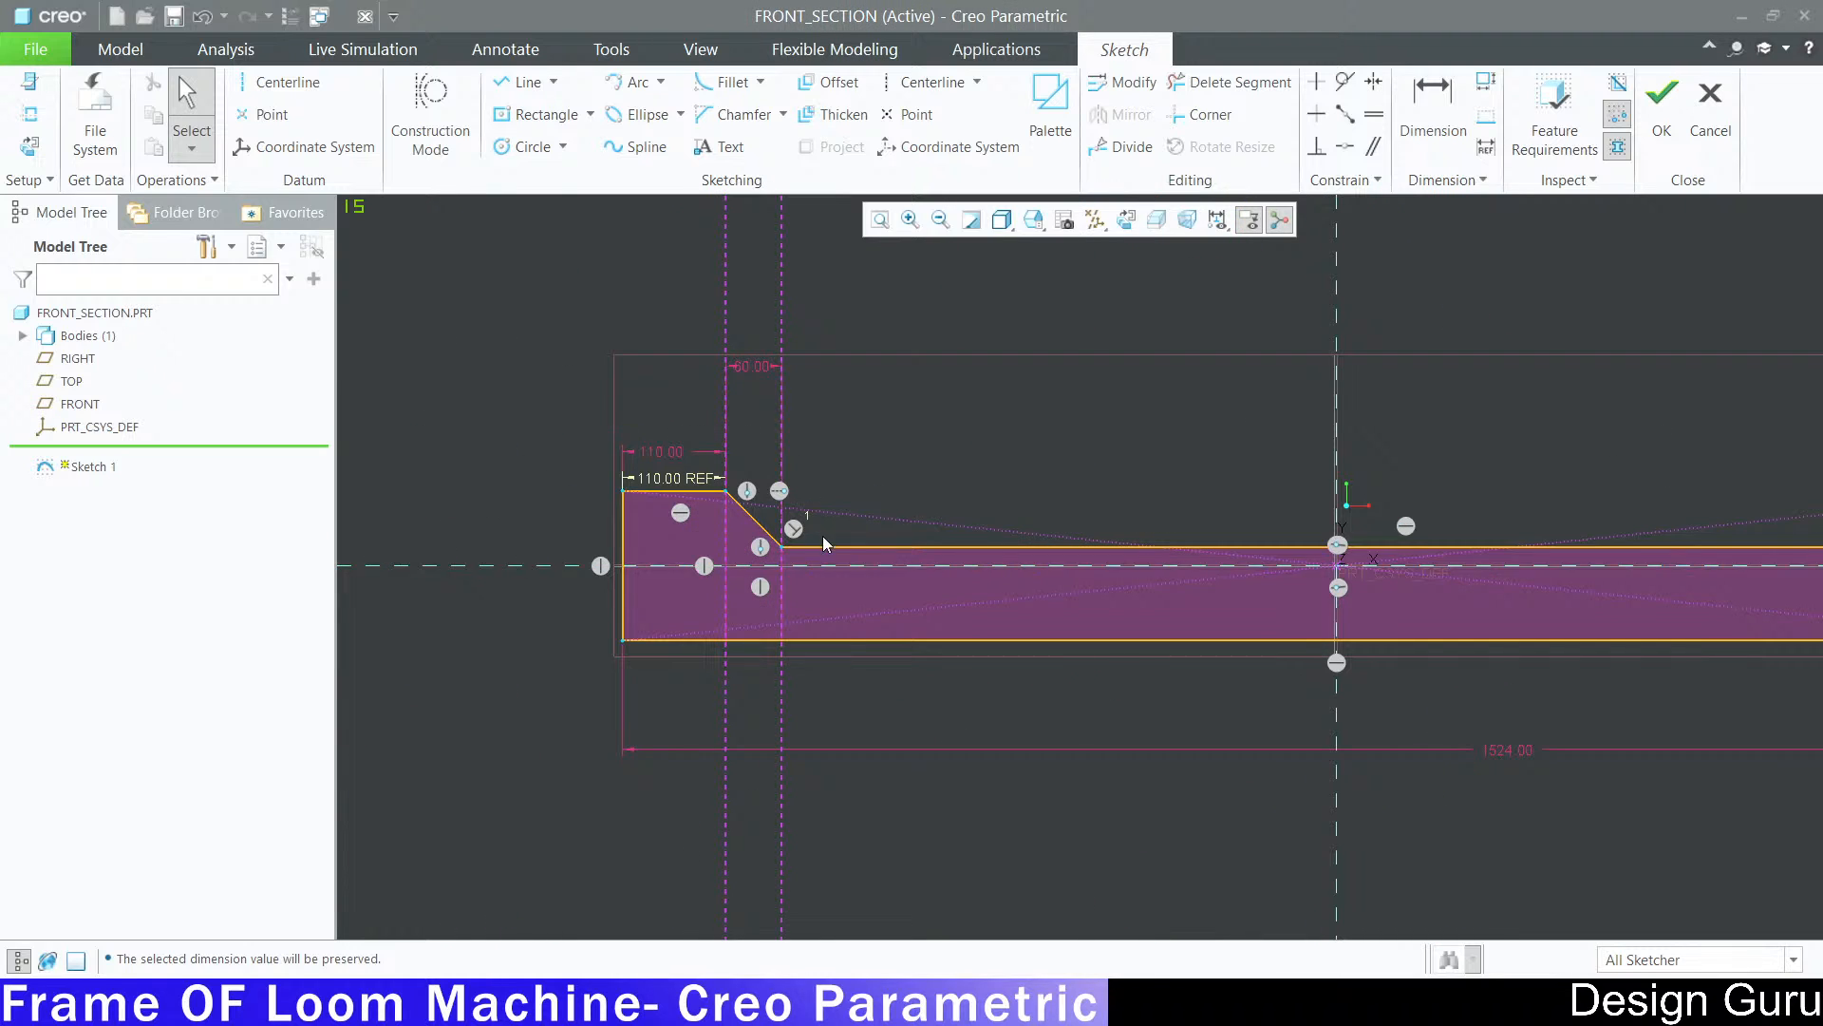
{"action": "scroll", "coordinate": [823, 544], "scroll_direction": "down", "scroll_amount": 3}
{"action": "scroll", "coordinate": [1474, 487], "scroll_direction": "up", "scroll_amount": 3}
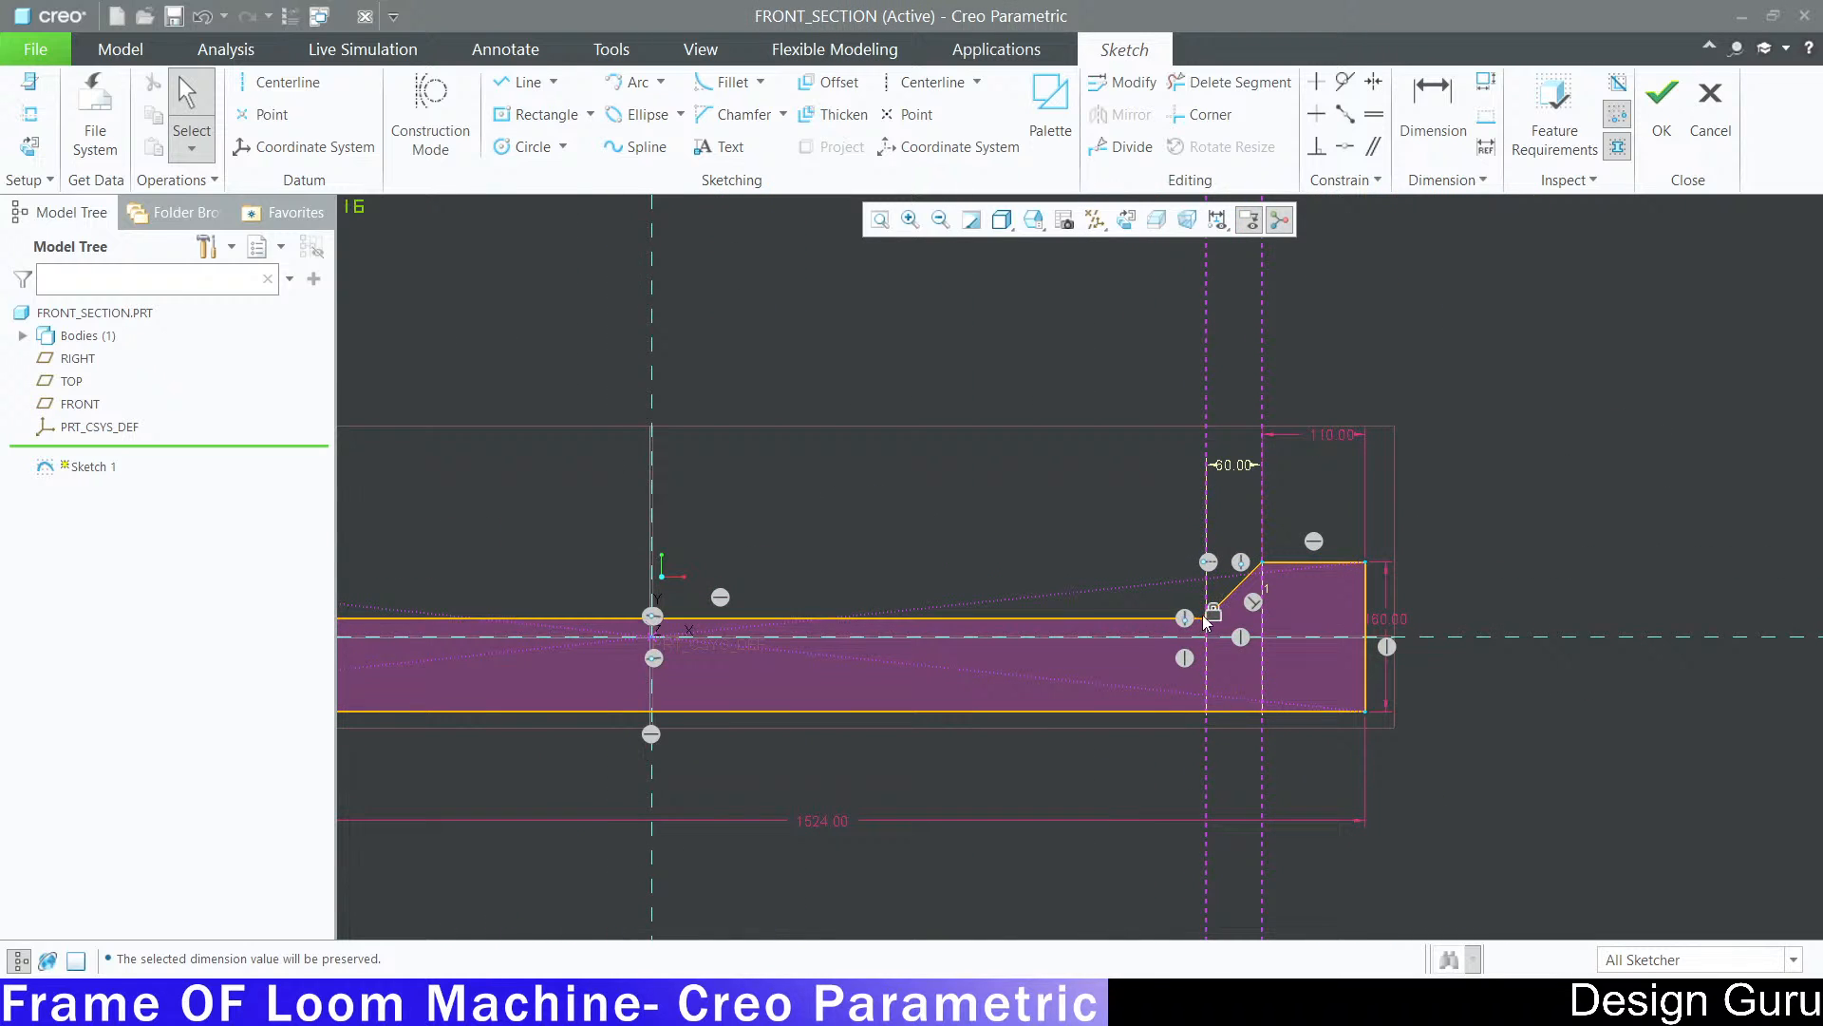
{"action": "left_click_drag", "start_coordinate": [1204, 622], "coordinate": [1203, 604]}
Step: Set the widths of the right and left slopes to 30 mm each
{"action": "double_click", "coordinate": [1246, 456]}
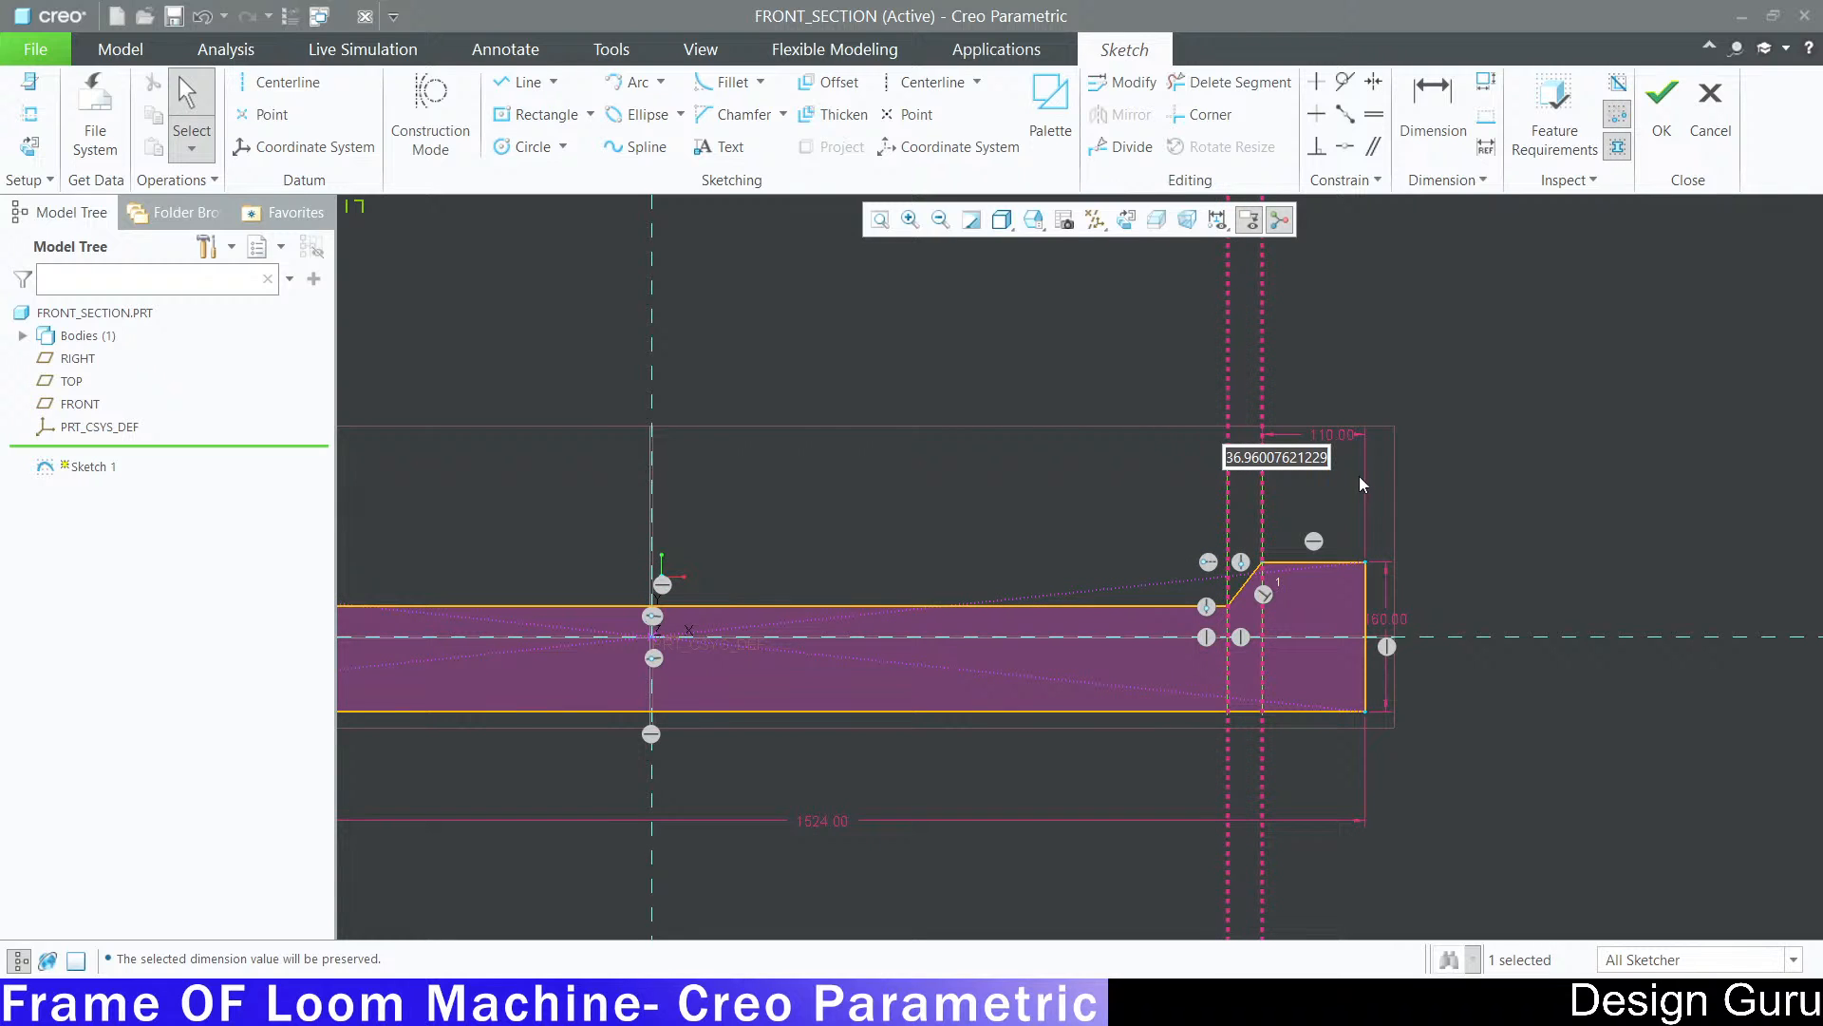
{"action": "type", "text": "3"}
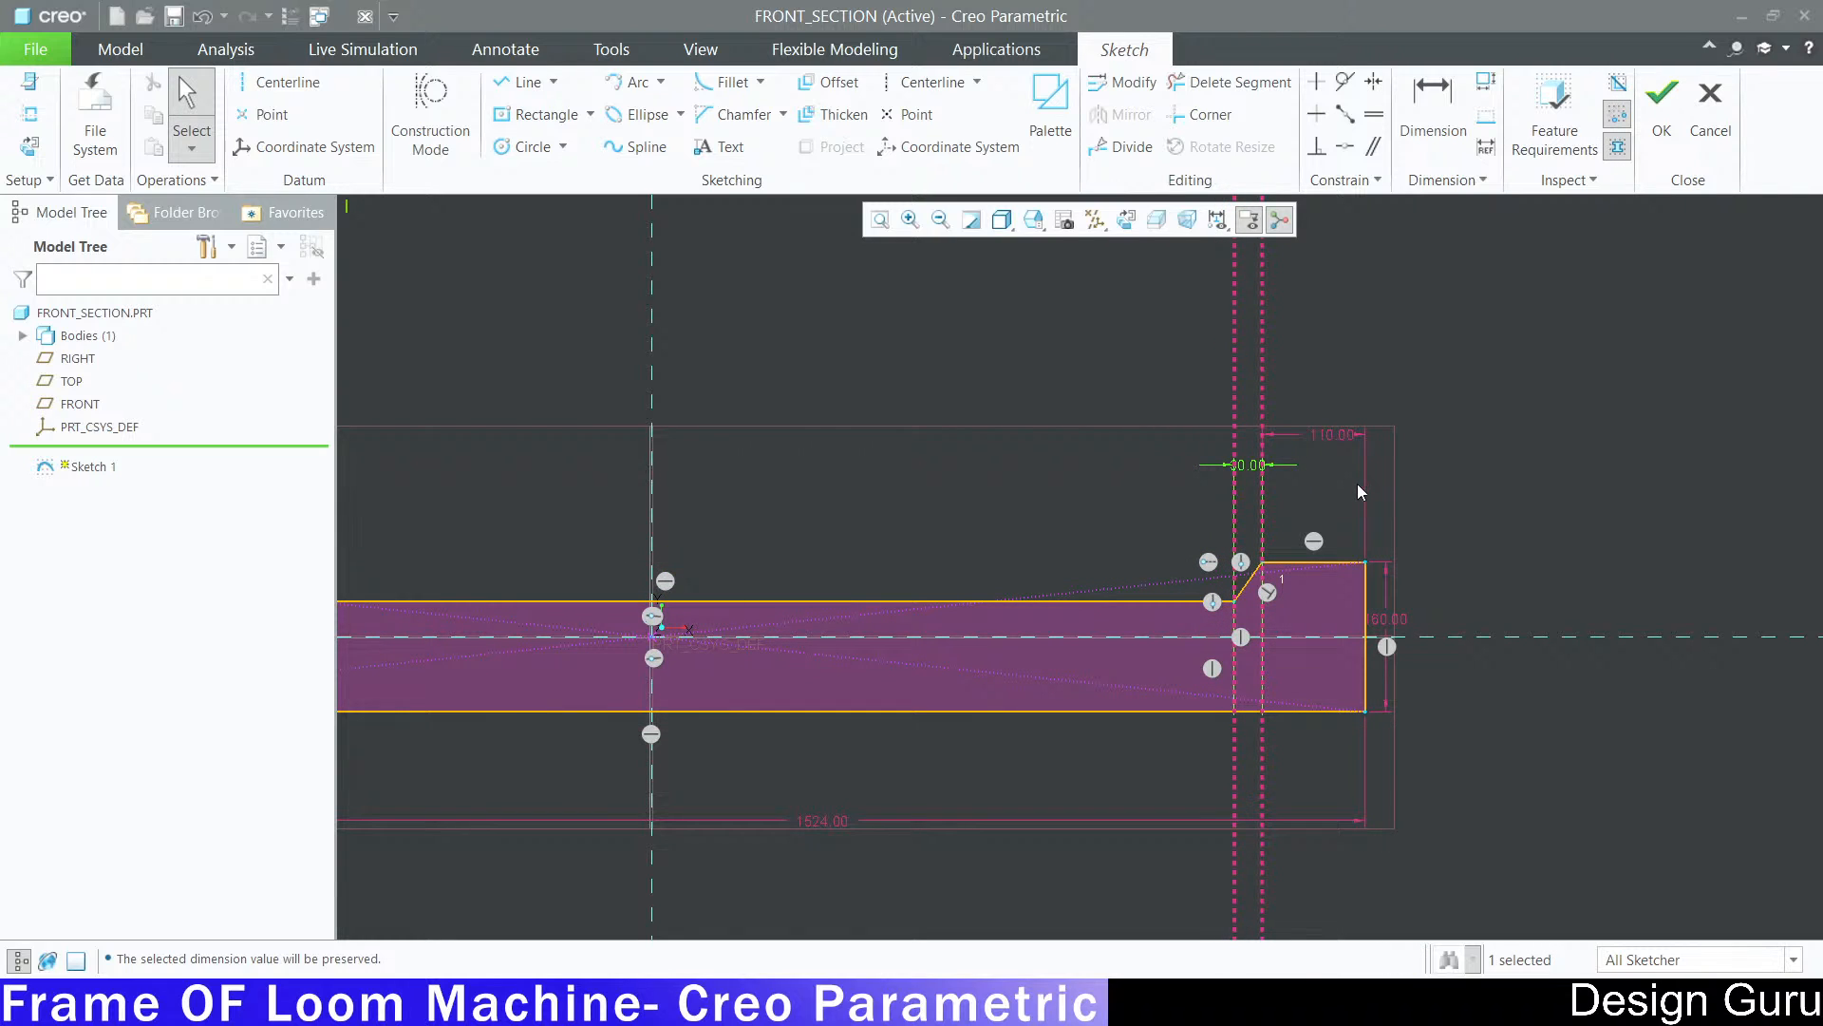
{"action": "middle_click_drag", "start_coordinate": [1358, 482], "coordinate": [754, 501]}
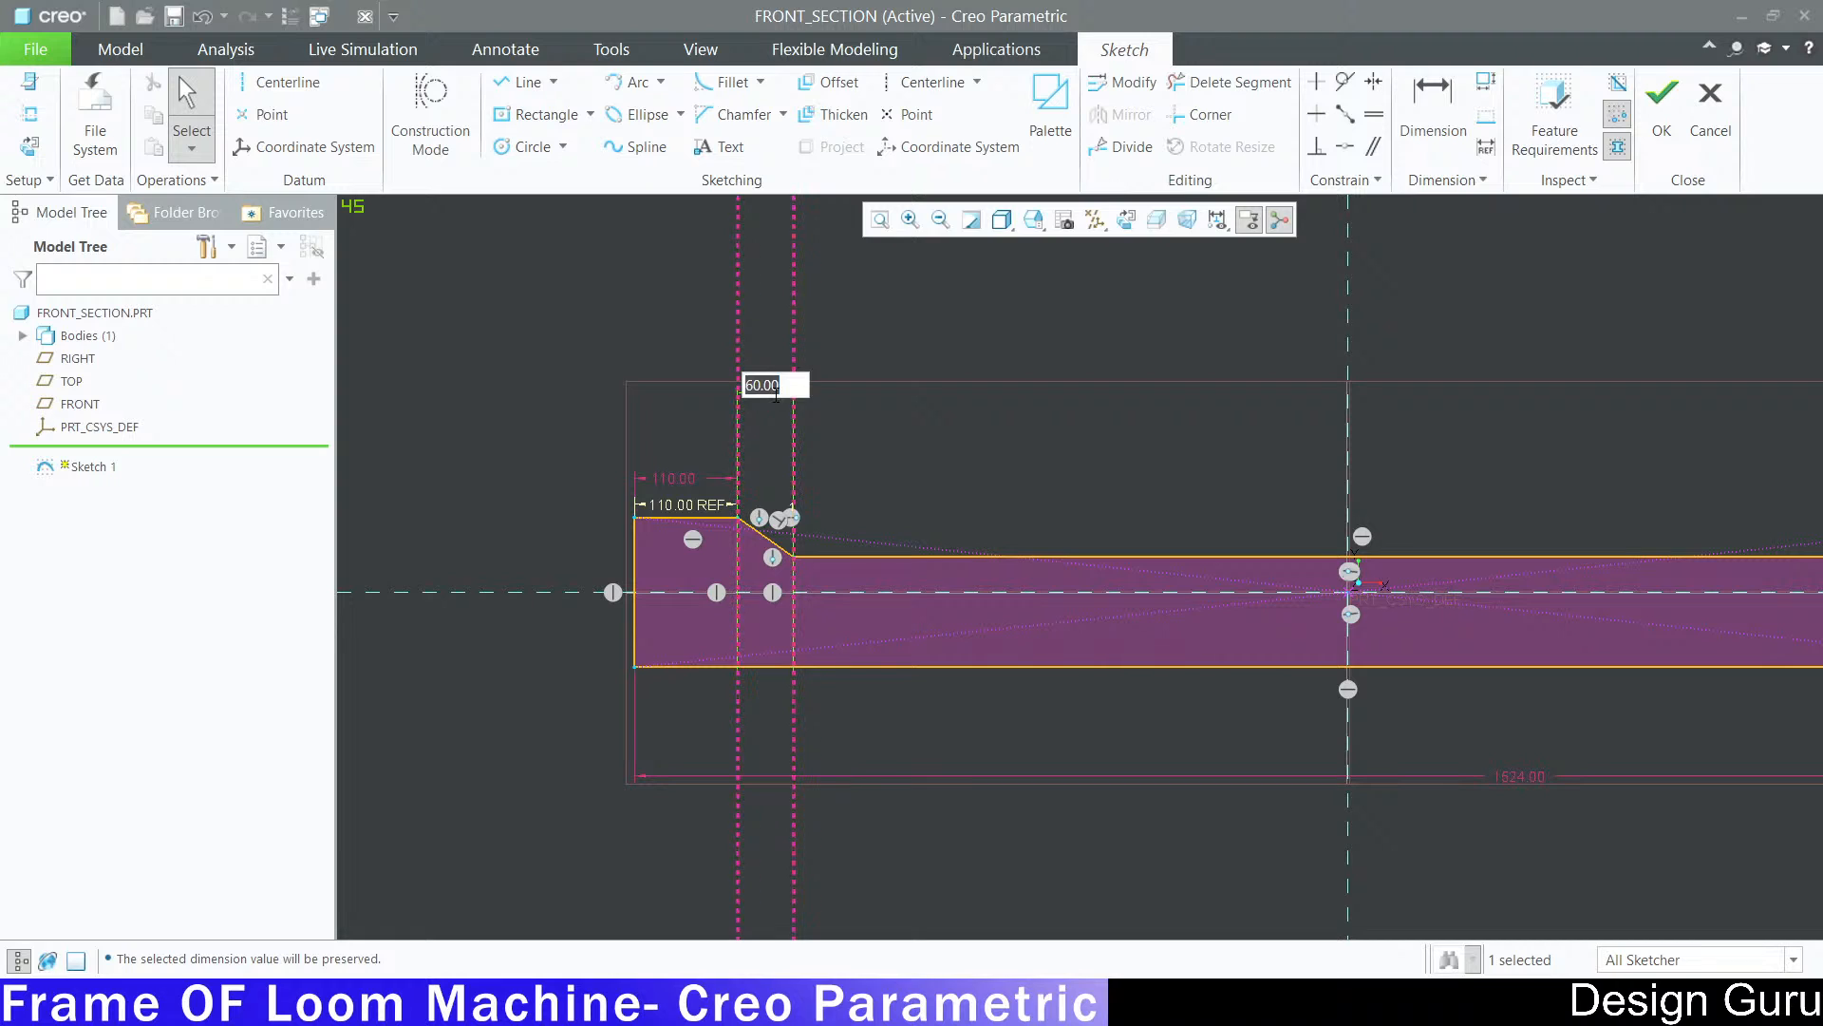
{"action": "type", "text": "30"}
{"action": "key", "text": "Return"}
{"action": "scroll", "coordinate": [909, 532], "scroll_direction": "up", "scroll_amount": 5}
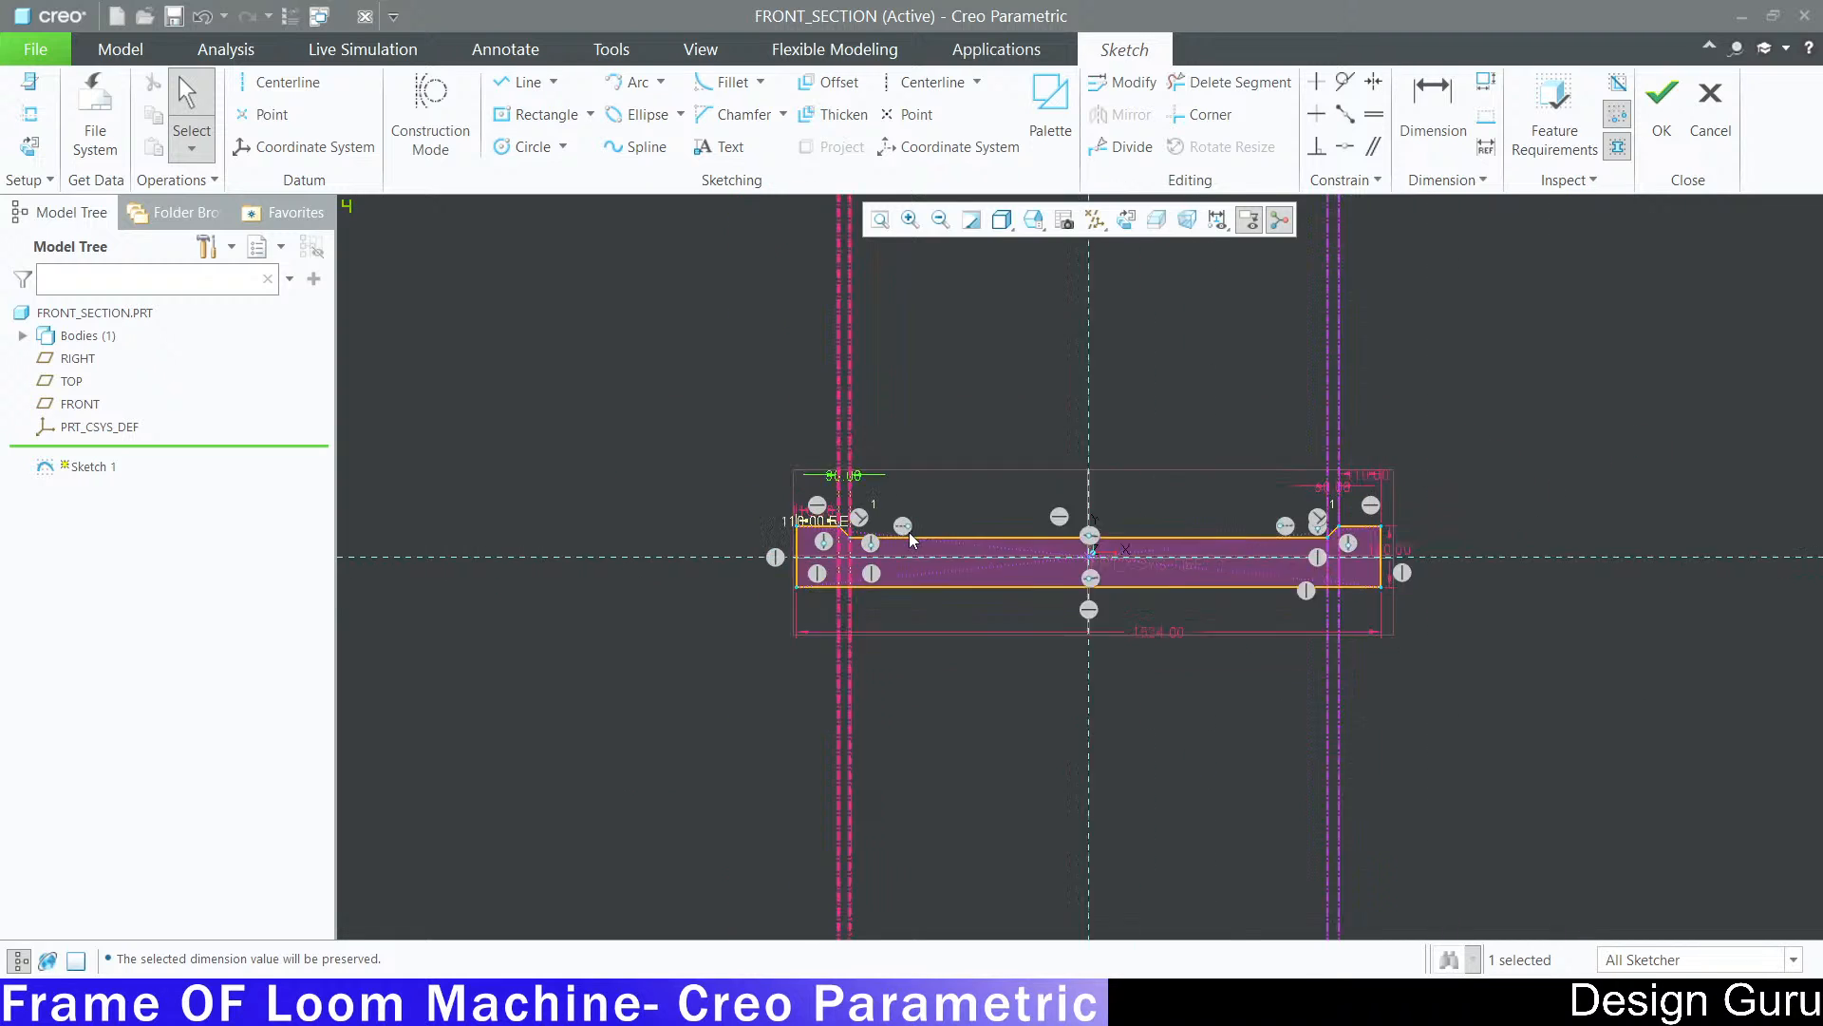
{"action": "scroll", "coordinate": [1314, 562], "scroll_direction": "down", "scroll_amount": 4}
{"action": "scroll", "coordinate": [1045, 522], "scroll_direction": "down", "scroll_amount": 2}
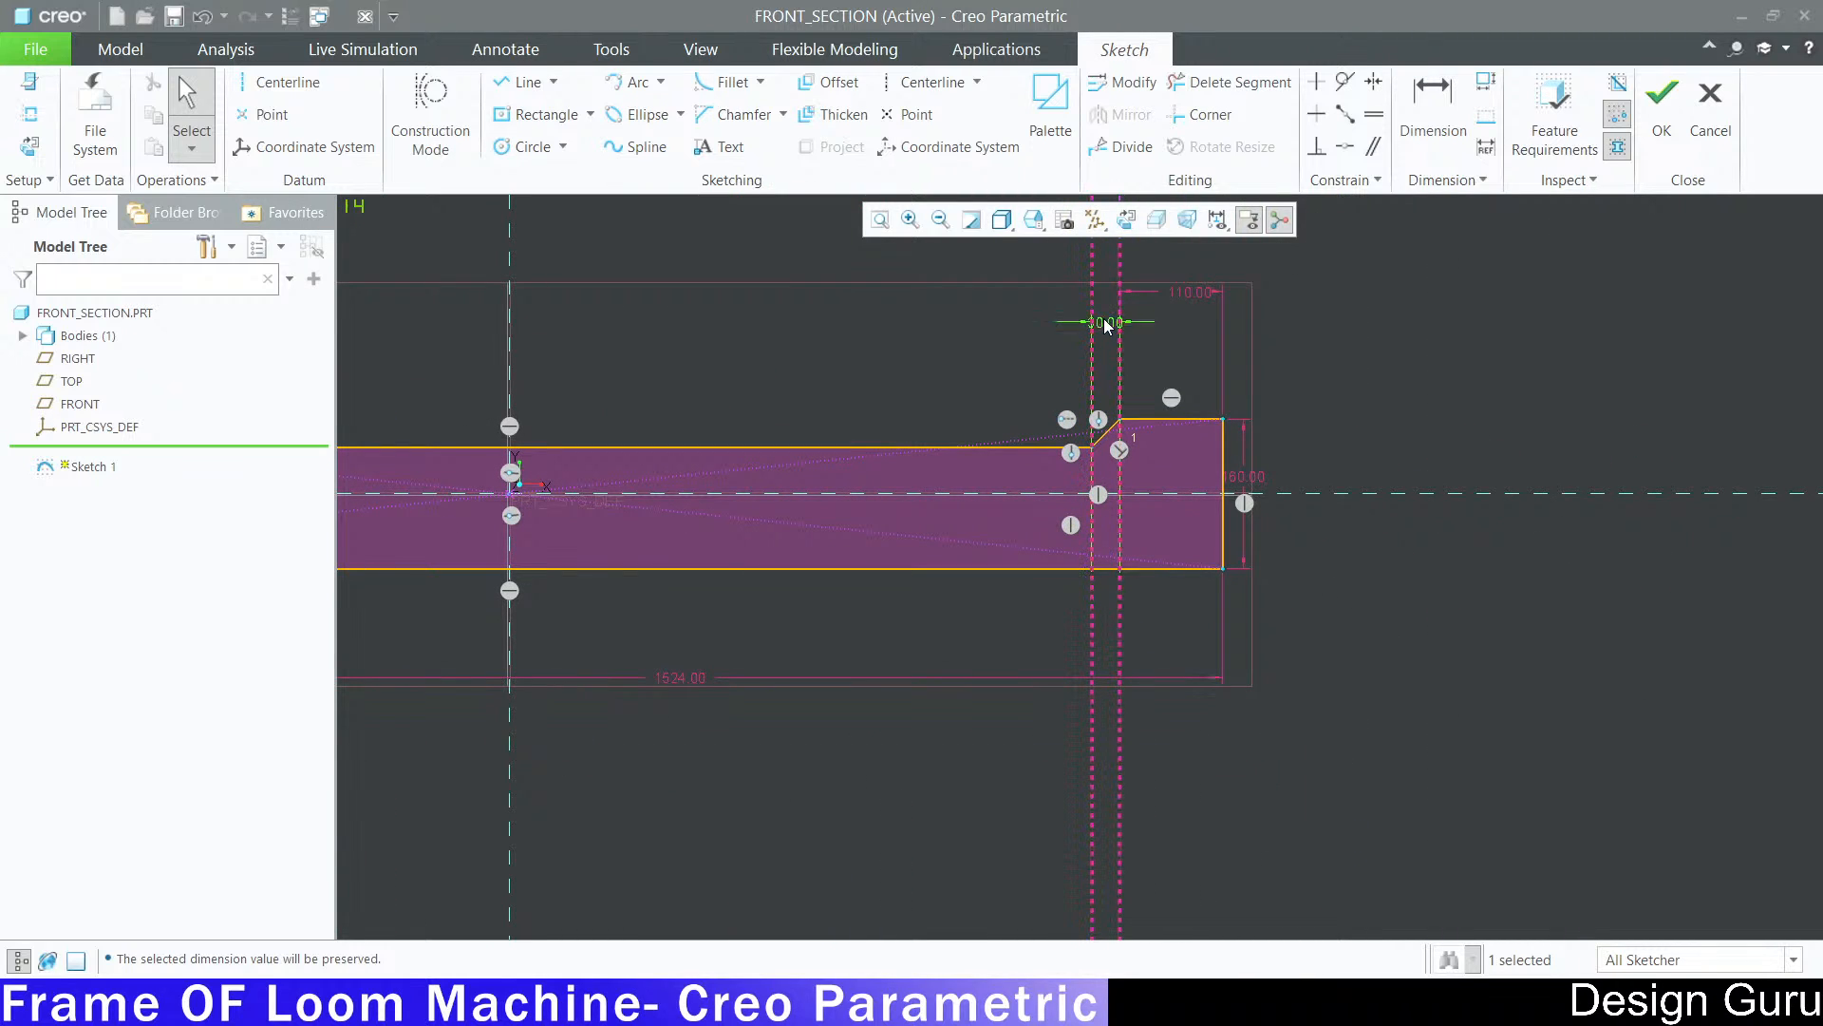
Step: Set the widths of the right and left slopes to 45 mm each
{"action": "double_click", "coordinate": [1105, 323]}
{"action": "type", "text": "45"}
{"action": "key", "text": "Return"}
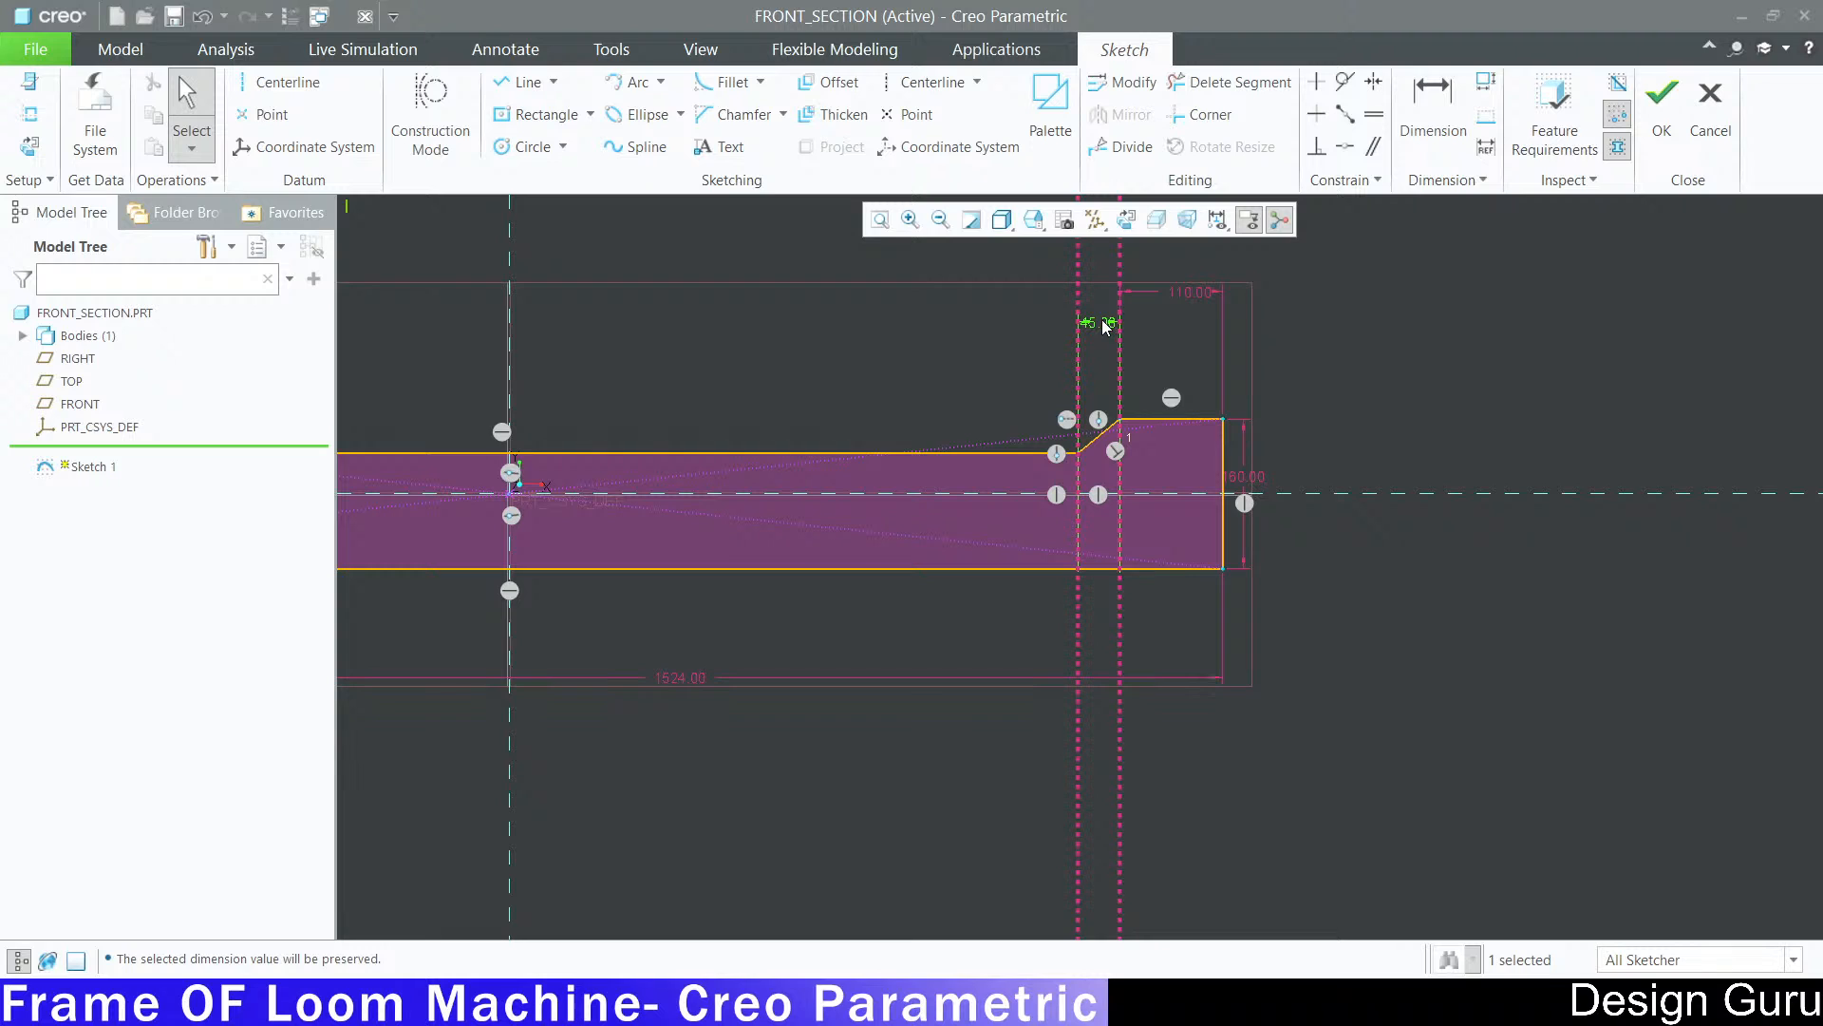
{"action": "scroll", "coordinate": [1048, 371], "scroll_direction": "up", "scroll_amount": 5}
{"action": "scroll", "coordinate": [822, 343], "scroll_direction": "down", "scroll_amount": 5}
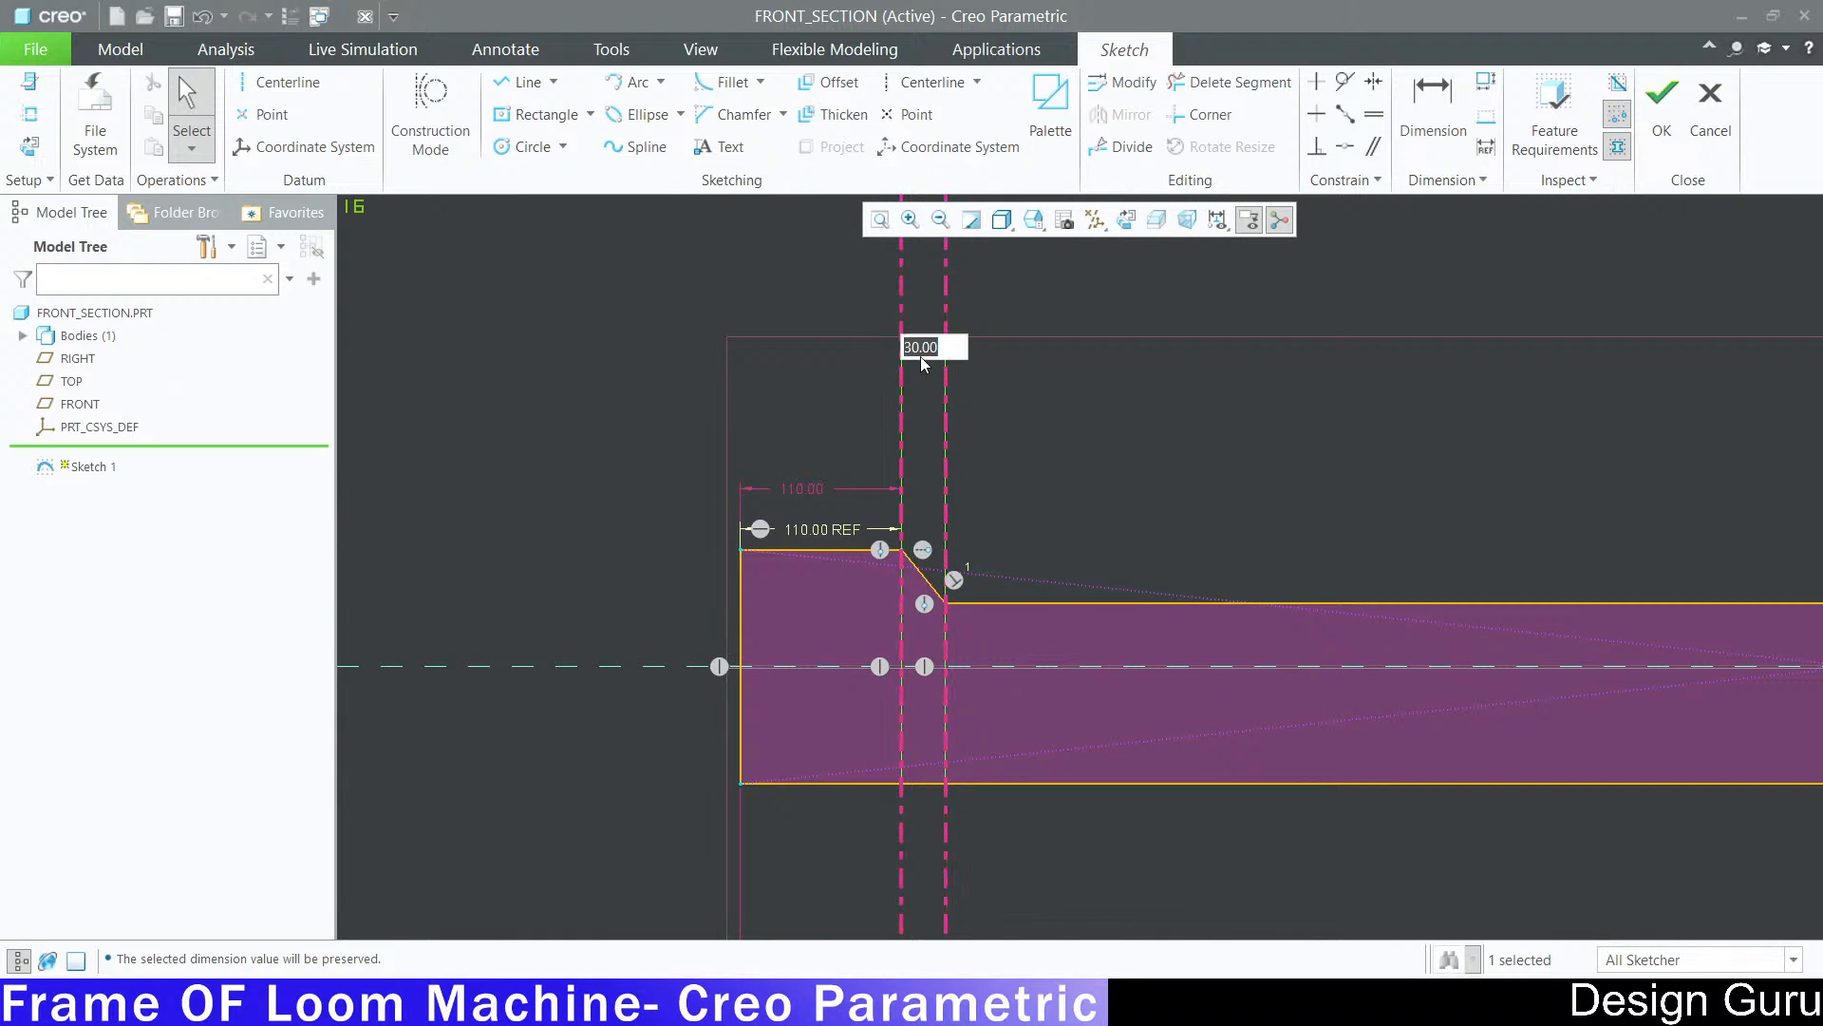
{"action": "type", "text": "45"}
{"action": "key", "text": "Return"}
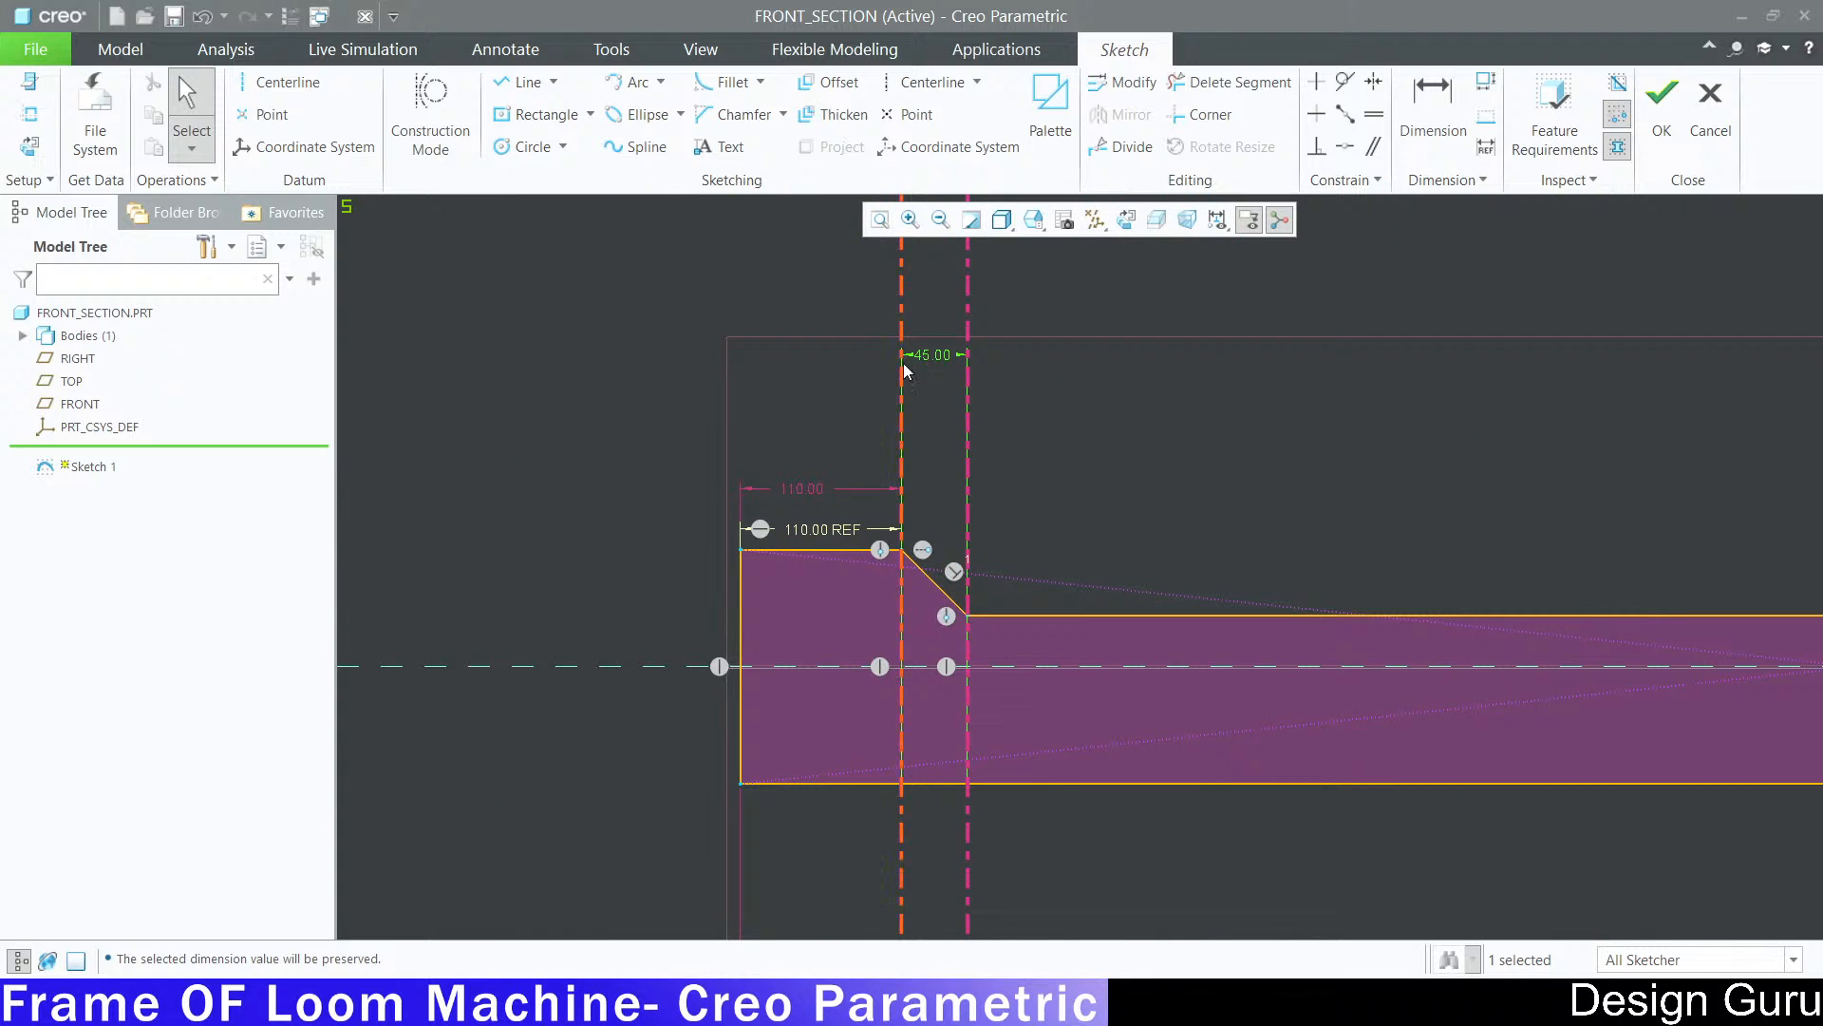
{"action": "scroll", "coordinate": [969, 463], "scroll_direction": "up", "scroll_amount": 3}
{"action": "scroll", "coordinate": [706, 601], "scroll_direction": "up", "scroll_amount": 2}
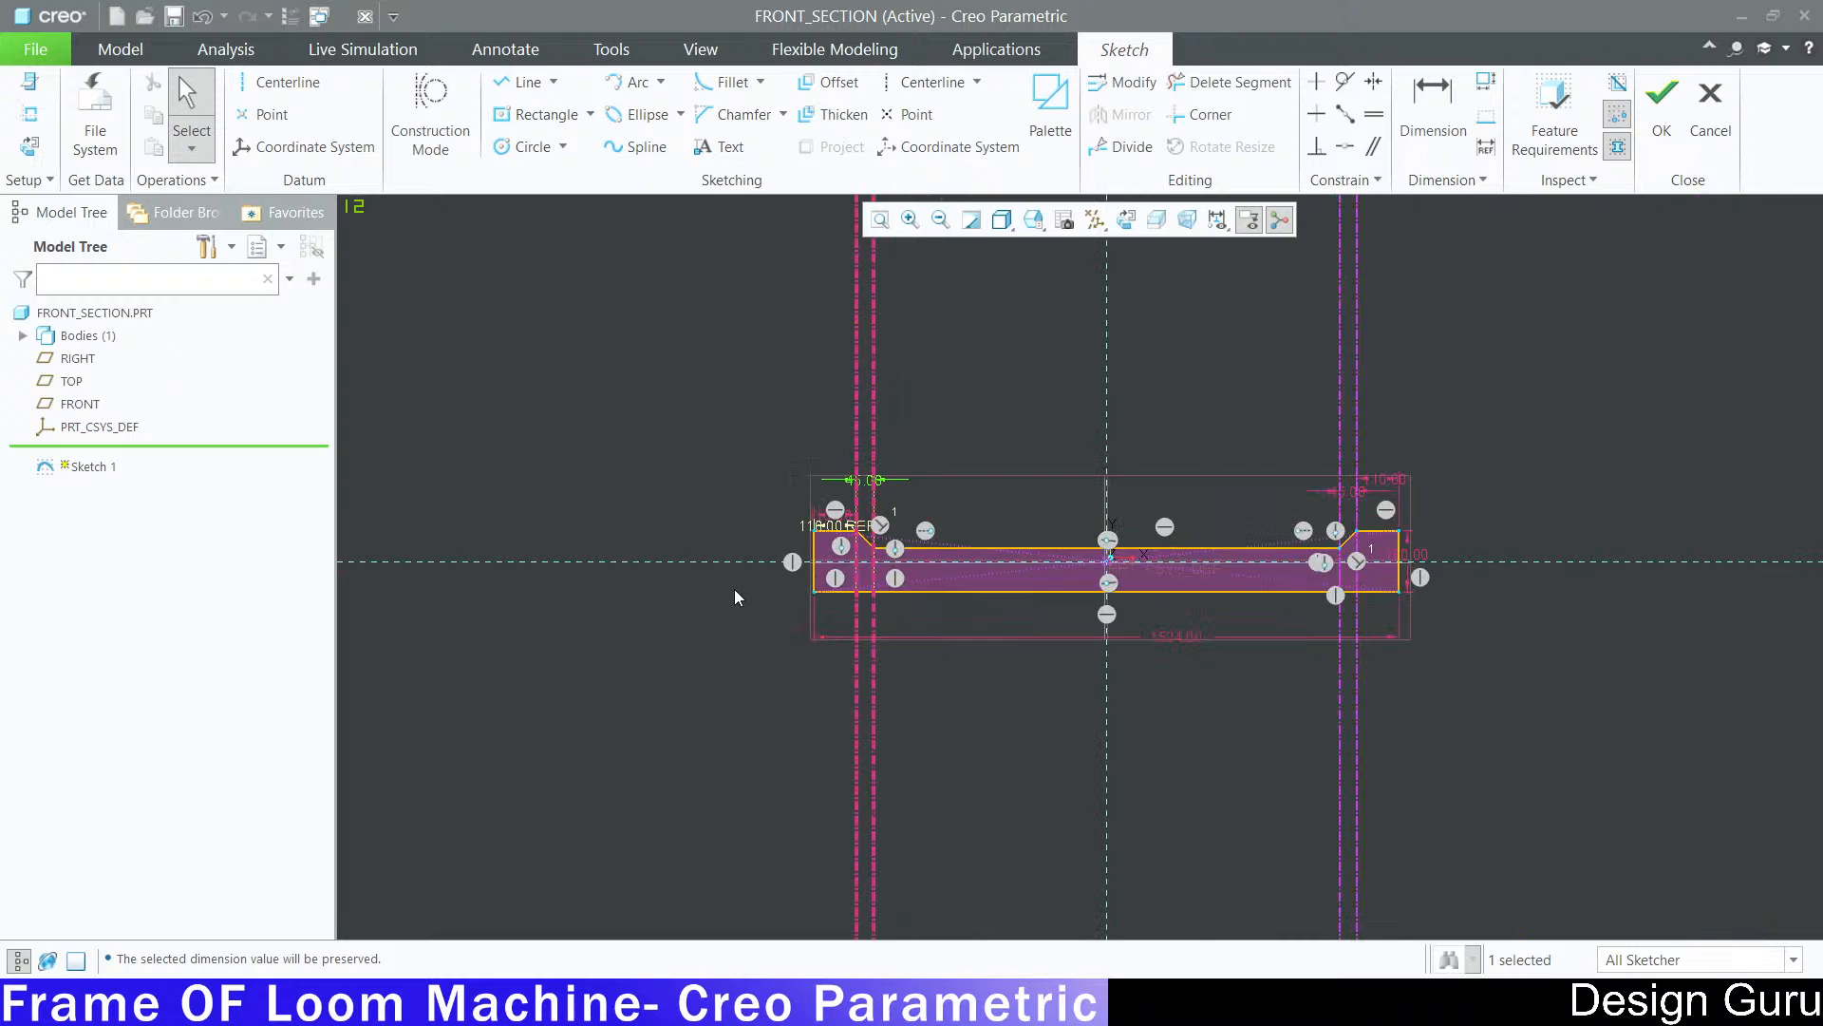
{"action": "scroll", "coordinate": [1160, 326], "scroll_direction": "down", "scroll_amount": 2}
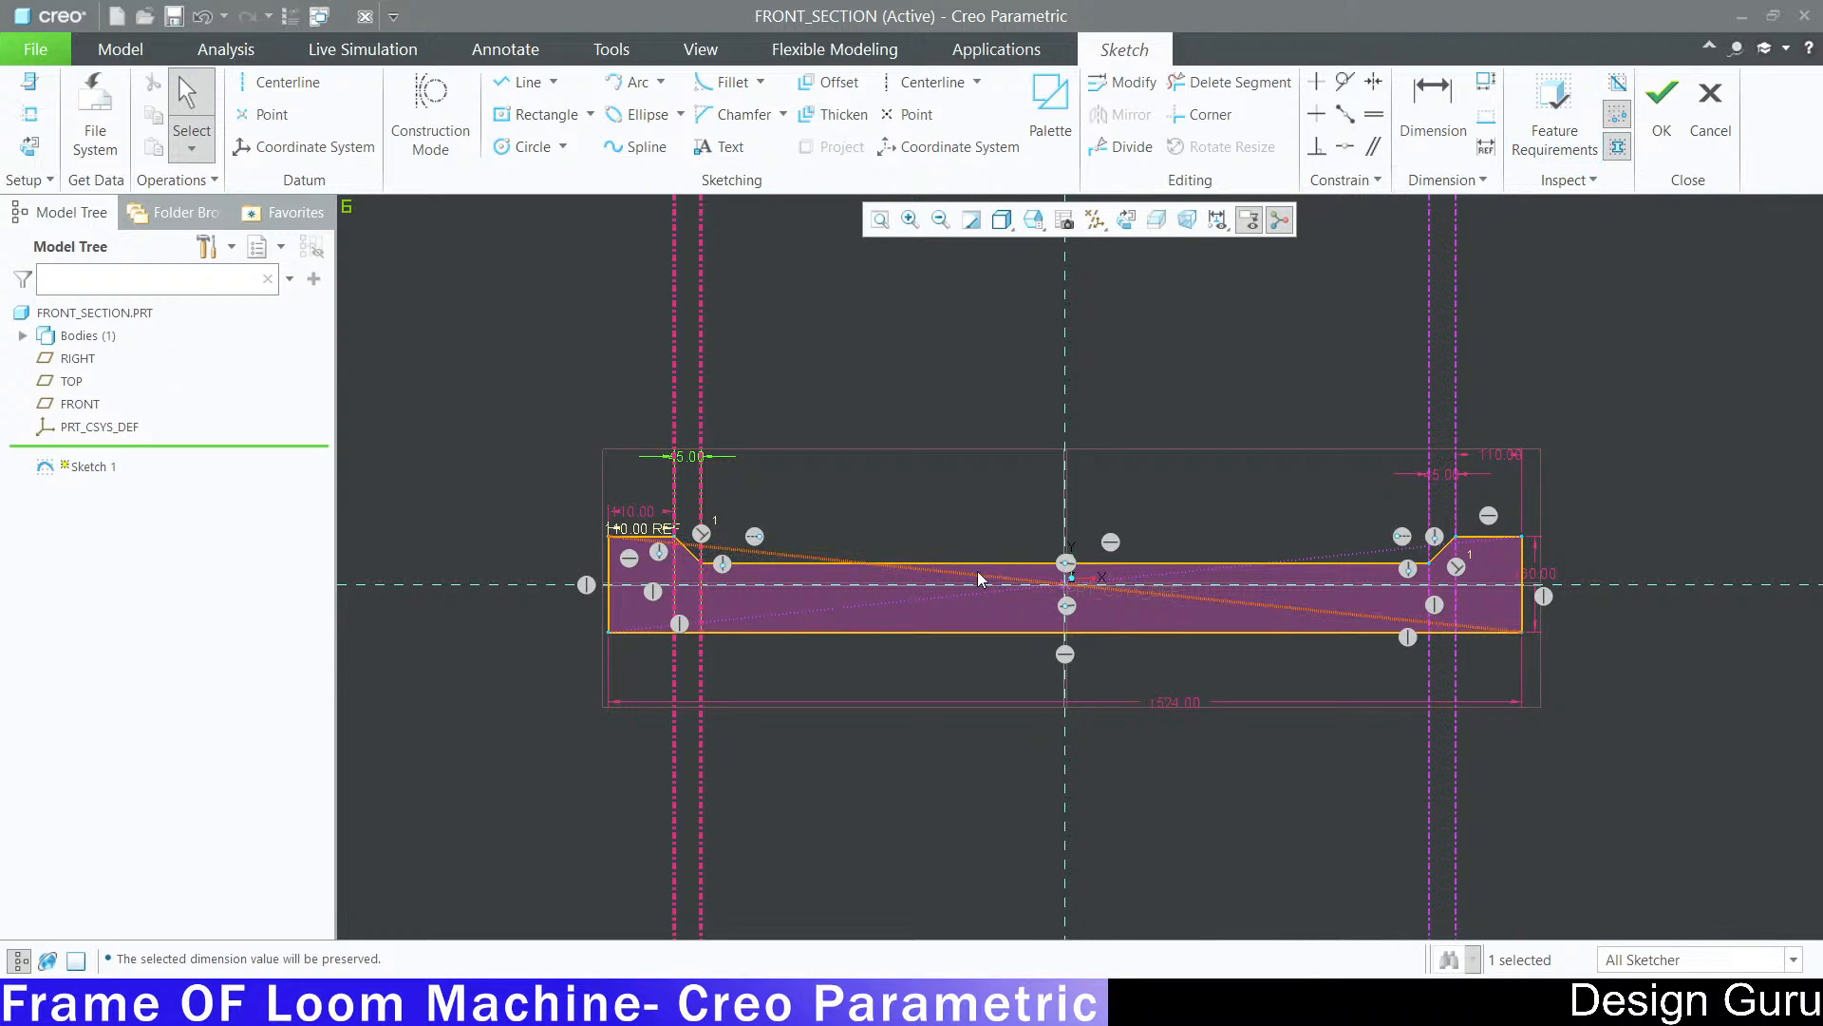
{"action": "scroll", "coordinate": [721, 634], "scroll_direction": "down", "scroll_amount": 1}
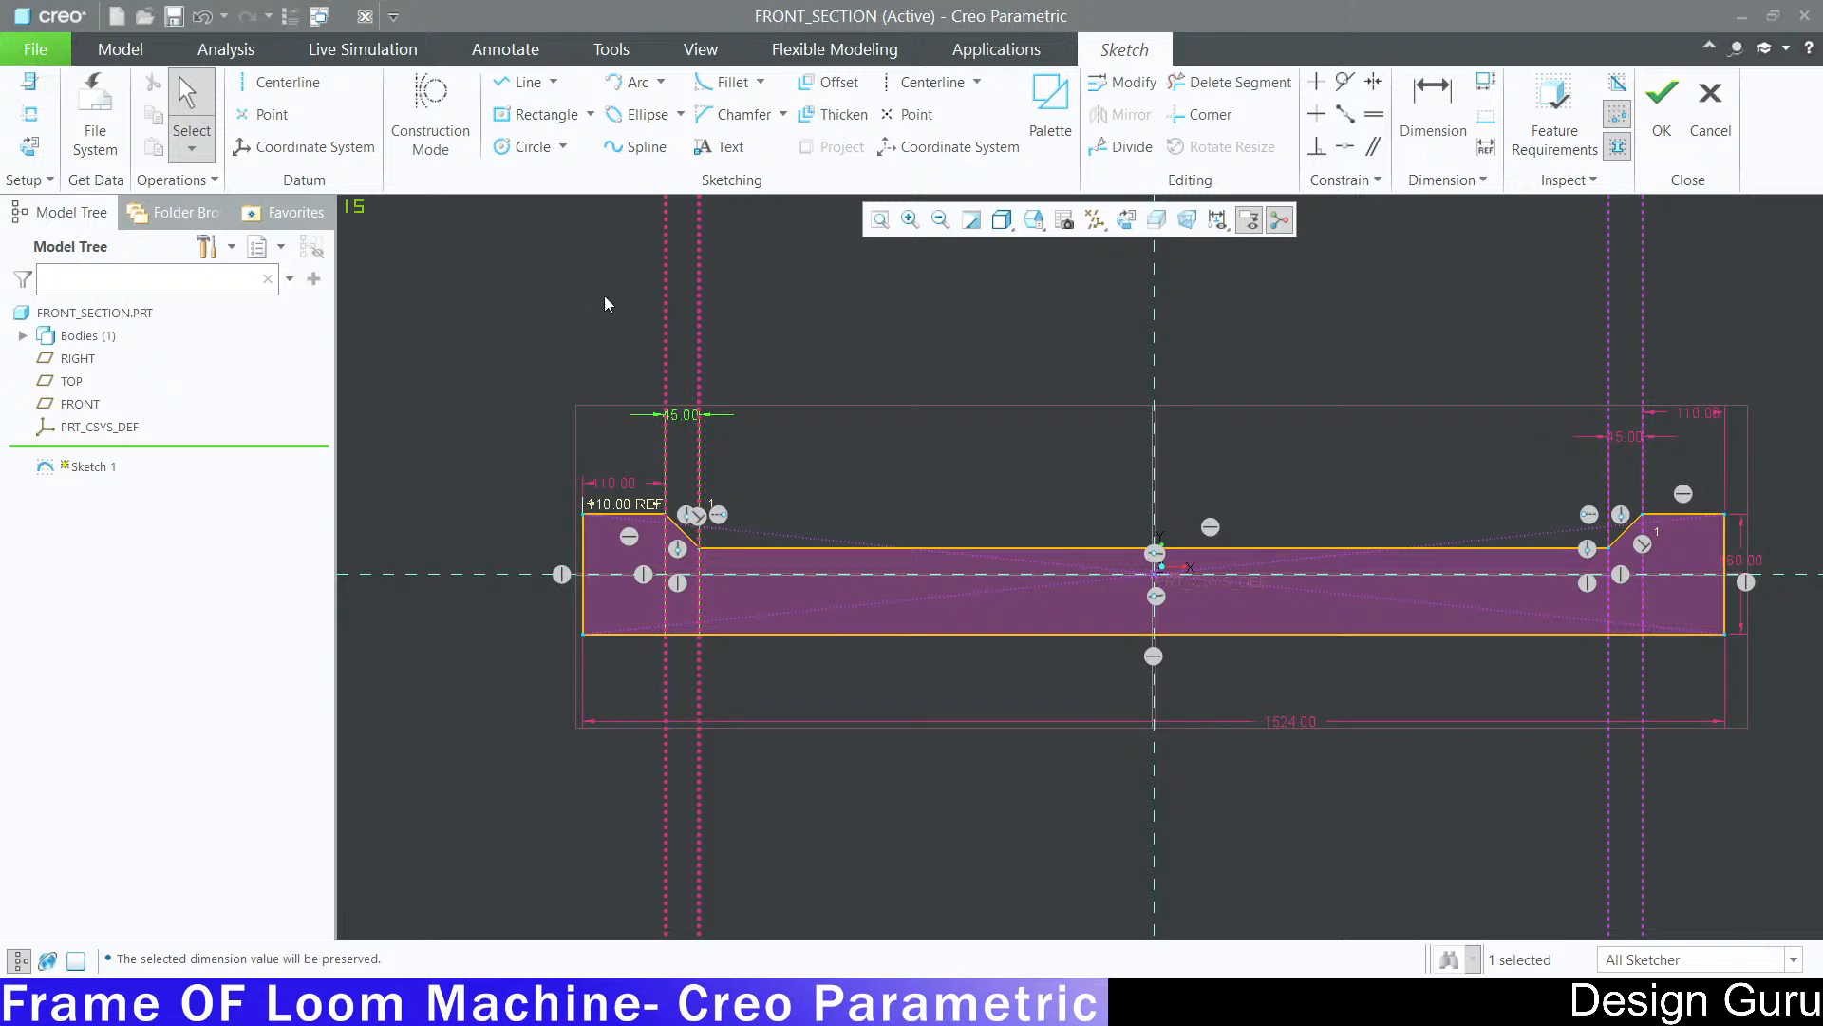
Step: Mirror both slopes and the recess floor line about the horizontal centre reference
{"action": "left_click", "coordinate": [1380, 312]}
{"action": "left_click", "coordinate": [684, 536]}
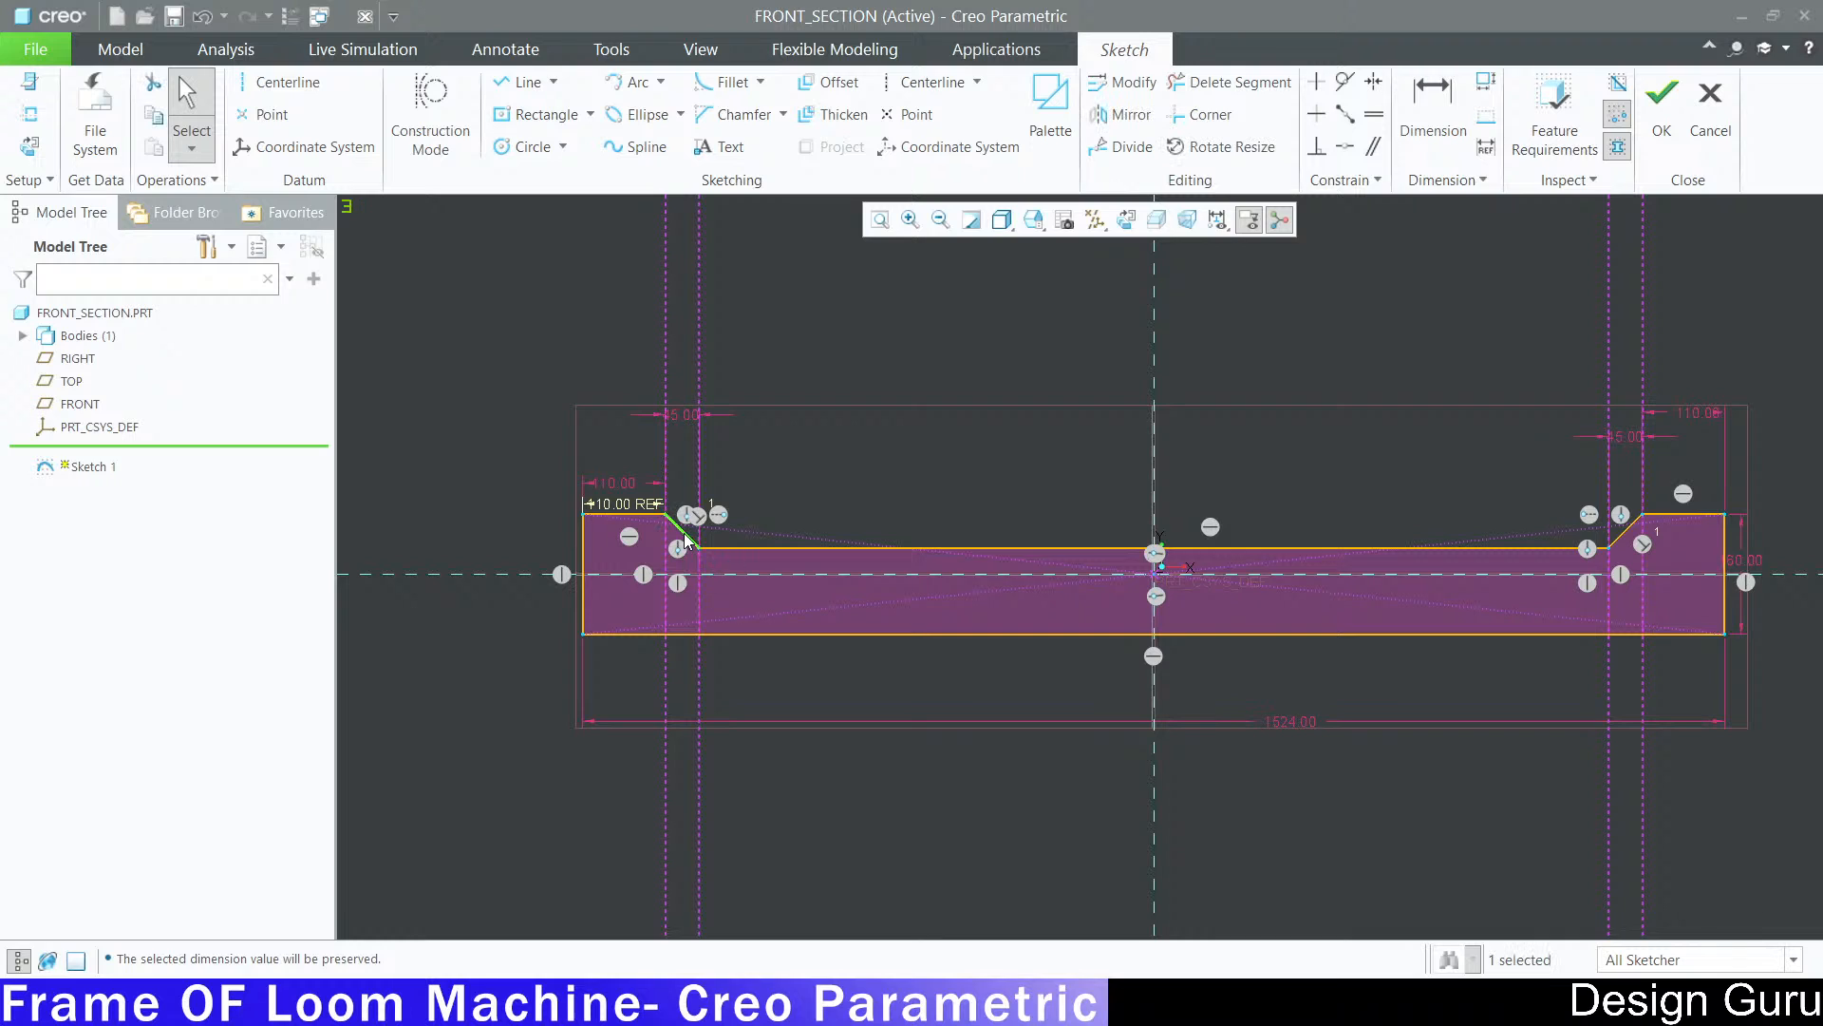
{"action": "left_click", "coordinate": [849, 545], "text": "ctrl"}
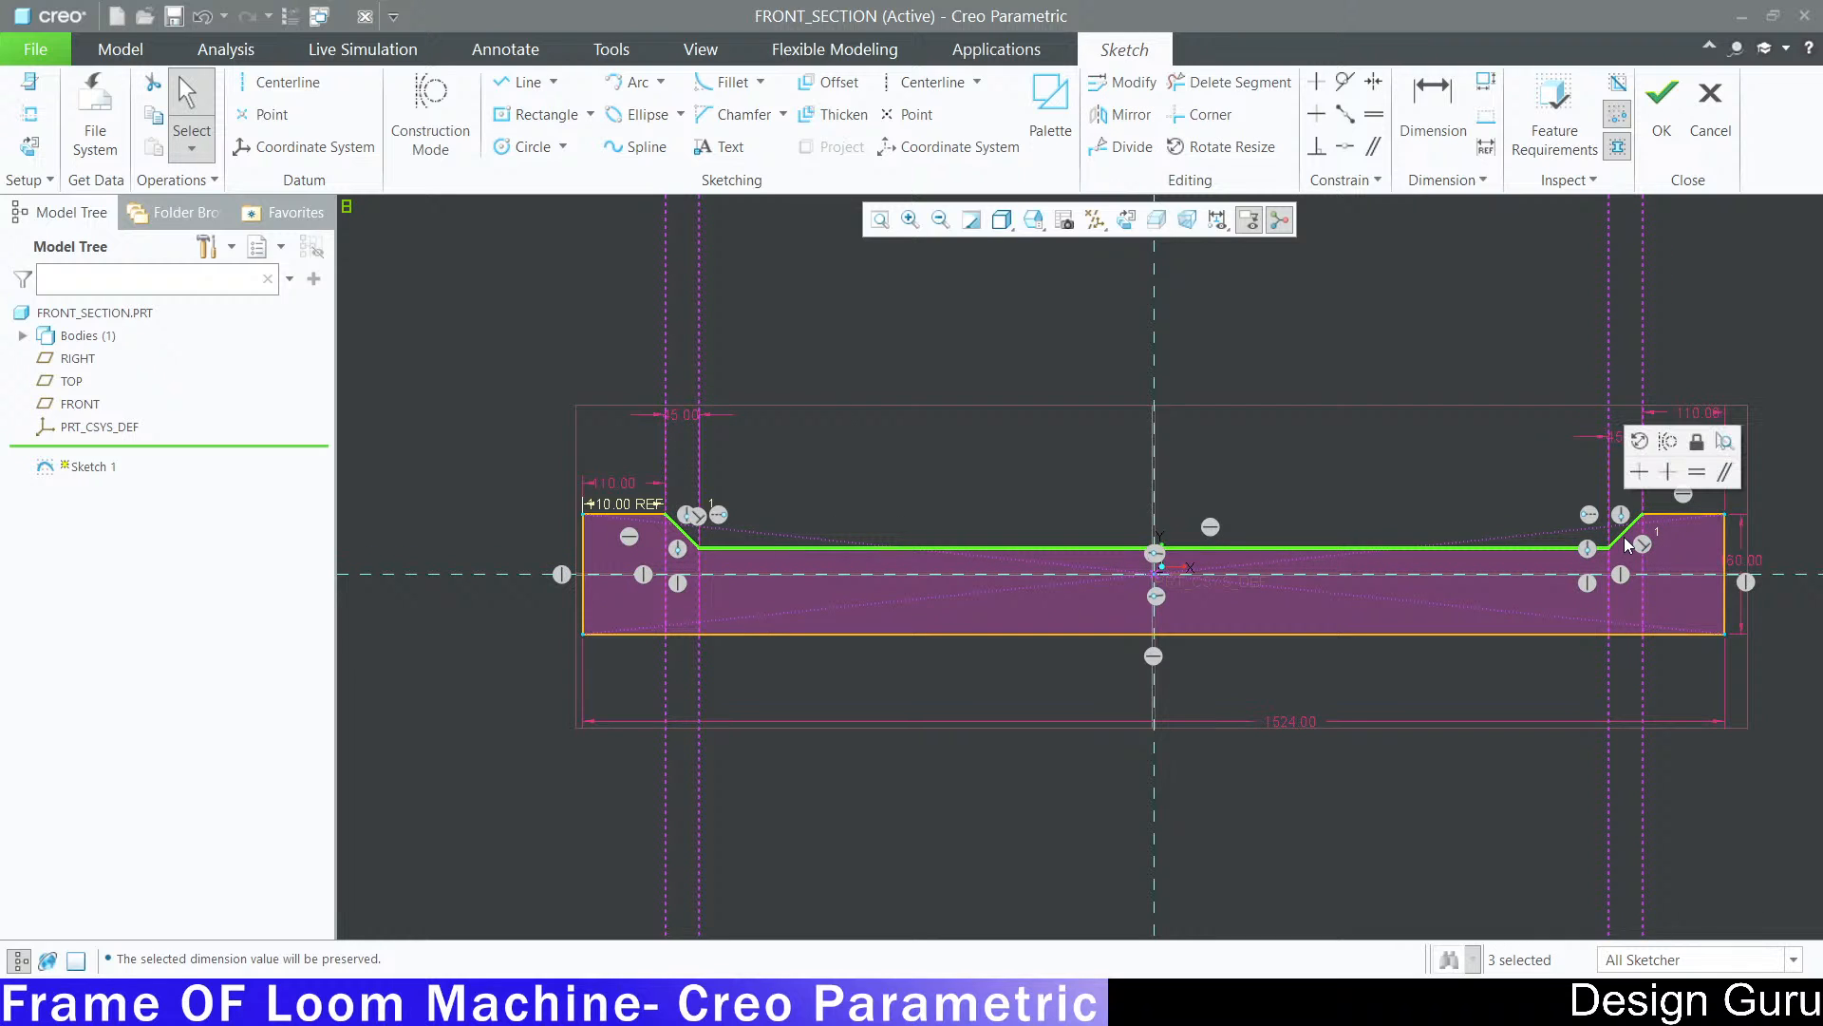
{"action": "left_click", "coordinate": [1150, 119]}
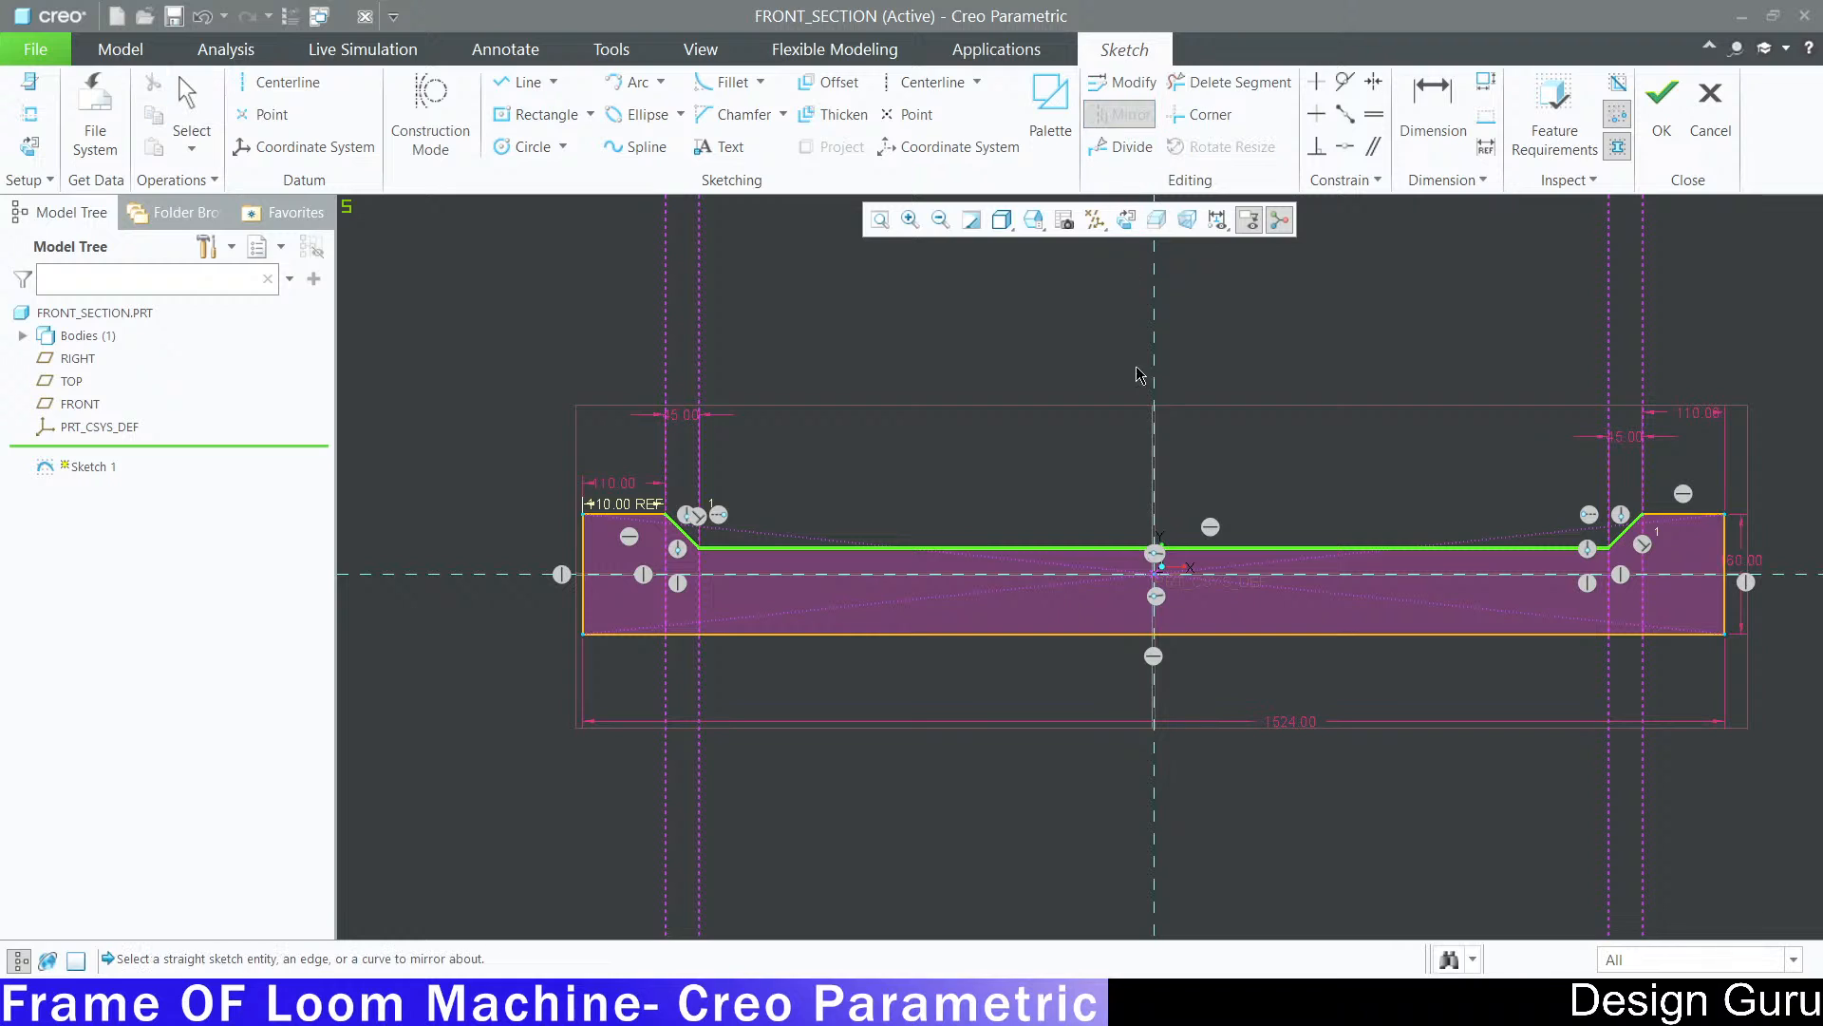
{"action": "left_click", "coordinate": [1452, 575]}
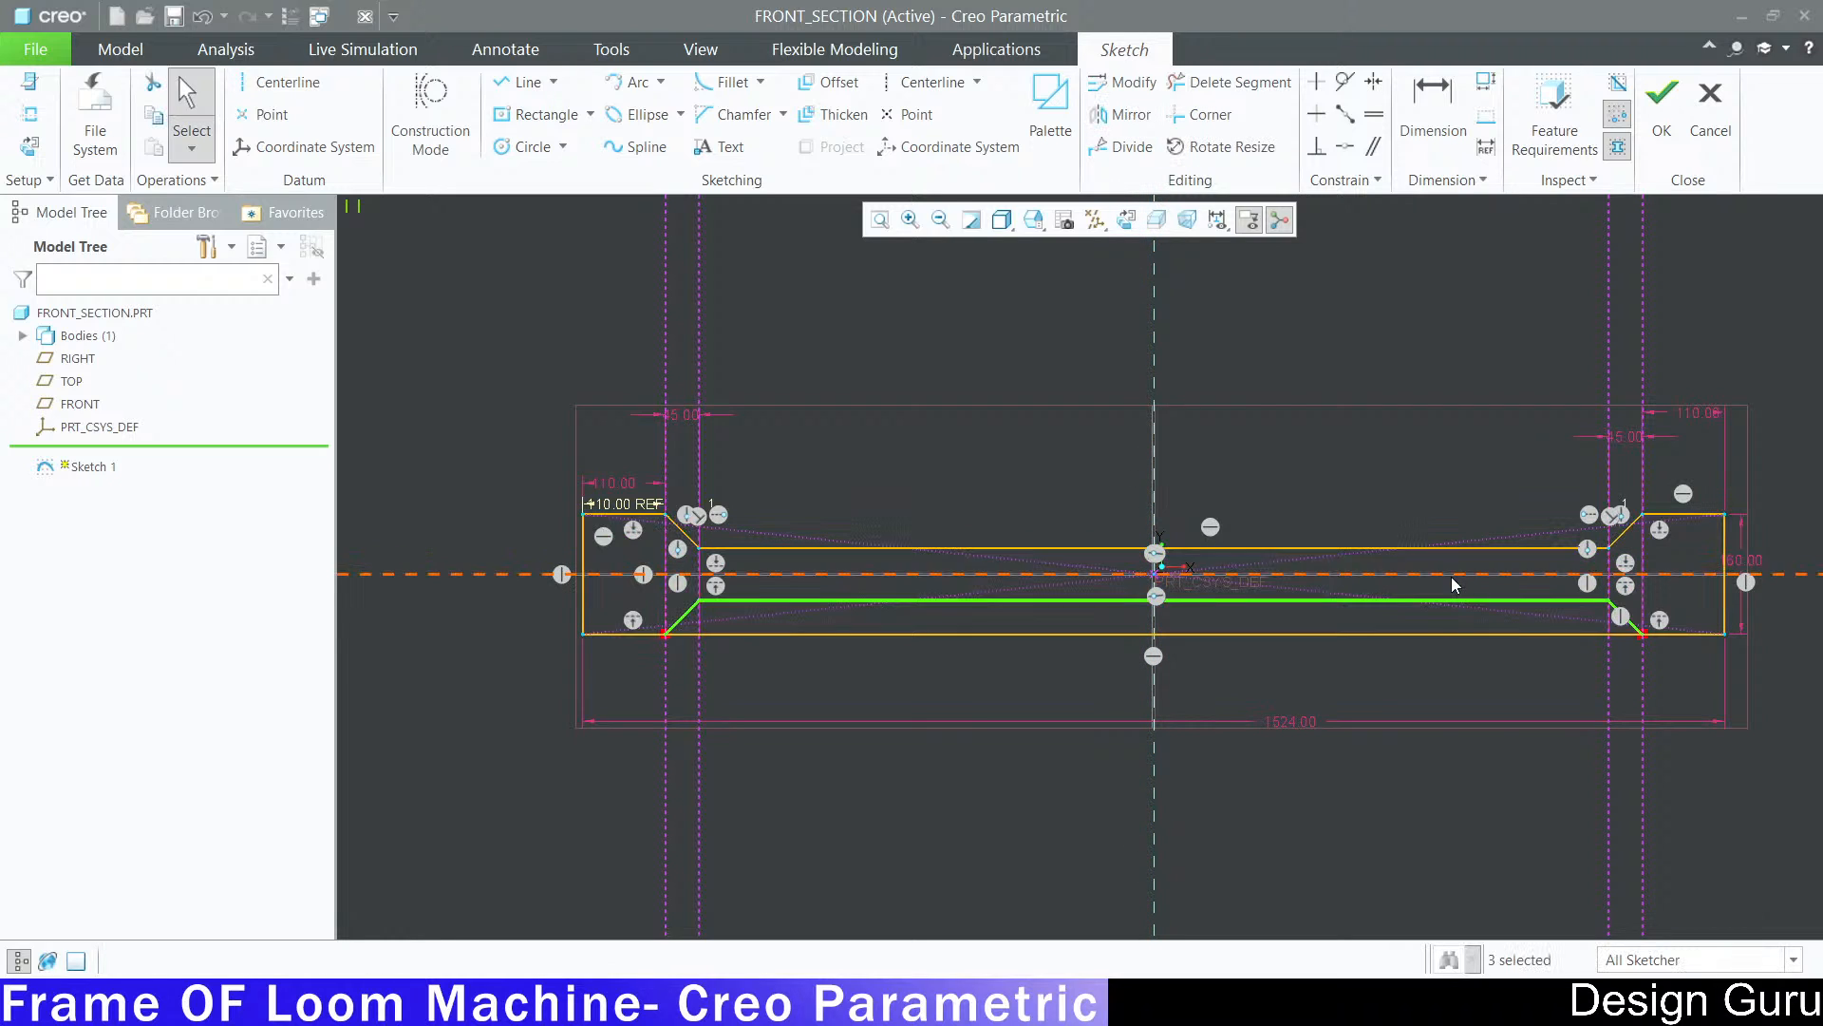
{"action": "left_click", "coordinate": [957, 334]}
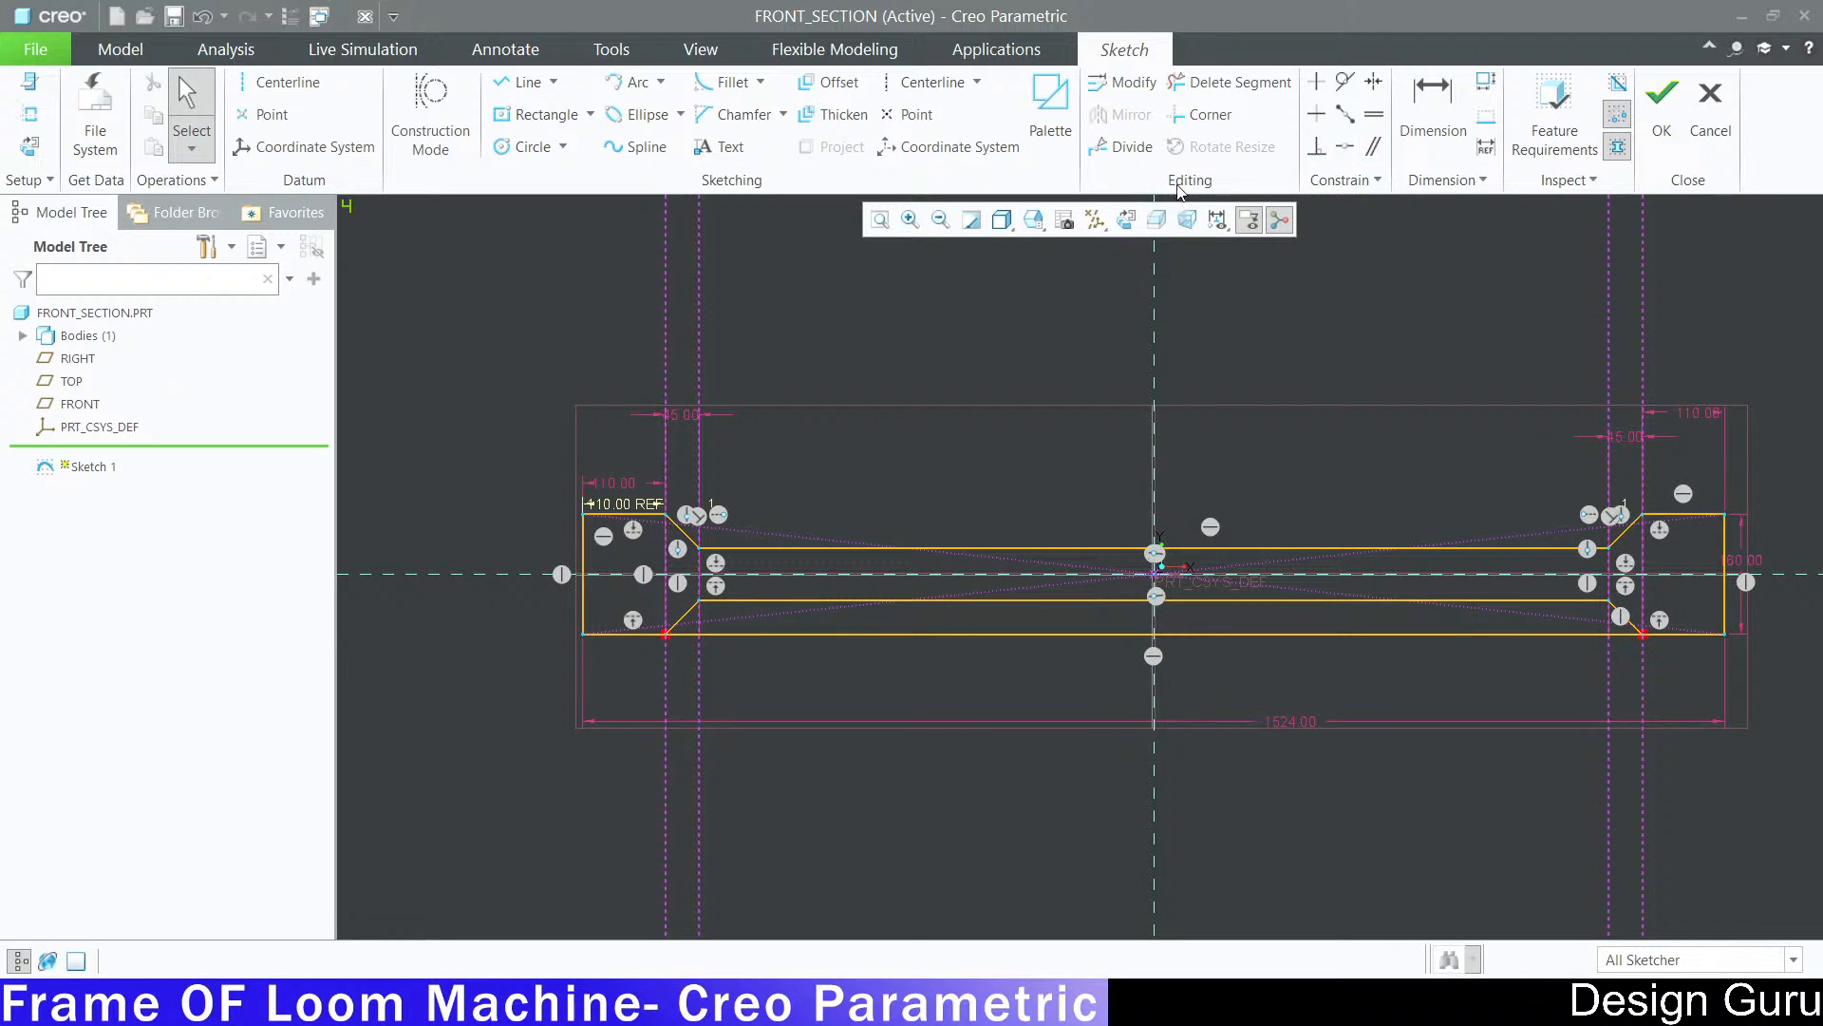
Step: Trim away the rectangle's lower edge across the mirrored recess, including the short leftover segments below both slopes
{"action": "left_click", "coordinate": [1228, 82]}
{"action": "left_click", "coordinate": [862, 633]}
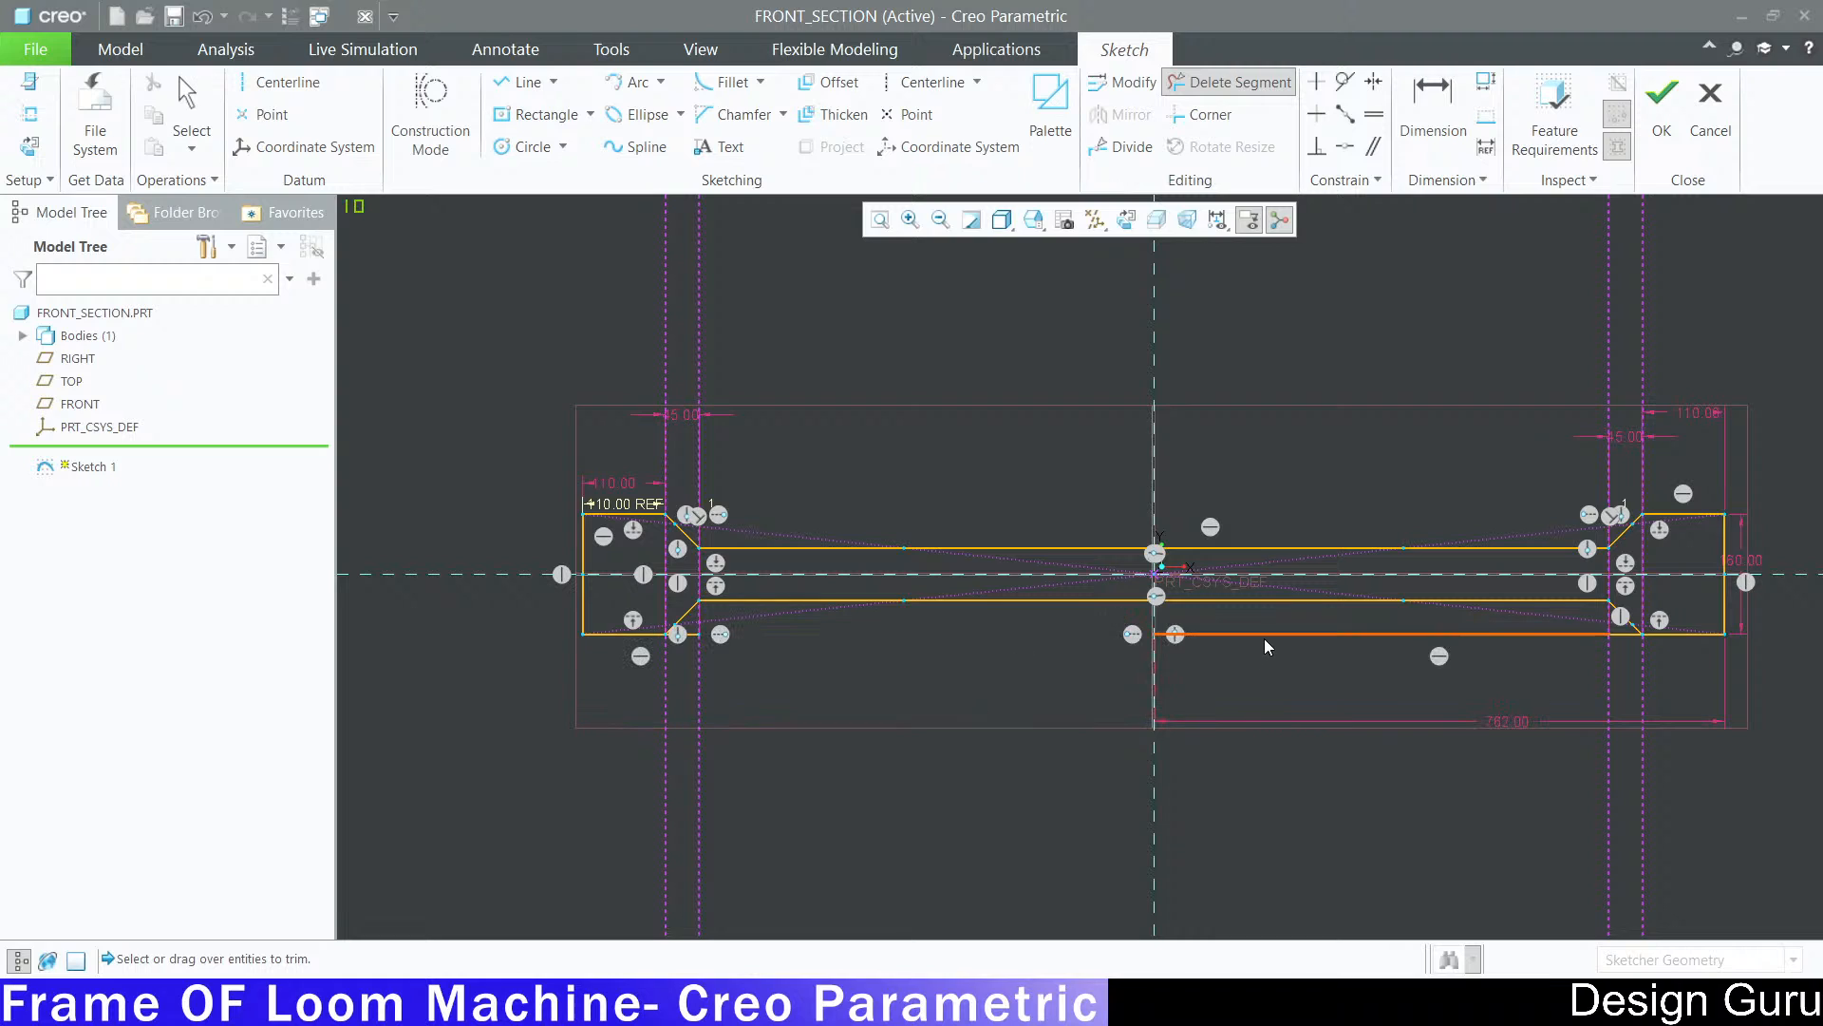
{"action": "left_click", "coordinate": [1264, 635]}
{"action": "left_click", "coordinate": [1628, 634]}
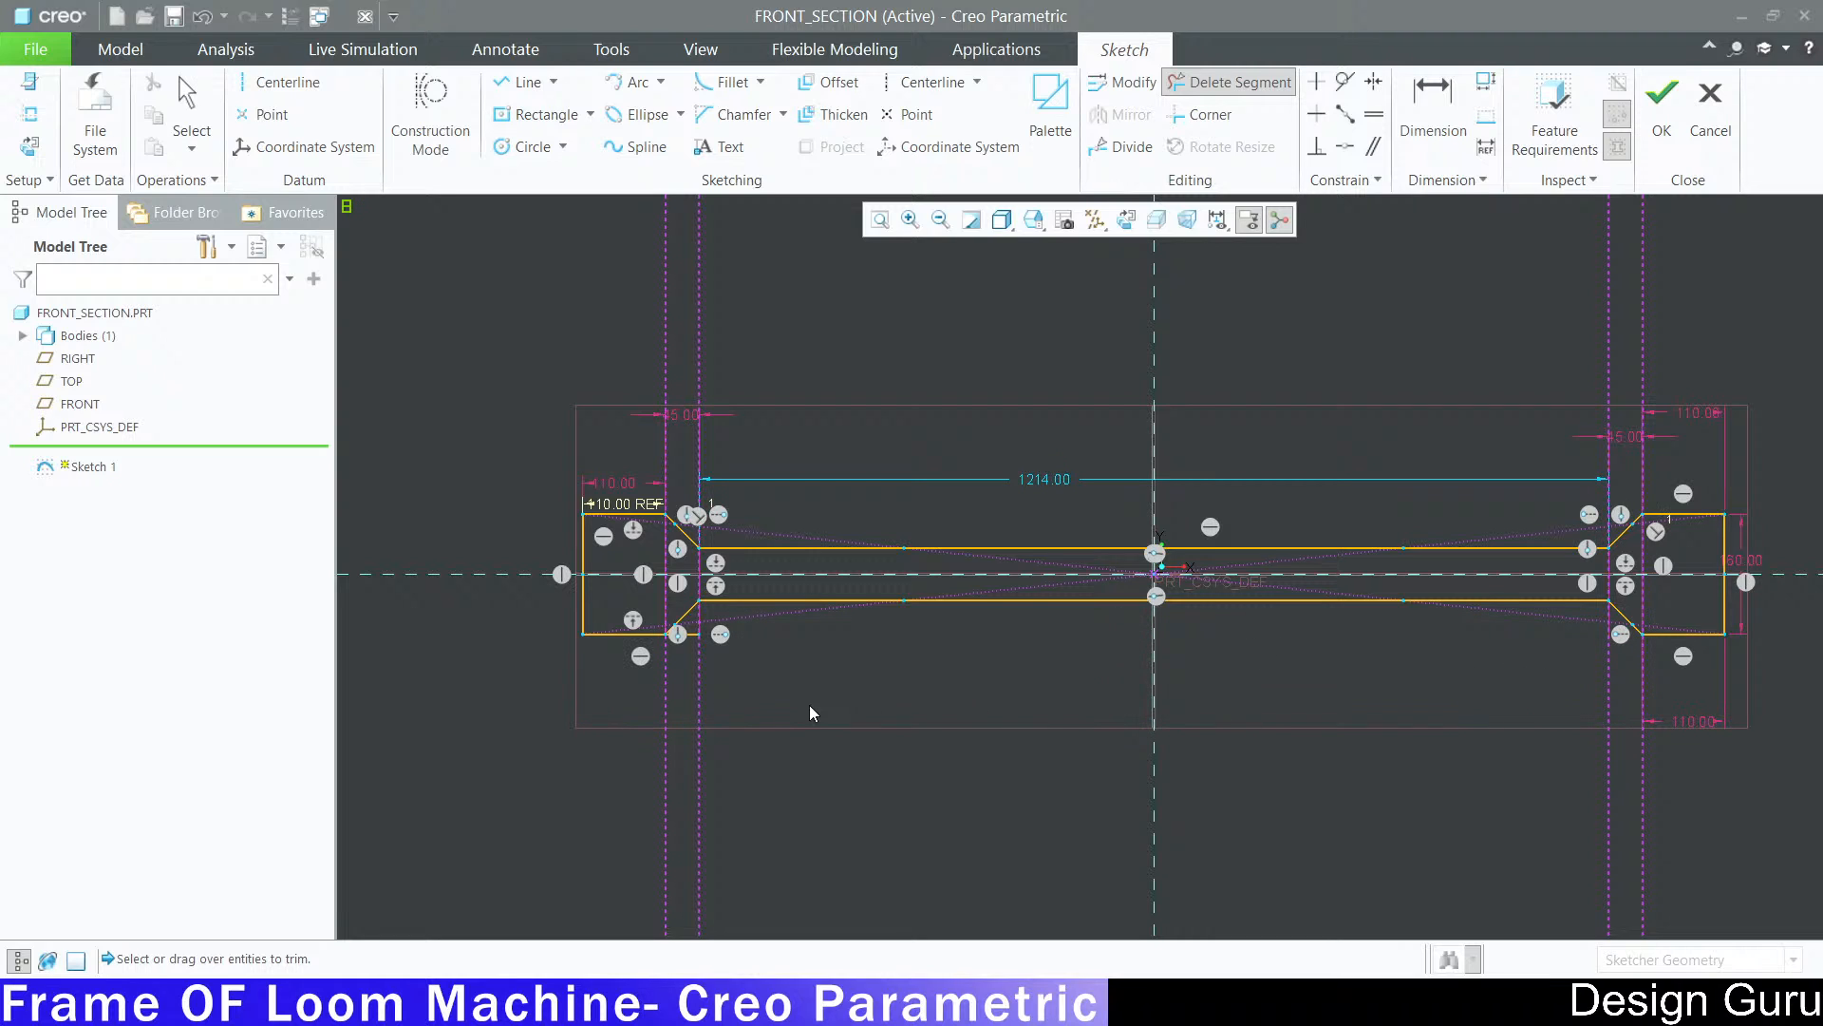
{"action": "left_click", "coordinate": [699, 635]}
{"action": "middle_click", "coordinate": [863, 351]}
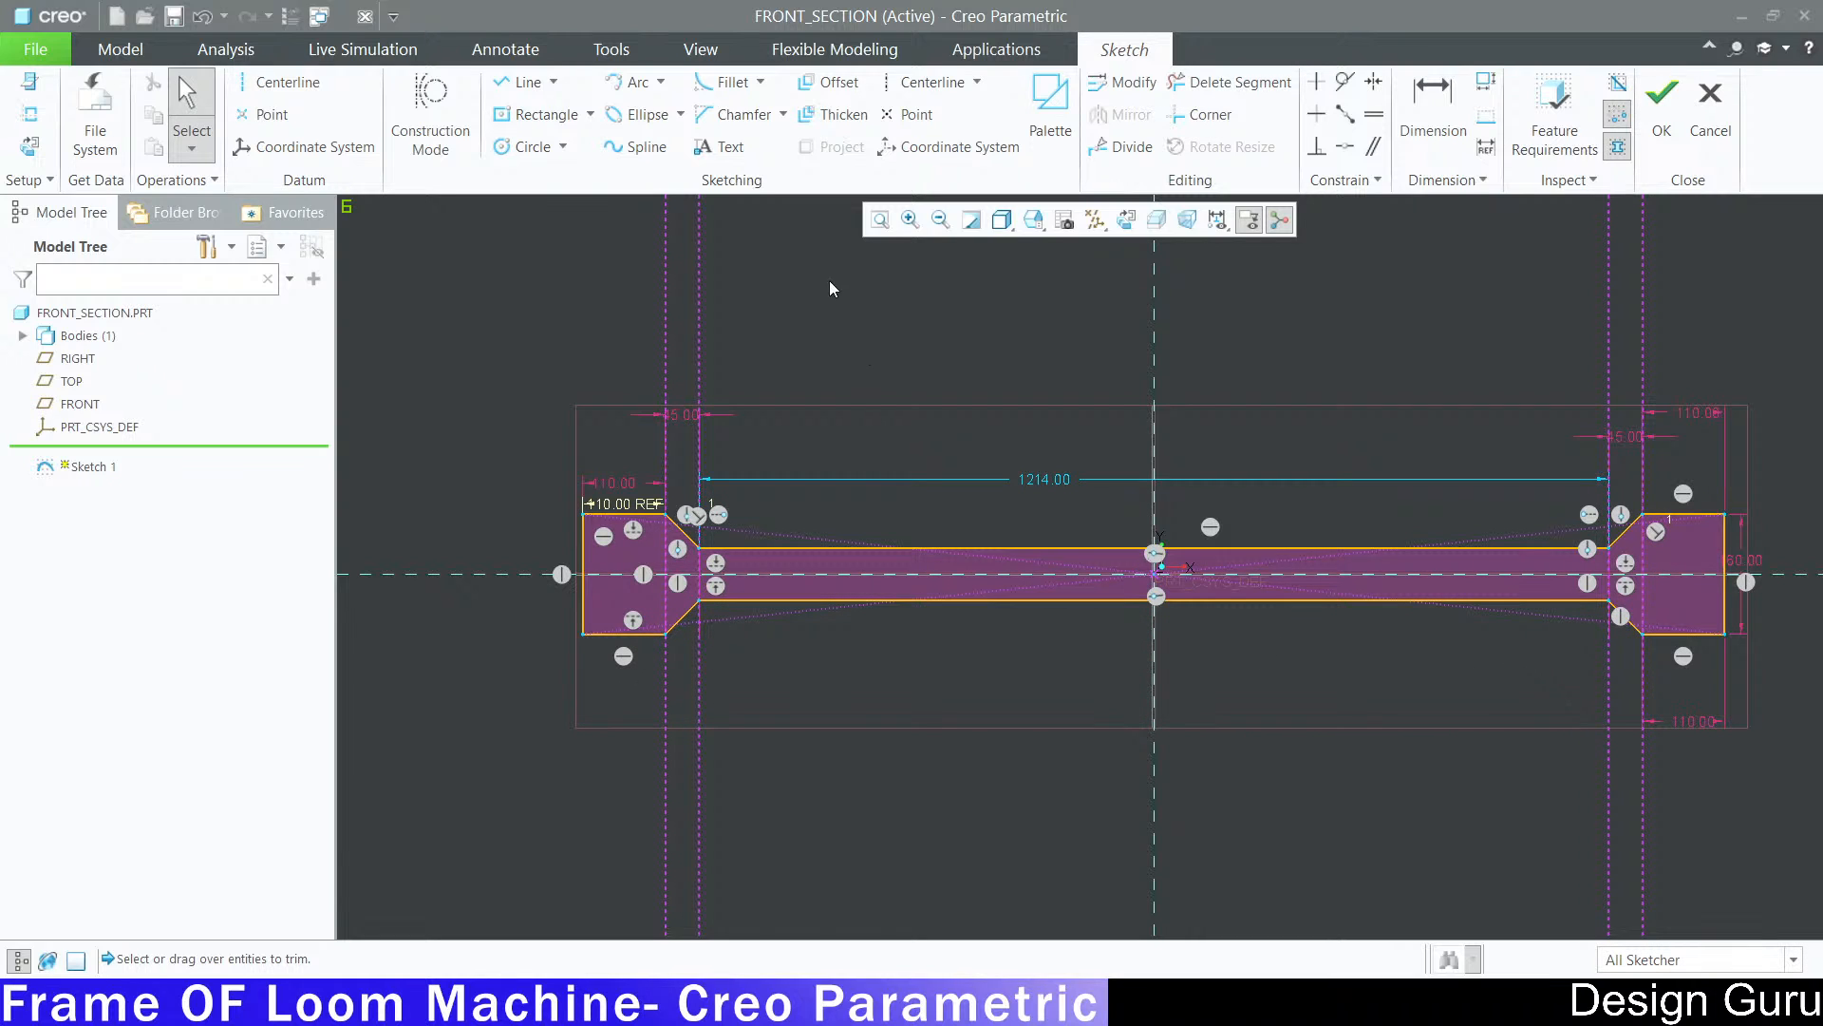
Step: Finish the sketch of the closed front-section profile recessed on both long sides
{"action": "scroll", "coordinate": [845, 446], "scroll_direction": "down", "scroll_amount": 2}
{"action": "scroll", "coordinate": [545, 655], "scroll_direction": "up", "scroll_amount": 4}
{"action": "scroll", "coordinate": [752, 585], "scroll_direction": "down", "scroll_amount": 3}
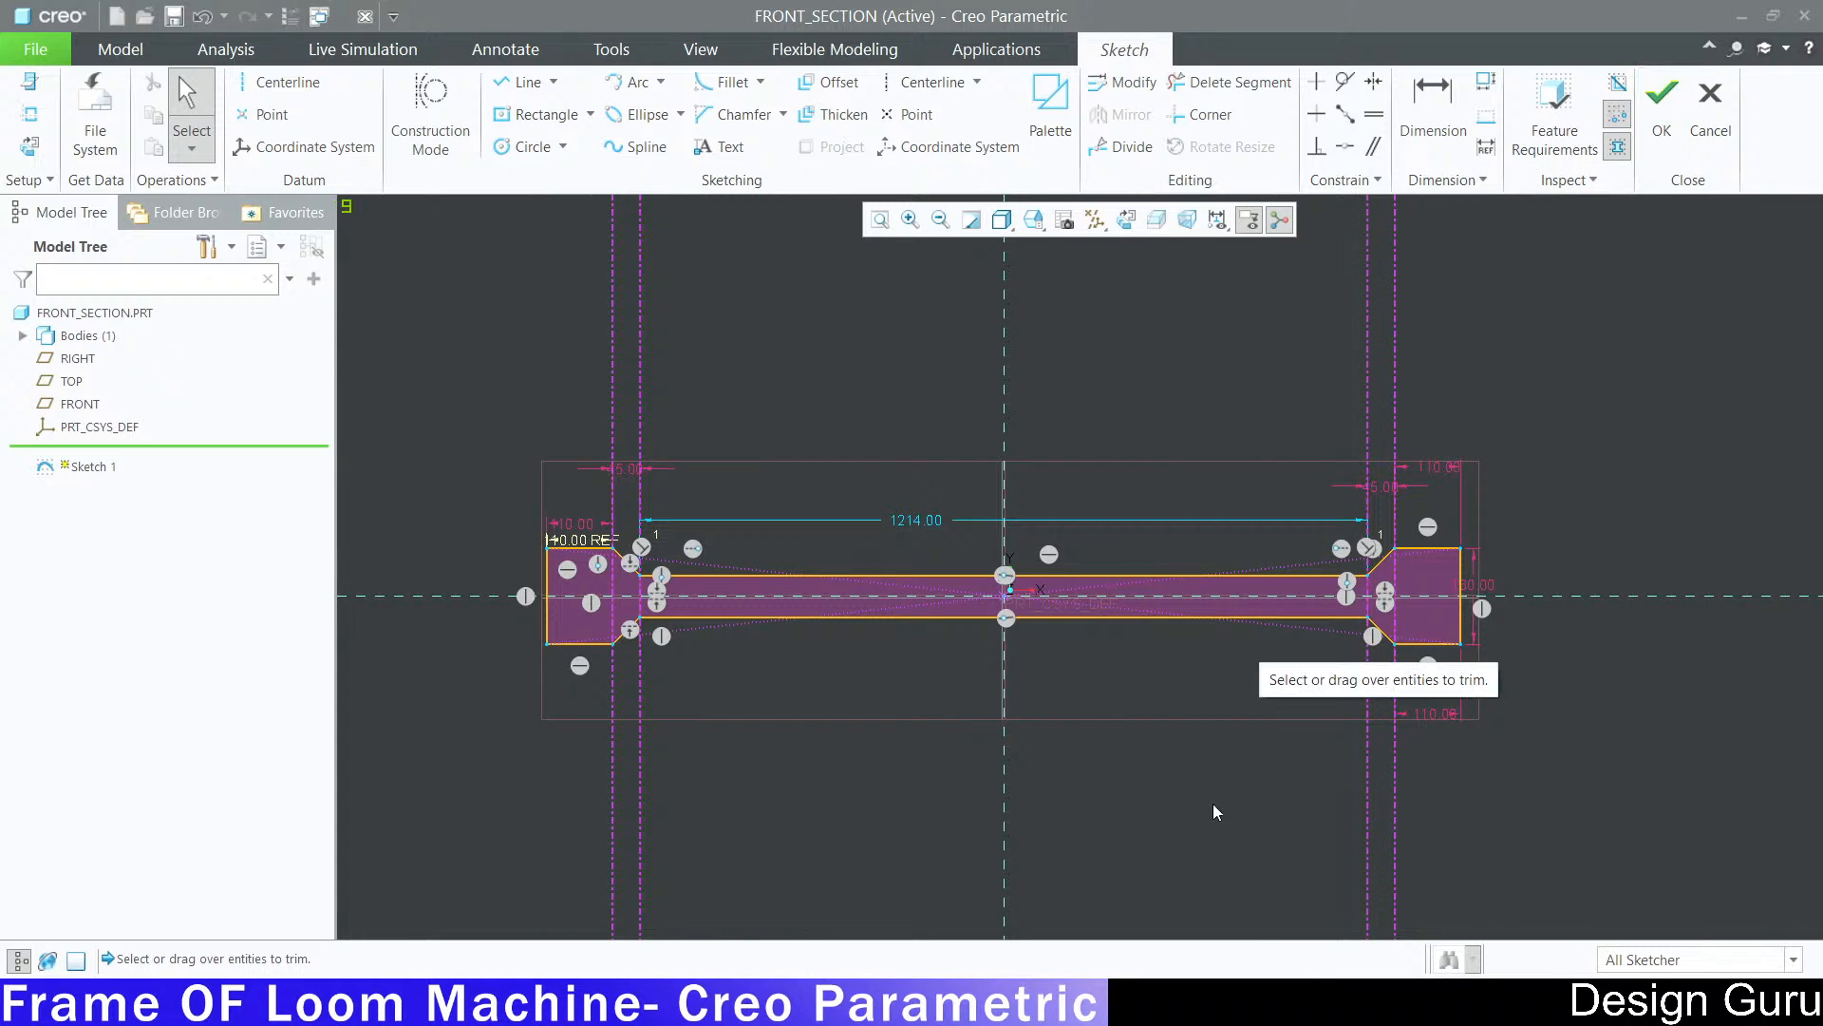
{"action": "scroll", "coordinate": [1453, 617], "scroll_direction": "up", "scroll_amount": 3}
{"action": "scroll", "coordinate": [1353, 593], "scroll_direction": "down", "scroll_amount": 4}
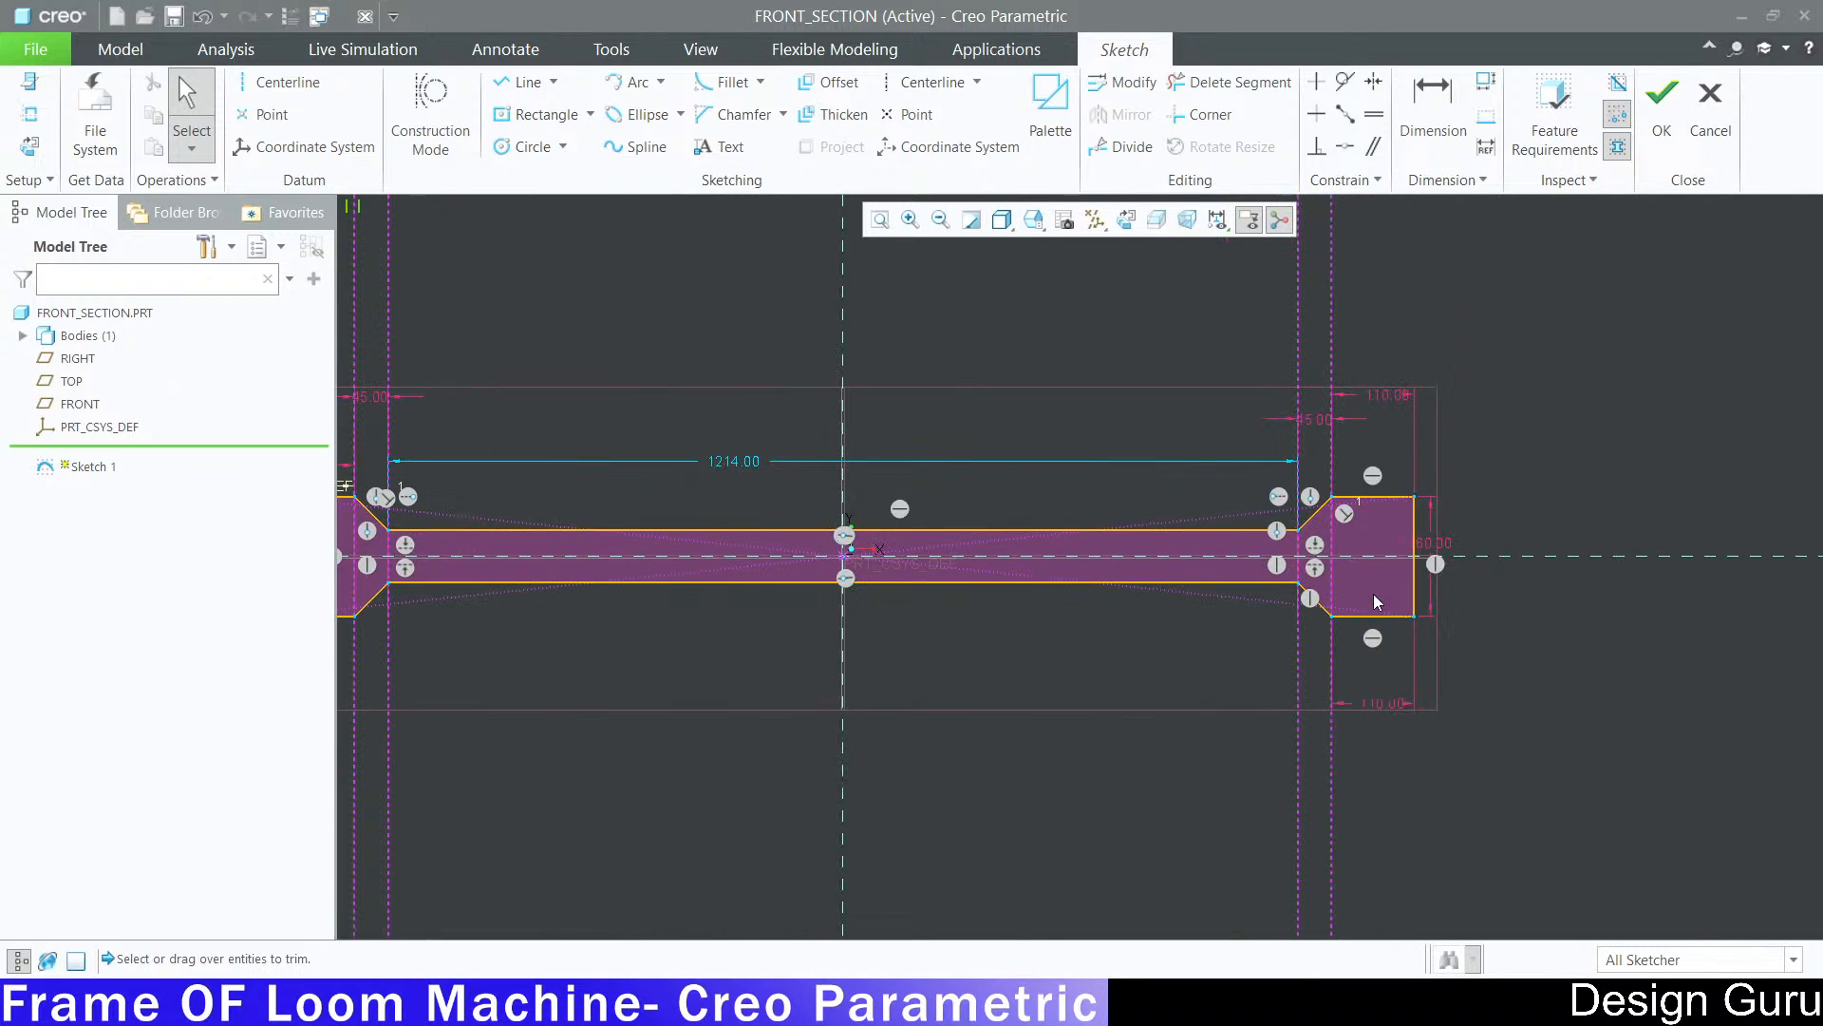
{"action": "scroll", "coordinate": [746, 583], "scroll_direction": "up", "scroll_amount": 2}
{"action": "scroll", "coordinate": [649, 598], "scroll_direction": "down", "scroll_amount": 3}
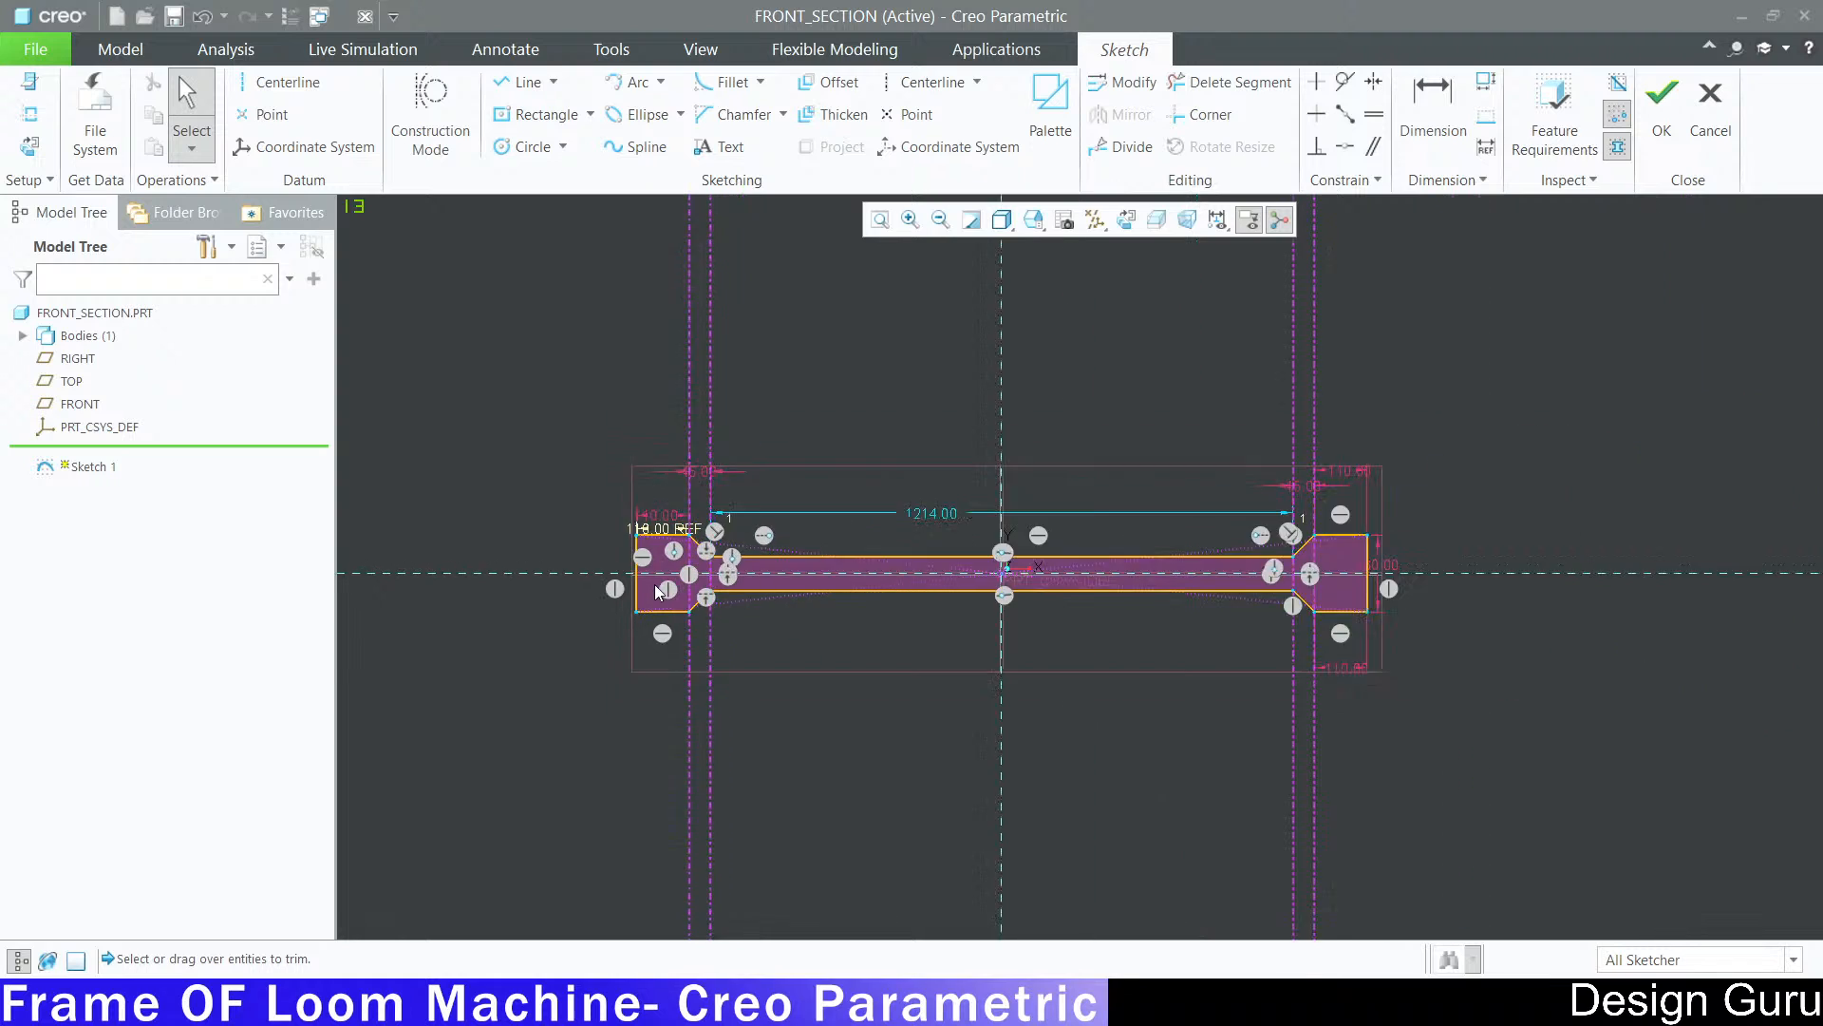
{"action": "left_click", "coordinate": [1664, 131]}
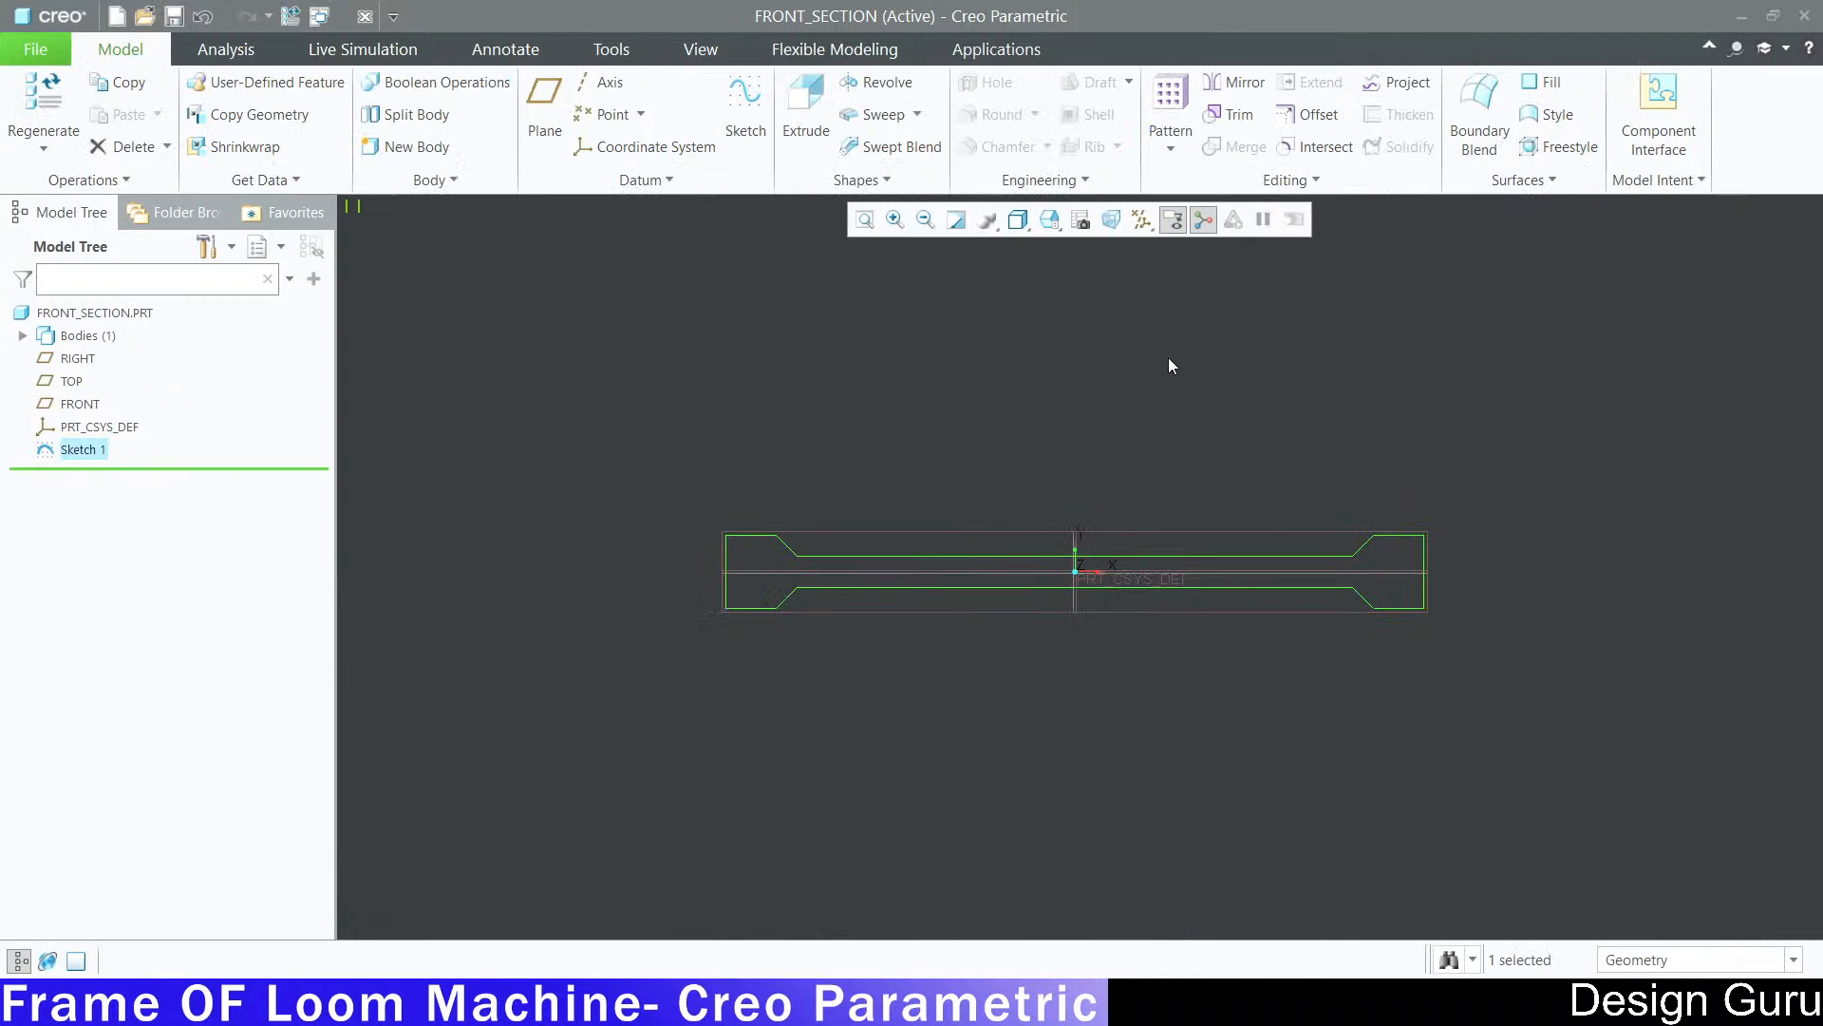
{"action": "left_click", "coordinate": [910, 395]}
{"action": "middle_click_drag", "start_coordinate": [749, 507], "coordinate": [644, 530]}
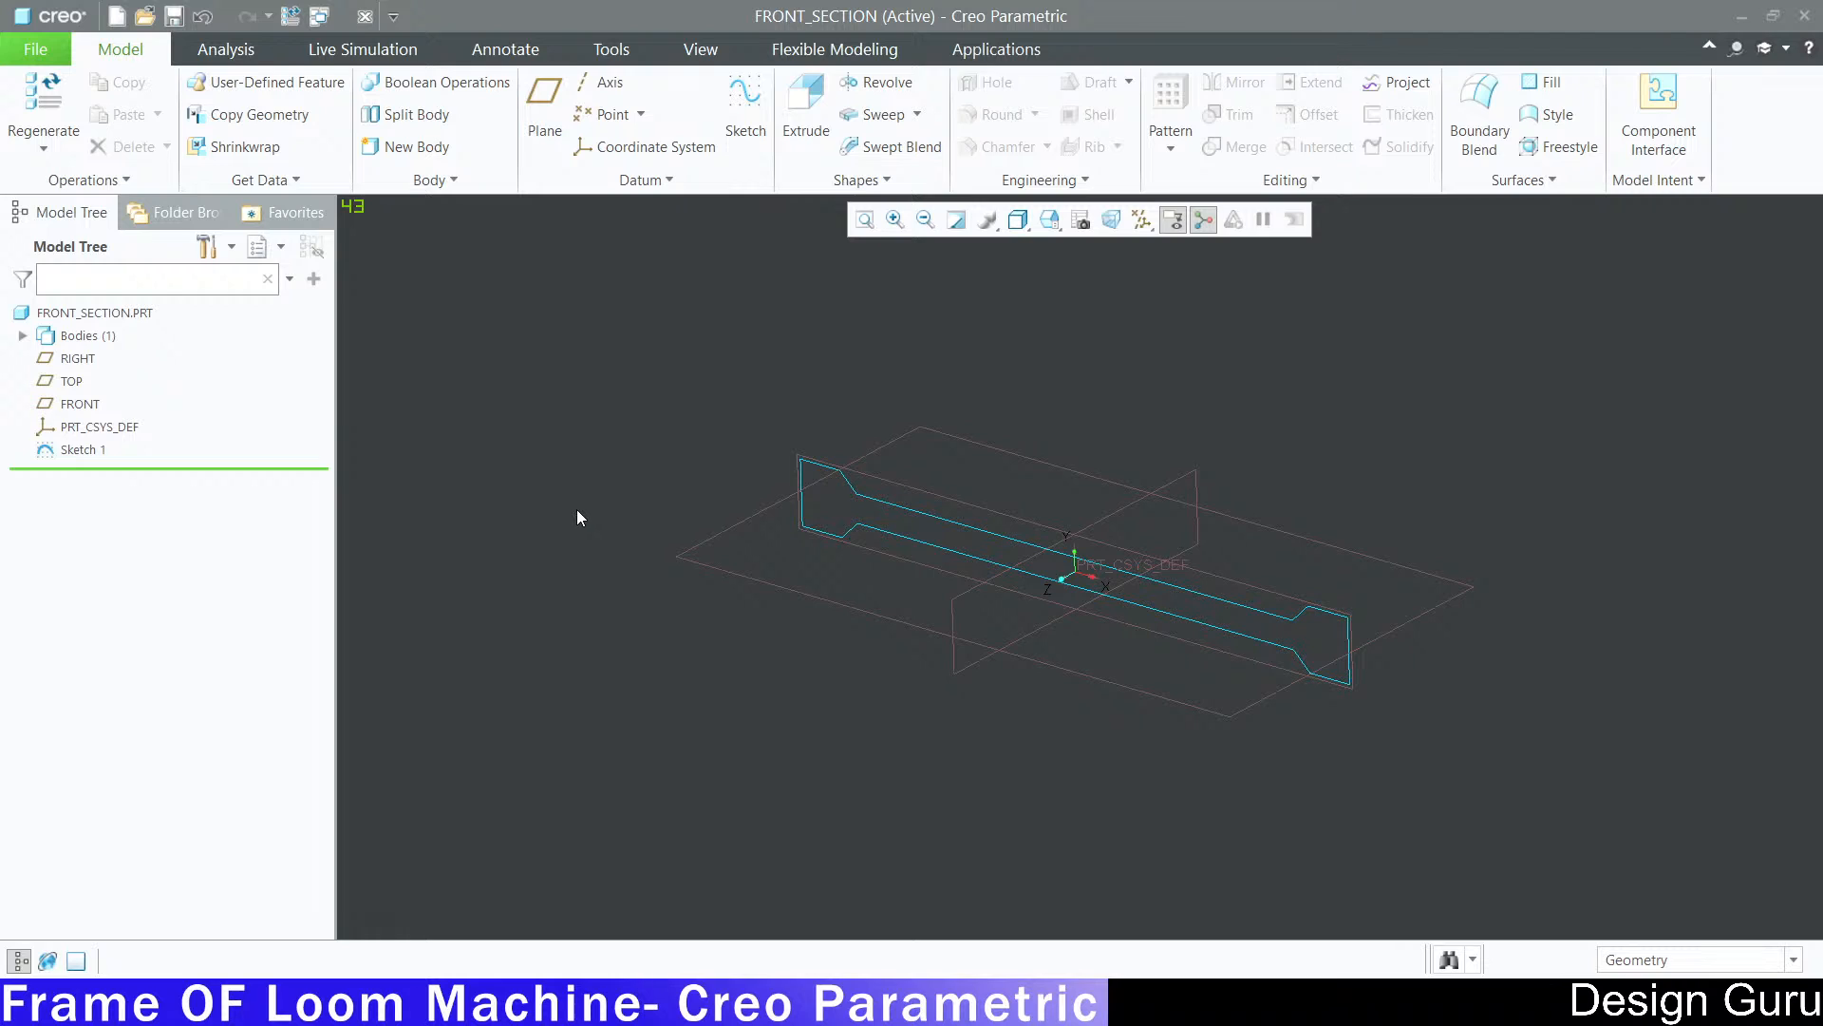
{"action": "key", "text": "ctrl+d"}
{"action": "key", "text": "ctrl+d"}
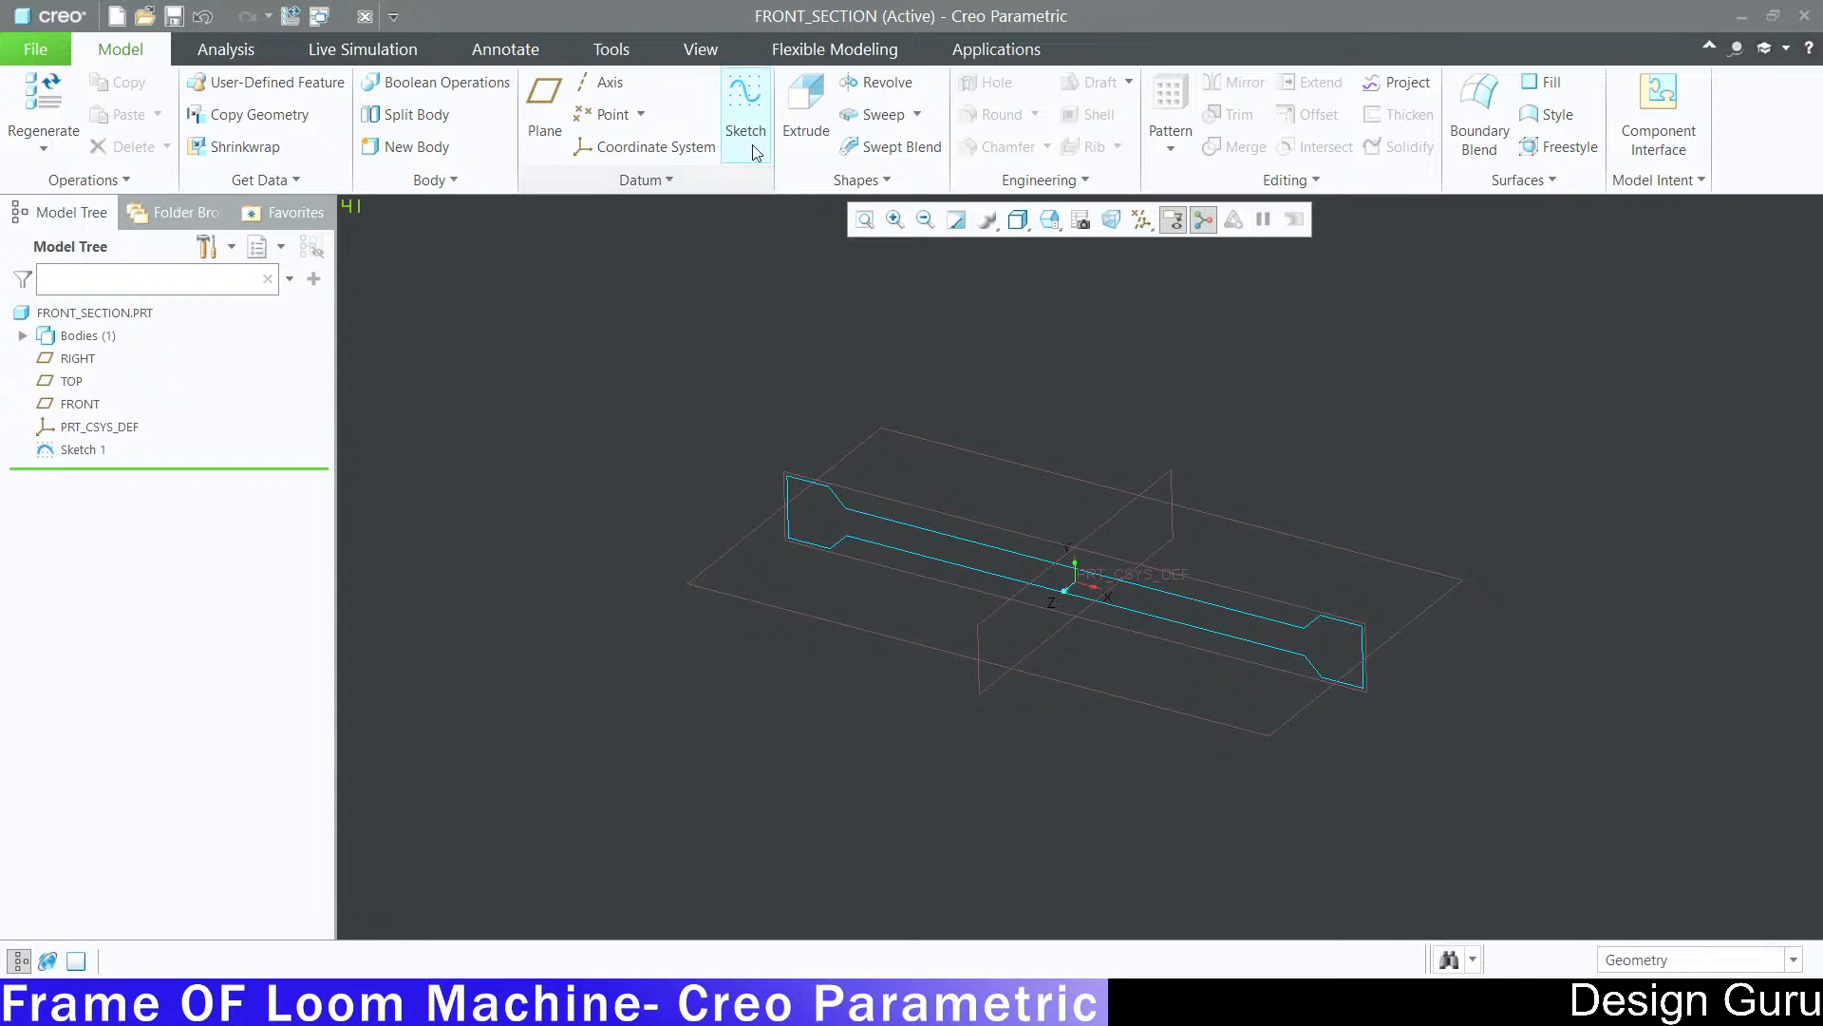
{"action": "left_click", "coordinate": [747, 106]}
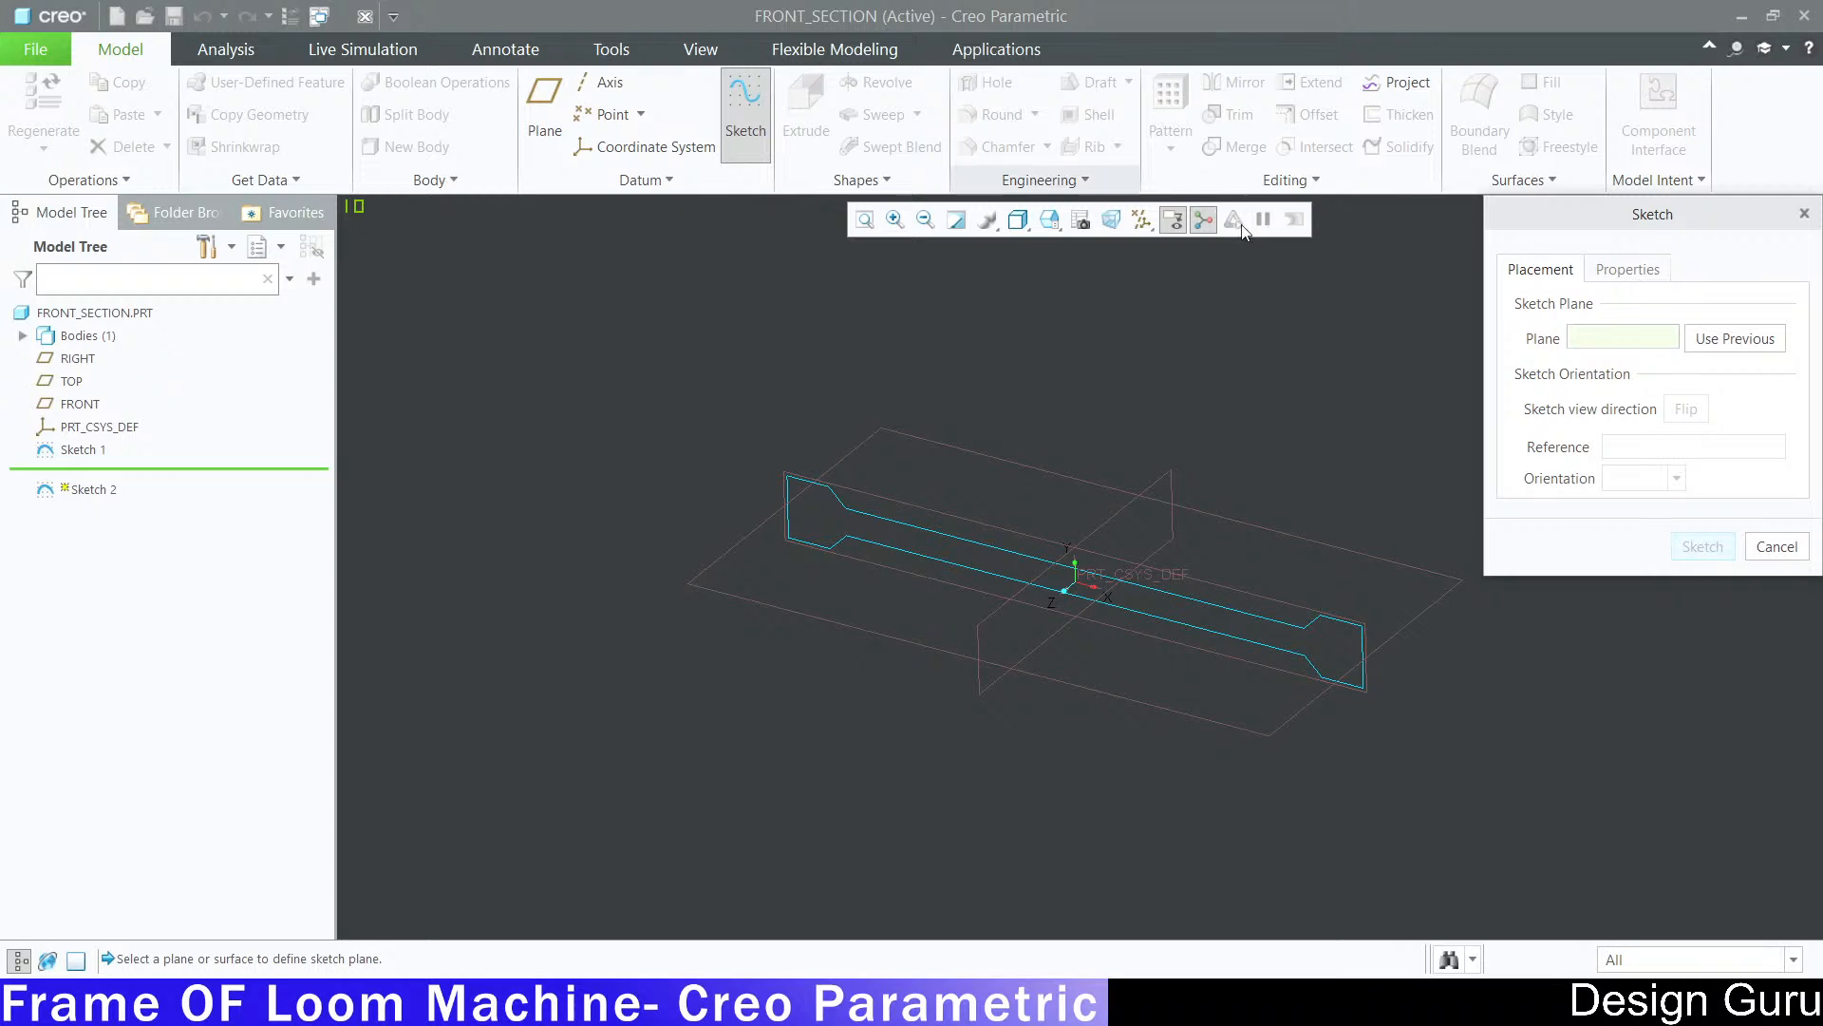
{"action": "left_click", "coordinate": [1795, 552]}
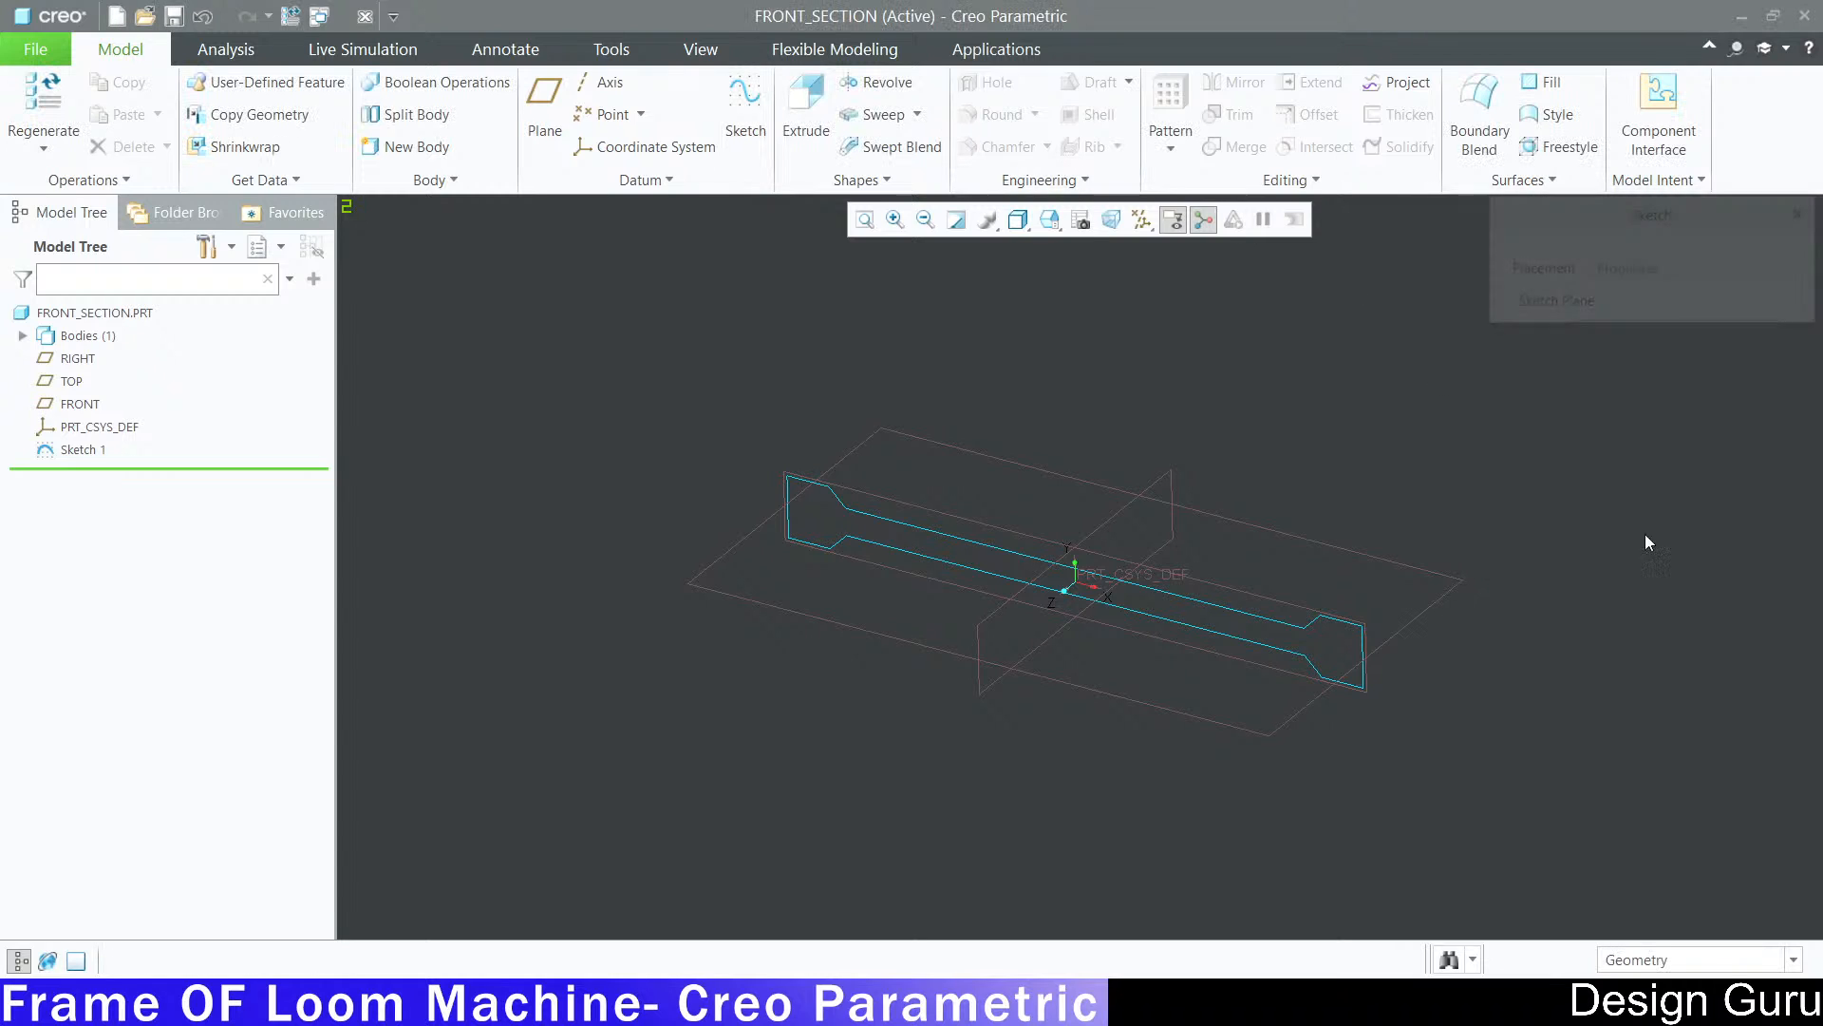
Step: Extrude the recessed front-section profile as a 12 mm solid, symmetric about its sketch plane
{"action": "left_click", "coordinate": [809, 102]}
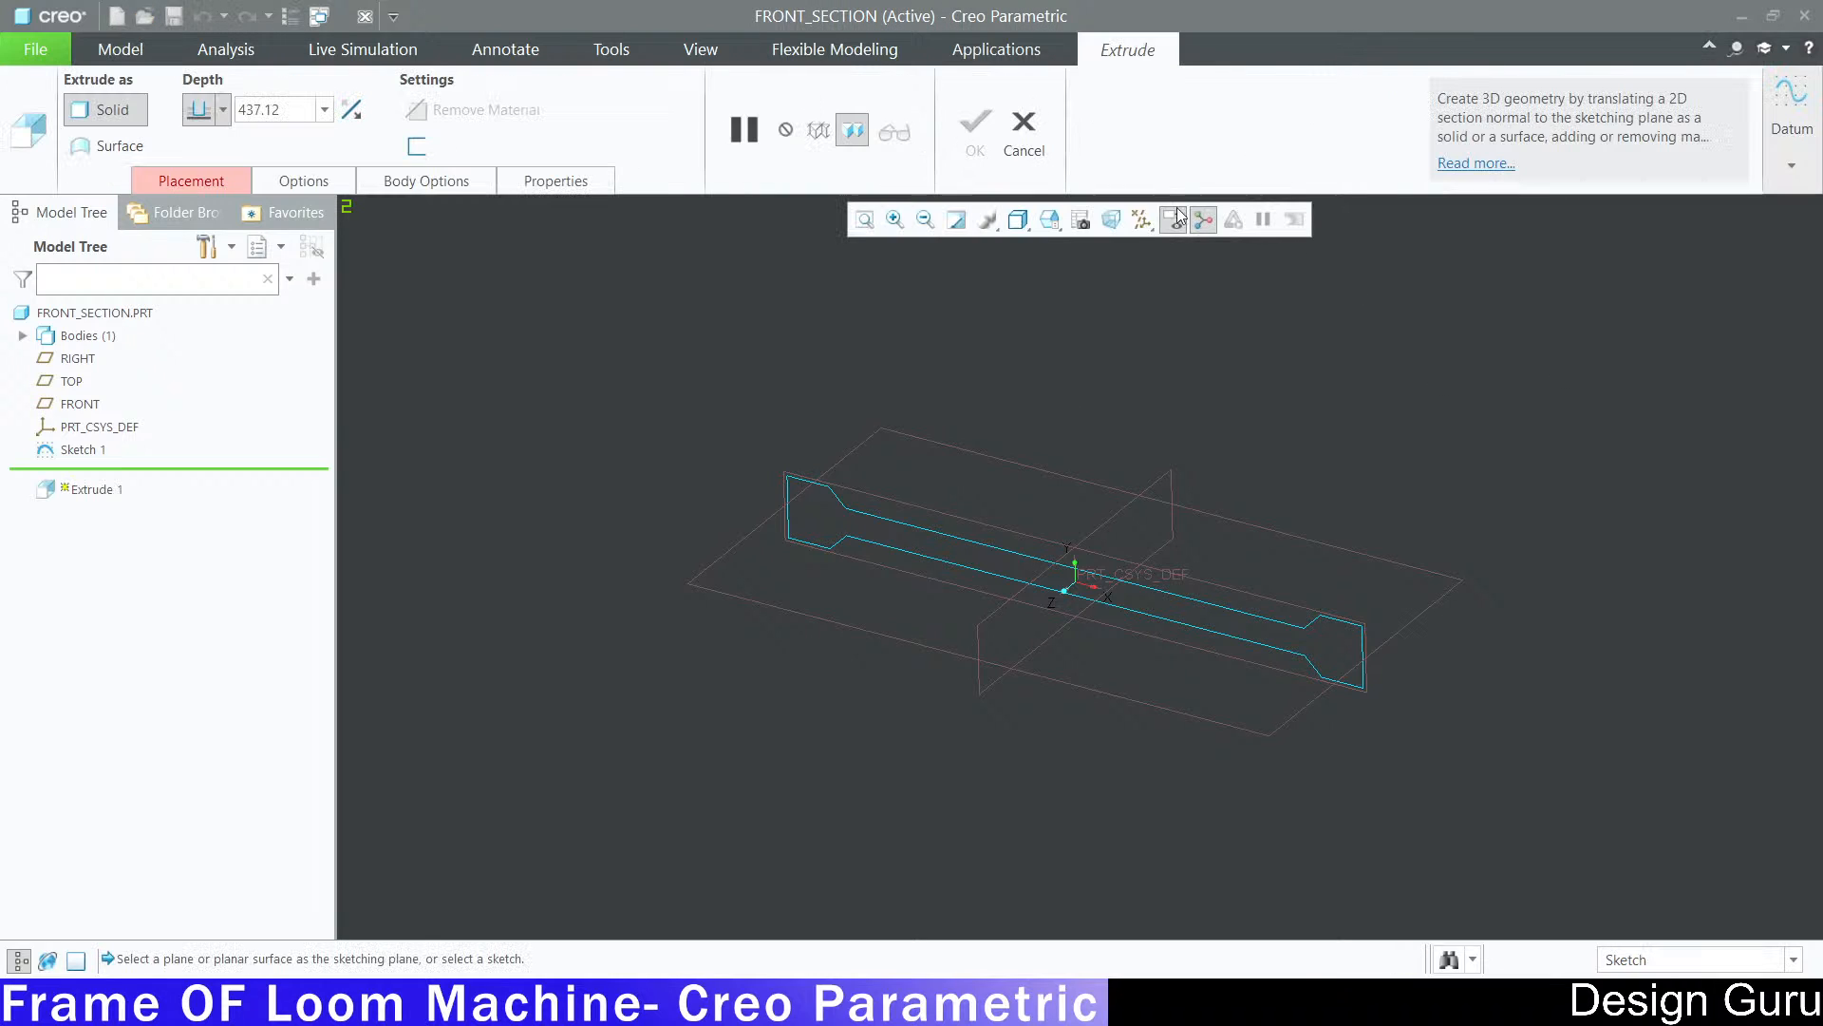
{"action": "double_click", "coordinate": [296, 116]}
{"action": "type", "text": "12"}
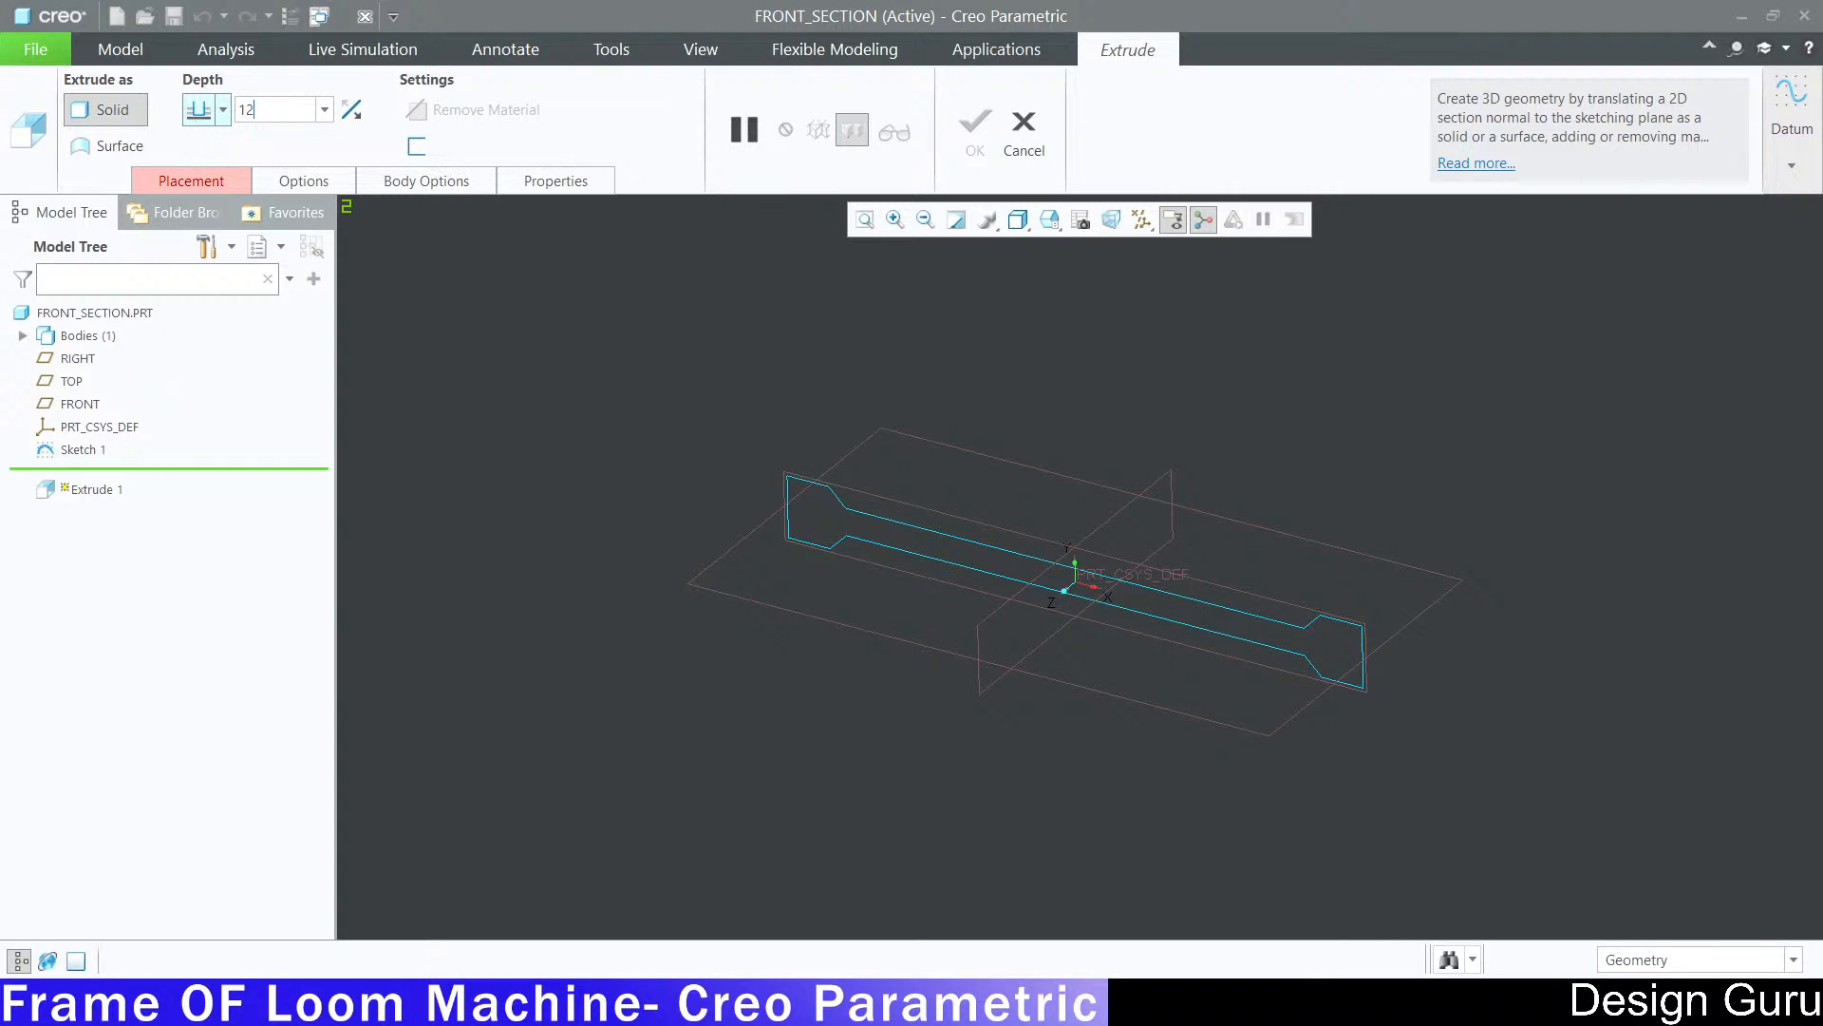
{"action": "key", "text": "Return"}
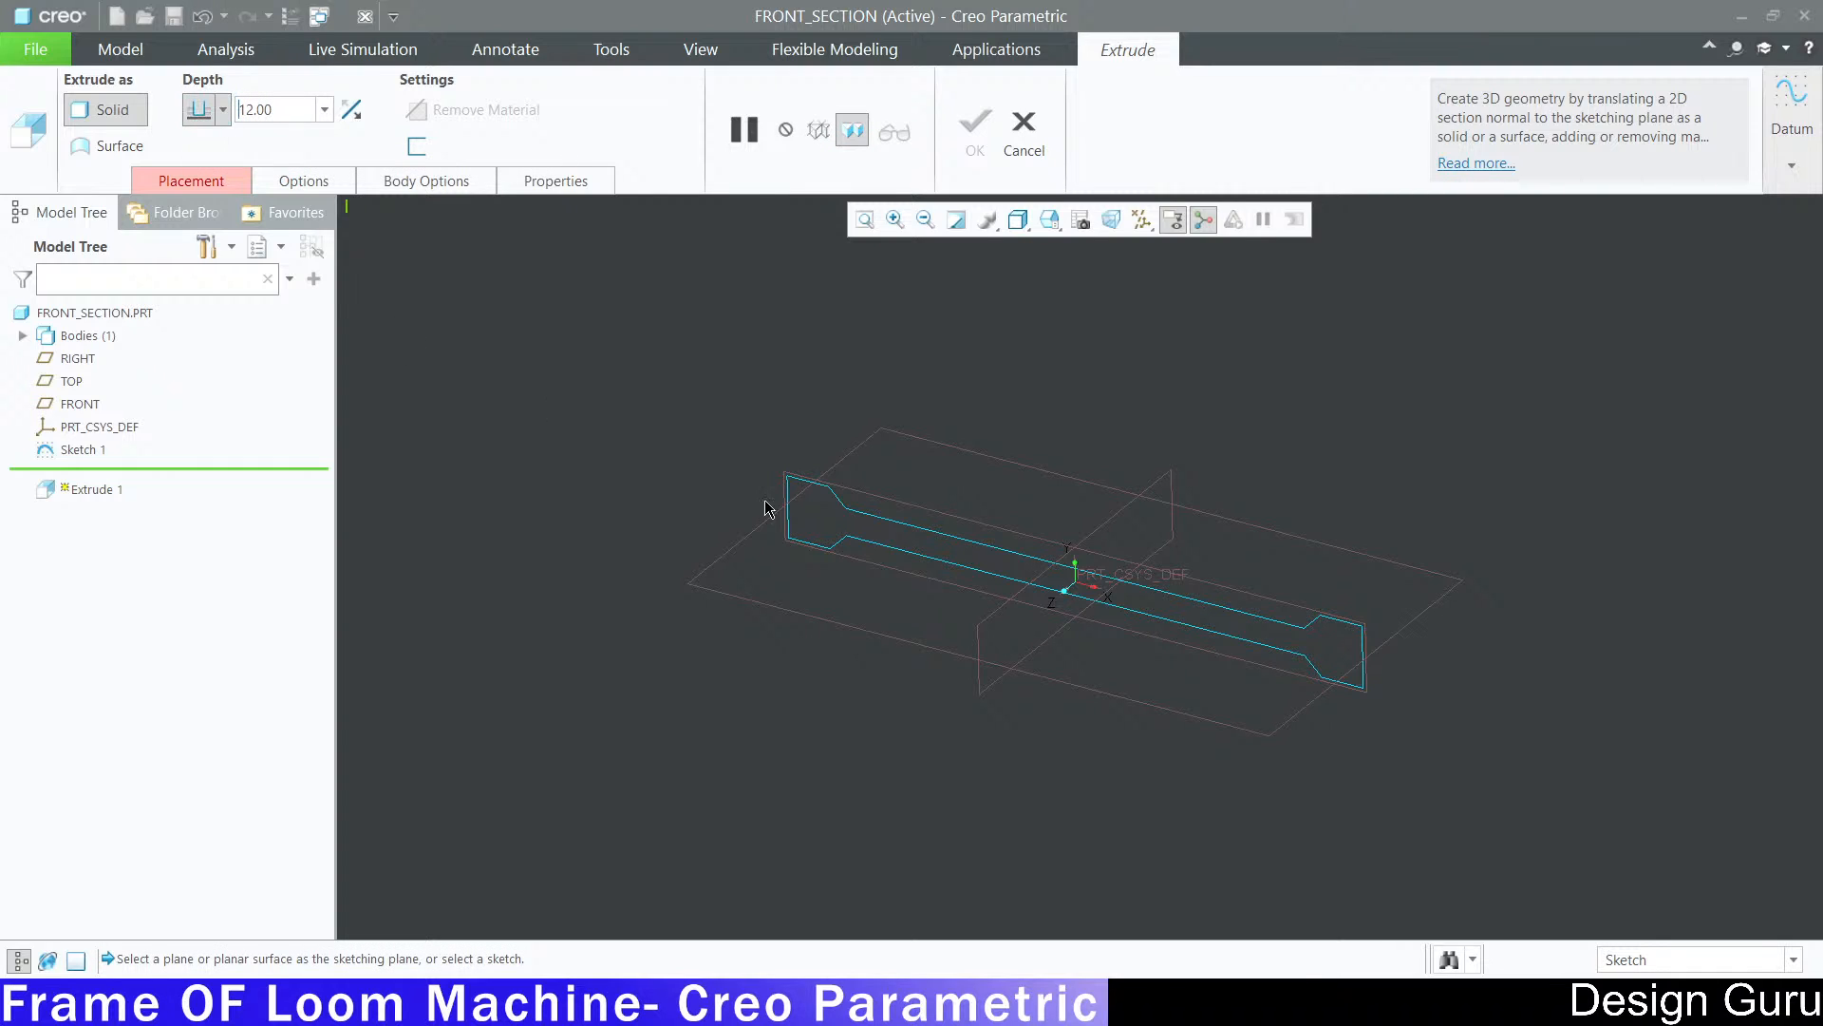
{"action": "left_click", "coordinate": [870, 527]}
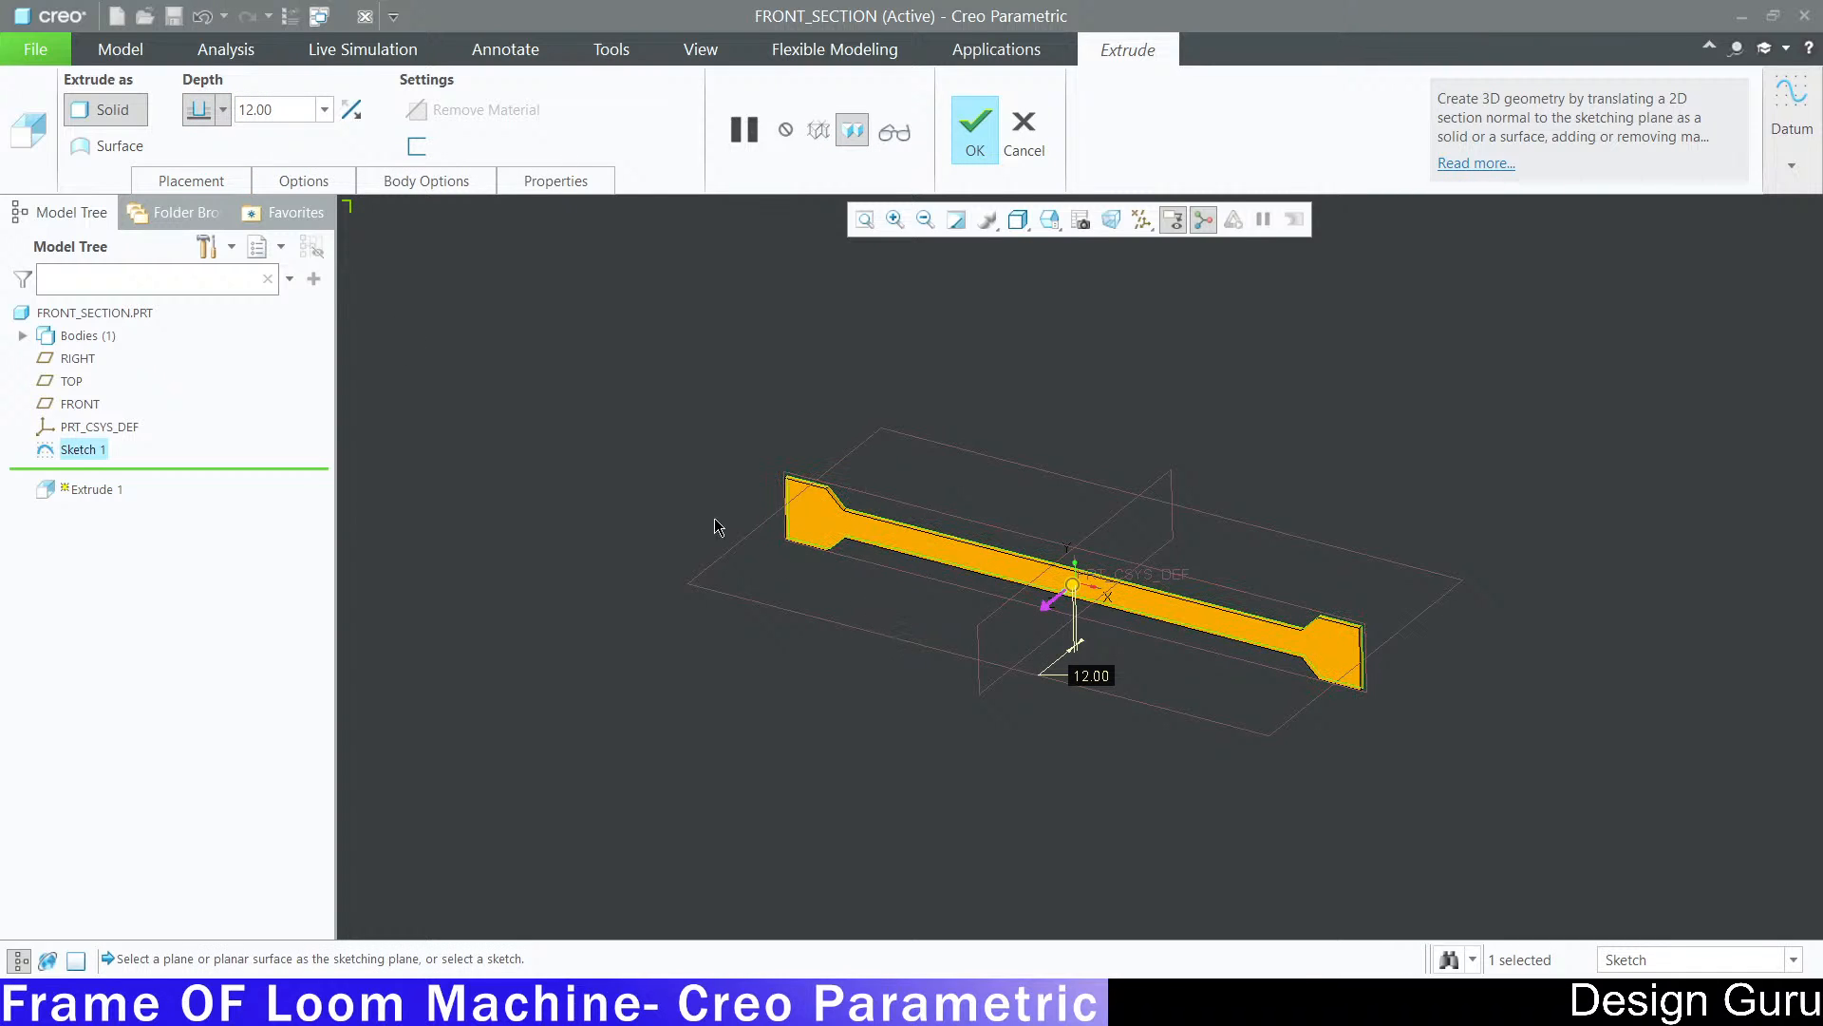
{"action": "left_click", "coordinate": [224, 111]}
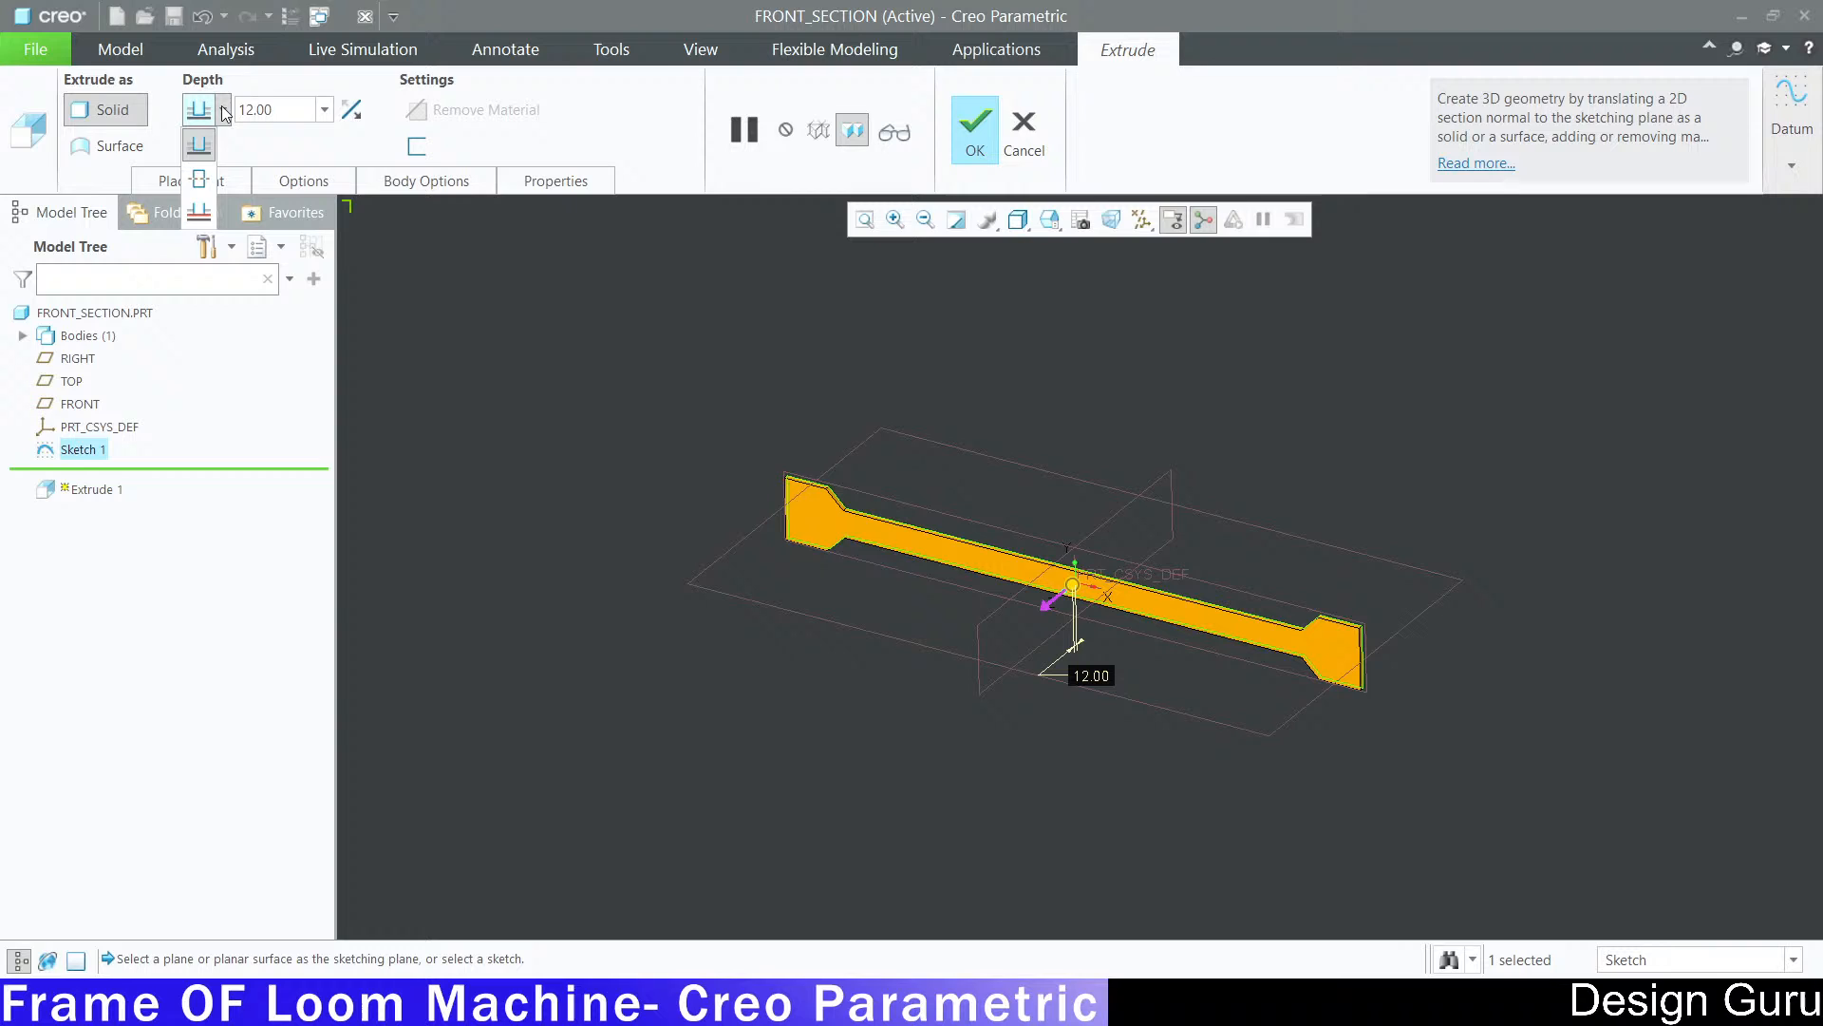
{"action": "left_click", "coordinate": [199, 179]}
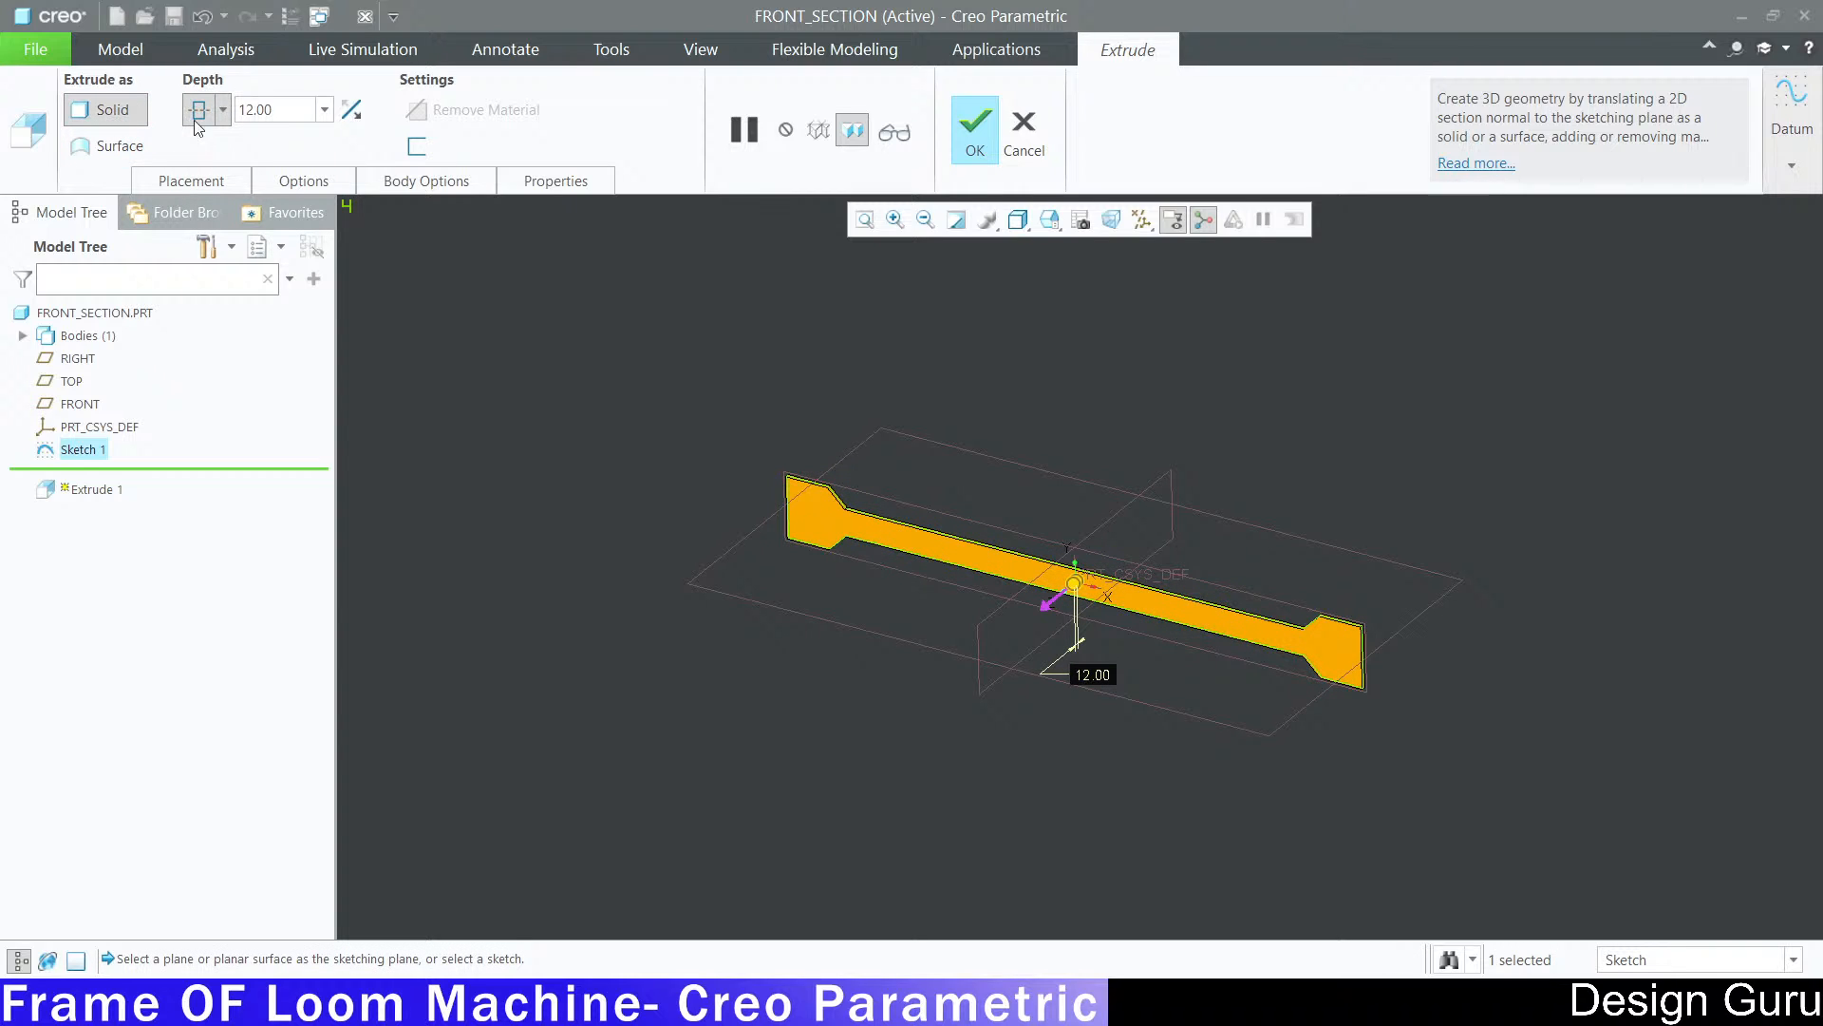
{"action": "left_click", "coordinate": [976, 133]}
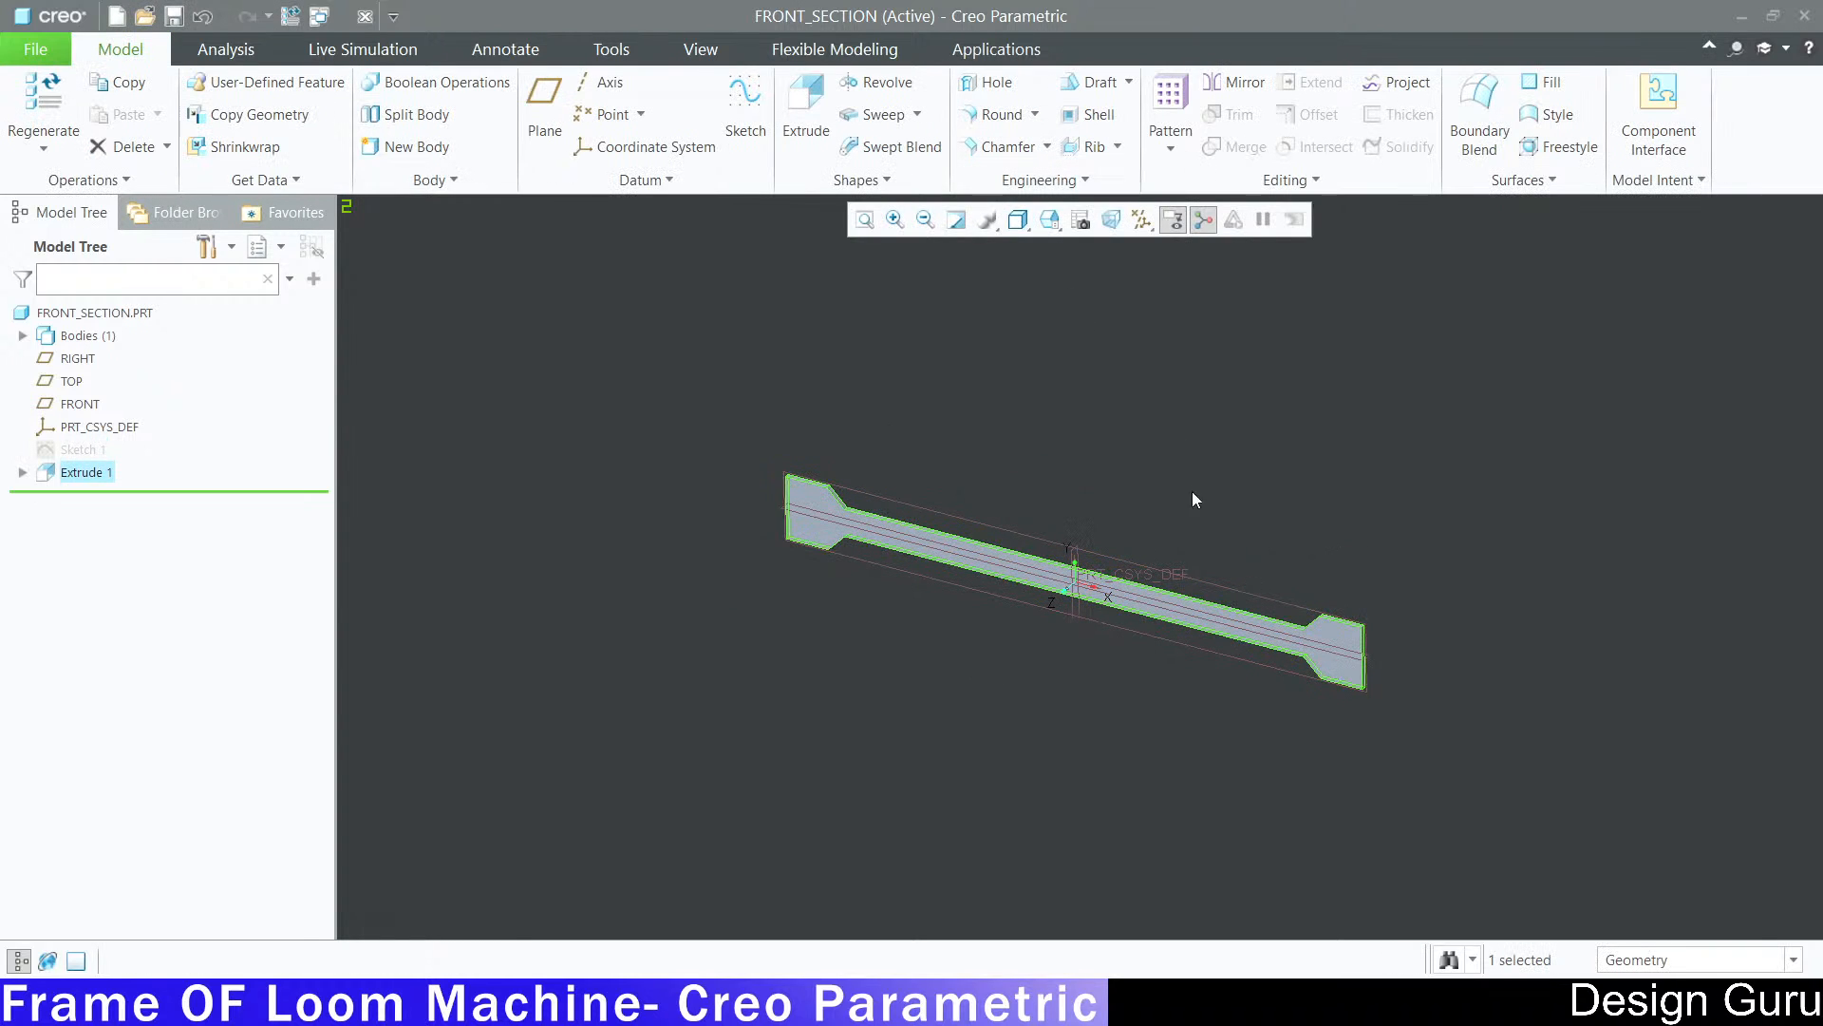
Step: Redefine the front-section extrusion with a symmetric depth of 8 mm
{"action": "scroll", "coordinate": [1117, 622], "scroll_direction": "down", "scroll_amount": 4}
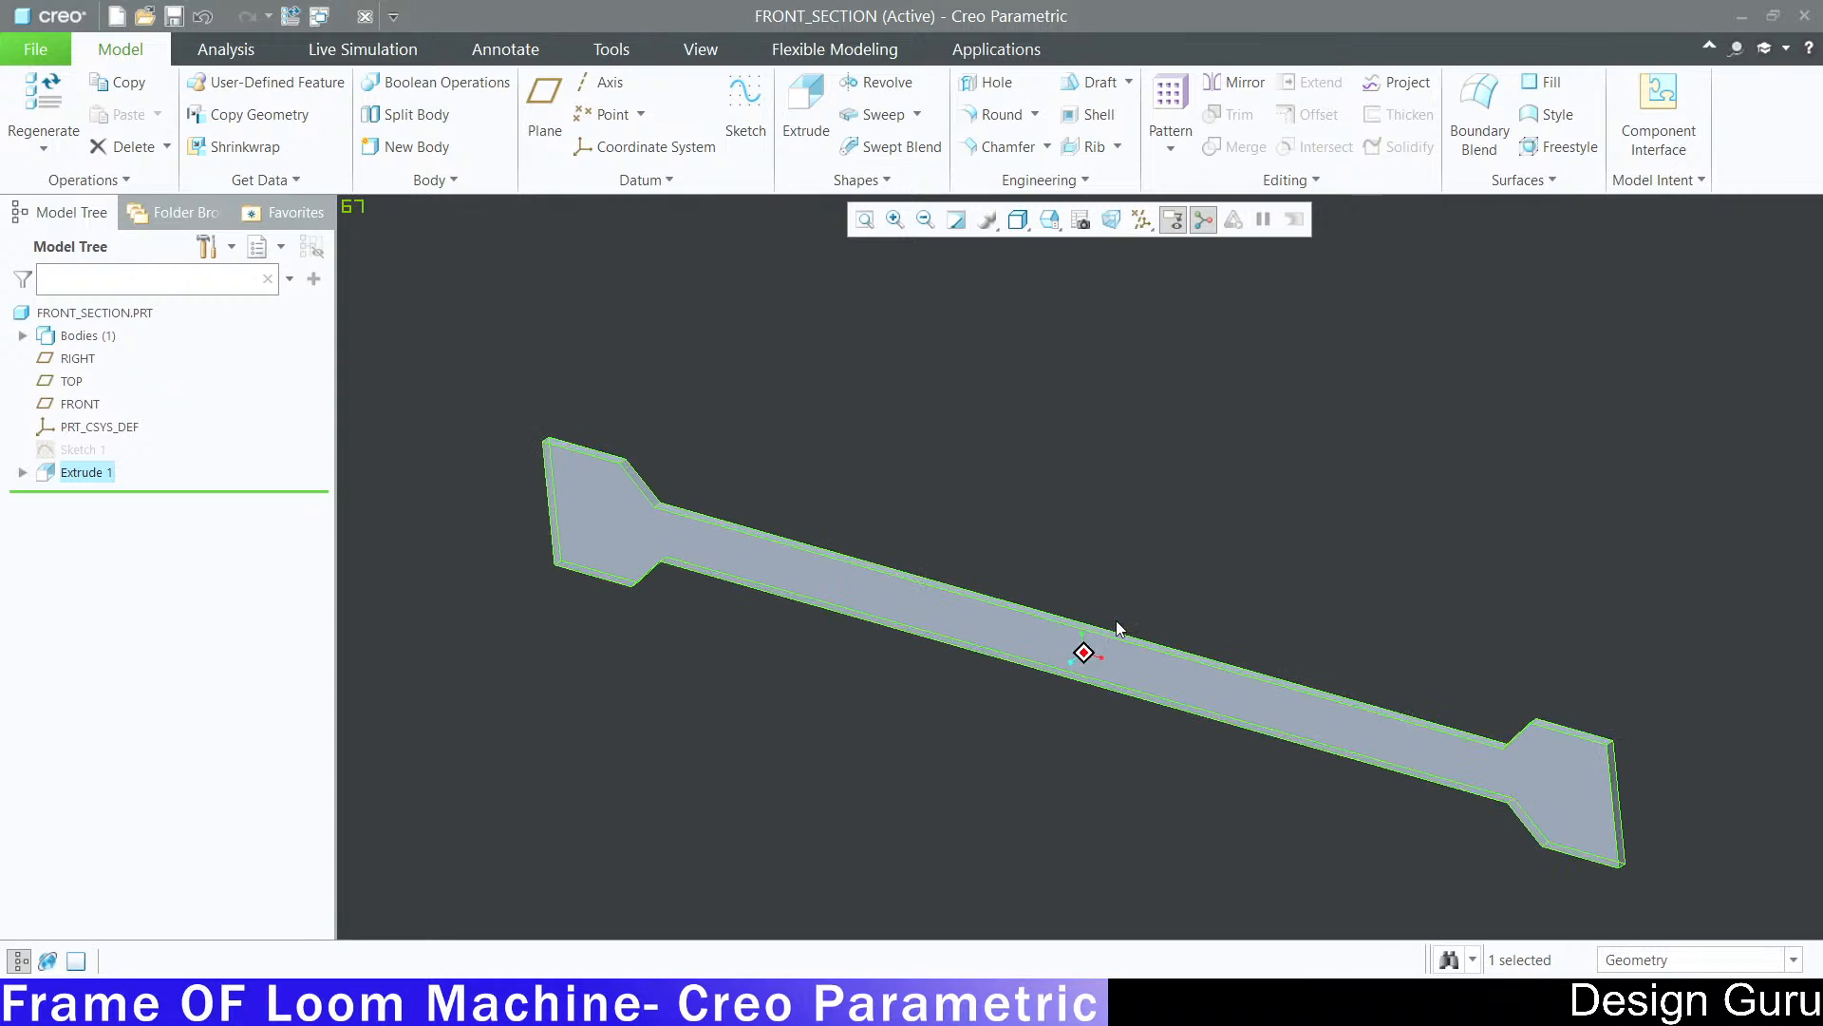
{"action": "mouse_move", "coordinate": [1117, 622]}
{"action": "middle_mouse_down"}
{"action": "mouse_move", "coordinate": [1059, 629]}
{"action": "mouse_move", "coordinate": [1117, 622]}
{"action": "mouse_move", "coordinate": [830, 574]}
{"action": "mouse_move", "coordinate": [871, 570]}
{"action": "mouse_move", "coordinate": [876, 550]}
{"action": "middle_mouse_up"}
{"action": "scroll", "coordinate": [1117, 622], "scroll_direction": "down", "scroll_amount": 2}
{"action": "scroll", "coordinate": [1117, 622], "scroll_direction": "up", "scroll_amount": 1}
{"action": "left_click", "coordinate": [681, 380]}
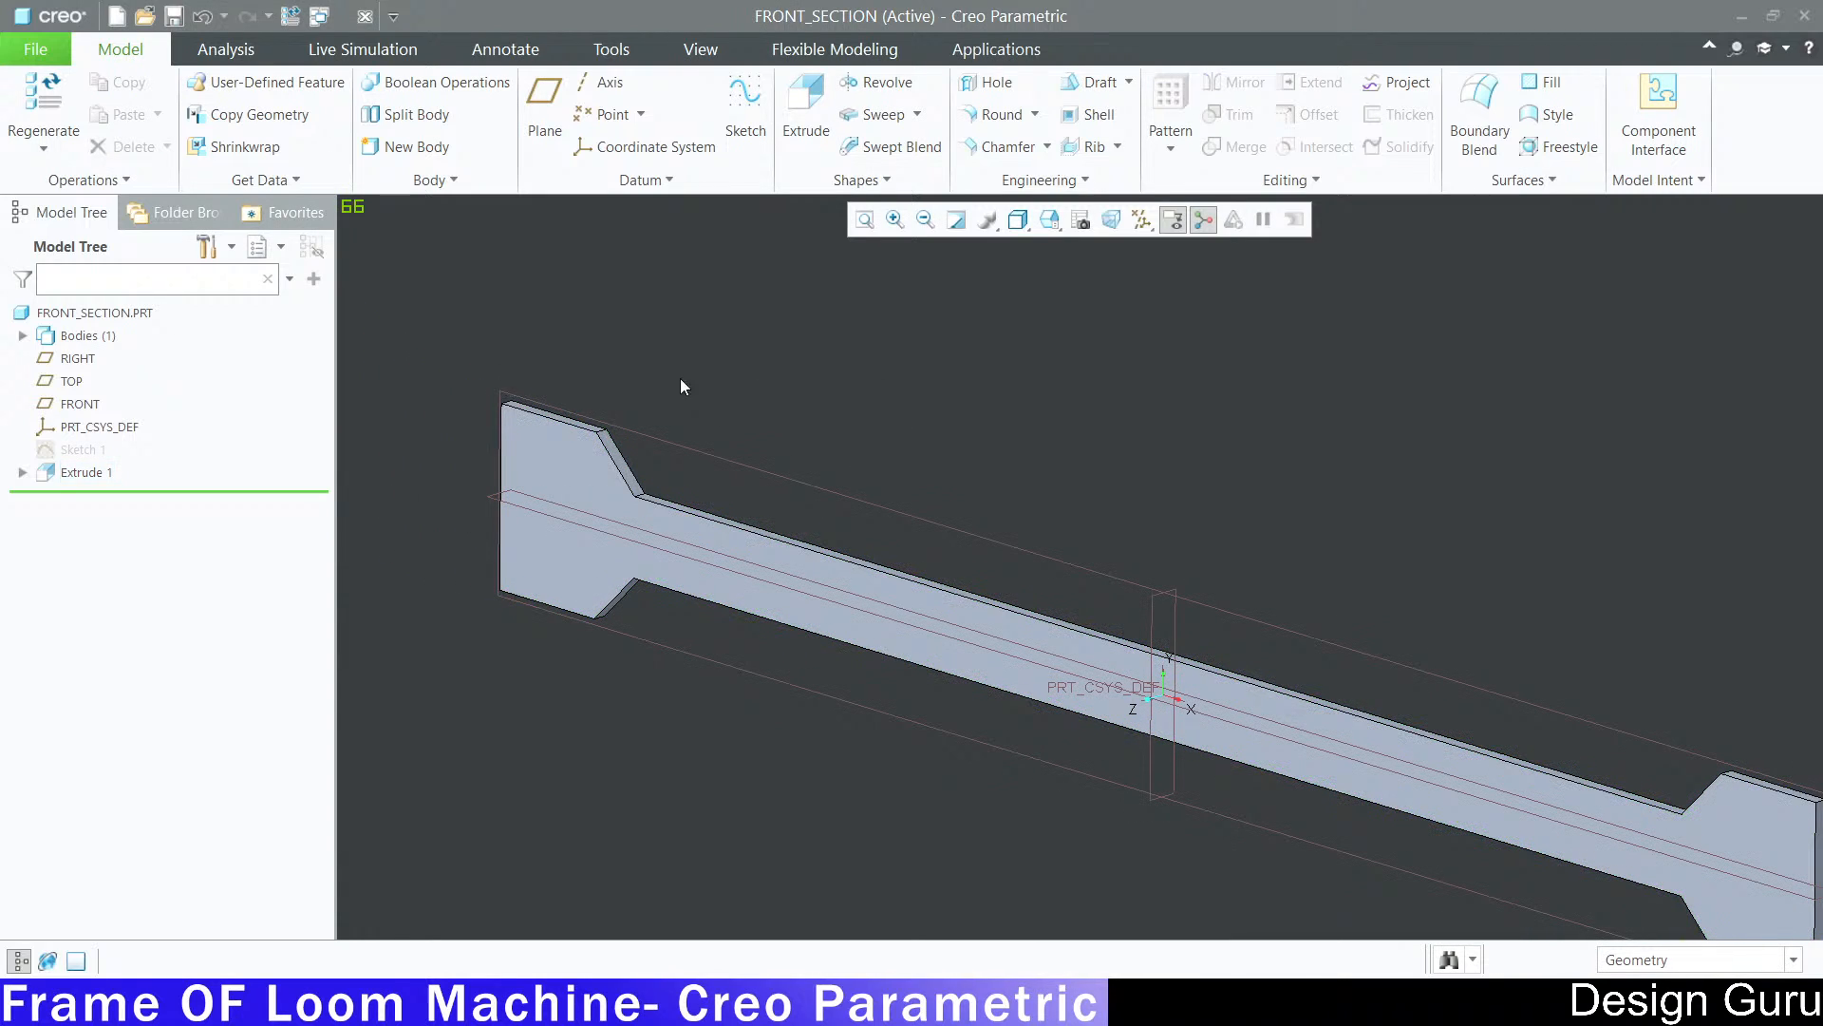
{"action": "left_click", "coordinate": [87, 475]}
{"action": "left_click", "coordinate": [99, 359]}
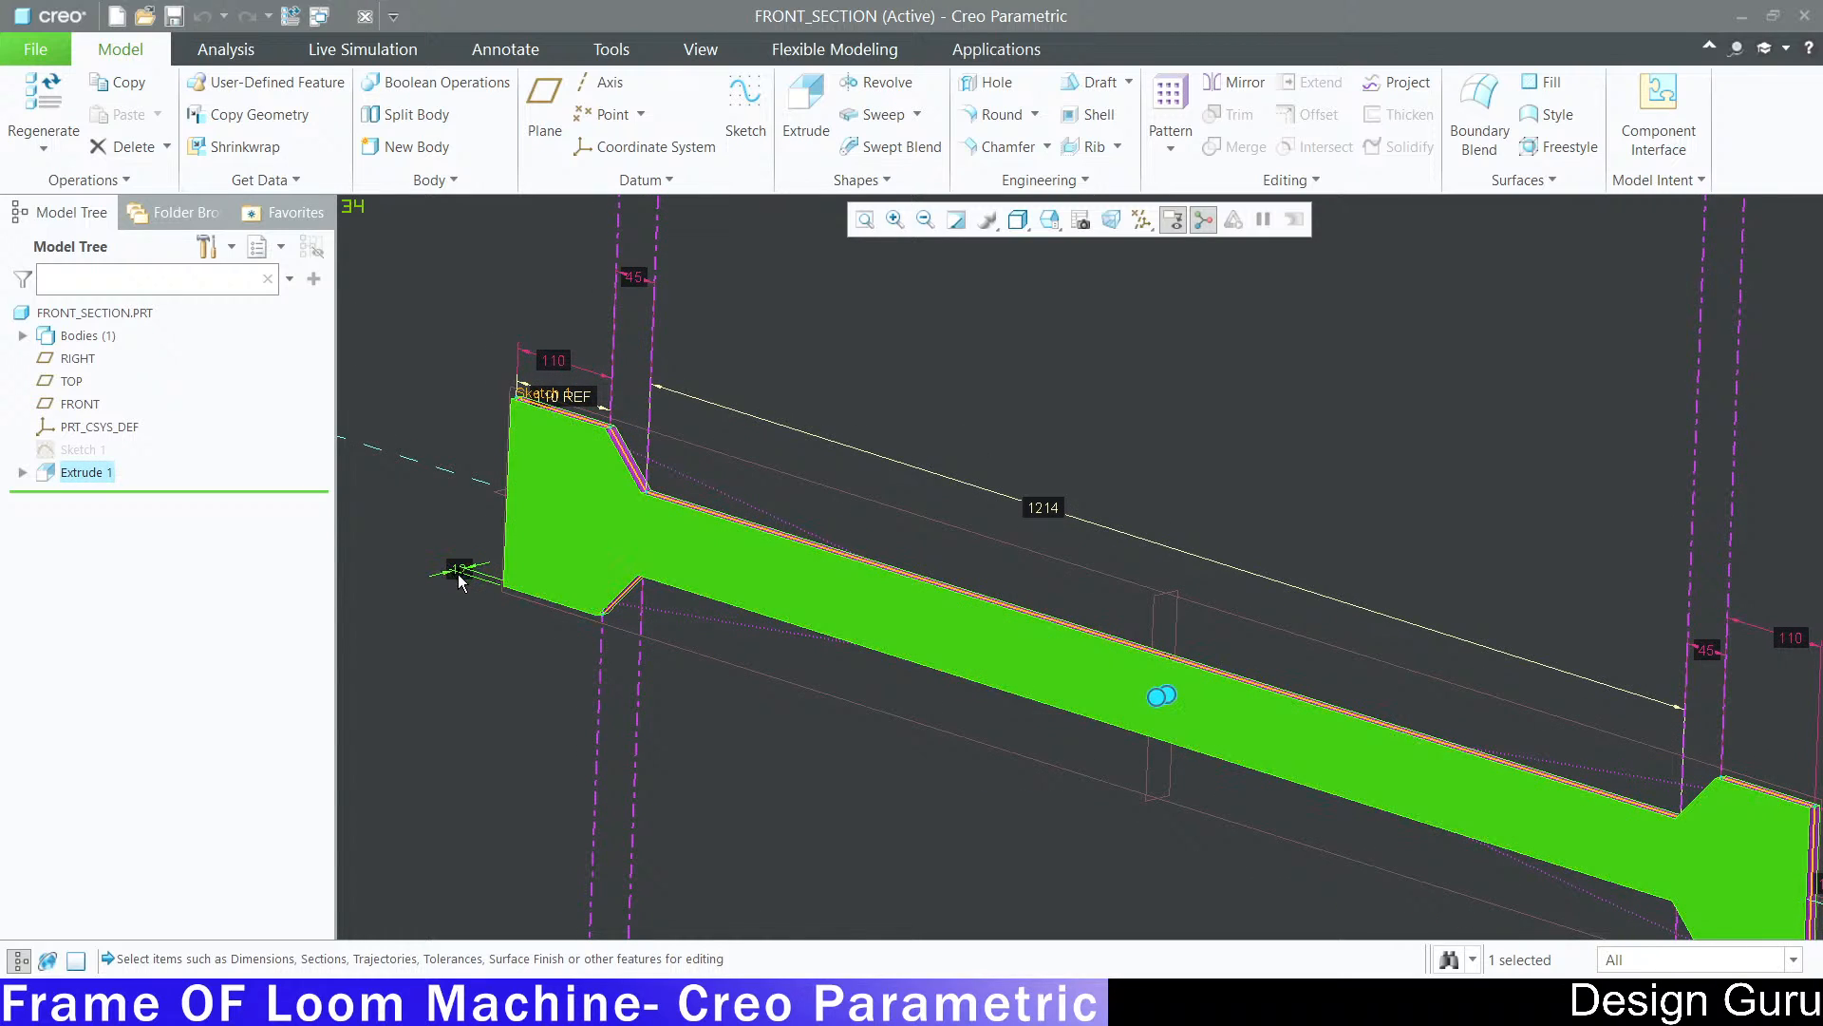
{"action": "left_click", "coordinate": [452, 584]}
{"action": "right_click", "coordinate": [84, 472]}
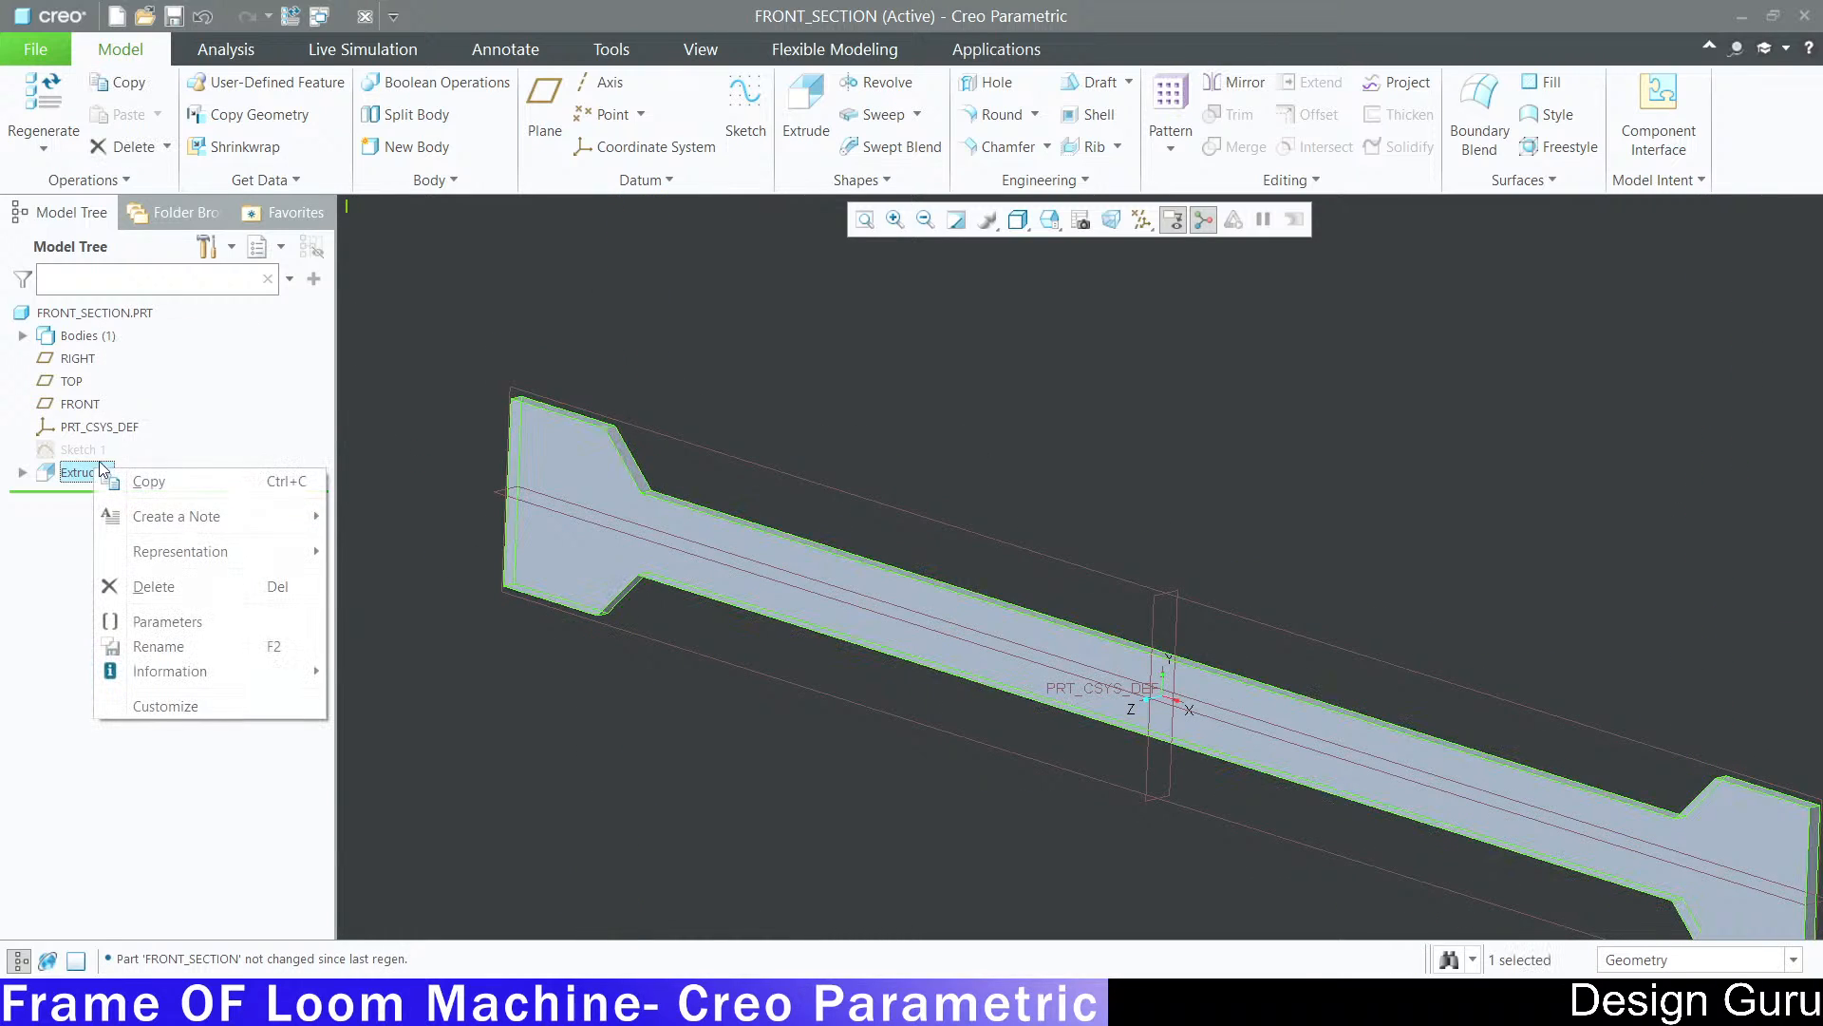
{"action": "left_click", "coordinate": [137, 370]}
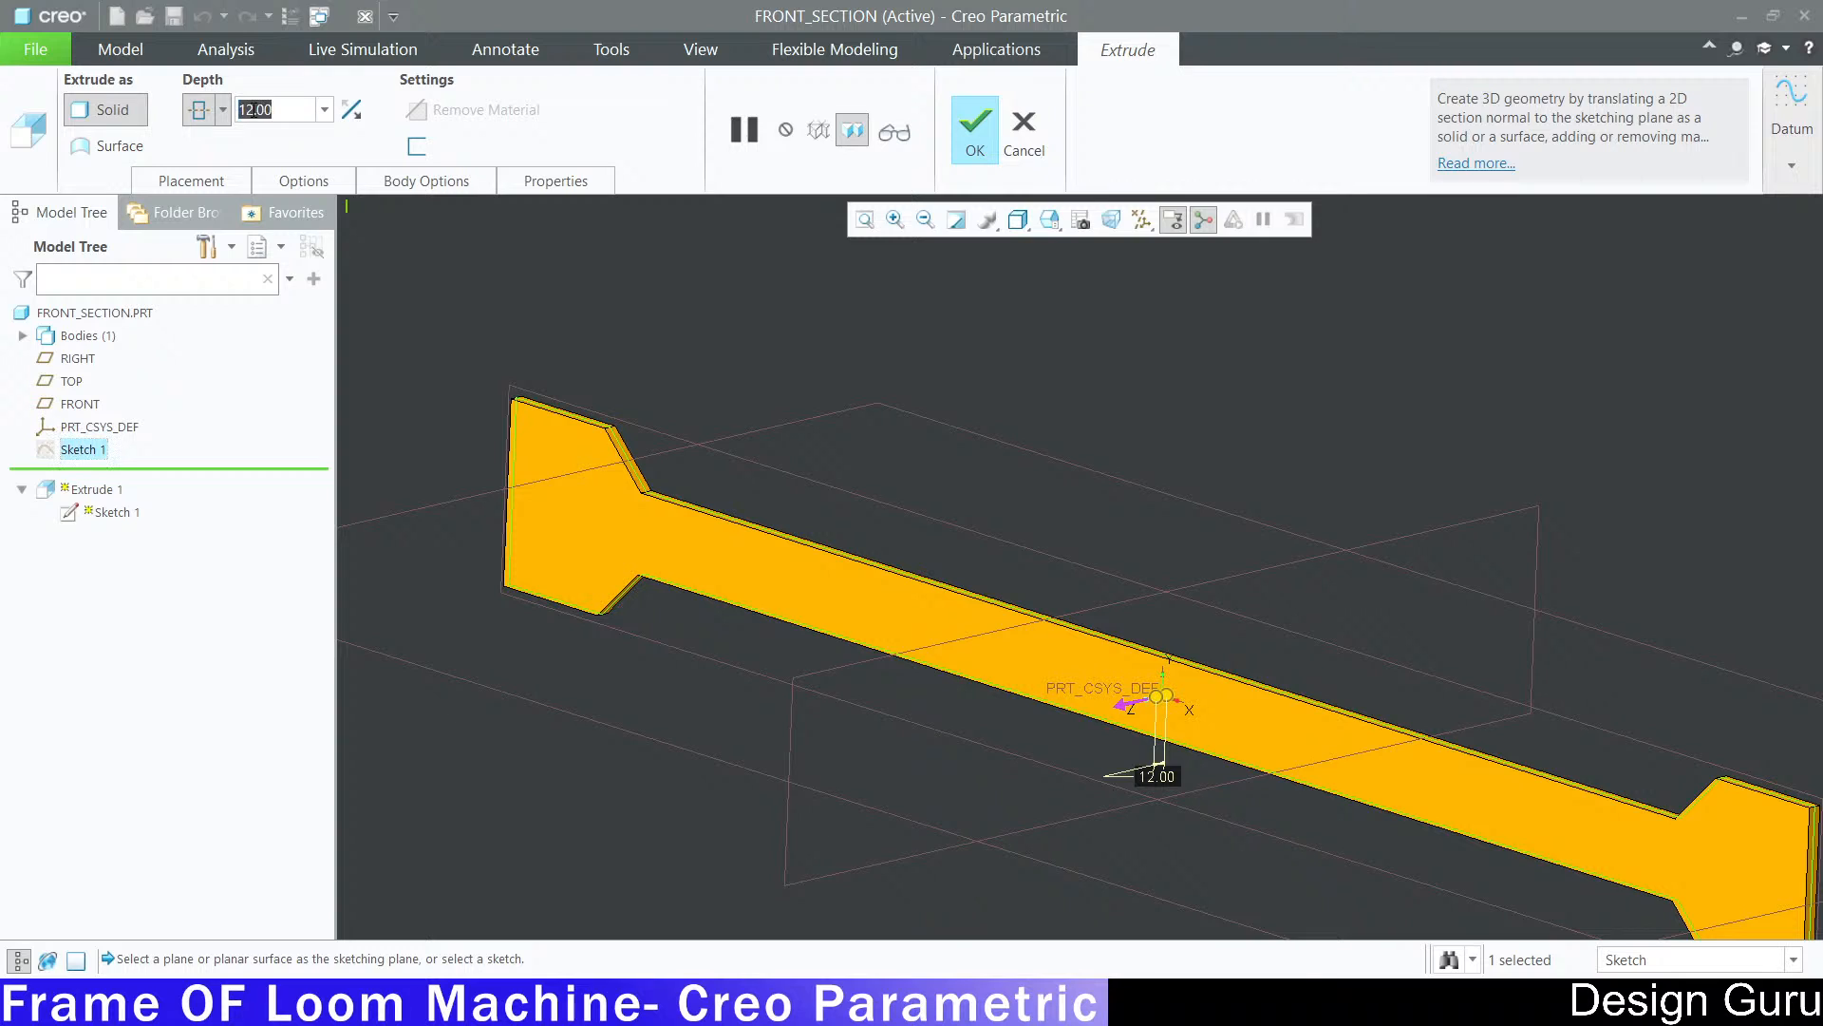
{"action": "type", "text": "8"}
{"action": "key", "text": "Return"}
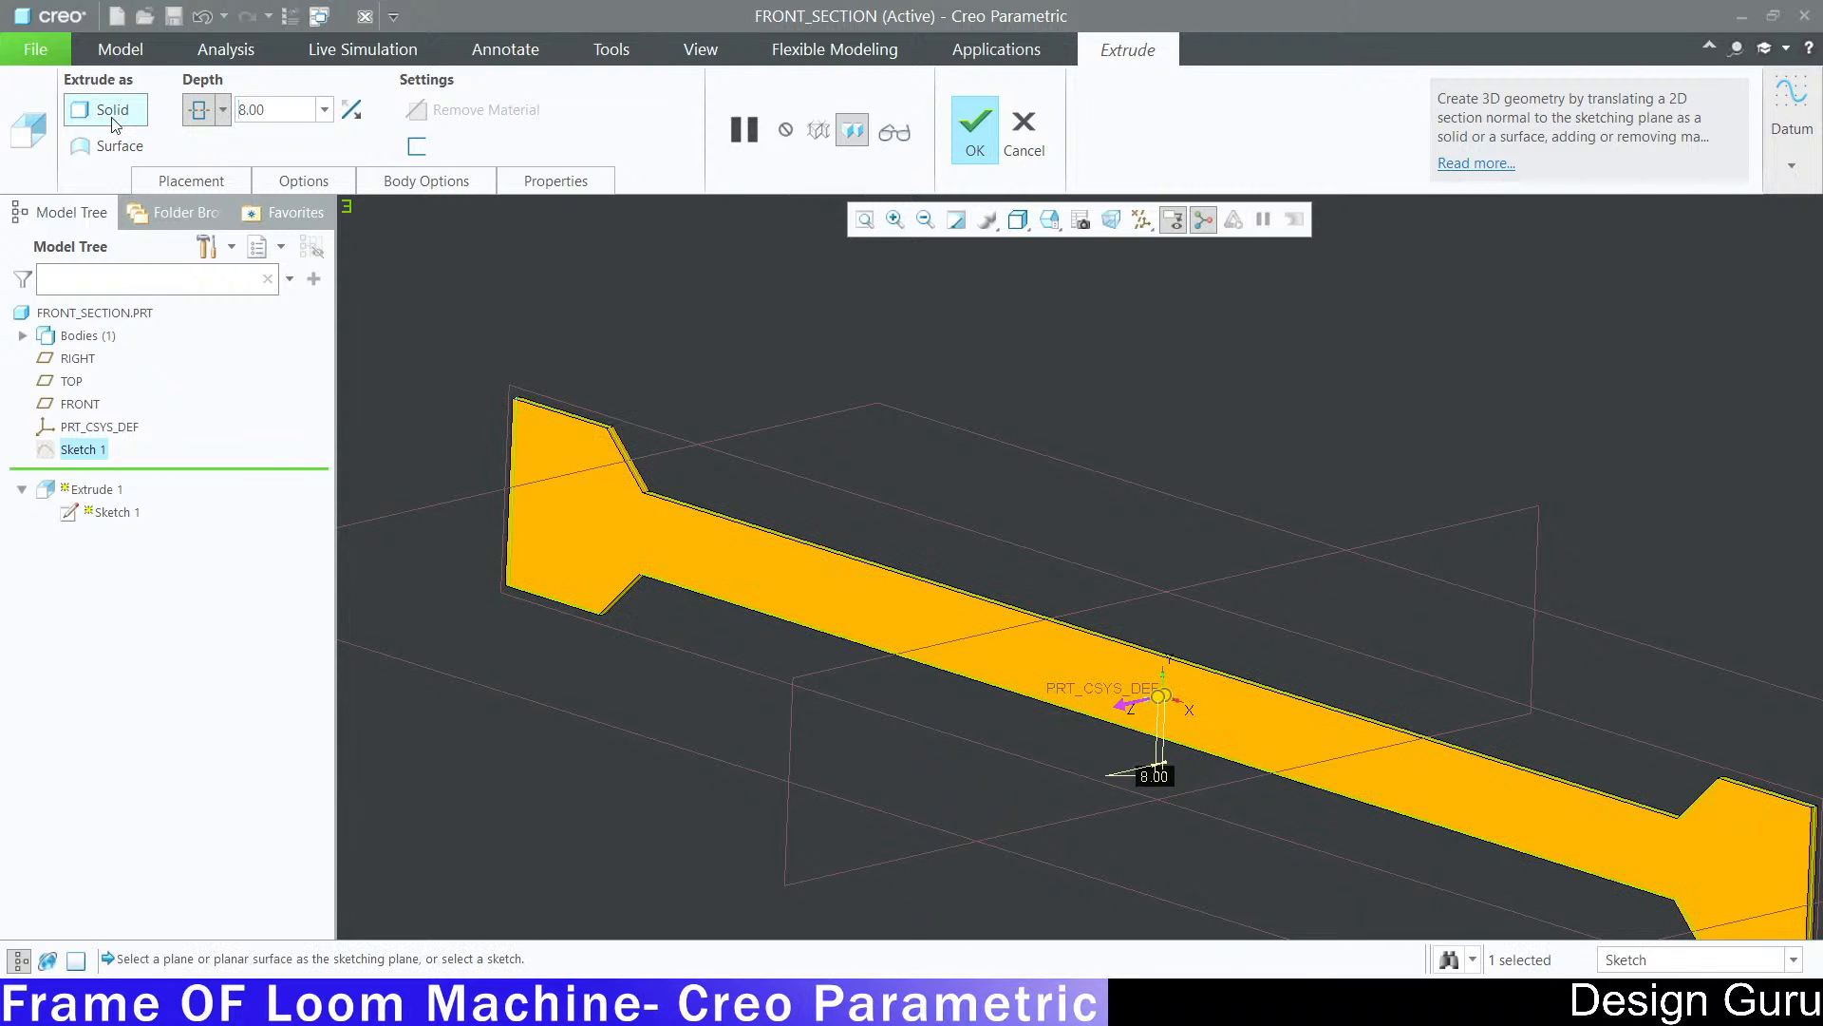
{"action": "left_click", "coordinate": [973, 133]}
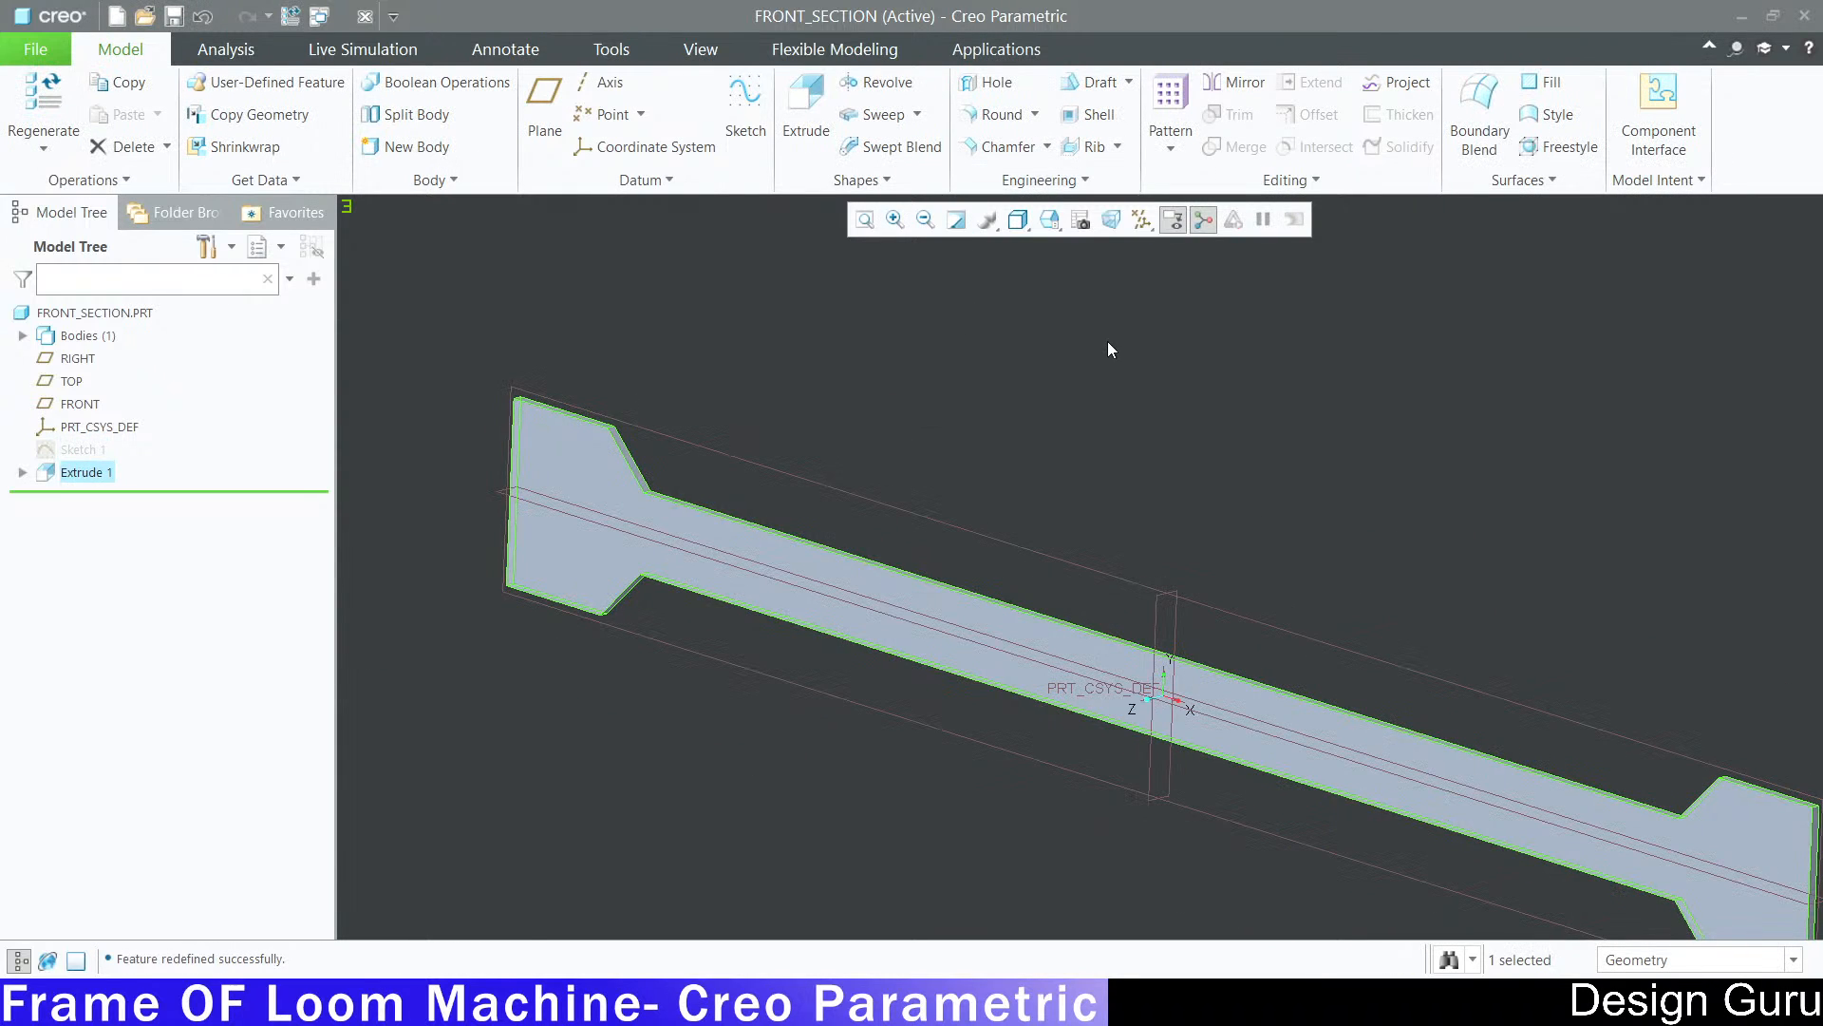
Step: Switch to the loom frame reference drawing to check the front section, and return to the Creo Parametric part
{"action": "key", "text": "ctrl+d"}
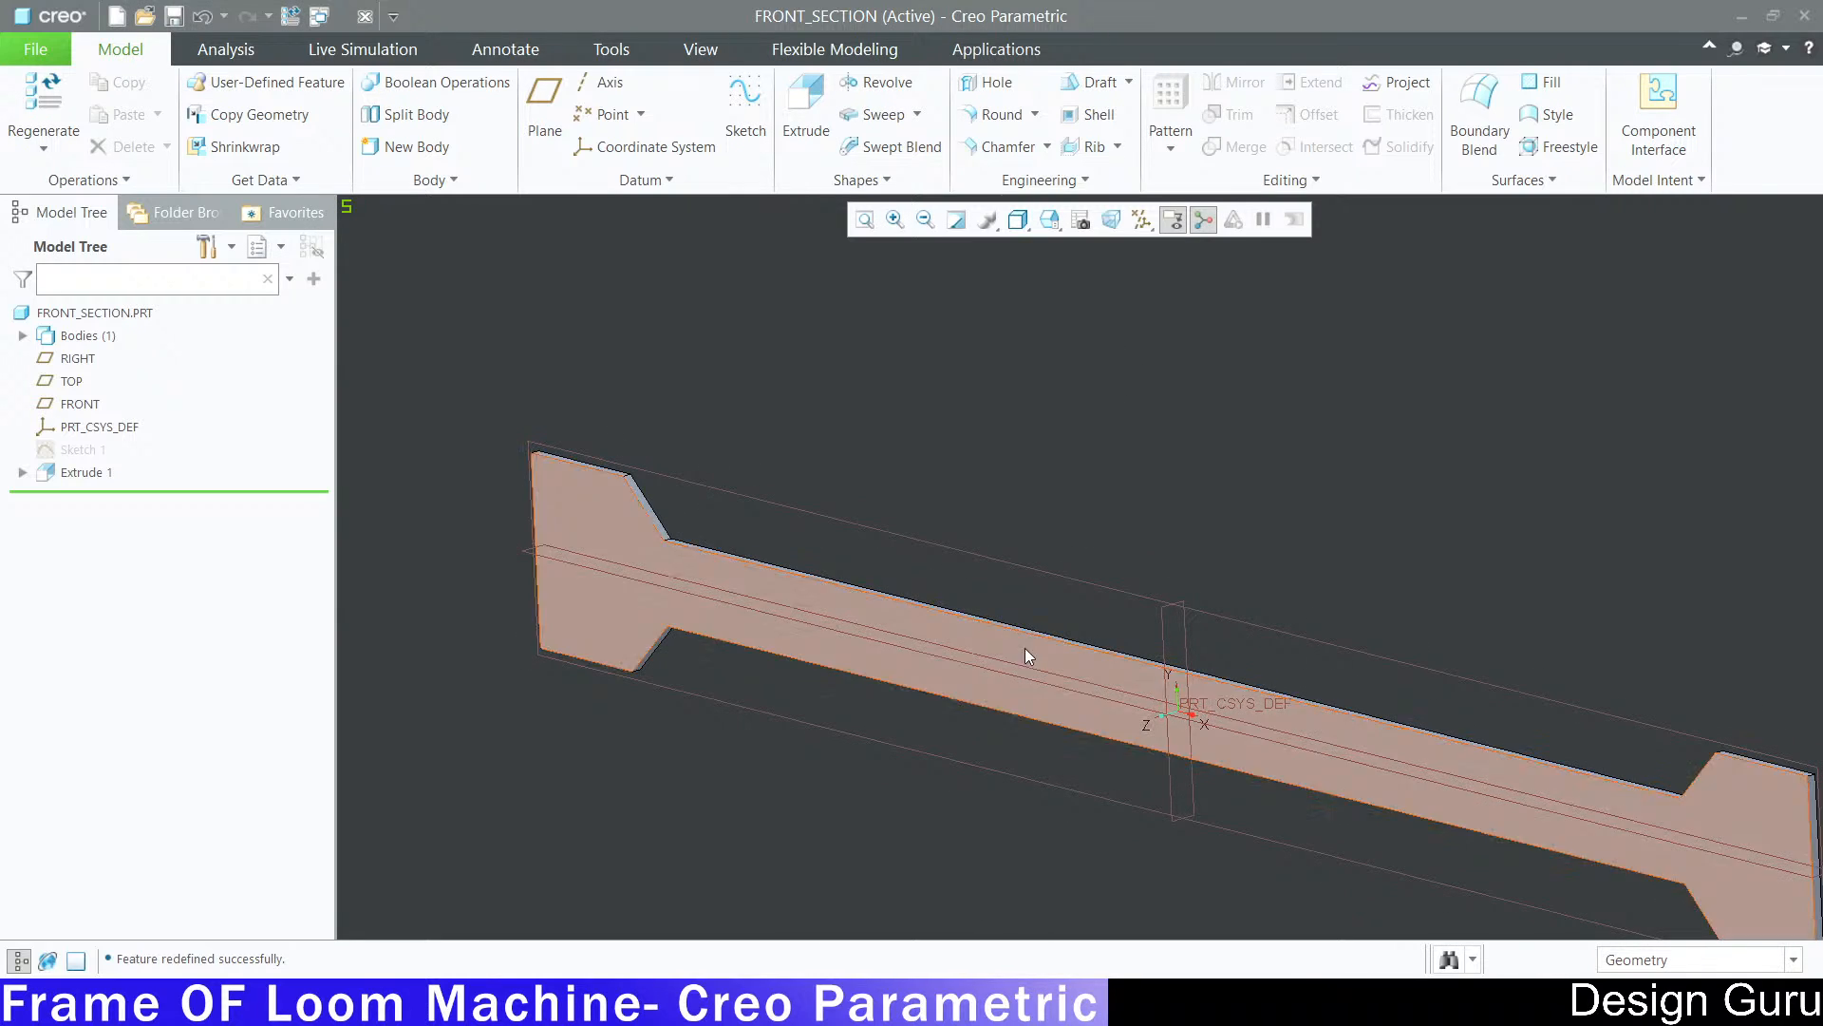
{"action": "key", "text": "alt+Tab"}
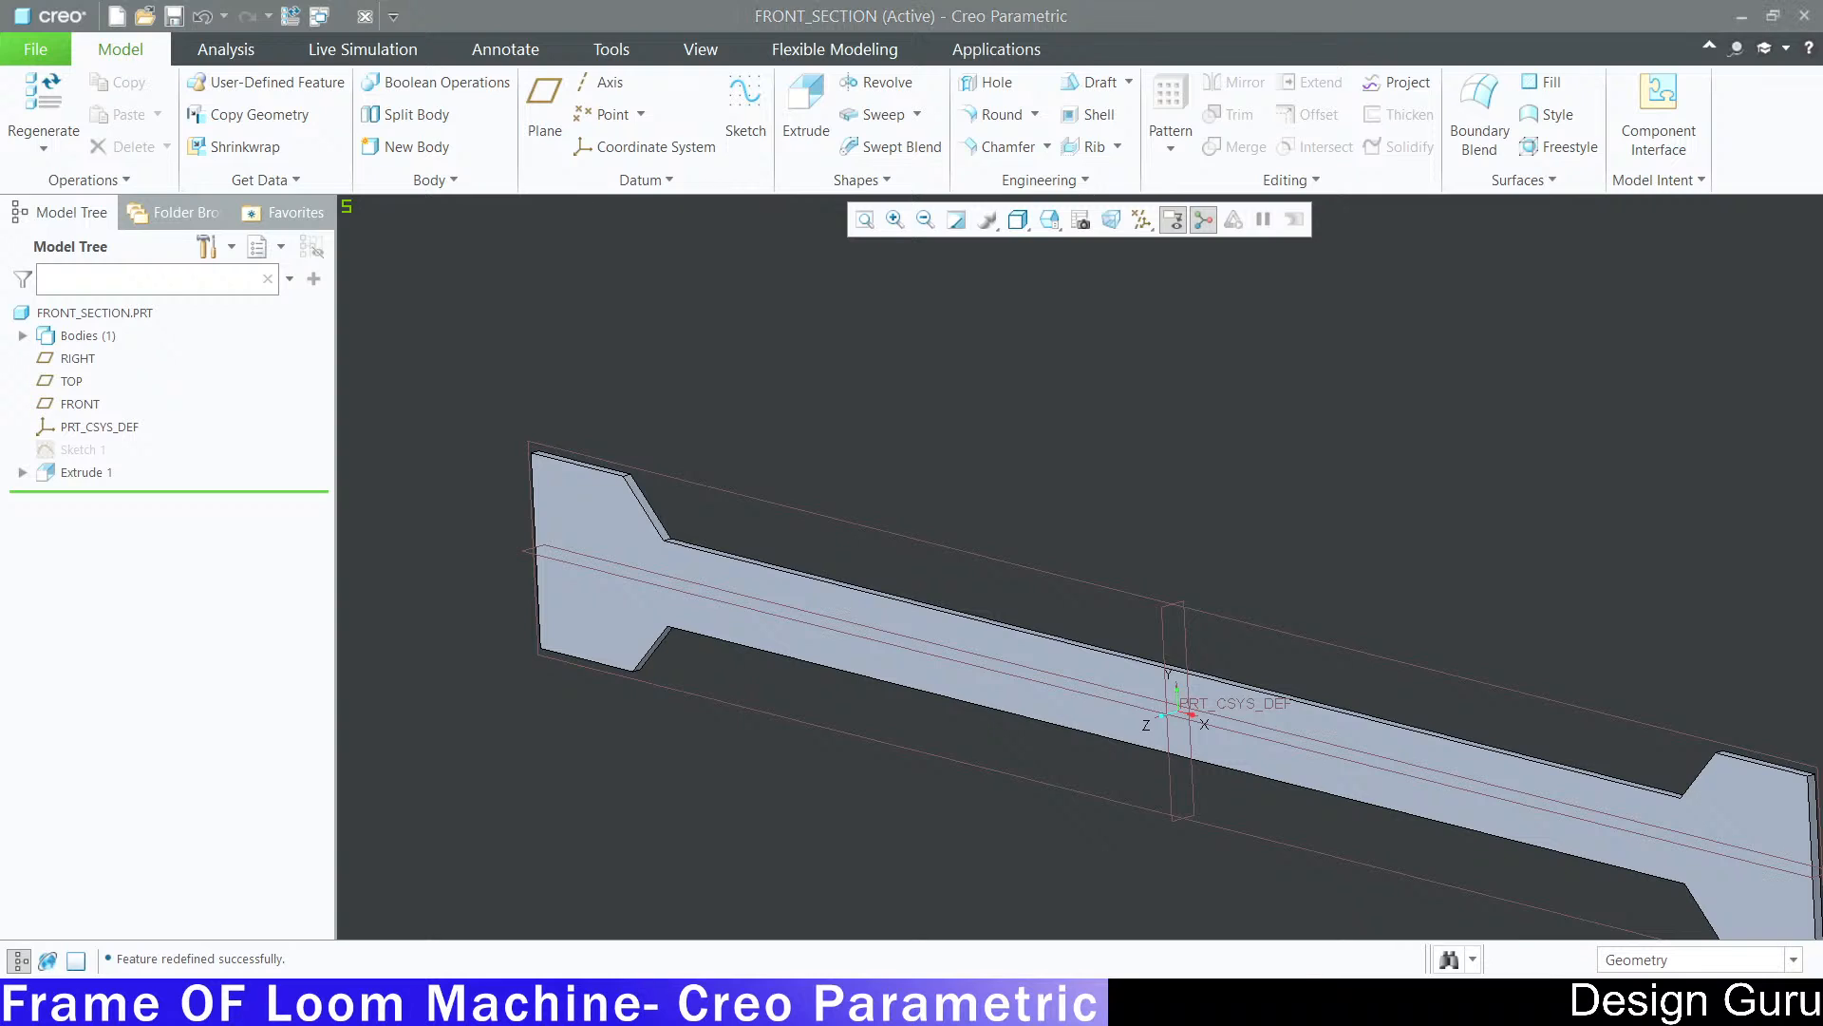
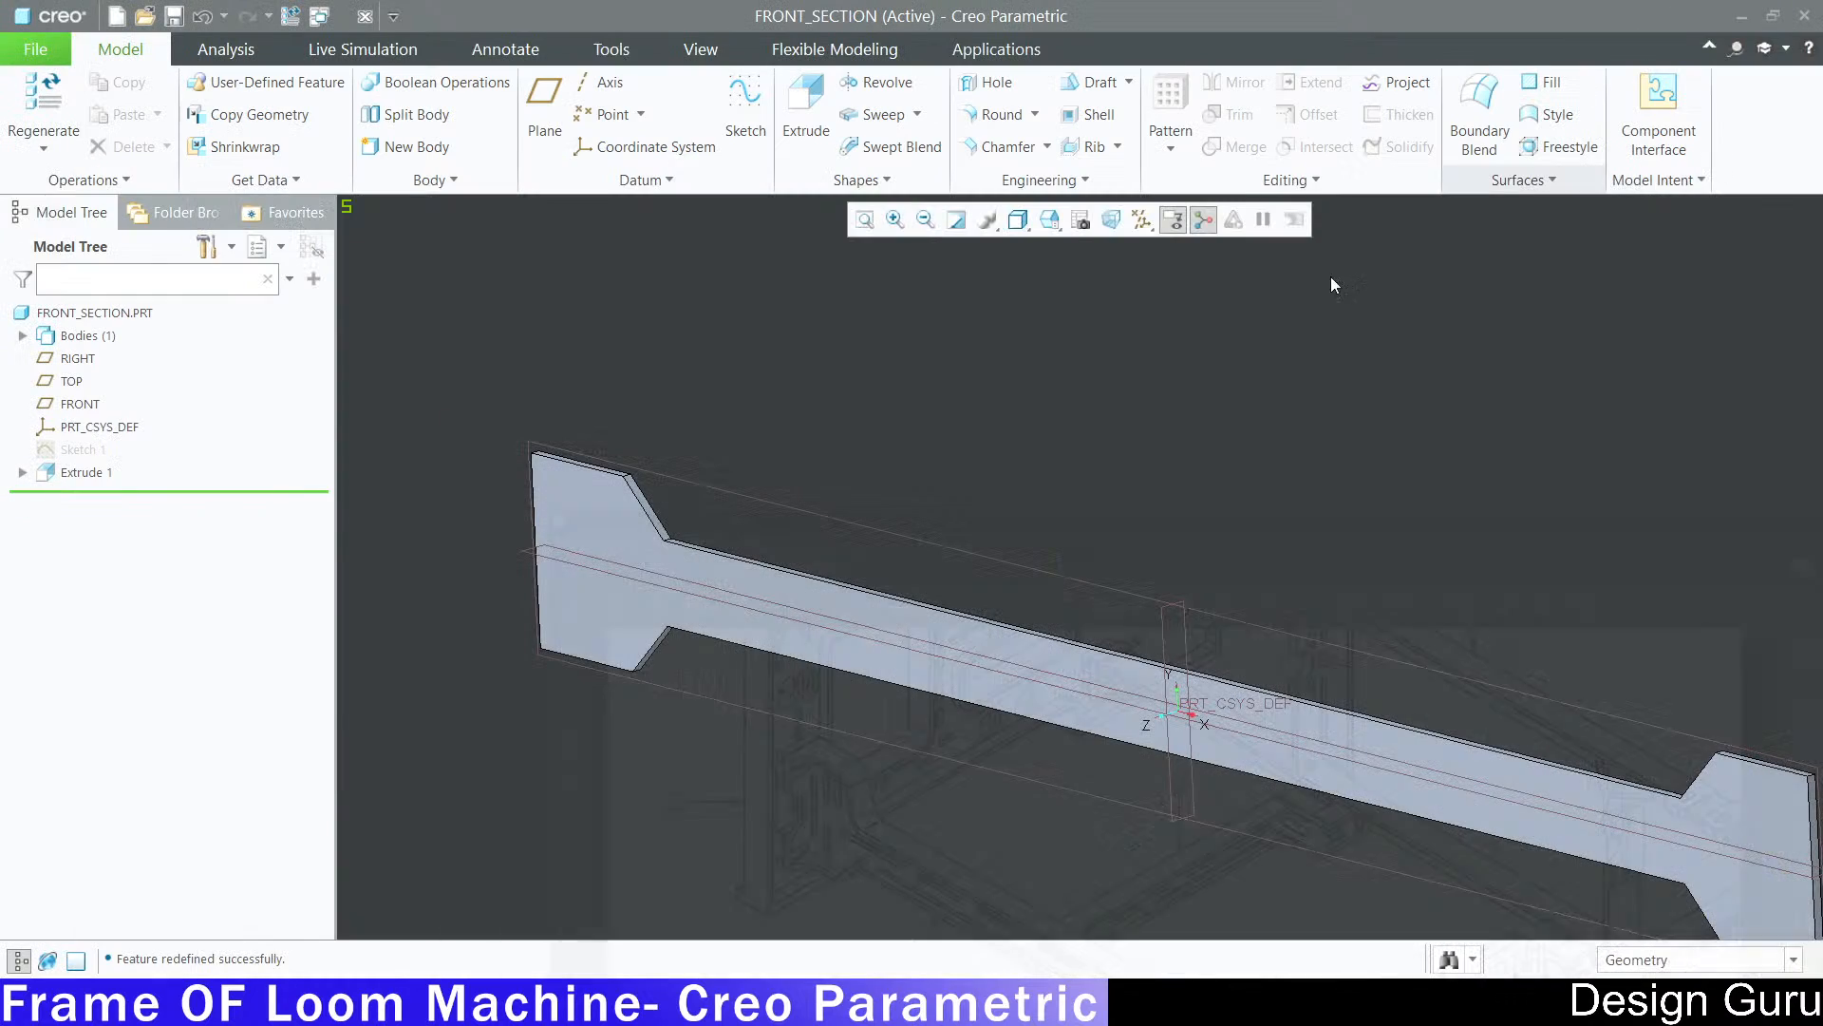
{"action": "left_click", "coordinate": [1681, 13]}
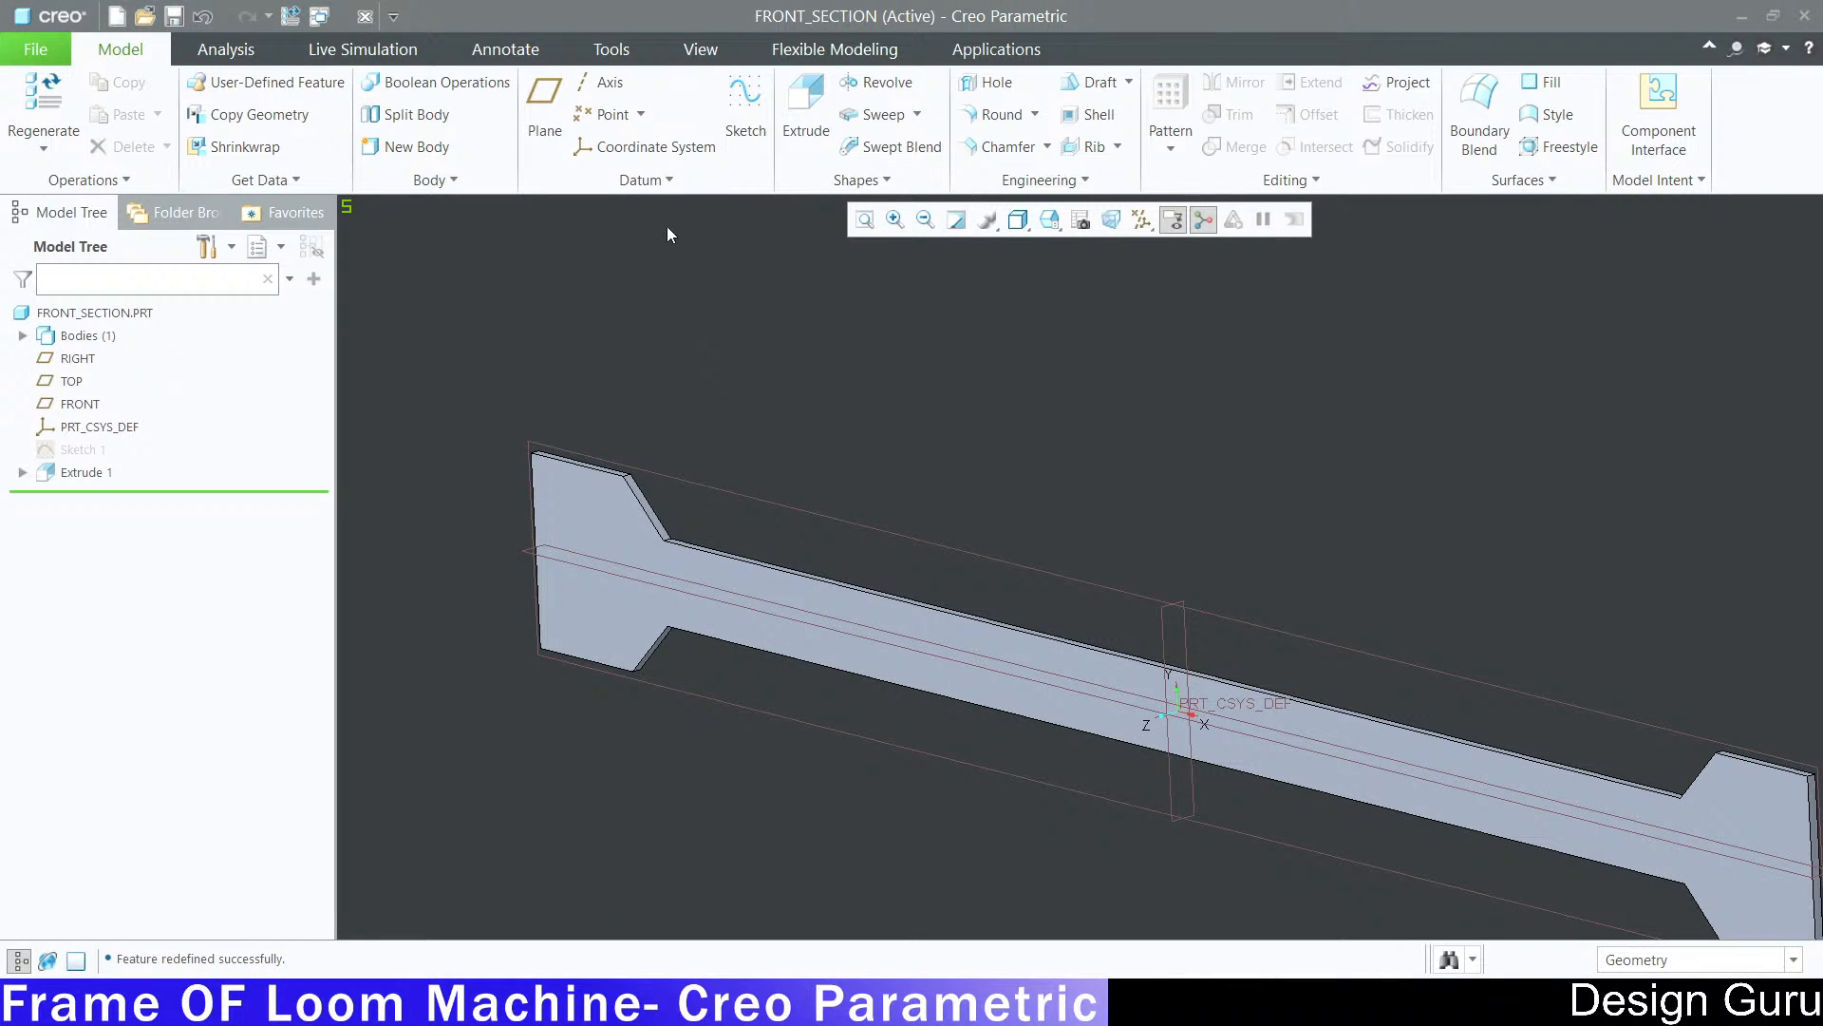
Step: Round the inner and outer corner edges of one end slope on a long side with a 35 mm radius
{"action": "left_click", "coordinate": [997, 114]}
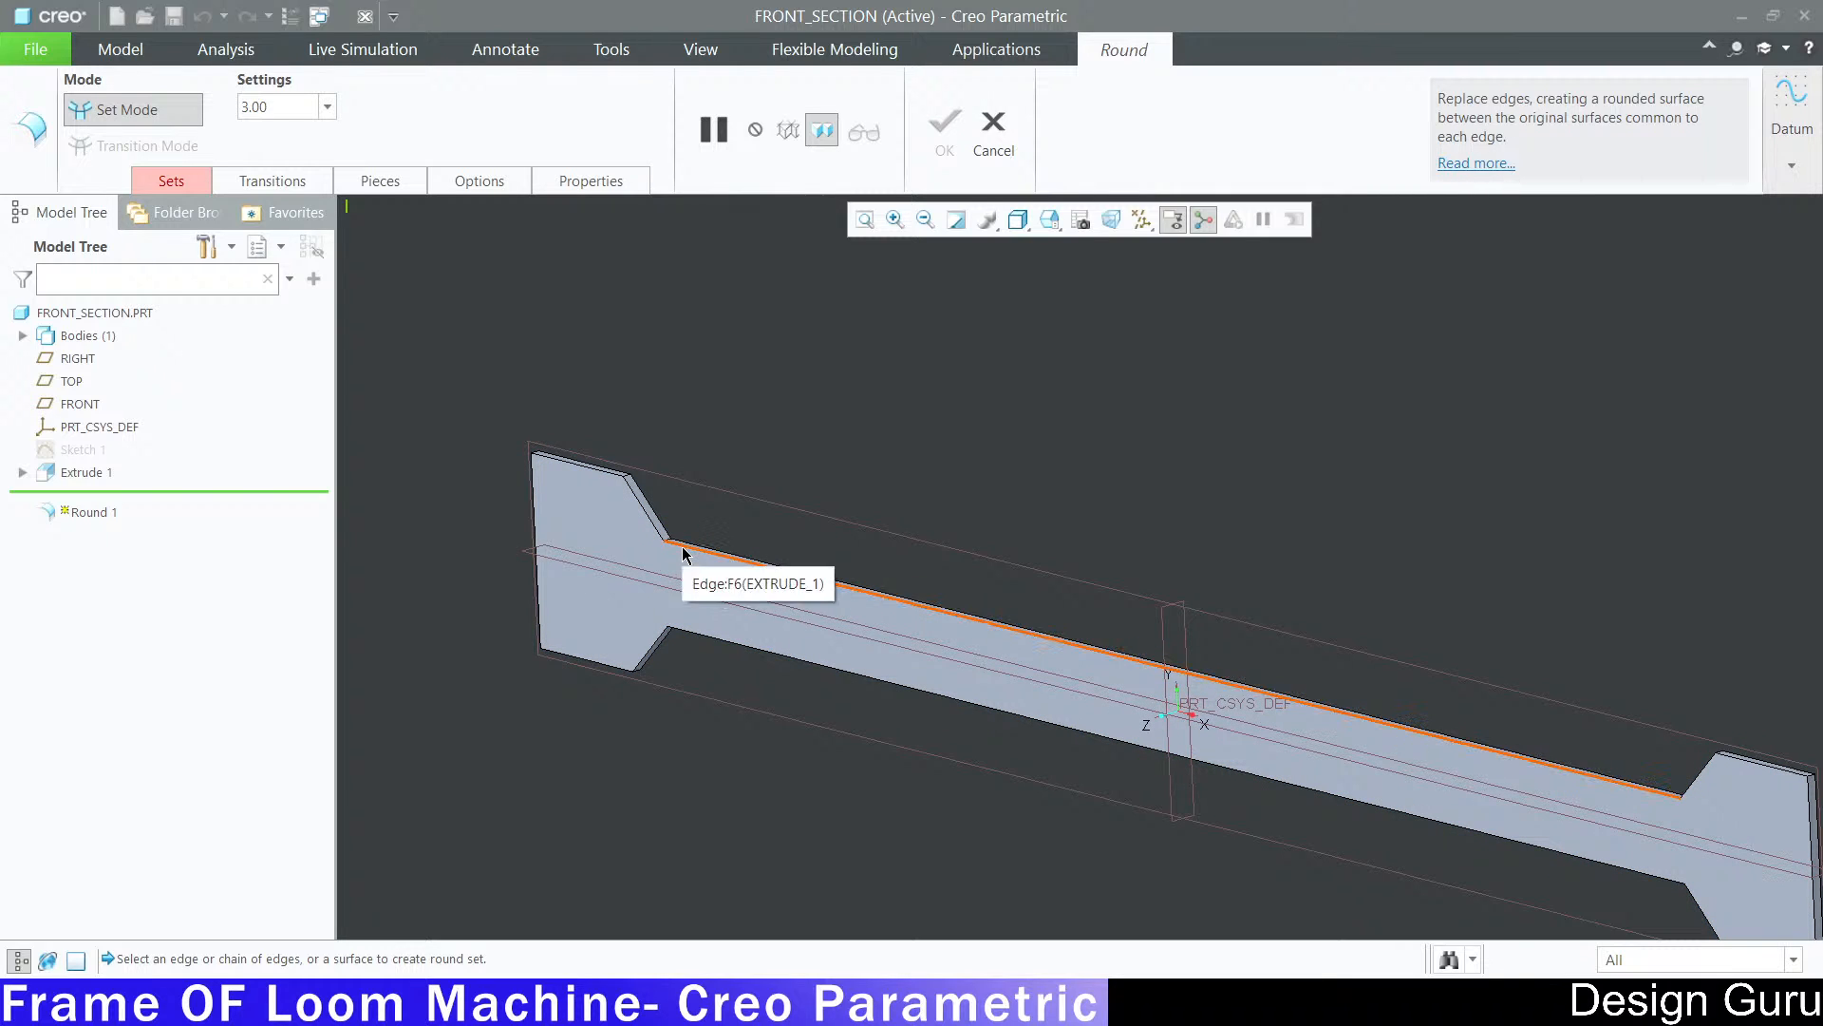
{"action": "scroll", "coordinate": [684, 546], "scroll_direction": "down", "scroll_amount": 3}
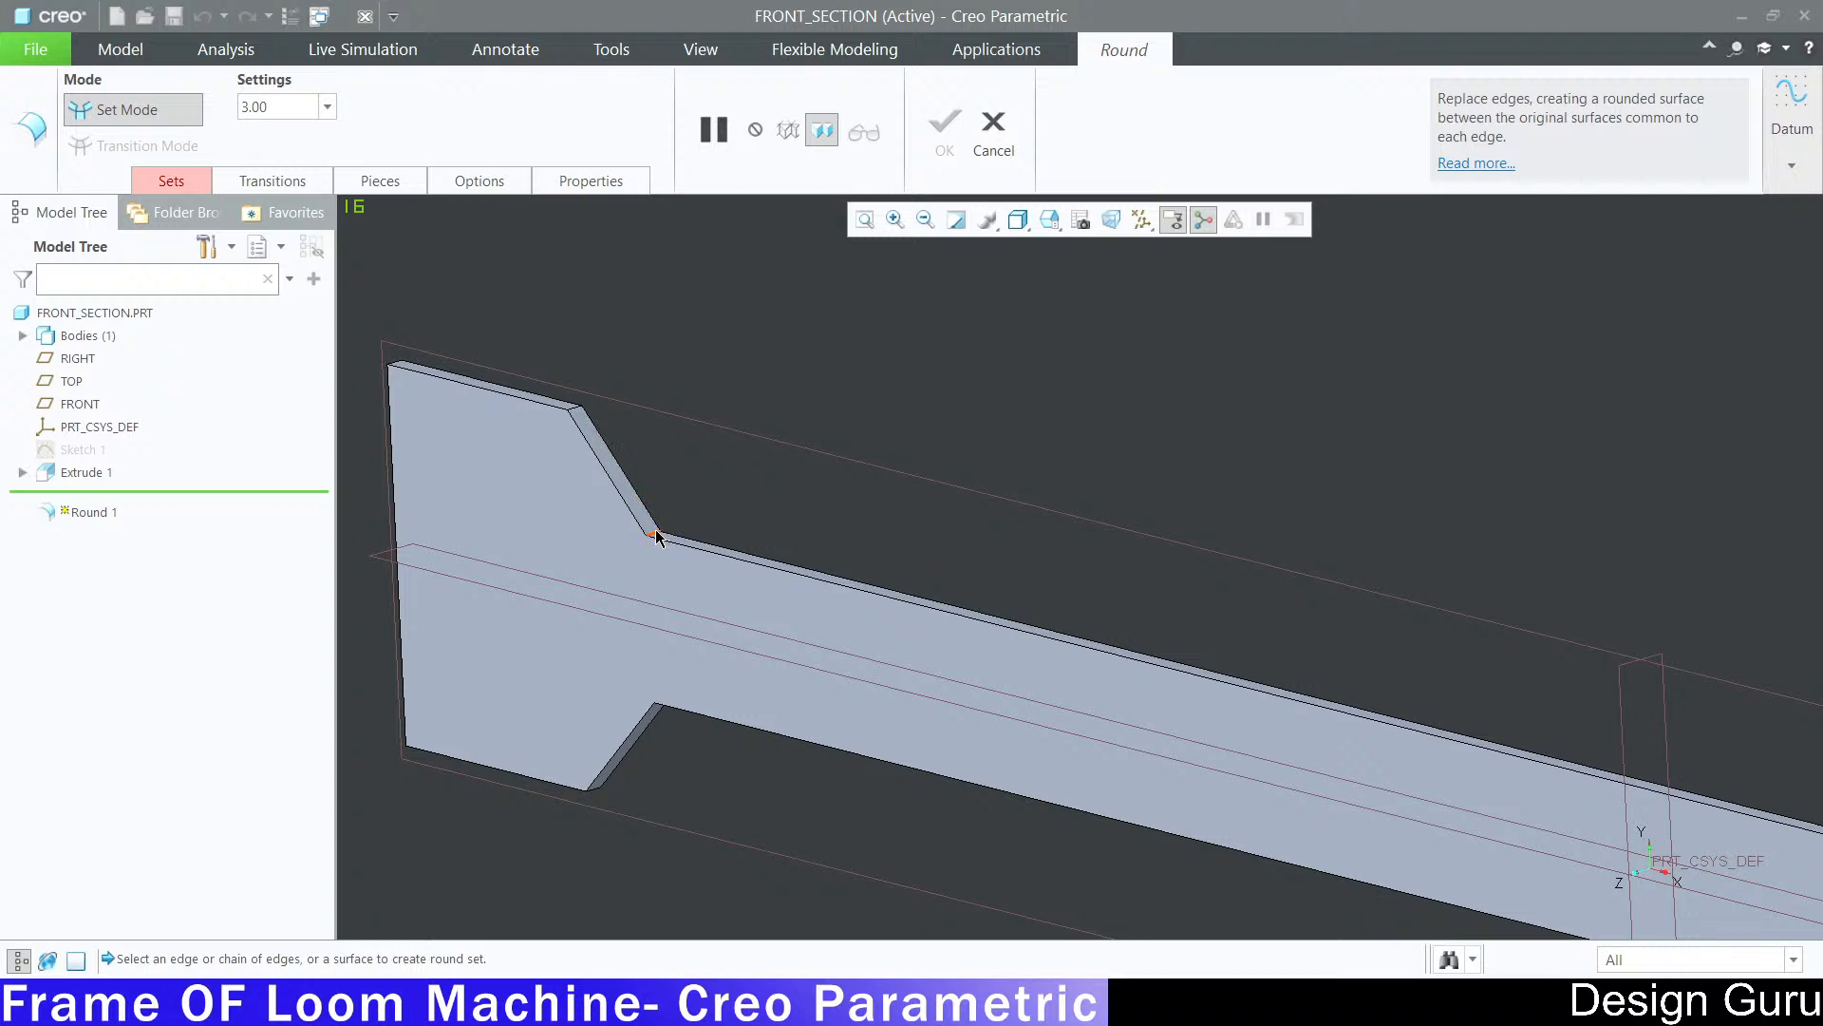
{"action": "left_click", "coordinate": [653, 532]}
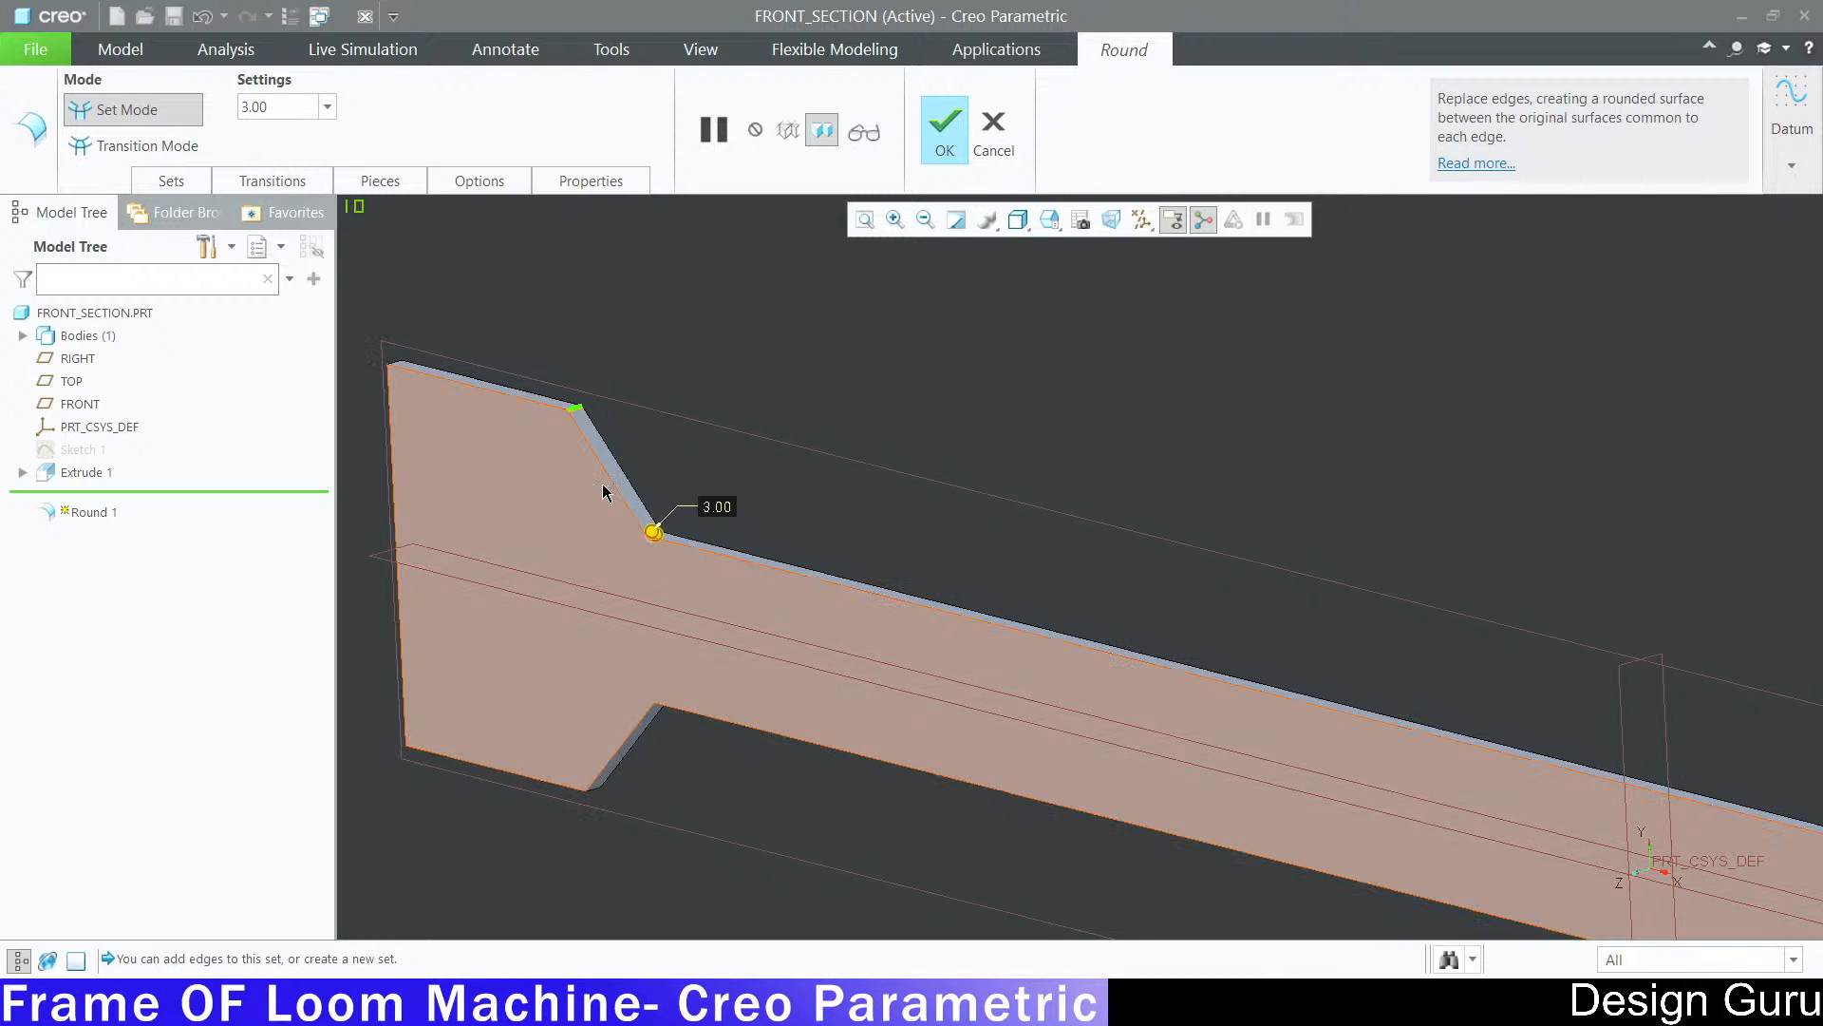
{"action": "scroll", "coordinate": [602, 484], "scroll_direction": "up", "scroll_amount": 3}
{"action": "scroll", "coordinate": [646, 551], "scroll_direction": "down", "scroll_amount": 6}
{"action": "left_click_drag", "start_coordinate": [646, 551], "coordinate": [582, 442]}
{"action": "scroll", "coordinate": [584, 409], "scroll_direction": "up", "scroll_amount": 5}
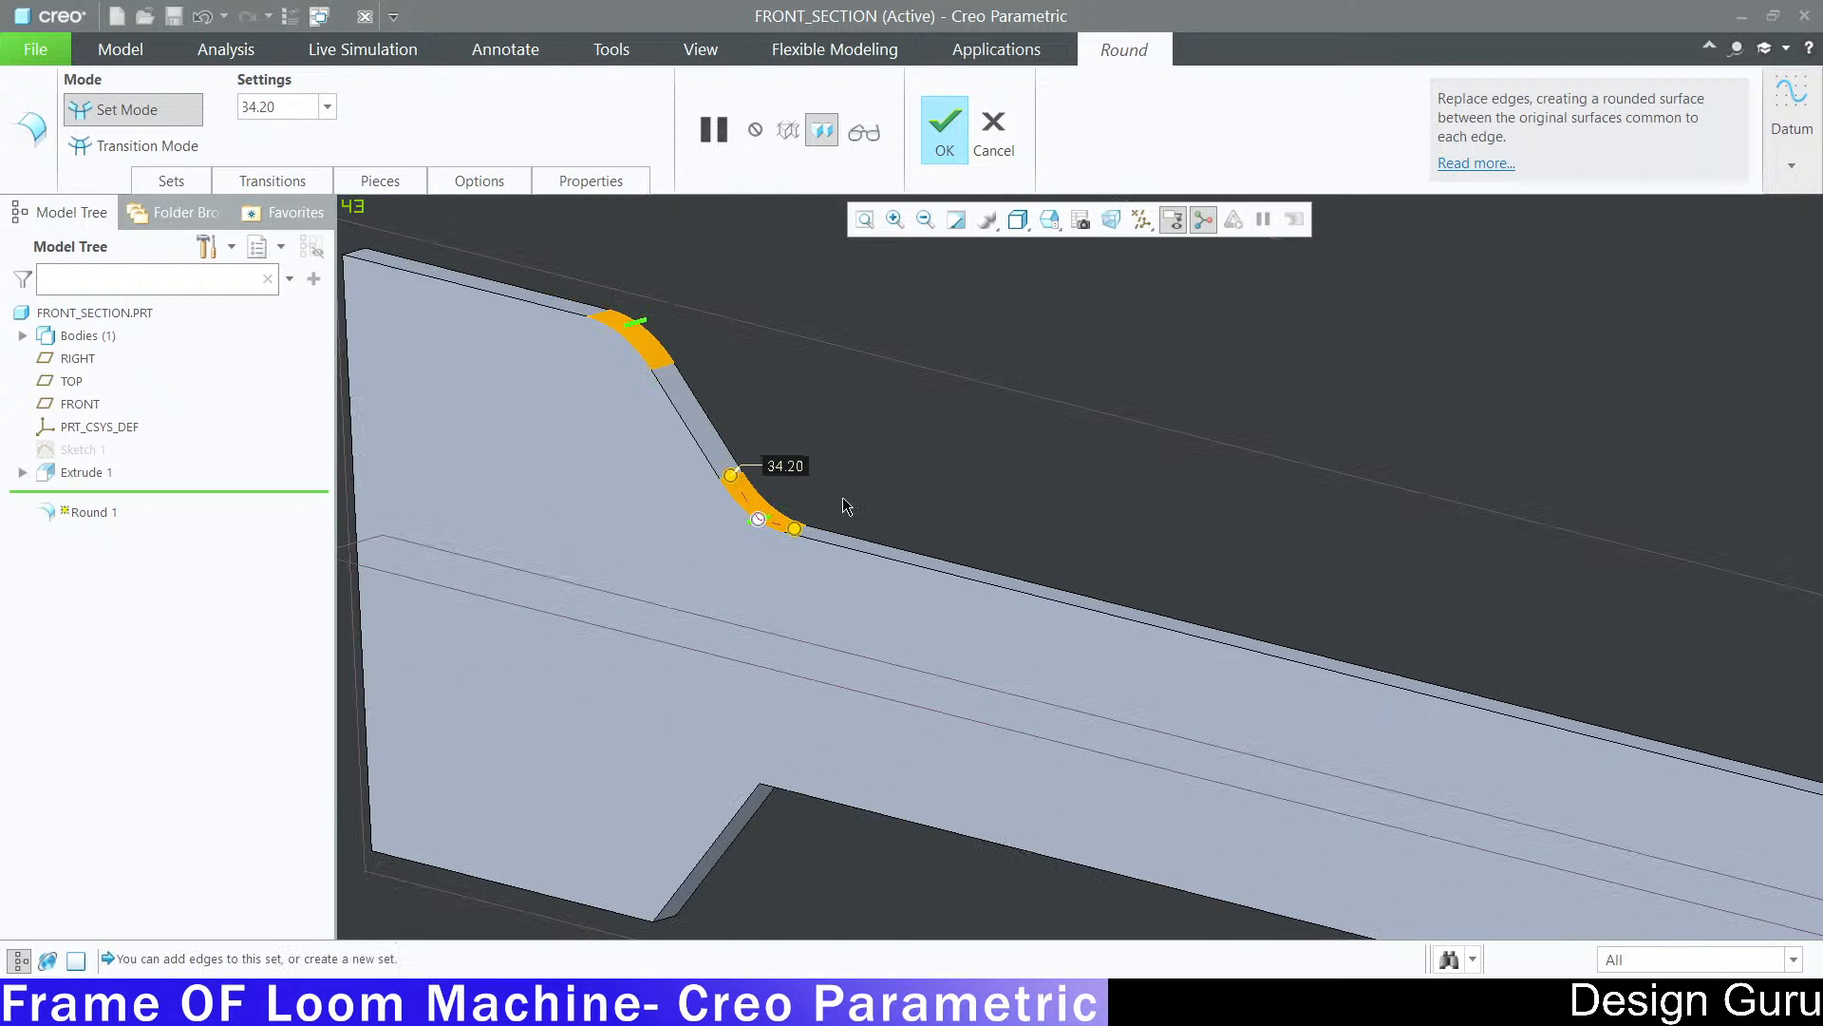
{"action": "double_click", "coordinate": [294, 103]}
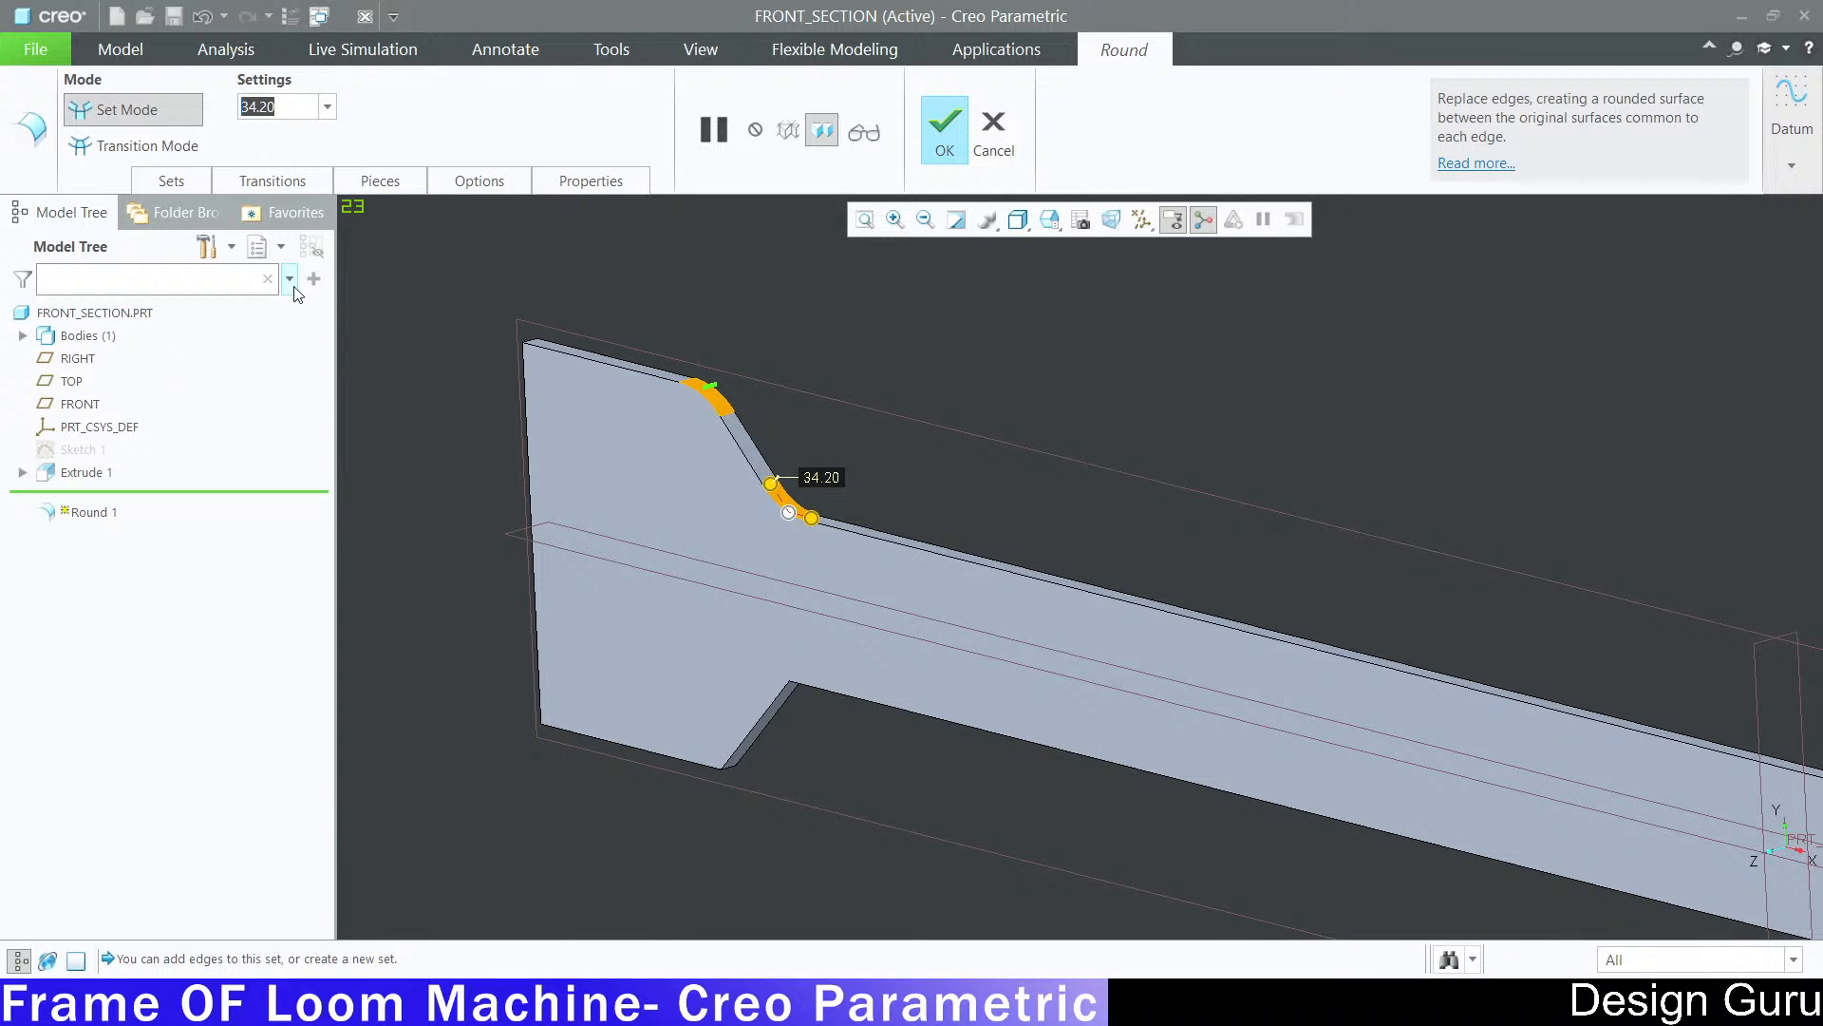
{"action": "type", "text": "35"}
{"action": "key", "text": "Return"}
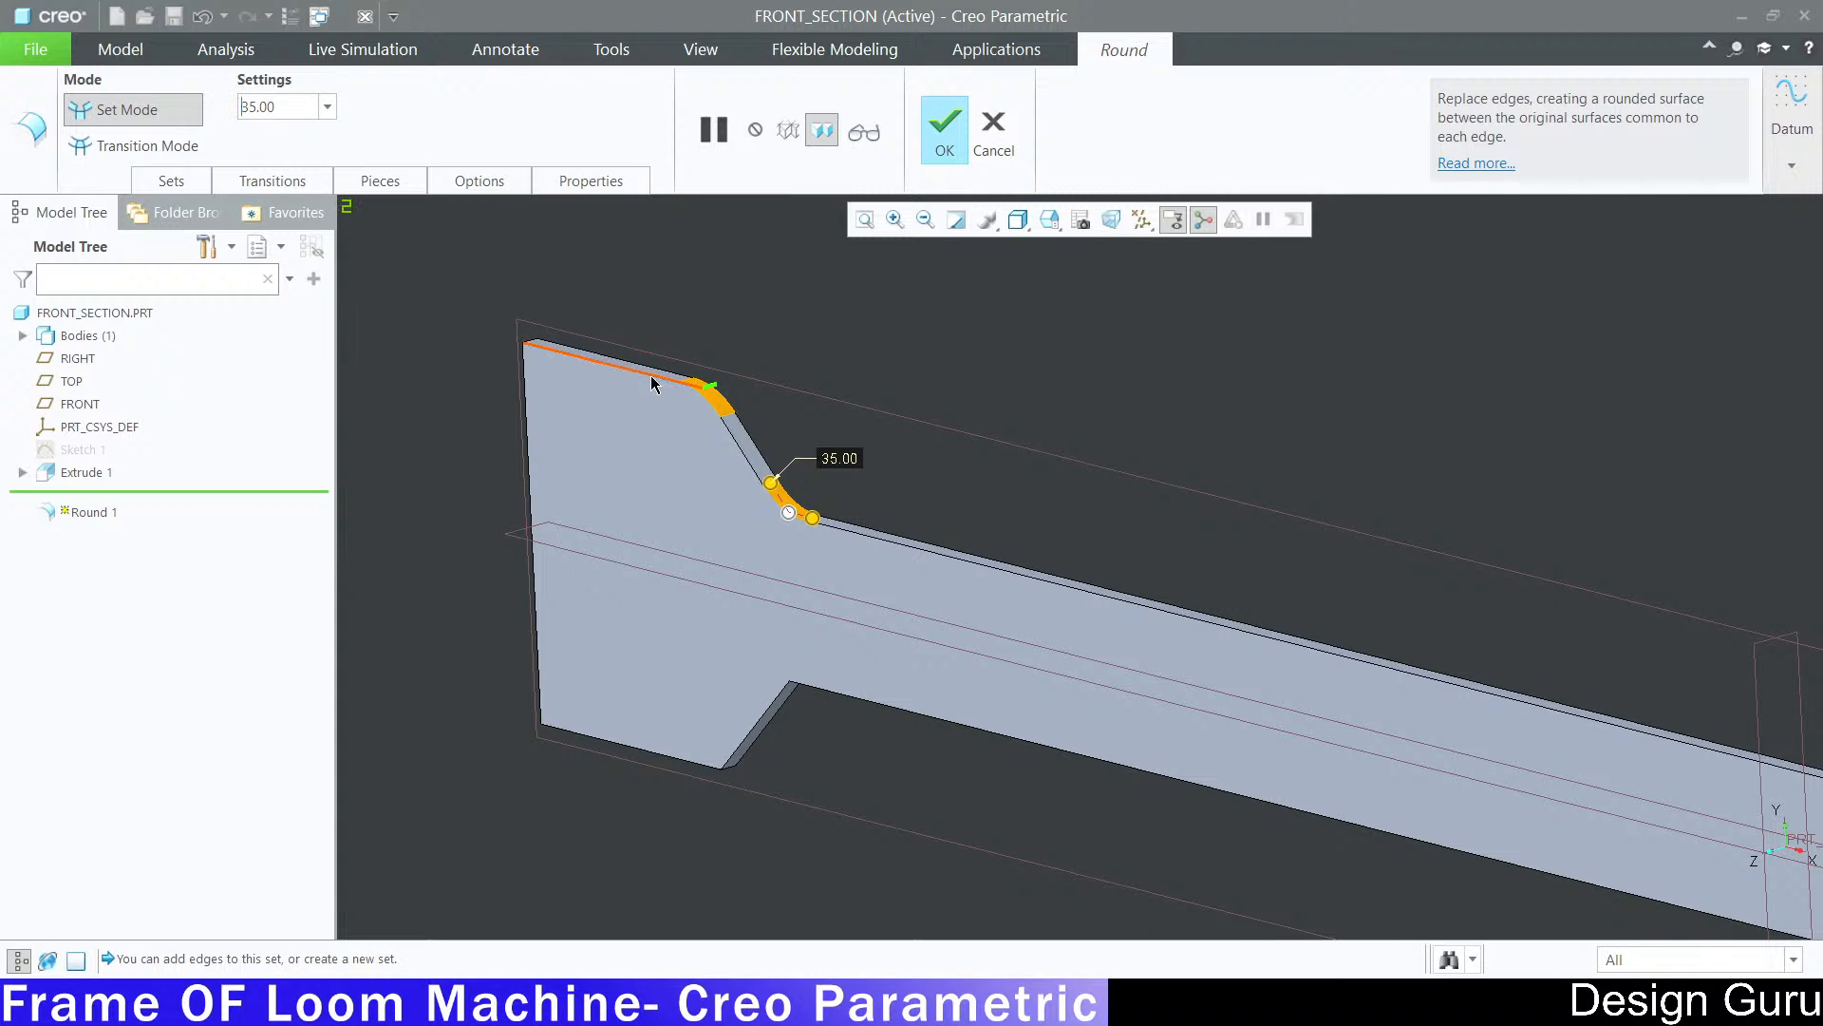
Step: Add both corner edges of the slope at the opposite end of the same long side to the 35 mm round
{"action": "middle_click_drag", "start_coordinate": [820, 370], "coordinate": [842, 345]}
{"action": "scroll", "coordinate": [640, 477], "scroll_direction": "up", "scroll_amount": 7}
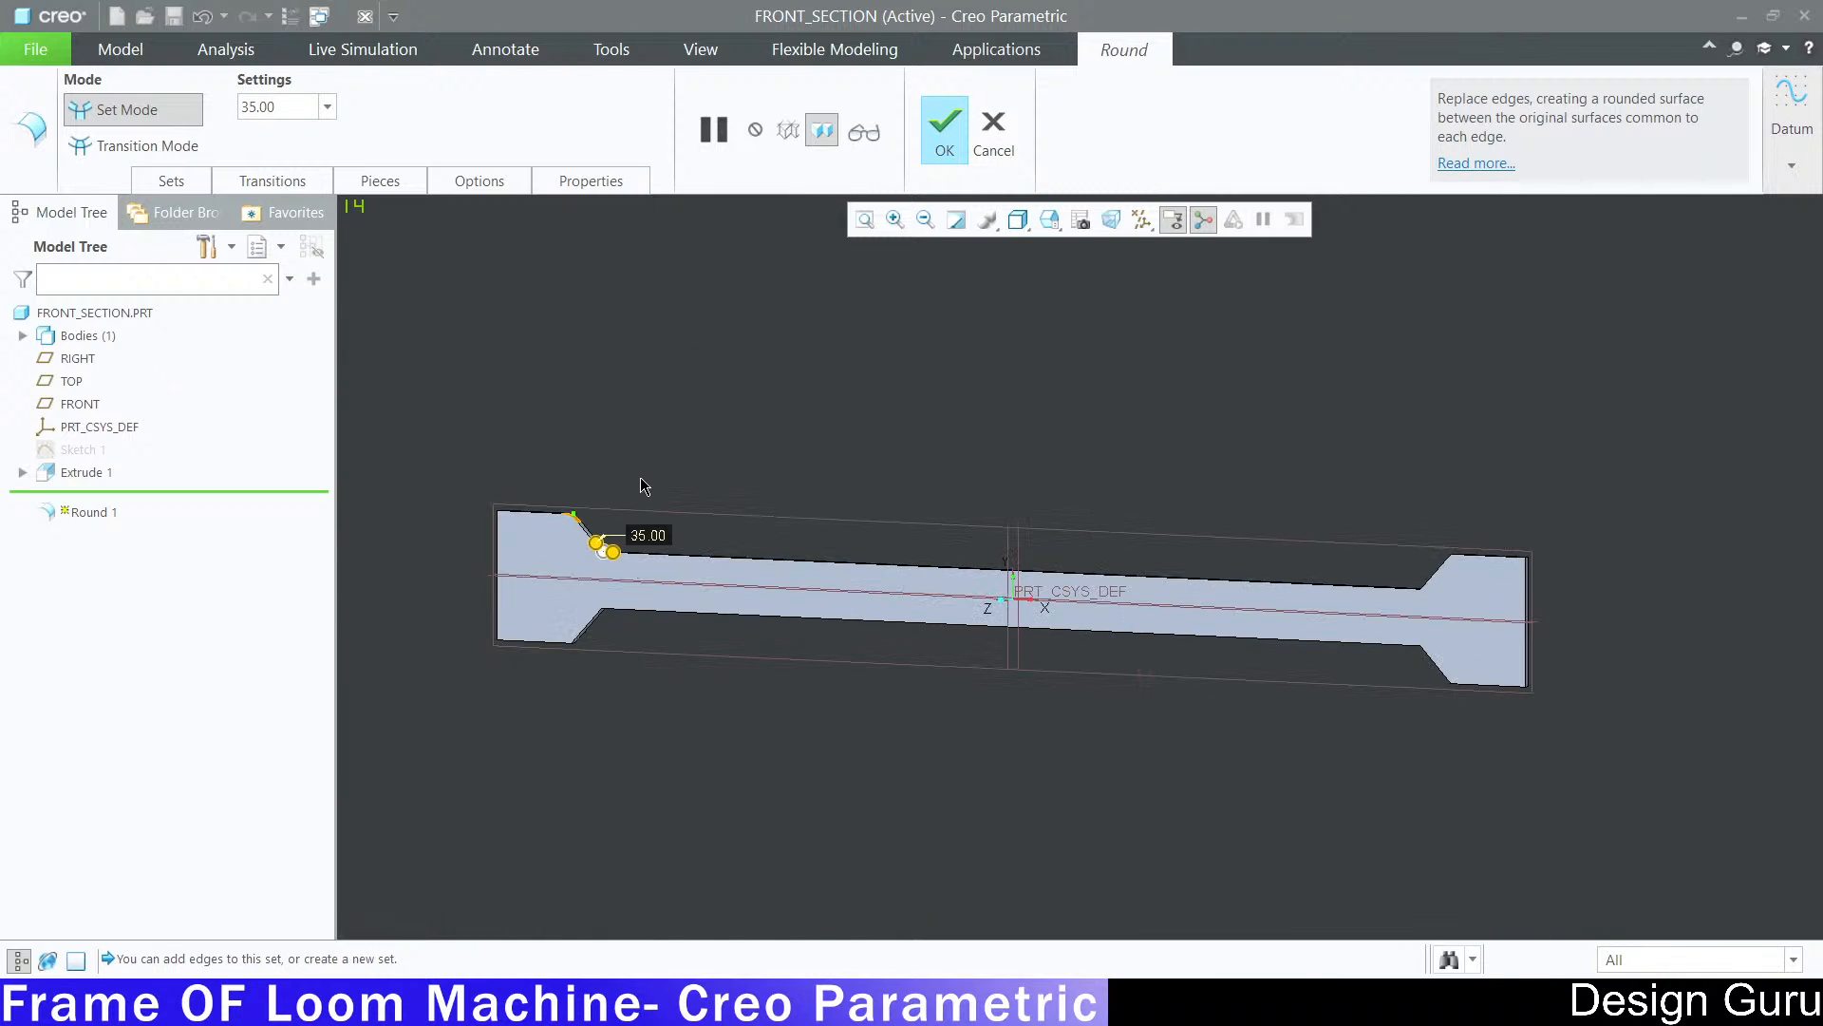
{"action": "scroll", "coordinate": [1250, 566], "scroll_direction": "down", "scroll_amount": 3}
{"action": "scroll", "coordinate": [1023, 524], "scroll_direction": "down", "scroll_amount": 3}
{"action": "middle_click_drag", "start_coordinate": [1016, 537], "coordinate": [1031, 581]}
{"action": "scroll", "coordinate": [1055, 461], "scroll_direction": "down", "scroll_amount": 6}
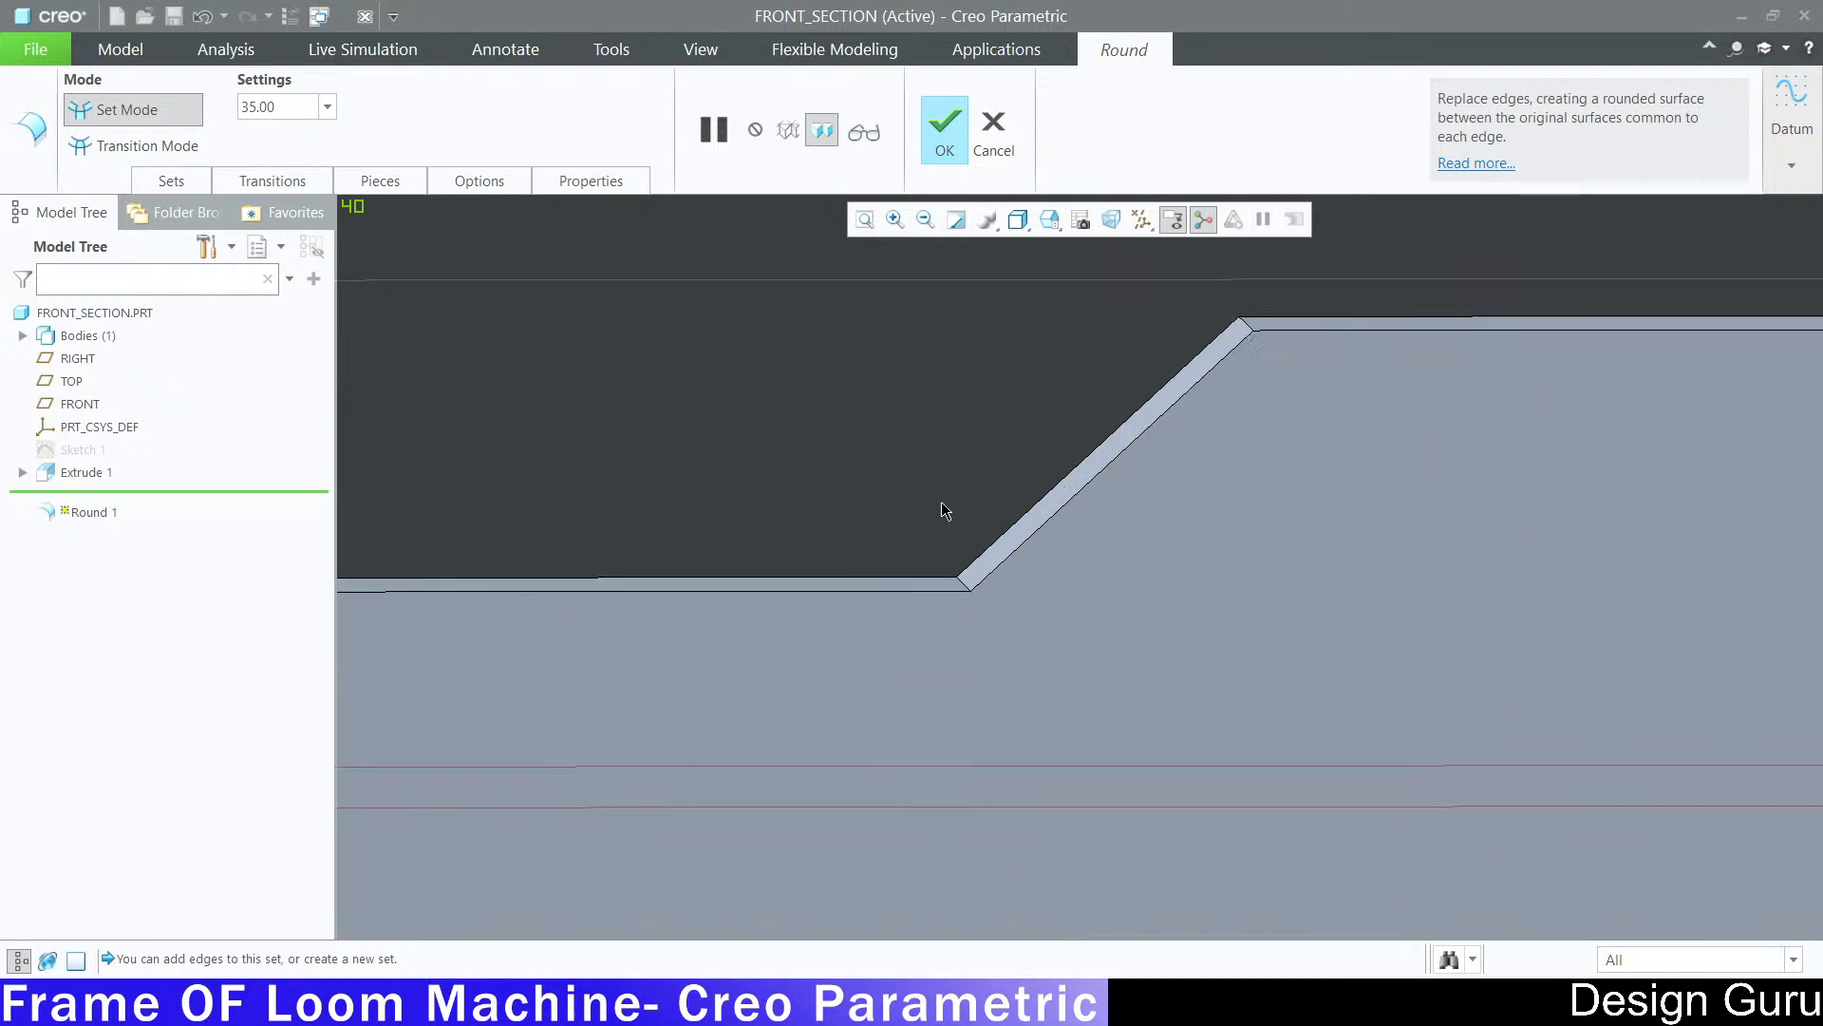
{"action": "left_click", "coordinate": [967, 602]}
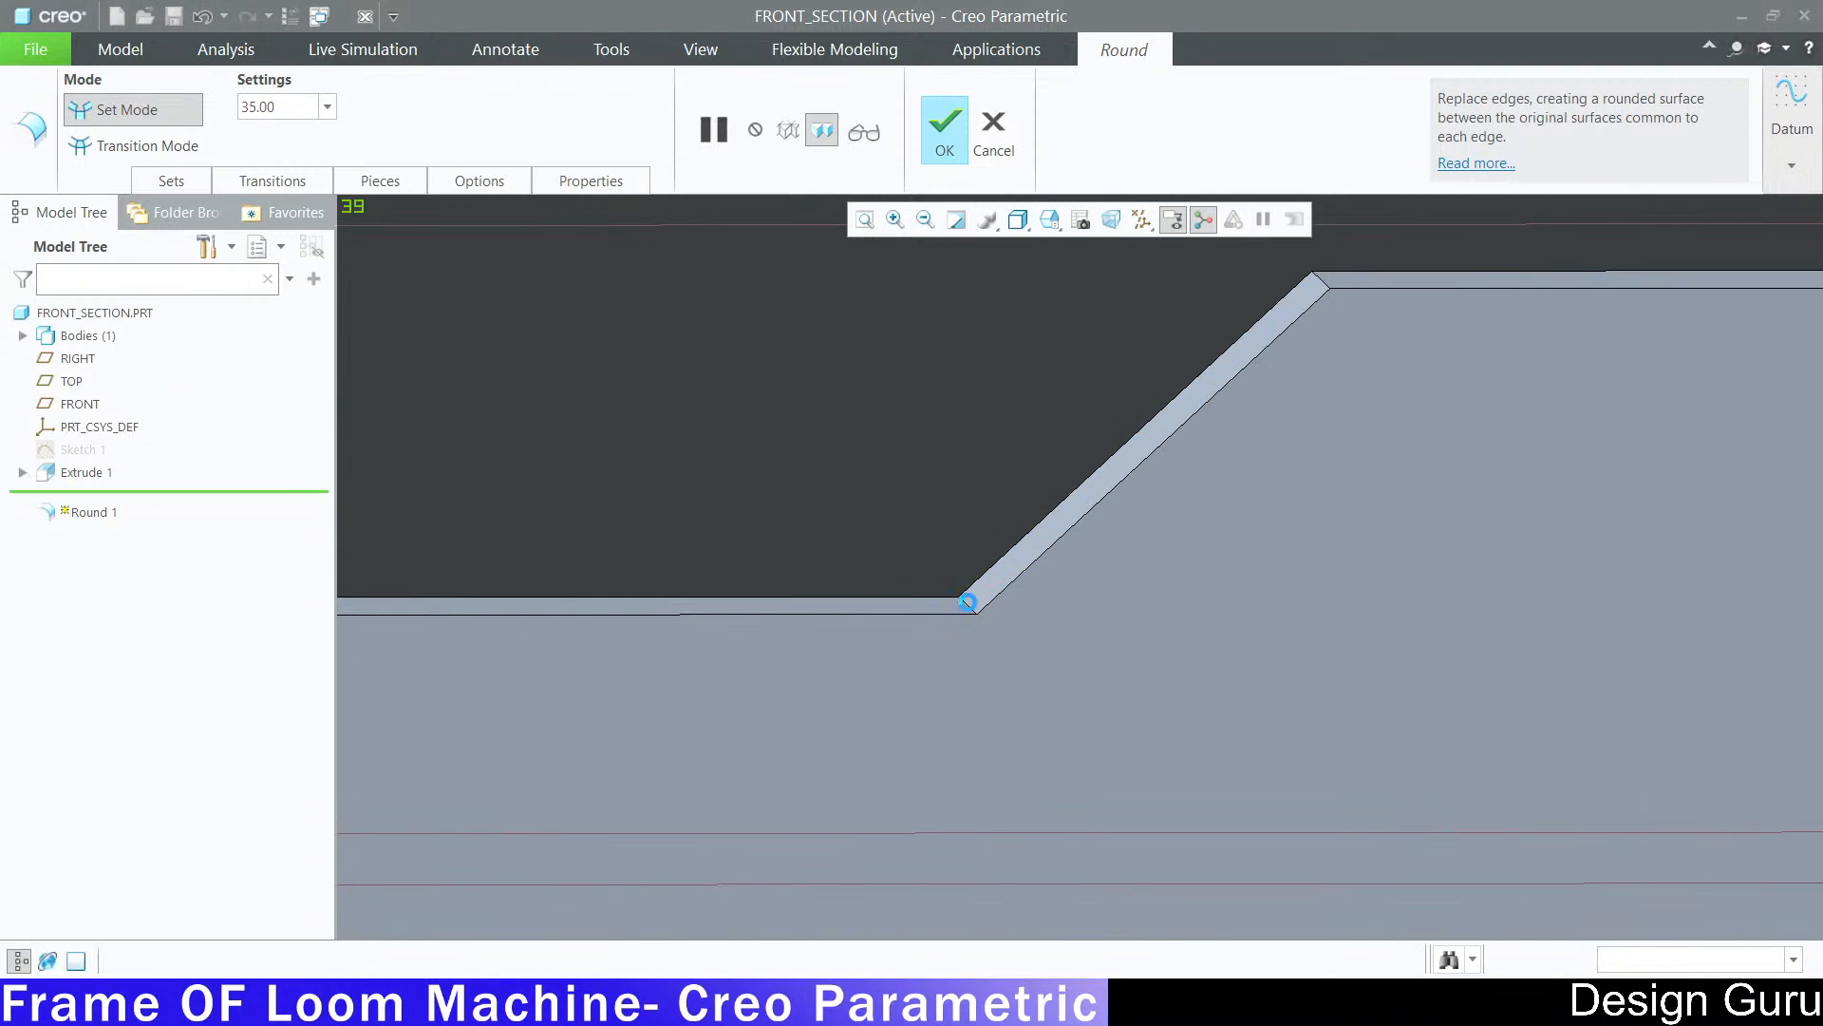
{"action": "left_click", "coordinate": [1314, 278], "text": "ctrl"}
Step: Add both corner edges of one end slope on the second long side to the 35 mm round
{"action": "scroll", "coordinate": [1213, 449], "scroll_direction": "up", "scroll_amount": 8}
{"action": "middle_click_drag", "start_coordinate": [1213, 450], "coordinate": [965, 500]}
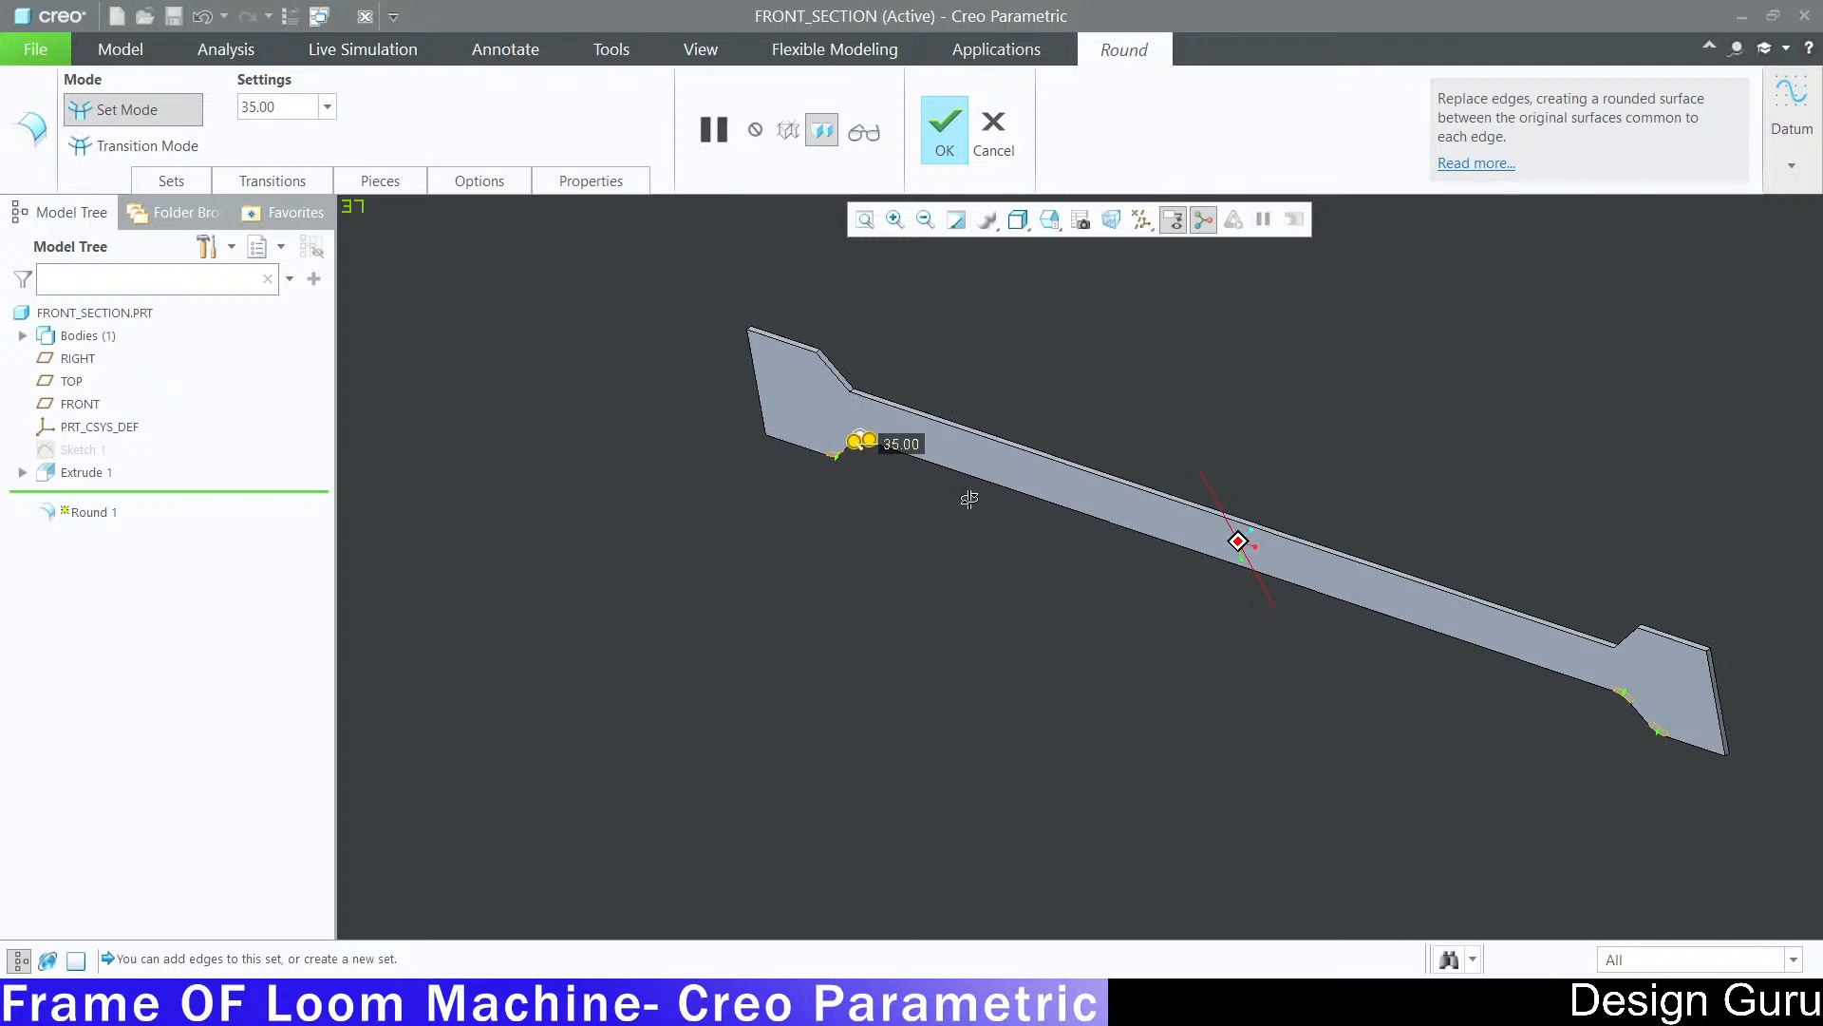
{"action": "scroll", "coordinate": [665, 328], "scroll_direction": "down", "scroll_amount": 6}
{"action": "left_click", "coordinate": [700, 333], "text": "ctrl"}
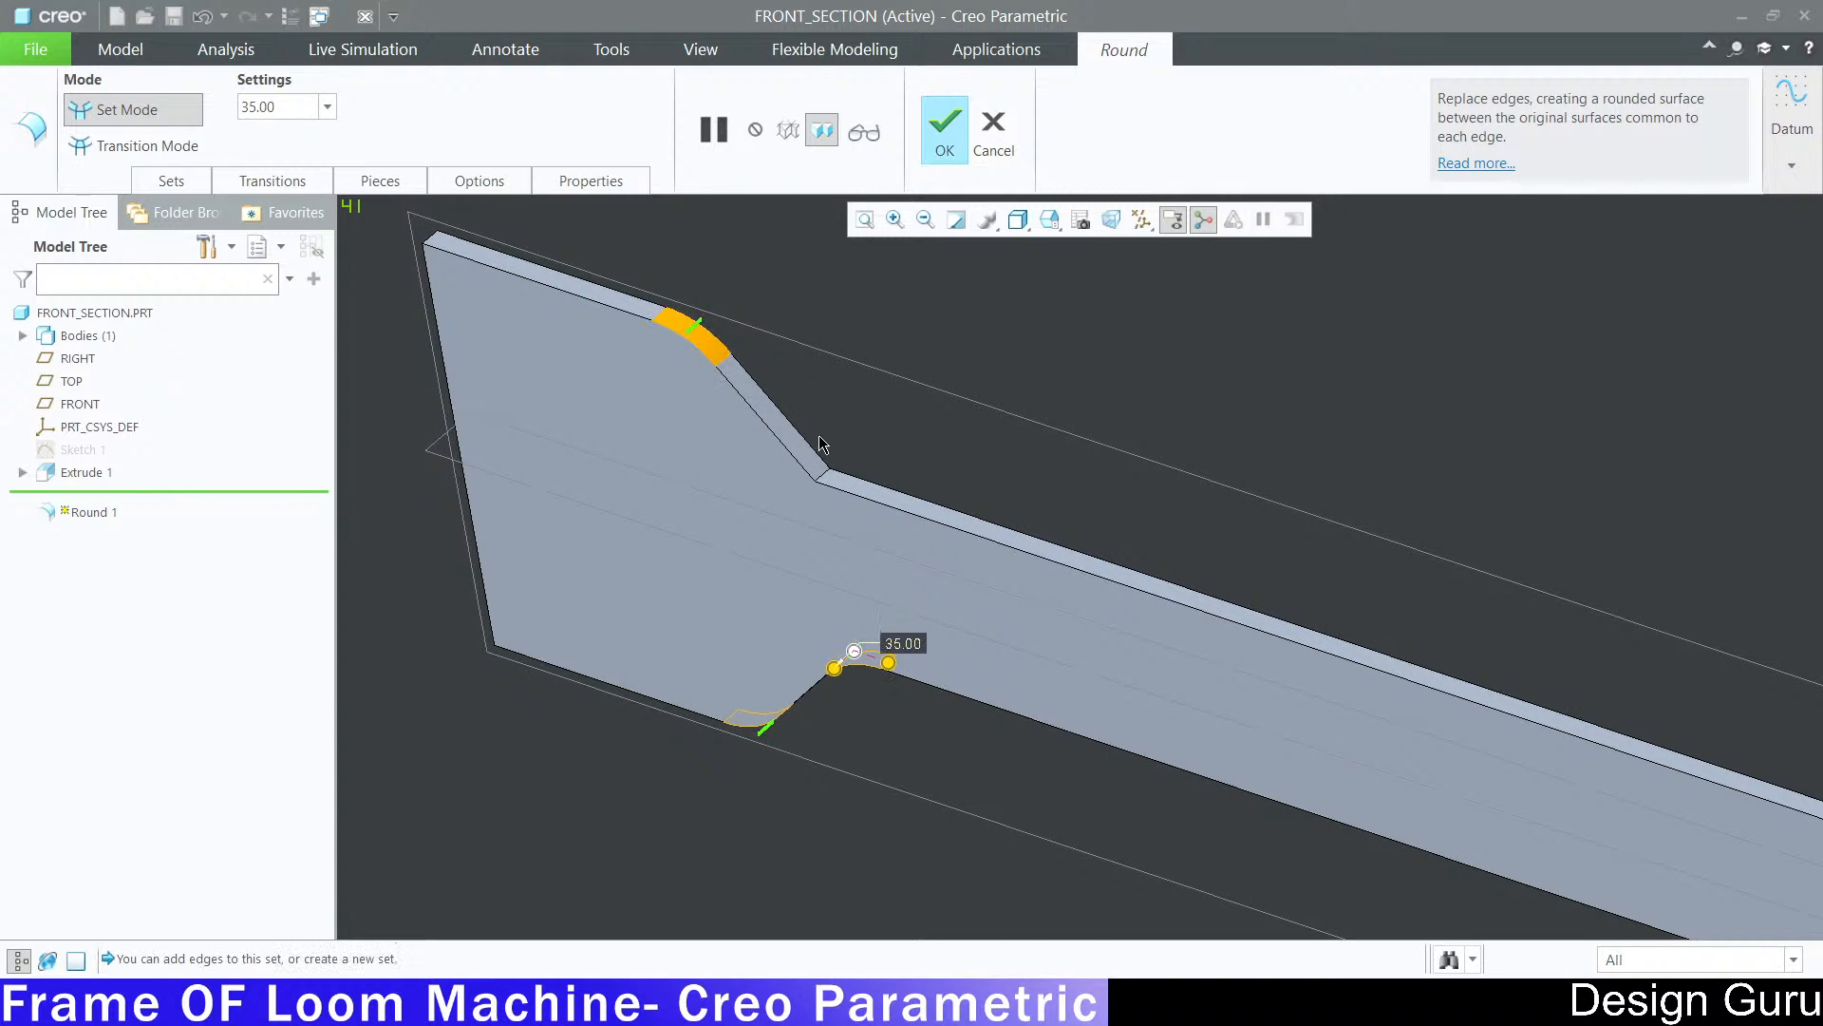
{"action": "left_click", "coordinate": [826, 475], "text": "ctrl"}
Step: Add both corner edges of the remaining slope on the second long side to the 35 mm round and complete the feature
{"action": "scroll", "coordinate": [695, 496], "scroll_direction": "up", "scroll_amount": 6}
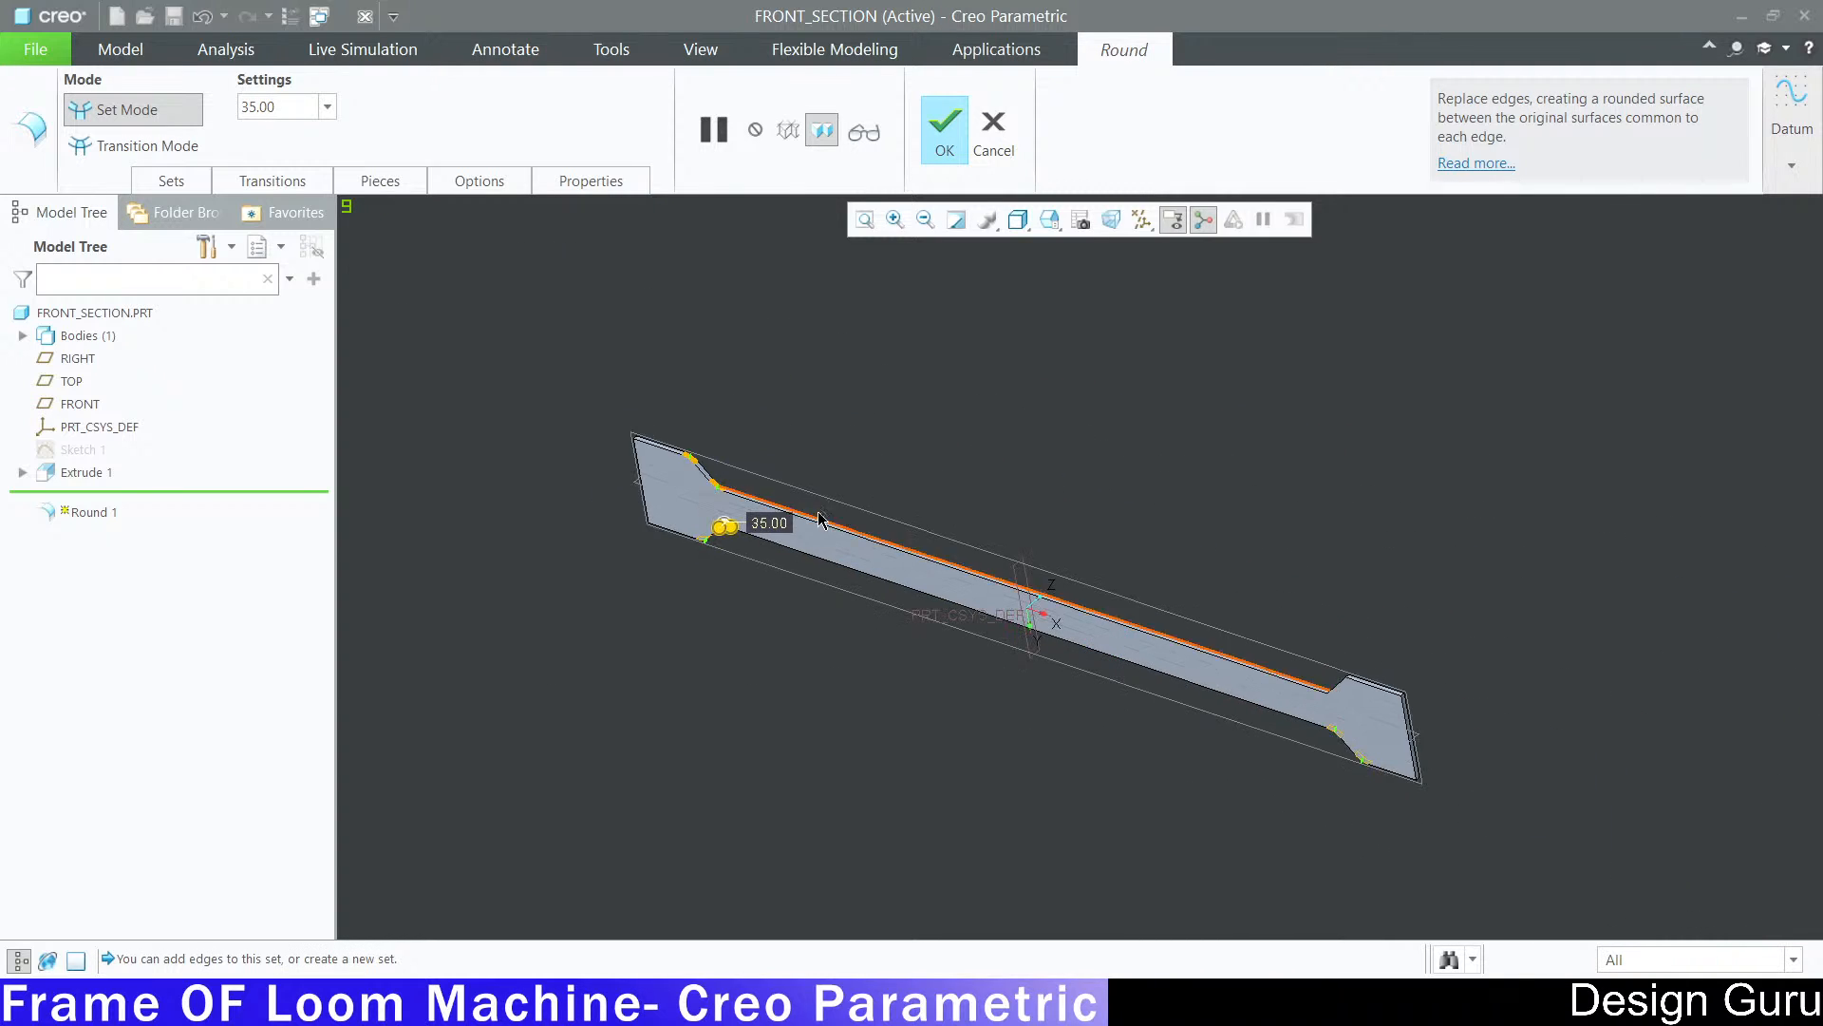
{"action": "middle_click_drag", "start_coordinate": [1092, 579], "coordinate": [1205, 564]}
{"action": "scroll", "coordinate": [1506, 624], "scroll_direction": "down", "scroll_amount": 8}
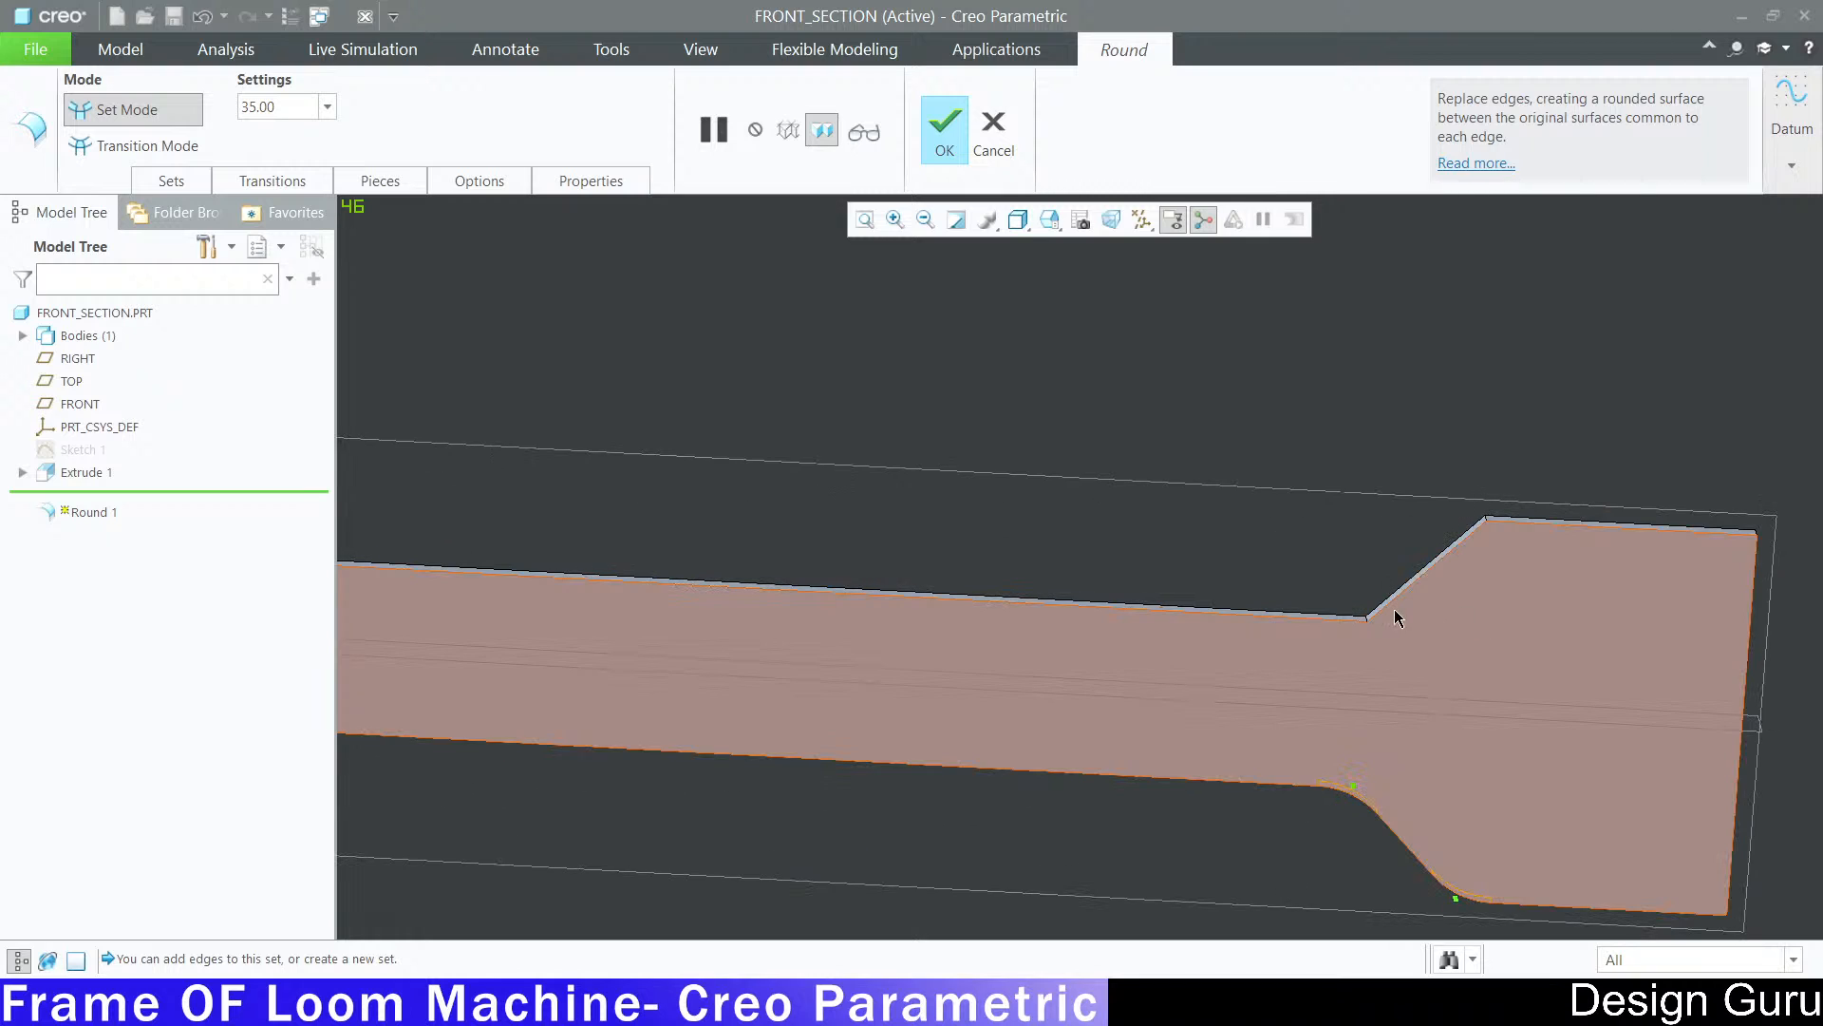
{"action": "scroll", "coordinate": [1343, 628], "scroll_direction": "down", "scroll_amount": 4}
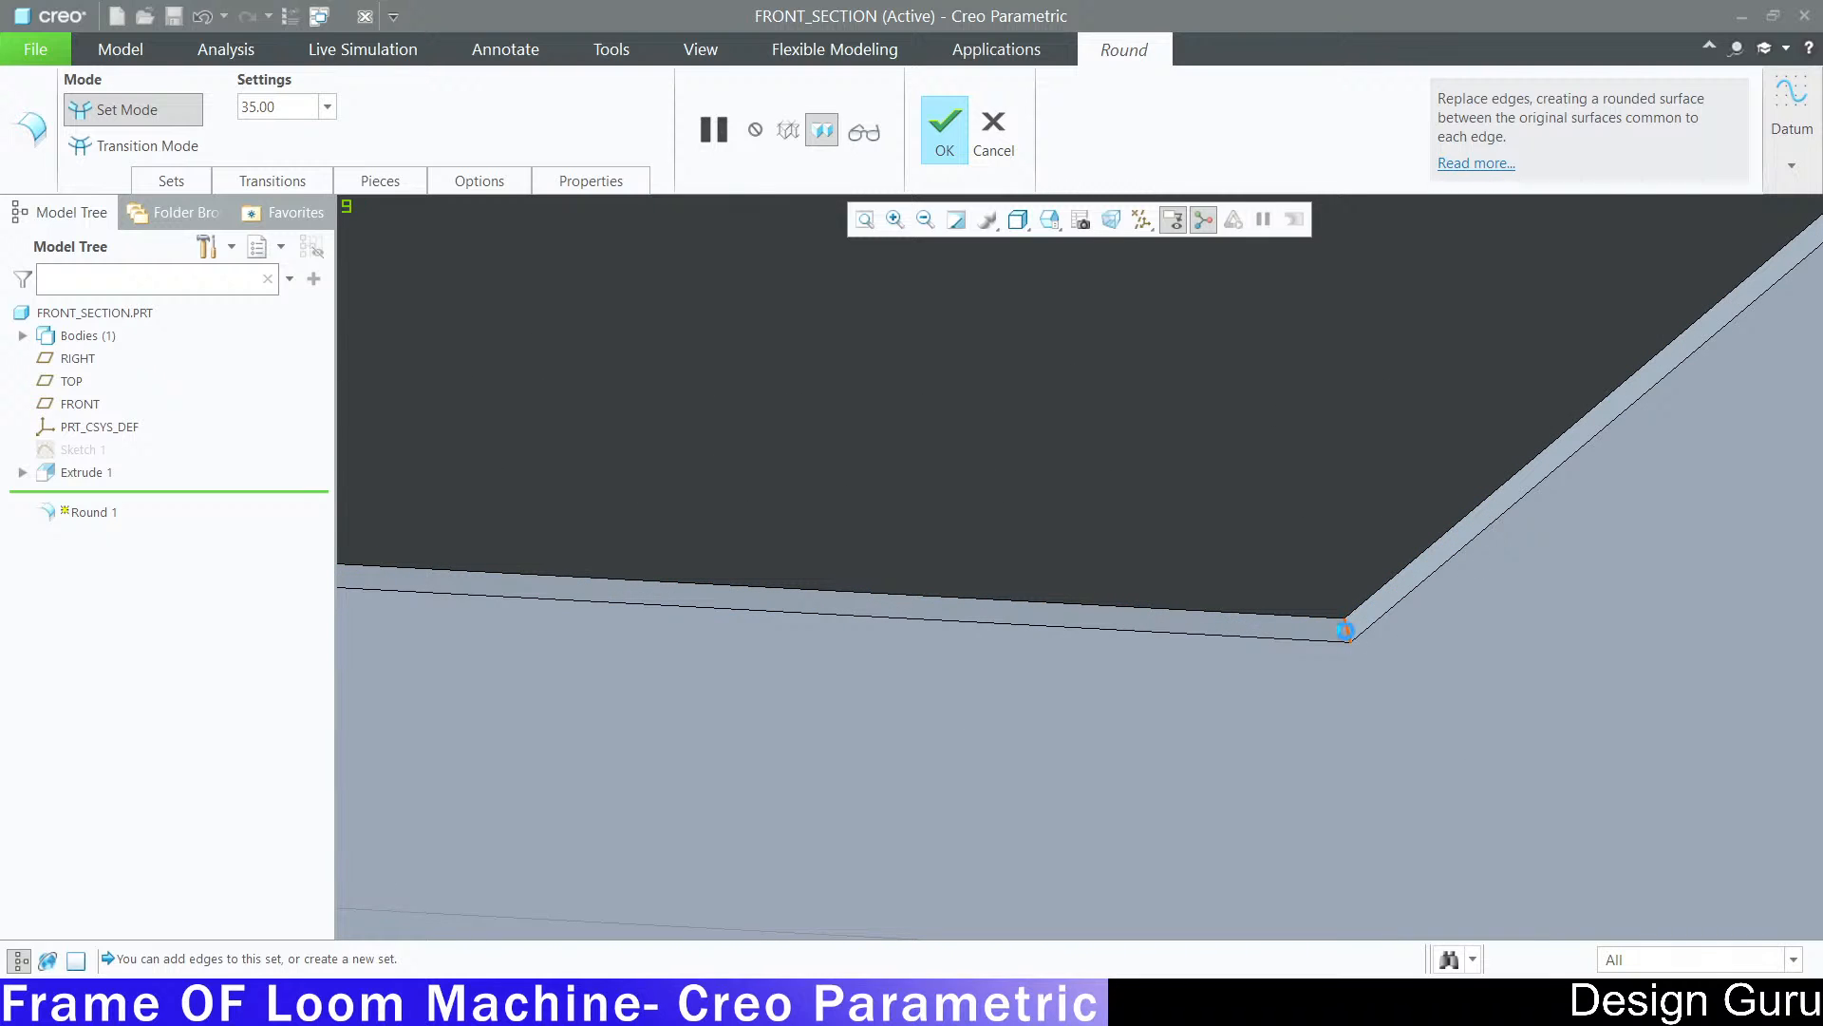
{"action": "left_click", "coordinate": [1344, 630], "text": "ctrl"}
{"action": "scroll", "coordinate": [1345, 630], "scroll_direction": "up", "scroll_amount": 5}
{"action": "scroll", "coordinate": [1466, 477], "scroll_direction": "down", "scroll_amount": 3}
{"action": "left_click", "coordinate": [1441, 472], "text": "ctrl"}
{"action": "scroll", "coordinate": [1262, 488], "scroll_direction": "up", "scroll_amount": 6}
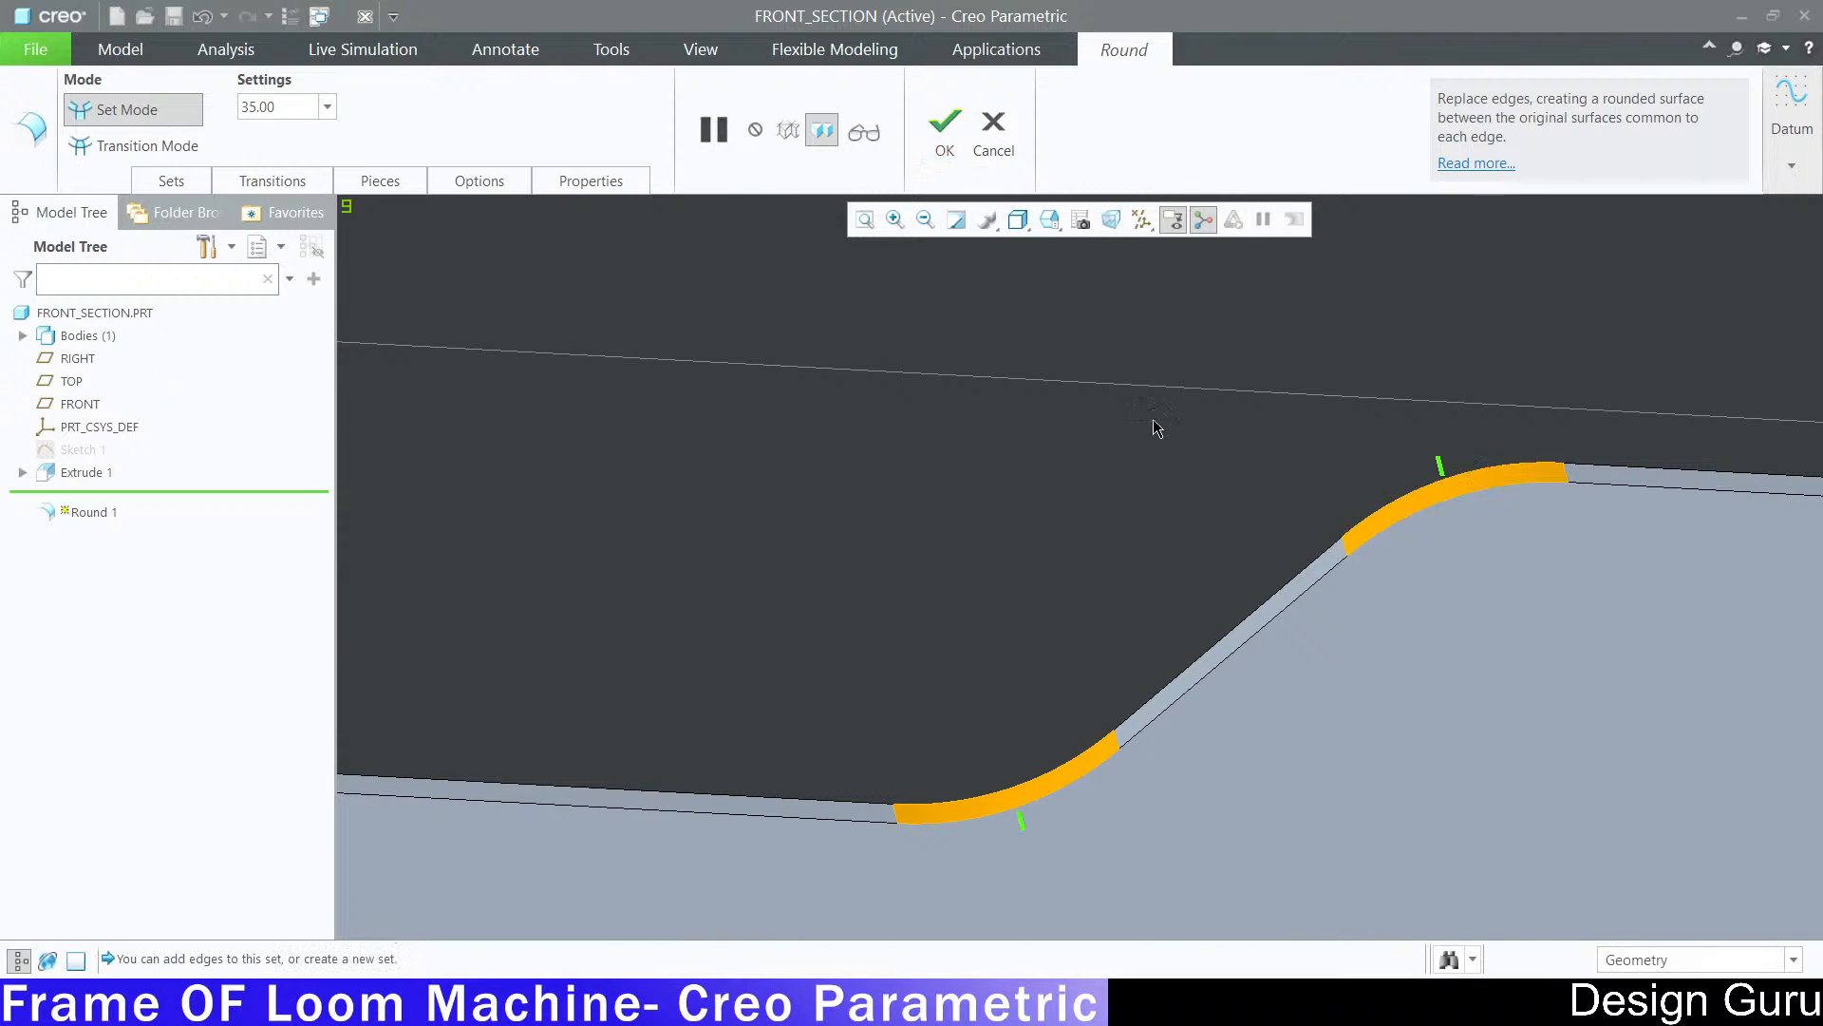
{"action": "scroll", "coordinate": [1340, 667], "scroll_direction": "up", "scroll_amount": 3}
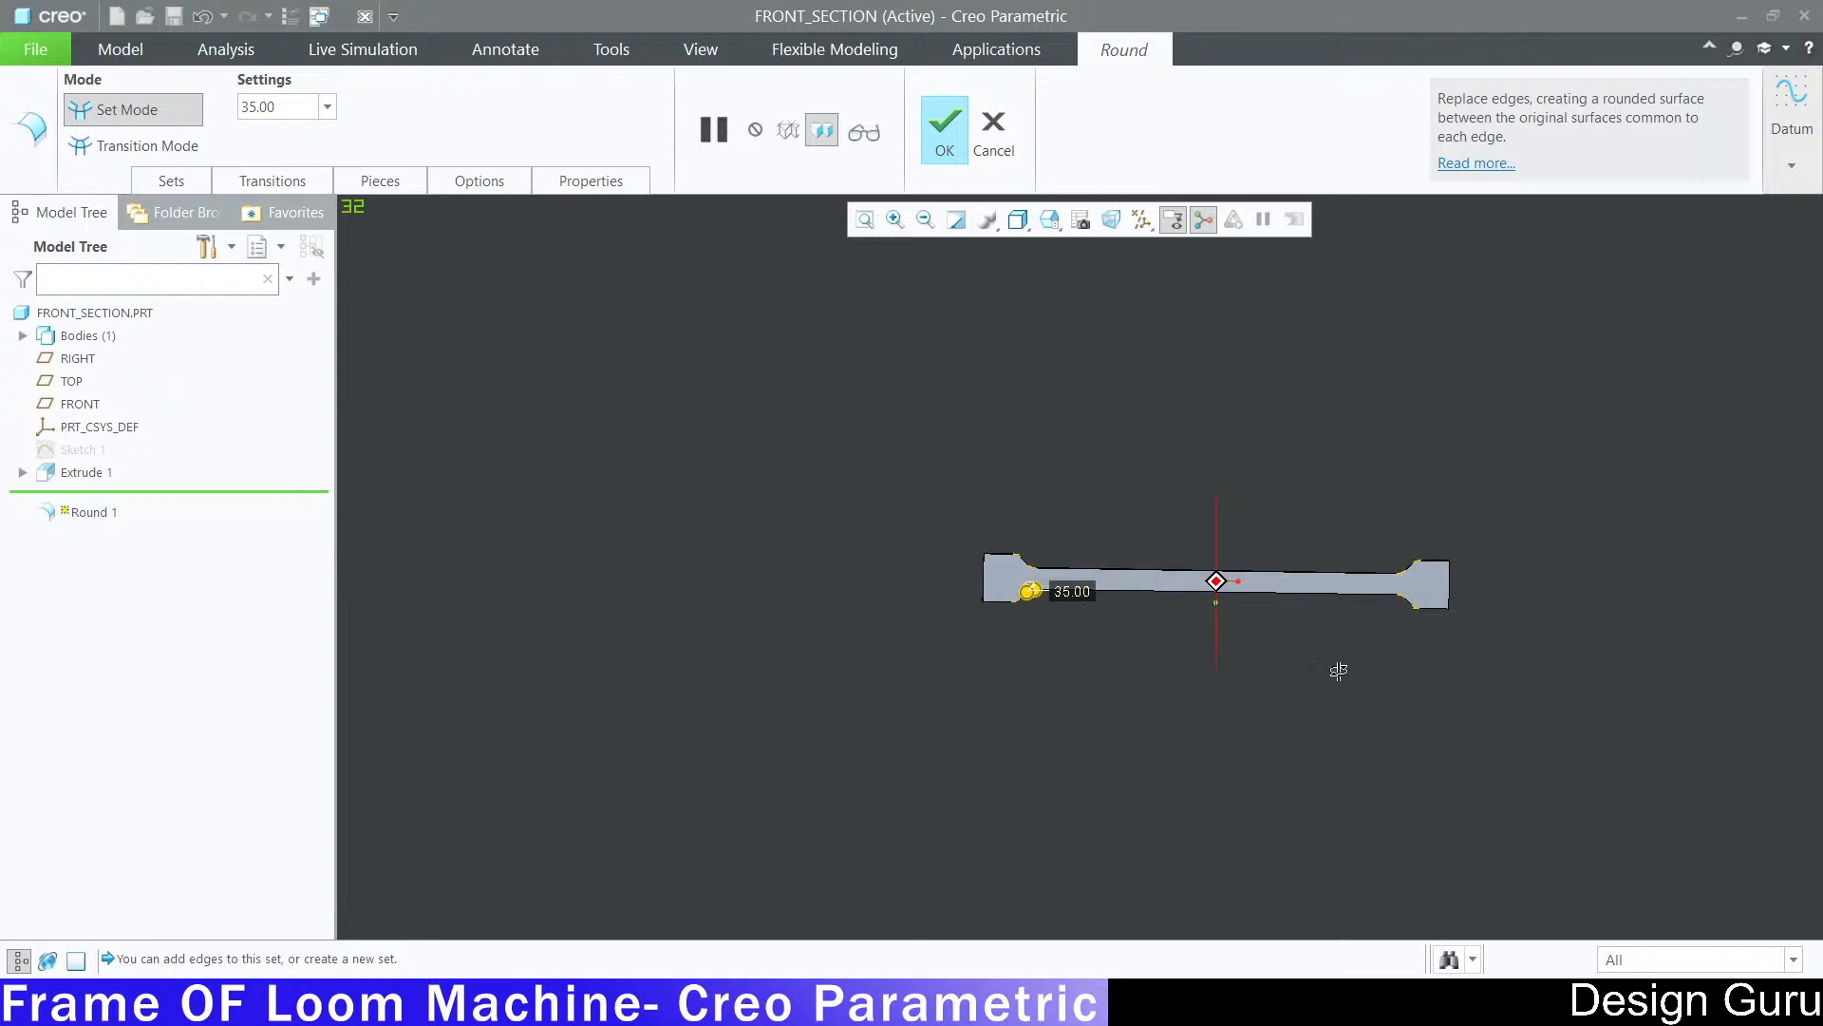
{"action": "scroll", "coordinate": [1294, 675], "scroll_direction": "down", "scroll_amount": 8}
{"action": "middle_click_drag", "start_coordinate": [939, 655], "coordinate": [997, 299]}
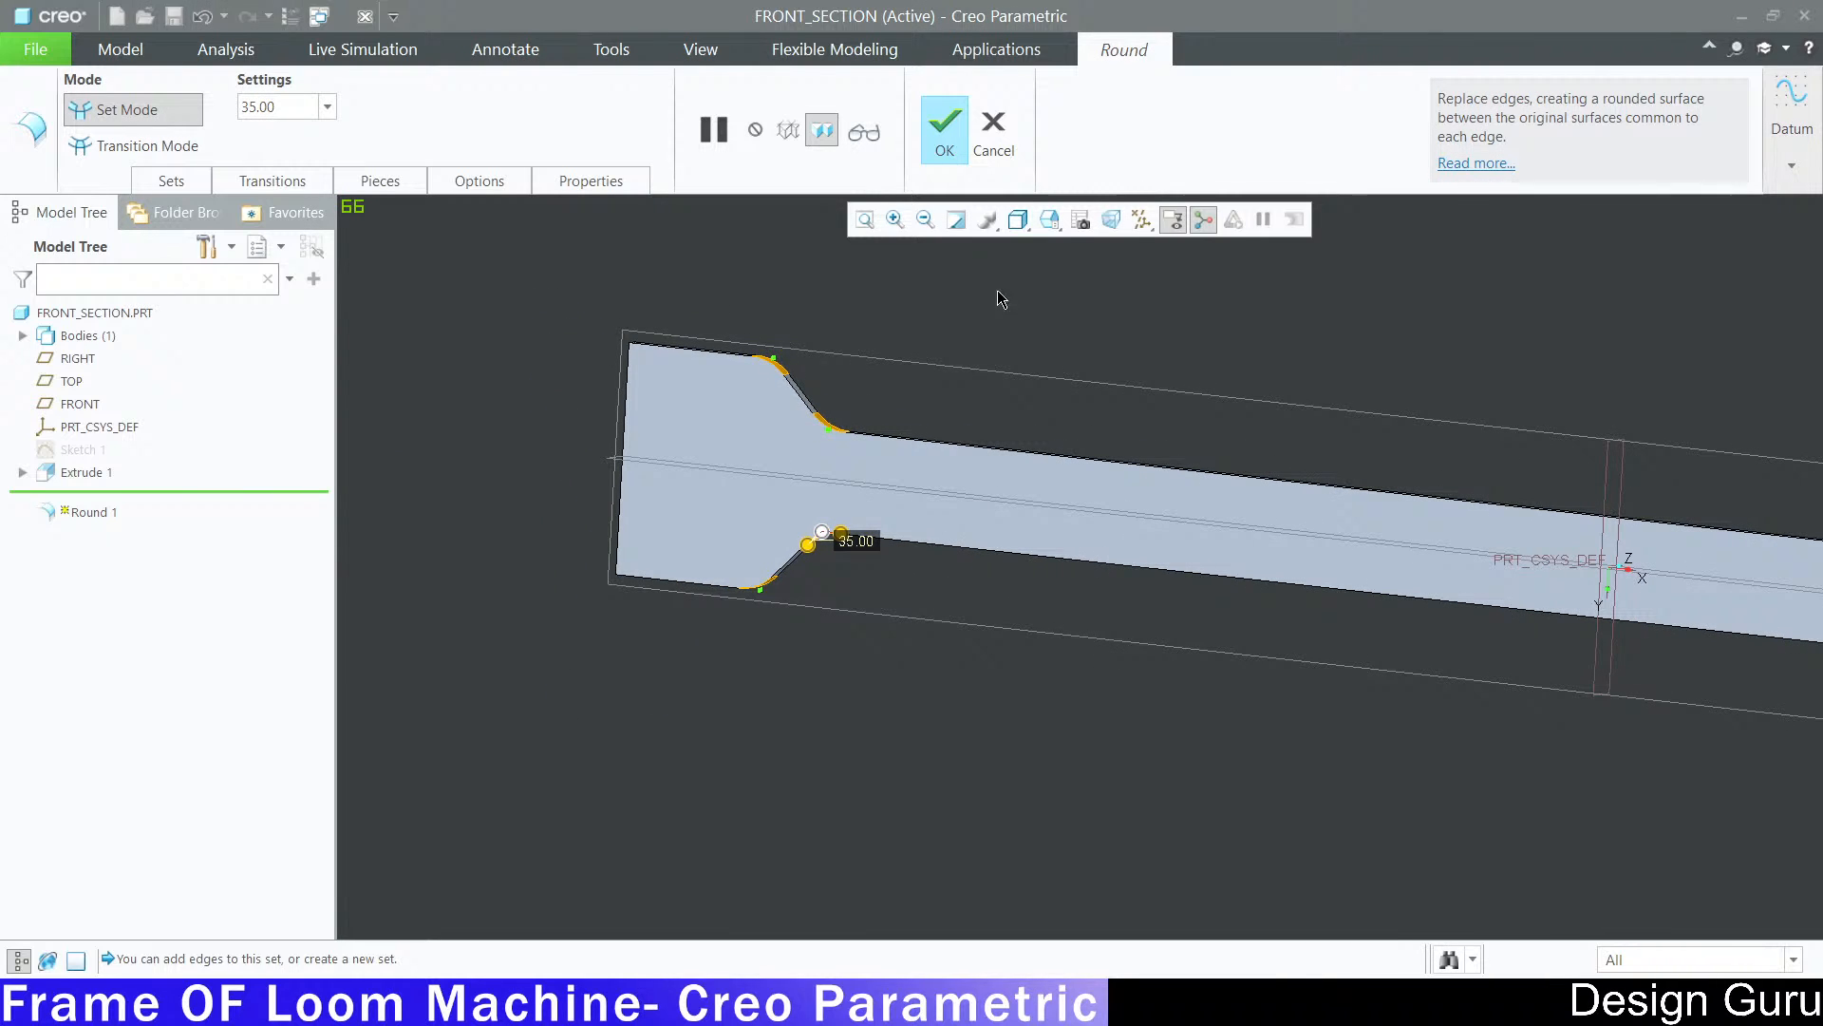
{"action": "left_click", "coordinate": [942, 127]}
Step: Examine the rounded slope corners on the front section from several angles
{"action": "scroll", "coordinate": [631, 294], "scroll_direction": "up", "scroll_amount": 5}
{"action": "scroll", "coordinate": [829, 391], "scroll_direction": "down", "scroll_amount": 5}
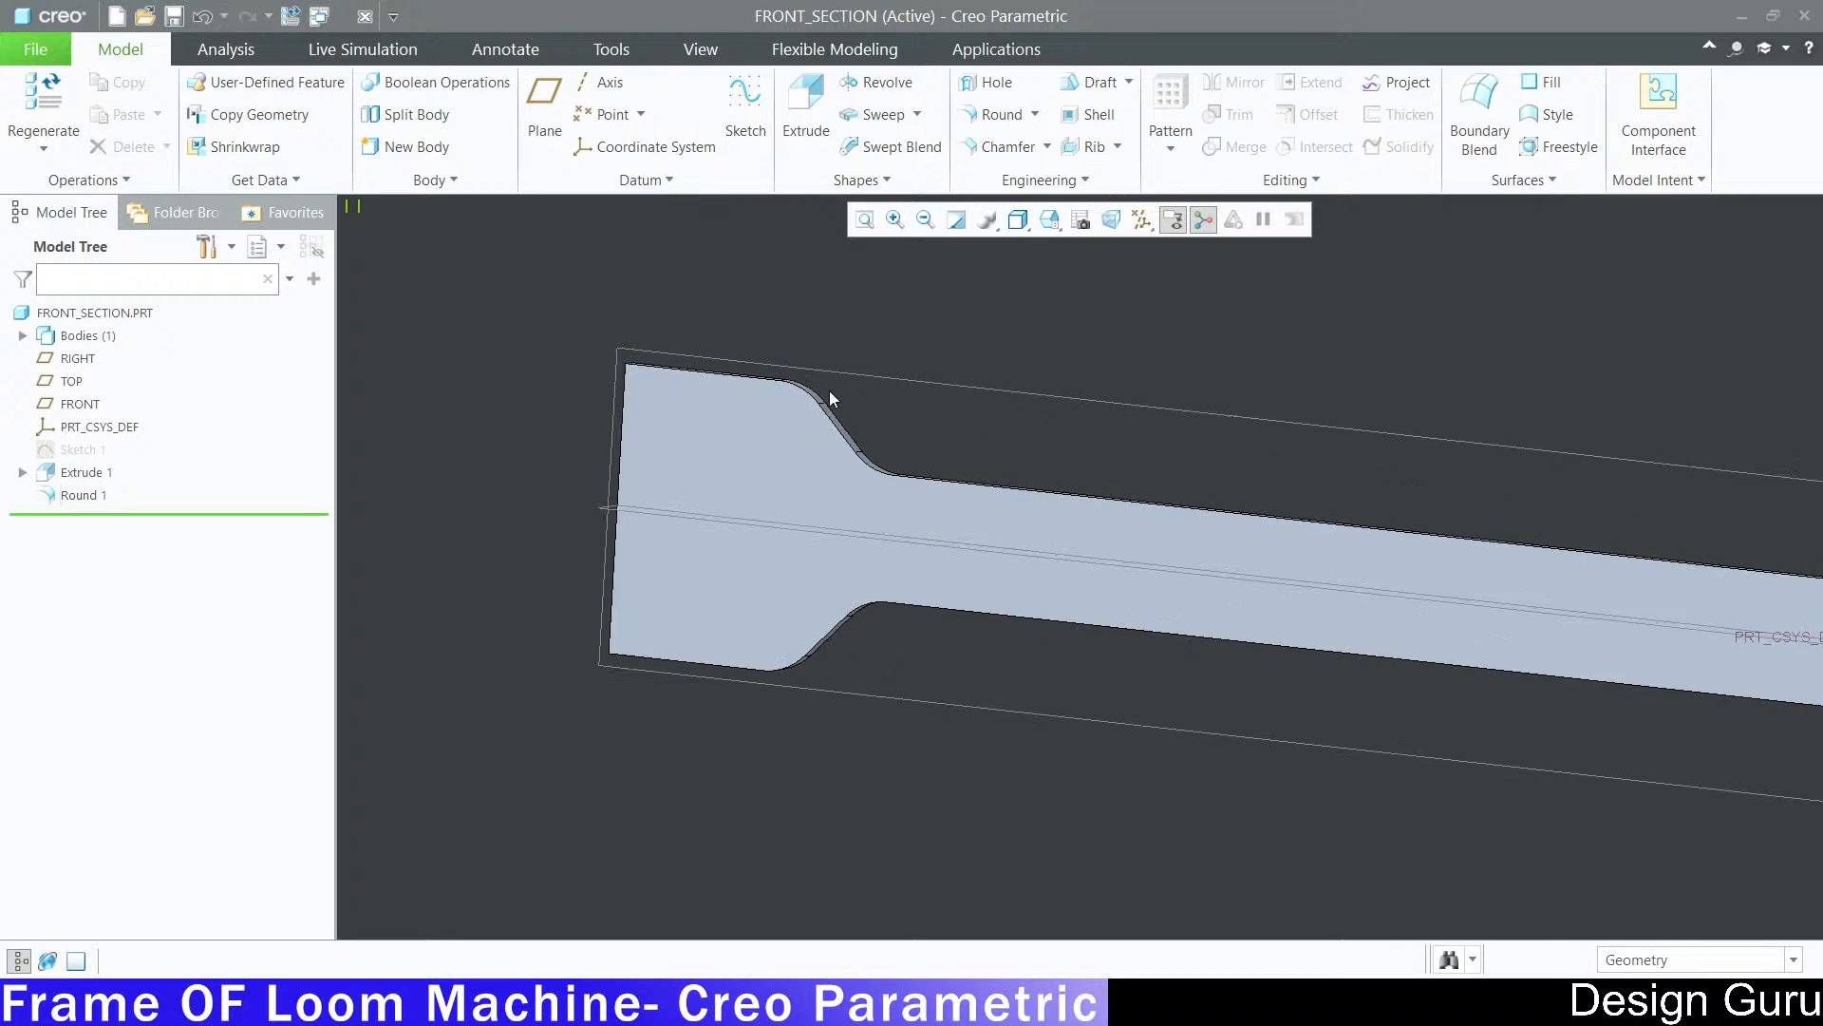
{"action": "scroll", "coordinate": [829, 390], "scroll_direction": "down", "scroll_amount": 2}
{"action": "scroll", "coordinate": [757, 419], "scroll_direction": "up", "scroll_amount": 6}
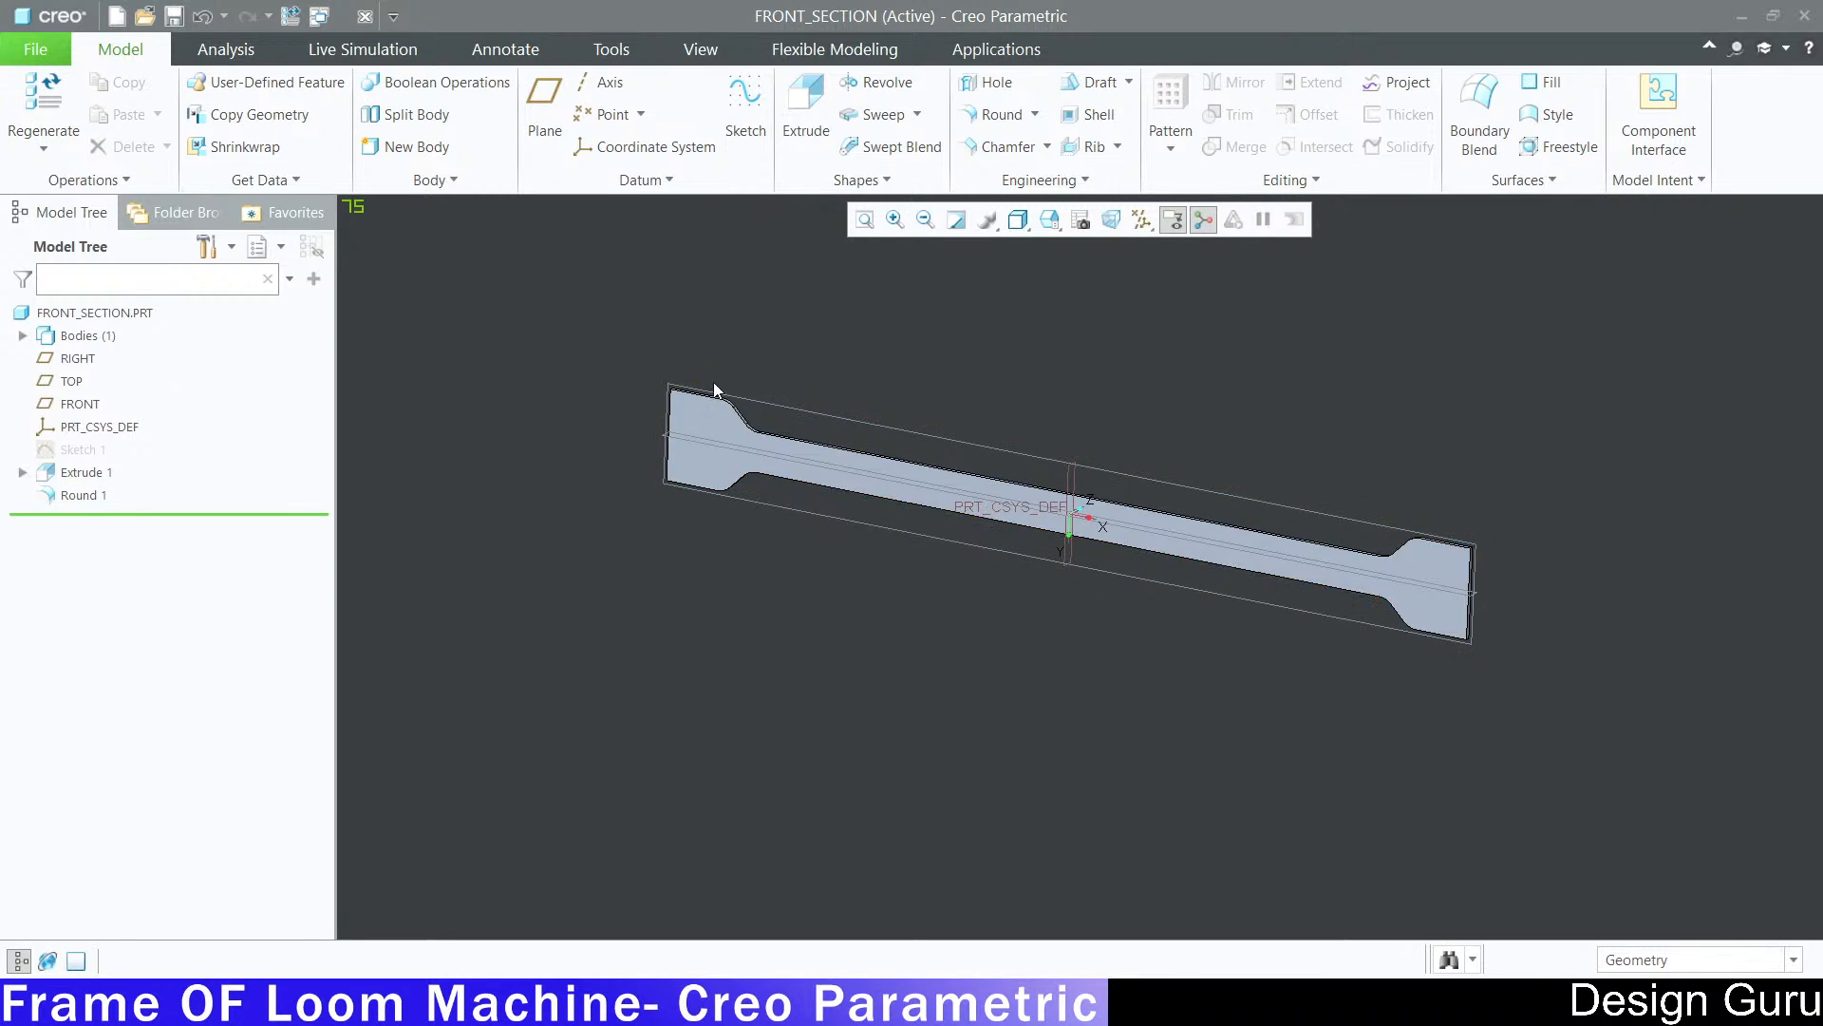
{"action": "scroll", "coordinate": [739, 399], "scroll_direction": "down", "scroll_amount": 4}
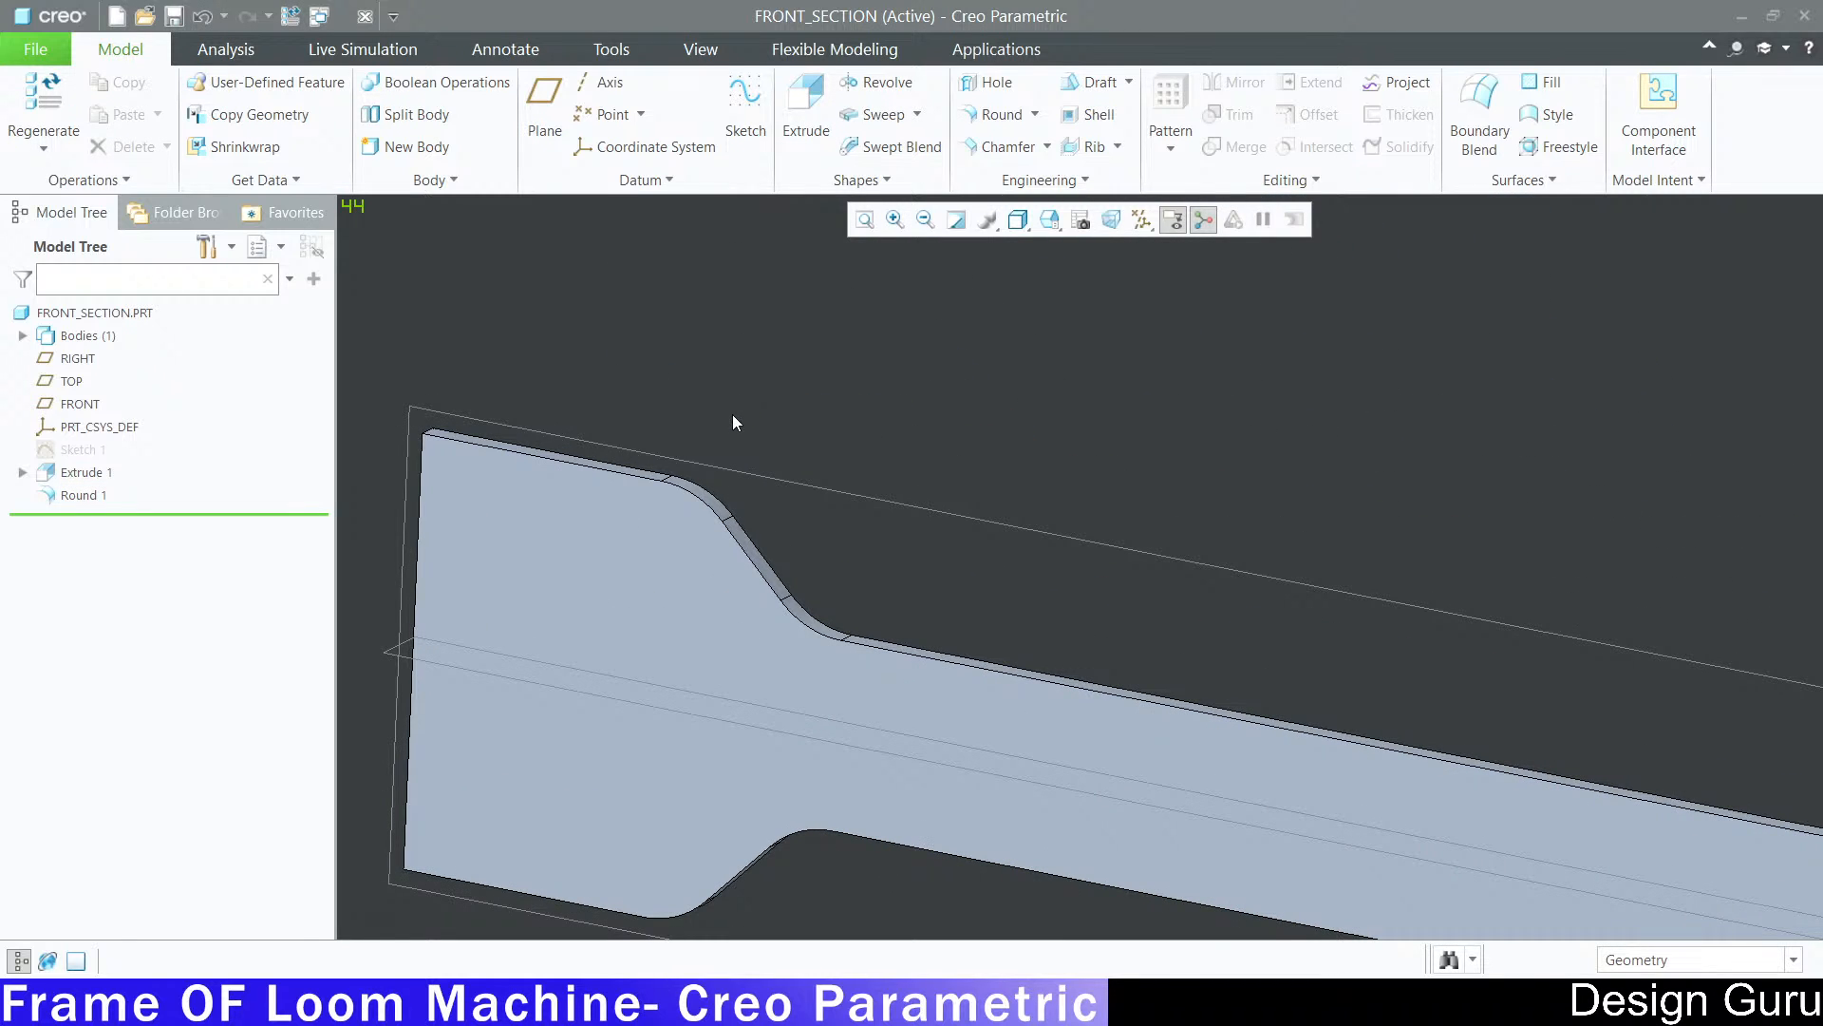
{"action": "scroll", "coordinate": [835, 480], "scroll_direction": "up", "scroll_amount": 4}
{"action": "scroll", "coordinate": [845, 477], "scroll_direction": "down", "scroll_amount": 2}
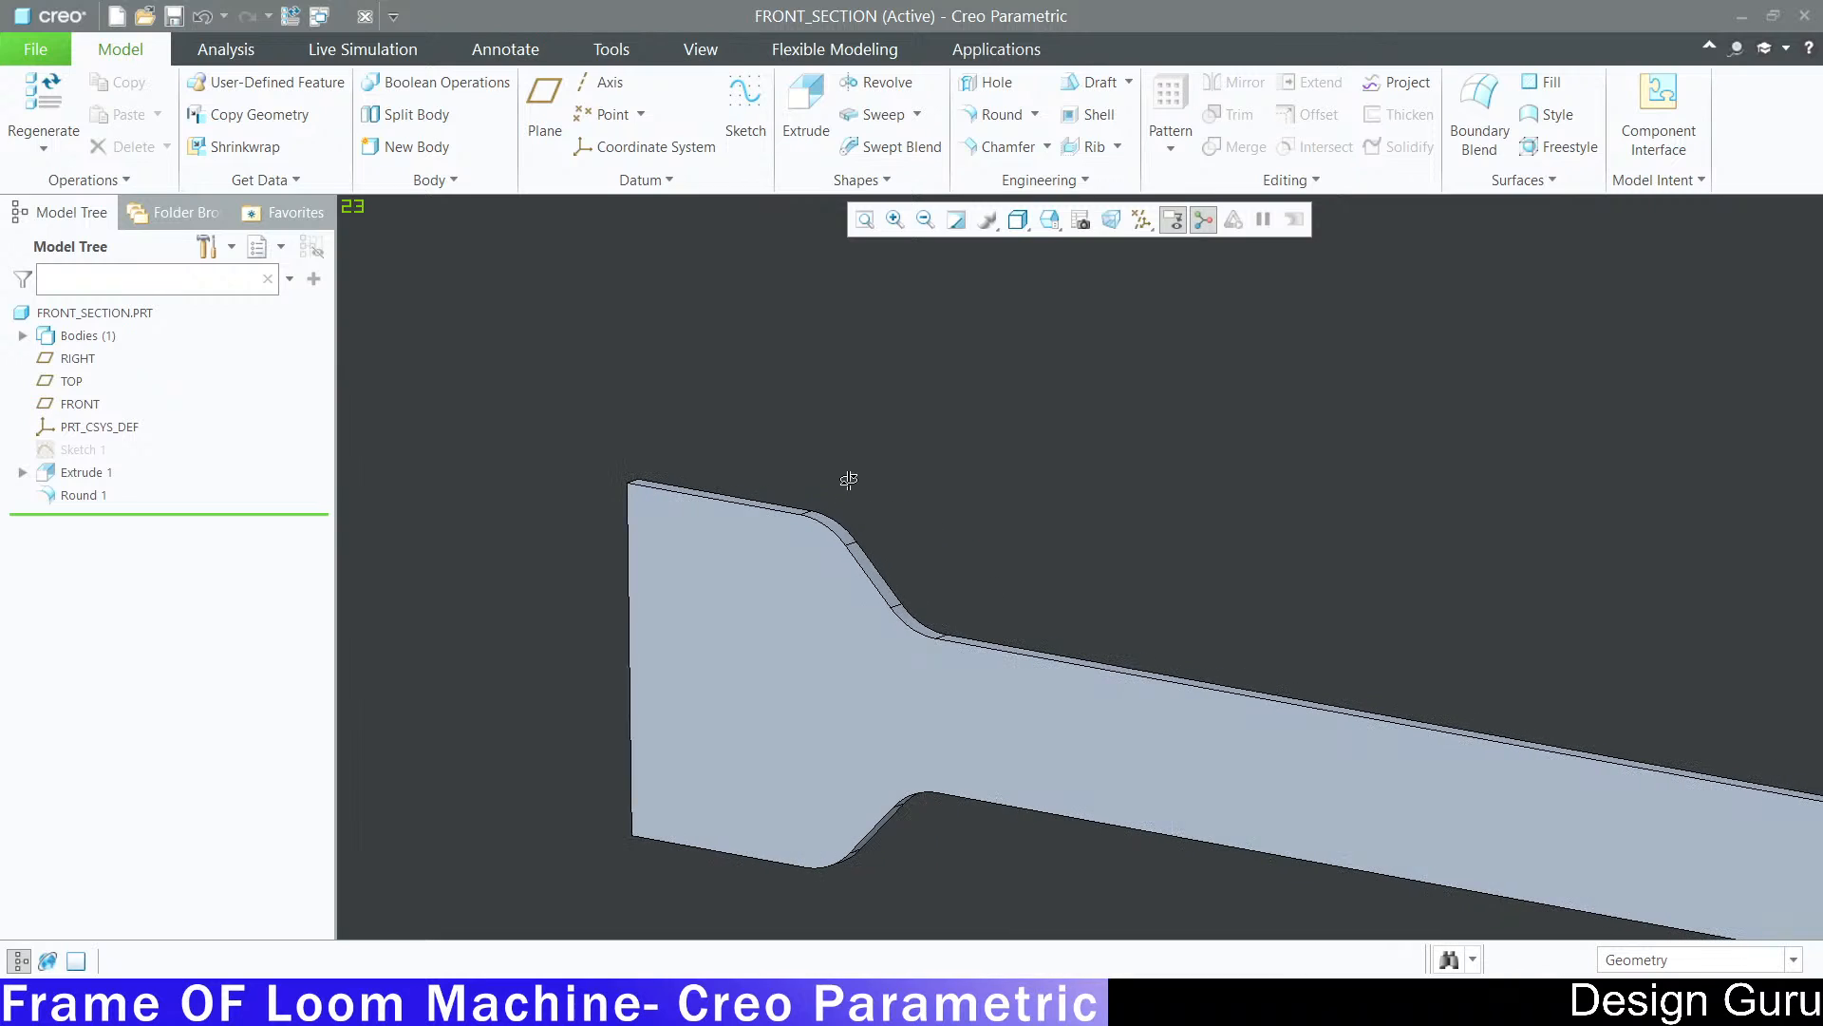
{"action": "middle_click_drag", "start_coordinate": [1145, 615], "coordinate": [909, 478], "text": "ctrl"}
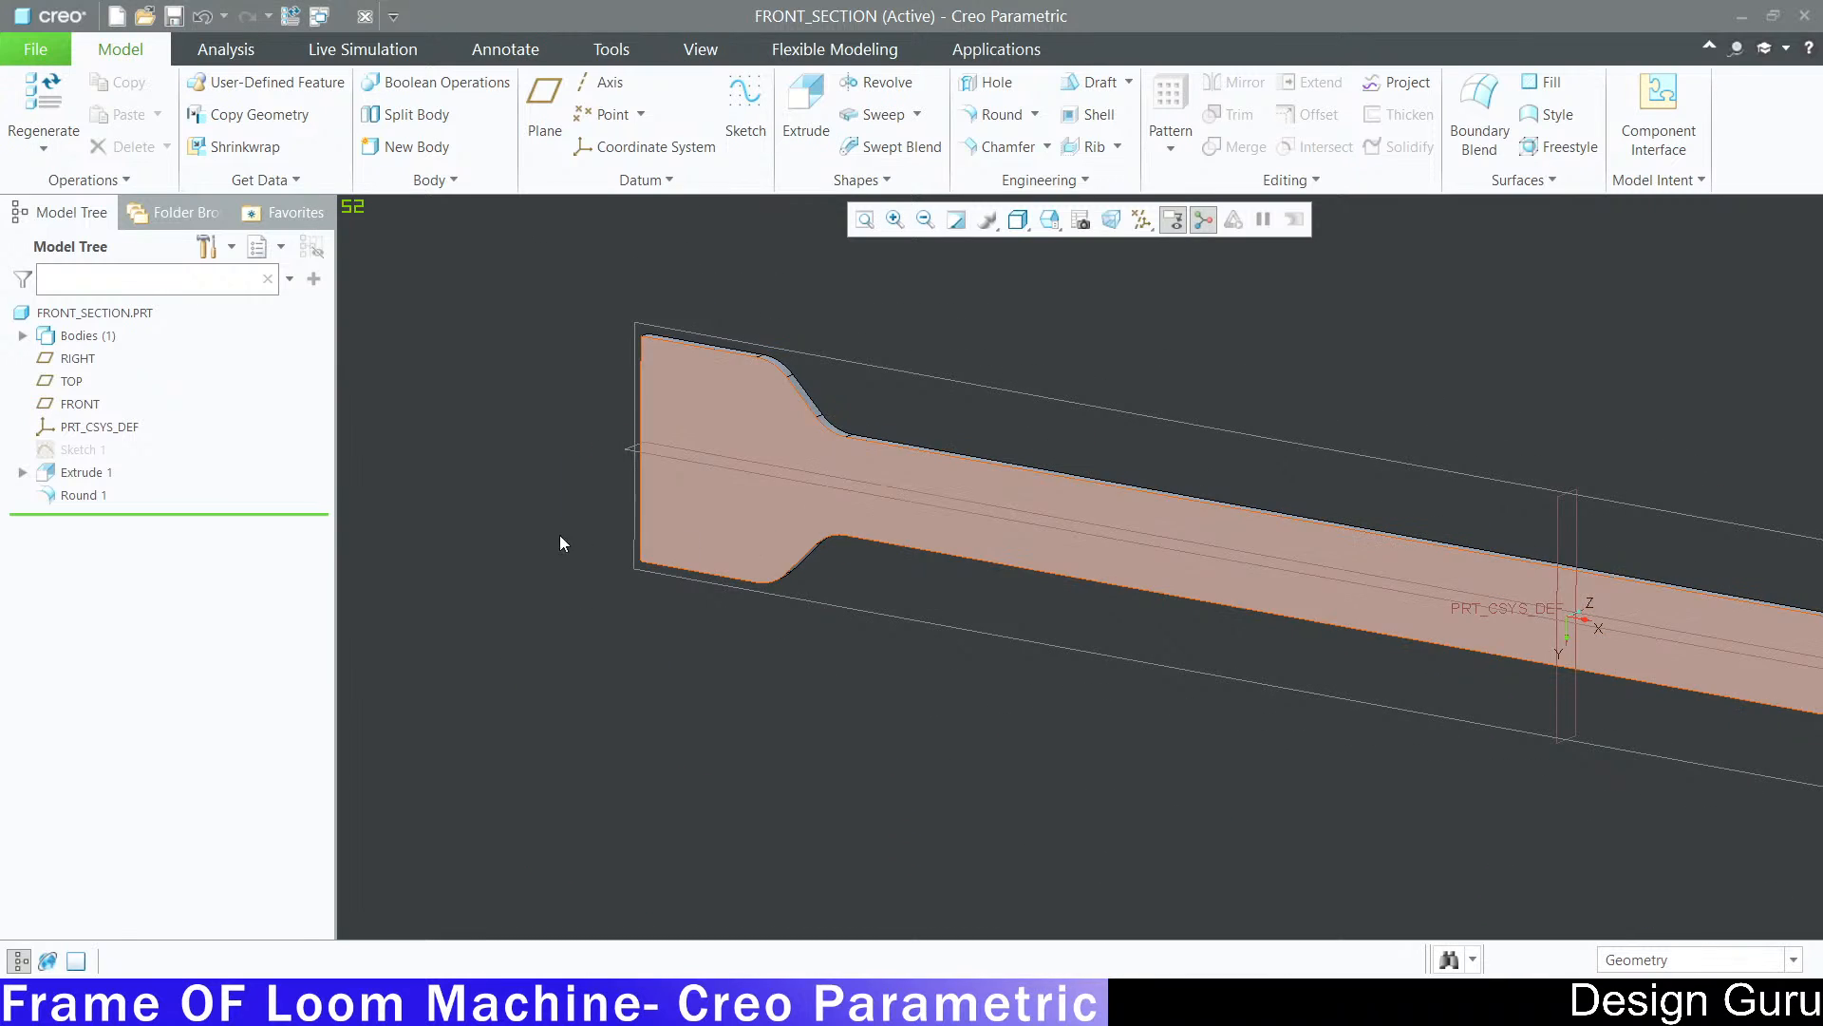
{"action": "middle_click_drag", "start_coordinate": [513, 355], "coordinate": [461, 370], "text": "shift"}
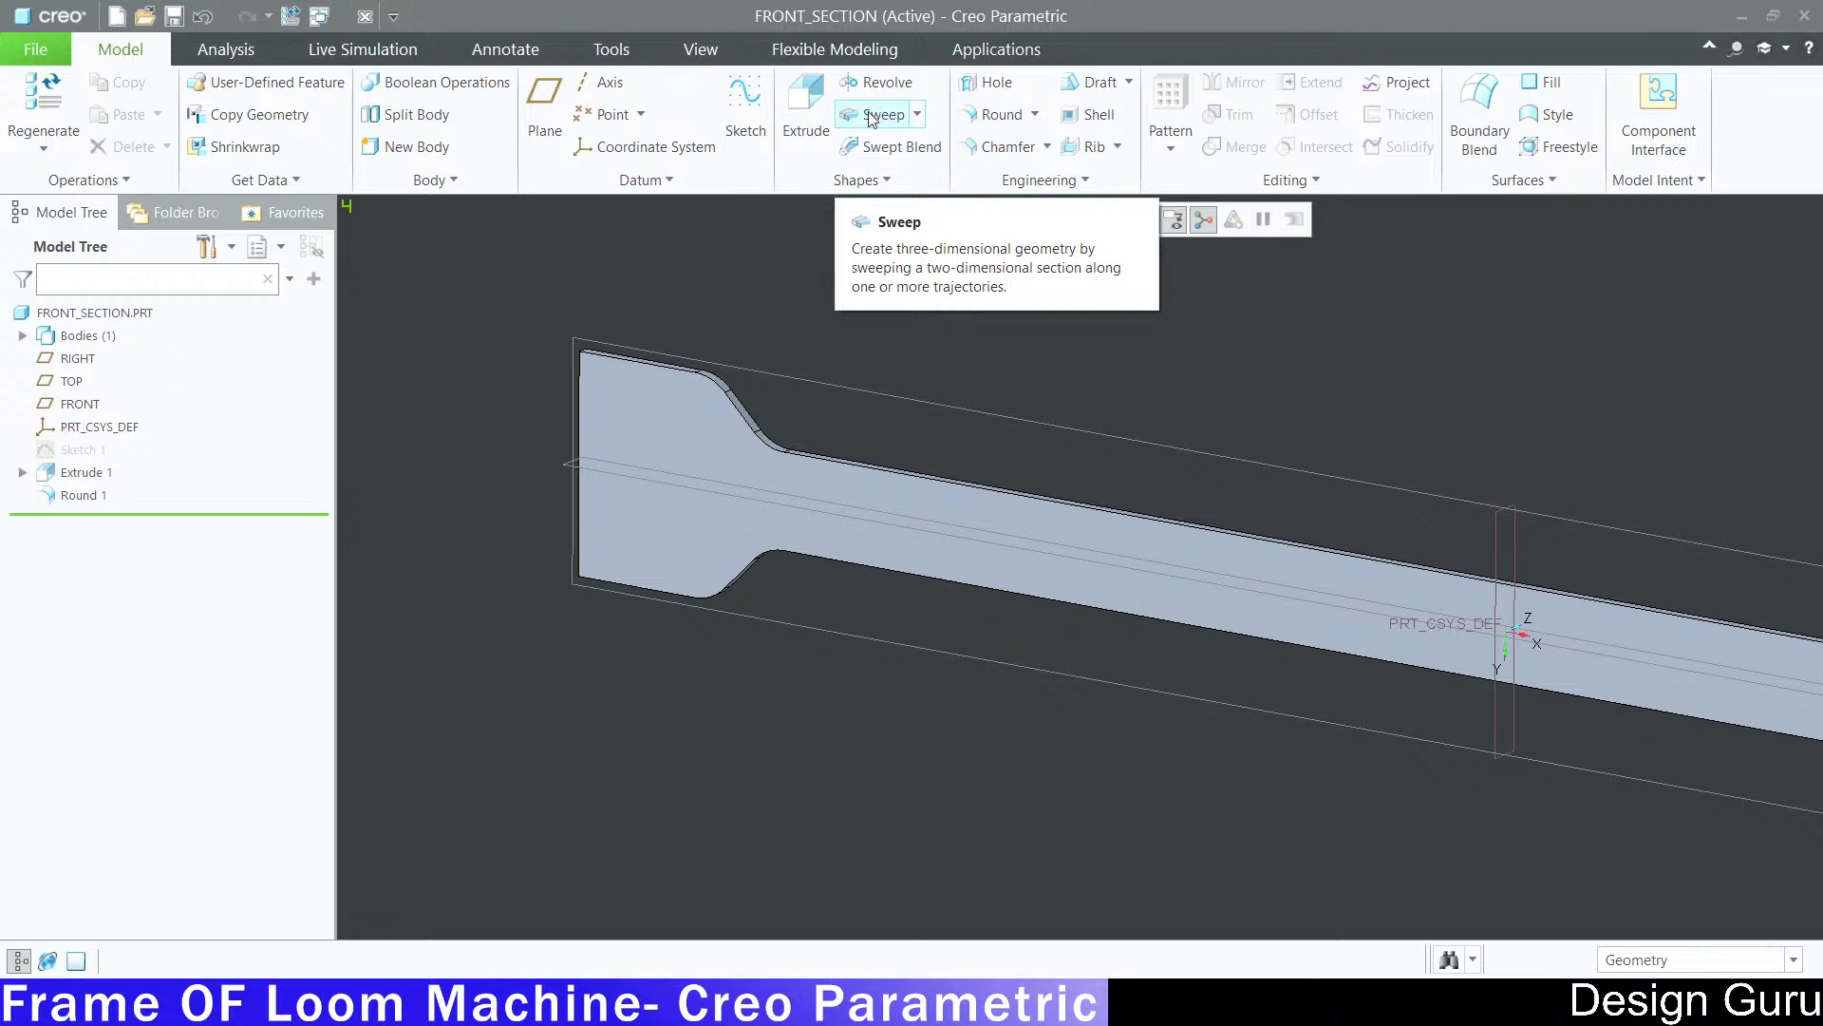
{"action": "left_click", "coordinate": [918, 115]}
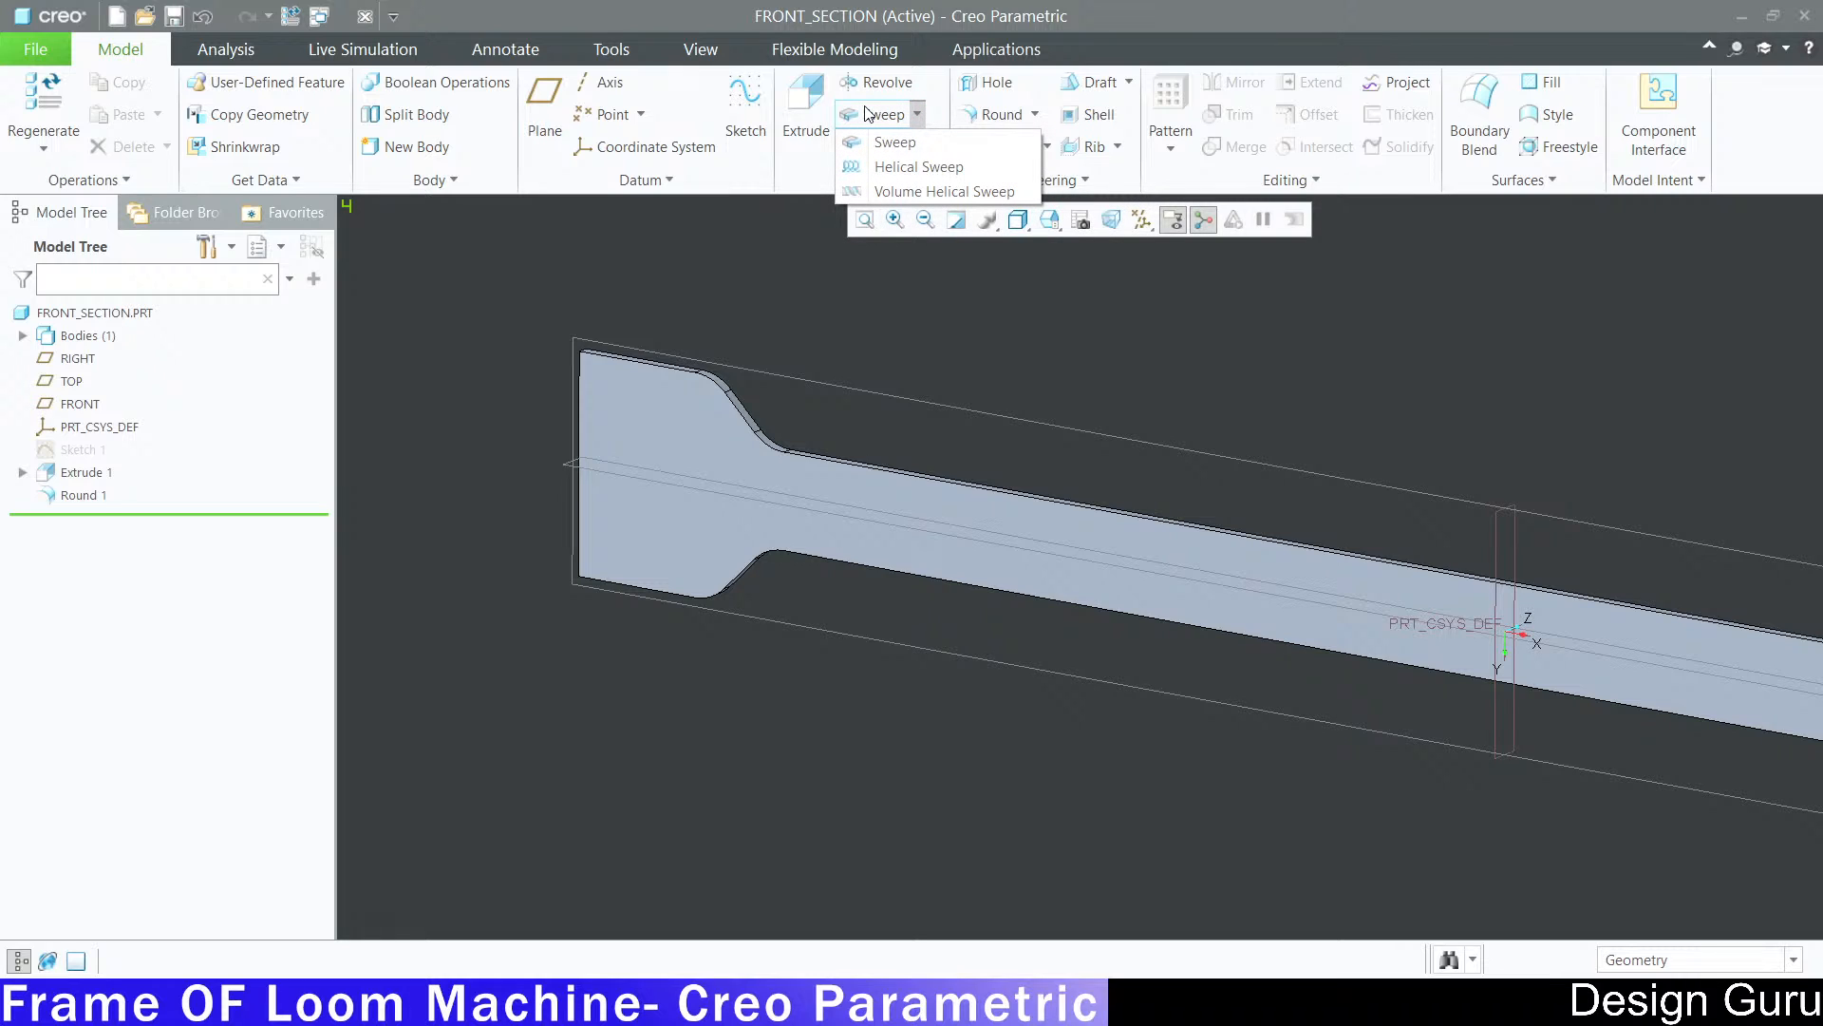
{"action": "left_click", "coordinate": [897, 143]}
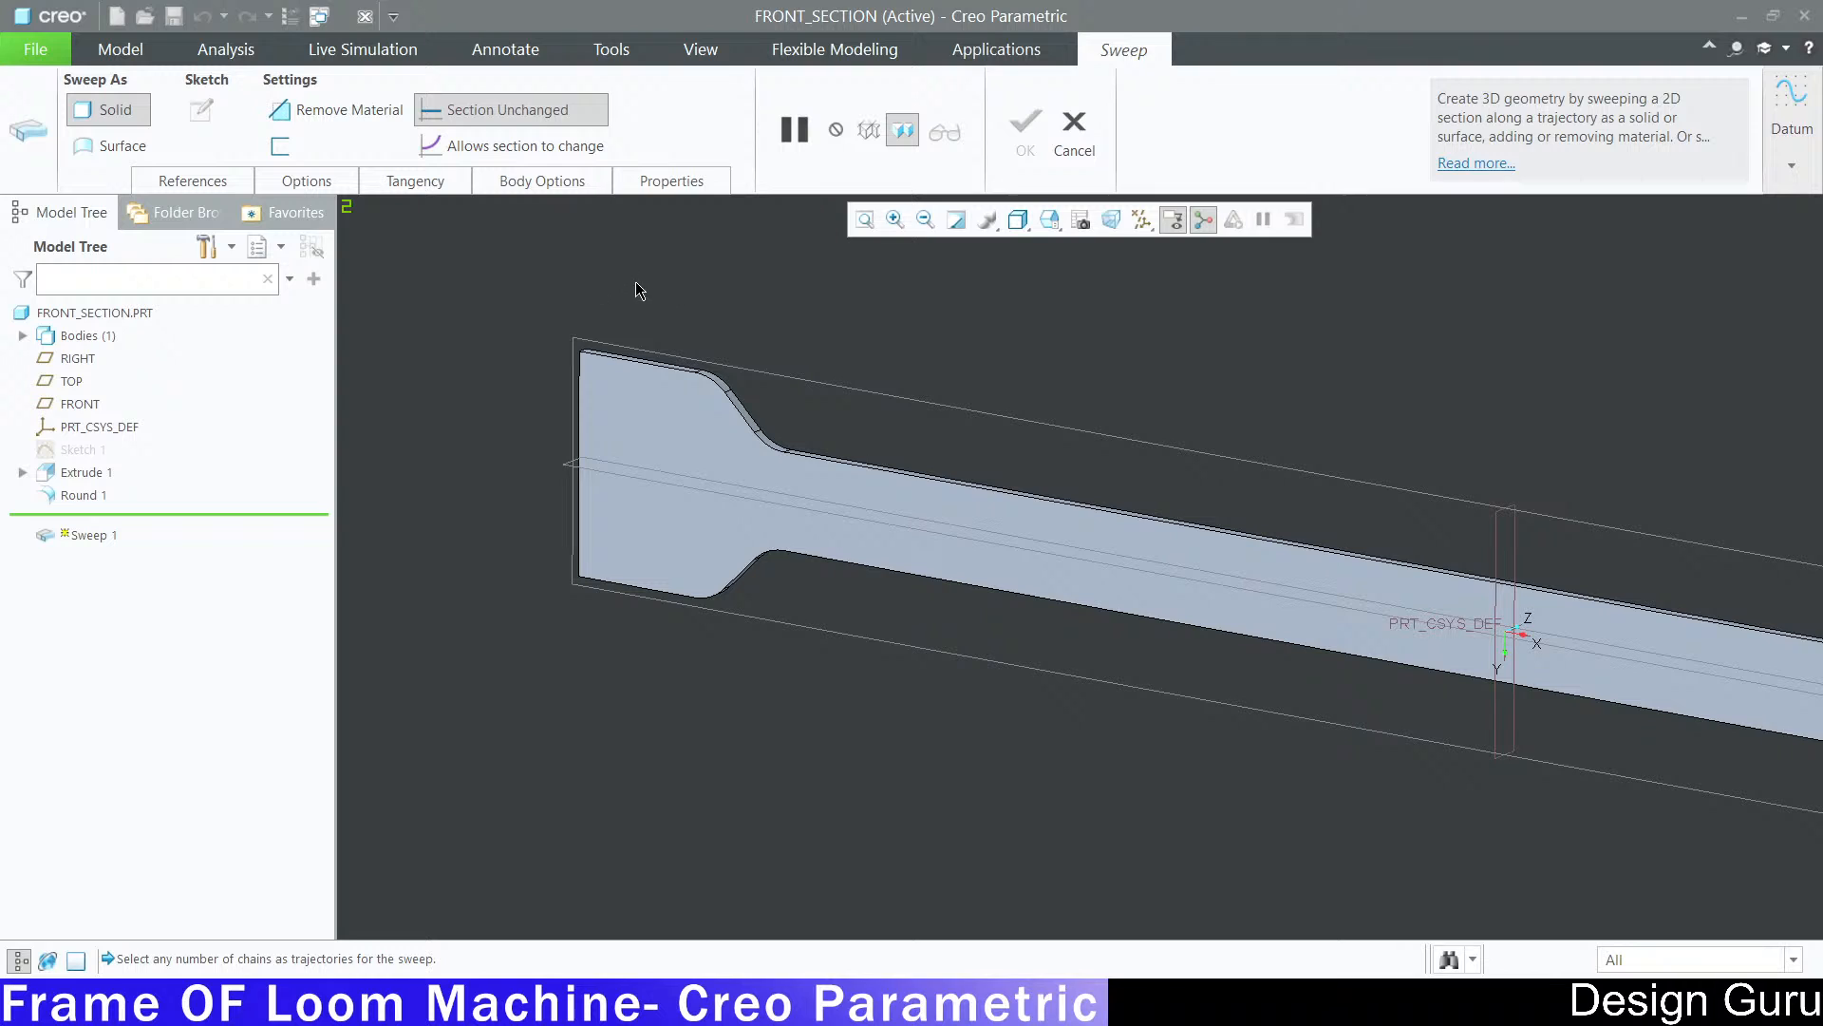
{"action": "left_click", "coordinate": [649, 362]}
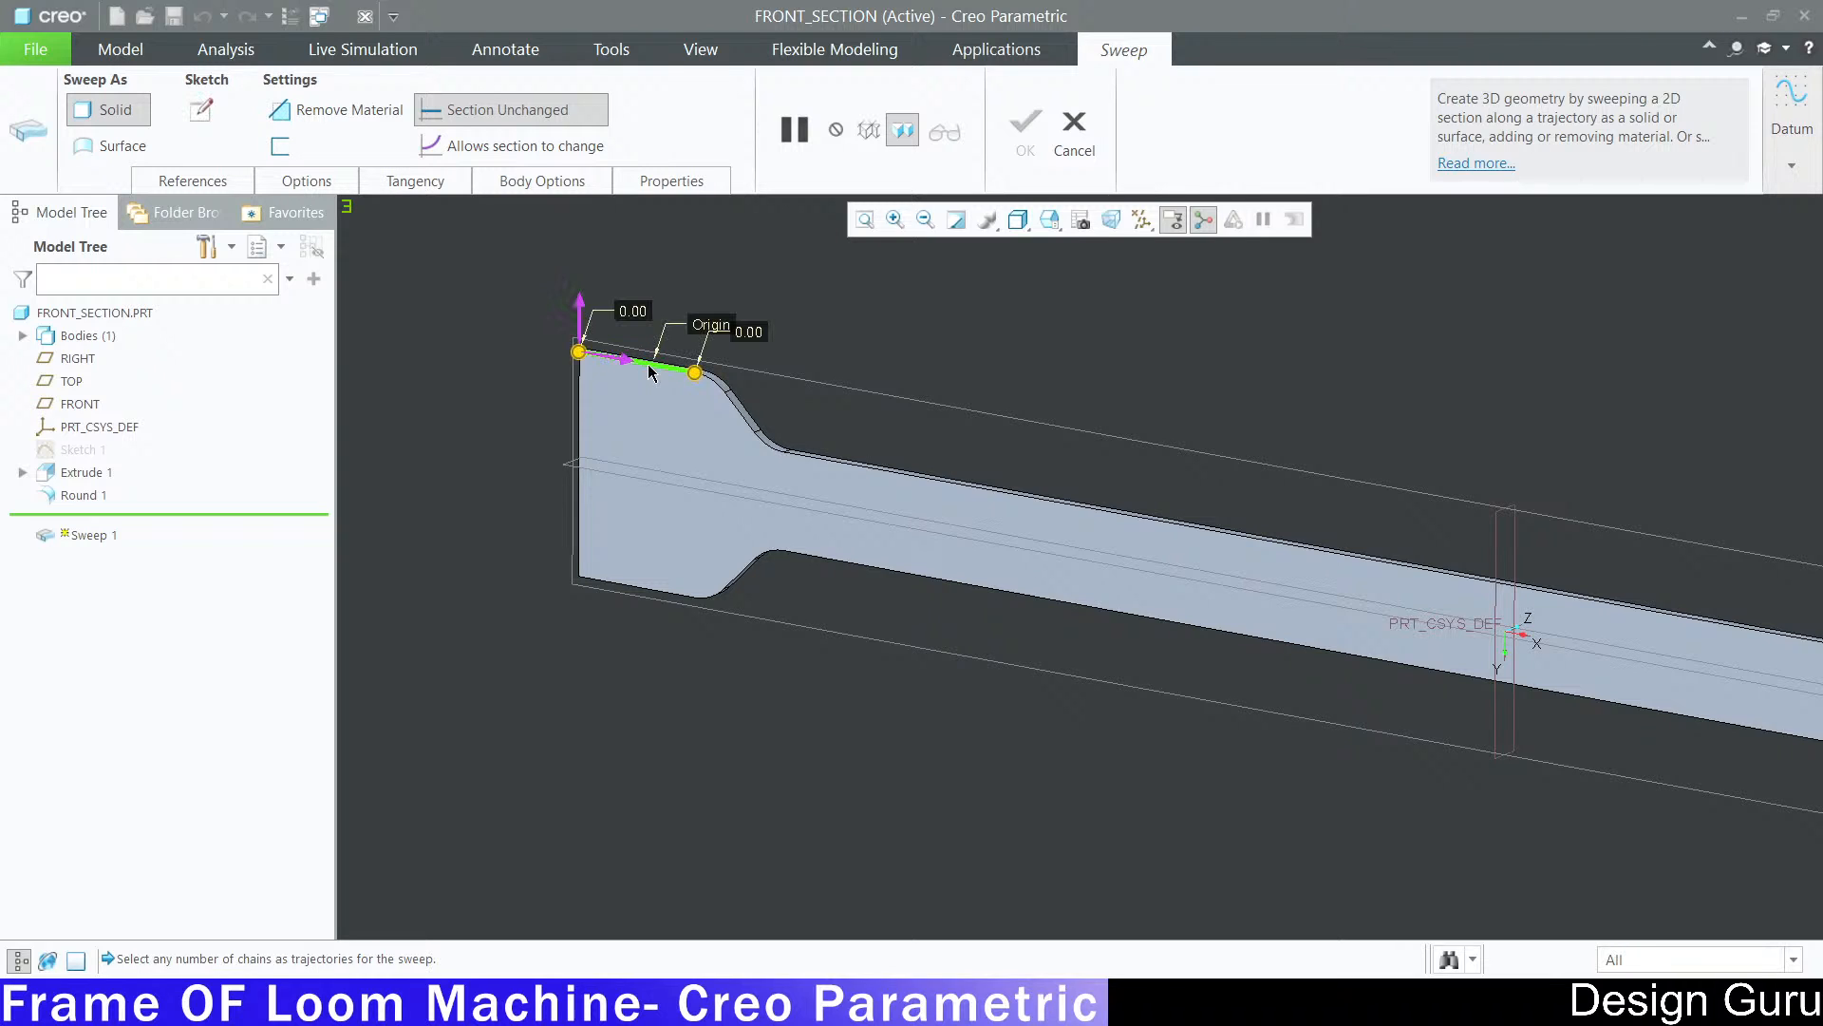
{"action": "left_click", "coordinate": [1074, 128]}
{"action": "left_click", "coordinate": [918, 541]}
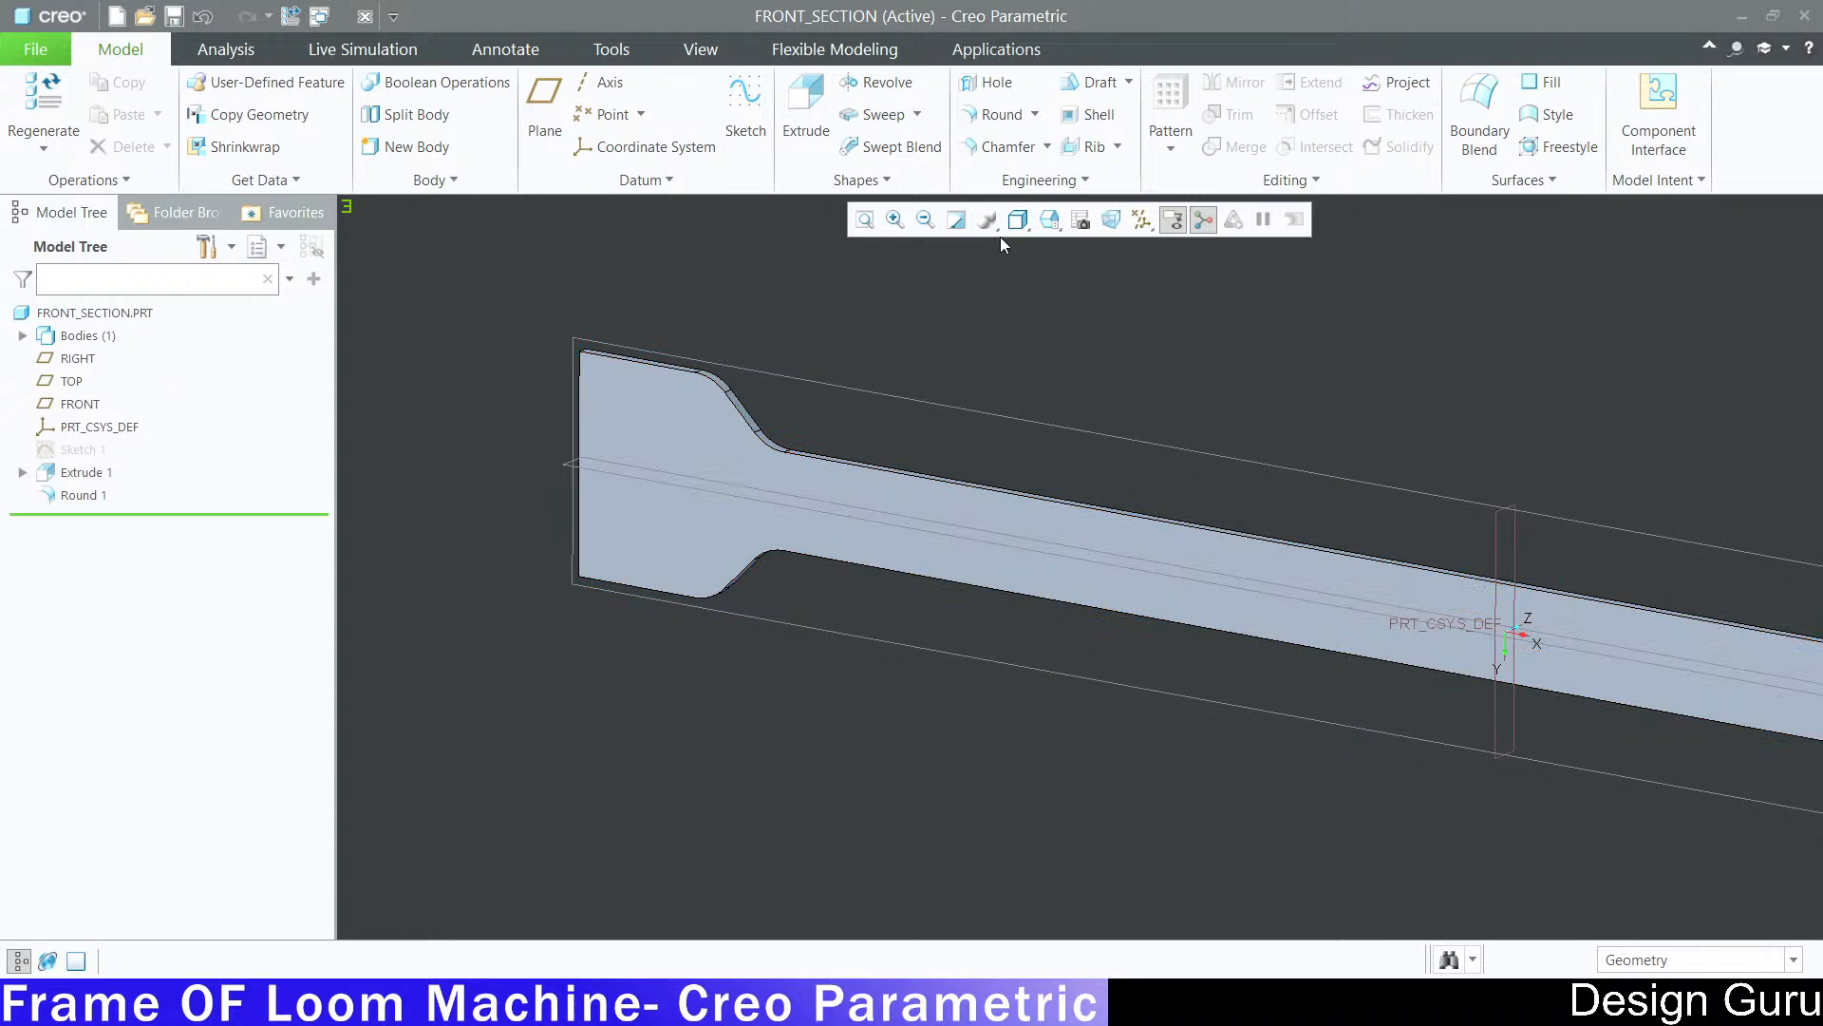
{"action": "scroll", "coordinate": [874, 271], "scroll_direction": "up", "scroll_amount": 3}
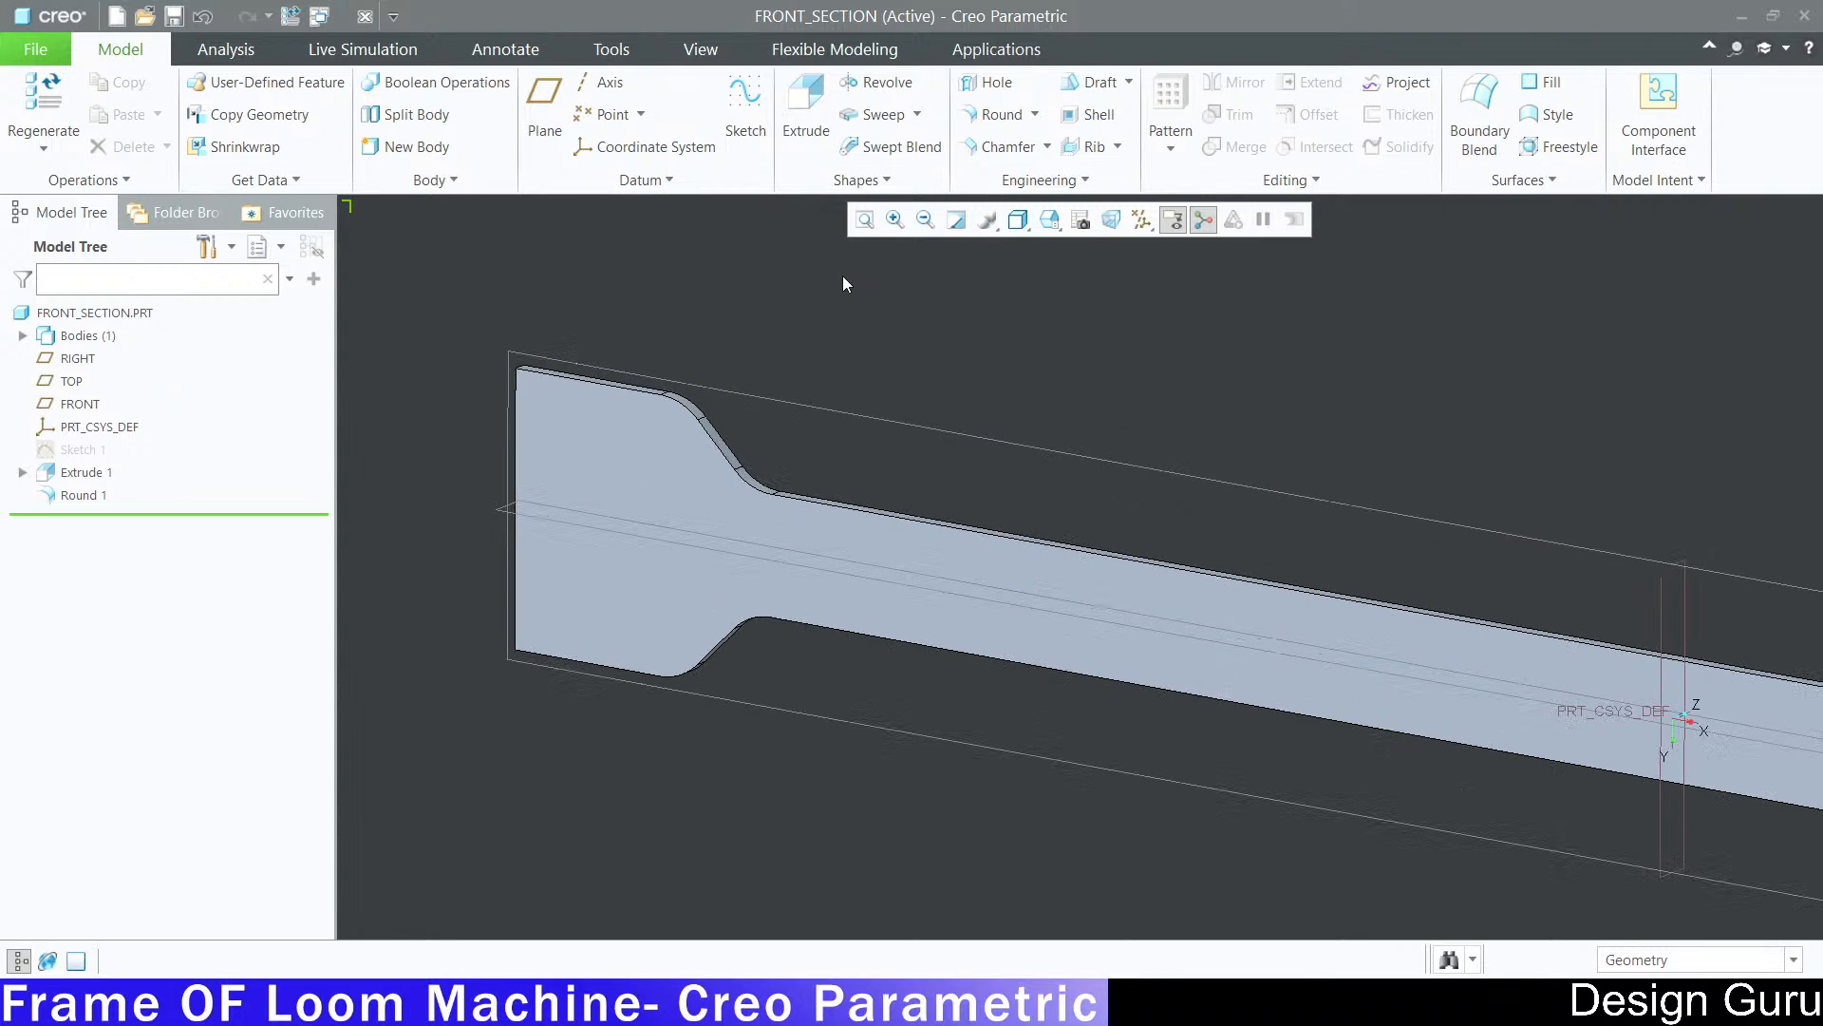
{"action": "key", "text": "alt"}
{"action": "key", "text": "alt"}
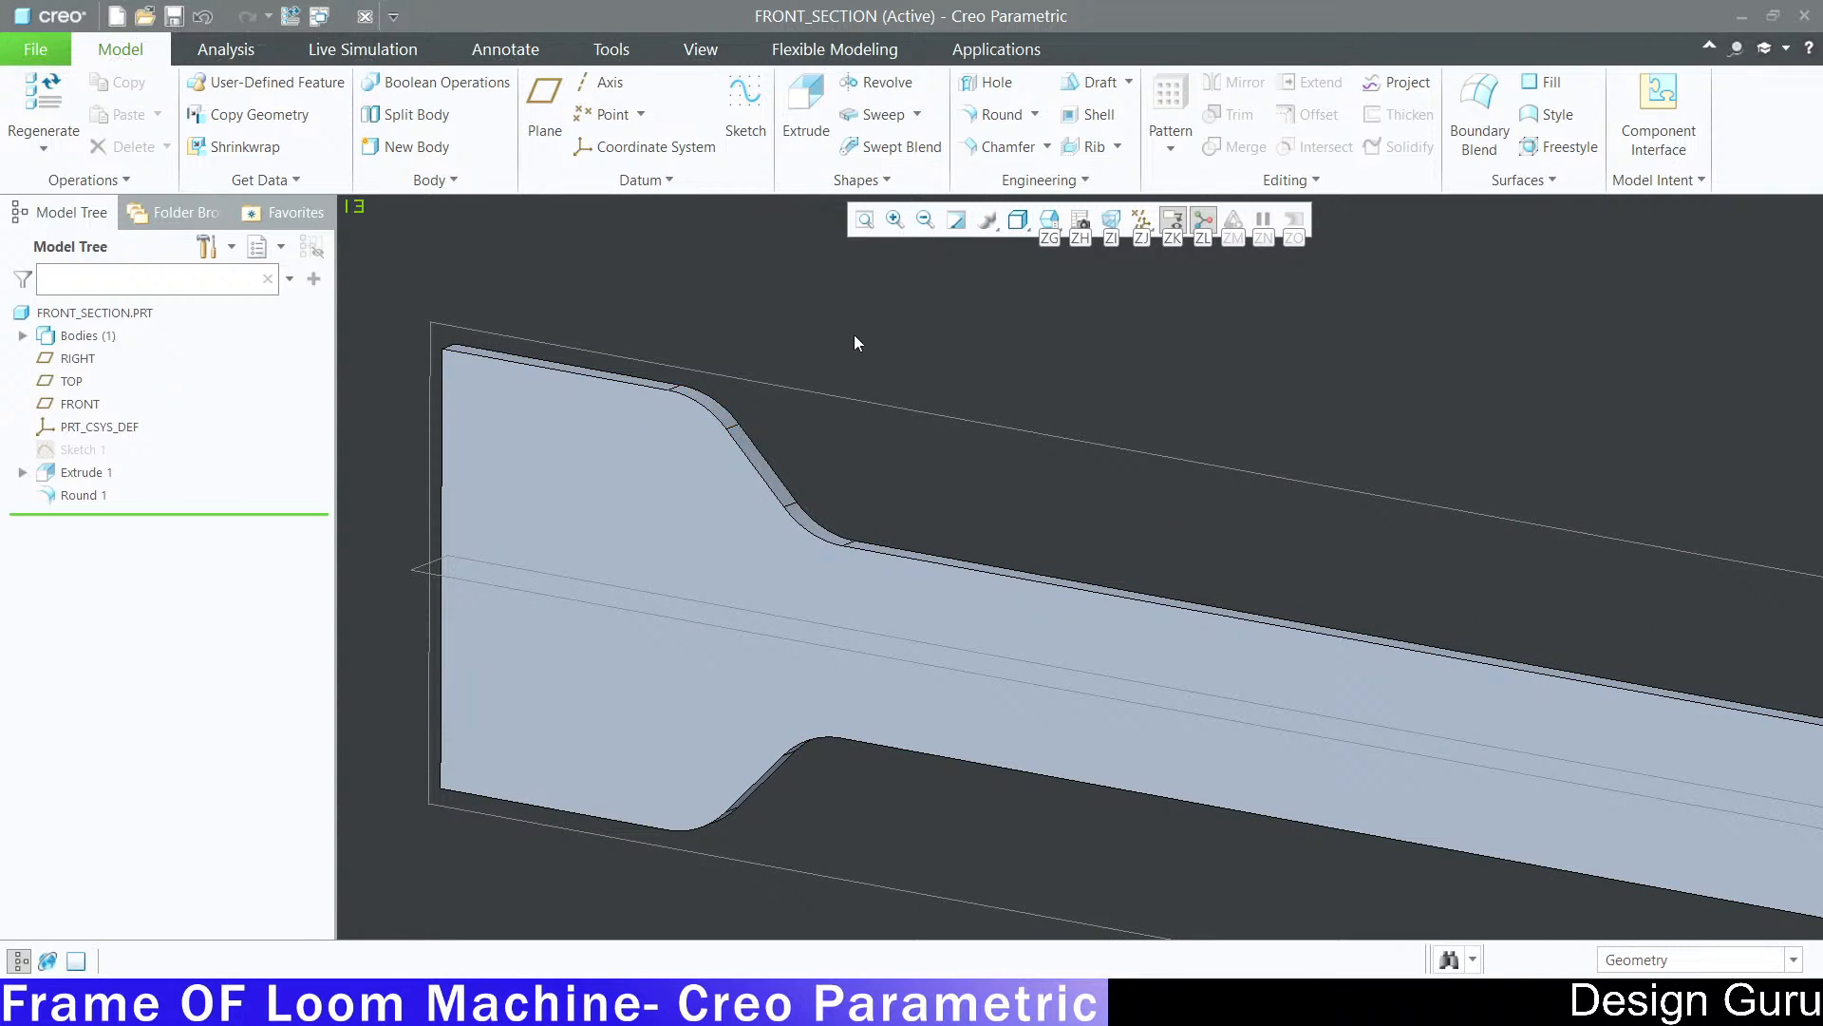
Step: Start a solid Sweep and pick the end edge, both rounded corners, the slope and the long straight edge of one side as trajectories
{"action": "left_click", "coordinate": [918, 115]}
{"action": "left_click", "coordinate": [917, 115]}
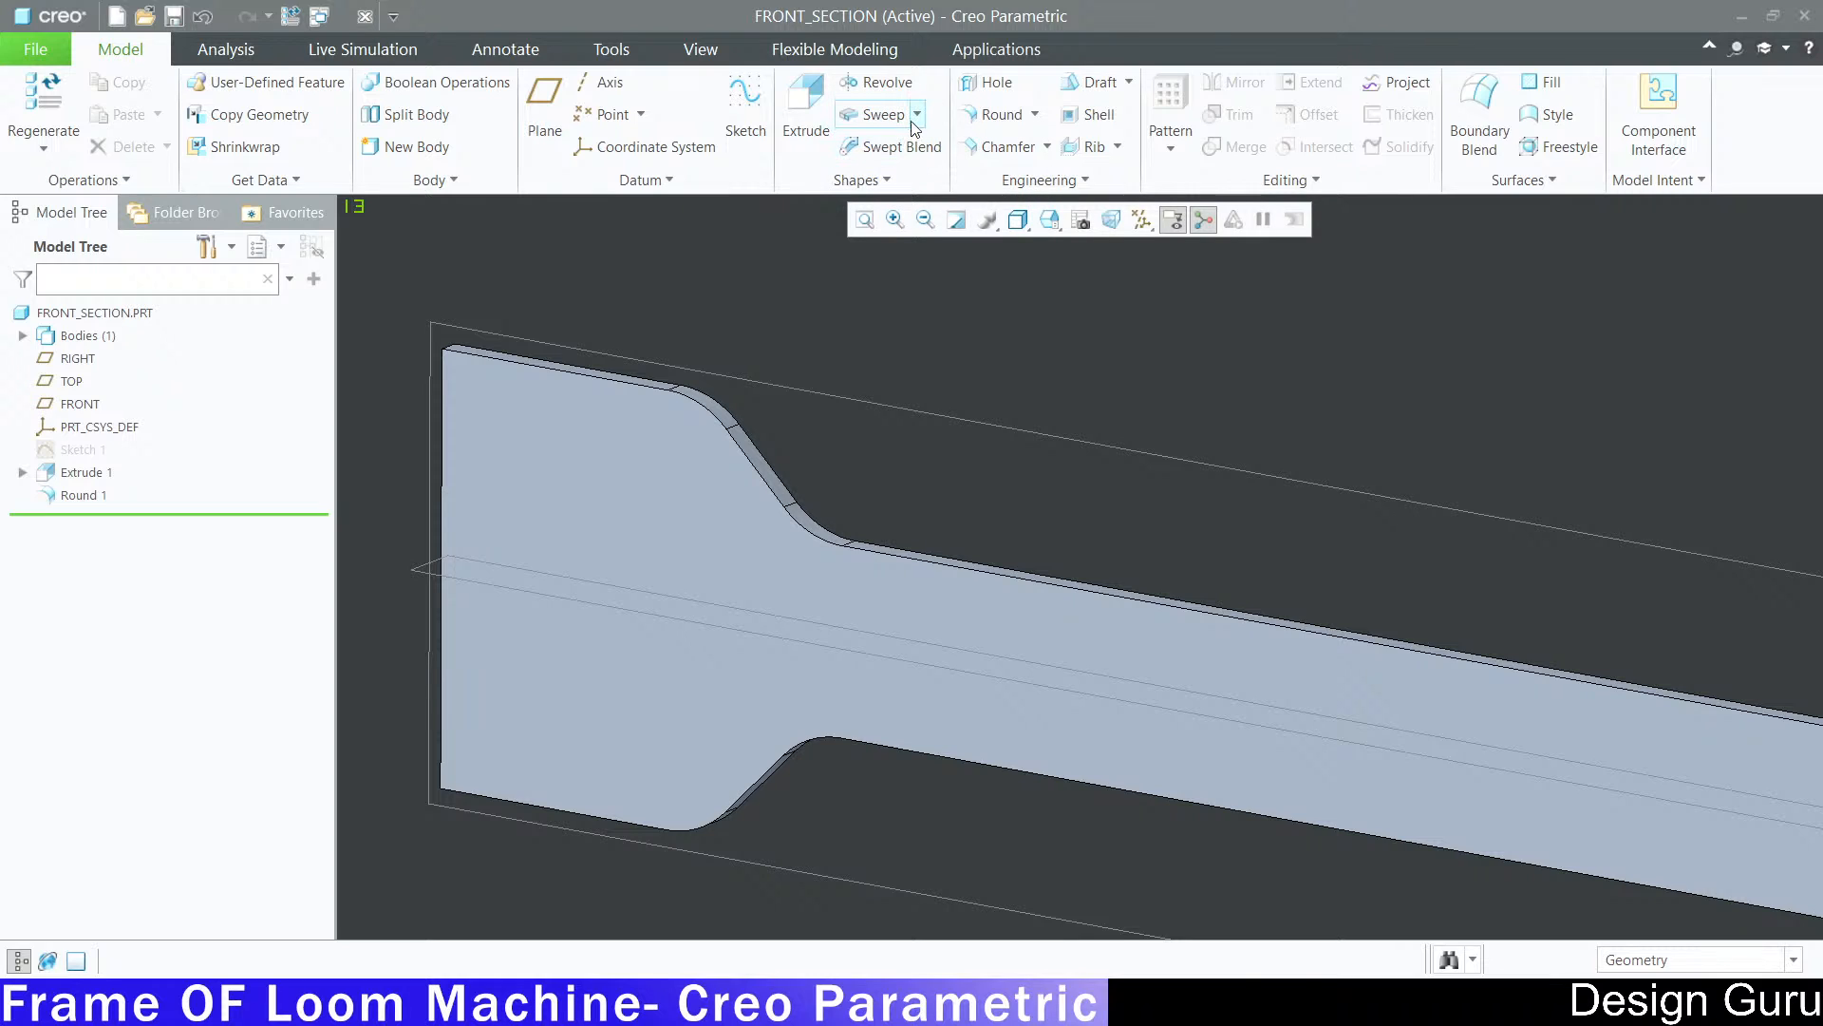
{"action": "left_click", "coordinate": [879, 115]}
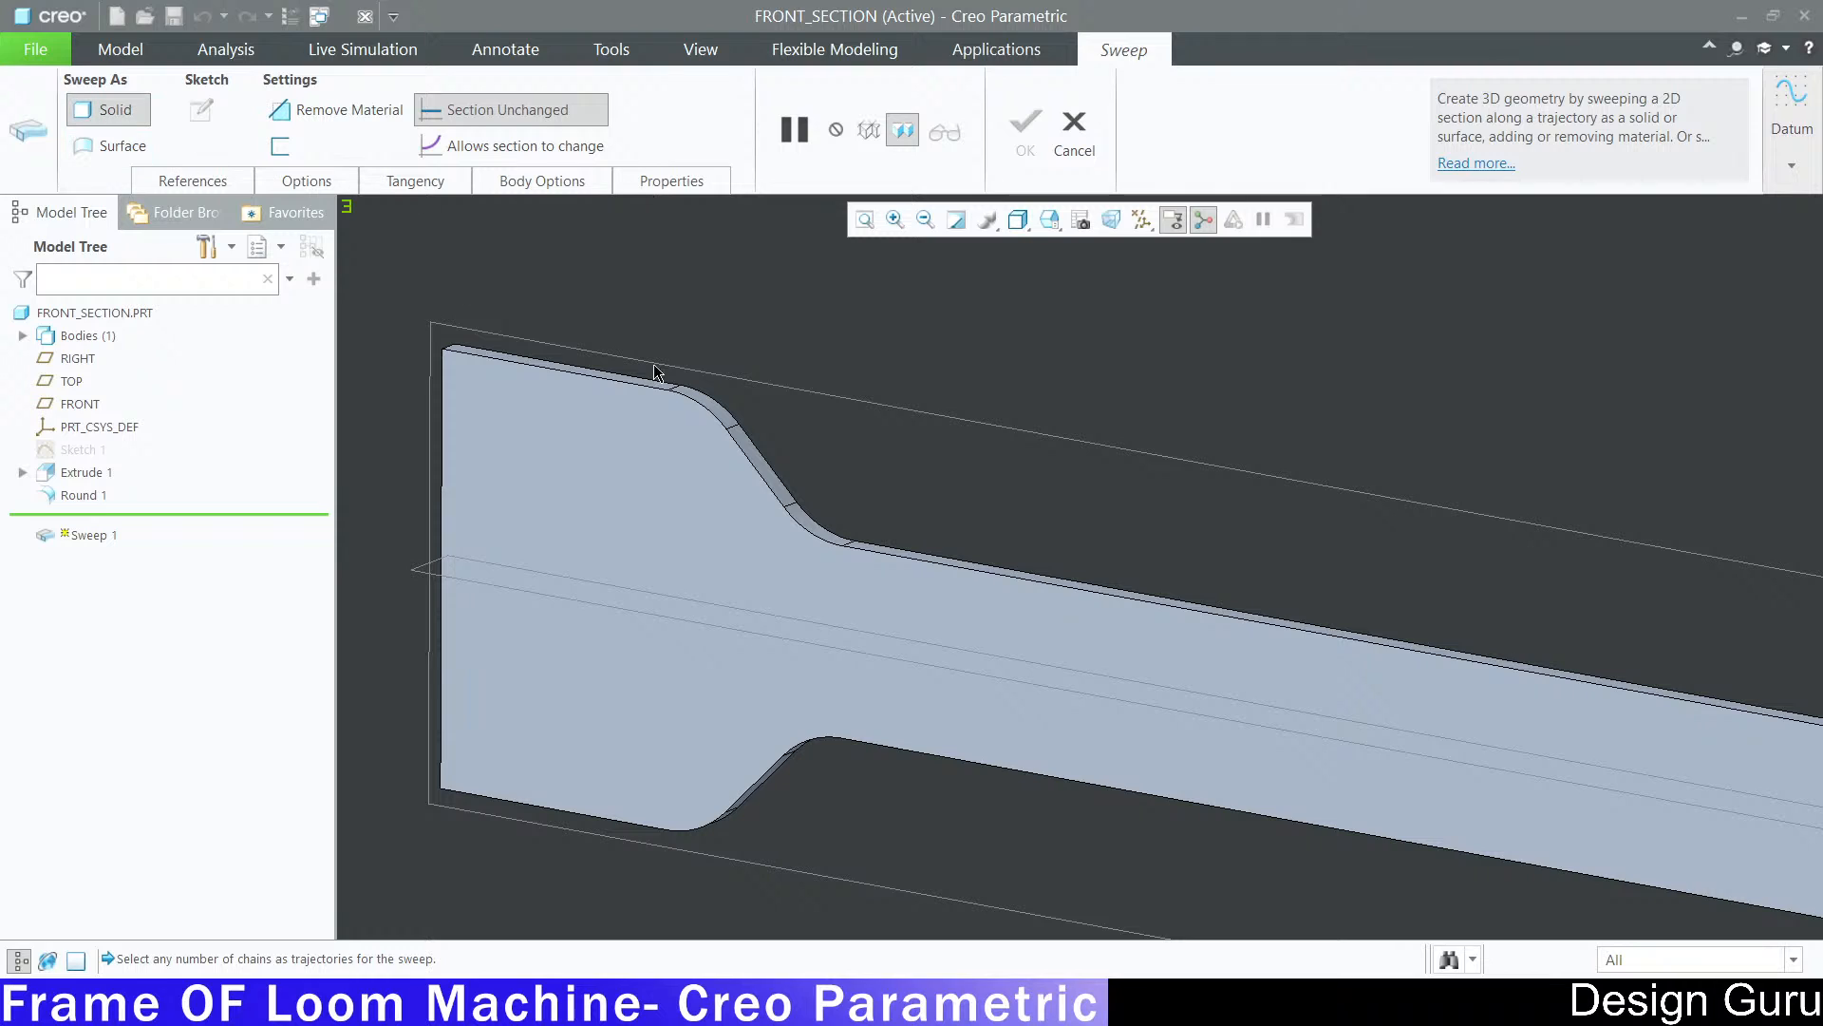
{"action": "left_click", "coordinate": [581, 375]}
{"action": "left_click", "coordinate": [702, 406], "text": "ctrl"}
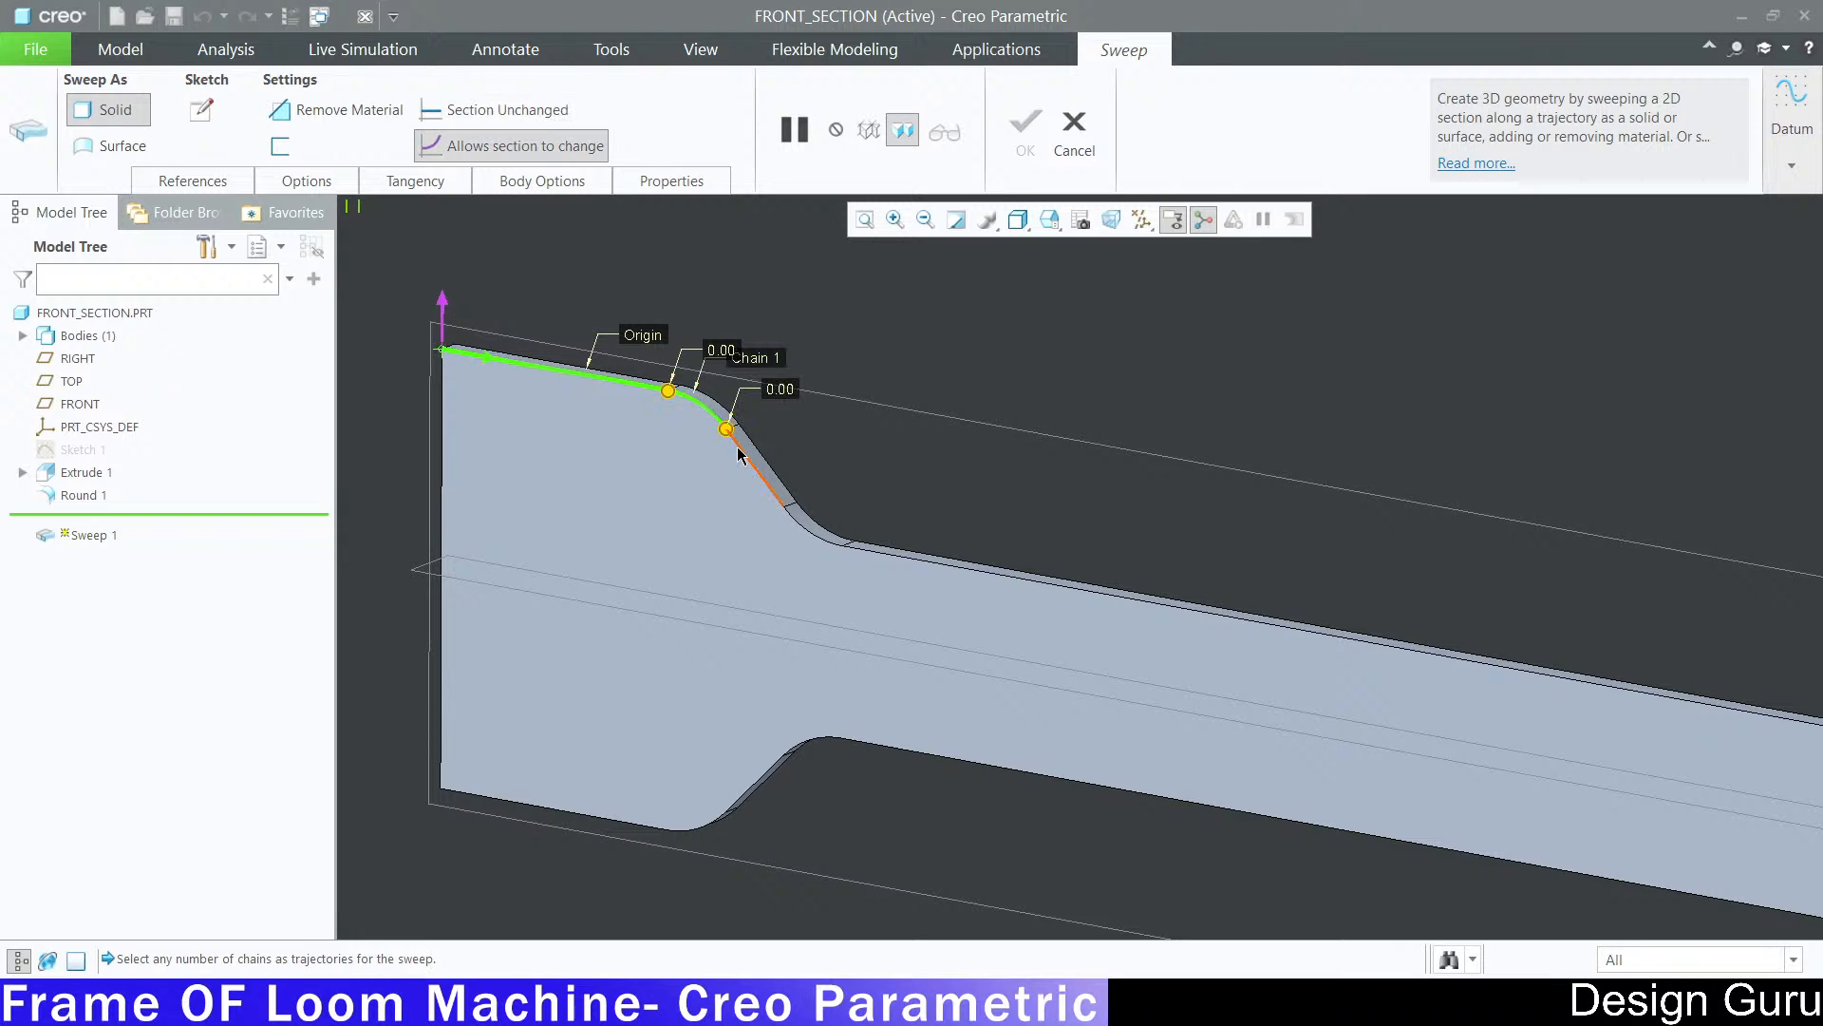
{"action": "left_click", "coordinate": [751, 461], "text": "ctrl"}
{"action": "left_click", "coordinate": [807, 529], "text": "ctrl"}
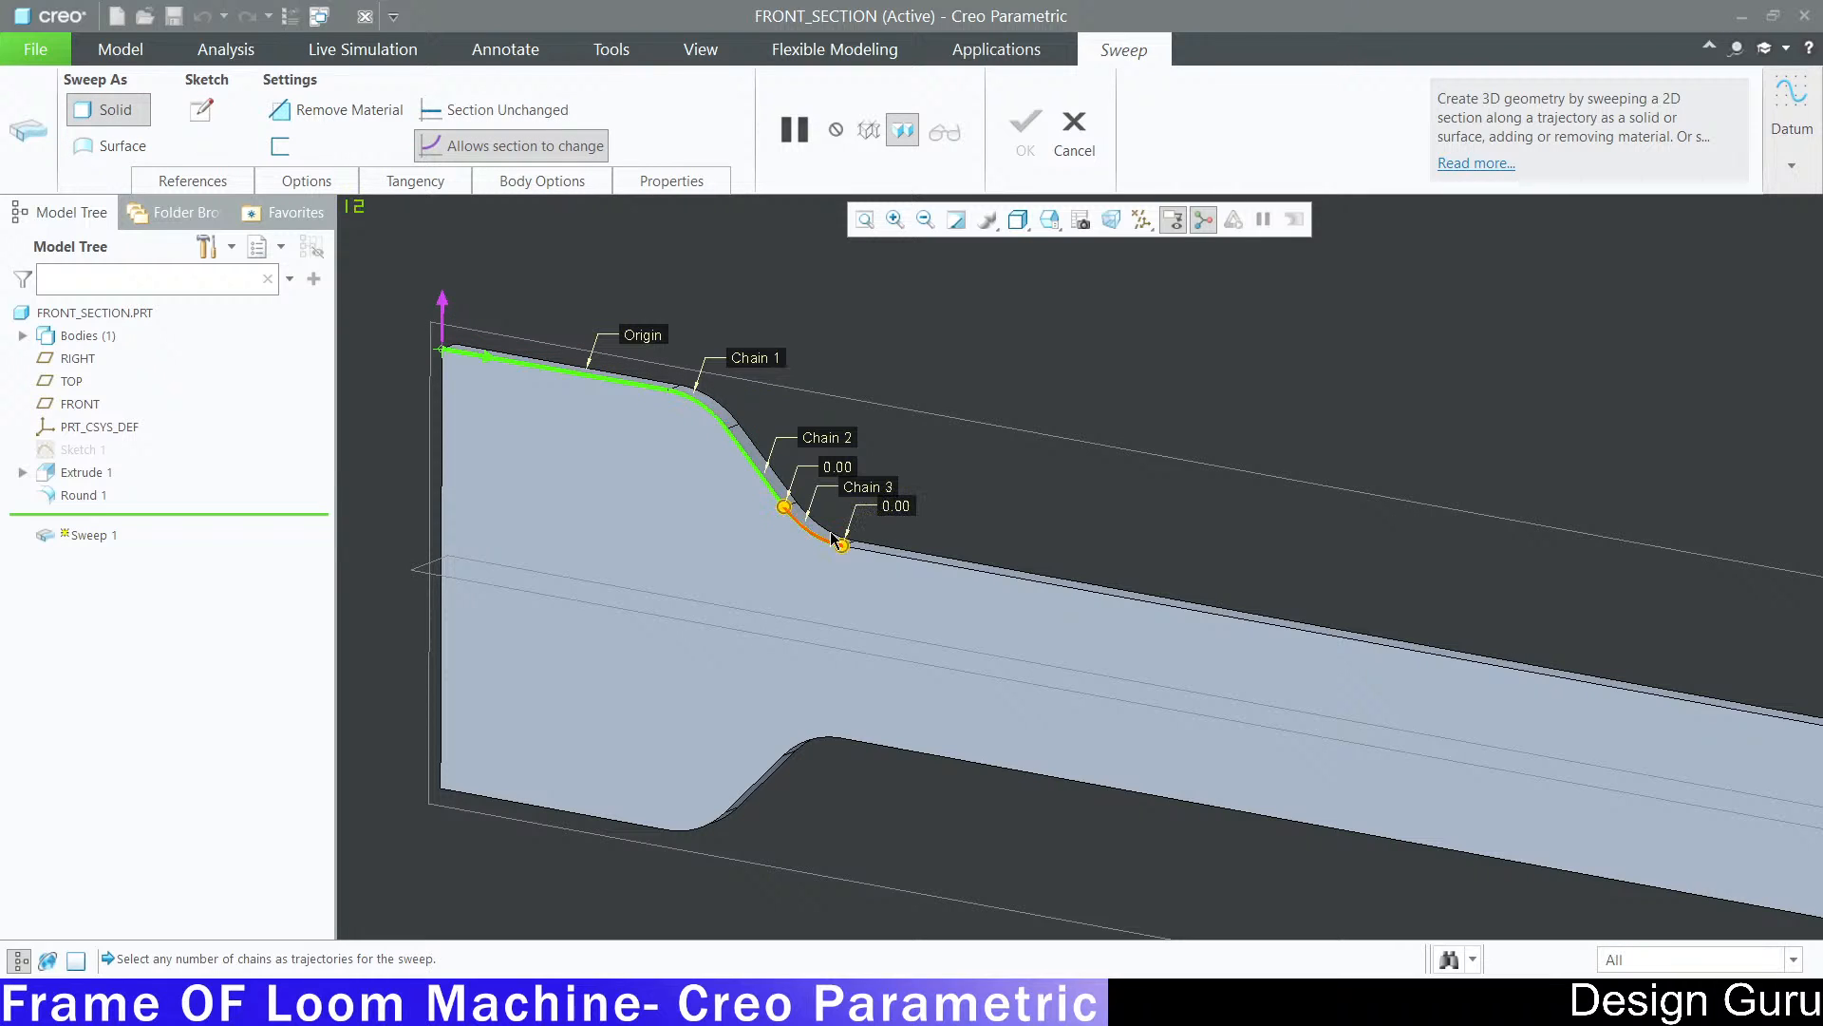
{"action": "left_click", "coordinate": [877, 553], "text": "ctrl"}
Step: Add the opposite end's two rounded corner edges, slope edge and final straight edge on the same side as sweep trajectories
{"action": "scroll", "coordinate": [440, 440], "scroll_direction": "down", "scroll_amount": 4}
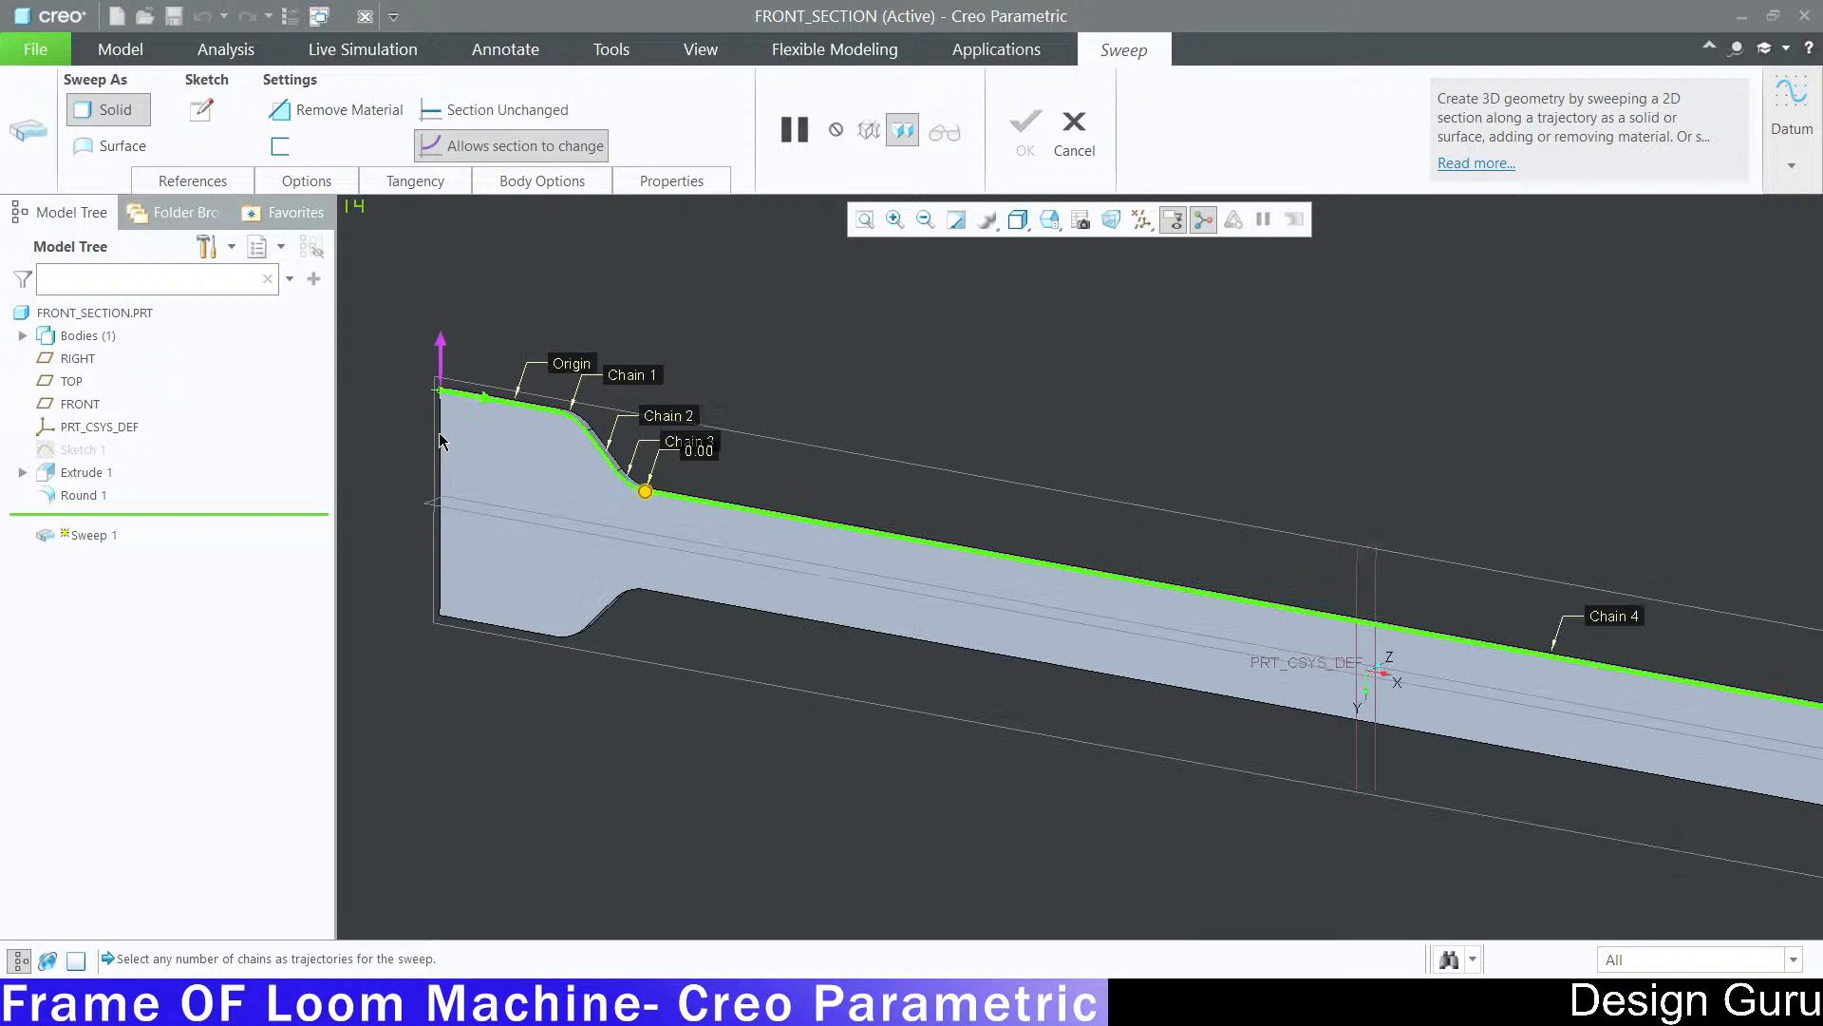
{"action": "scroll", "coordinate": [1747, 686], "scroll_direction": "up", "scroll_amount": 4}
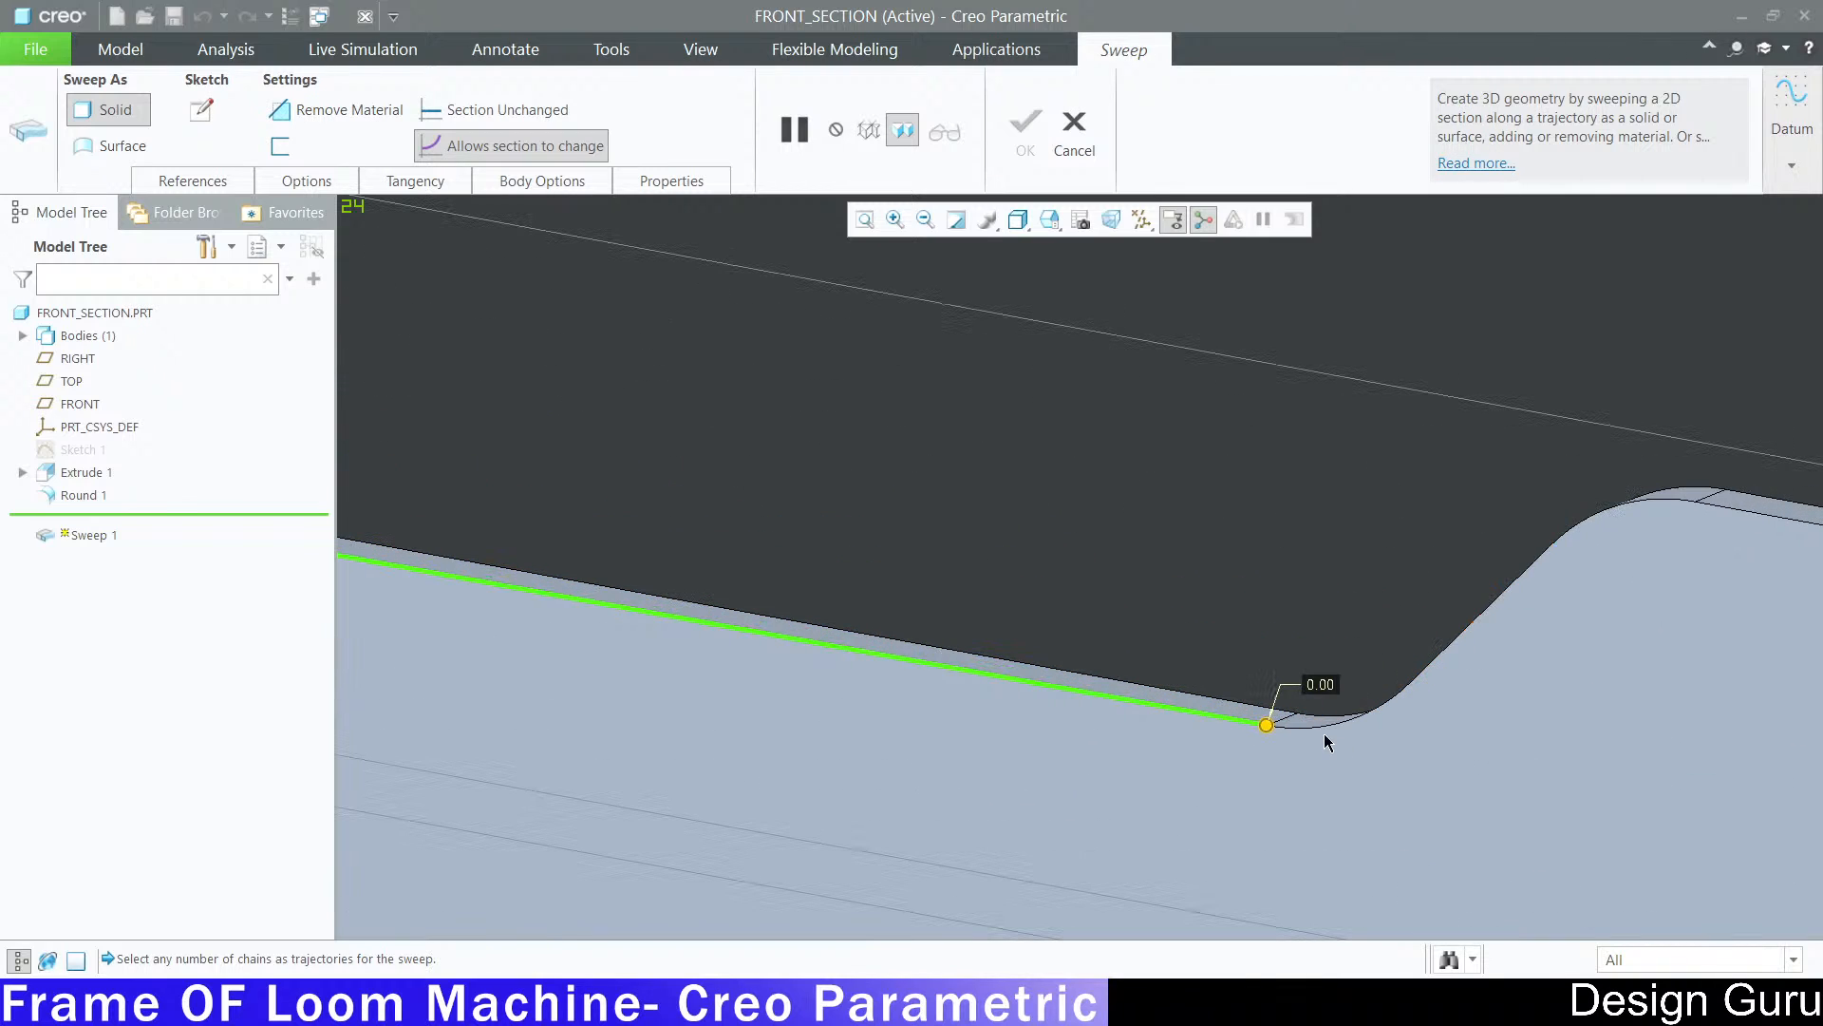
{"action": "left_click", "coordinate": [1326, 731], "text": "ctrl"}
{"action": "left_click", "coordinate": [1481, 613], "text": "ctrl"}
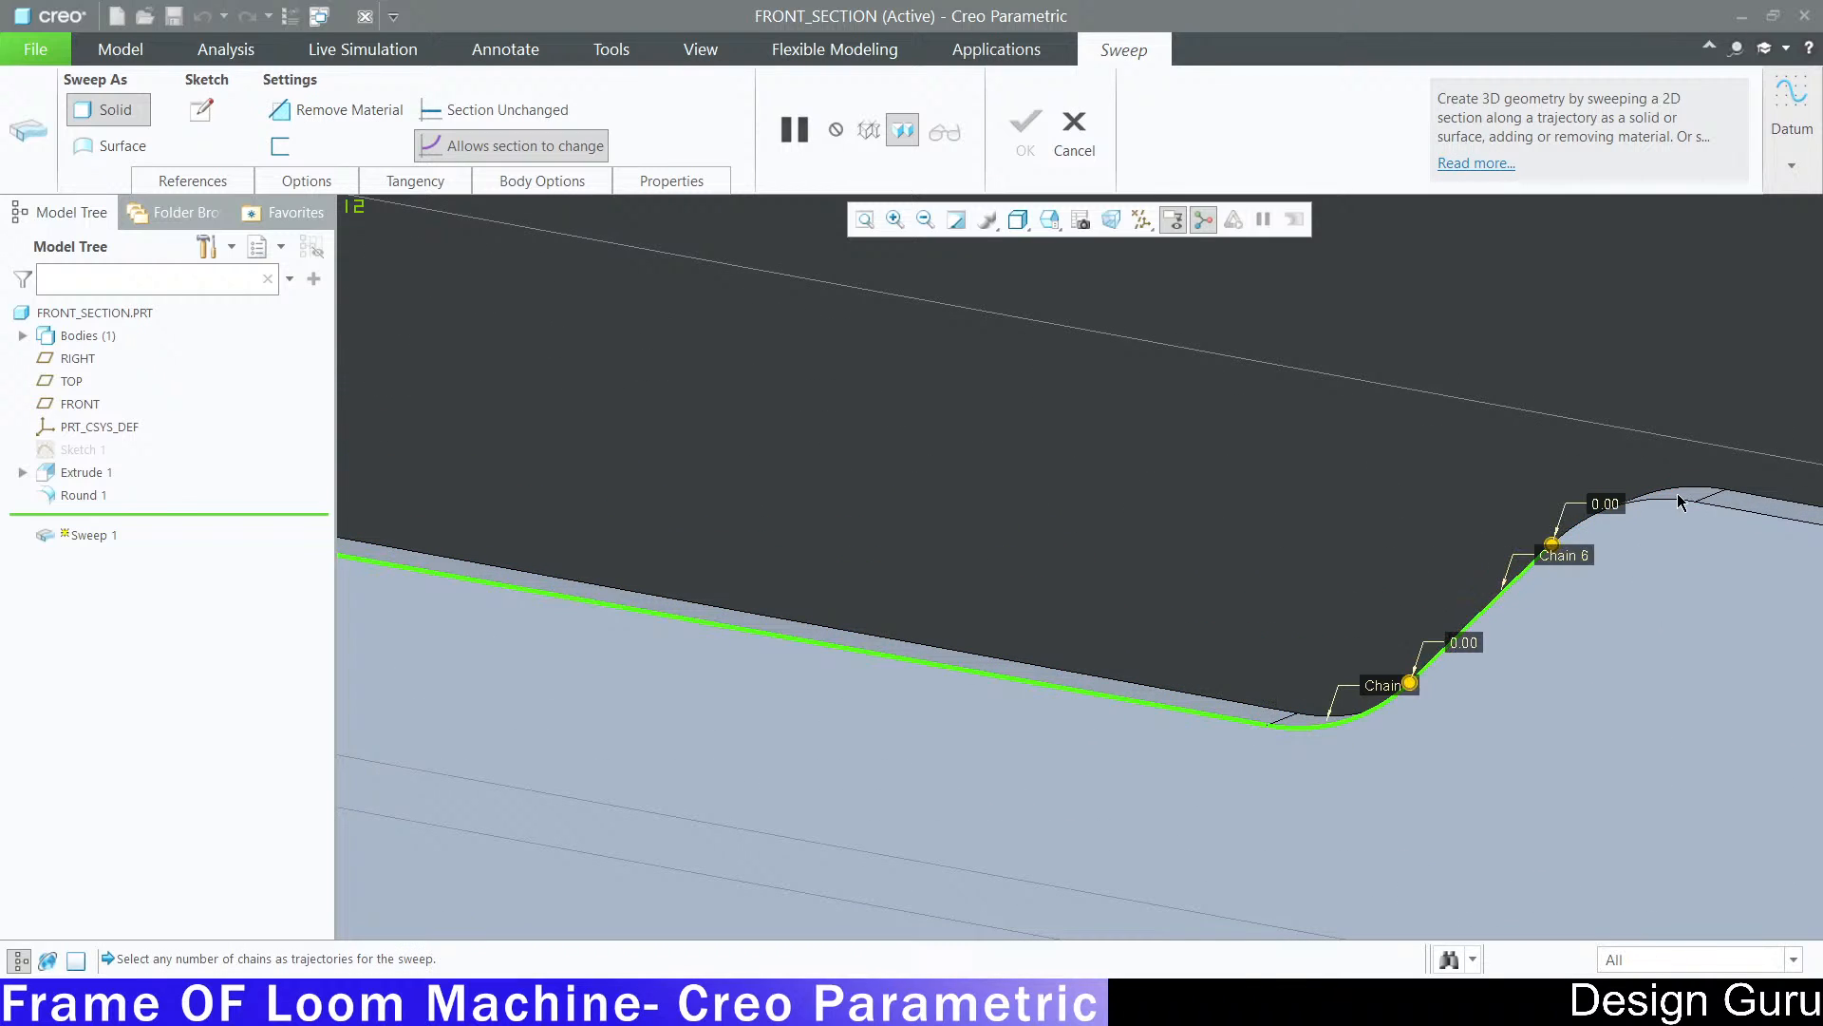
{"action": "left_click", "coordinate": [1673, 508], "text": "ctrl"}
{"action": "left_click", "coordinate": [1742, 509], "text": "ctrl"}
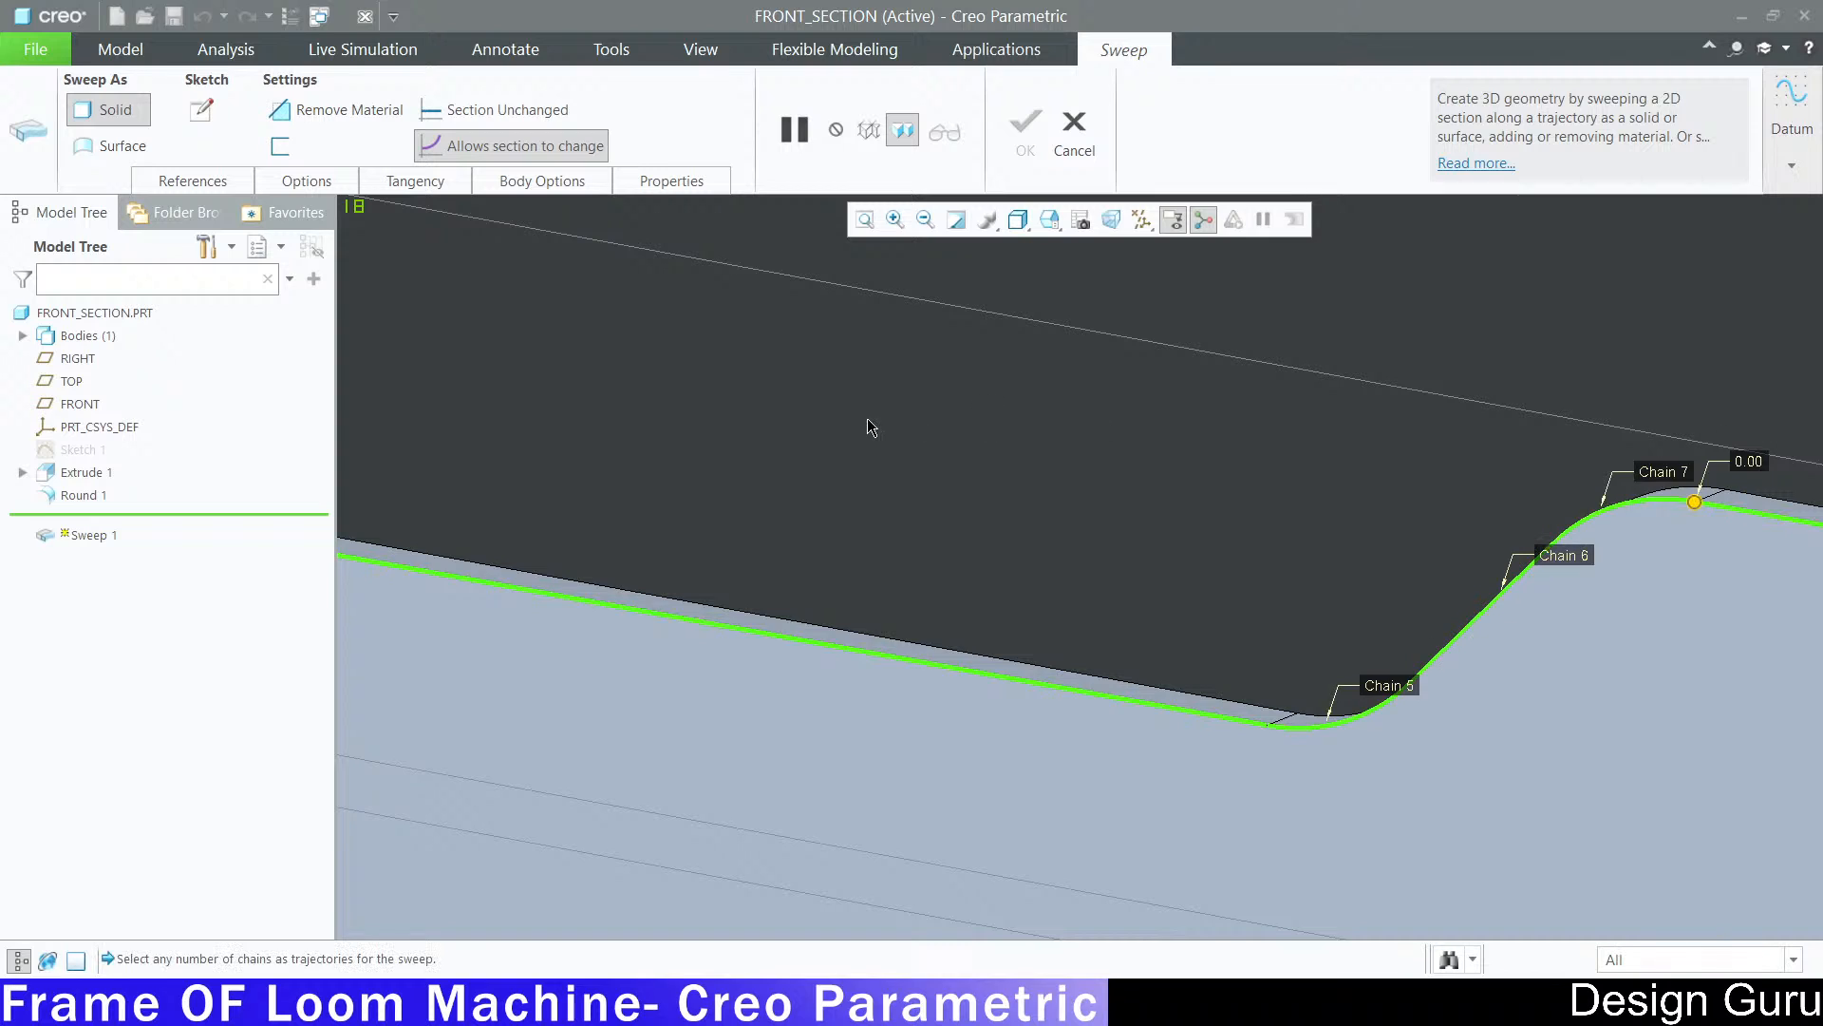
Step: Review the selected trajectory chains in the sweep's references and tangency settings
{"action": "scroll", "coordinate": [867, 424], "scroll_direction": "down", "scroll_amount": 4}
{"action": "scroll", "coordinate": [1505, 471], "scroll_direction": "down", "scroll_amount": 3}
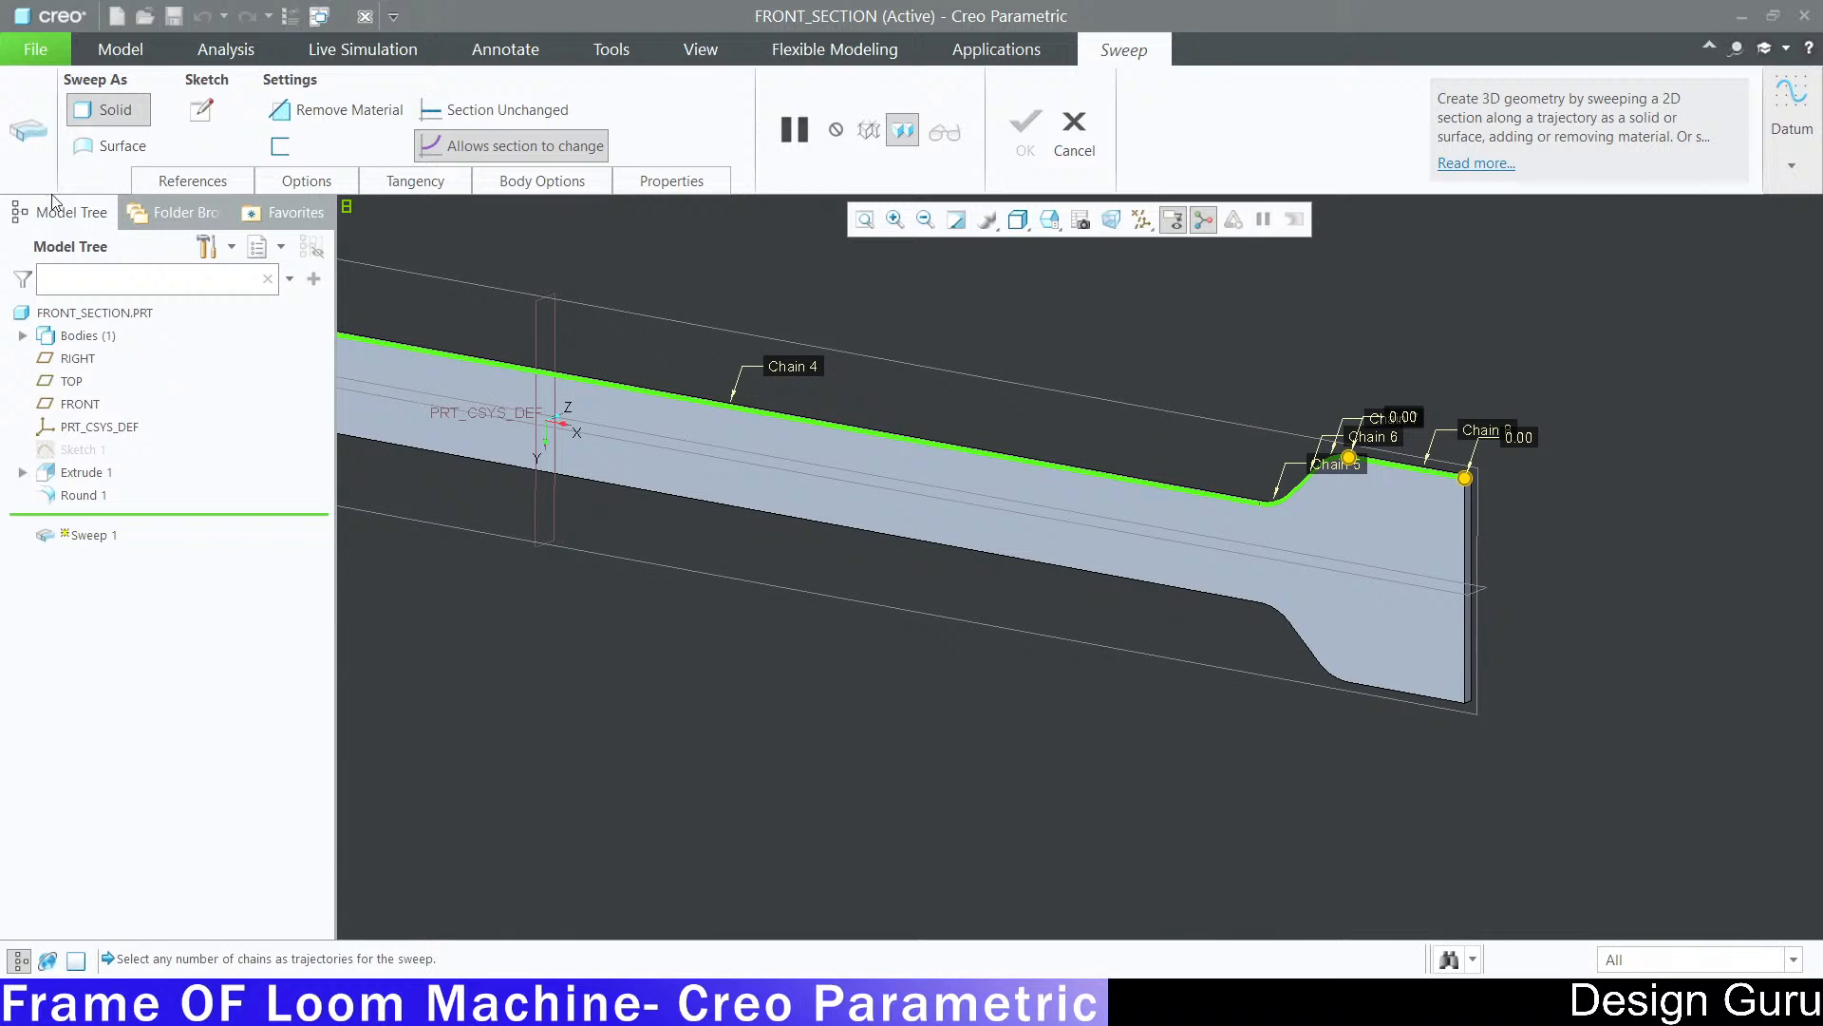
{"action": "left_click", "coordinate": [203, 185]}
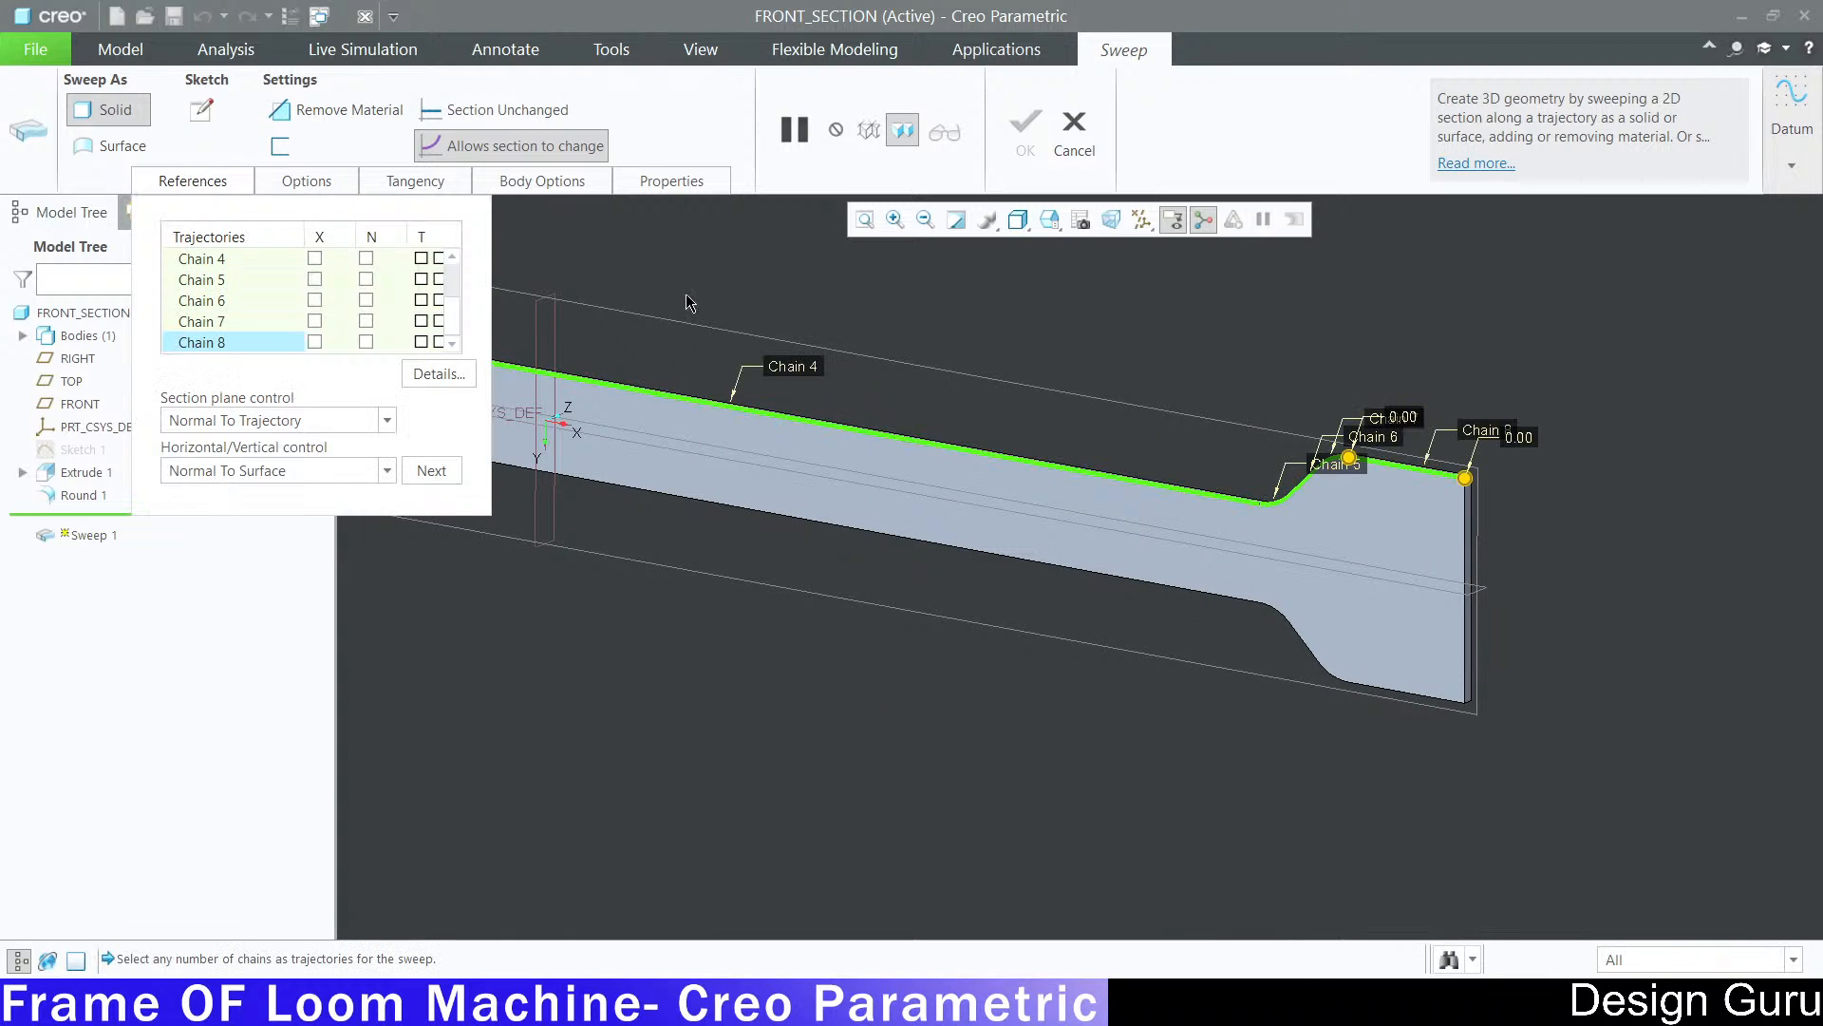
{"action": "scroll", "coordinate": [685, 293], "scroll_direction": "down", "scroll_amount": 3}
{"action": "scroll", "coordinate": [632, 338], "scroll_direction": "up", "scroll_amount": 3}
{"action": "scroll", "coordinate": [632, 340], "scroll_direction": "up", "scroll_amount": 3}
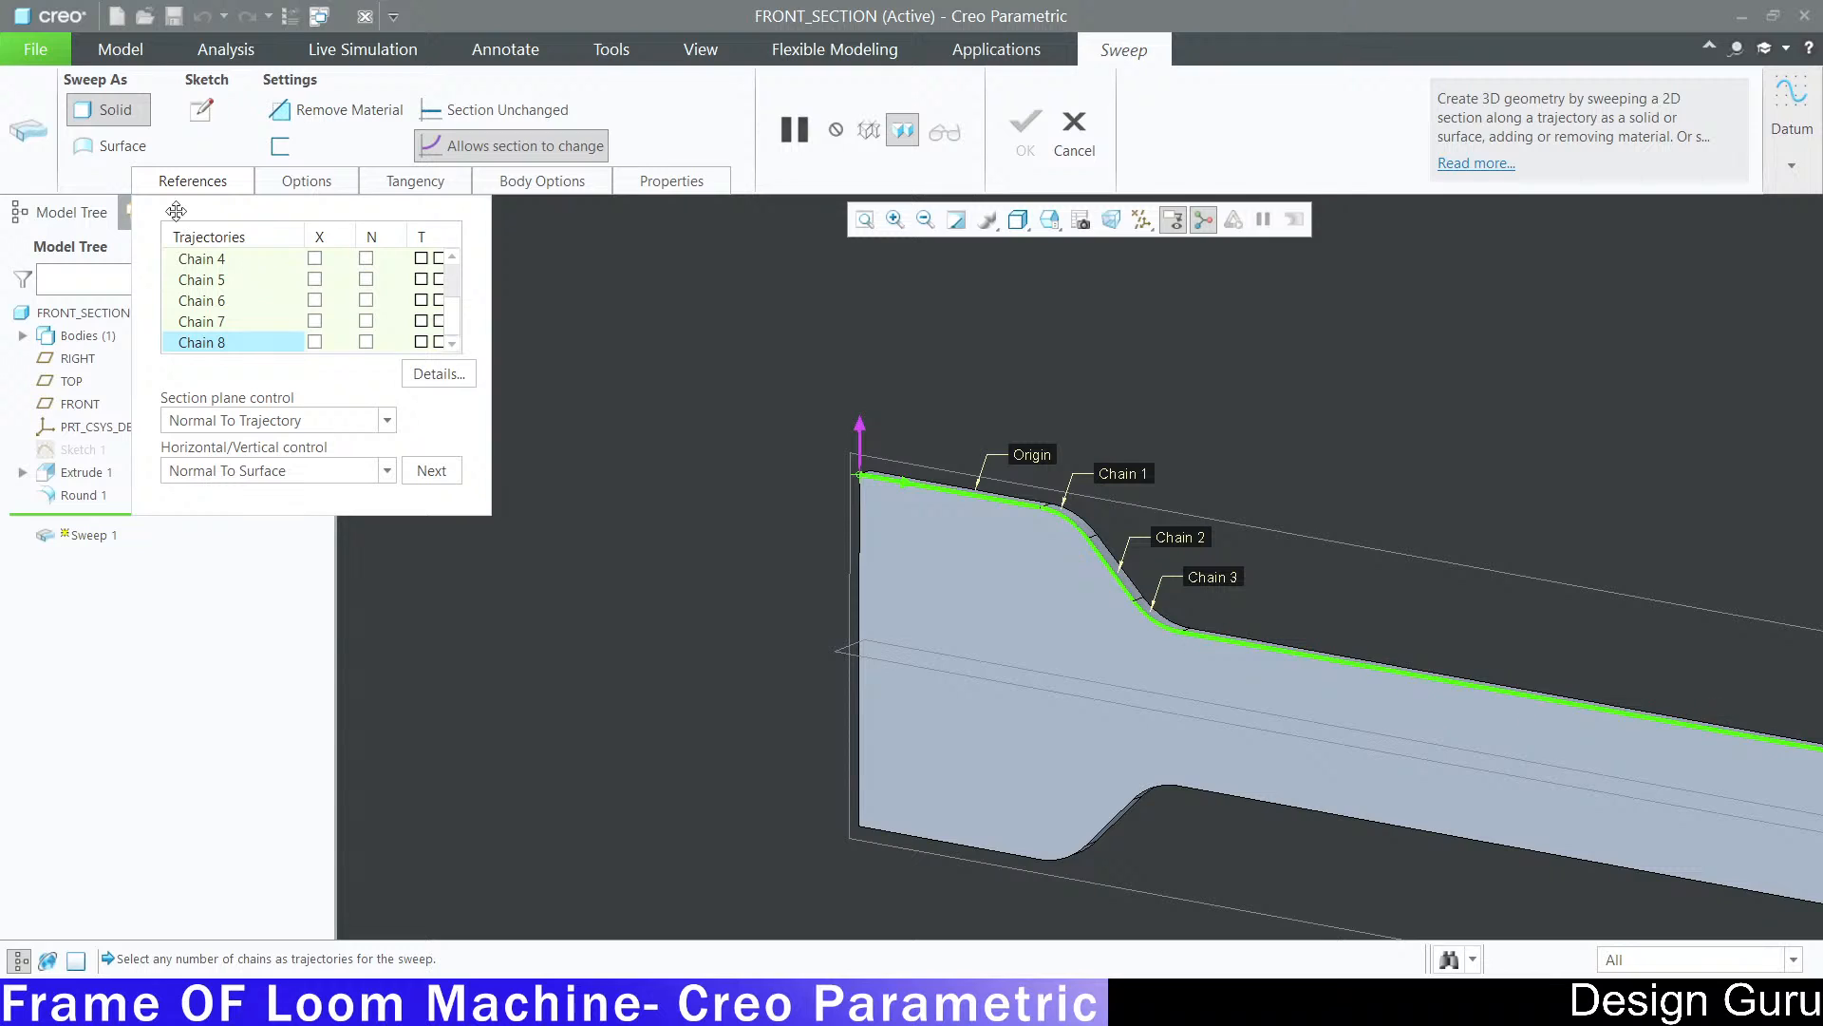
{"action": "left_click", "coordinate": [203, 113]}
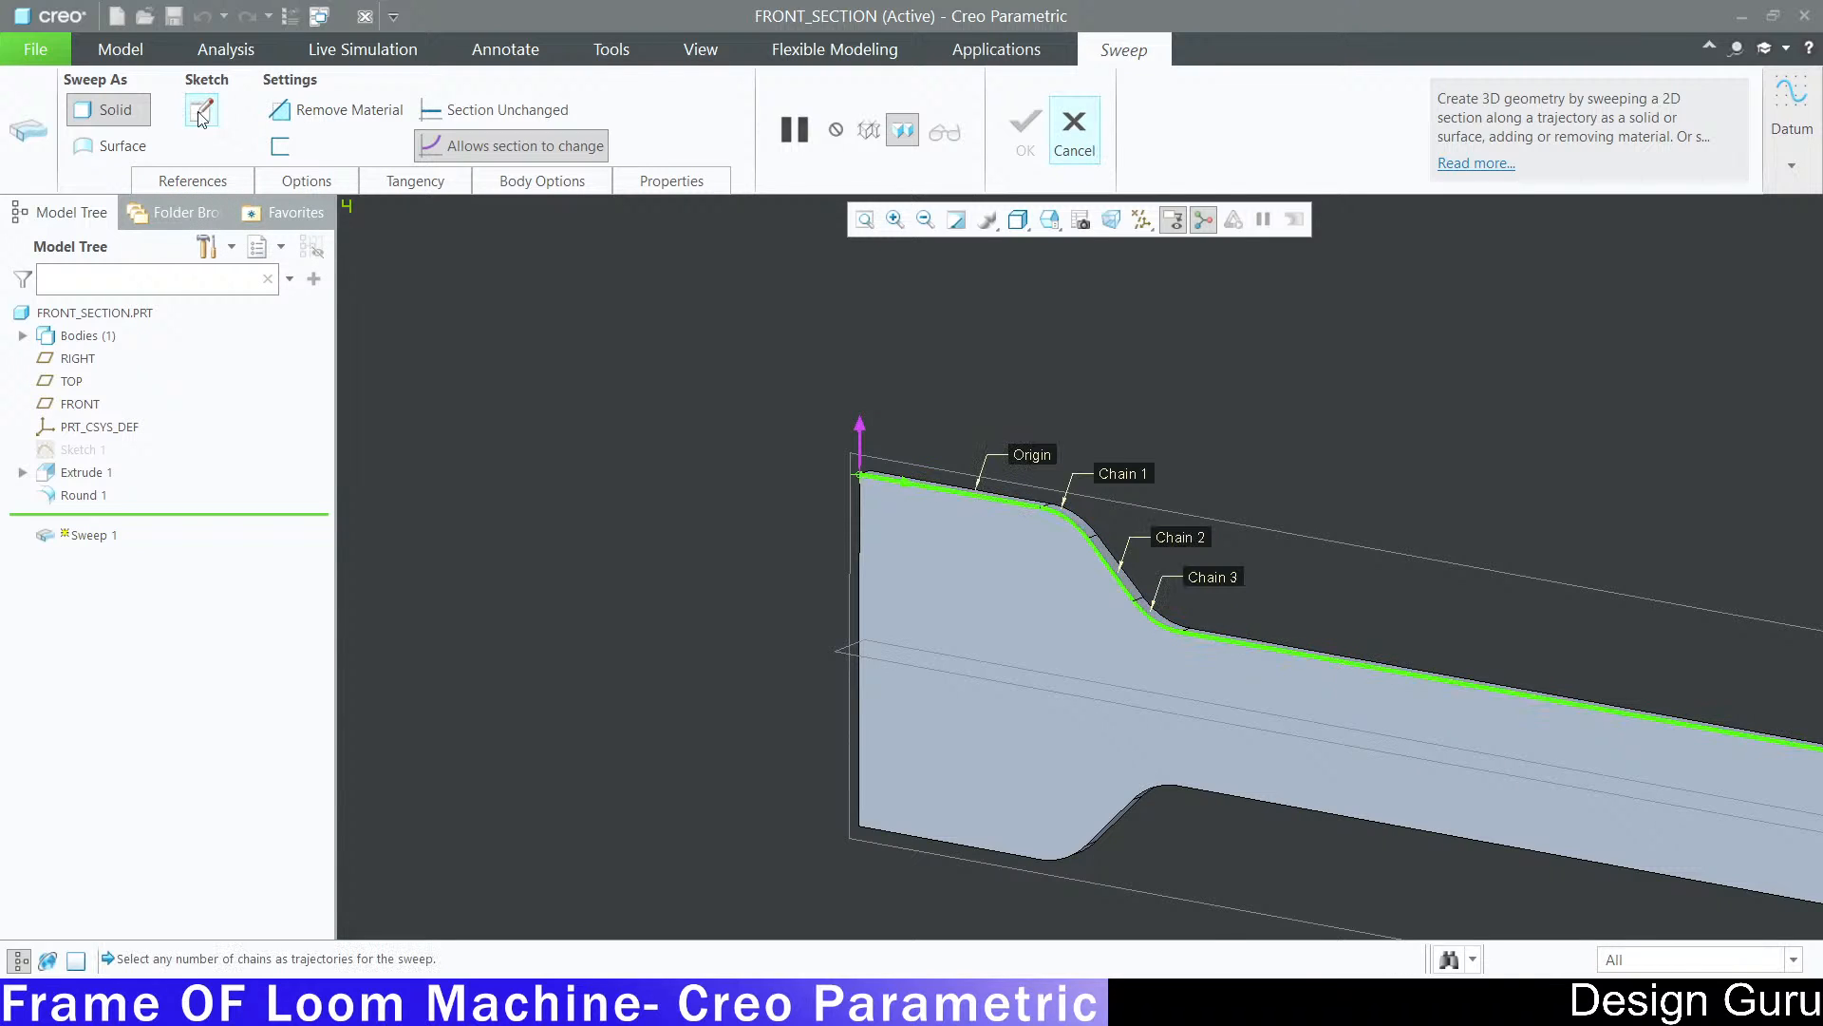
{"action": "left_click", "coordinate": [176, 180]}
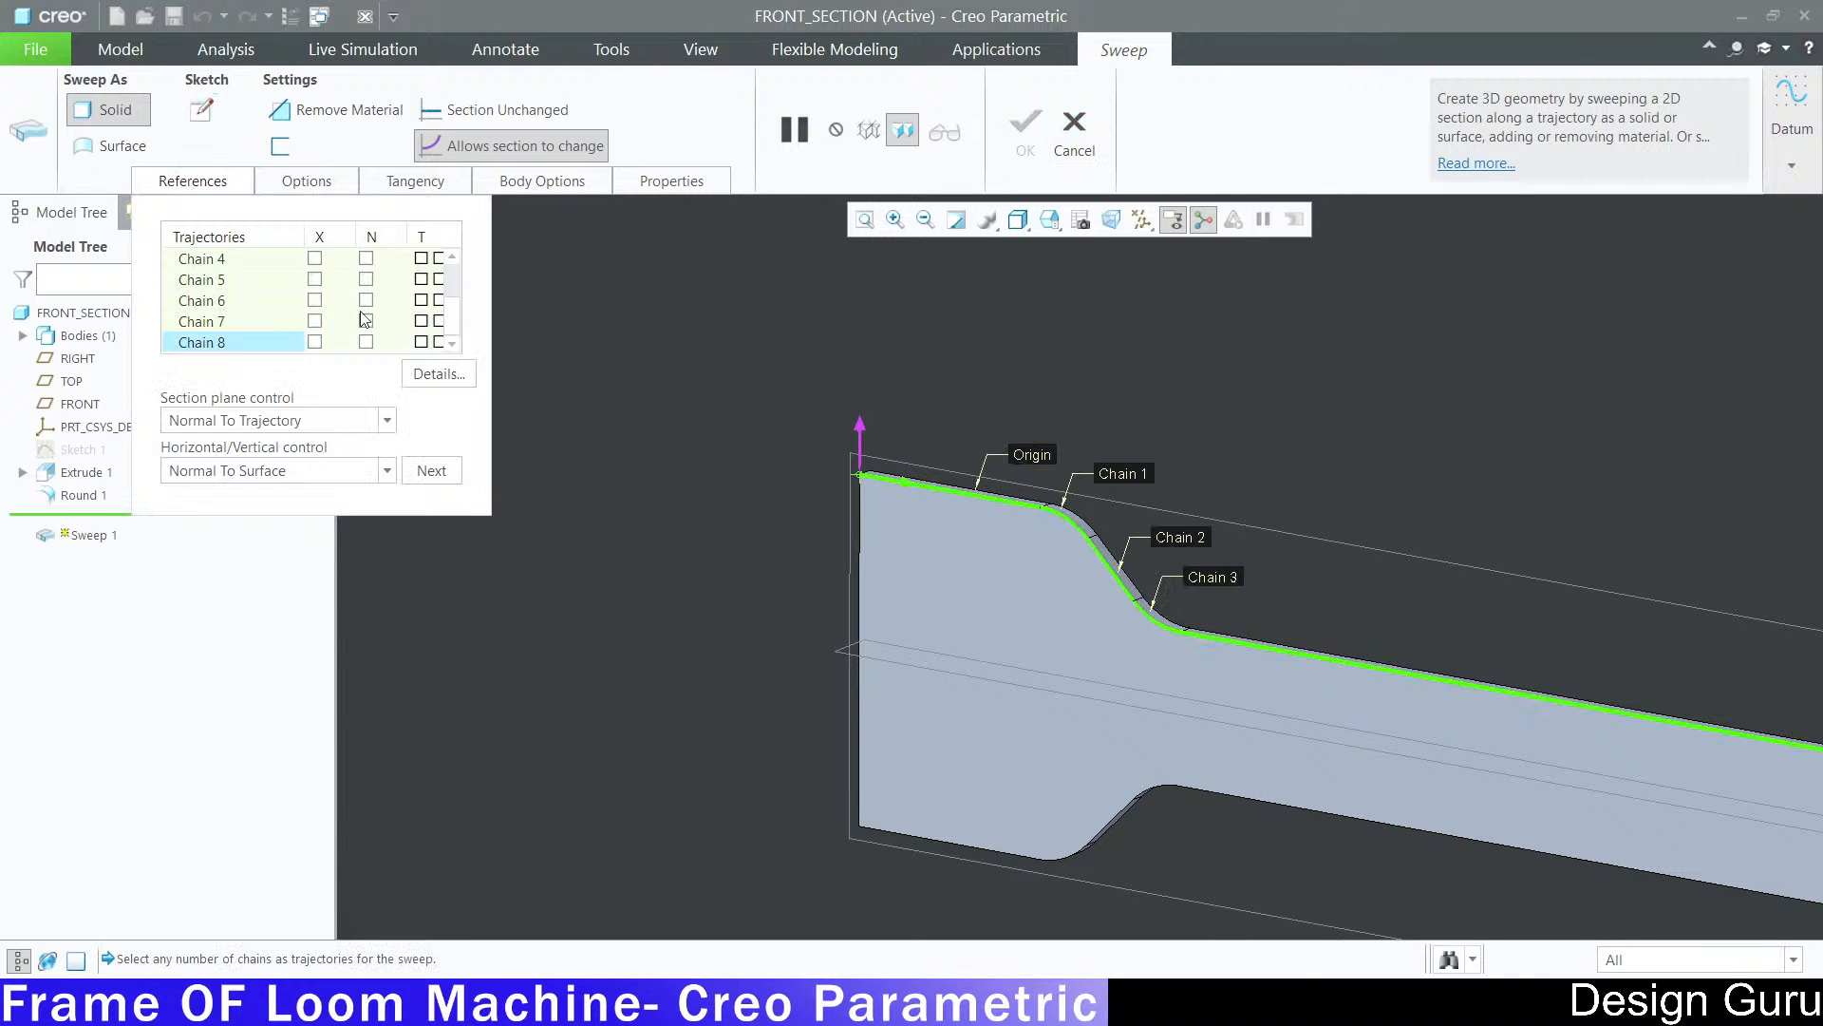
{"action": "left_click", "coordinate": [292, 190]}
{"action": "left_click", "coordinate": [412, 190]}
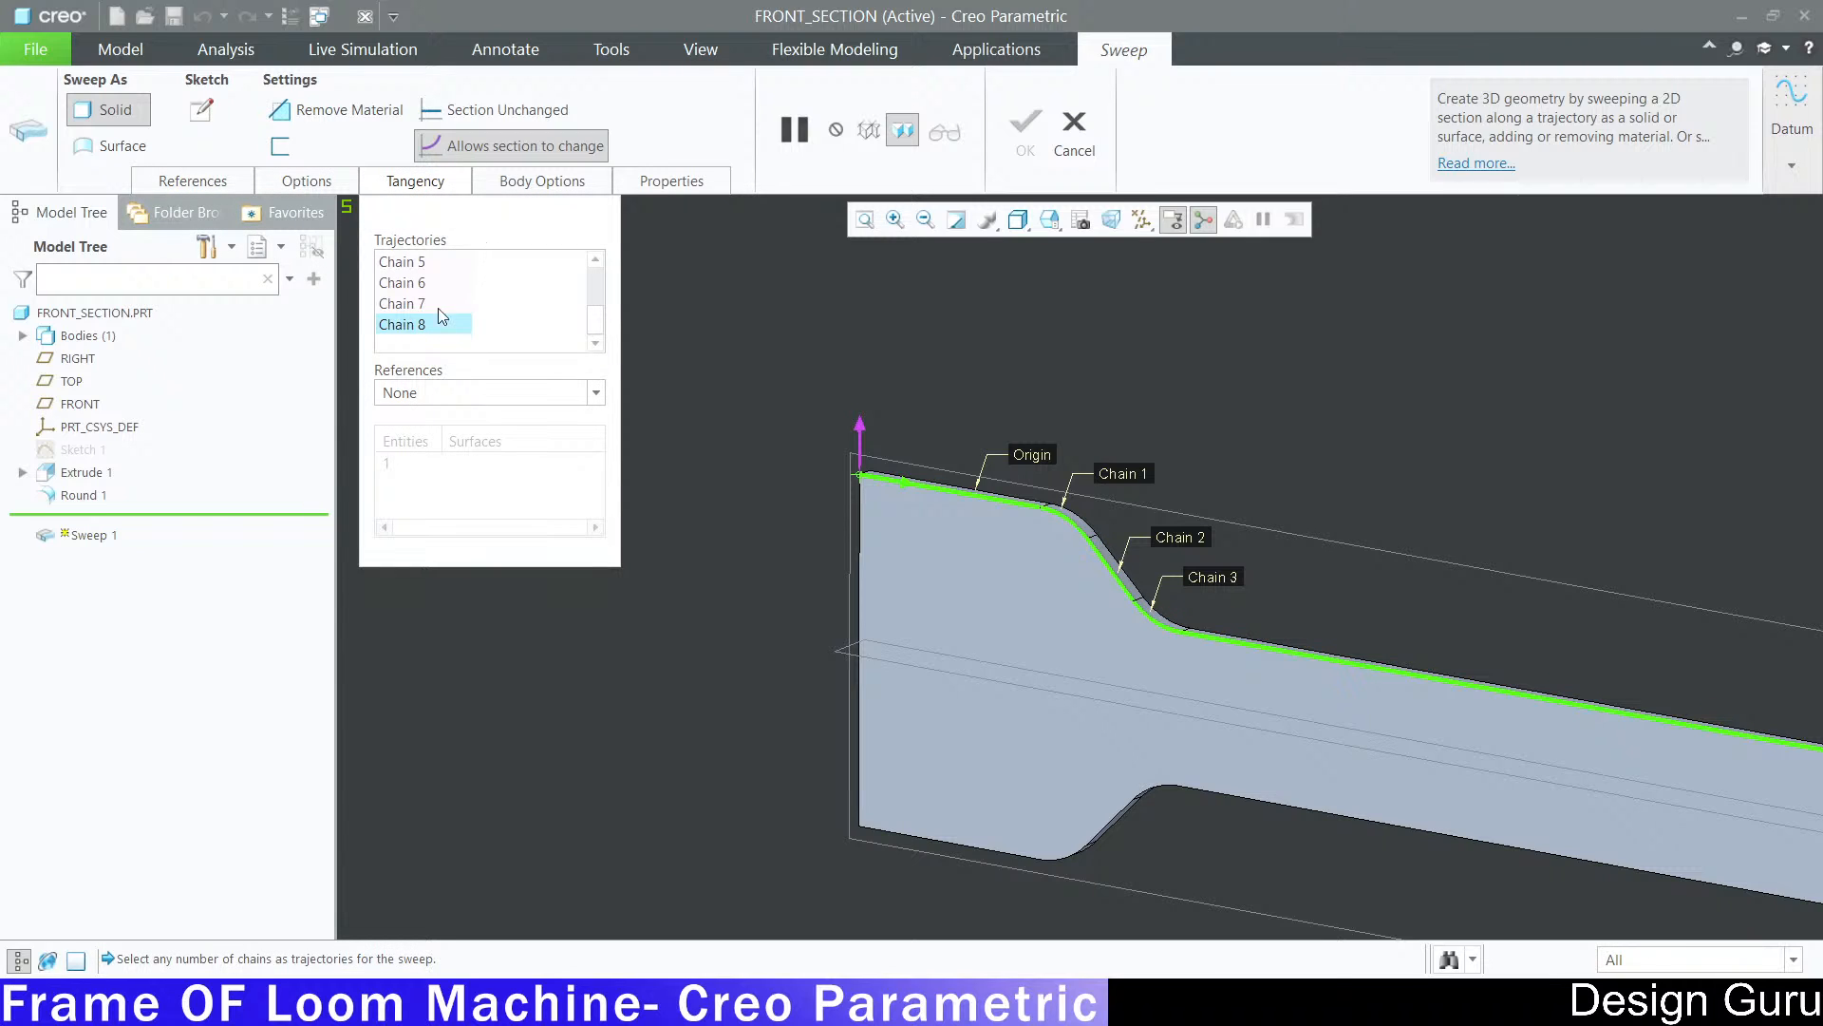
{"action": "scroll", "coordinate": [445, 323], "scroll_direction": "up", "scroll_amount": 2}
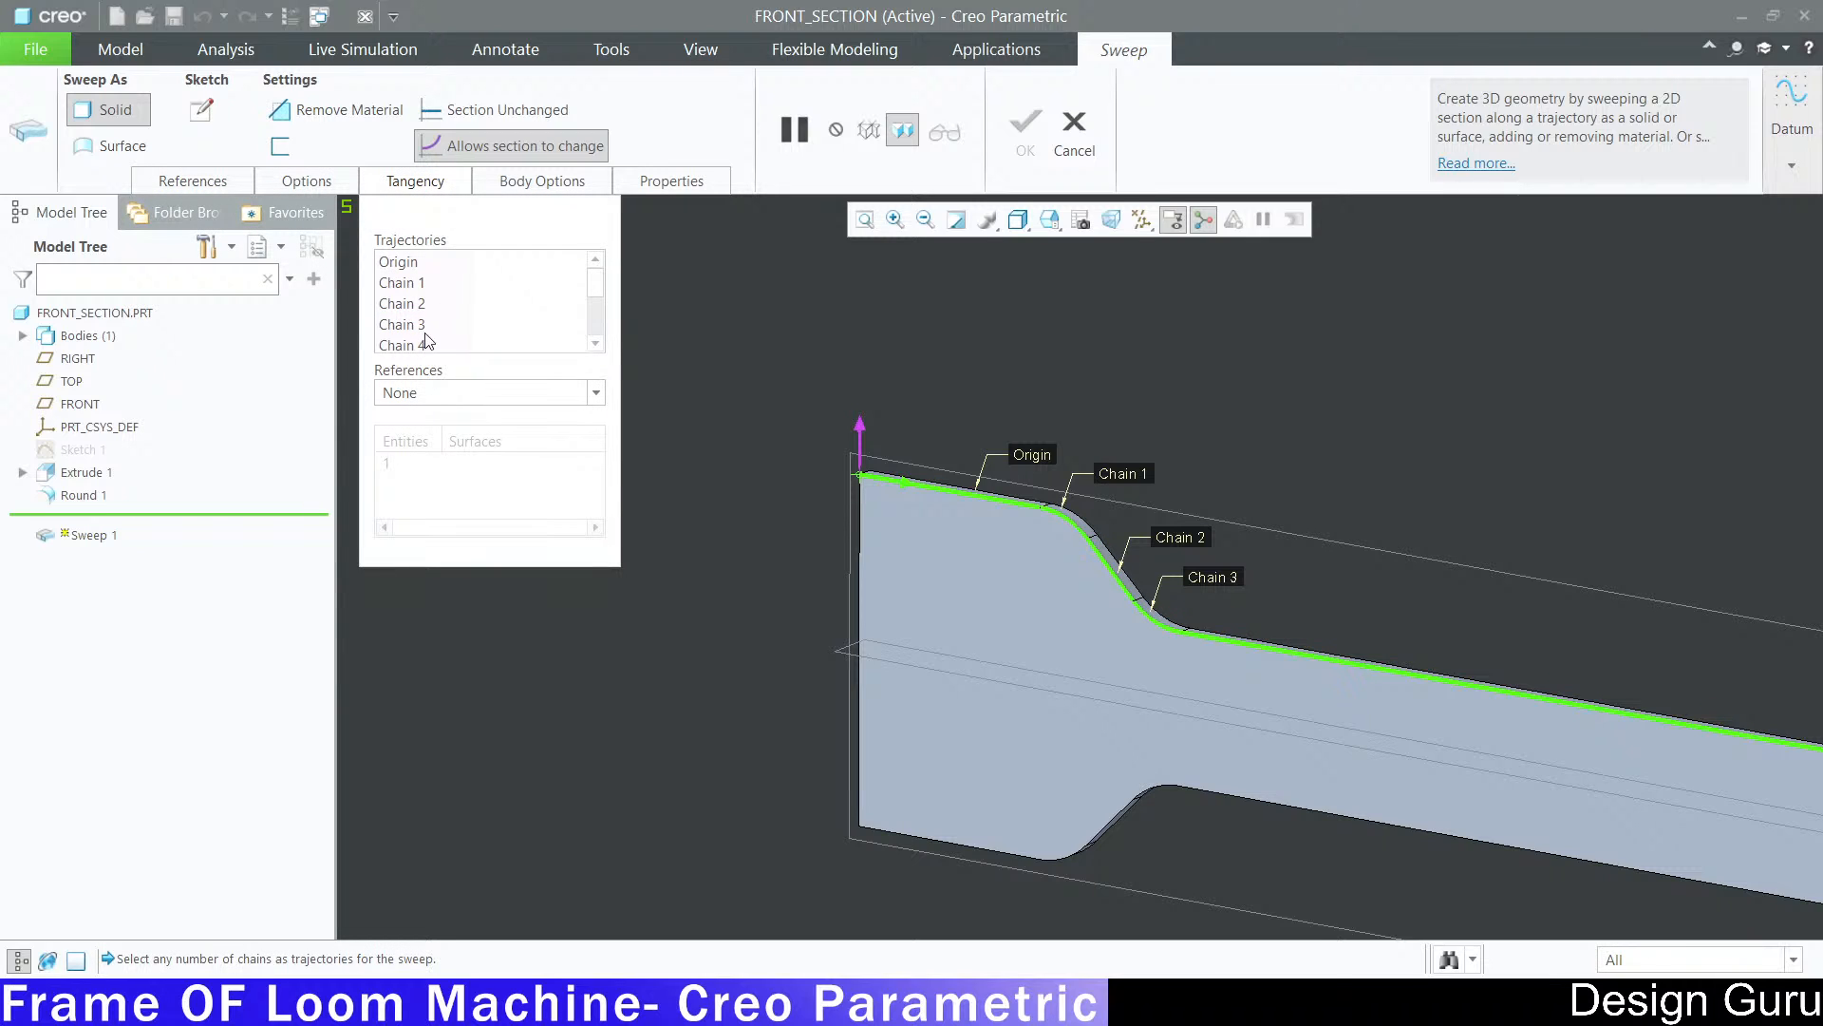
Step: Review the origin and chain trajectories in the sweep's references and check them against the highlighted edges on the part
{"action": "scroll", "coordinate": [428, 337], "scroll_direction": "down", "scroll_amount": 2}
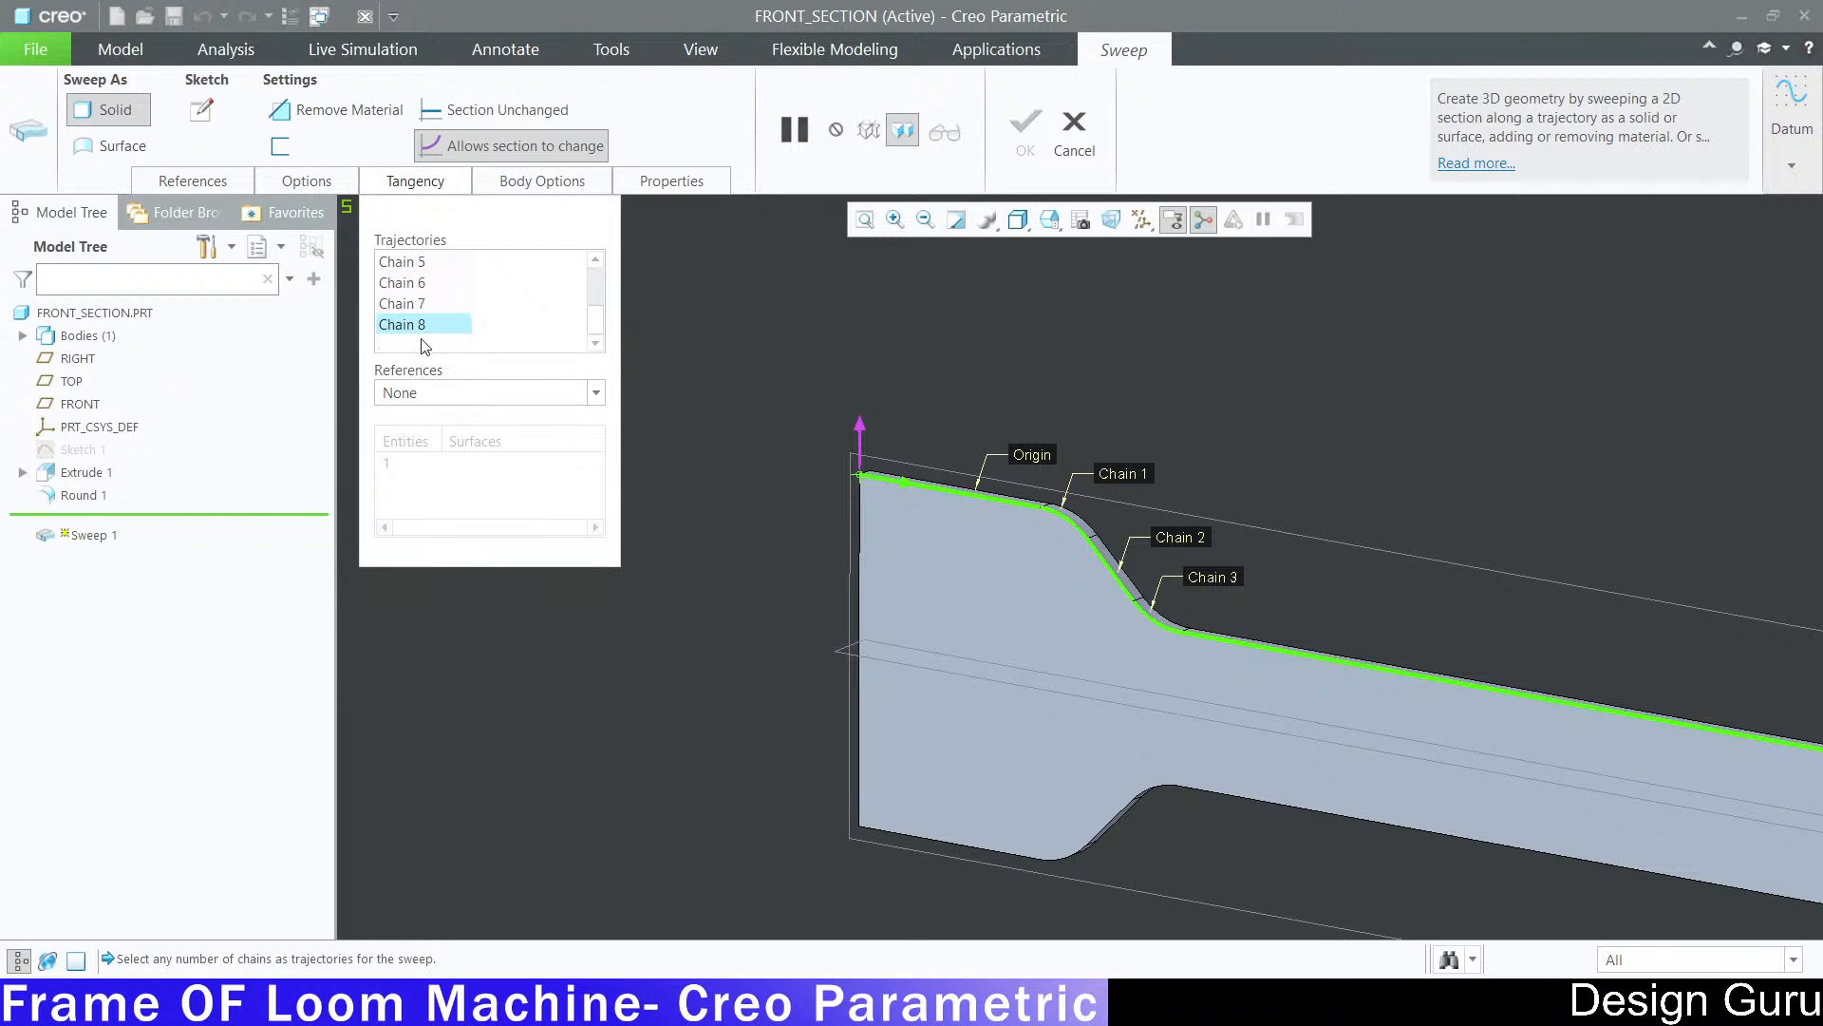
{"action": "left_click", "coordinate": [202, 183]}
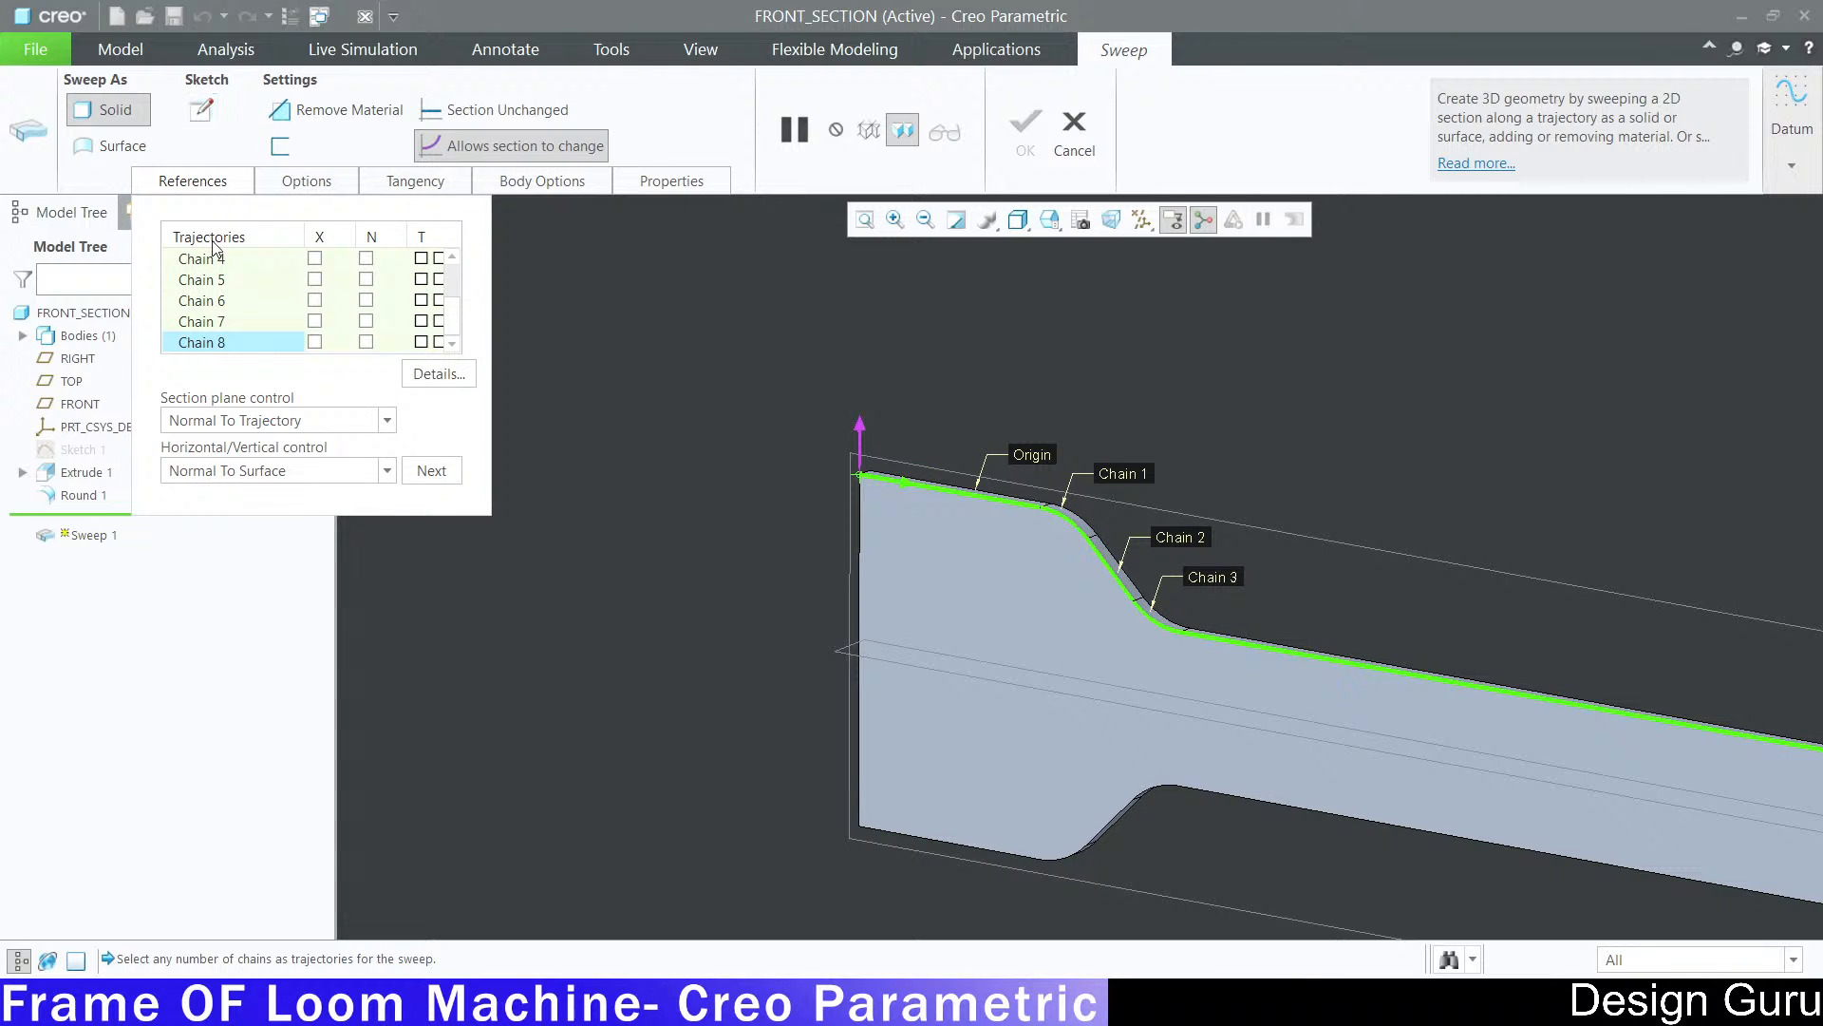
{"action": "scroll", "coordinate": [218, 251], "scroll_direction": "up", "scroll_amount": 2}
{"action": "left_click", "coordinate": [224, 281]}
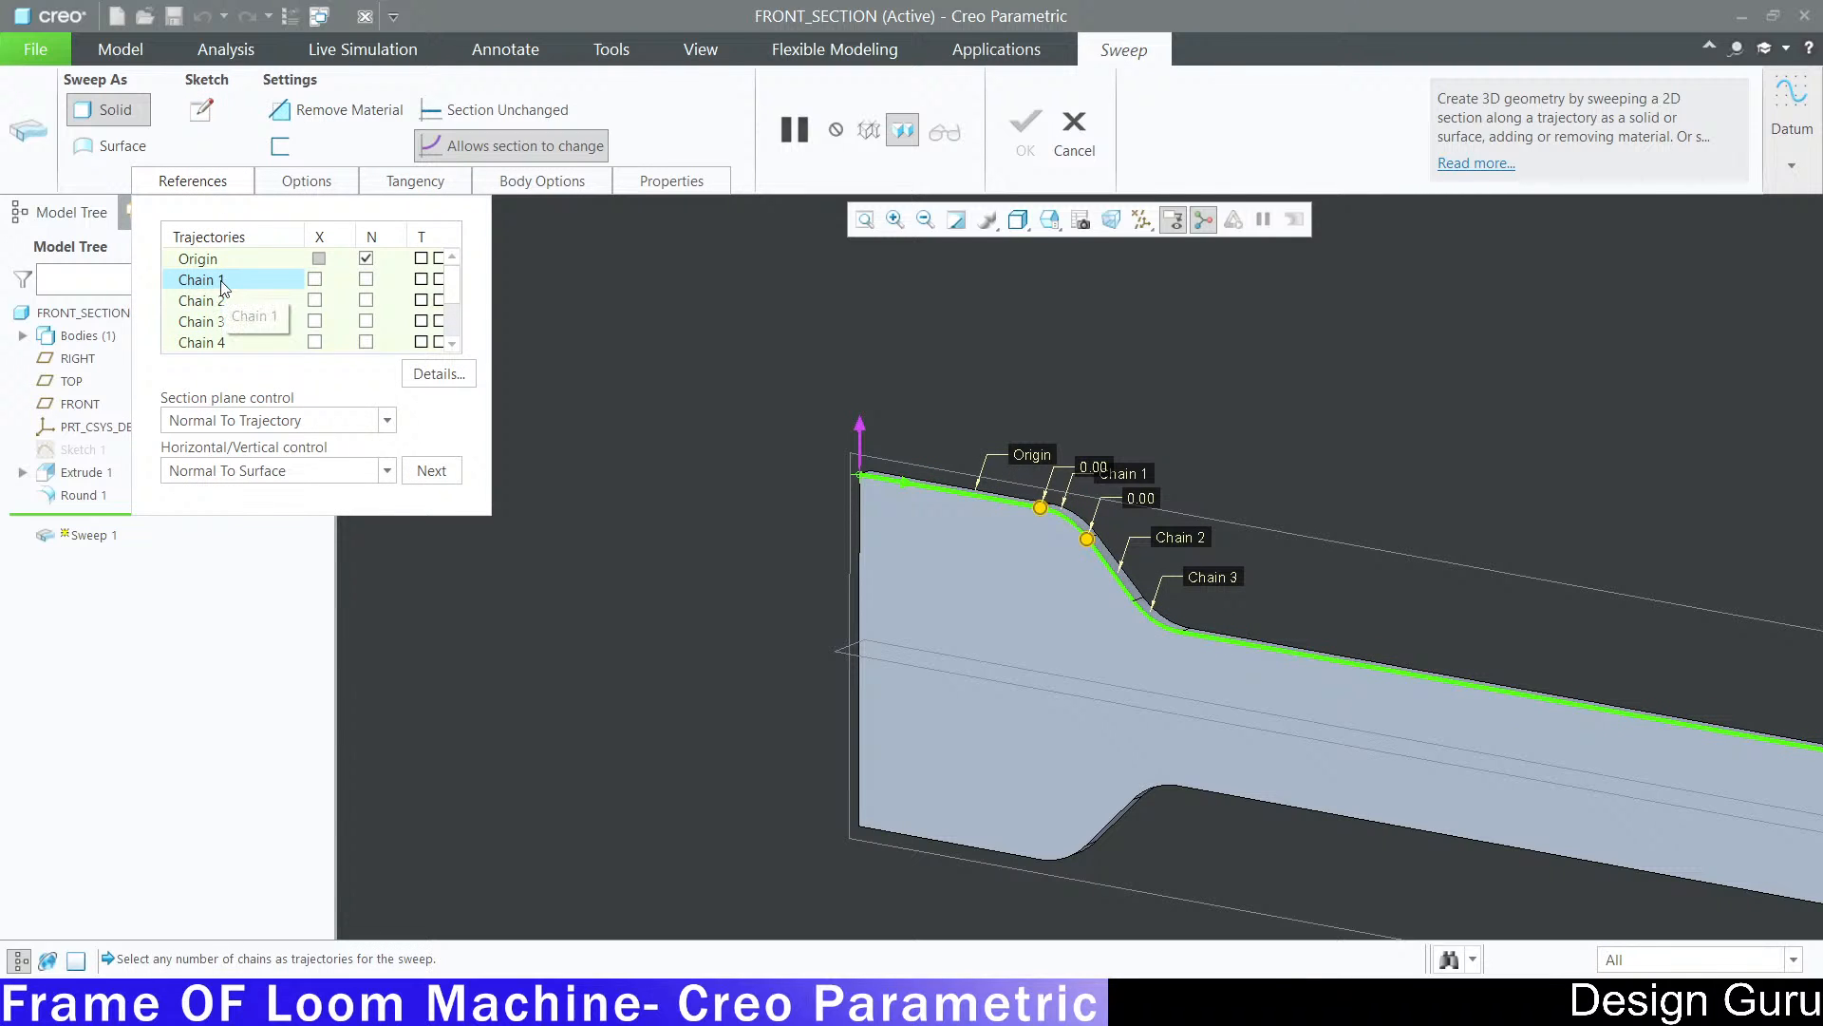
{"action": "left_click", "coordinate": [212, 260]}
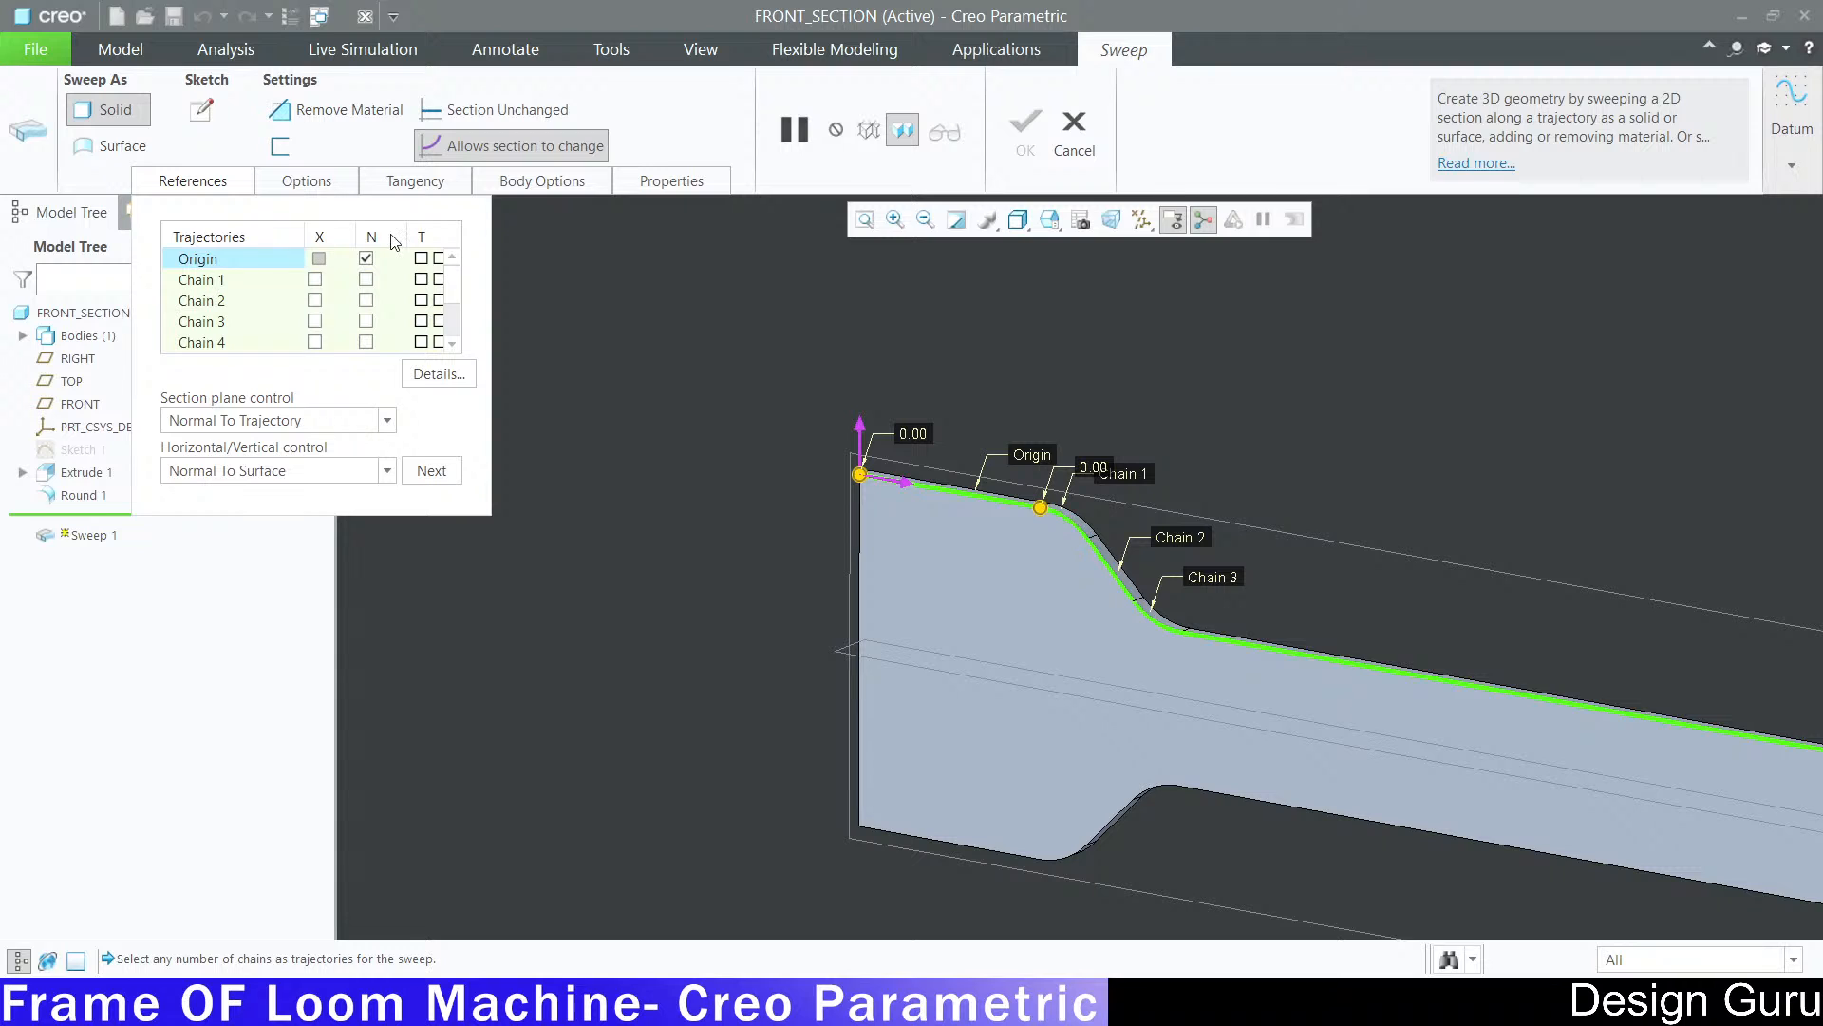
{"action": "left_click", "coordinate": [208, 115]}
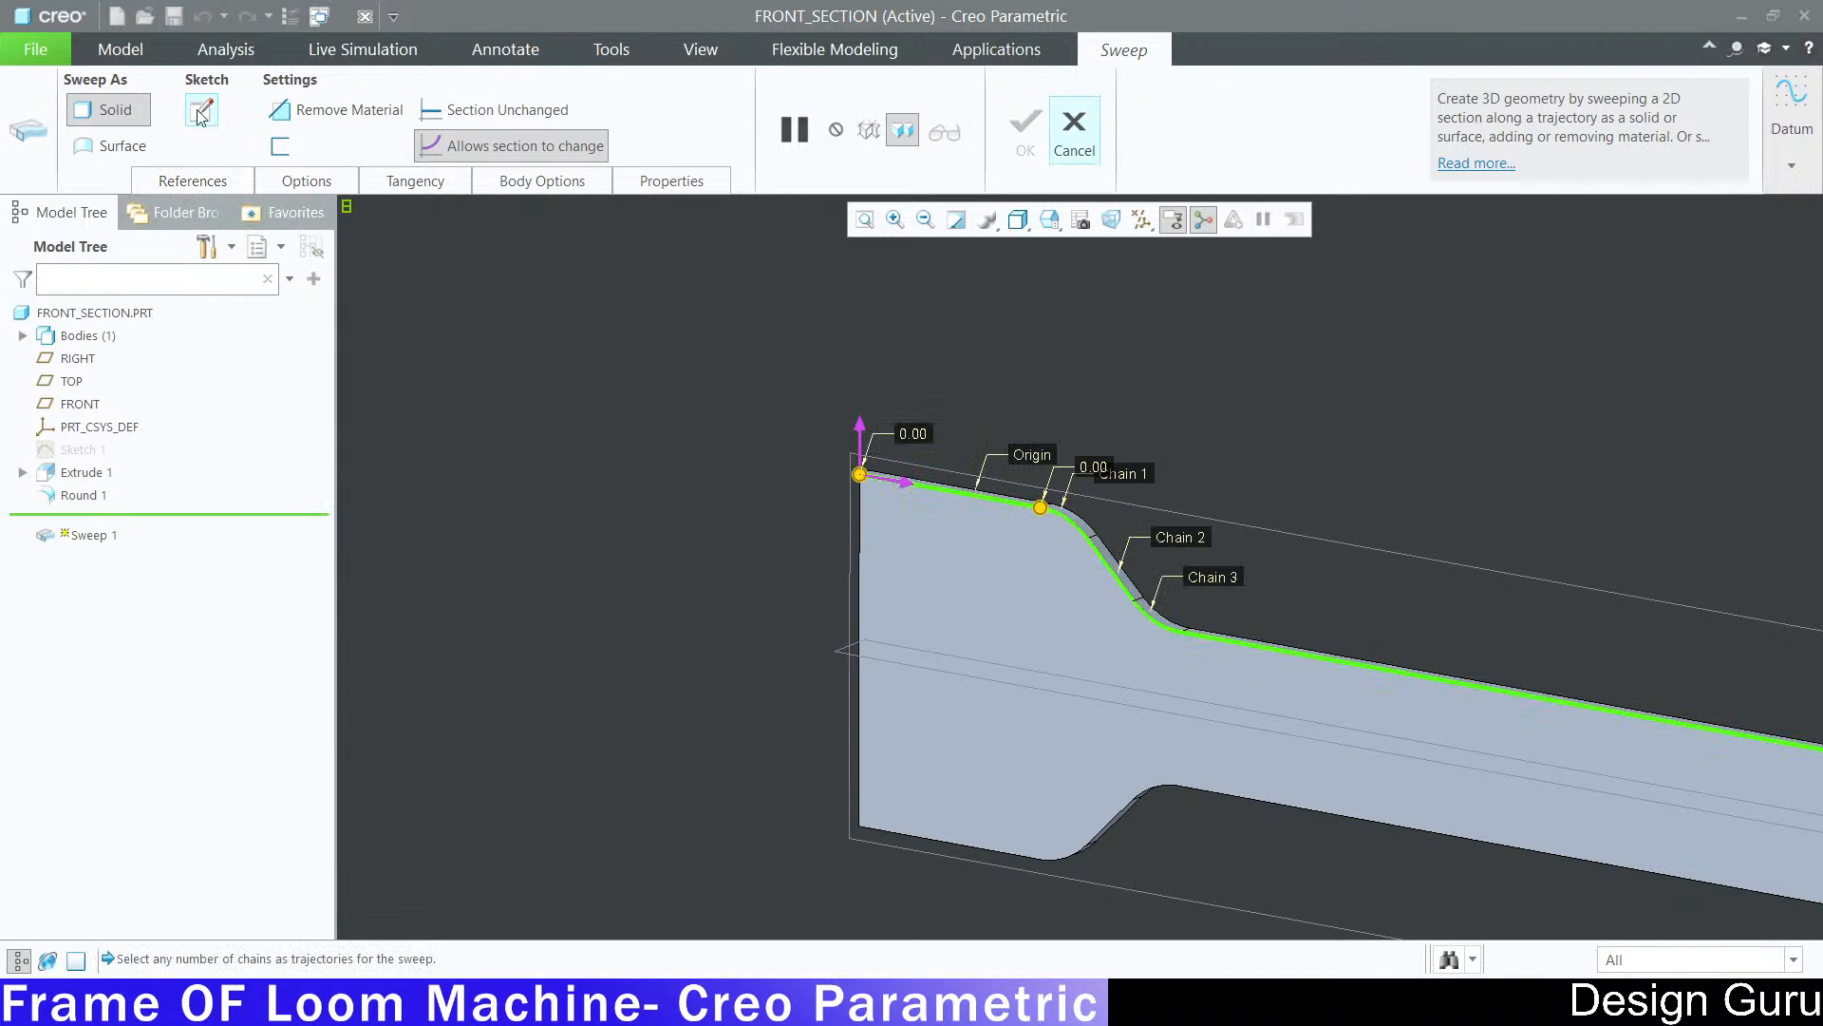
{"action": "scroll", "coordinate": [511, 474], "scroll_direction": "down", "scroll_amount": 5}
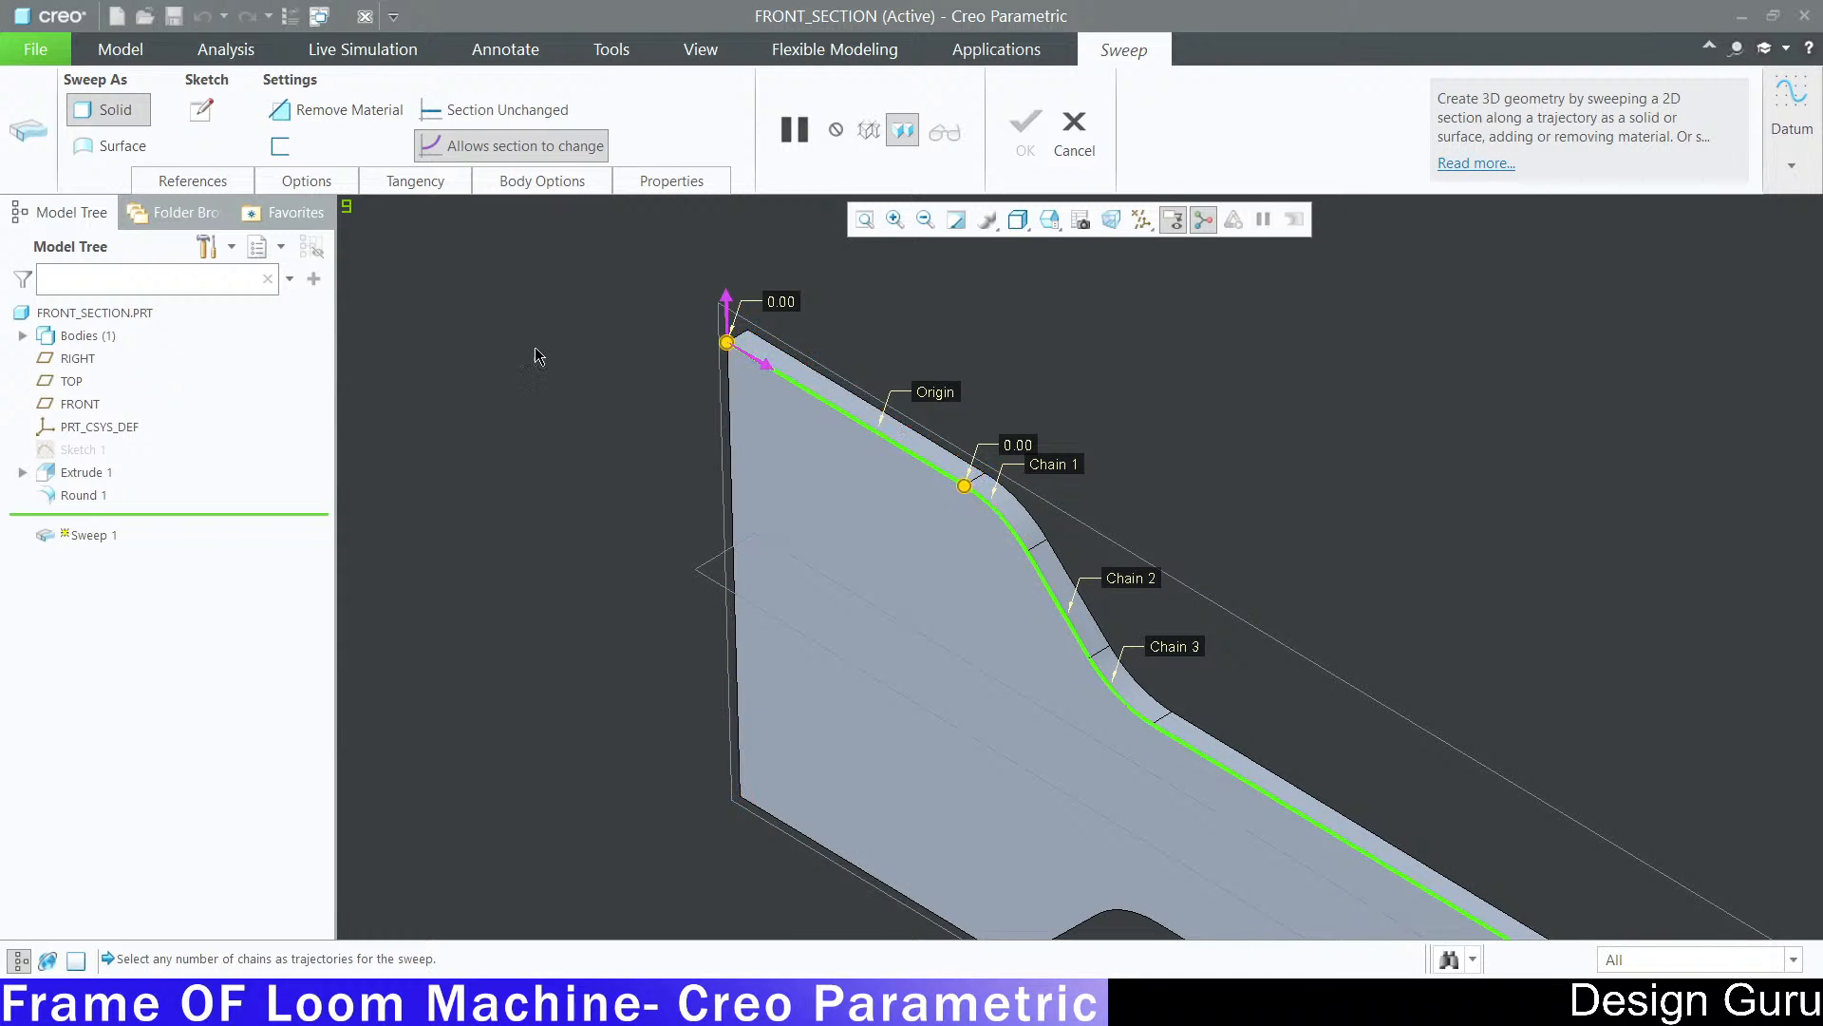
{"action": "scroll", "coordinate": [649, 524], "scroll_direction": "down", "scroll_amount": 3}
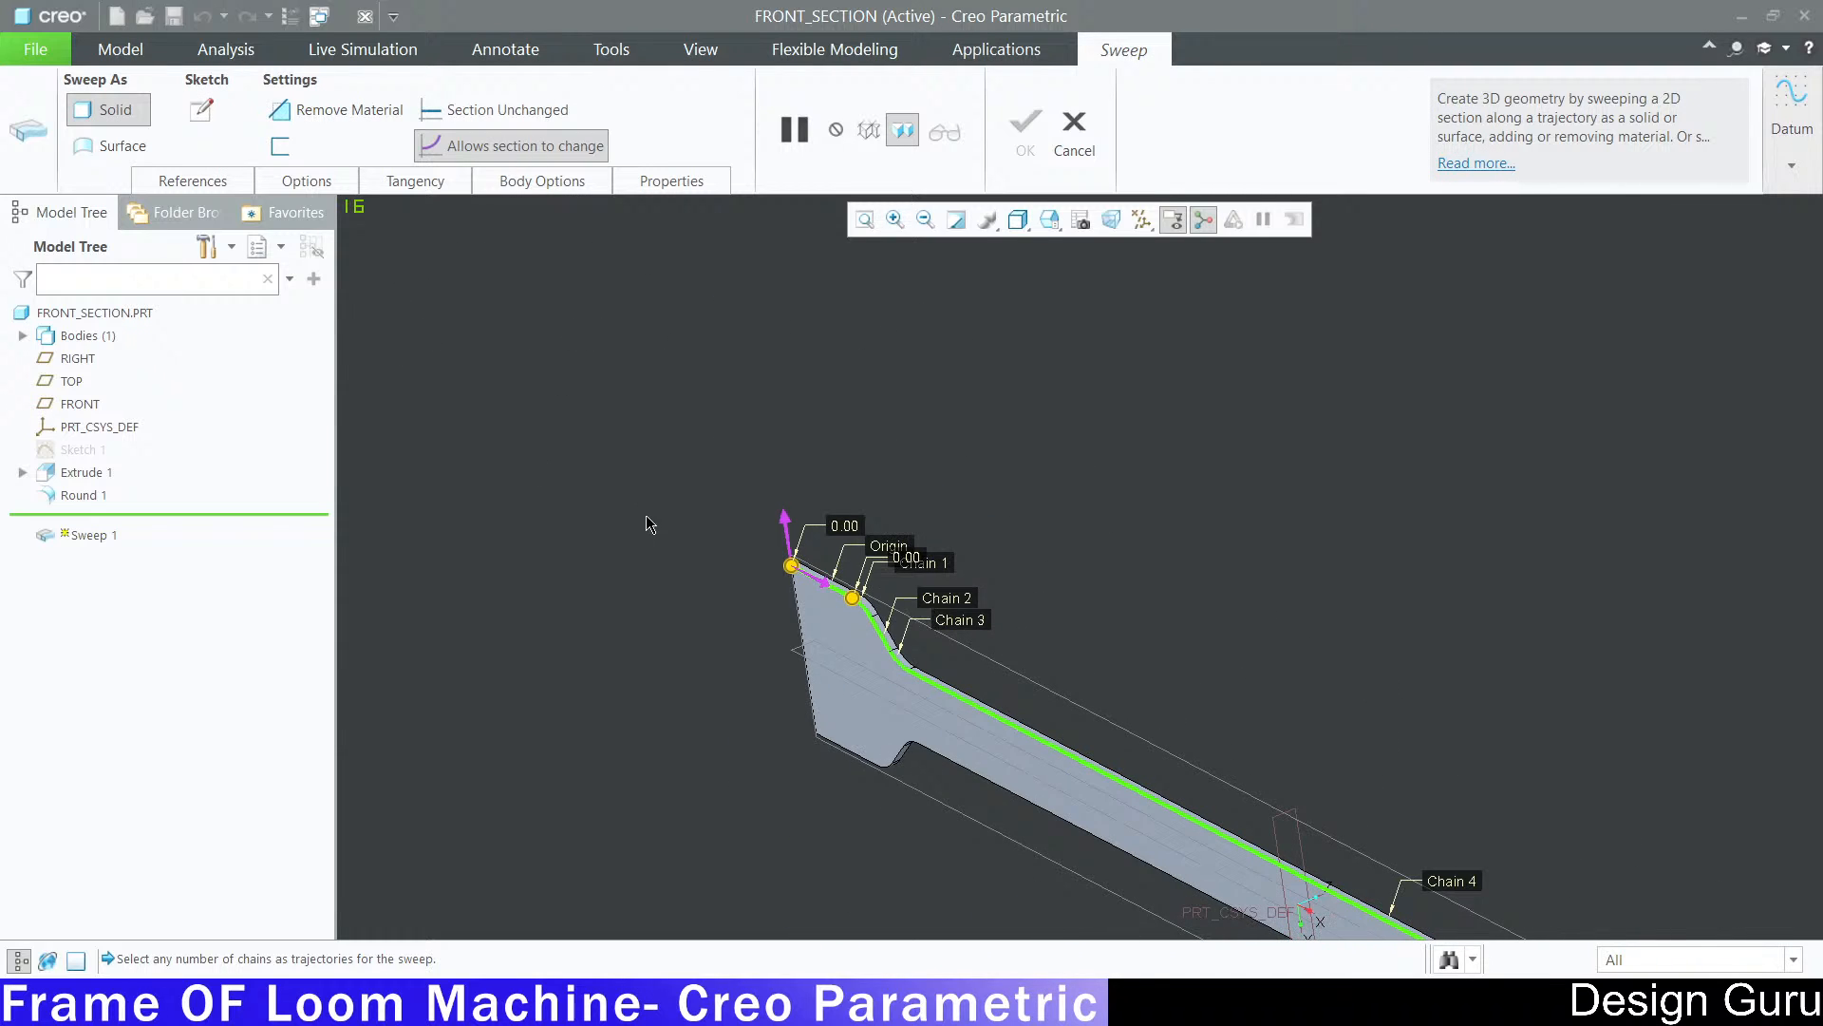
Step: Check the sweep's section plane control and cancel the multi-chain sweep
{"action": "left_click", "coordinate": [174, 183]}
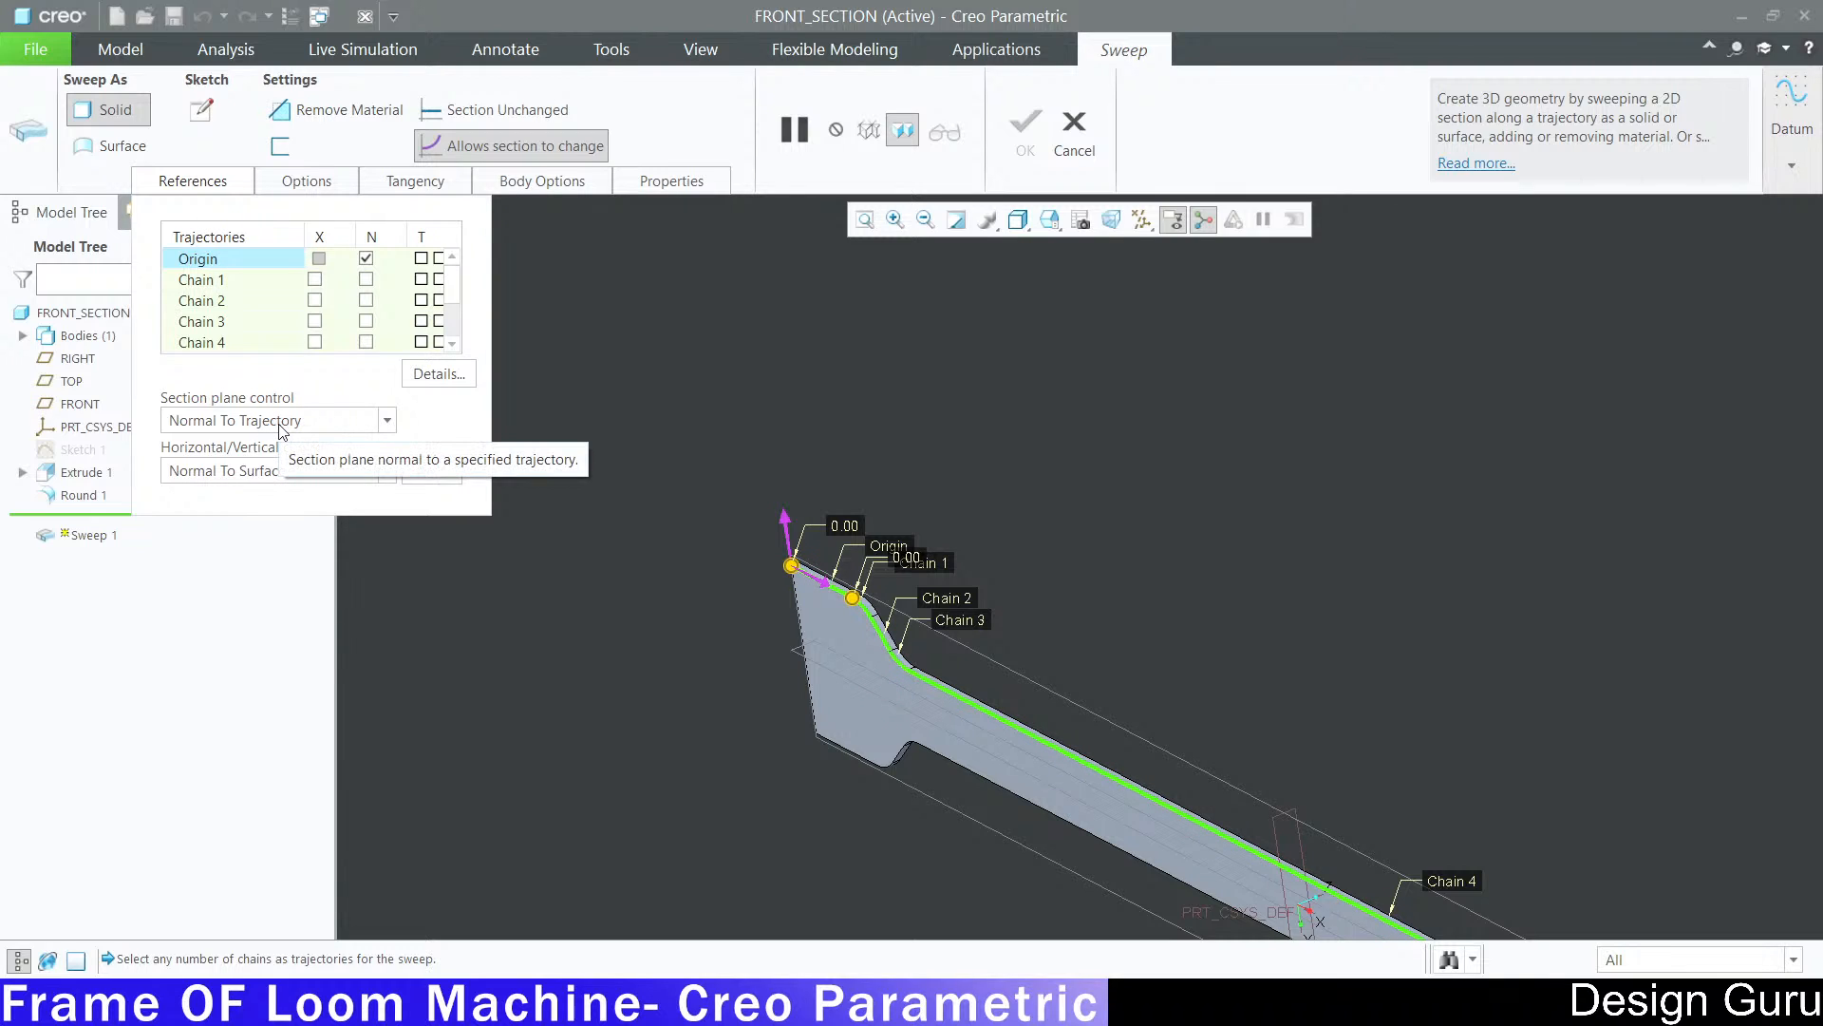
{"action": "right_click", "coordinate": [589, 398]}
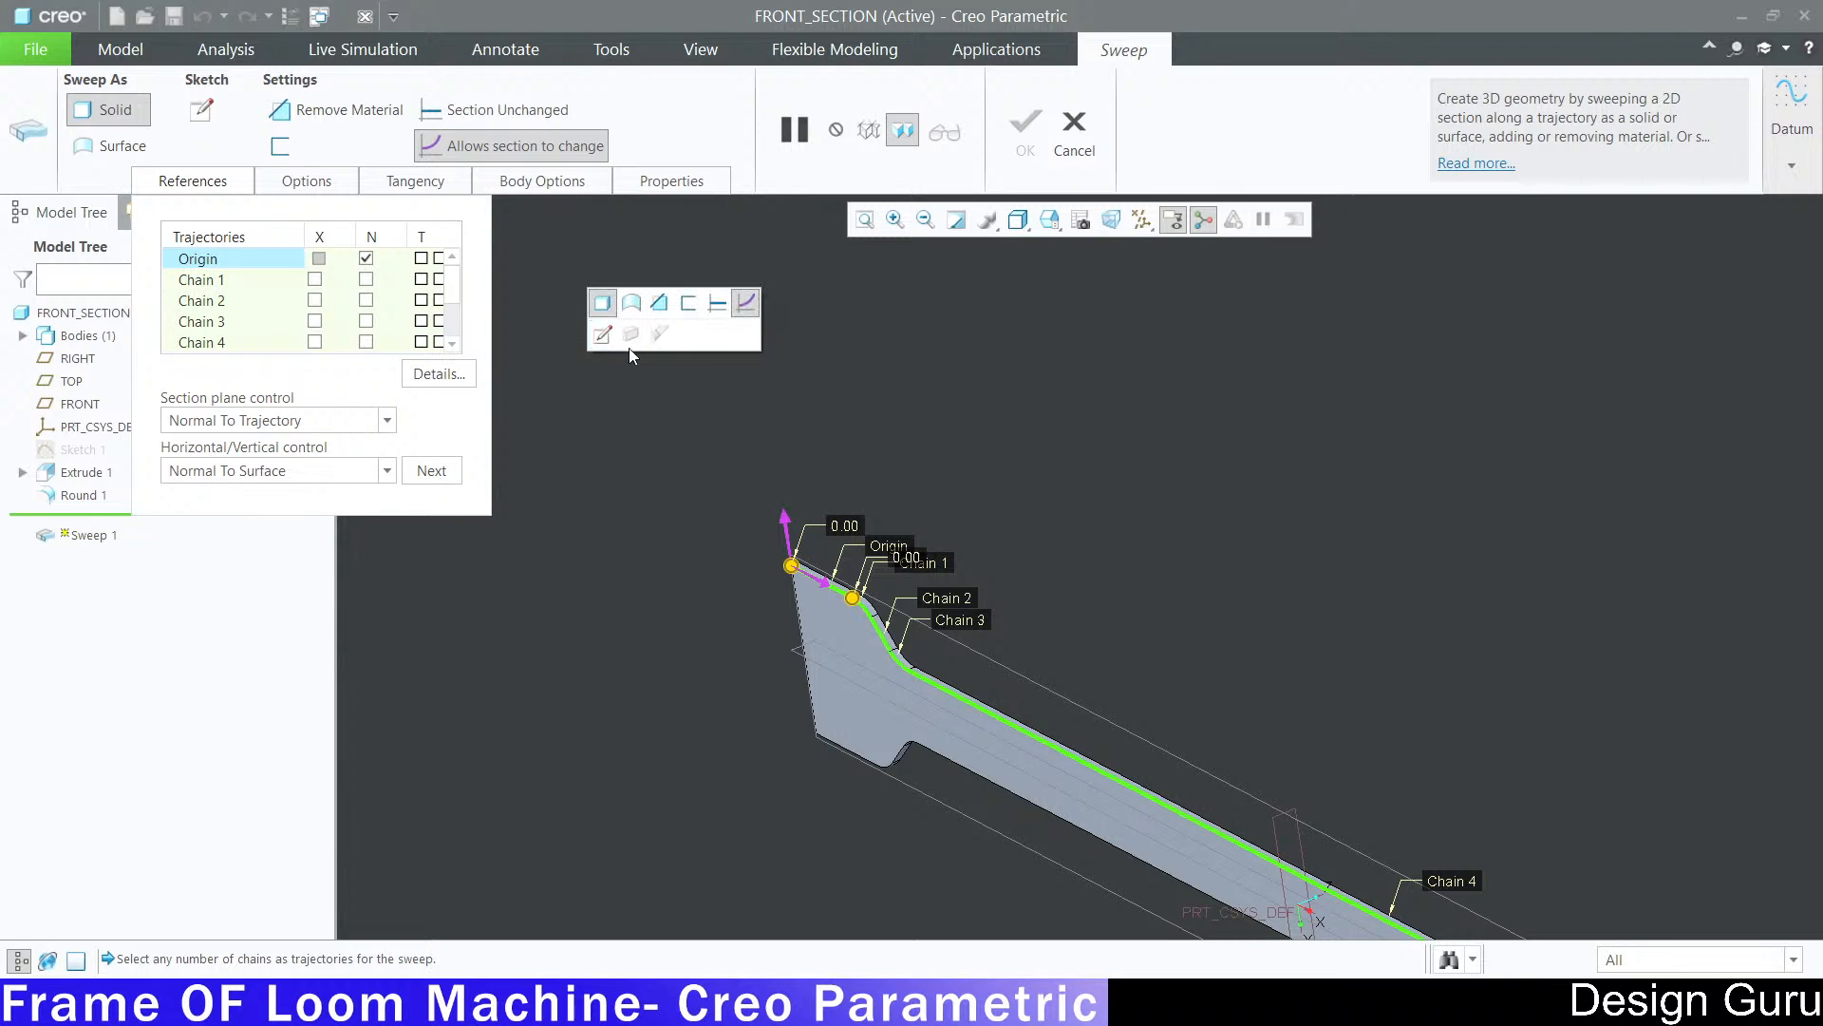
{"action": "left_click", "coordinate": [190, 182]}
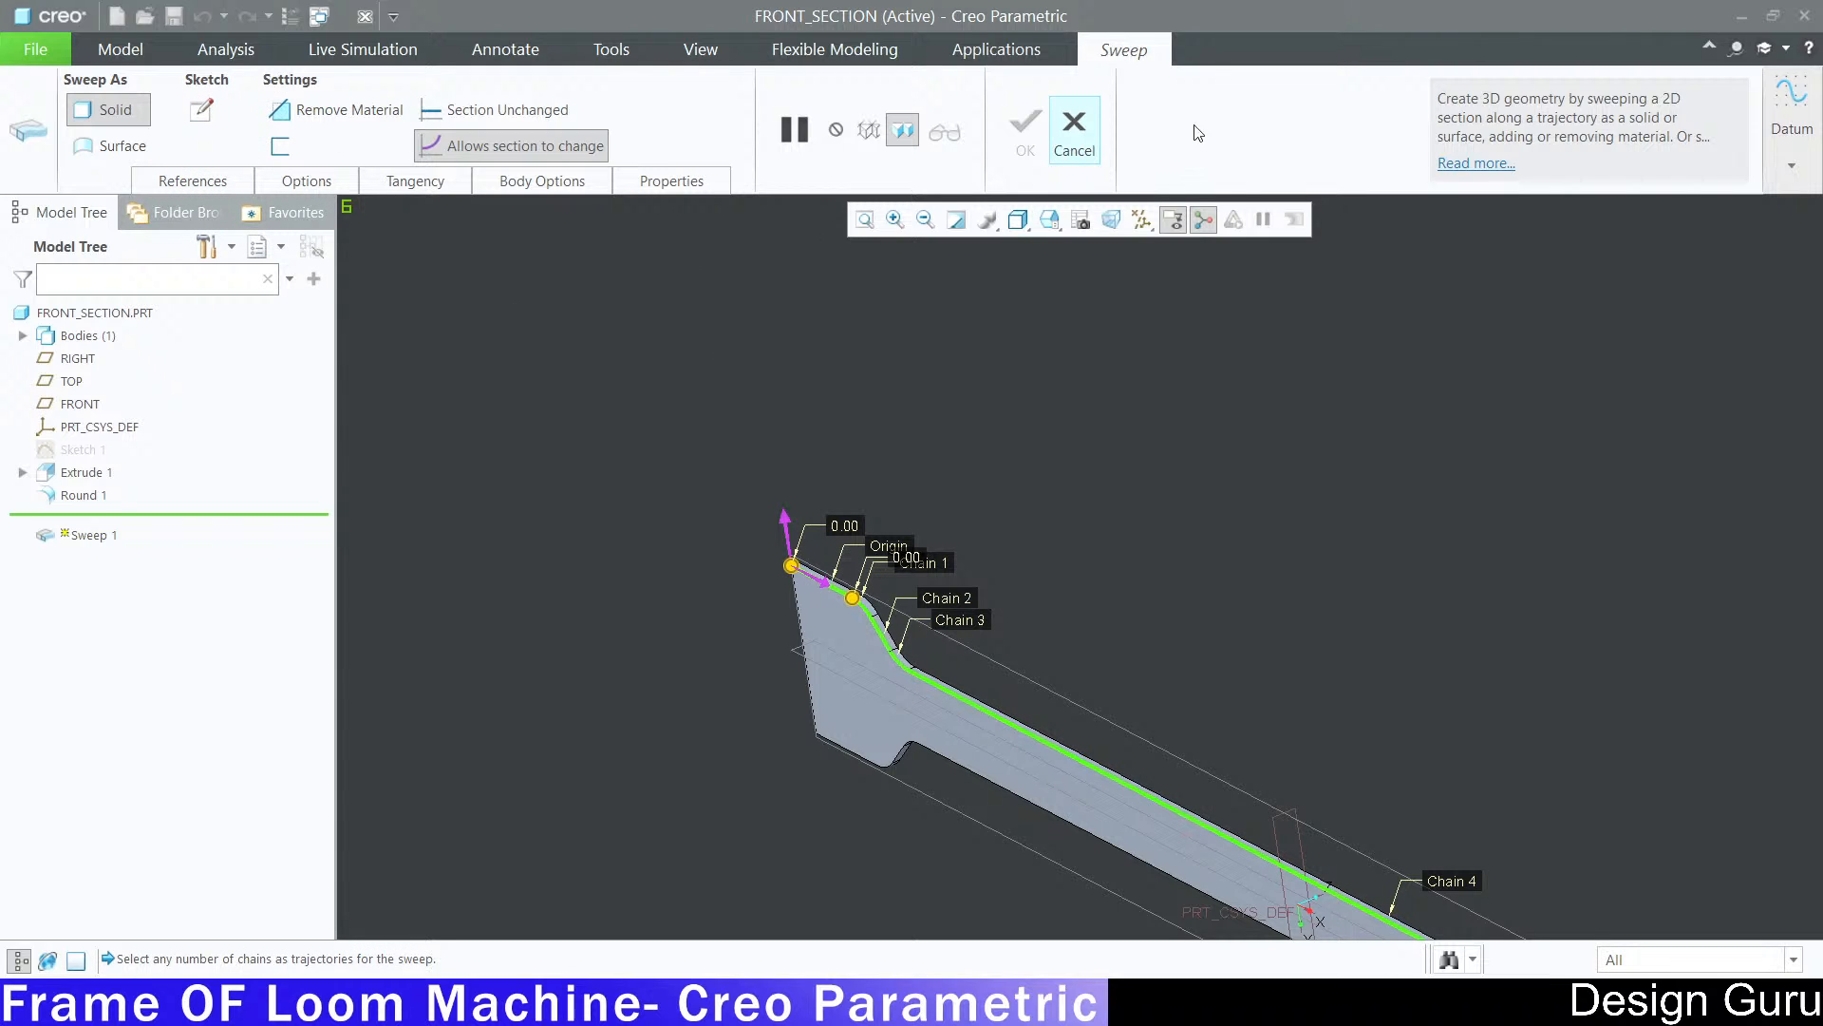
{"action": "left_click", "coordinate": [1061, 145]}
{"action": "left_click", "coordinate": [916, 548]}
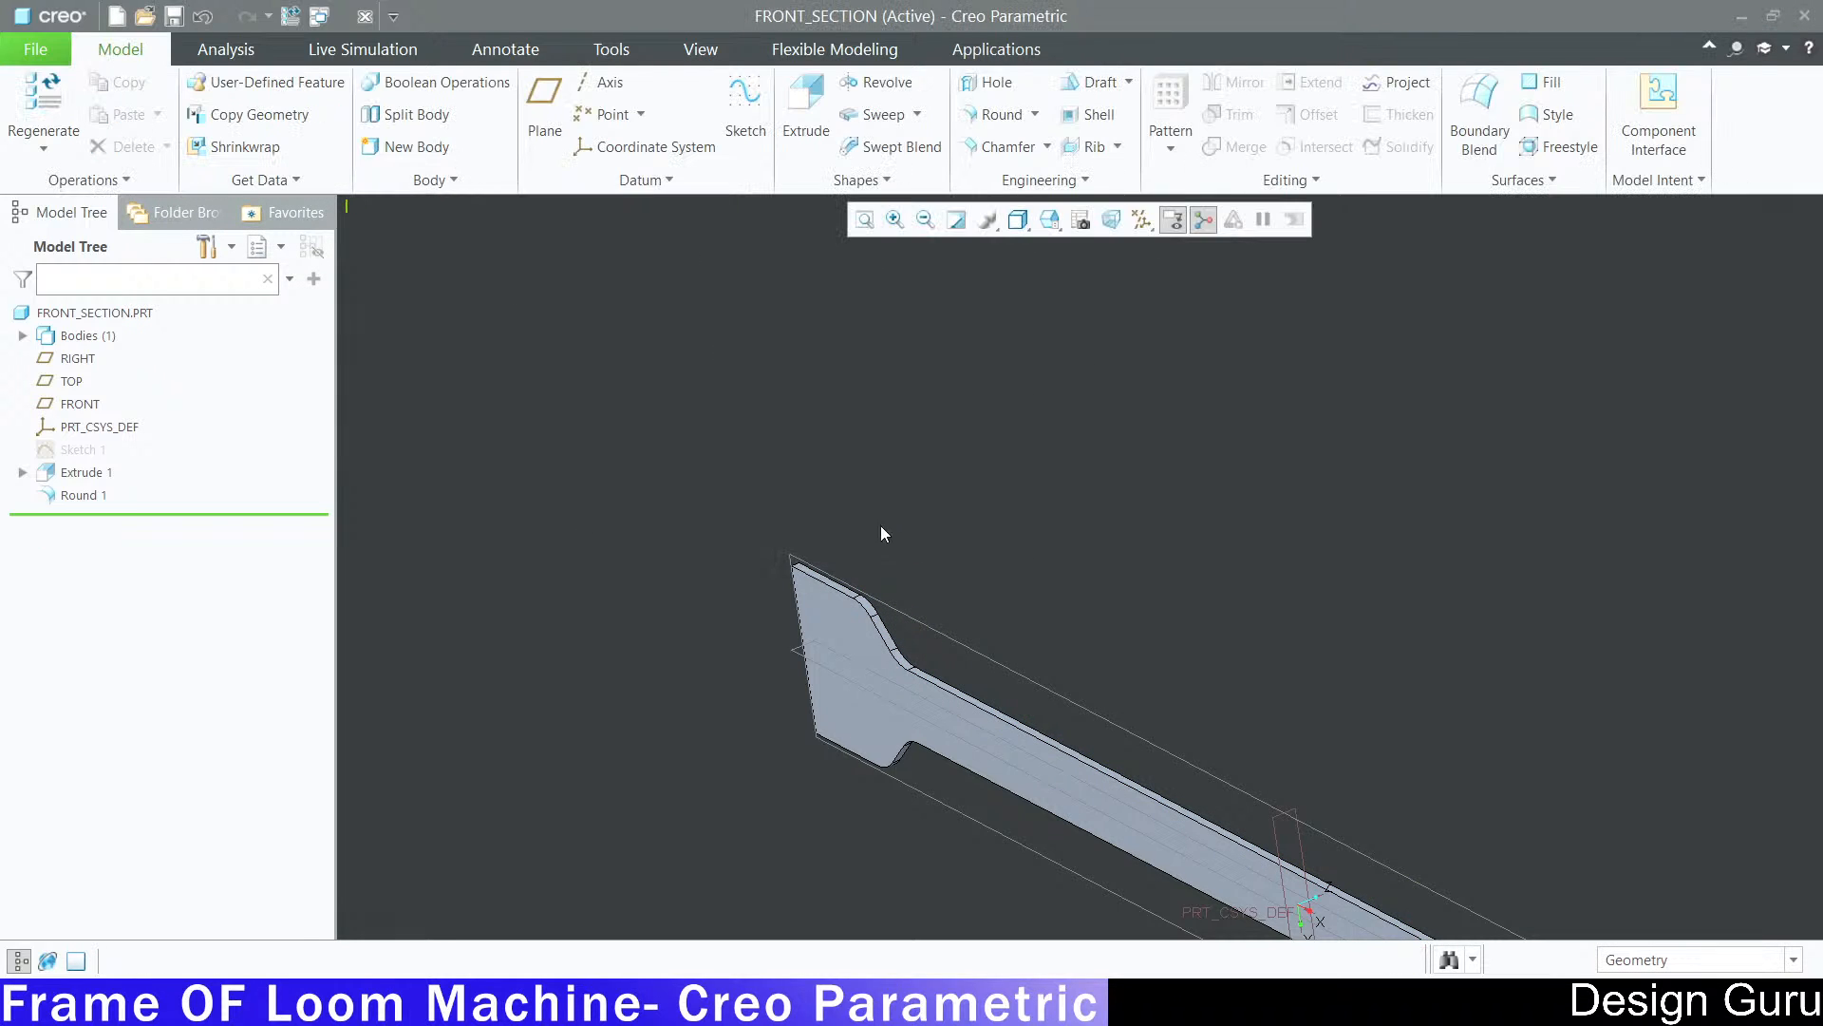
{"action": "left_click", "coordinate": [899, 146]}
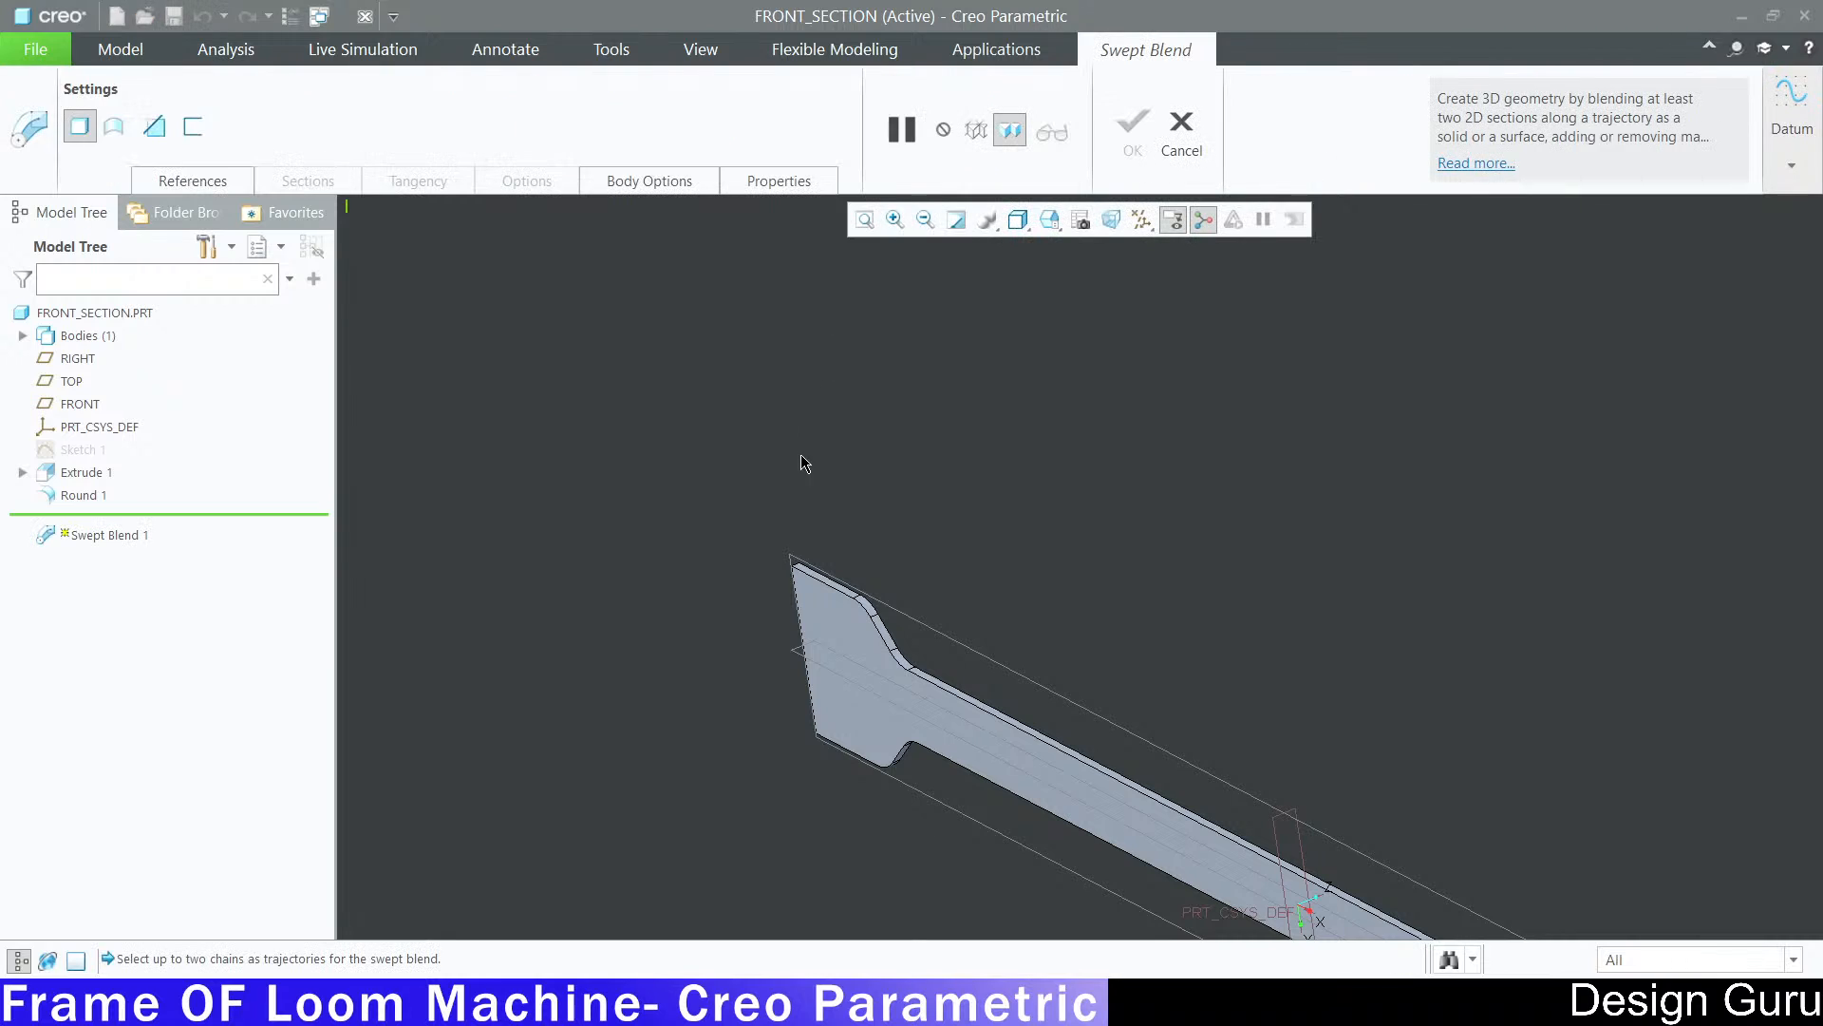
{"action": "left_click", "coordinate": [803, 575]}
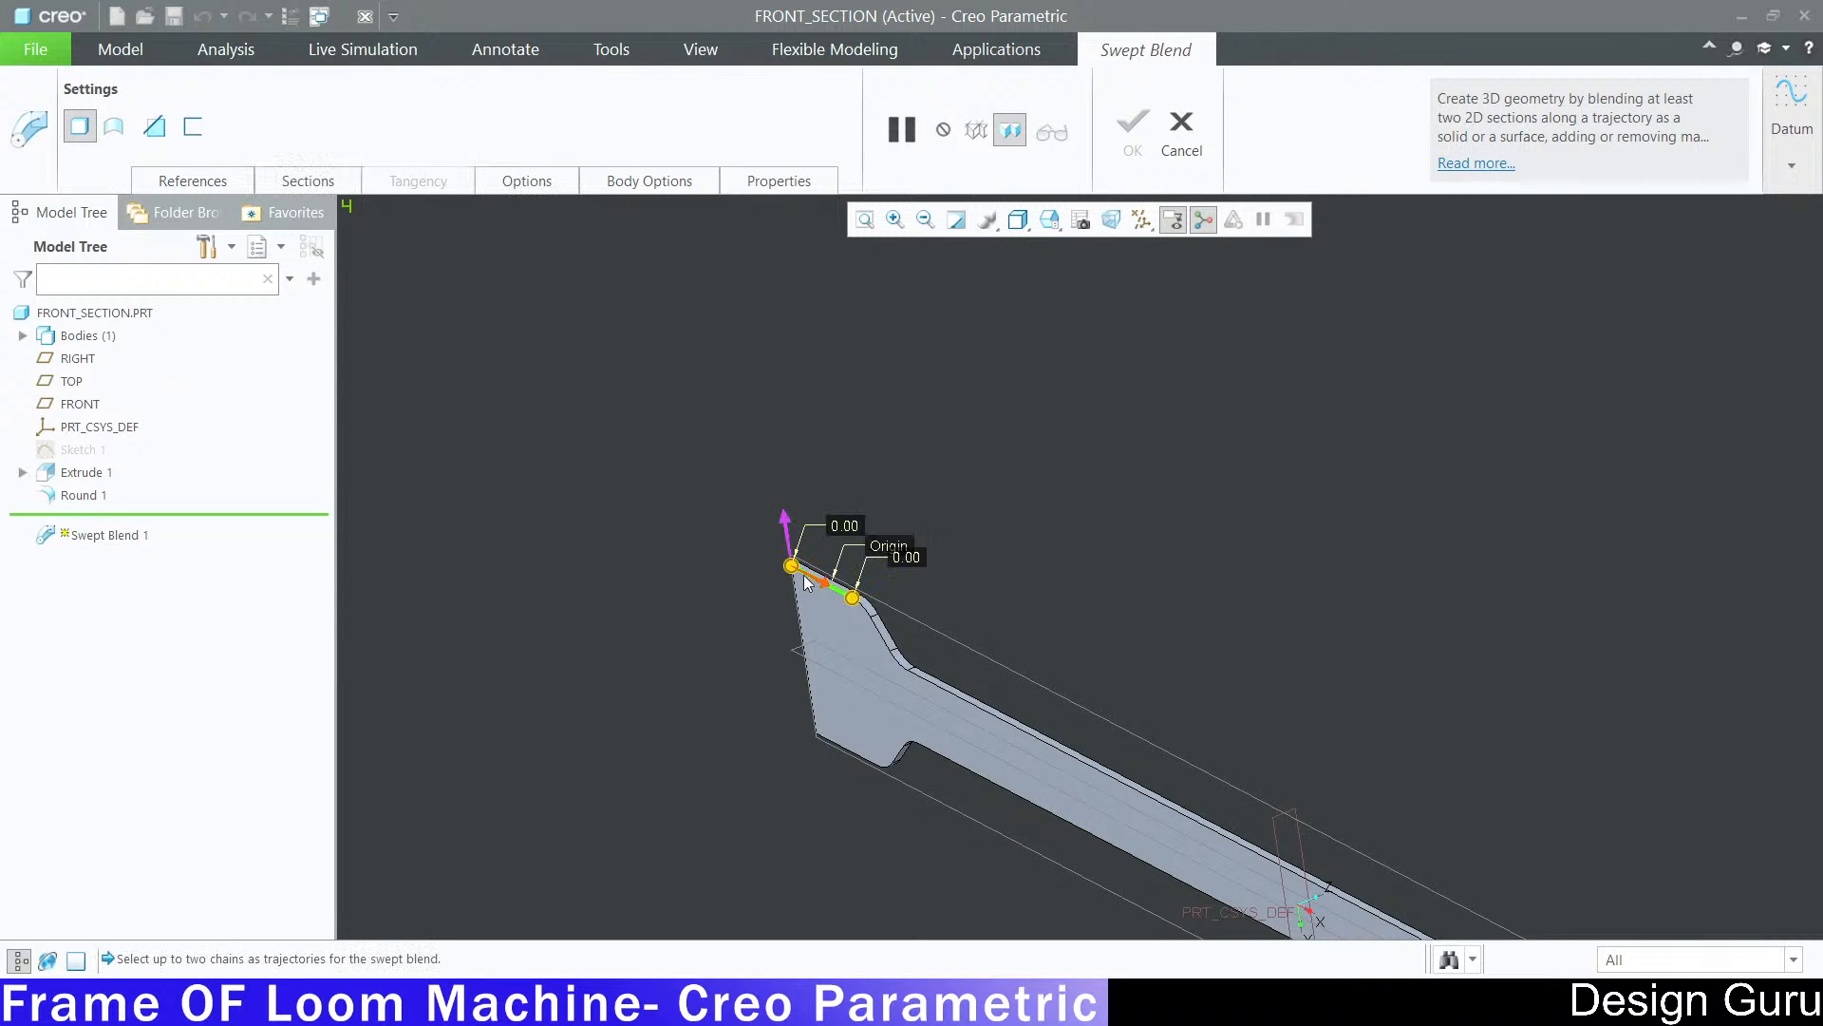
{"action": "left_click", "coordinate": [195, 179]}
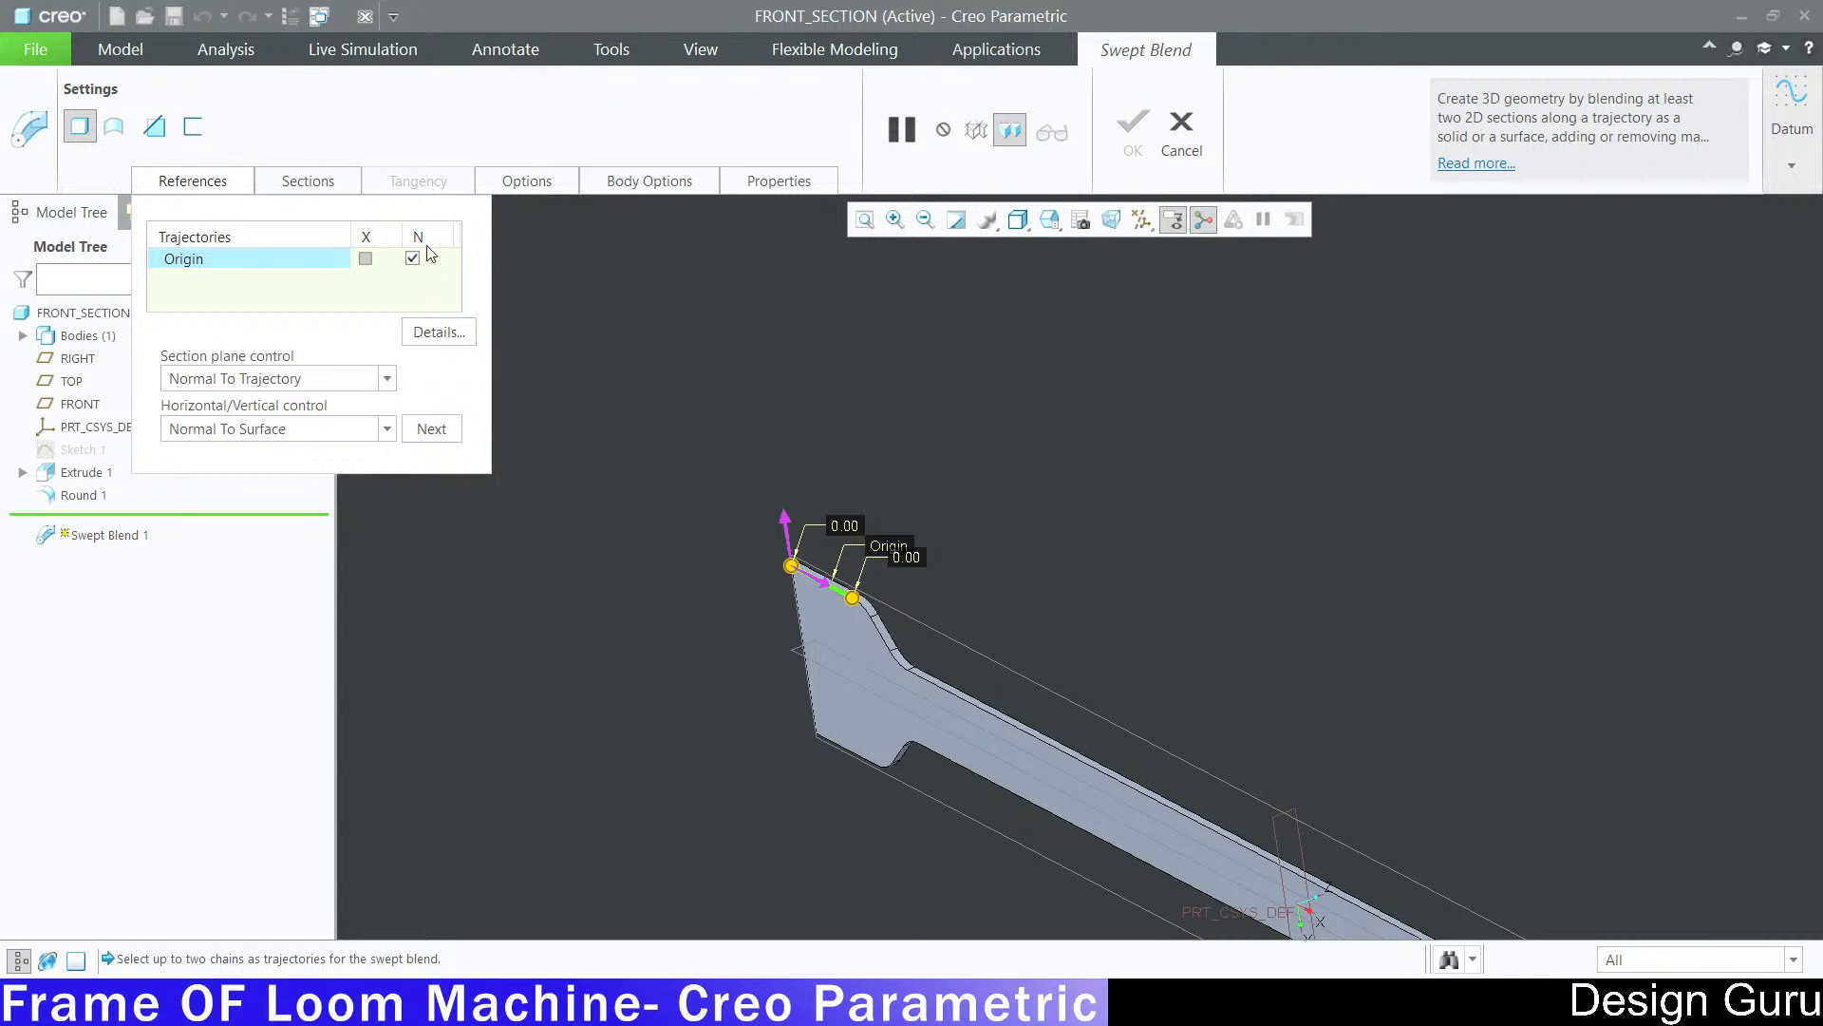
{"action": "left_click", "coordinate": [1182, 128]}
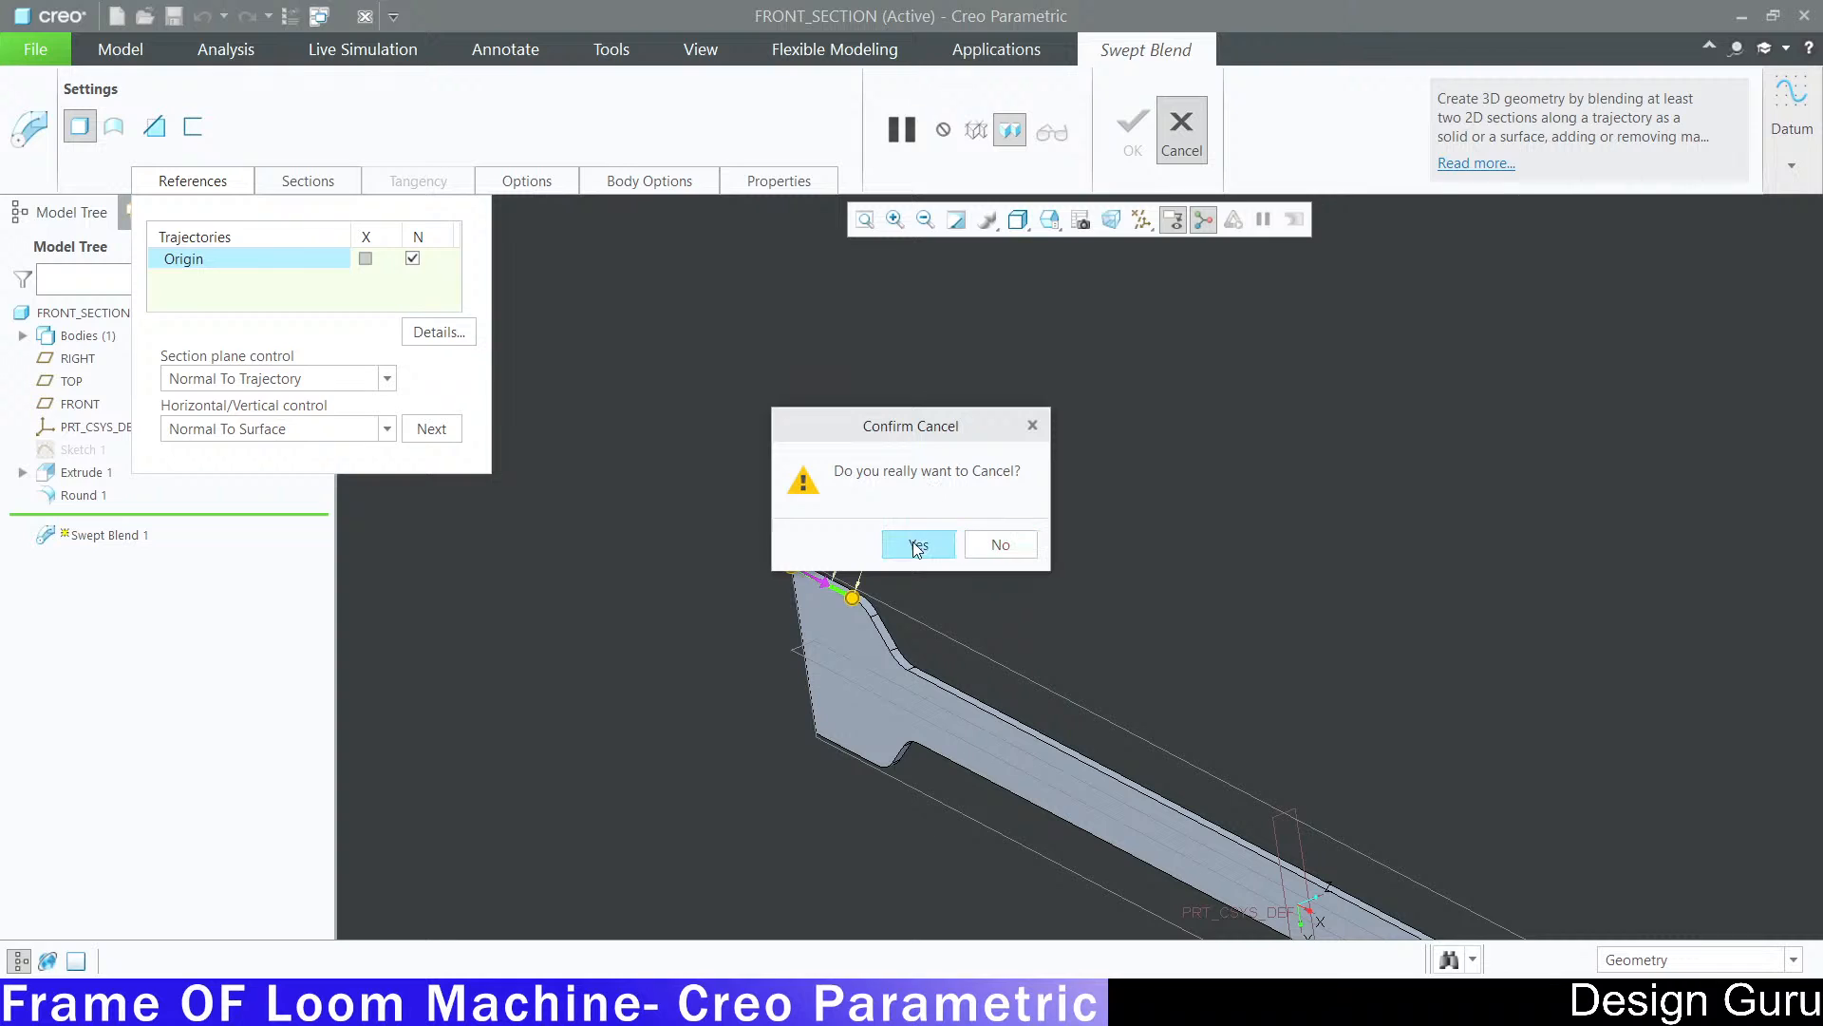
{"action": "left_click", "coordinate": [916, 542]}
Step: Start a new solid Sweep along the short straight edge at the wide end and open its section sketch in 2D orientation
{"action": "left_click", "coordinate": [917, 115]}
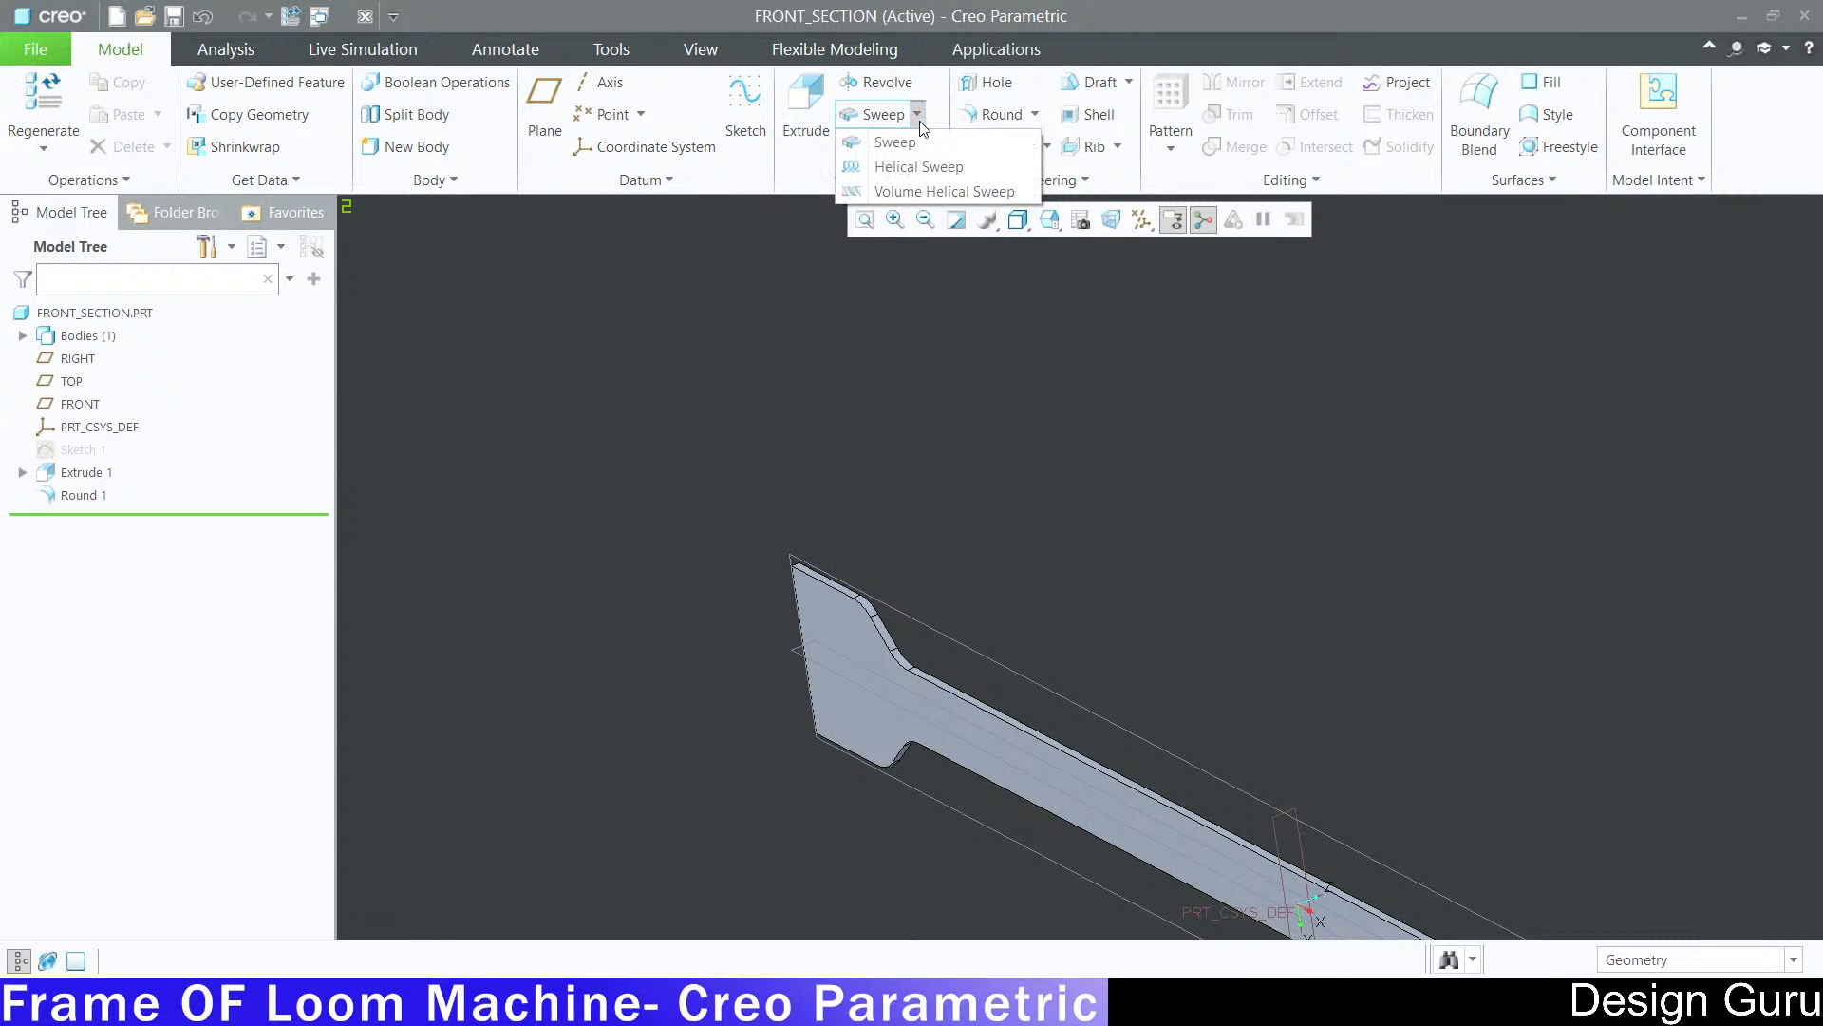
{"action": "left_click", "coordinate": [895, 142]}
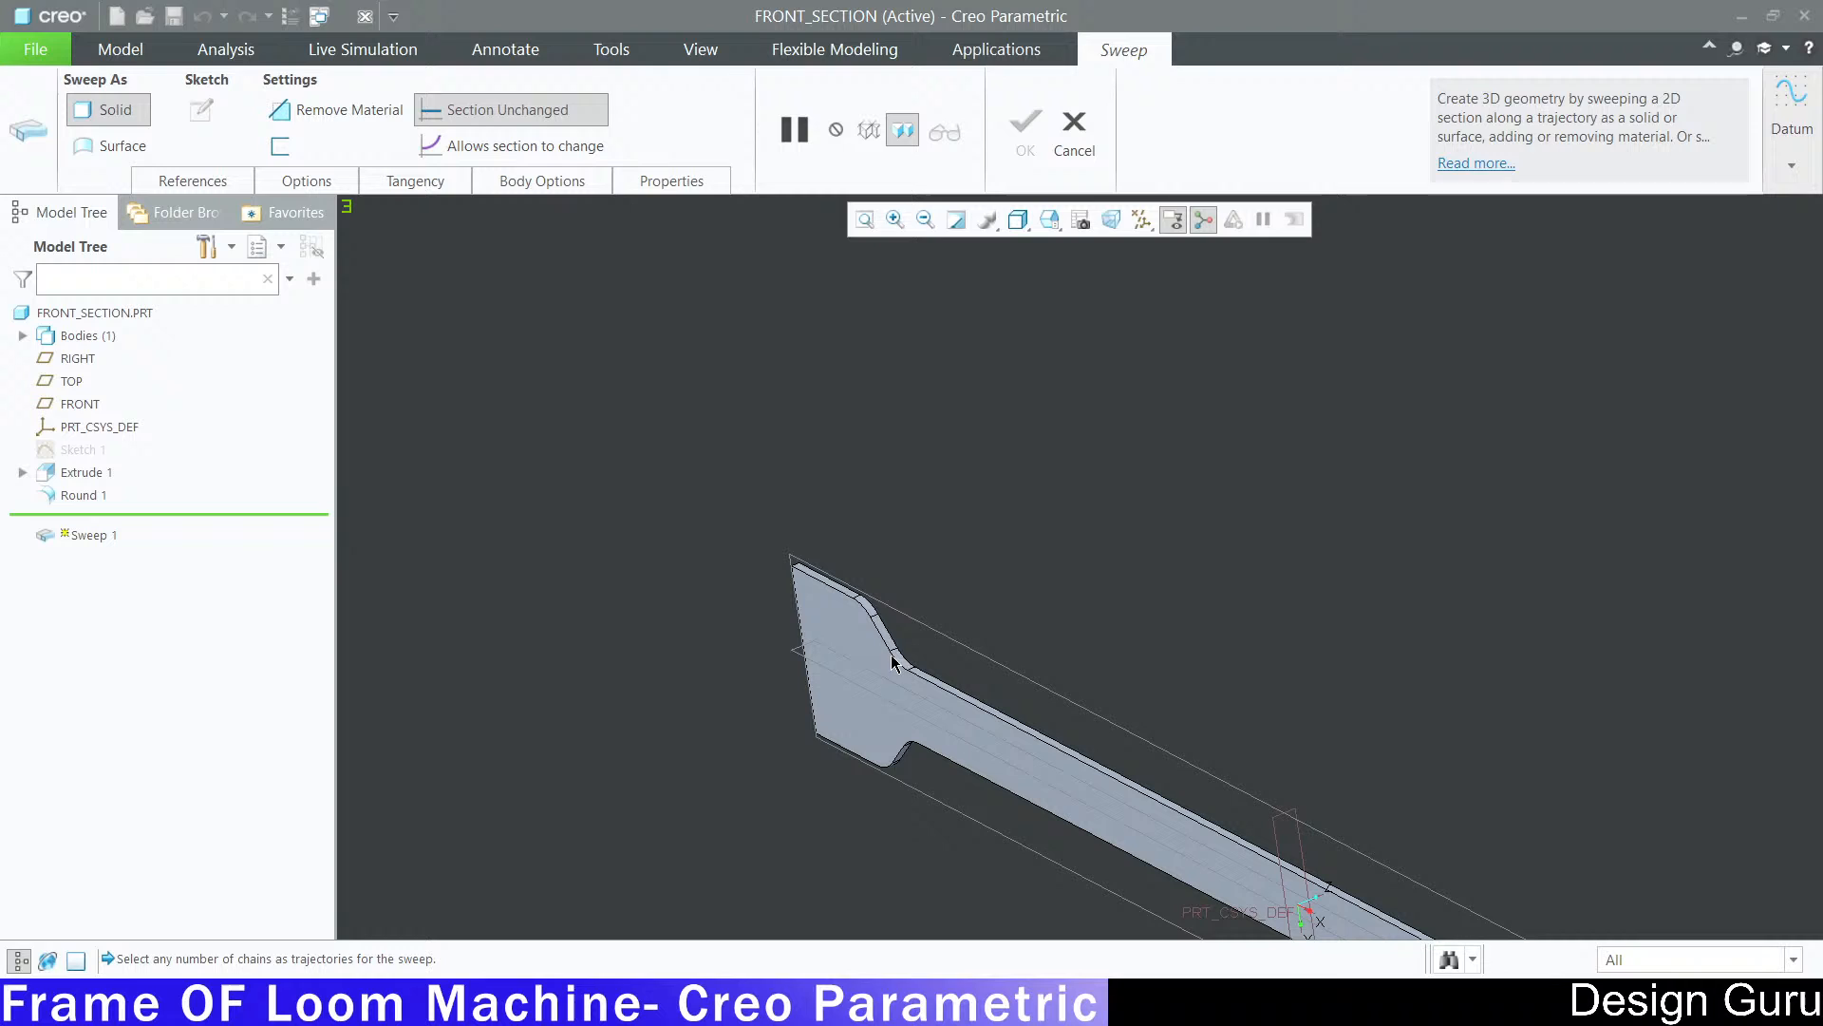
{"action": "left_click", "coordinate": [834, 589]}
{"action": "left_click", "coordinate": [213, 119]}
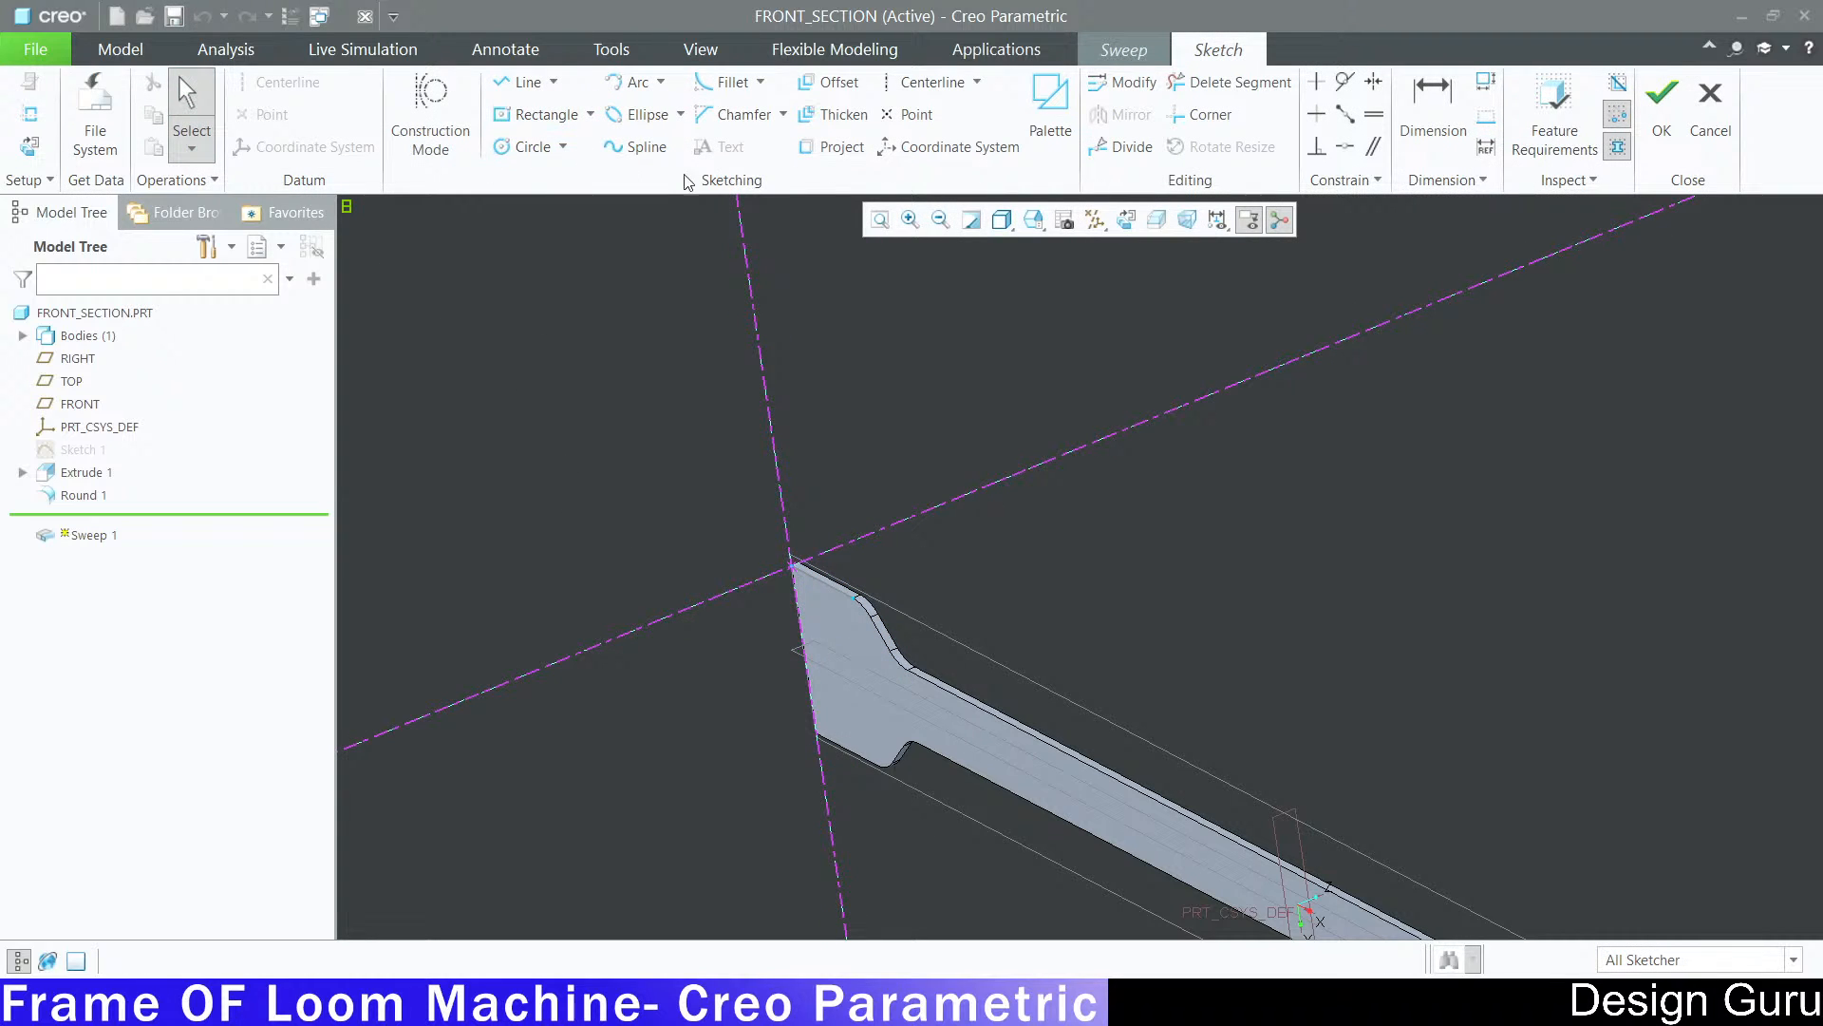
{"action": "left_click", "coordinate": [1148, 224]}
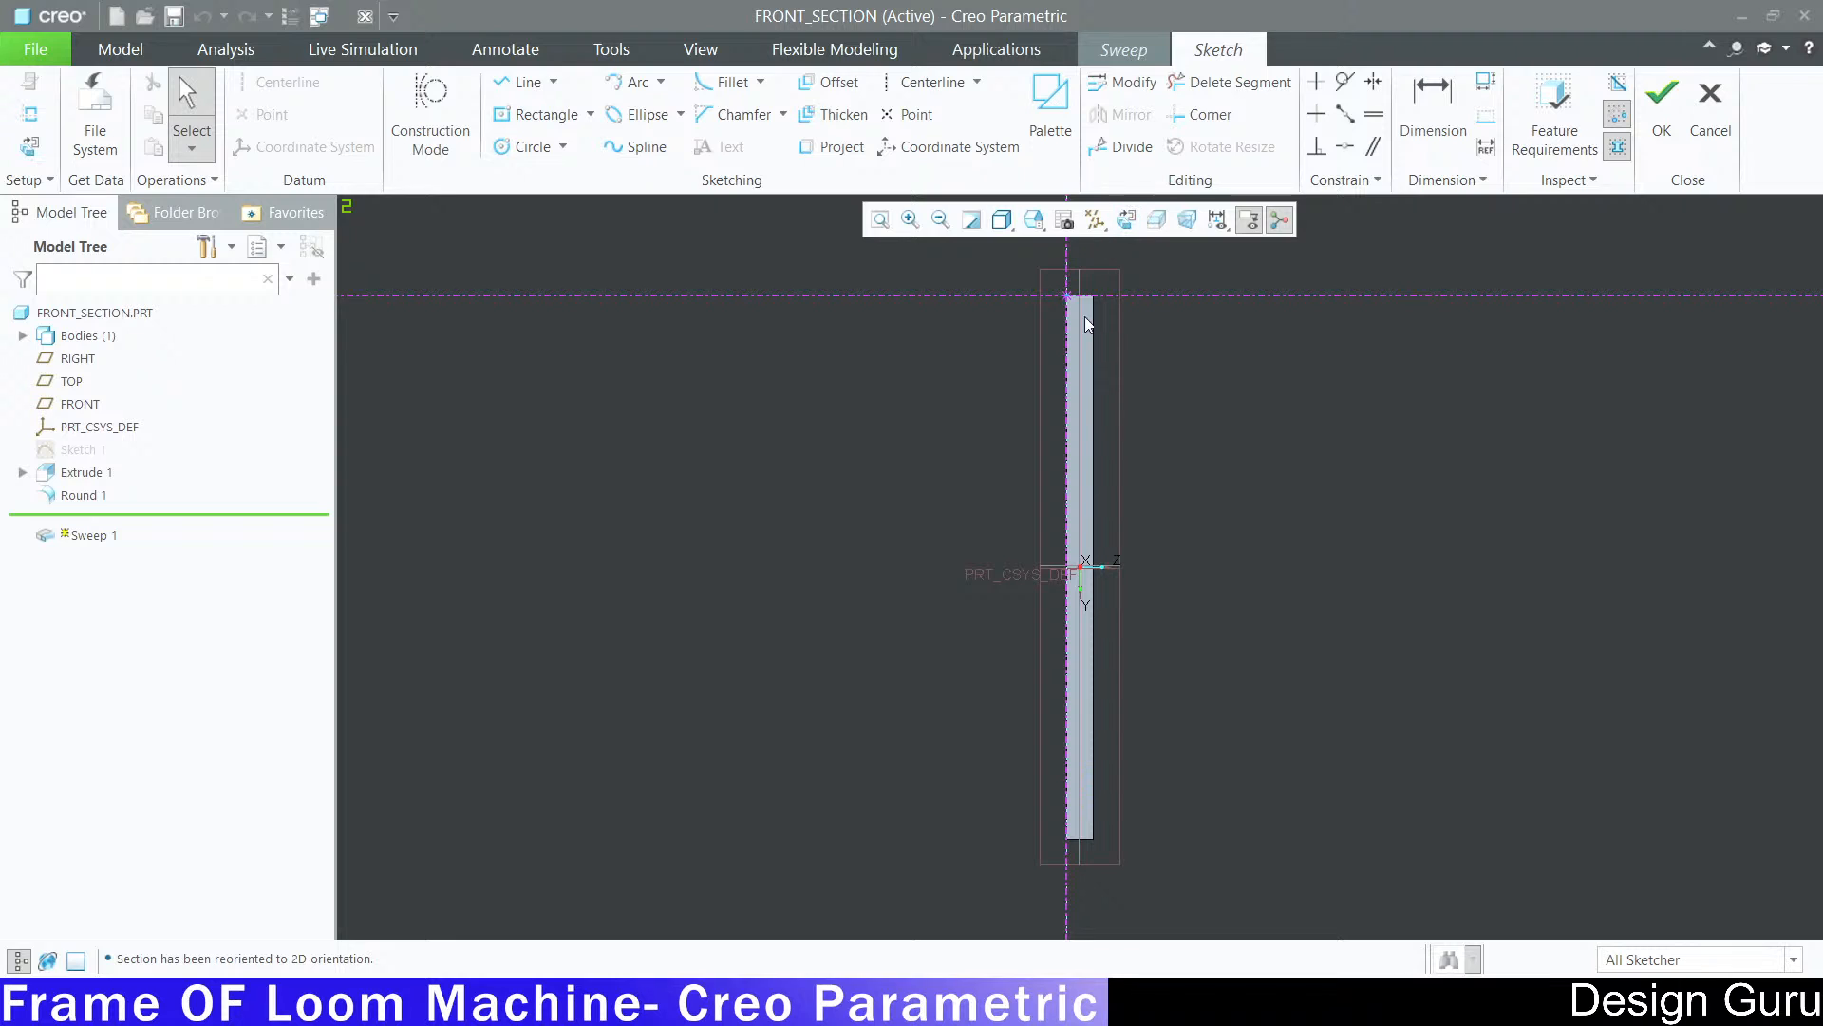
{"action": "scroll", "coordinate": [1105, 413], "scroll_direction": "up", "scroll_amount": 8}
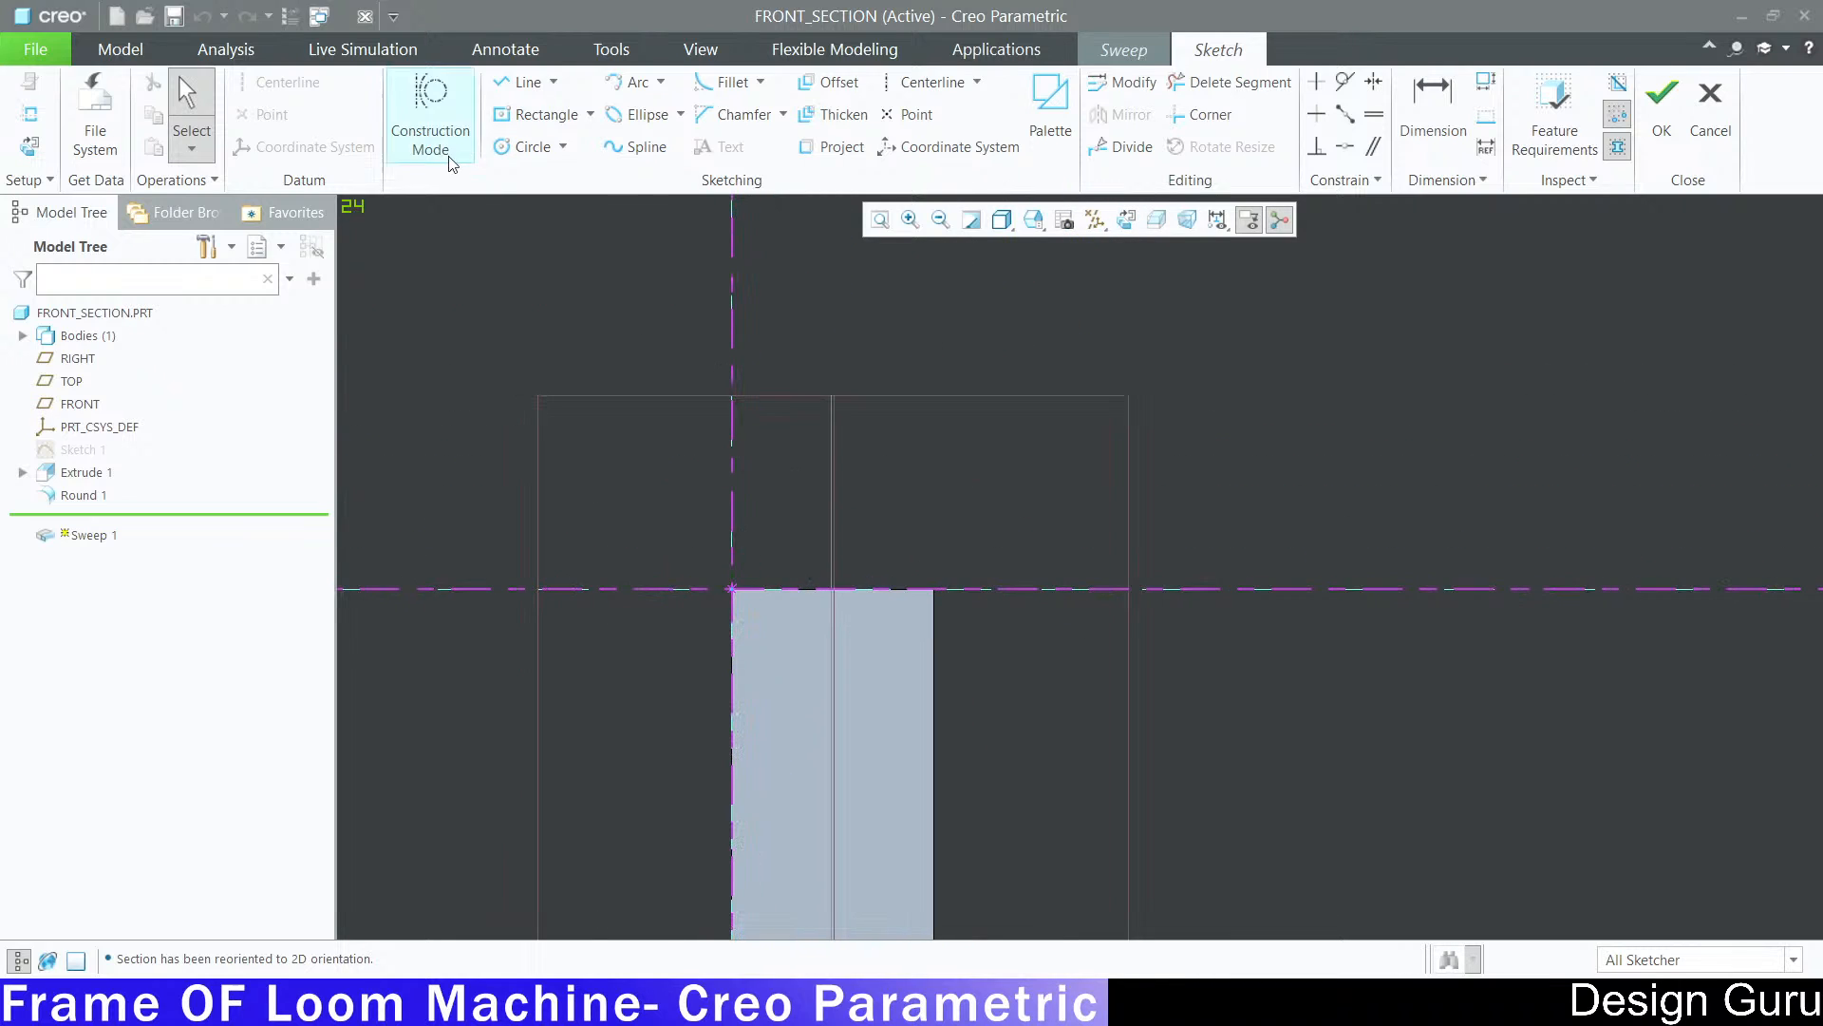
{"action": "left_click", "coordinate": [521, 119]}
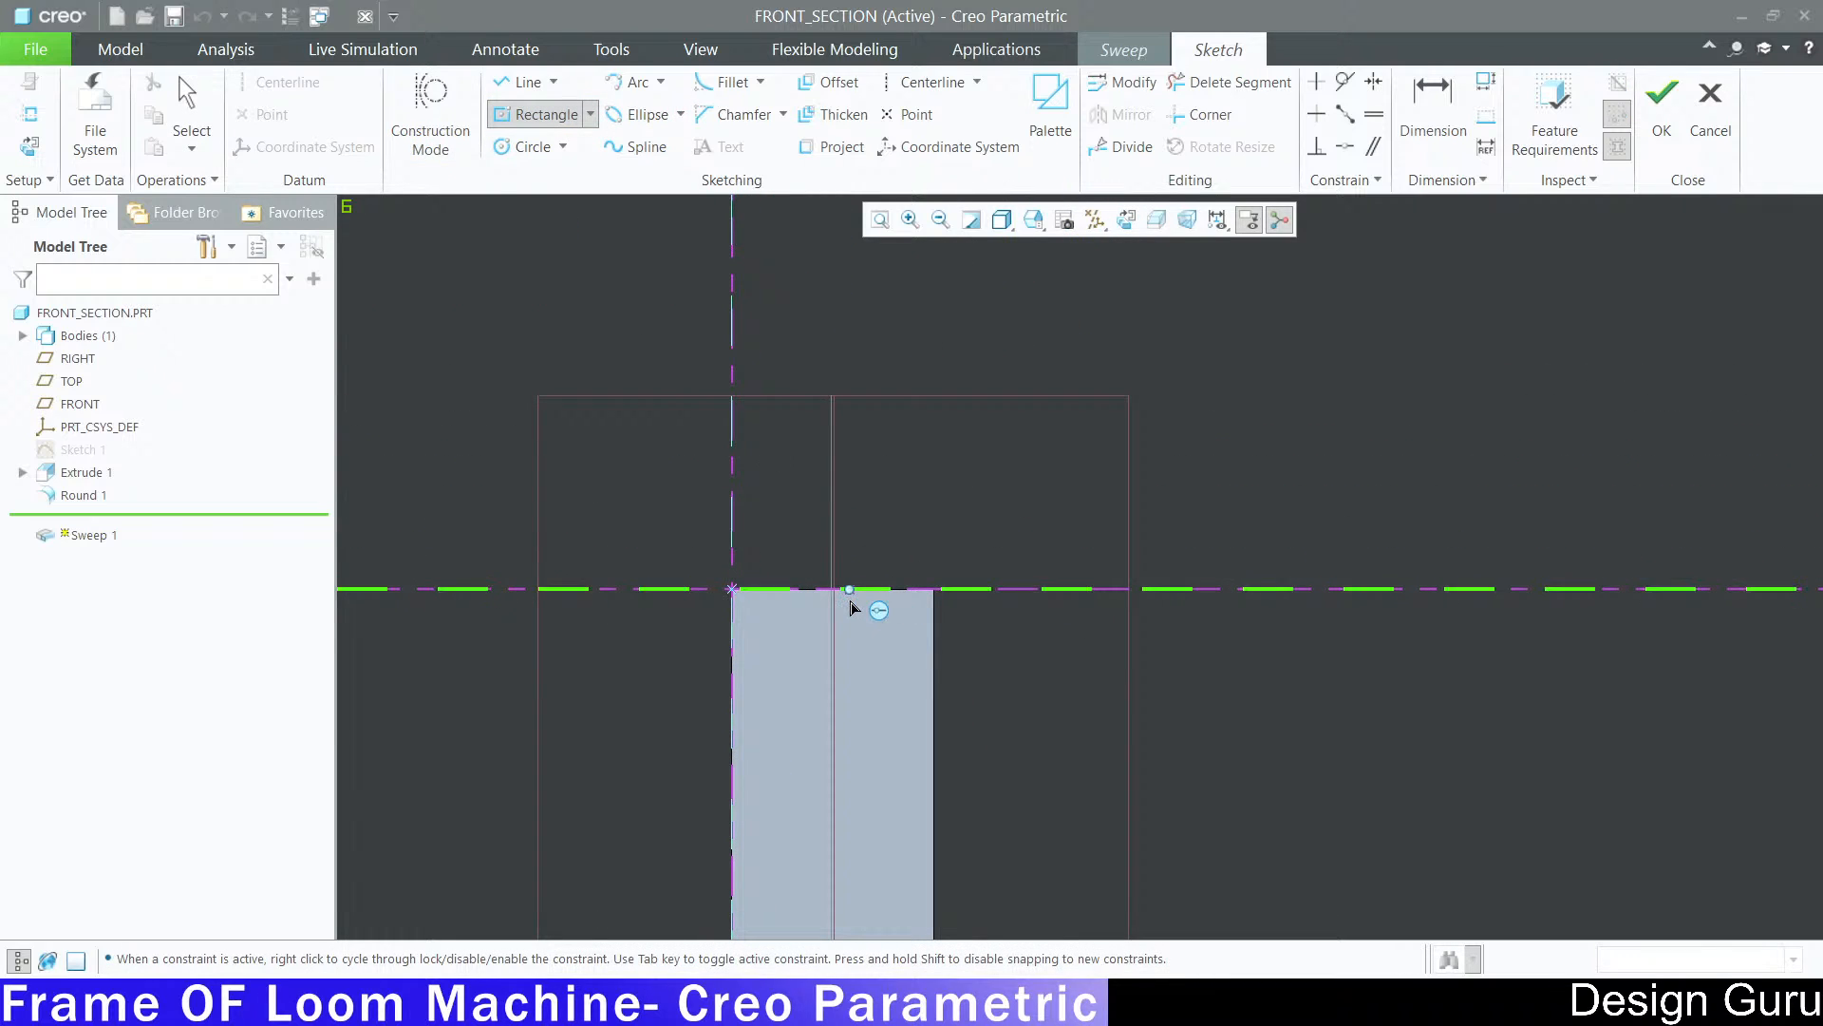
{"action": "left_click", "coordinate": [832, 590]}
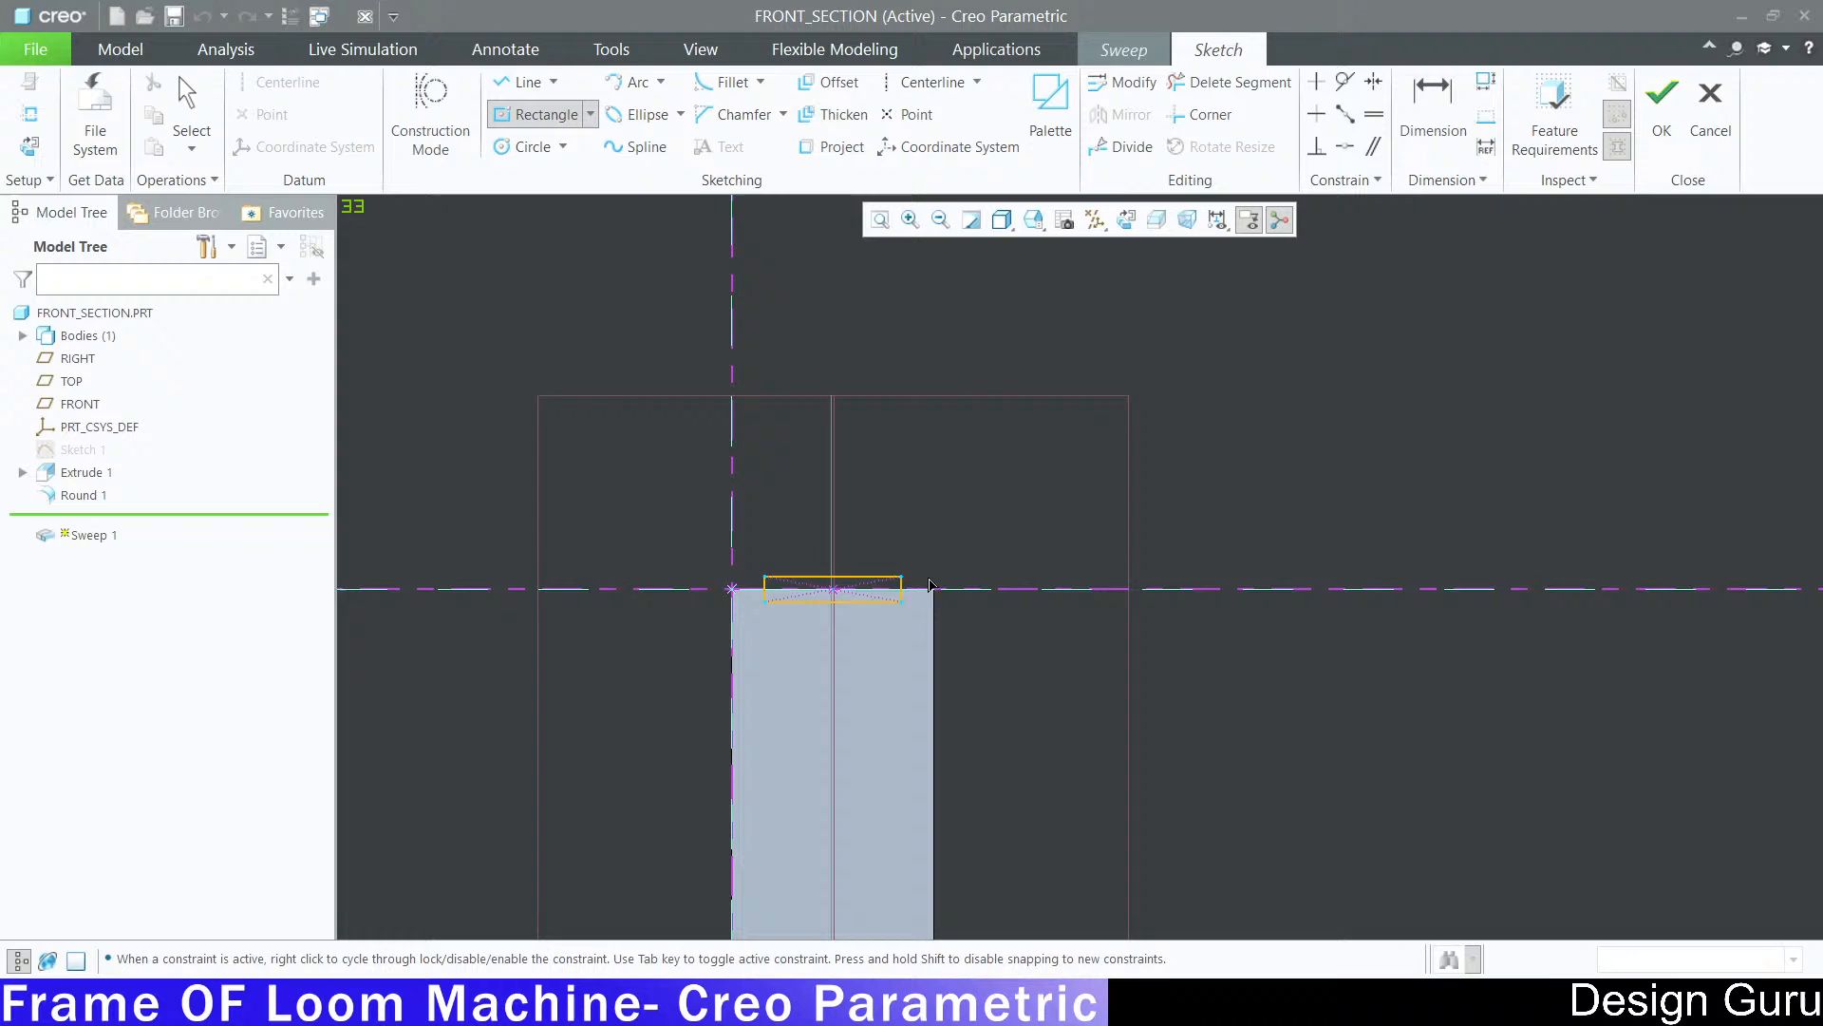
{"action": "middle_click", "coordinate": [1113, 495]}
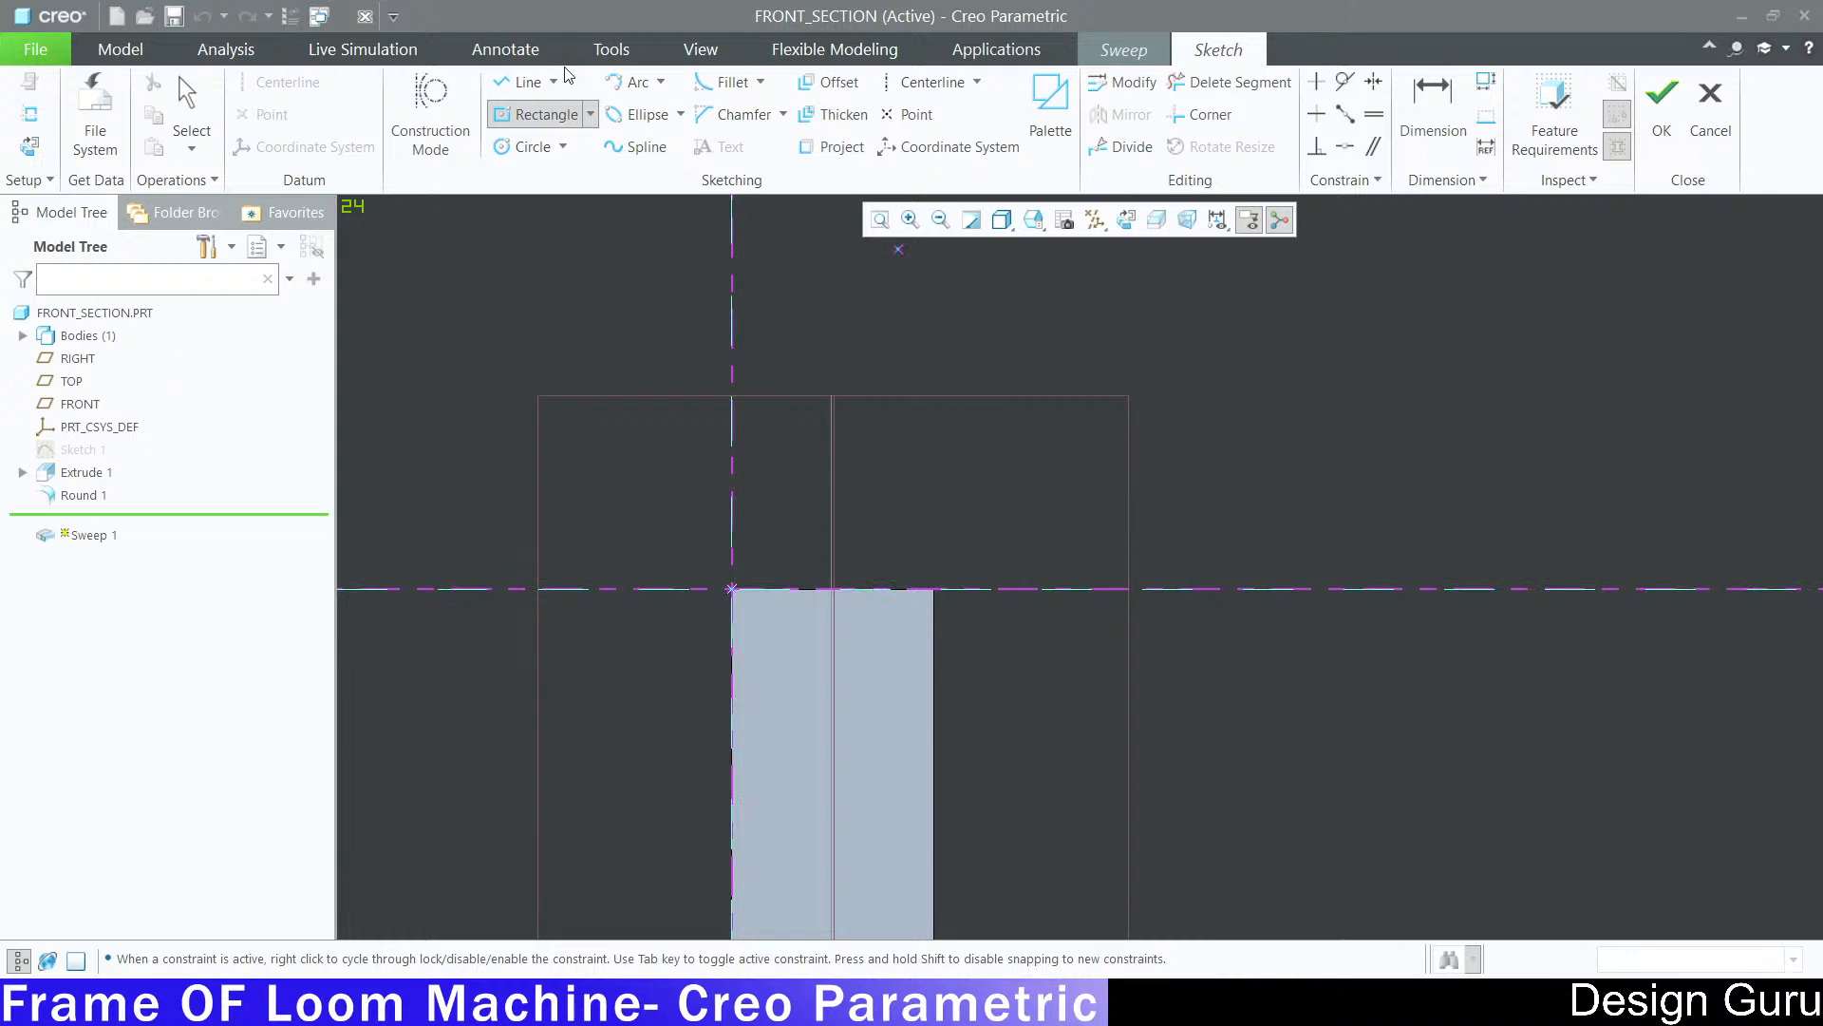
Step: Sketch a corner rectangle about 21.7 wide and 5.7 high on the horizontal reference, overhanging both sides of the plate's end
{"action": "left_click", "coordinate": [592, 117]}
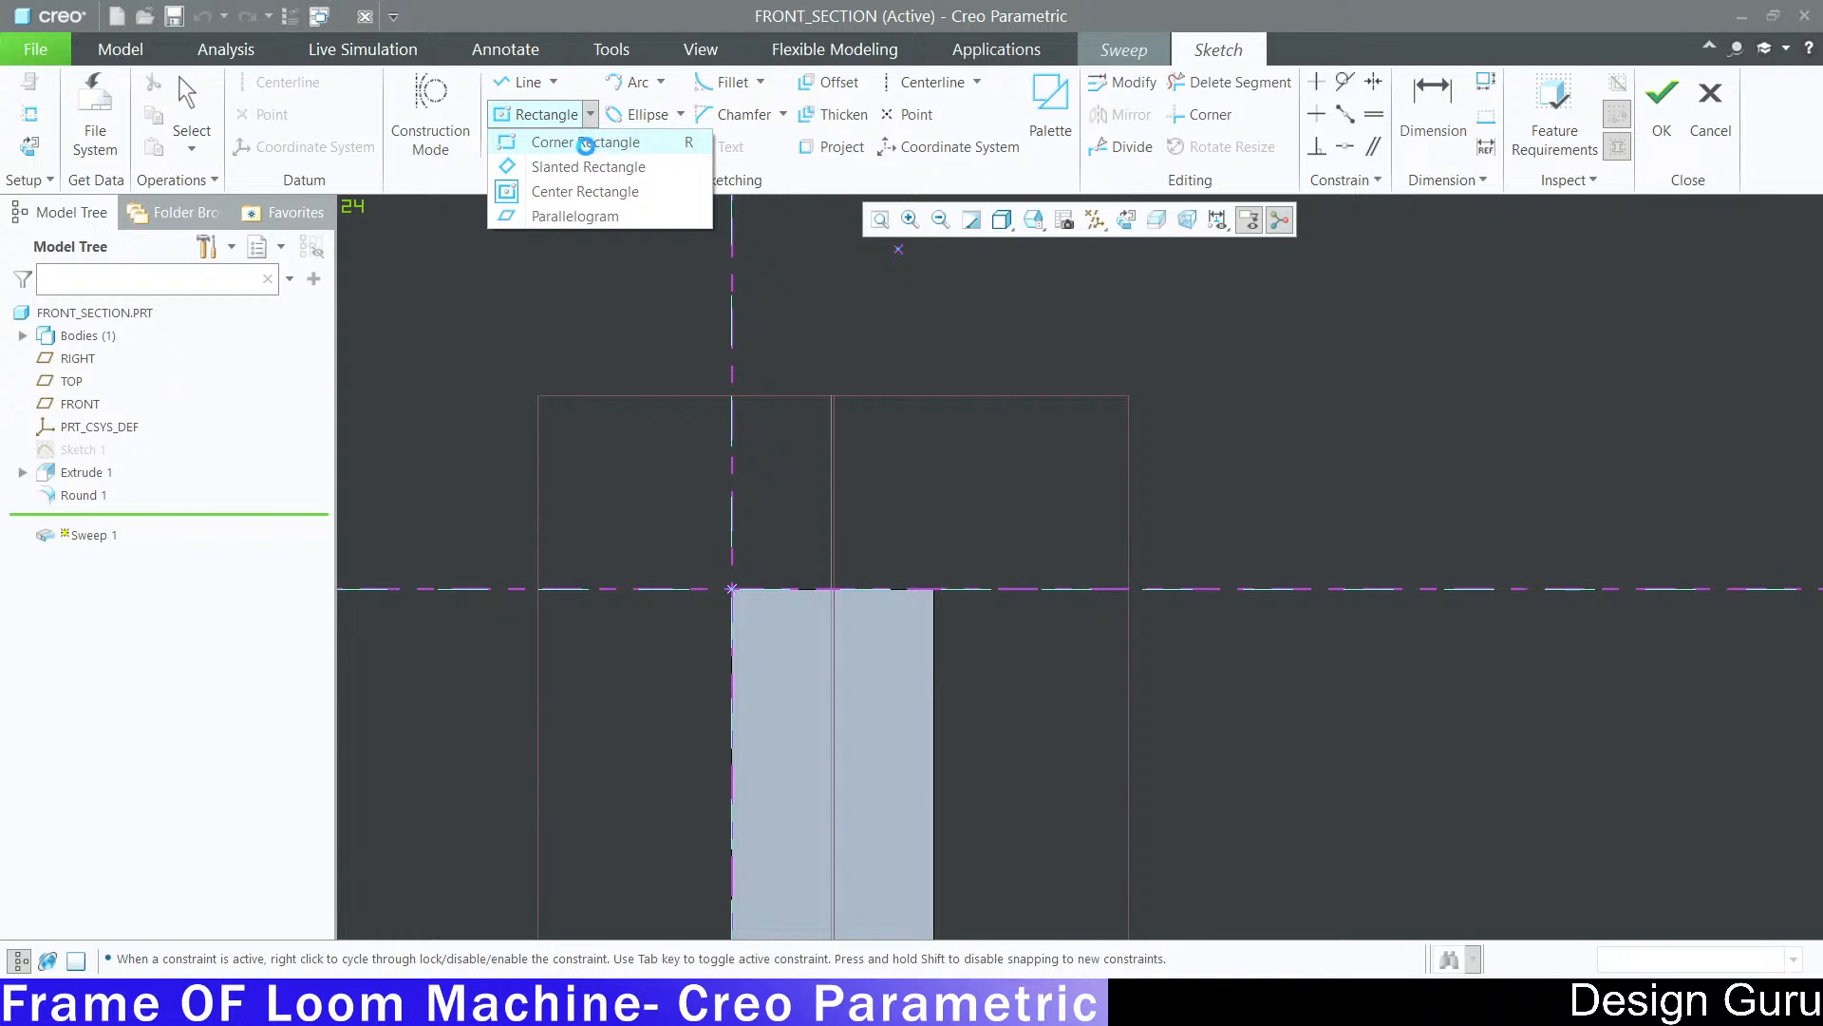
{"action": "left_click", "coordinate": [585, 142]}
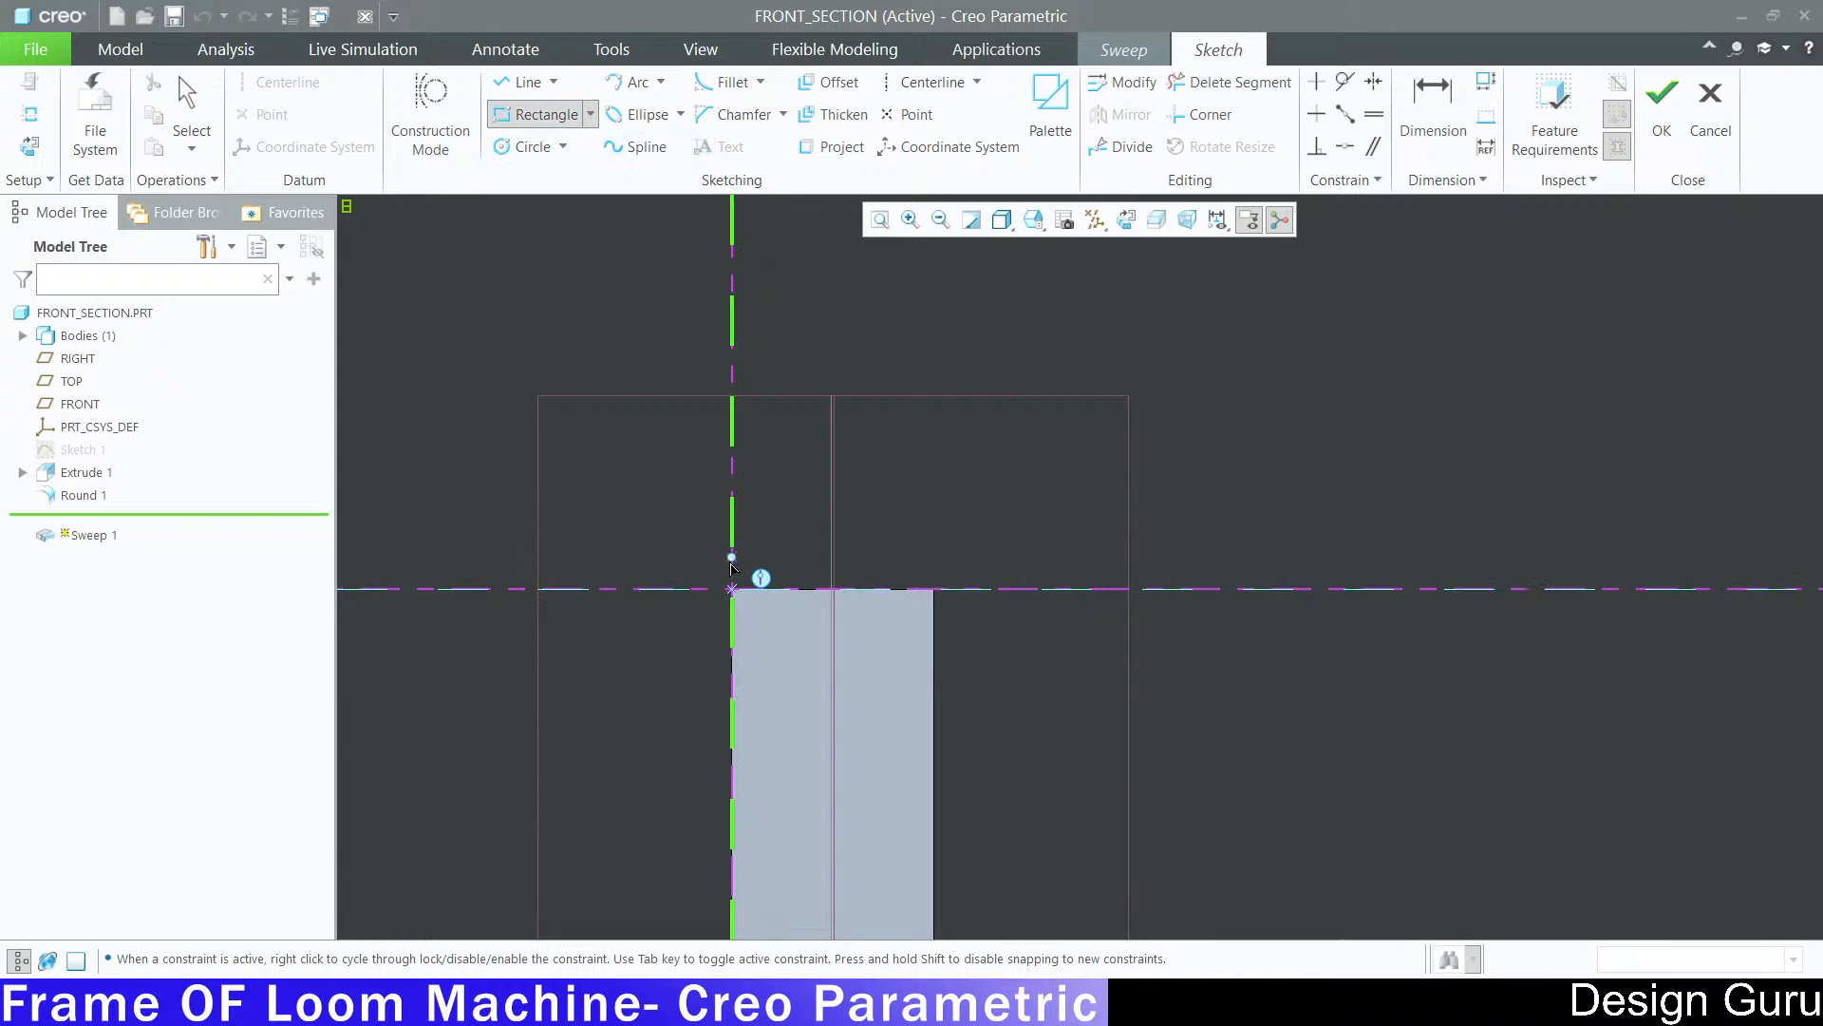
{"action": "left_click", "coordinate": [567, 589]}
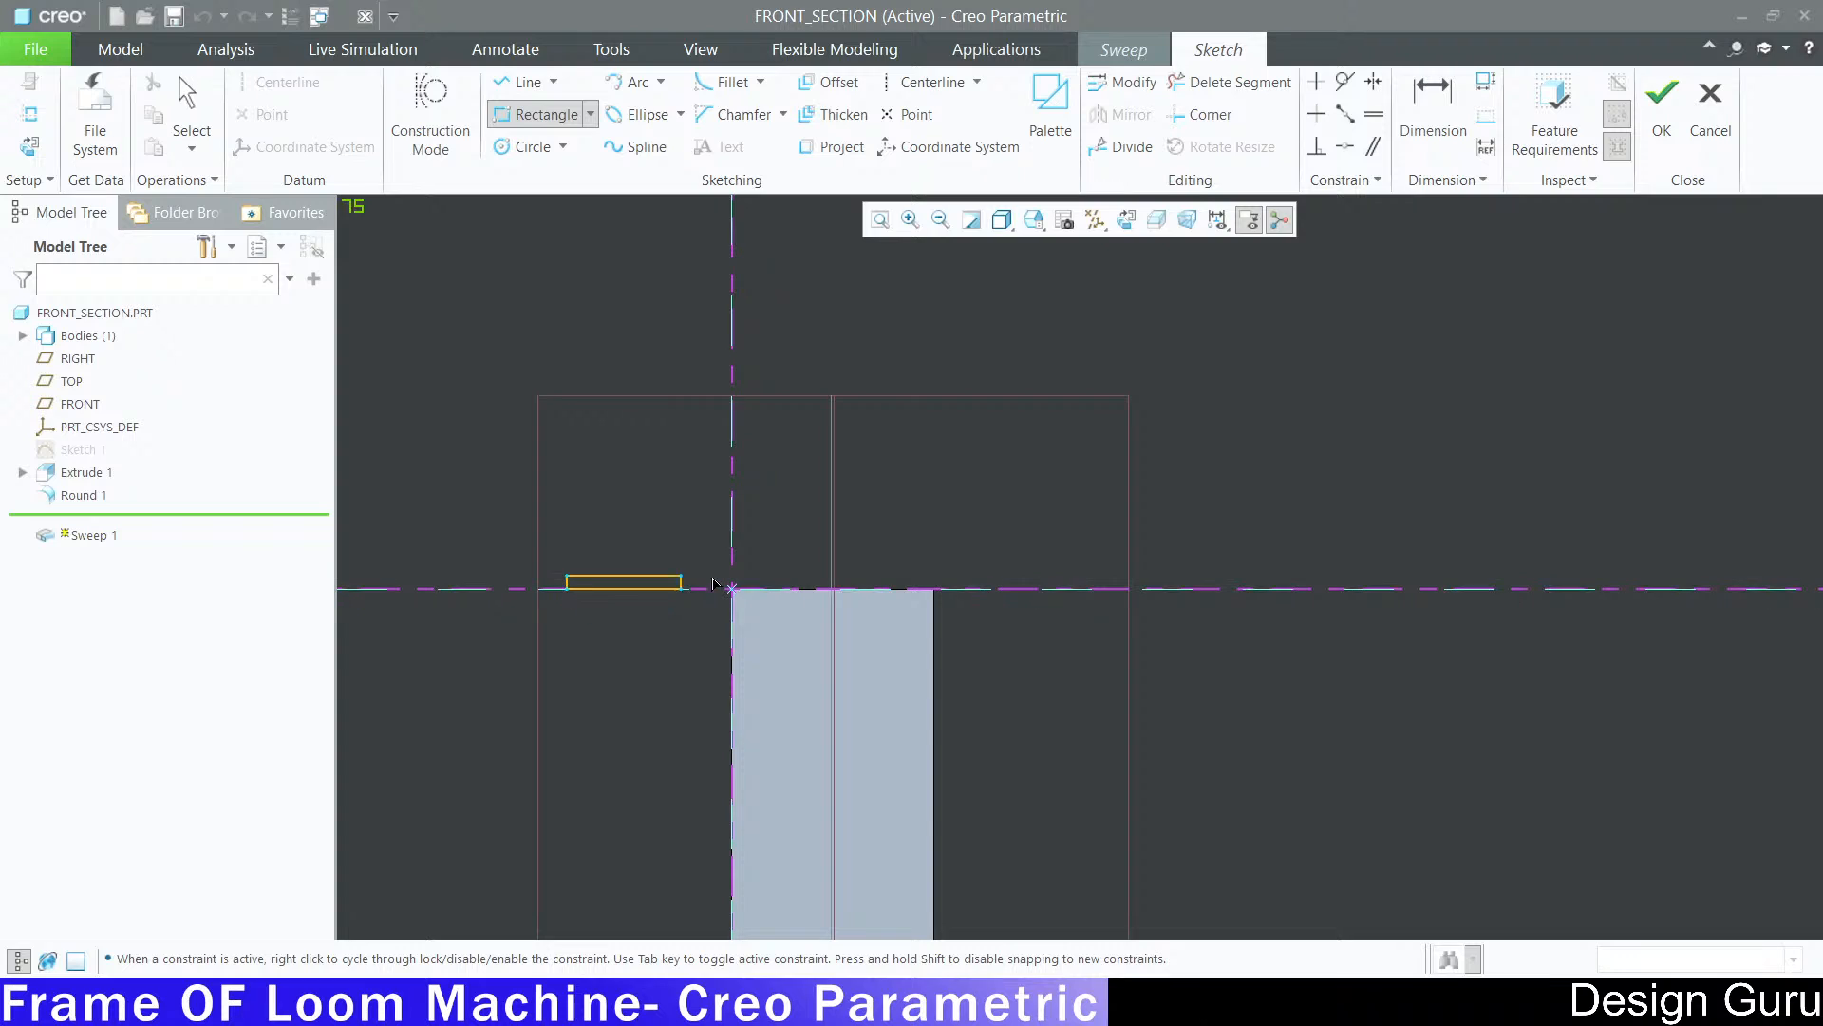
{"action": "left_click", "coordinate": [1115, 446]}
{"action": "middle_click", "coordinate": [1316, 353]}
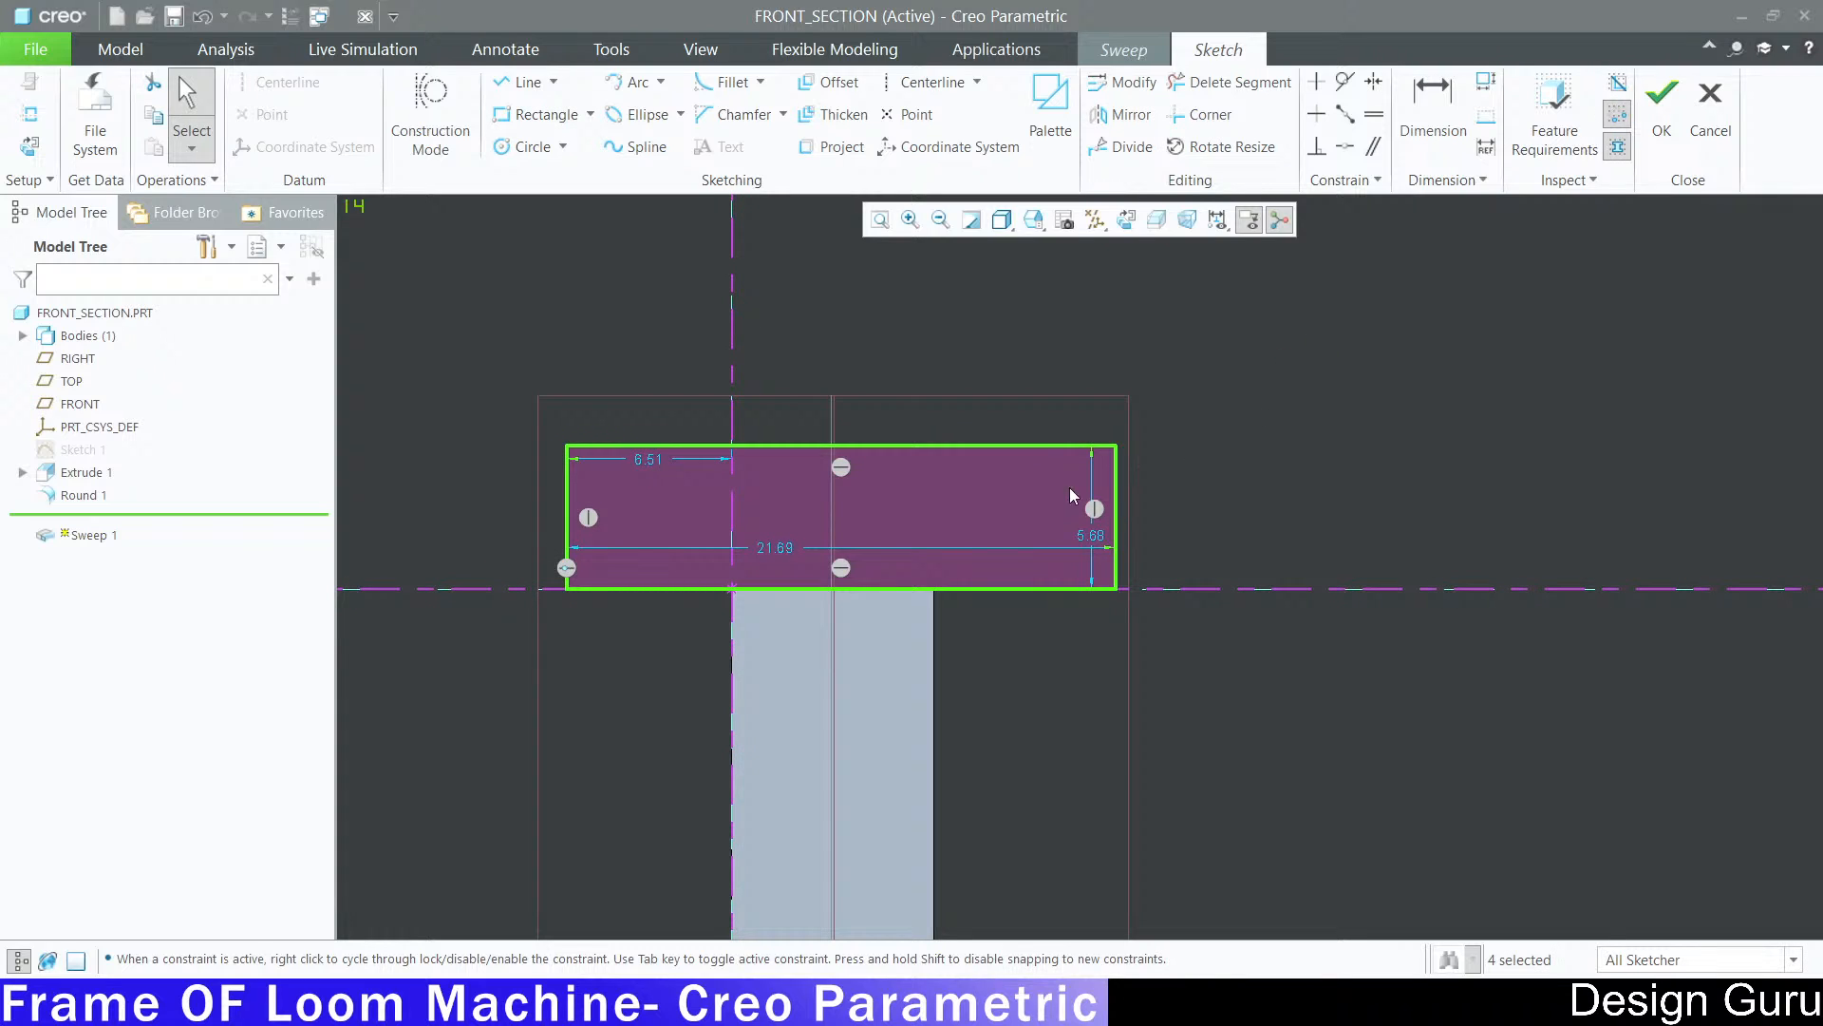
Step: Set the section rectangle's width to 25 and its height to 5
{"action": "double_click", "coordinate": [775, 556]}
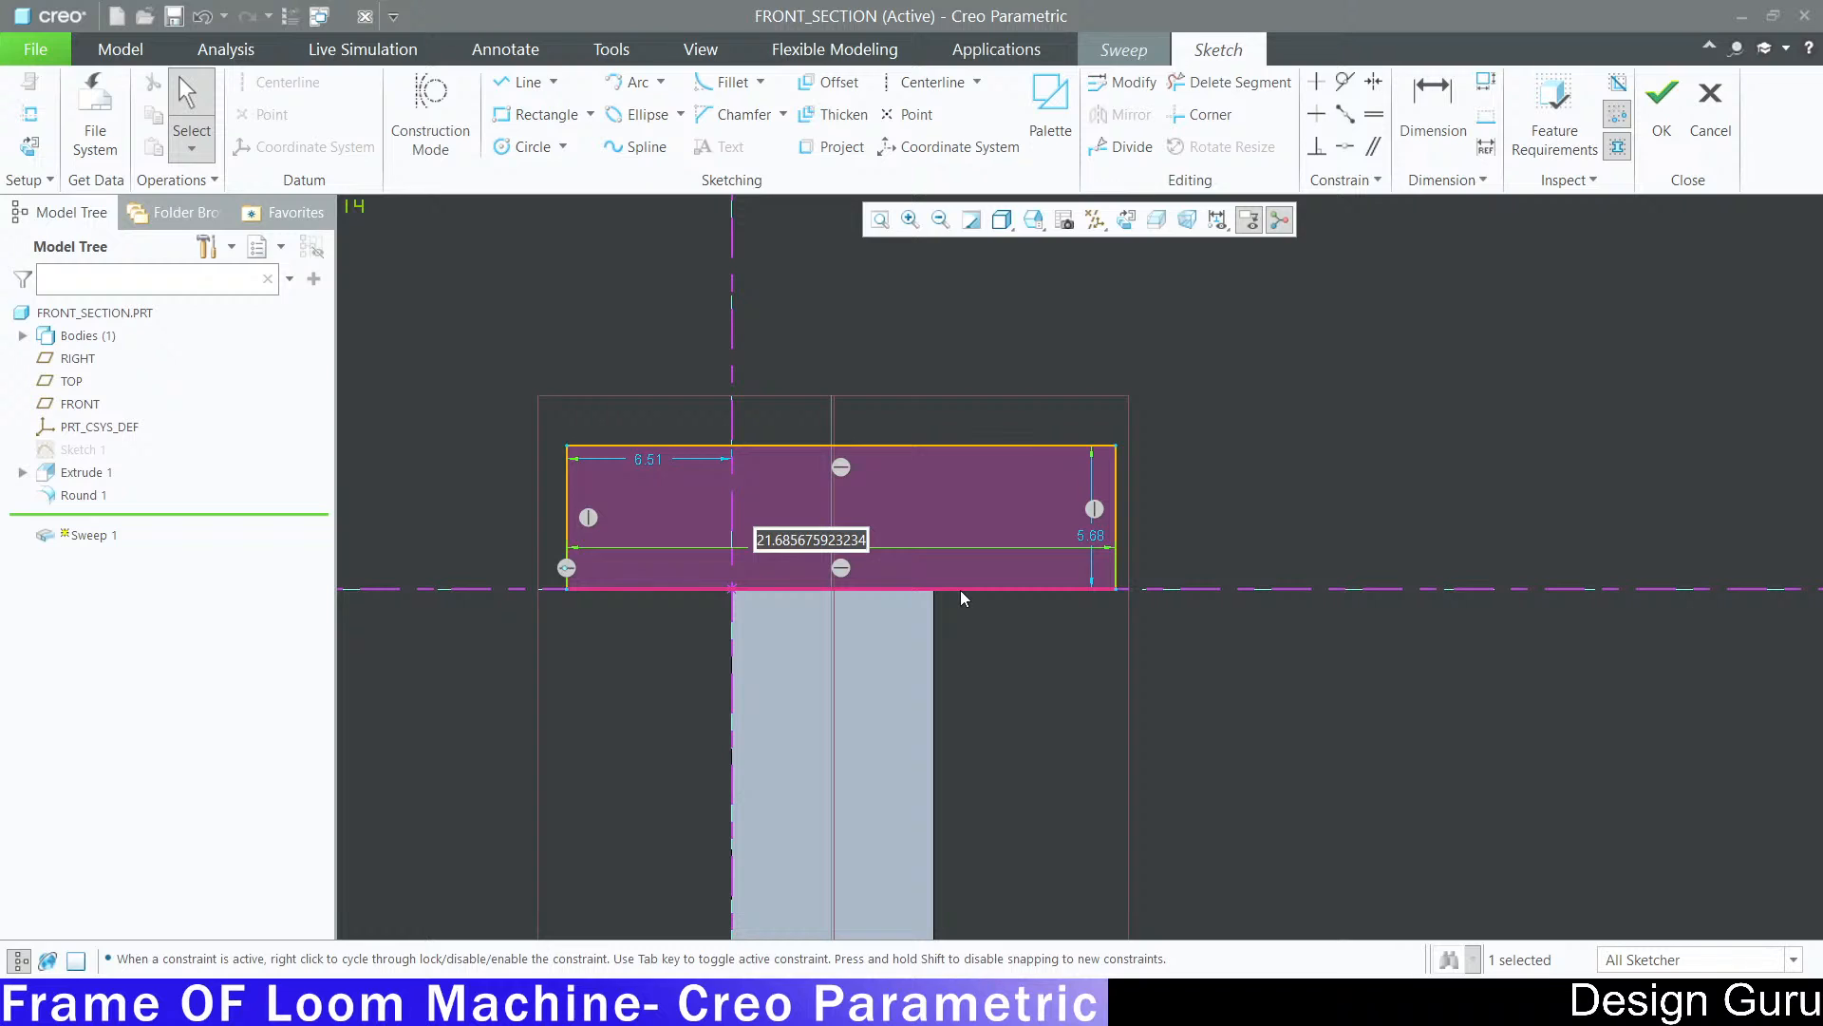
{"action": "type", "text": "25"}
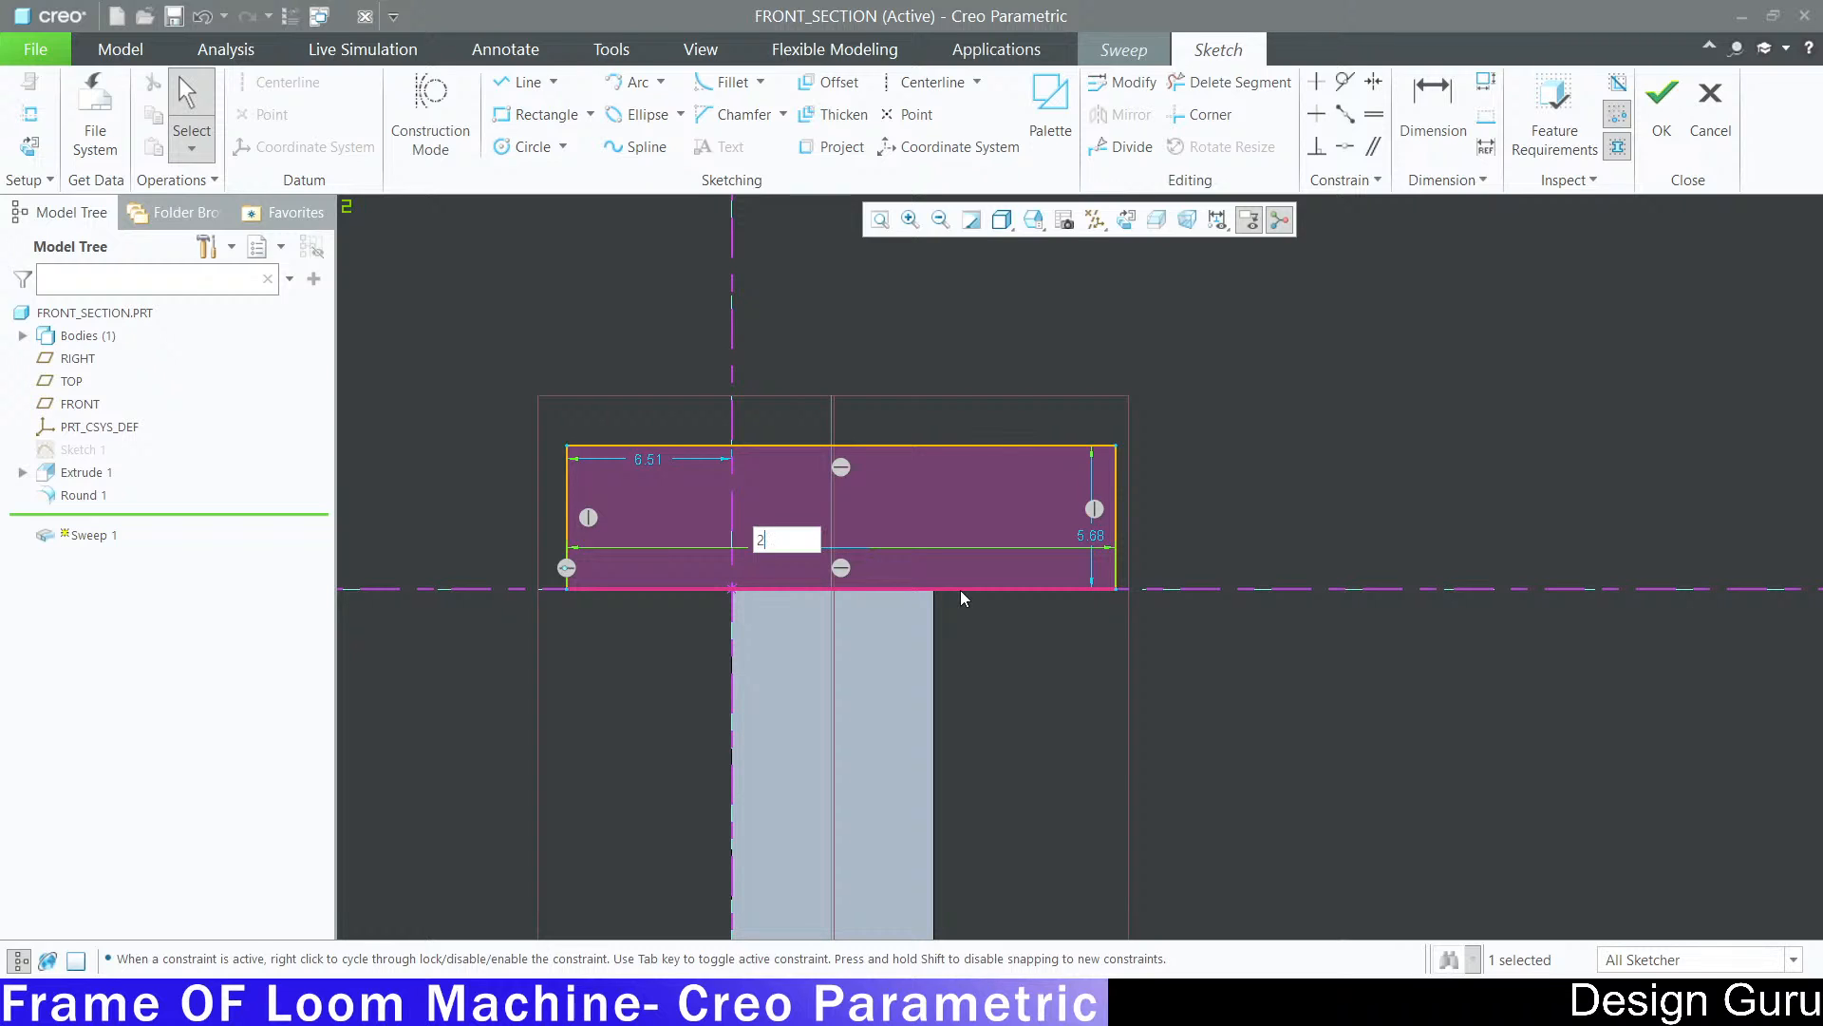
{"action": "key", "text": "Return"}
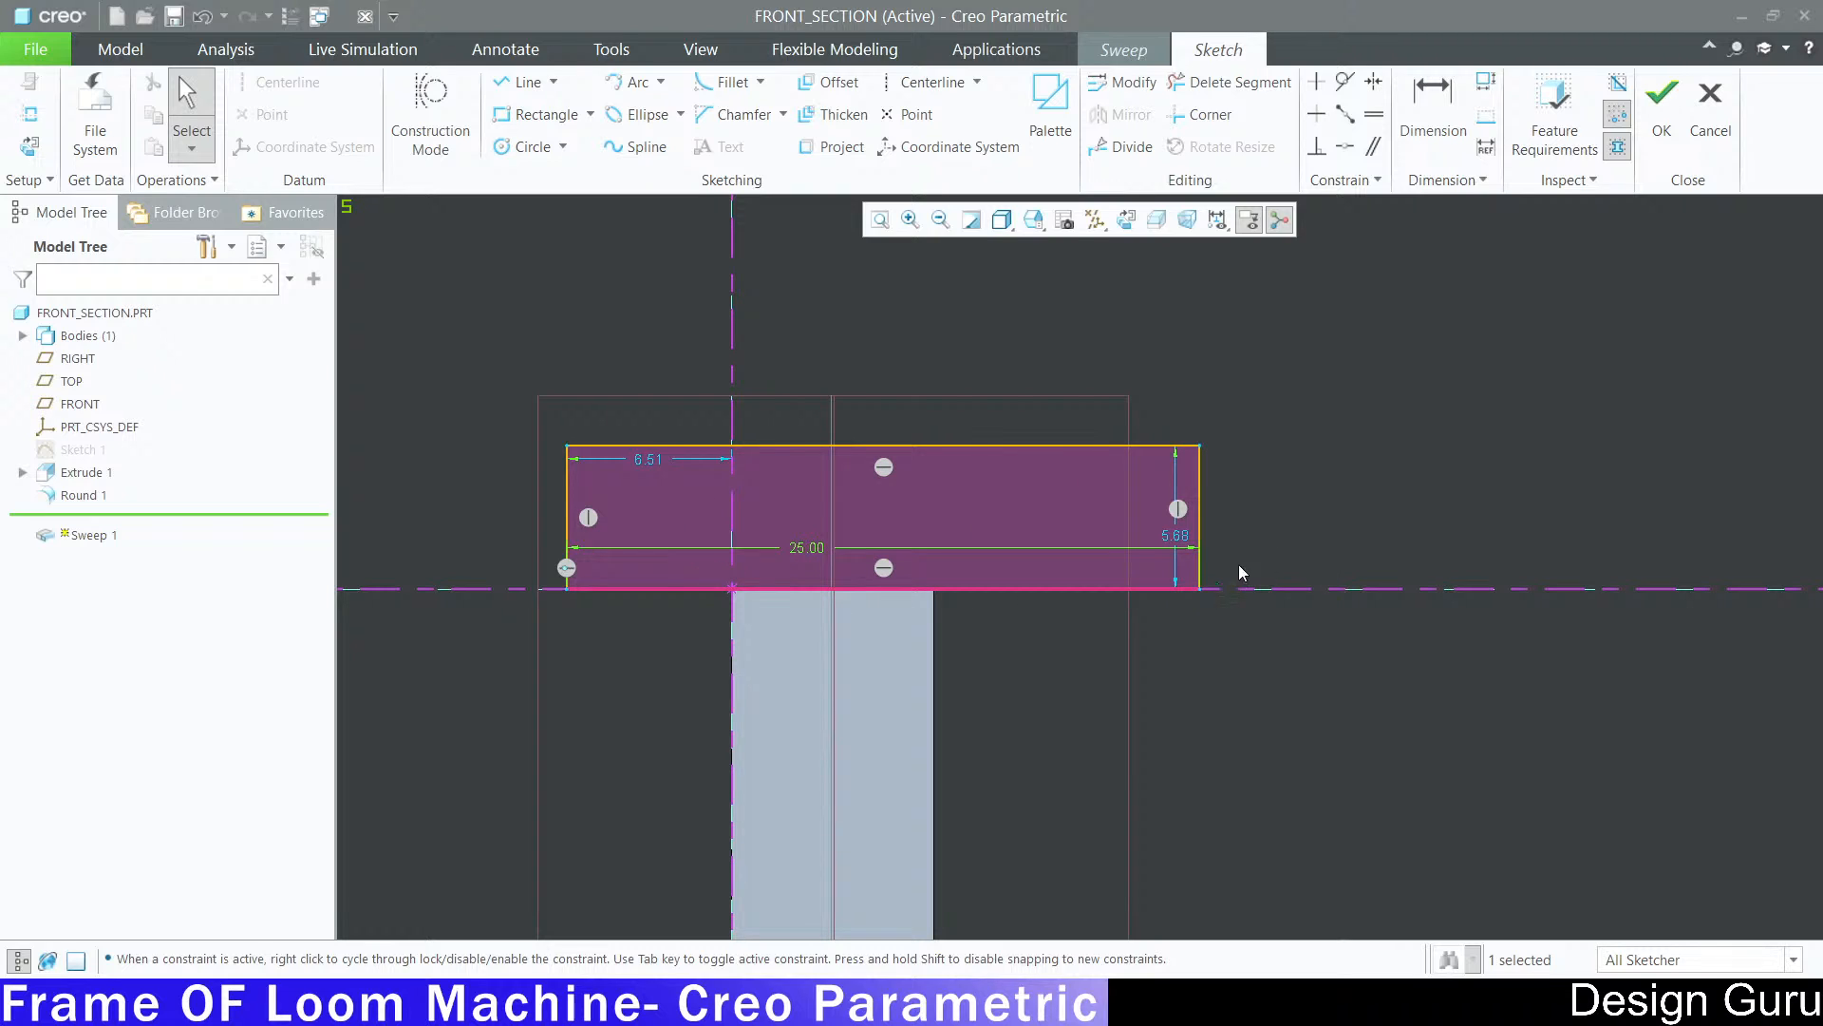
{"action": "double_click", "coordinate": [1173, 535]}
{"action": "type", "text": "5.6770176374945"}
{"action": "key", "text": "Return"}
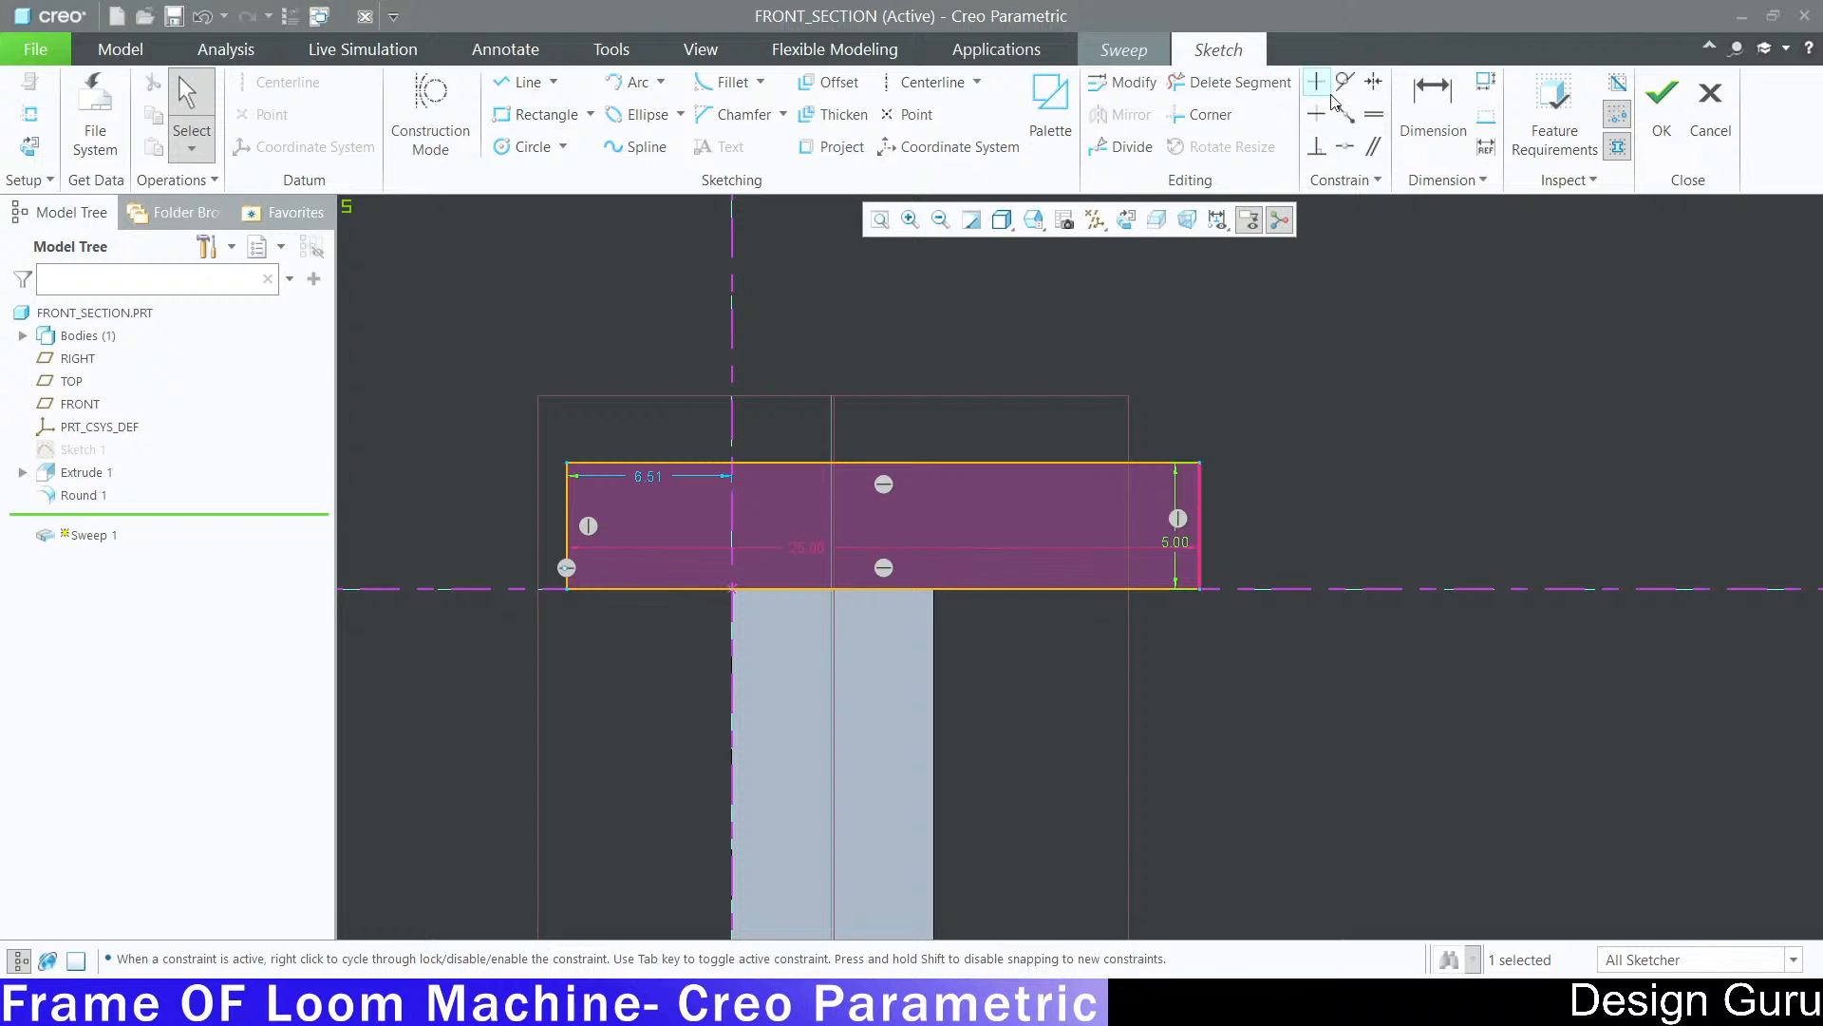
Step: Draw a vertical centerline through the midpoint of the rectangle's bottom edge
{"action": "left_click", "coordinate": [1346, 146]}
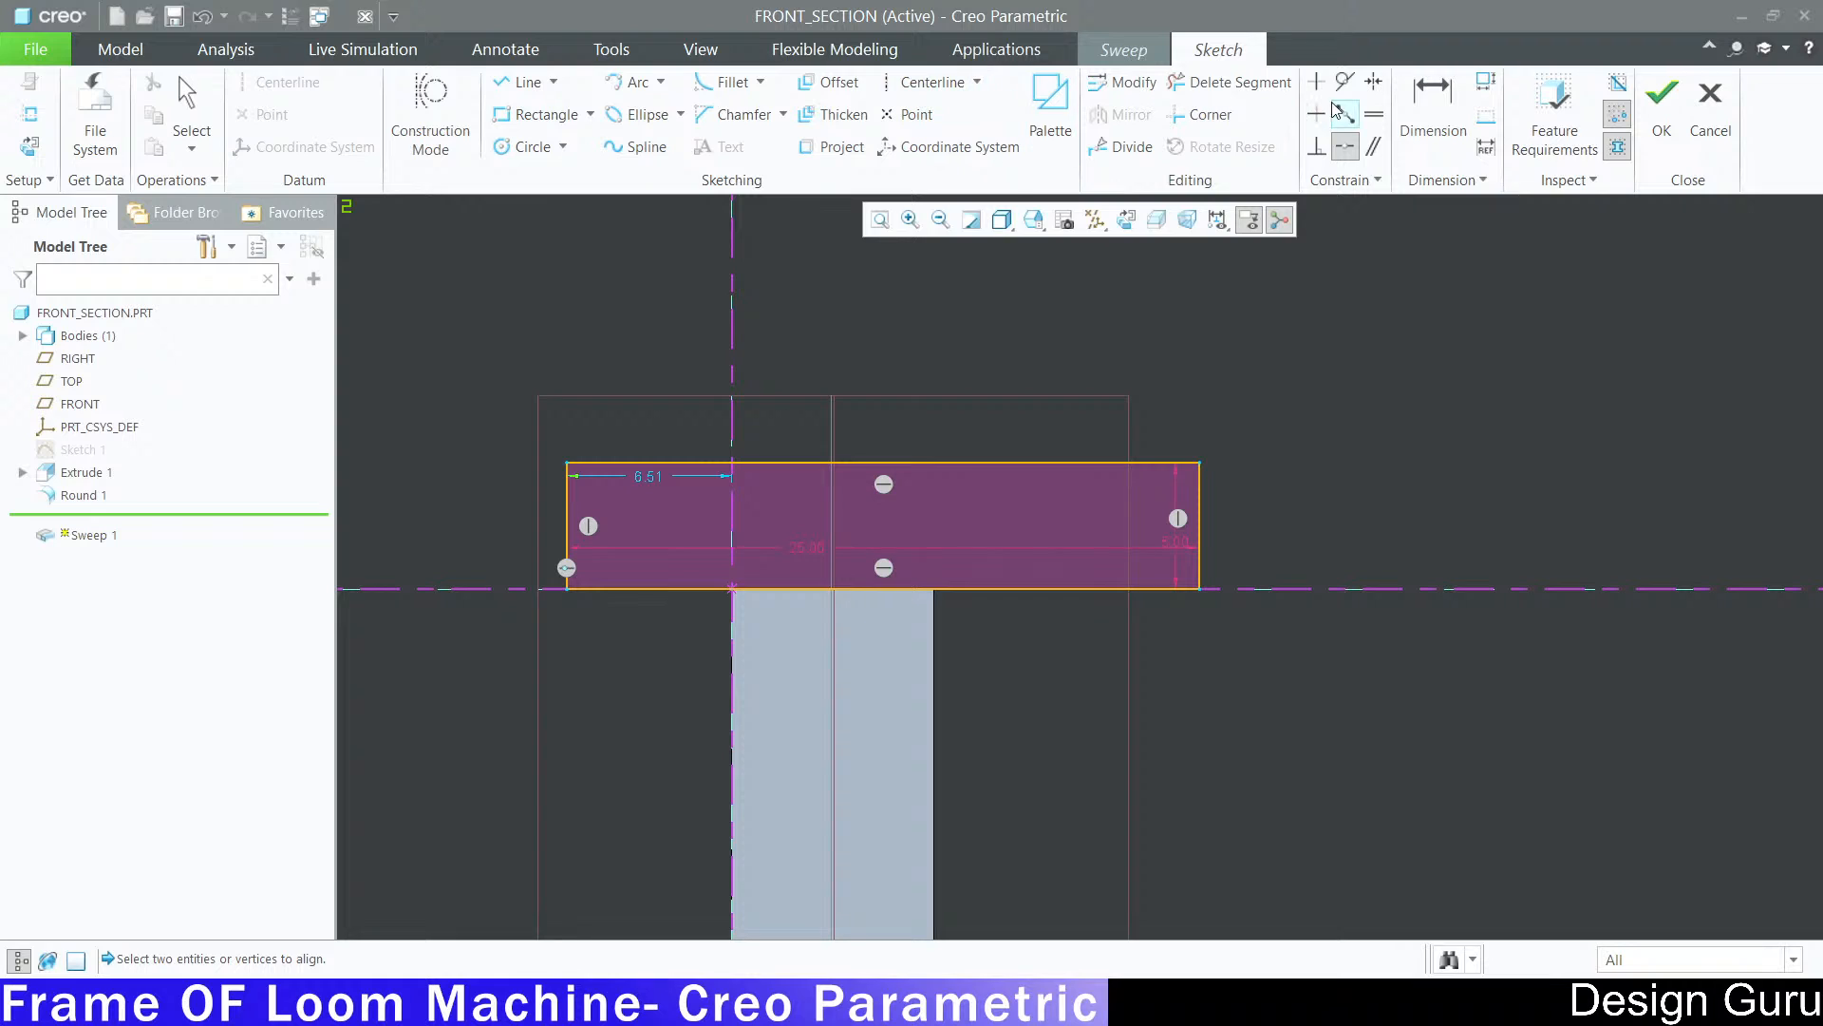
{"action": "left_click", "coordinate": [926, 82]}
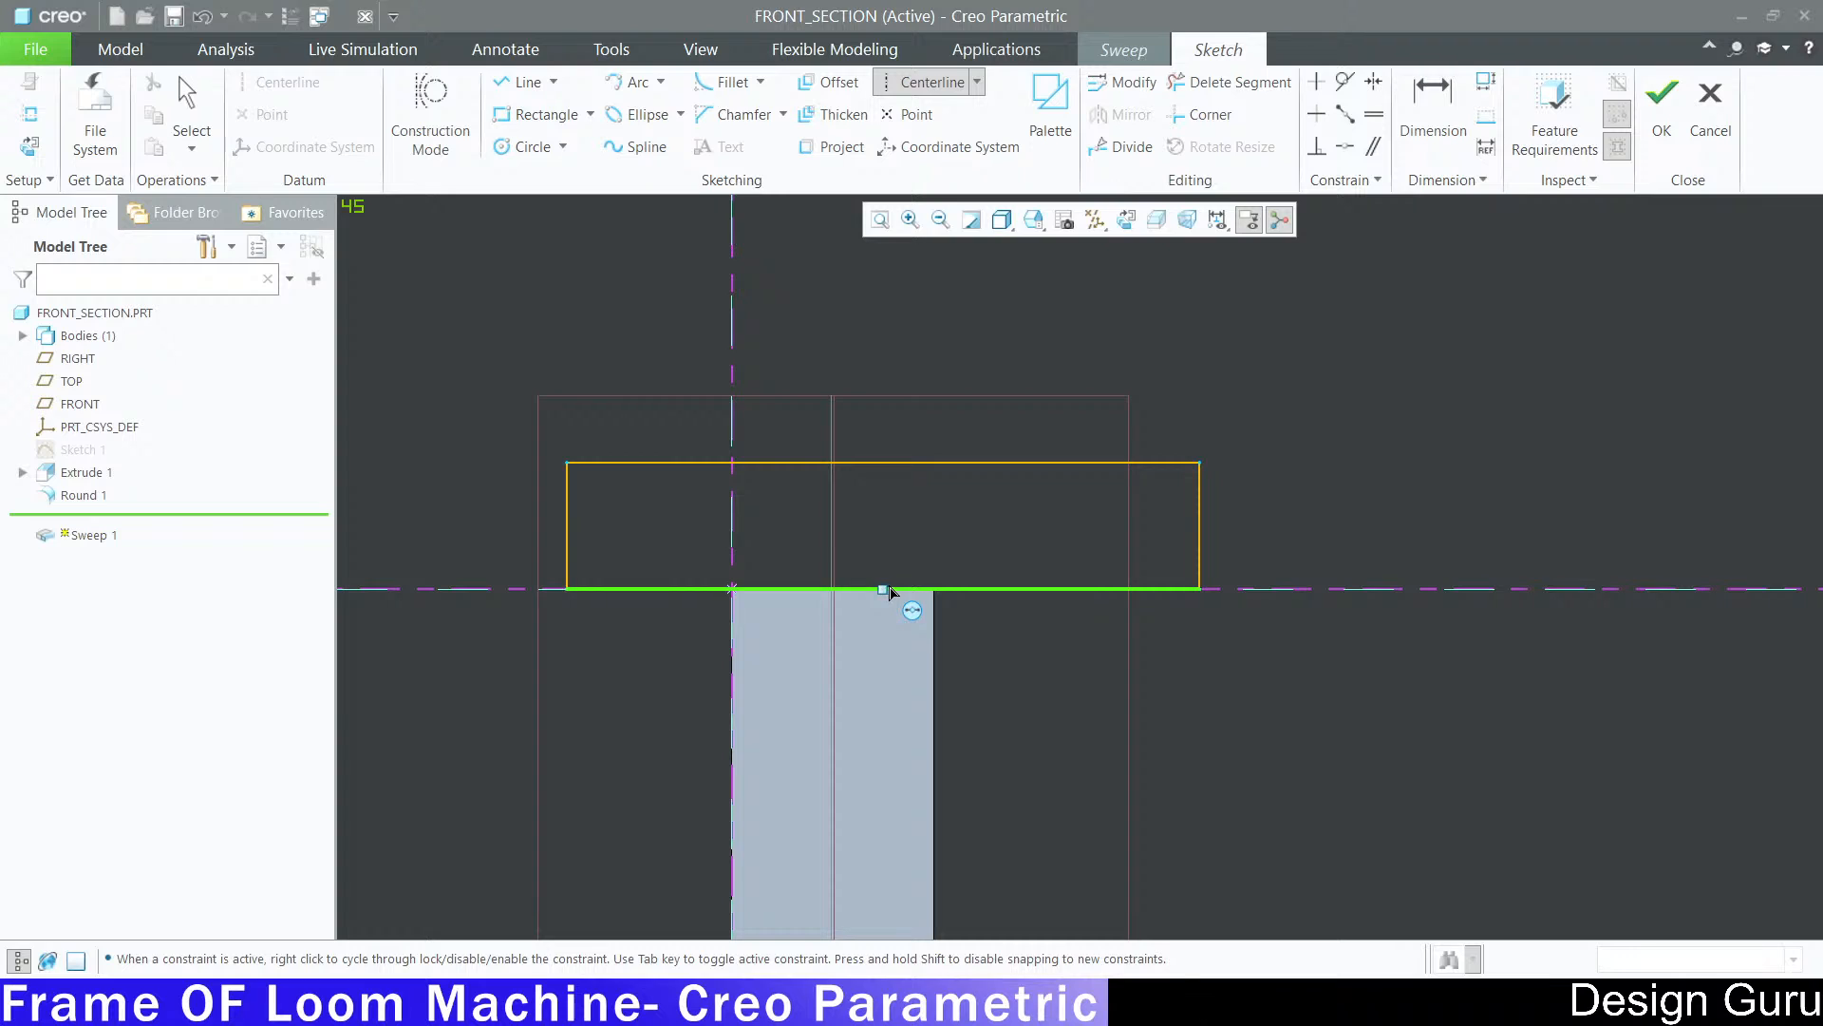
{"action": "left_click", "coordinate": [890, 591]}
{"action": "left_click", "coordinate": [913, 527]}
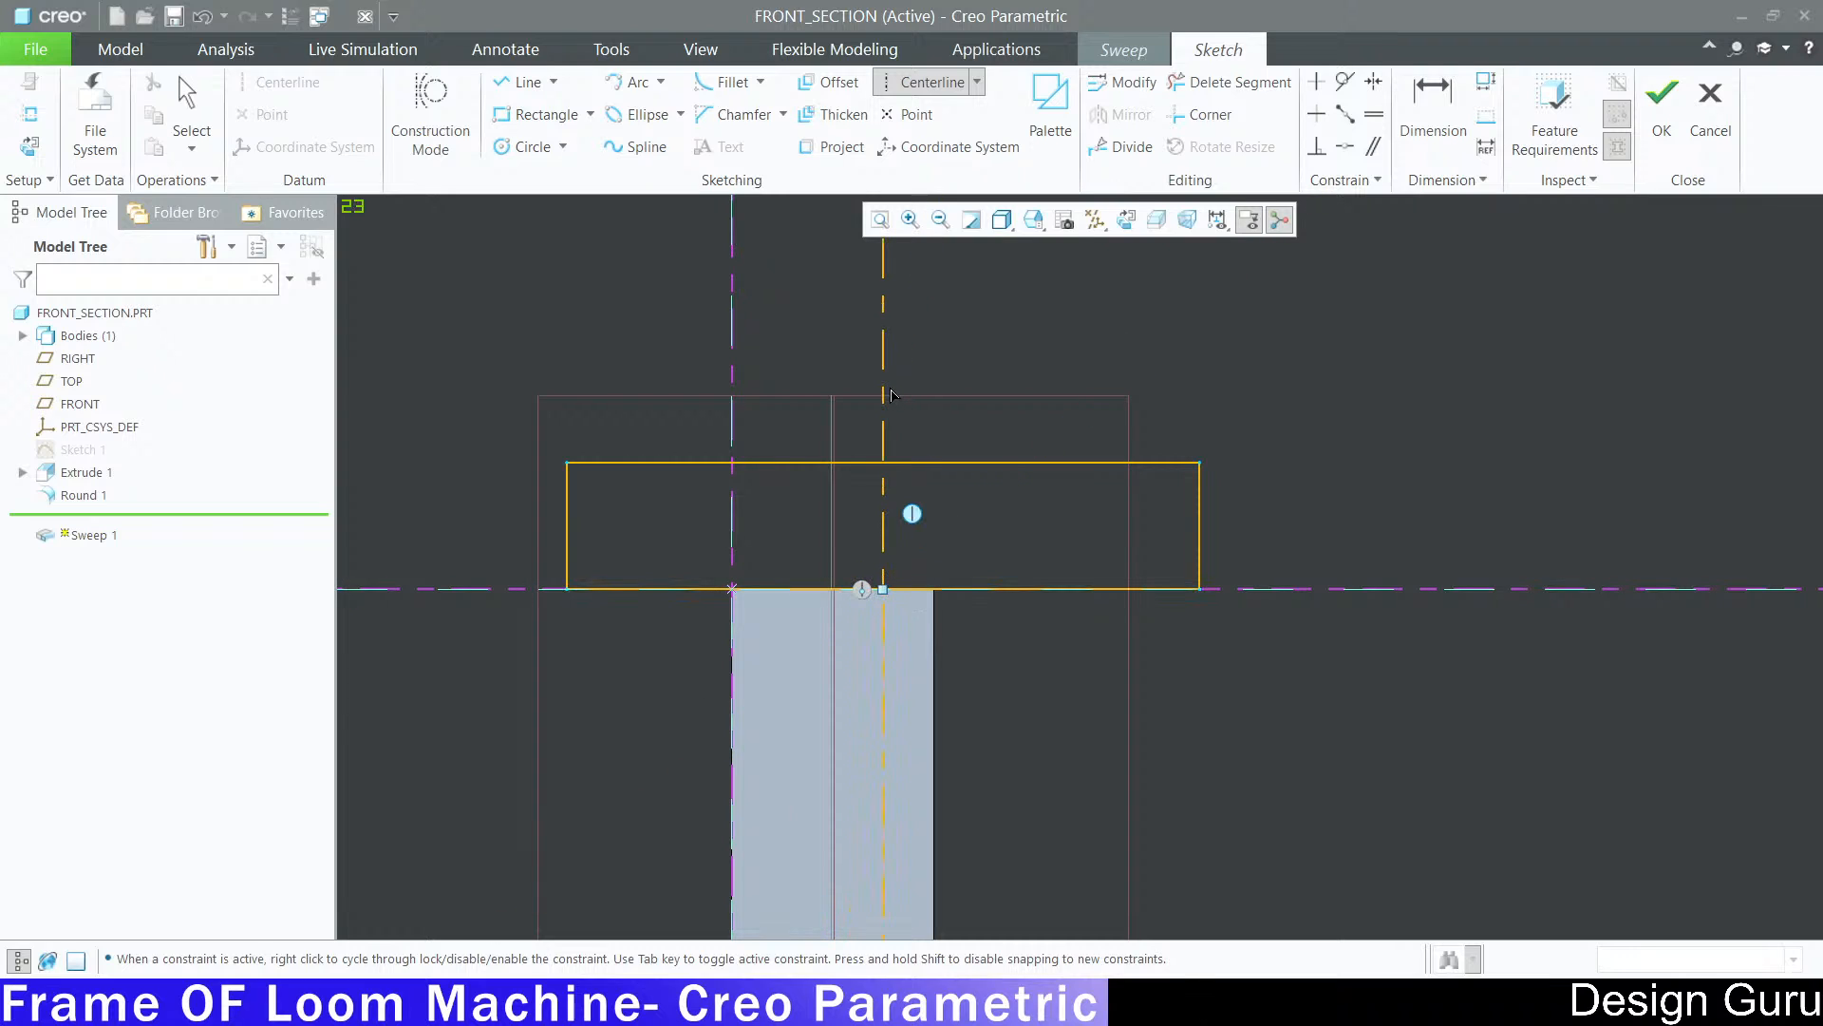
{"action": "middle_click", "coordinate": [942, 326]}
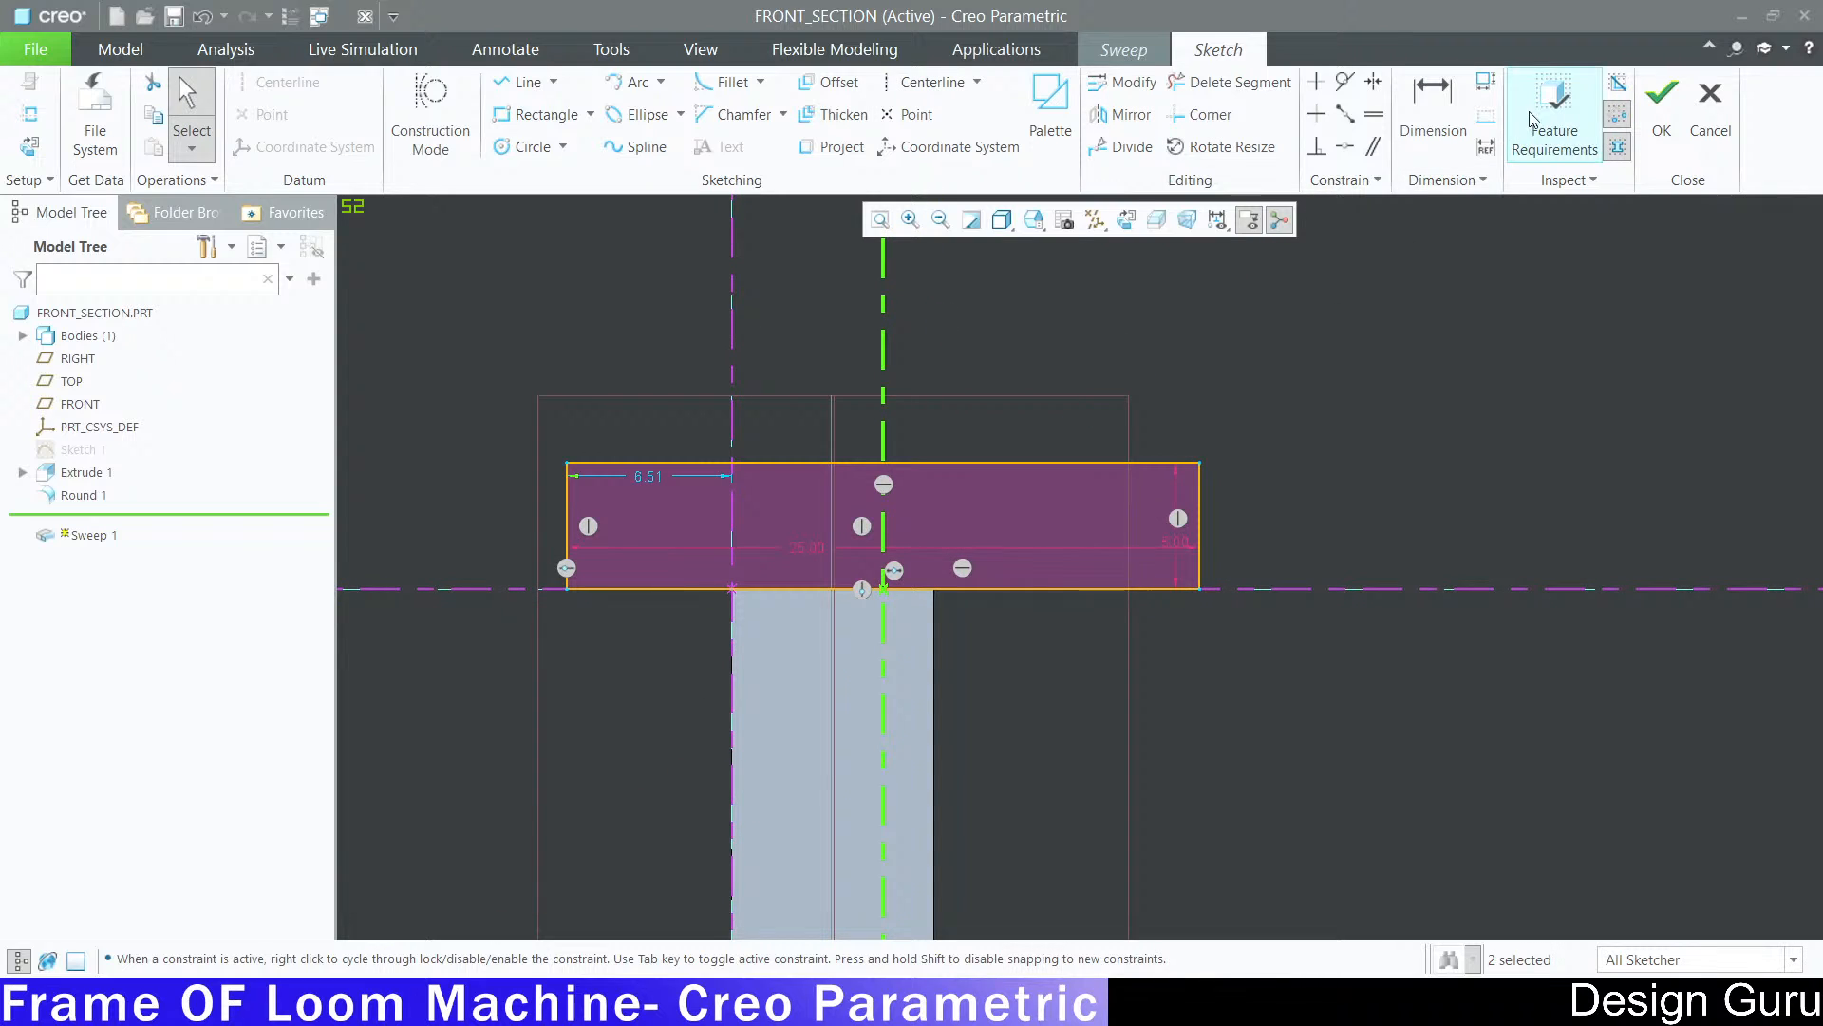
Step: Dimension the rectangle's vertical centerline to the plate's mid-thickness datum plane and set the distance to 0
{"action": "left_click", "coordinate": [1437, 139]}
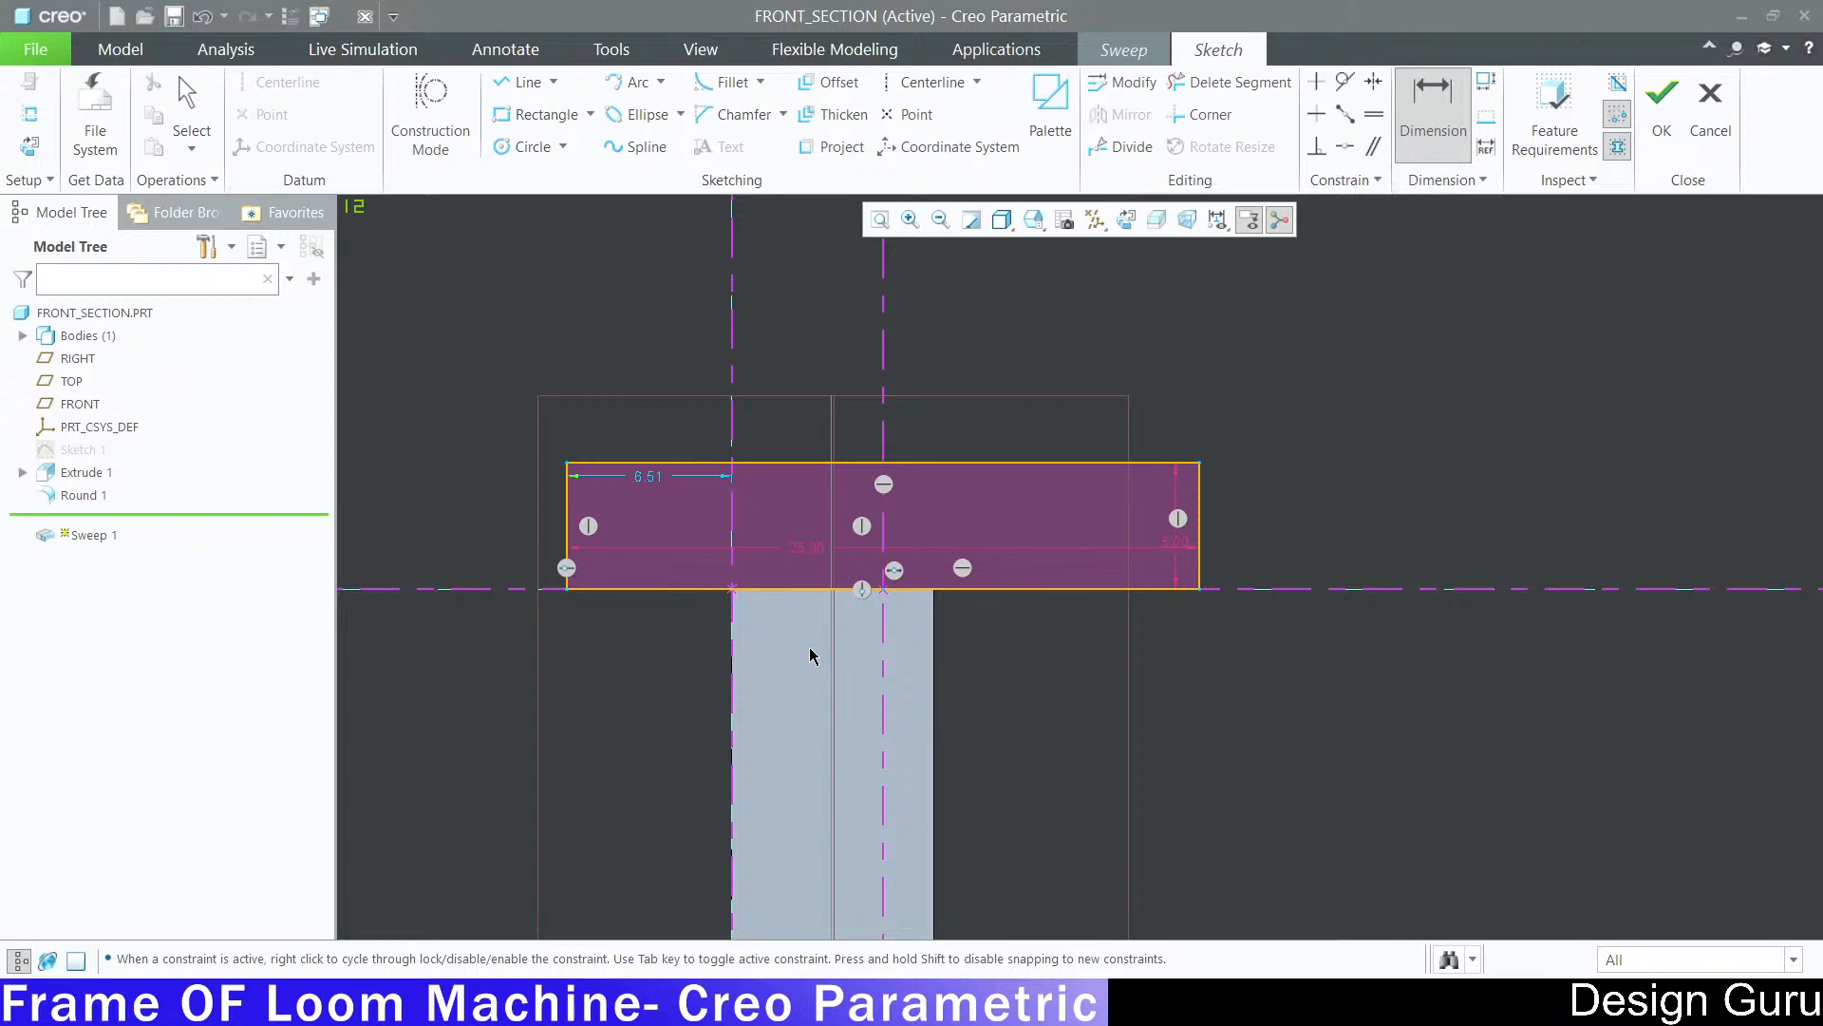
{"action": "left_click", "coordinate": [883, 615]}
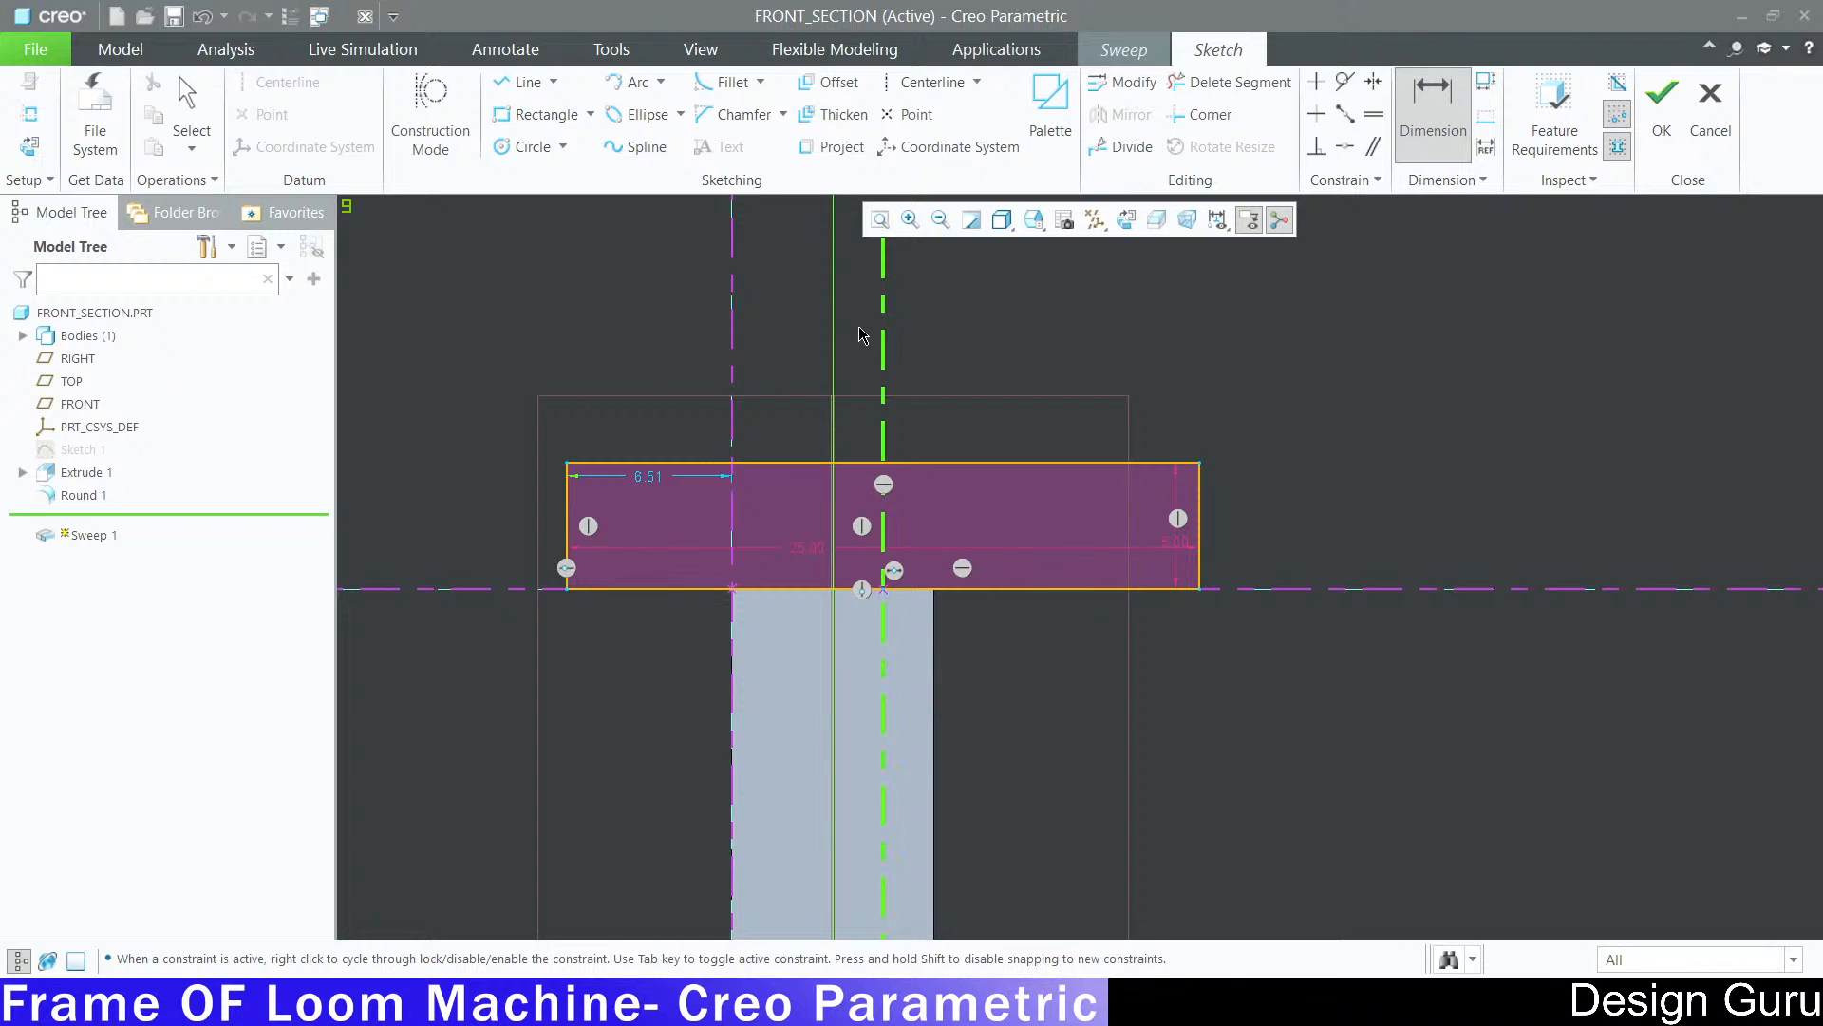
{"action": "middle_click", "coordinate": [878, 311]}
{"action": "type", "text": "0"}
{"action": "key", "text": "Return"}
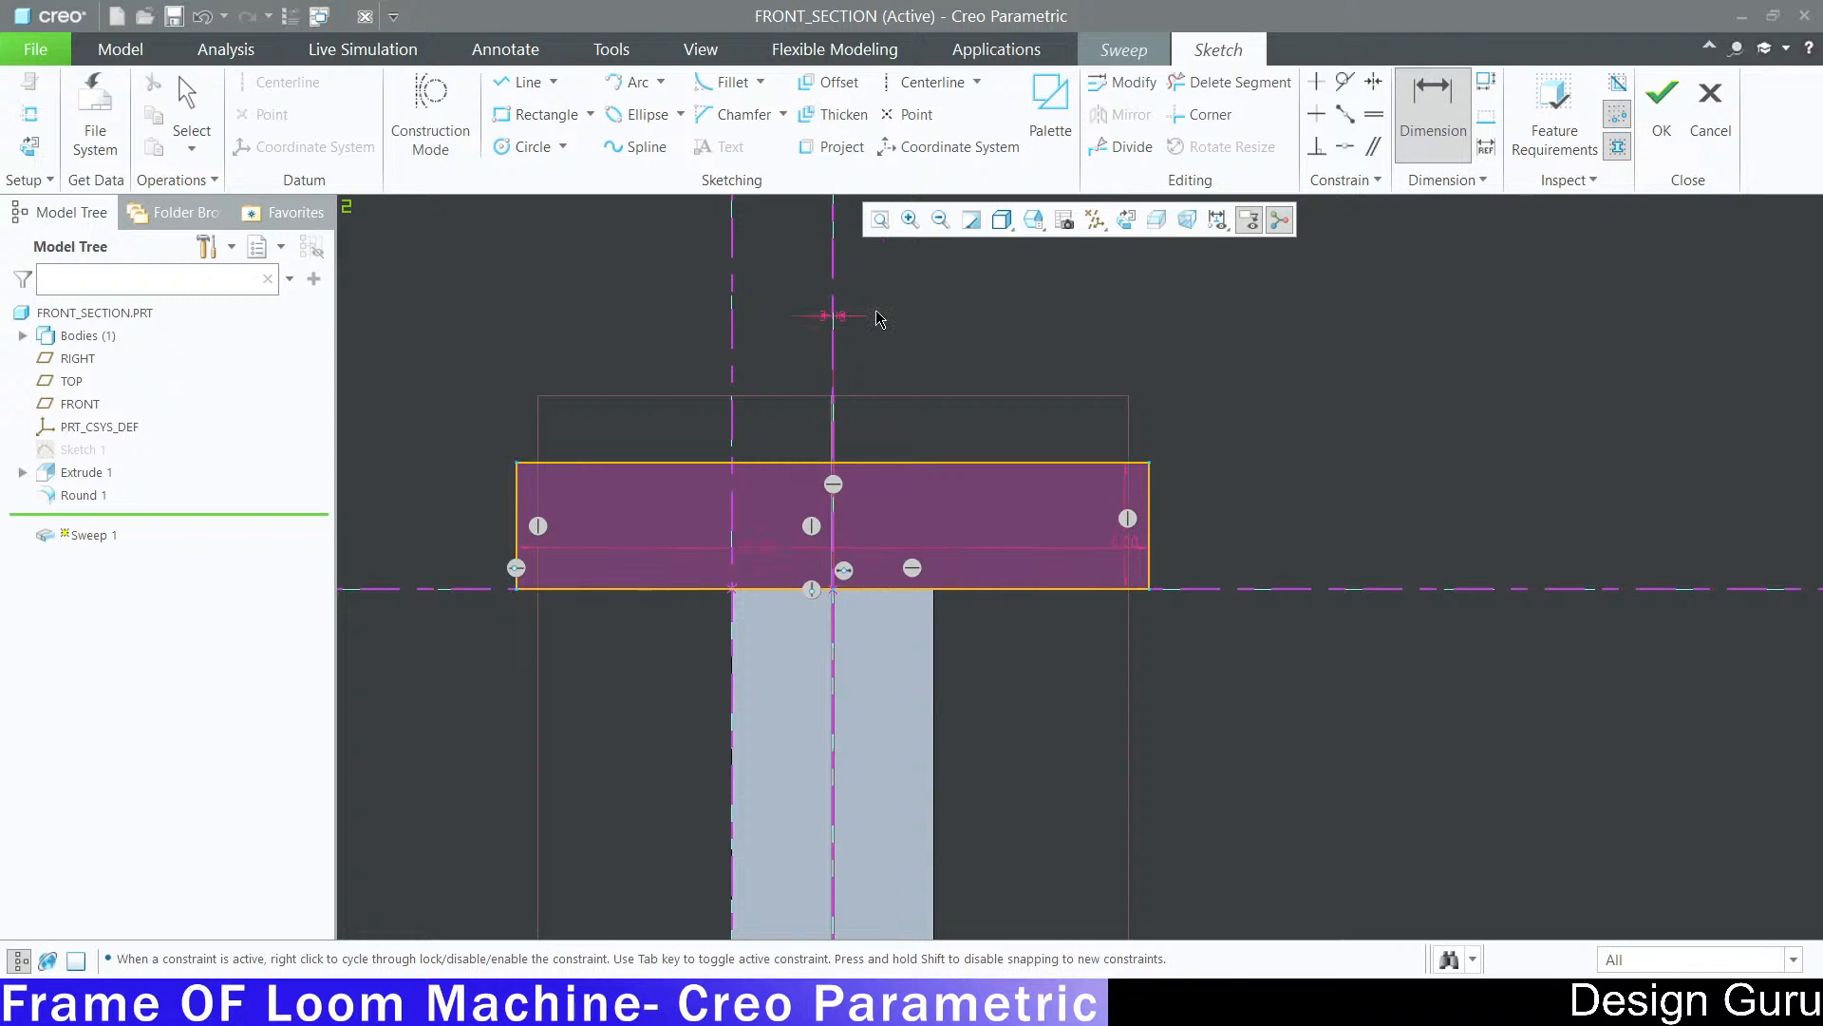
Step: Finish the section sketch and inspect the sweep preview along the short edge at the plate's wide end
{"action": "scroll", "coordinate": [1078, 470], "scroll_direction": "down", "scroll_amount": 2}
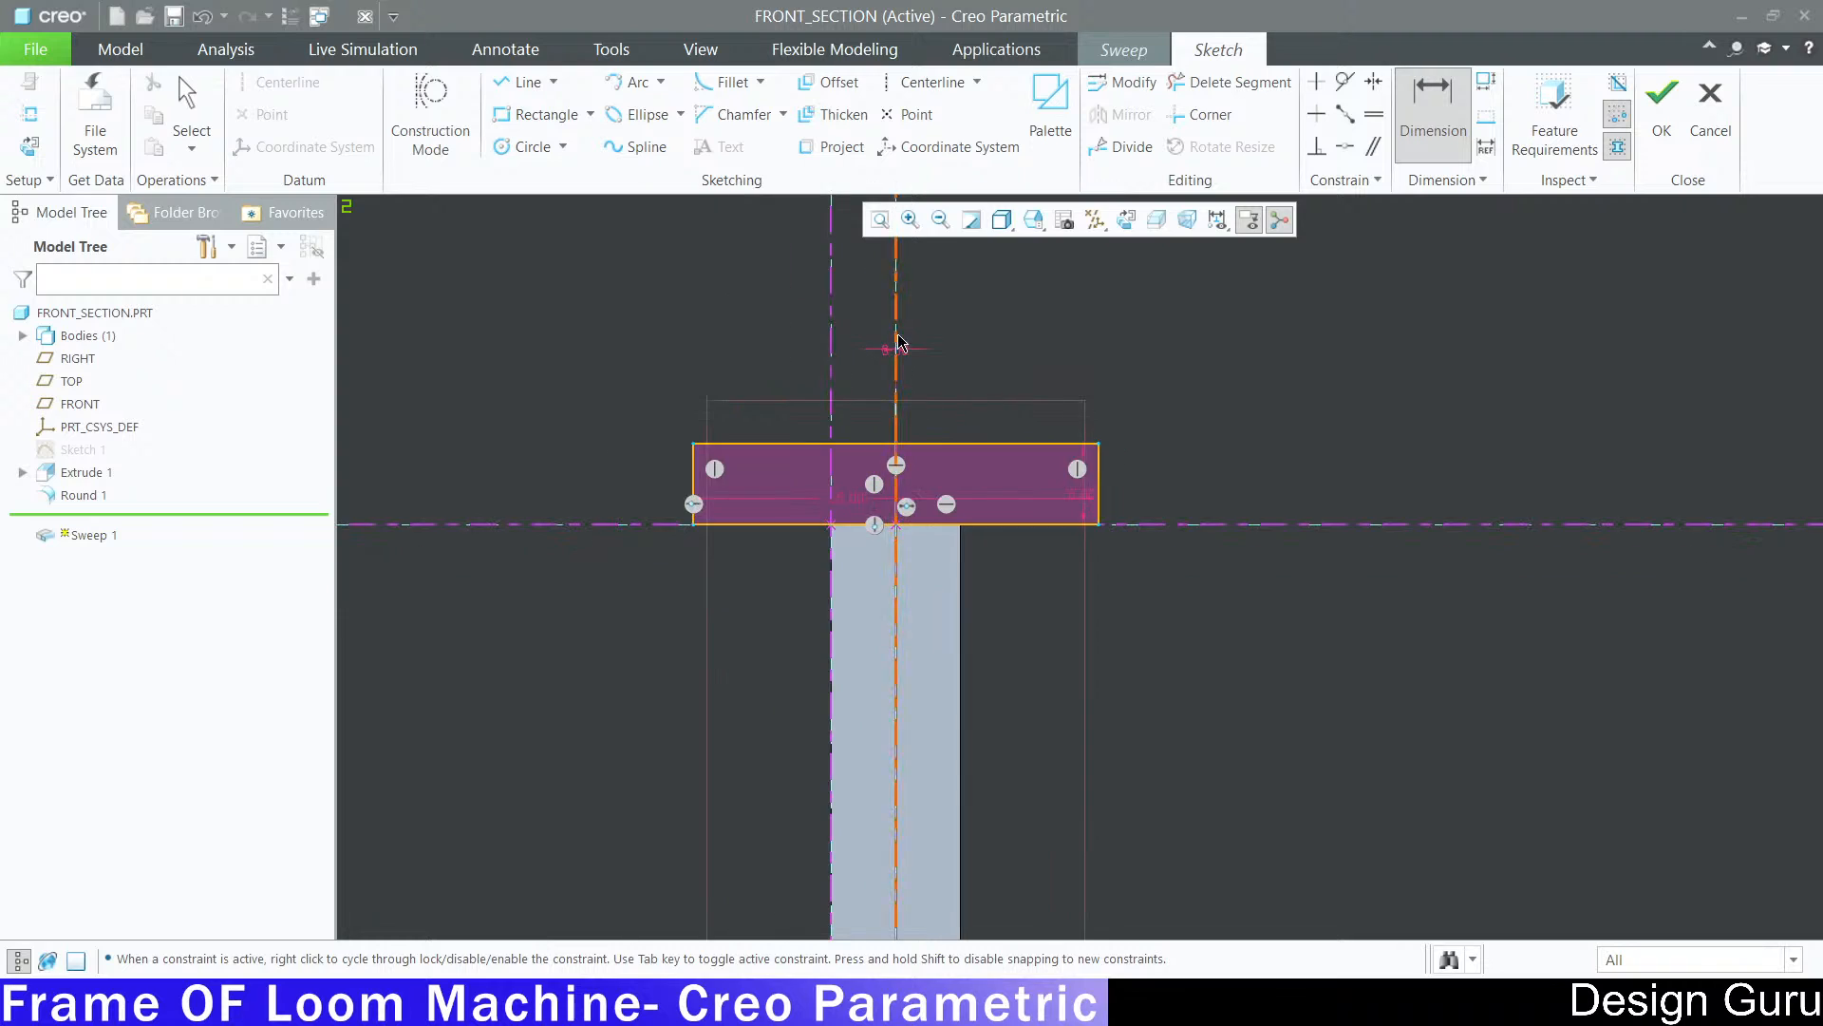
{"action": "scroll", "coordinate": [903, 375], "scroll_direction": "up", "scroll_amount": 4}
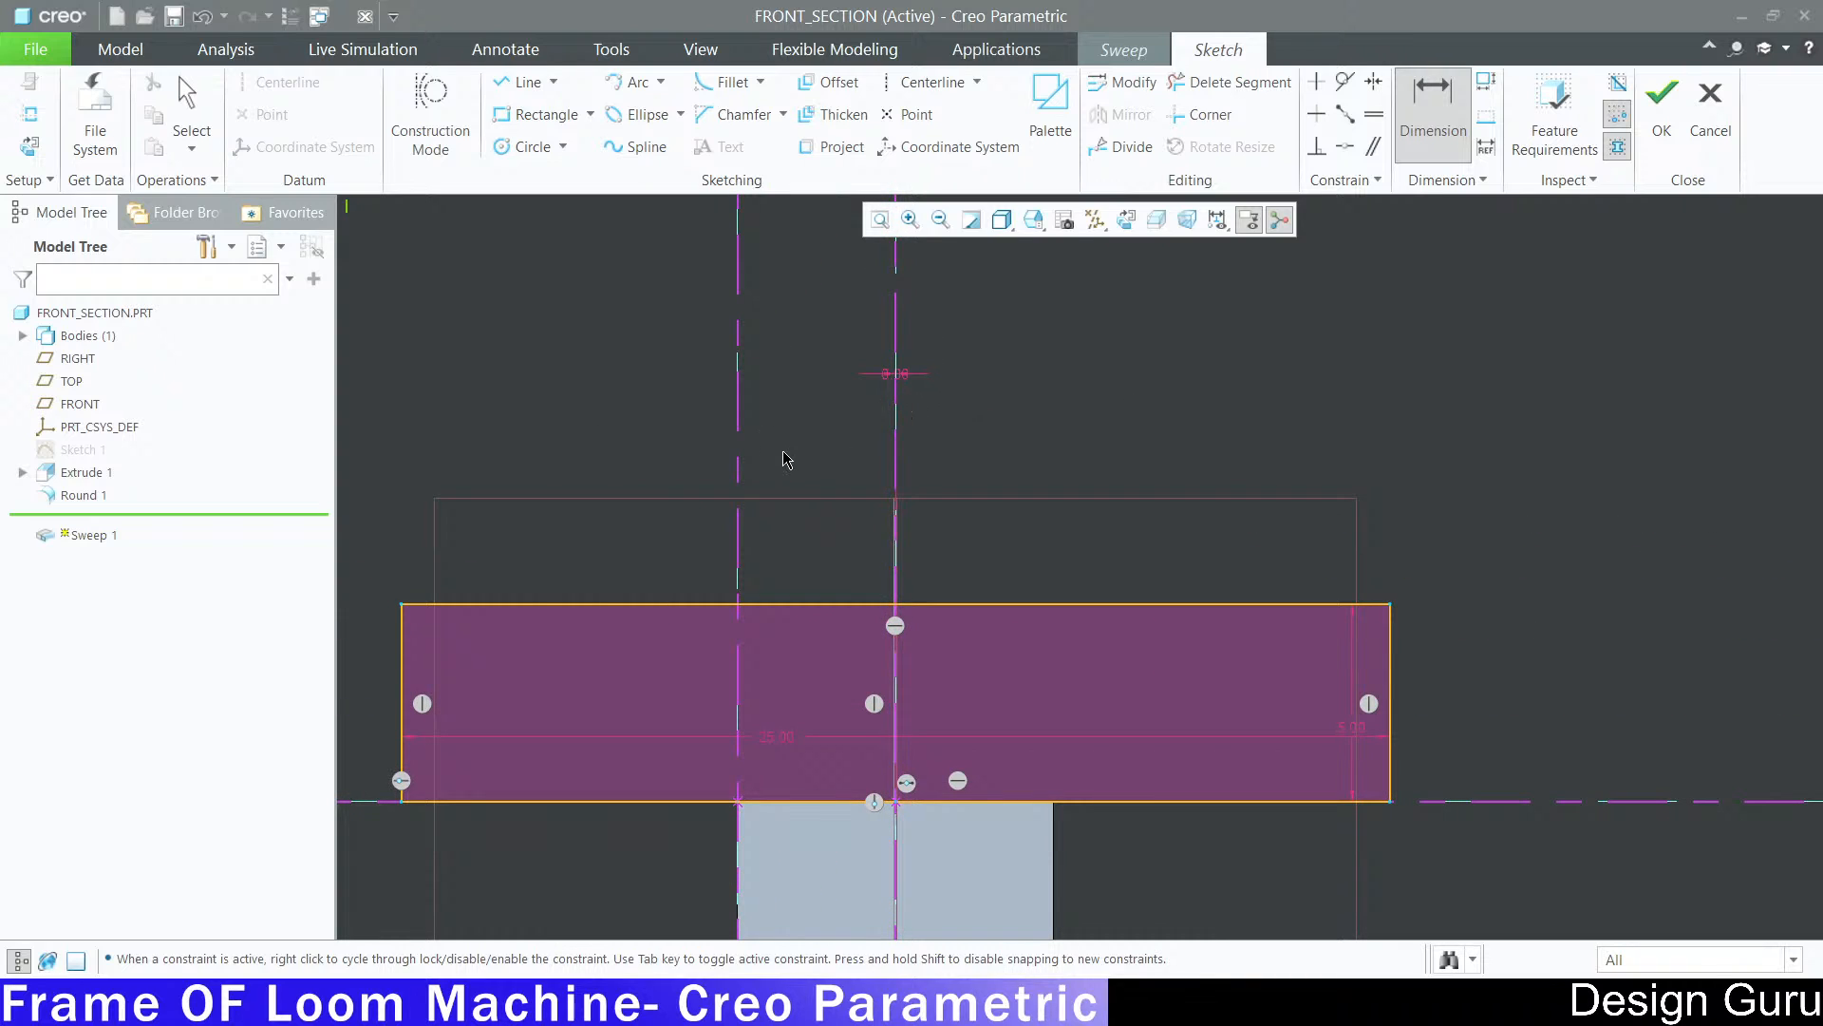
{"action": "scroll", "coordinate": [786, 456], "scroll_direction": "down", "scroll_amount": 4}
{"action": "scroll", "coordinate": [835, 489], "scroll_direction": "up", "scroll_amount": 1}
{"action": "scroll", "coordinate": [771, 495], "scroll_direction": "up", "scroll_amount": 5}
{"action": "scroll", "coordinate": [754, 563], "scroll_direction": "down", "scroll_amount": 6}
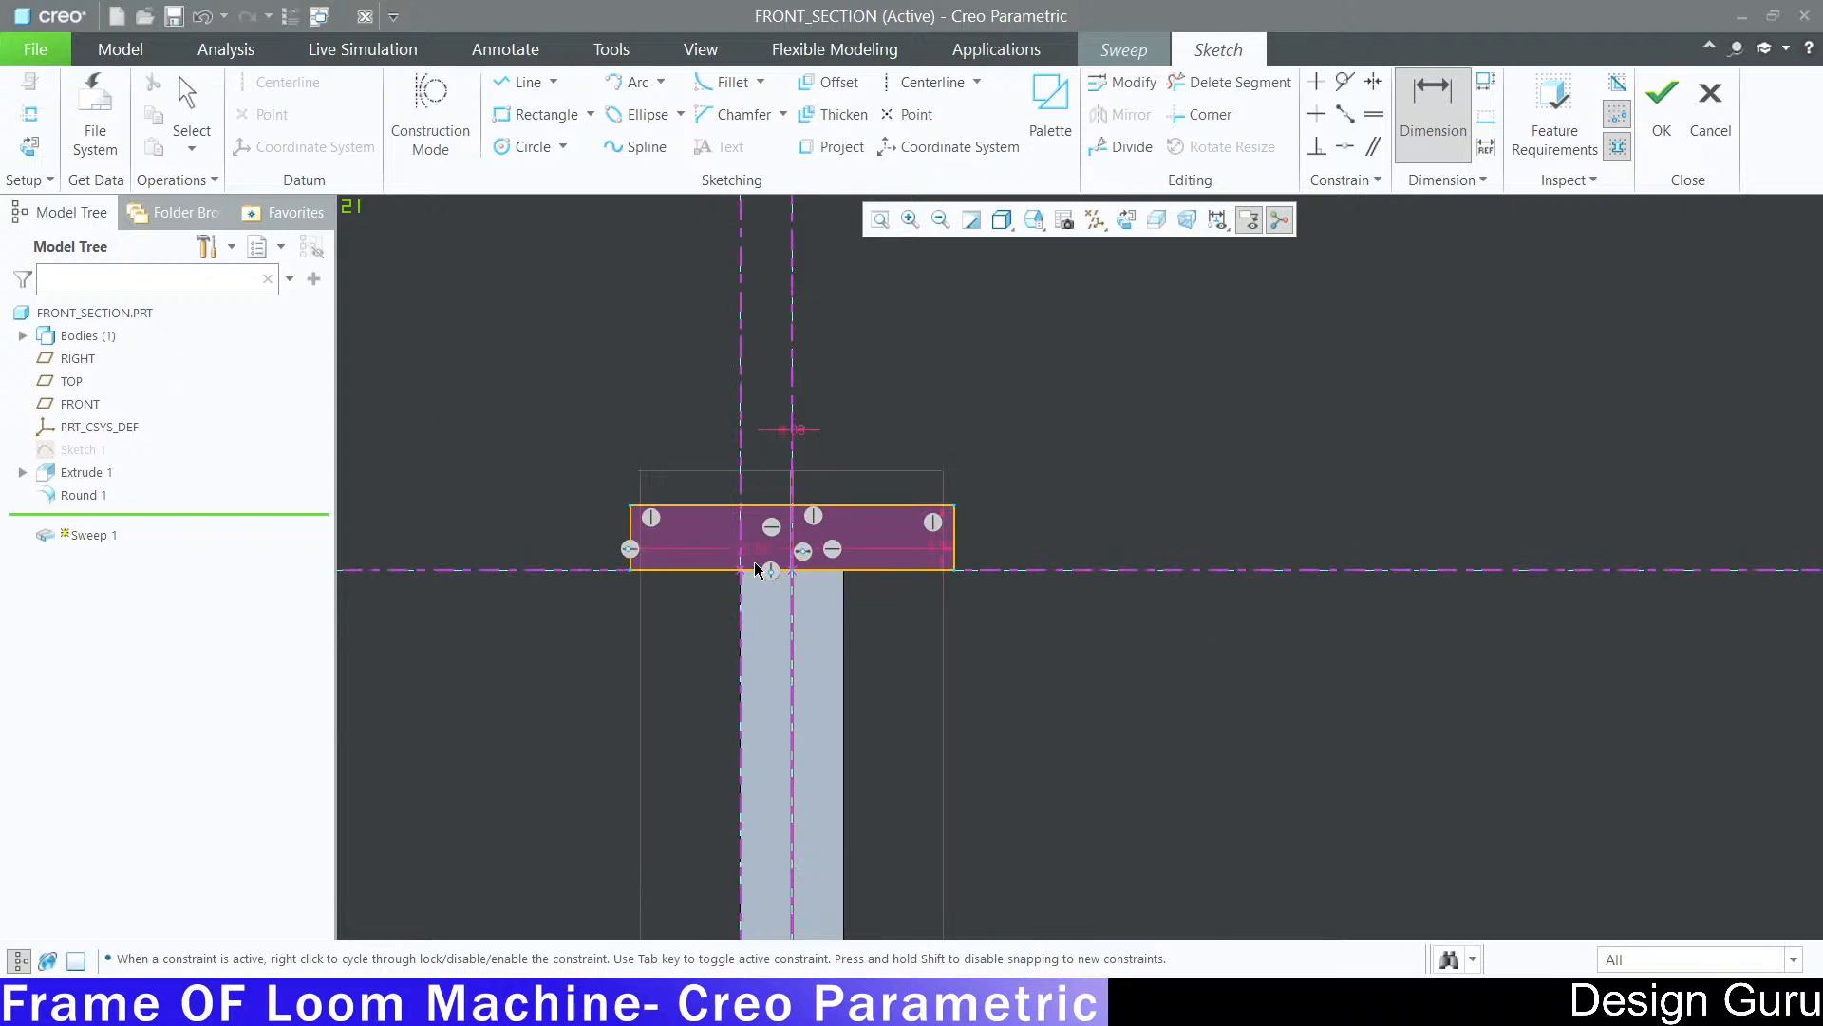
{"action": "scroll", "coordinate": [722, 558], "scroll_direction": "up", "scroll_amount": 2}
{"action": "scroll", "coordinate": [722, 559], "scroll_direction": "up", "scroll_amount": 5}
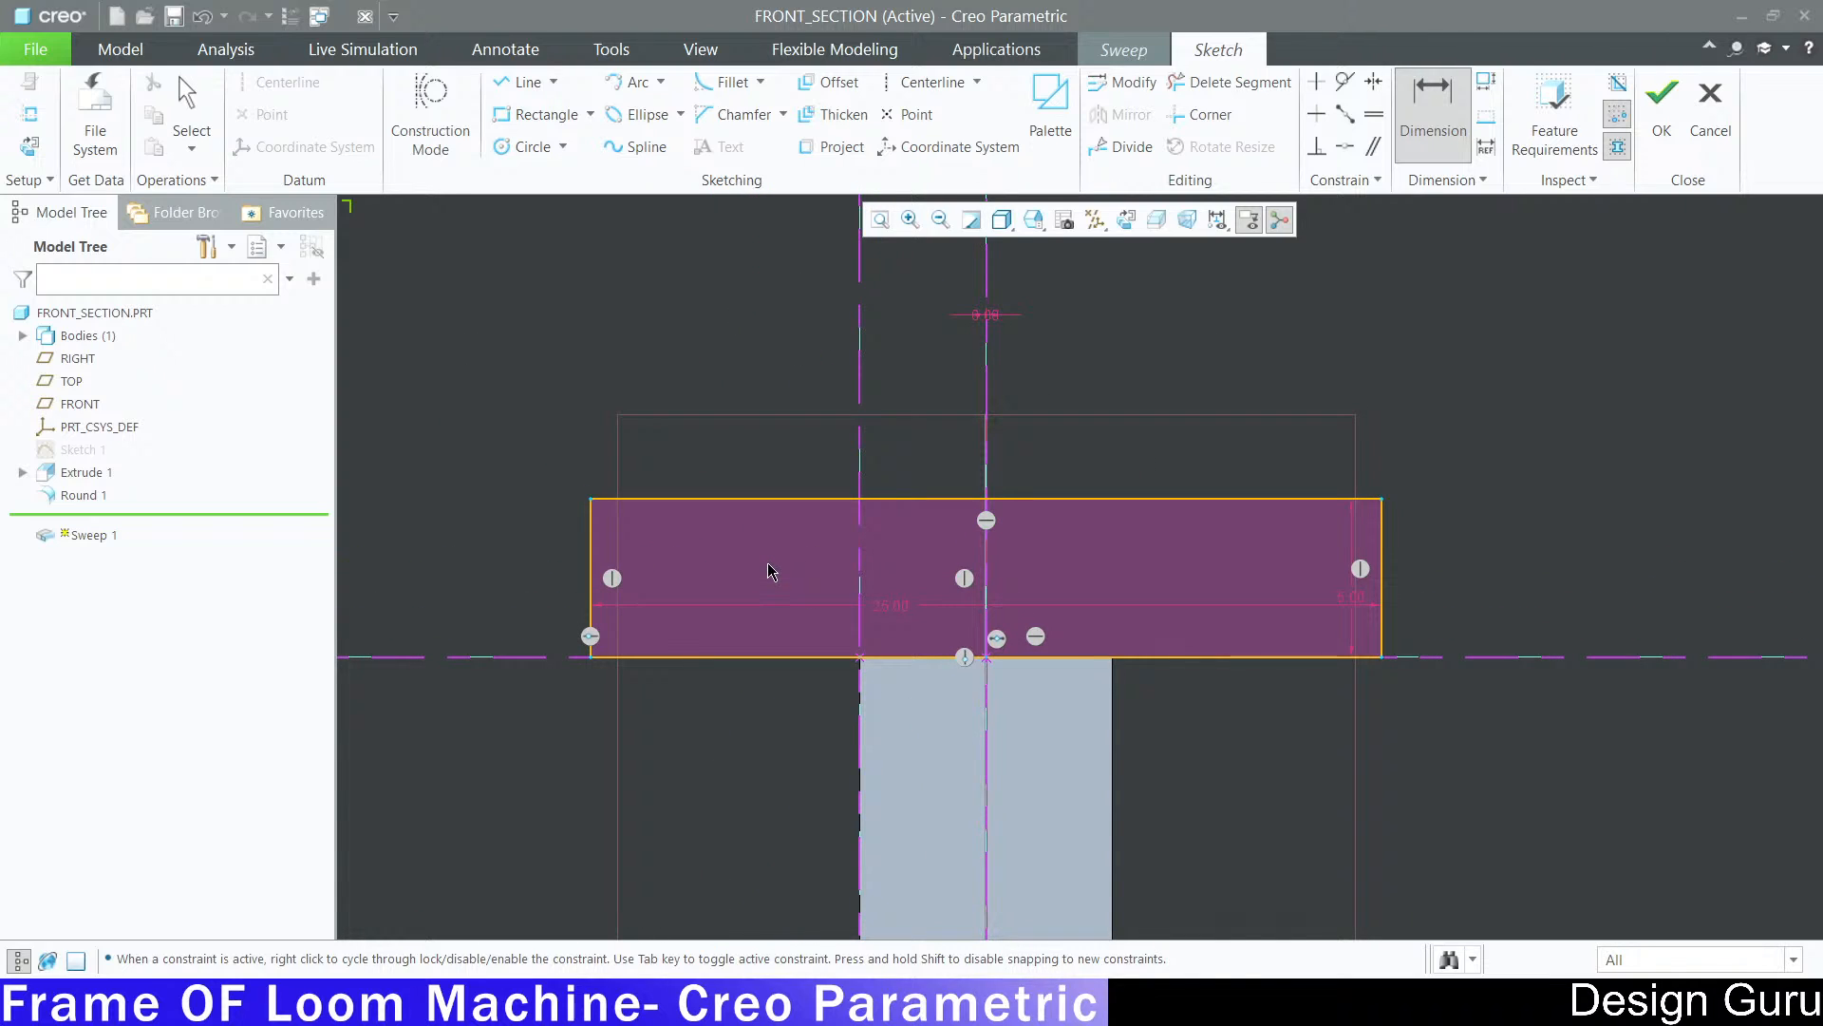
{"action": "scroll", "coordinate": [772, 567], "scroll_direction": "down", "scroll_amount": 2}
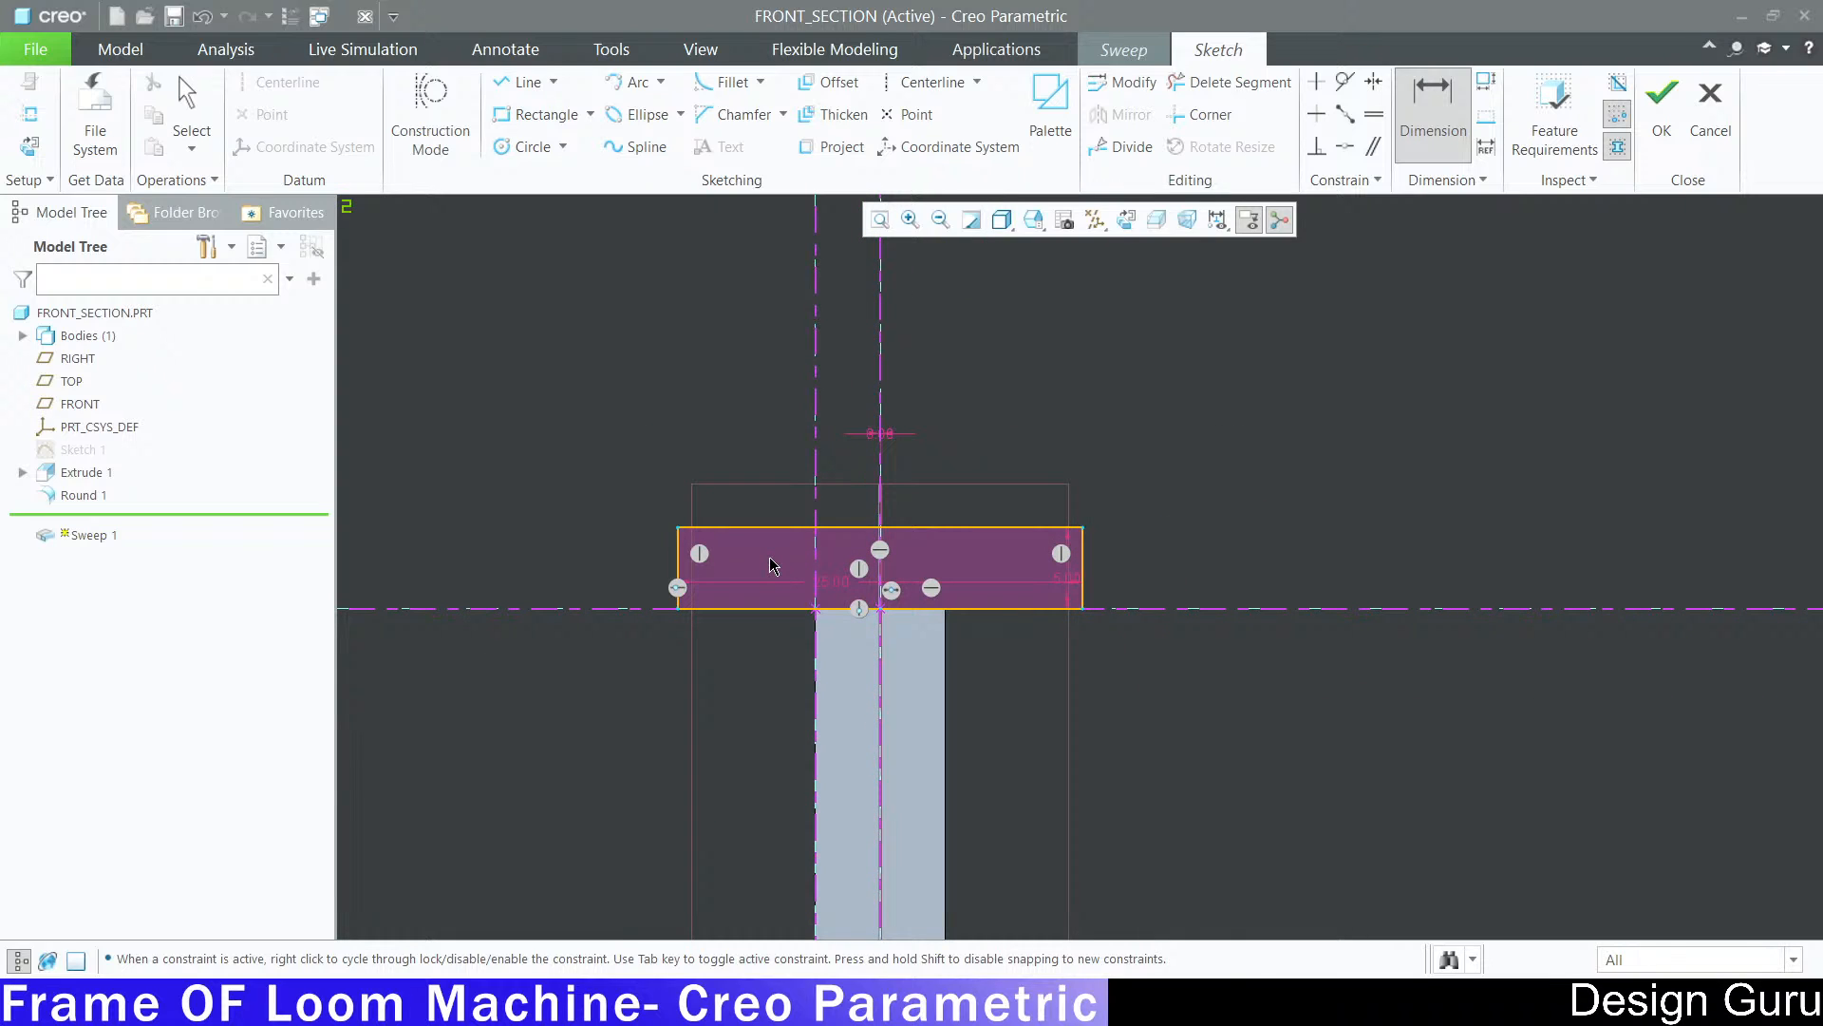
{"action": "left_click", "coordinate": [1662, 107]}
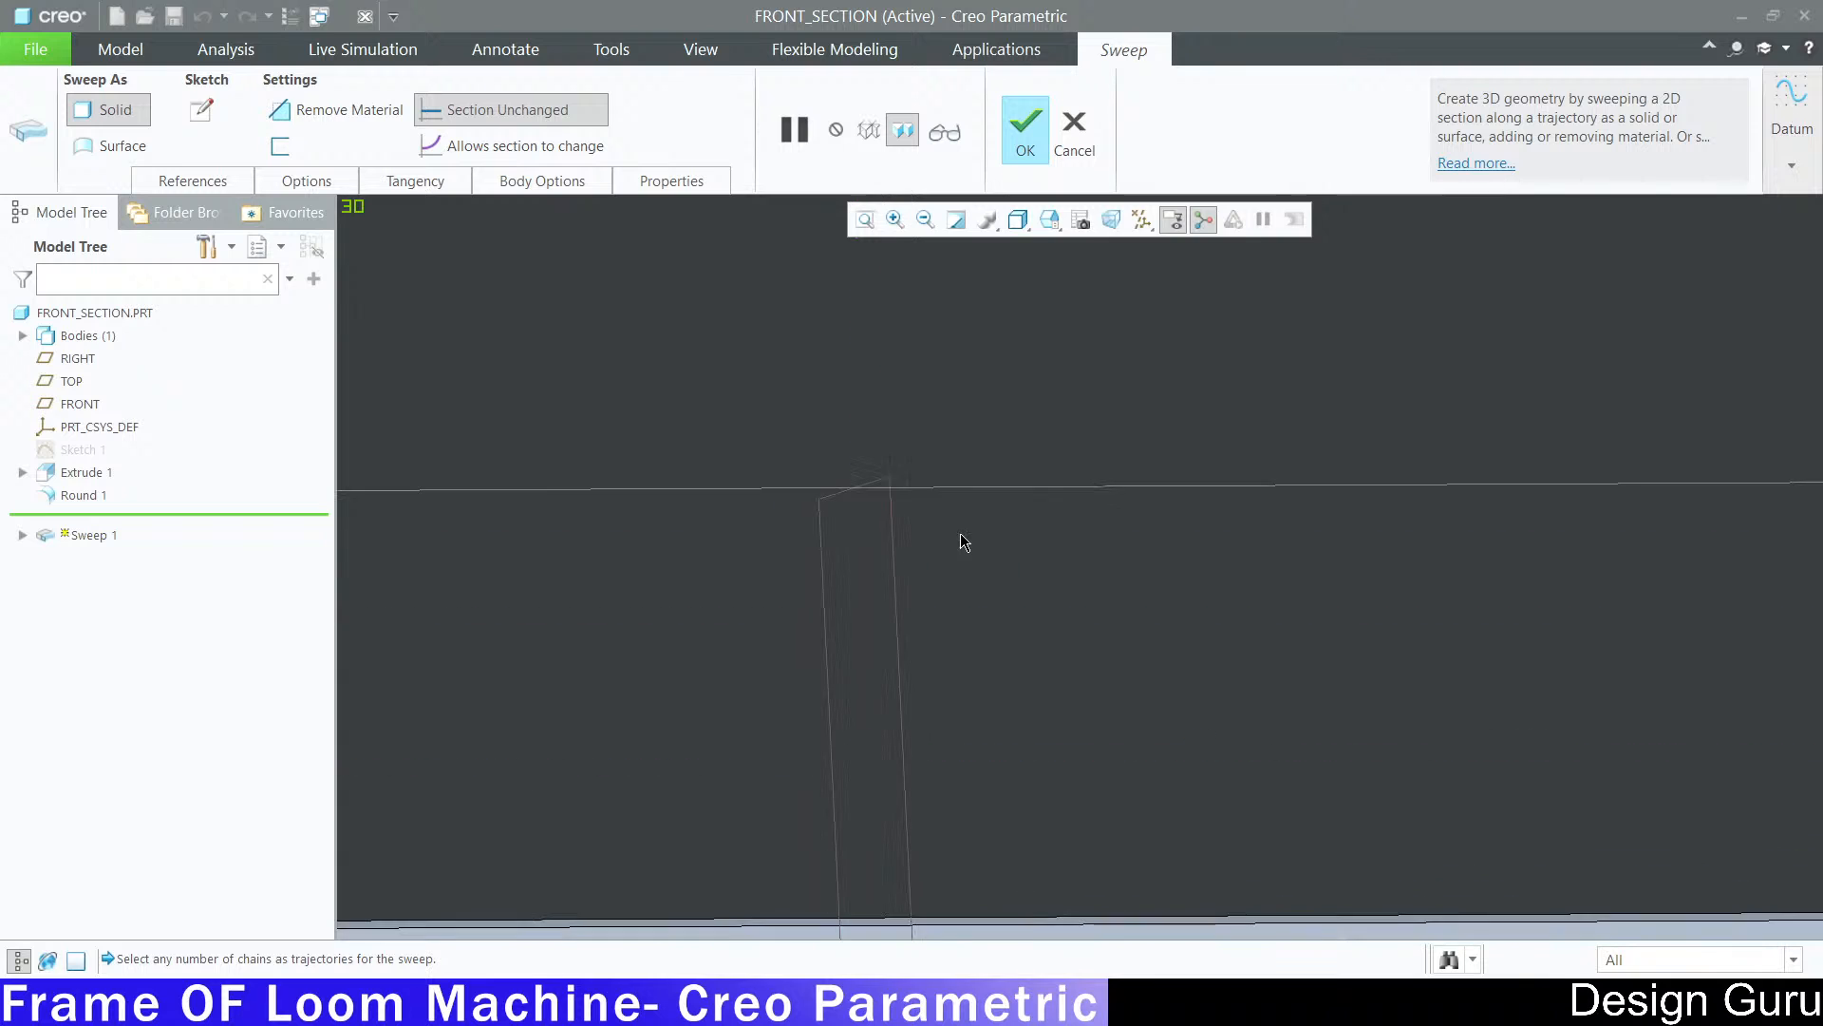
{"action": "scroll", "coordinate": [1039, 617], "scroll_direction": "down", "scroll_amount": 2}
{"action": "scroll", "coordinate": [690, 608], "scroll_direction": "up", "scroll_amount": 7}
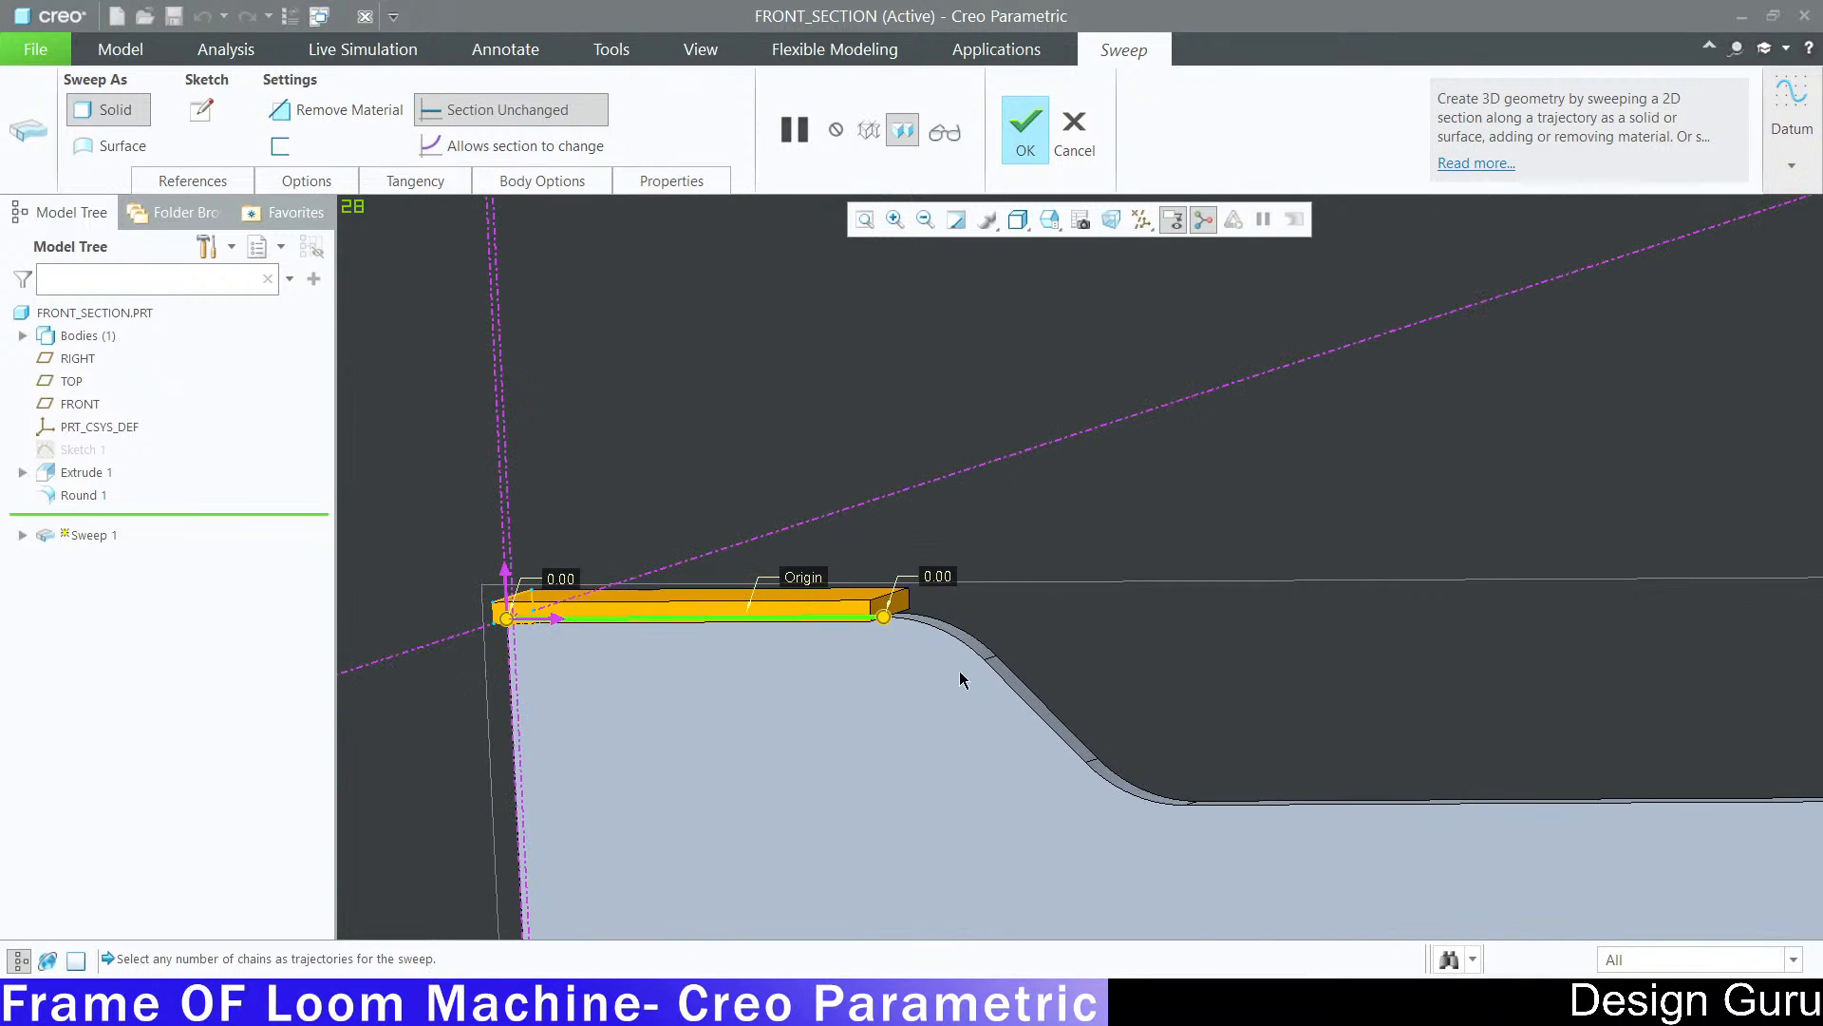
{"action": "middle_click_drag", "start_coordinate": [896, 643], "coordinate": [988, 573]}
{"action": "scroll", "coordinate": [989, 574], "scroll_direction": "up", "scroll_amount": 2}
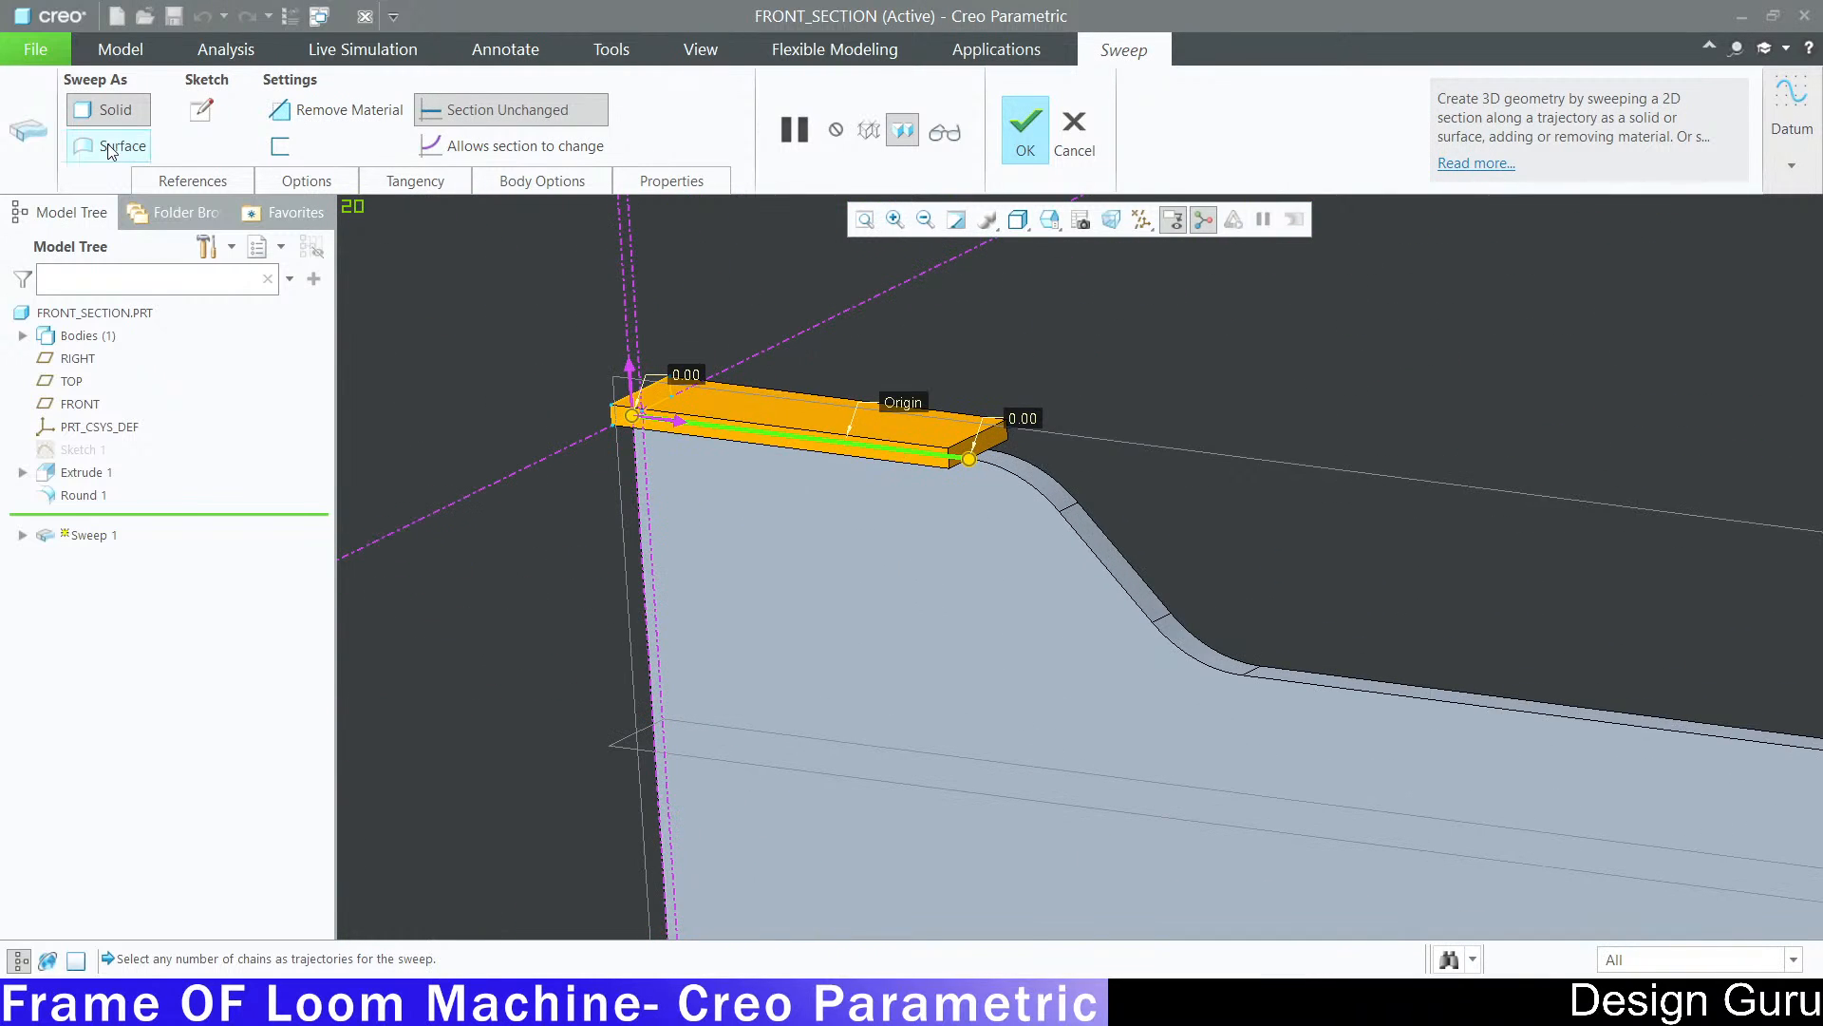
Step: Review the sweep's reference, option and tangency settings for the Origin trajectory
{"action": "left_click", "coordinate": [211, 187]}
{"action": "left_click", "coordinate": [304, 183]}
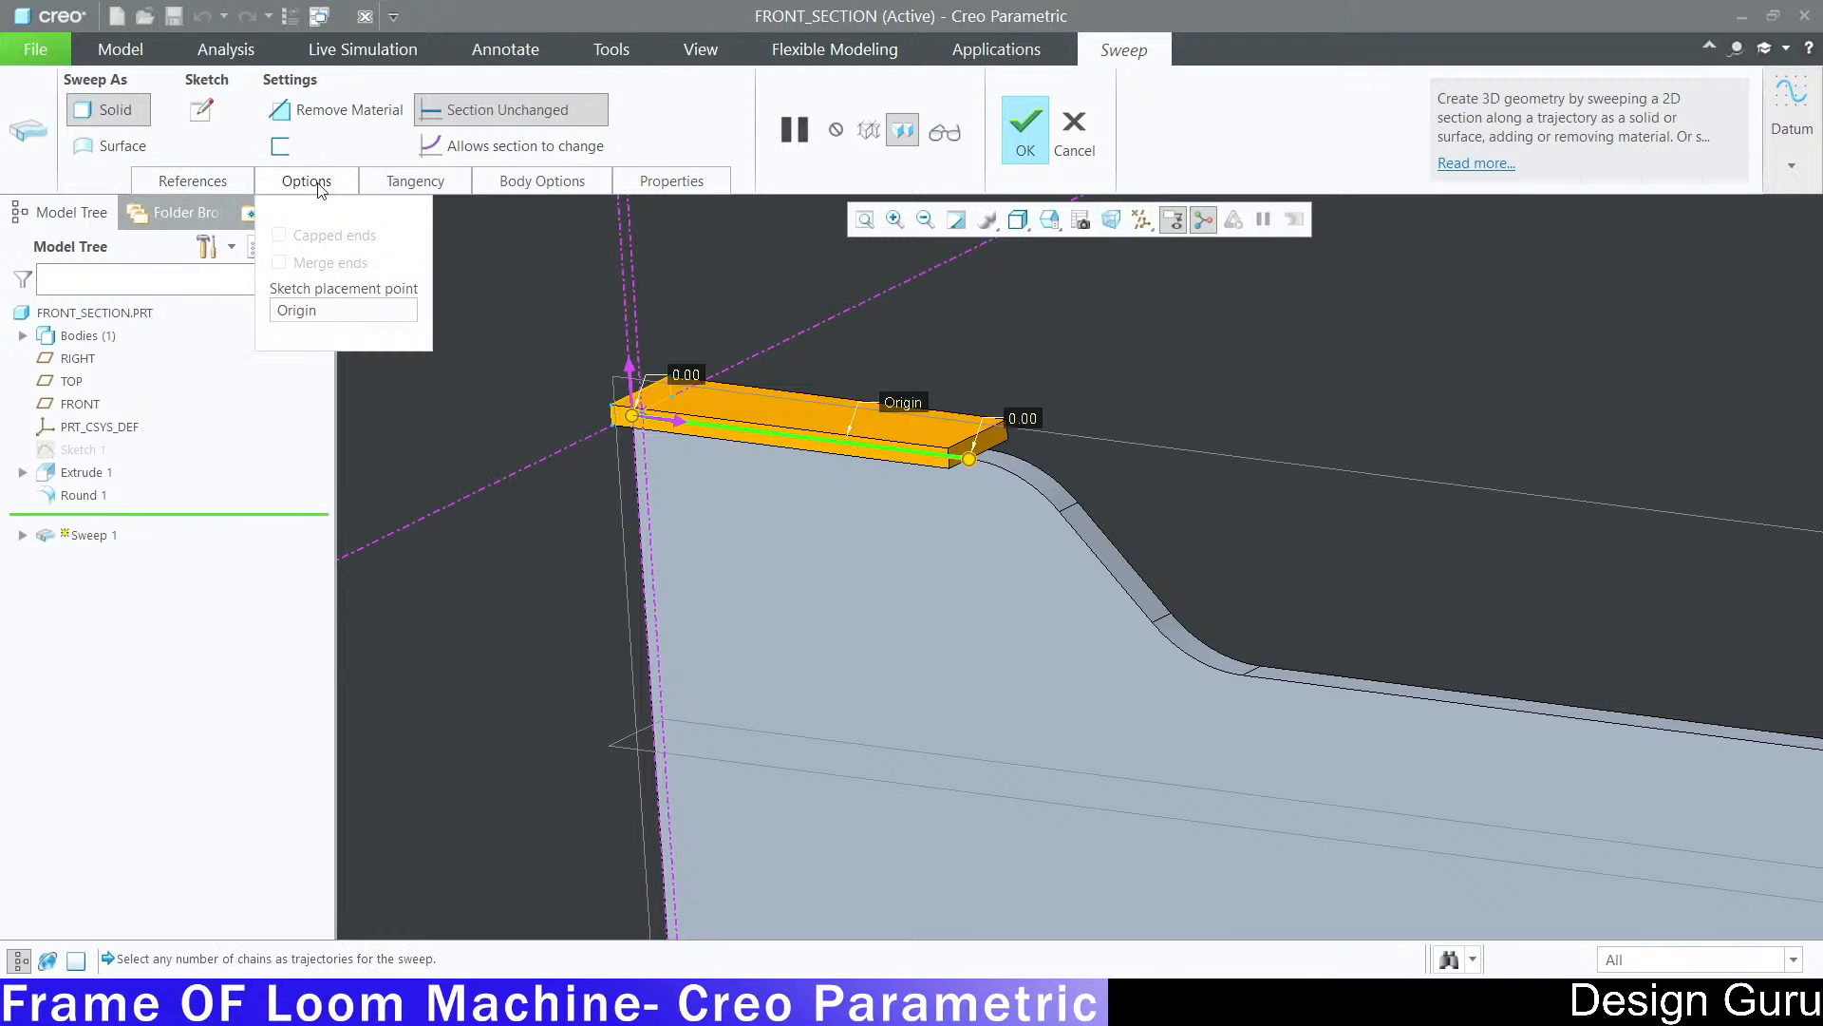
{"action": "left_click", "coordinate": [440, 186]}
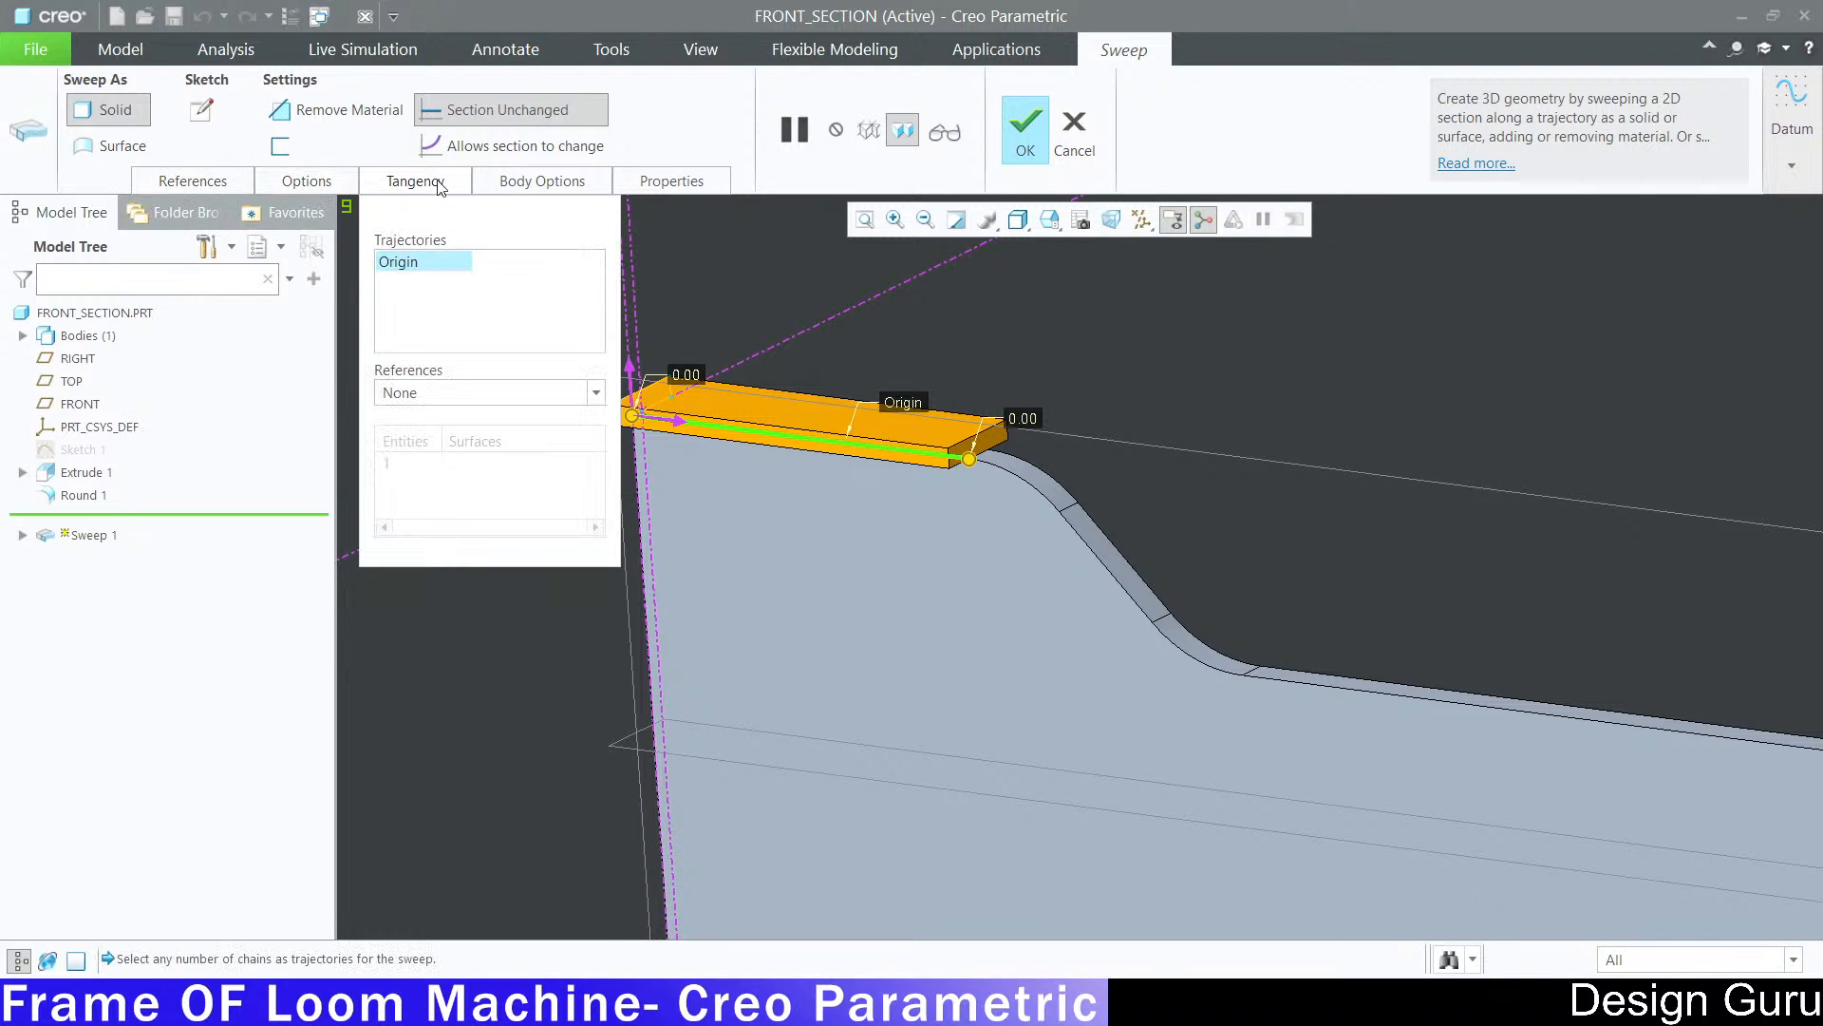
{"action": "left_click", "coordinate": [250, 186]}
{"action": "left_click", "coordinate": [386, 181]}
{"action": "scroll", "coordinate": [1014, 400], "scroll_direction": "down", "scroll_amount": 5}
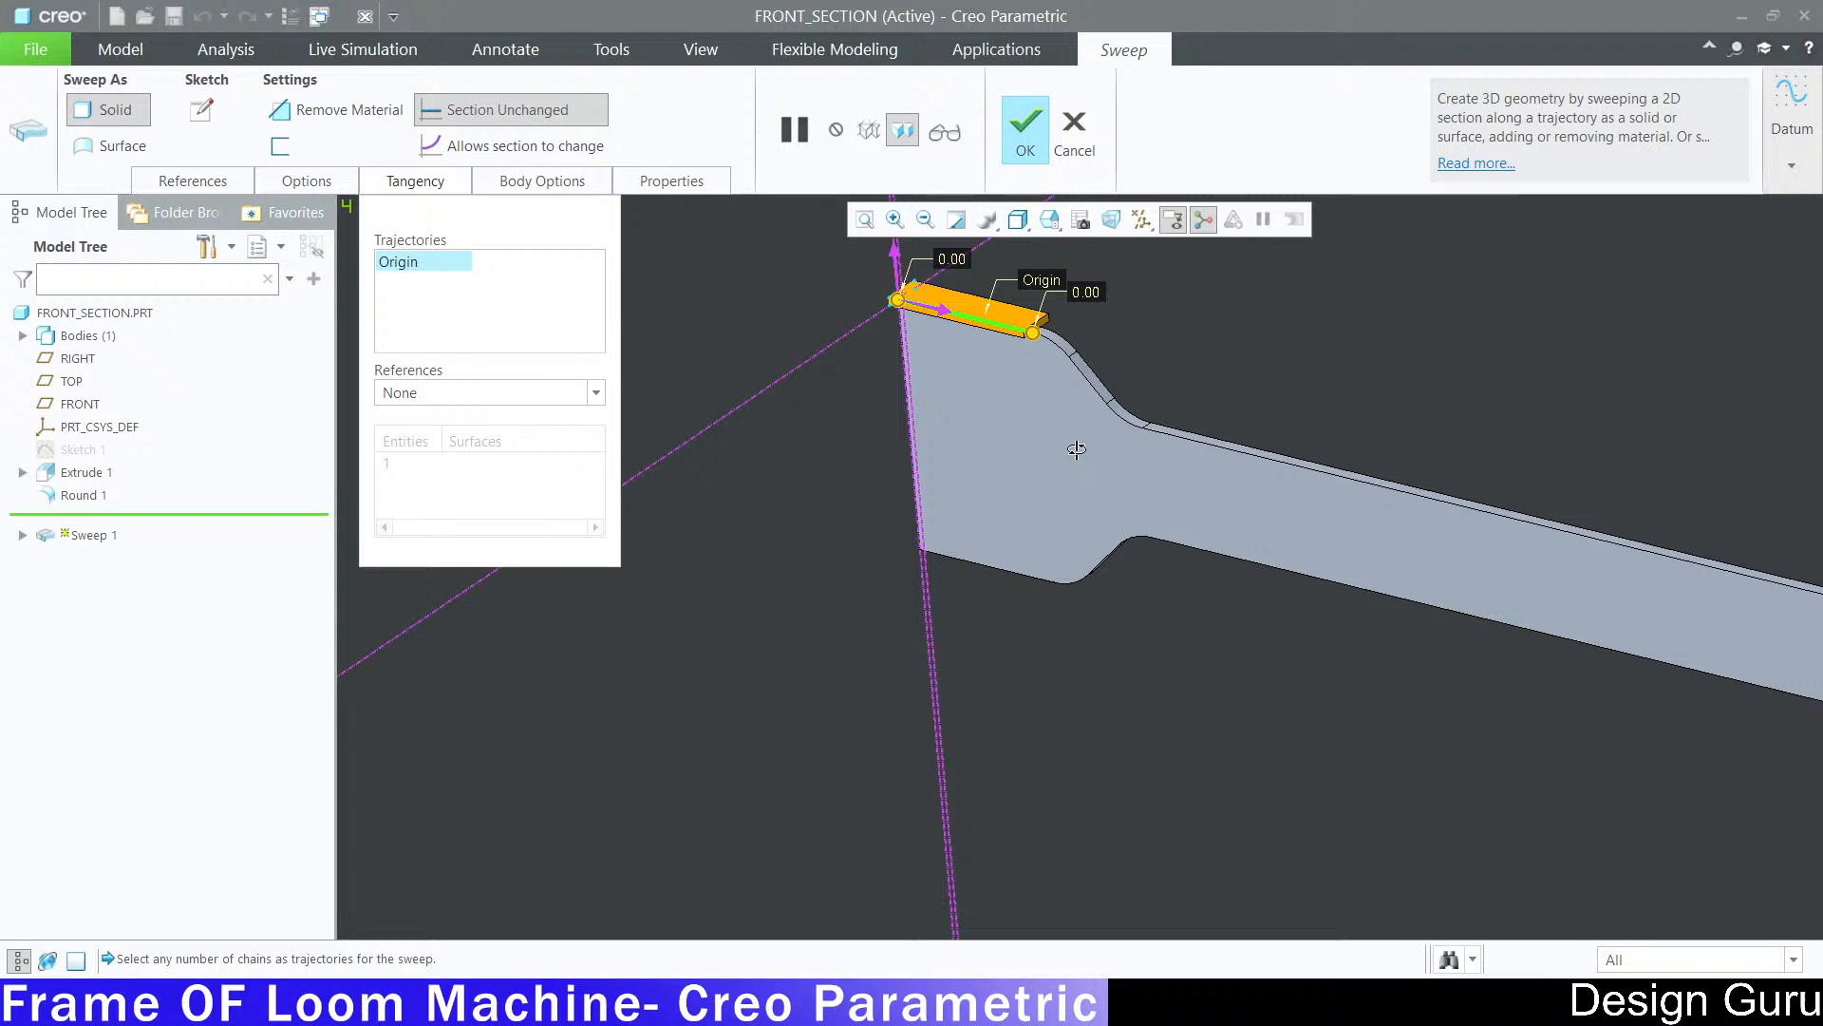
{"action": "left_click", "coordinate": [546, 392]}
{"action": "left_click", "coordinate": [546, 401]}
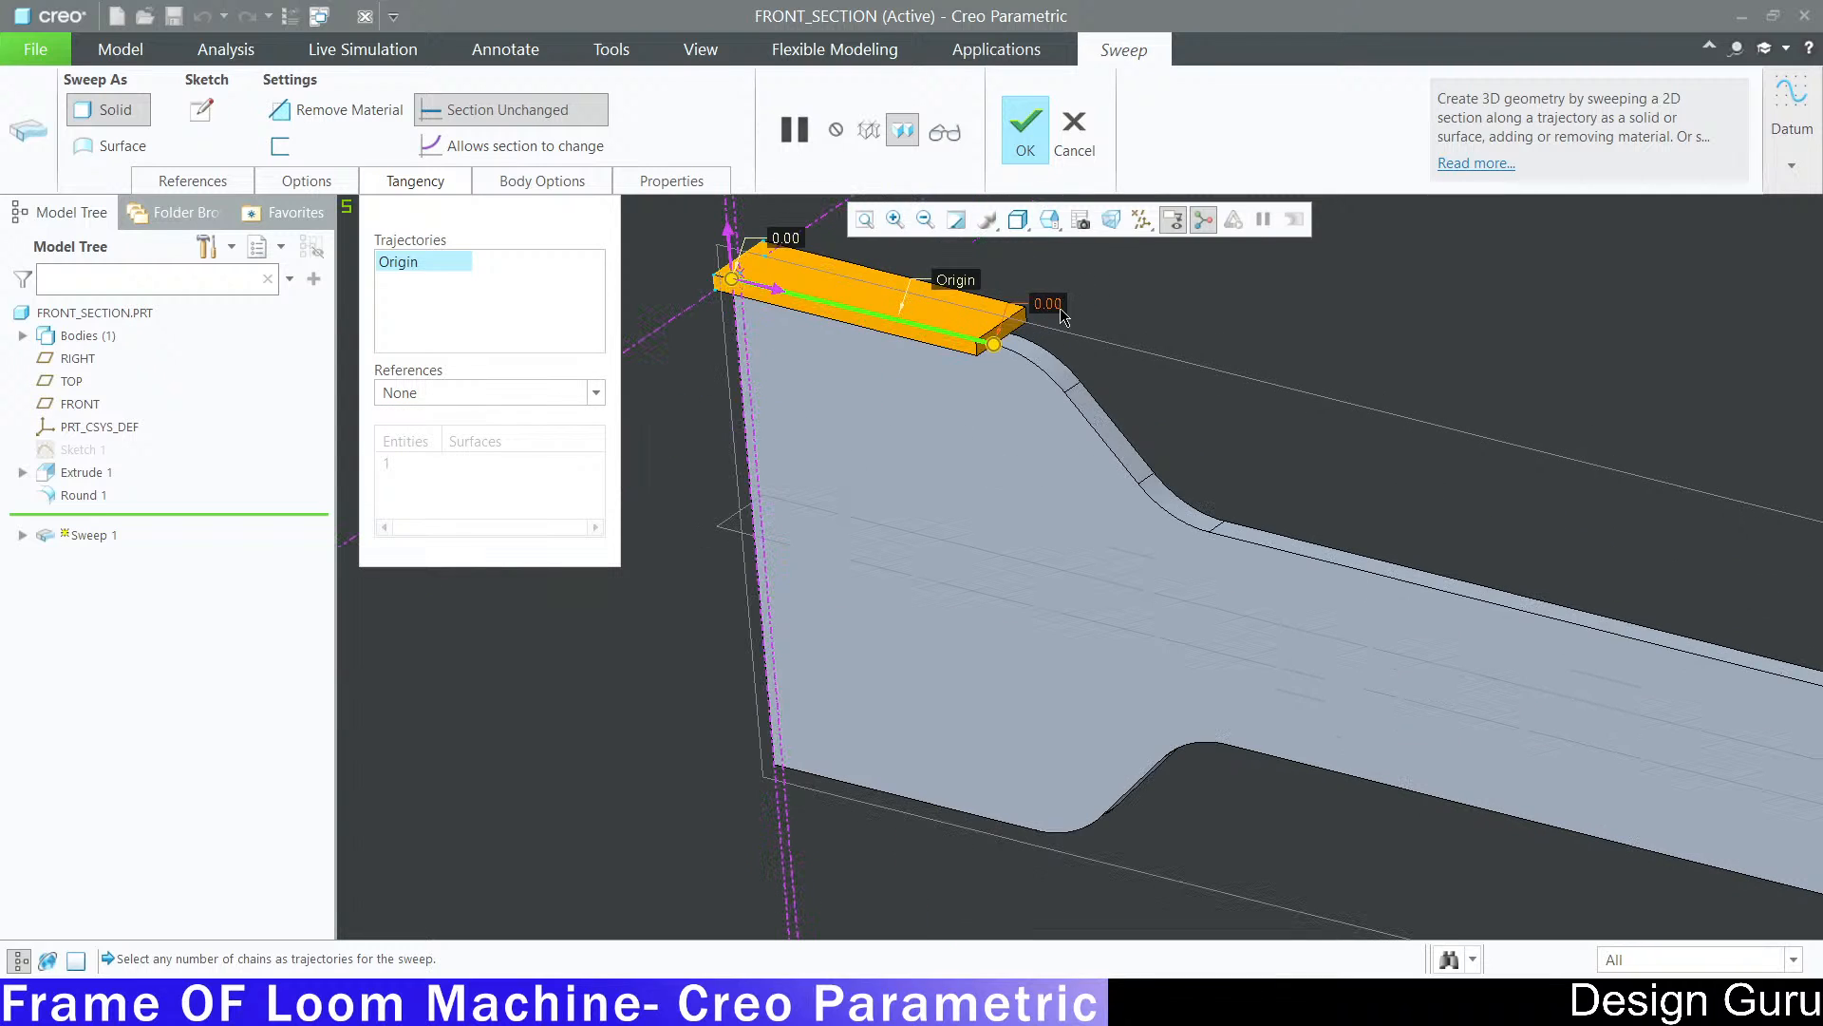
Step: Try to add the adjacent rounded edge to the sweep trajectory, and discard the whole sweep
{"action": "scroll", "coordinate": [988, 376], "scroll_direction": "up", "scroll_amount": 3}
{"action": "left_click", "coordinate": [1015, 354], "text": "ctrl"}
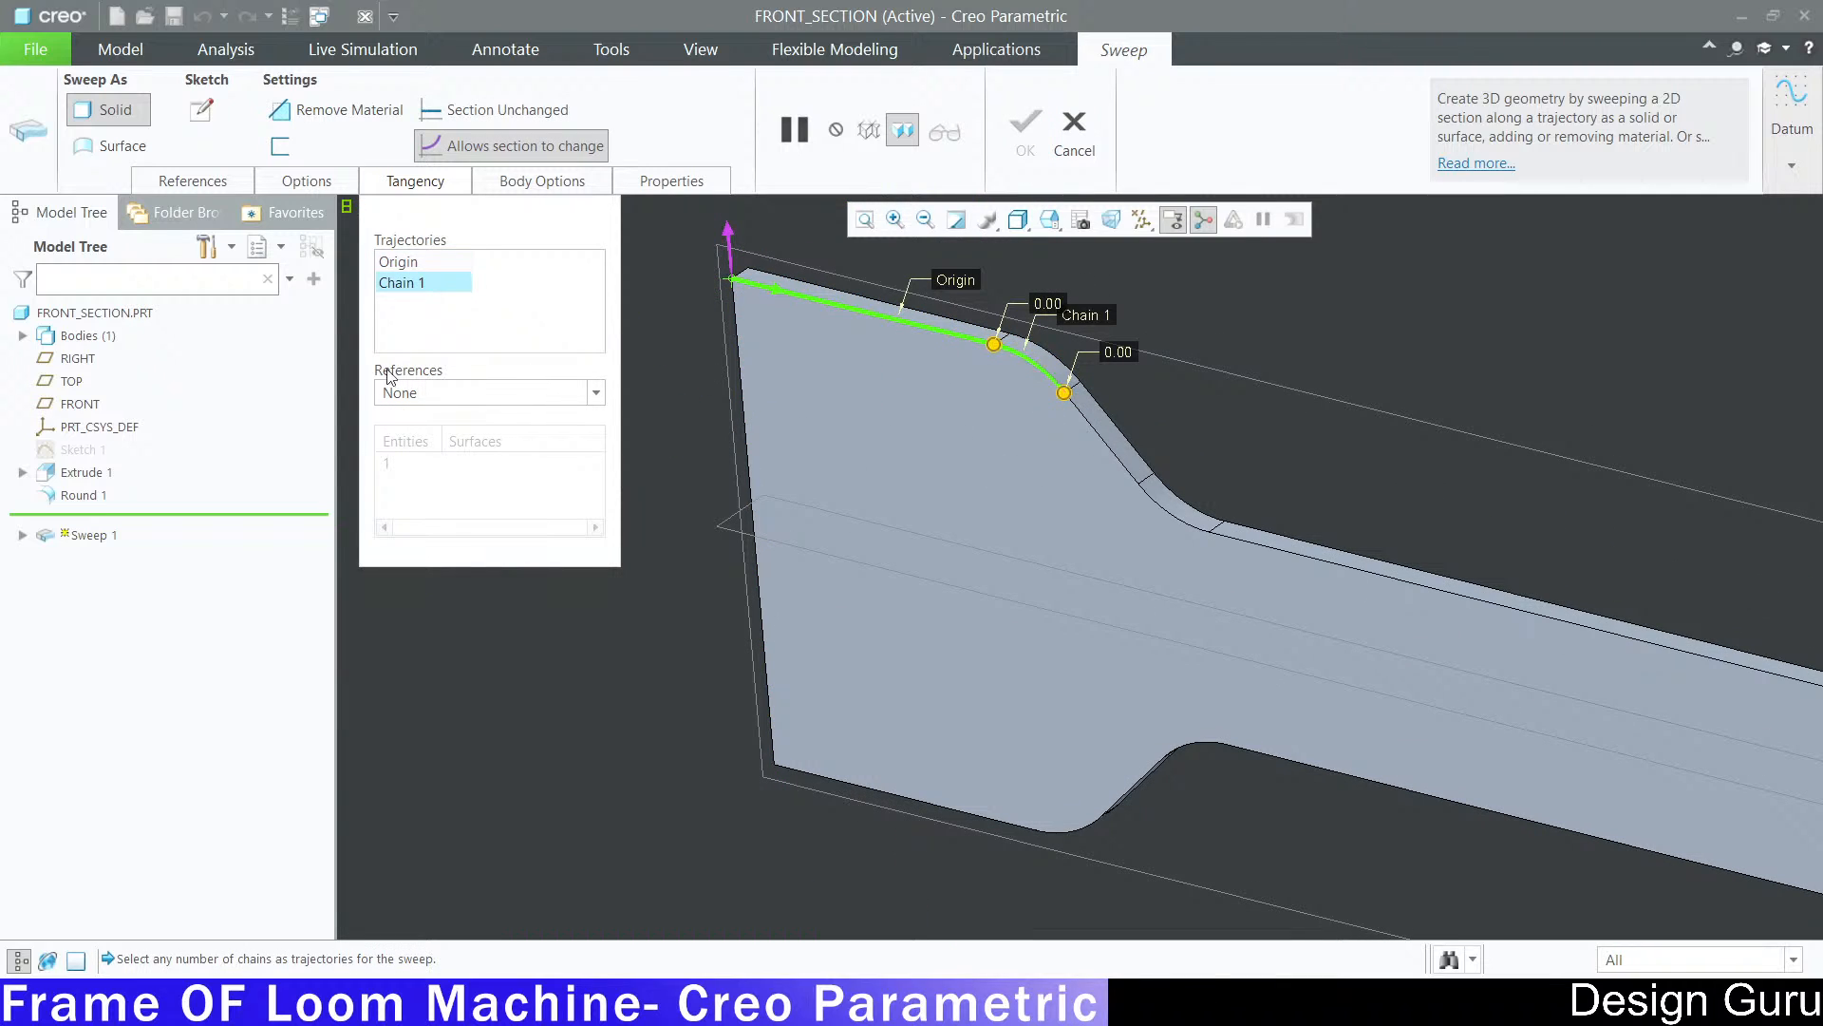
{"action": "left_click", "coordinate": [419, 265]}
{"action": "left_click", "coordinate": [1037, 366], "text": "ctrl"}
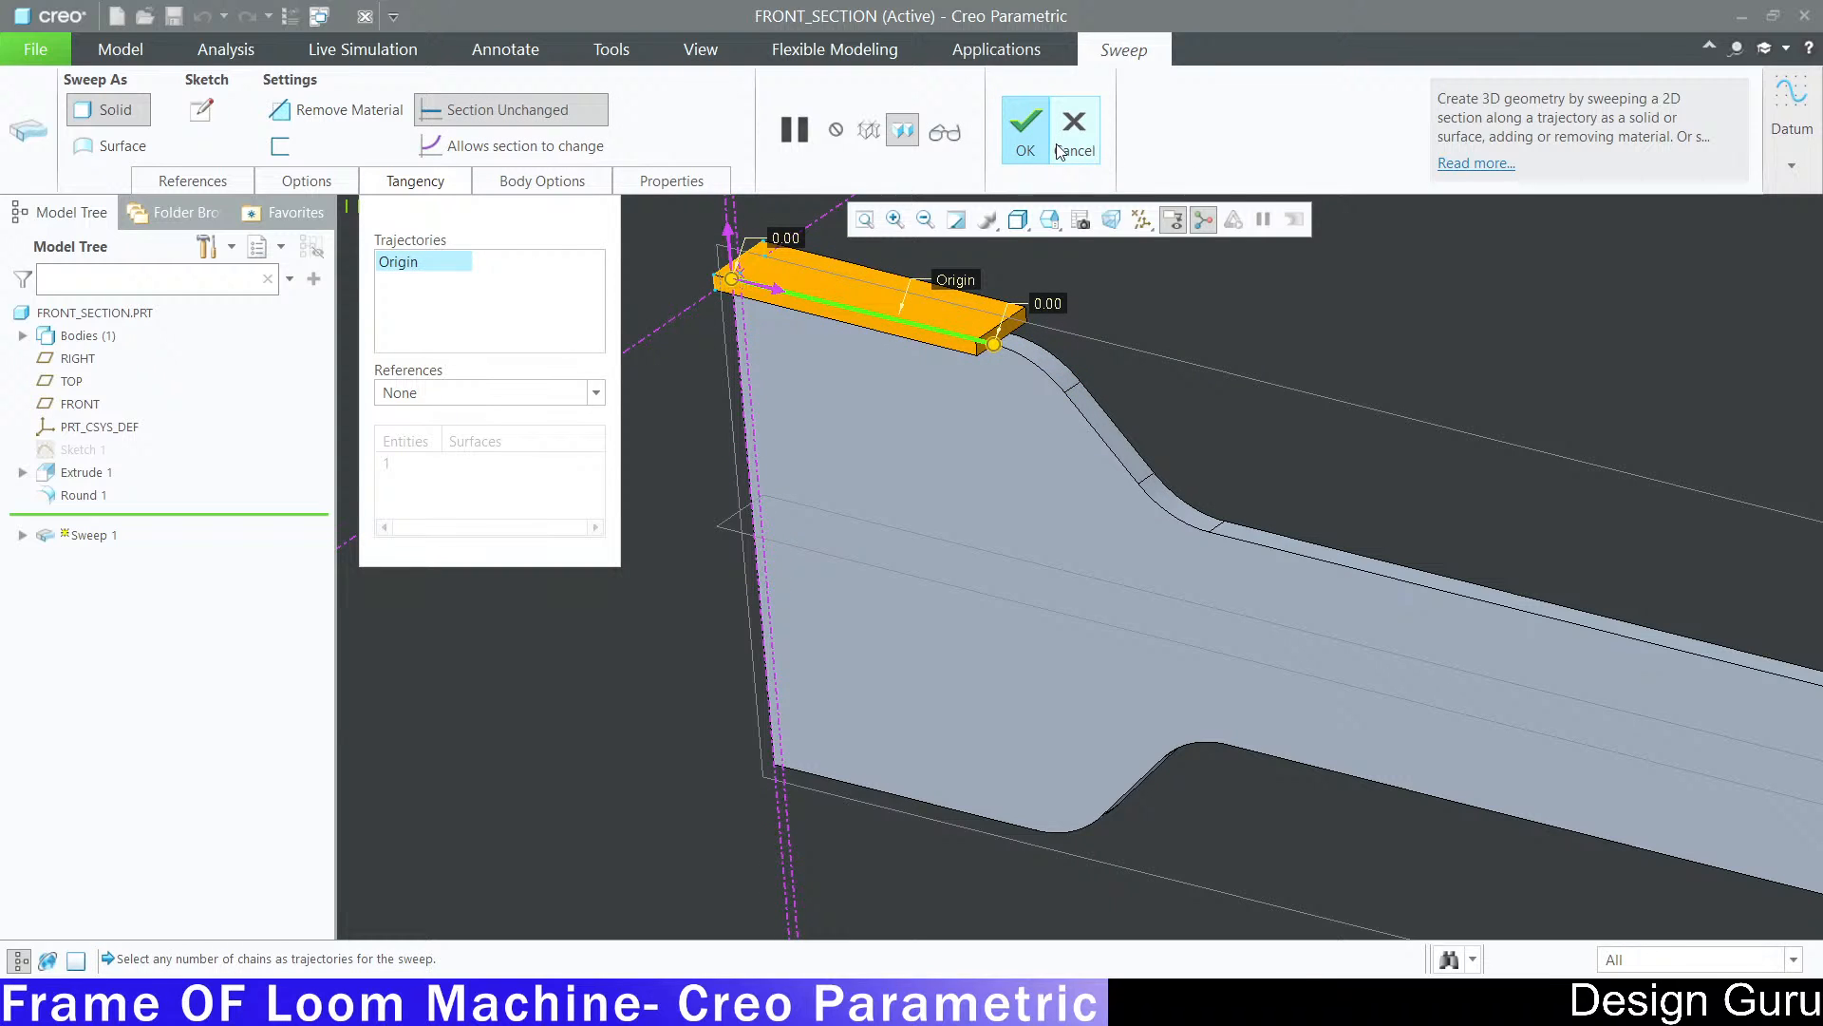
{"action": "left_click", "coordinate": [1091, 133]}
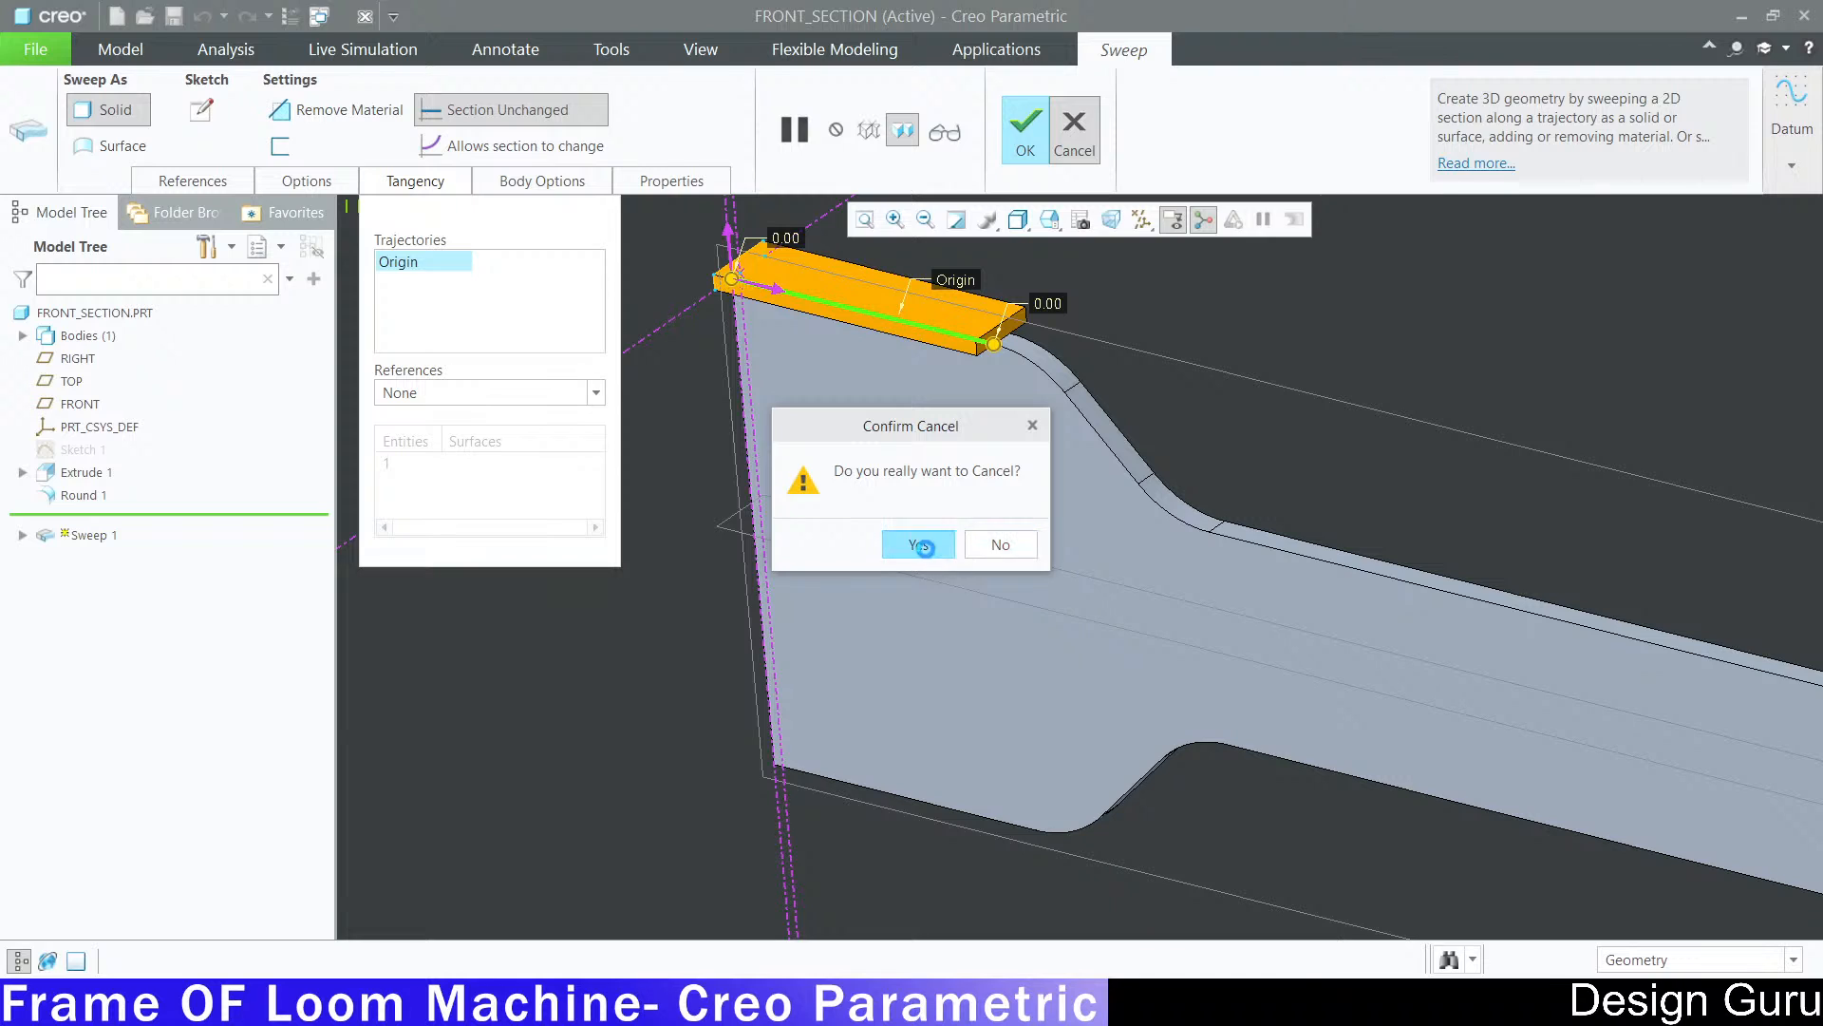
{"action": "left_click", "coordinate": [921, 542]}
Step: Start a new sketch on the FRONT datum plane with RIGHT as reference and orient it to the 2D view
{"action": "scroll", "coordinate": [612, 478], "scroll_direction": "down", "scroll_amount": 3}
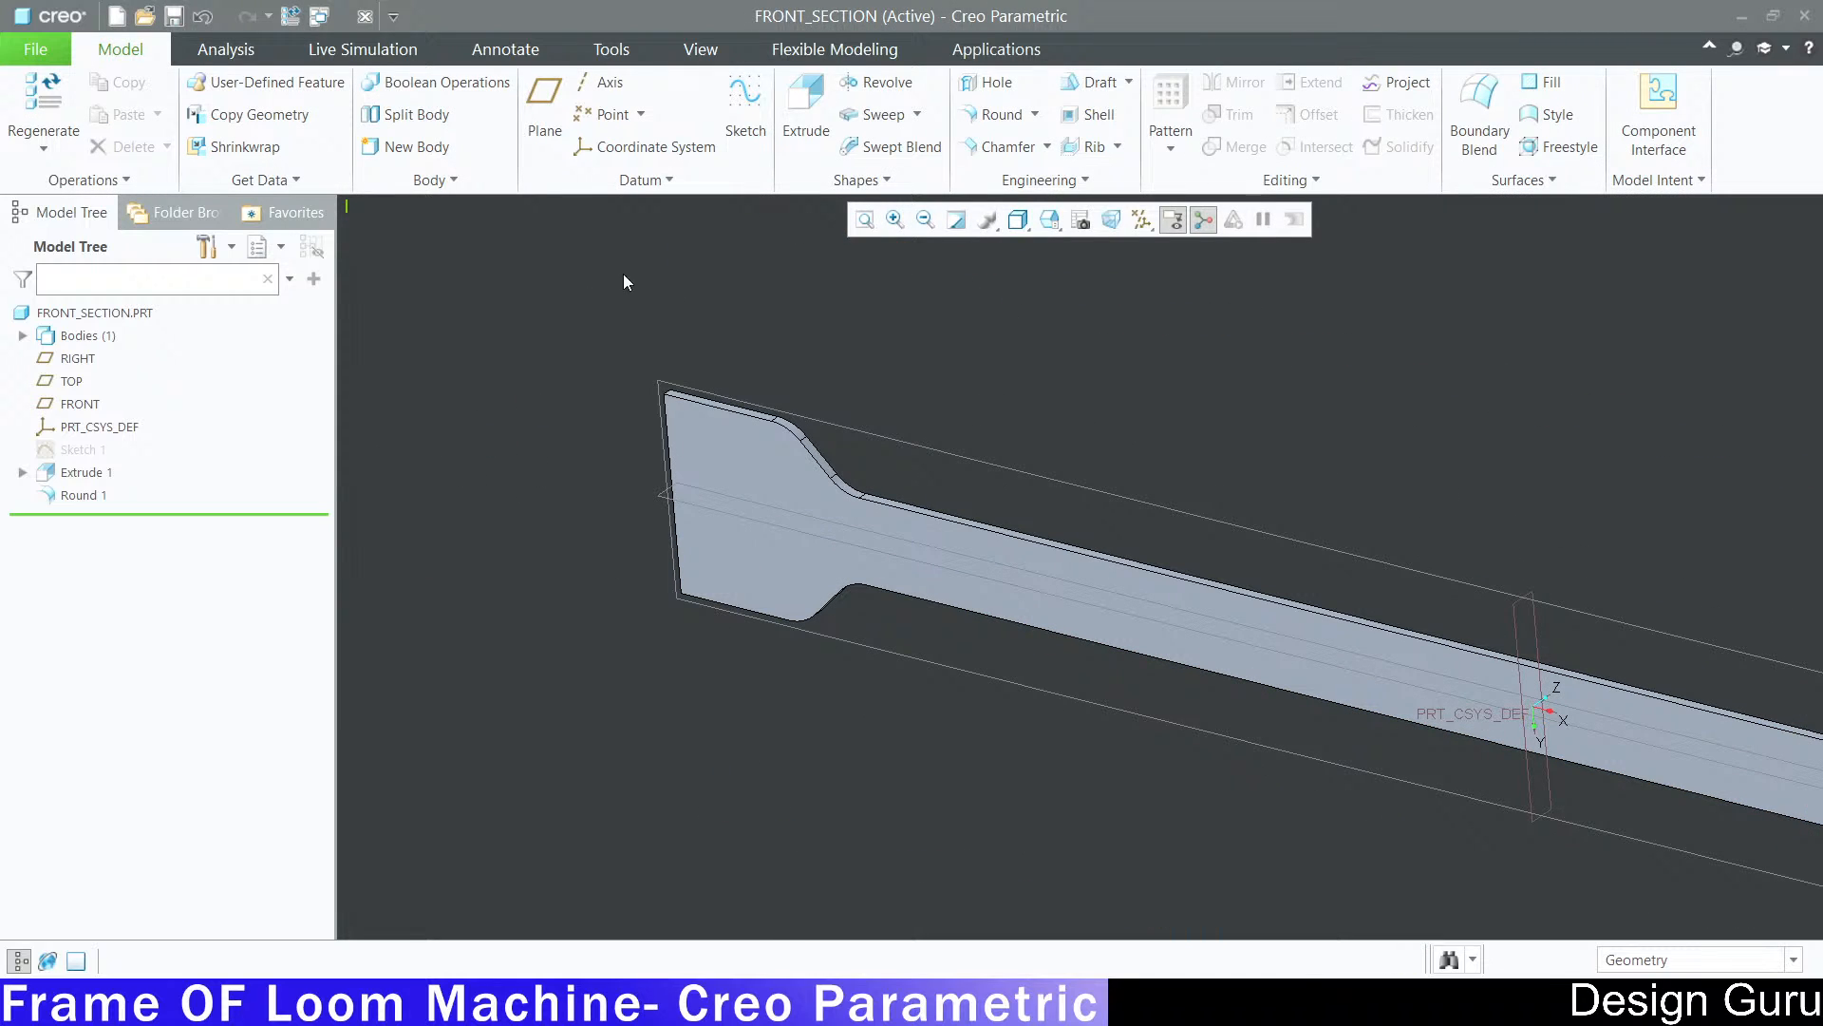
{"action": "left_click", "coordinate": [747, 114]}
{"action": "left_click", "coordinate": [945, 461]}
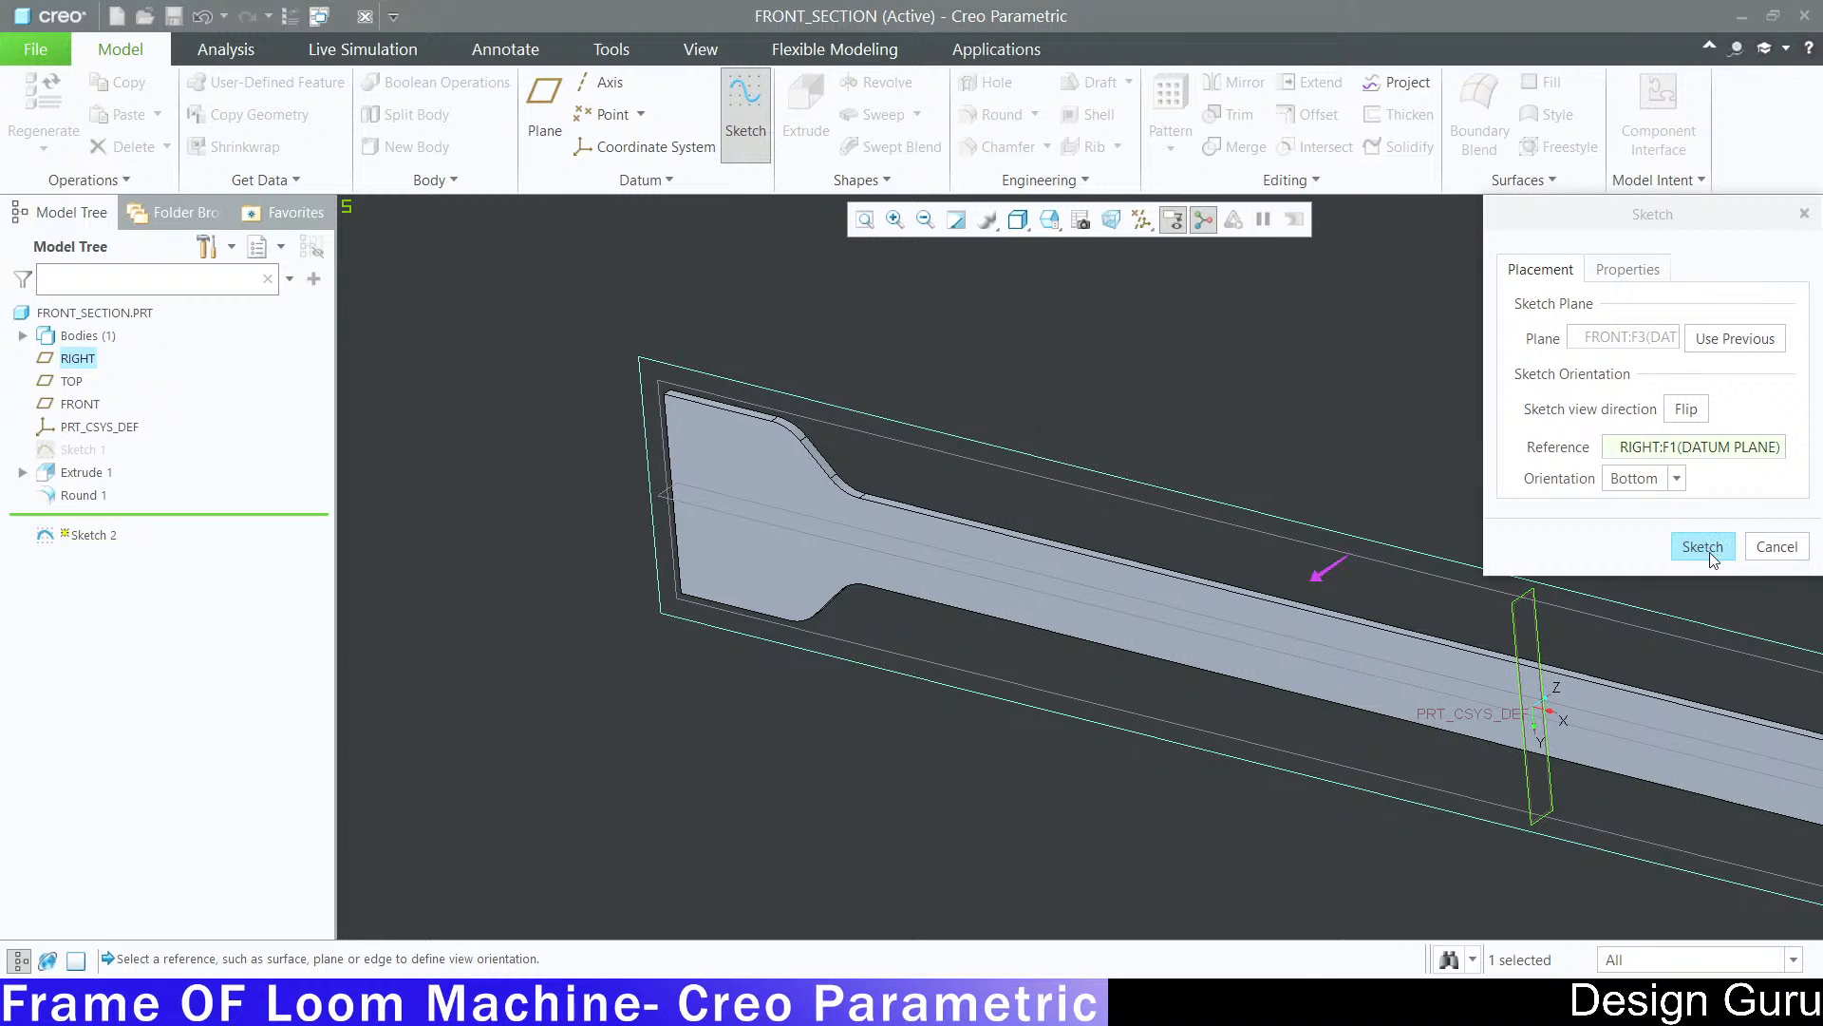
{"action": "left_click", "coordinate": [1704, 548]}
{"action": "left_click", "coordinate": [1125, 220]}
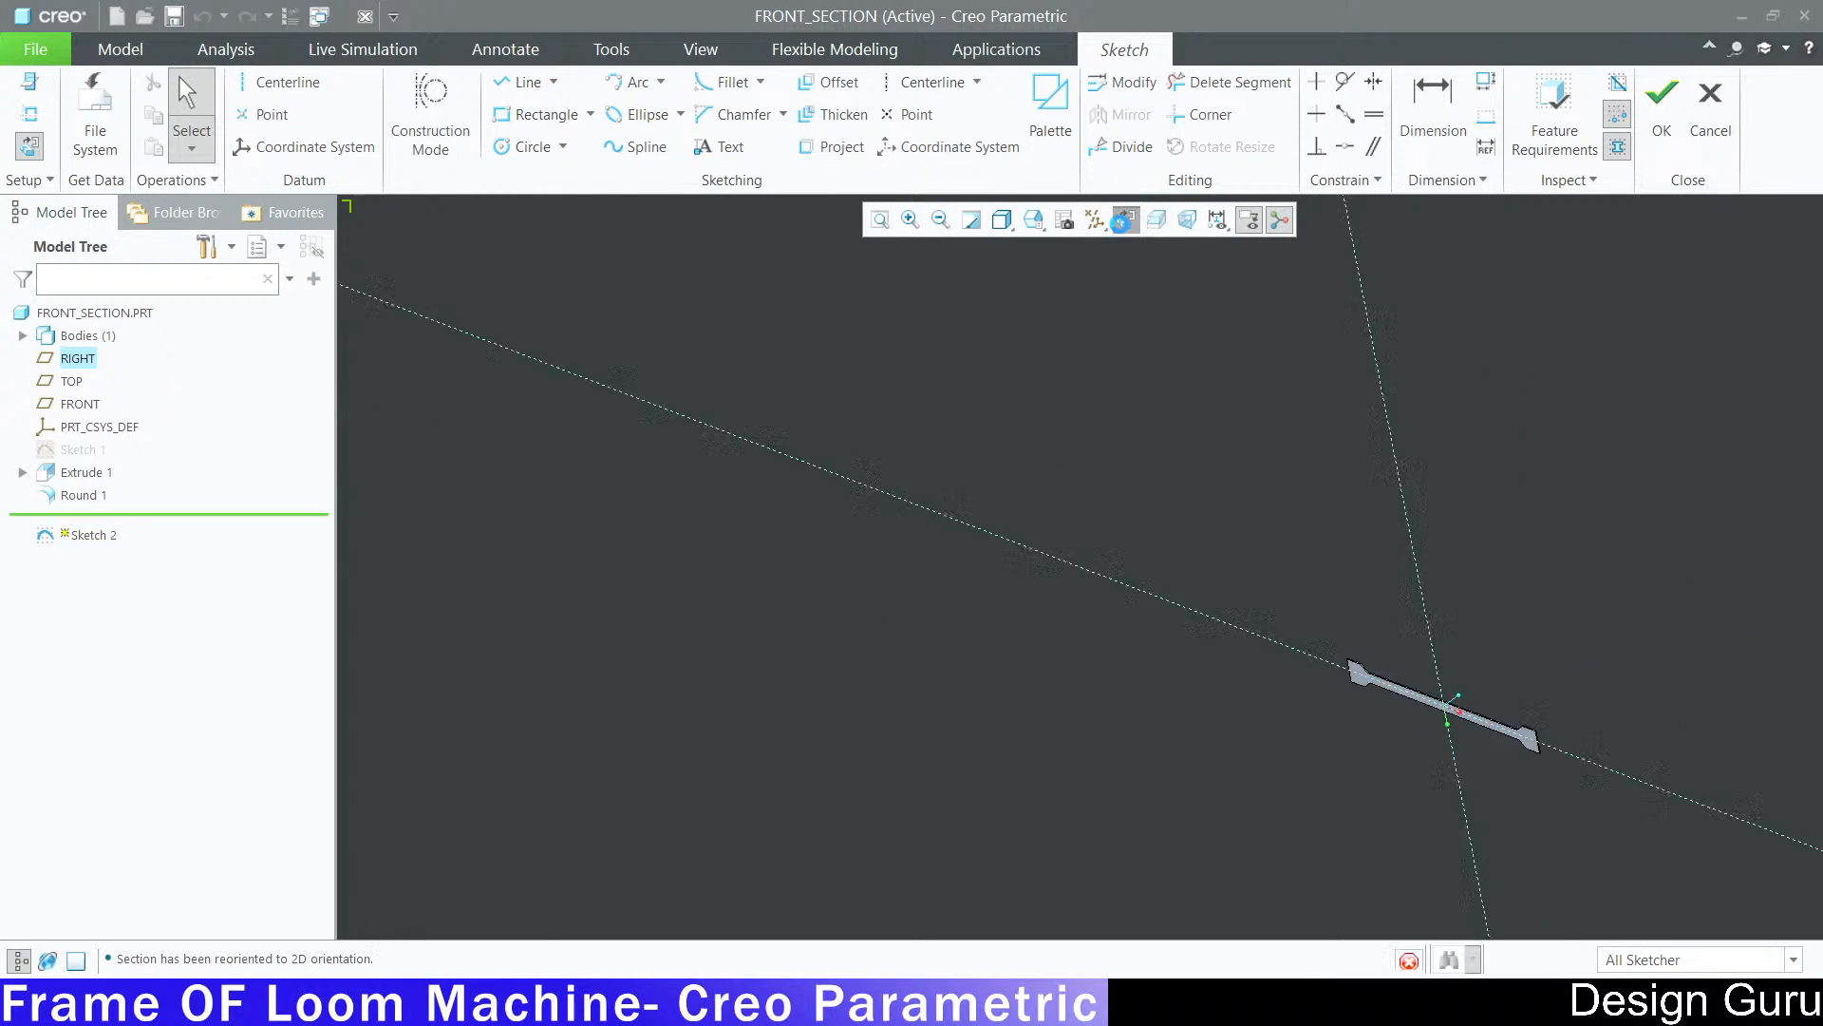
Step: Project the plate face's complete outline into the sketch with the Loop option
{"action": "scroll", "coordinate": [1159, 395], "scroll_direction": "down", "scroll_amount": 2}
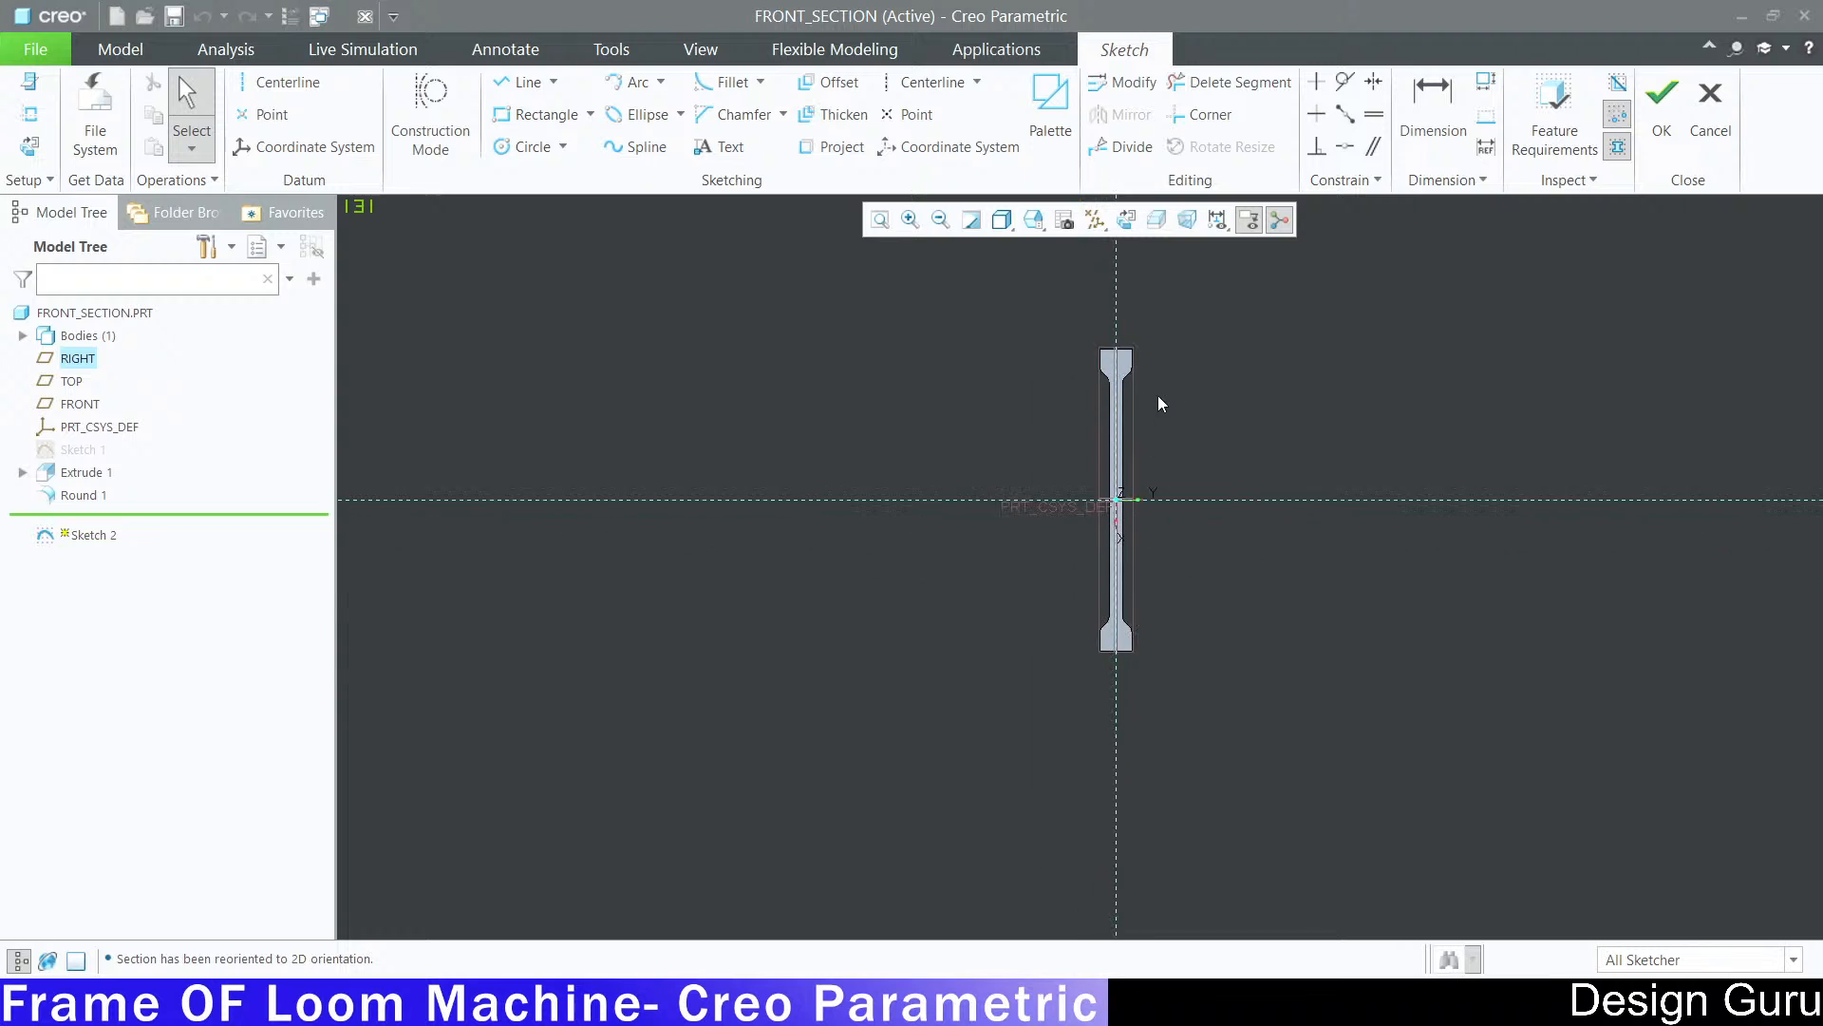
{"action": "scroll", "coordinate": [1077, 332], "scroll_direction": "up", "scroll_amount": 8}
{"action": "scroll", "coordinate": [1045, 371], "scroll_direction": "up", "scroll_amount": 3}
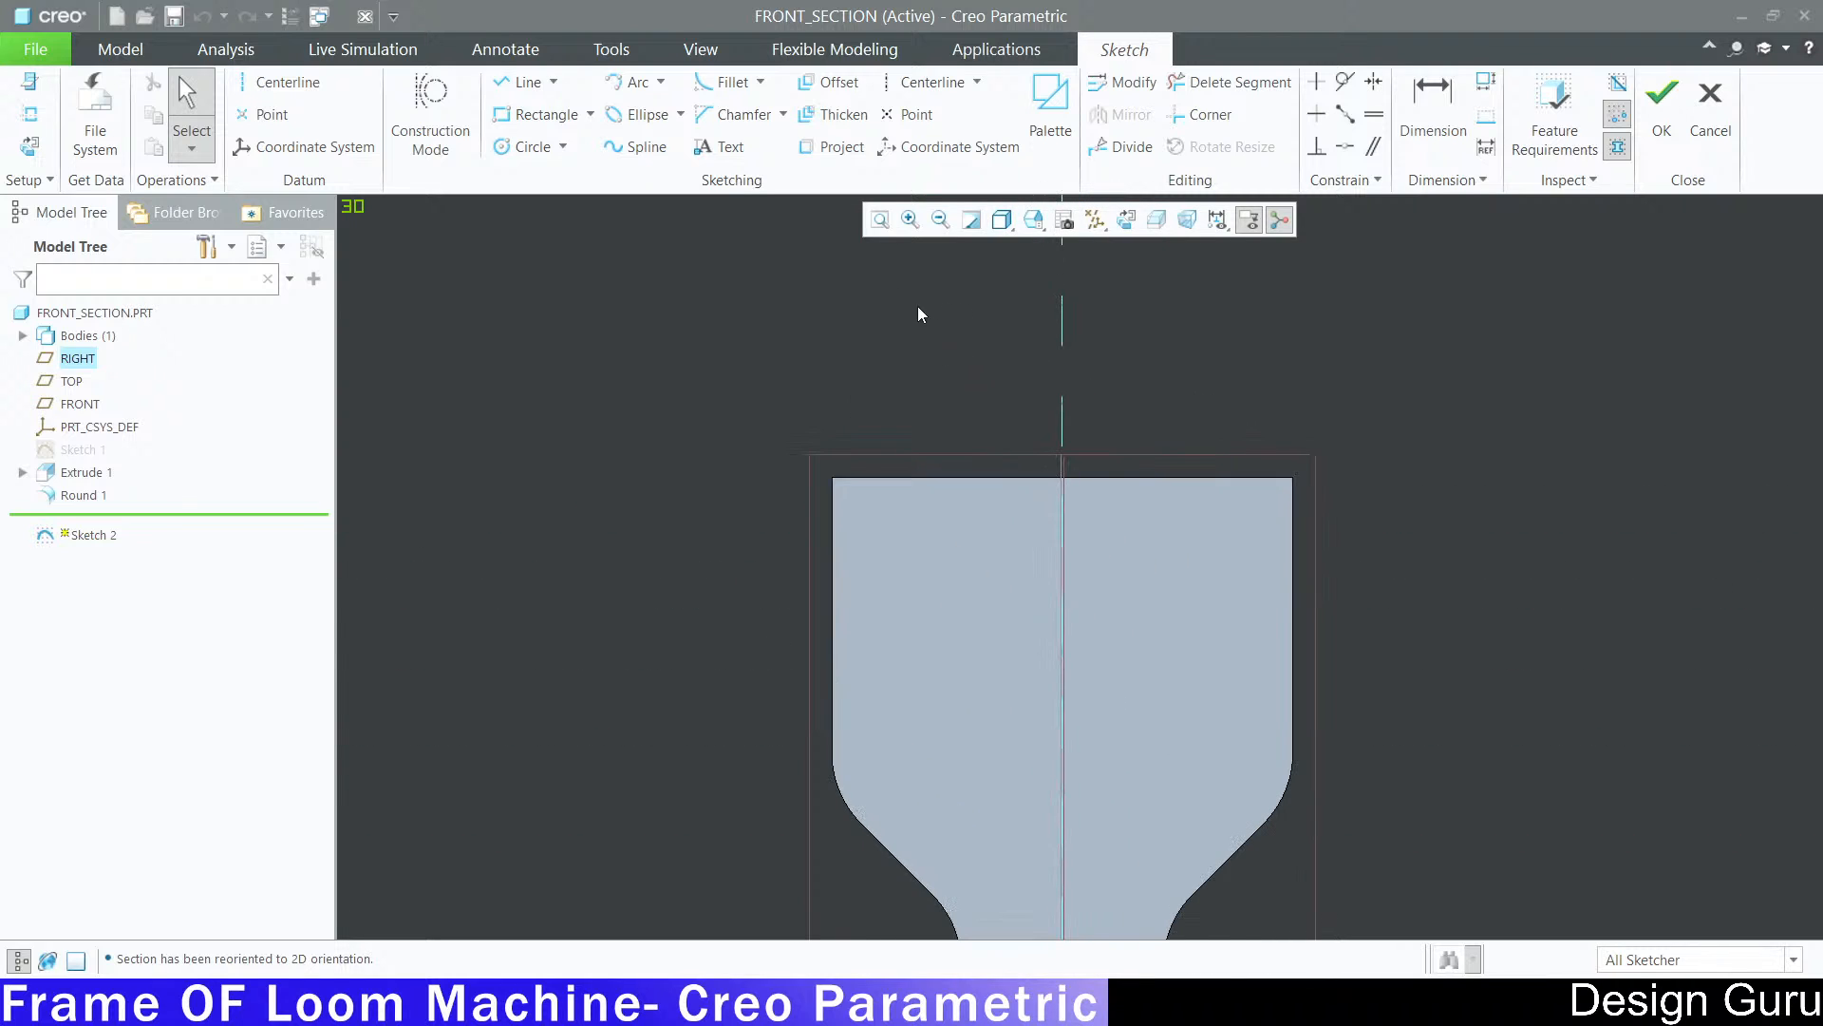
{"action": "left_click", "coordinate": [826, 149]}
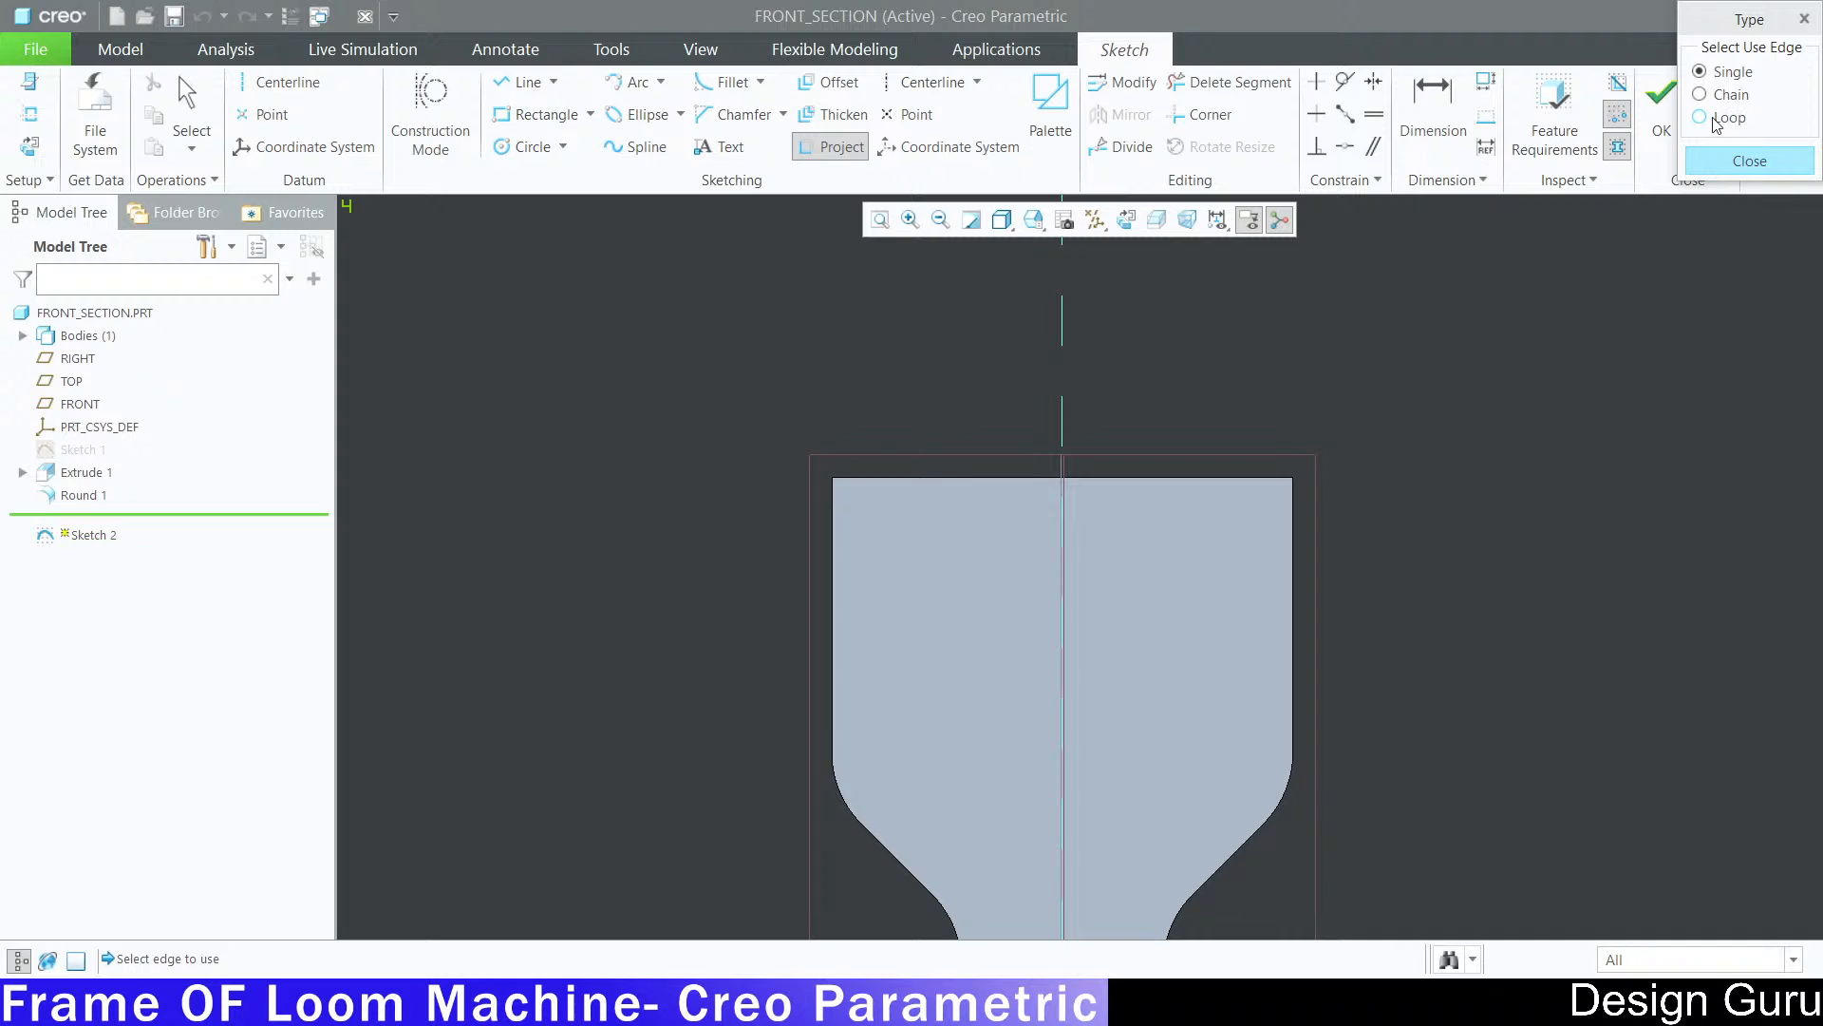
{"action": "left_click", "coordinate": [1700, 118]}
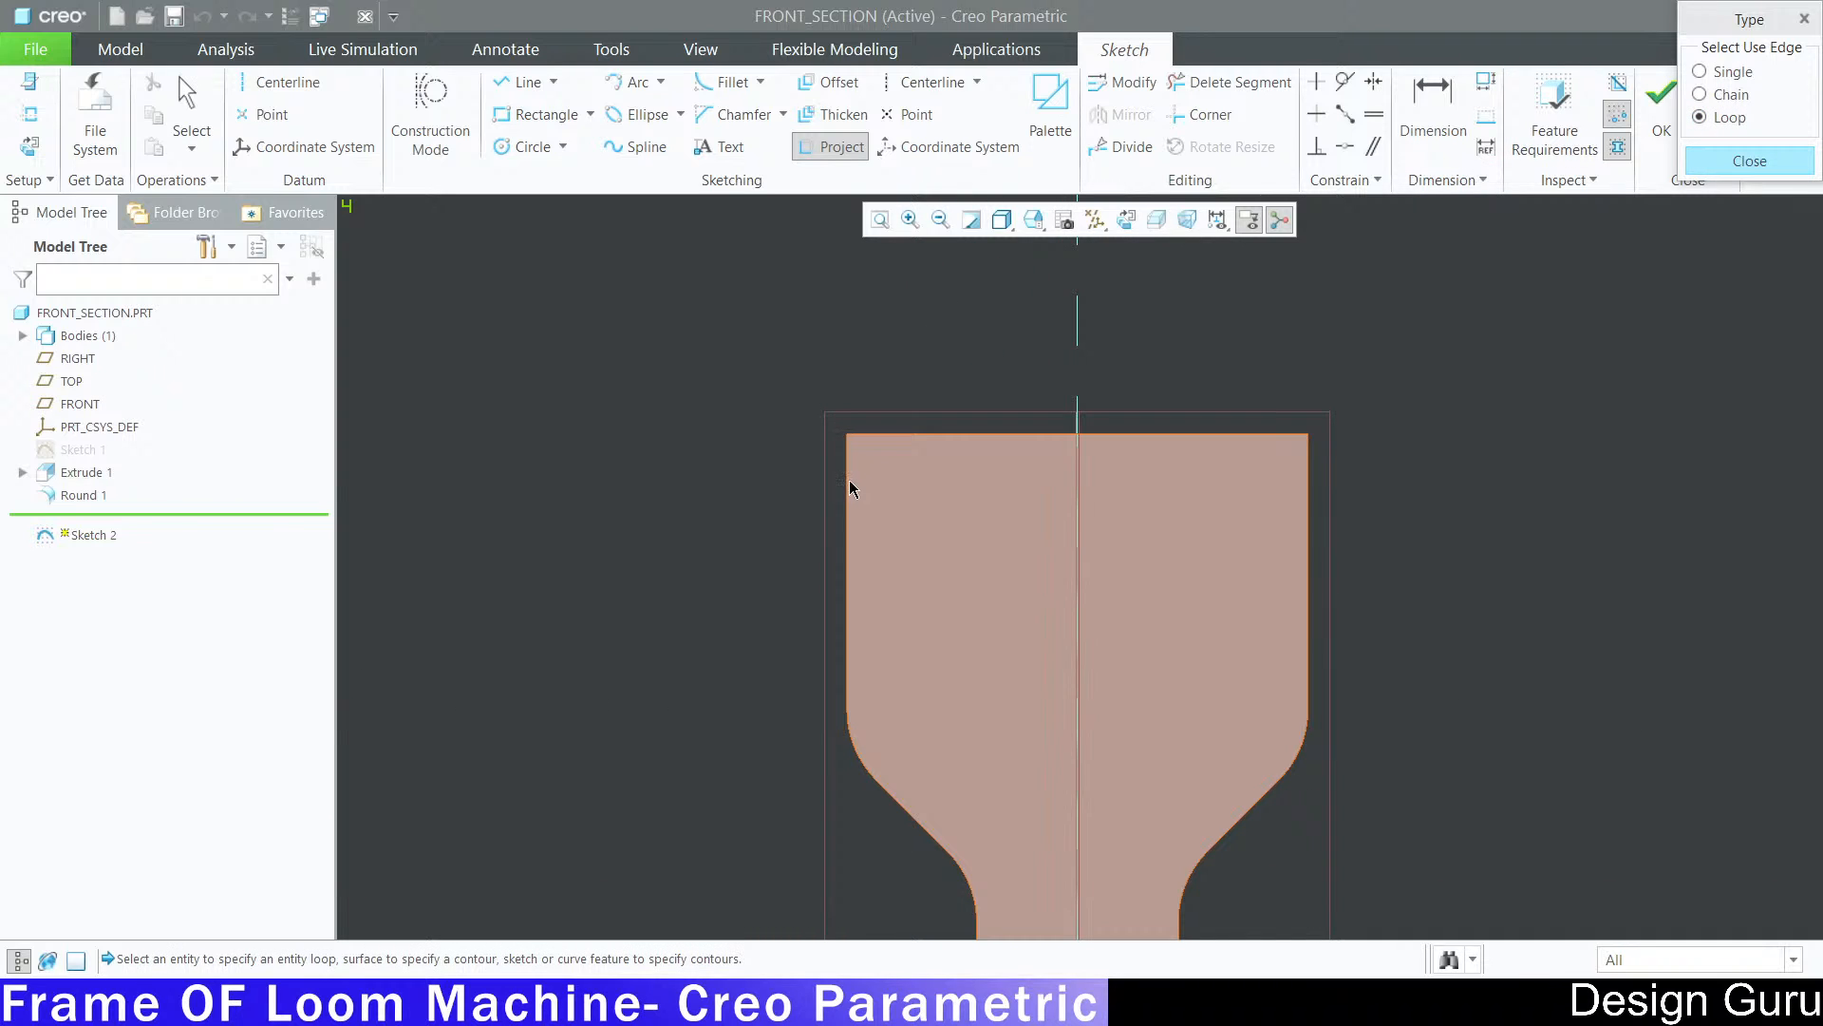
{"action": "mouse_move", "coordinate": [846, 486]}
{"action": "middle_mouse_down"}
{"action": "mouse_move", "coordinate": [931, 516]}
{"action": "mouse_move", "coordinate": [1009, 476]}
{"action": "middle_mouse_up"}
{"action": "scroll", "coordinate": [931, 505], "scroll_direction": "up", "scroll_amount": 5}
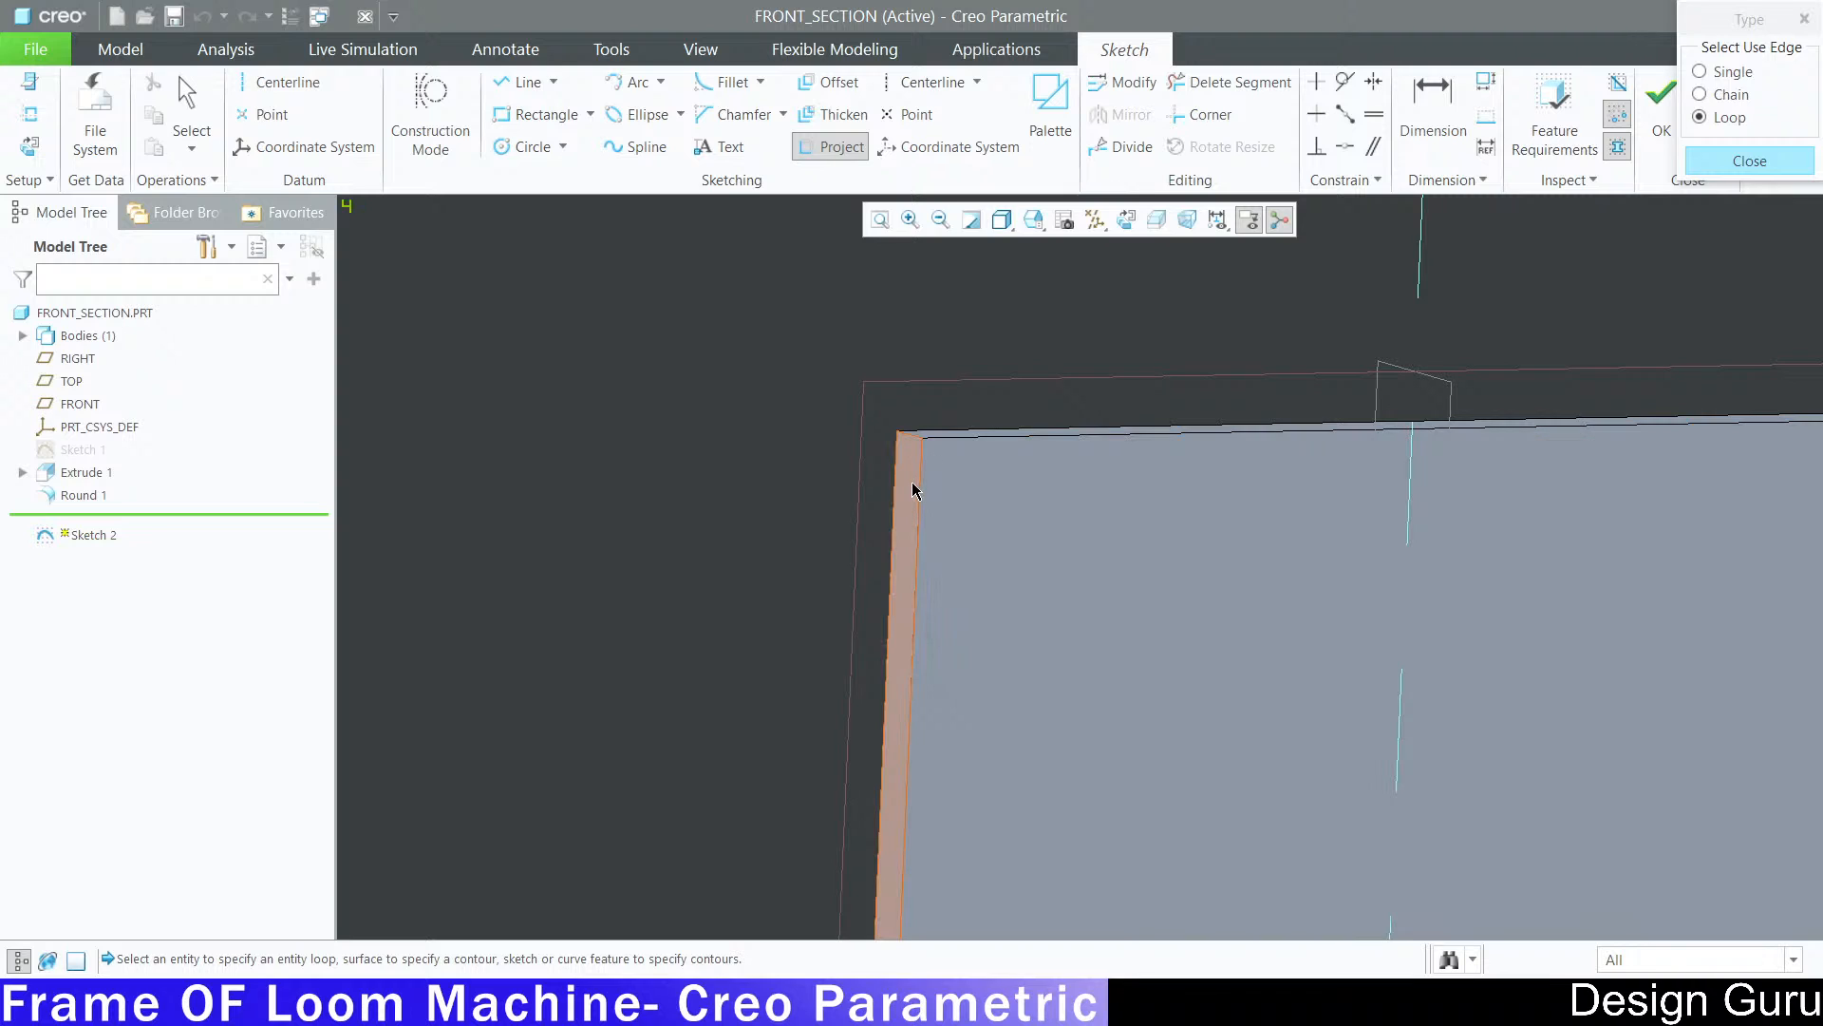
{"action": "scroll", "coordinate": [912, 488], "scroll_direction": "down", "scroll_amount": 5}
{"action": "scroll", "coordinate": [1188, 583], "scroll_direction": "down", "scroll_amount": 3}
{"action": "mouse_move", "coordinate": [1188, 582]}
{"action": "middle_mouse_down"}
{"action": "mouse_move", "coordinate": [949, 545]}
{"action": "mouse_move", "coordinate": [987, 641]}
{"action": "mouse_move", "coordinate": [966, 724]}
{"action": "middle_mouse_up"}
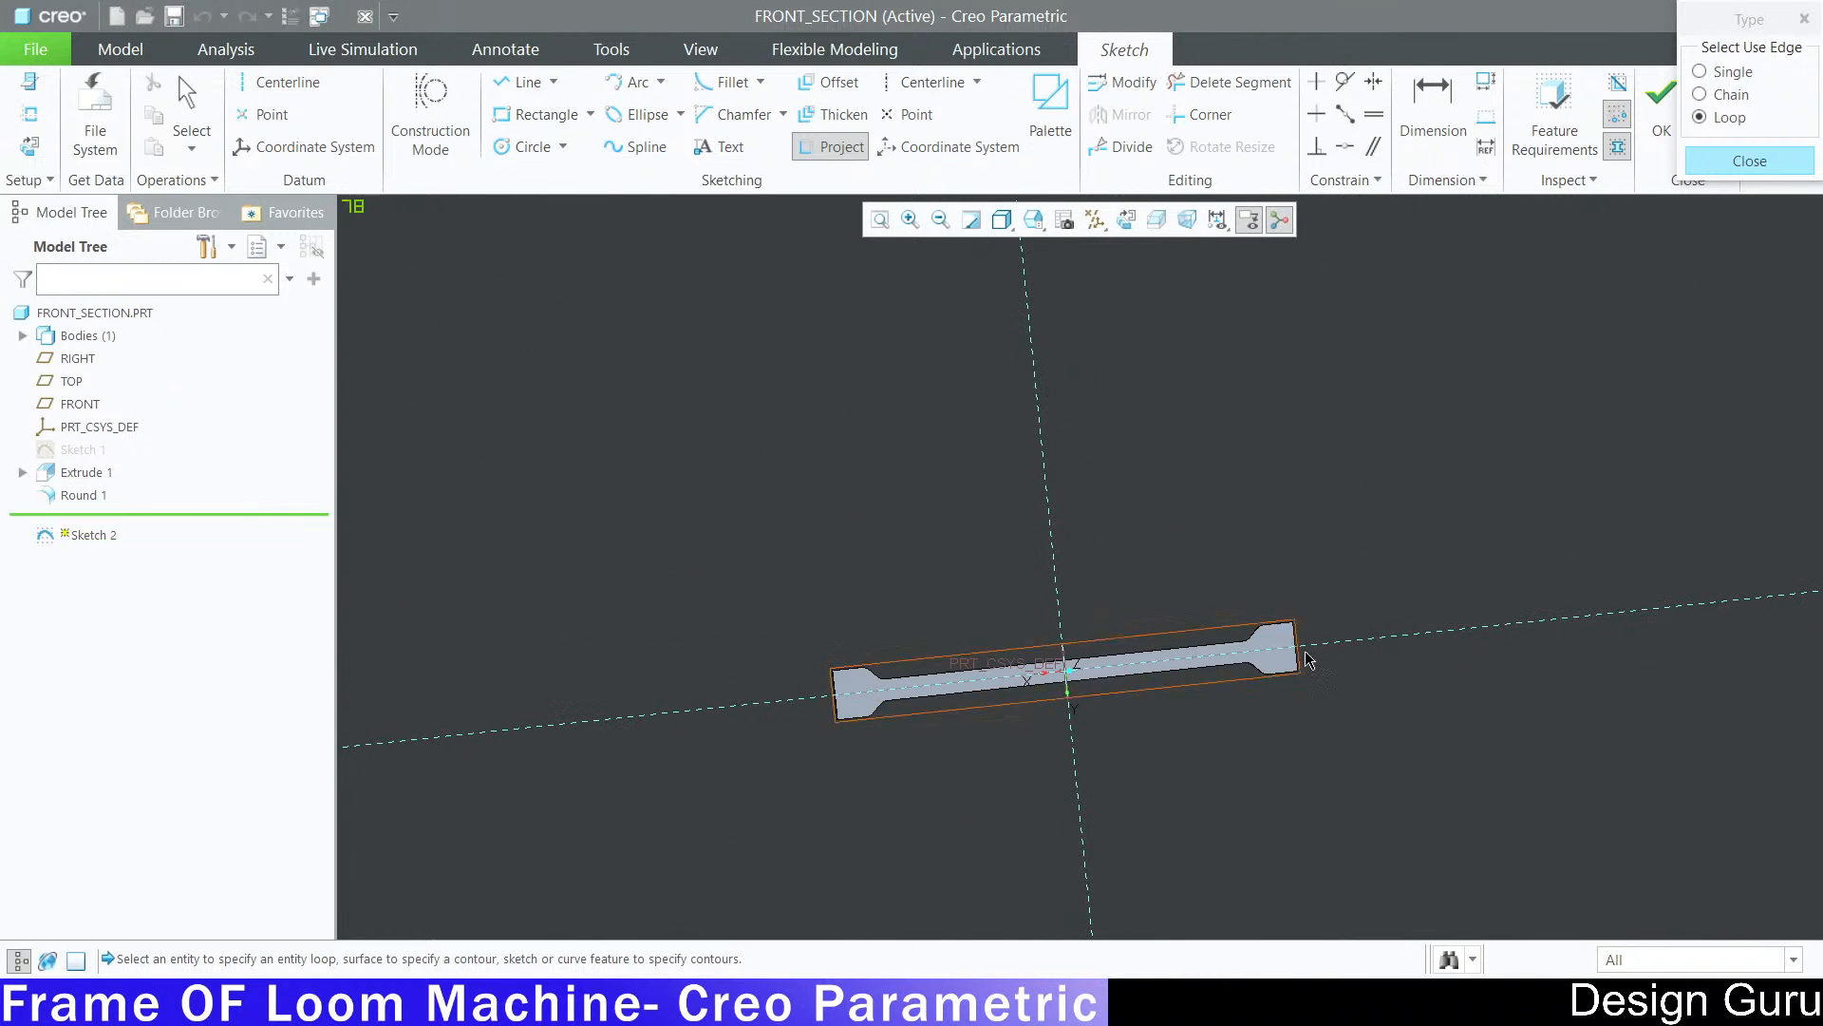
{"action": "scroll", "coordinate": [1225, 599], "scroll_direction": "up", "scroll_amount": 8}
{"action": "left_click", "coordinate": [1226, 598]}
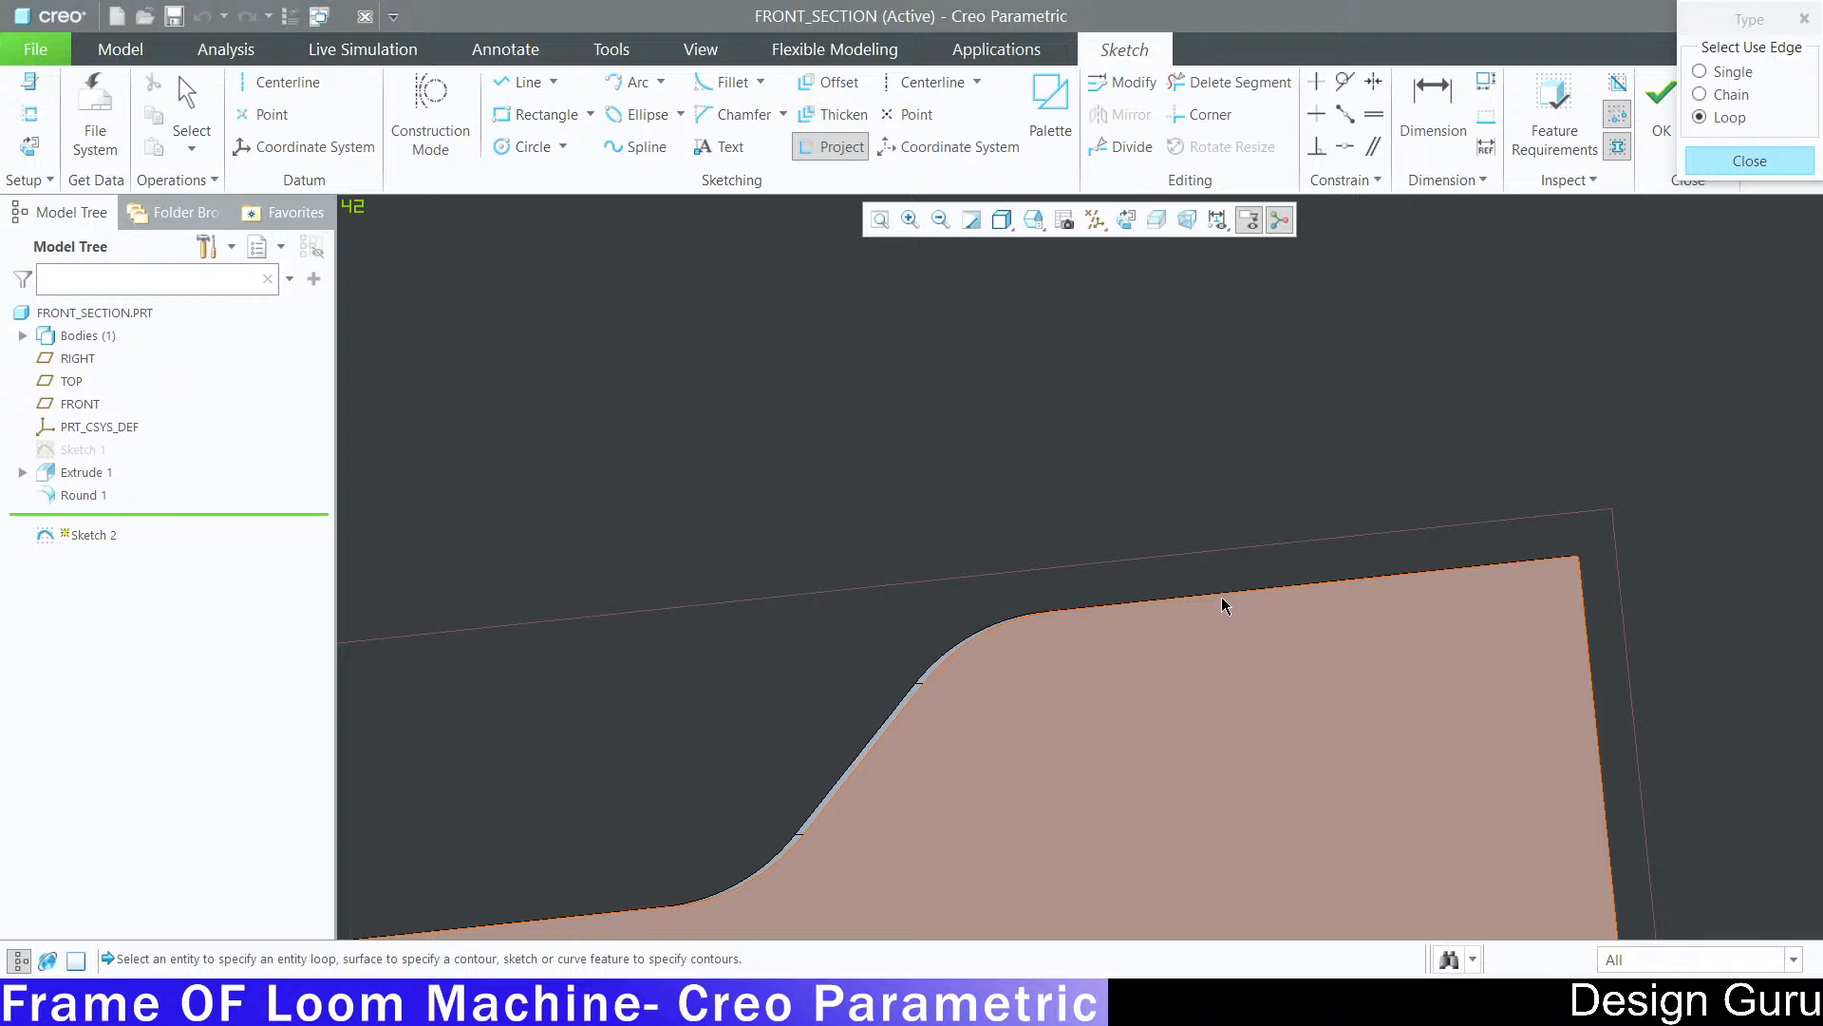
{"action": "scroll", "coordinate": [1461, 495], "scroll_direction": "down", "scroll_amount": 8}
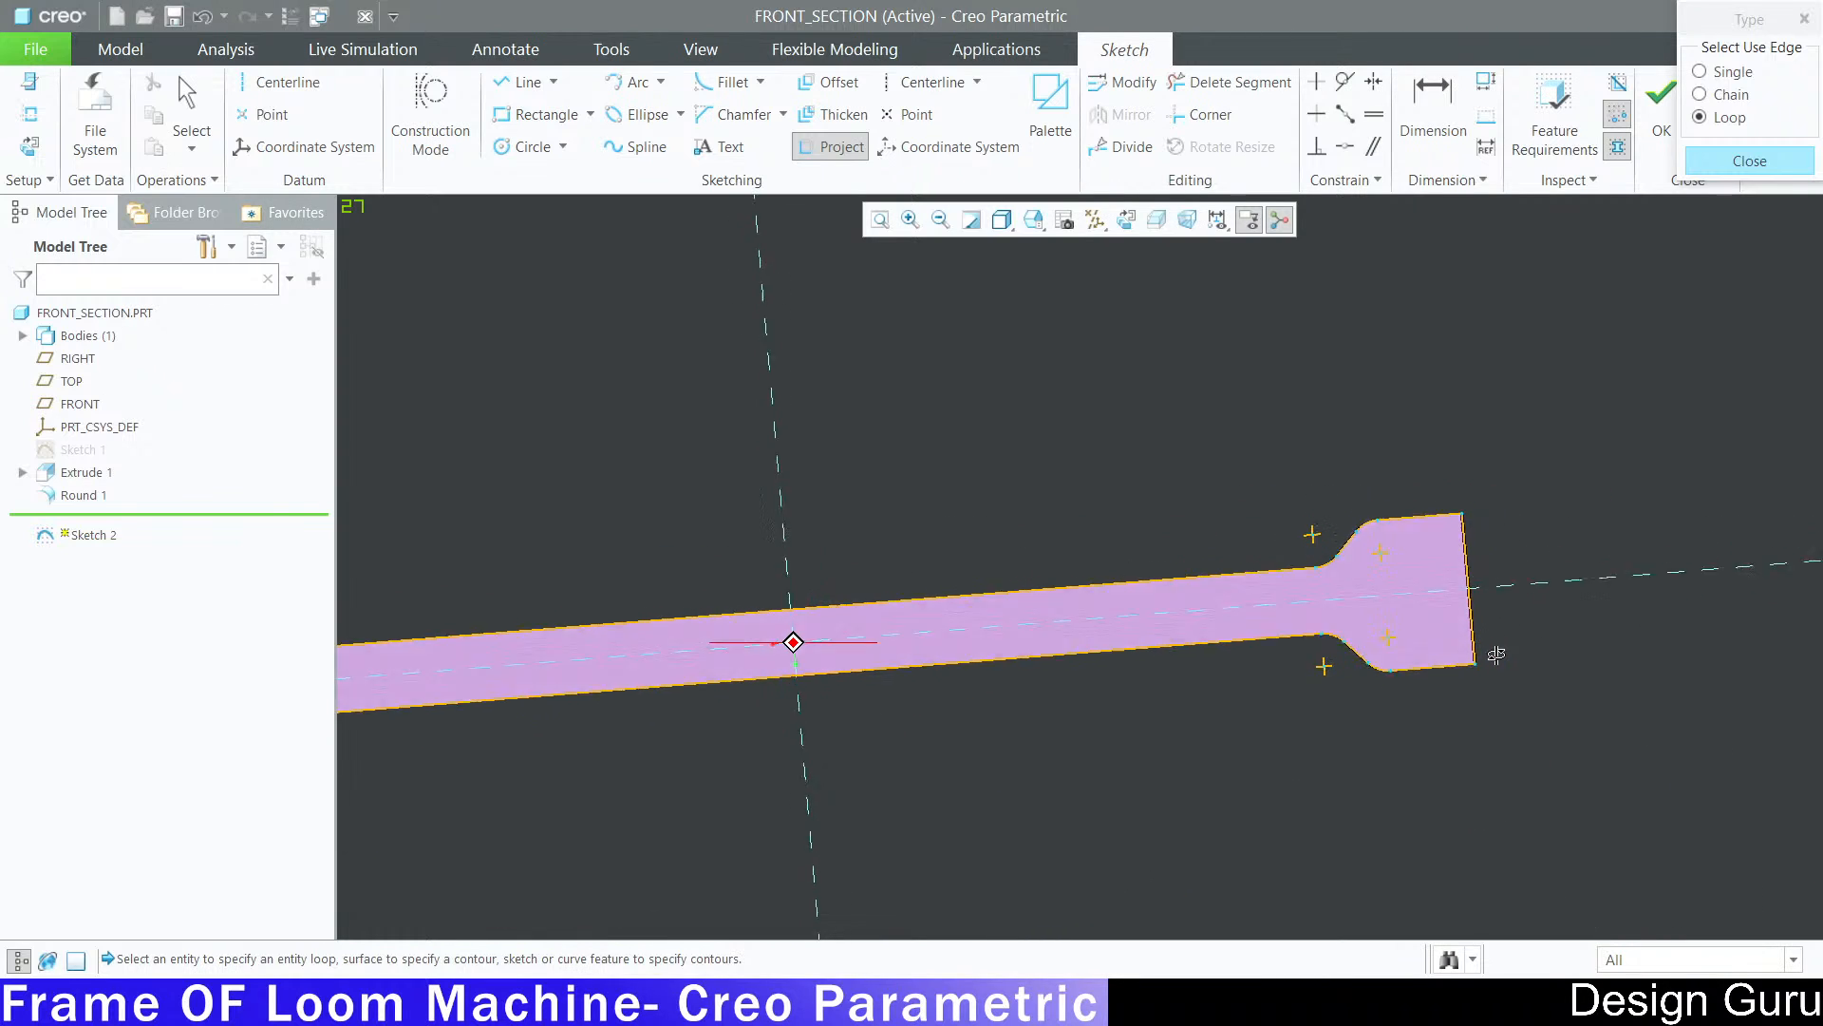
Step: Stop projecting edges and trim away the projected loop's lower and end segments, leaving only the upper edge chain in the sketch
{"action": "scroll", "coordinate": [1588, 670], "scroll_direction": "up", "scroll_amount": 3}
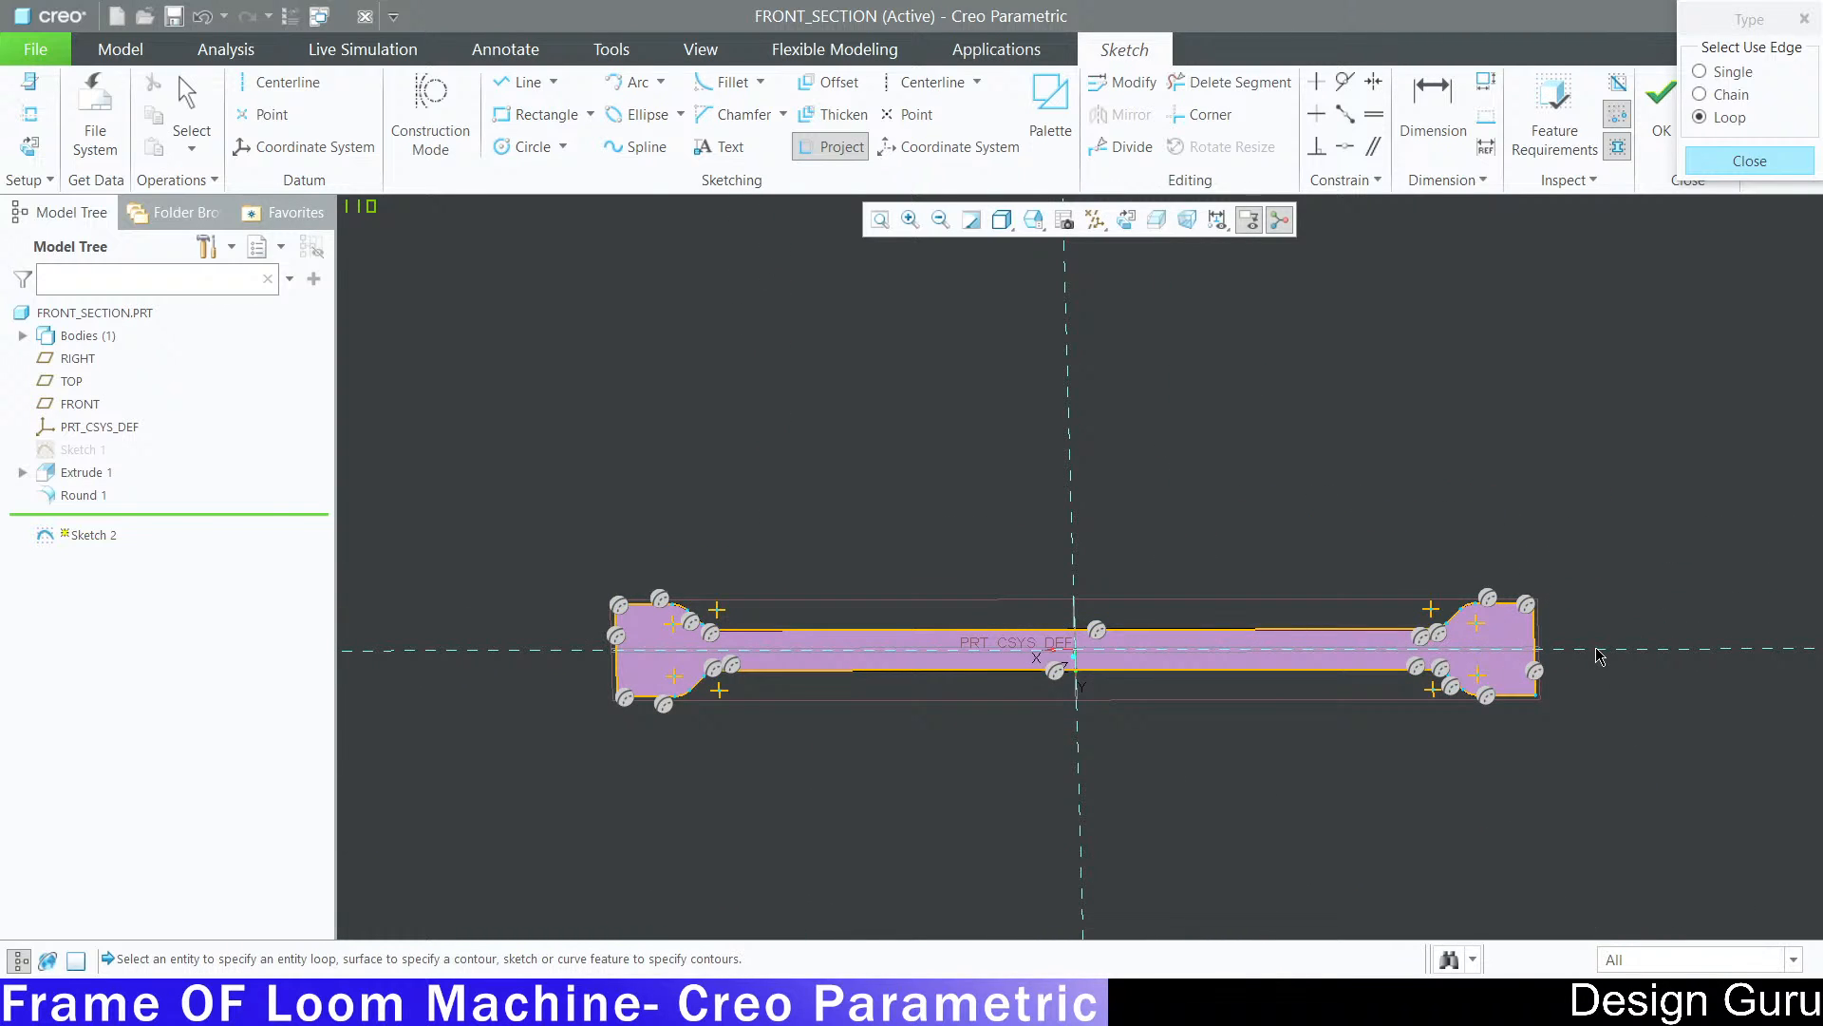
{"action": "left_click", "coordinate": [1750, 161]}
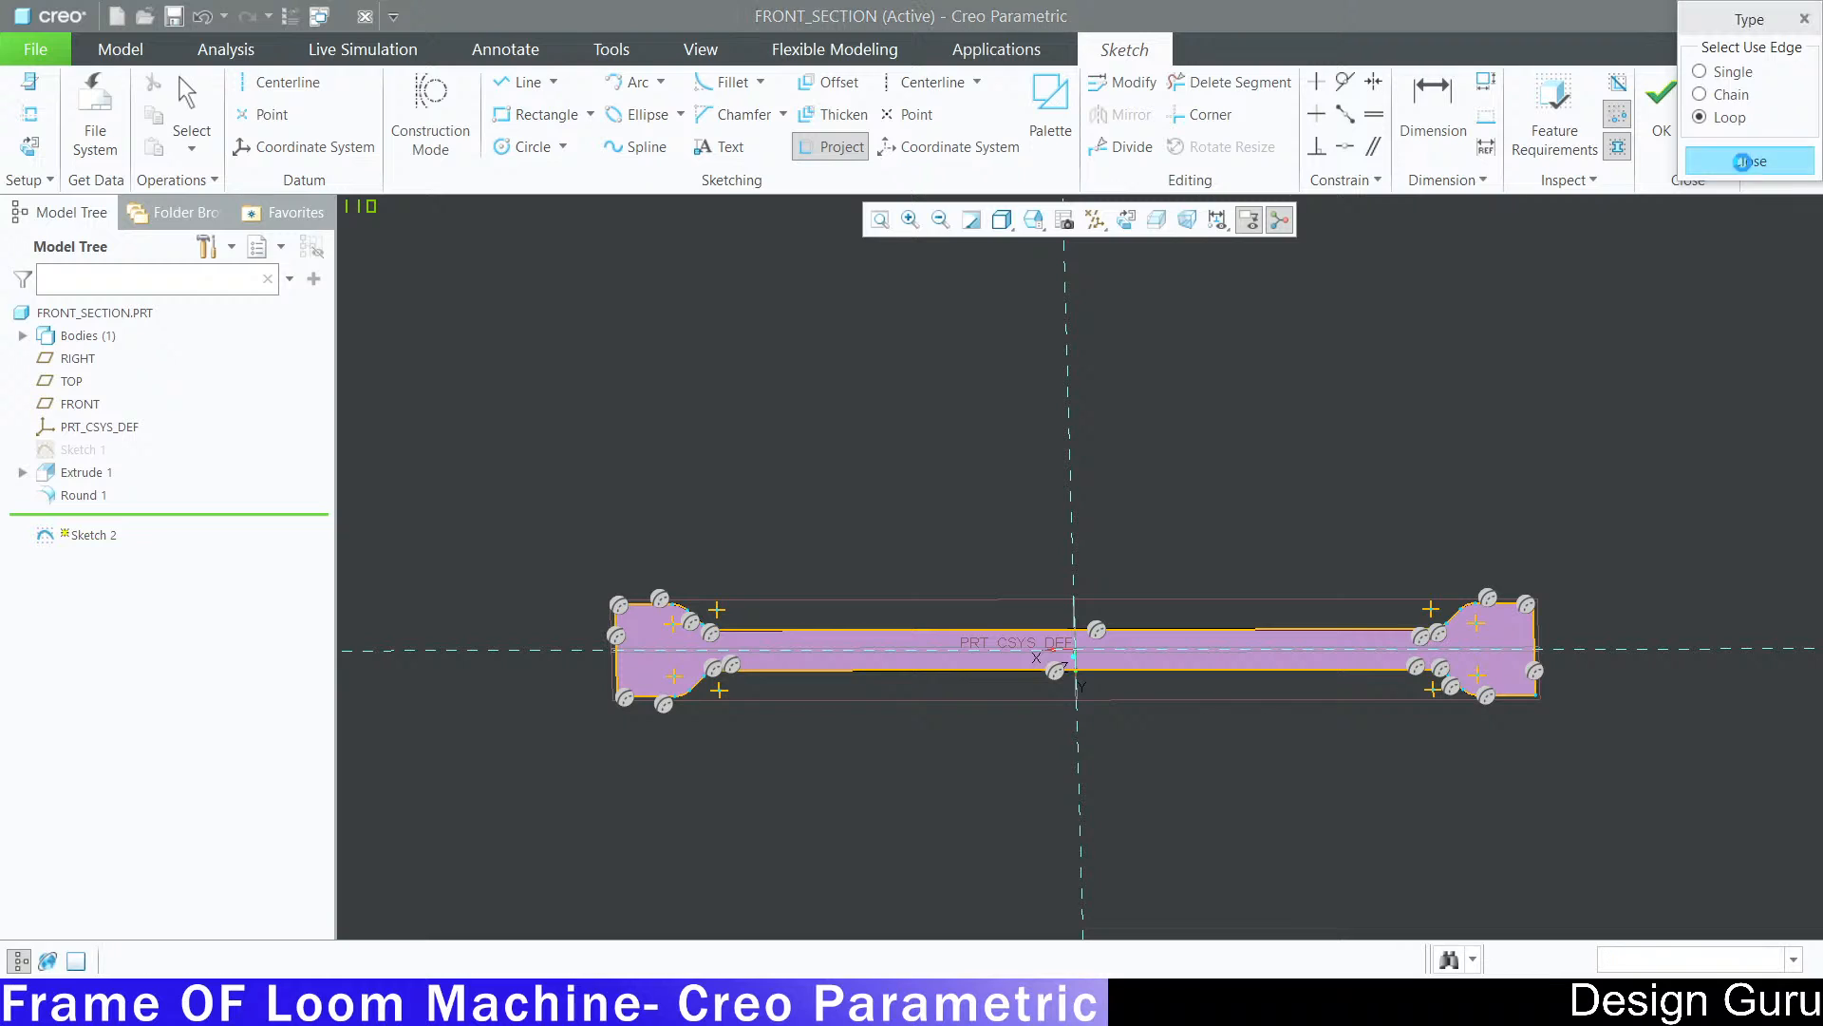
{"action": "left_click", "coordinate": [1230, 82]}
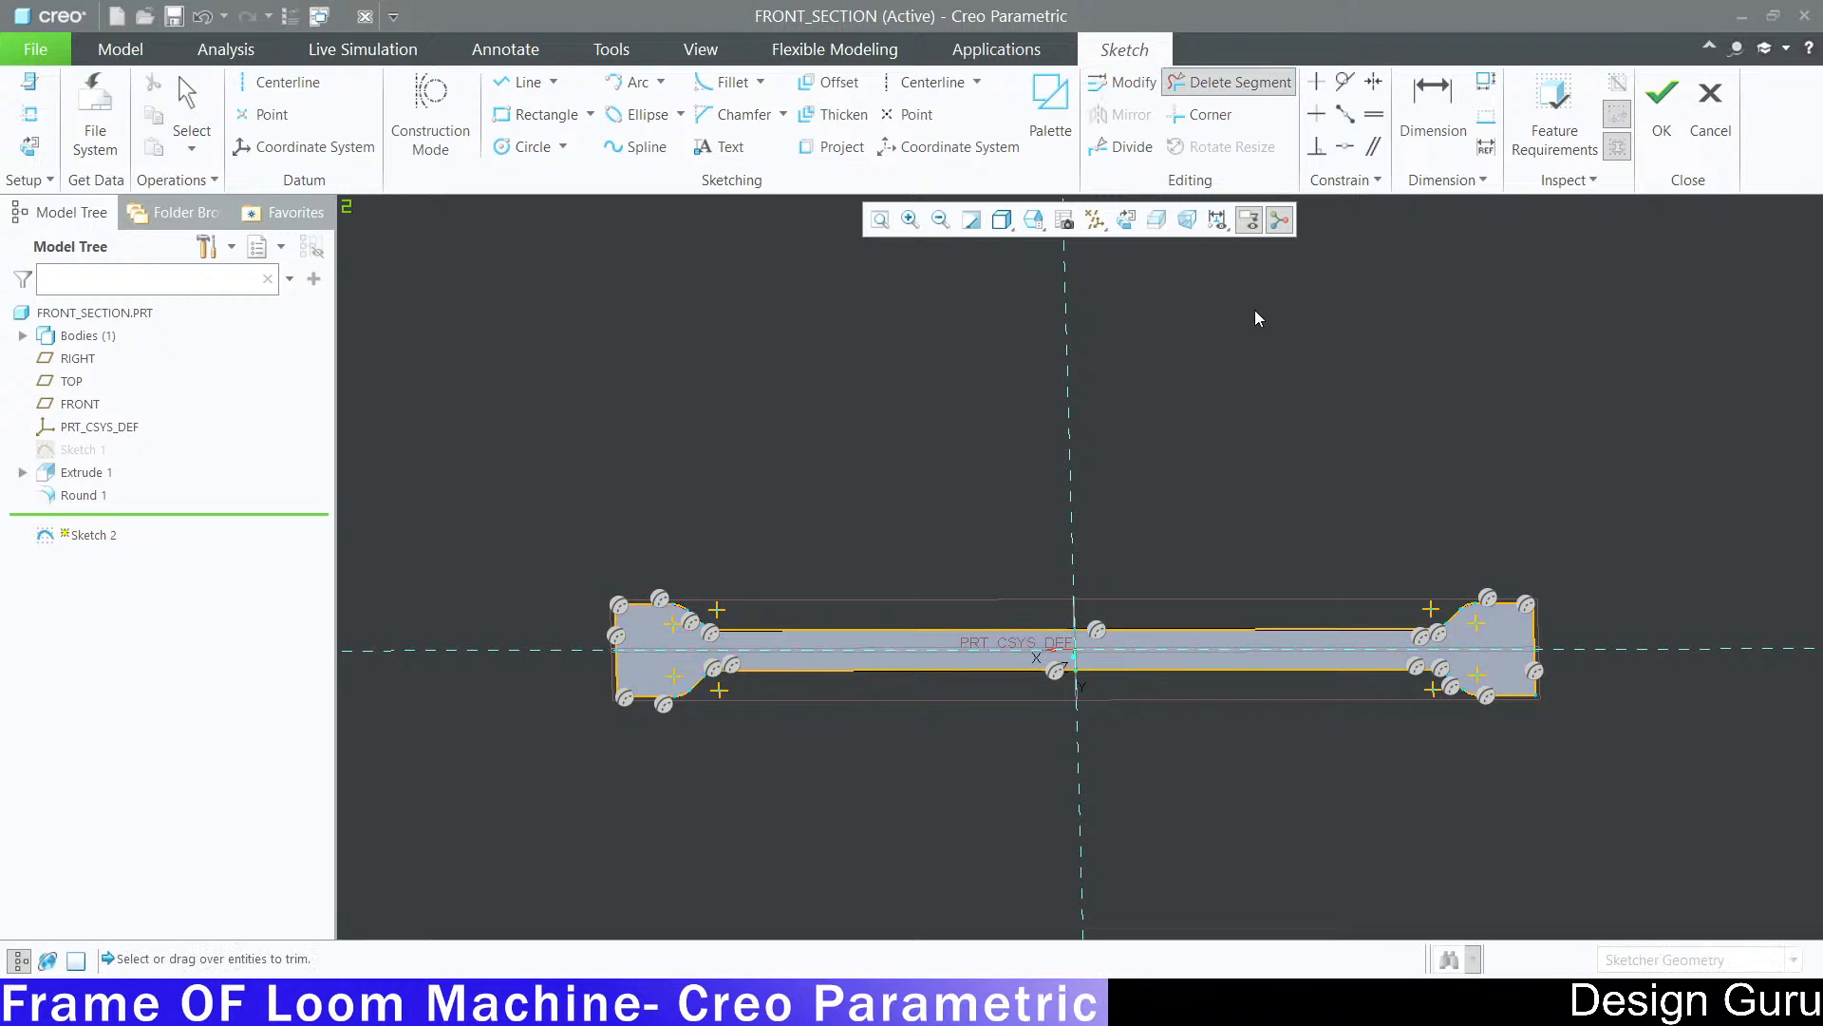
{"action": "mouse_move", "coordinate": [1603, 622]}
{"action": "left_mouse_down"}
{"action": "mouse_move", "coordinate": [1422, 701]}
{"action": "mouse_move", "coordinate": [1441, 684]}
{"action": "mouse_move", "coordinate": [949, 665]}
{"action": "mouse_move", "coordinate": [690, 696]}
{"action": "mouse_move", "coordinate": [608, 670]}
{"action": "left_mouse_up"}
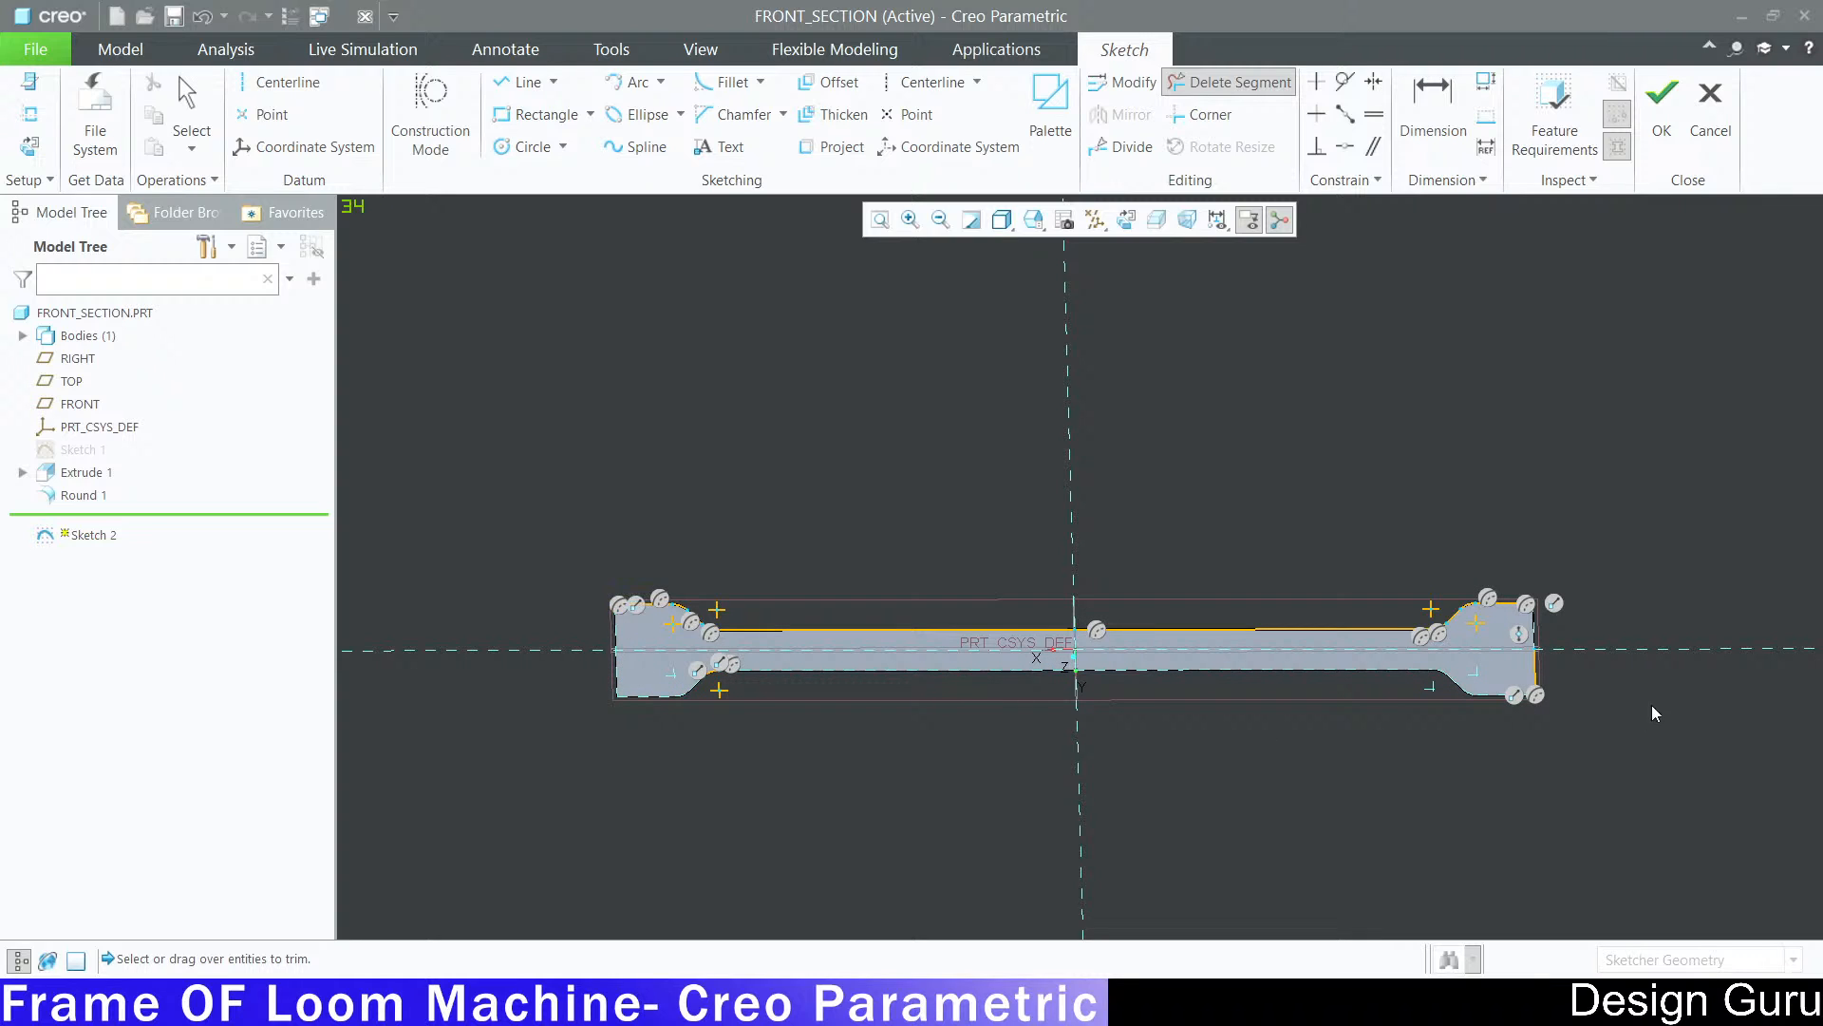
{"action": "scroll", "coordinate": [1557, 655], "scroll_direction": "up", "scroll_amount": 5}
{"action": "scroll", "coordinate": [1684, 516], "scroll_direction": "down", "scroll_amount": 5}
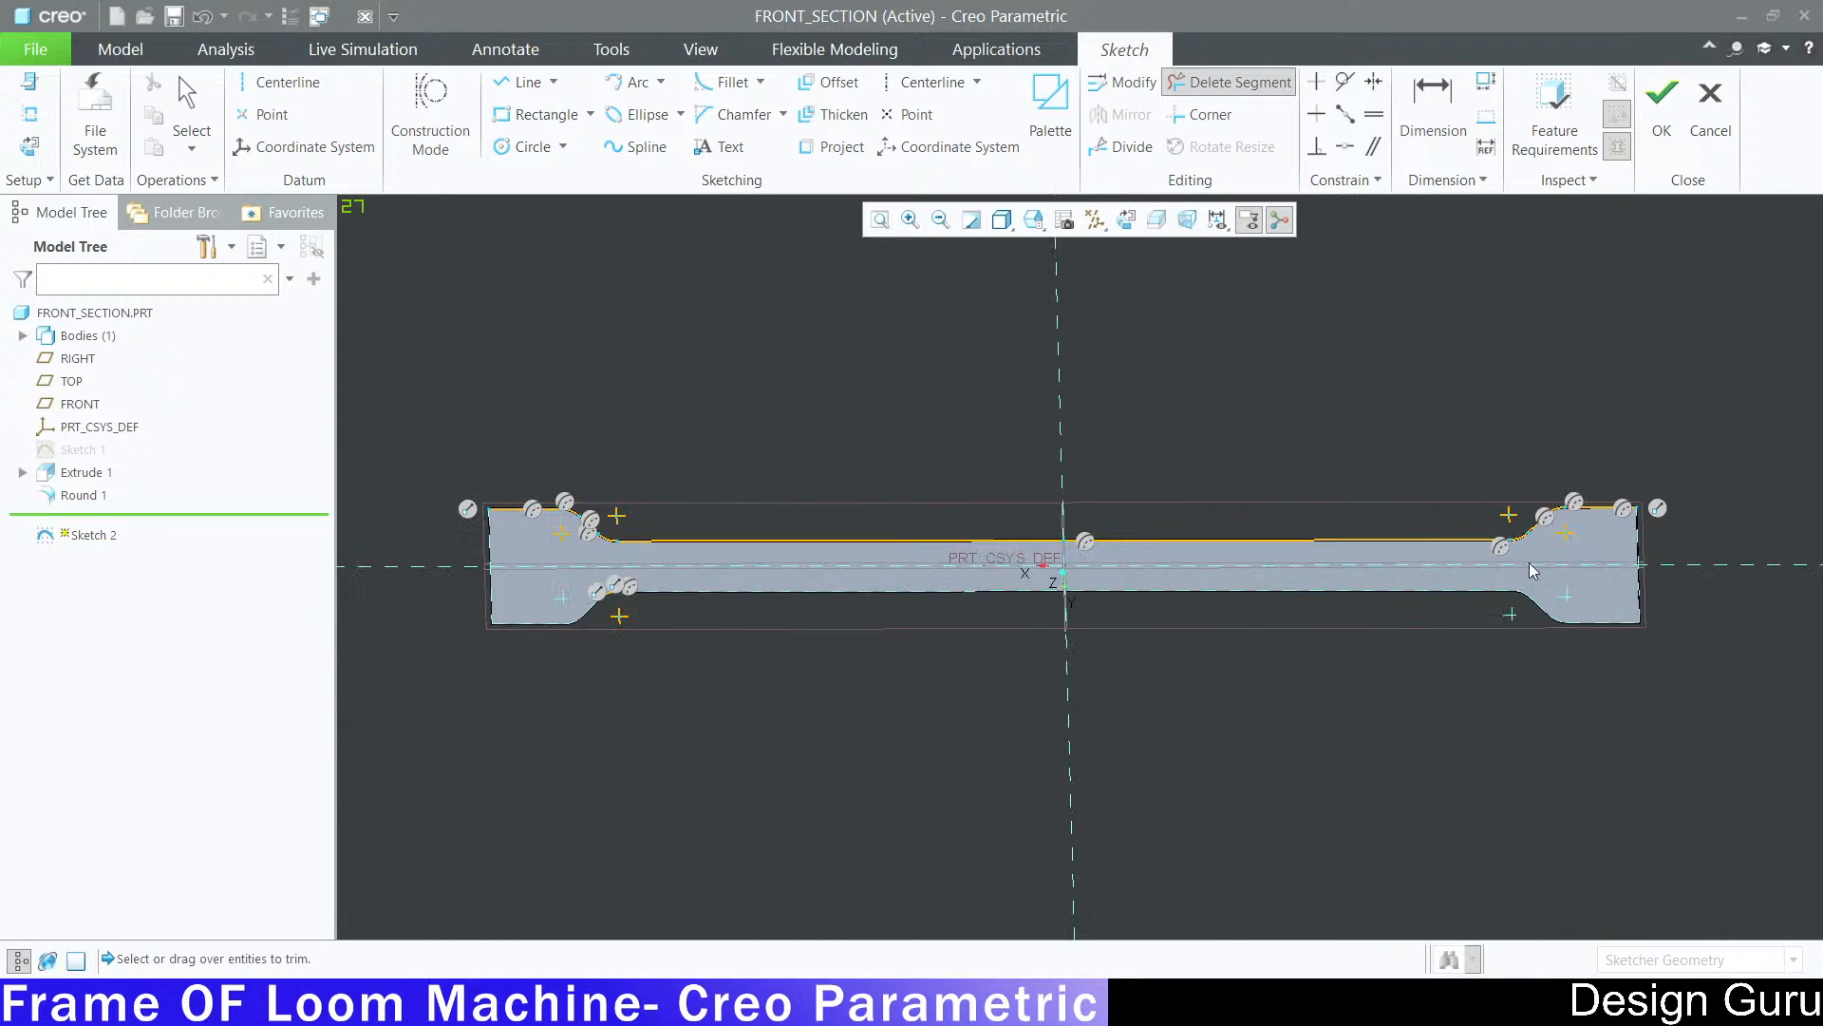
{"action": "scroll", "coordinate": [1278, 558], "scroll_direction": "up", "scroll_amount": 4}
{"action": "scroll", "coordinate": [1278, 558], "scroll_direction": "down", "scroll_amount": 4}
{"action": "scroll", "coordinate": [1412, 567], "scroll_direction": "up", "scroll_amount": 4}
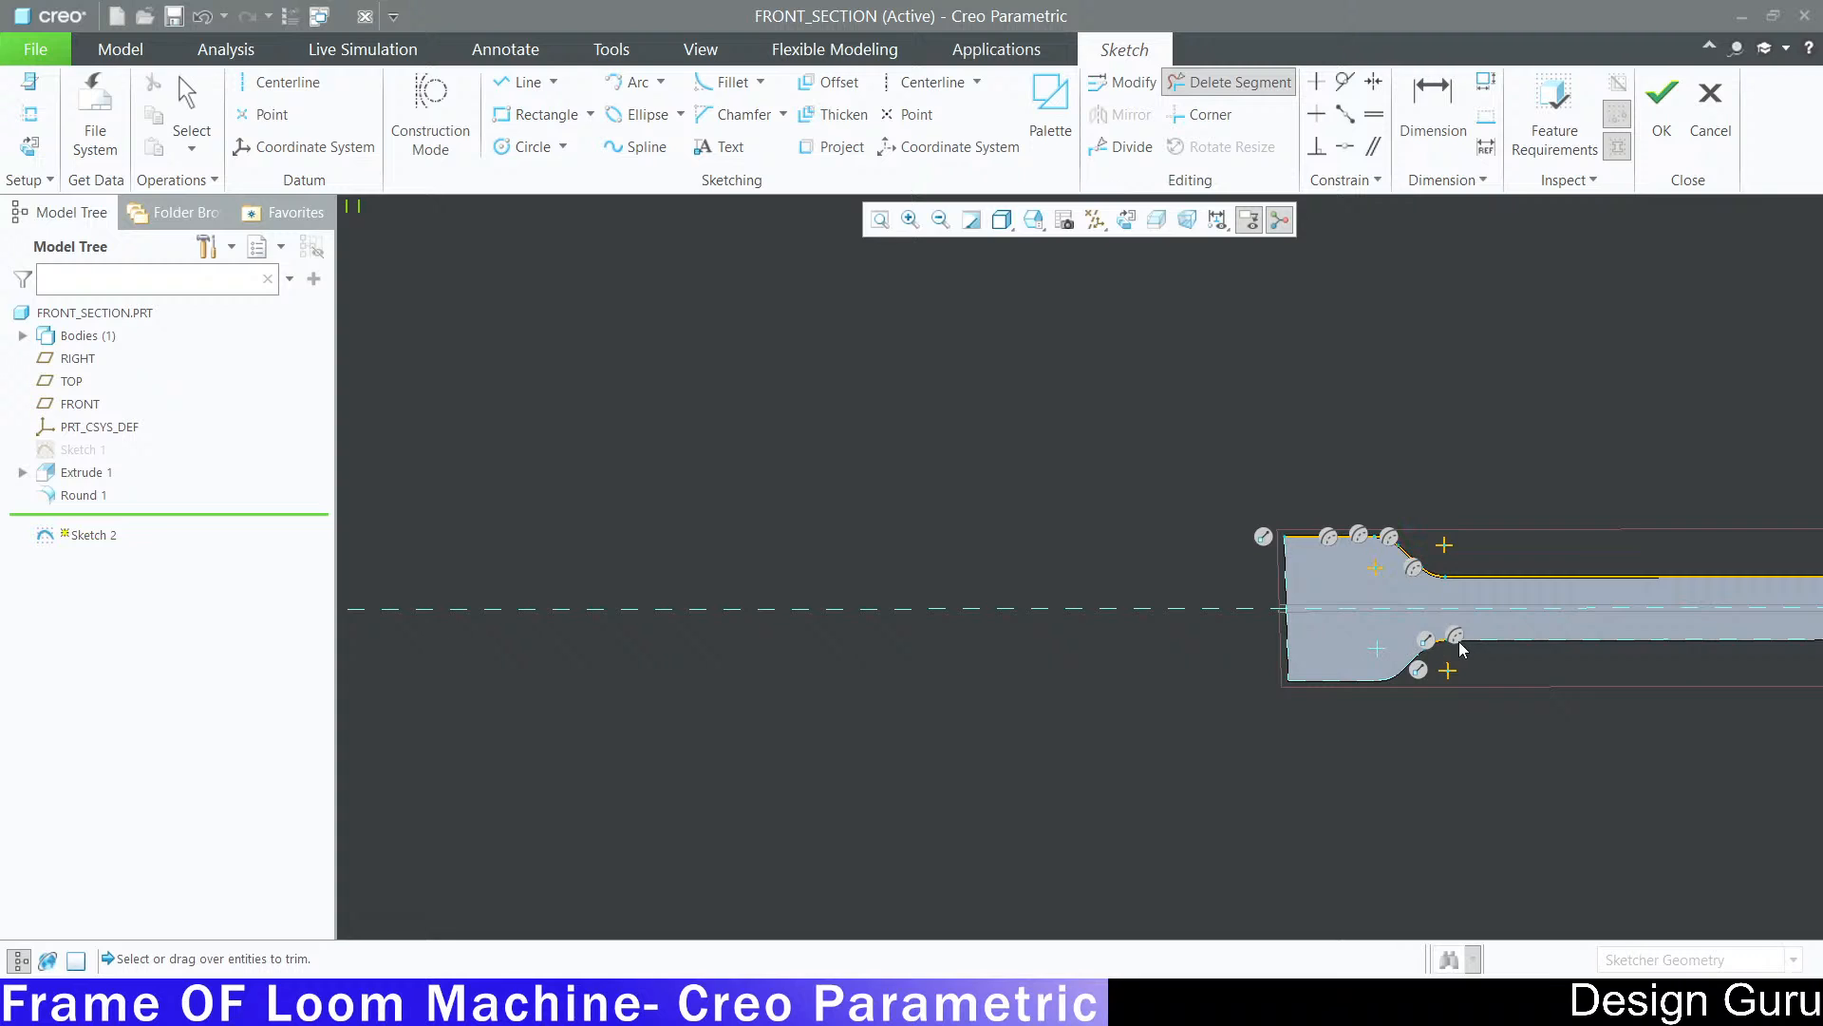
{"action": "scroll", "coordinate": [1235, 634], "scroll_direction": "down", "scroll_amount": 3}
{"action": "scroll", "coordinate": [1501, 646], "scroll_direction": "up", "scroll_amount": 4}
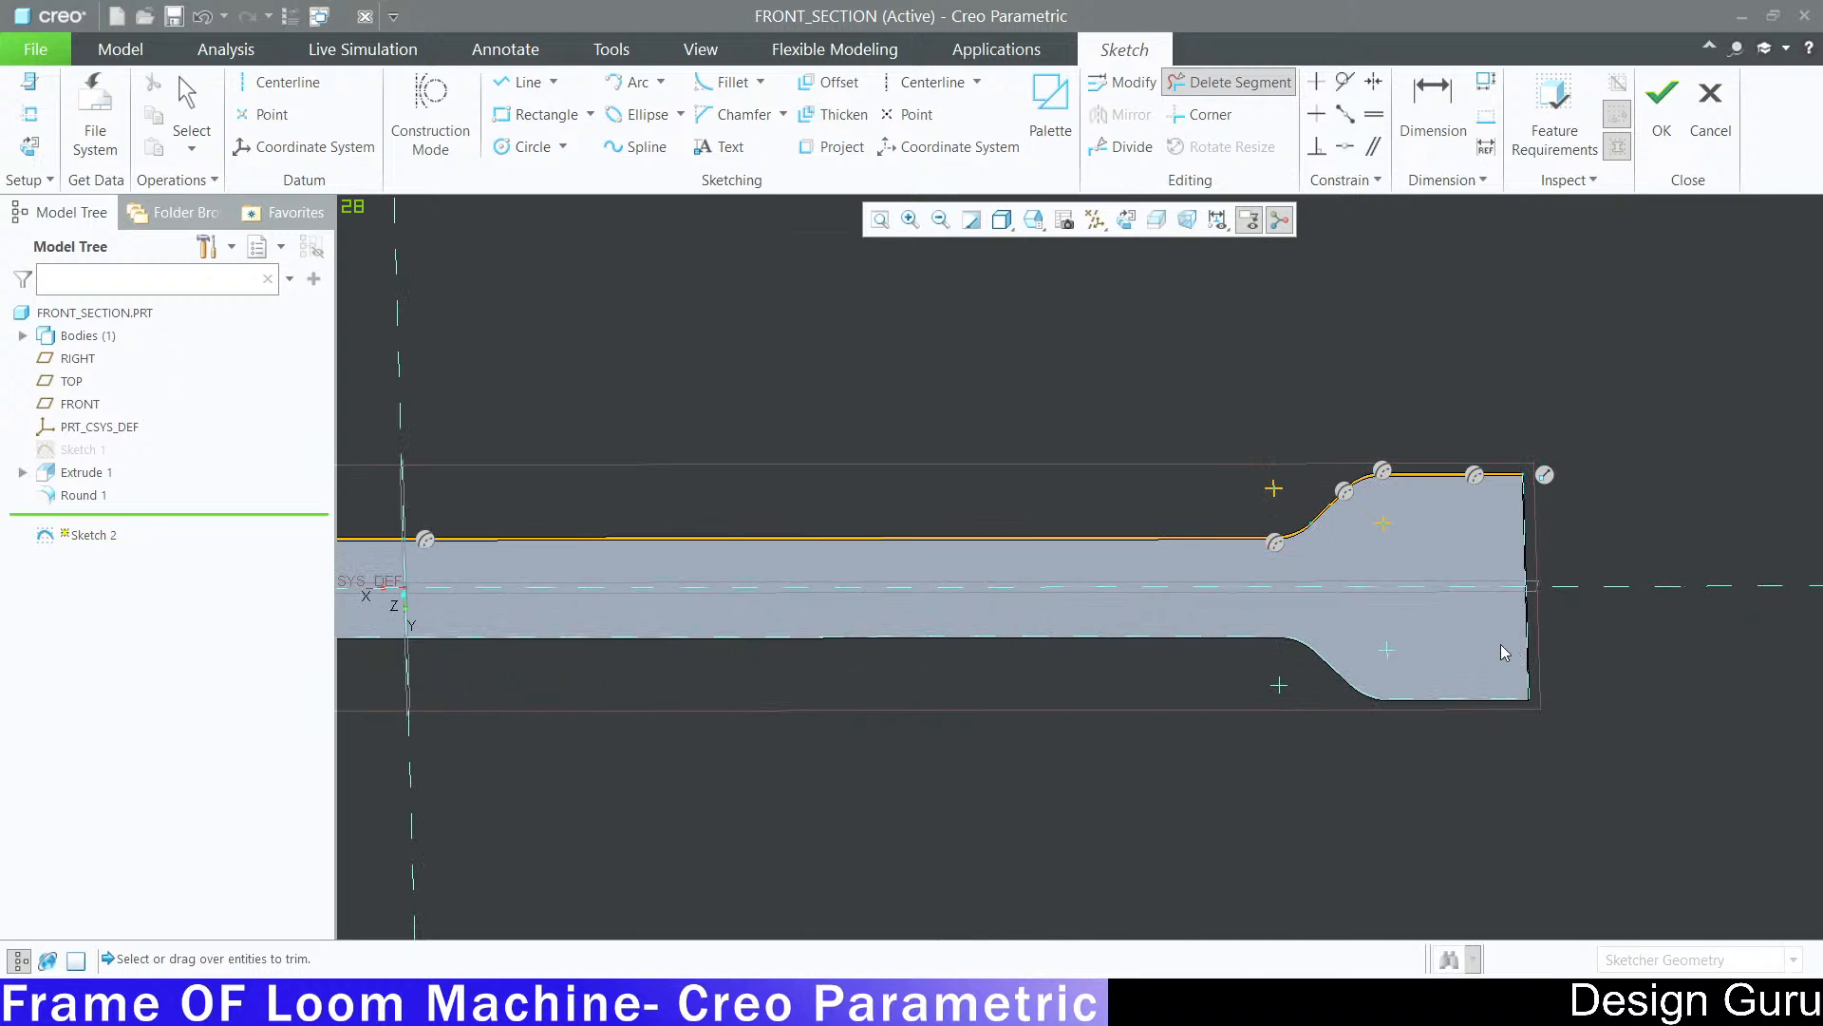
Step: Finish the sketch of the plate's upper edge and clear the selection
{"action": "left_click", "coordinate": [1662, 105]}
{"action": "scroll", "coordinate": [1591, 422], "scroll_direction": "down", "scroll_amount": 3}
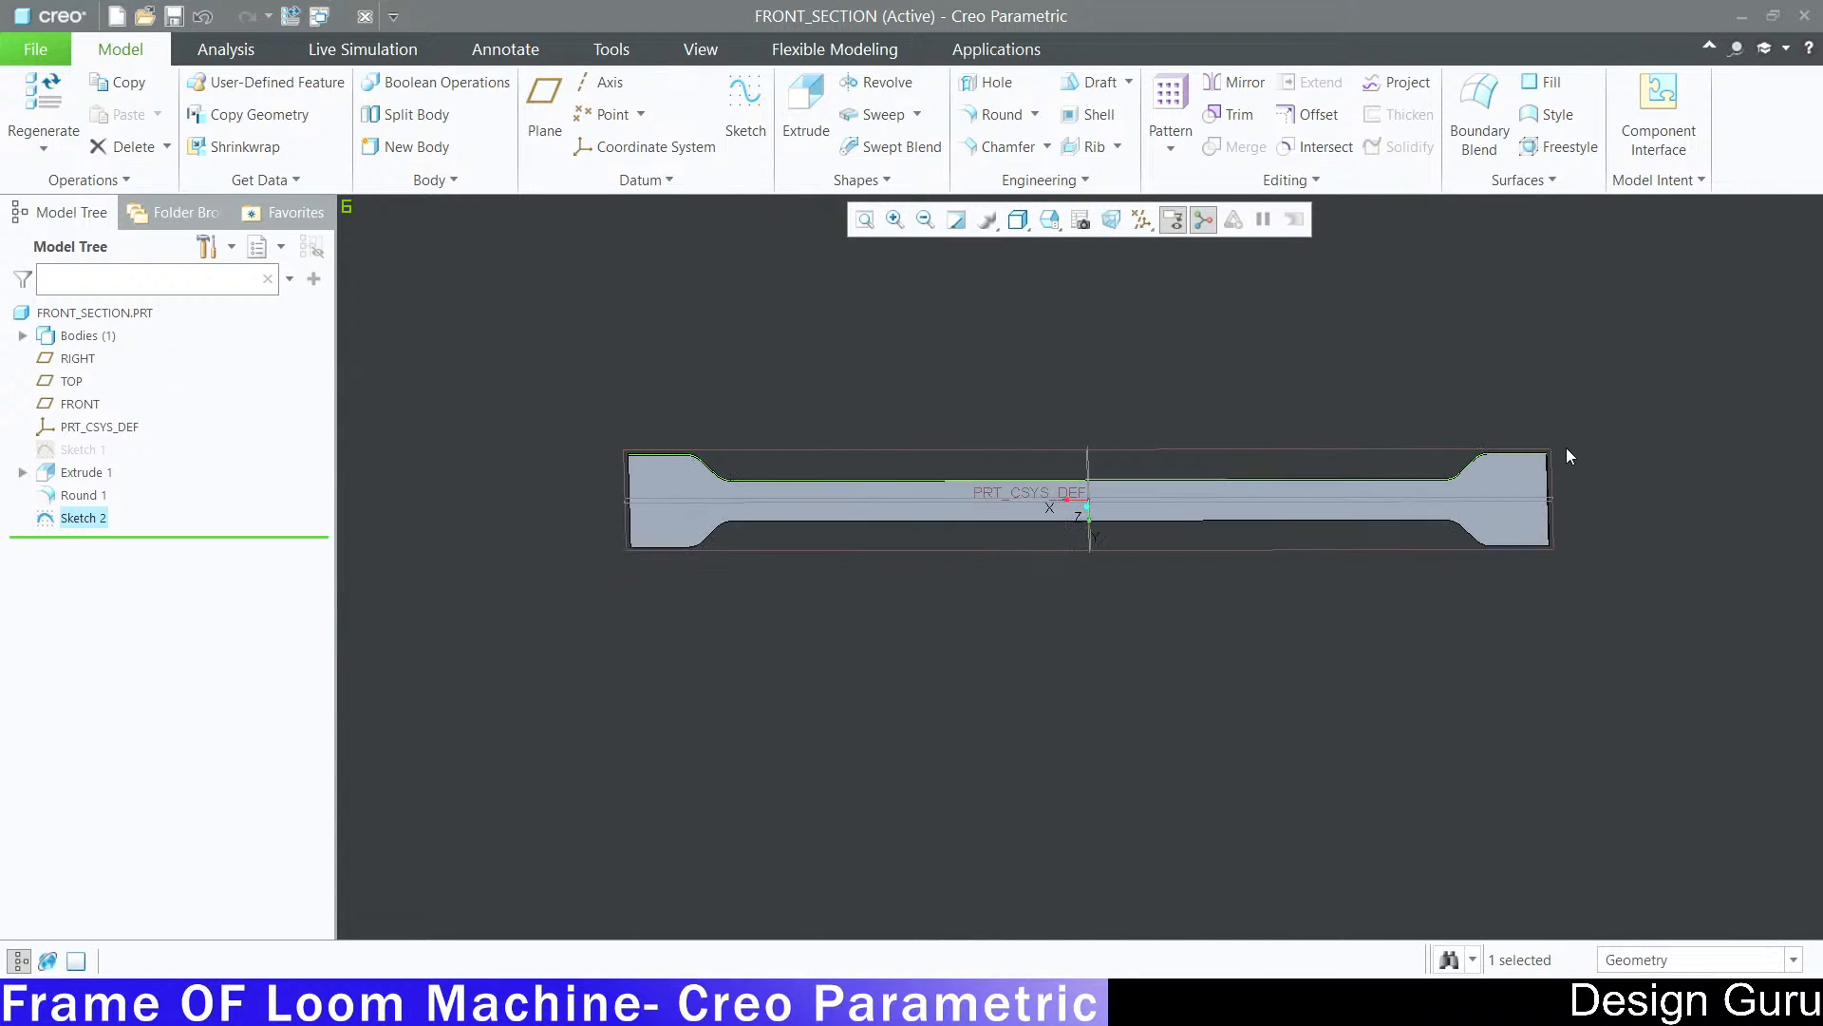
{"action": "mouse_move", "coordinate": [1566, 448]}
{"action": "middle_mouse_down"}
{"action": "mouse_move", "coordinate": [1473, 540]}
{"action": "mouse_move", "coordinate": [1477, 590]}
{"action": "mouse_move", "coordinate": [1592, 418]}
{"action": "mouse_move", "coordinate": [1759, 433]}
{"action": "middle_mouse_up"}
{"action": "mouse_move", "coordinate": [907, 430]}
{"action": "middle_mouse_down"}
{"action": "mouse_move", "coordinate": [924, 391]}
{"action": "mouse_move", "coordinate": [741, 408]}
{"action": "mouse_move", "coordinate": [703, 297]}
{"action": "middle_mouse_up"}
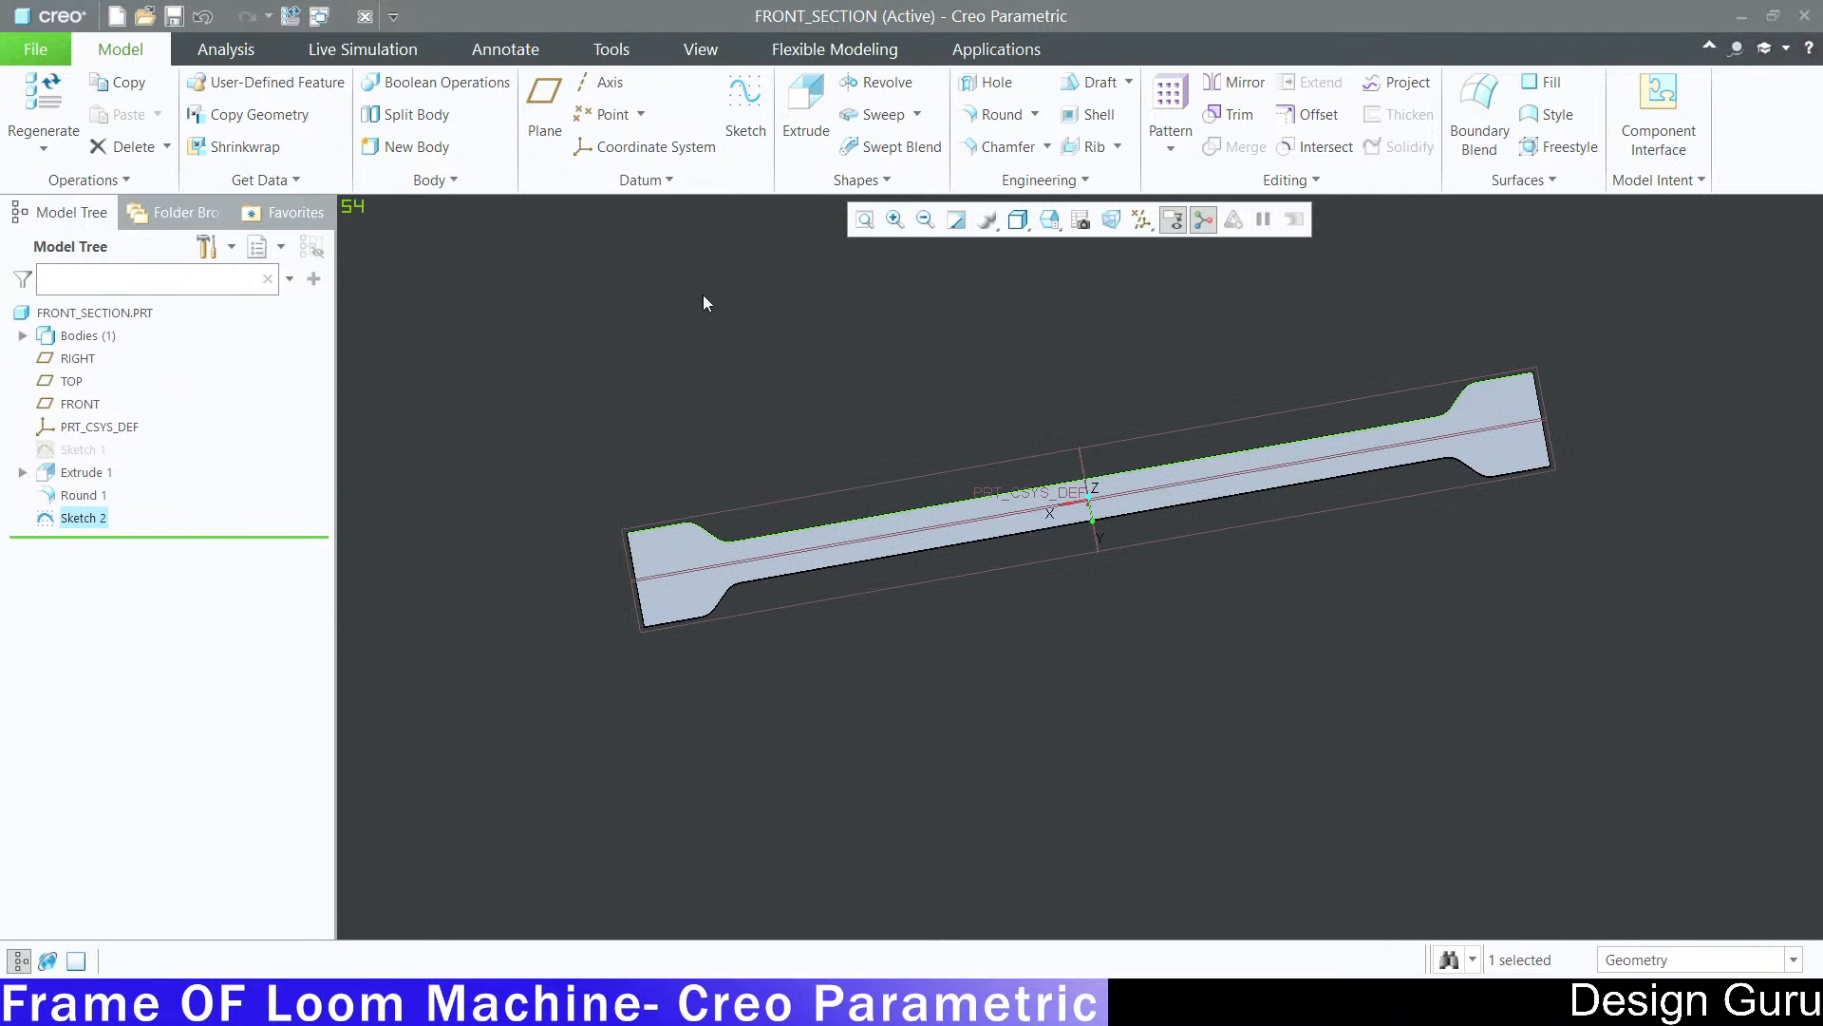
{"action": "left_click", "coordinate": [704, 297]}
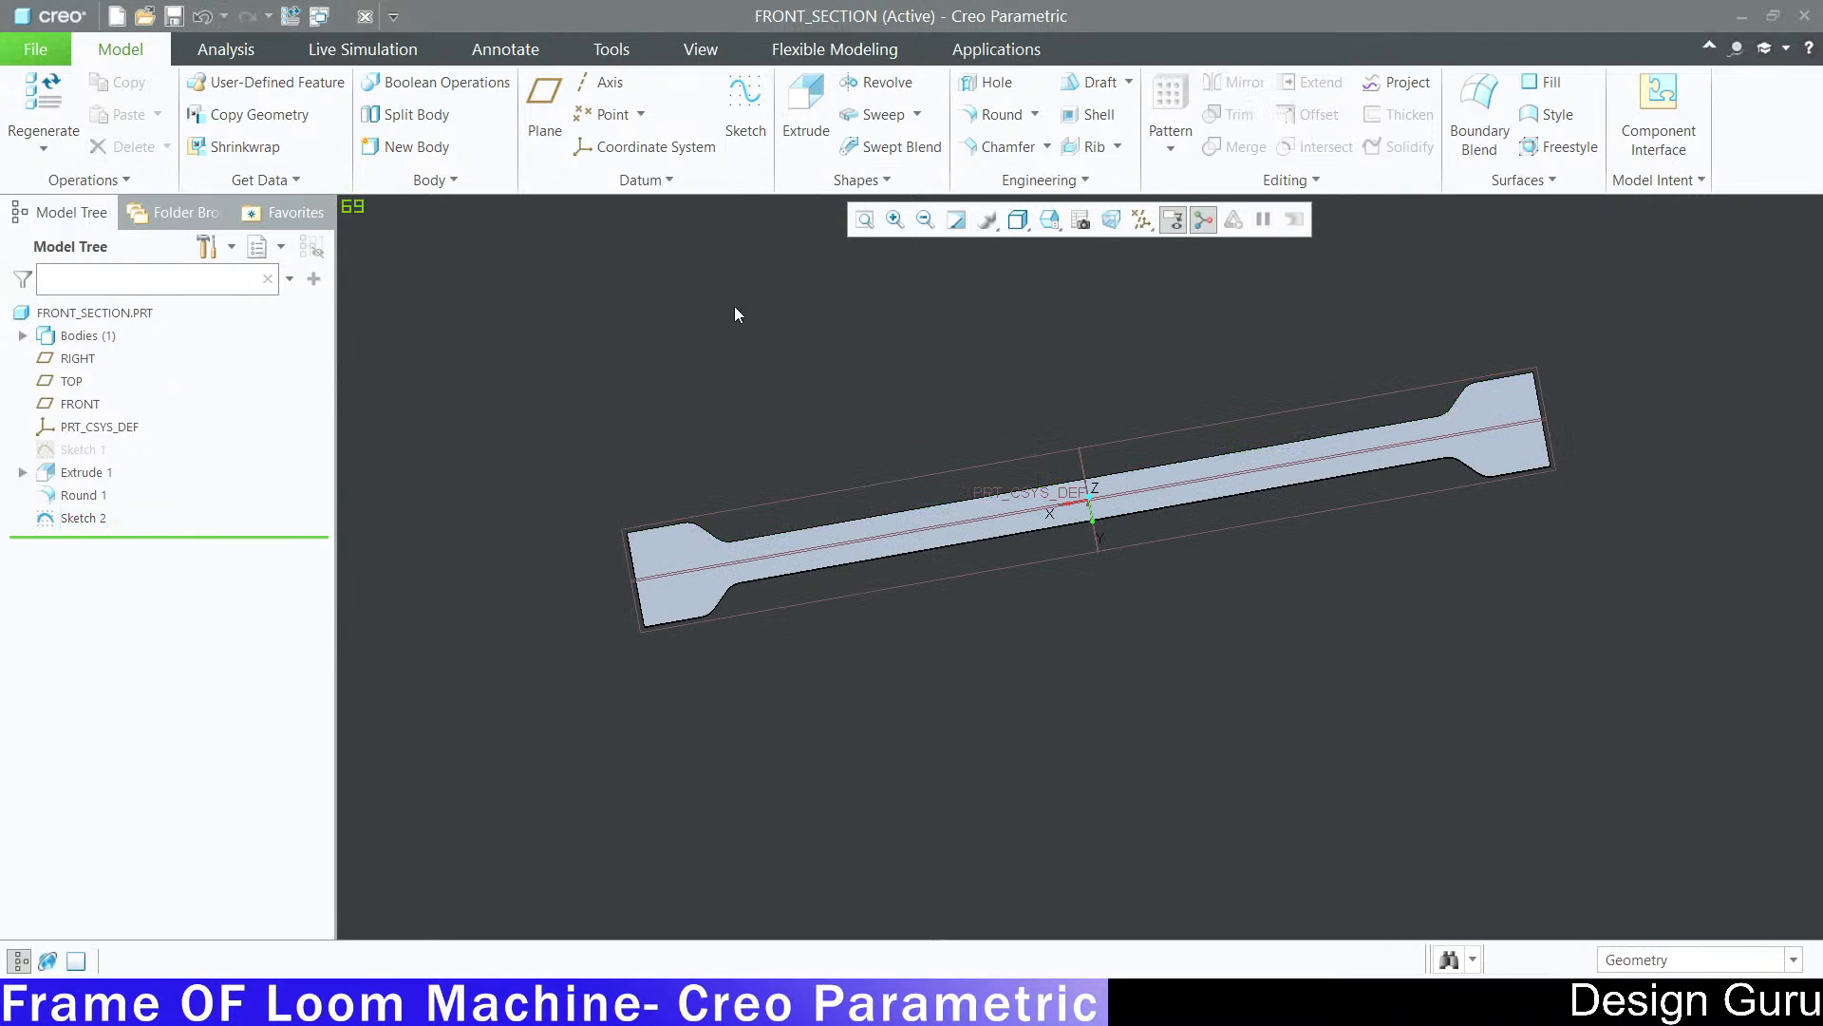
Step: Start a solid Sweep using the sketched curve along the plate's upper edge as the trajectory
{"action": "left_click", "coordinate": [882, 114]}
{"action": "scroll", "coordinate": [611, 545], "scroll_direction": "down", "scroll_amount": 4}
{"action": "middle_click_drag", "start_coordinate": [713, 445], "coordinate": [656, 496]}
{"action": "scroll", "coordinate": [638, 508], "scroll_direction": "up", "scroll_amount": 5}
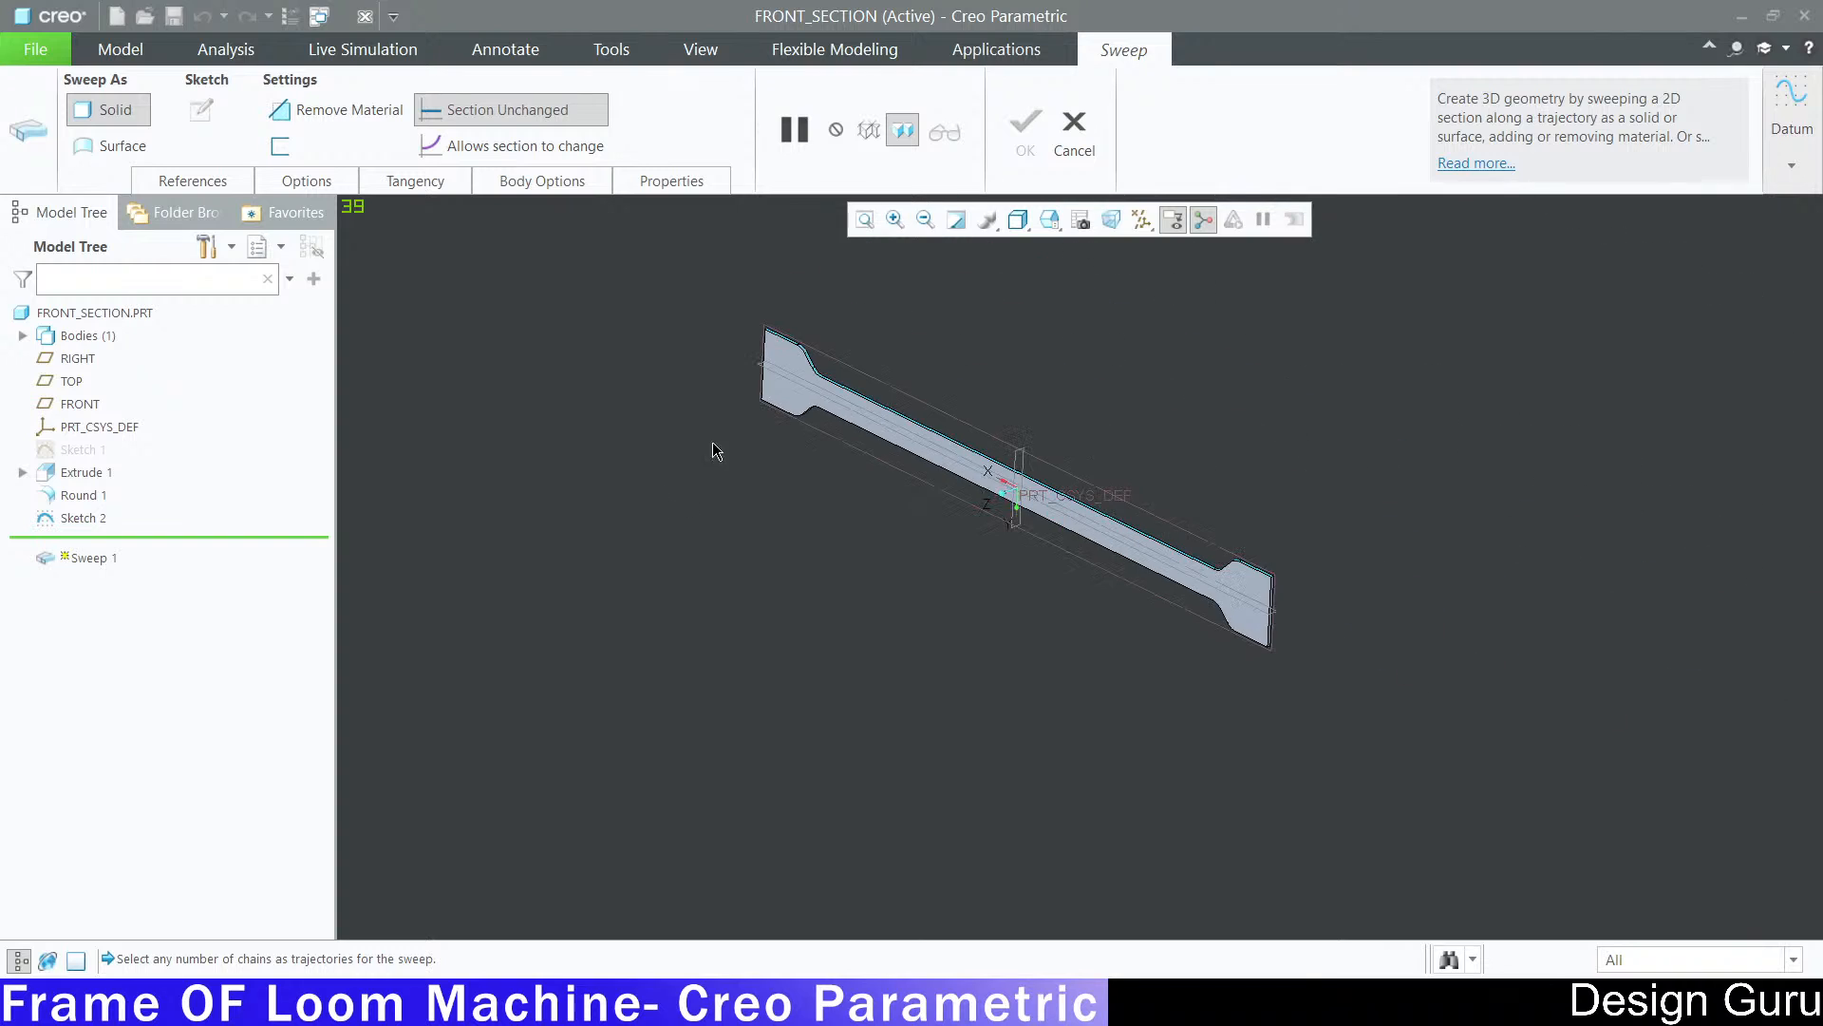
{"action": "scroll", "coordinate": [767, 254], "scroll_direction": "down", "scroll_amount": 4}
{"action": "scroll", "coordinate": [709, 308], "scroll_direction": "down", "scroll_amount": 3}
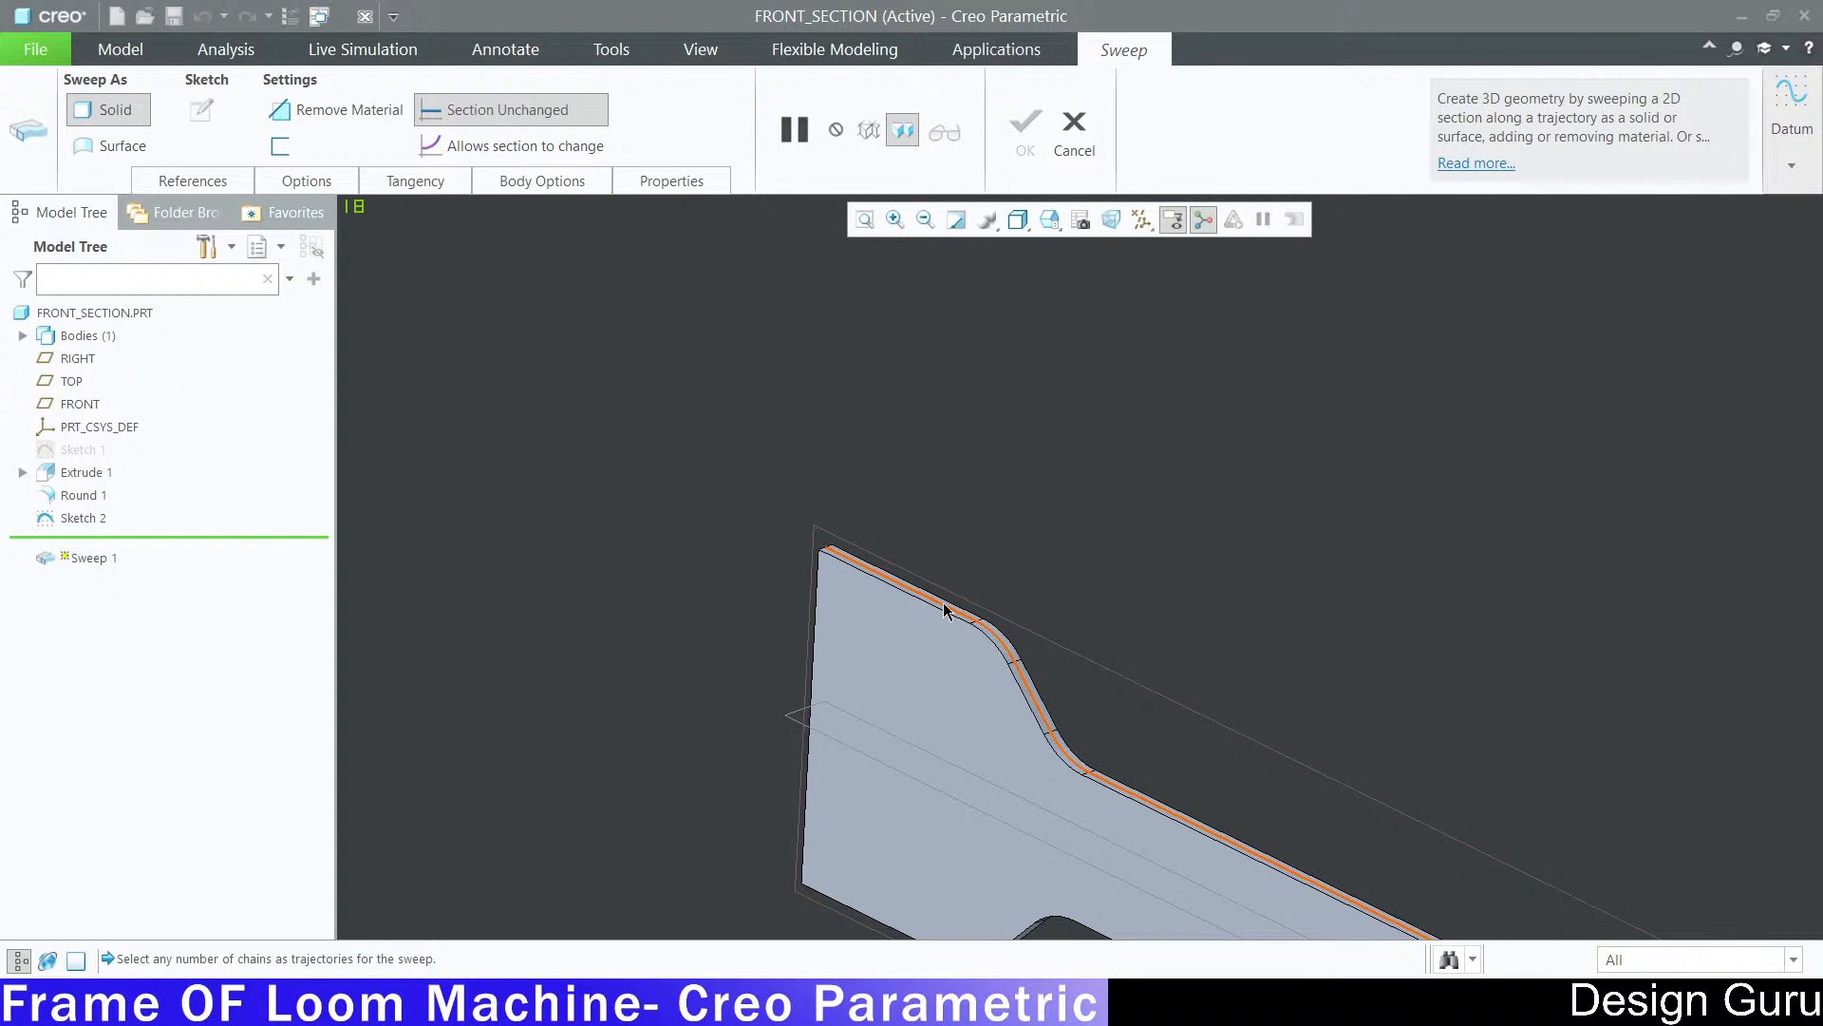
{"action": "left_click", "coordinate": [945, 609]}
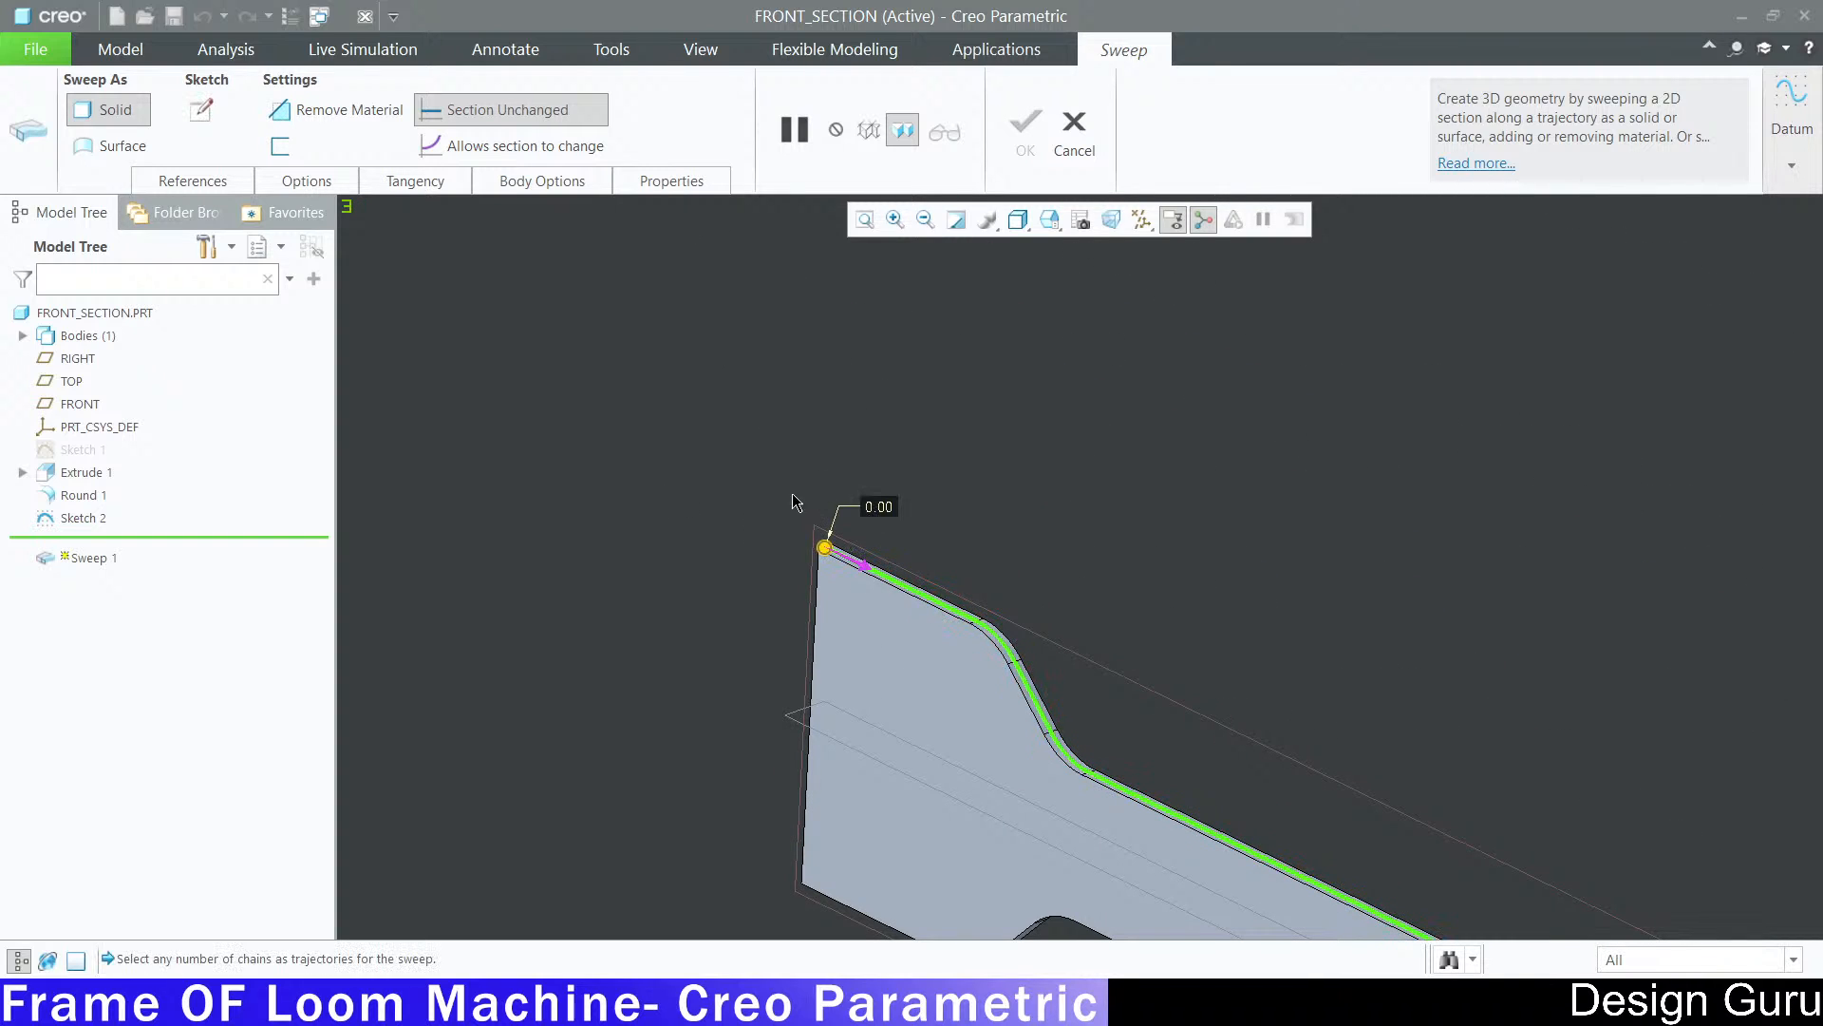
Step: Sketch the sweep section as a rectangle about 8.5 wide and 38.3 high, with one side on the vertical reference at the plate edge
{"action": "left_click", "coordinate": [200, 111]}
{"action": "left_click", "coordinate": [1127, 224]}
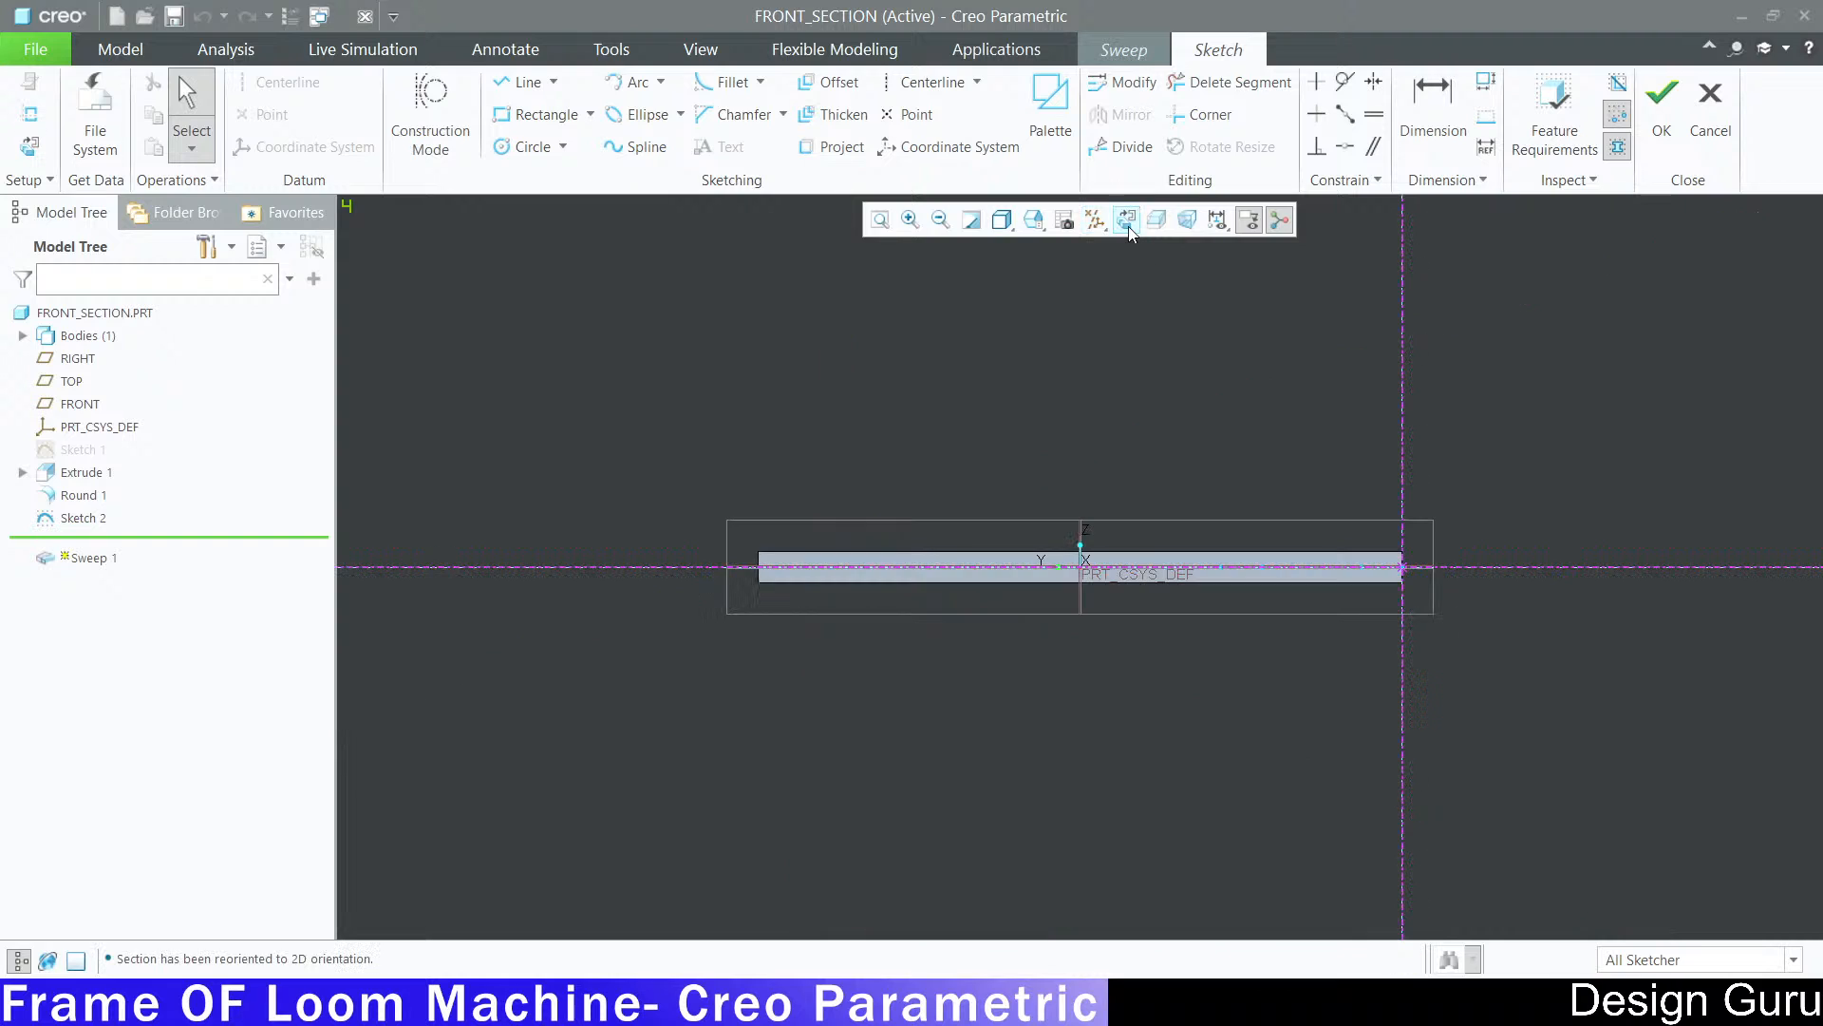
{"action": "scroll", "coordinate": [1517, 575], "scroll_direction": "down", "scroll_amount": 3}
{"action": "scroll", "coordinate": [1400, 581], "scroll_direction": "down", "scroll_amount": 4}
{"action": "scroll", "coordinate": [741, 483], "scroll_direction": "up", "scroll_amount": 4}
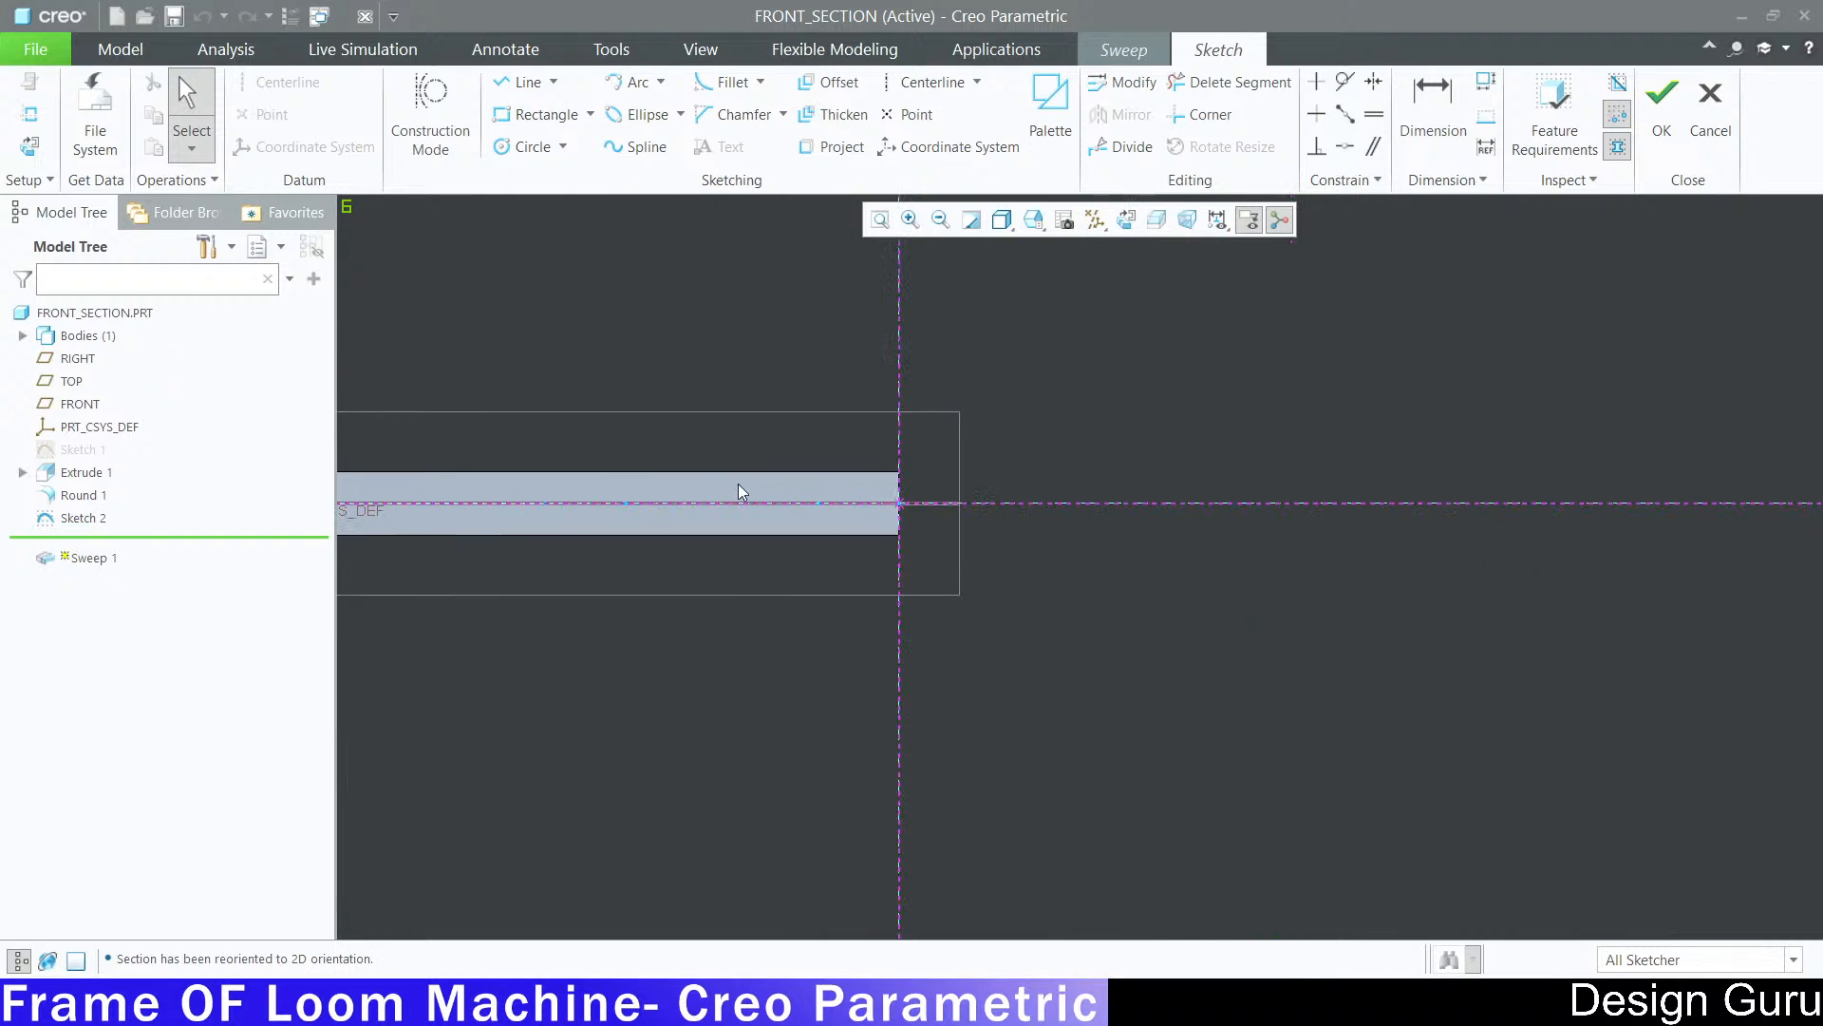
{"action": "left_click", "coordinate": [549, 115]}
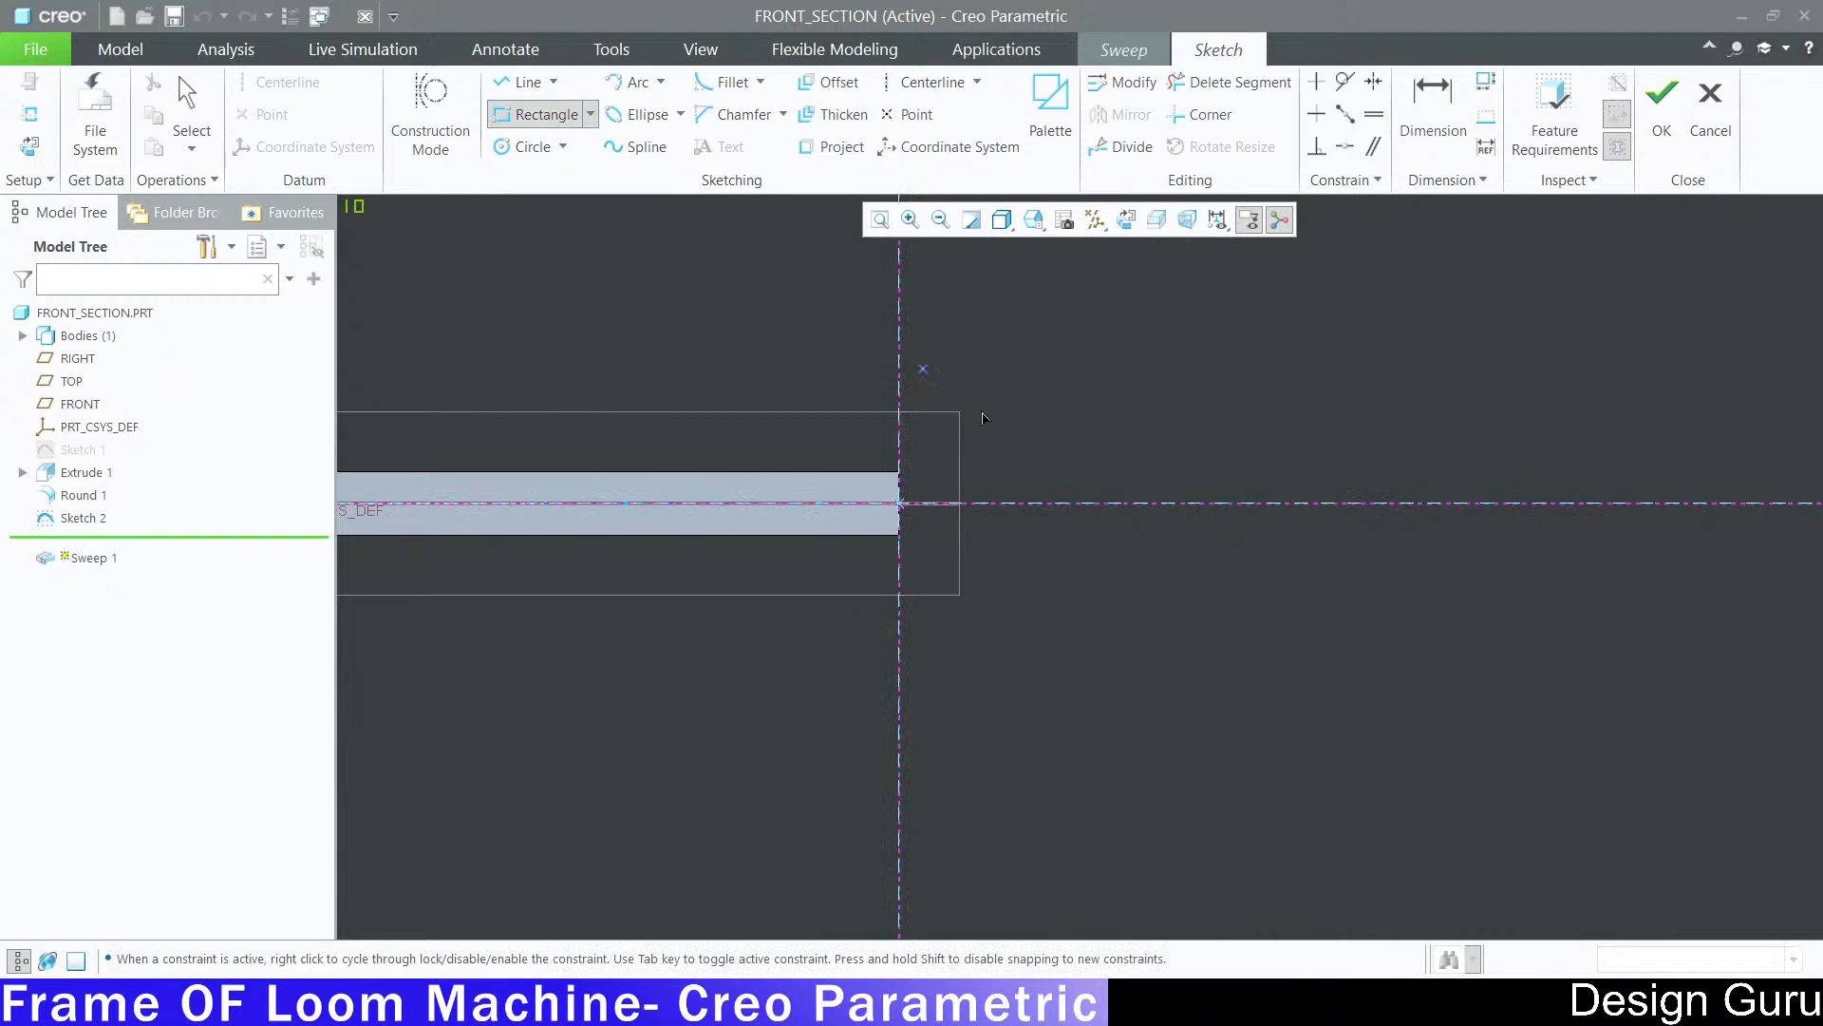
{"action": "left_click", "coordinate": [900, 373]}
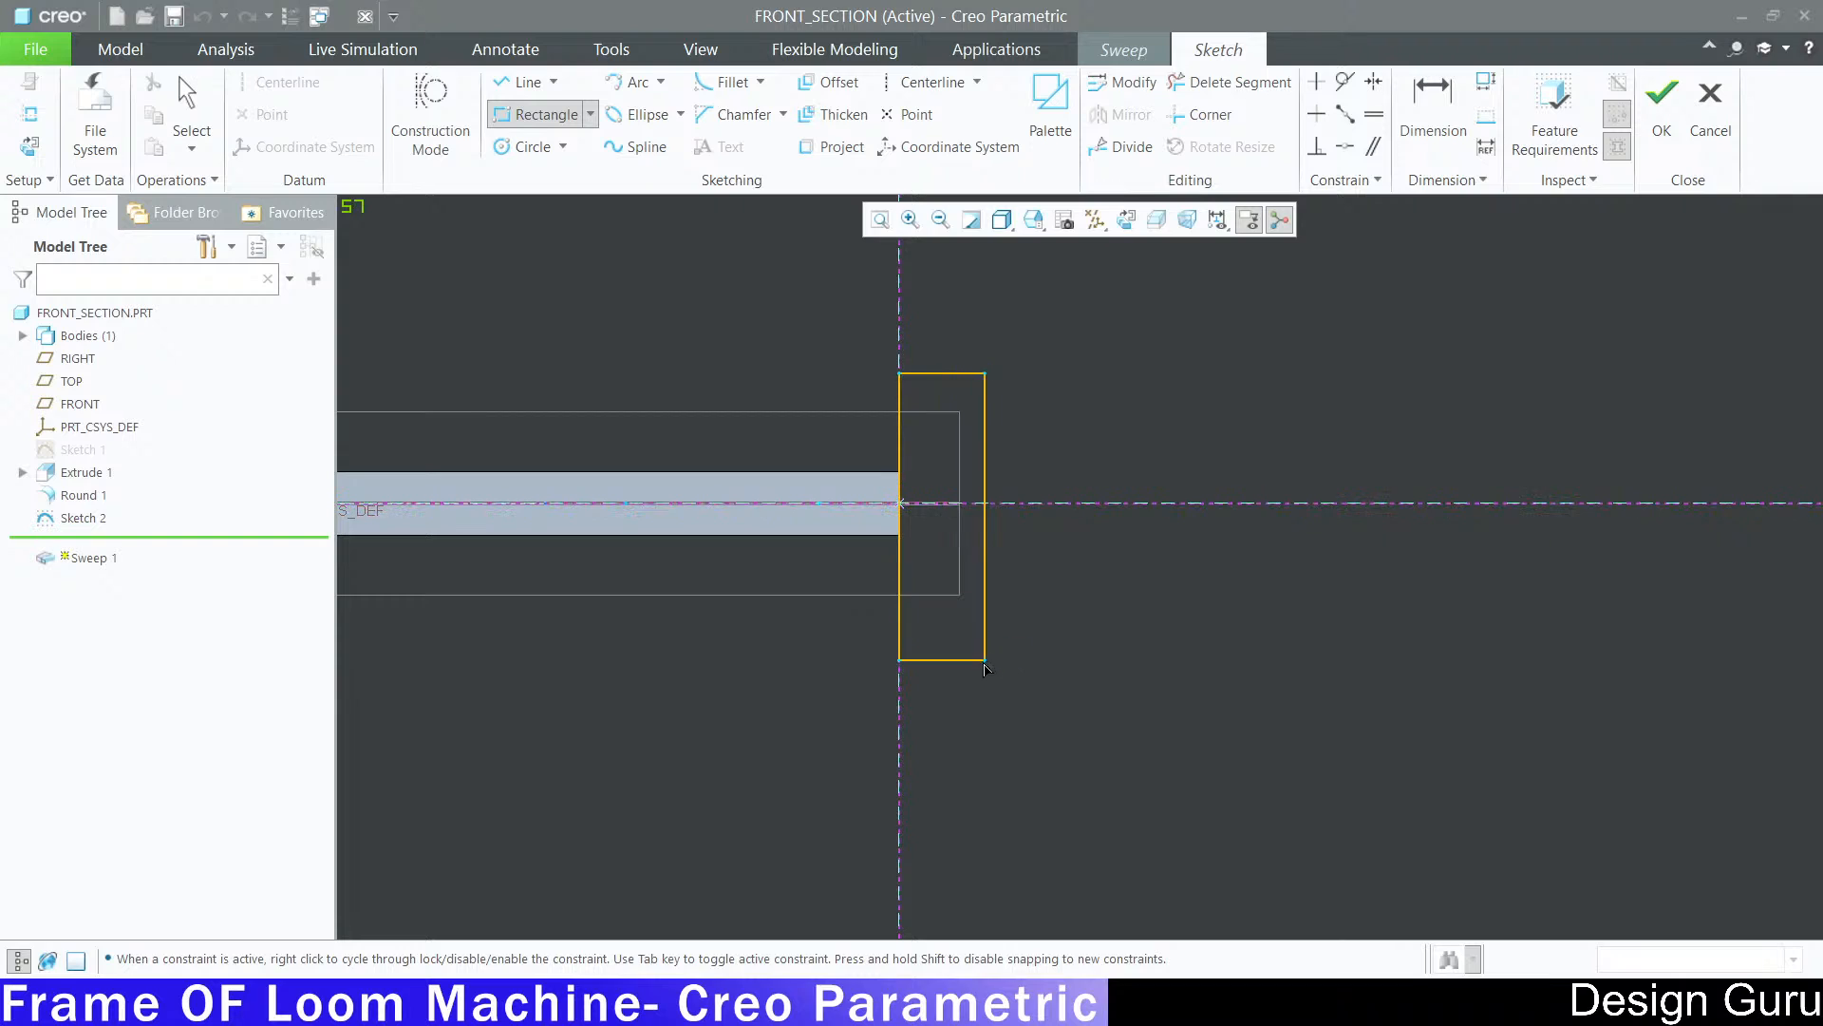
{"action": "left_click", "coordinate": [966, 674]}
{"action": "middle_click", "coordinate": [1040, 634]}
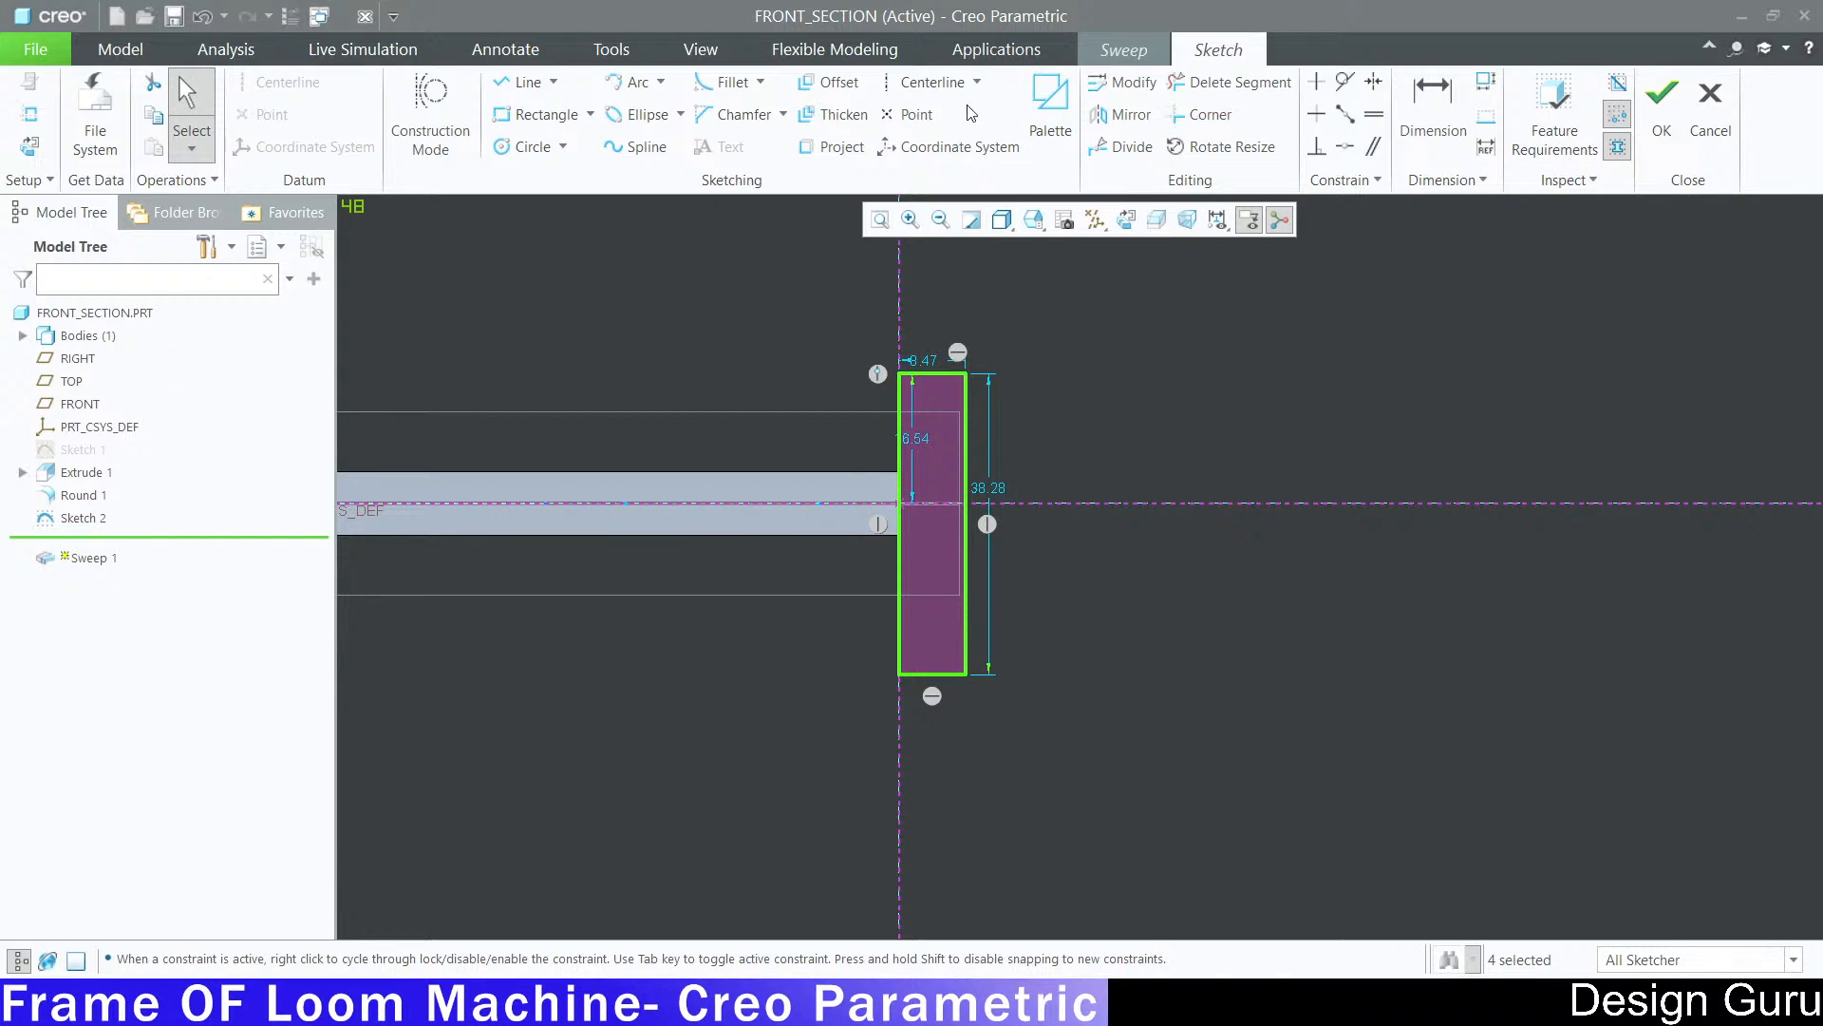
Step: Add a horizontal centerline through the midpoint of the rectangle's outer vertical side
{"action": "left_click", "coordinate": [926, 81]}
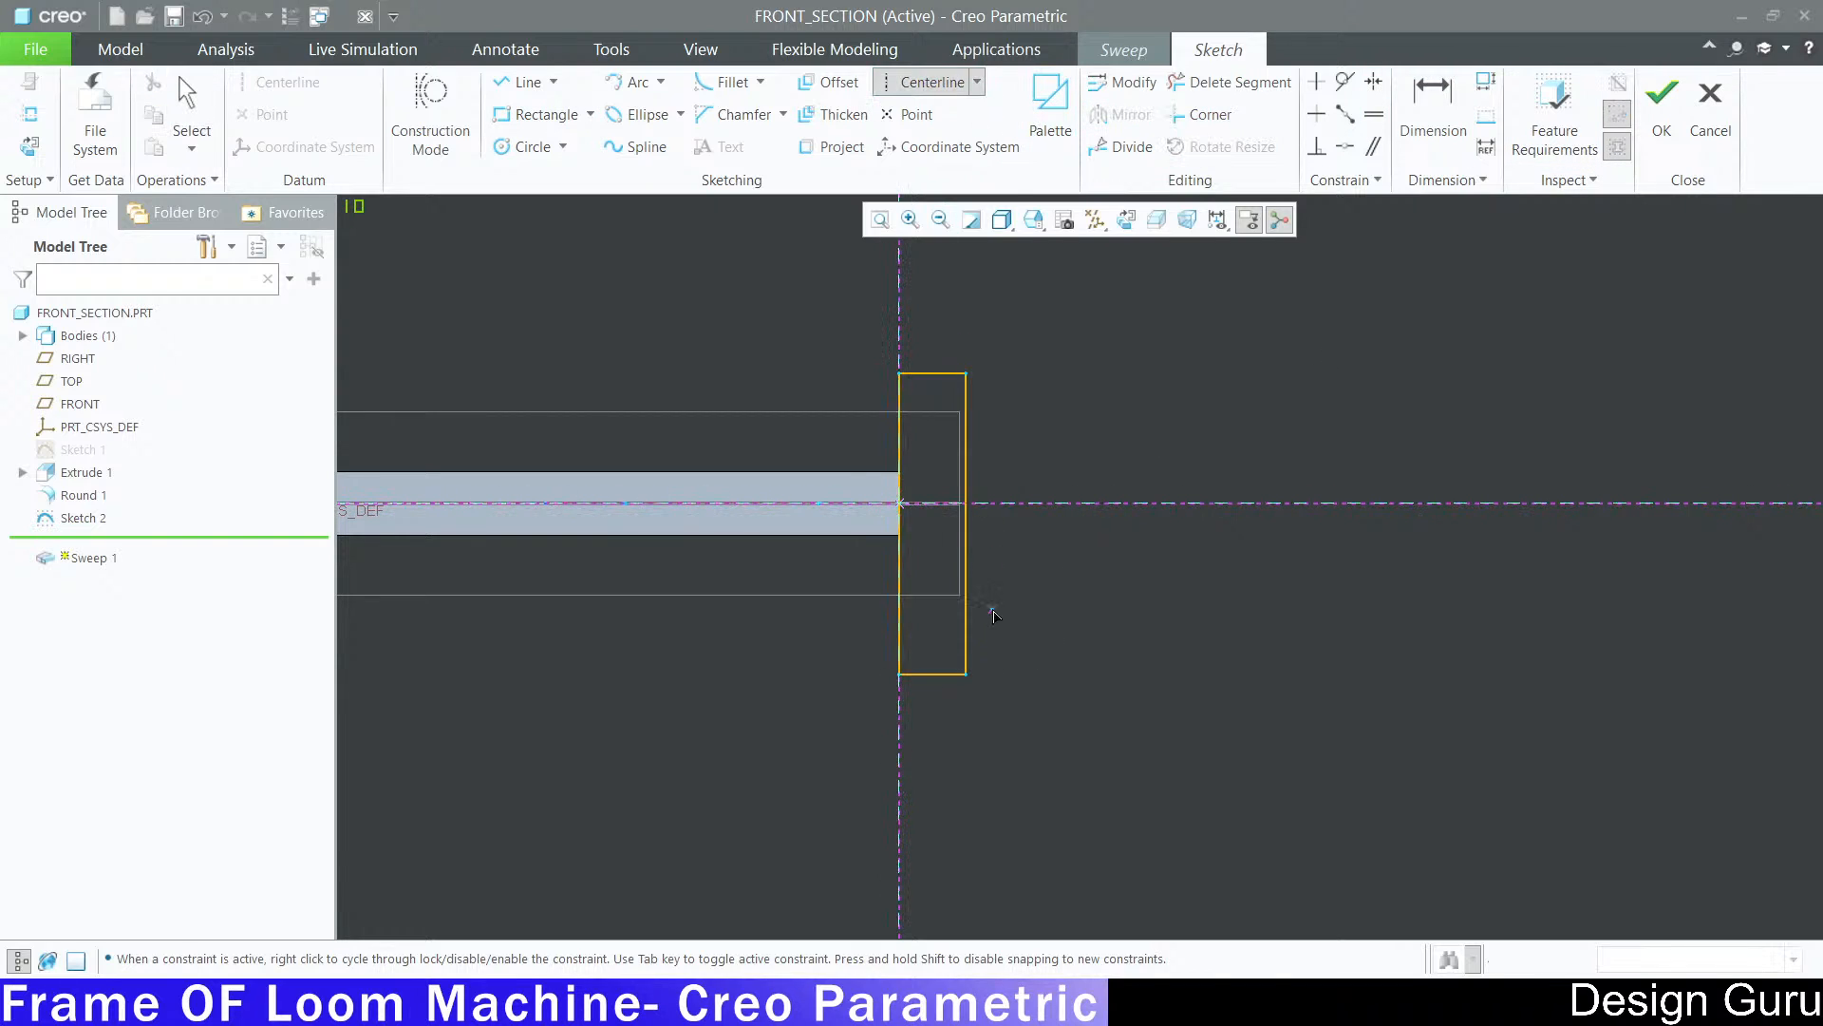
{"action": "left_click", "coordinate": [967, 532]}
{"action": "left_click", "coordinate": [1027, 530]}
{"action": "middle_click", "coordinate": [1129, 439]}
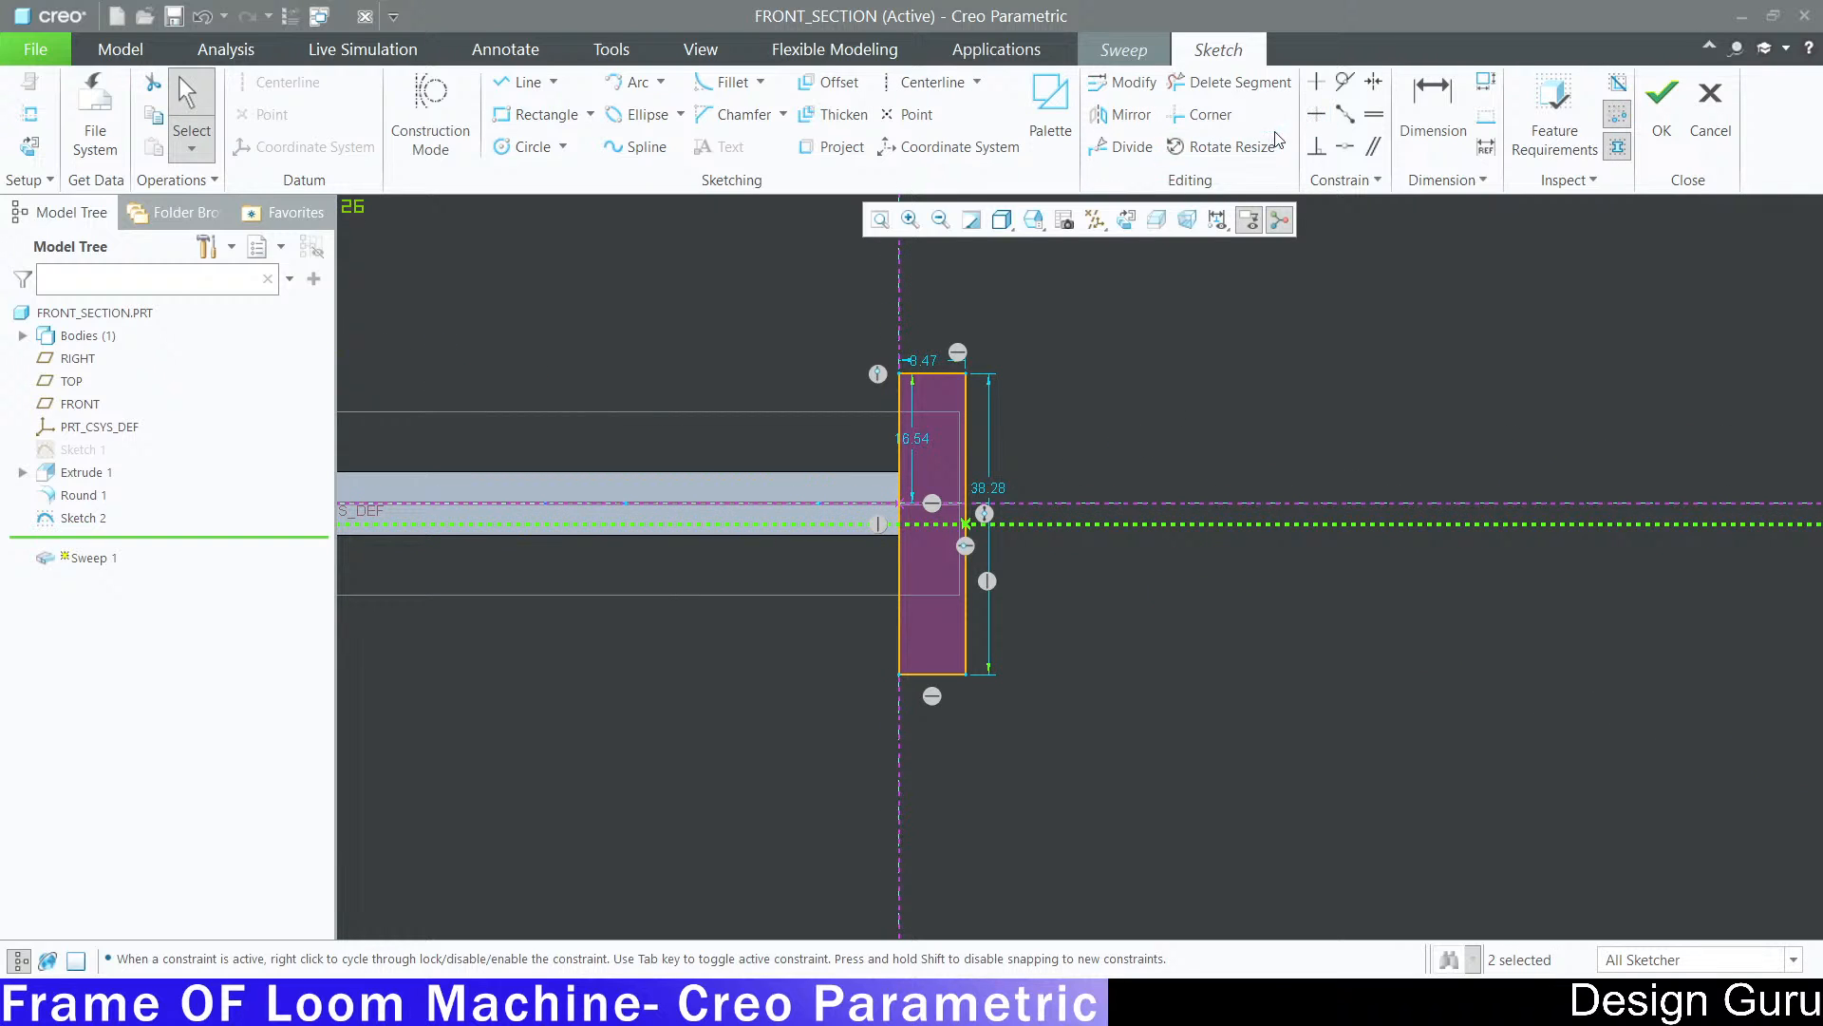
Step: Set the section rectangle's height to 25
{"action": "scroll", "coordinate": [1036, 422], "scroll_direction": "up", "scroll_amount": 3}
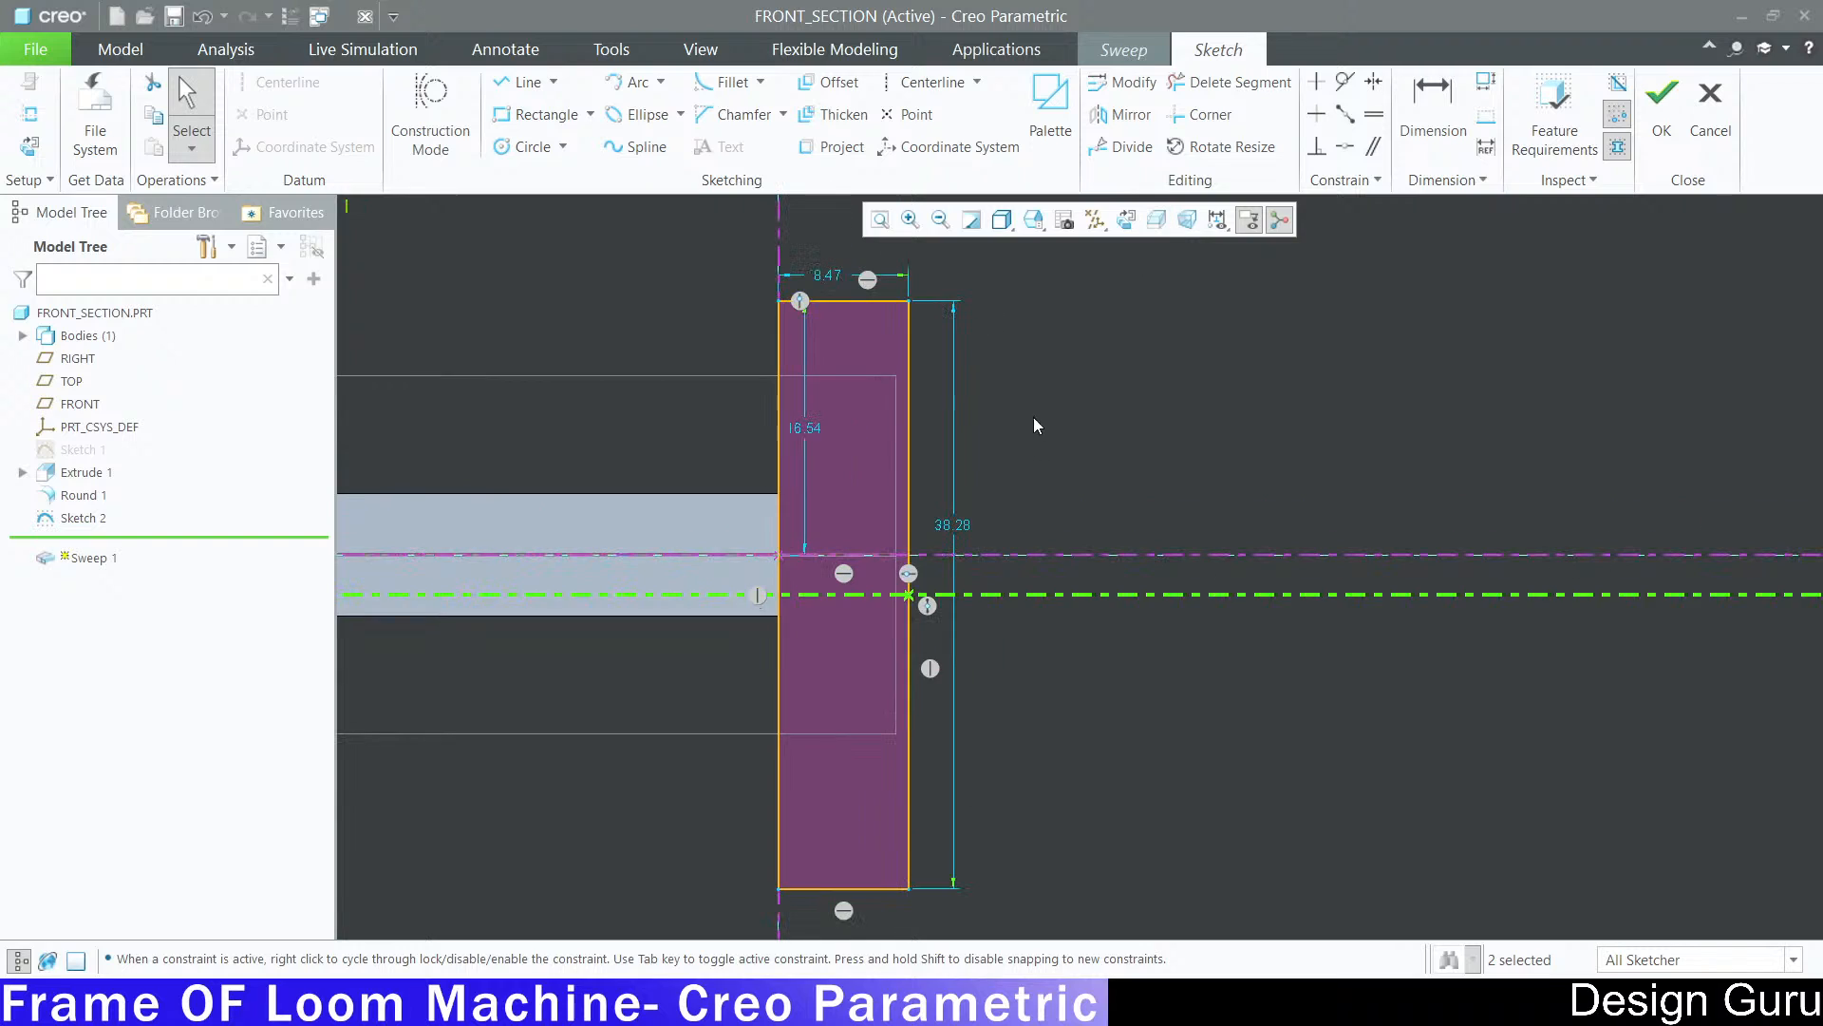
{"action": "double_click", "coordinate": [959, 522]}
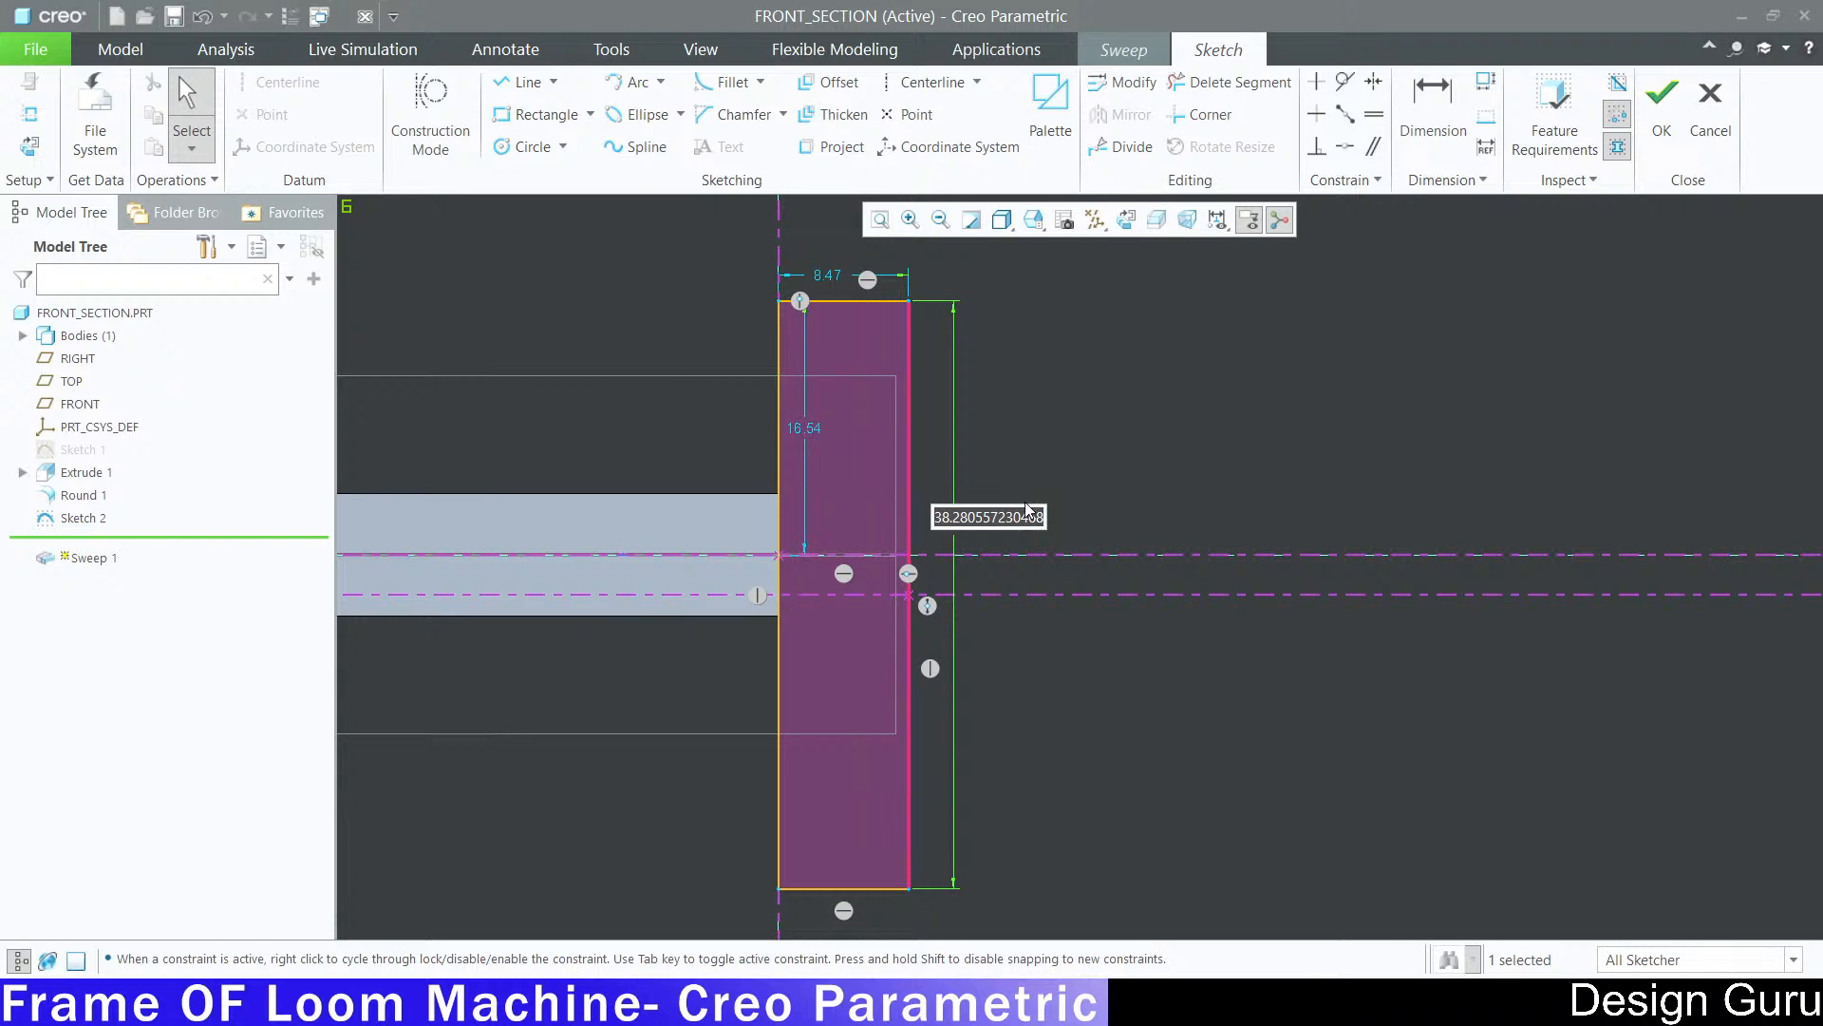
{"action": "type", "text": "25"}
{"action": "key", "text": "Return"}
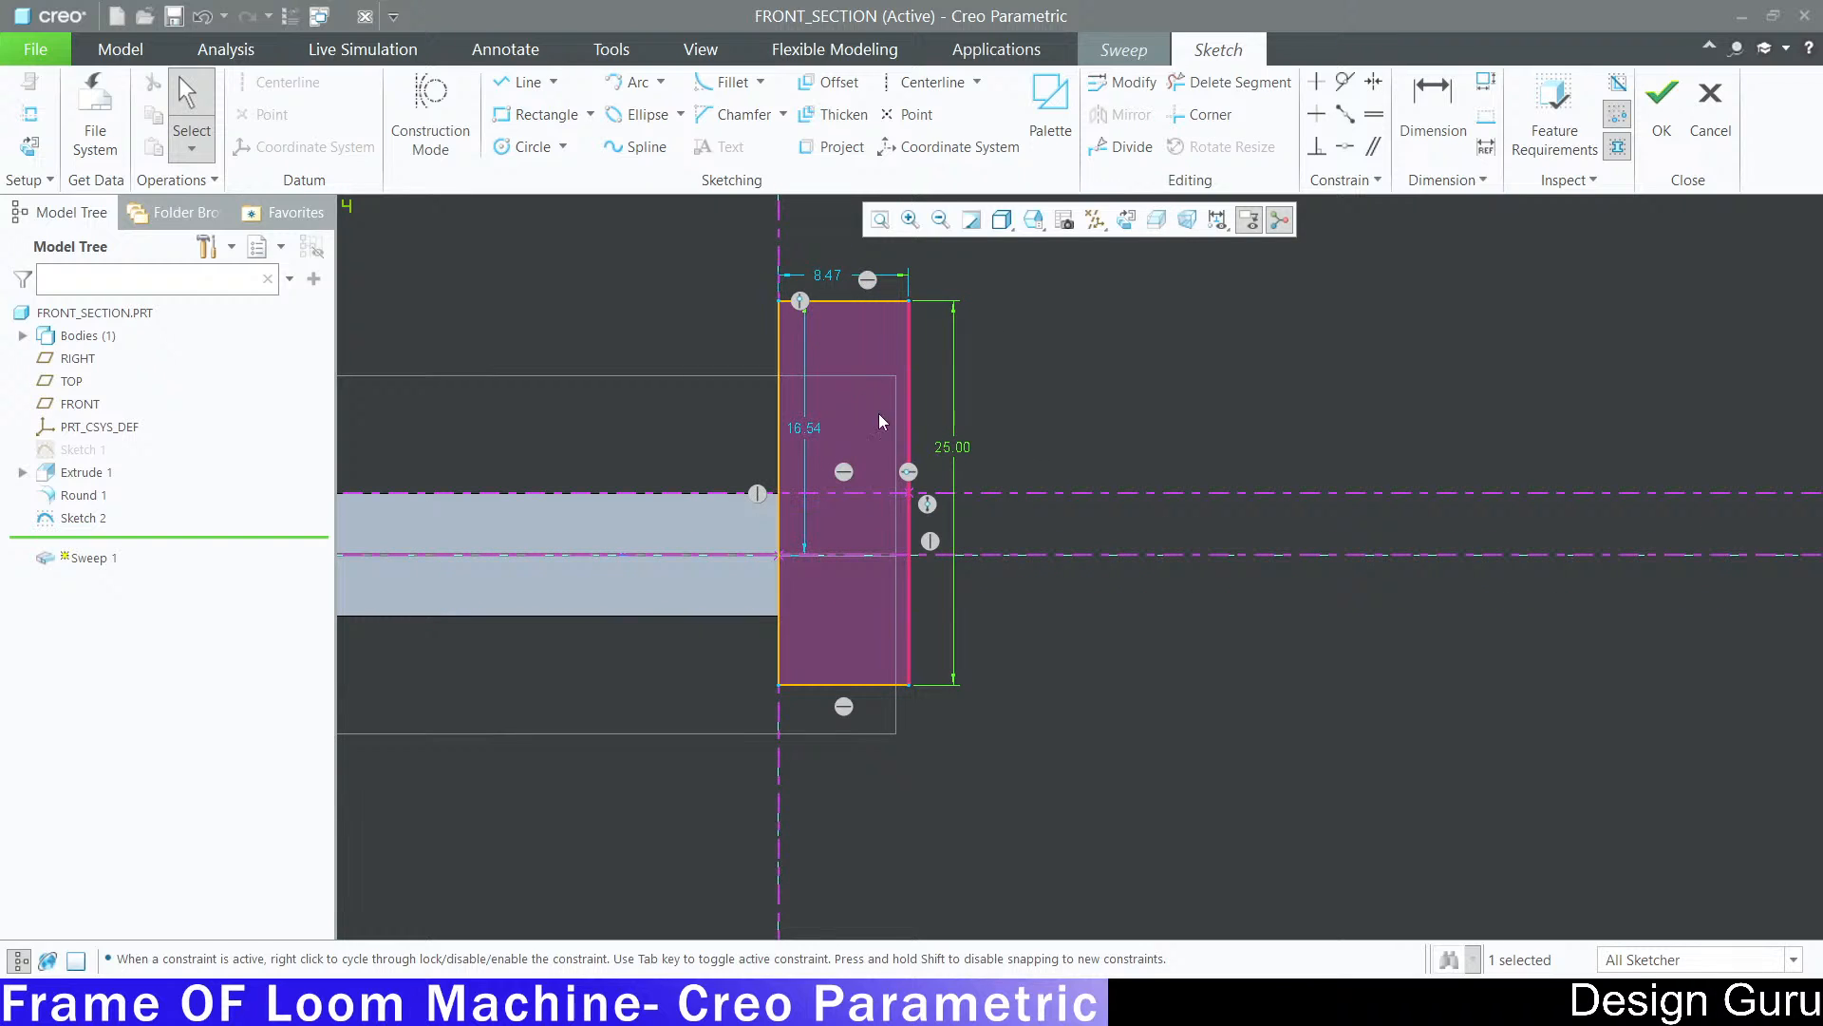
Step: Set the section rectangle's height to 35 and its width to 5
{"action": "double_click", "coordinate": [954, 447]}
{"action": "type", "text": "35"}
{"action": "key", "text": "Return"}
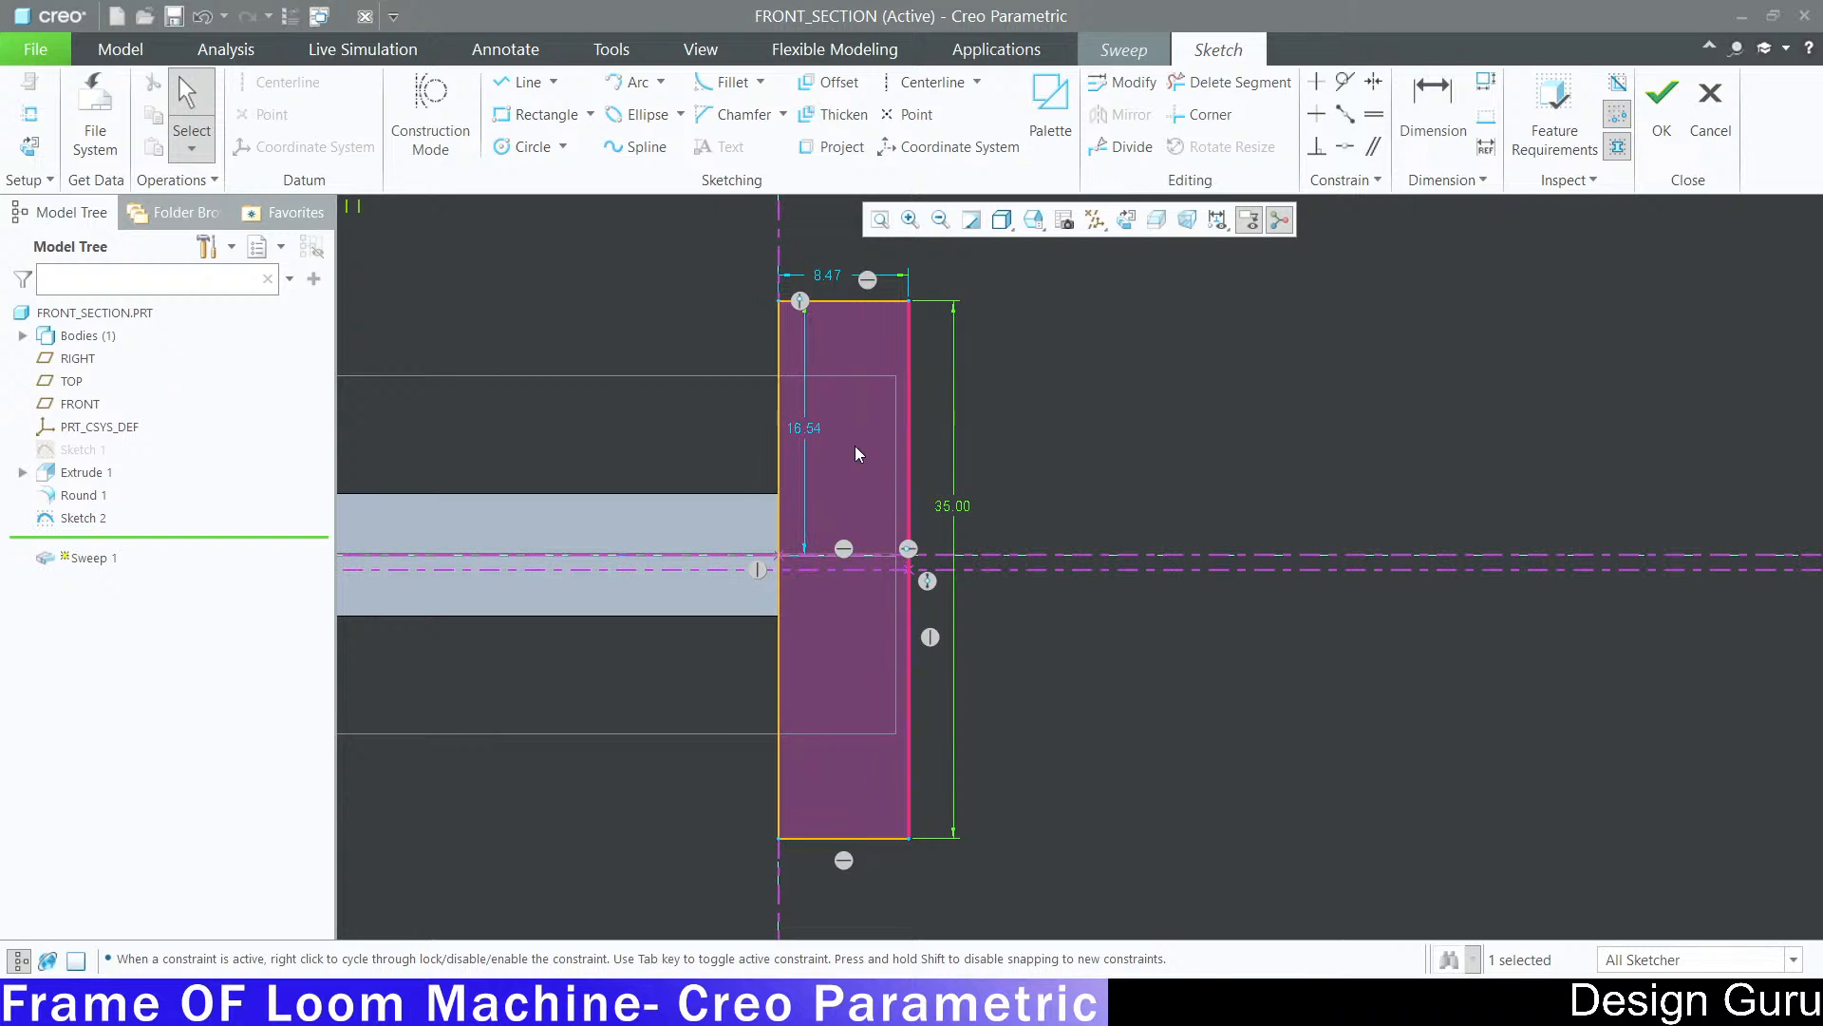
{"action": "double_click", "coordinate": [820, 276]}
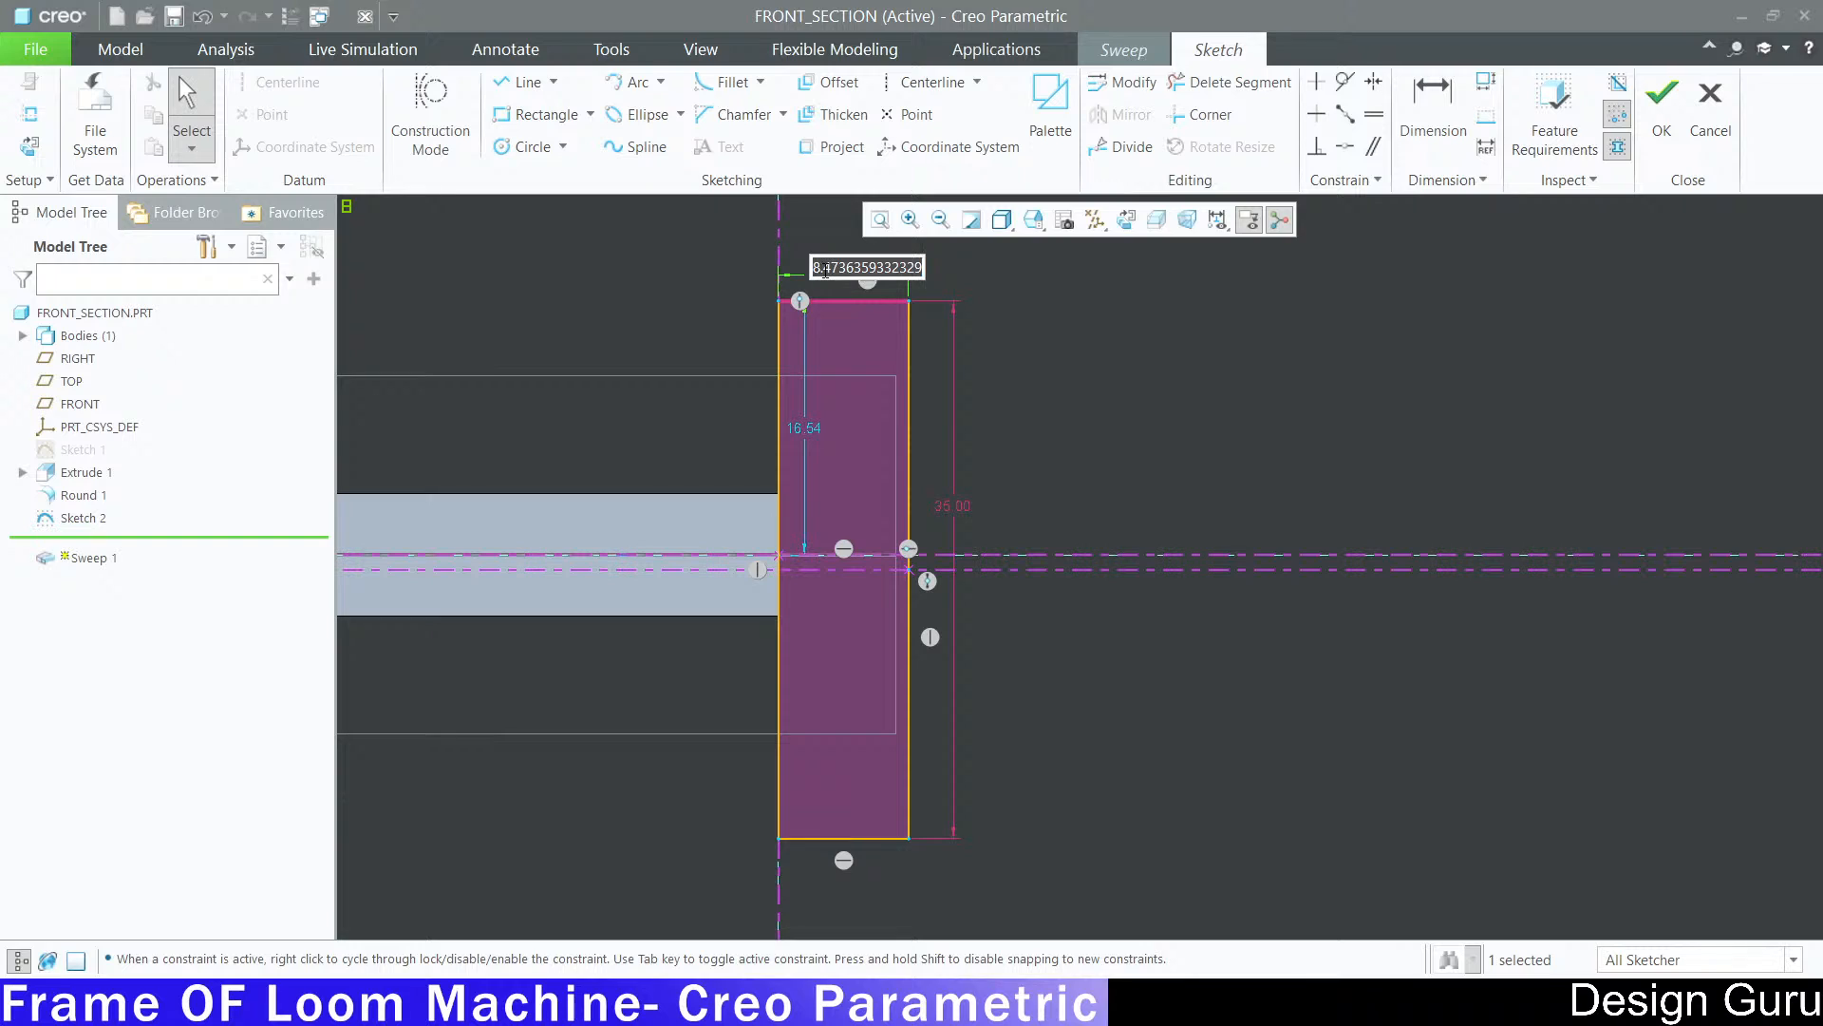
{"action": "type", "text": "5"}
{"action": "key", "text": "Return"}
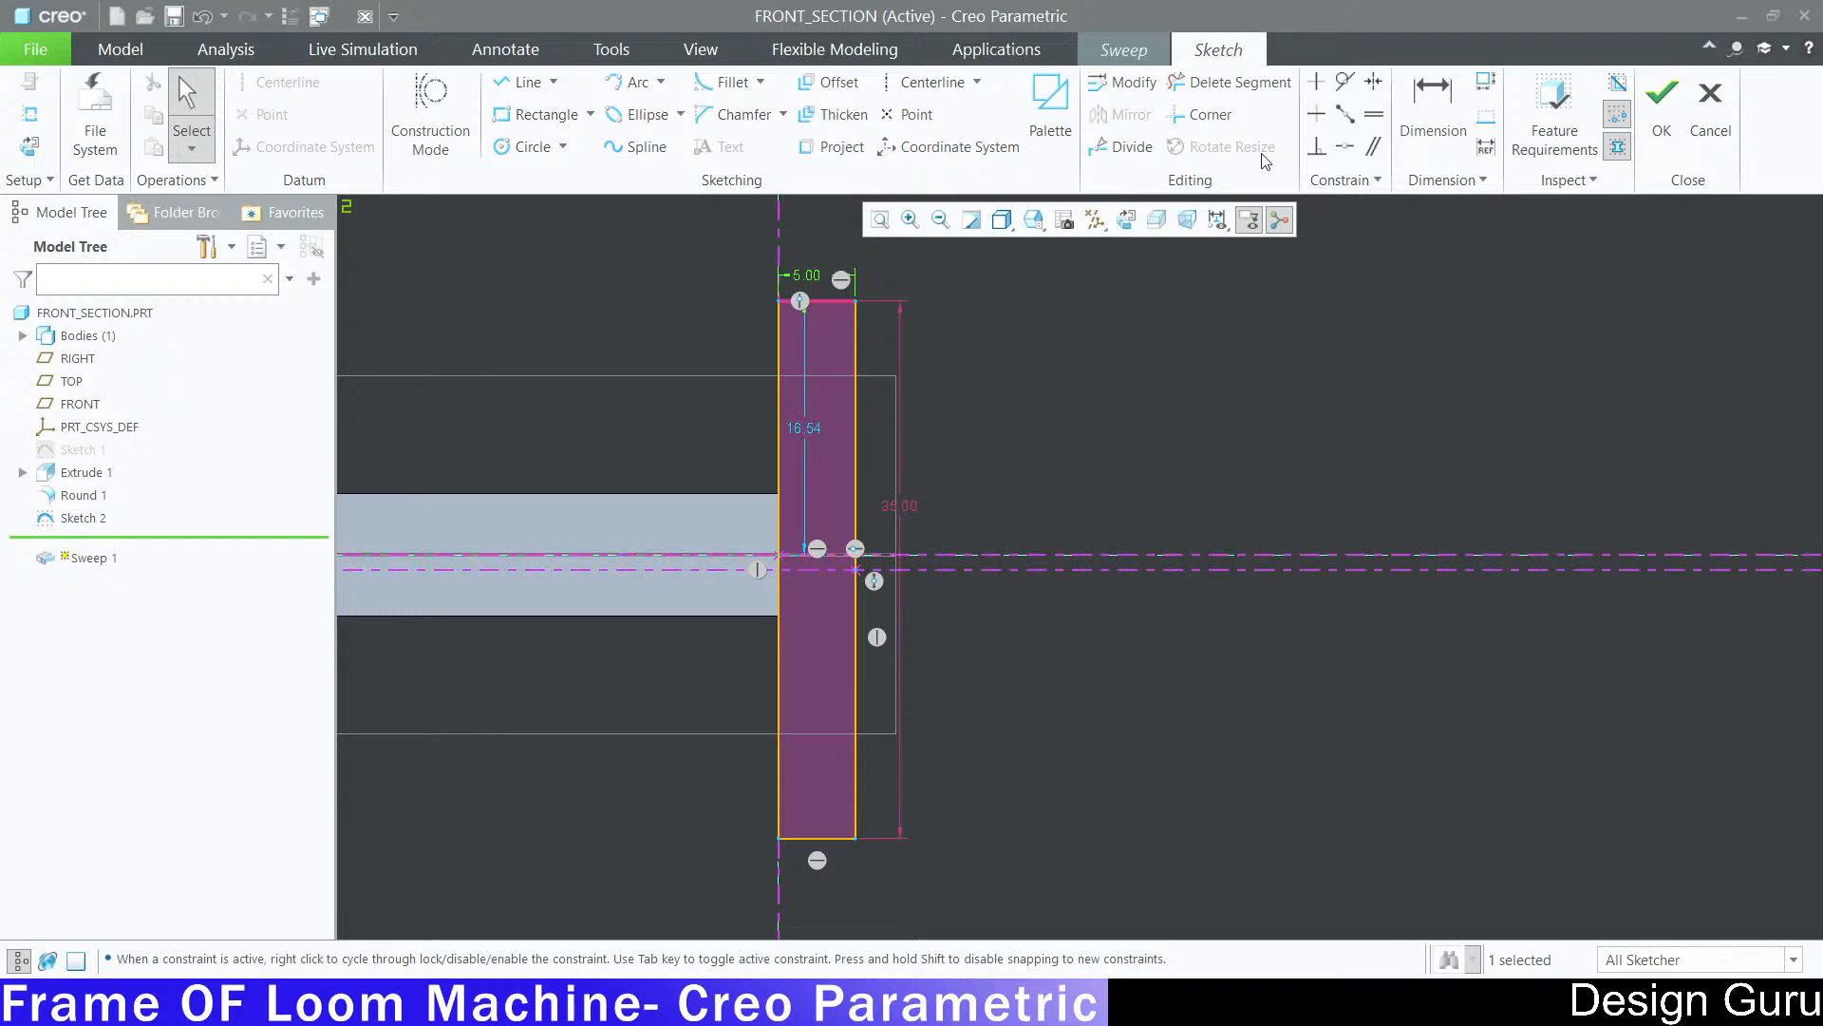
Step: Dimension the centerline to the horizontal reference with a distance of 0 and finish the section sketch
{"action": "left_click", "coordinate": [1402, 148]}
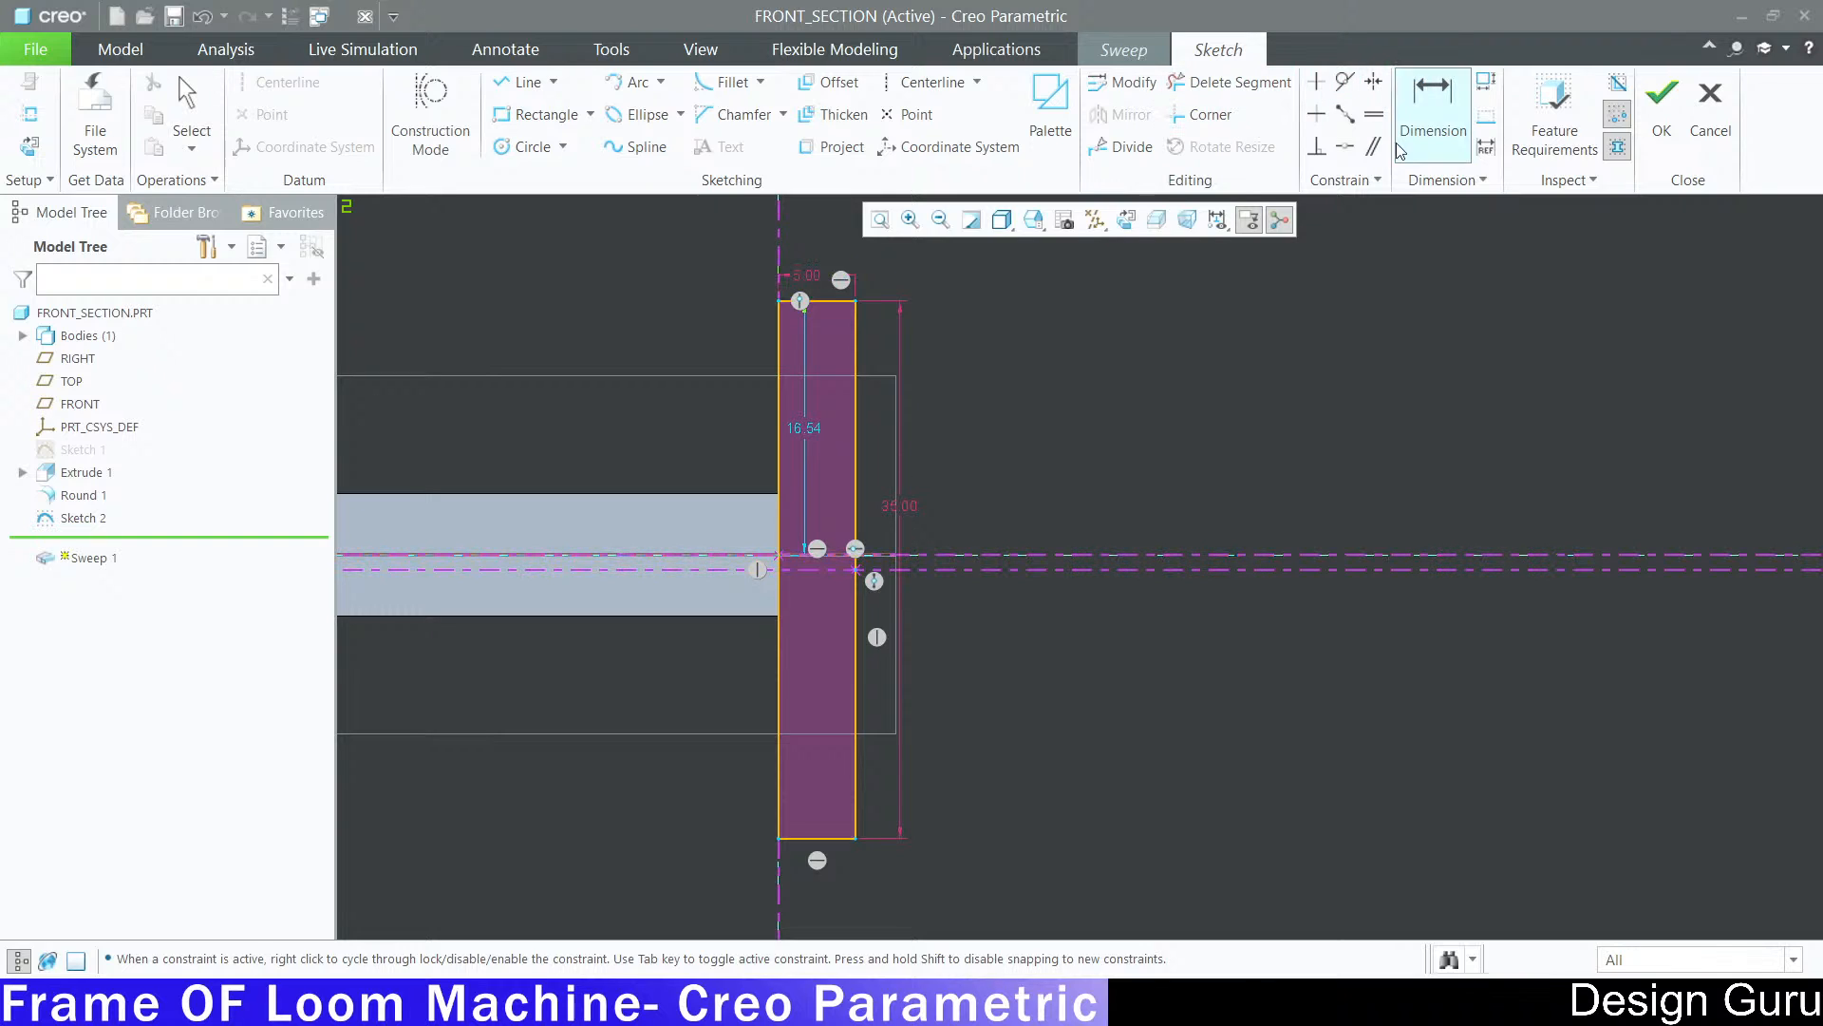
{"action": "left_click", "coordinate": [1160, 570]}
{"action": "middle_click", "coordinate": [1180, 485]}
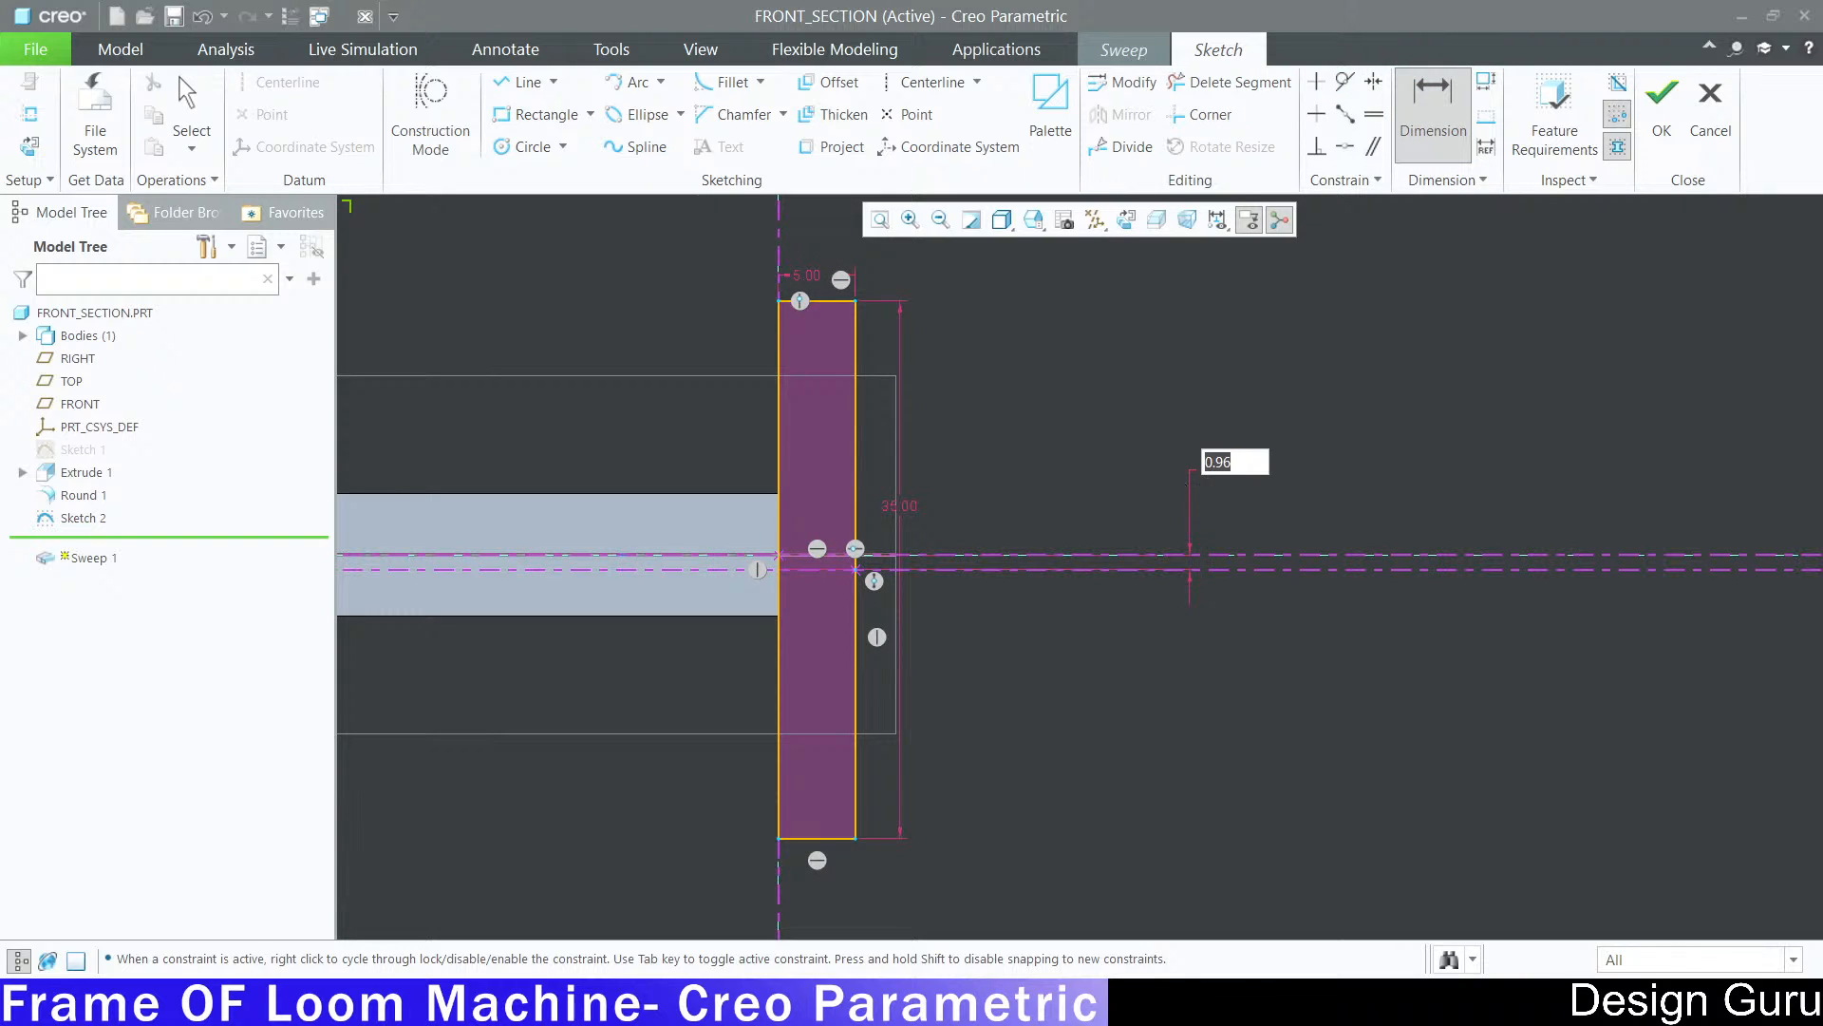
{"action": "type", "text": "0"}
{"action": "key", "text": "Return"}
{"action": "left_click", "coordinate": [1662, 109]}
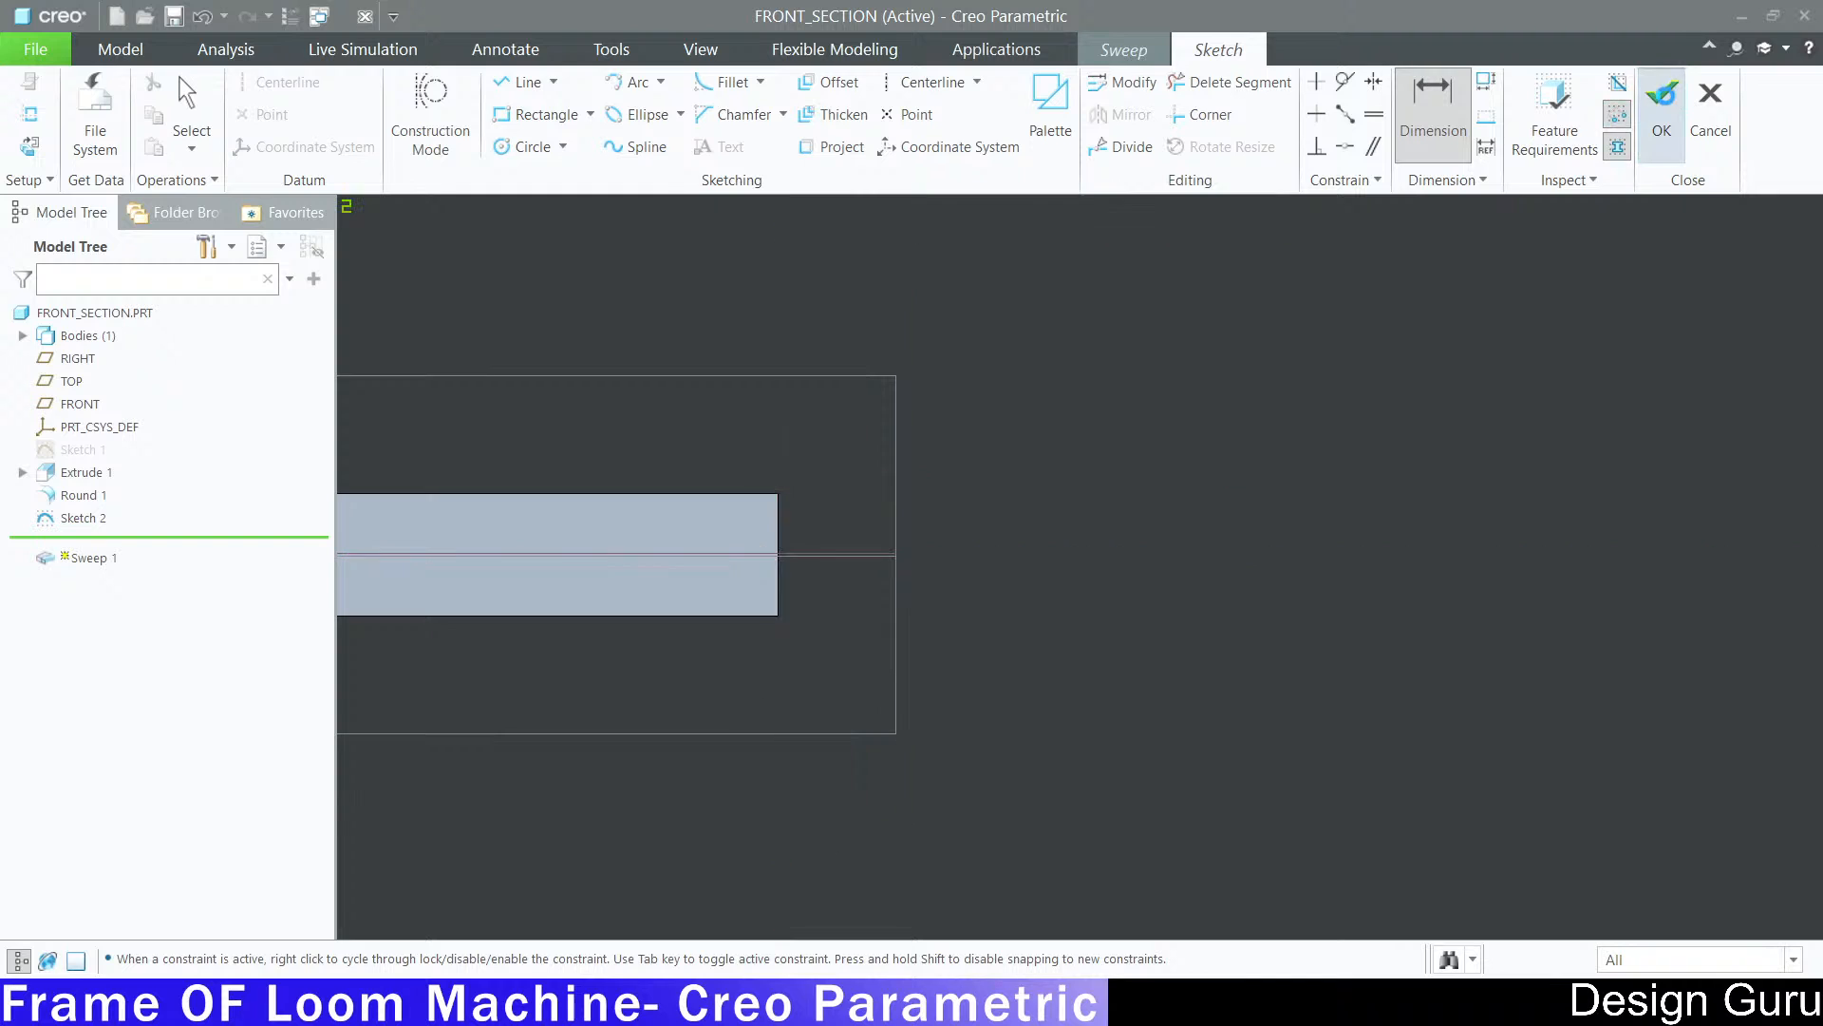
Step: Check the flange preview along the plate's upper edge and complete the Sweep
{"action": "scroll", "coordinate": [1096, 483], "scroll_direction": "up", "scroll_amount": 5}
{"action": "scroll", "coordinate": [958, 492], "scroll_direction": "down", "scroll_amount": 5}
{"action": "middle_click_drag", "start_coordinate": [957, 494], "coordinate": [1130, 722]}
{"action": "scroll", "coordinate": [988, 488], "scroll_direction": "up", "scroll_amount": 3}
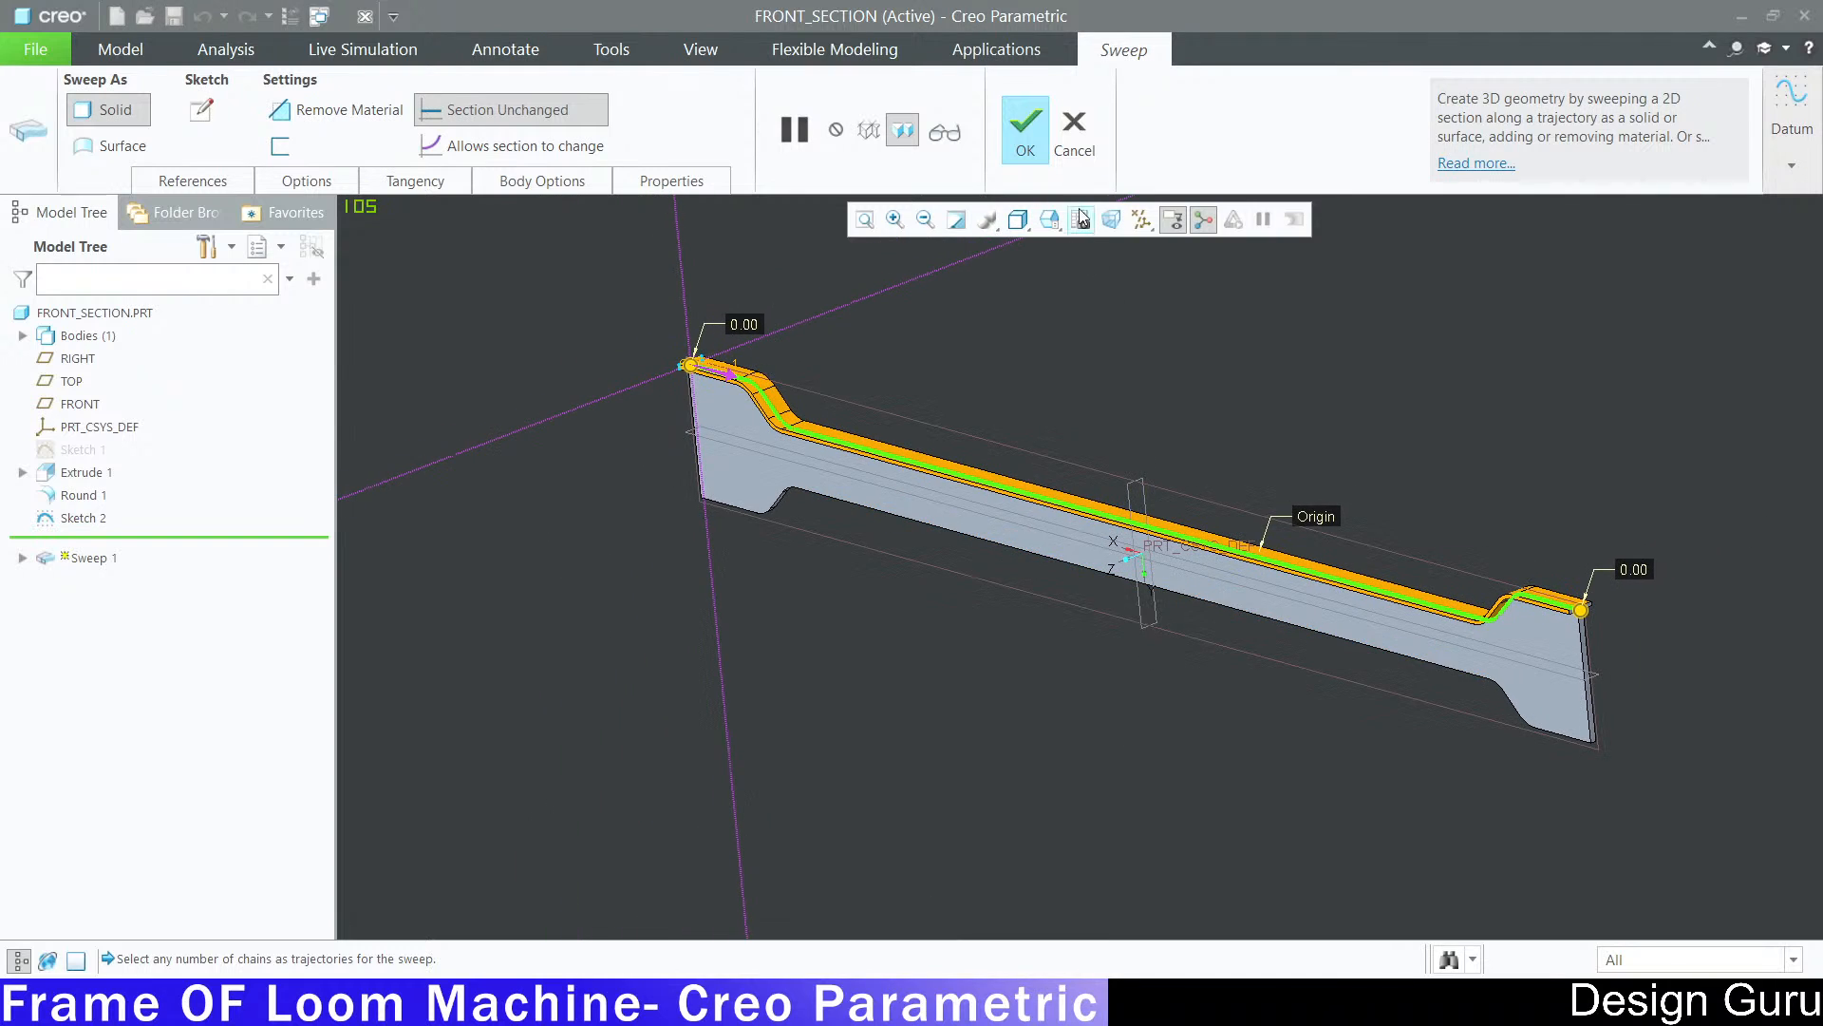
{"action": "left_click", "coordinate": [1028, 129]}
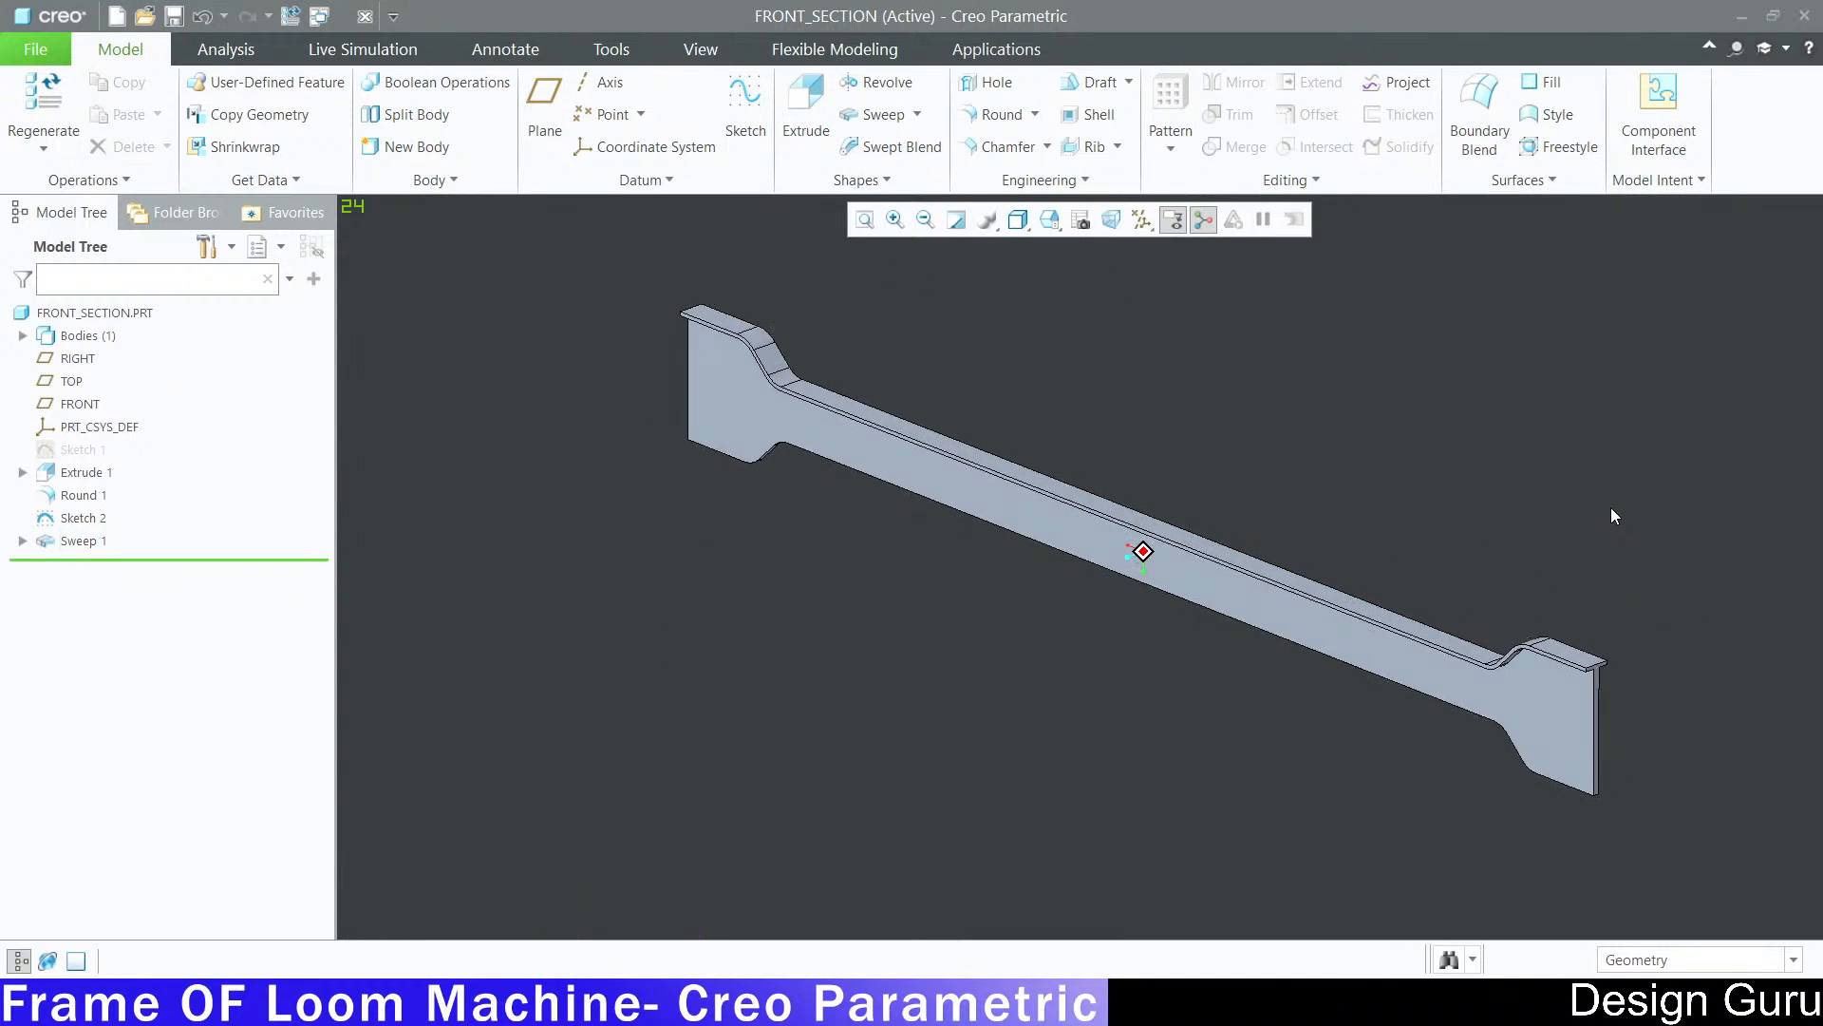
{"action": "middle_click_drag", "start_coordinate": [1612, 508], "coordinate": [1611, 509]}
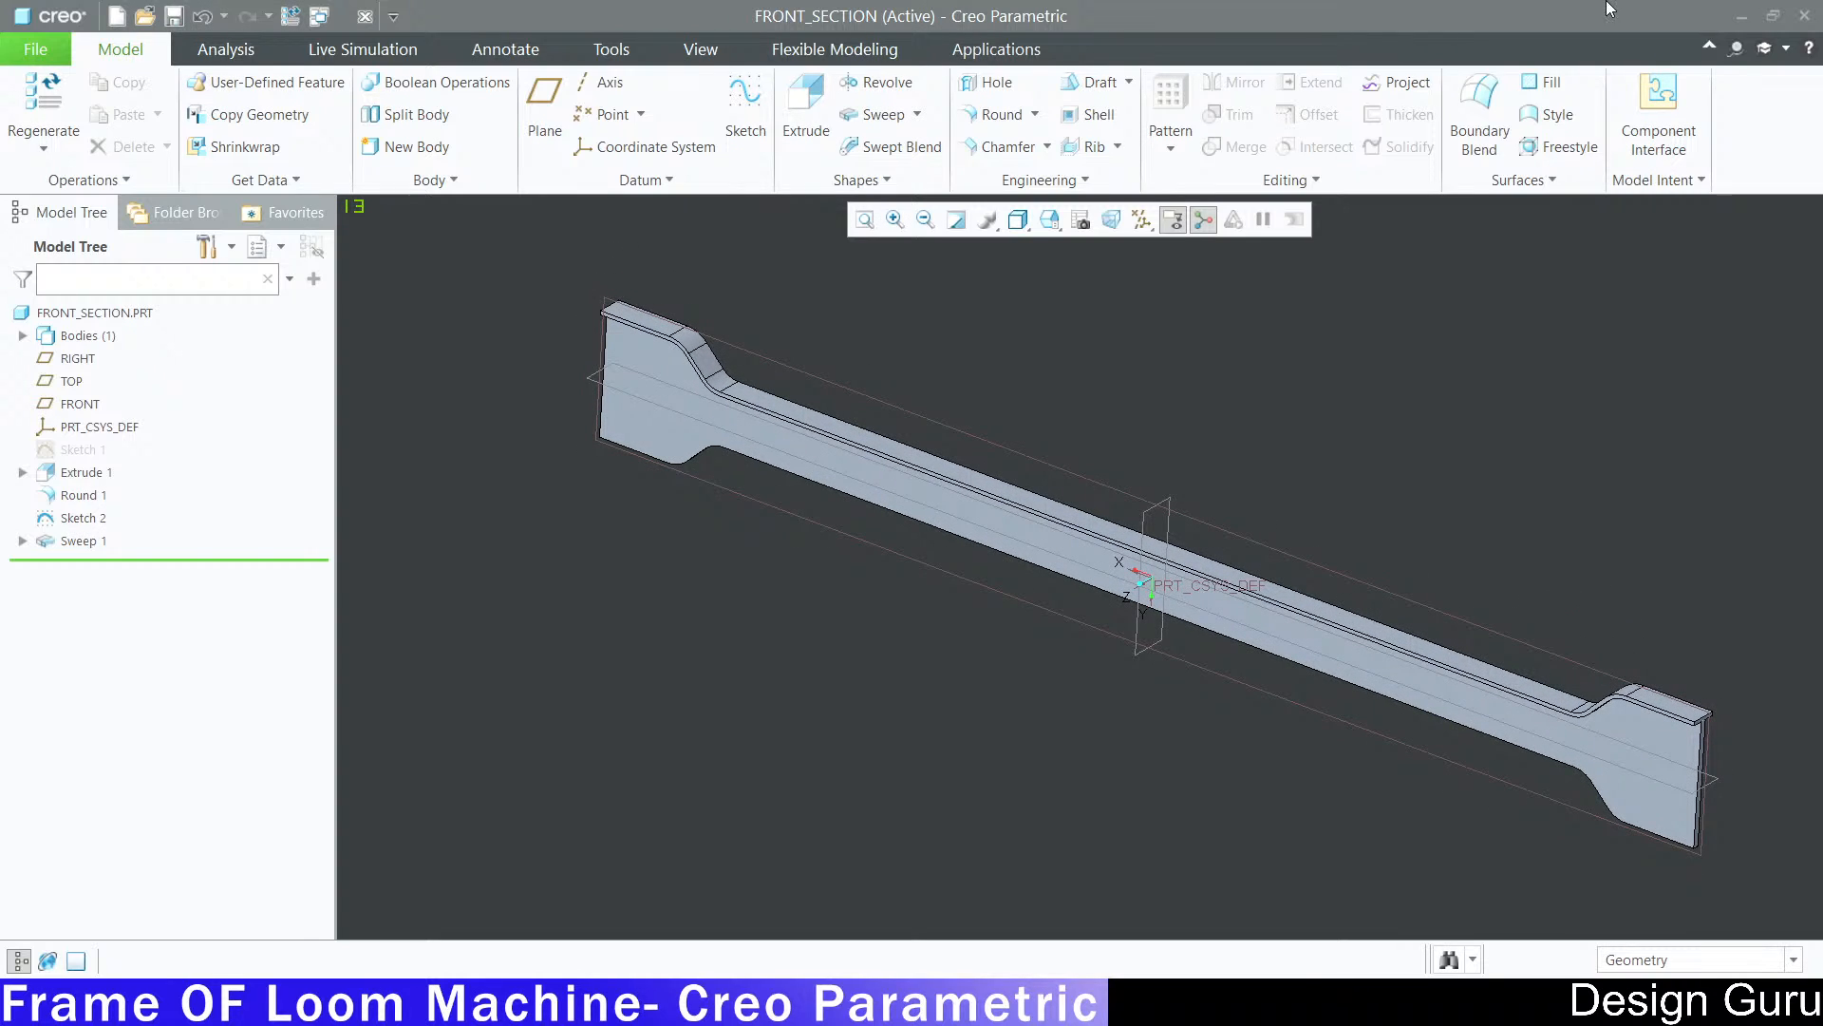
Step: Mirror the swept upper flange about the TOP datum plane onto the plate's lower edge
{"action": "left_click", "coordinate": [98, 544]}
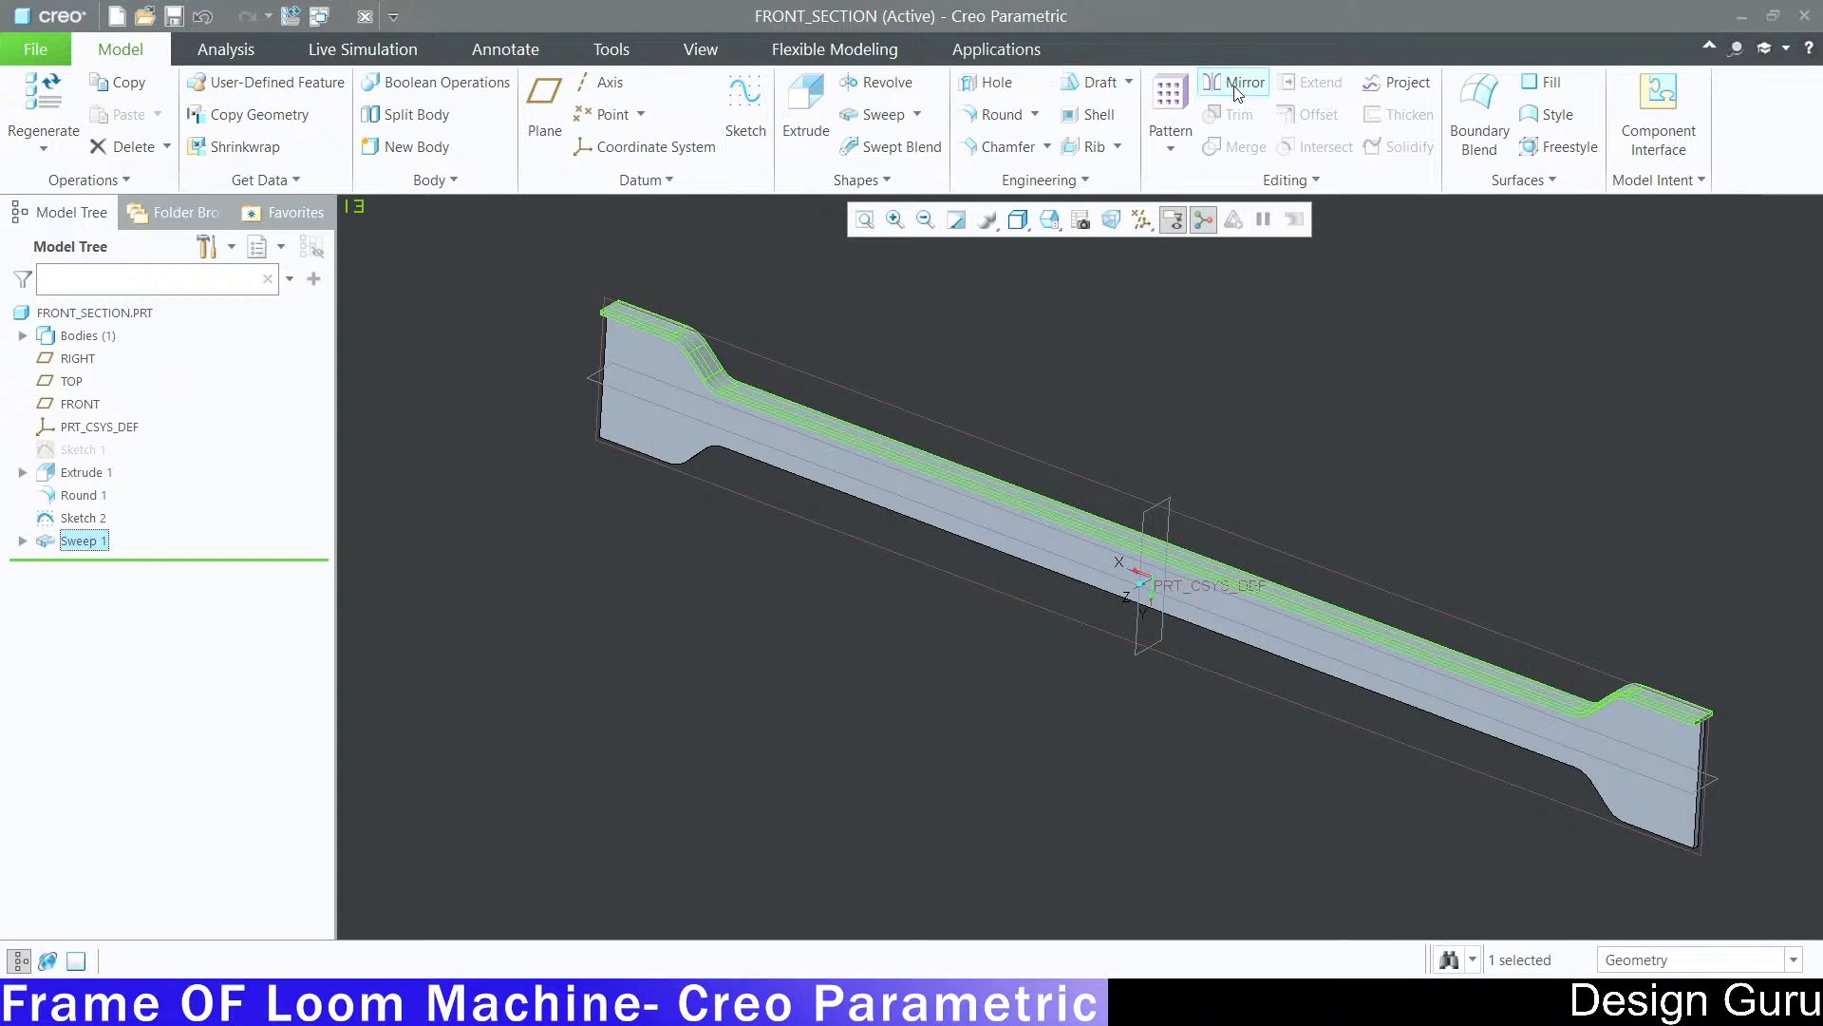
{"action": "left_click", "coordinate": [1234, 82]}
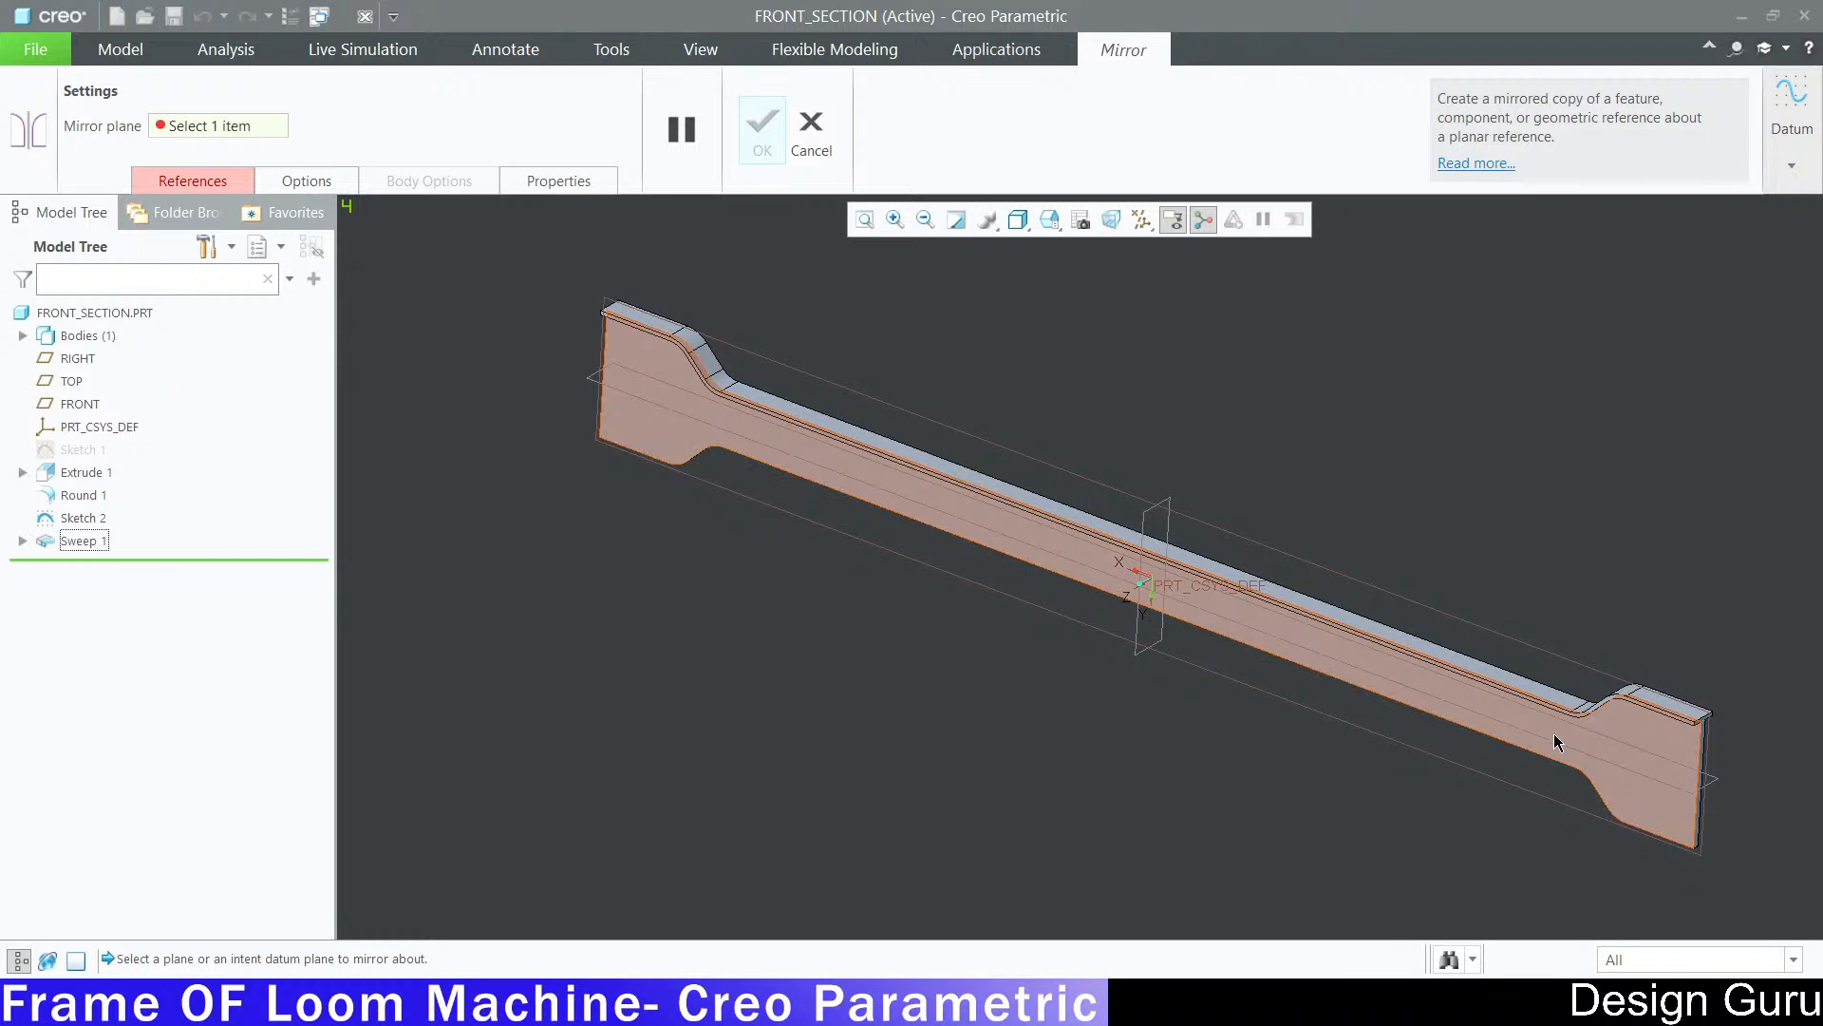
{"action": "left_click", "coordinate": [1690, 793]}
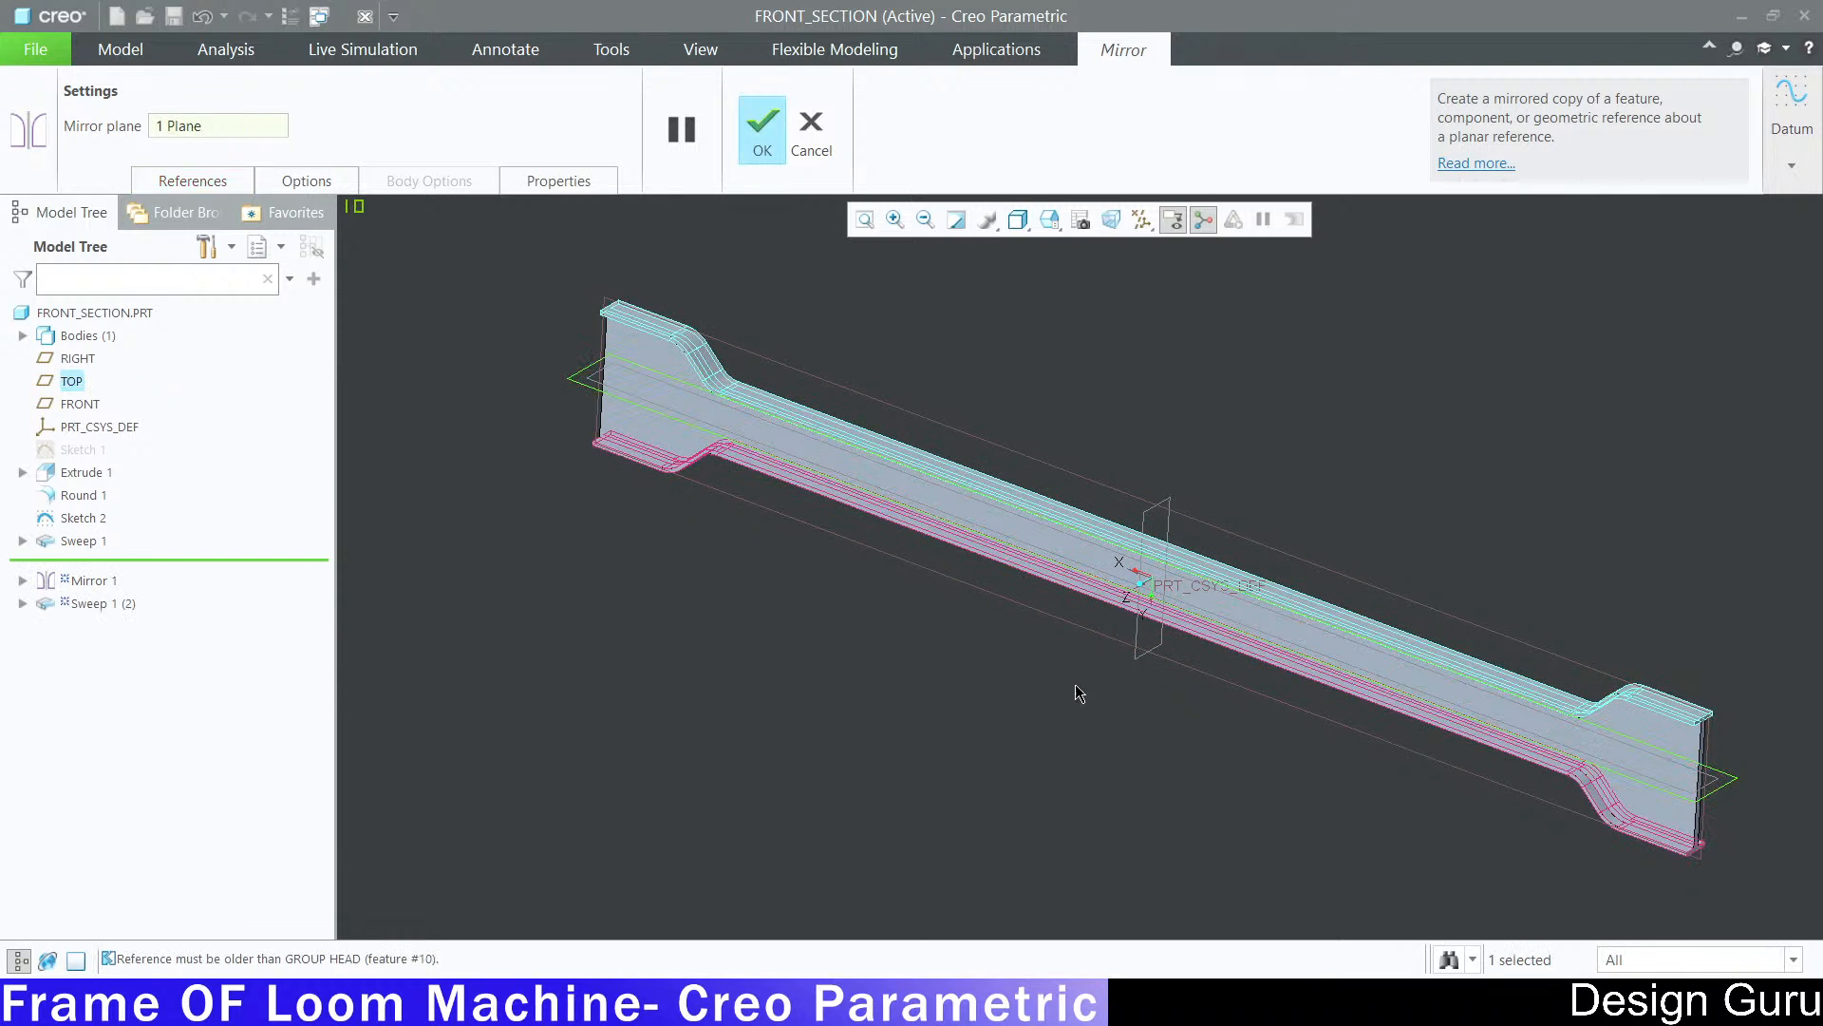
{"action": "left_click", "coordinate": [750, 130]}
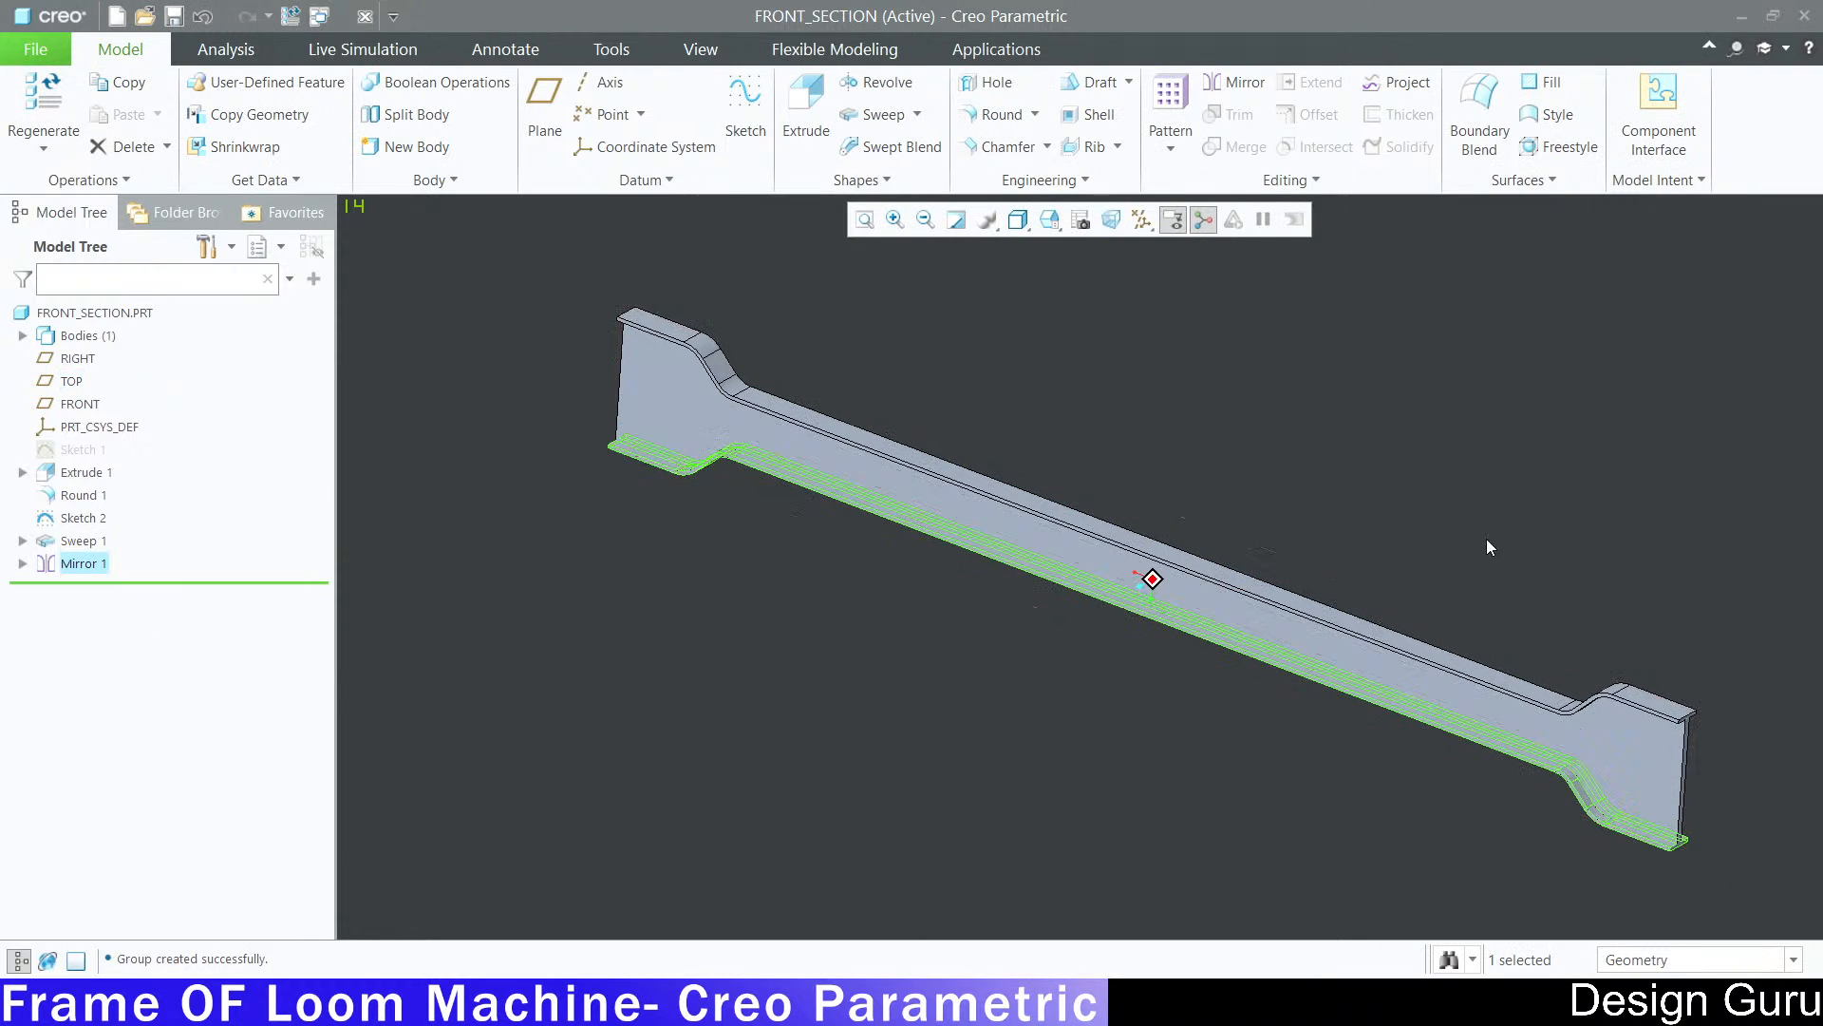
Step: Inspect the mirrored flange from several angles and compare the section with part 4 in the reference PDF drawing
{"action": "middle_click_drag", "start_coordinate": [1463, 469], "coordinate": [864, 441]}
{"action": "scroll", "coordinate": [864, 442], "scroll_direction": "down", "scroll_amount": 2}
{"action": "middle_click_drag", "start_coordinate": [733, 665], "coordinate": [834, 731]}
{"action": "scroll", "coordinate": [640, 677], "scroll_direction": "up", "scroll_amount": 2}
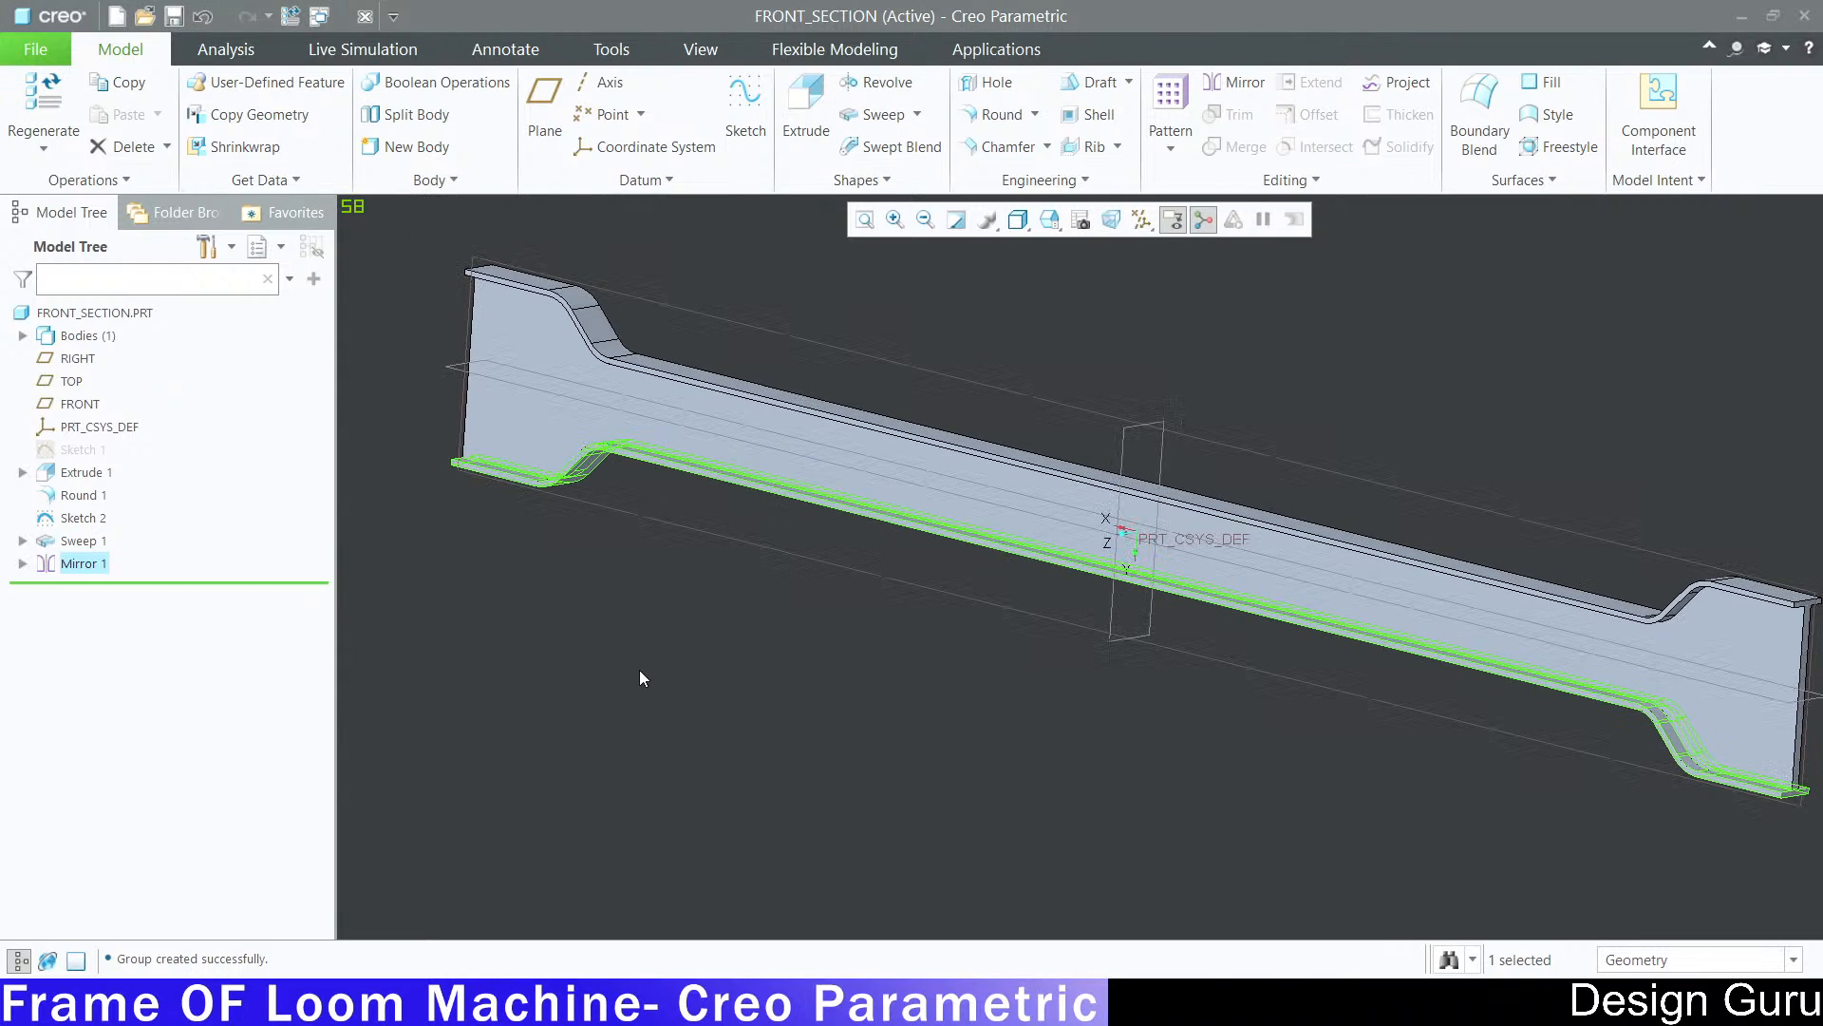
{"action": "left_click", "coordinate": [94, 480]}
{"action": "left_click", "coordinate": [619, 749]}
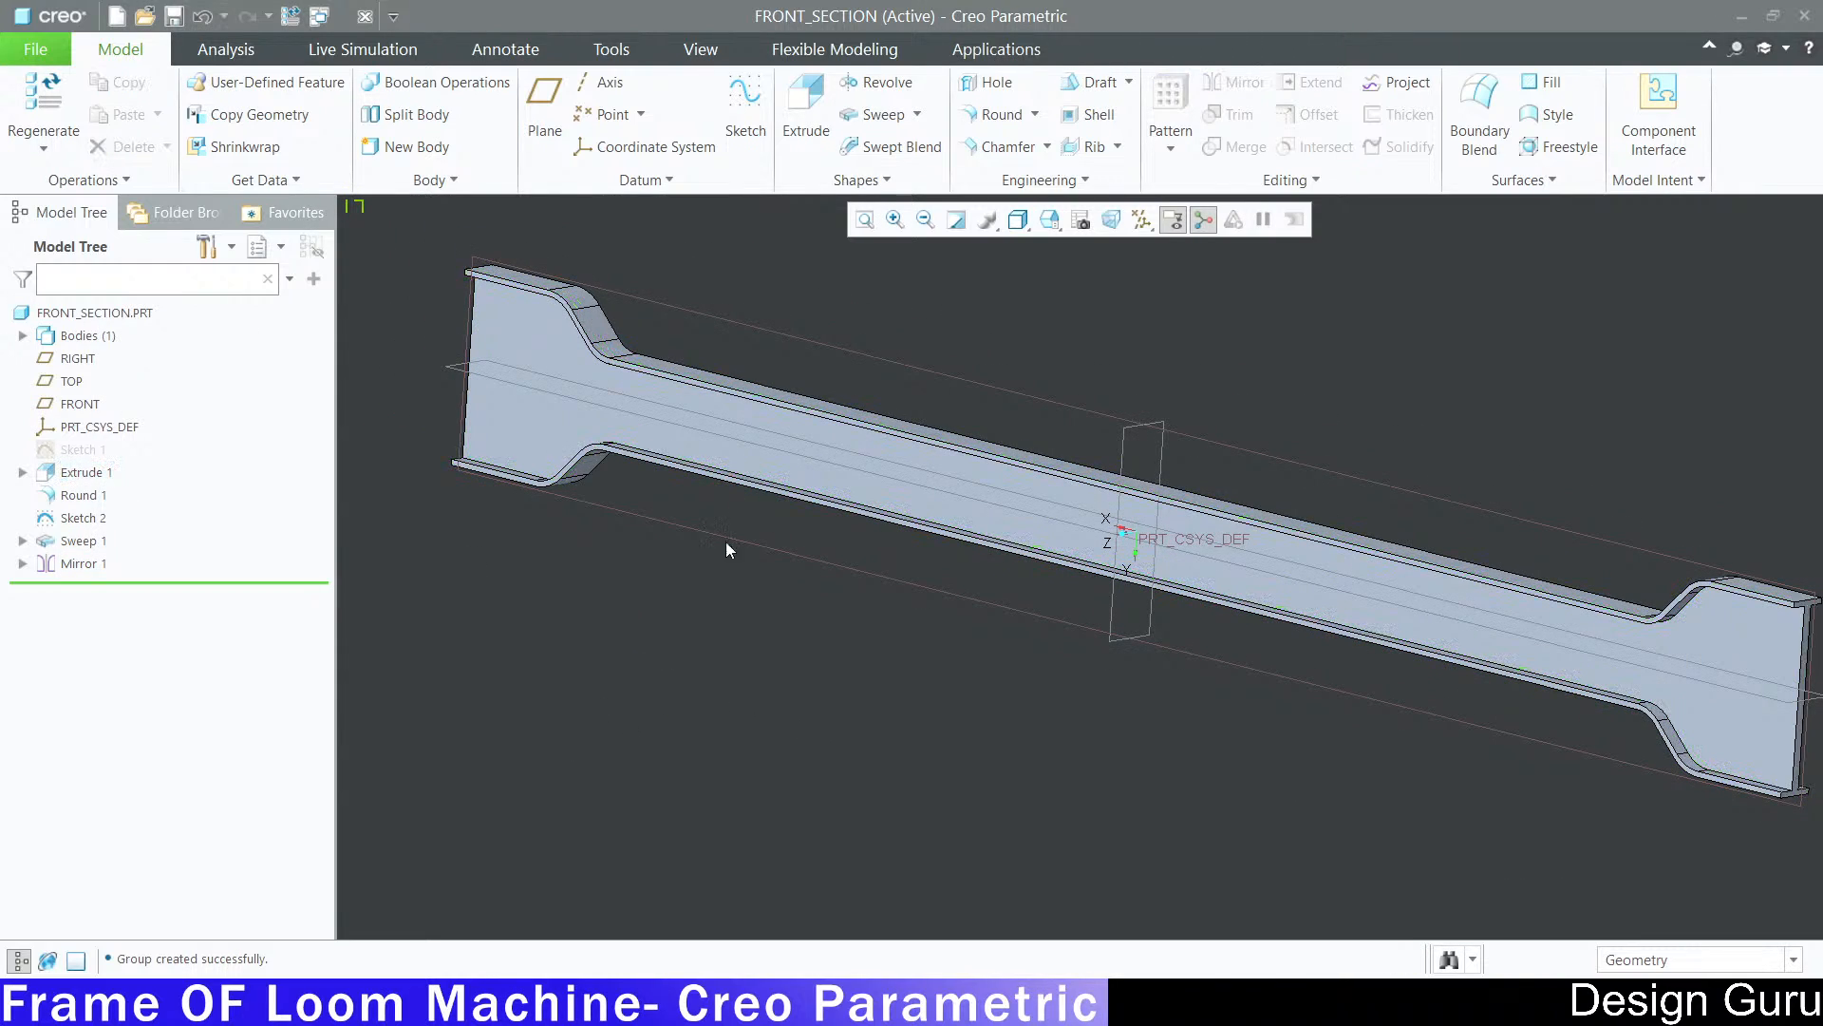
{"action": "middle_click_drag", "start_coordinate": [1130, 323], "coordinate": [1124, 504]}
{"action": "left_click", "coordinate": [285, 1003]}
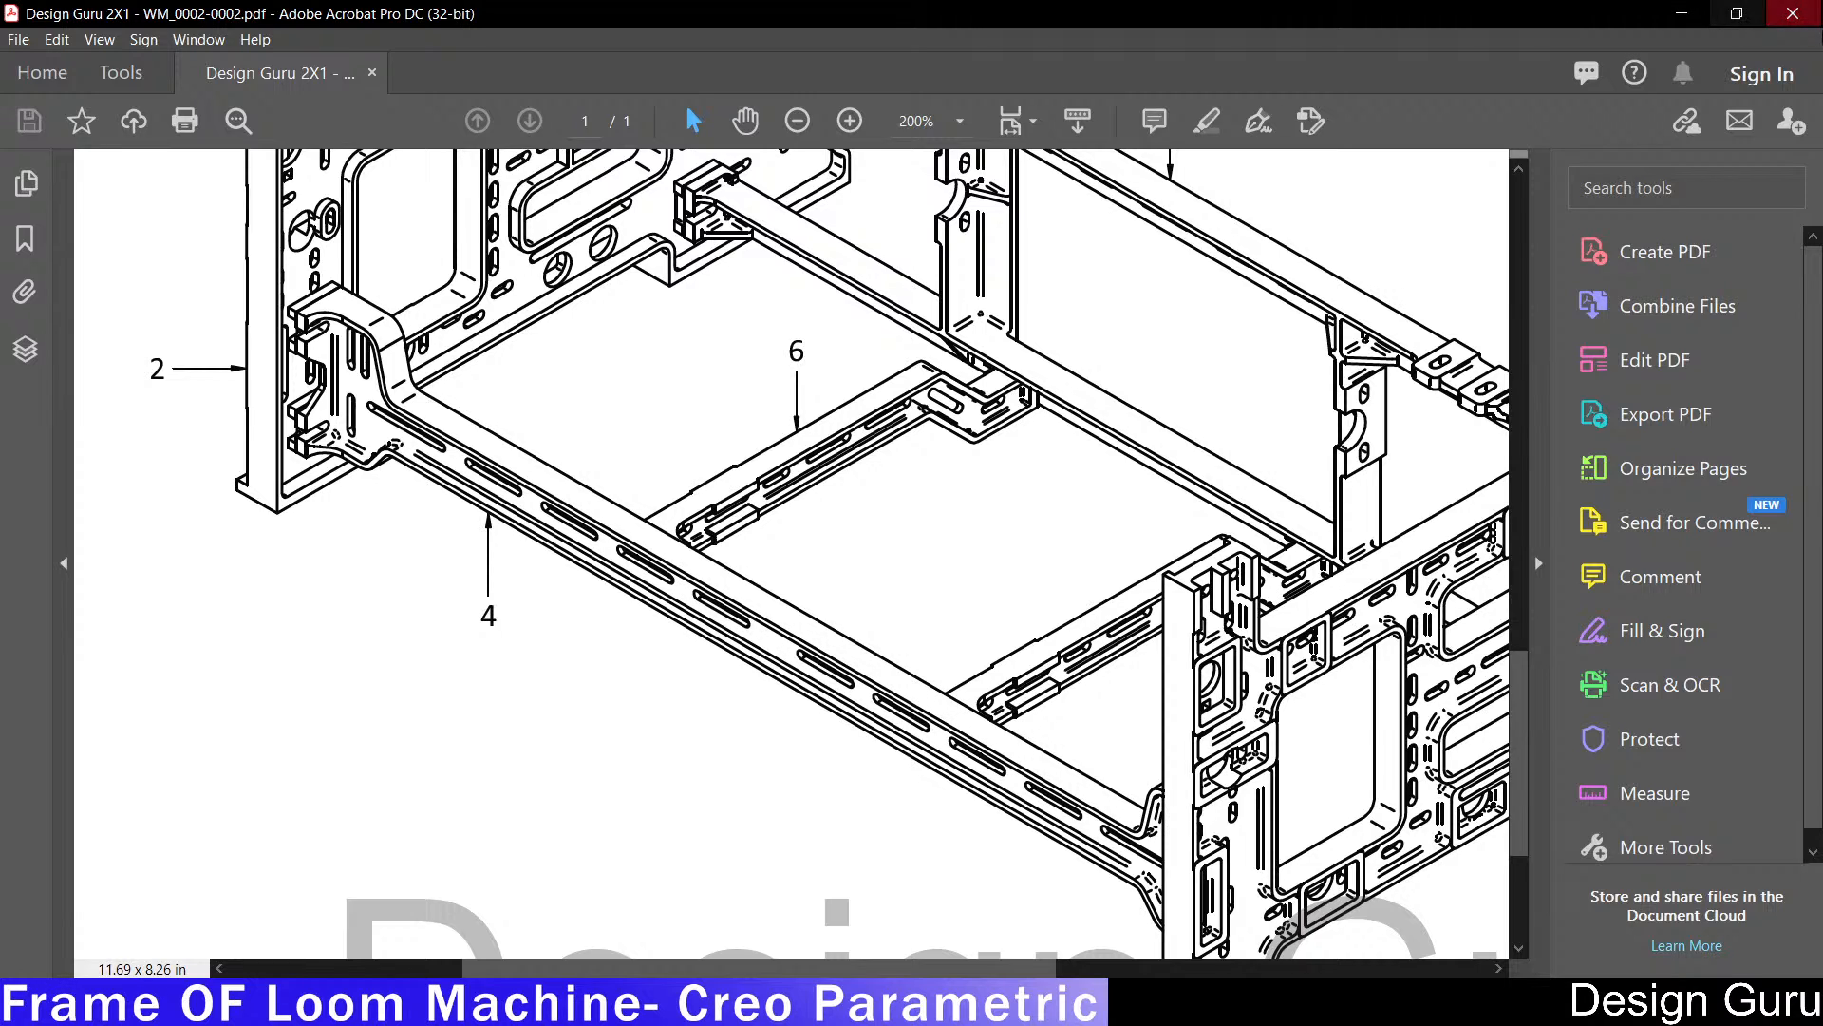
{"action": "left_click", "coordinate": [1681, 13]}
Step: Start a new sketch on the narrow end face of the plate
{"action": "middle_click_drag", "start_coordinate": [1286, 344], "coordinate": [1080, 365]}
{"action": "key", "text": "ctrl+d"}
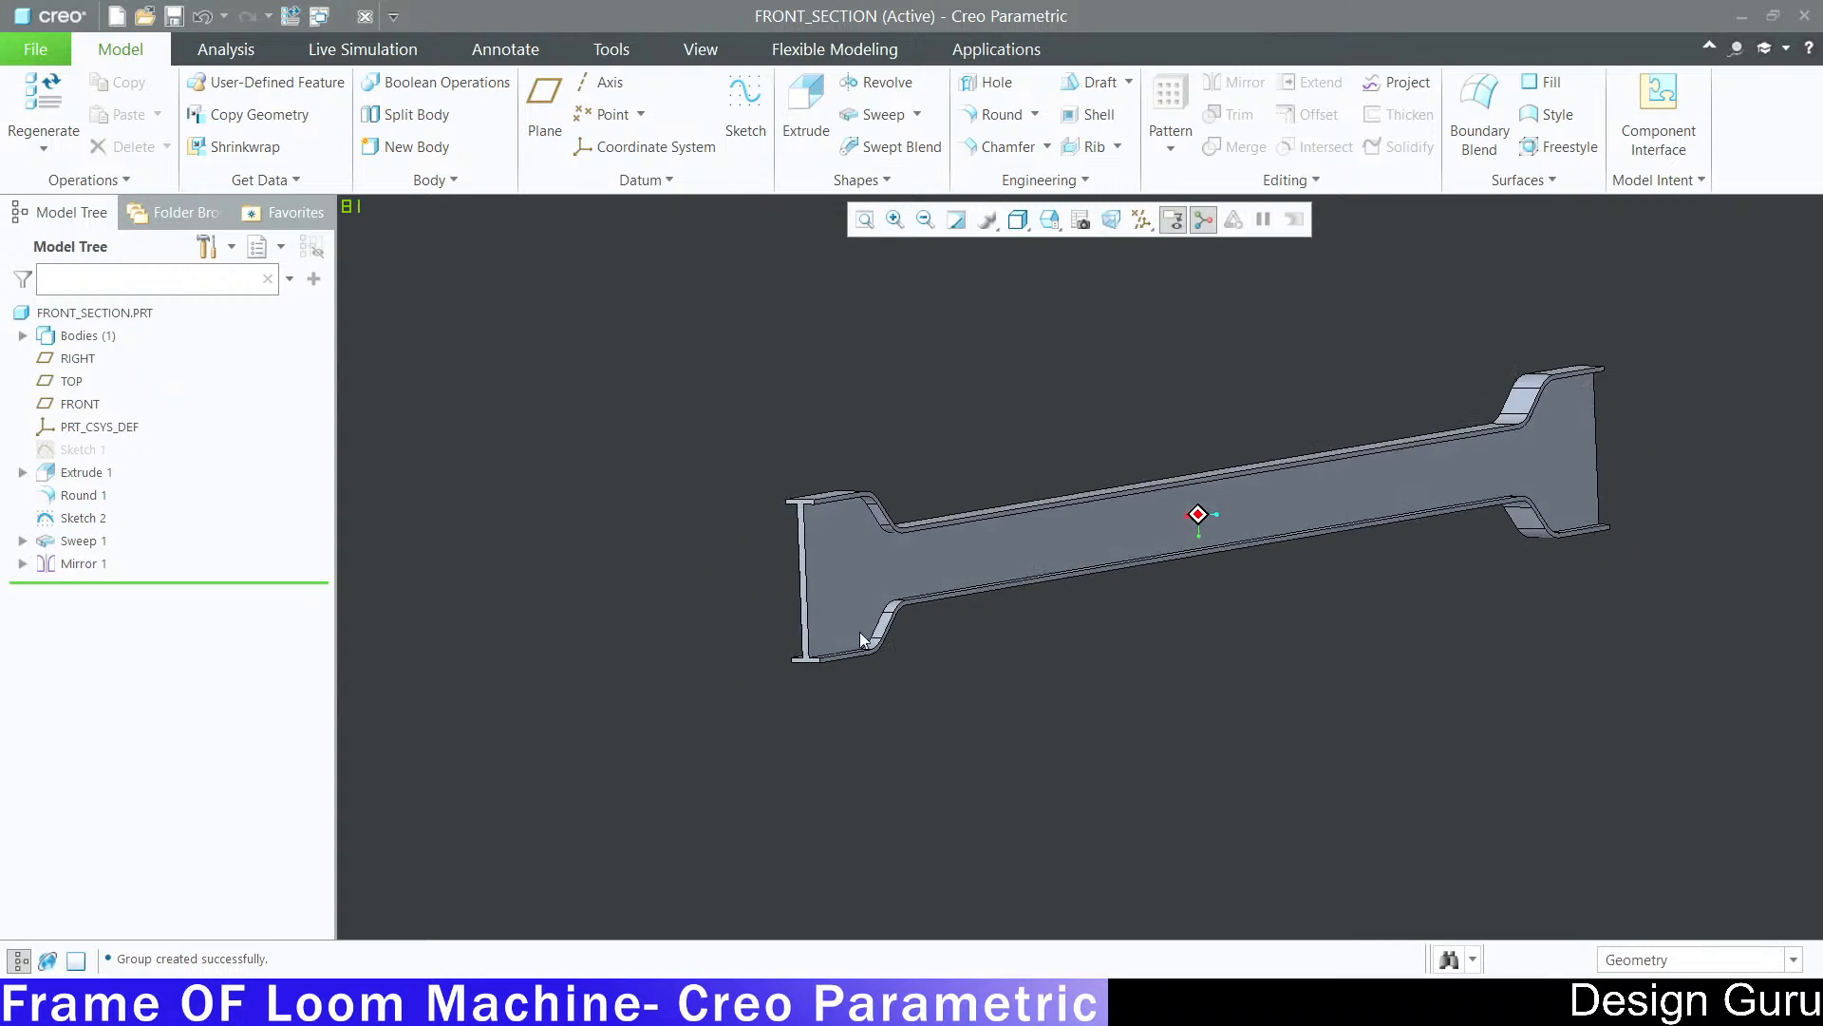
{"action": "left_click", "coordinate": [745, 119]}
{"action": "scroll", "coordinate": [760, 448], "scroll_direction": "down", "scroll_amount": 6}
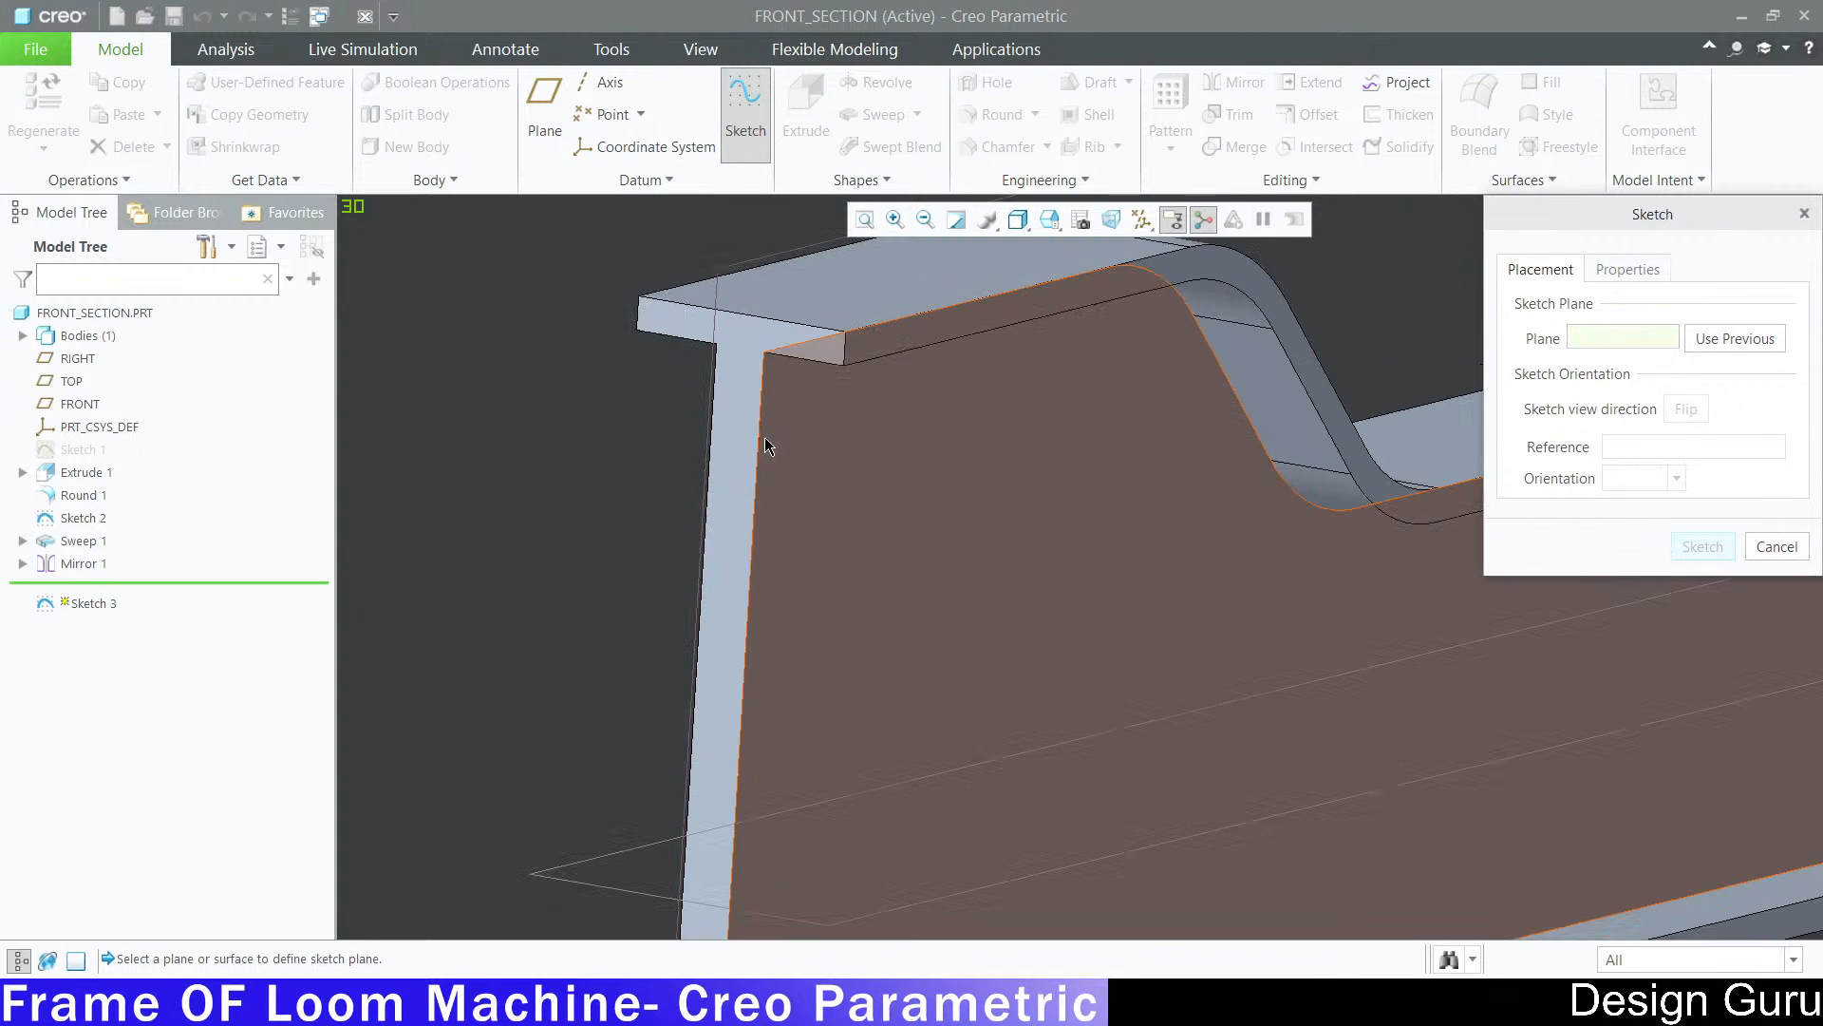
{"action": "left_click", "coordinate": [739, 458]}
{"action": "left_click", "coordinate": [1688, 559]}
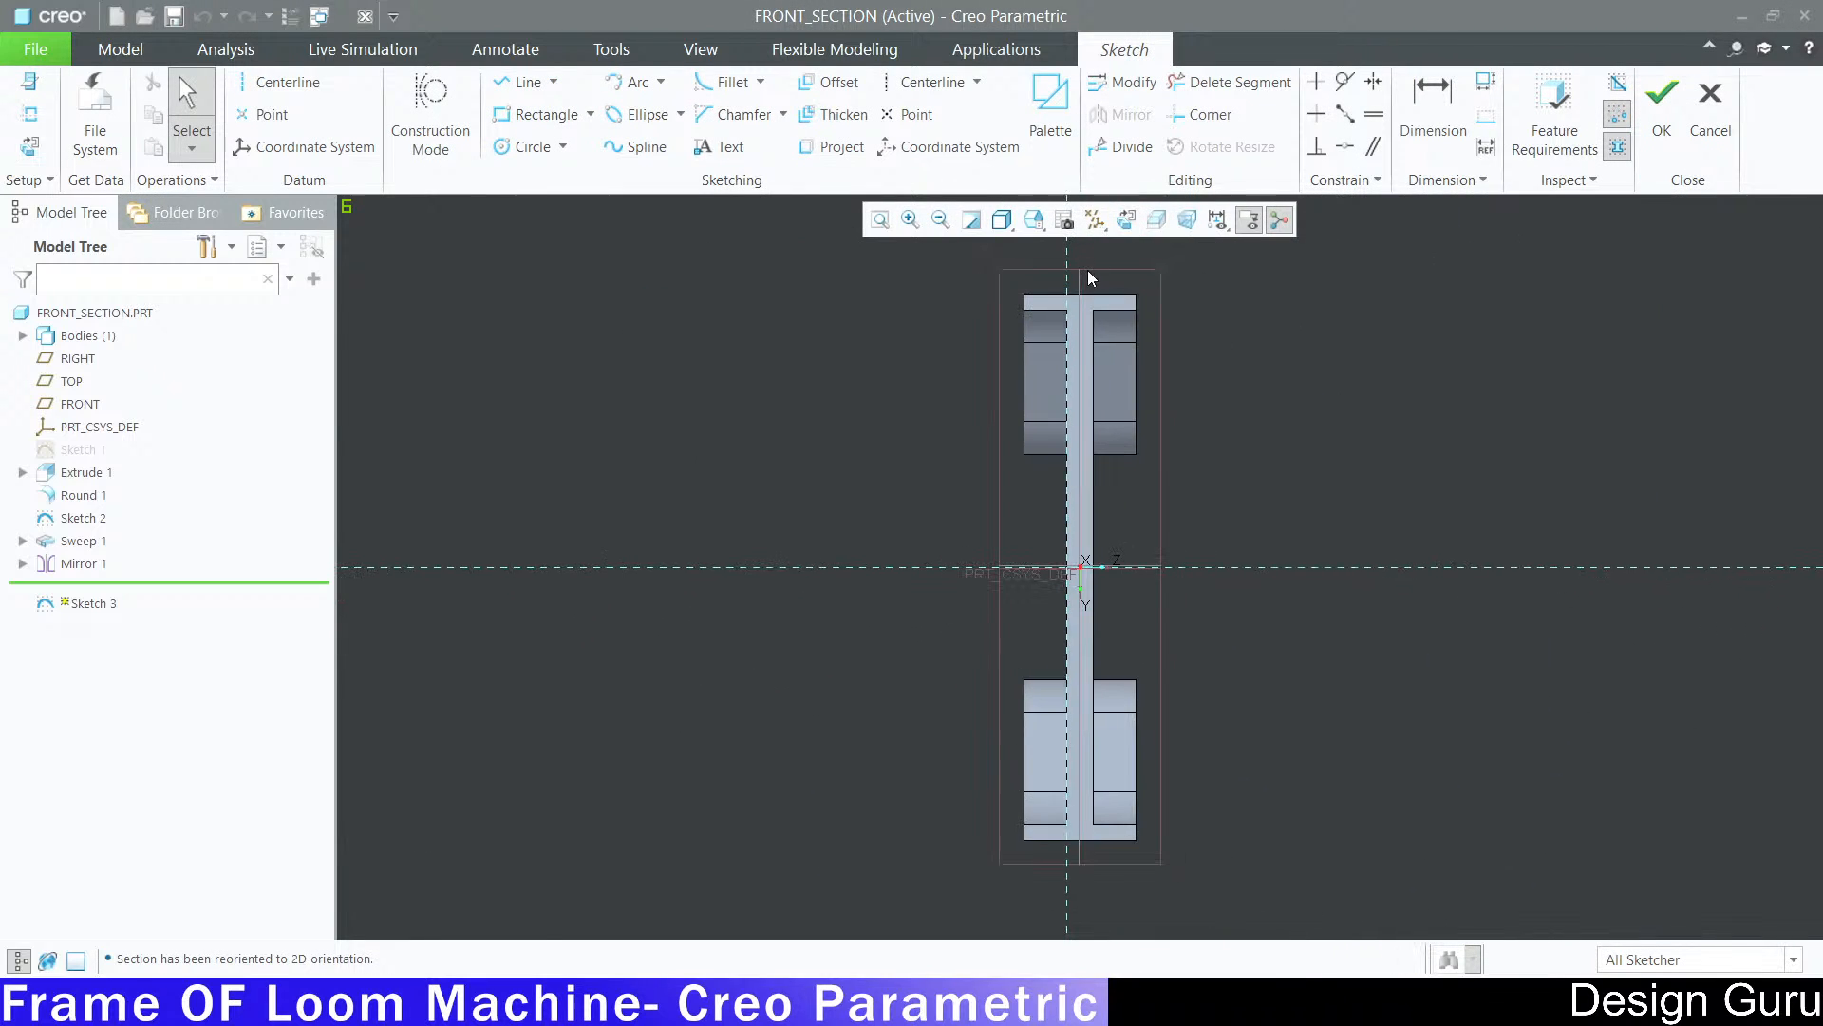
Step: Draw a rectangle covering the full flange width and section height on the end face and finish the sketch
{"action": "left_click", "coordinate": [520, 121]}
{"action": "left_click", "coordinate": [1025, 296]}
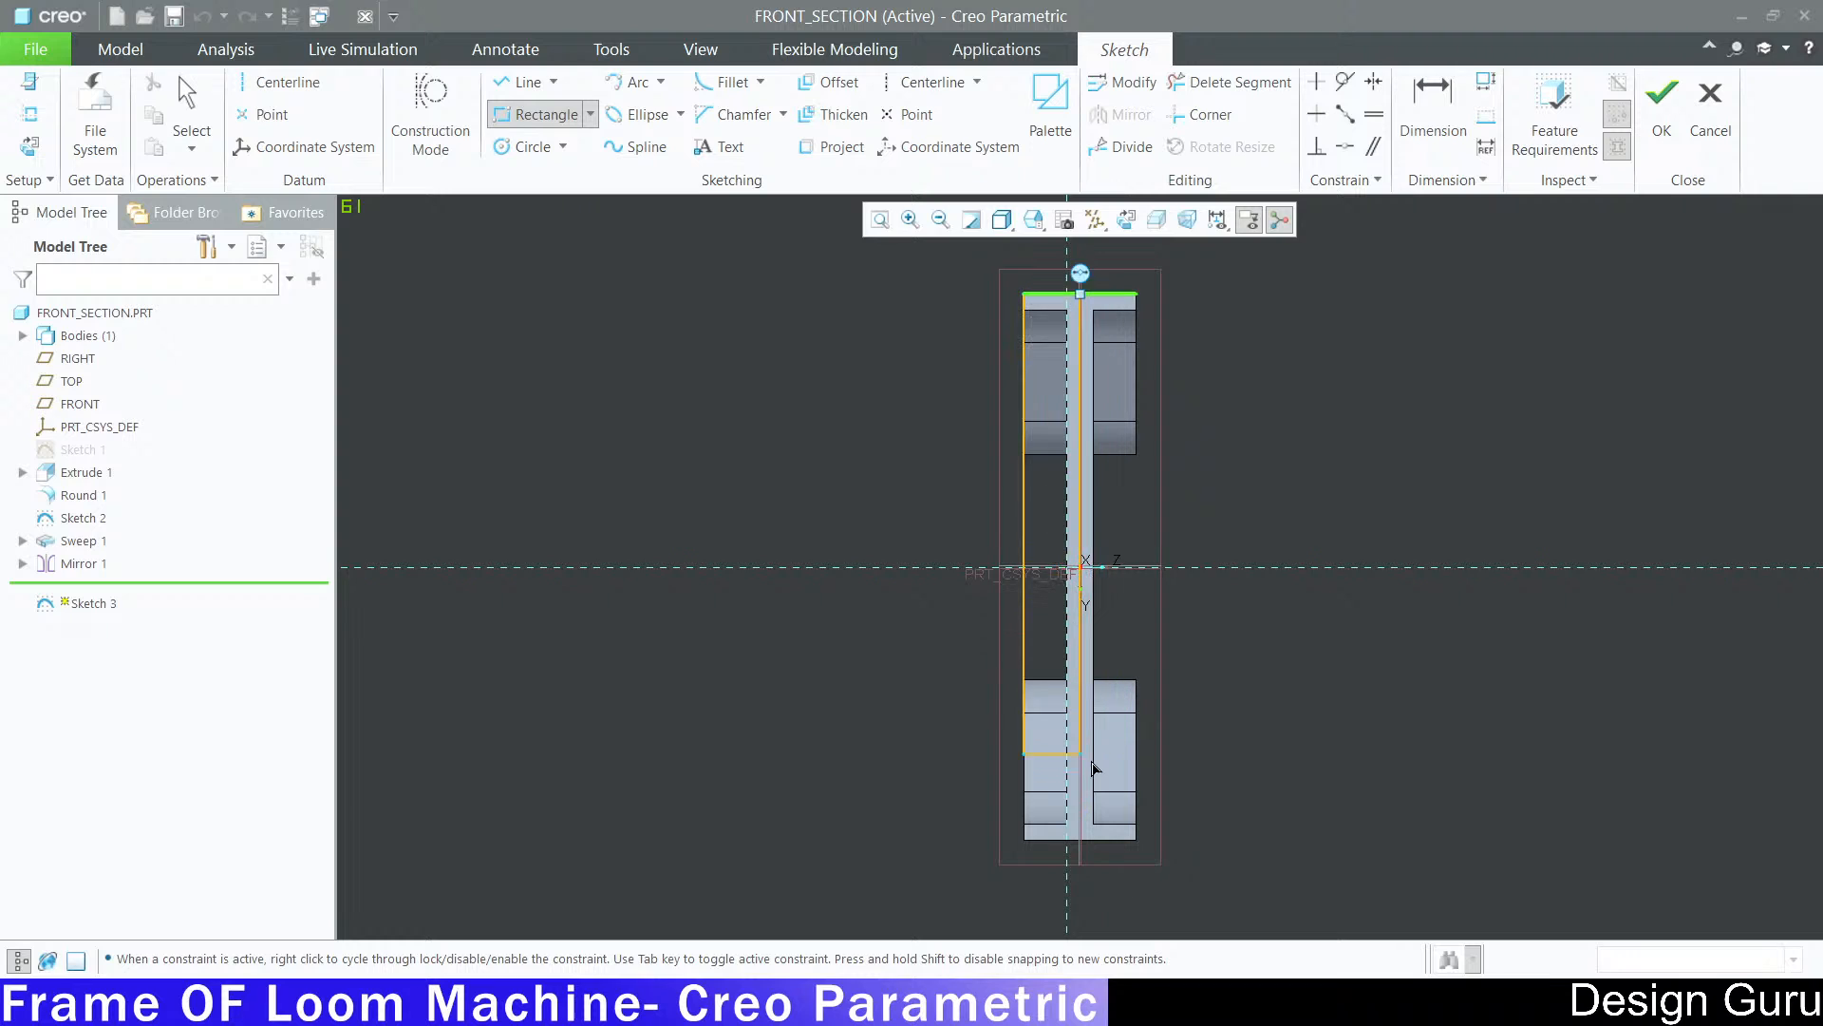
{"action": "left_click", "coordinate": [1136, 843]}
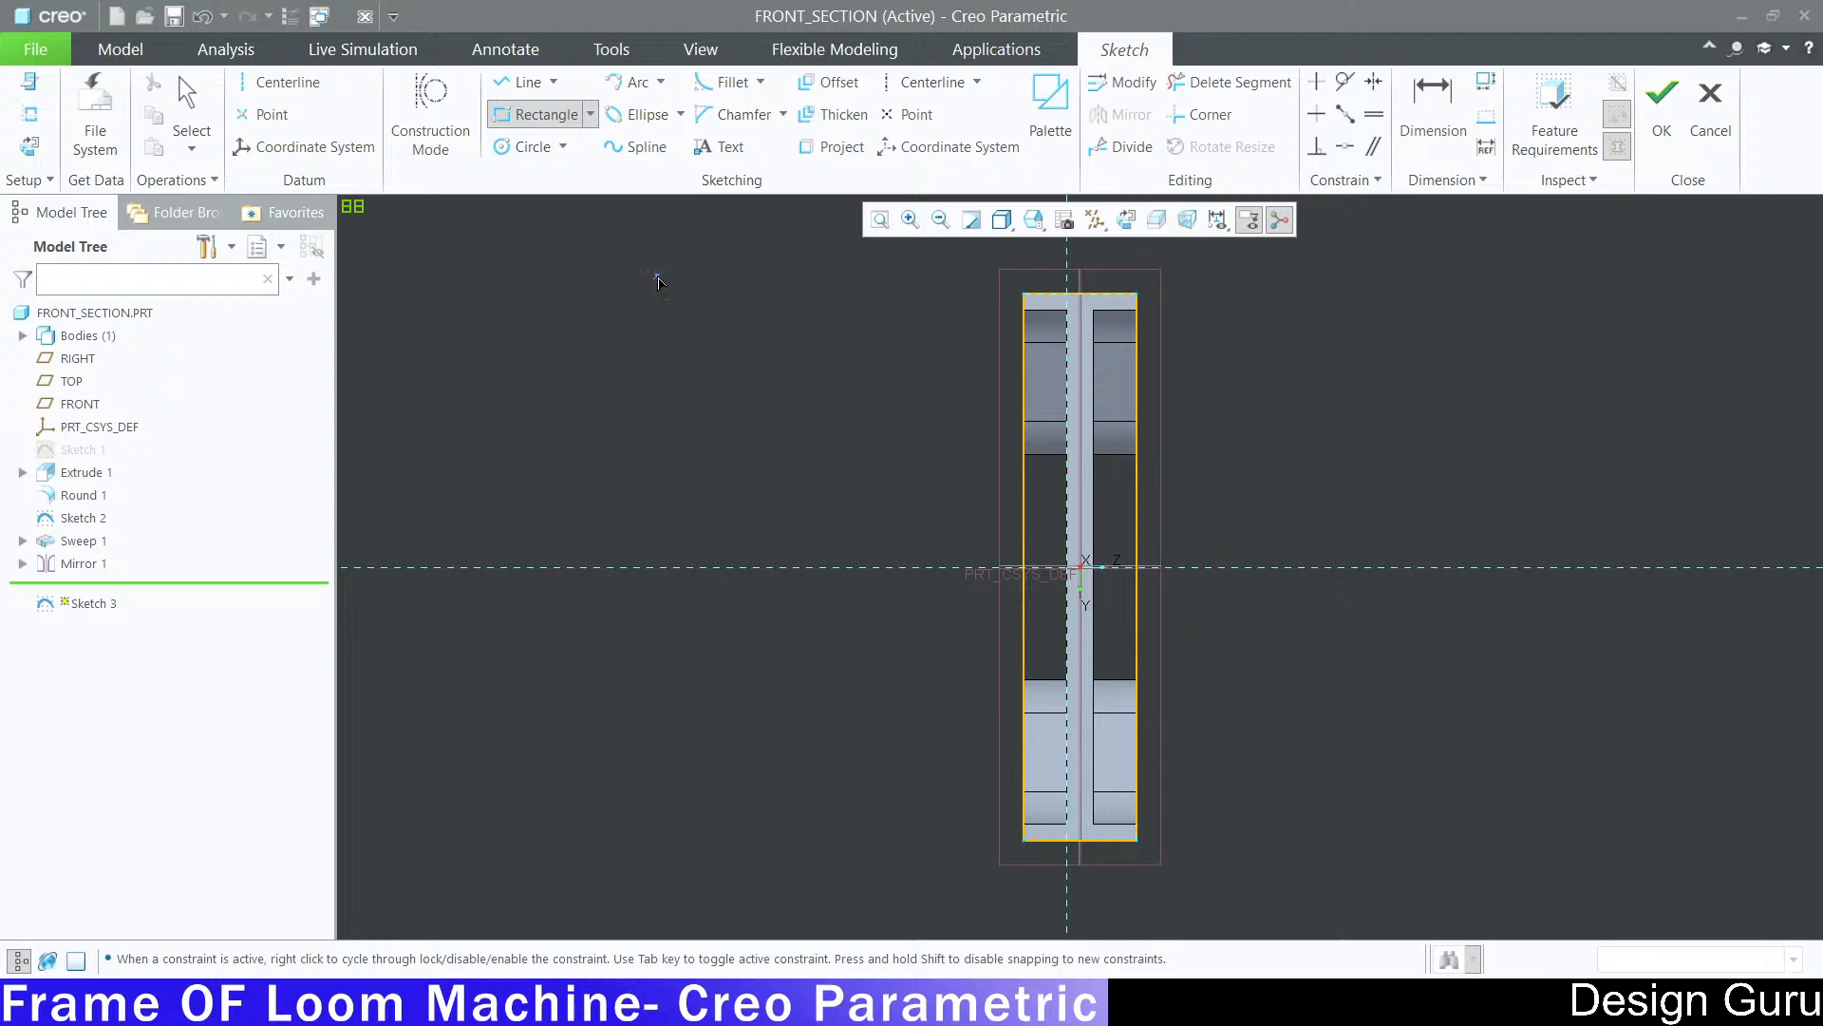
{"action": "middle_click", "coordinate": [1190, 594]}
{"action": "left_click", "coordinate": [1662, 105]}
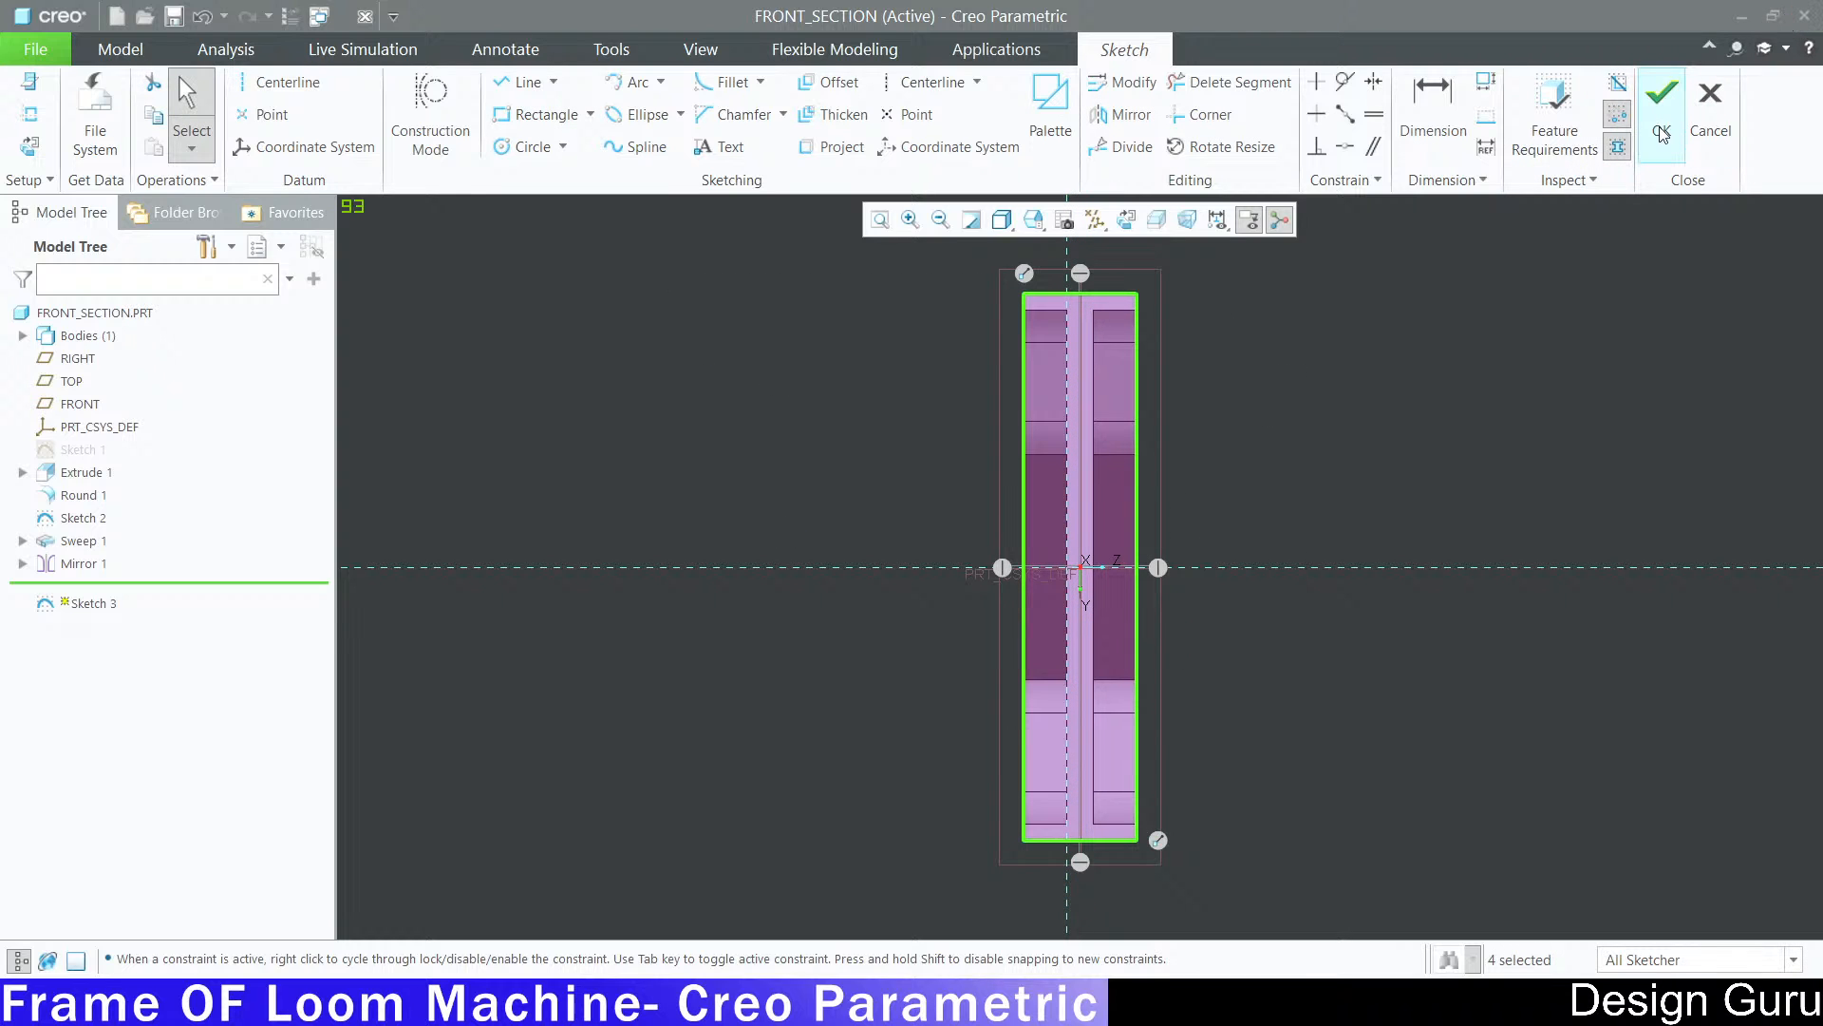
Step: Extrude the end-face rectangle as a solid with a depth of 8
{"action": "mouse_move", "coordinate": [993, 339]}
{"action": "middle_mouse_down"}
{"action": "mouse_move", "coordinate": [847, 204]}
{"action": "mouse_move", "coordinate": [812, 124]}
{"action": "middle_mouse_up"}
{"action": "scroll", "coordinate": [917, 266], "scroll_direction": "up", "scroll_amount": 2}
{"action": "left_click", "coordinate": [806, 109]}
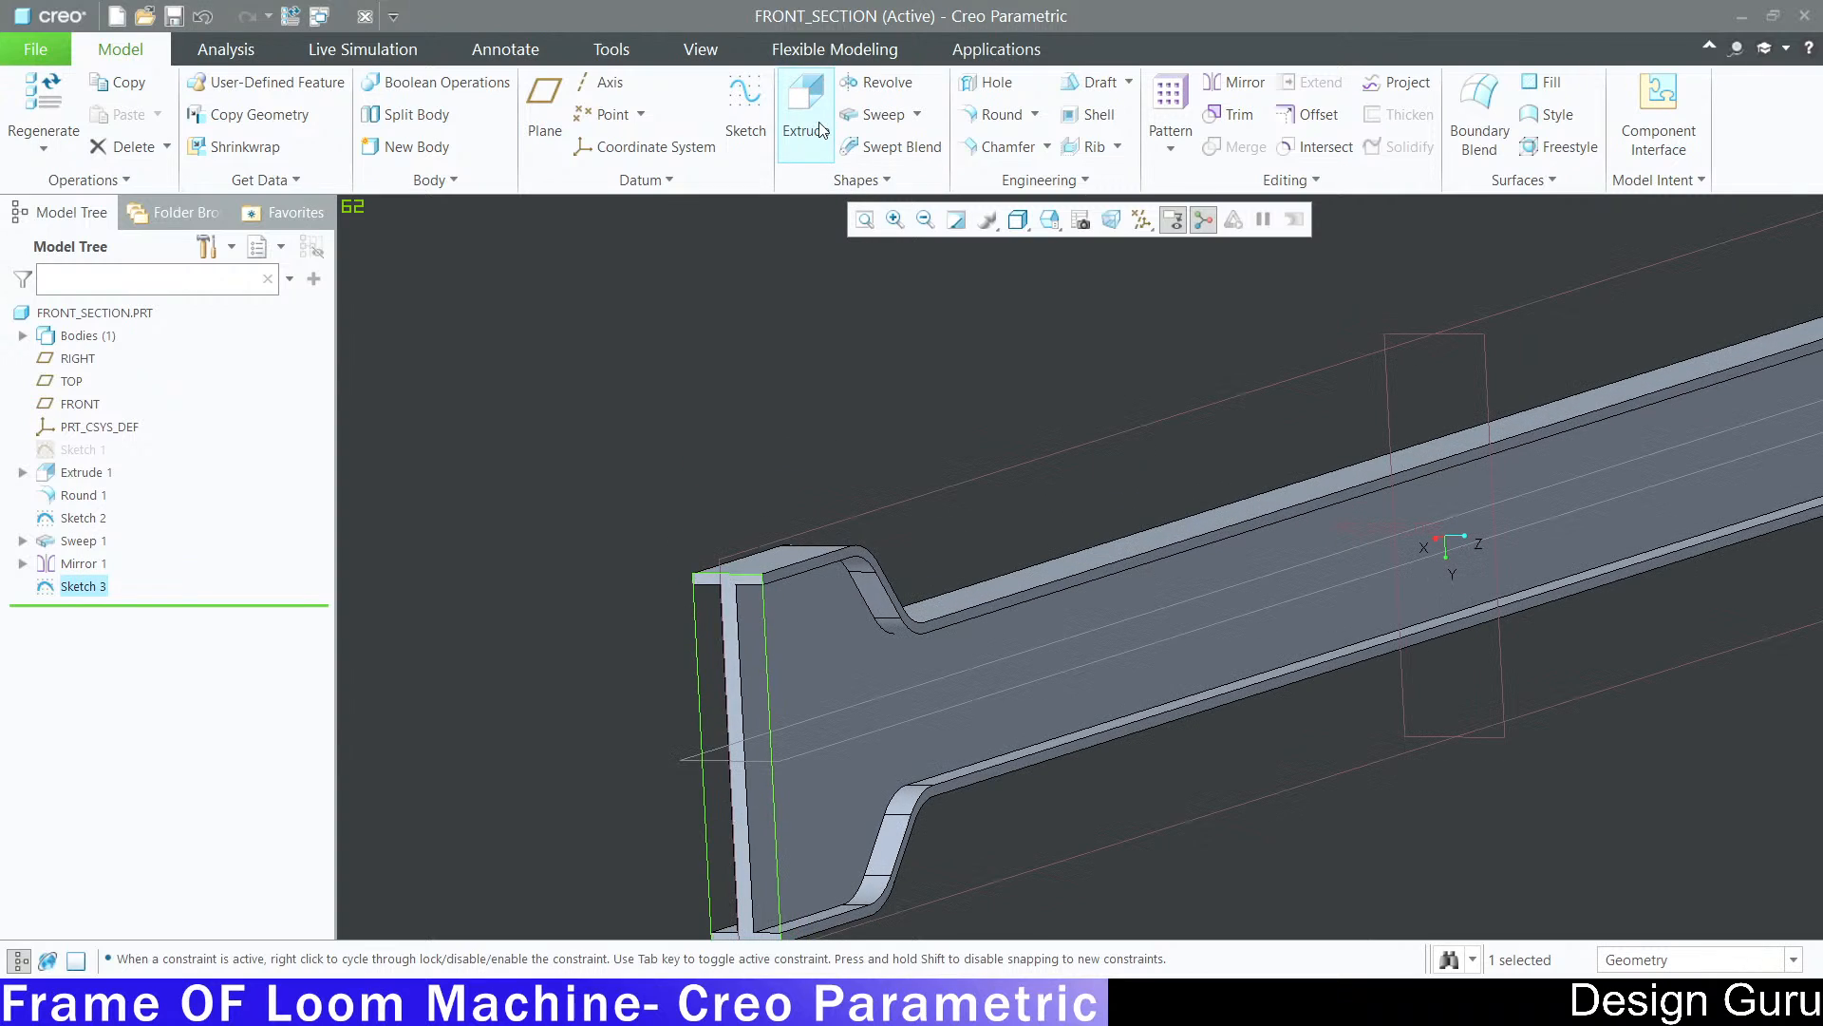
{"action": "double_click", "coordinate": [221, 109]}
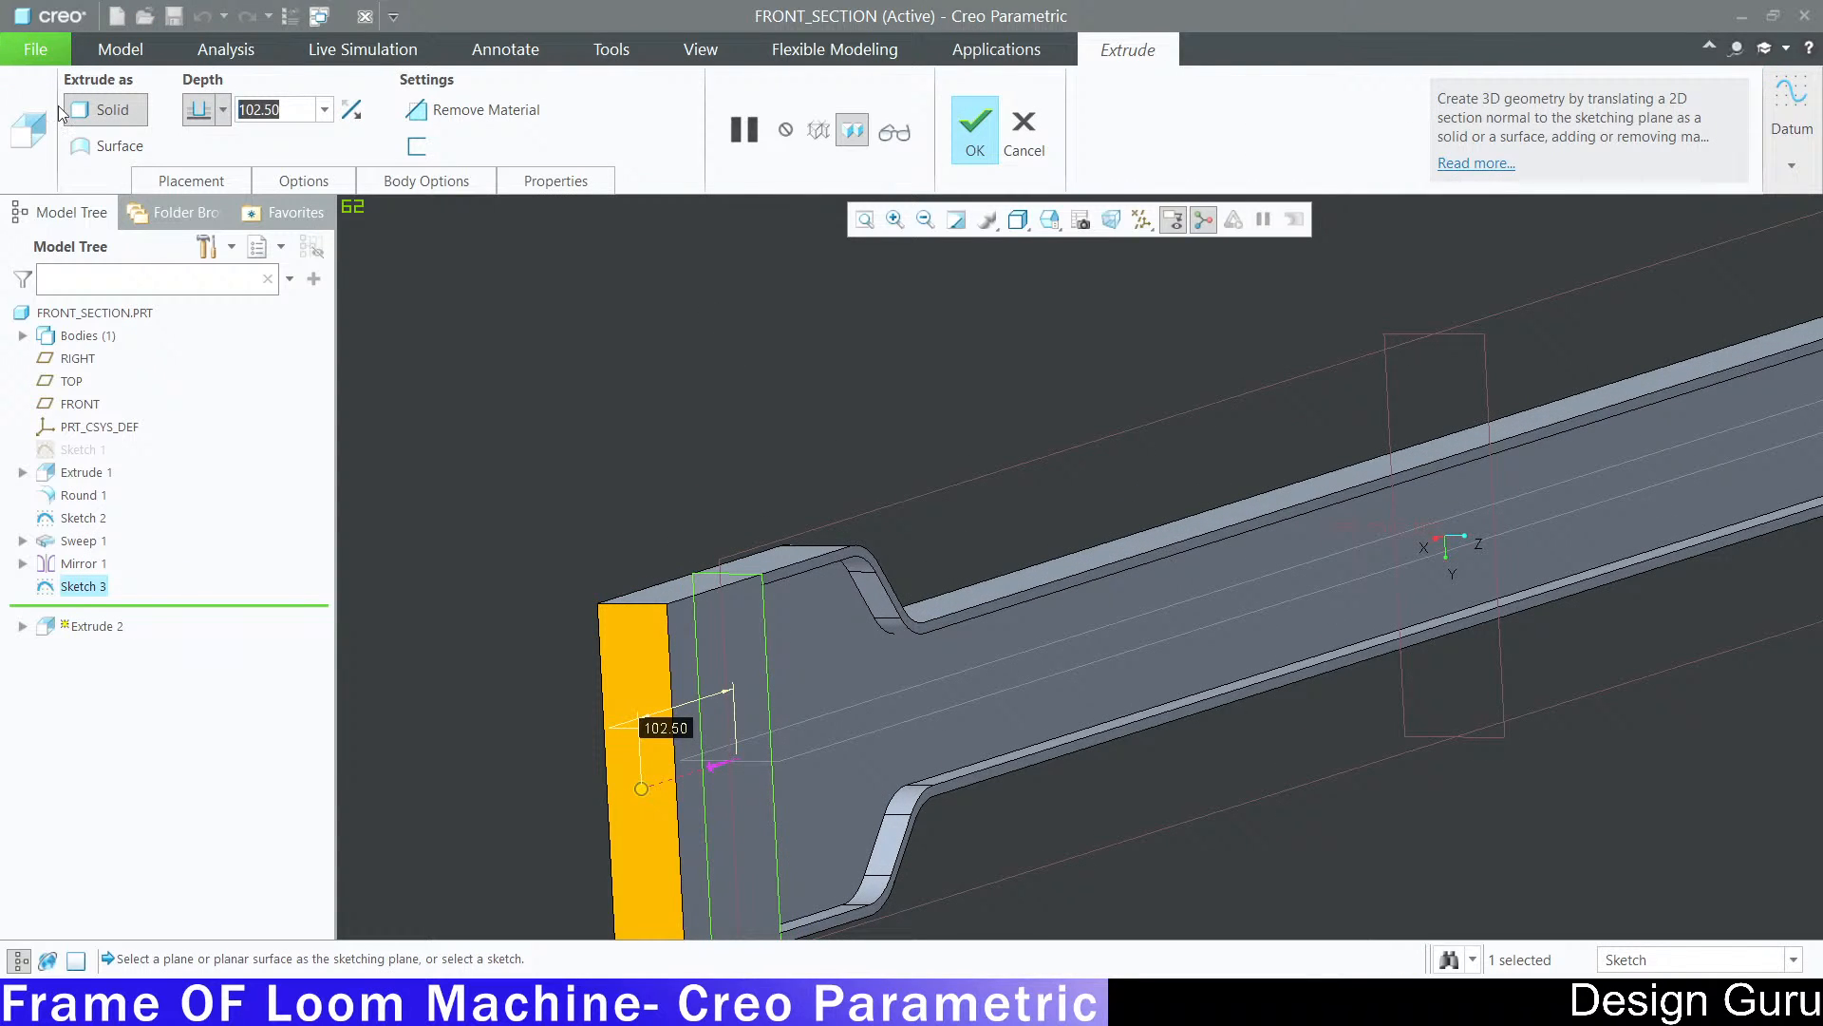
{"action": "type", "text": "8"}
{"action": "key", "text": "Return"}
{"action": "middle_click_drag", "start_coordinate": [534, 570], "coordinate": [882, 503]}
{"action": "left_click", "coordinate": [976, 135]}
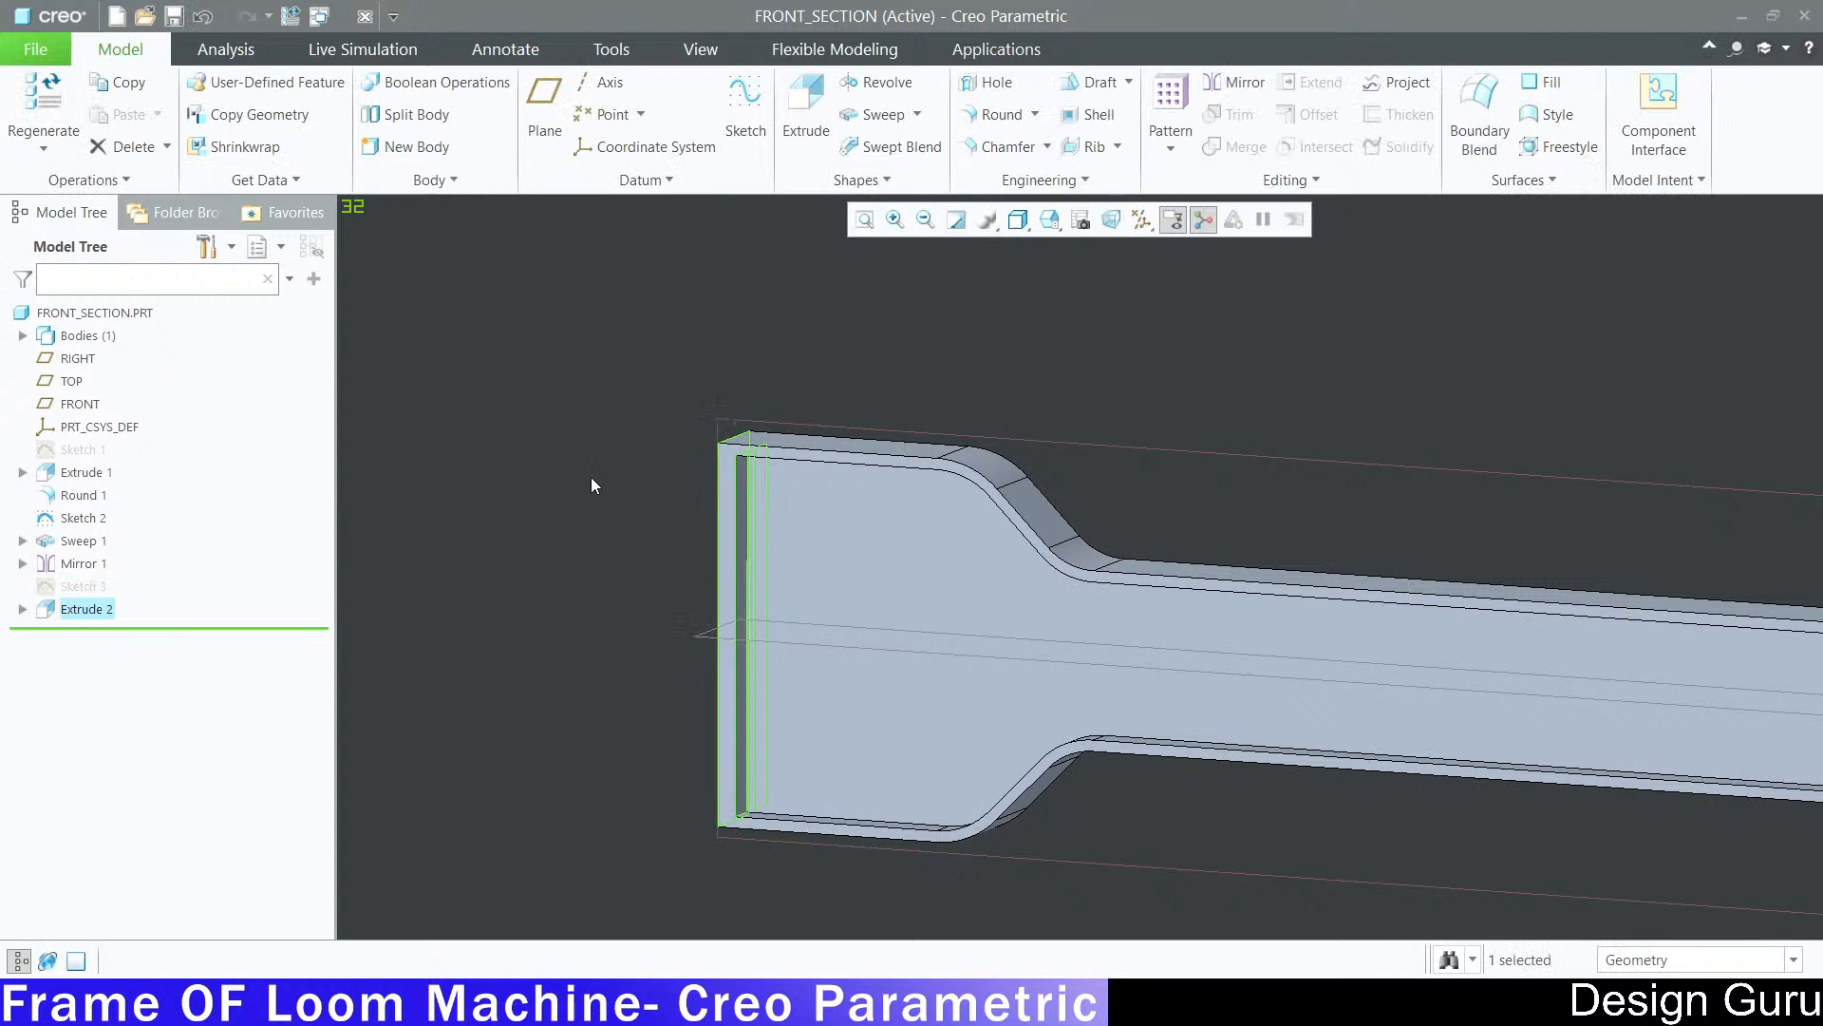
Step: Compare the end plate with the reference PDF drawing and review the settings of its extrusion
{"action": "middle_click_drag", "start_coordinate": [590, 477], "coordinate": [722, 555]}
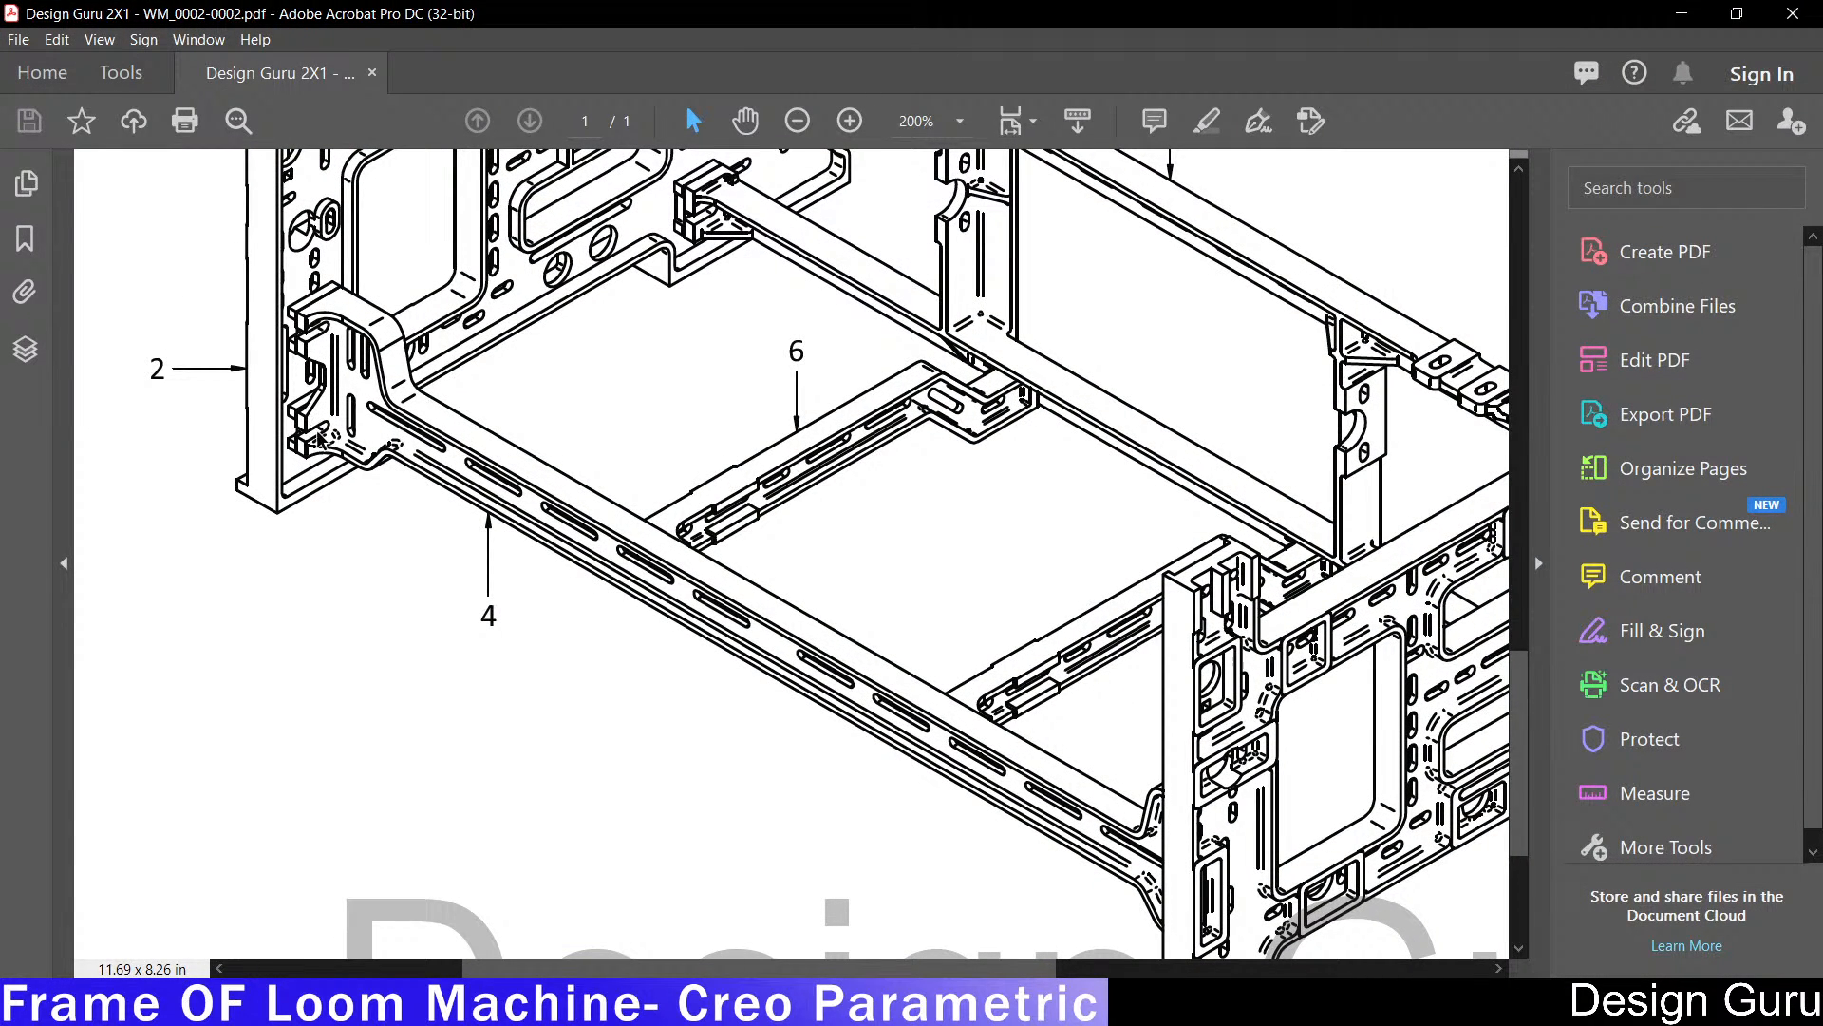
{"action": "left_click", "coordinate": [1681, 19]}
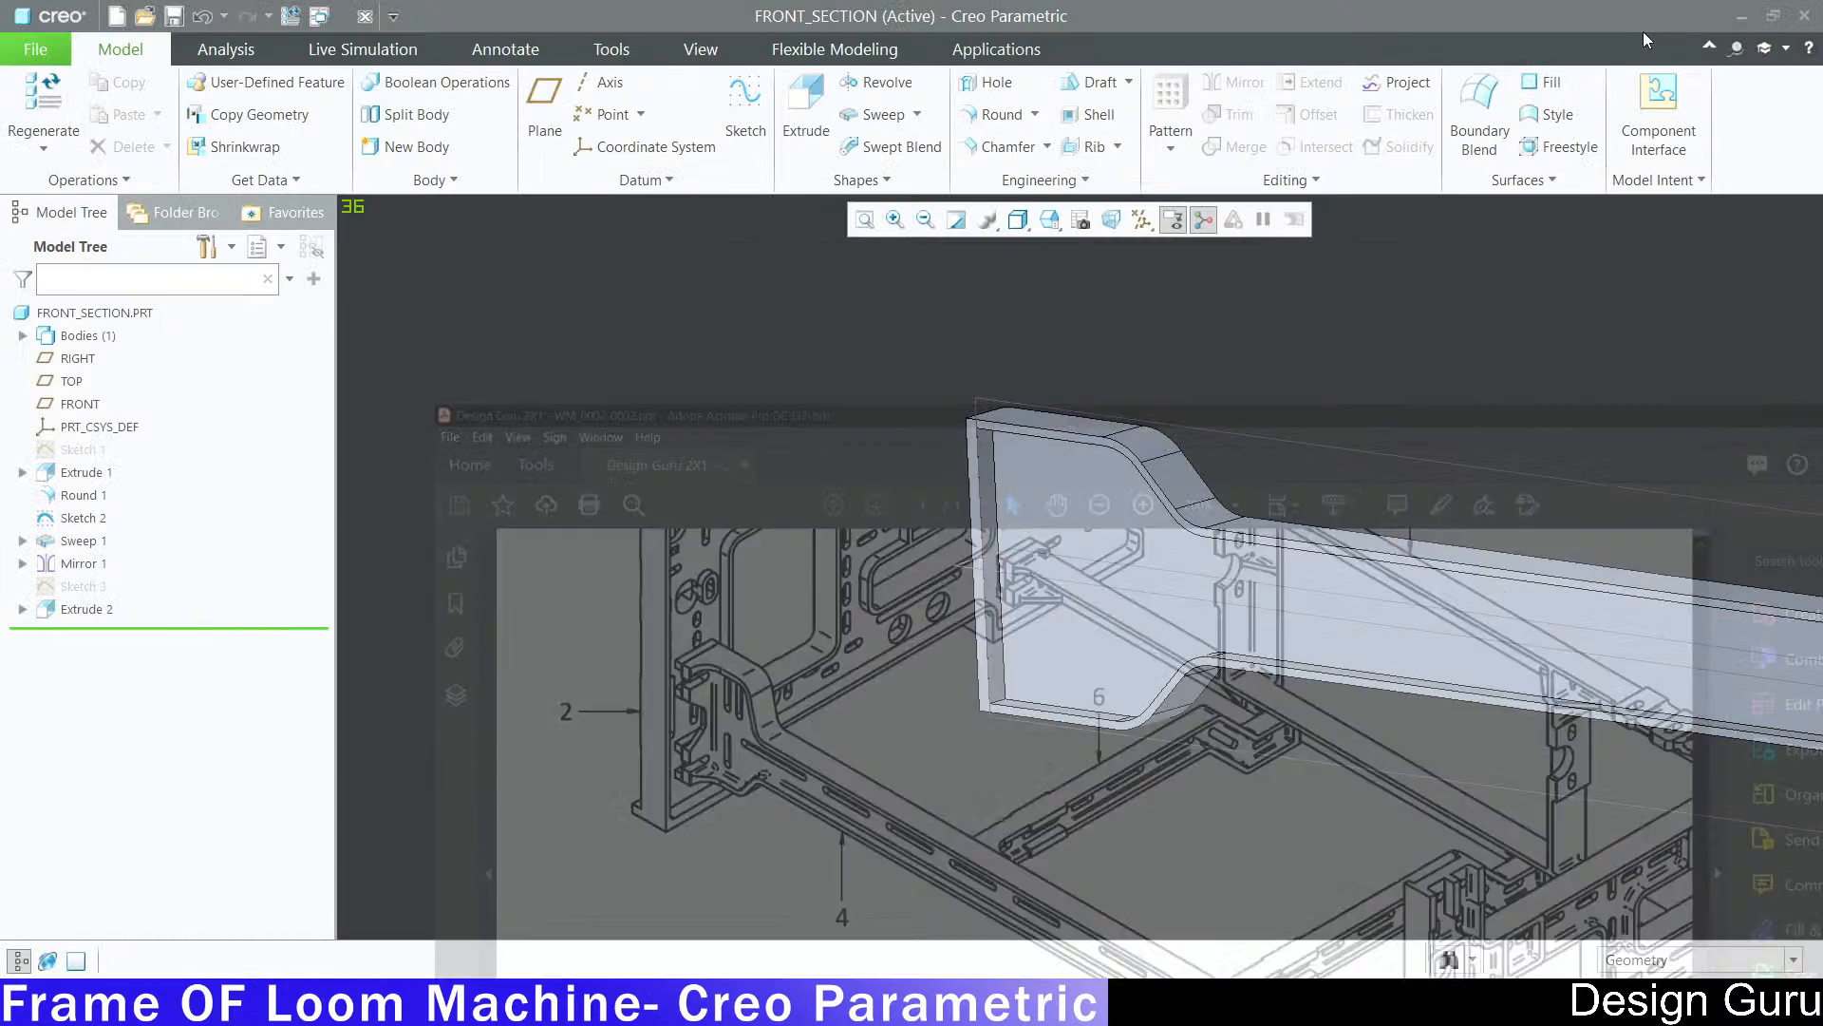
{"action": "scroll", "coordinate": [995, 482], "scroll_direction": "down", "scroll_amount": 3}
{"action": "scroll", "coordinate": [978, 471], "scroll_direction": "up", "scroll_amount": 5}
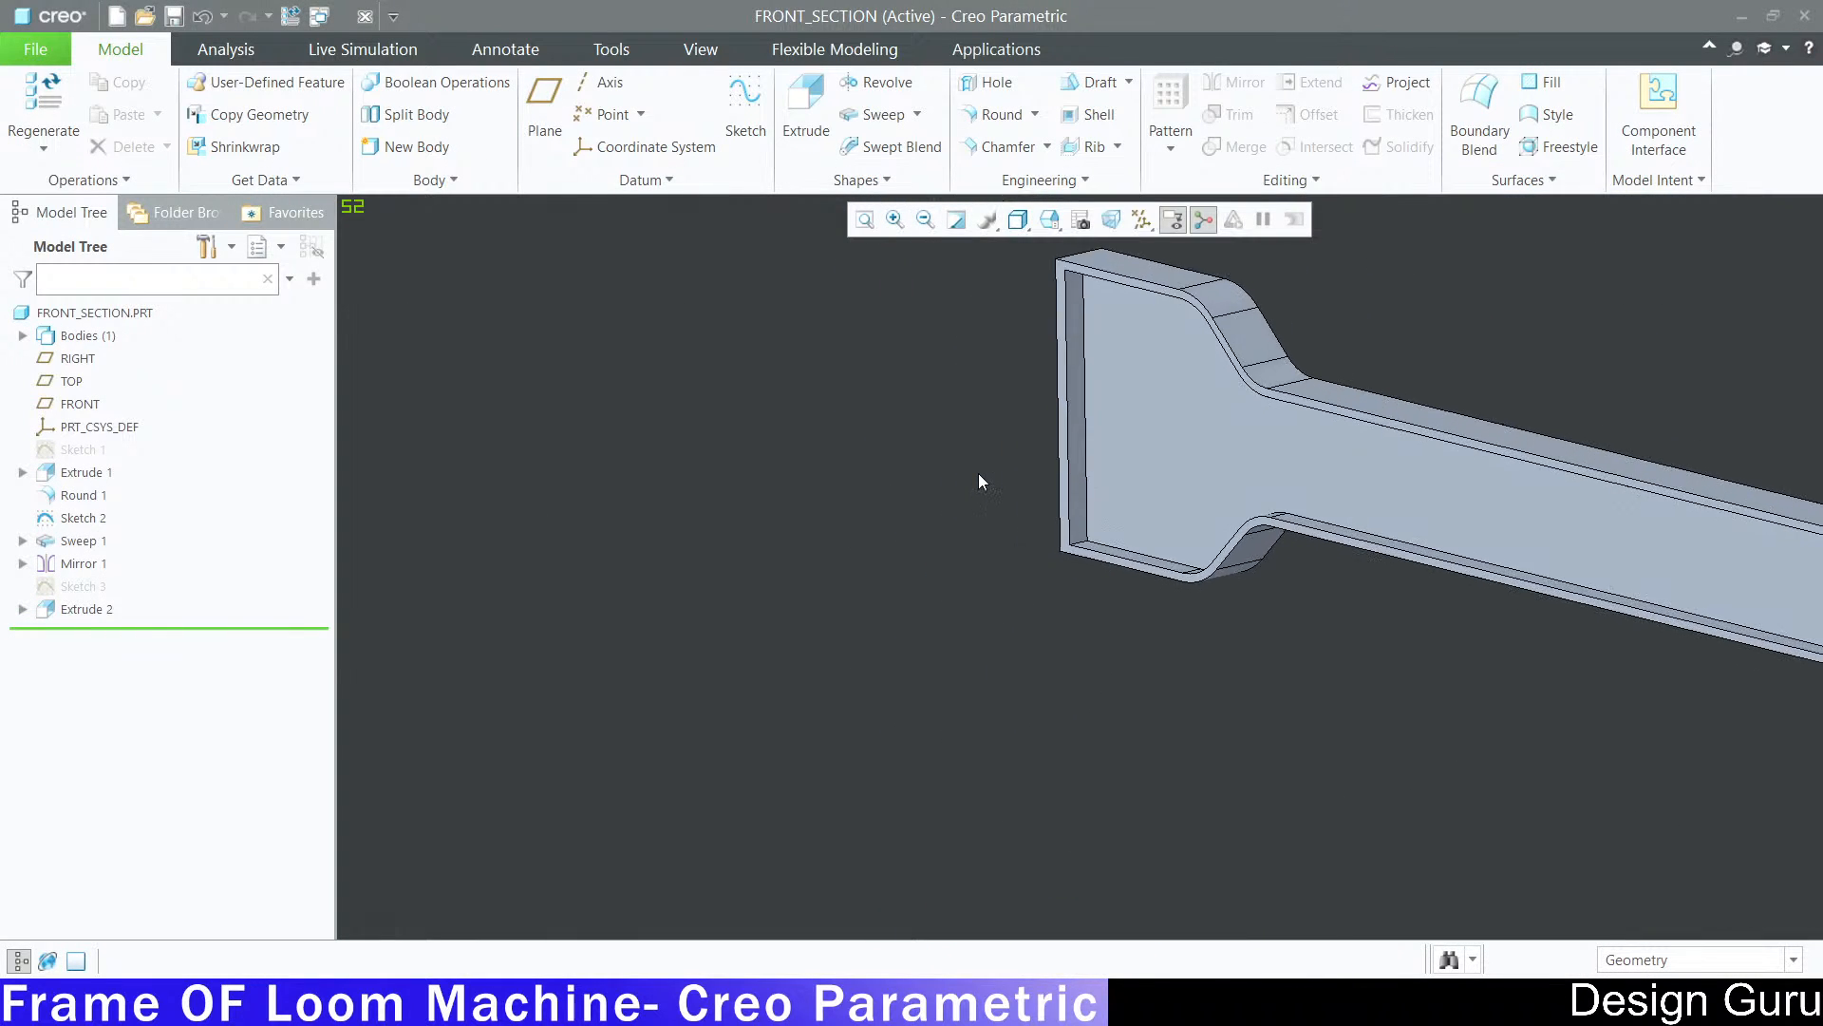
{"action": "scroll", "coordinate": [988, 475], "scroll_direction": "up", "scroll_amount": 2}
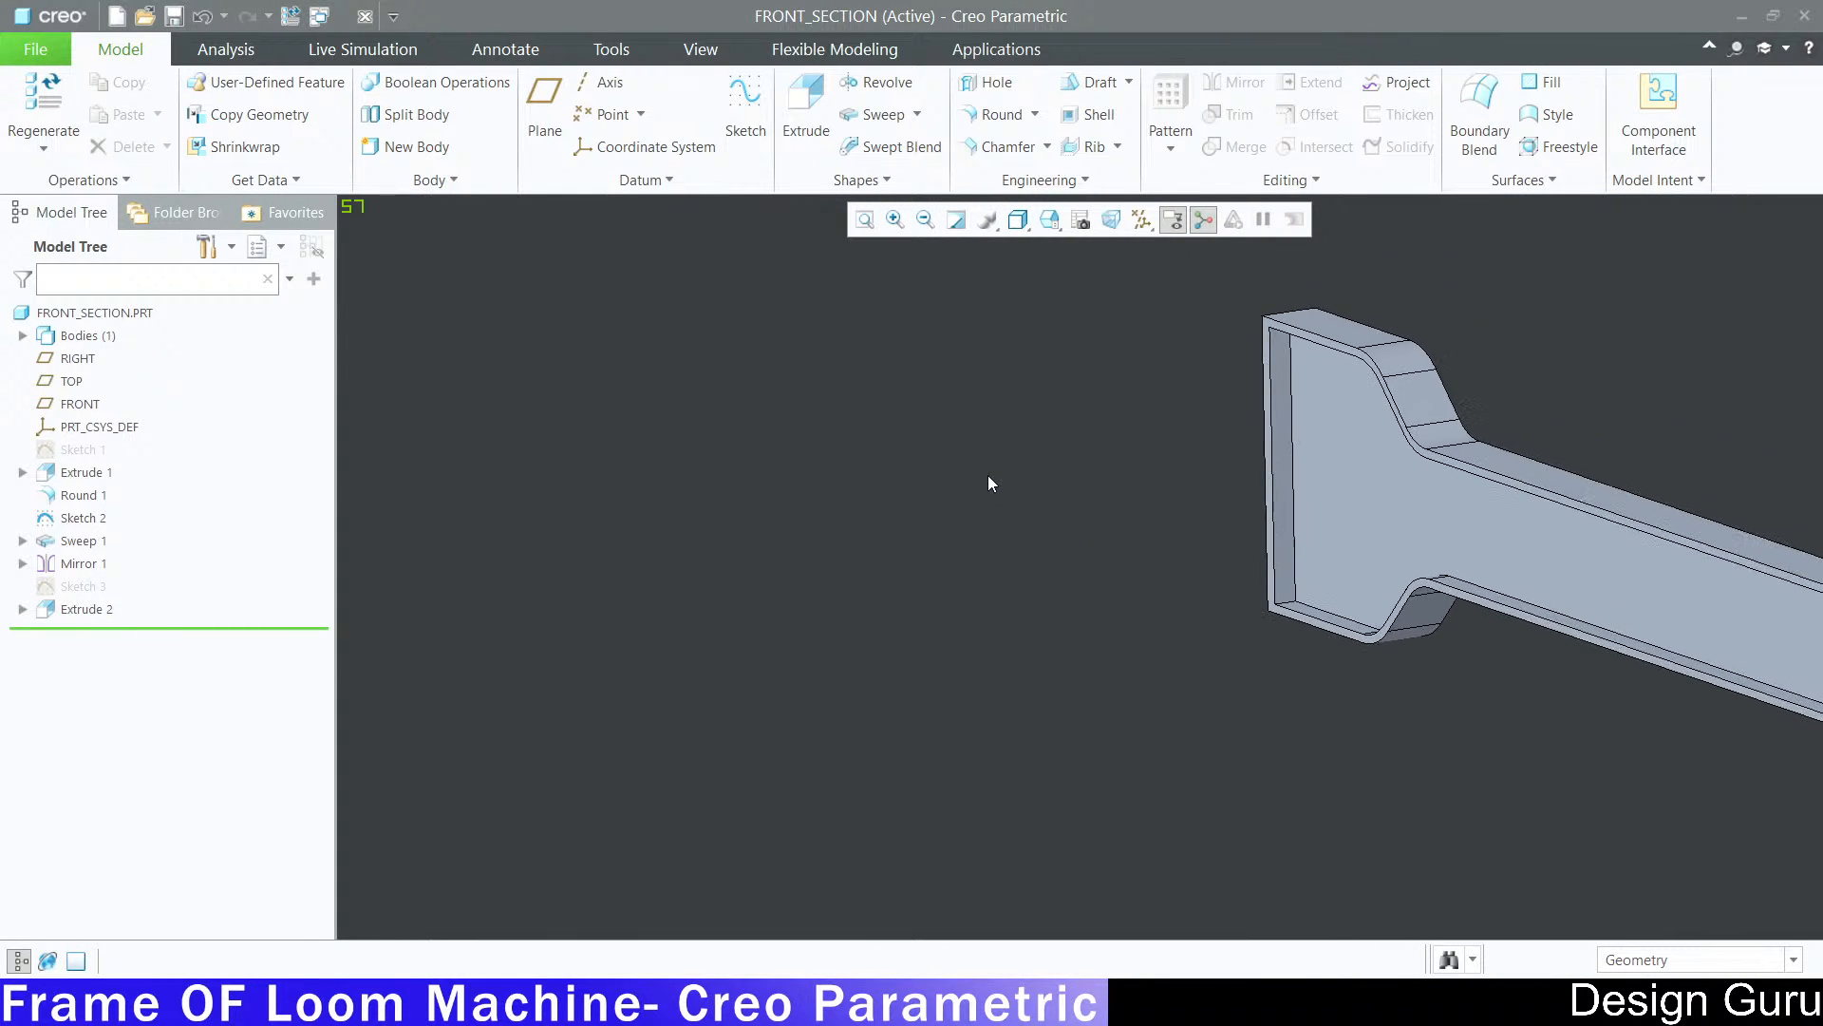
{"action": "left_click", "coordinate": [70, 614]}
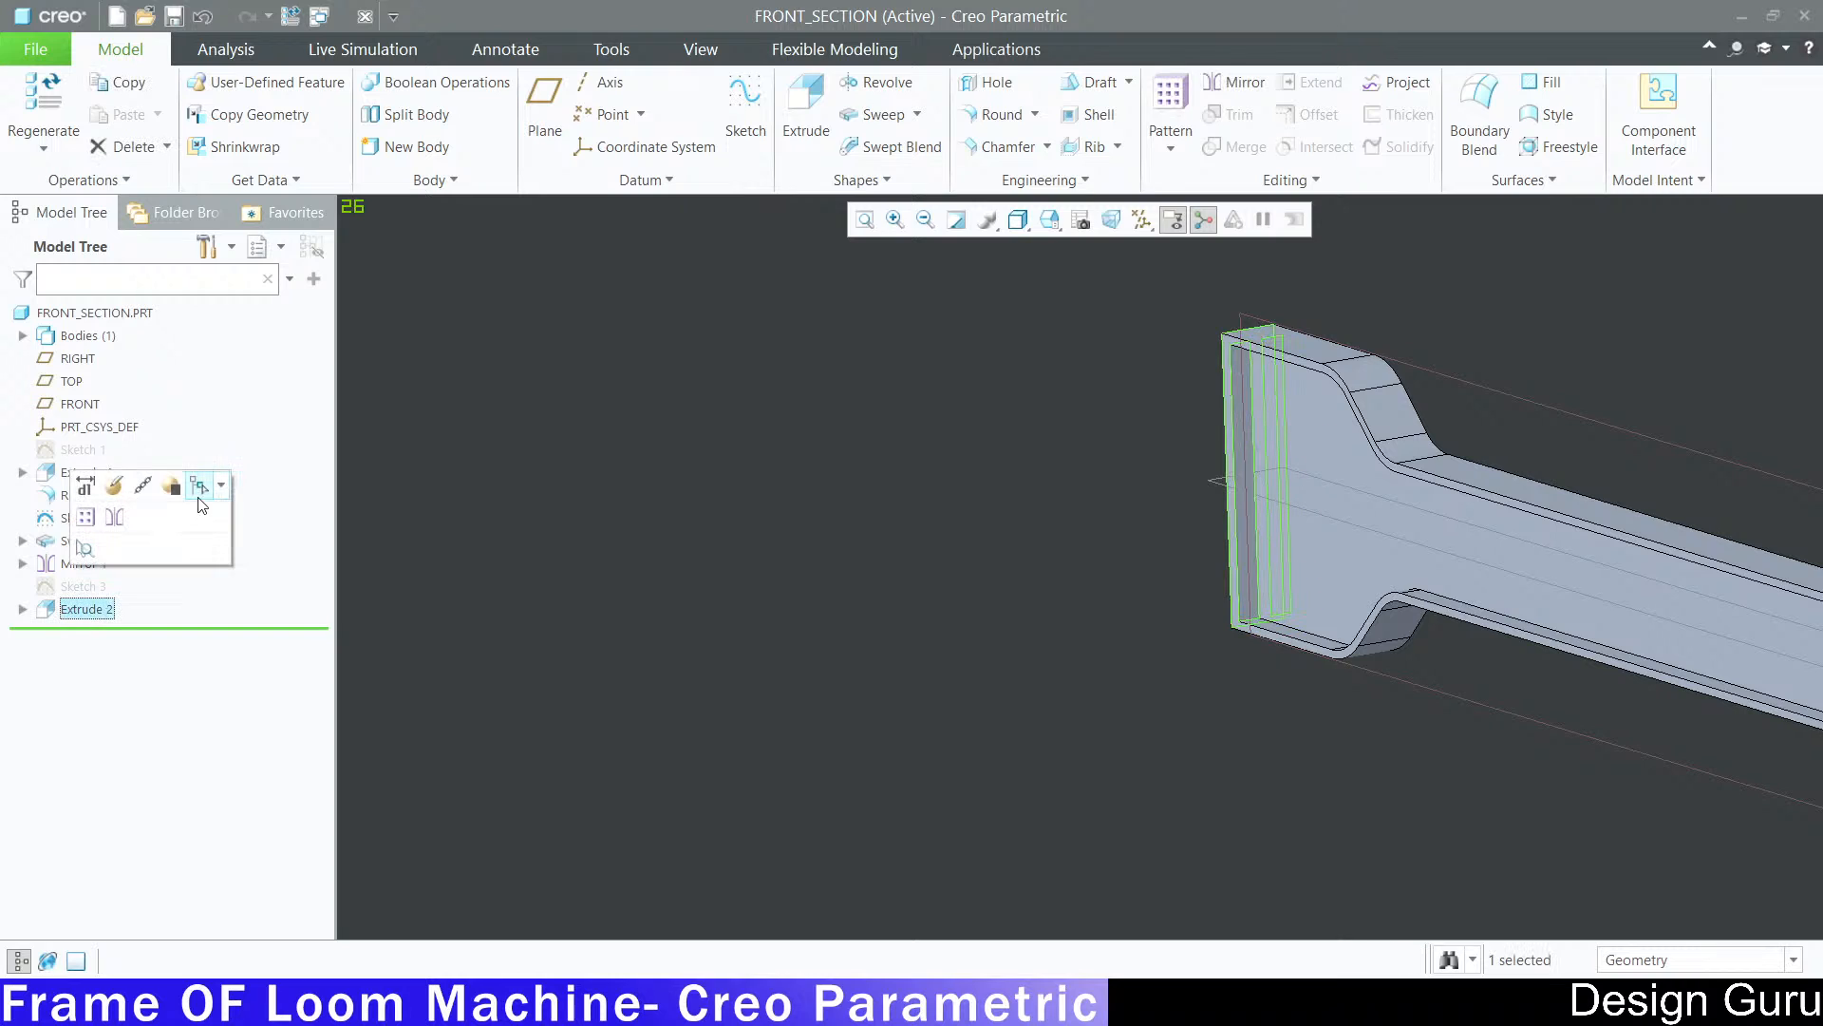
{"action": "left_click", "coordinate": [115, 489]}
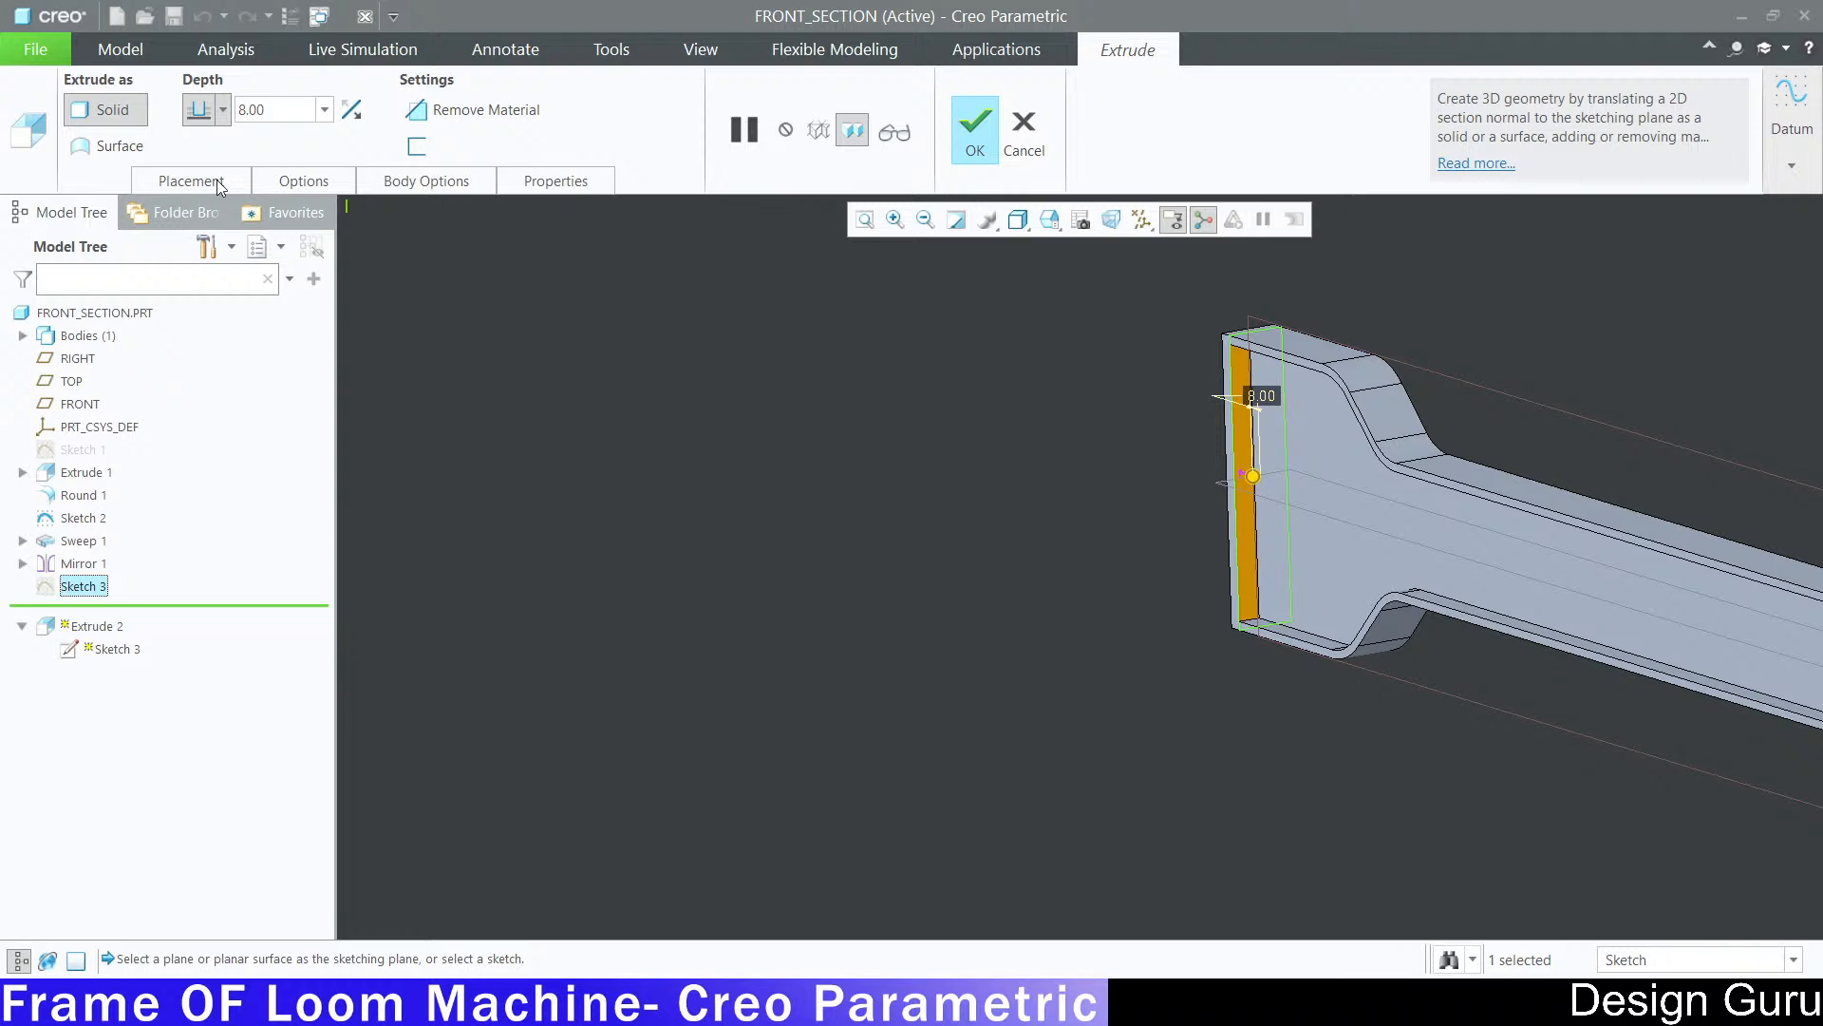
{"action": "middle_click_drag", "start_coordinate": [1060, 504], "coordinate": [1063, 496]}
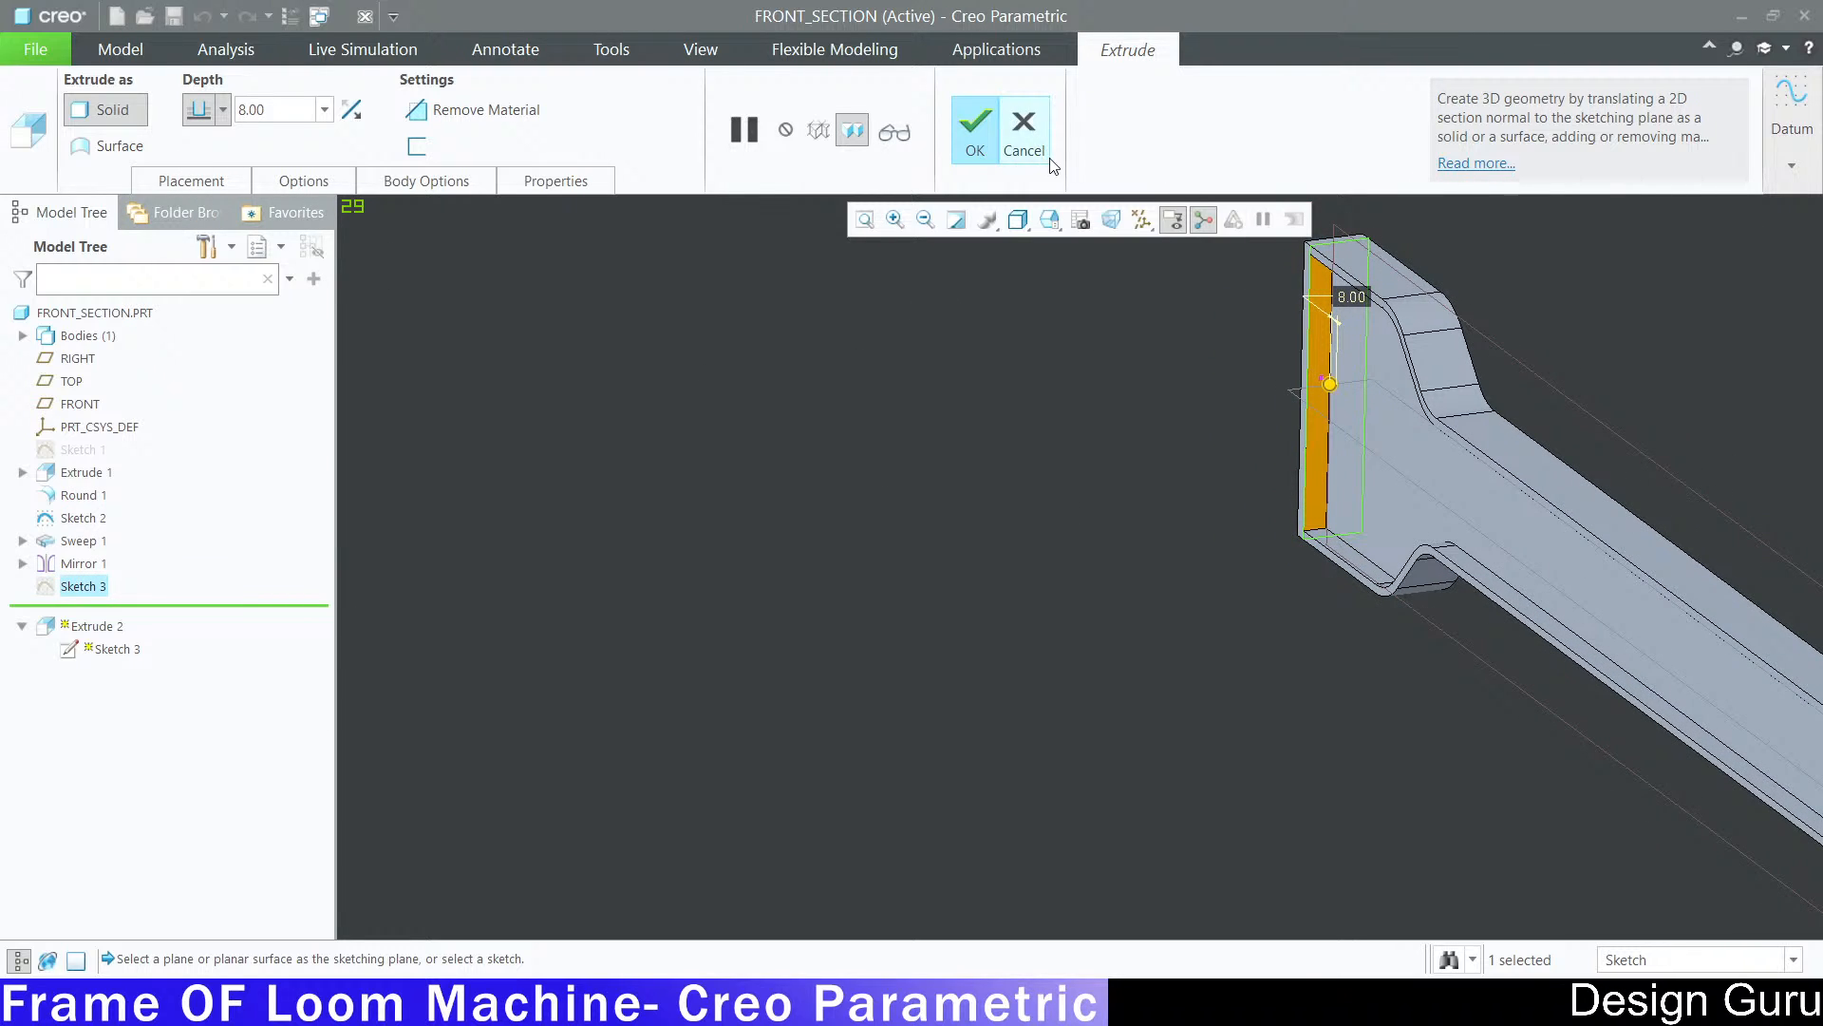
{"action": "left_click", "coordinate": [975, 133]}
Step: Reopen the end plate's rectangle sketch for editing and orient it to the sketch view
{"action": "left_click", "coordinate": [68, 587]}
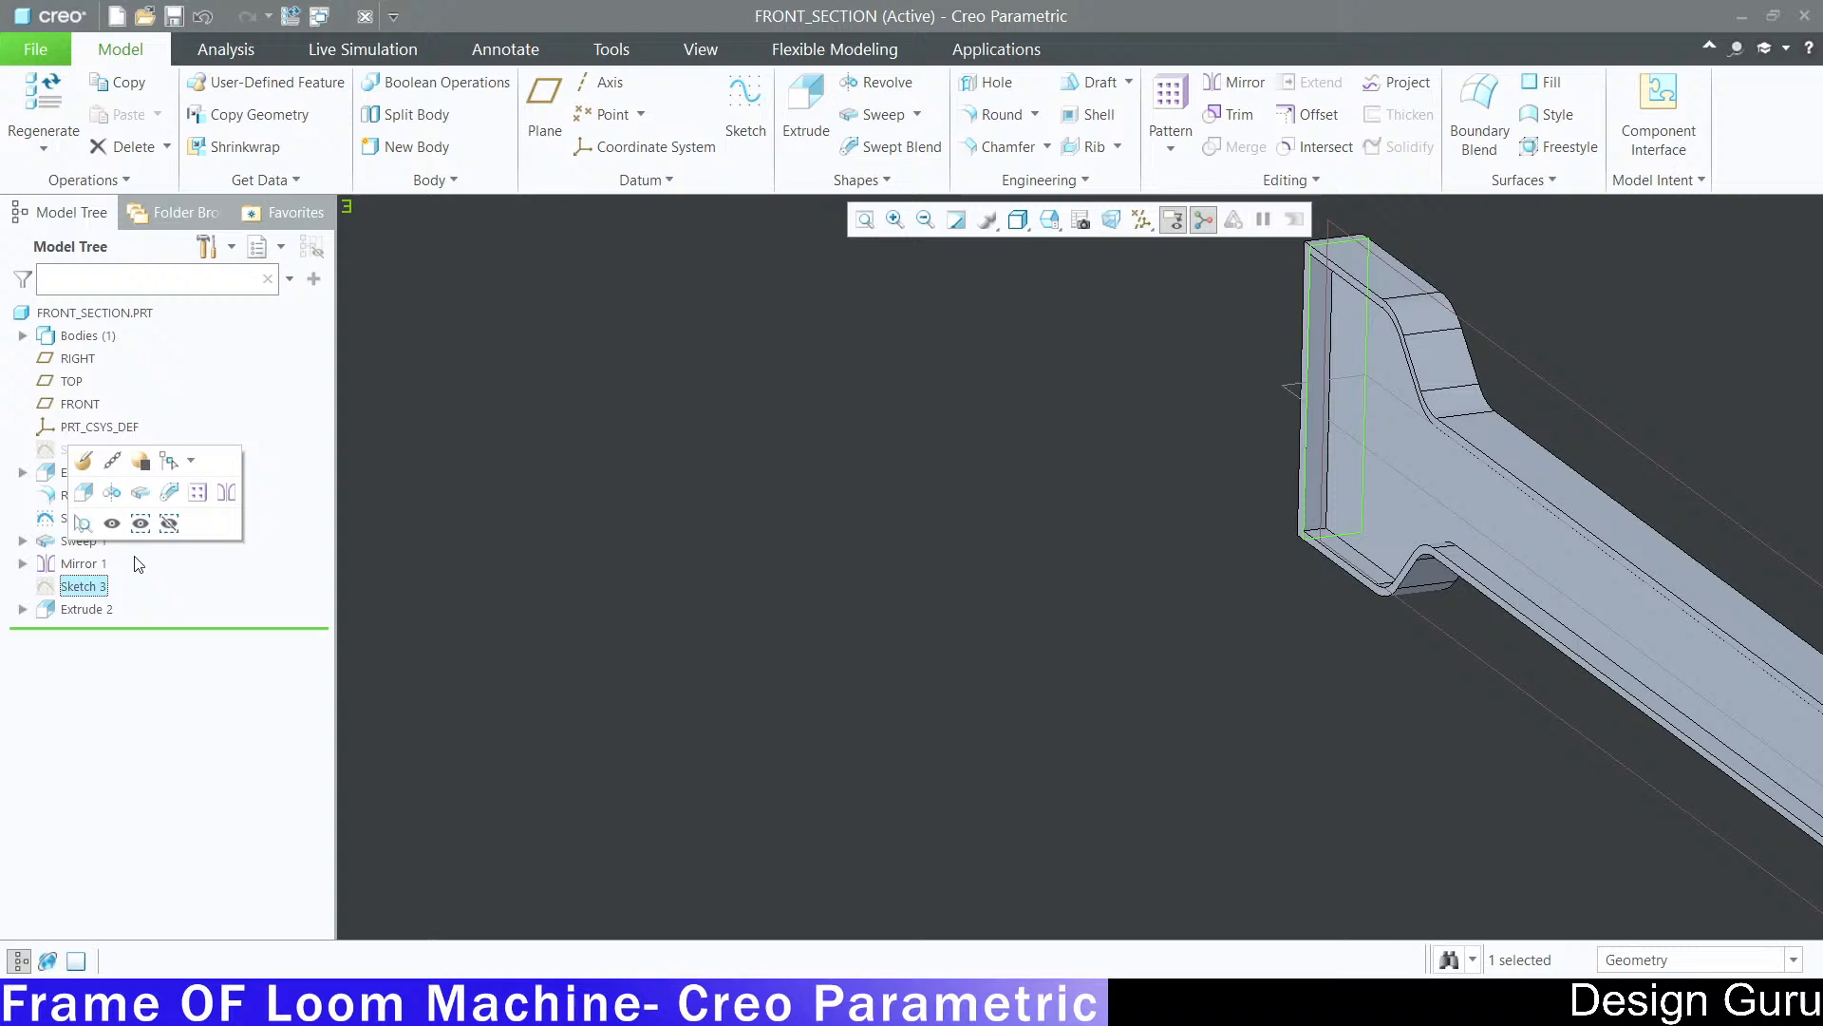
{"action": "left_click", "coordinate": [82, 475]}
{"action": "left_click", "coordinate": [1132, 226]}
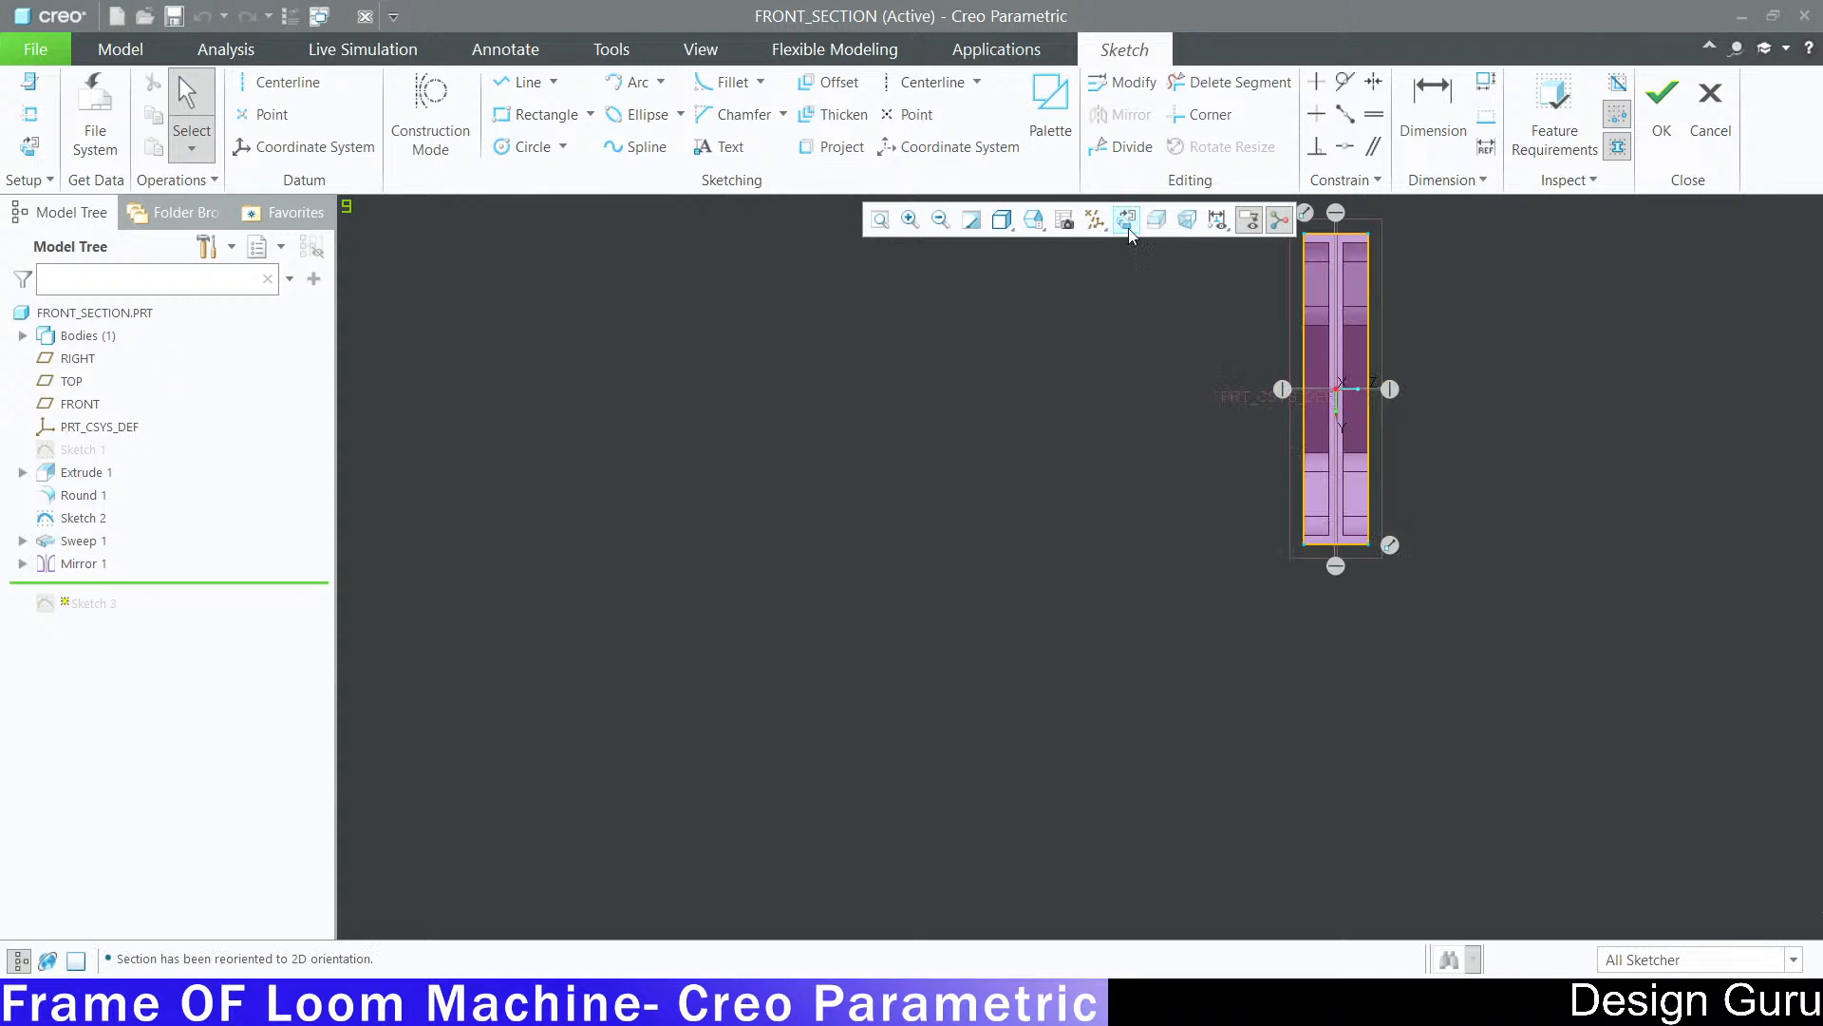
{"action": "scroll", "coordinate": [1322, 449], "scroll_direction": "down", "scroll_amount": 2}
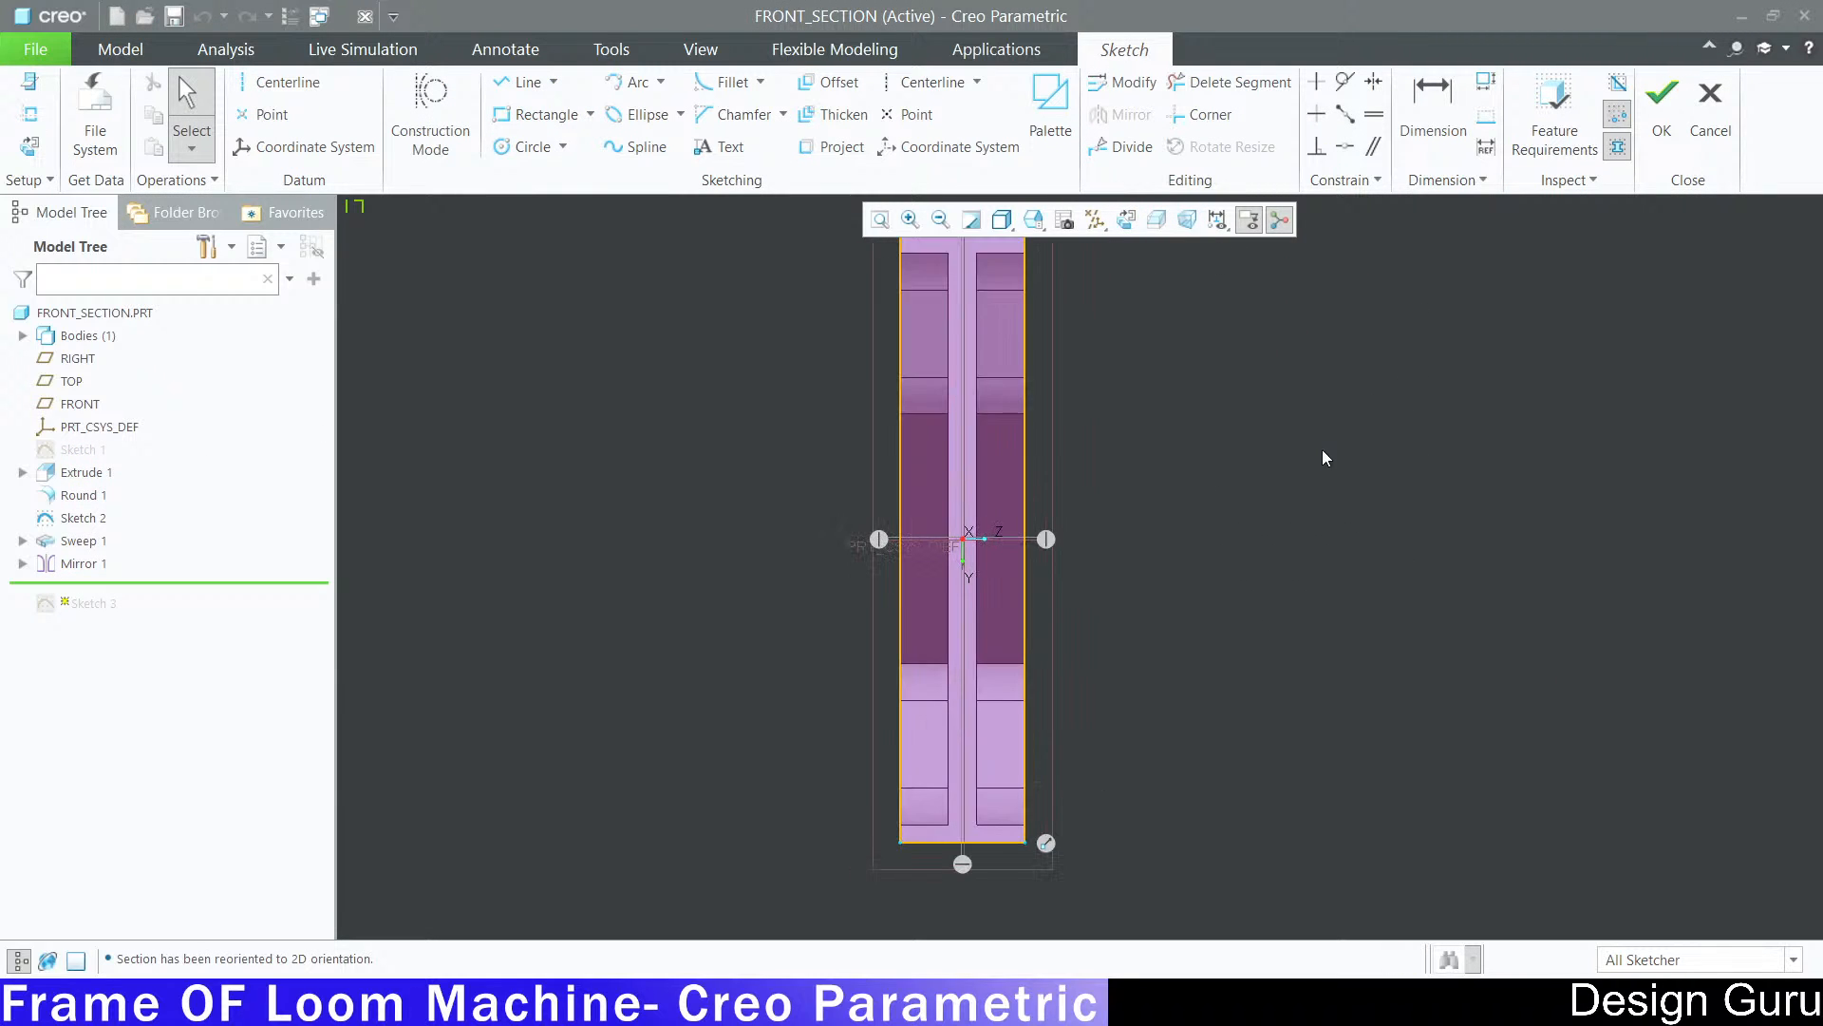
{"action": "scroll", "coordinate": [931, 469], "scroll_direction": "up", "scroll_amount": 2}
{"action": "scroll", "coordinate": [1145, 423], "scroll_direction": "down", "scroll_amount": 1}
Step: Check the end shape of part 4 in the reference PDF drawing against the open end-plate sketch
{"action": "key", "text": "alt+Tab"}
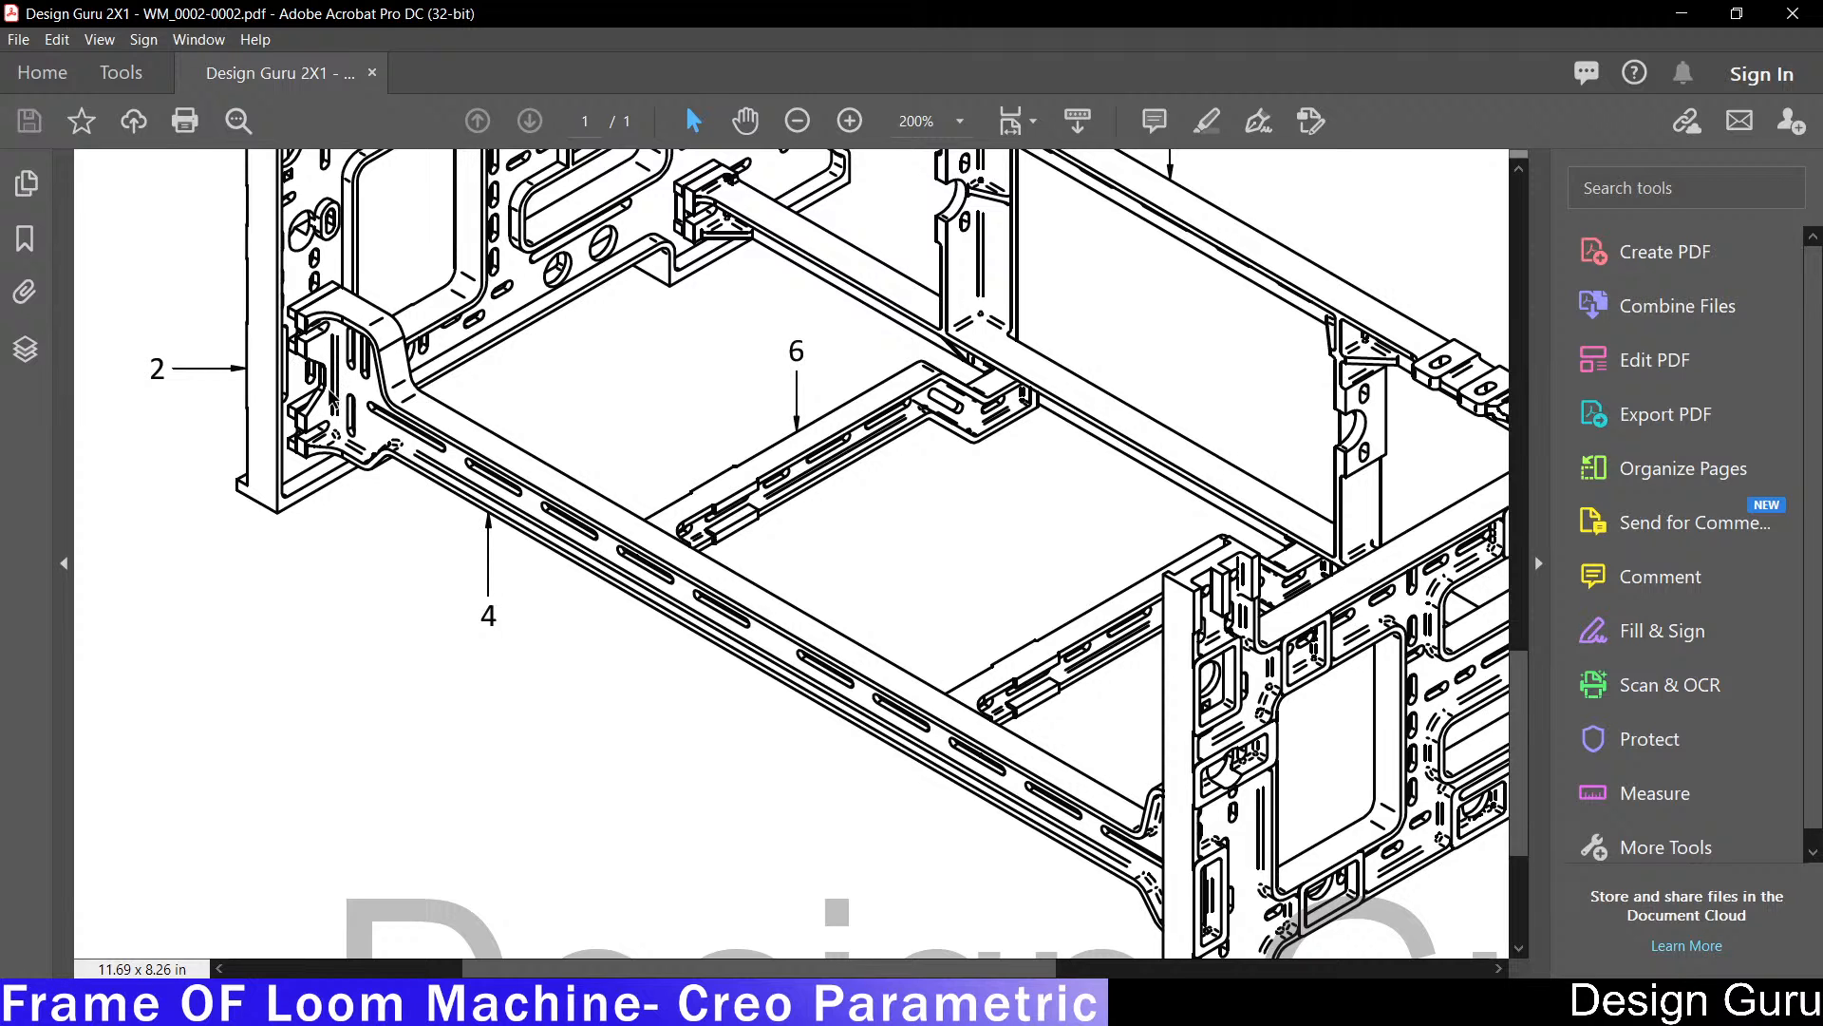
{"action": "left_click", "coordinate": [1060, 978]}
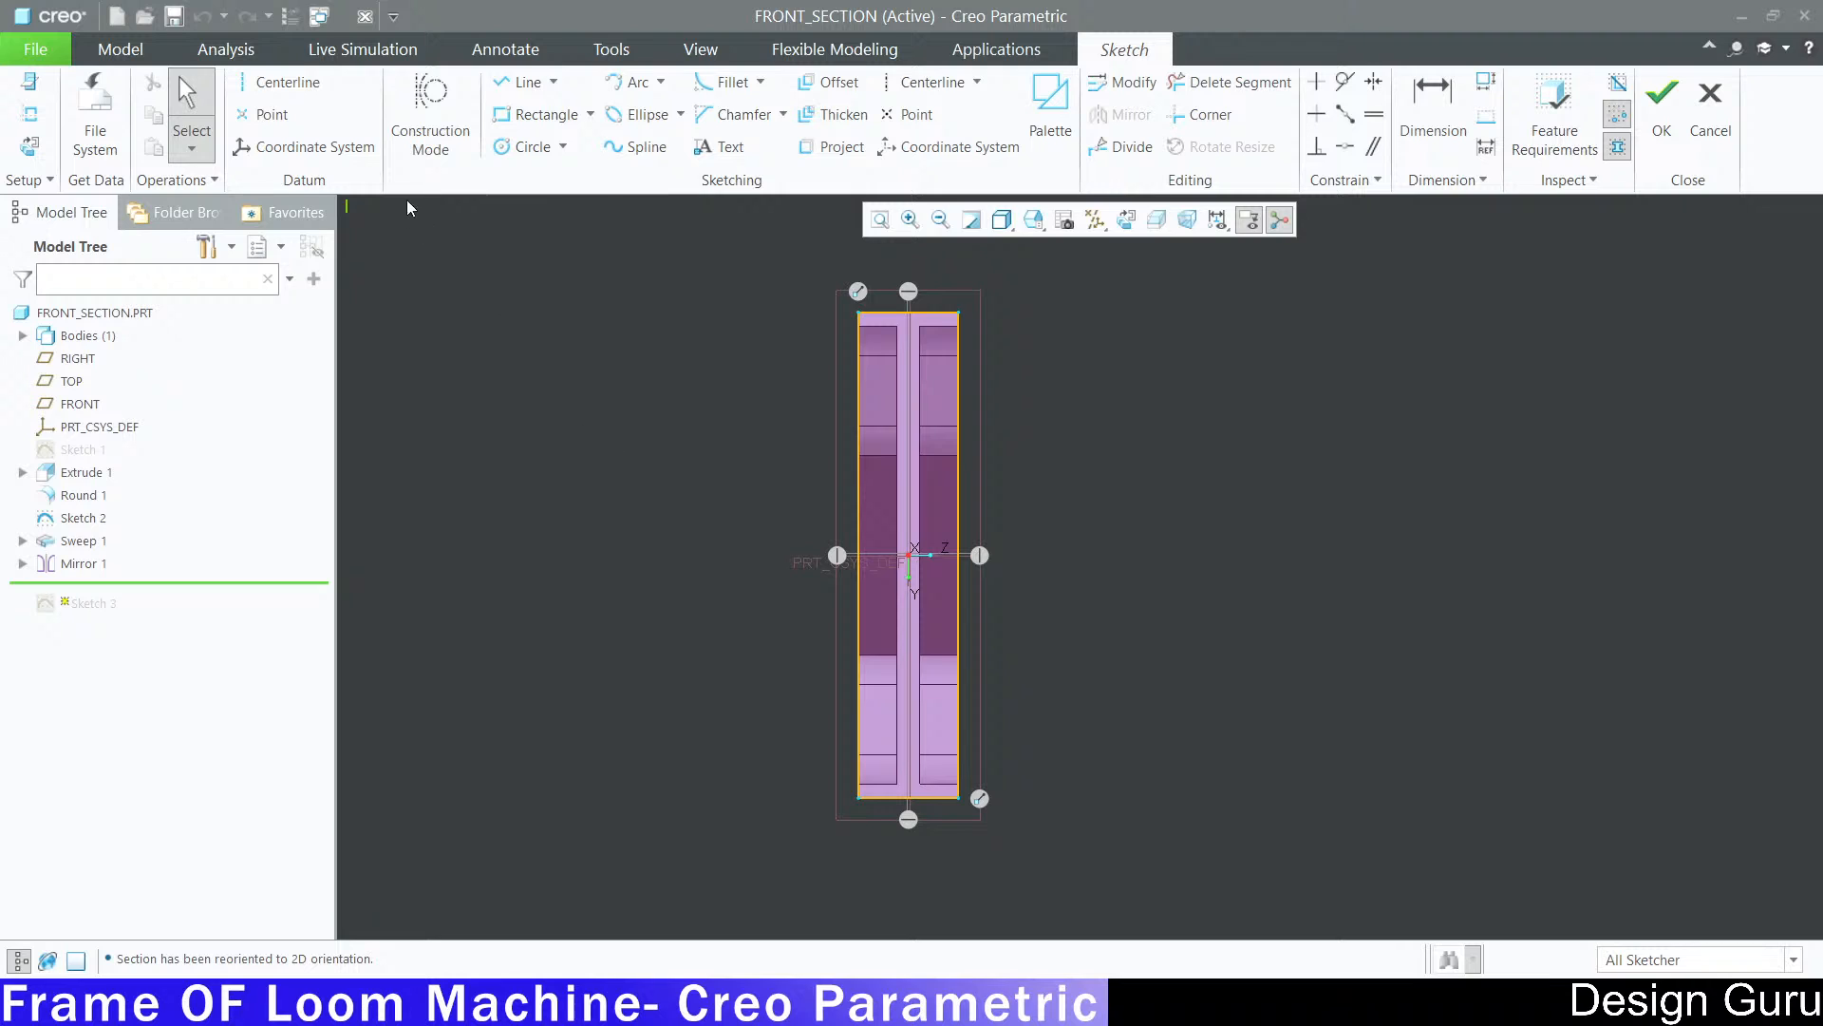
{"action": "left_click", "coordinate": [520, 82]}
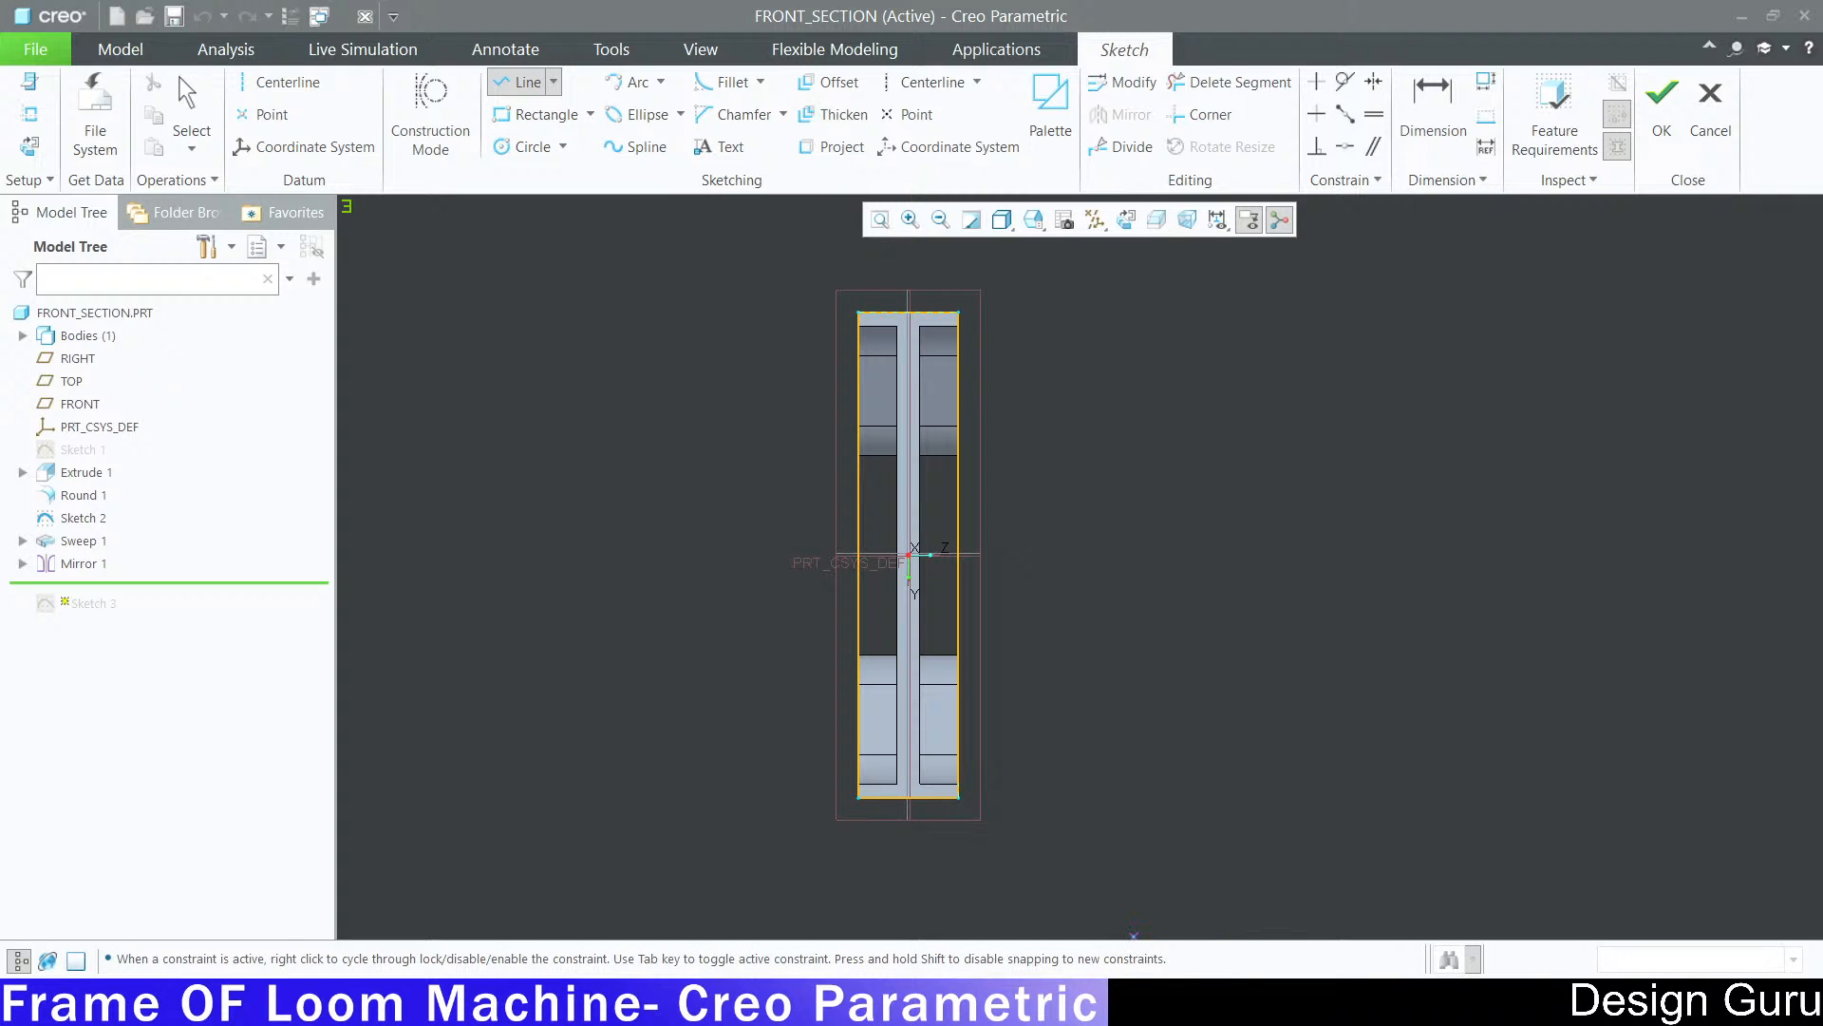
{"action": "left_click", "coordinate": [1101, 1002]}
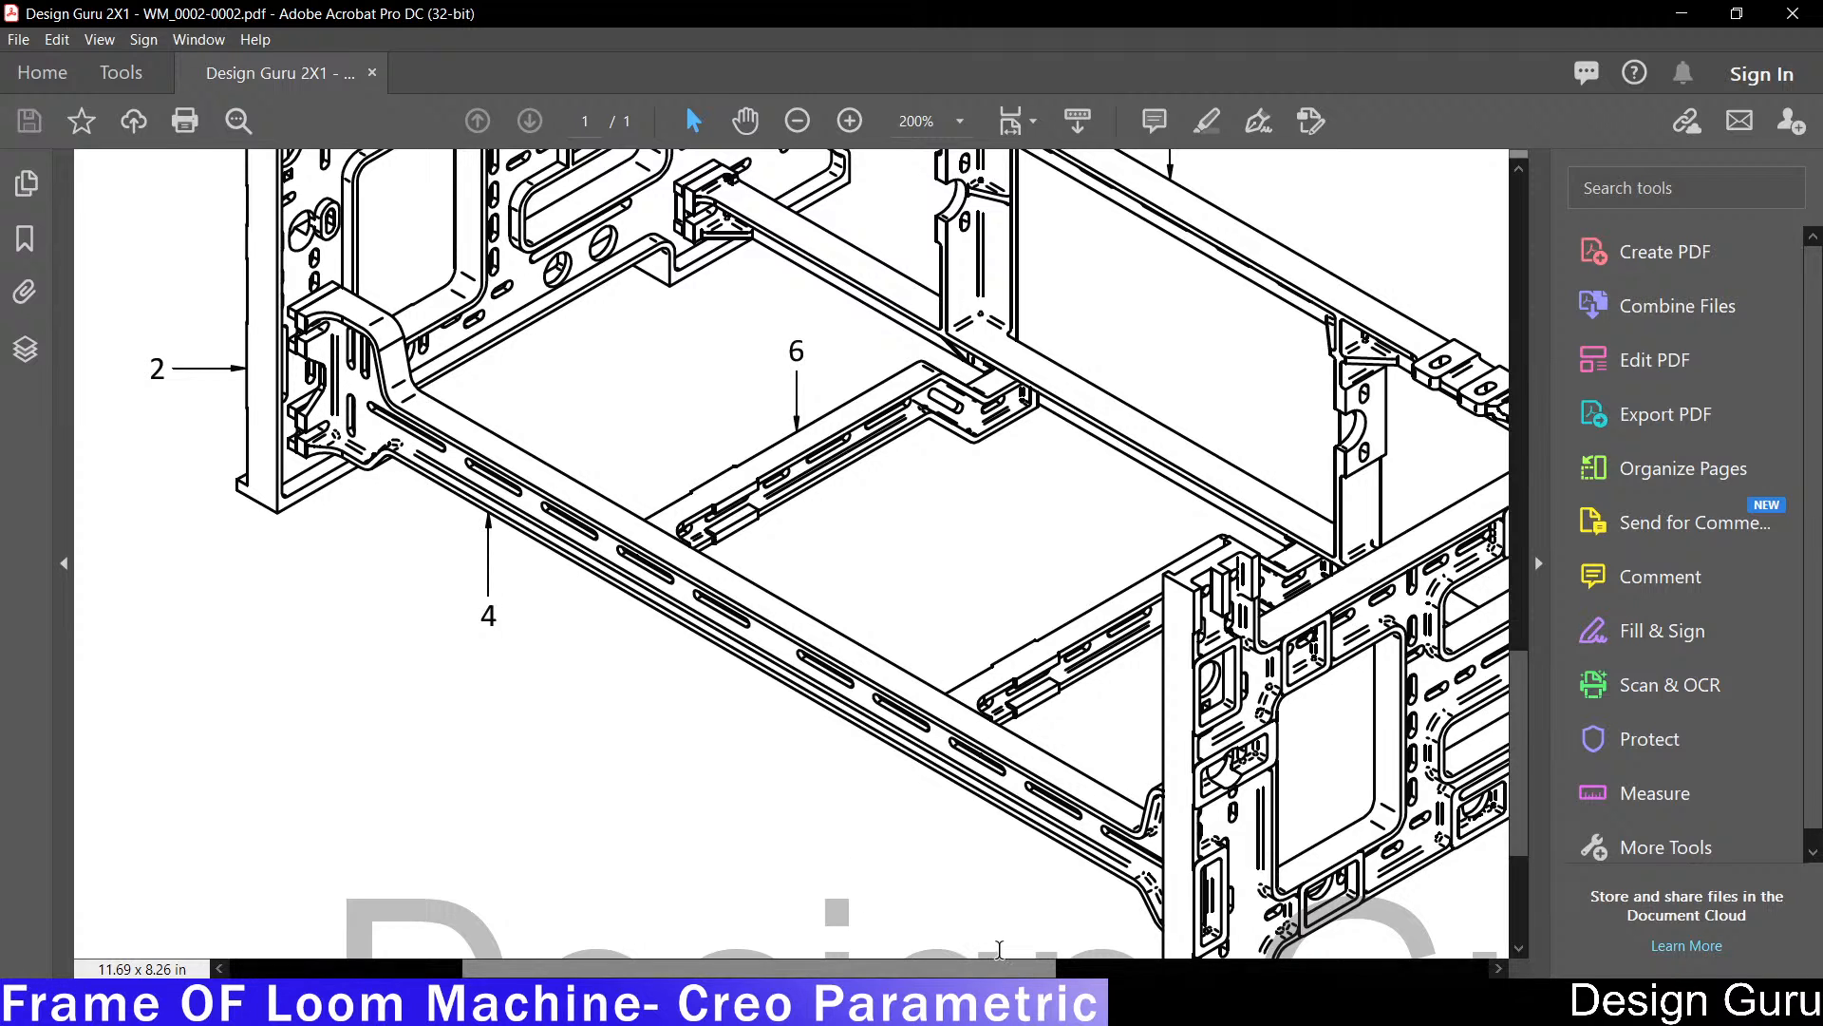
{"action": "left_click", "coordinate": [1101, 1002]}
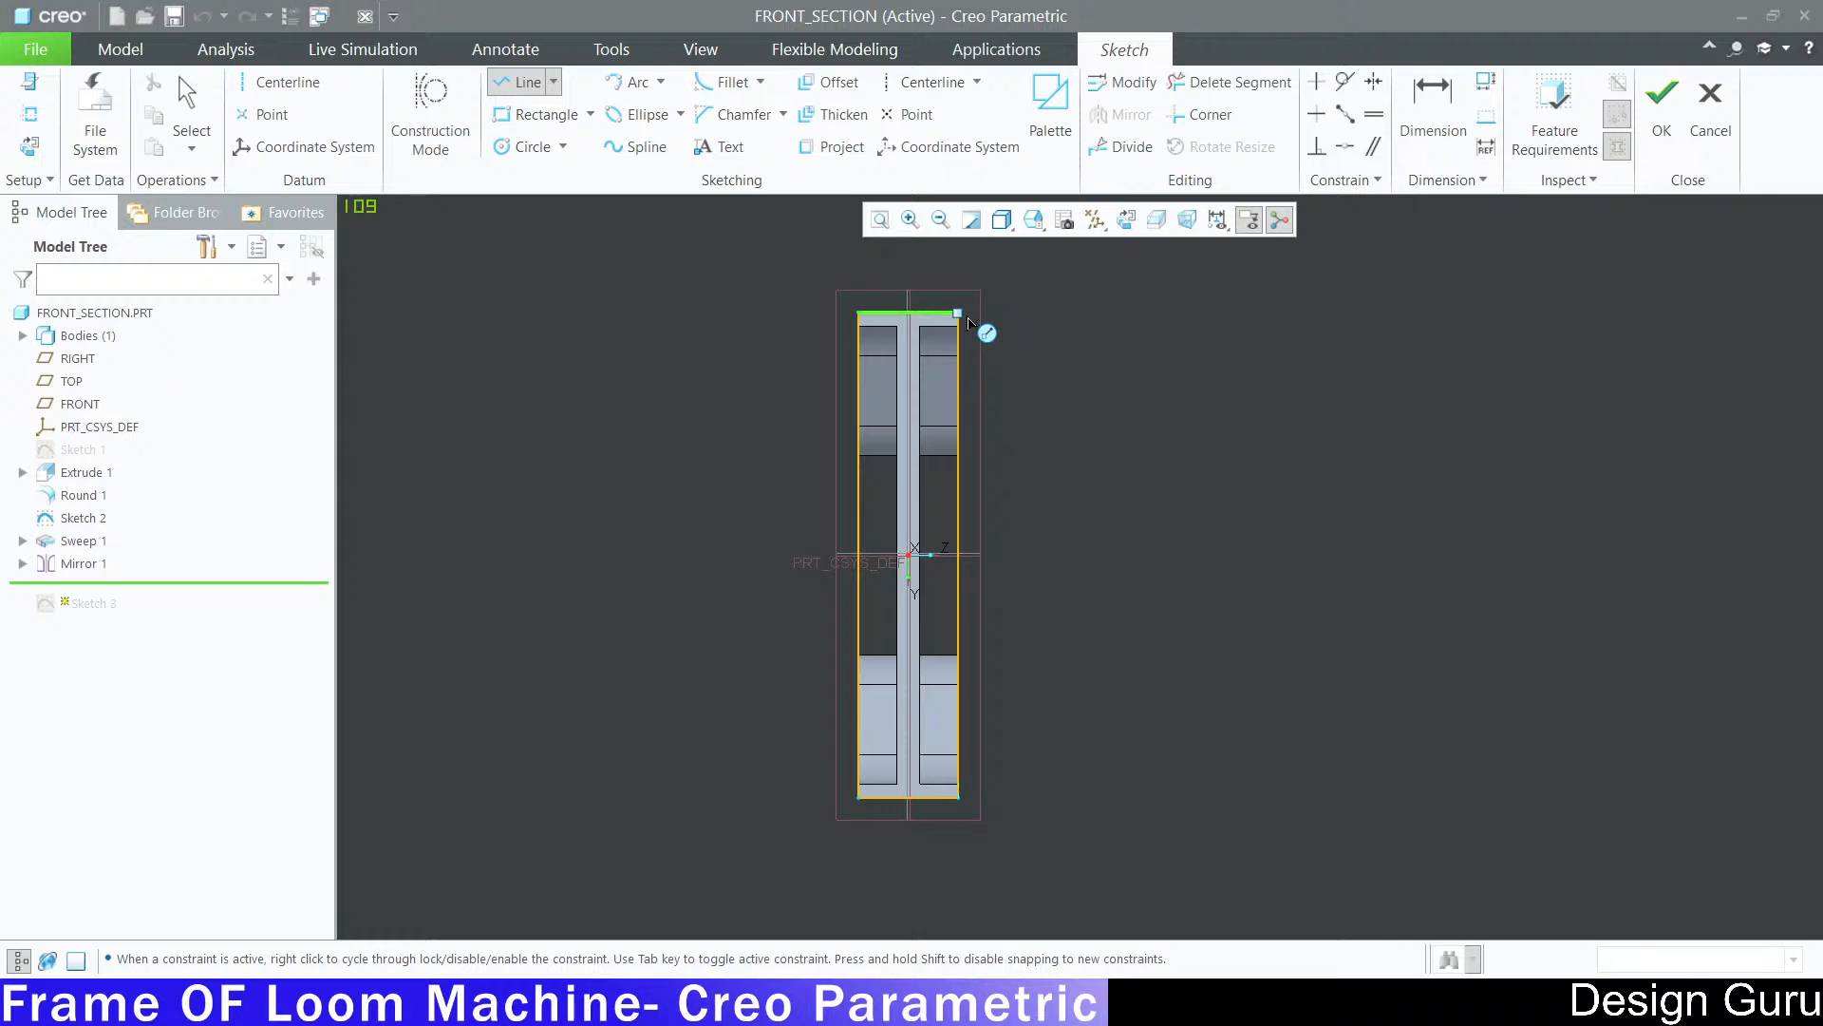
{"action": "key", "text": "ctrl+a"}
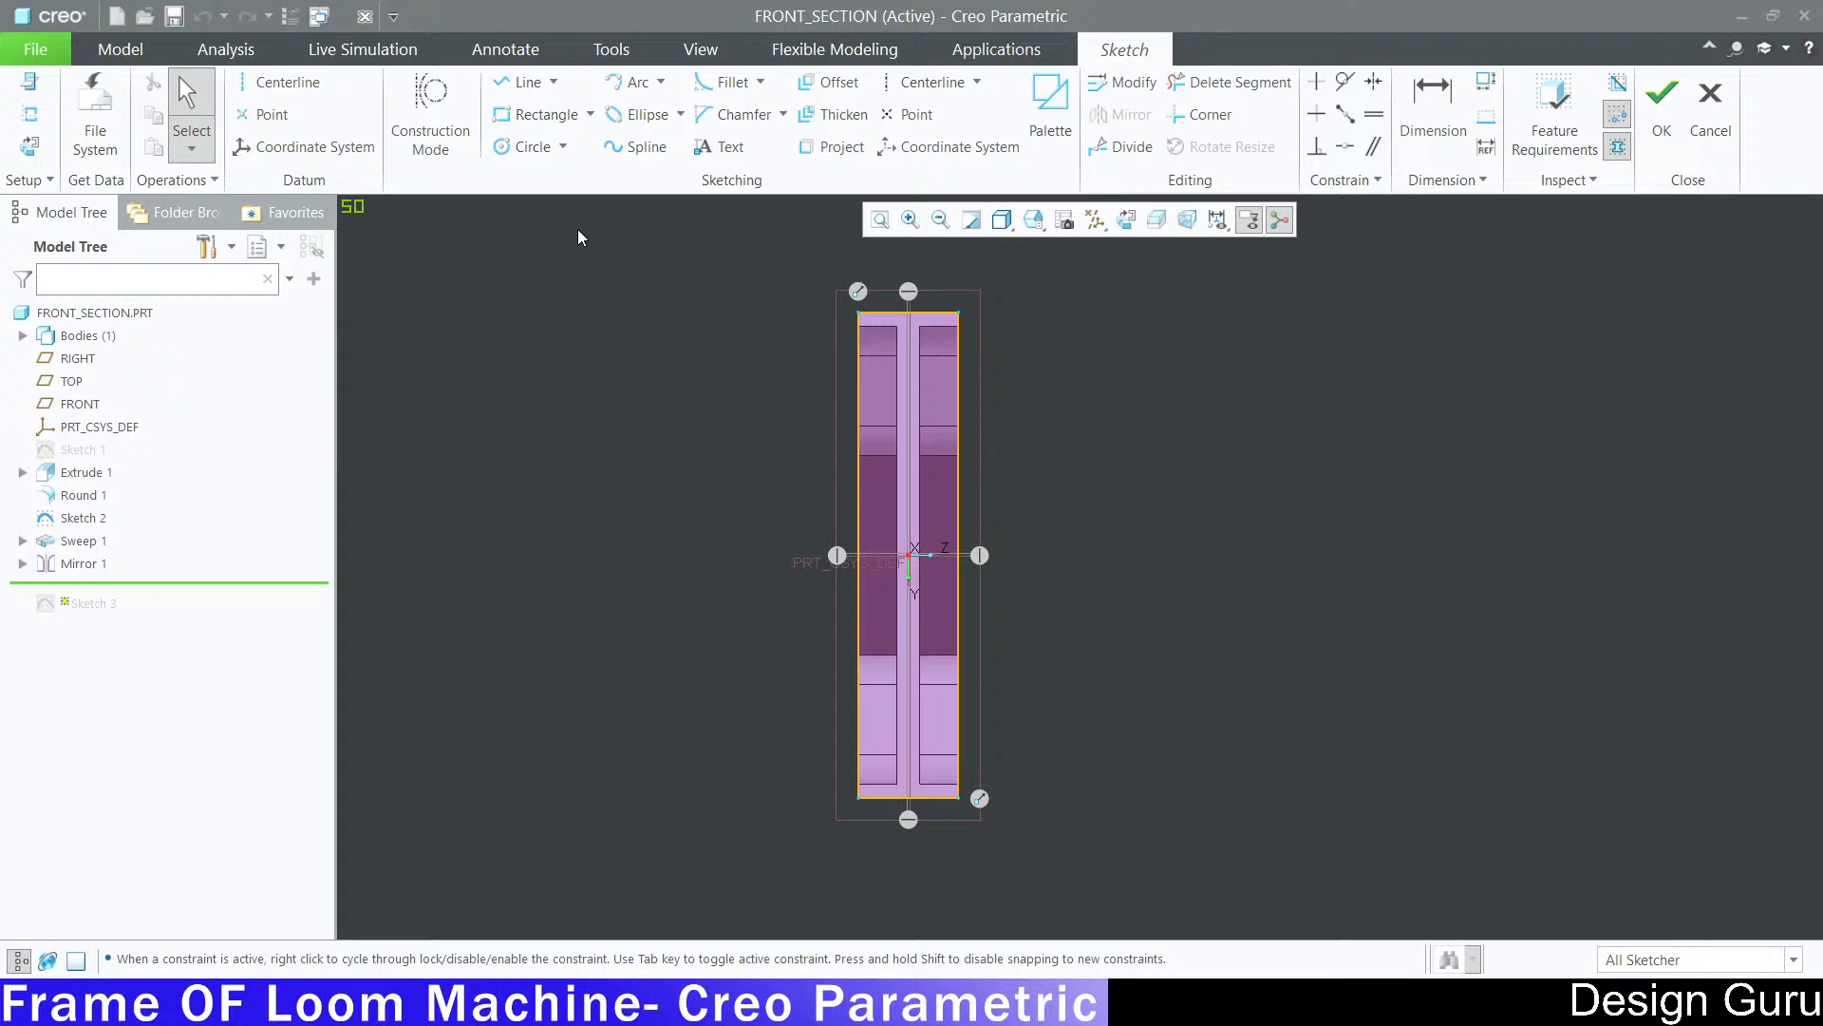
Step: Replace the existing rectangle with a wider one, about 82 by 173, starting at the upper flange's outer corner
{"action": "mouse_move", "coordinate": [577, 237]}
{"action": "left_mouse_down"}
{"action": "mouse_move", "coordinate": [1160, 901]}
{"action": "mouse_move", "coordinate": [1164, 853]}
{"action": "left_mouse_up"}
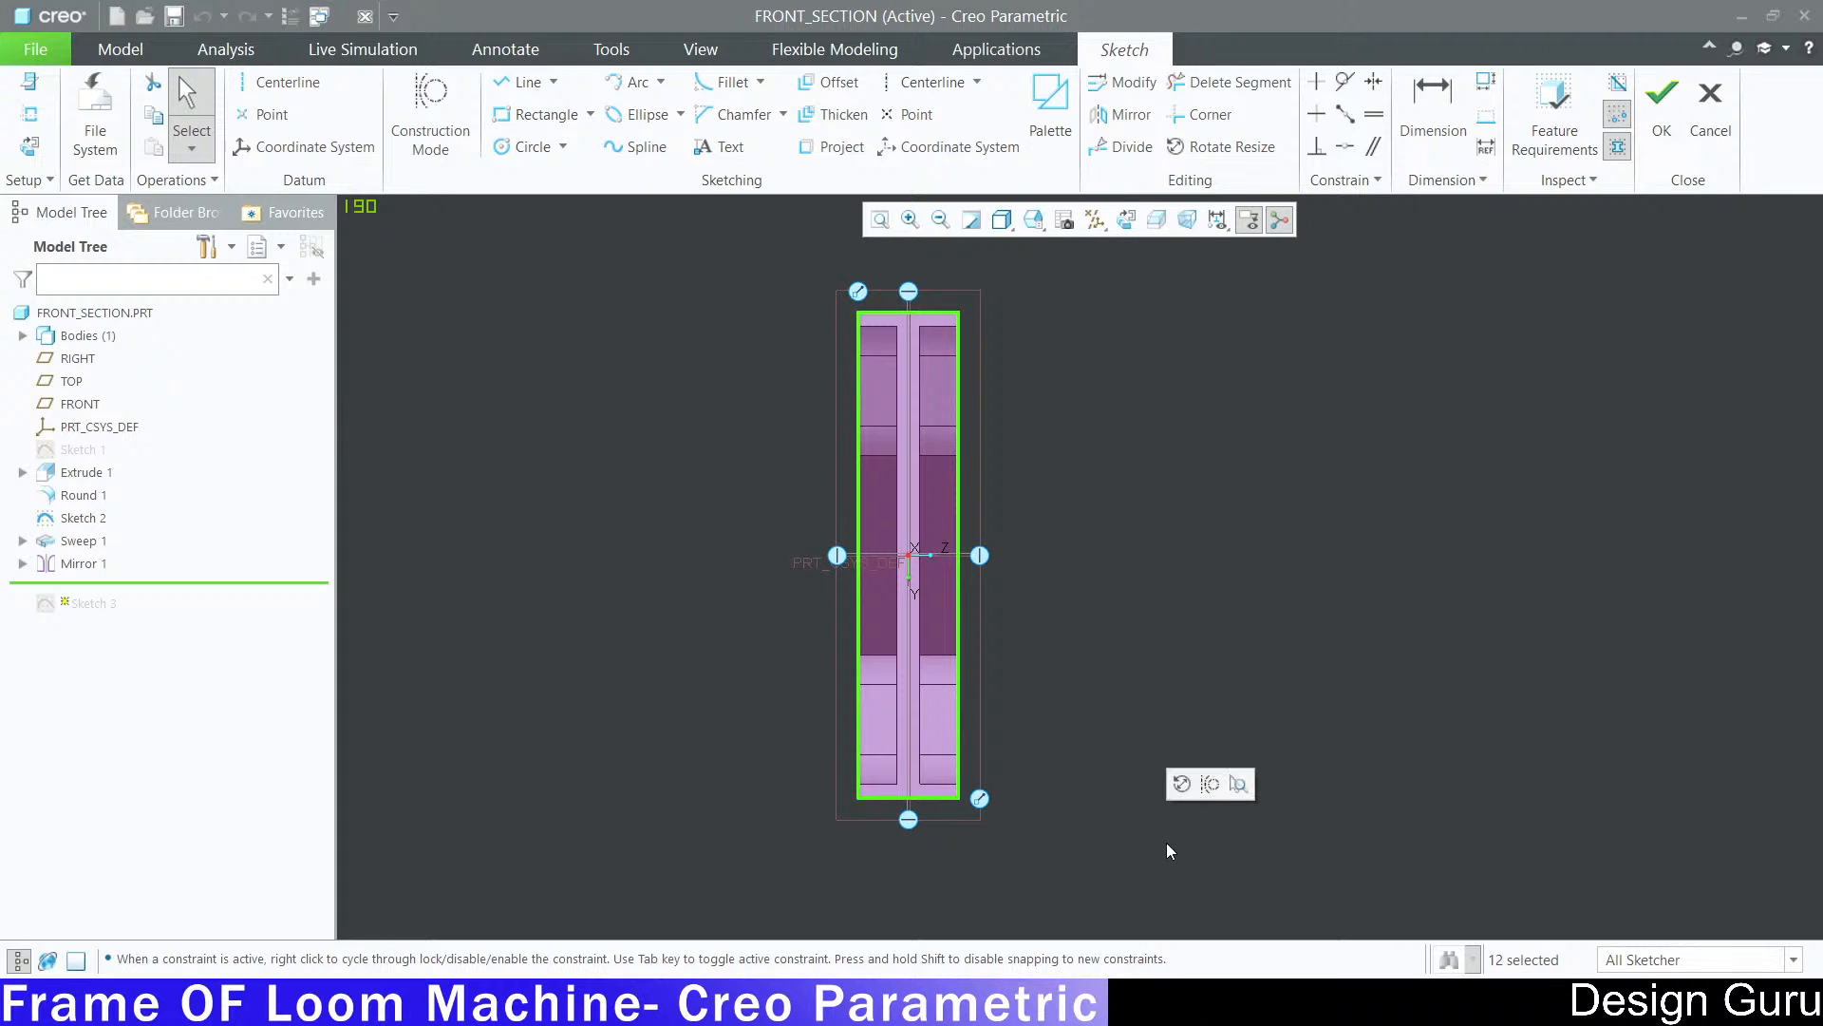
{"action": "left_click", "coordinate": [1170, 850]}
{"action": "left_click", "coordinate": [537, 114]}
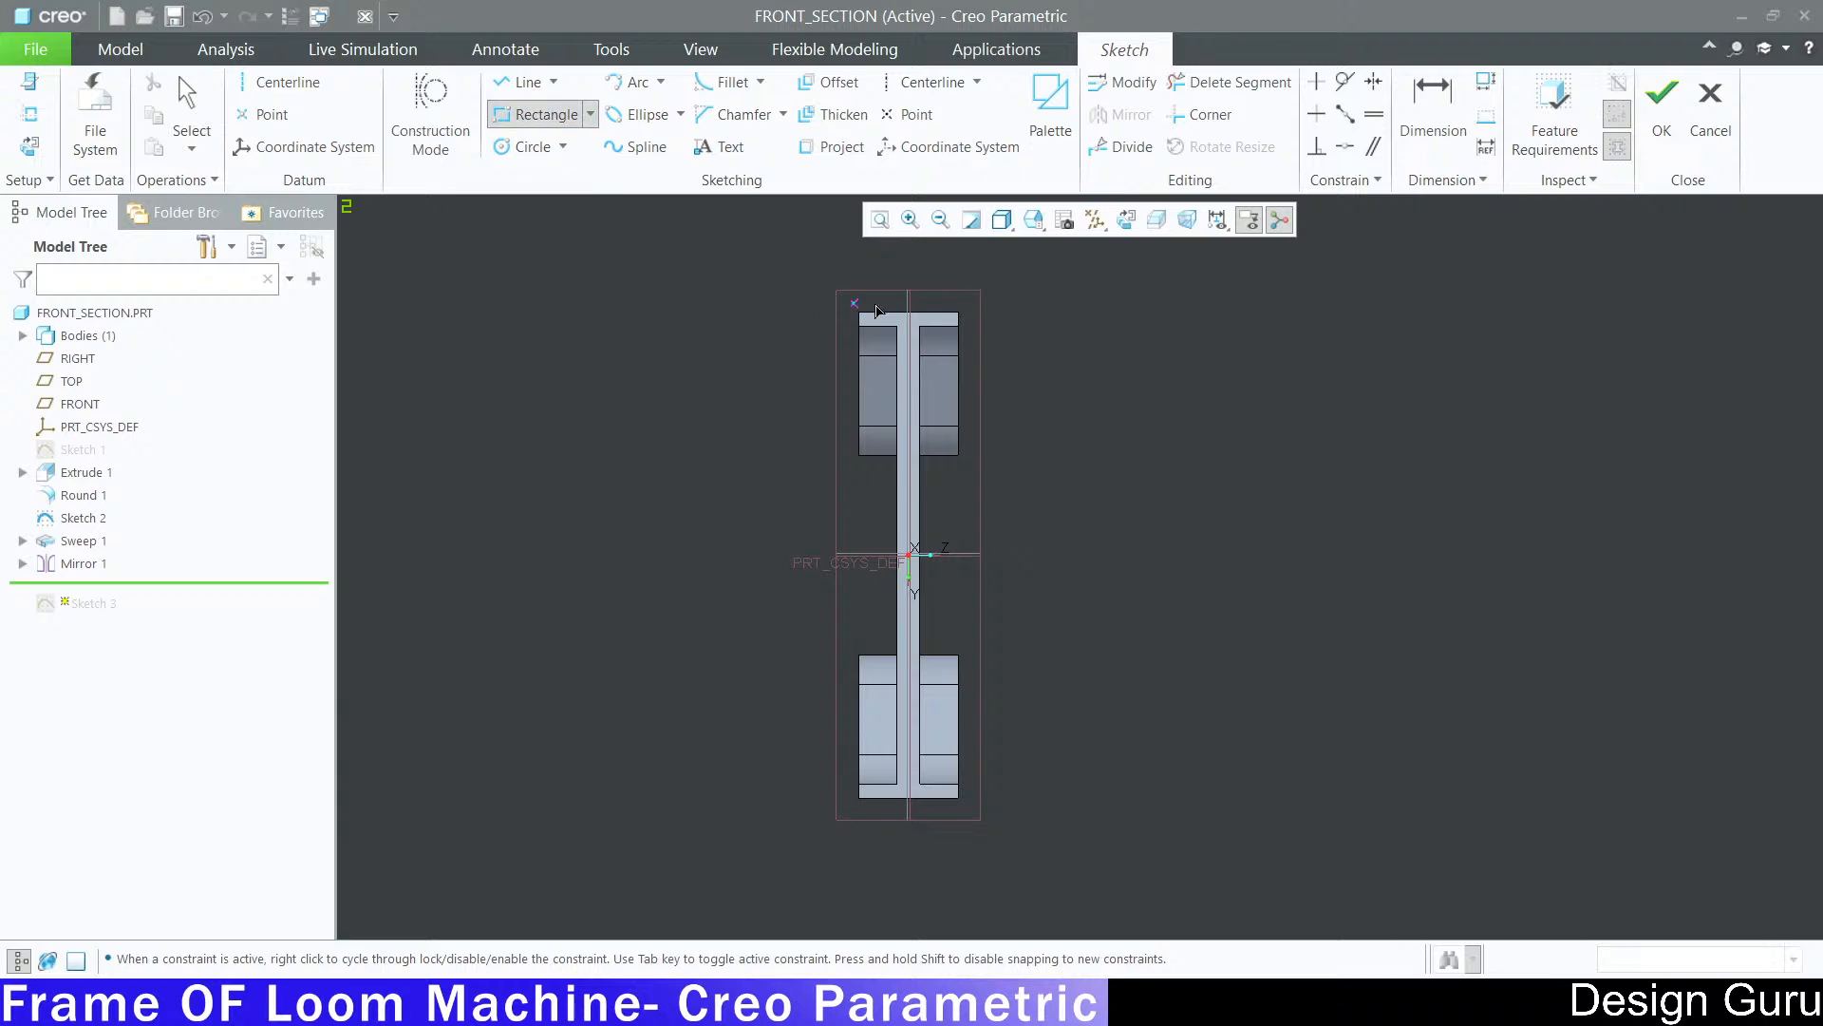
{"action": "left_click", "coordinate": [859, 313]}
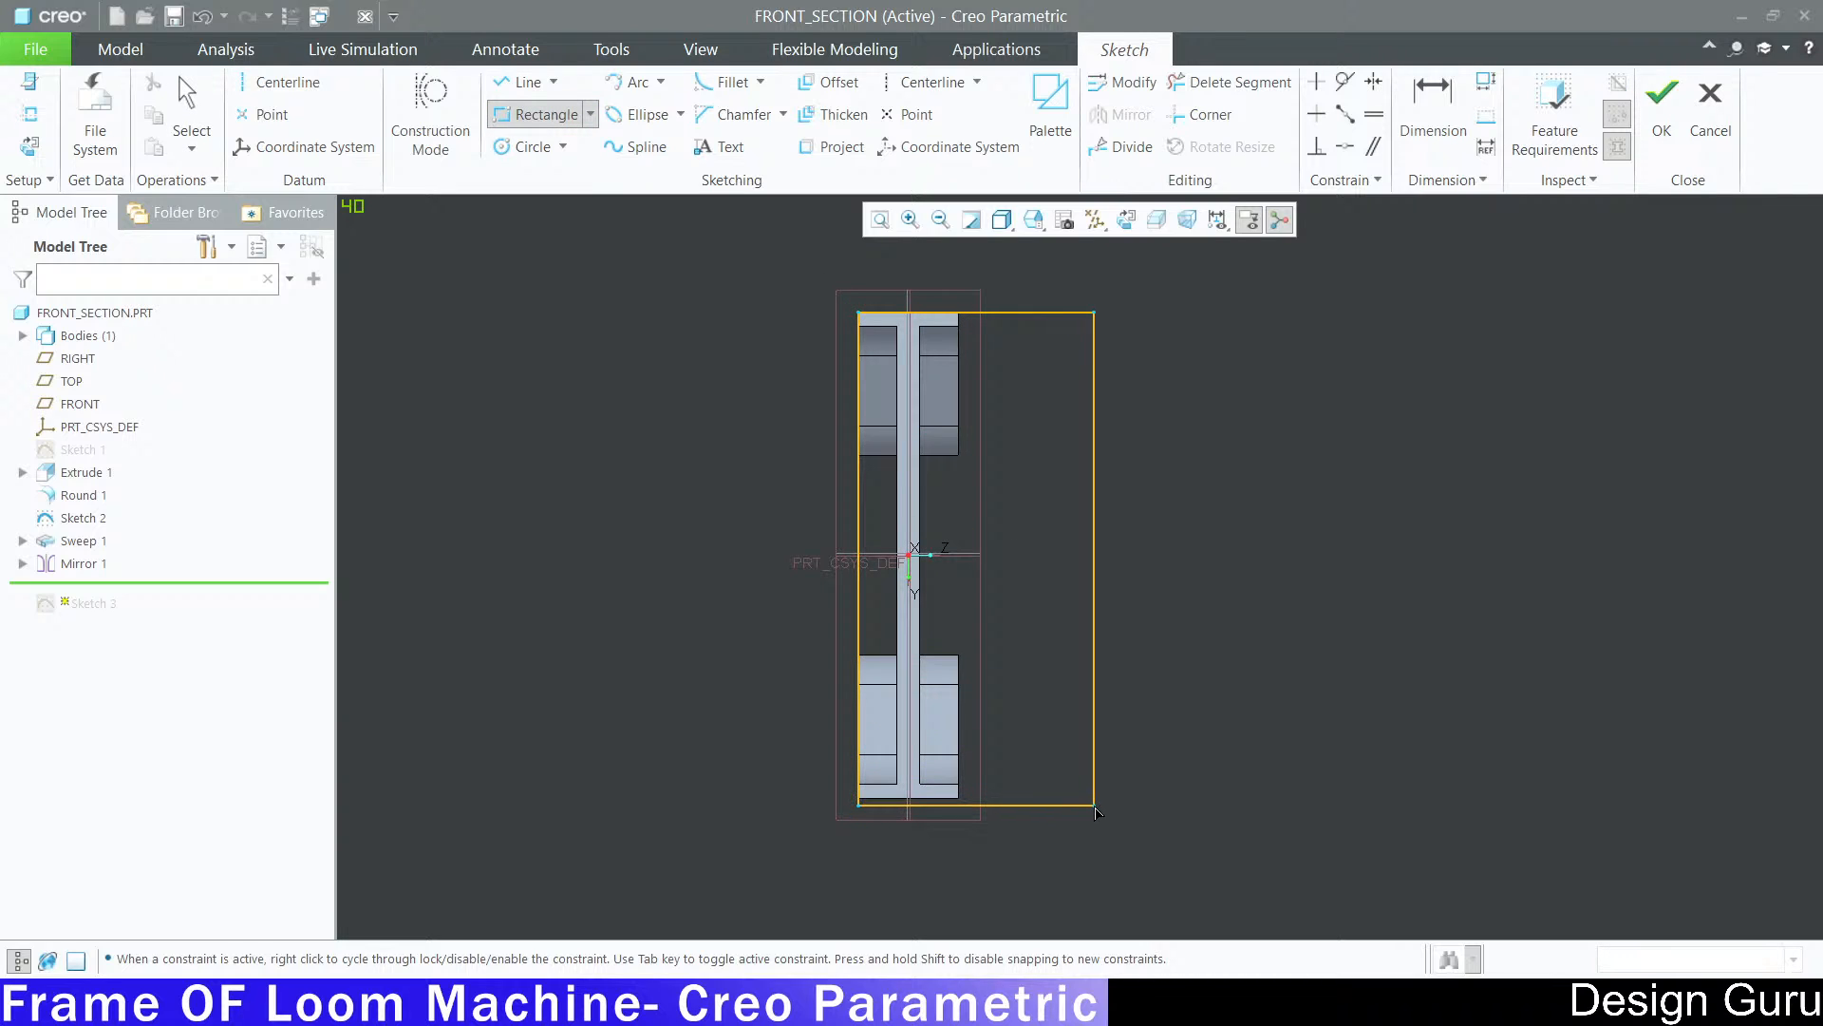
{"action": "left_click", "coordinate": [1094, 805]}
{"action": "middle_click", "coordinate": [1094, 805]}
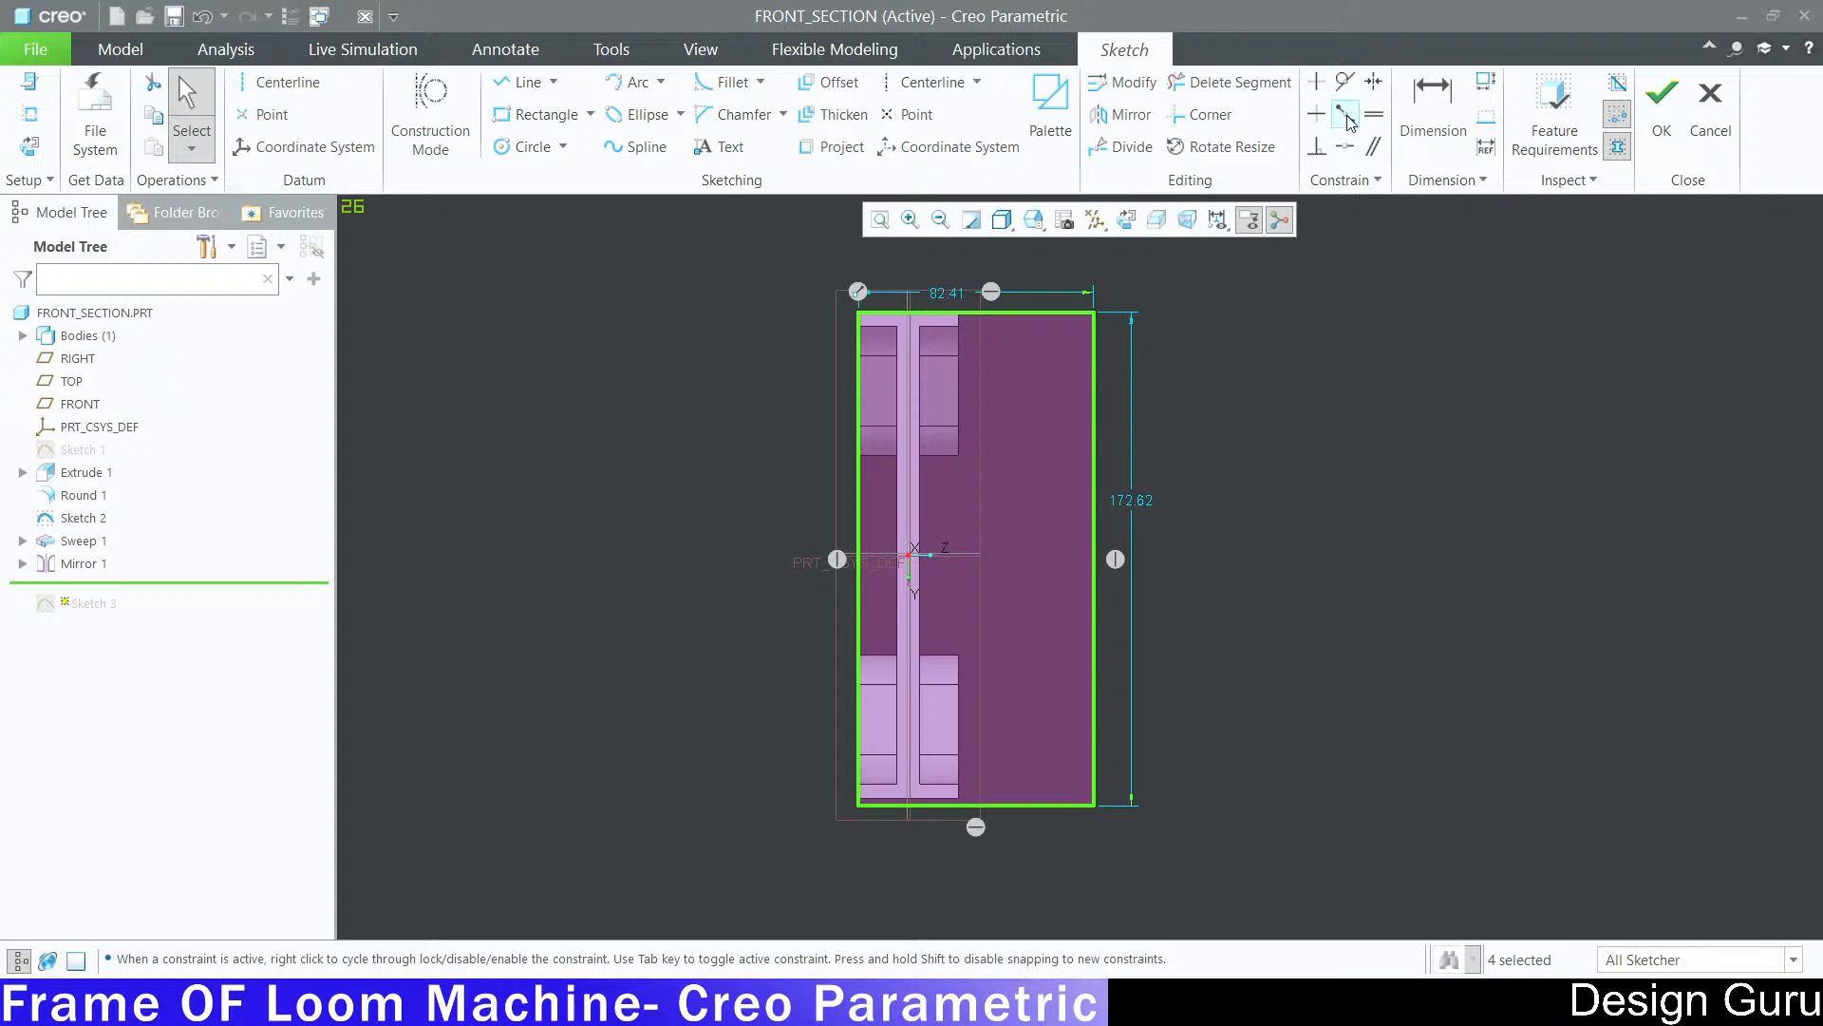
Step: Constrain the new rectangle's lower corner to be coincident with the bottom edge of the lower flange
{"action": "left_click", "coordinate": [1348, 149]}
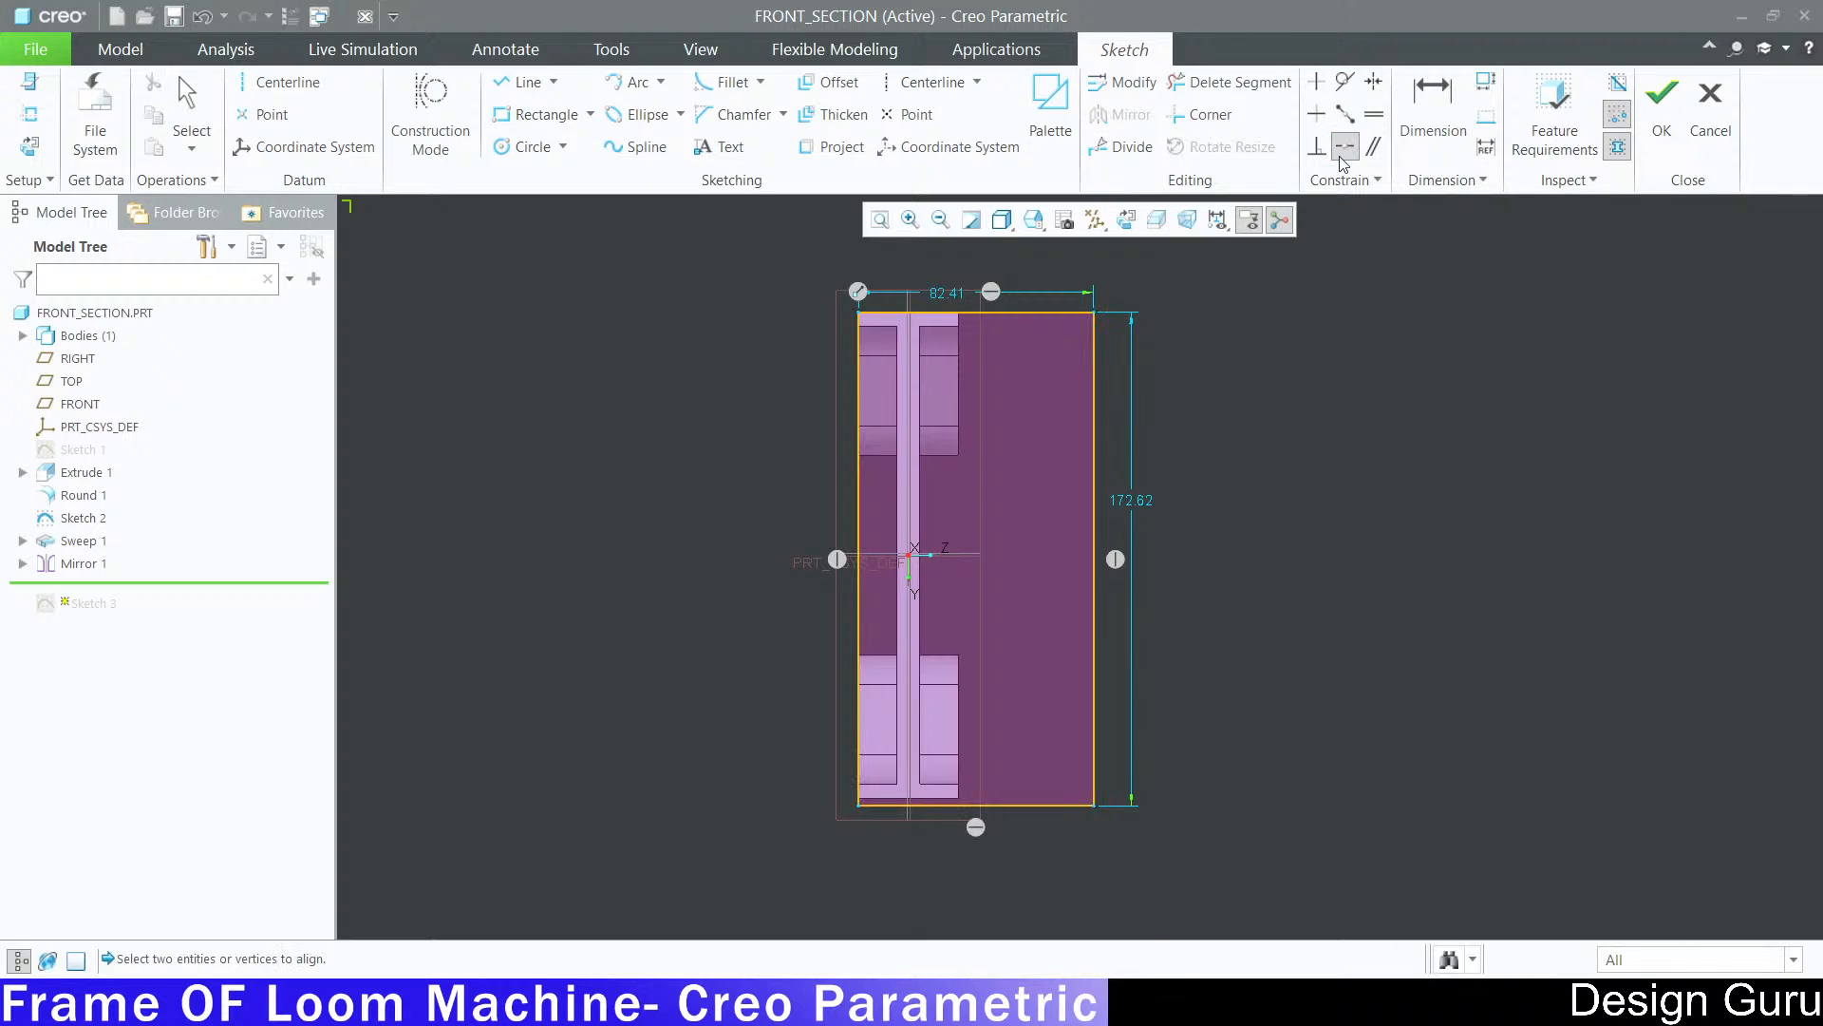
{"action": "scroll", "coordinate": [936, 732], "scroll_direction": "down", "scroll_amount": 4}
{"action": "scroll", "coordinate": [782, 901], "scroll_direction": "down", "scroll_amount": 1}
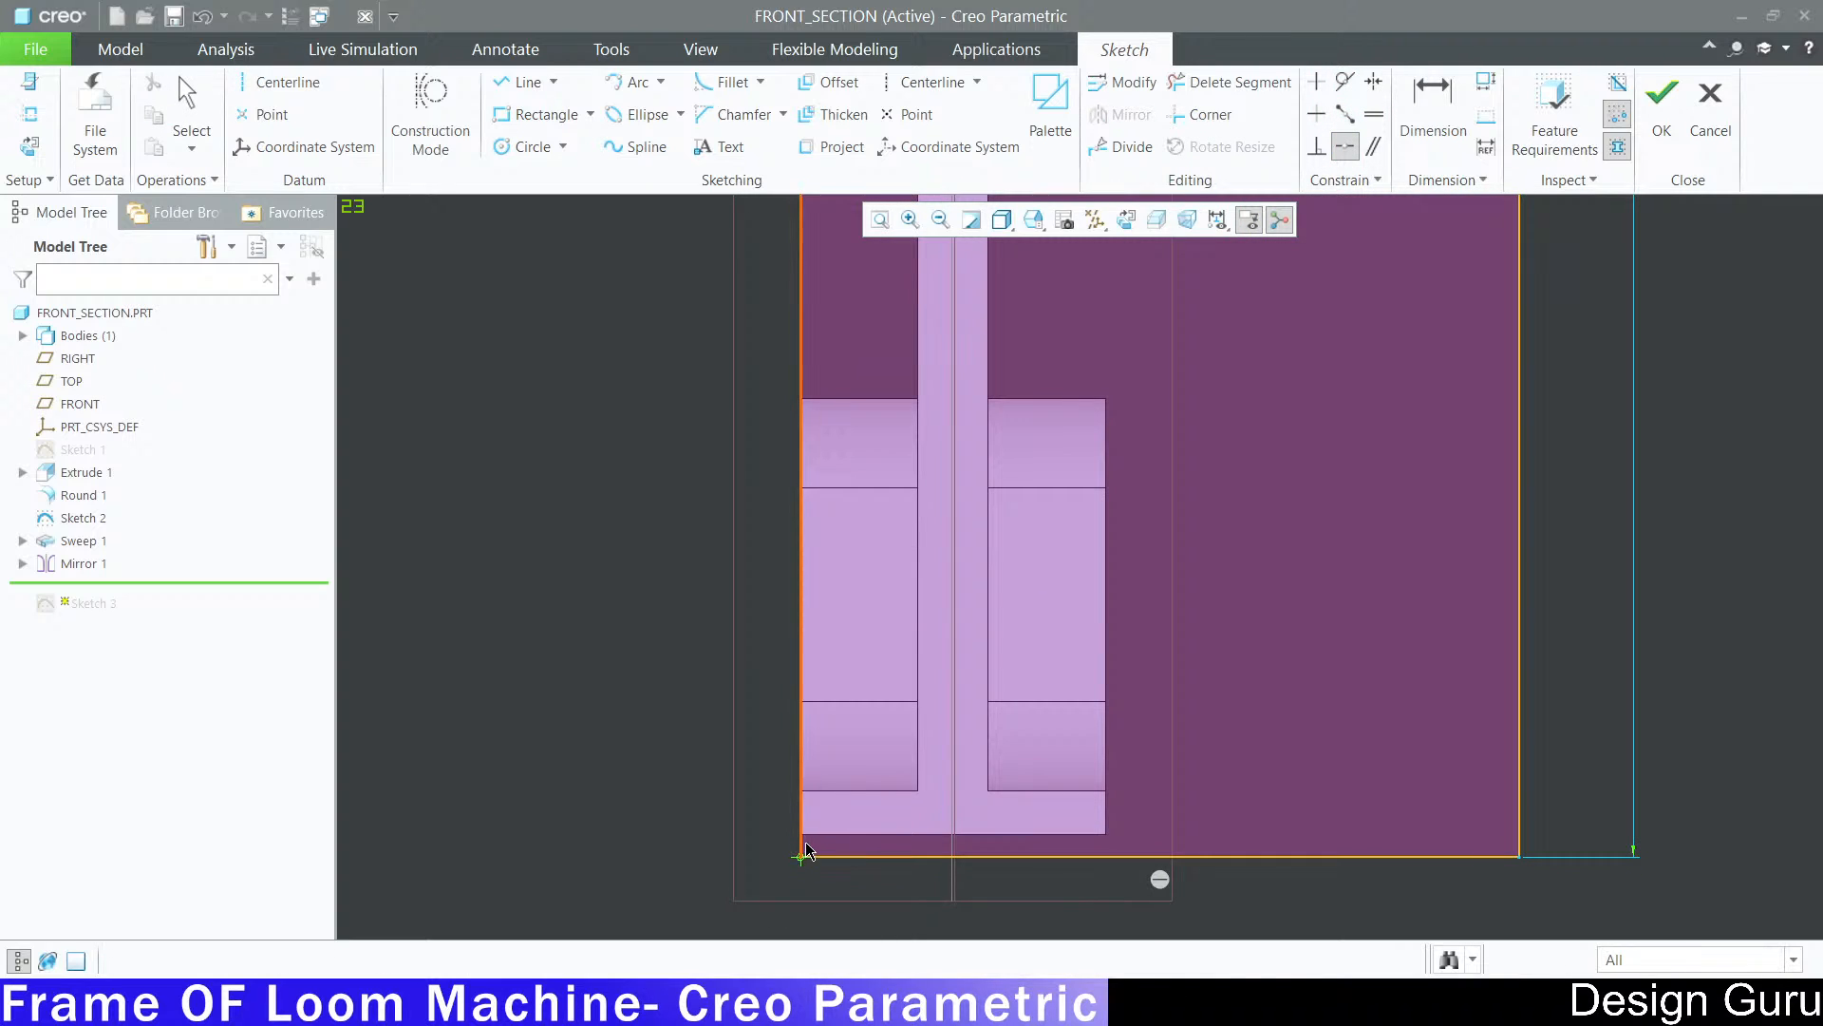
{"action": "left_click", "coordinate": [801, 840]}
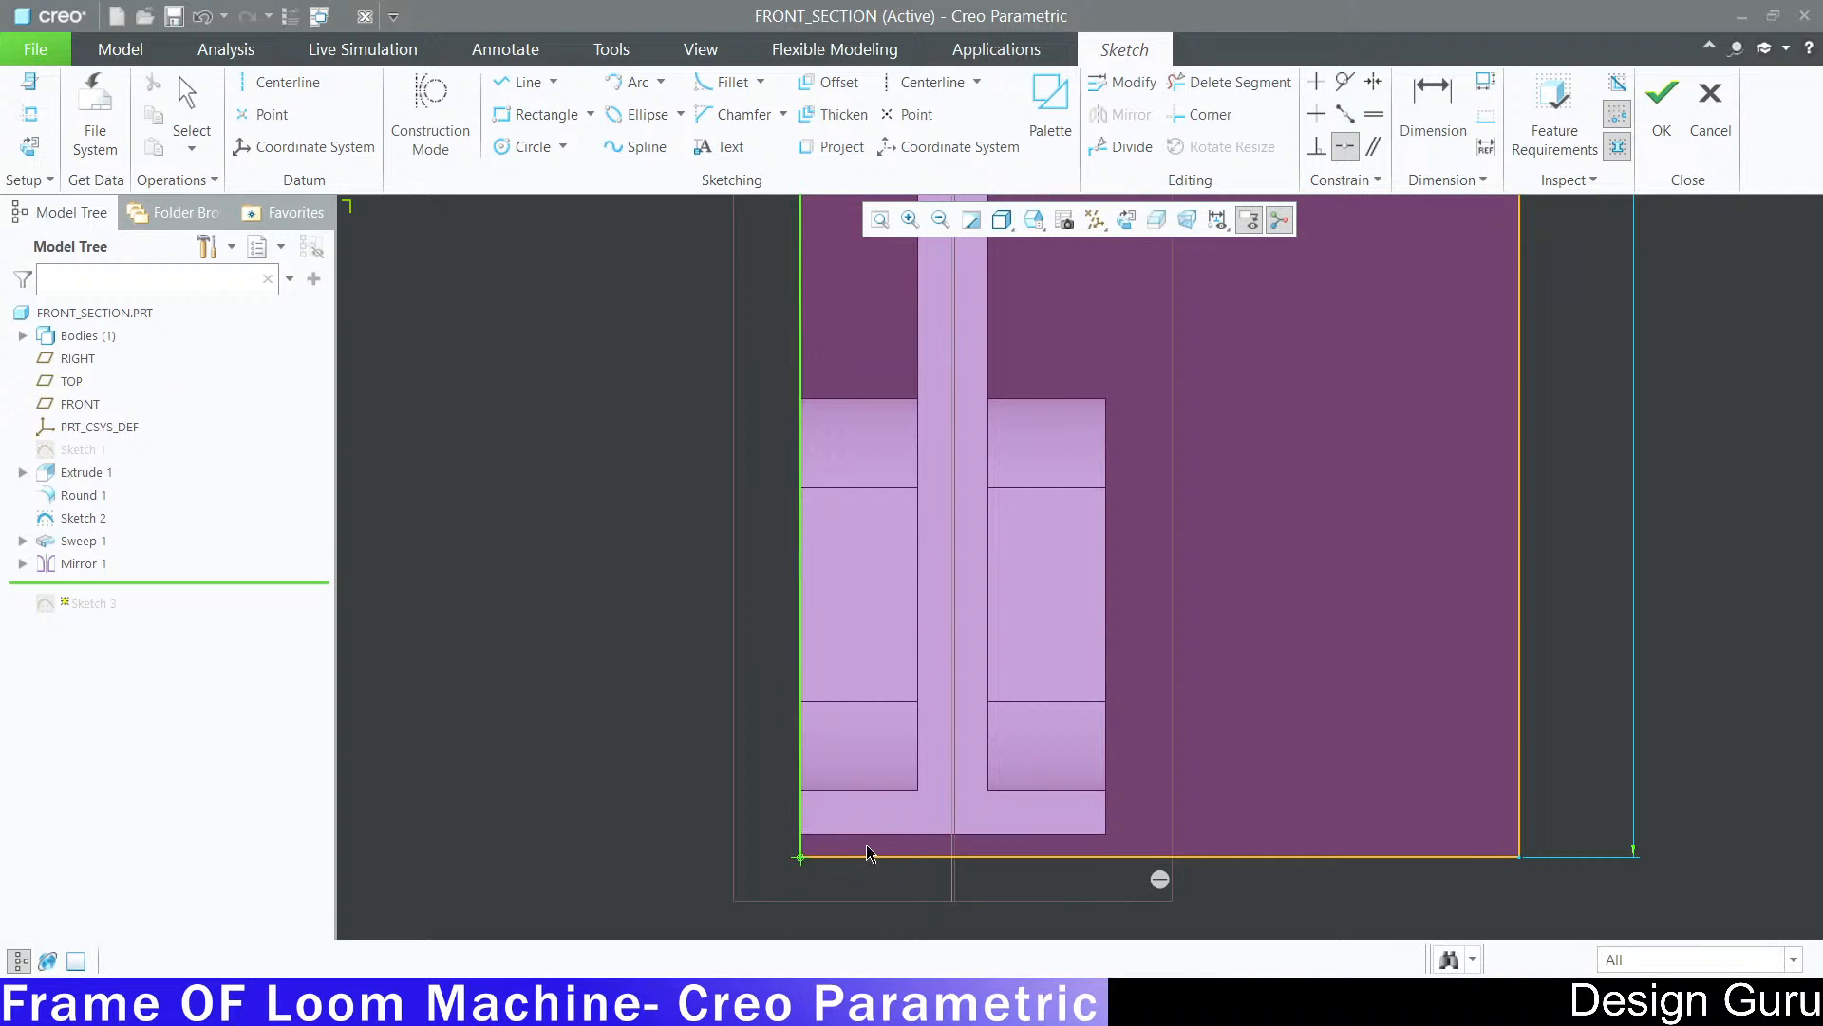
{"action": "left_click", "coordinate": [1097, 845]}
{"action": "key", "text": "ctrl+d"}
{"action": "middle_click", "coordinate": [1305, 380]}
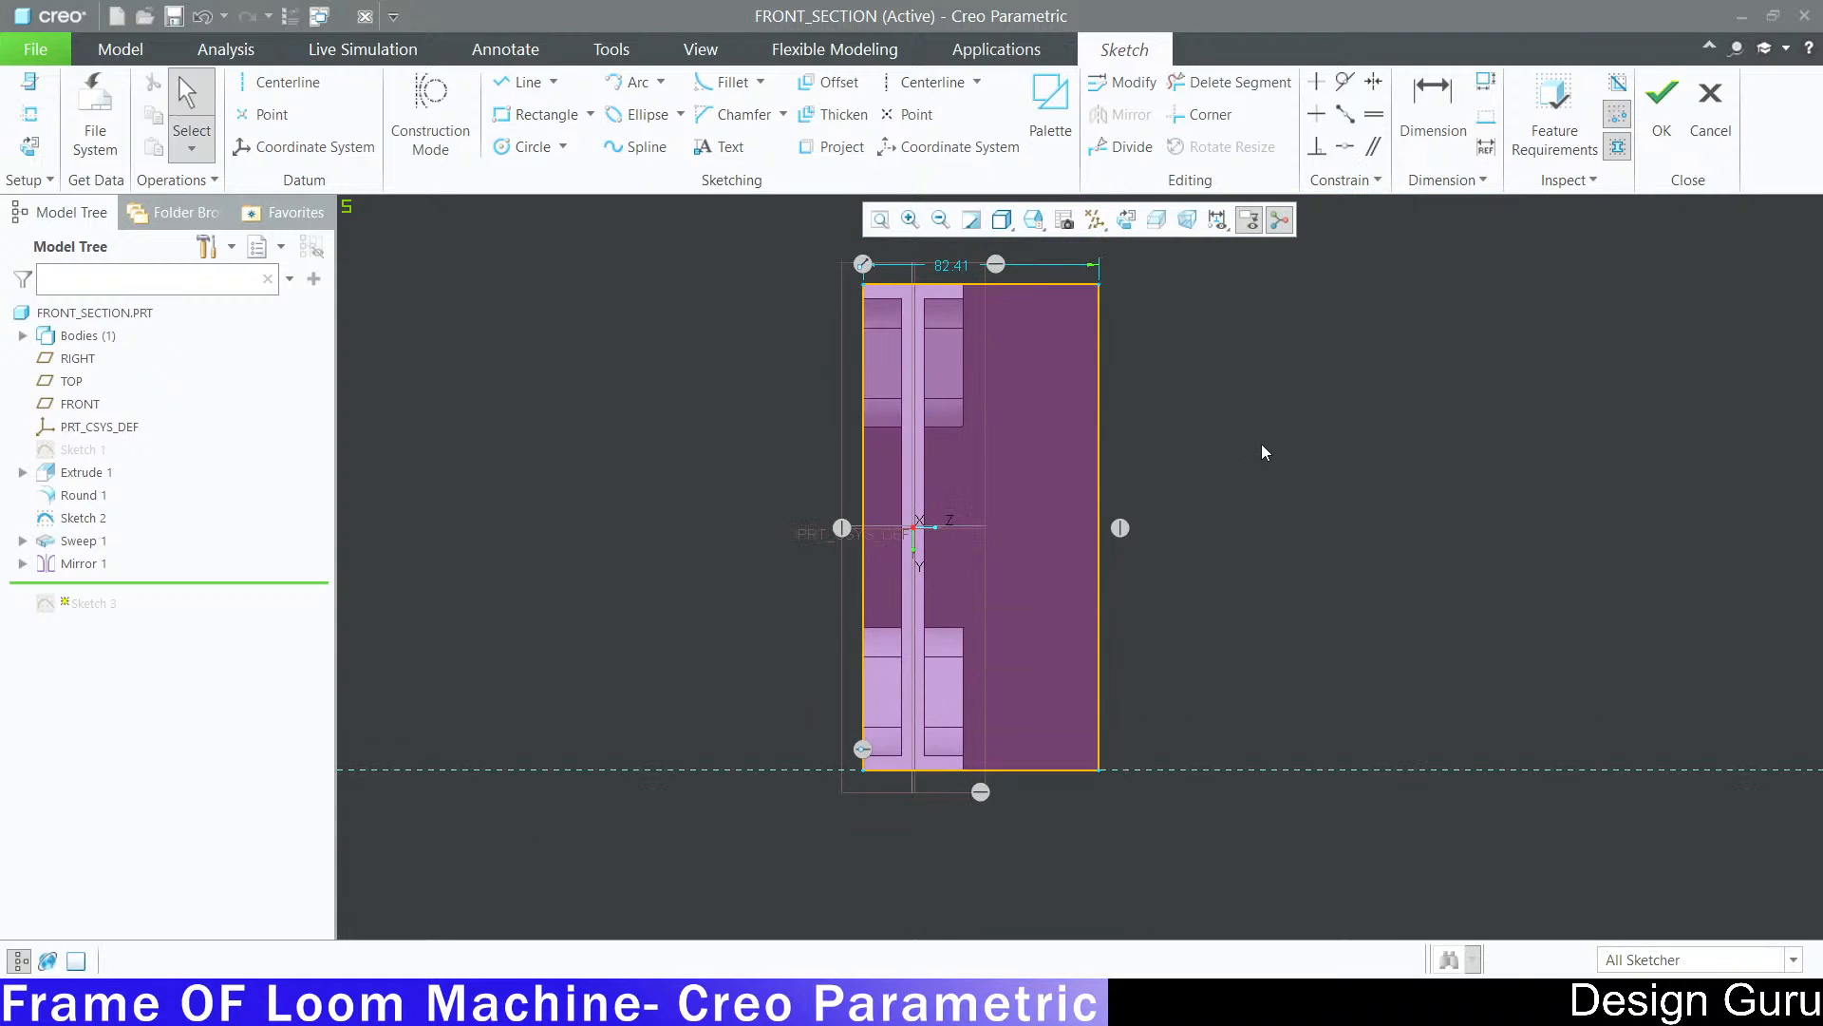
Step: Set the rectangle's width to 60
{"action": "double_click", "coordinate": [953, 266]}
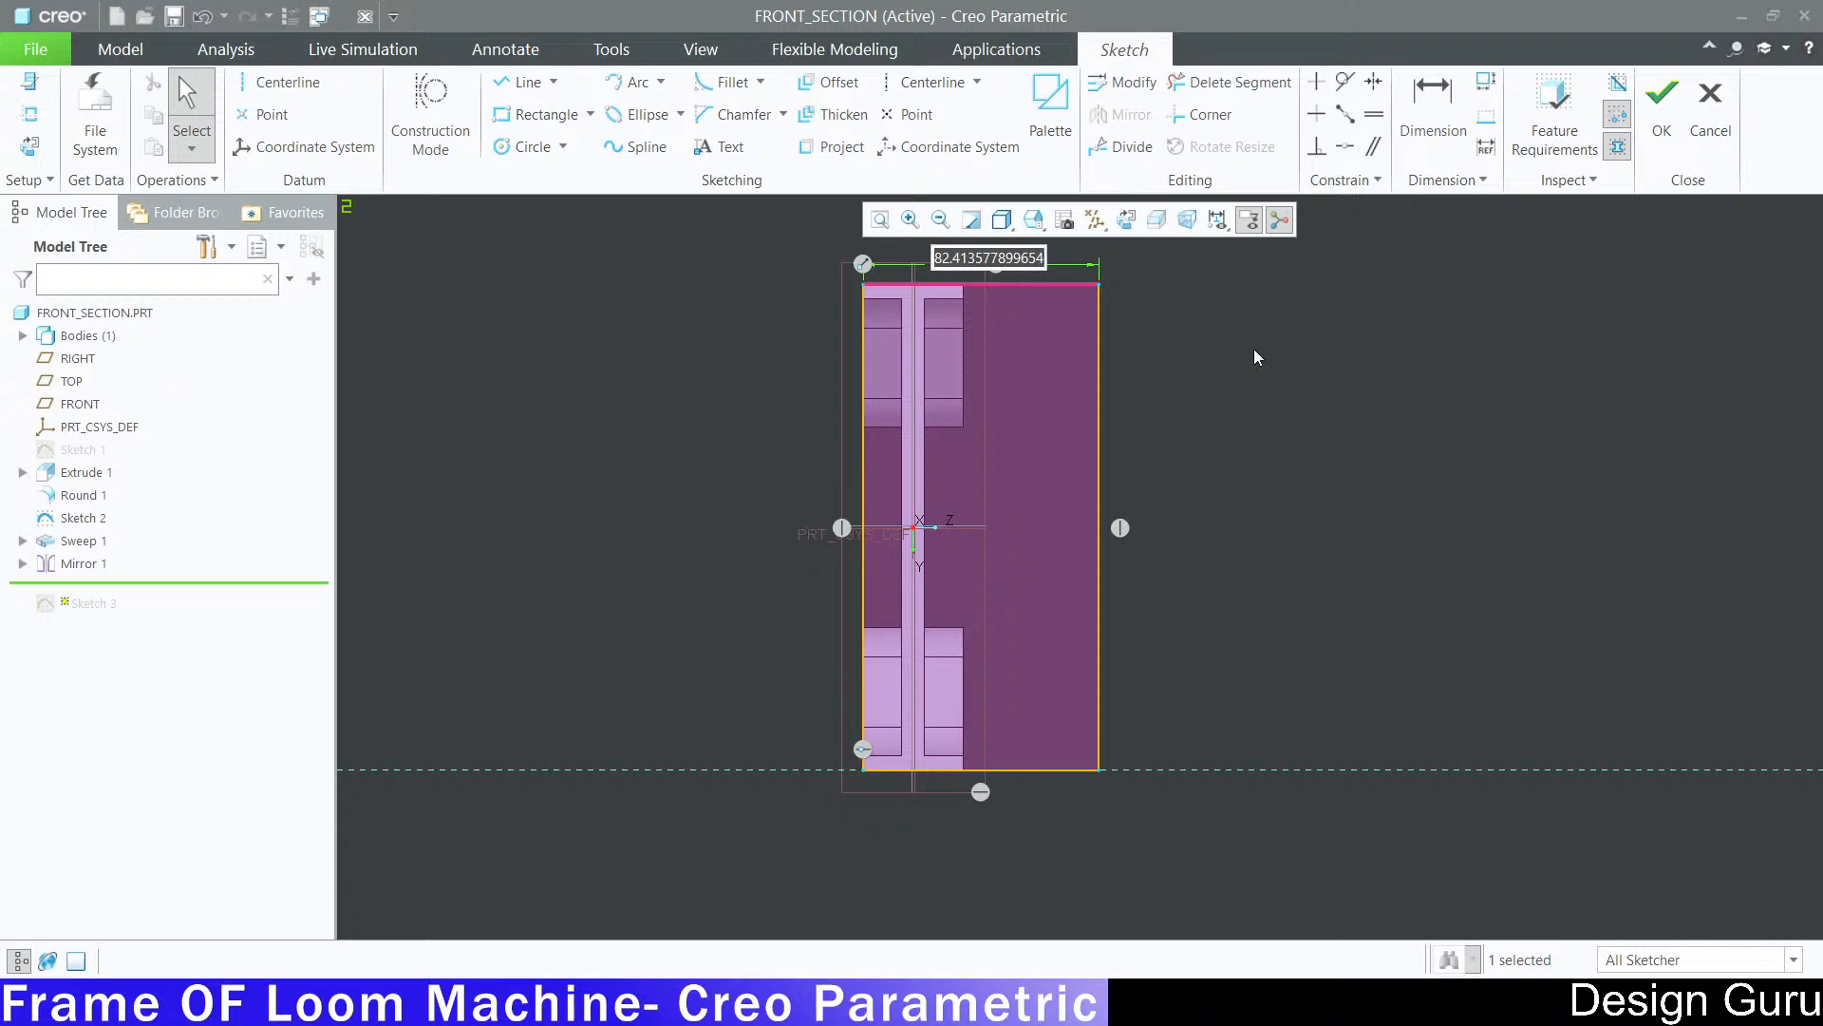
{"action": "type", "text": "60"}
{"action": "key", "text": "Return"}
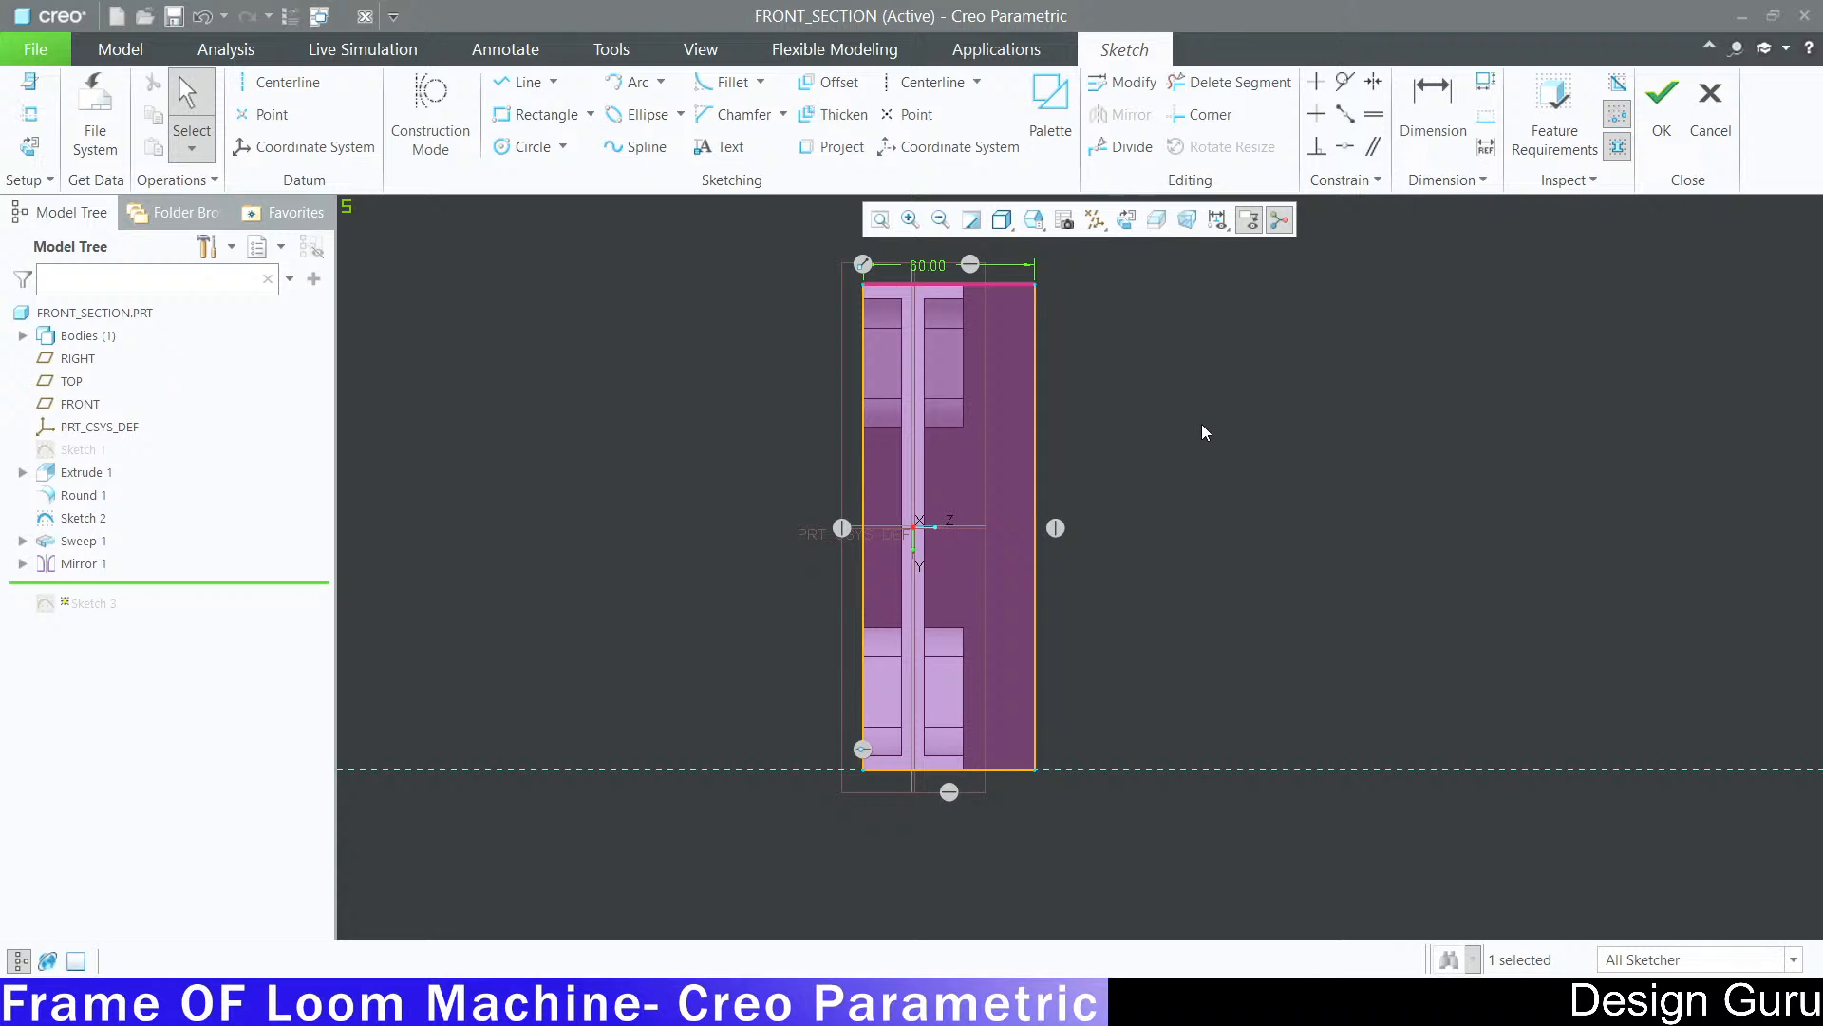
Step: Sketch a three-line trapezoidal notch into the rectangle's overhanging side, with an inner vertical line about 57 long aligned with the flange edge
{"action": "left_click", "coordinate": [505, 84]}
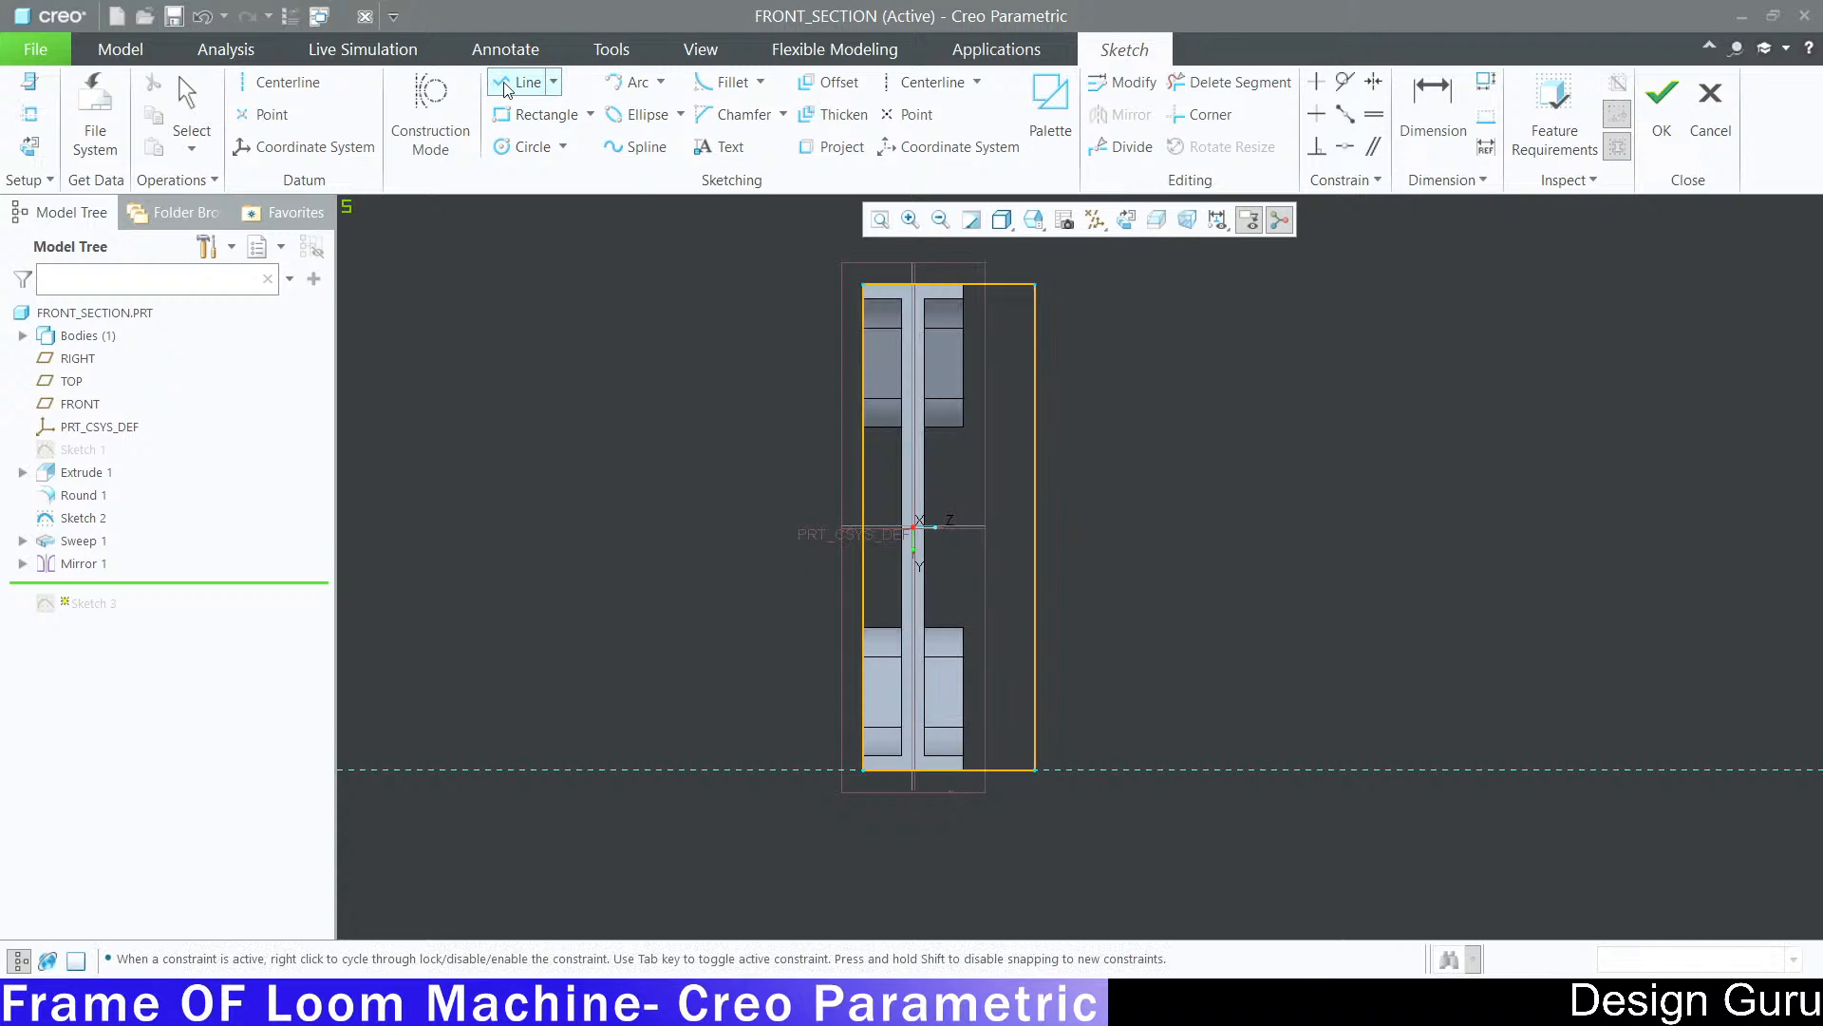
{"action": "scroll", "coordinate": [1163, 540], "scroll_direction": "up", "scroll_amount": 2}
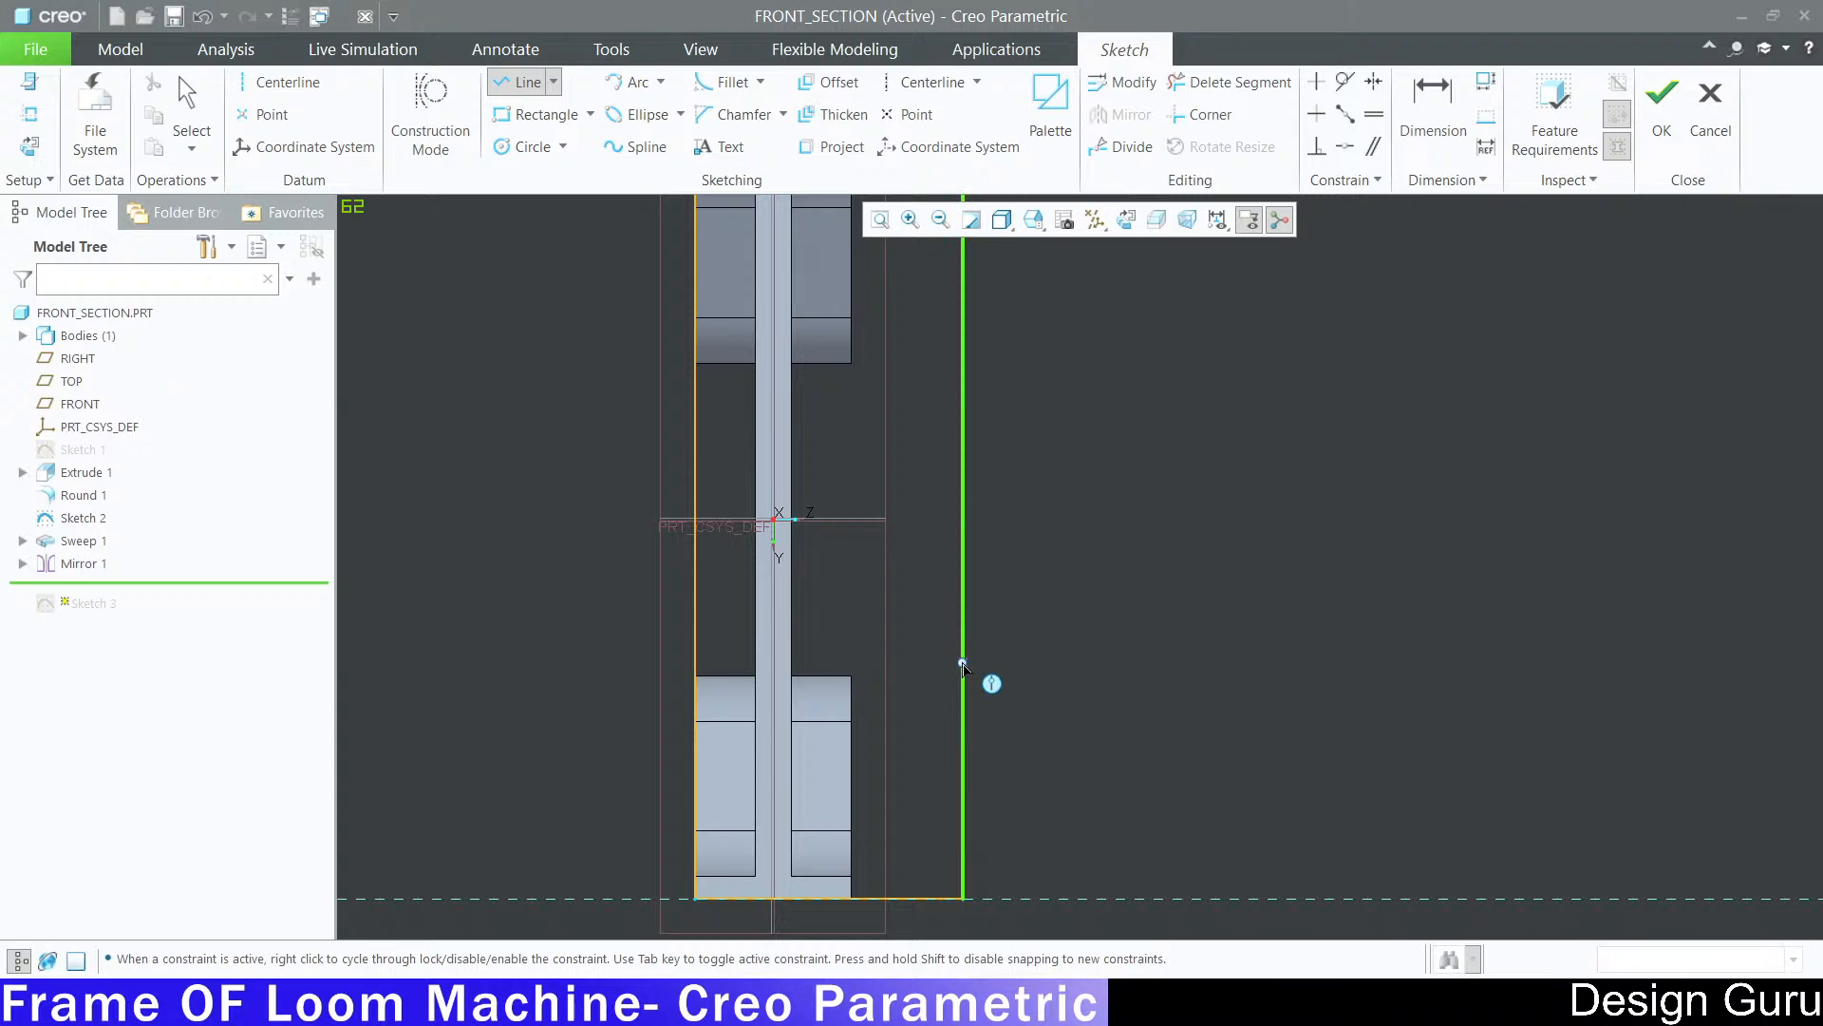
{"action": "left_click", "coordinate": [962, 520]}
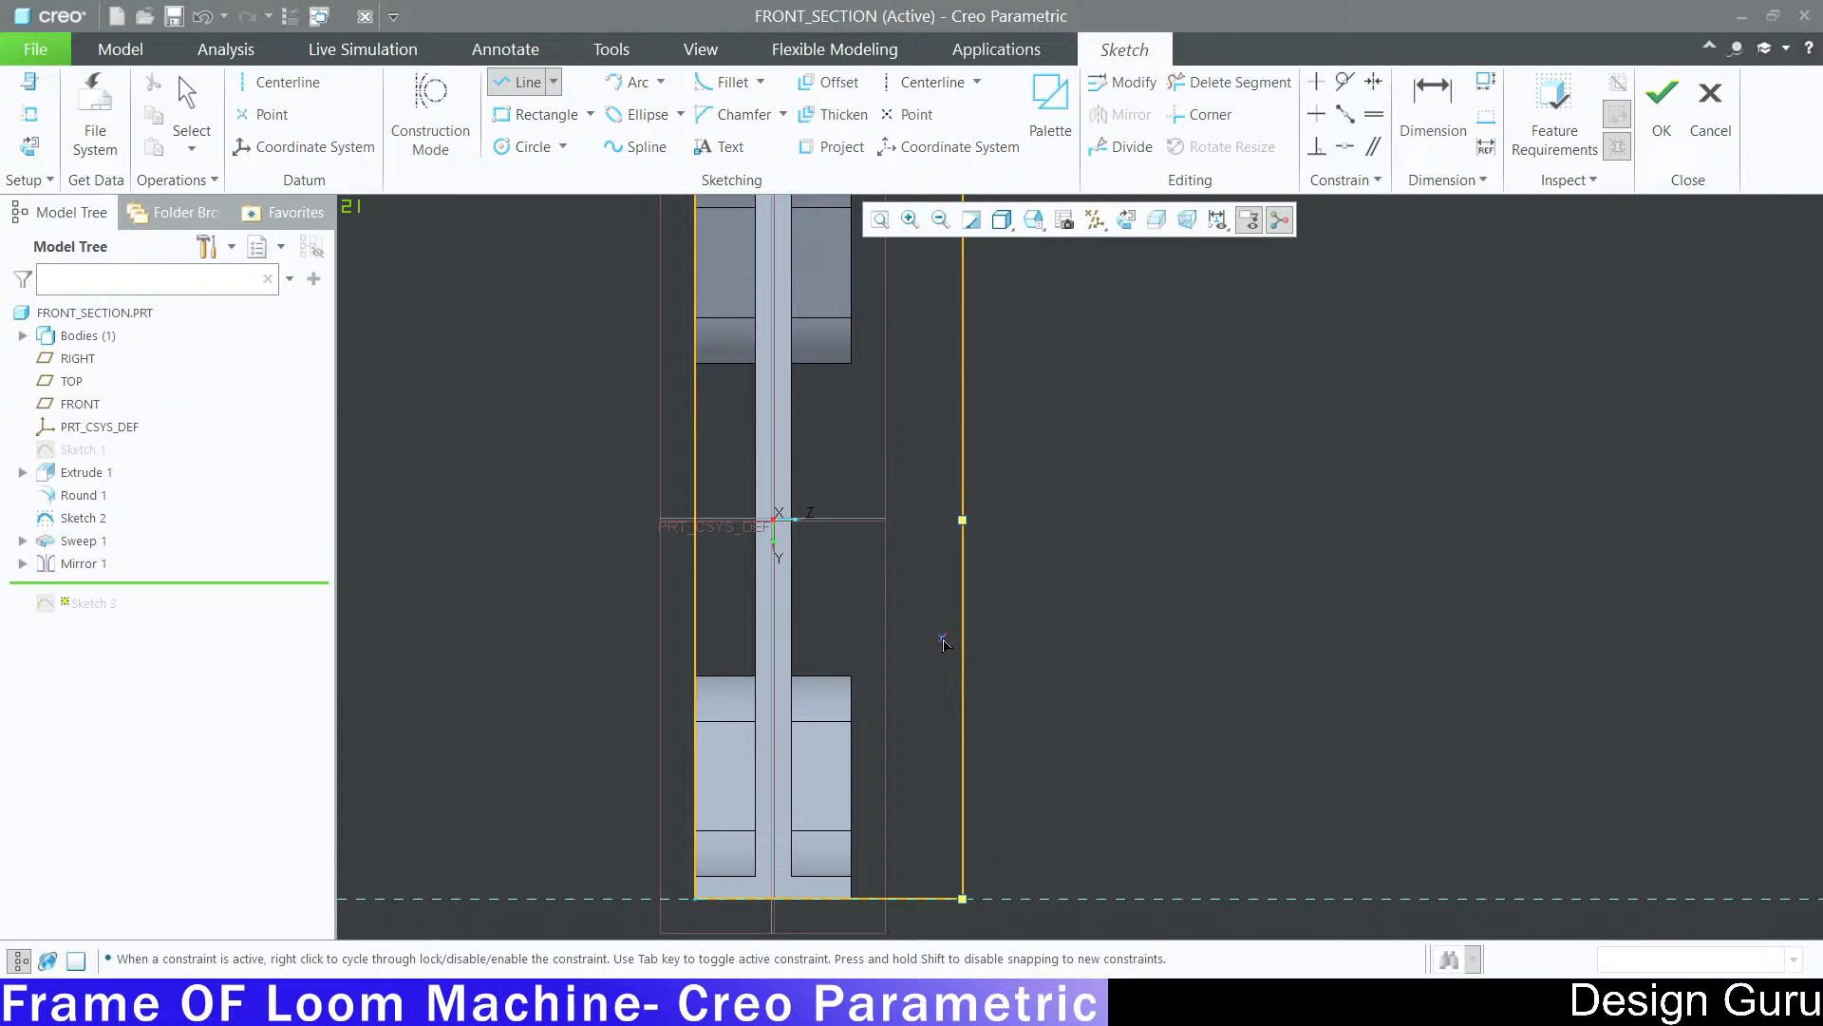
{"action": "left_click", "coordinate": [962, 657]}
{"action": "scroll", "coordinate": [852, 622], "scroll_direction": "down", "scroll_amount": 2}
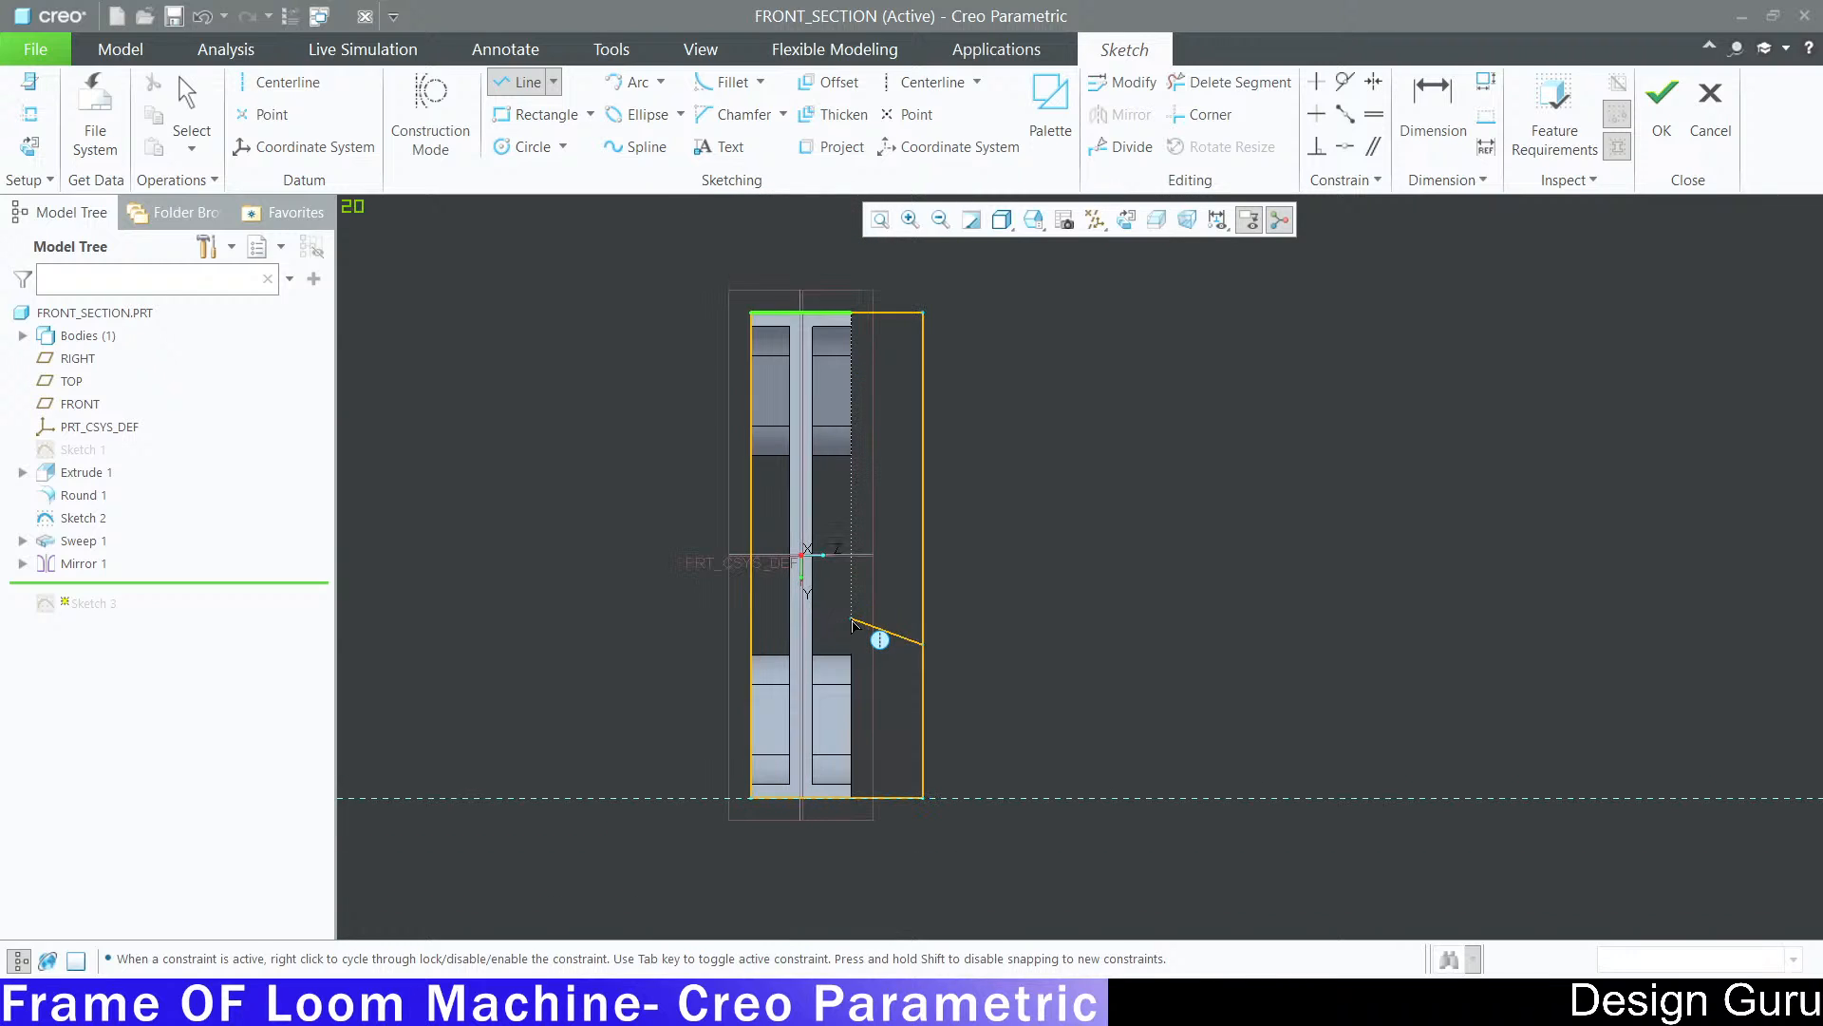
{"action": "left_click", "coordinate": [851, 629]}
{"action": "left_click", "coordinate": [851, 466]}
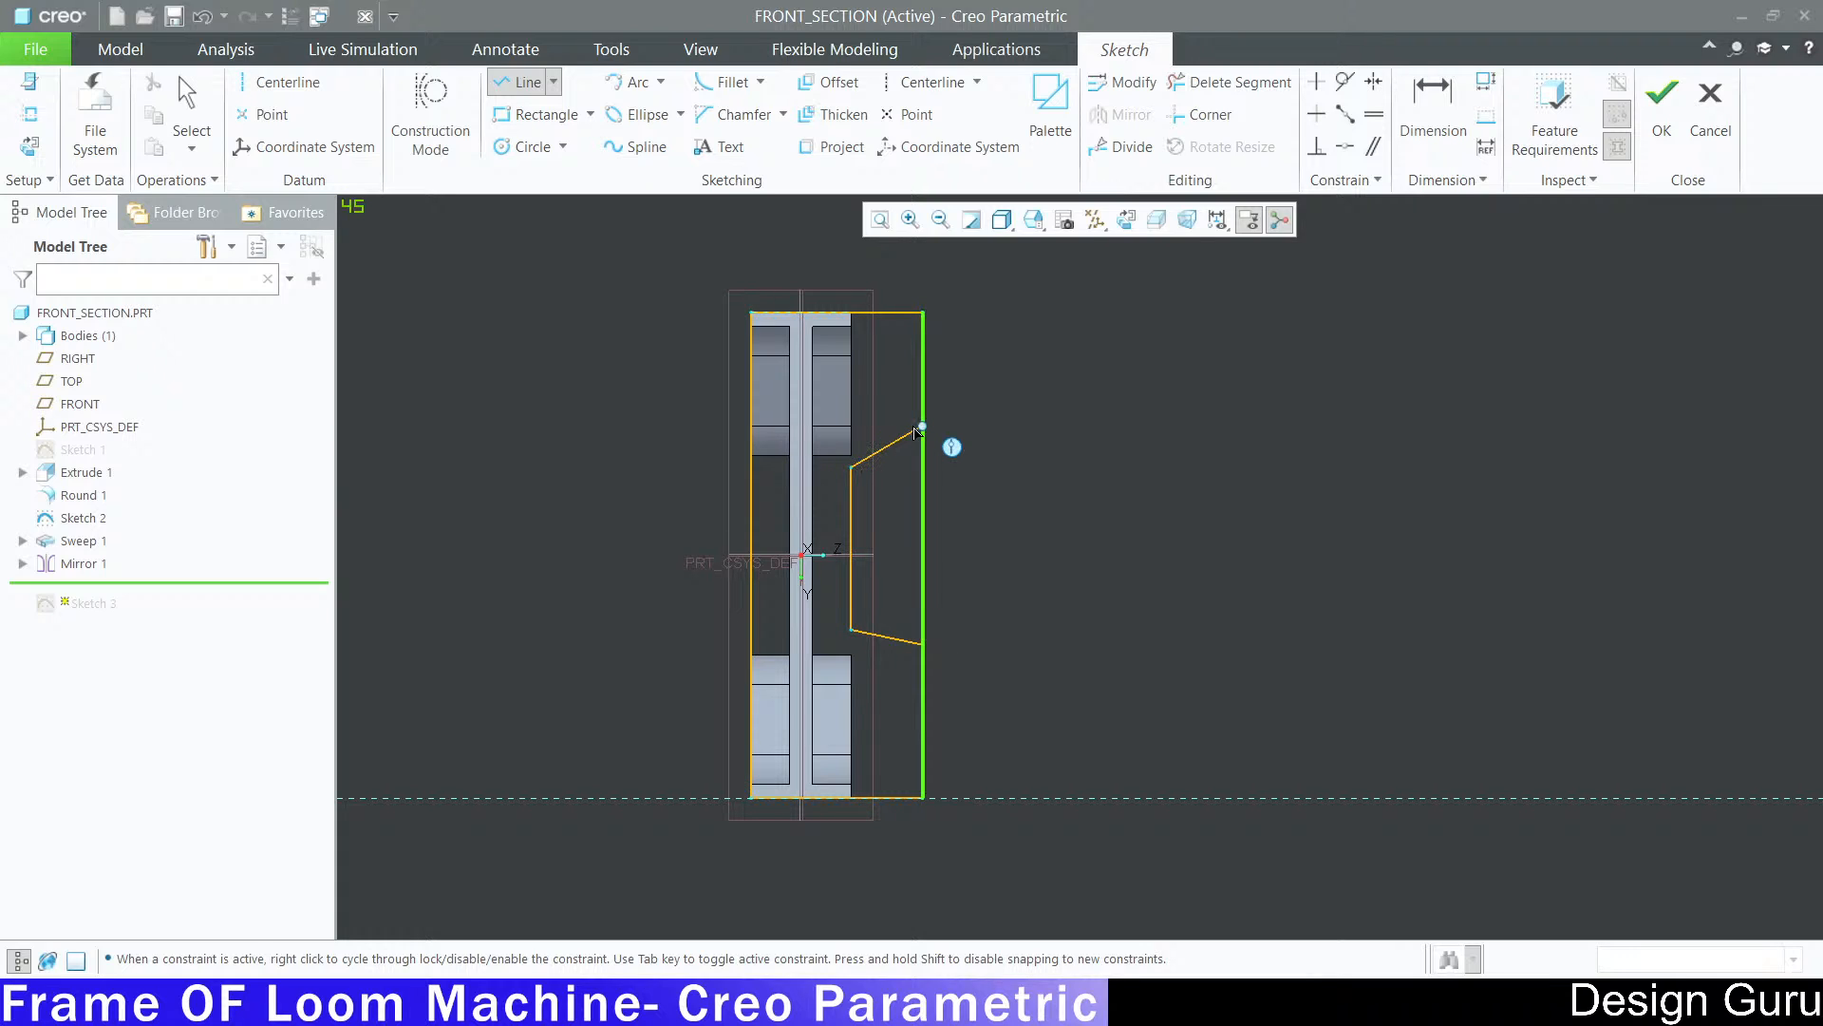
{"action": "left_click", "coordinate": [922, 436]}
{"action": "middle_click", "coordinate": [1099, 433]}
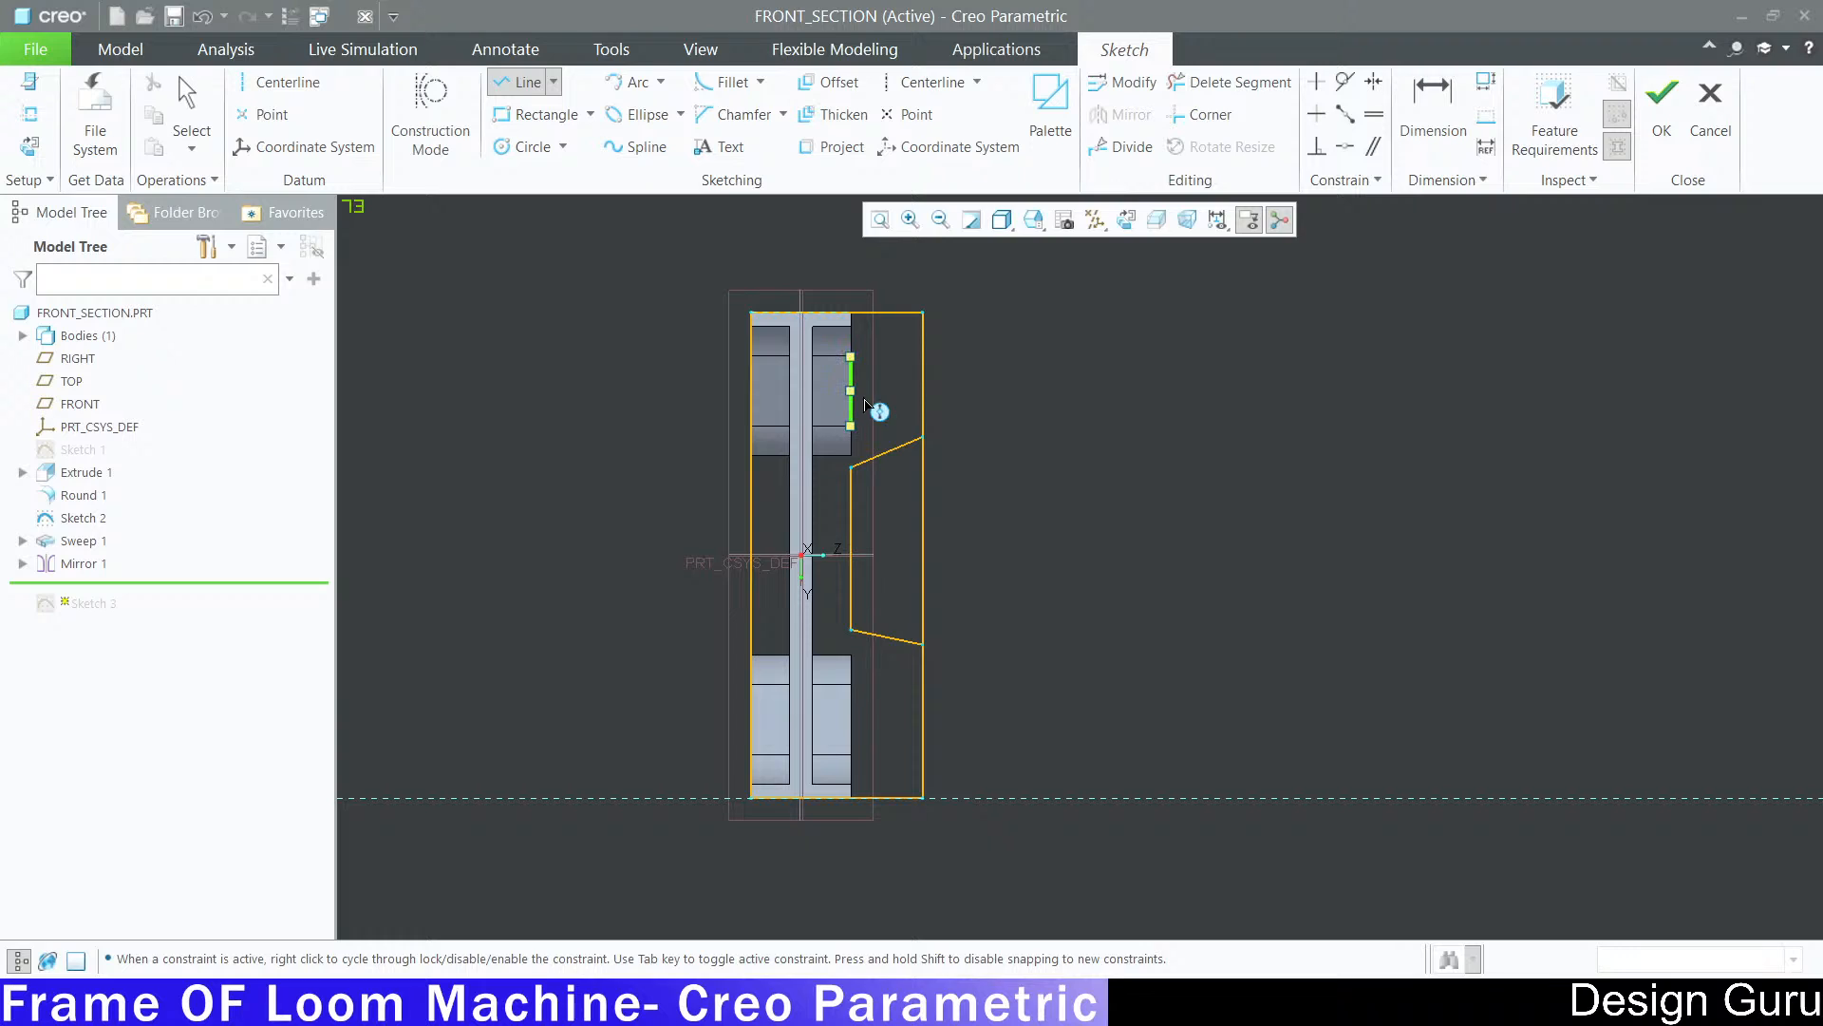
Step: Add a horizontal centerline through the sketch origin, crossing the notch
{"action": "scroll", "coordinate": [942, 530], "scroll_direction": "down", "scroll_amount": 2}
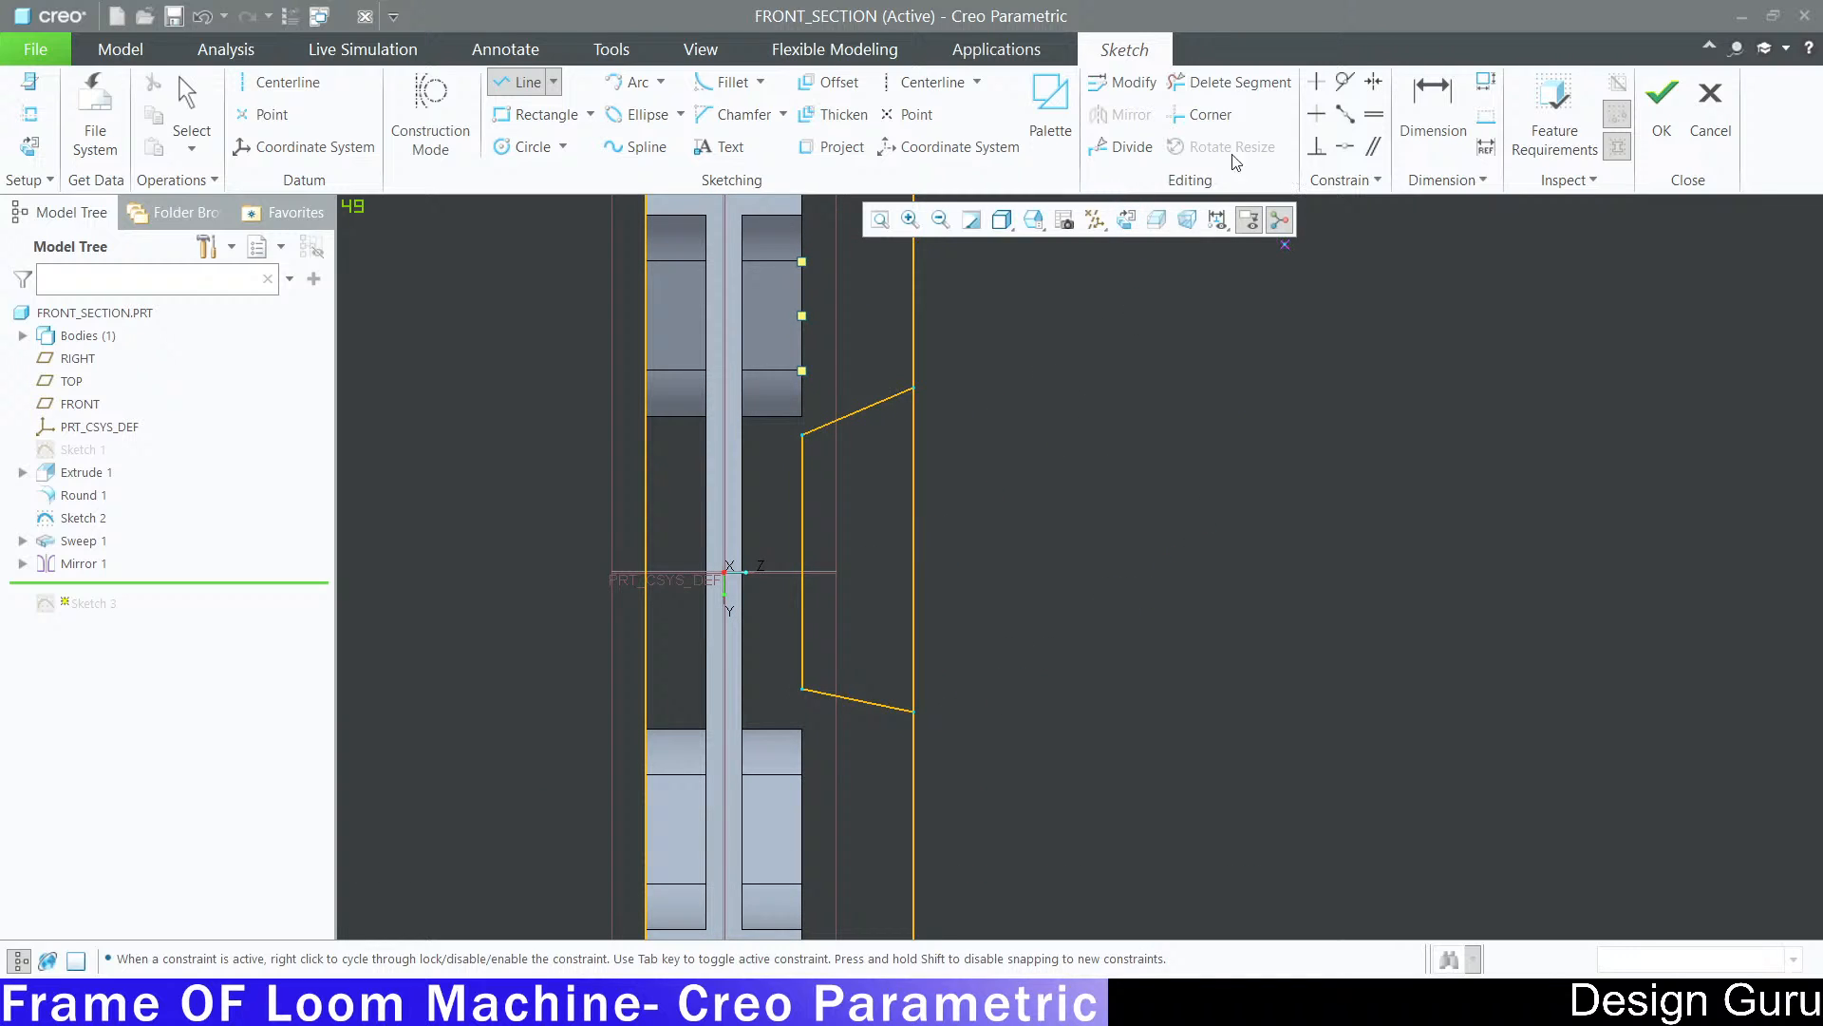
{"action": "left_click", "coordinate": [928, 82]}
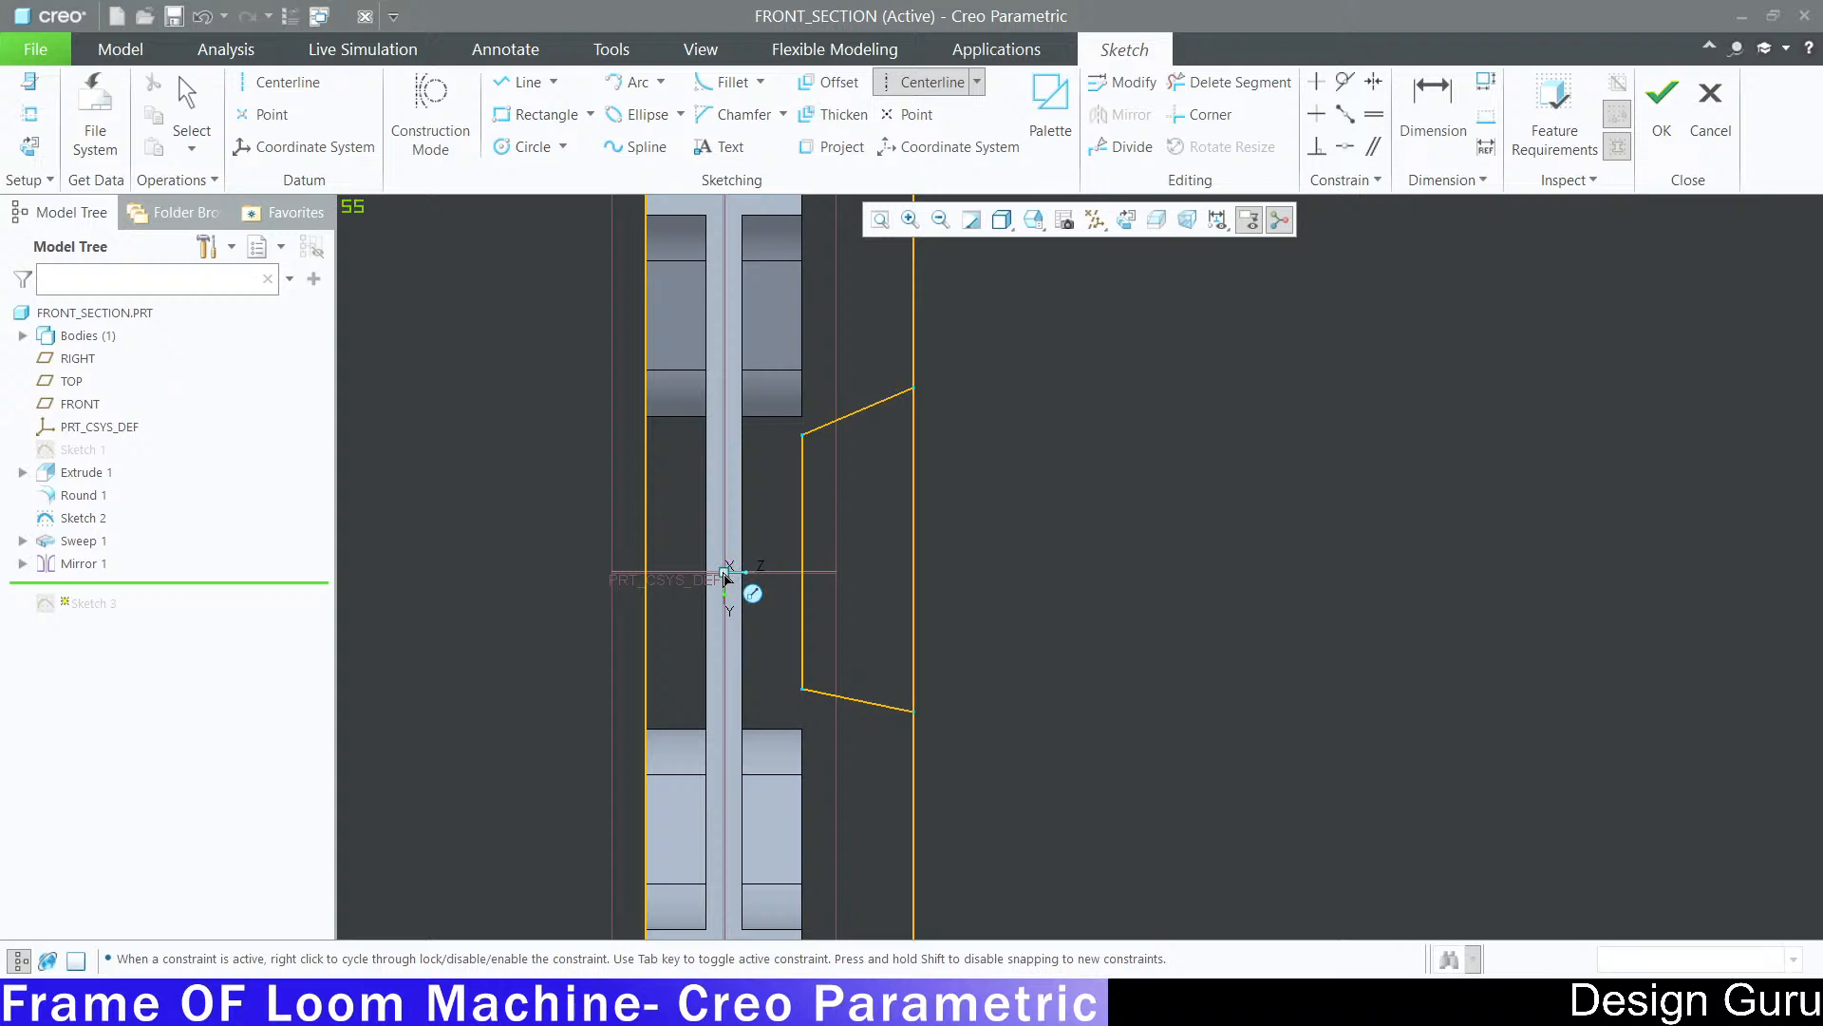
{"action": "left_click", "coordinate": [724, 572]}
{"action": "left_click", "coordinate": [935, 572]}
{"action": "middle_click", "coordinate": [936, 571]}
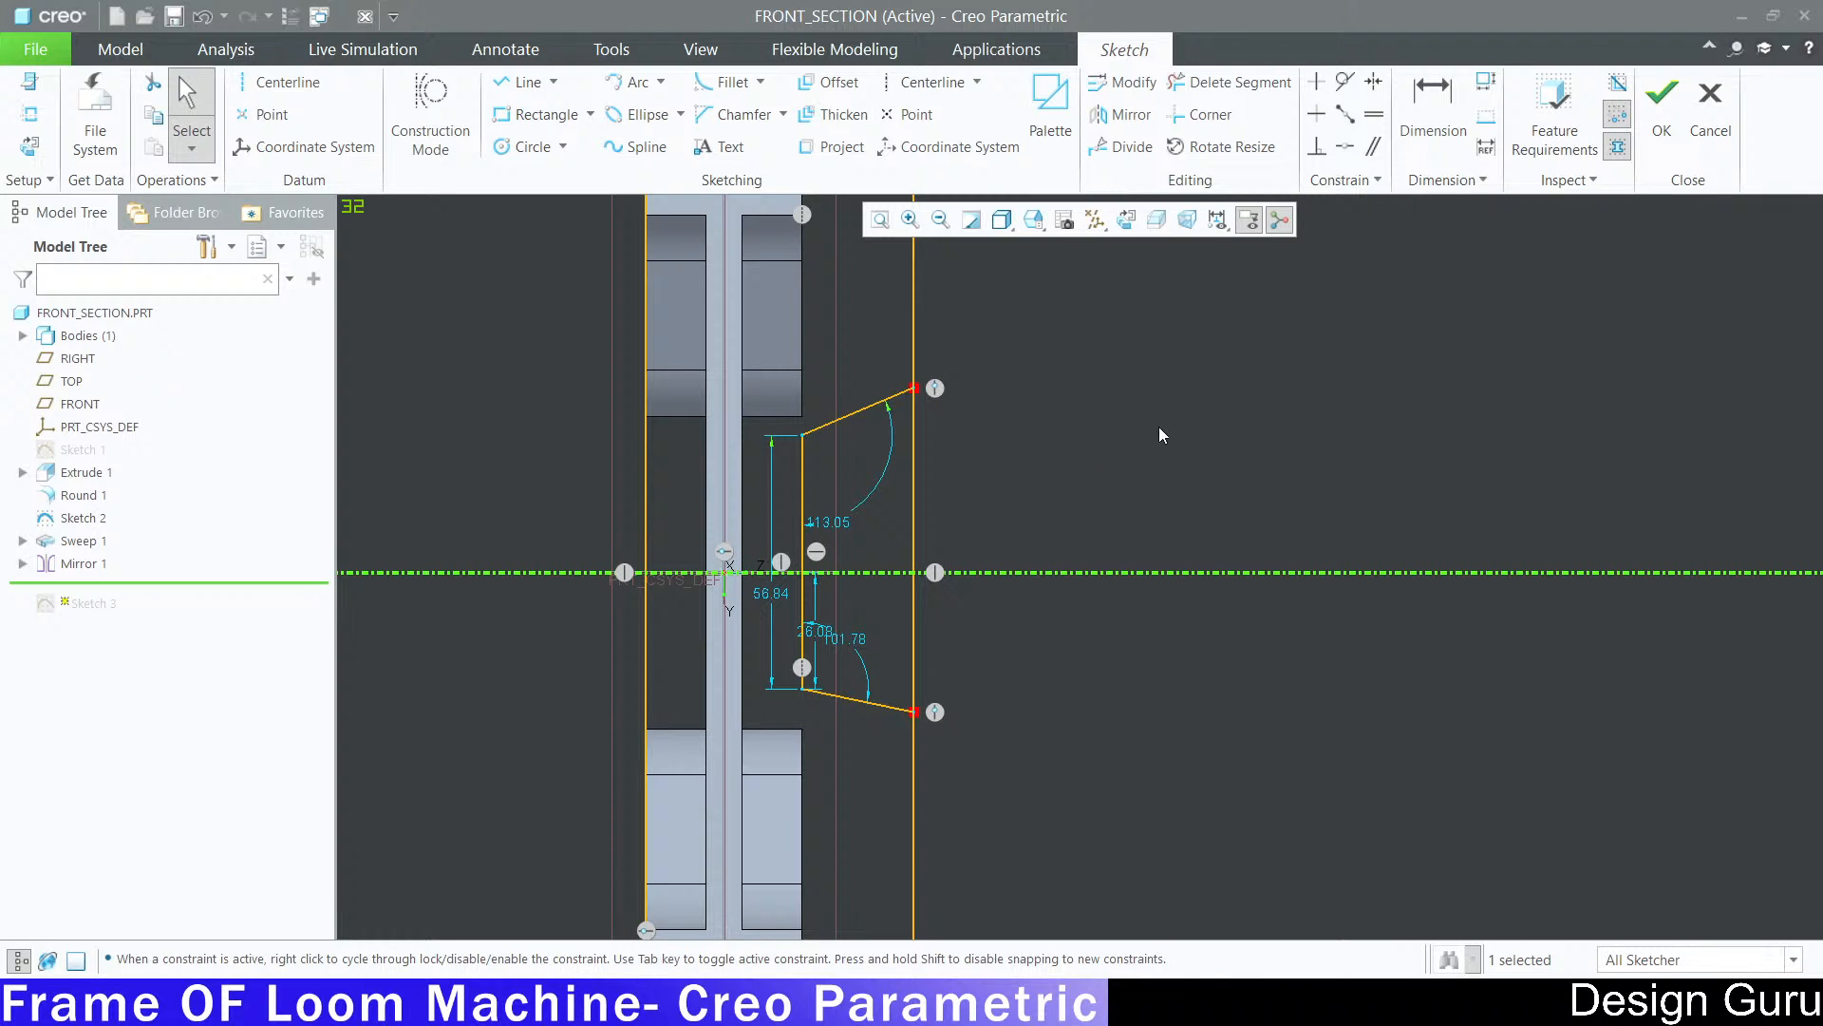
Step: Set the length of the notch's inner vertical line to 50
{"action": "scroll", "coordinate": [818, 756], "scroll_direction": "up", "scroll_amount": 2}
{"action": "double_click", "coordinate": [751, 495]}
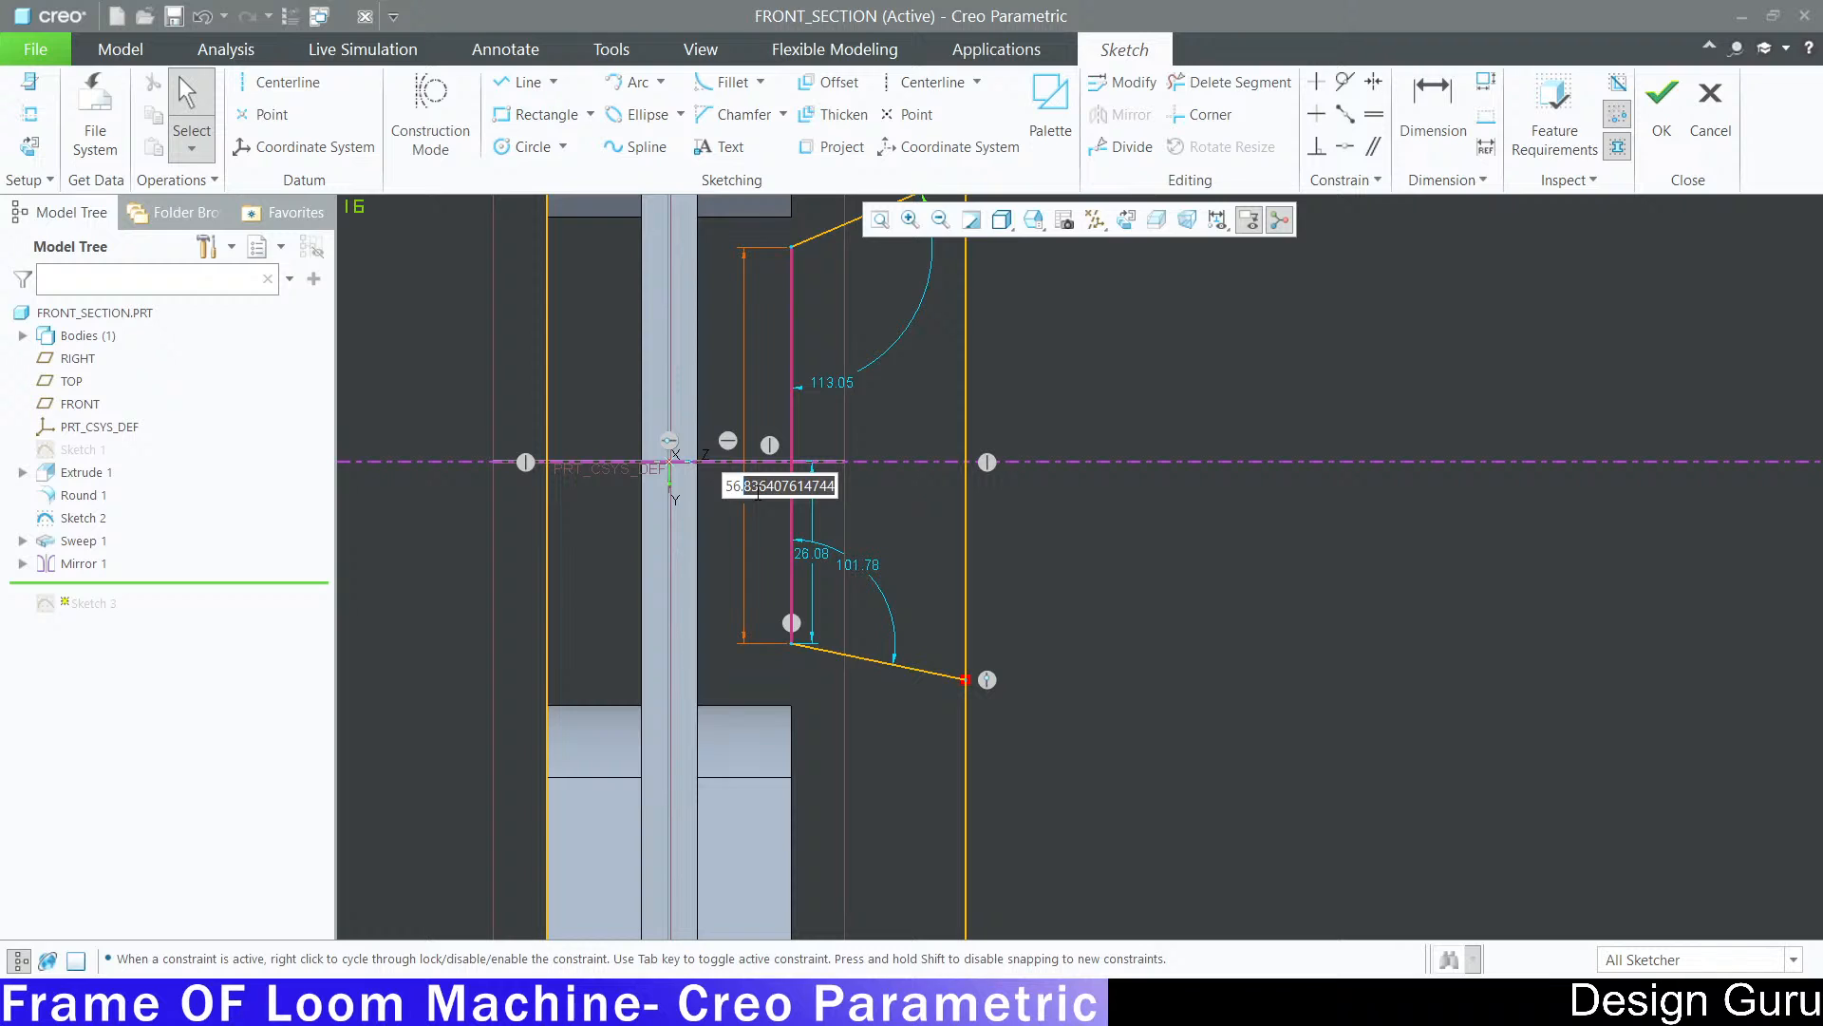
{"action": "key", "text": "ctrl+a"}
{"action": "key", "text": "BackSpace"}
{"action": "type", "text": "50"}
{"action": "key", "text": "Return"}
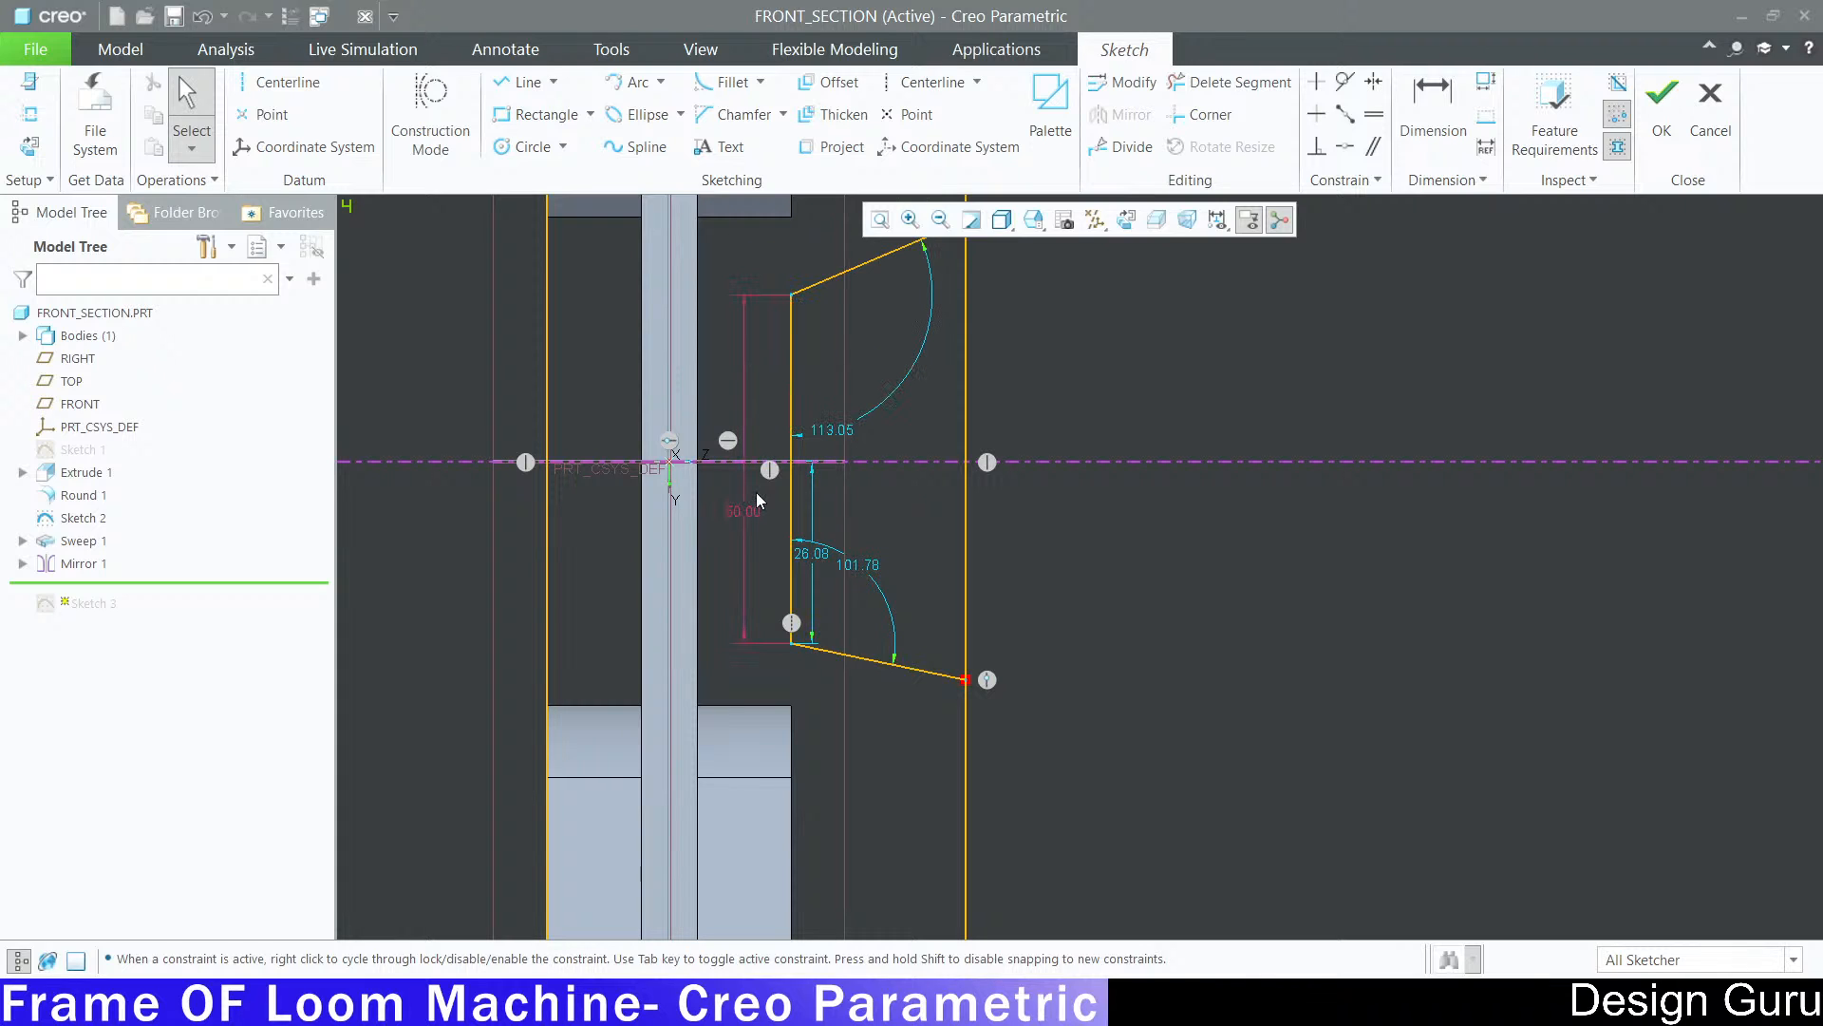
{"action": "scroll", "coordinate": [971, 476], "scroll_direction": "down", "scroll_amount": 2}
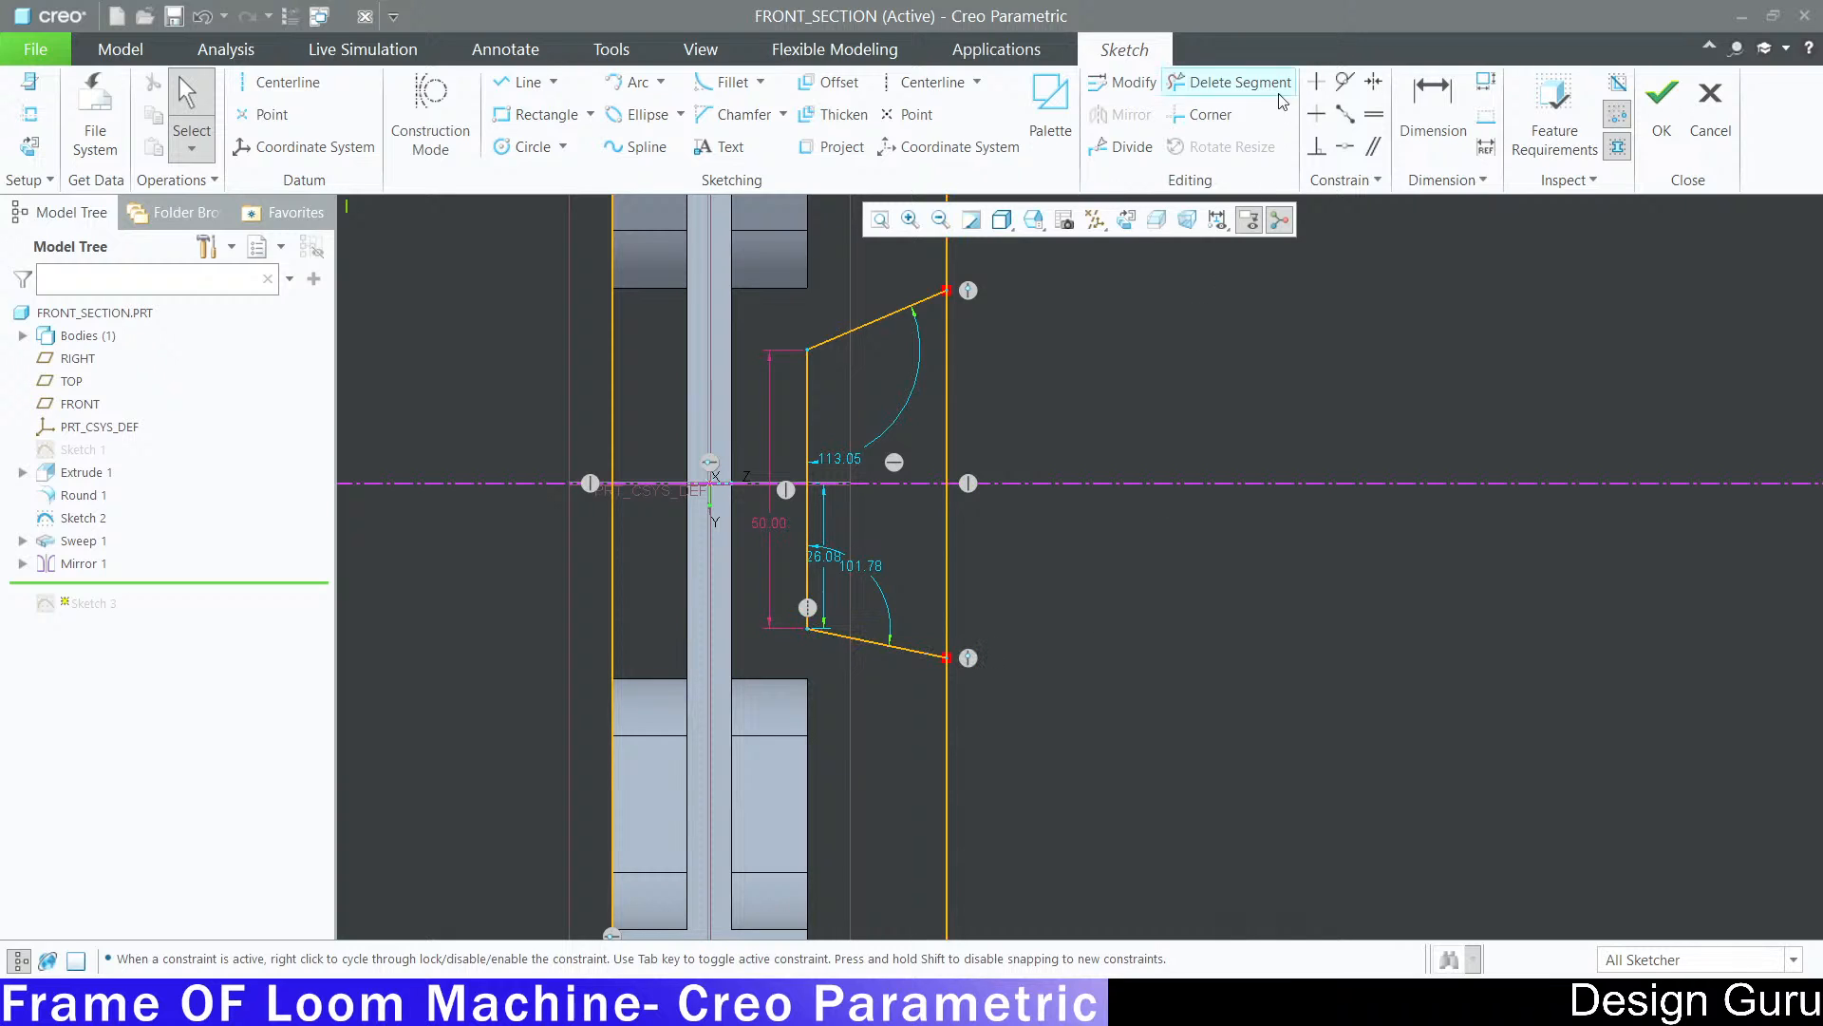
Step: Dimension the notch opening between the outer ends of its two slanted lines and set it to 80
{"action": "left_click", "coordinate": [1434, 95]}
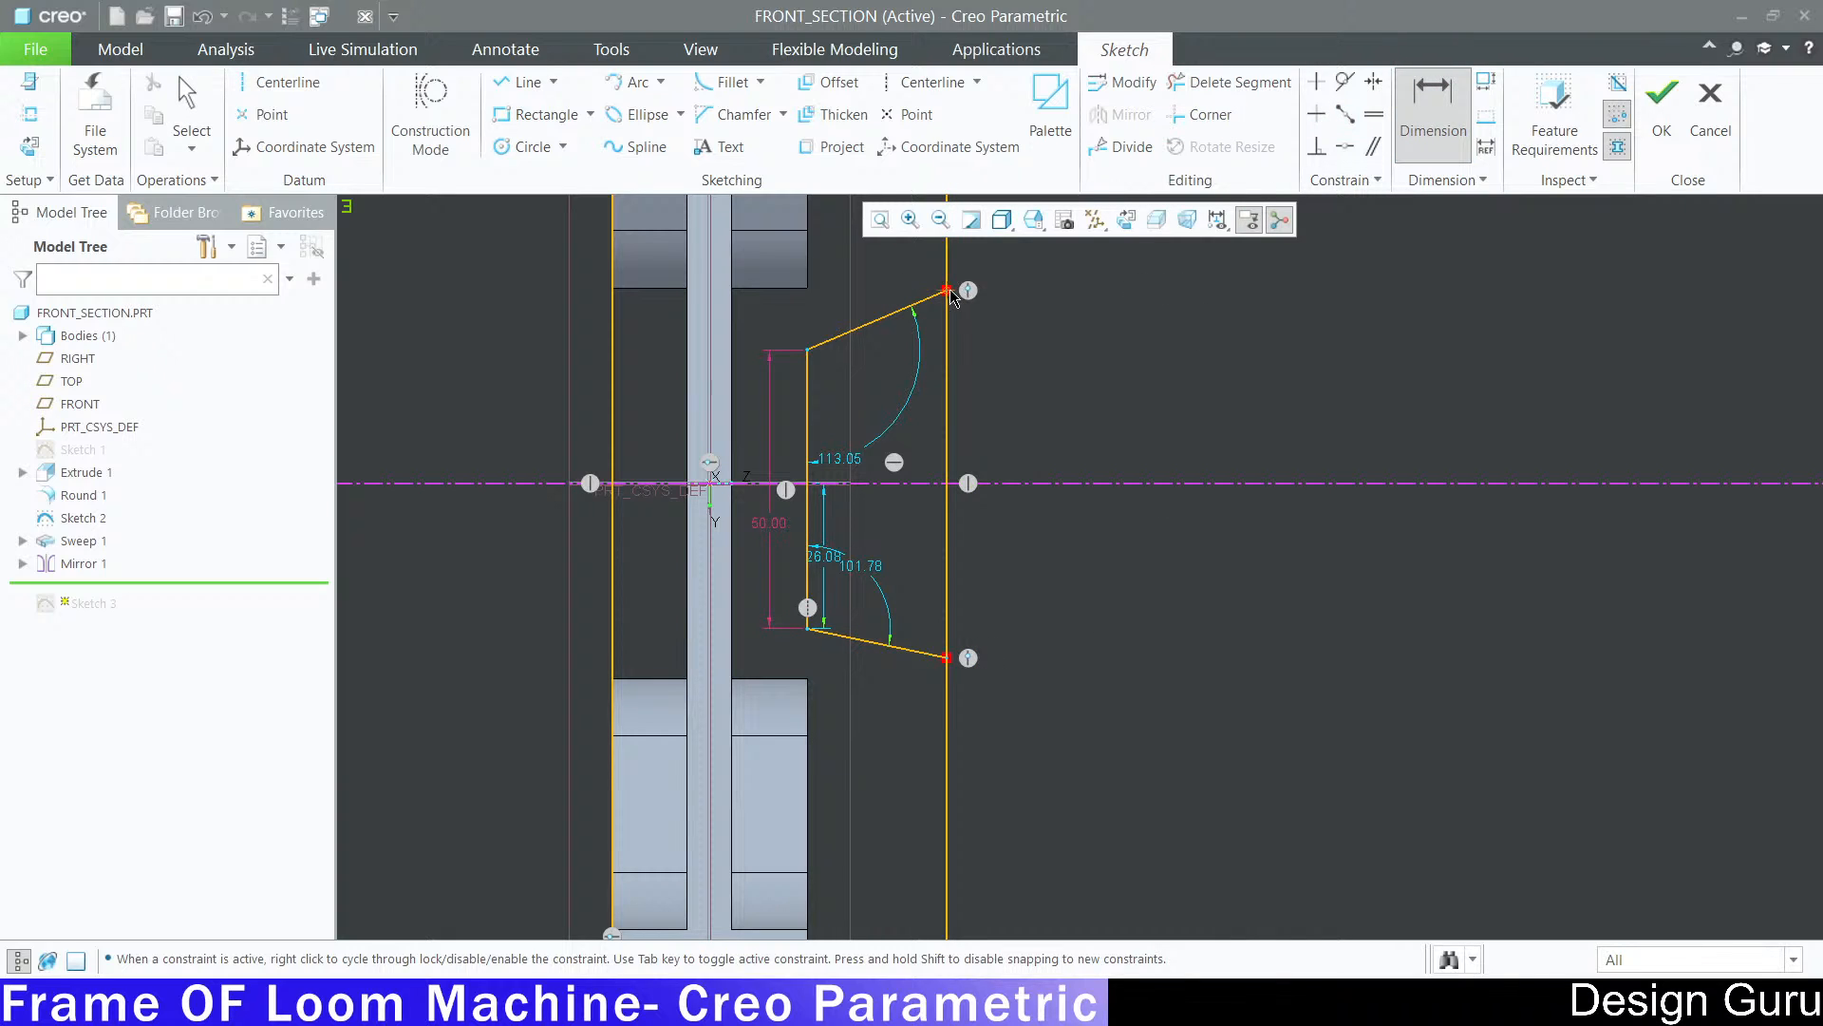
{"action": "left_click", "coordinate": [936, 295]}
{"action": "left_click", "coordinate": [949, 662]}
{"action": "middle_click", "coordinate": [1082, 454]}
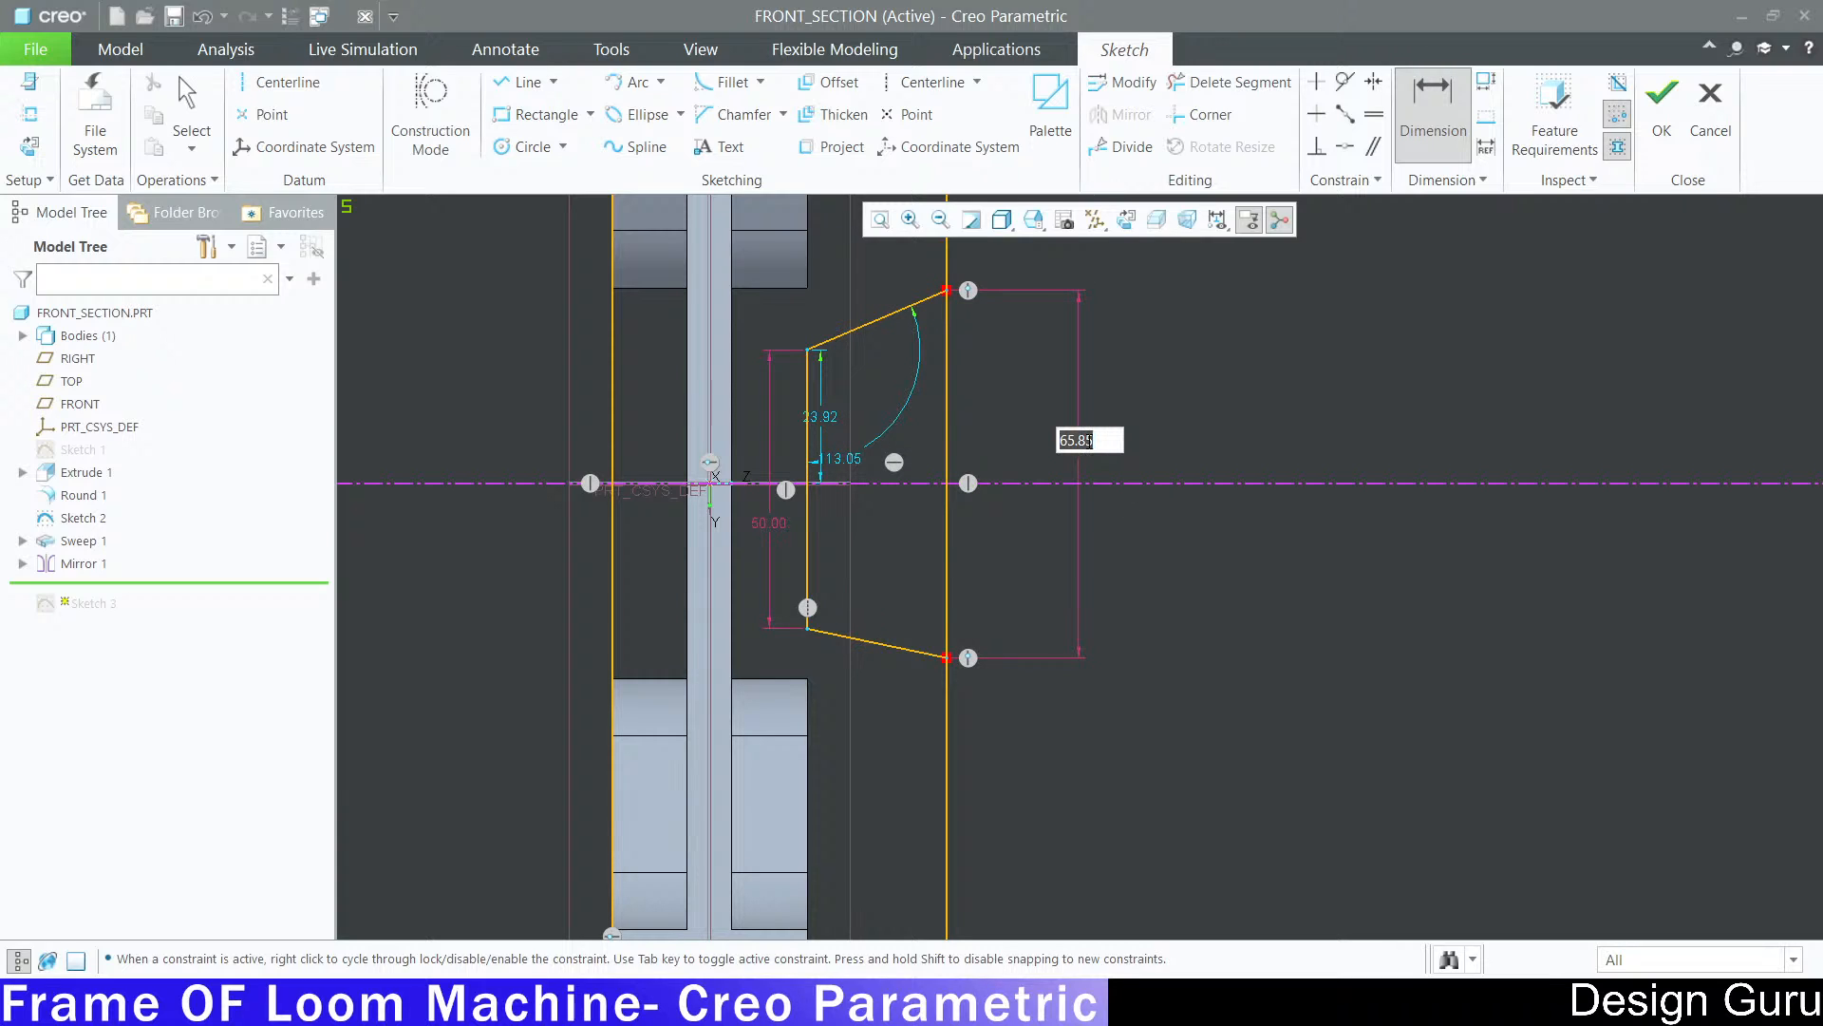
{"action": "type", "text": "80"}
{"action": "key", "text": "Return"}
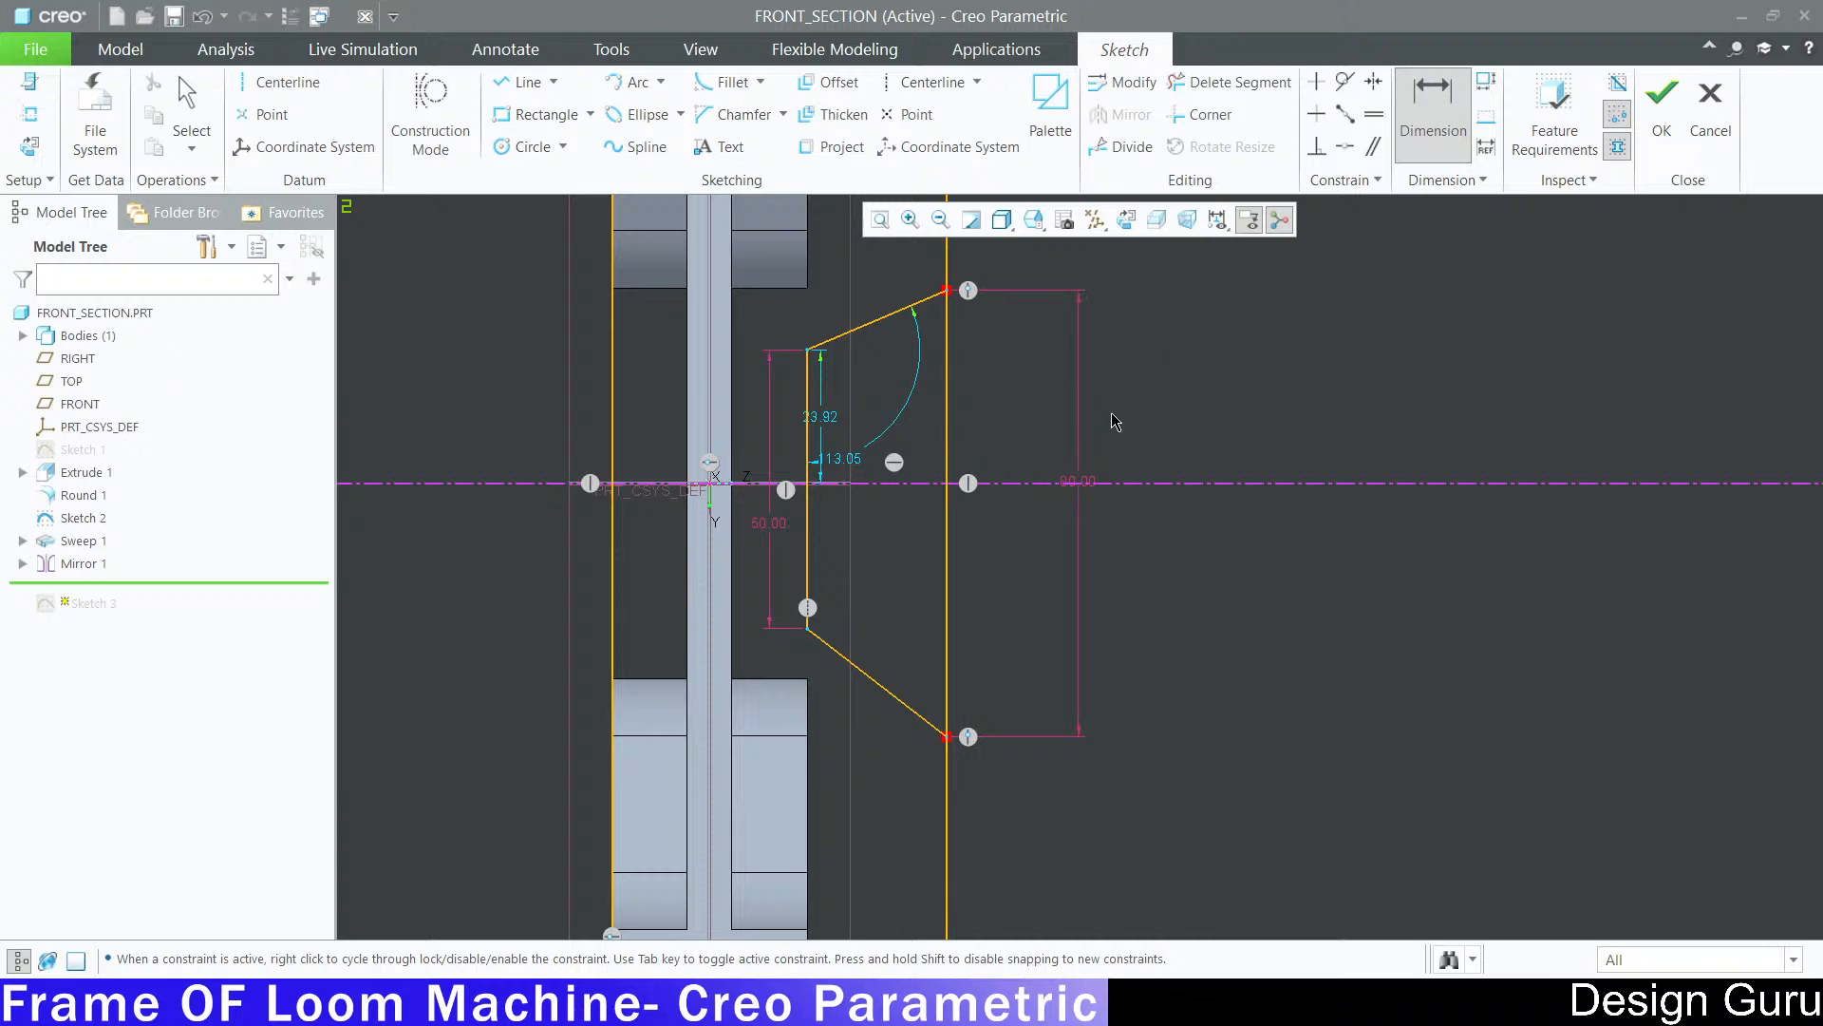
{"action": "middle_click", "coordinate": [1216, 384]}
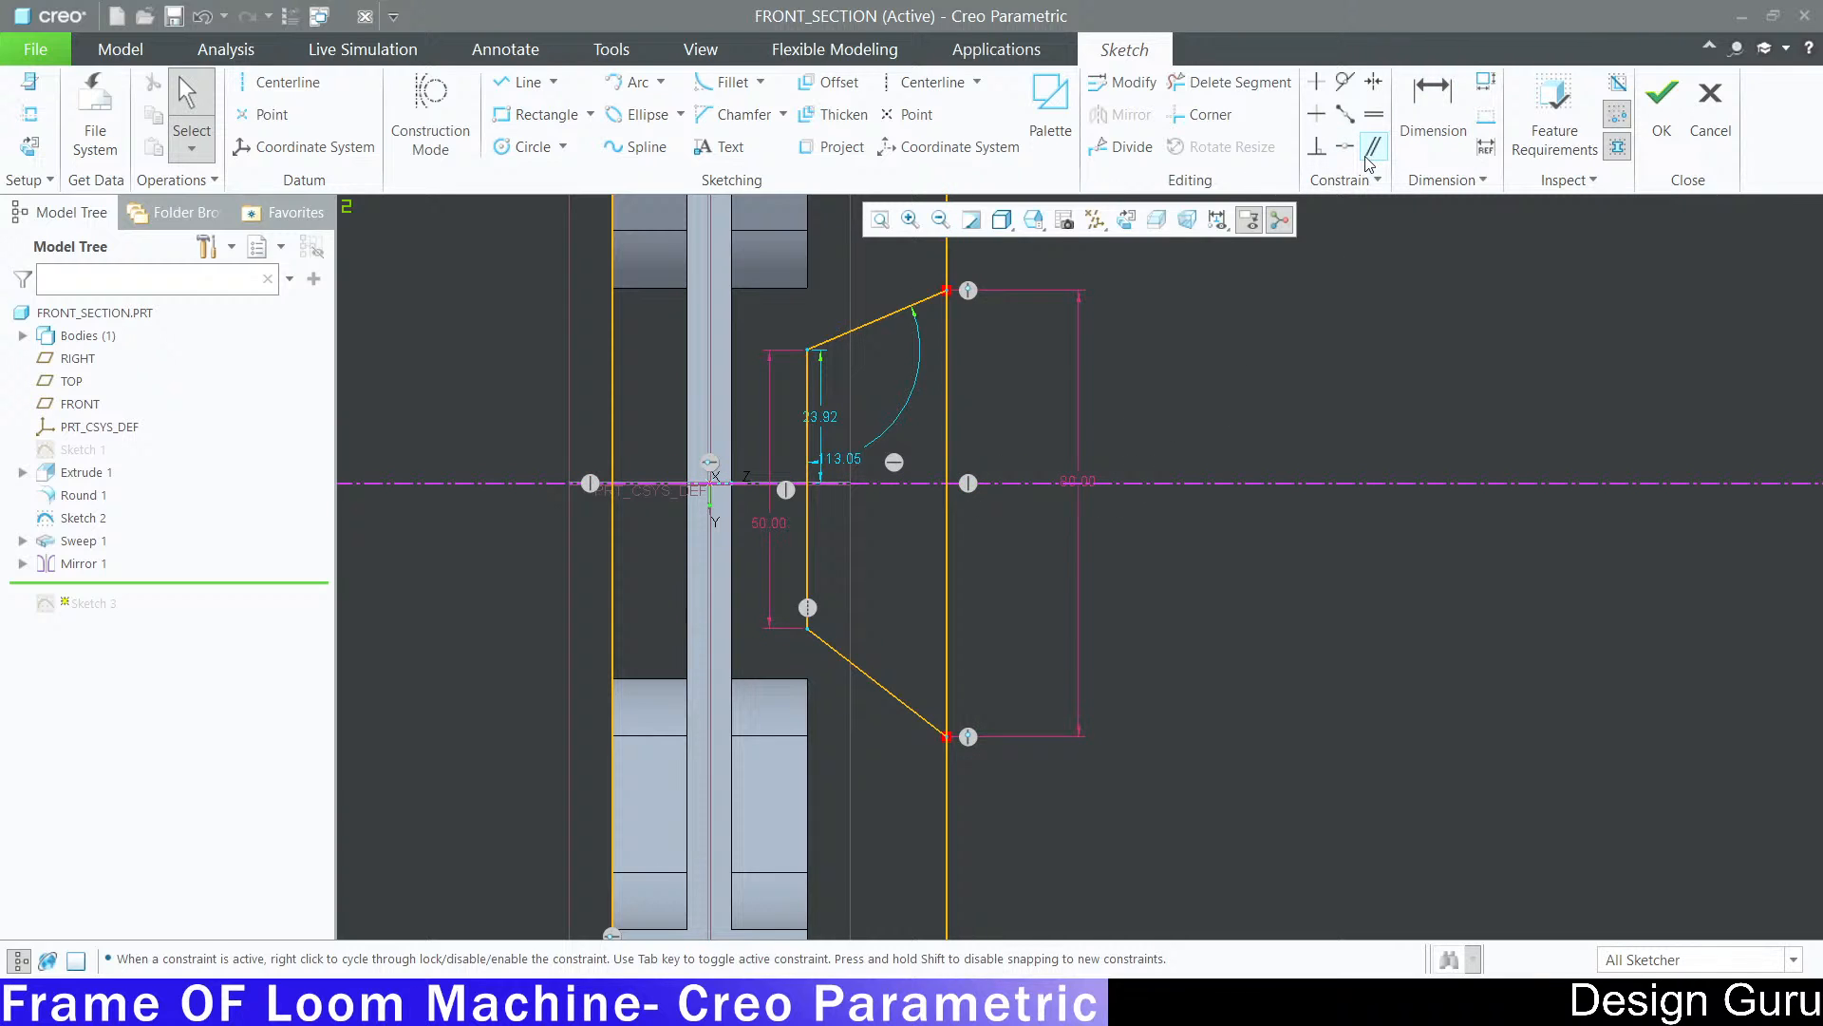
{"action": "left_click", "coordinate": [813, 418]}
{"action": "double_click", "coordinate": [830, 418]}
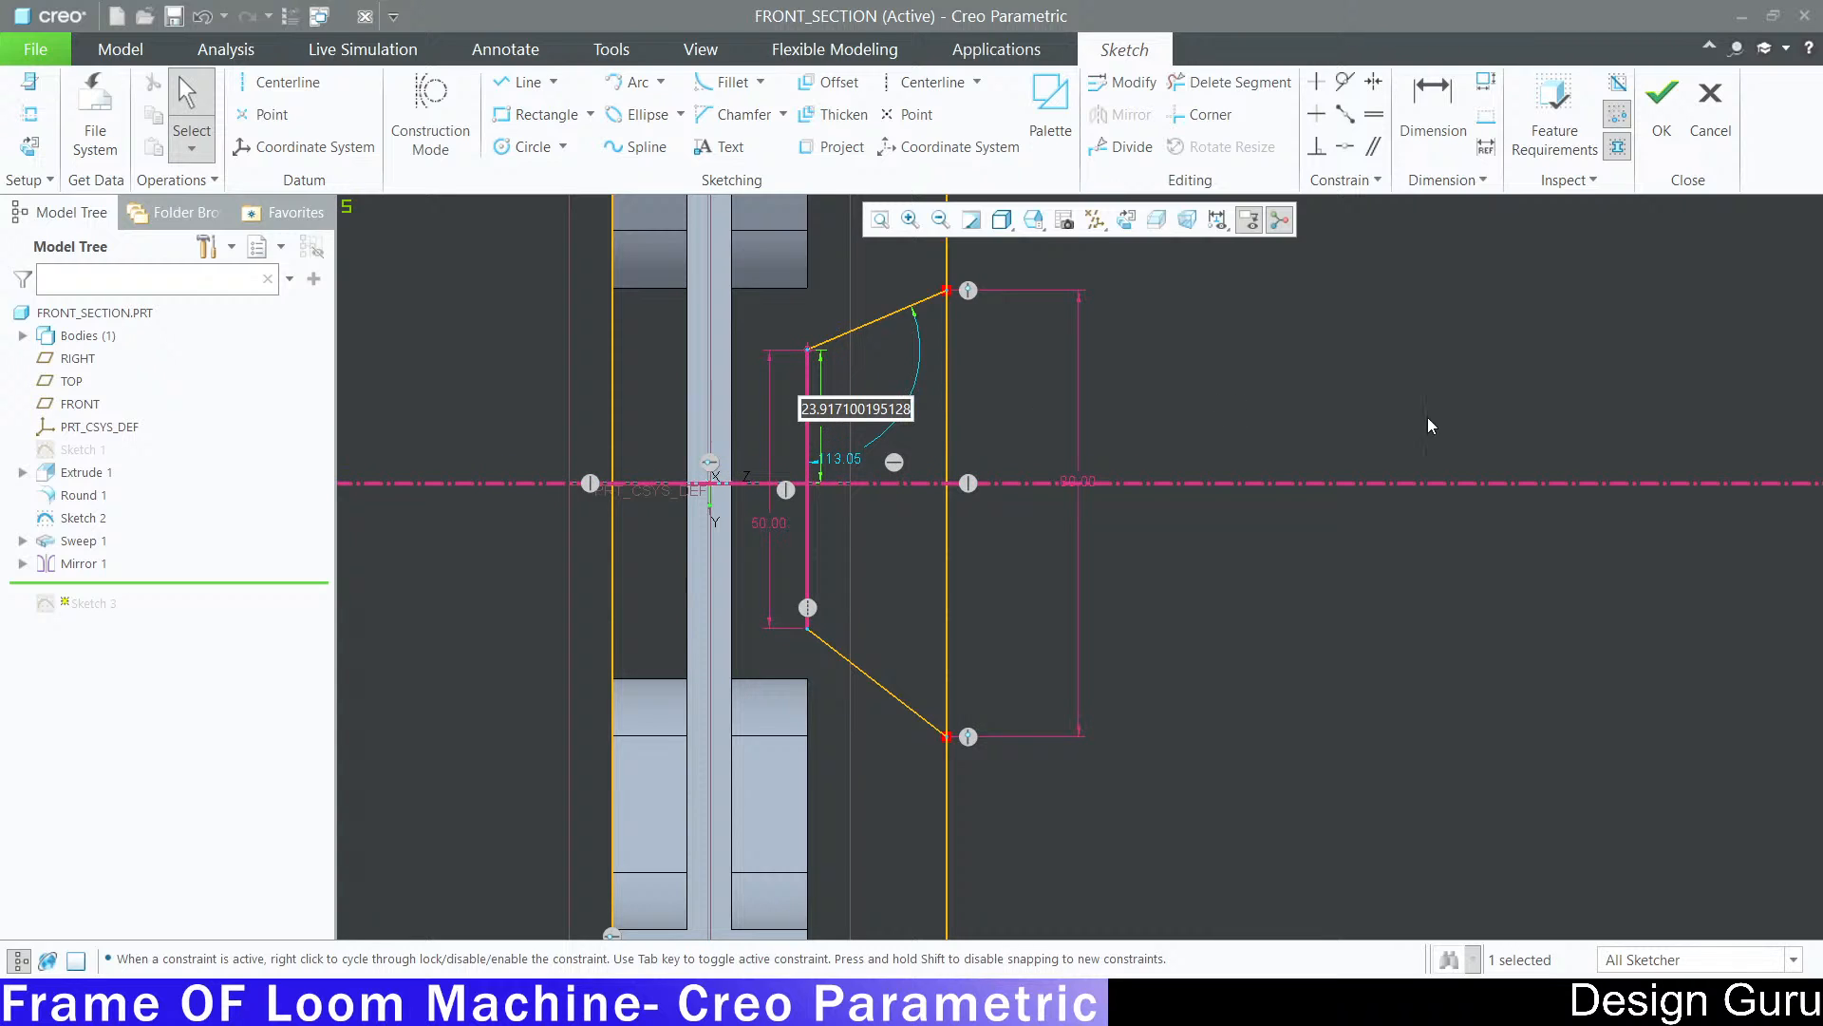
{"action": "left_click", "coordinate": [1446, 370]}
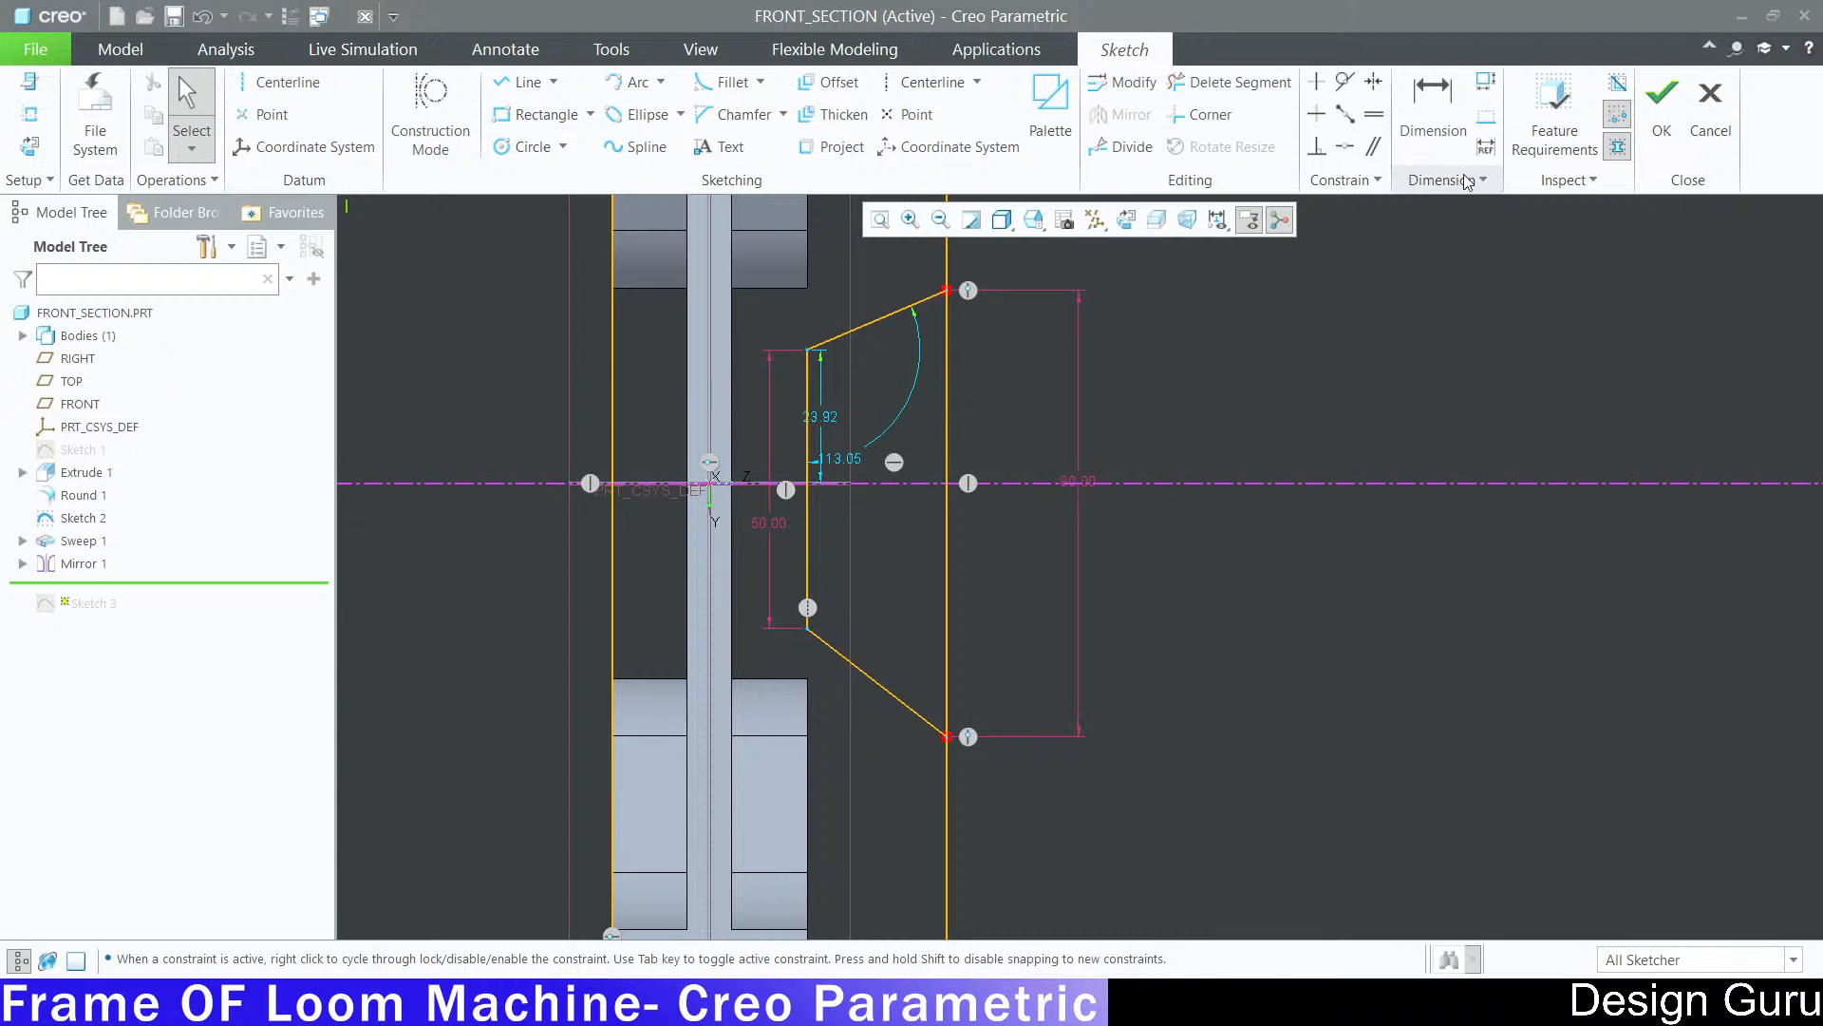
Step: Set the angle between the notch's upper slanted line and inner vertical line to 110 degrees, and return that dimension to weak
{"action": "double_click", "coordinate": [841, 463]}
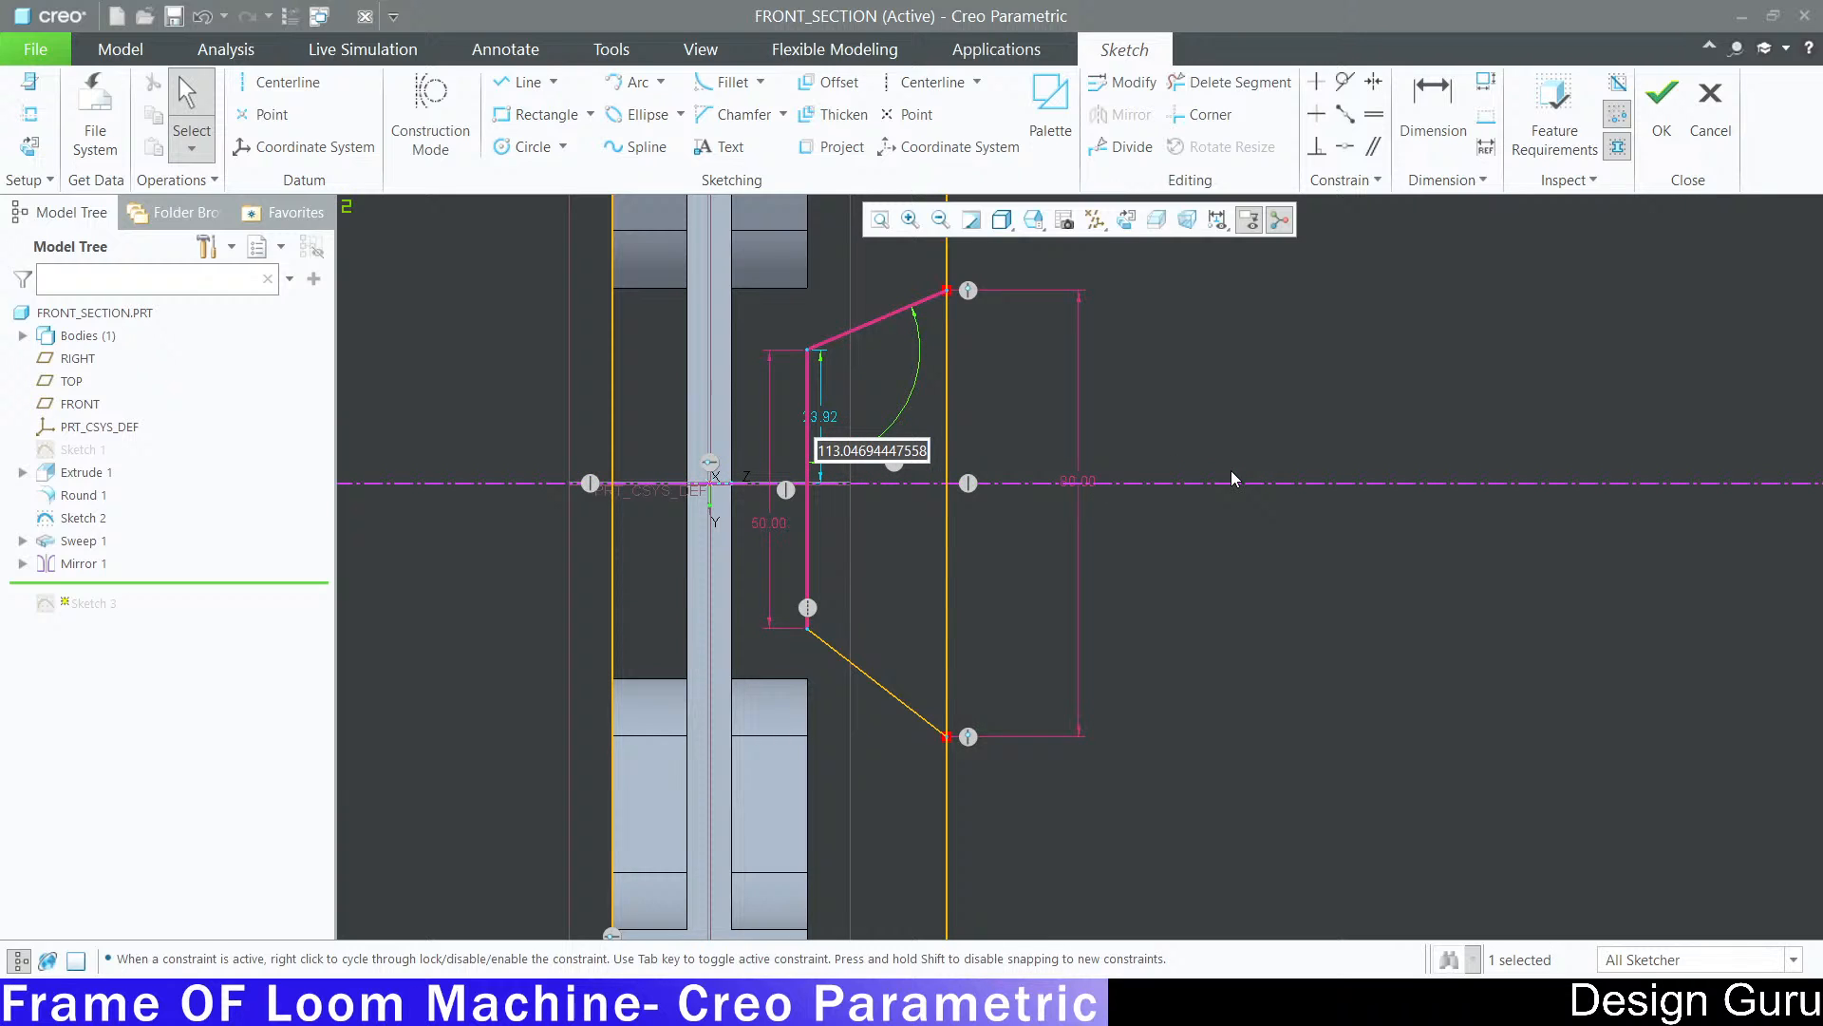
{"action": "type", "text": "110"}
{"action": "key", "text": "Return"}
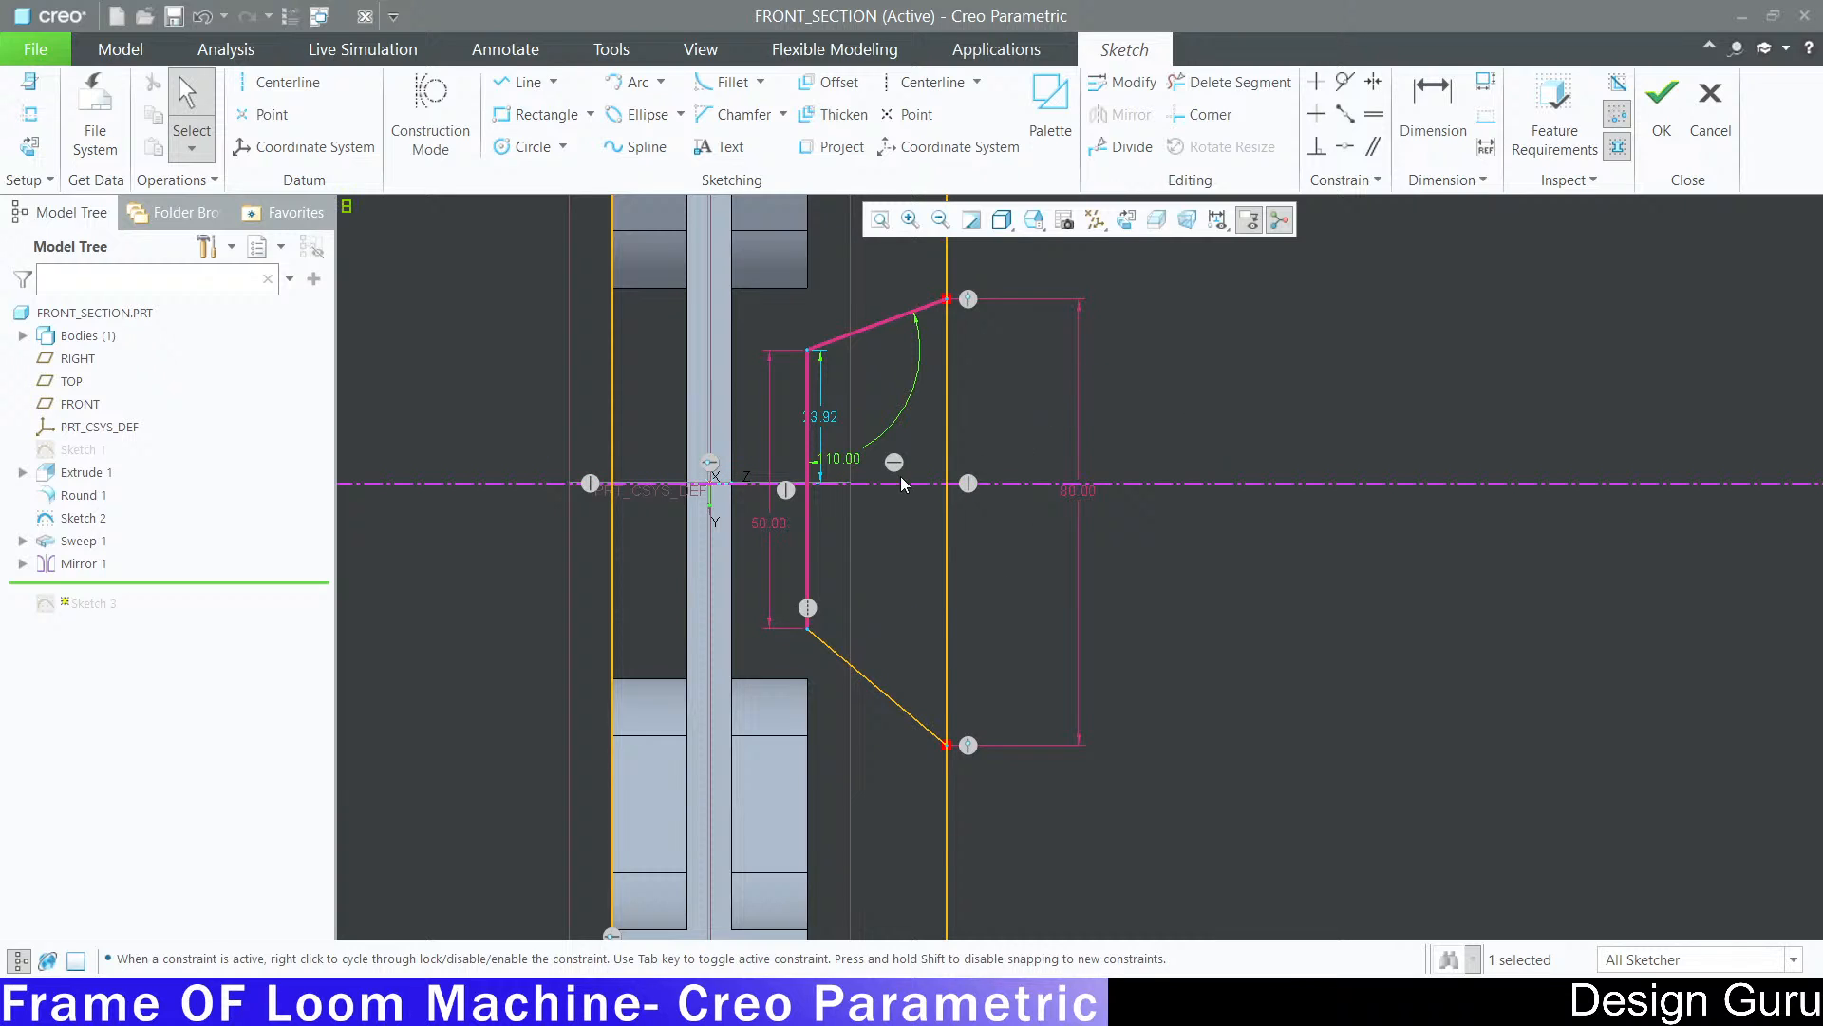
{"action": "left_click", "coordinate": [1239, 401]}
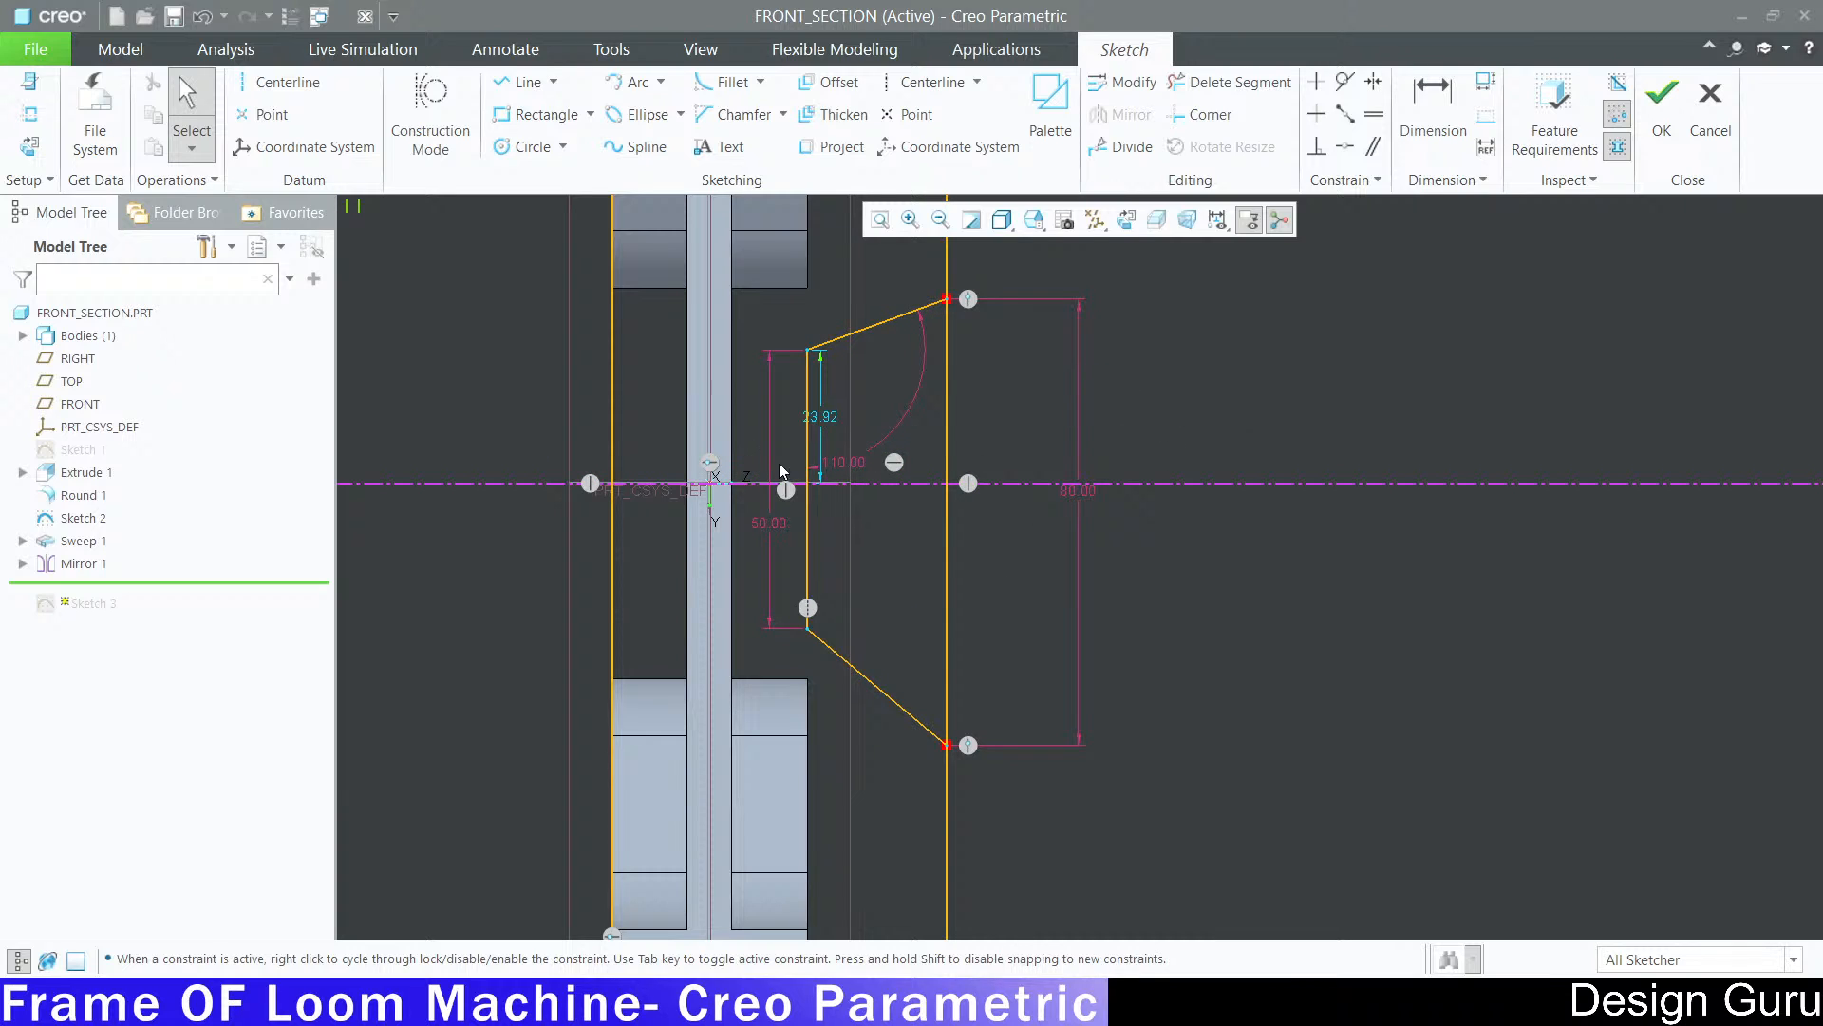
{"action": "left_click", "coordinate": [838, 462]}
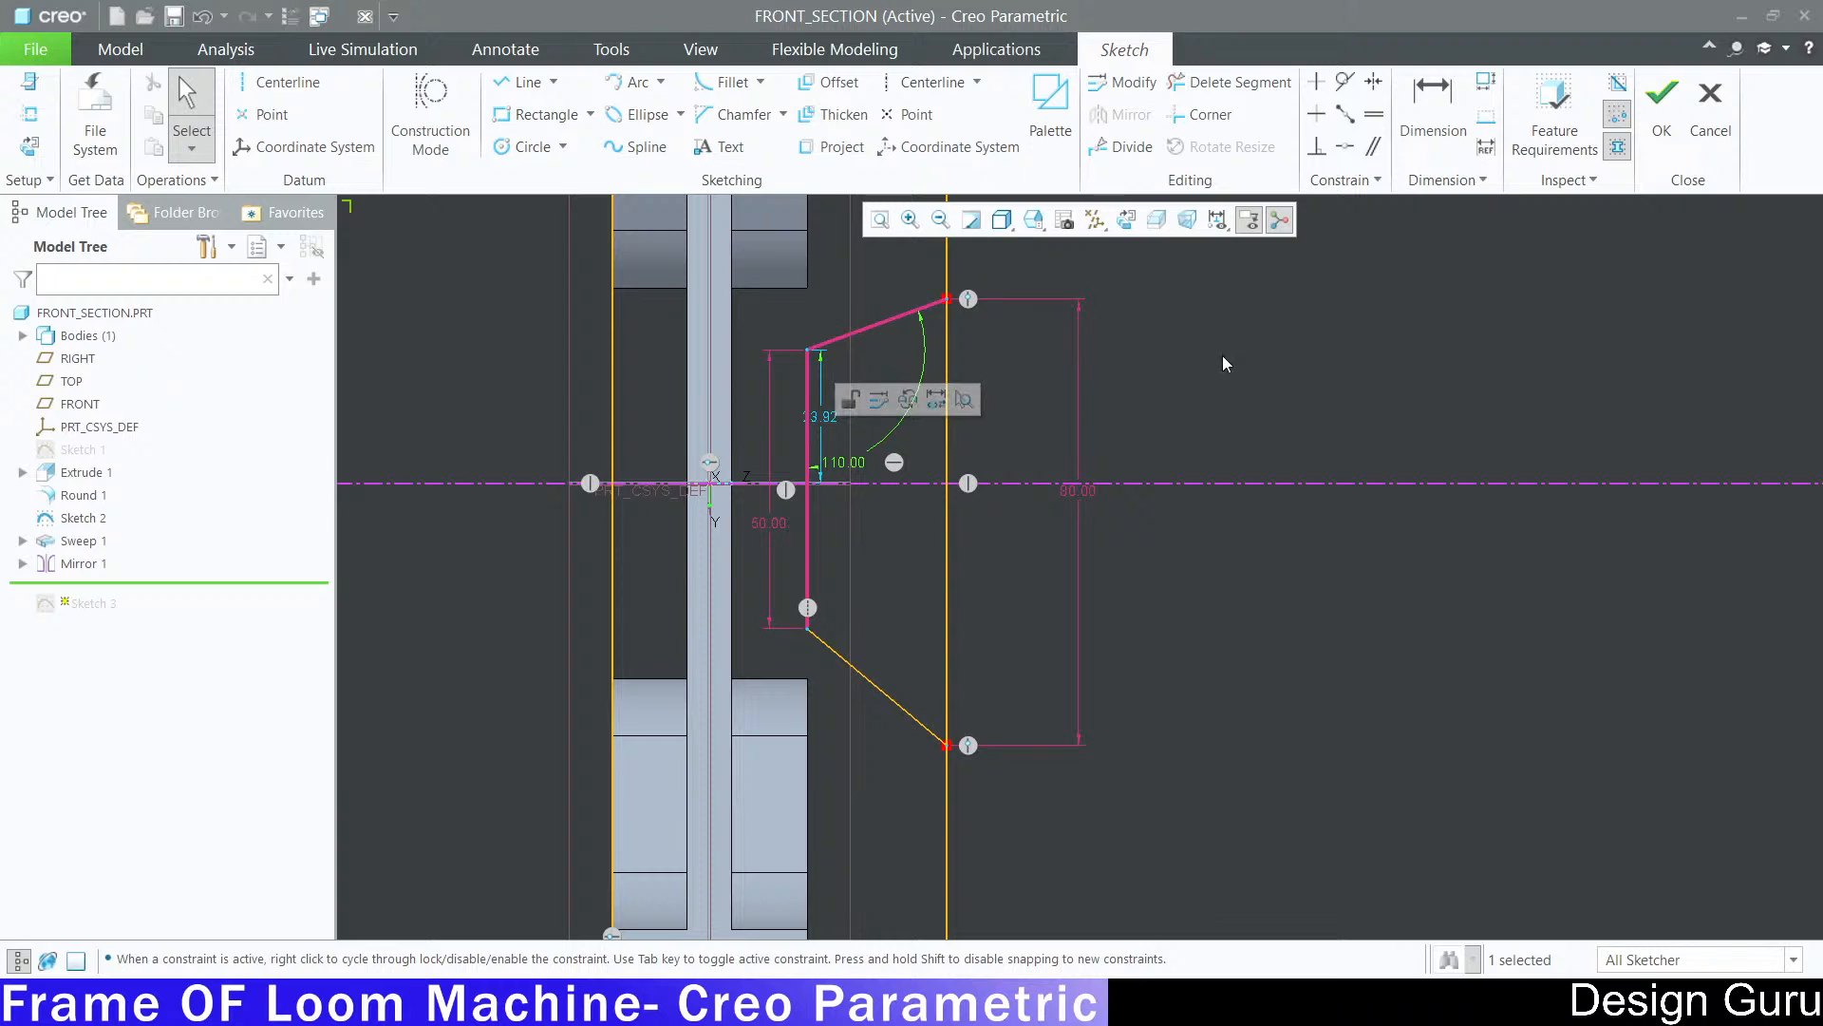
{"action": "left_click_drag", "start_coordinate": [837, 459], "coordinate": [837, 446]}
{"action": "left_click", "coordinate": [1394, 435]}
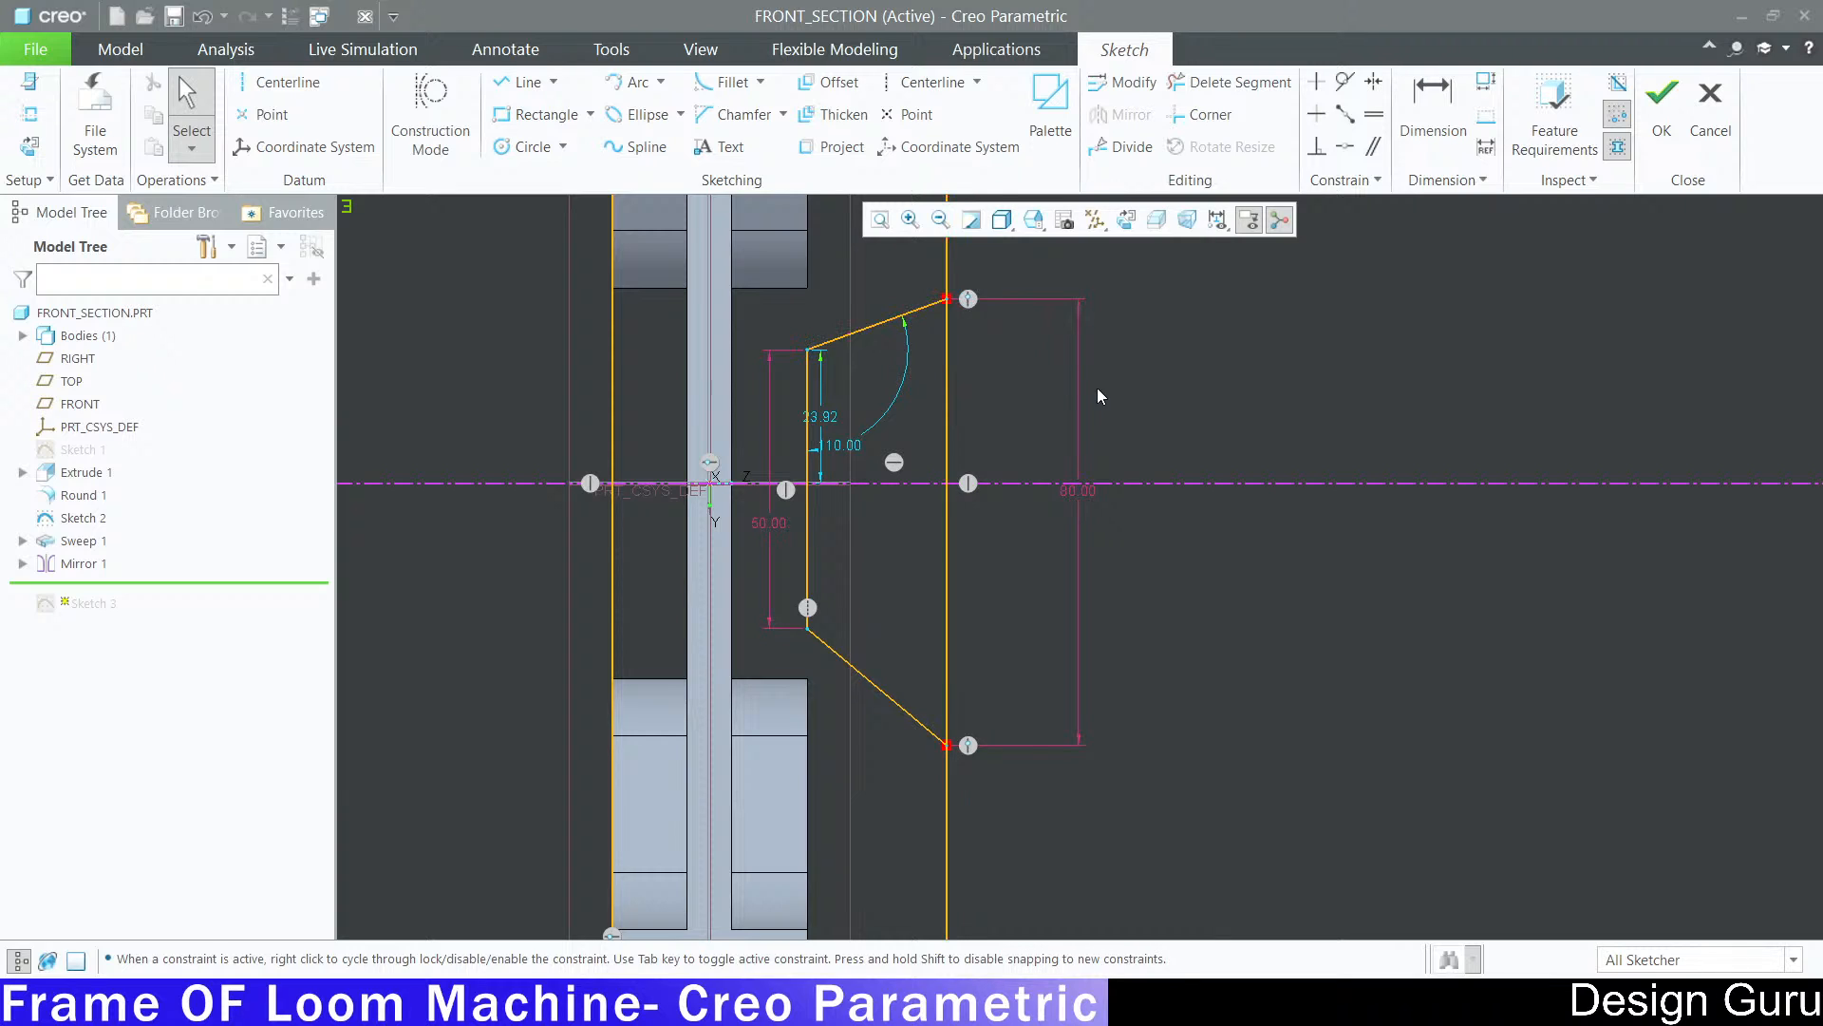
Step: Try to move the notch's inner vertical line downward
{"action": "middle_click_drag", "start_coordinate": [1098, 396], "coordinate": [1098, 439], "text": "shift"}
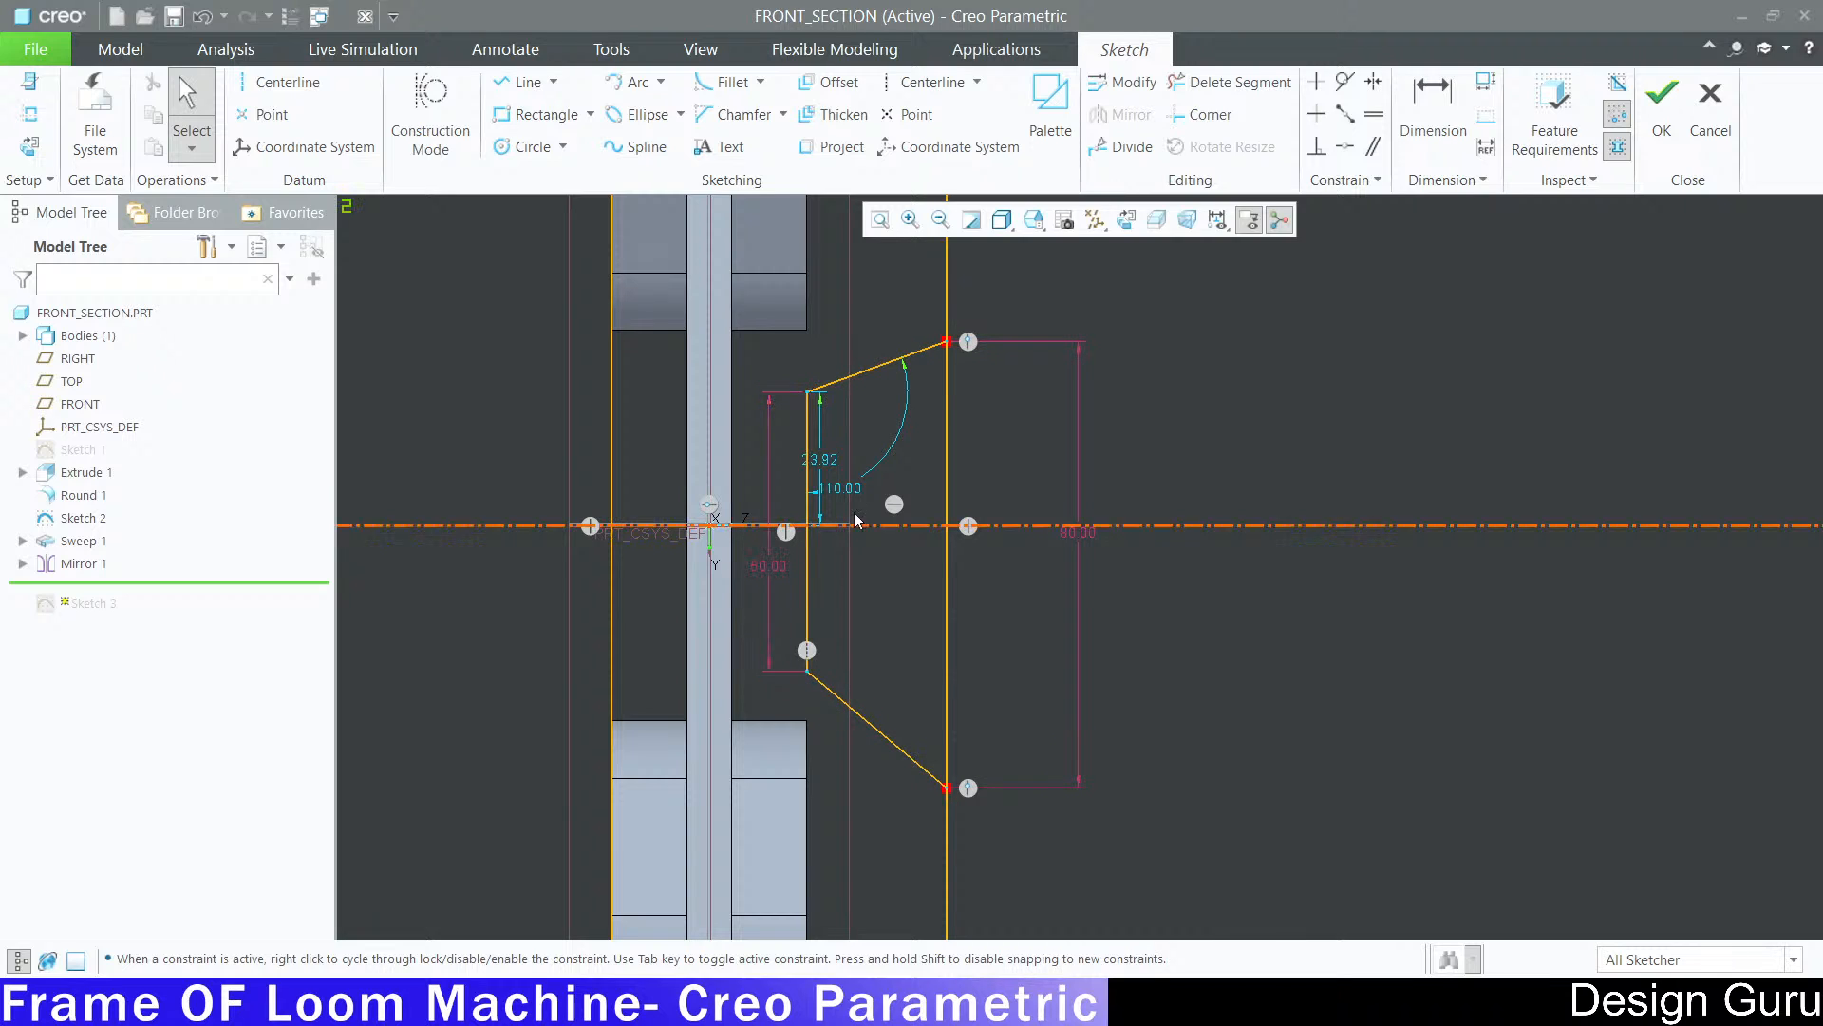
{"action": "left_click_drag", "start_coordinate": [805, 490], "coordinate": [805, 567]}
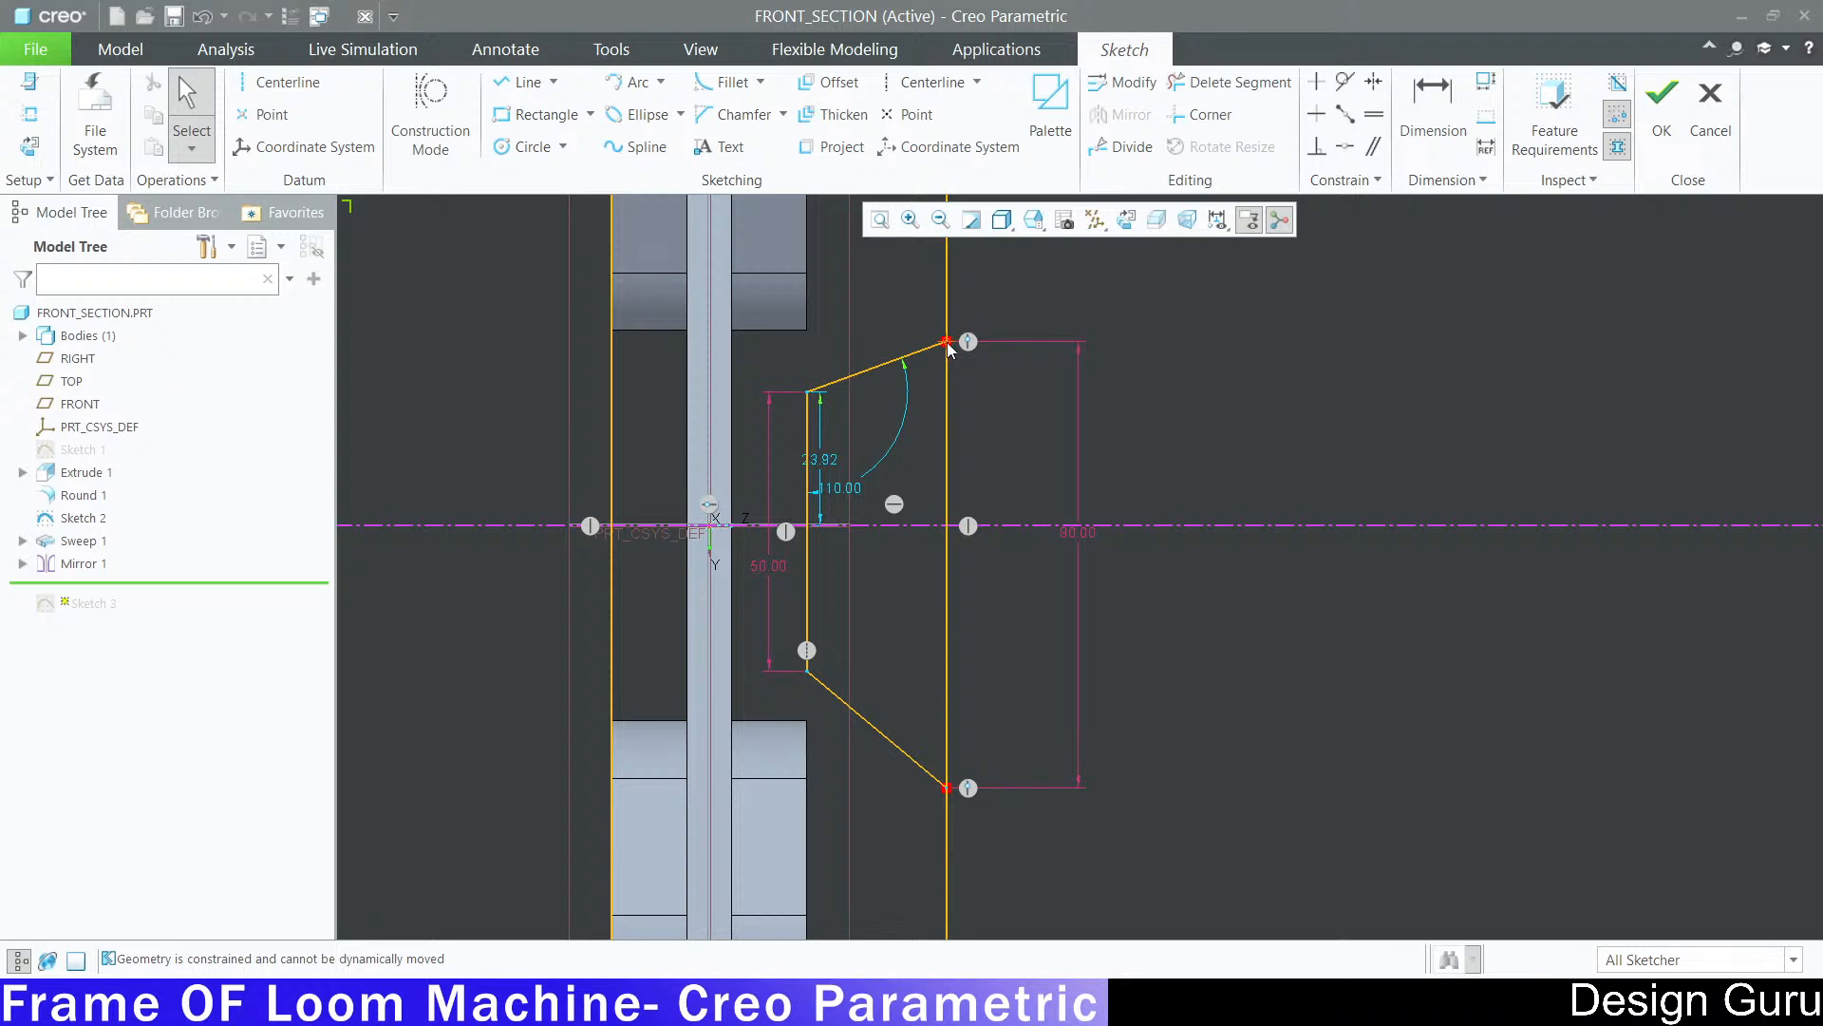
Step: Dimension the distance from the notch's upper outer corner to the horizontal centerline and set it to 40
{"action": "mouse_move", "coordinate": [948, 347]}
{"action": "left_mouse_down"}
{"action": "mouse_move", "coordinate": [950, 312]}
{"action": "mouse_move", "coordinate": [955, 356]}
{"action": "mouse_move", "coordinate": [966, 323]}
{"action": "left_mouse_up"}
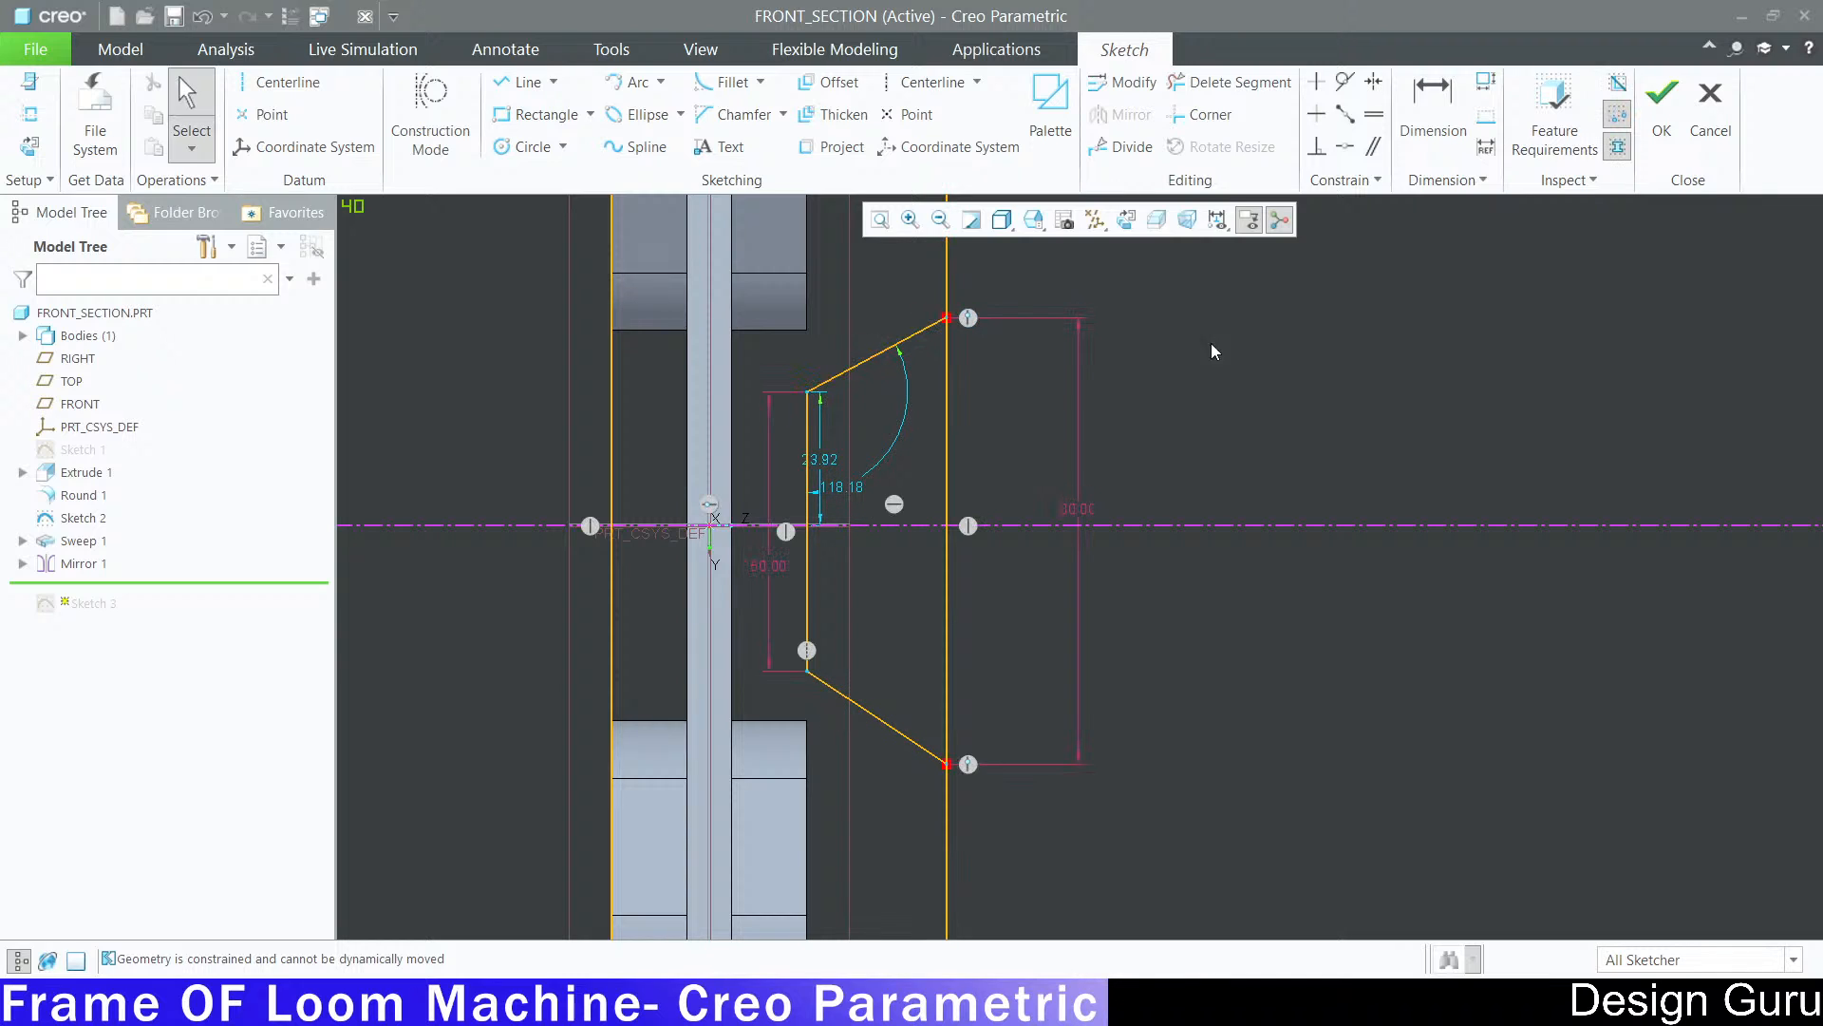
{"action": "left_click", "coordinate": [1433, 105]}
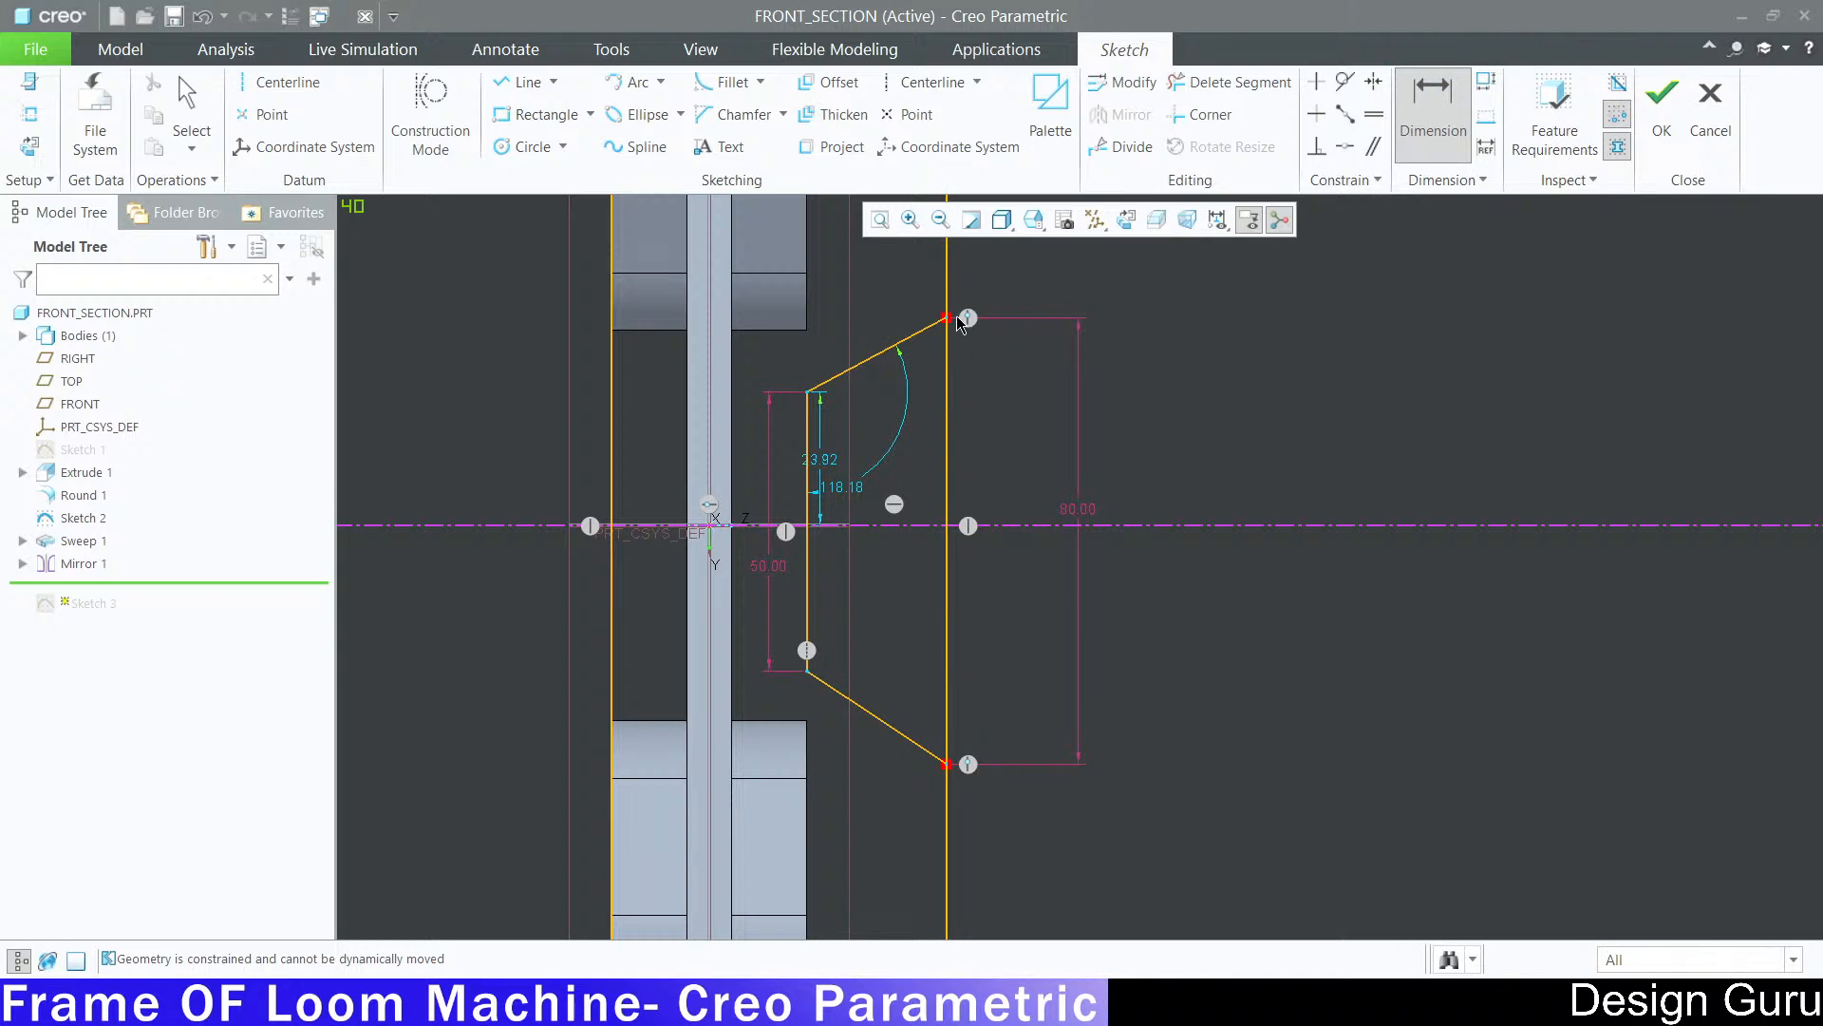
{"action": "left_click", "coordinate": [926, 330]}
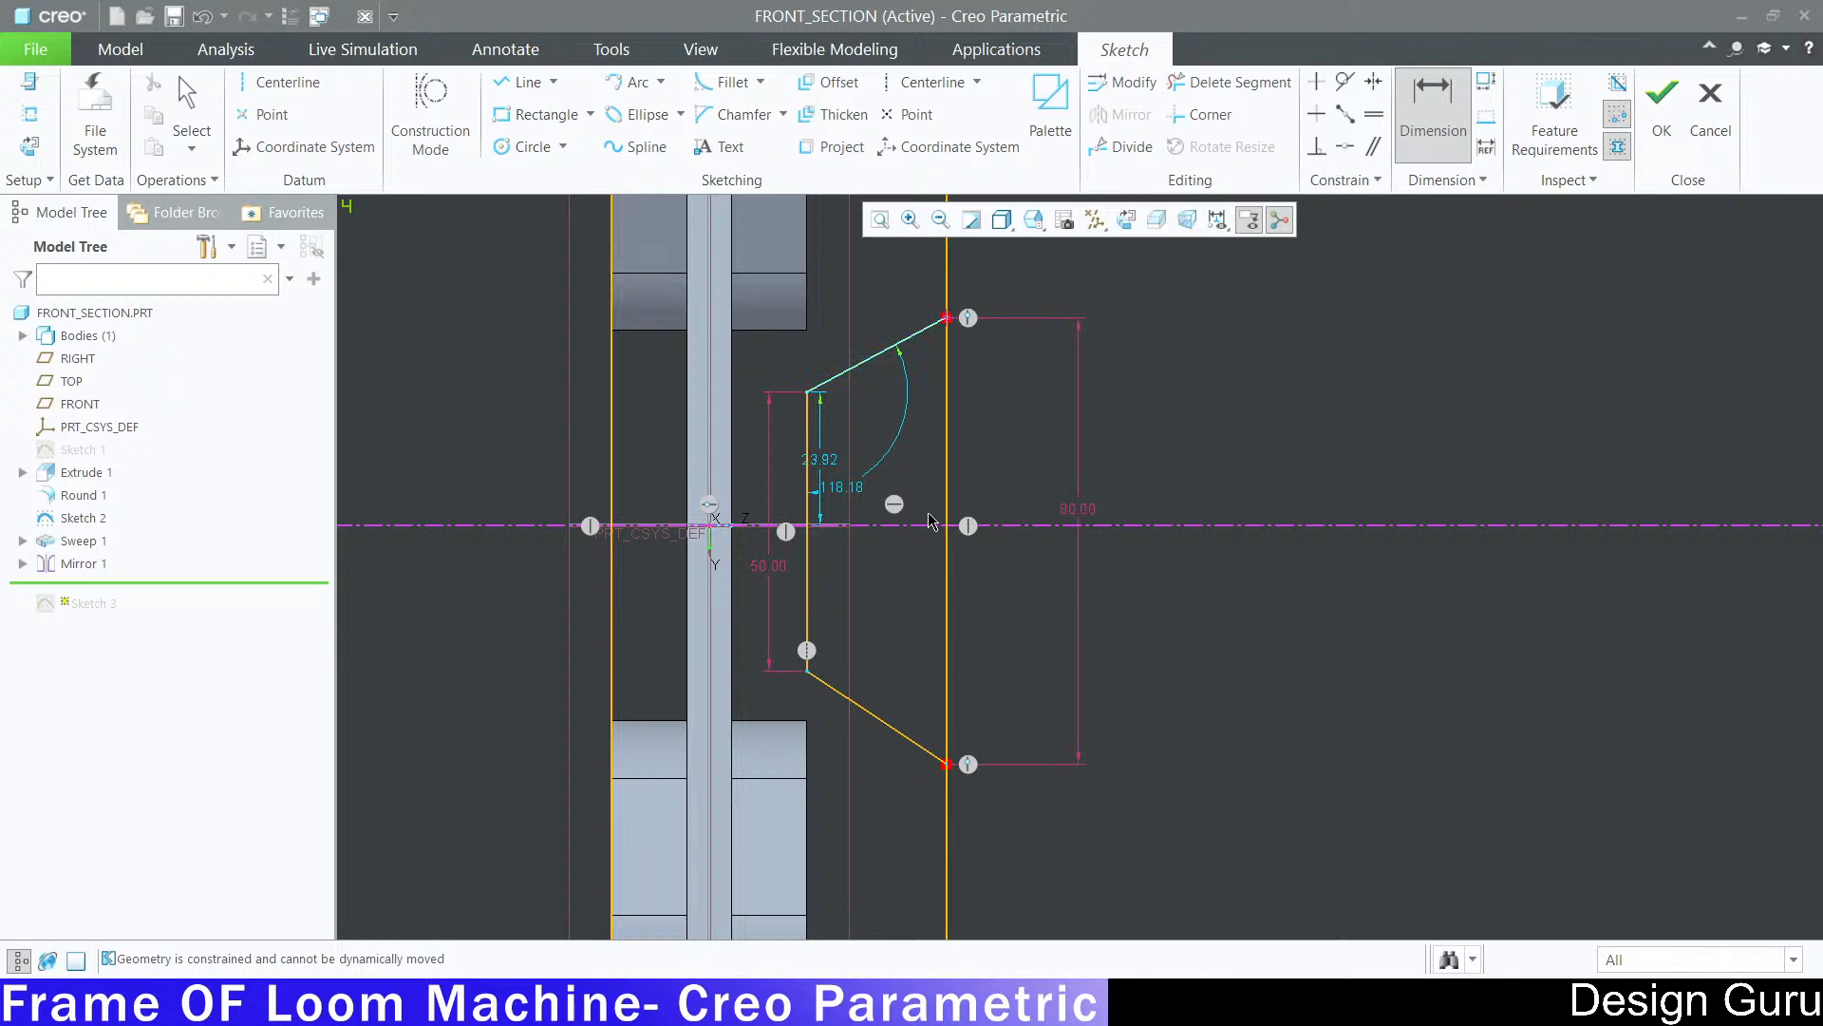
{"action": "left_click", "coordinate": [1007, 529]}
{"action": "middle_click", "coordinate": [1172, 416]}
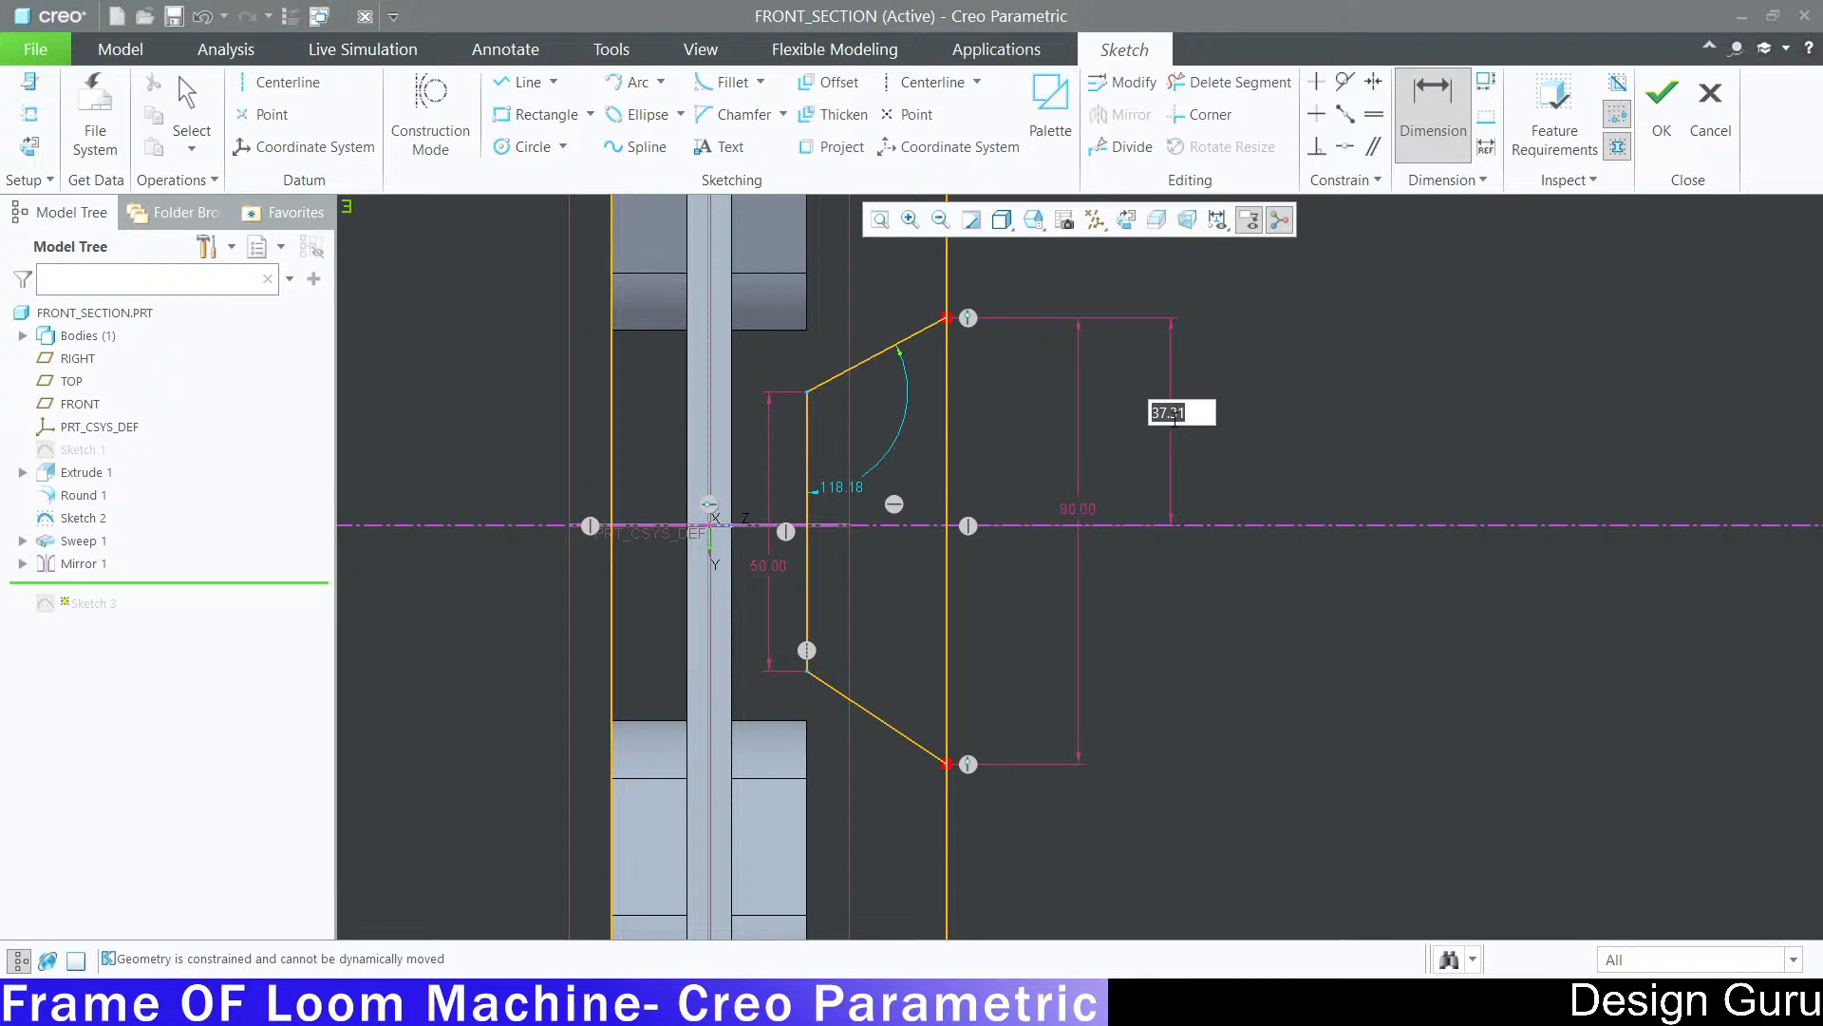
{"action": "type", "text": "10"}
{"action": "key", "text": "Return"}
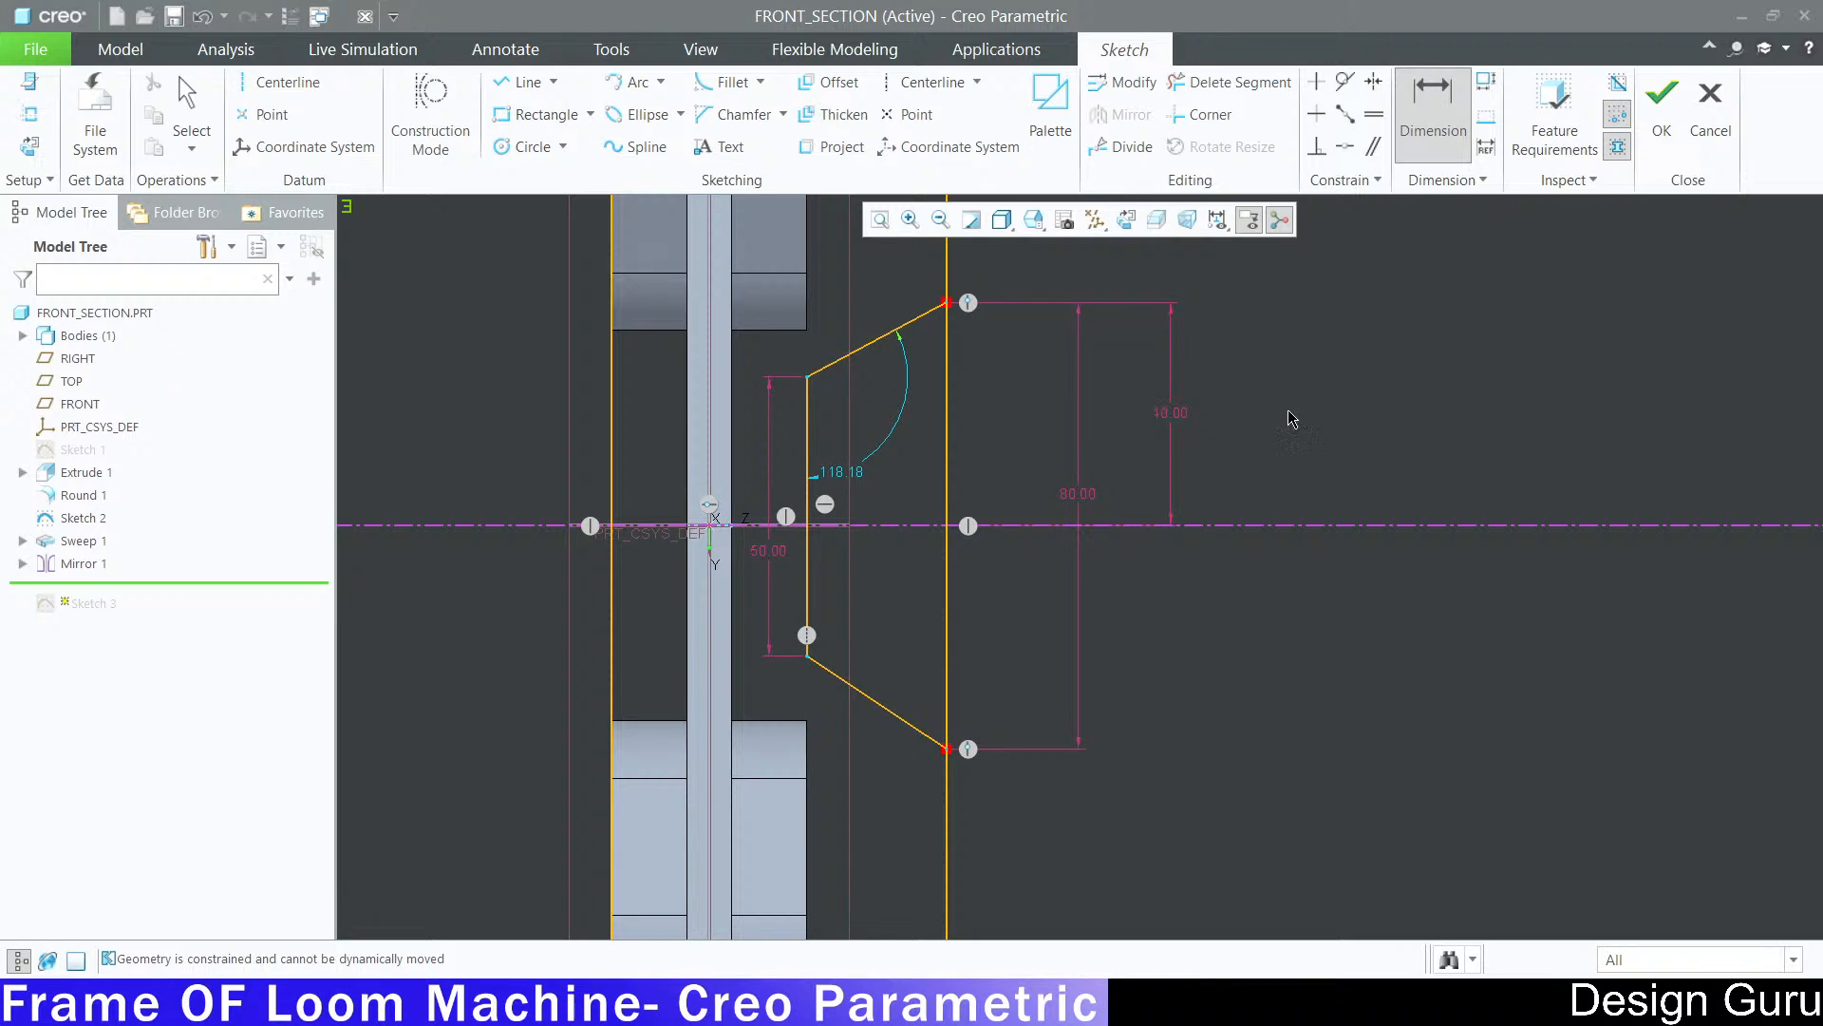
{"action": "middle_click", "coordinate": [1407, 397]}
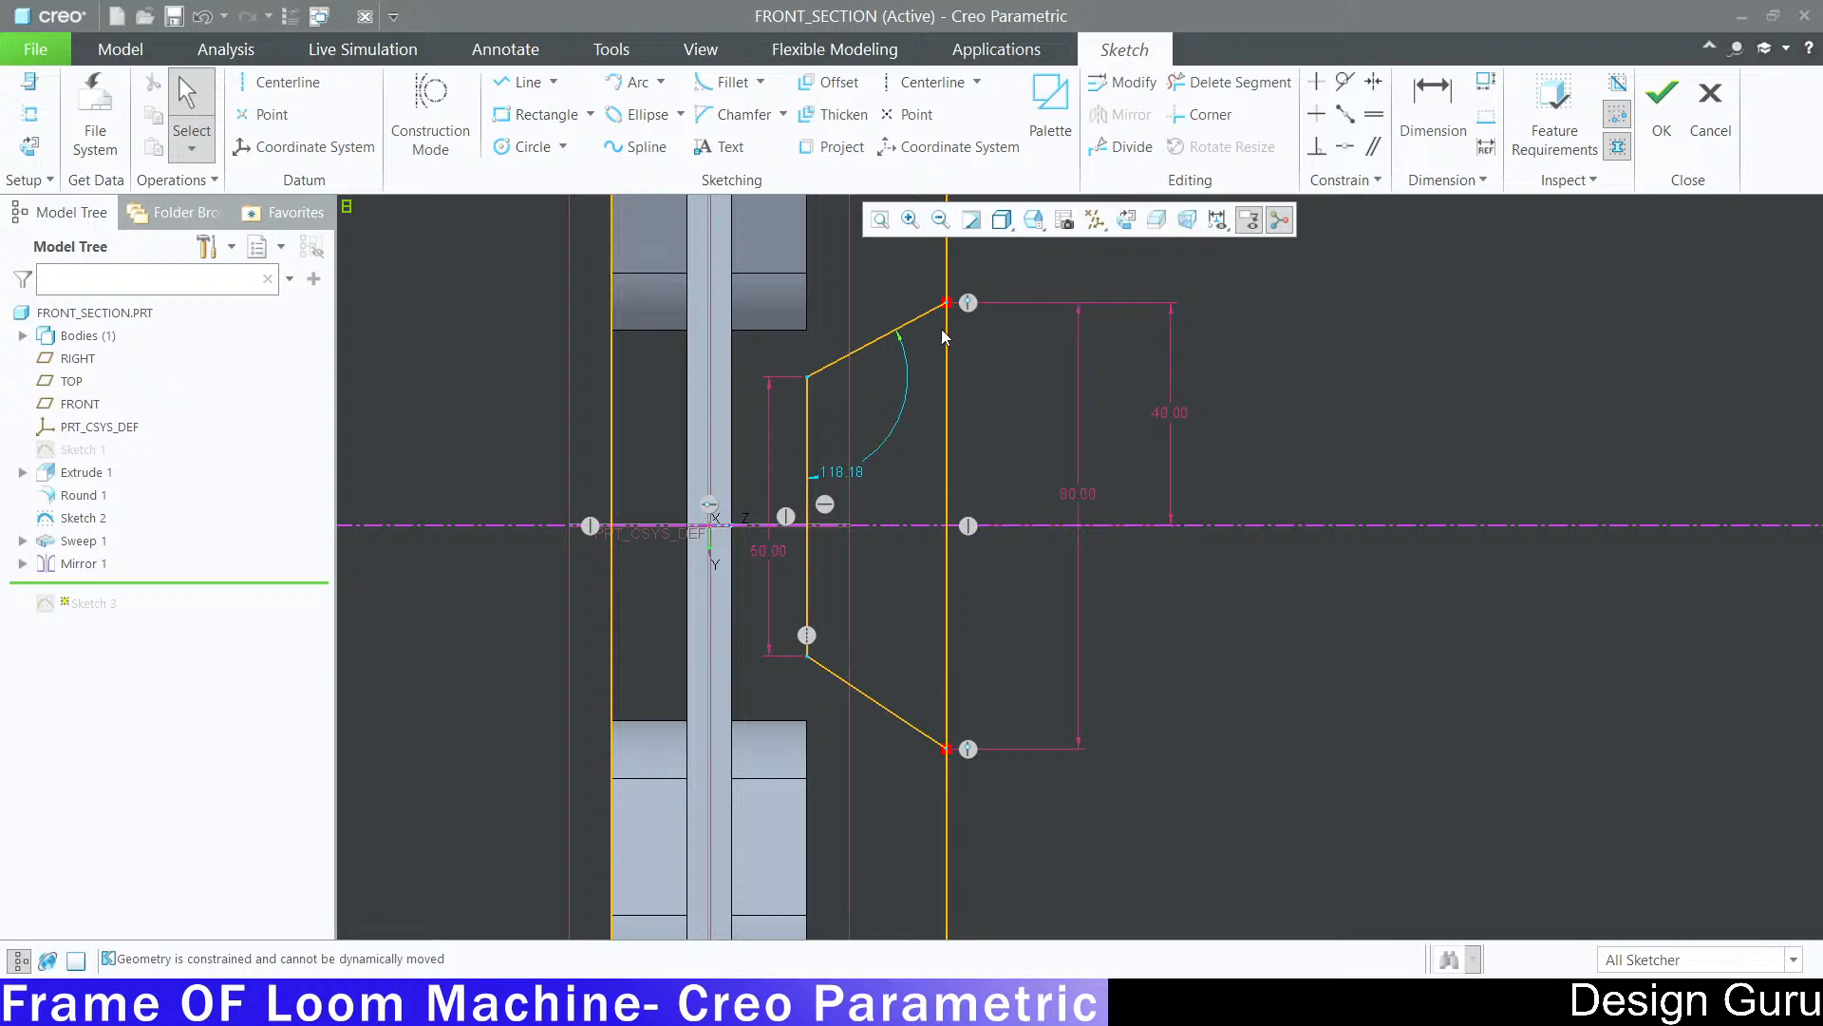
Step: Trim away the segment of the plate's outer vertical edge that spans the notch opening
{"action": "left_click", "coordinate": [1230, 83]}
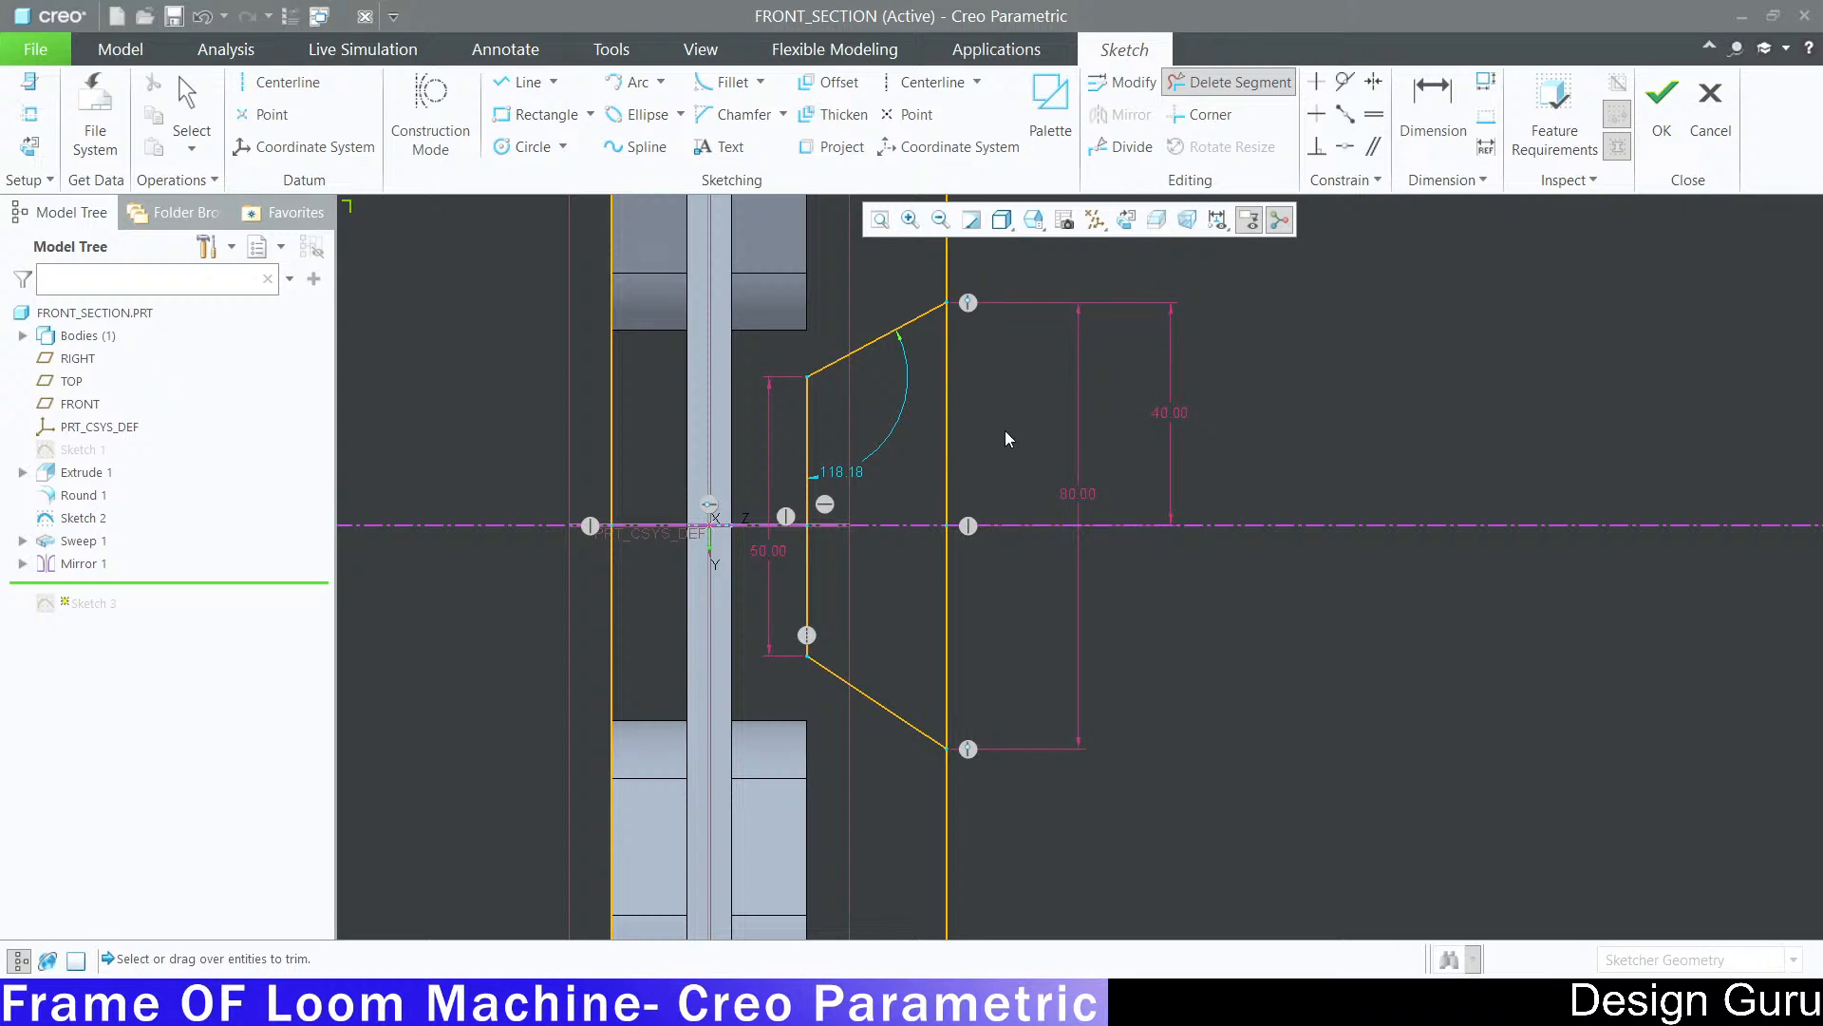
{"action": "mouse_move", "coordinate": [991, 420]}
{"action": "left_mouse_down"}
{"action": "mouse_move", "coordinate": [929, 597]}
{"action": "mouse_move", "coordinate": [1006, 636]}
{"action": "mouse_move", "coordinate": [1064, 617]}
{"action": "left_mouse_up"}
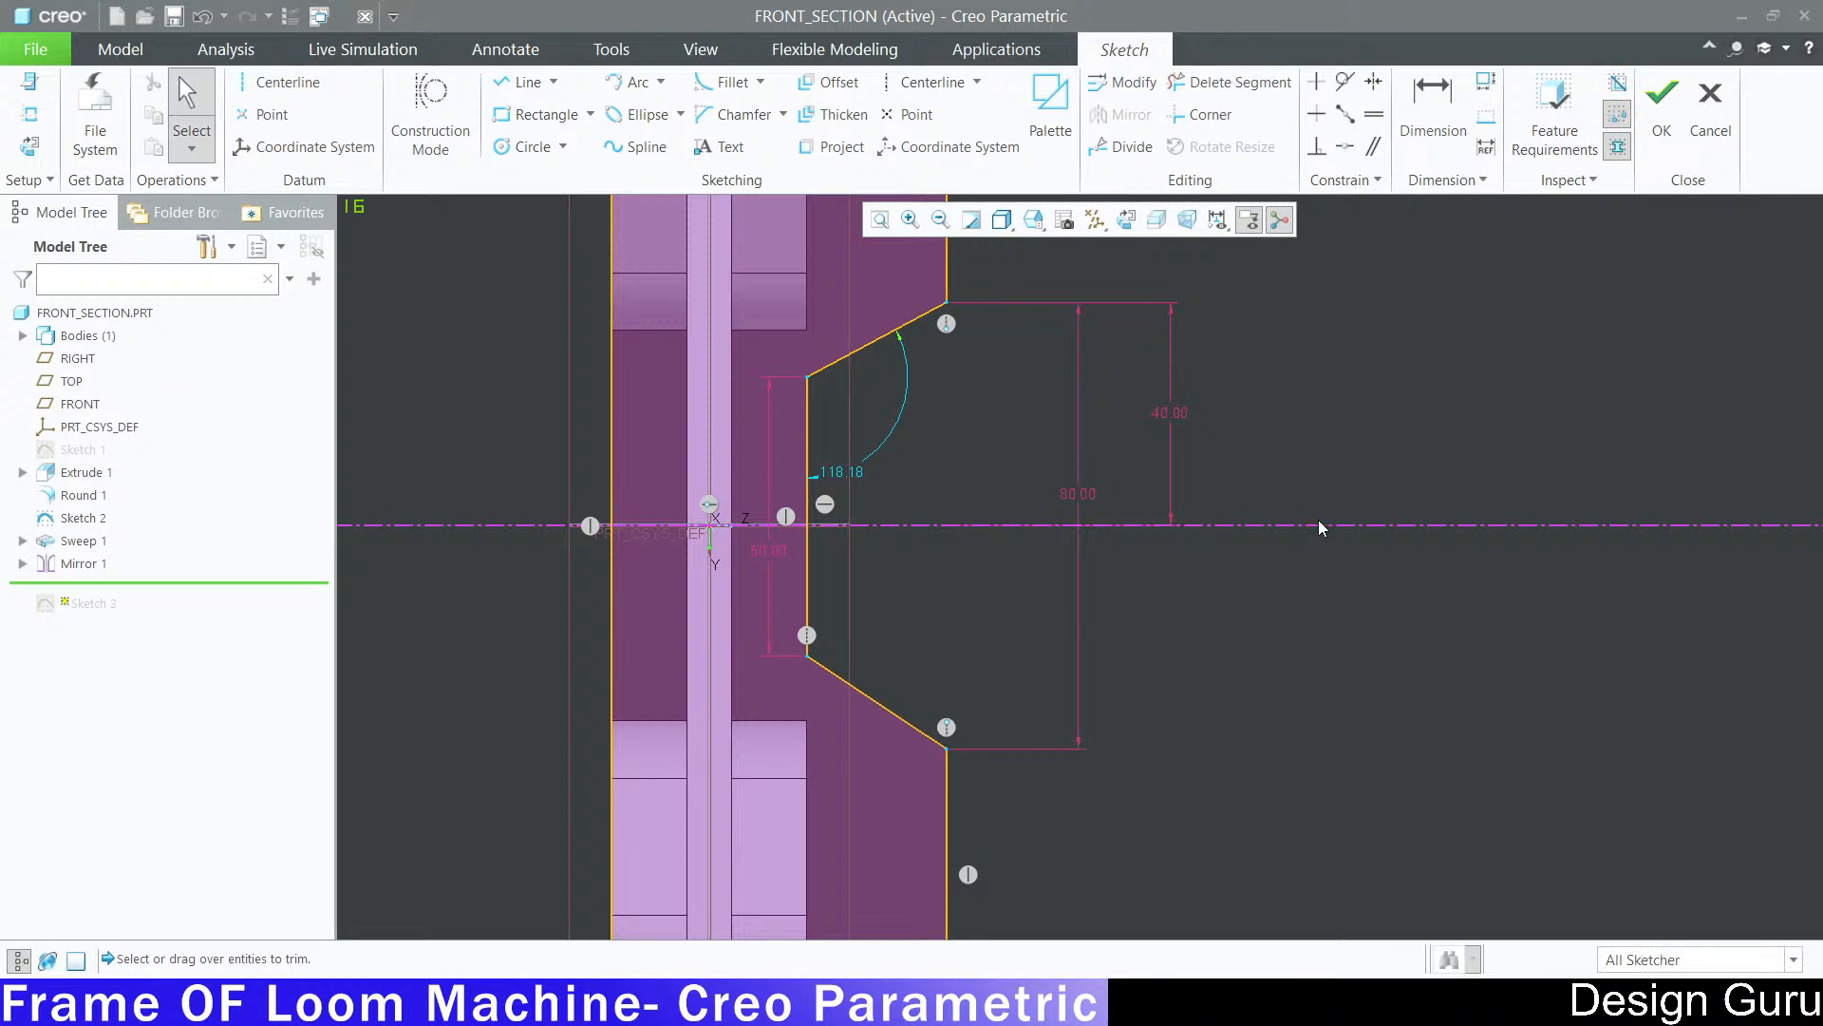
{"action": "scroll", "coordinate": [1282, 509], "scroll_direction": "down", "scroll_amount": 4}
{"action": "scroll", "coordinate": [1261, 504], "scroll_direction": "up", "scroll_amount": 4}
{"action": "scroll", "coordinate": [1260, 492], "scroll_direction": "down", "scroll_amount": 1}
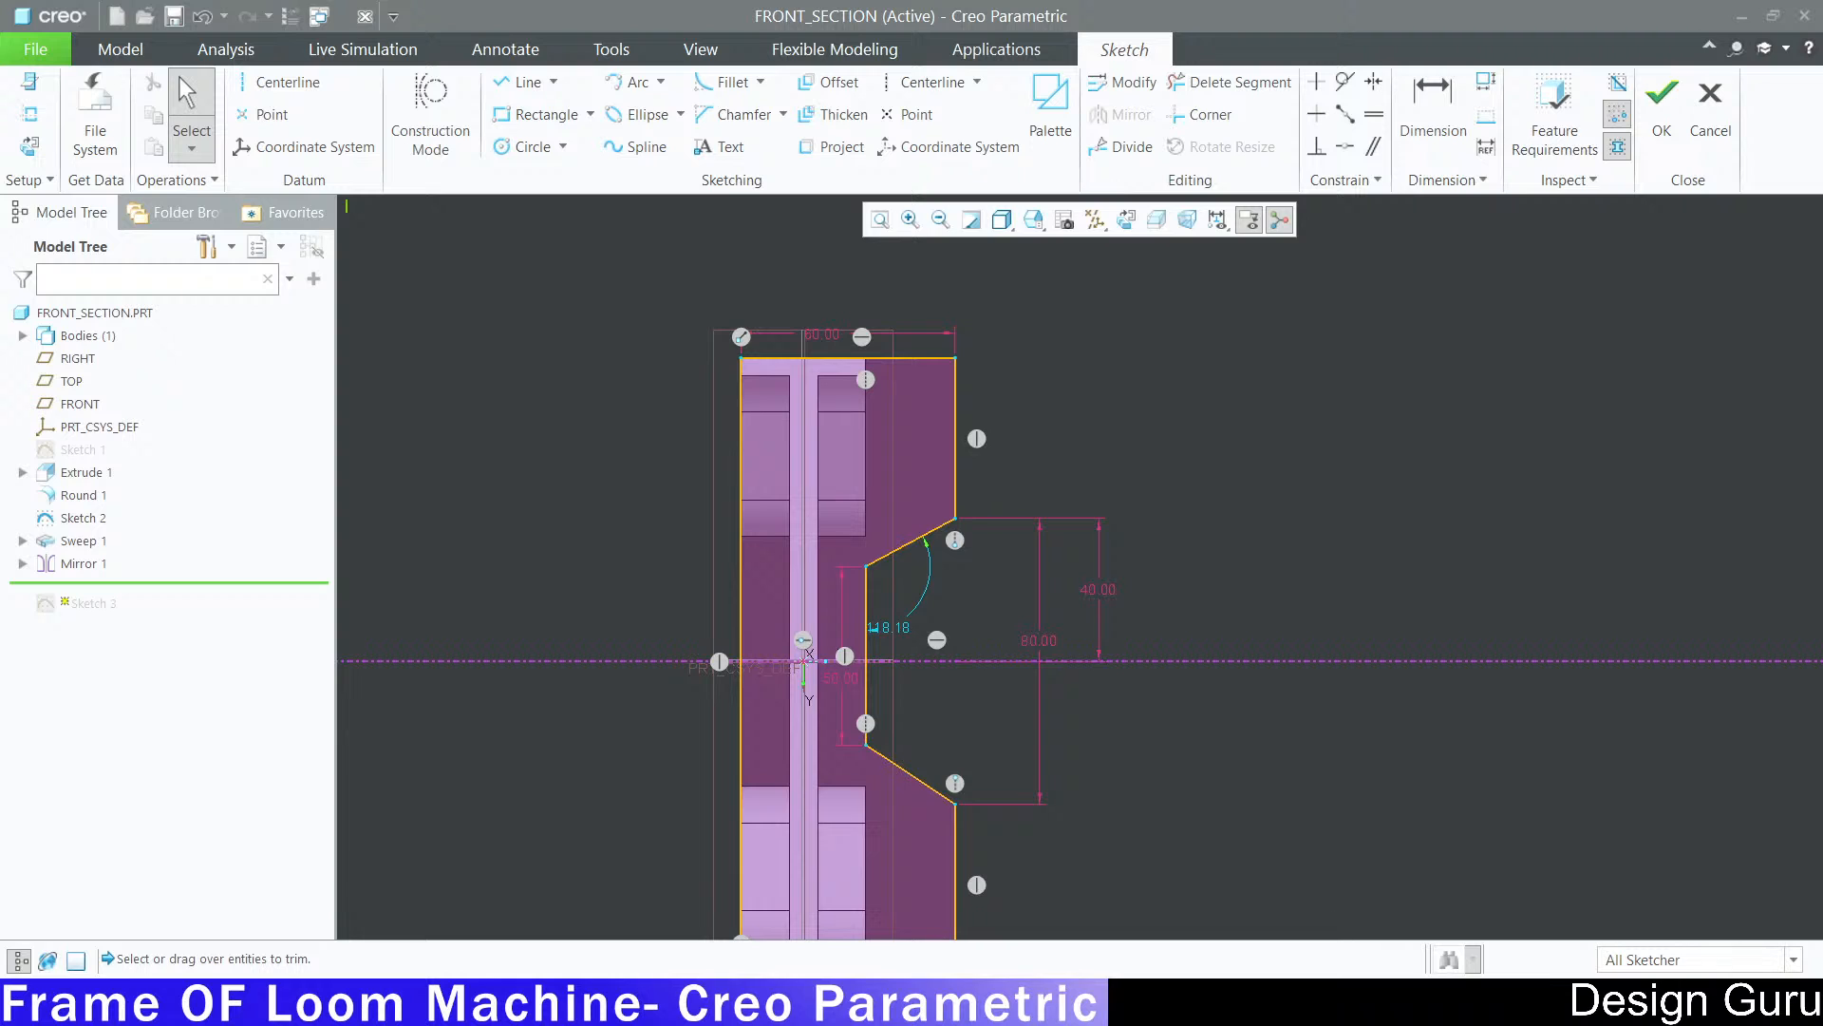
Step: Sketch a circle in the plate area above the notch and set its diameter to 6
{"action": "key", "text": "alt+Tab"}
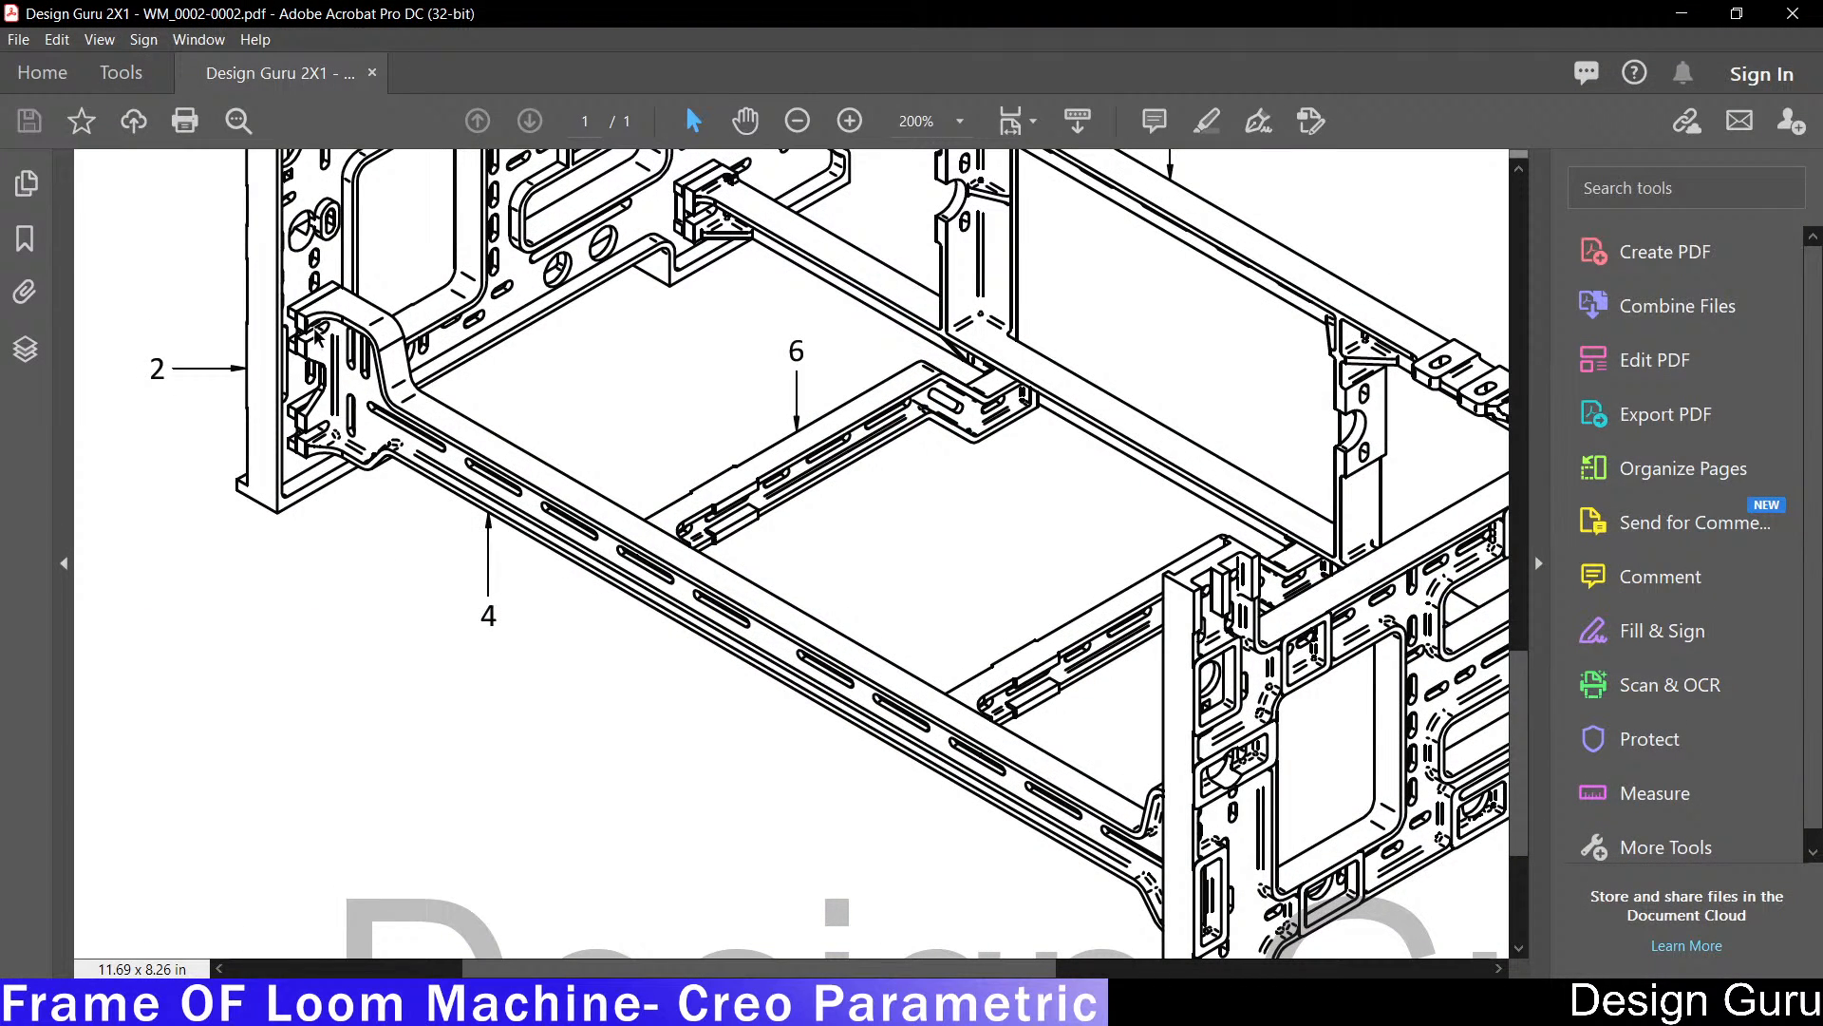
{"action": "key", "text": "alt+Tab"}
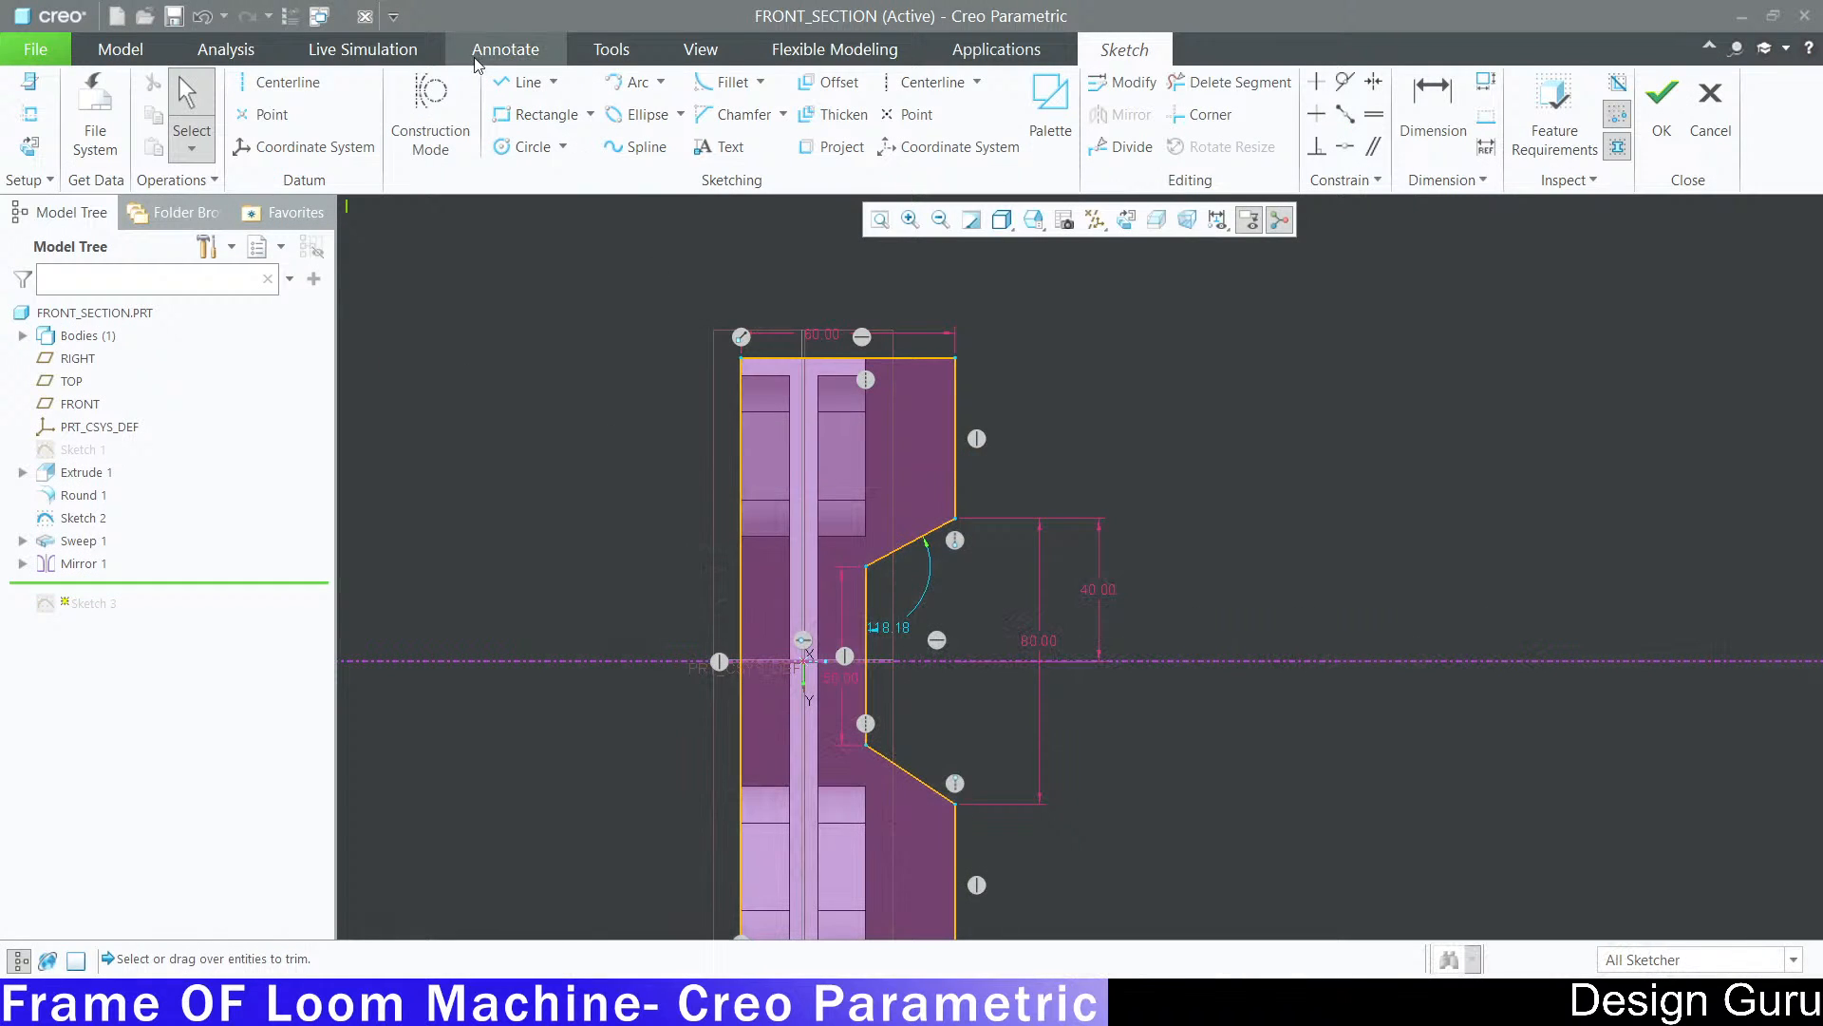
{"action": "left_click", "coordinate": [510, 149]}
{"action": "scroll", "coordinate": [965, 438], "scroll_direction": "up", "scroll_amount": 3}
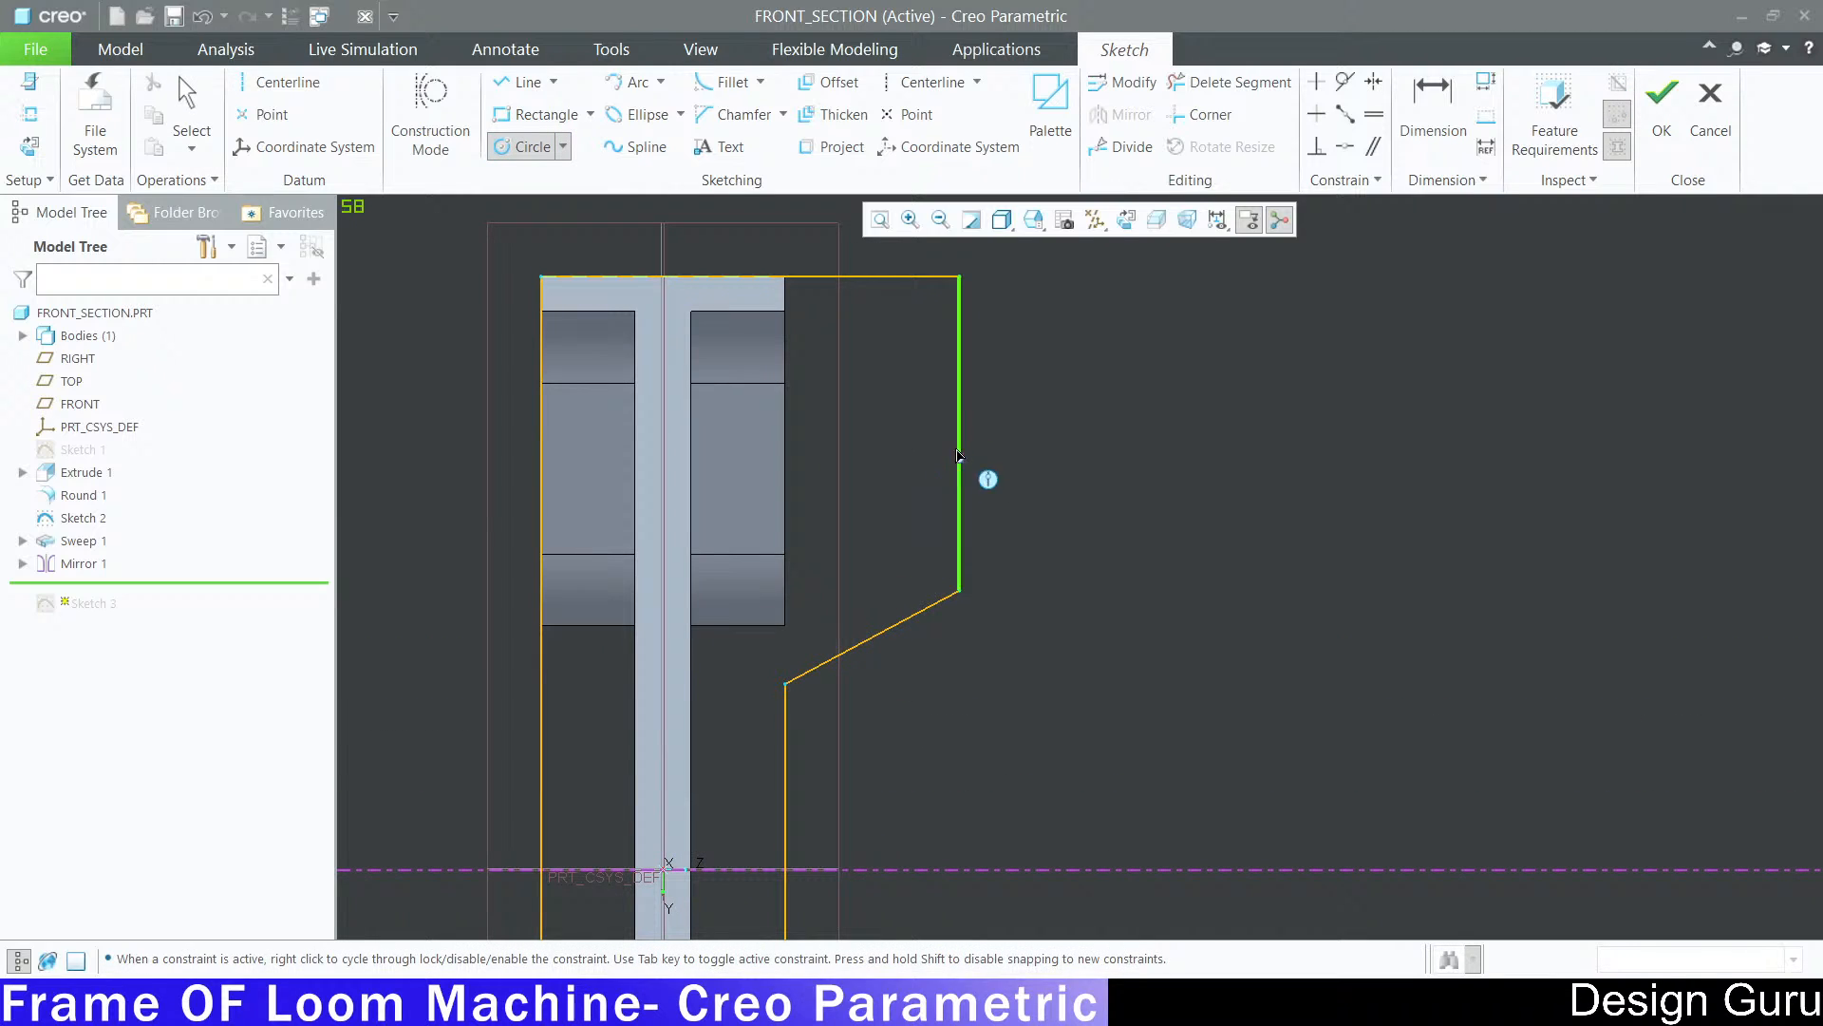
{"action": "left_click", "coordinate": [828, 436]}
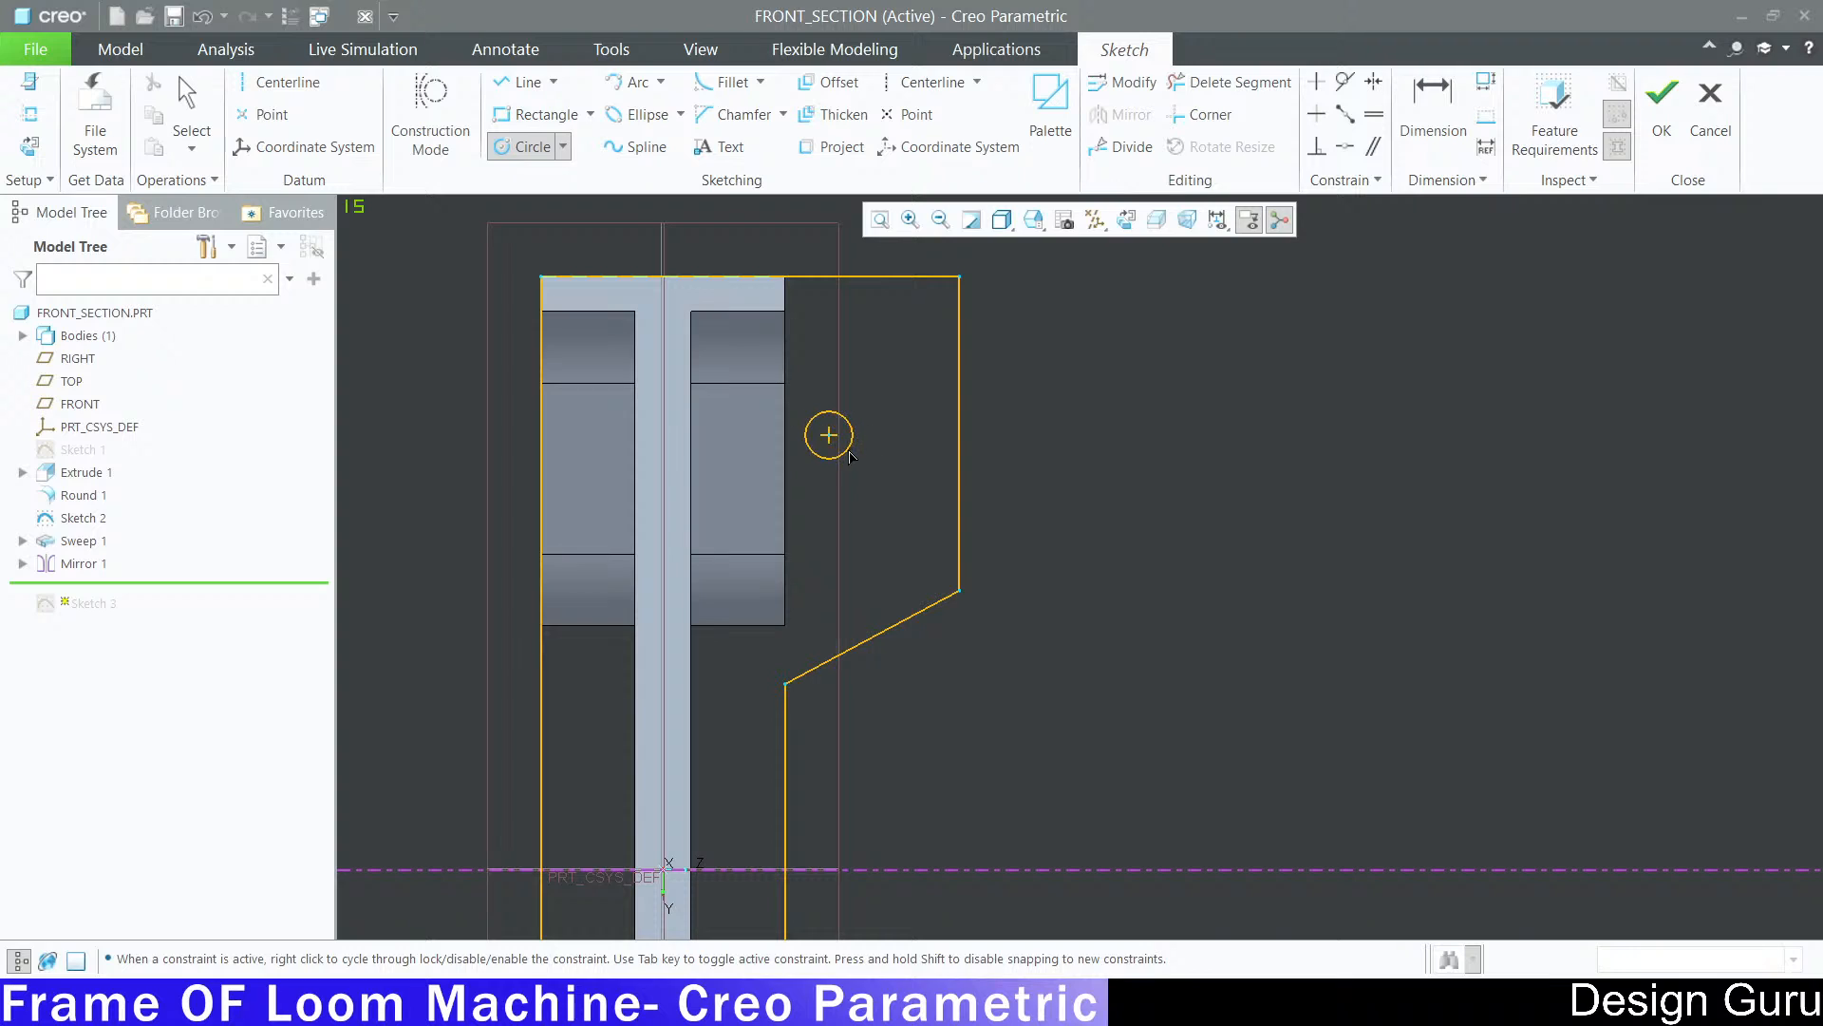
{"action": "left_click", "coordinate": [854, 459]}
{"action": "middle_click", "coordinate": [1068, 397]}
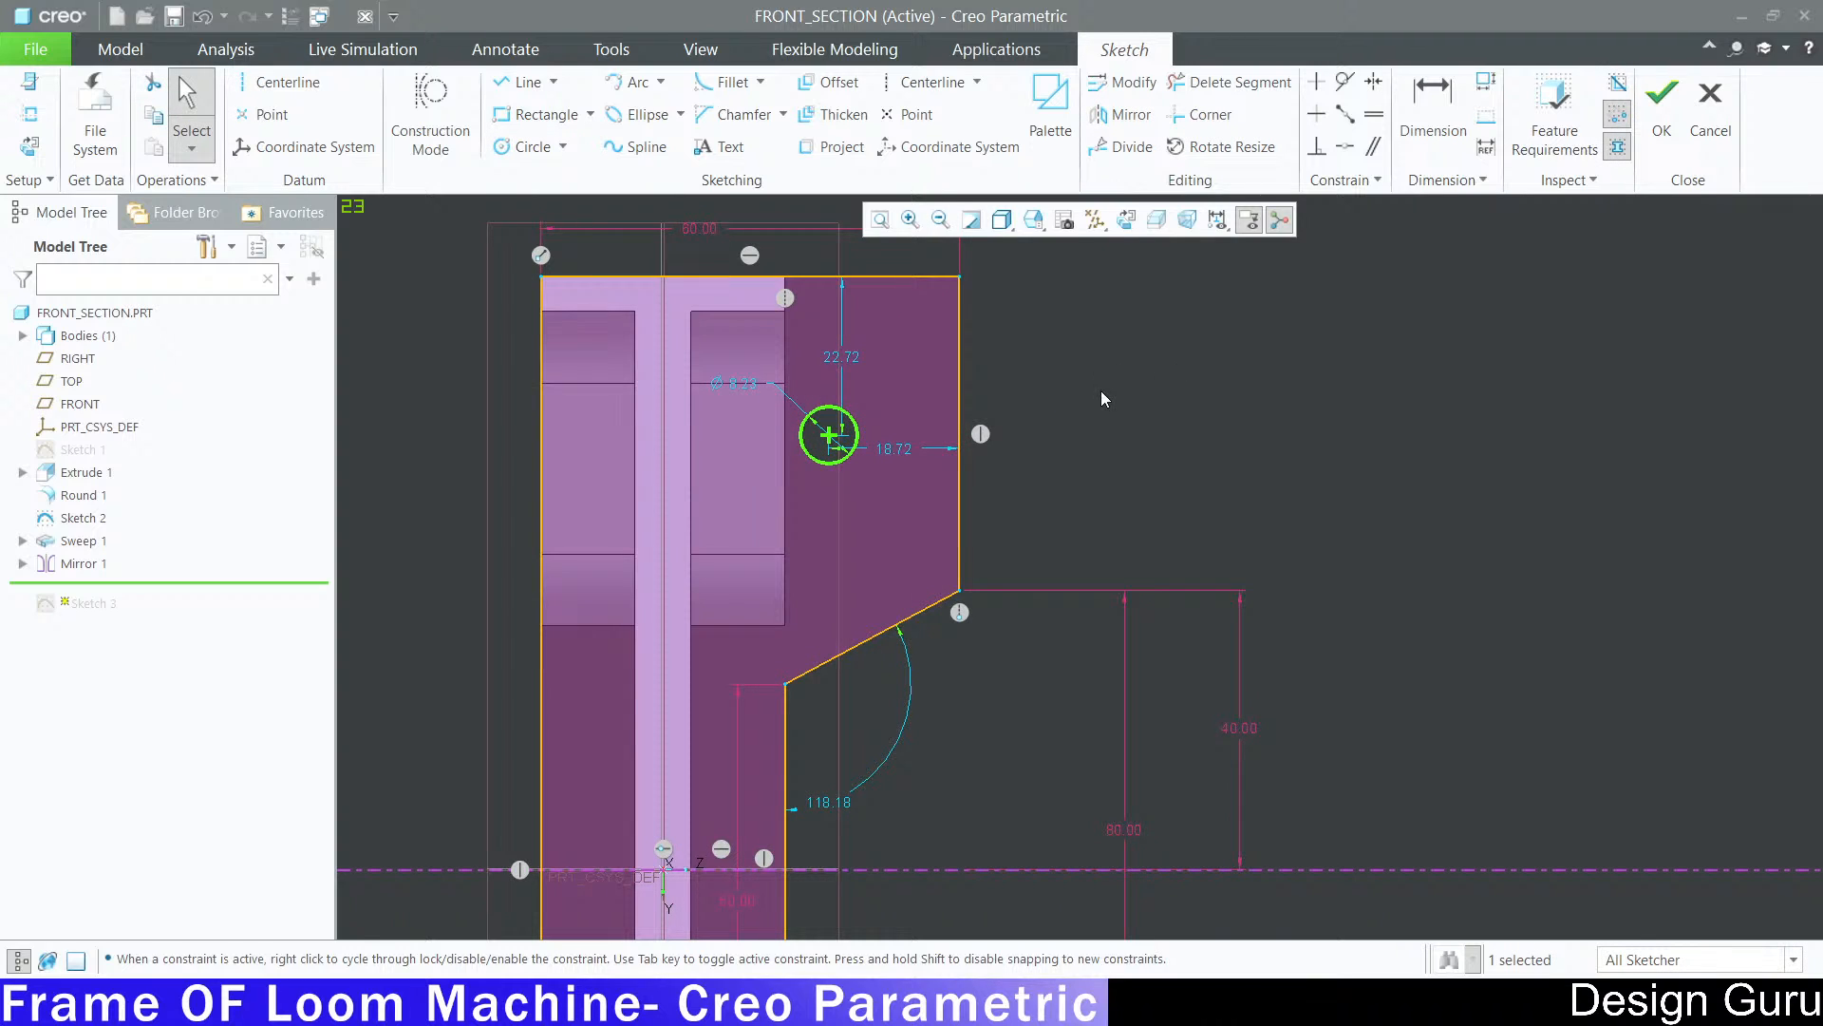
{"action": "scroll", "coordinate": [1102, 390], "scroll_direction": "up", "scroll_amount": 2}
{"action": "double_click", "coordinate": [670, 390]}
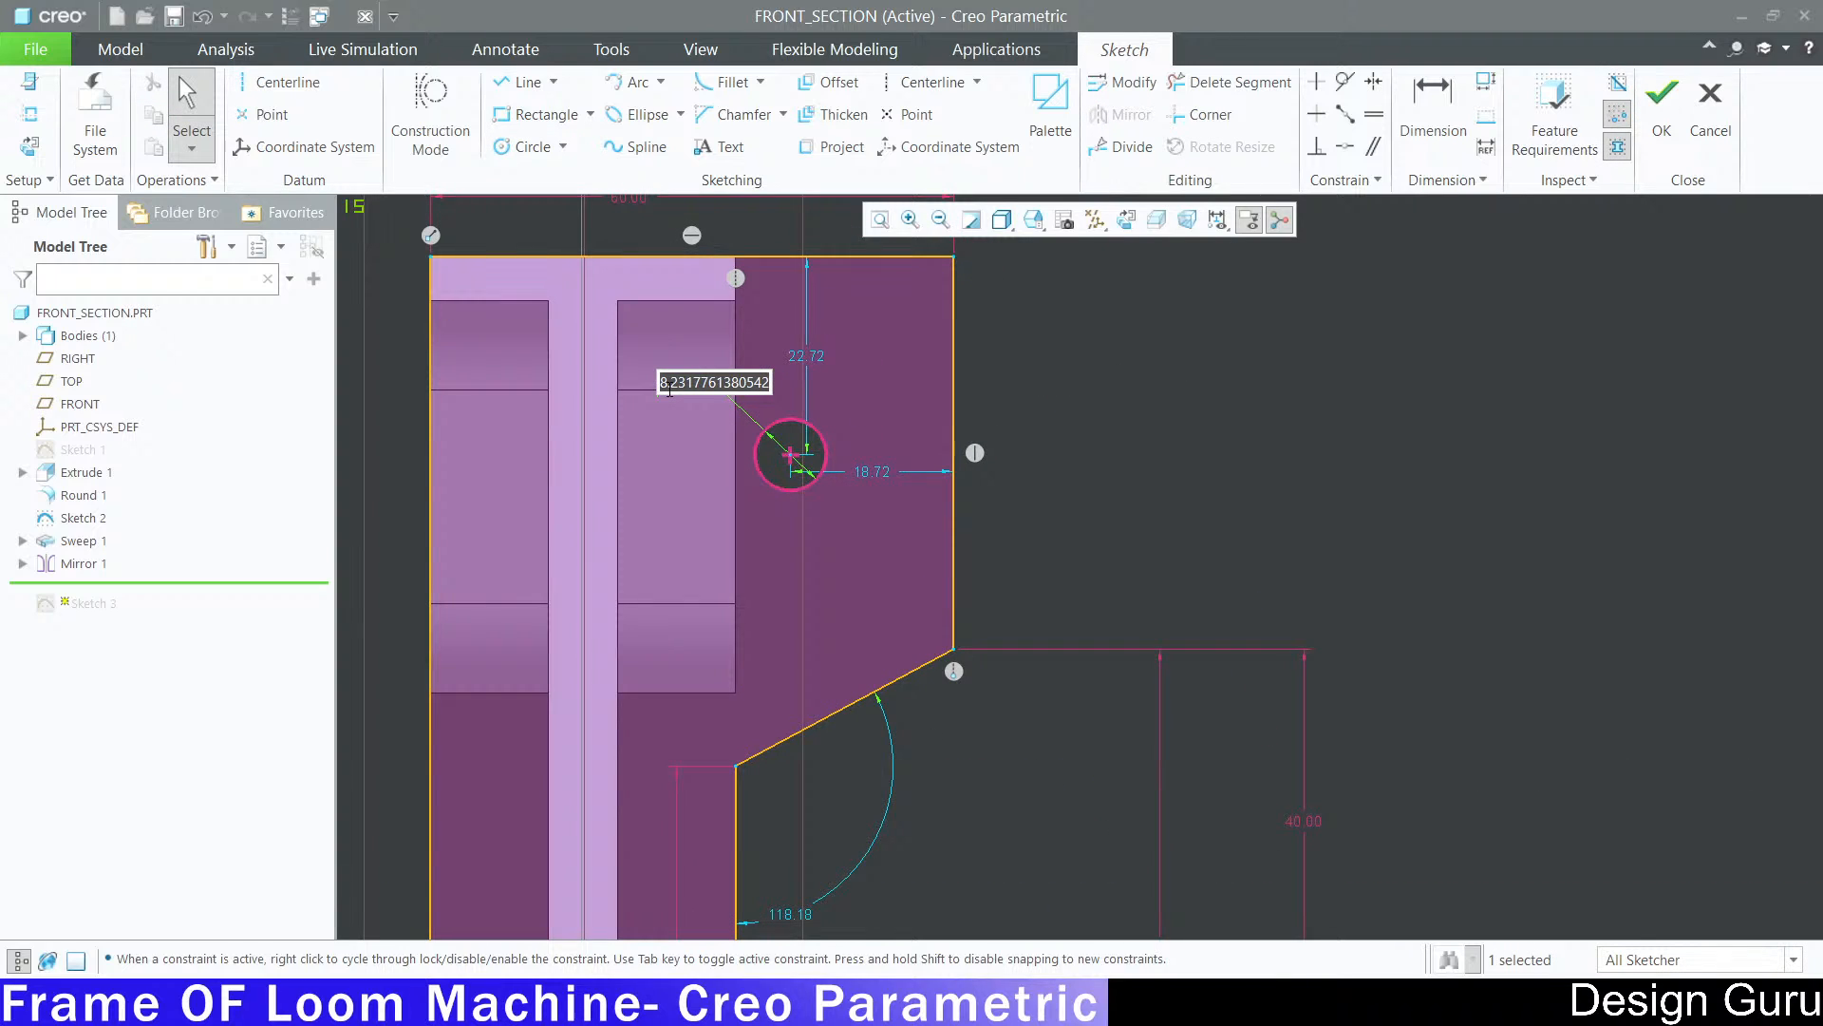
{"action": "type", "text": "6"}
{"action": "key", "text": "Return"}
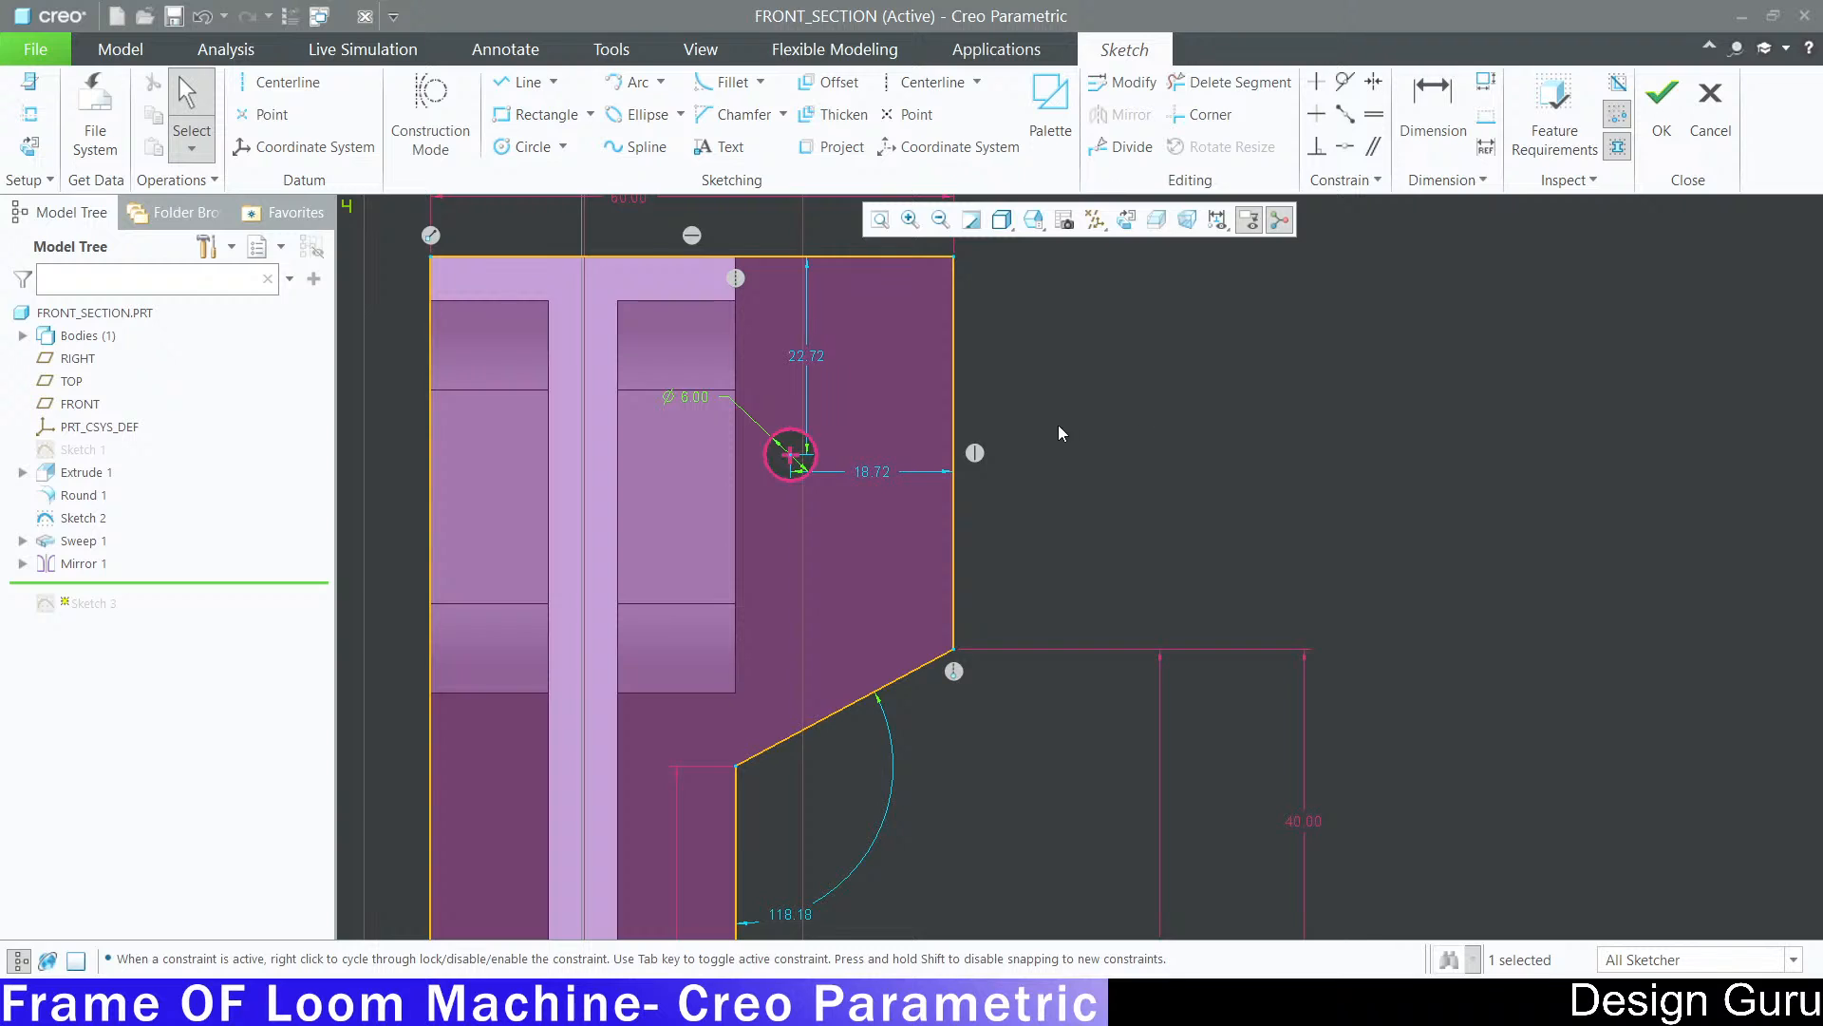
Step: Position the circle's center 25 below the plate's top edge and 14 from its outer vertical edge
{"action": "scroll", "coordinate": [1058, 425], "scroll_direction": "down", "scroll_amount": 1}
{"action": "scroll", "coordinate": [1007, 422], "scroll_direction": "up", "scroll_amount": 1}
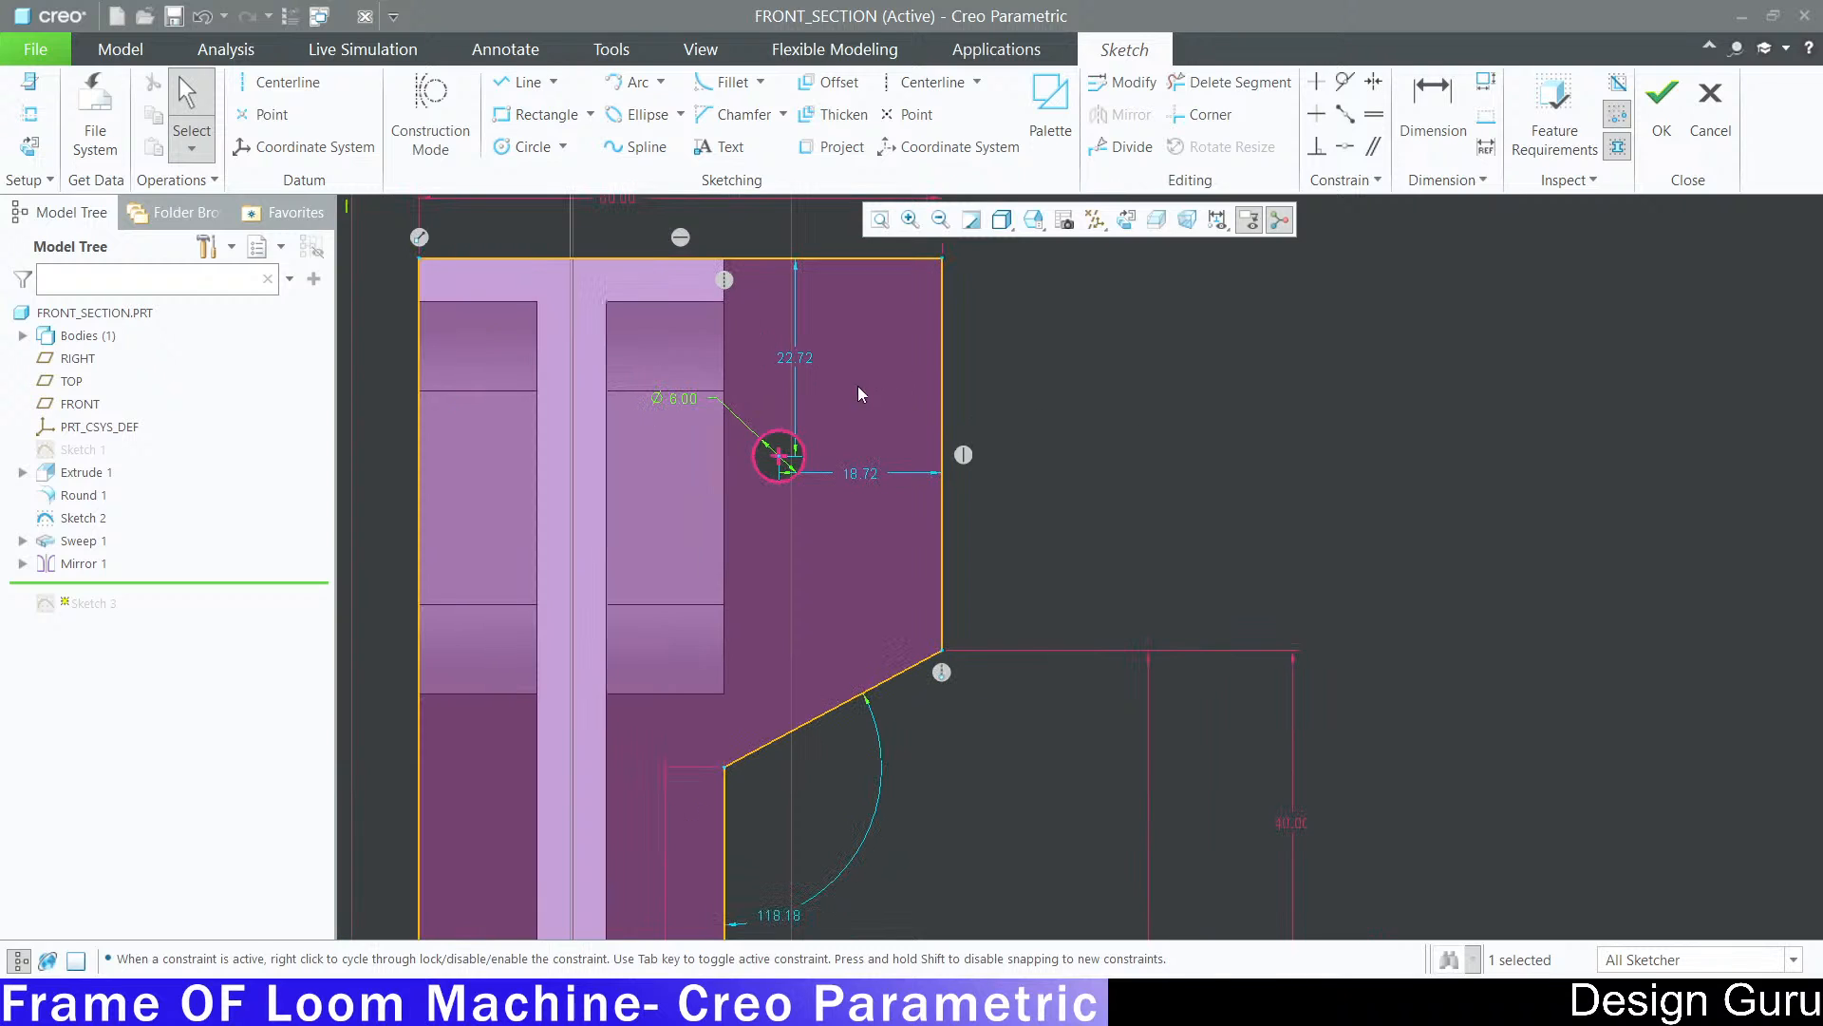
{"action": "double_click", "coordinate": [795, 356]}
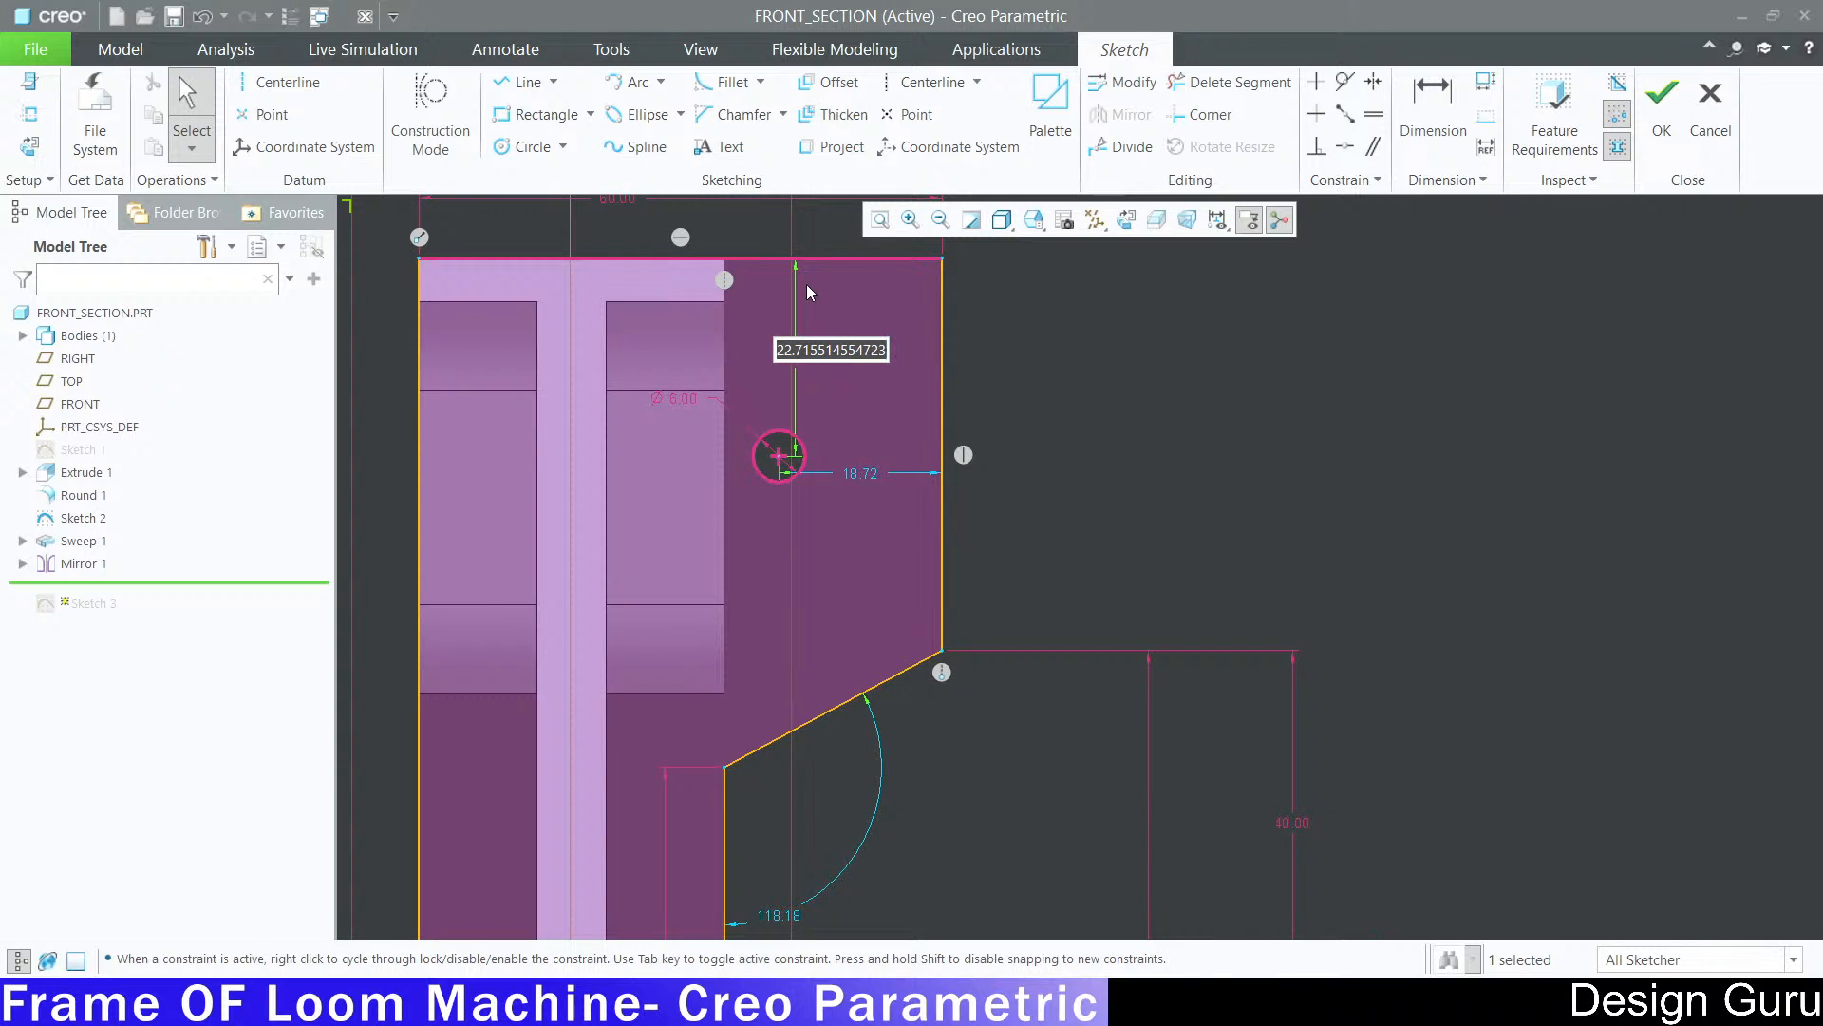
{"action": "type", "text": "25"}
{"action": "key", "text": "Return"}
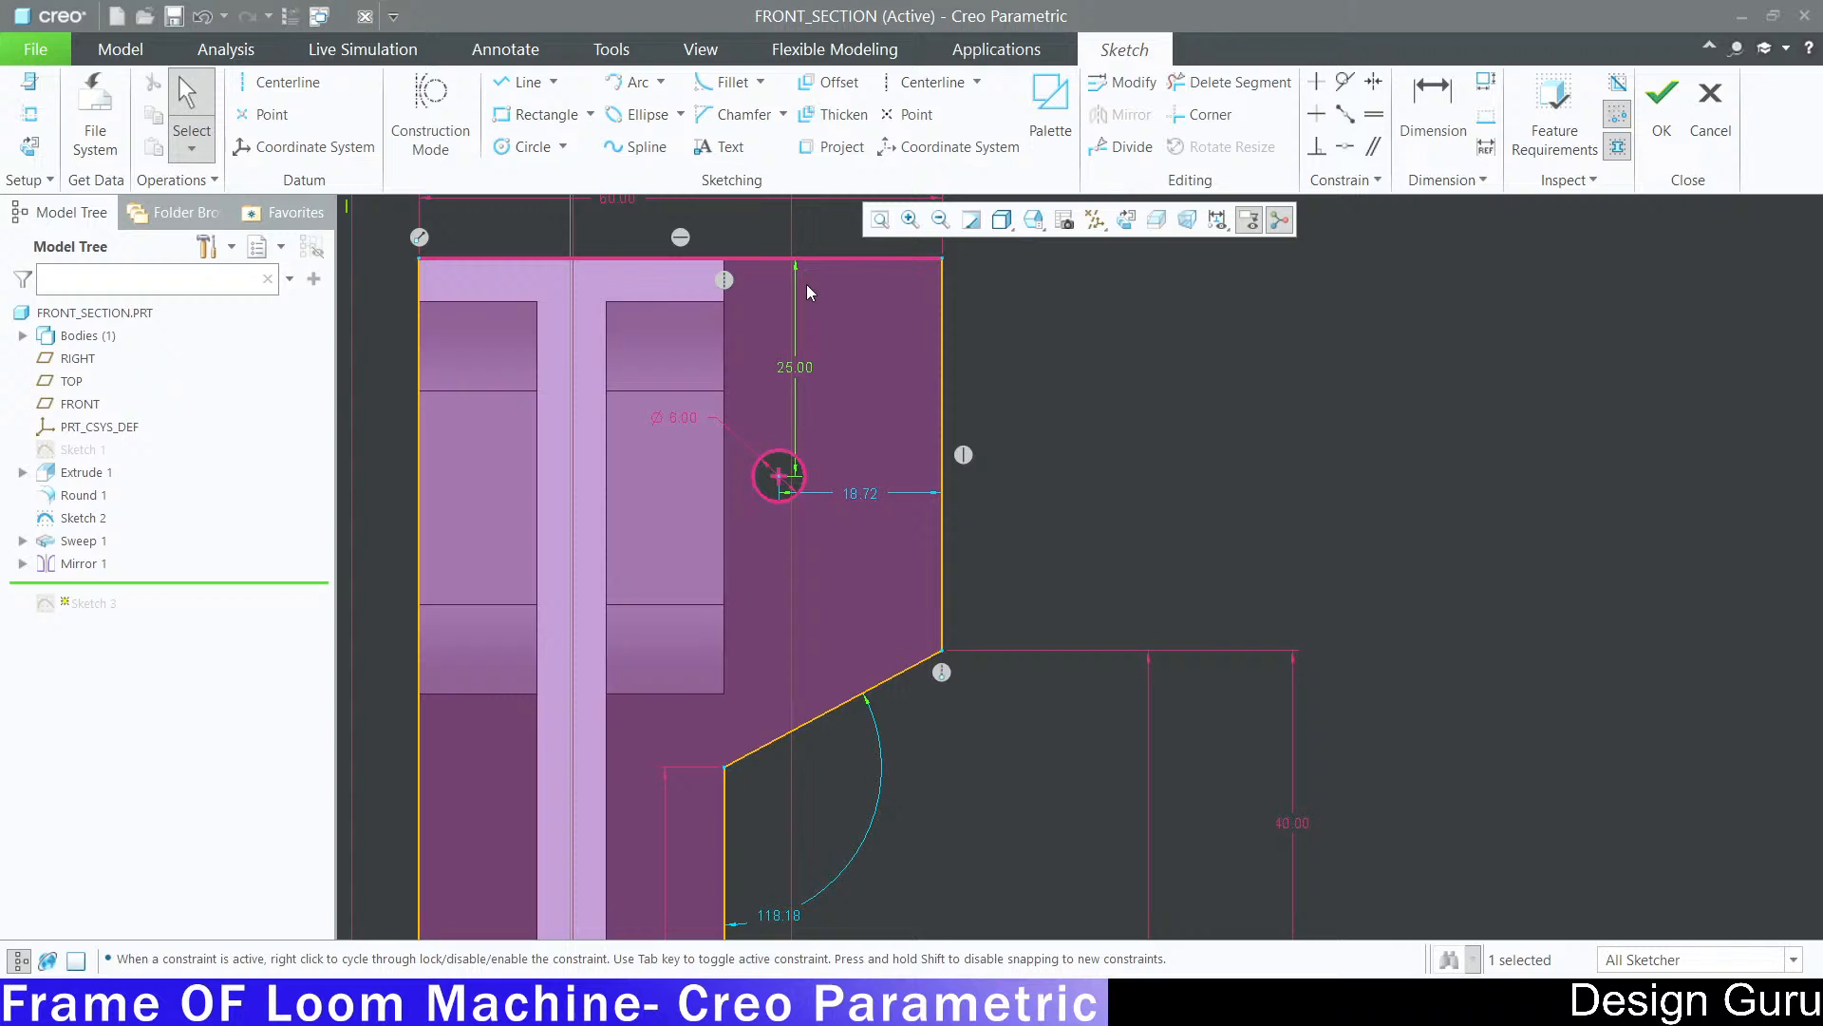
{"action": "double_click", "coordinate": [862, 495]}
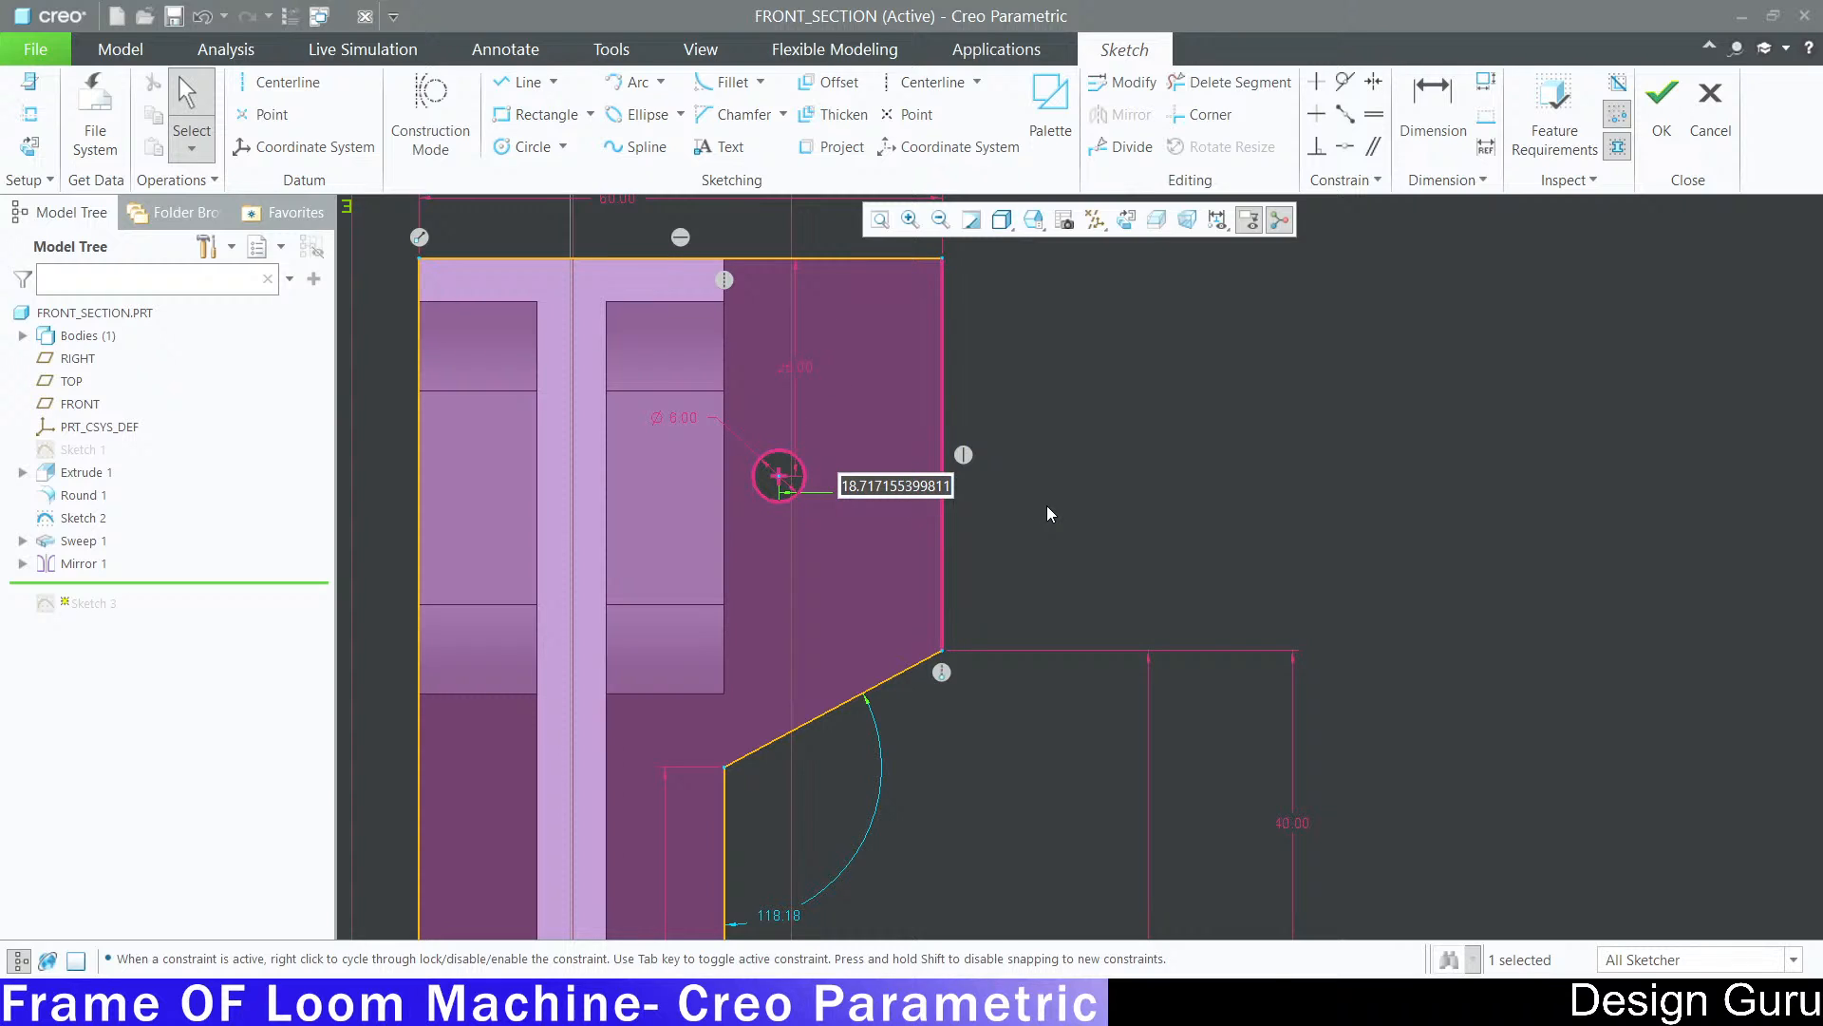
{"action": "type", "text": "14"}
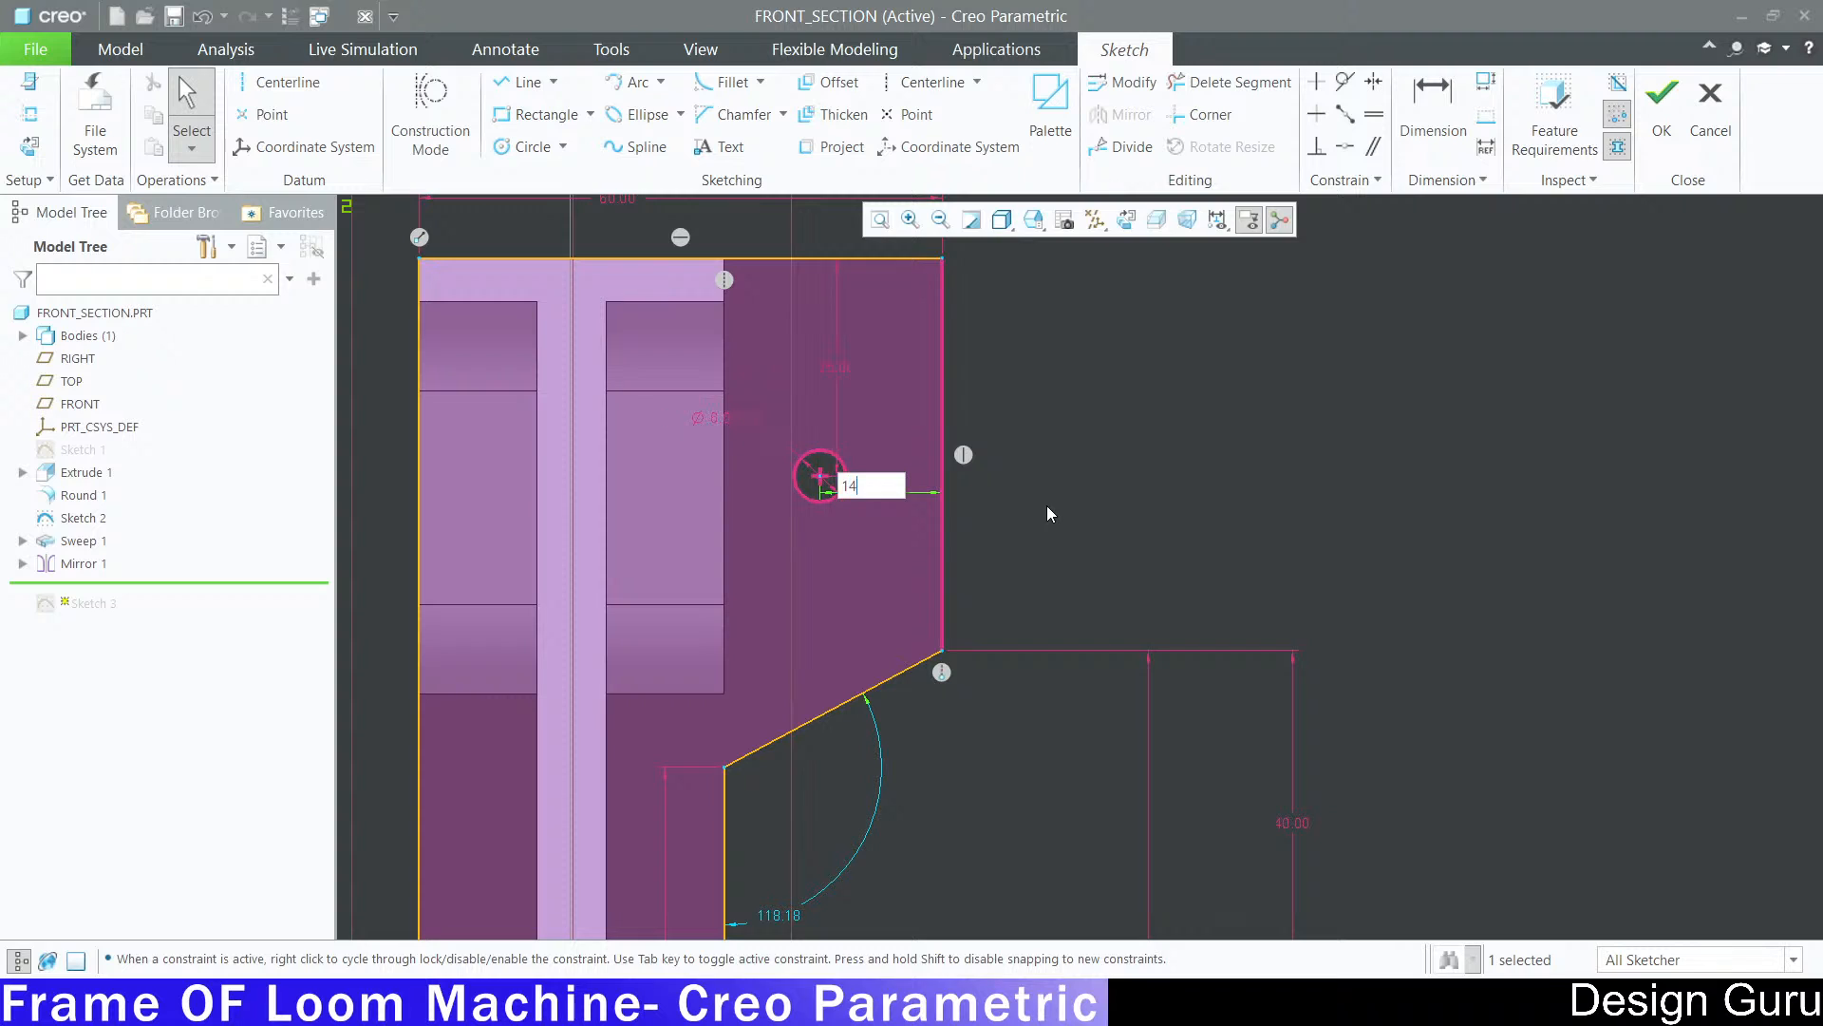
{"action": "key", "text": "Return"}
{"action": "left_click", "coordinate": [1157, 414]}
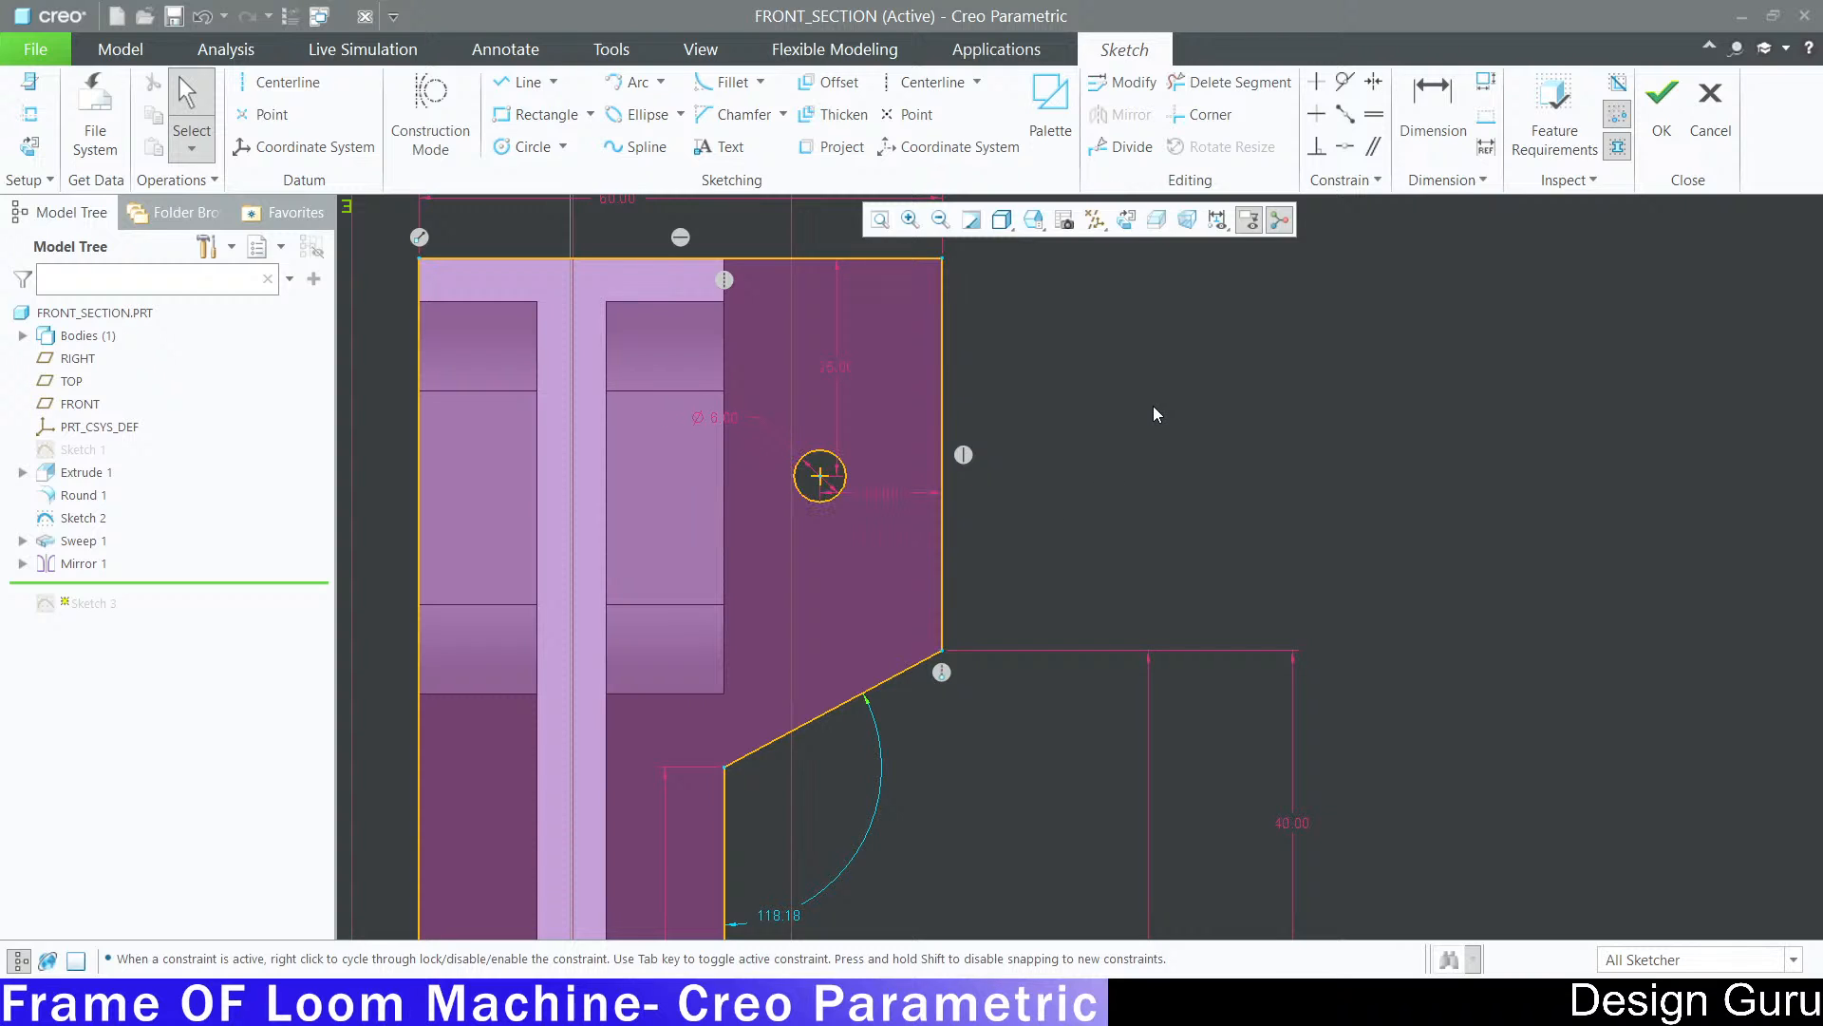
Step: Mirror the circle about the horizontal centerline to the plate area below the notch
{"action": "scroll", "coordinate": [1006, 389], "scroll_direction": "down", "scroll_amount": 5}
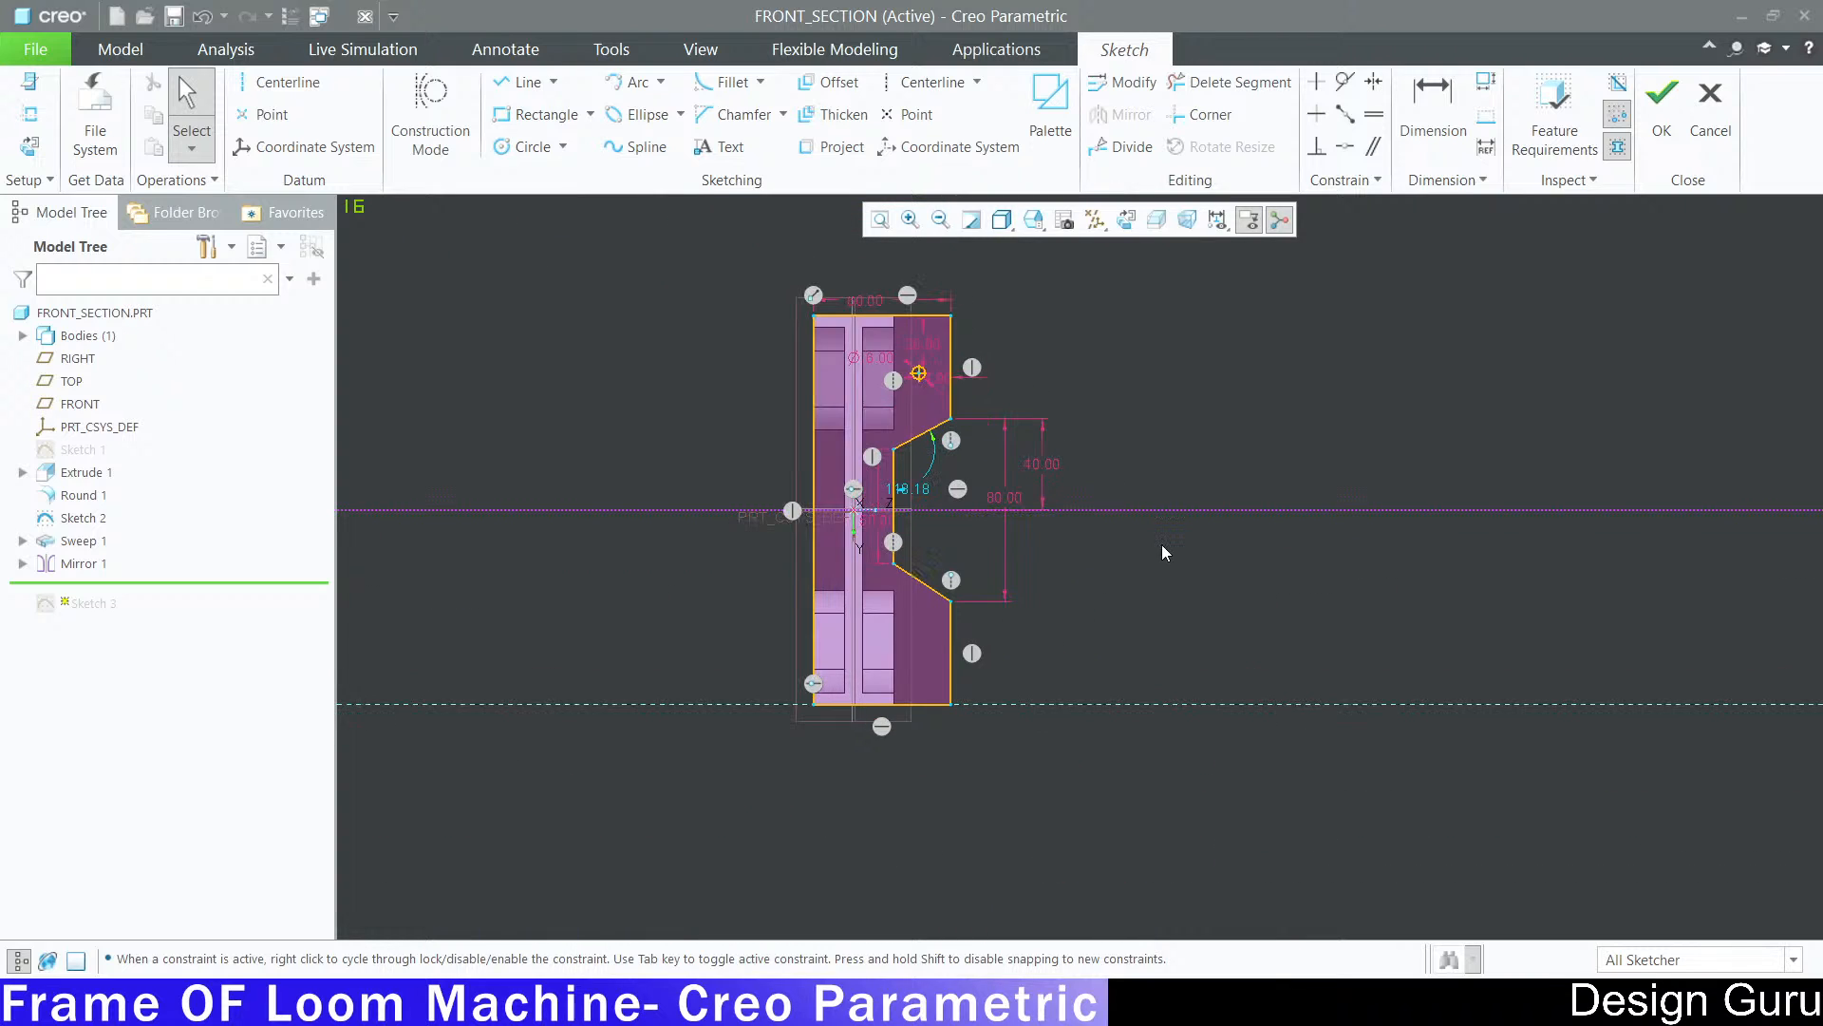
{"action": "scroll", "coordinate": [1082, 437], "scroll_direction": "up", "scroll_amount": 1}
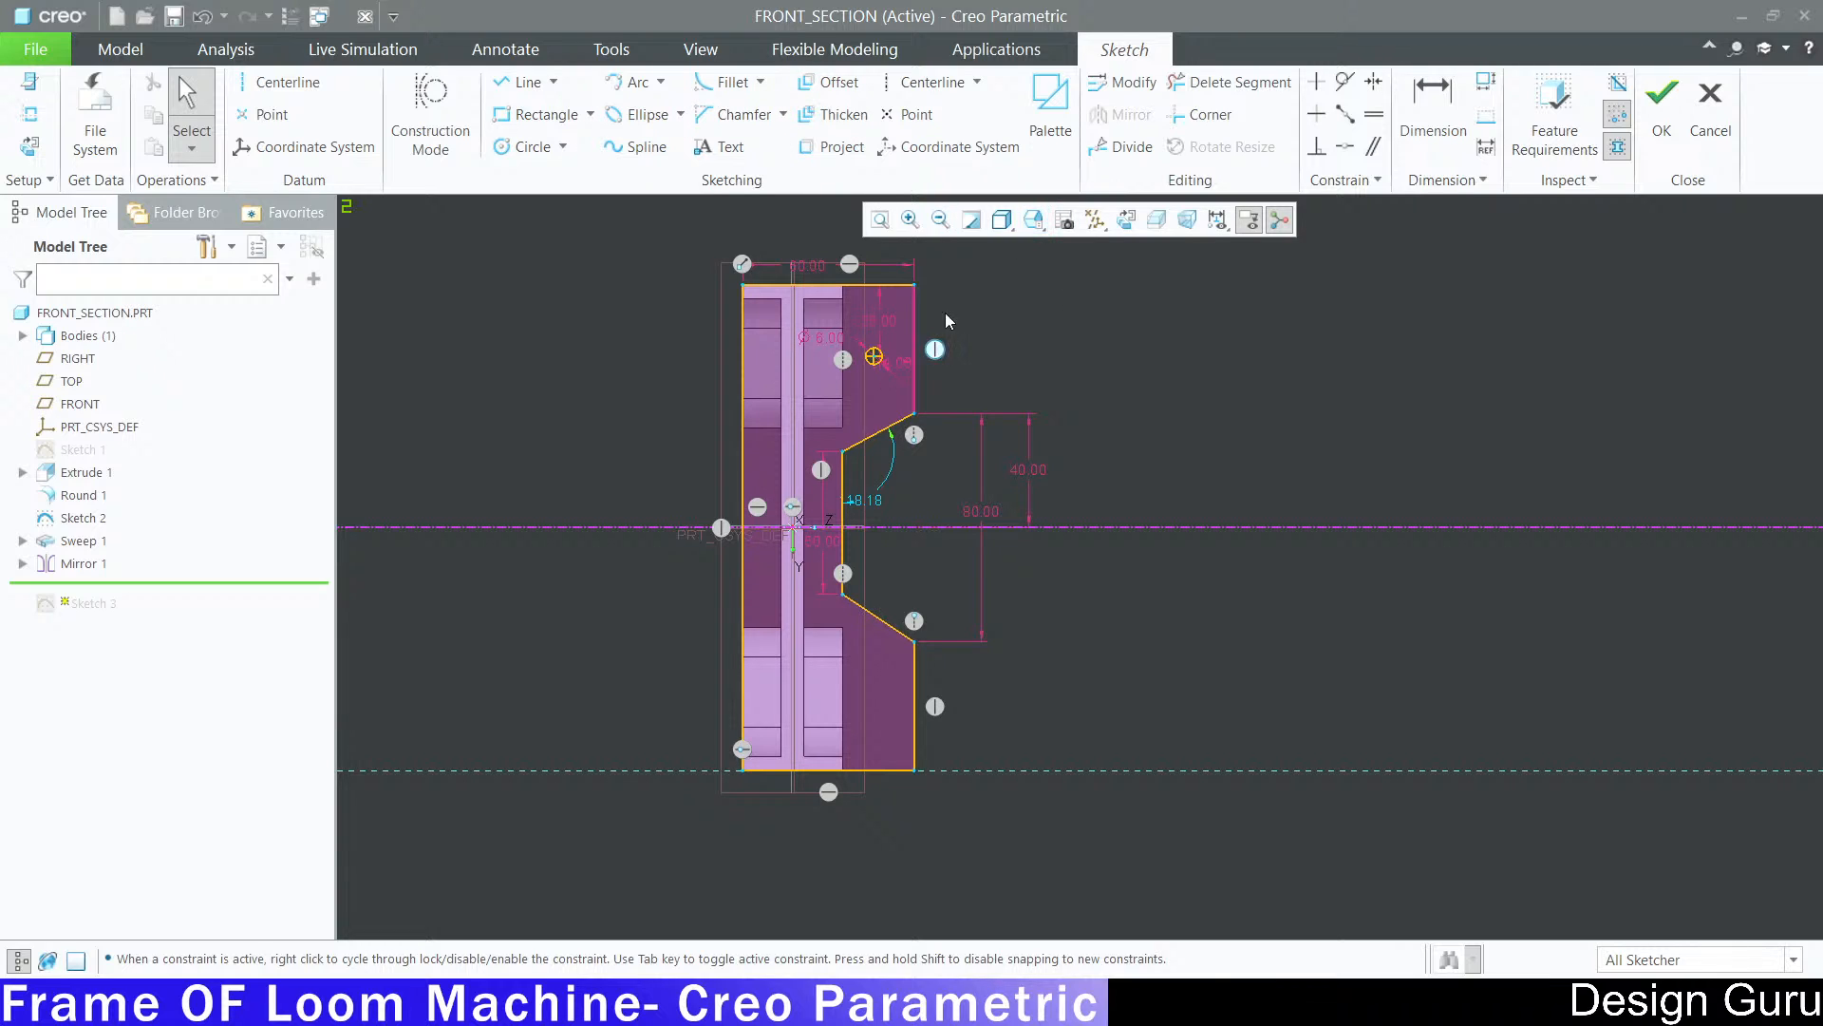
{"action": "left_click", "coordinate": [874, 359]}
{"action": "left_click", "coordinate": [1120, 114]}
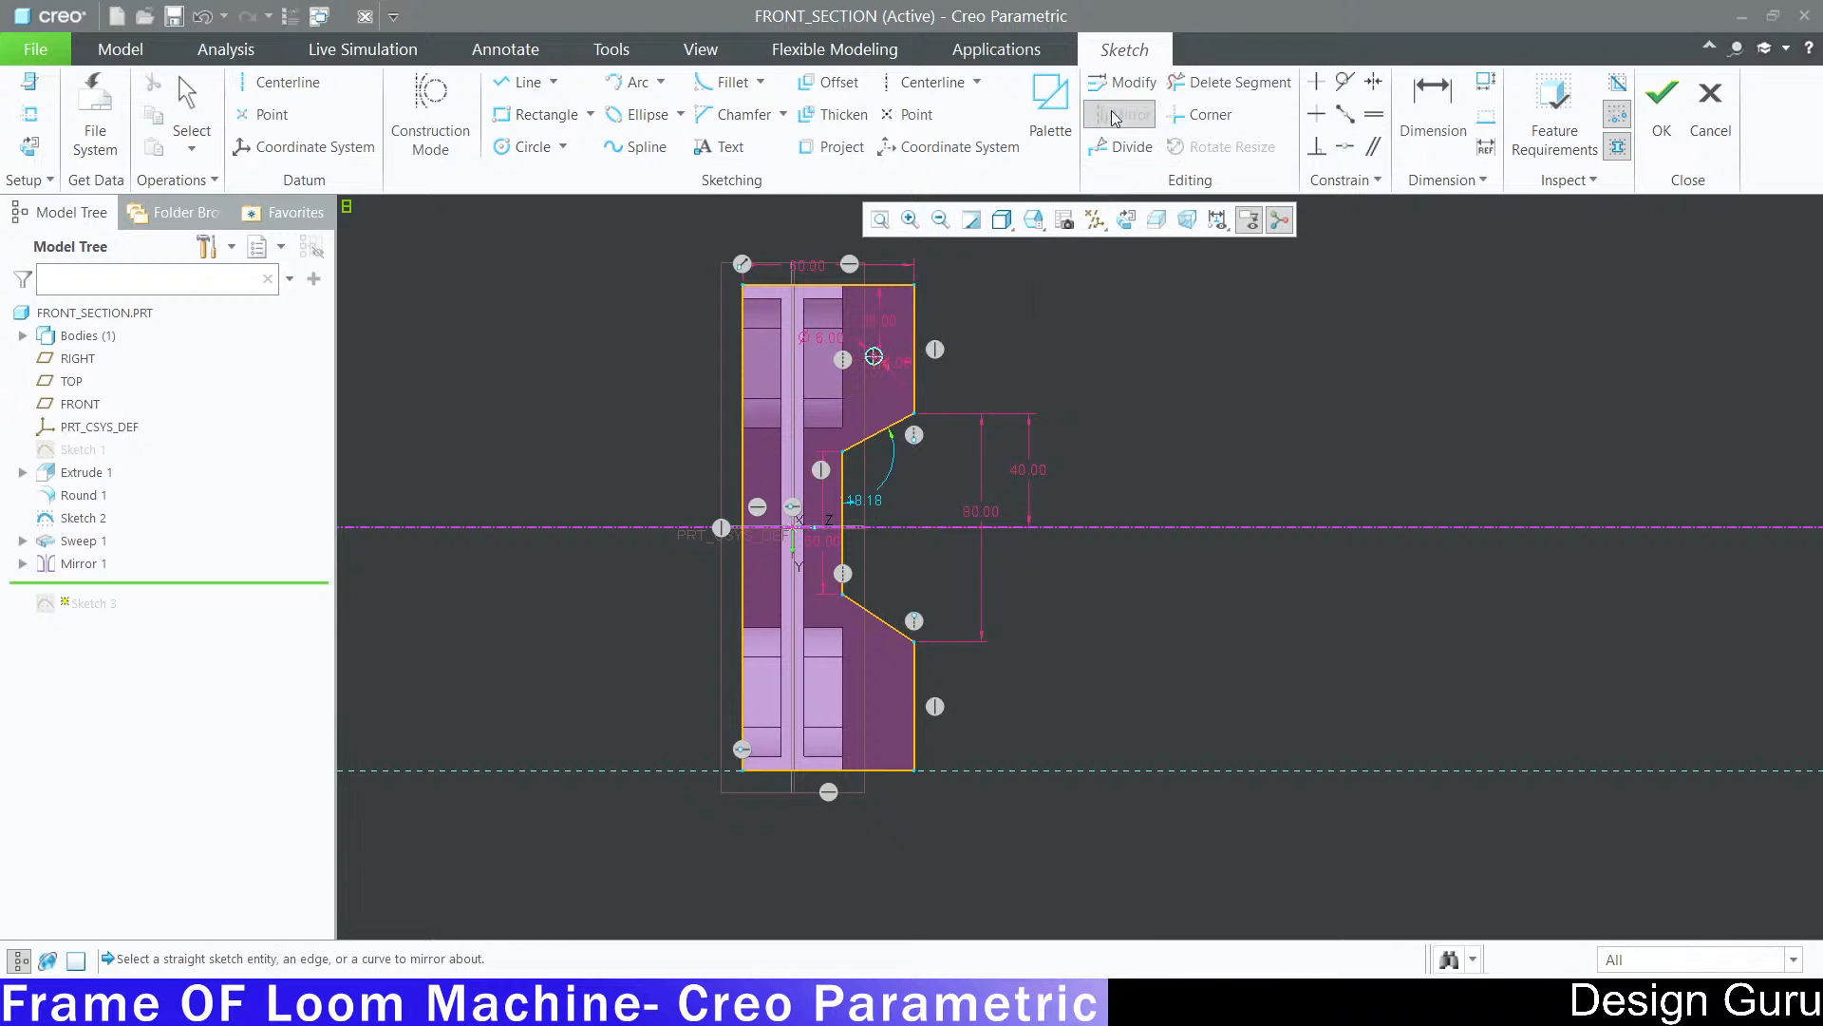
{"action": "left_click", "coordinate": [1054, 528]}
{"action": "scroll", "coordinate": [938, 338], "scroll_direction": "down", "scroll_amount": 1}
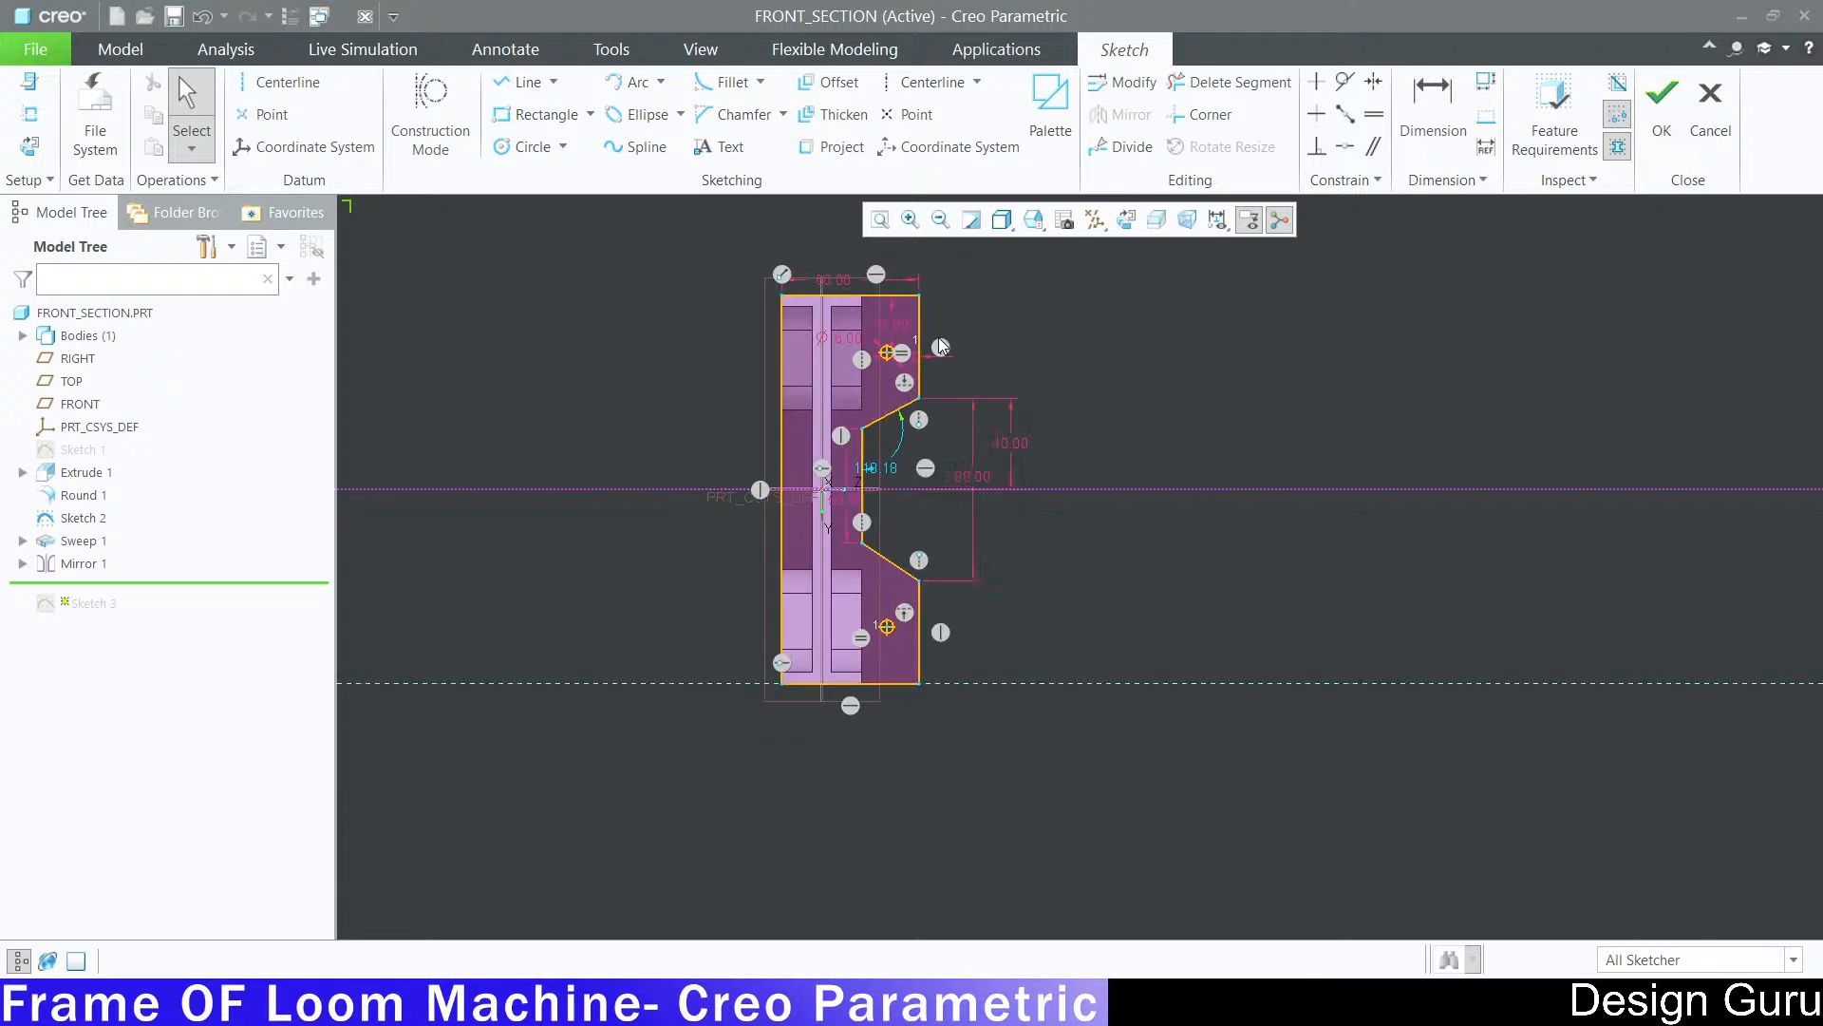
{"action": "scroll", "coordinate": [938, 338], "scroll_direction": "up", "scroll_amount": 3}
{"action": "scroll", "coordinate": [1012, 464], "scroll_direction": "down", "scroll_amount": 3}
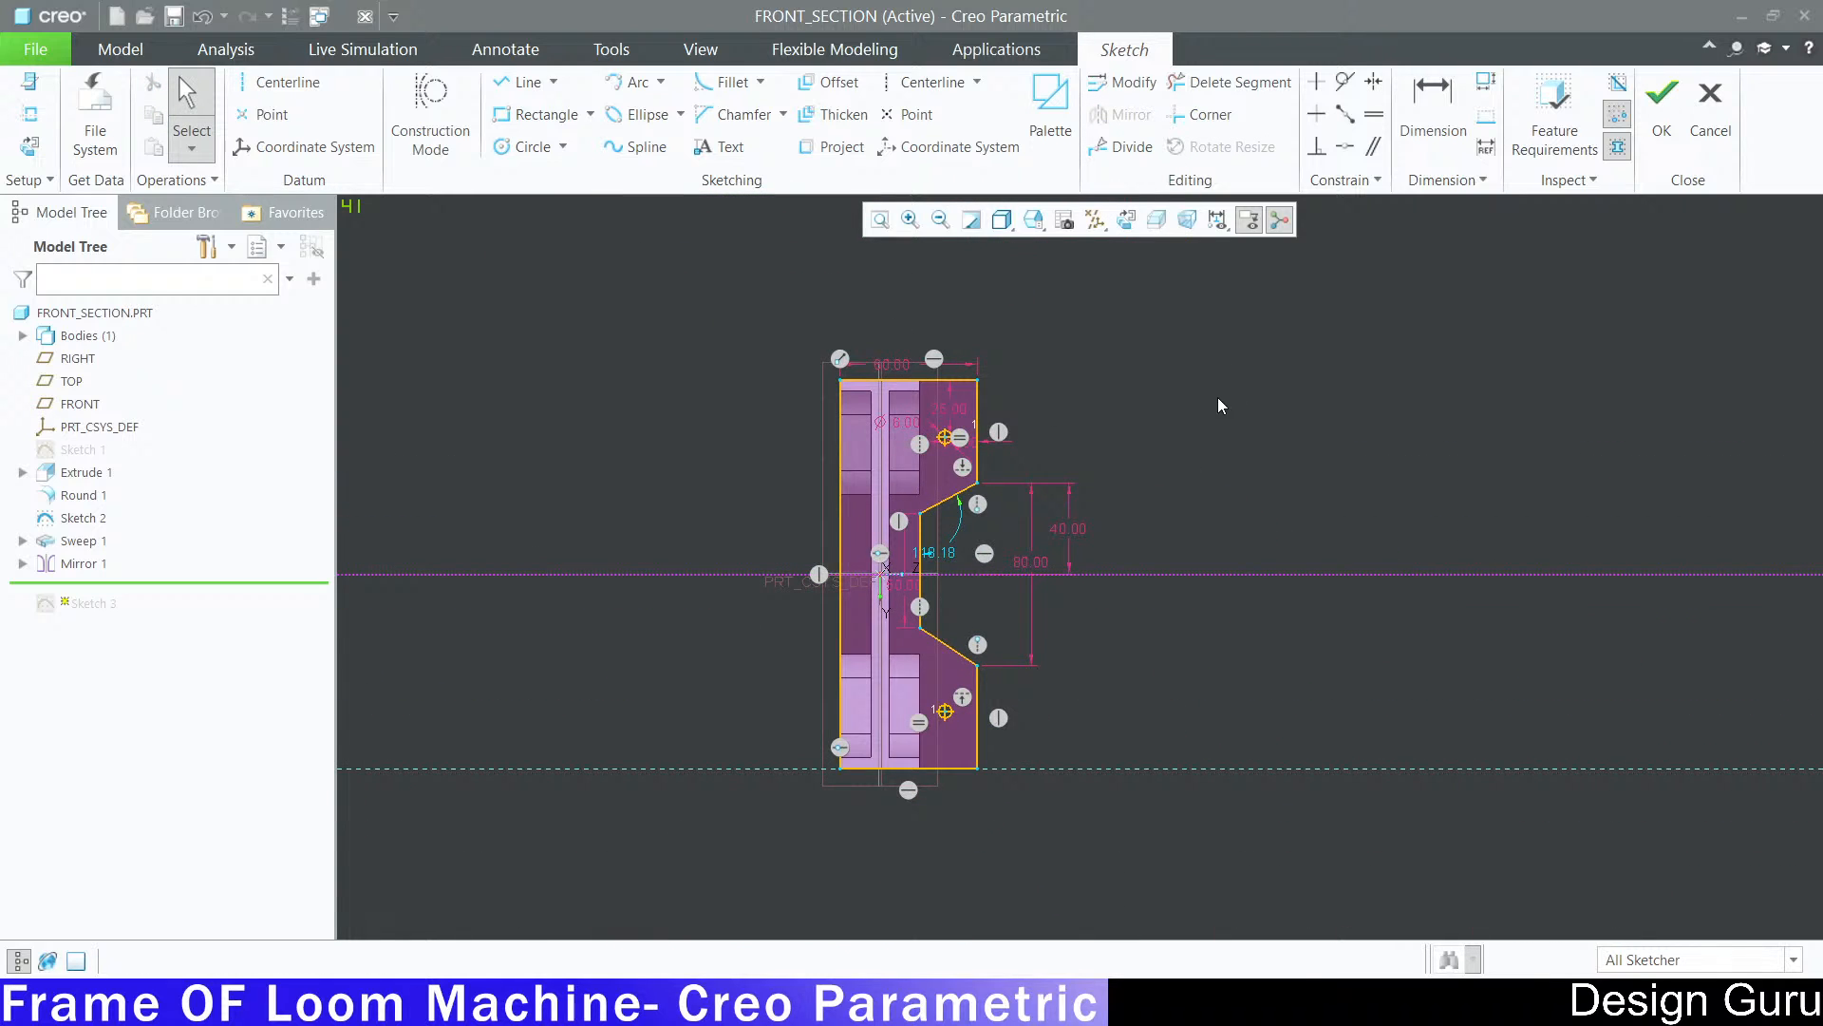
Step: Draw two horizontal tangent lines from the upper circle's highest and lowest points to the plate's outer vertical edge
{"action": "scroll", "coordinate": [1221, 405], "scroll_direction": "up", "scroll_amount": 3}
{"action": "left_click", "coordinate": [522, 82]}
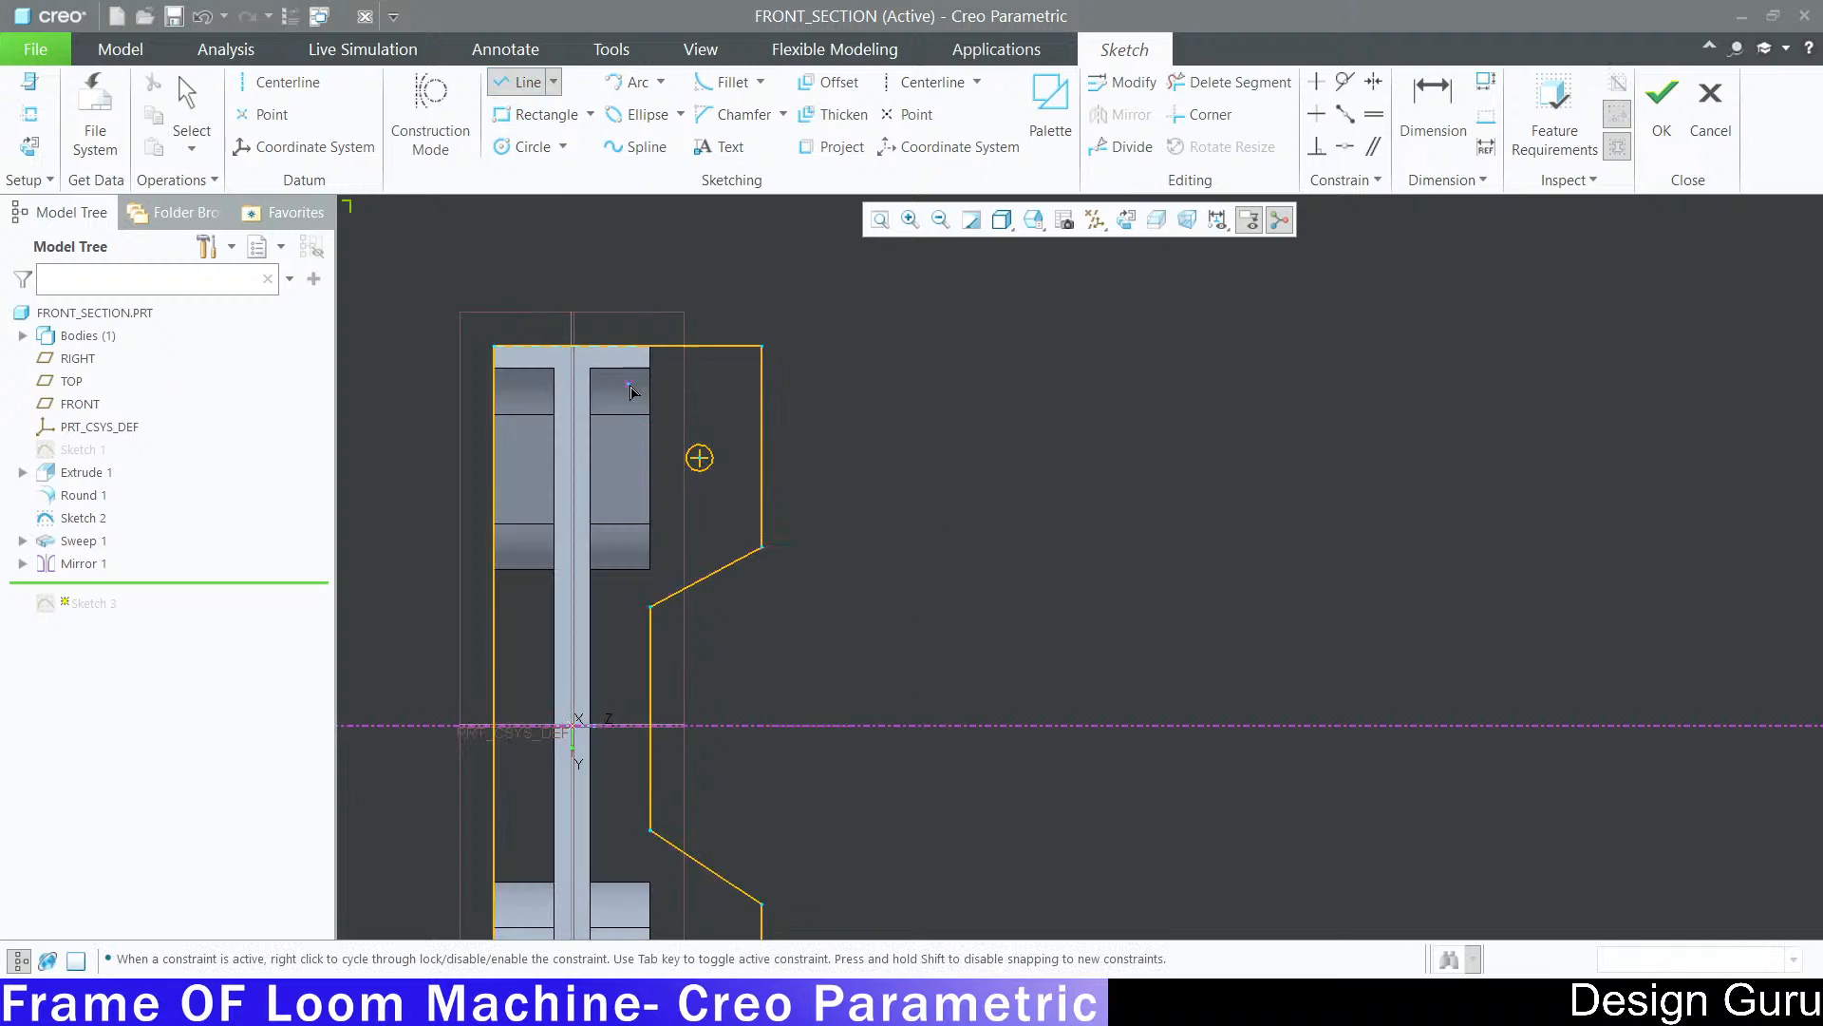
{"action": "scroll", "coordinate": [636, 399], "scroll_direction": "up", "scroll_amount": 5}
{"action": "left_click", "coordinate": [929, 610]}
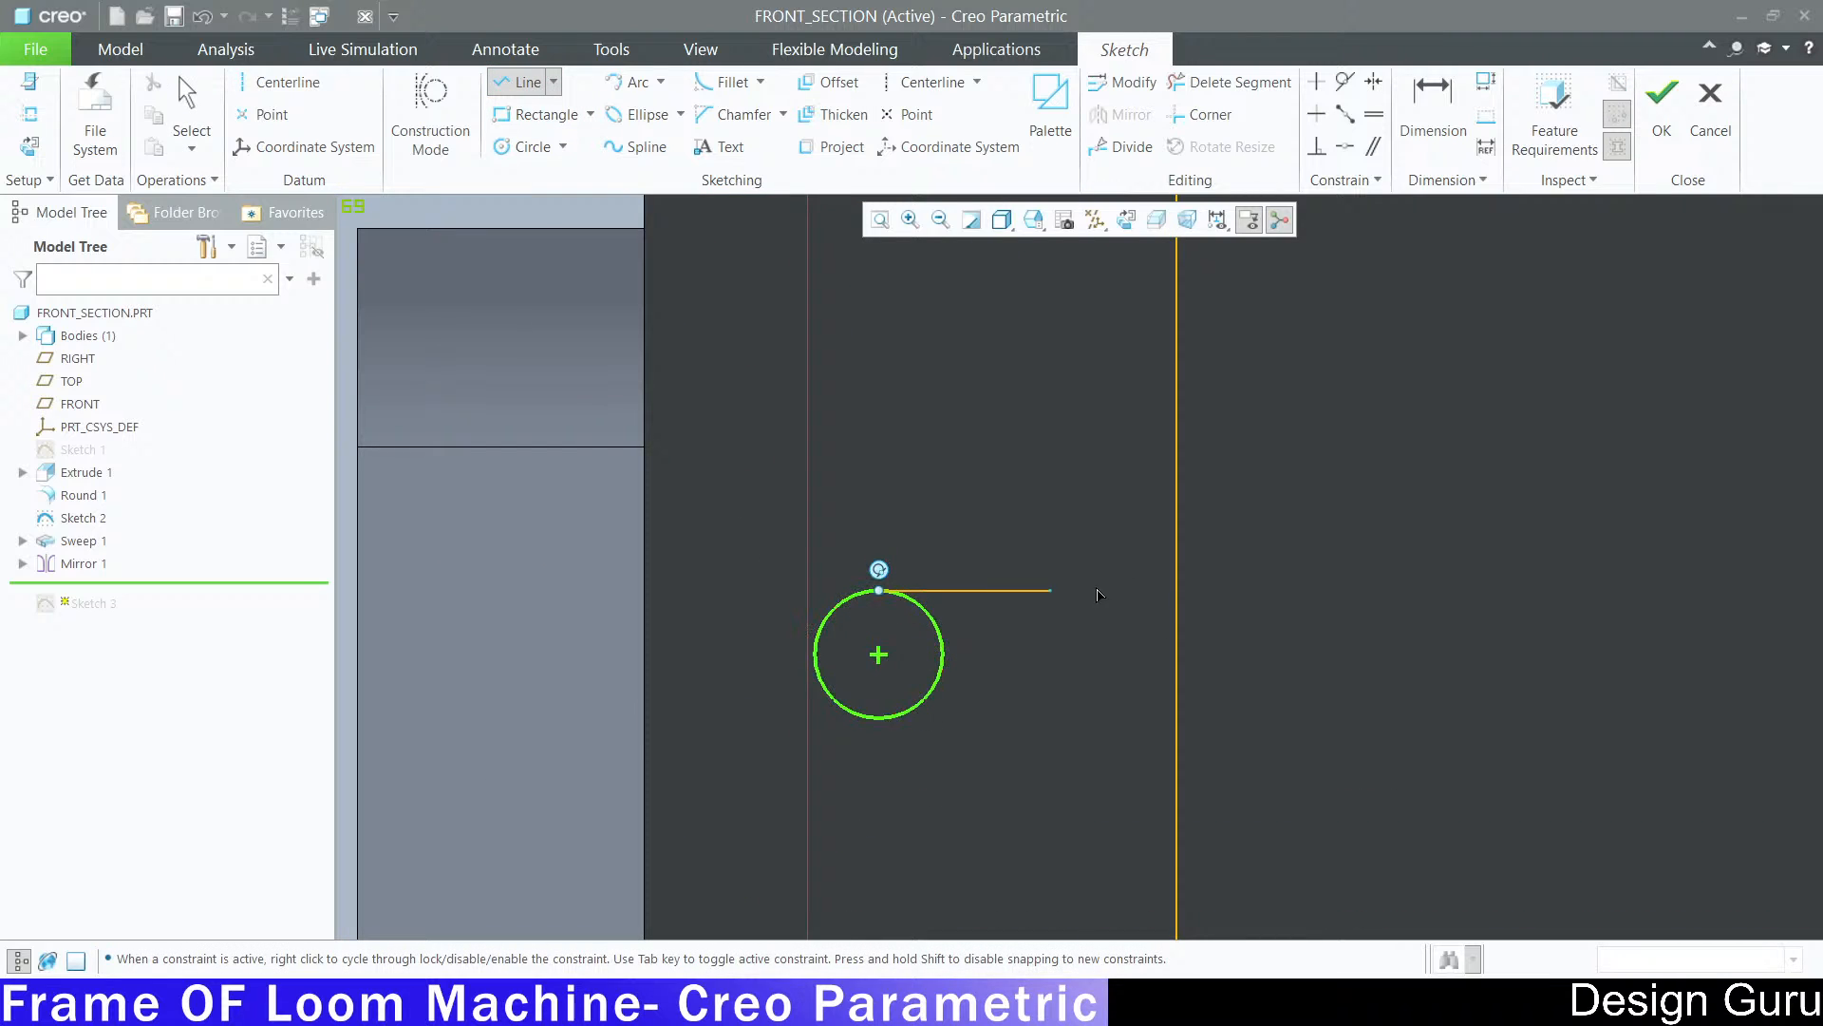
{"action": "left_click", "coordinate": [1177, 591]}
{"action": "middle_click", "coordinate": [1467, 591]}
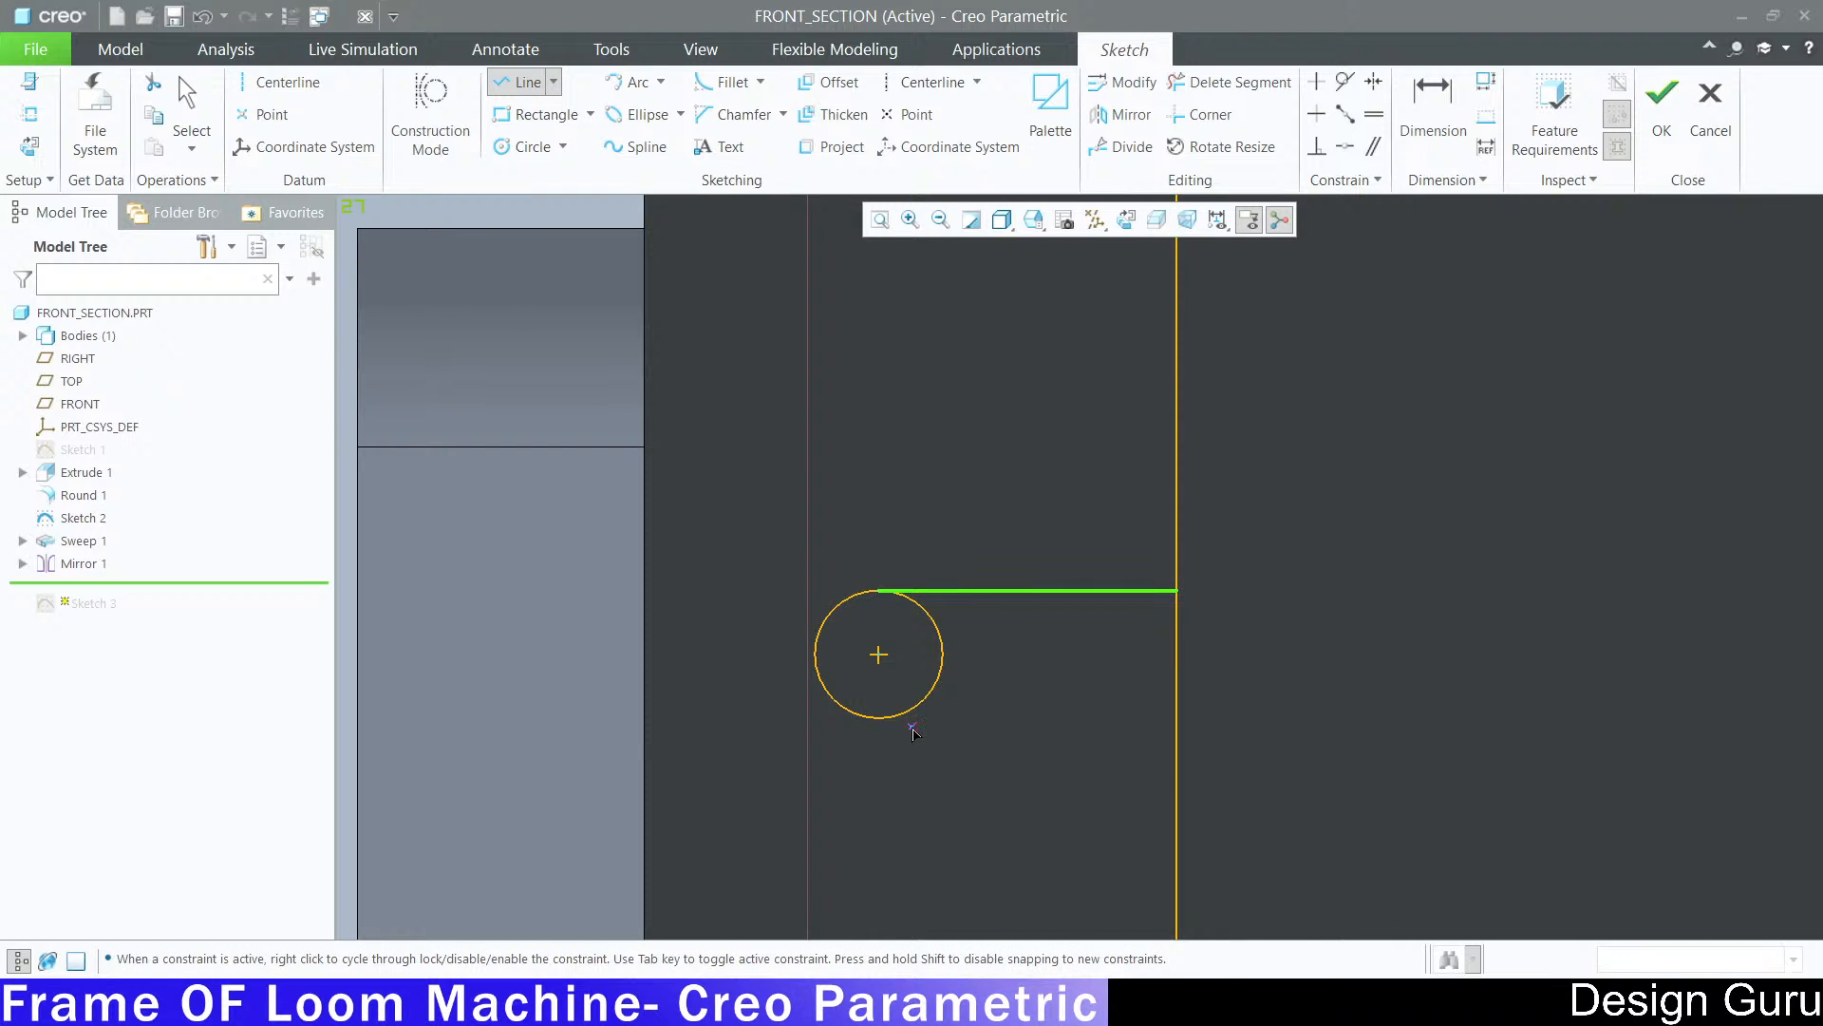
{"action": "left_click", "coordinate": [878, 719]}
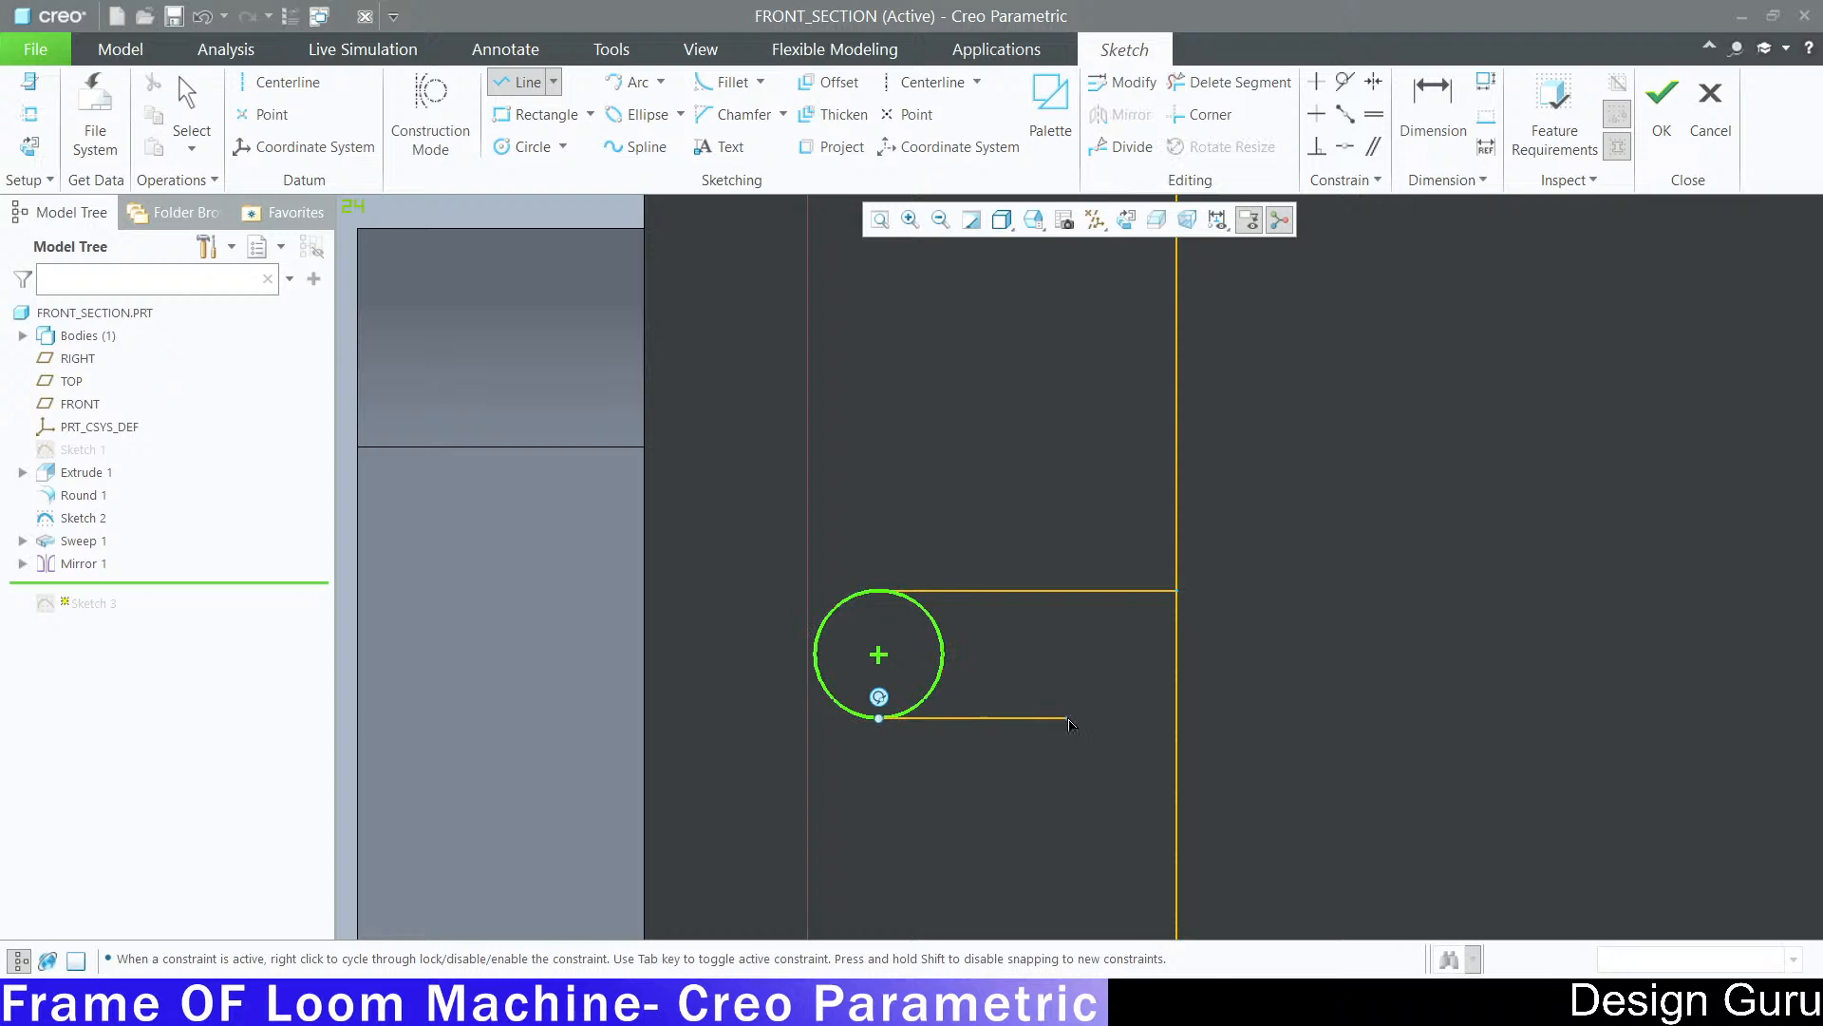
{"action": "left_click", "coordinate": [1176, 719]}
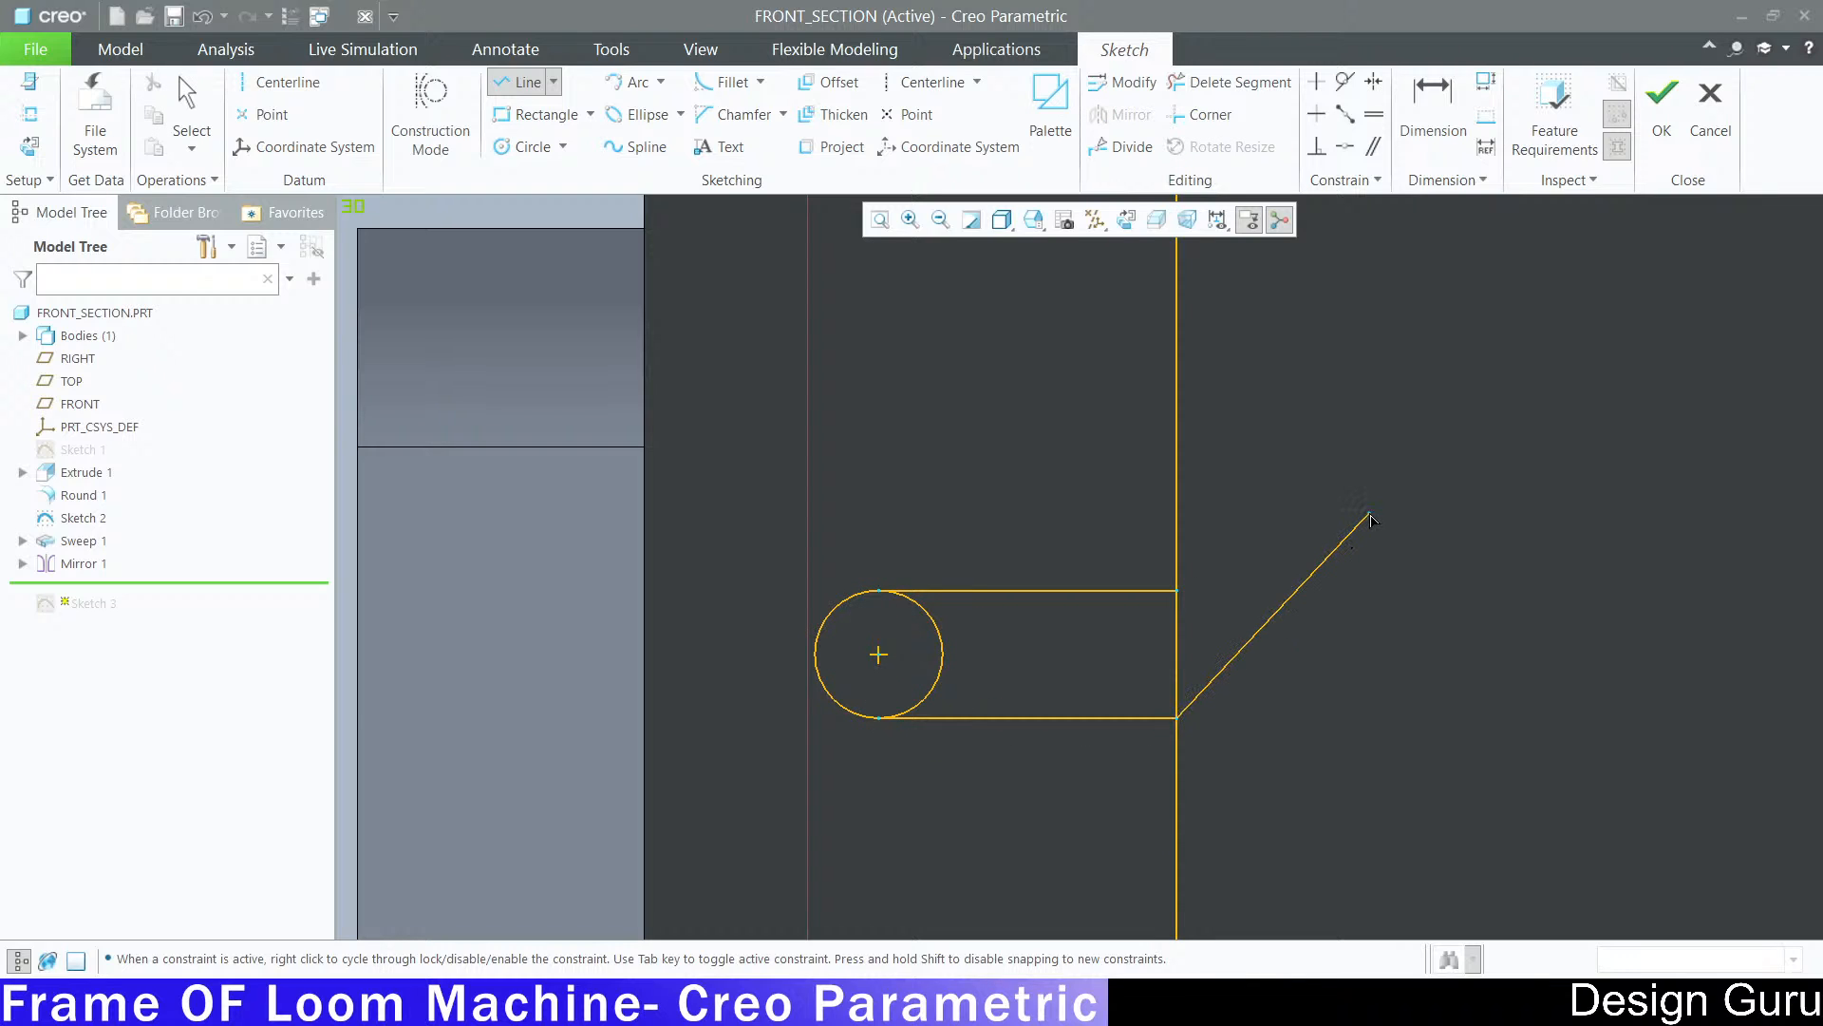
{"action": "middle_click", "coordinate": [1070, 443]}
{"action": "middle_click", "coordinate": [1063, 446]}
{"action": "scroll", "coordinate": [822, 458], "scroll_direction": "up", "scroll_amount": 5}
{"action": "scroll", "coordinate": [1079, 439], "scroll_direction": "down", "scroll_amount": 2}
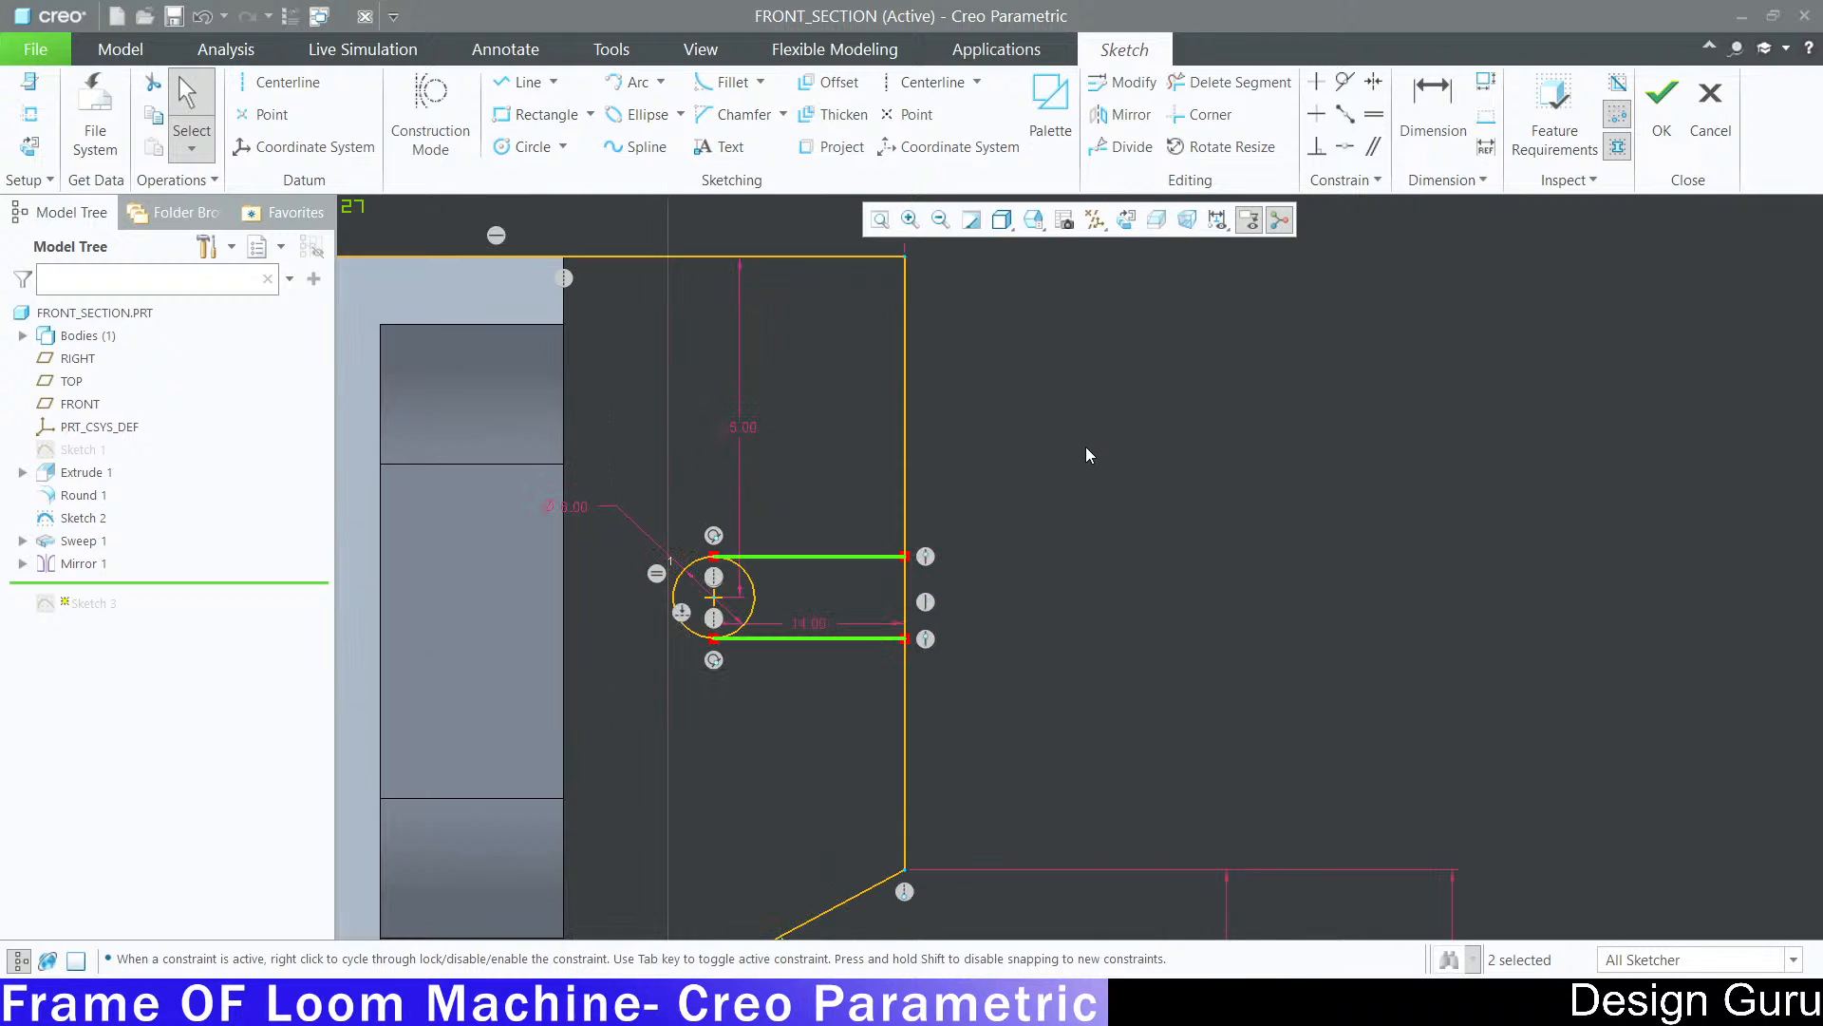
{"action": "left_click", "coordinate": [1083, 452]}
Step: Trim the inner half of the upper circle to leave a round-ended slot outline above the notch
{"action": "left_click", "coordinate": [1209, 92]}
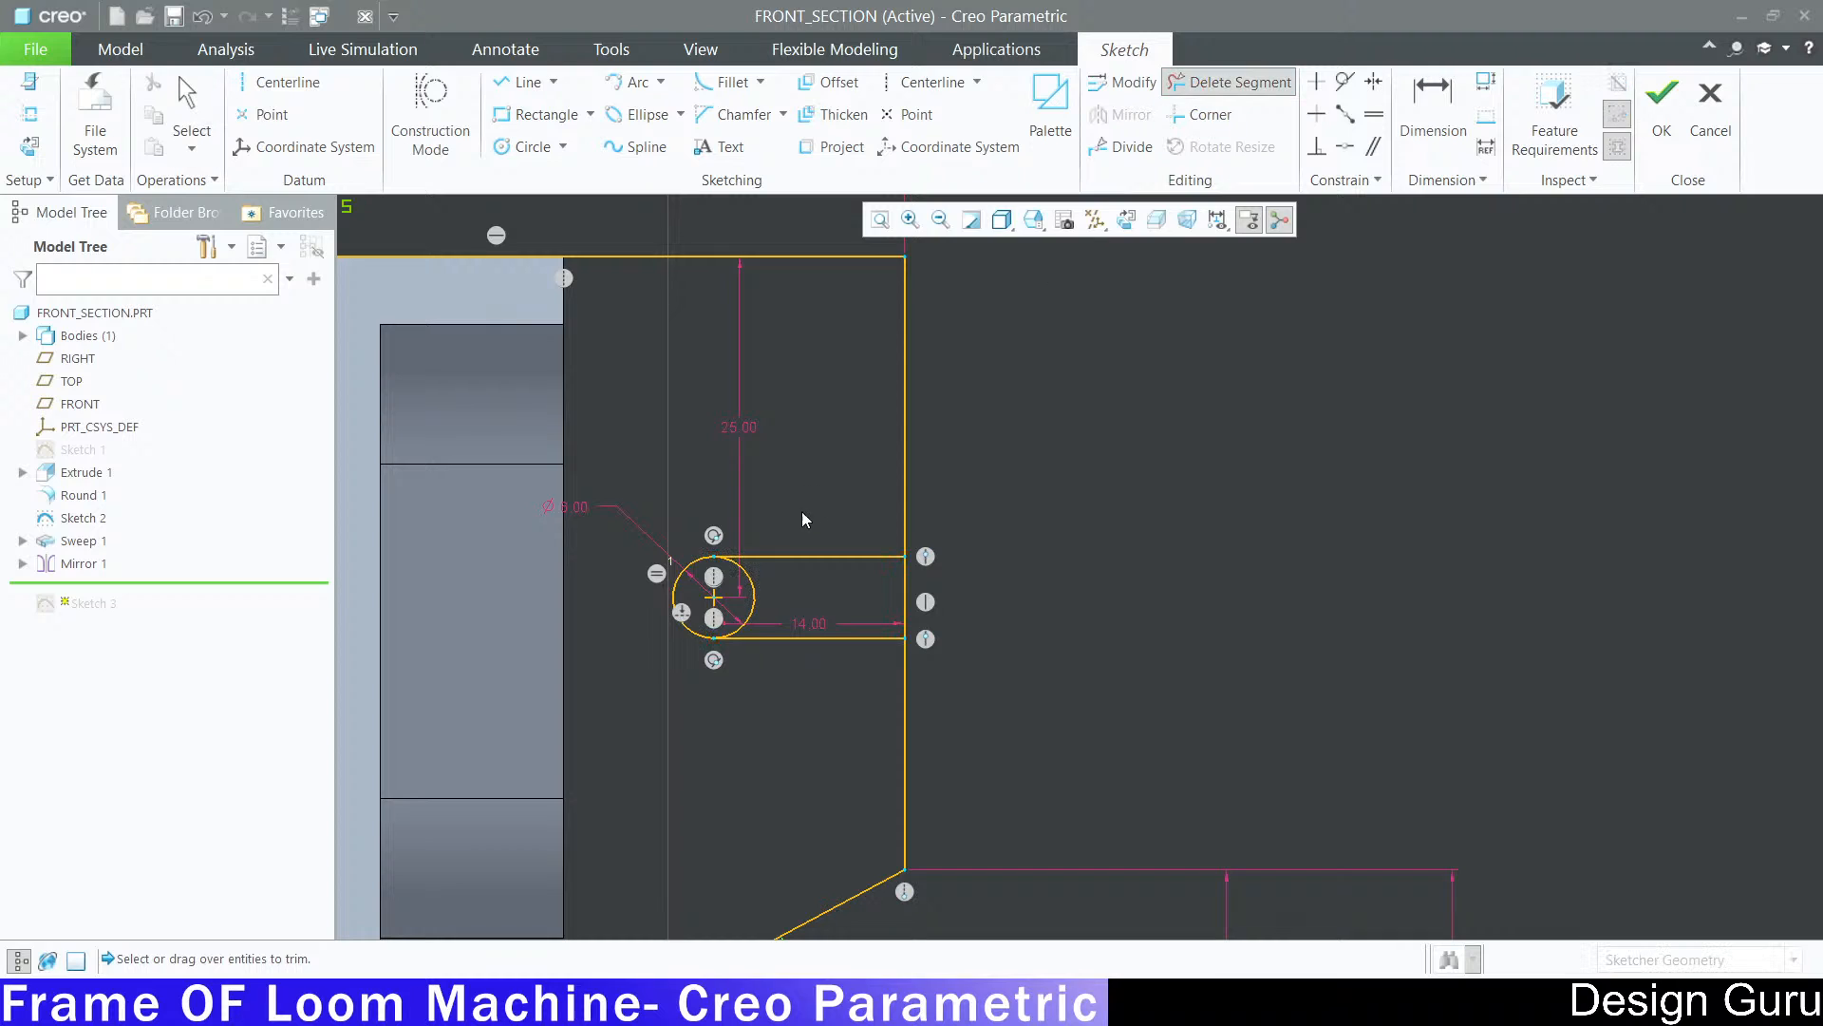
{"action": "left_click", "coordinate": [754, 597]}
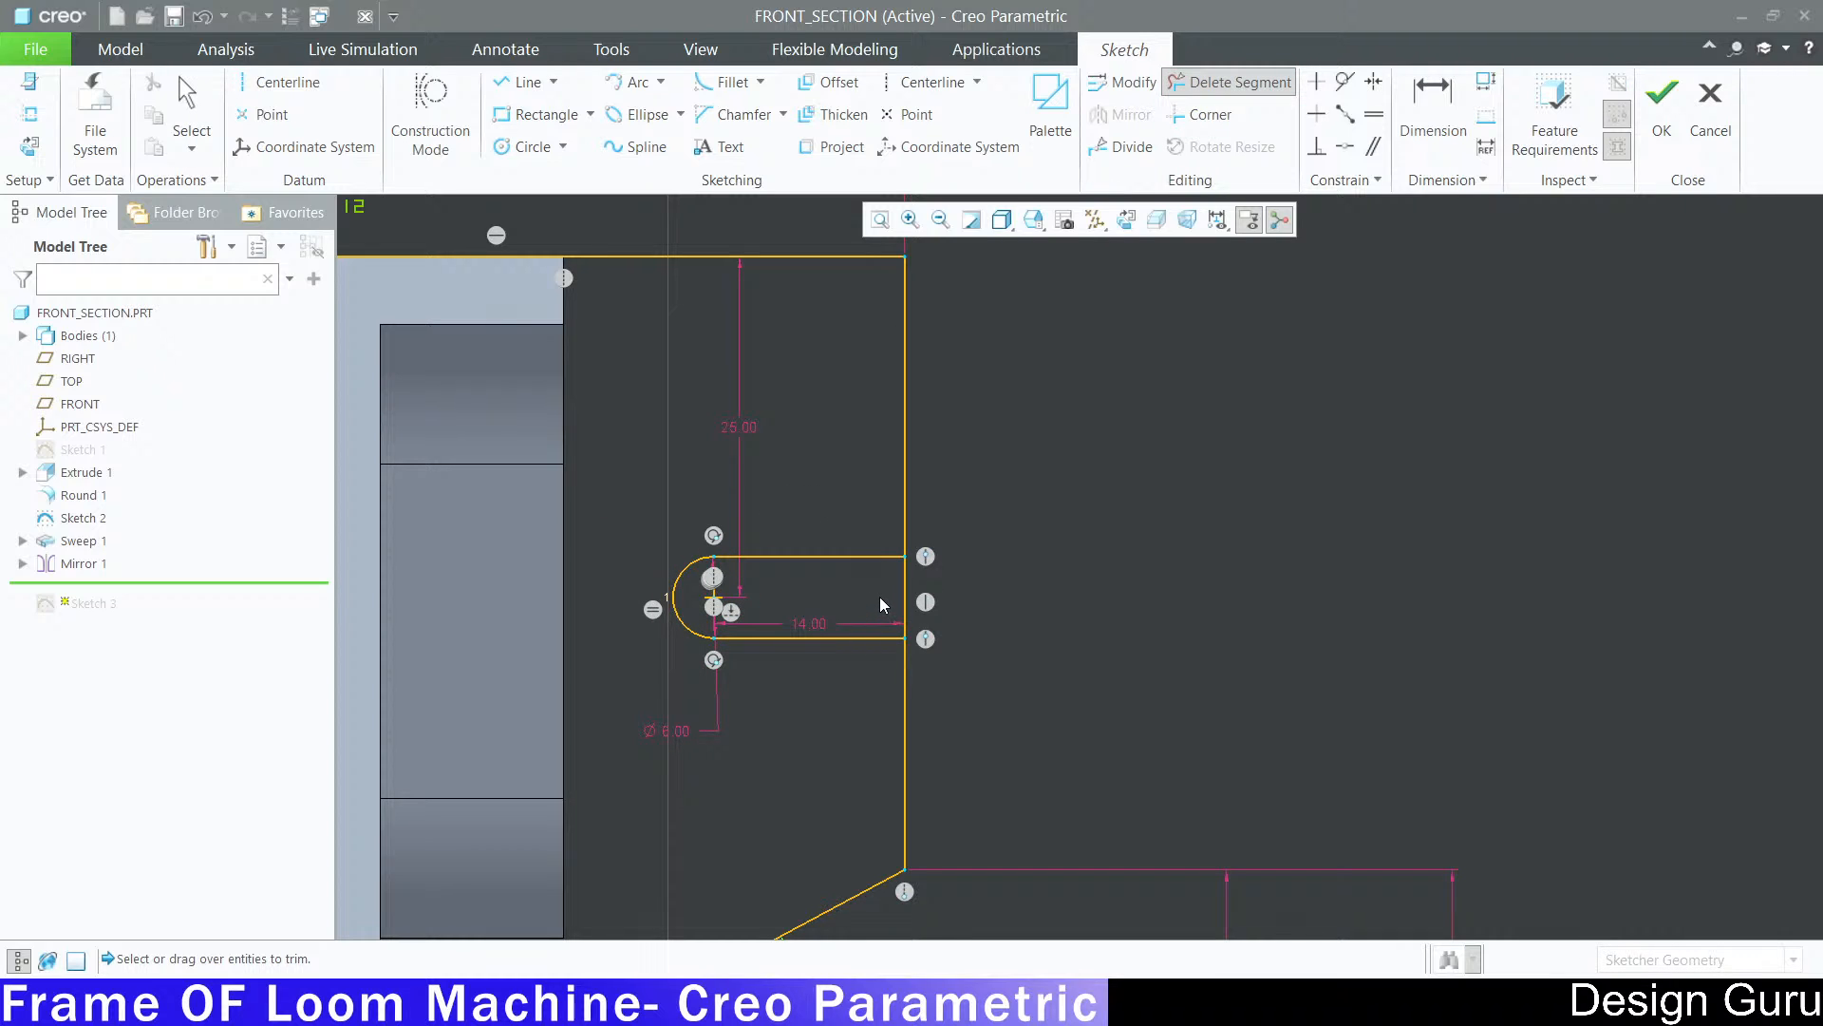
{"action": "middle_click", "coordinate": [1109, 343]}
Step: Delete the mirrored circle in the plate area below the notch
{"action": "scroll", "coordinate": [1097, 391], "scroll_direction": "up", "scroll_amount": 5}
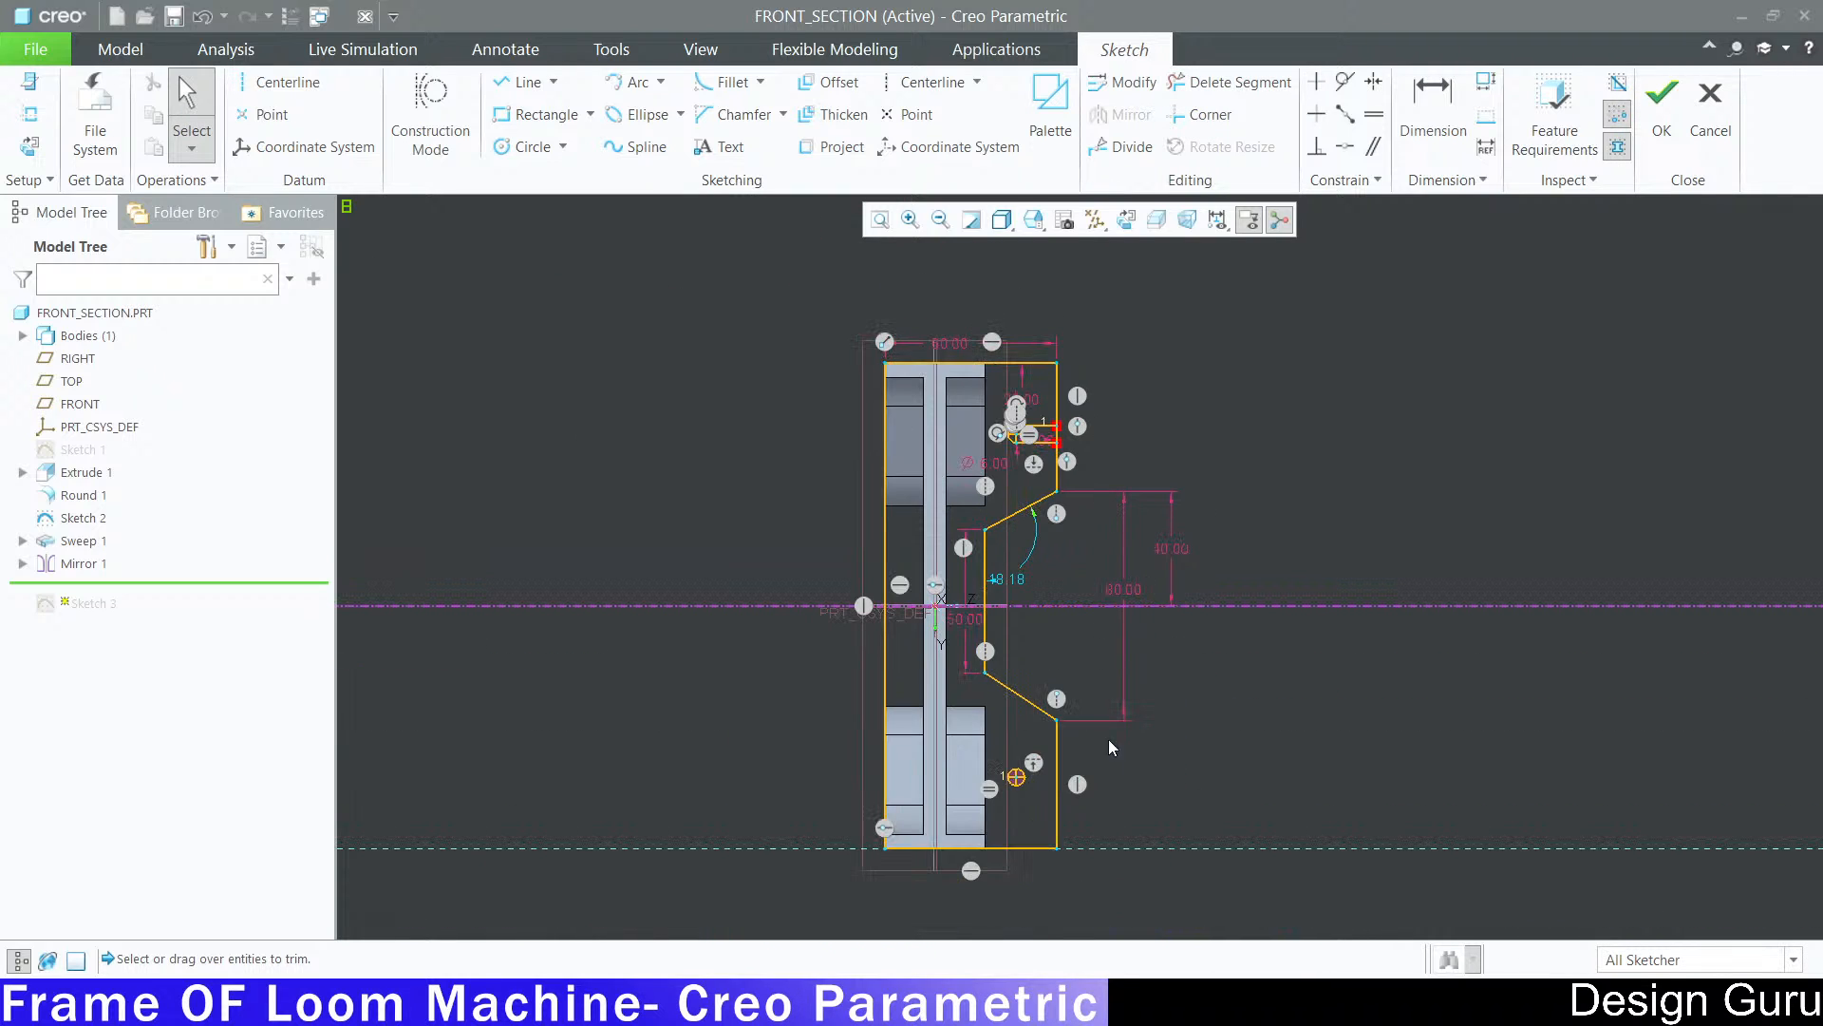
{"action": "left_click", "coordinate": [1017, 780]}
{"action": "left_click", "coordinate": [1115, 800]}
{"action": "scroll", "coordinate": [1088, 565], "scroll_direction": "up", "scroll_amount": 2}
{"action": "scroll", "coordinate": [1089, 529], "scroll_direction": "down", "scroll_amount": 5}
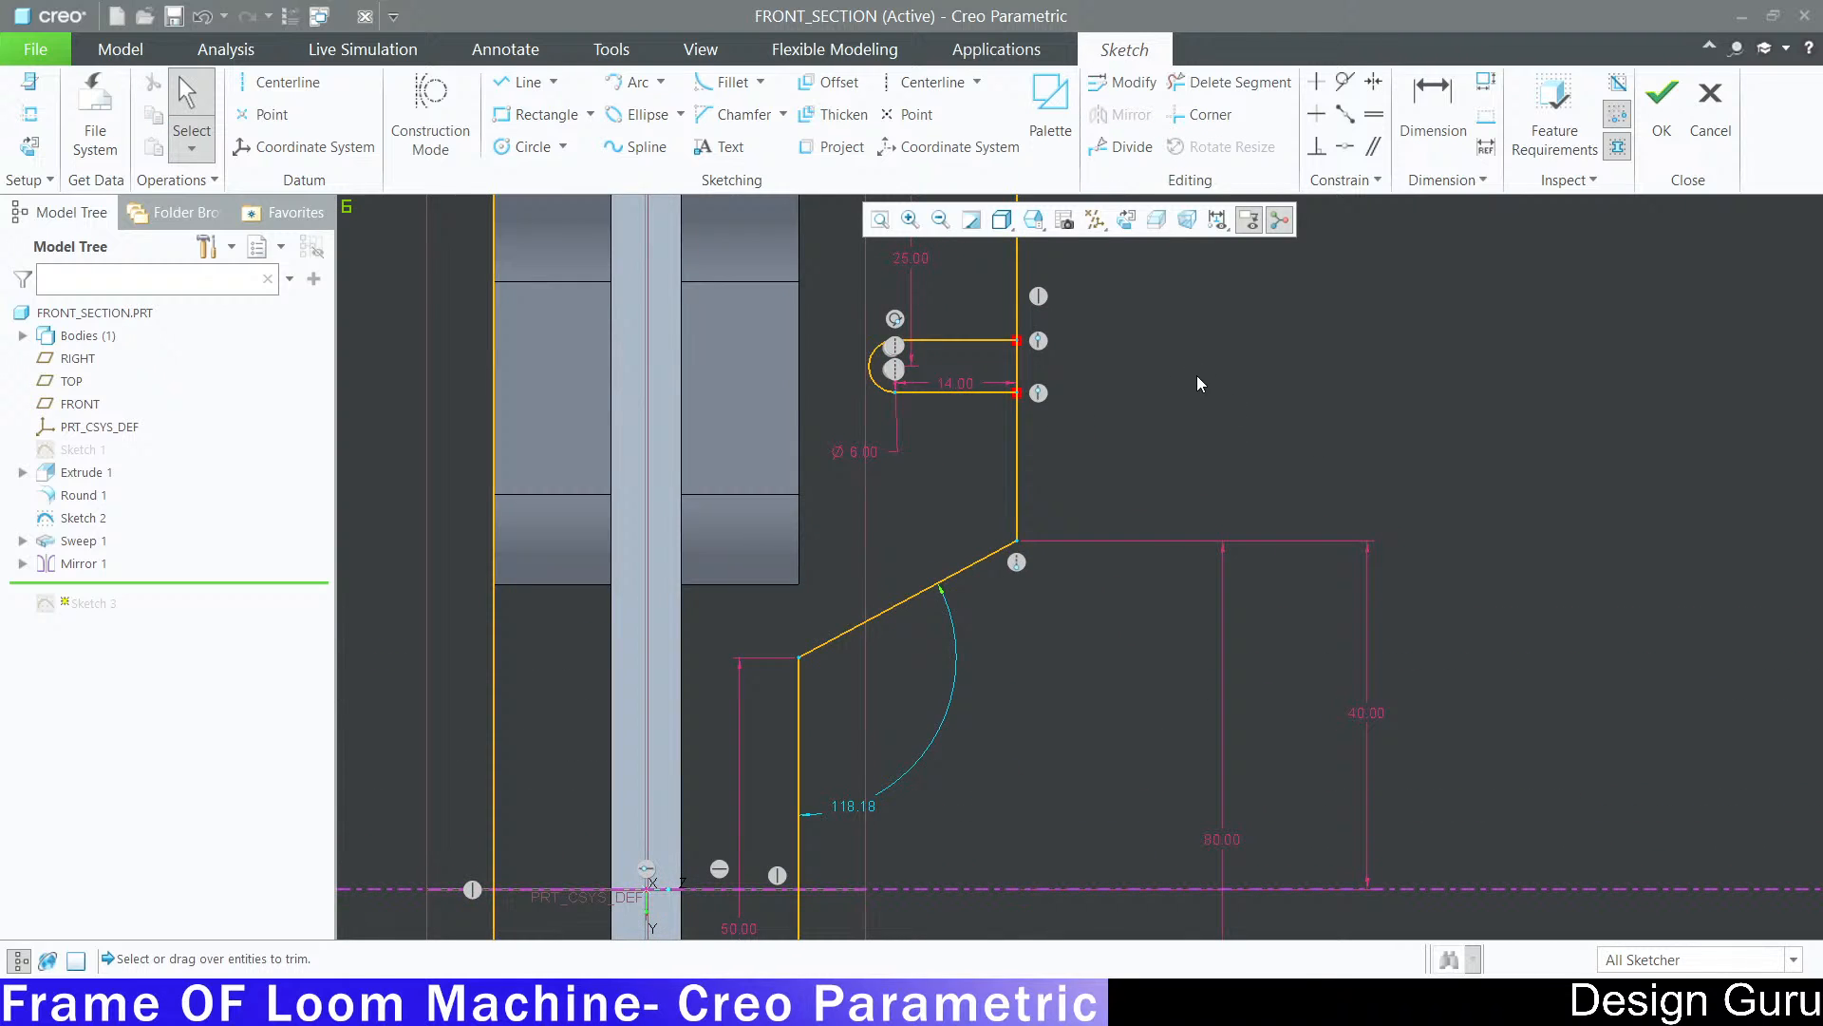
Step: Mirror the upper slot's two lines and end arc about the horizontal centerline to the area below the notch
{"action": "scroll", "coordinate": [1088, 316], "scroll_direction": "down", "scroll_amount": 2}
{"action": "left_click", "coordinate": [862, 349]}
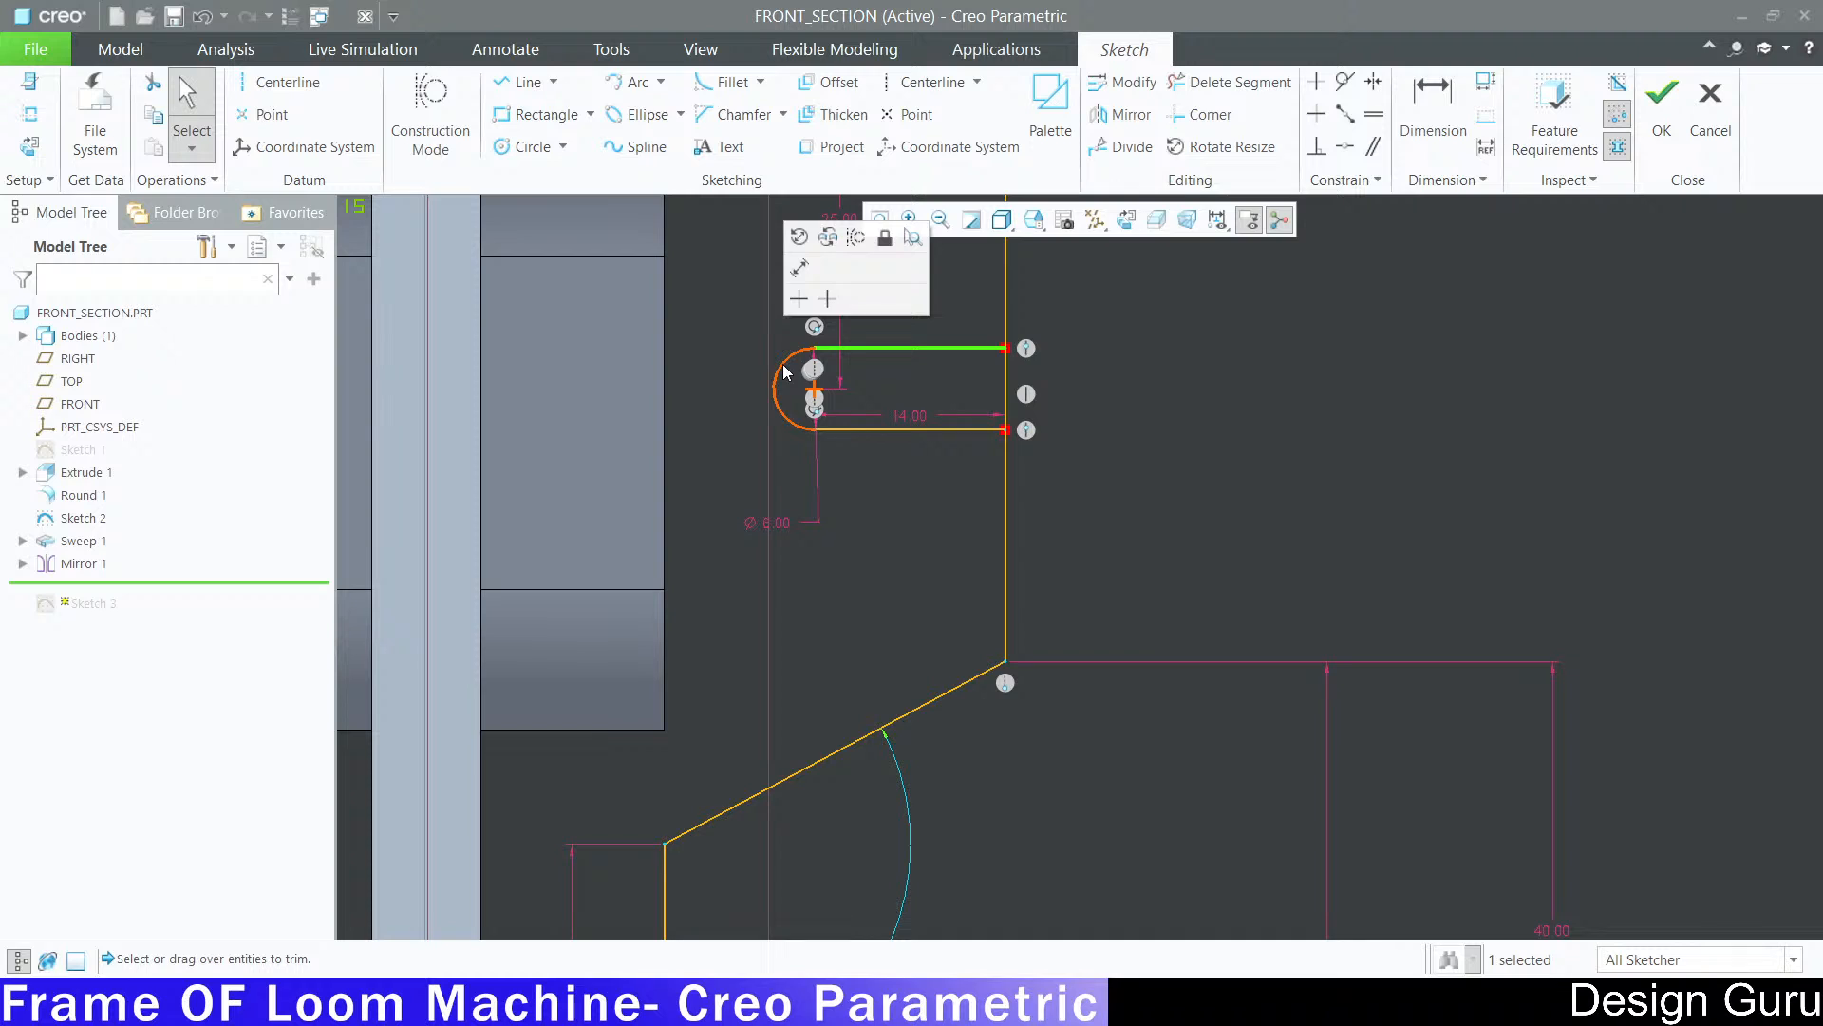
{"action": "left_click", "coordinate": [776, 389], "text": "ctrl"}
{"action": "left_click", "coordinate": [873, 431], "text": "ctrl"}
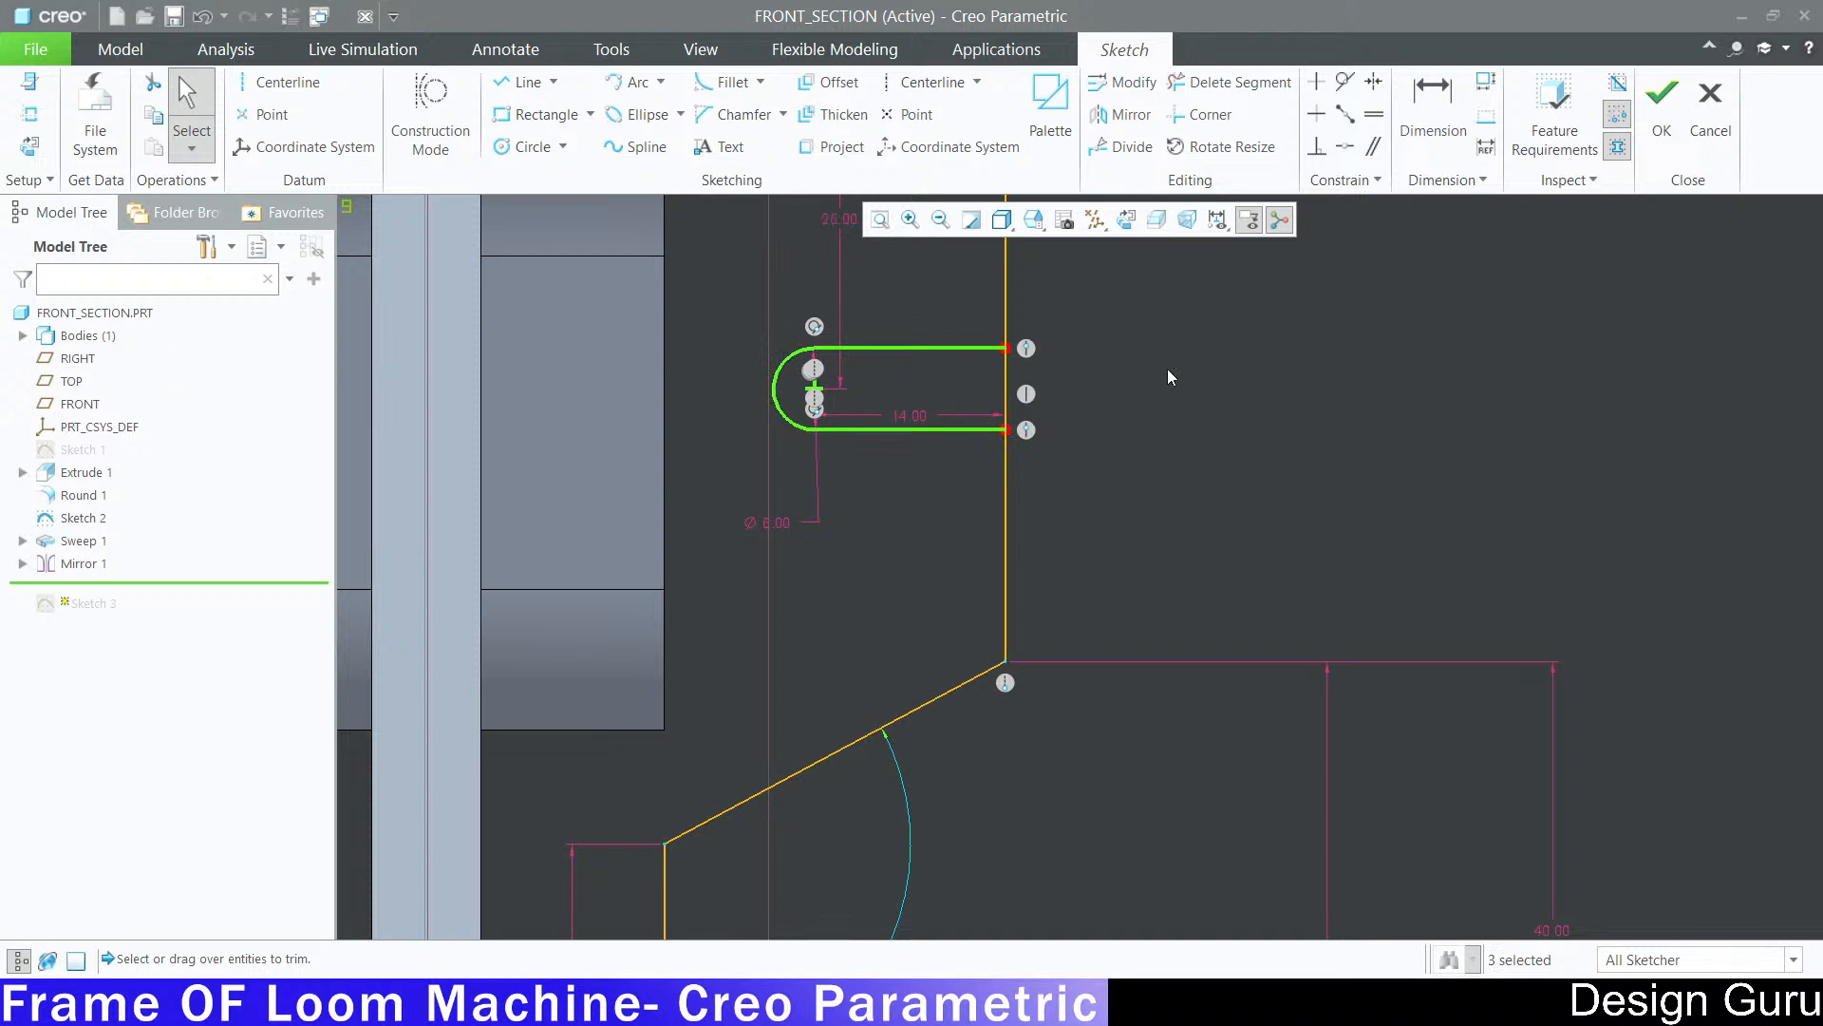
{"action": "left_click", "coordinate": [1121, 114]}
{"action": "scroll", "coordinate": [1182, 243], "scroll_direction": "up", "scroll_amount": 5}
{"action": "left_click", "coordinate": [1420, 433]}
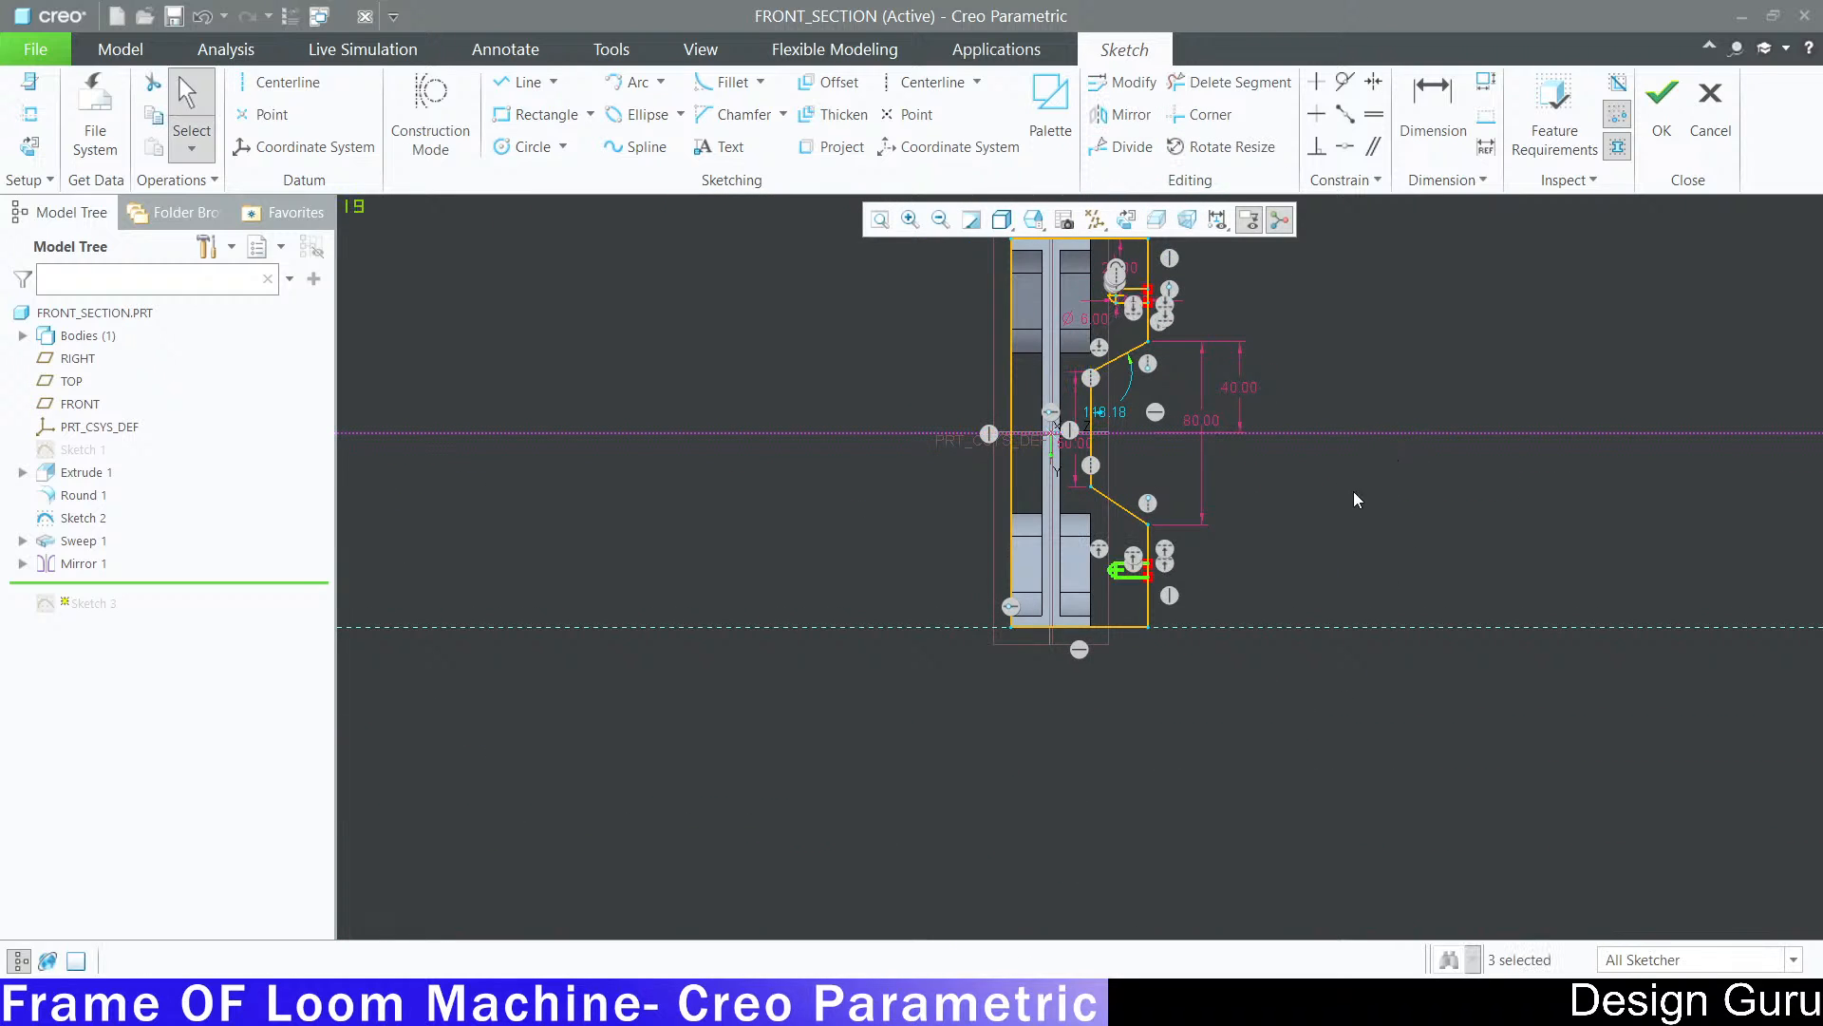
Step: Trim the plate's outer edge segments across the mouths of both slots so they are open-ended
{"action": "scroll", "coordinate": [1278, 456], "scroll_direction": "up", "scroll_amount": 2}
{"action": "scroll", "coordinate": [1268, 374], "scroll_direction": "down", "scroll_amount": 3}
{"action": "left_click", "coordinate": [1231, 82]}
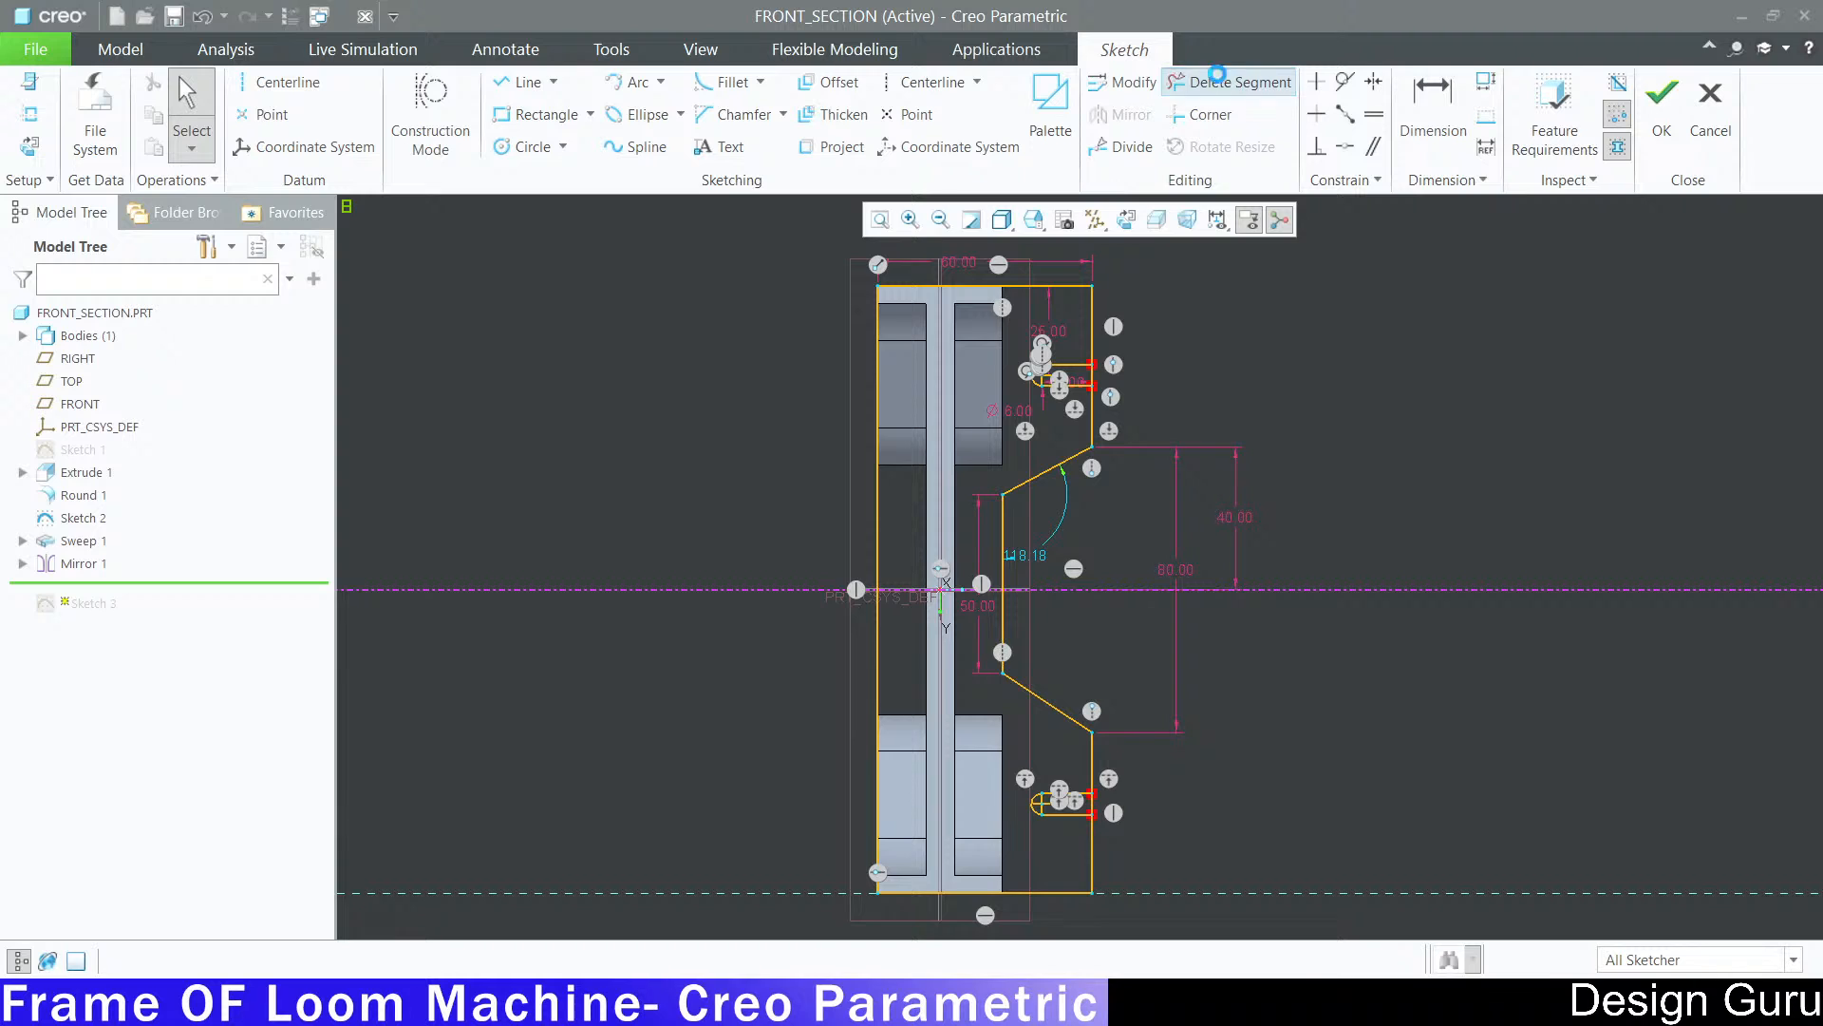
{"action": "scroll", "coordinate": [1113, 370], "scroll_direction": "up", "scroll_amount": 2}
{"action": "scroll", "coordinate": [1113, 370], "scroll_direction": "down", "scroll_amount": 6}
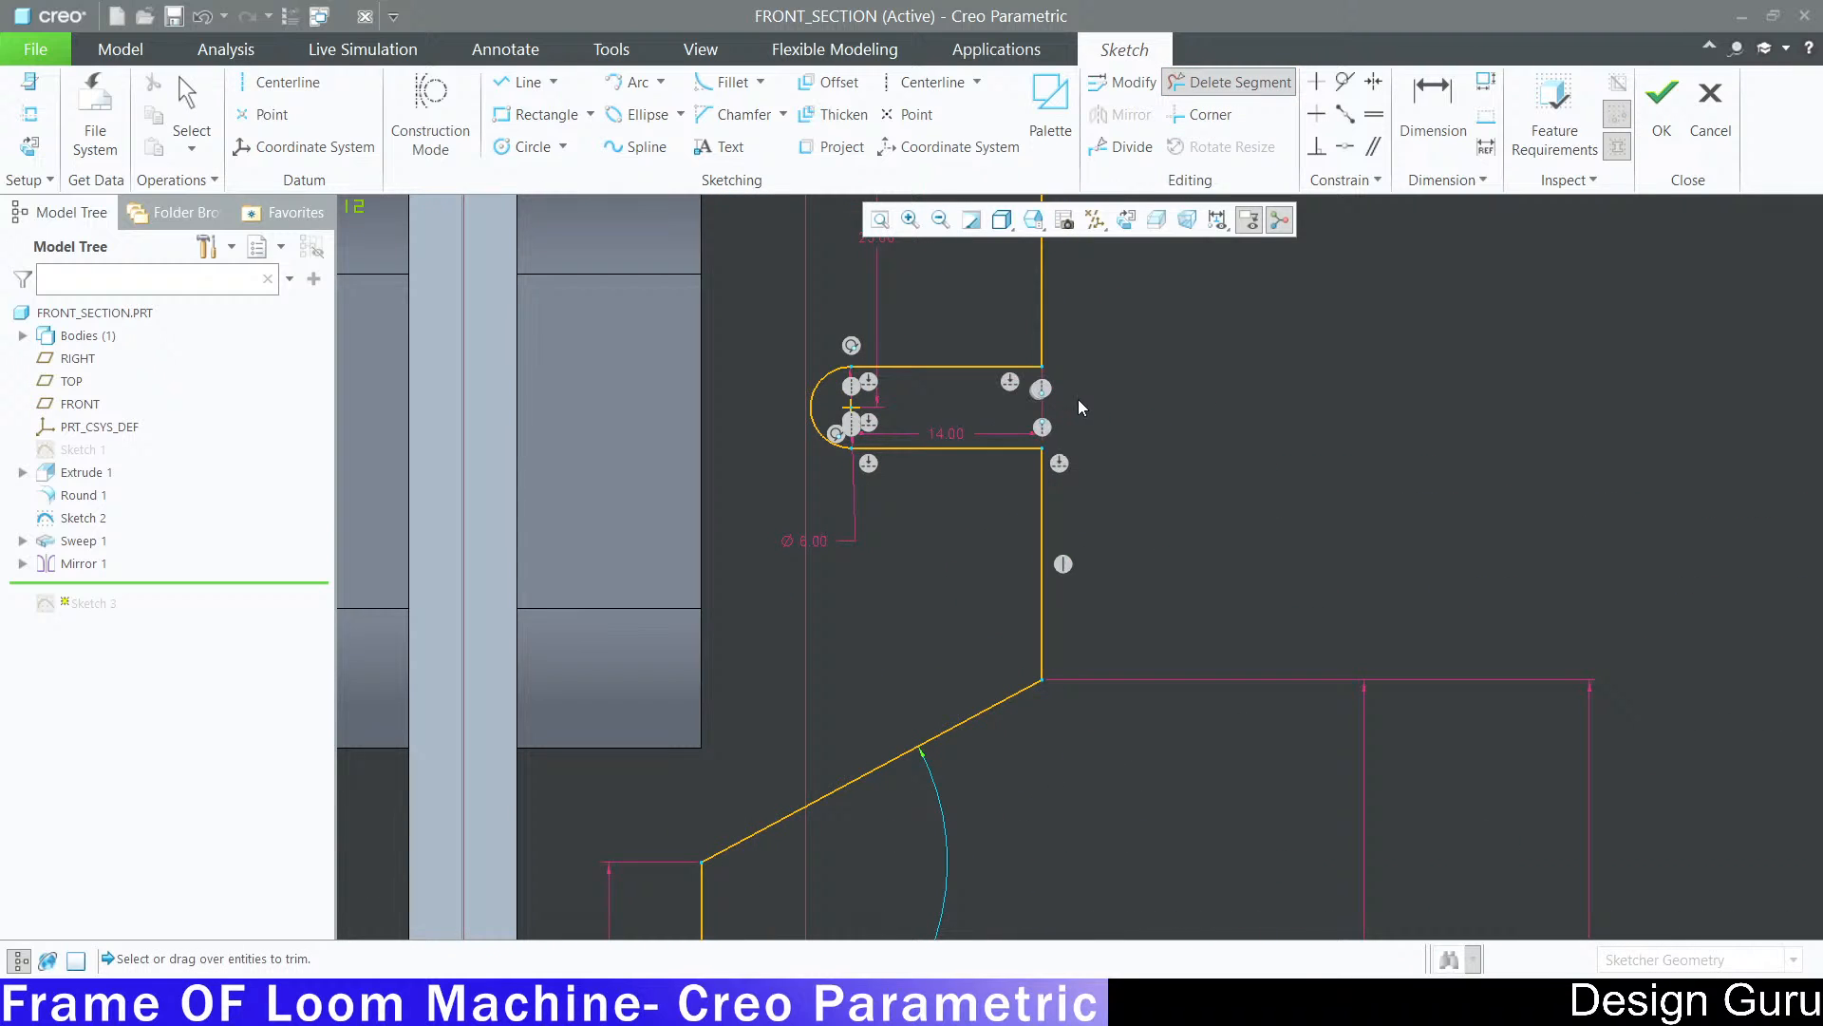
{"action": "scroll", "coordinate": [1079, 399], "scroll_direction": "up", "scroll_amount": 5}
{"action": "scroll", "coordinate": [1099, 655], "scroll_direction": "down", "scroll_amount": 3}
{"action": "scroll", "coordinate": [980, 465], "scroll_direction": "down", "scroll_amount": 1}
{"action": "left_click", "coordinate": [1006, 465]}
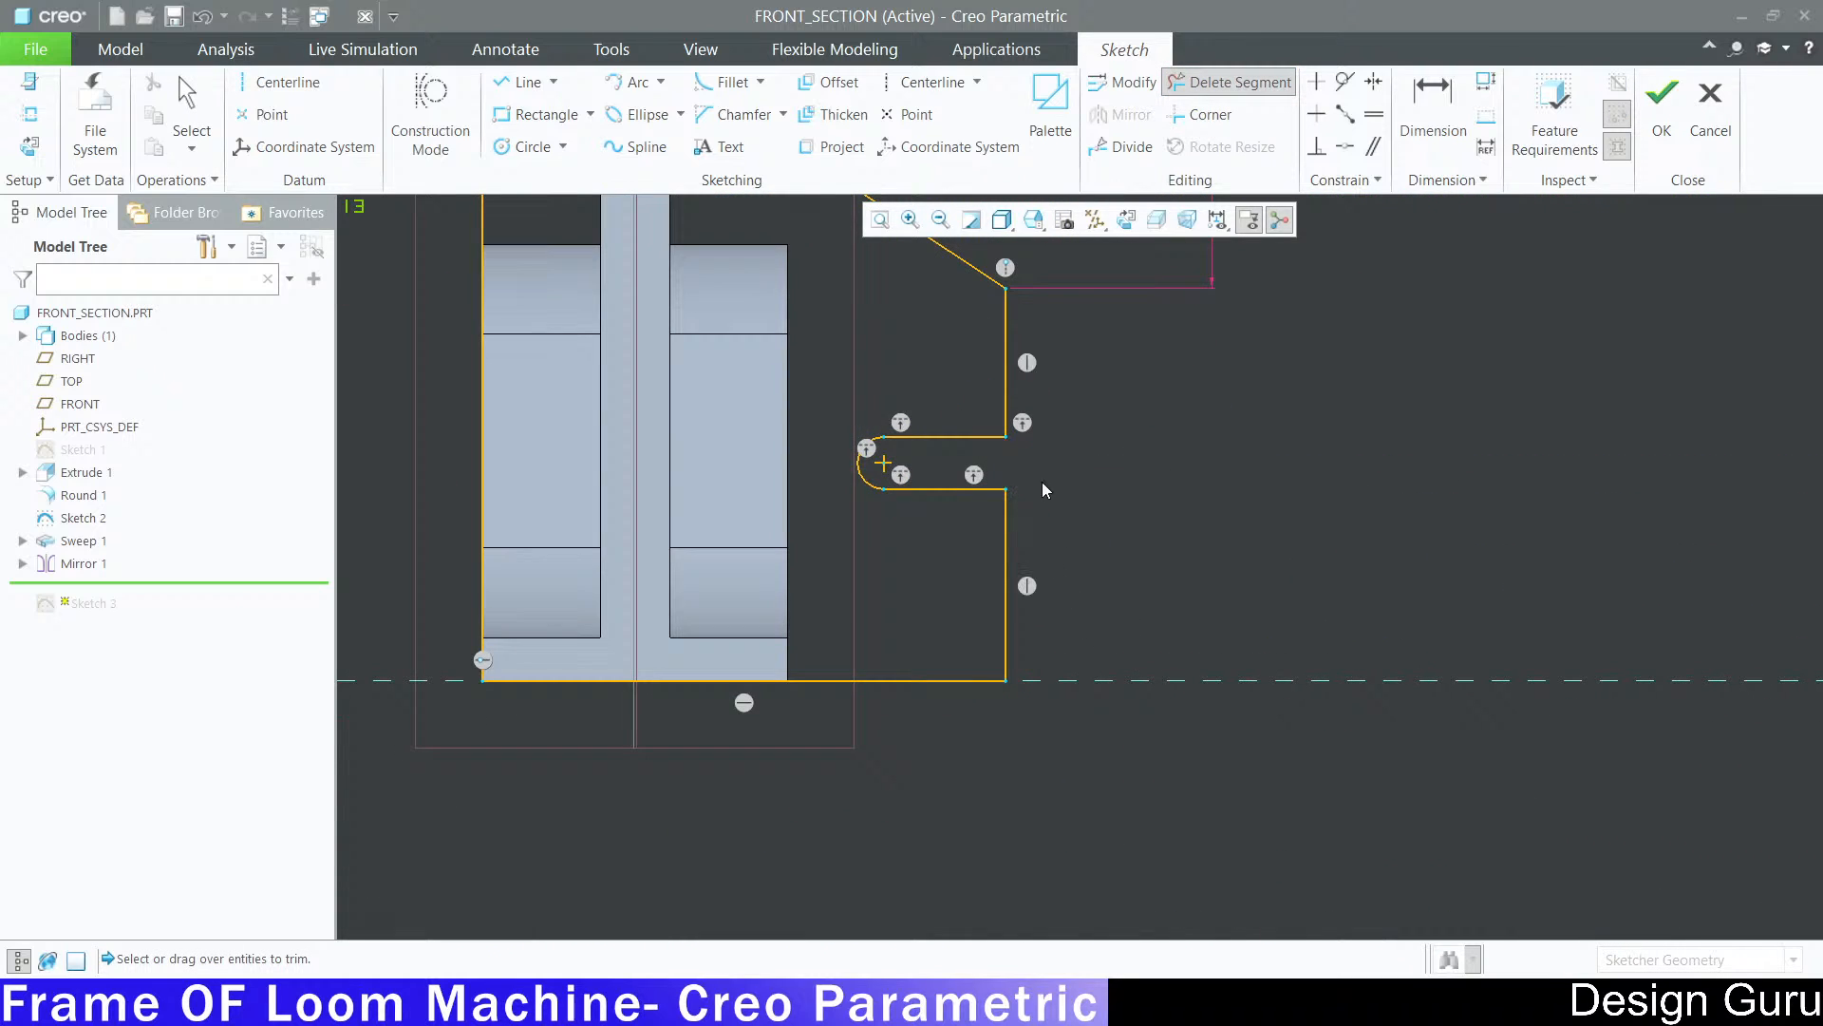
{"action": "middle_click", "coordinate": [1131, 488]}
Step: Check the front section's end plate in the loom frame assembly drawing in Adobe Acrobat, and return to Creo
{"action": "scroll", "coordinate": [1132, 627], "scroll_direction": "up", "scroll_amount": 4}
{"action": "scroll", "coordinate": [1193, 475], "scroll_direction": "down", "scroll_amount": 4}
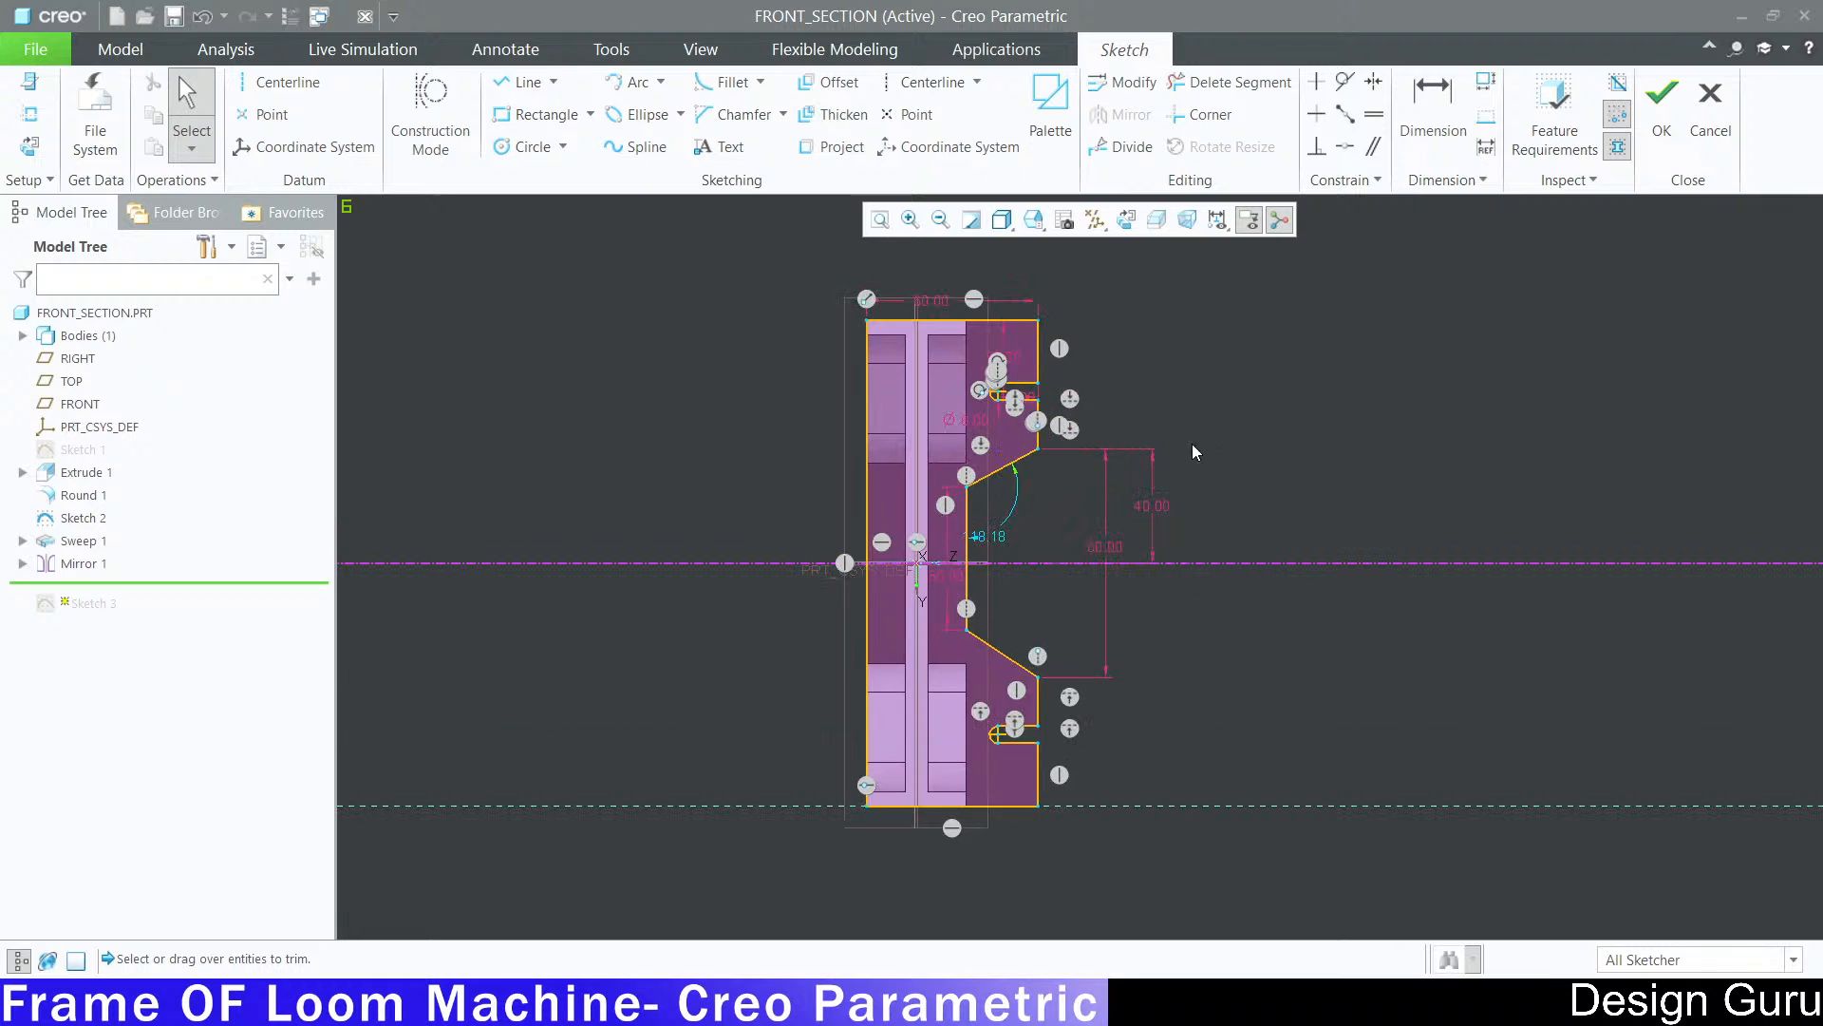
{"action": "scroll", "coordinate": [1079, 482], "scroll_direction": "up", "scroll_amount": 3}
{"action": "scroll", "coordinate": [1068, 452], "scroll_direction": "down", "scroll_amount": 2}
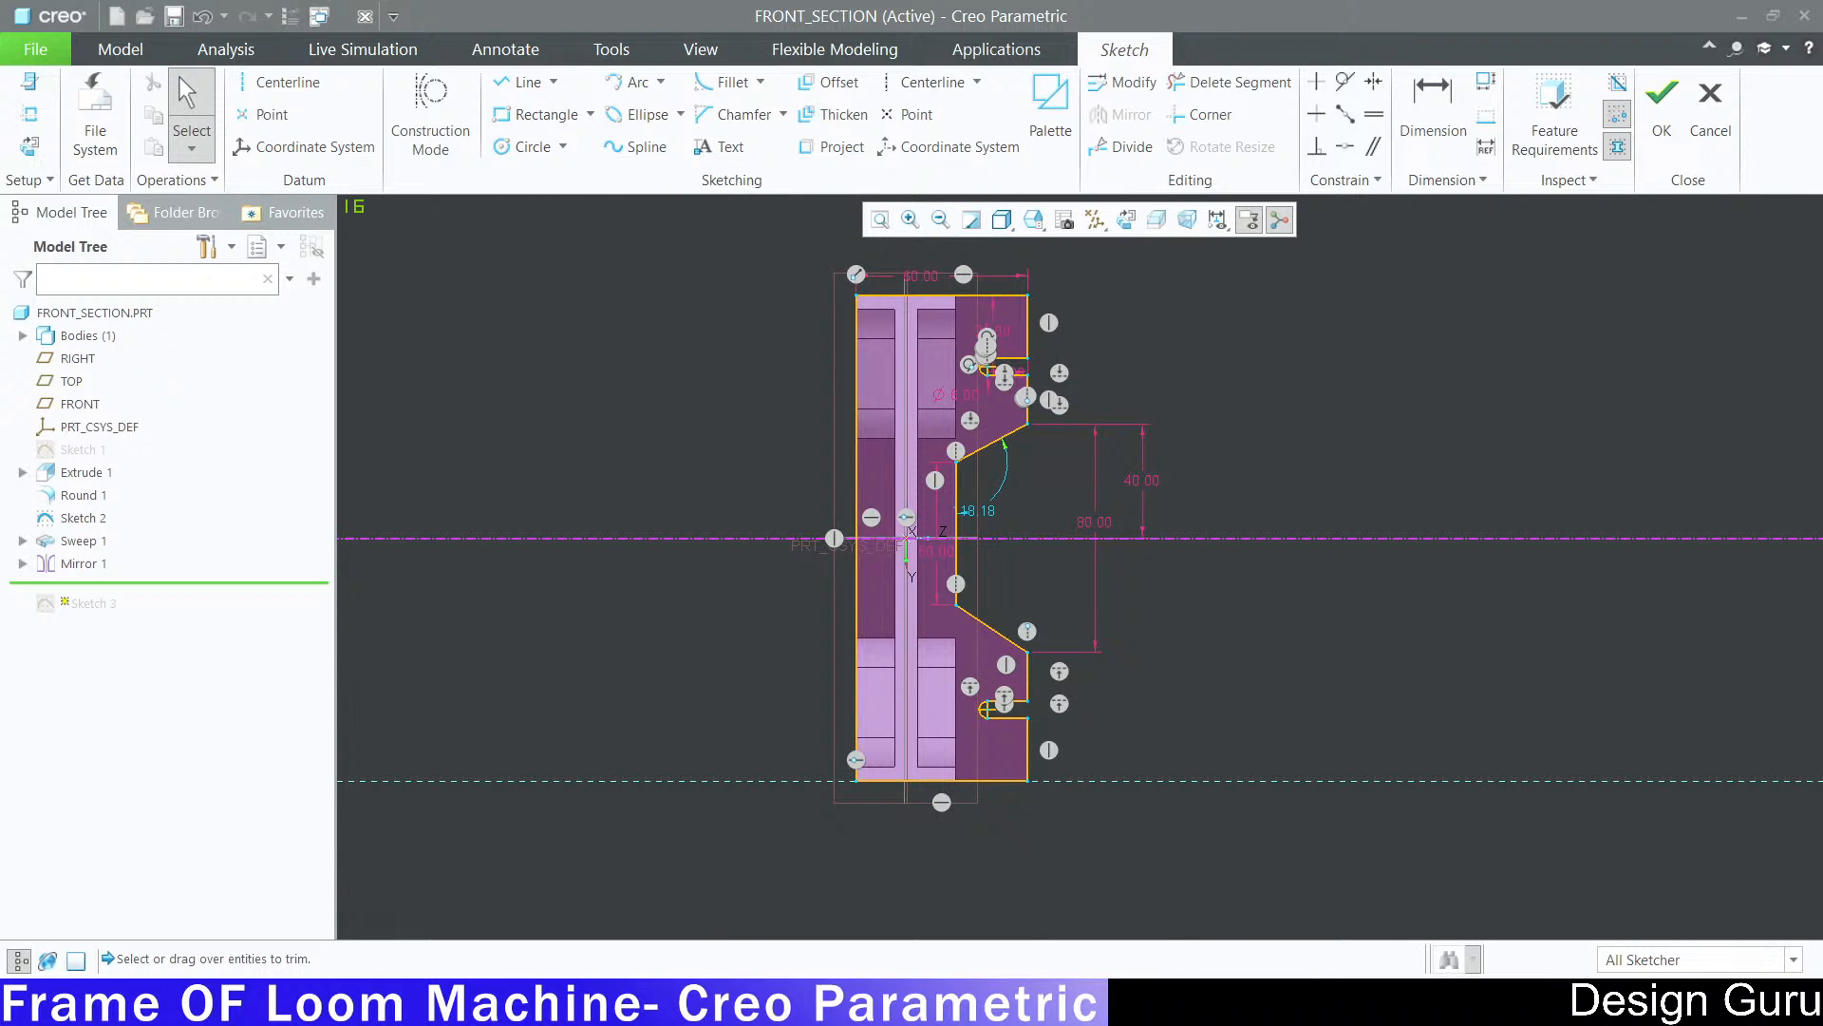
{"action": "left_click", "coordinate": [465, 1003]}
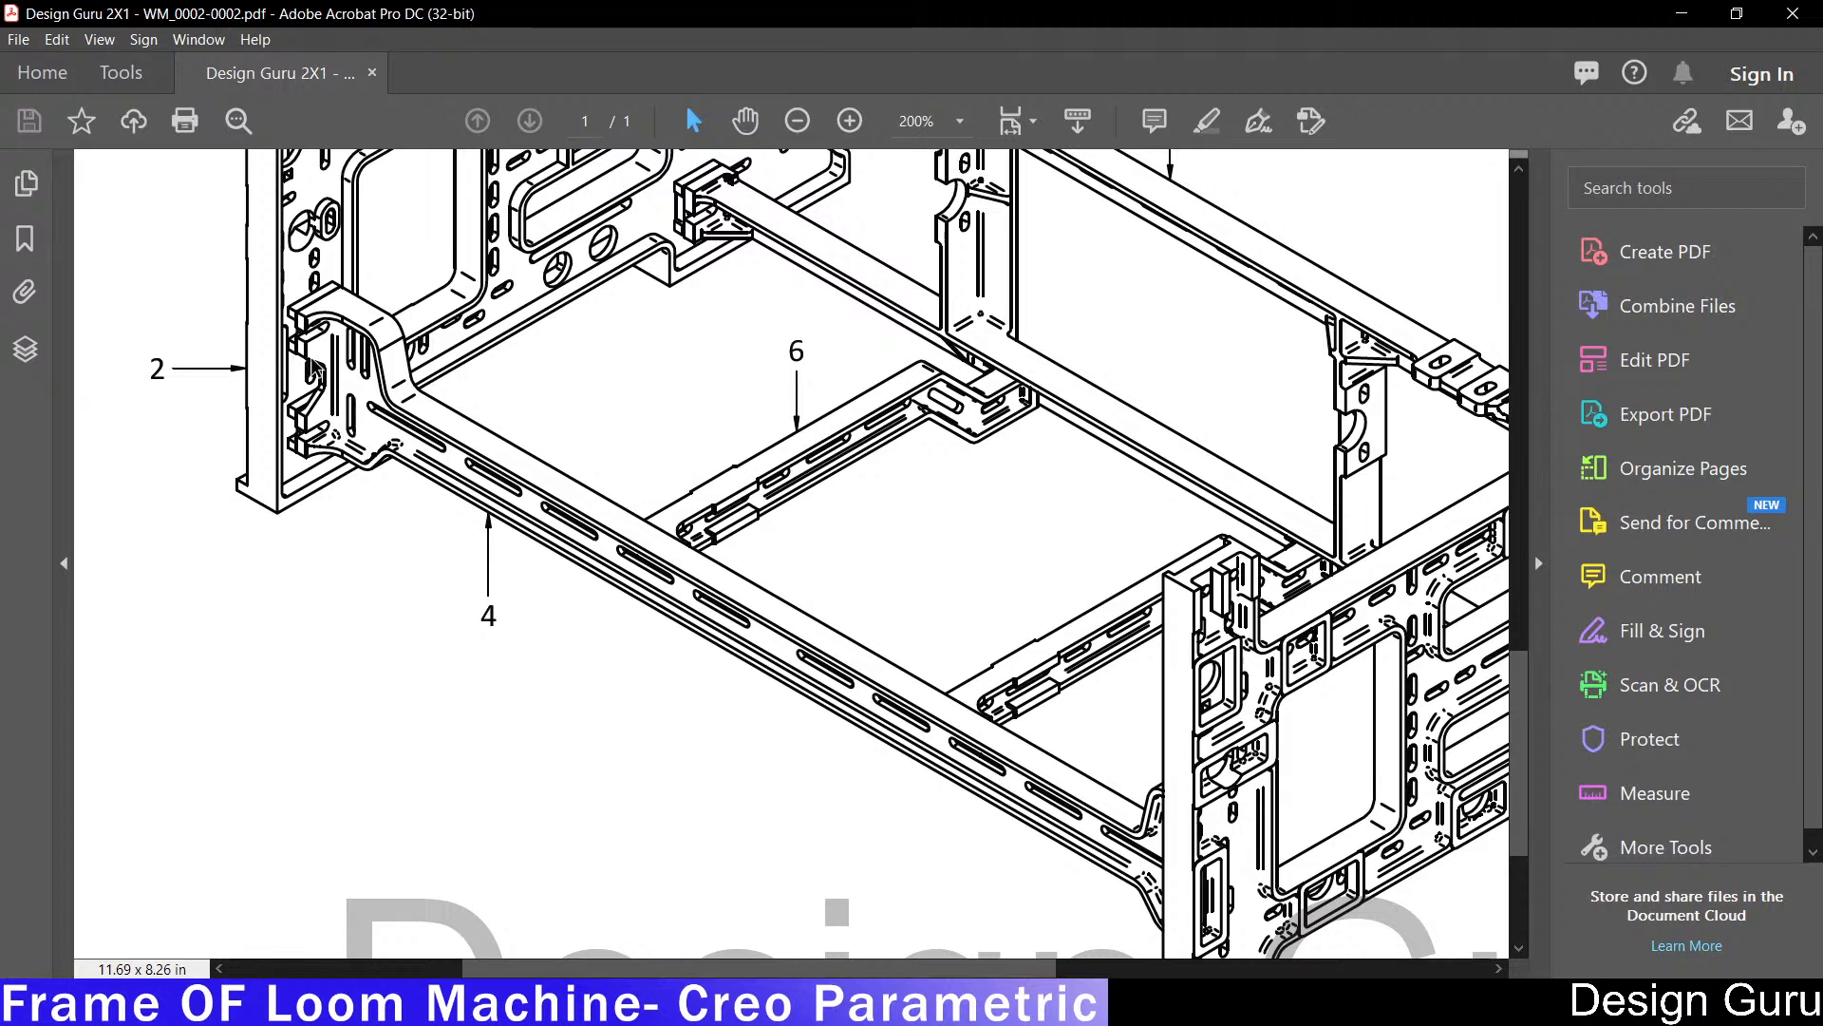
{"action": "mouse_move", "coordinate": [1092, 1003]}
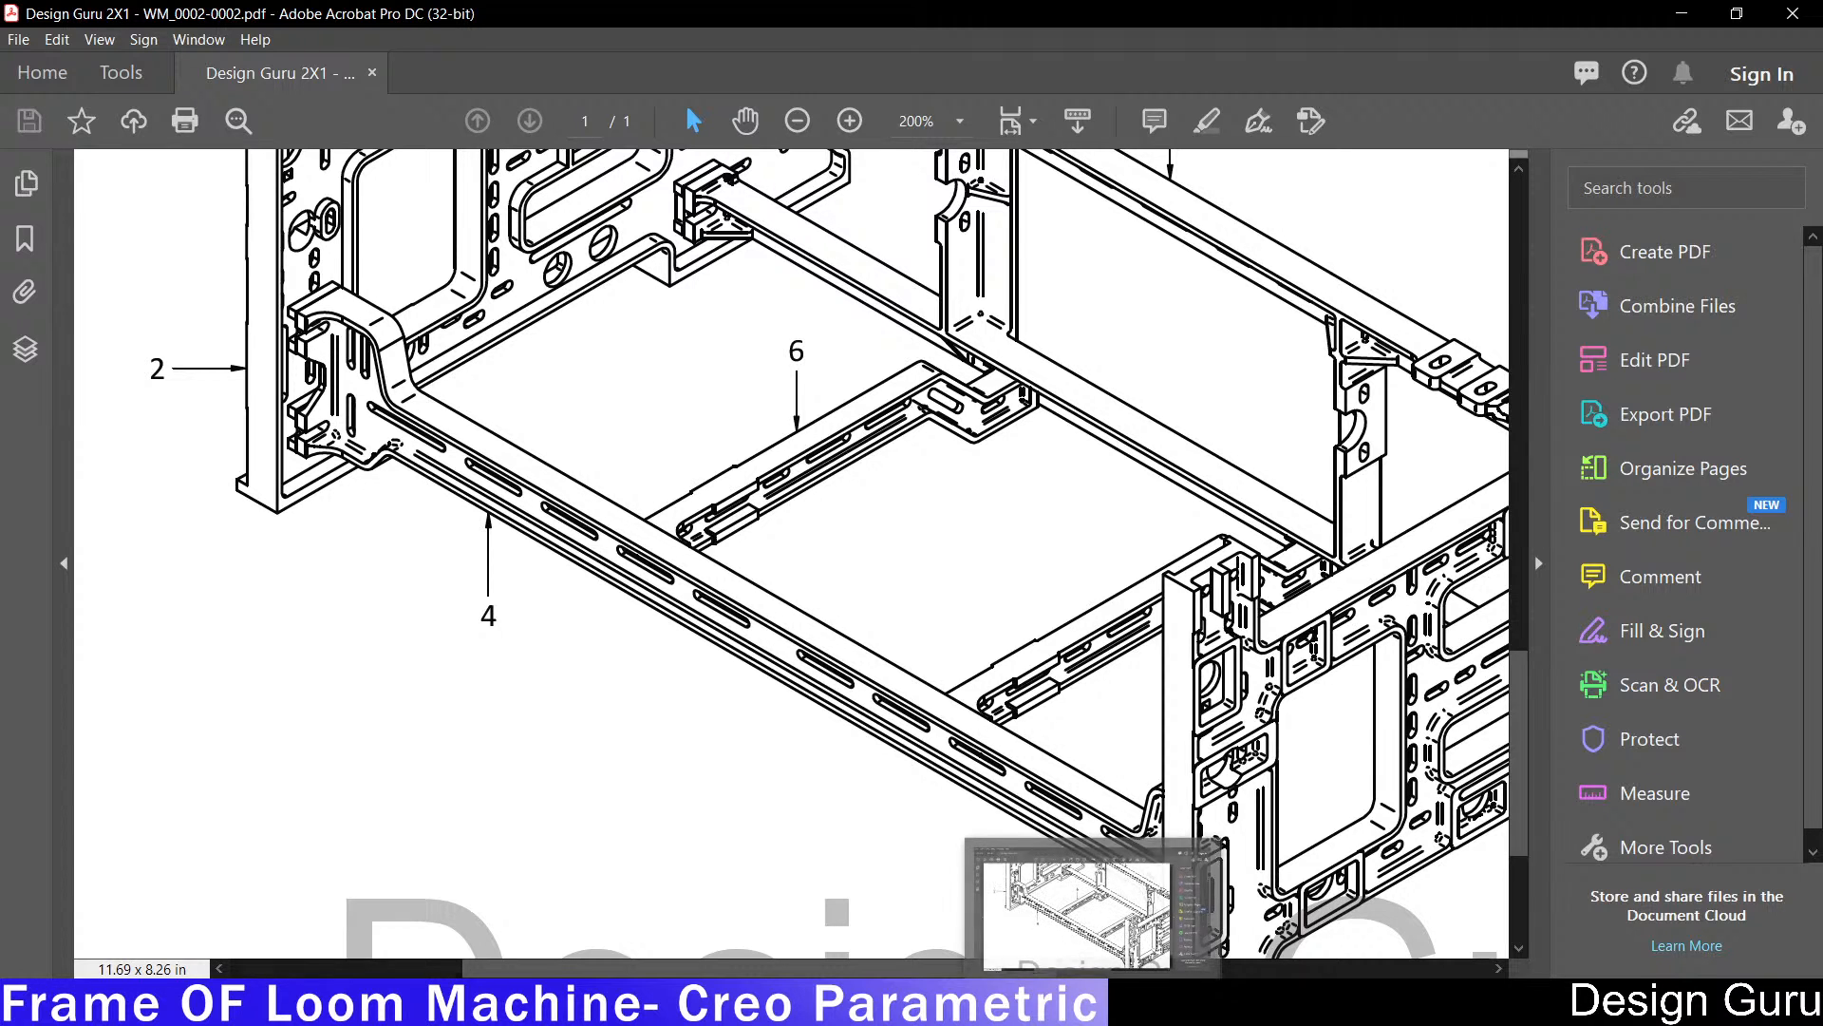
{"action": "left_click", "coordinate": [1092, 1003]}
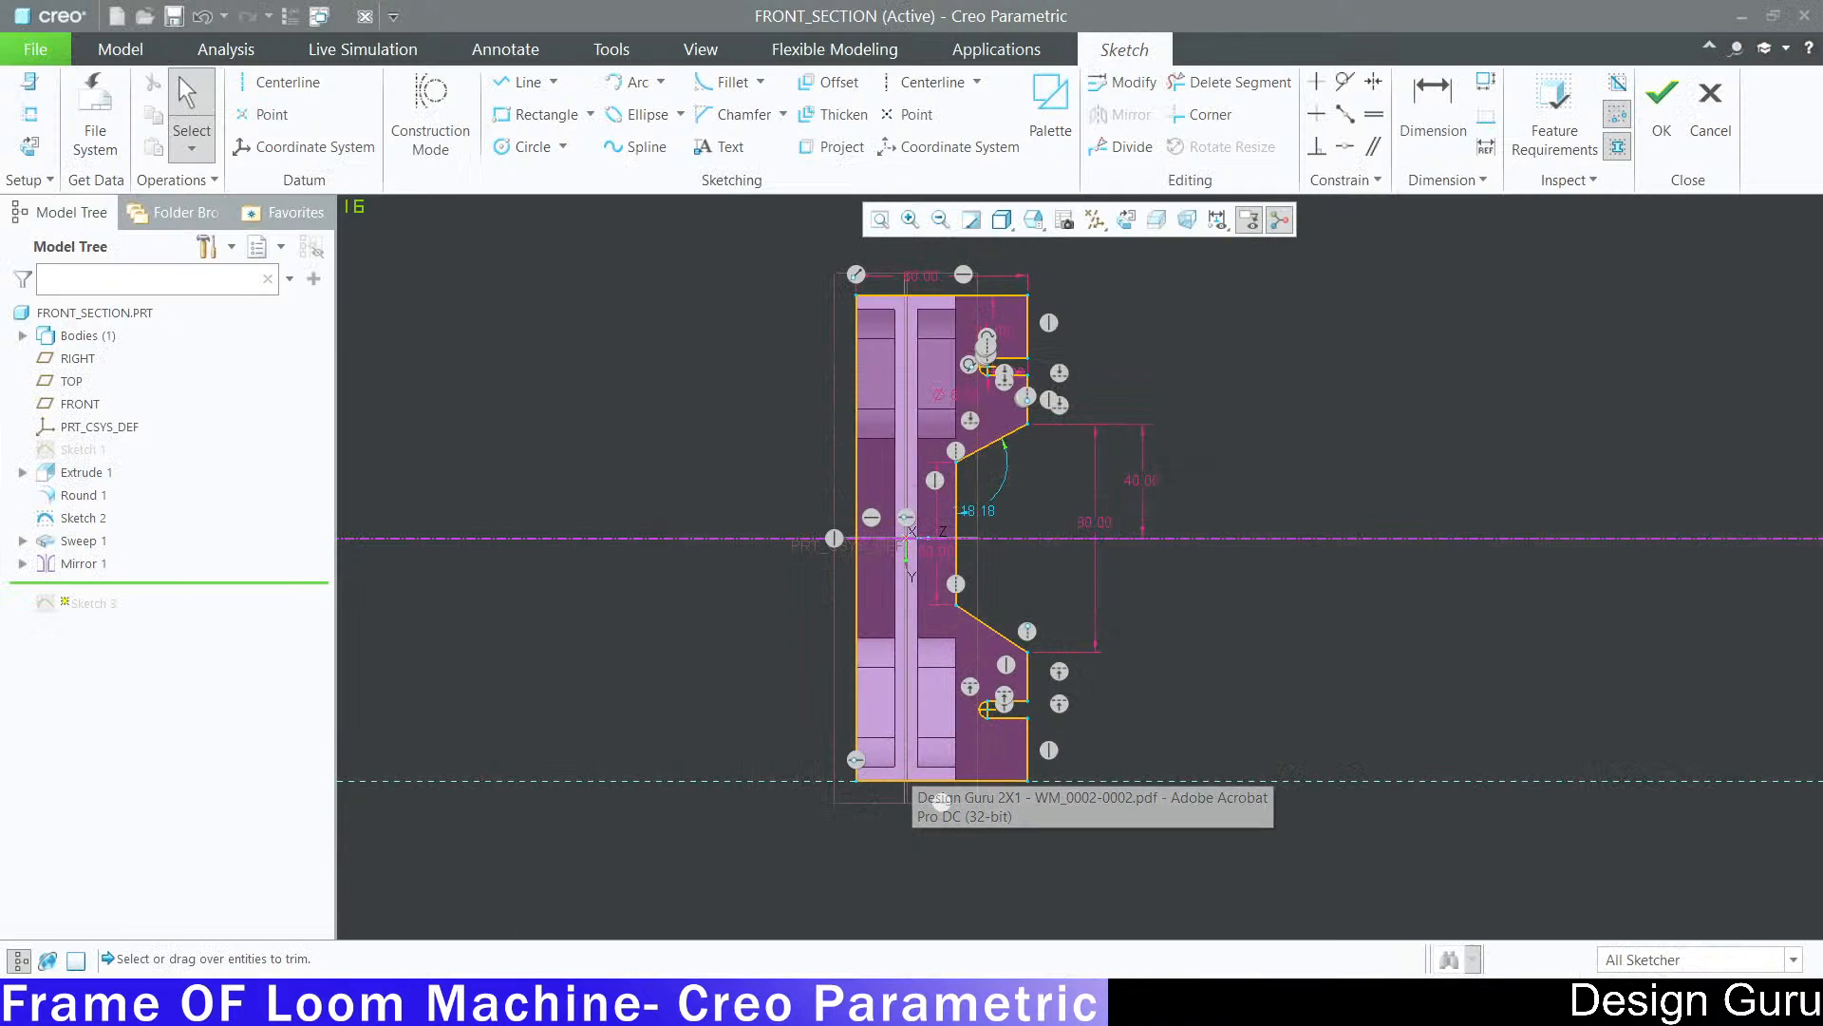
Step: Finish the slotted end plate sketch and complete the plate's extrusion
{"action": "left_click", "coordinate": [1663, 120]}
{"action": "scroll", "coordinate": [1360, 418], "scroll_direction": "down", "scroll_amount": 3}
{"action": "mouse_move", "coordinate": [997, 560]}
{"action": "middle_mouse_down"}
{"action": "mouse_move", "coordinate": [862, 564]}
{"action": "mouse_move", "coordinate": [772, 511]}
{"action": "mouse_move", "coordinate": [748, 395]}
{"action": "mouse_move", "coordinate": [1073, 323]}
{"action": "mouse_move", "coordinate": [1265, 417]}
{"action": "mouse_move", "coordinate": [994, 440]}
{"action": "mouse_move", "coordinate": [1046, 393]}
{"action": "mouse_move", "coordinate": [1044, 453]}
{"action": "middle_mouse_up"}
{"action": "left_click", "coordinate": [1265, 418]}
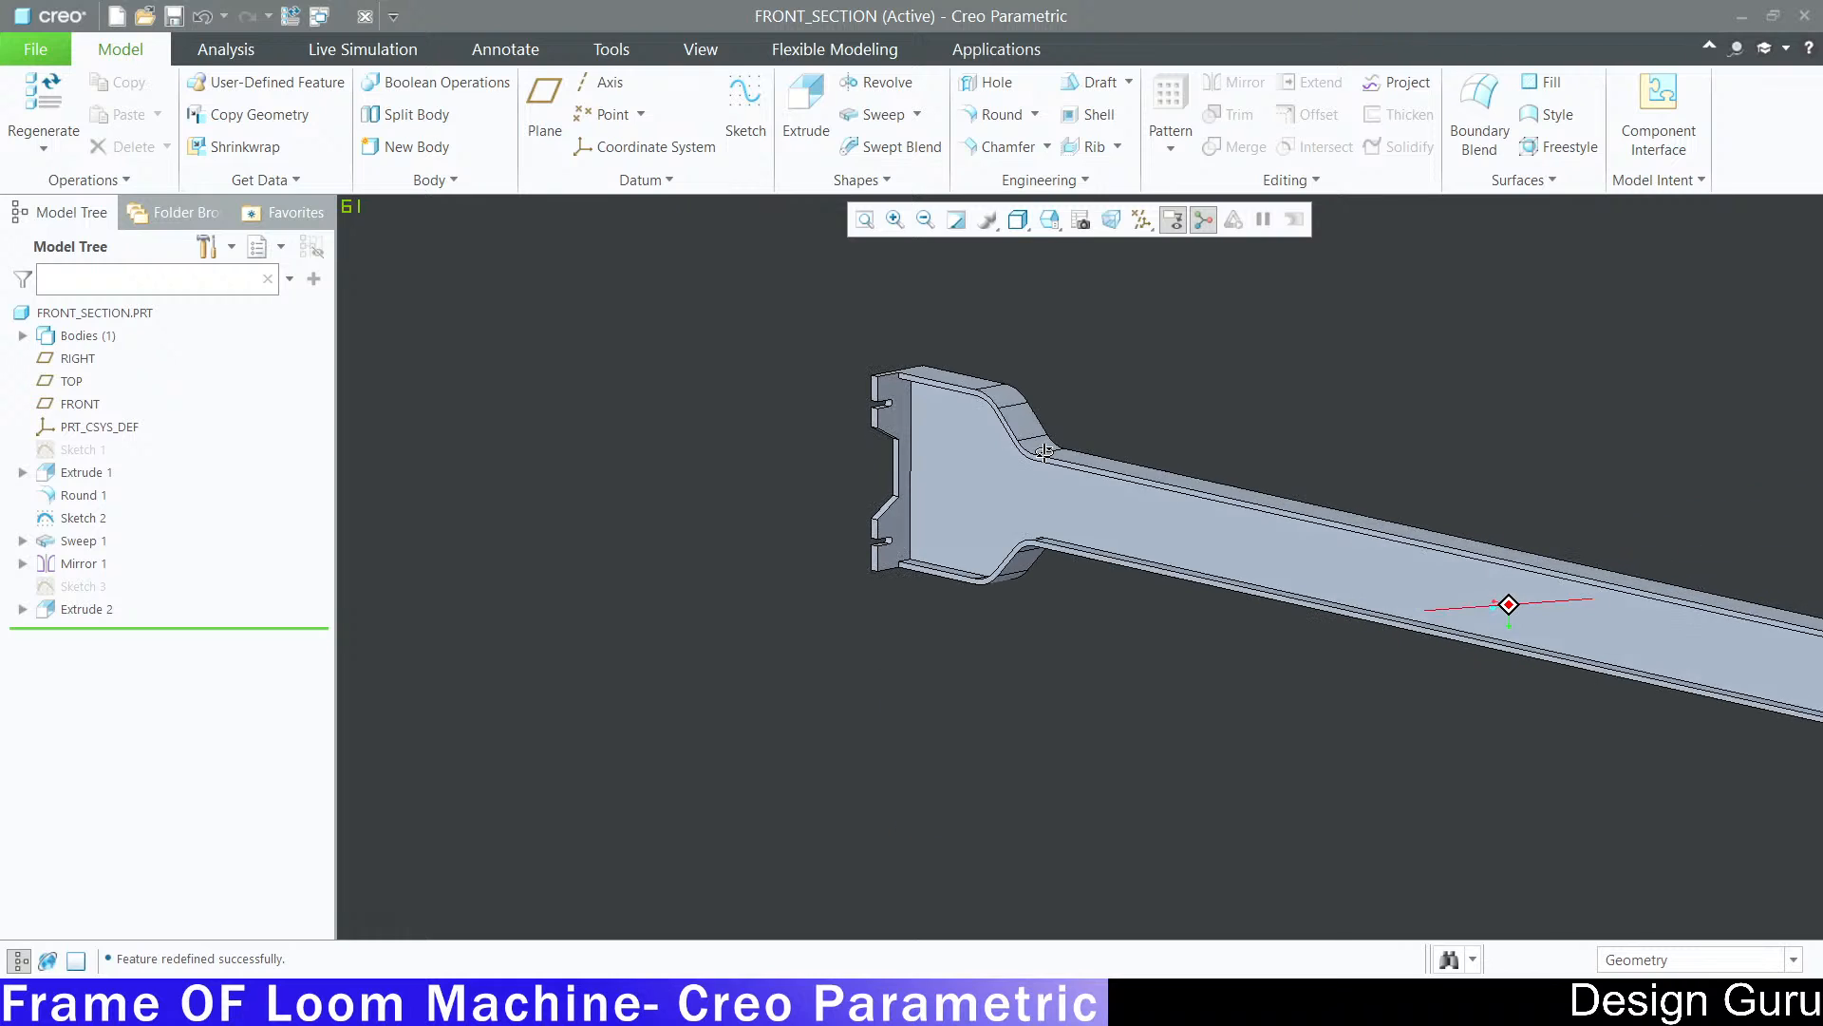
Step: Examine the extruded end plate's notch and slots where it meets the beam's end
{"action": "scroll", "coordinate": [801, 507], "scroll_direction": "up", "scroll_amount": 6}
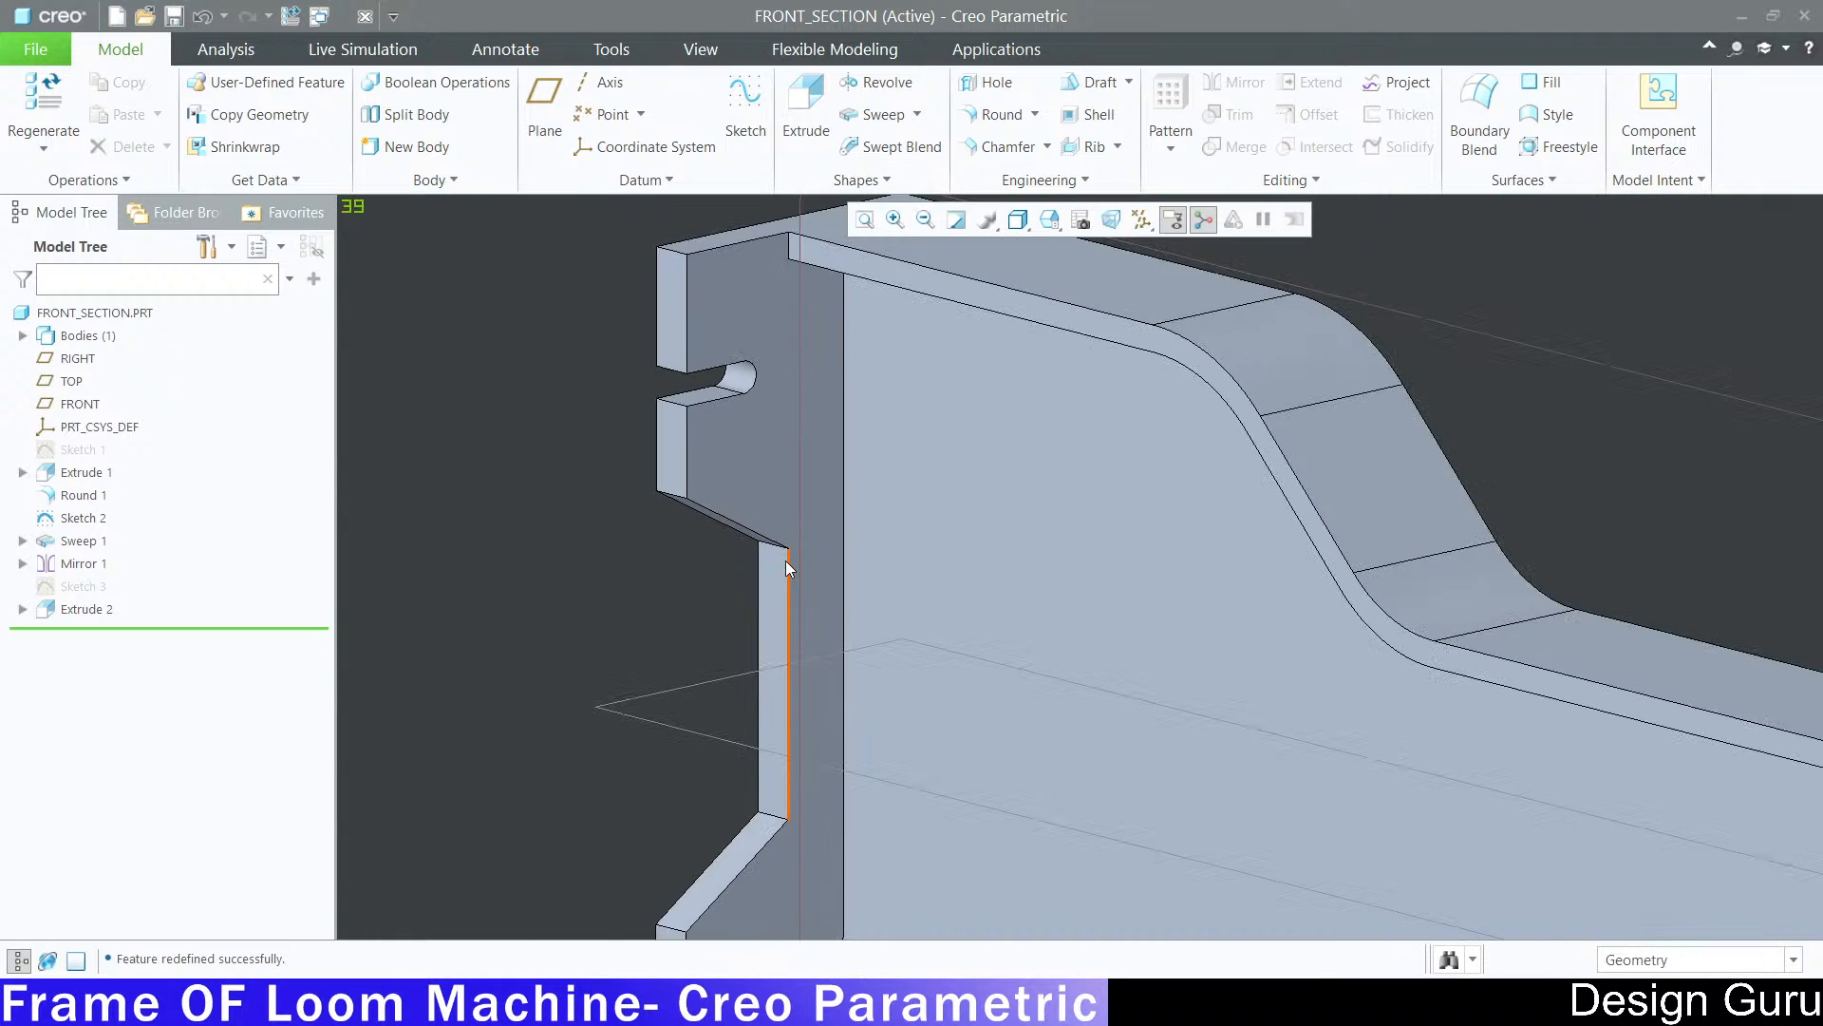
{"action": "scroll", "coordinate": [785, 560], "scroll_direction": "down", "scroll_amount": 5}
{"action": "middle_click_drag", "start_coordinate": [785, 560], "coordinate": [769, 533]}
{"action": "scroll", "coordinate": [699, 636], "scroll_direction": "up", "scroll_amount": 6}
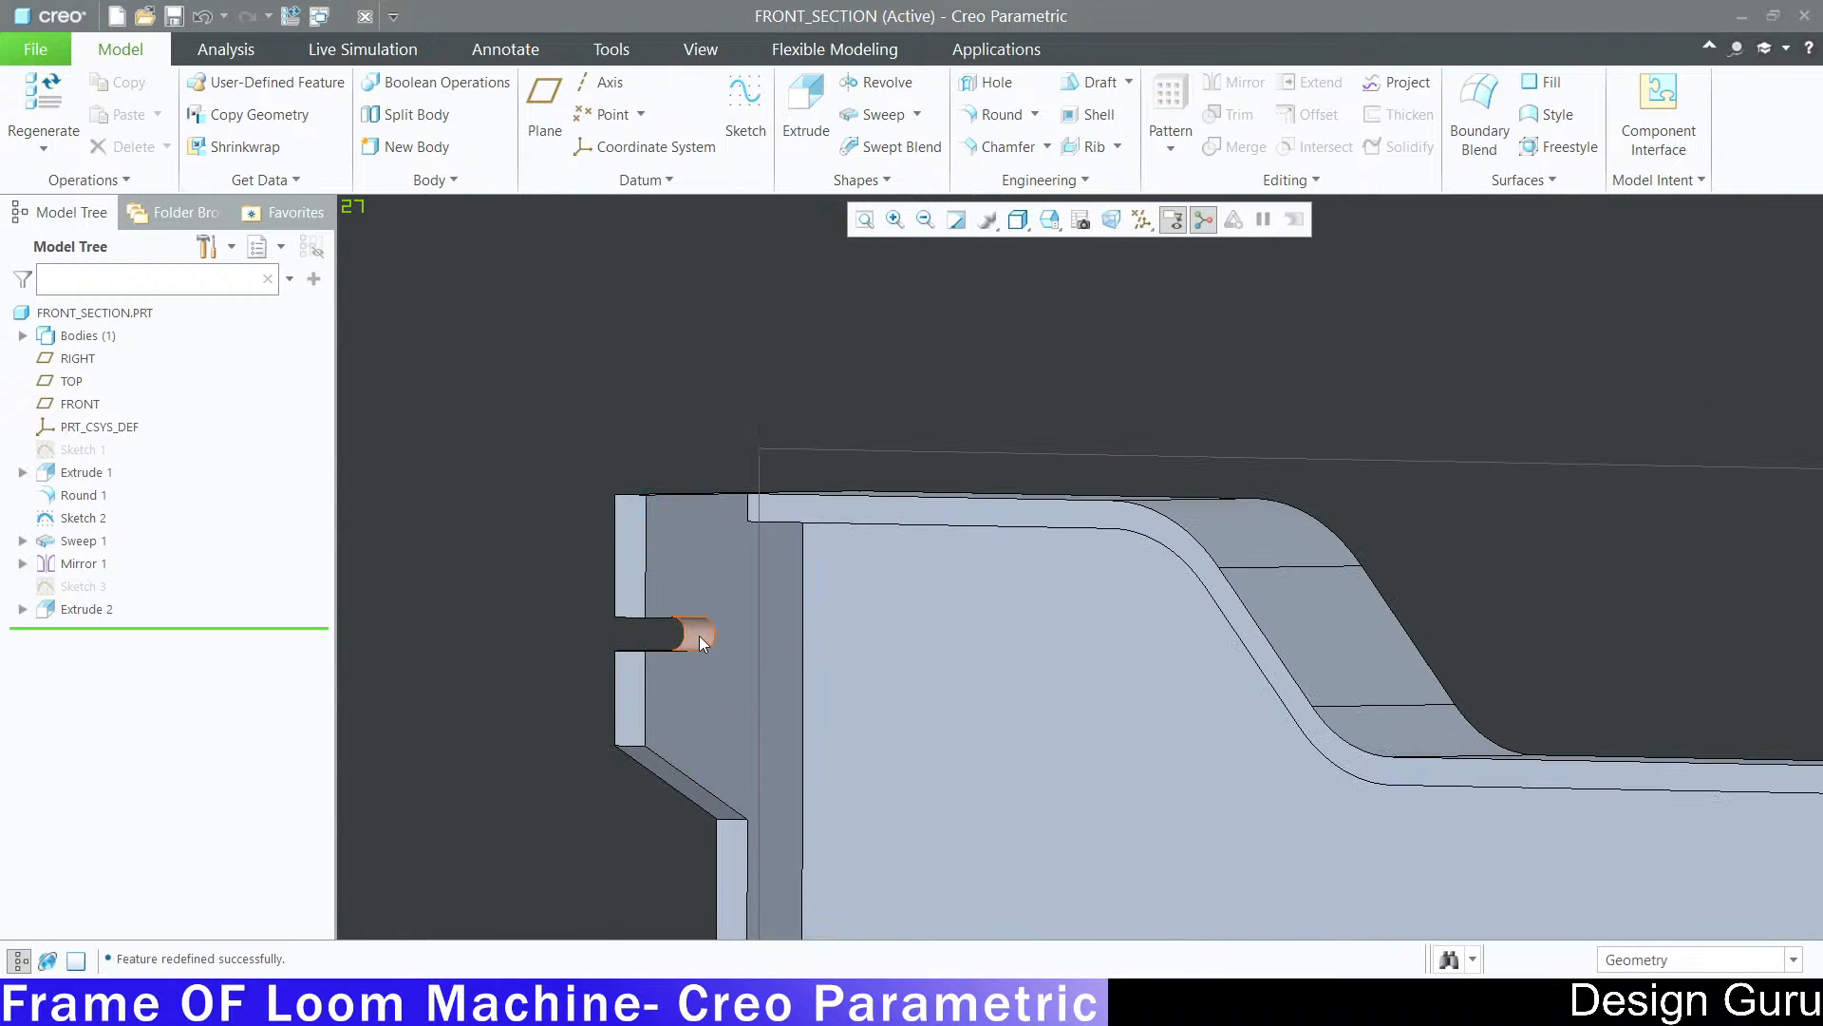
{"action": "scroll", "coordinate": [699, 635], "scroll_direction": "down", "scroll_amount": 5}
{"action": "scroll", "coordinate": [724, 637], "scroll_direction": "up", "scroll_amount": 6}
{"action": "scroll", "coordinate": [726, 633], "scroll_direction": "down", "scroll_amount": 5}
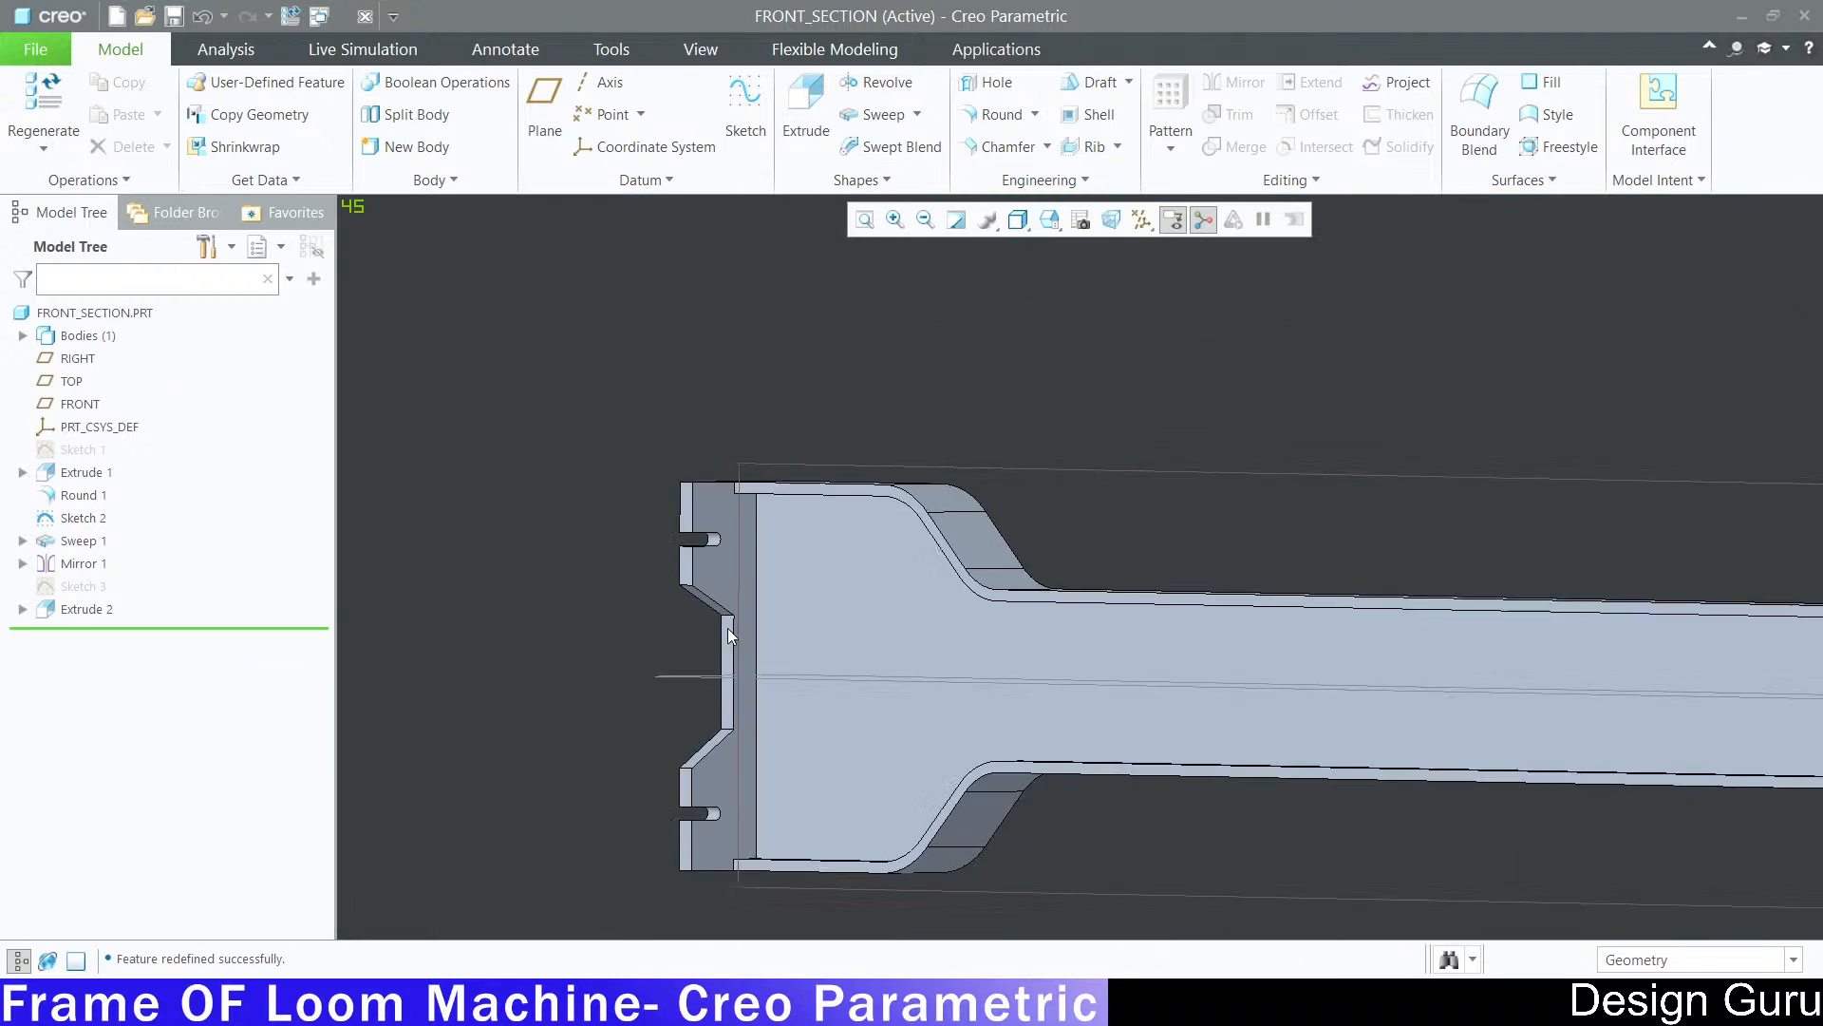
{"action": "scroll", "coordinate": [728, 628], "scroll_direction": "down", "scroll_amount": 1}
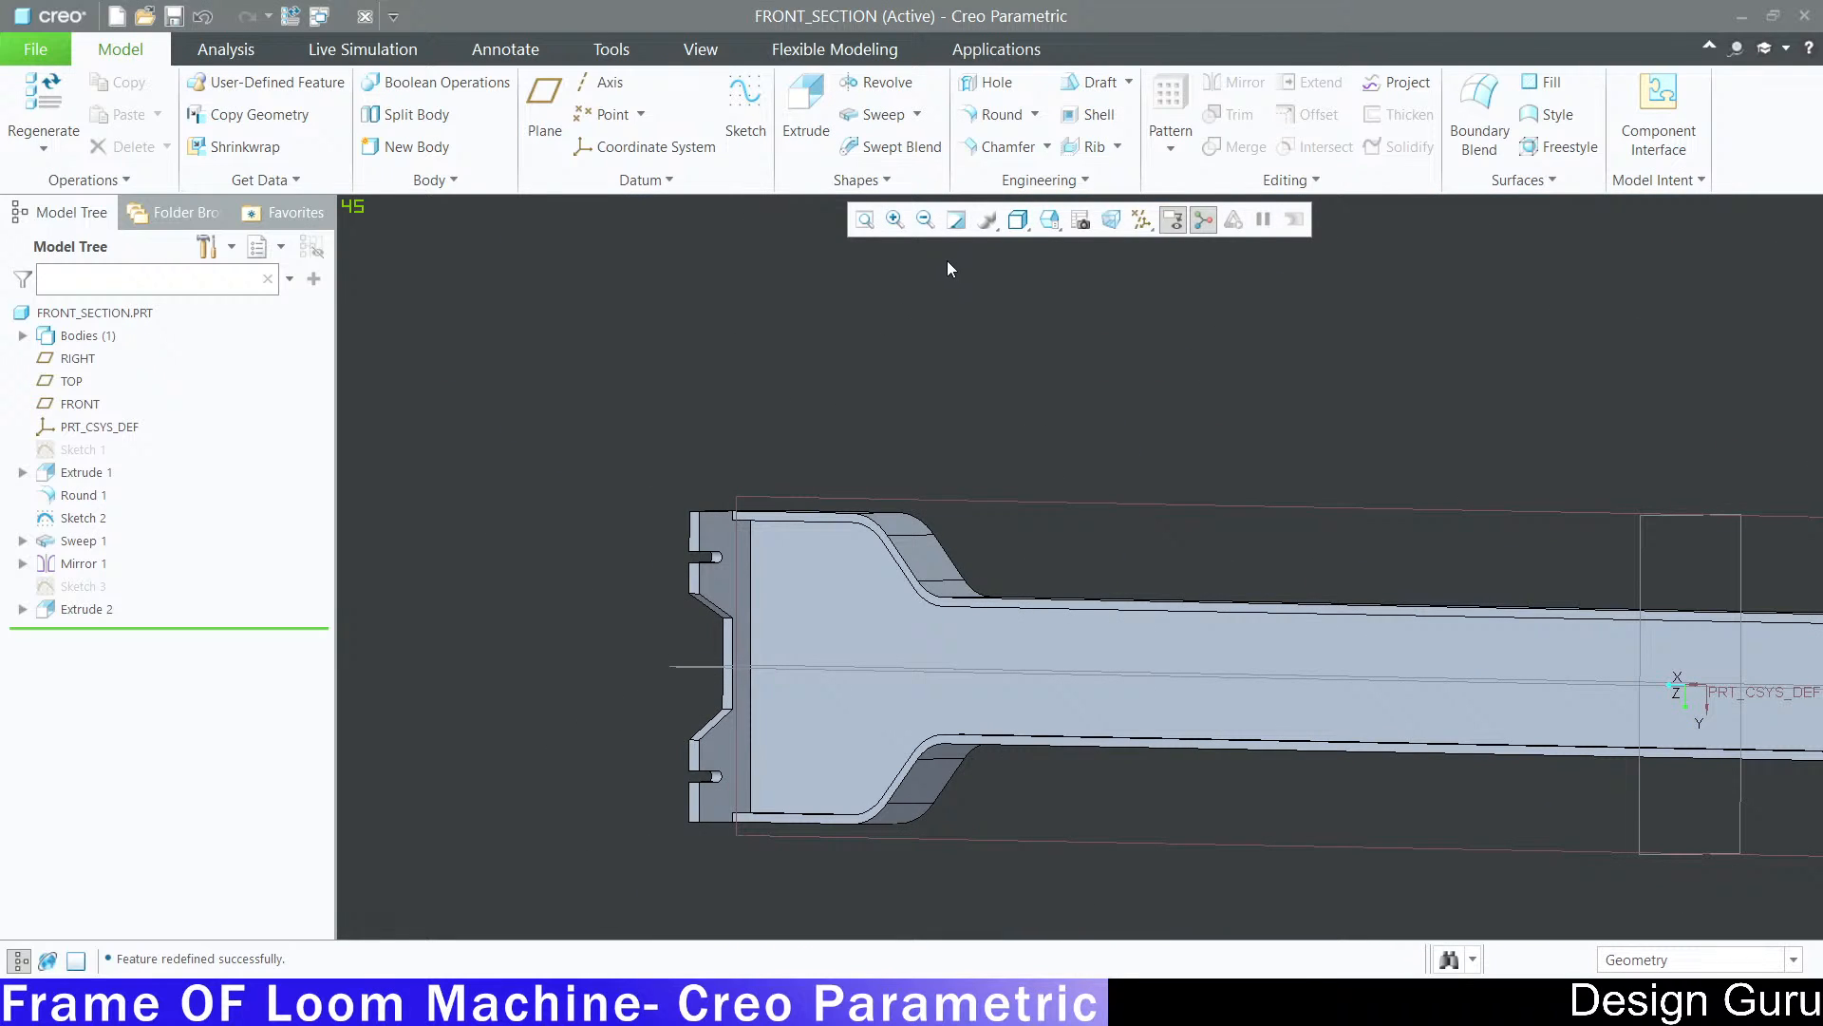
Step: Start a Round with radius 3 and select the four corner edges of the end plate's central notch
{"action": "left_click", "coordinate": [1000, 119]}
{"action": "scroll", "coordinate": [750, 570], "scroll_direction": "up", "scroll_amount": 6}
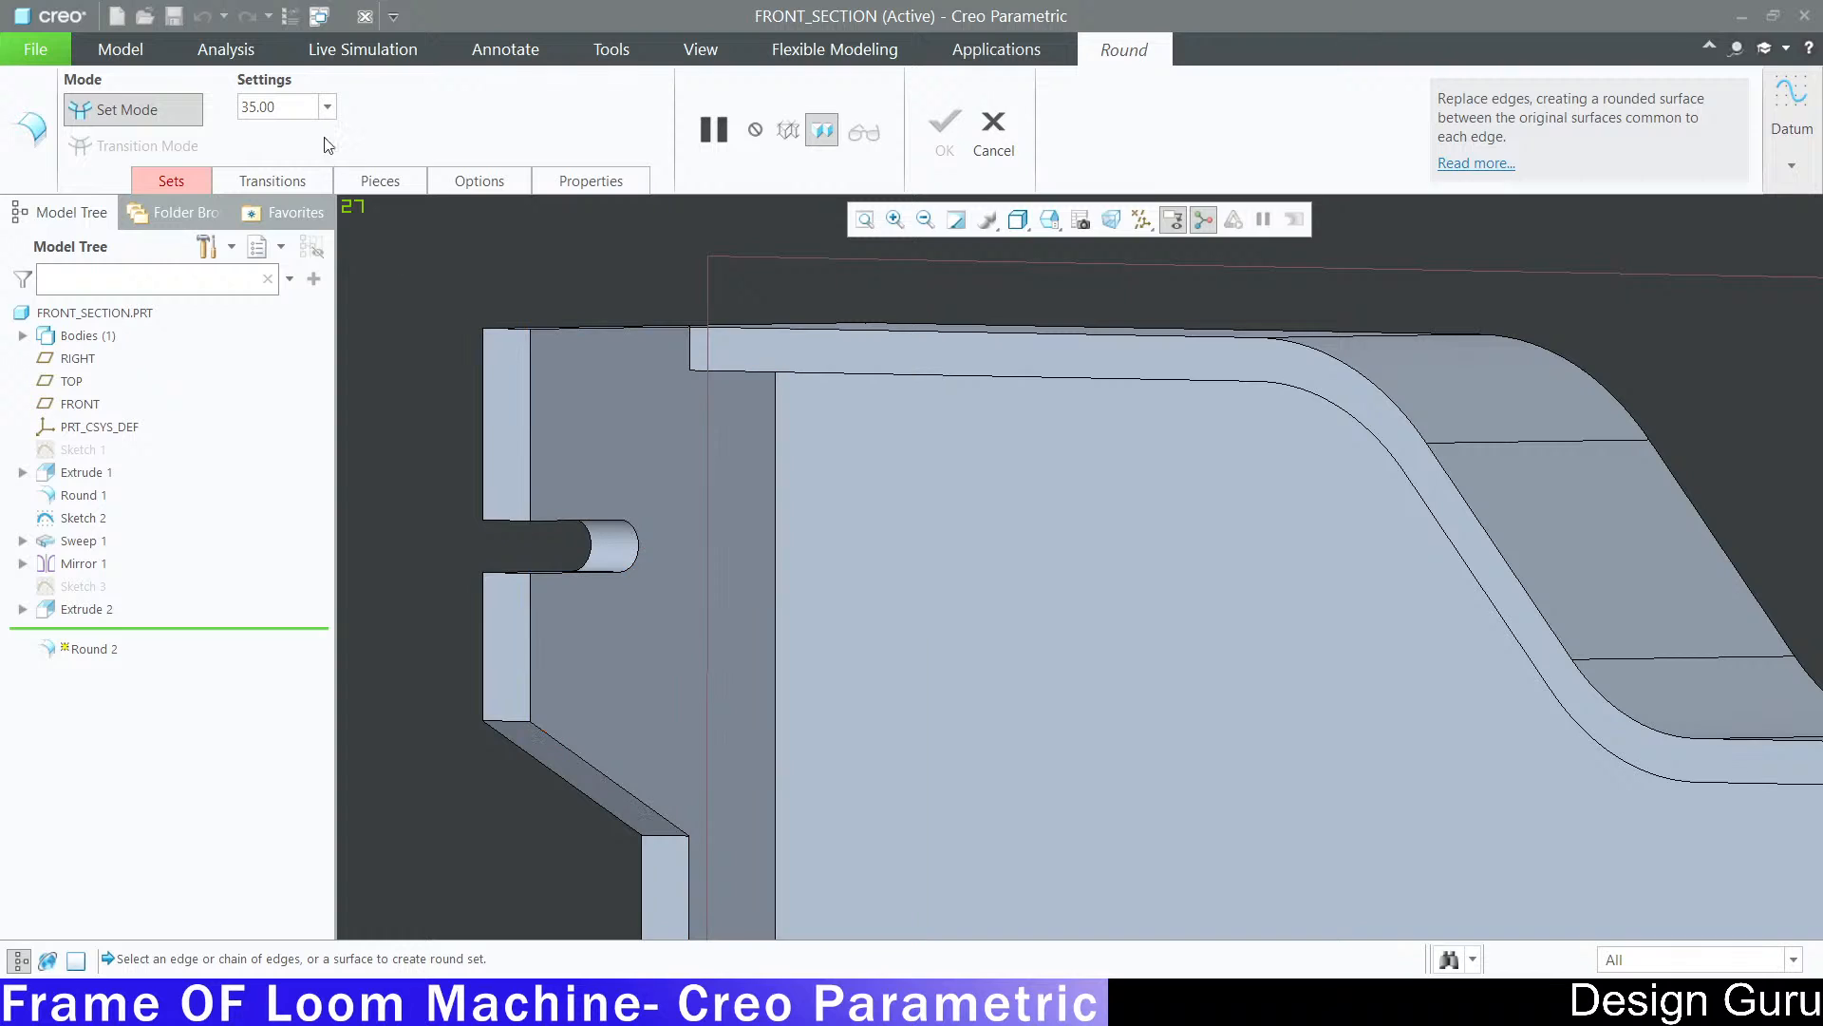
{"action": "double_click", "coordinate": [253, 107]}
{"action": "type", "text": "3"}
{"action": "left_click", "coordinate": [665, 836]}
{"action": "scroll", "coordinate": [769, 481], "scroll_direction": "down", "scroll_amount": 3}
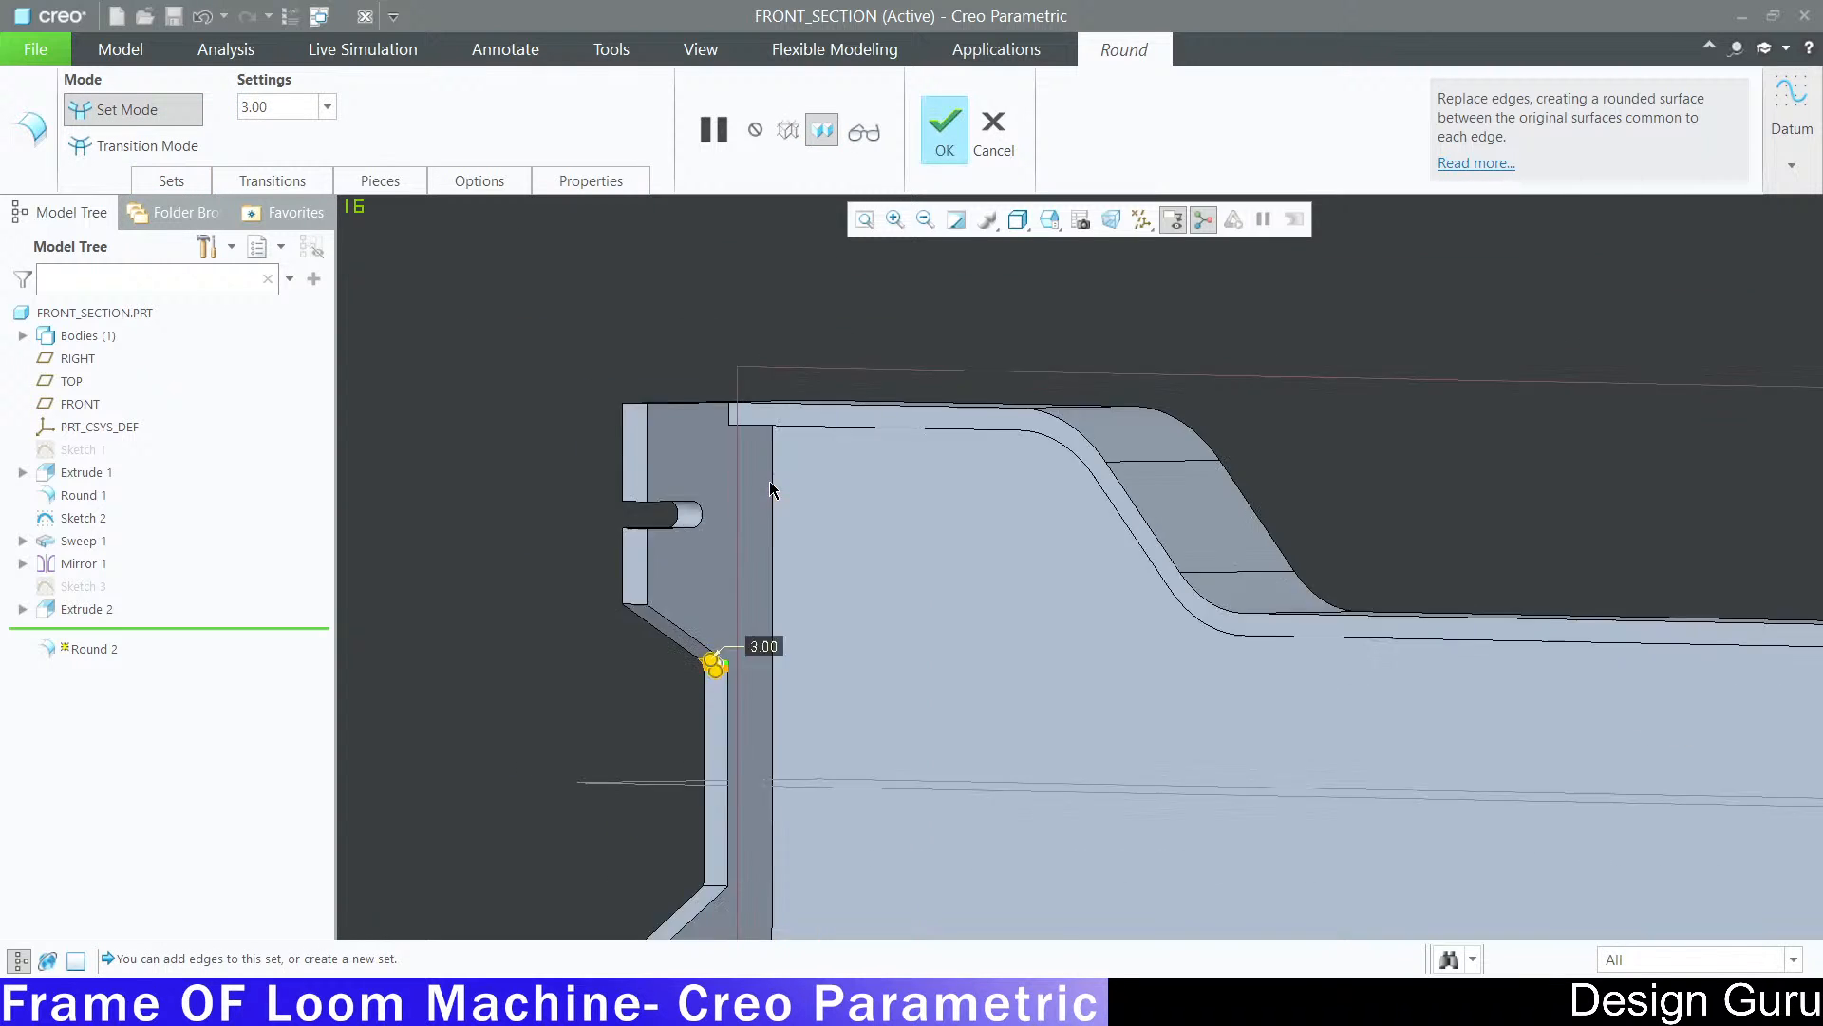
{"action": "scroll", "coordinate": [750, 489], "scroll_direction": "up", "scroll_amount": 2}
{"action": "left_click", "coordinate": [658, 581], "text": "ctrl"}
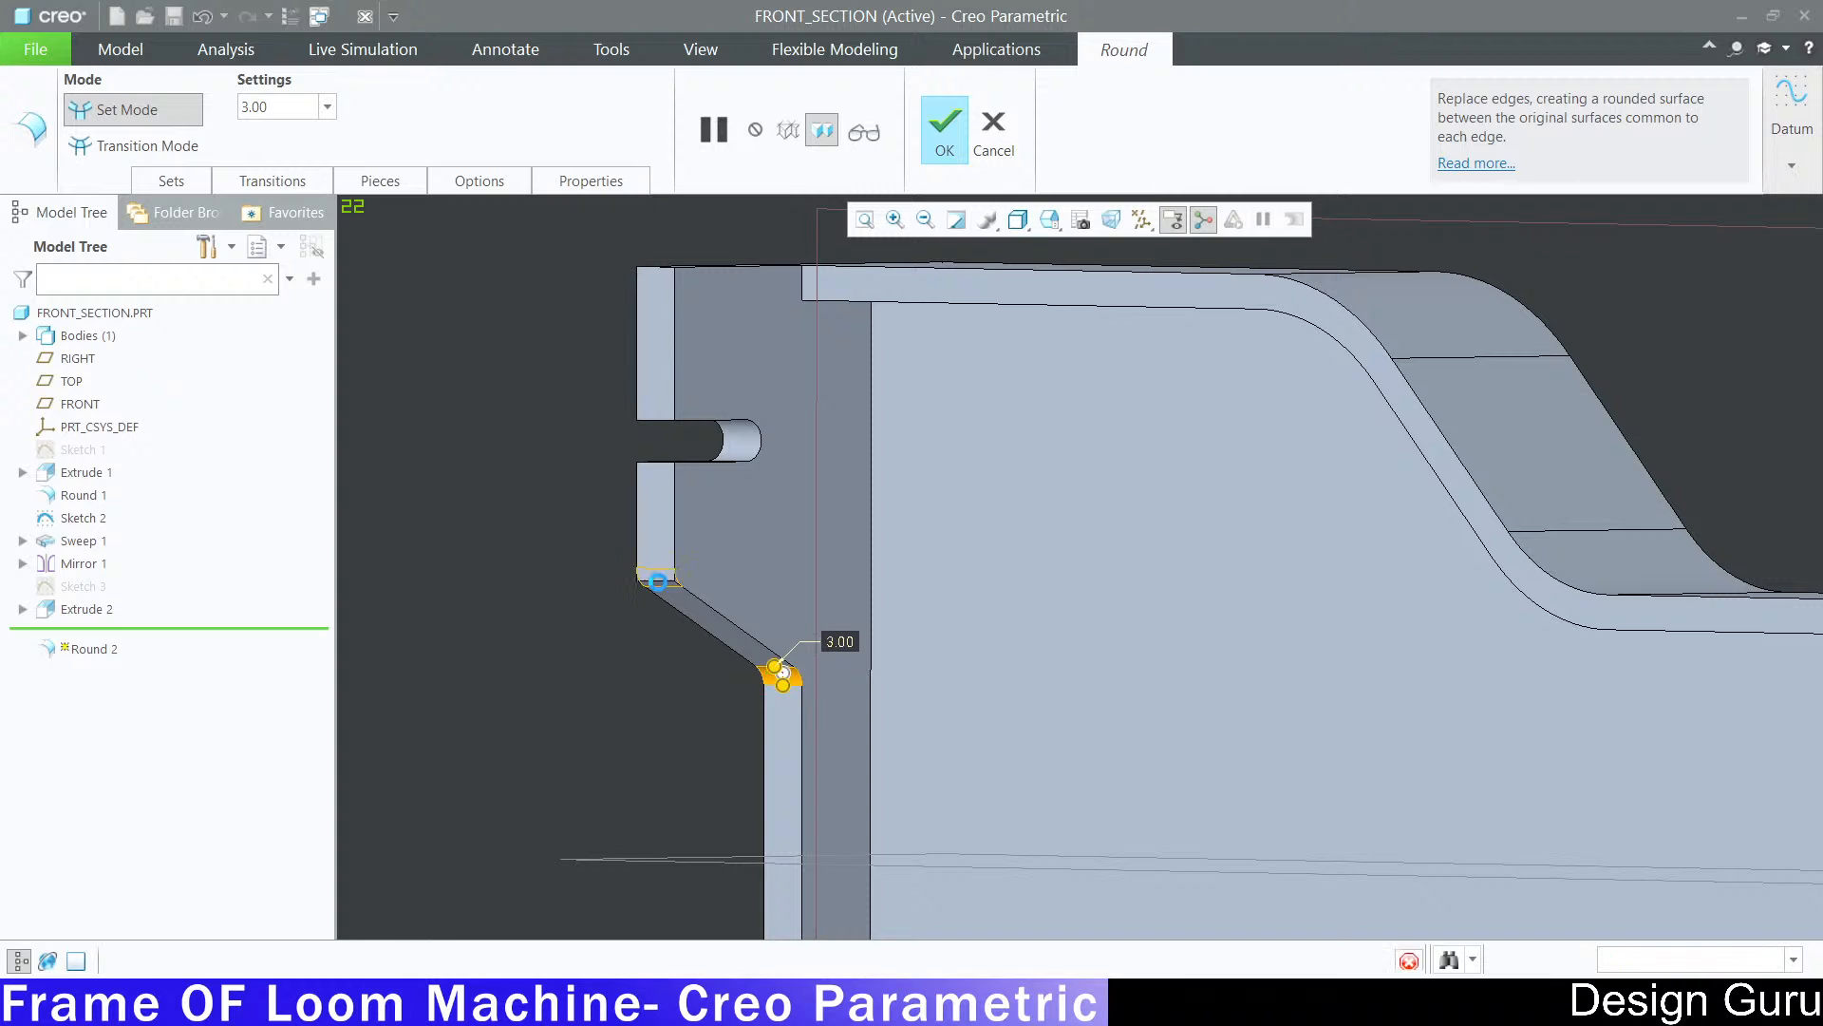
{"action": "middle_click_drag", "start_coordinate": [658, 581], "coordinate": [692, 496]}
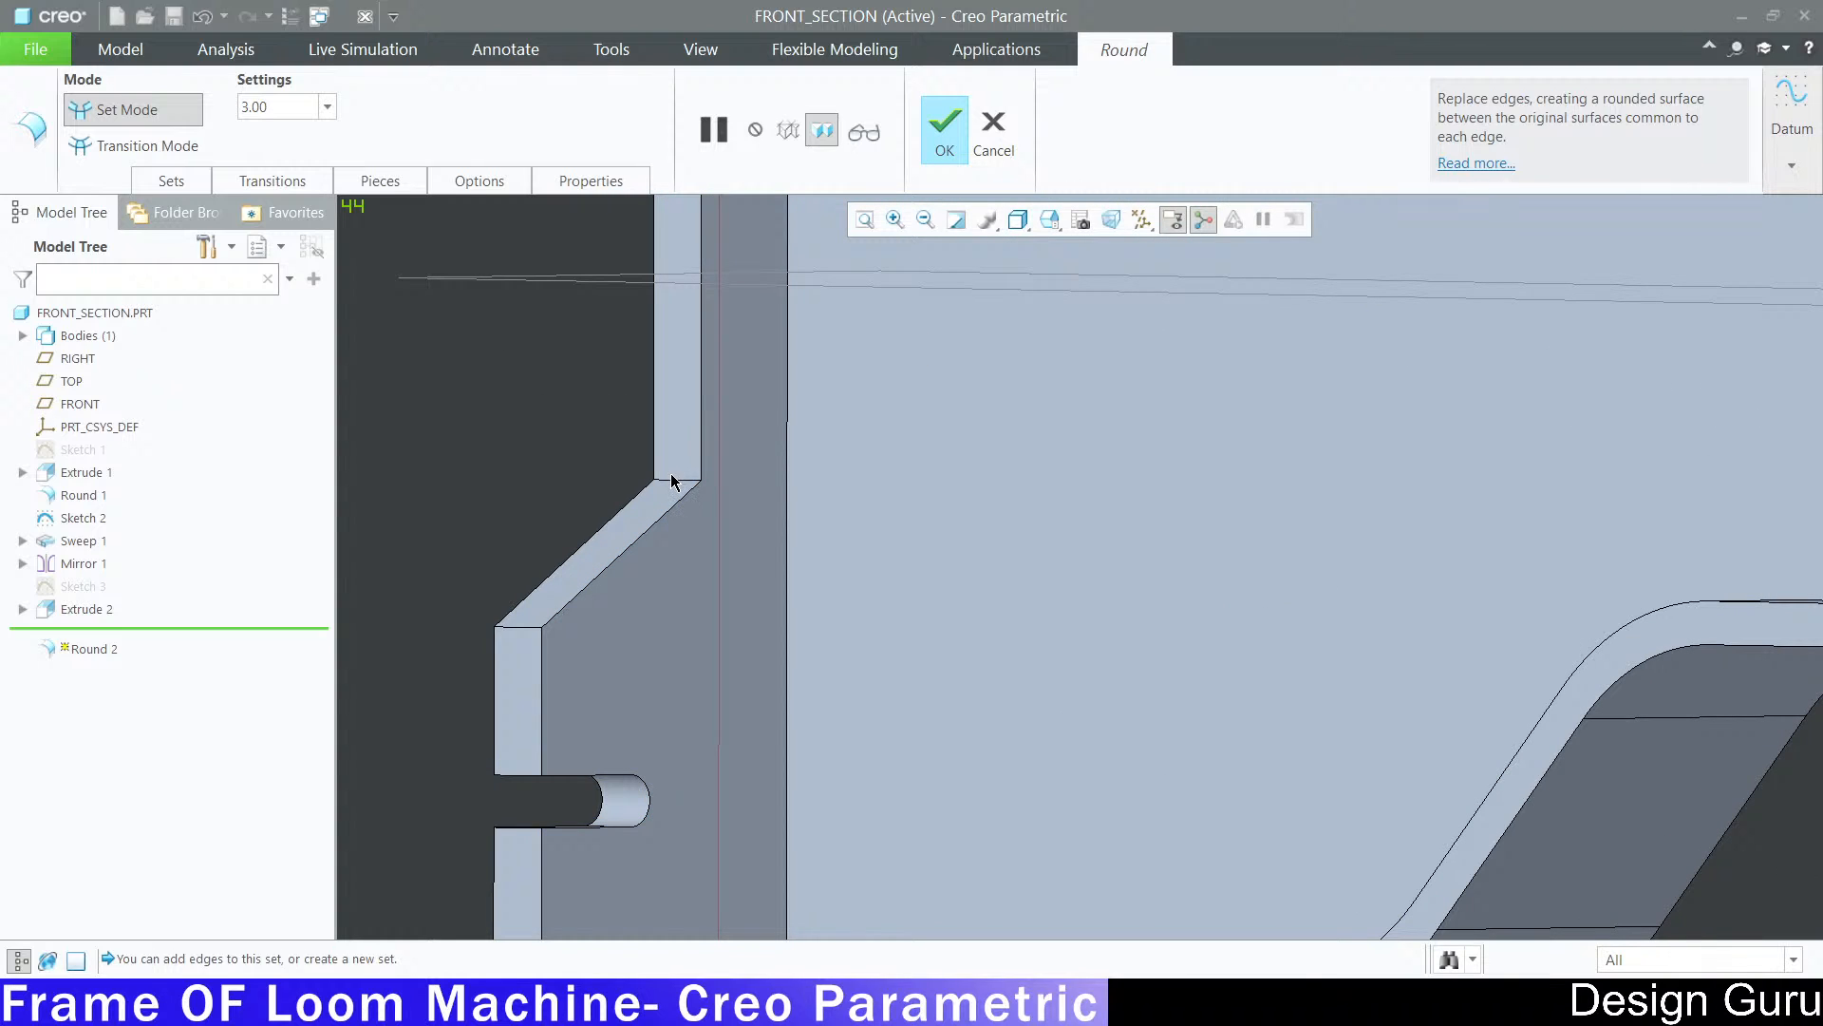
{"action": "left_click", "coordinate": [671, 477], "text": "ctrl"}
{"action": "left_click", "coordinate": [513, 629], "text": "ctrl"}
Step: Add the end plate's highest and lowest outer corner edges to the round set and complete the round
{"action": "scroll", "coordinate": [559, 526], "scroll_direction": "down", "scroll_amount": 3}
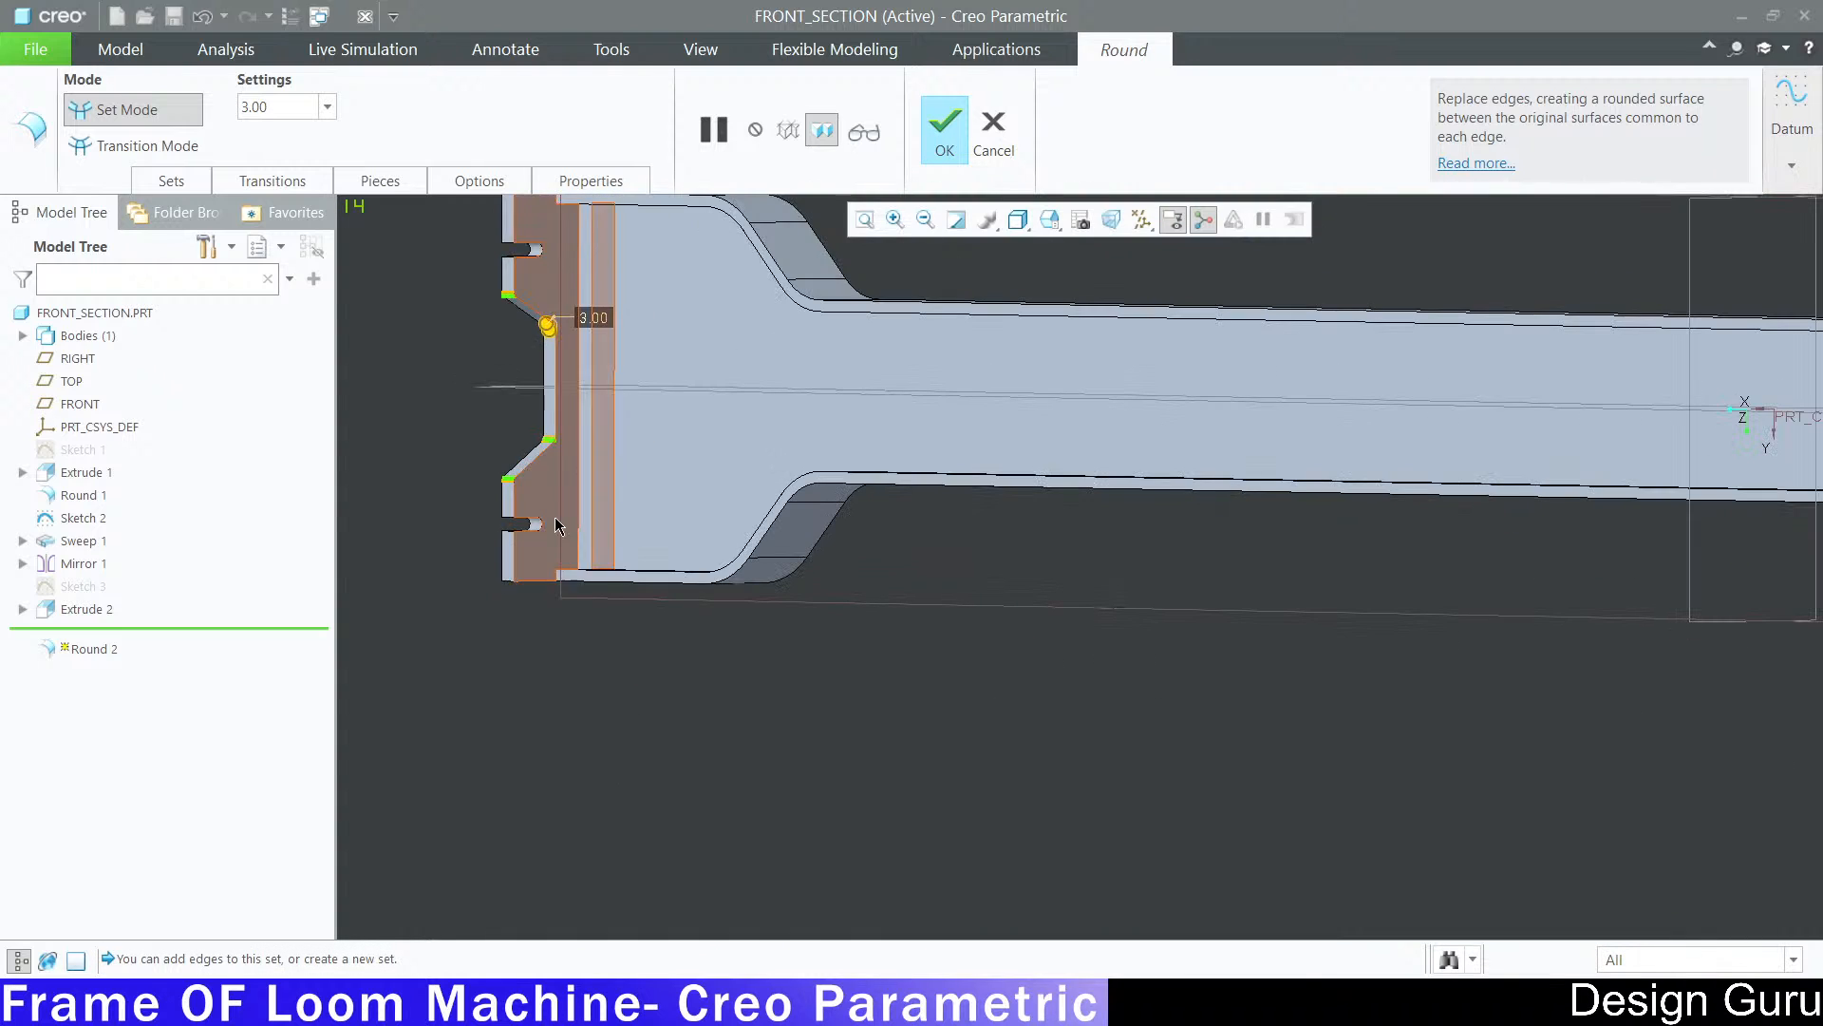
{"action": "scroll", "coordinate": [558, 526], "scroll_direction": "up", "scroll_amount": 3}
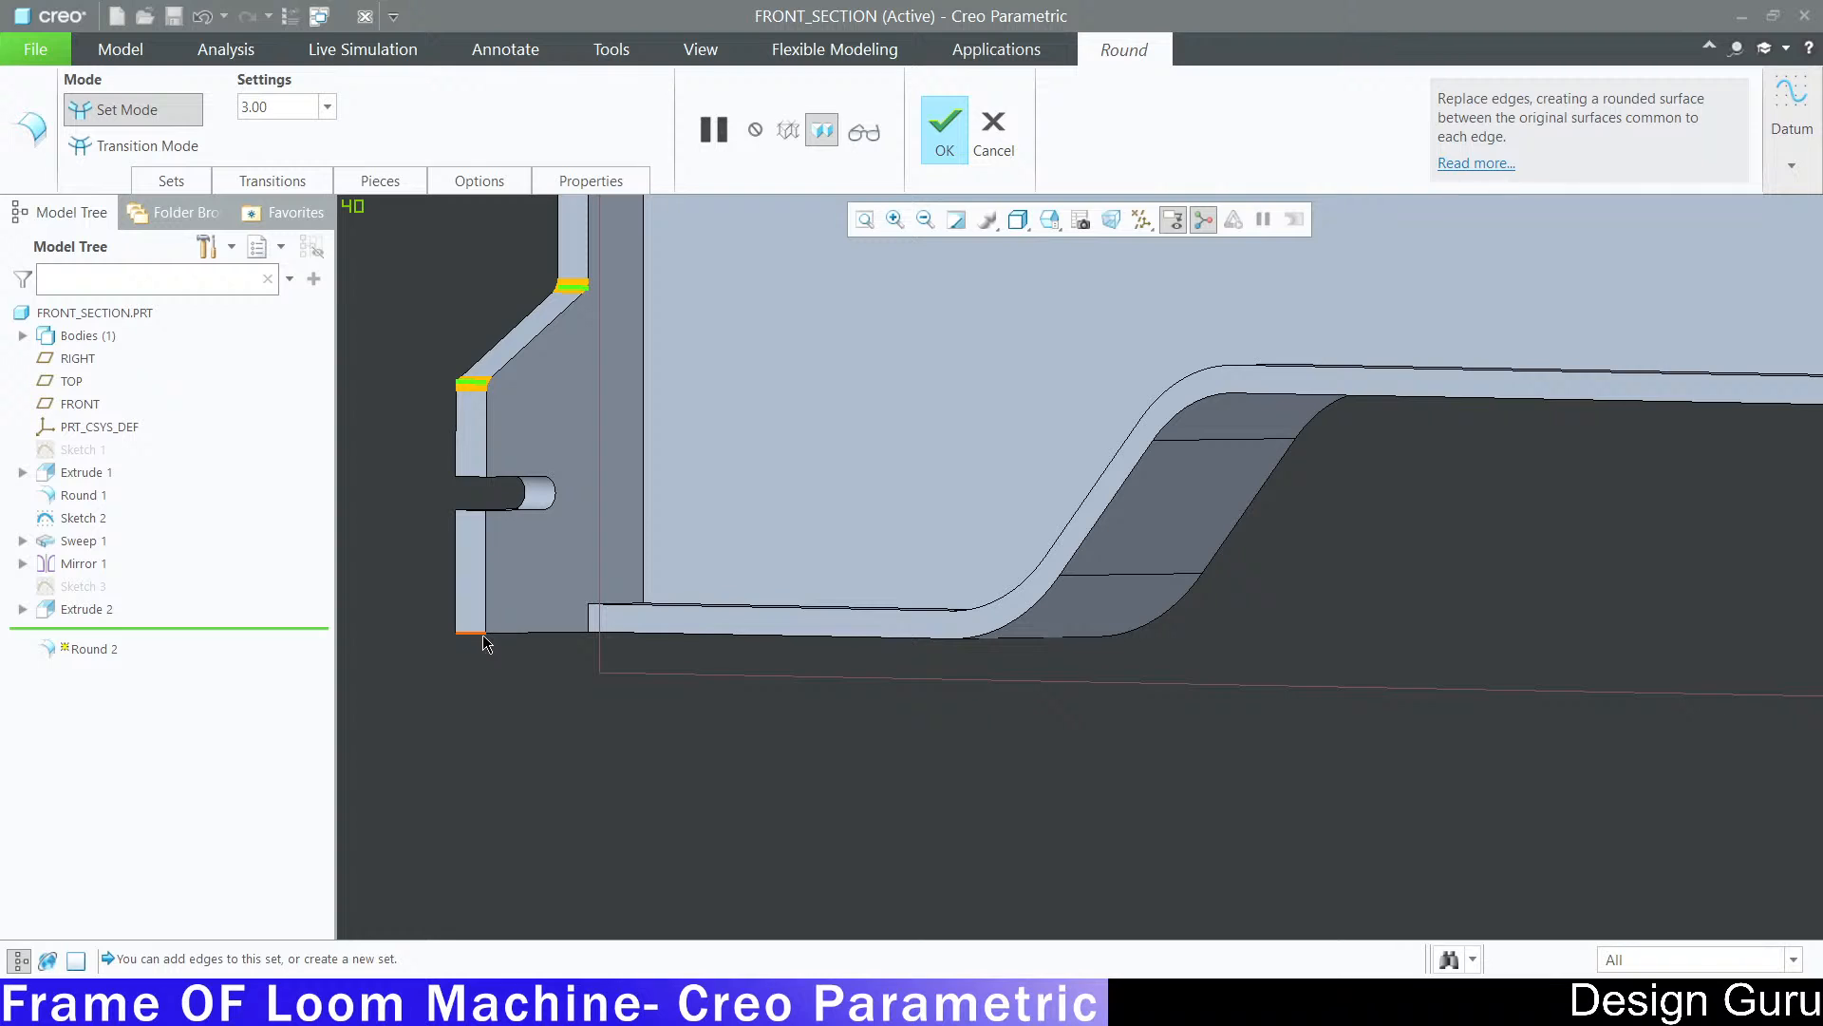
{"action": "scroll", "coordinate": [484, 644], "scroll_direction": "down", "scroll_amount": 3}
{"action": "scroll", "coordinate": [566, 355], "scroll_direction": "up", "scroll_amount": 3}
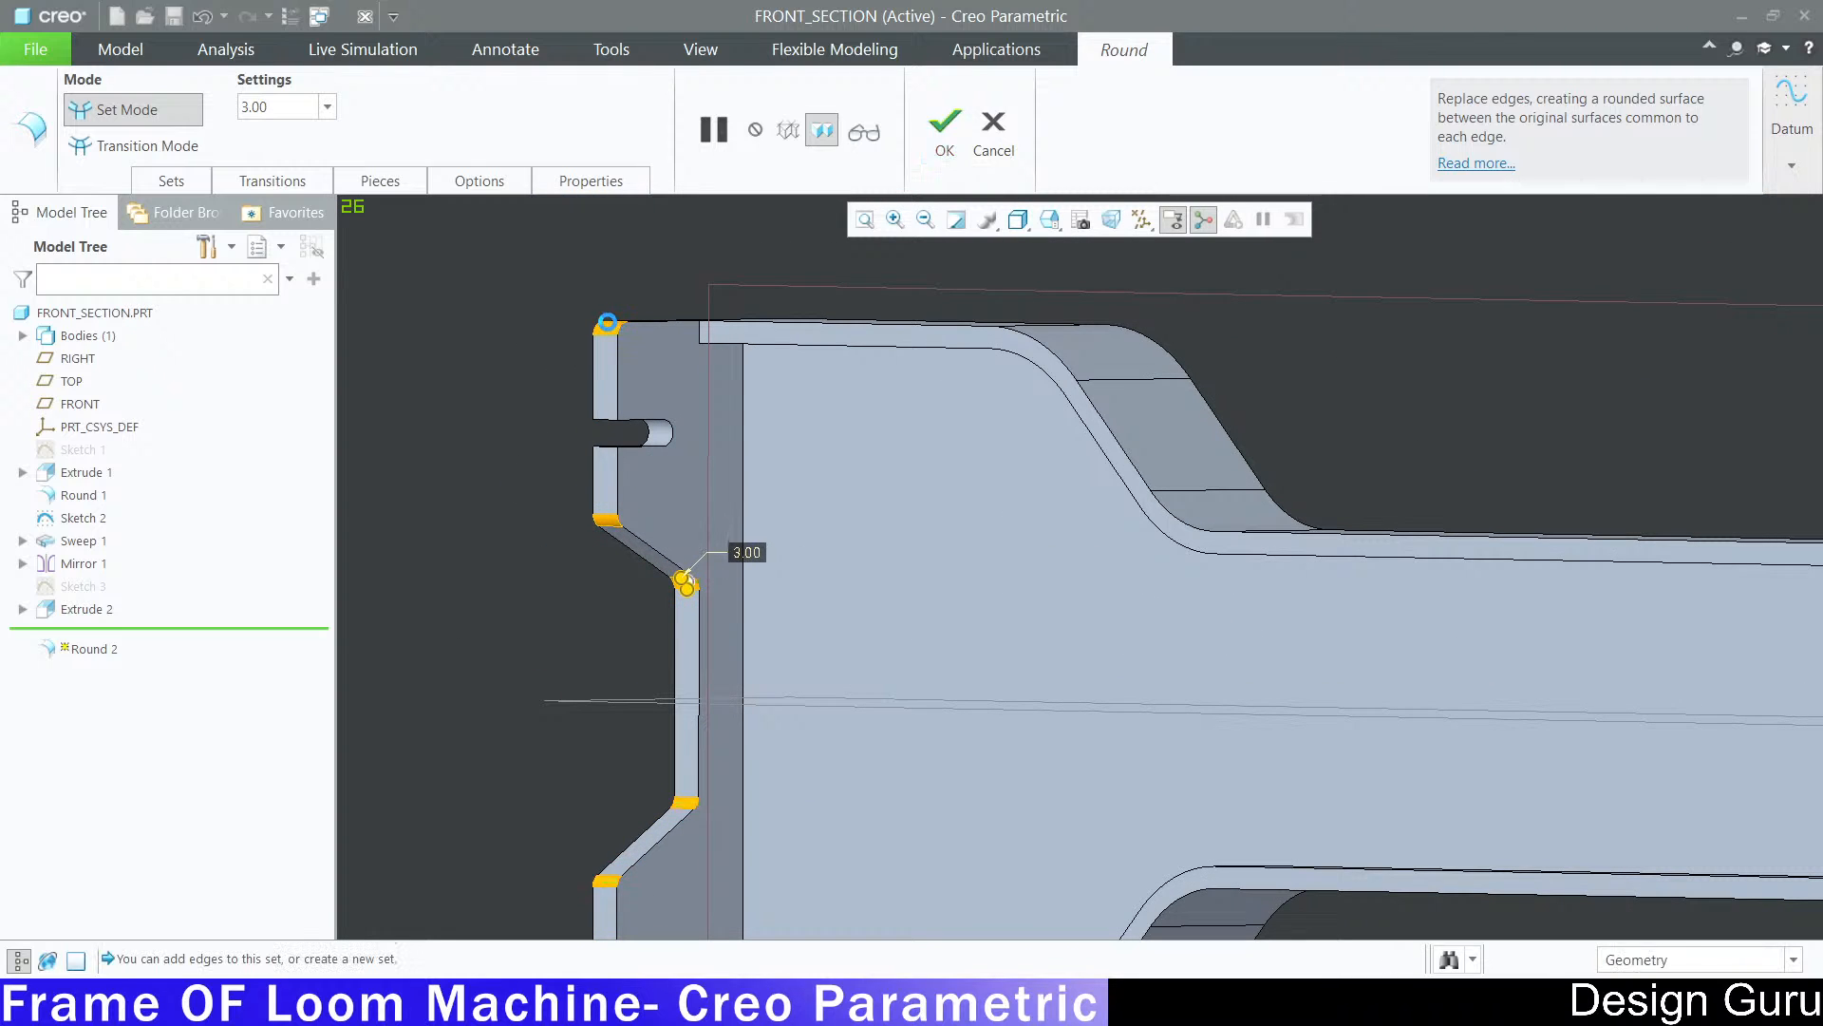
{"action": "scroll", "coordinate": [500, 408], "scroll_direction": "down", "scroll_amount": 5}
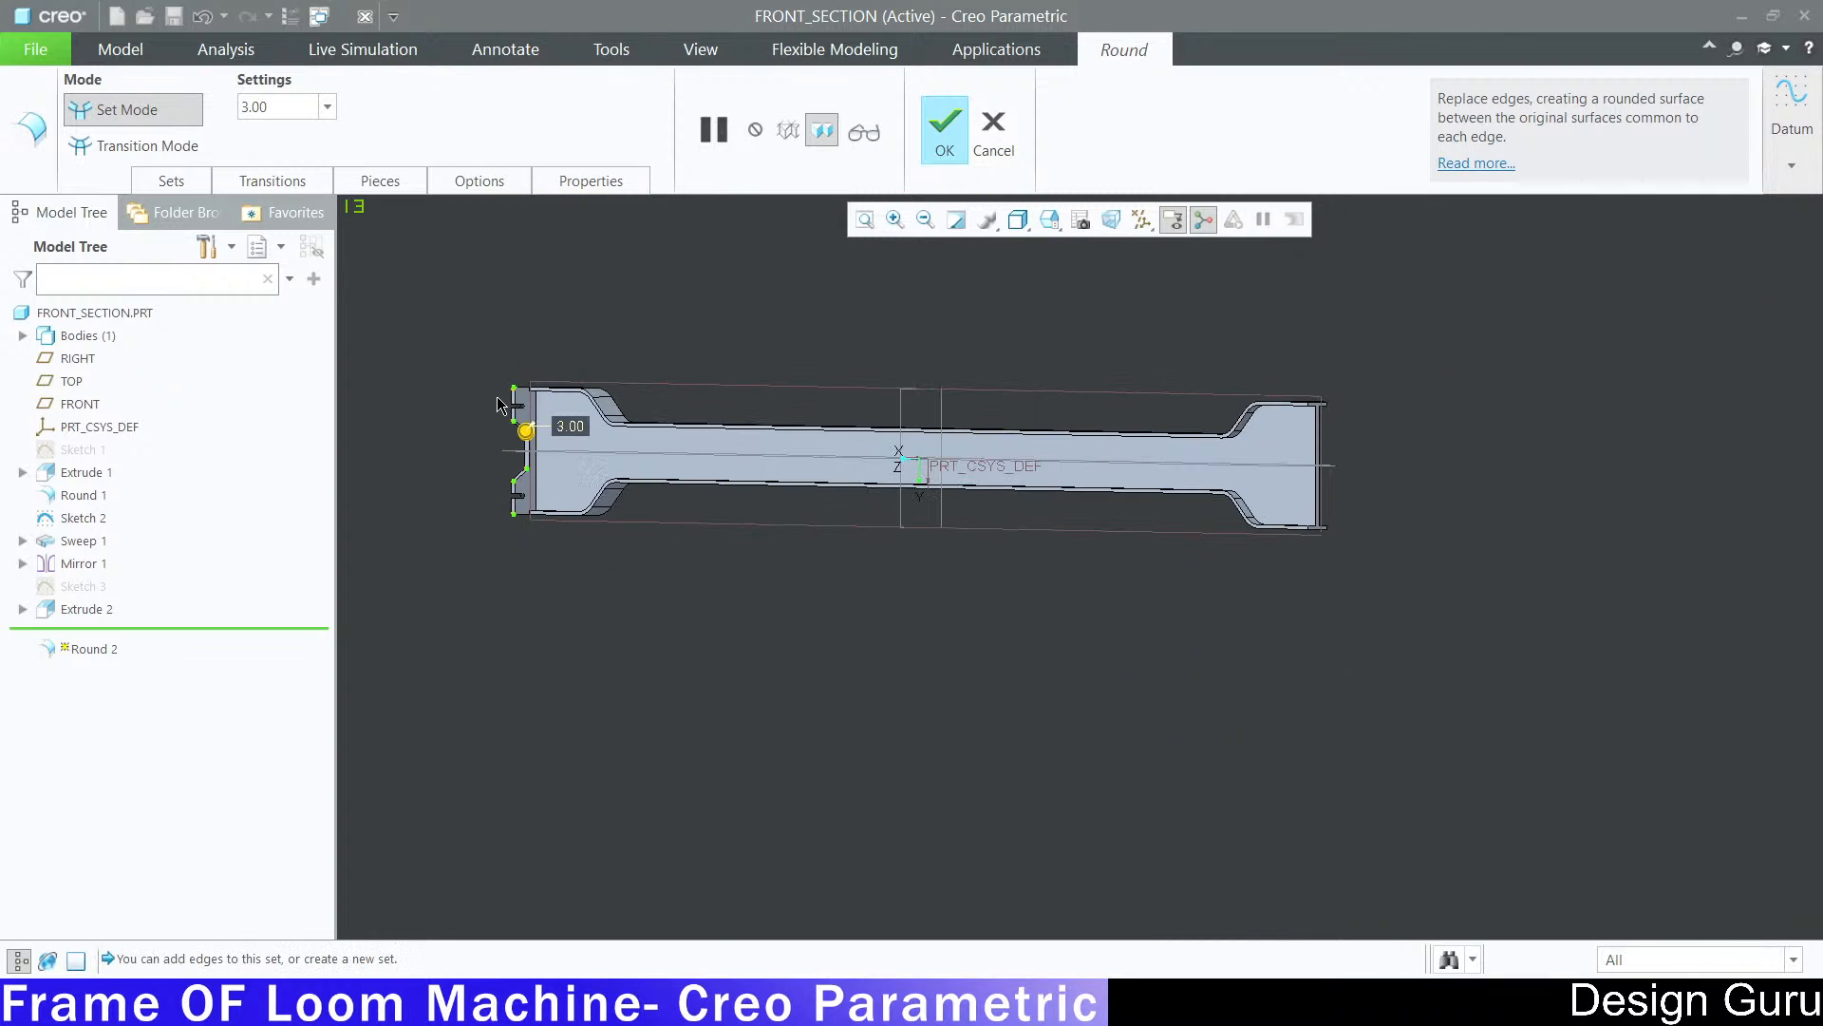
{"action": "middle_click", "coordinate": [692, 314]}
Step: Reopen the end plate's corner round for editing and add the upper slot's two mouth edges to its radius 3 set
{"action": "scroll", "coordinate": [432, 444], "scroll_direction": "up", "scroll_amount": 5}
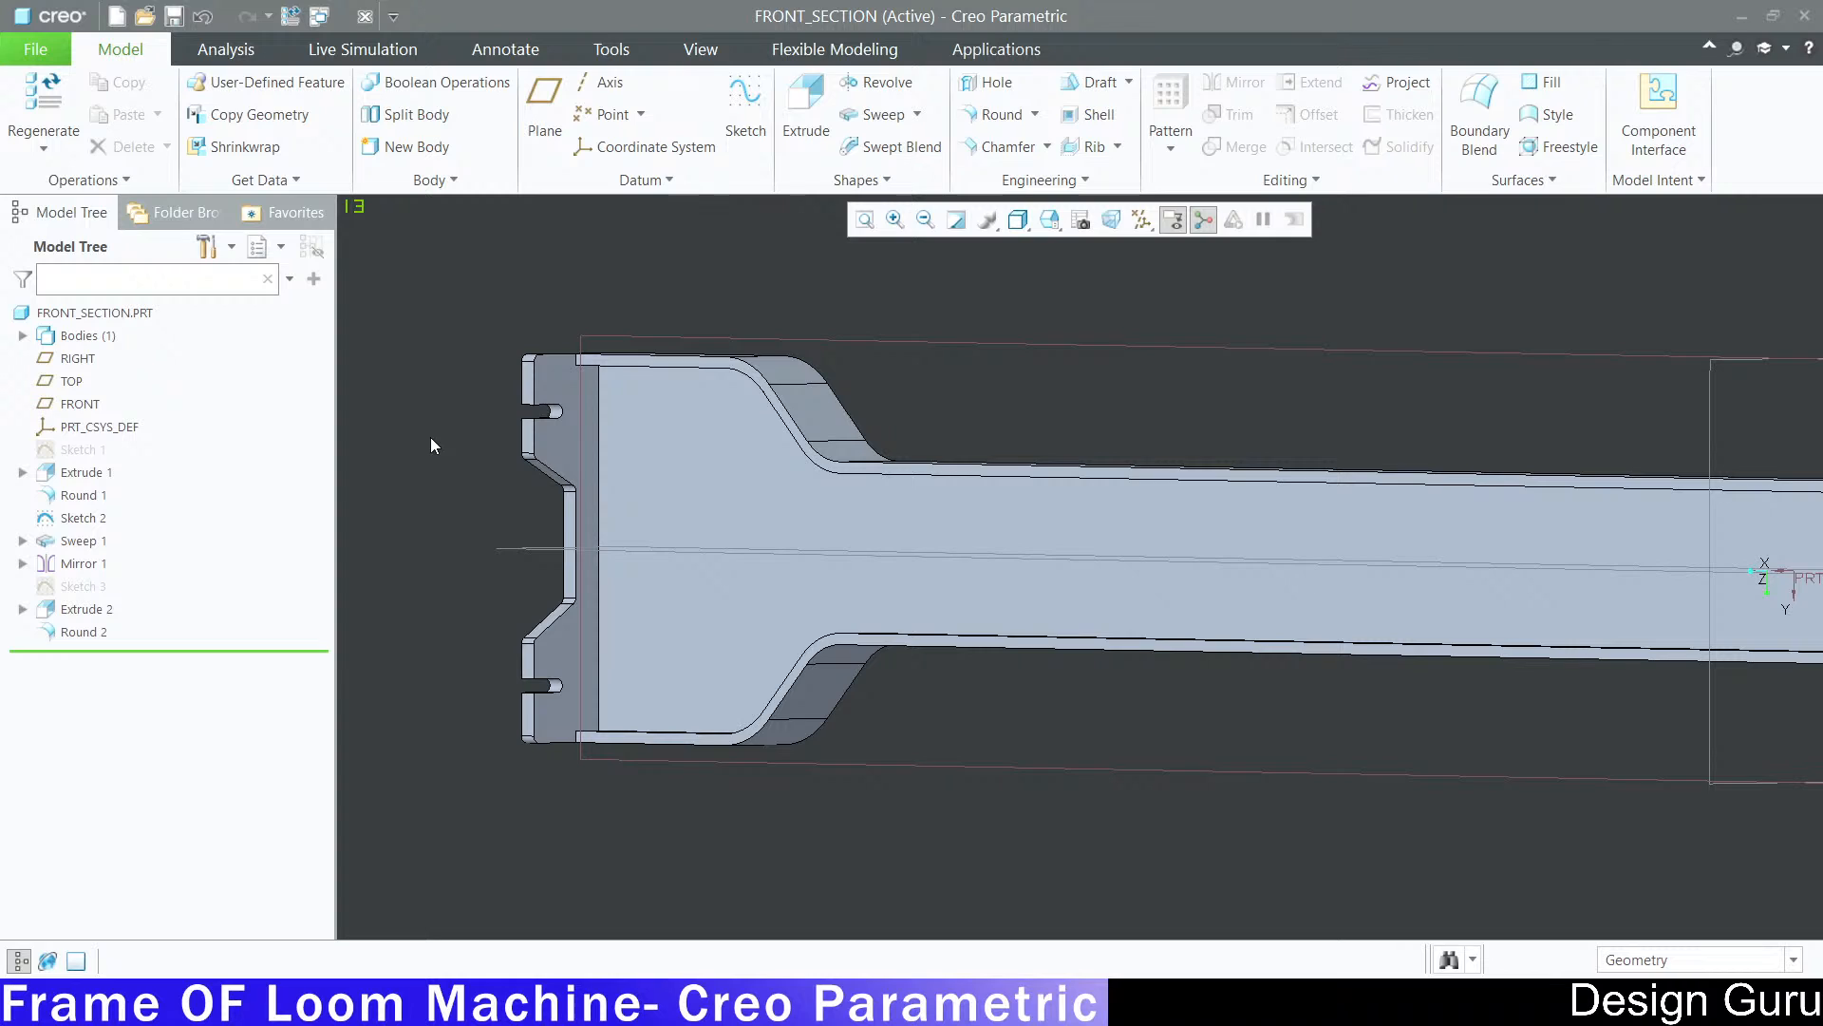
{"action": "left_click", "coordinate": [65, 632]}
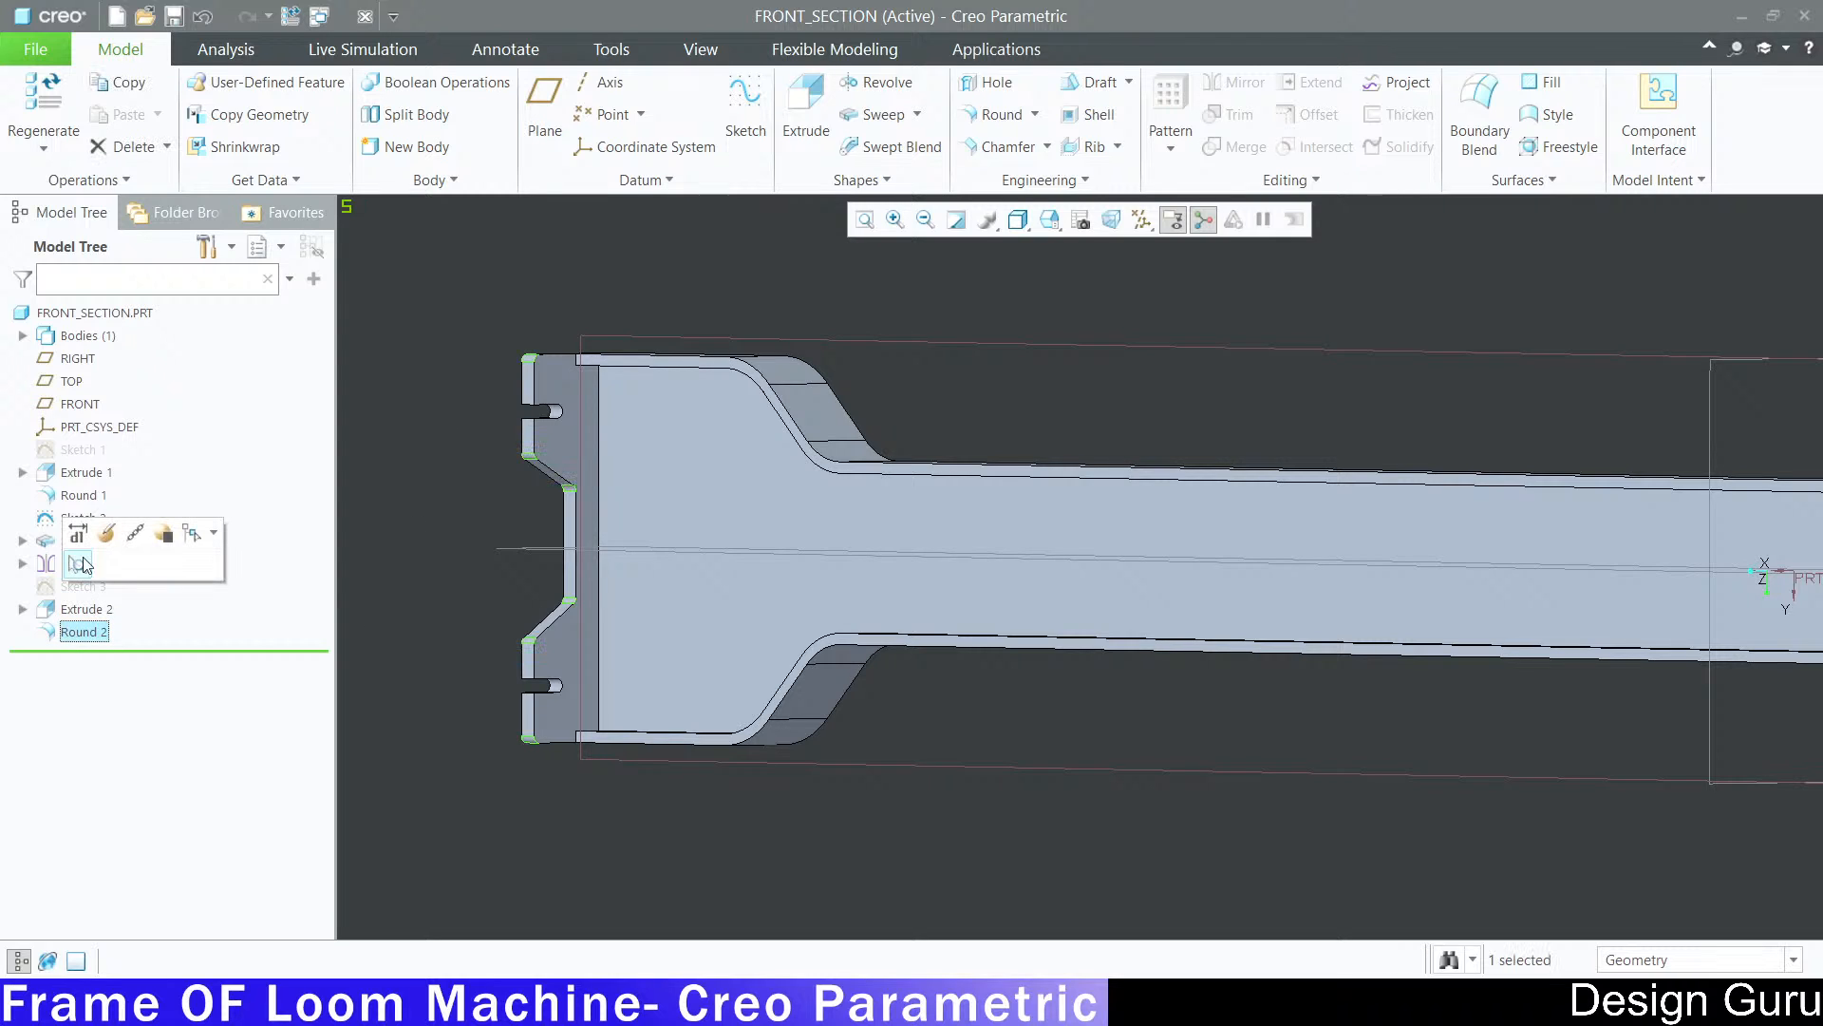
{"action": "left_click", "coordinate": [101, 532]}
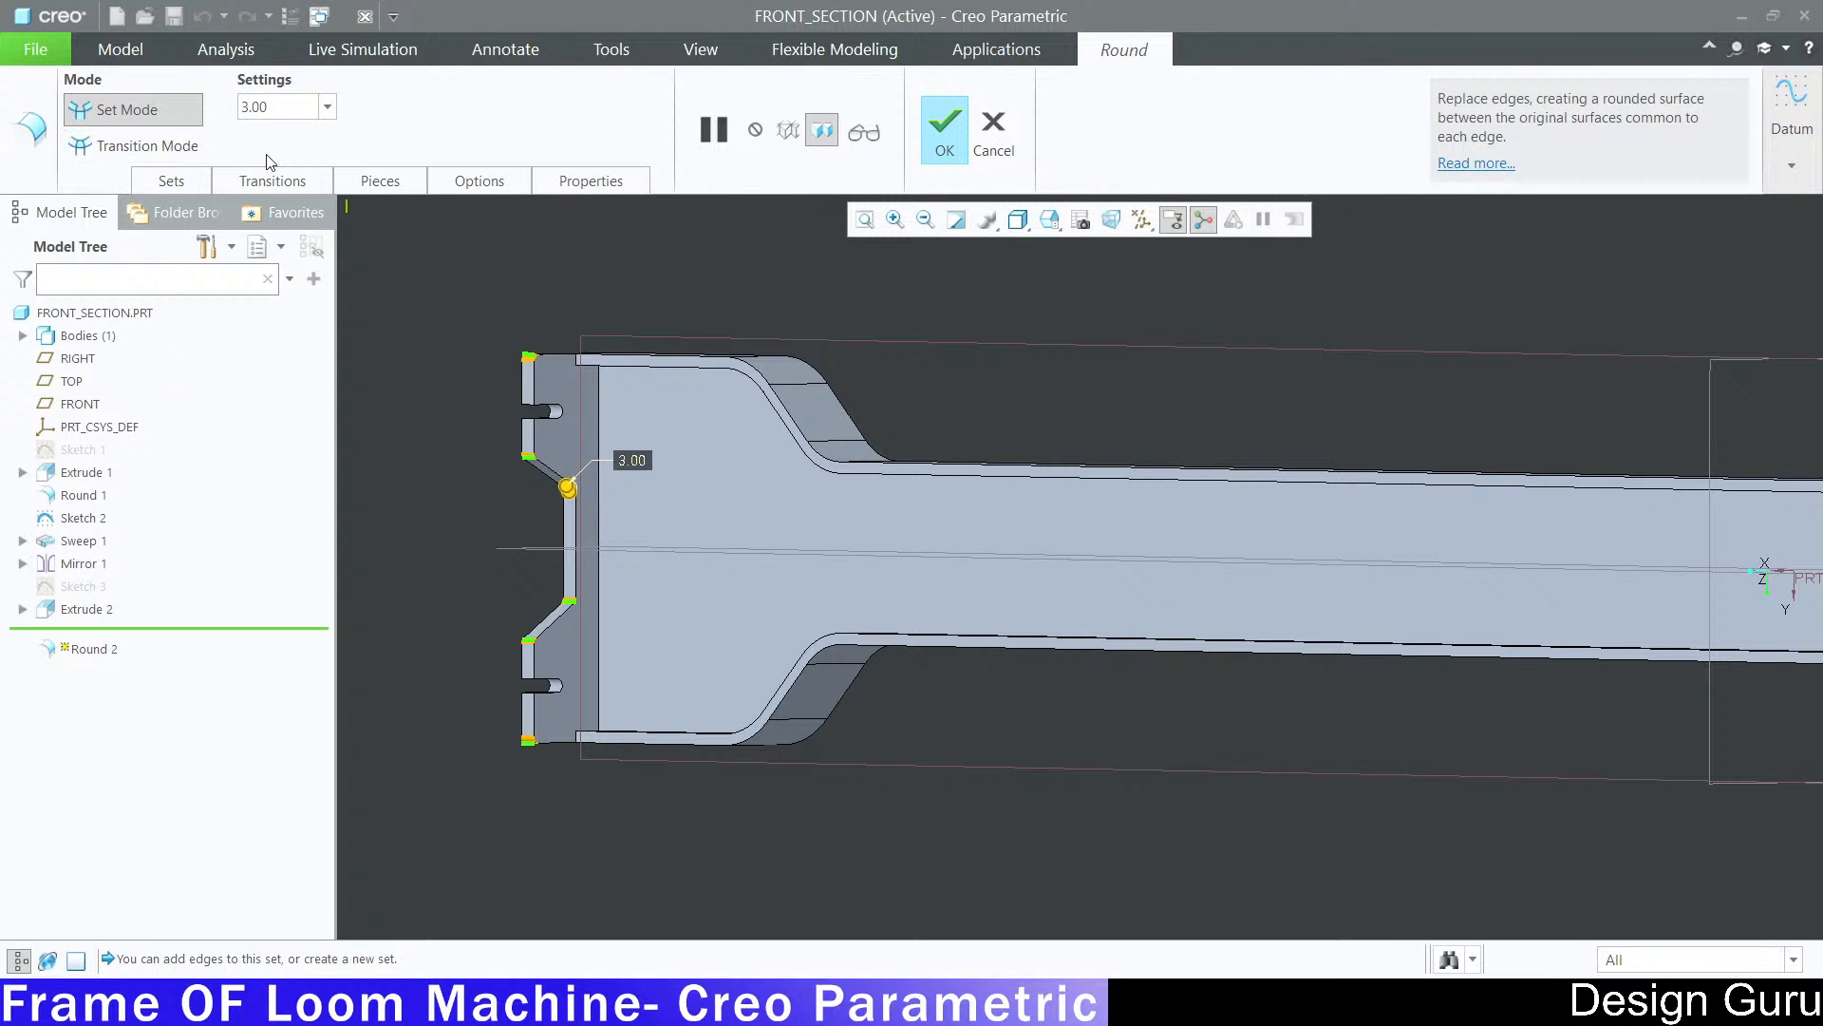
{"action": "left_click", "coordinate": [175, 181]}
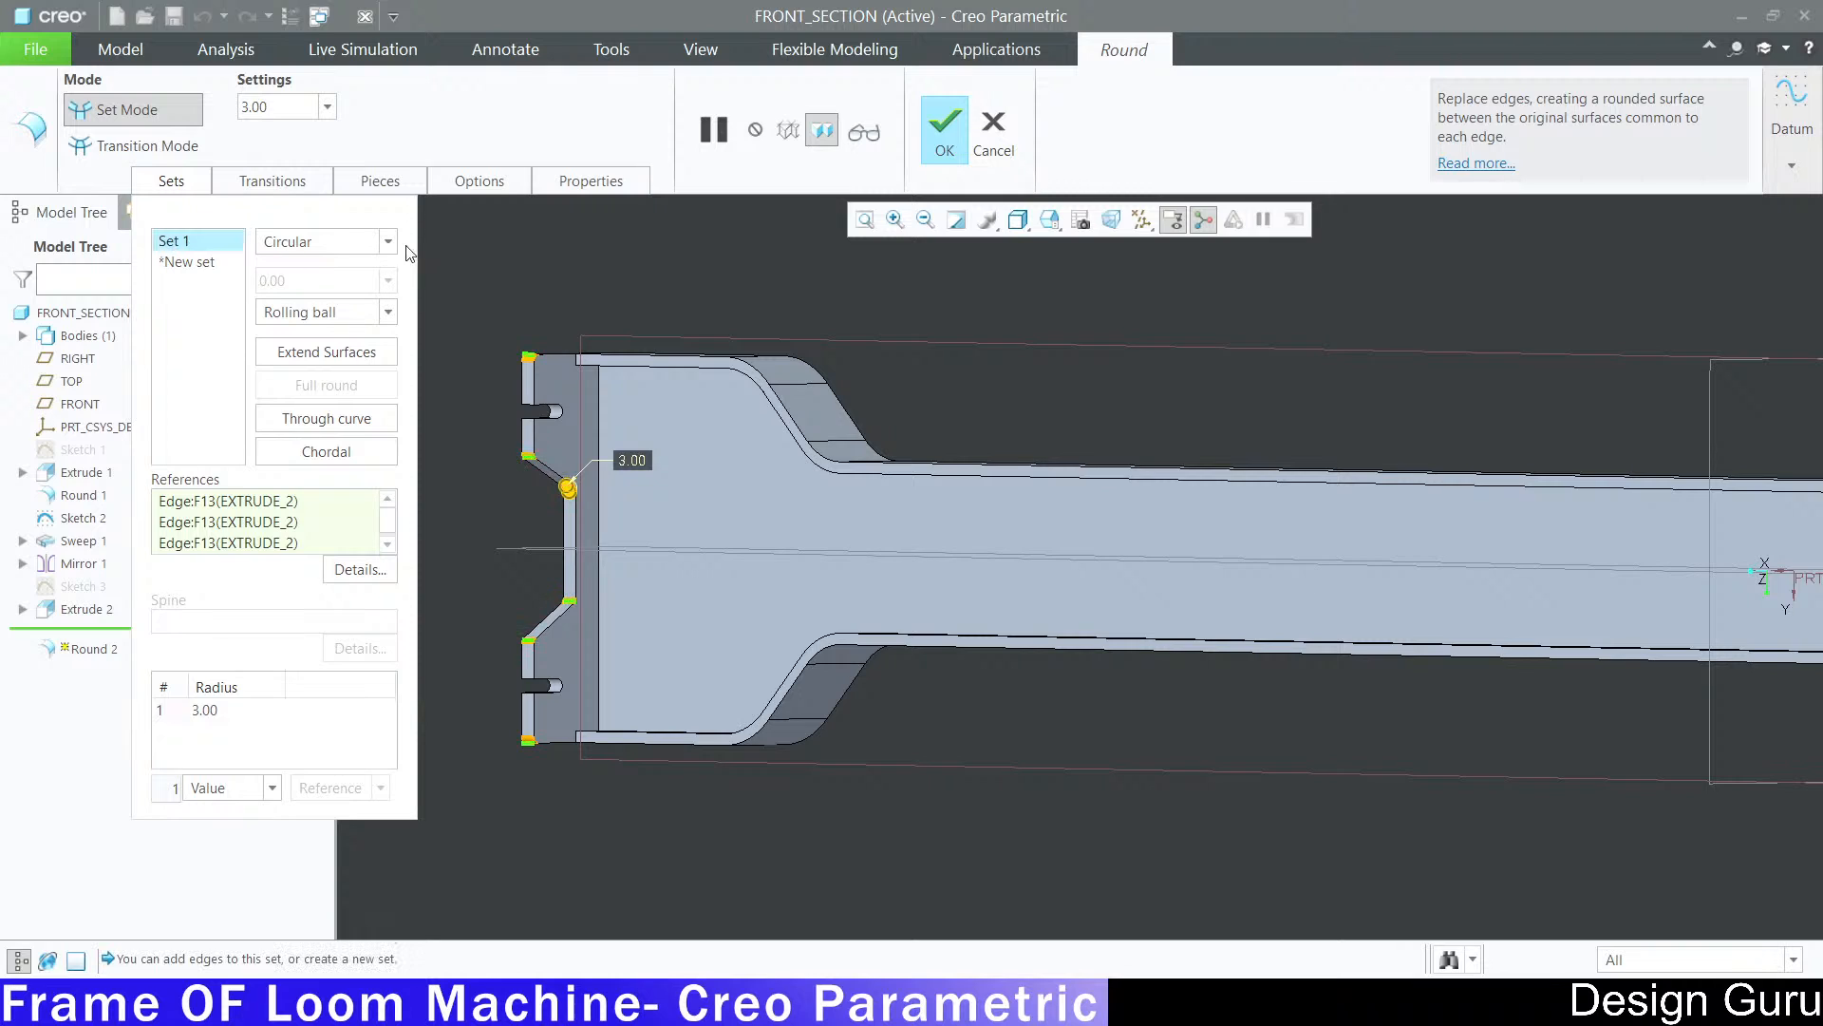
{"action": "scroll", "coordinate": [757, 457], "scroll_direction": "up", "scroll_amount": 5}
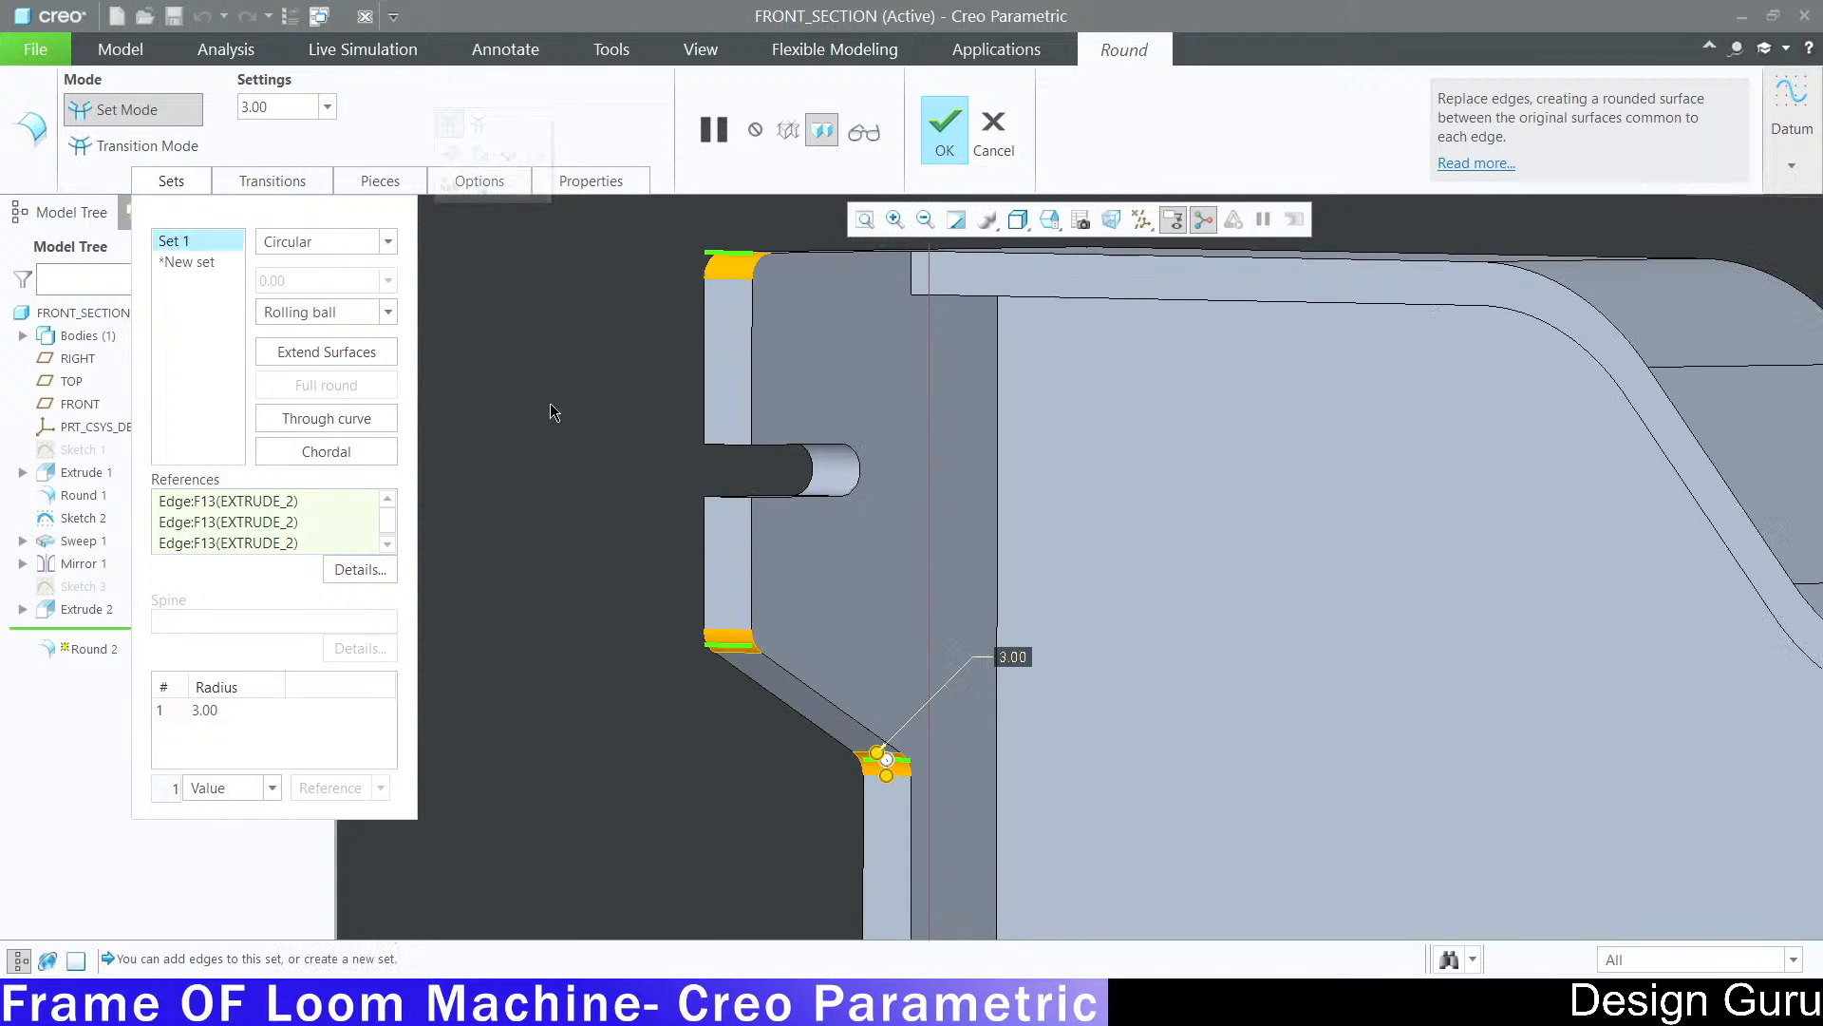
{"action": "left_click", "coordinate": [755, 455], "text": "ctrl"}
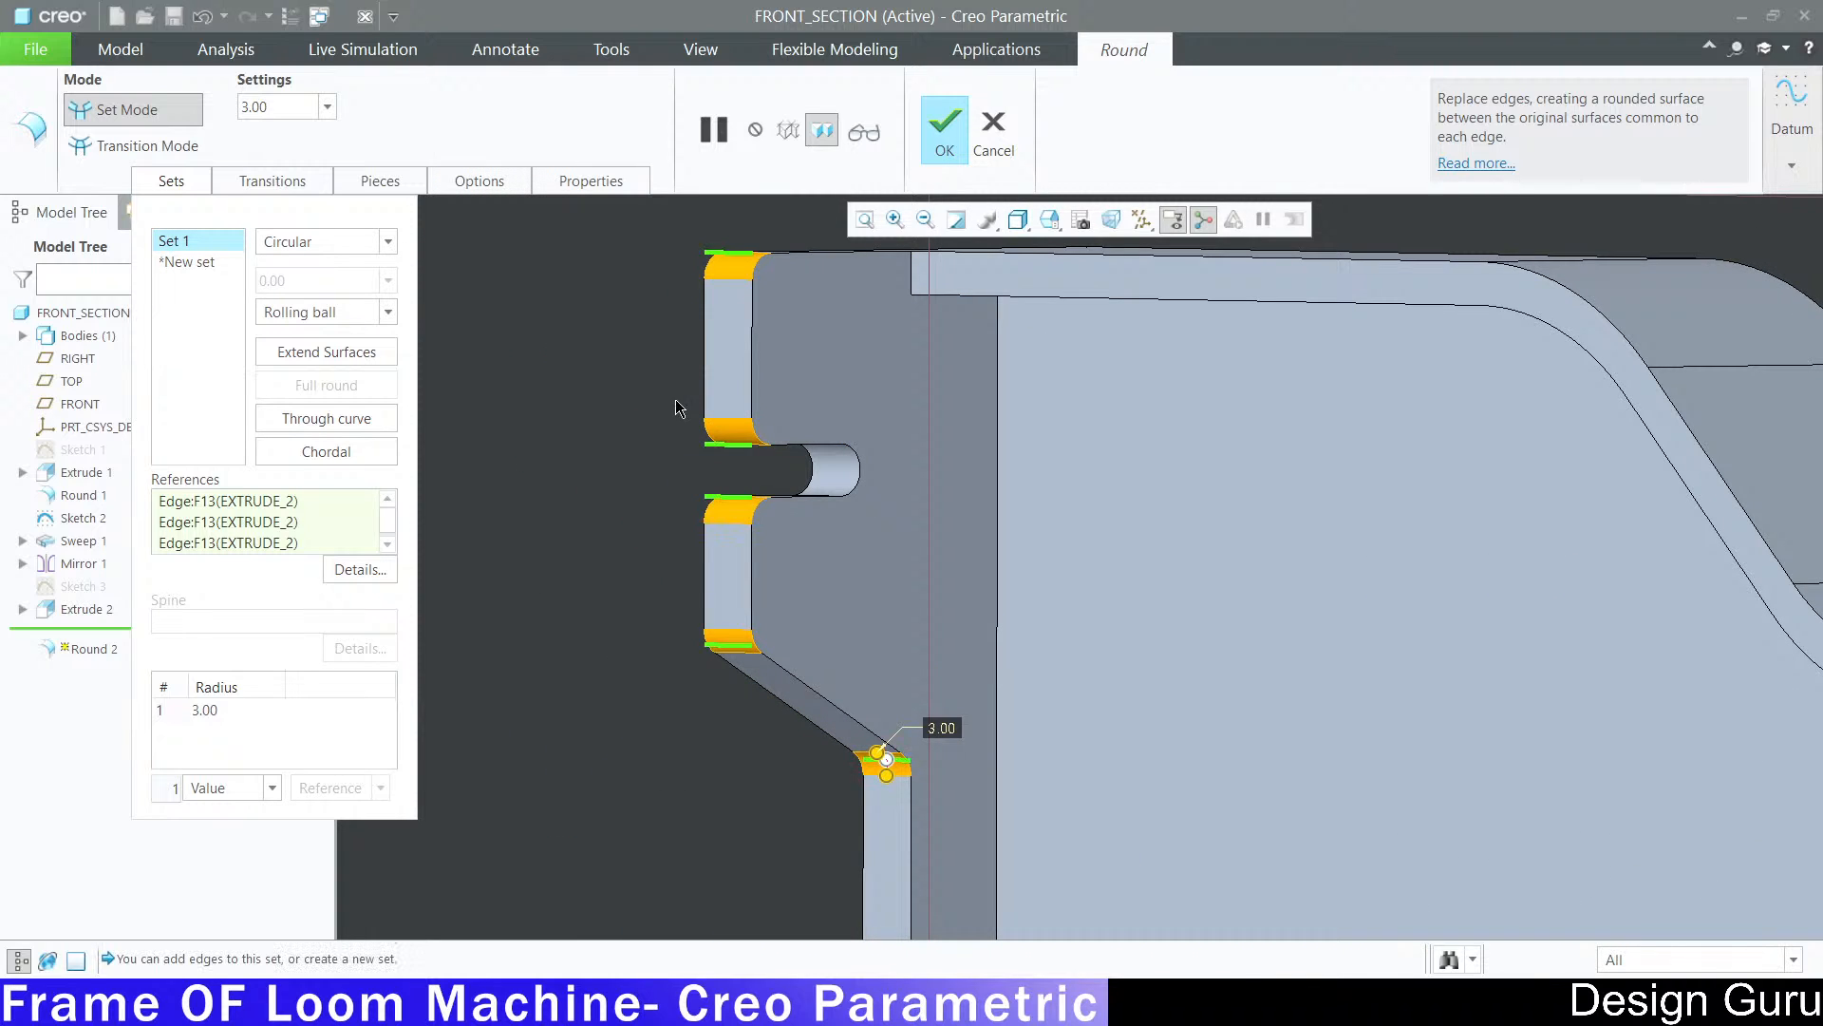
Step: Add the lower slot's two mouth edges to the same round set and complete the round
{"action": "middle_click_drag", "start_coordinate": [746, 506], "coordinate": [714, 594]}
{"action": "left_click", "coordinate": [676, 581], "text": "ctrl"}
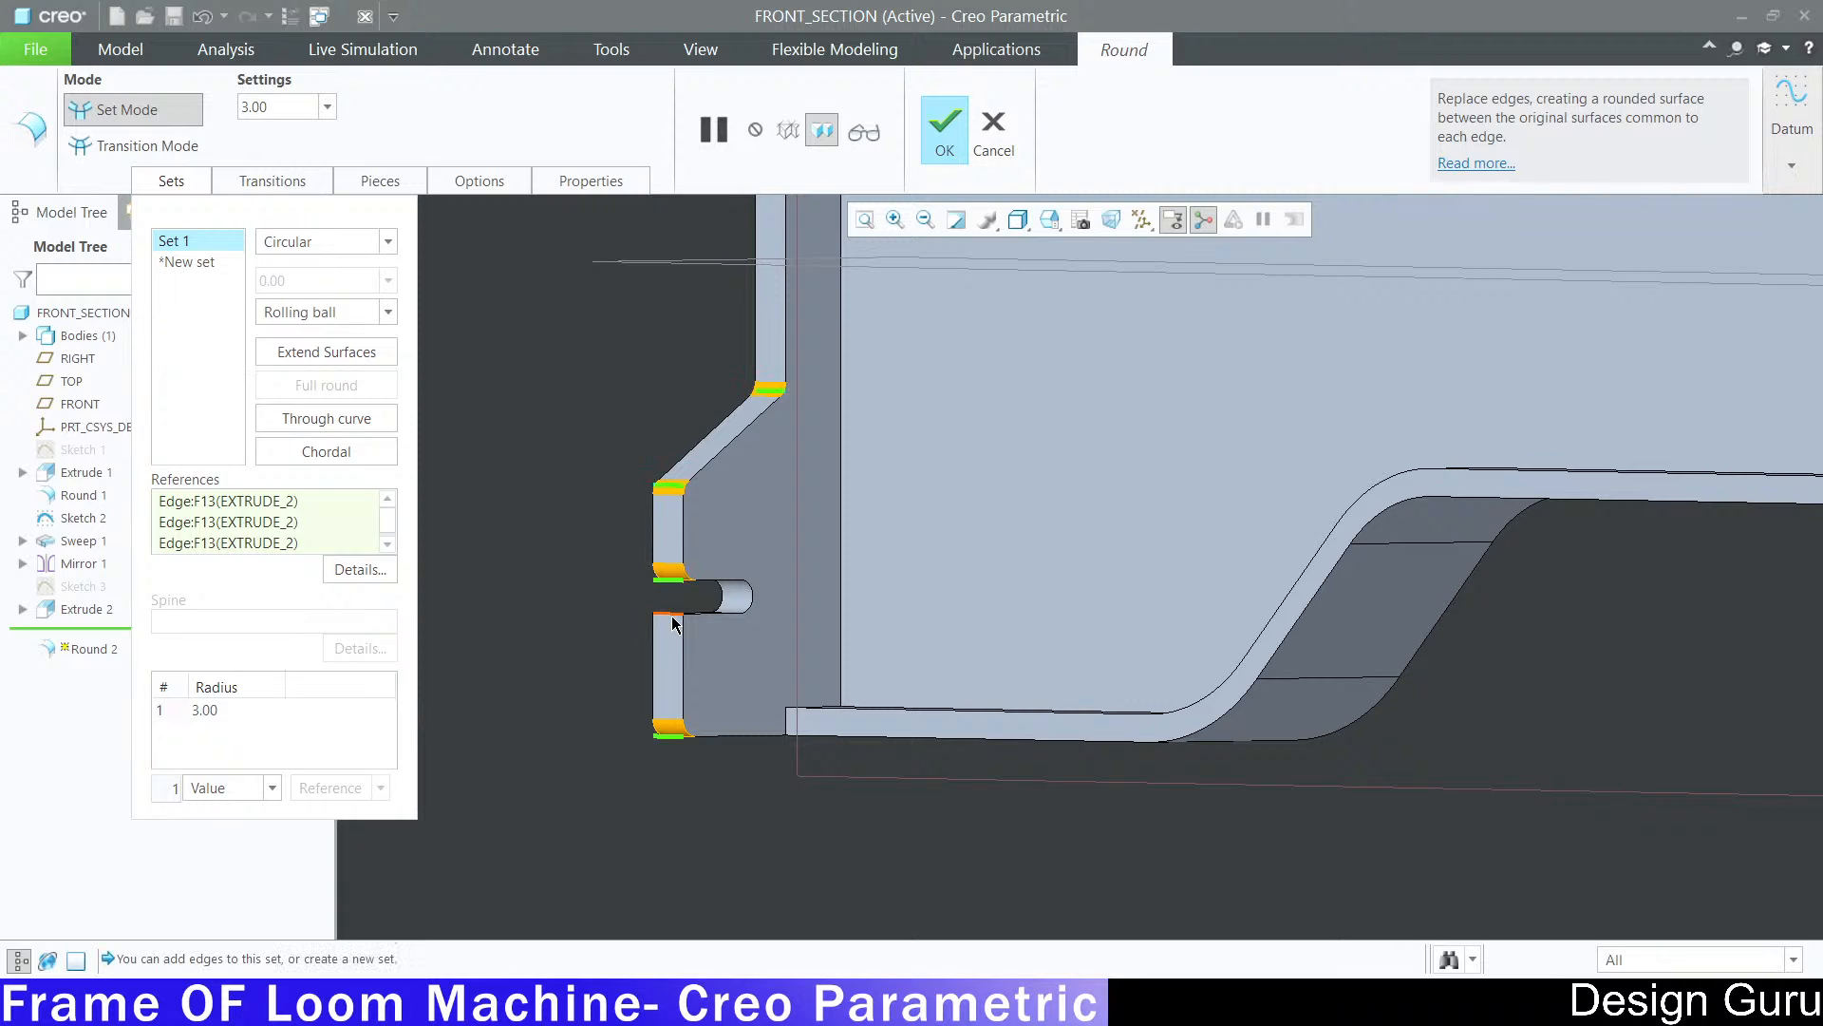
{"action": "left_click", "coordinate": [672, 615], "text": "ctrl"}
{"action": "scroll", "coordinate": [602, 571], "scroll_direction": "down", "scroll_amount": 5}
{"action": "left_click", "coordinate": [932, 141]}
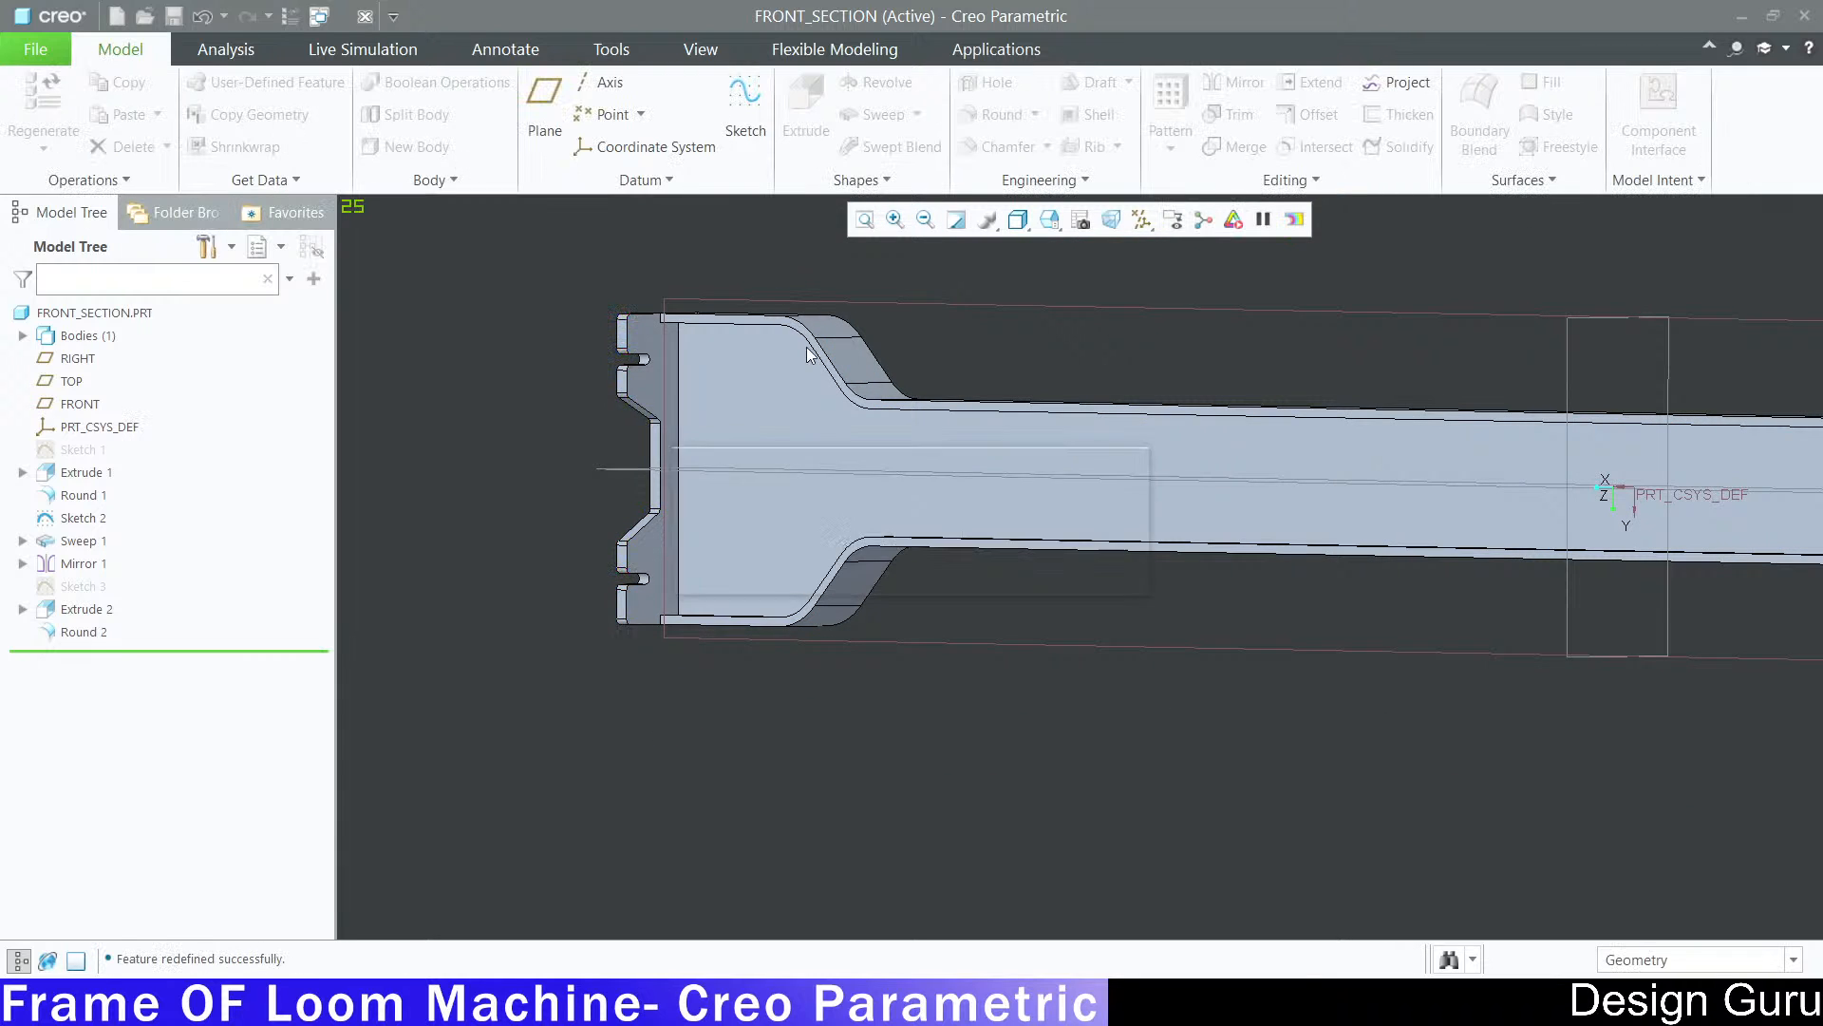
Step: Mirror the end plate extrusion and its round about the RIGHT plane to the beam's opposite end
{"action": "middle_click_drag", "start_coordinate": [554, 570], "coordinate": [753, 486]}
{"action": "scroll", "coordinate": [518, 516], "scroll_direction": "down", "scroll_amount": 2}
{"action": "left_click", "coordinate": [84, 632]}
{"action": "left_click", "coordinate": [85, 608], "text": "ctrl"}
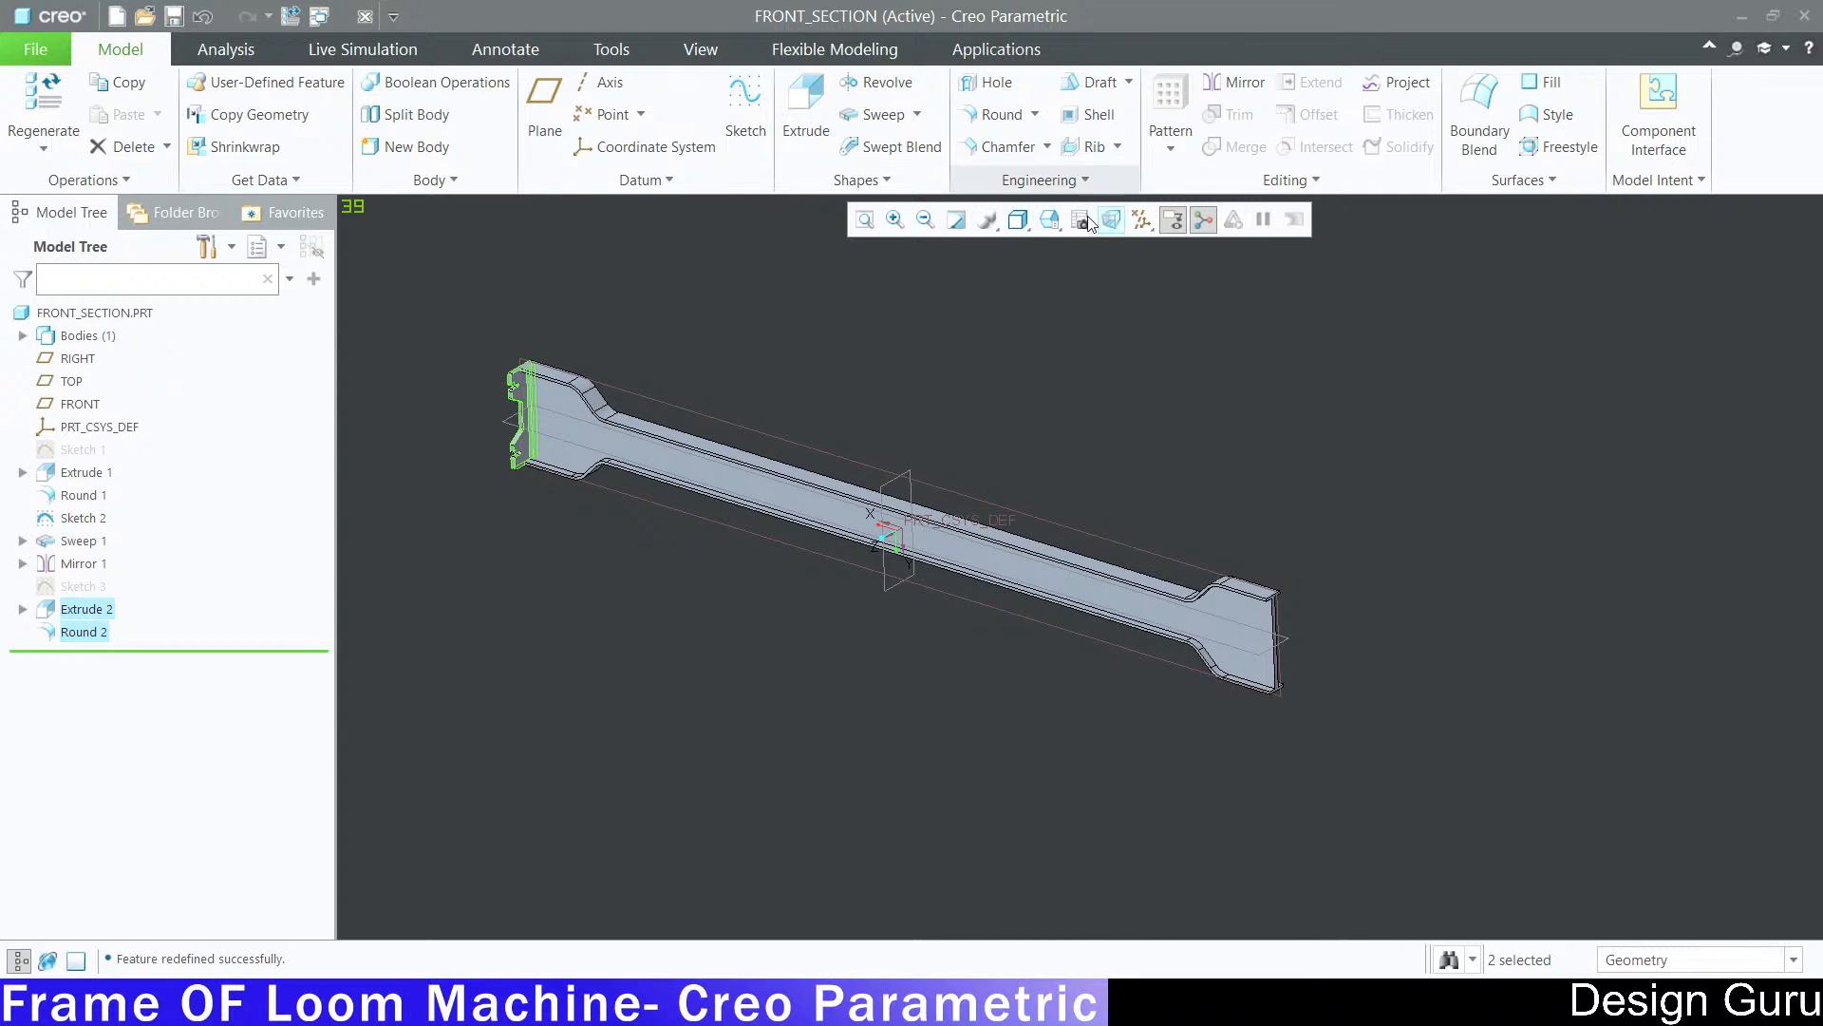
{"action": "left_click", "coordinate": [1237, 90]}
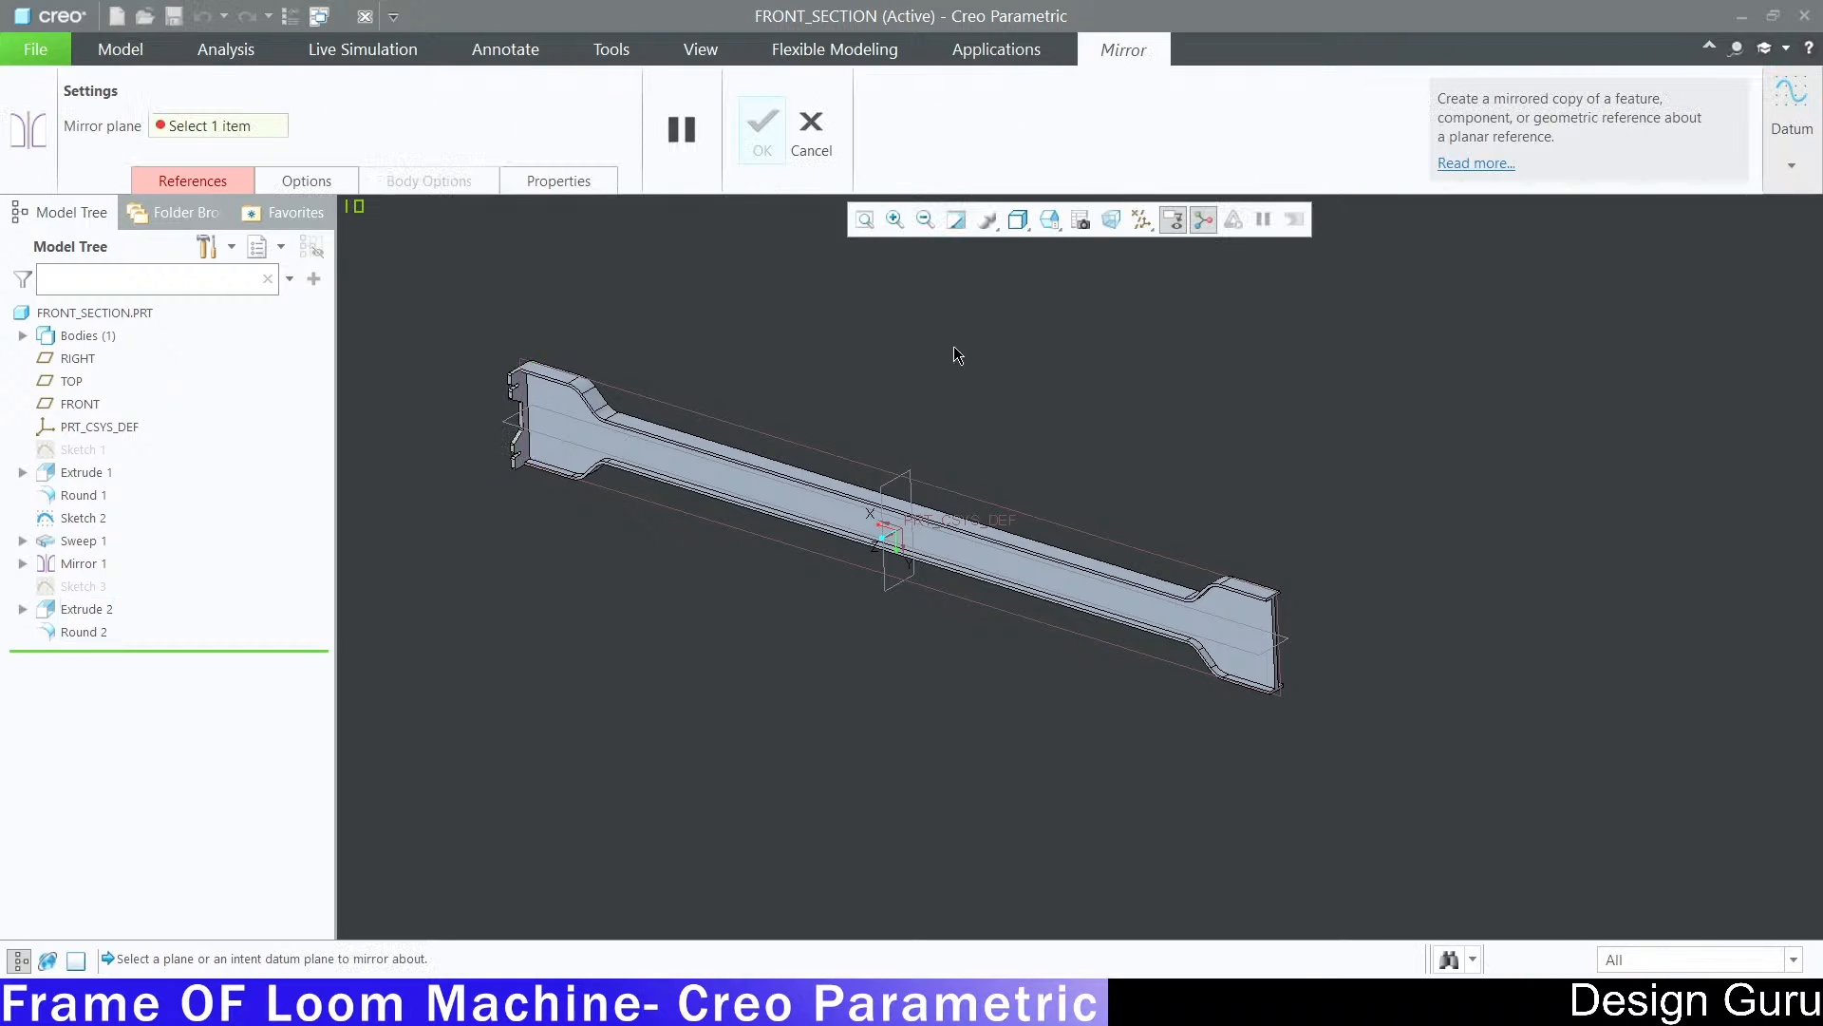
{"action": "left_click", "coordinate": [900, 490]}
{"action": "middle_click_drag", "start_coordinate": [1237, 521], "coordinate": [1358, 461]}
{"action": "scroll", "coordinate": [1434, 471], "scroll_direction": "up", "scroll_amount": 3}
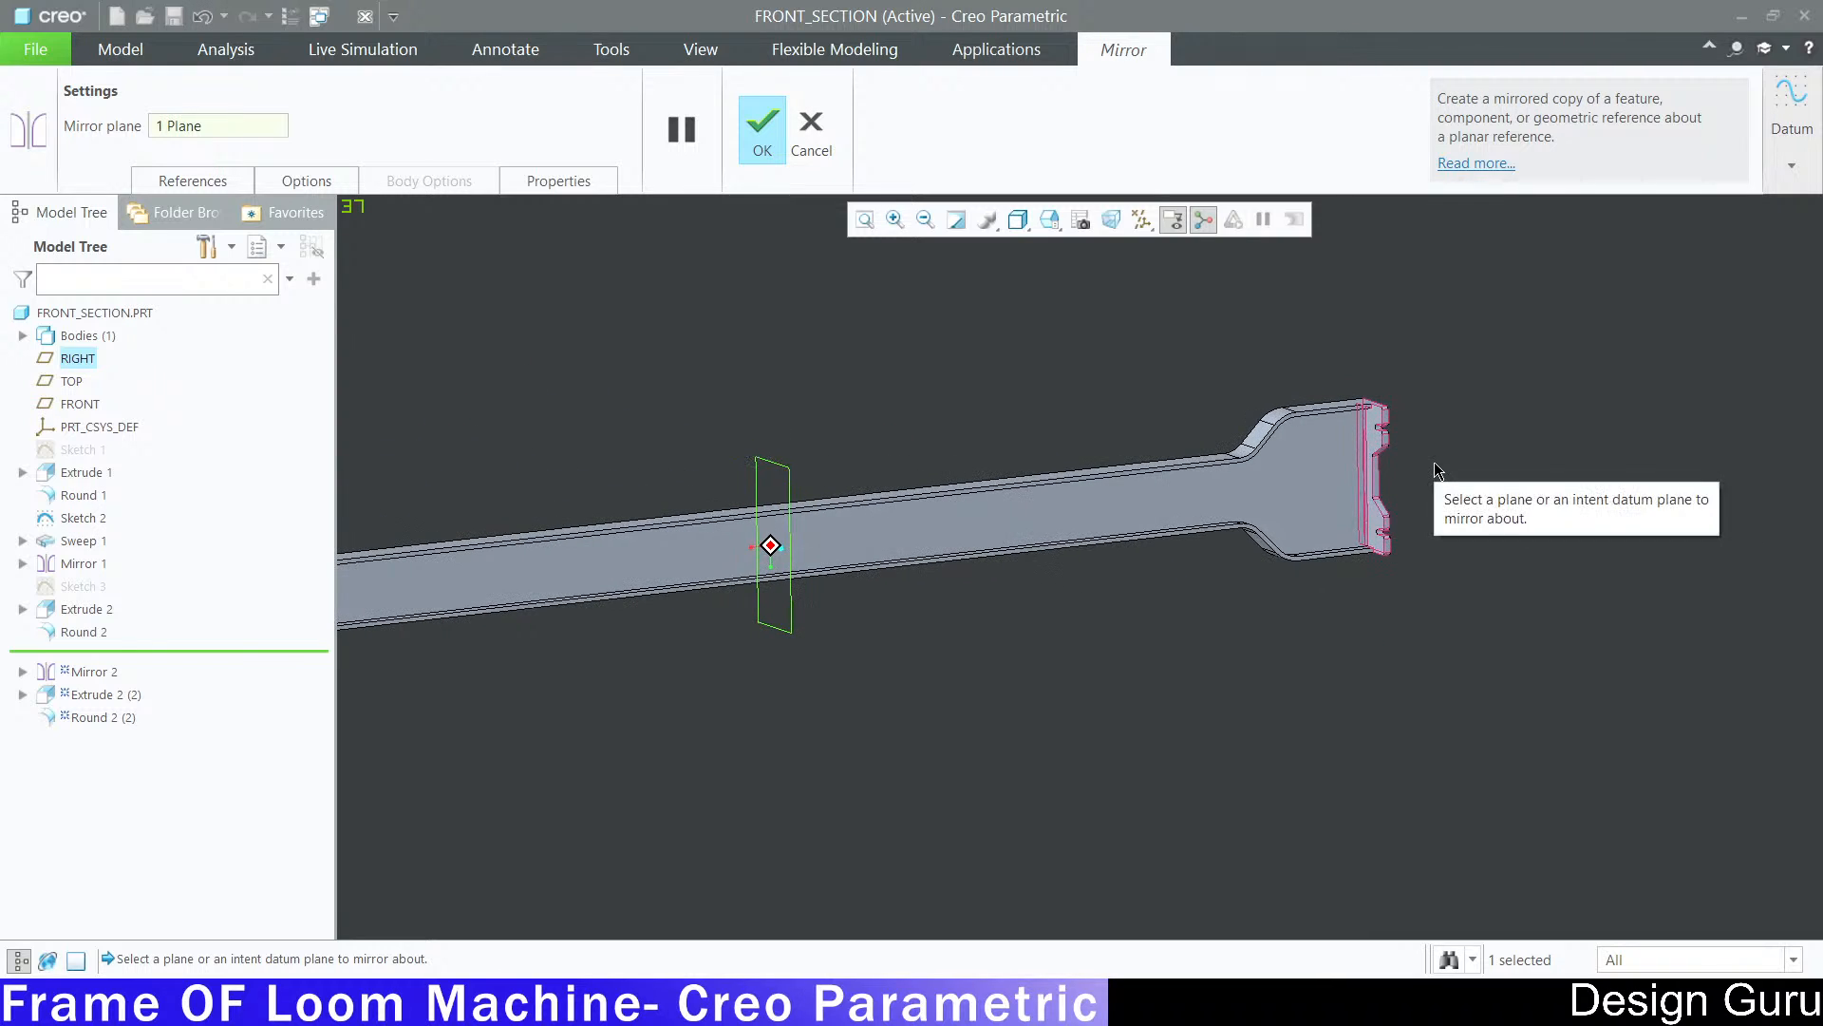
{"action": "left_click", "coordinate": [763, 133]}
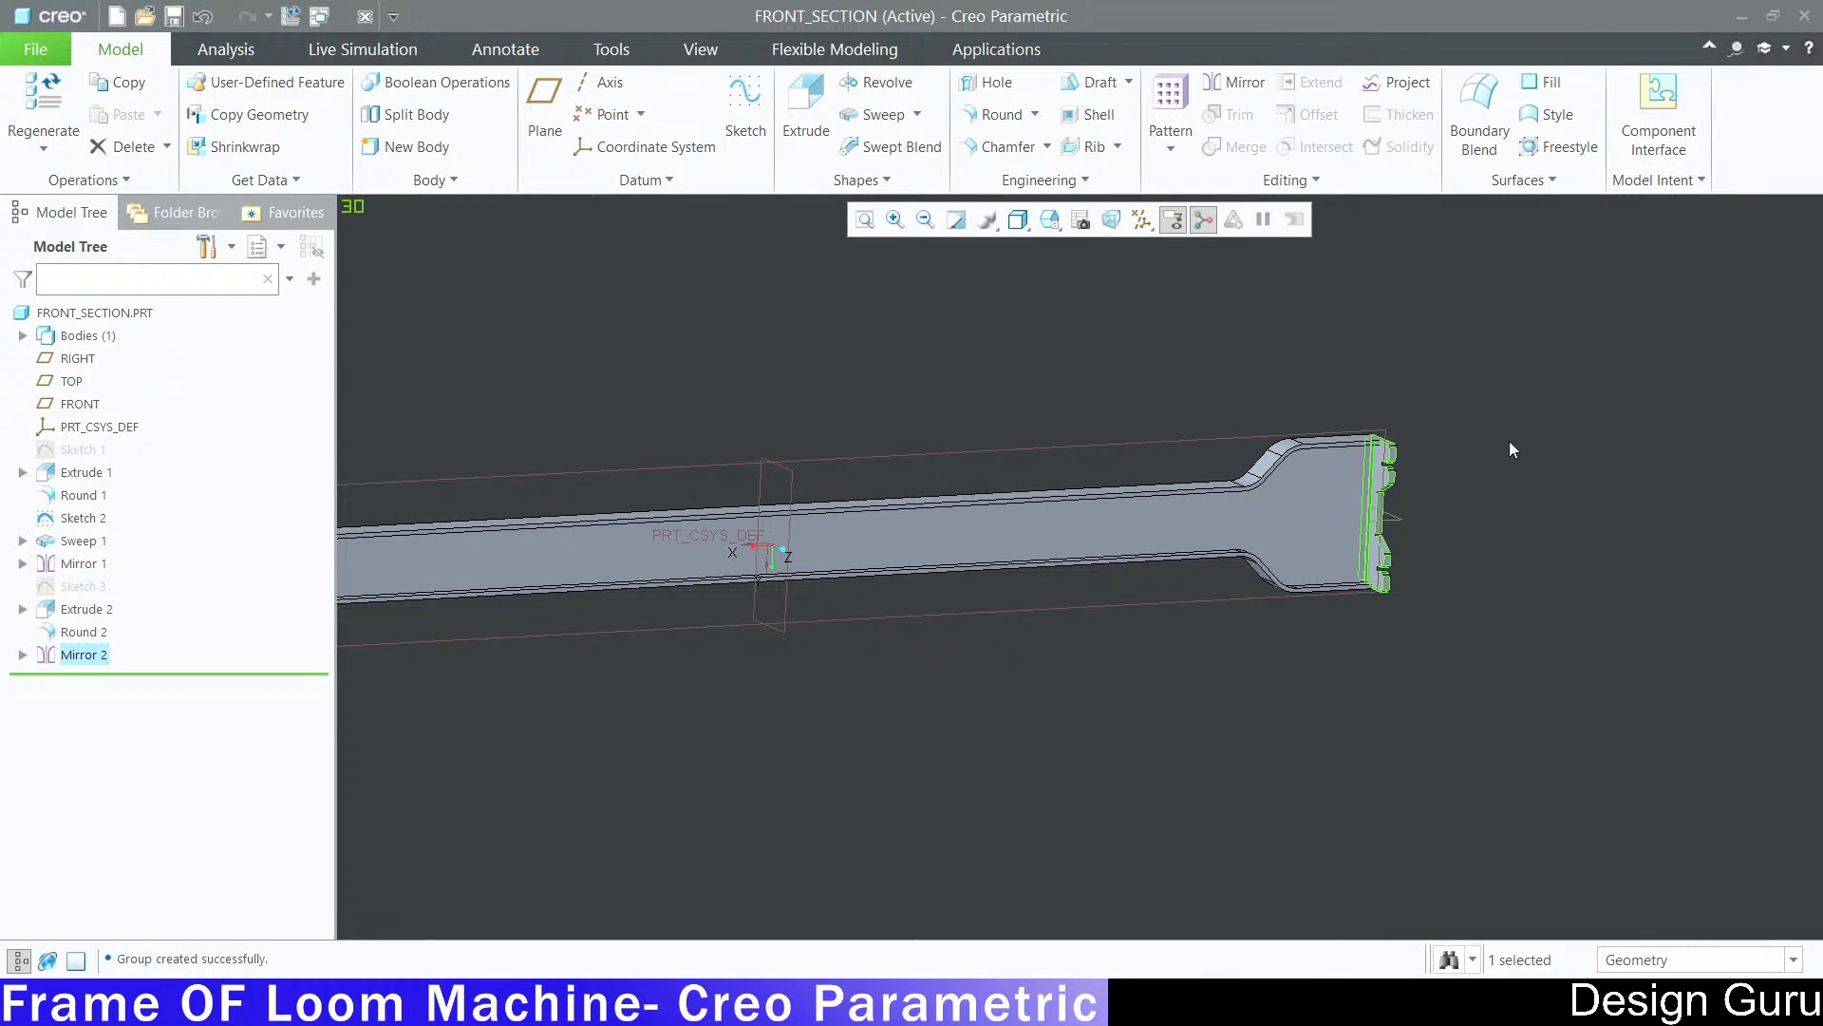
{"action": "key", "text": "ctrl+d"}
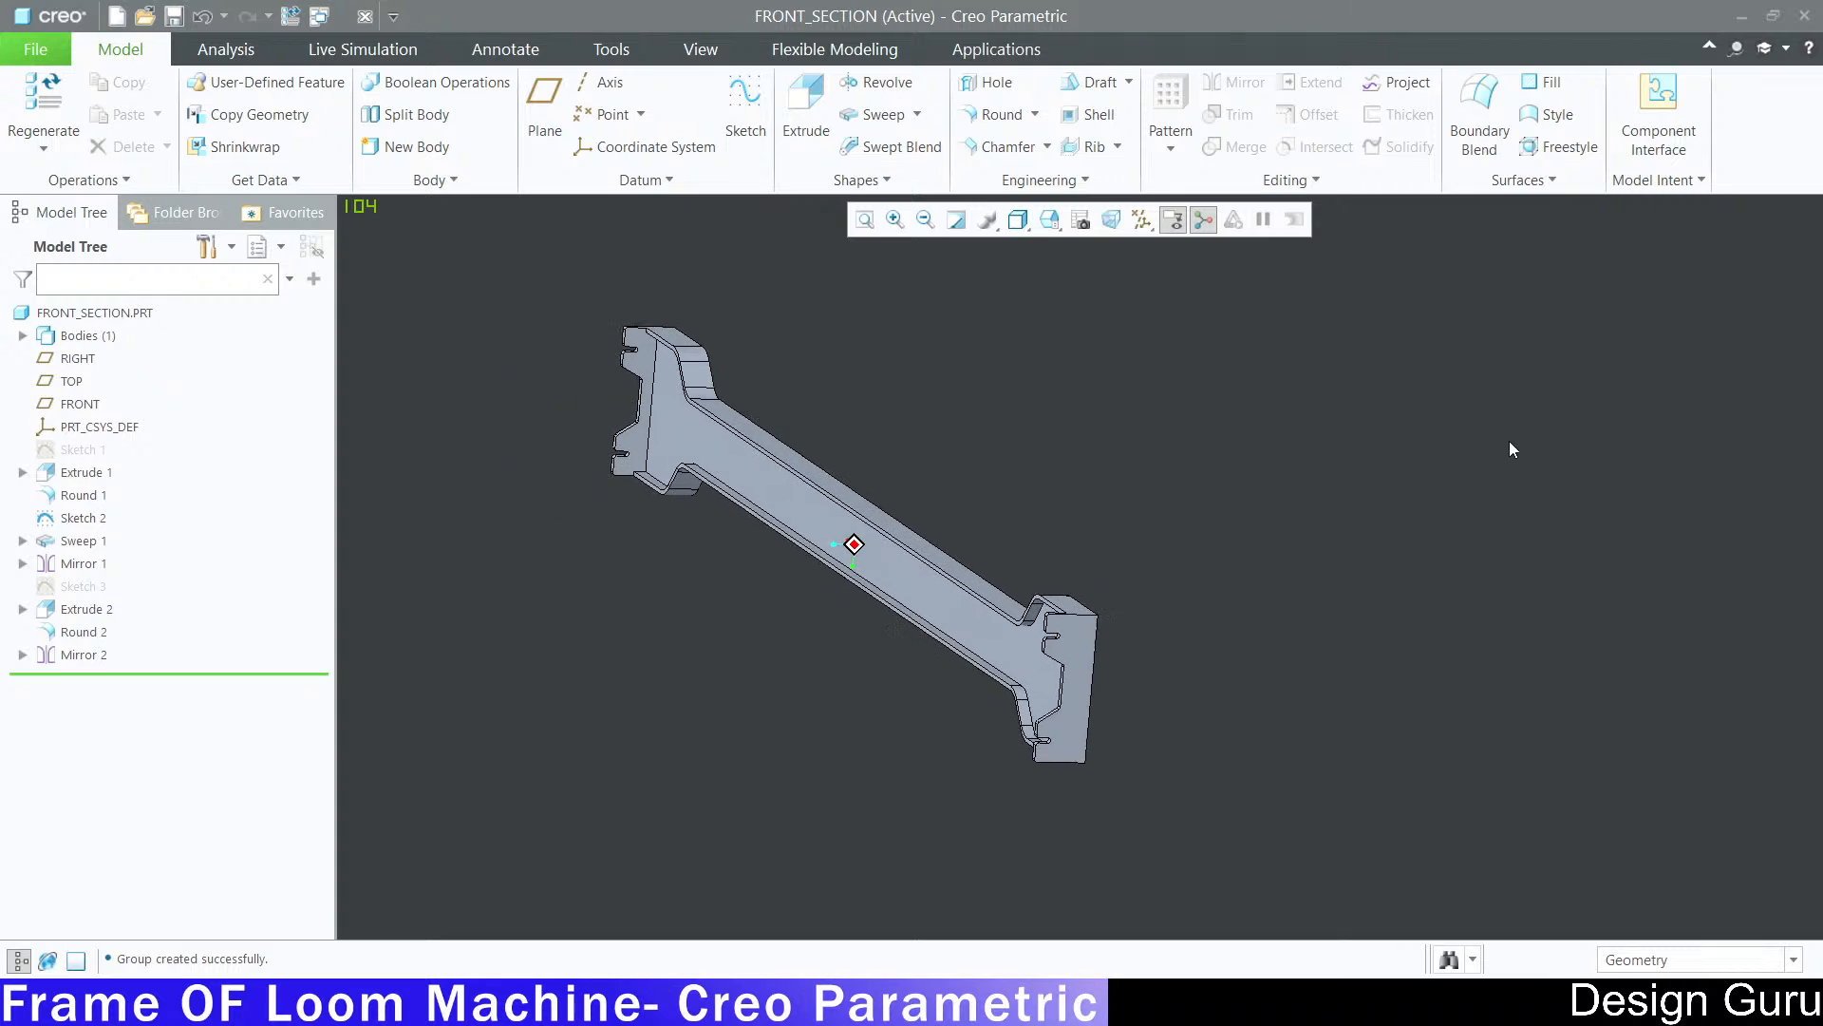
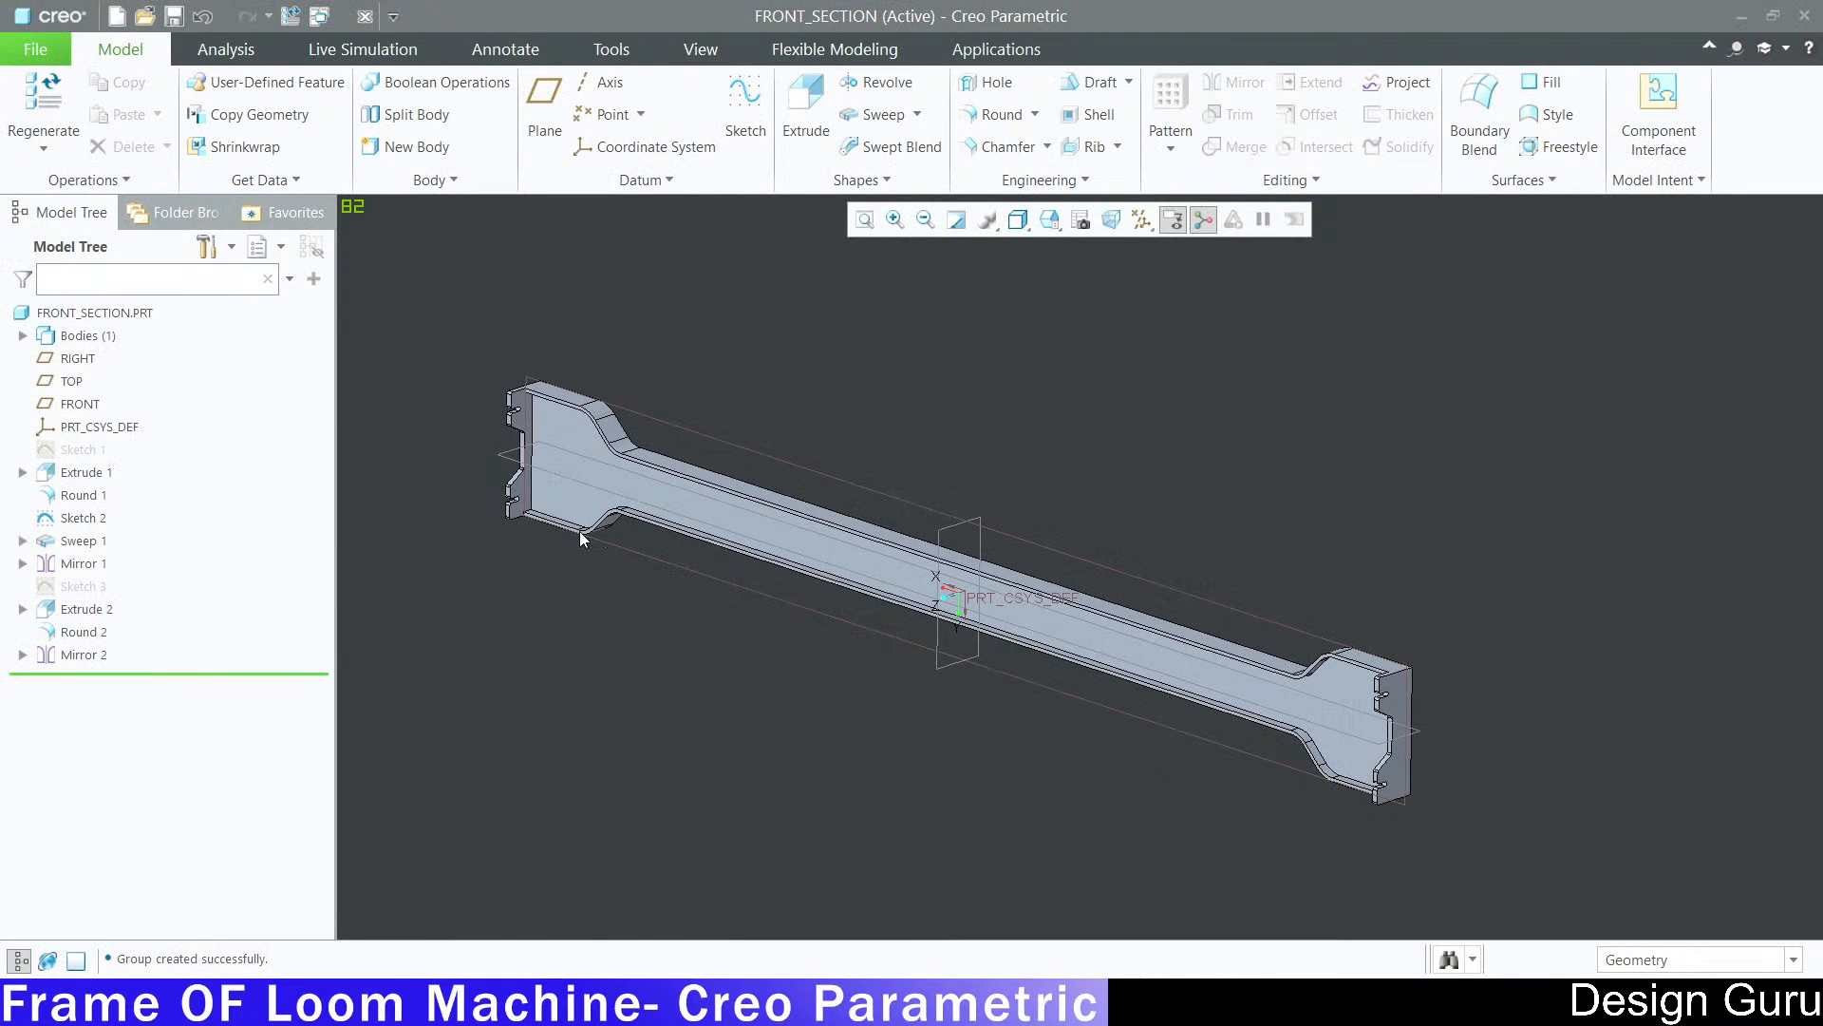
Step: Start a Round with radius 3 on the web's edge along one end plate and the adjoining long inner flange edge chain
{"action": "scroll", "coordinate": [579, 532], "scroll_direction": "up", "scroll_amount": 3}
{"action": "scroll", "coordinate": [547, 454], "scroll_direction": "down", "scroll_amount": 8}
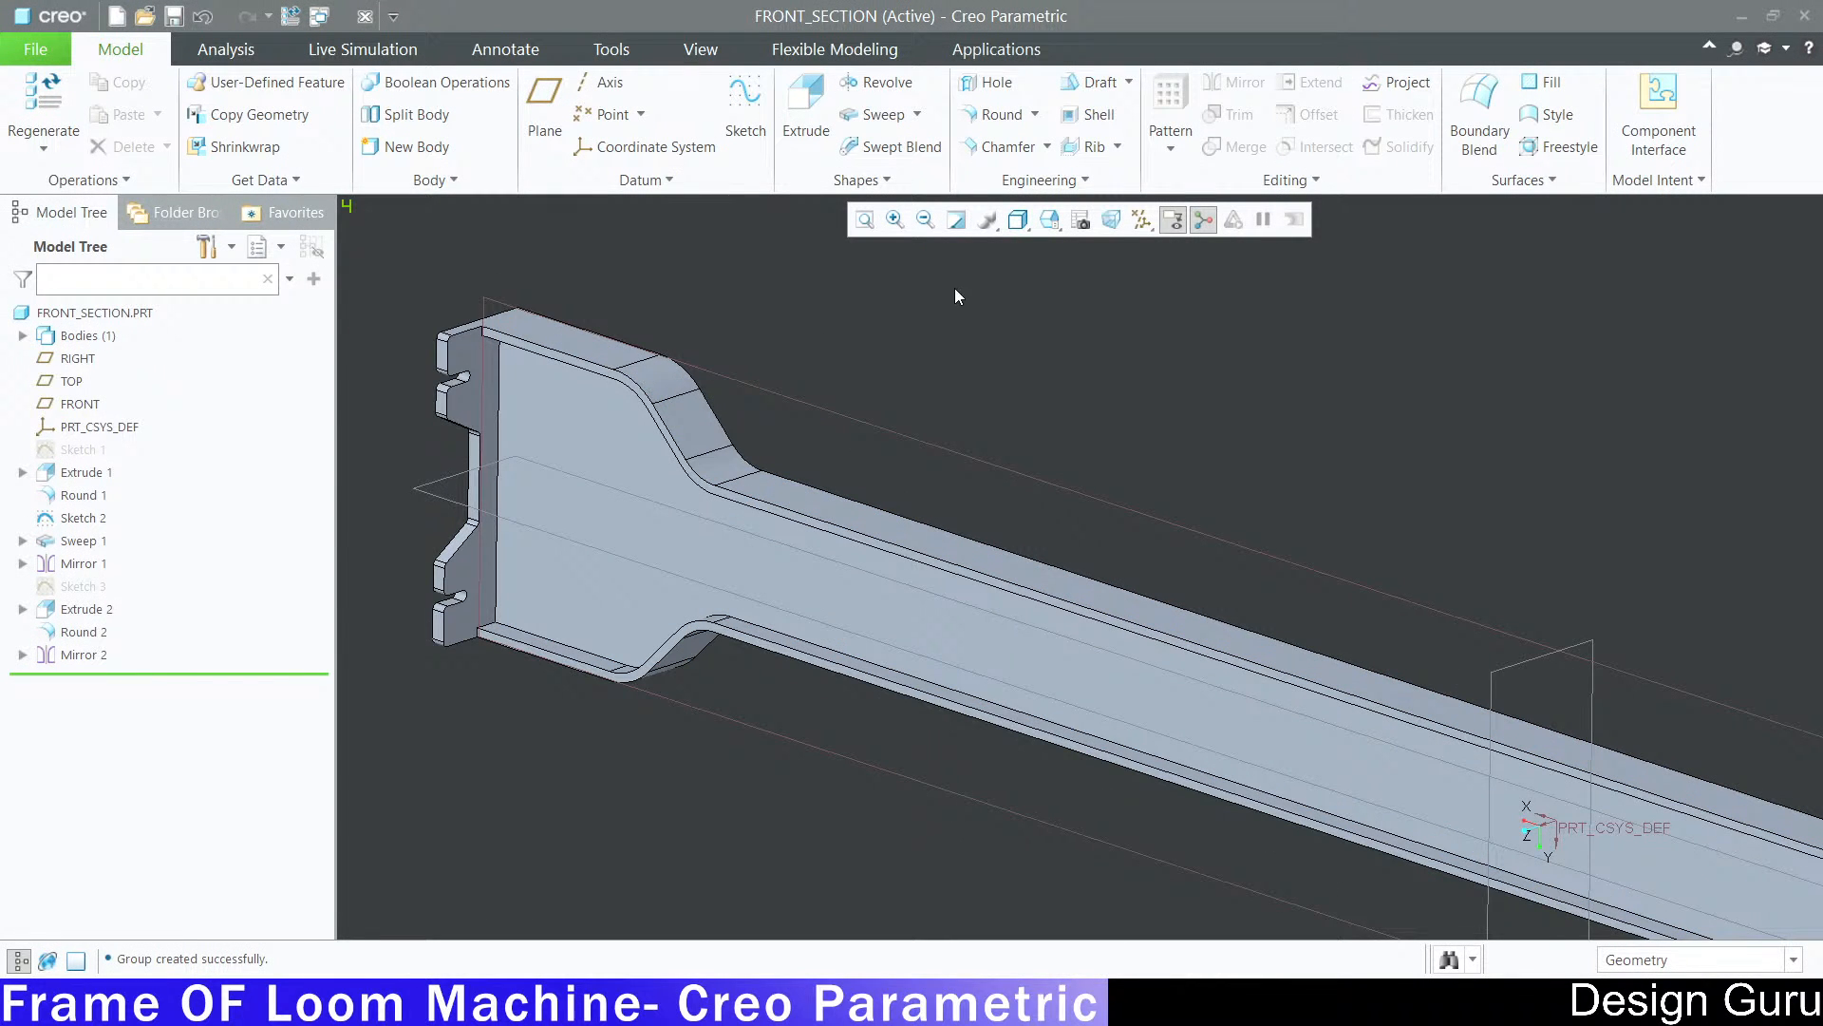
{"action": "left_click", "coordinate": [1002, 114]}
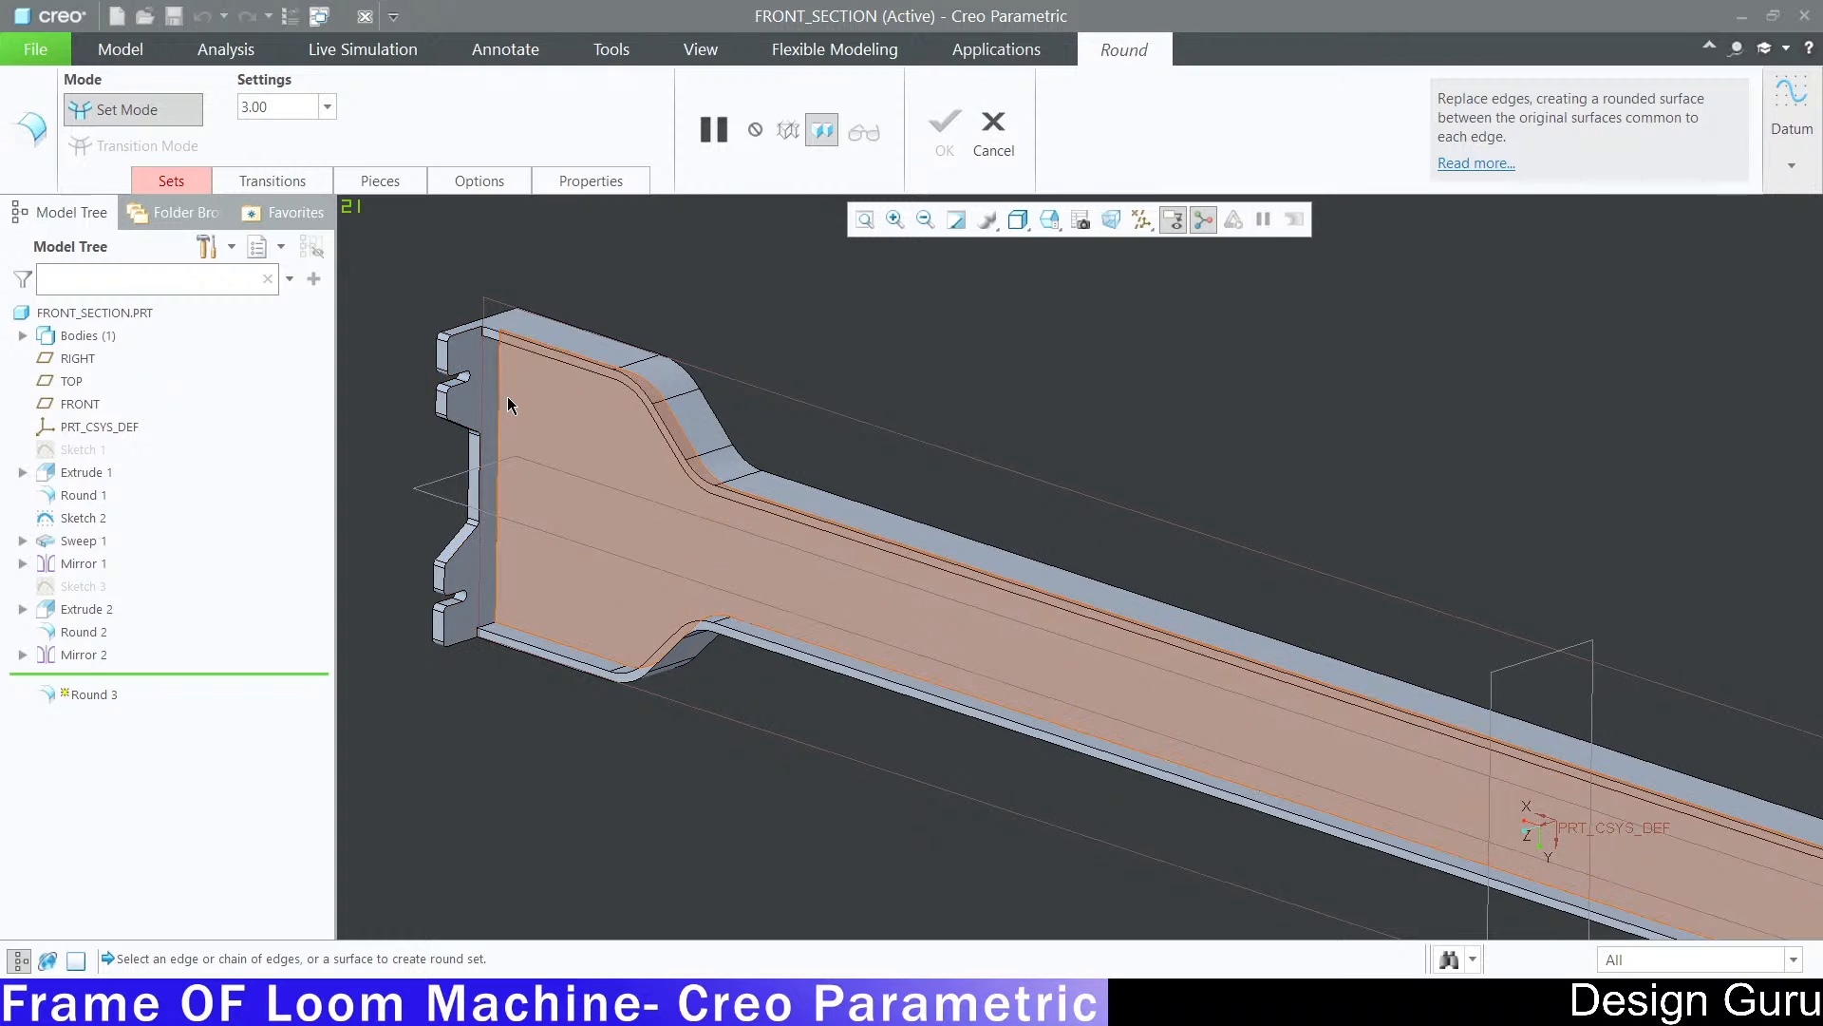
{"action": "left_click", "coordinate": [504, 394]}
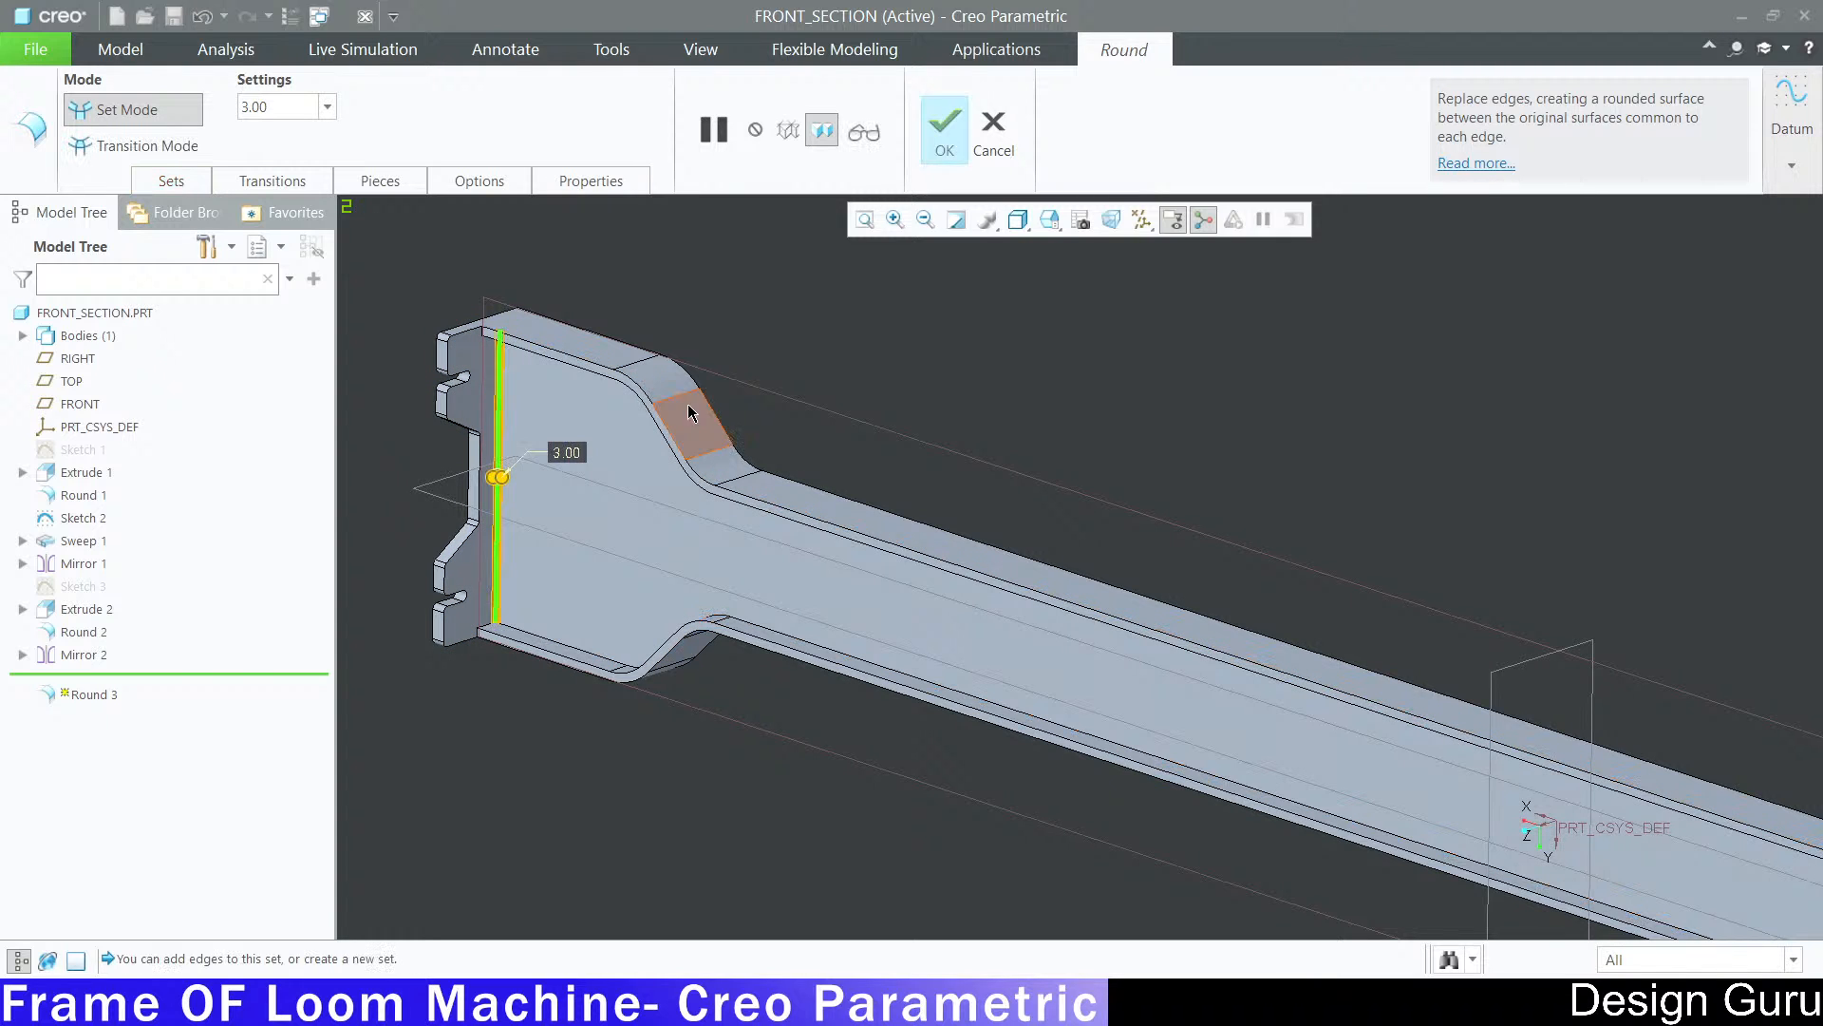
{"action": "key", "text": "ctrl+d"}
{"action": "middle_click_drag", "start_coordinate": [739, 397], "coordinate": [513, 562]}
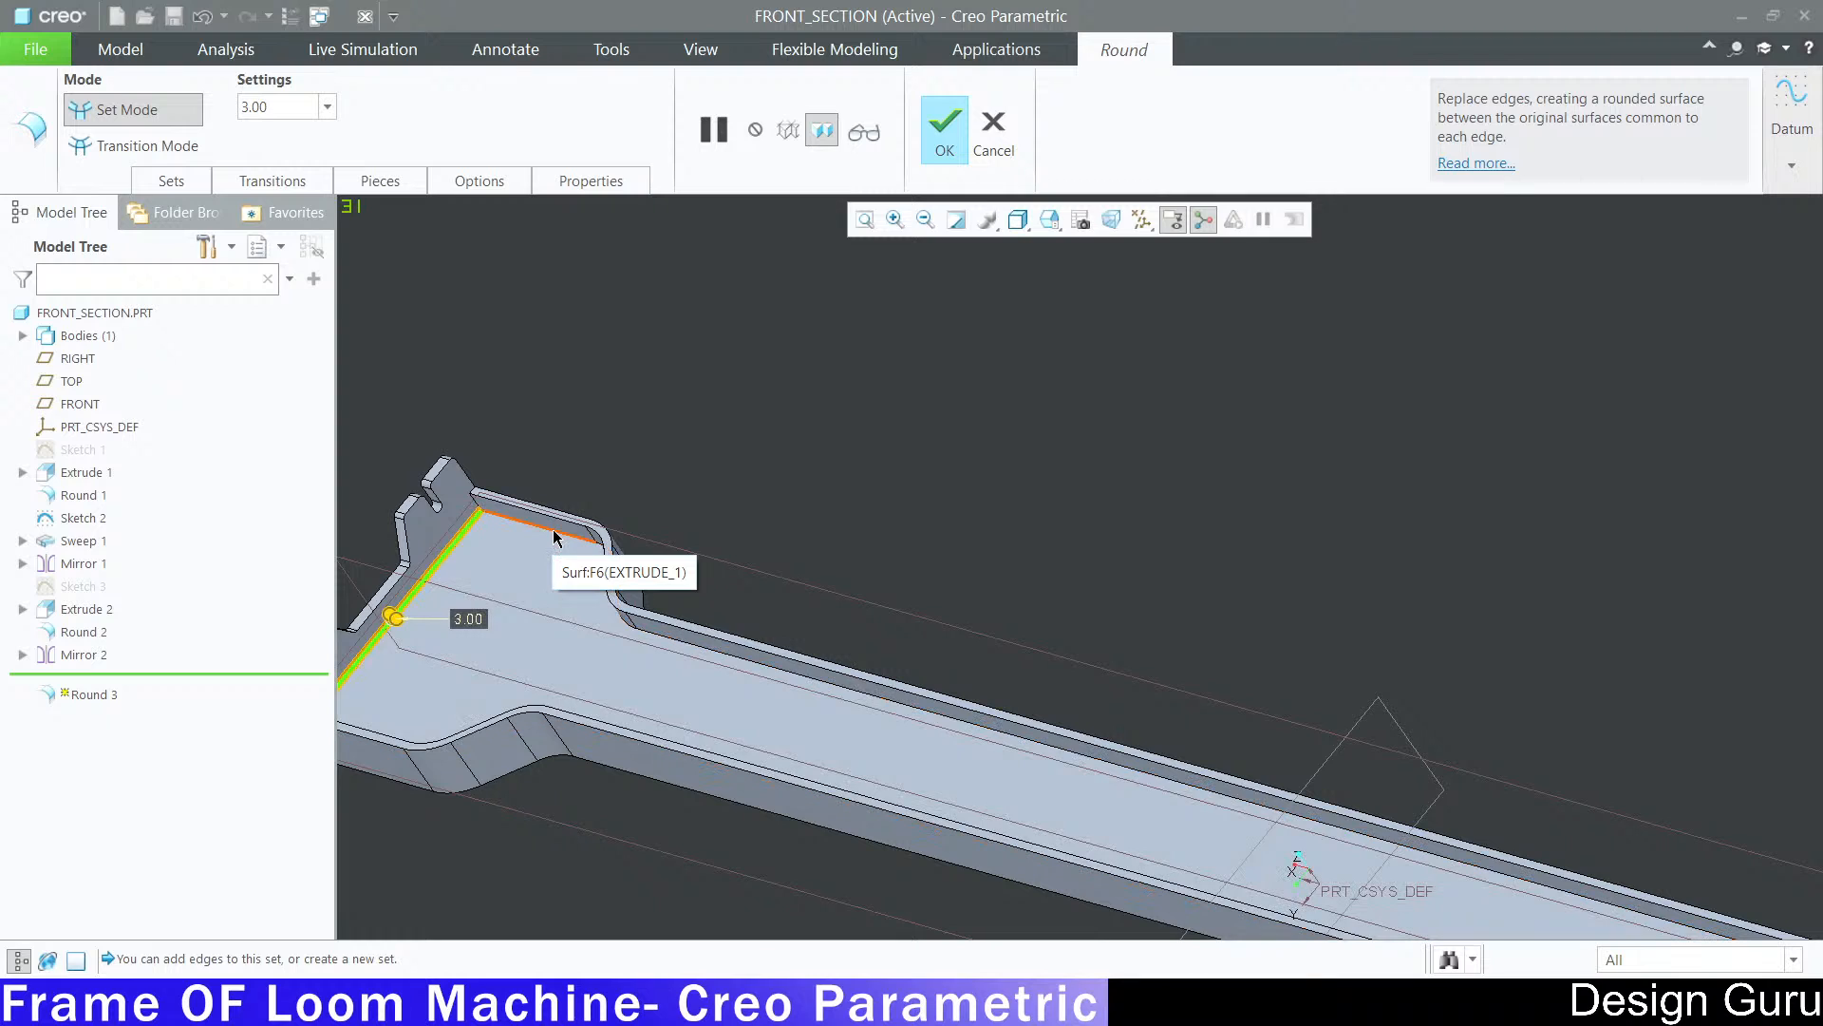
{"action": "left_click", "coordinate": [549, 531], "text": "ctrl"}
{"action": "scroll", "coordinate": [626, 410], "scroll_direction": "down", "scroll_amount": 3}
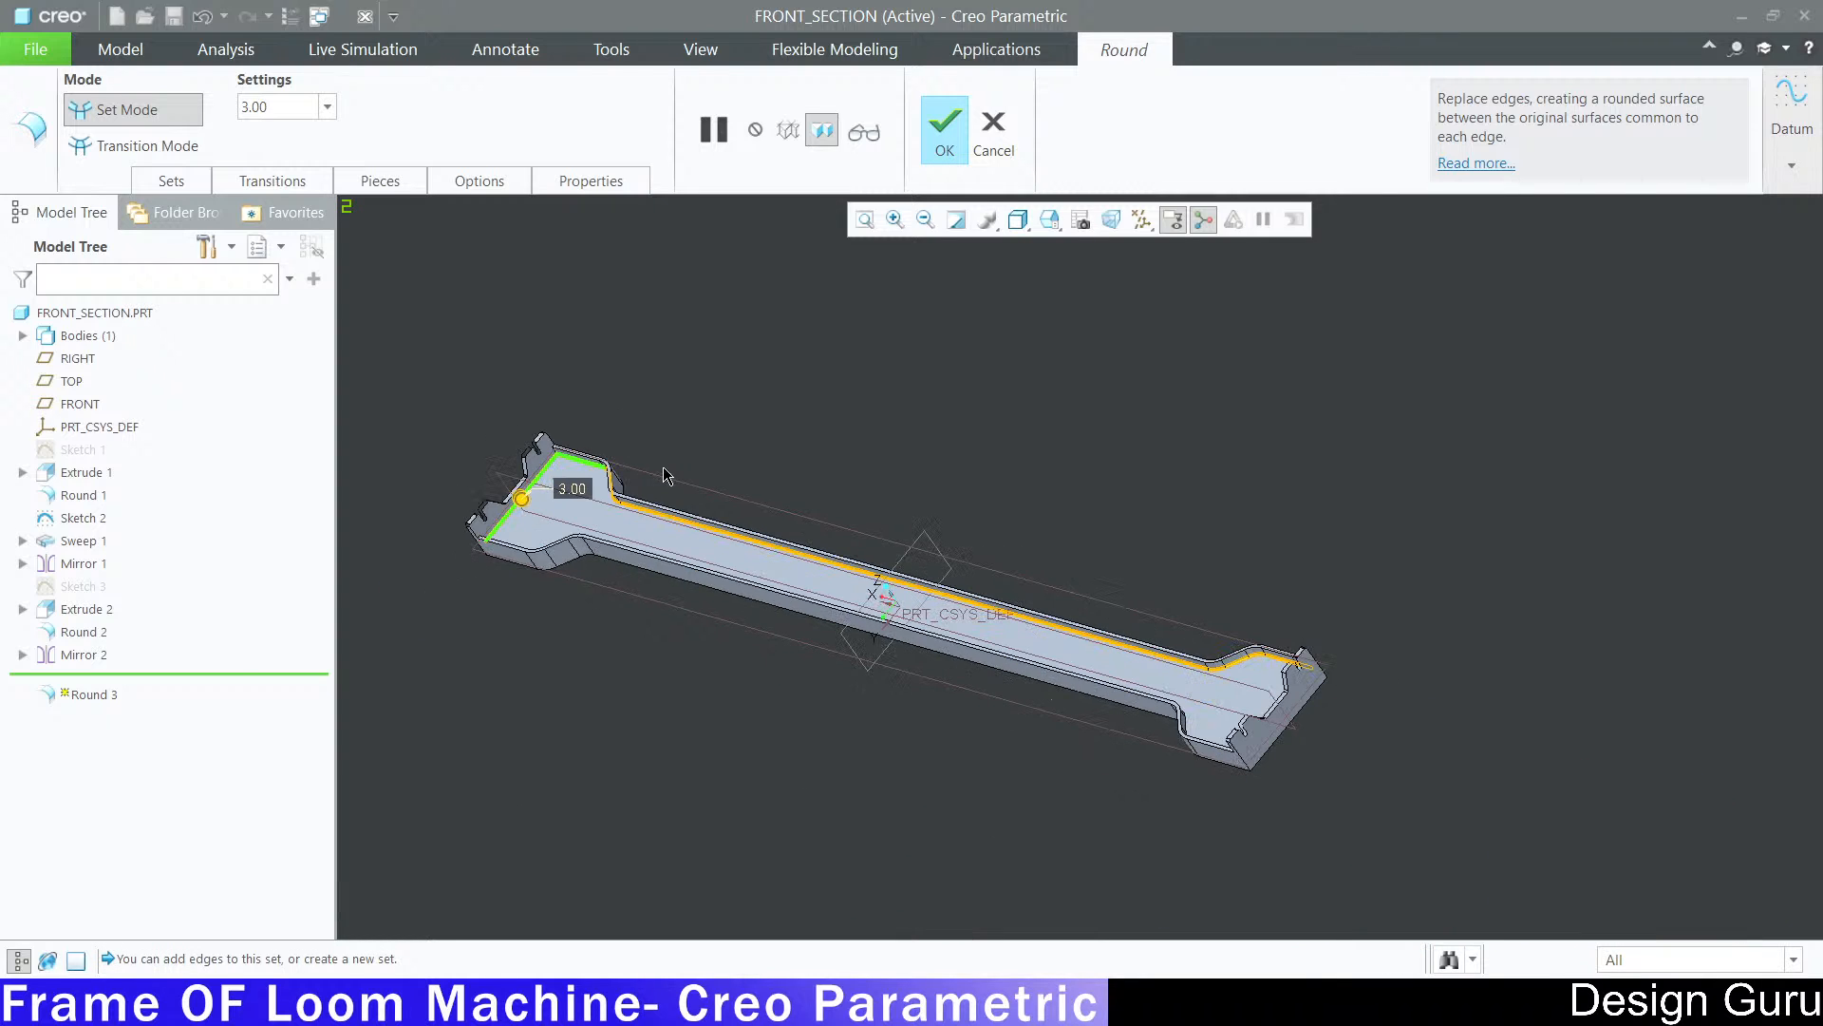
Step: Add the opposite flange's long inner edge chain and the web's edge at the other end plate to the round set
{"action": "middle_click_drag", "start_coordinate": [668, 477], "coordinate": [871, 602]}
{"action": "scroll", "coordinate": [763, 368], "scroll_direction": "up", "scroll_amount": 6}
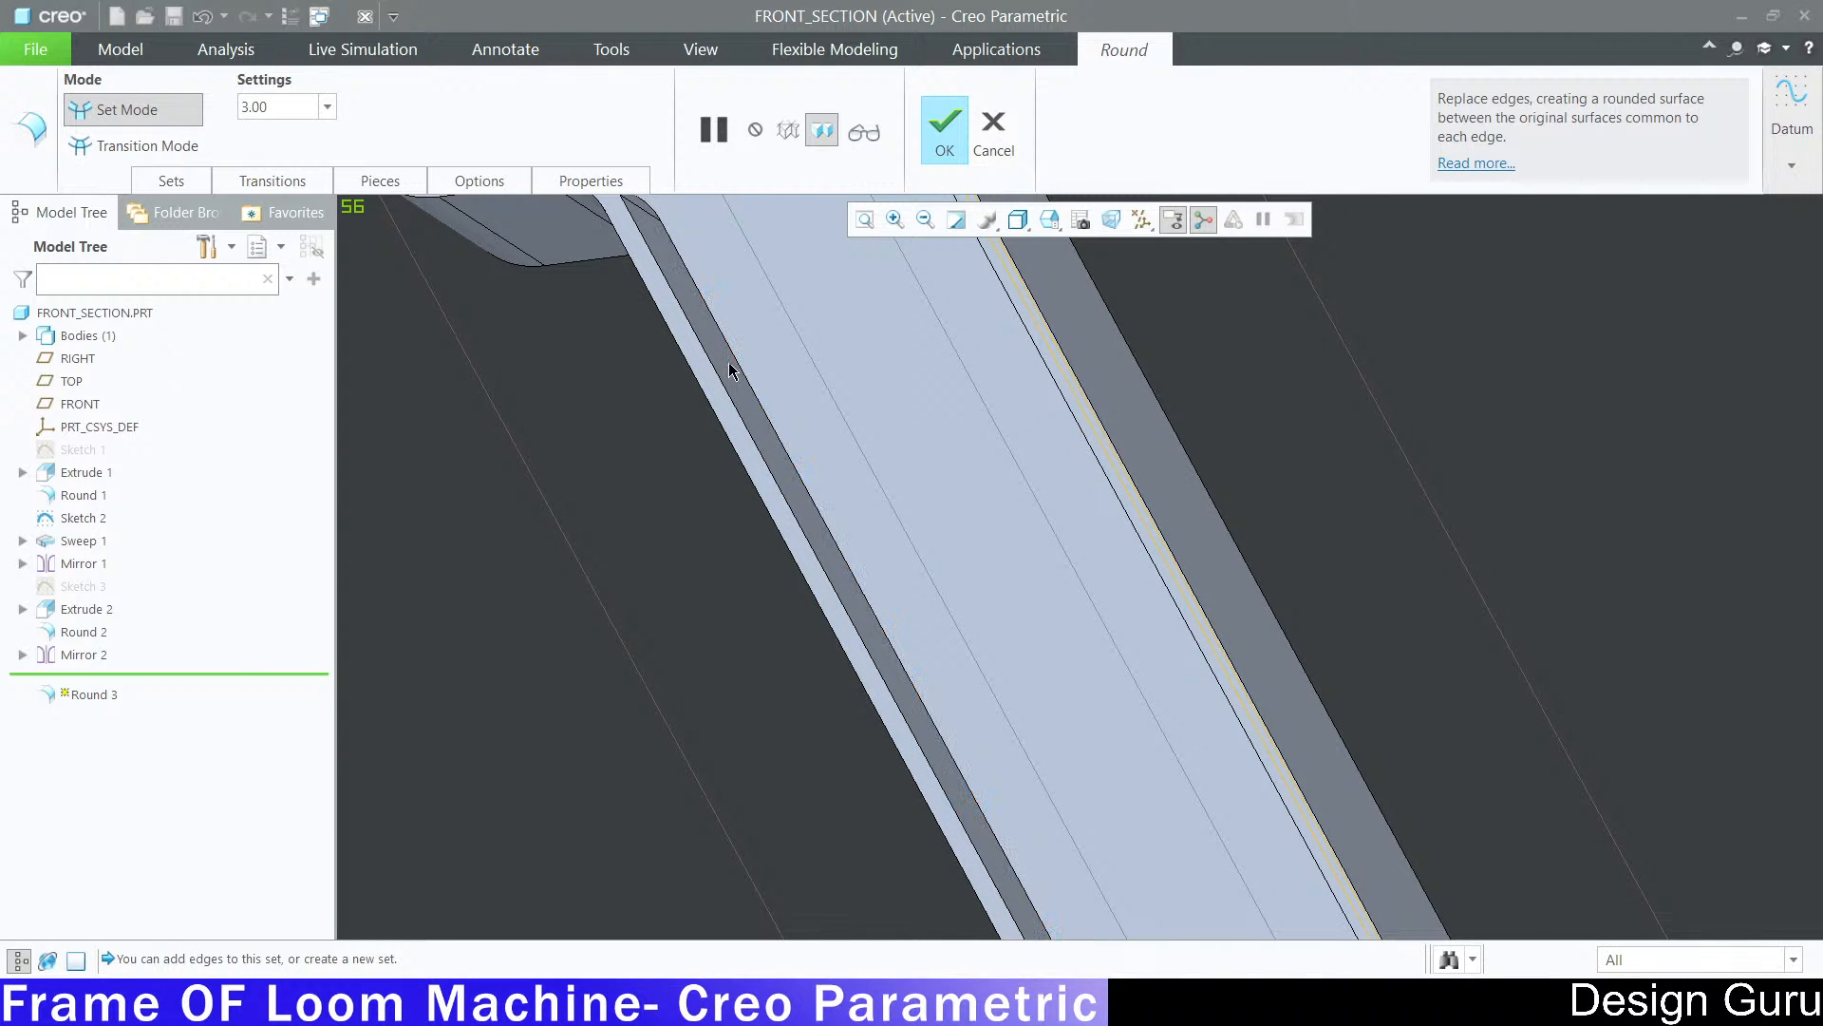
{"action": "scroll", "coordinate": [741, 369], "scroll_direction": "down", "scroll_amount": 5}
{"action": "scroll", "coordinate": [788, 390], "scroll_direction": "up", "scroll_amount": 3}
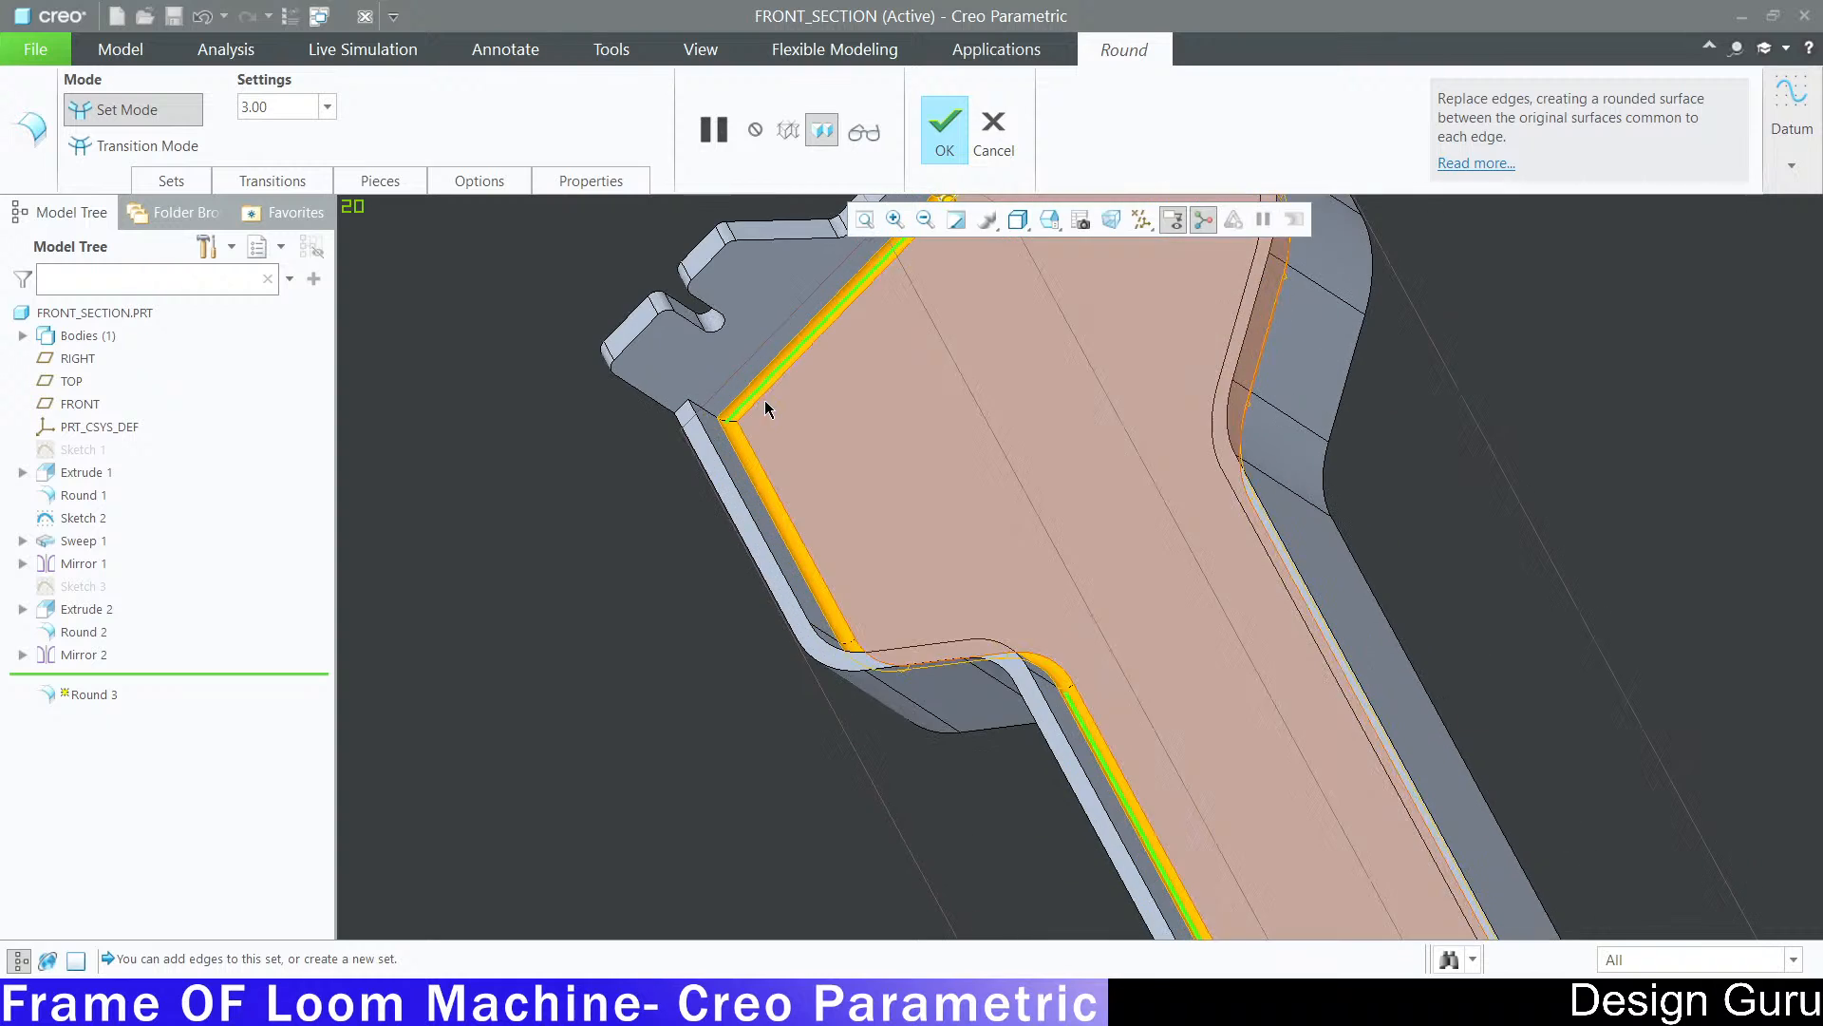
{"action": "scroll", "coordinate": [766, 402], "scroll_direction": "down", "scroll_amount": 7}
{"action": "middle_click_drag", "start_coordinate": [766, 402], "coordinate": [1072, 566]}
{"action": "scroll", "coordinate": [1121, 569], "scroll_direction": "up", "scroll_amount": 5}
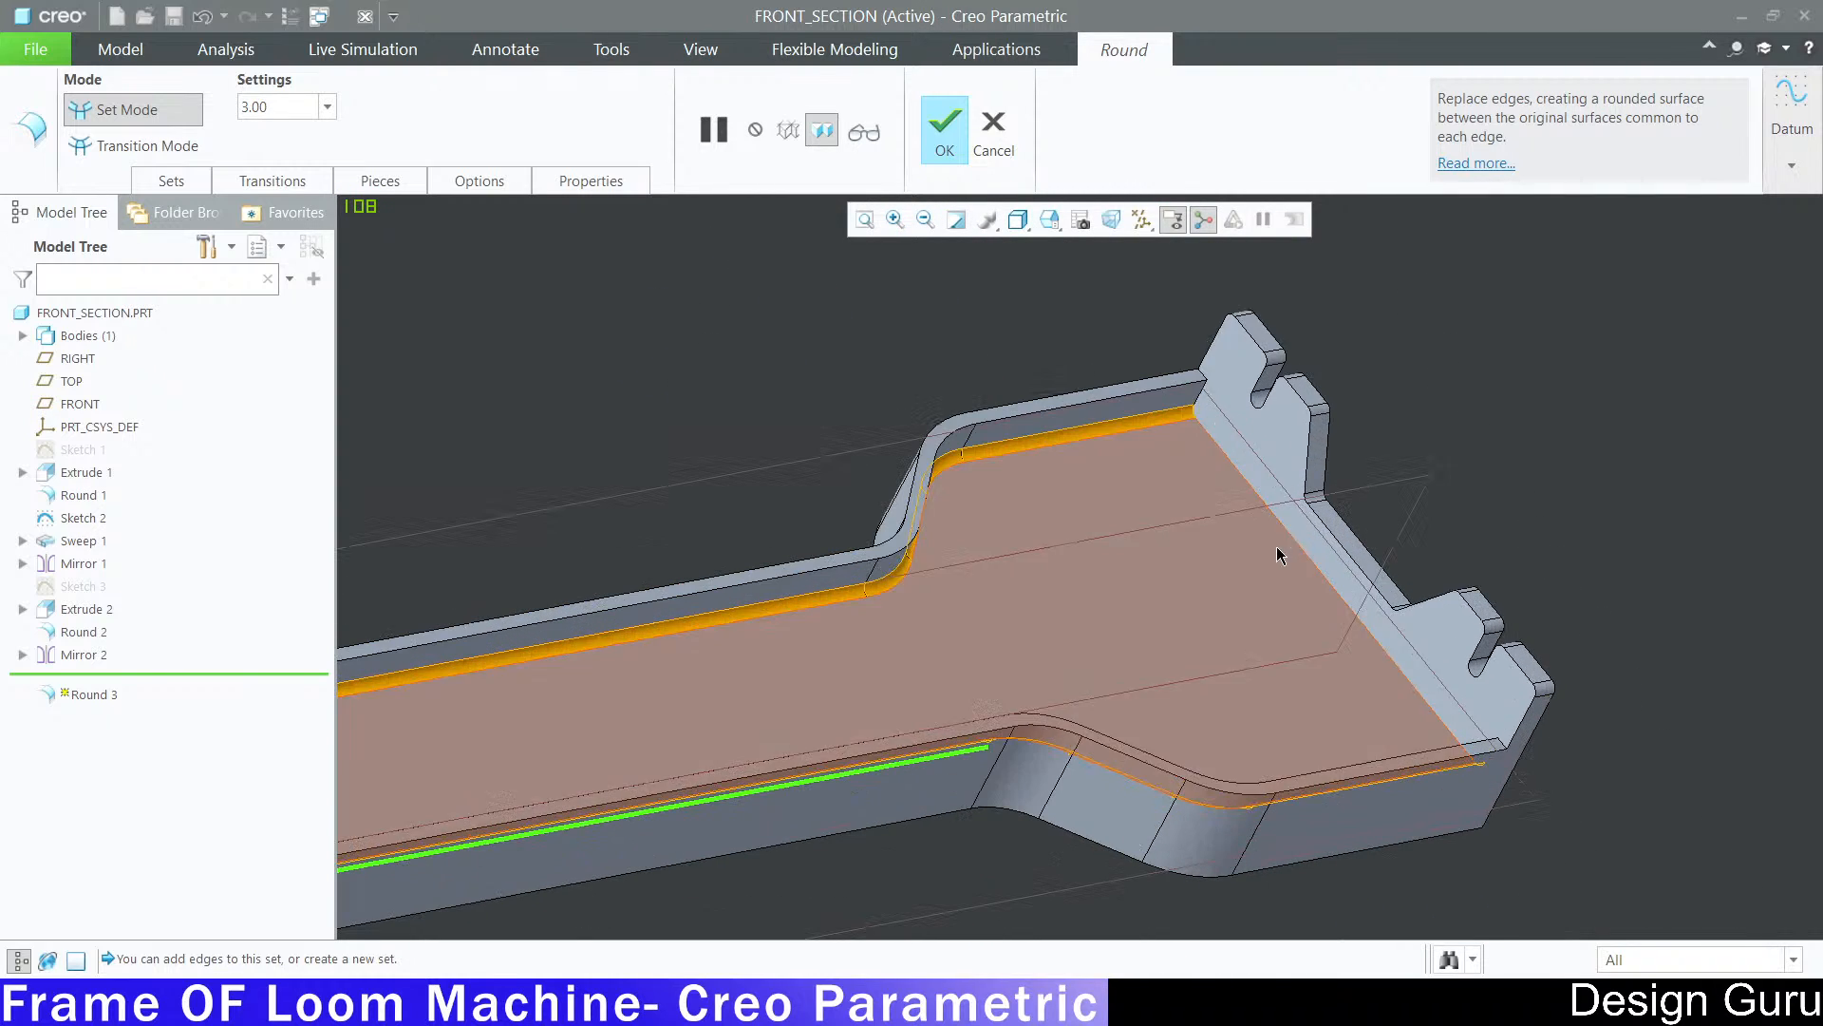
{"action": "scroll", "coordinate": [1330, 506], "scroll_direction": "down", "scroll_amount": 4}
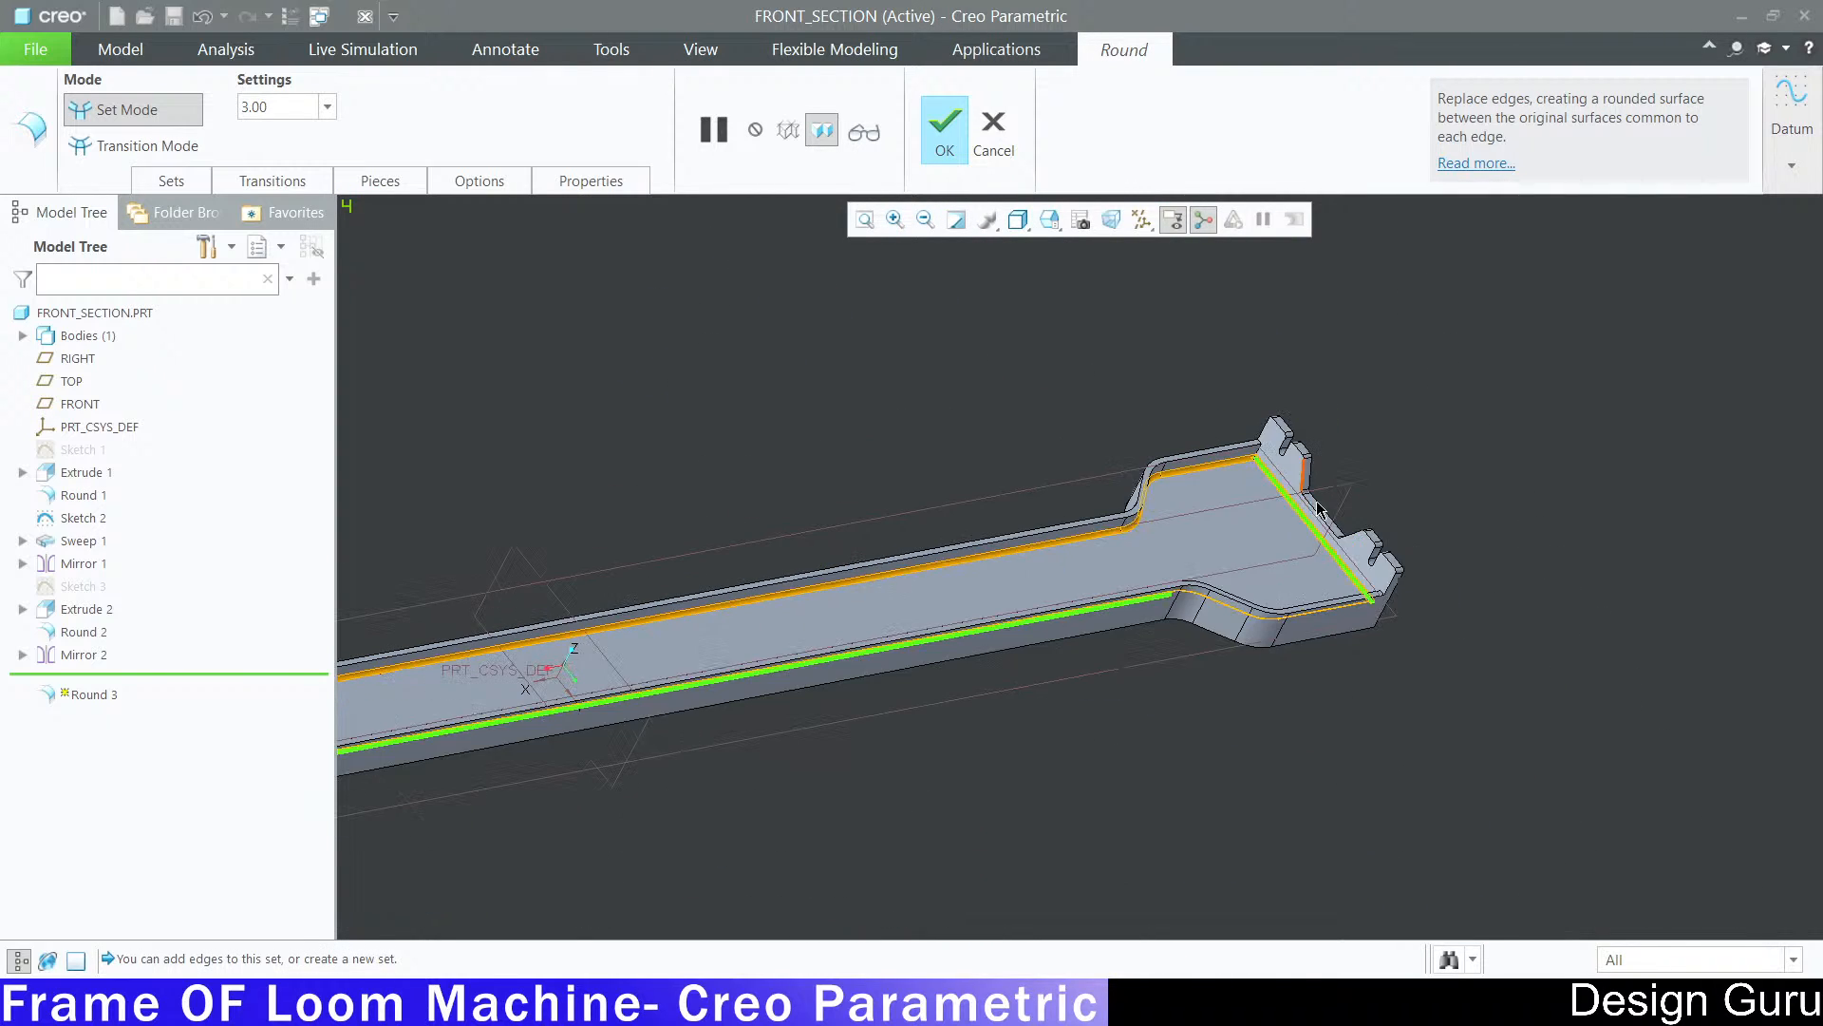
Step: On the beam's reverse side, add both long inner flange edge chains and one end plate's inner edge to the round set
{"action": "mouse_move", "coordinate": [1324, 508]}
{"action": "middle_mouse_down"}
{"action": "mouse_move", "coordinate": [1352, 619]}
{"action": "mouse_move", "coordinate": [1155, 463]}
{"action": "mouse_move", "coordinate": [1178, 483]}
{"action": "mouse_move", "coordinate": [959, 552]}
{"action": "middle_mouse_up"}
{"action": "scroll", "coordinate": [1181, 486], "scroll_direction": "down", "scroll_amount": 4}
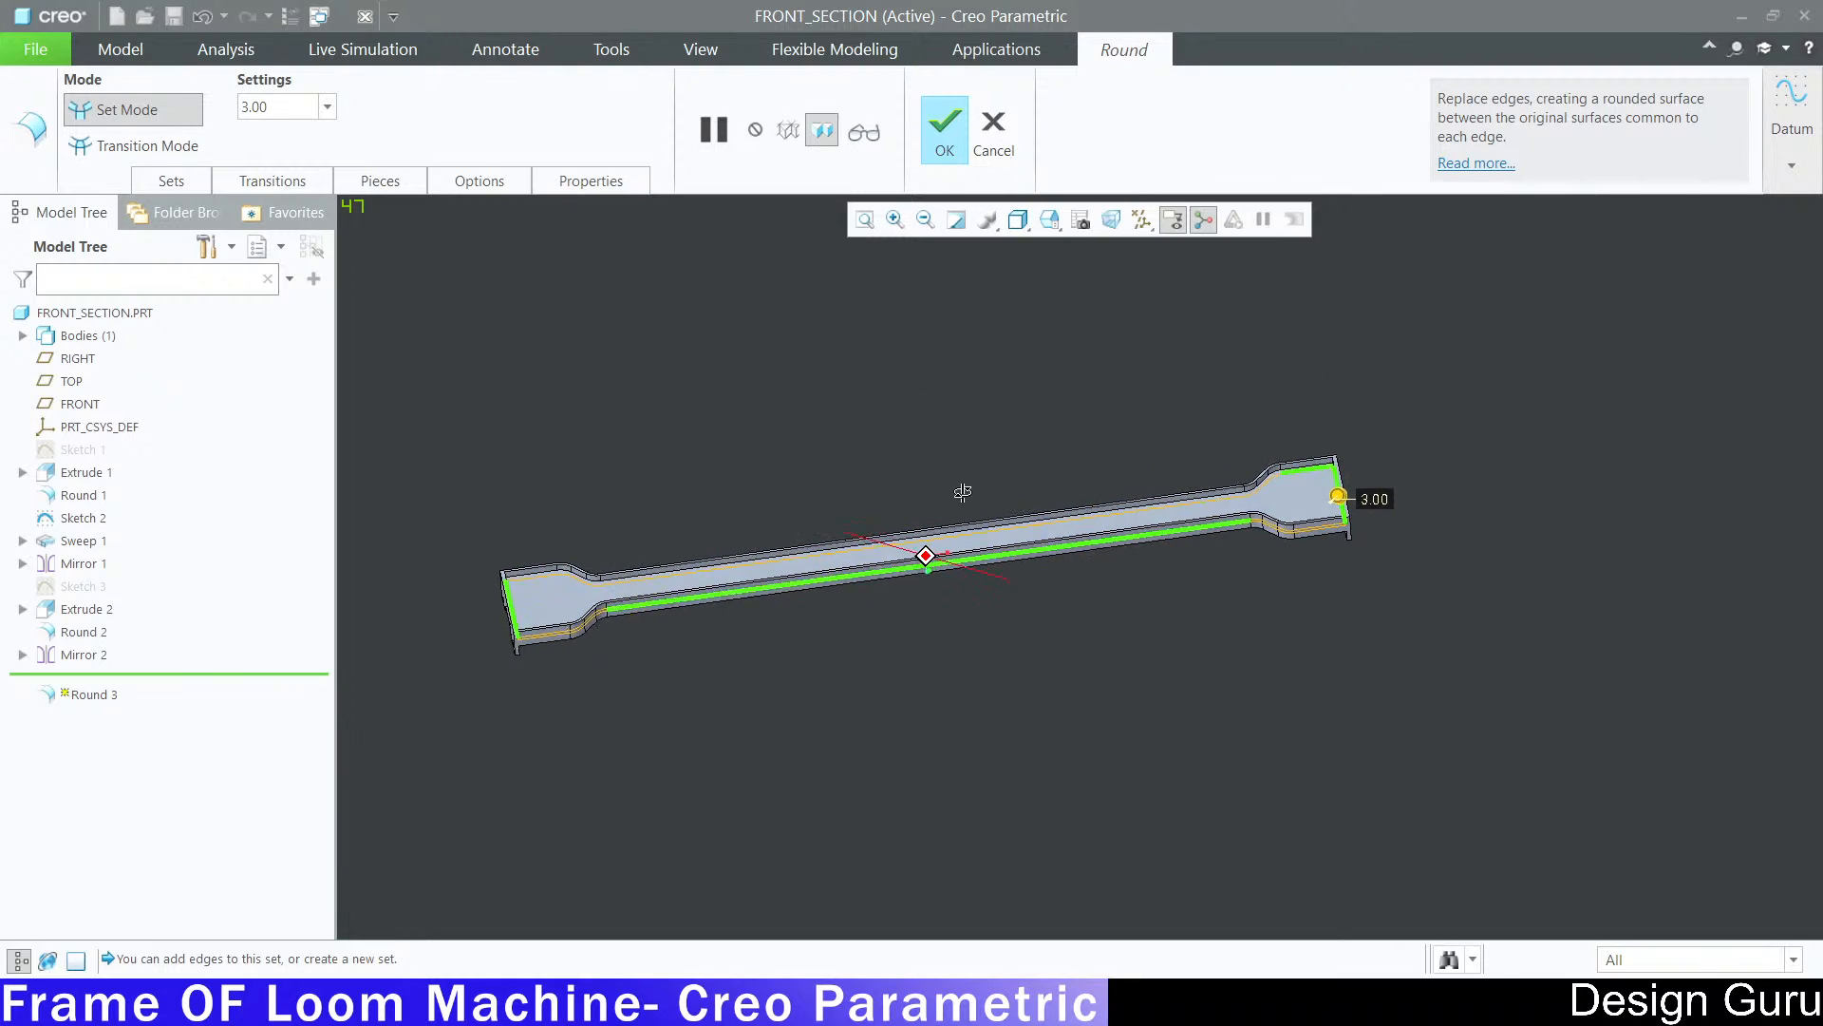
{"action": "scroll", "coordinate": [636, 602], "scroll_direction": "up", "scroll_amount": 5}
{"action": "scroll", "coordinate": [1086, 493], "scroll_direction": "down", "scroll_amount": 6}
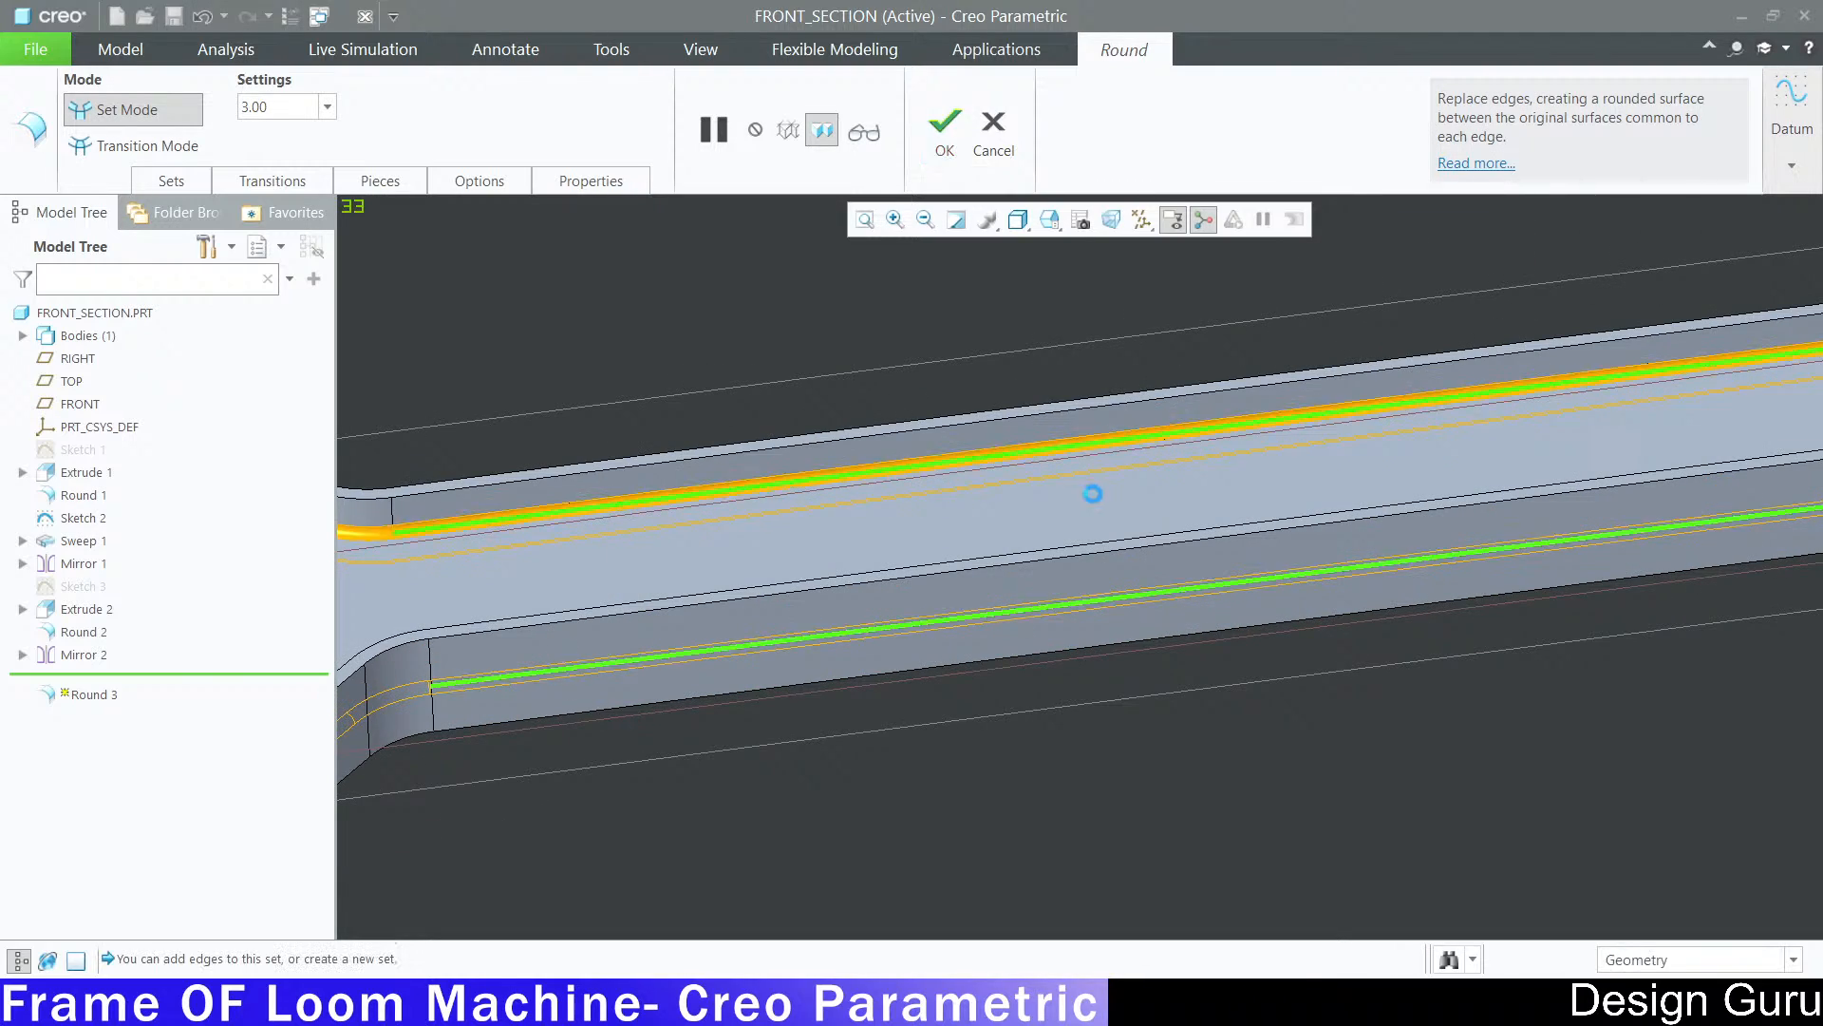
{"action": "middle_click_drag", "start_coordinate": [928, 525], "coordinate": [867, 693]}
{"action": "scroll", "coordinate": [943, 373], "scroll_direction": "up", "scroll_amount": 3}
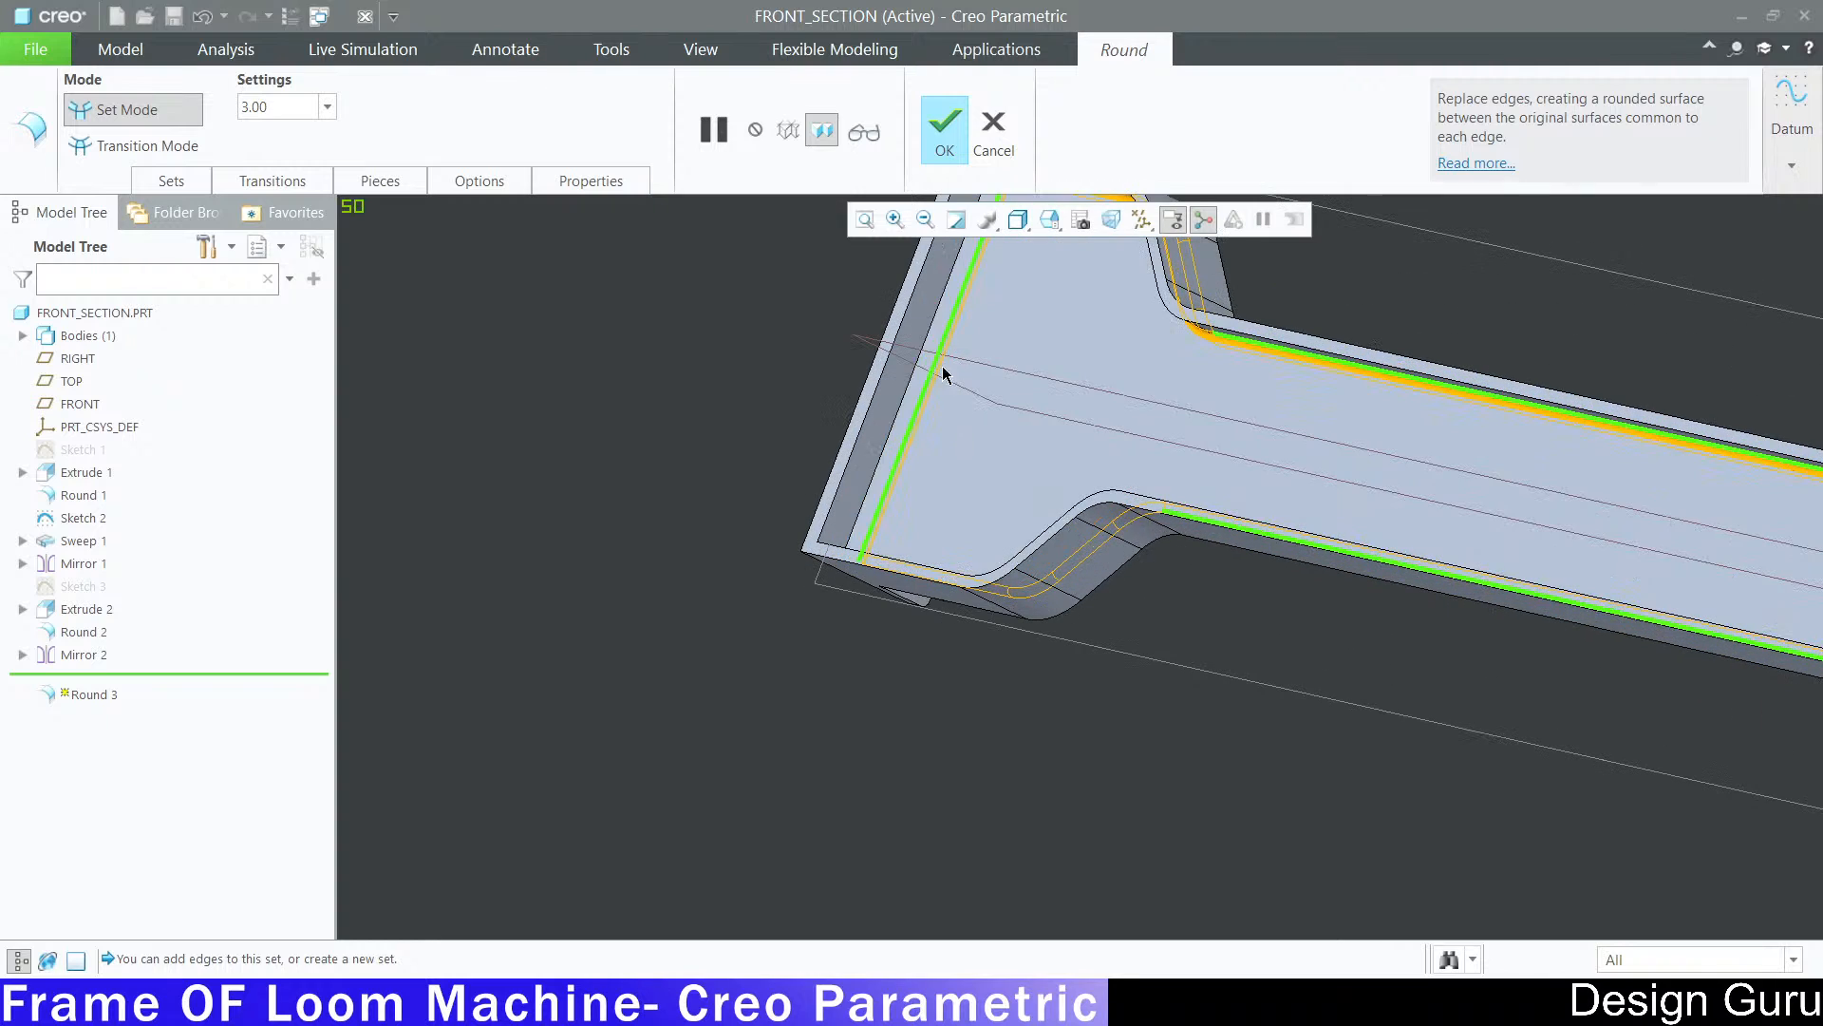
{"action": "scroll", "coordinate": [950, 493], "scroll_direction": "down", "scroll_amount": 6}
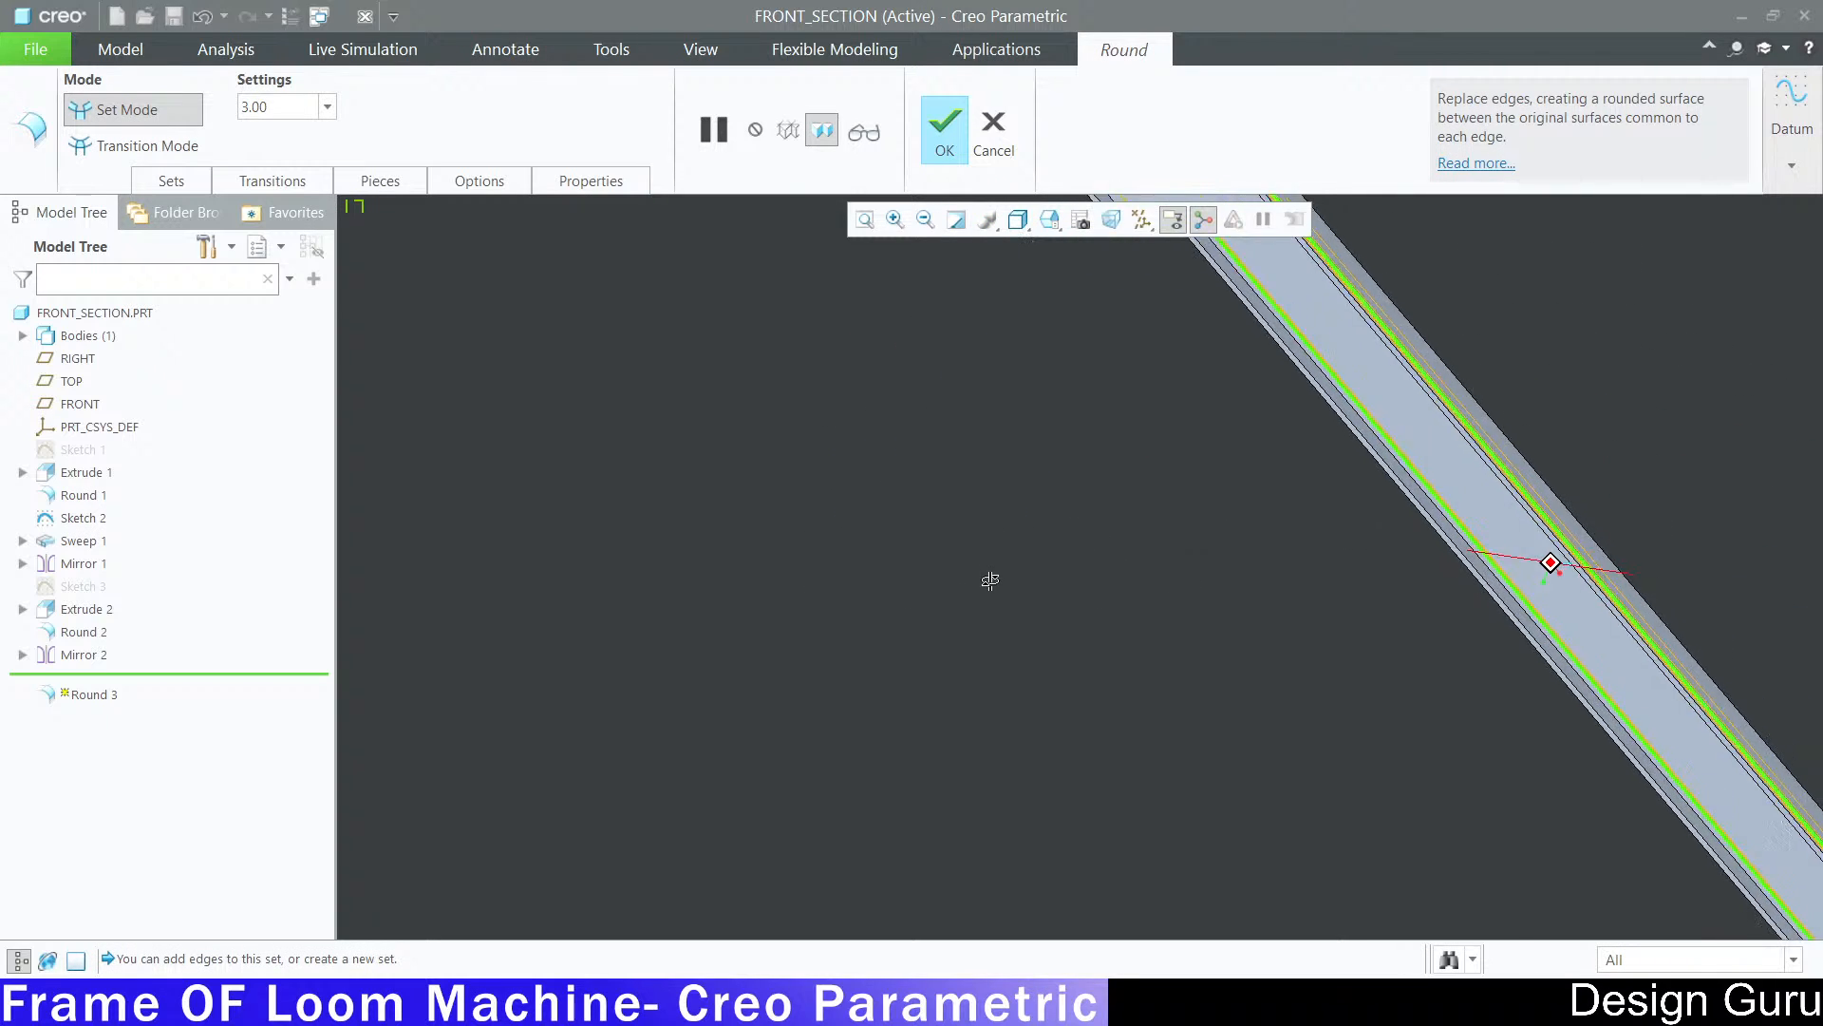
{"action": "scroll", "coordinate": [997, 395], "scroll_direction": "up", "scroll_amount": 5}
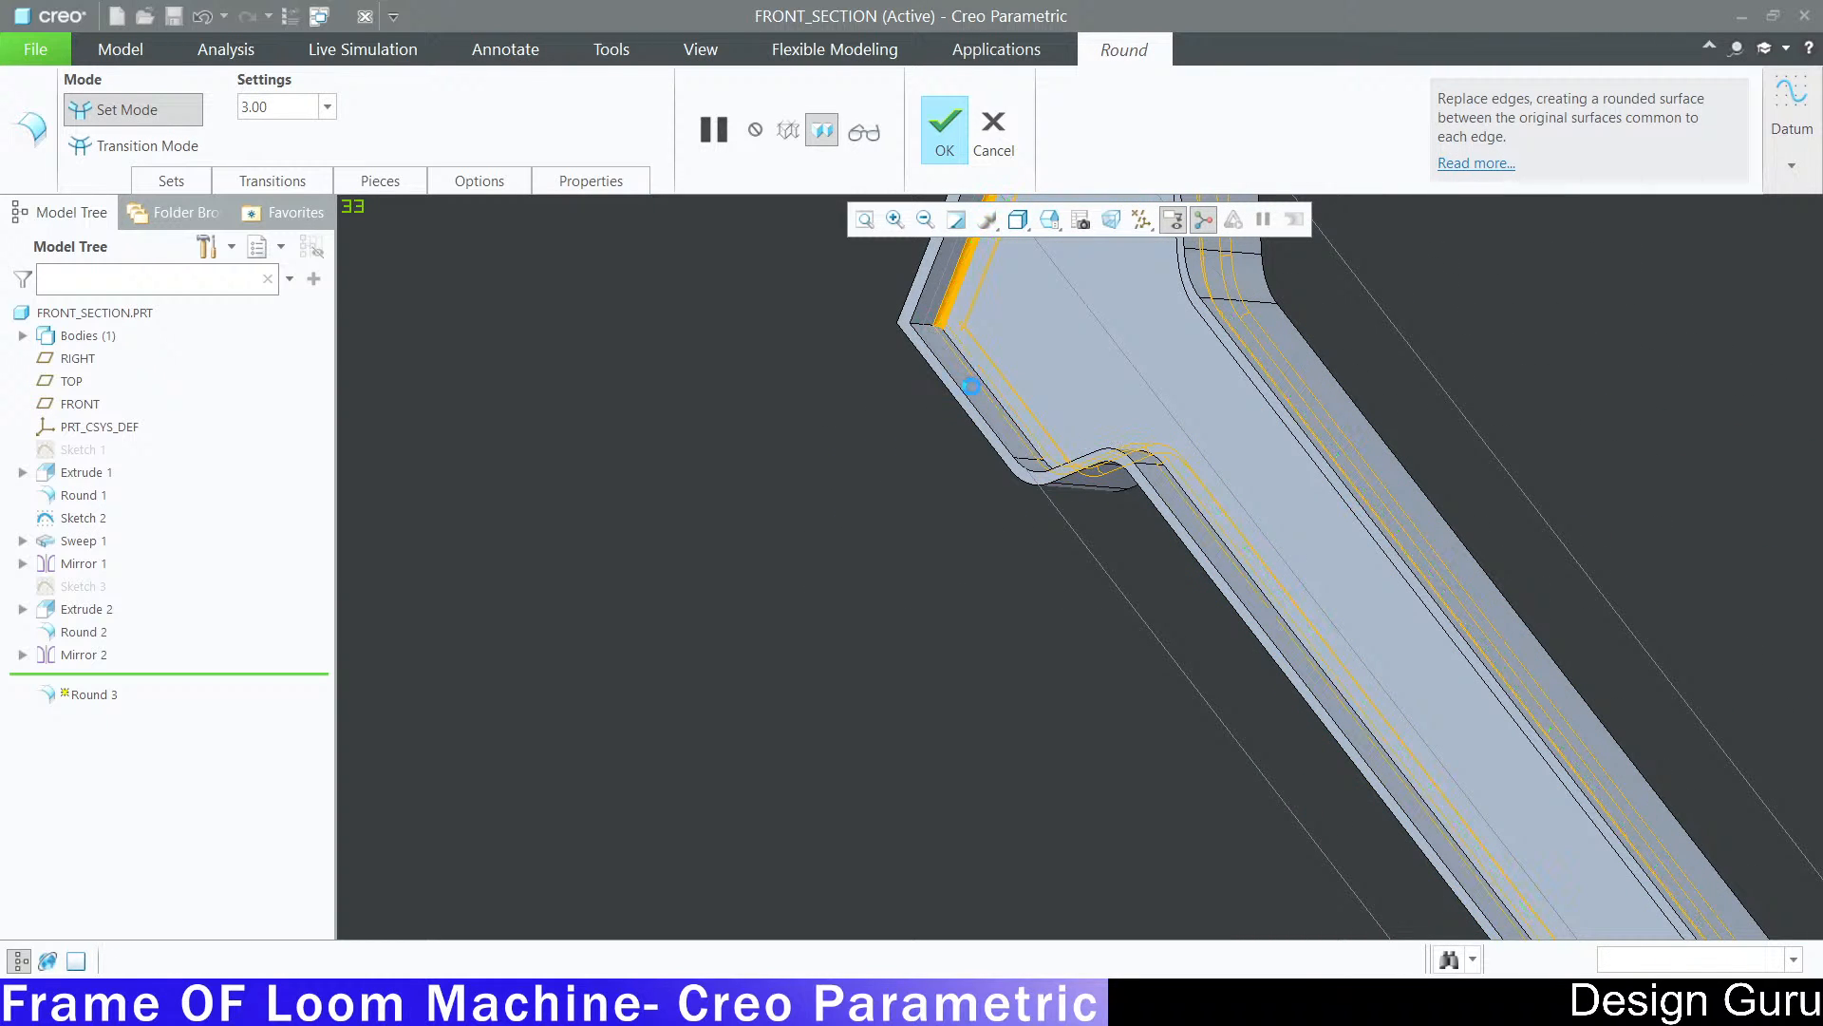
{"action": "scroll", "coordinate": [813, 424], "scroll_direction": "down", "scroll_amount": 5}
{"action": "middle_click_drag", "start_coordinate": [1102, 612], "coordinate": [1250, 541]}
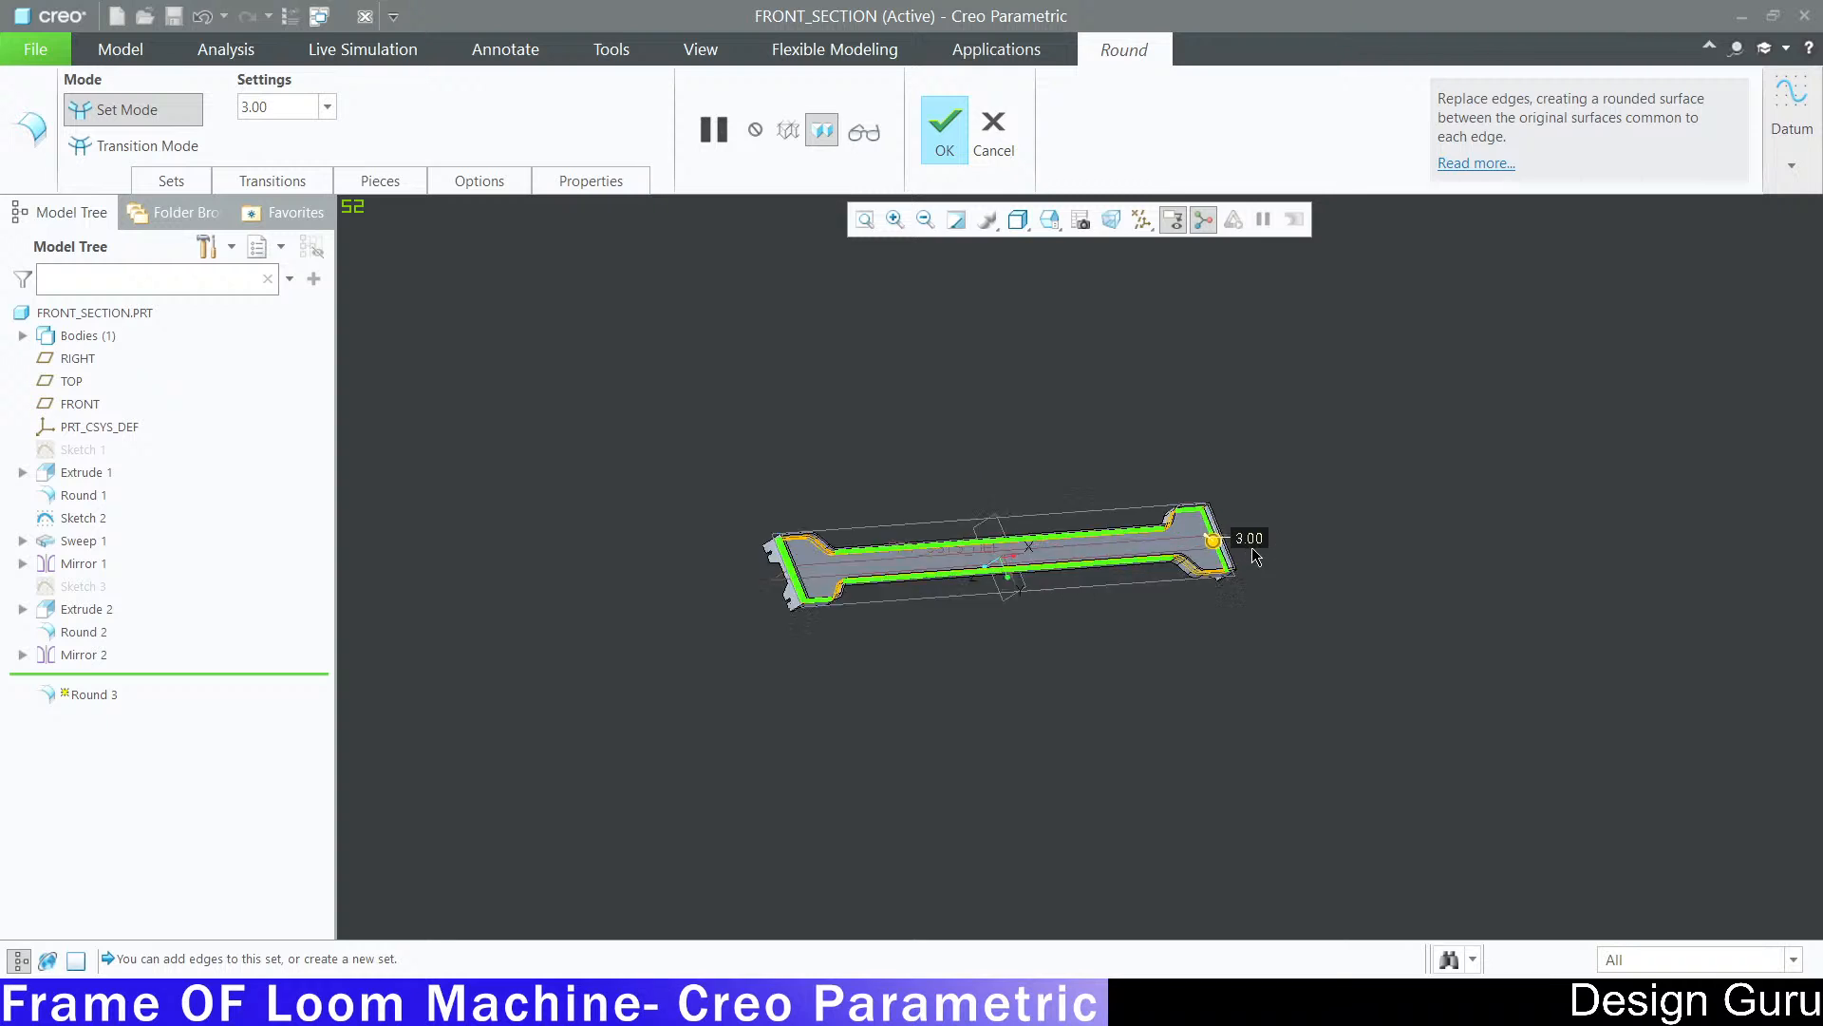
Step: Add the remaining end plate's inner edge on the reverse side to the round set and complete the round
{"action": "scroll", "coordinate": [1176, 473], "scroll_direction": "up", "scroll_amount": 5}
{"action": "scroll", "coordinate": [1175, 473], "scroll_direction": "up", "scroll_amount": 3}
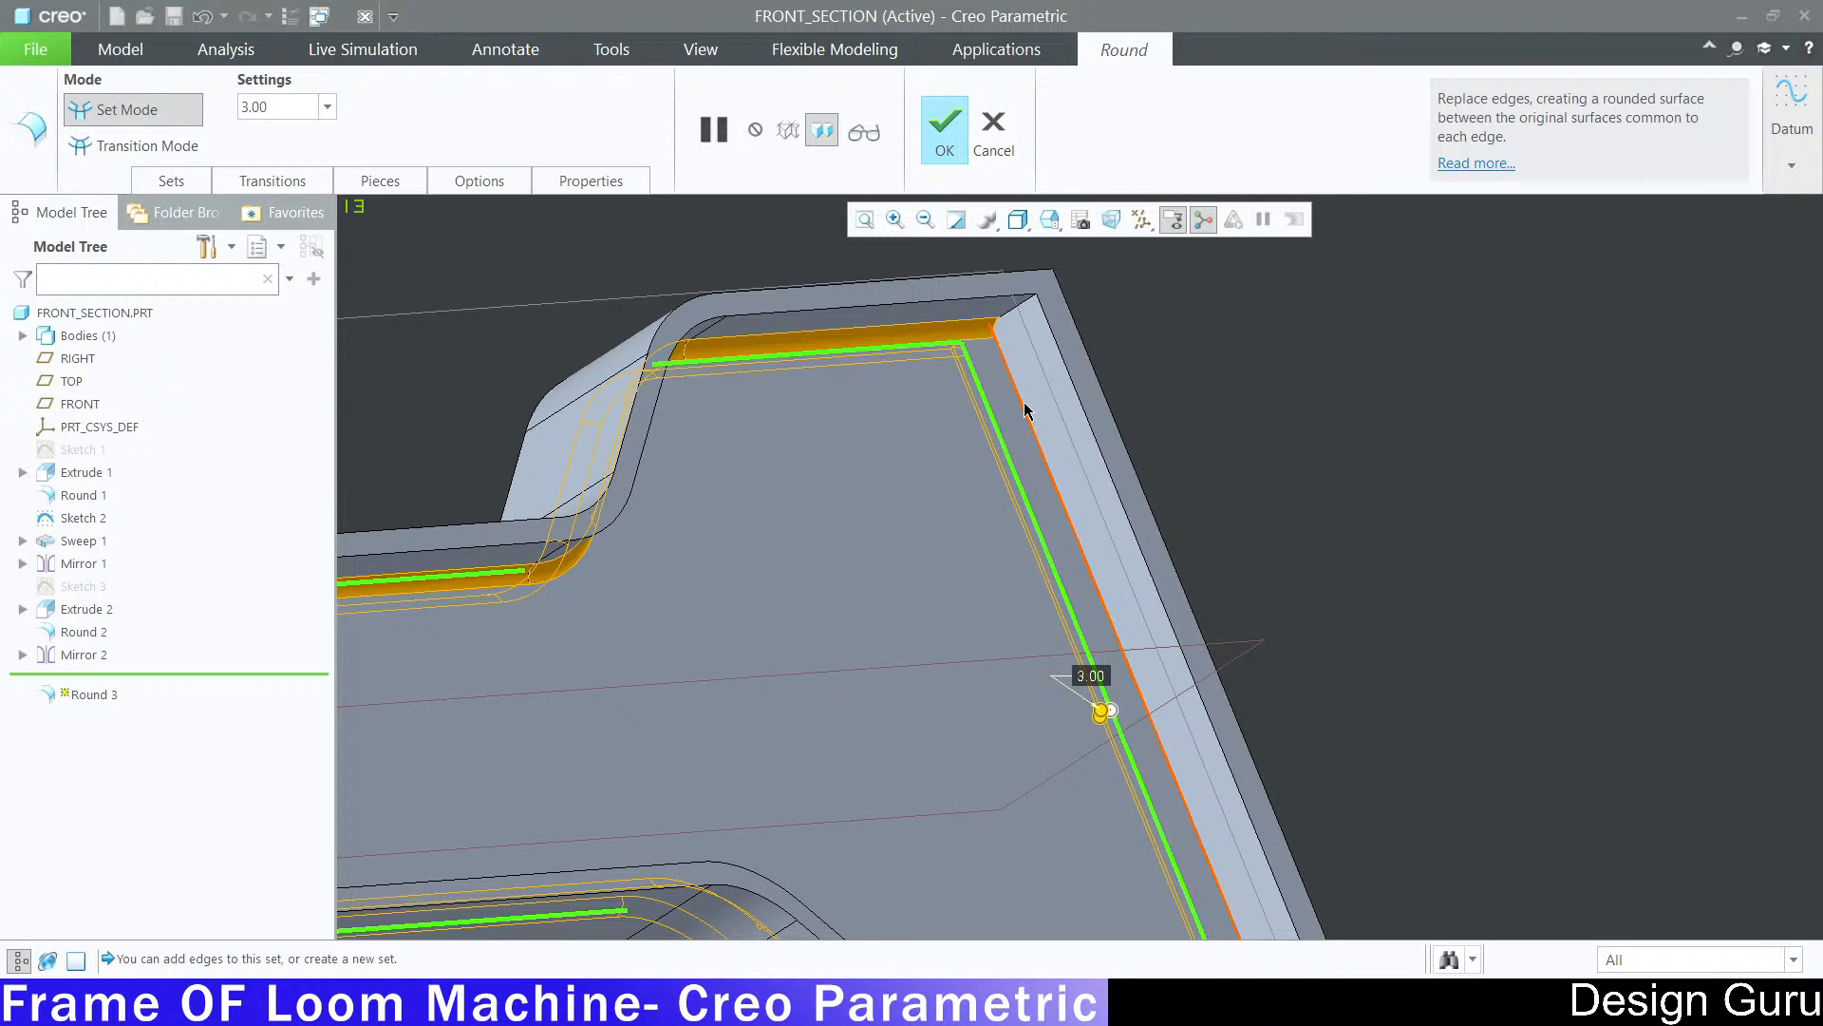
{"action": "scroll", "coordinate": [1355, 334], "scroll_direction": "down", "scroll_amount": 5}
{"action": "scroll", "coordinate": [1116, 600], "scroll_direction": "up", "scroll_amount": 3}
{"action": "scroll", "coordinate": [1116, 600], "scroll_direction": "down", "scroll_amount": 3}
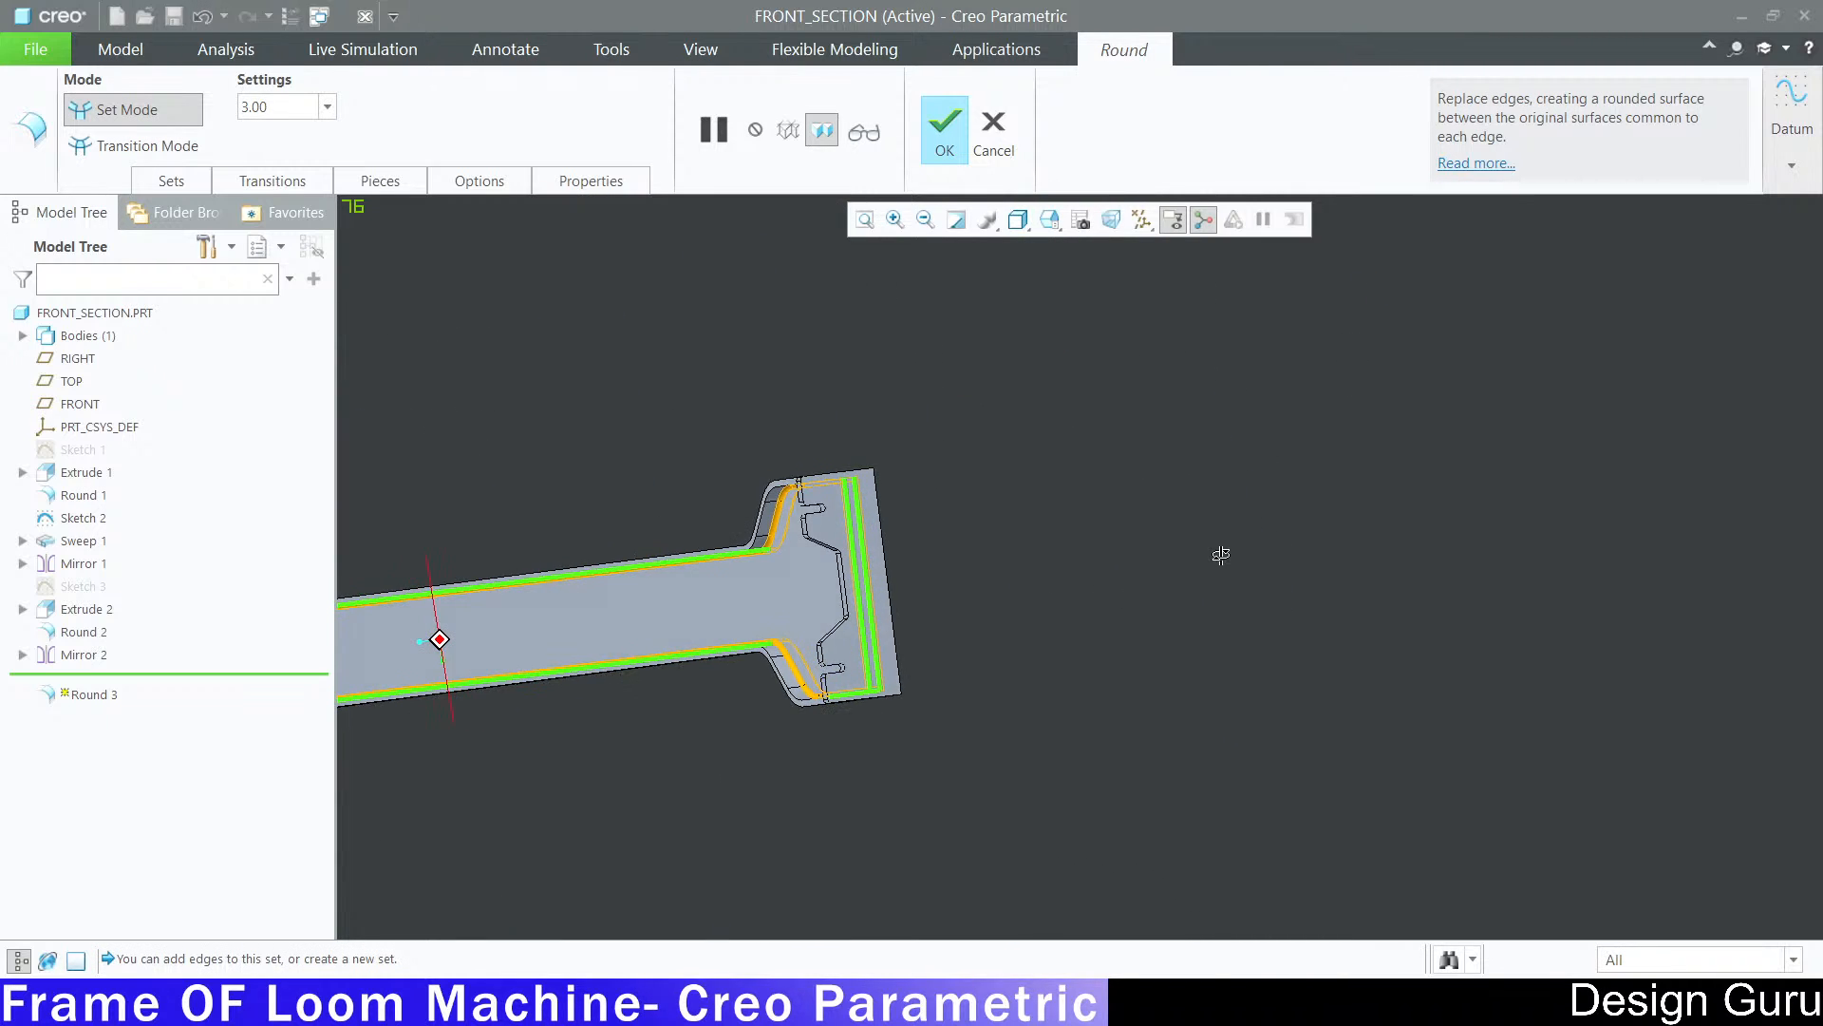
{"action": "middle_click_drag", "start_coordinate": [1220, 548], "coordinate": [1070, 491]}
{"action": "scroll", "coordinate": [1119, 554], "scroll_direction": "down", "scroll_amount": 4}
{"action": "middle_click_drag", "start_coordinate": [1121, 560], "coordinate": [954, 492]}
{"action": "middle_click", "coordinate": [930, 573]}
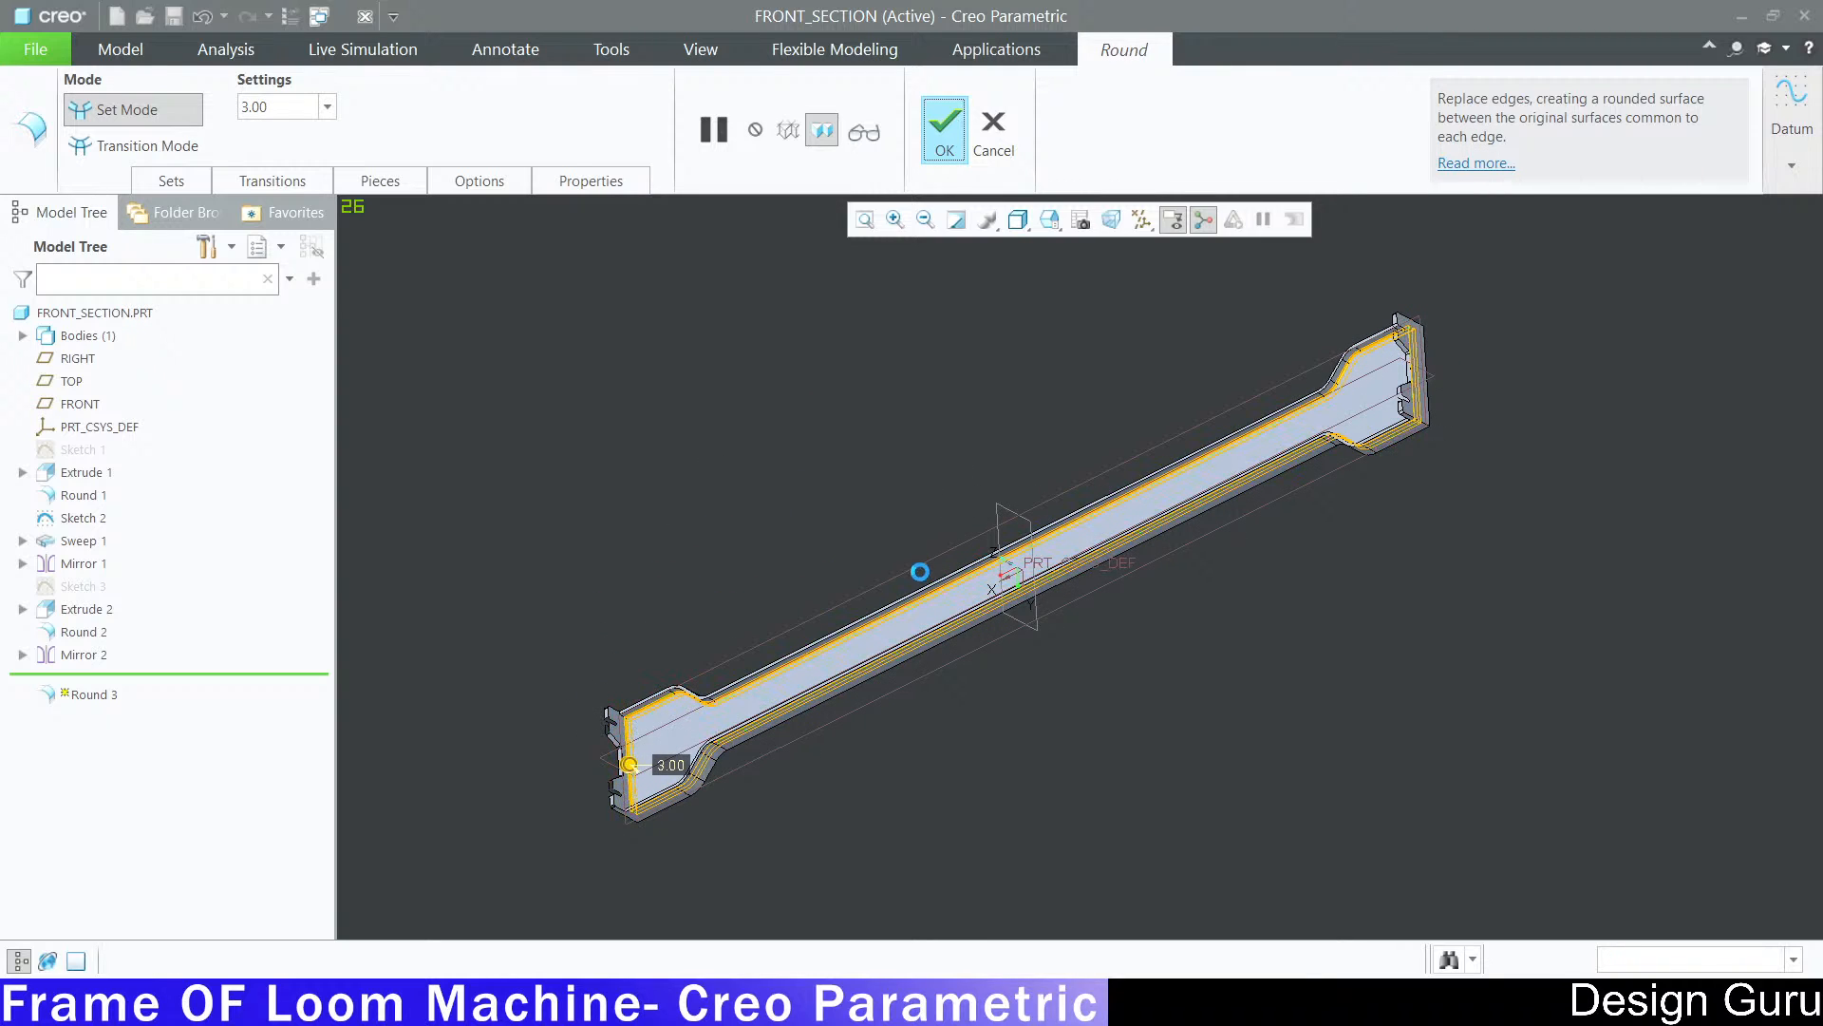
Step: Examine the rounded inner edges where the web meets the flanges and the slotted end plate
{"action": "scroll", "coordinate": [919, 659], "scroll_direction": "up", "scroll_amount": 4}
{"action": "middle_click_drag", "start_coordinate": [769, 687], "coordinate": [749, 737]}
{"action": "scroll", "coordinate": [755, 583], "scroll_direction": "down", "scroll_amount": 3}
{"action": "scroll", "coordinate": [680, 446], "scroll_direction": "up", "scroll_amount": 5}
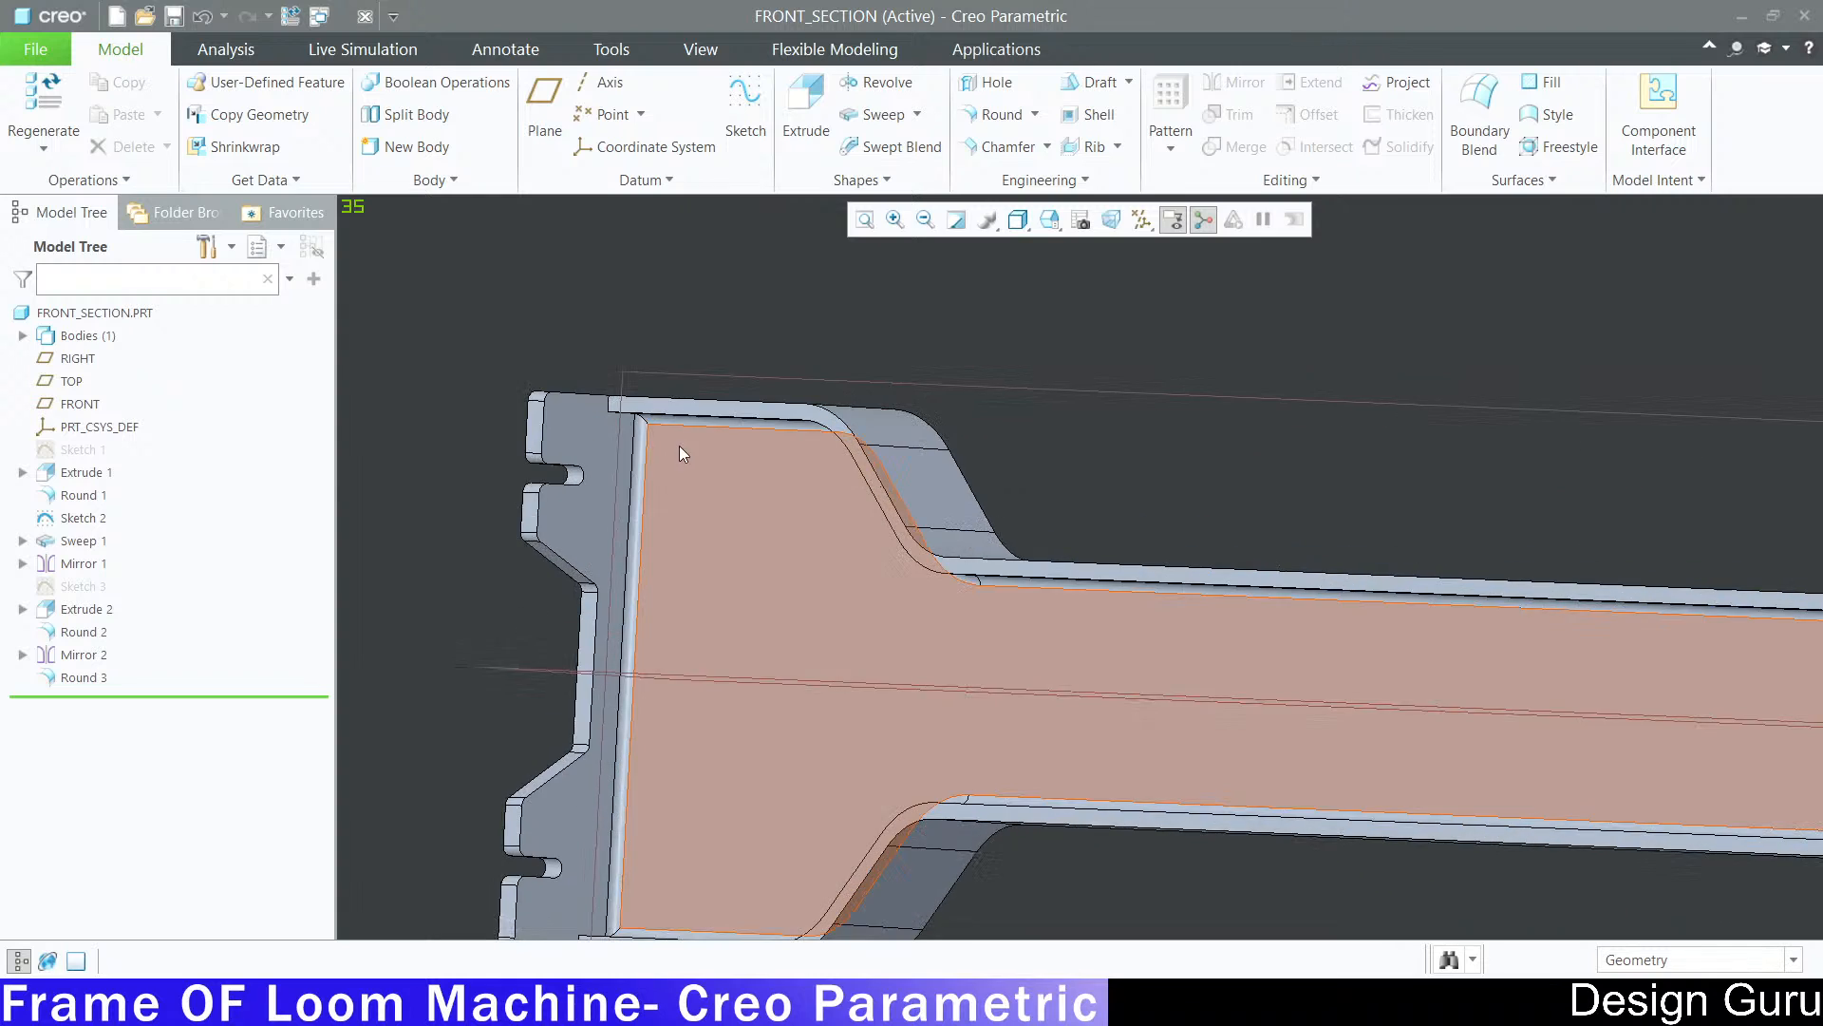
{"action": "scroll", "coordinate": [573, 402], "scroll_direction": "down", "scroll_amount": 5}
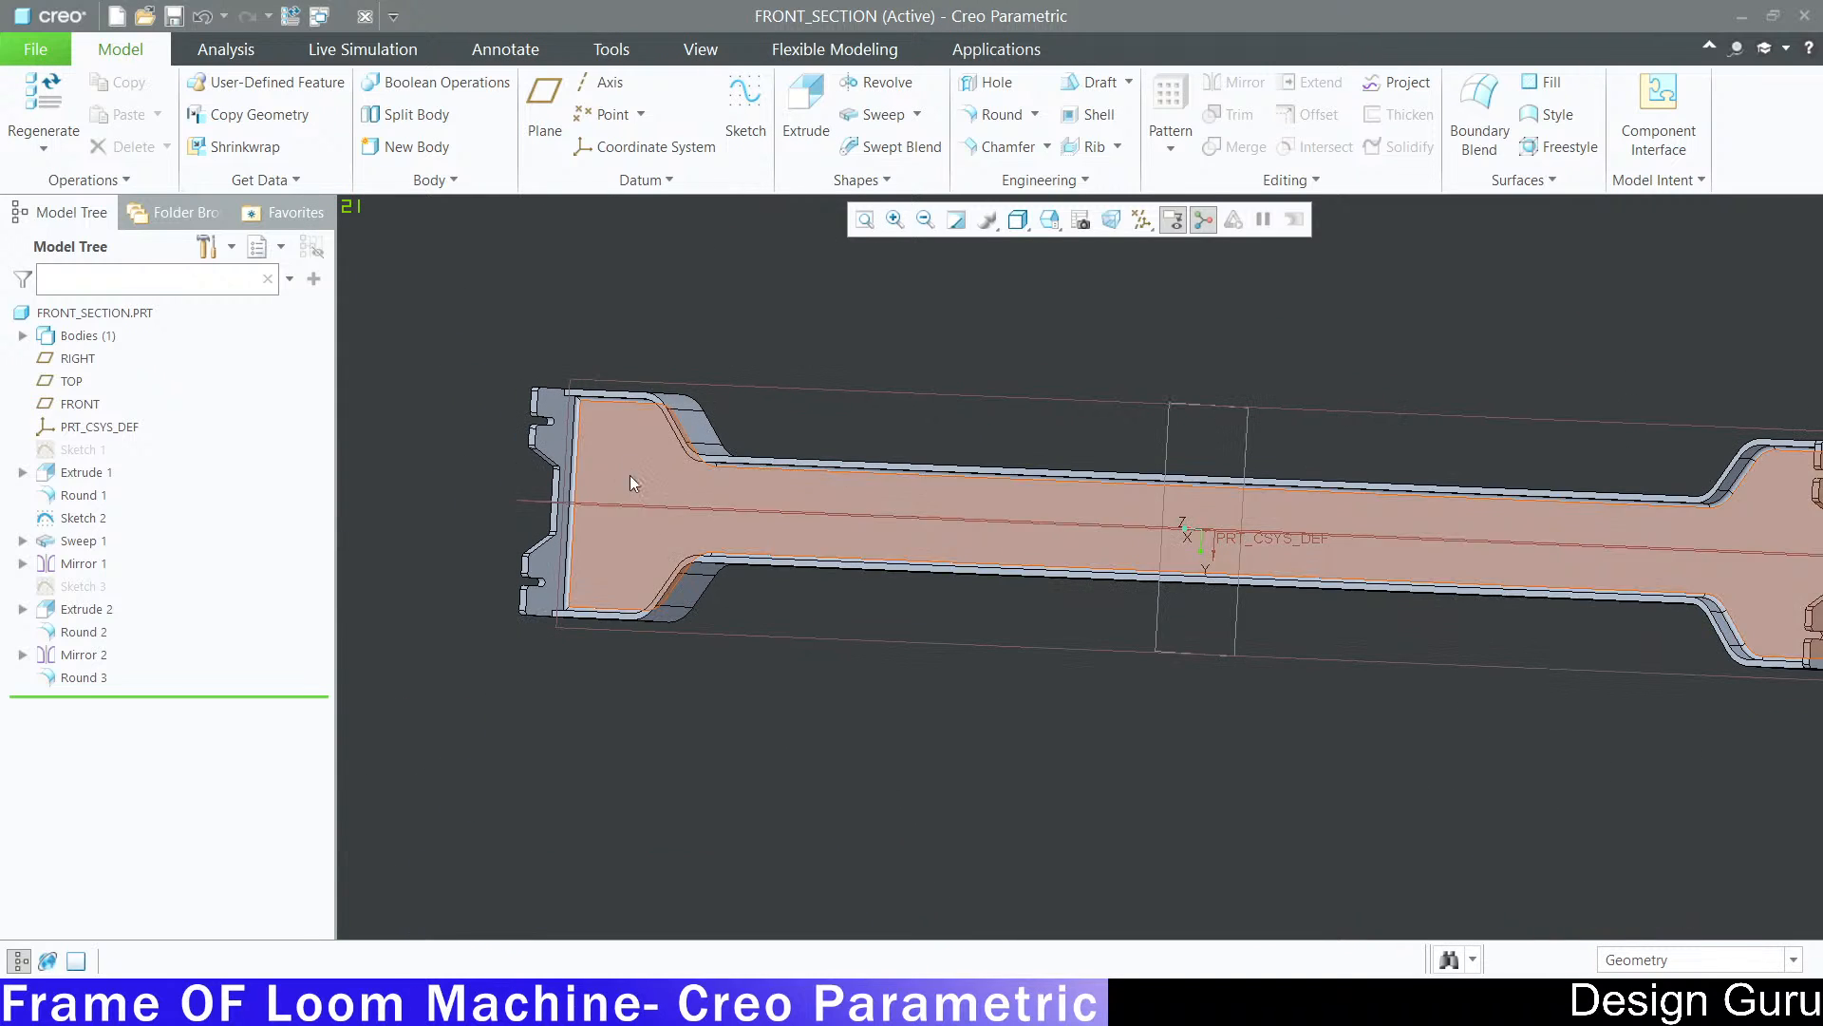
{"action": "mouse_move", "coordinate": [648, 482]}
{"action": "middle_mouse_down"}
{"action": "mouse_move", "coordinate": [655, 450]}
{"action": "mouse_move", "coordinate": [652, 516]}
{"action": "middle_mouse_up"}
{"action": "scroll", "coordinate": [571, 443], "scroll_direction": "down", "scroll_amount": 3}
{"action": "scroll", "coordinate": [570, 442], "scroll_direction": "up", "scroll_amount": 5}
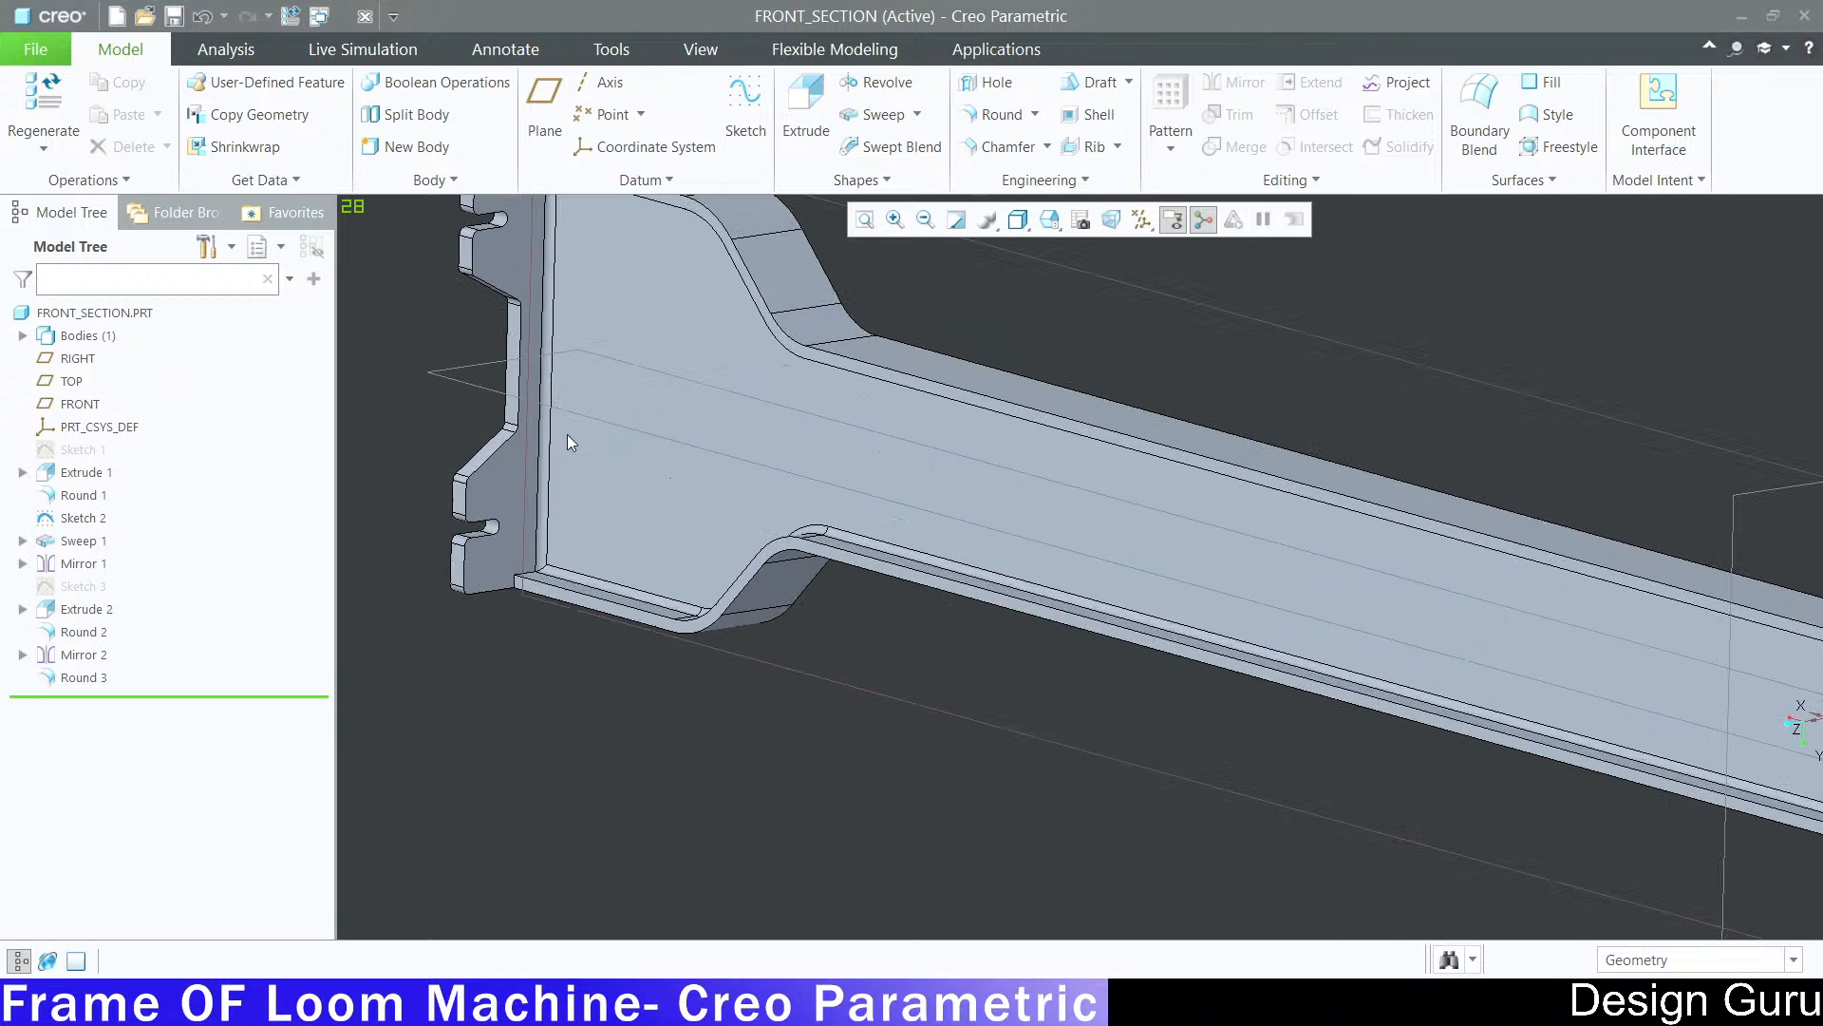
{"action": "scroll", "coordinate": [568, 430], "scroll_direction": "up", "scroll_amount": 3}
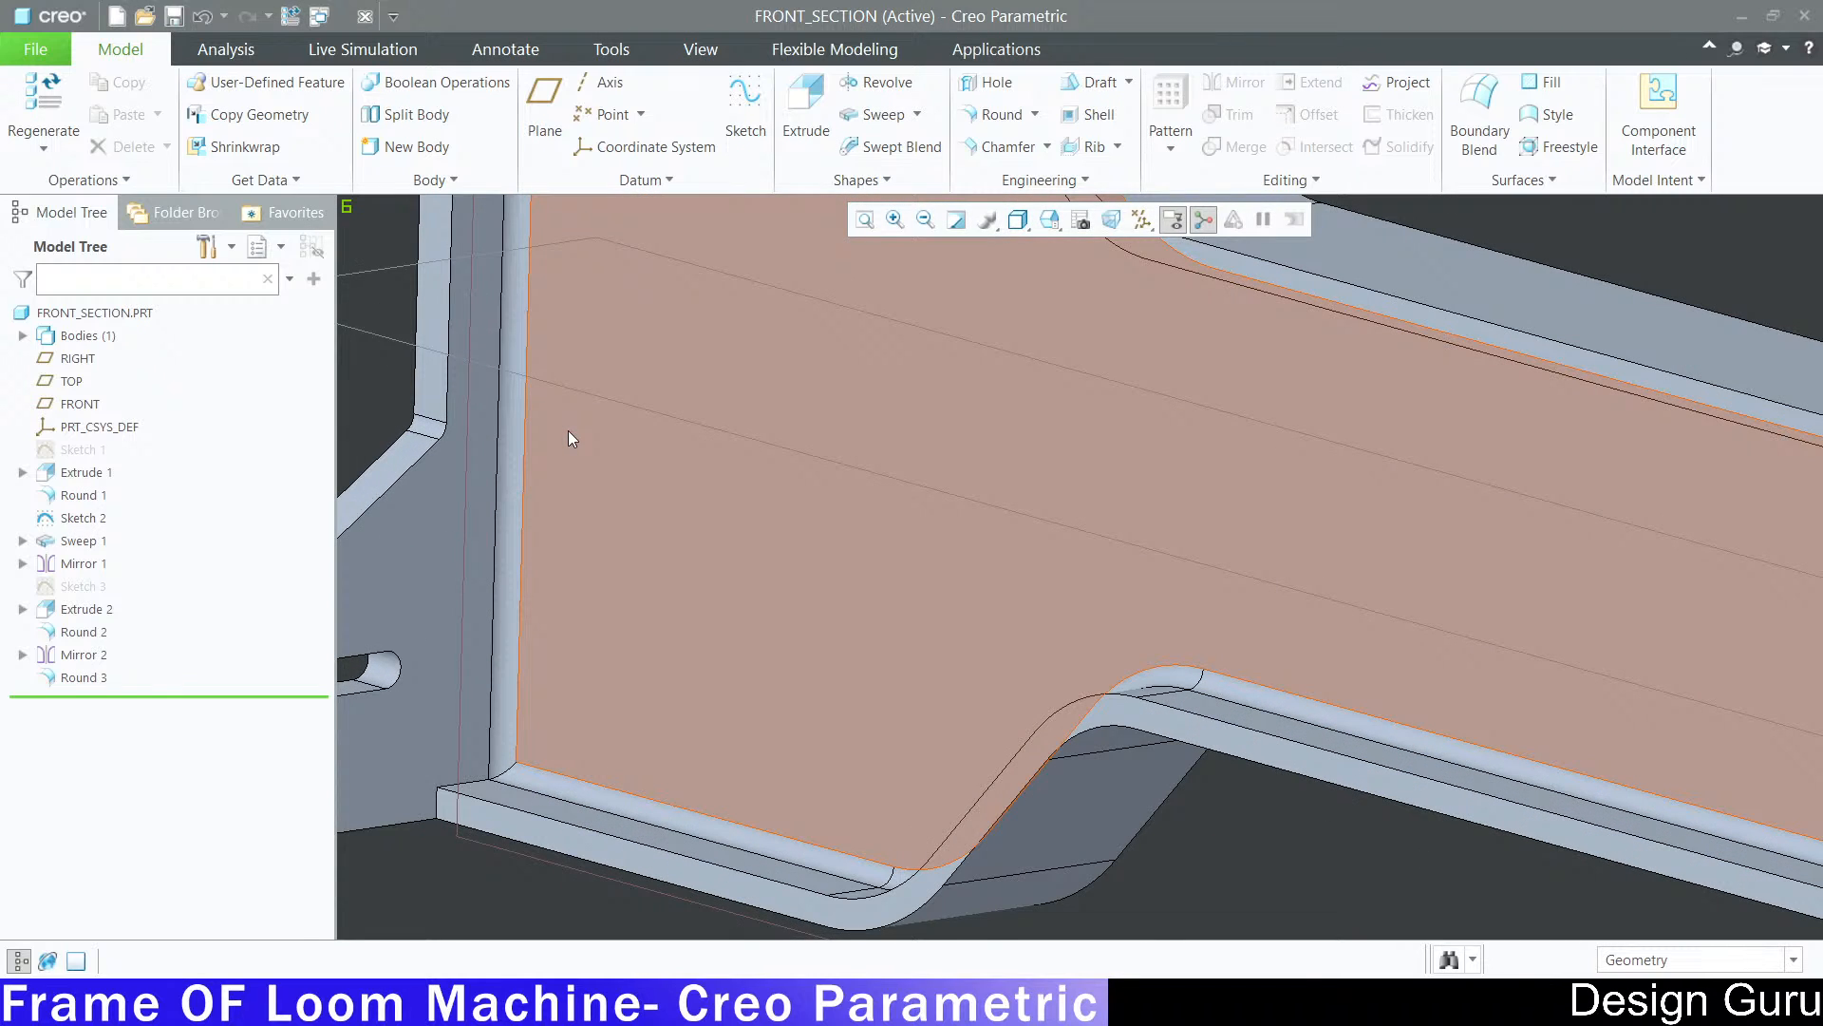
{"action": "scroll", "coordinate": [568, 429], "scroll_direction": "down", "scroll_amount": 2}
{"action": "scroll", "coordinate": [482, 583], "scroll_direction": "down", "scroll_amount": 3}
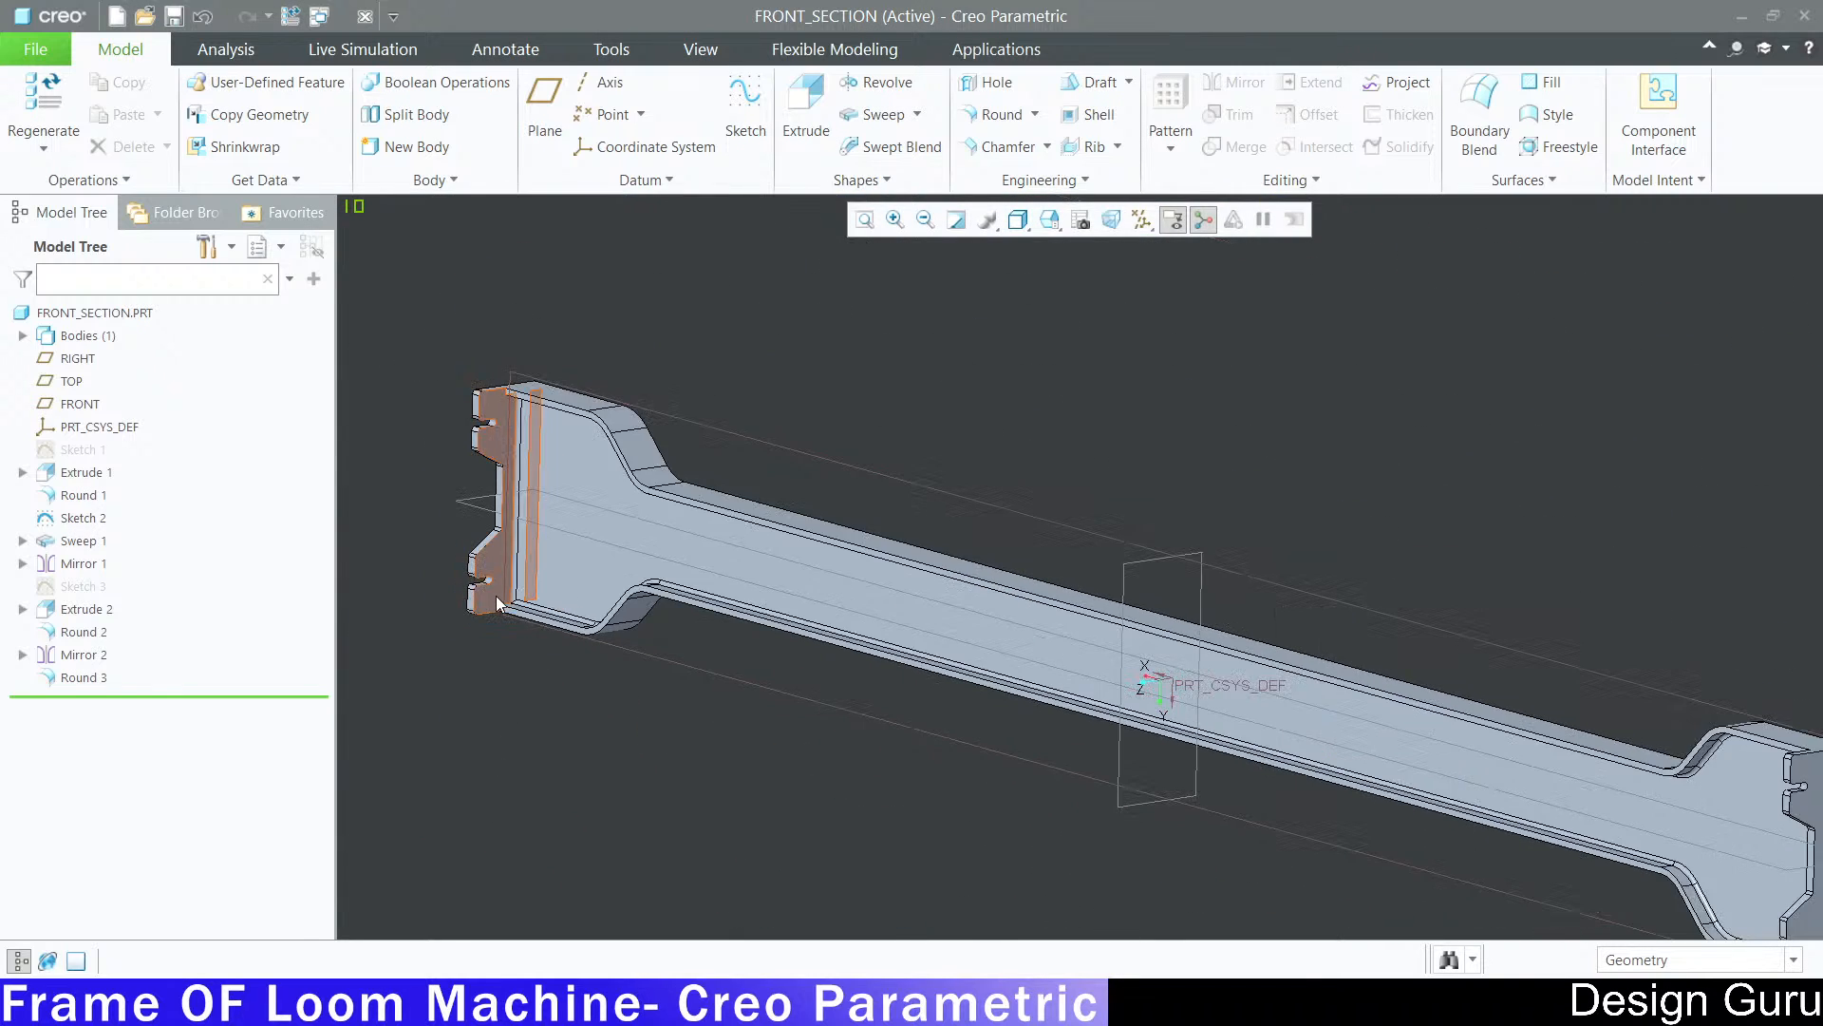
{"action": "scroll", "coordinate": [549, 666], "scroll_direction": "up", "scroll_amount": 4}
{"action": "scroll", "coordinate": [556, 690], "scroll_direction": "down", "scroll_amount": 4}
{"action": "scroll", "coordinate": [579, 703], "scroll_direction": "up", "scroll_amount": 2}
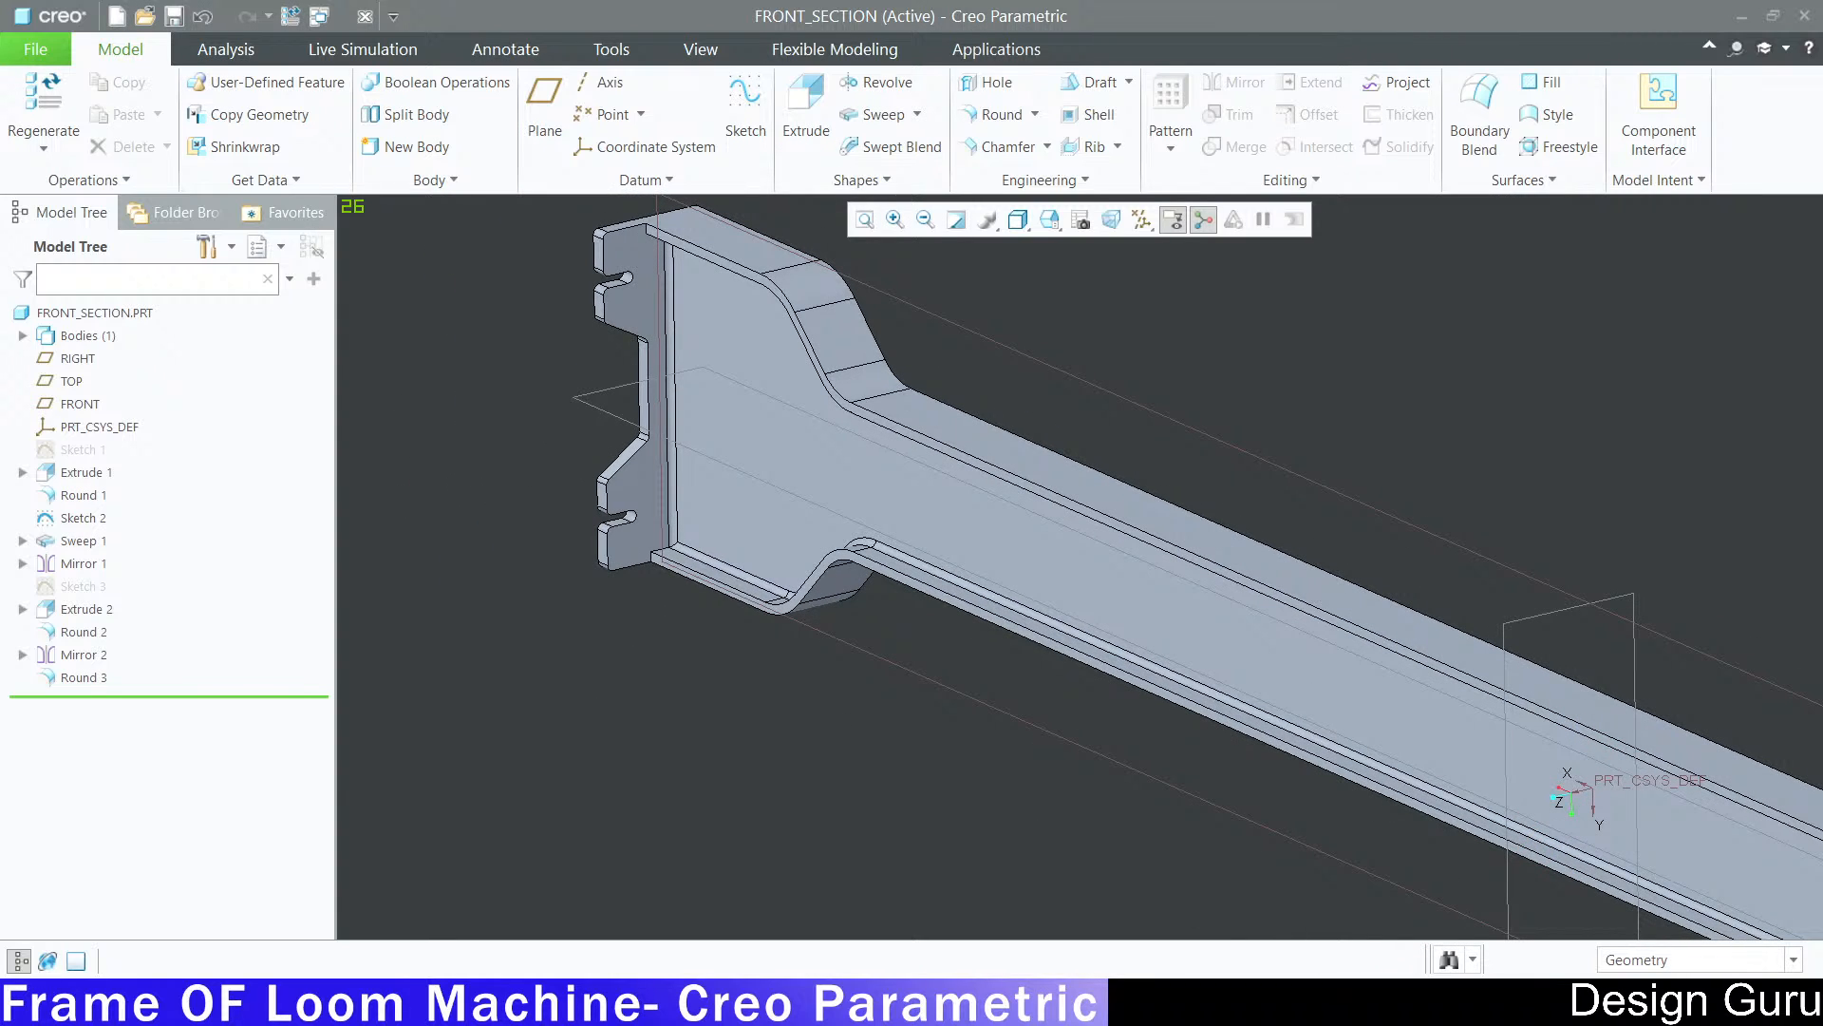
{"action": "key", "text": "alt+Tab"}
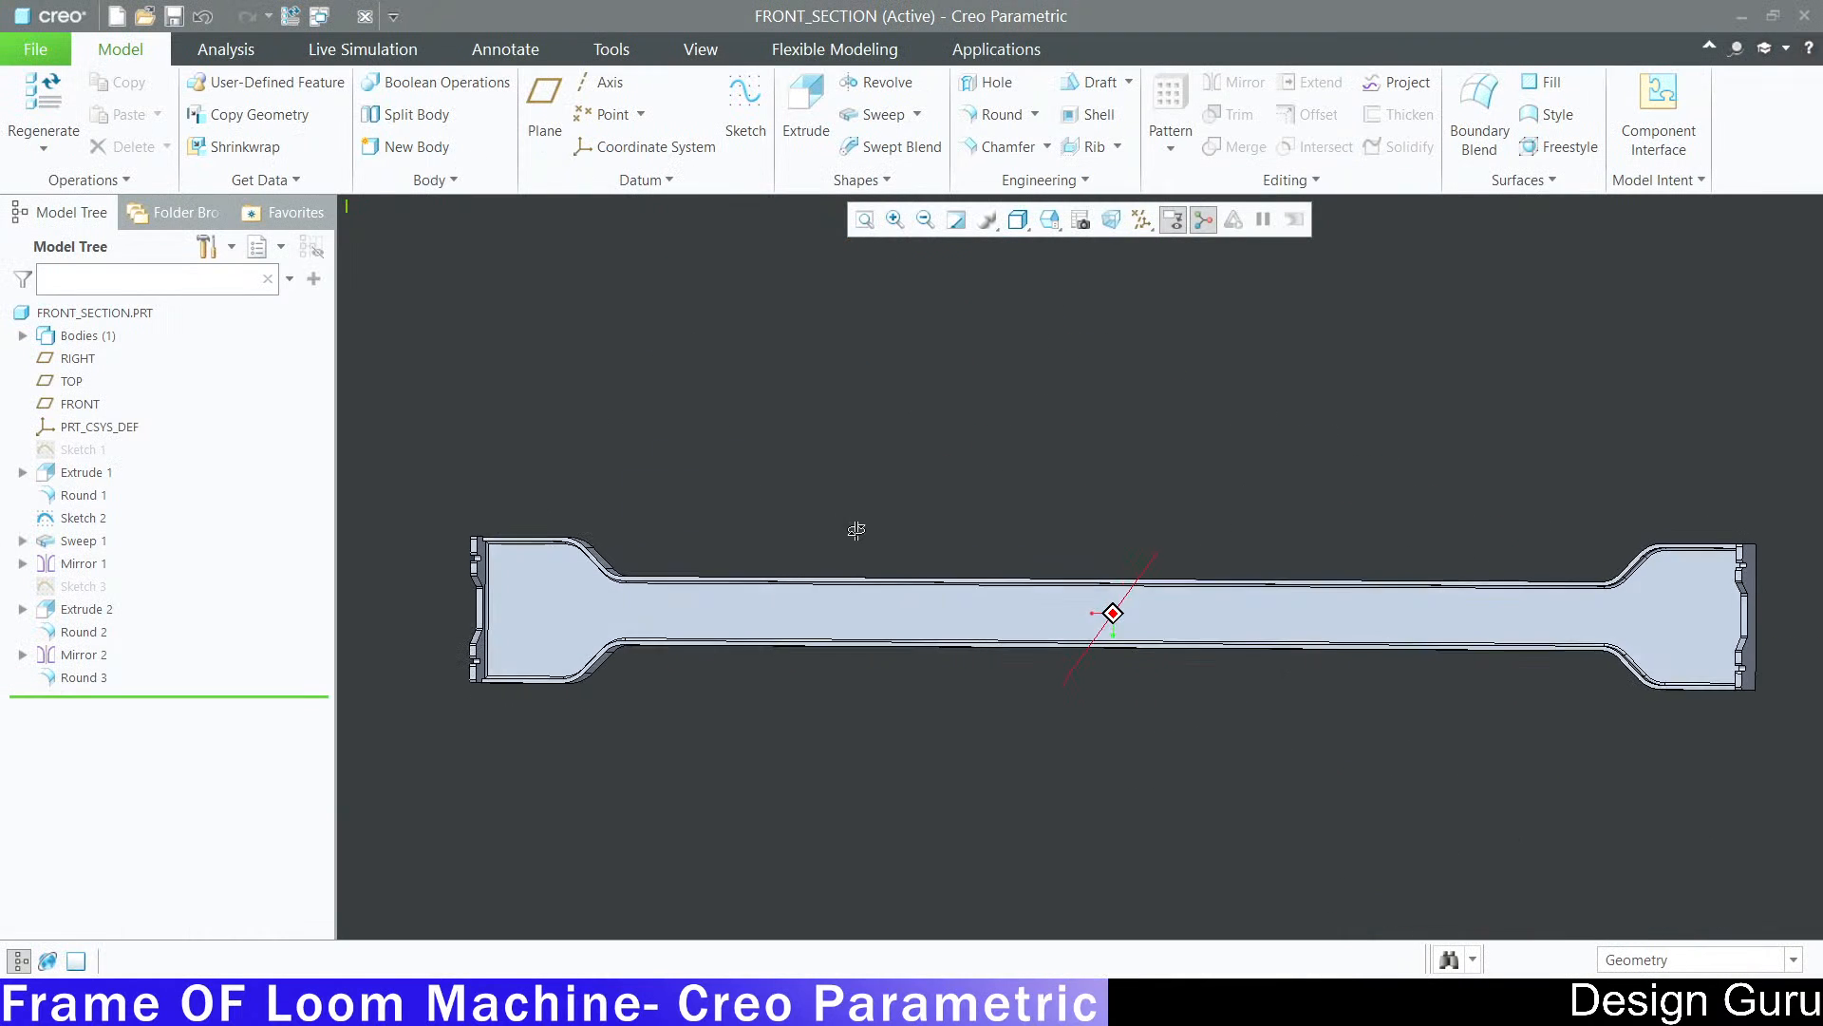
Step: Start a sketch on the beam's flat web face with the RIGHT plane as left reference, viewed in 2D orientation
{"action": "middle_click_drag", "start_coordinate": [855, 530], "coordinate": [867, 529]}
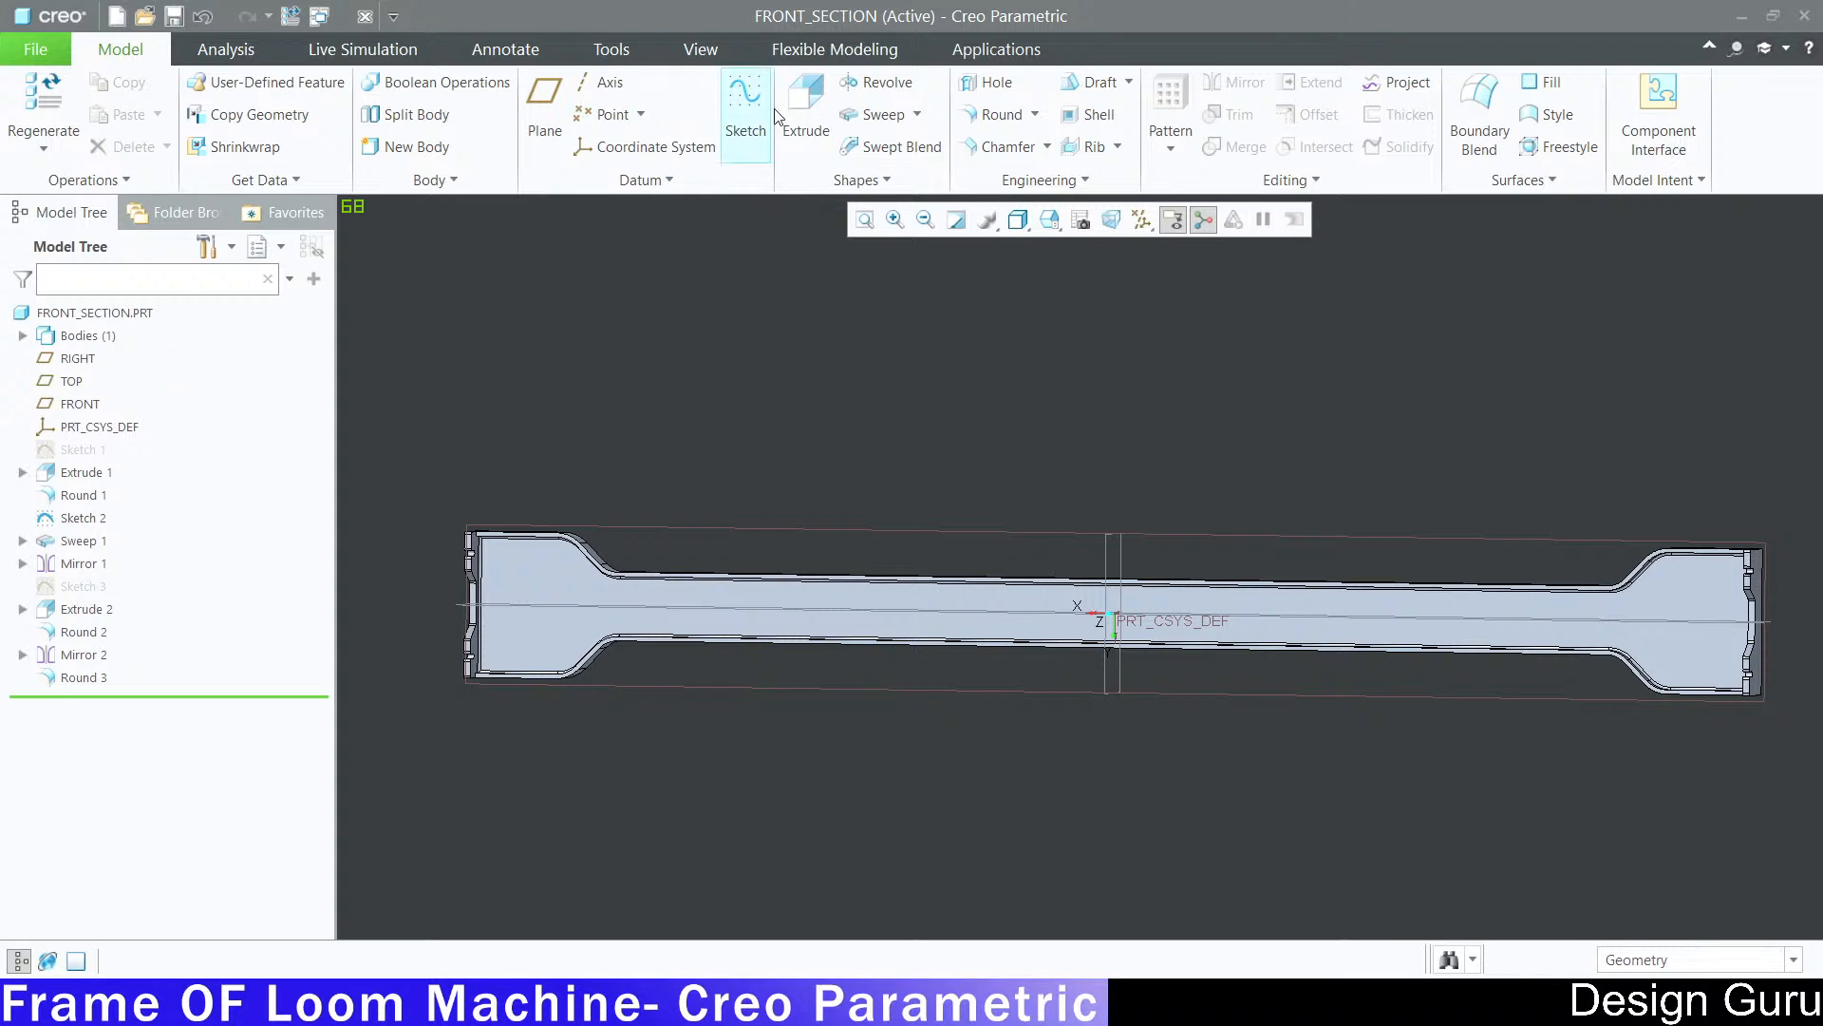
{"action": "left_click", "coordinate": [740, 112]}
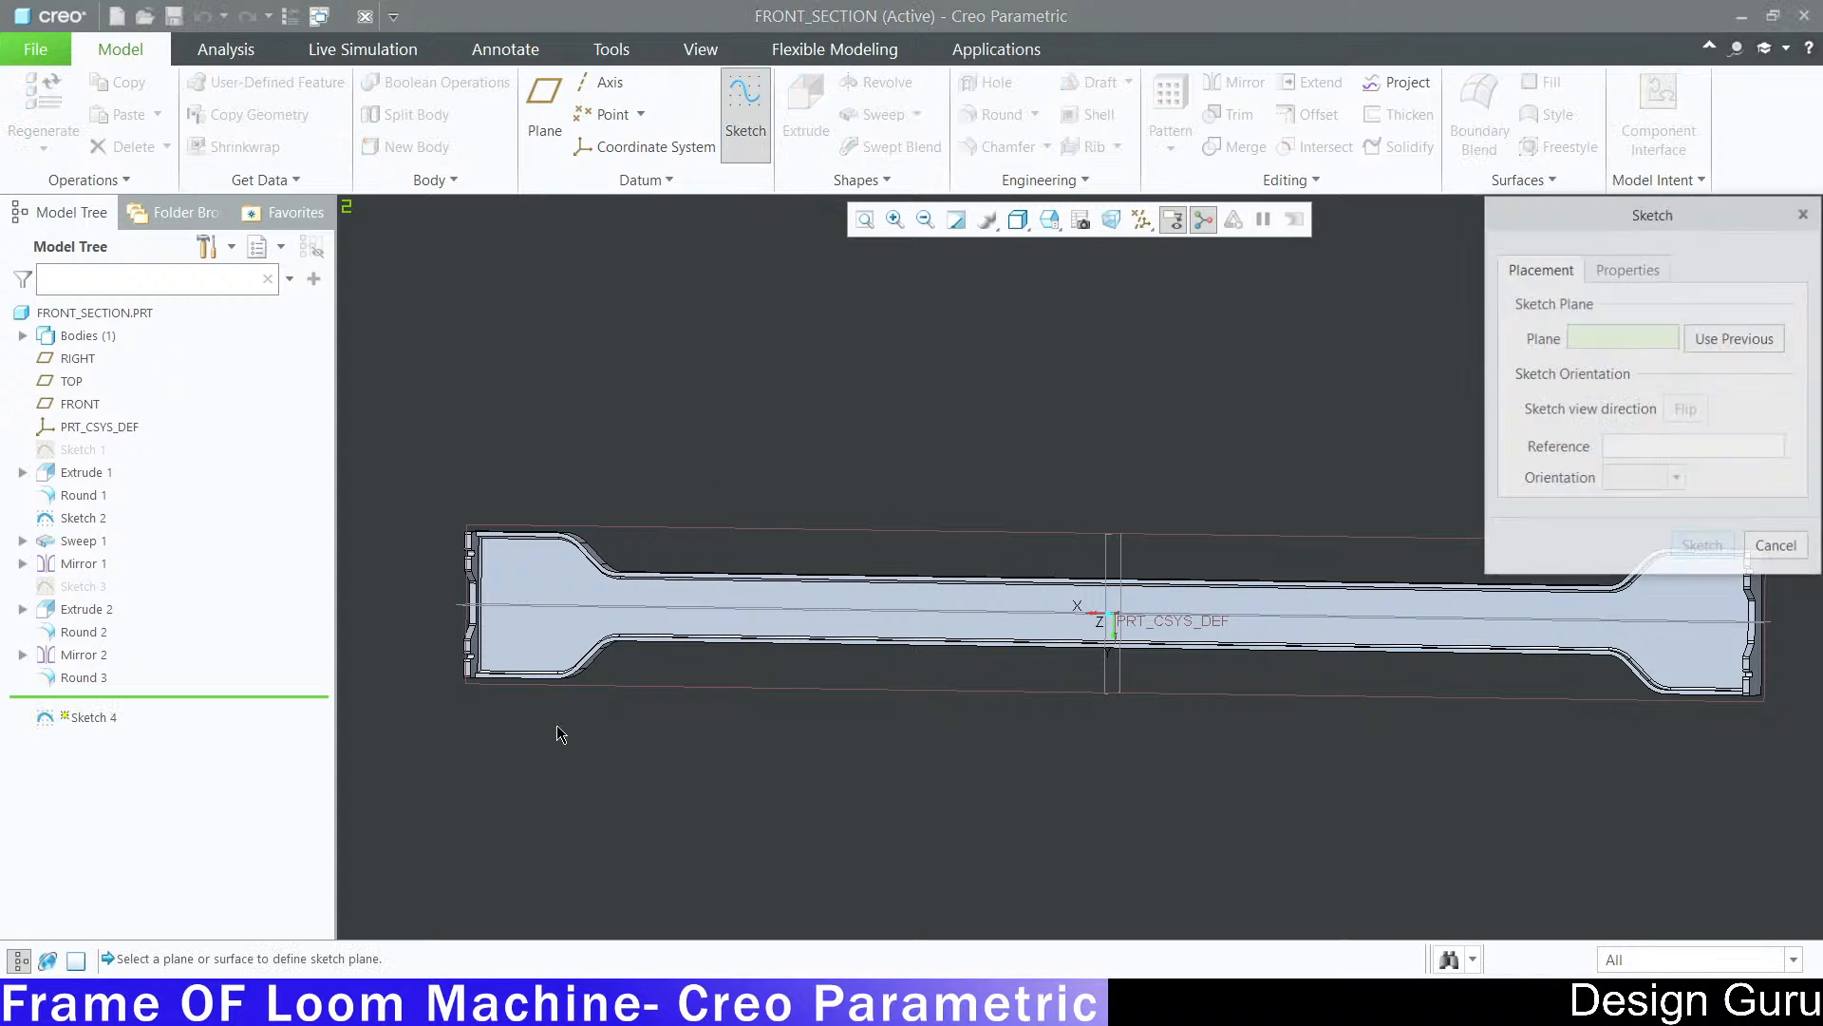
{"action": "left_click", "coordinate": [555, 623]}
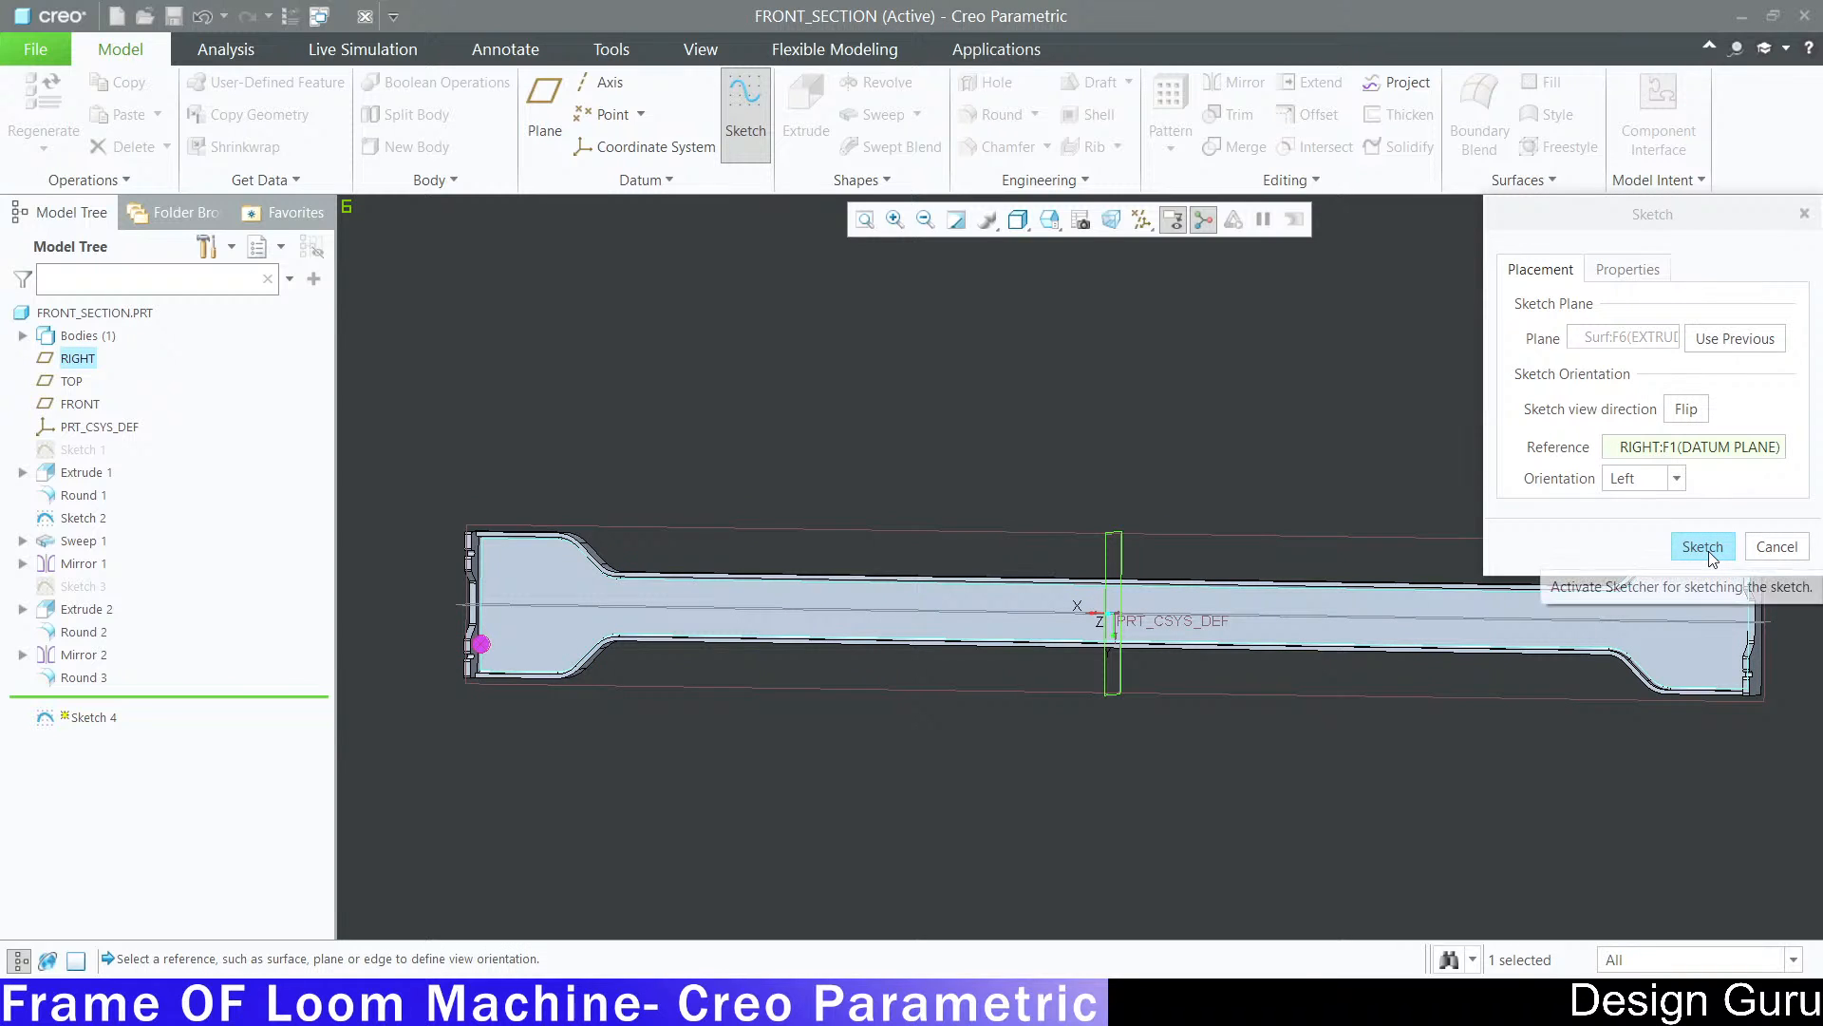
{"action": "scroll", "coordinate": [504, 683], "scroll_direction": "down", "scroll_amount": 1}
{"action": "middle_click_drag", "start_coordinate": [504, 683], "coordinate": [1751, 535]}
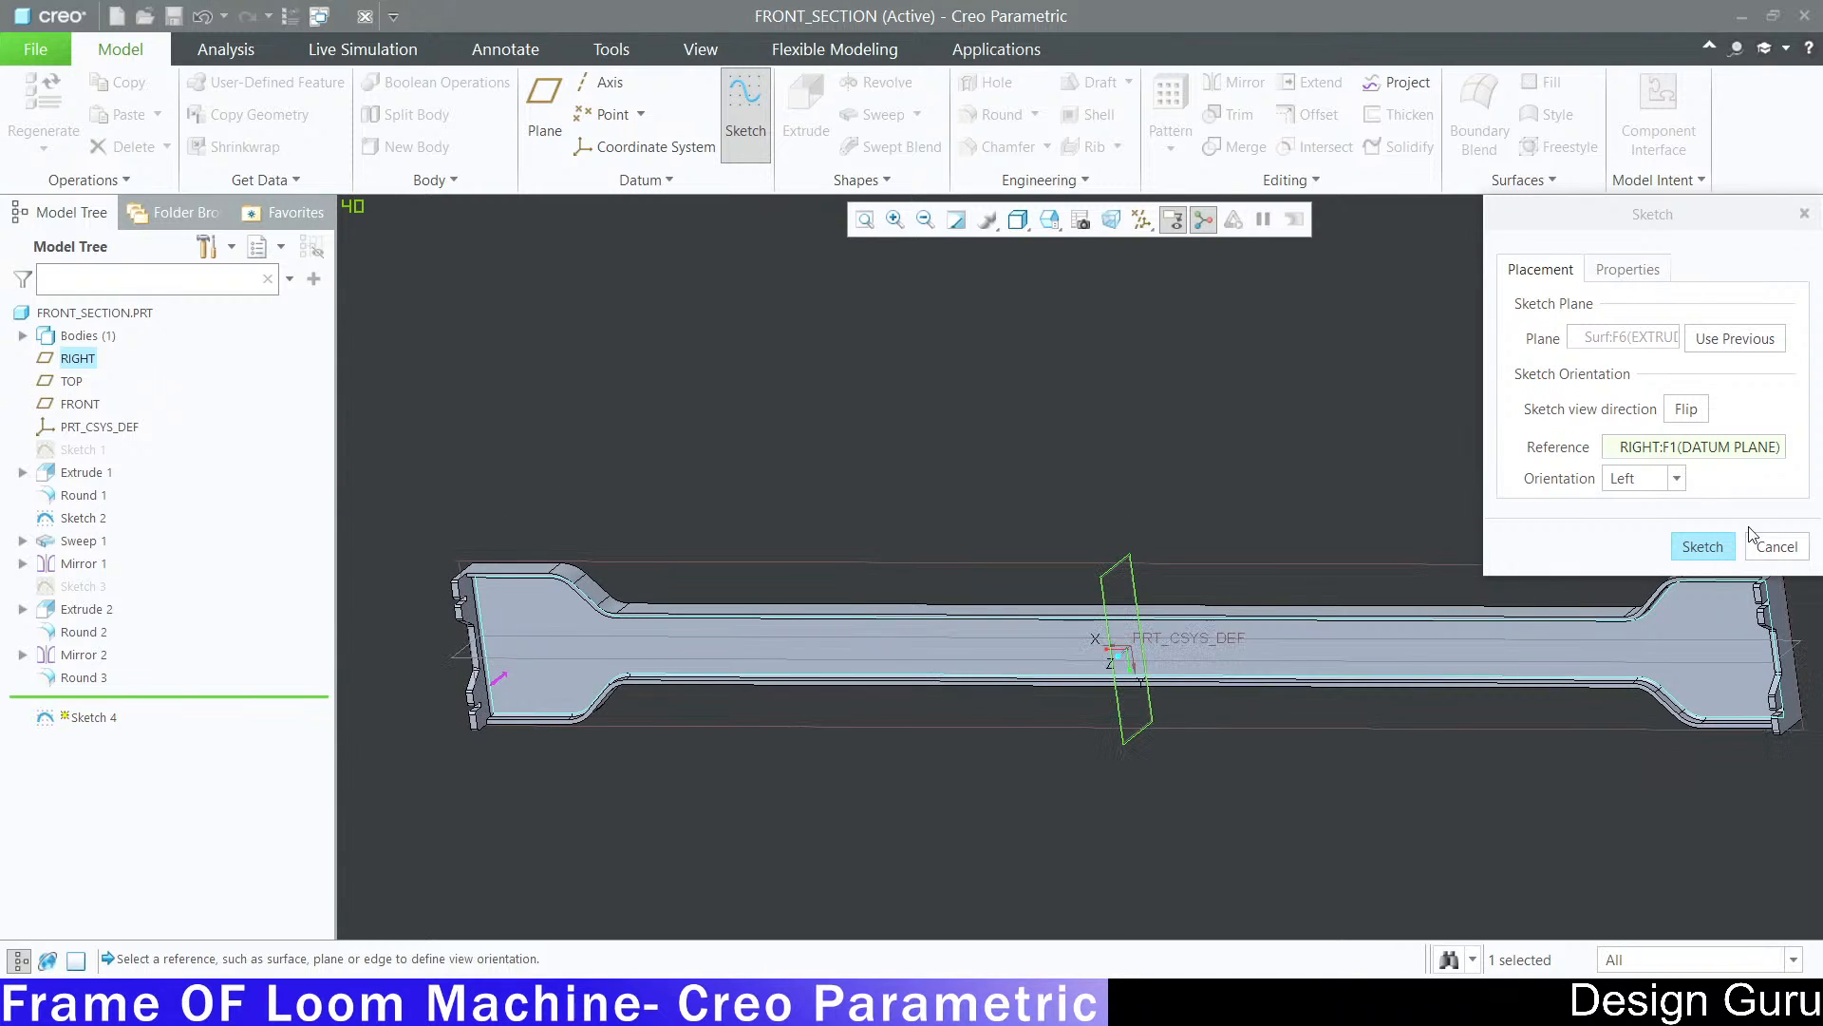
{"action": "left_click", "coordinate": [1703, 548]}
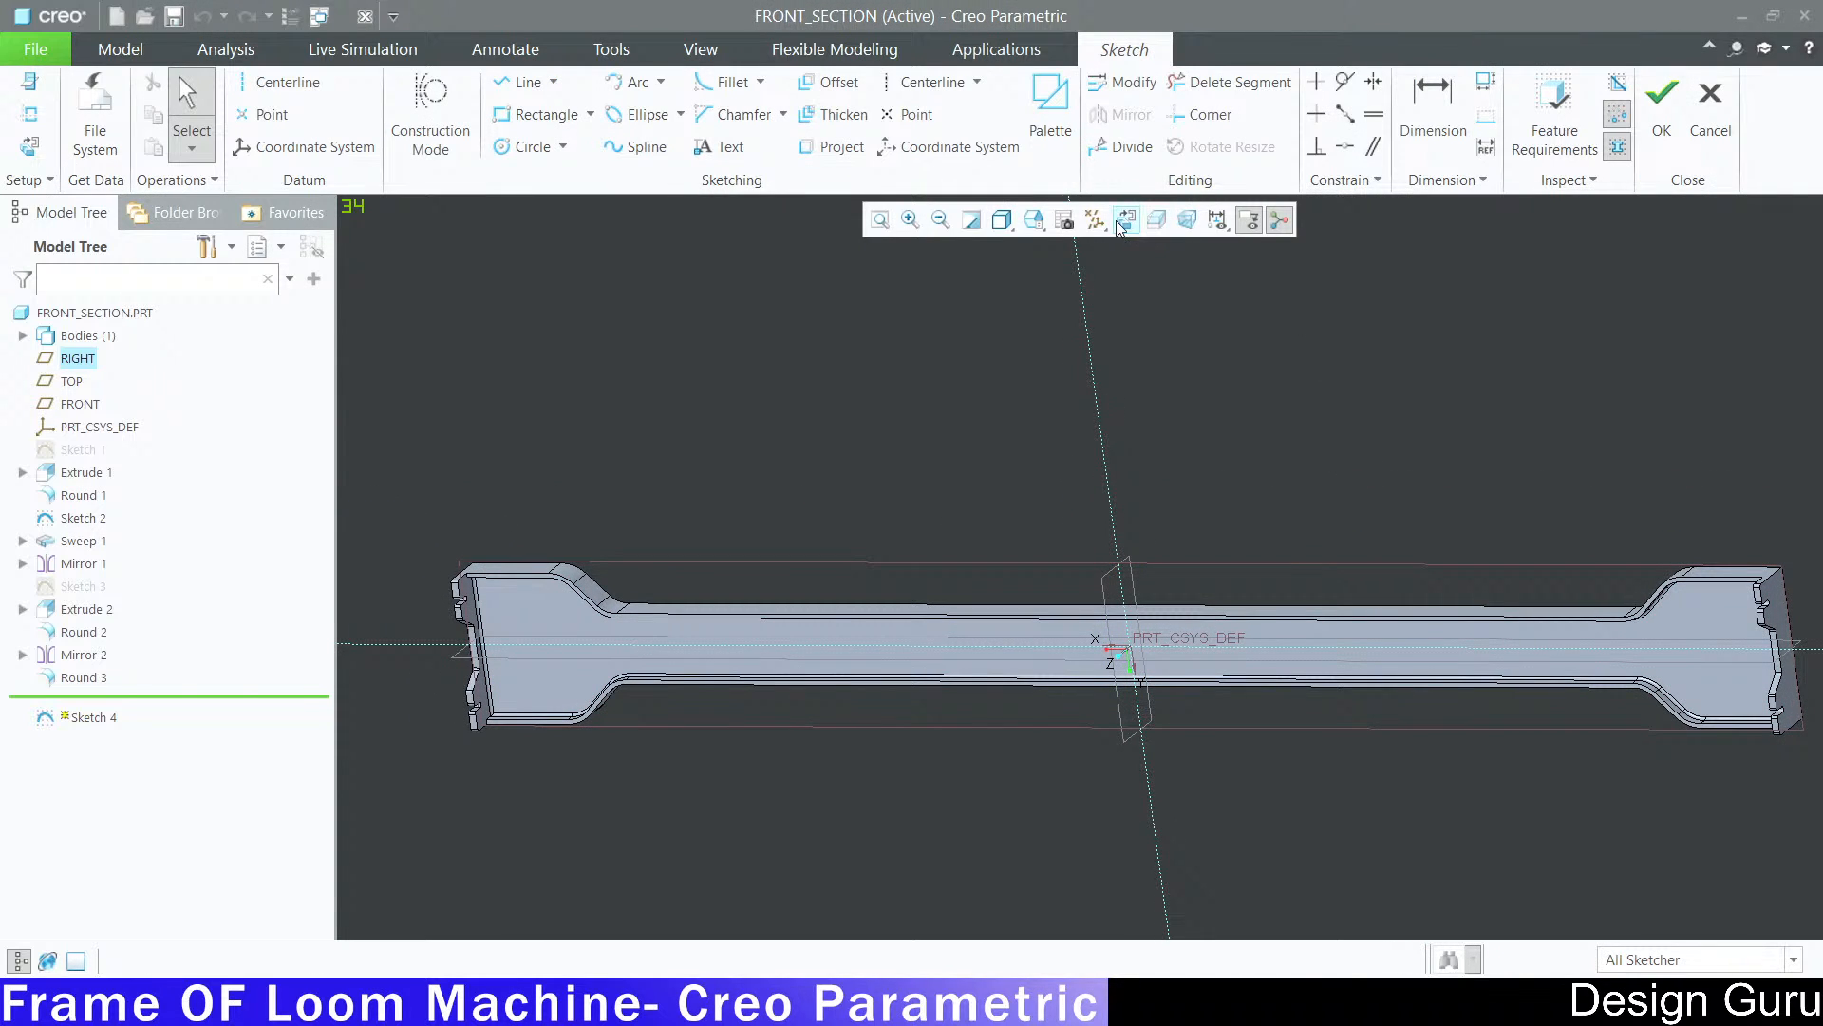
{"action": "left_click", "coordinate": [1124, 220]}
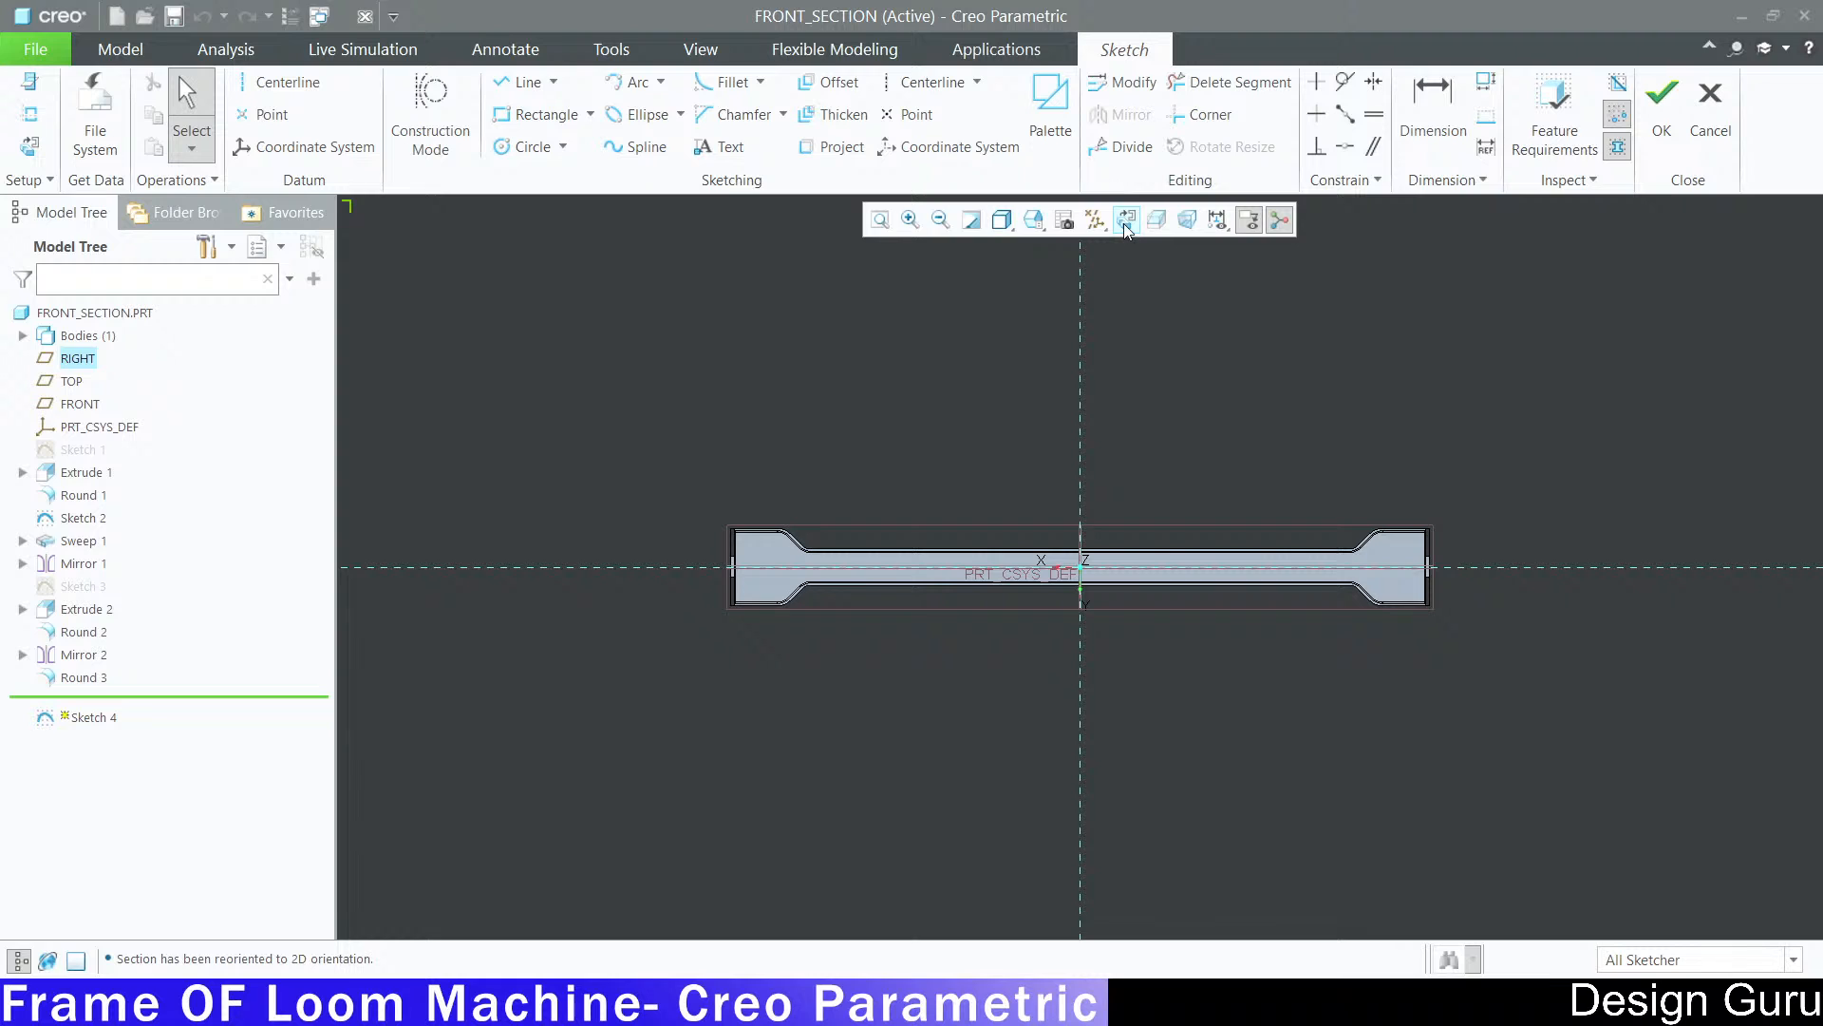
Step: Draw two equal circles about 16 in diameter and about 85 apart on the horizontal centreline, near the beam's widened left end
{"action": "scroll", "coordinate": [785, 574], "scroll_direction": "down", "scroll_amount": 5}
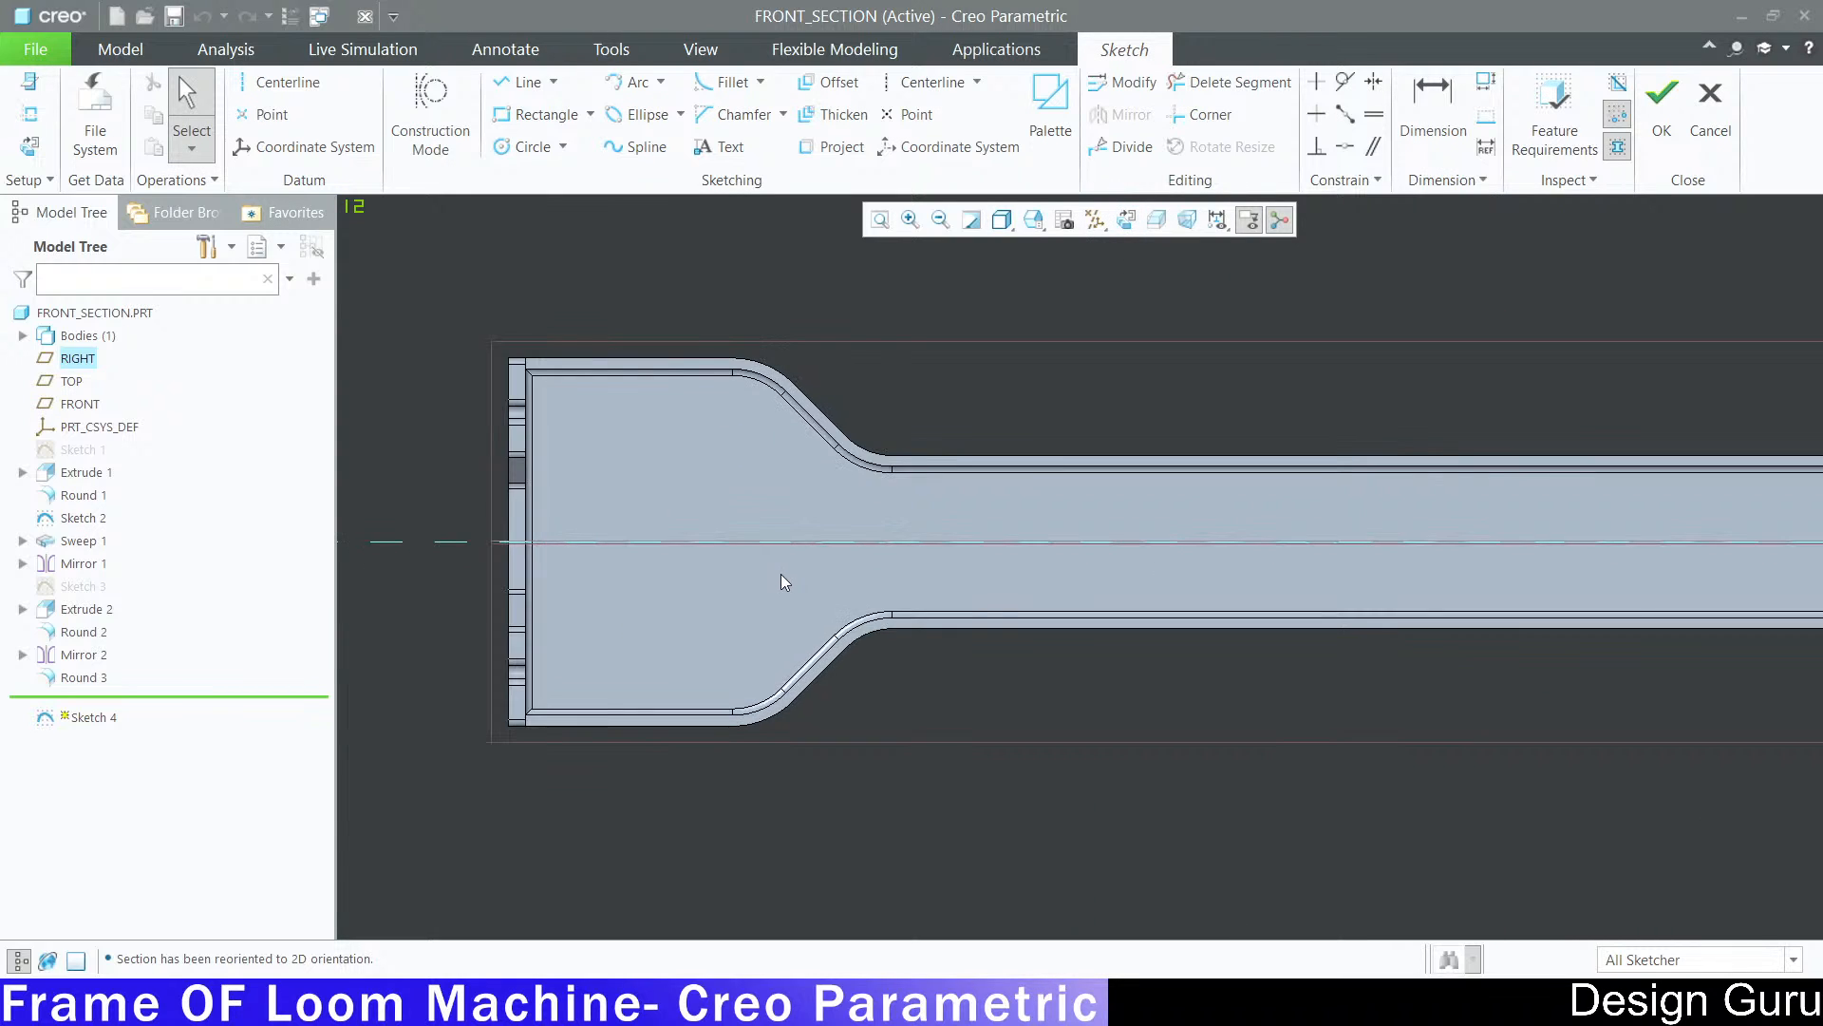
{"action": "scroll", "coordinate": [817, 435], "scroll_direction": "down", "scroll_amount": 1}
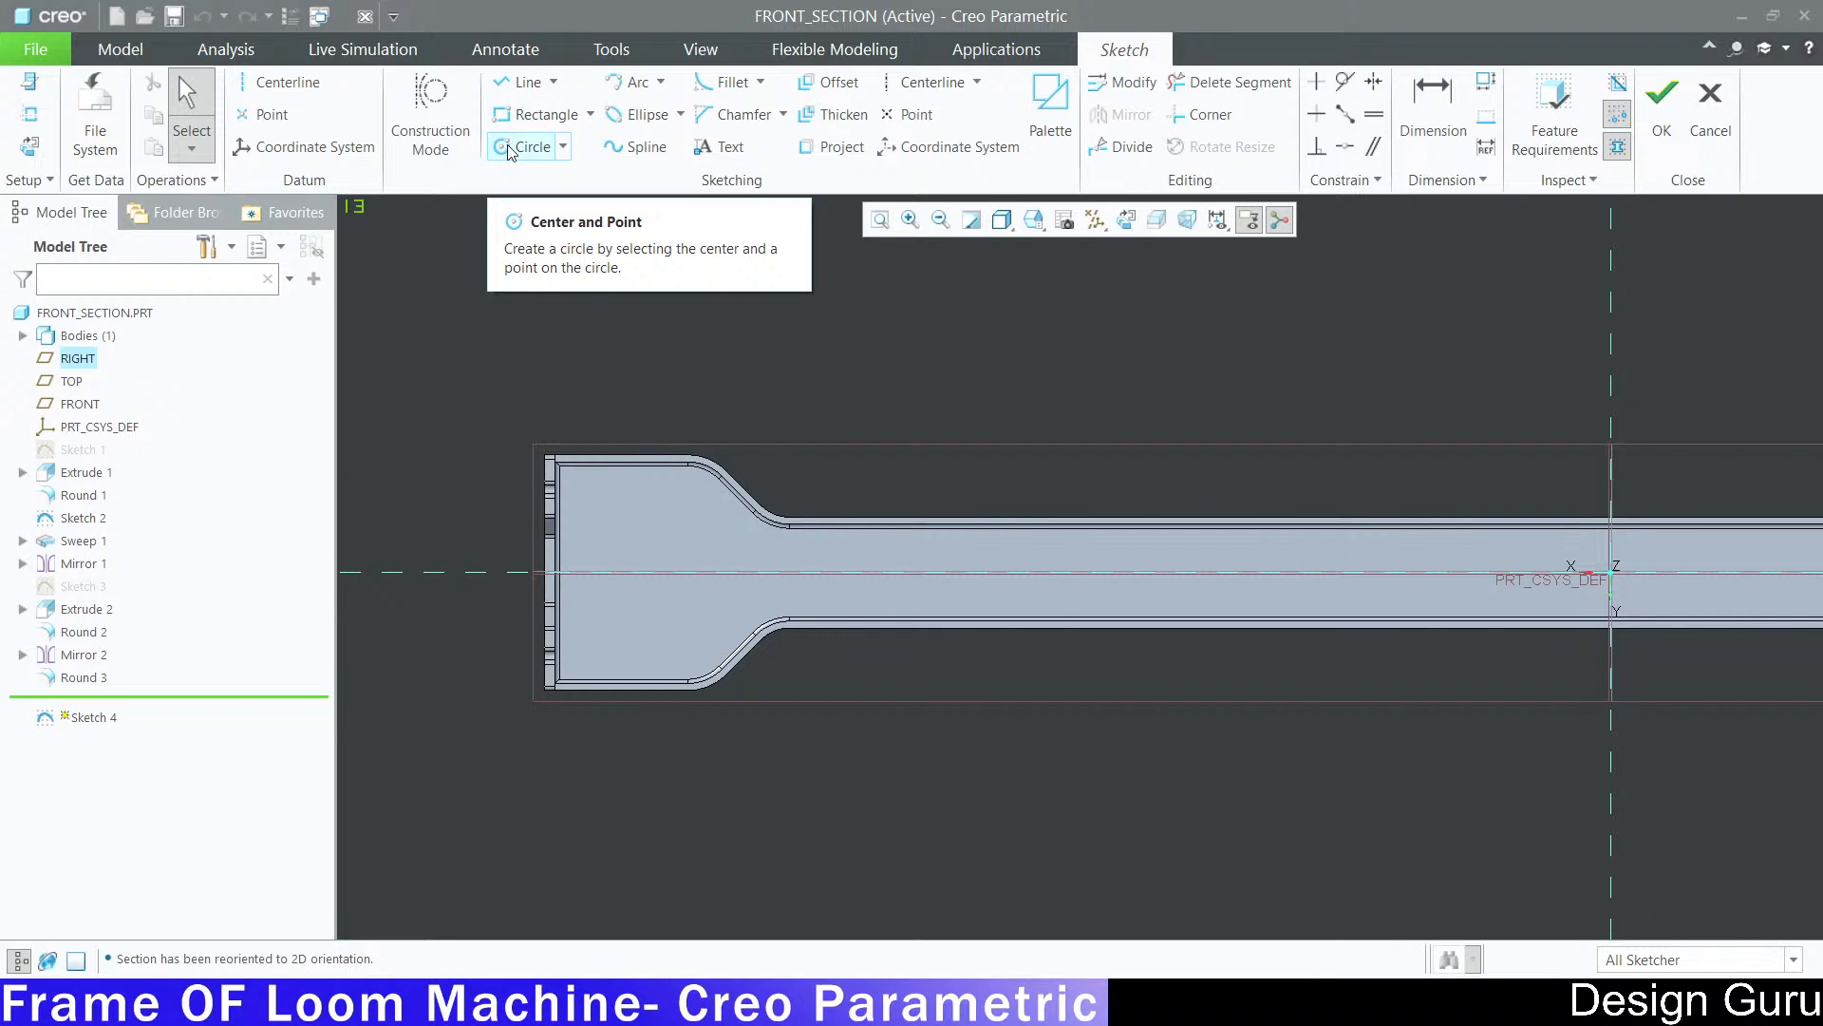
{"action": "left_click", "coordinate": [511, 149]}
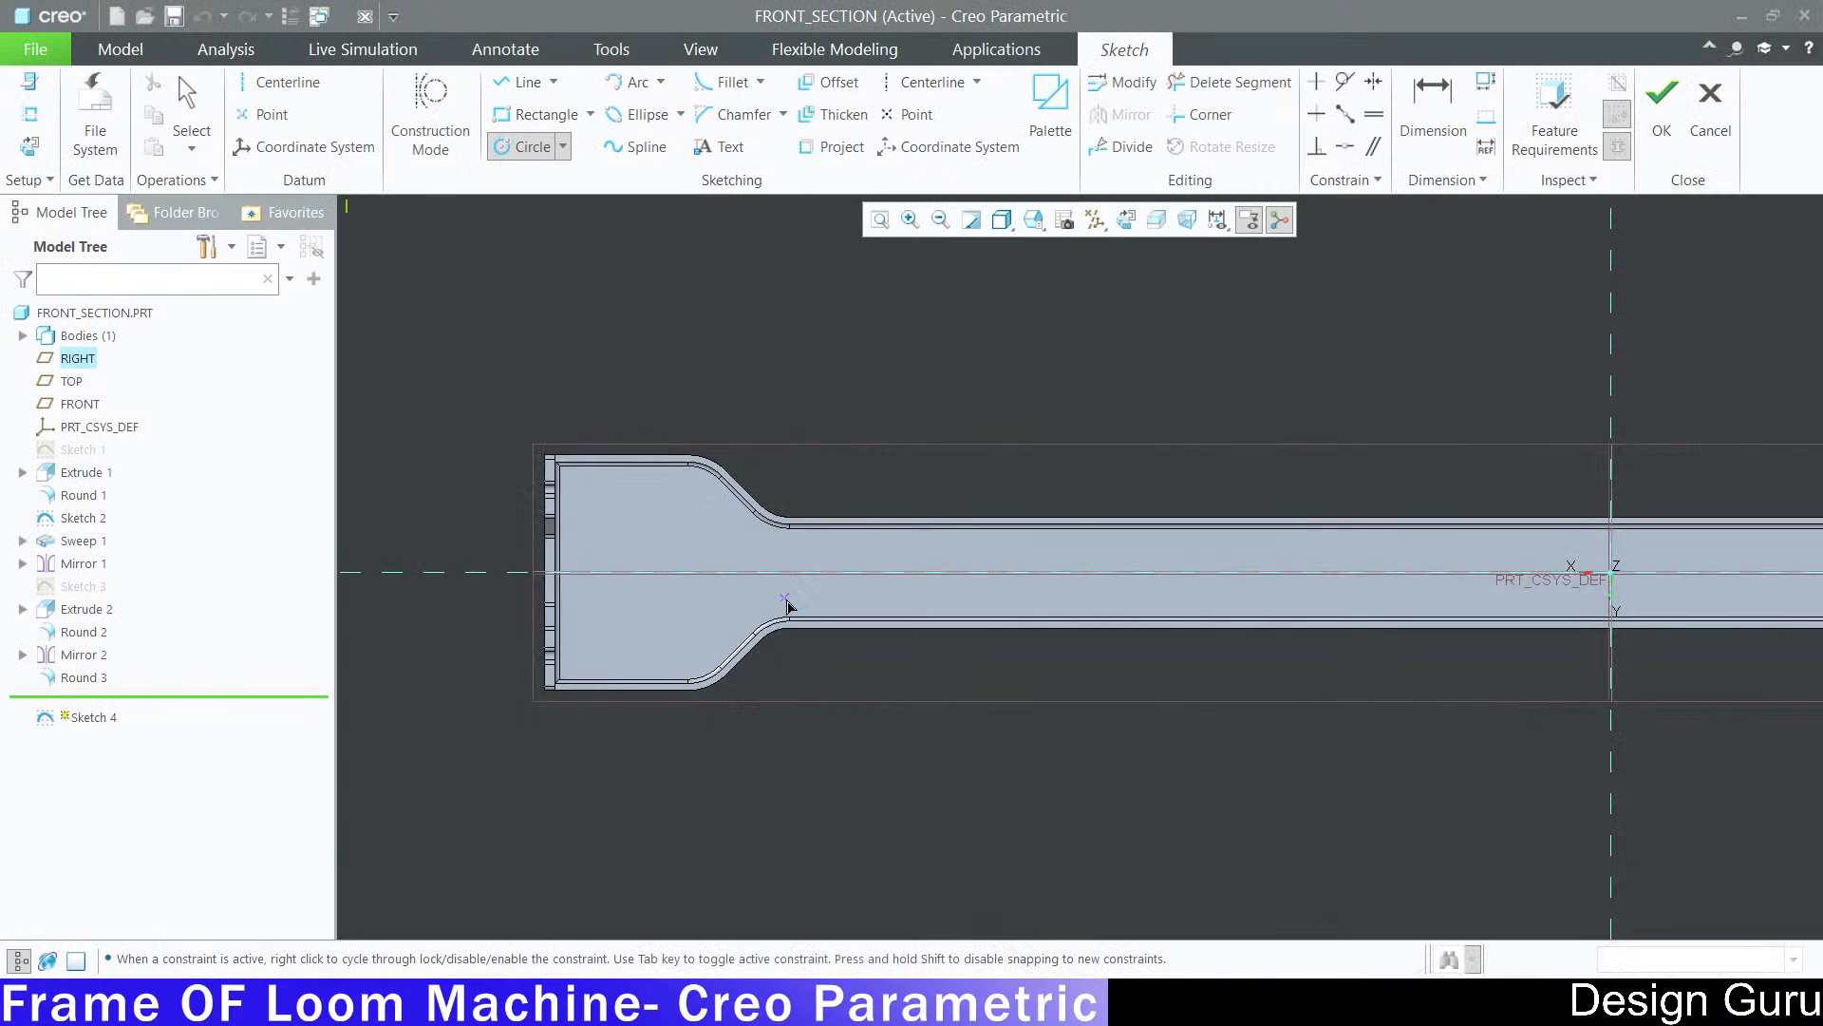
{"action": "scroll", "coordinate": [706, 585], "scroll_direction": "up", "scroll_amount": 3}
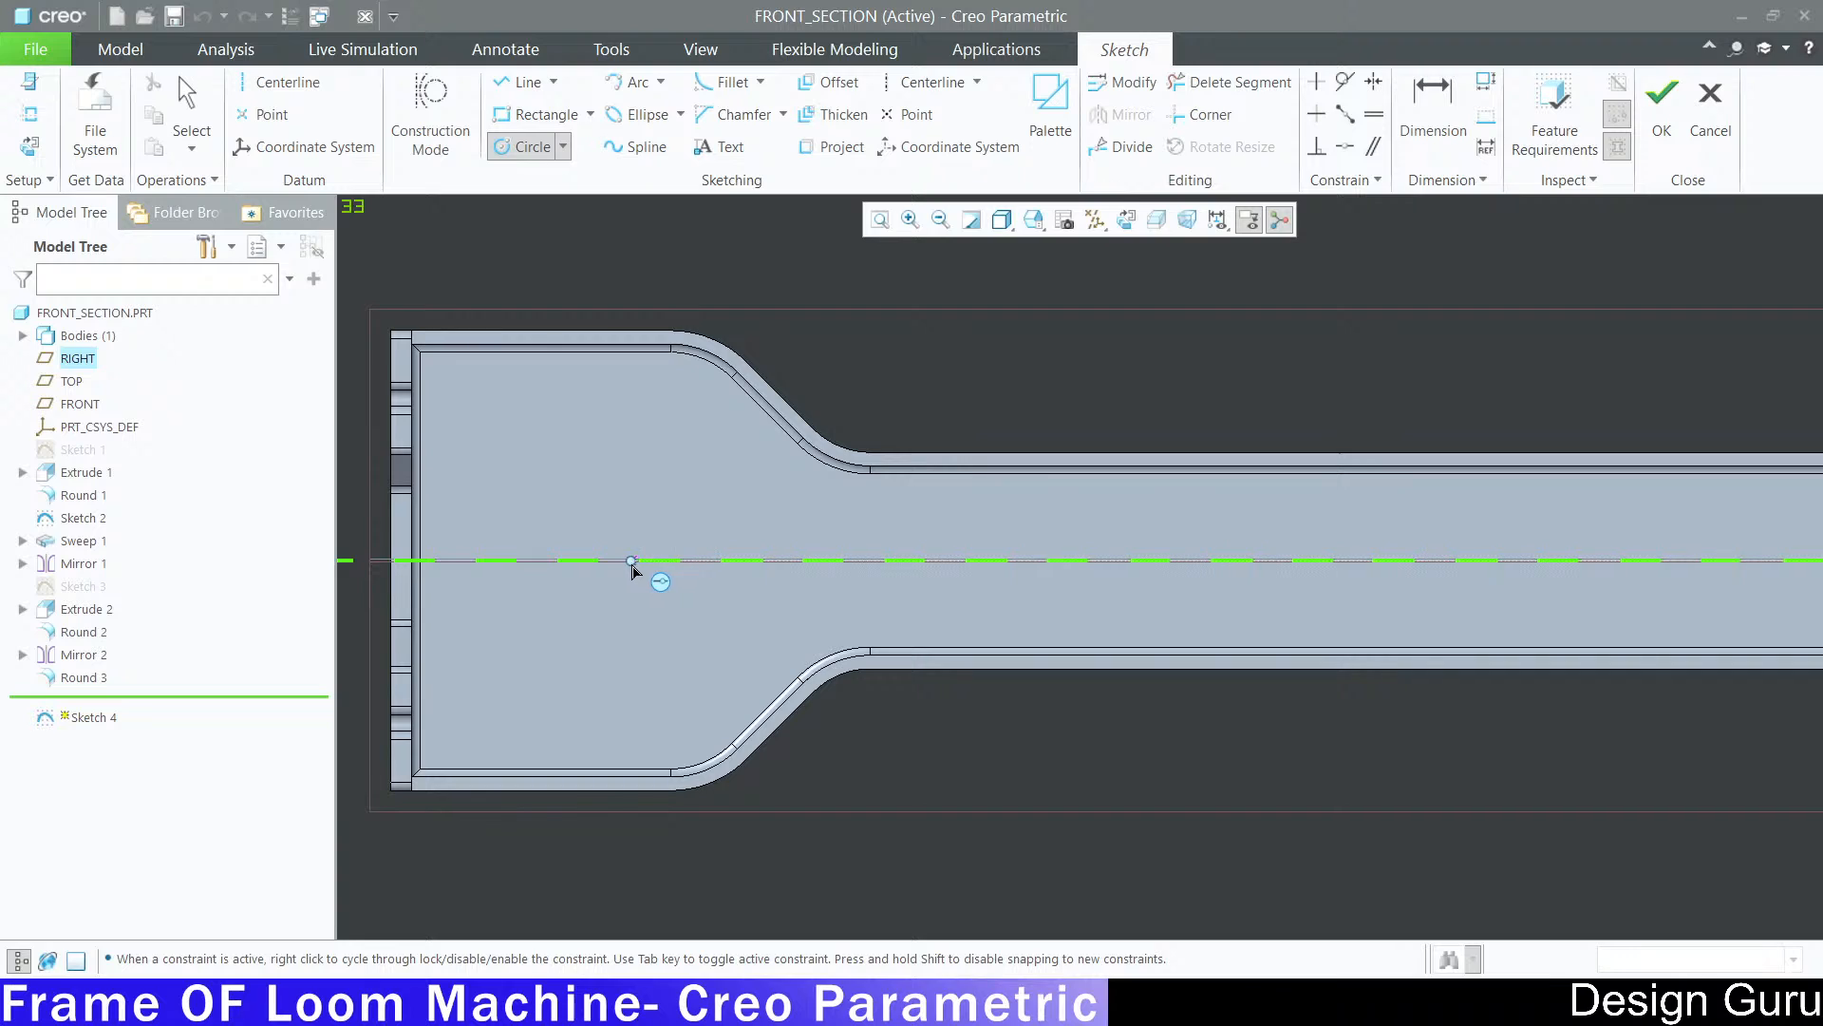
{"action": "left_click", "coordinate": [690, 562]}
{"action": "left_click", "coordinate": [705, 577]}
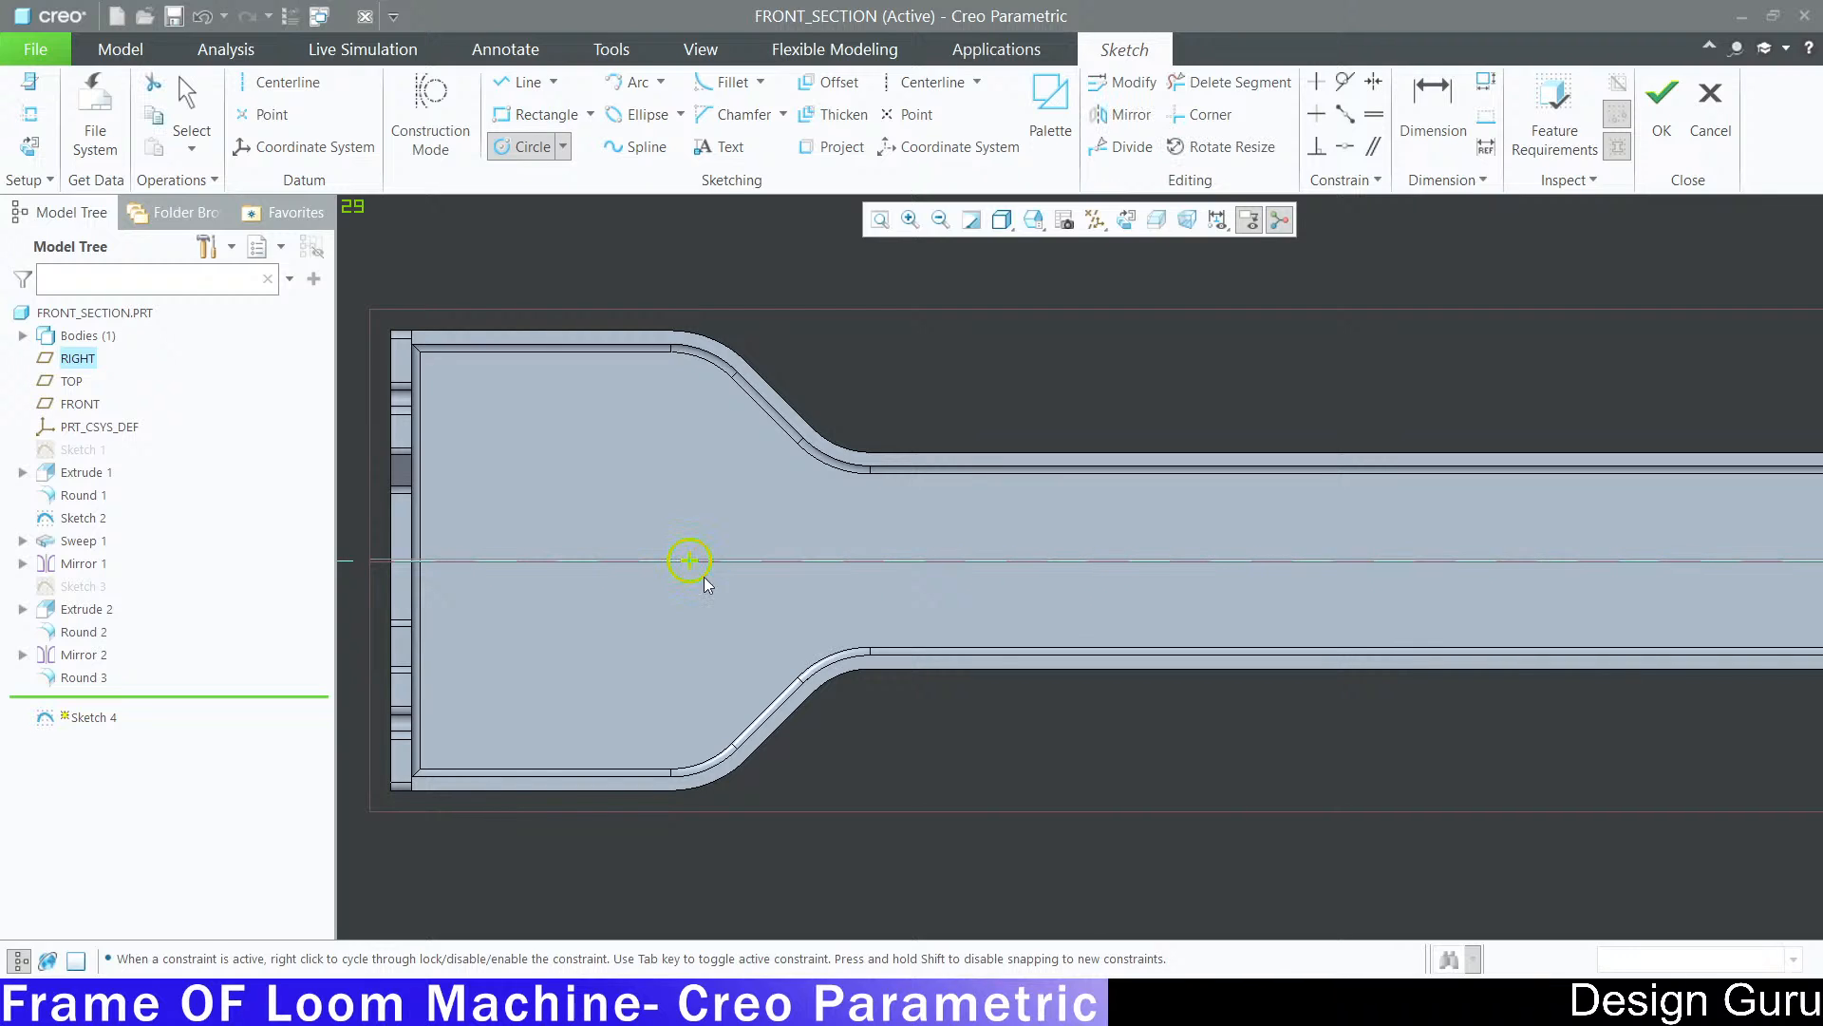
{"action": "left_click", "coordinate": [919, 563]}
{"action": "left_click", "coordinate": [922, 582]}
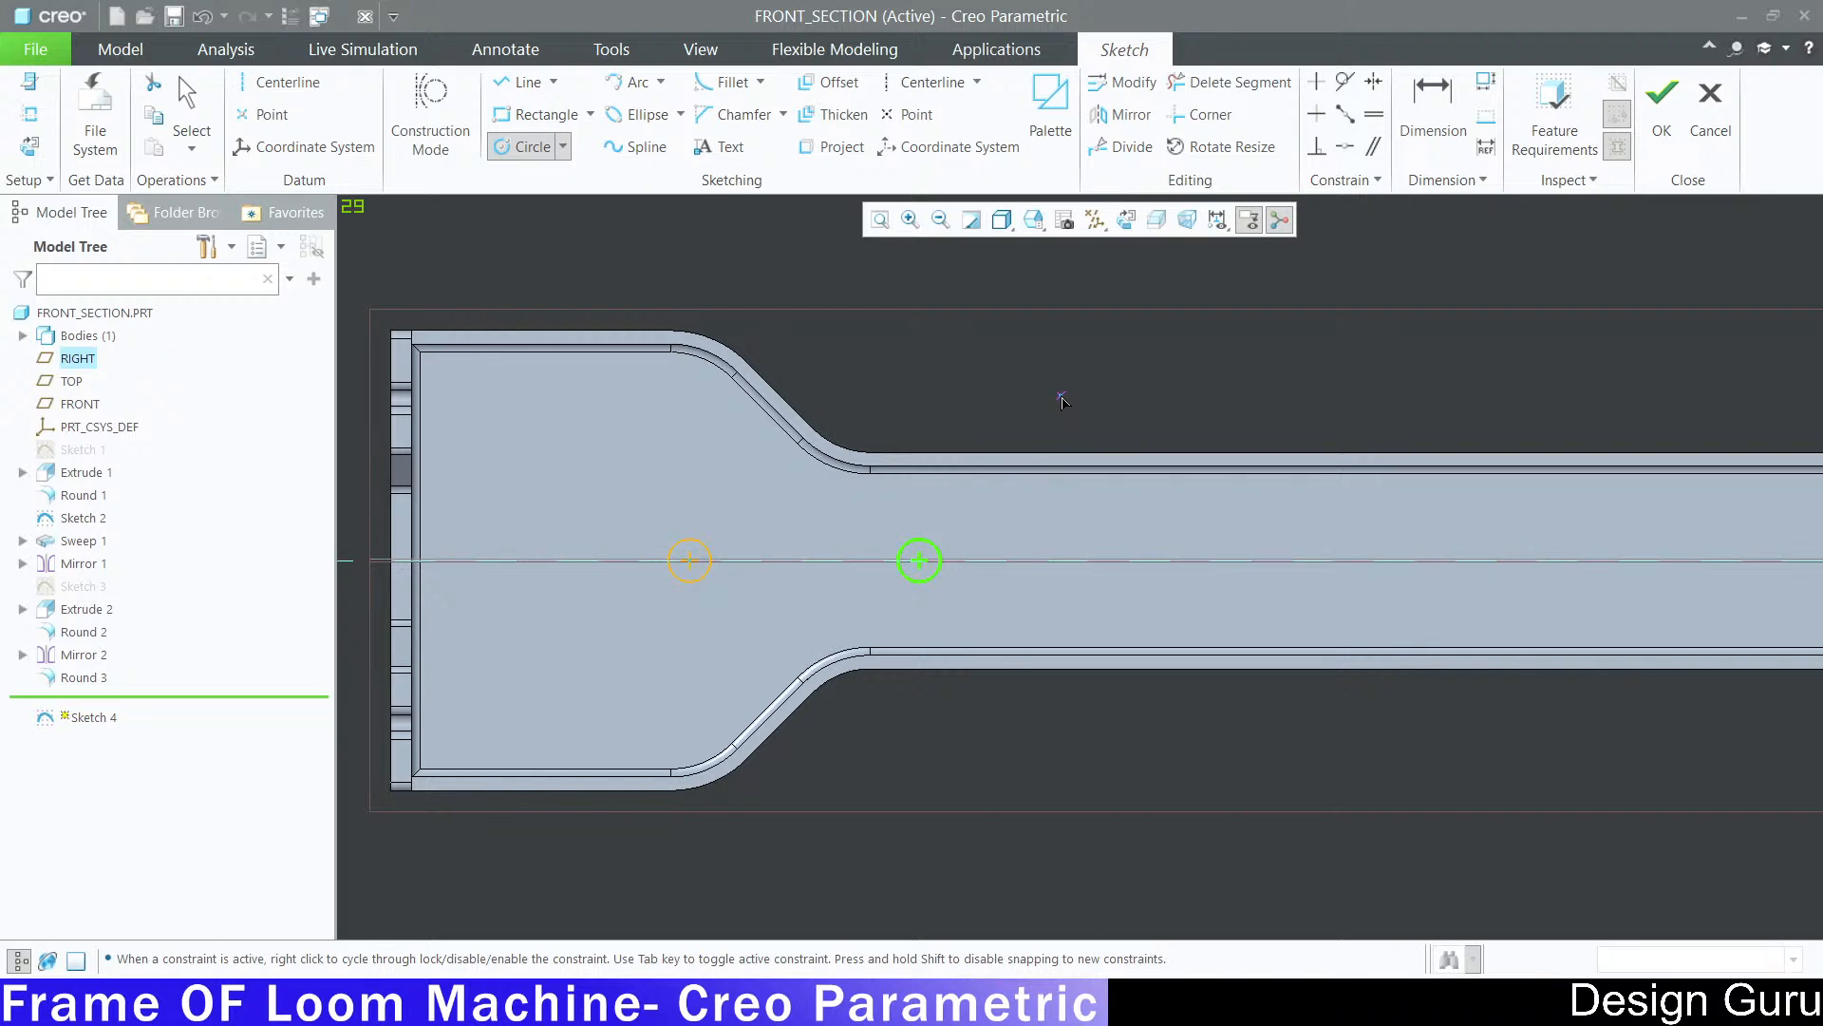
{"action": "middle_click", "coordinate": [1038, 353]}
Step: Set the diameter of the two equal circles to 14
{"action": "scroll", "coordinate": [1038, 353], "scroll_direction": "up", "scroll_amount": 3}
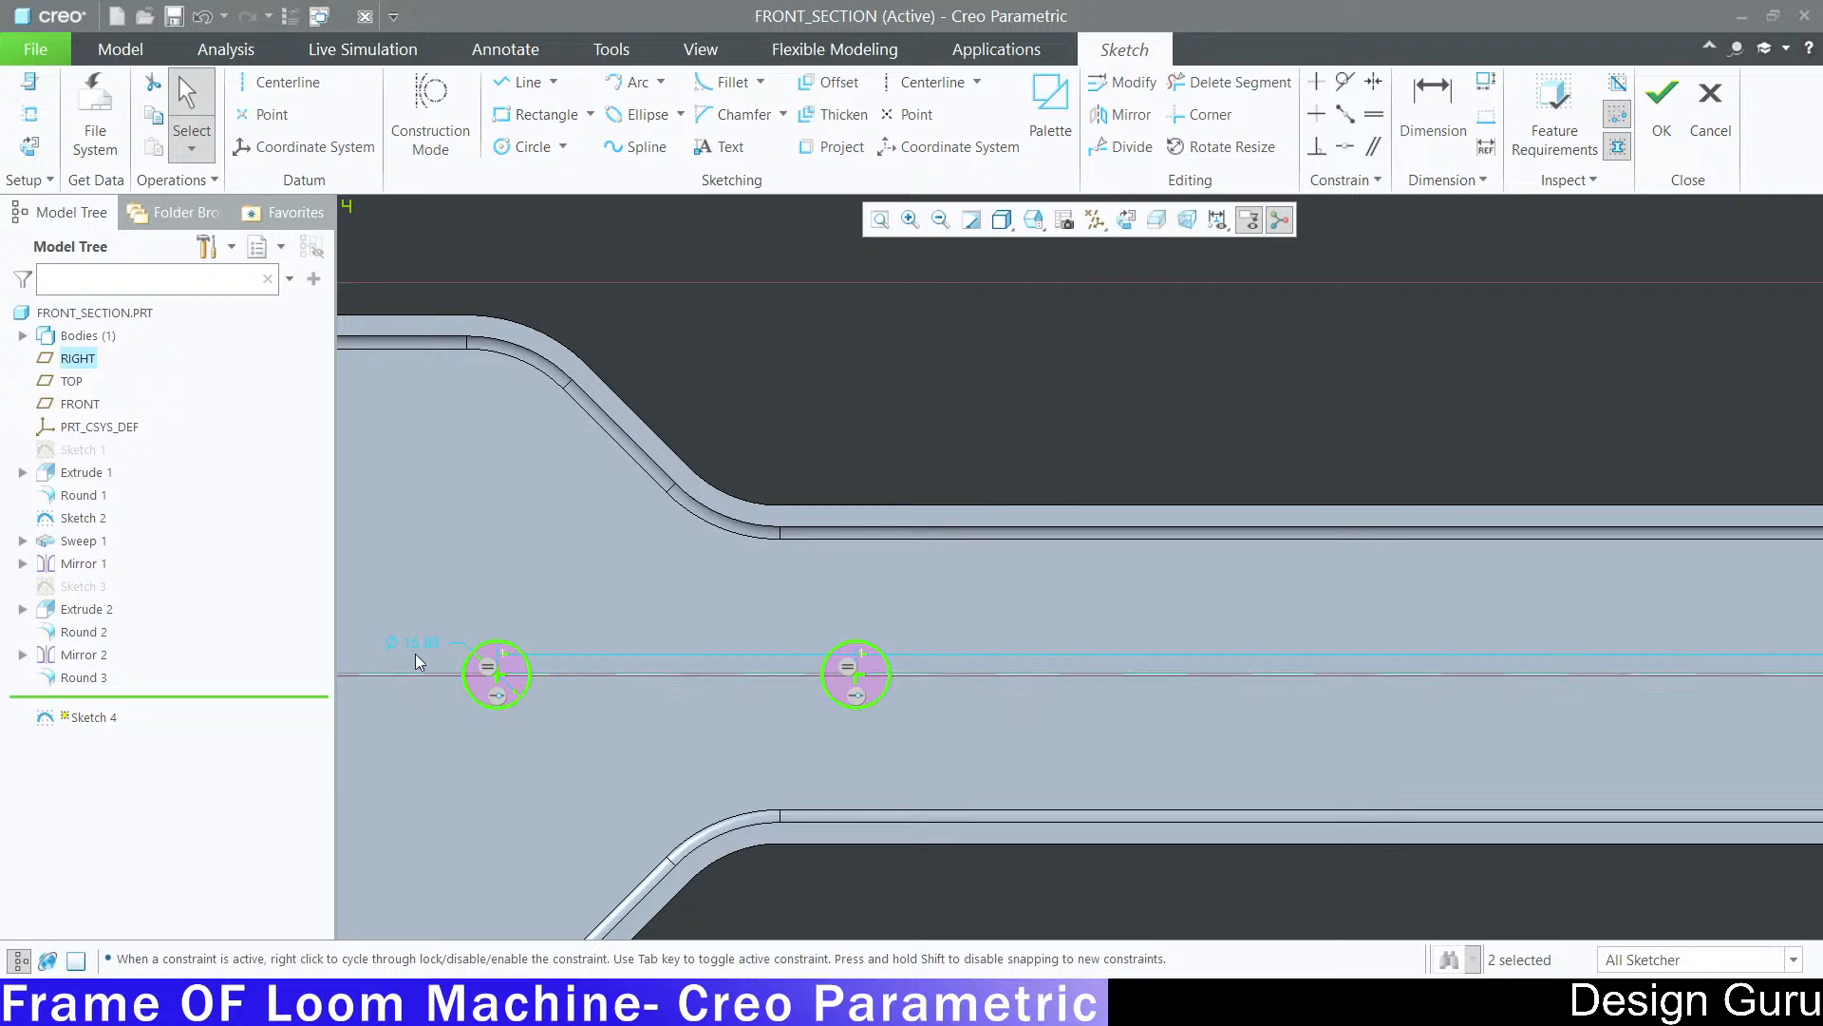
{"action": "double_click", "coordinate": [382, 644]}
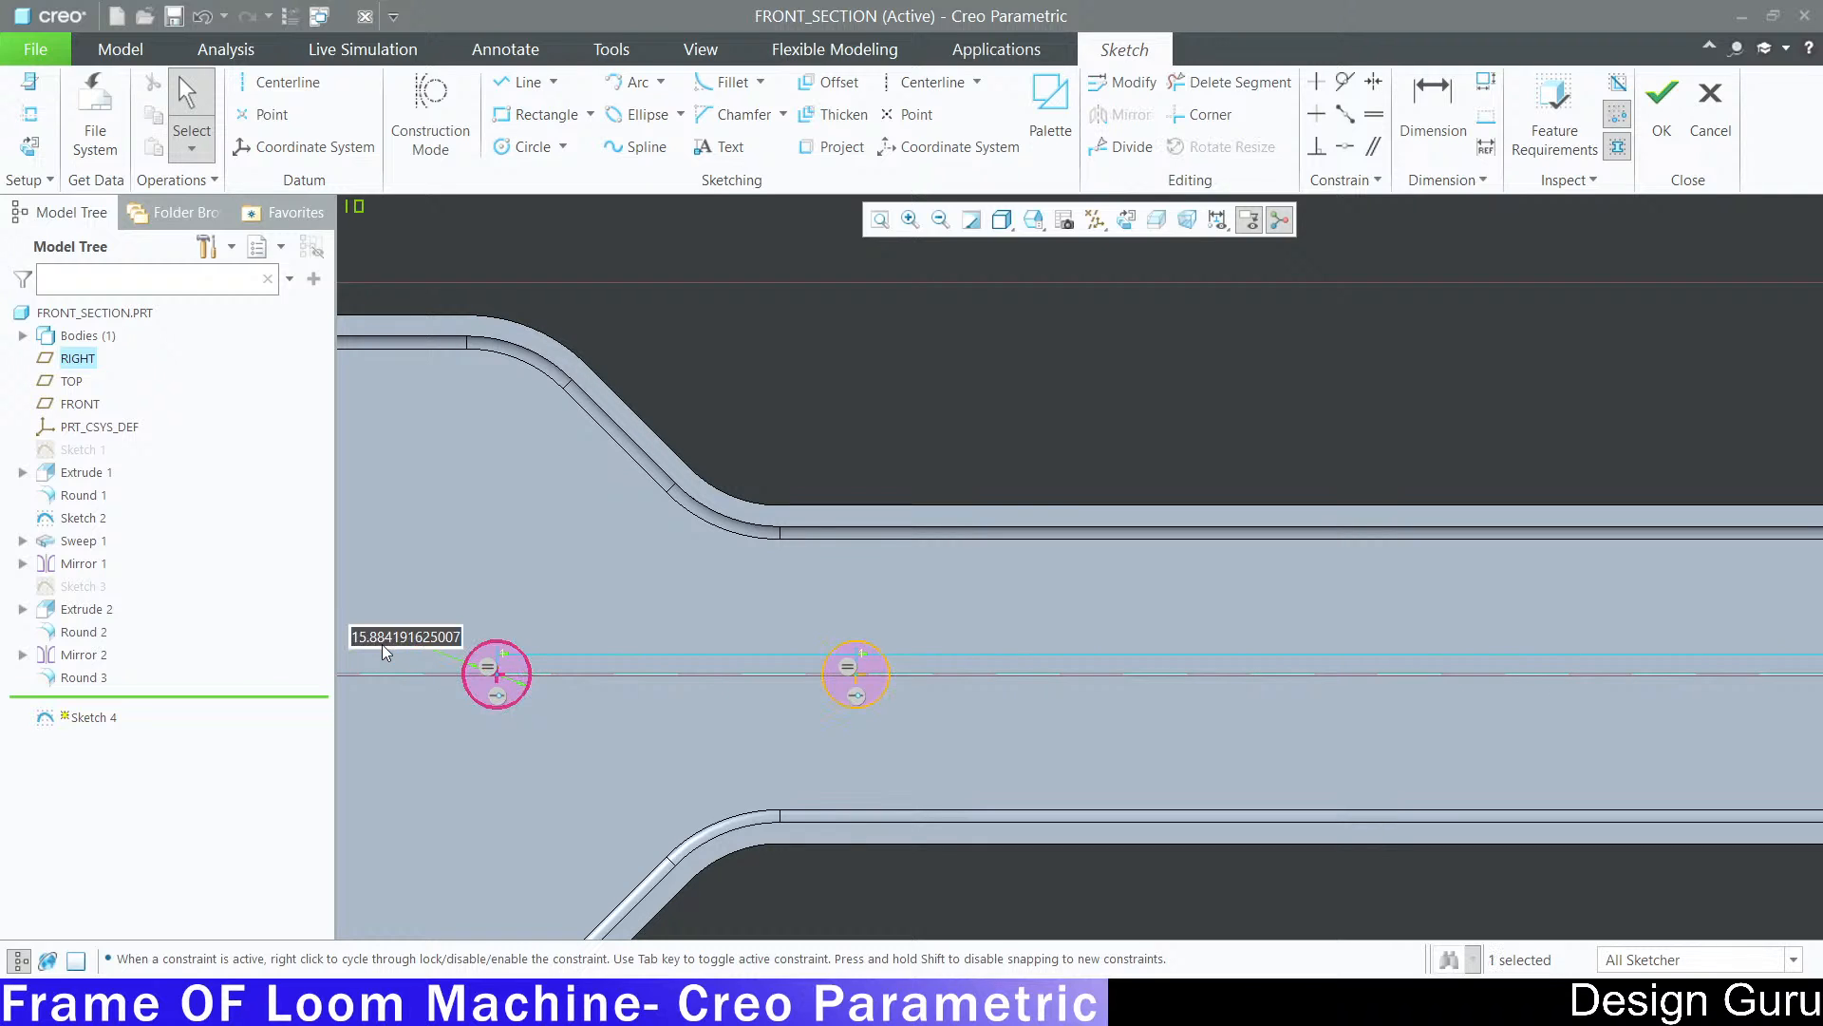
{"action": "type", "text": "14"}
{"action": "key", "text": "Return"}
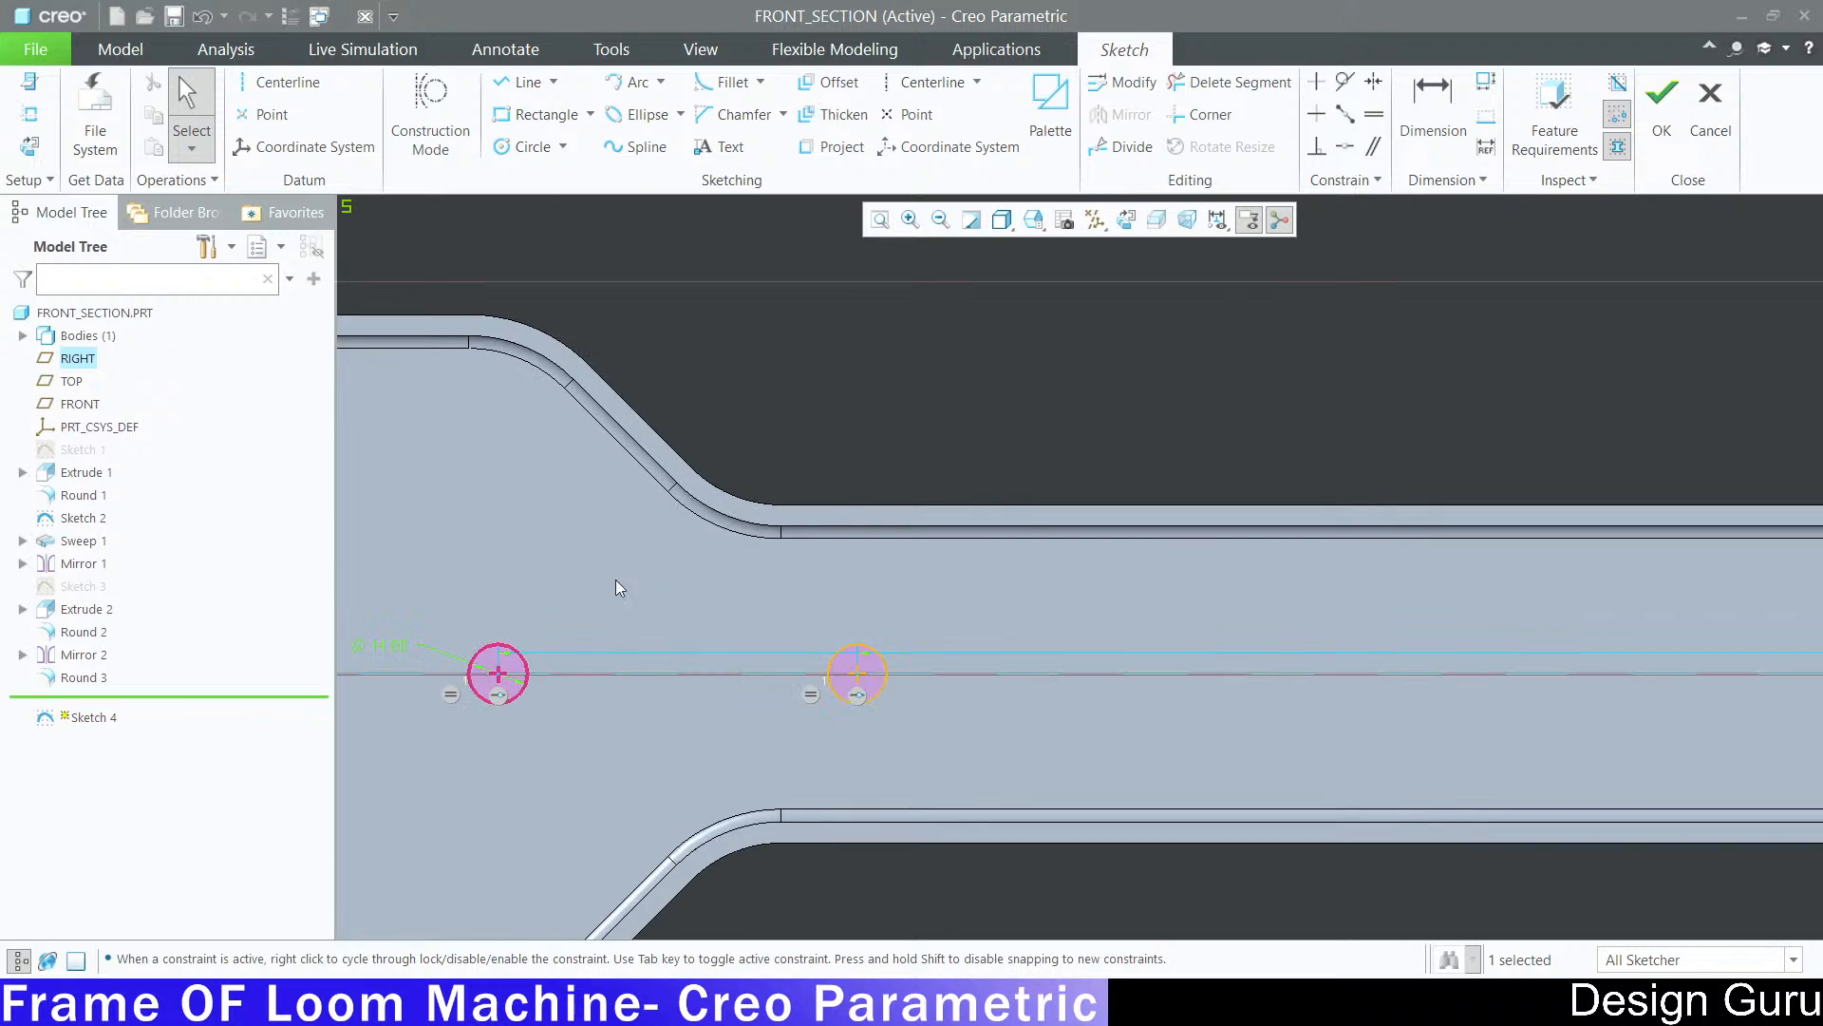
Step: Join the two circles with horizontal tangent lines along their upper and lower sides to outline a slot
{"action": "left_click", "coordinate": [521, 82]}
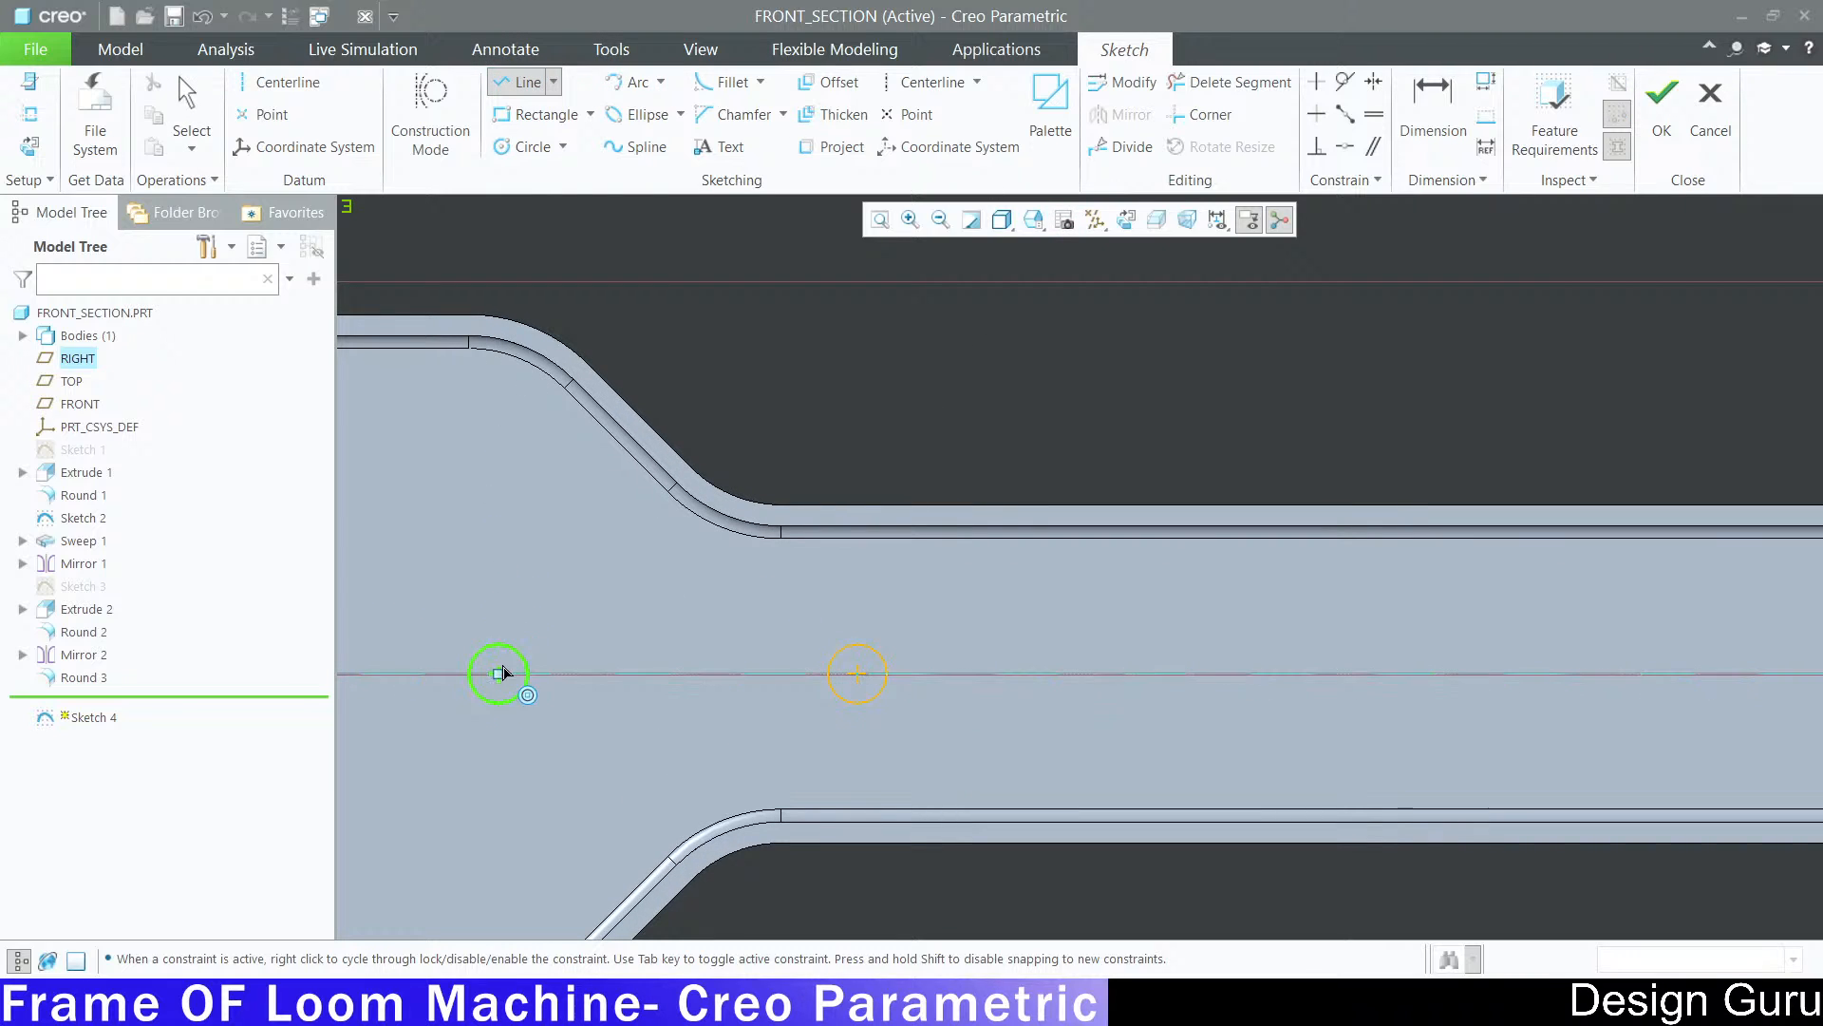
{"action": "left_click", "coordinate": [500, 650]}
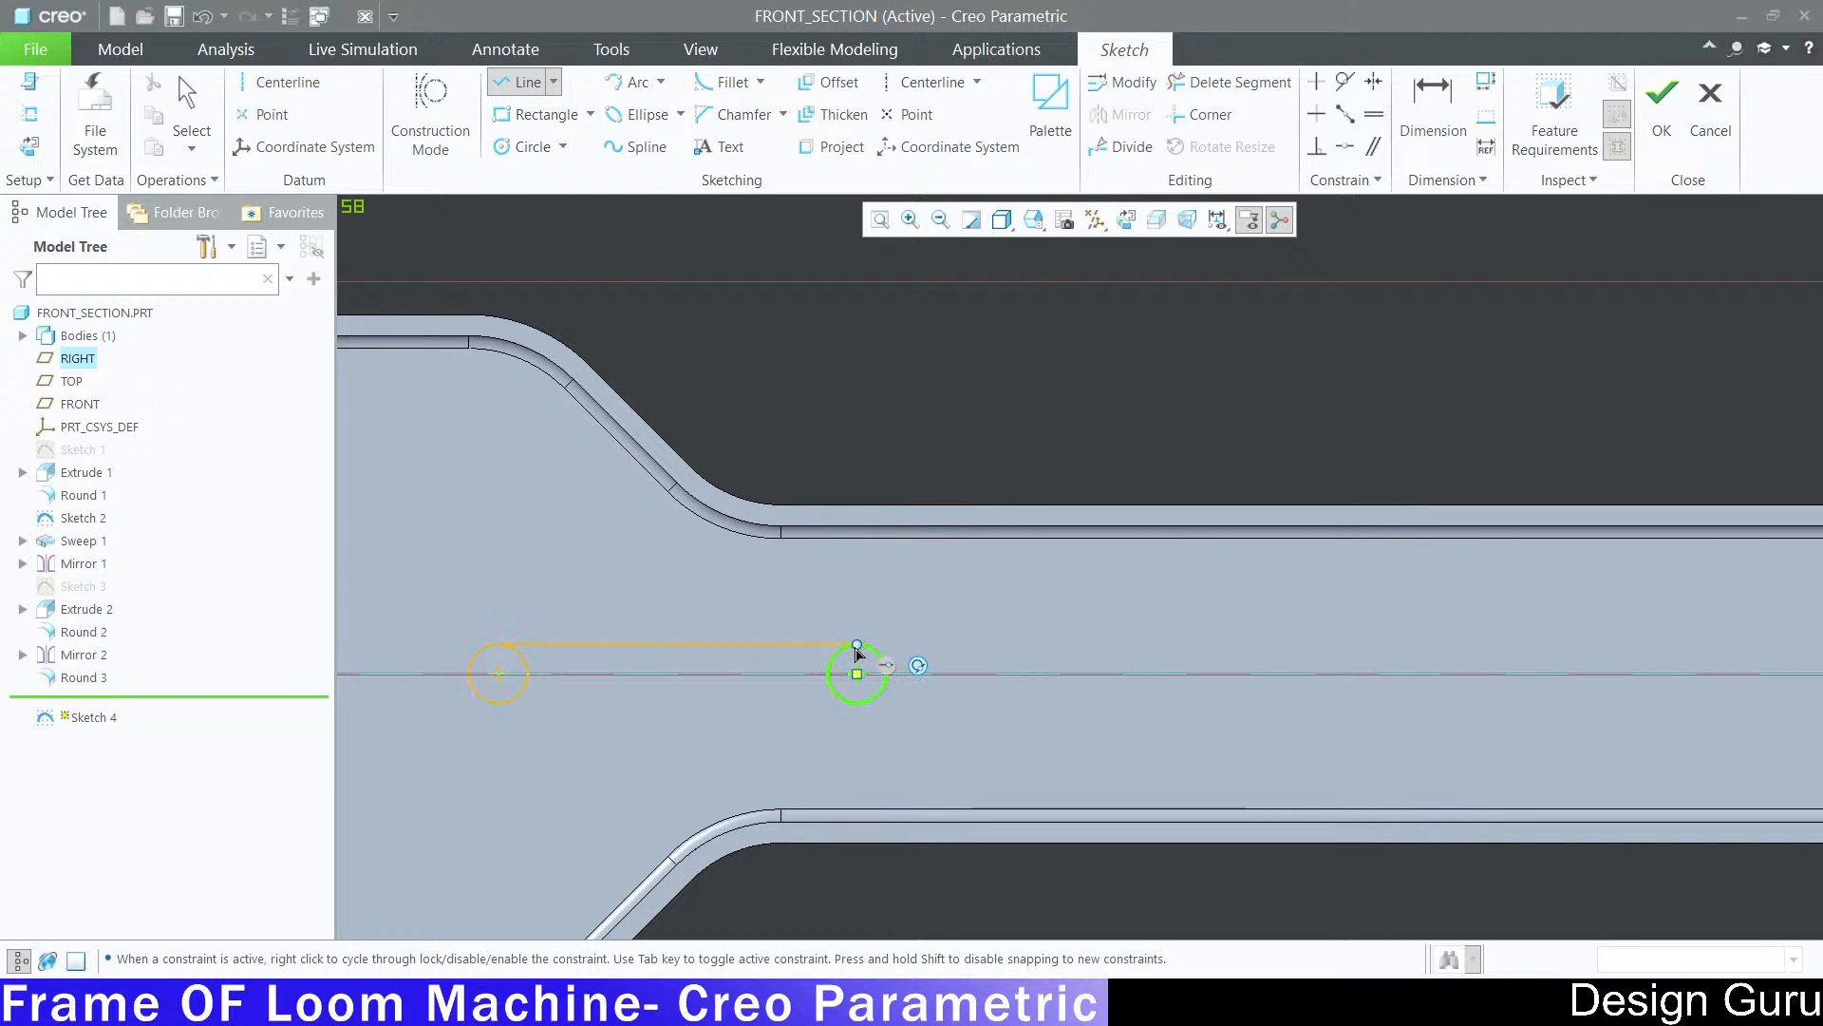
{"action": "left_click", "coordinate": [853, 647]}
{"action": "middle_click", "coordinate": [494, 722]}
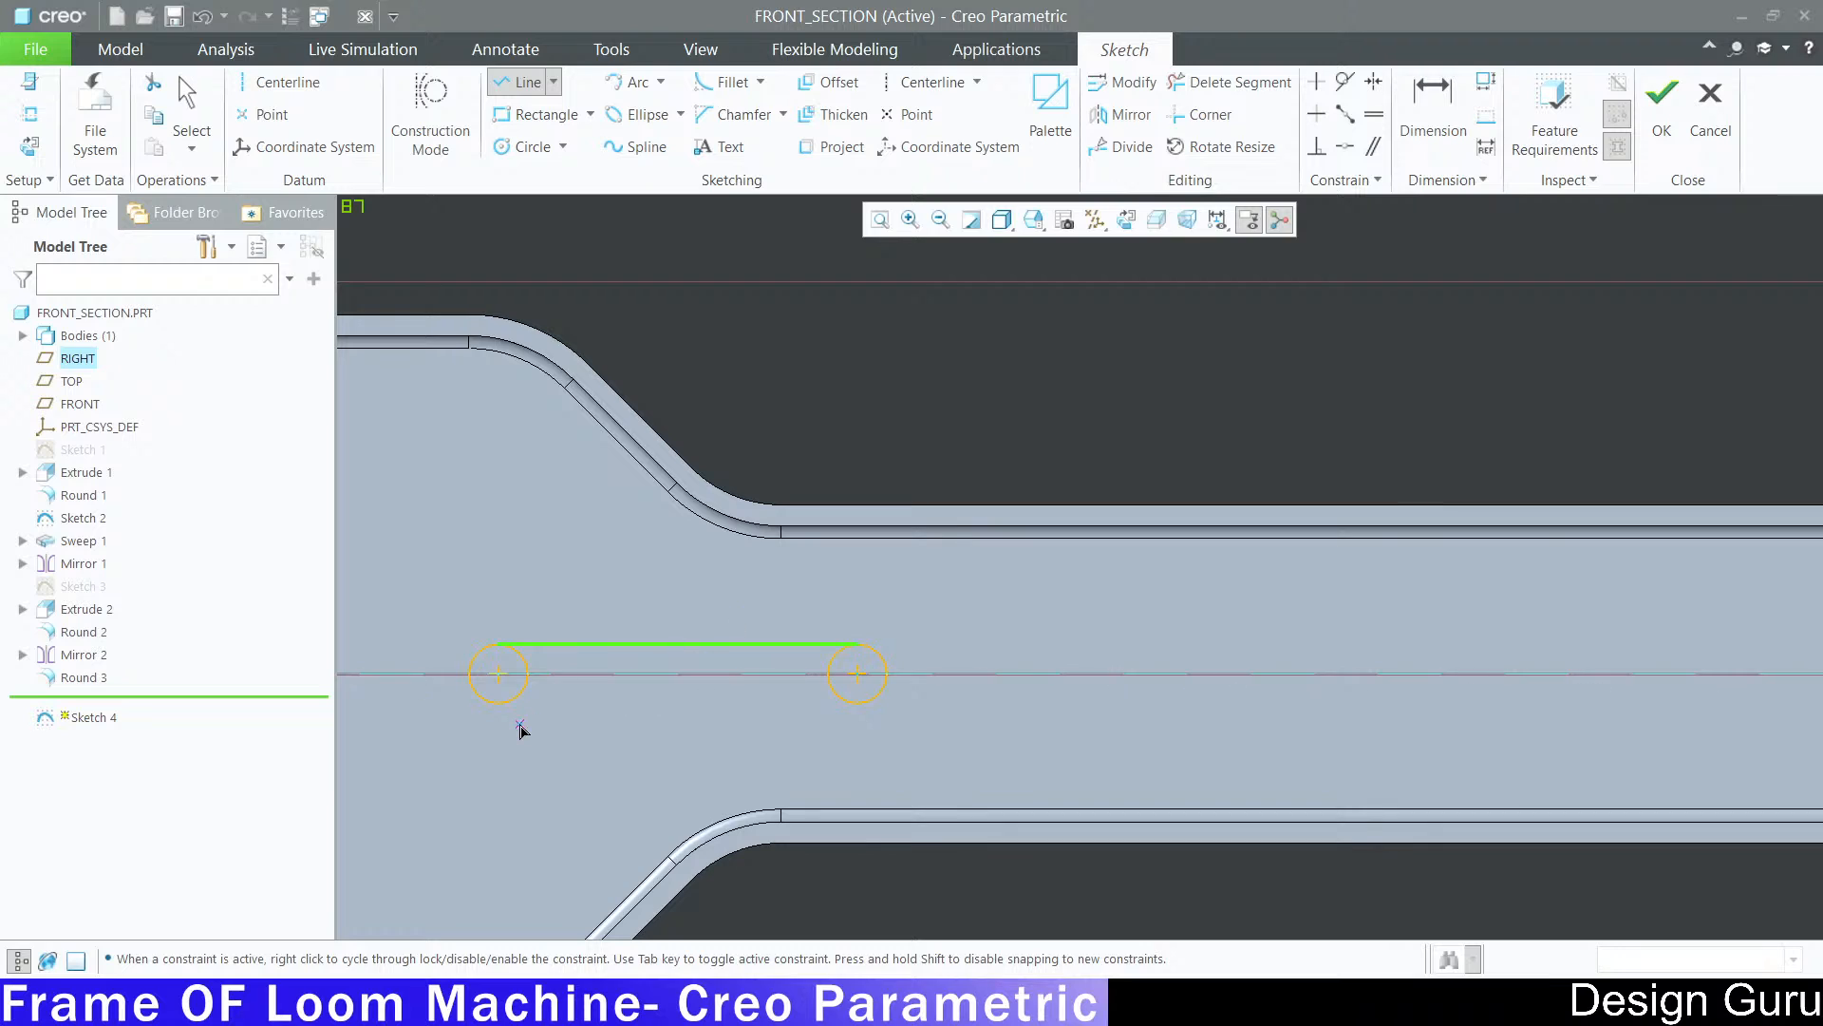
{"action": "left_click", "coordinate": [497, 703]}
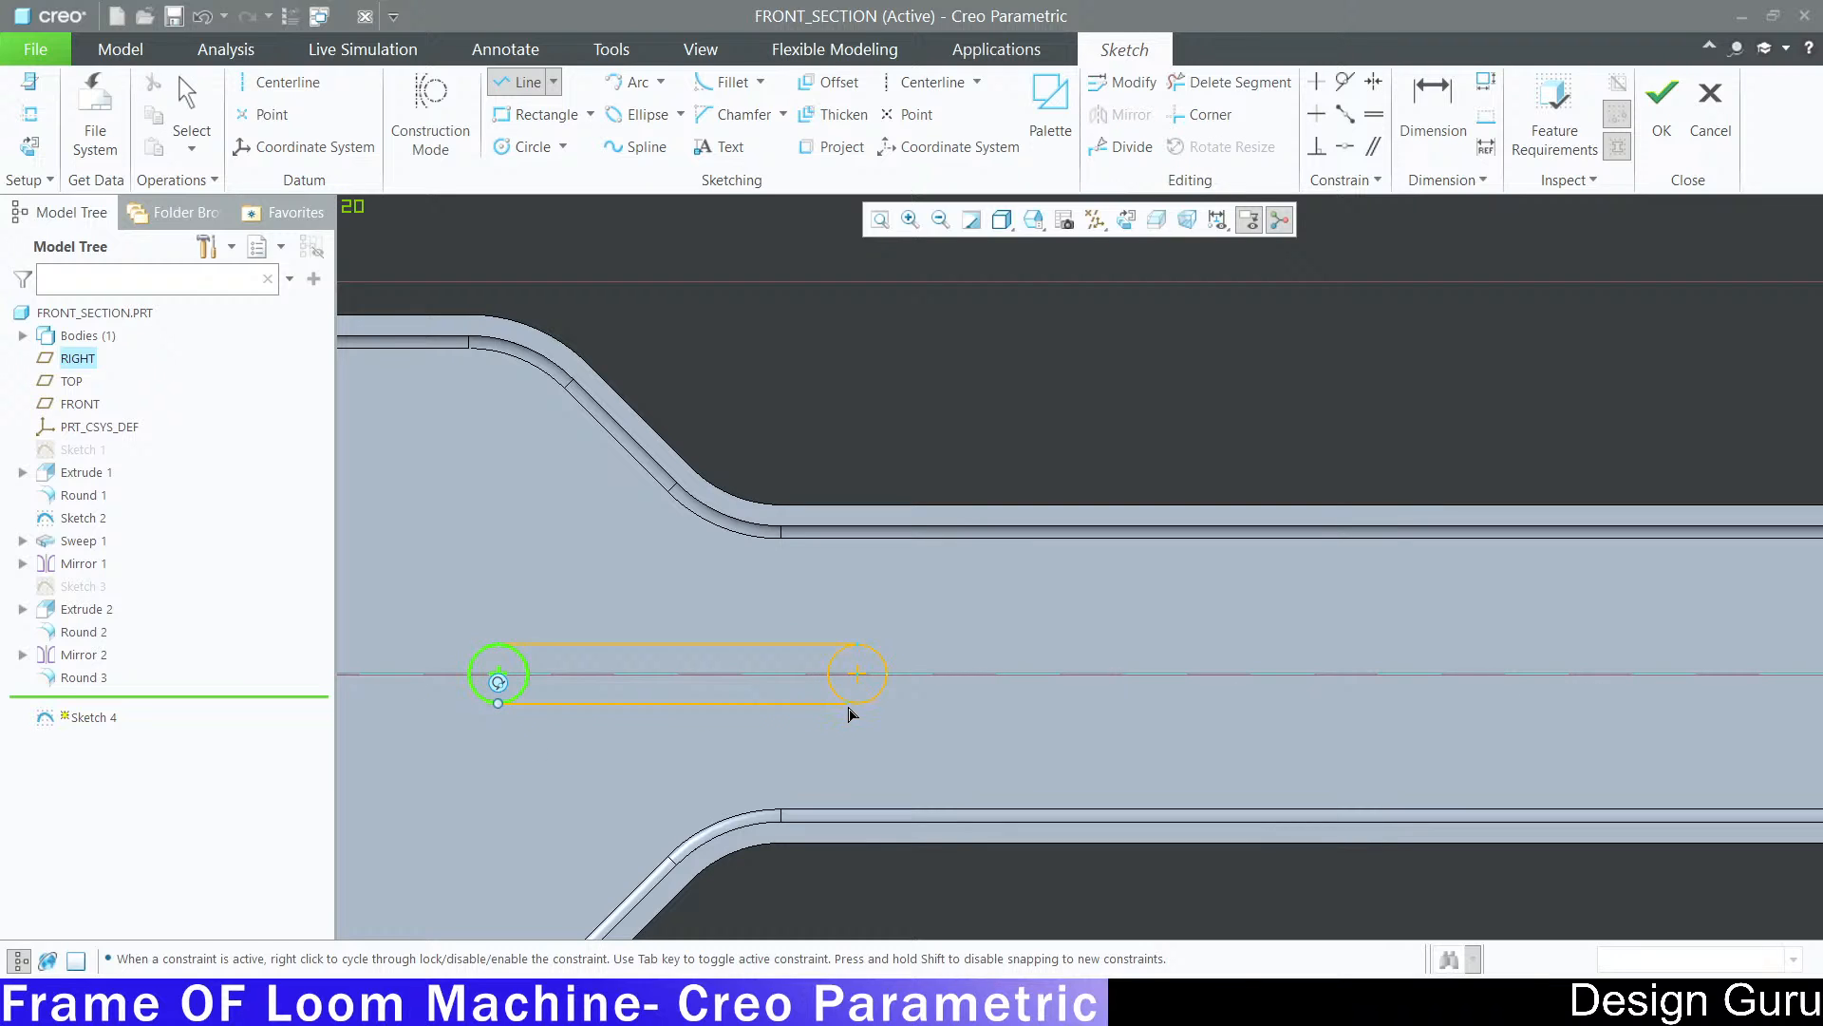
{"action": "left_click", "coordinate": [857, 708]}
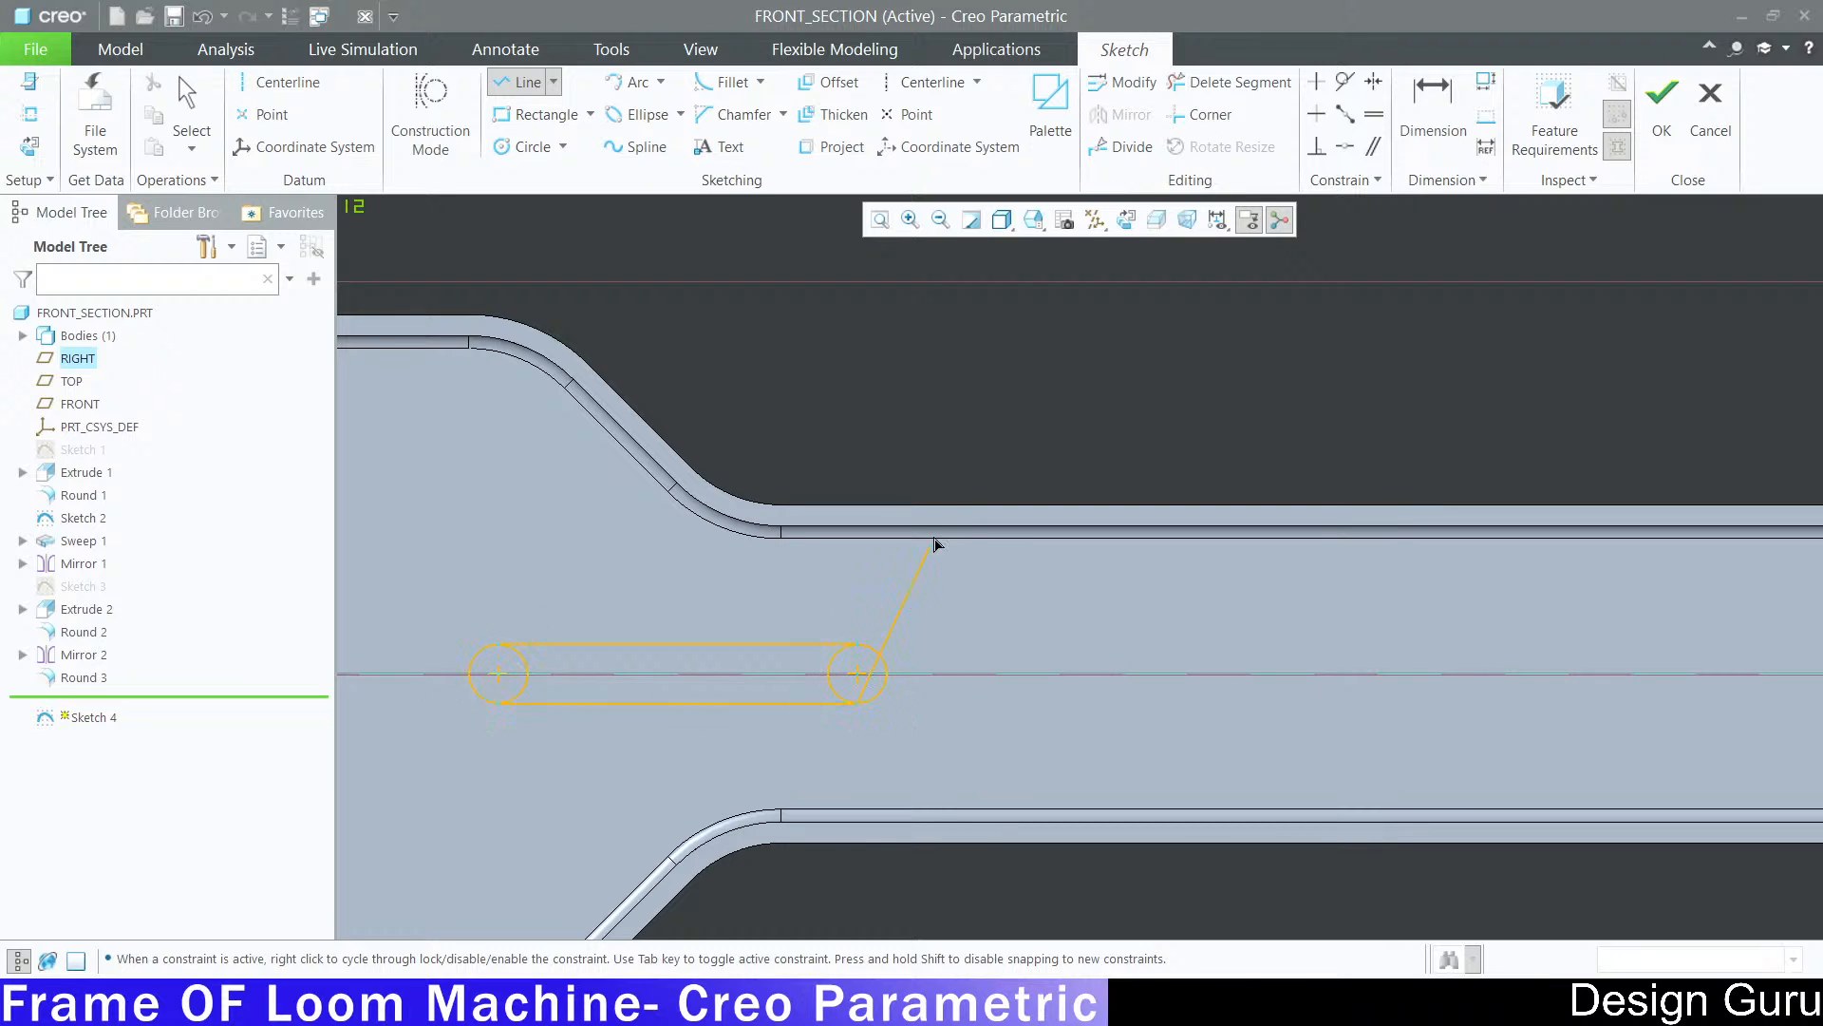
{"action": "middle_click", "coordinate": [916, 432]}
{"action": "middle_click", "coordinate": [917, 435]}
{"action": "middle_click_drag", "start_coordinate": [751, 454], "coordinate": [806, 453], "text": "shift"}
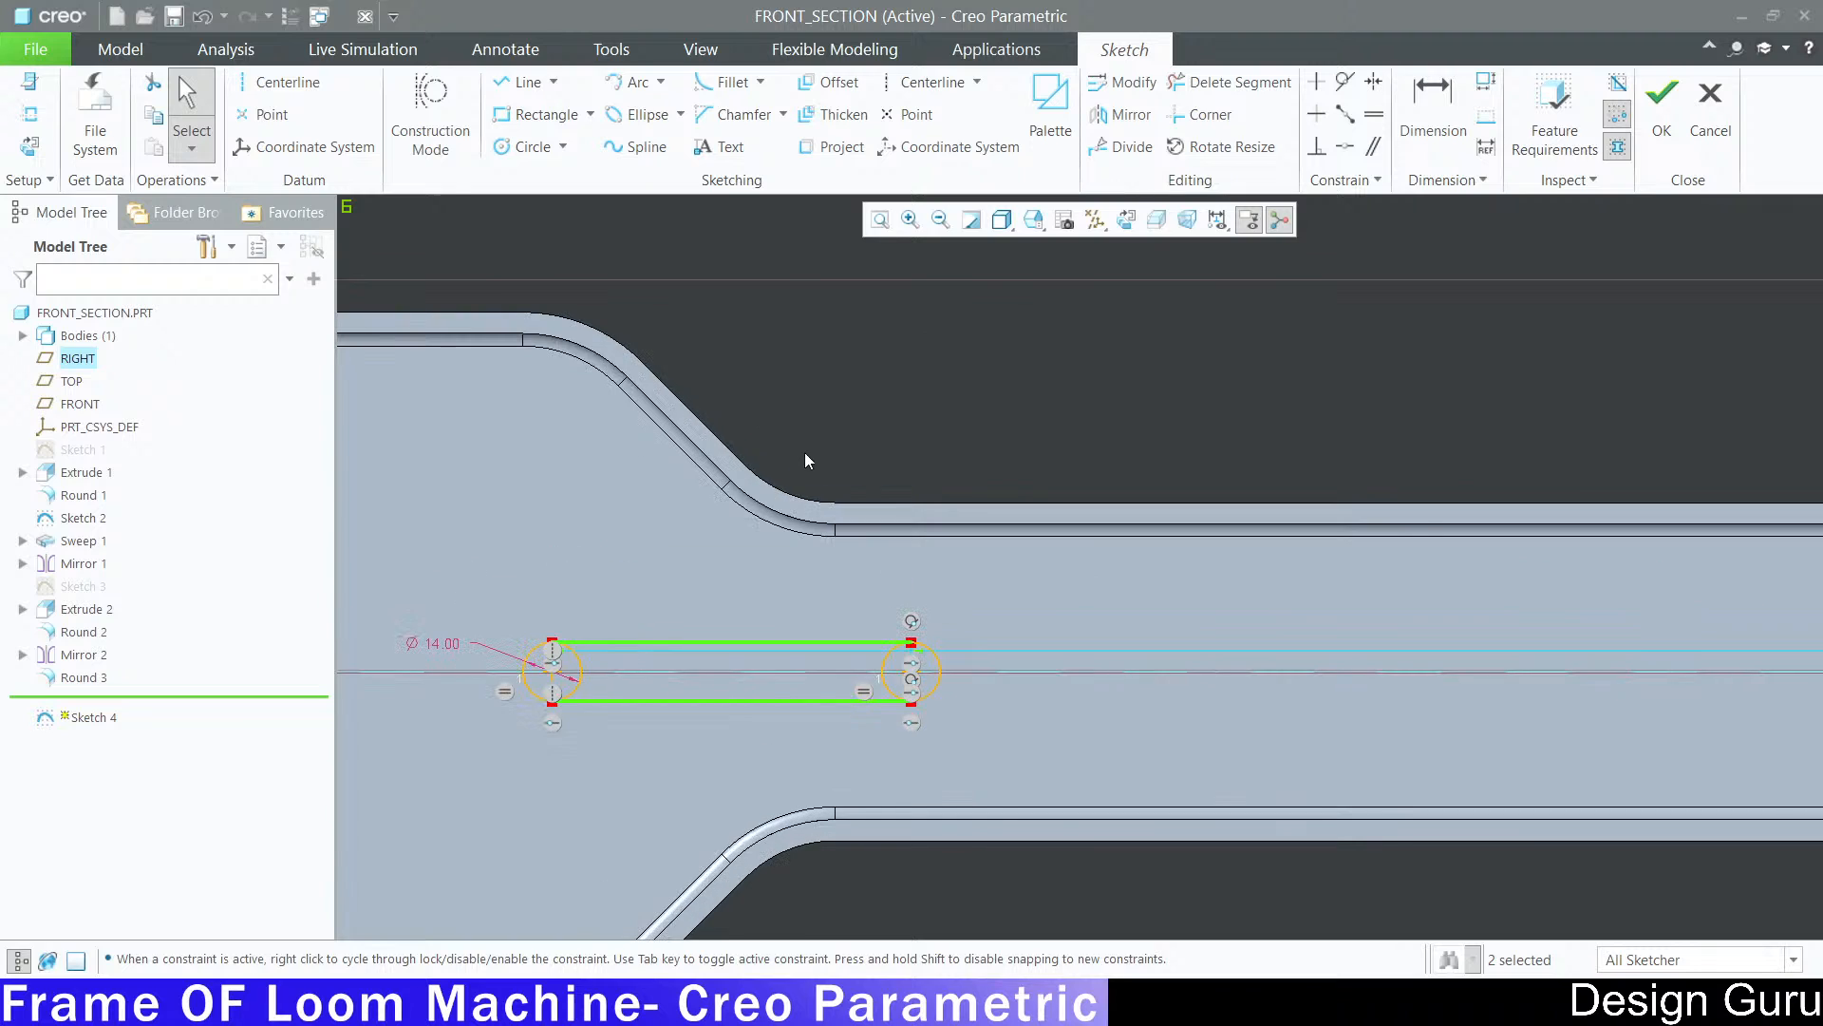
Step: Dimension the distance between the two circle centres and set it to 65
{"action": "scroll", "coordinate": [1155, 409], "scroll_direction": "down", "scroll_amount": 3}
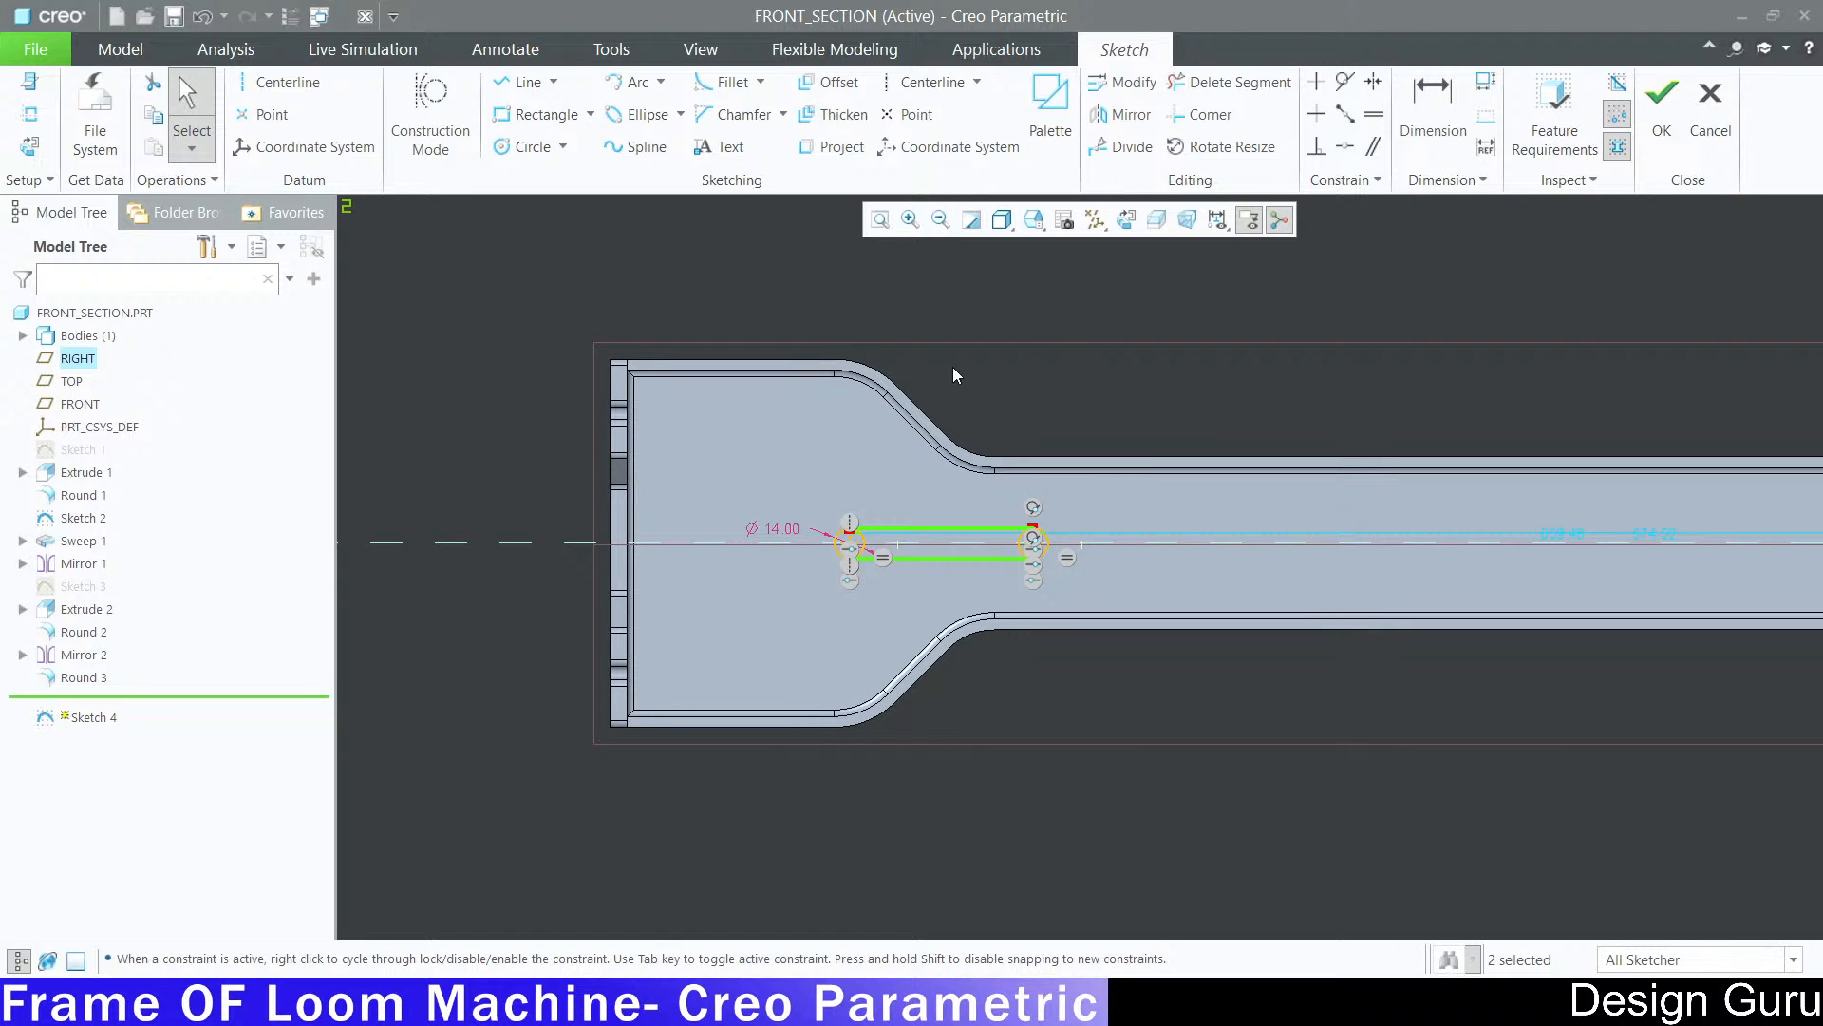
{"action": "left_click", "coordinate": [1433, 104]}
{"action": "scroll", "coordinate": [945, 559], "scroll_direction": "up", "scroll_amount": 3}
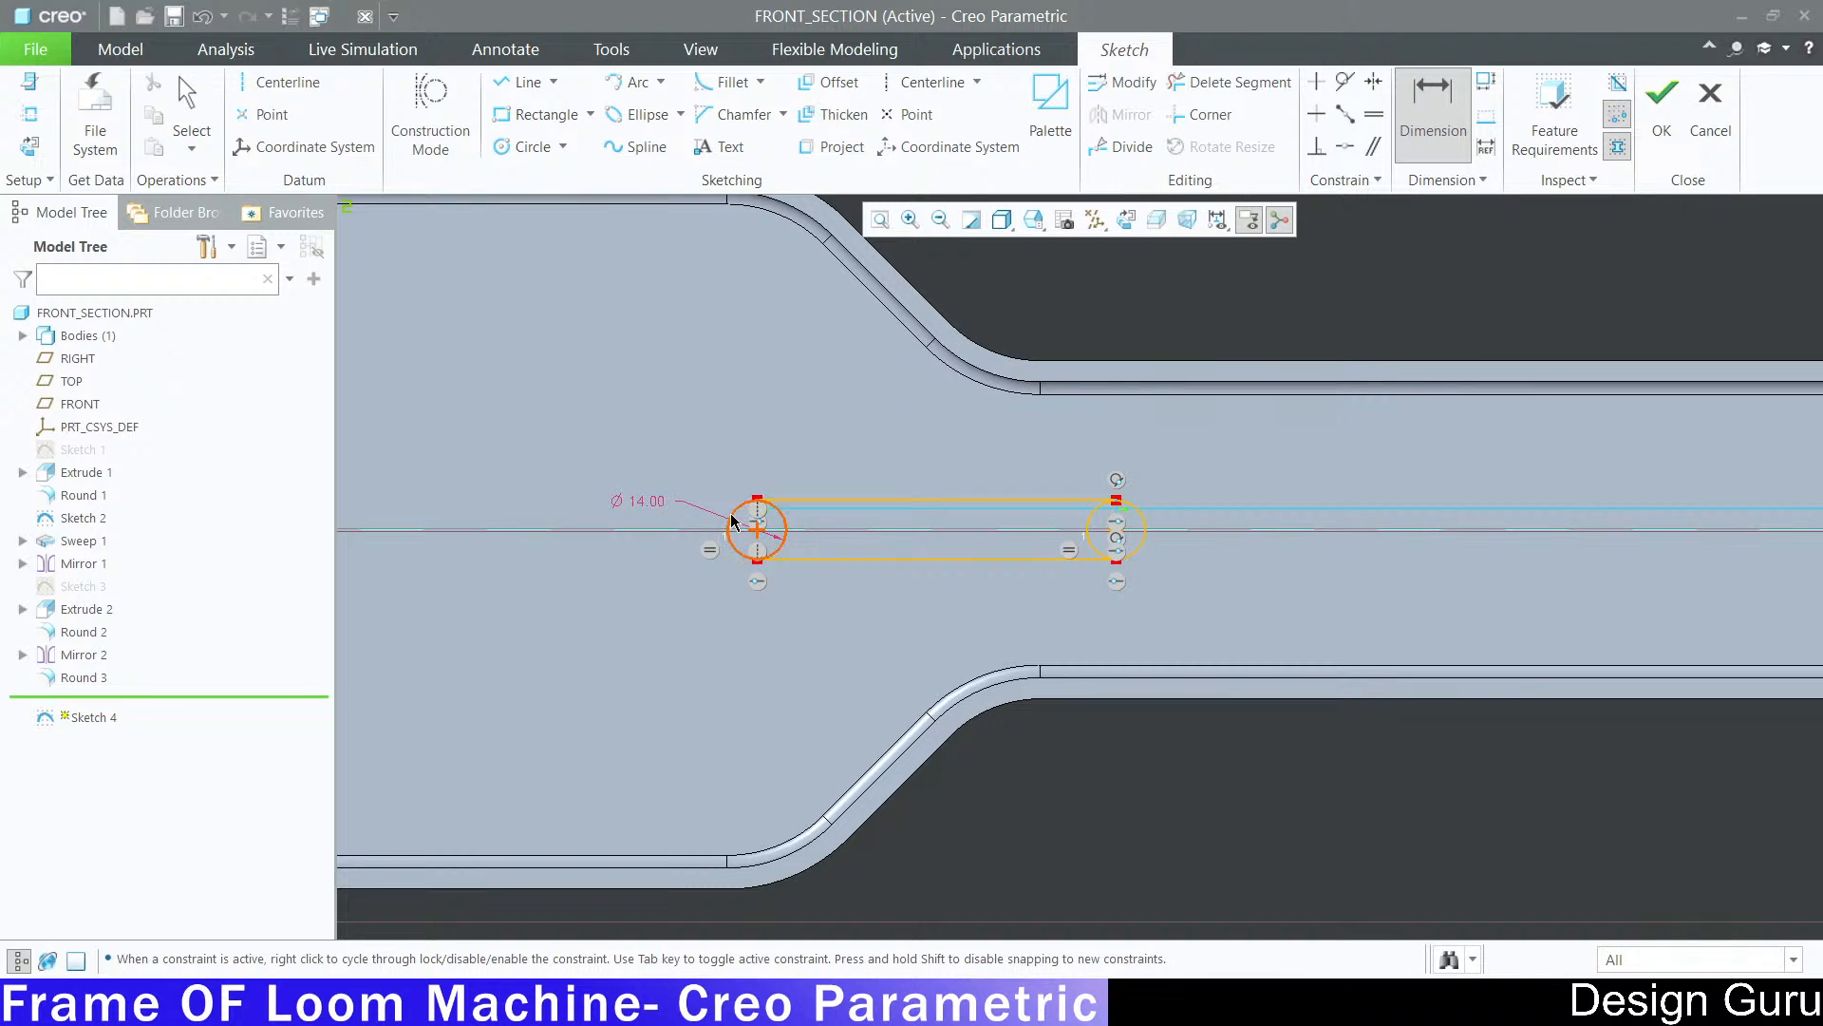
{"action": "scroll", "coordinate": [1080, 560], "scroll_direction": "down", "scroll_amount": 3}
{"action": "scroll", "coordinate": [632, 526], "scroll_direction": "down", "scroll_amount": 2}
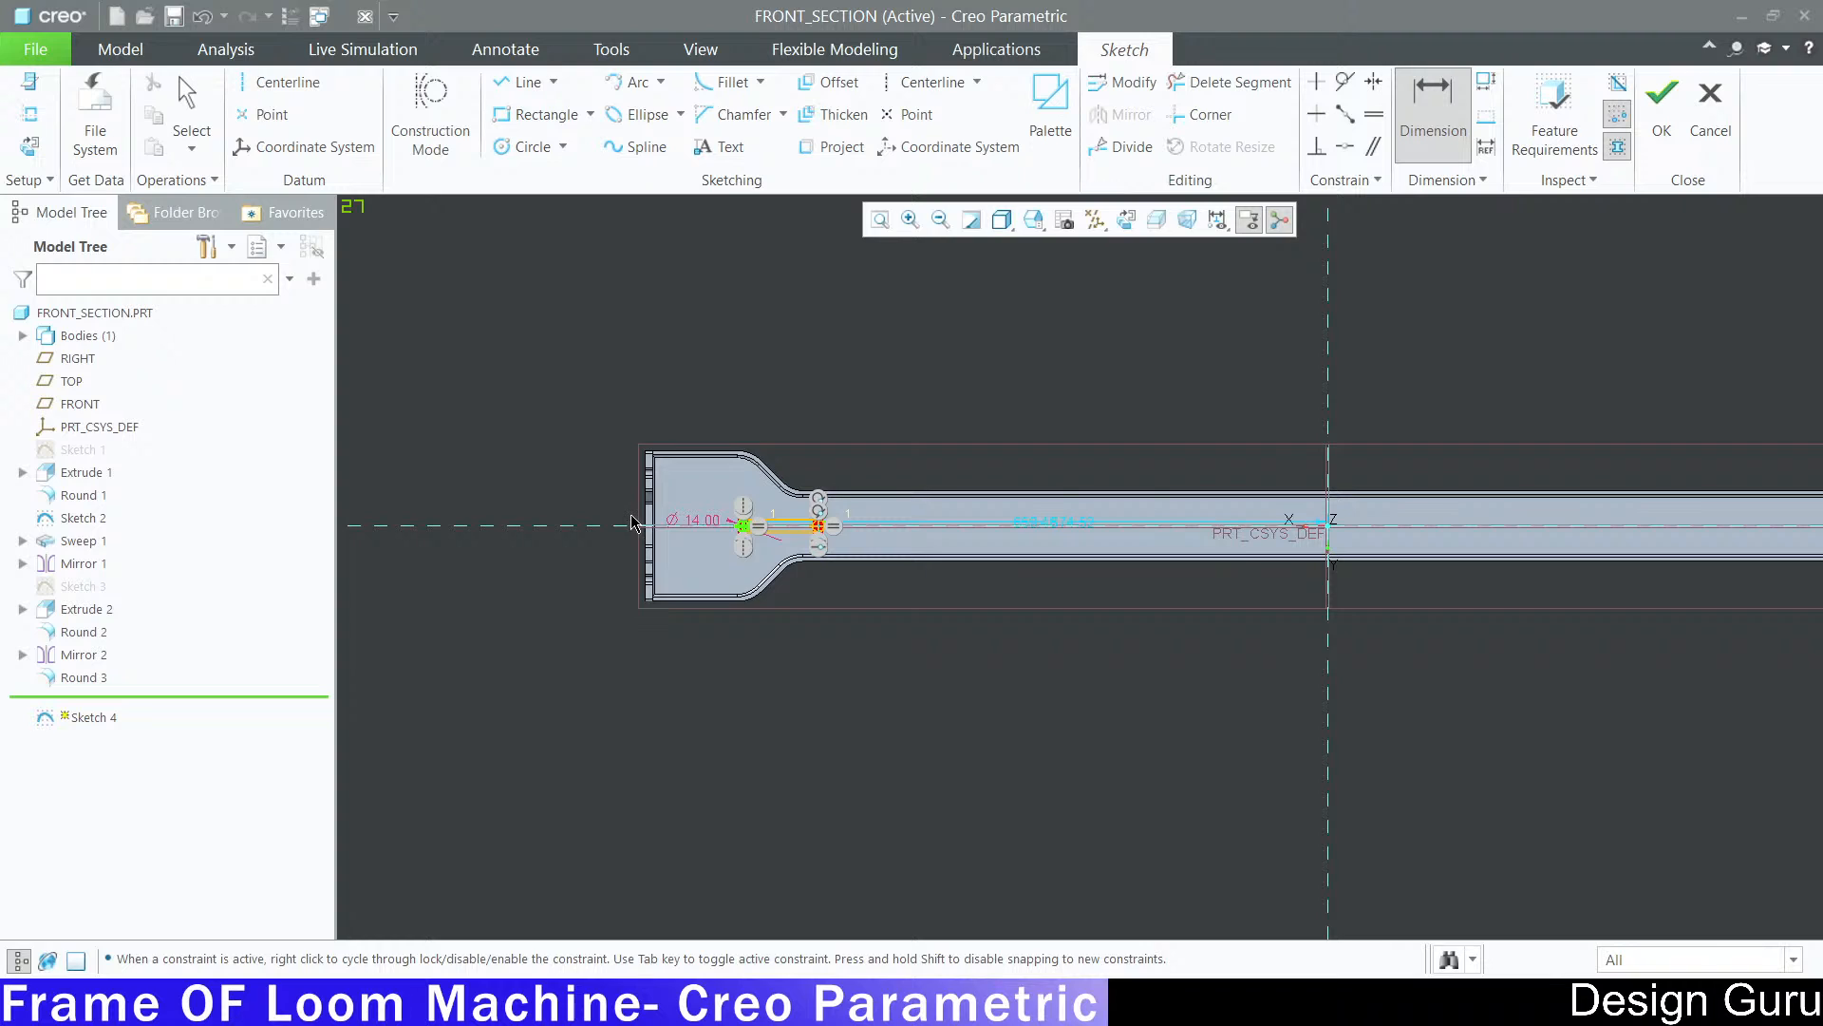
{"action": "scroll", "coordinate": [900, 552], "scroll_direction": "up", "scroll_amount": 5}
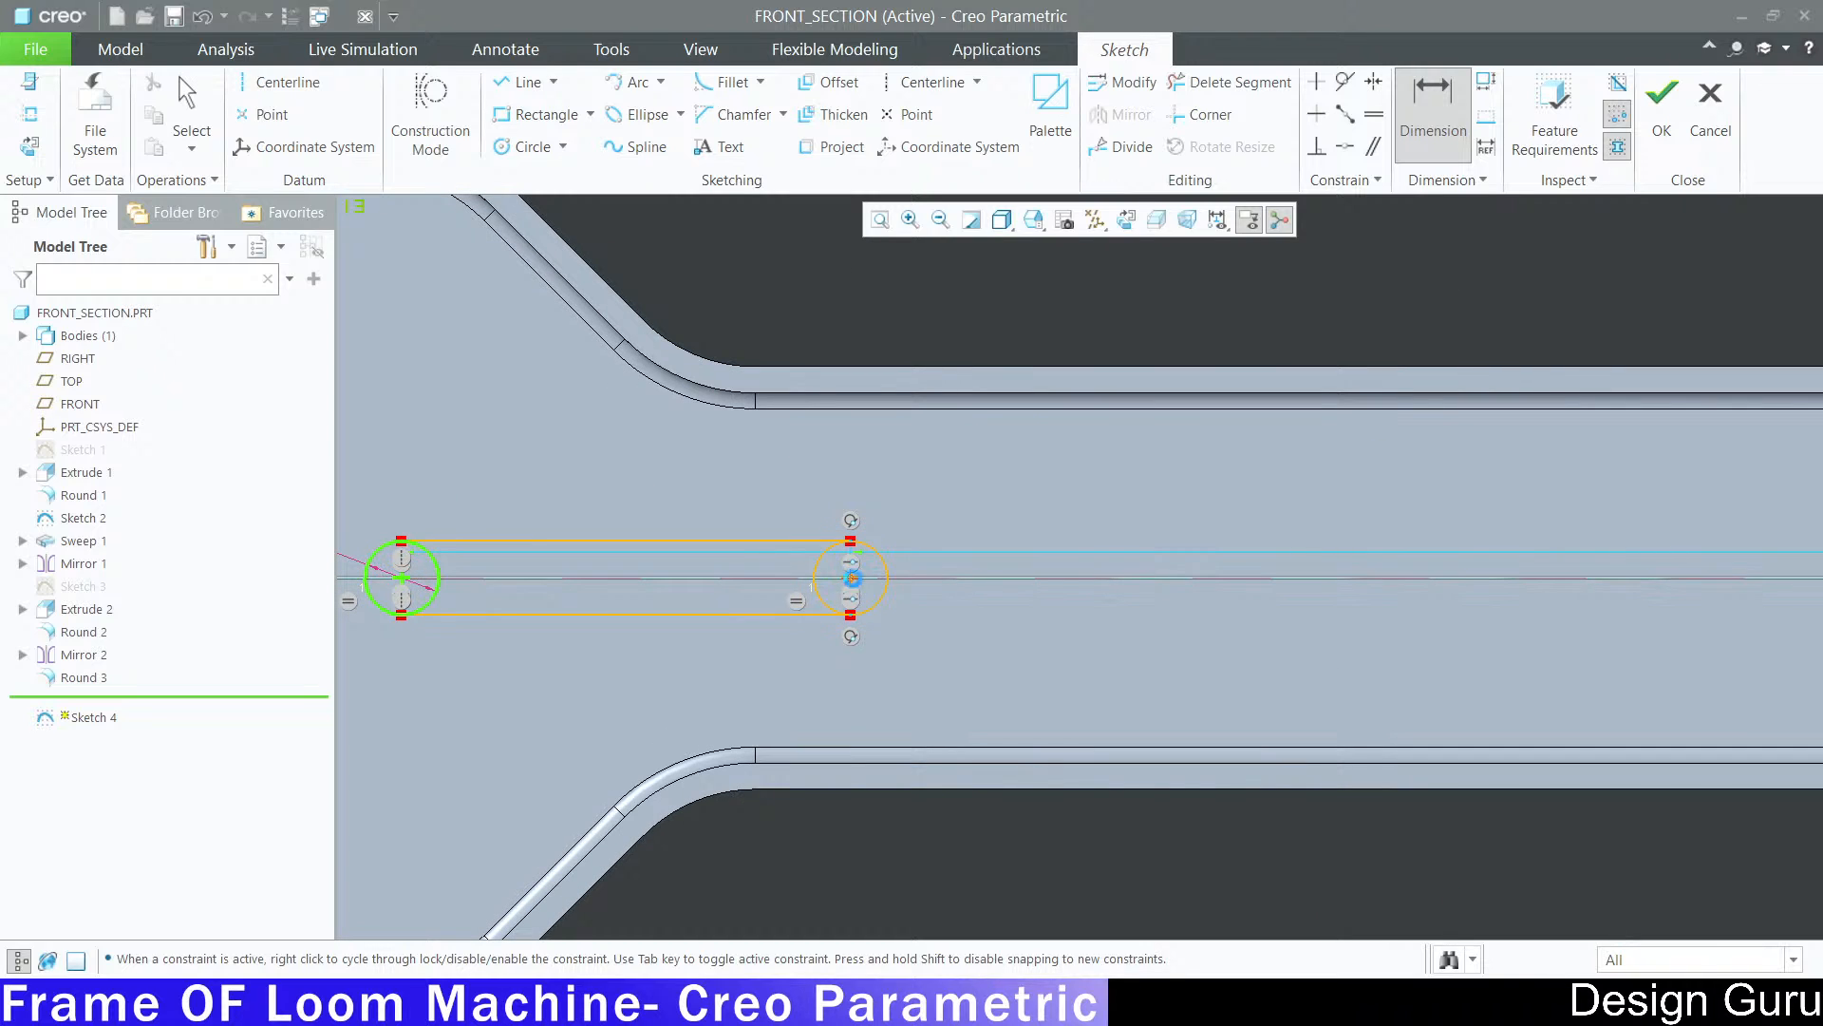
{"action": "scroll", "coordinate": [851, 598], "scroll_direction": "down", "scroll_amount": 3}
{"action": "middle_click", "coordinate": [800, 425]}
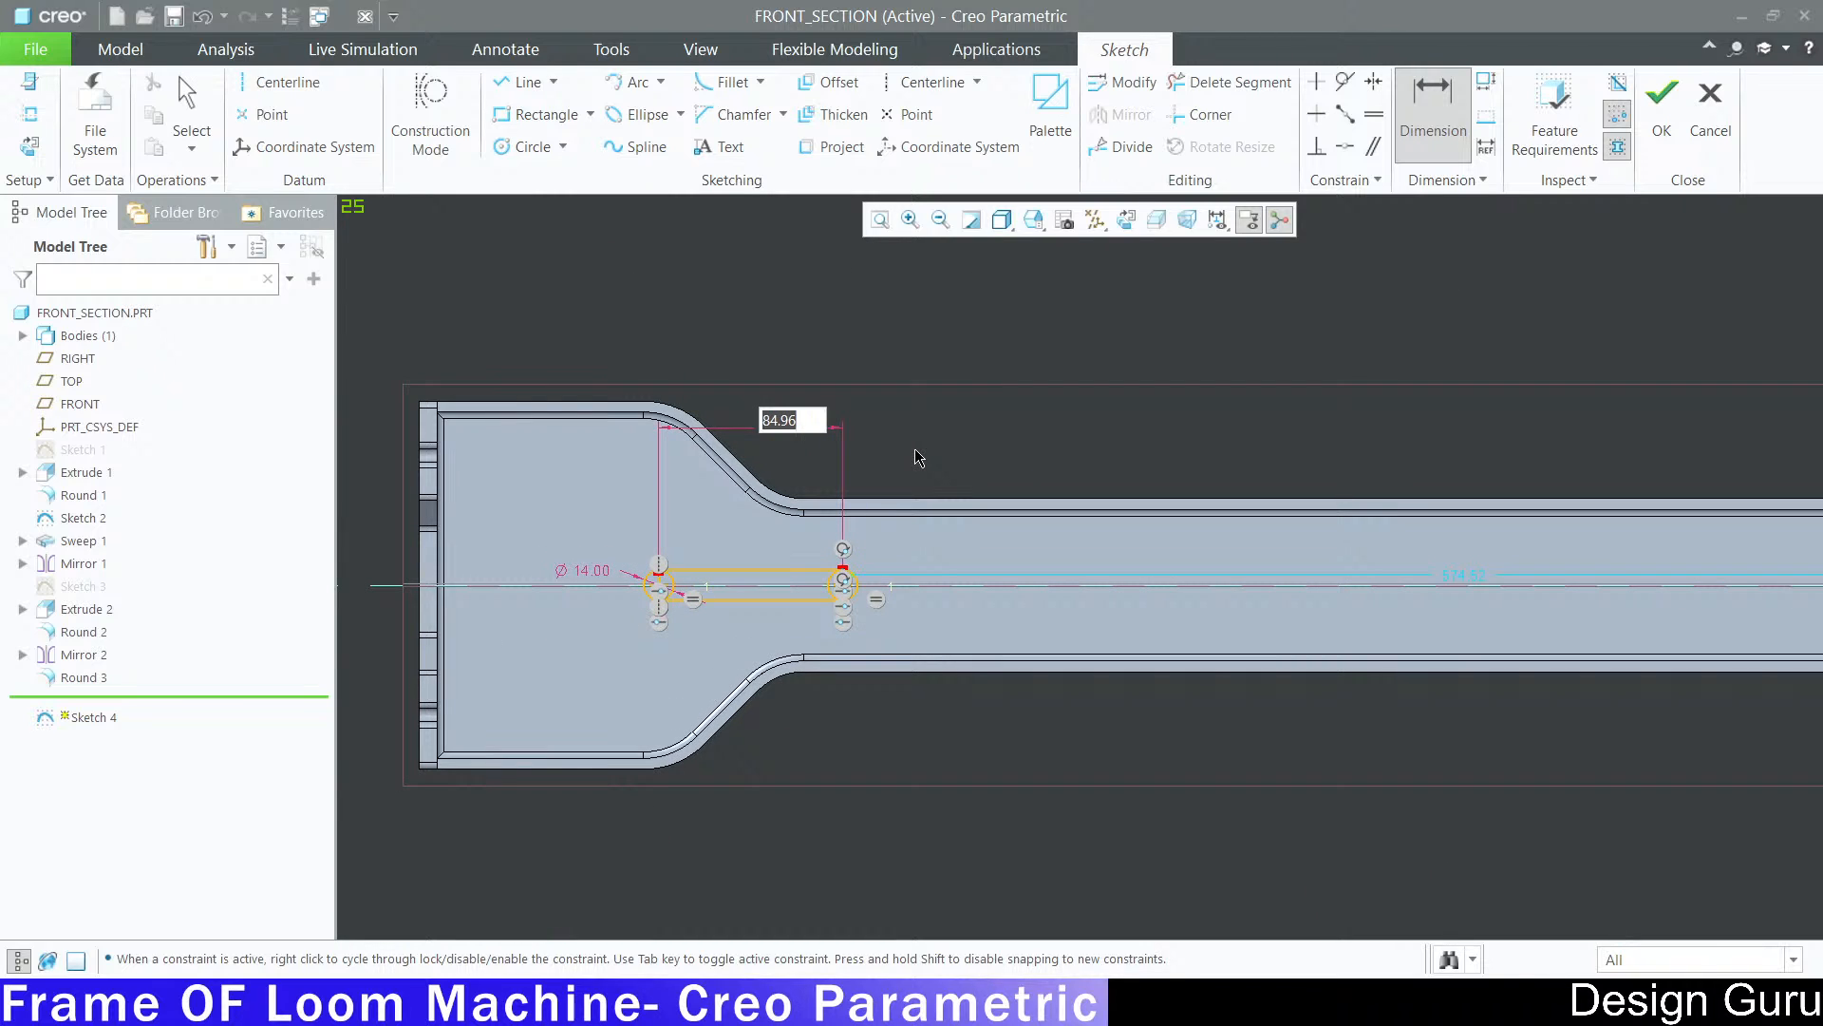
{"action": "type", "text": "65"}
{"action": "key", "text": "Return"}
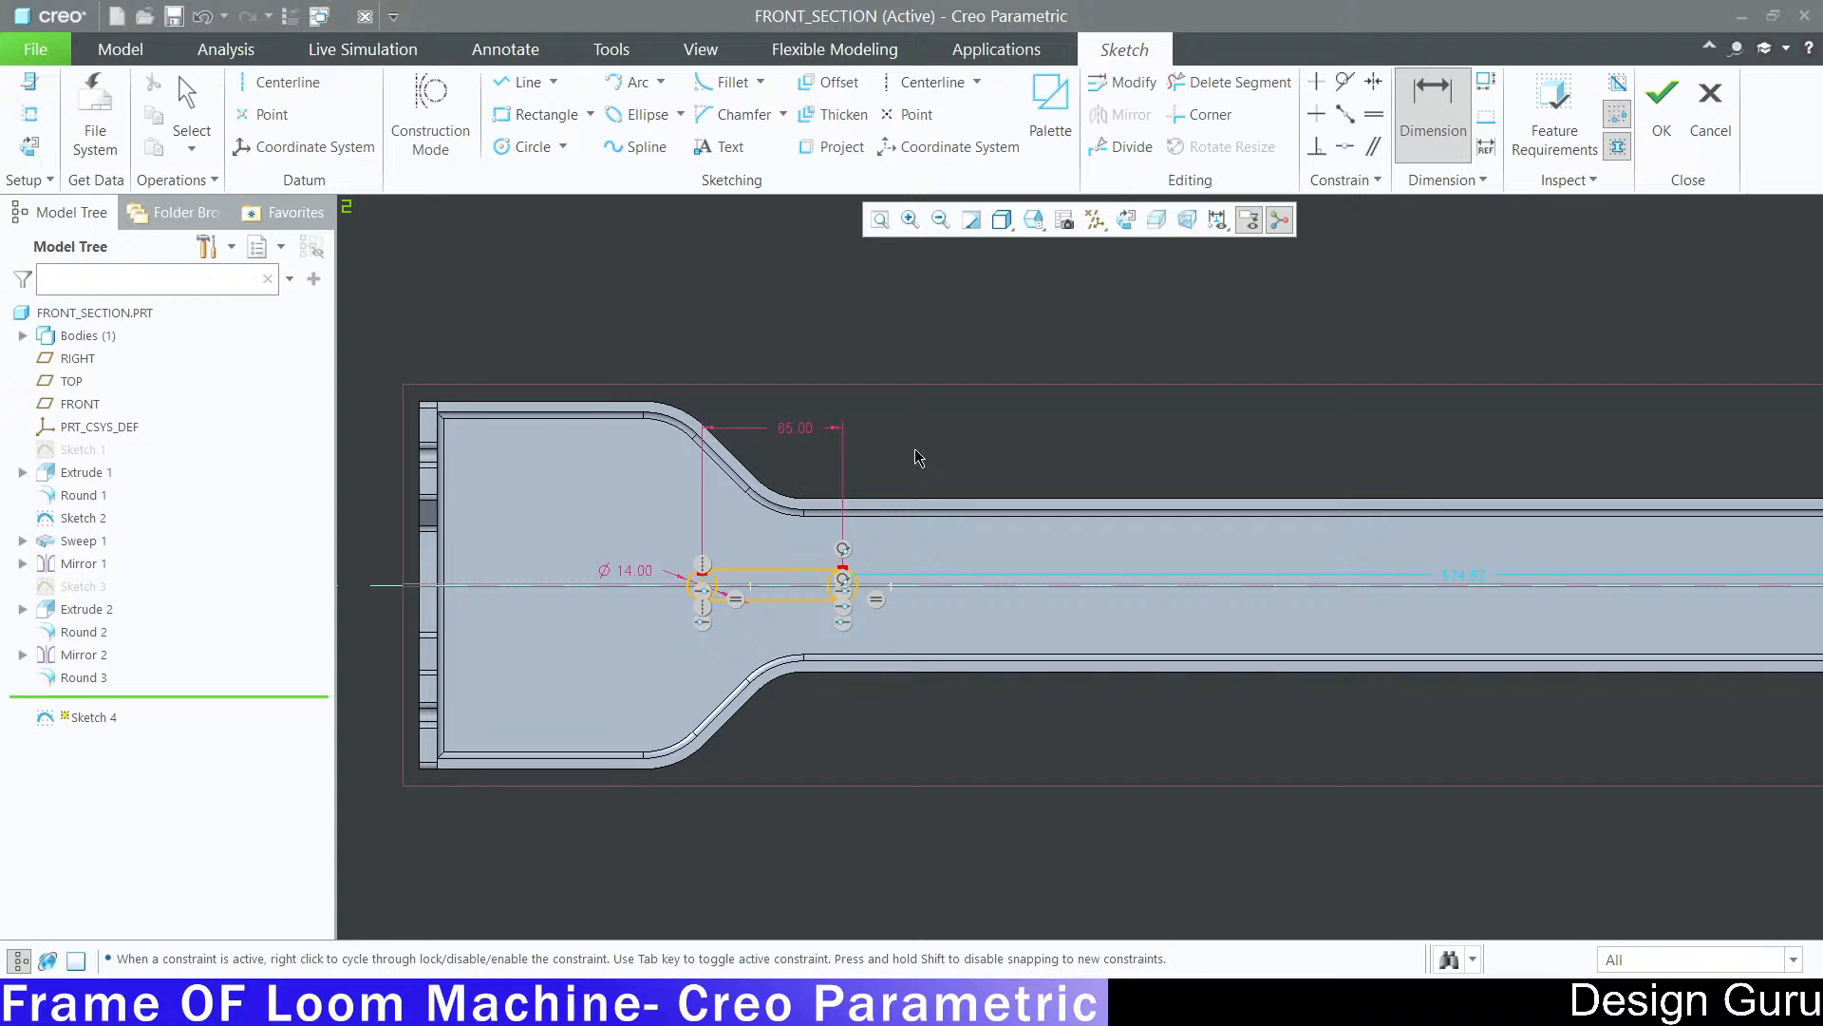
Step: Dimension the inner circle's centre from the beam's vertical centreline and set the distance to 560
{"action": "scroll", "coordinate": [875, 598], "scroll_direction": "up", "scroll_amount": 5}
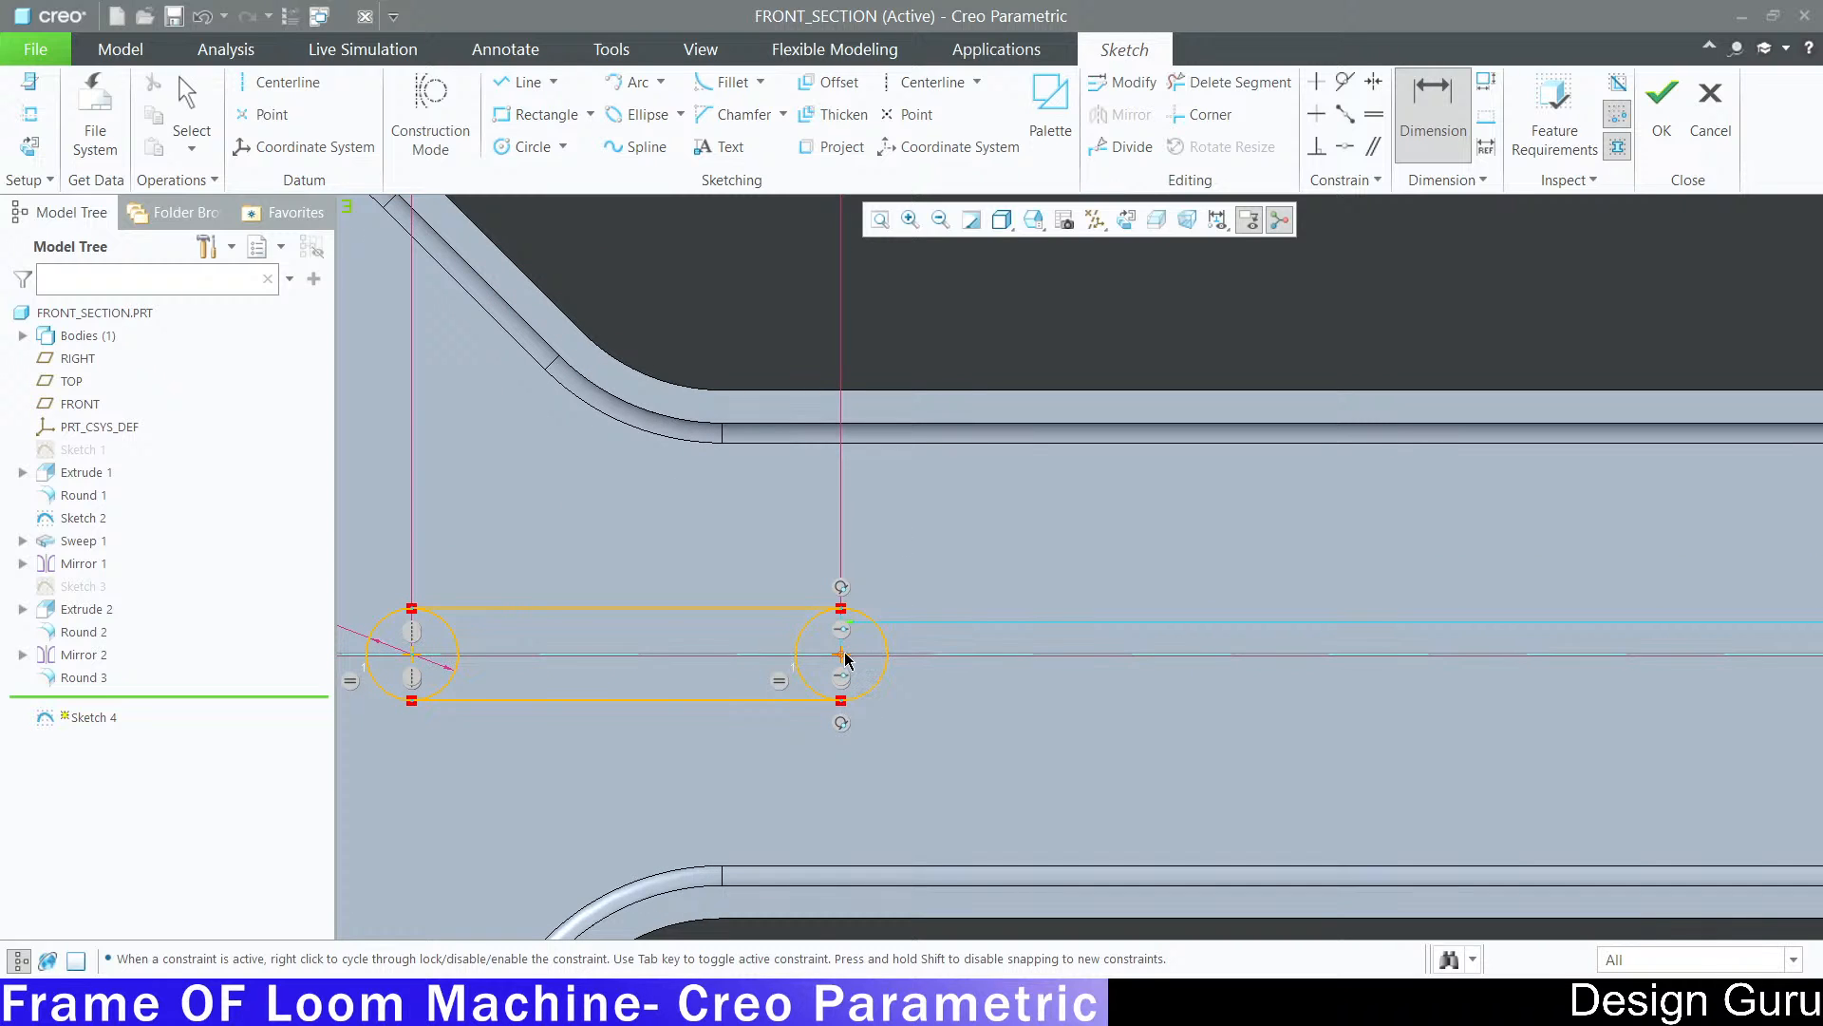
{"action": "scroll", "coordinate": [698, 789], "scroll_direction": "down", "scroll_amount": 5}
{"action": "scroll", "coordinate": [1222, 794], "scroll_direction": "down", "scroll_amount": 3}
{"action": "scroll", "coordinate": [1379, 755], "scroll_direction": "up", "scroll_amount": 6}
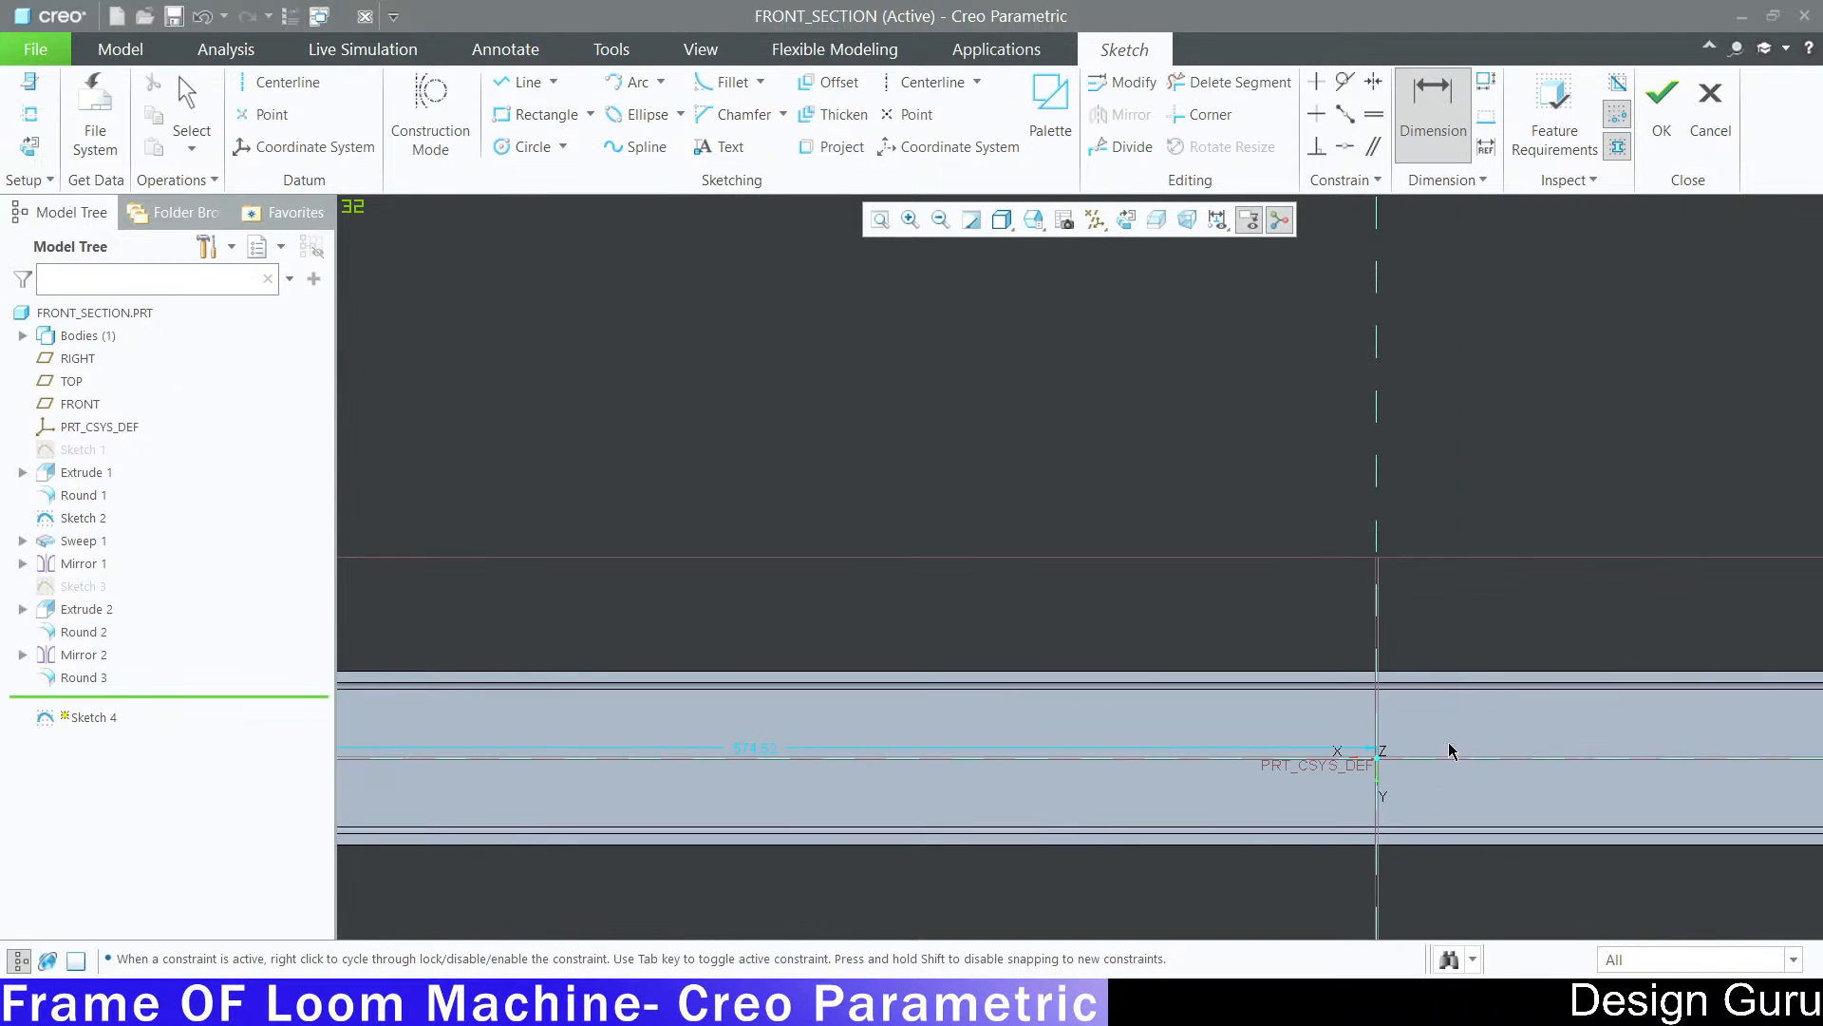
{"action": "left_click", "coordinate": [1379, 755]}
{"action": "middle_click", "coordinate": [917, 462]}
{"action": "scroll", "coordinate": [913, 399], "scroll_direction": "down", "scroll_amount": 3}
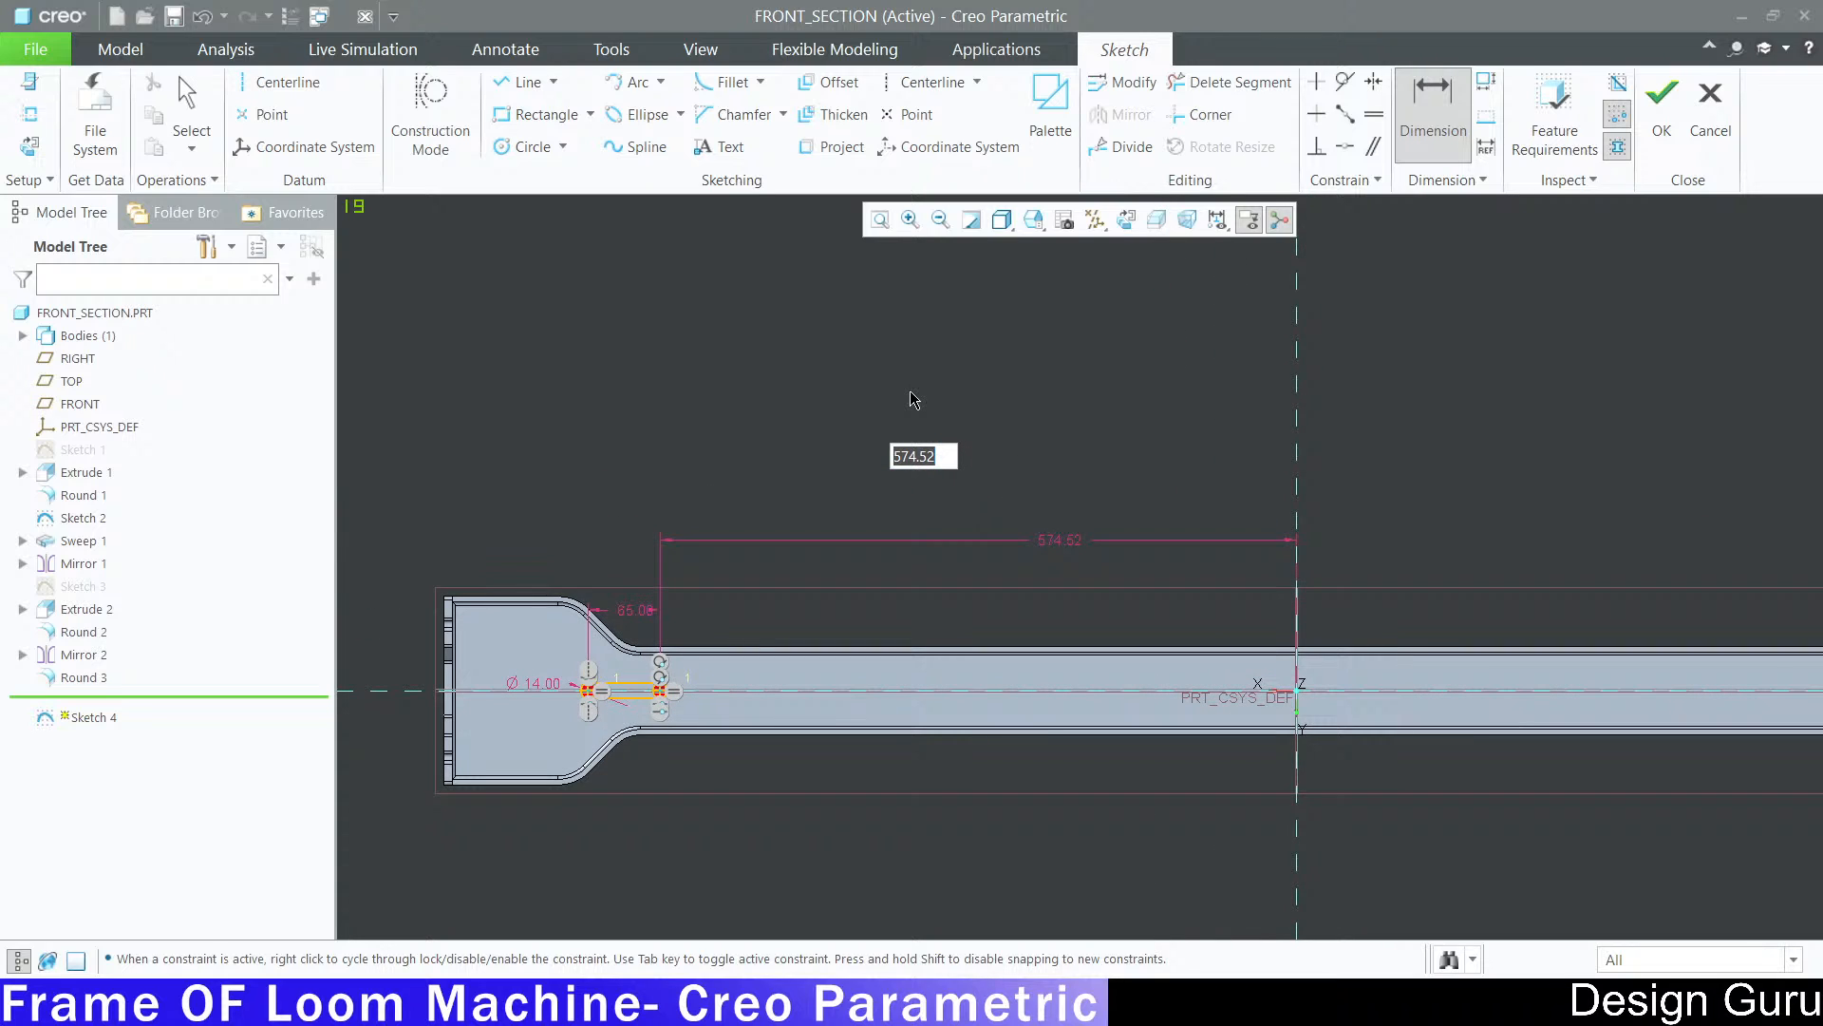
{"action": "type", "text": "5"}
{"action": "type", "text": "80"}
{"action": "key", "text": "Return"}
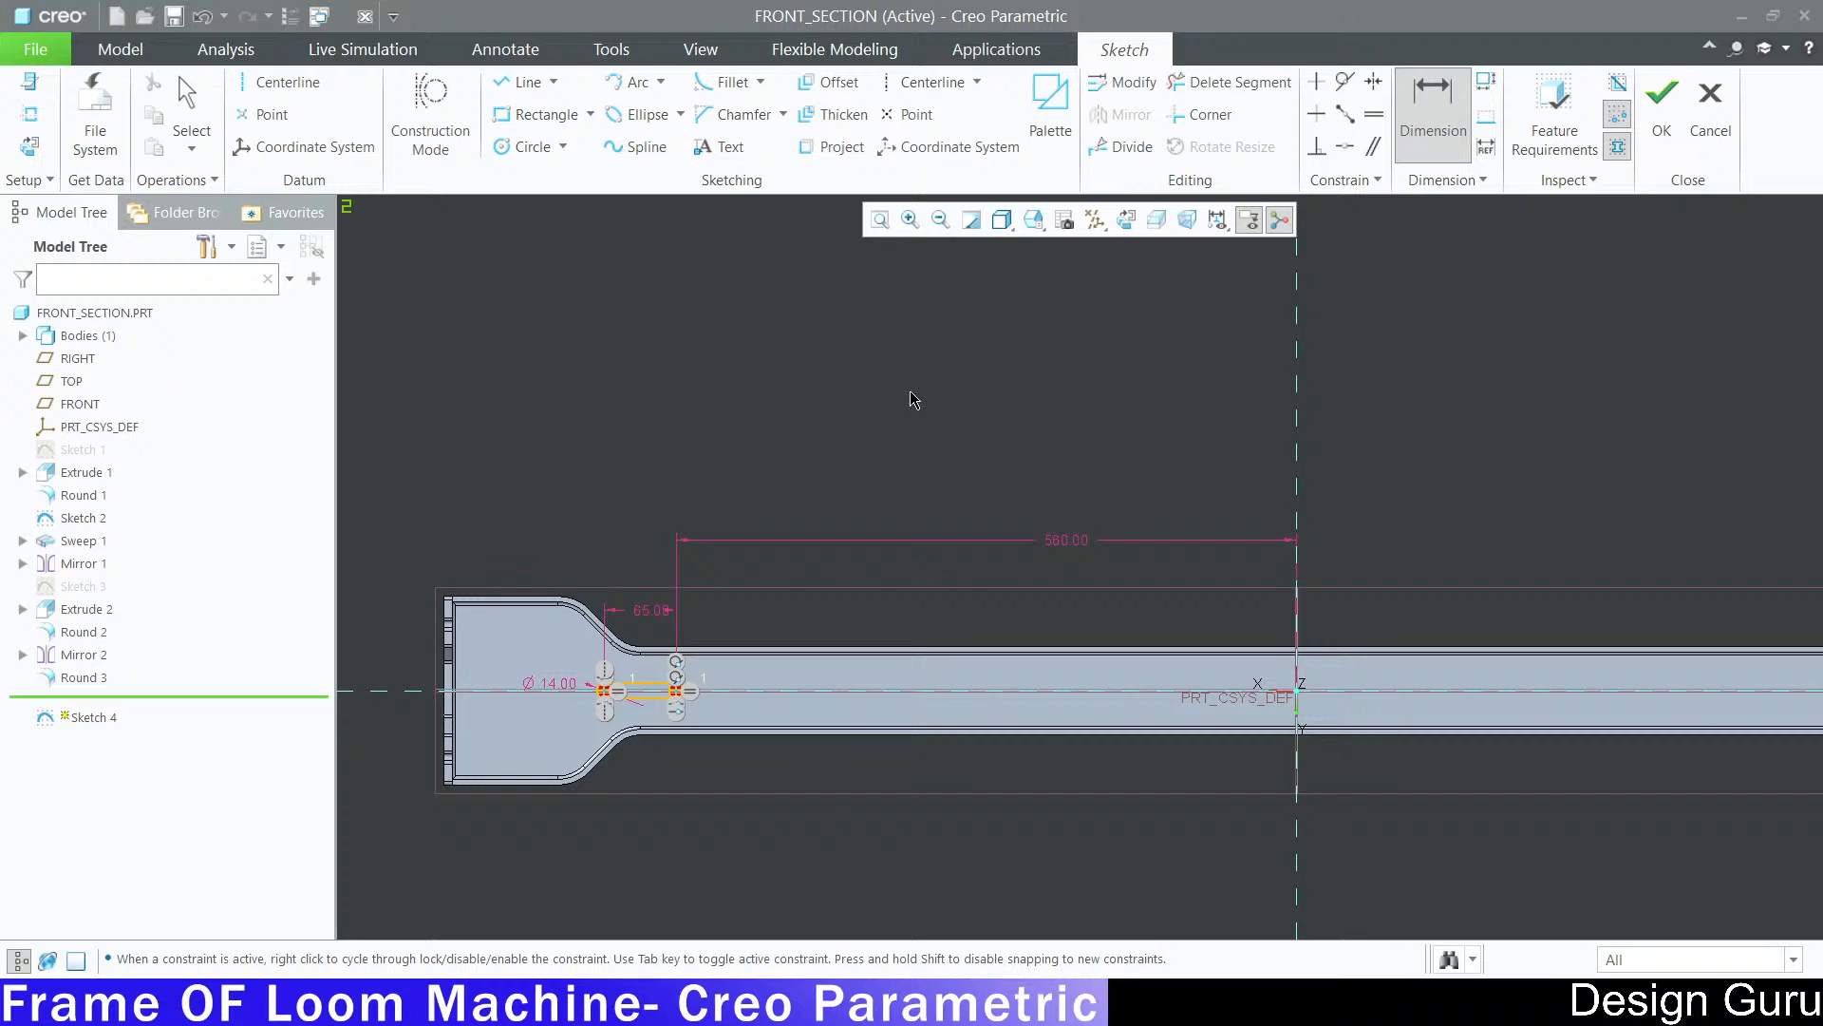
Step: Trim away the inner half of each circle to leave one closed slot outline, and finish the sketch
{"action": "scroll", "coordinate": [646, 700], "scroll_direction": "up", "scroll_amount": 2}
{"action": "middle_click", "coordinate": [628, 418]}
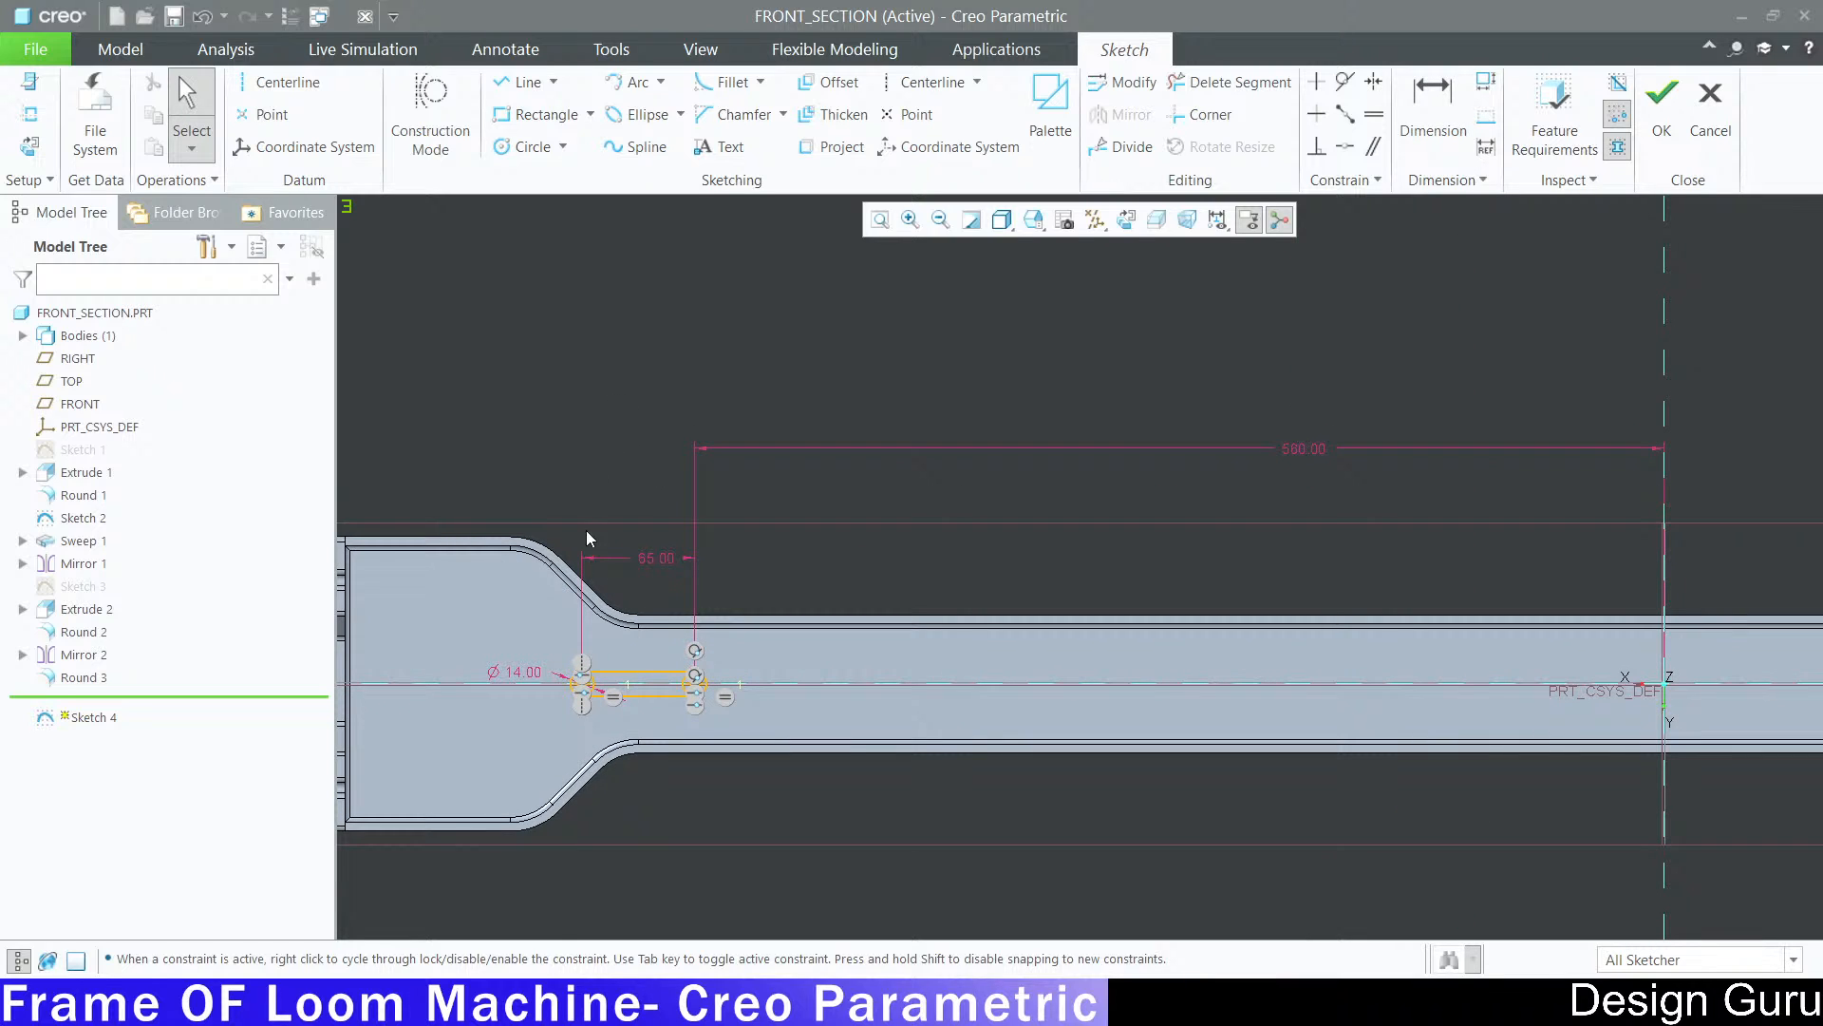
{"action": "scroll", "coordinate": [568, 673], "scroll_direction": "up", "scroll_amount": 3}
{"action": "left_click", "coordinate": [1230, 82]}
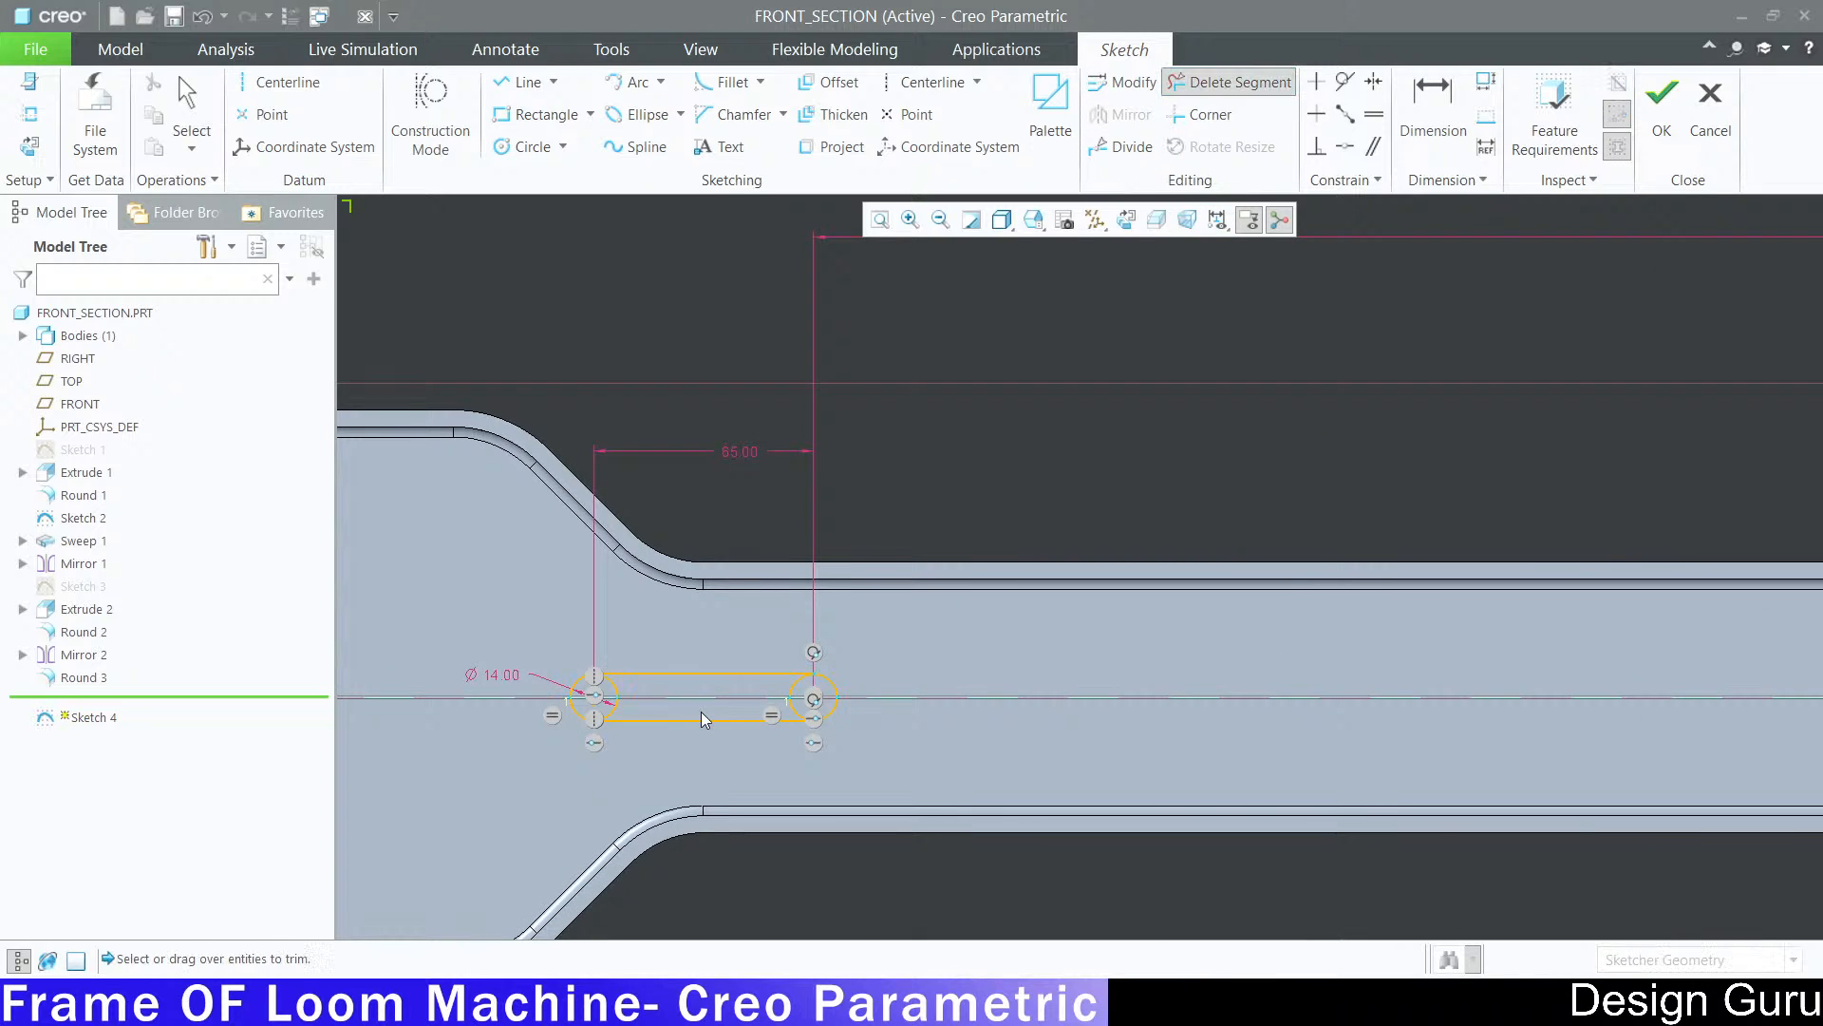
{"action": "scroll", "coordinate": [699, 698], "scroll_direction": "up", "scroll_amount": 3}
{"action": "left_click", "coordinate": [537, 718]}
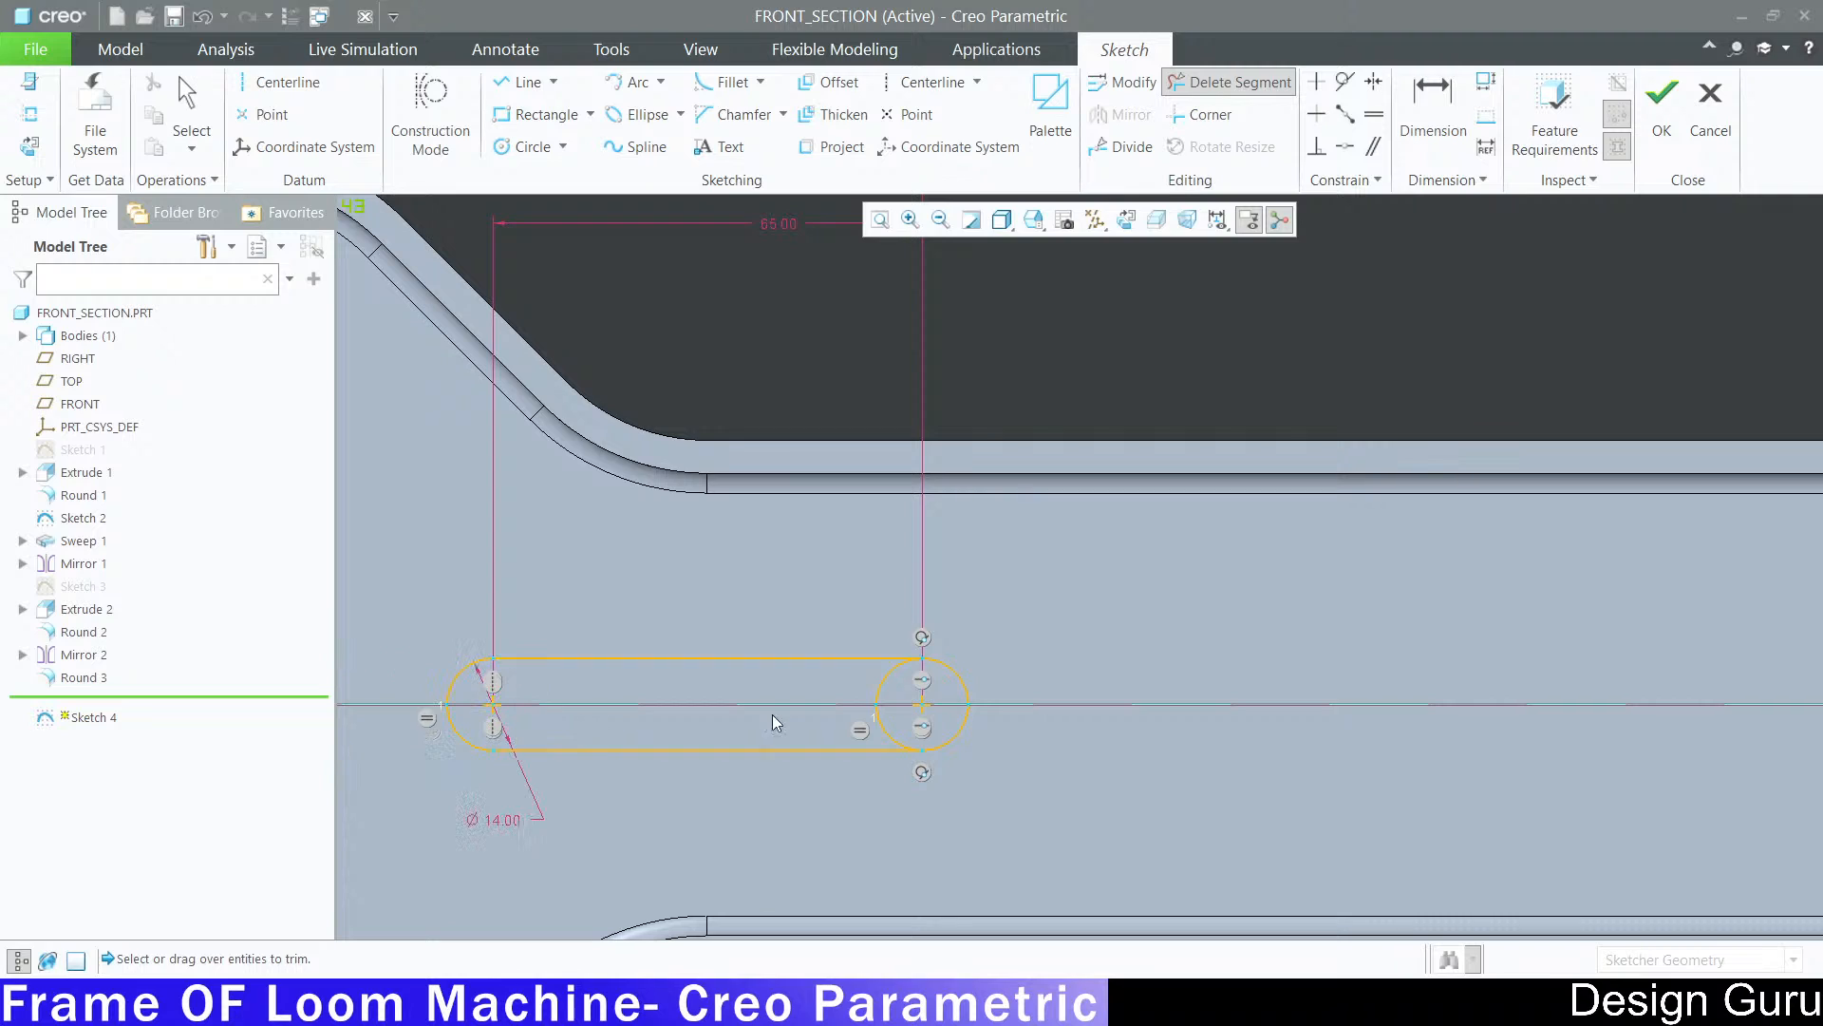
{"action": "left_click", "coordinate": [881, 726]}
{"action": "scroll", "coordinate": [814, 666], "scroll_direction": "down", "scroll_amount": 3}
{"action": "middle_click", "coordinate": [997, 474]}
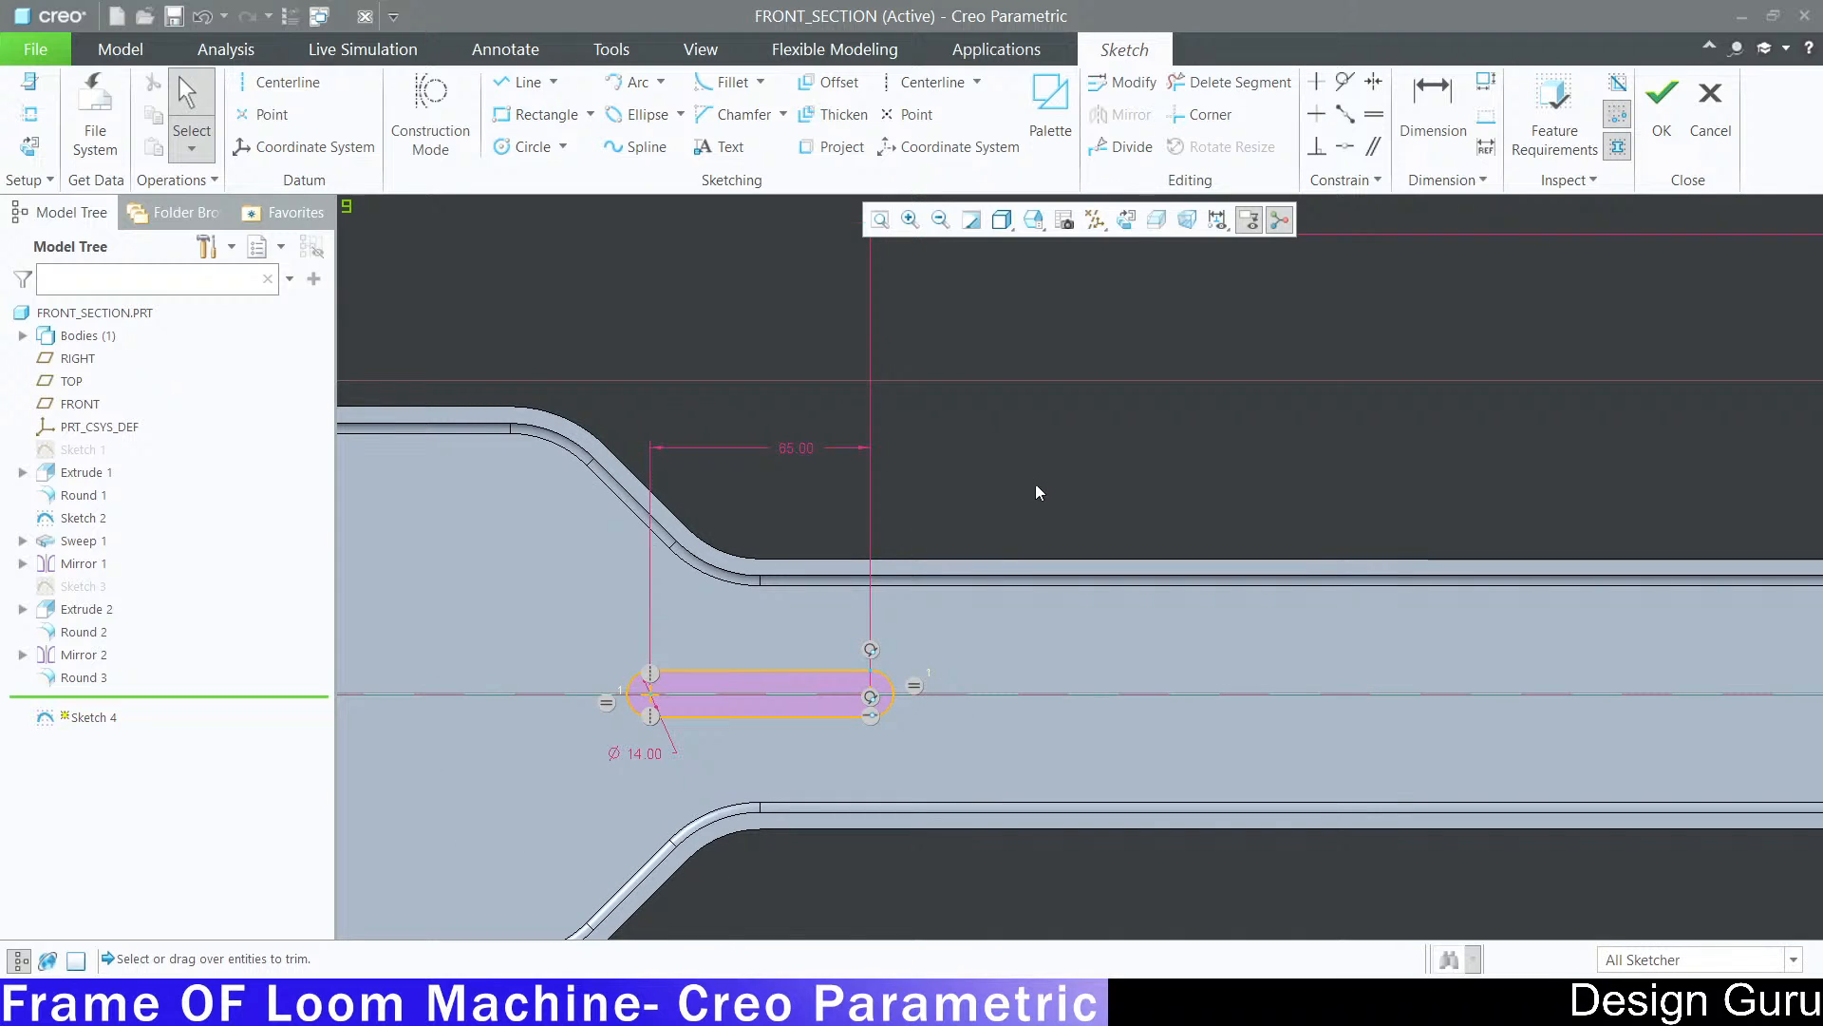
{"action": "scroll", "coordinate": [654, 706], "scroll_direction": "up", "scroll_amount": 4}
{"action": "scroll", "coordinate": [1170, 561], "scroll_direction": "down", "scroll_amount": 3}
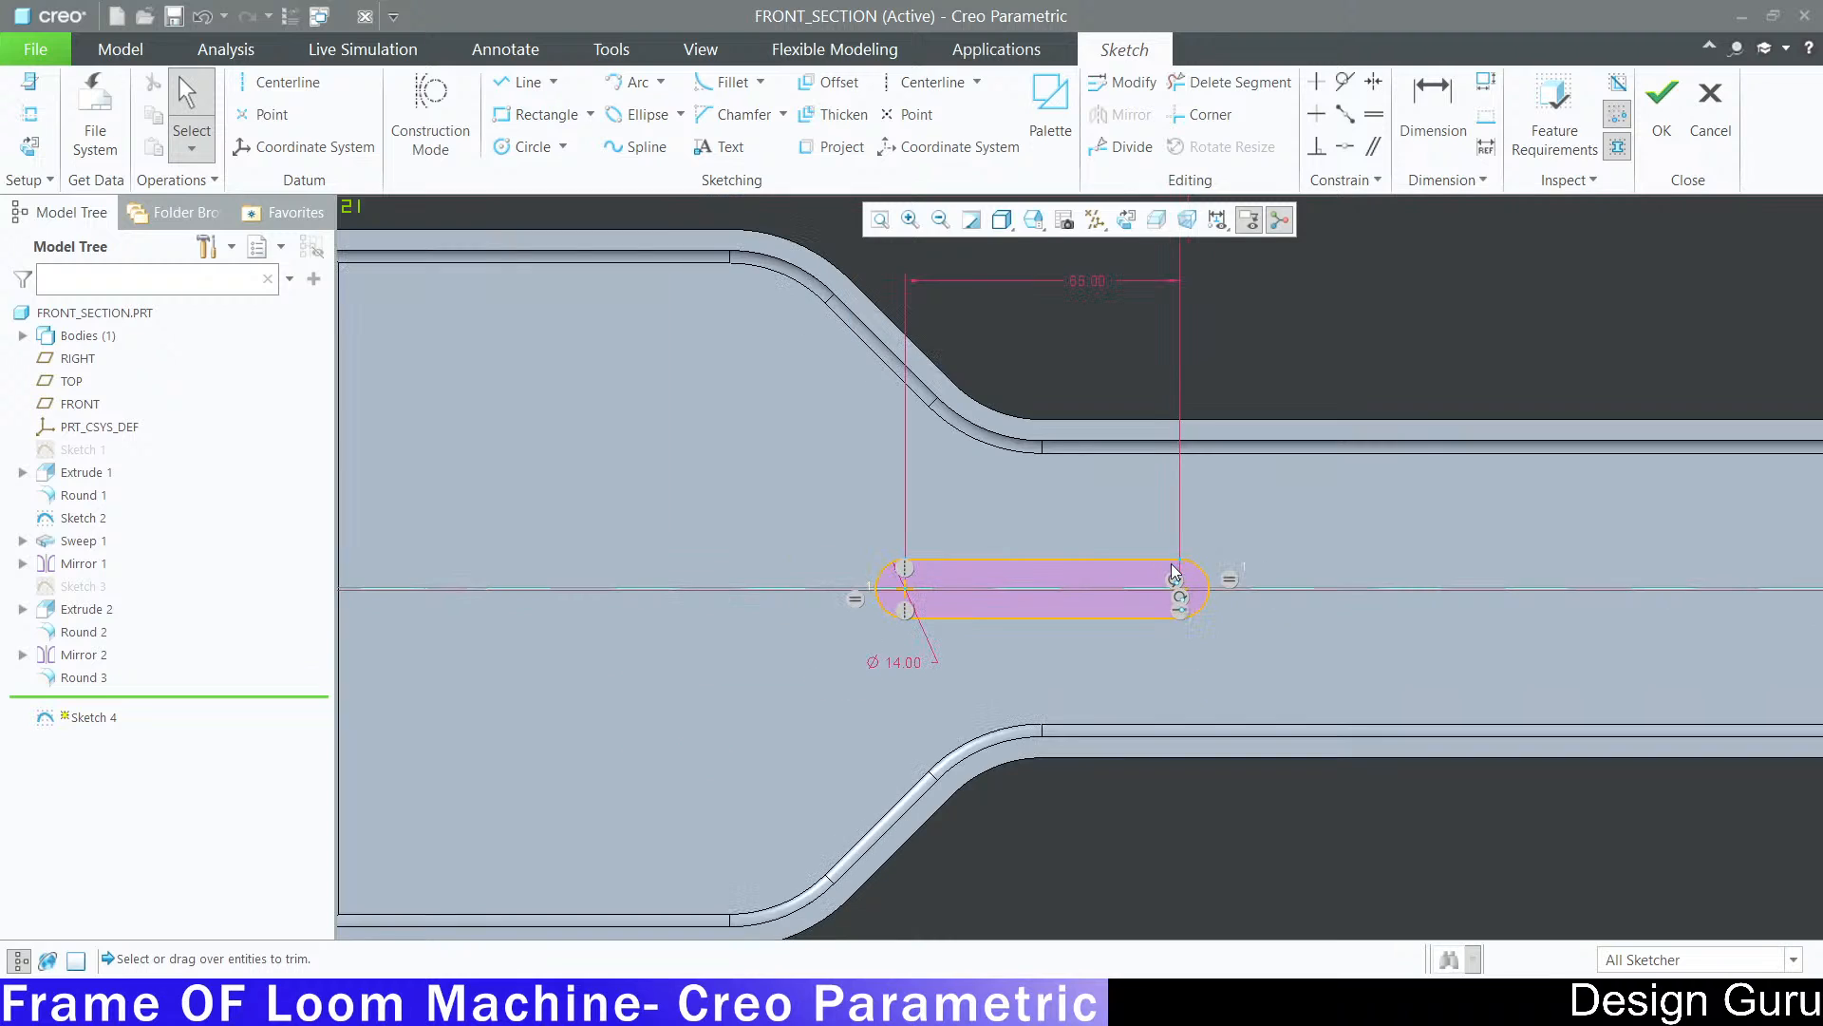
{"action": "scroll", "coordinate": [653, 661], "scroll_direction": "down", "scroll_amount": 5}
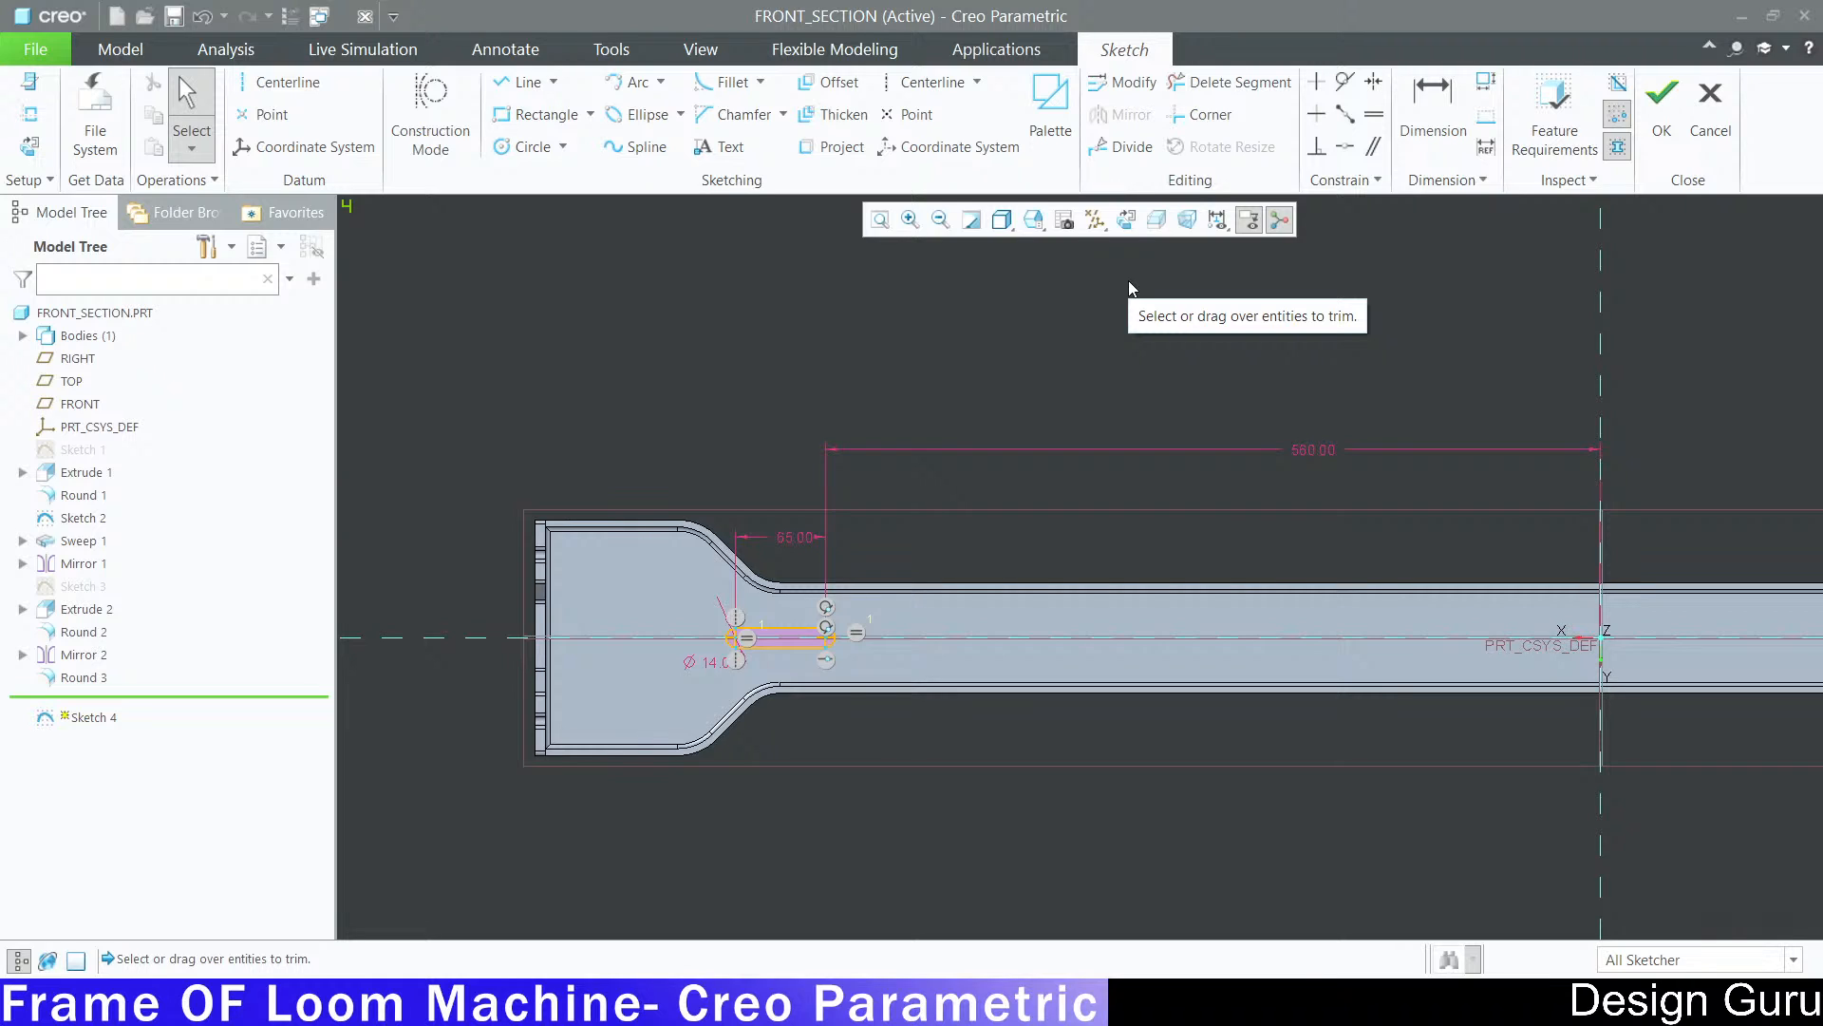
{"action": "left_click", "coordinate": [1659, 116]}
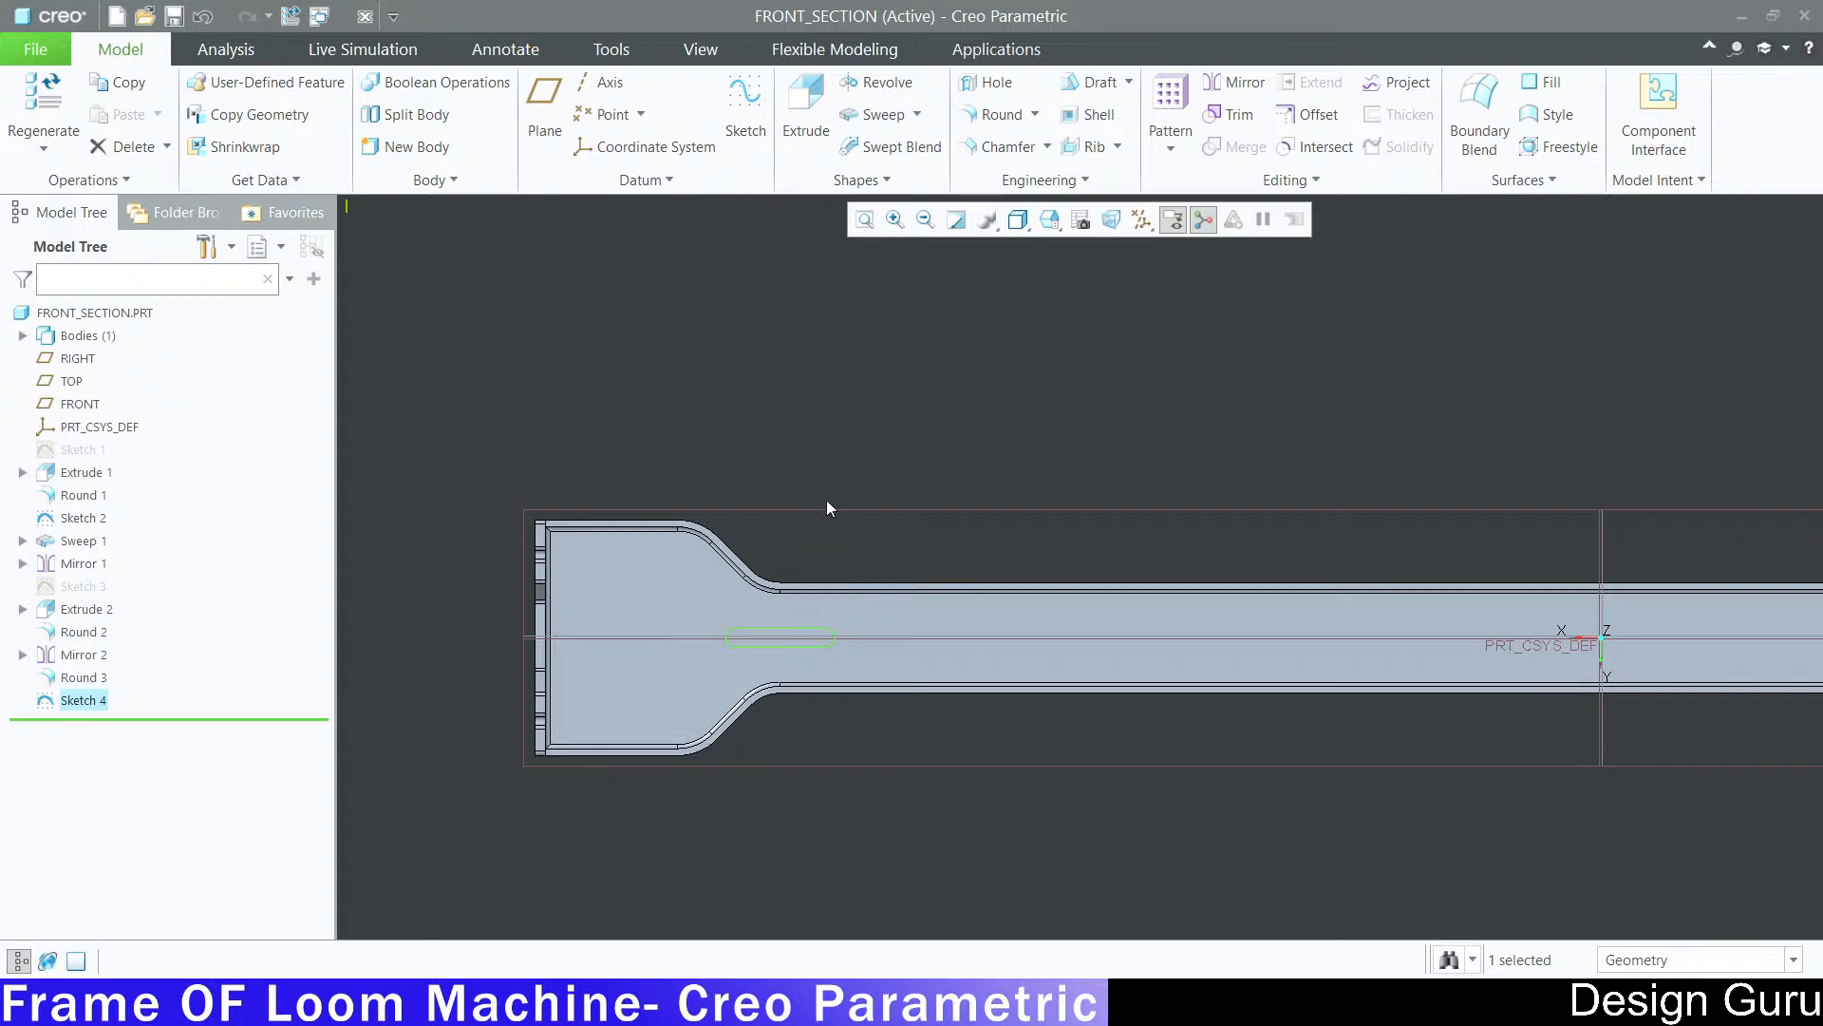
Step: Extrude the slot sketch as a material-removing cut, flip its direction into the web and shorten its depth to 13.90
{"action": "mouse_move", "coordinate": [827, 508]}
{"action": "middle_mouse_down"}
{"action": "mouse_move", "coordinate": [655, 515]}
{"action": "mouse_move", "coordinate": [683, 436]}
{"action": "middle_mouse_up"}
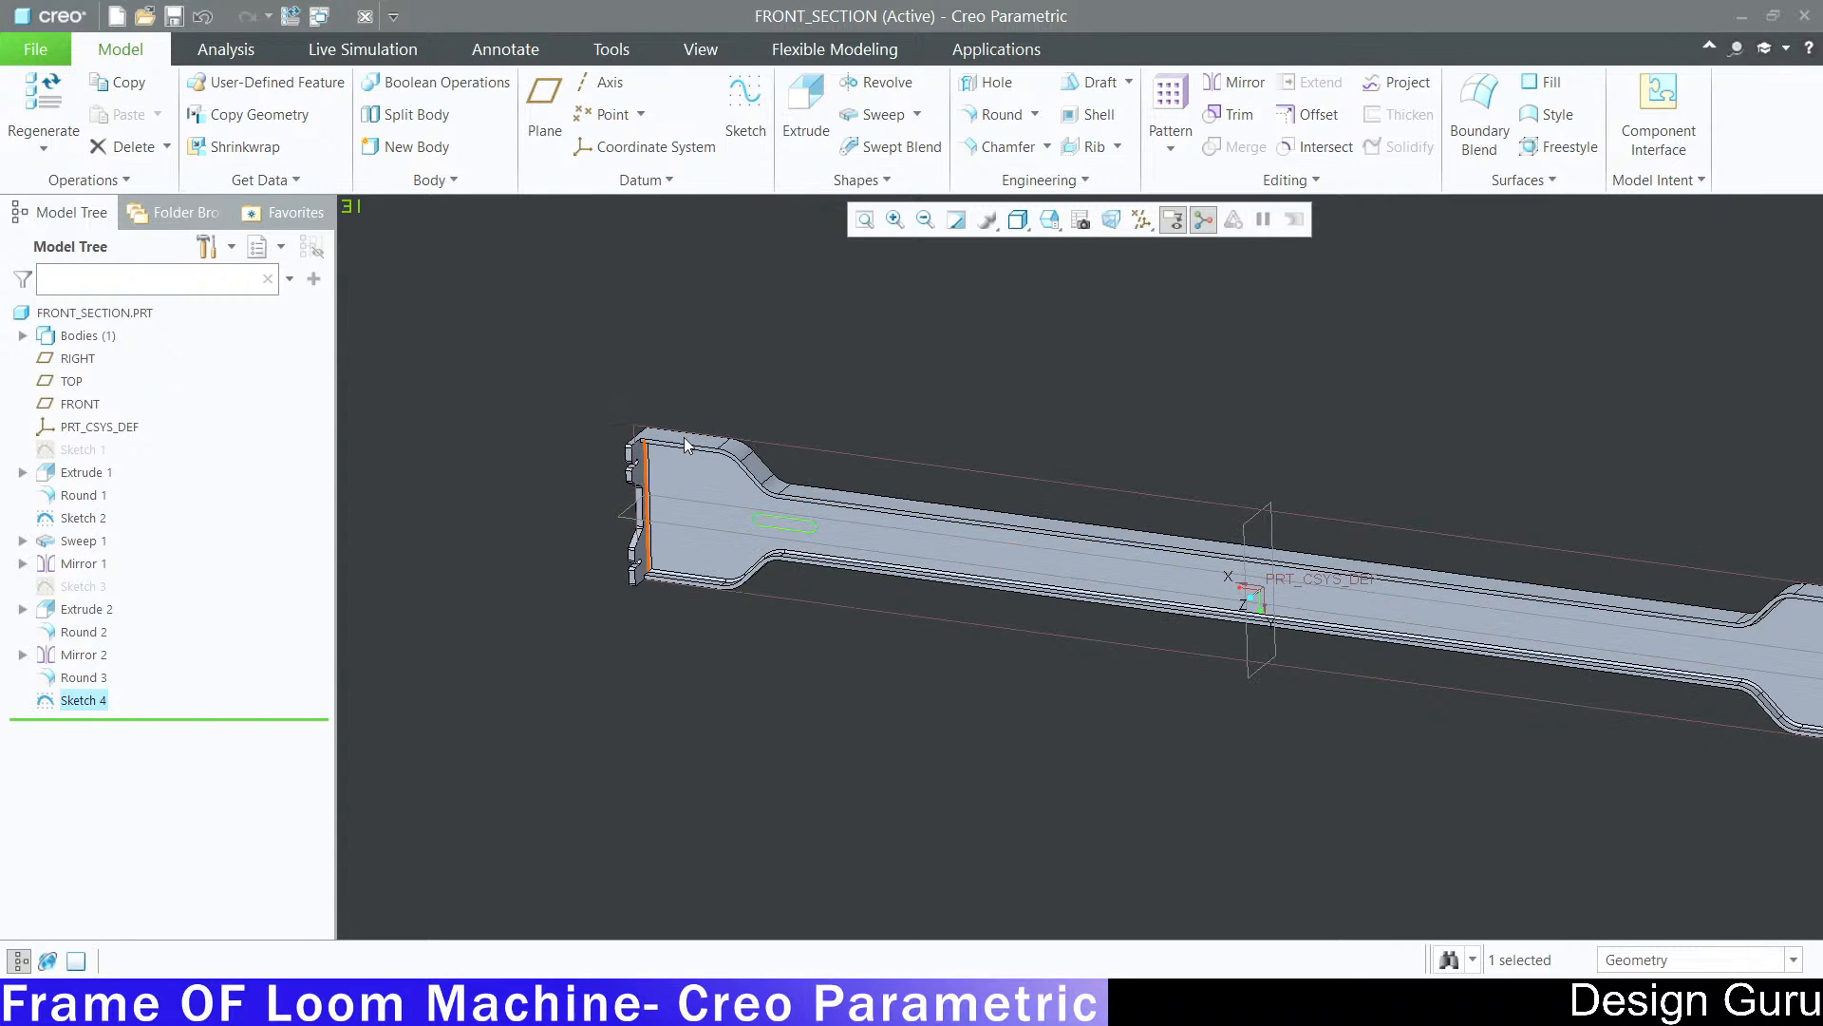
{"action": "scroll", "coordinate": [684, 437], "scroll_direction": "down", "scroll_amount": 2}
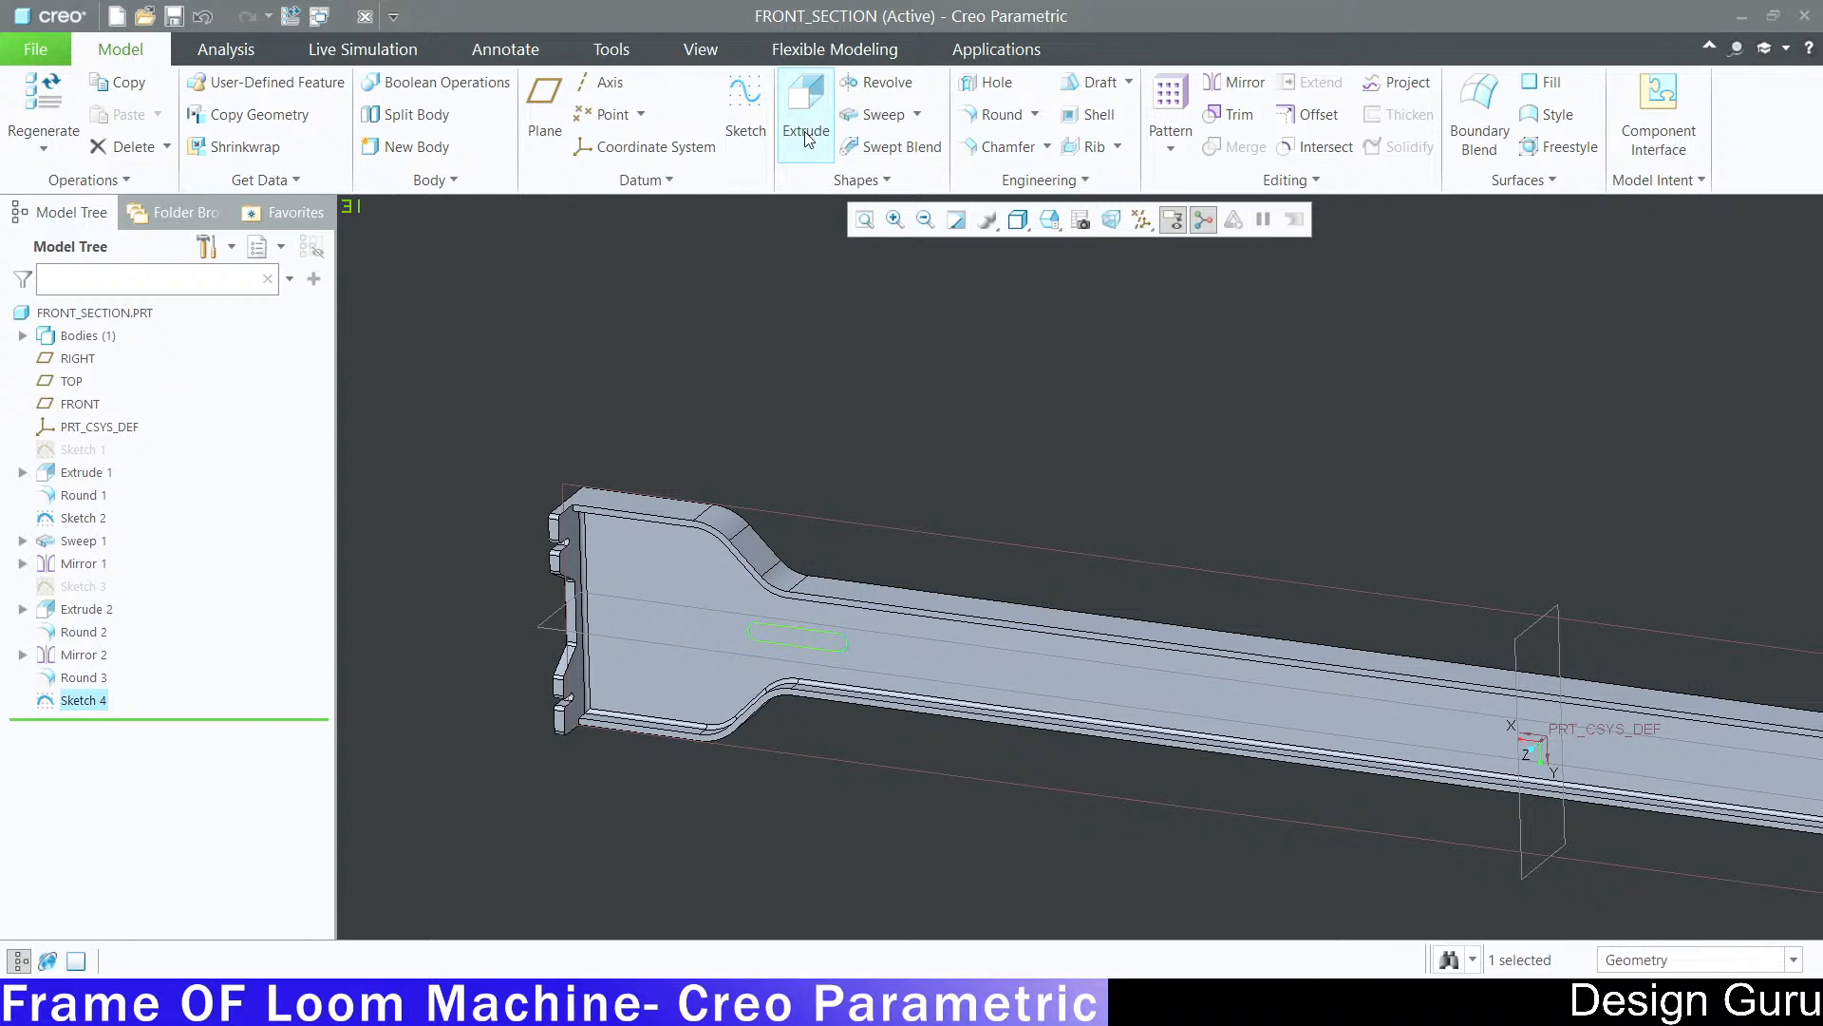
{"action": "left_click", "coordinate": [806, 135]}
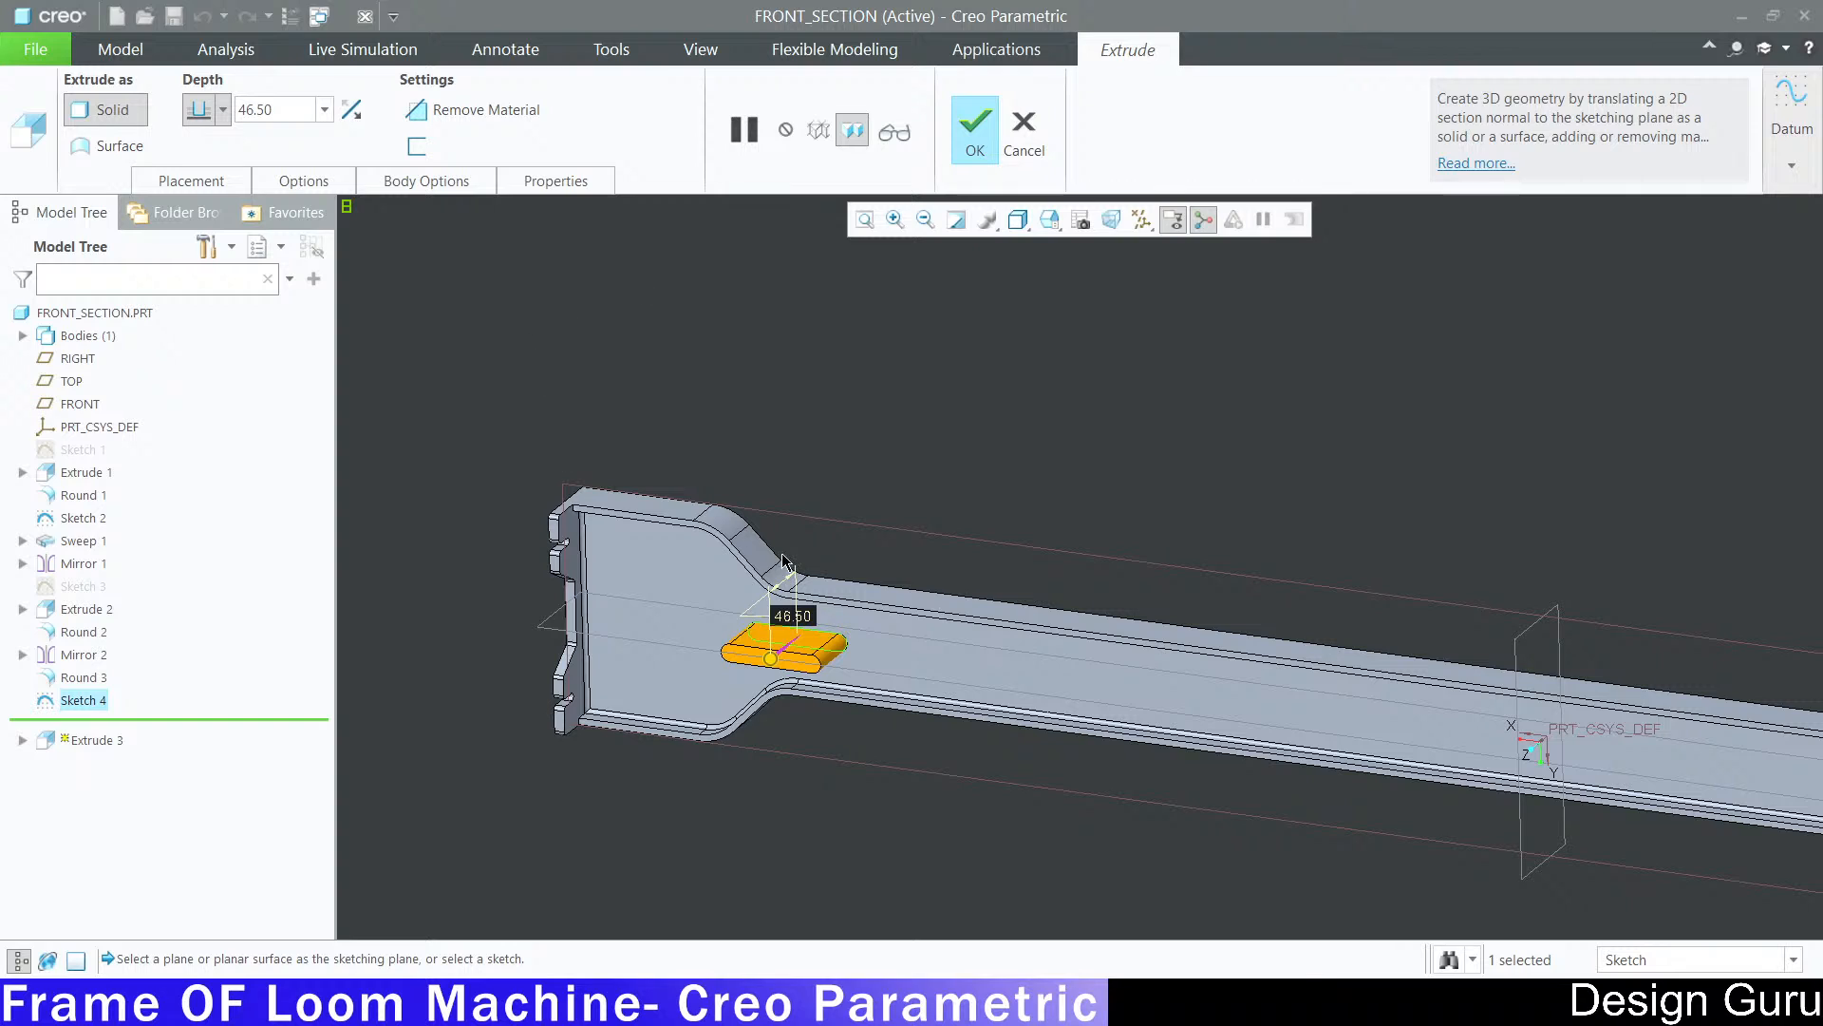
{"action": "middle_click_drag", "start_coordinate": [888, 619], "coordinate": [870, 700]}
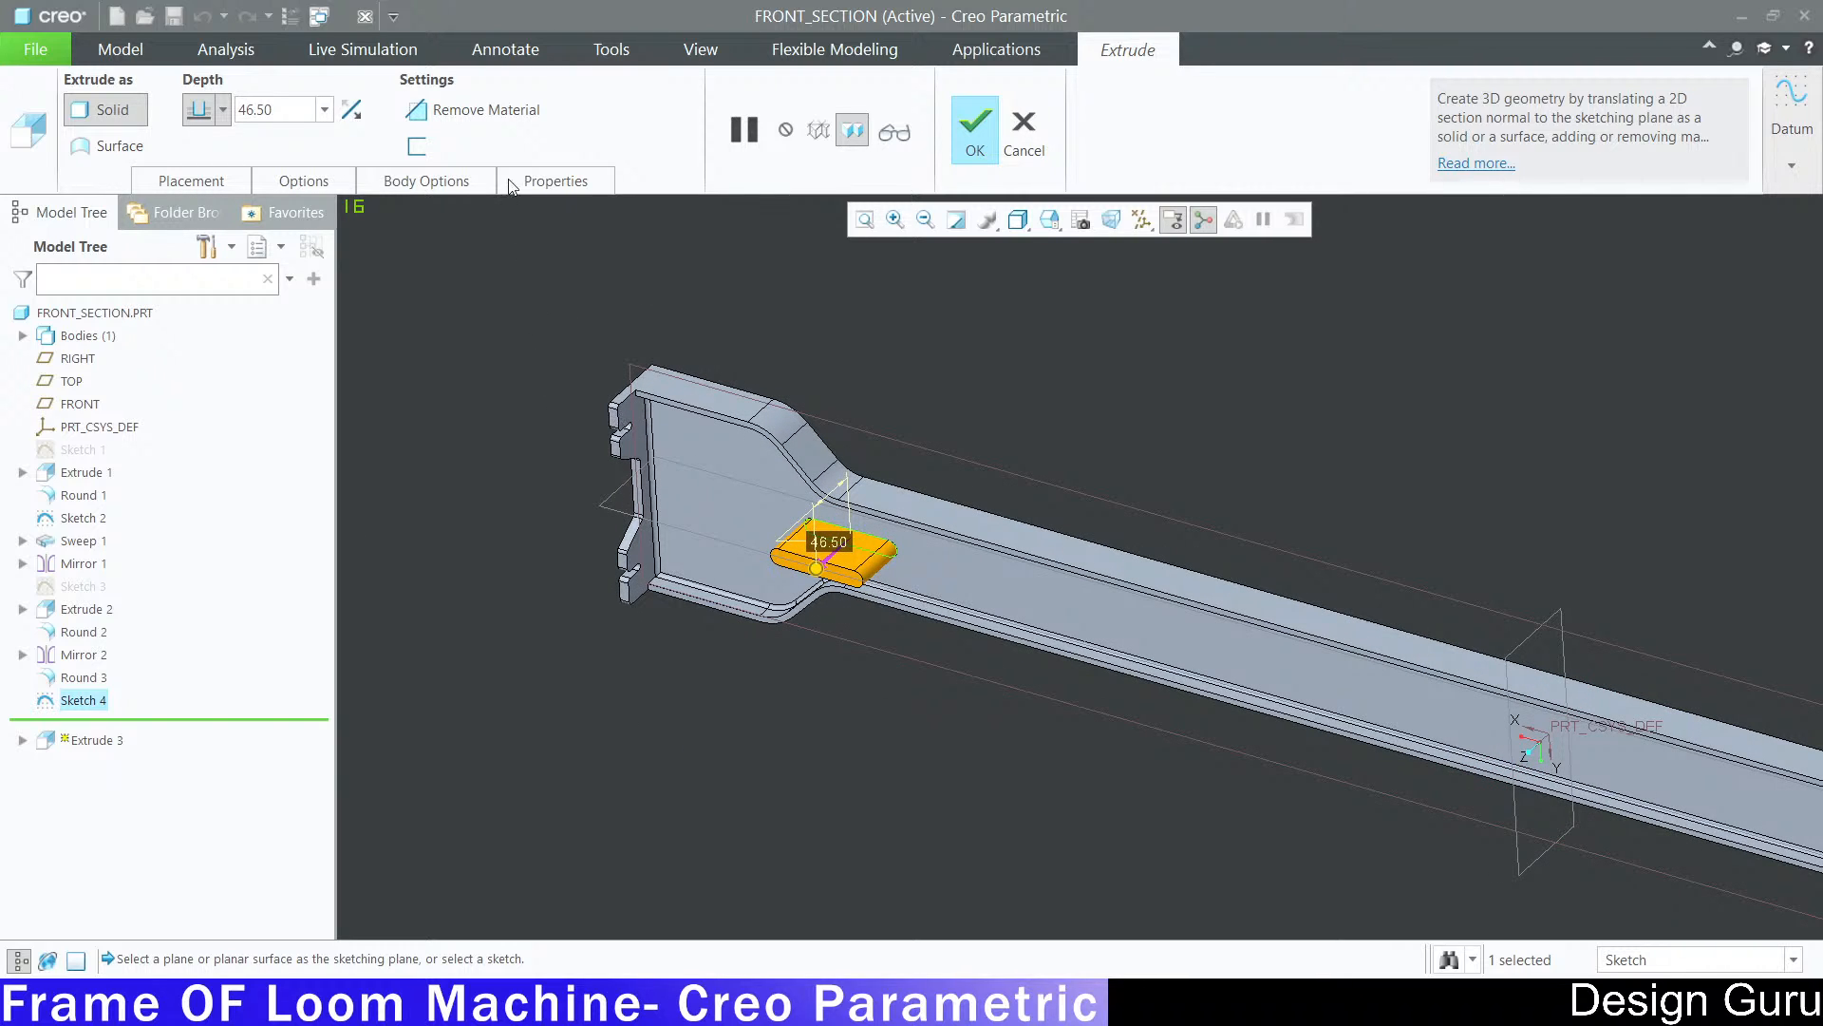
{"action": "left_click", "coordinate": [462, 123]}
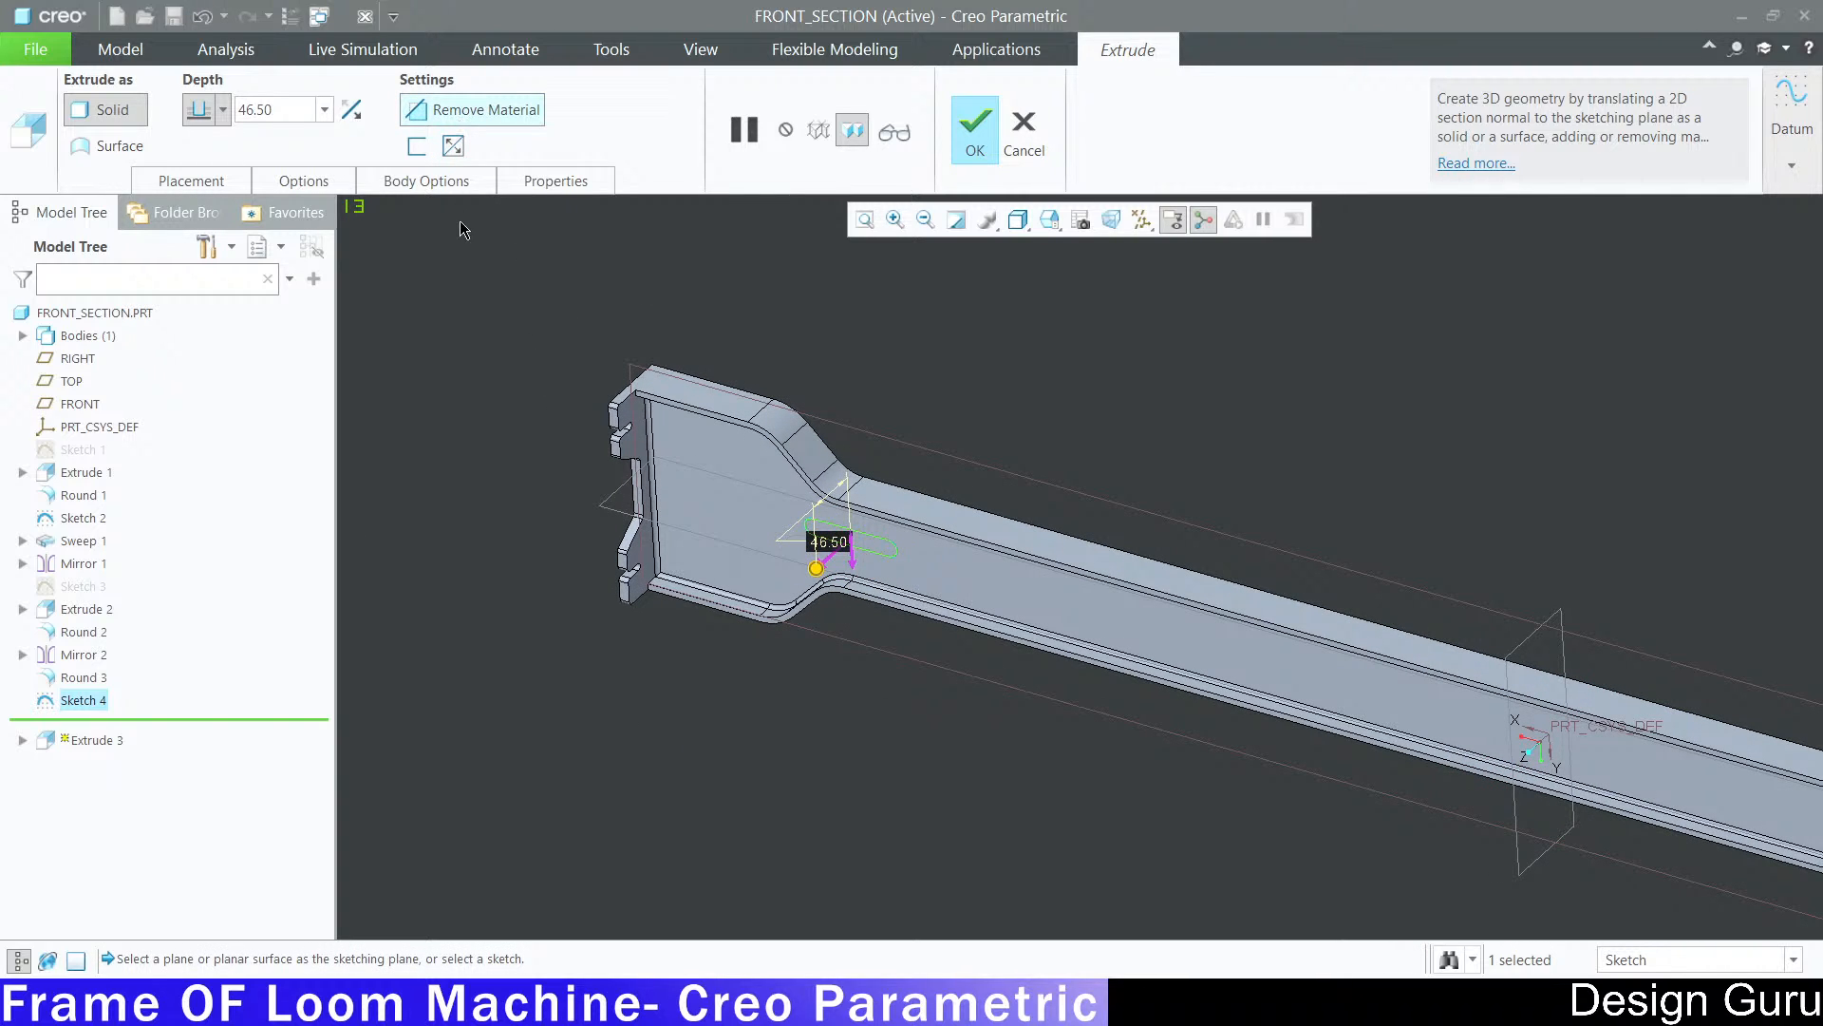
{"action": "left_click", "coordinate": [352, 109]}
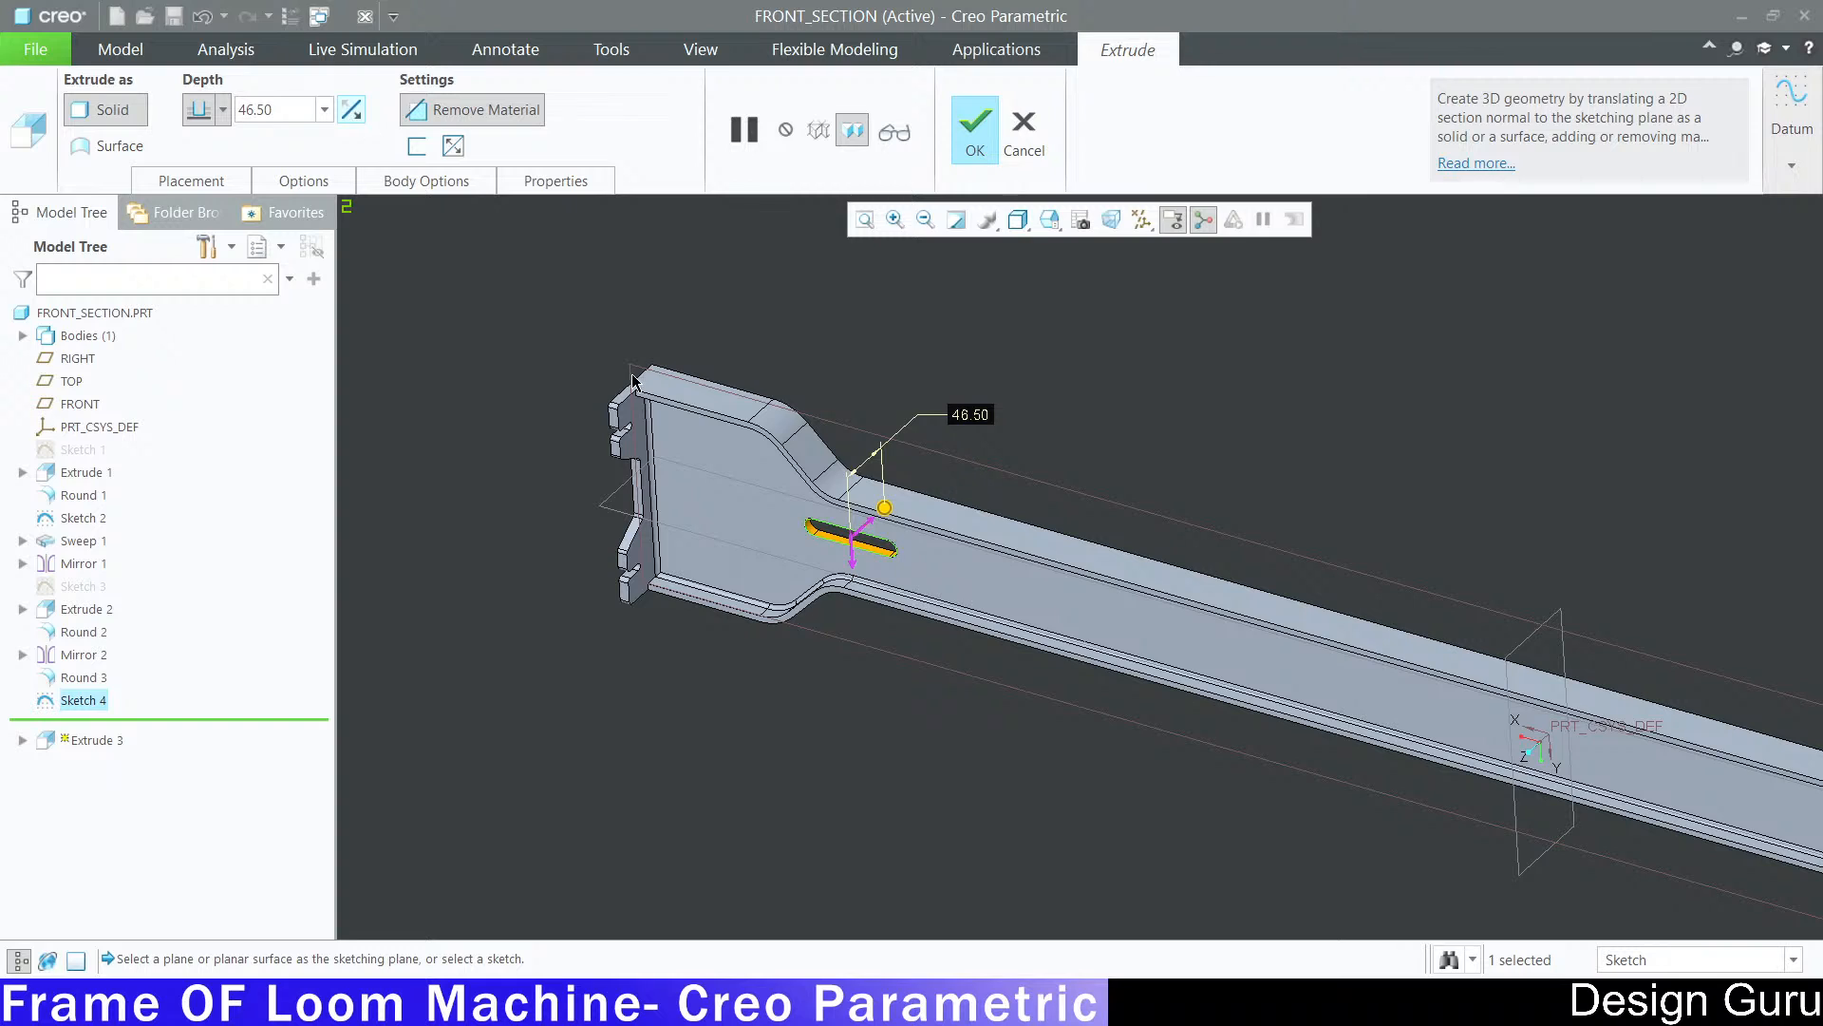
{"action": "scroll", "coordinate": [760, 475], "scroll_direction": "down", "scroll_amount": 5}
{"action": "mouse_move", "coordinate": [816, 424]}
{"action": "left_mouse_down"}
{"action": "mouse_move", "coordinate": [777, 442]}
{"action": "mouse_move", "coordinate": [769, 479]}
{"action": "left_mouse_up"}
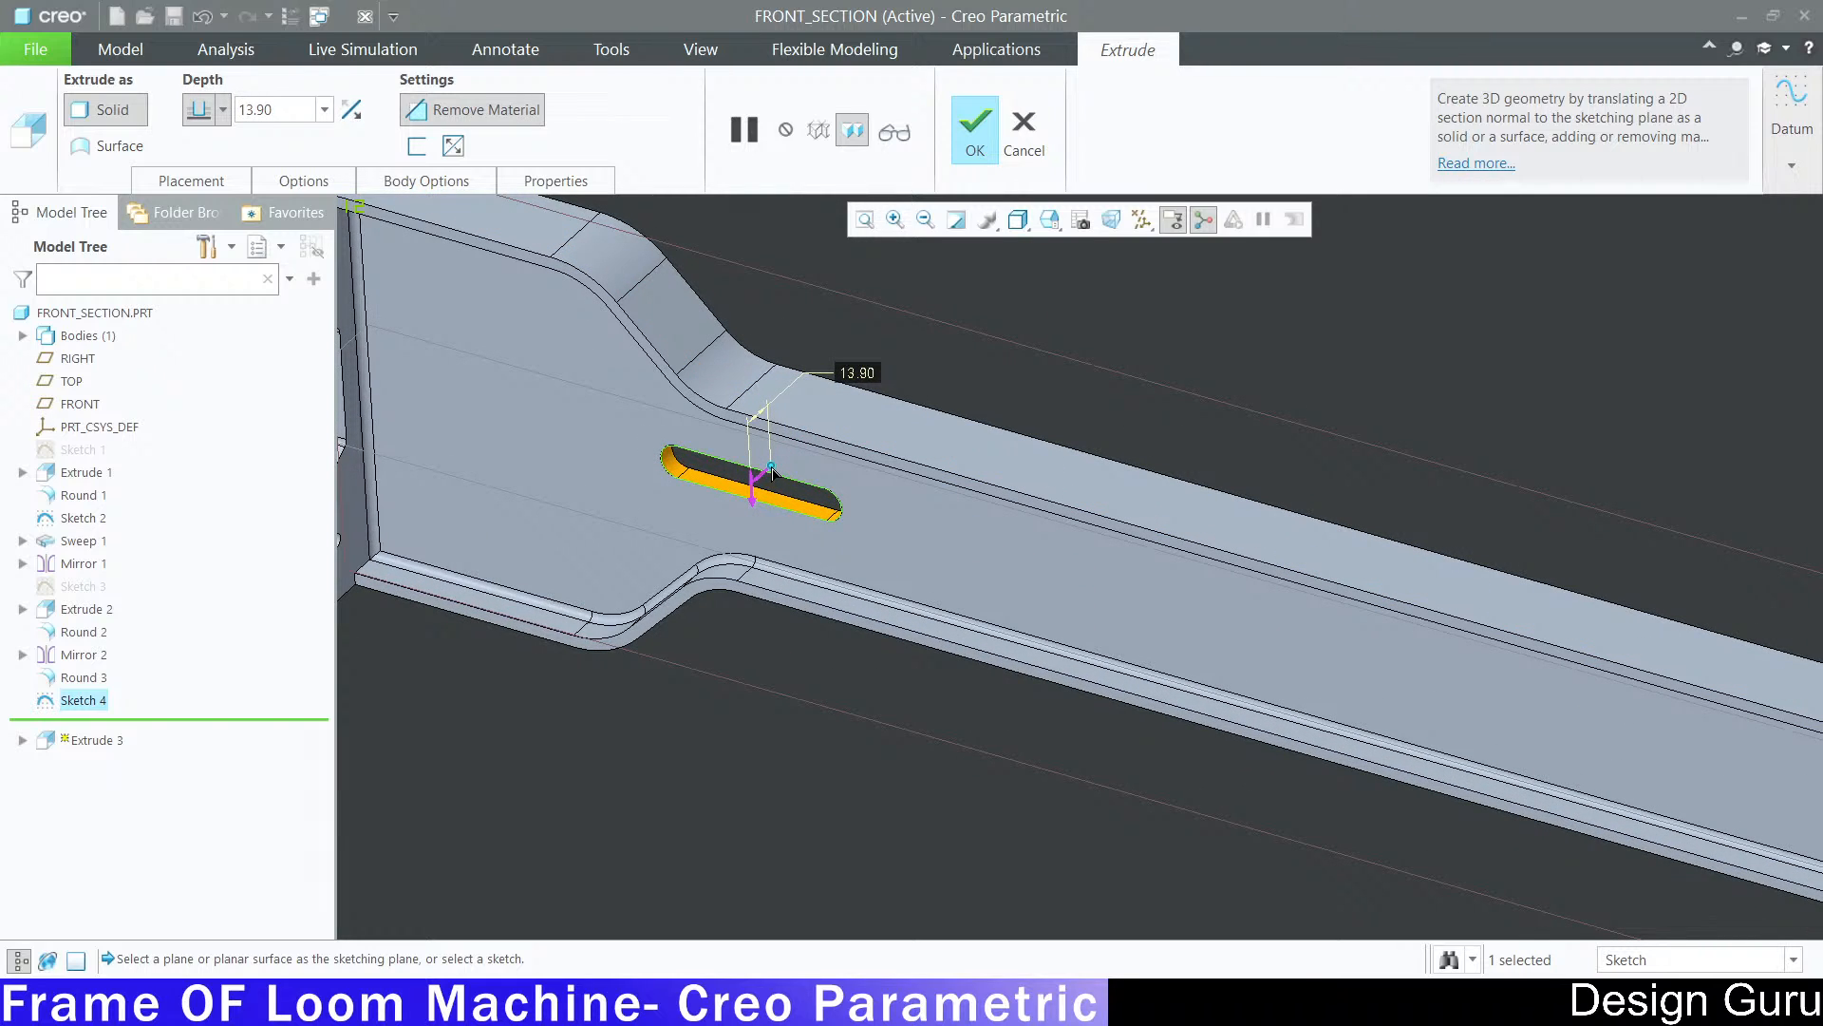
{"action": "scroll", "coordinate": [908, 550], "scroll_direction": "up", "scroll_amount": 5}
{"action": "middle_click_drag", "start_coordinate": [908, 550], "coordinate": [822, 598]}
{"action": "scroll", "coordinate": [1131, 457], "scroll_direction": "down", "scroll_amount": 5}
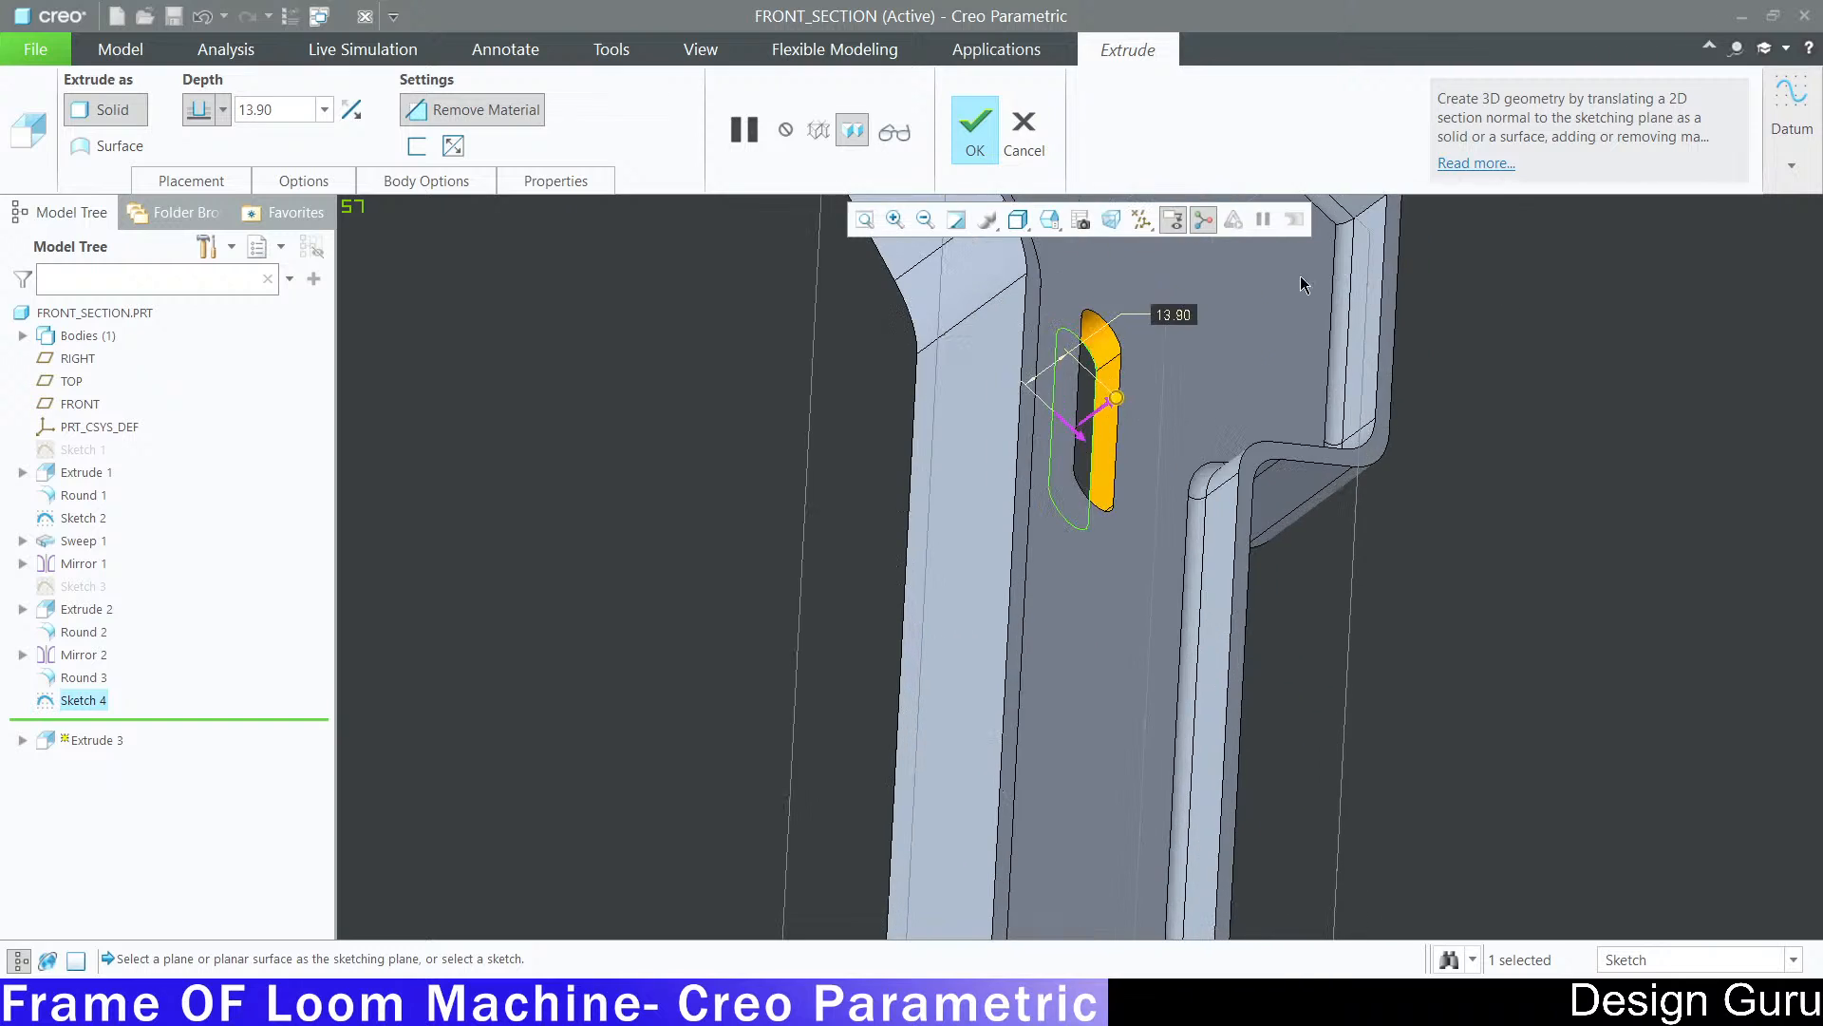
Step: Set the slot cut's depth to run through all surfaces and complete the extrusion
{"action": "left_click", "coordinate": [225, 110]}
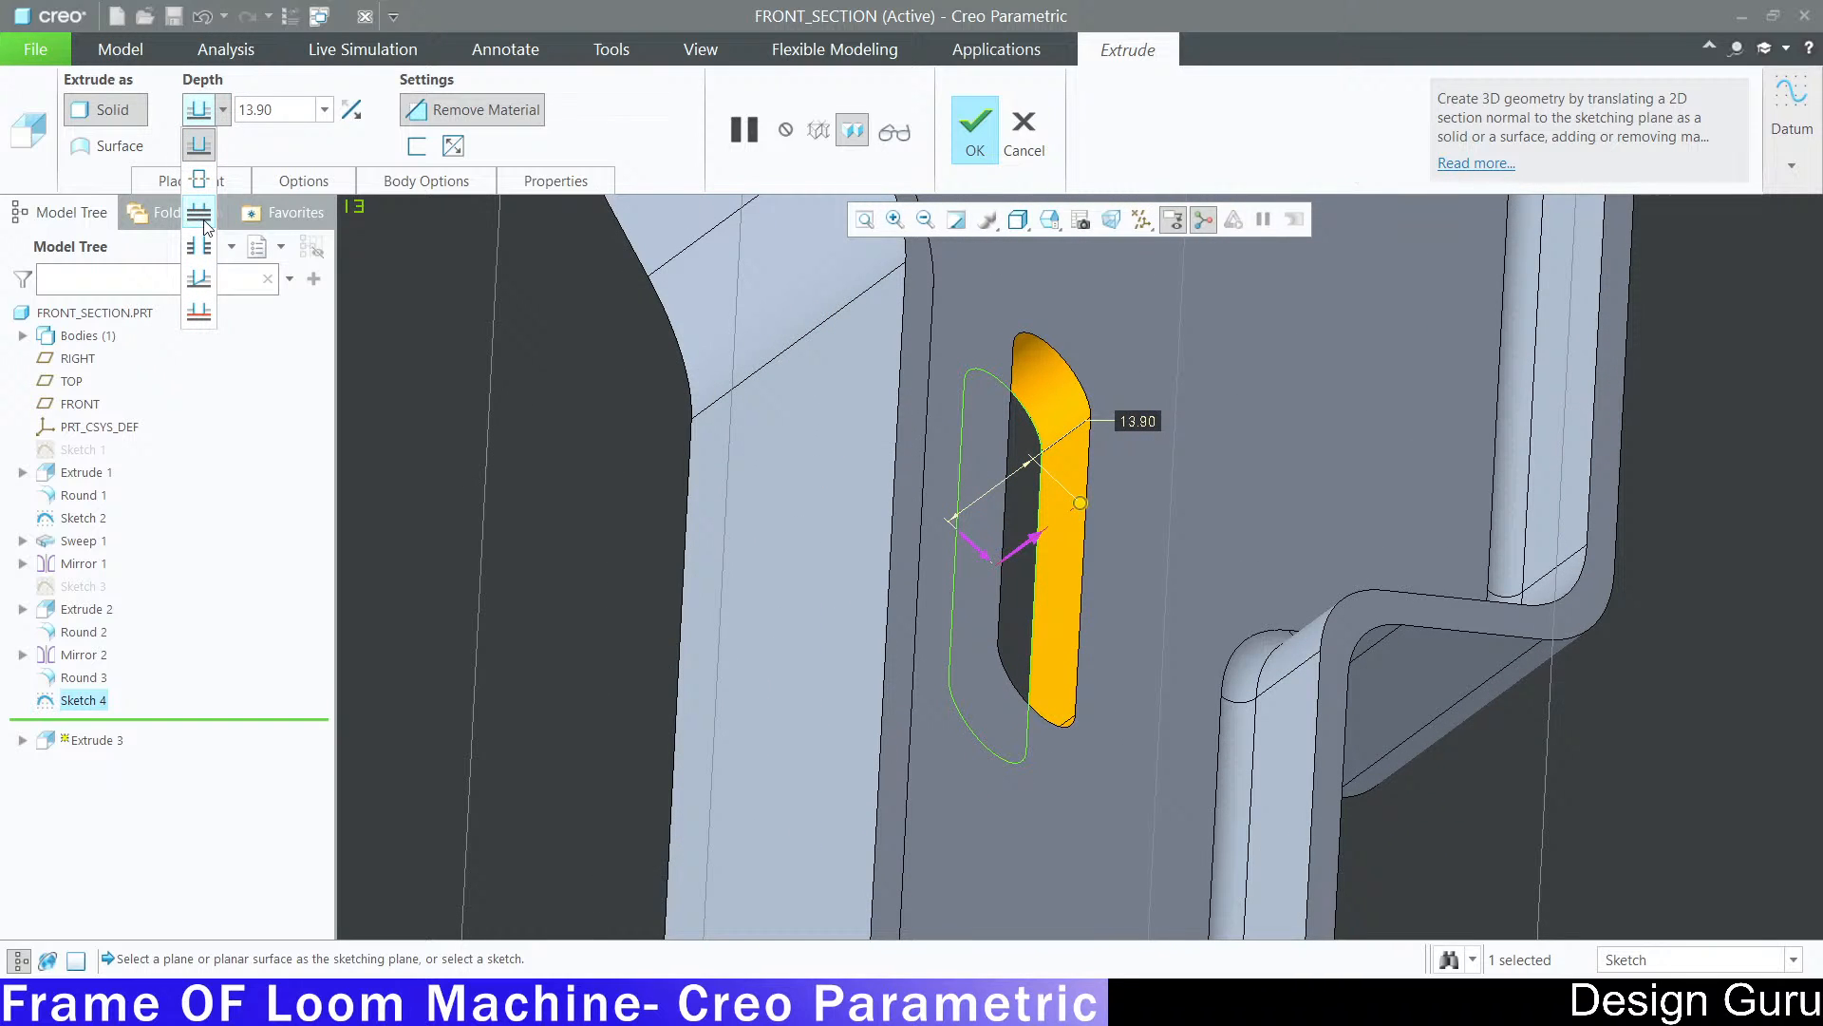
{"action": "left_click", "coordinate": [203, 222]}
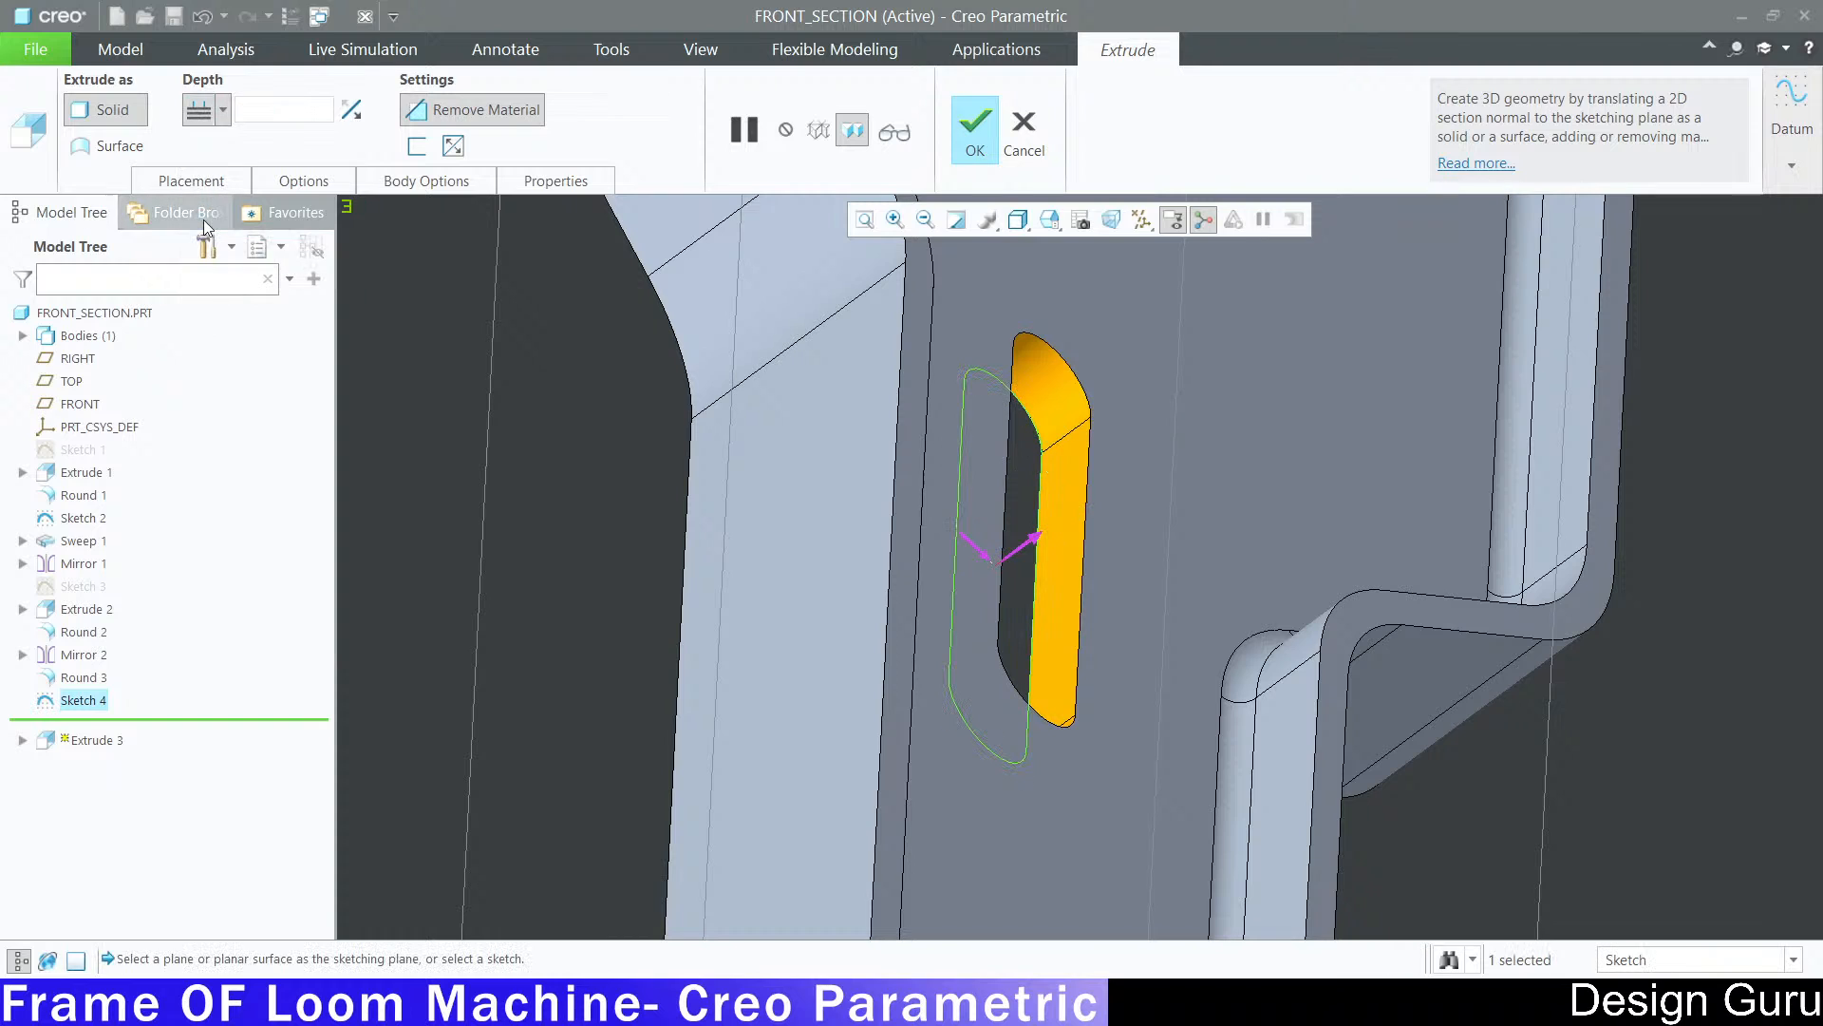
{"action": "scroll", "coordinate": [675, 480], "scroll_direction": "up", "scroll_amount": 6}
{"action": "middle_click_drag", "start_coordinate": [680, 611], "coordinate": [1009, 610]}
{"action": "scroll", "coordinate": [1016, 632], "scroll_direction": "up", "scroll_amount": 3}
{"action": "scroll", "coordinate": [803, 676], "scroll_direction": "down", "scroll_amount": 4}
{"action": "scroll", "coordinate": [803, 676], "scroll_direction": "down", "scroll_amount": 8}
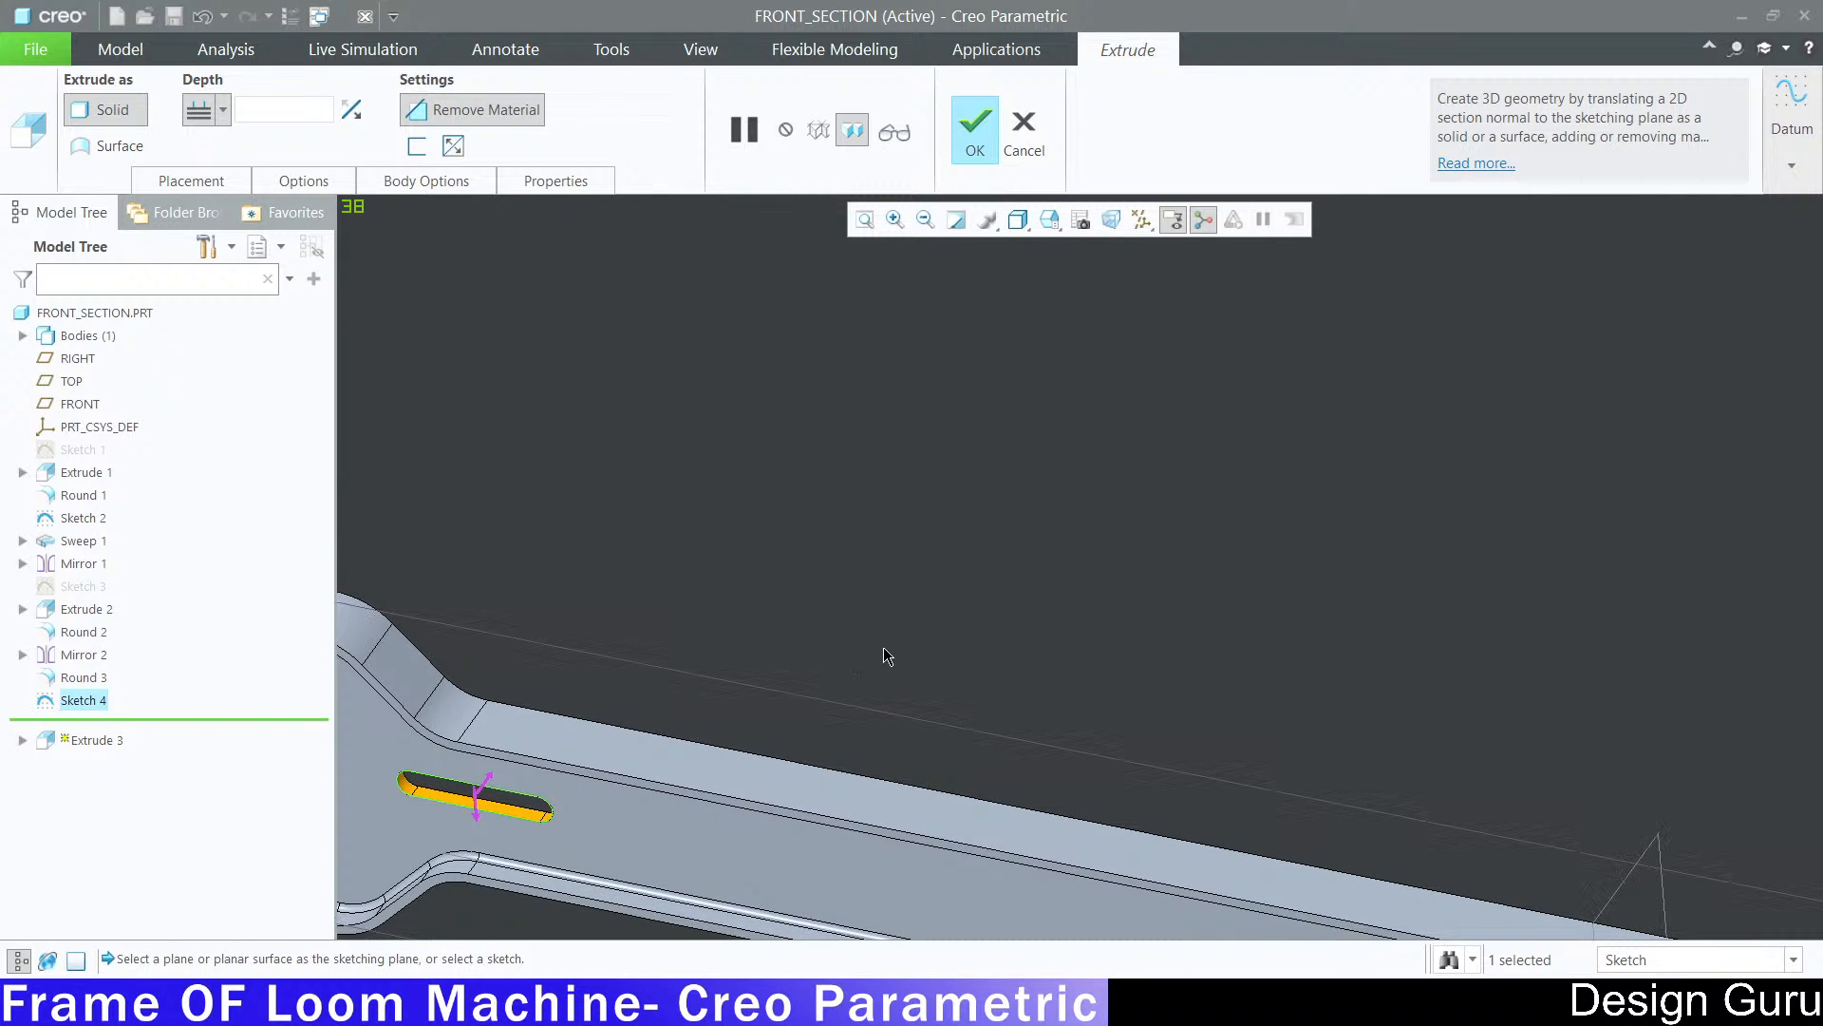
{"action": "scroll", "coordinate": [814, 652], "scroll_direction": "up", "scroll_amount": 8}
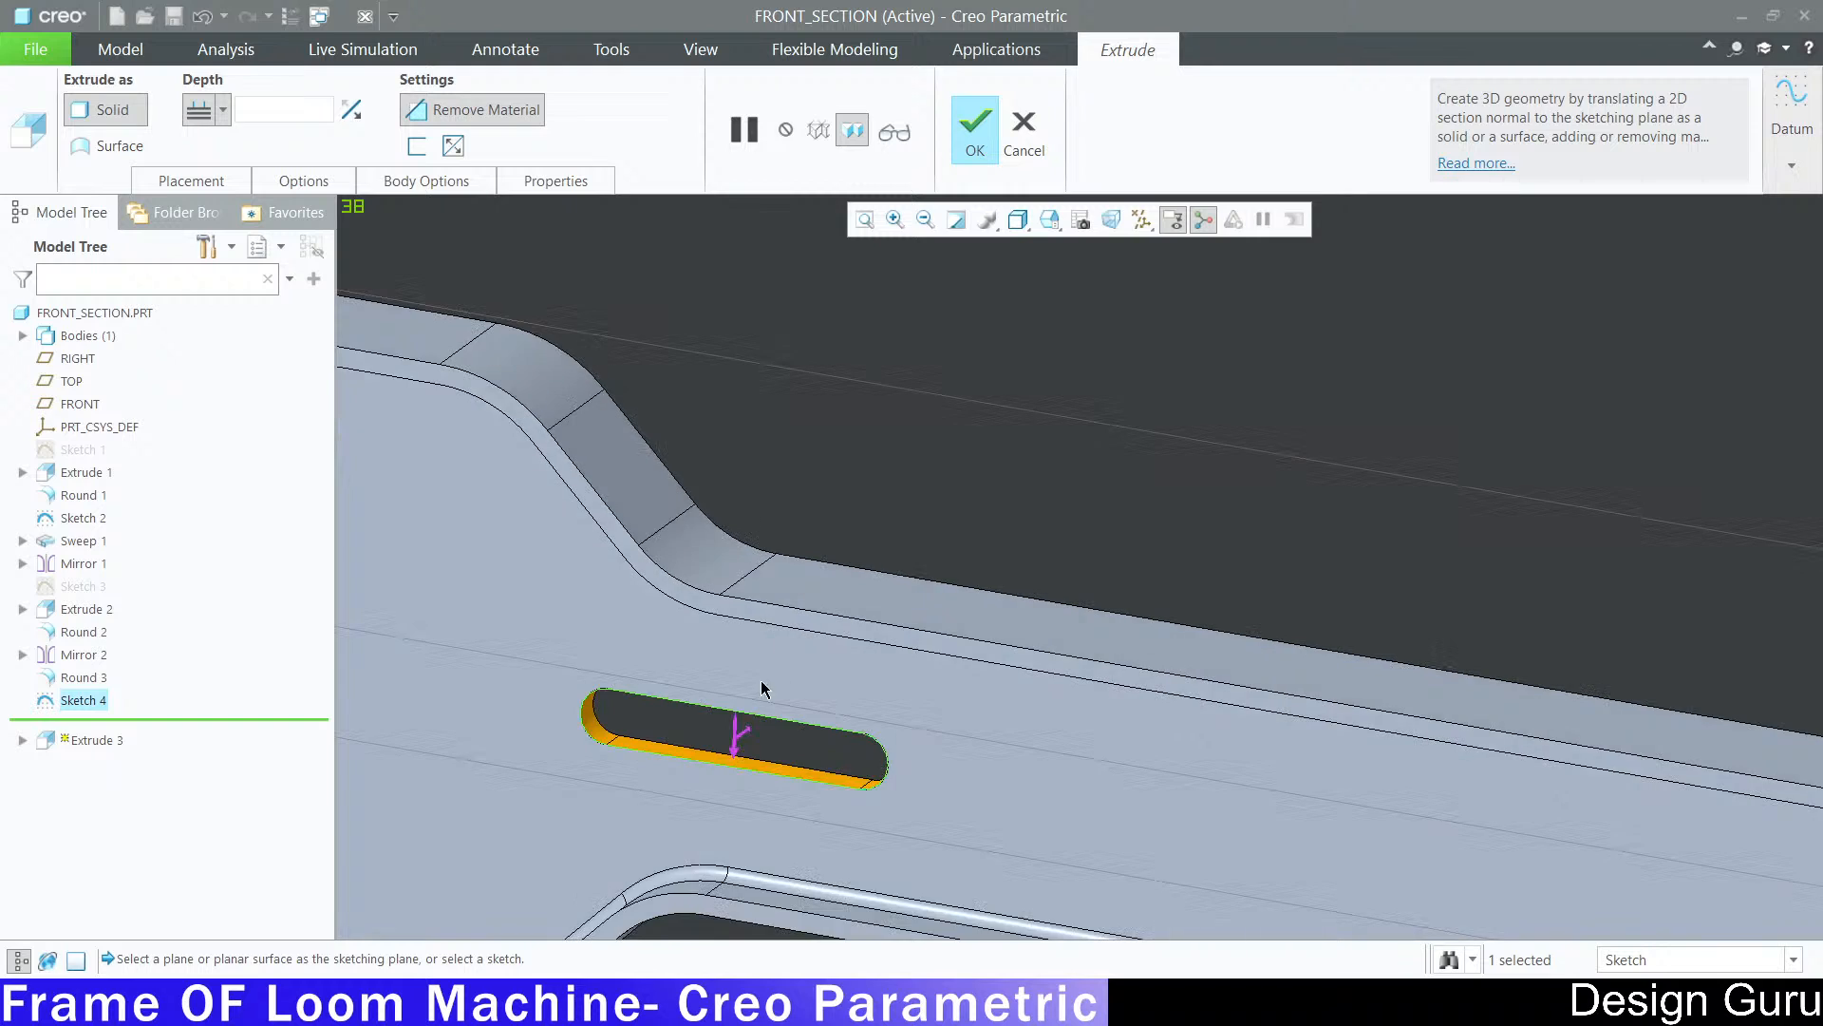
{"action": "left_click", "coordinate": [976, 133]}
Step: Start a Round on the slot's edge loops on both faces of the web
{"action": "scroll", "coordinate": [698, 699], "scroll_direction": "down", "scroll_amount": 3}
{"action": "scroll", "coordinate": [696, 701], "scroll_direction": "up", "scroll_amount": 5}
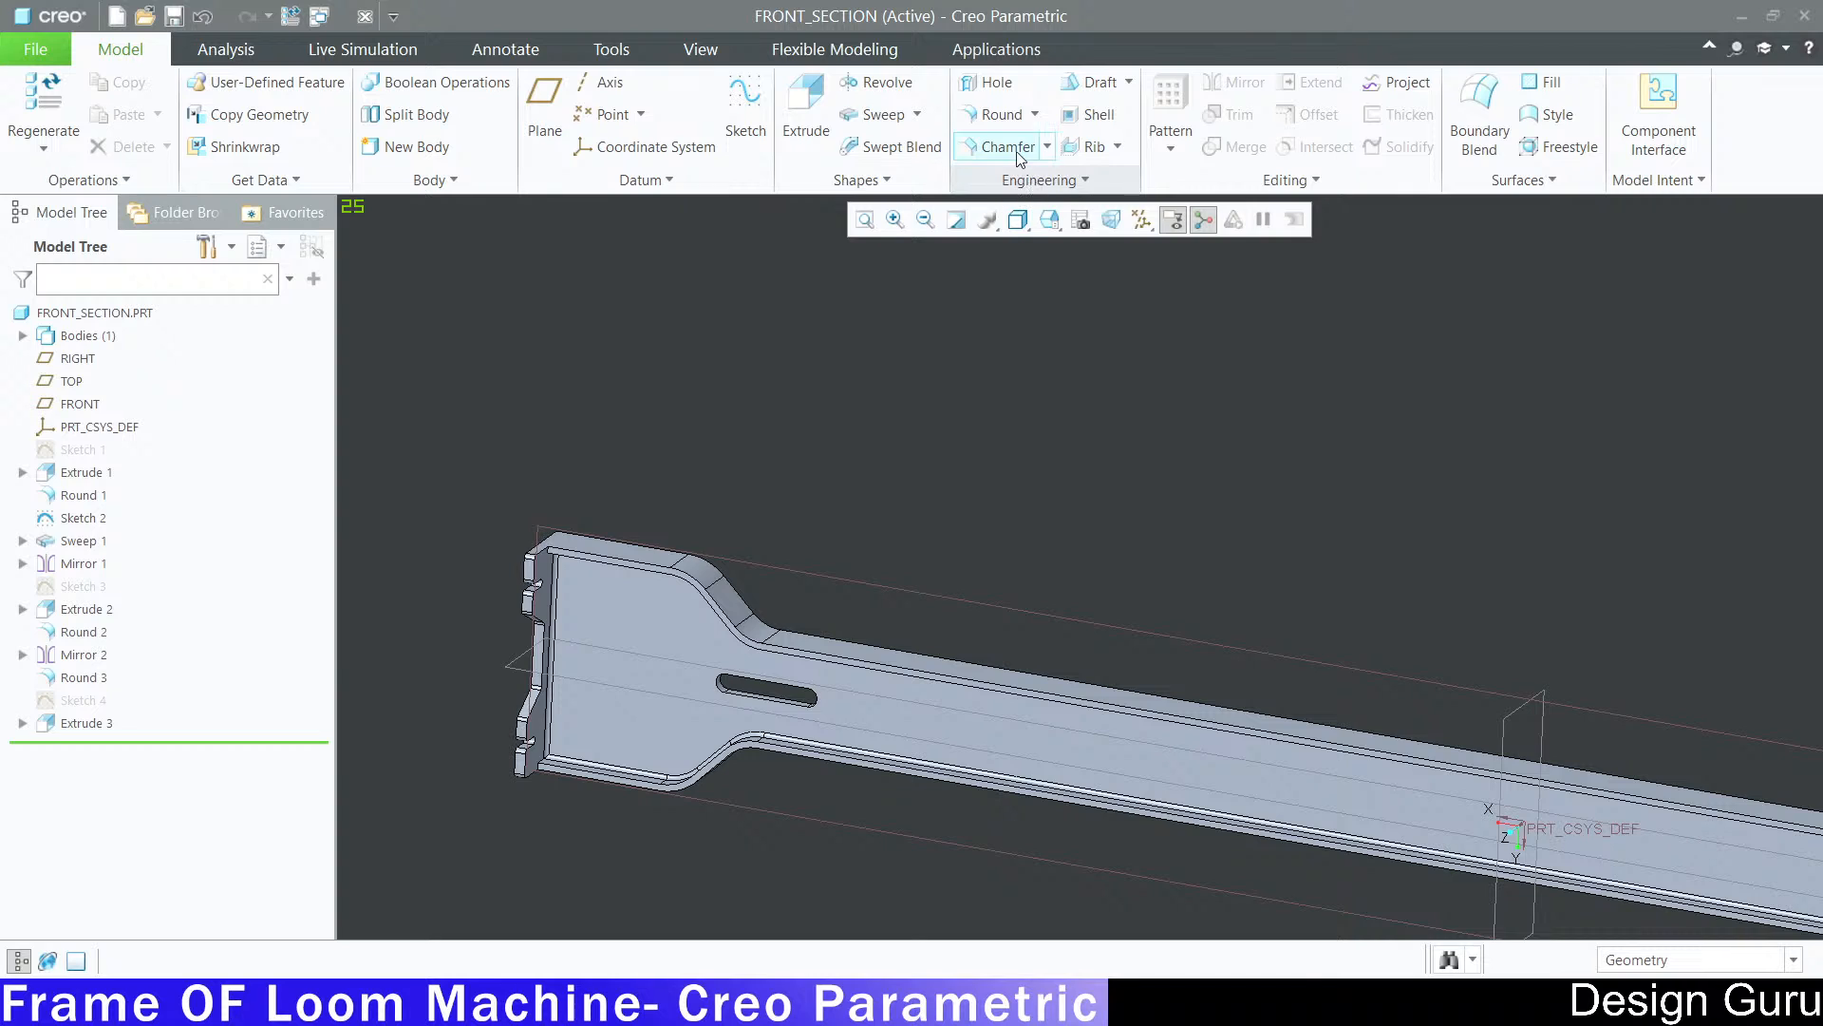
{"action": "left_click", "coordinate": [999, 114]}
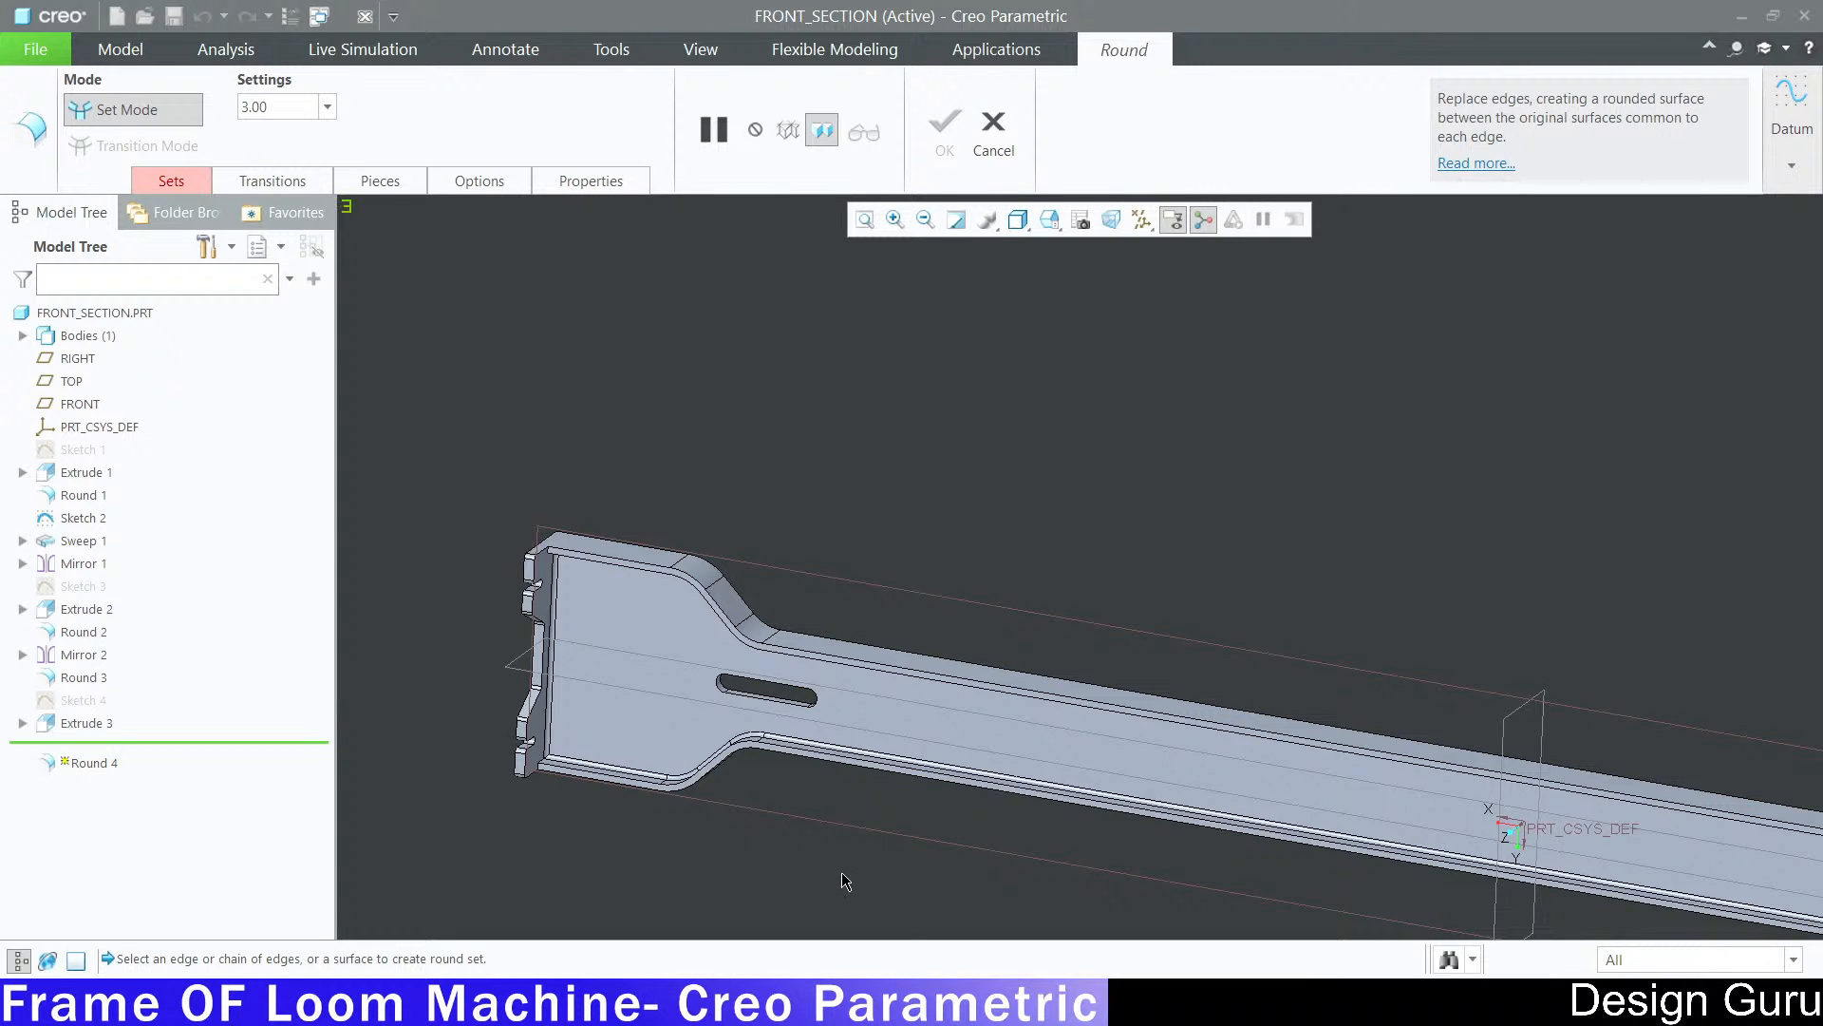
{"action": "scroll", "coordinate": [723, 698], "scroll_direction": "down", "scroll_amount": 5}
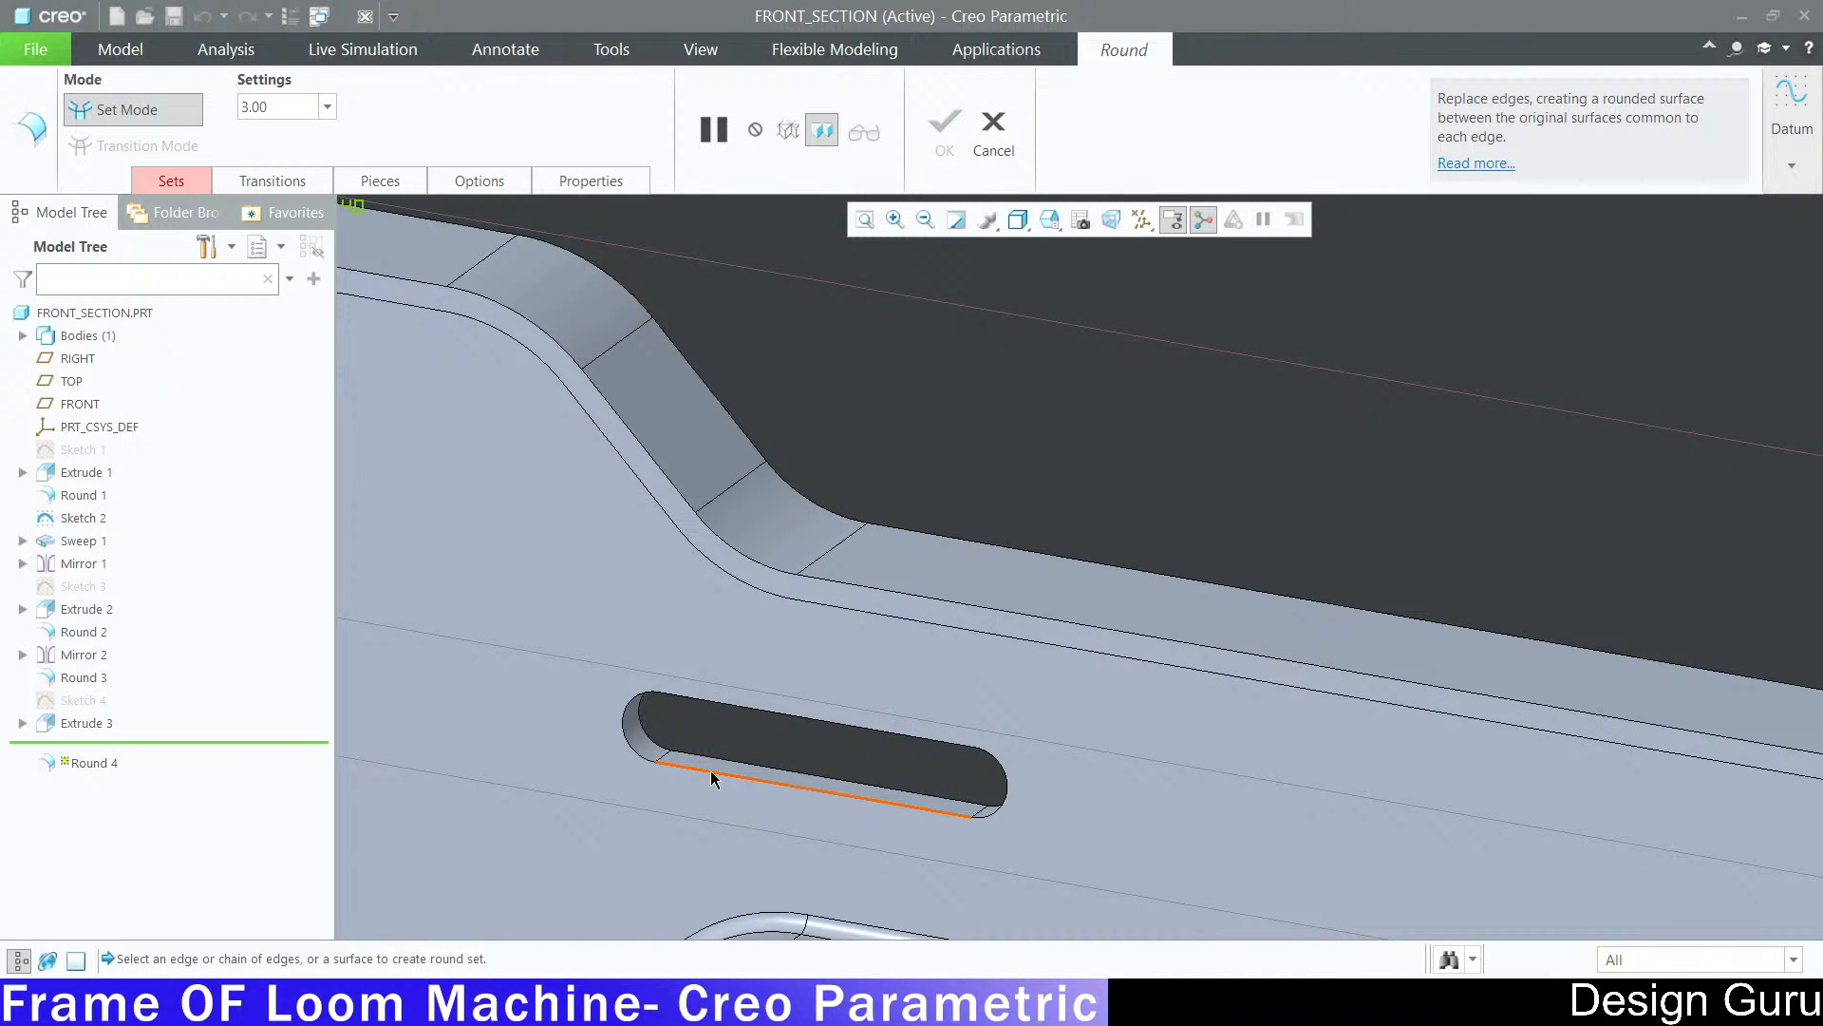
{"action": "left_click", "coordinate": [714, 779]}
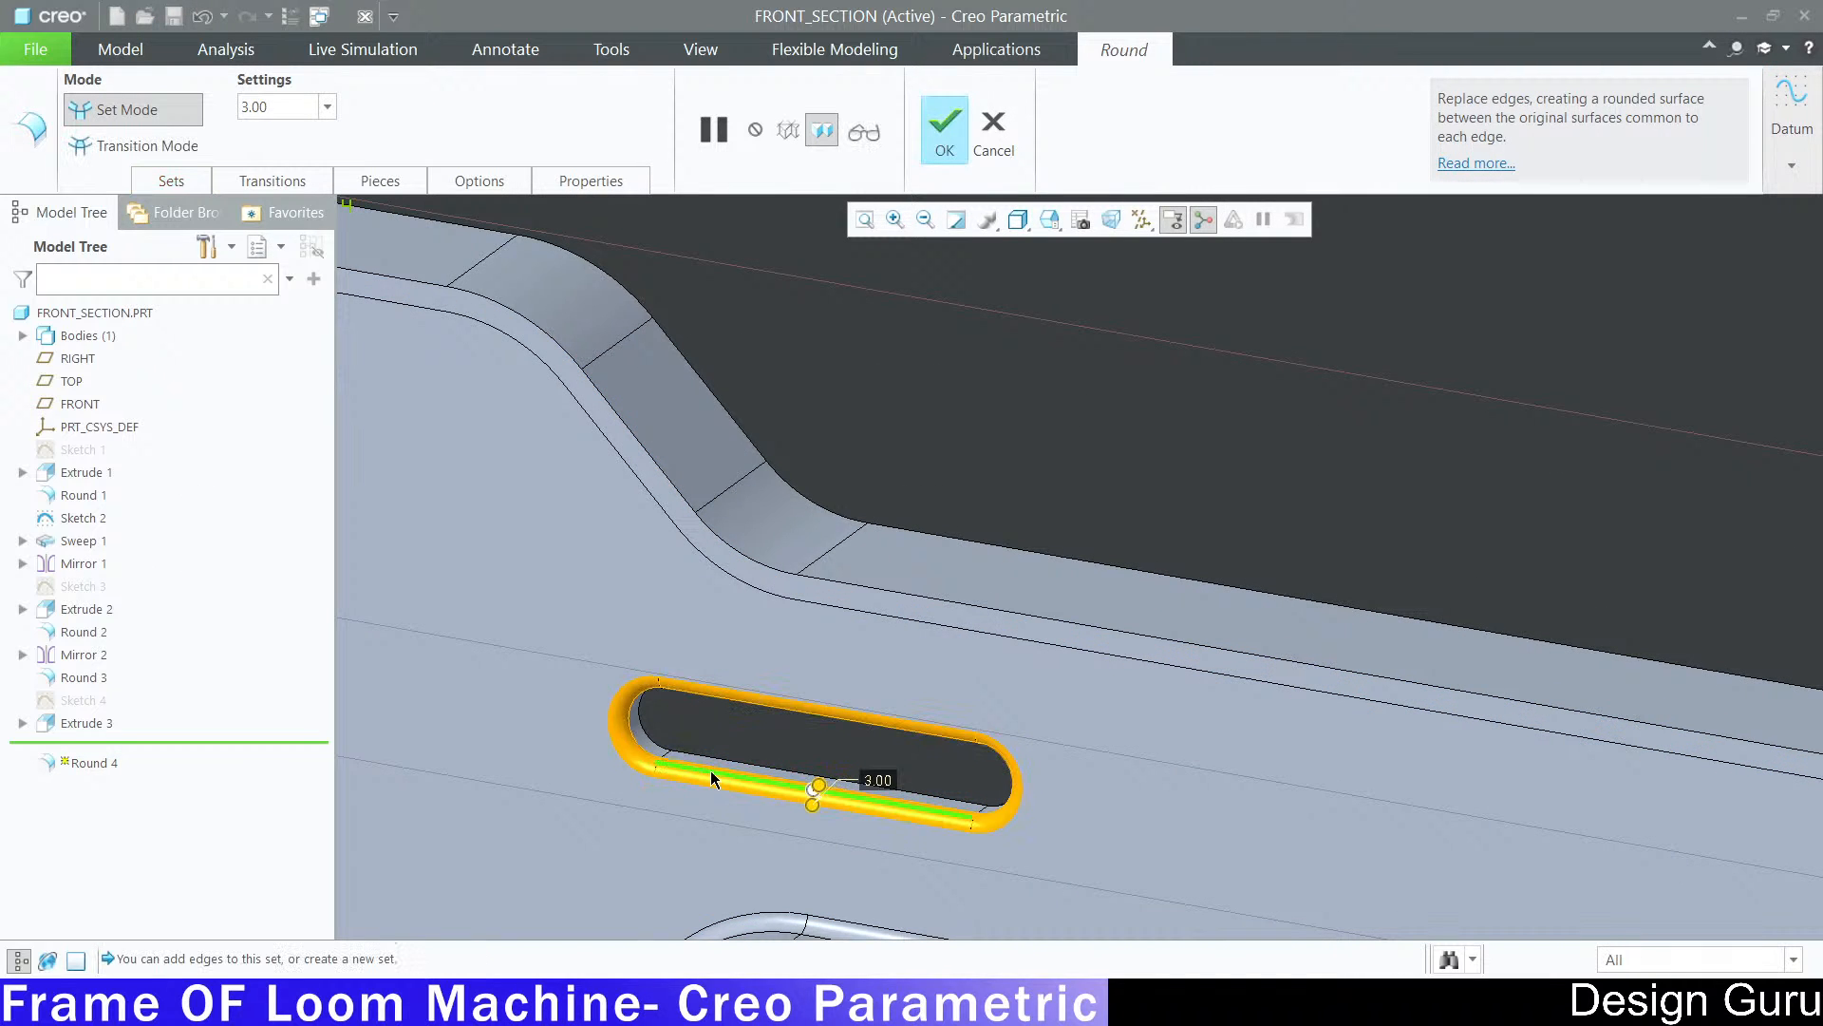
{"action": "left_click", "coordinate": [658, 743], "text": "ctrl"}
{"action": "scroll", "coordinate": [806, 767], "scroll_direction": "up", "scroll_amount": 5}
{"action": "middle_click_drag", "start_coordinate": [805, 768], "coordinate": [784, 767]}
{"action": "scroll", "coordinate": [725, 792], "scroll_direction": "up", "scroll_amount": 6}
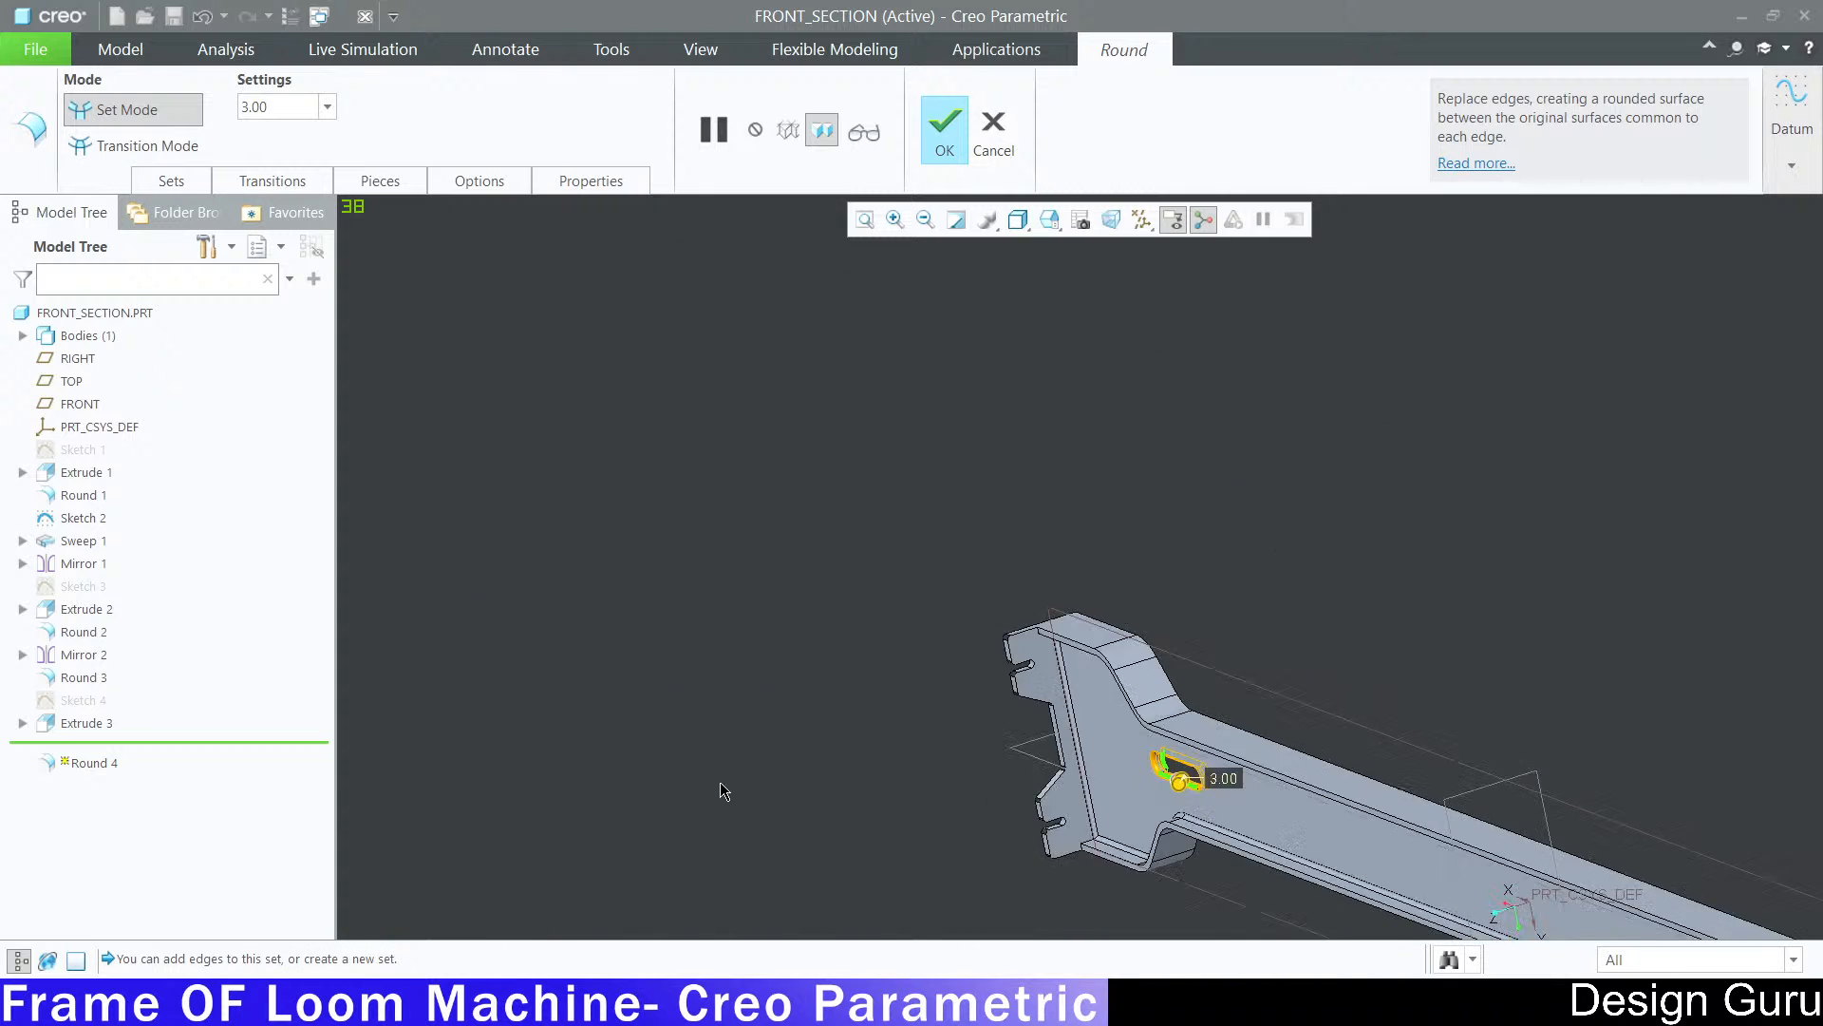
{"action": "middle_click_drag", "start_coordinate": [997, 781], "coordinate": [835, 782]}
{"action": "scroll", "coordinate": [1448, 821], "scroll_direction": "down", "scroll_amount": 3}
{"action": "scroll", "coordinate": [1514, 769], "scroll_direction": "down", "scroll_amount": 3}
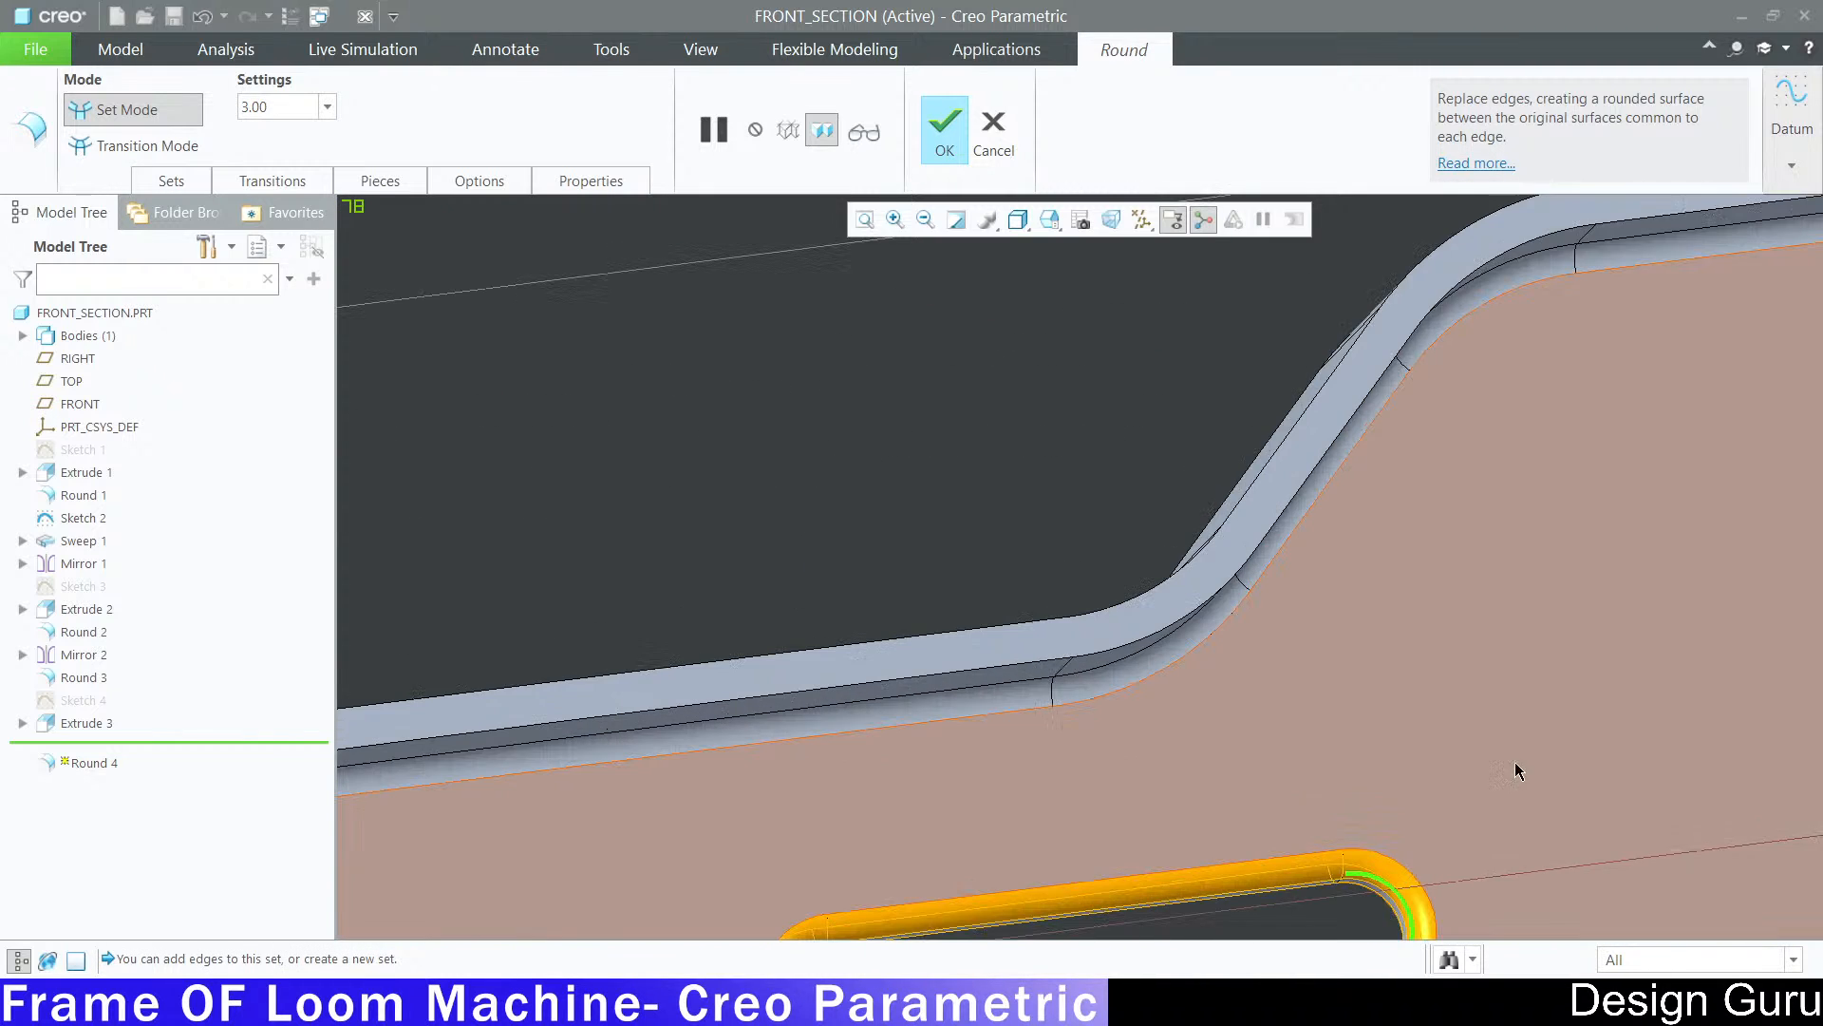
{"action": "scroll", "coordinate": [1514, 769], "scroll_direction": "up", "scroll_amount": 6}
{"action": "middle_click_drag", "start_coordinate": [1140, 722], "coordinate": [1209, 710]}
{"action": "scroll", "coordinate": [1307, 749], "scroll_direction": "up", "scroll_amount": 4}
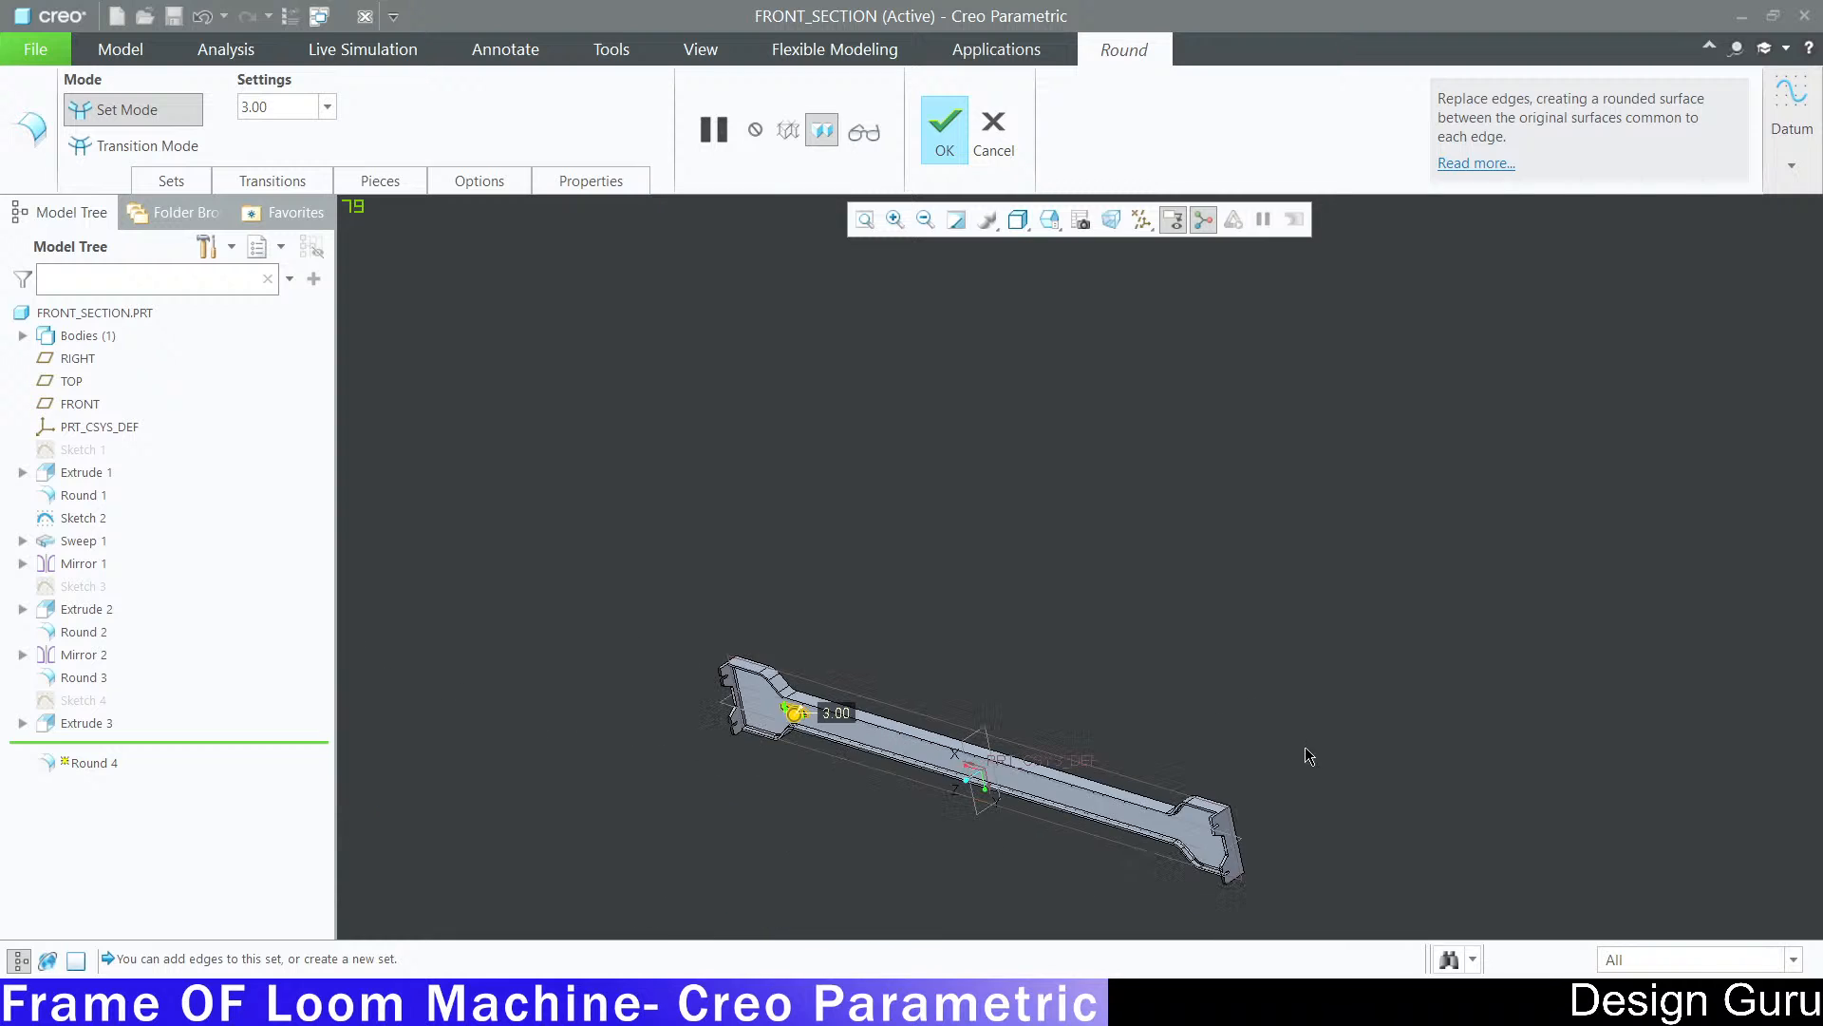
Step: Set the slot edge round's radius to 1 and complete the feature
{"action": "scroll", "coordinate": [1307, 747], "scroll_direction": "down", "scroll_amount": 8}
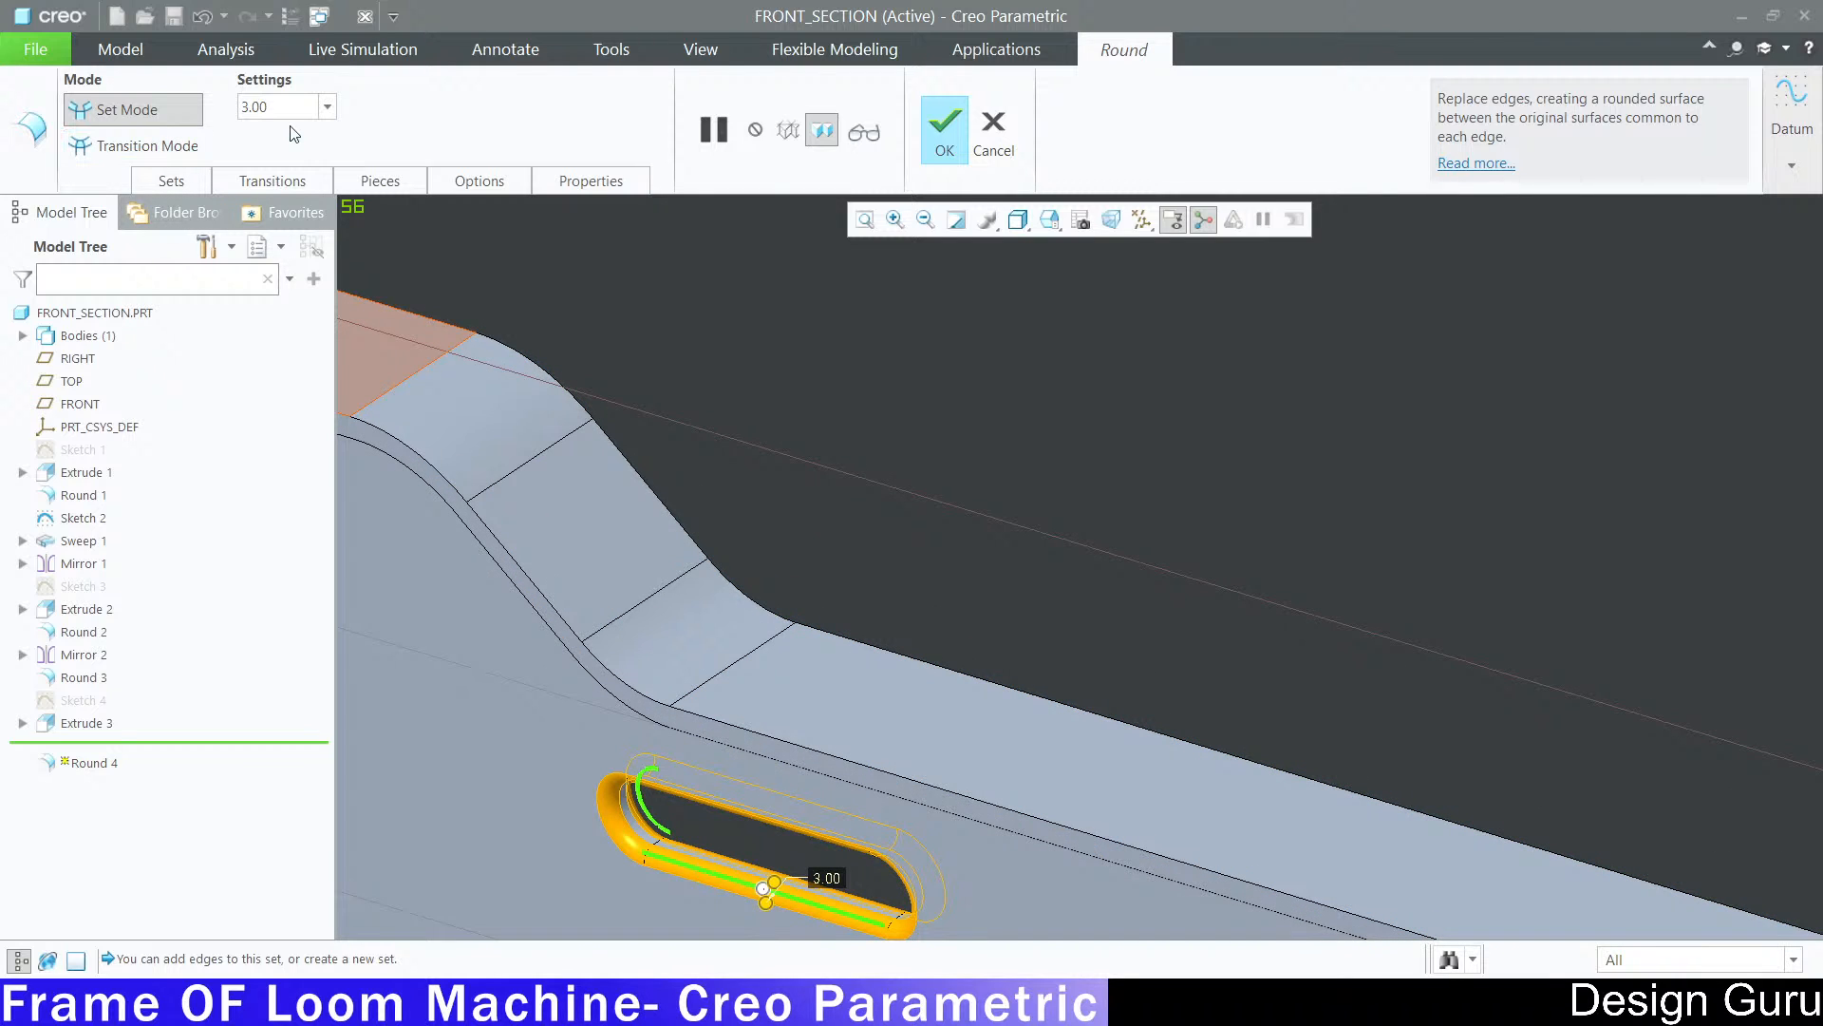
{"action": "left_click_drag", "start_coordinate": [287, 108], "coordinate": [216, 111]}
{"action": "type", "text": "1"}
{"action": "key", "text": "Return"}
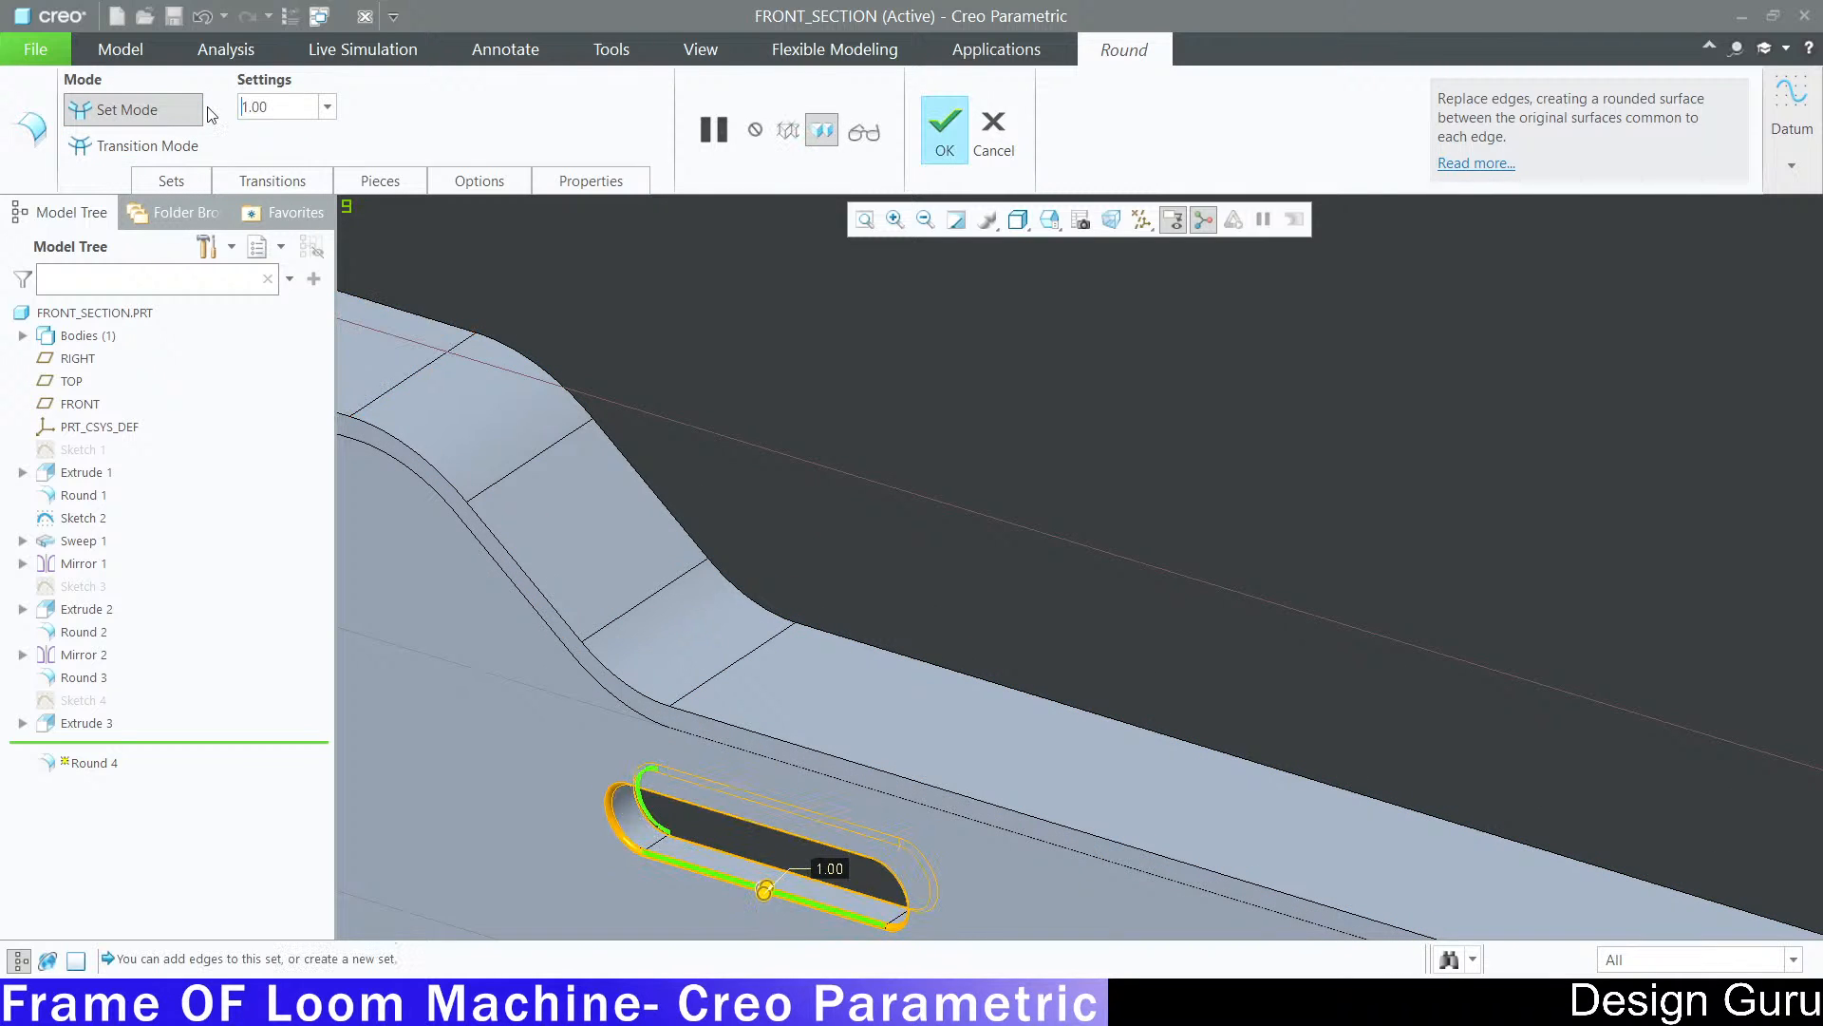
{"action": "scroll", "coordinate": [1266, 623], "scroll_direction": "up", "scroll_amount": 6}
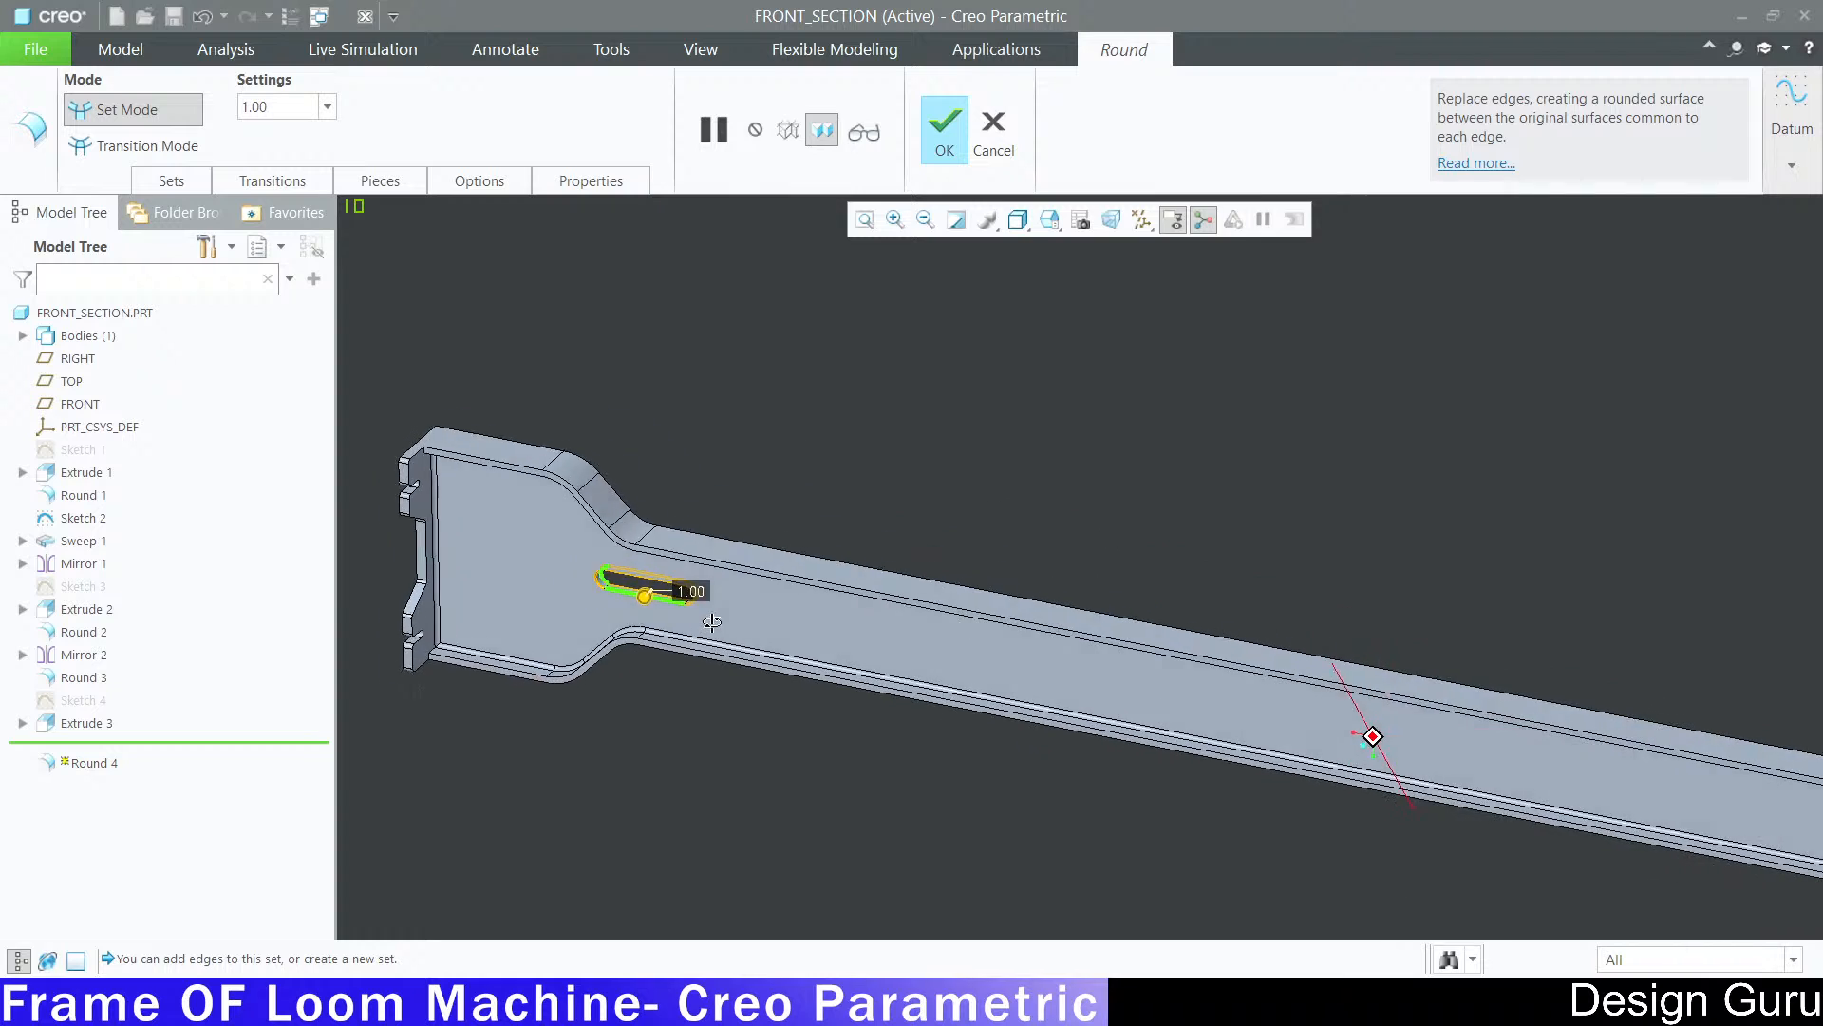
{"action": "left_click", "coordinate": [945, 133]}
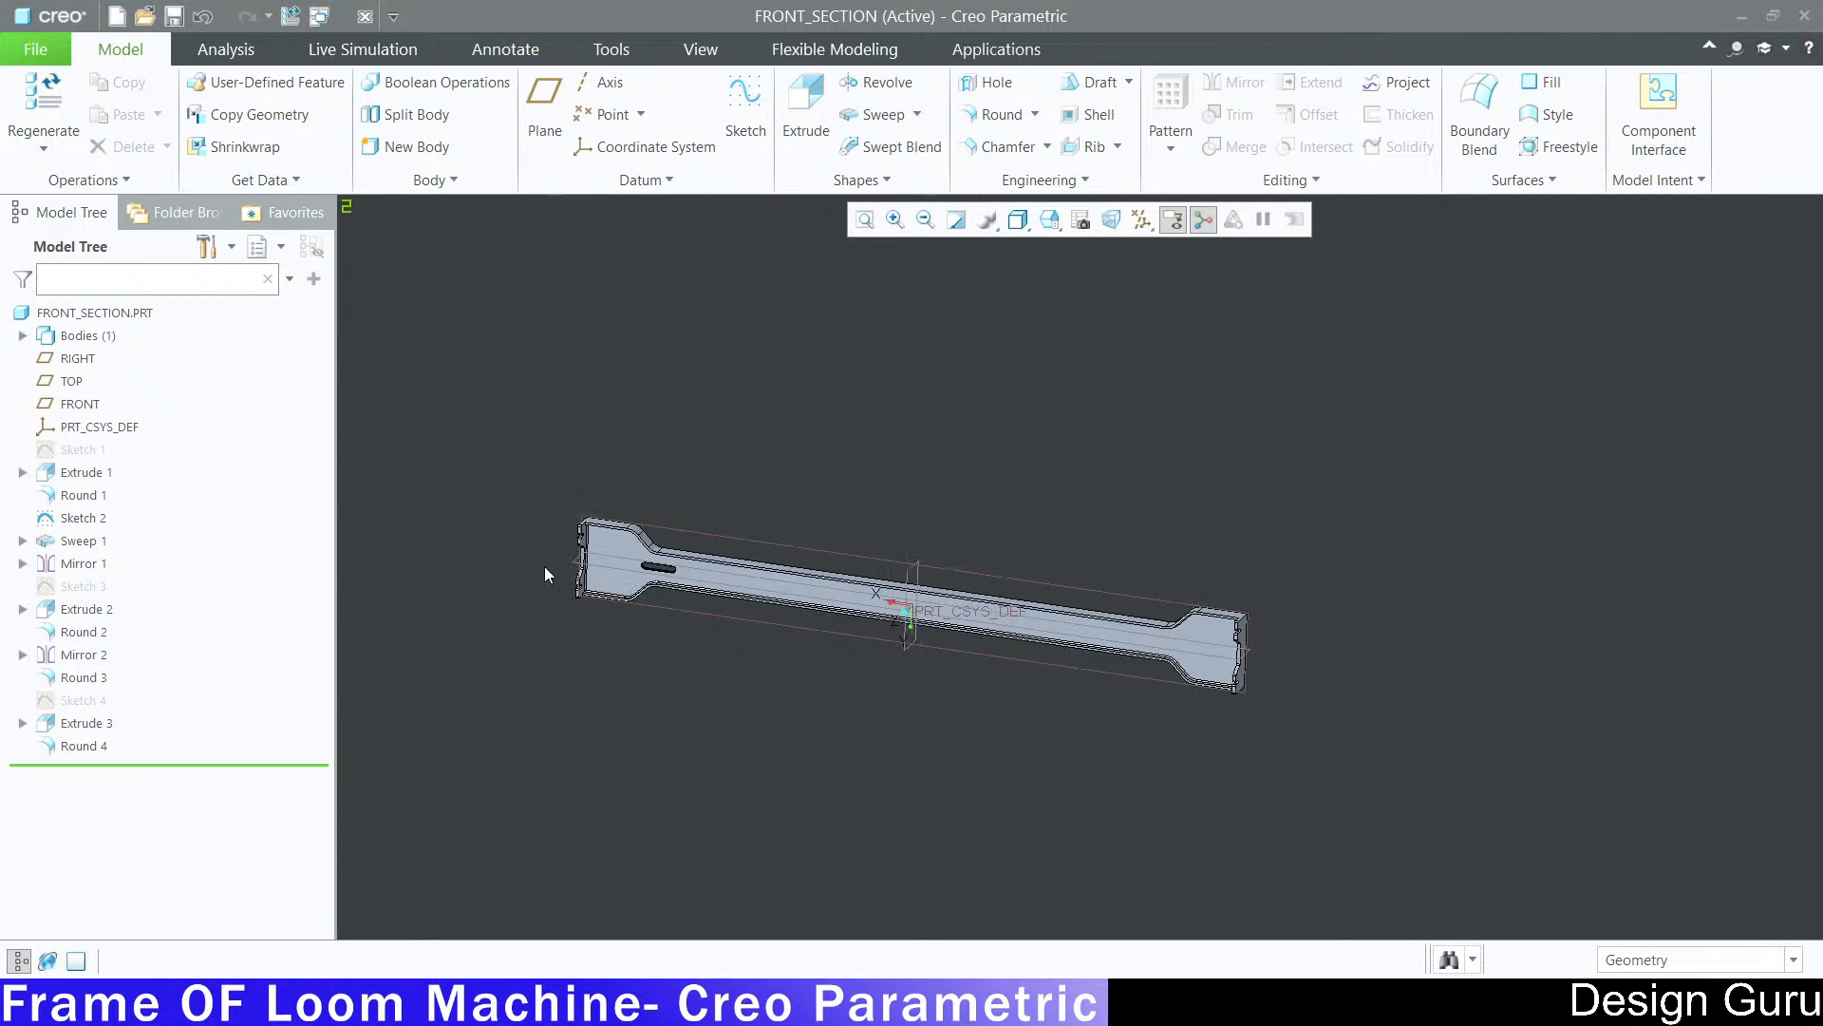
Step: Group the slot's extruded cut and its edge round into one local group
{"action": "scroll", "coordinate": [545, 566], "scroll_direction": "down", "scroll_amount": 3}
{"action": "middle_click_drag", "start_coordinate": [965, 377], "coordinate": [951, 371], "text": "shift"}
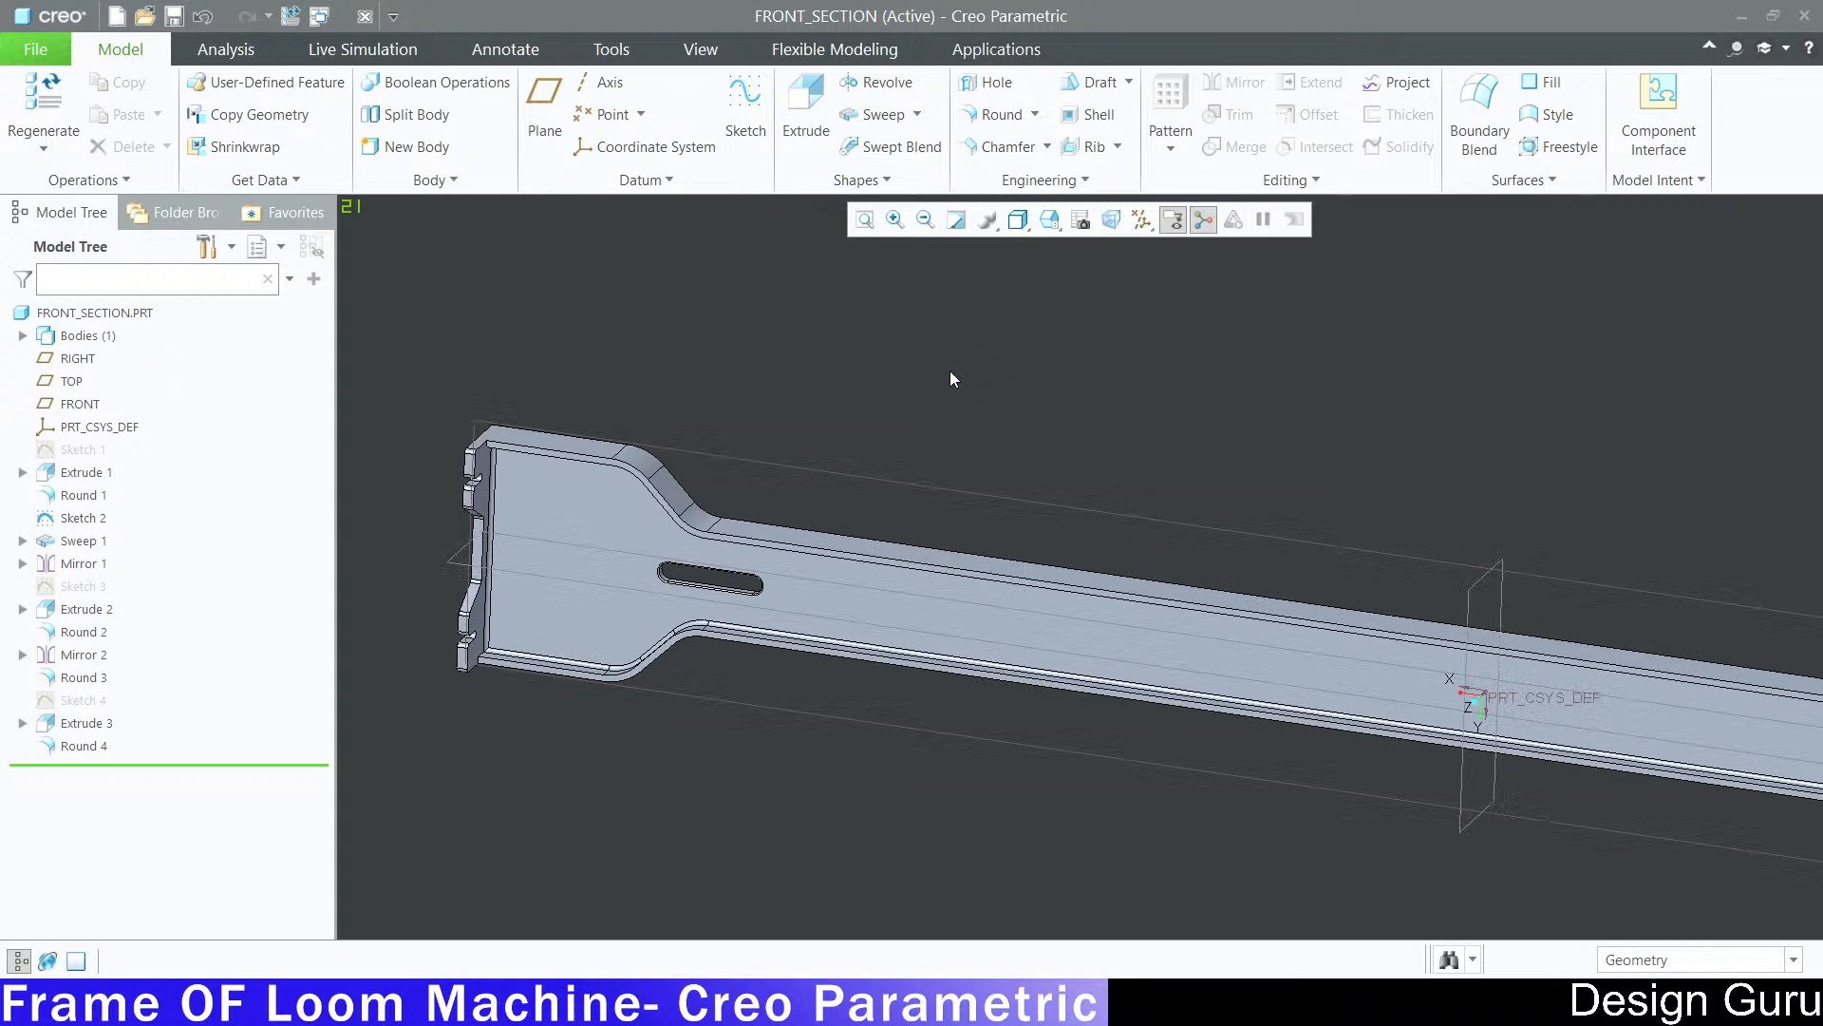
{"action": "left_click", "coordinate": [64, 748]}
{"action": "left_click", "coordinate": [84, 722], "text": "ctrl"}
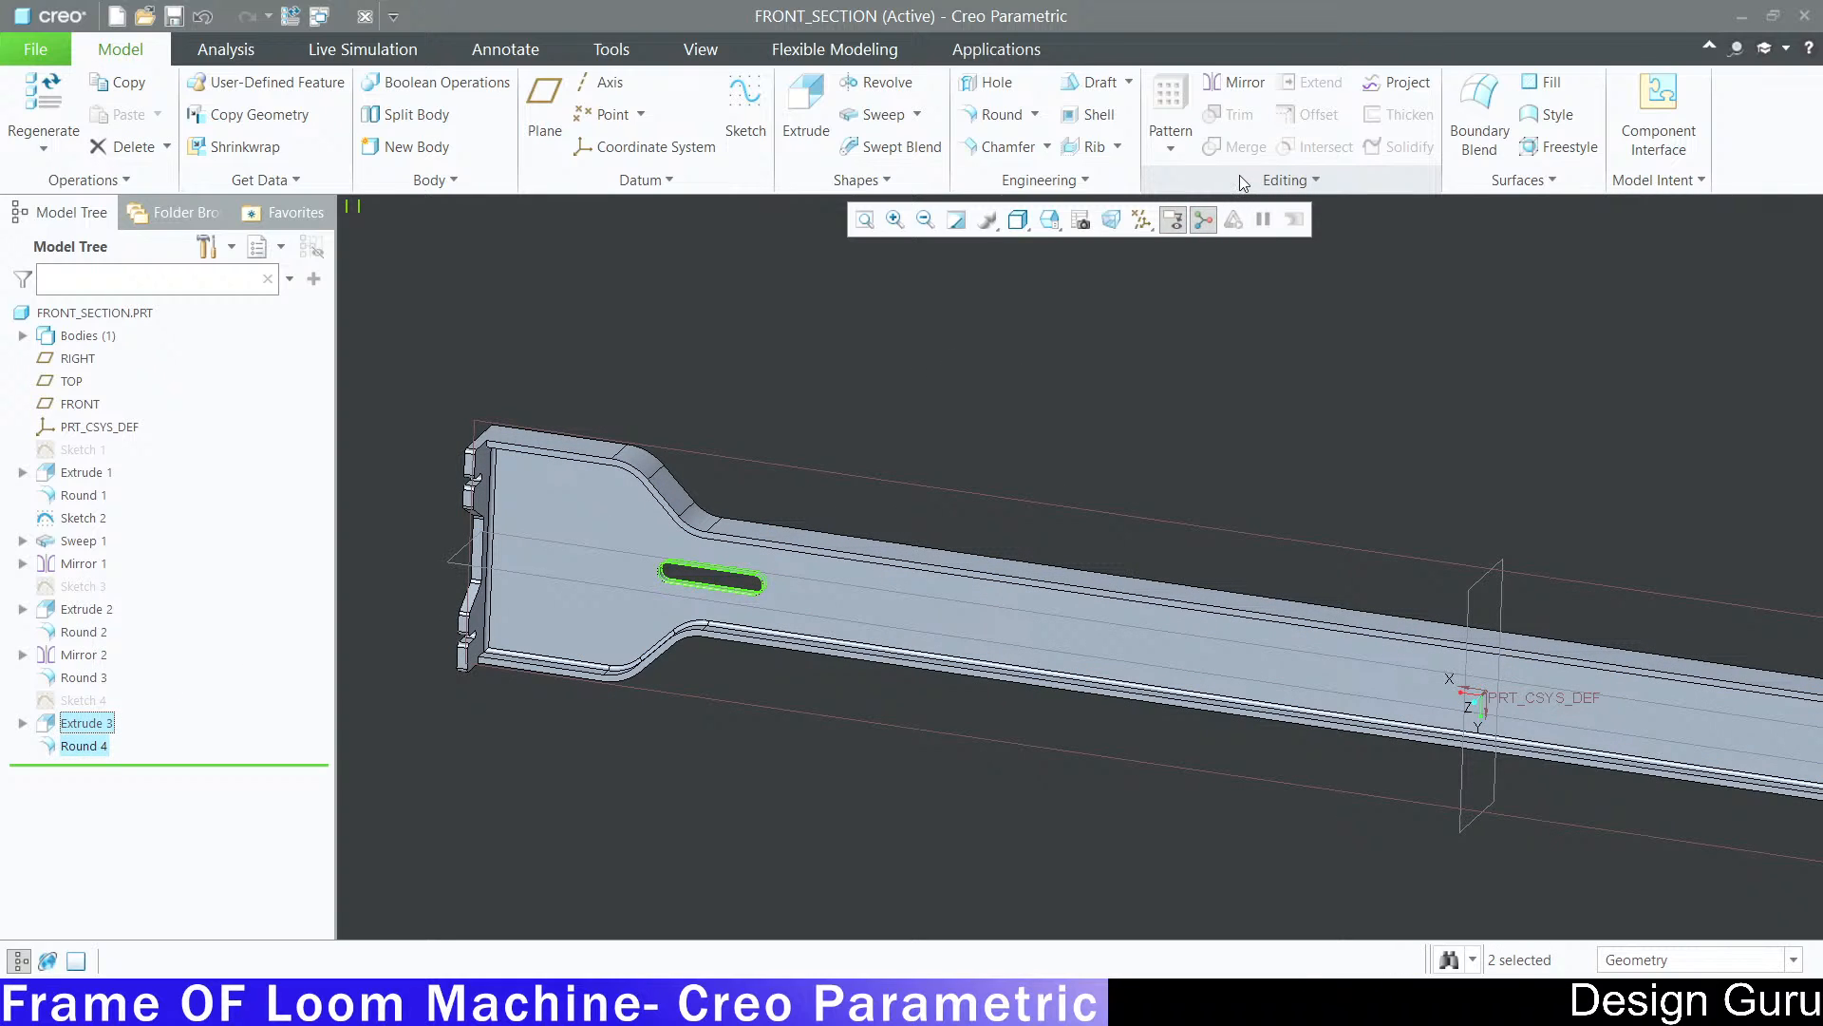
{"action": "right_click", "coordinate": [81, 729]}
{"action": "left_click", "coordinate": [133, 662]}
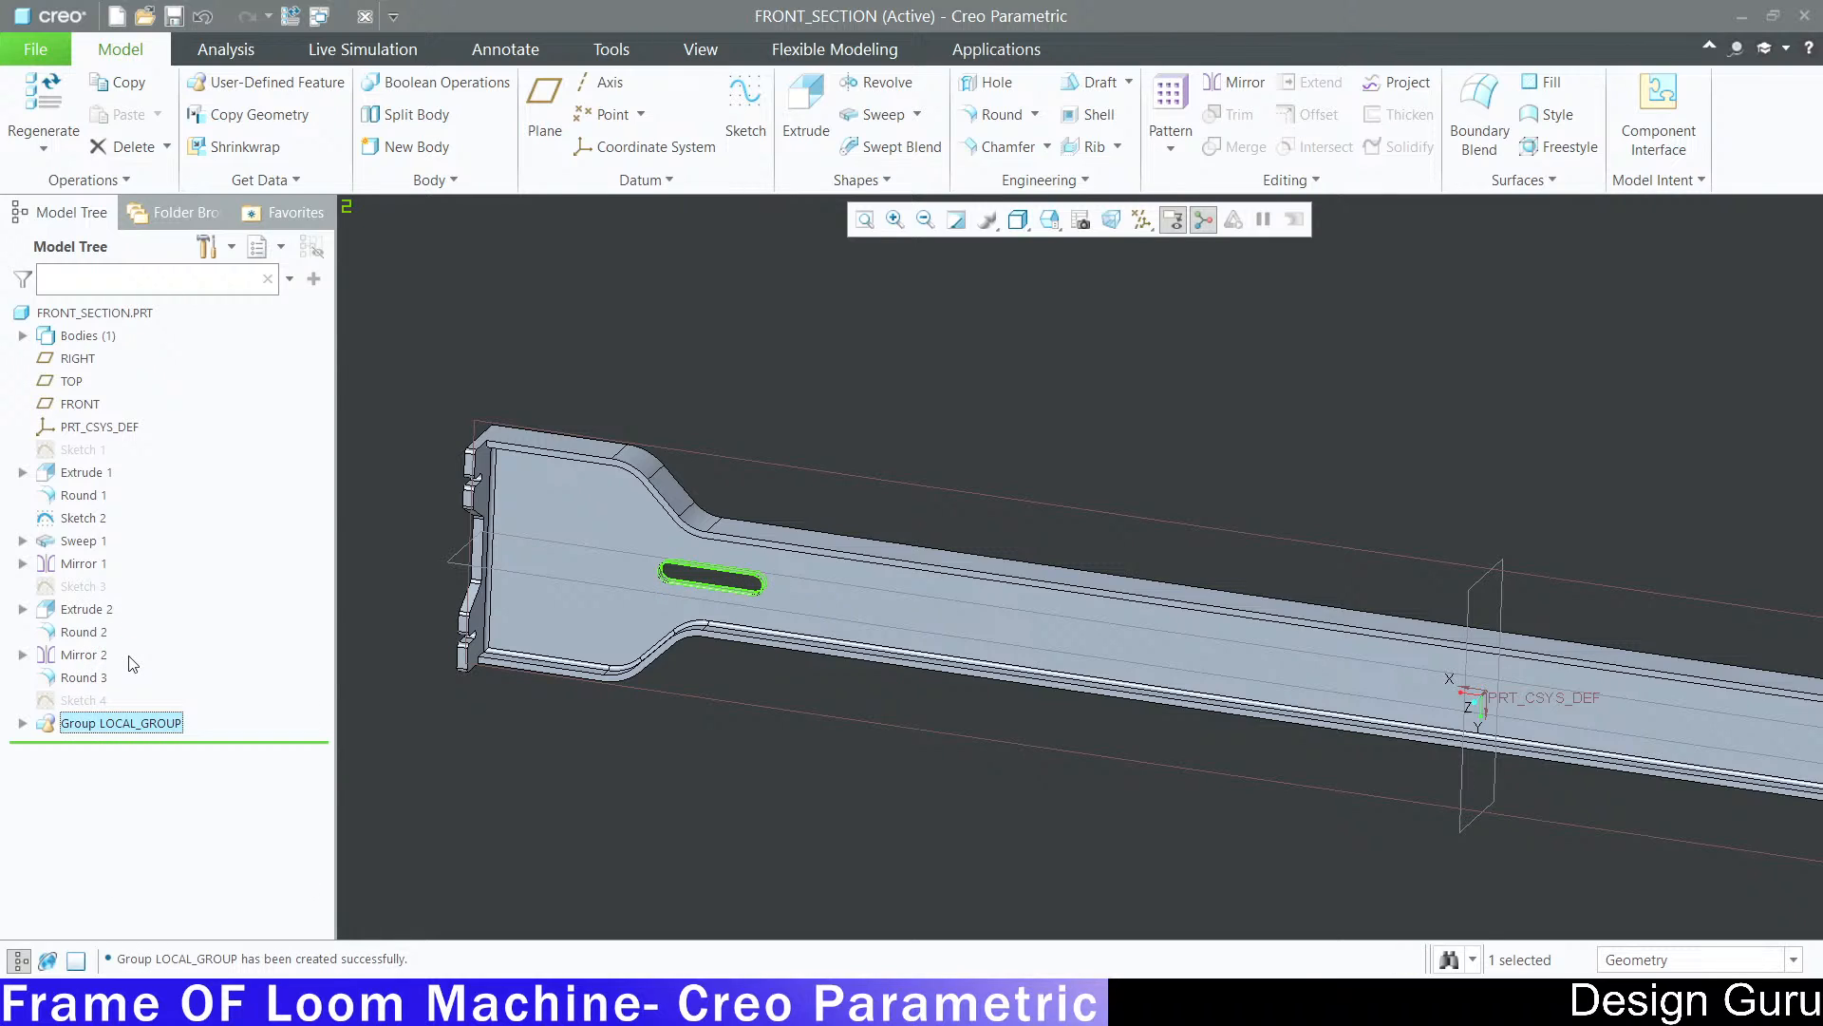
Step: Rename the slot feature group as CUTOUT
{"action": "double_click", "coordinate": [149, 724]}
{"action": "key", "text": "BackSpace"}
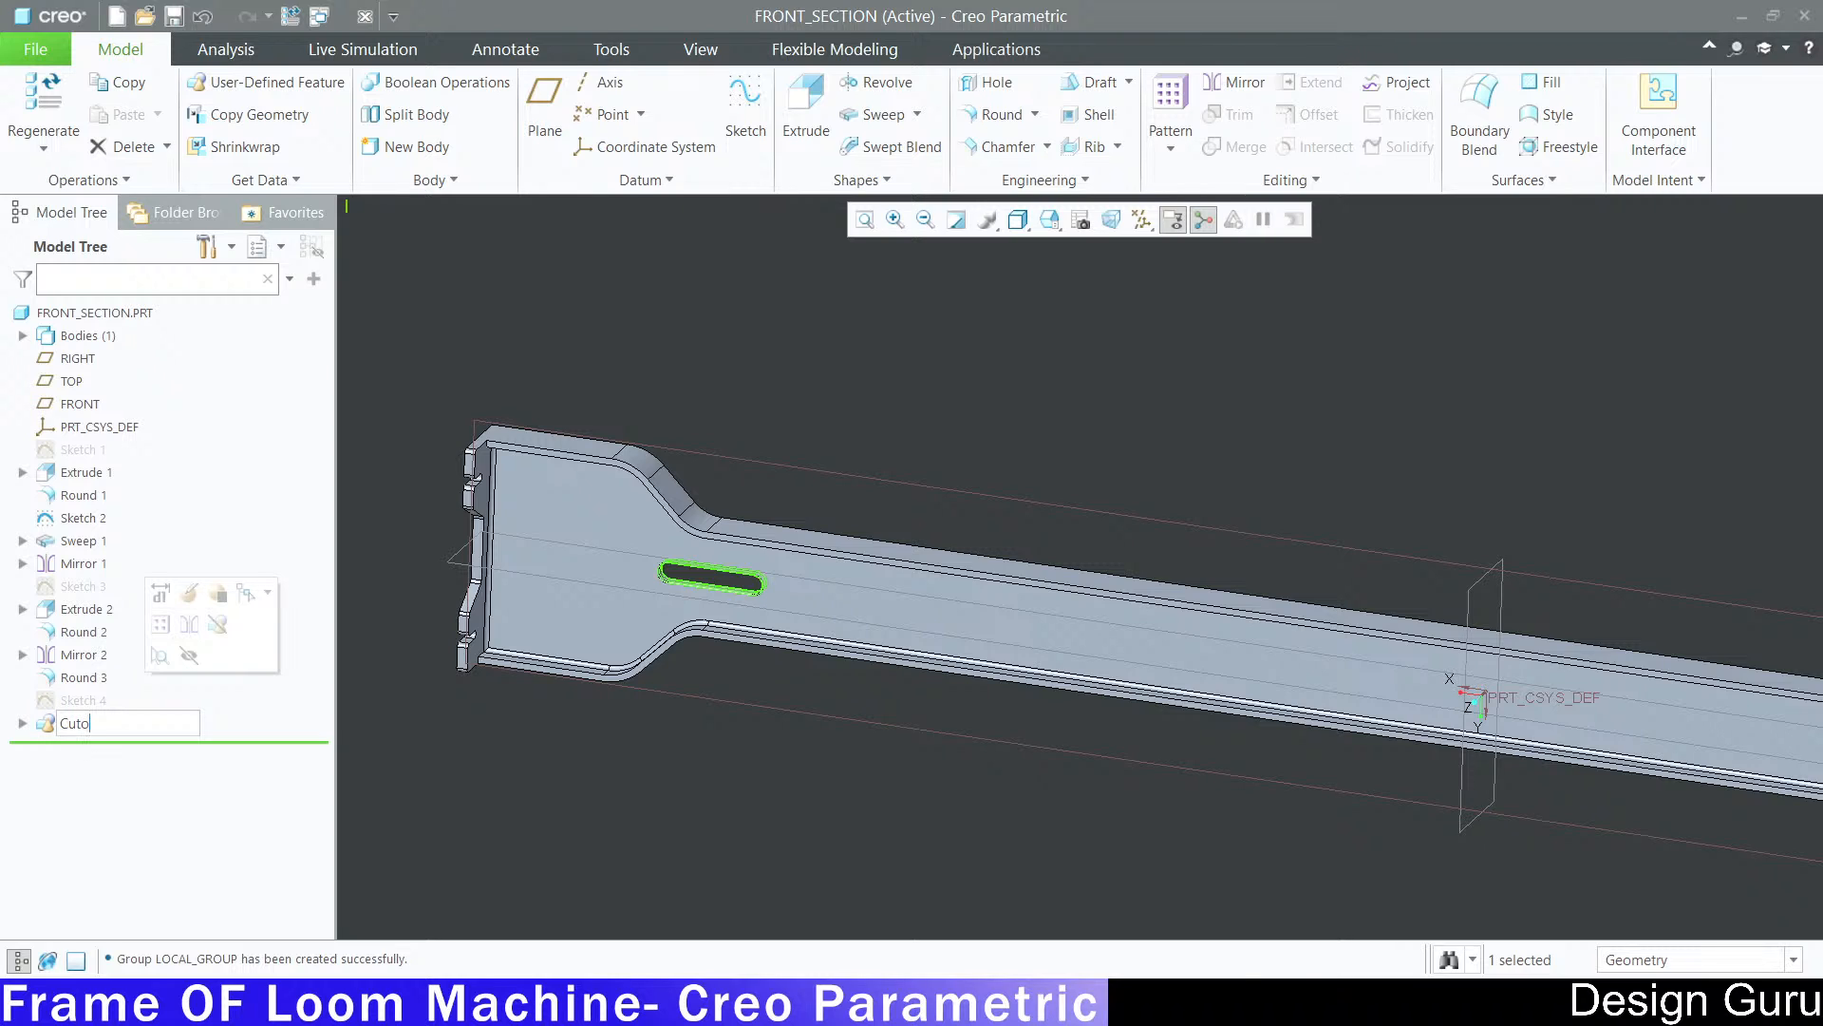
{"action": "key", "text": "Return"}
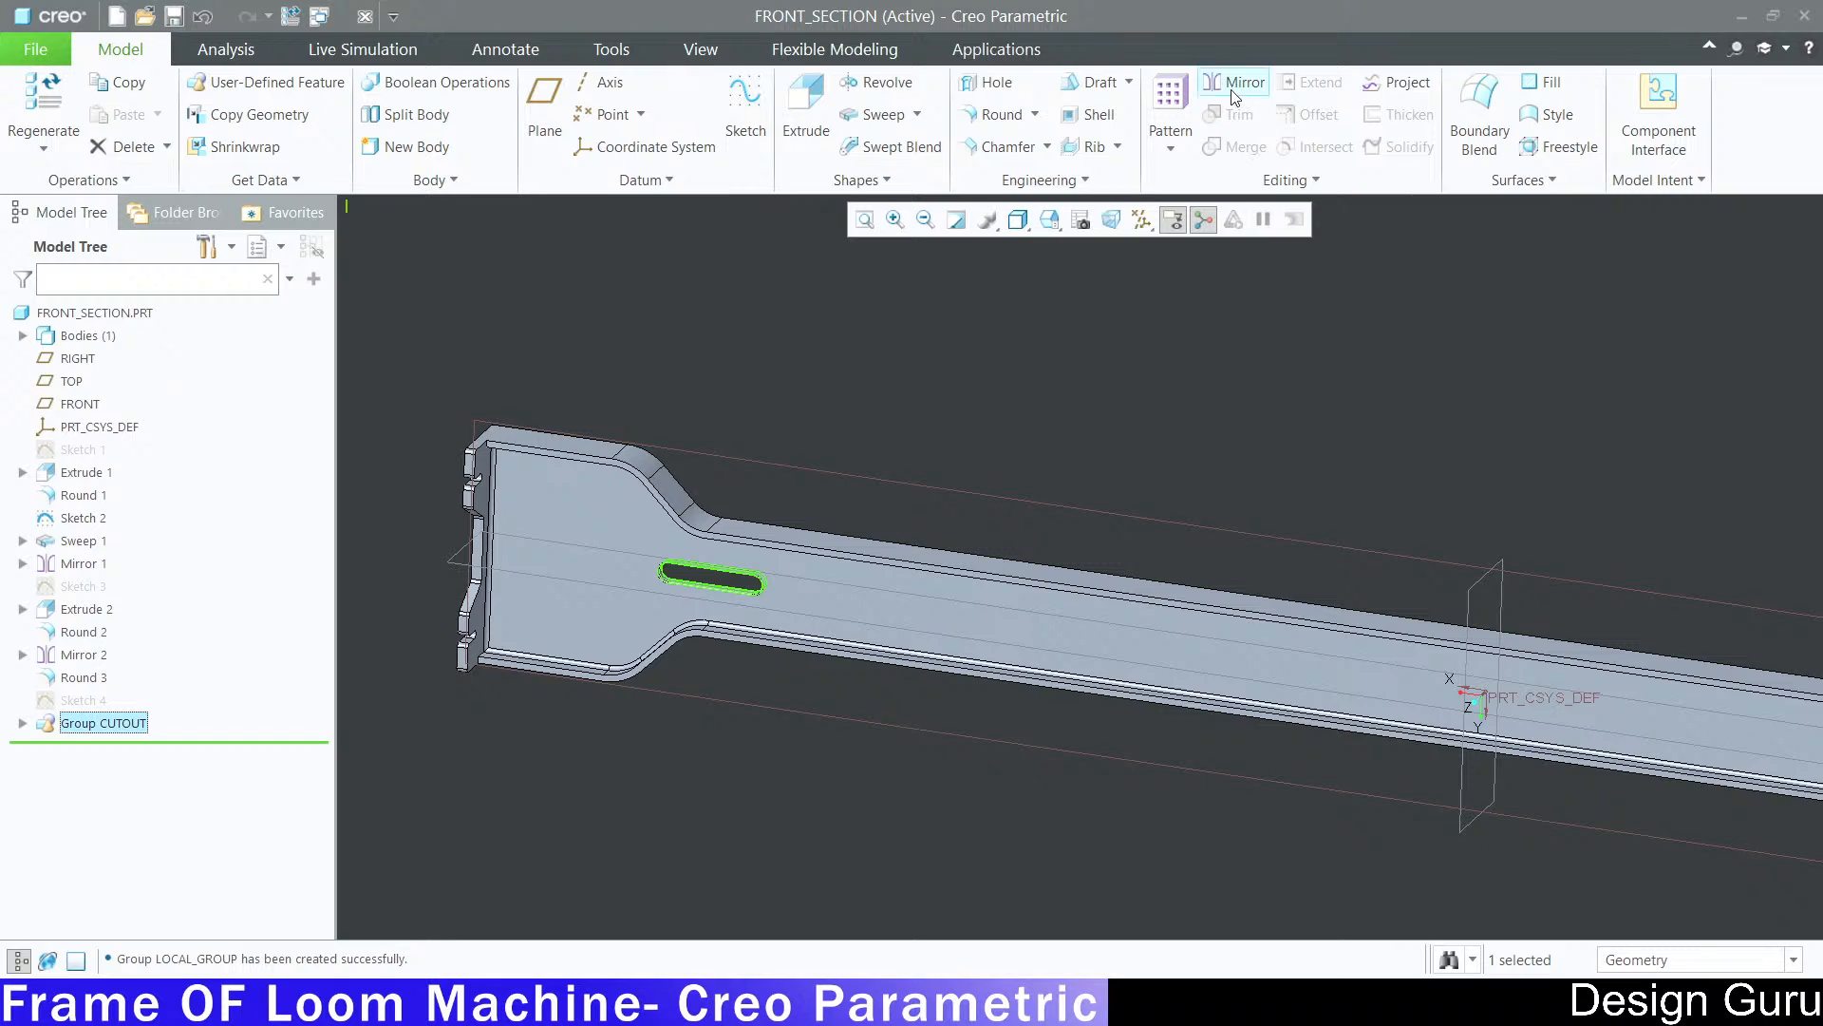
Step: Start a Direction pattern of the CUTOUT group along the beam's long straight edge with 10 members
{"action": "left_click", "coordinate": [1173, 106]}
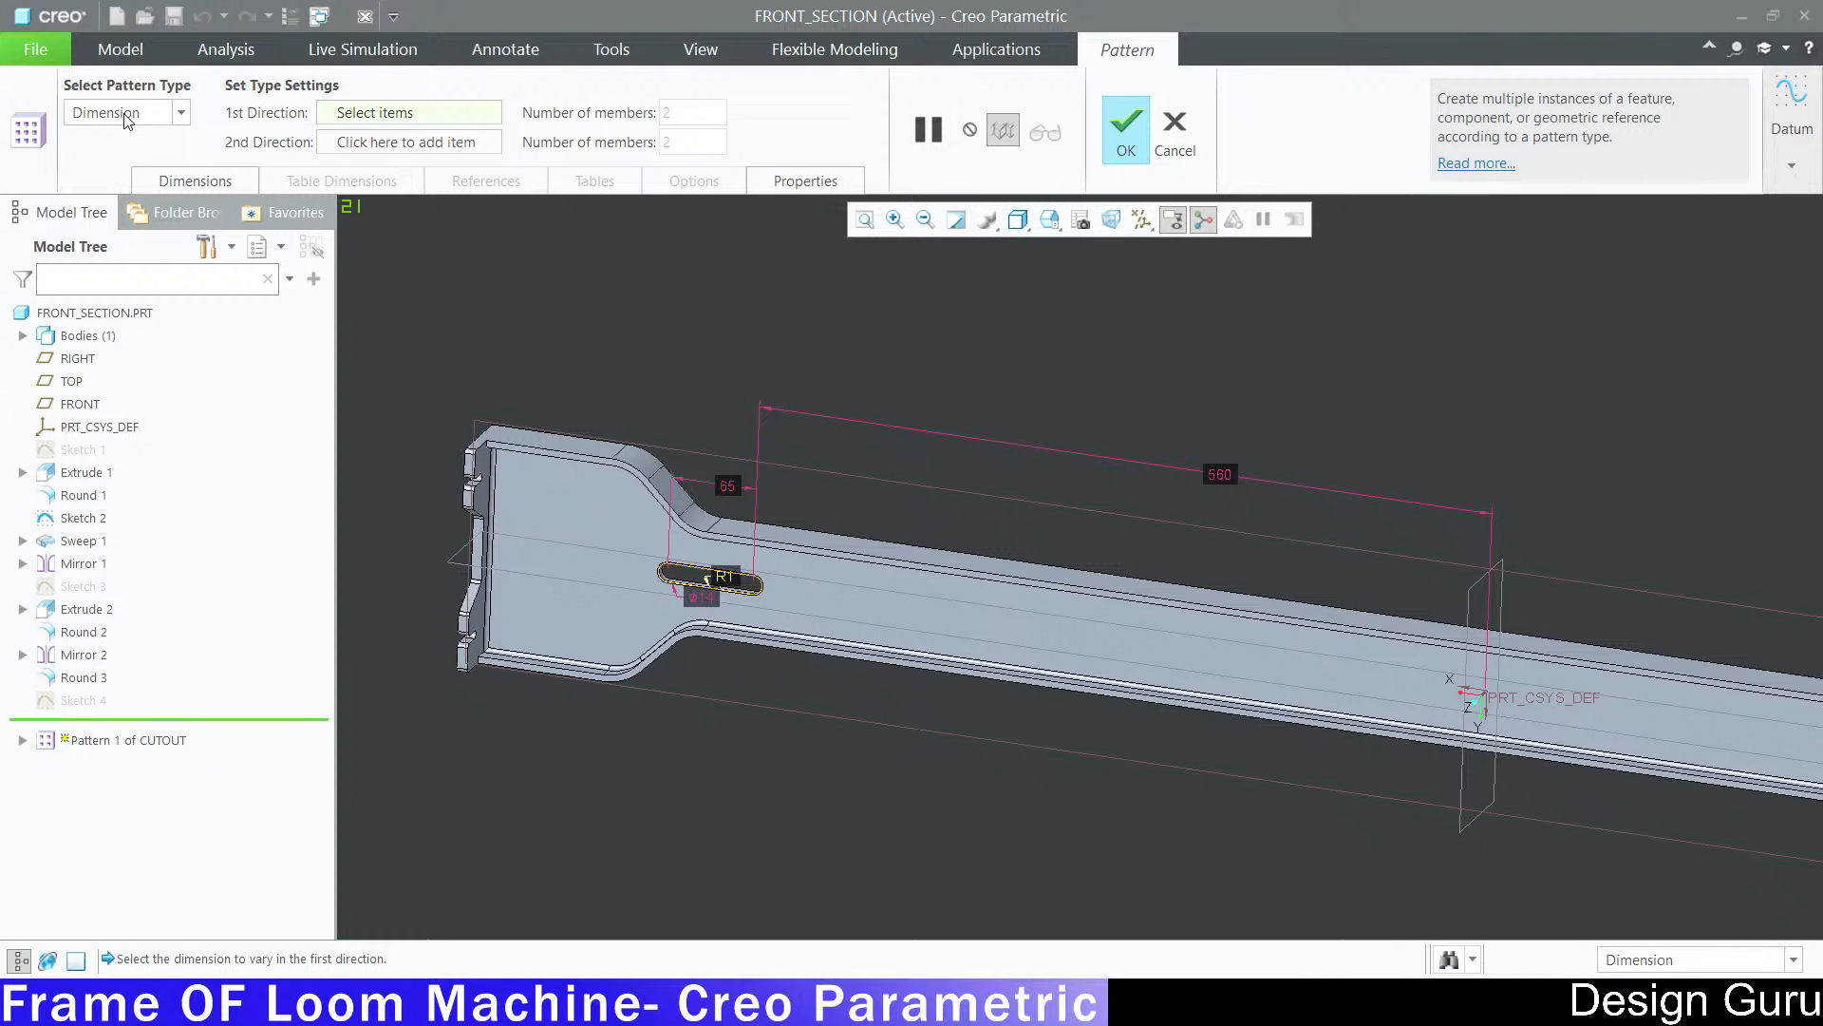
{"action": "left_click", "coordinate": [181, 112]}
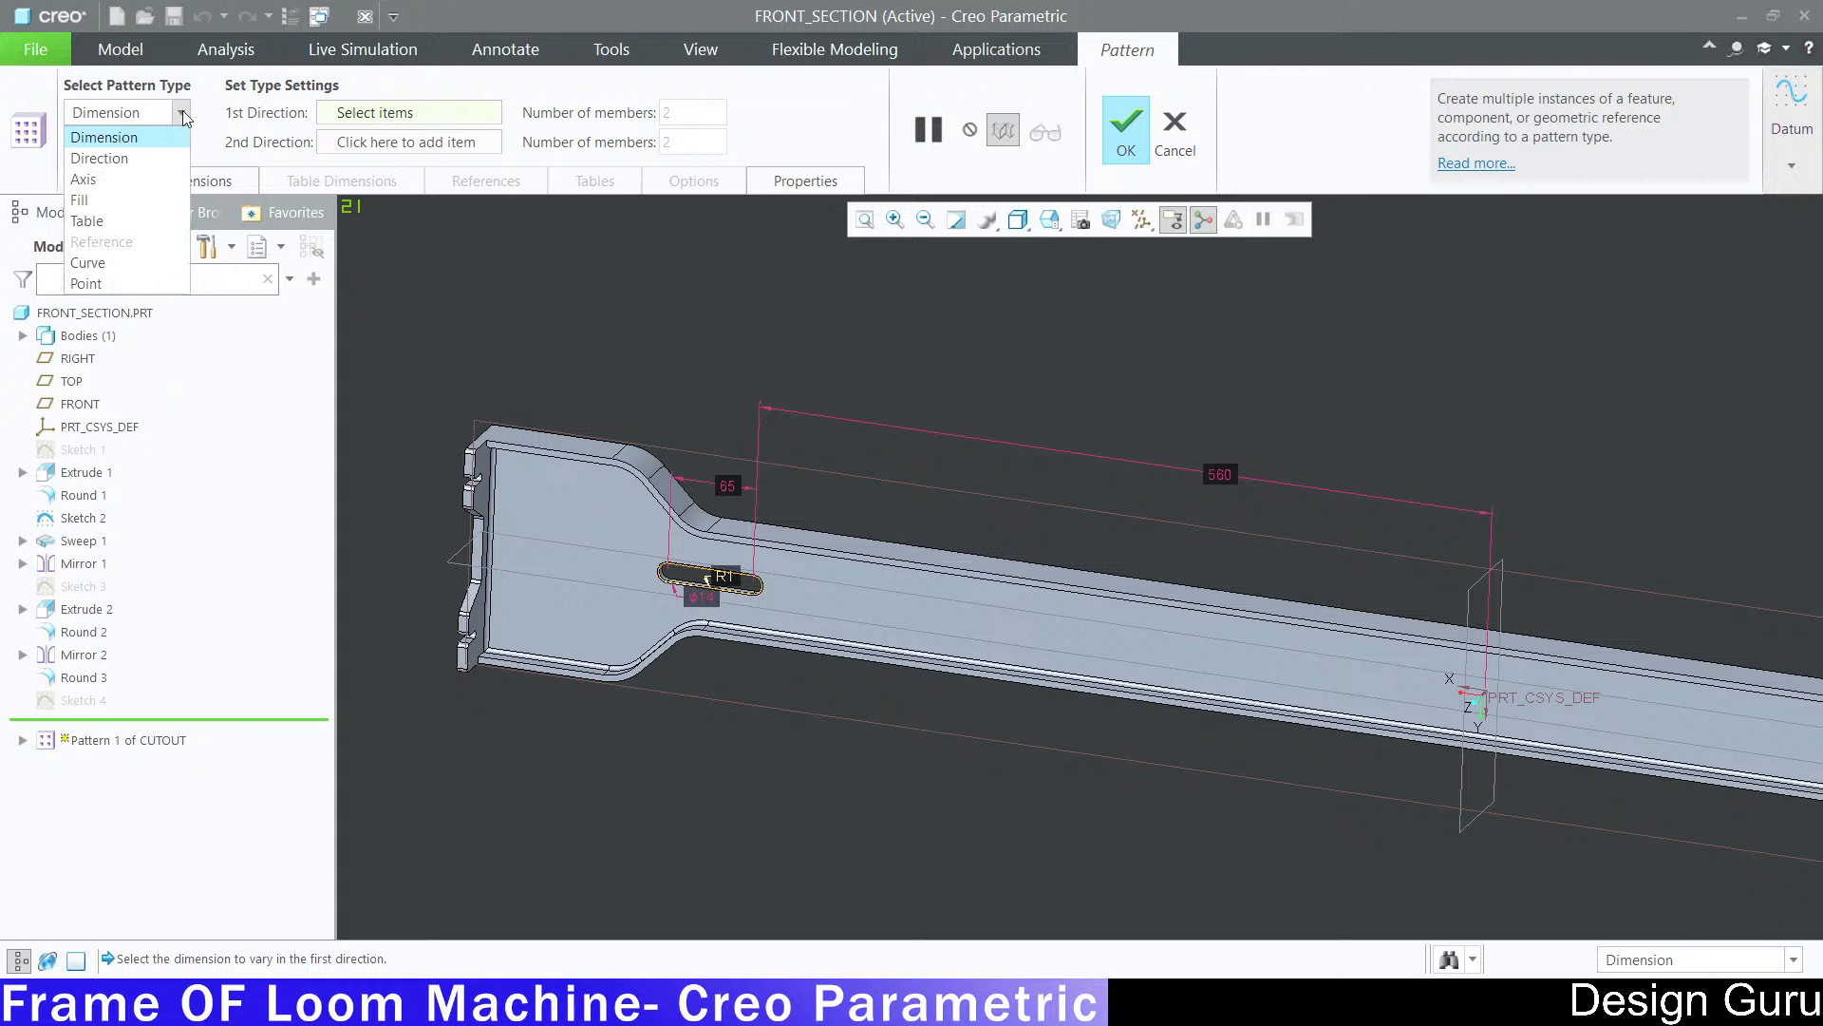
{"action": "left_click", "coordinate": [126, 156]}
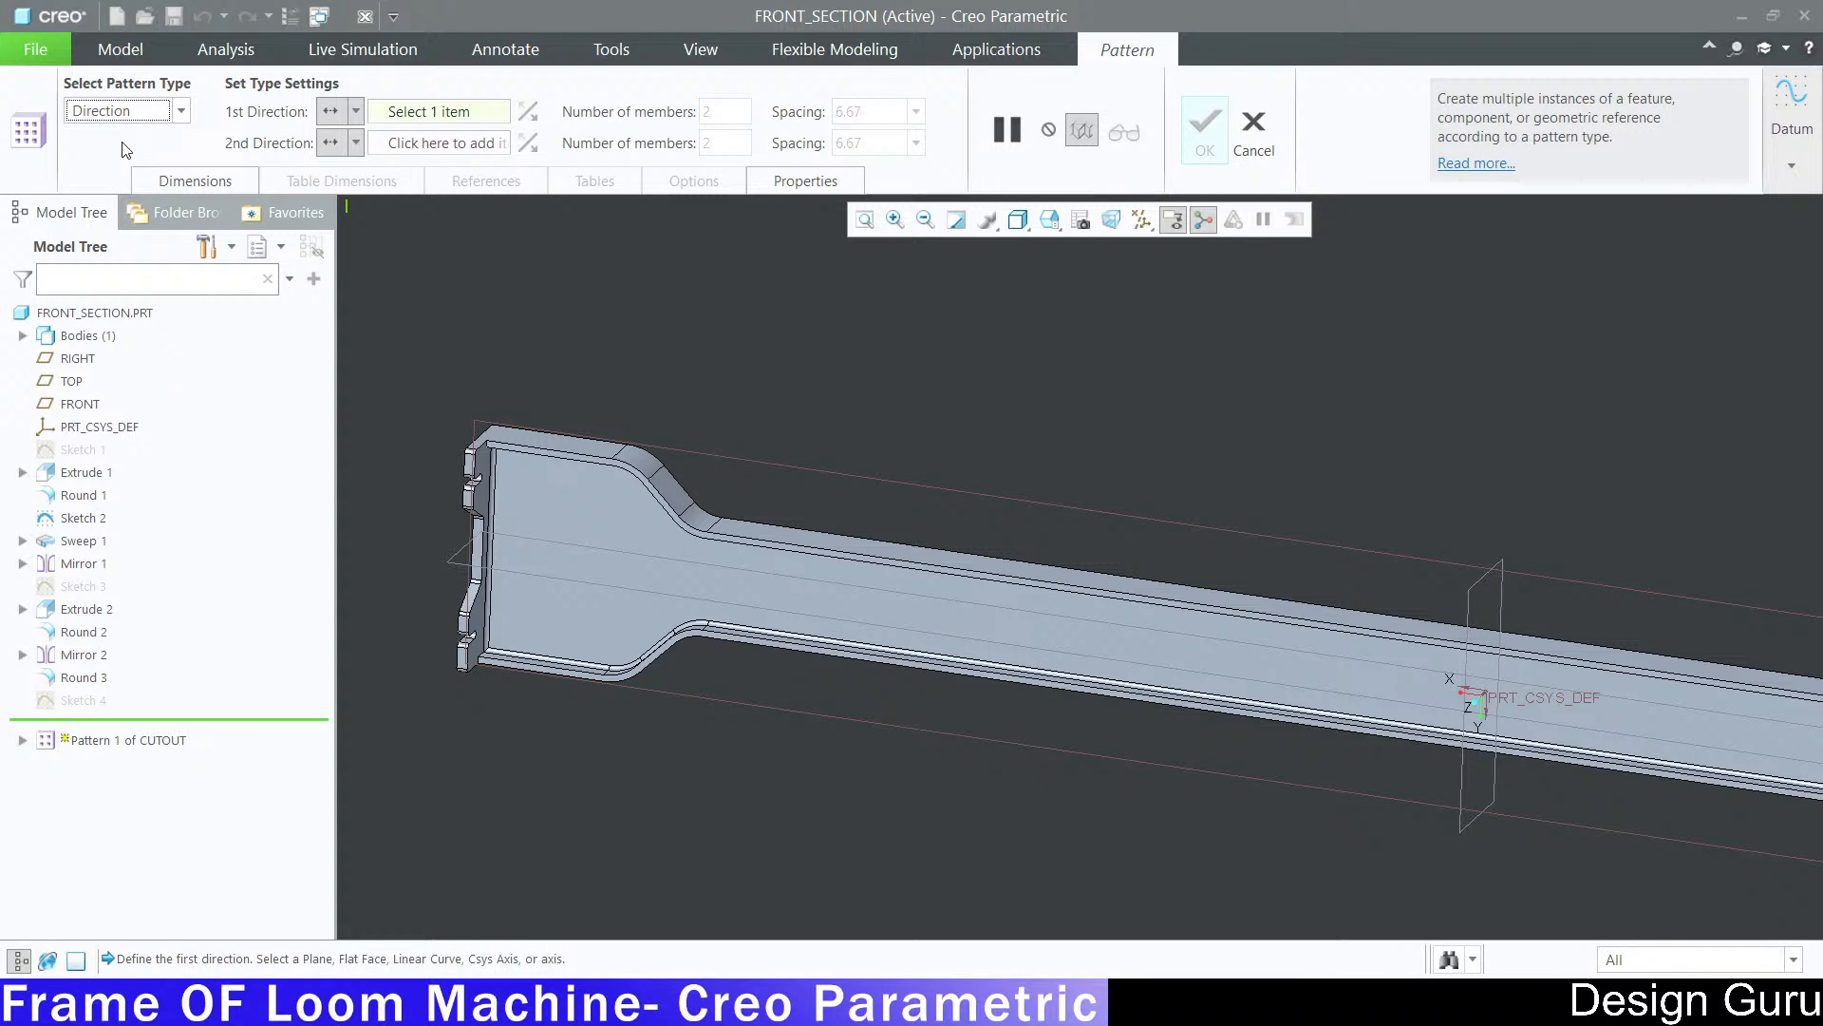
{"action": "left_click", "coordinate": [802, 548]}
{"action": "scroll", "coordinate": [463, 399], "scroll_direction": "down", "scroll_amount": 4}
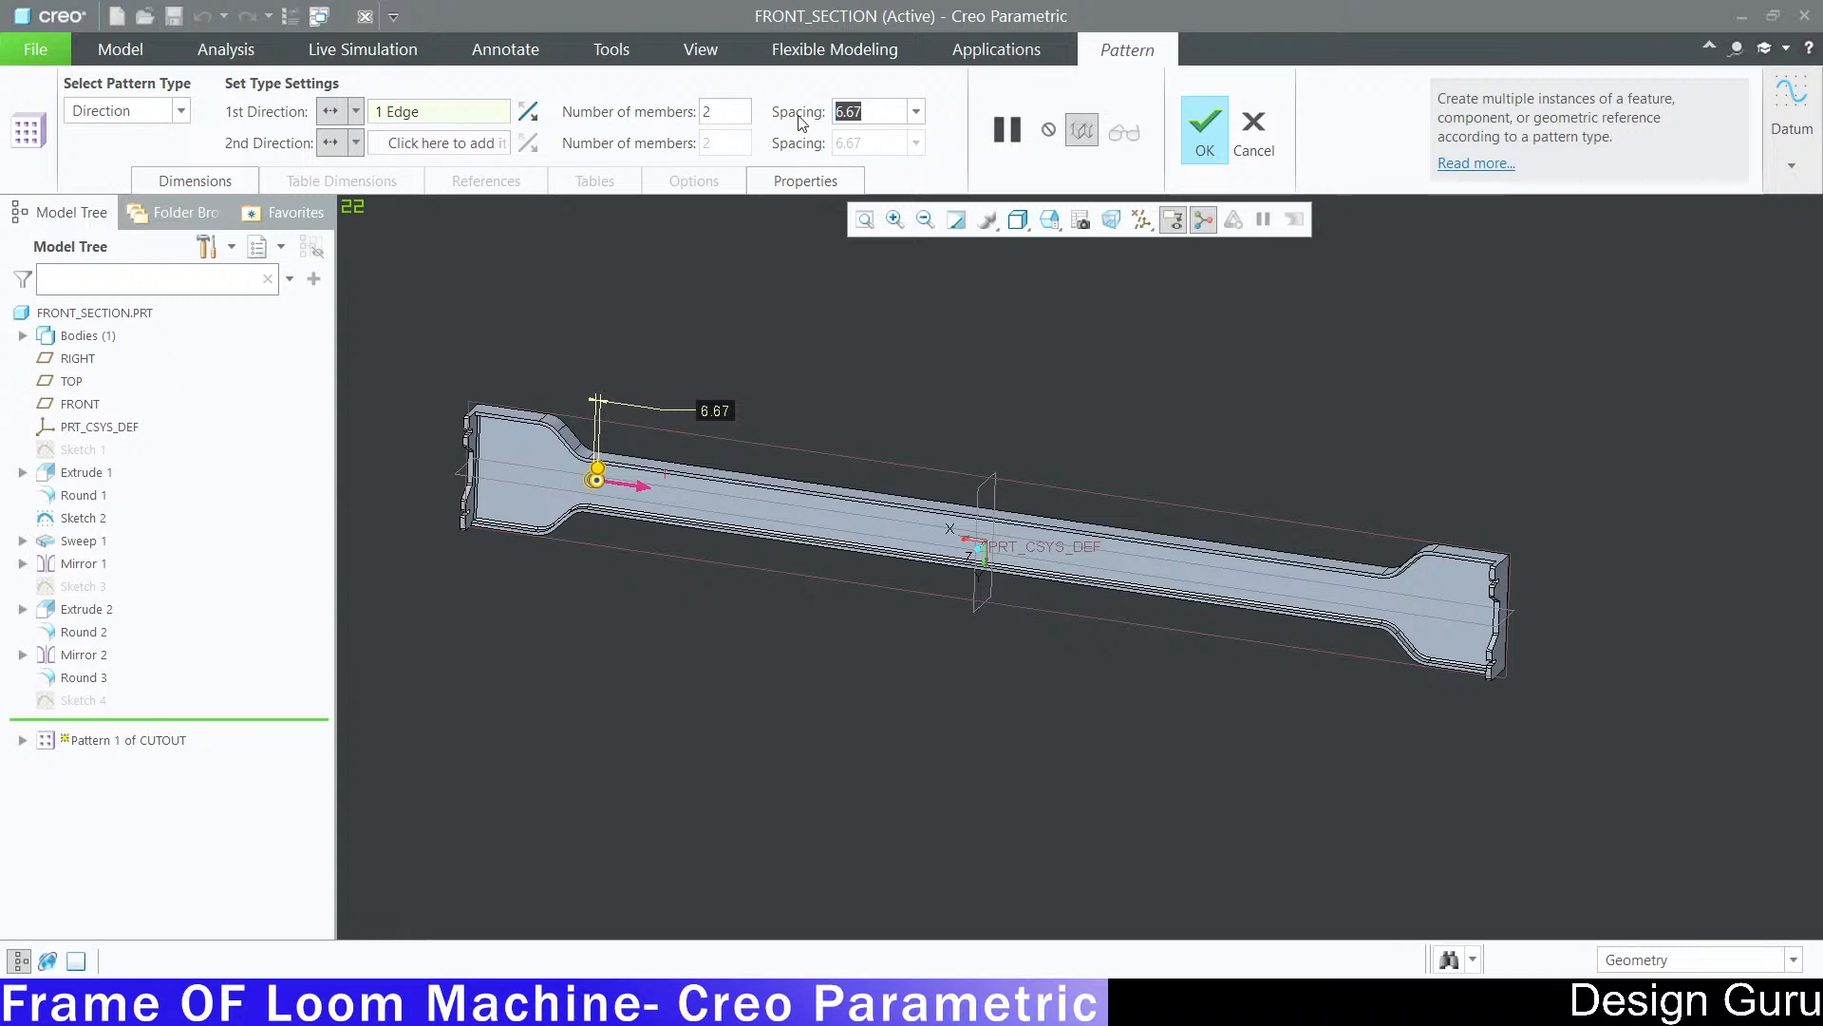
{"action": "double_click", "coordinate": [722, 118]}
{"action": "type", "text": "10"}
{"action": "key", "text": "Return"}
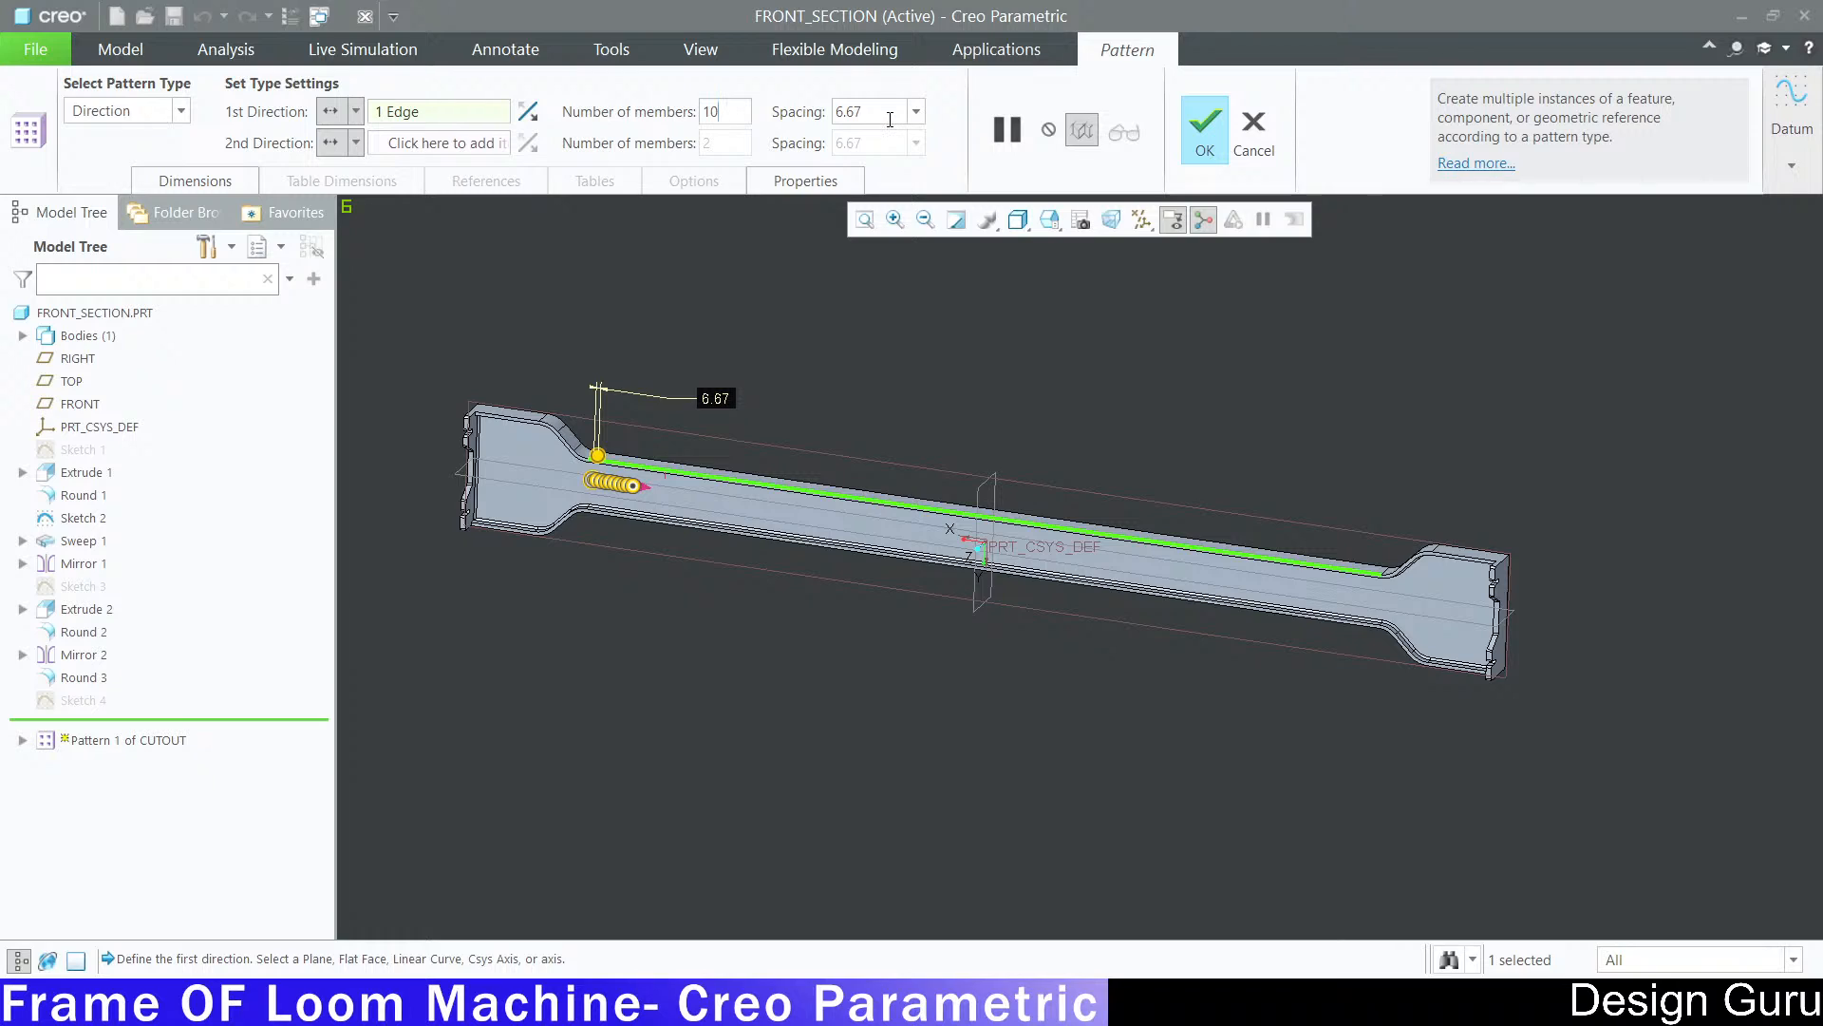
Step: Try spacings of 40, 18 and 180 for the slot pattern
{"action": "left_click_drag", "start_coordinate": [890, 118], "coordinate": [830, 105]}
{"action": "type", "text": "40"}
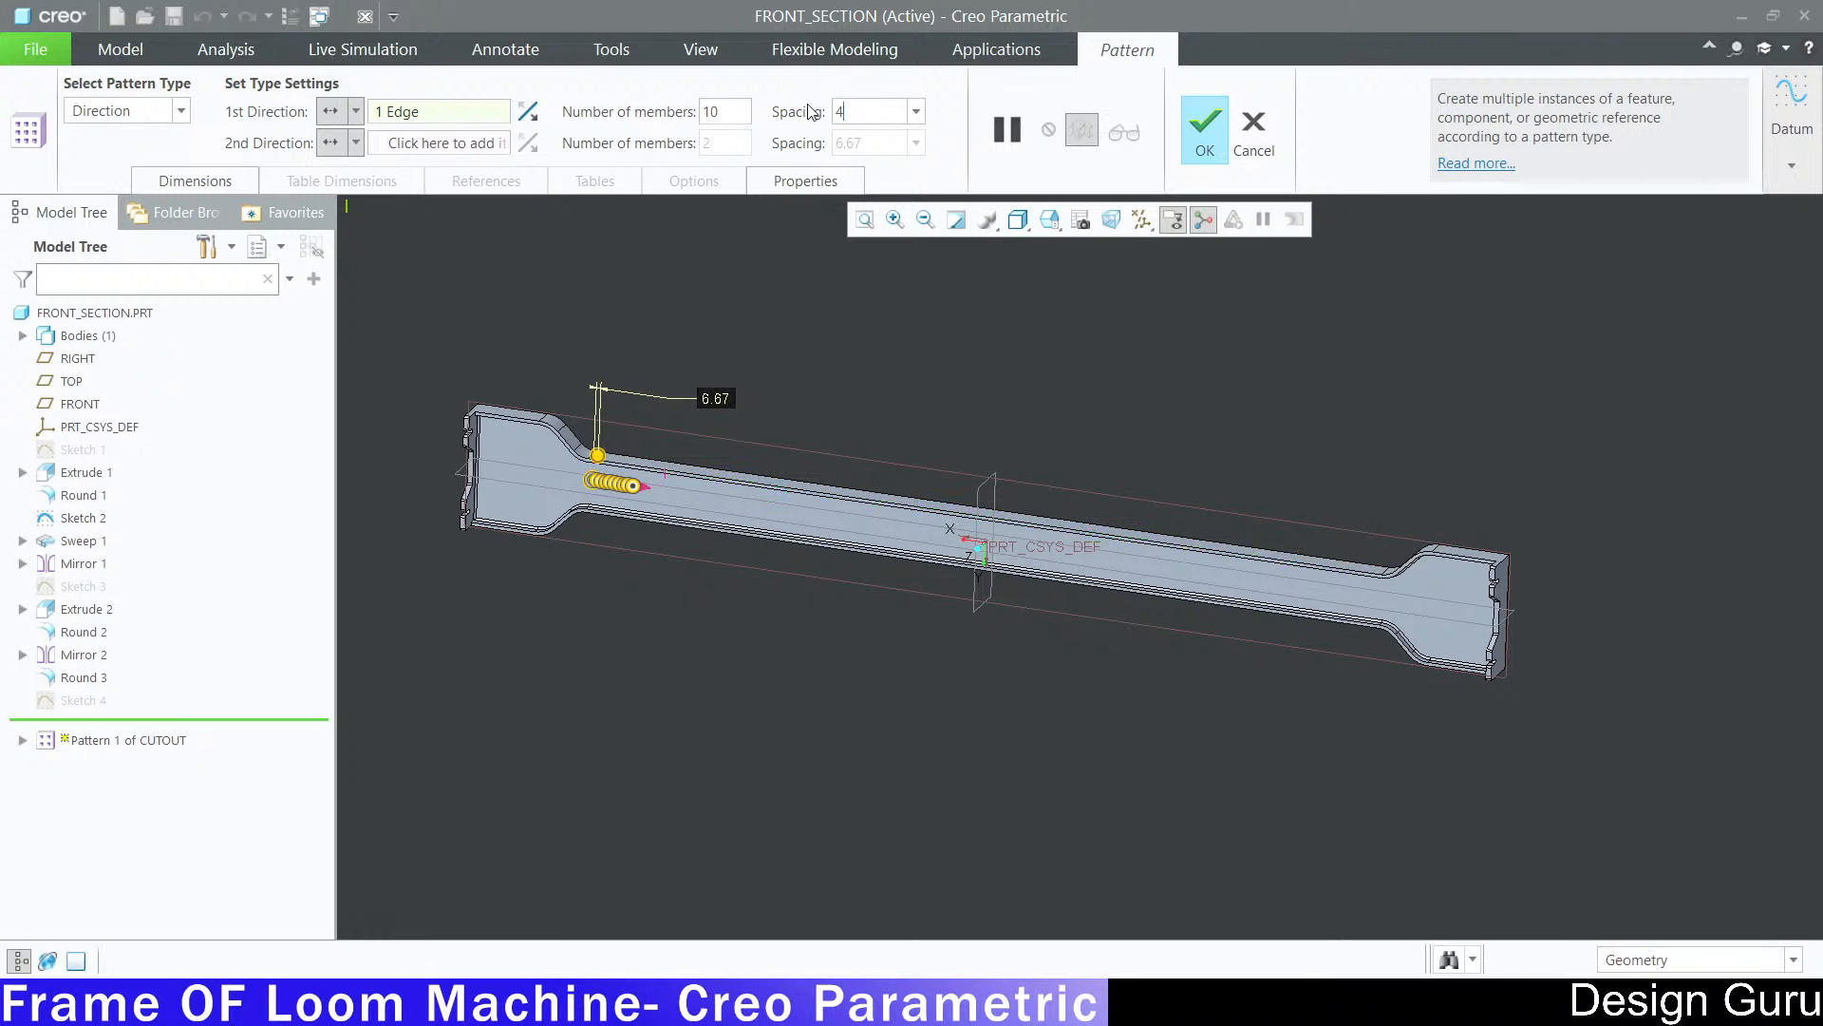
{"action": "key", "text": "Return"}
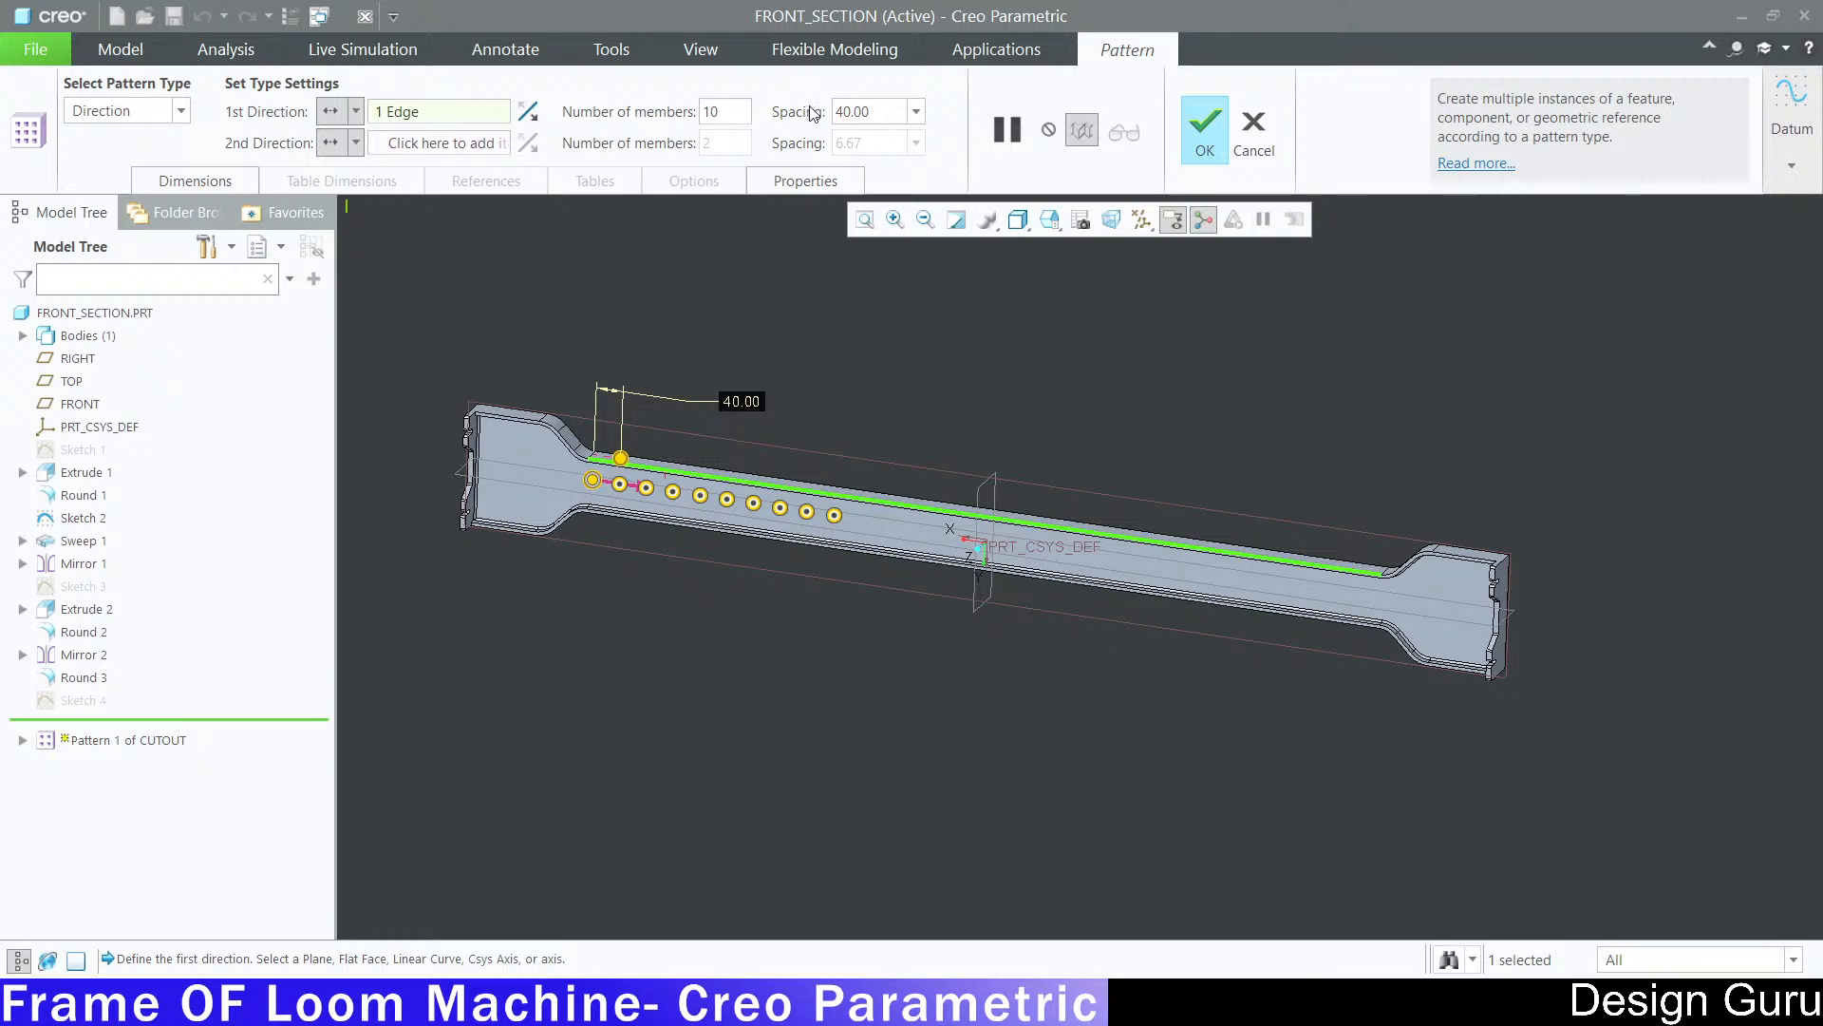
{"action": "left_click_drag", "start_coordinate": [876, 113], "coordinate": [806, 107]}
{"action": "type", "text": "18"}
{"action": "key", "text": "Return"}
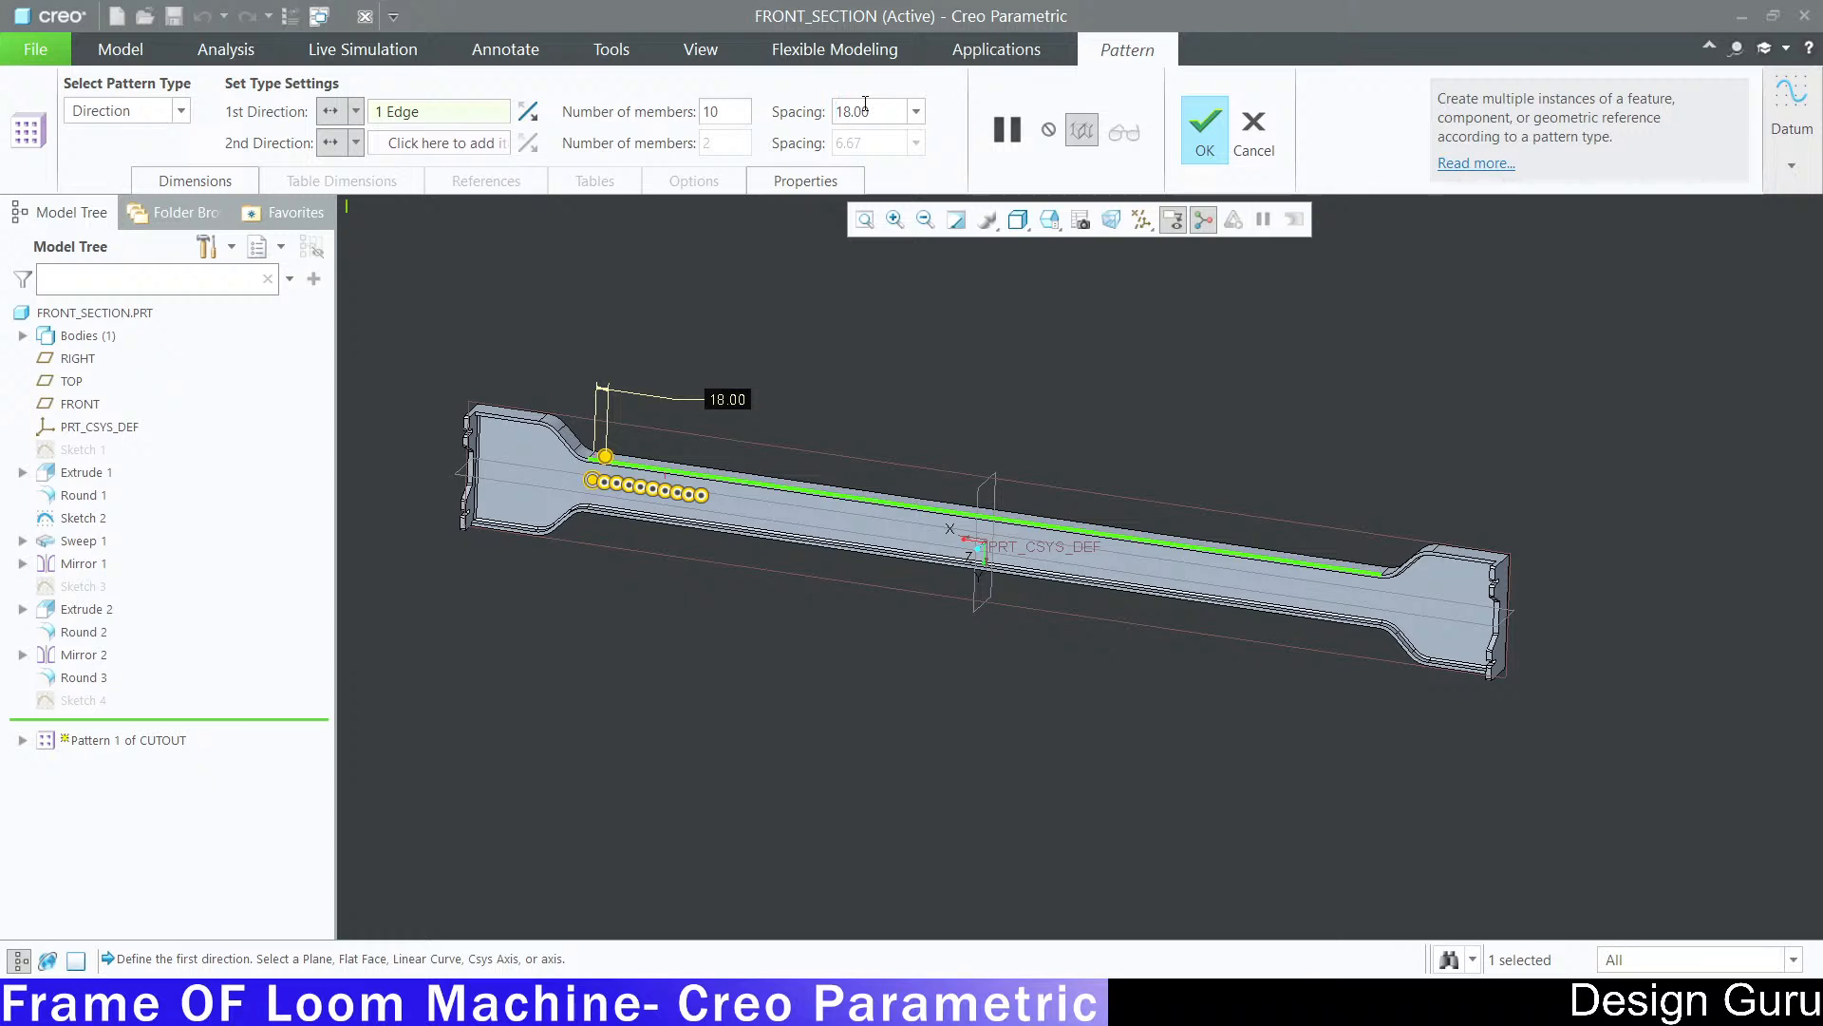
{"action": "left_click_drag", "start_coordinate": [874, 111], "coordinate": [729, 113]}
{"action": "type", "text": "180"}
{"action": "key", "text": "Return"}
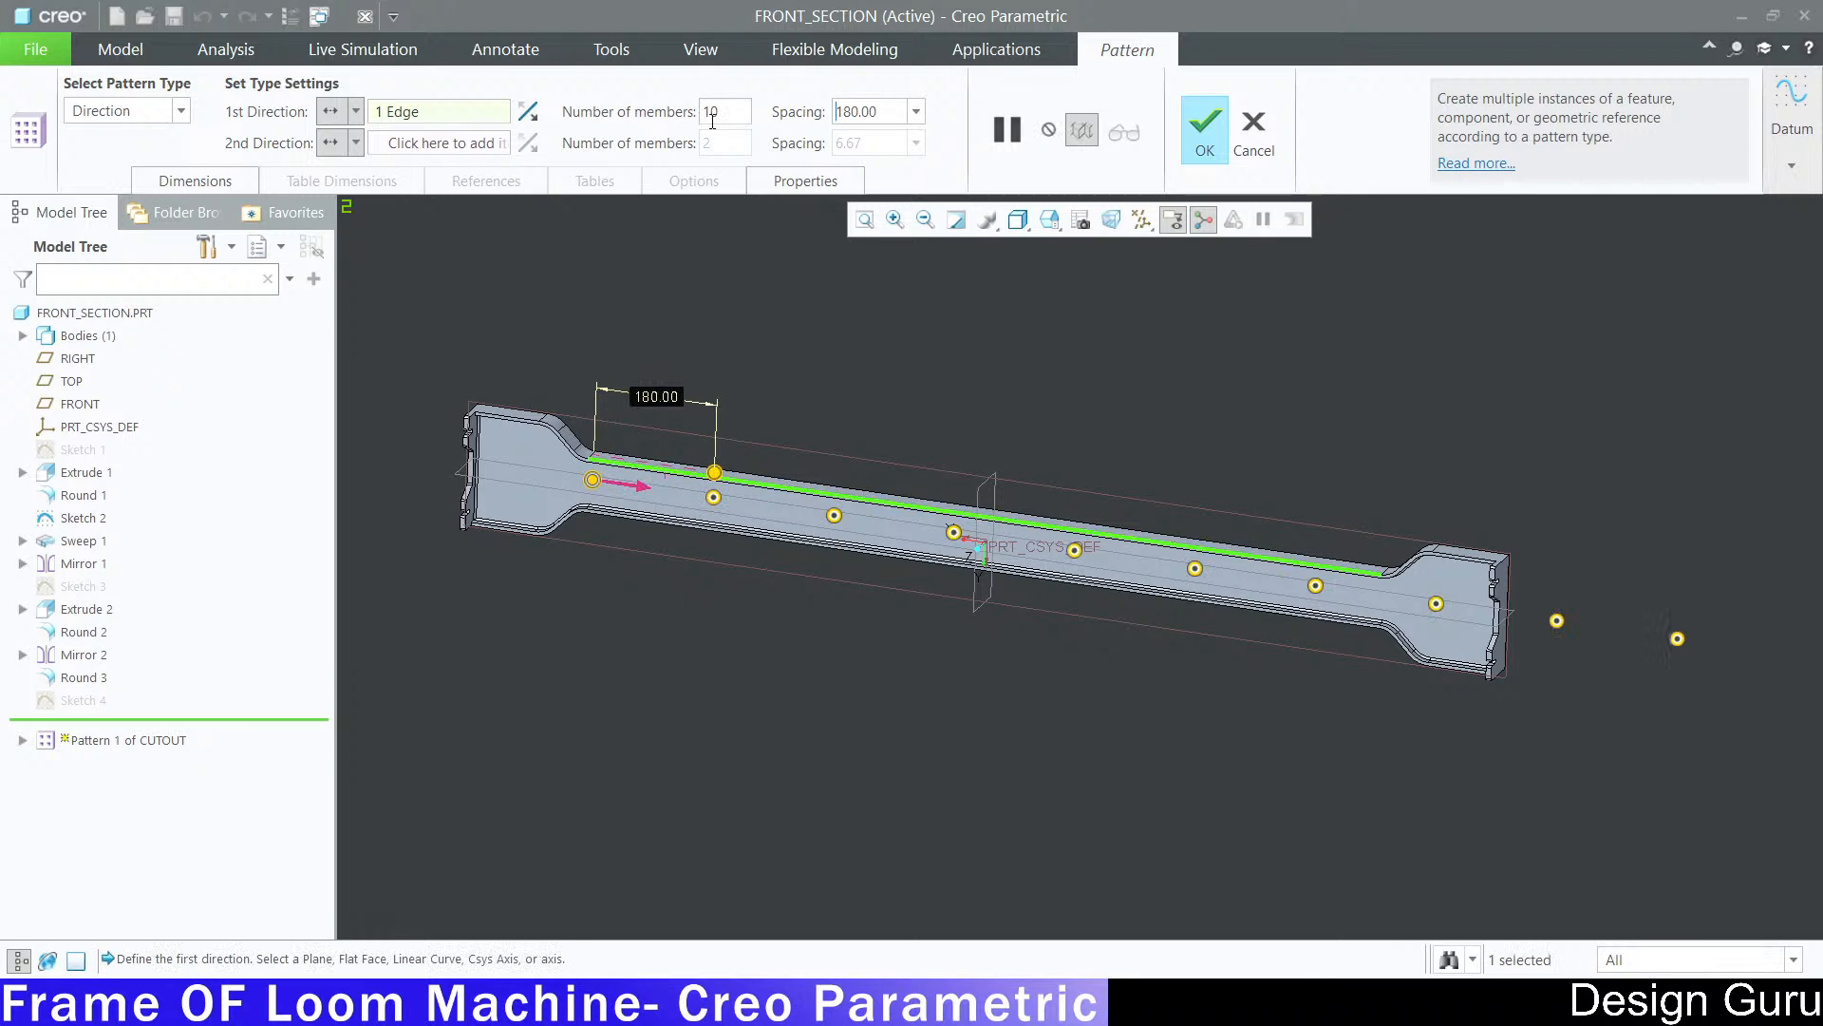
Step: Try spacings of 150, 120 and 125 for the slot pattern
{"action": "left_click_drag", "start_coordinate": [876, 114], "coordinate": [698, 150]}
{"action": "key", "text": "BackSpace"}
{"action": "key", "text": "BackSpace"}
{"action": "key", "text": "BackSpace"}
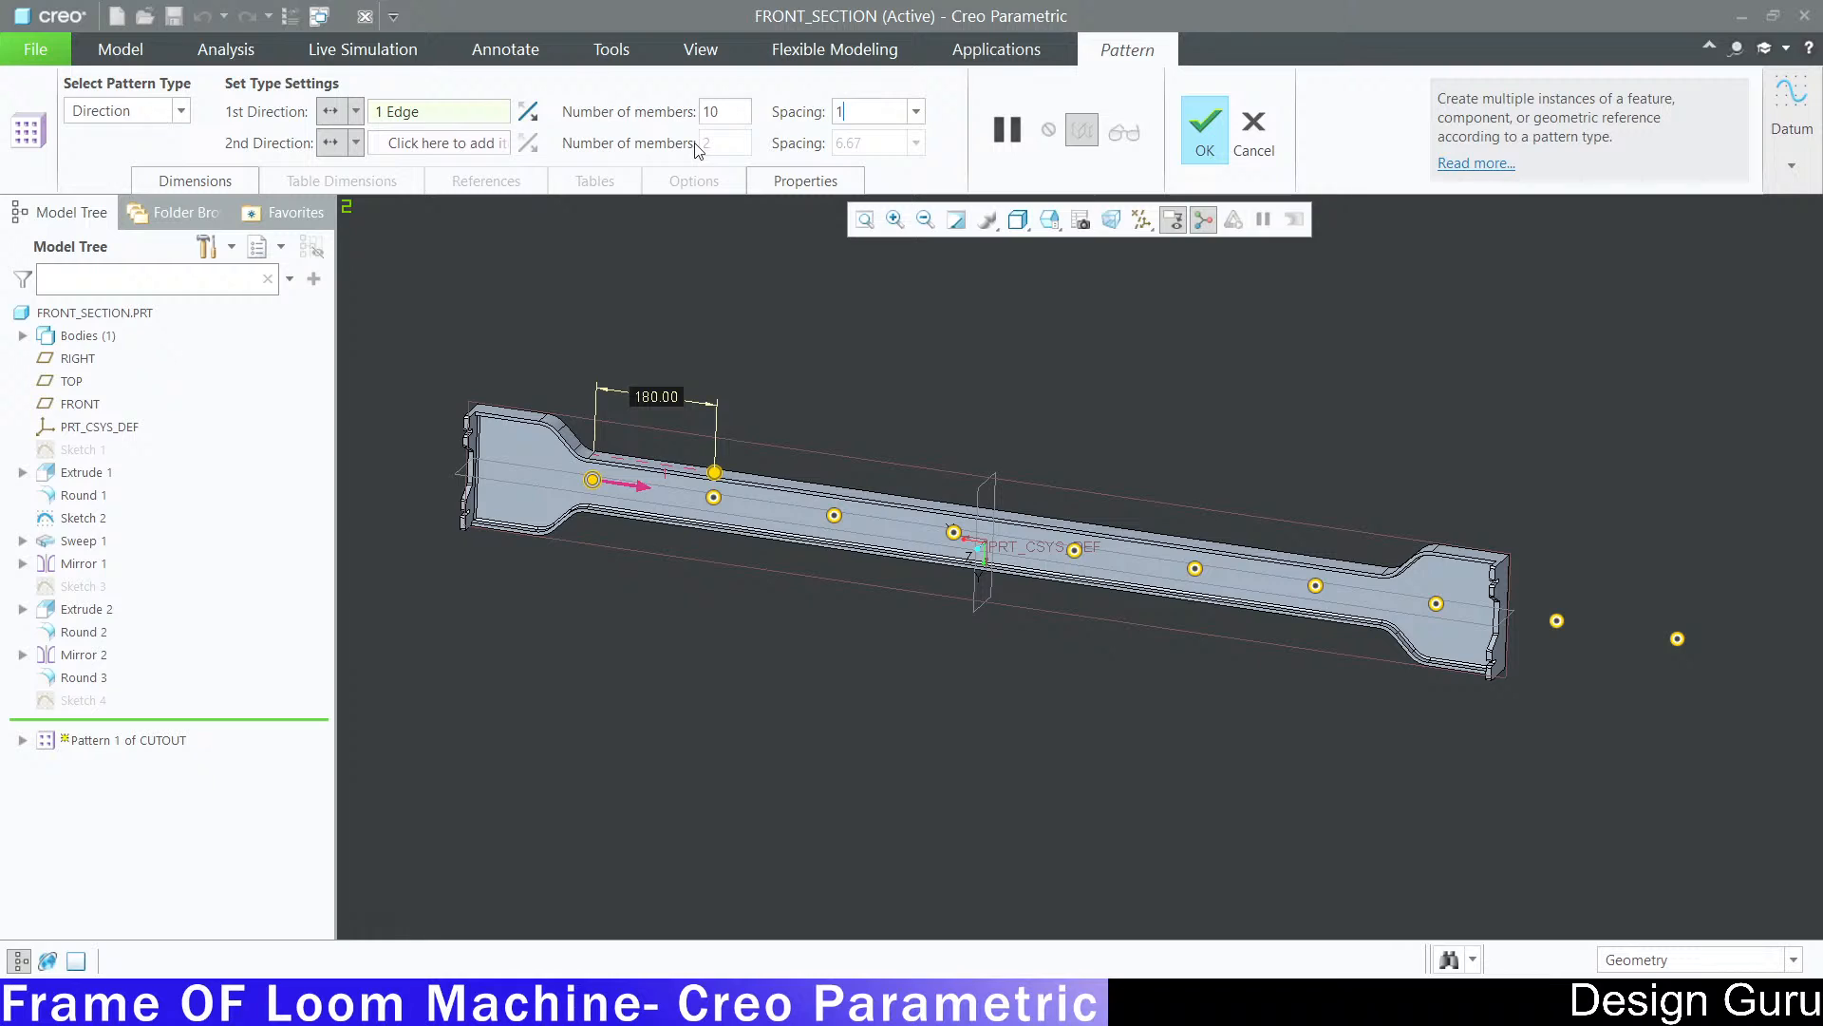
{"action": "type", "text": "50"}
{"action": "key", "text": "Return"}
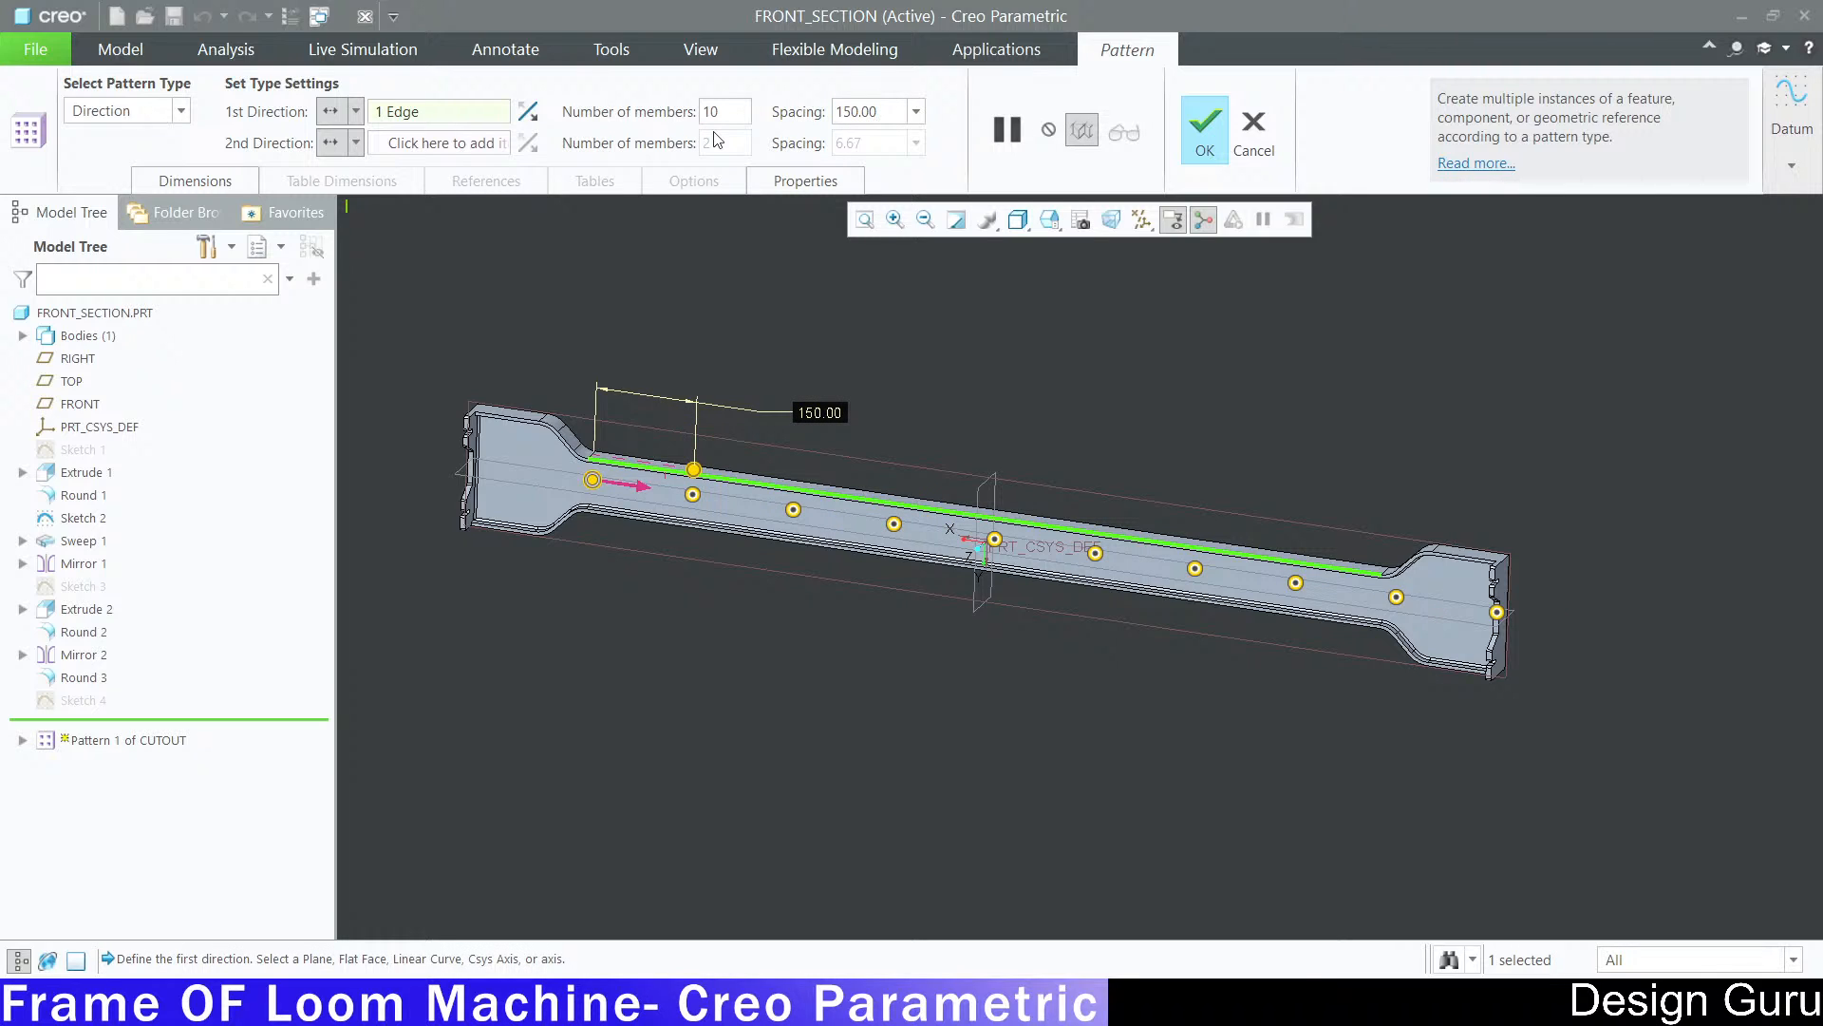
{"action": "type", "text": "120"}
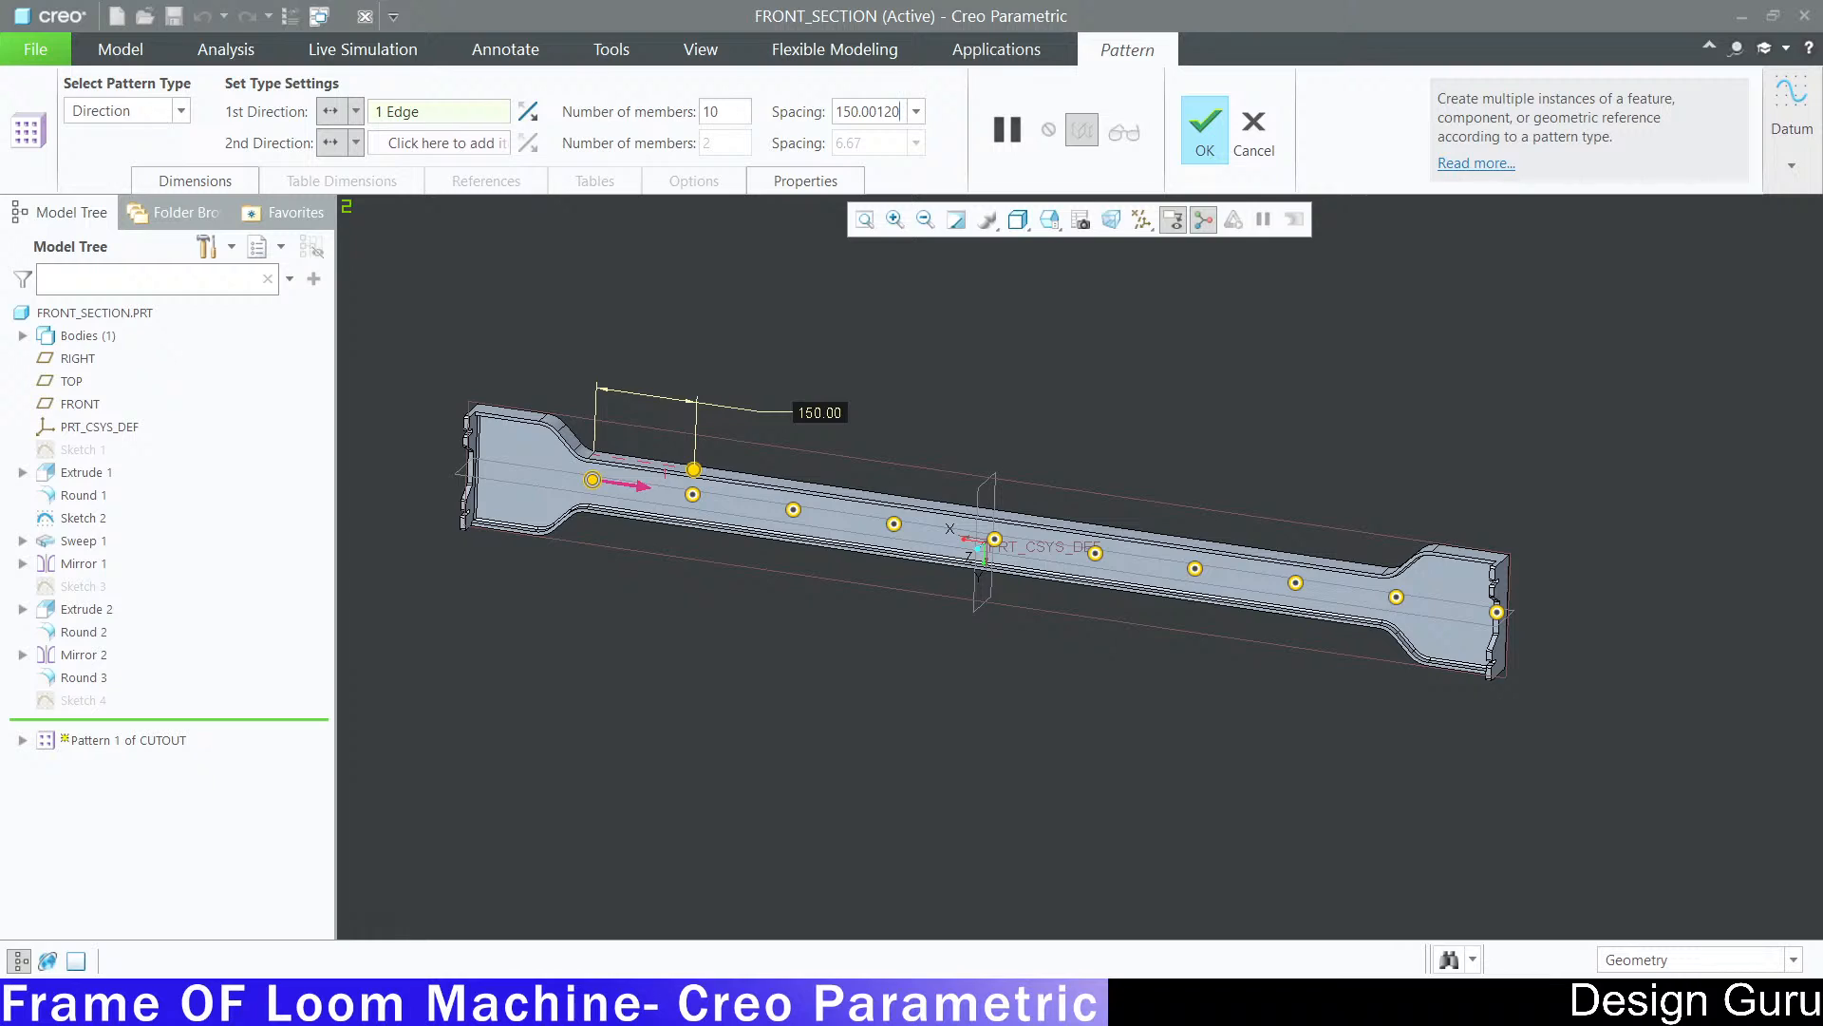
{"action": "key", "text": "BackSpace"}
{"action": "key", "text": "BackSpace"}
{"action": "key", "text": "BackSpace"}
{"action": "key", "text": "BackSpace"}
{"action": "key", "text": "BackSpace"}
{"action": "key", "text": "BackSpace"}
{"action": "key", "text": "BackSpace"}
{"action": "key", "text": "BackSpace"}
{"action": "key", "text": "Return"}
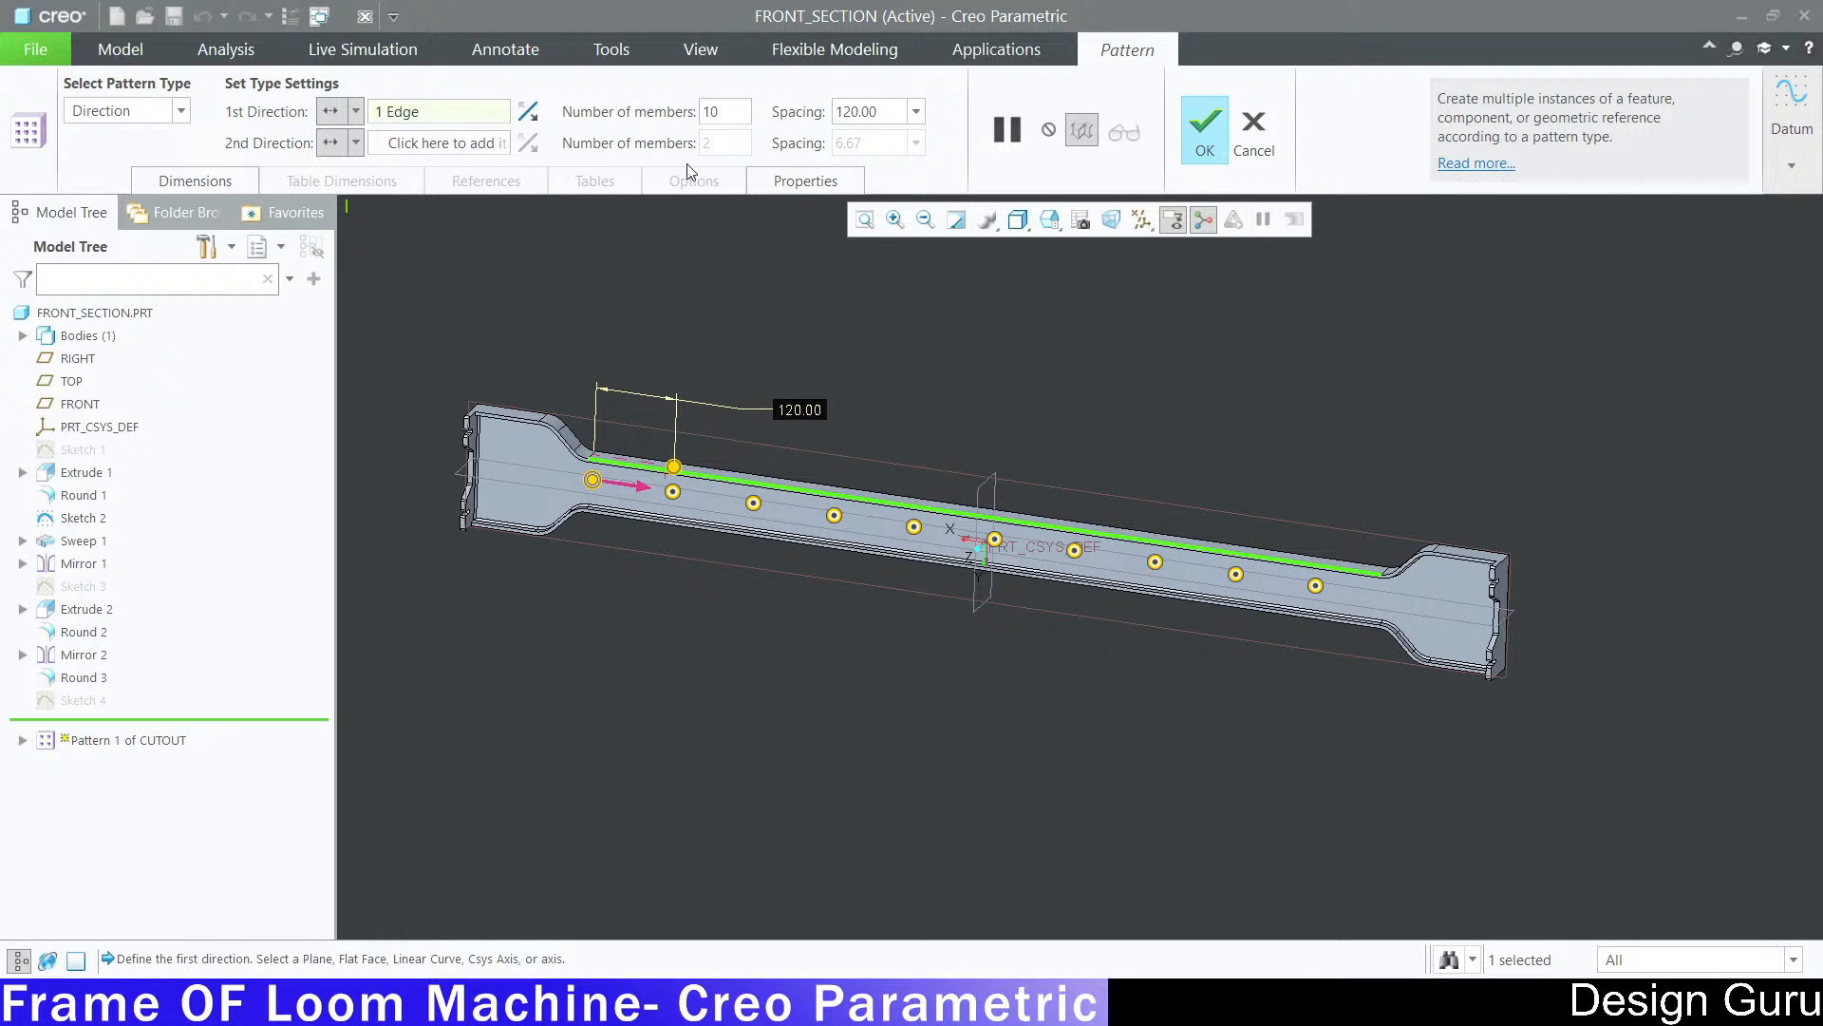
{"action": "double_click", "coordinate": [890, 107]}
{"action": "type", "text": "125"}
{"action": "key", "text": "Return"}
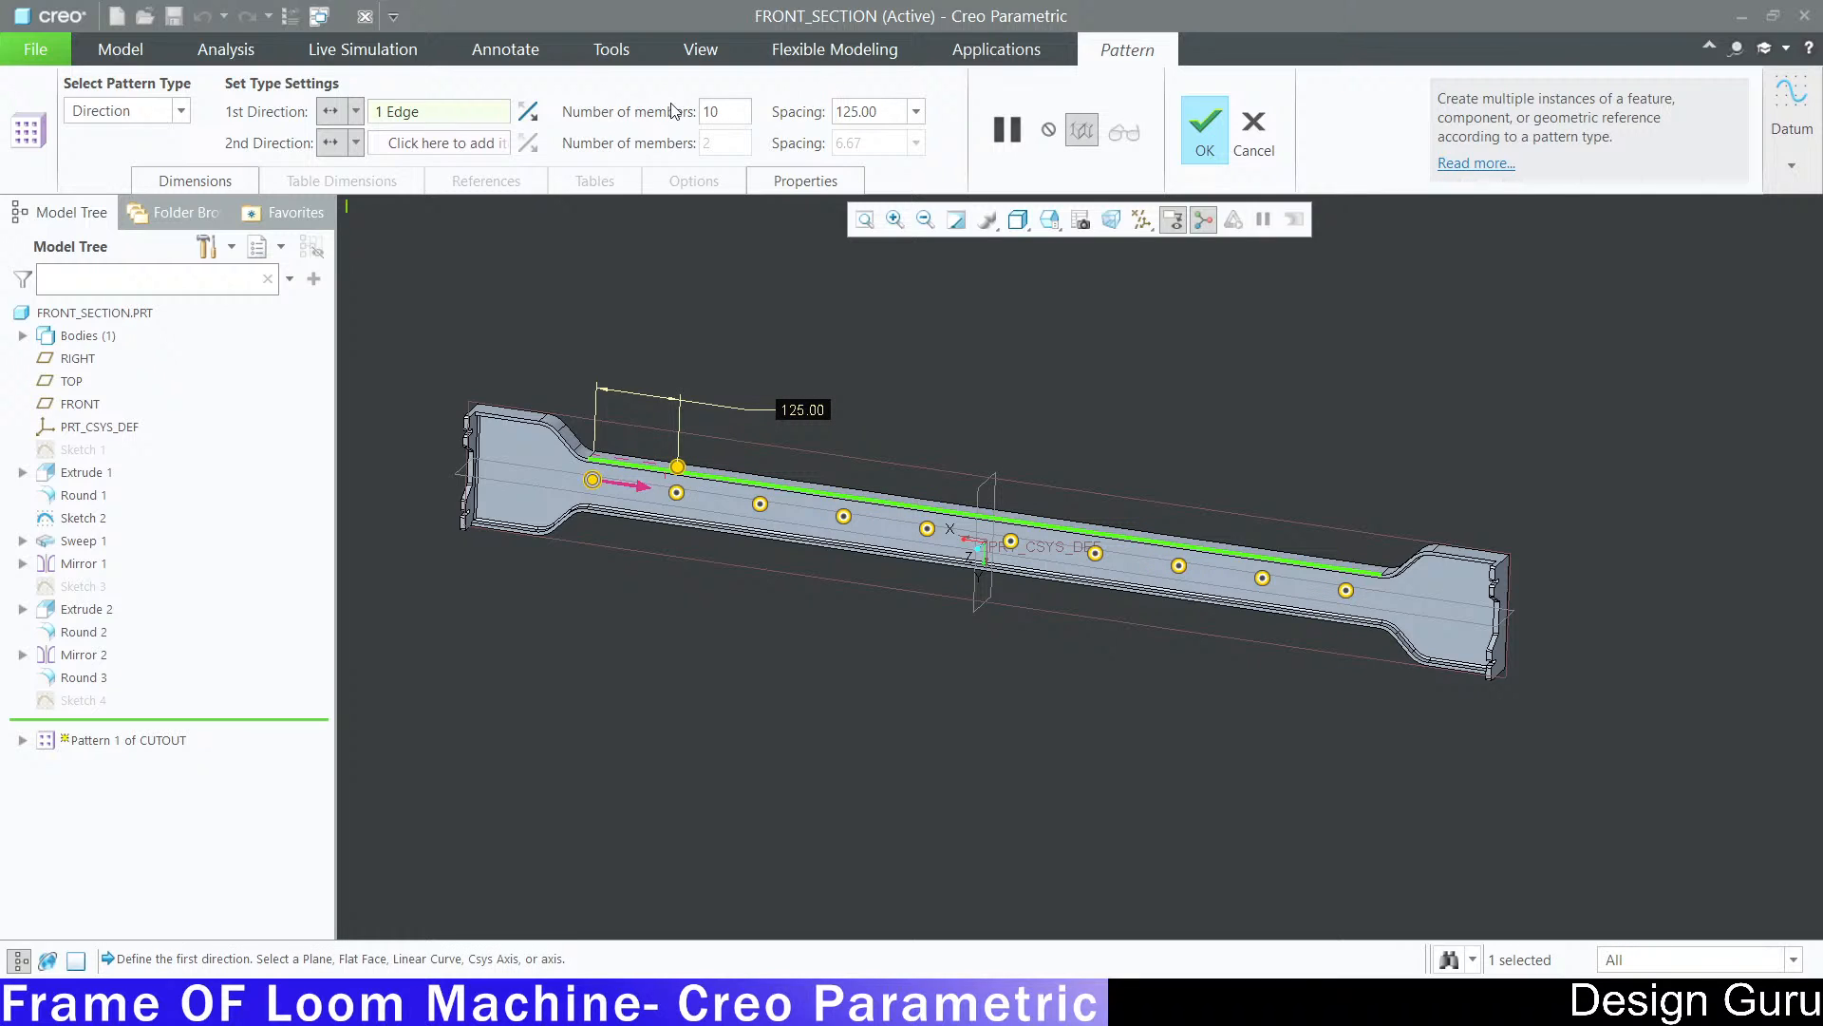
Step: Set the slot pattern's spacing to 130 and complete the pattern
{"action": "double_click", "coordinate": [893, 110]}
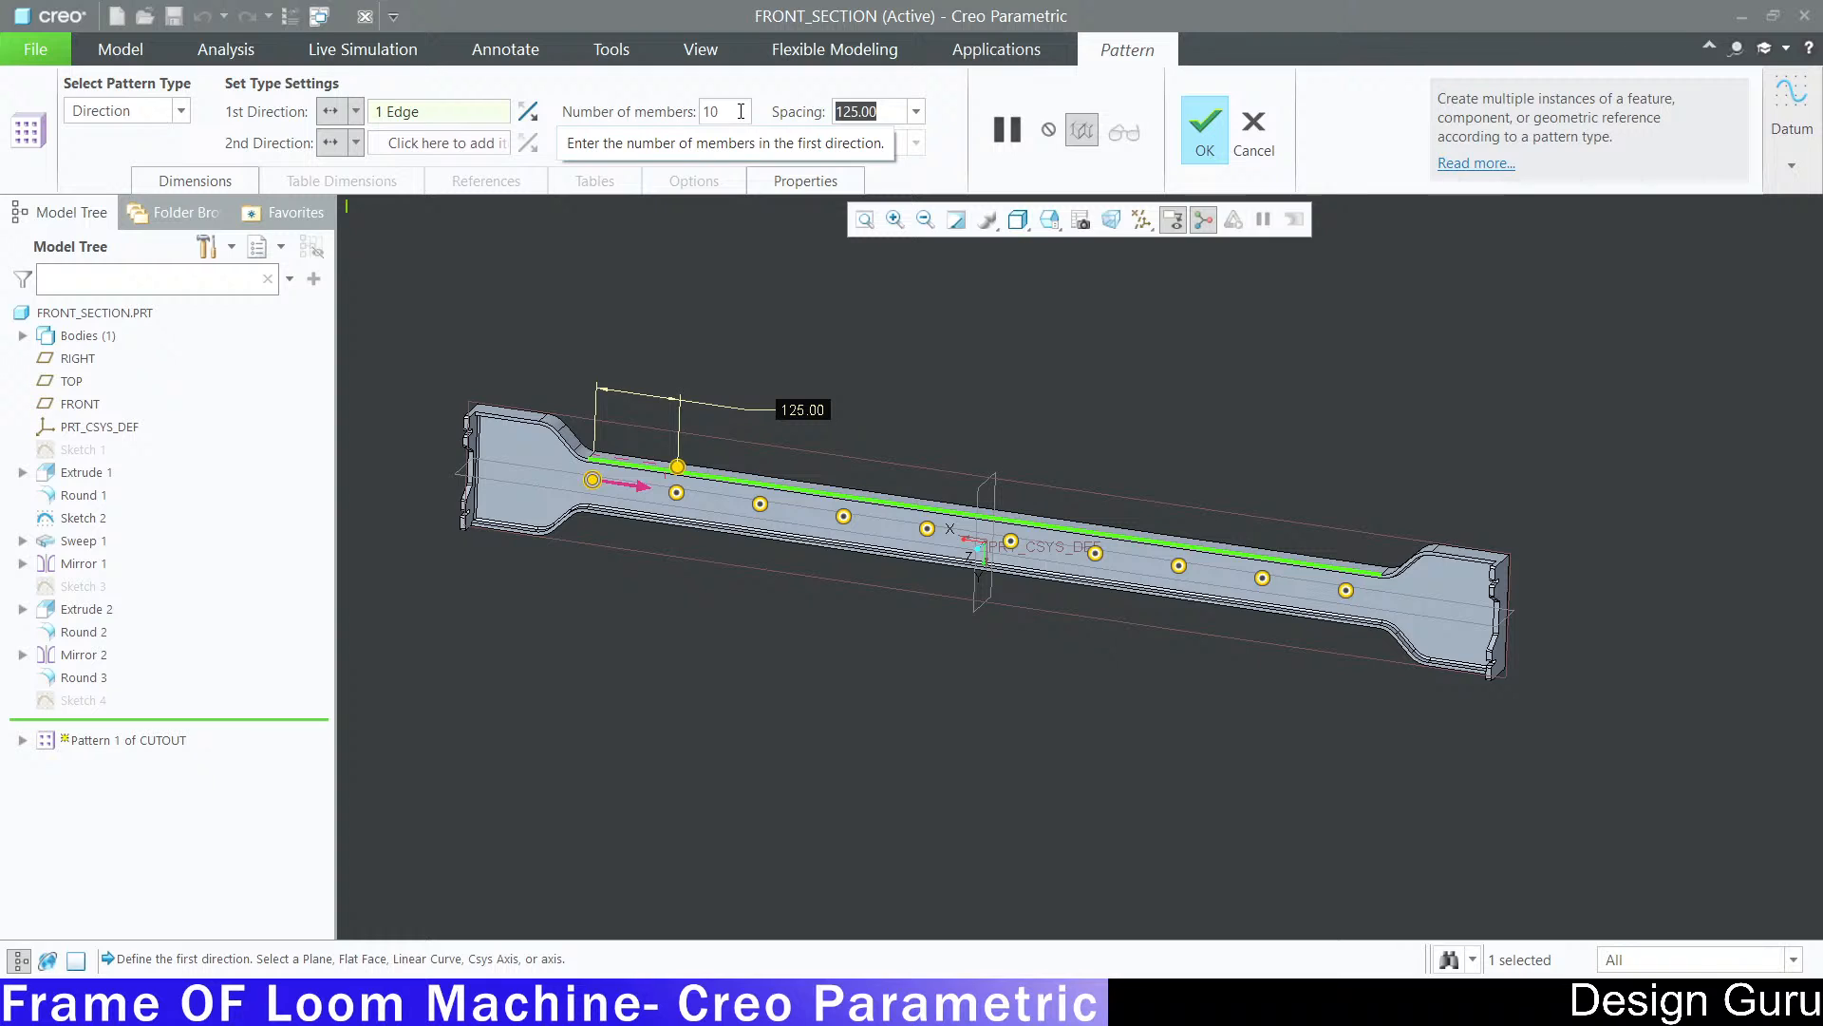
{"action": "type", "text": "130"}
{"action": "key", "text": "Return"}
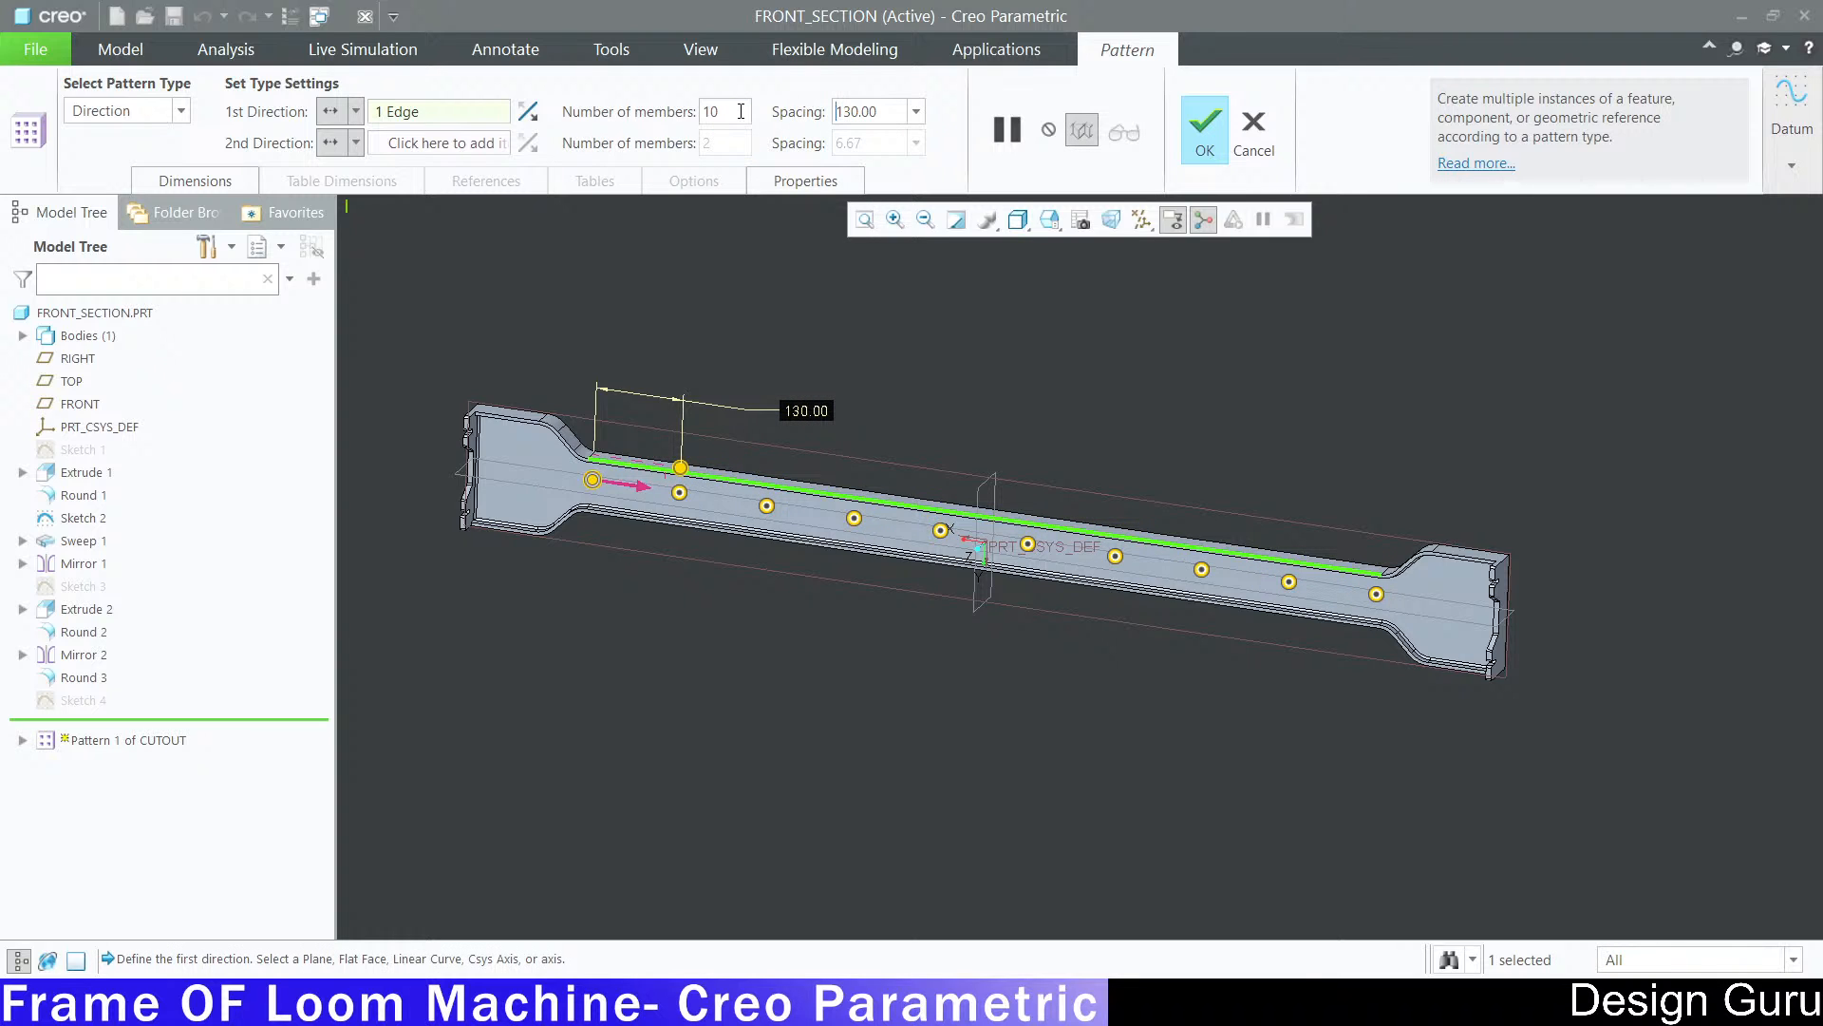
{"action": "scroll", "coordinate": [1301, 513], "scroll_direction": "down", "scroll_amount": 5}
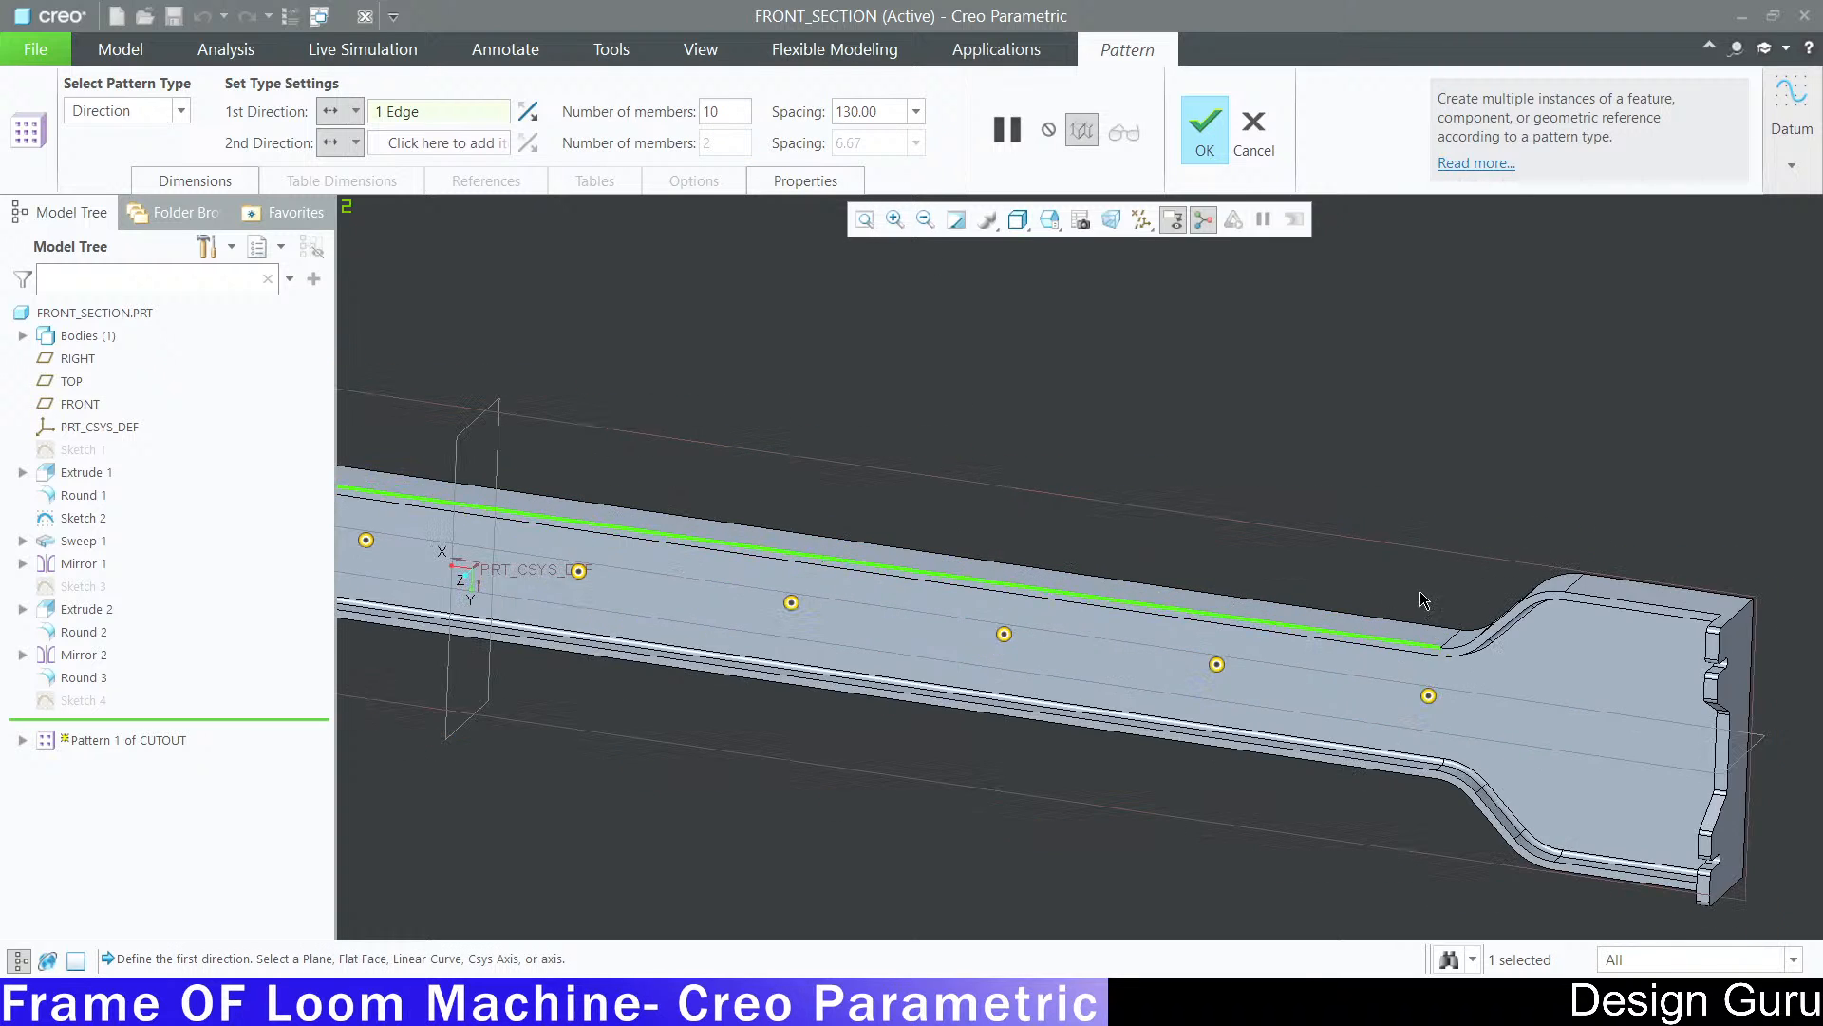
{"action": "scroll", "coordinate": [1499, 699], "scroll_direction": "up", "scroll_amount": 5}
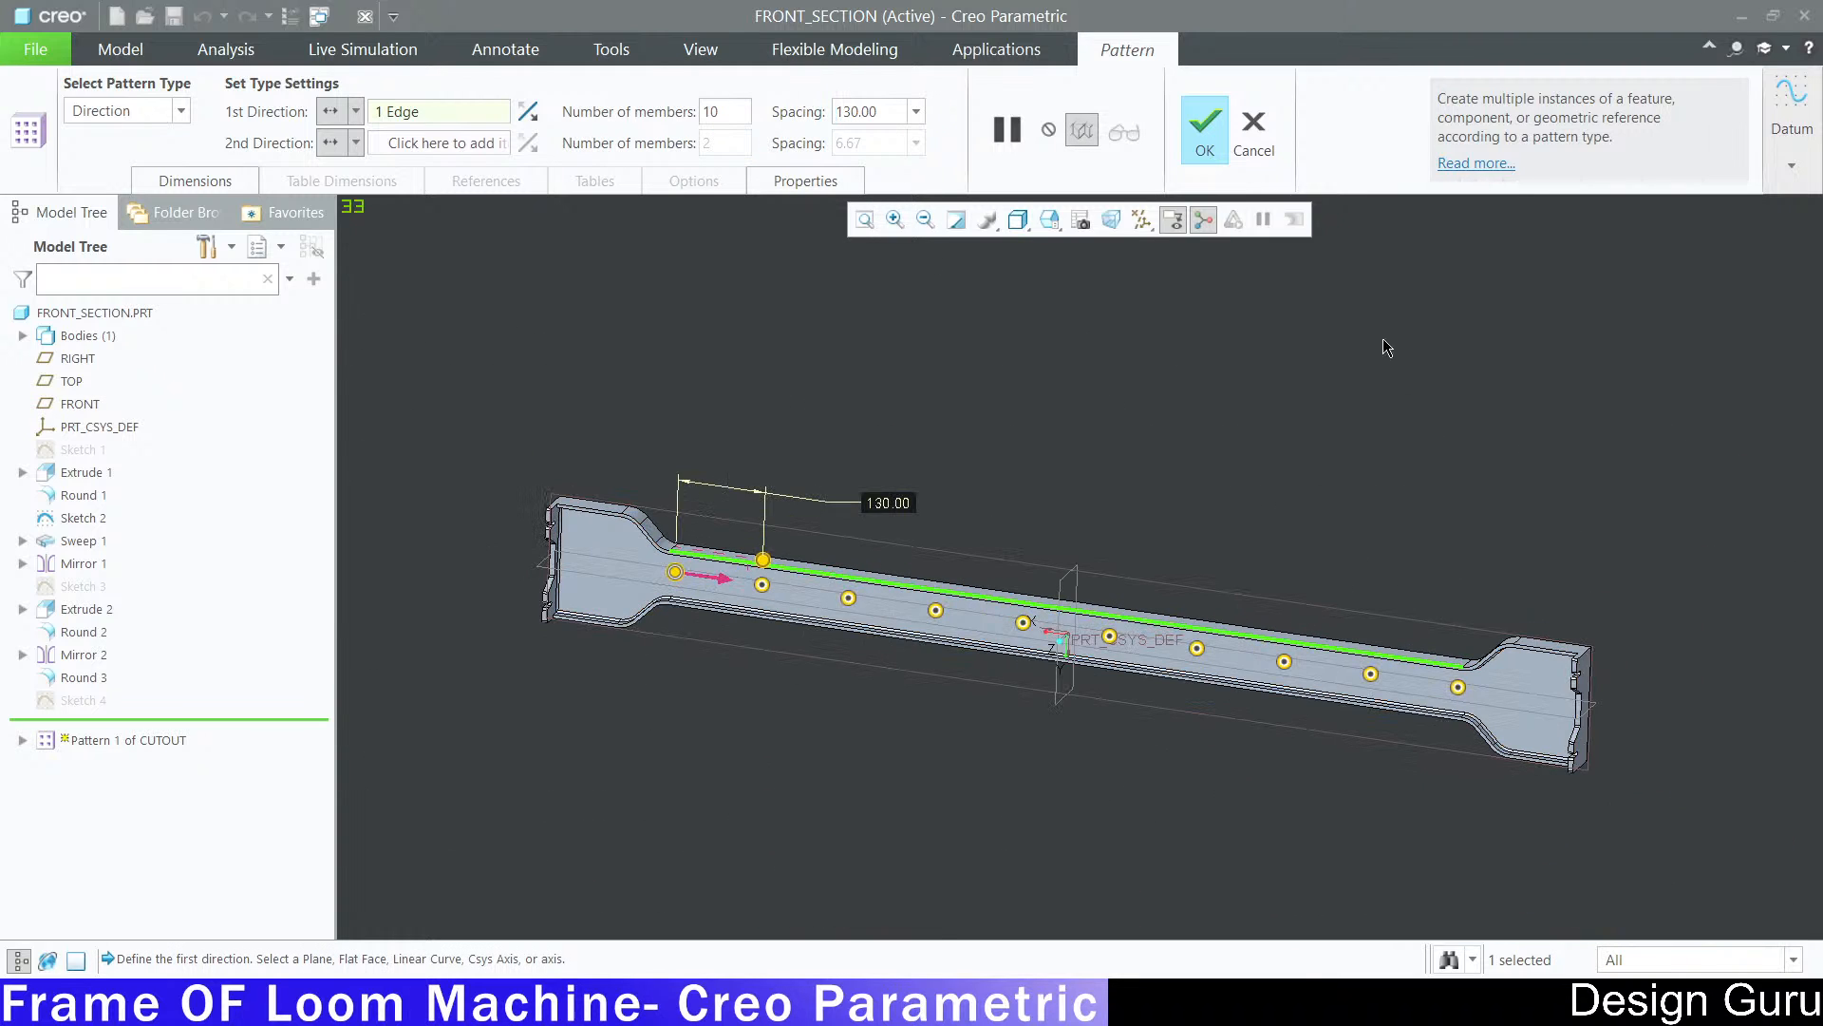
{"action": "left_click", "coordinate": [1206, 131]}
{"action": "left_click", "coordinate": [1147, 350]}
Step: Examine the patterned slots along the beam and compare them with the frame drawing in Adobe Acrobat
{"action": "scroll", "coordinate": [828, 652], "scroll_direction": "down", "scroll_amount": 4}
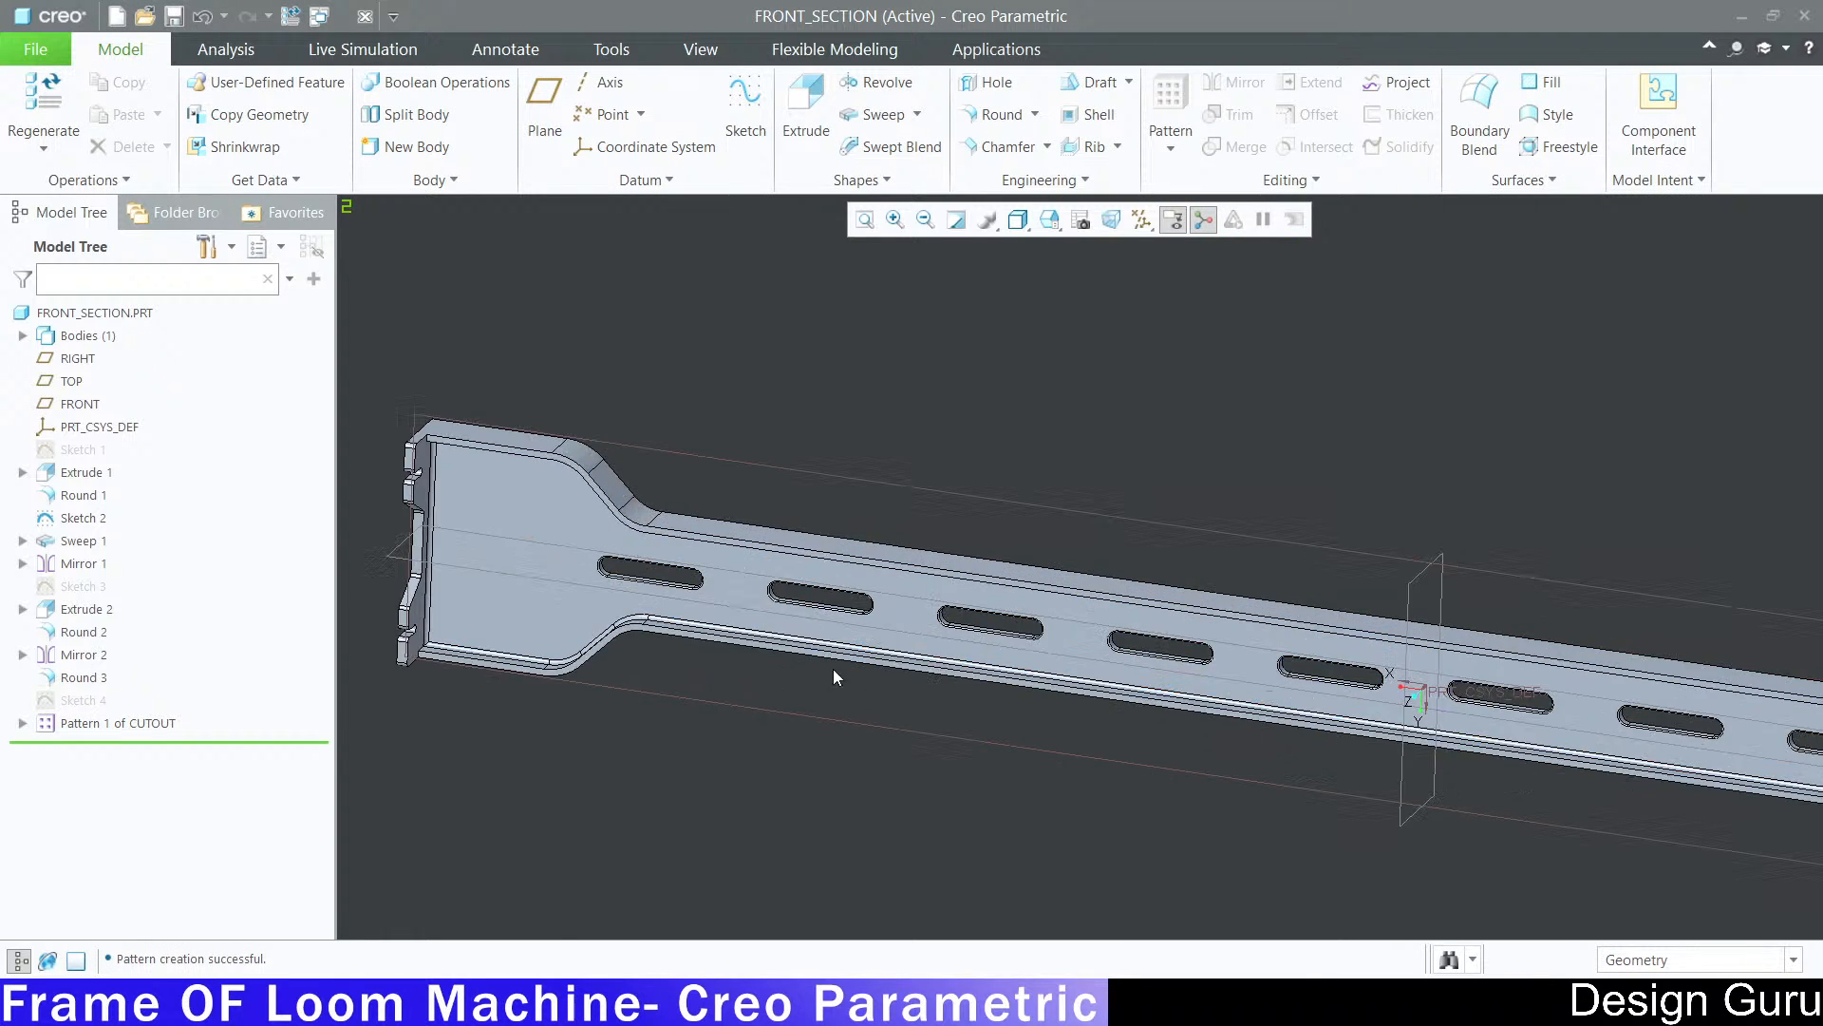
{"action": "middle_click_drag", "start_coordinate": [829, 651], "coordinate": [810, 676]}
{"action": "scroll", "coordinate": [810, 676], "scroll_direction": "up", "scroll_amount": 4}
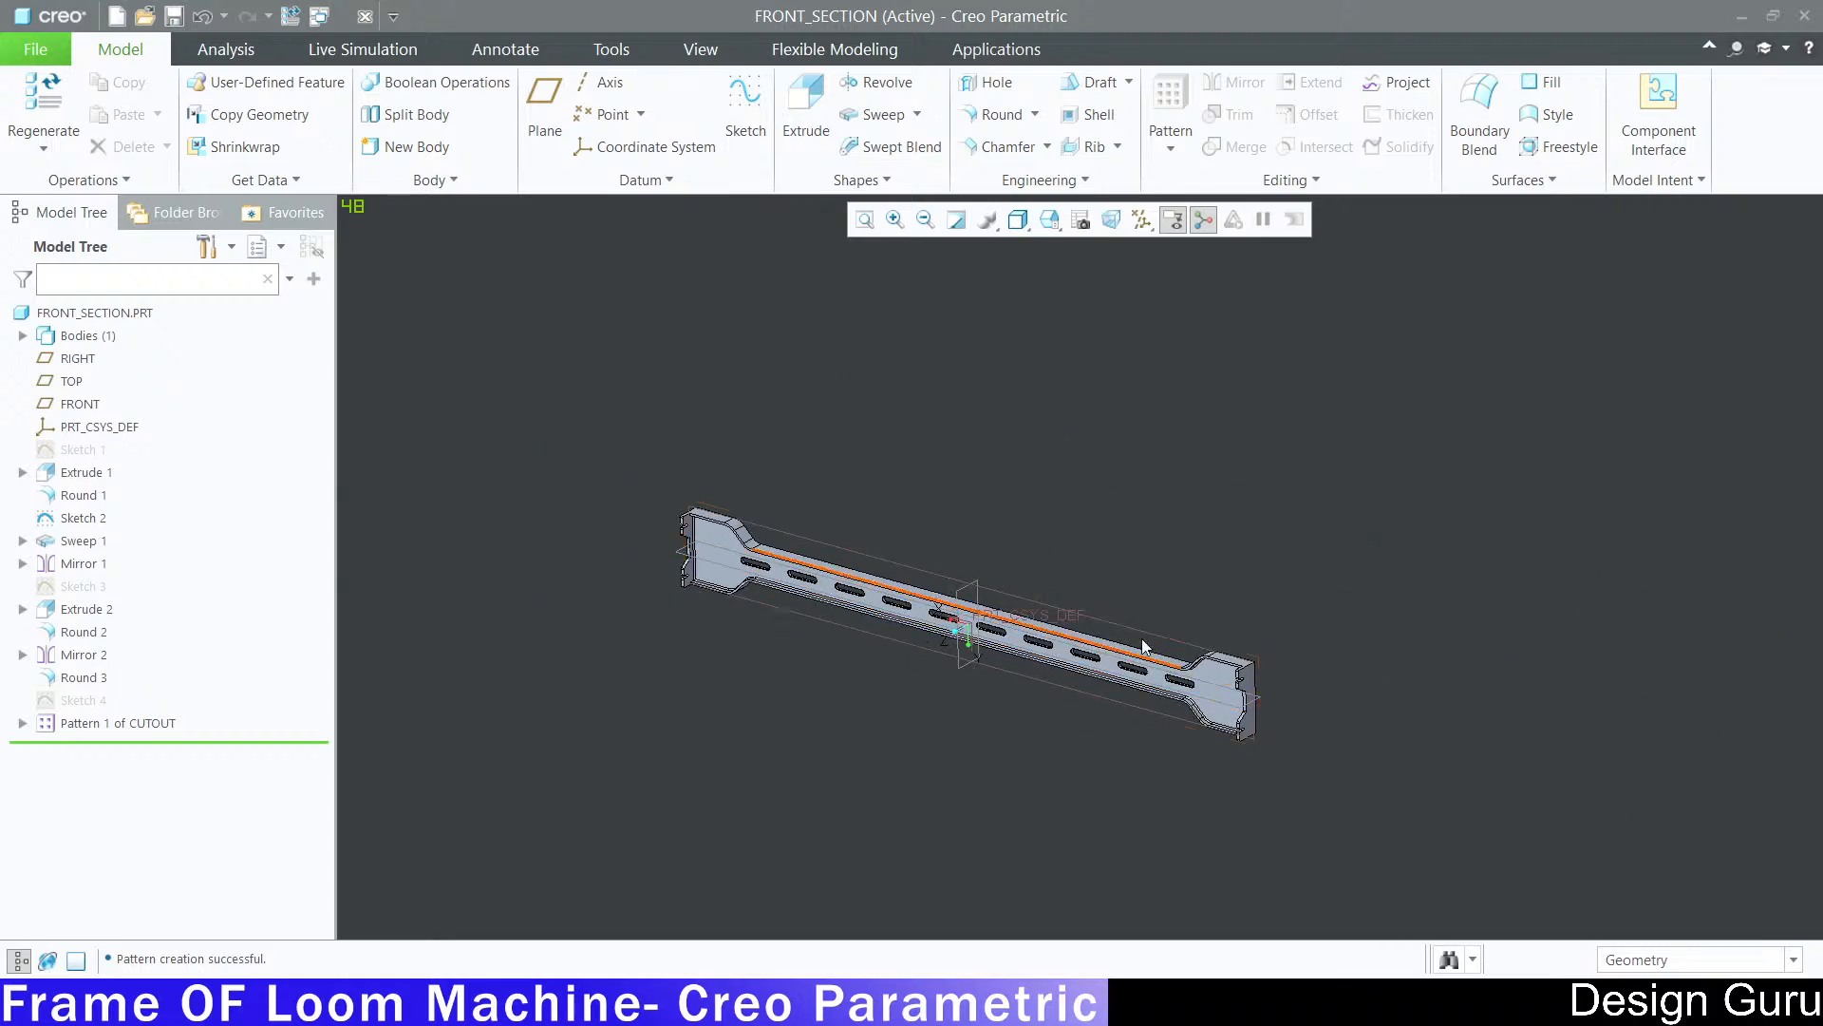
{"action": "scroll", "coordinate": [1163, 705], "scroll_direction": "down", "scroll_amount": 9}
{"action": "scroll", "coordinate": [1170, 708], "scroll_direction": "up", "scroll_amount": 5}
{"action": "mouse_move", "coordinate": [1170, 708]}
{"action": "middle_mouse_down"}
{"action": "mouse_move", "coordinate": [1170, 659]}
{"action": "mouse_move", "coordinate": [1164, 695]}
{"action": "middle_mouse_up"}
{"action": "scroll", "coordinate": [736, 640], "scroll_direction": "down", "scroll_amount": 8}
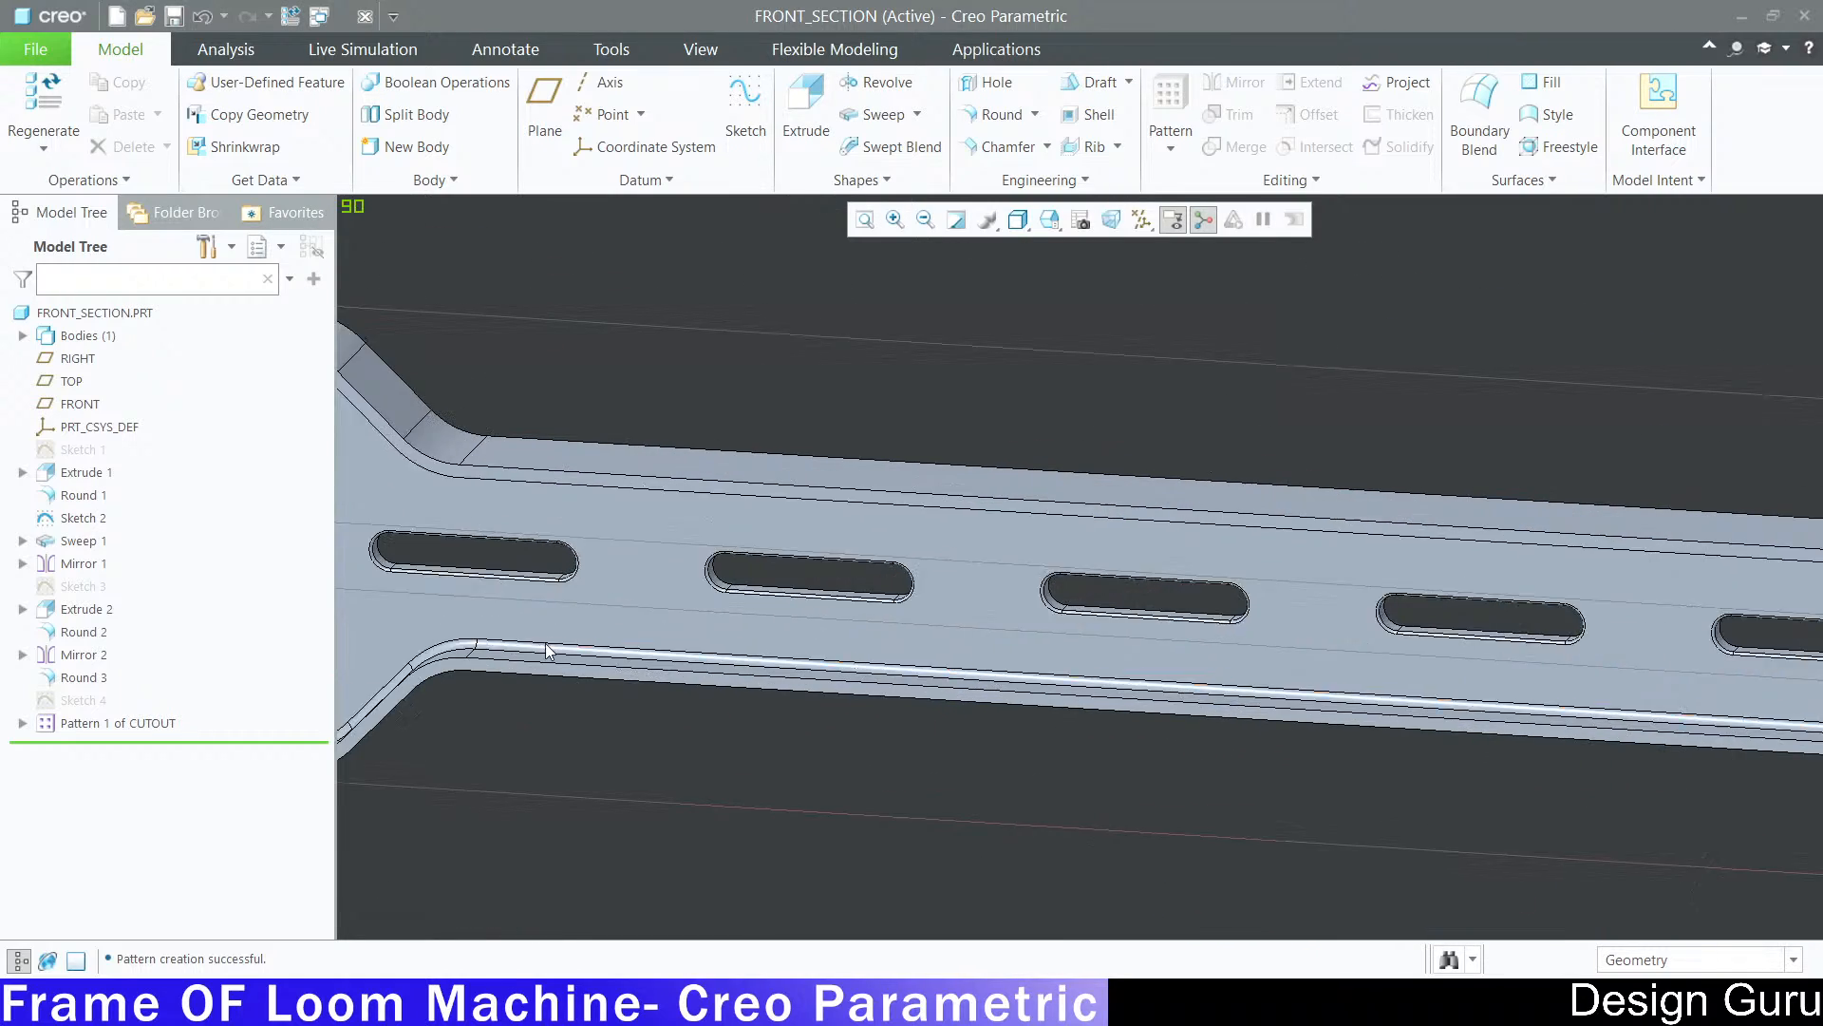
{"action": "middle_click_drag", "start_coordinate": [550, 649], "coordinate": [989, 725]}
{"action": "scroll", "coordinate": [845, 696], "scroll_direction": "up", "scroll_amount": 4}
{"action": "scroll", "coordinate": [848, 698], "scroll_direction": "up", "scroll_amount": 3}
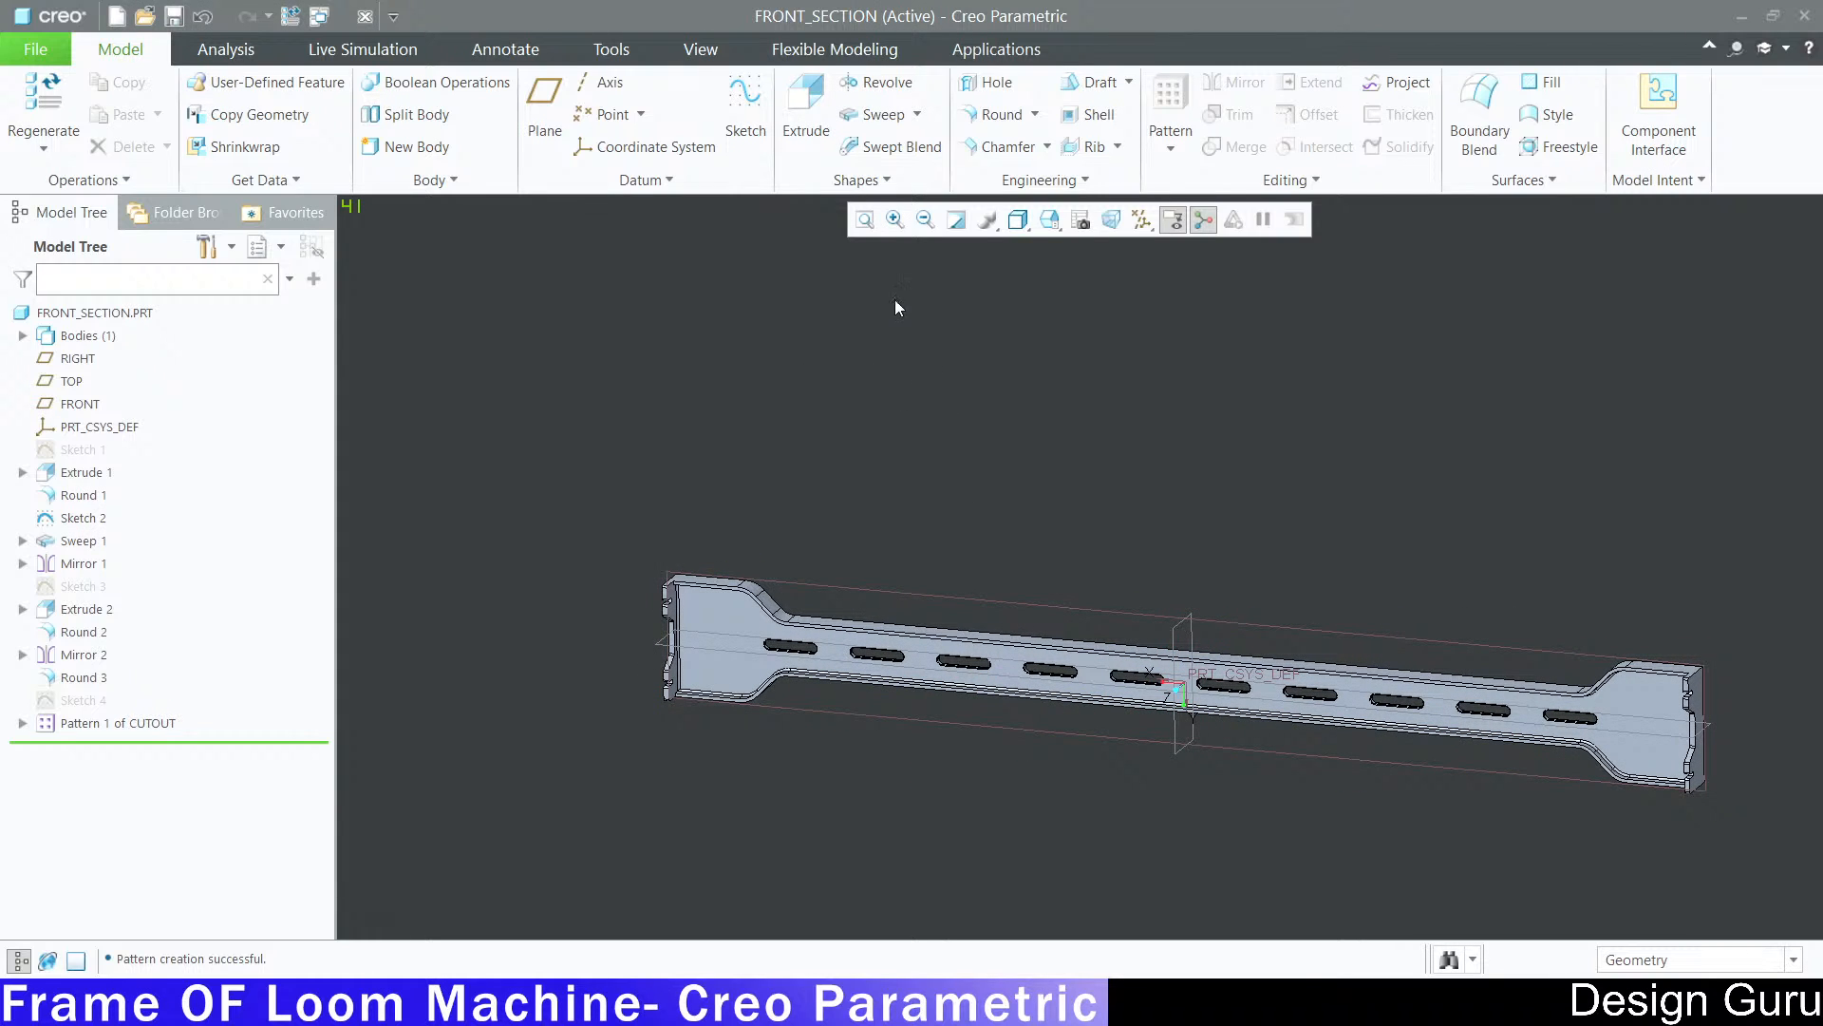
{"action": "left_click", "coordinate": [912, 1002]}
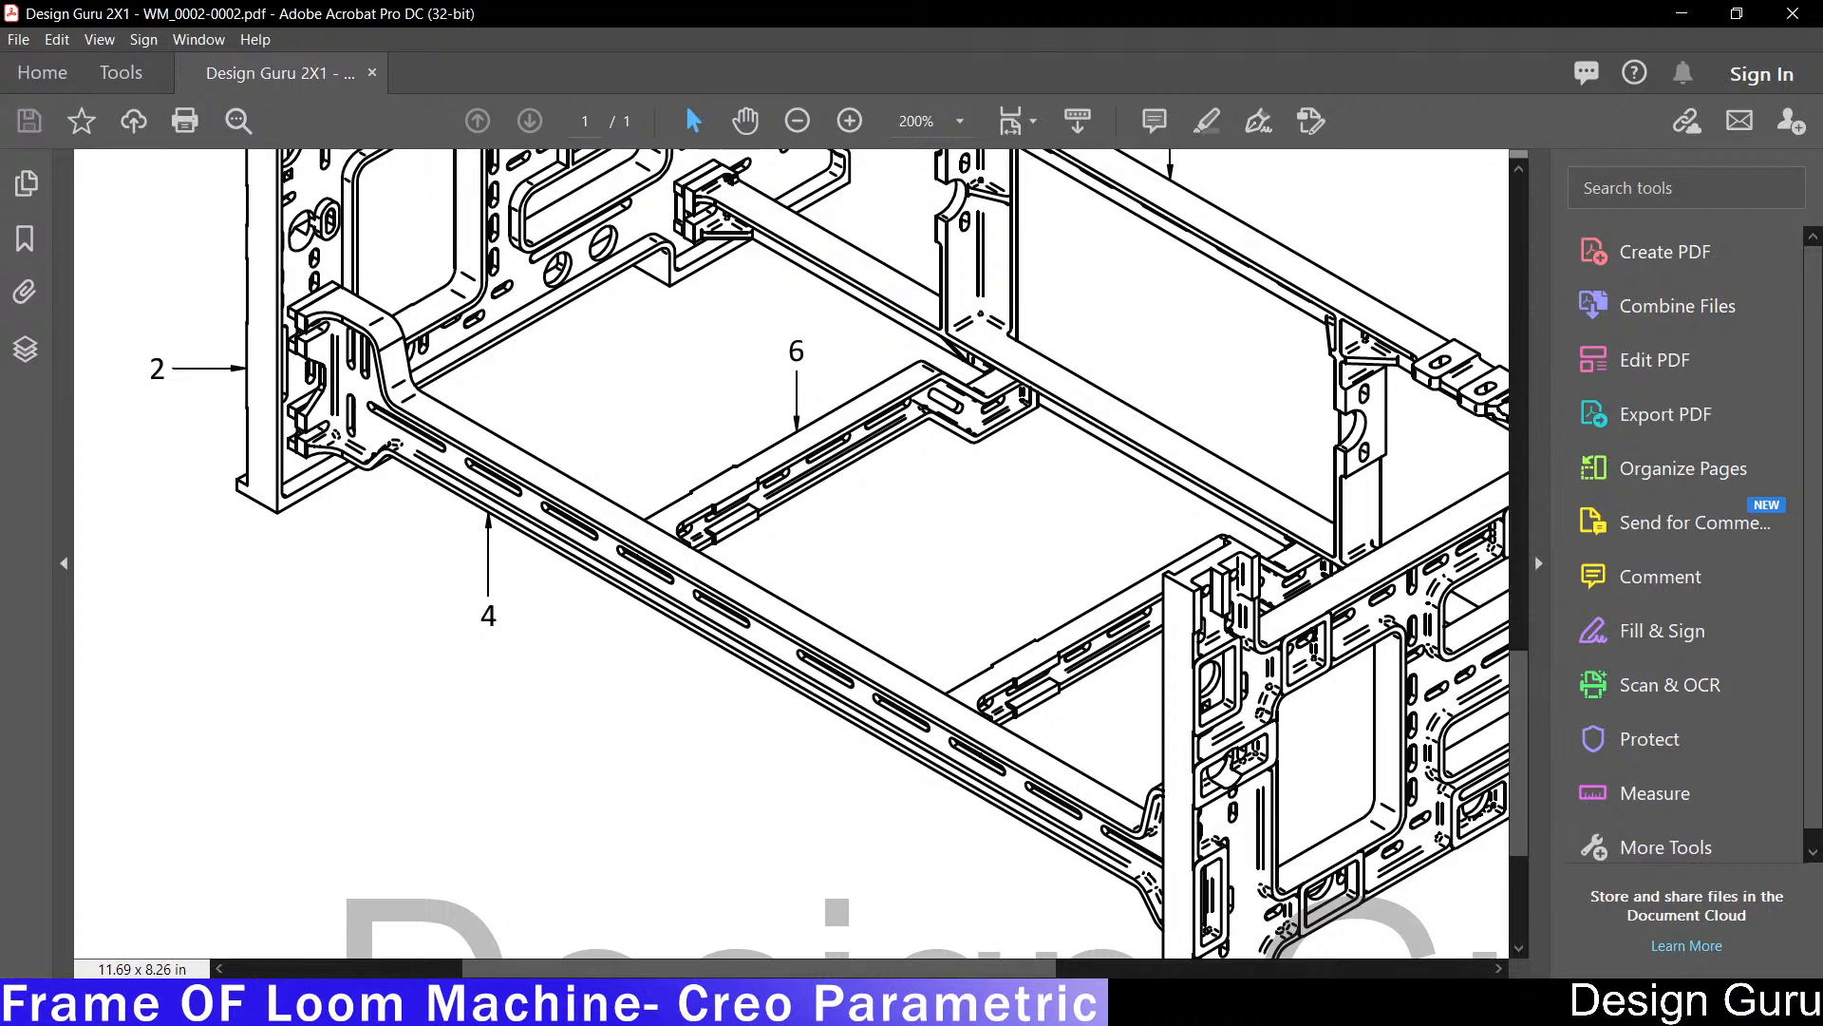
{"action": "left_click", "coordinate": [912, 1002]}
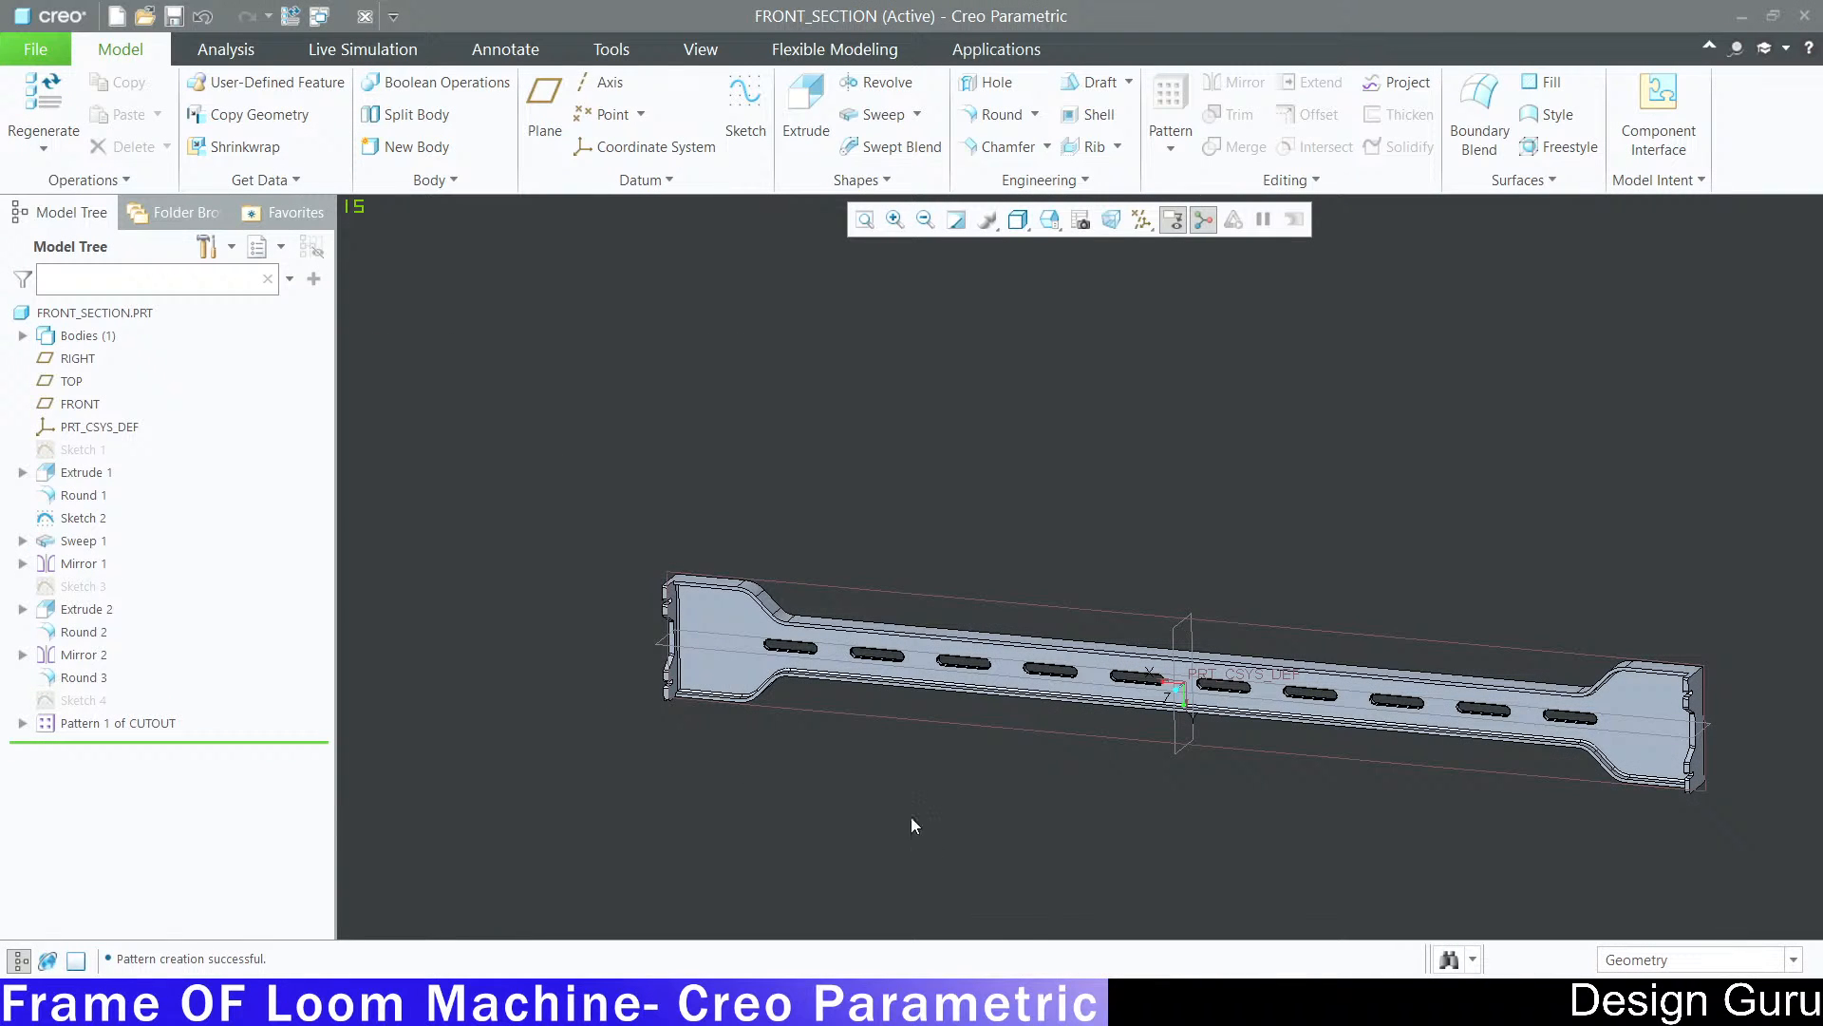
Step: Start a sketch on the beam's web face with the RIGHT plane as reference and orient the view to it
{"action": "left_click", "coordinate": [768, 114]}
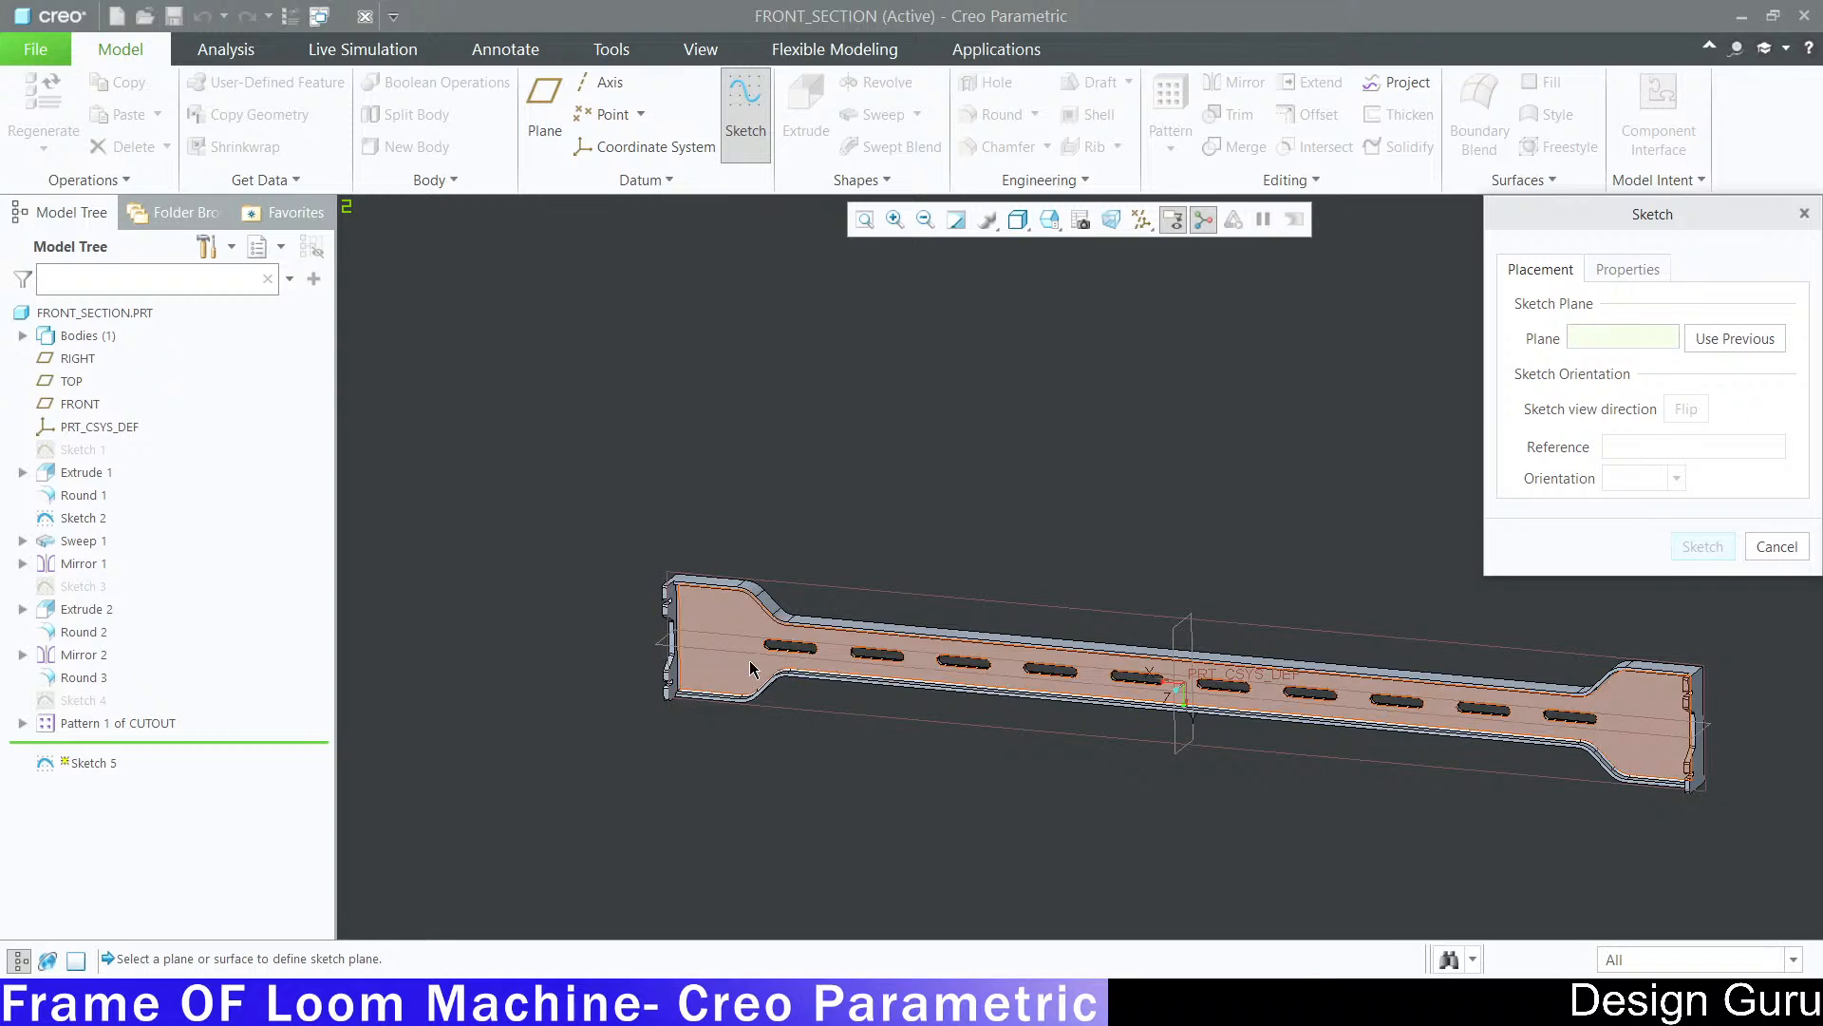
{"action": "left_click", "coordinate": [717, 624]}
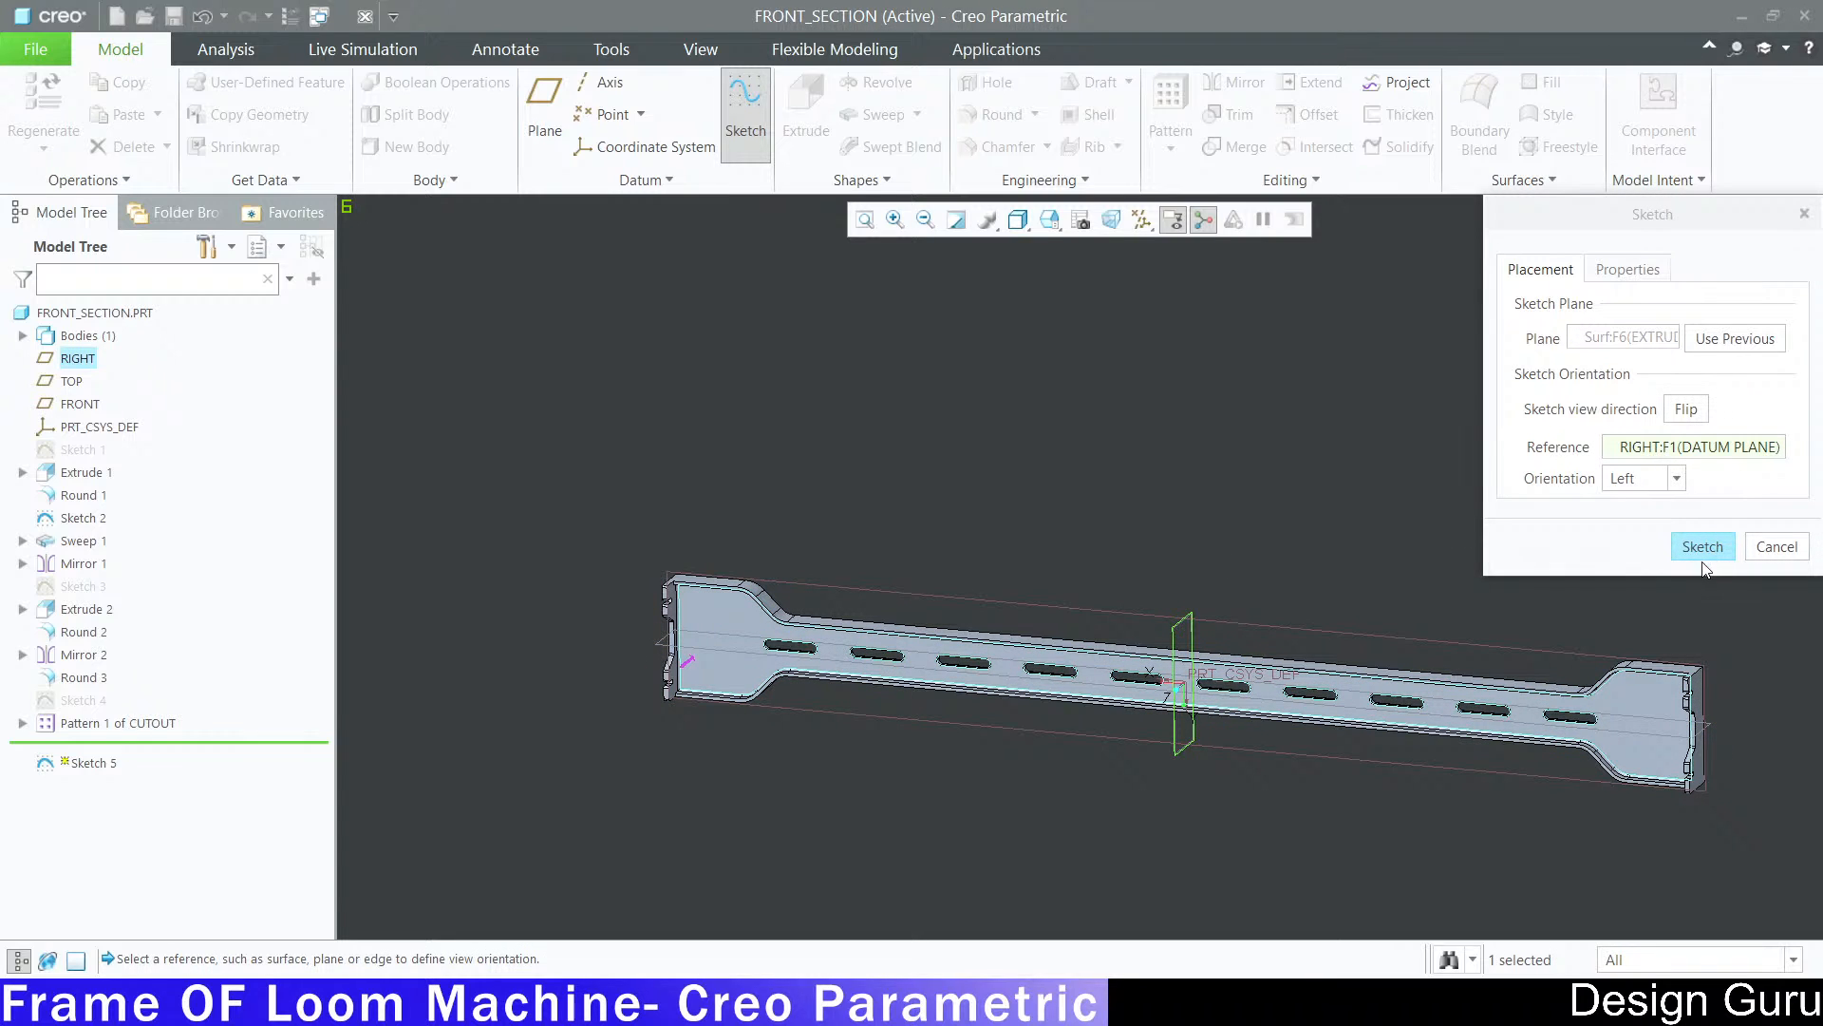
{"action": "left_click", "coordinate": [1701, 551]}
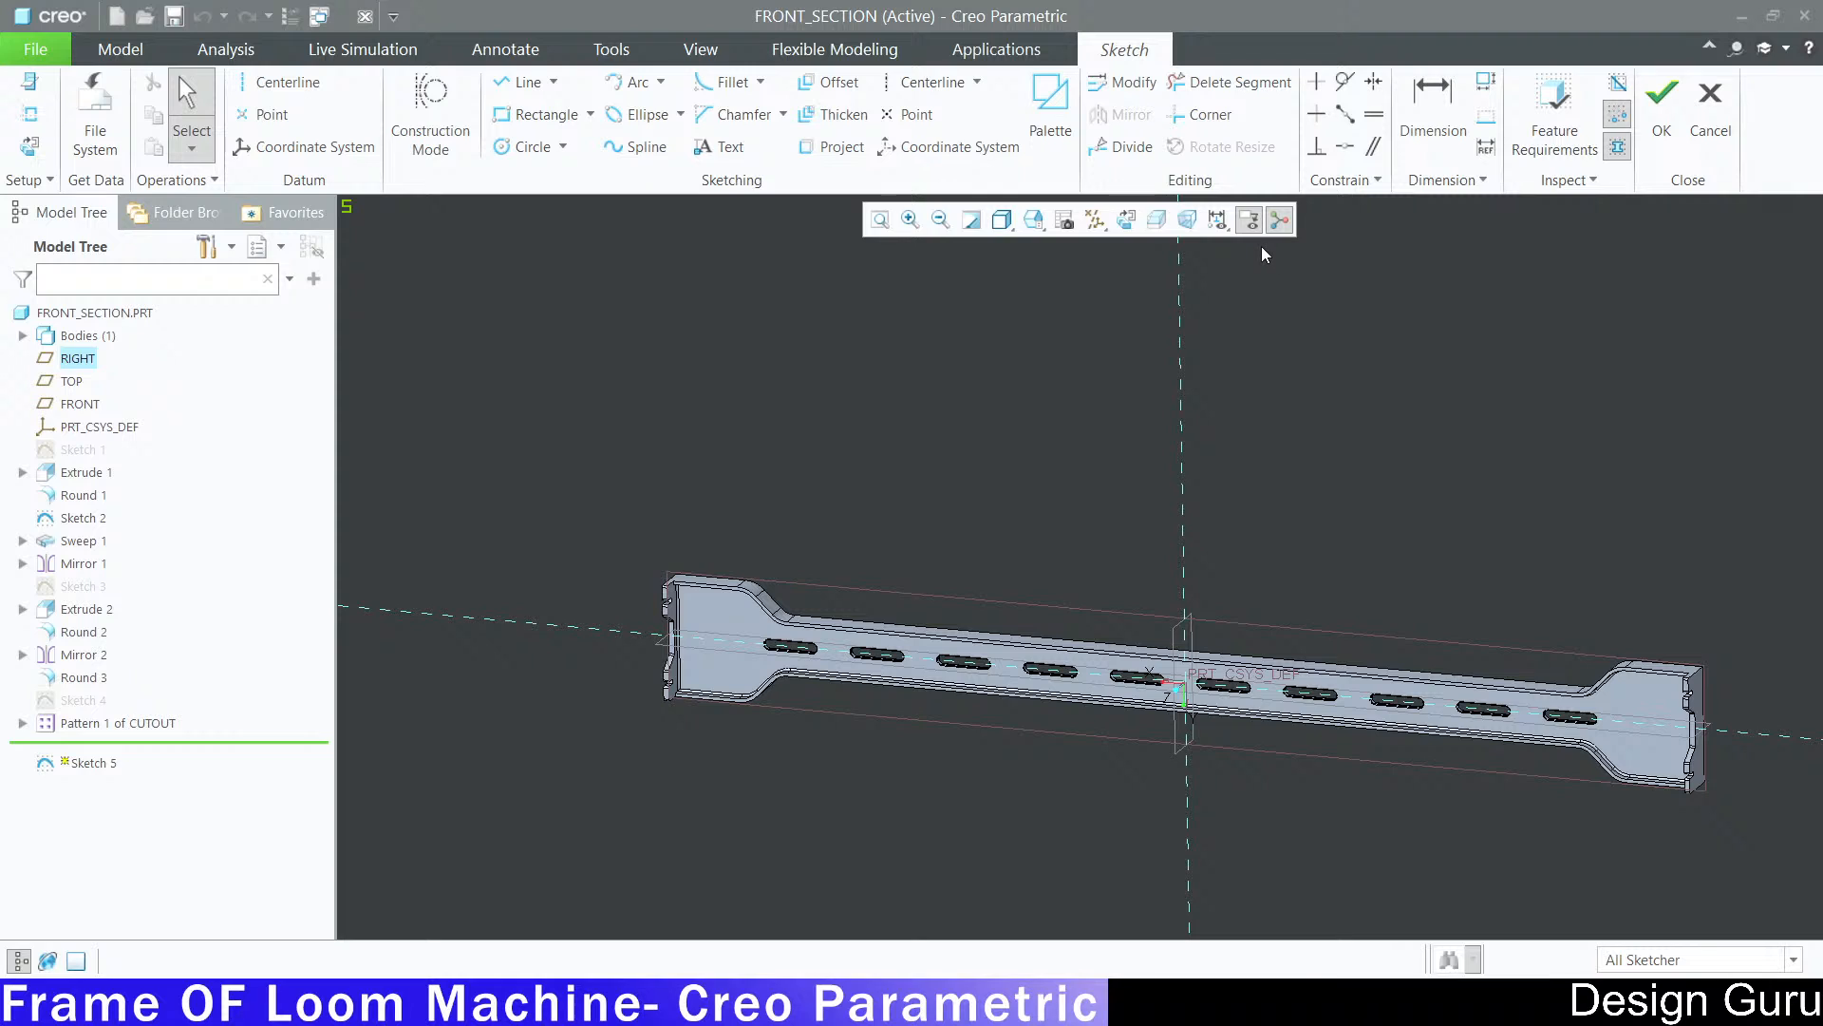
{"action": "left_click", "coordinate": [1130, 223]}
{"action": "scroll", "coordinate": [755, 570], "scroll_direction": "up", "scroll_amount": 5}
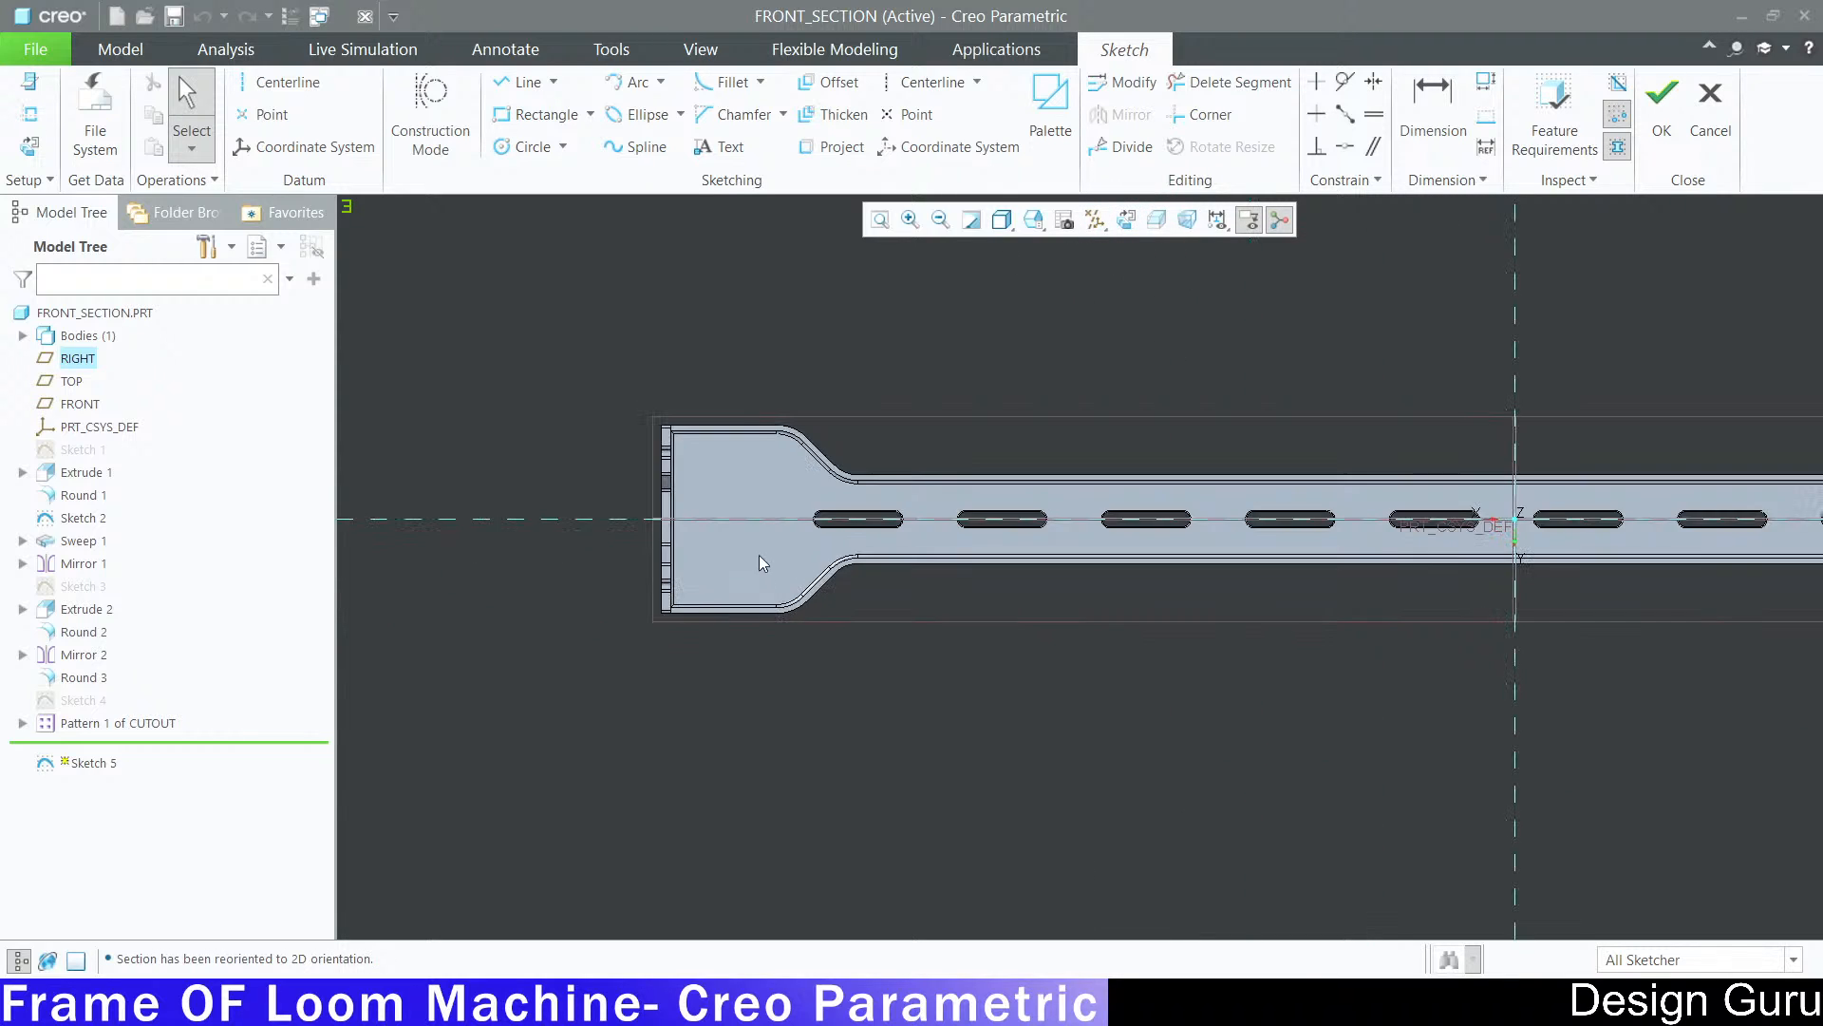
Step: Sketch two equal, vertically aligned circles on the wide end of the web, both above the horizontal centerline
{"action": "left_click", "coordinate": [520, 147]}
{"action": "scroll", "coordinate": [698, 437], "scroll_direction": "up", "scroll_amount": 3}
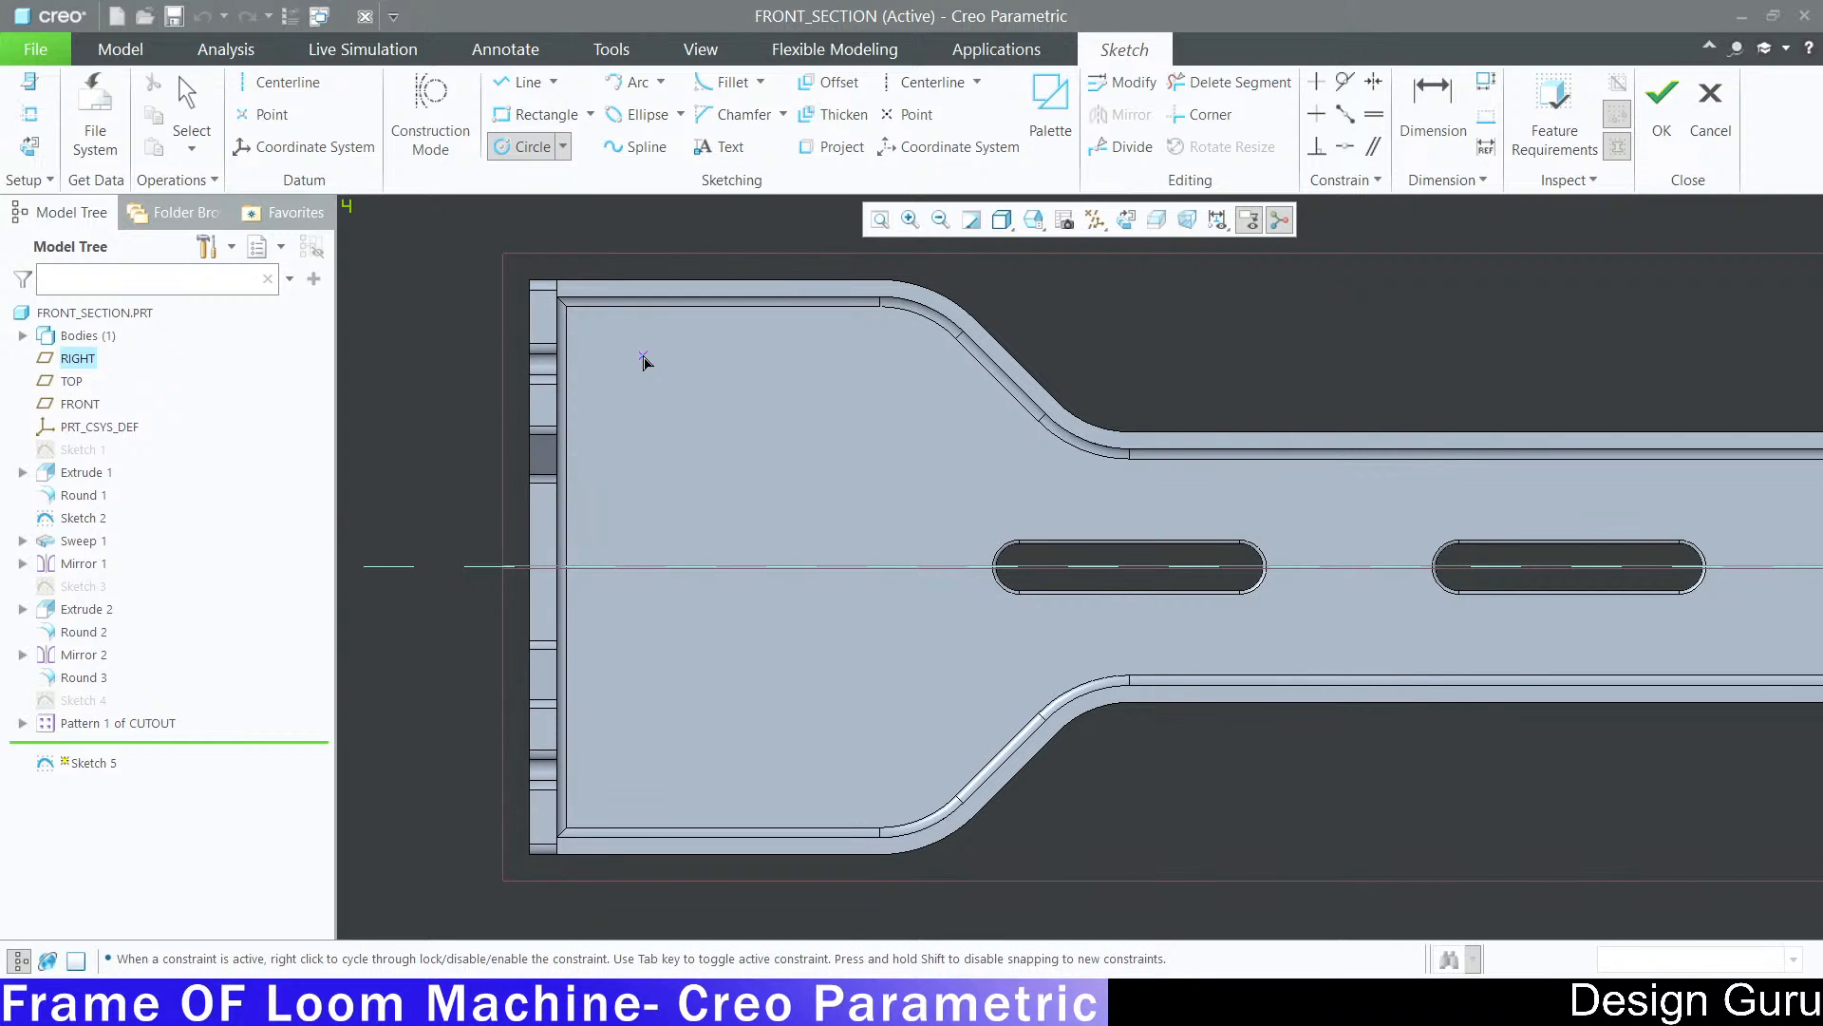
{"action": "left_click", "coordinate": [646, 354]}
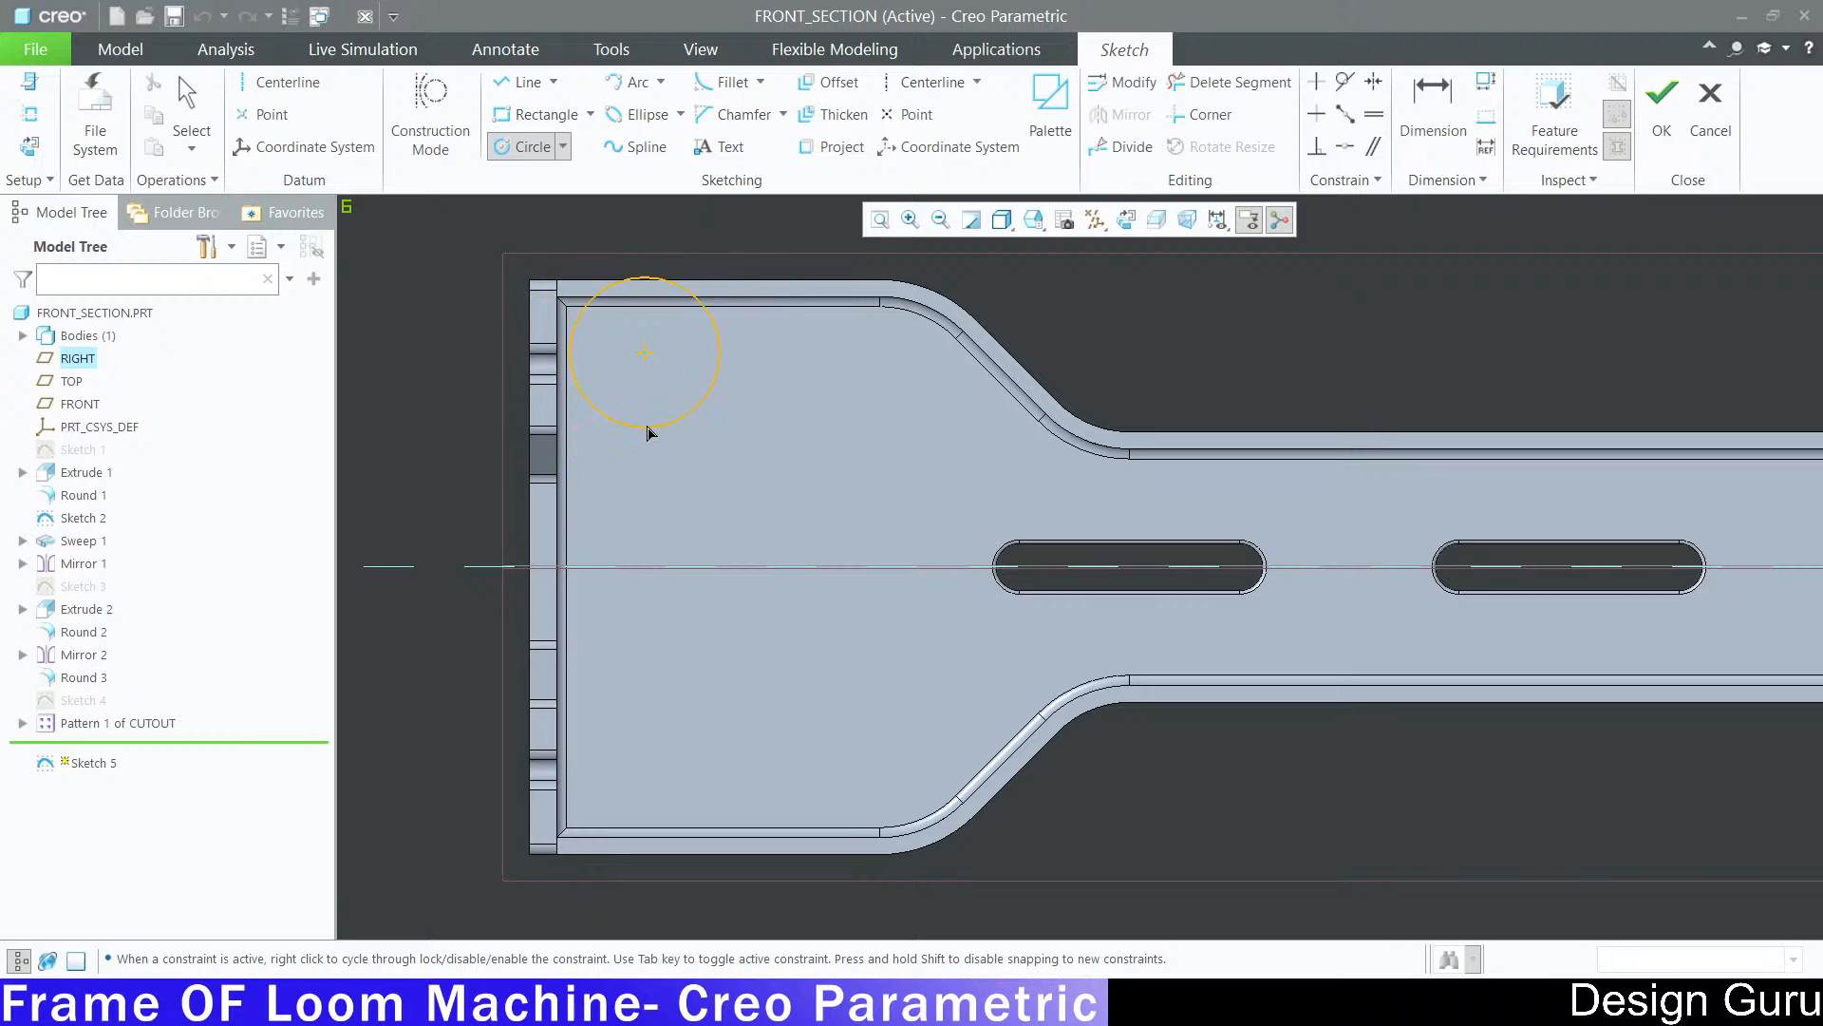
{"action": "left_click", "coordinate": [648, 379]}
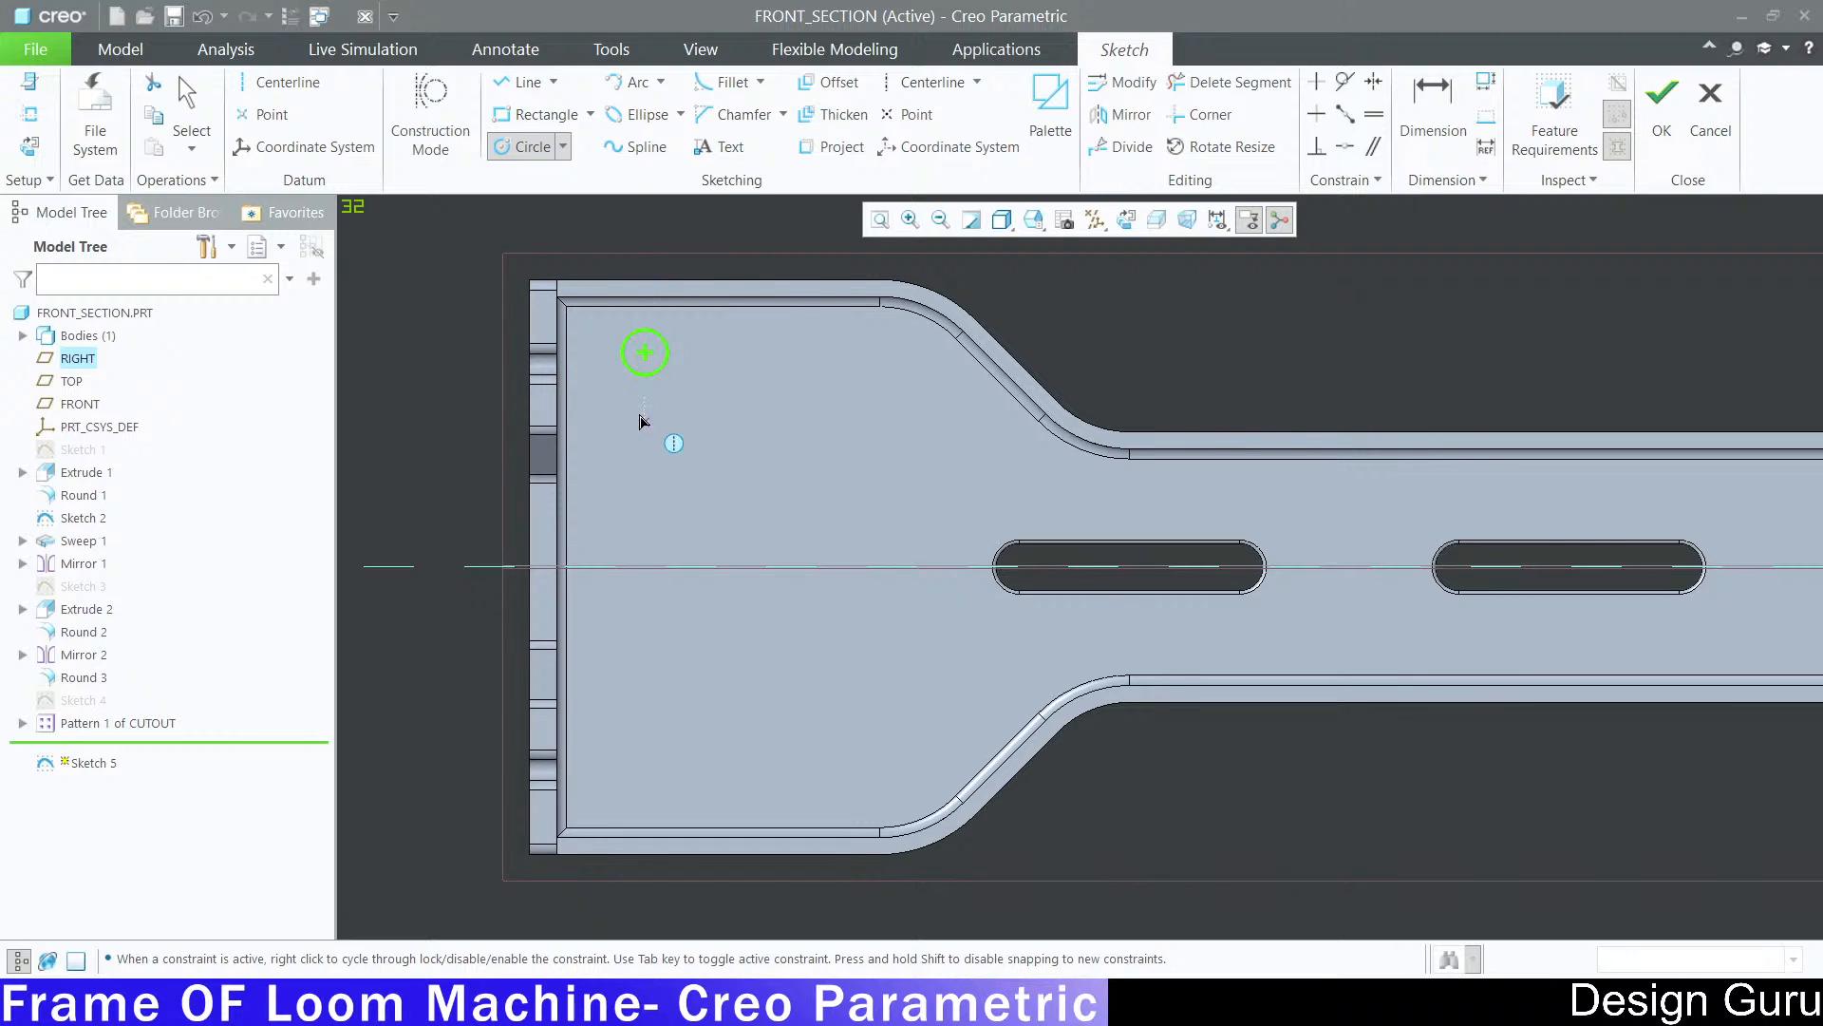
{"action": "left_click", "coordinate": [644, 505]}
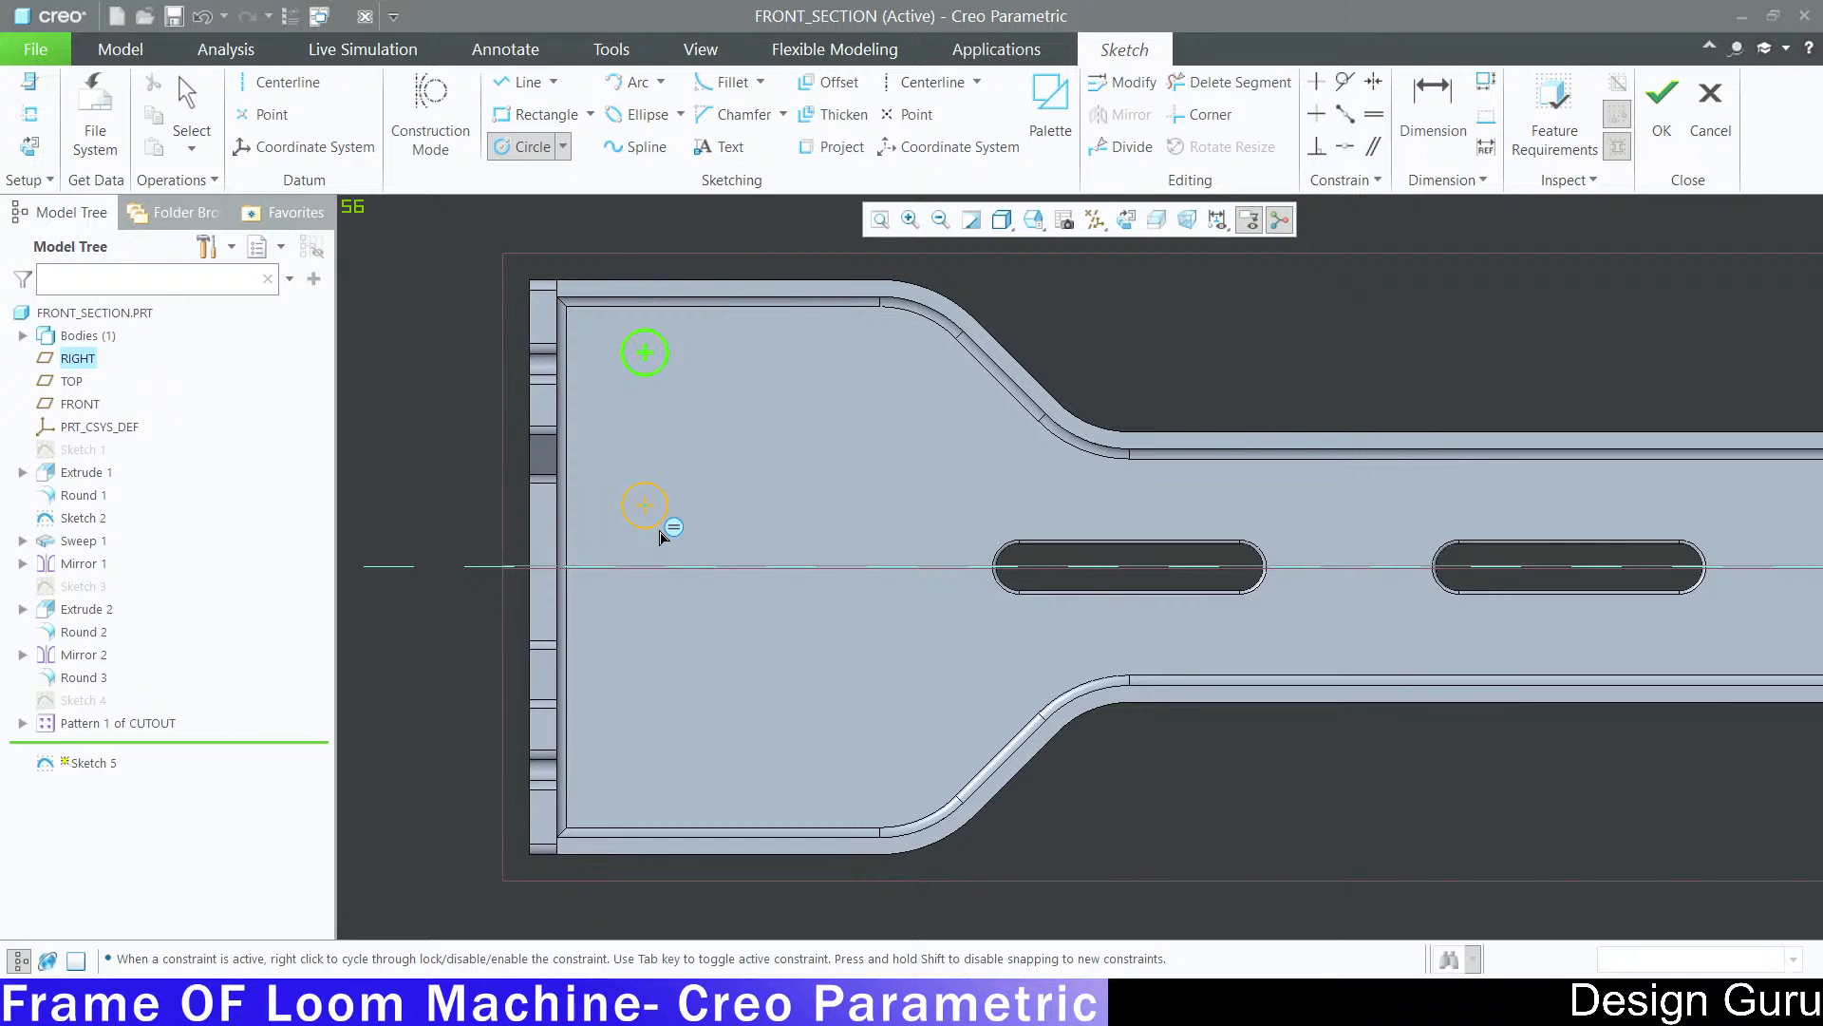
{"action": "left_click", "coordinate": [664, 525]}
{"action": "middle_click", "coordinate": [423, 358]}
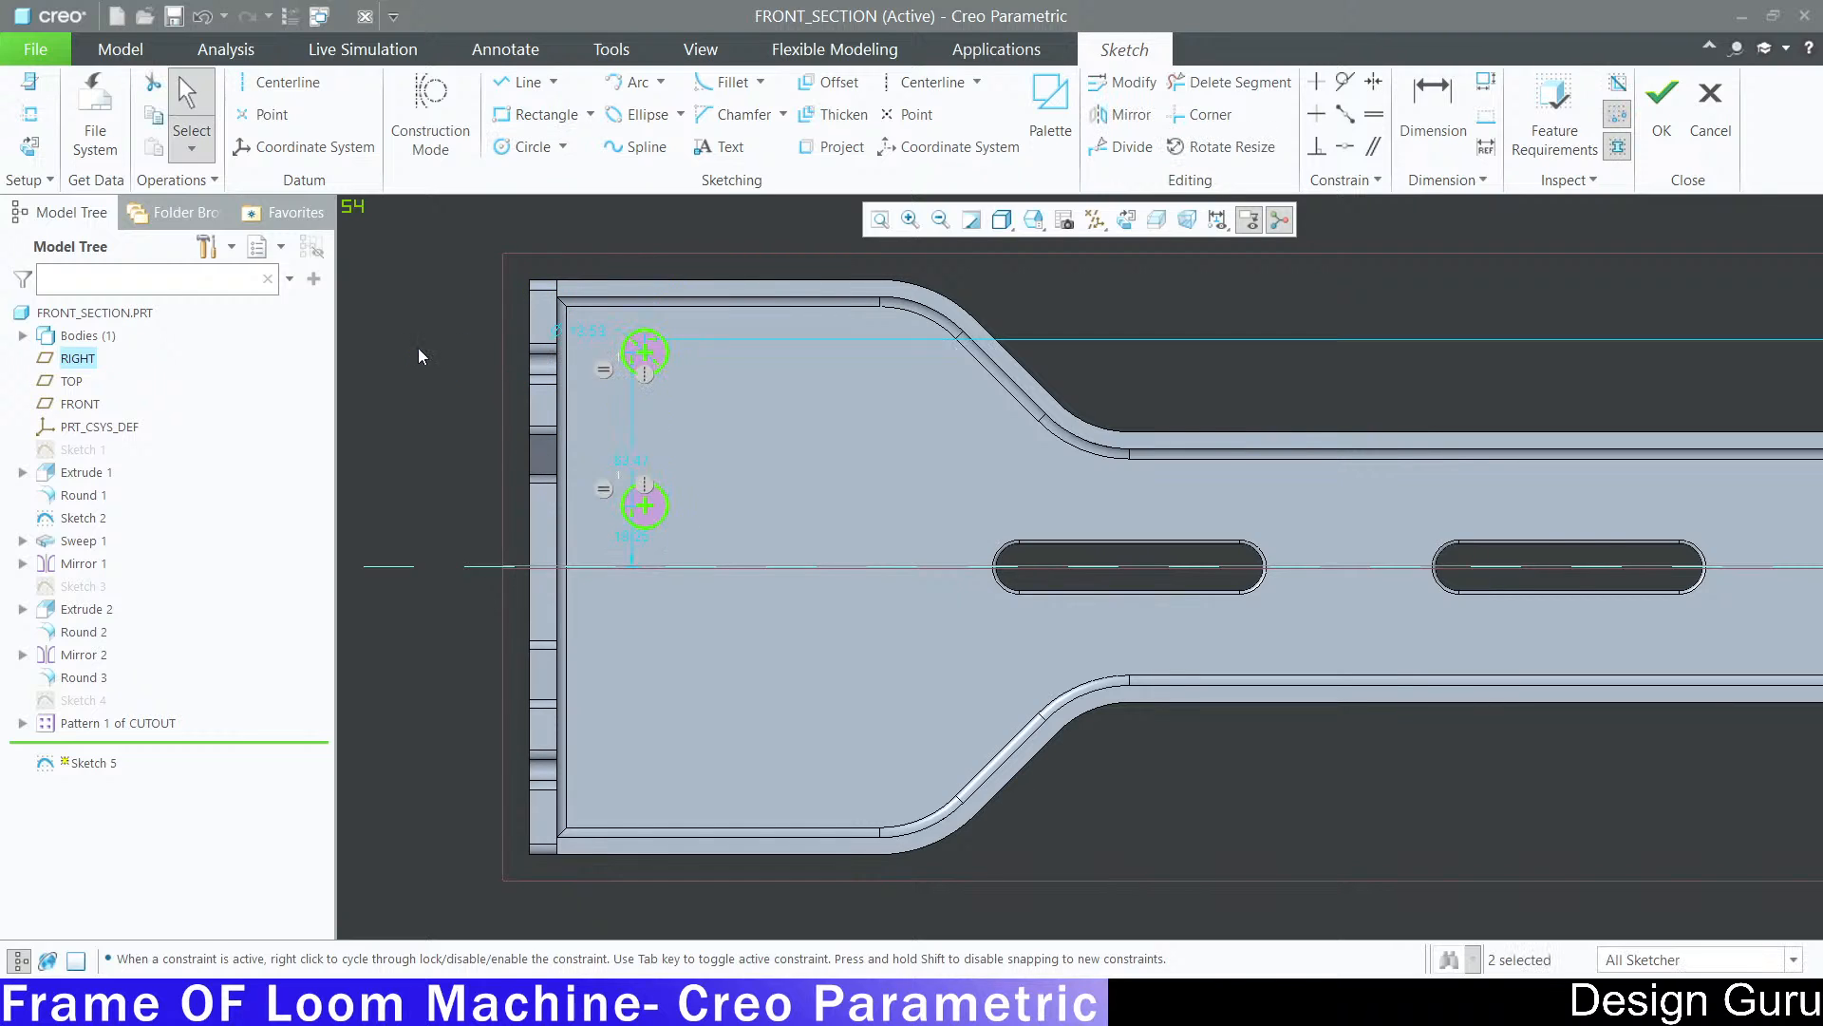
Step: Set the diameter of the two equal circles to 14
{"action": "double_click", "coordinate": [581, 331]}
{"action": "type", "text": "14"}
{"action": "key", "text": "Return"}
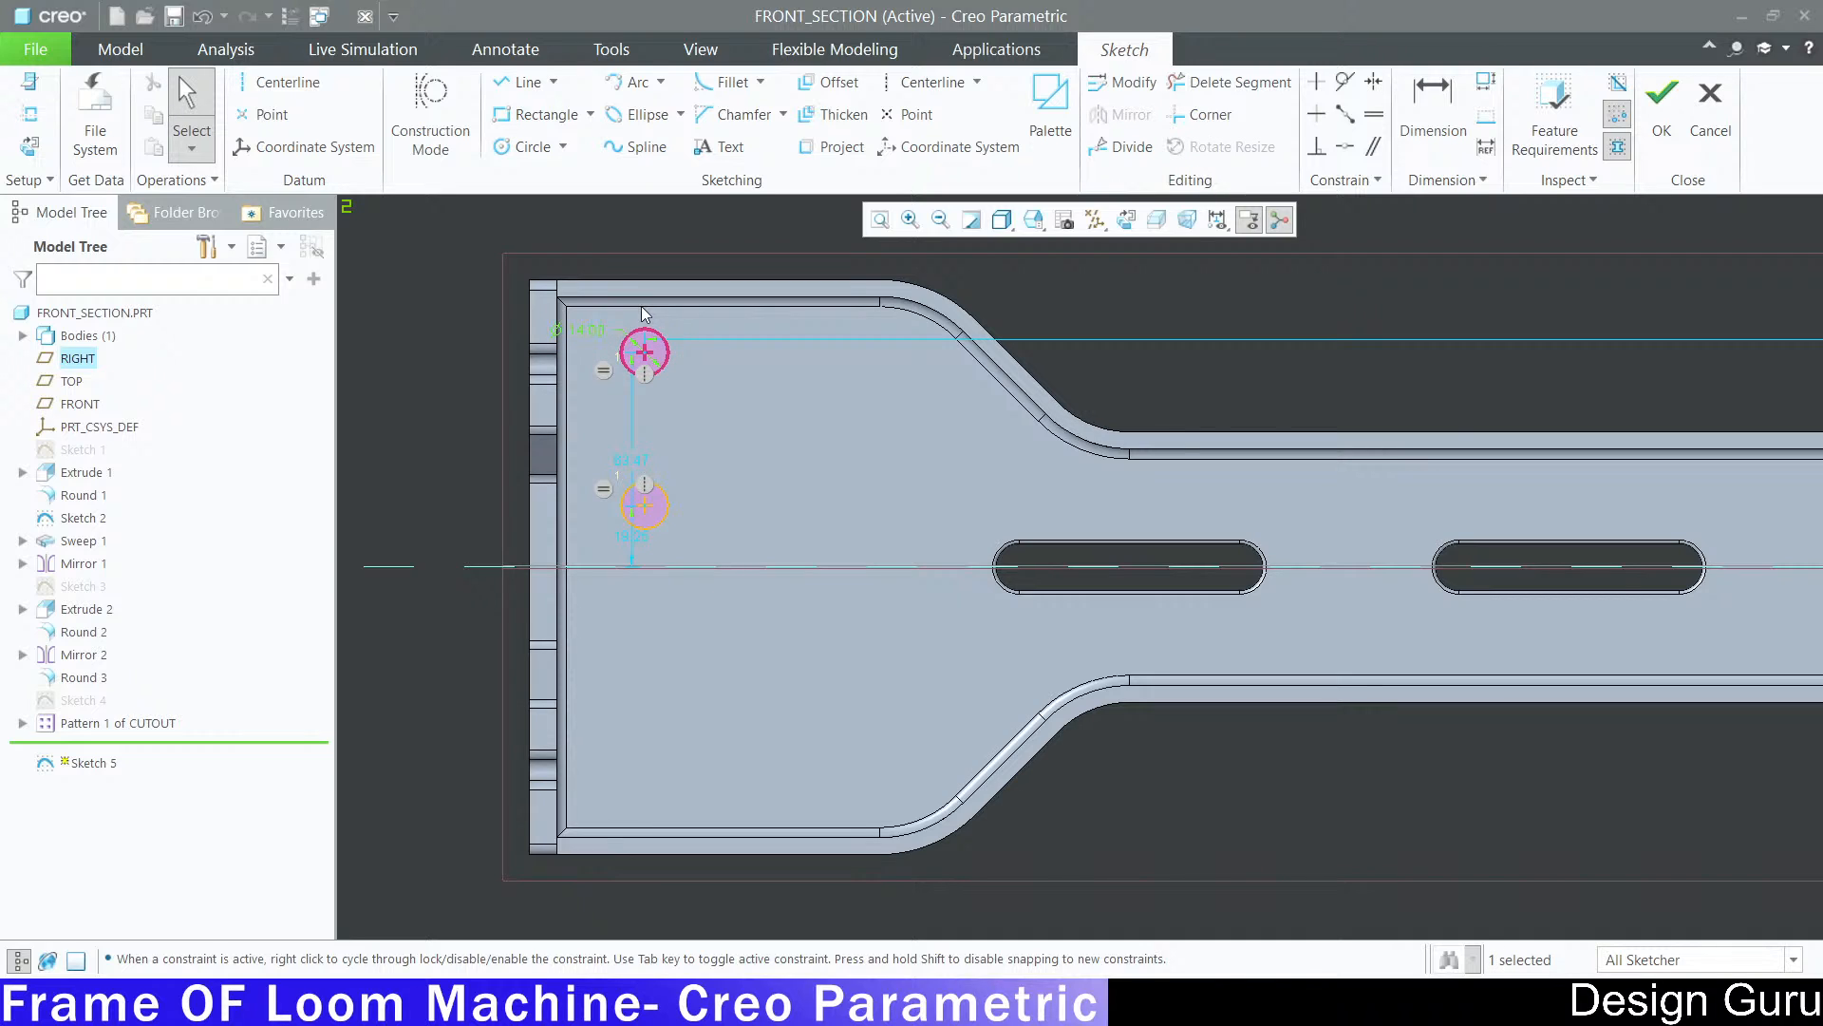
{"action": "scroll", "coordinate": [613, 446], "scroll_direction": "up", "scroll_amount": 2}
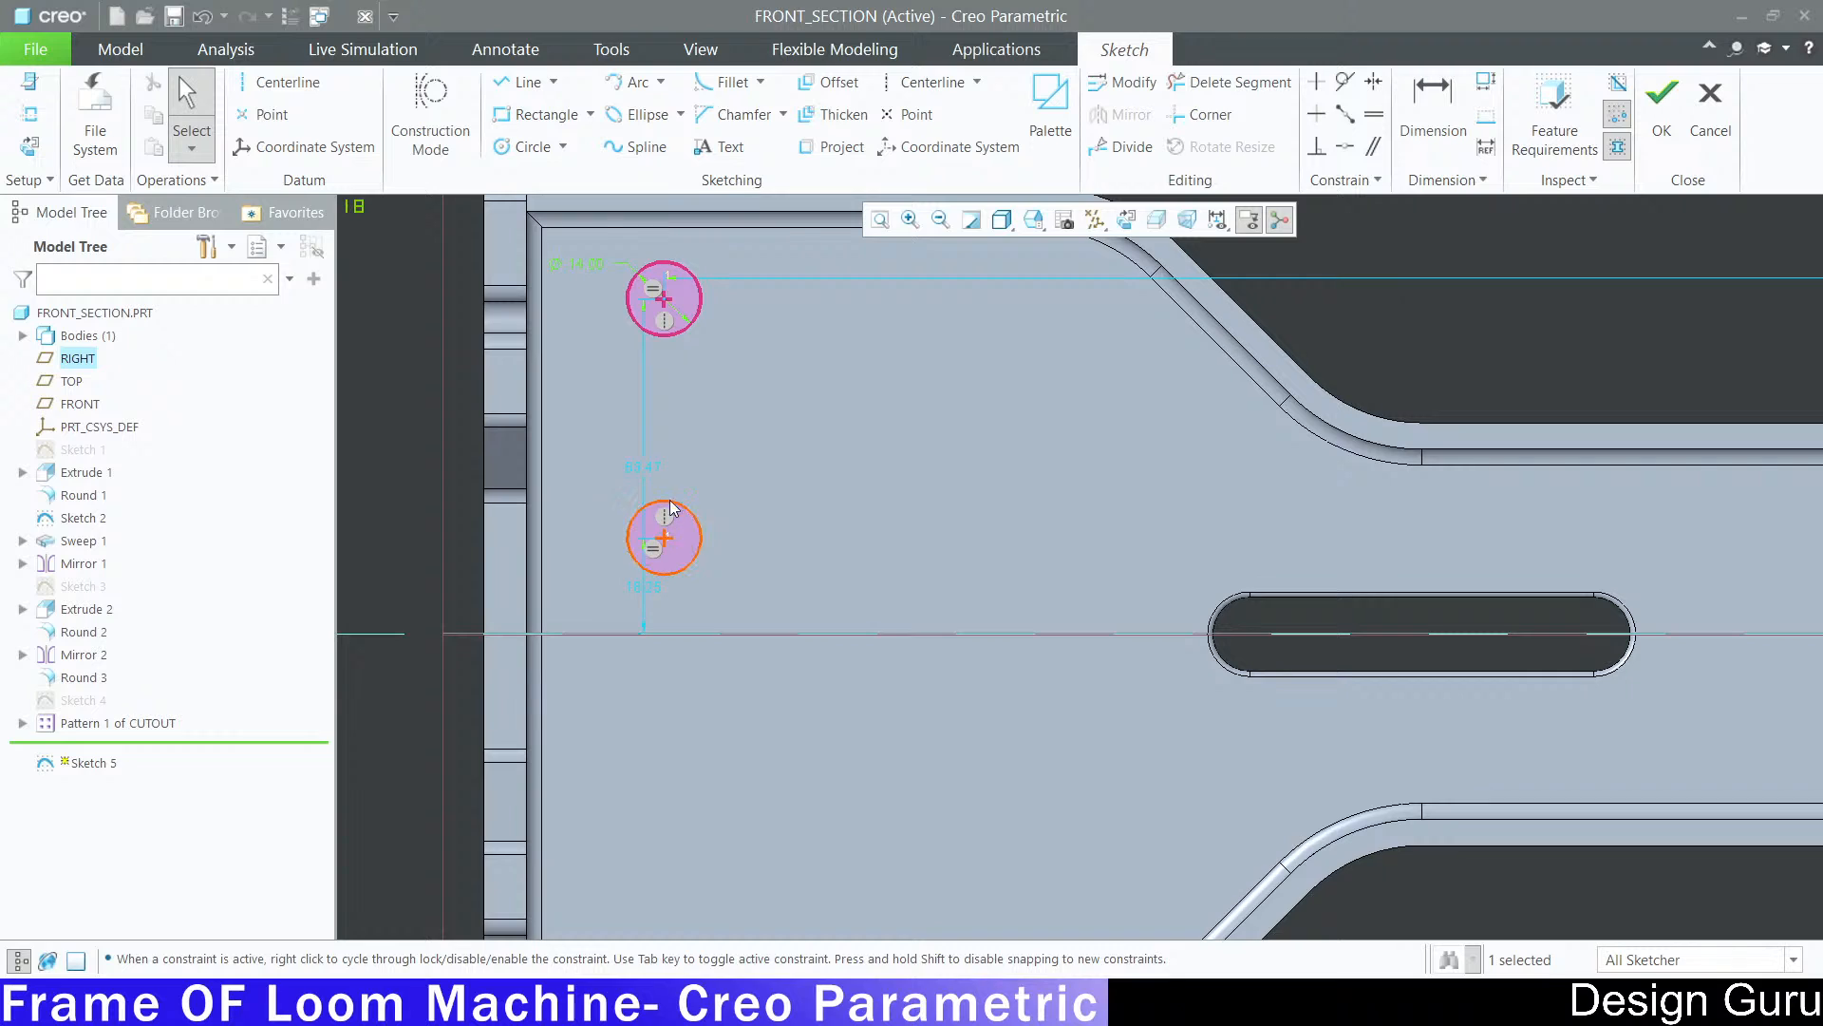
Step: Draw two vertical lines joining the matching sides of the upper and lower 14 mm circles on the wide end
{"action": "left_click_drag", "start_coordinate": [636, 585], "coordinate": [587, 578]}
{"action": "double_click", "coordinate": [585, 578]}
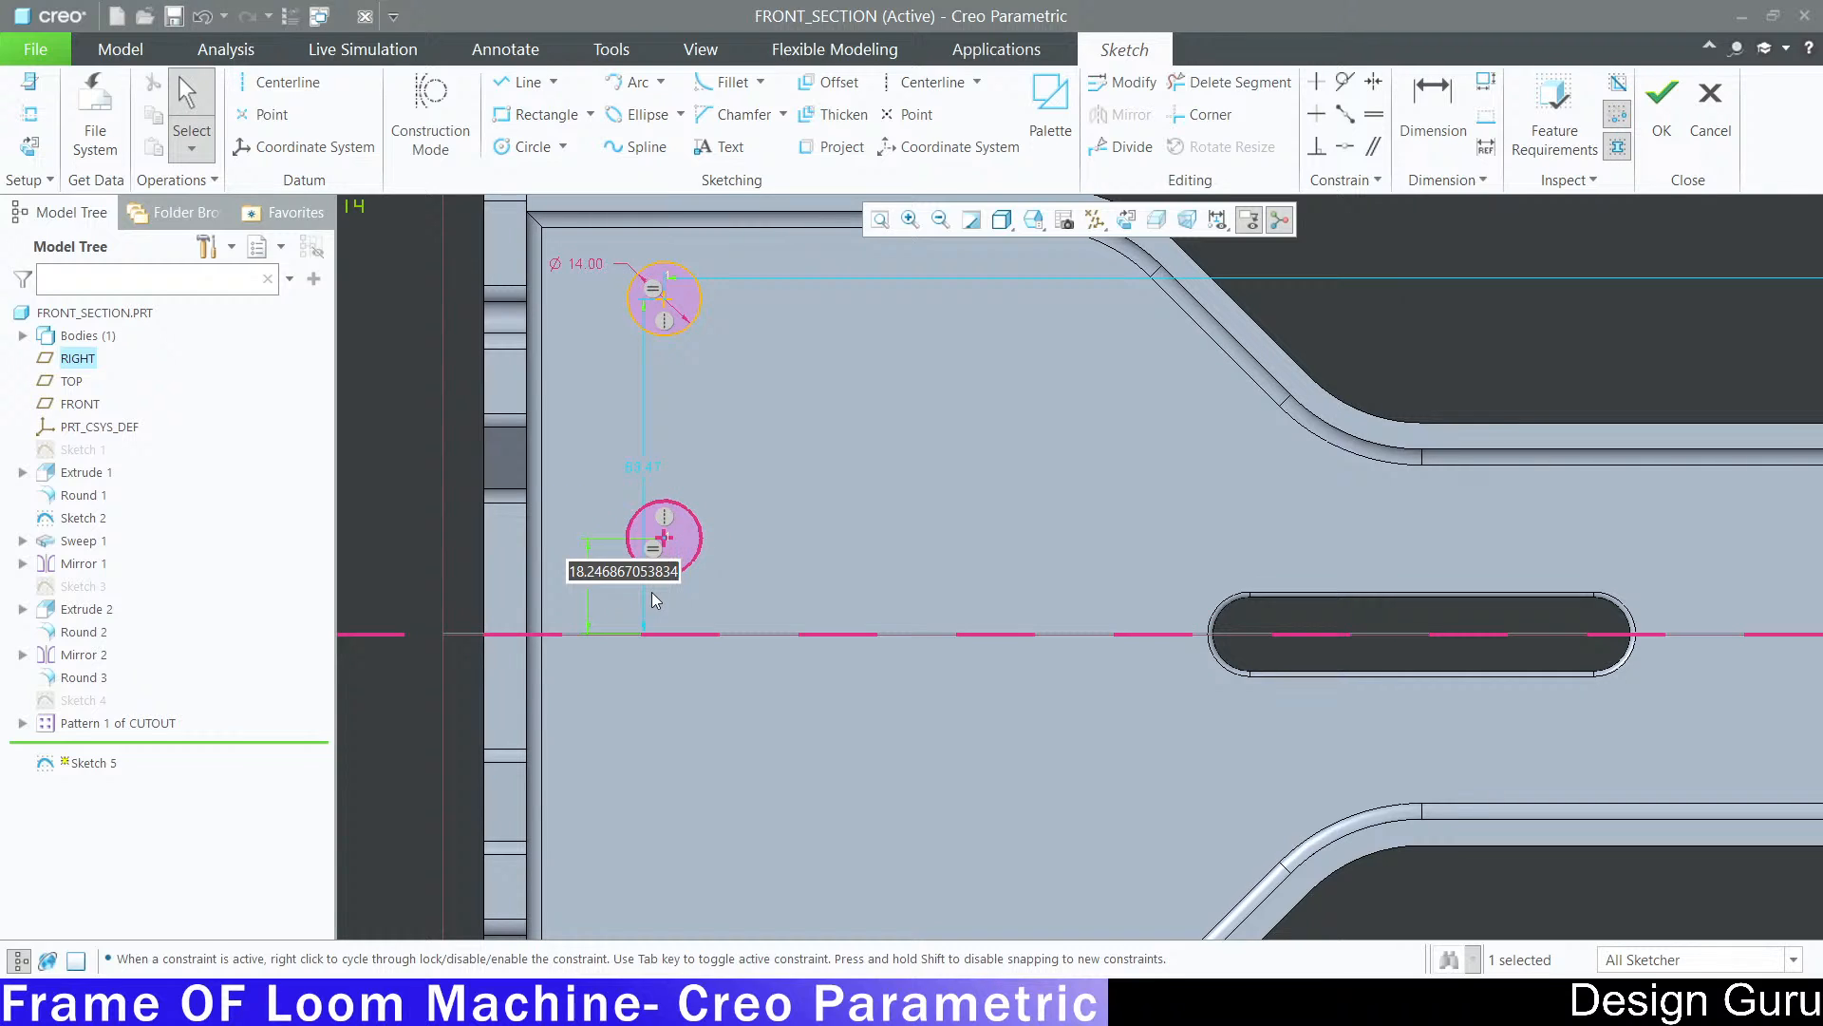
{"action": "left_click", "coordinate": [521, 82]}
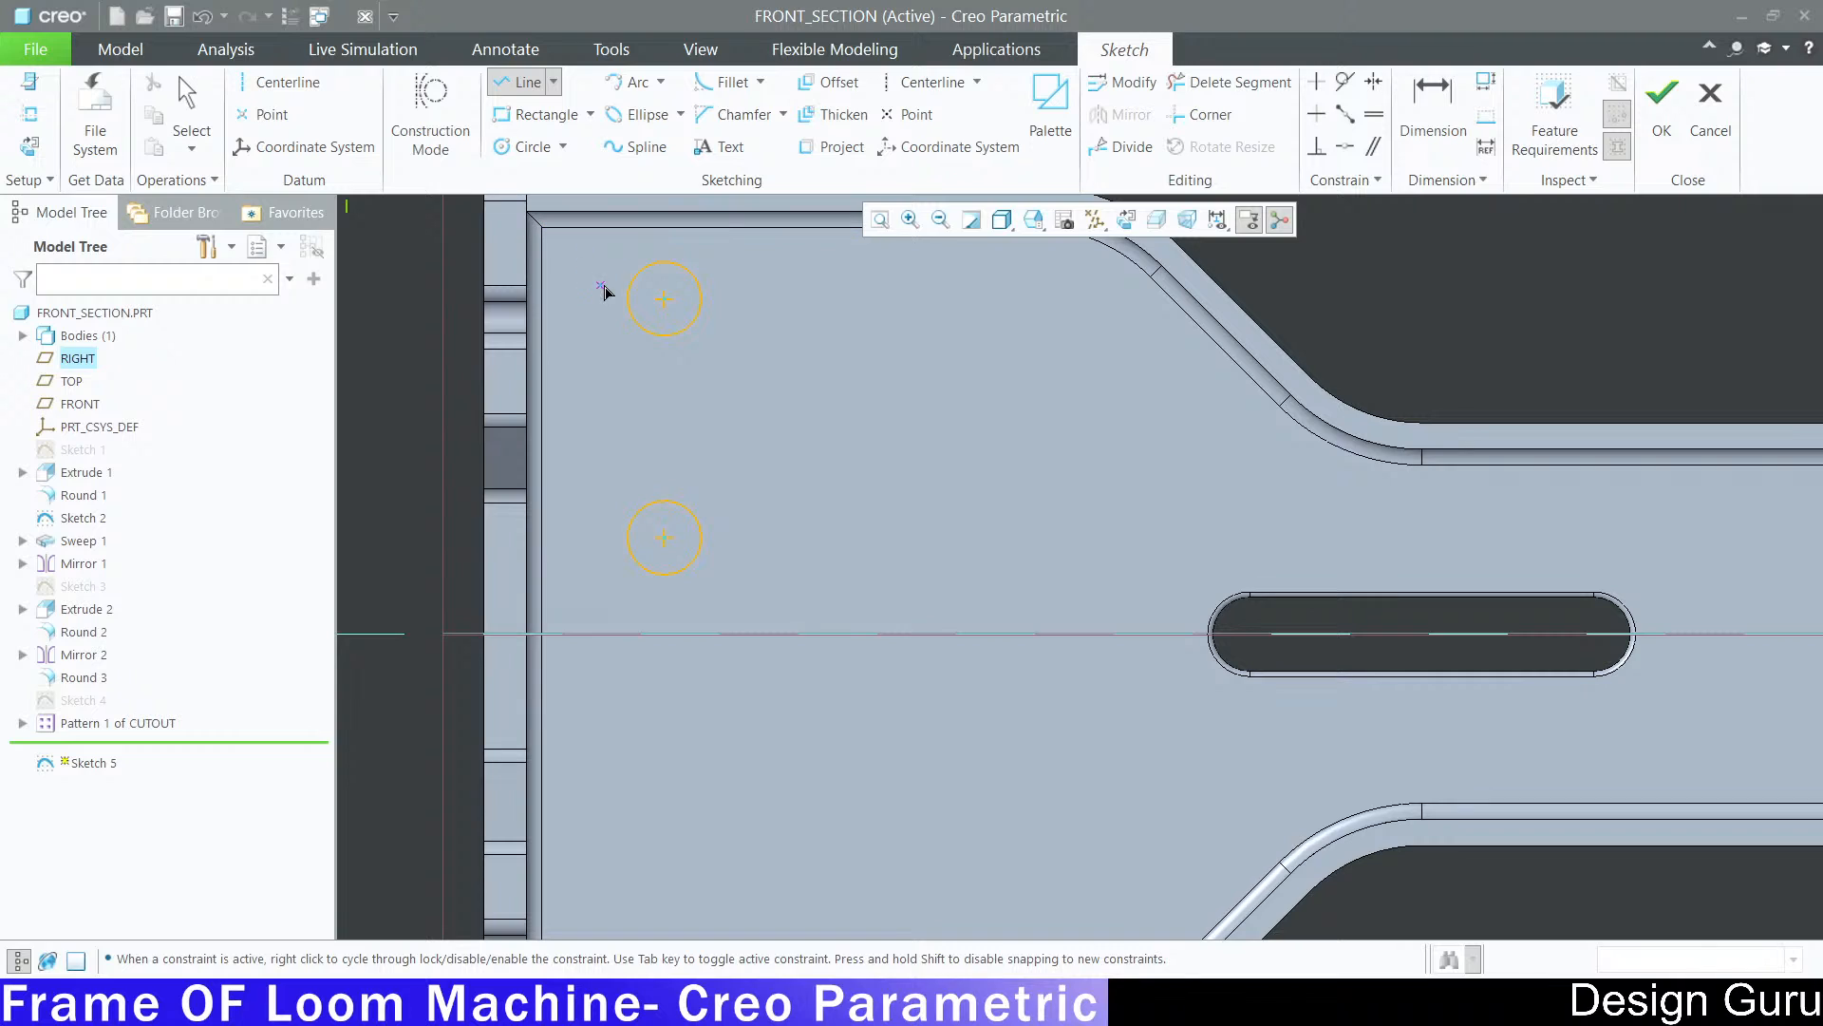
{"action": "left_click", "coordinate": [628, 298]}
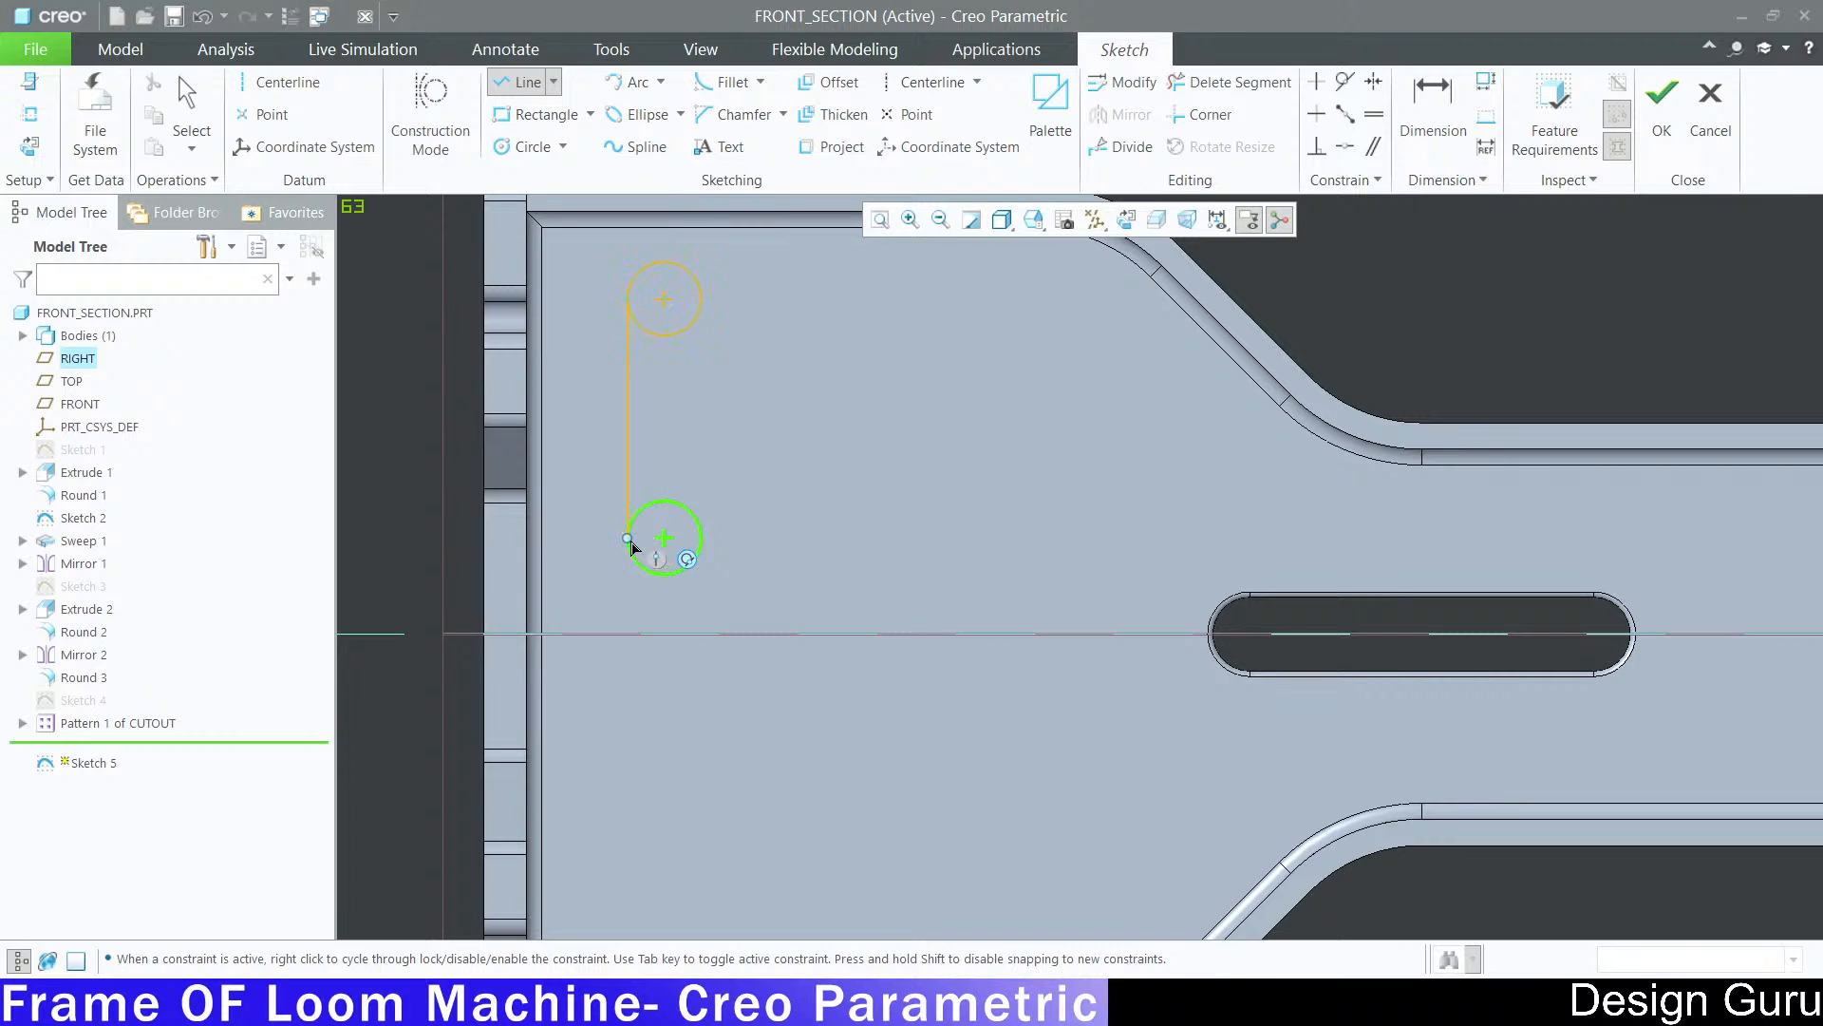
{"action": "left_click", "coordinate": [628, 539]}
{"action": "middle_click", "coordinate": [638, 530]}
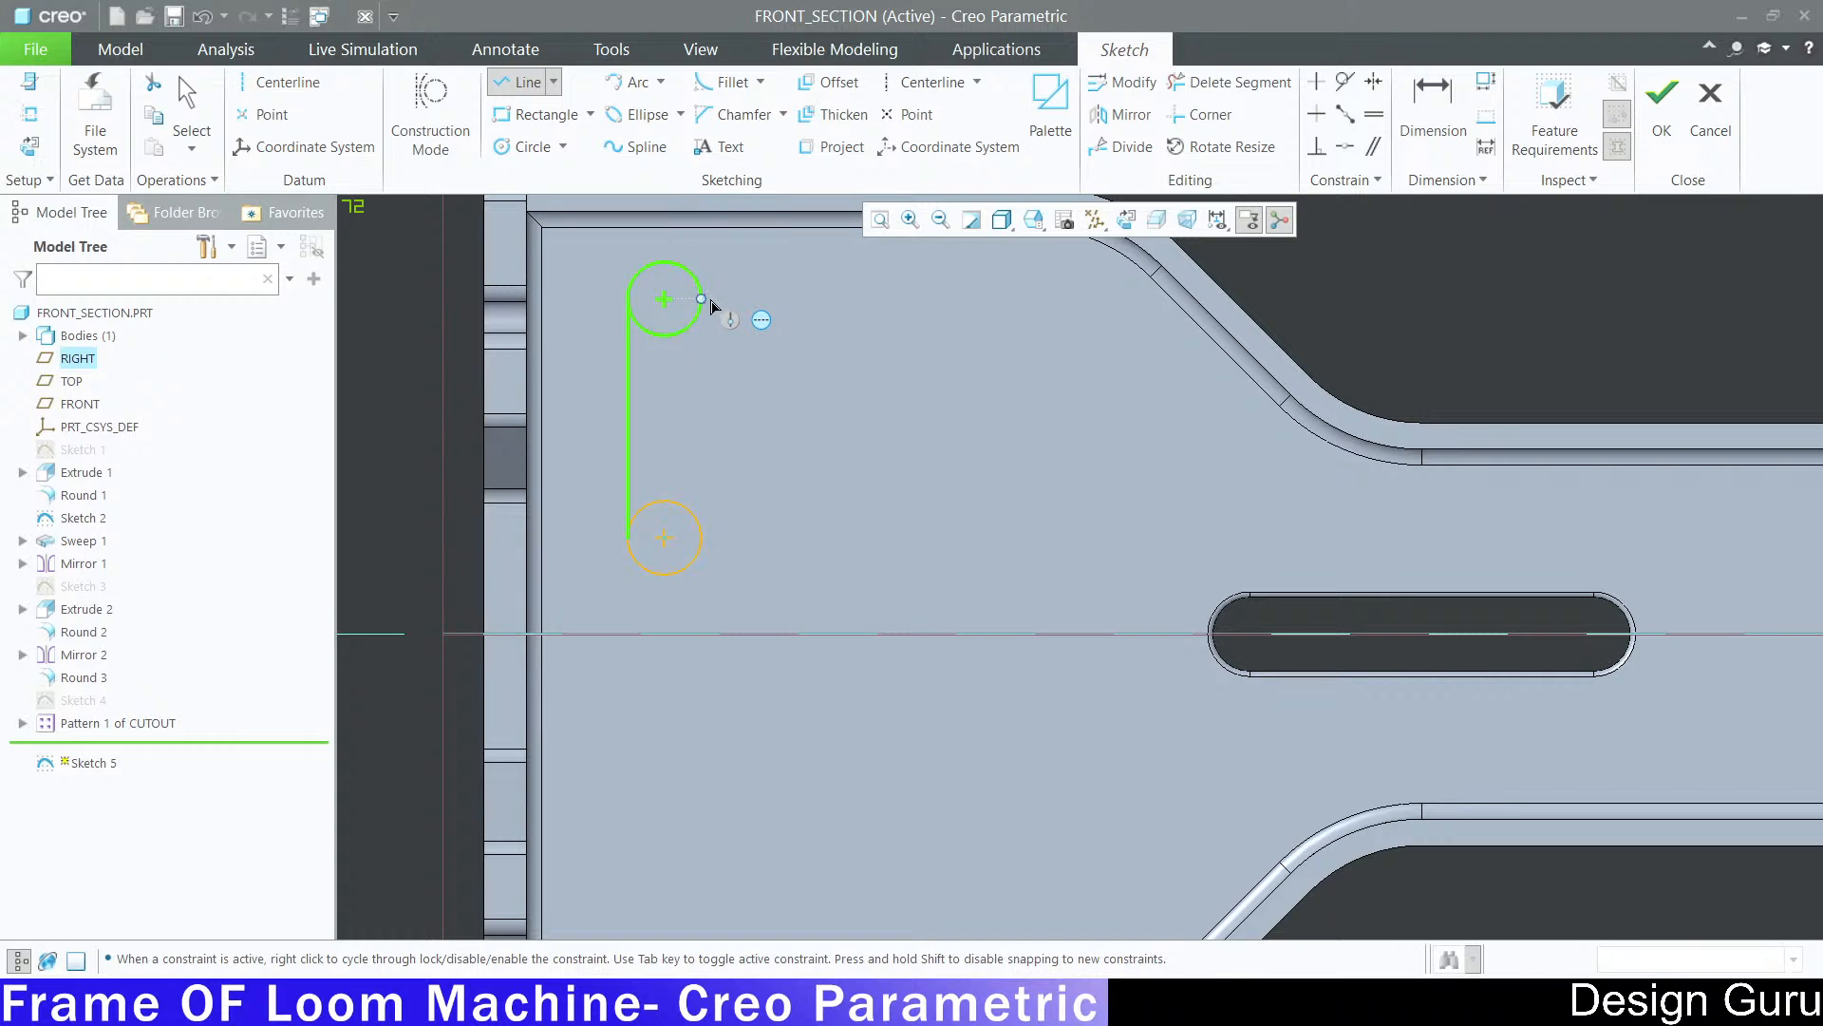
{"action": "left_click", "coordinate": [701, 298]}
{"action": "left_click", "coordinate": [700, 539]}
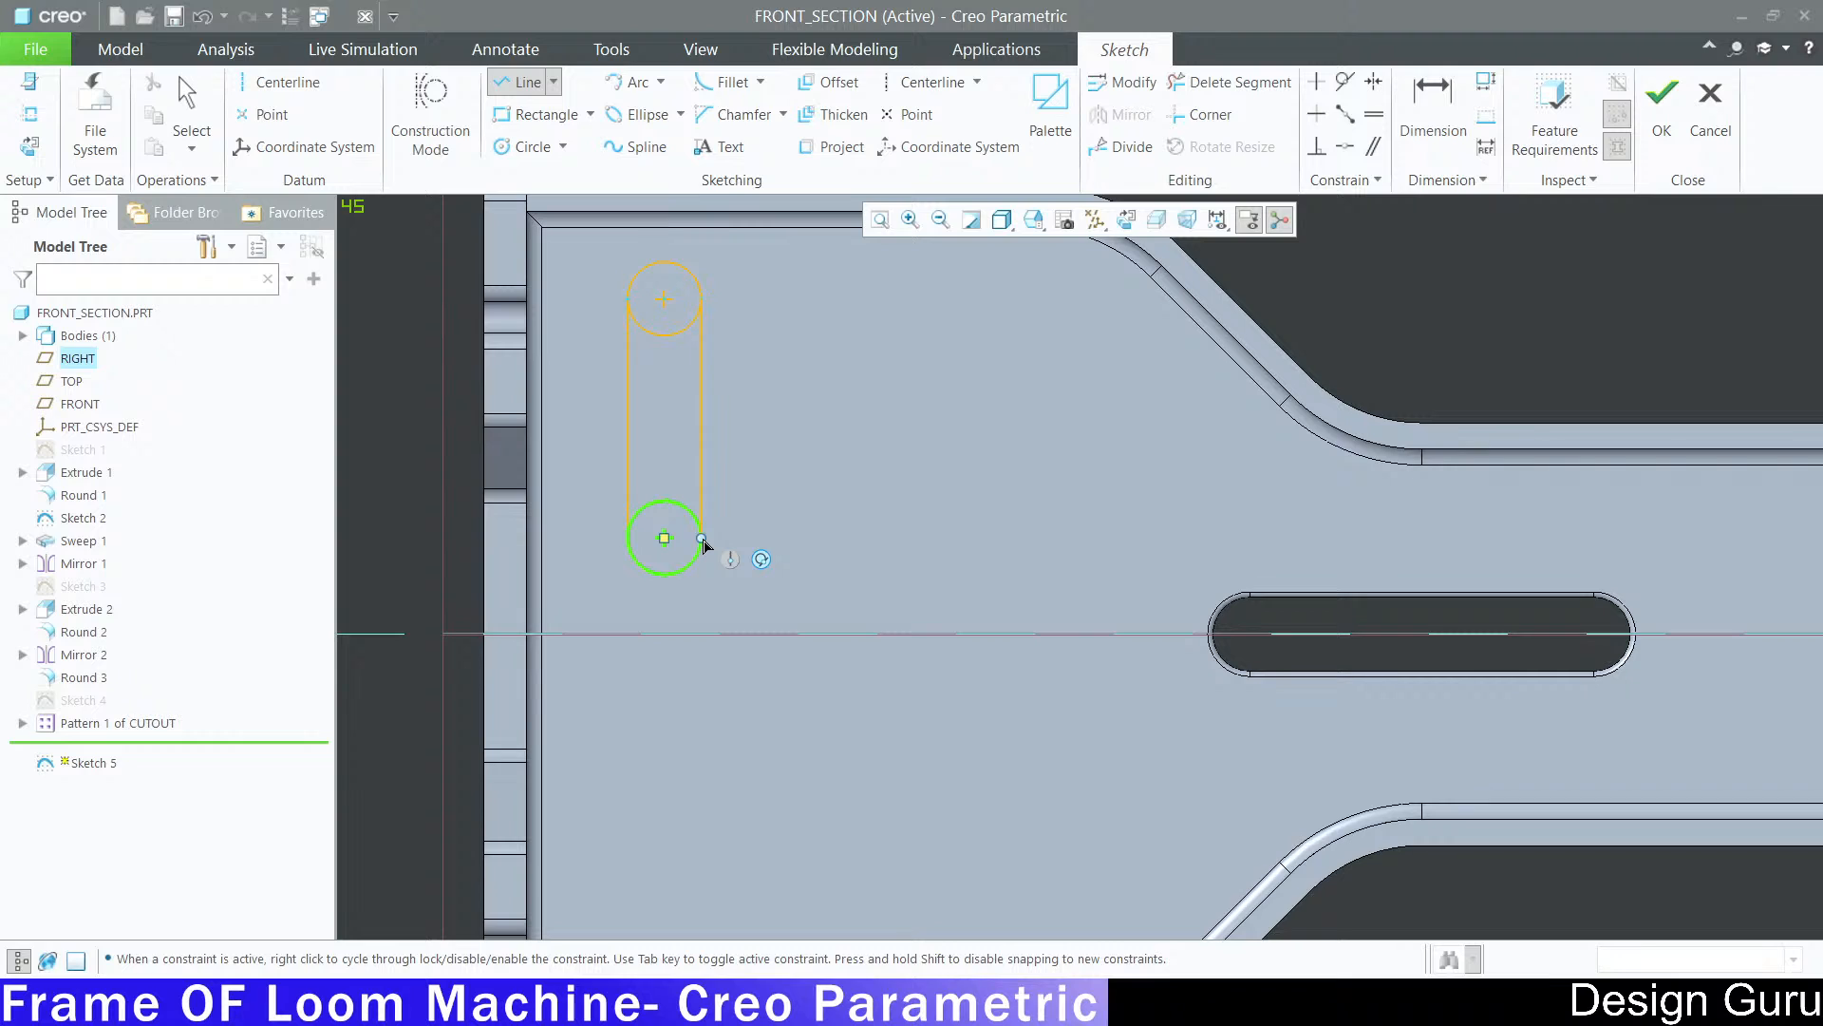
{"action": "middle_click", "coordinate": [893, 439]}
{"action": "middle_click", "coordinate": [893, 439]}
Step: Set the lower circle's center height above the horizontal centerline to 20
{"action": "scroll", "coordinate": [805, 460], "scroll_direction": "up", "scroll_amount": 1}
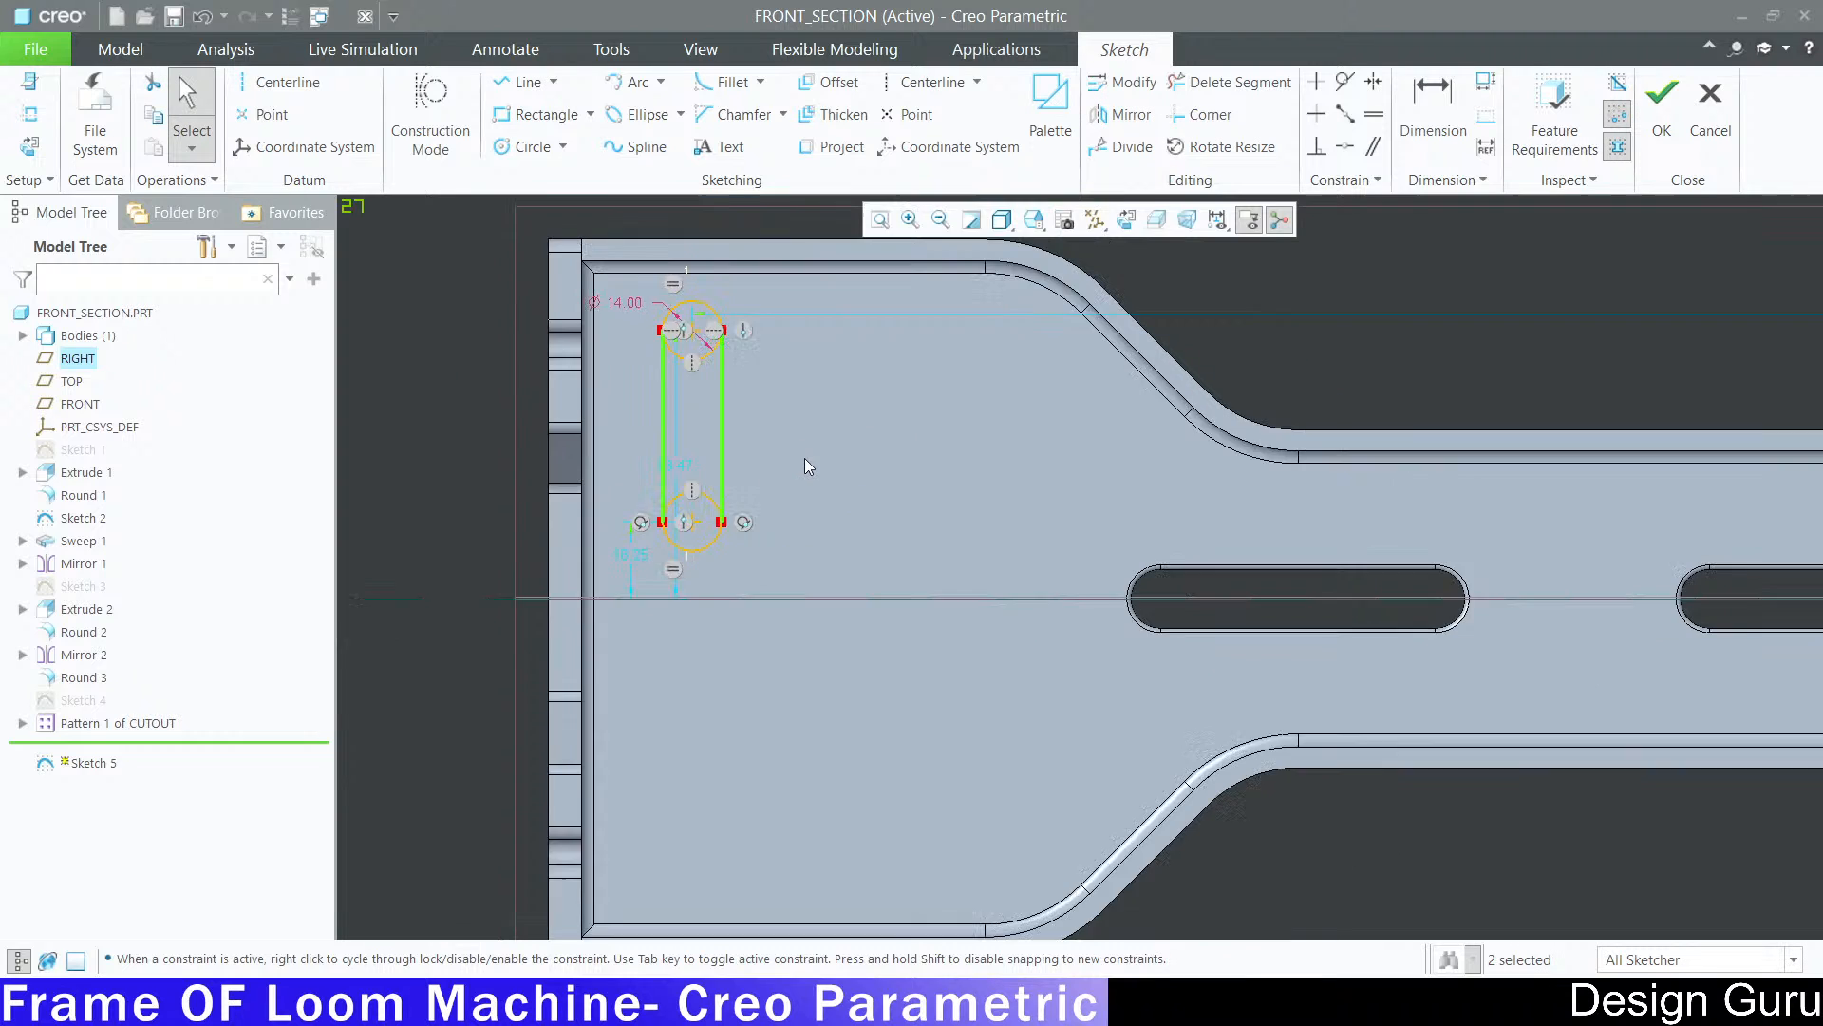
{"action": "scroll", "coordinate": [805, 459], "scroll_direction": "up", "scroll_amount": 1}
{"action": "scroll", "coordinate": [655, 522], "scroll_direction": "down", "scroll_amount": 3}
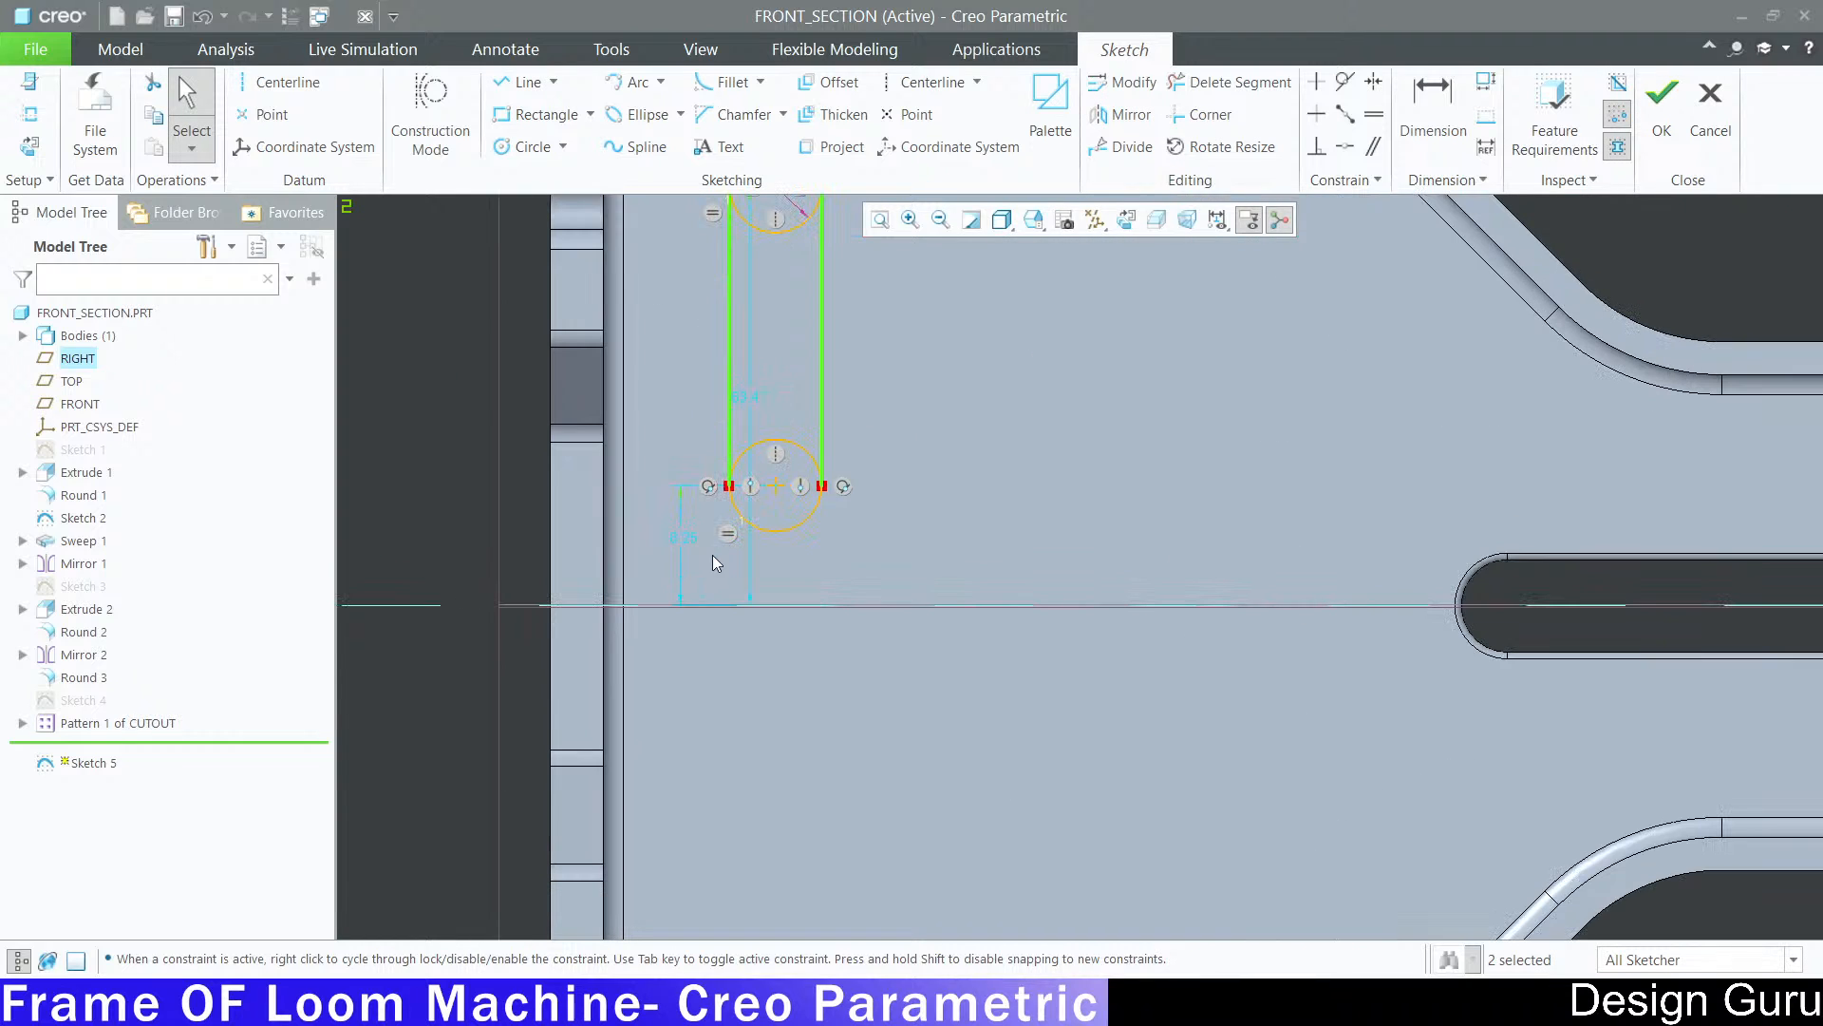
{"action": "double_click", "coordinate": [686, 540]}
{"action": "scroll", "coordinate": [788, 674], "scroll_direction": "up", "scroll_amount": 3}
{"action": "scroll", "coordinate": [801, 637], "scroll_direction": "down", "scroll_amount": 1}
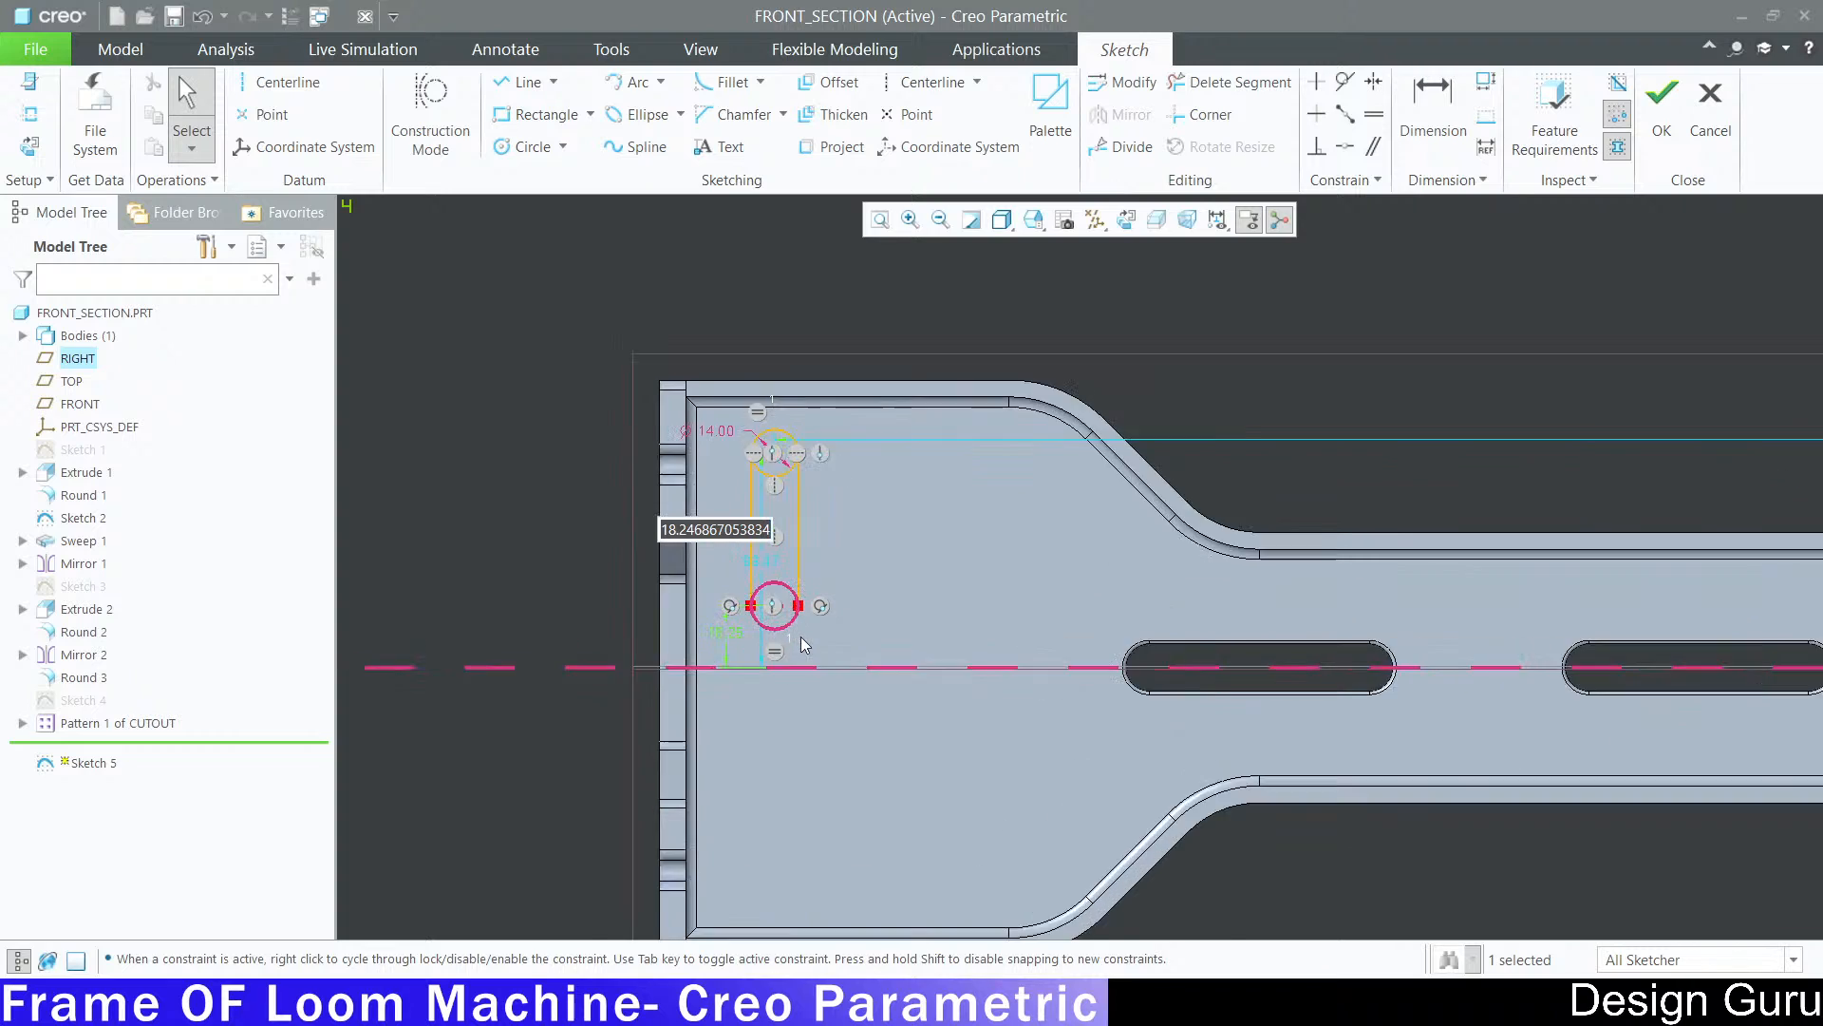
{"action": "type", "text": "20"}
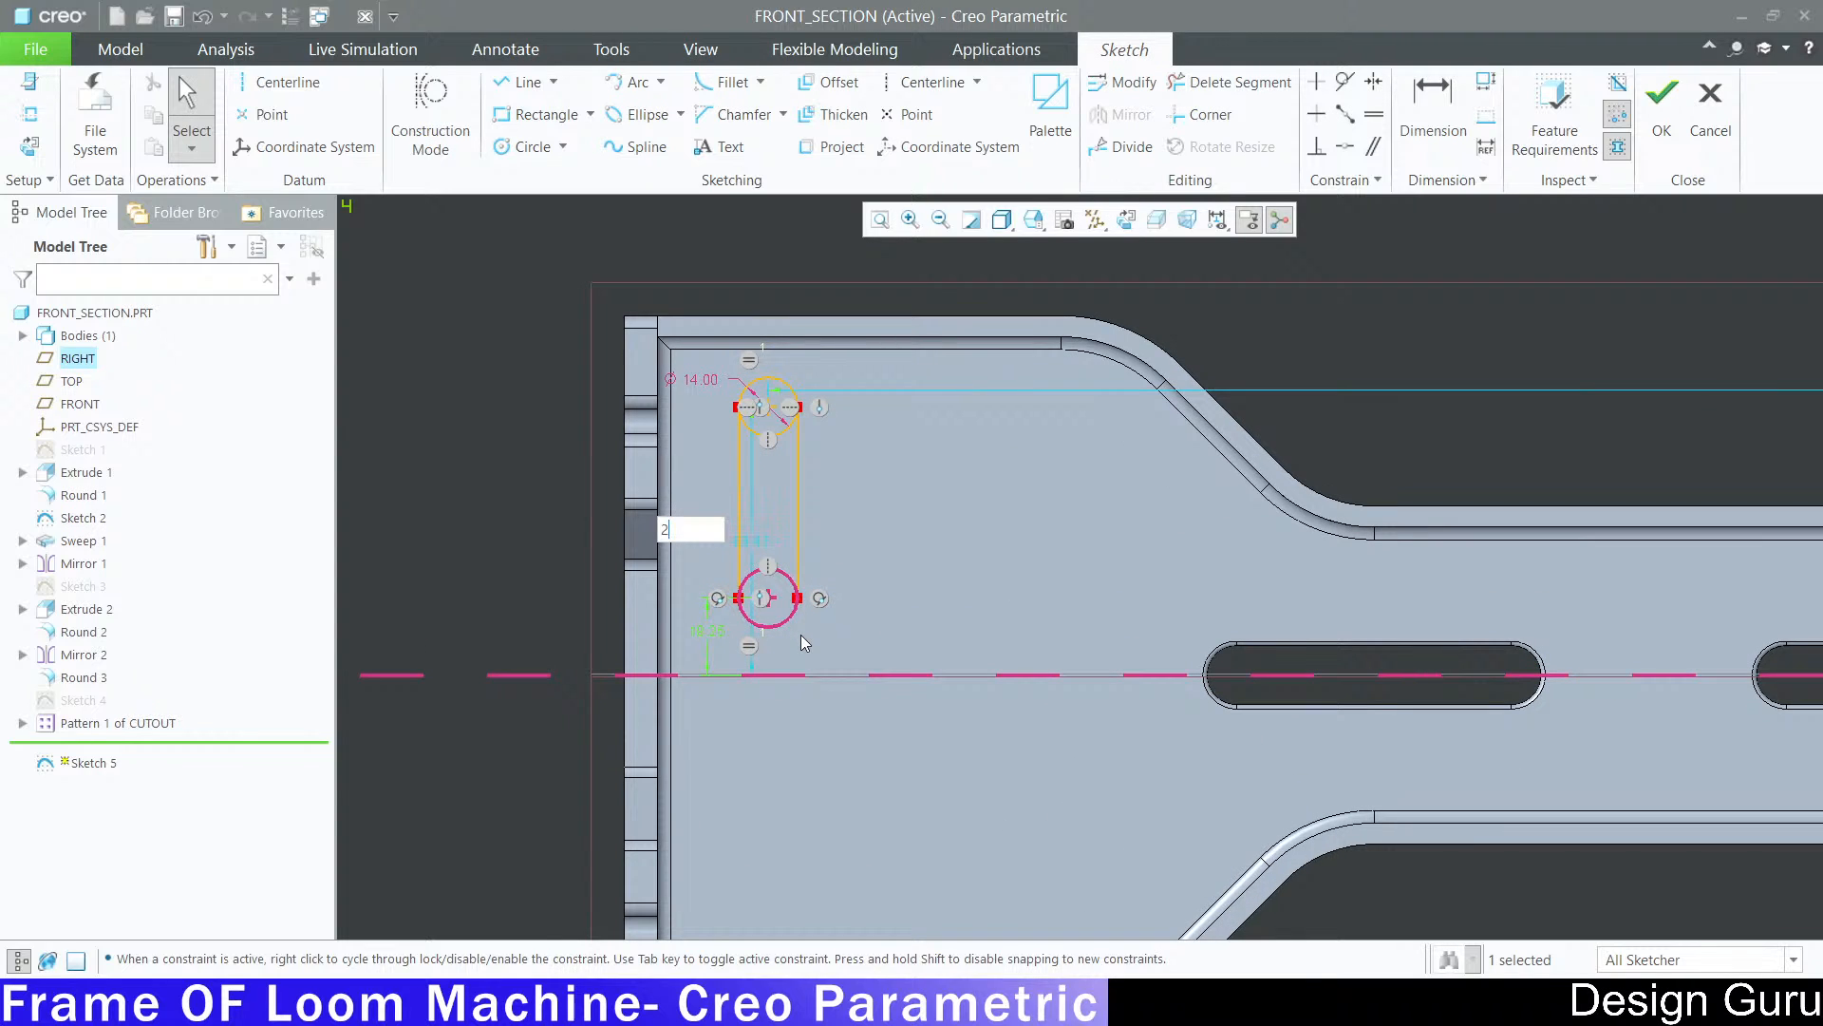
{"action": "key", "text": "Return"}
{"action": "scroll", "coordinate": [765, 546], "scroll_direction": "down", "scroll_amount": 2}
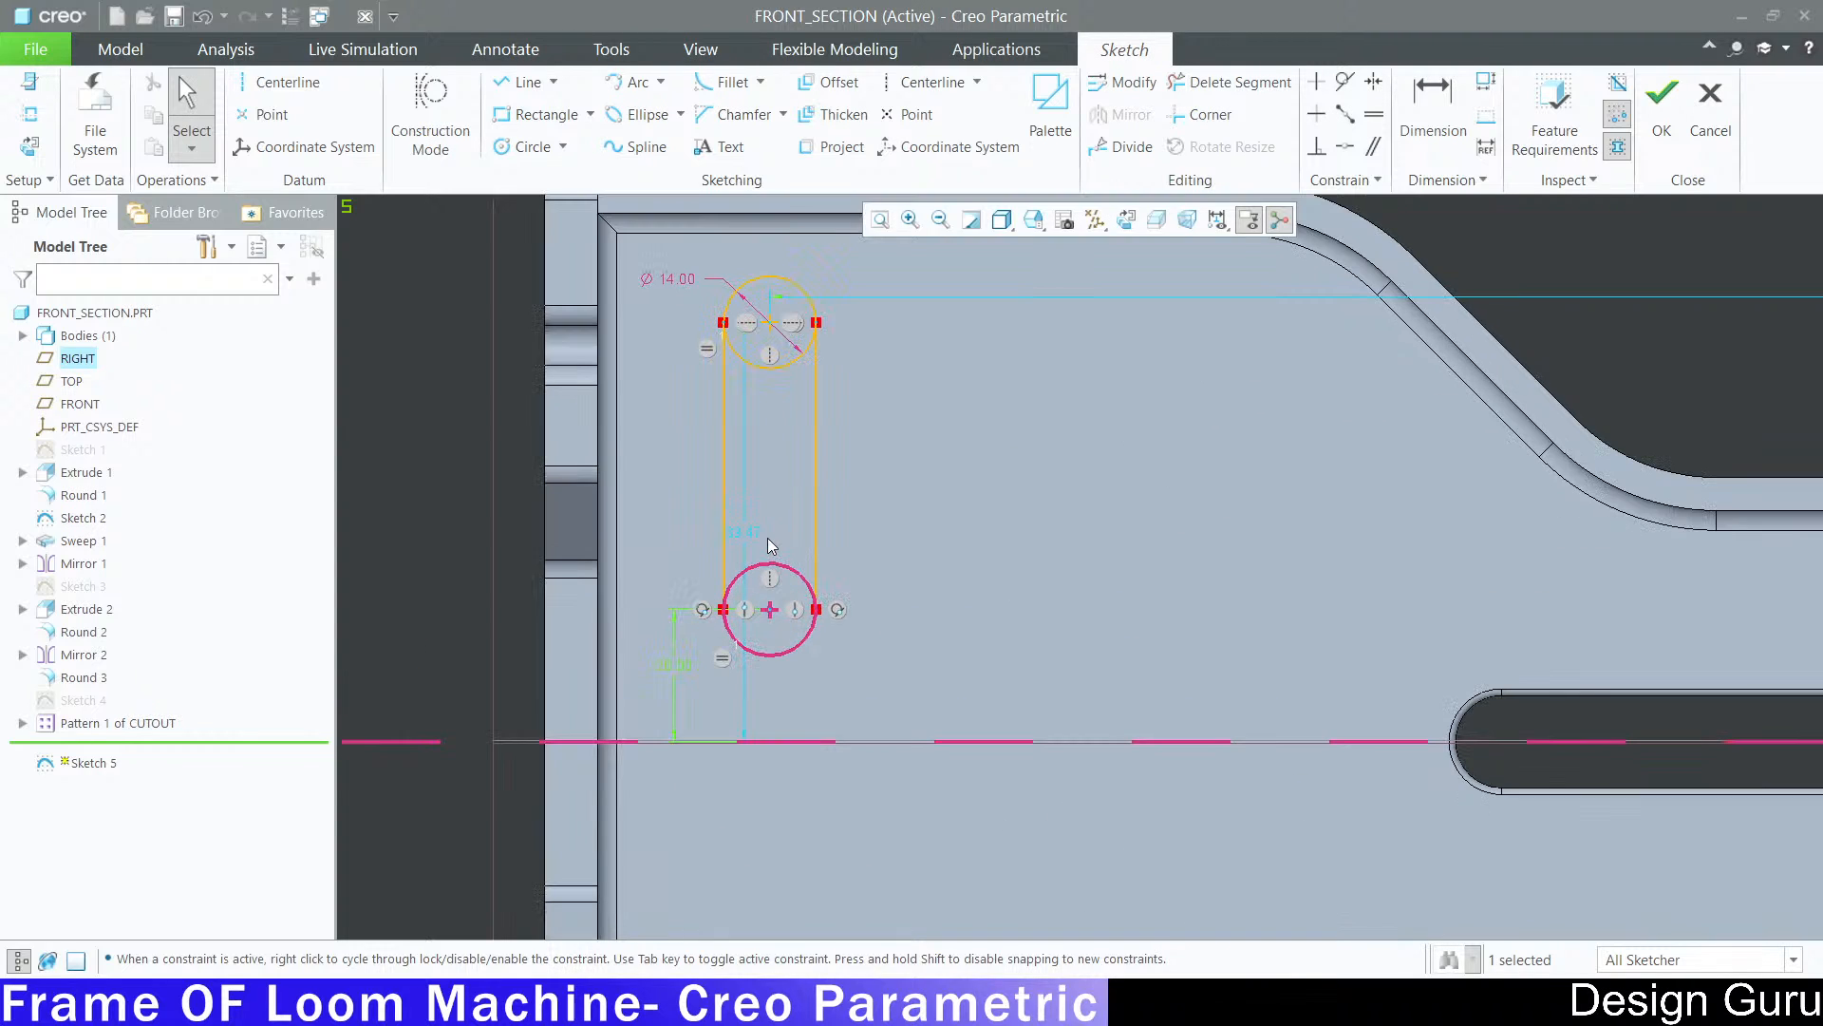
Step: Dimension the vertical distance between the two circle centers and set it to 38
{"action": "left_click", "coordinate": [1433, 107]}
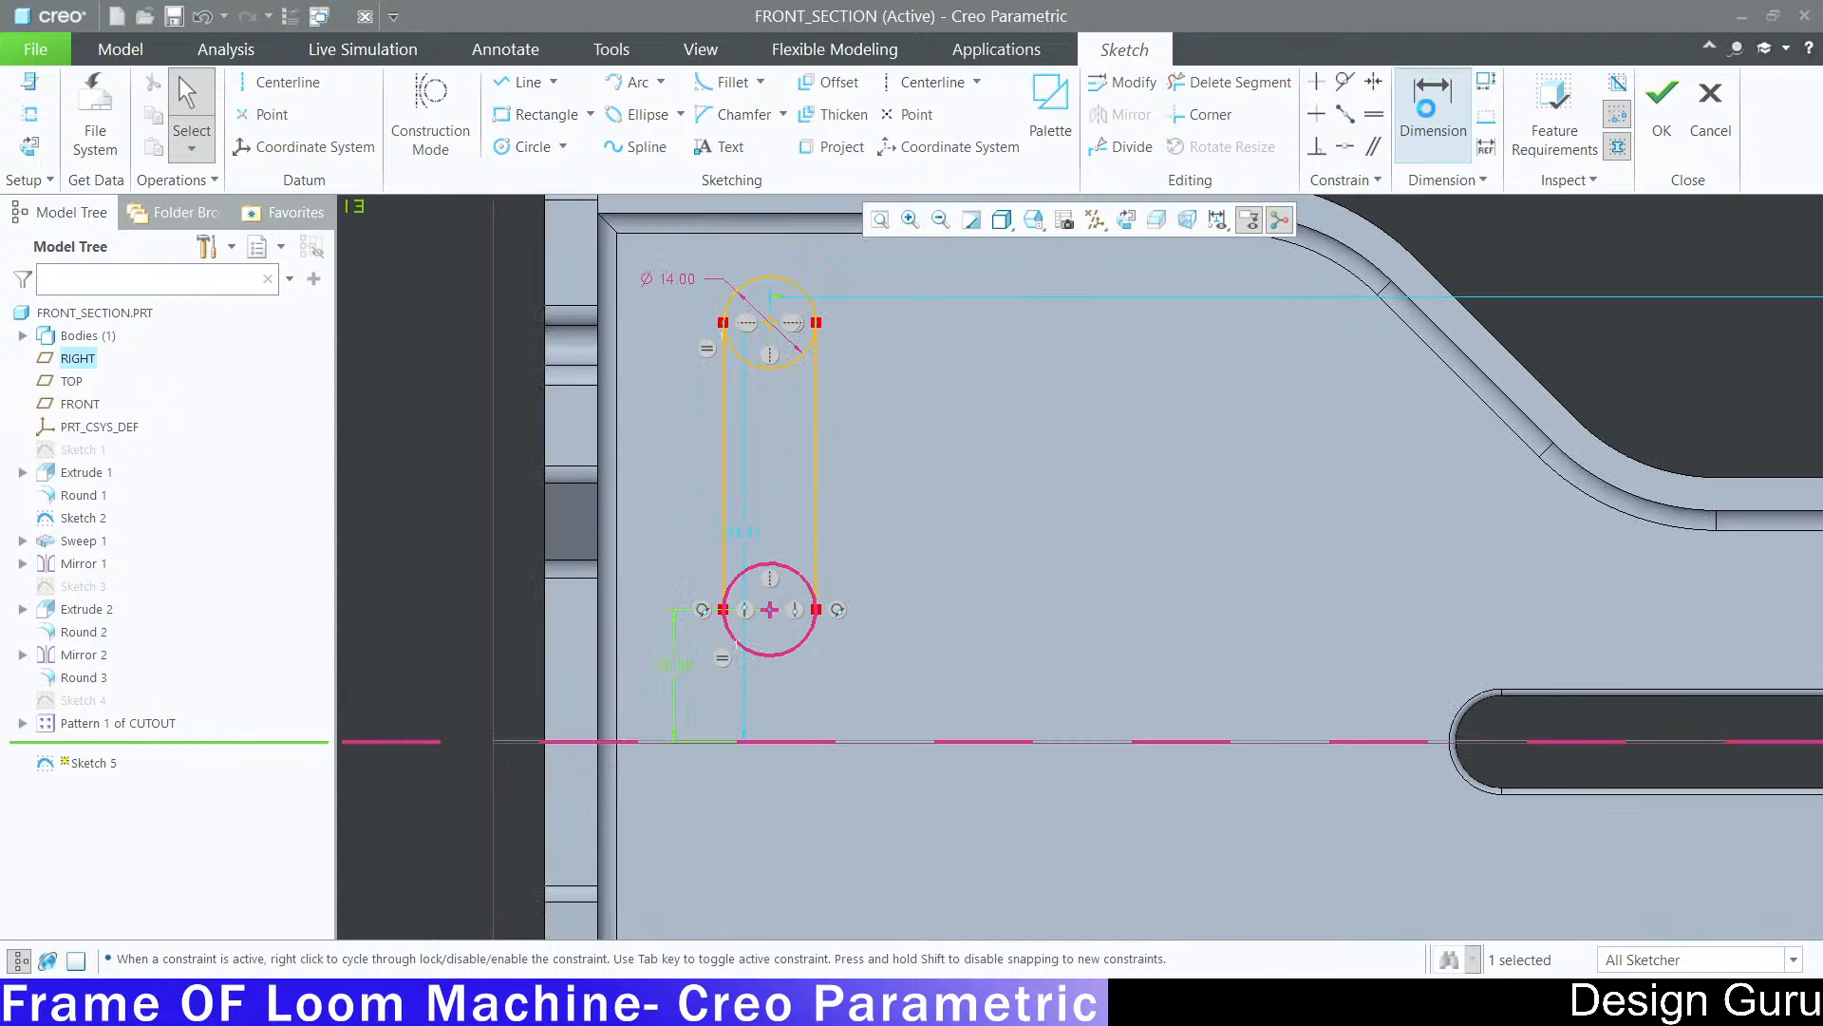
{"action": "left_click", "coordinate": [771, 327]}
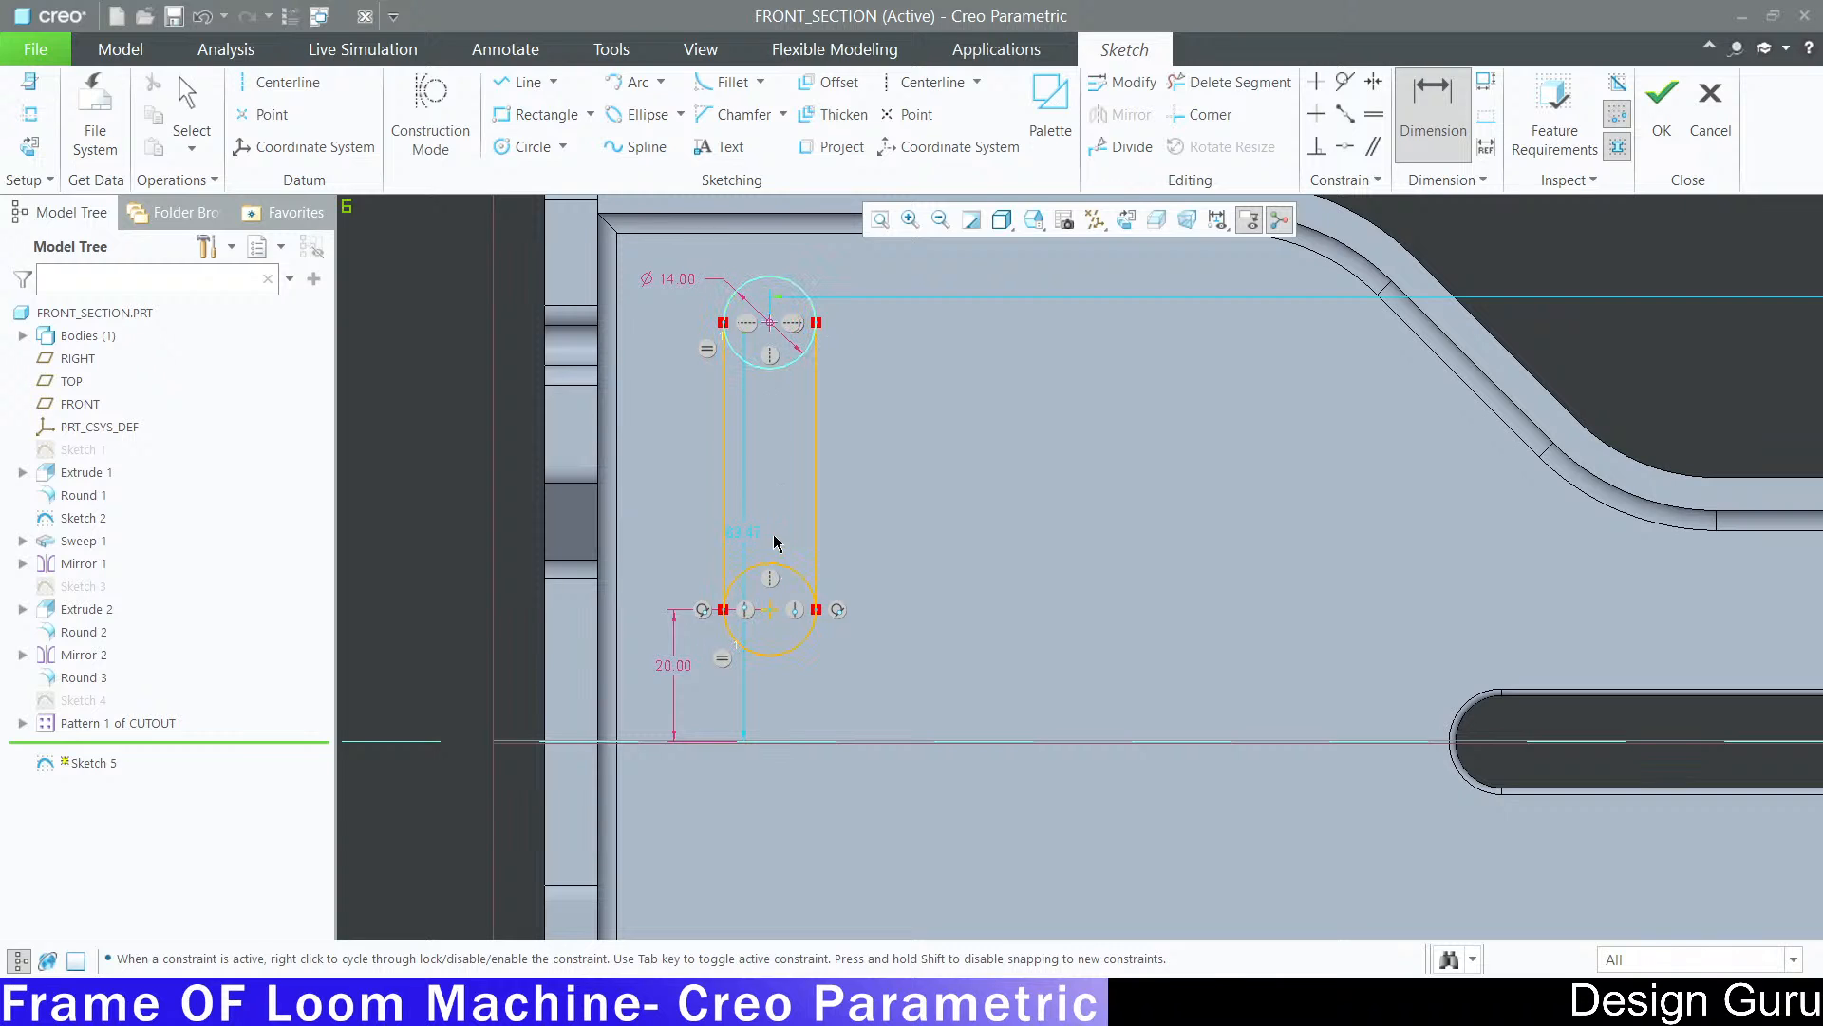
{"action": "left_click", "coordinate": [771, 613]}
{"action": "scroll", "coordinate": [839, 514], "scroll_direction": "up", "scroll_amount": 1}
{"action": "middle_click", "coordinate": [889, 465]}
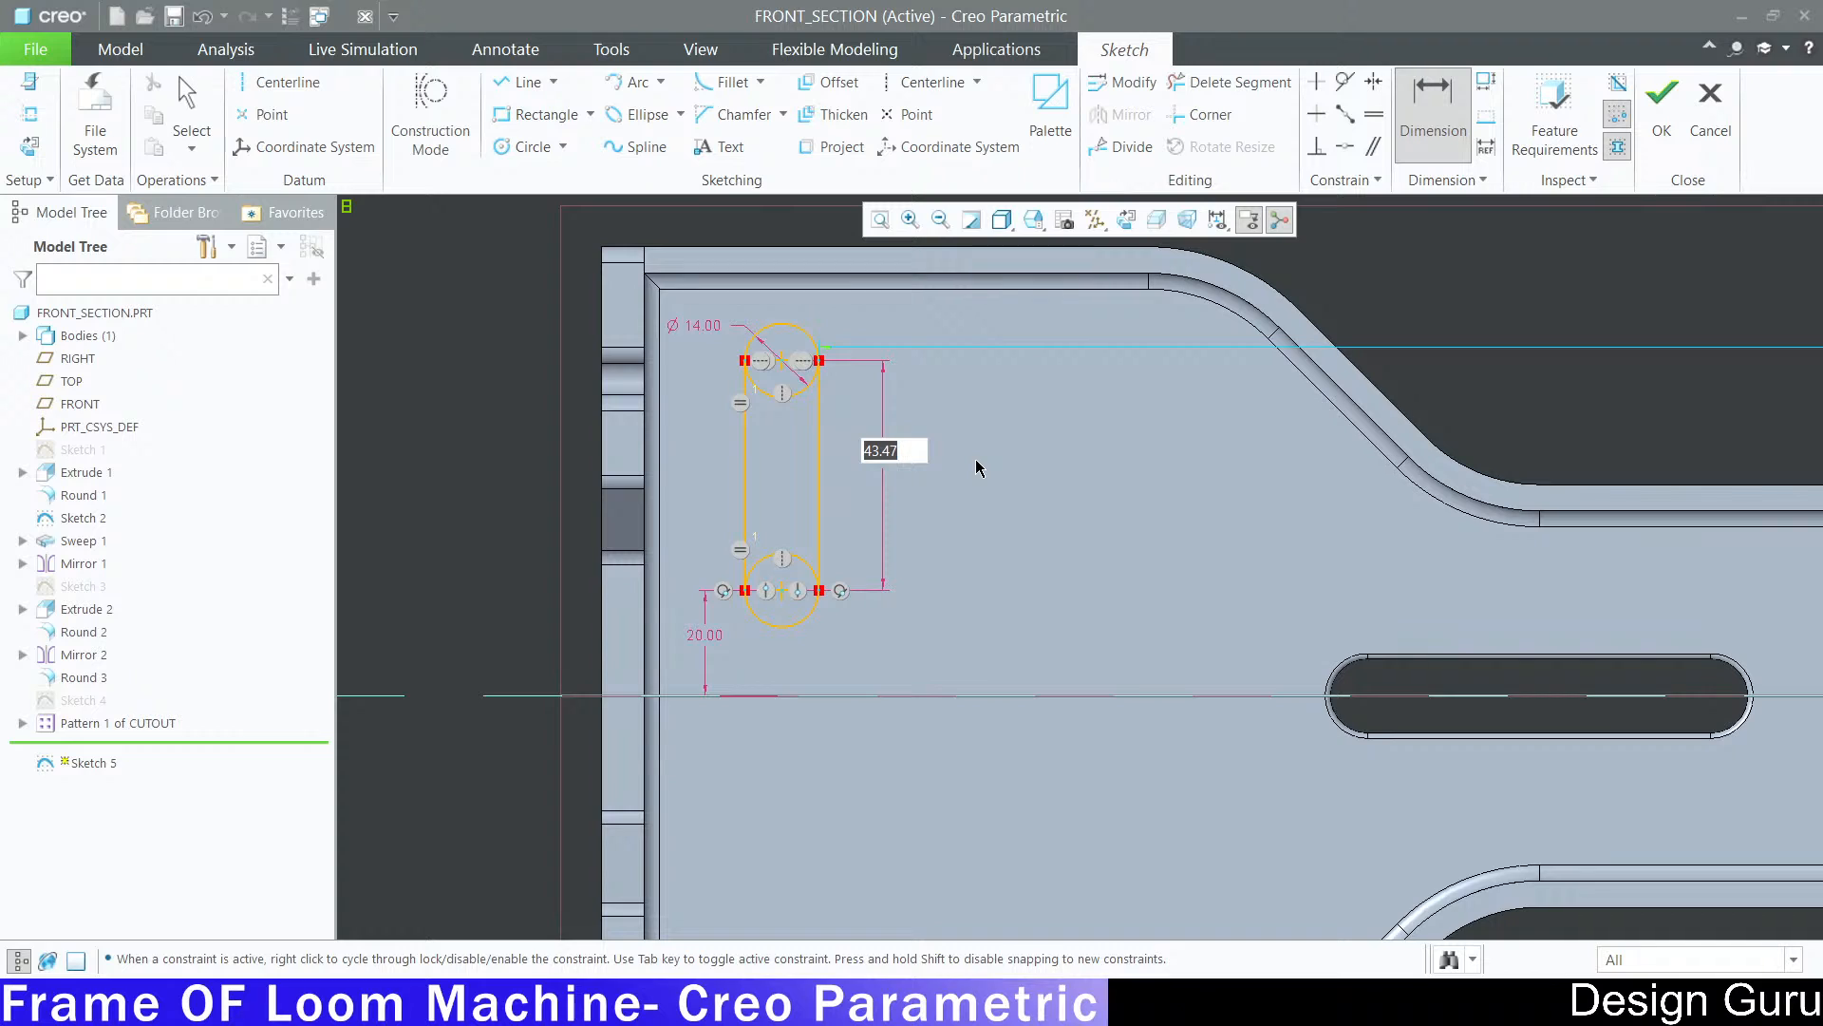
{"action": "type", "text": "38"}
{"action": "key", "text": "Return"}
{"action": "scroll", "coordinate": [926, 499], "scroll_direction": "down", "scroll_amount": 2}
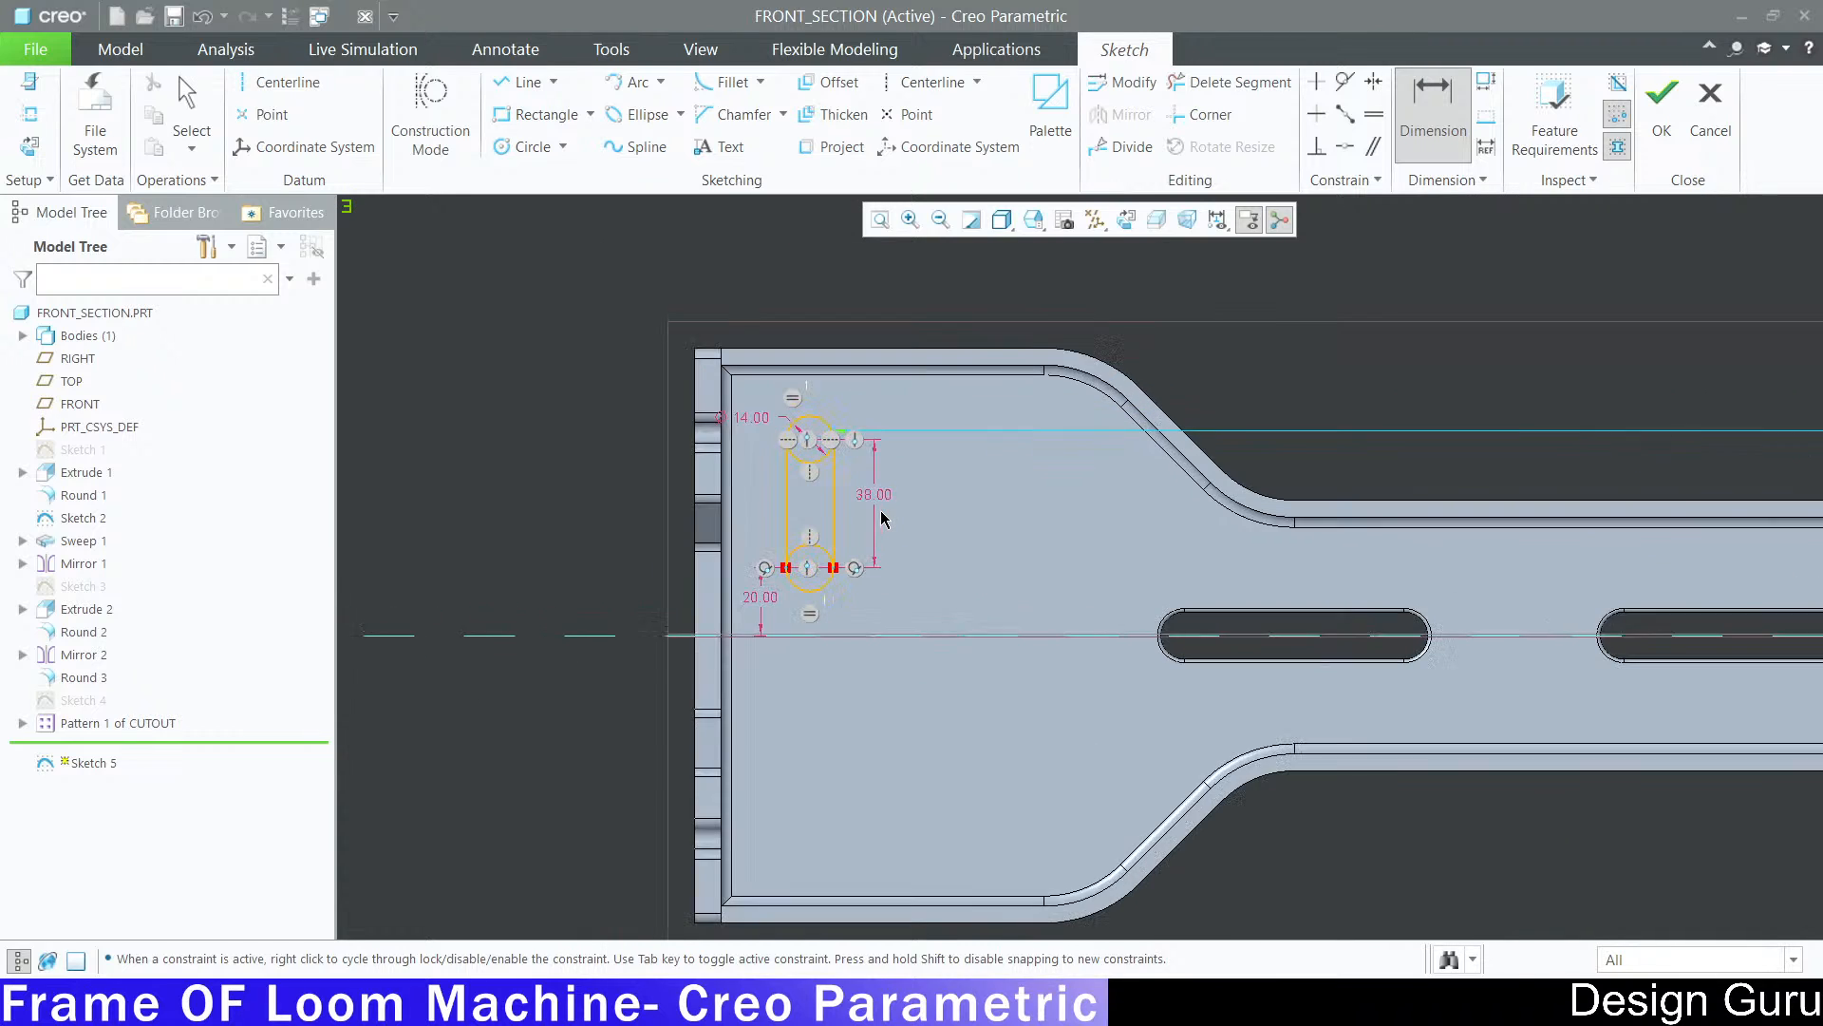
{"action": "scroll", "coordinate": [926, 504], "scroll_direction": "up", "scroll_amount": 2}
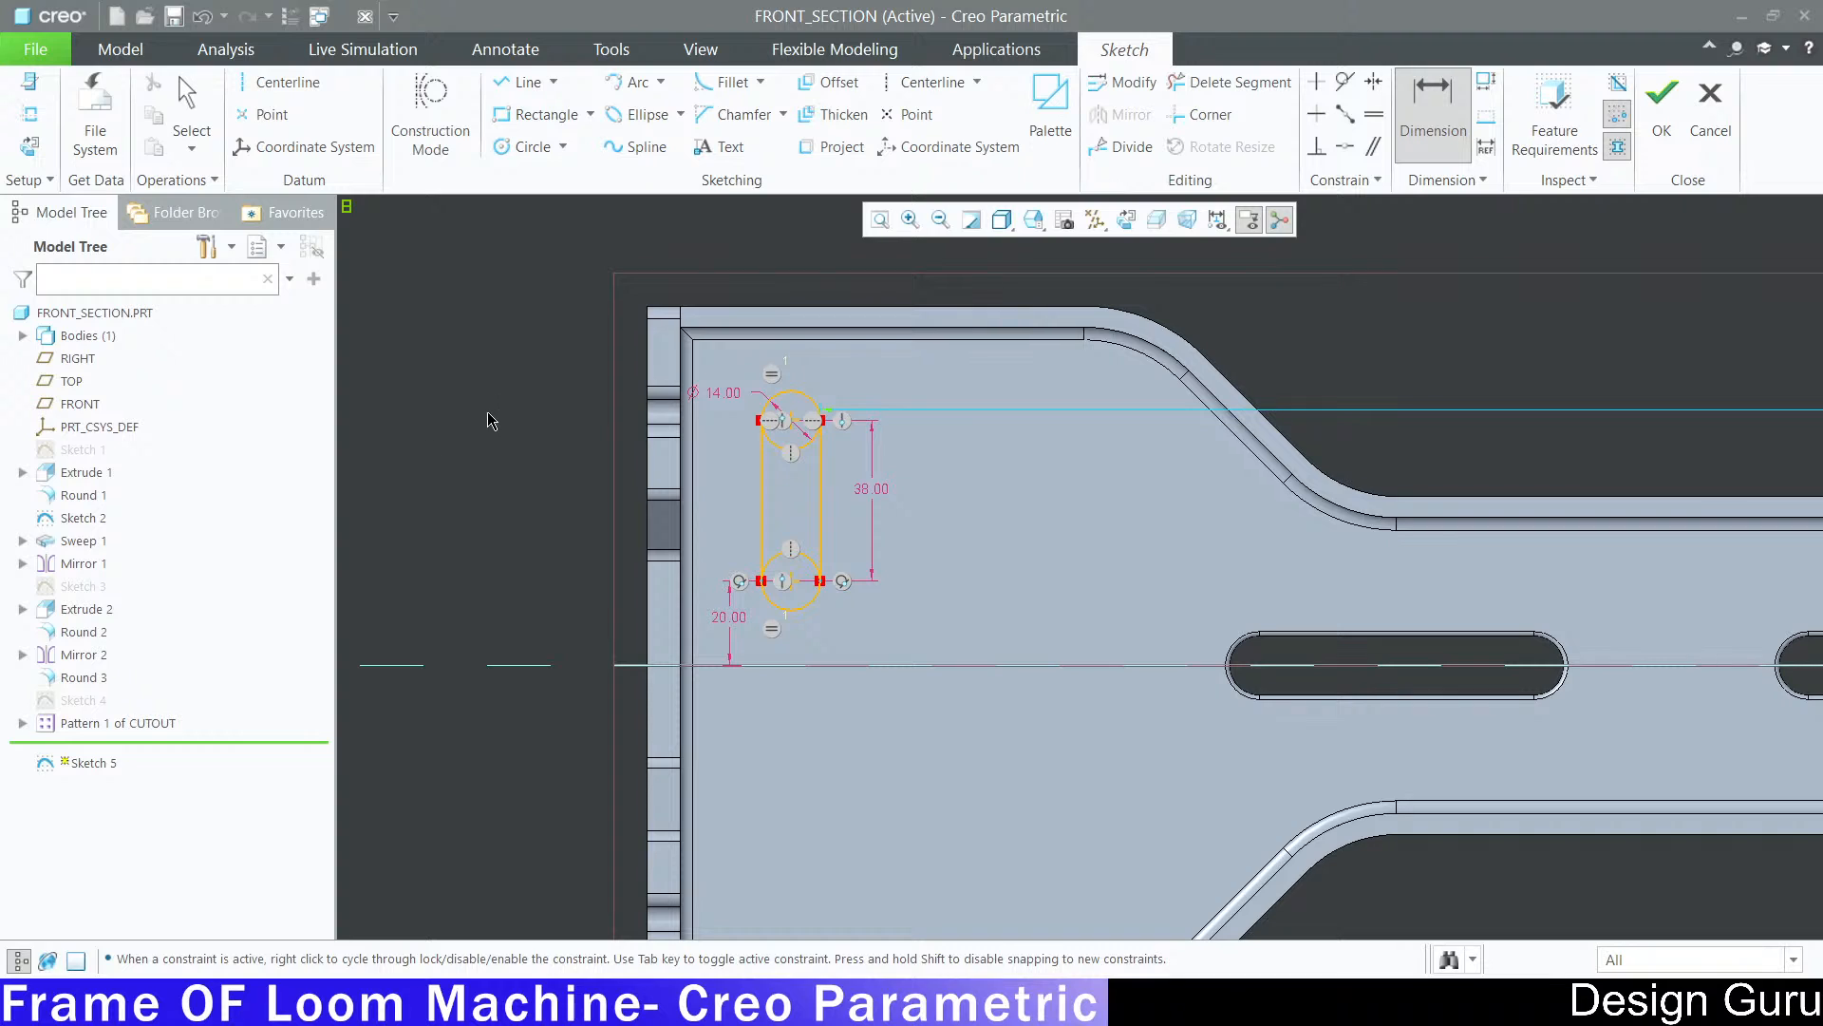
{"action": "scroll", "coordinate": [409, 490], "scroll_direction": "down", "scroll_amount": 1}
{"action": "scroll", "coordinate": [622, 486], "scroll_direction": "up", "scroll_amount": 1}
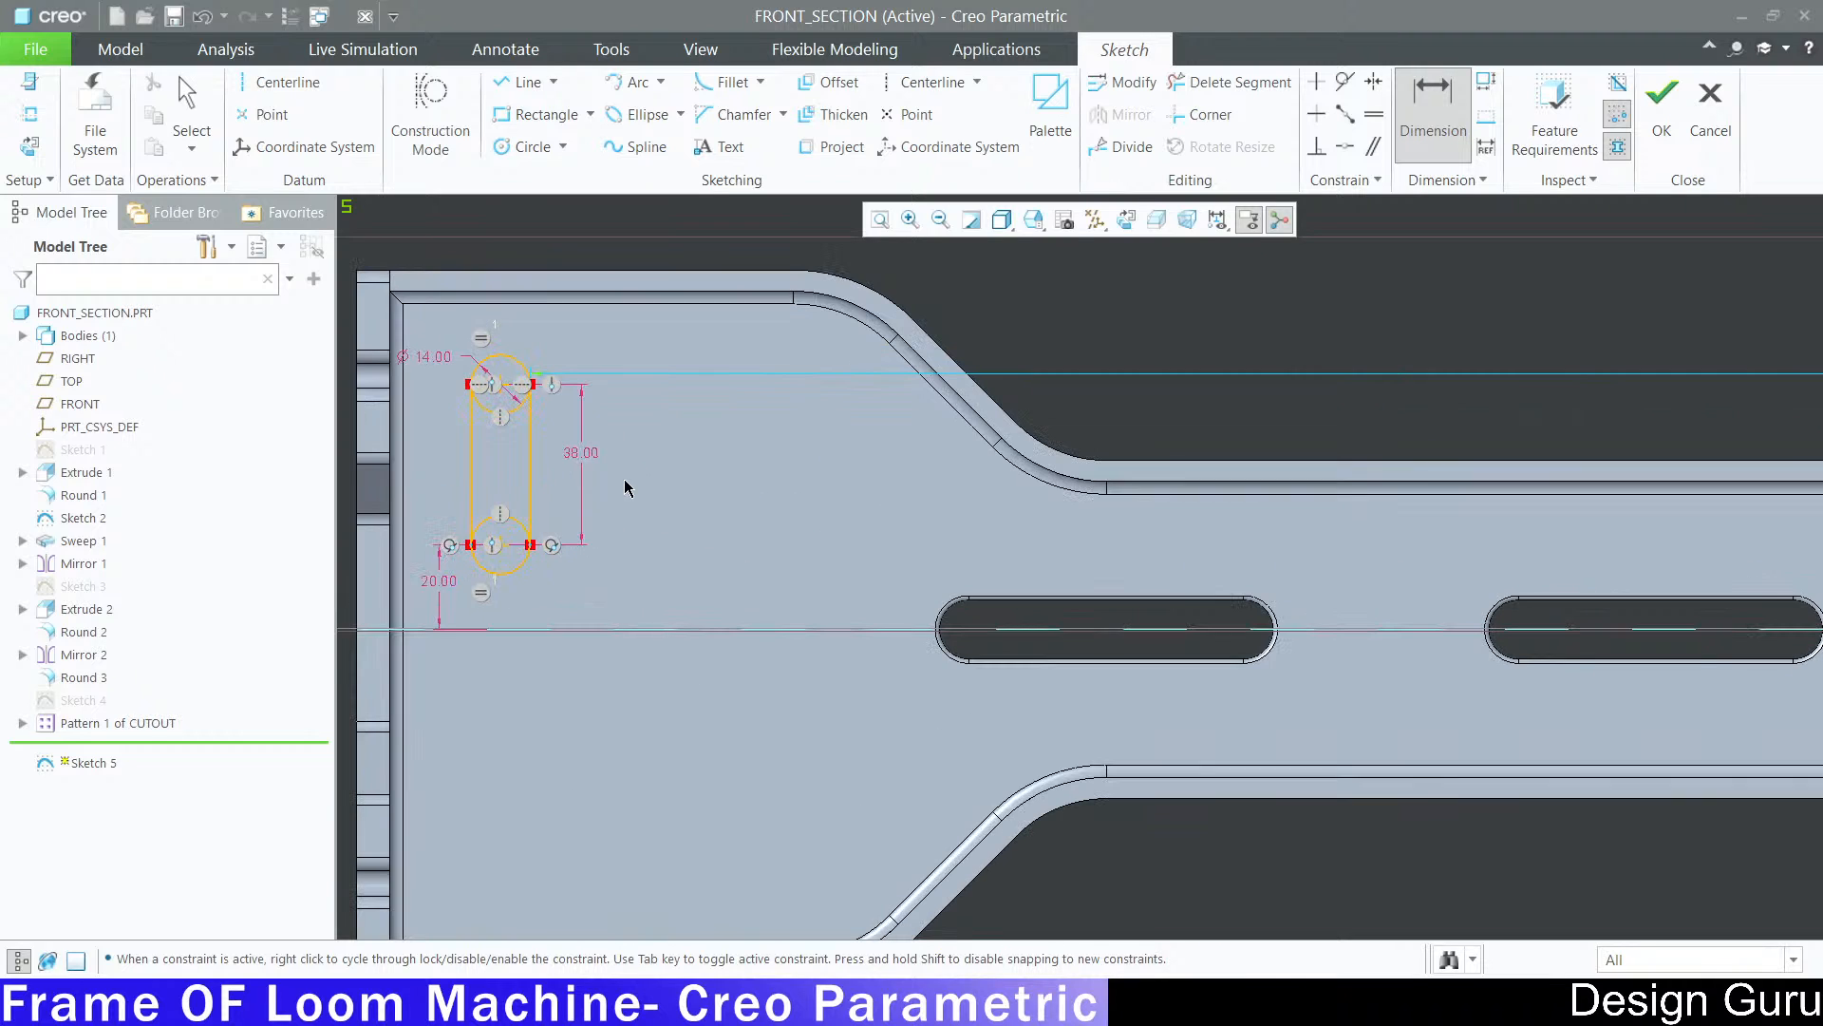
{"action": "scroll", "coordinate": [556, 541], "scroll_direction": "down", "scroll_amount": 4}
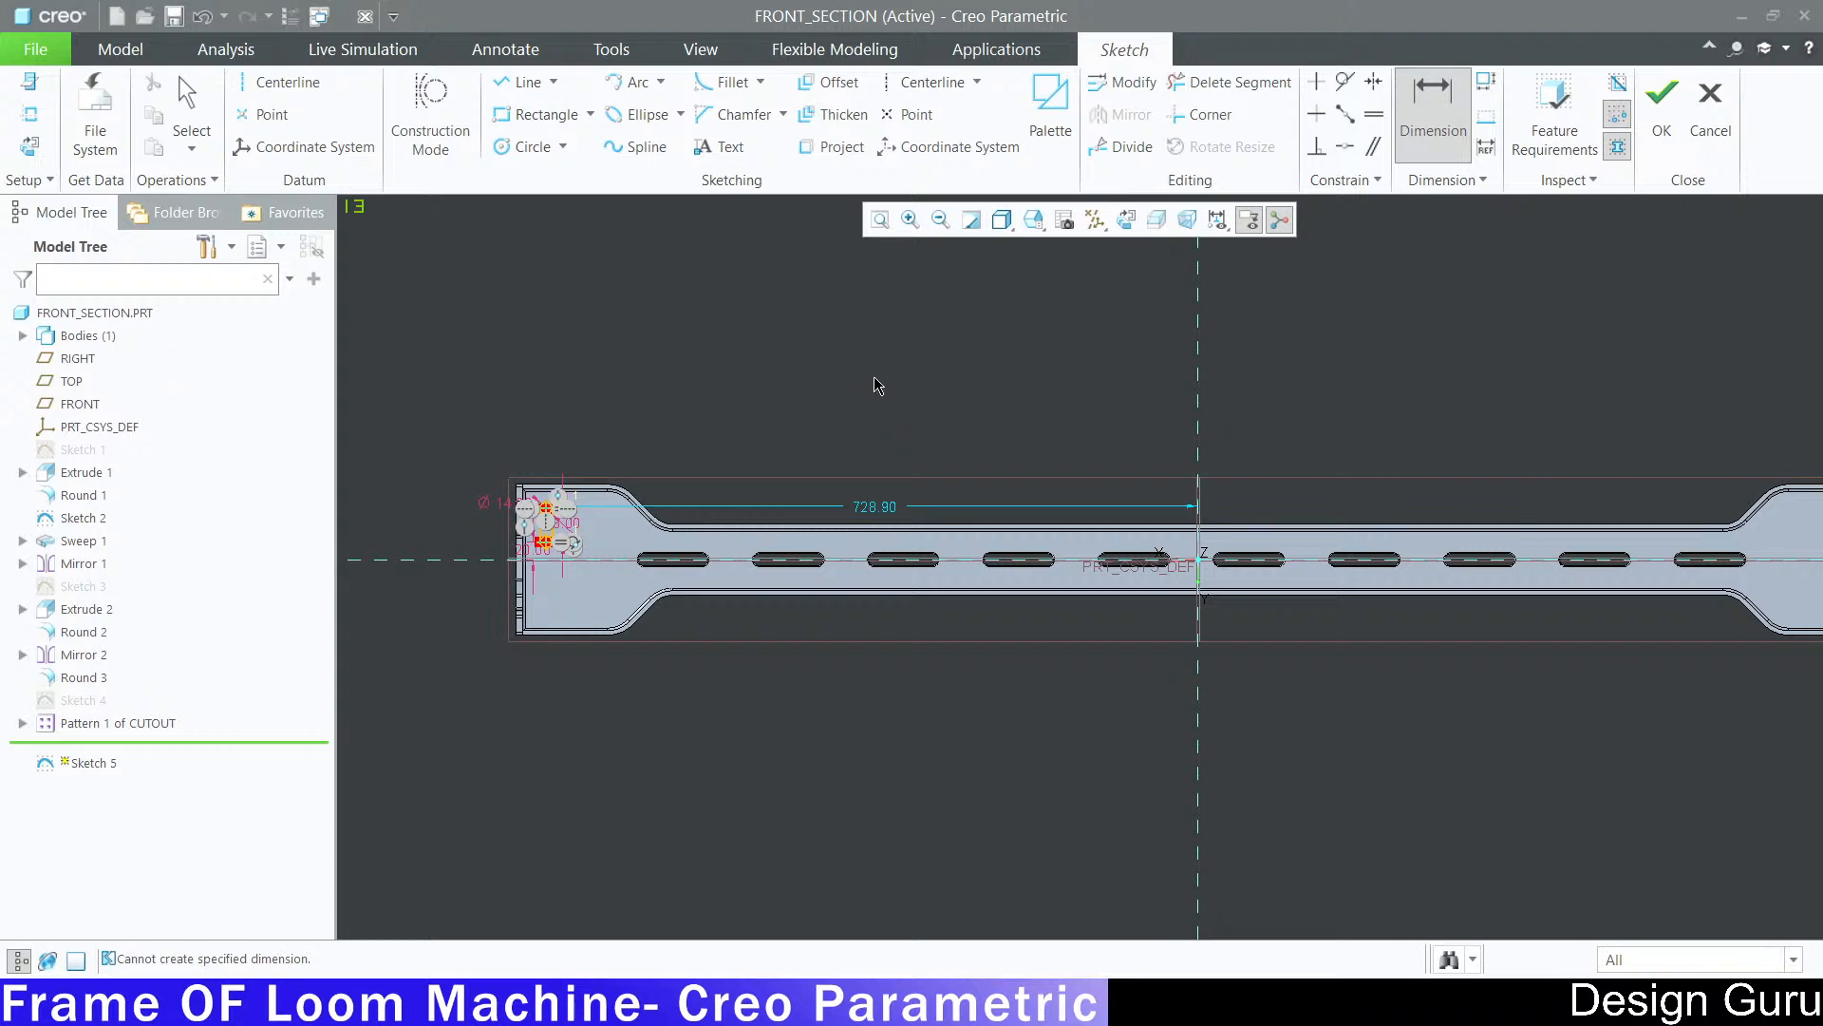
{"action": "scroll", "coordinate": [501, 545], "scroll_direction": "up", "scroll_amount": 2}
{"action": "scroll", "coordinate": [502, 545], "scroll_direction": "up", "scroll_amount": 1}
{"action": "scroll", "coordinate": [1054, 319], "scroll_direction": "down", "scroll_amount": 1}
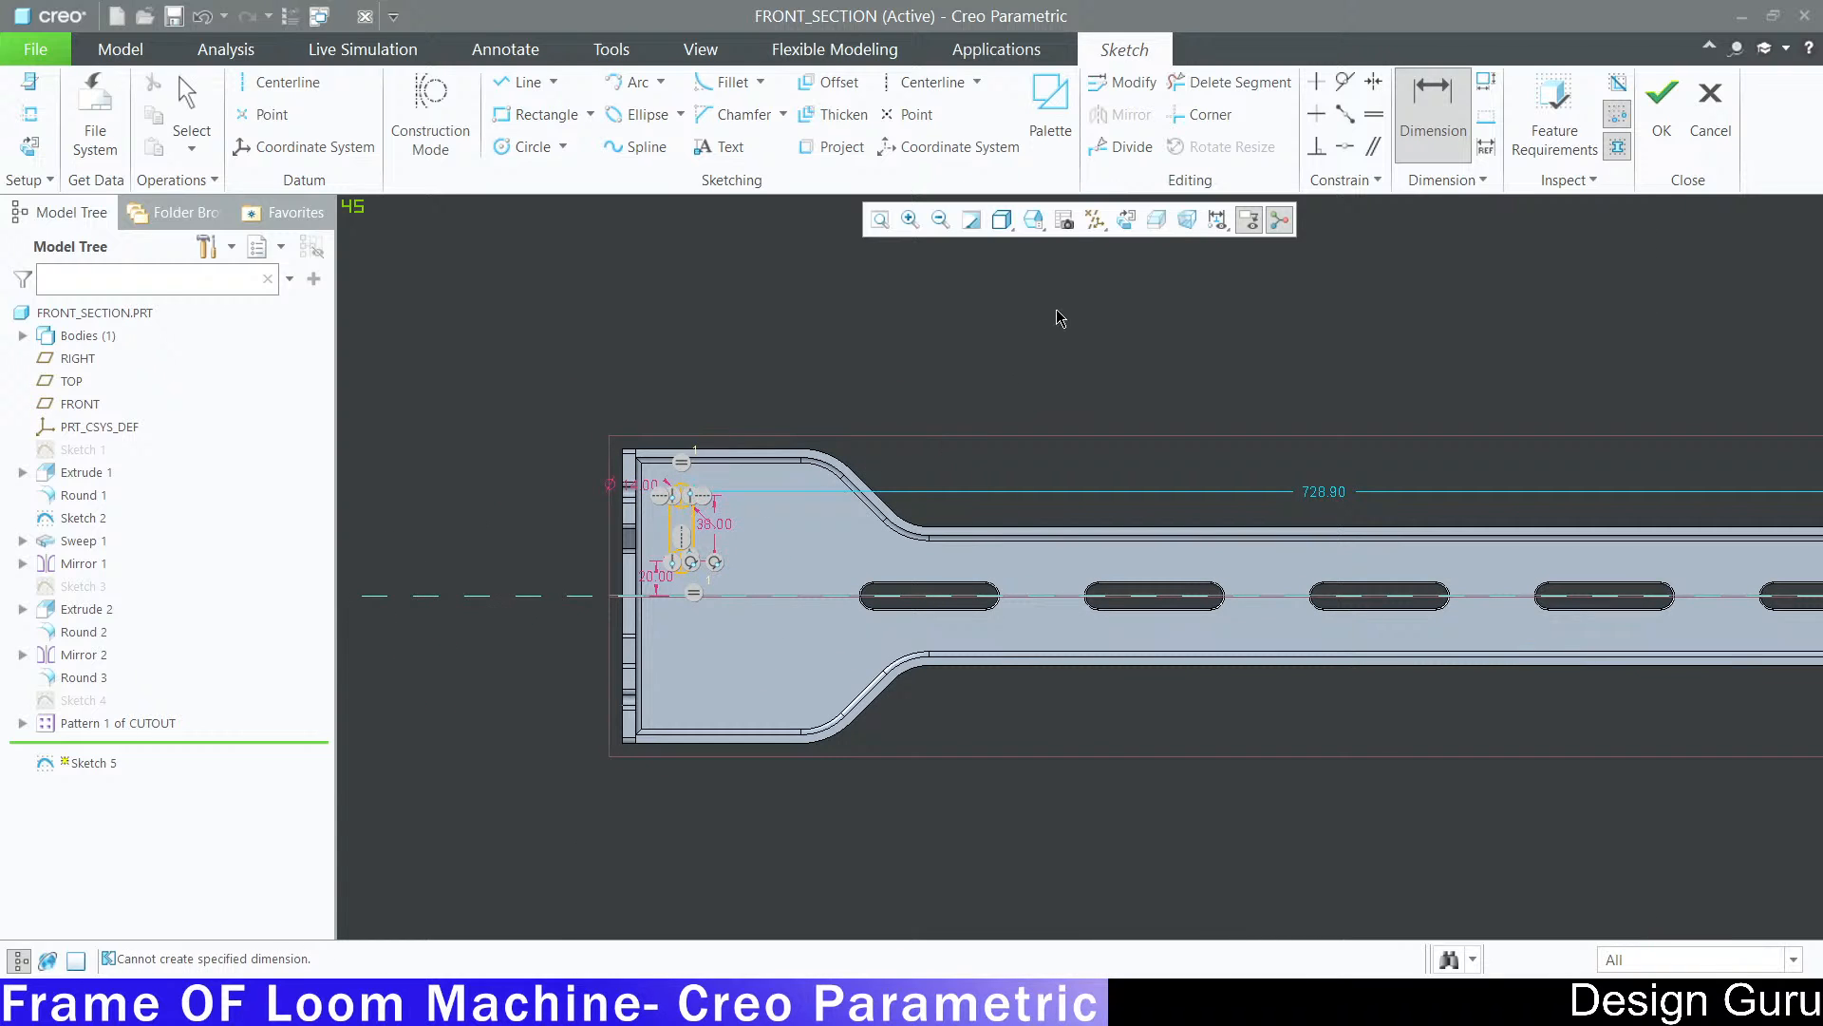
{"action": "scroll", "coordinate": [877, 414], "scroll_direction": "up", "scroll_amount": 1}
{"action": "middle_click", "coordinate": [1018, 366]}
{"action": "scroll", "coordinate": [655, 522], "scroll_direction": "up", "scroll_amount": 1}
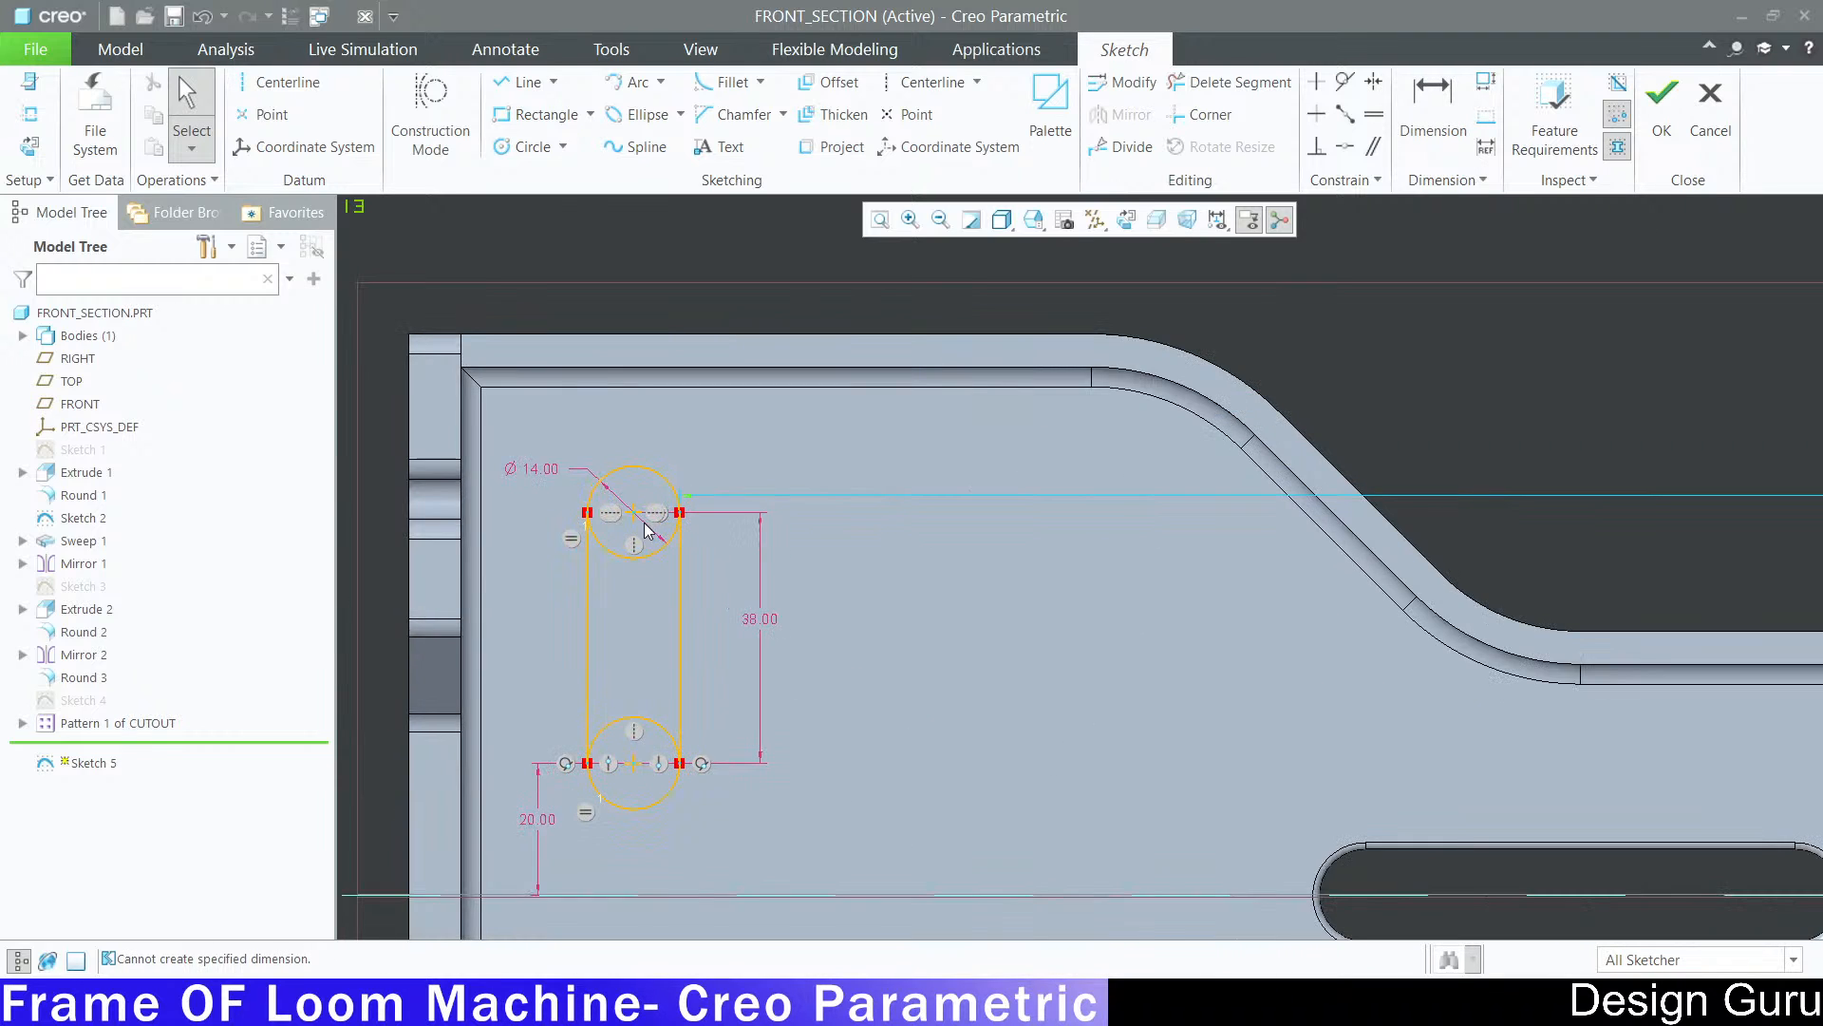
{"action": "scroll", "coordinate": [655, 522], "scroll_direction": "down", "scroll_amount": 1}
Step: Dimension the horizontal distance from the circle center to the beam's vertical middle reference and set it to 730
{"action": "left_click", "coordinate": [1432, 100]}
{"action": "scroll", "coordinate": [722, 570], "scroll_direction": "up", "scroll_amount": 2}
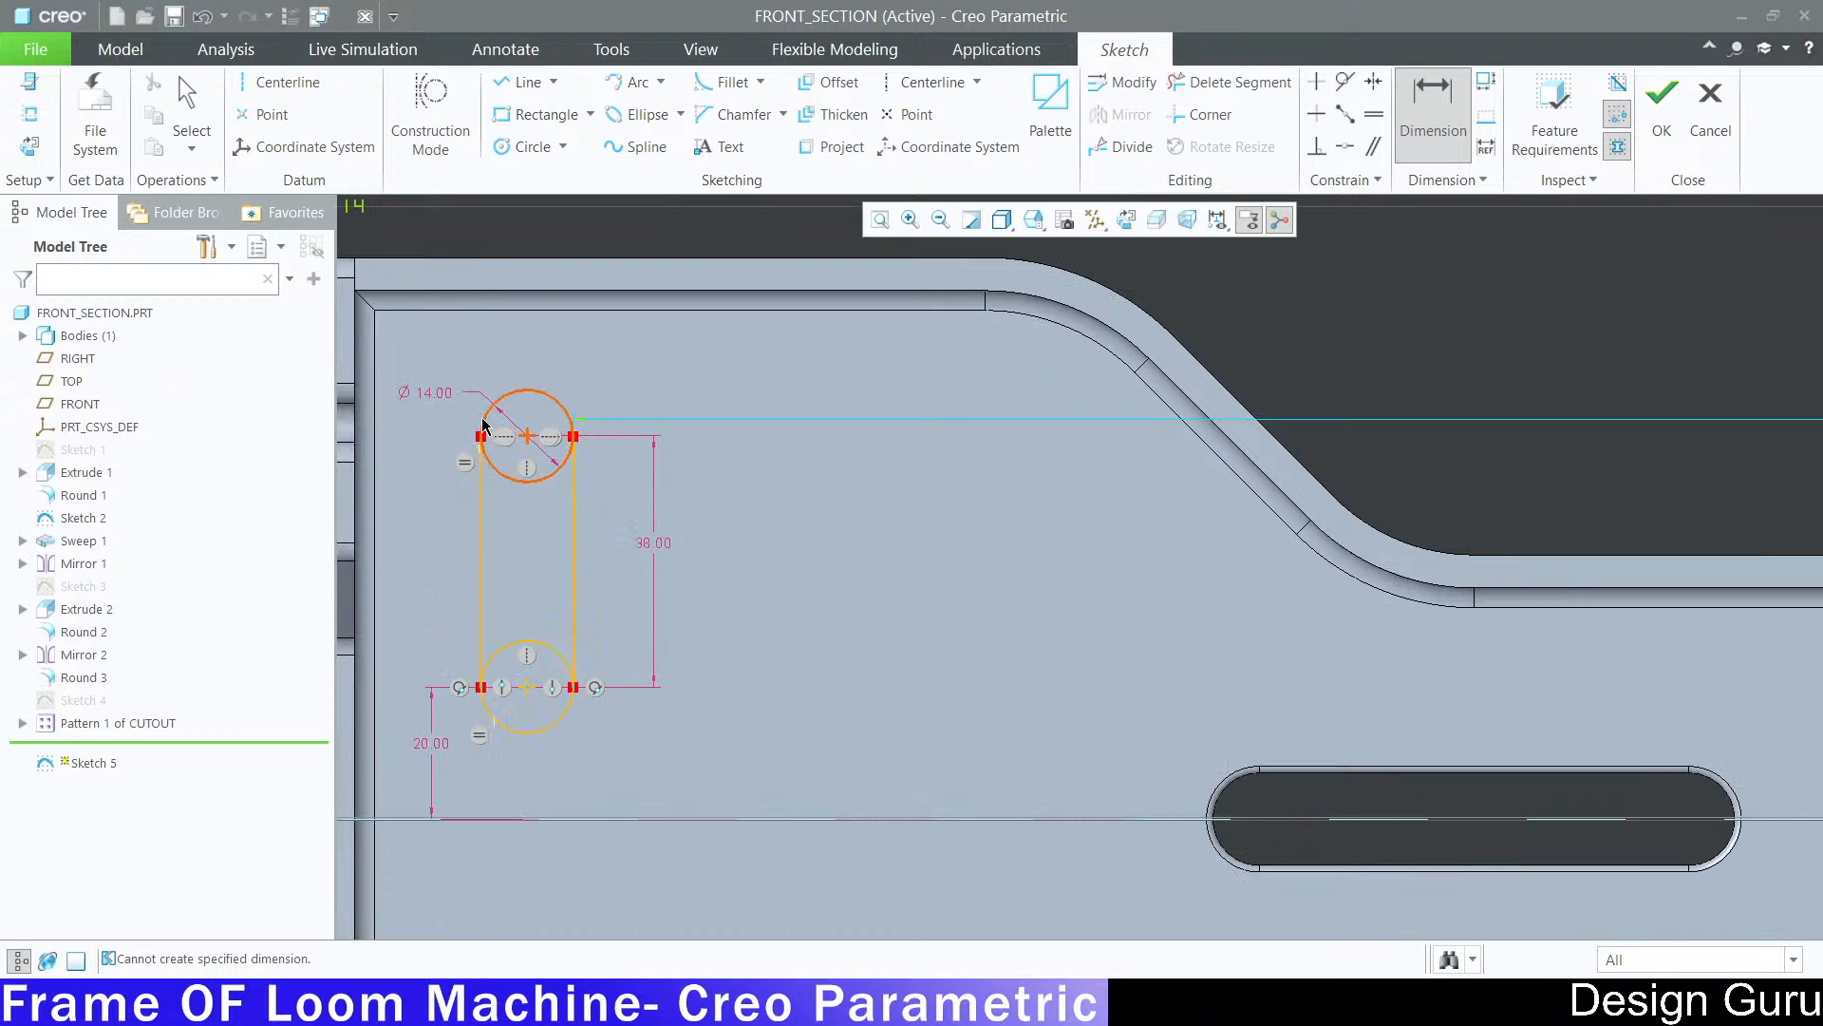
{"action": "scroll", "coordinate": [501, 483], "scroll_direction": "down", "scroll_amount": 3}
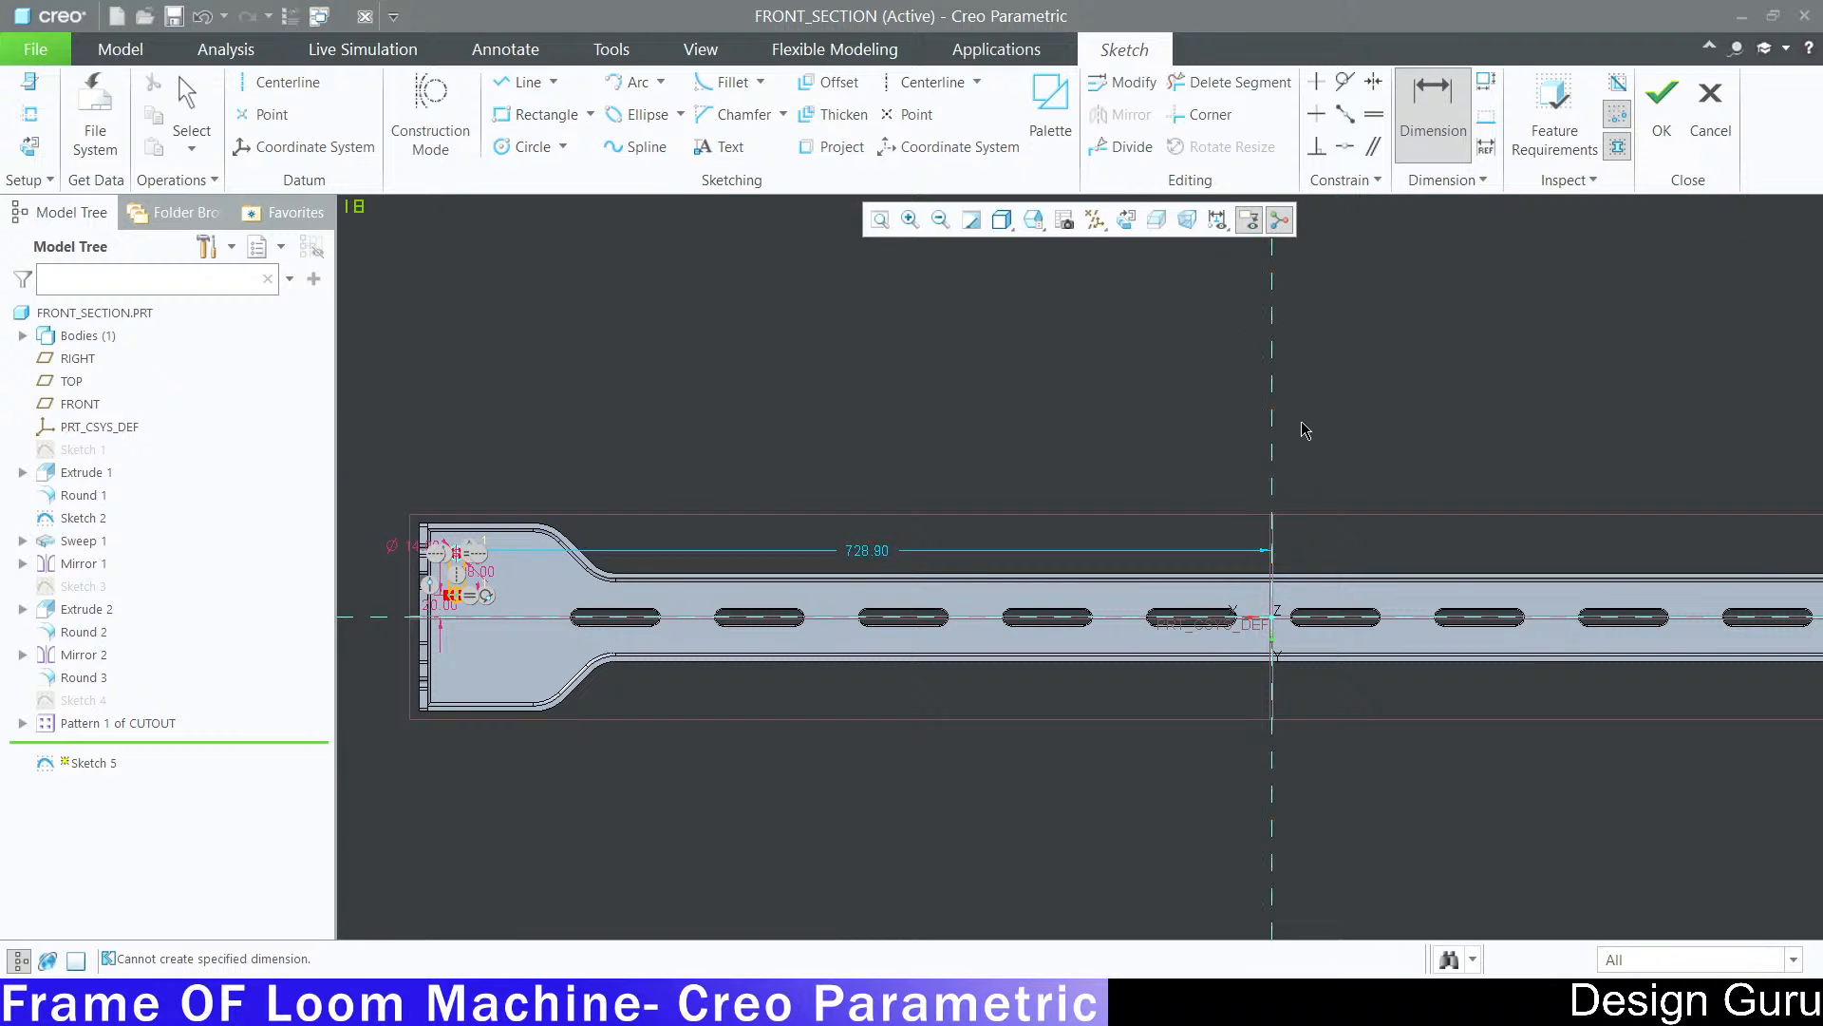
{"action": "middle_click", "coordinate": [733, 380]}
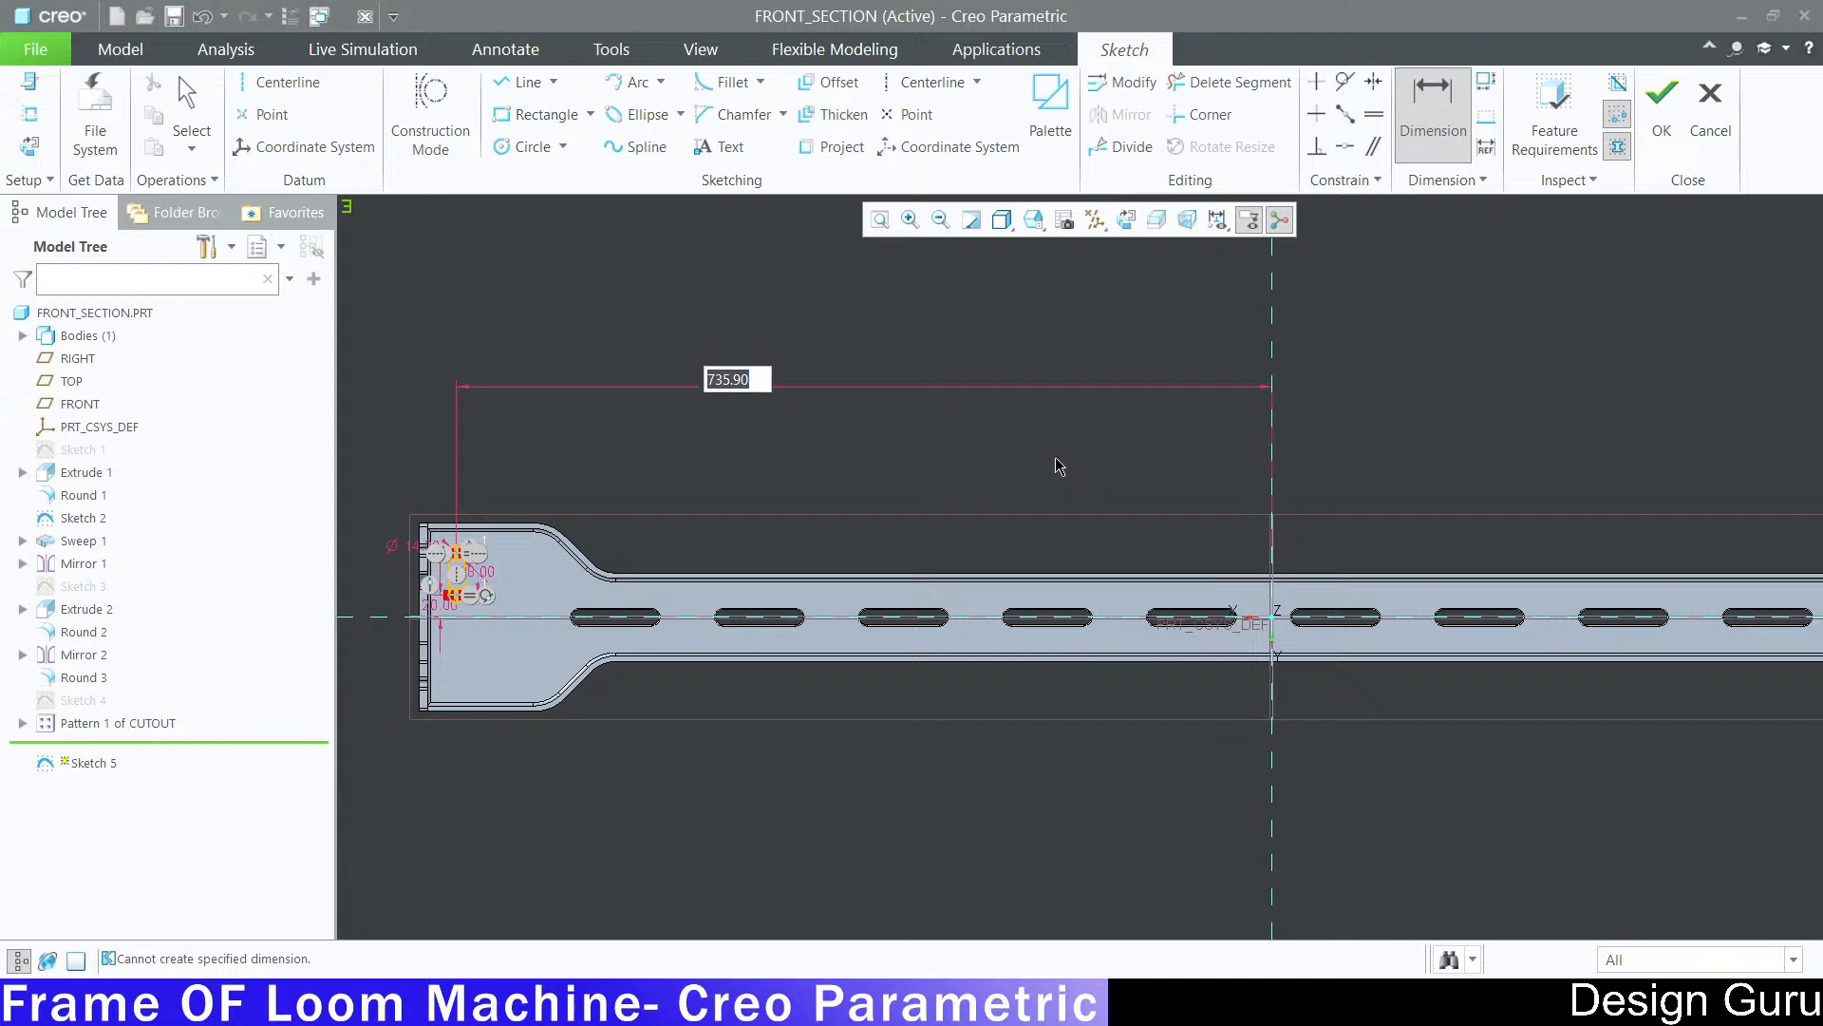
{"action": "type", "text": "7"}
{"action": "type", "text": "380"}
{"action": "key", "text": "Return"}
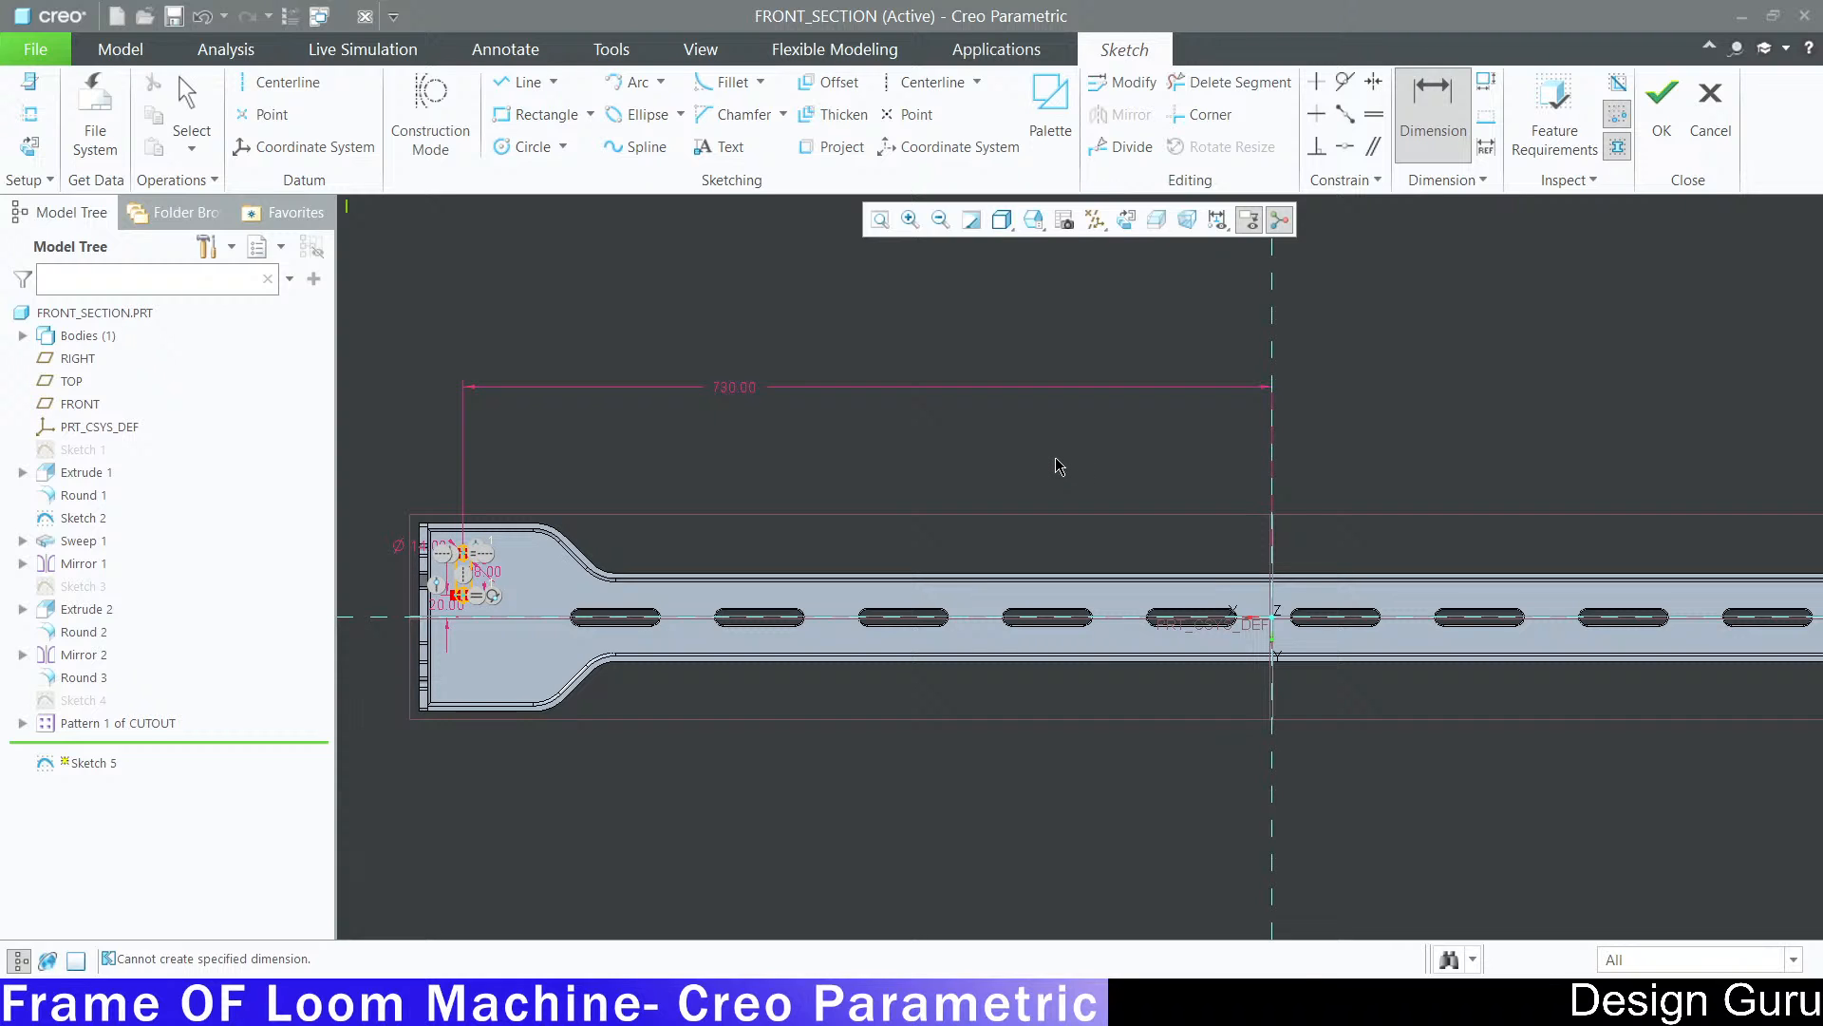
{"action": "scroll", "coordinate": [493, 582], "scroll_direction": "down", "scroll_amount": 2}
{"action": "middle_click", "coordinate": [431, 300]}
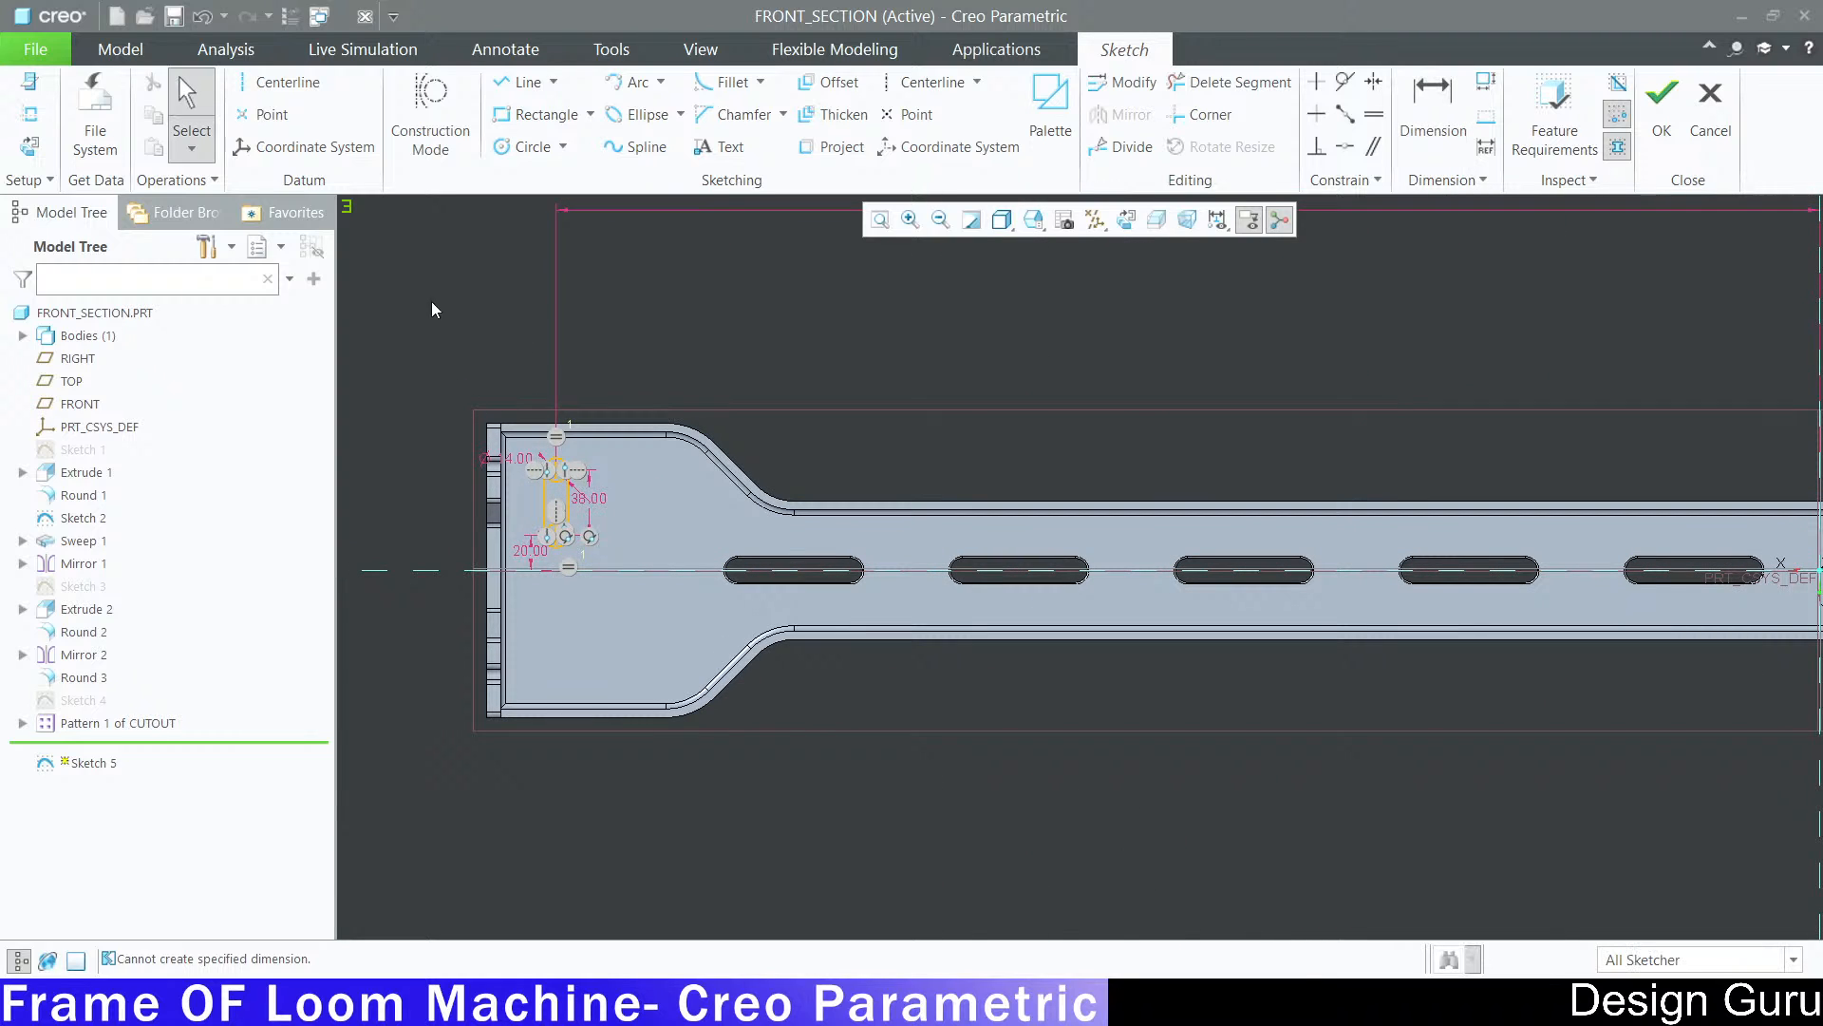
Step: Trim away the inner arcs of both circles to leave a closed vertical slot outline
{"action": "scroll", "coordinate": [412, 330], "scroll_direction": "down", "scroll_amount": 3}
{"action": "scroll", "coordinate": [584, 717], "scroll_direction": "down", "scroll_amount": 2}
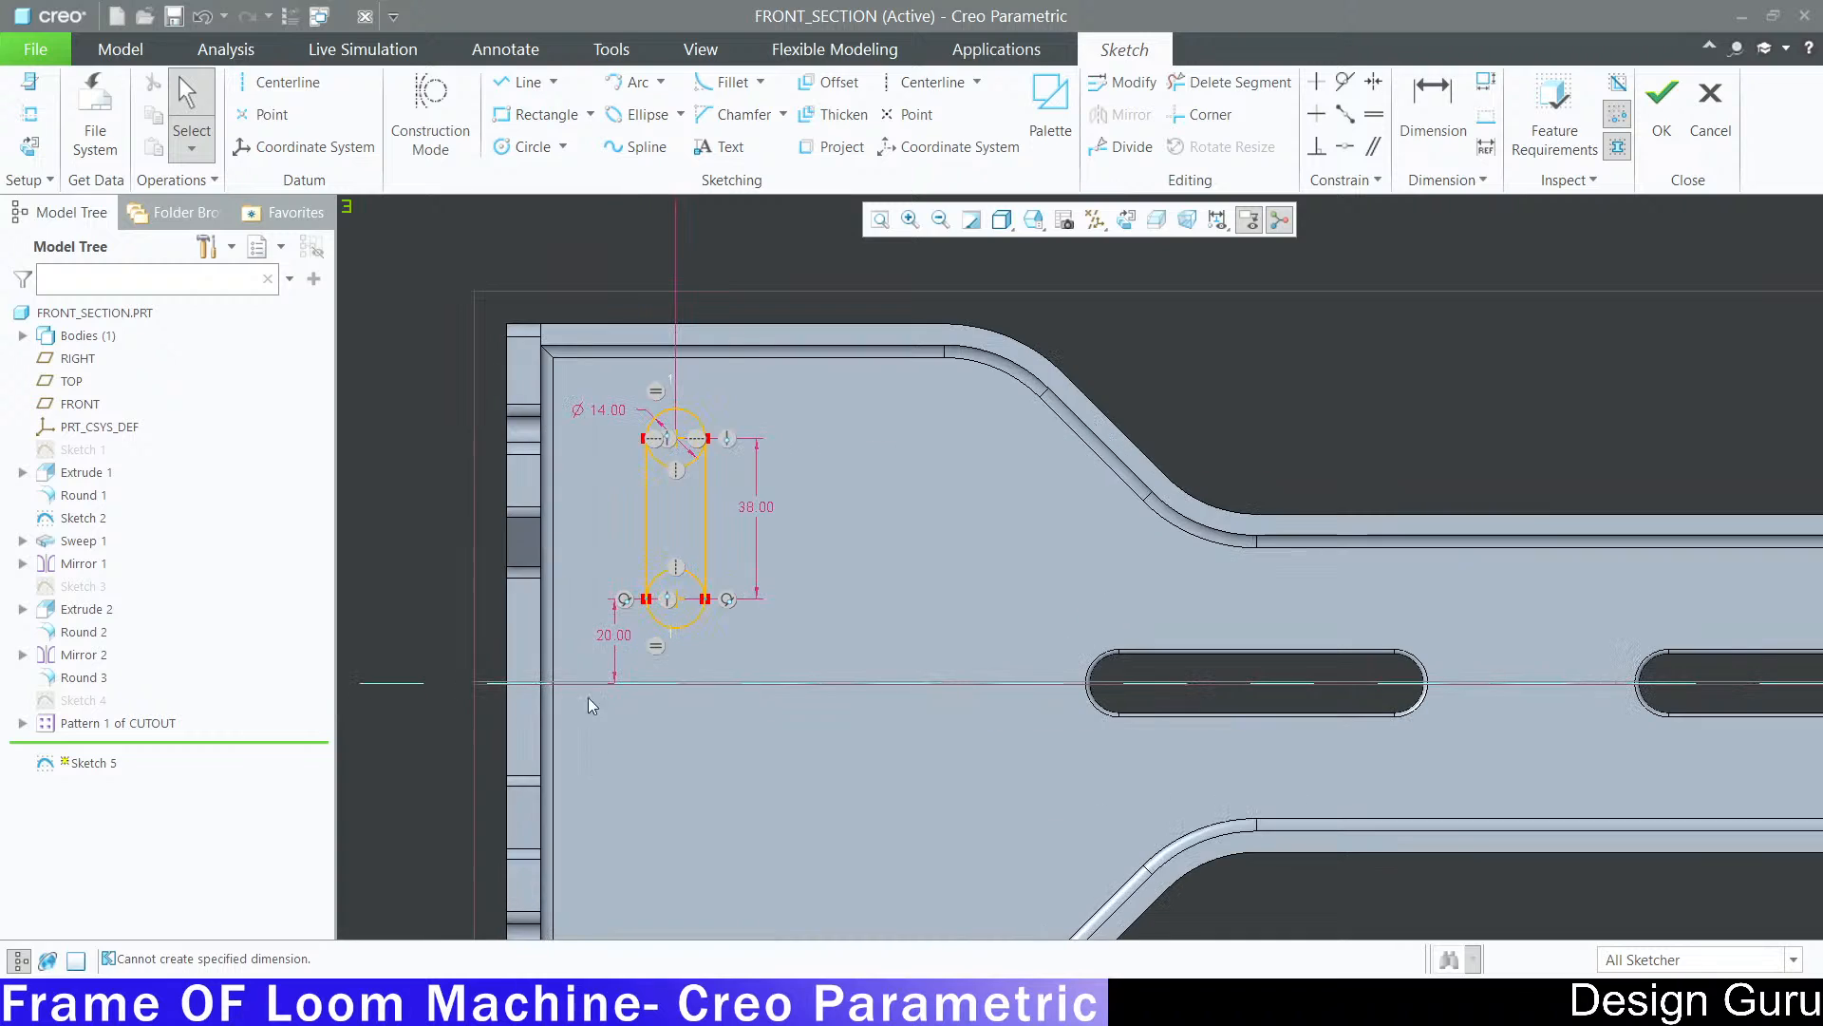
{"action": "left_click", "coordinate": [1230, 82]}
{"action": "scroll", "coordinate": [826, 452], "scroll_direction": "down", "scroll_amount": 3}
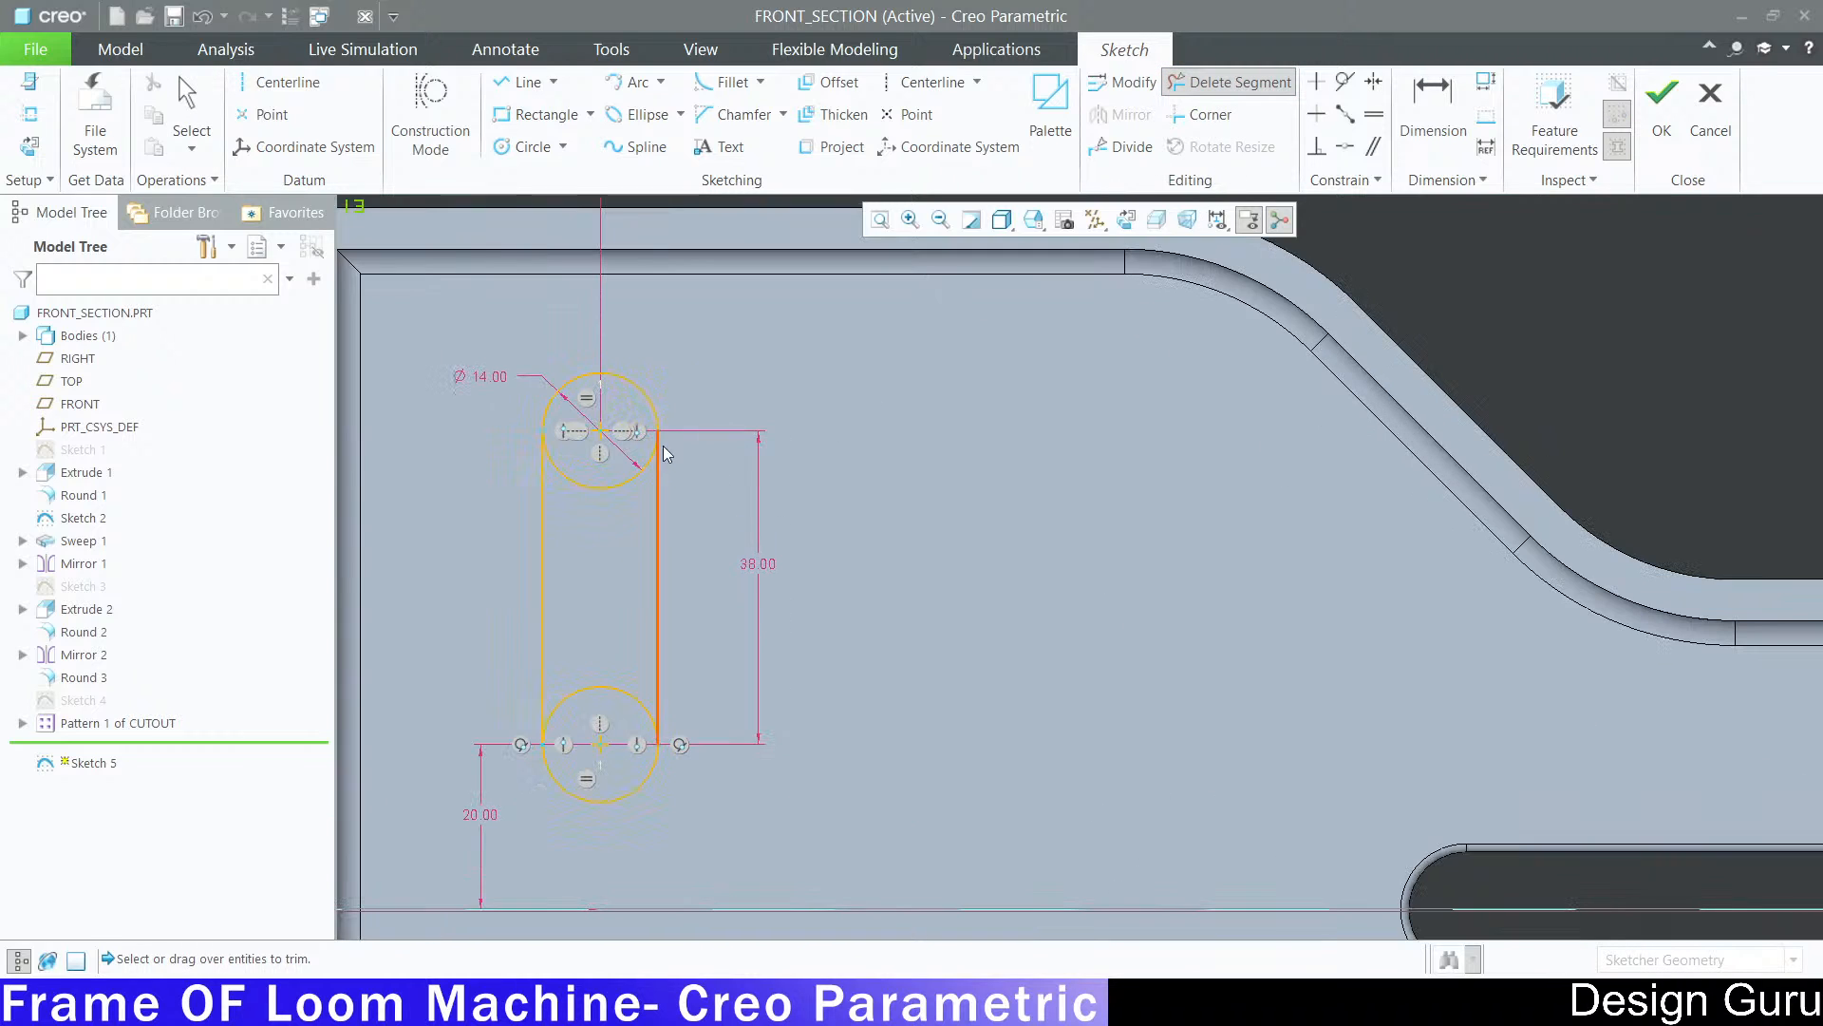
{"action": "left_click", "coordinate": [597, 488]}
{"action": "left_click", "coordinate": [601, 688]}
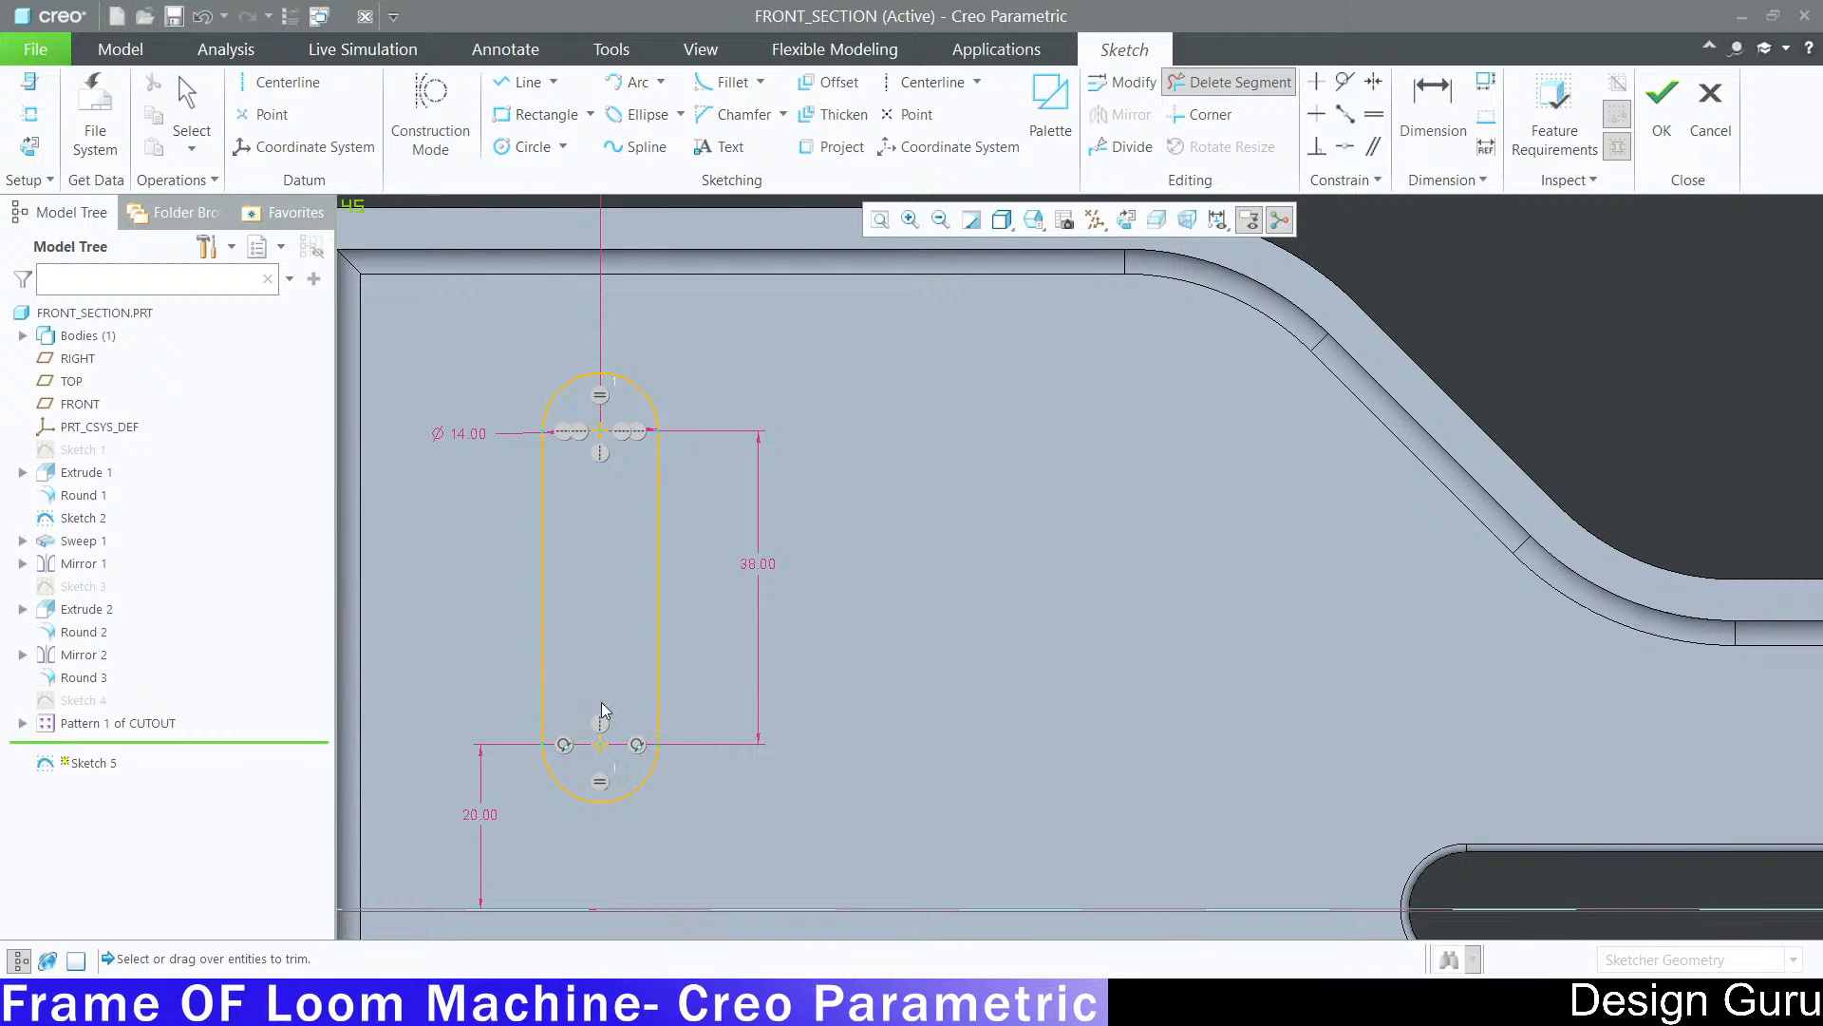
{"action": "scroll", "coordinate": [621, 644], "scroll_direction": "up", "scroll_amount": 4}
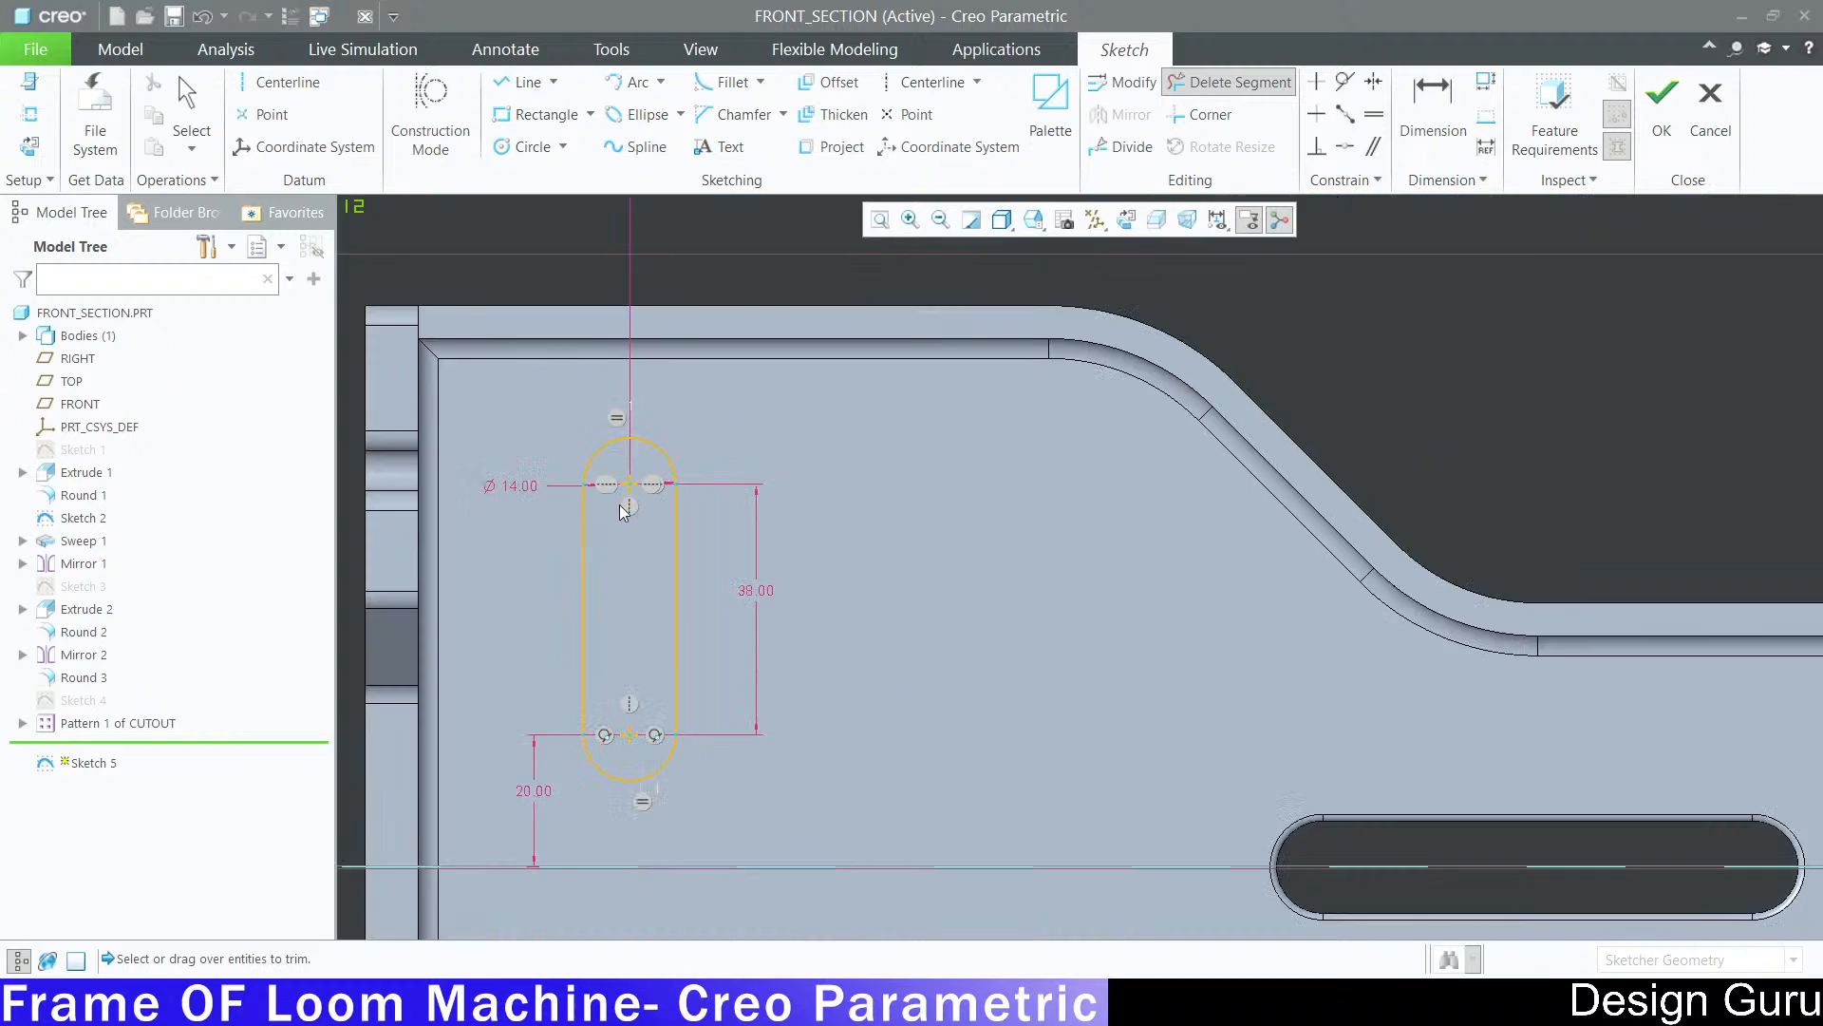
{"action": "middle_click", "coordinate": [951, 309]}
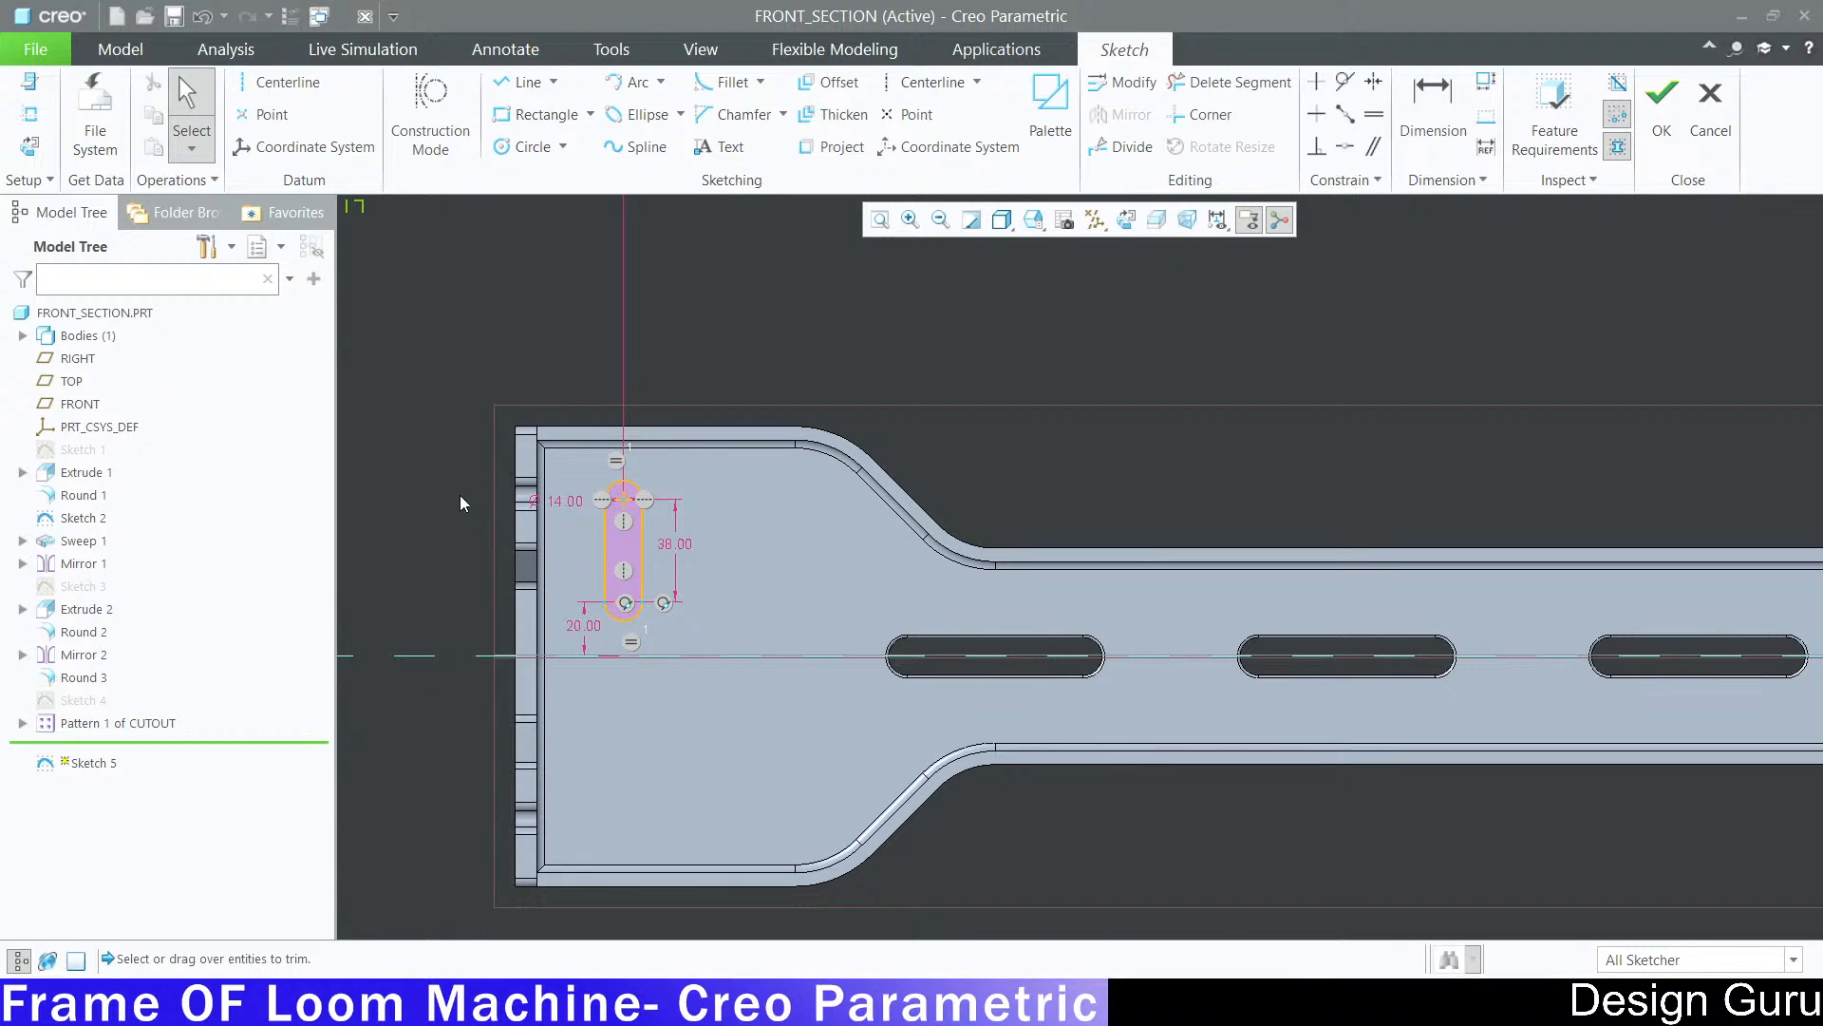
Step: Add a vertical centerline across the wide end, between the sketched slot and the taper
{"action": "scroll", "coordinate": [418, 528], "scroll_direction": "down", "scroll_amount": 2}
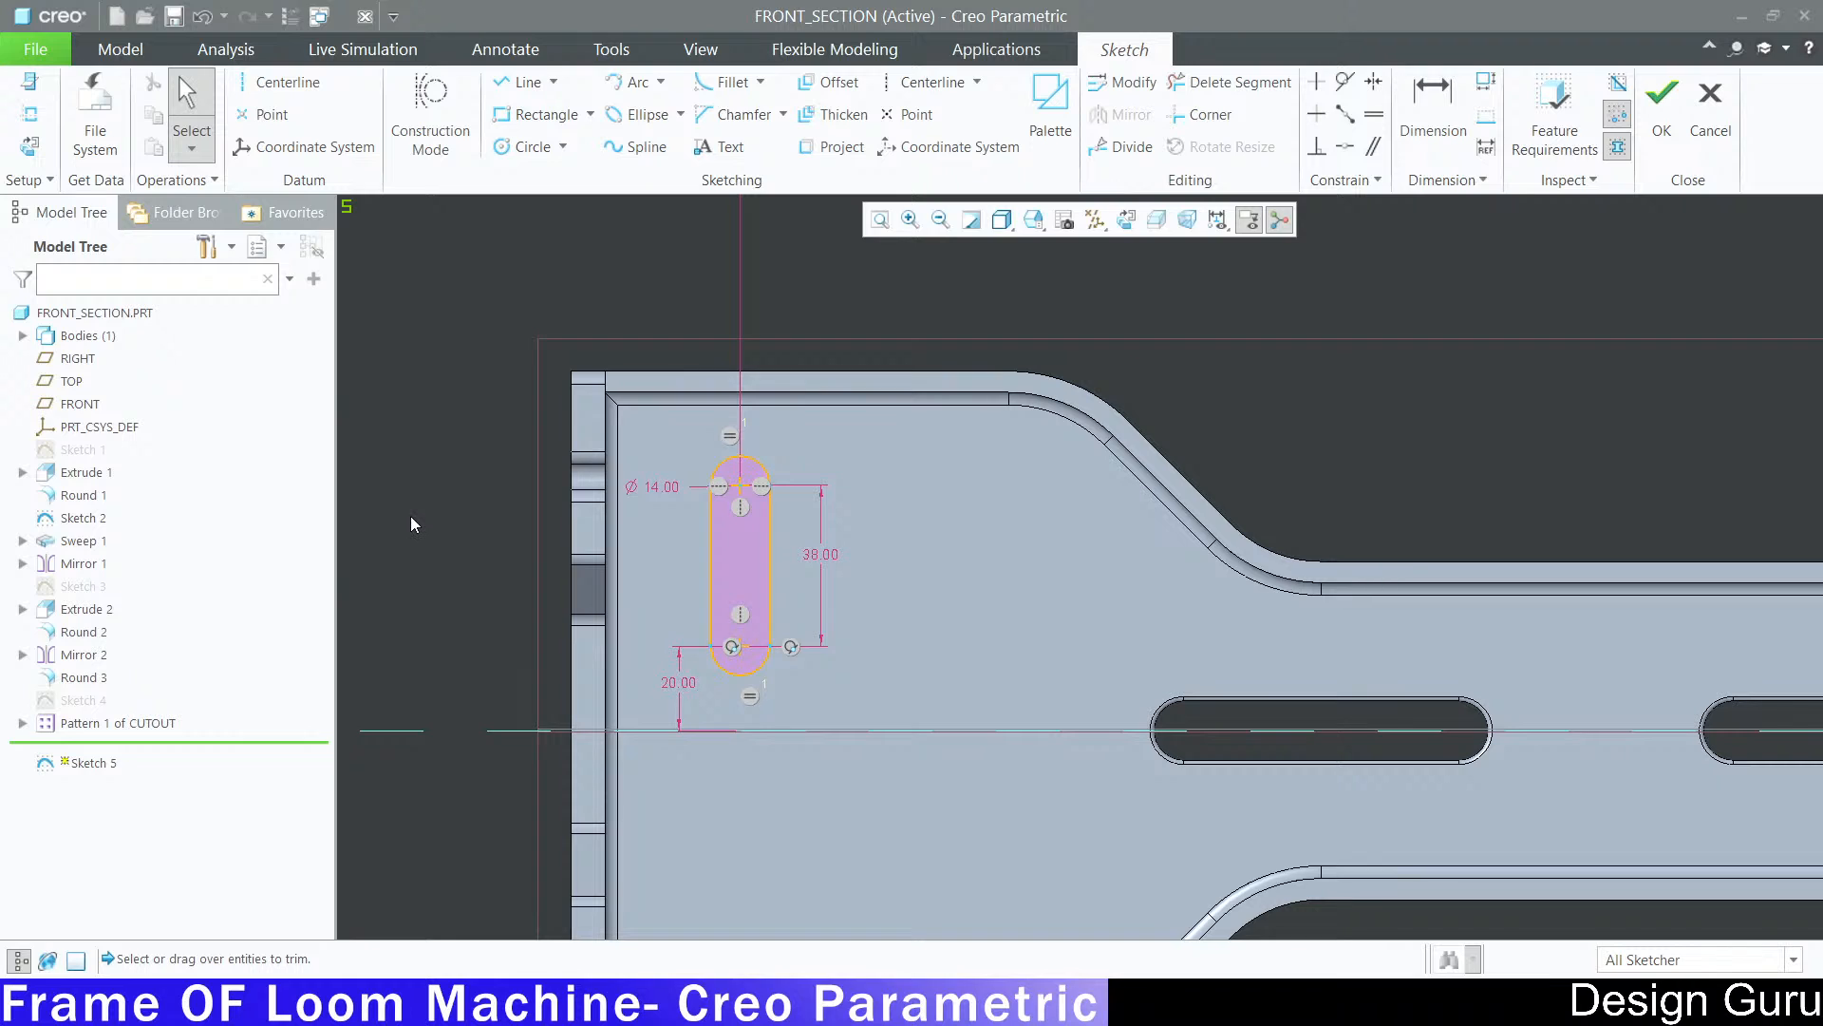
{"action": "scroll", "coordinate": [410, 514], "scroll_direction": "up", "scroll_amount": 1}
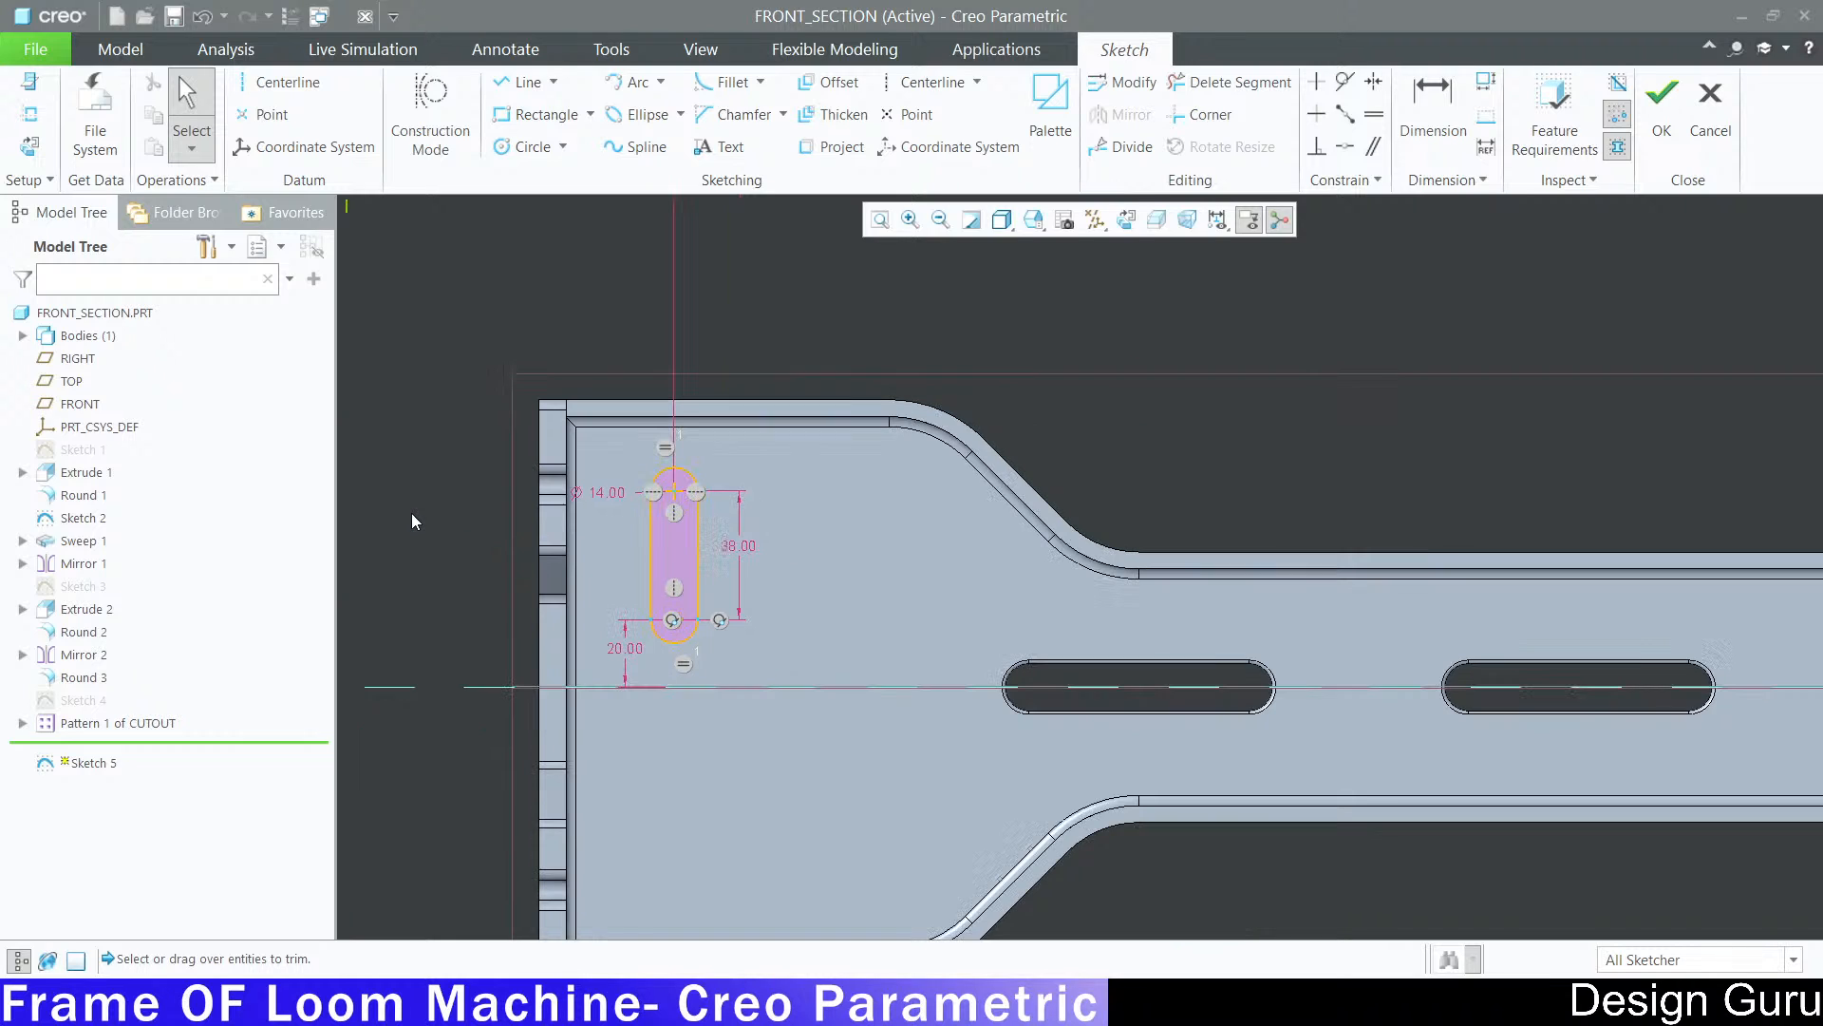
{"action": "left_click", "coordinate": [933, 82]}
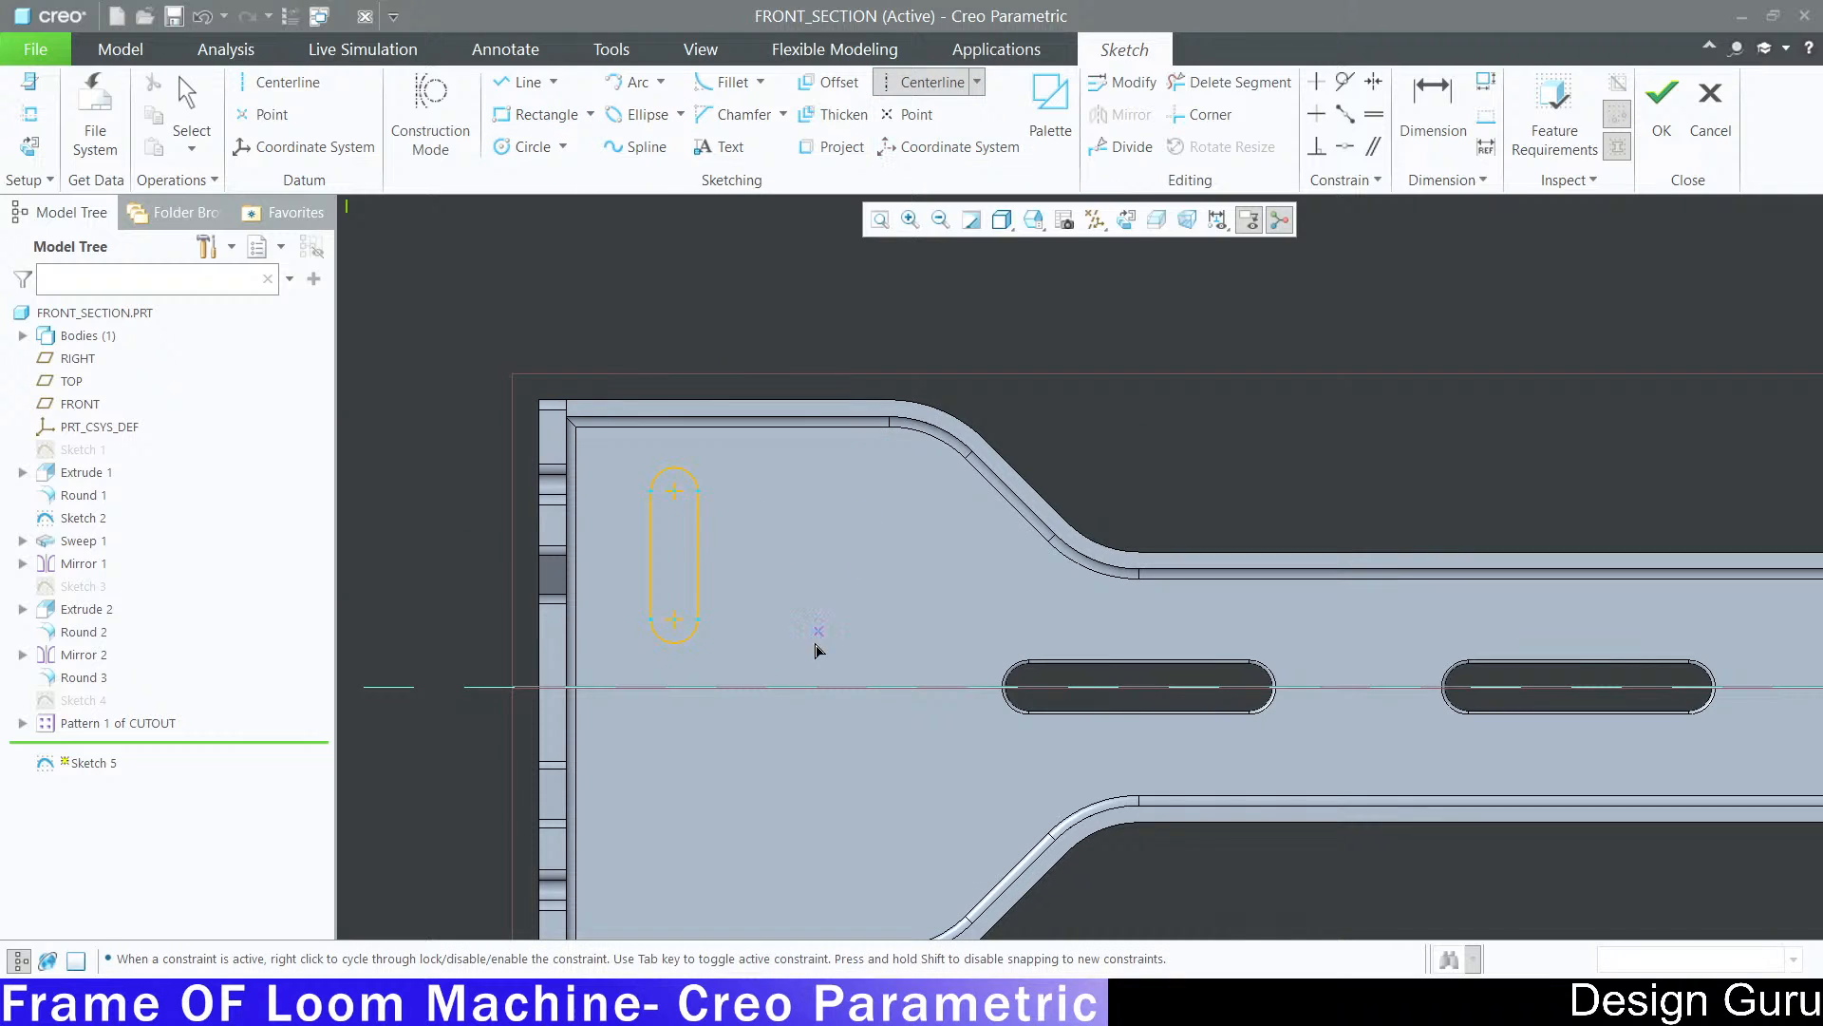
{"action": "left_click", "coordinate": [768, 689]}
{"action": "left_click", "coordinate": [767, 370]}
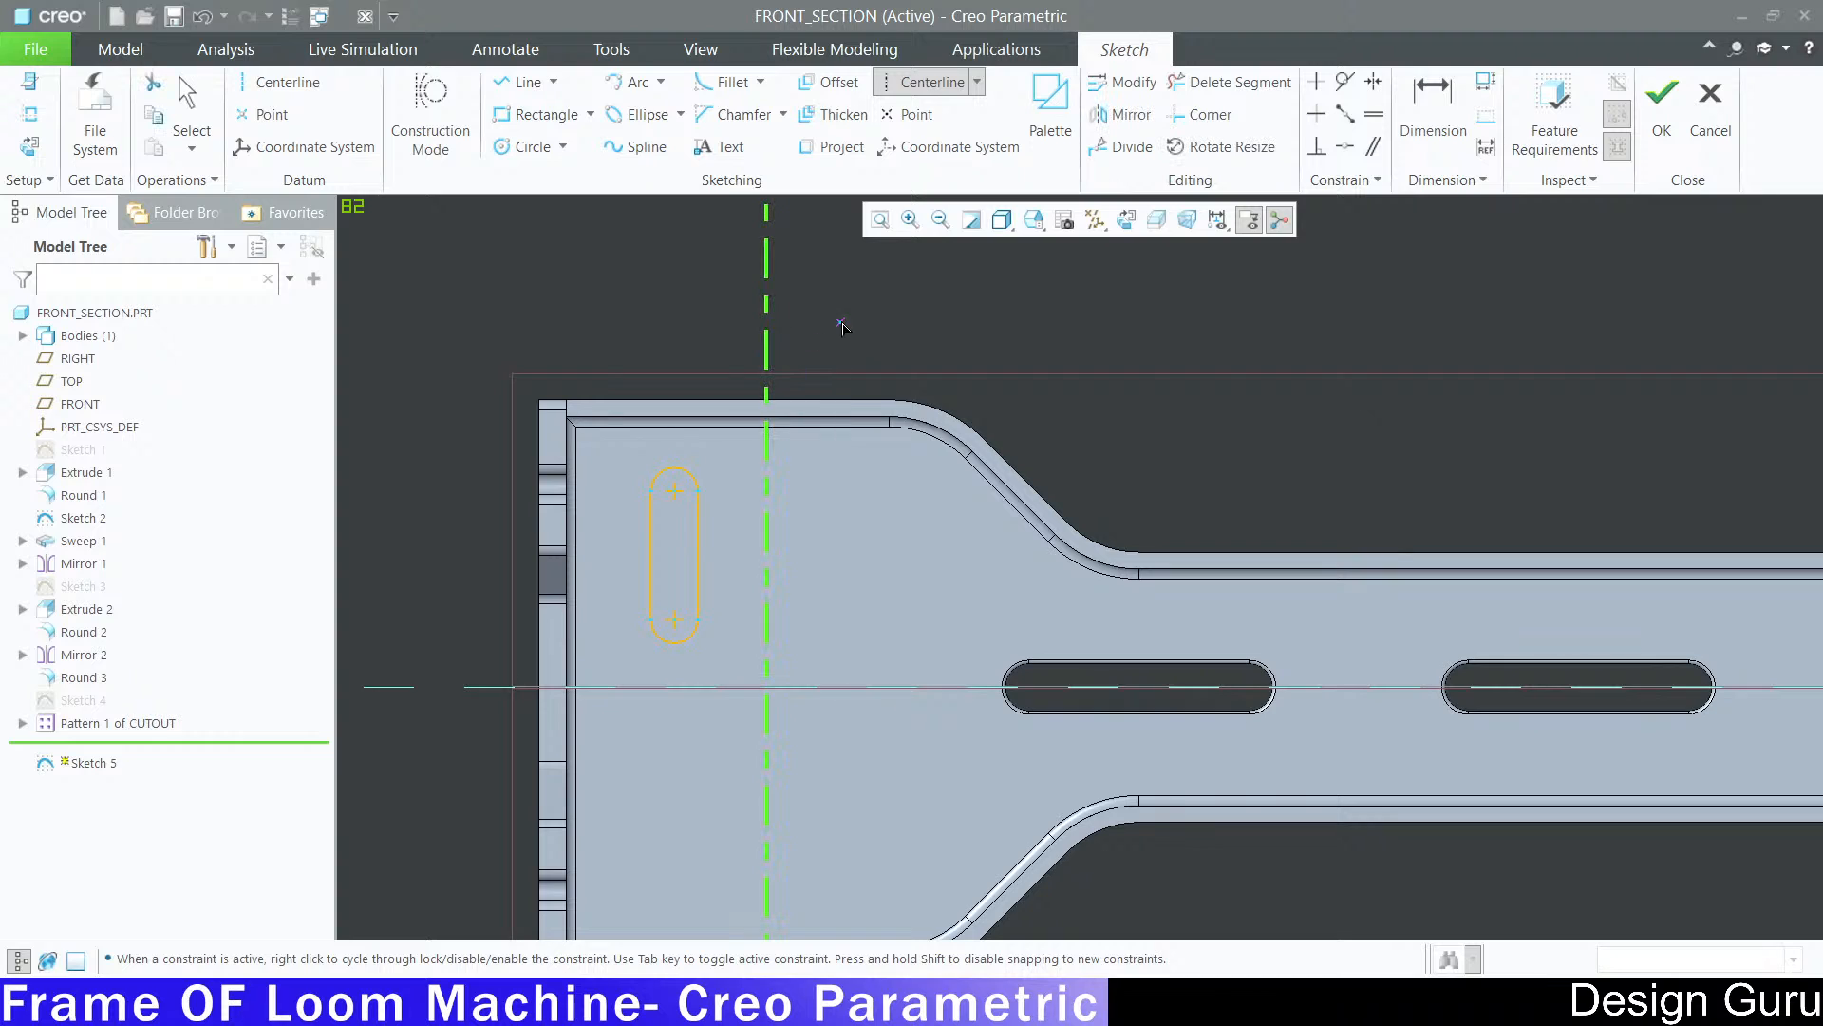
{"action": "middle_click", "coordinate": [844, 319]}
Step: Dimension the horizontal distance from the new vertical centerline to the beam's vertical middle reference
{"action": "scroll", "coordinate": [766, 303], "scroll_direction": "up", "scroll_amount": 3}
{"action": "scroll", "coordinate": [766, 303], "scroll_direction": "down", "scroll_amount": 2}
{"action": "scroll", "coordinate": [748, 512], "scroll_direction": "up", "scroll_amount": 3}
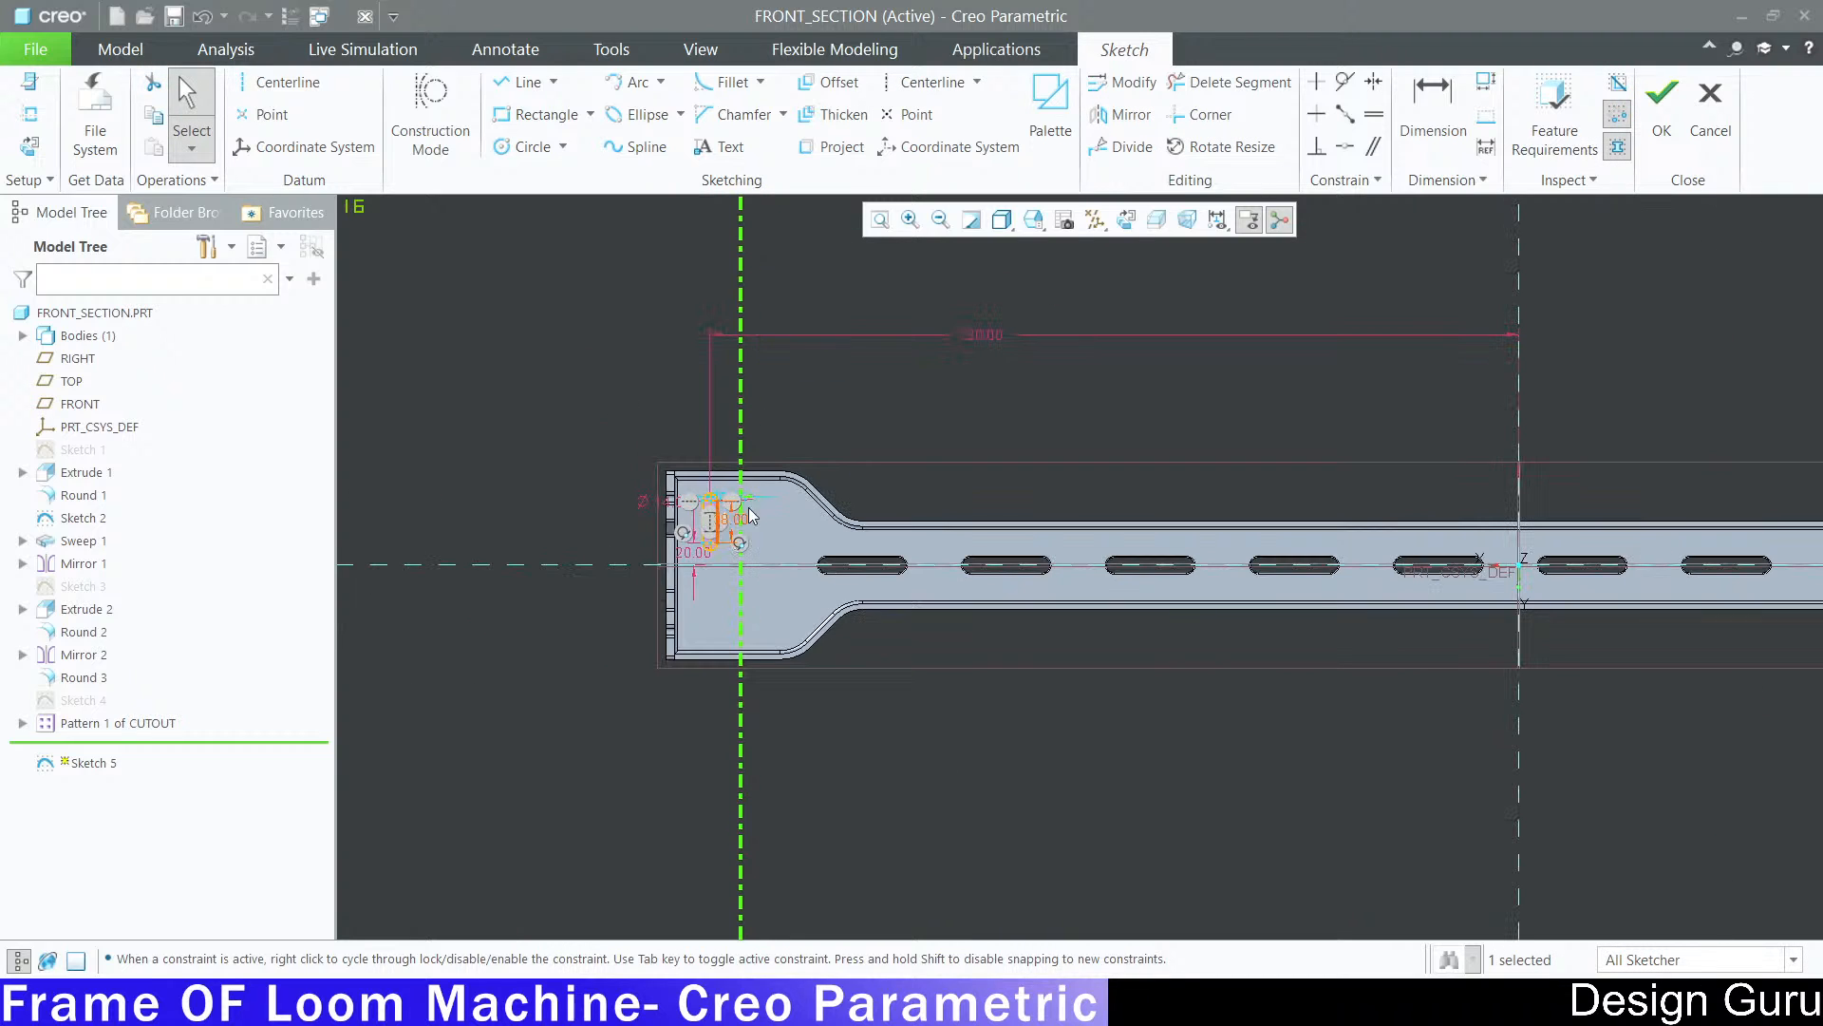
{"action": "left_click", "coordinate": [1433, 105]}
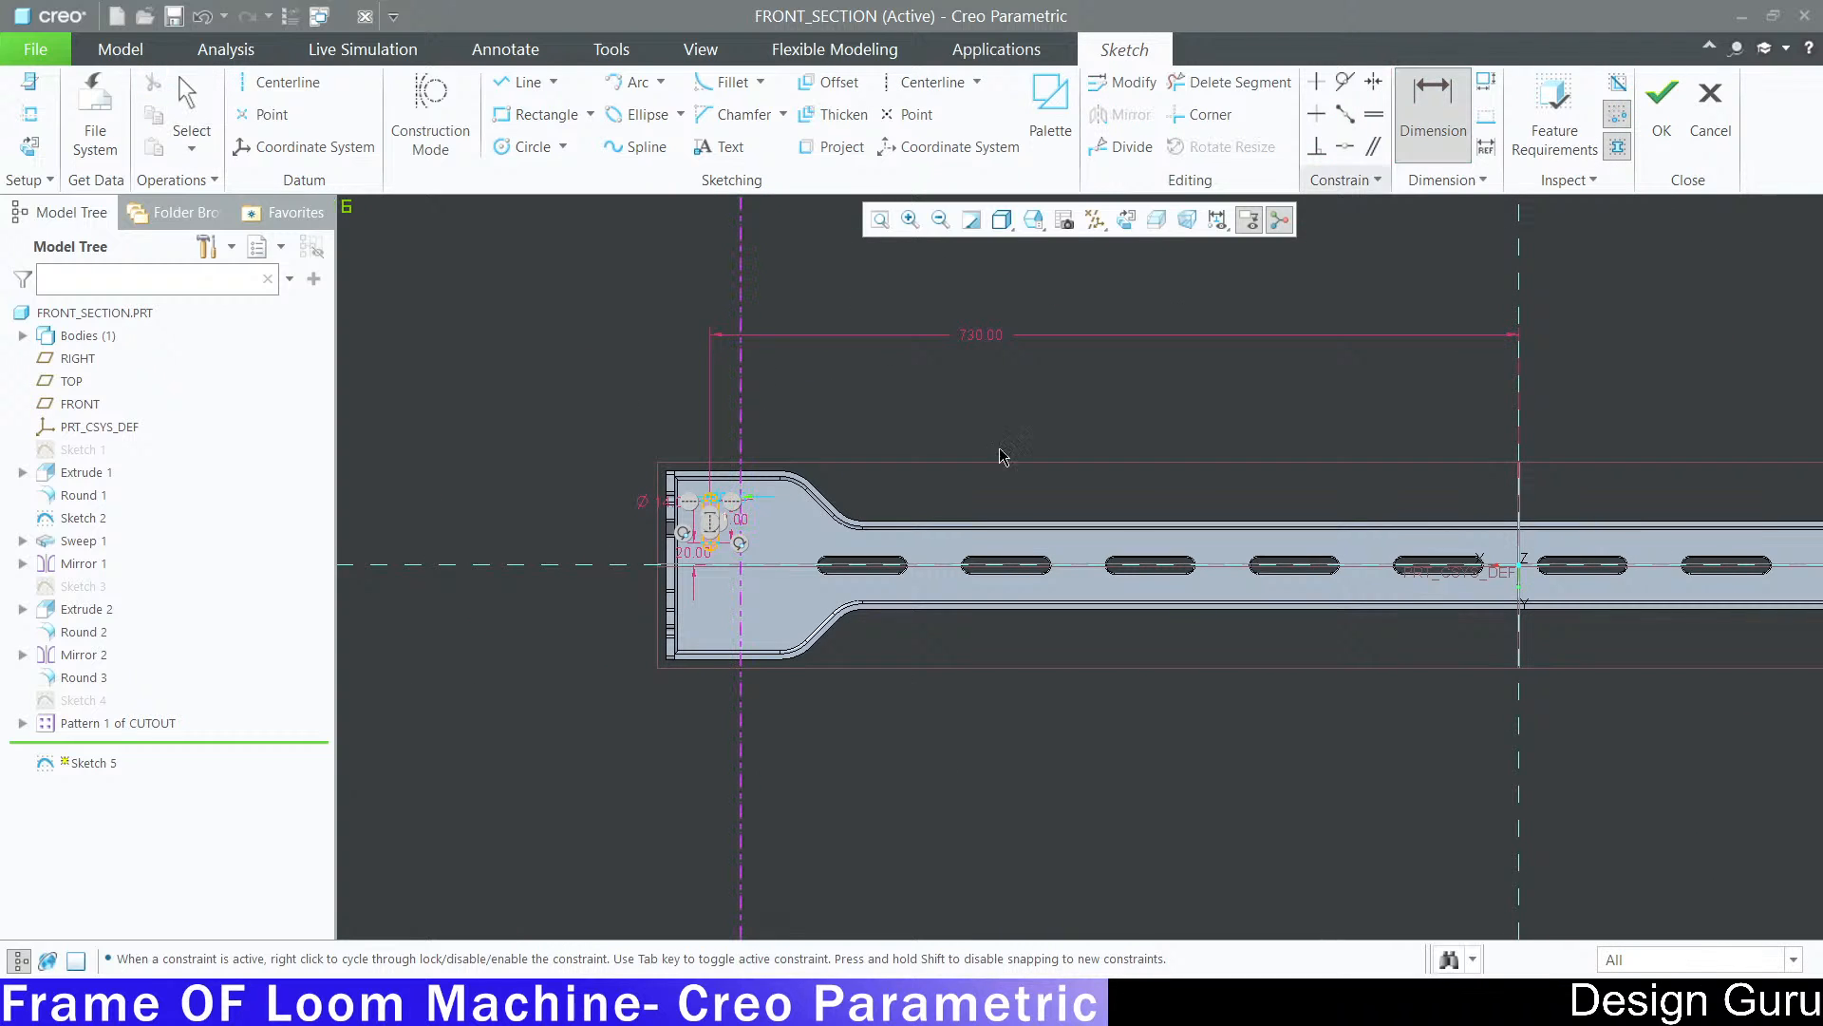
{"action": "scroll", "coordinate": [763, 409], "scroll_direction": "down", "scroll_amount": 3}
{"action": "left_click", "coordinate": [760, 407]}
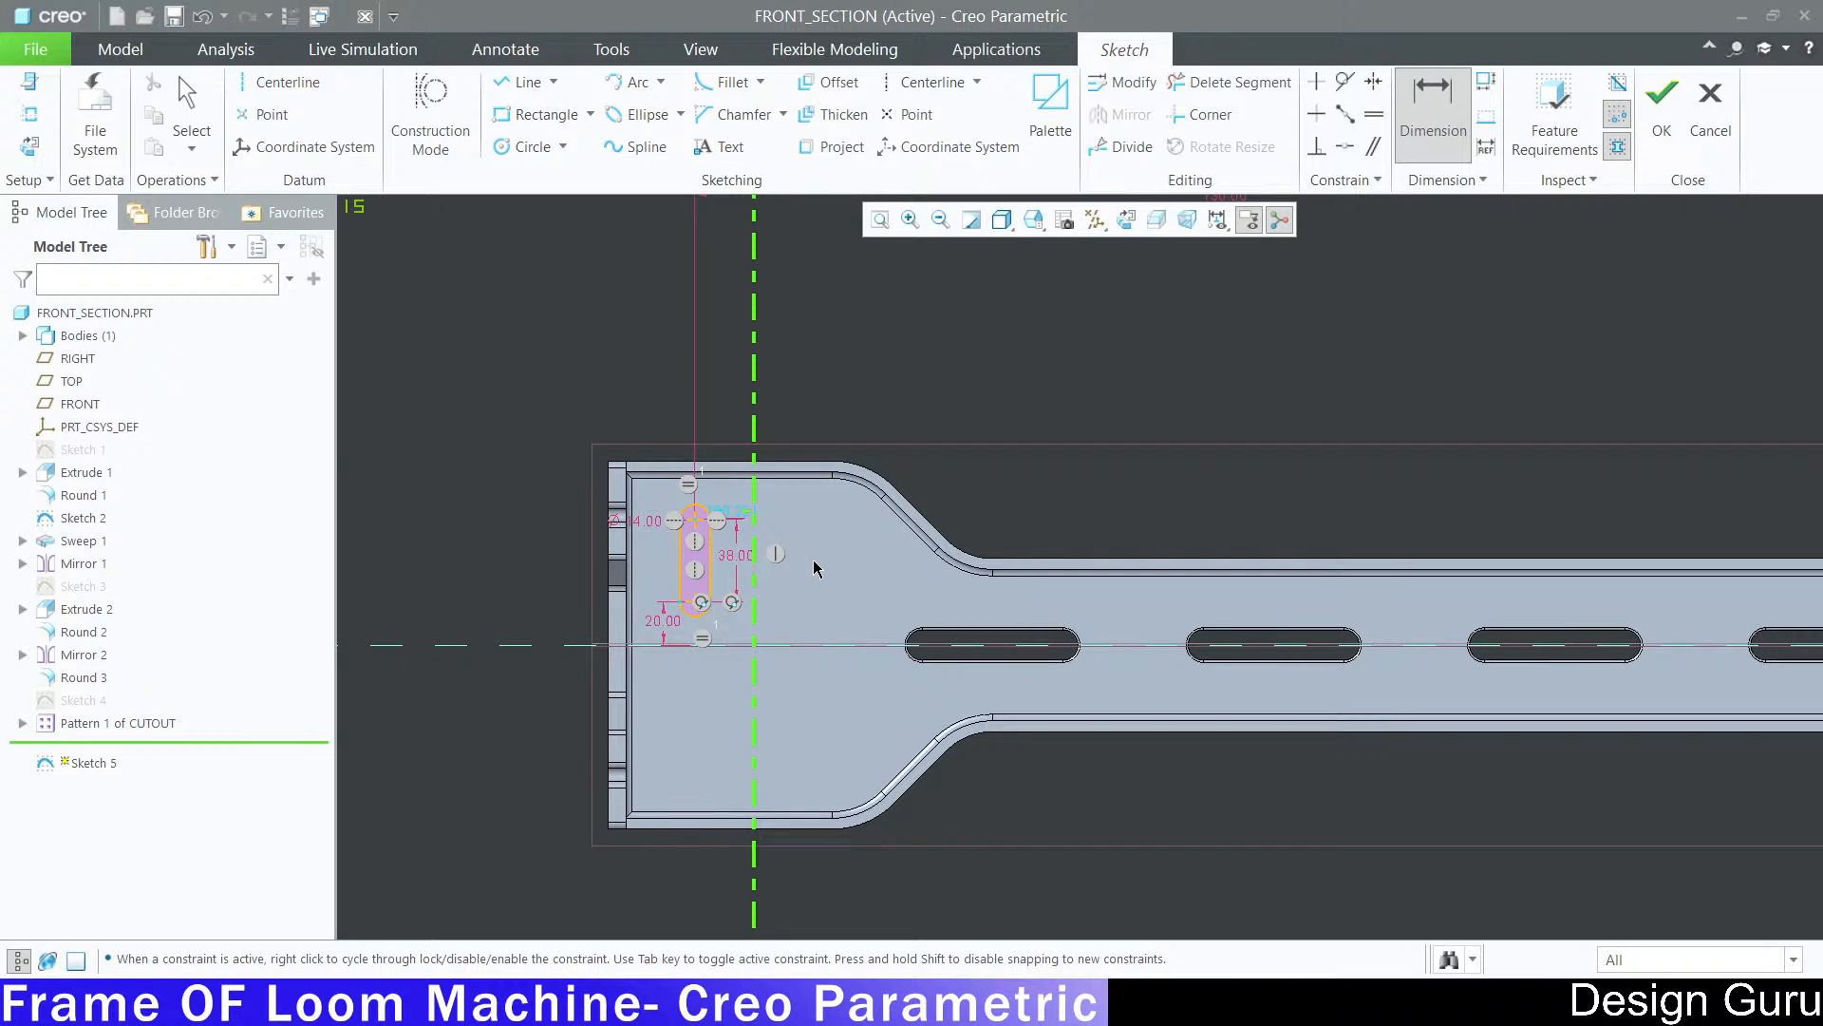
{"action": "scroll", "coordinate": [800, 562], "scroll_direction": "up", "scroll_amount": 5}
{"action": "scroll", "coordinate": [1596, 395], "scroll_direction": "down", "scroll_amount": 3}
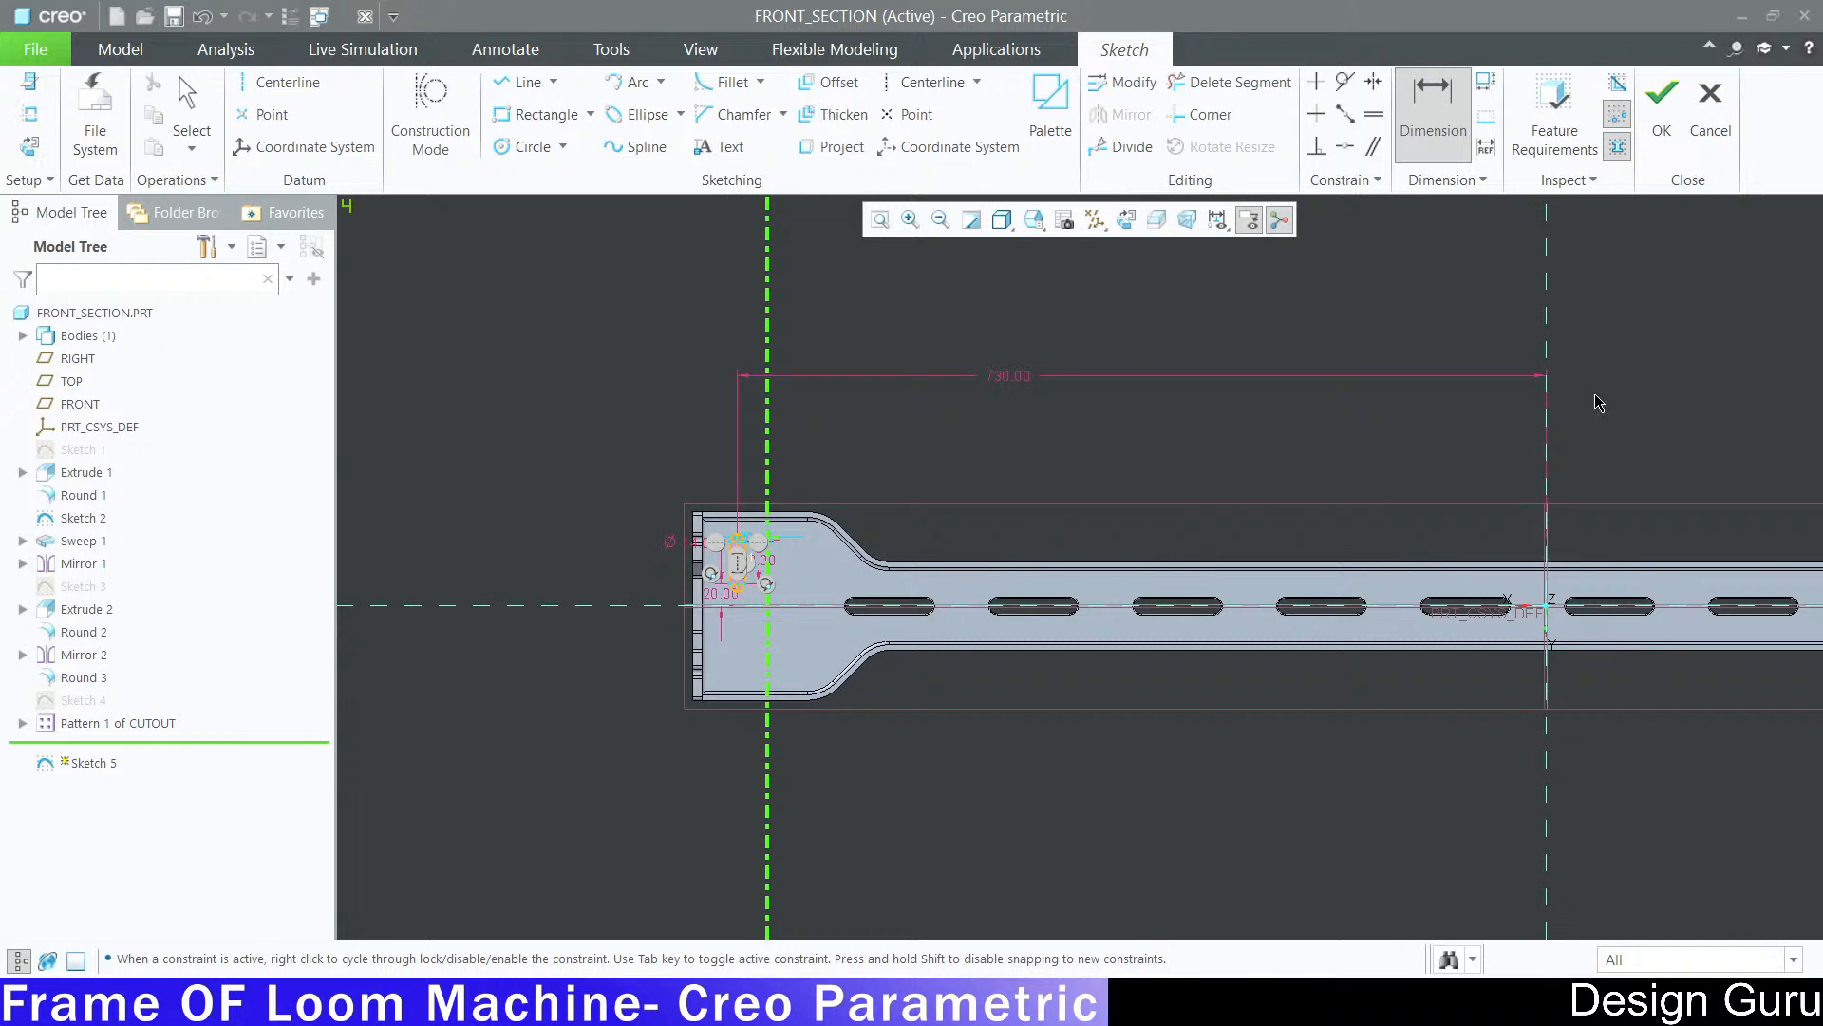
{"action": "left_click", "coordinate": [1552, 429]}
{"action": "middle_click", "coordinate": [1198, 429]}
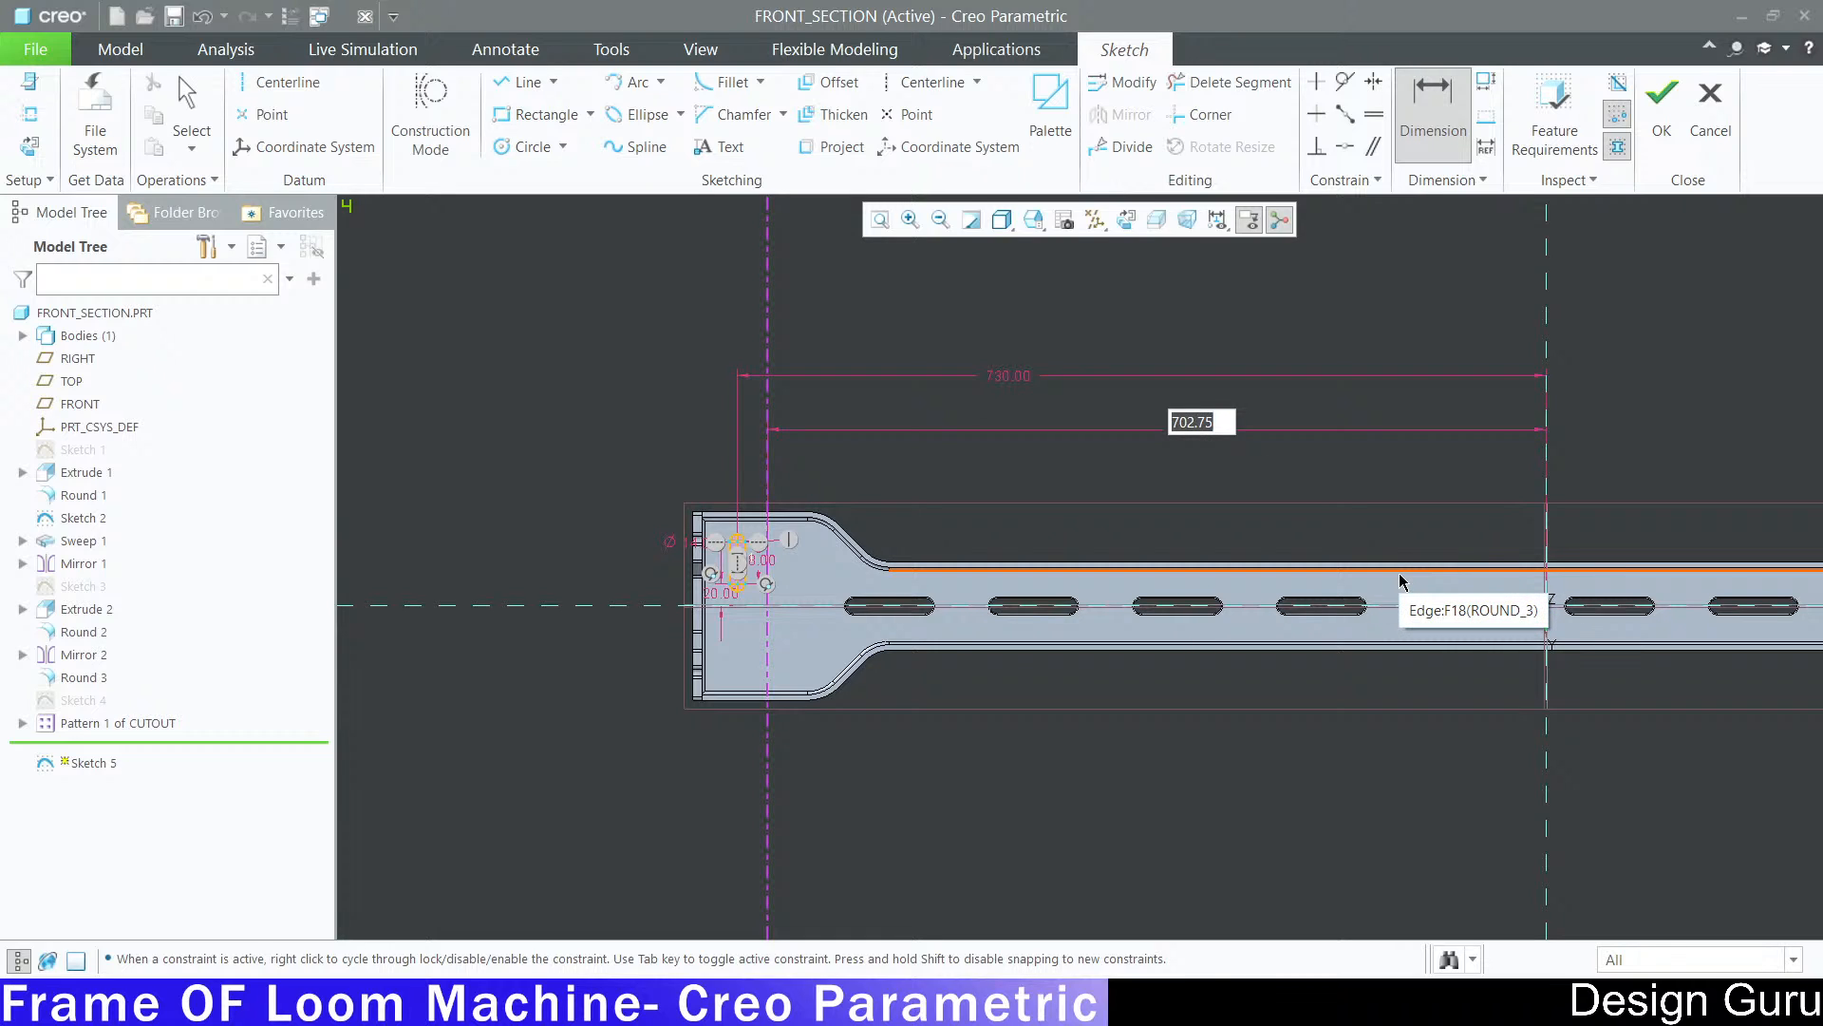
{"action": "type", "text": "730.00"}
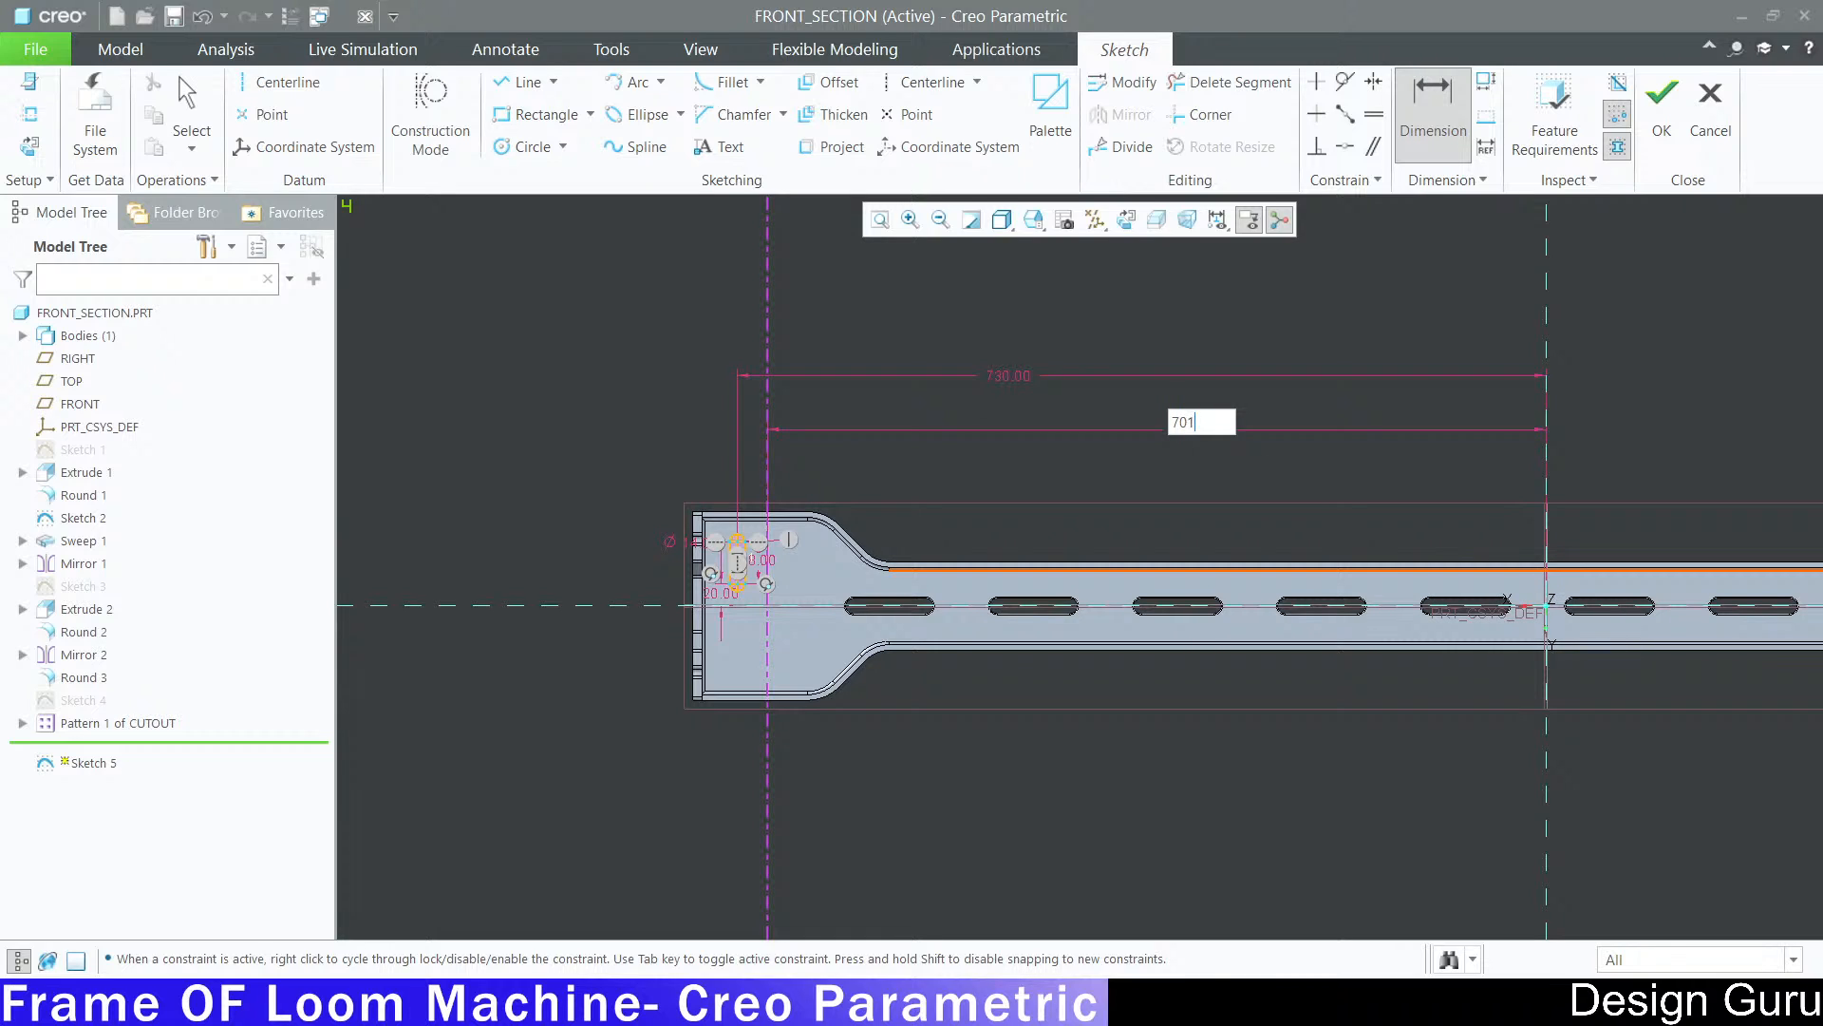
{"action": "key", "text": "Return"}
Step: Set the centerline's distance from the vertical middle reference to 710 and reorient the sketch flat to the screen
{"action": "scroll", "coordinate": [1400, 581], "scroll_direction": "down", "scroll_amount": 5}
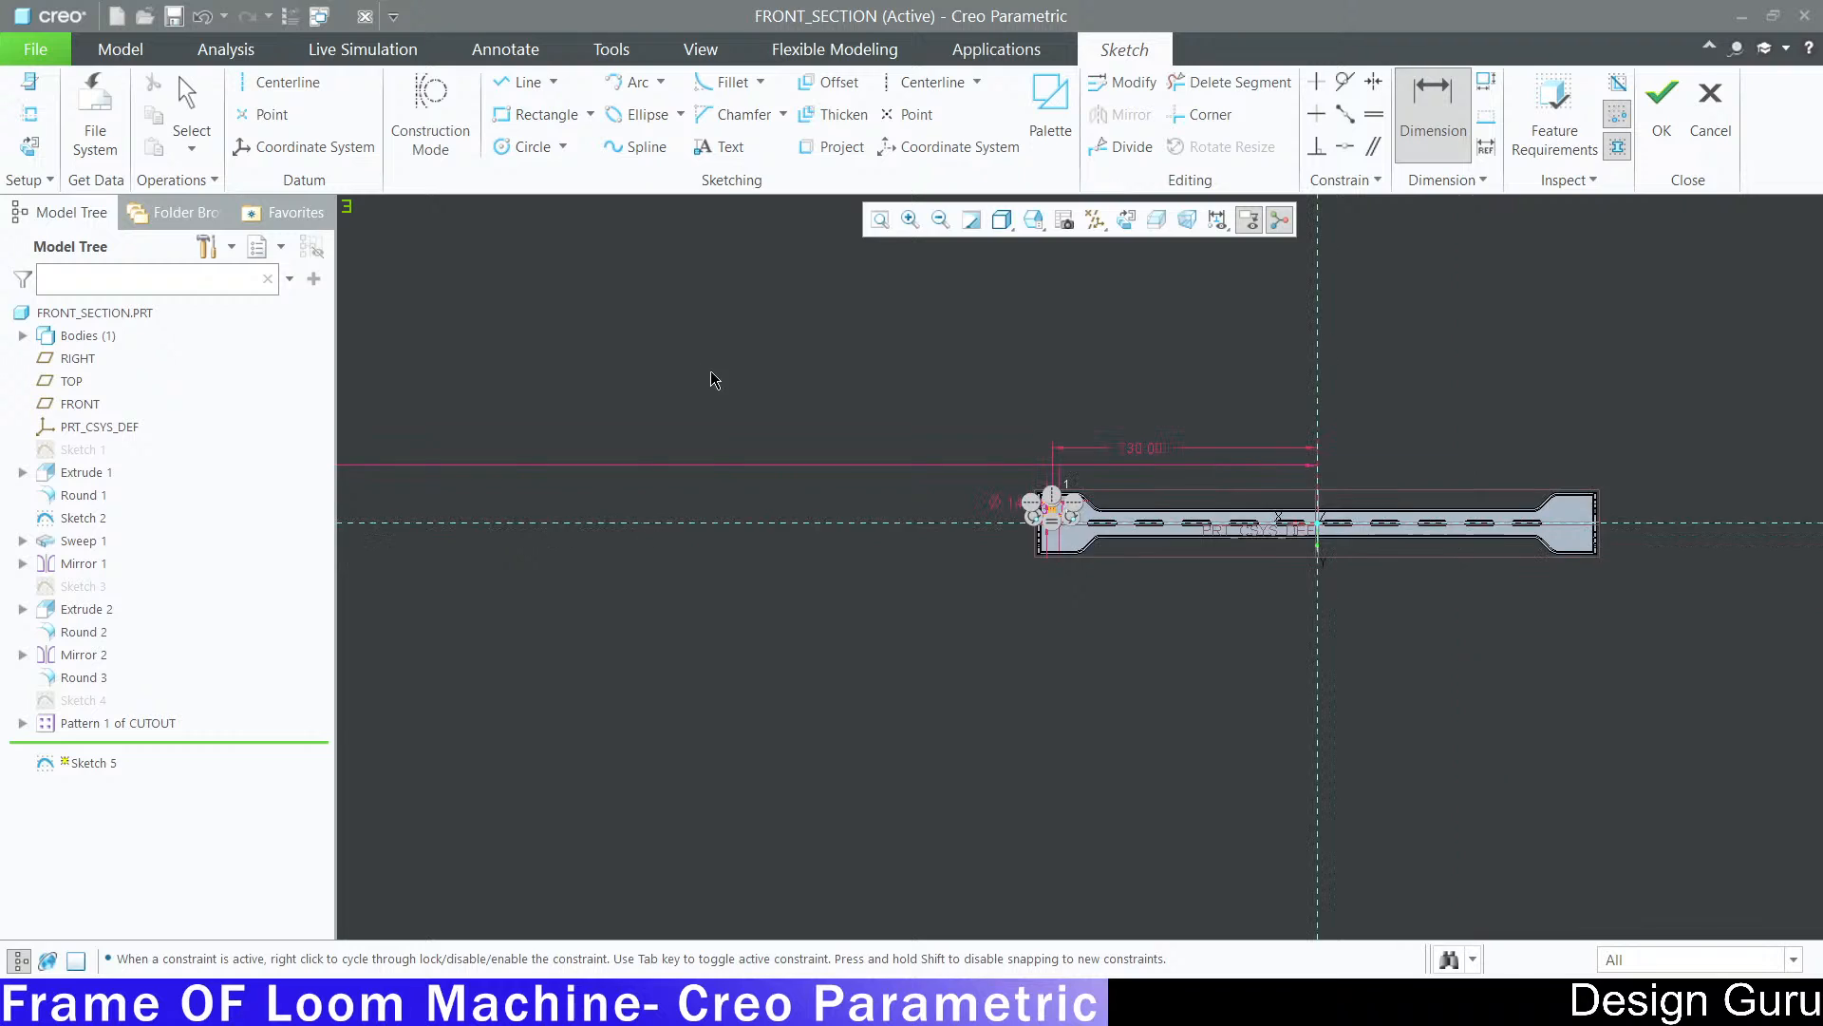
{"action": "scroll", "coordinate": [878, 475], "scroll_direction": "down", "scroll_amount": 4}
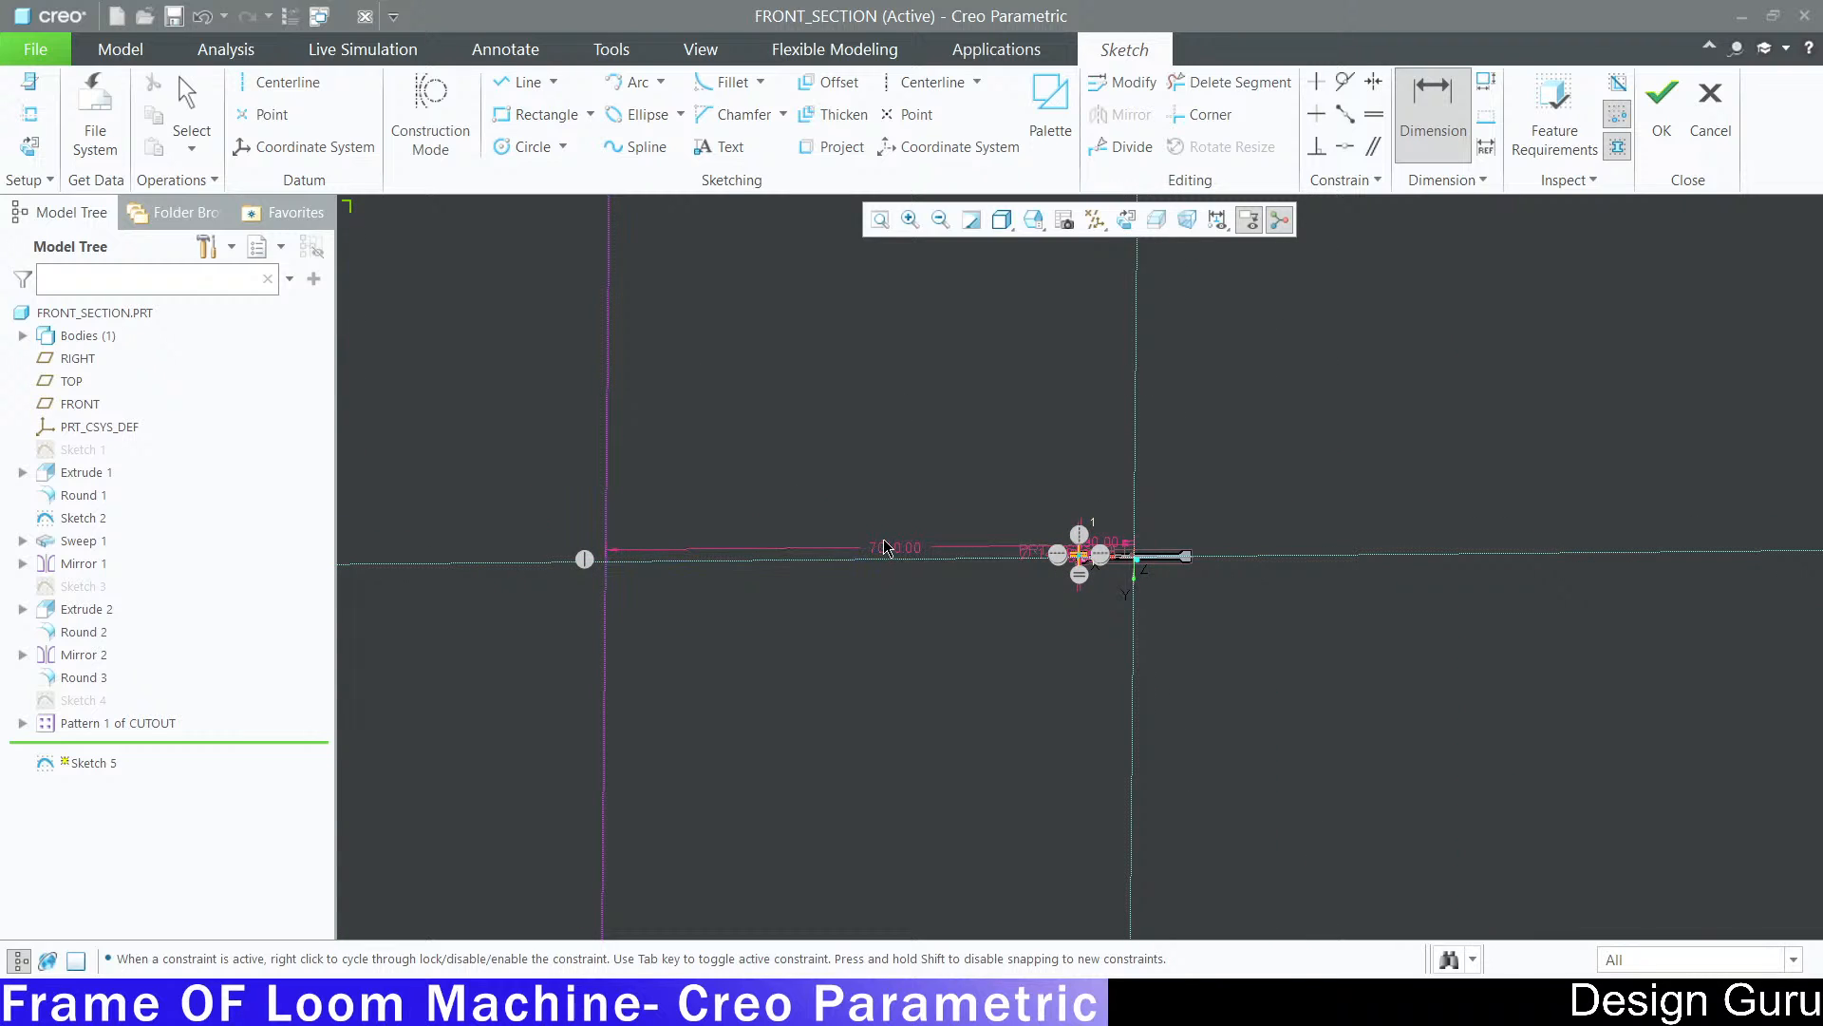
{"action": "double_click", "coordinate": [883, 549]}
{"action": "type", "text": "7"}
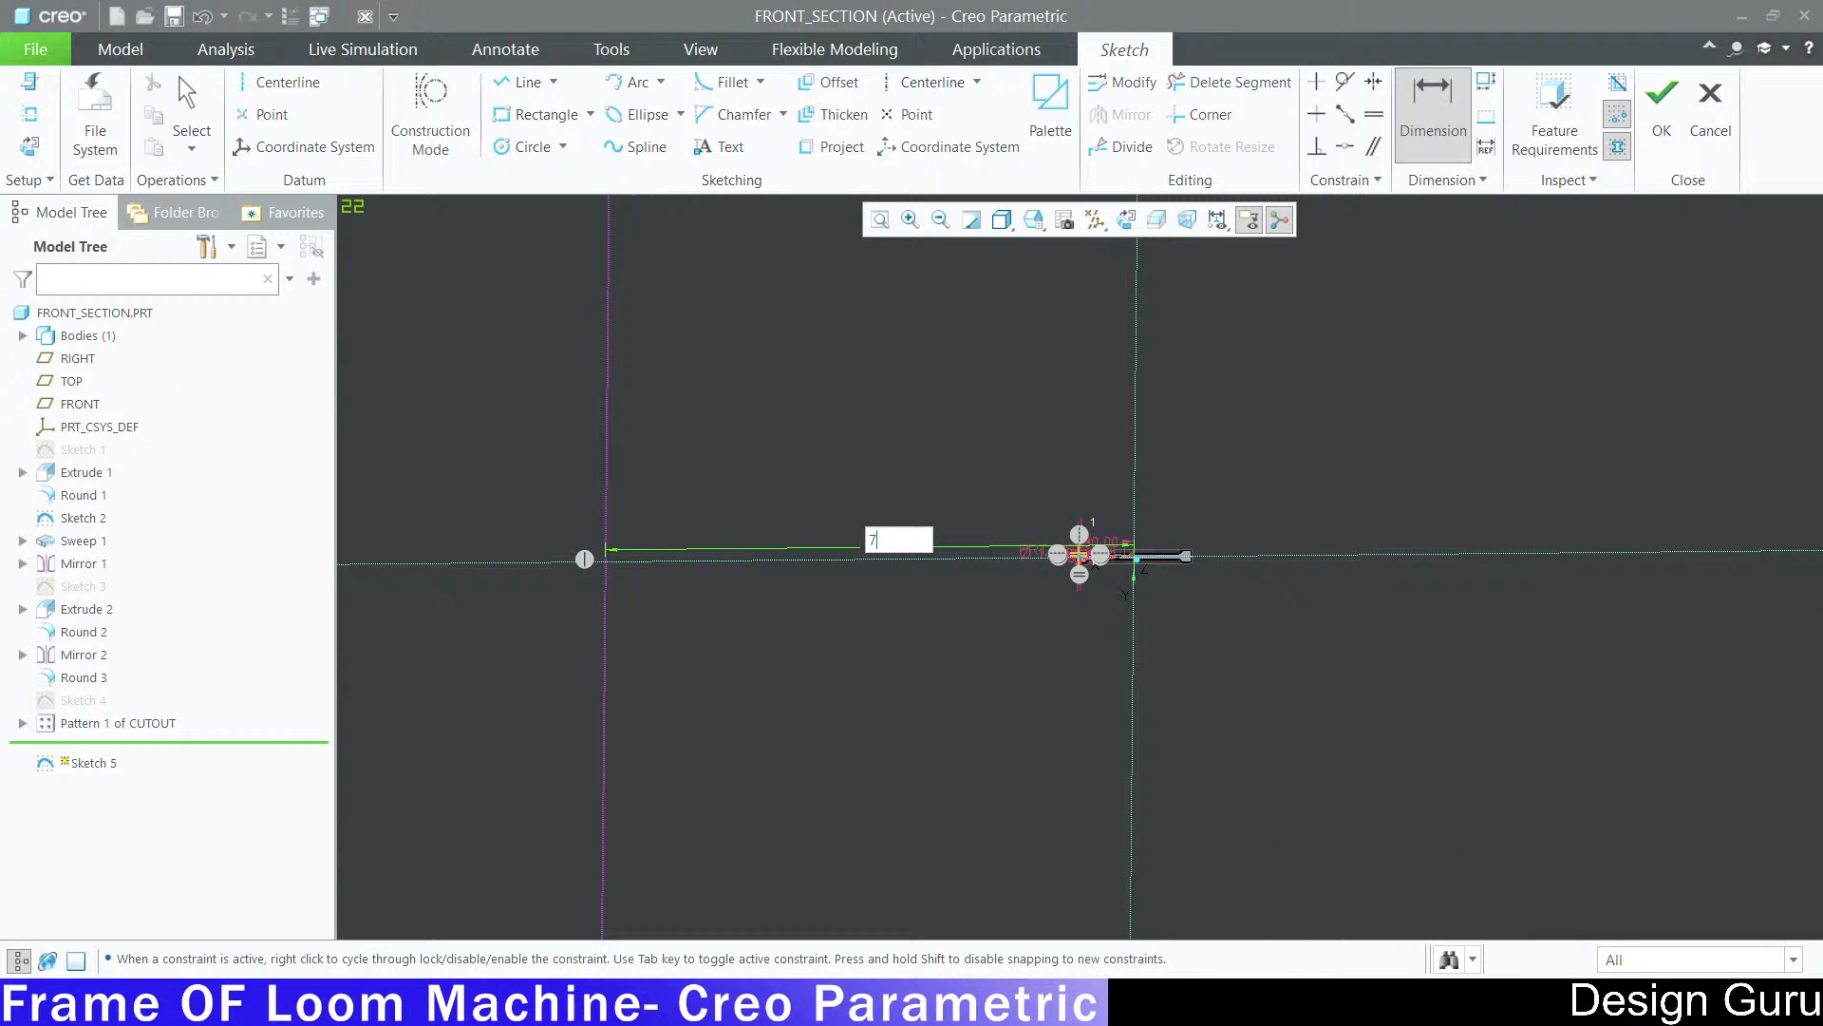
{"action": "type", "text": "10"}
{"action": "key", "text": "Return"}
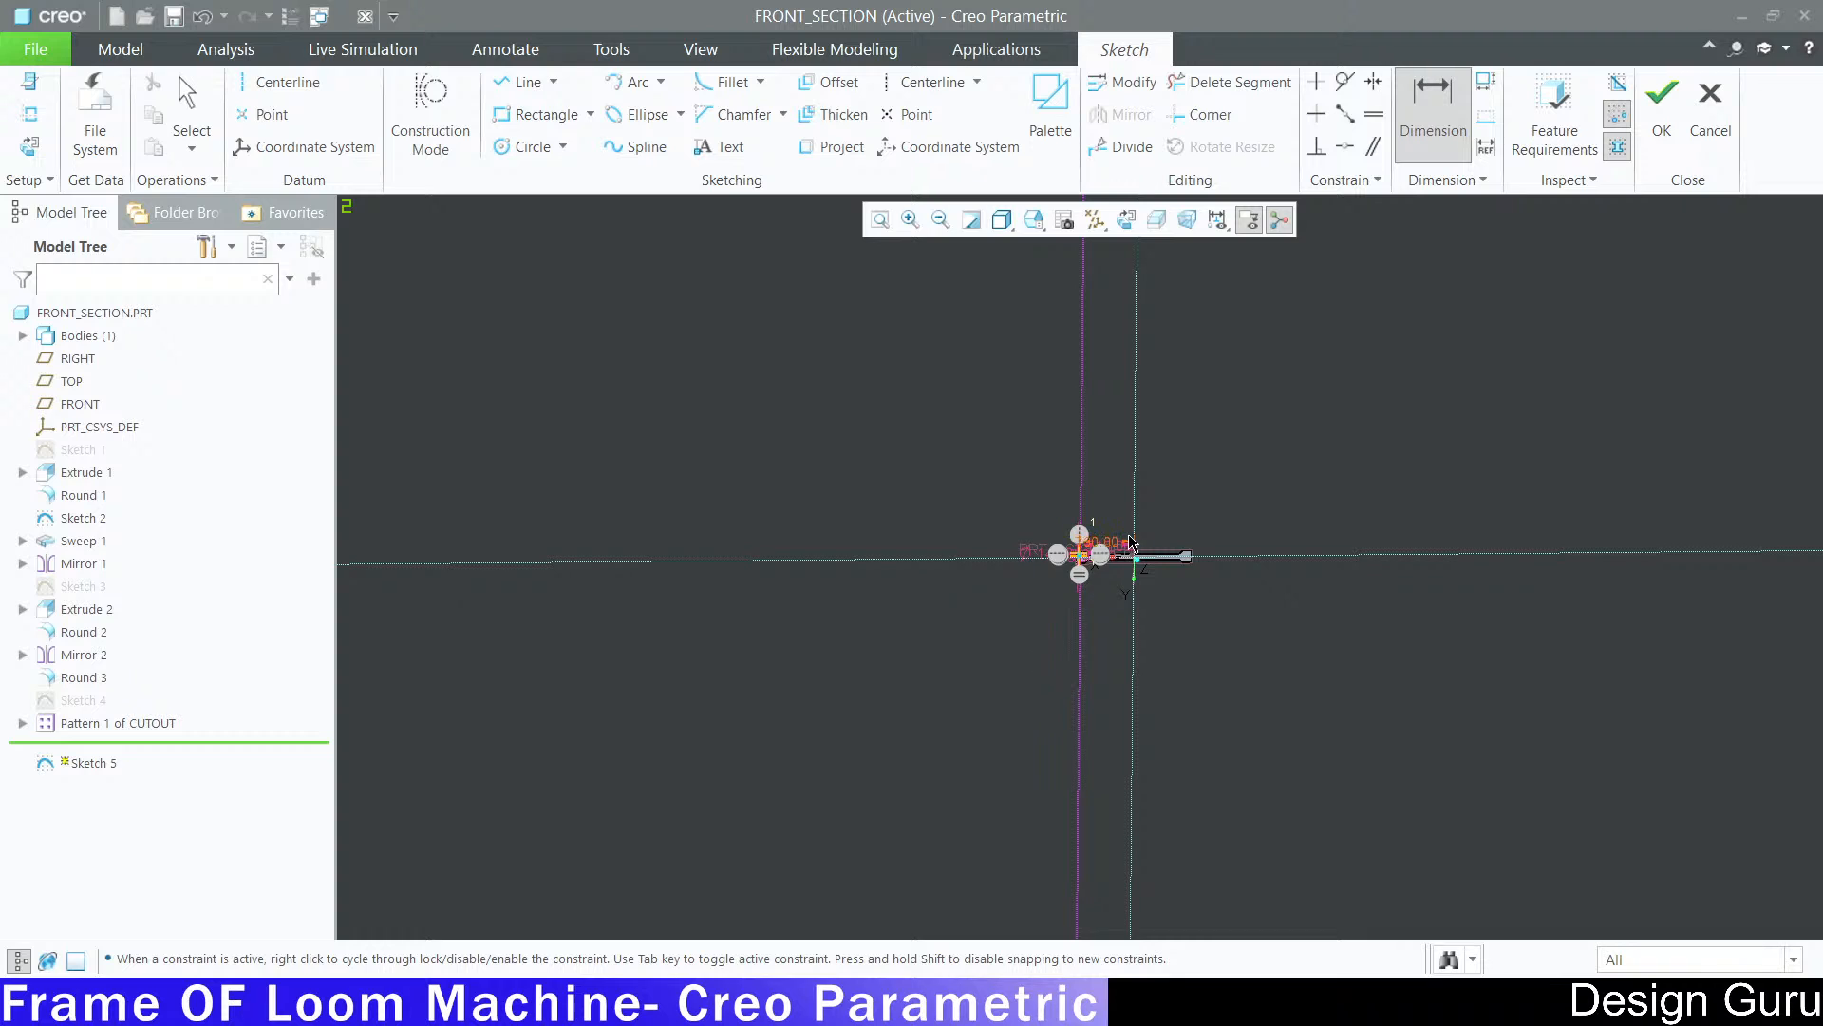
{"action": "scroll", "coordinate": [1059, 570], "scroll_direction": "up", "scroll_amount": 2}
{"action": "scroll", "coordinate": [1044, 589], "scroll_direction": "up", "scroll_amount": 3}
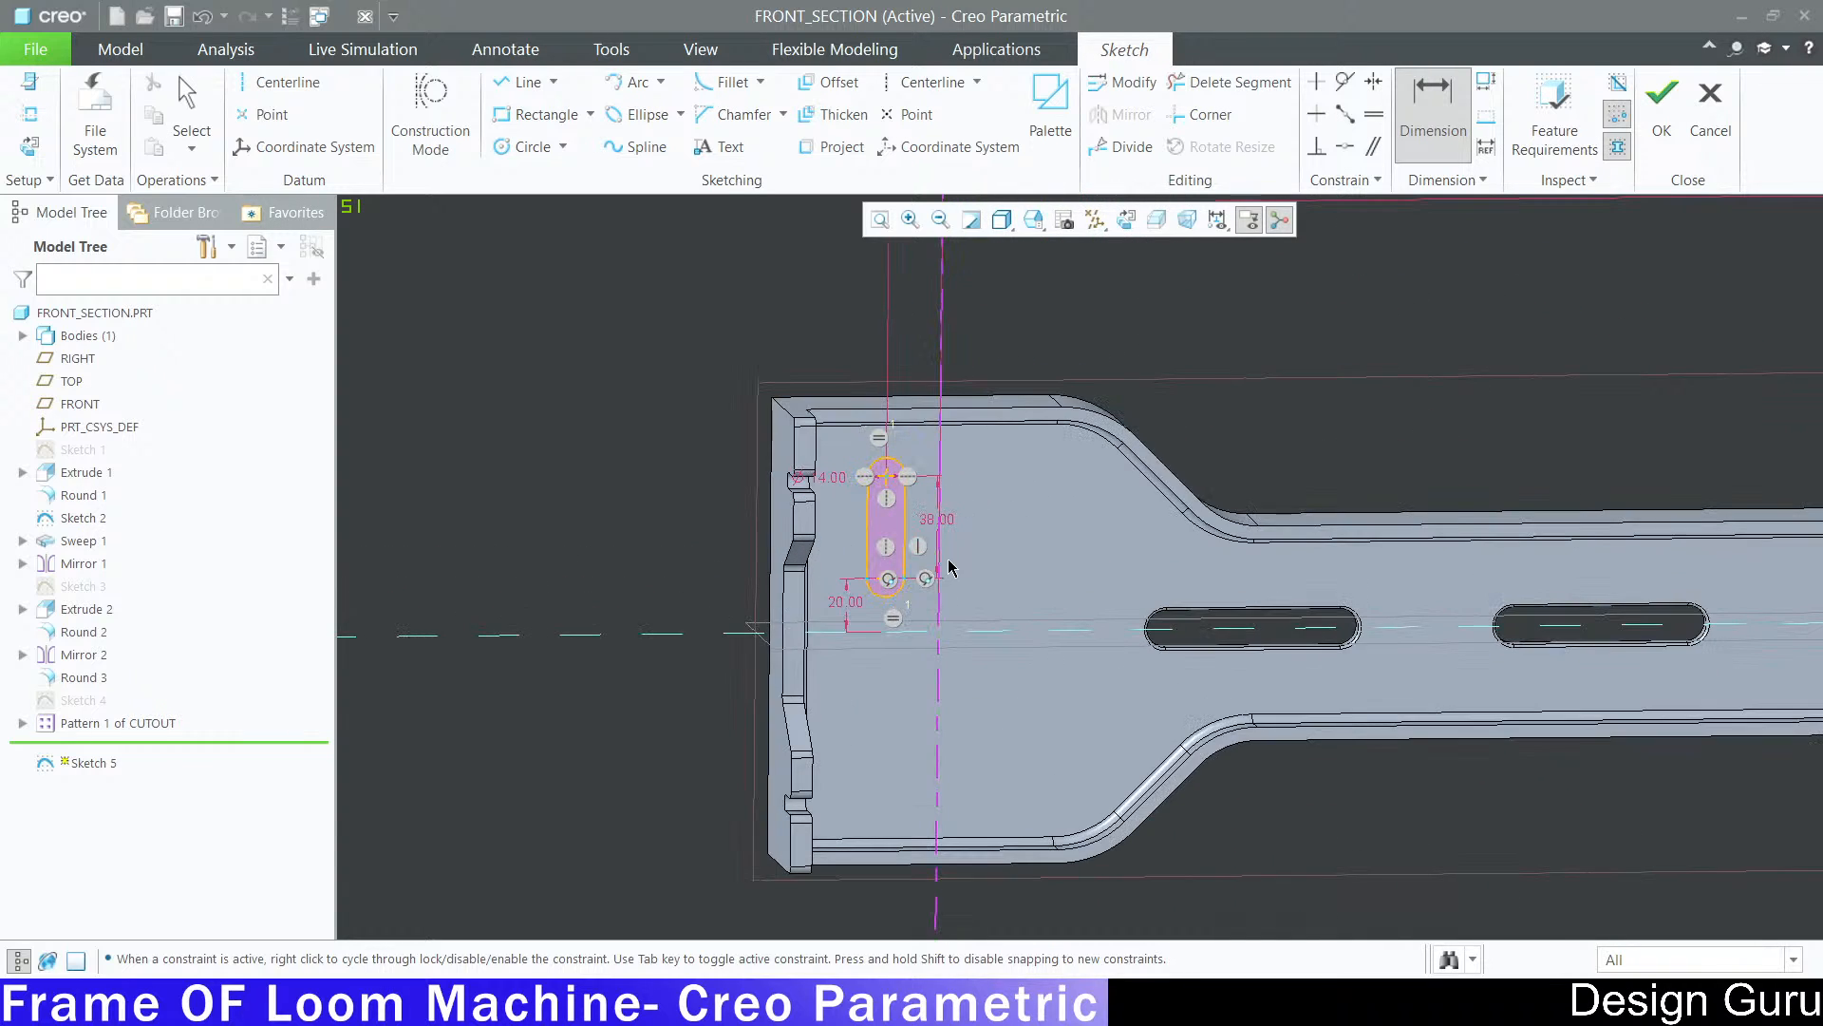
{"action": "scroll", "coordinate": [928, 570], "scroll_direction": "down", "scroll_amount": 3}
{"action": "left_click", "coordinate": [1125, 221]}
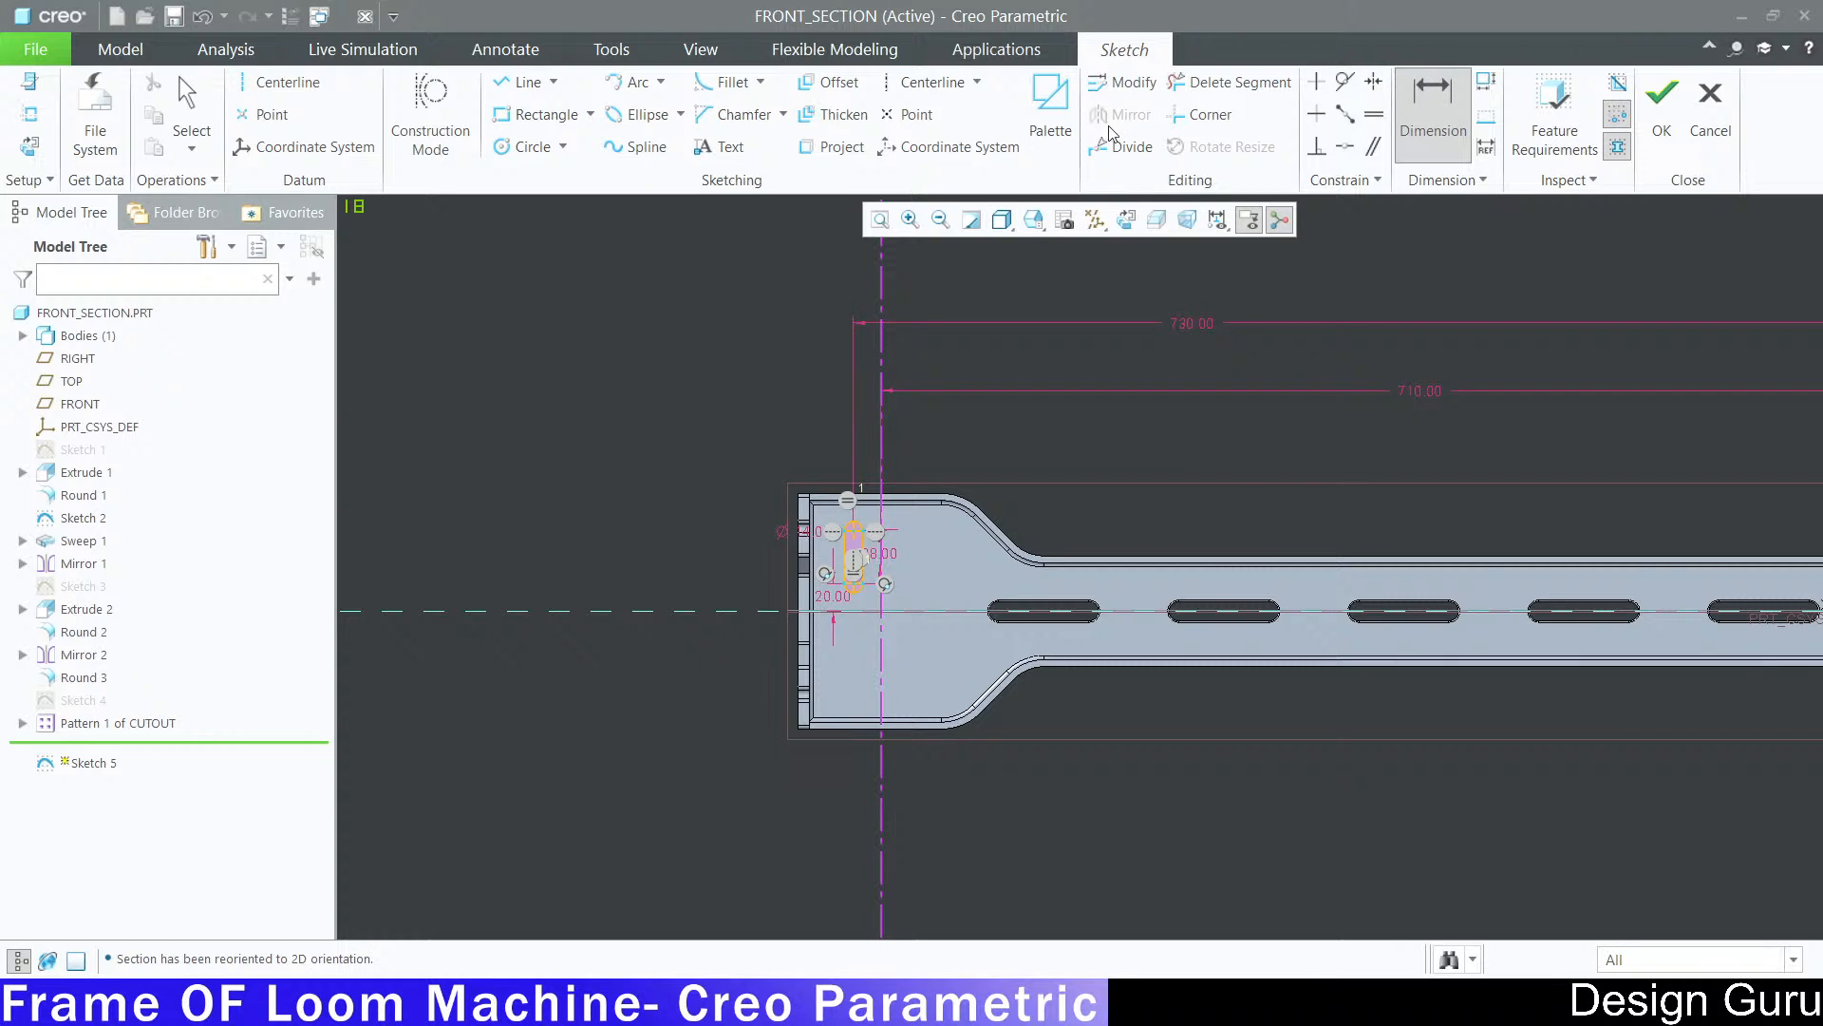
Step: Mirror the vertical slot outline about the vertical centerline on the wide end
{"action": "scroll", "coordinate": [842, 522], "scroll_direction": "up", "scroll_amount": 3}
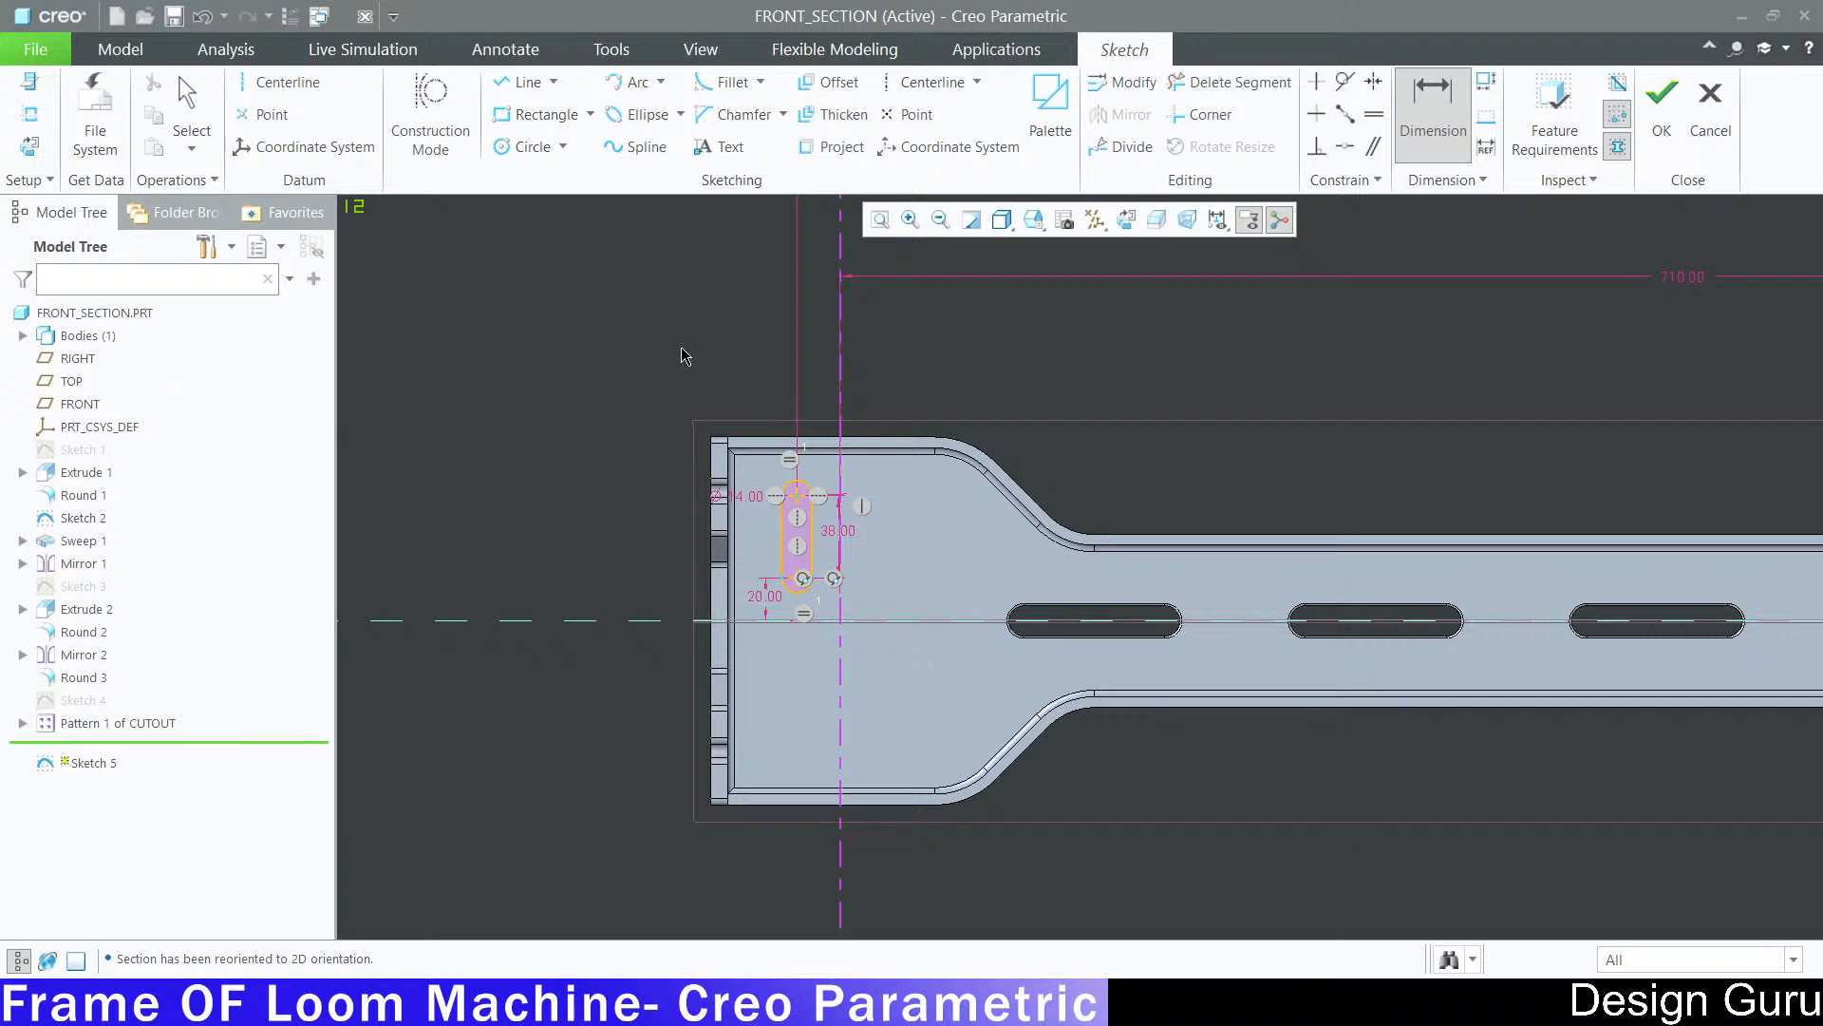
{"action": "key", "text": "Escape"}
{"action": "left_click_drag", "start_coordinate": [764, 467], "coordinate": [825, 608]}
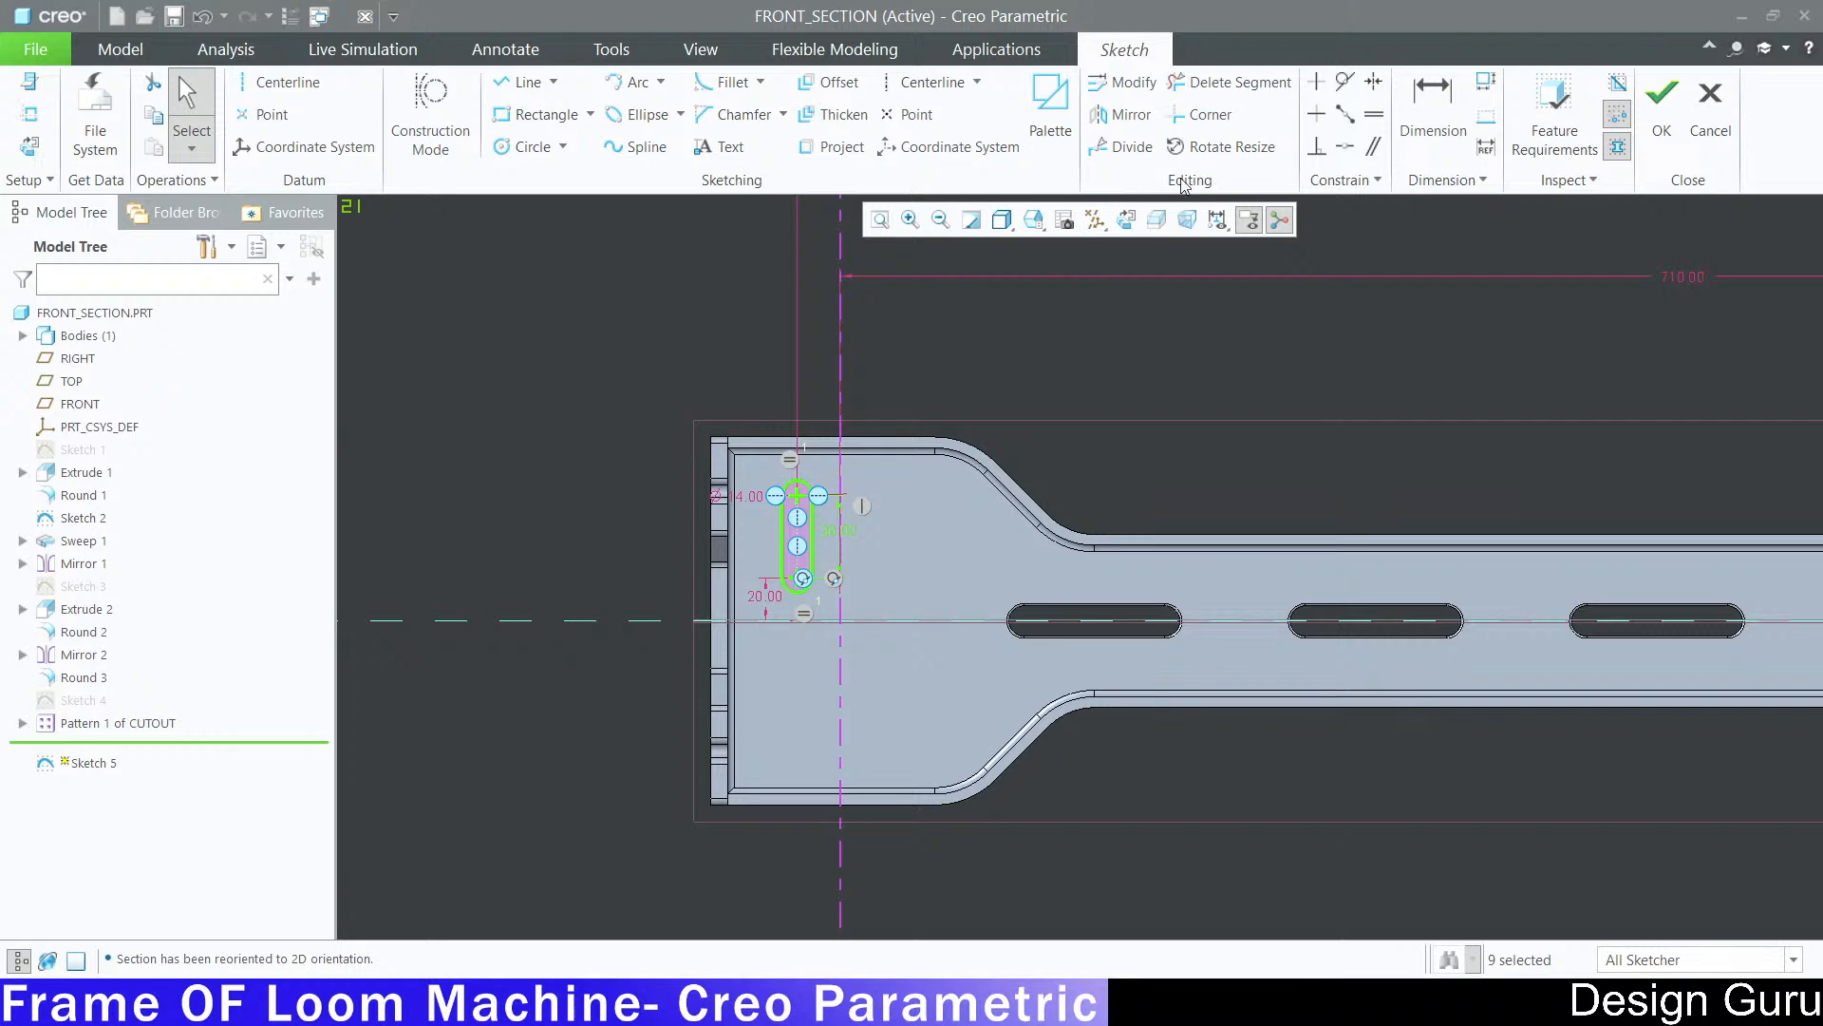
{"action": "left_click", "coordinate": [1123, 118]}
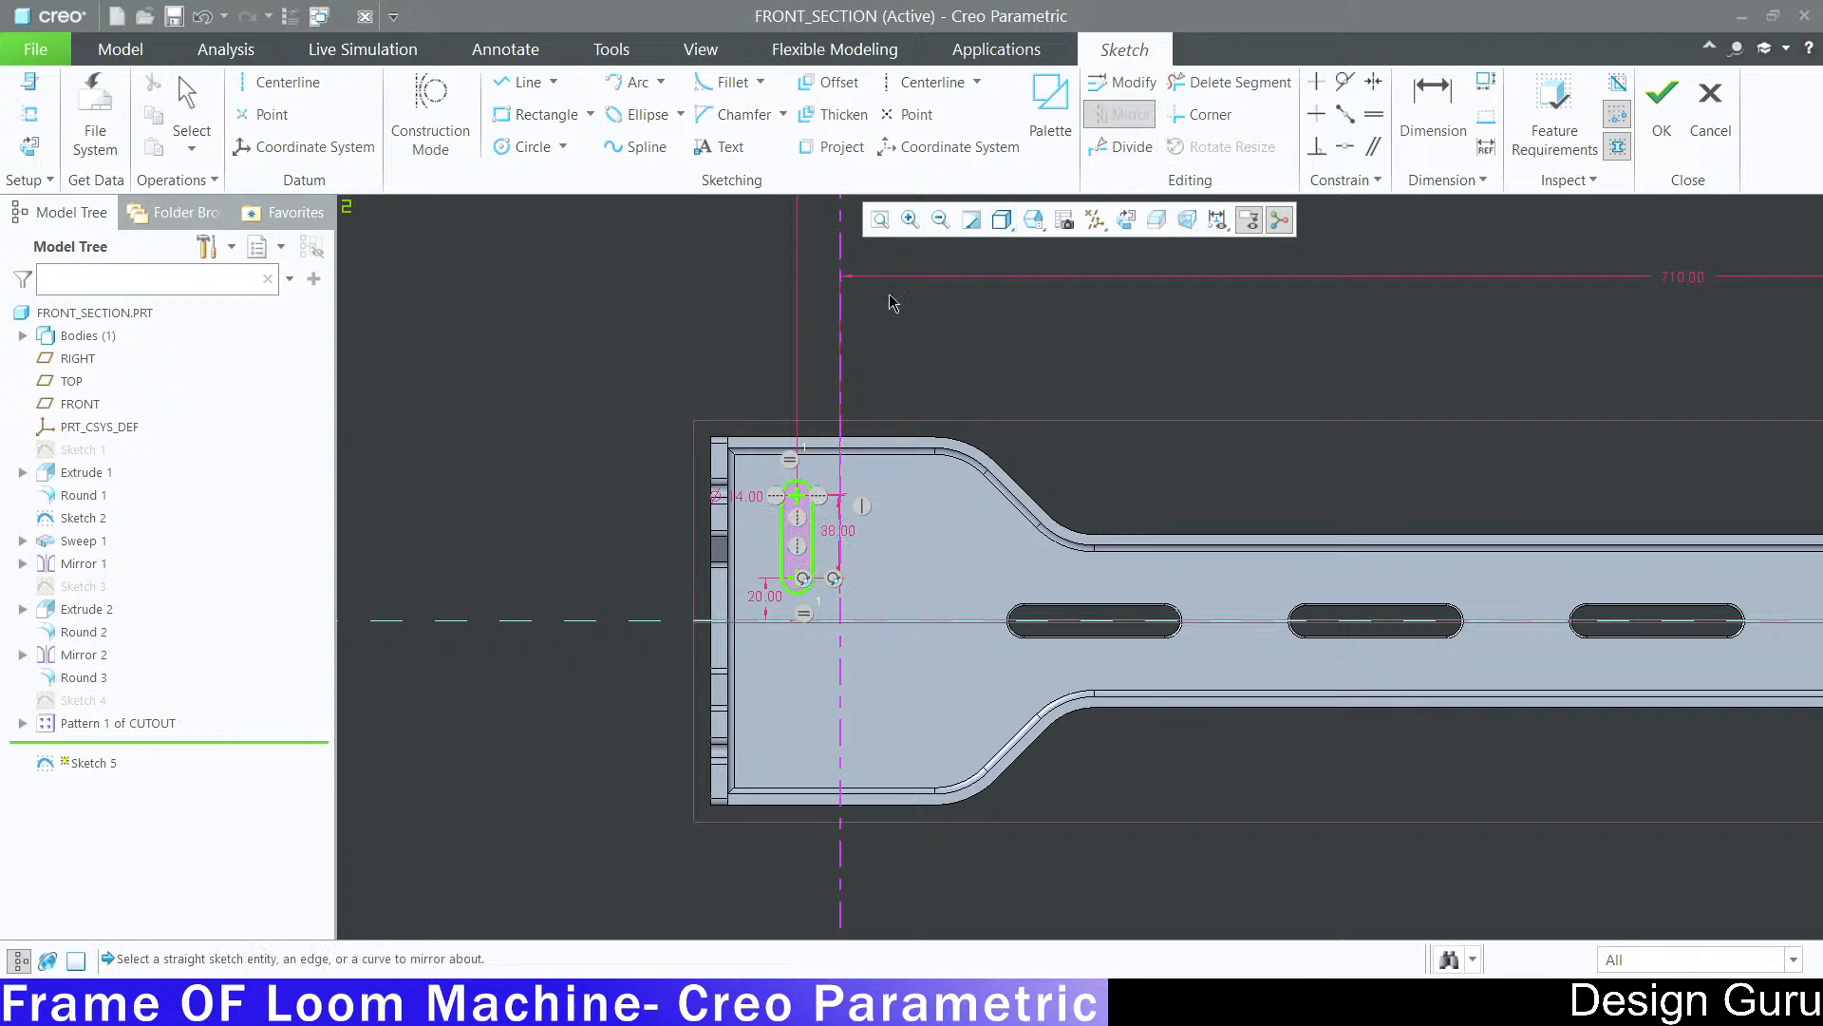
{"action": "left_click", "coordinate": [840, 346]}
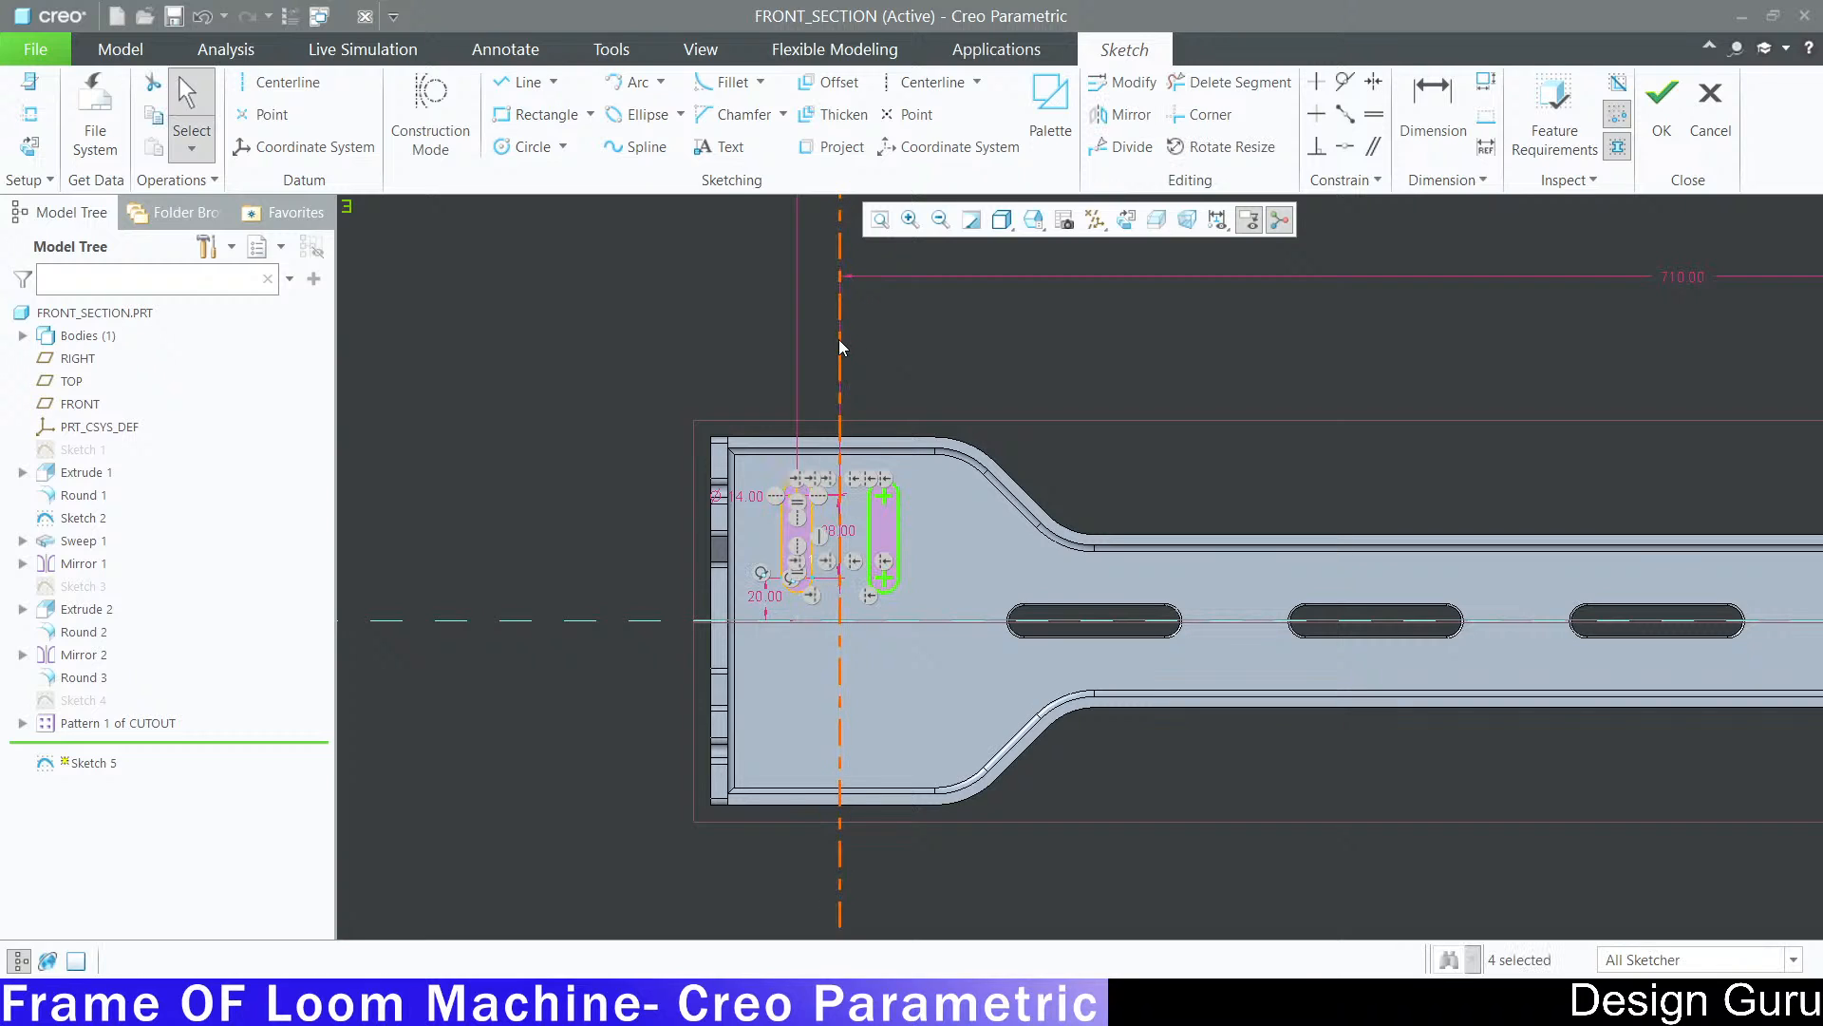
Step: Mirror the original slot outline about the beam's horizontal middle reference to place a copy below it
{"action": "left_click", "coordinate": [556, 332]}
{"action": "left_click_drag", "start_coordinate": [756, 465], "coordinate": [822, 615]}
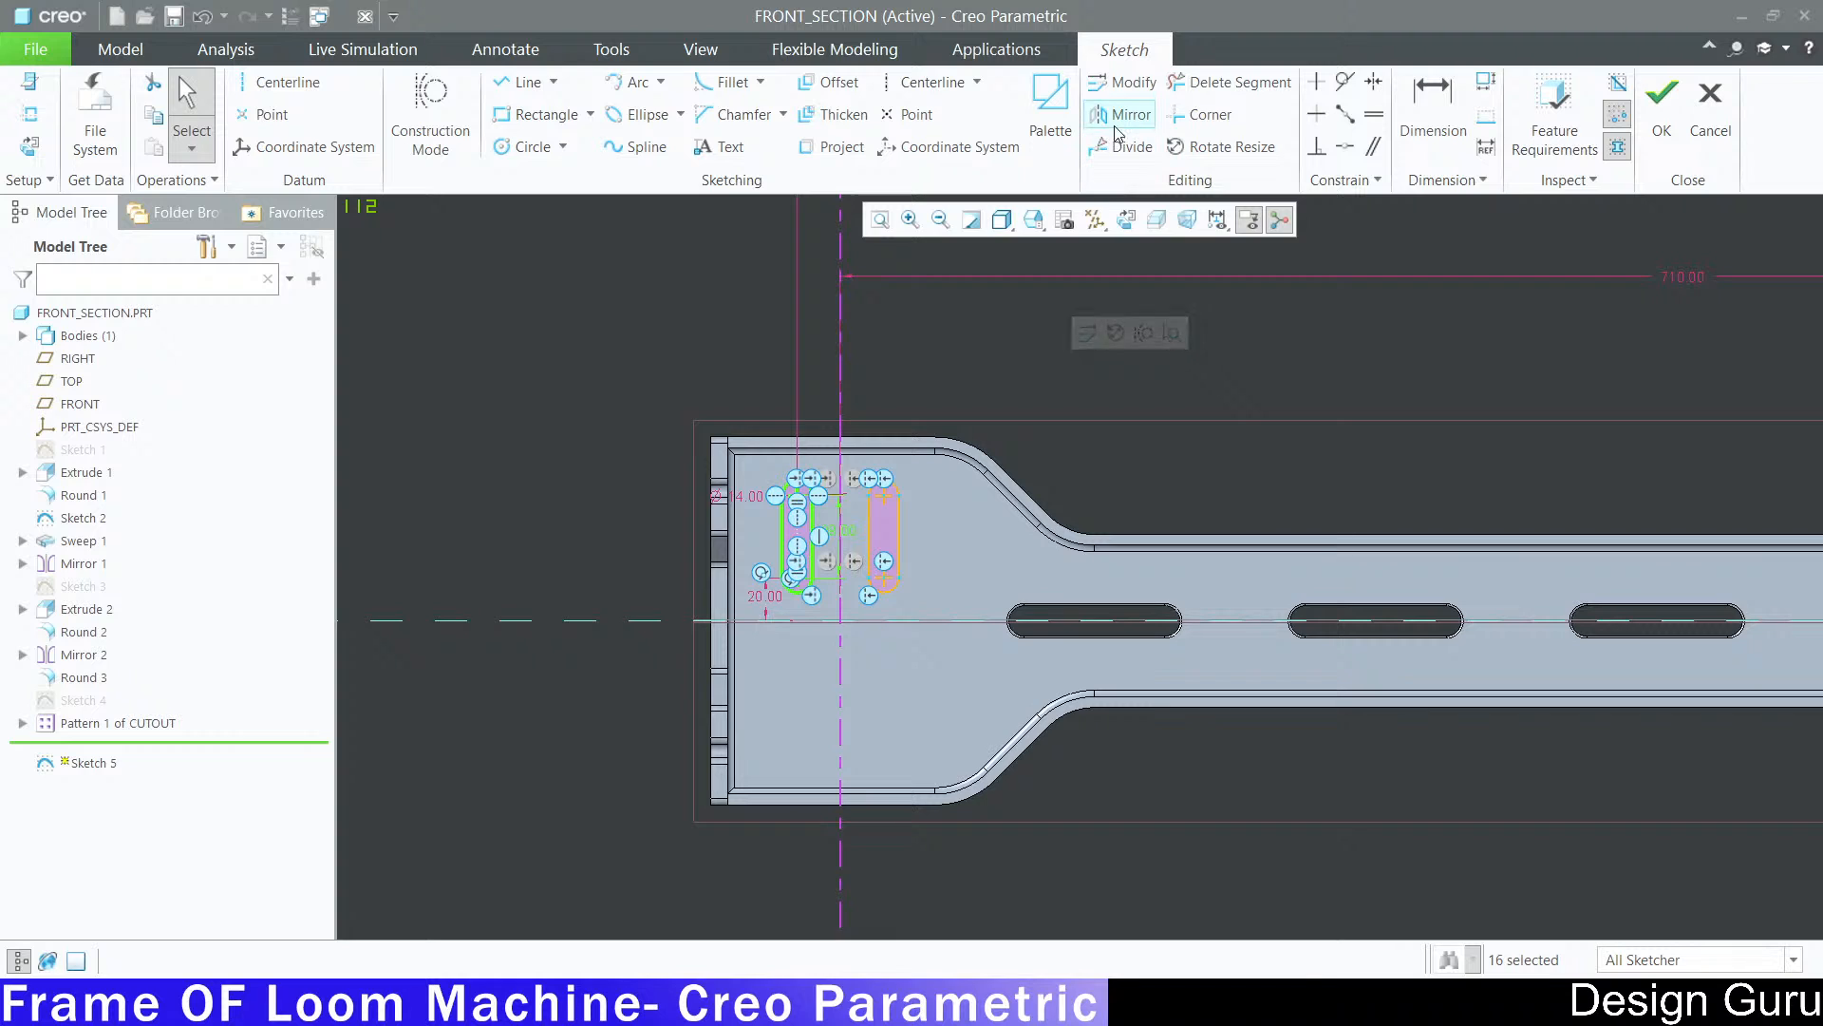
{"action": "left_click", "coordinate": [1122, 114]}
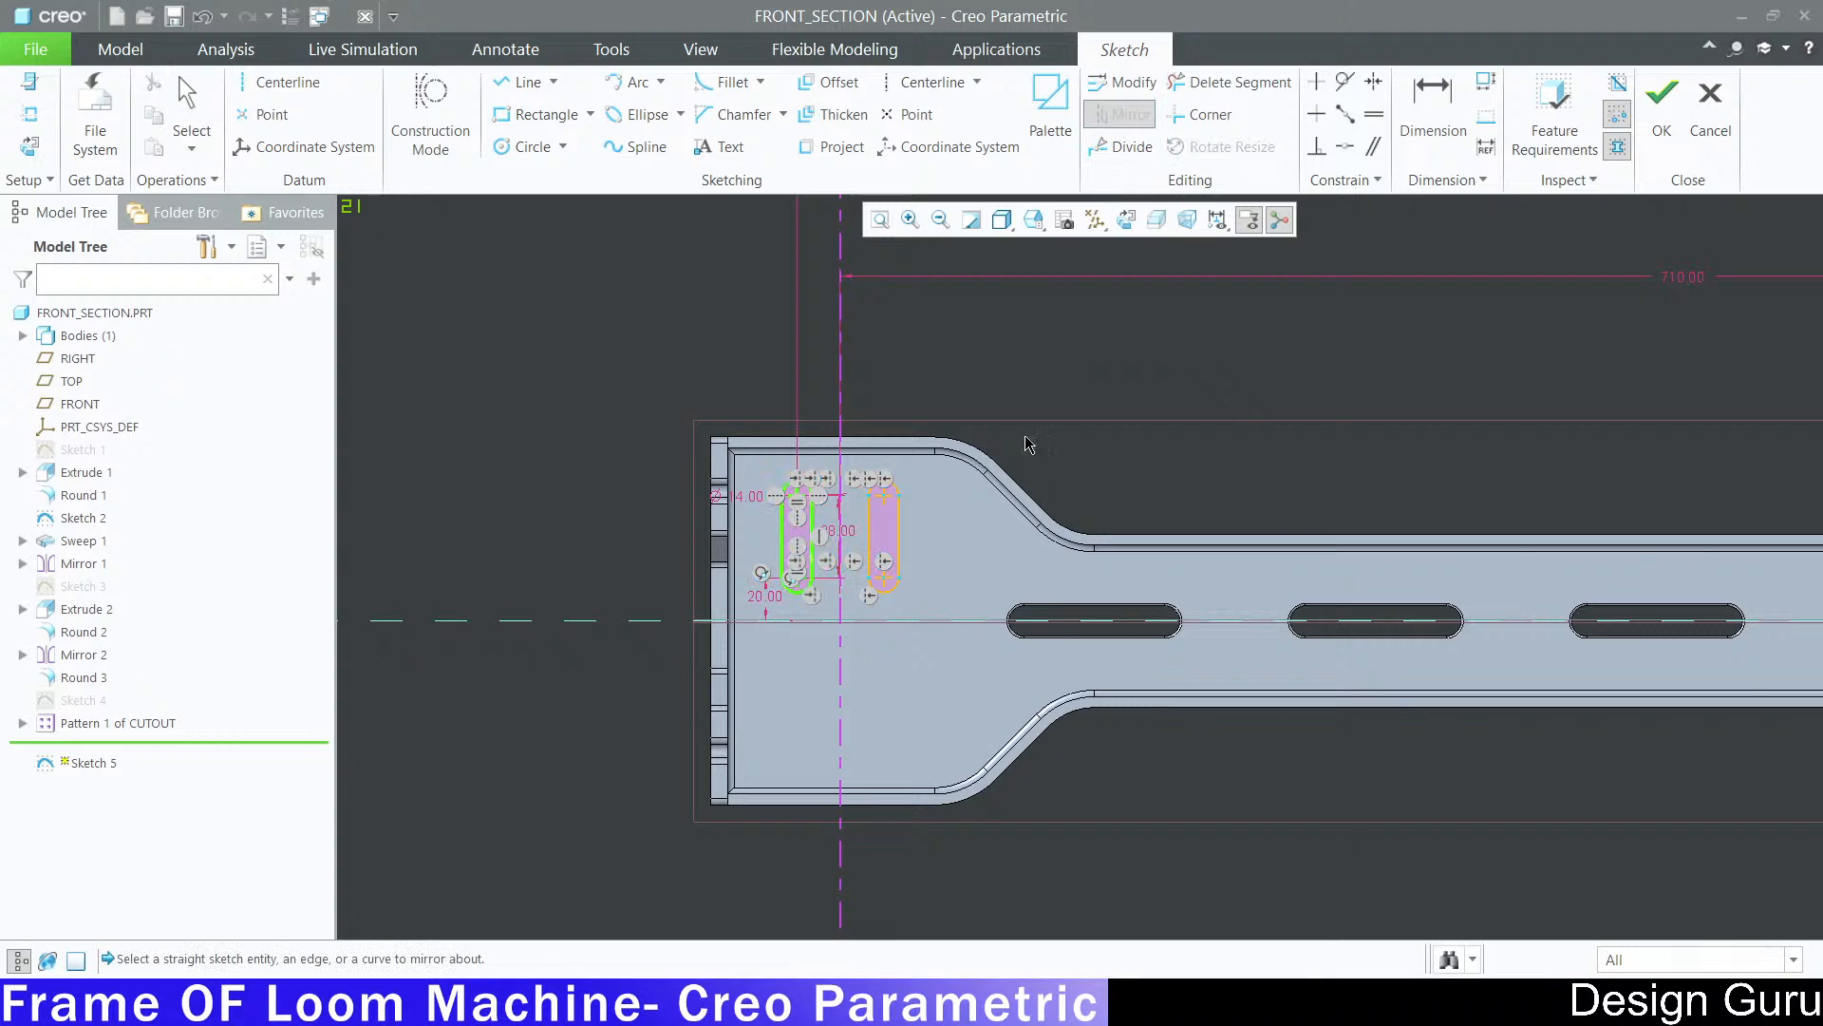
{"action": "left_click", "coordinate": [917, 623]}
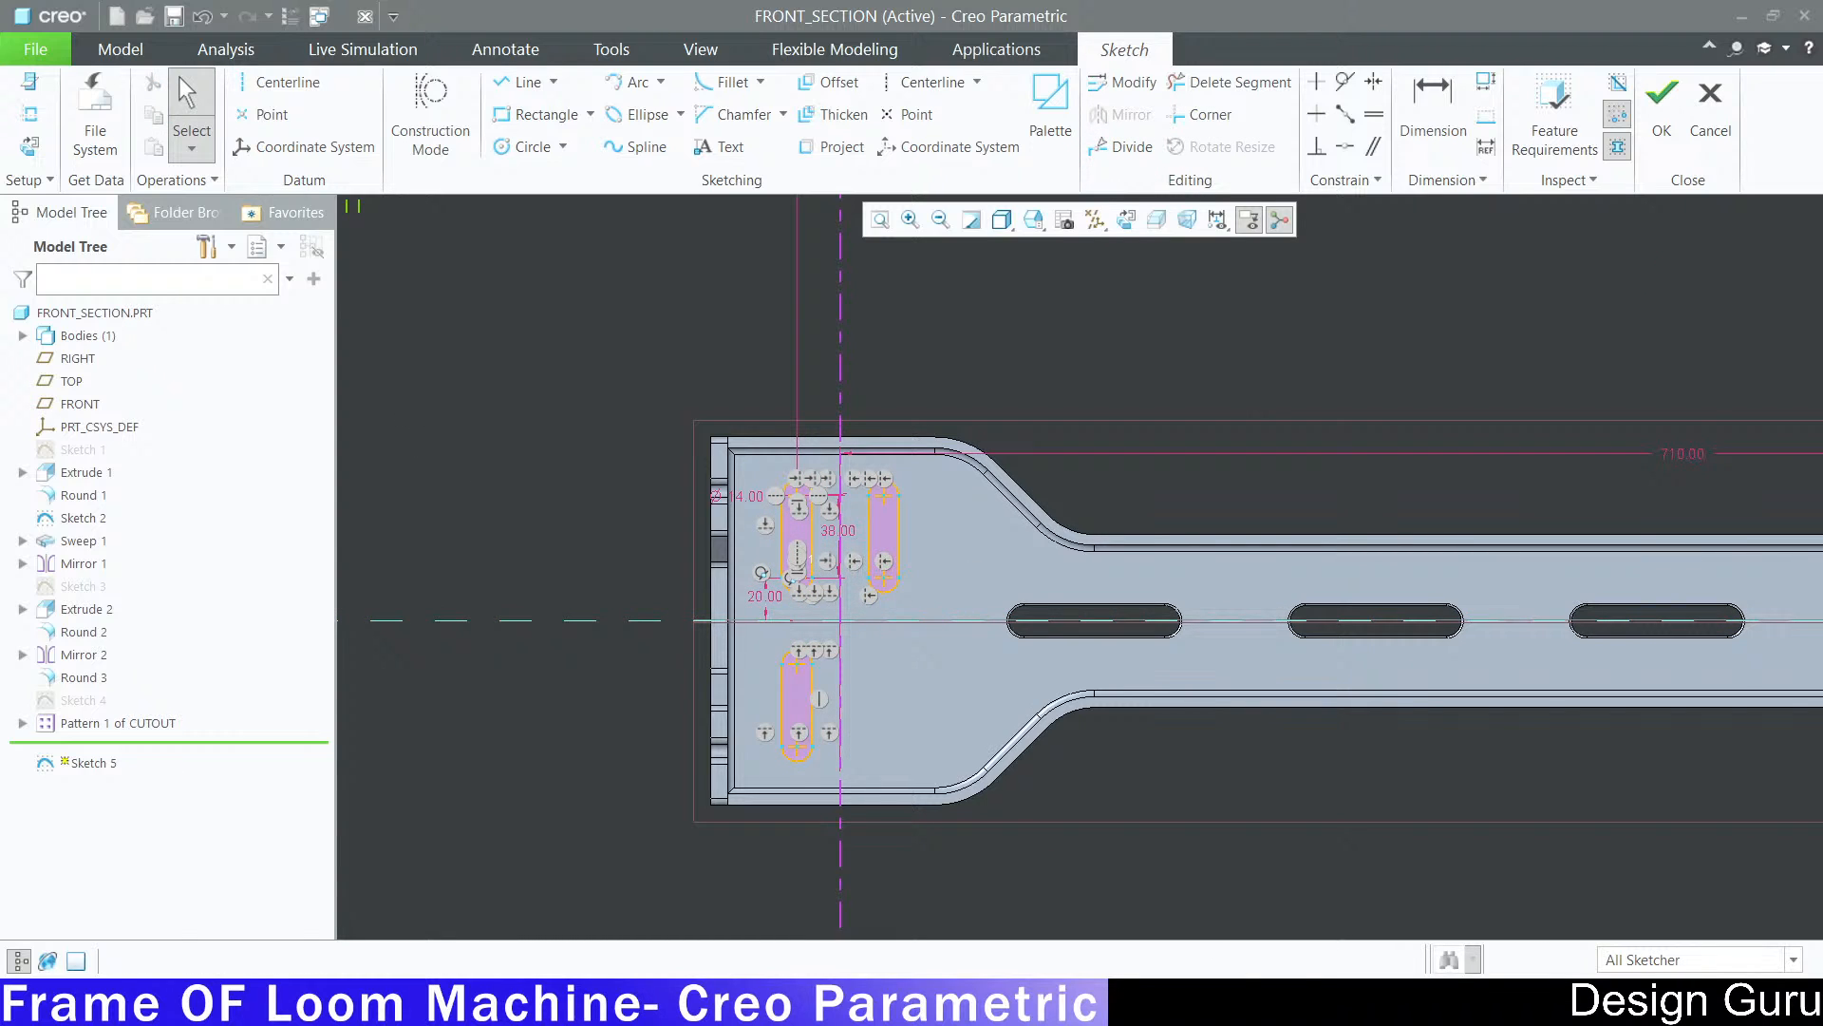
Step: Check the front beam in the Acrobat assembly drawing, then return to Creo and finish the slot sketch
{"action": "key", "text": "alt+Tab"}
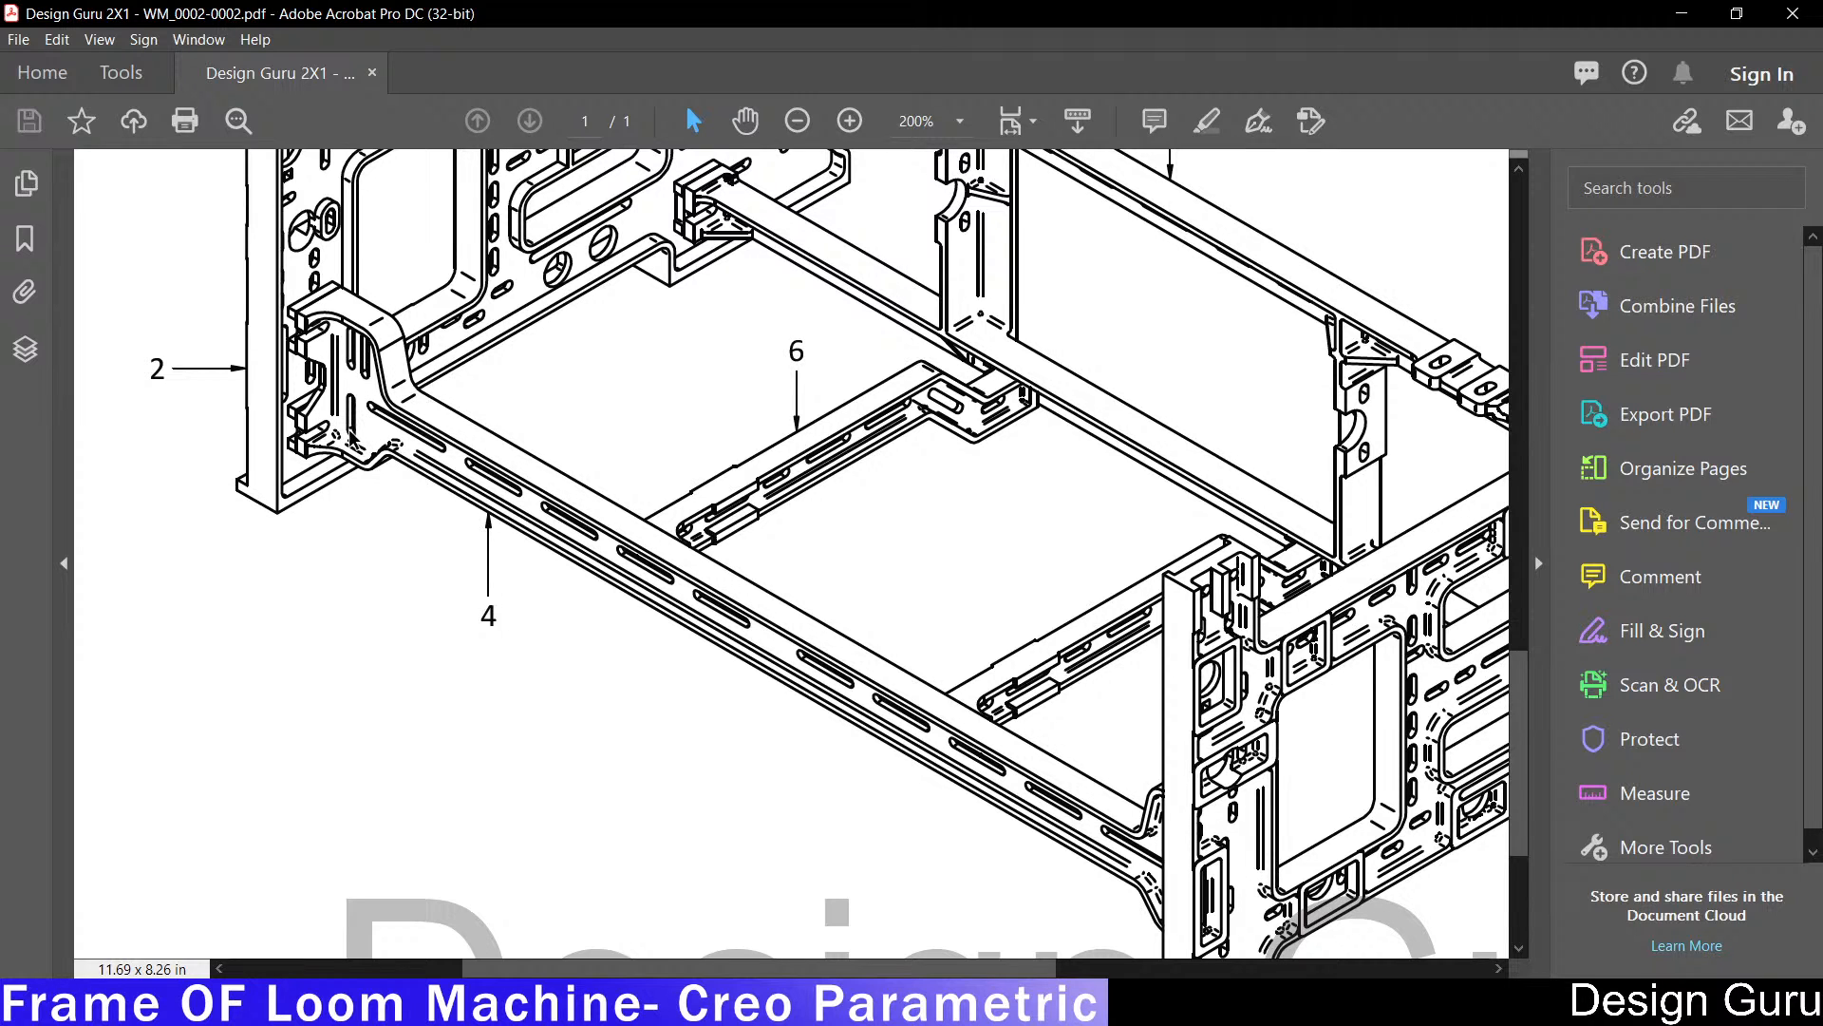
{"action": "key", "text": "alt+Tab"}
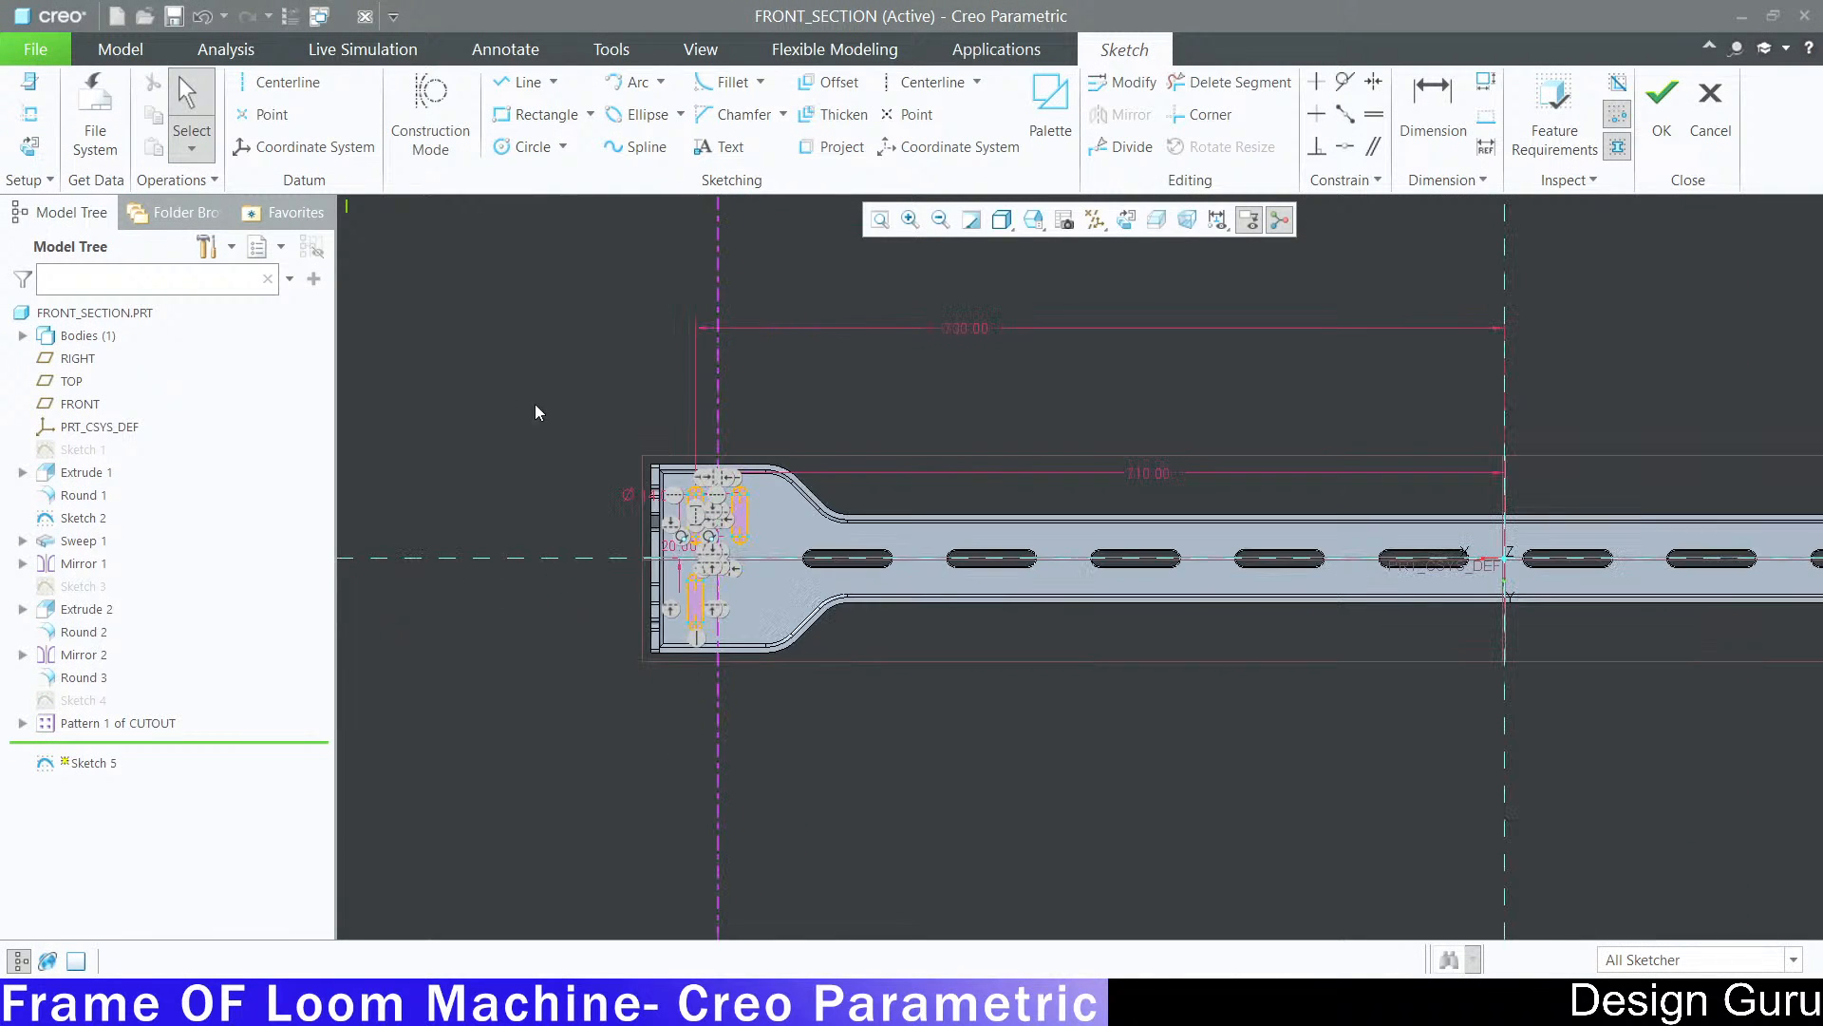
{"action": "left_click", "coordinate": [1662, 100]}
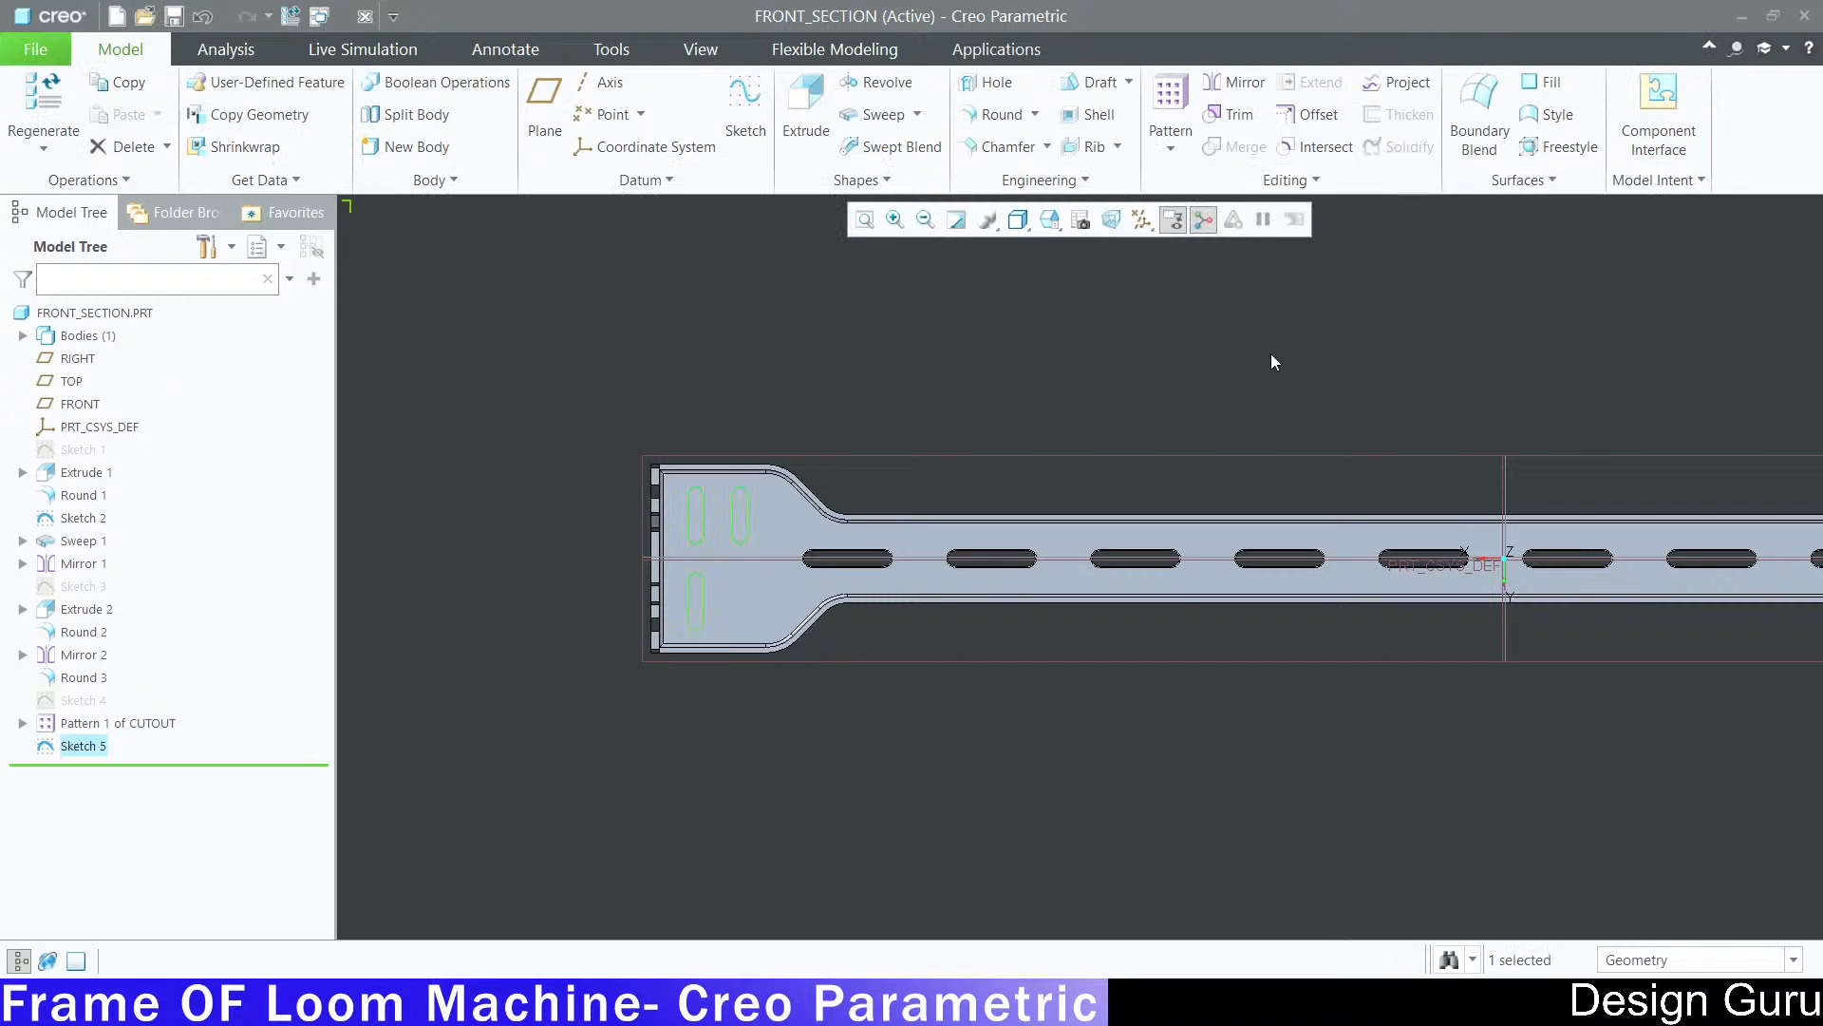
Step: Extrude the three-slot sketch as a material-removing cut through the wide end's web, with the depth direction flipped
{"action": "key", "text": "ctrl+d"}
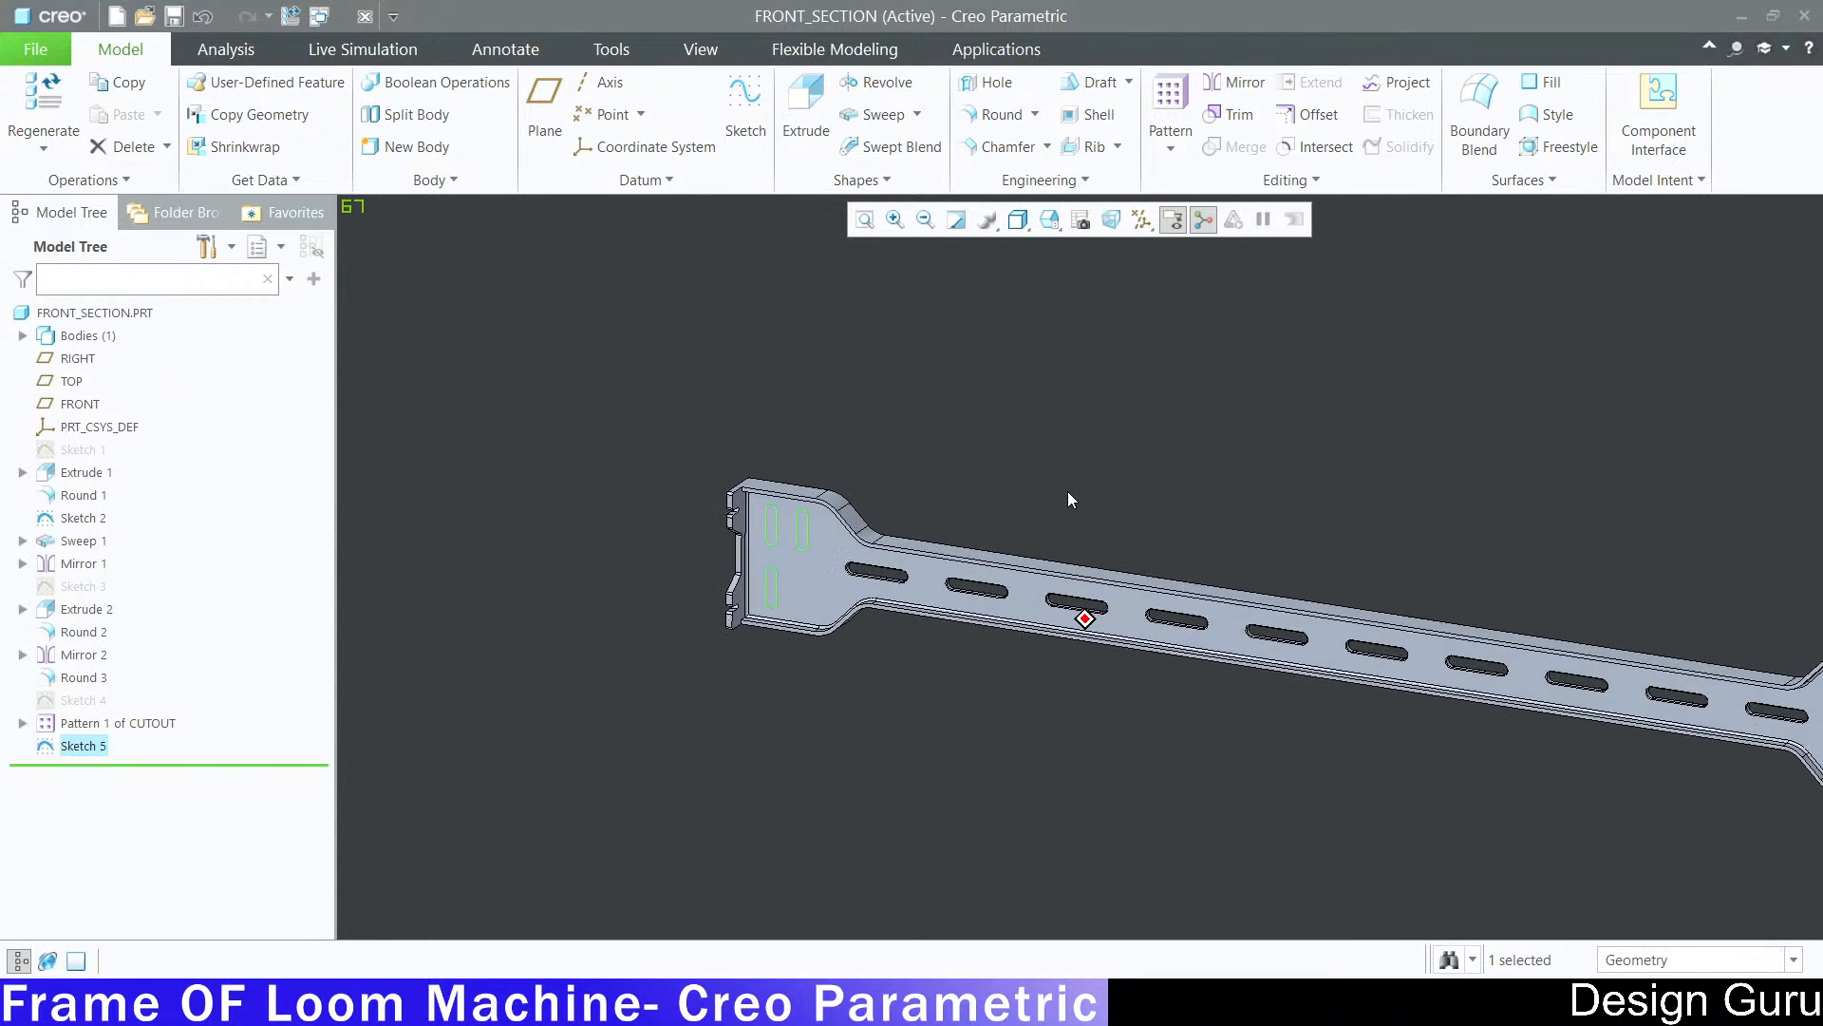
{"action": "left_click", "coordinate": [806, 109]}
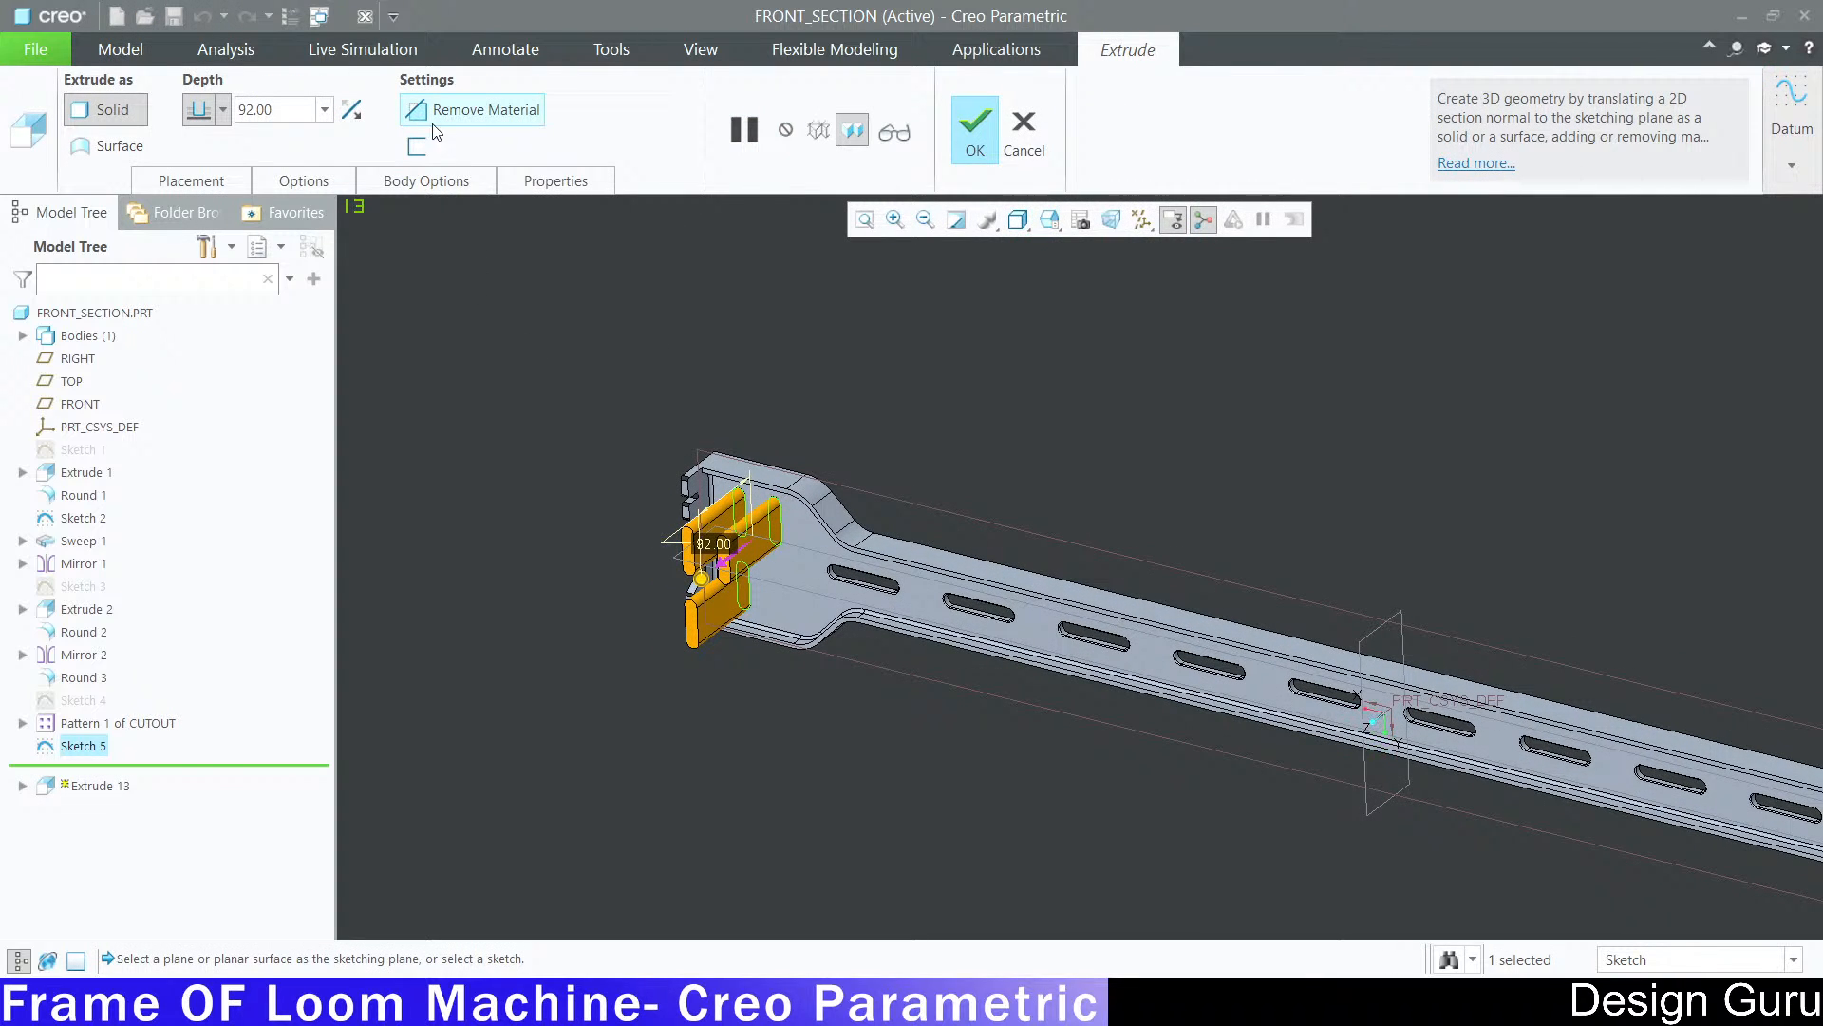
{"action": "left_click", "coordinate": [462, 114]}
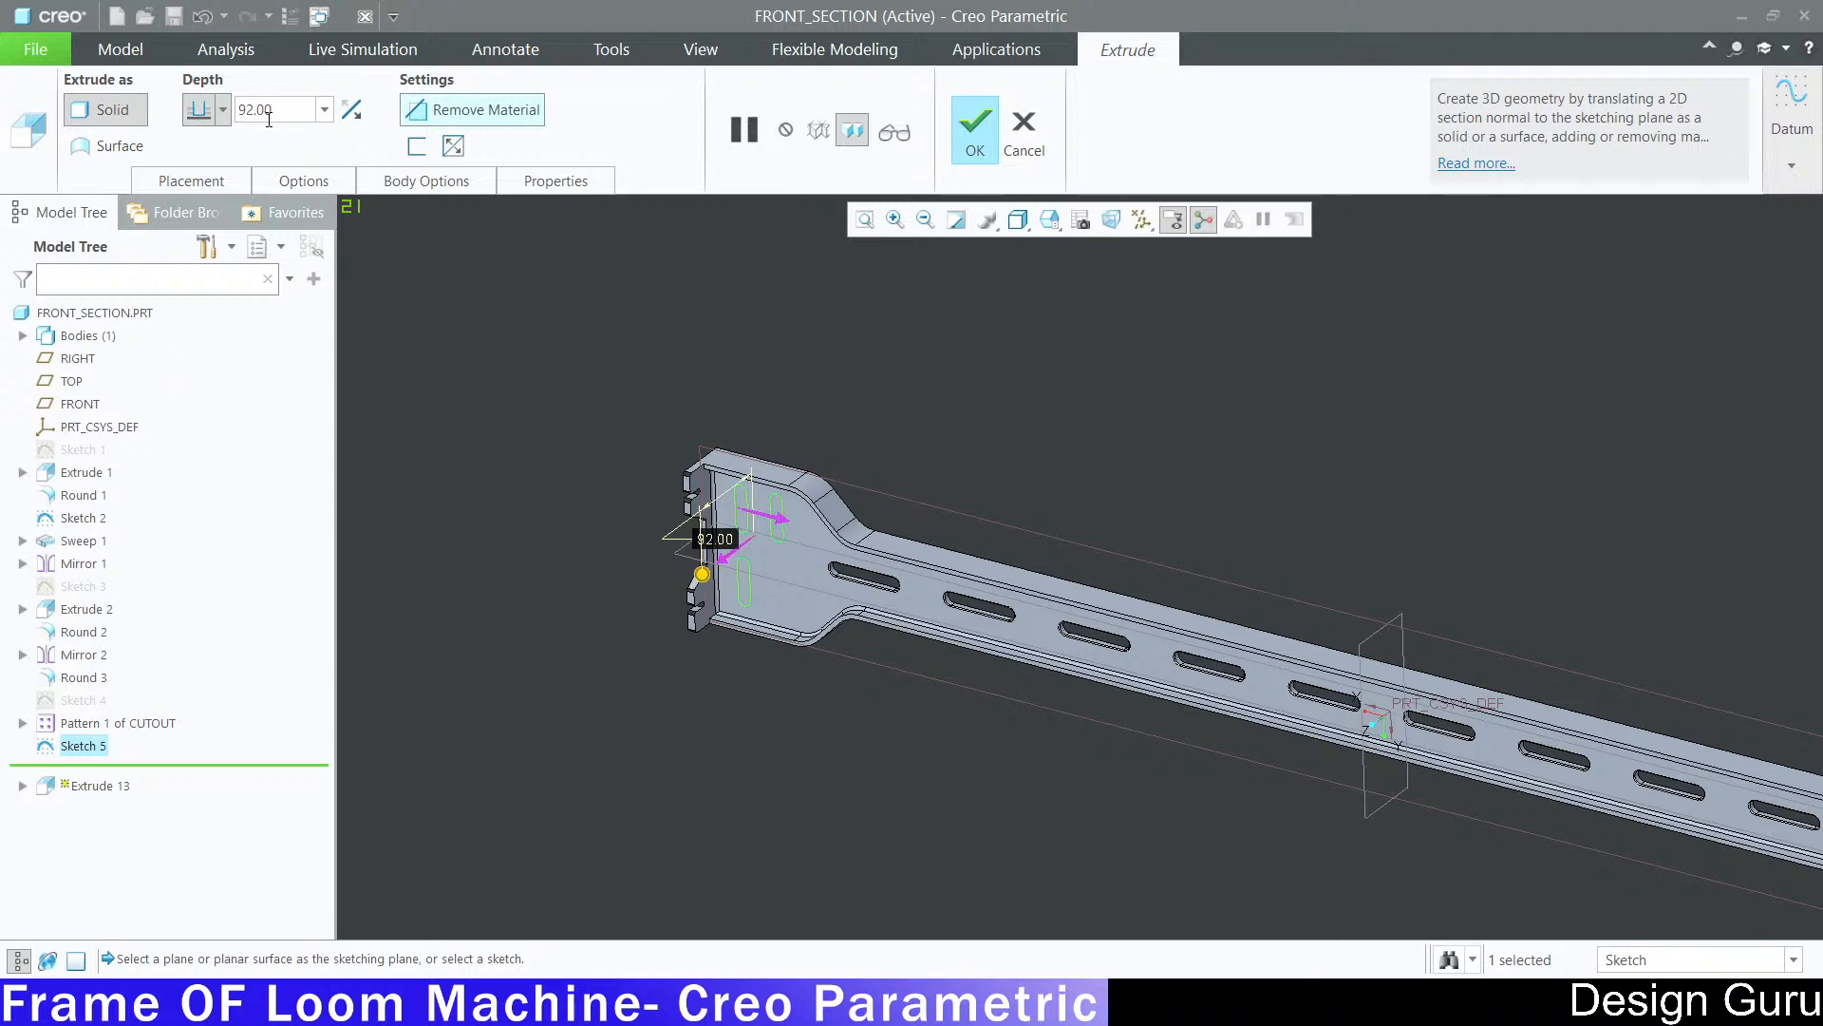
{"action": "left_click", "coordinate": [354, 114]}
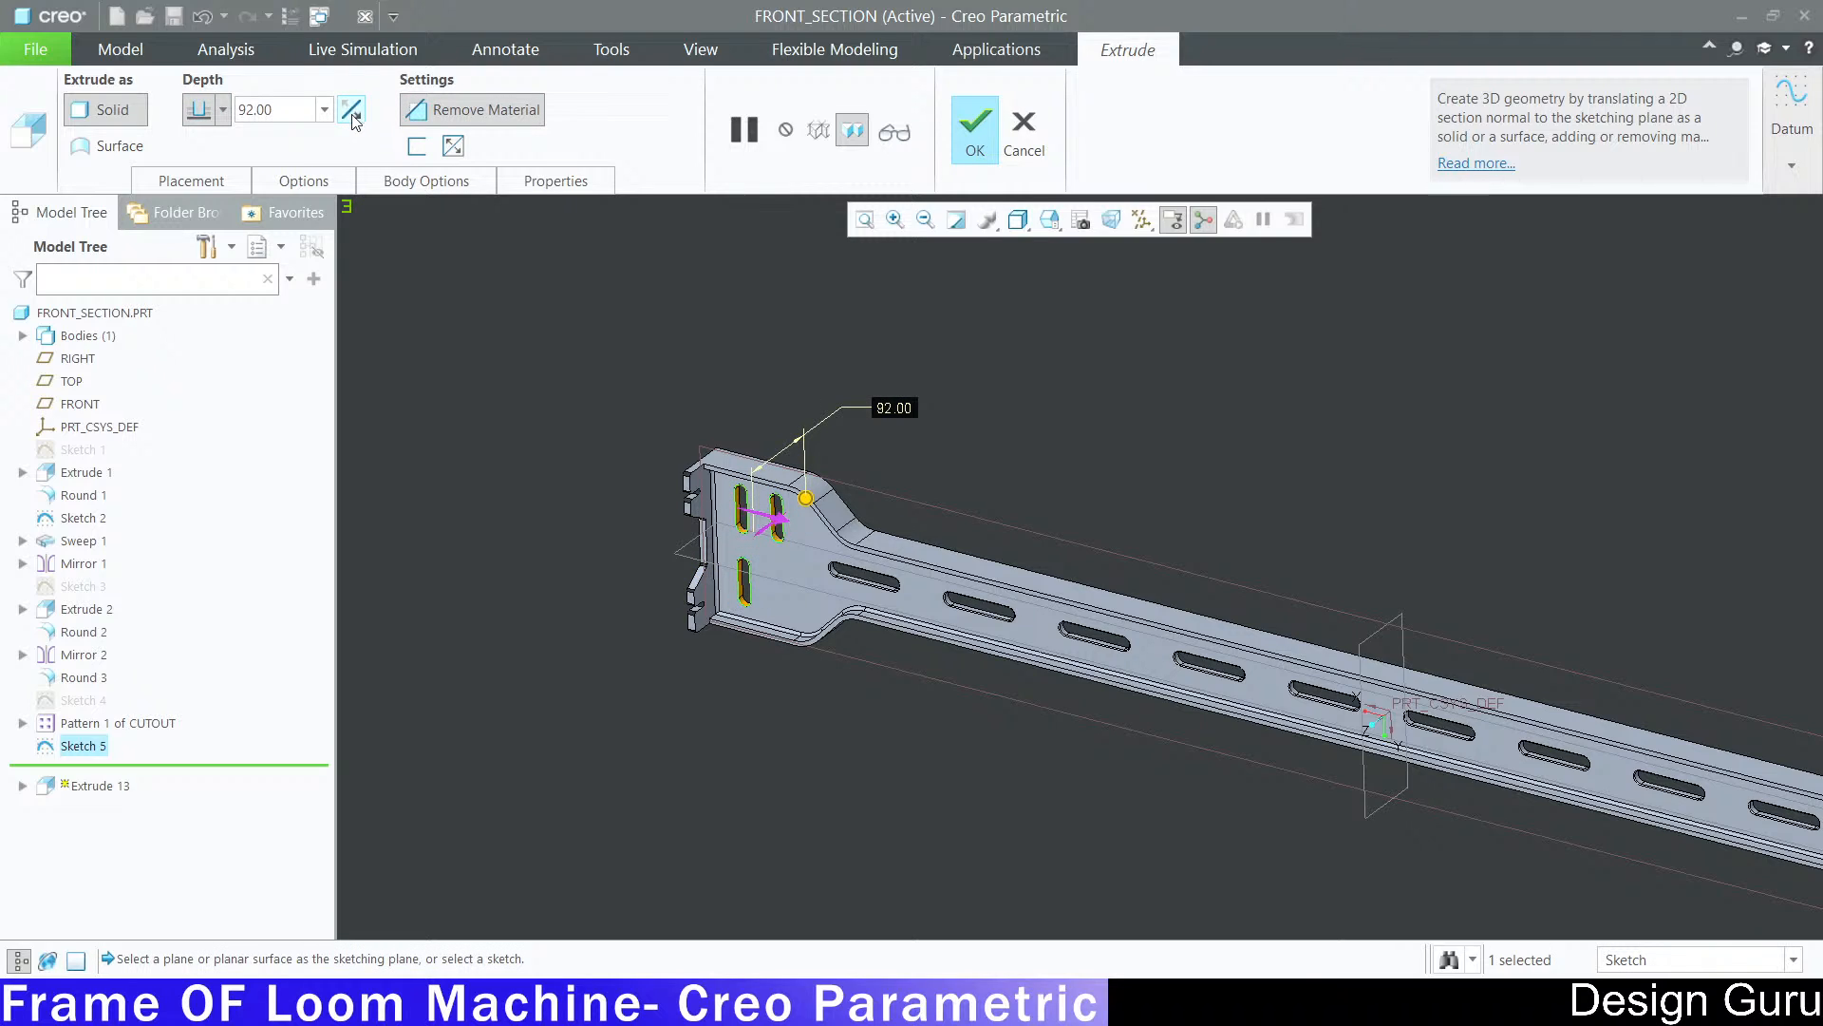
{"action": "left_click", "coordinate": [223, 109]}
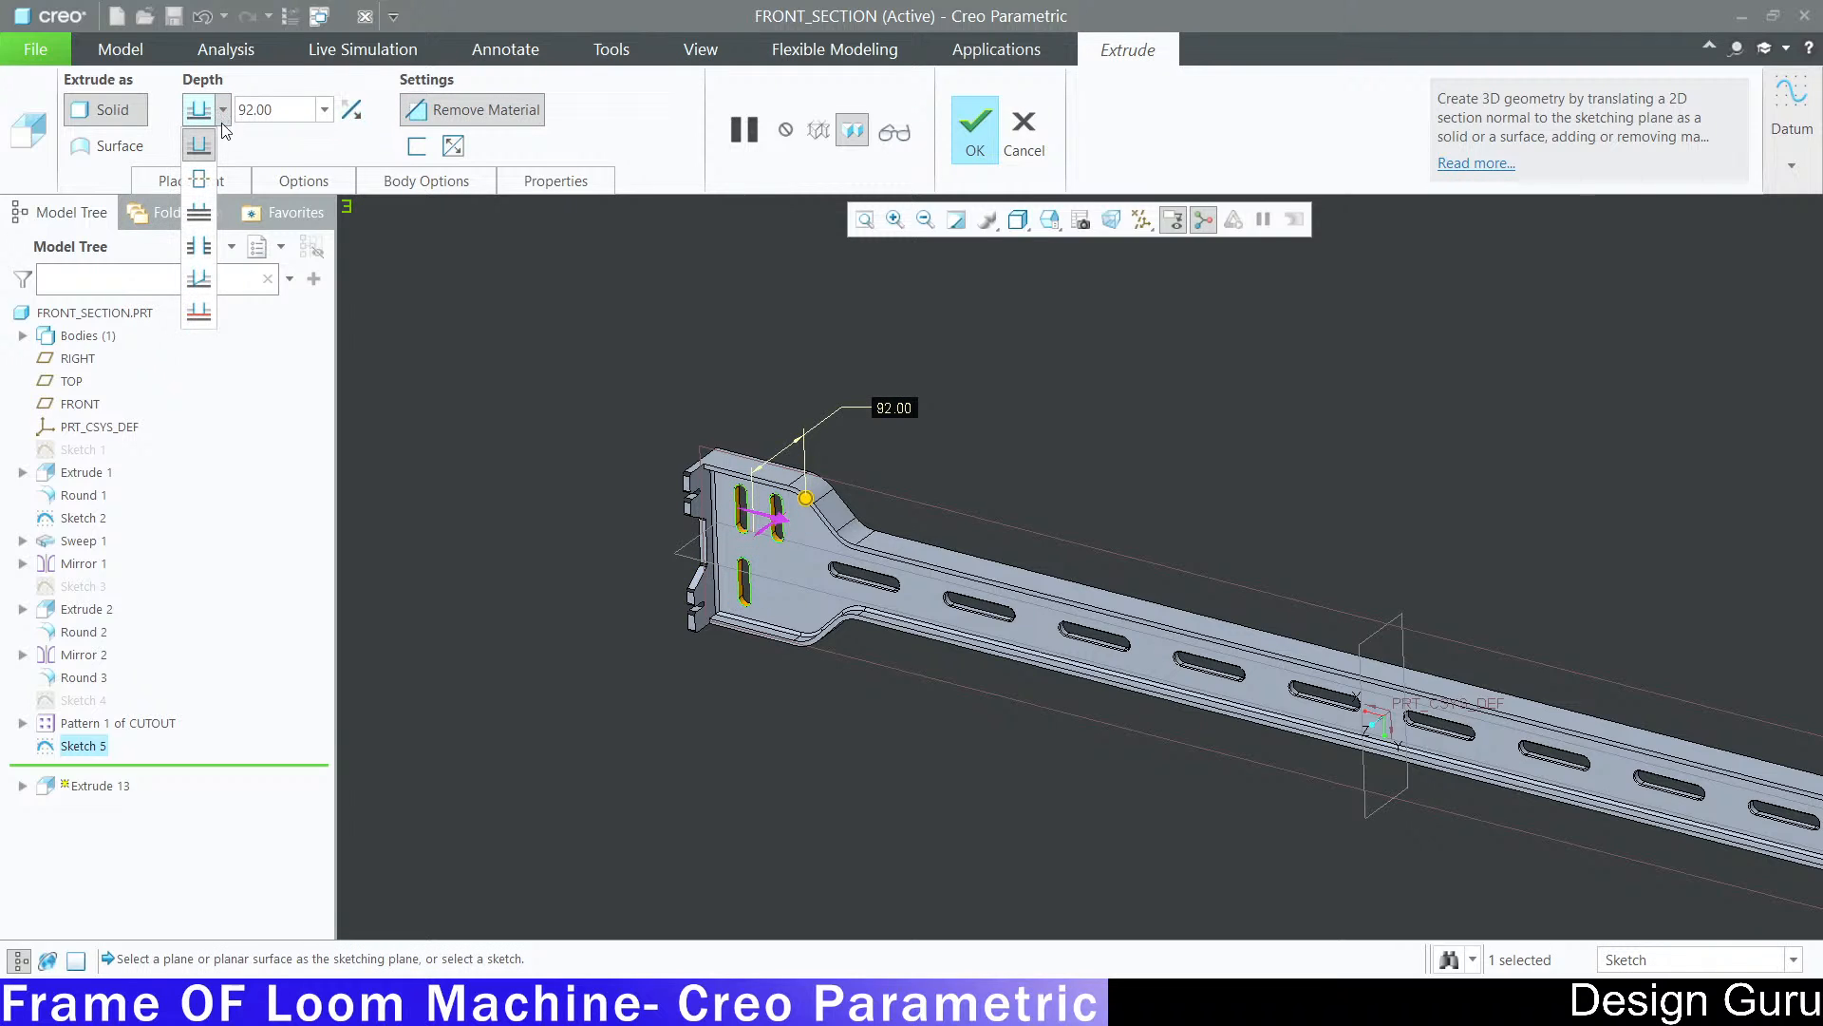
{"action": "left_click", "coordinate": [208, 221]}
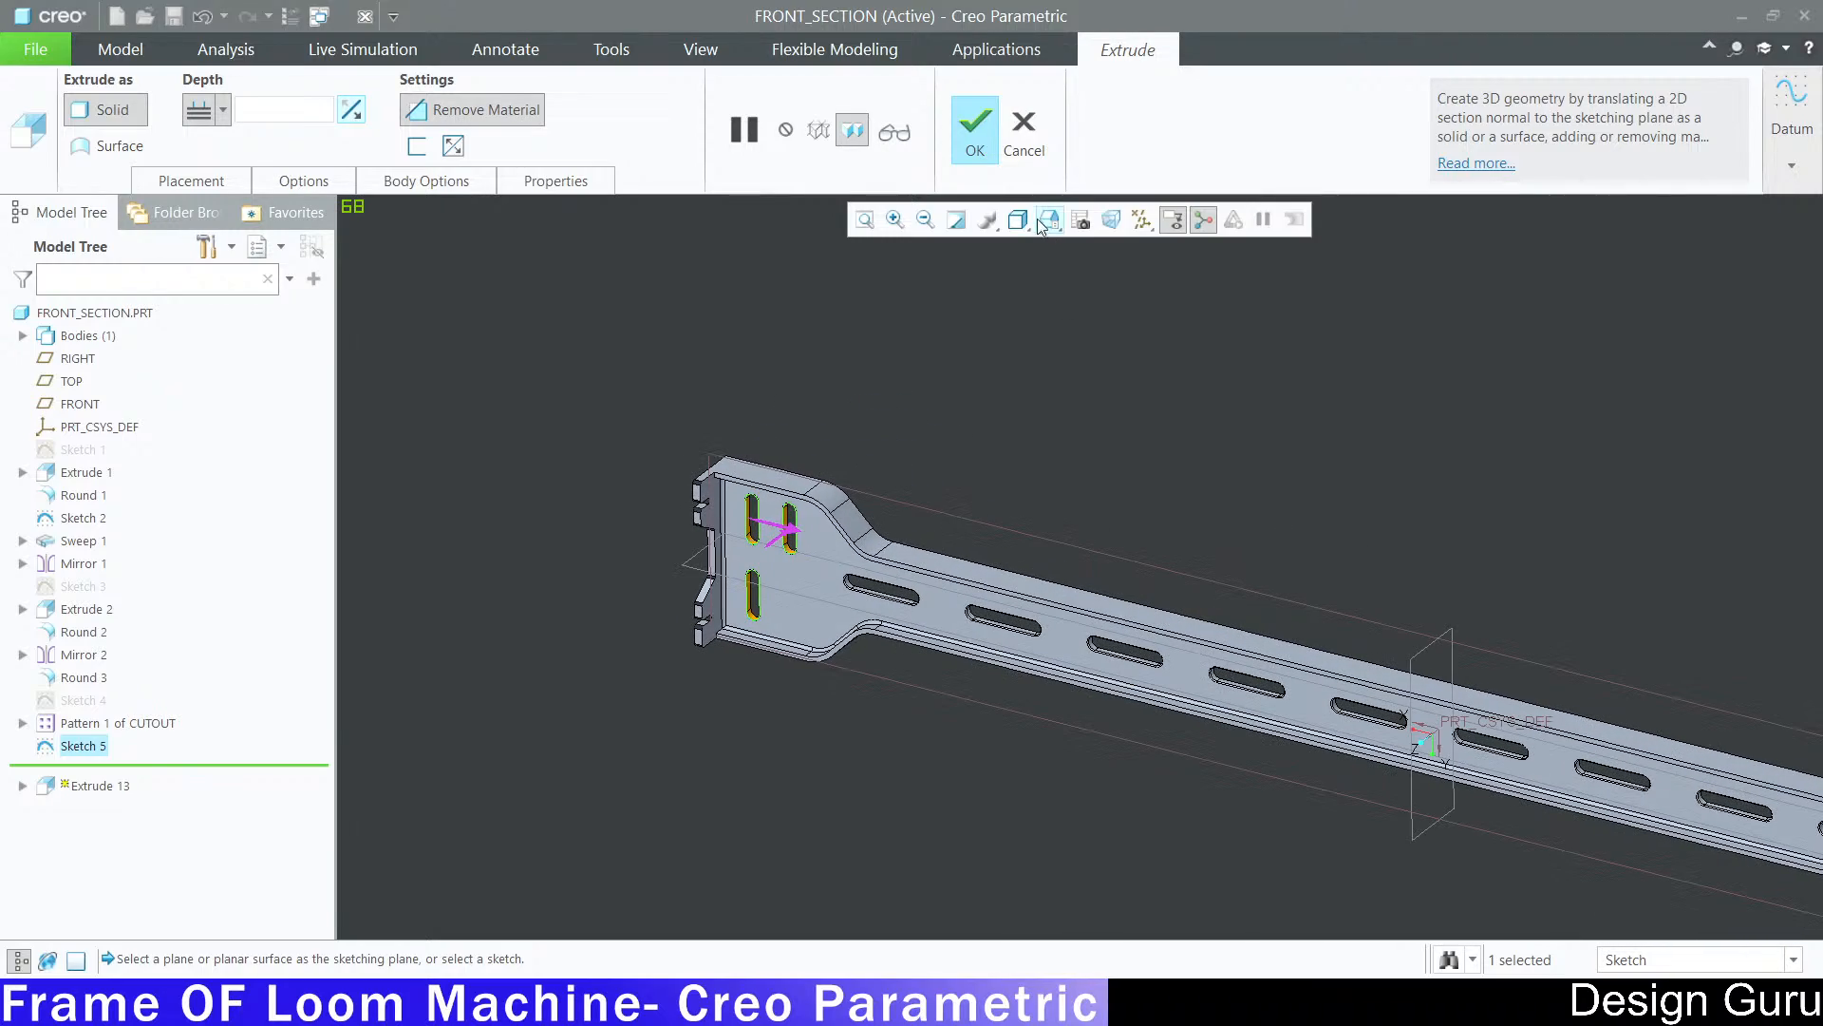
{"action": "left_click", "coordinate": [976, 130]}
{"action": "left_click", "coordinate": [1058, 431]}
{"action": "scroll", "coordinate": [1058, 430], "scroll_direction": "up", "scroll_amount": 3}
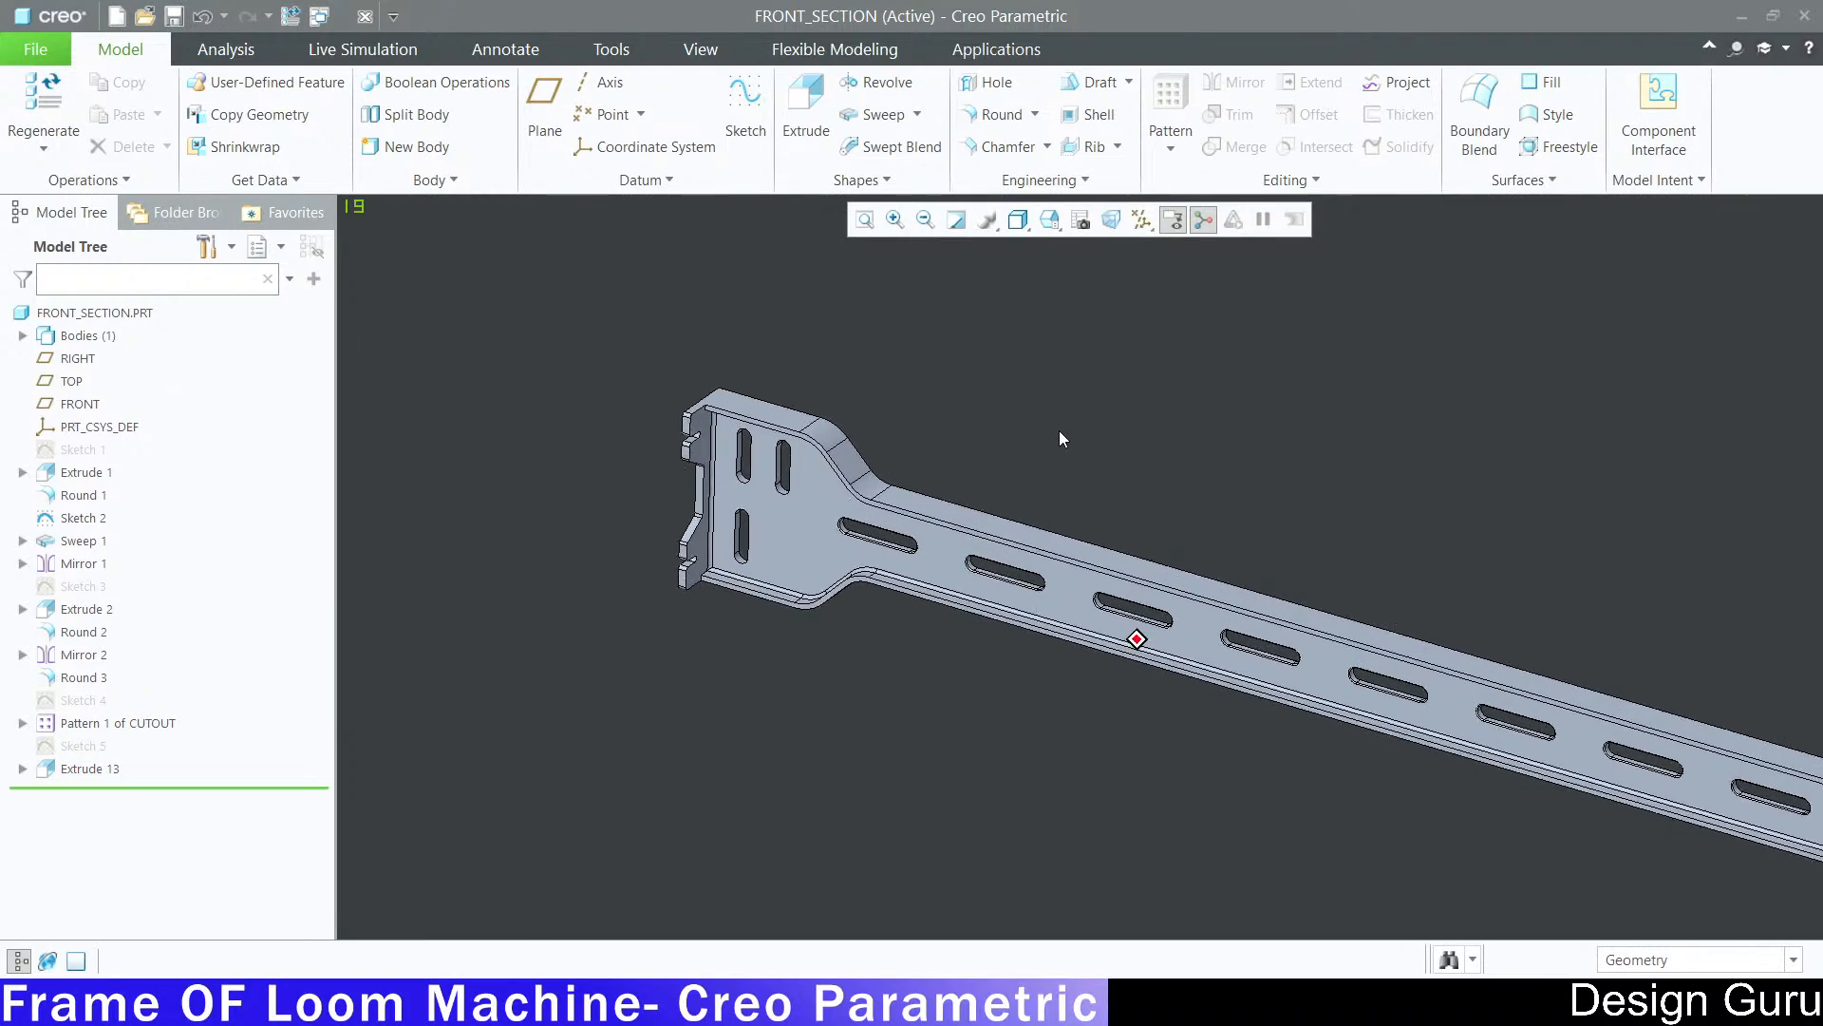
{"action": "scroll", "coordinate": [1060, 432], "scroll_direction": "up", "scroll_amount": 1}
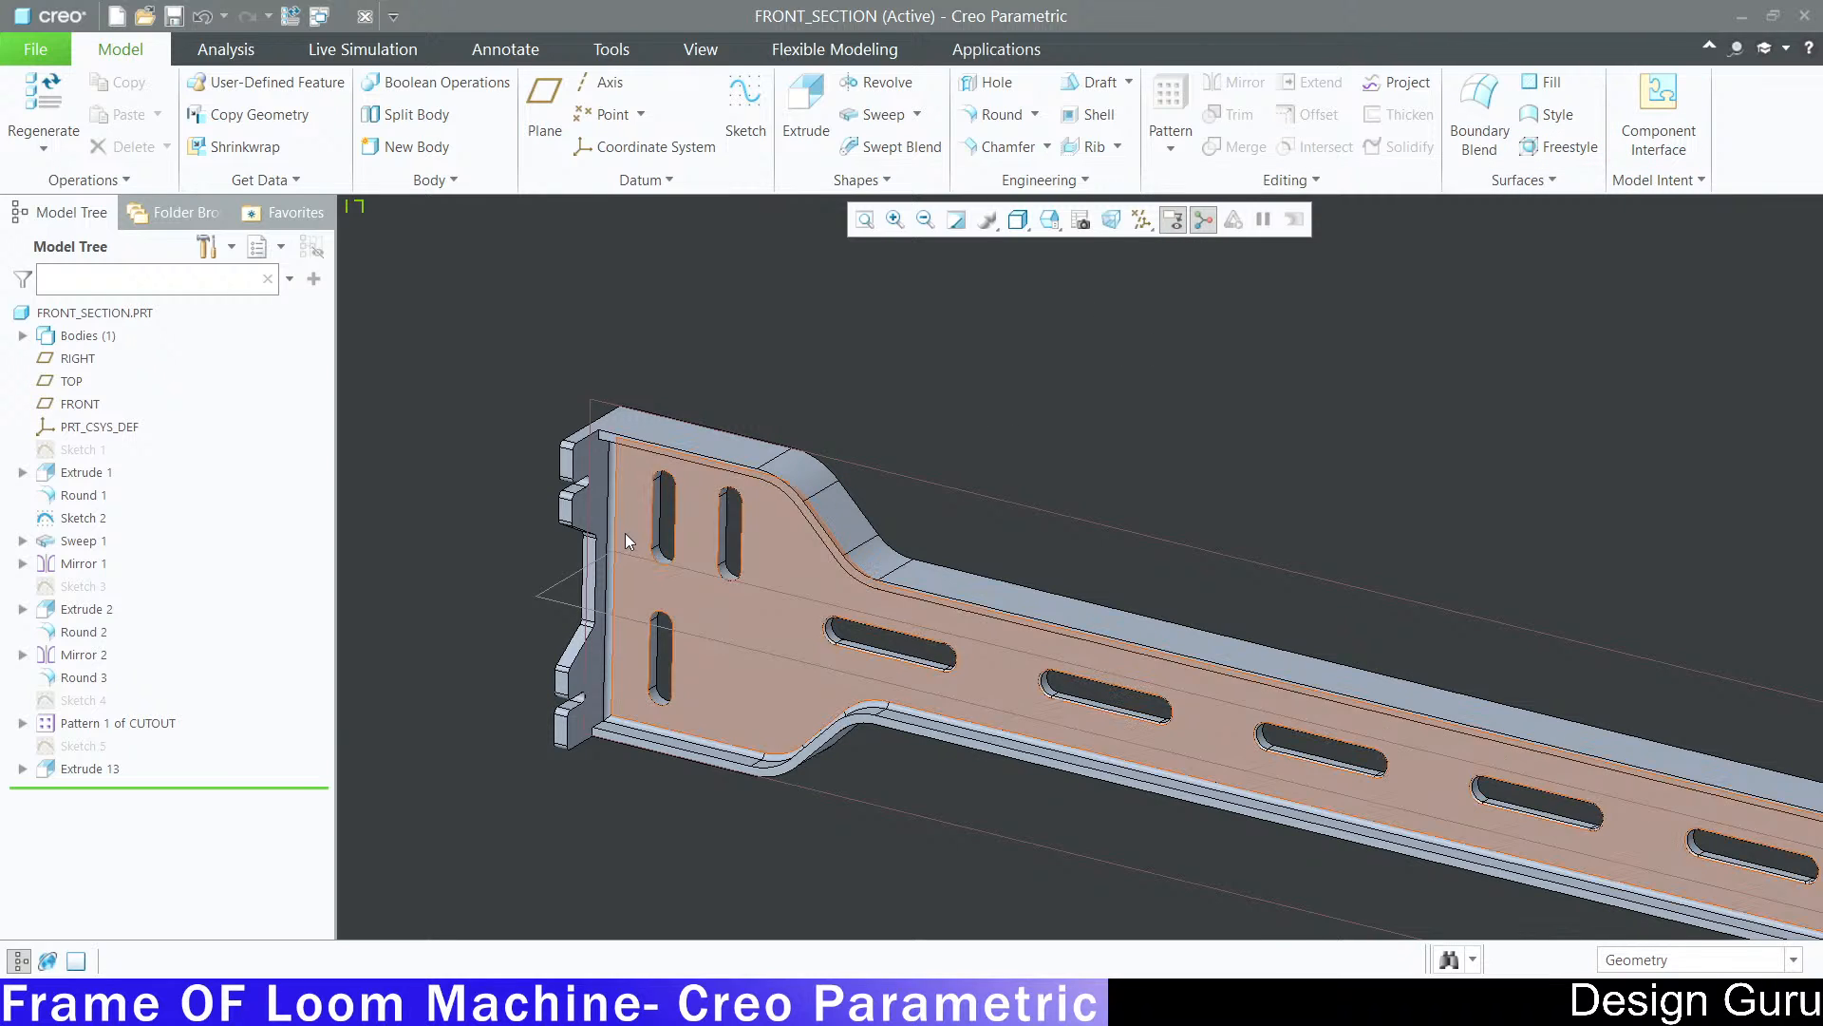
Step: Round the front and rear edges of the three vertical slots in the wide end with a 1.00 radius
{"action": "left_click", "coordinate": [993, 115]}
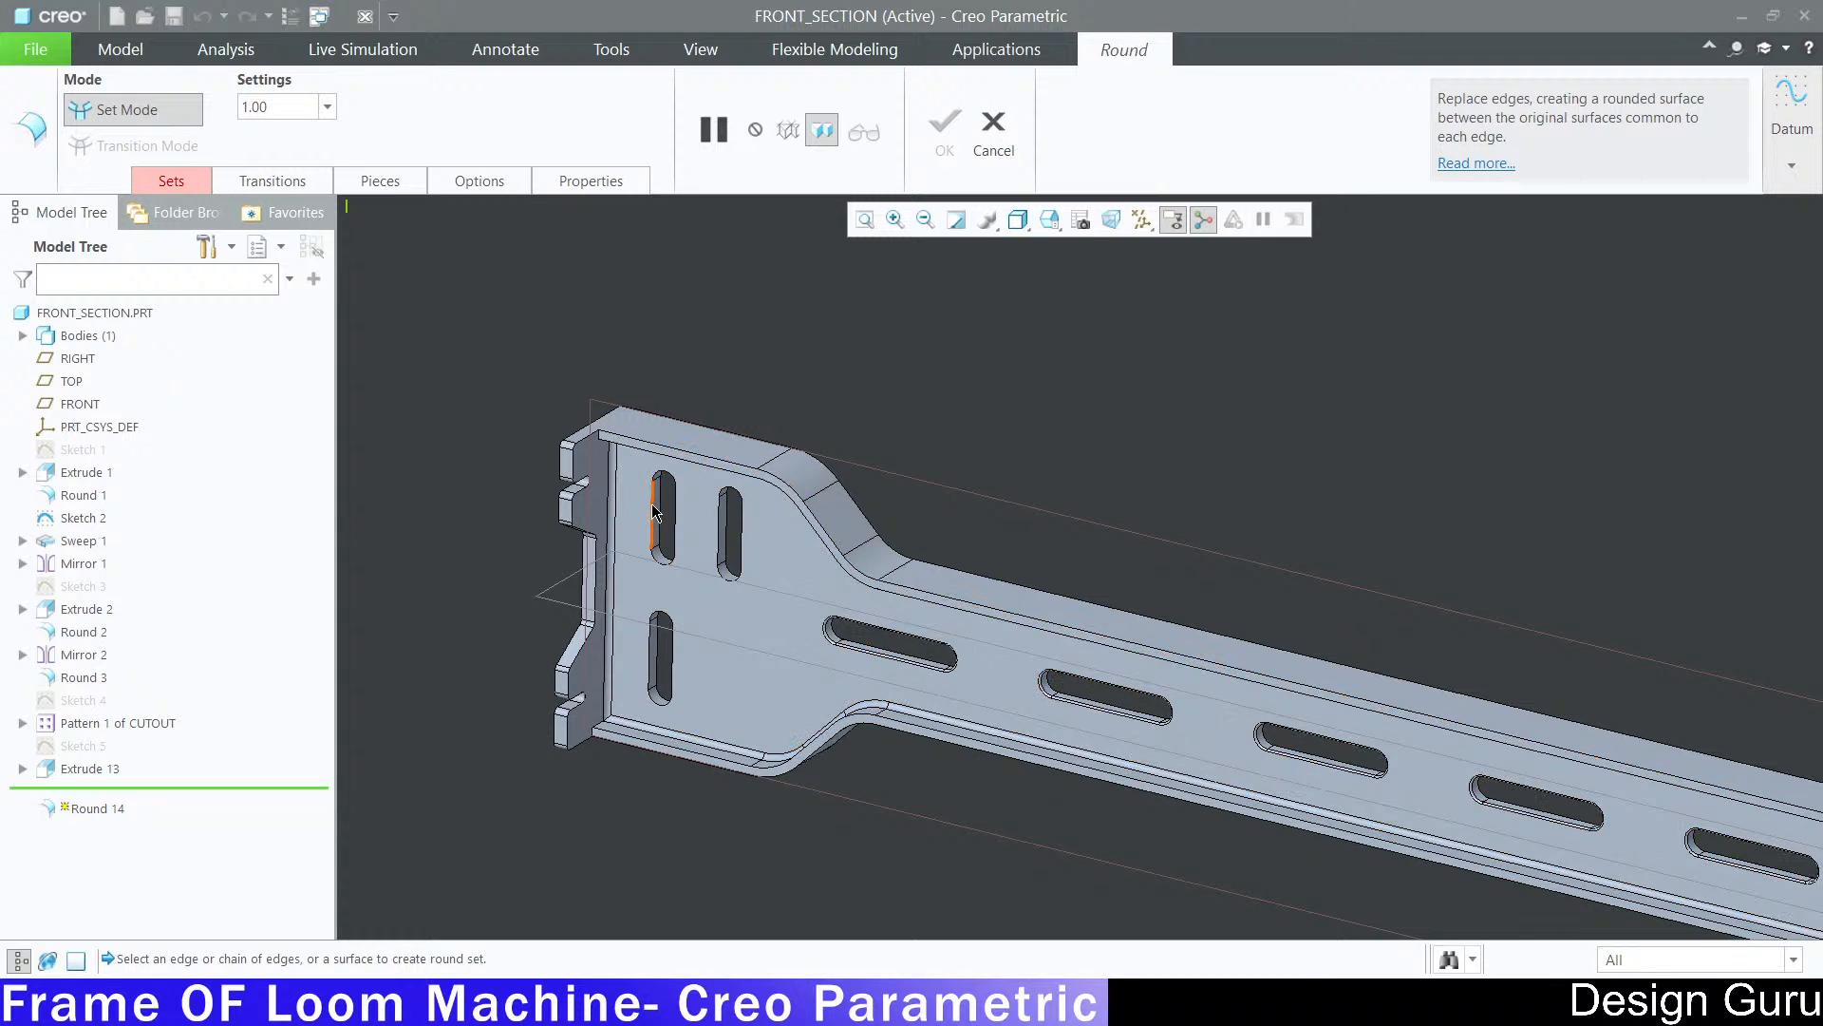
{"action": "left_click", "coordinate": [674, 534]}
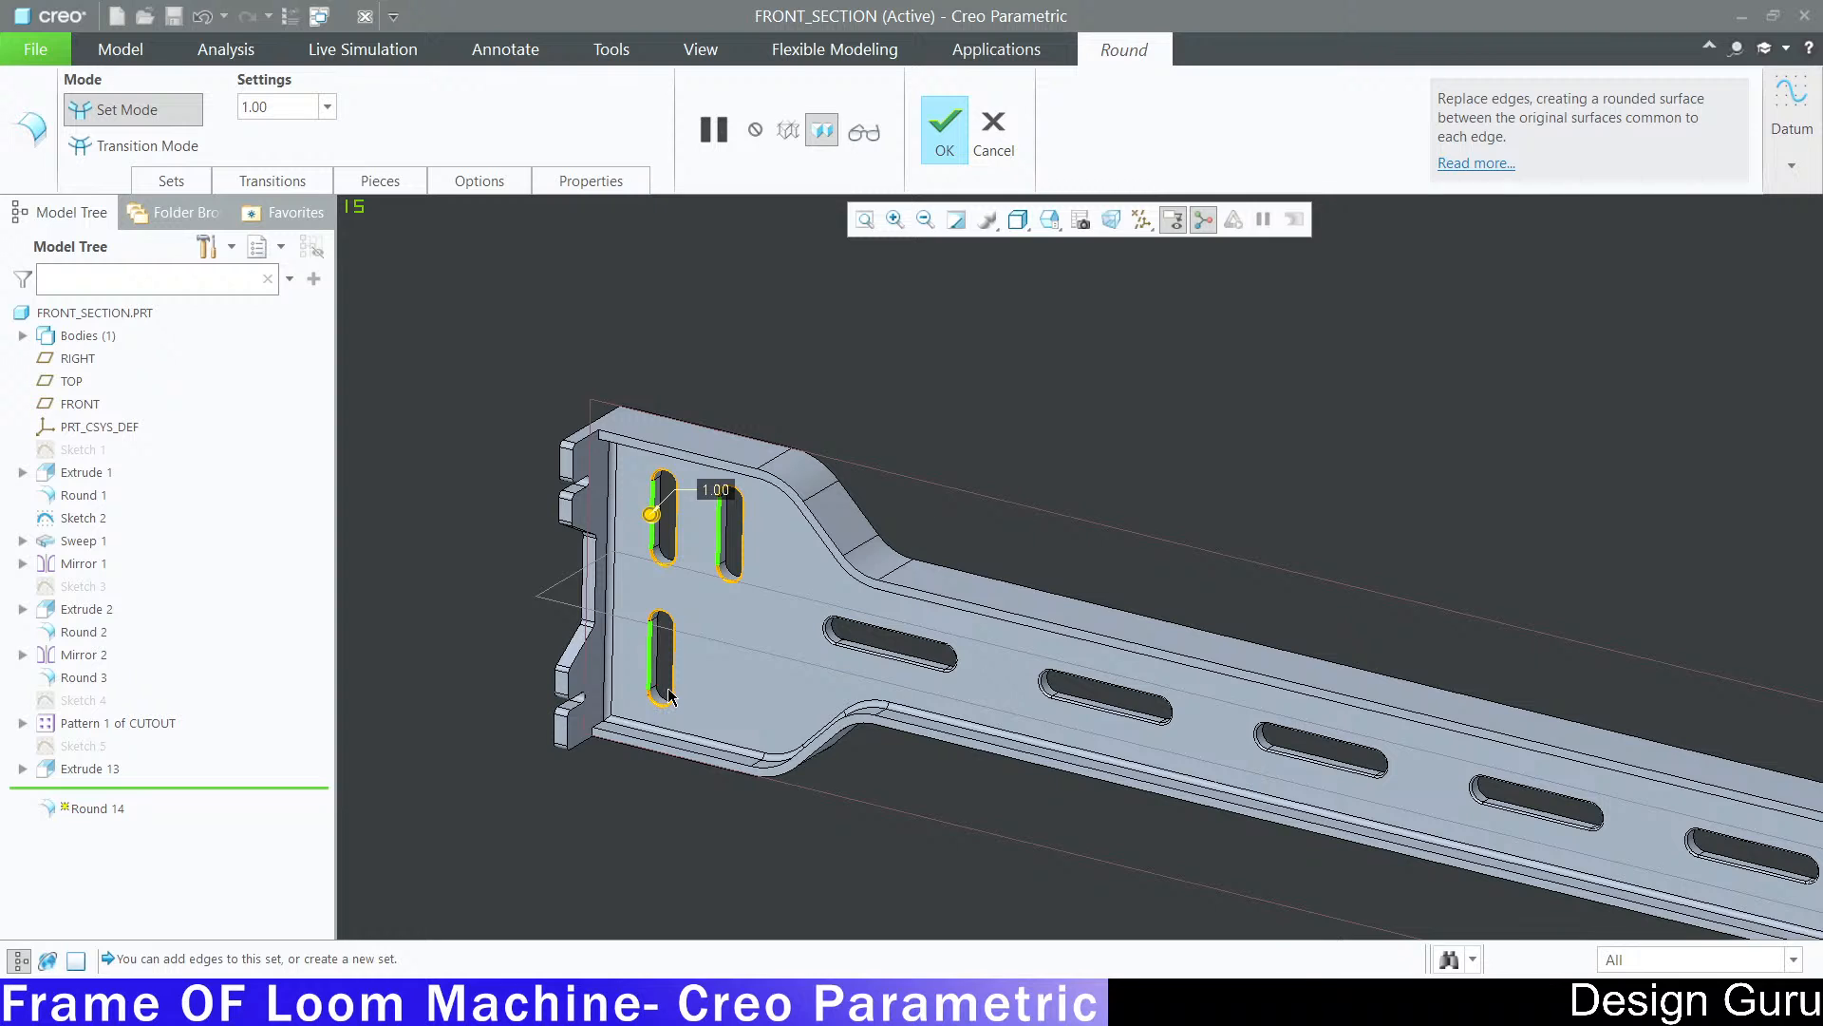
{"action": "scroll", "coordinate": [670, 707], "scroll_direction": "down", "scroll_amount": 5}
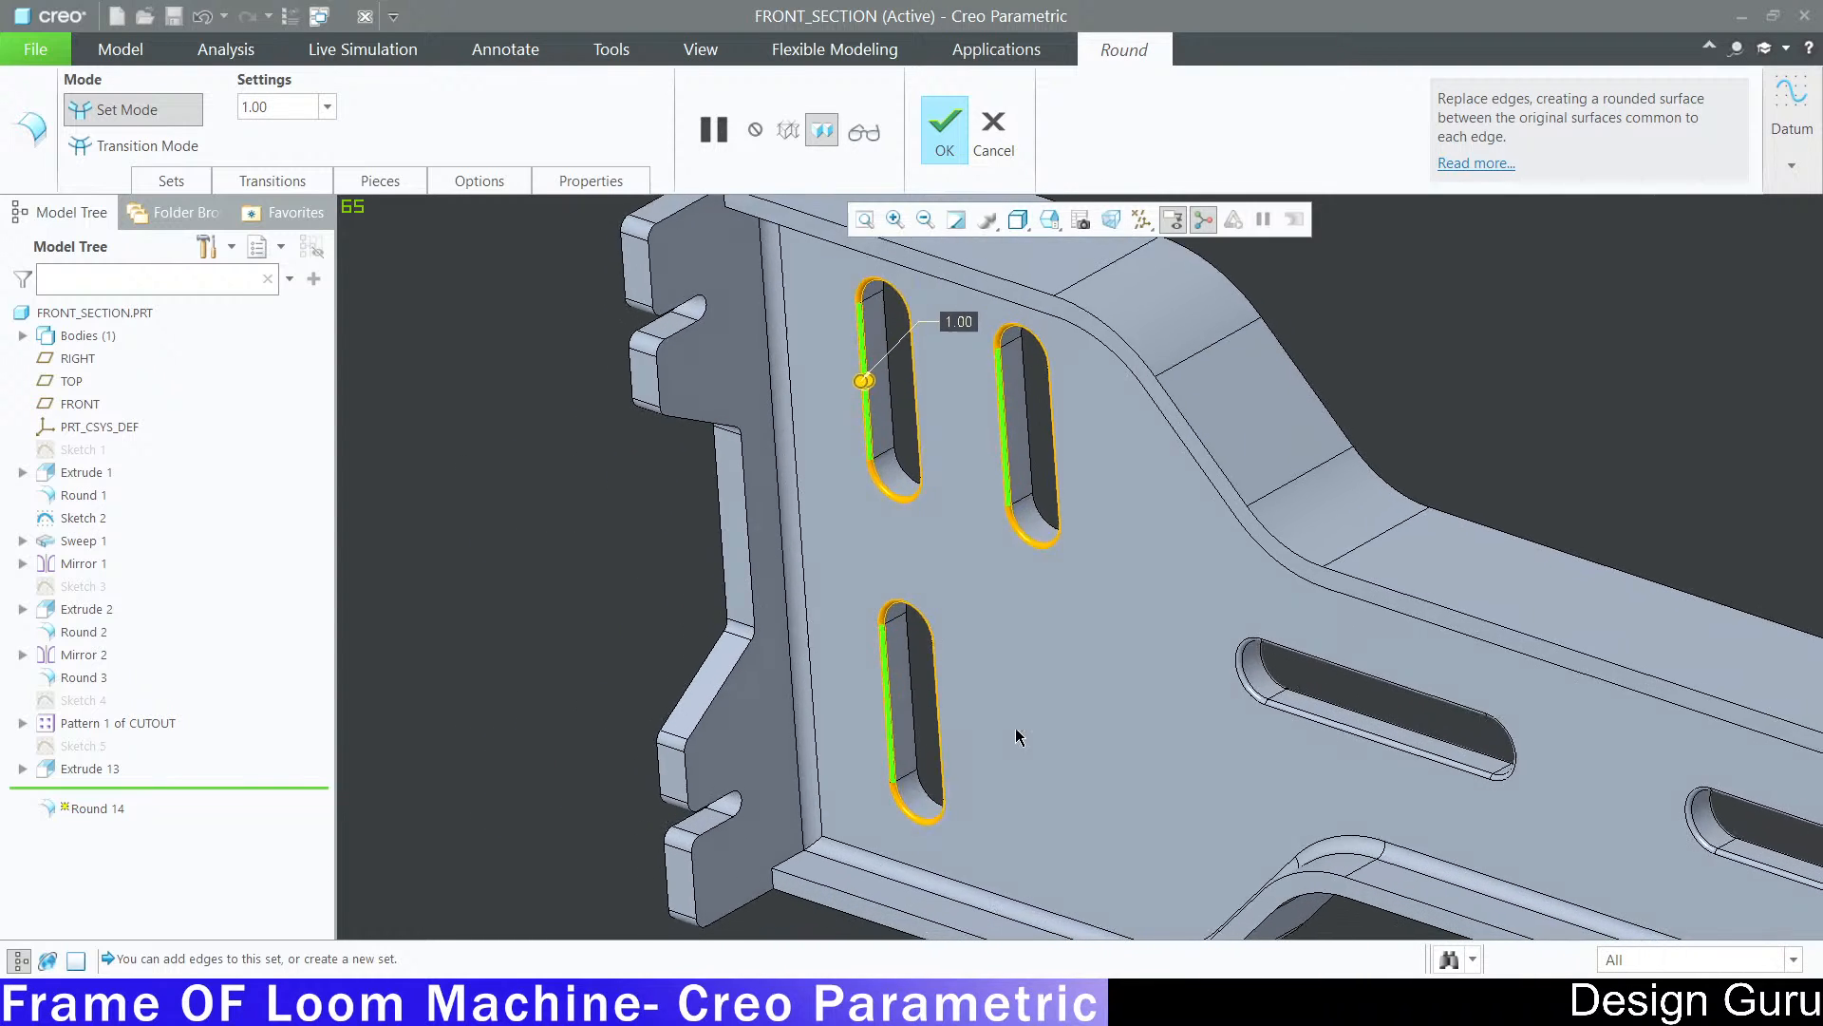
{"action": "middle_click_drag", "start_coordinate": [1017, 737], "coordinate": [928, 724]}
{"action": "left_click", "coordinate": [927, 686]}
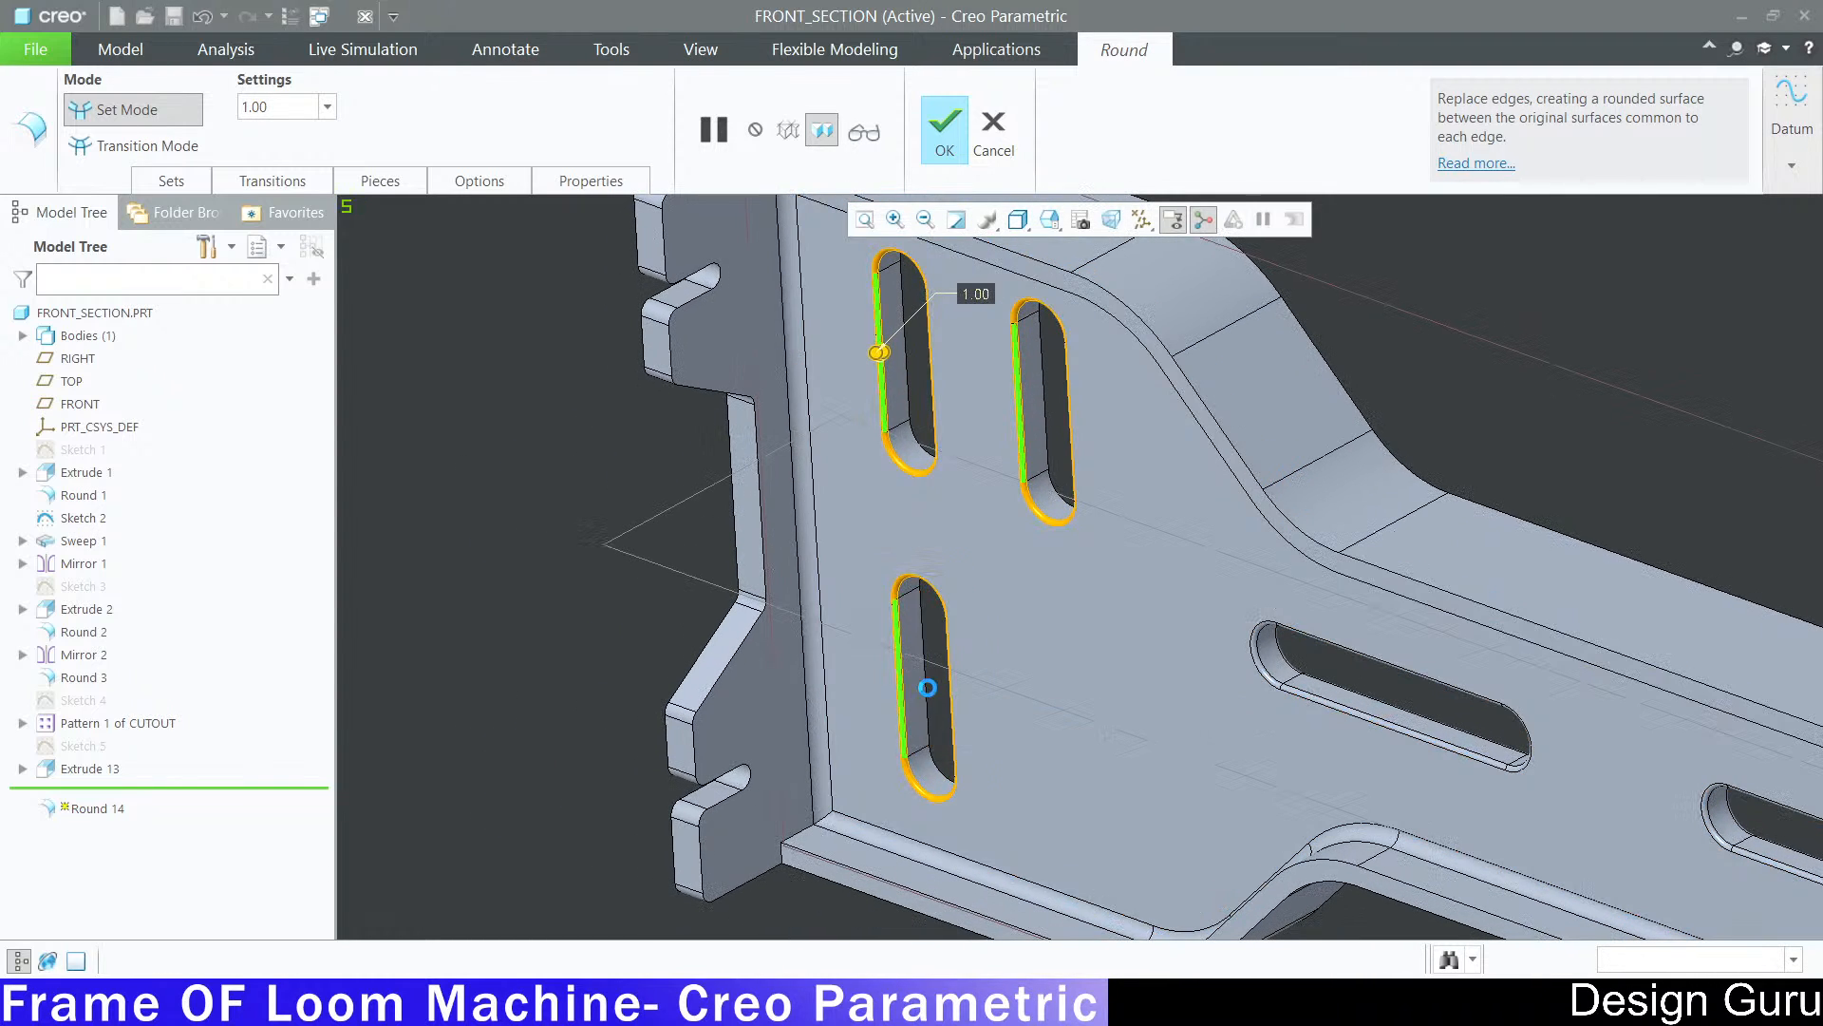
{"action": "left_click", "coordinate": [913, 397]}
{"action": "left_click", "coordinate": [1050, 404]}
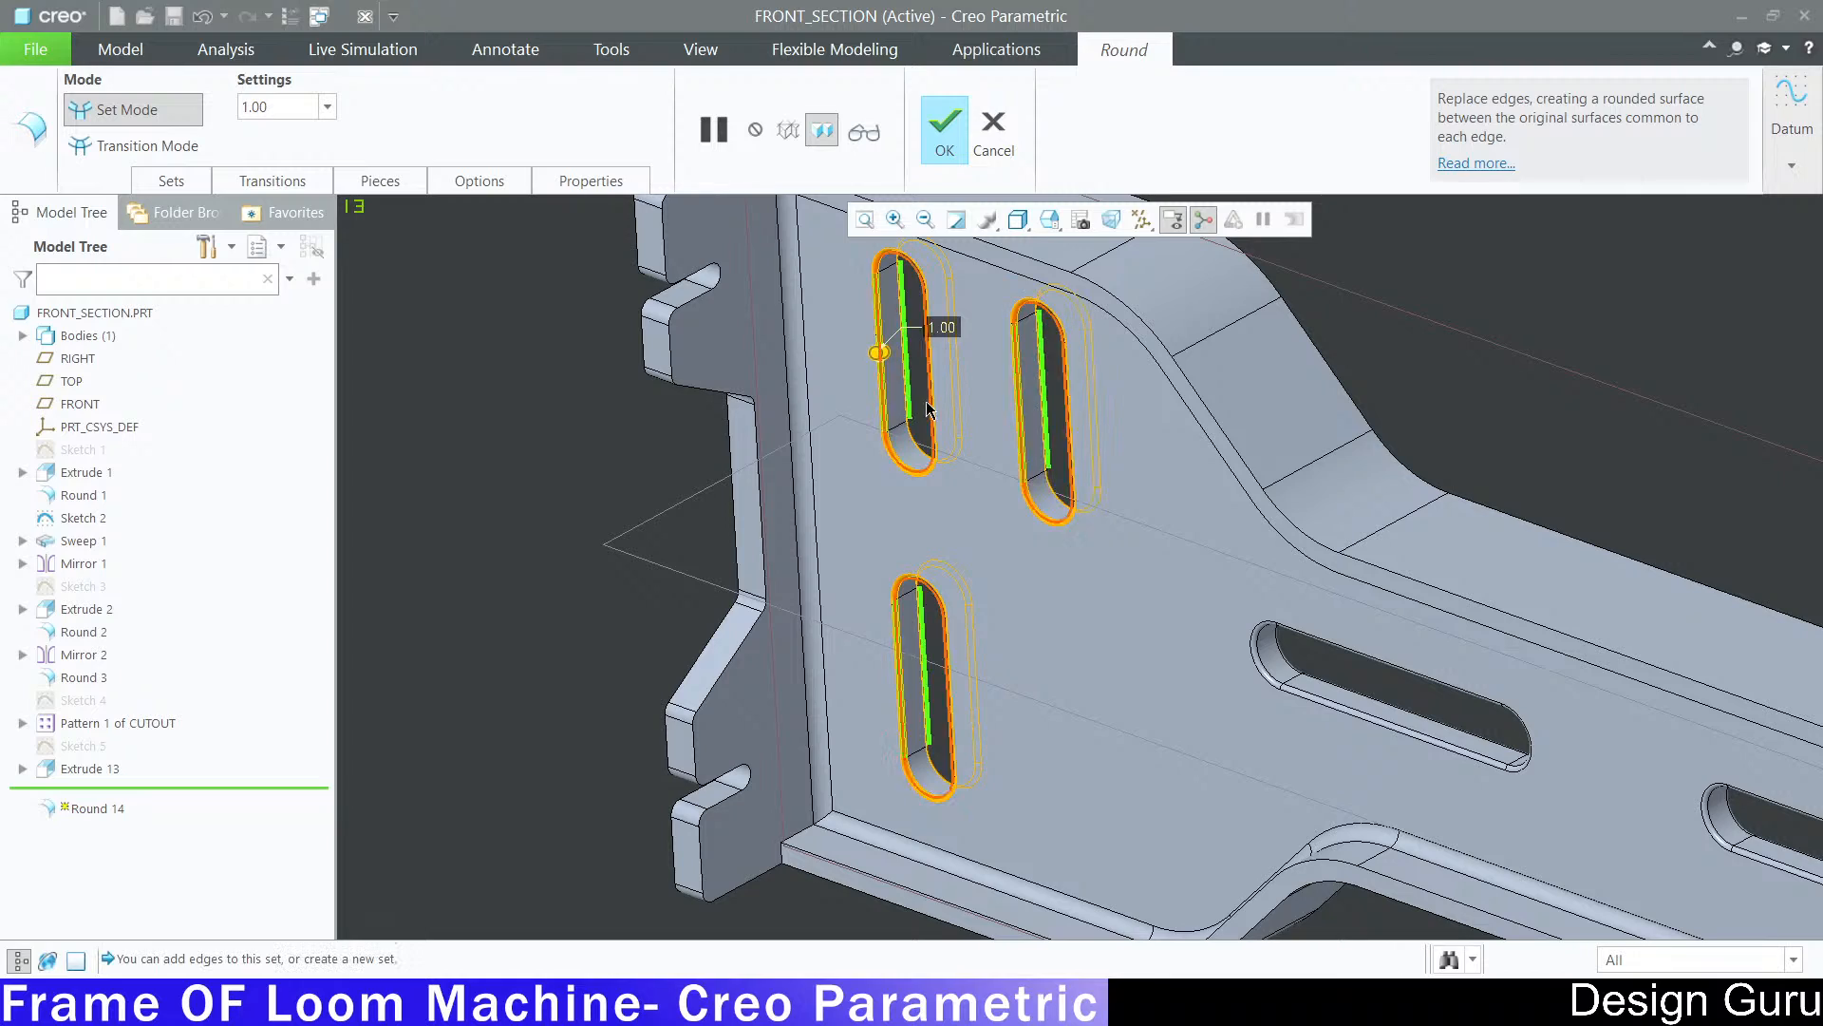
{"action": "scroll", "coordinate": [851, 529], "scroll_direction": "up", "scroll_amount": 5}
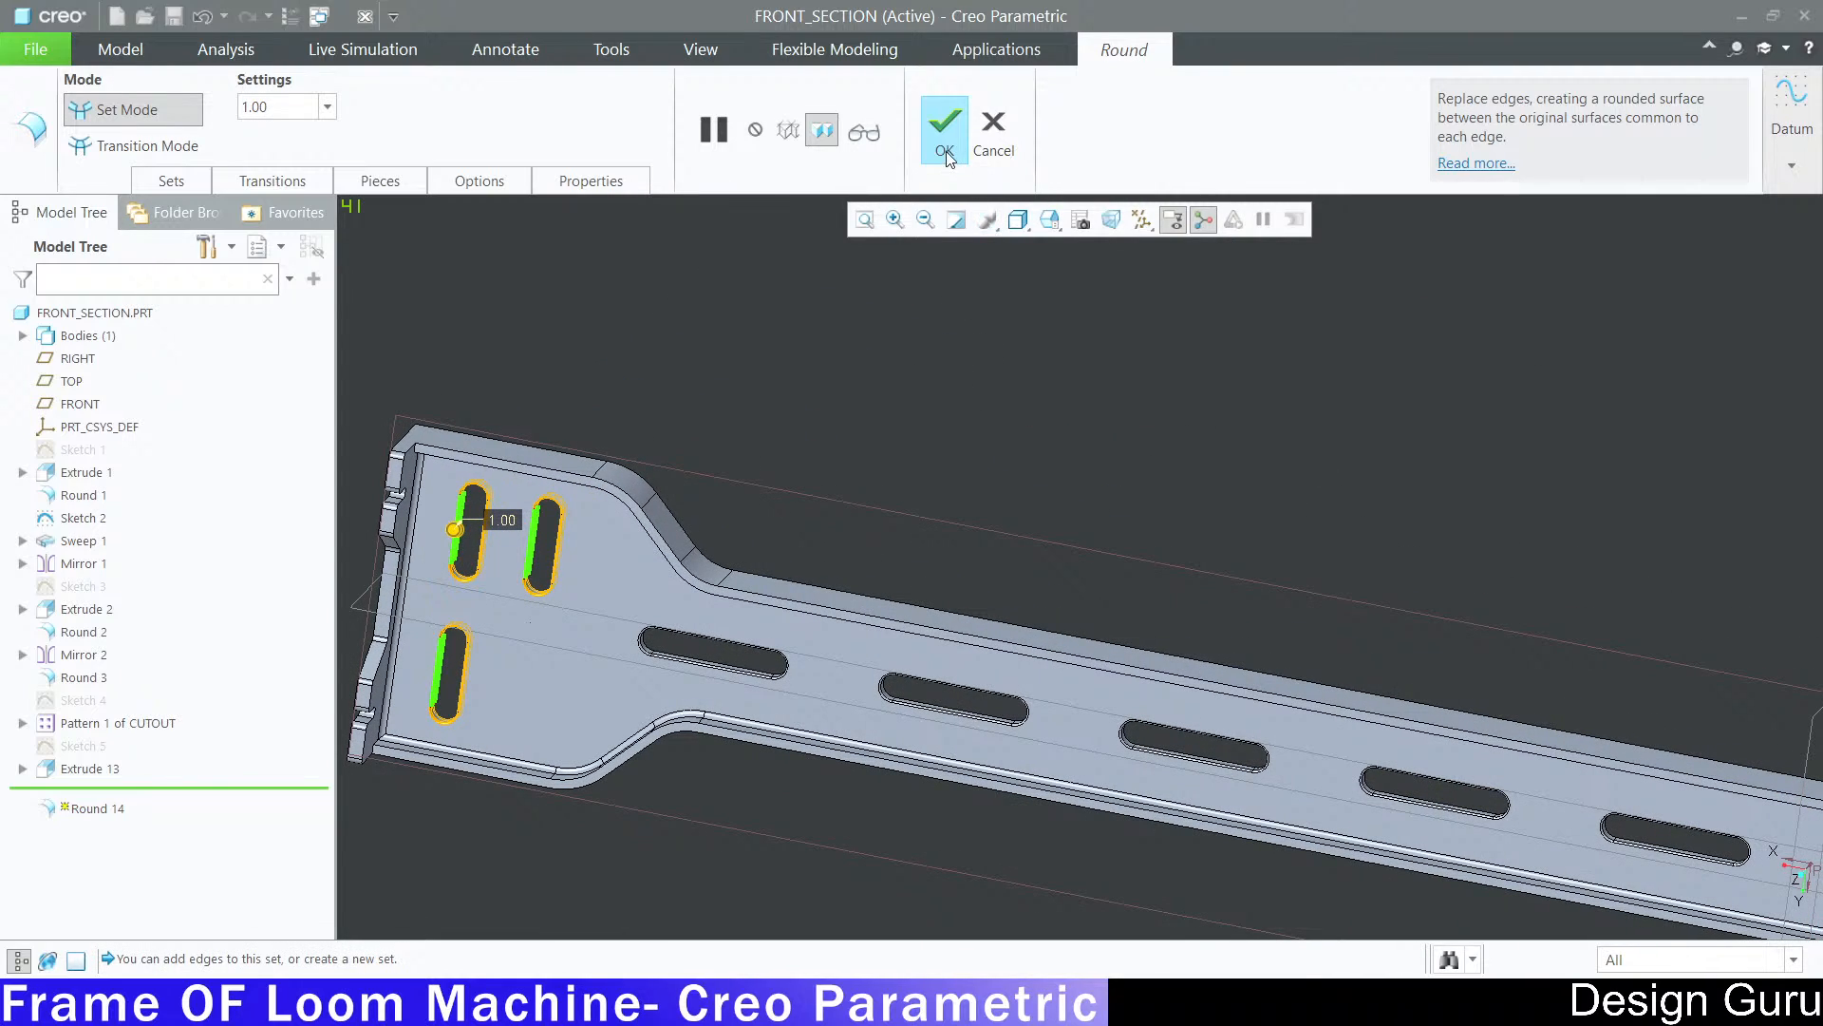
{"action": "left_click", "coordinate": [946, 155]}
Step: Mirror the three-slot cut together with its edge round about the RIGHT plane onto the beam's opposite end
{"action": "middle_click_drag", "start_coordinate": [1063, 401], "coordinate": [1045, 397]}
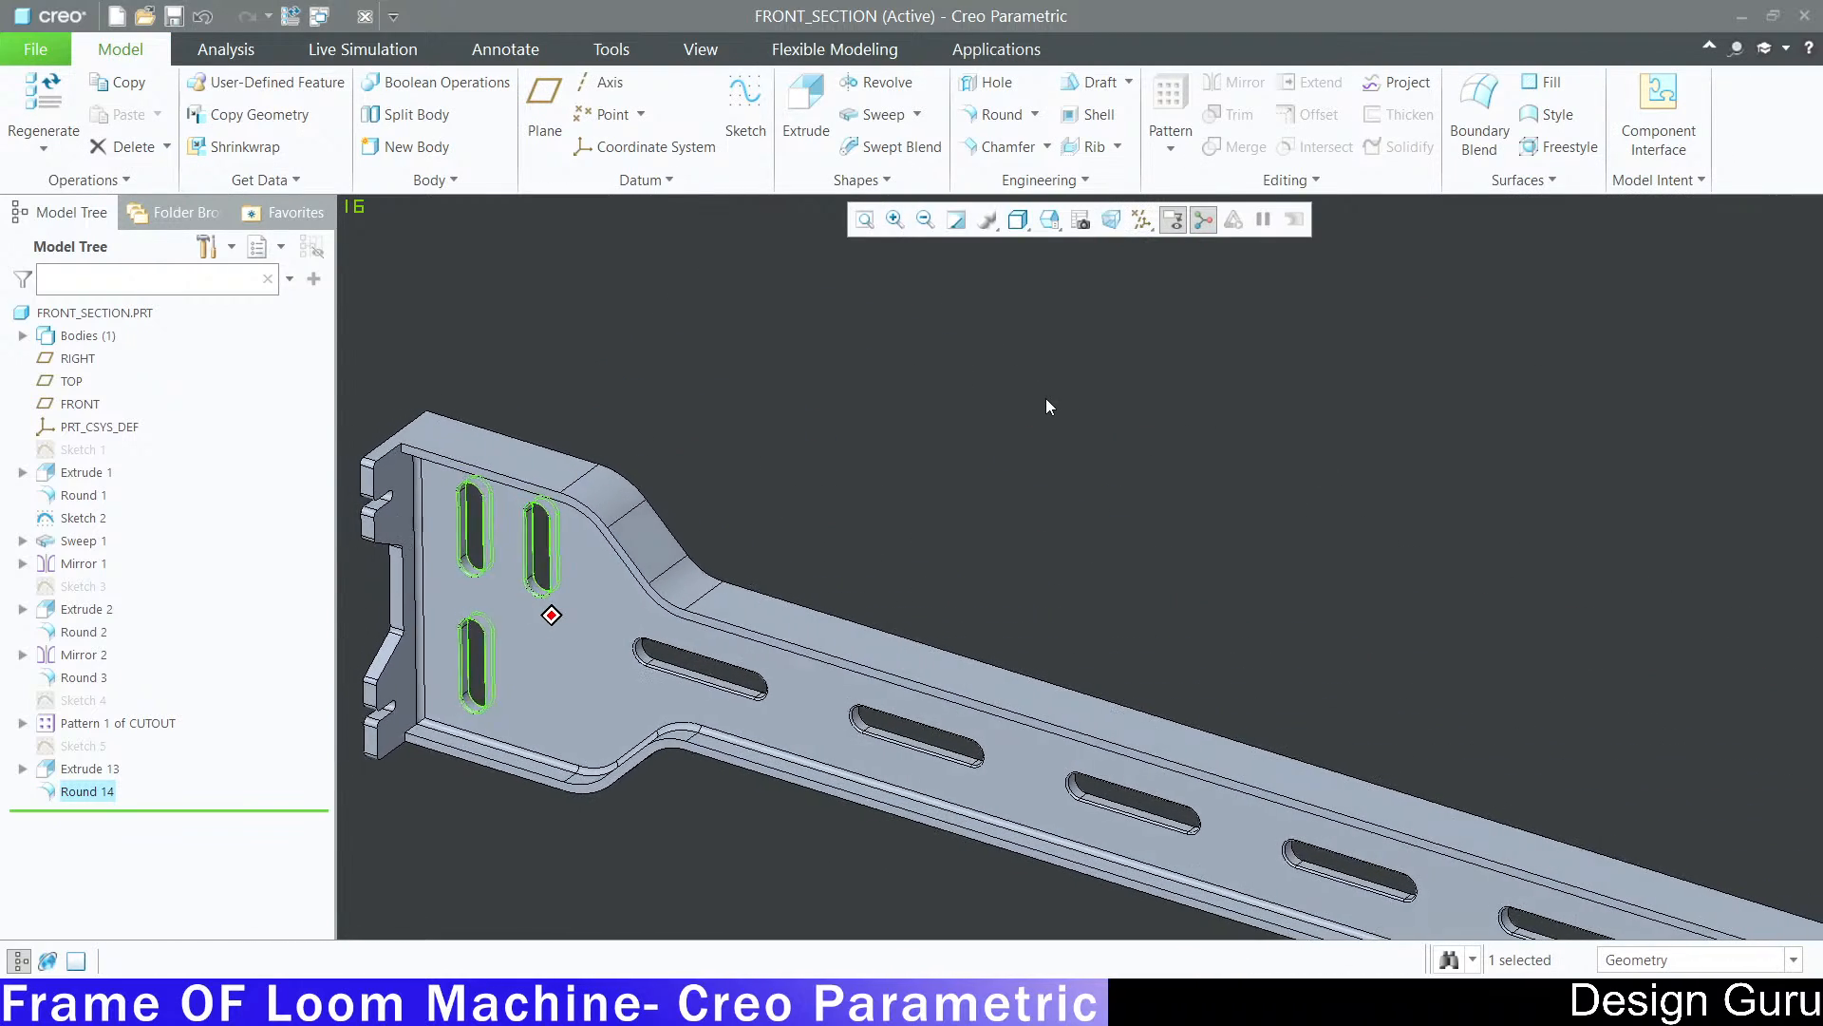
{"action": "scroll", "coordinate": [1046, 397], "scroll_direction": "up", "scroll_amount": 3}
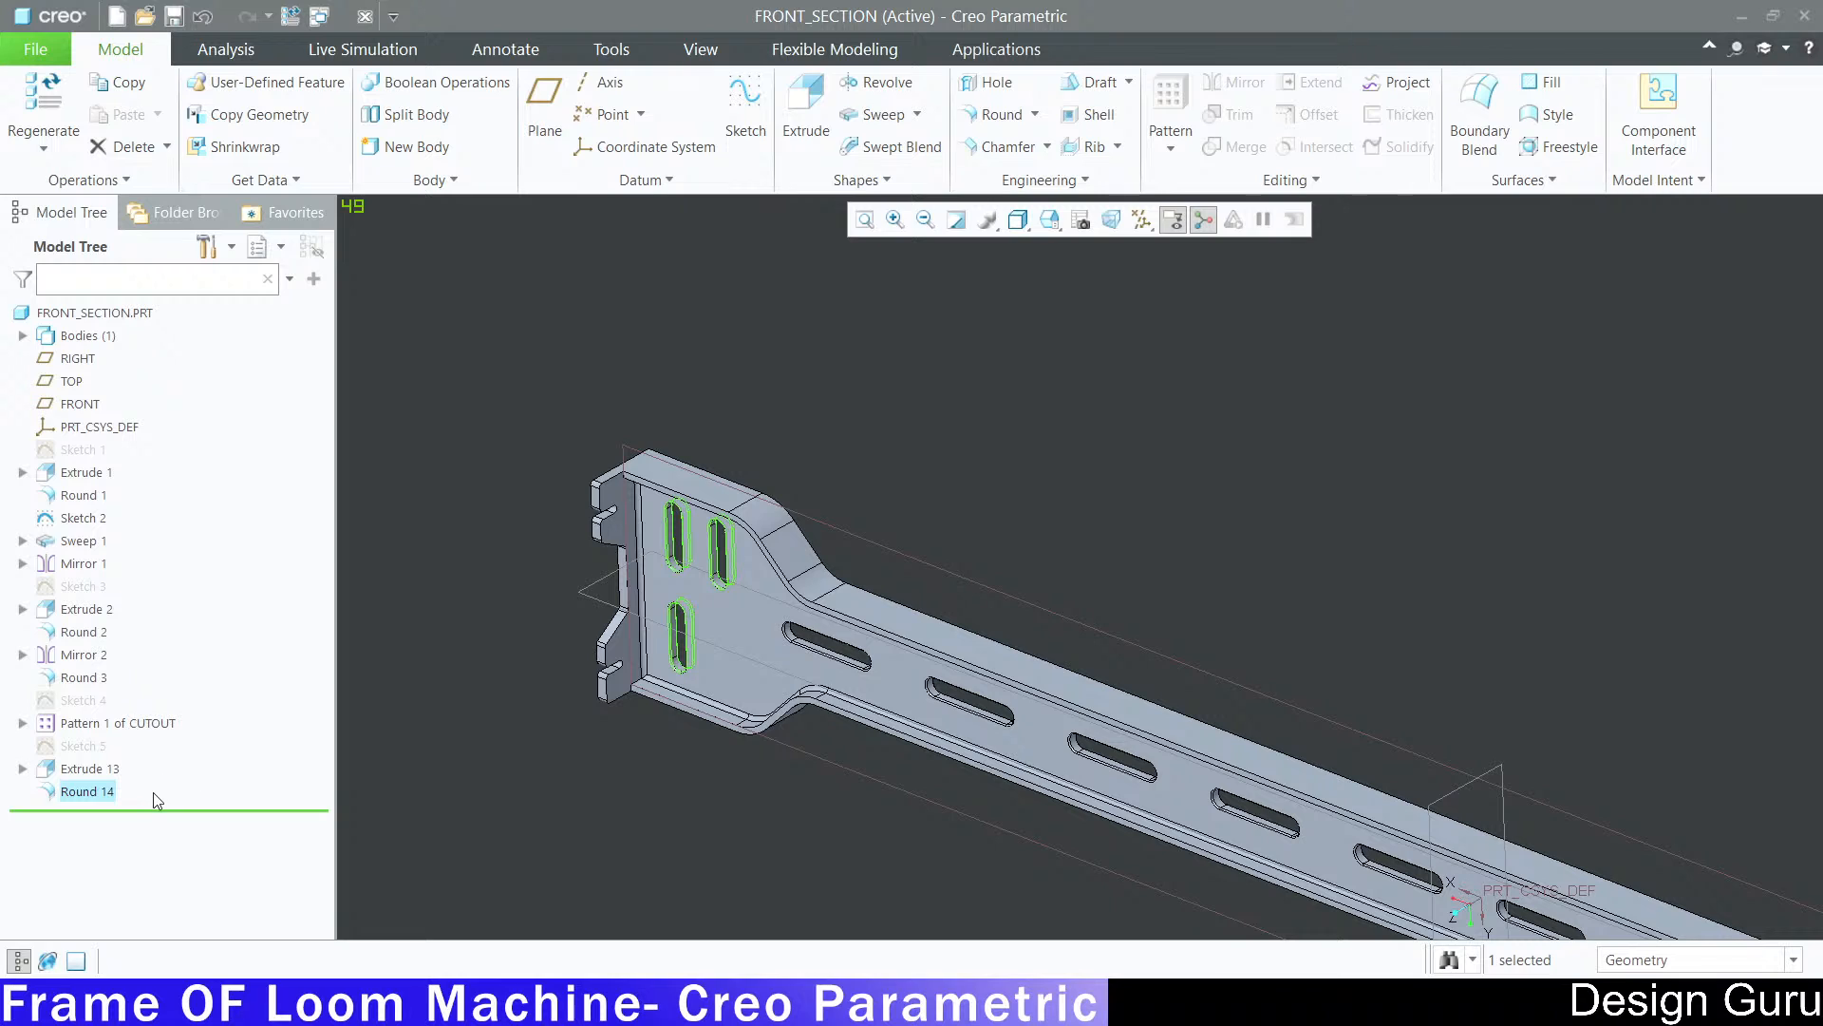
{"action": "left_click", "coordinate": [117, 771], "text": "ctrl"}
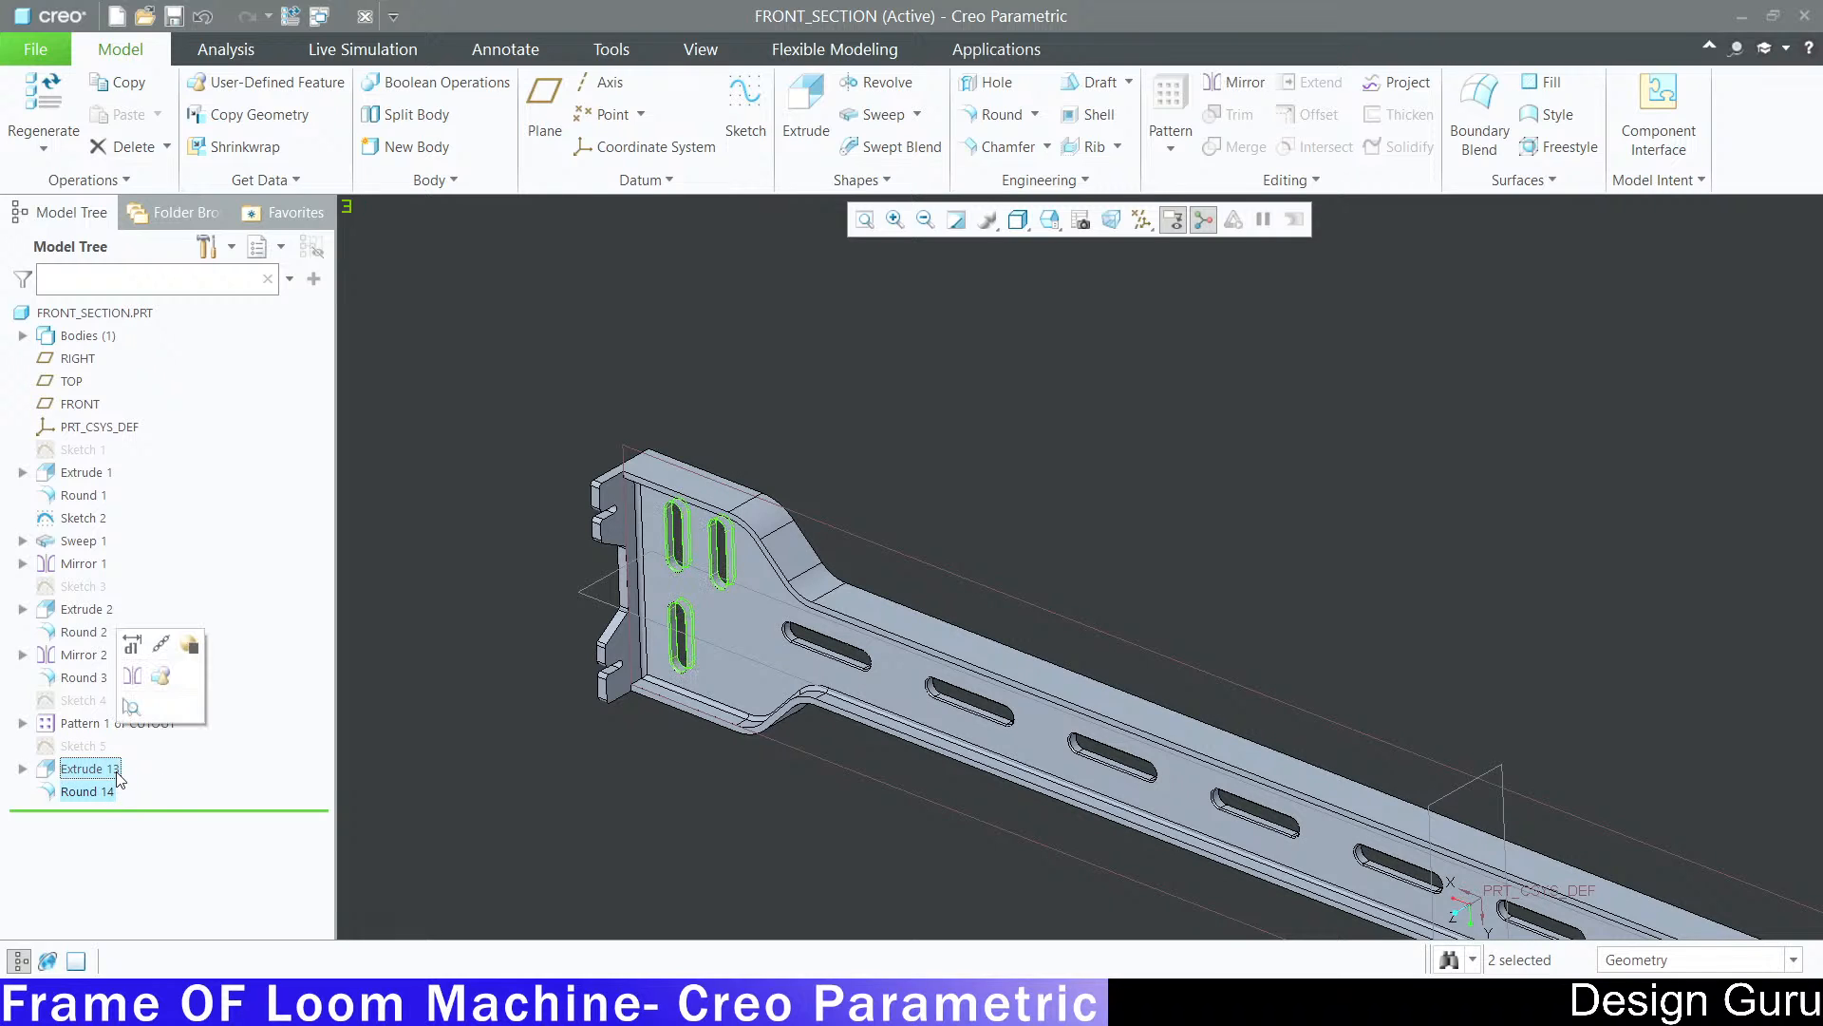
{"action": "left_click", "coordinate": [1238, 88]}
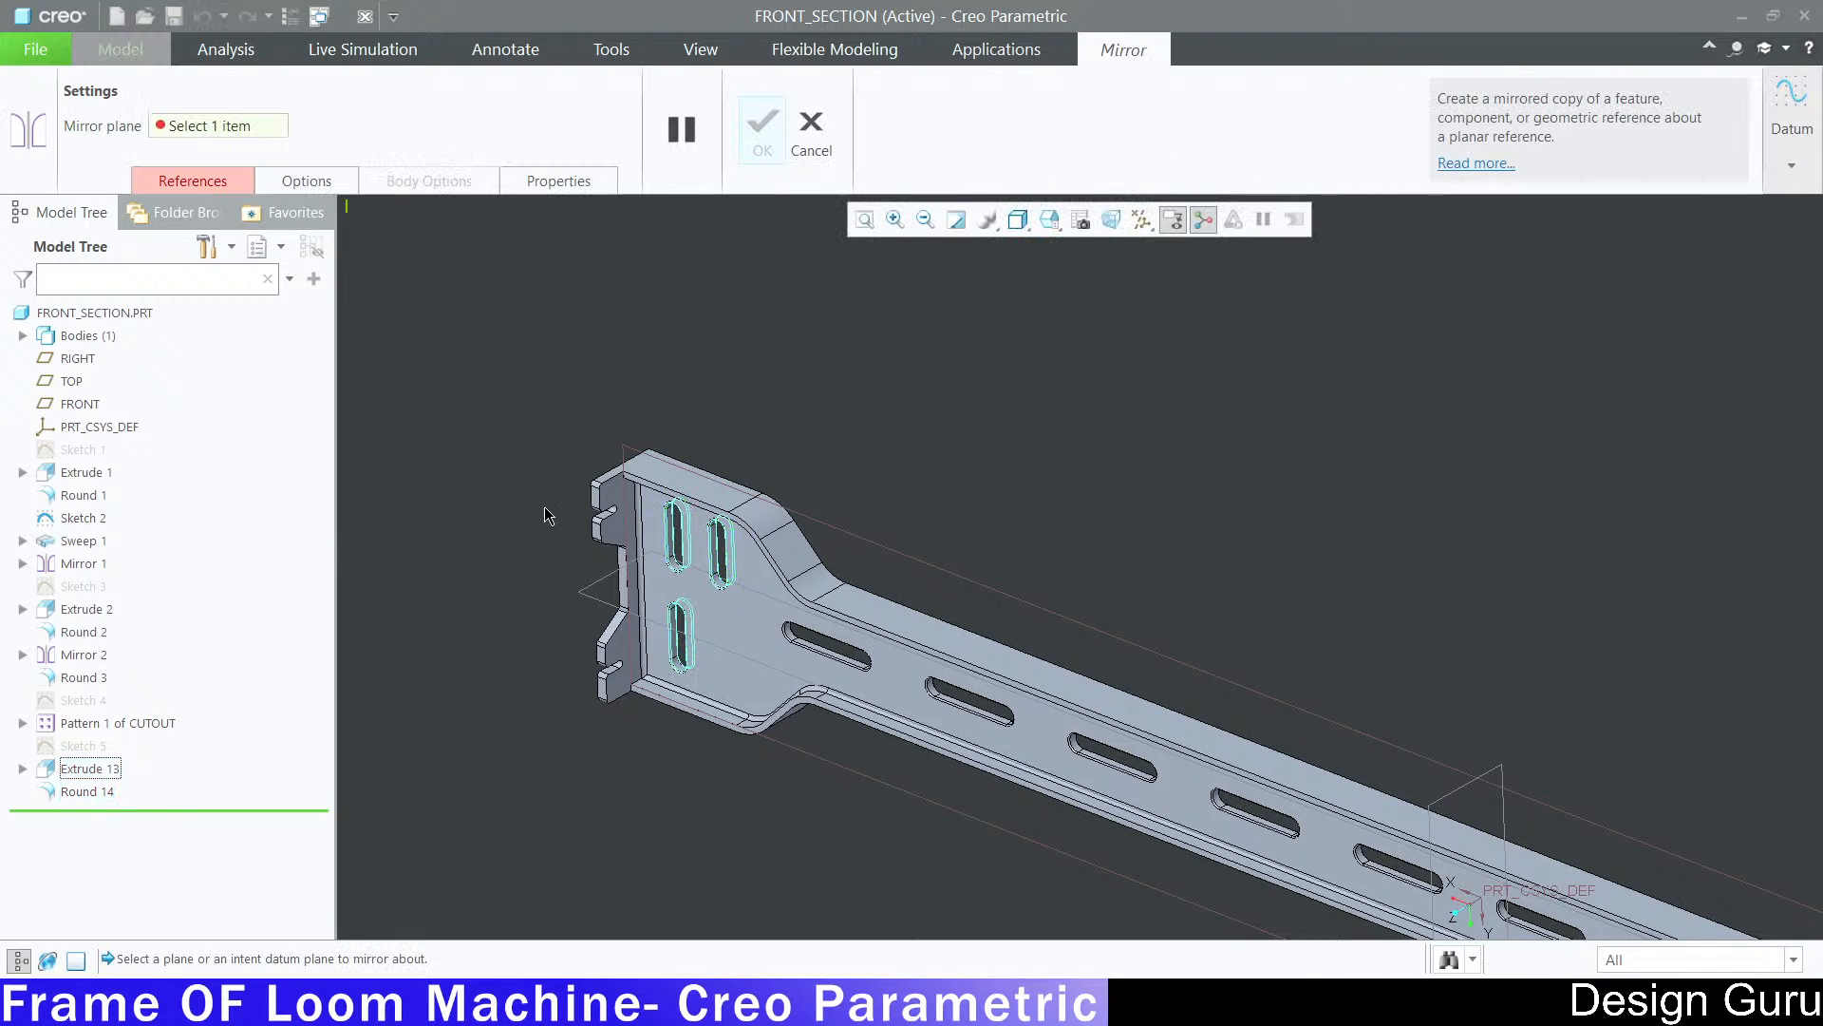
{"action": "scroll", "coordinate": [466, 513], "scroll_direction": "up", "scroll_amount": 3}
{"action": "middle_click_drag", "start_coordinate": [939, 558], "coordinate": [970, 541]}
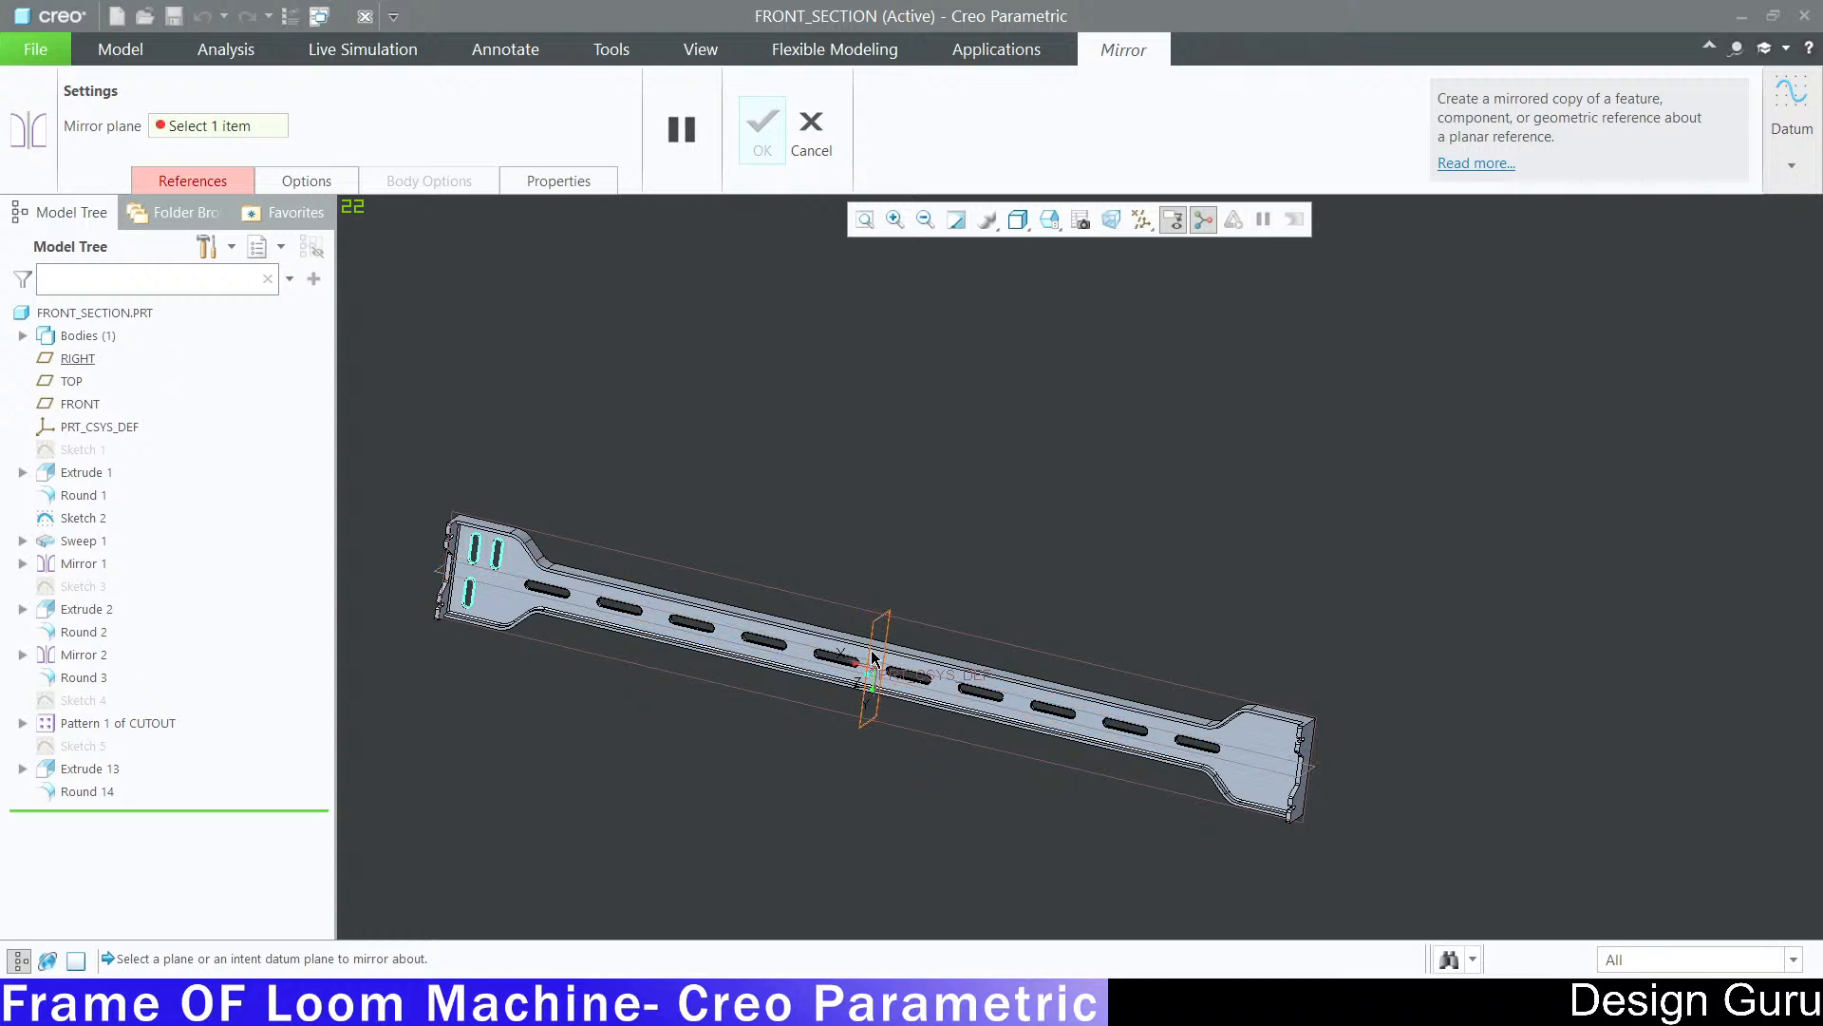
{"action": "left_click", "coordinate": [889, 633]}
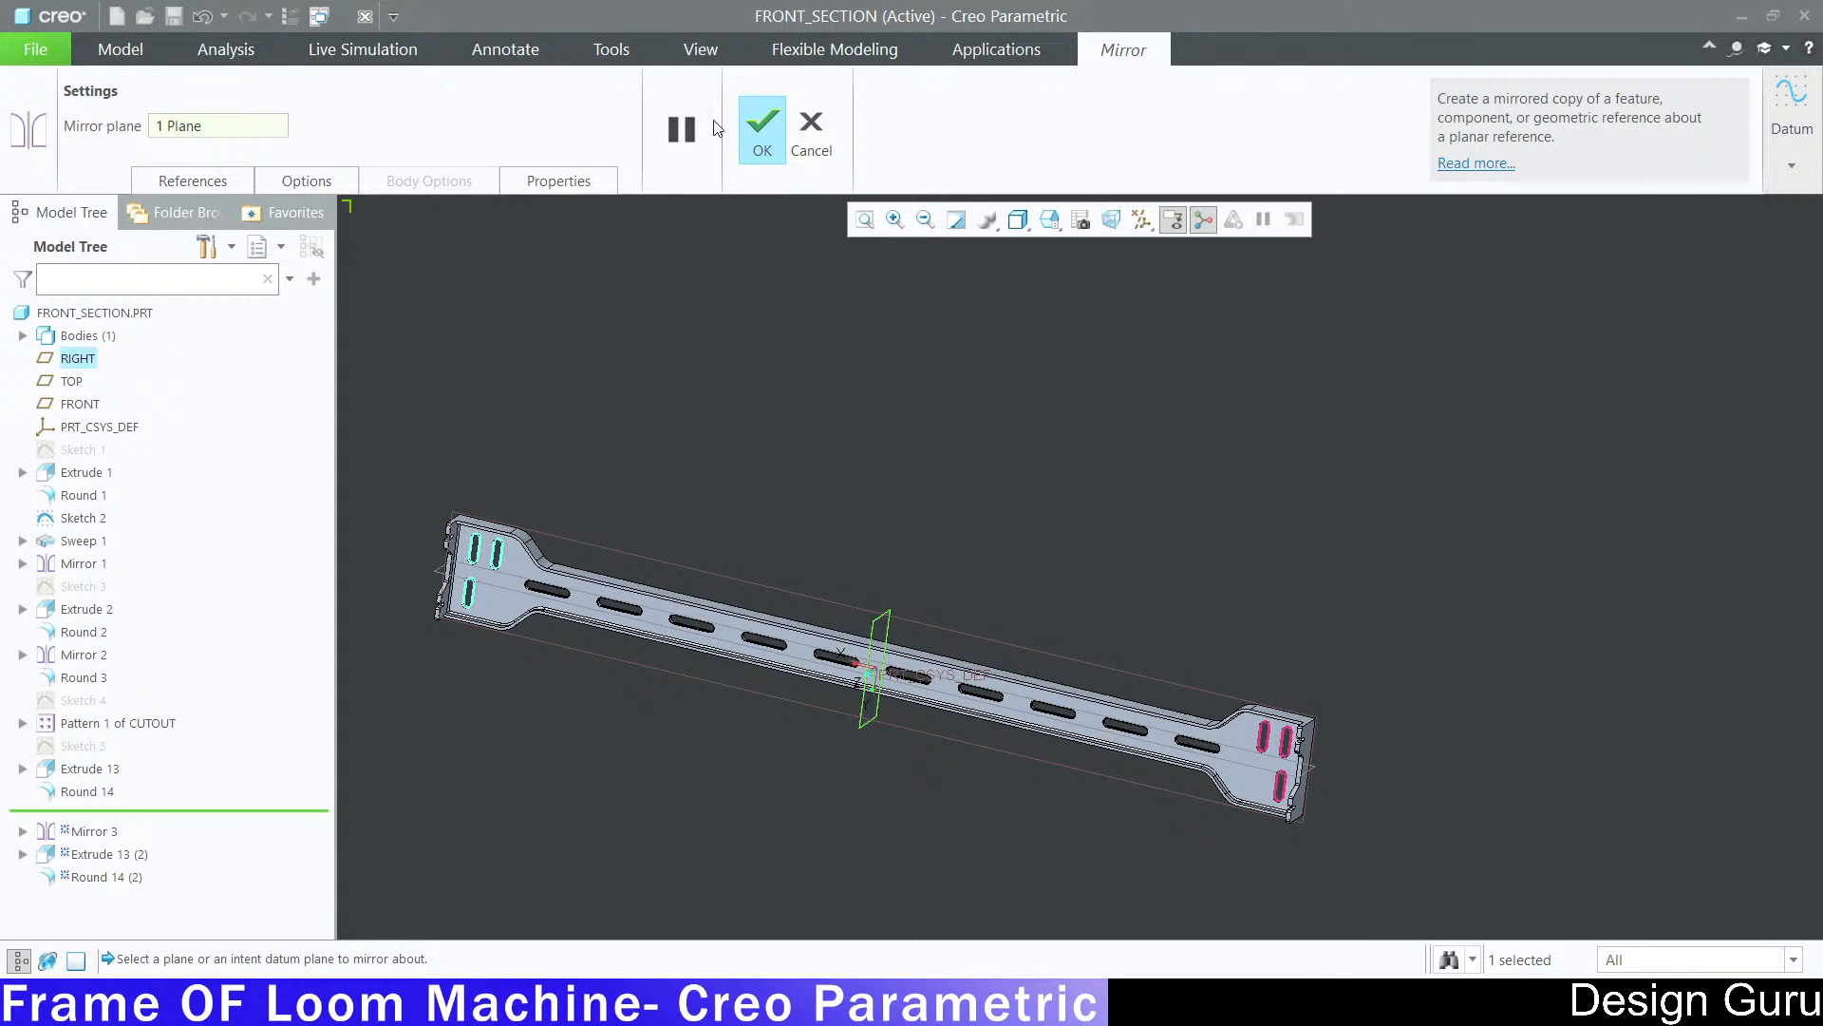
{"action": "left_click", "coordinate": [767, 134]}
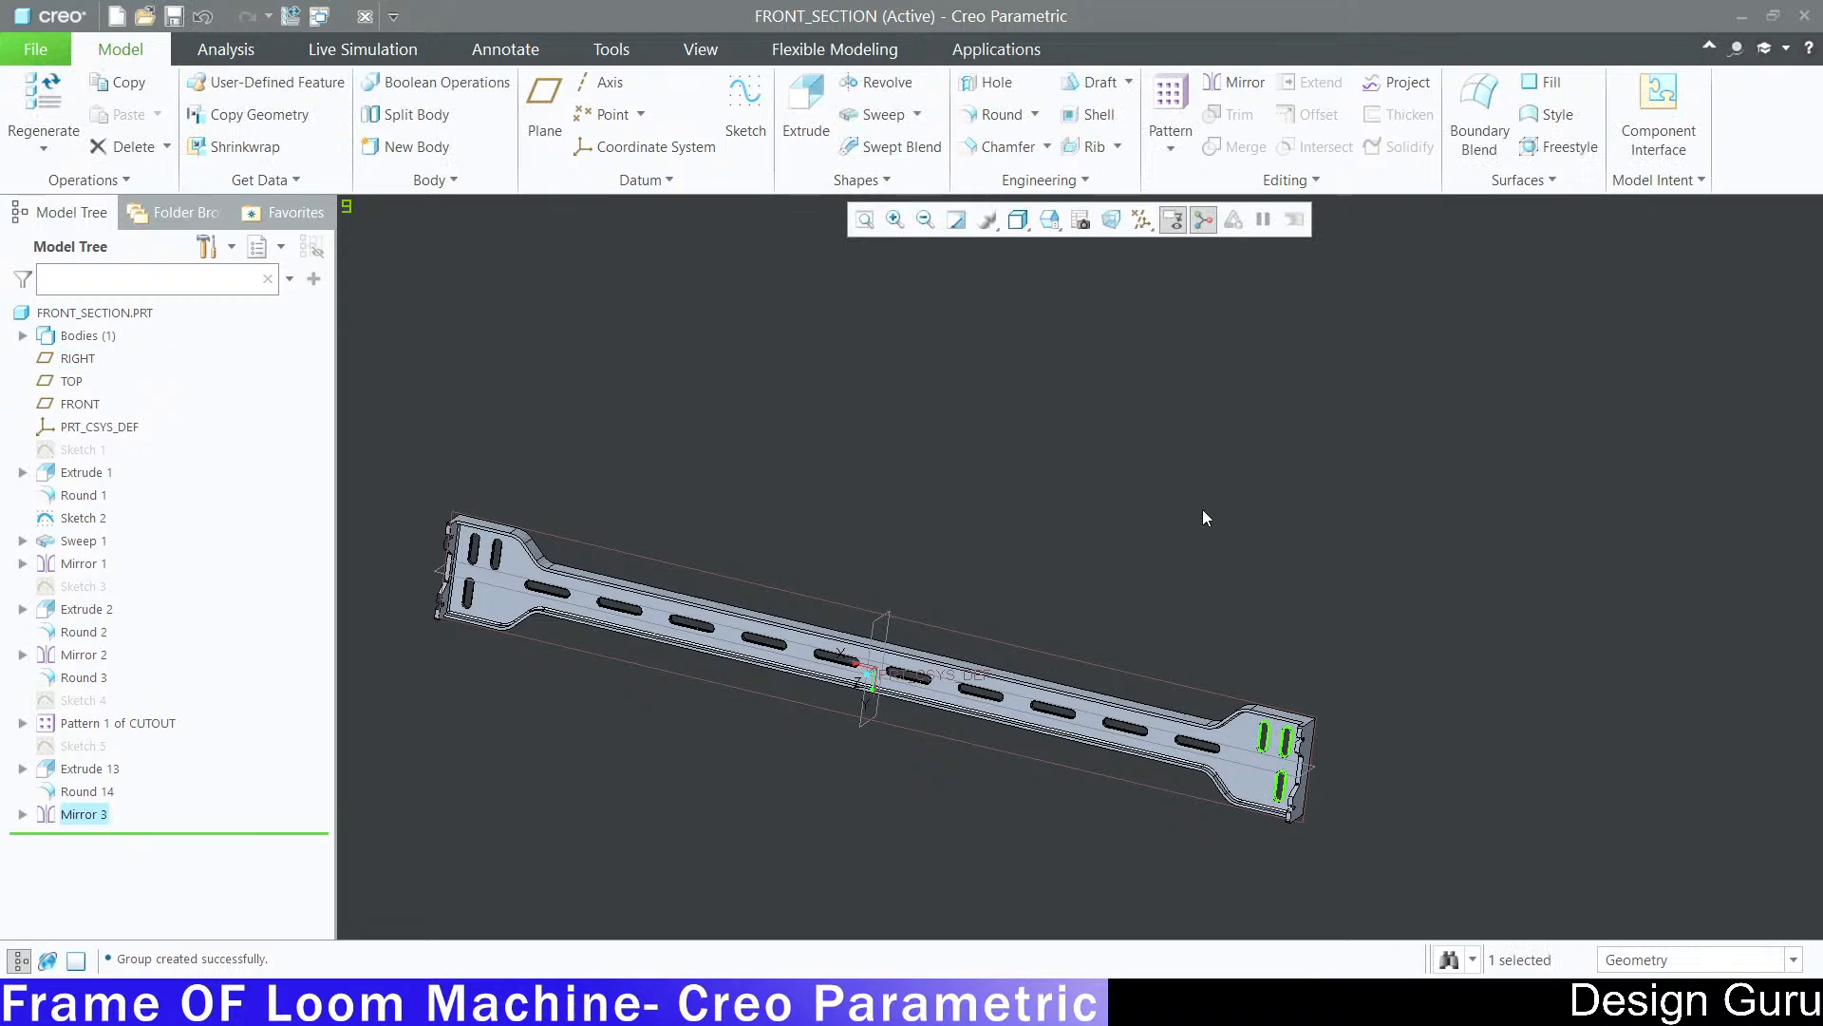
Step: Inspect the slots on both beam ends, compare them with the front beam in the Acrobat assembly drawing, and return to Creo
{"action": "scroll", "coordinate": [1278, 619], "scroll_direction": "down", "scroll_amount": 3}
{"action": "middle_click_drag", "start_coordinate": [1279, 622], "coordinate": [1225, 635]}
{"action": "scroll", "coordinate": [1227, 635], "scroll_direction": "up", "scroll_amount": 5}
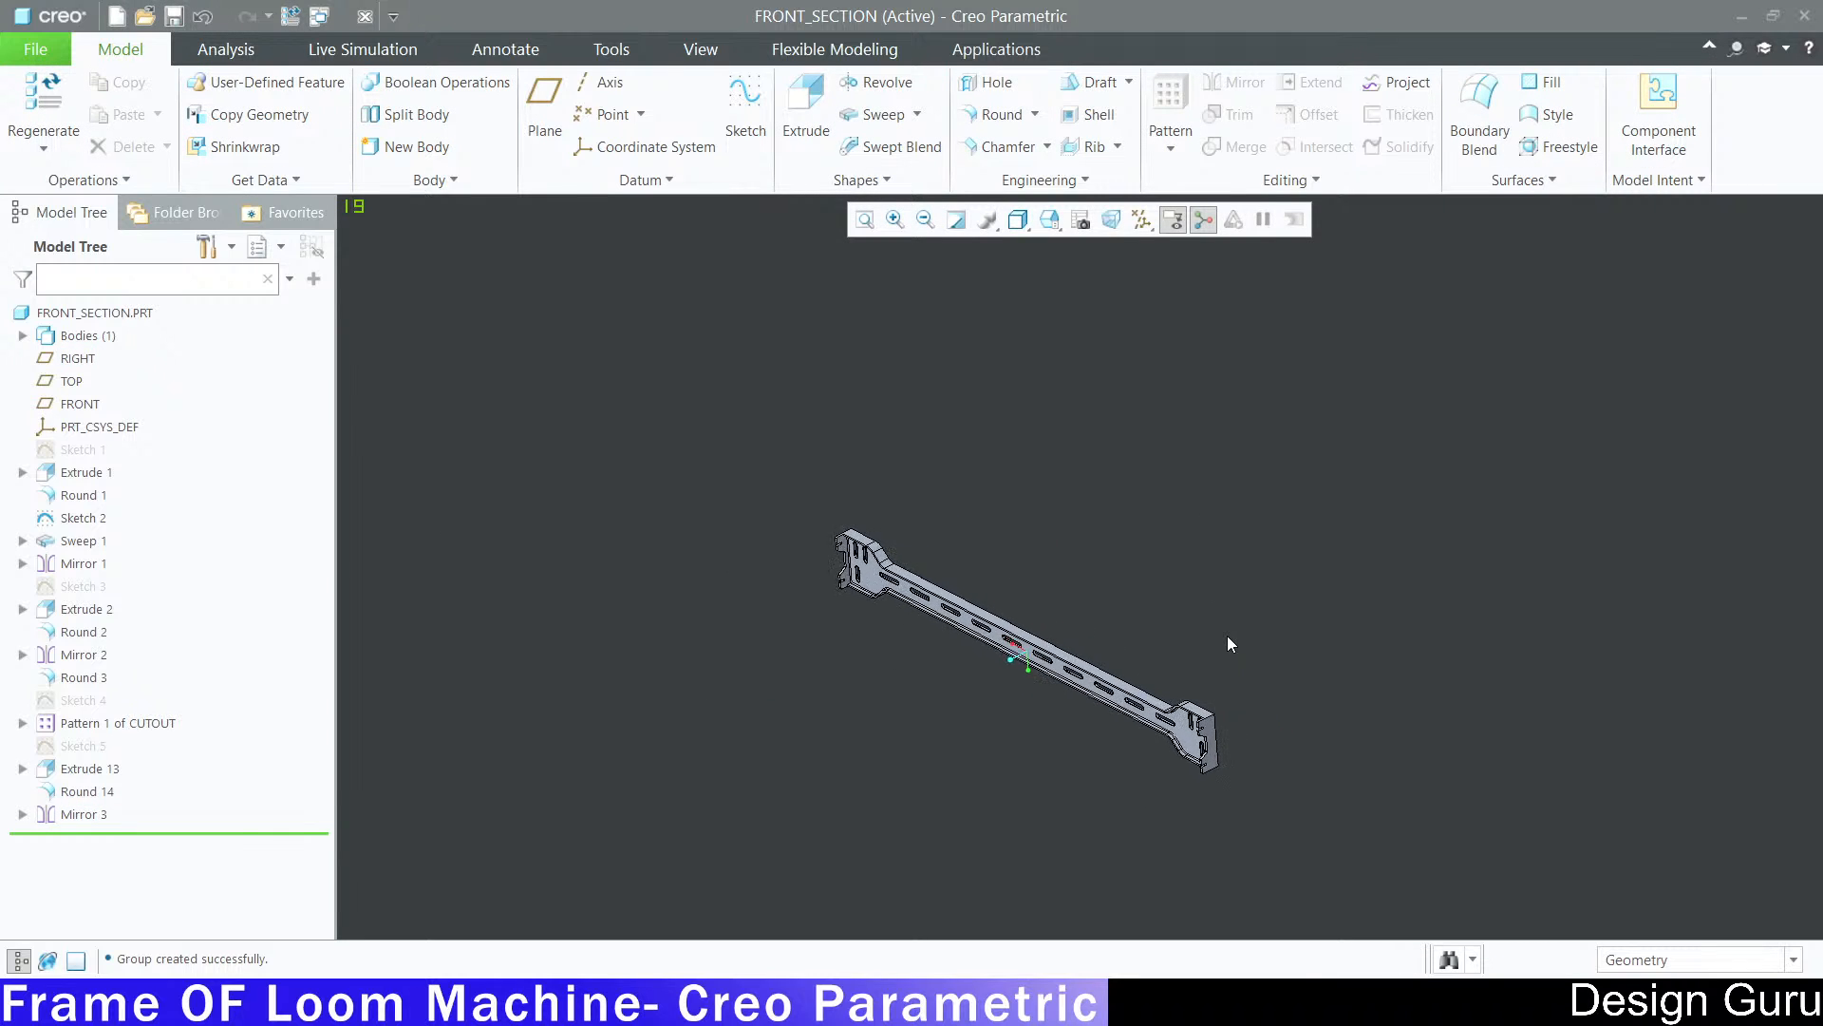
{"action": "middle_click_drag", "start_coordinate": [1253, 639], "coordinate": [1603, 619]}
{"action": "scroll", "coordinate": [1371, 620], "scroll_direction": "up", "scroll_amount": 2}
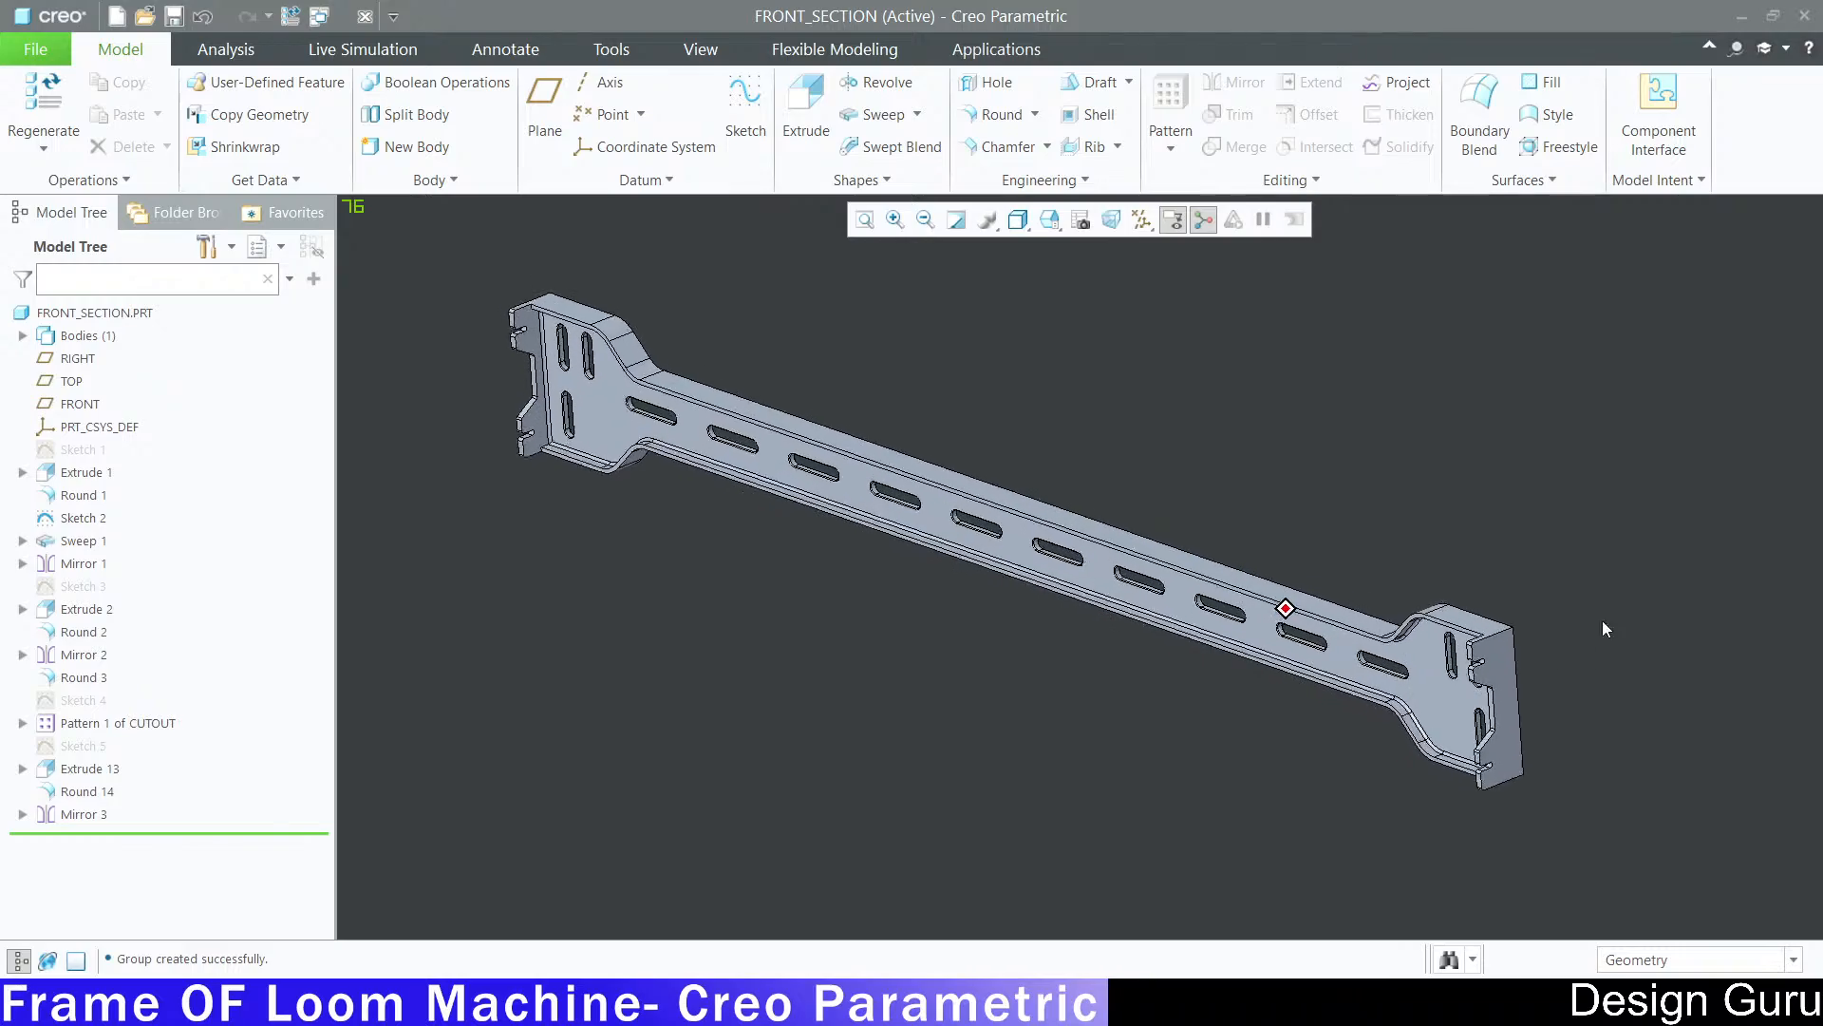
{"action": "key", "text": "alt+Tab"}
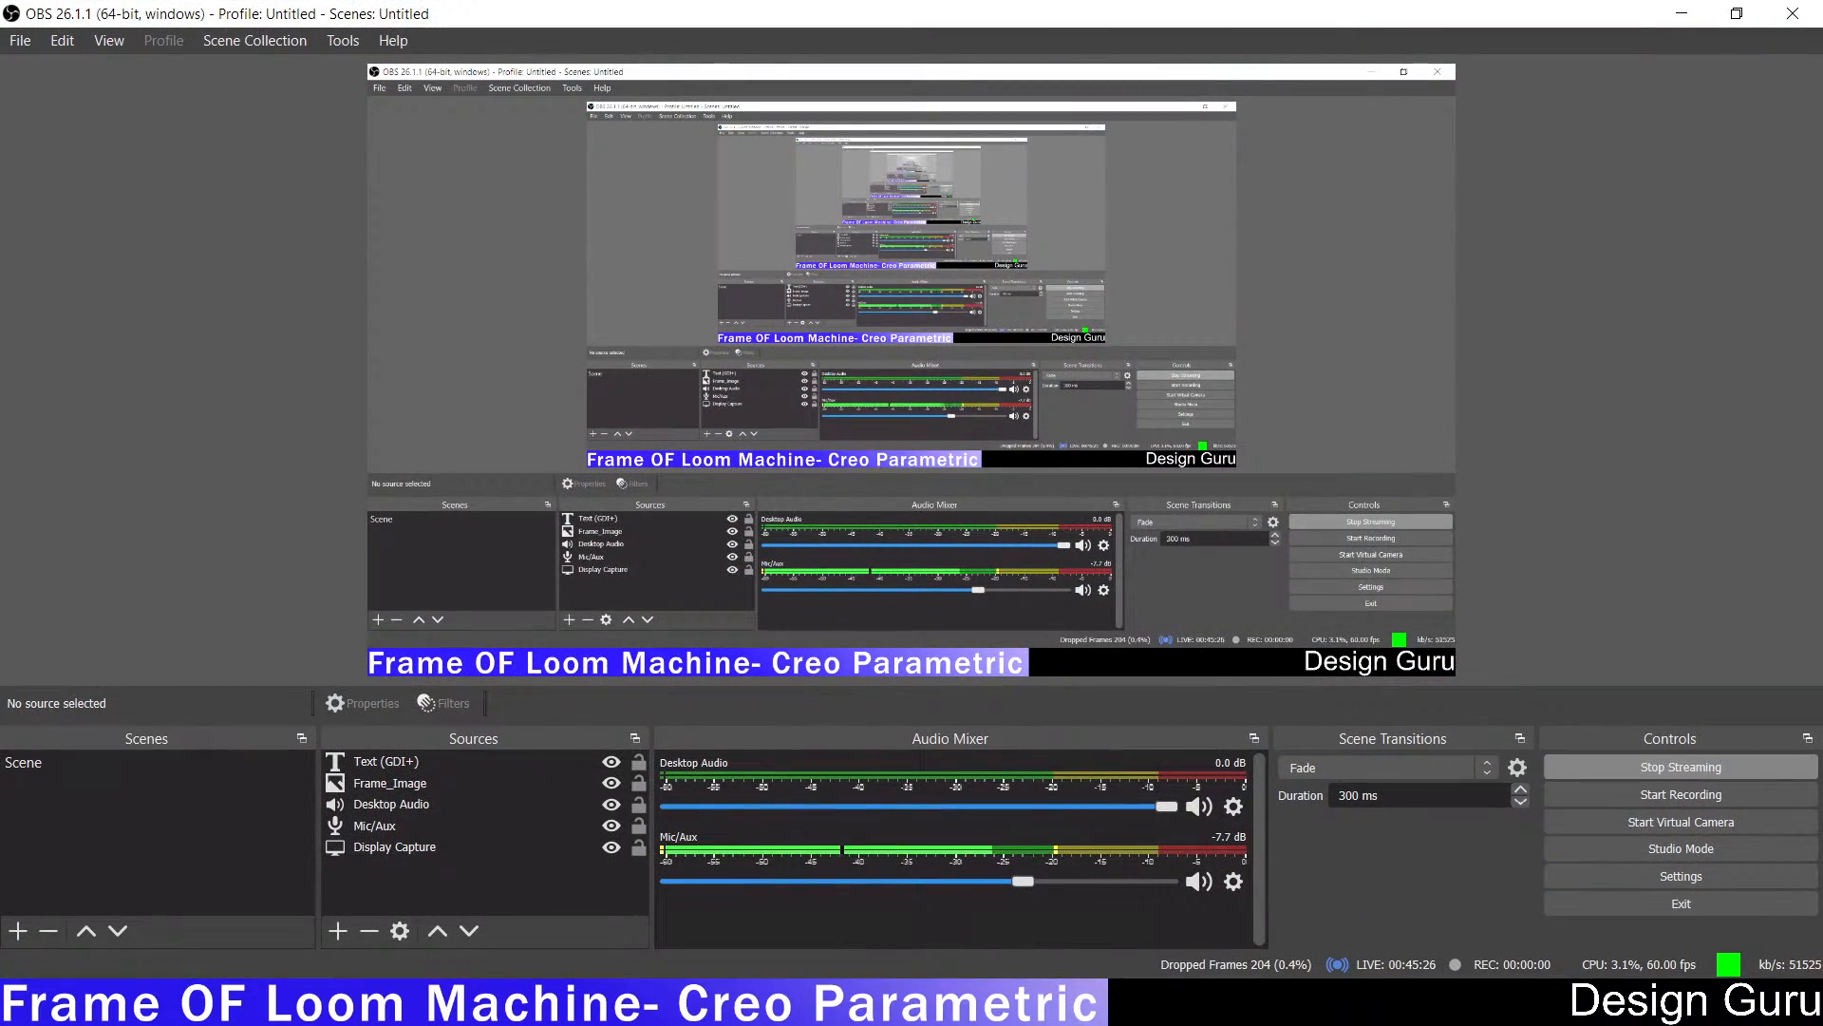
{"action": "key", "text": "alt+Tab"}
{"action": "key", "text": "alt+Tab"}
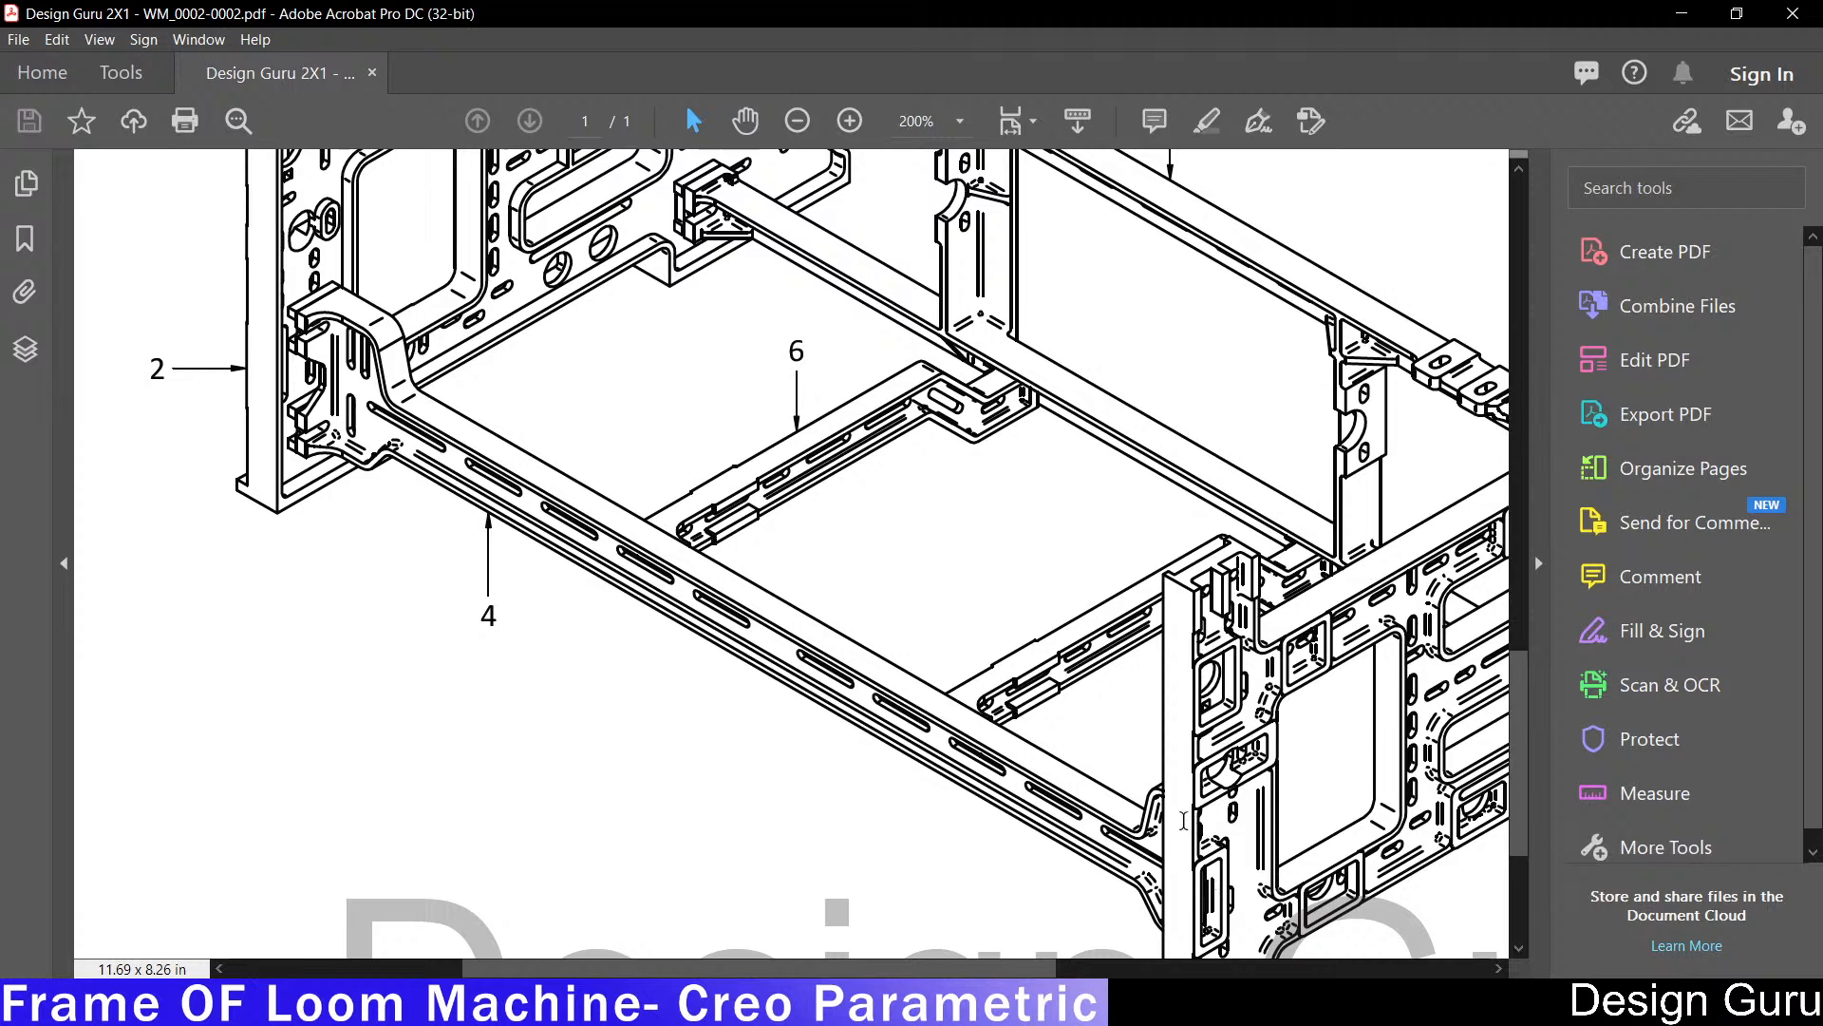
{"action": "scroll", "coordinate": [760, 577], "scroll_direction": "down", "scroll_amount": 1, "text": "ctrl"}
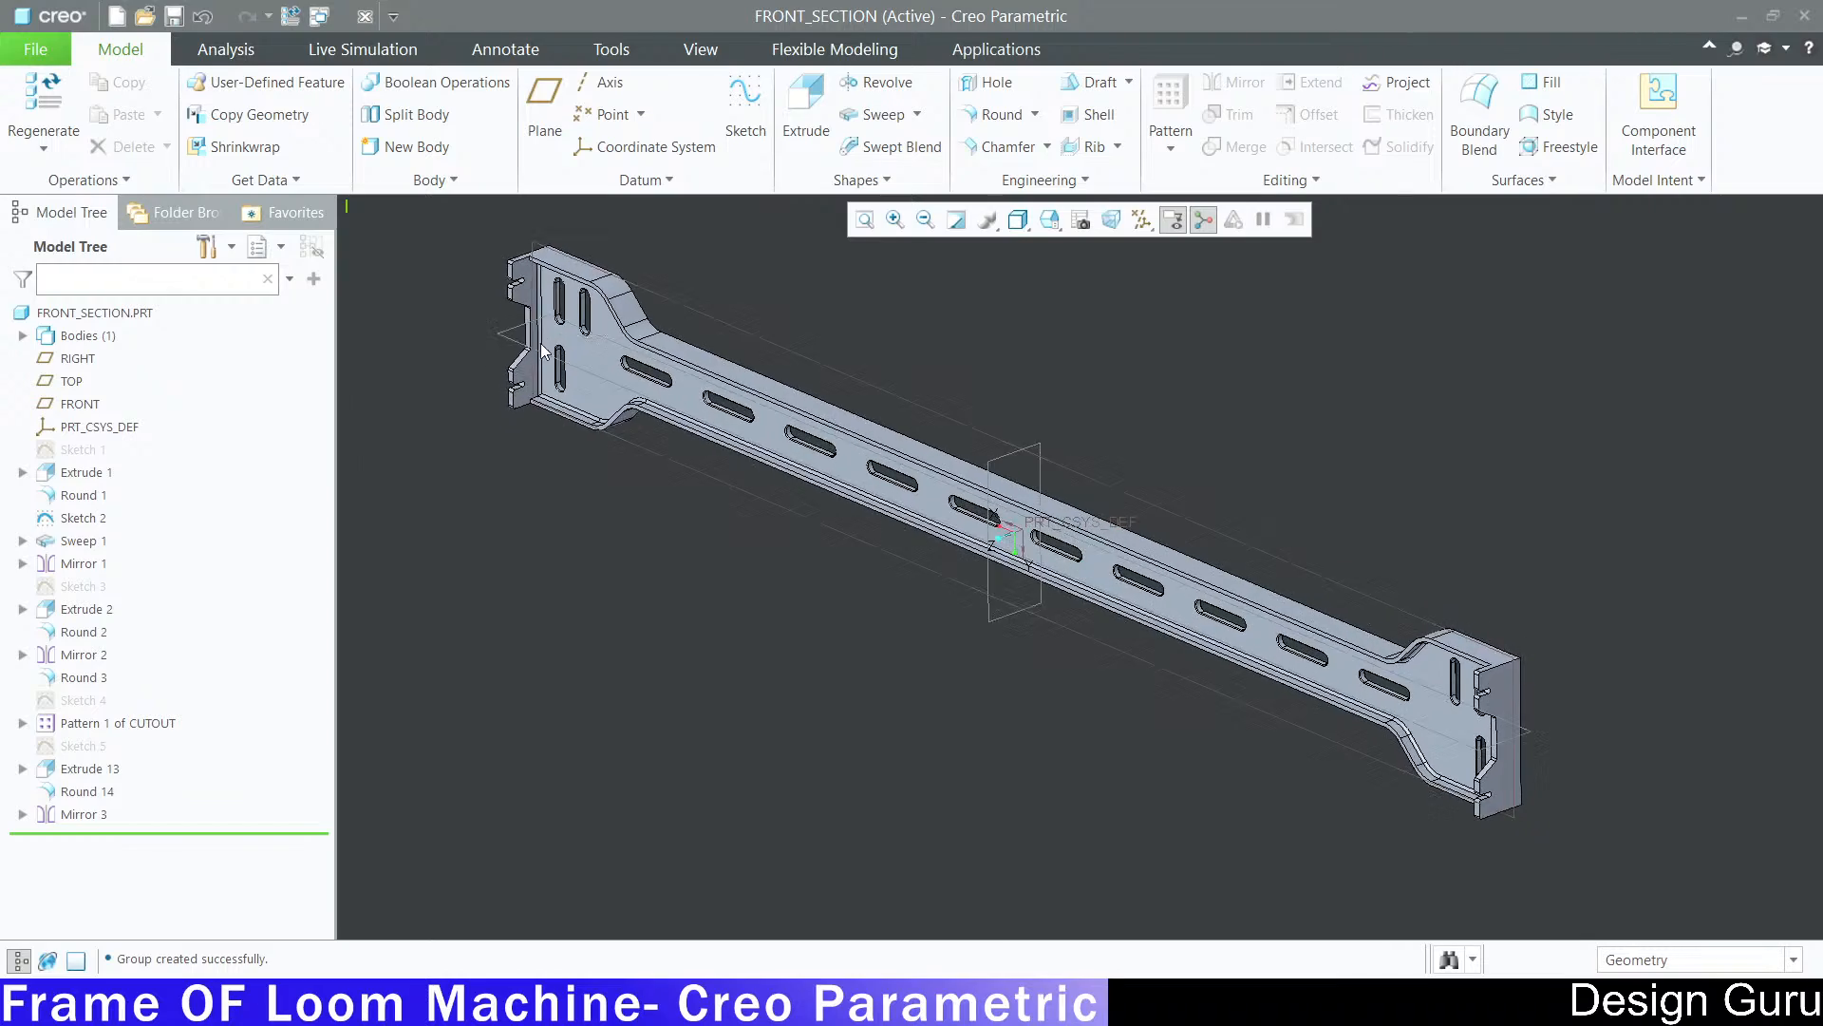
Step: Start a round on the short upper corner edge where the notched end plate meets the flange, with radius 15
{"action": "scroll", "coordinate": [543, 352], "scroll_direction": "down", "scroll_amount": 8}
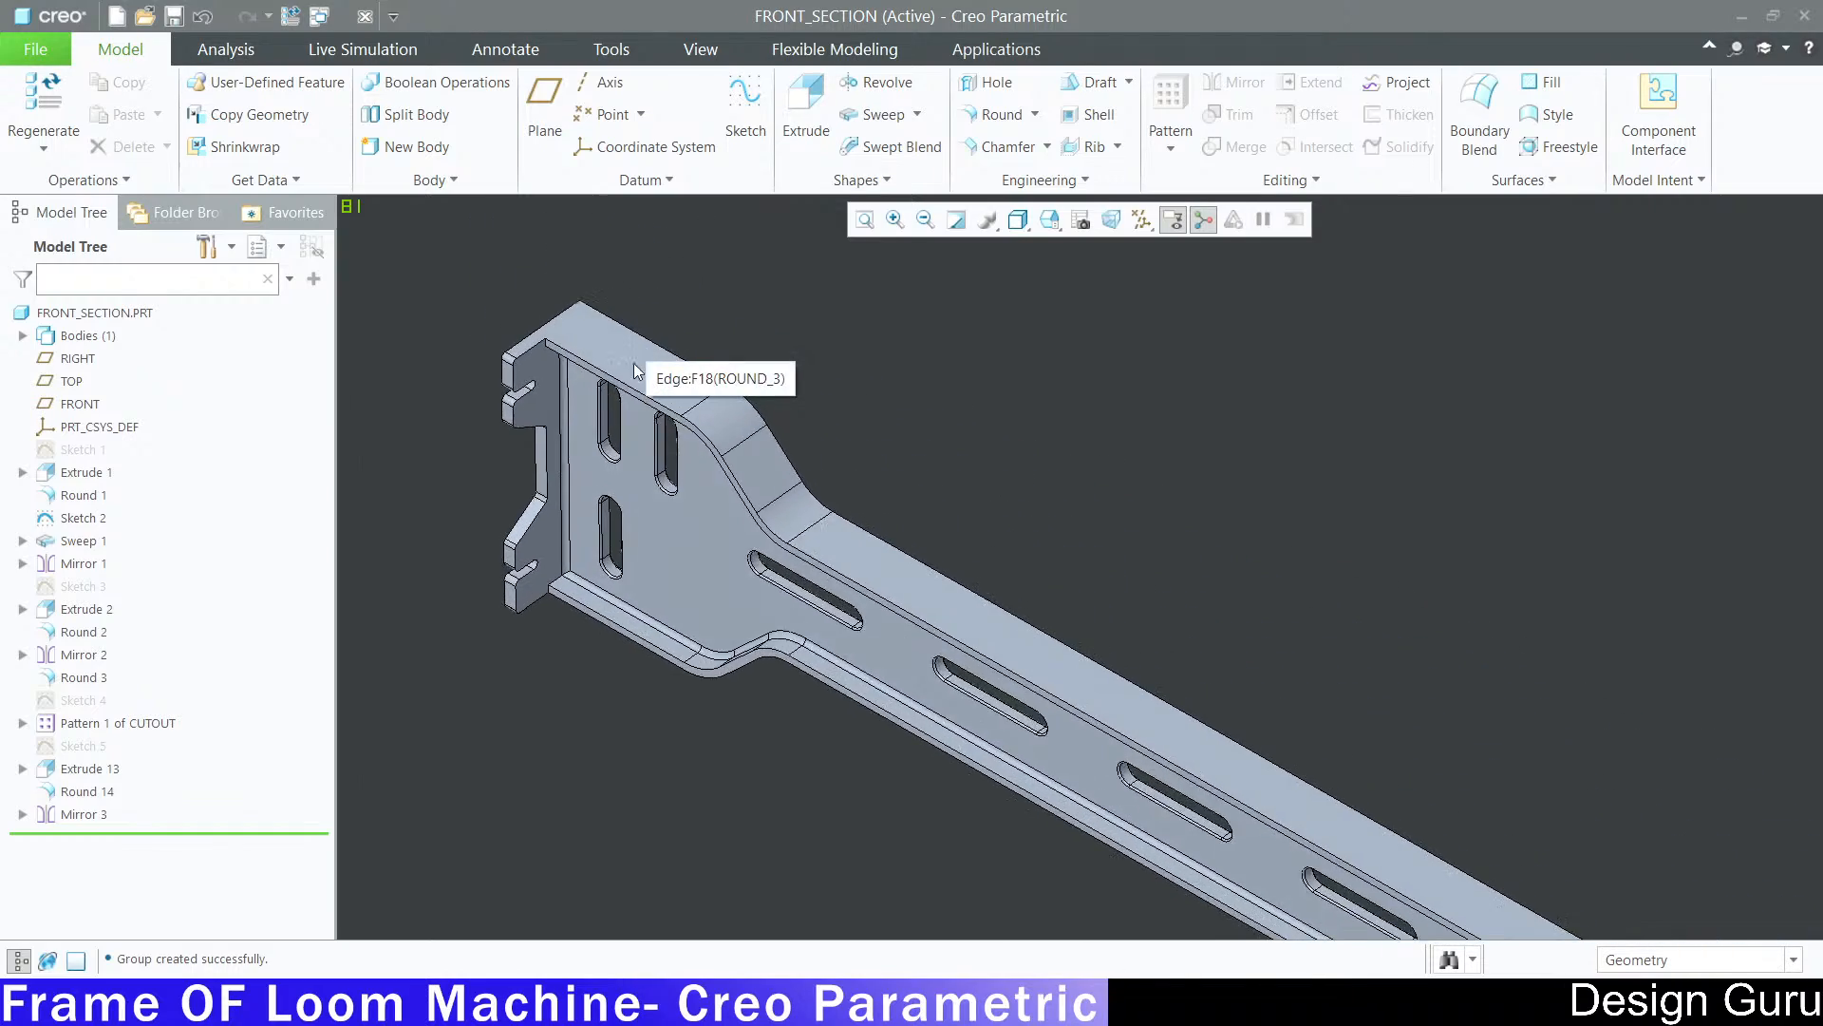
{"action": "scroll", "coordinate": [636, 371], "scroll_direction": "down", "scroll_amount": 4}
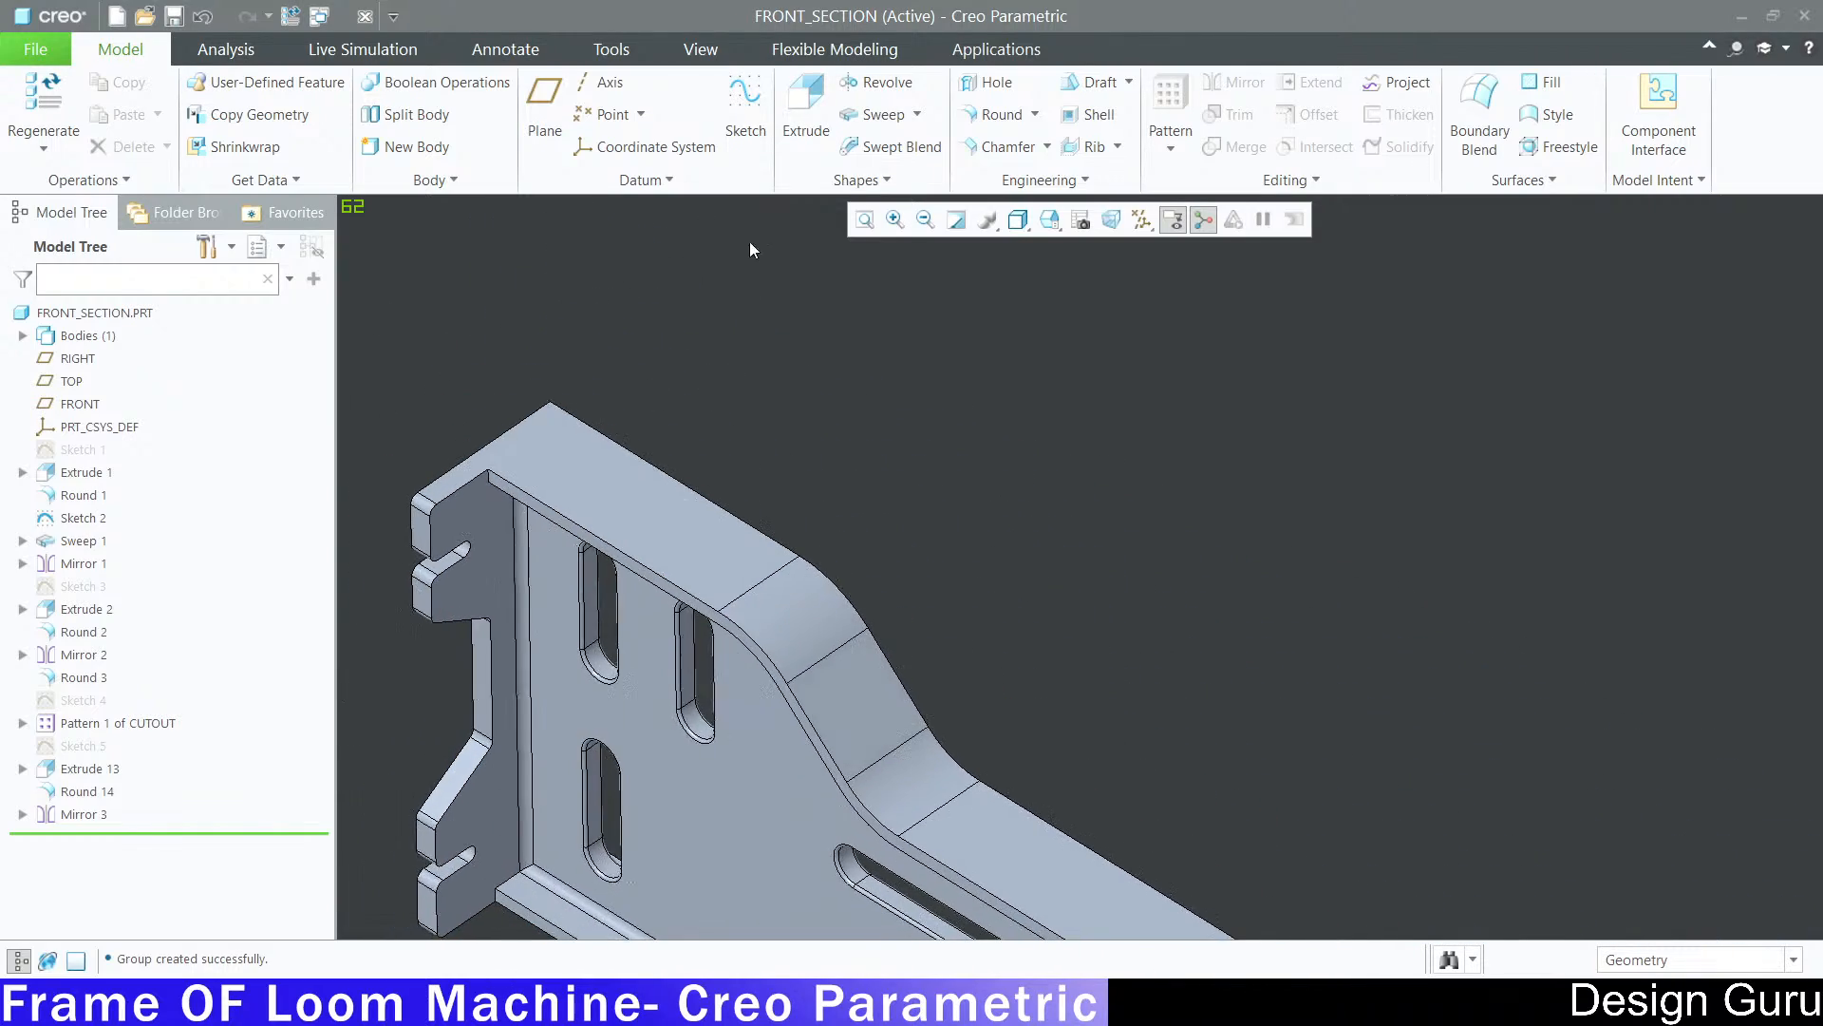
{"action": "middle_click_drag", "start_coordinate": [750, 244], "coordinate": [736, 241]}
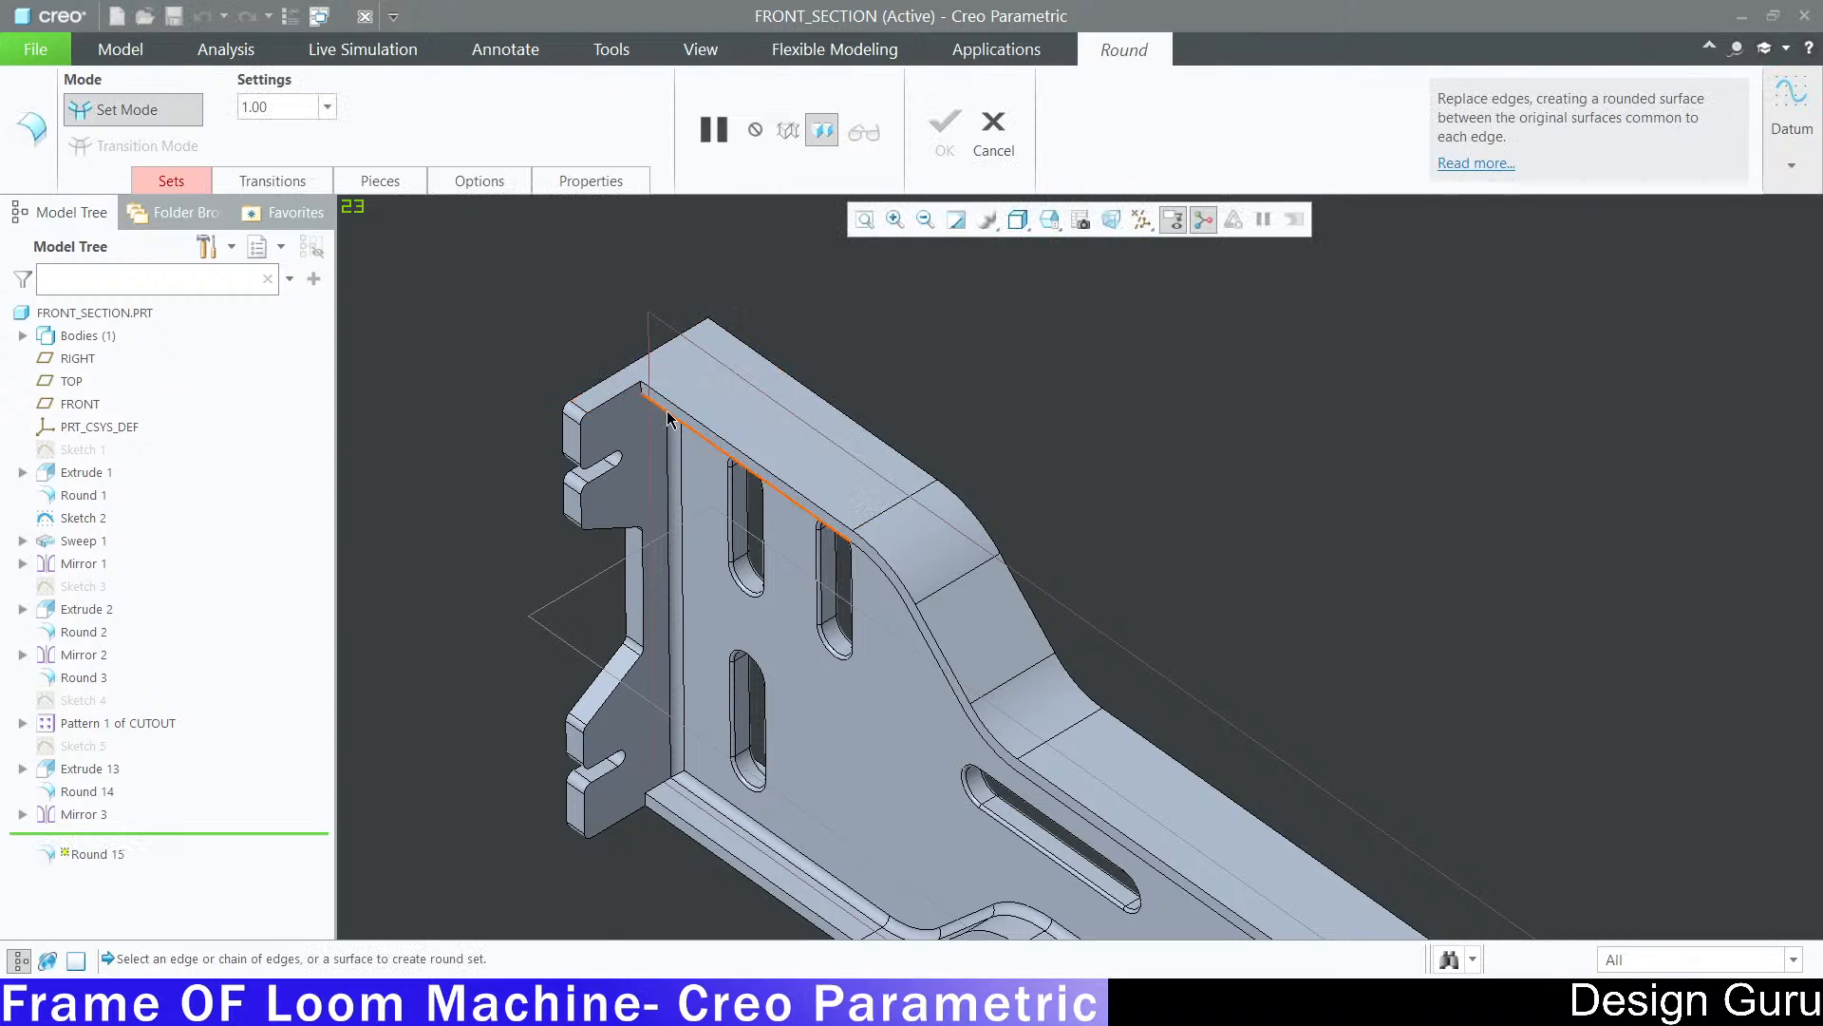
{"action": "scroll", "coordinate": [642, 397], "scroll_direction": "down", "scroll_amount": 6}
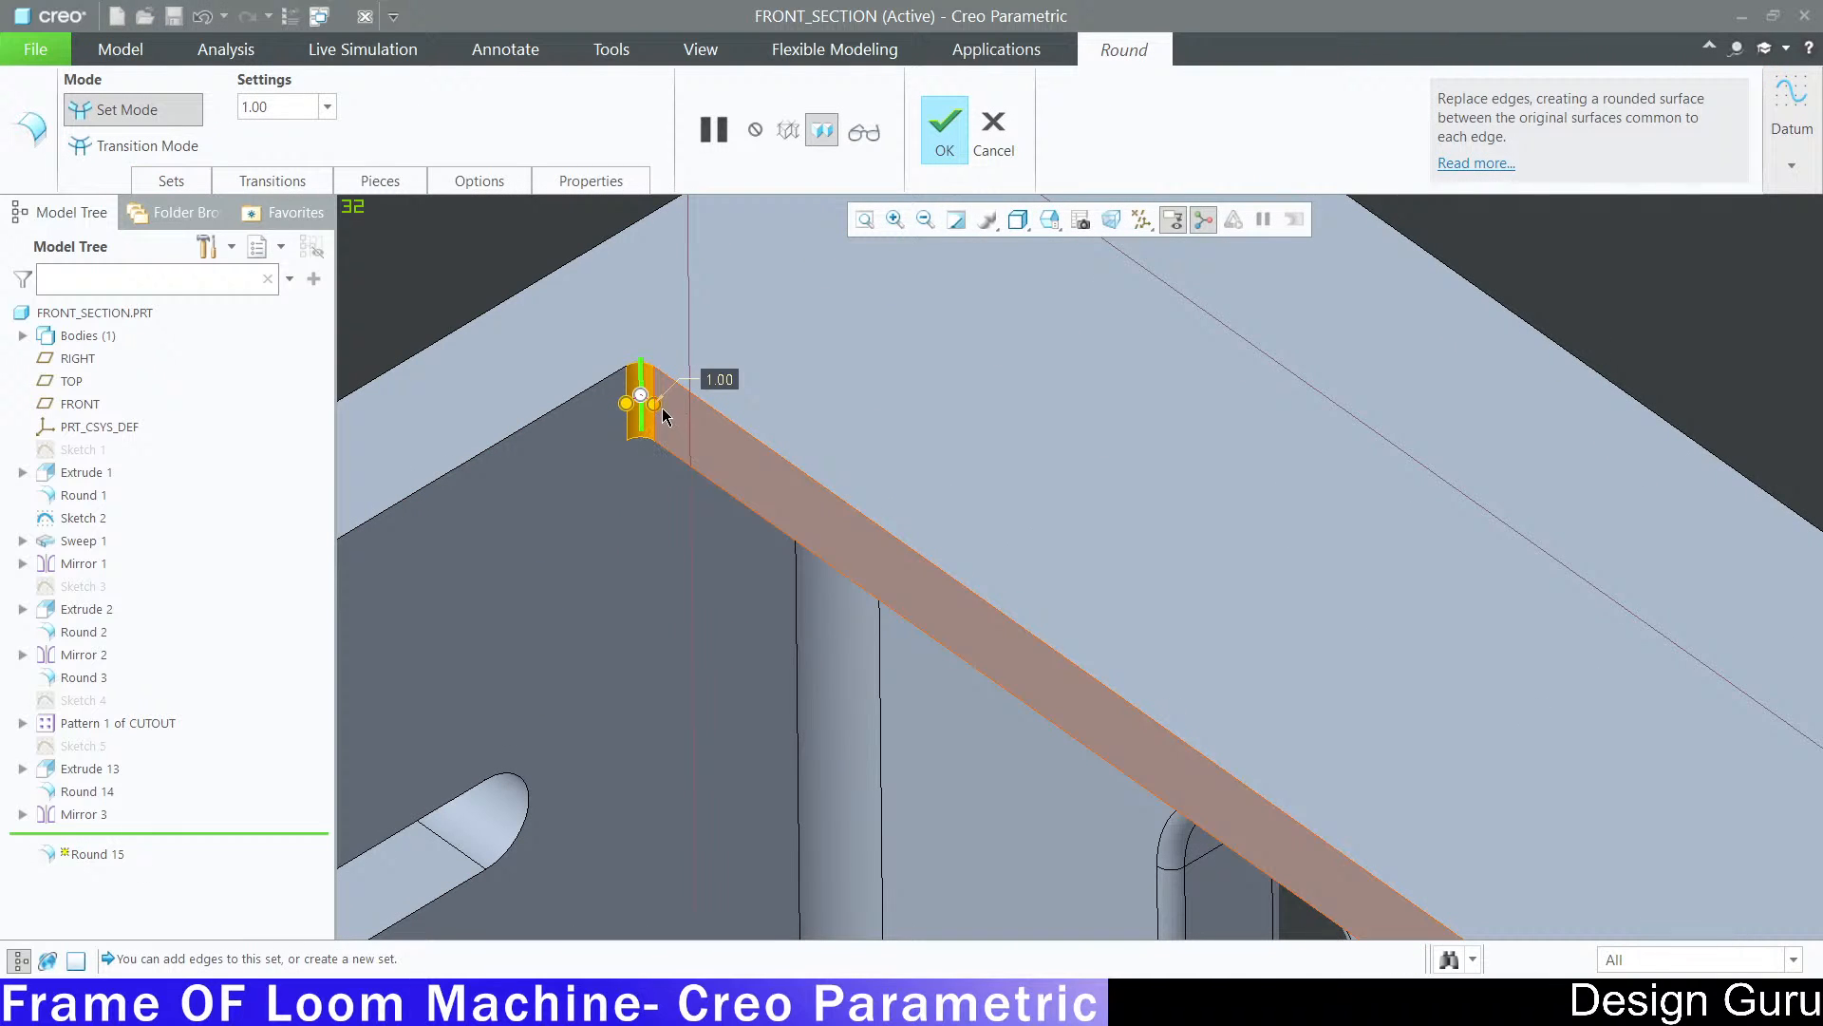
{"action": "left_click_drag", "start_coordinate": [663, 407], "coordinate": [874, 528]}
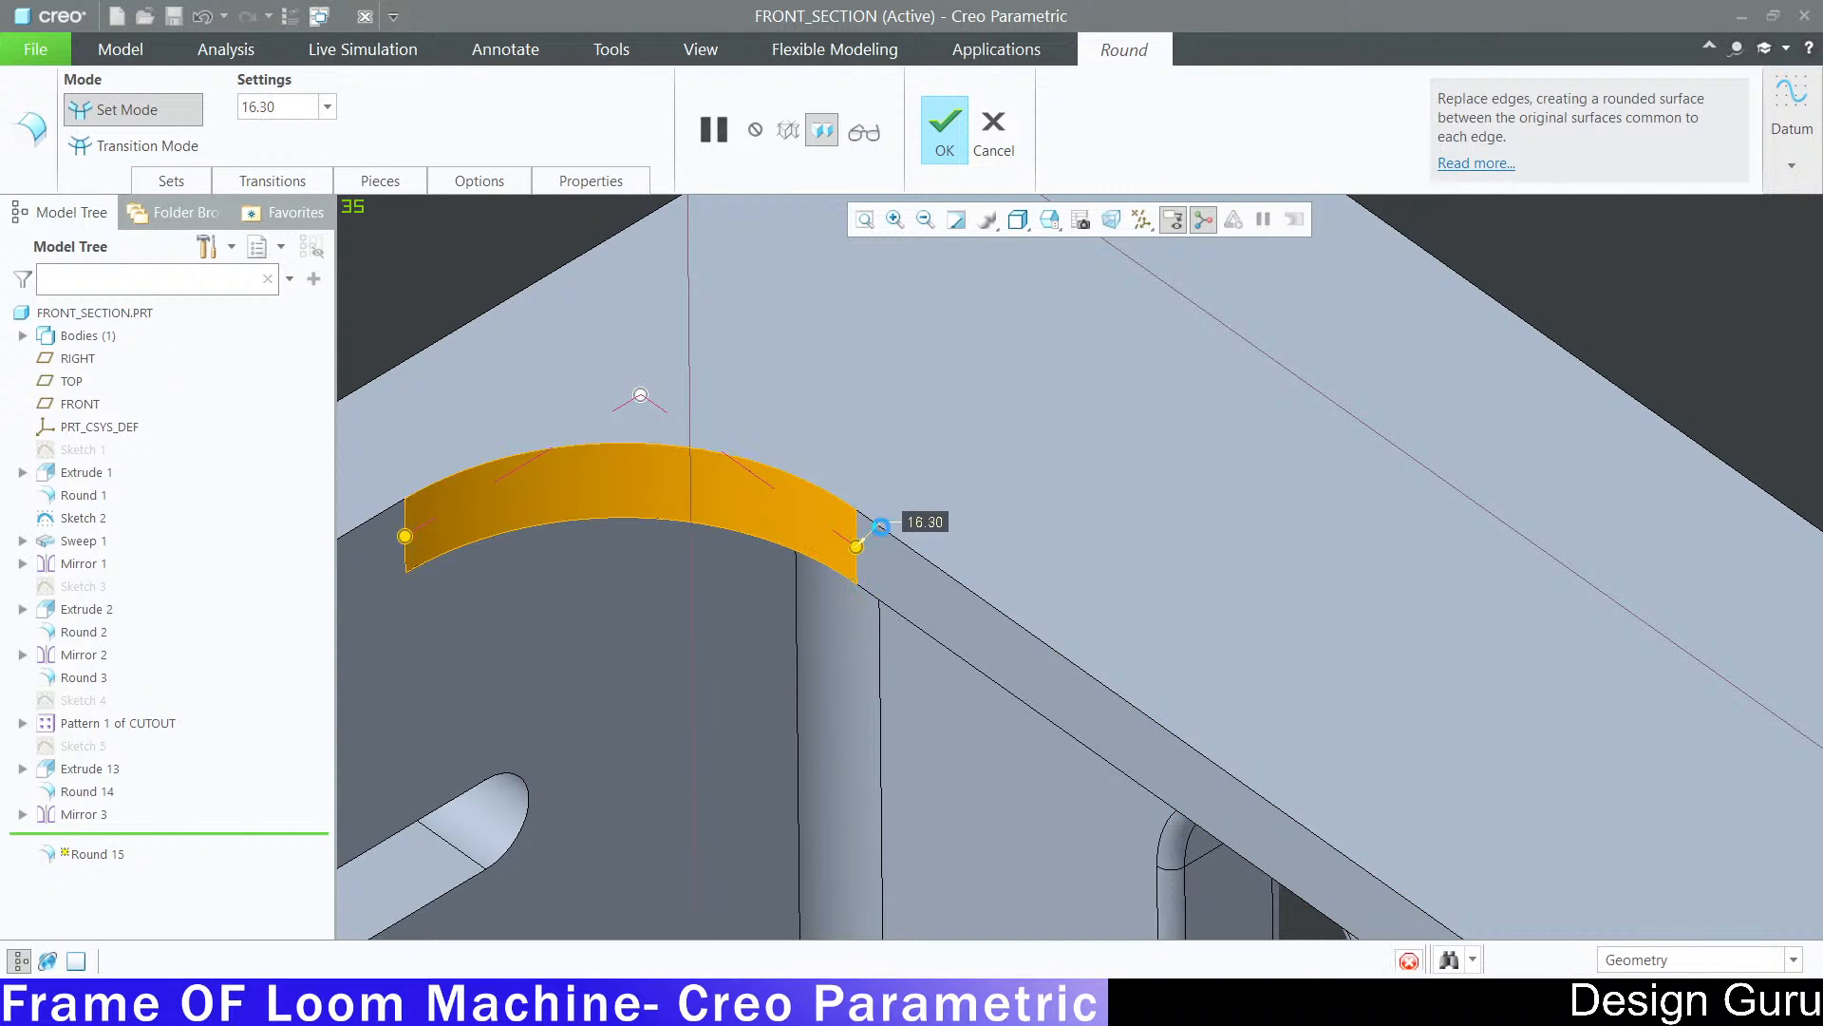
{"action": "scroll", "coordinate": [873, 528], "scroll_direction": "up", "scroll_amount": 5}
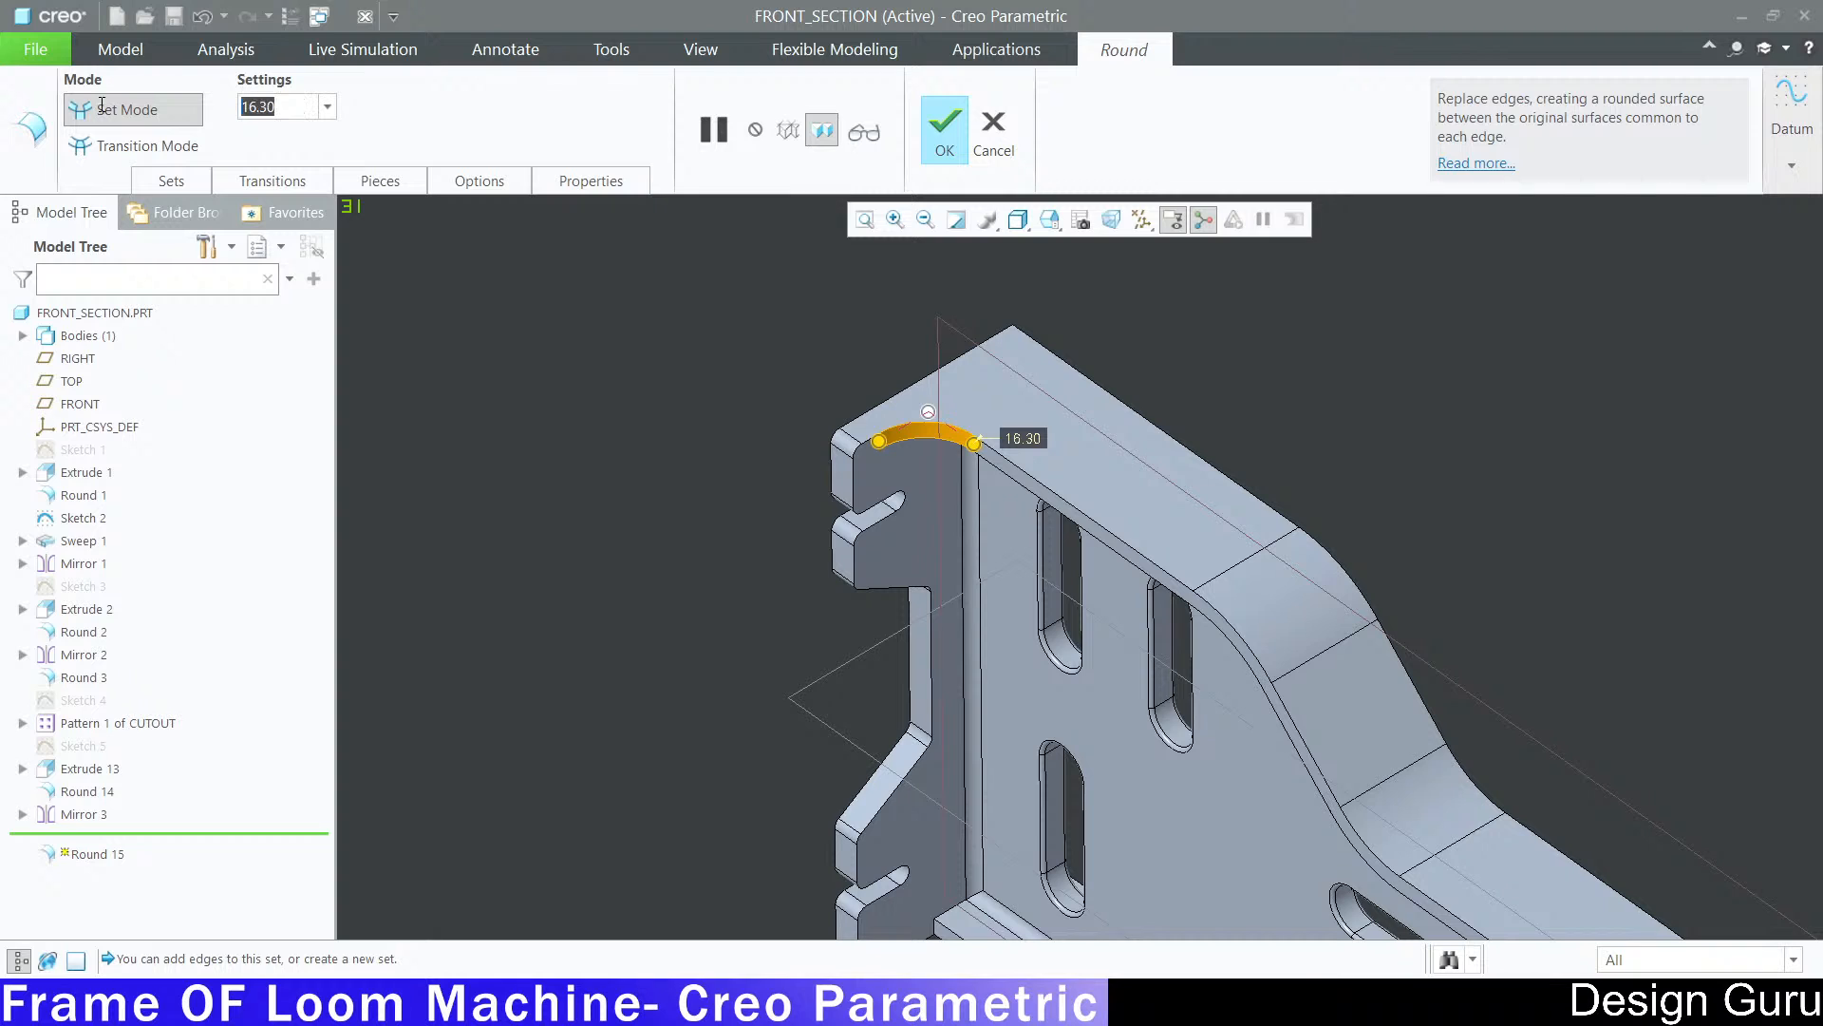
{"action": "type", "text": "15"}
{"action": "key", "text": "Return"}
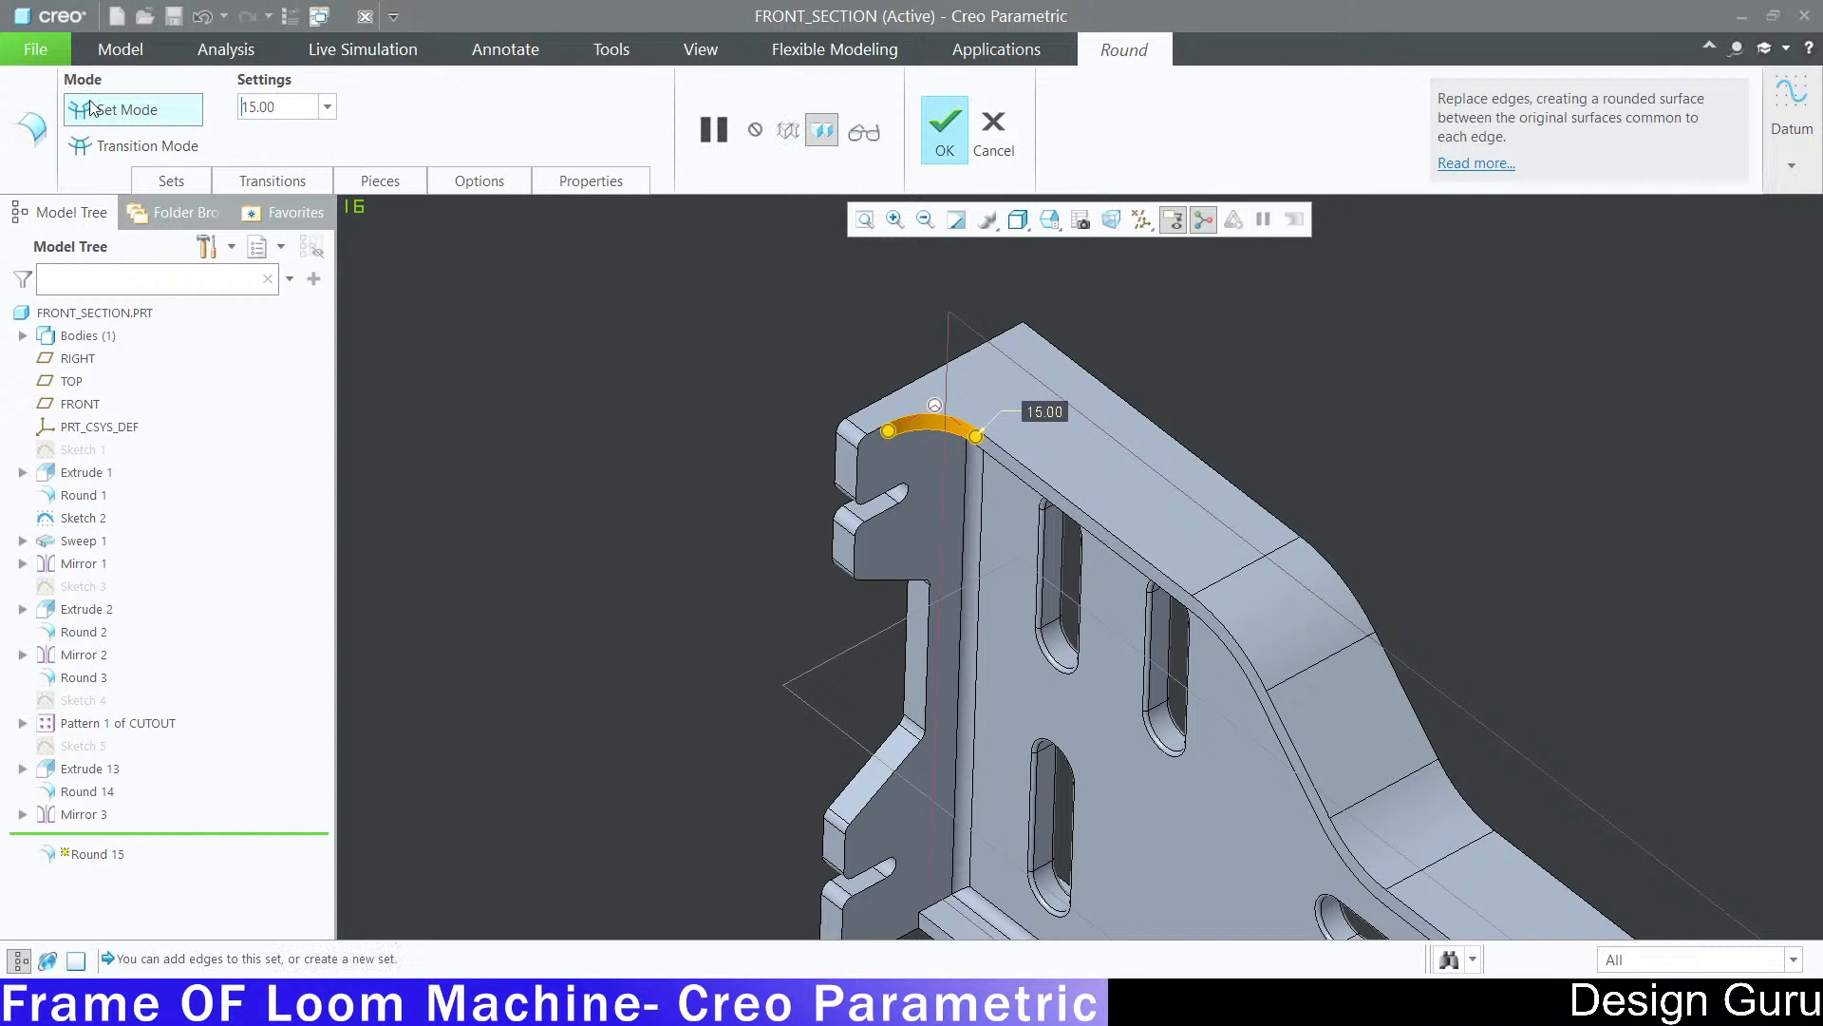
Step: Add the matching lower corner edge between the notched end plate and the flange to the 15.00 round set
{"action": "scroll", "coordinate": [728, 578], "scroll_direction": "up", "scroll_amount": 5}
{"action": "scroll", "coordinate": [819, 686], "scroll_direction": "down", "scroll_amount": 6}
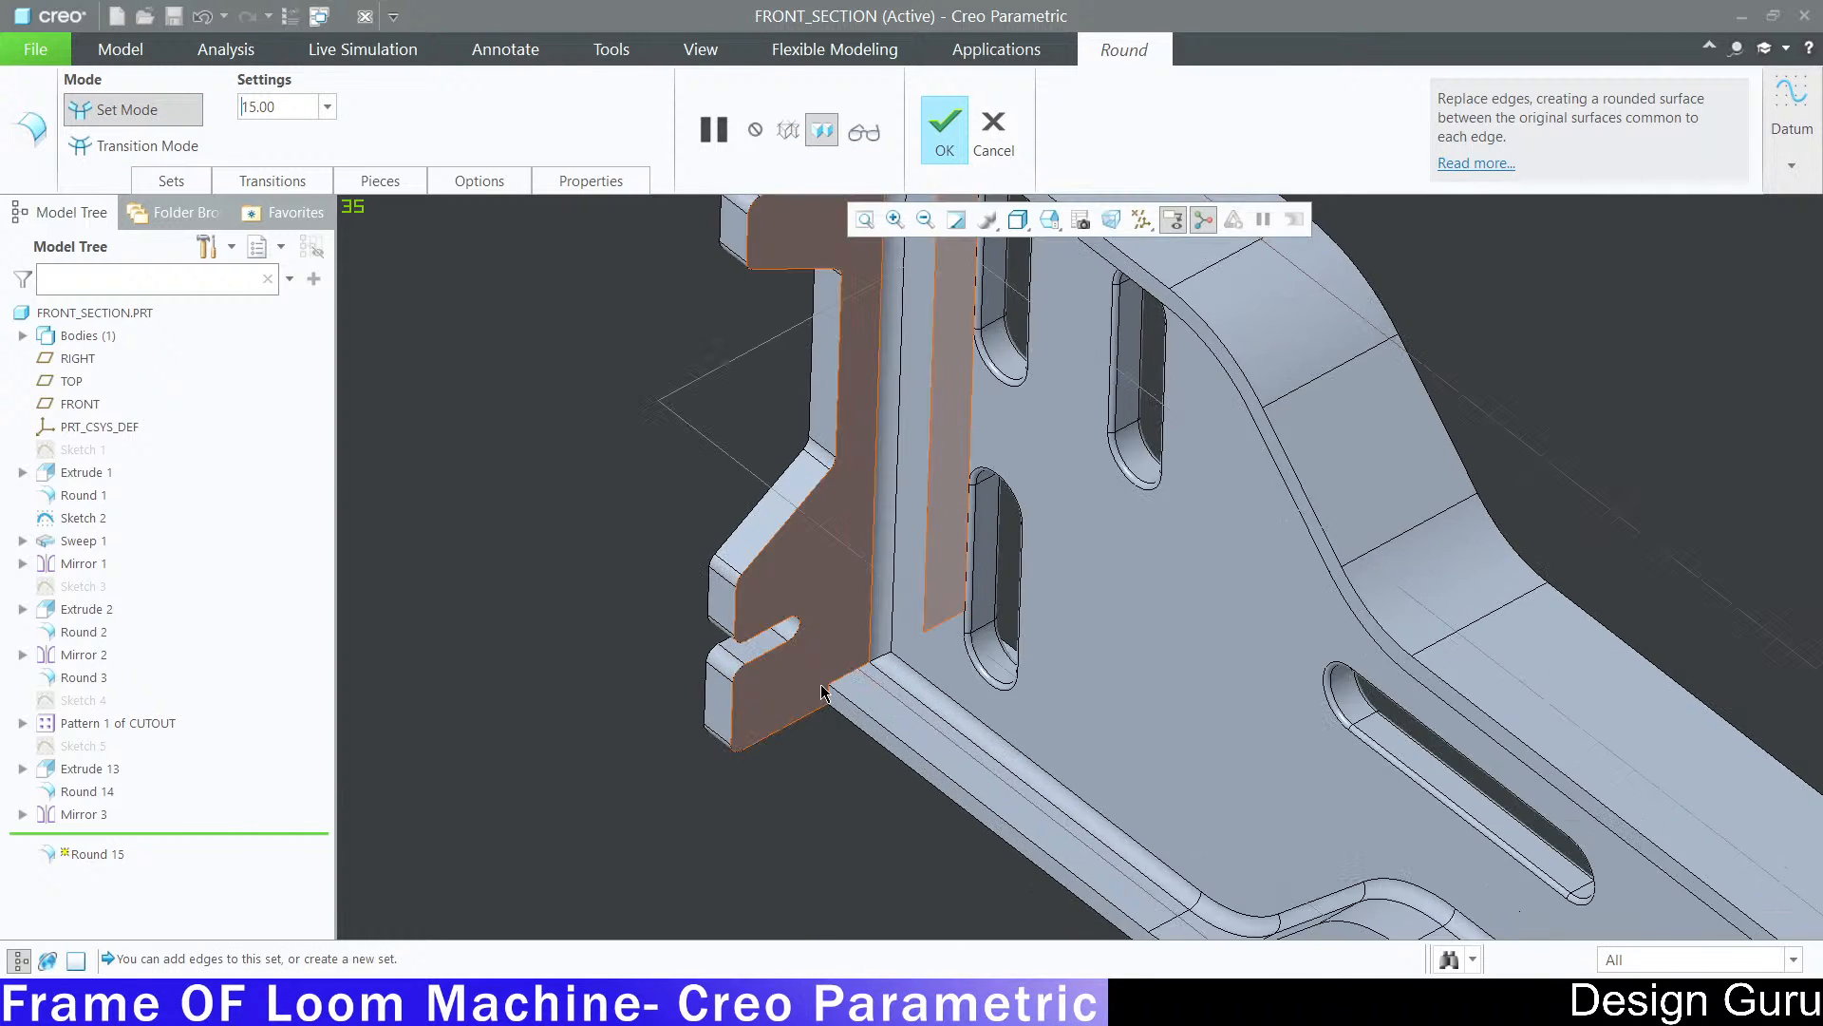
{"action": "scroll", "coordinate": [840, 704], "scroll_direction": "down", "scroll_amount": 3}
{"action": "left_click", "coordinate": [835, 707], "text": "ctrl"}
{"action": "scroll", "coordinate": [714, 623], "scroll_direction": "up", "scroll_amount": 7}
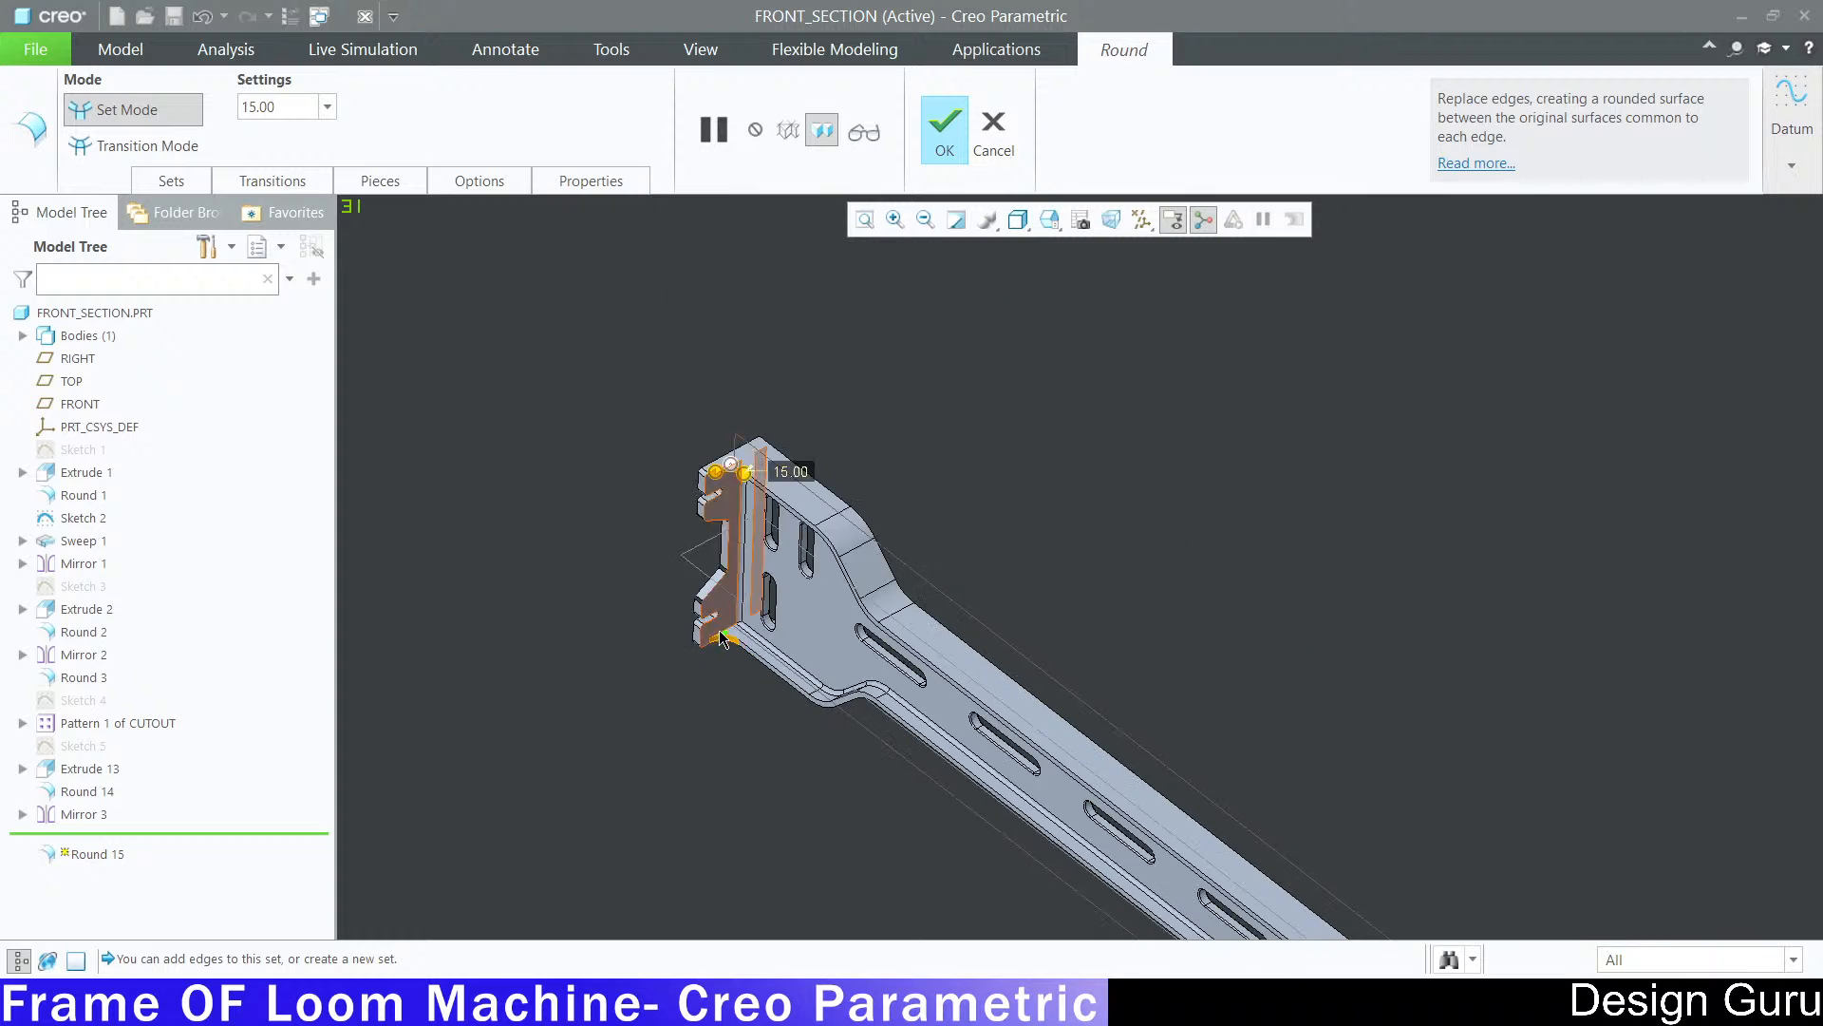
{"action": "scroll", "coordinate": [714, 623], "scroll_direction": "up", "scroll_amount": 4}
{"action": "scroll", "coordinate": [1066, 843], "scroll_direction": "down", "scroll_amount": 8}
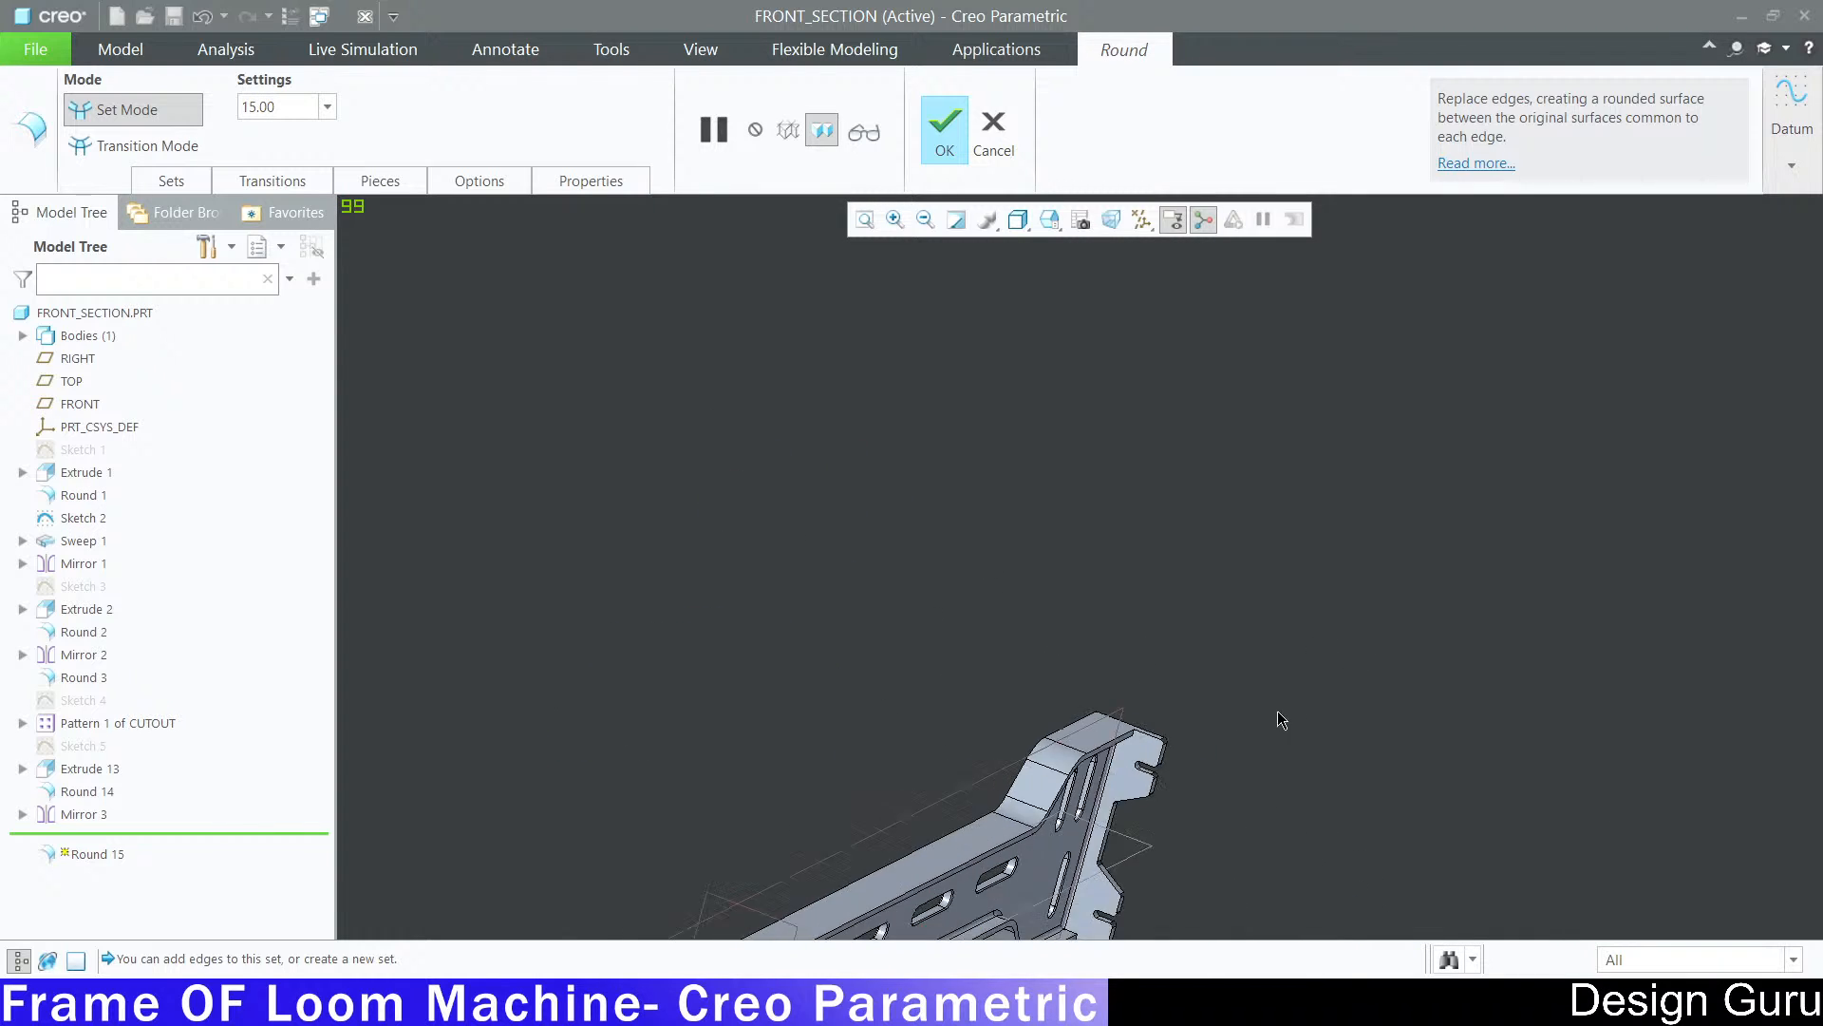
Step: Add the remaining flange-to-end-plate corner edges at the far end of the section to the 15 mm round set and complete the round
{"action": "scroll", "coordinate": [1192, 765], "scroll_direction": "down", "scroll_amount": 3}
{"action": "scroll", "coordinate": [1015, 549], "scroll_direction": "down", "scroll_amount": 5}
{"action": "left_click", "coordinate": [1022, 505], "text": "ctrl"}
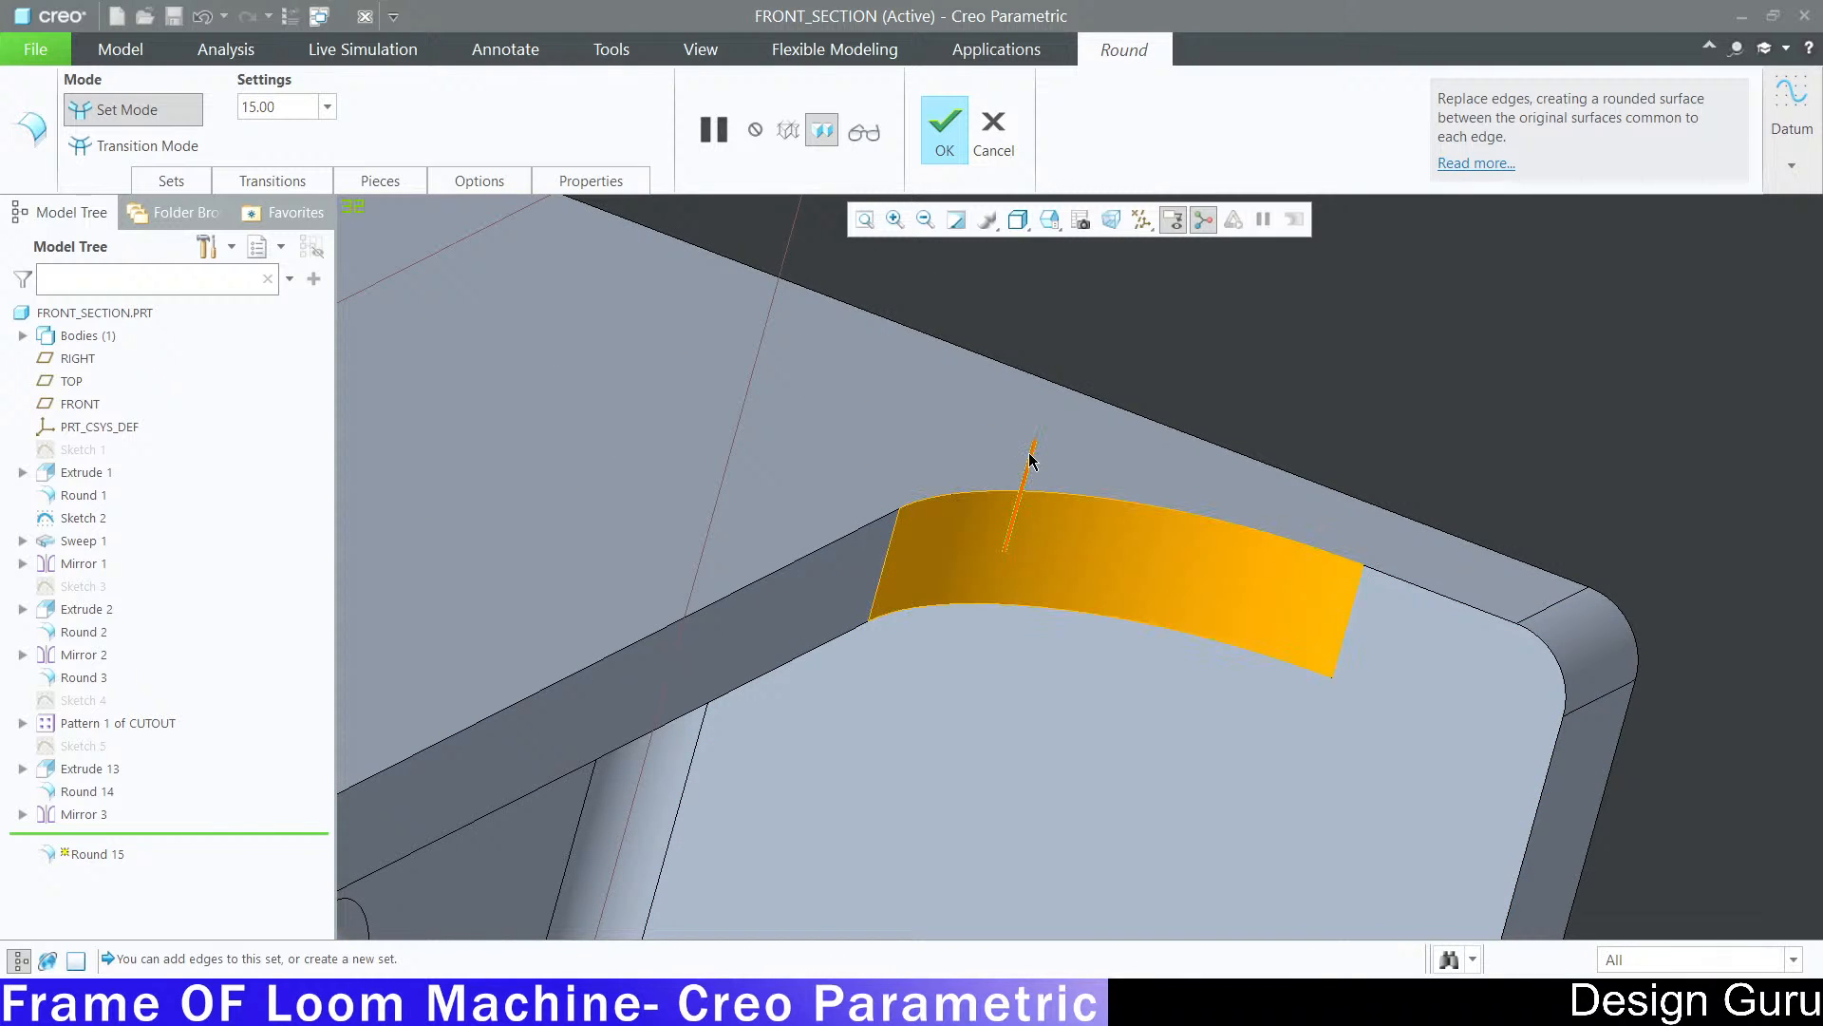
{"action": "scroll", "coordinate": [1023, 494], "scroll_direction": "up", "scroll_amount": 5}
{"action": "scroll", "coordinate": [1025, 773], "scroll_direction": "down", "scroll_amount": 6}
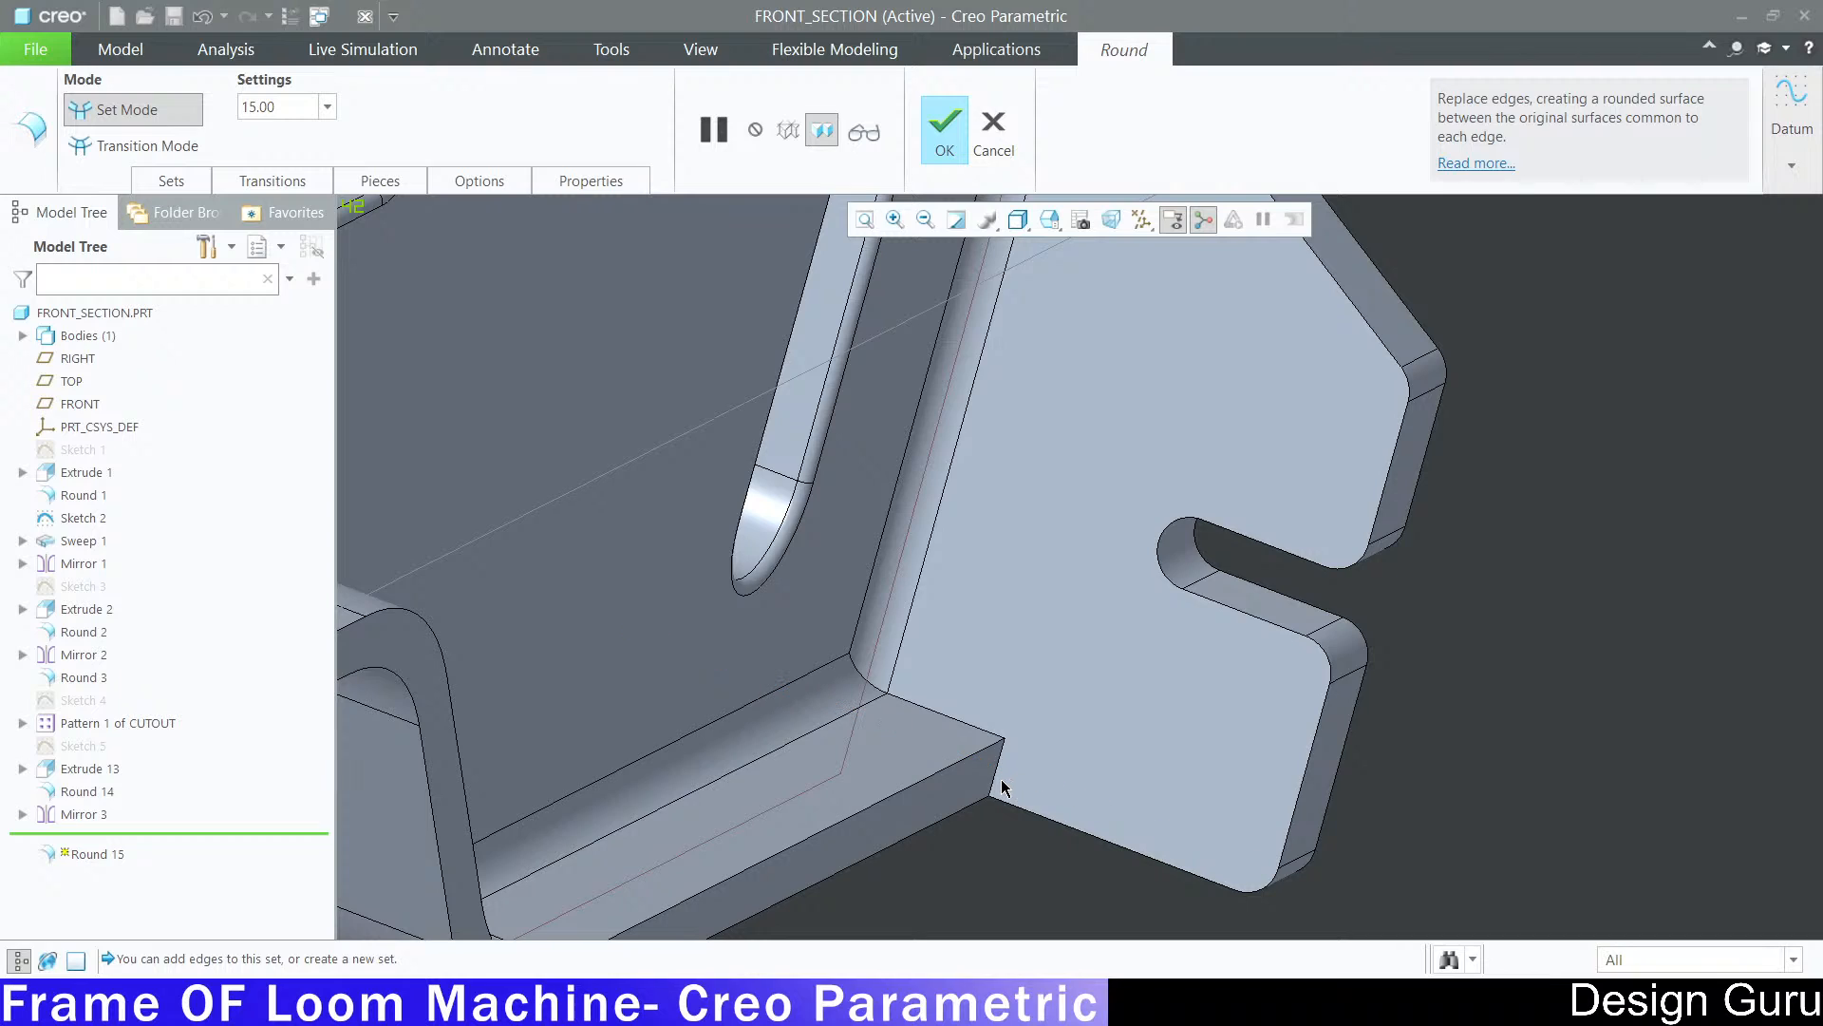
{"action": "left_click", "coordinate": [991, 786], "text": "ctrl"}
{"action": "scroll", "coordinate": [1140, 680], "scroll_direction": "up", "scroll_amount": 6}
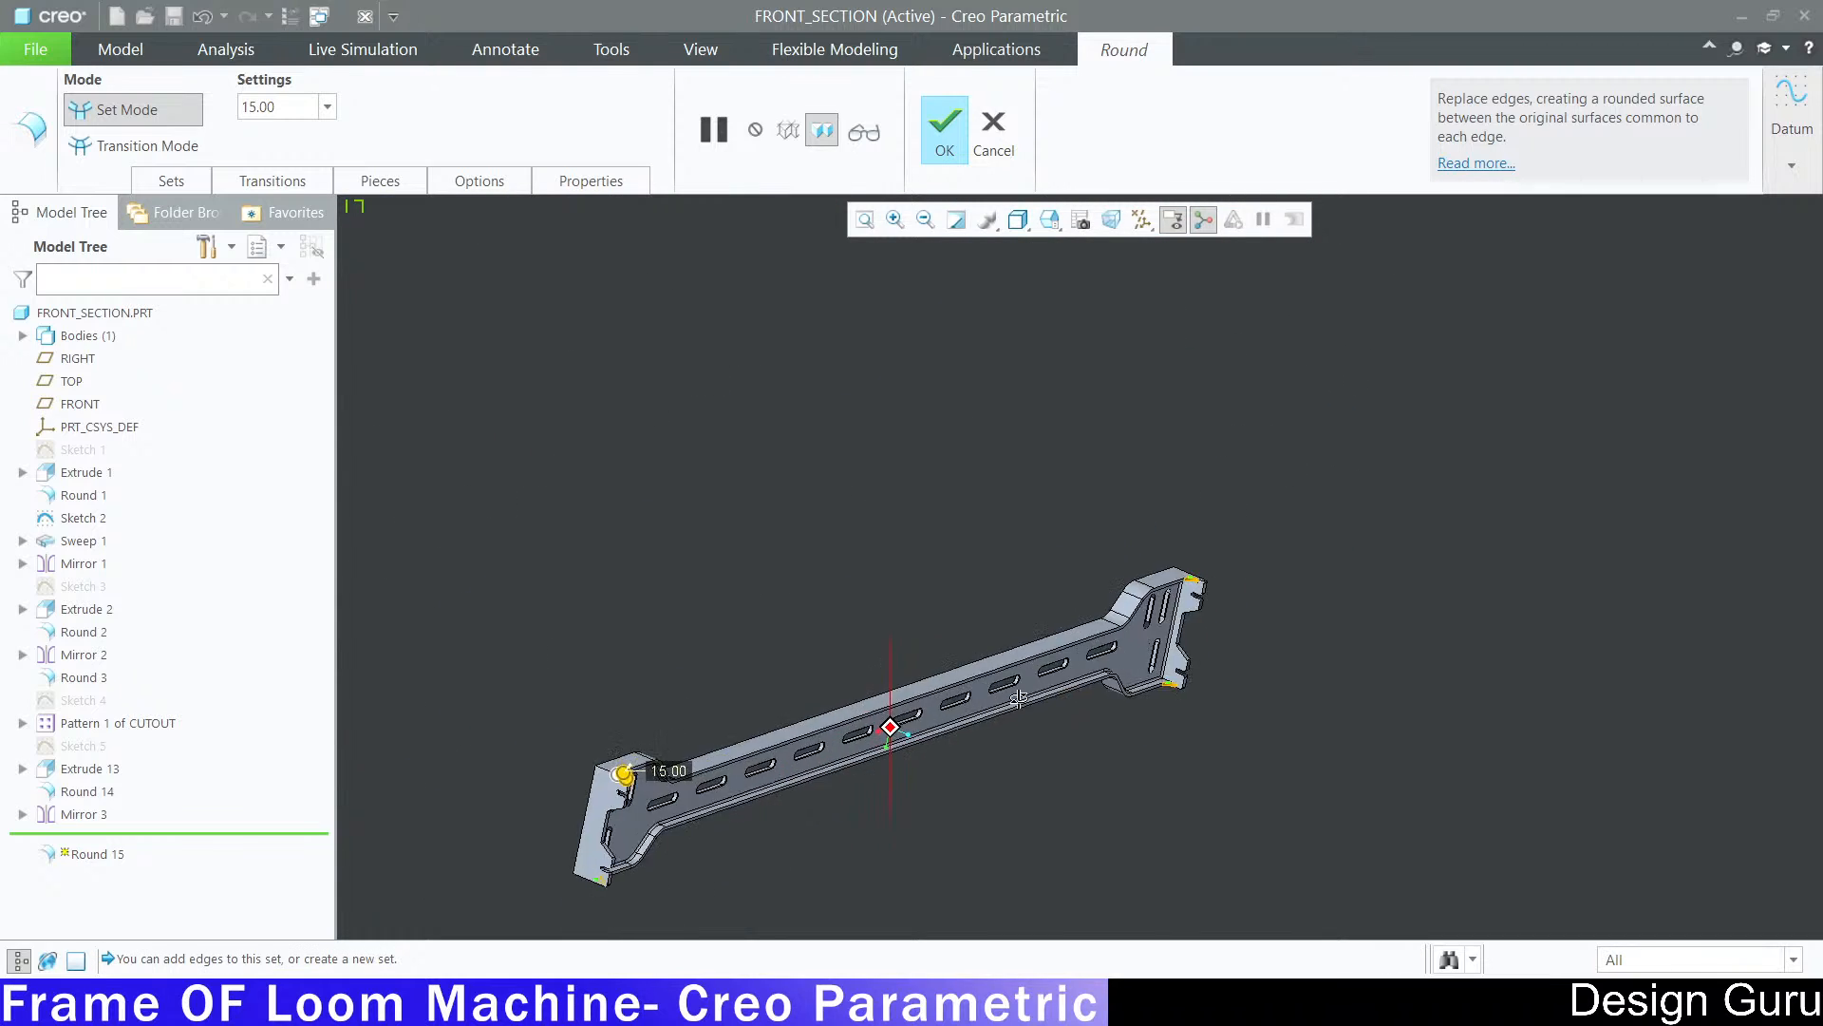
{"action": "middle_click_drag", "start_coordinate": [915, 680], "coordinate": [878, 698]}
{"action": "scroll", "coordinate": [425, 562], "scroll_direction": "down", "scroll_amount": 4}
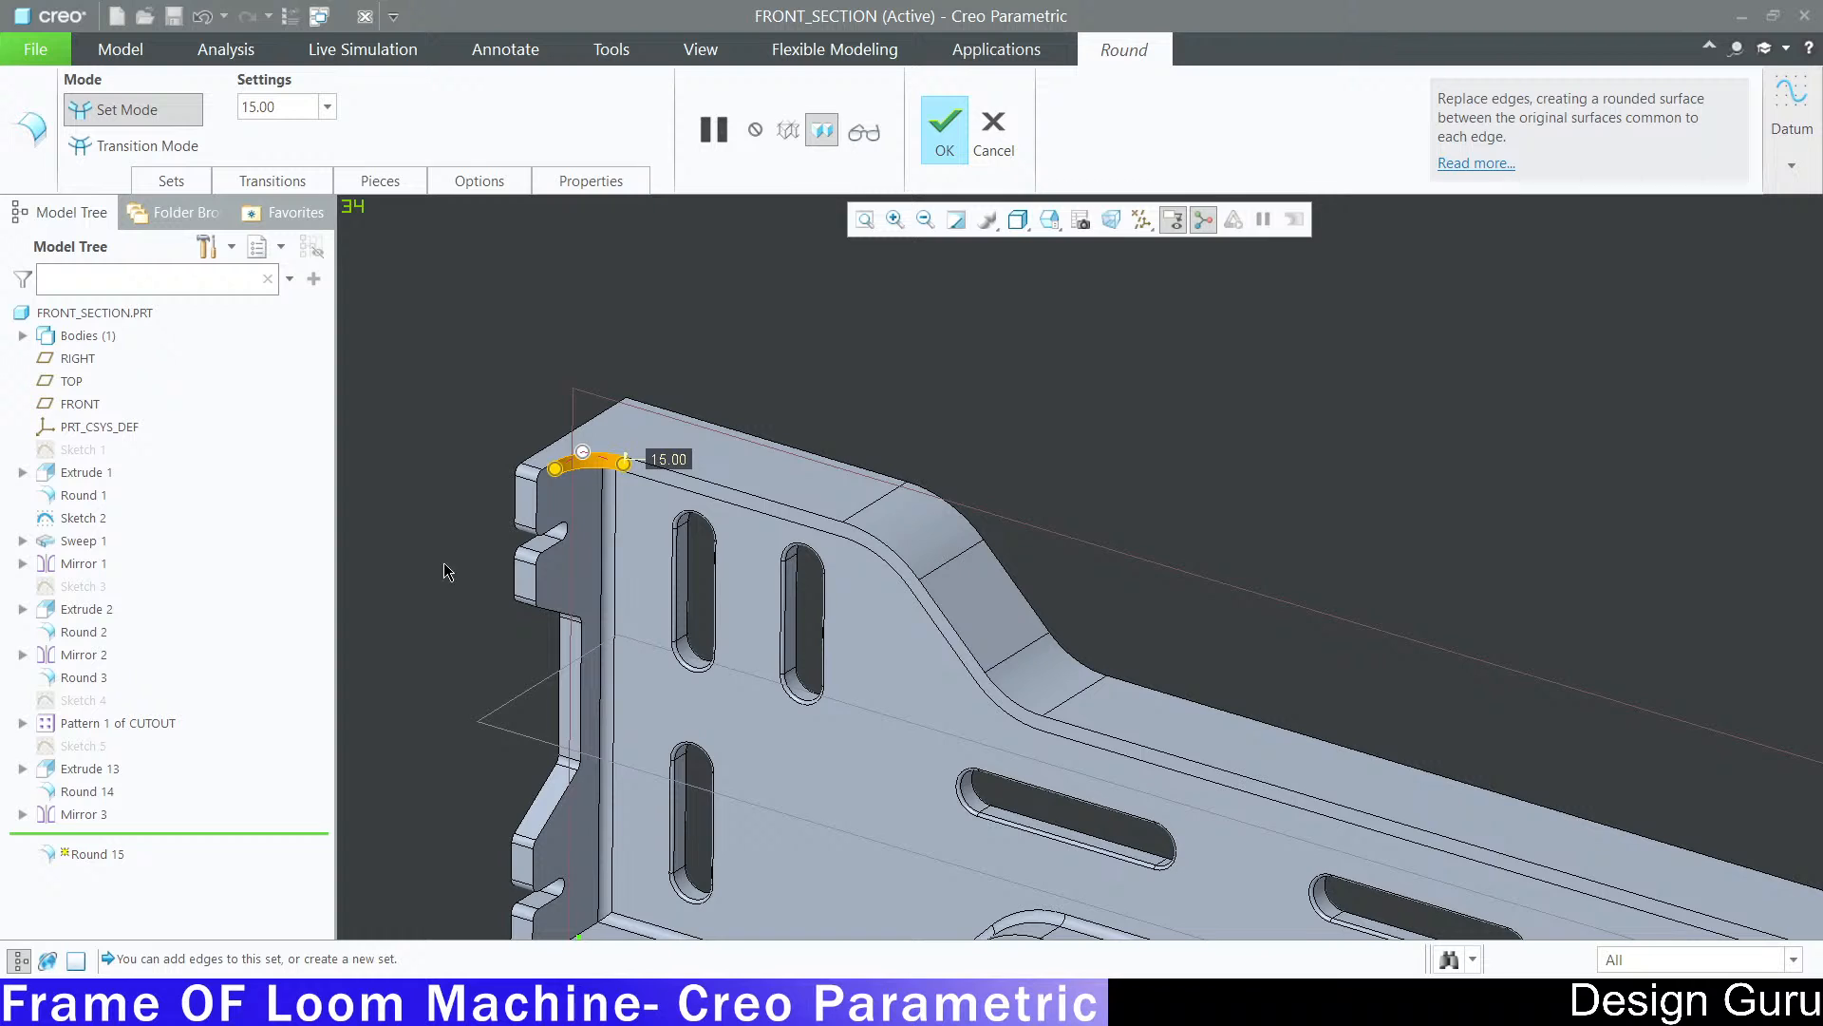
{"action": "scroll", "coordinate": [443, 562], "scroll_direction": "up", "scroll_amount": 2}
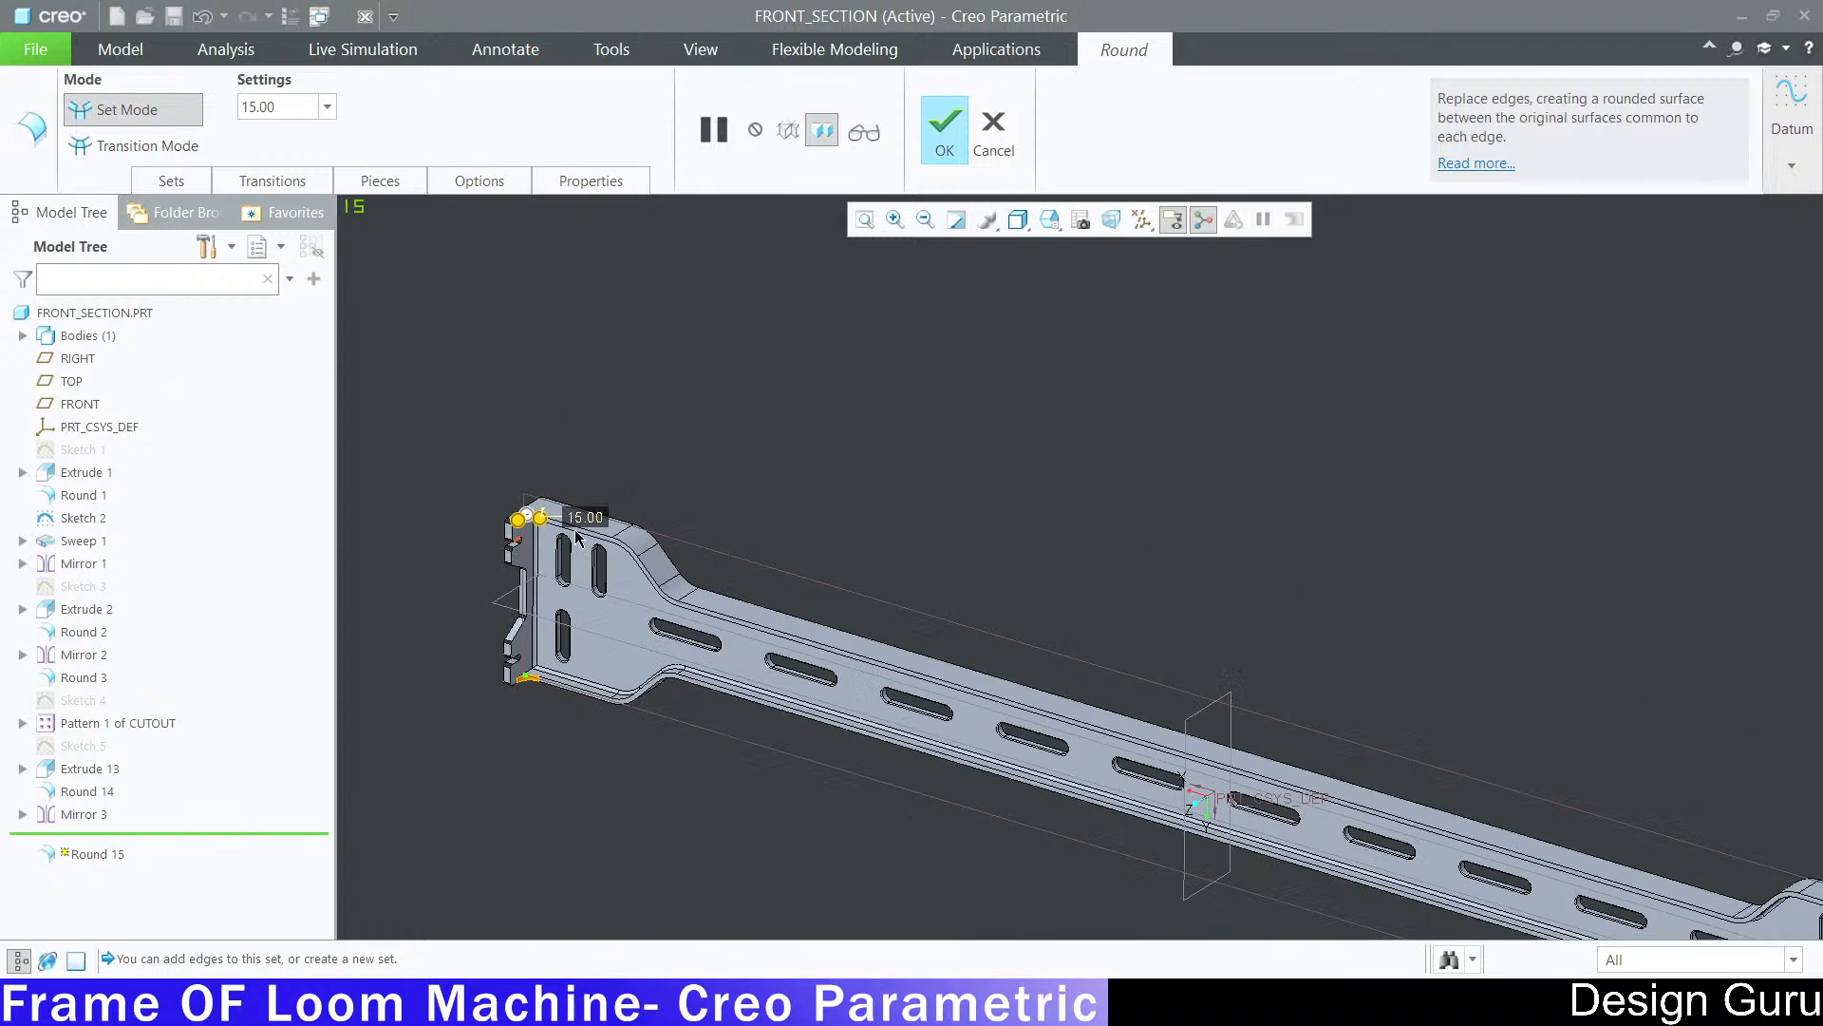
{"action": "left_click", "coordinate": [943, 145]}
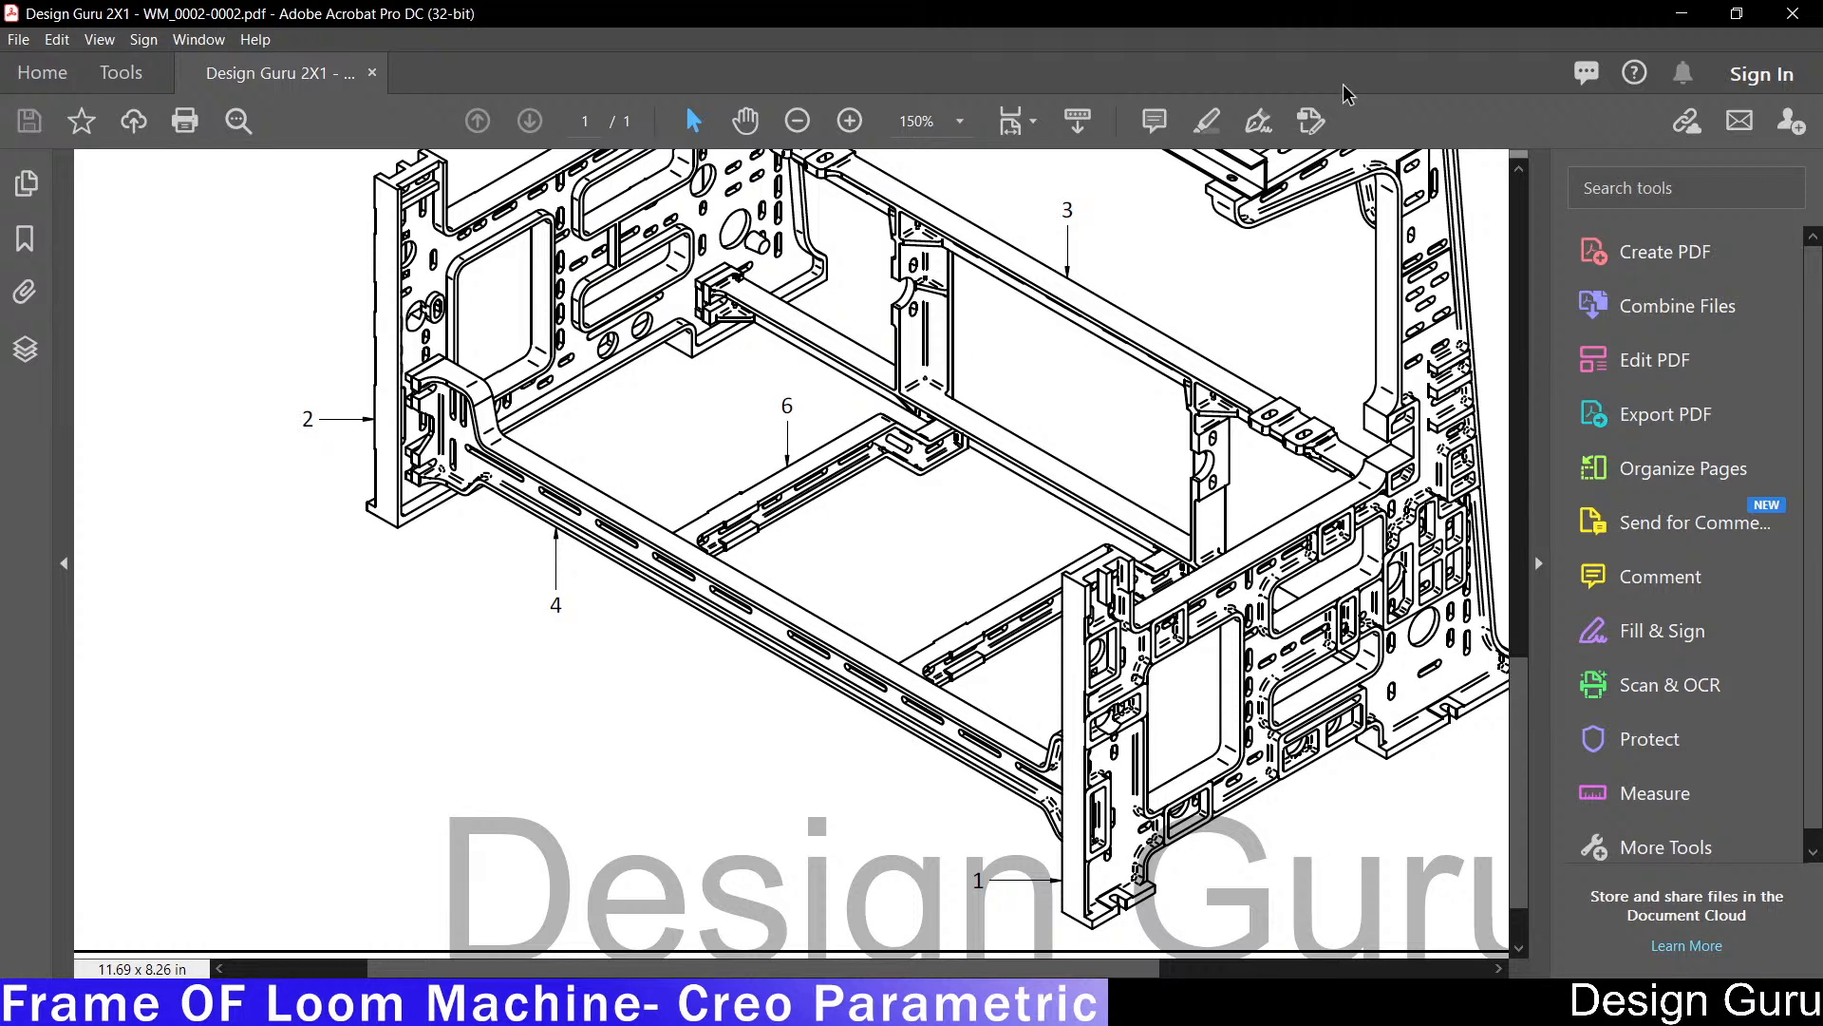
Step: Switch from the reference drawing back to Creo Parametric and save the FRONT_SECTION part in the Looms folder
{"action": "left_click", "coordinate": [1681, 13]}
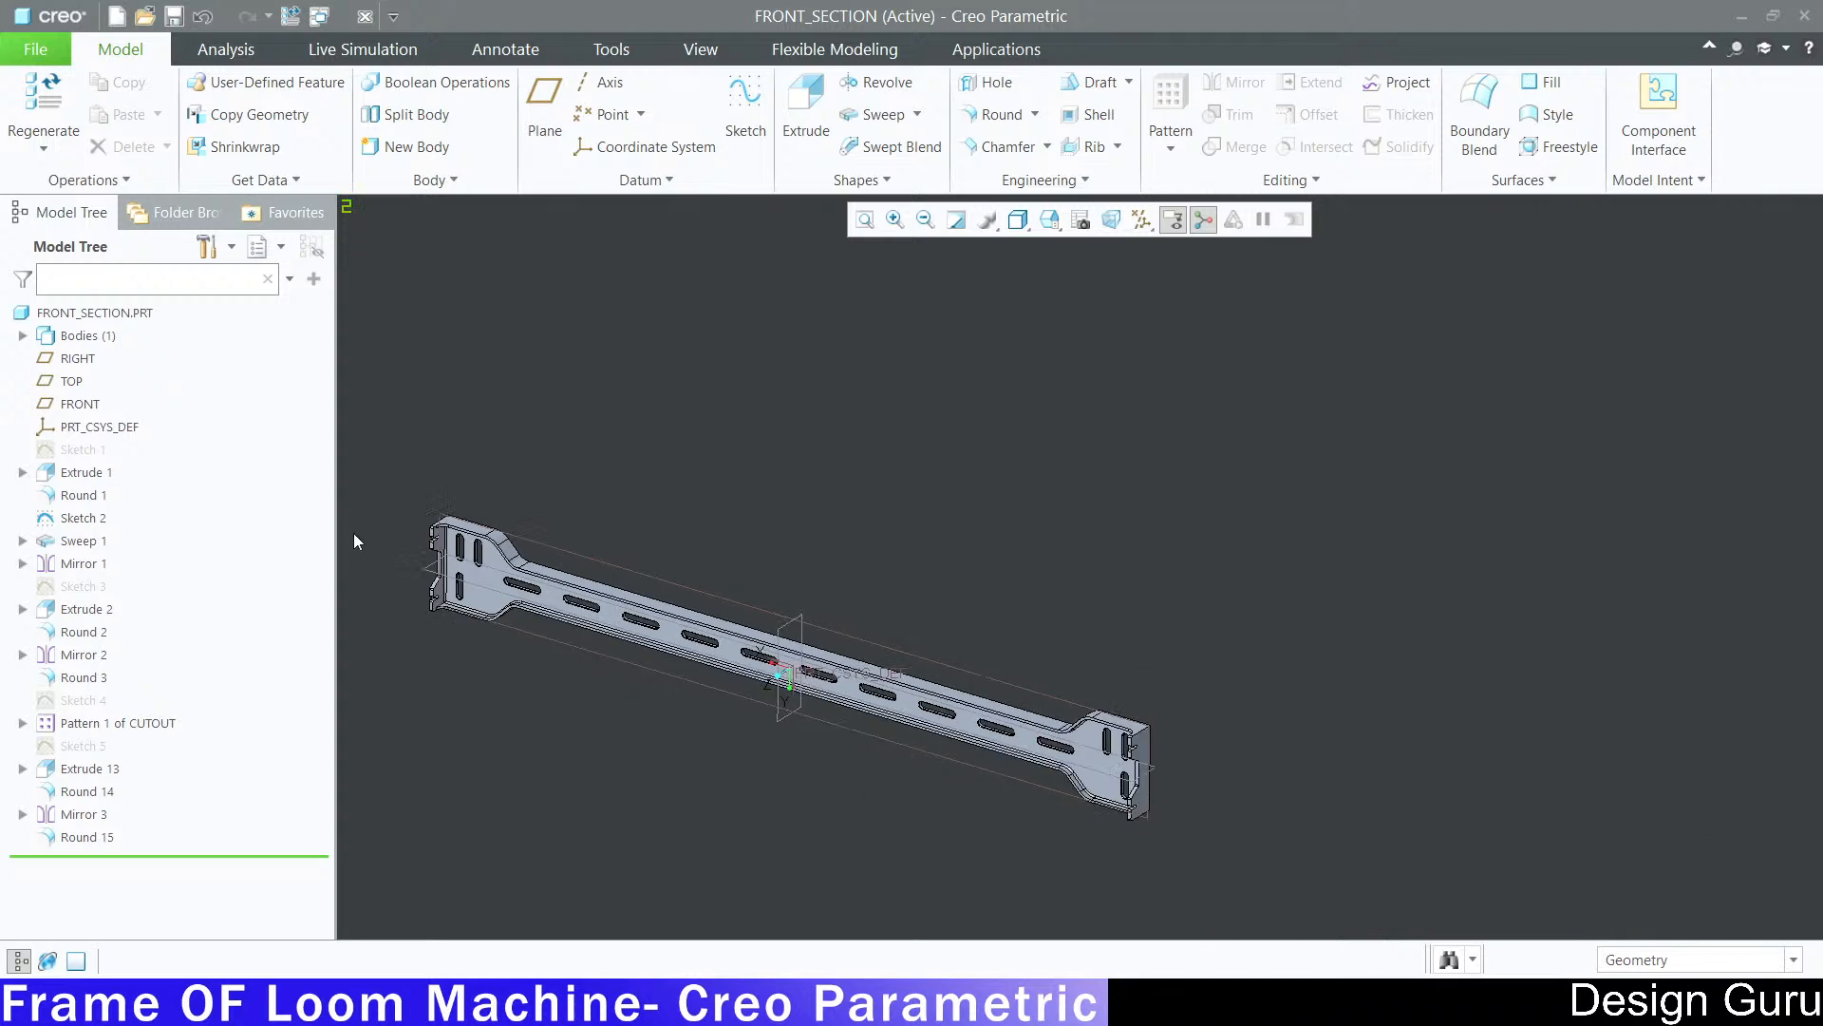
{"action": "scroll", "coordinate": [353, 533], "scroll_direction": "down", "scroll_amount": 2}
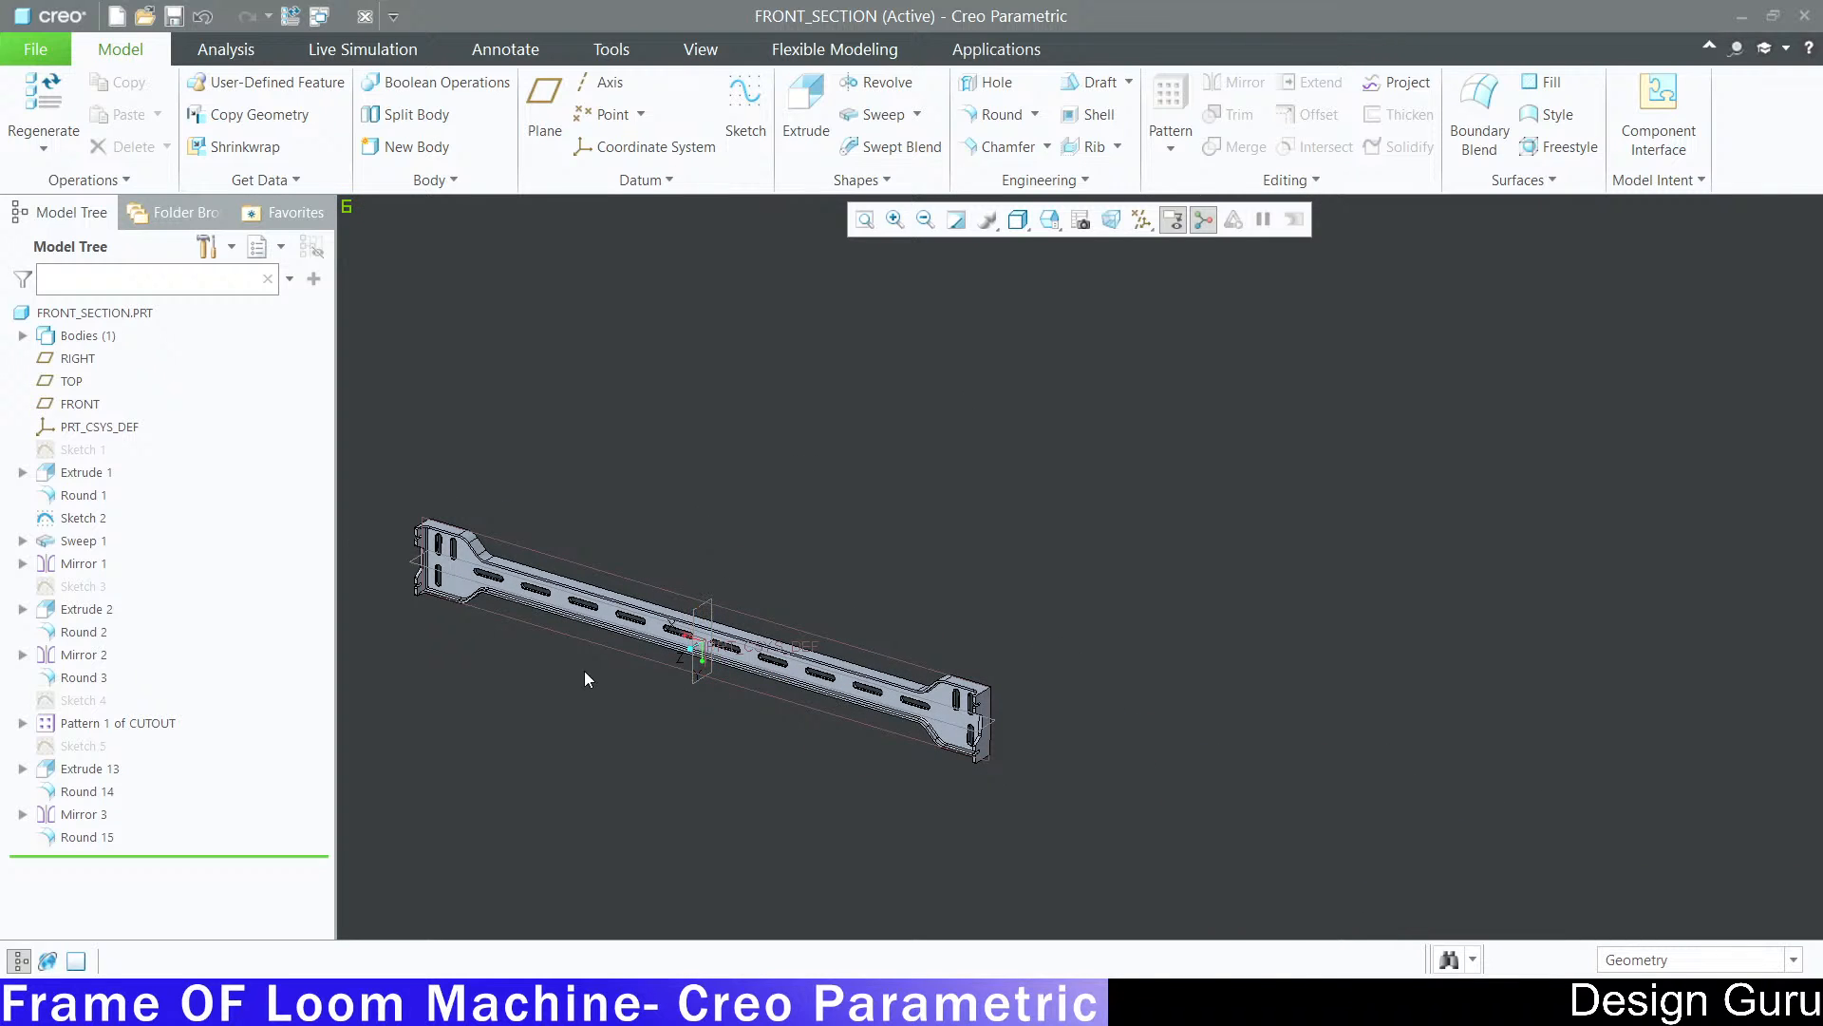
{"action": "middle_click_drag", "start_coordinate": [577, 662], "coordinate": [820, 620], "text": "shift"}
{"action": "scroll", "coordinate": [864, 589], "scroll_direction": "down", "scroll_amount": 1}
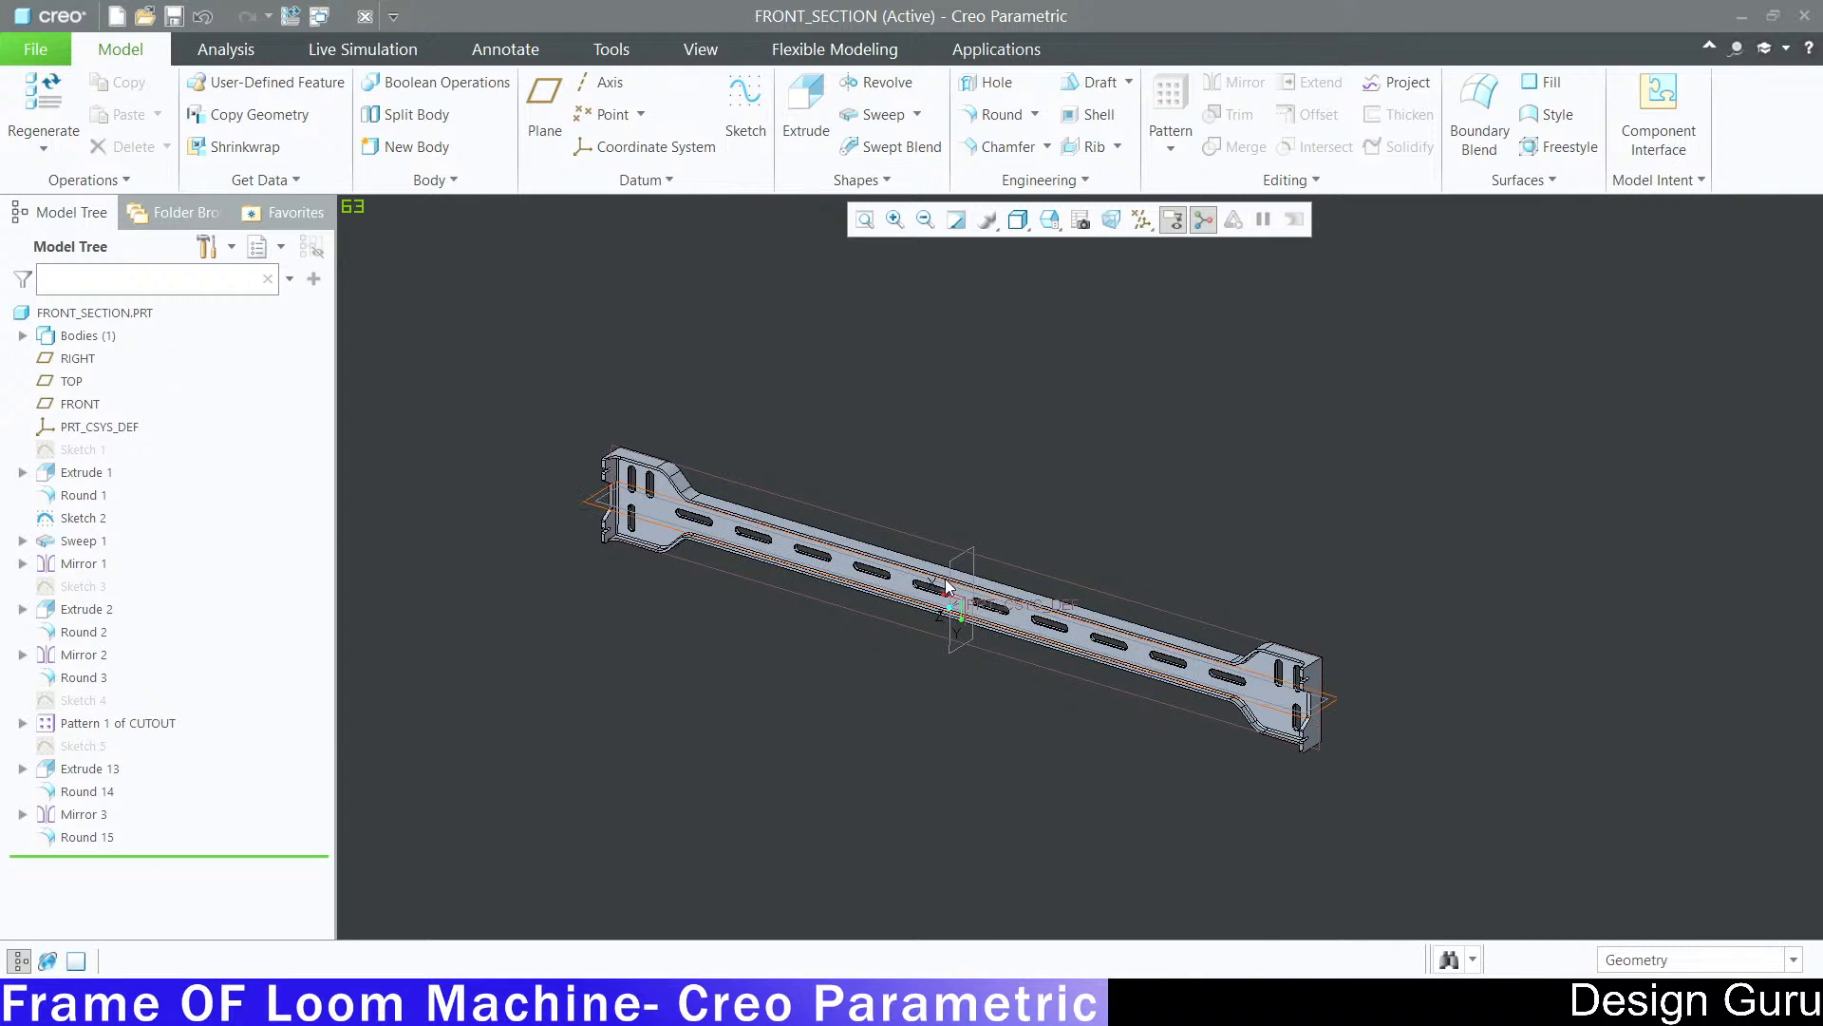
{"action": "scroll", "coordinate": [1404, 500], "scroll_direction": "down", "scroll_amount": 5}
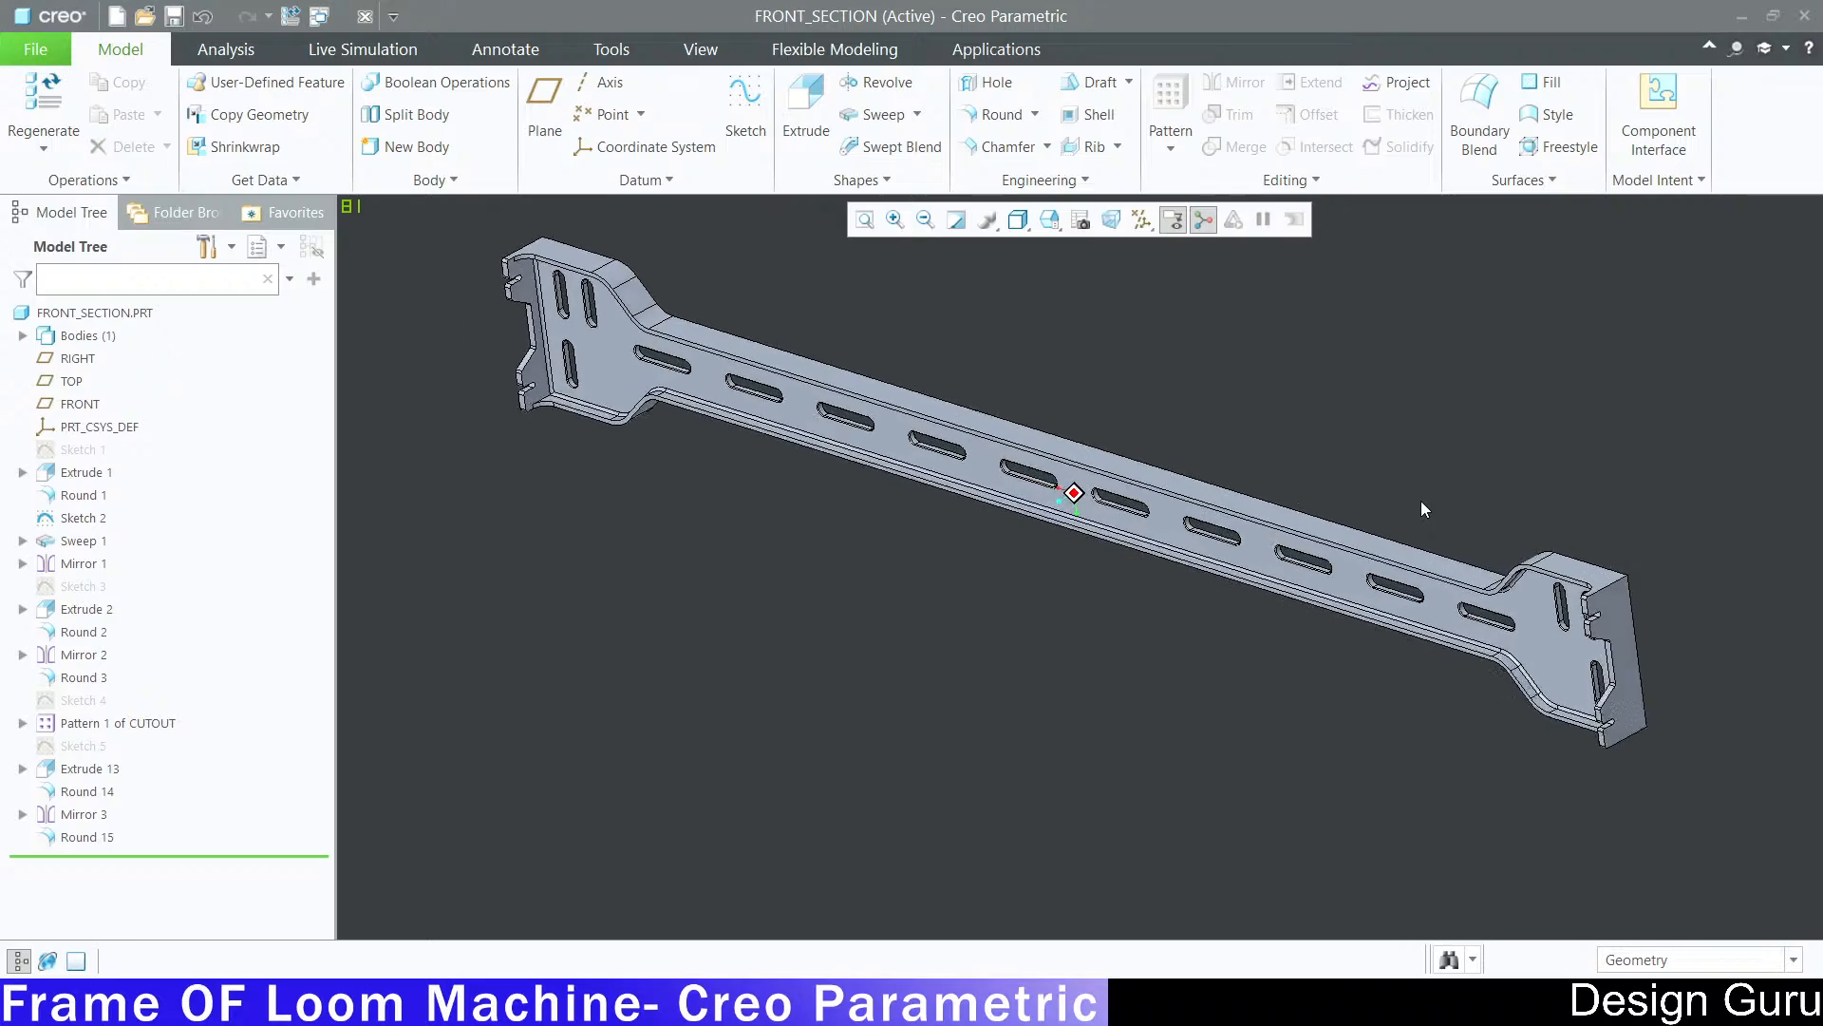
{"action": "middle_click_drag", "start_coordinate": [1422, 502], "coordinate": [1379, 433]}
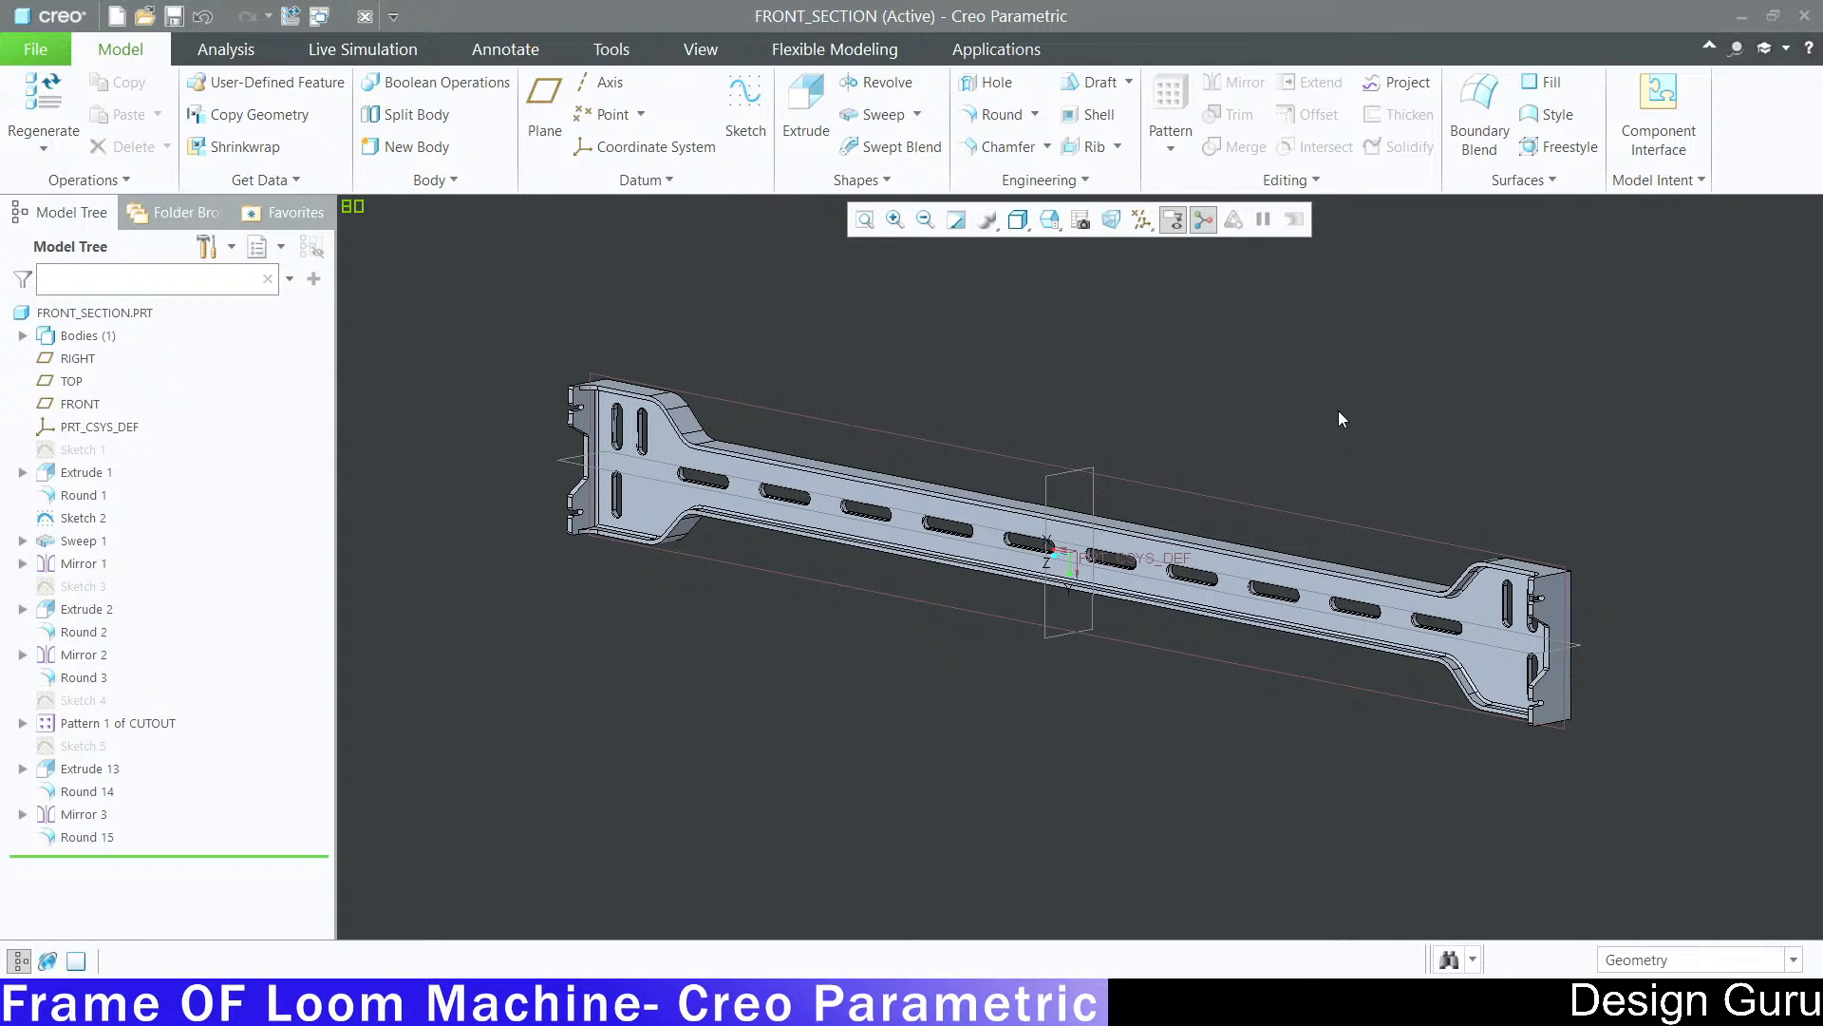
{"action": "key", "text": "ctrl+s"}
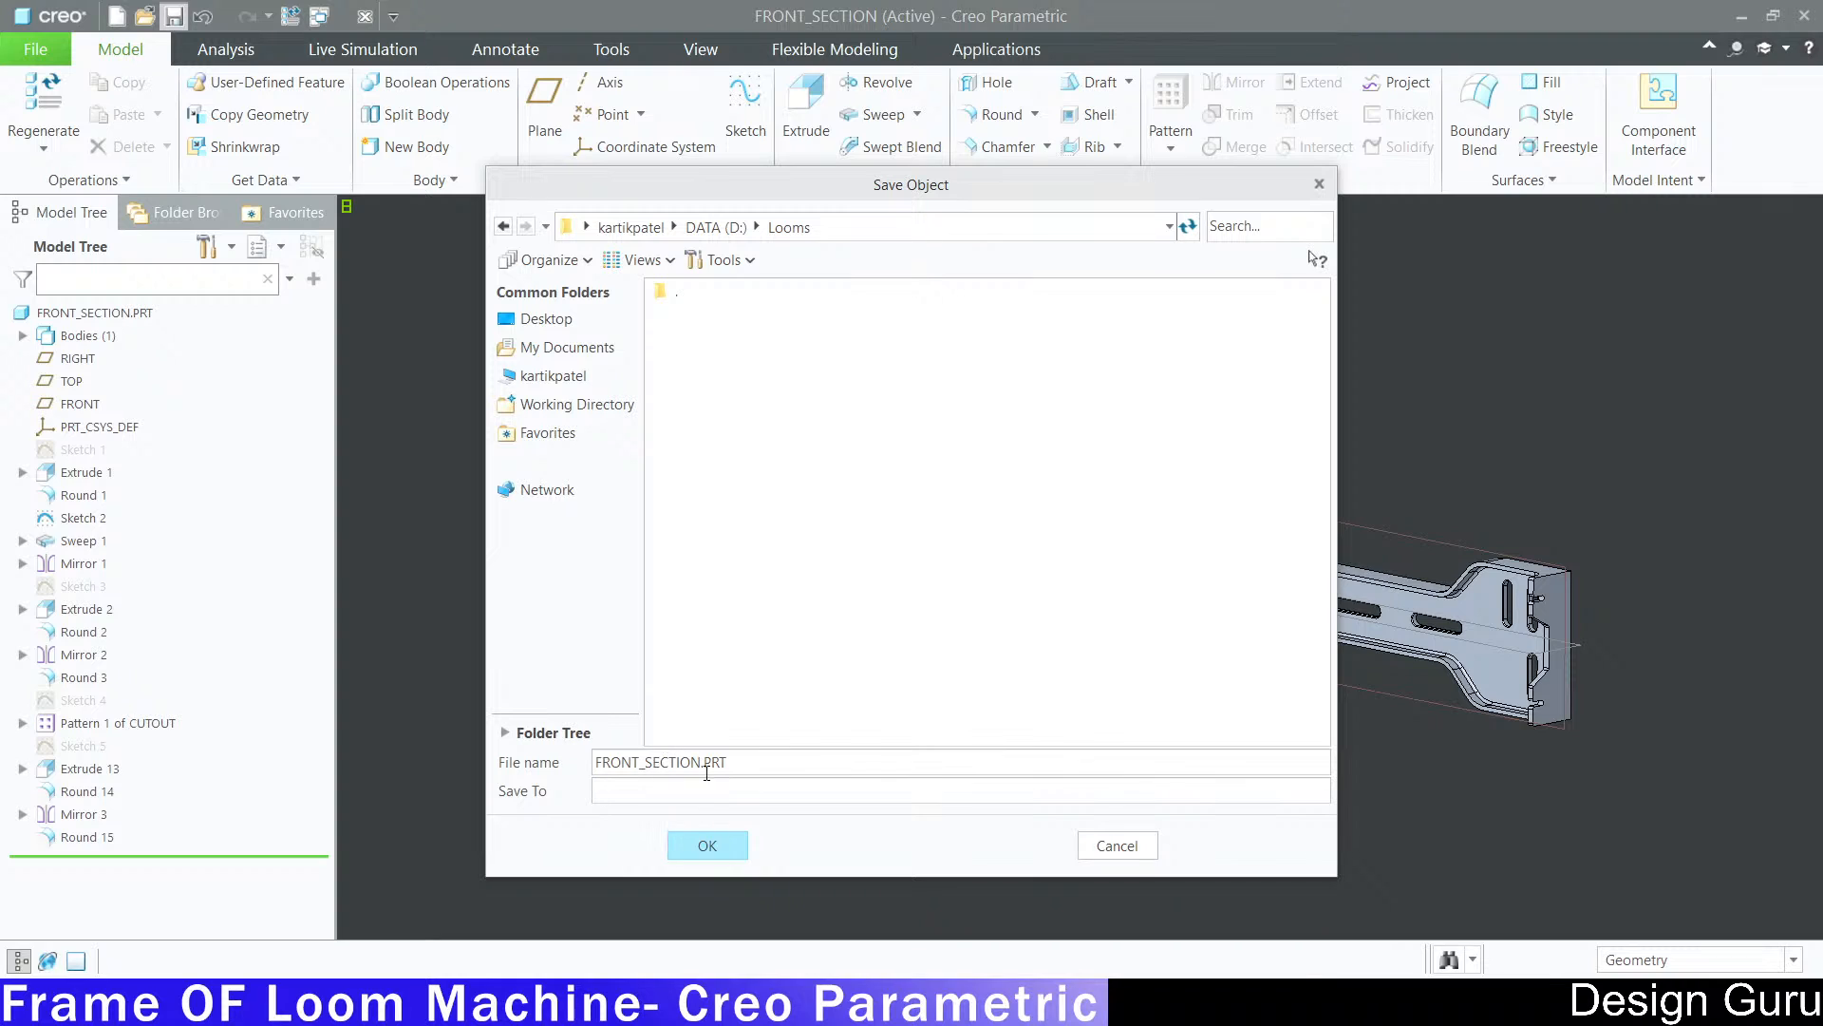
{"action": "left_click", "coordinate": [708, 845]}
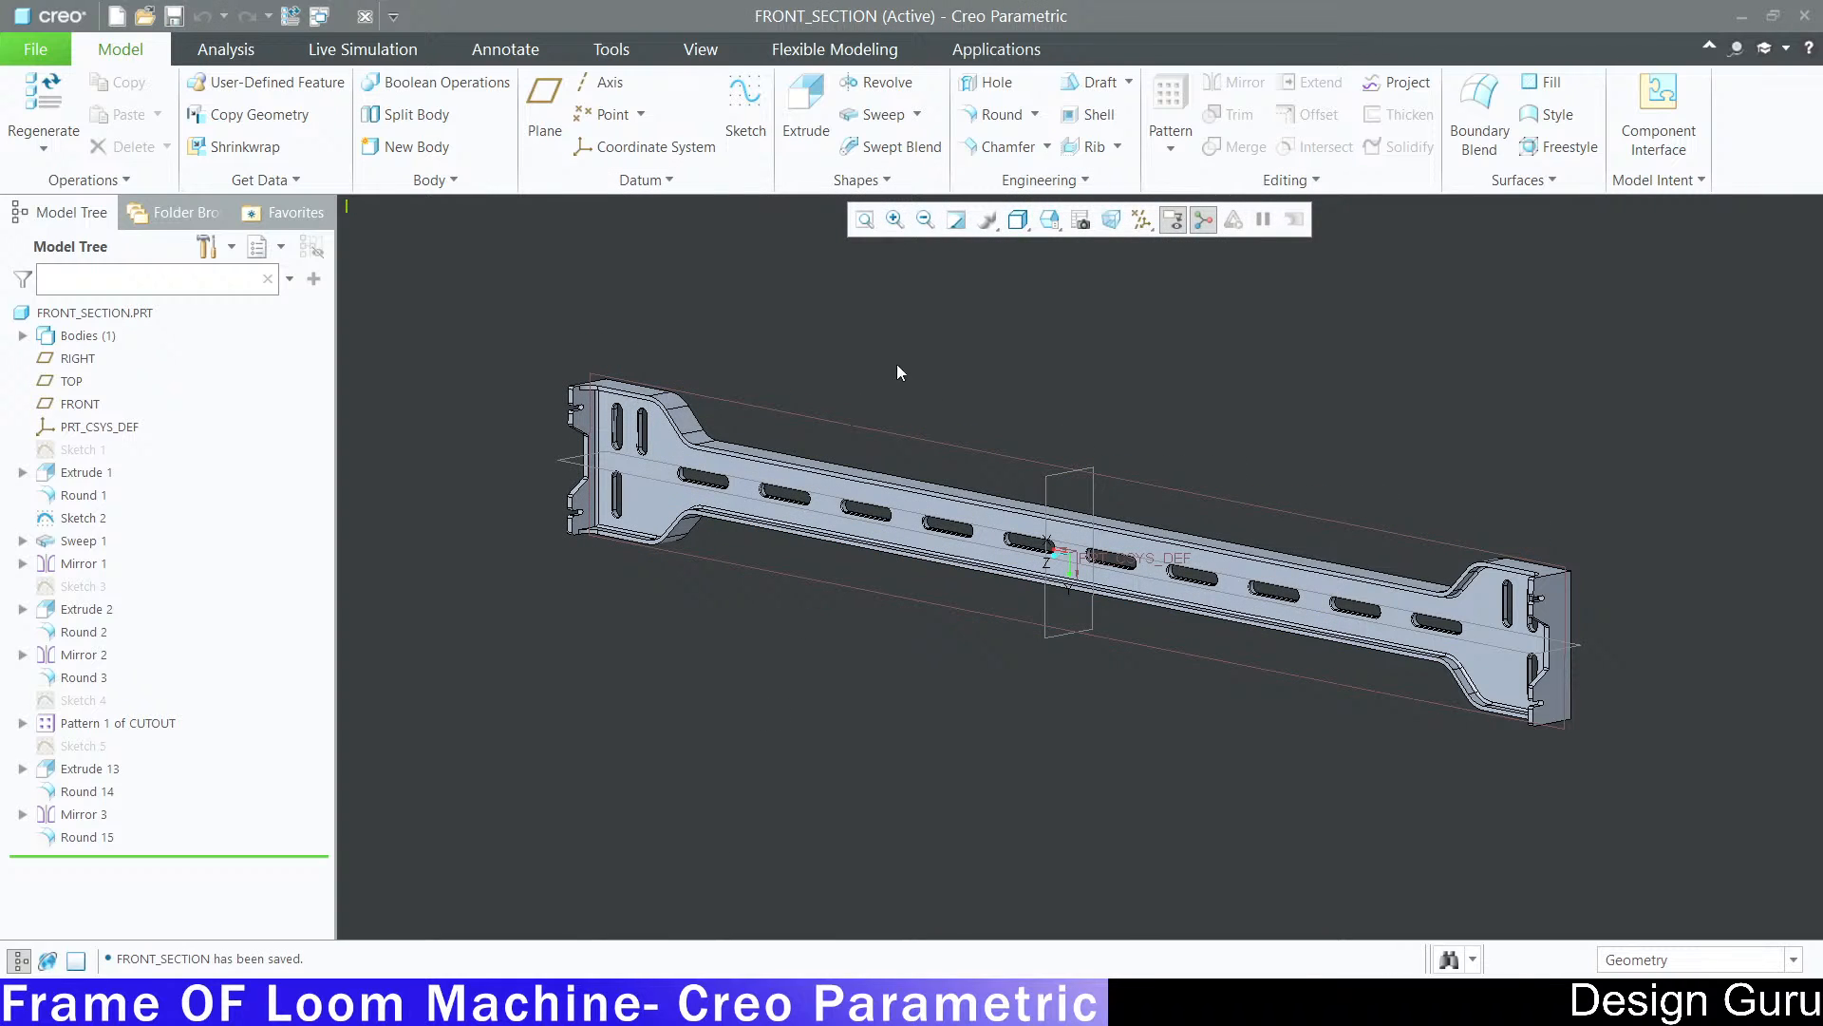
Step: Activate the TOP_C_SECTION part window and restore the model's default orientation
{"action": "left_click", "coordinate": [320, 16]}
{"action": "left_click", "coordinate": [380, 55]}
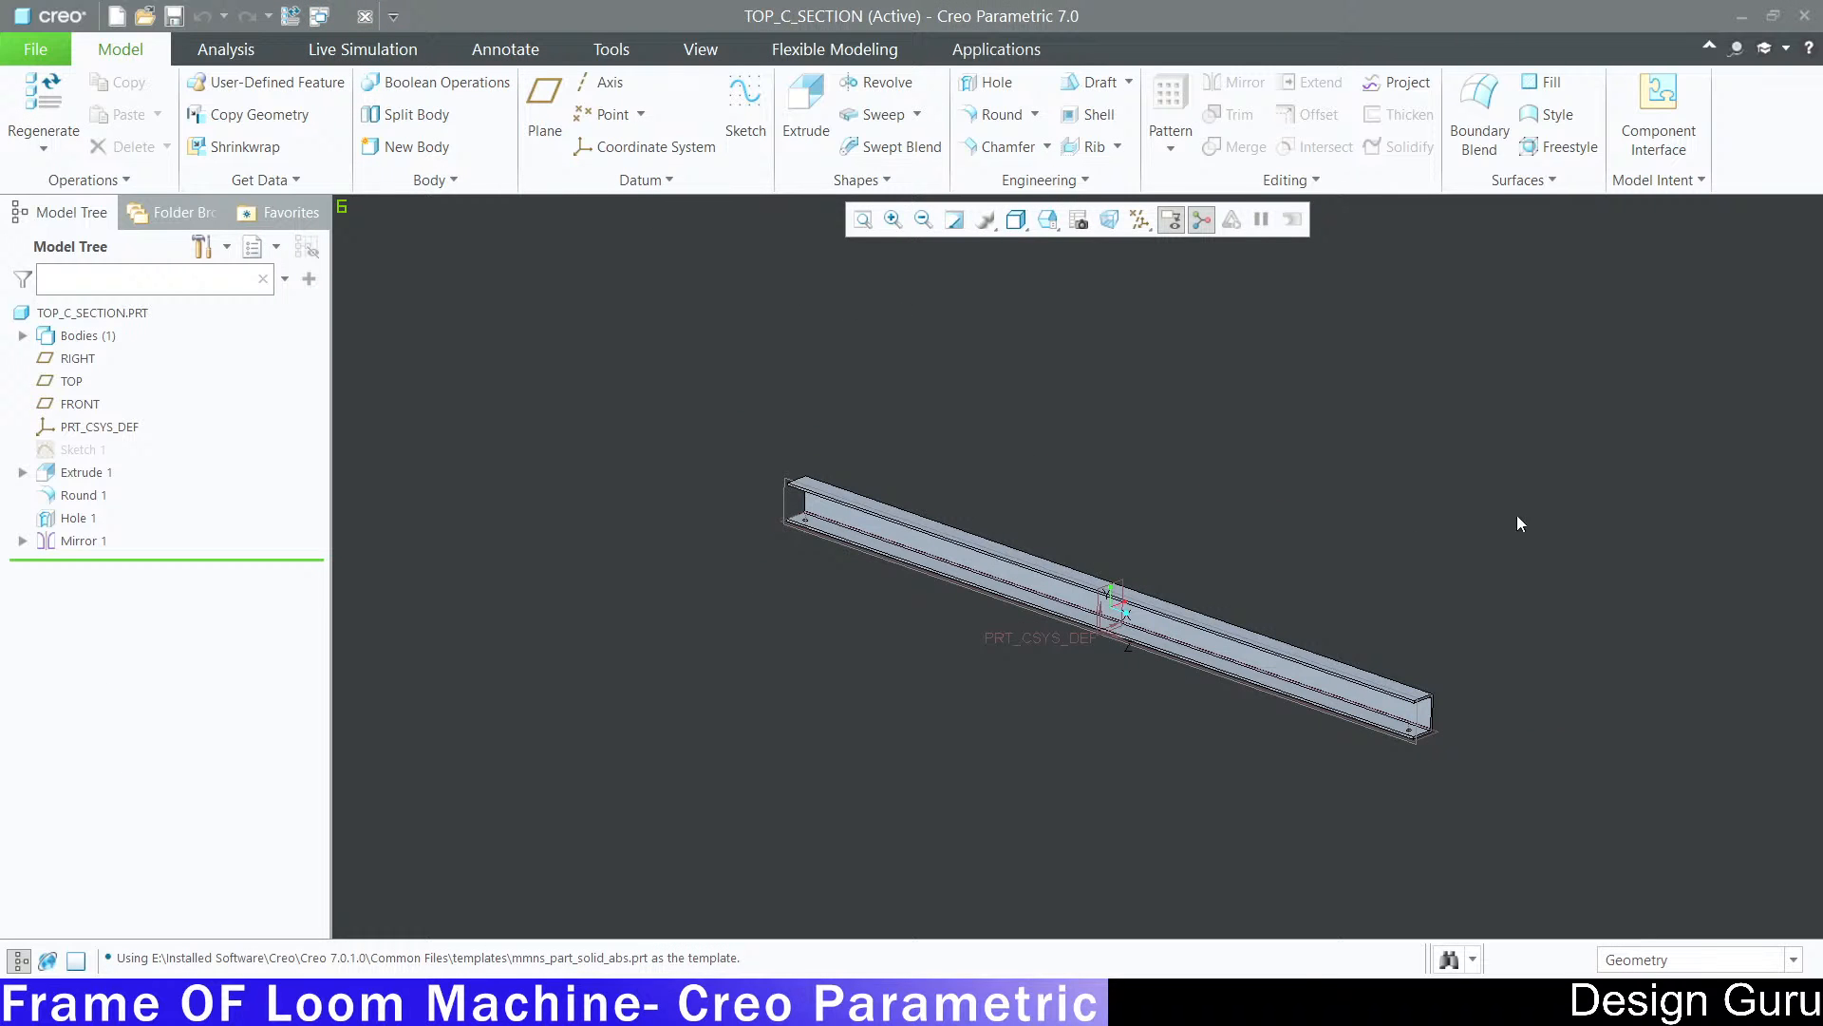
{"action": "key", "text": "ctrl+d"}
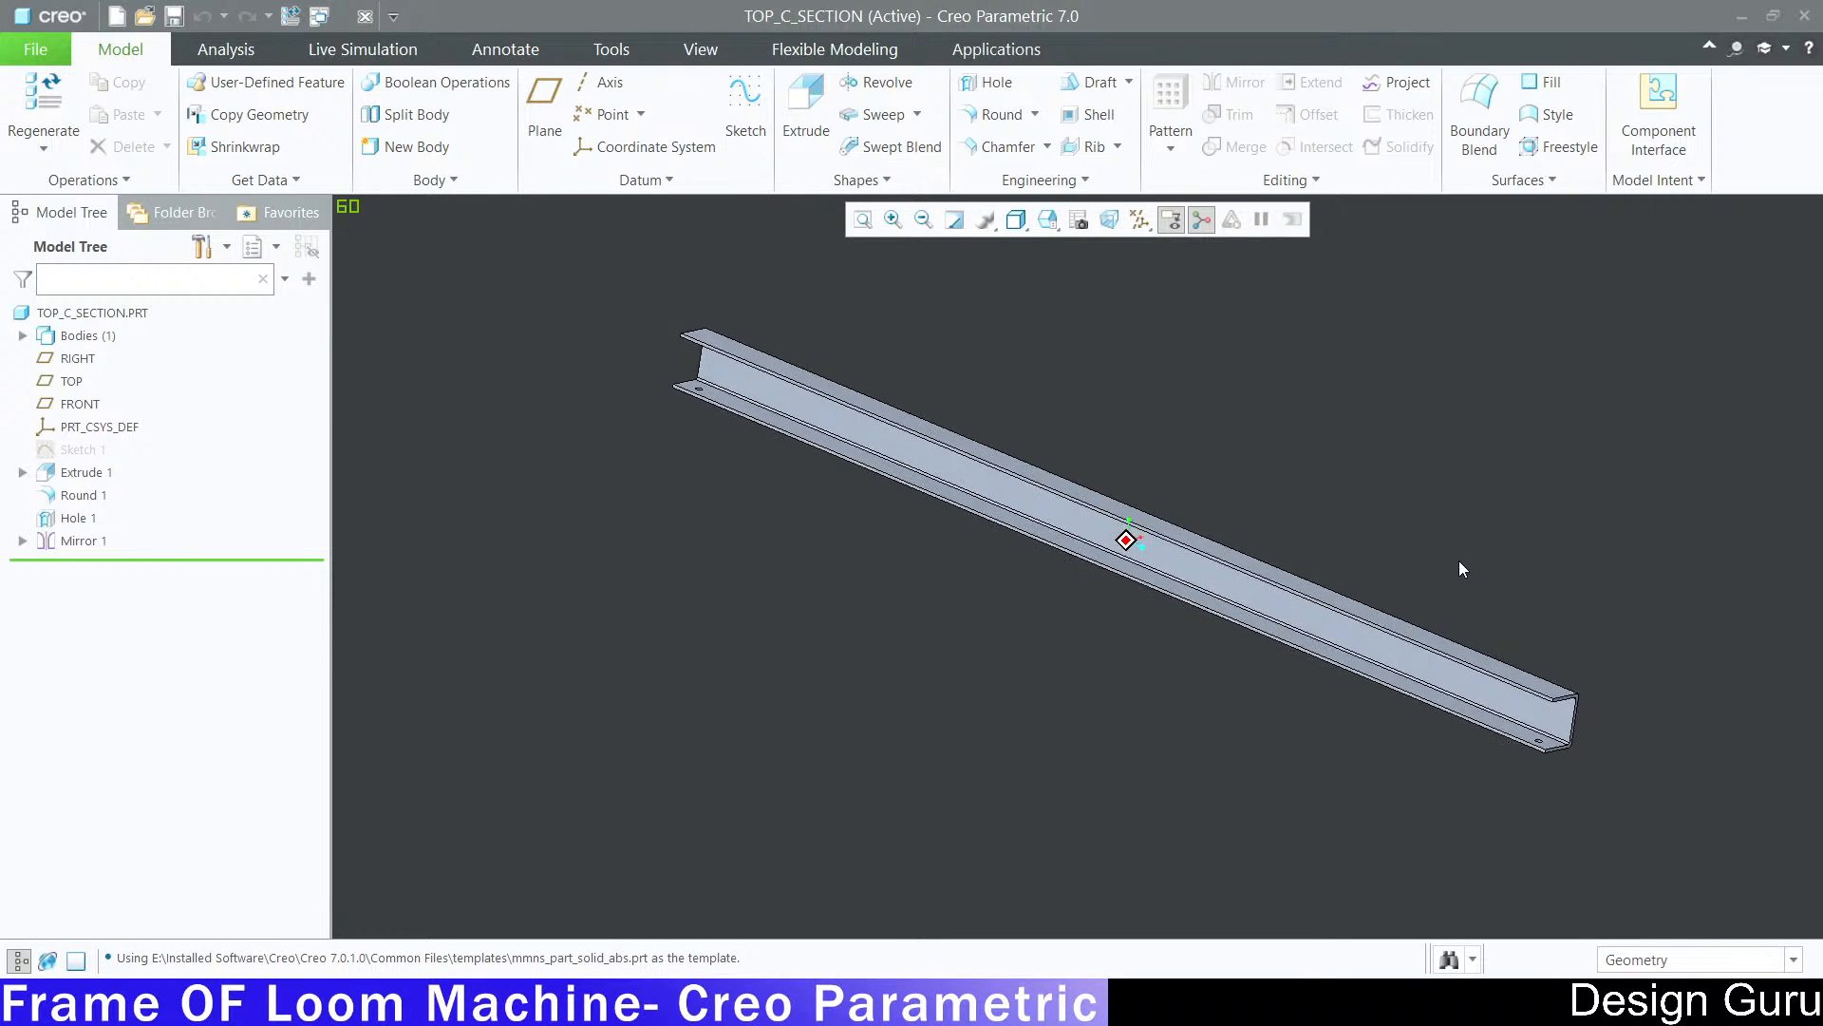
Step: Switch to the structure assembly drawing in Adobe Acrobat and examine the numbered cross members between the two side frames
{"action": "key", "text": "alt+Tab"}
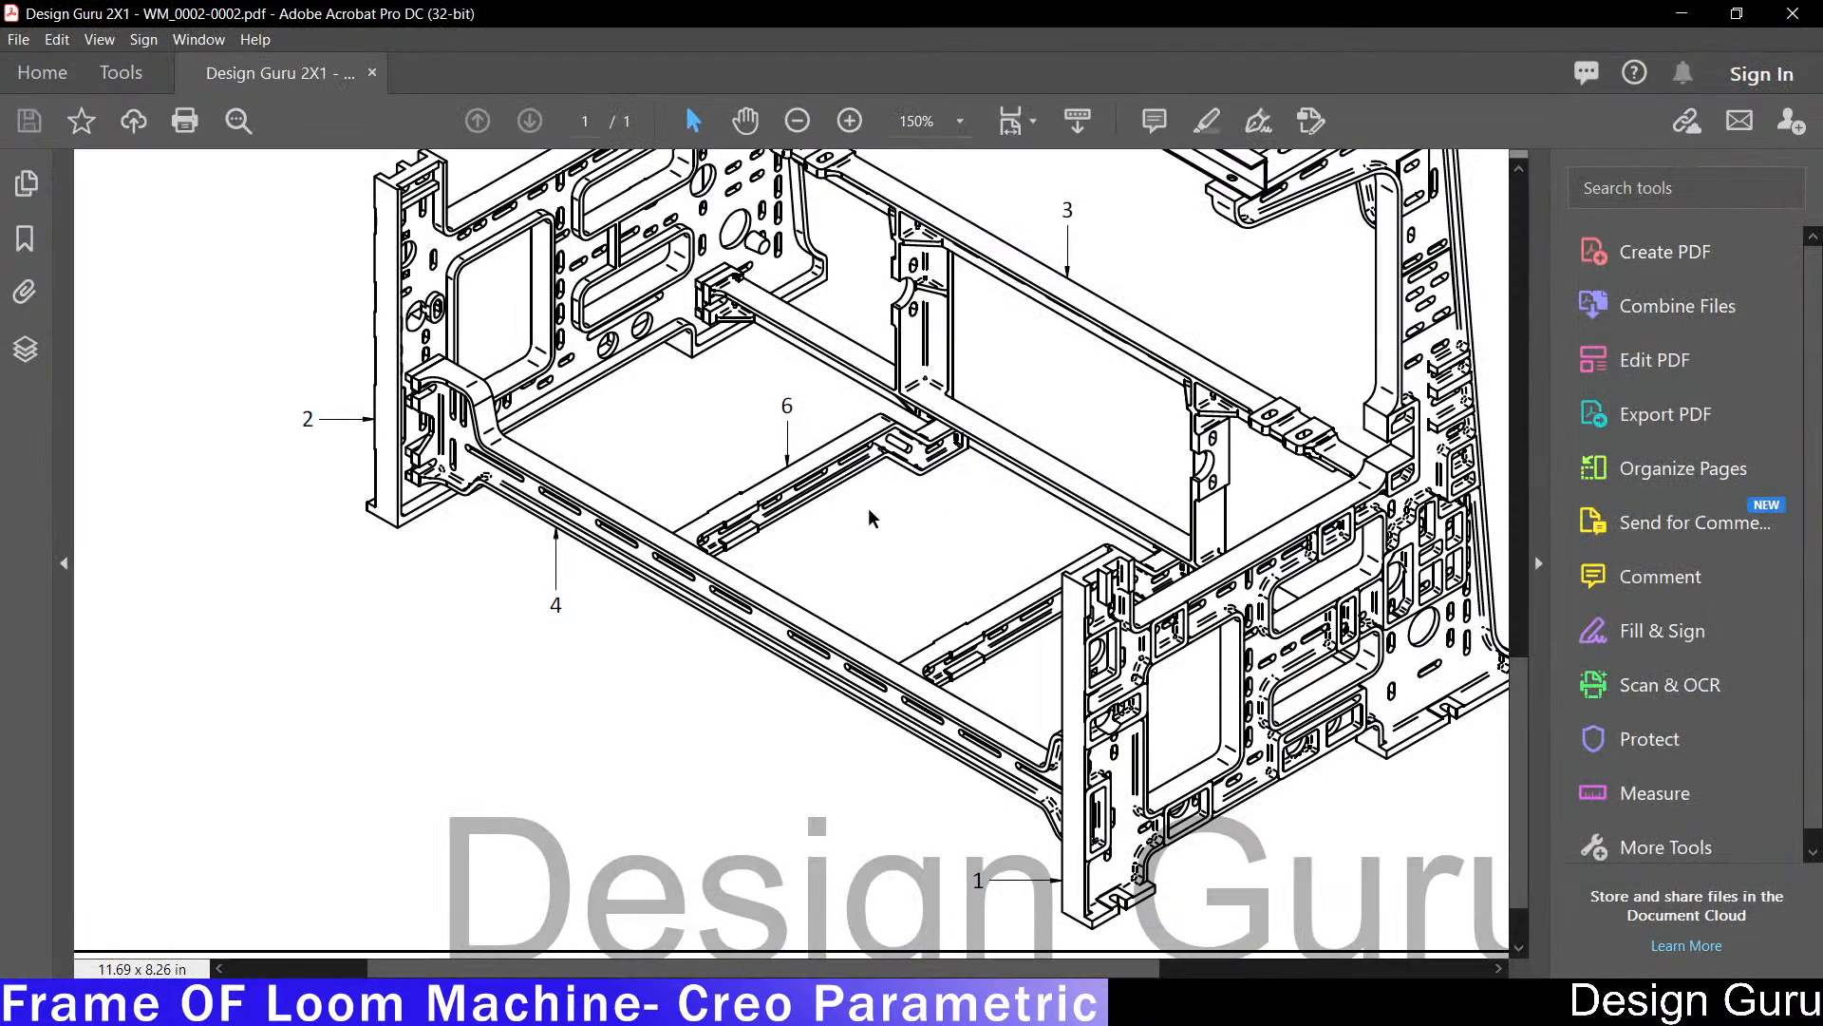
{"action": "scroll", "coordinate": [803, 524], "scroll_direction": "up", "scroll_amount": 5}
{"action": "scroll", "coordinate": [806, 523], "scroll_direction": "up", "scroll_amount": 3}
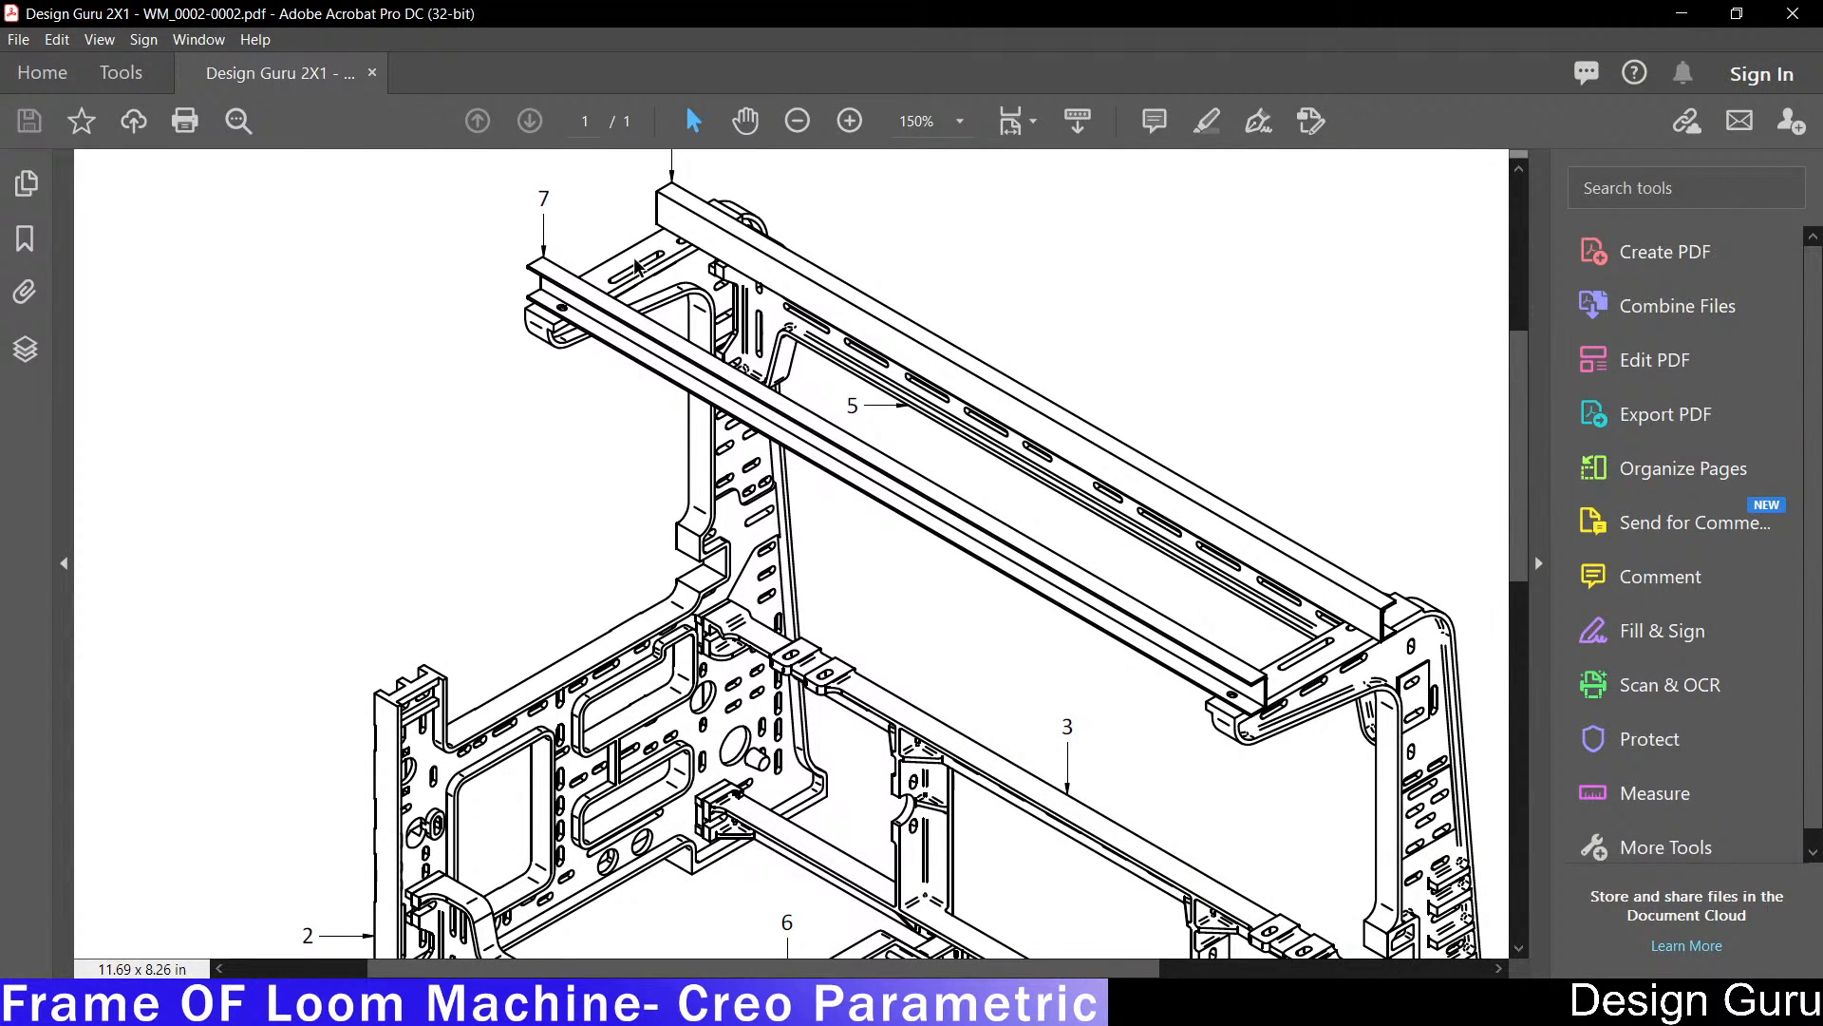
{"action": "scroll", "coordinate": [636, 266], "scroll_direction": "up", "scroll_amount": 3}
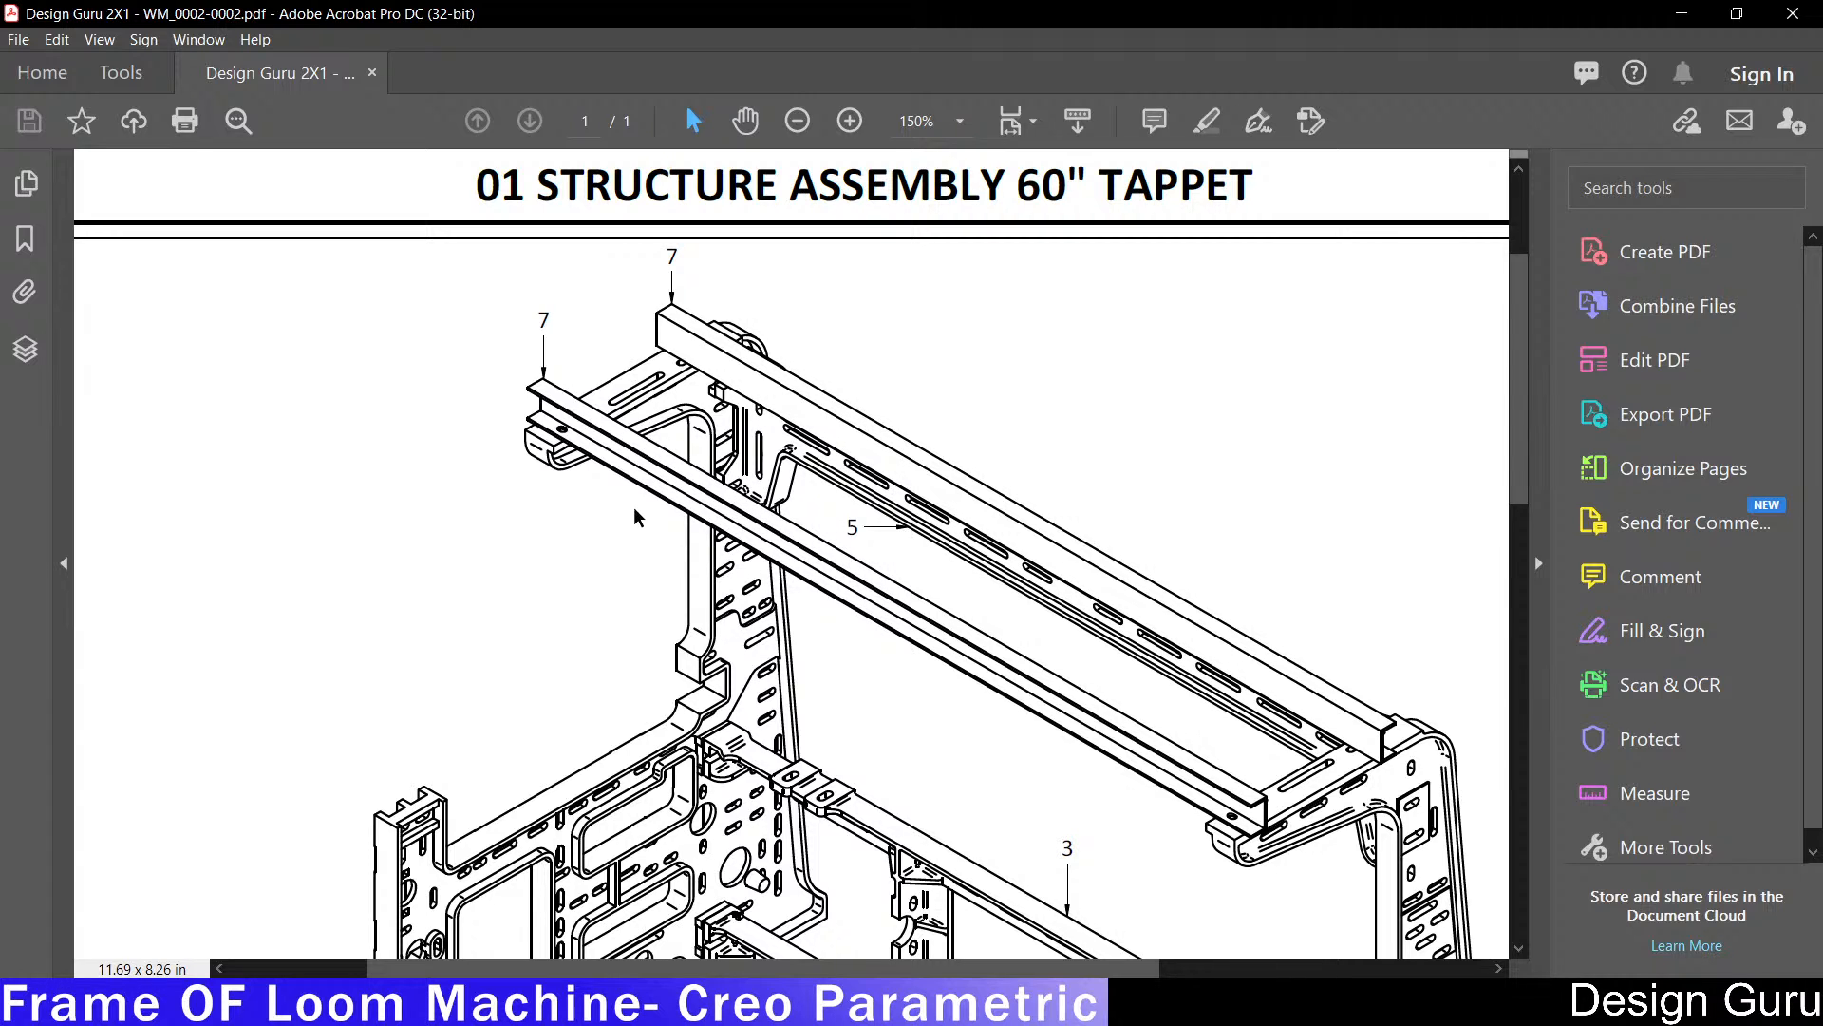
{"action": "scroll", "coordinate": [617, 496], "scroll_direction": "down", "scroll_amount": 10}
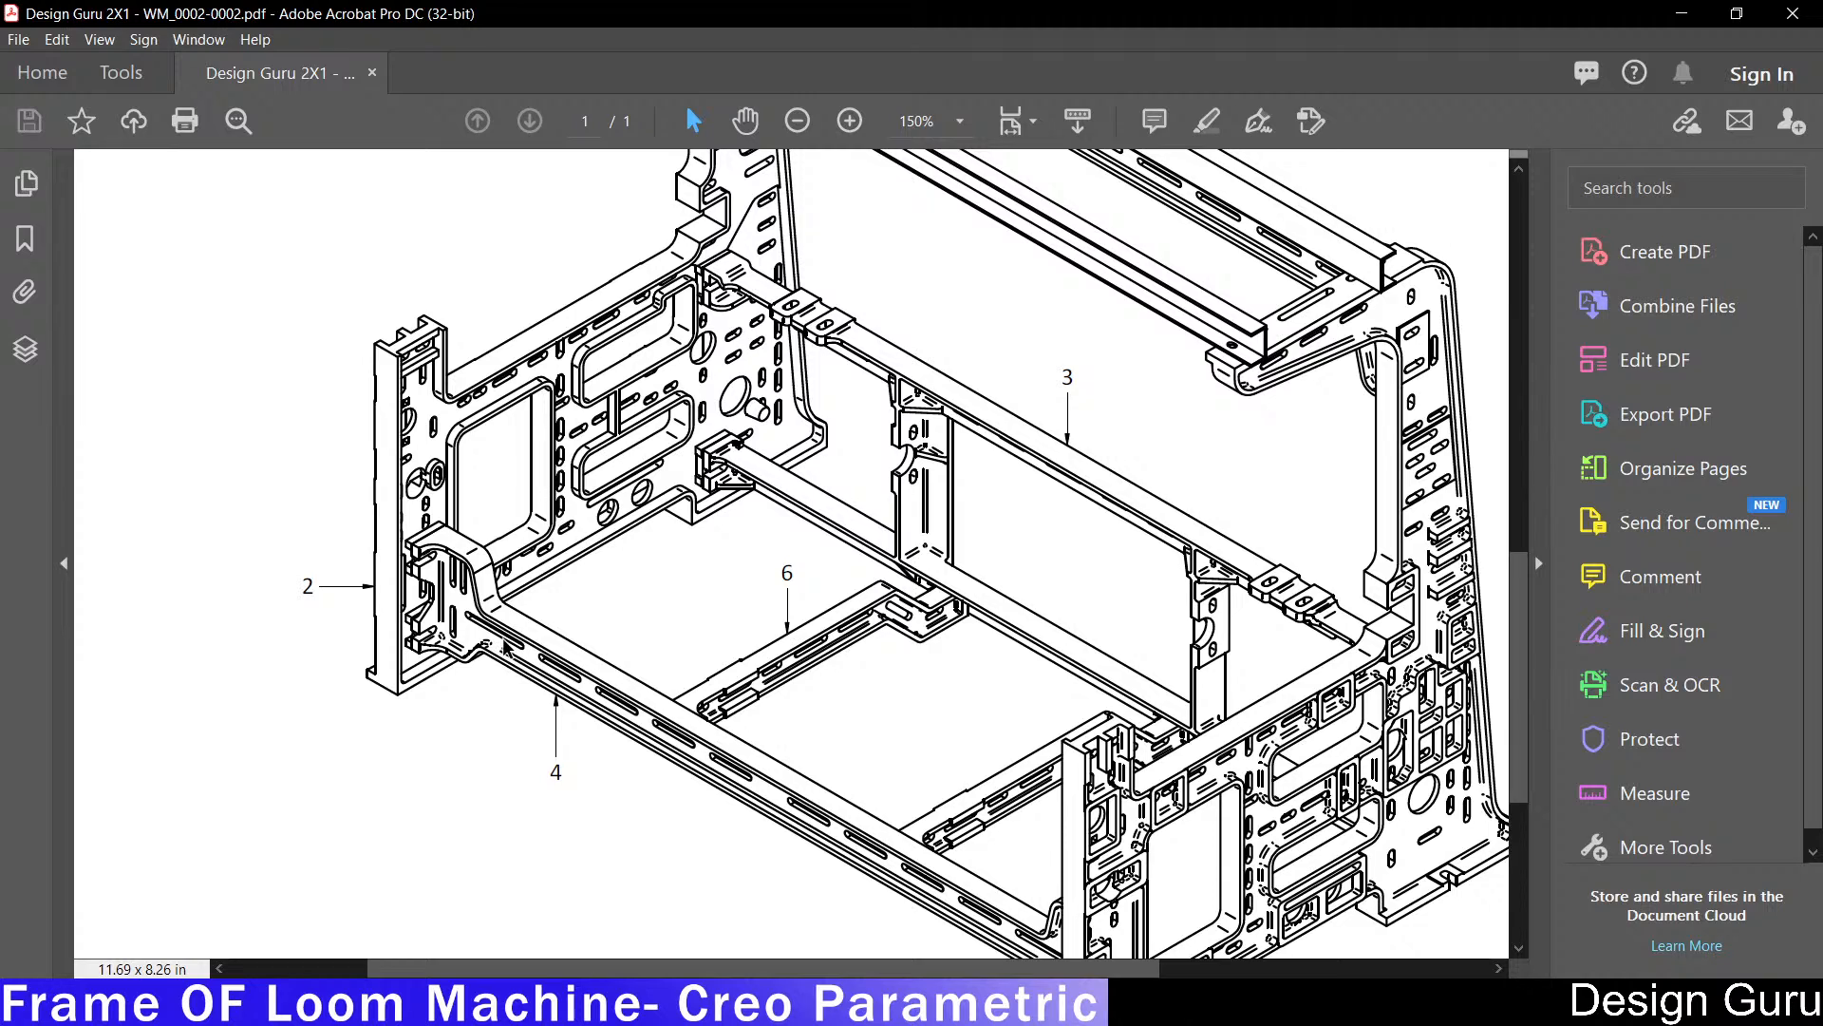
{"action": "scroll", "coordinate": [499, 598], "scroll_direction": "down", "scroll_amount": 1}
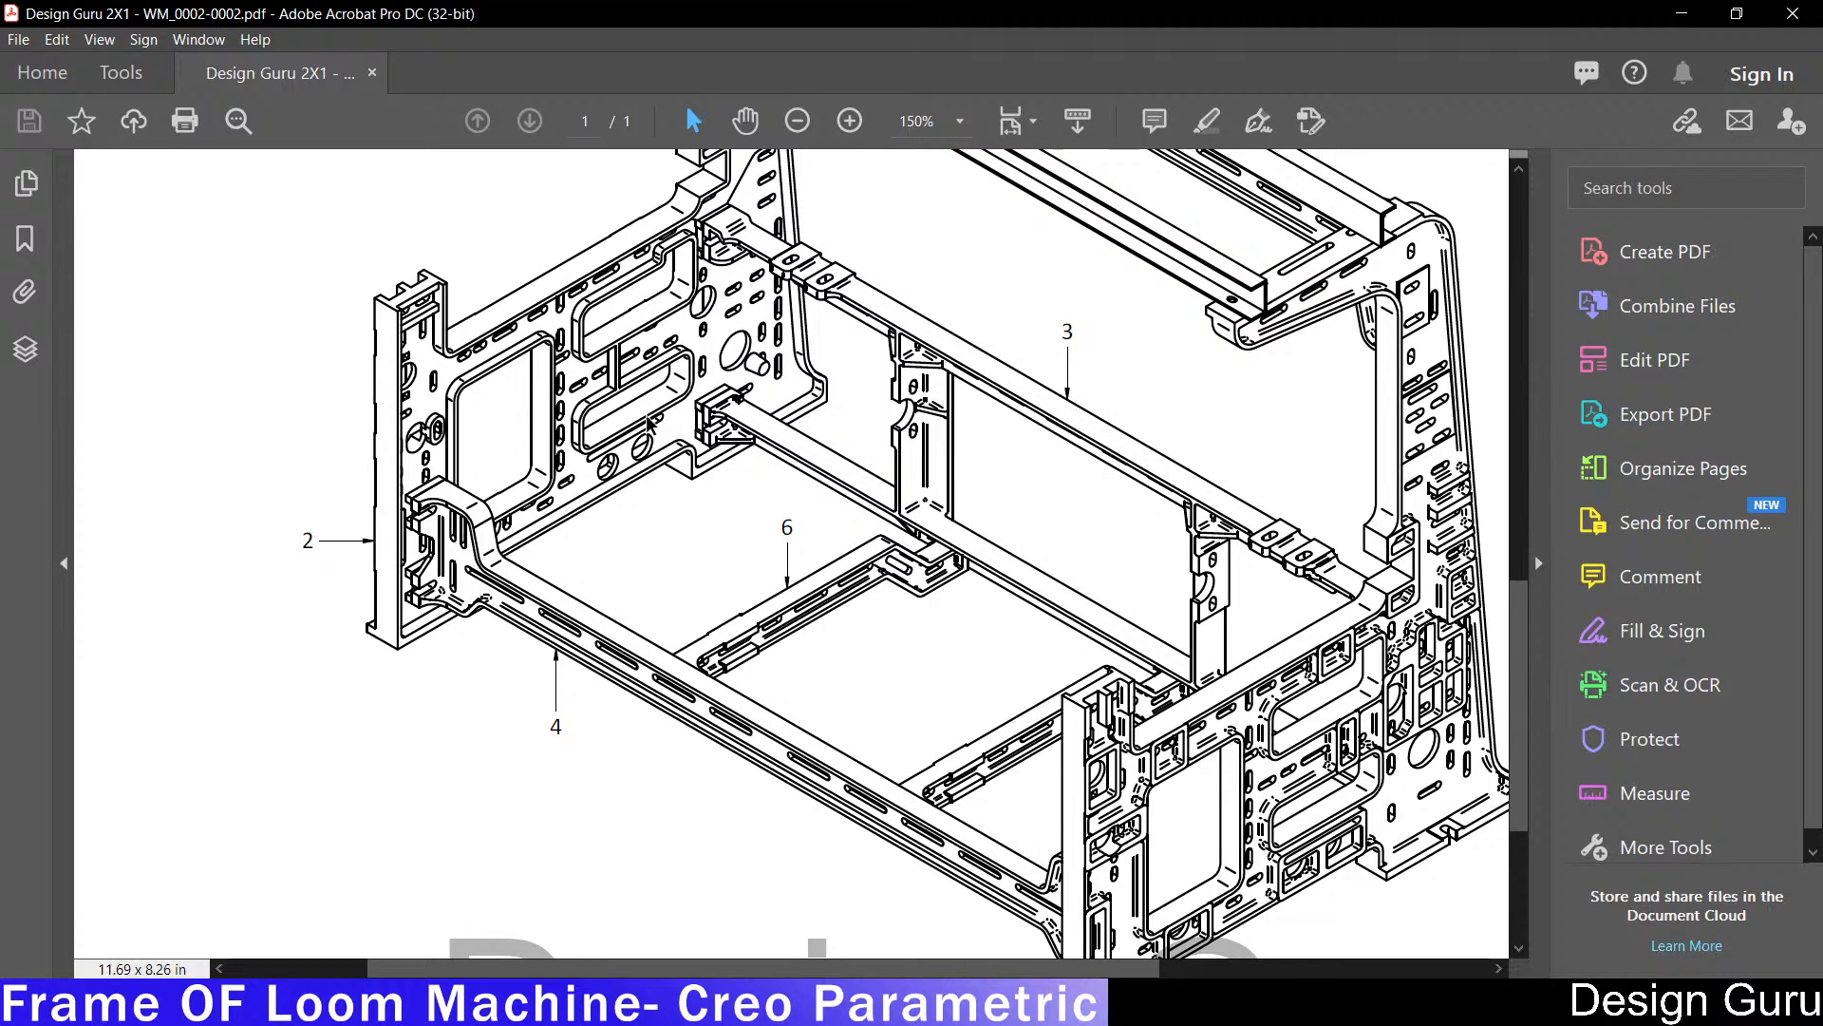
{"action": "scroll", "coordinate": [651, 422], "scroll_direction": "down", "scroll_amount": 2}
{"action": "scroll", "coordinate": [665, 418], "scroll_direction": "up", "scroll_amount": 2}
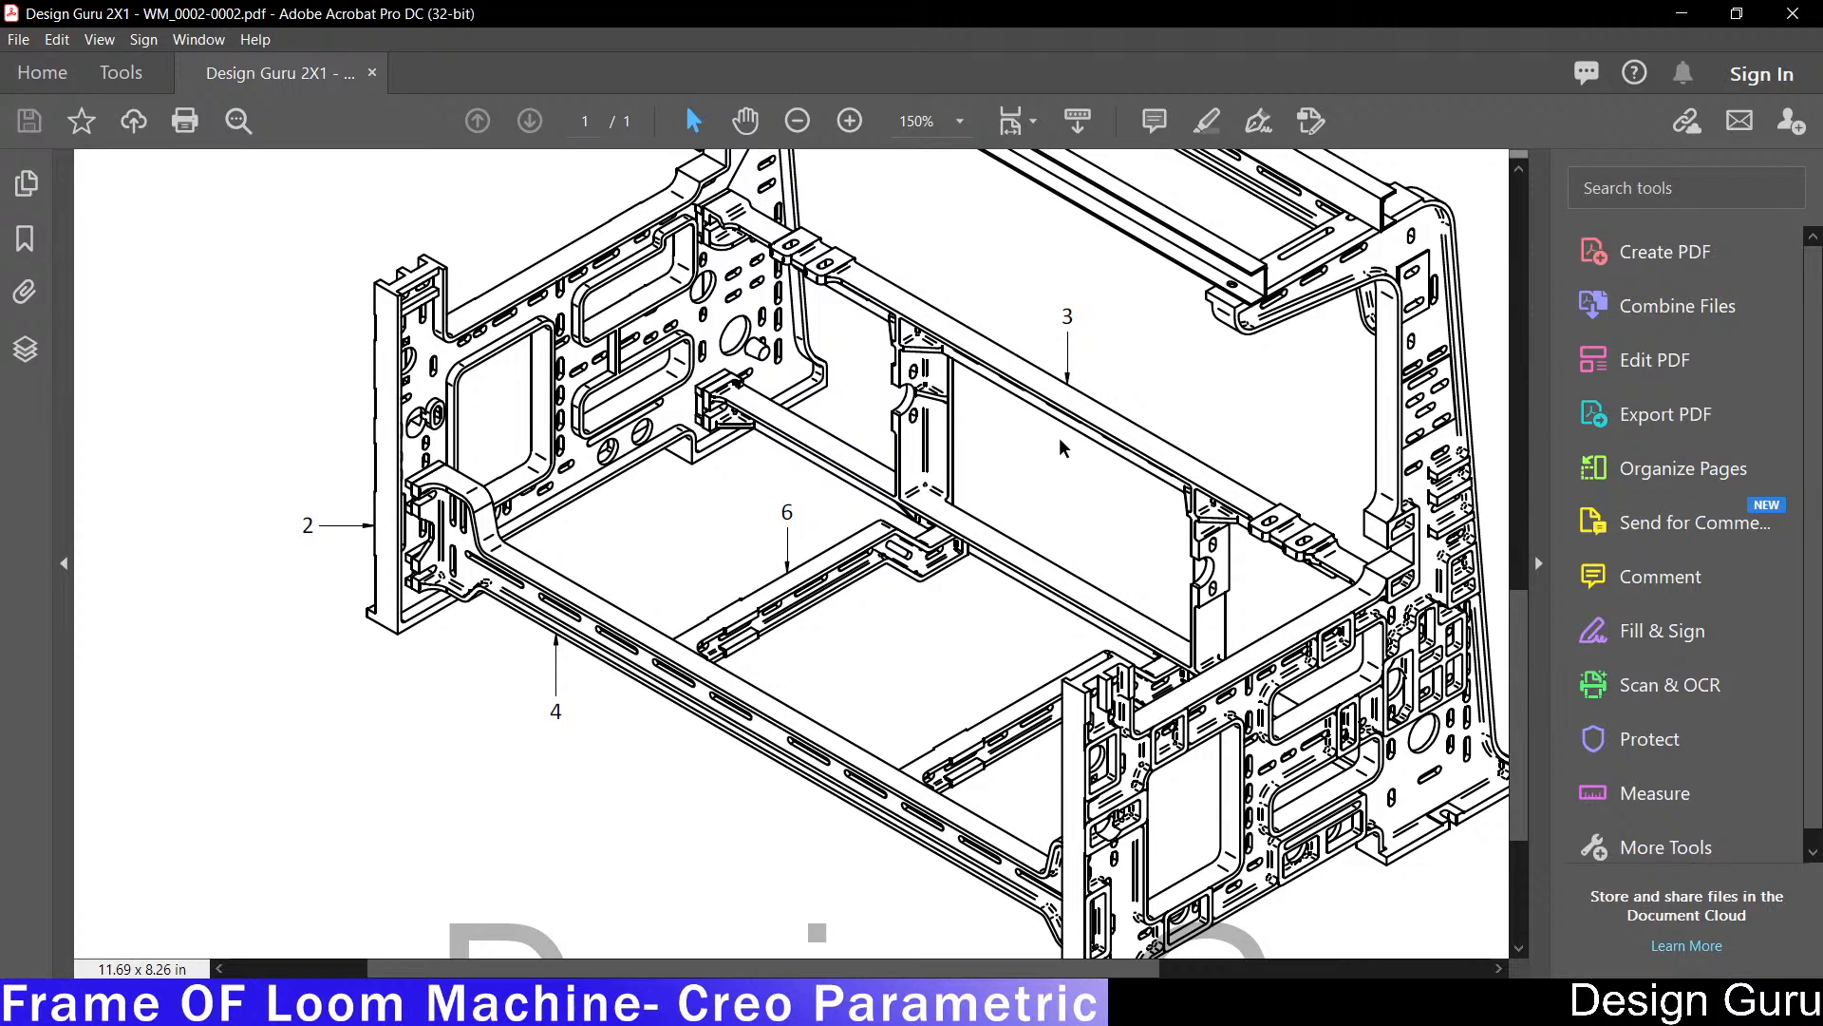
Step: Examine item 3 on the assembly drawing closely, including its slotted mounting pads, vertical brackets and lower beam
{"action": "scroll", "coordinate": [1187, 494], "scroll_direction": "up", "scroll_amount": 5, "text": "ctrl"}
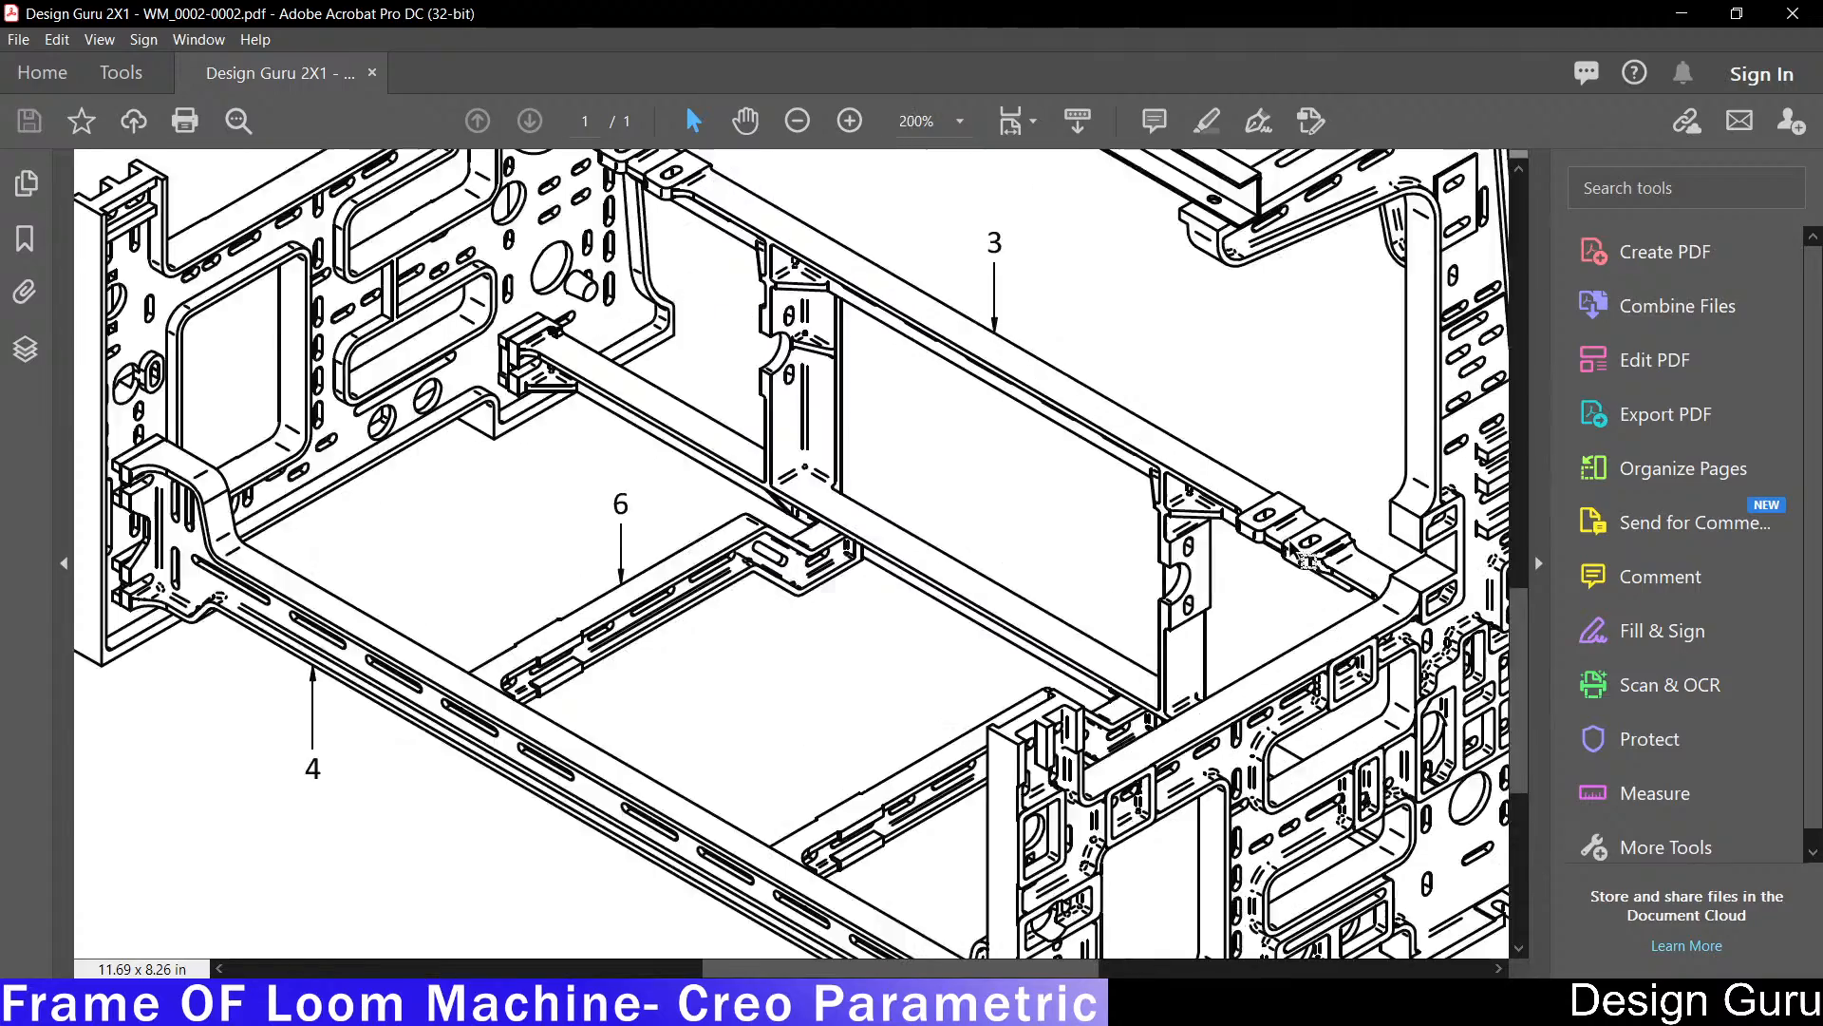
{"action": "scroll", "coordinate": [1261, 560], "scroll_direction": "down", "scroll_amount": 6, "text": "ctrl"}
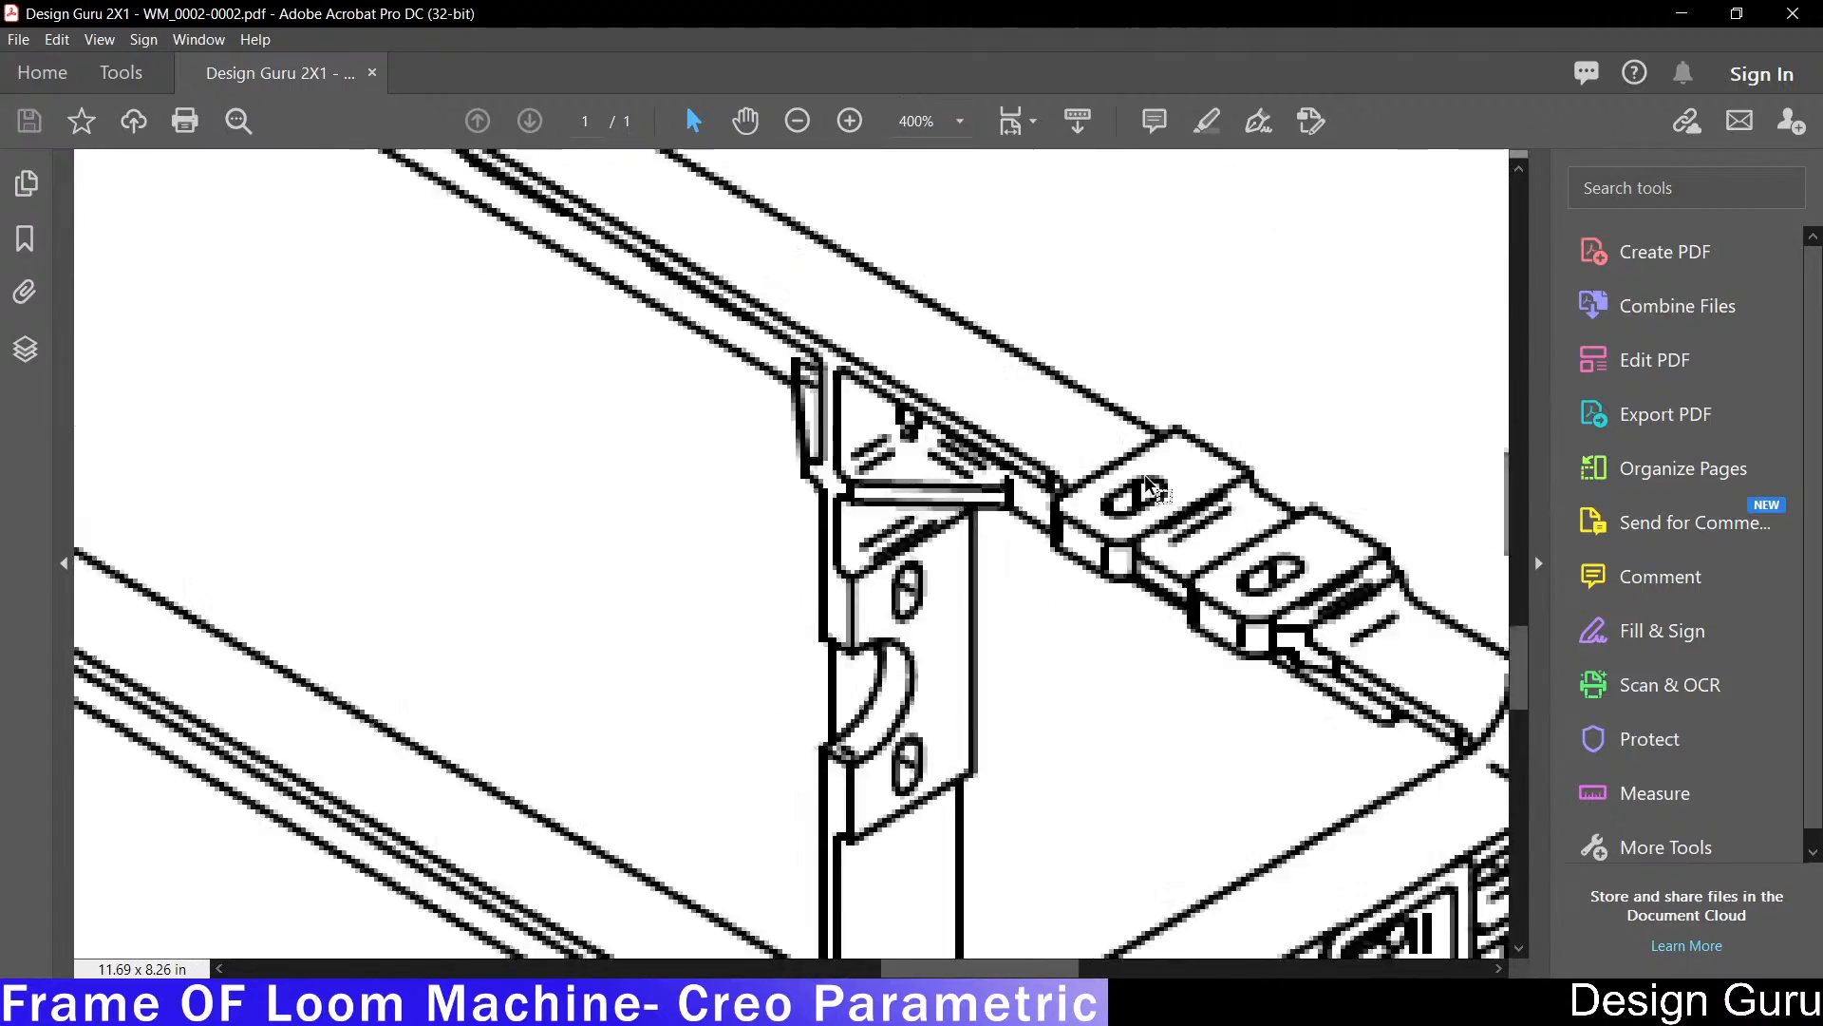
{"action": "scroll", "coordinate": [984, 394], "scroll_direction": "up", "scroll_amount": 7, "text": "ctrl"}
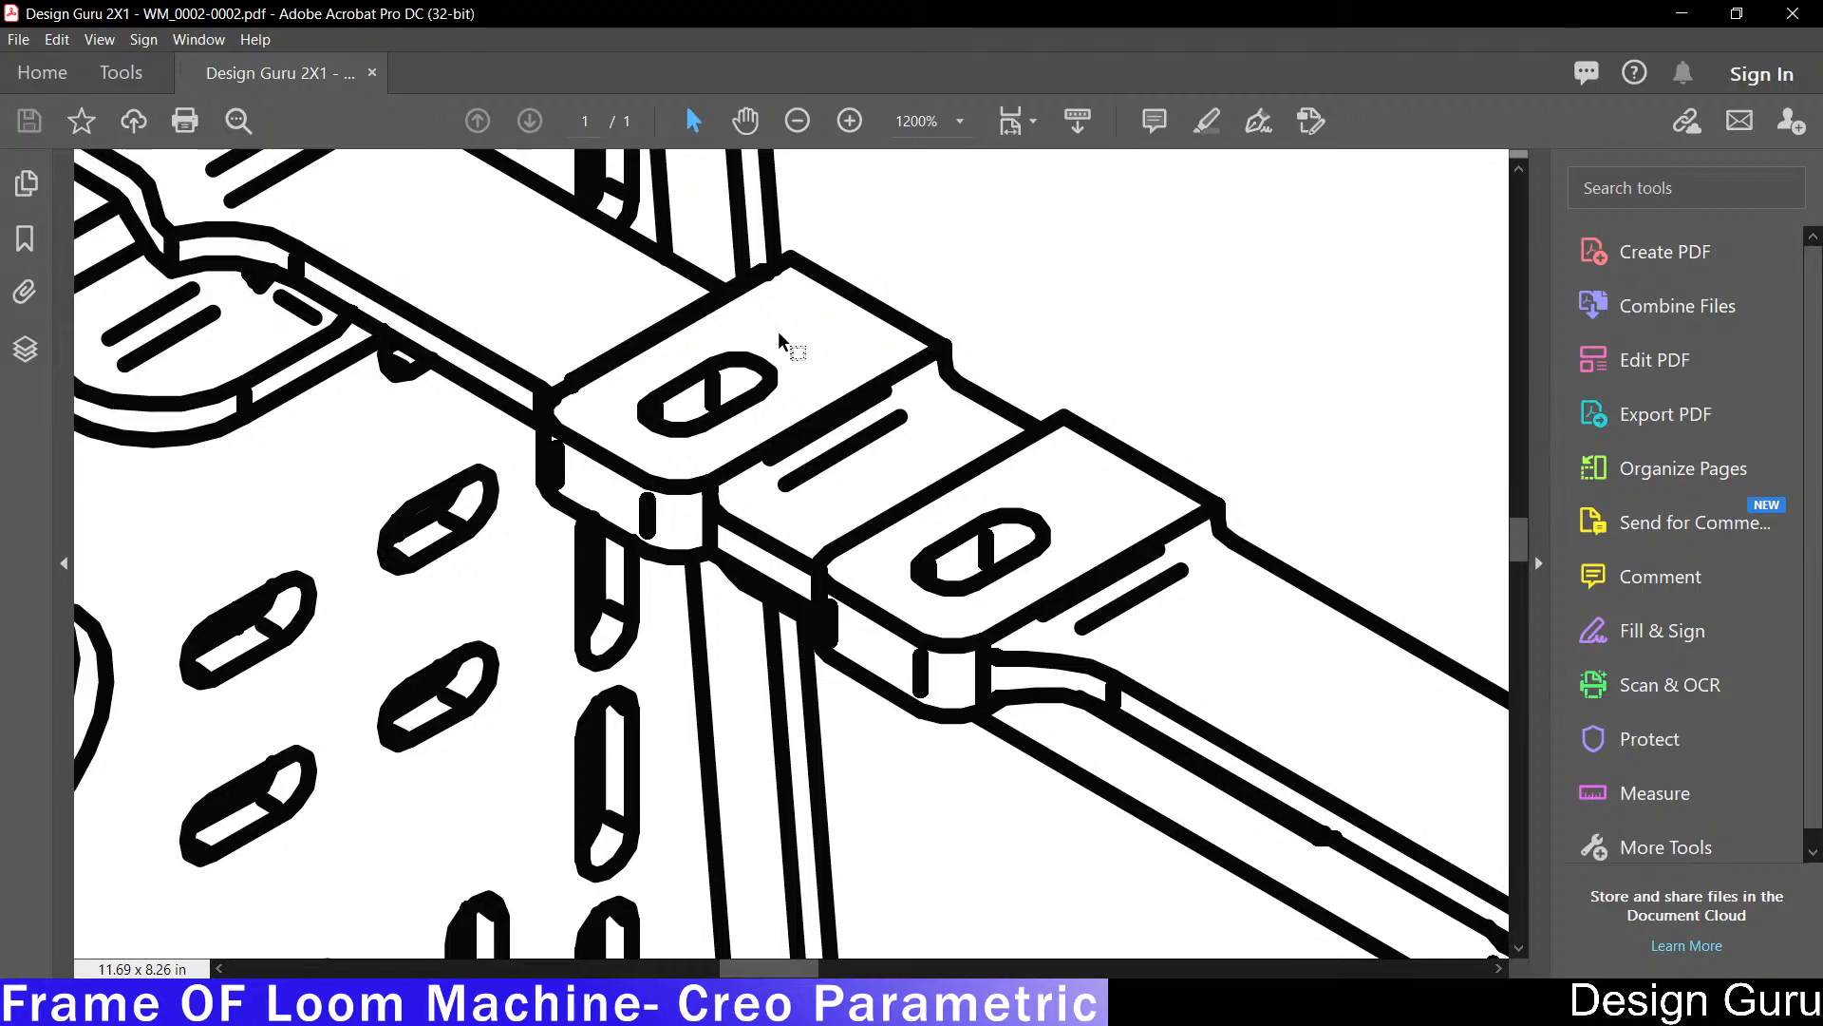
{"action": "scroll", "coordinate": [778, 331], "scroll_direction": "down", "scroll_amount": 3, "text": "ctrl"}
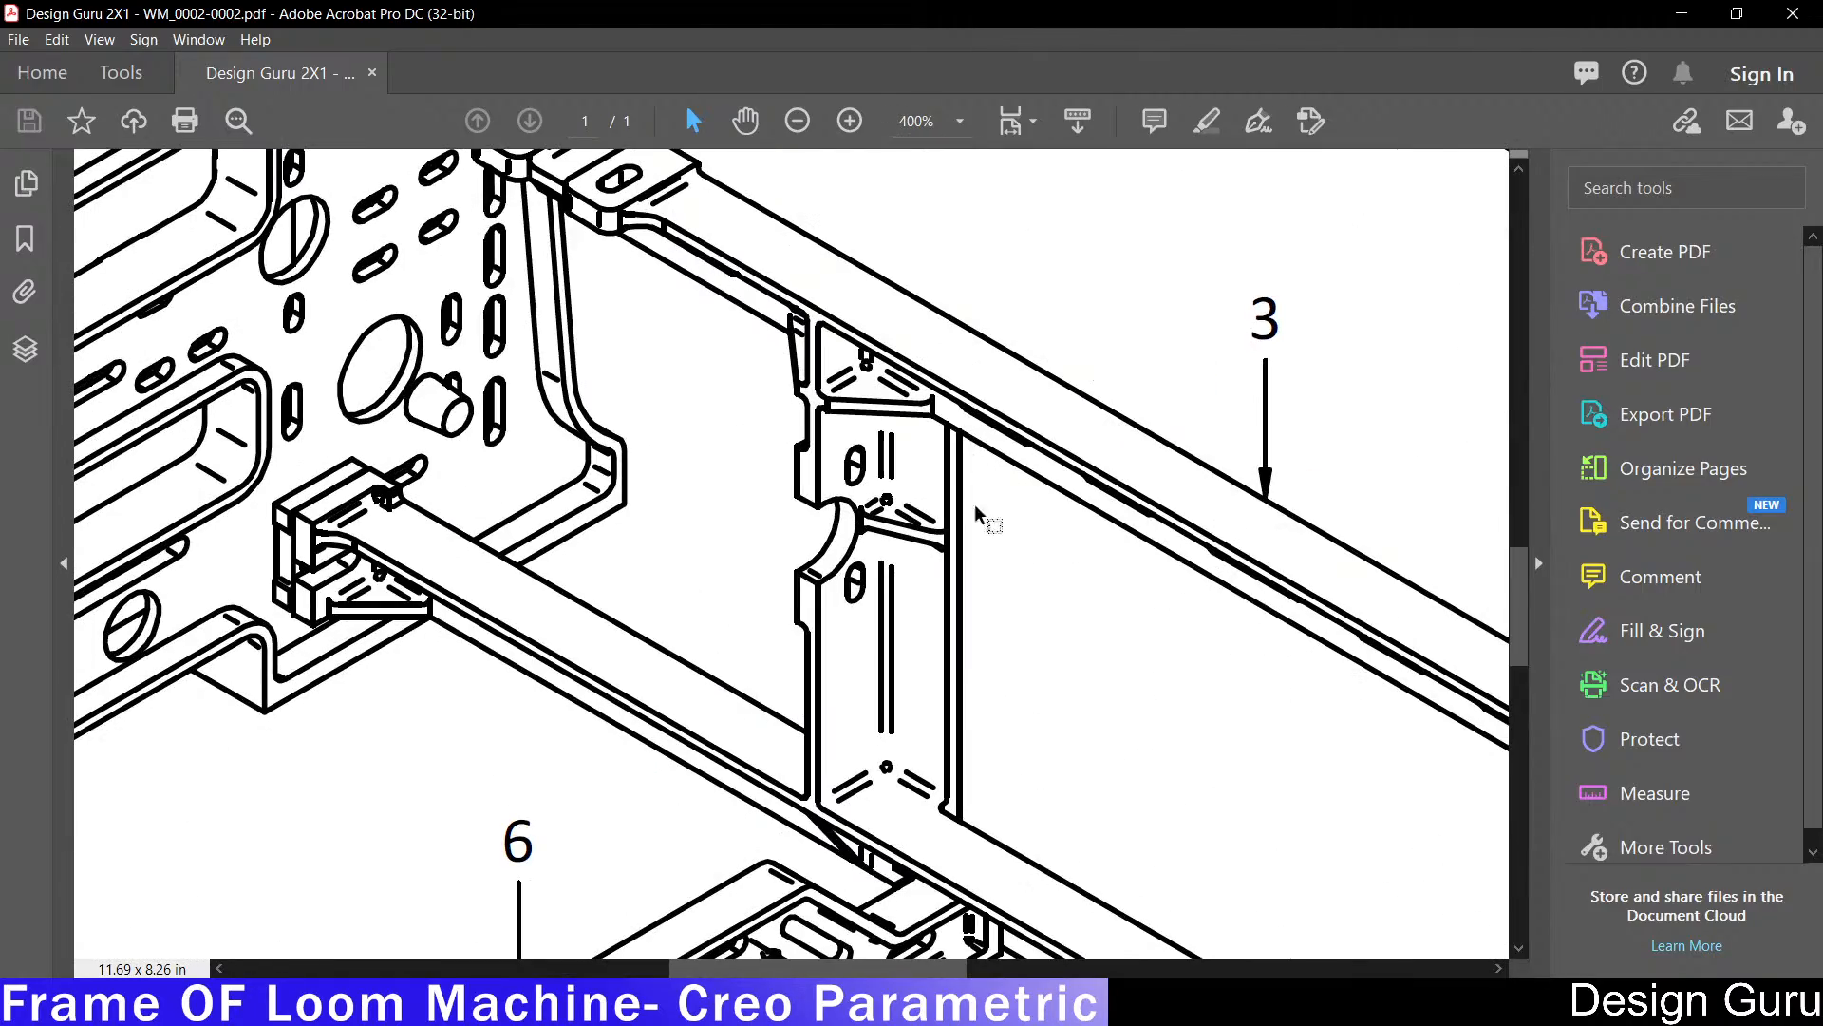
{"action": "scroll", "coordinate": [975, 503], "scroll_direction": "down", "scroll_amount": 4, "text": "ctrl"}
{"action": "scroll", "coordinate": [808, 391], "scroll_direction": "up", "scroll_amount": 5, "text": "ctrl"}
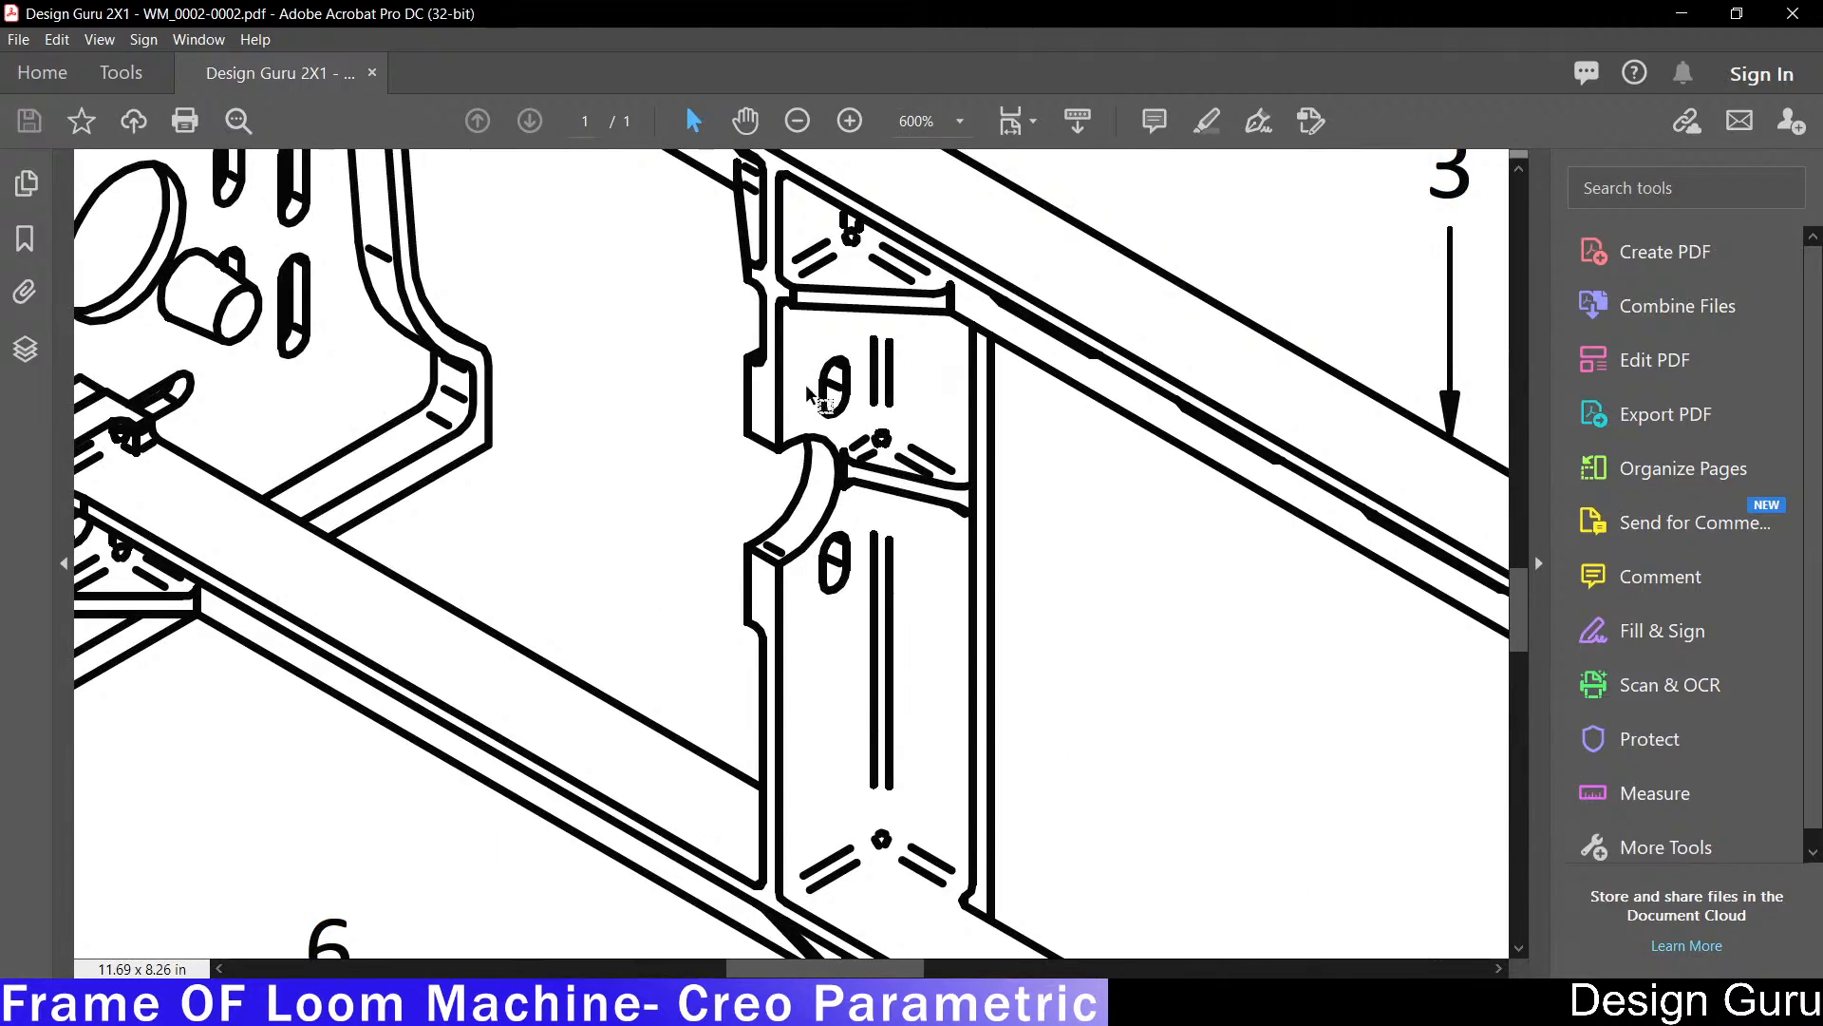
{"action": "scroll", "coordinate": [808, 391], "scroll_direction": "down", "scroll_amount": 4, "text": "ctrl"}
{"action": "scroll", "coordinate": [691, 226], "scroll_direction": "up", "scroll_amount": 4, "text": "ctrl"}
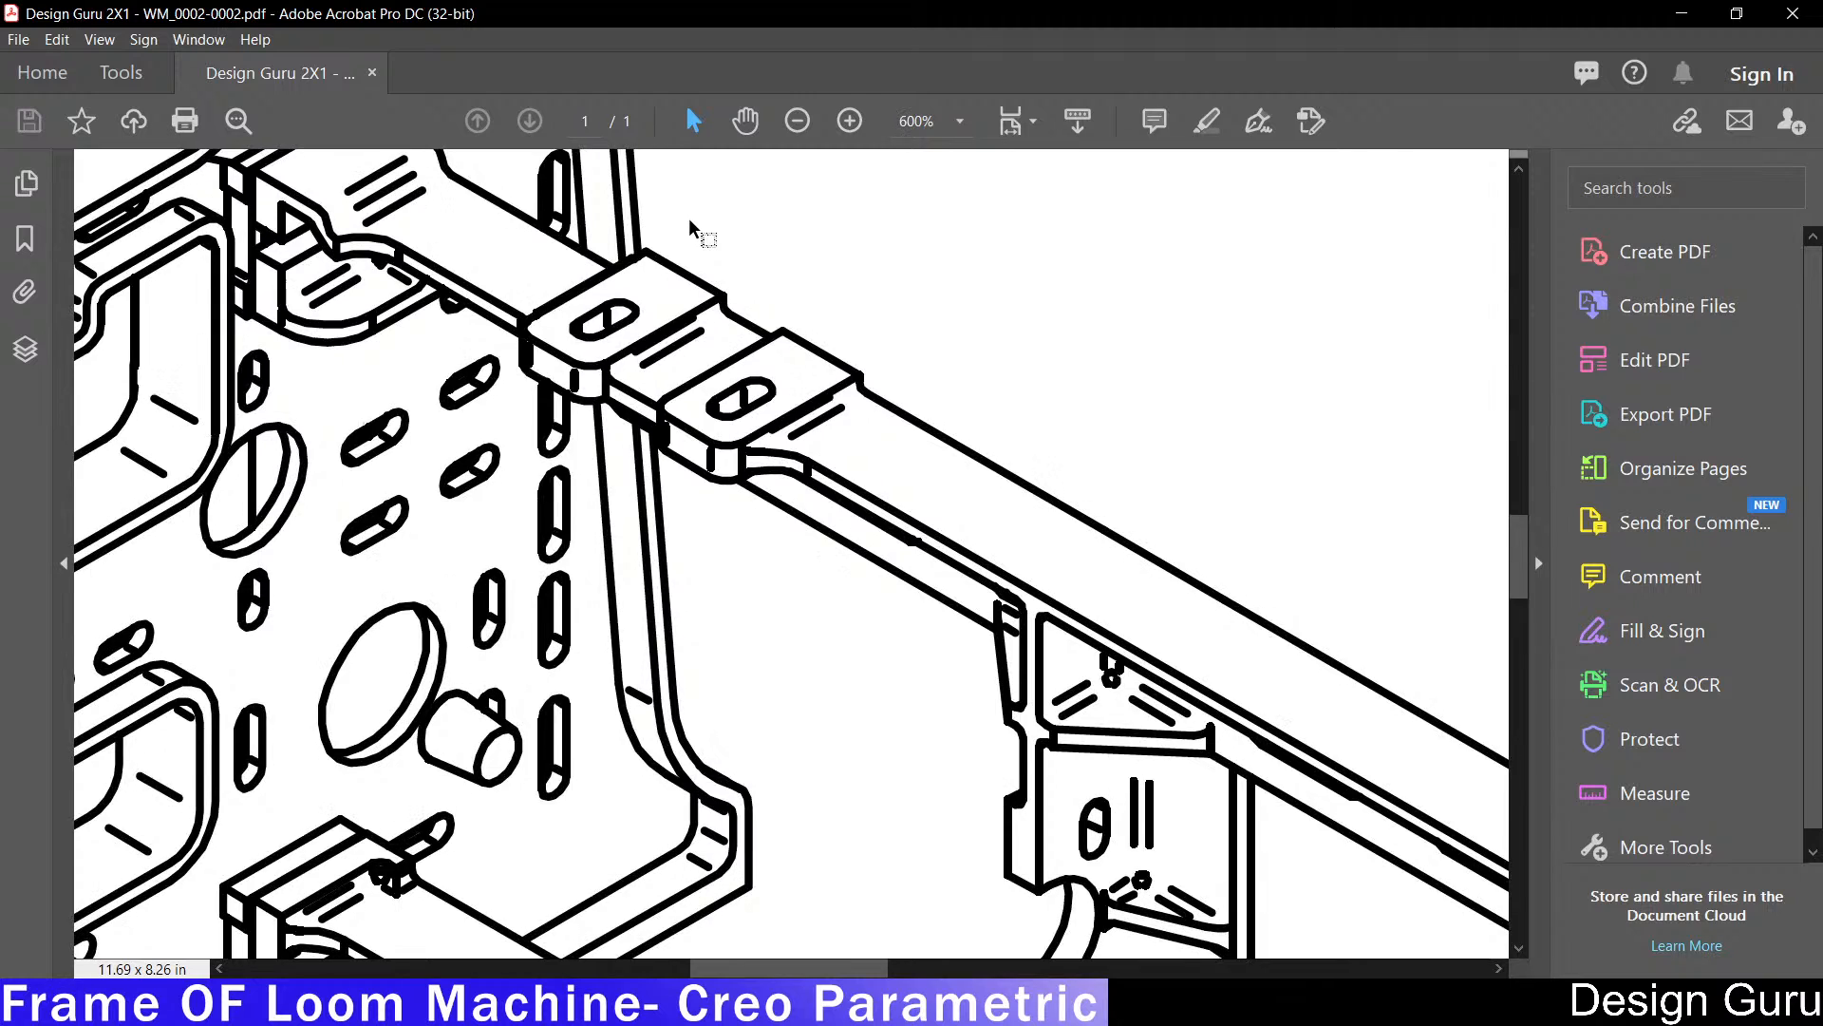
{"action": "scroll", "coordinate": [688, 218], "scroll_direction": "down", "scroll_amount": 4, "text": "ctrl"}
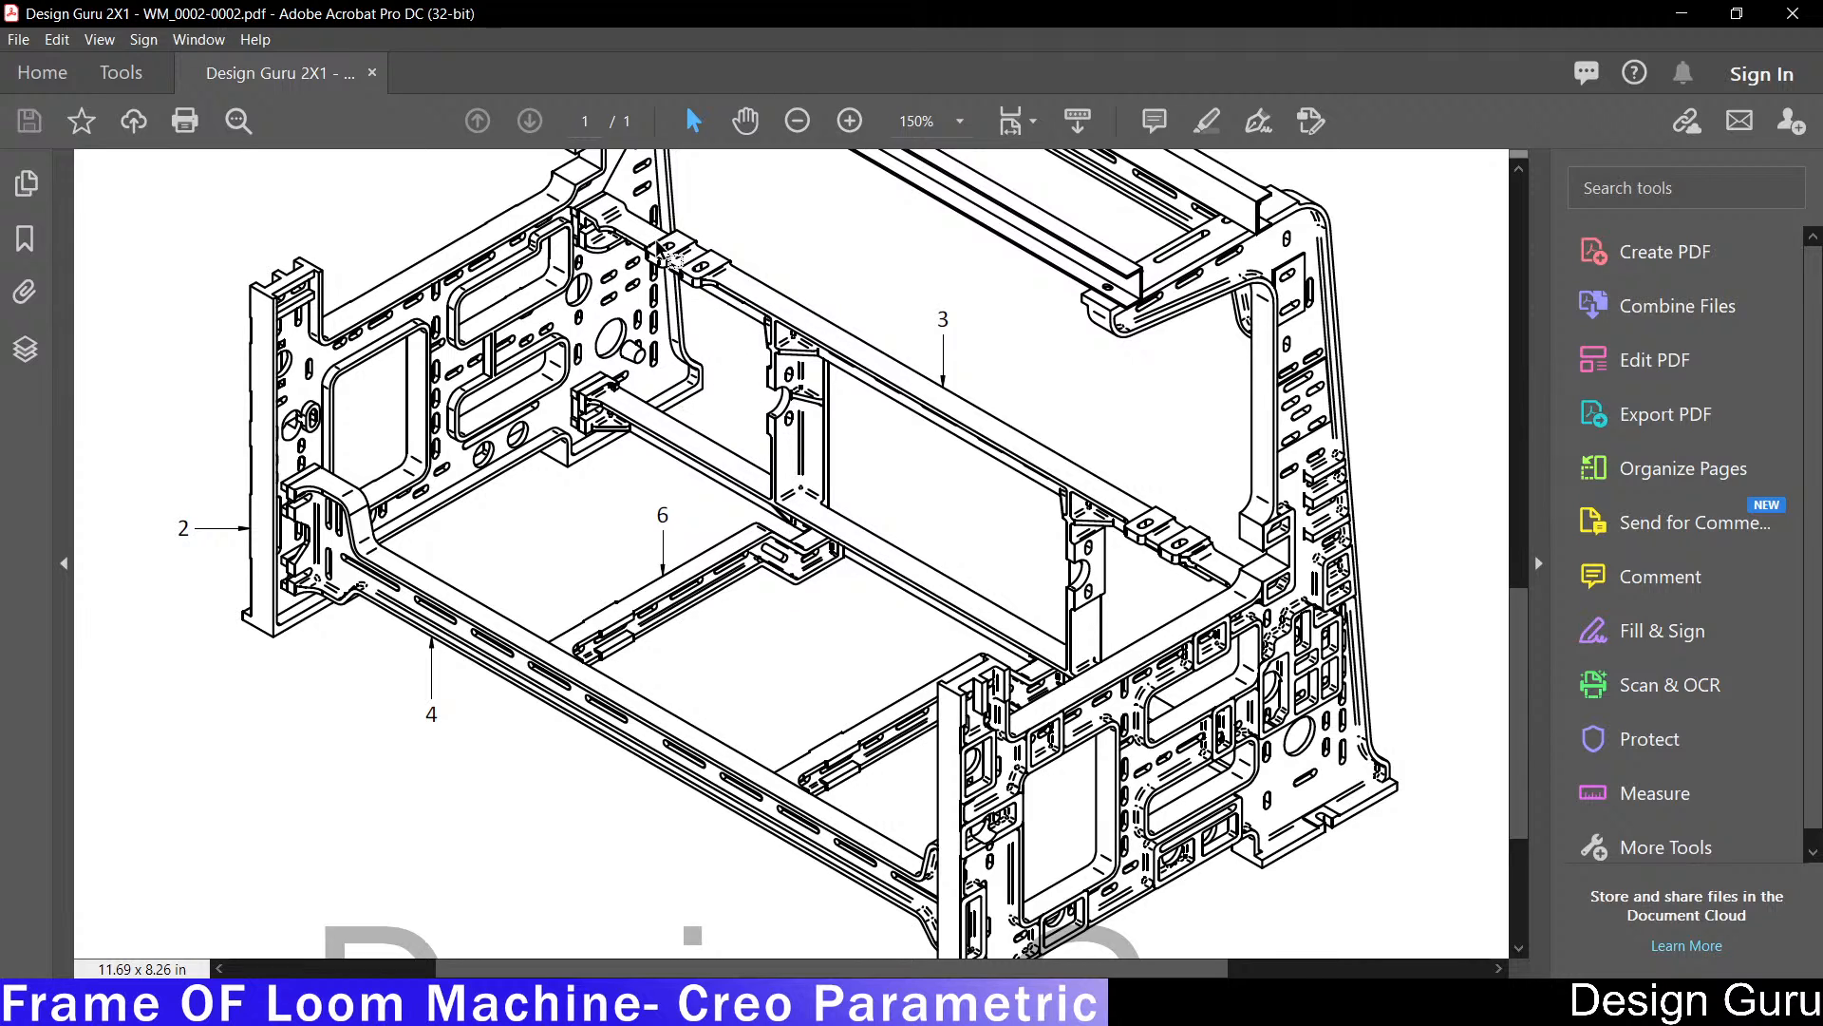
{"action": "left_click_drag", "start_coordinate": [933, 311], "coordinate": [961, 341]}
{"action": "left_click", "coordinate": [1067, 439]}
Step: Switch back to Creo Parametric and start a new solid part named Bot_Back_Section with the default template turned off
{"action": "left_click", "coordinate": [1685, 17]}
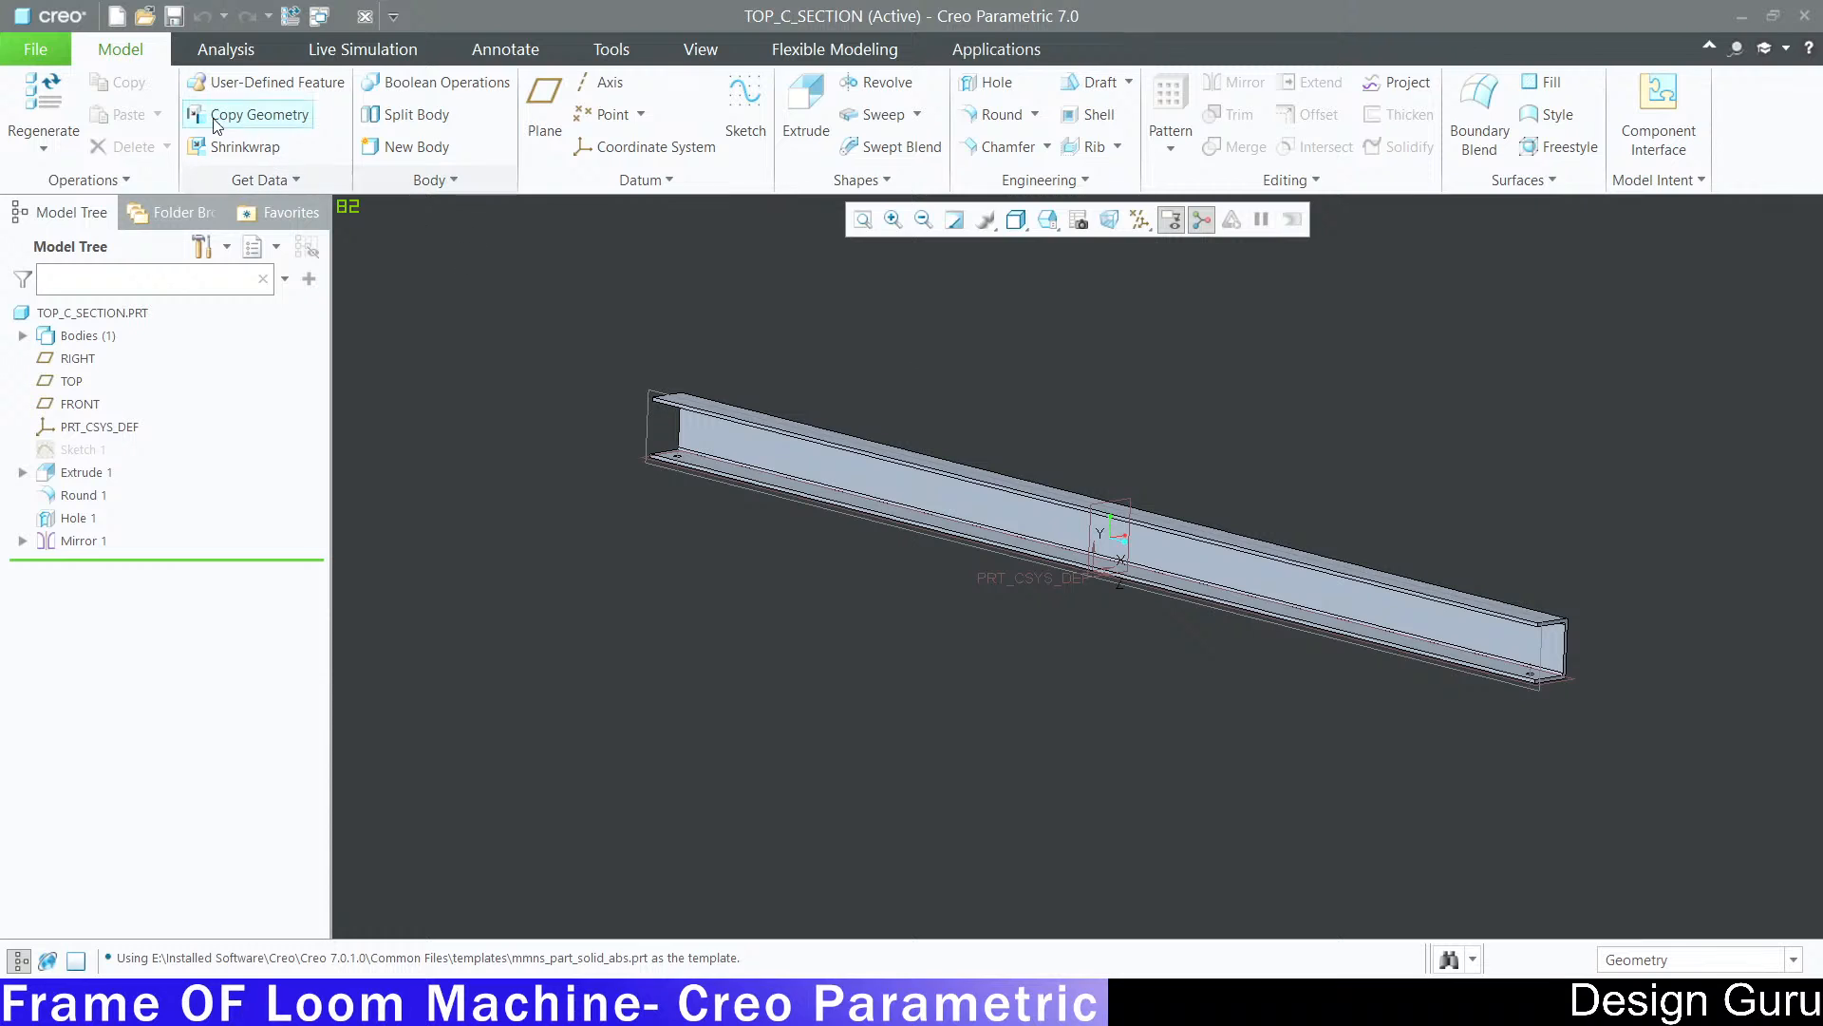
{"action": "left_click", "coordinate": [38, 49]}
{"action": "left_click", "coordinate": [57, 95]}
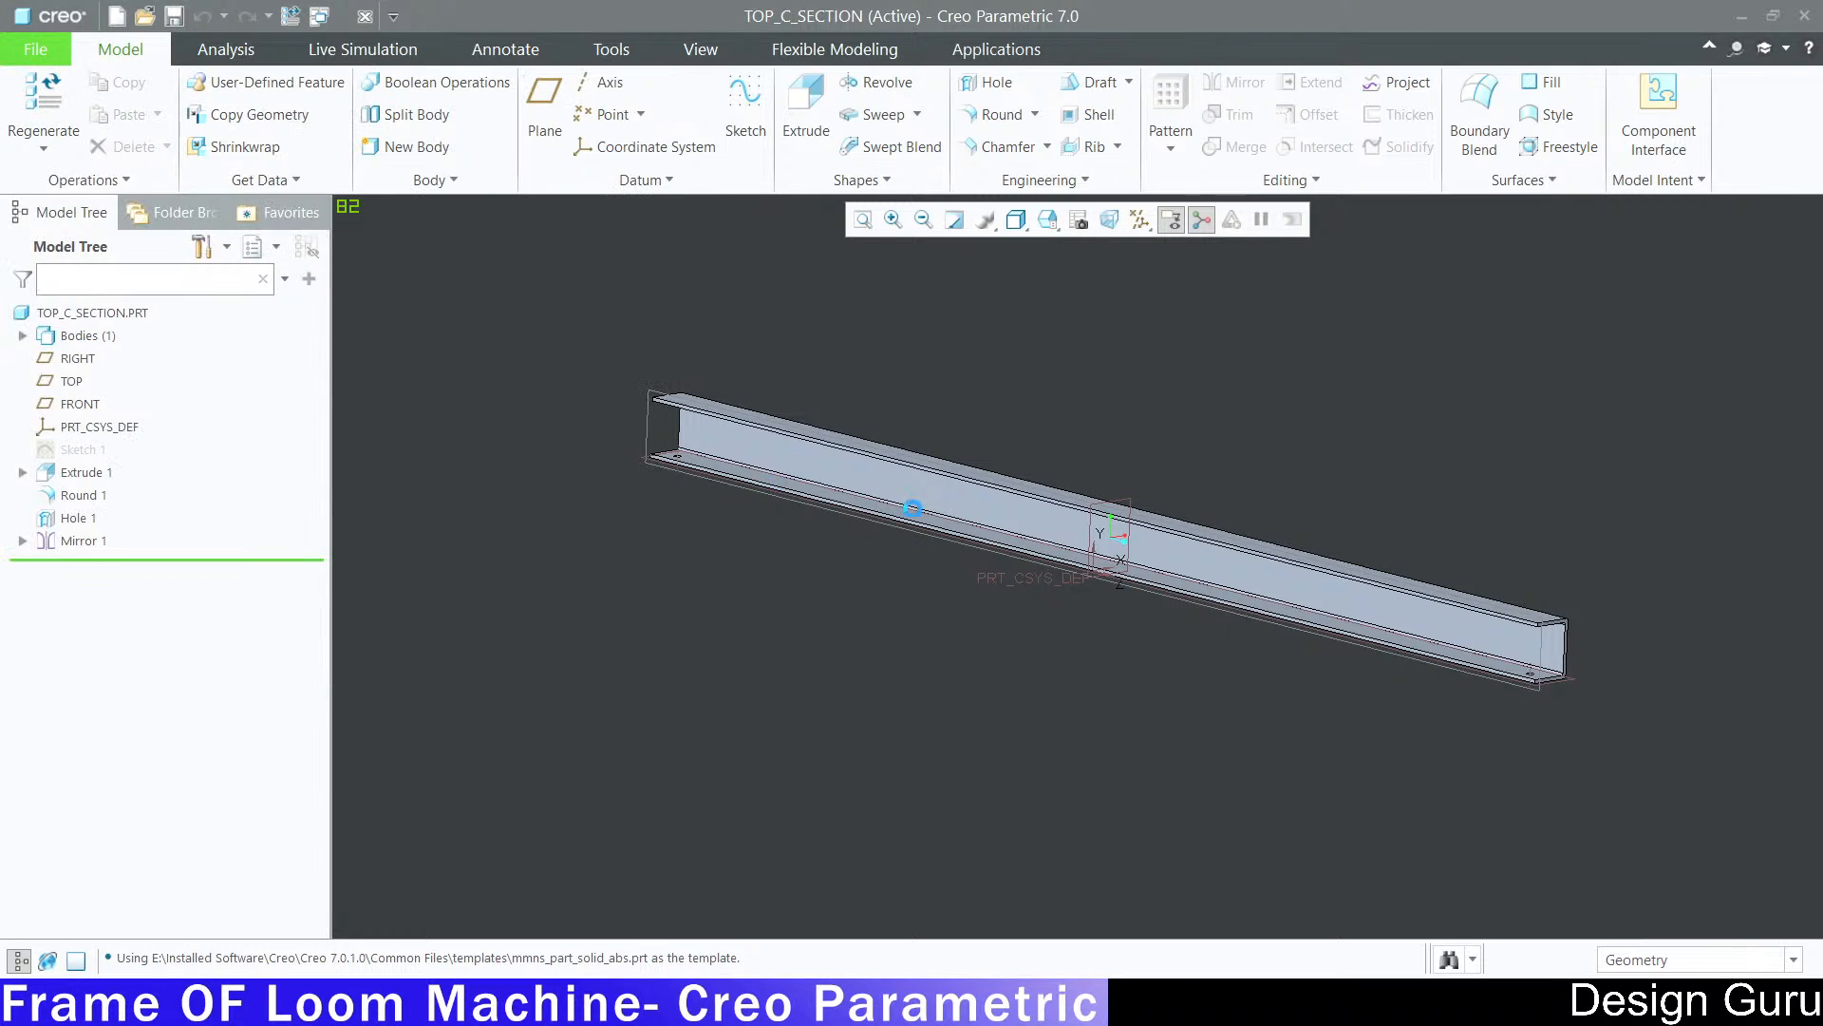
{"action": "left_click", "coordinate": [799, 613]}
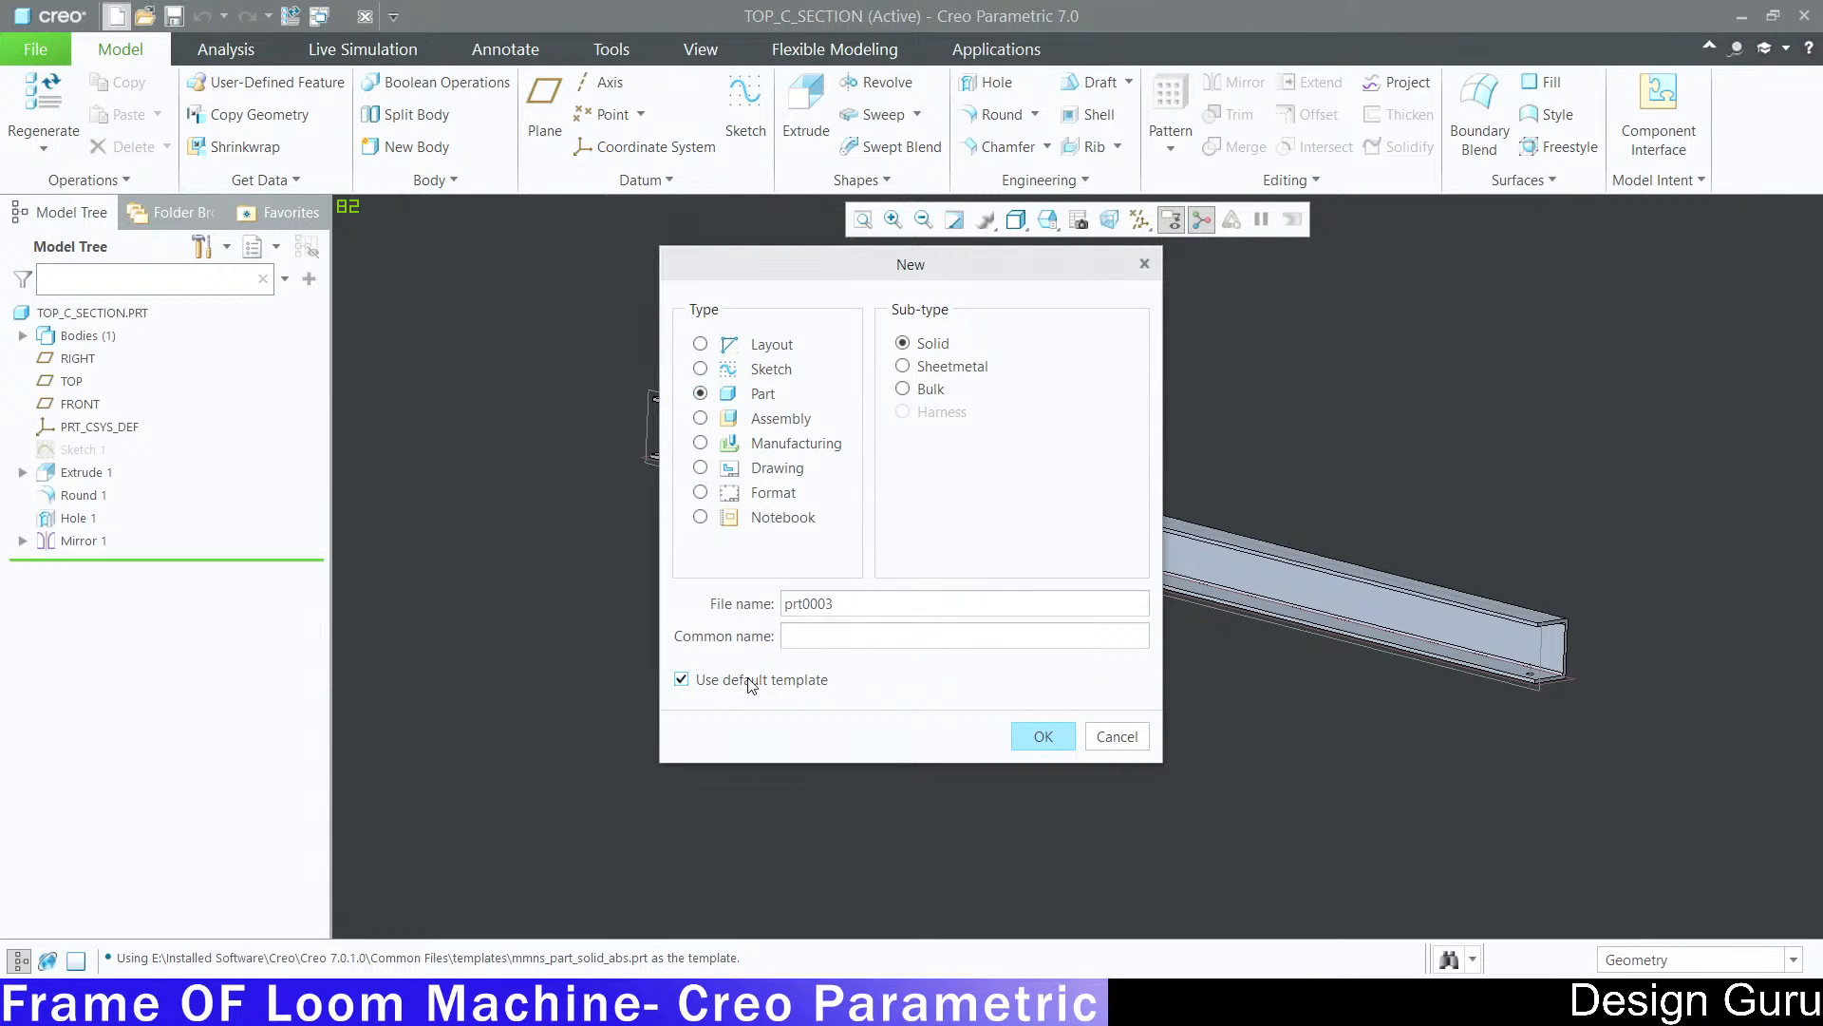
{"action": "double_click", "coordinate": [870, 604]}
{"action": "key", "text": "BackSpace"}
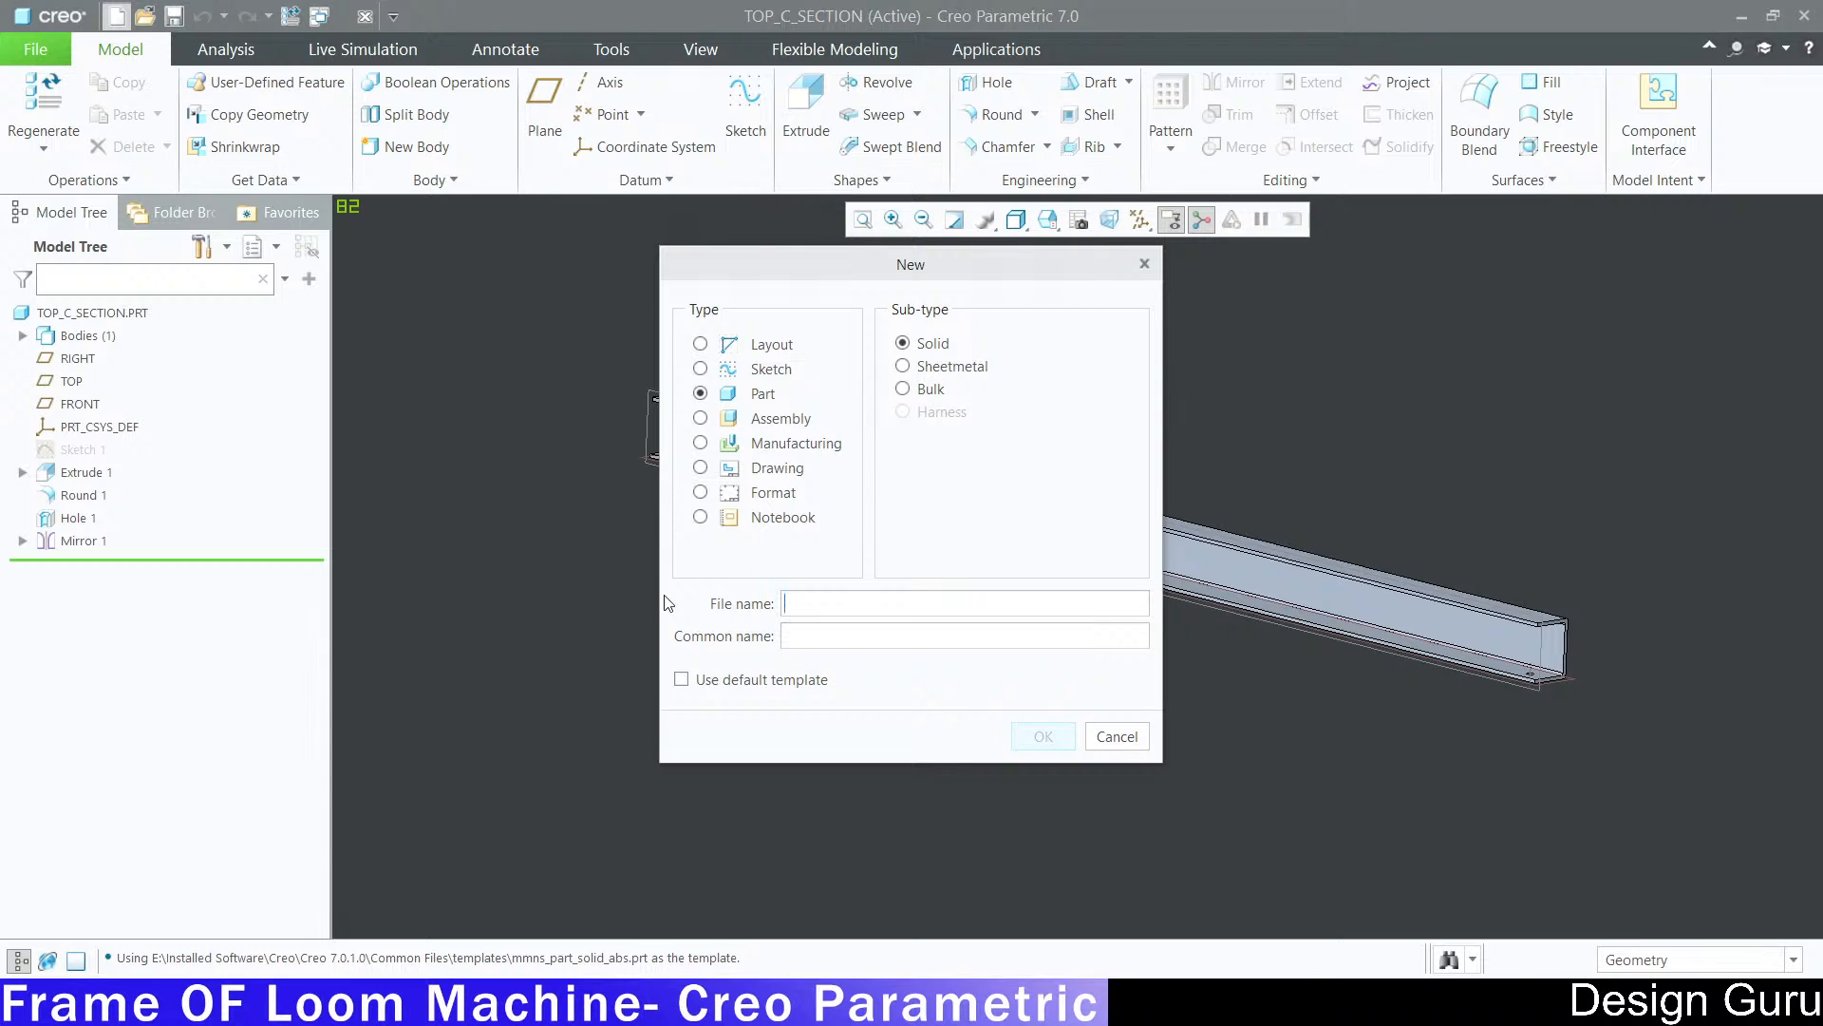
{"action": "type", "text": "Bot_Back_Section"}
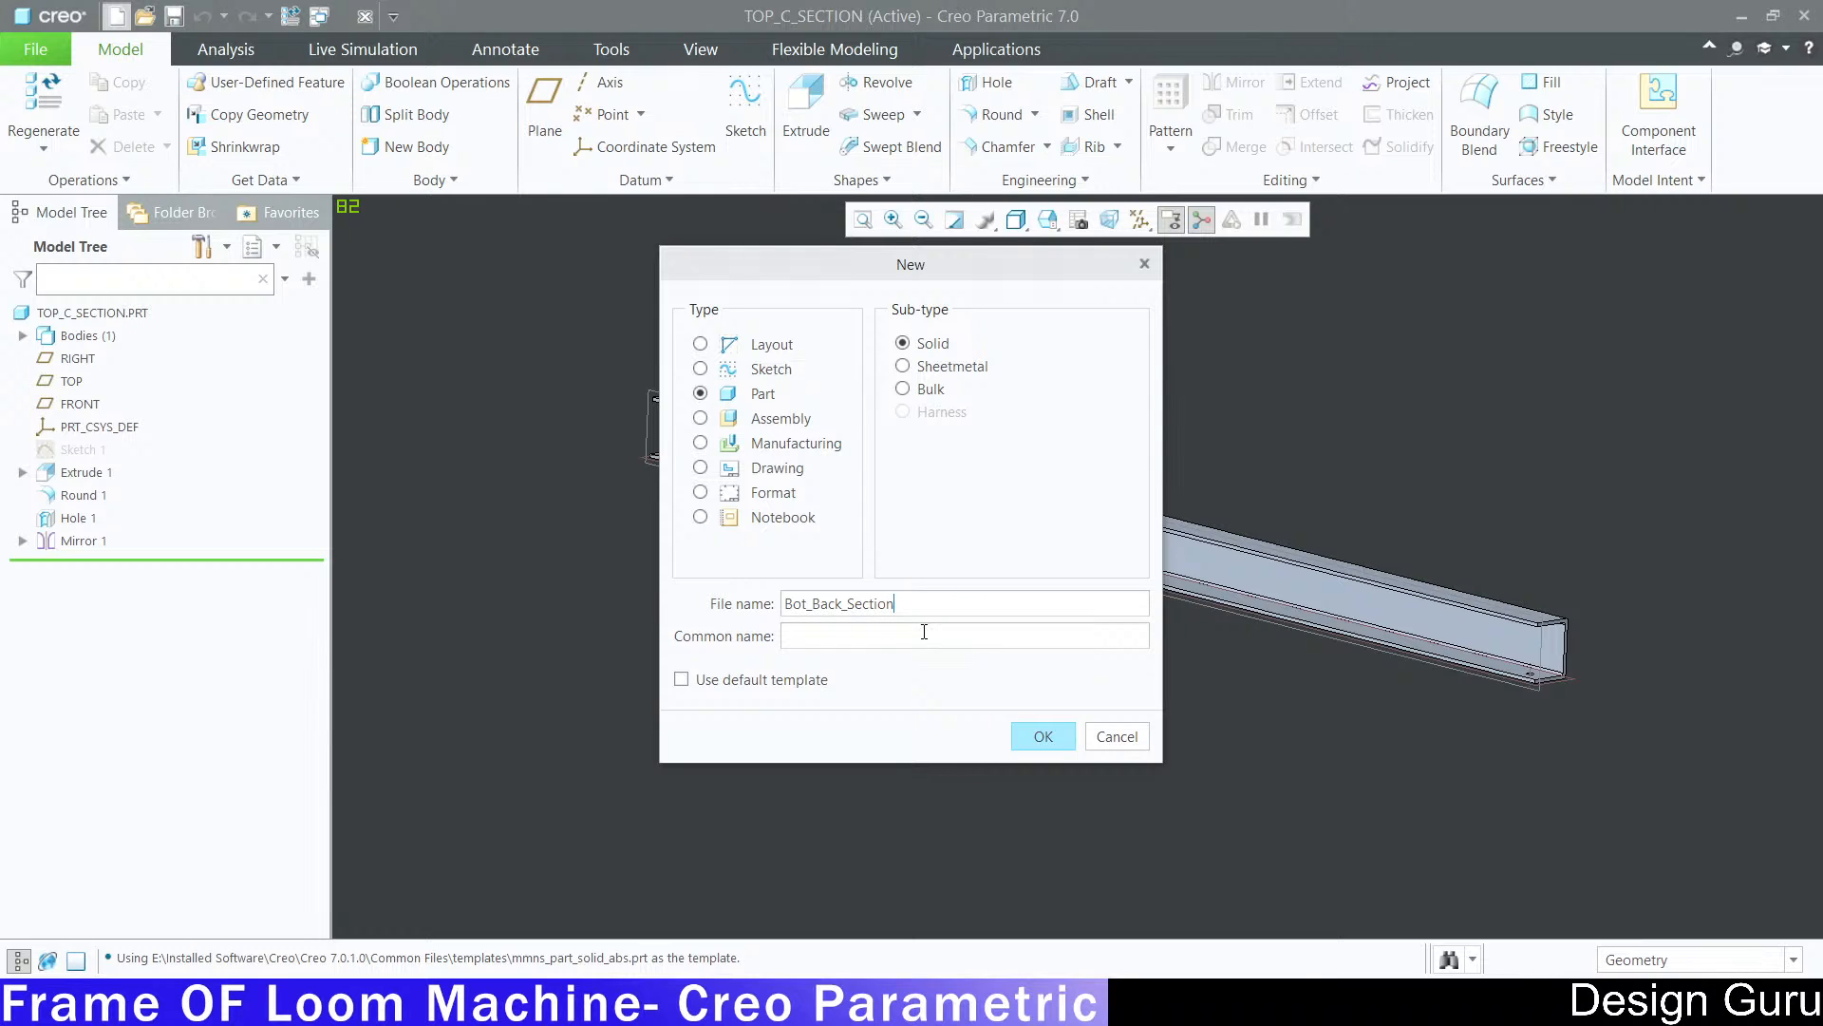
Step: Create the new part from the mmns_part_solid_abs template
{"action": "left_click", "coordinate": [1030, 730]}
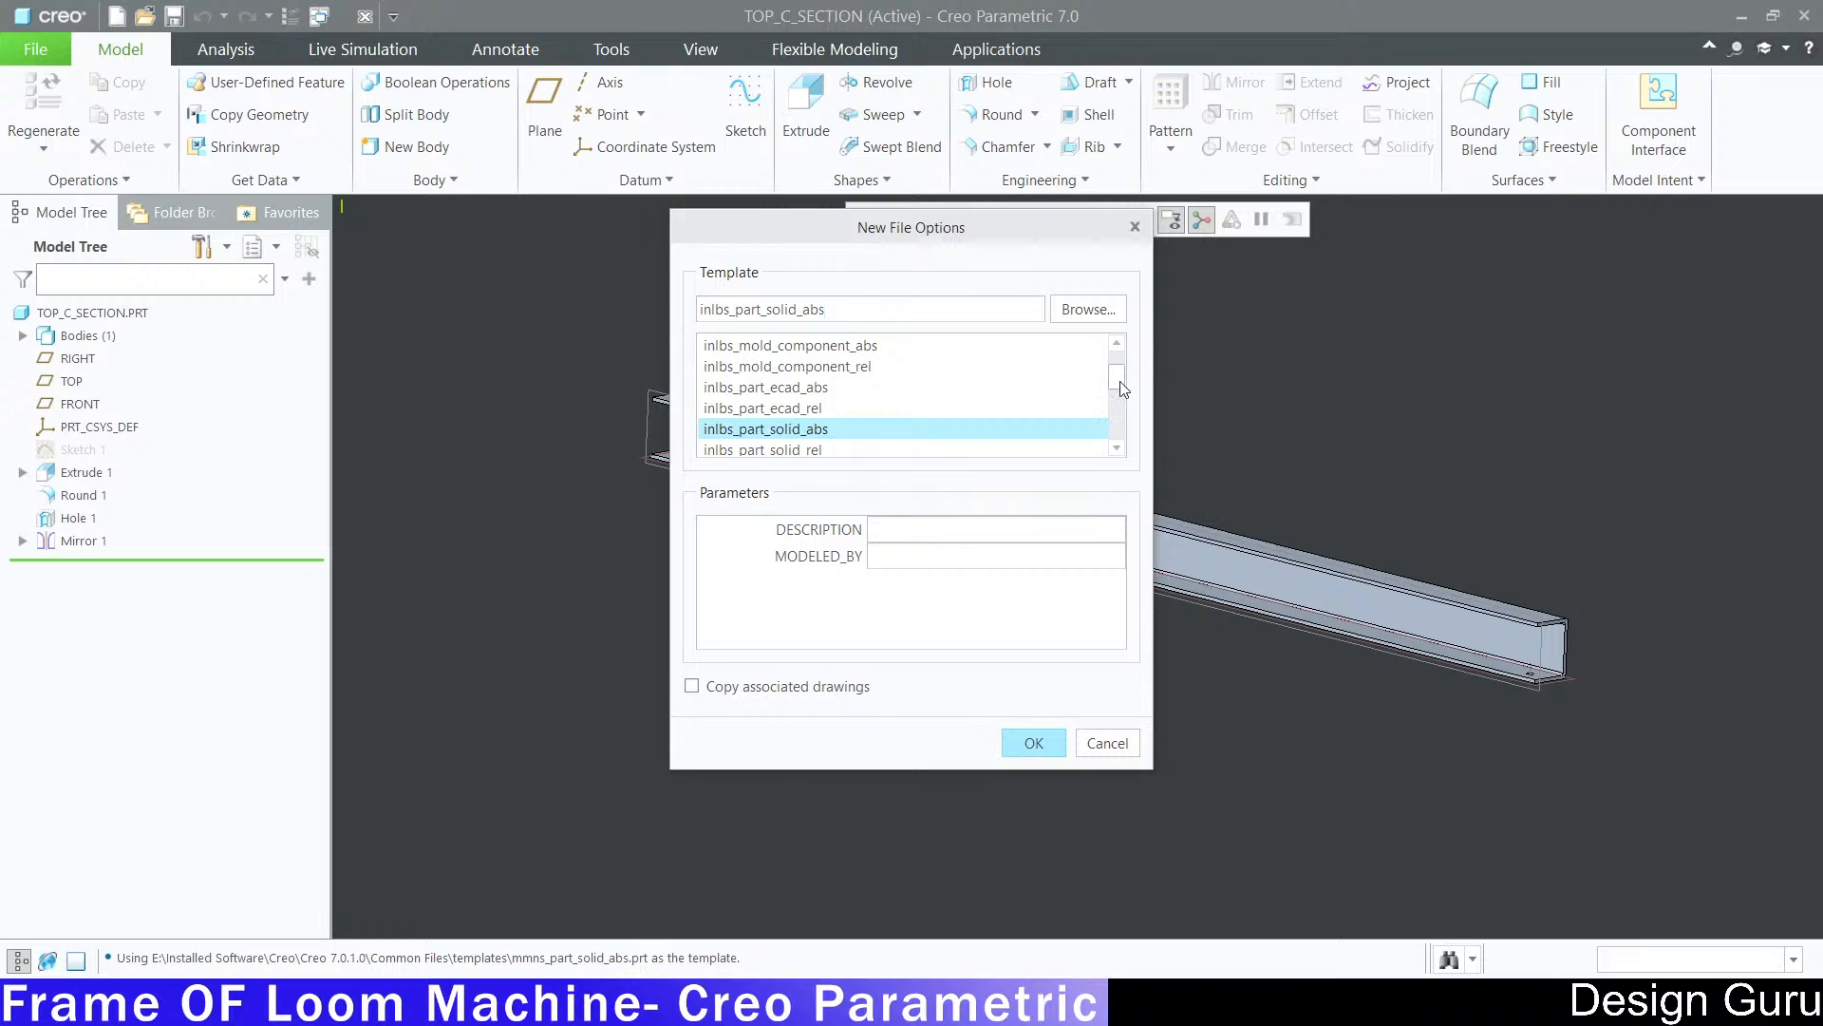
{"action": "left_click_drag", "start_coordinate": [1120, 380], "coordinate": [1121, 418]}
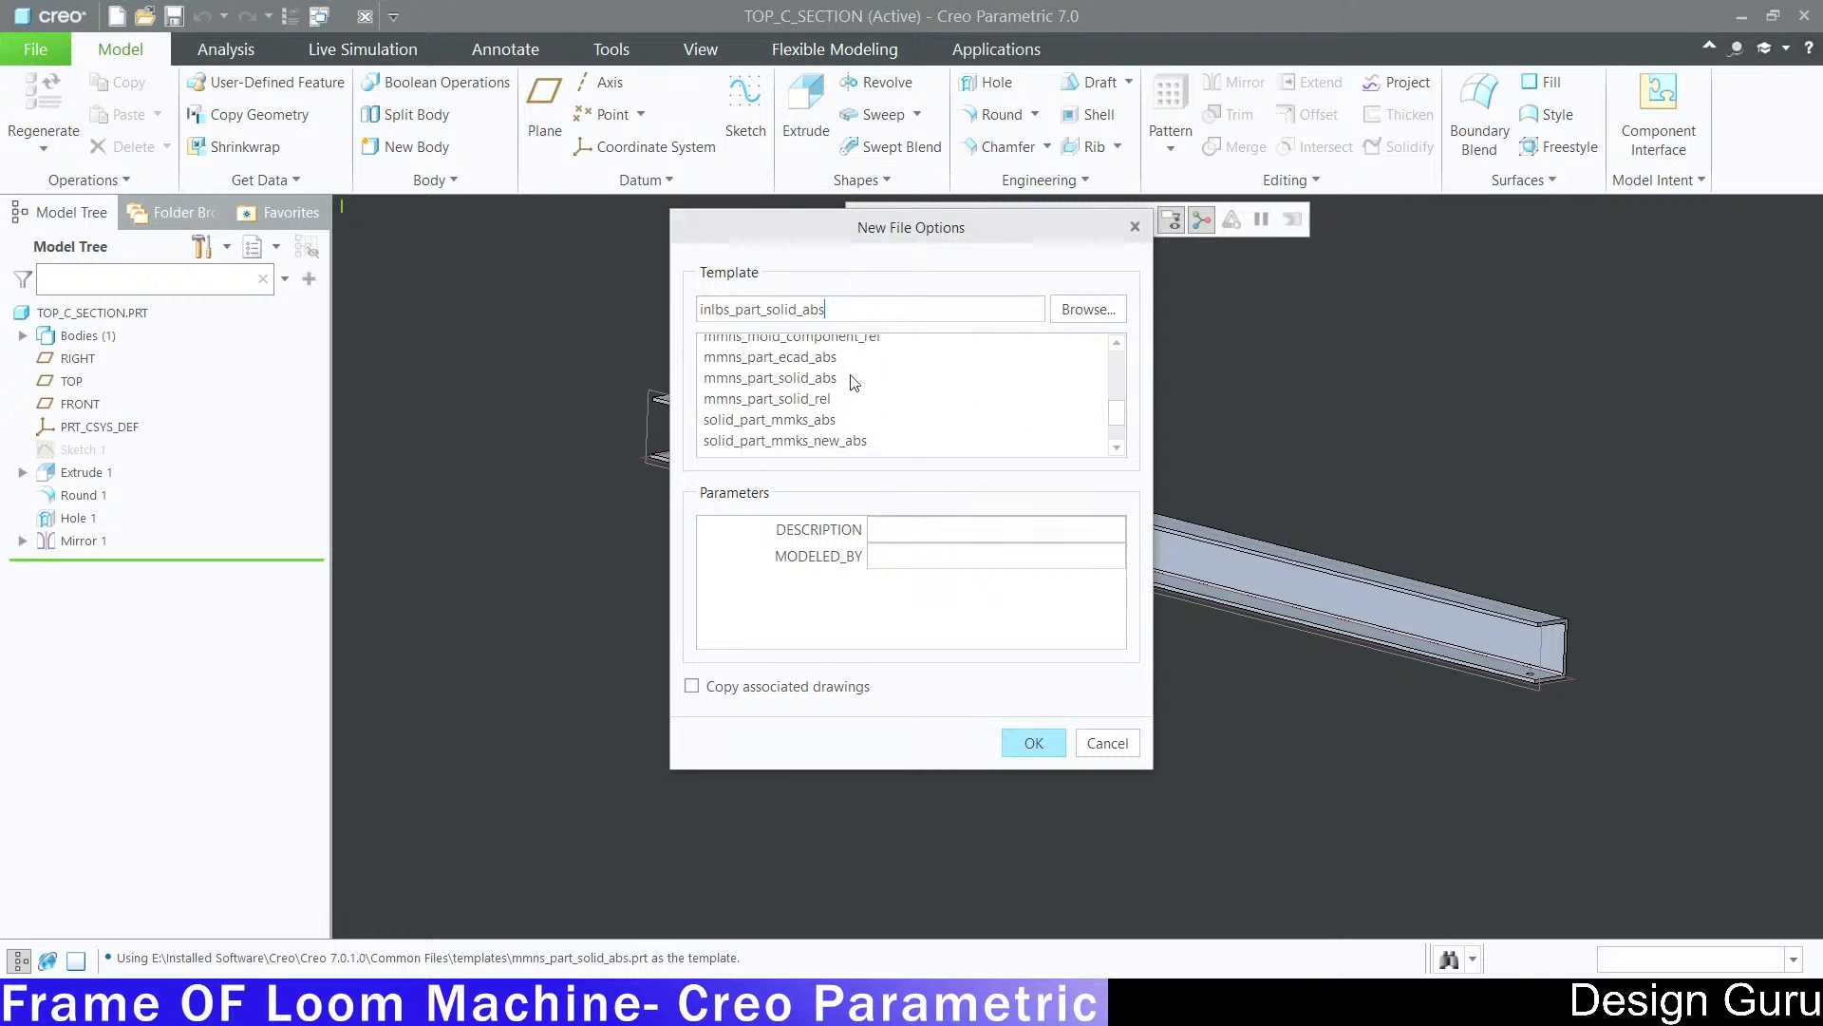
{"action": "left_click", "coordinate": [765, 379]}
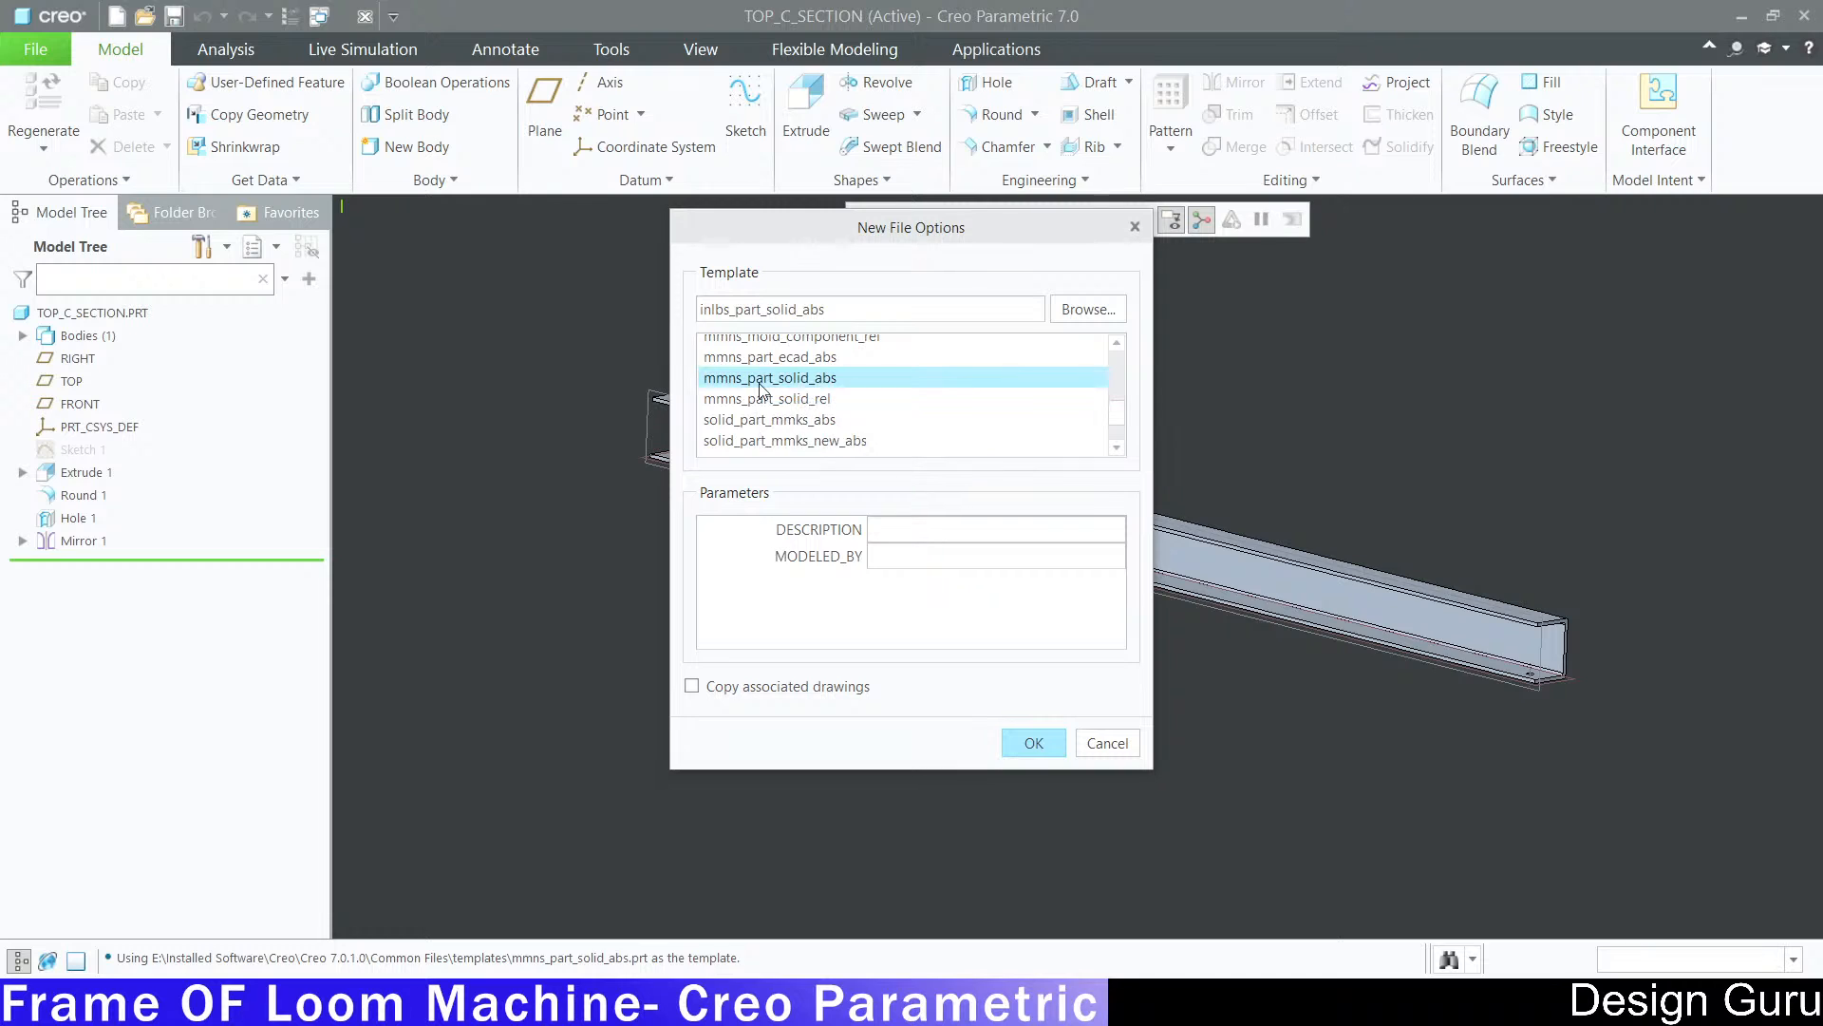
{"action": "left_click", "coordinate": [1034, 743]}
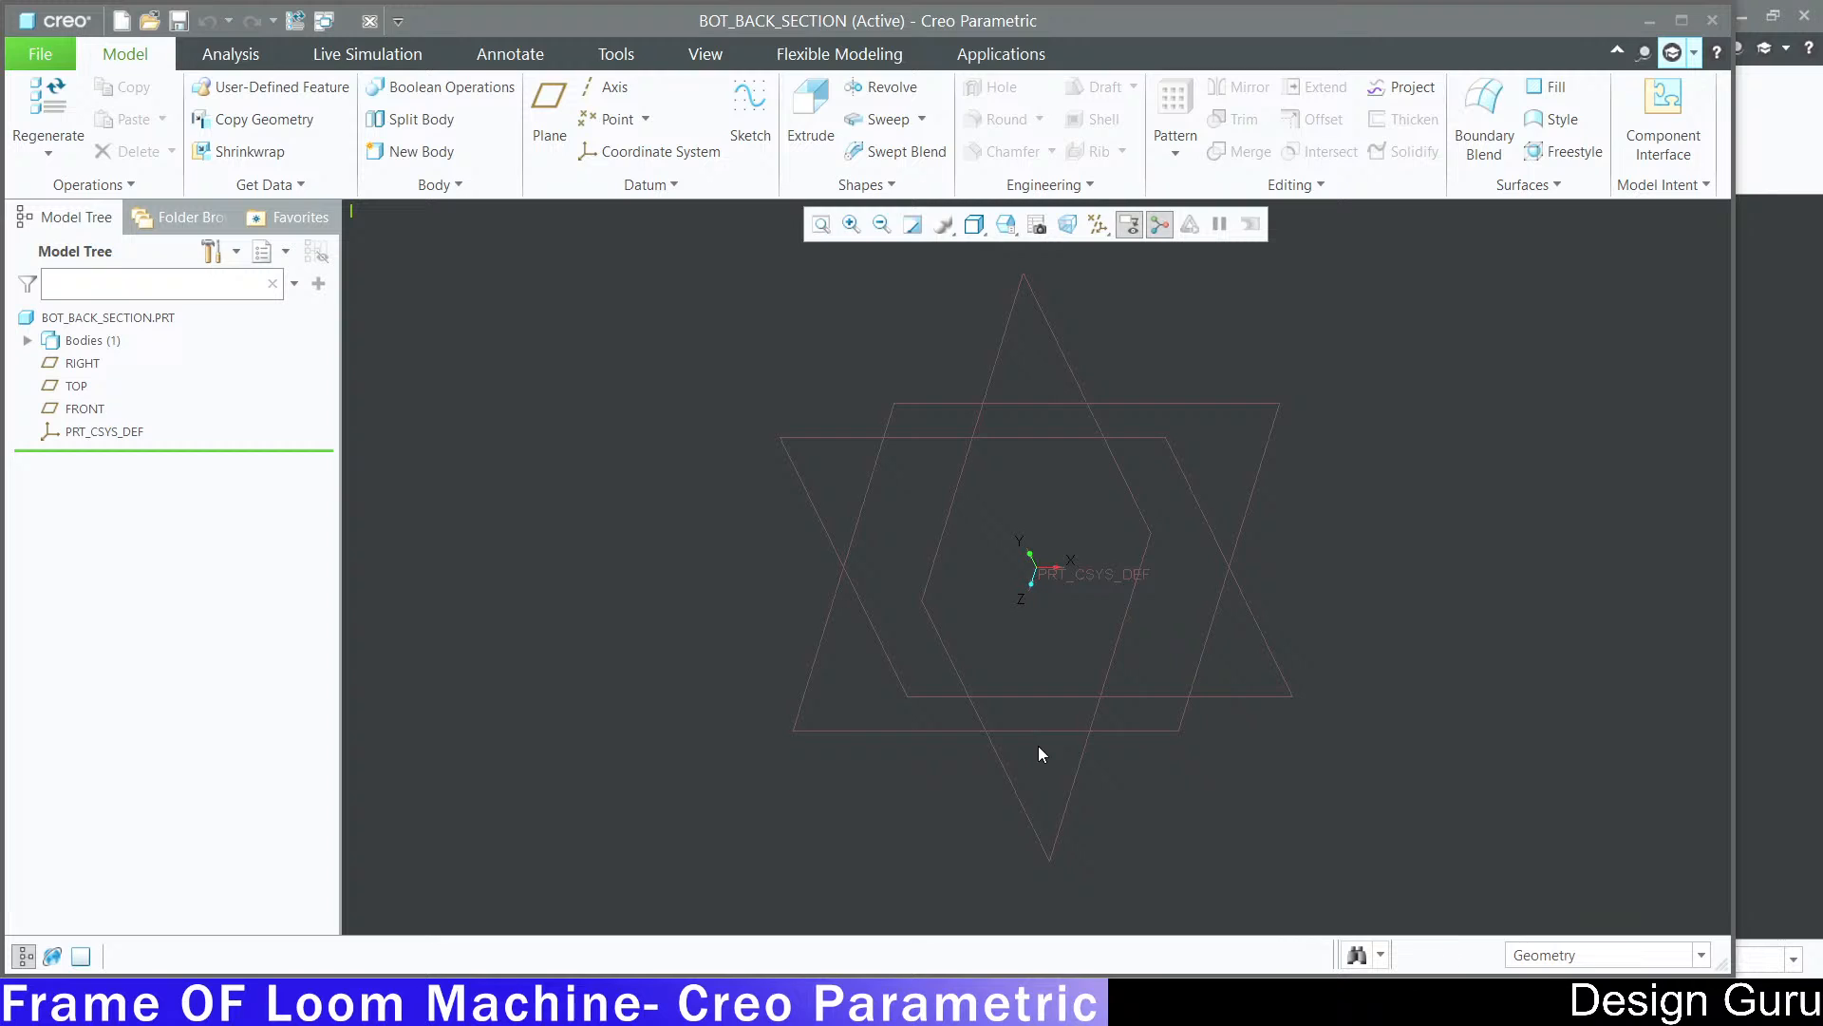
{"action": "scroll", "coordinate": [1195, 625], "scroll_direction": "up", "scroll_amount": 3}
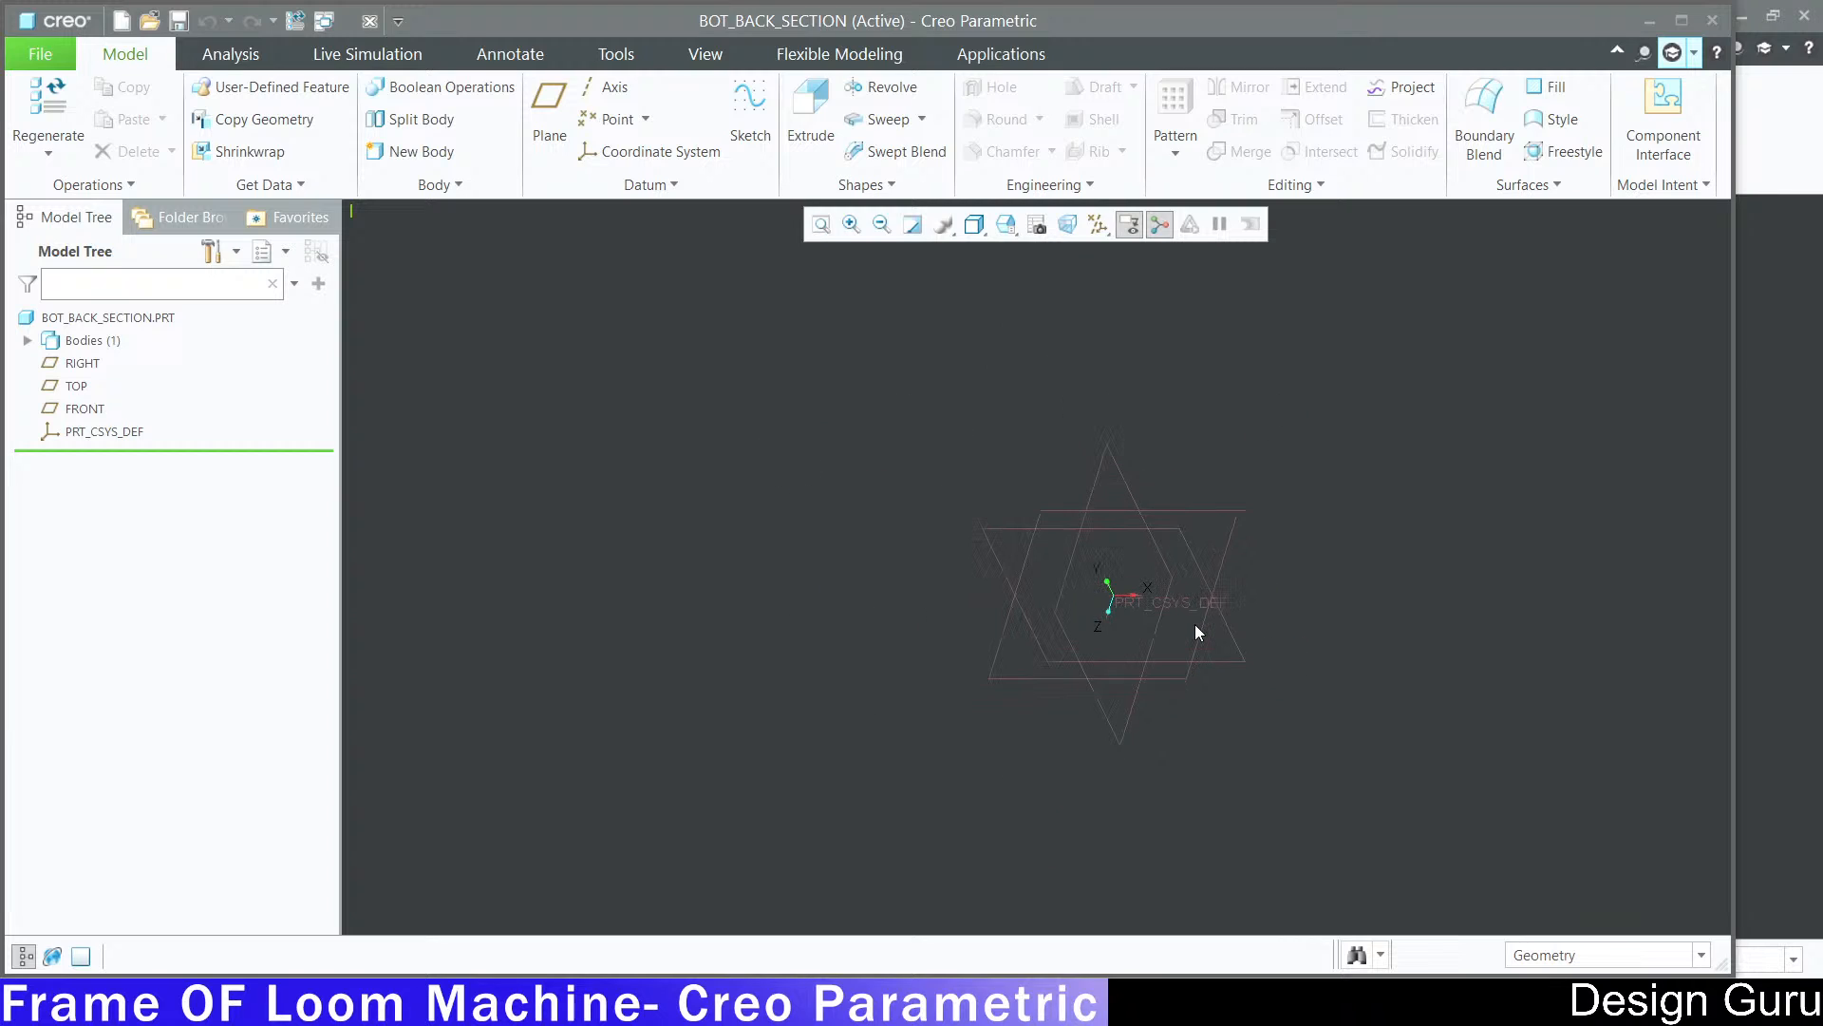
{"action": "scroll", "coordinate": [1196, 625], "scroll_direction": "down", "scroll_amount": 3}
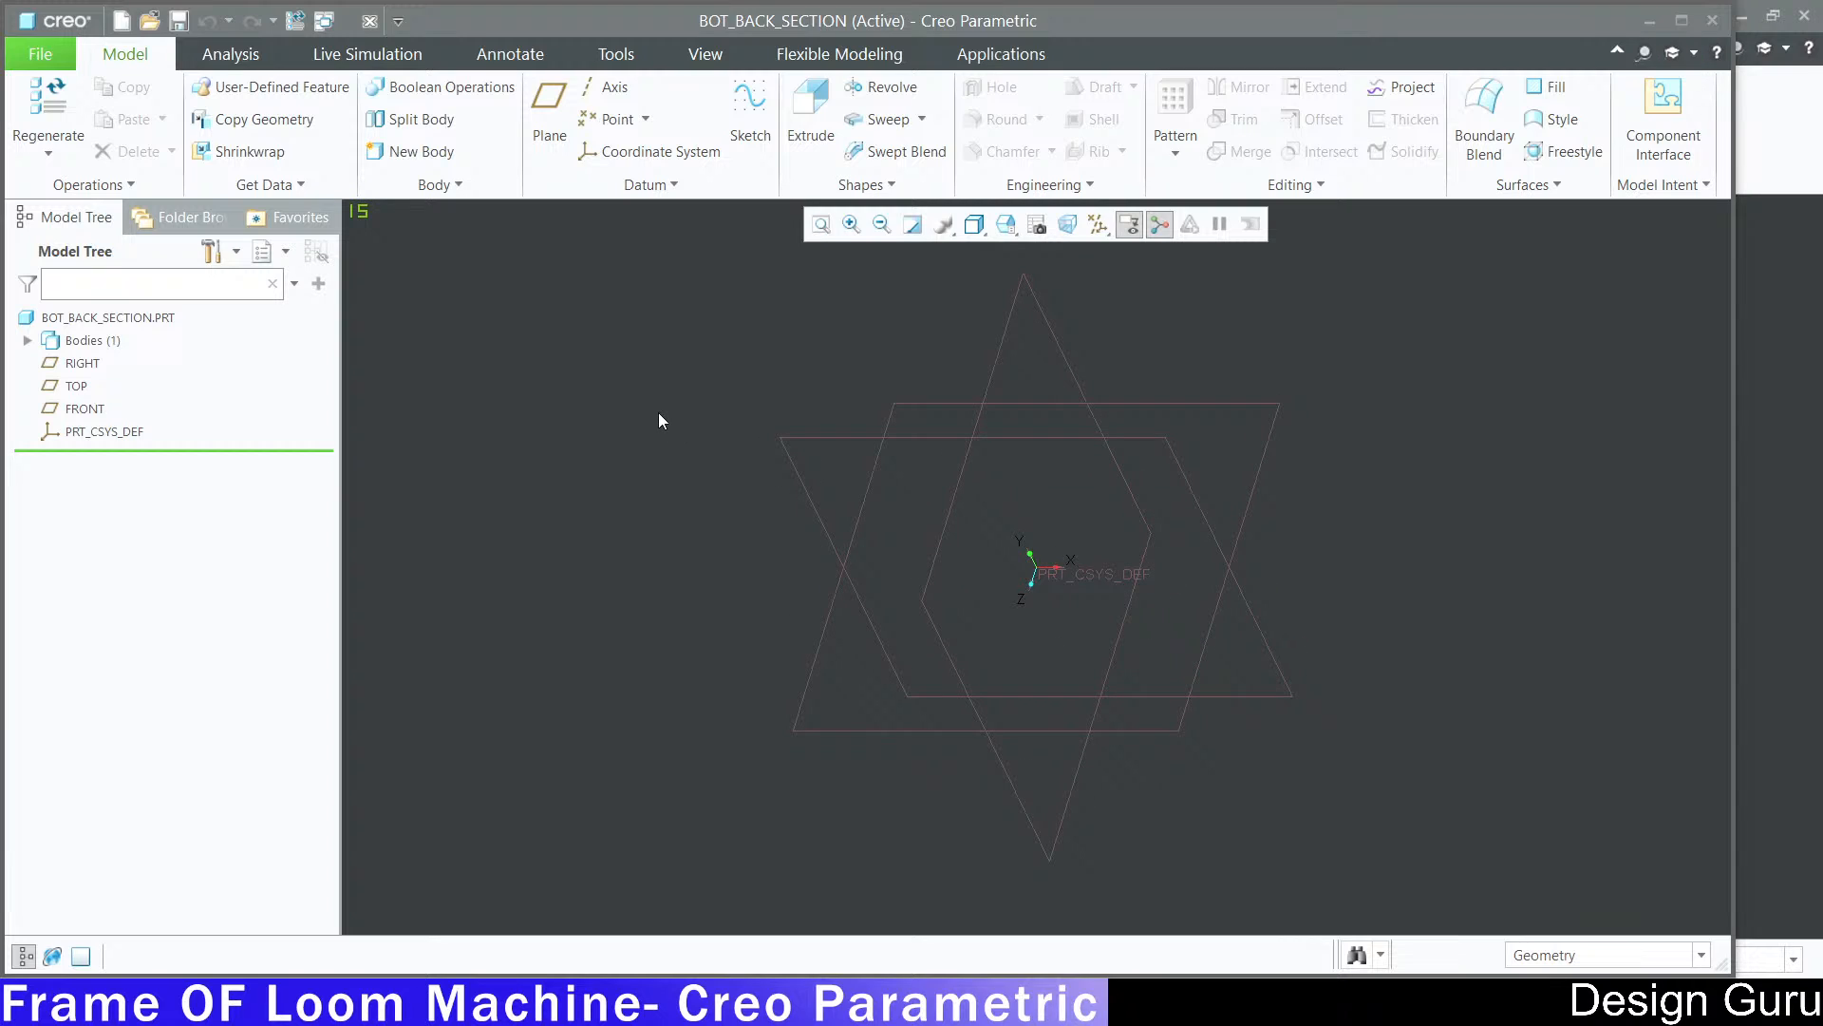
{"action": "mouse_move", "coordinate": [658, 413]}
{"action": "middle_mouse_down"}
{"action": "mouse_move", "coordinate": [699, 413]}
{"action": "mouse_move", "coordinate": [658, 439]}
{"action": "mouse_move", "coordinate": [627, 379]}
{"action": "middle_mouse_up"}
Step: Switch to the assembly drawing in Adobe Acrobat, examine where item 3's upper beam meets the side frame, and return to Creo Parametric
{"action": "key", "text": "alt+Tab"}
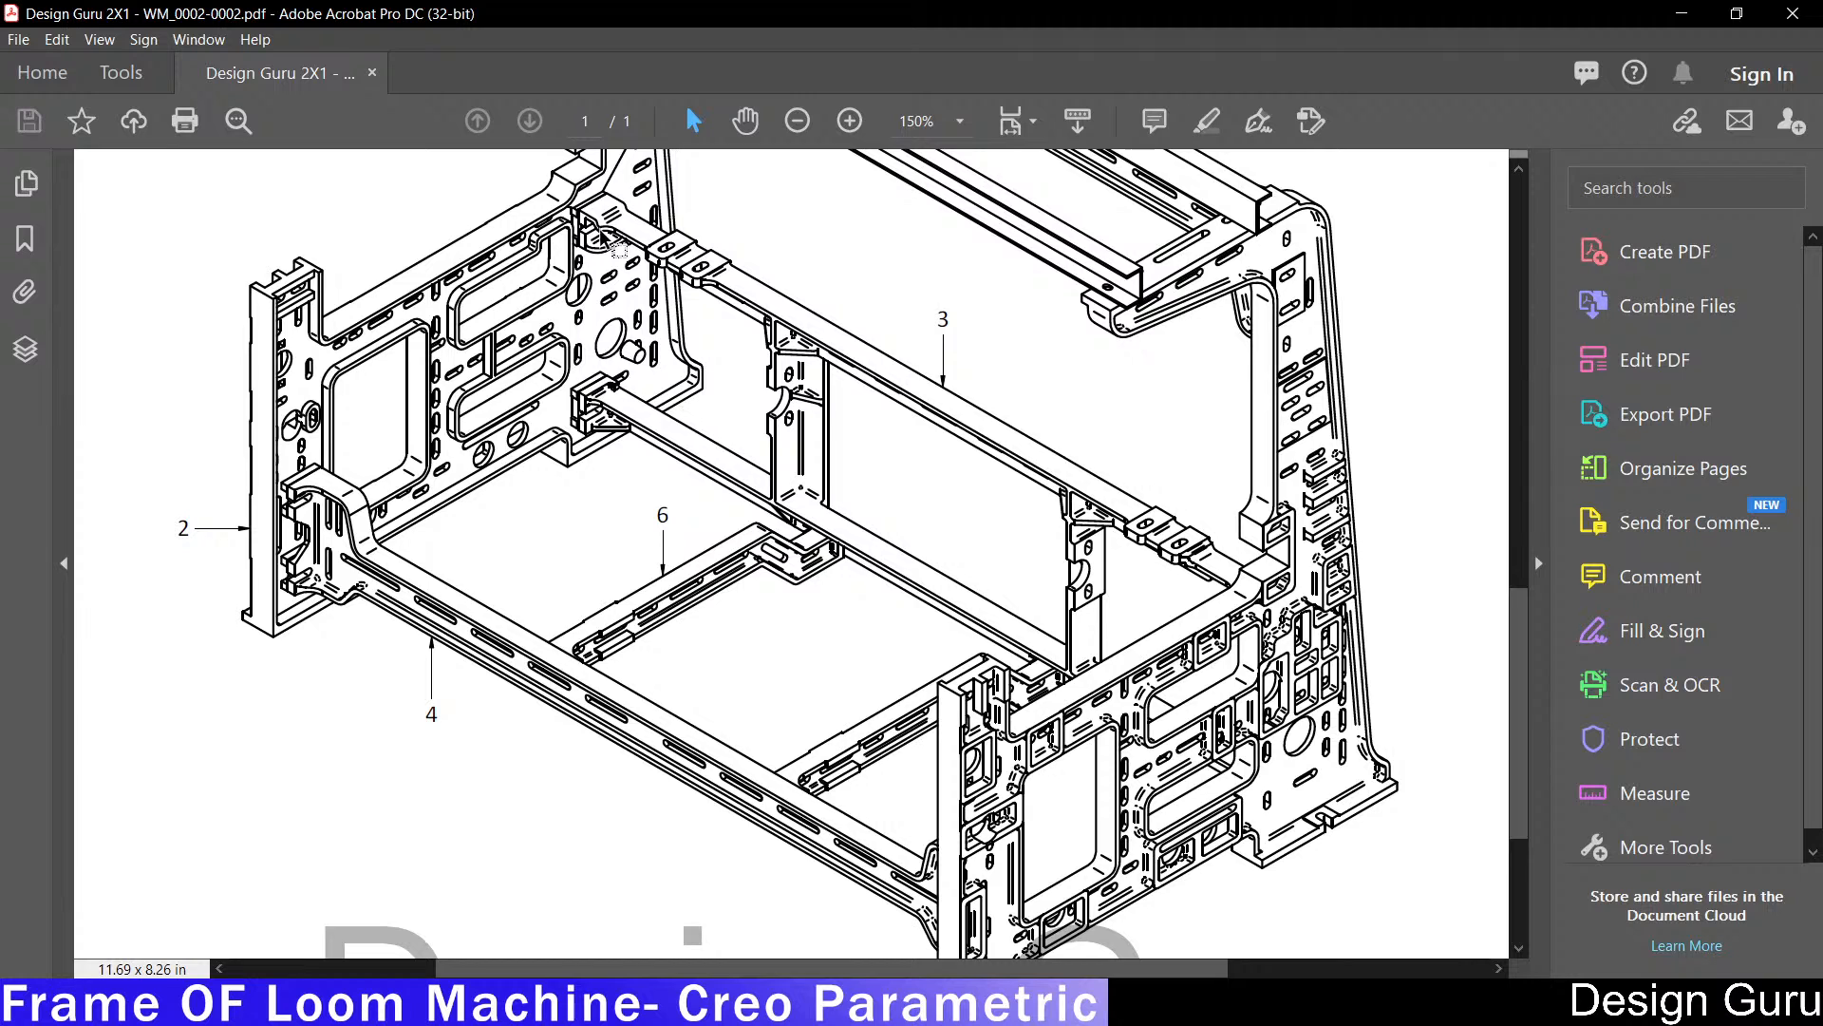
{"action": "scroll", "coordinate": [602, 232], "scroll_direction": "up", "scroll_amount": 2}
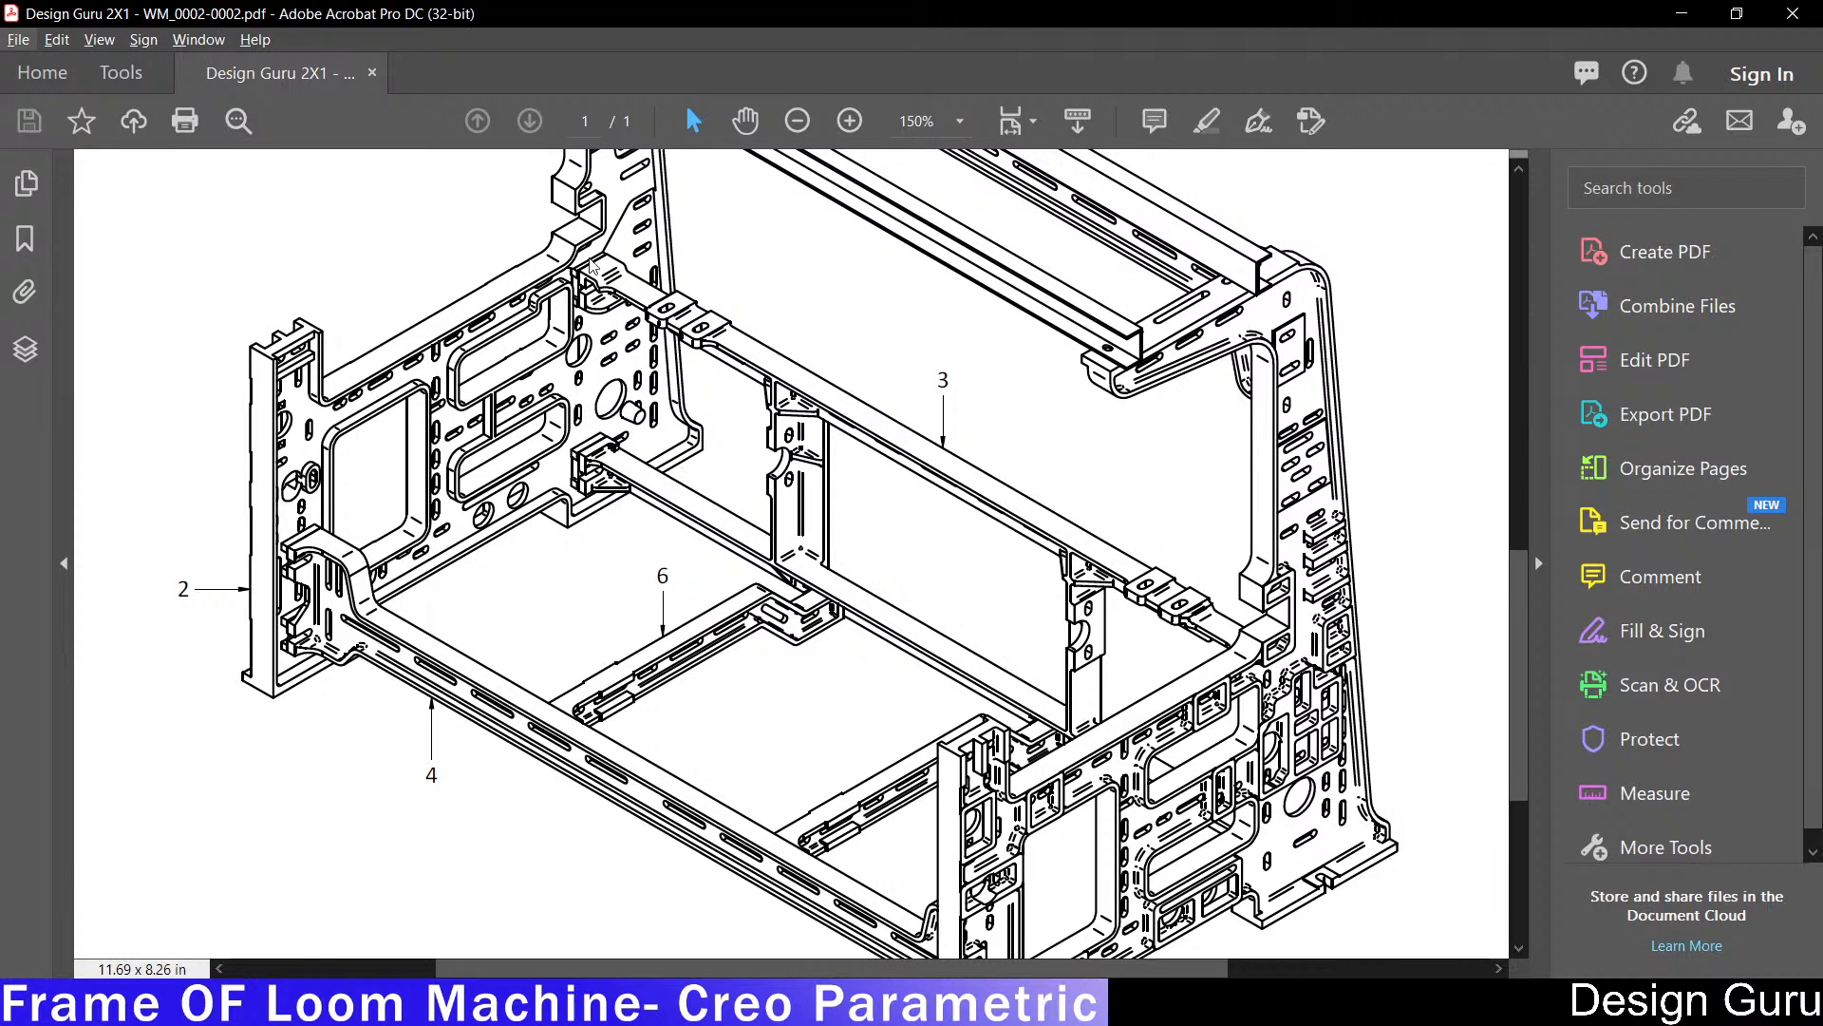
{"action": "scroll", "coordinate": [662, 331], "scroll_direction": "up", "scroll_amount": 6, "text": "ctrl"}
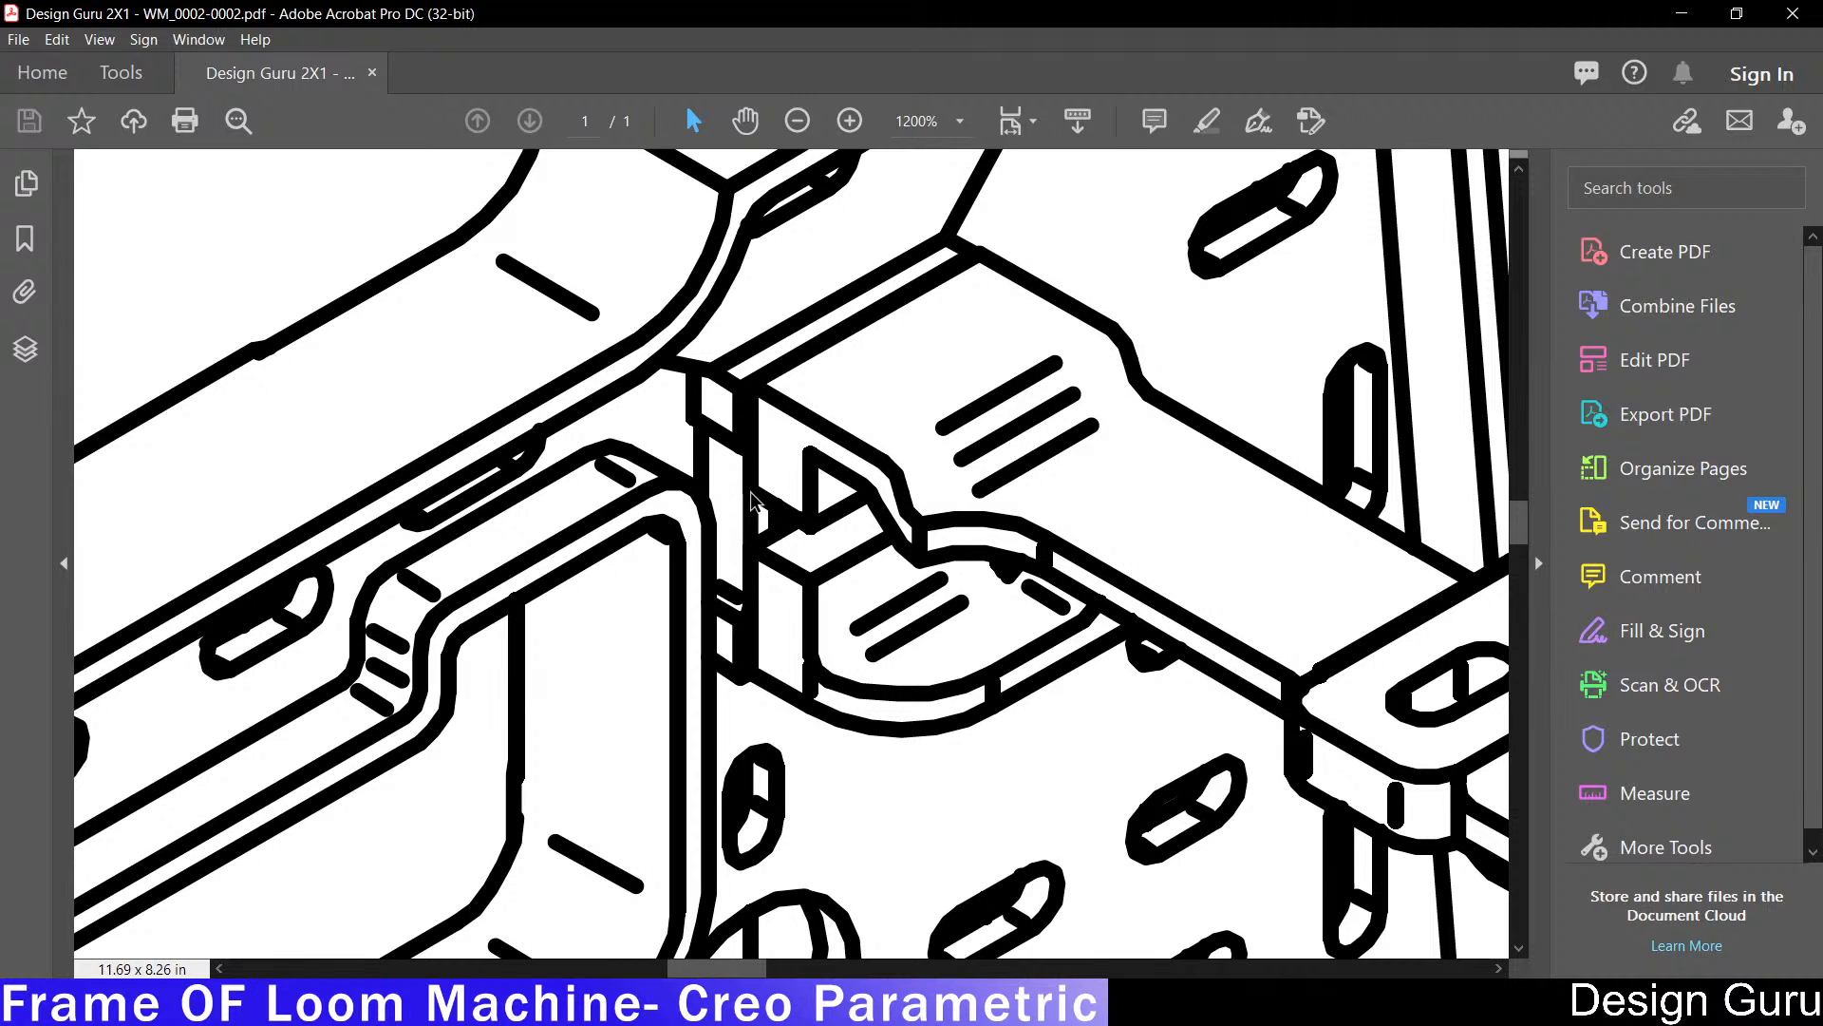
{"action": "scroll", "coordinate": [1023, 437], "scroll_direction": "down", "scroll_amount": 1, "text": "ctrl"}
{"action": "scroll", "coordinate": [1024, 437], "scroll_direction": "down", "scroll_amount": 2, "text": "ctrl"}
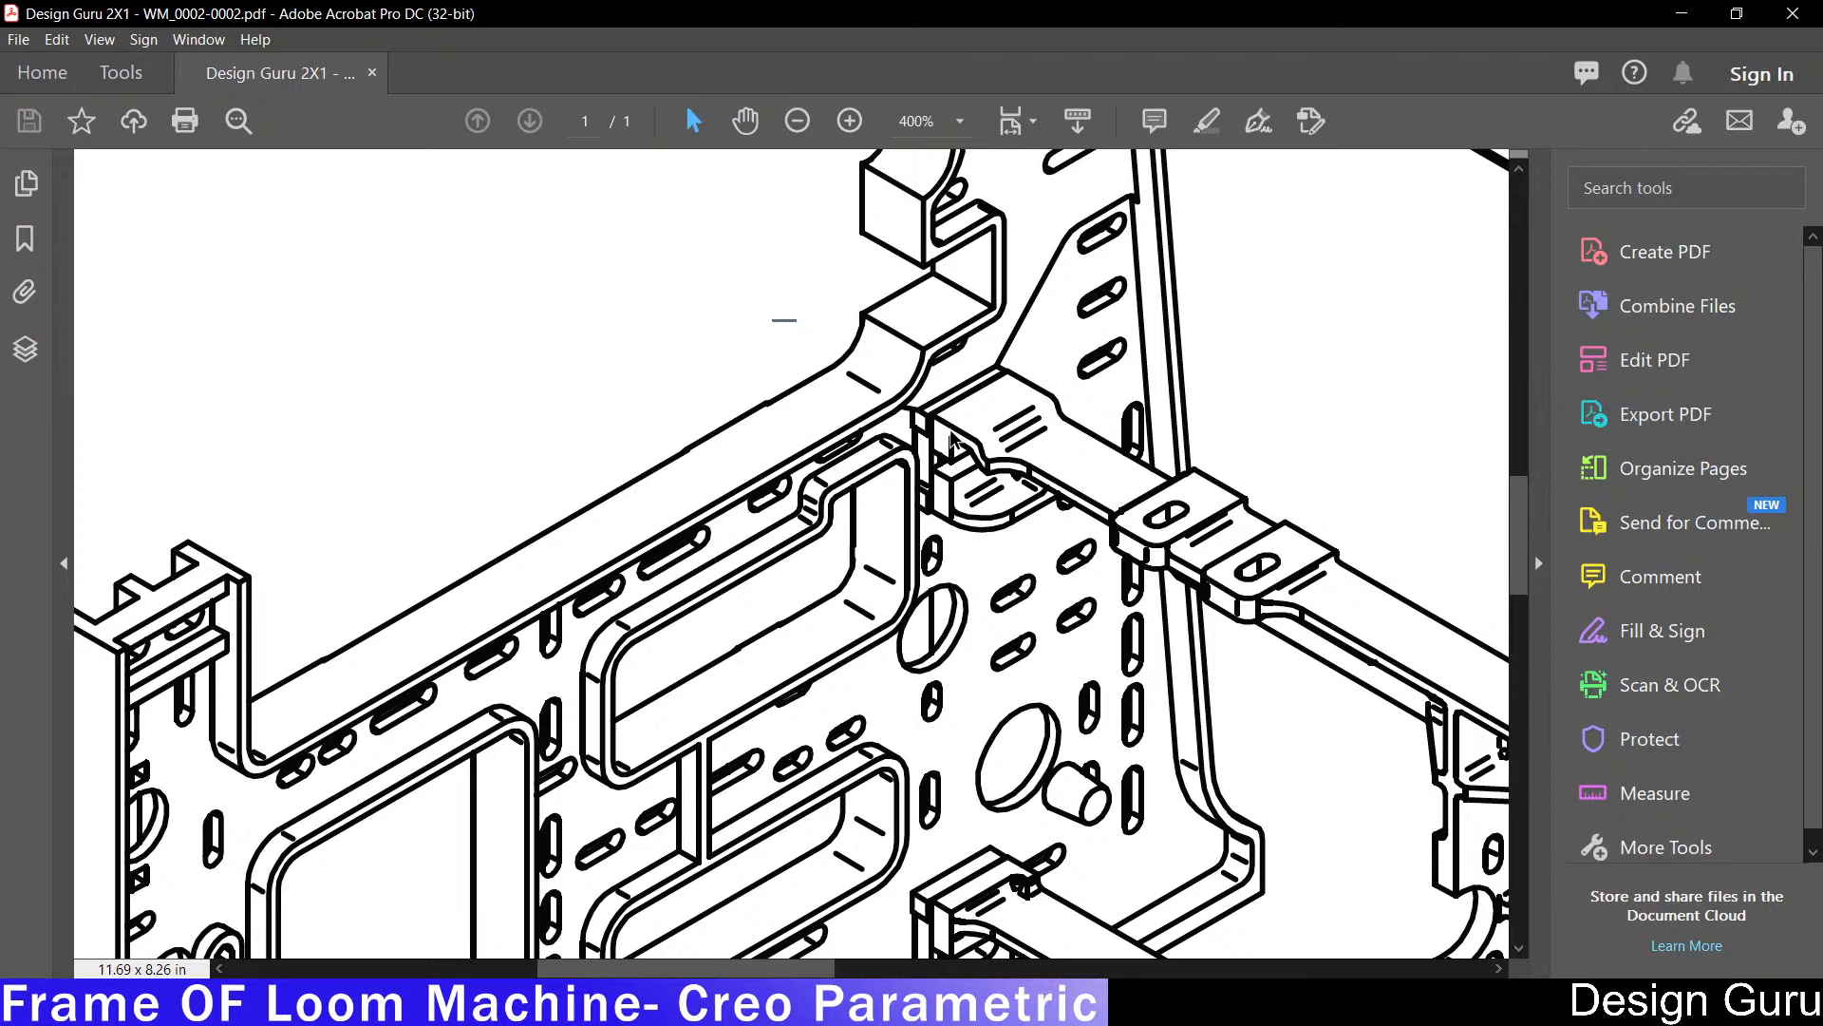
{"action": "scroll", "coordinate": [1016, 451], "scroll_direction": "down", "scroll_amount": 3, "text": "ctrl"}
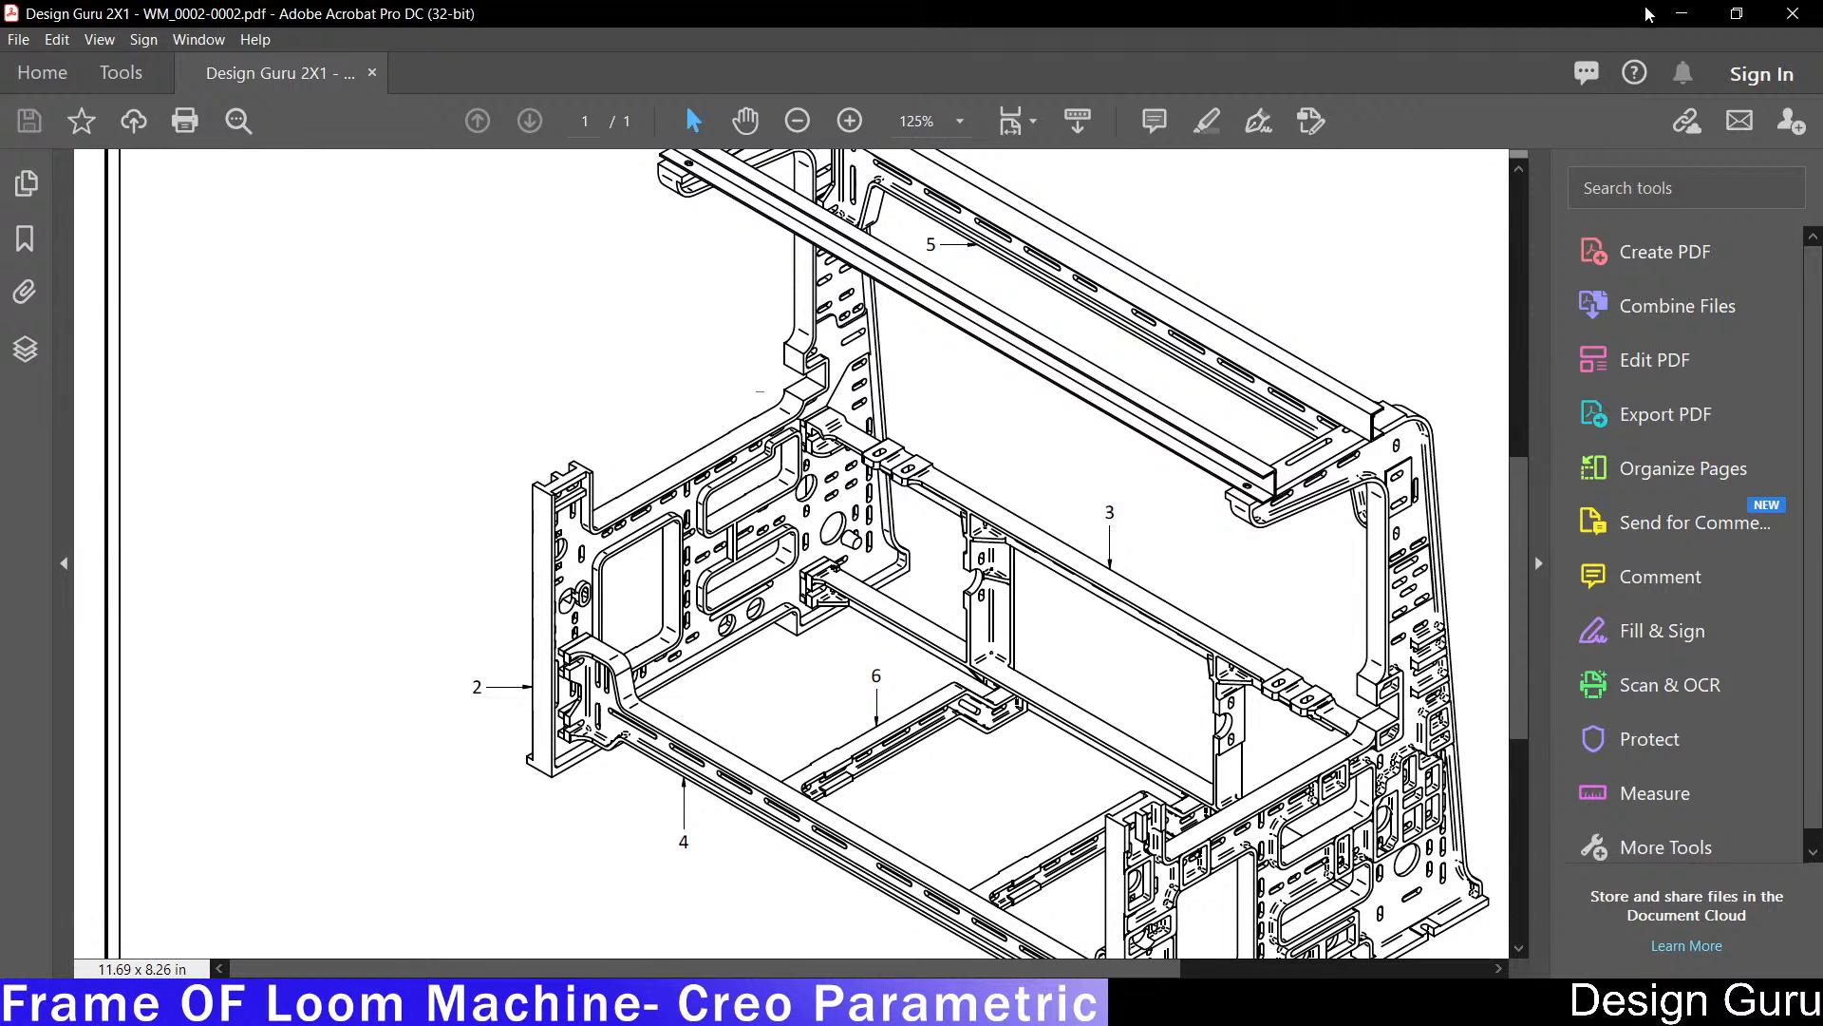
{"action": "left_click", "coordinate": [1681, 13]}
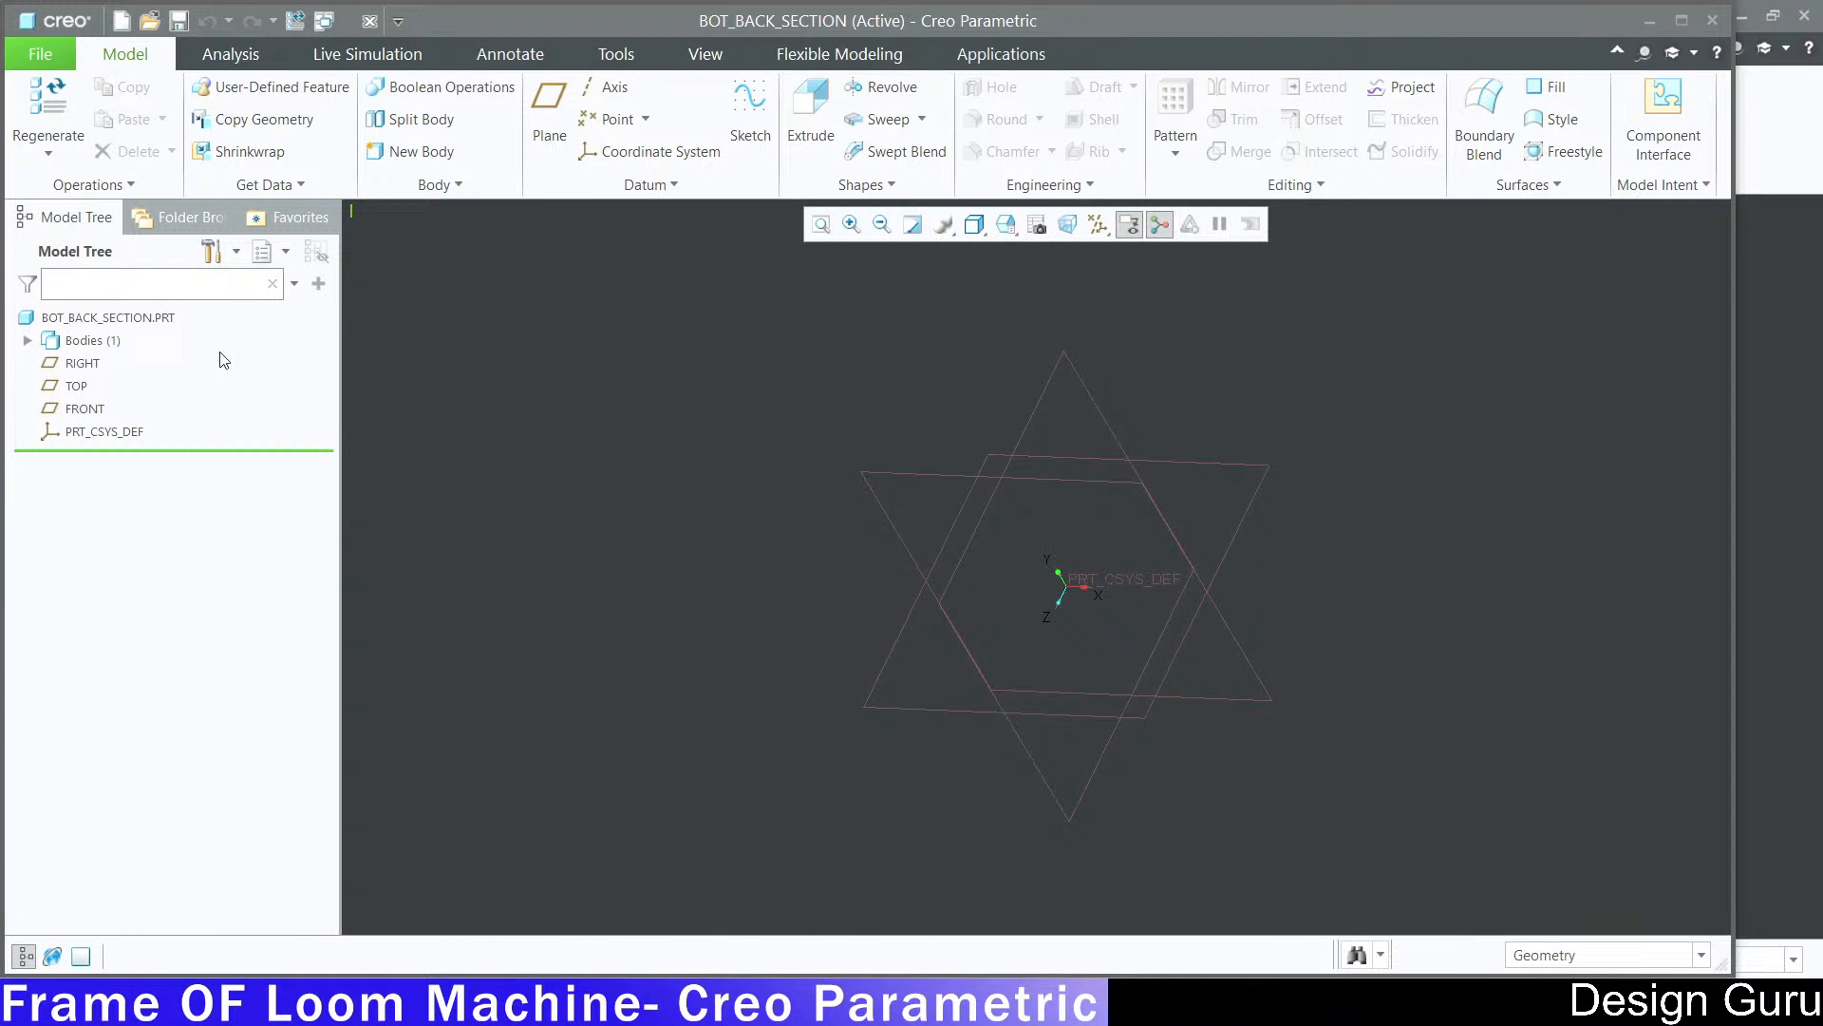
Step: On the FRONT plane, sketch an L from the origin with a vertical line about 132 mm up and a horizontal line about 141 mm leftward
{"action": "left_click", "coordinate": [85, 412]}
{"action": "left_click", "coordinate": [750, 118]}
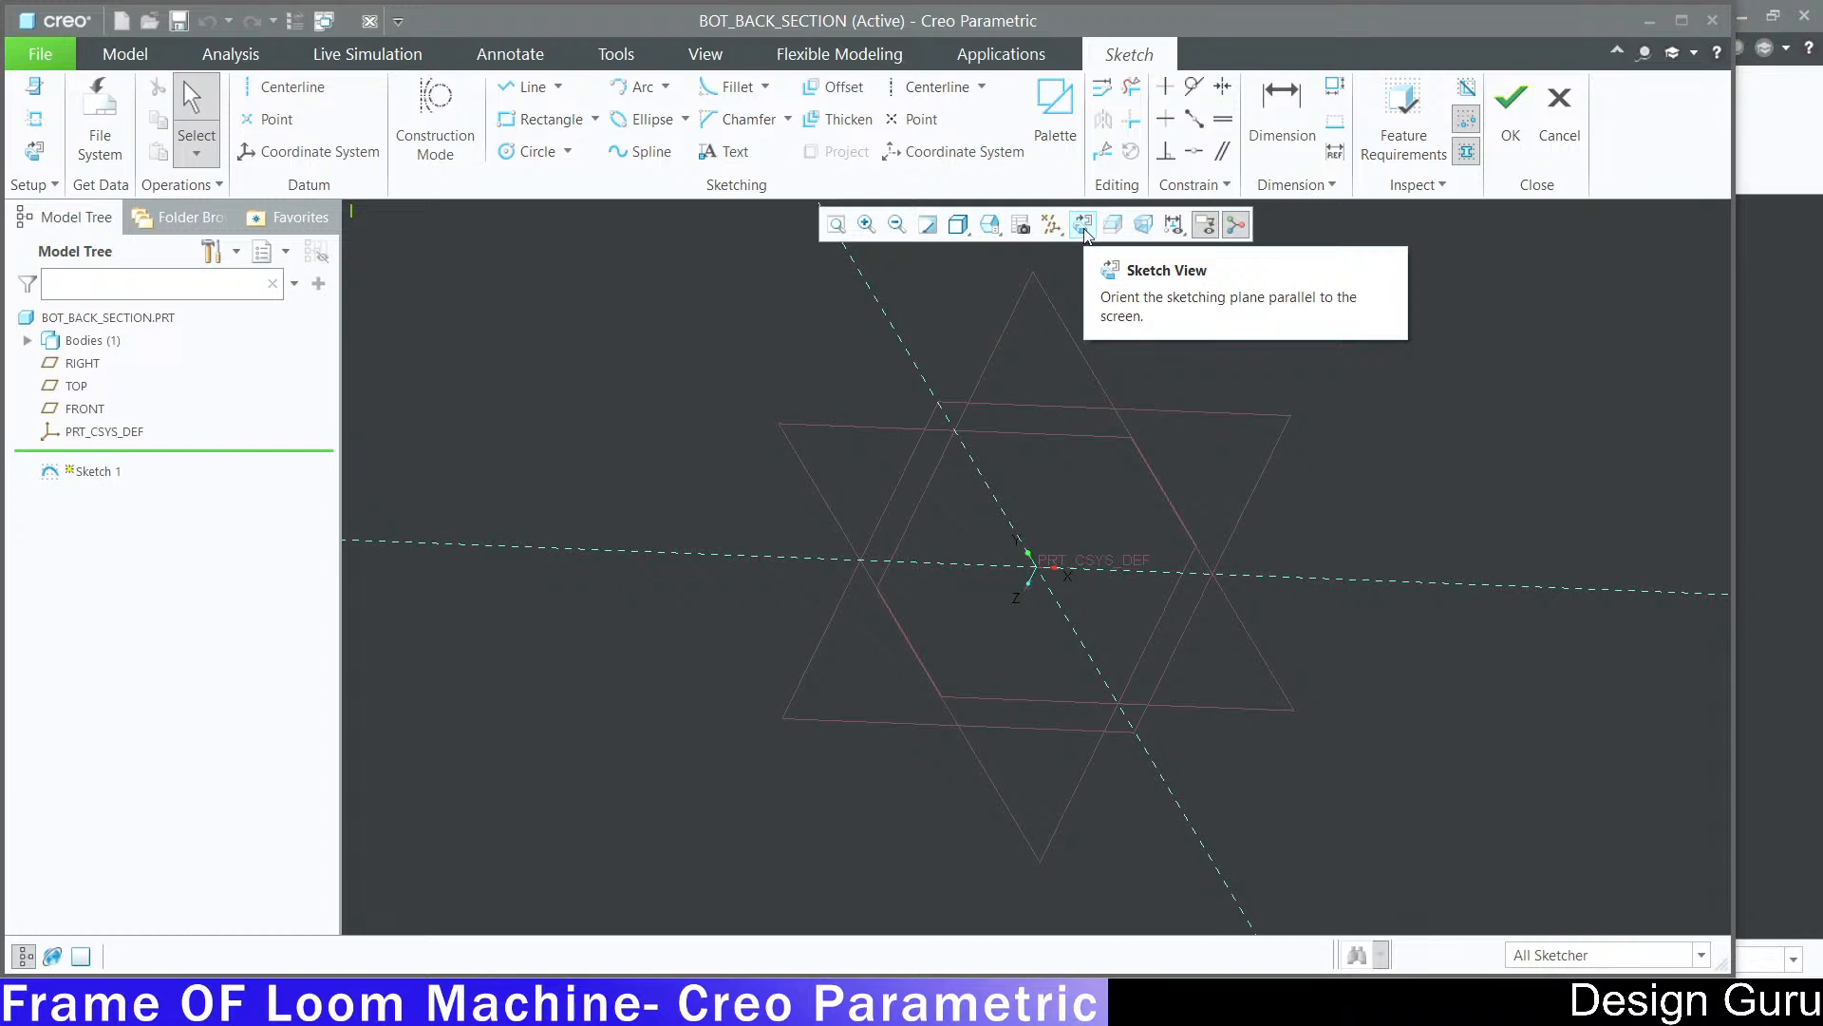
{"action": "left_click", "coordinate": [1084, 226]}
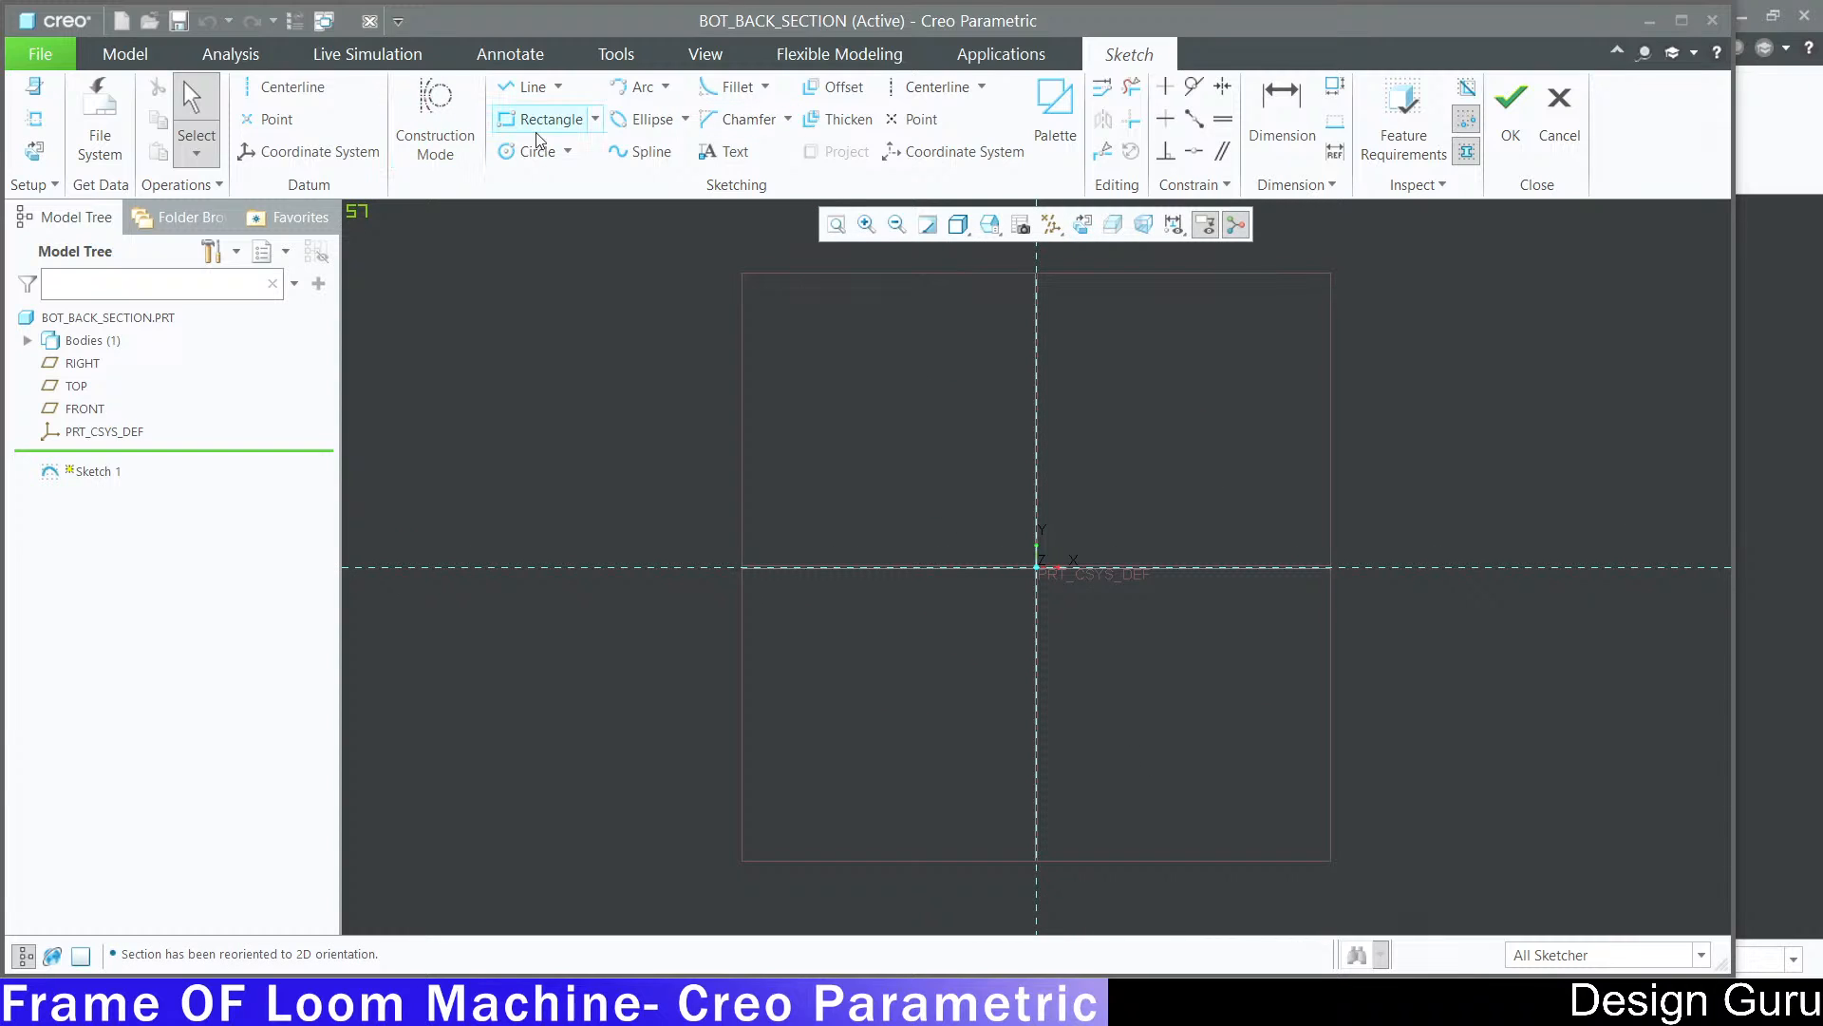
{"action": "left_click", "coordinate": [525, 87]}
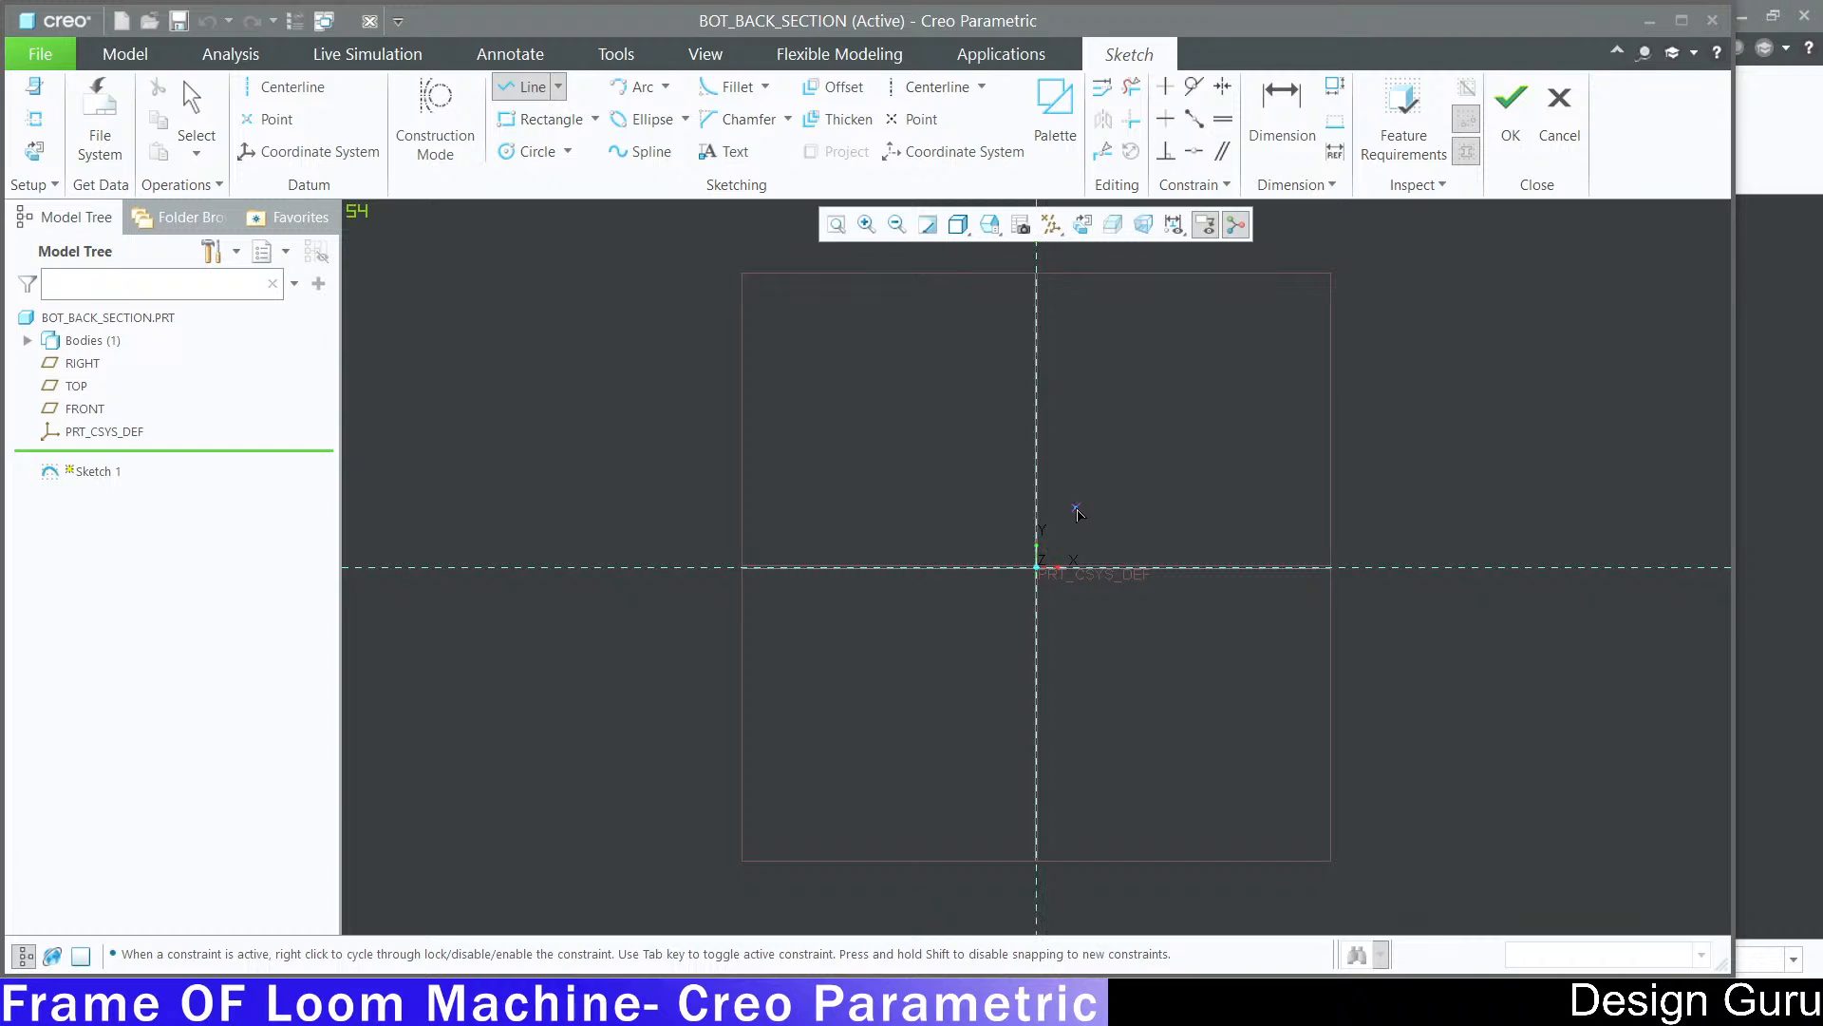
{"action": "left_click", "coordinate": [1036, 411]}
{"action": "left_click", "coordinate": [1037, 567]}
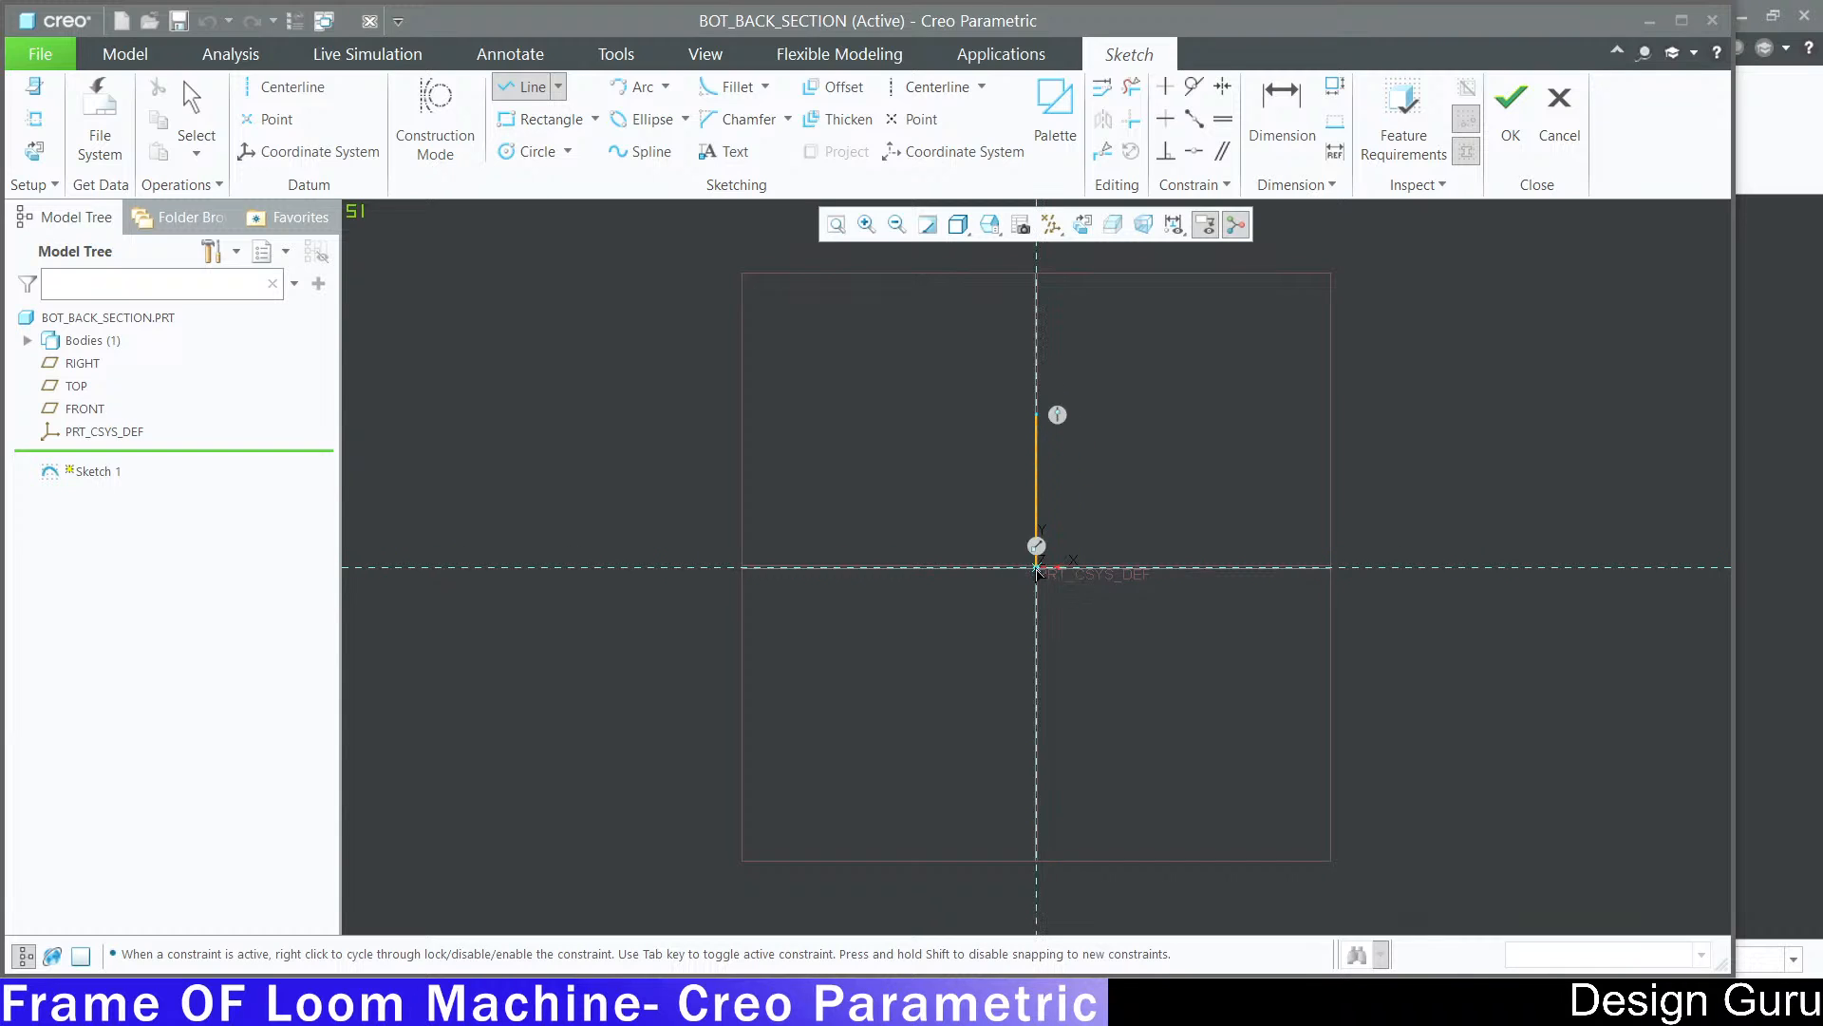
{"action": "left_click", "coordinate": [875, 573]}
{"action": "middle_click", "coordinate": [843, 440]}
{"action": "middle_click", "coordinate": [883, 448]}
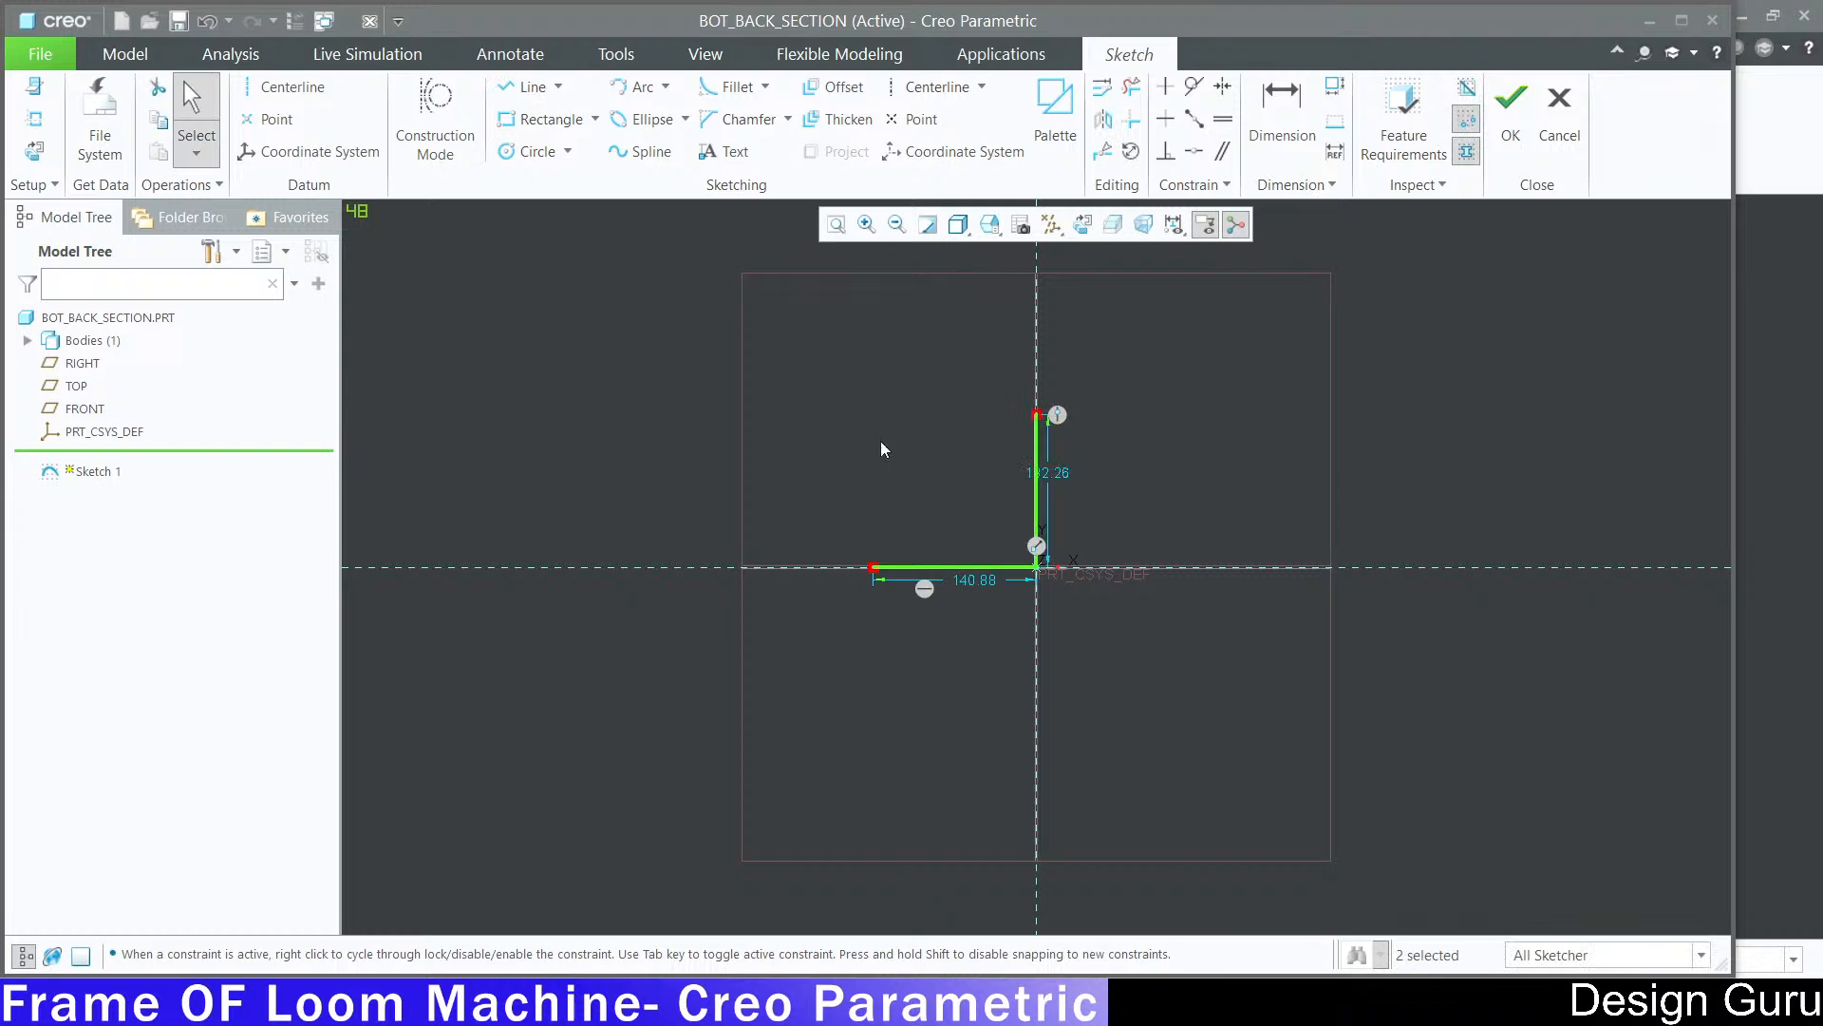
Step: Set the lengths of both the vertical and horizontal lines of the L to 50 mm
{"action": "scroll", "coordinate": [1001, 492], "scroll_direction": "up", "scroll_amount": 2}
{"action": "double_click", "coordinate": [1095, 463]}
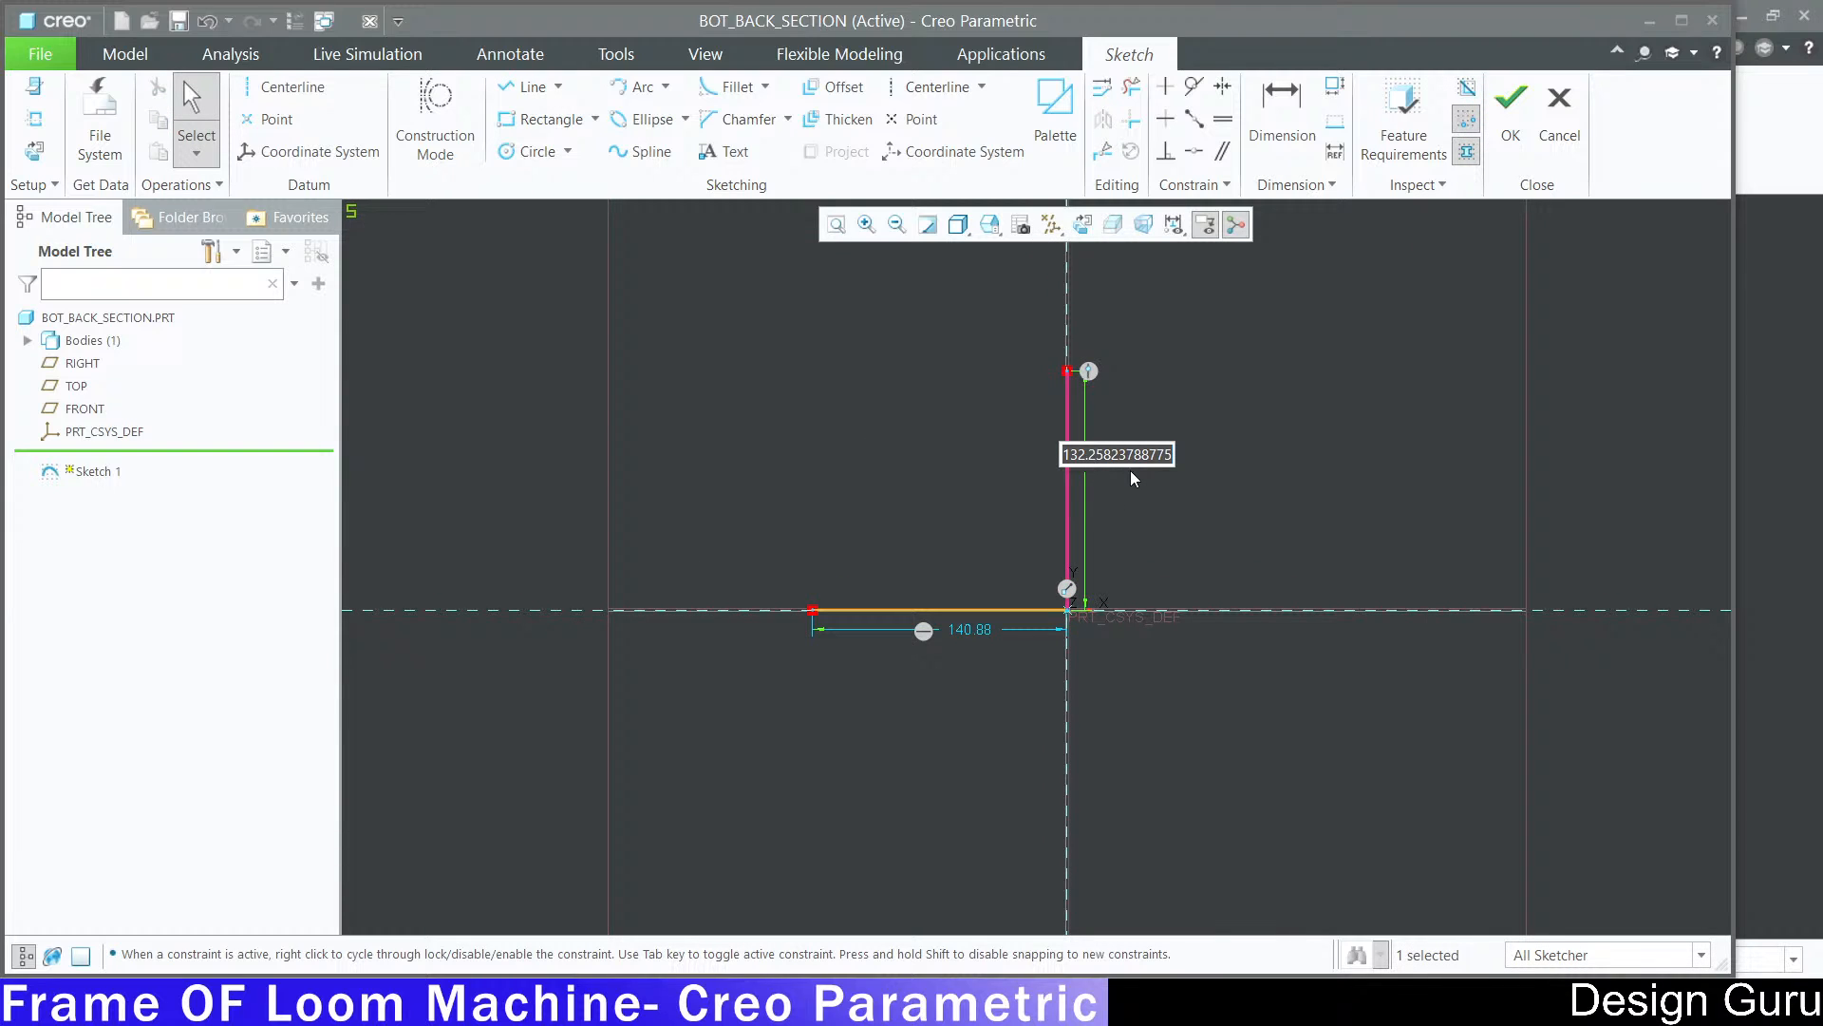
{"action": "type", "text": "50"}
{"action": "key", "text": "Return"}
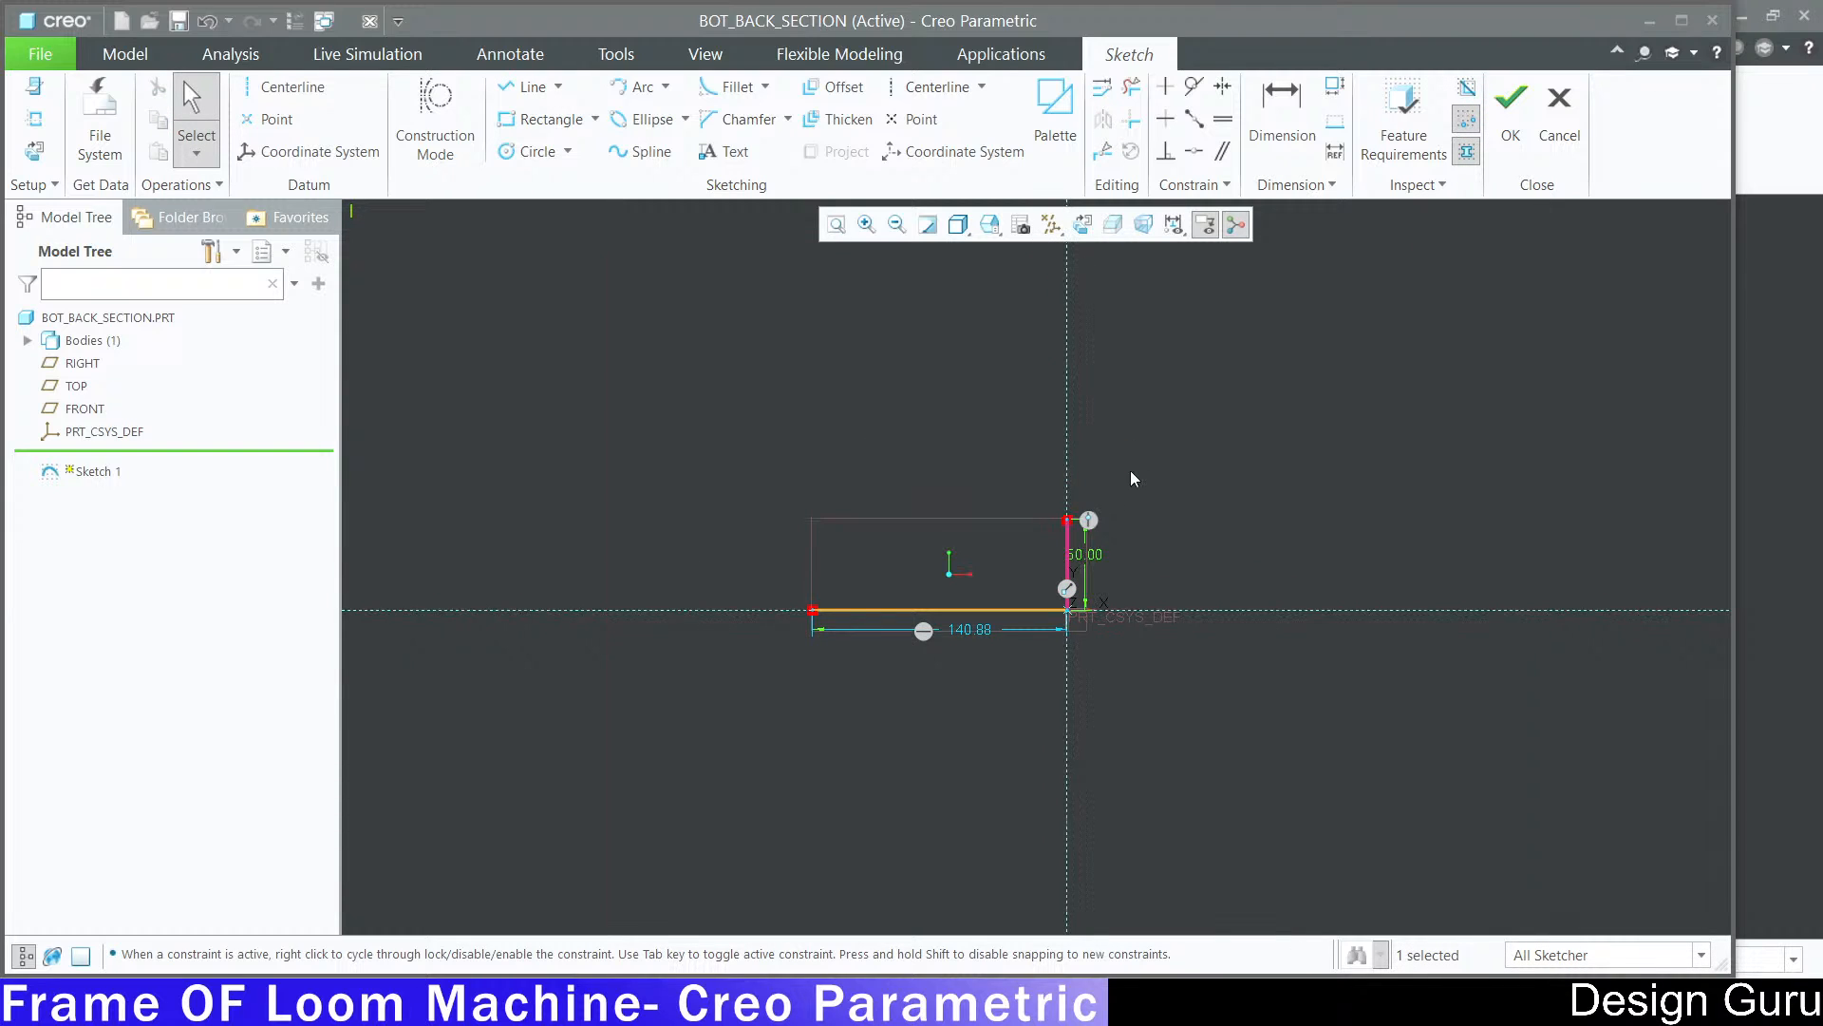
{"action": "double_click", "coordinate": [976, 630]}
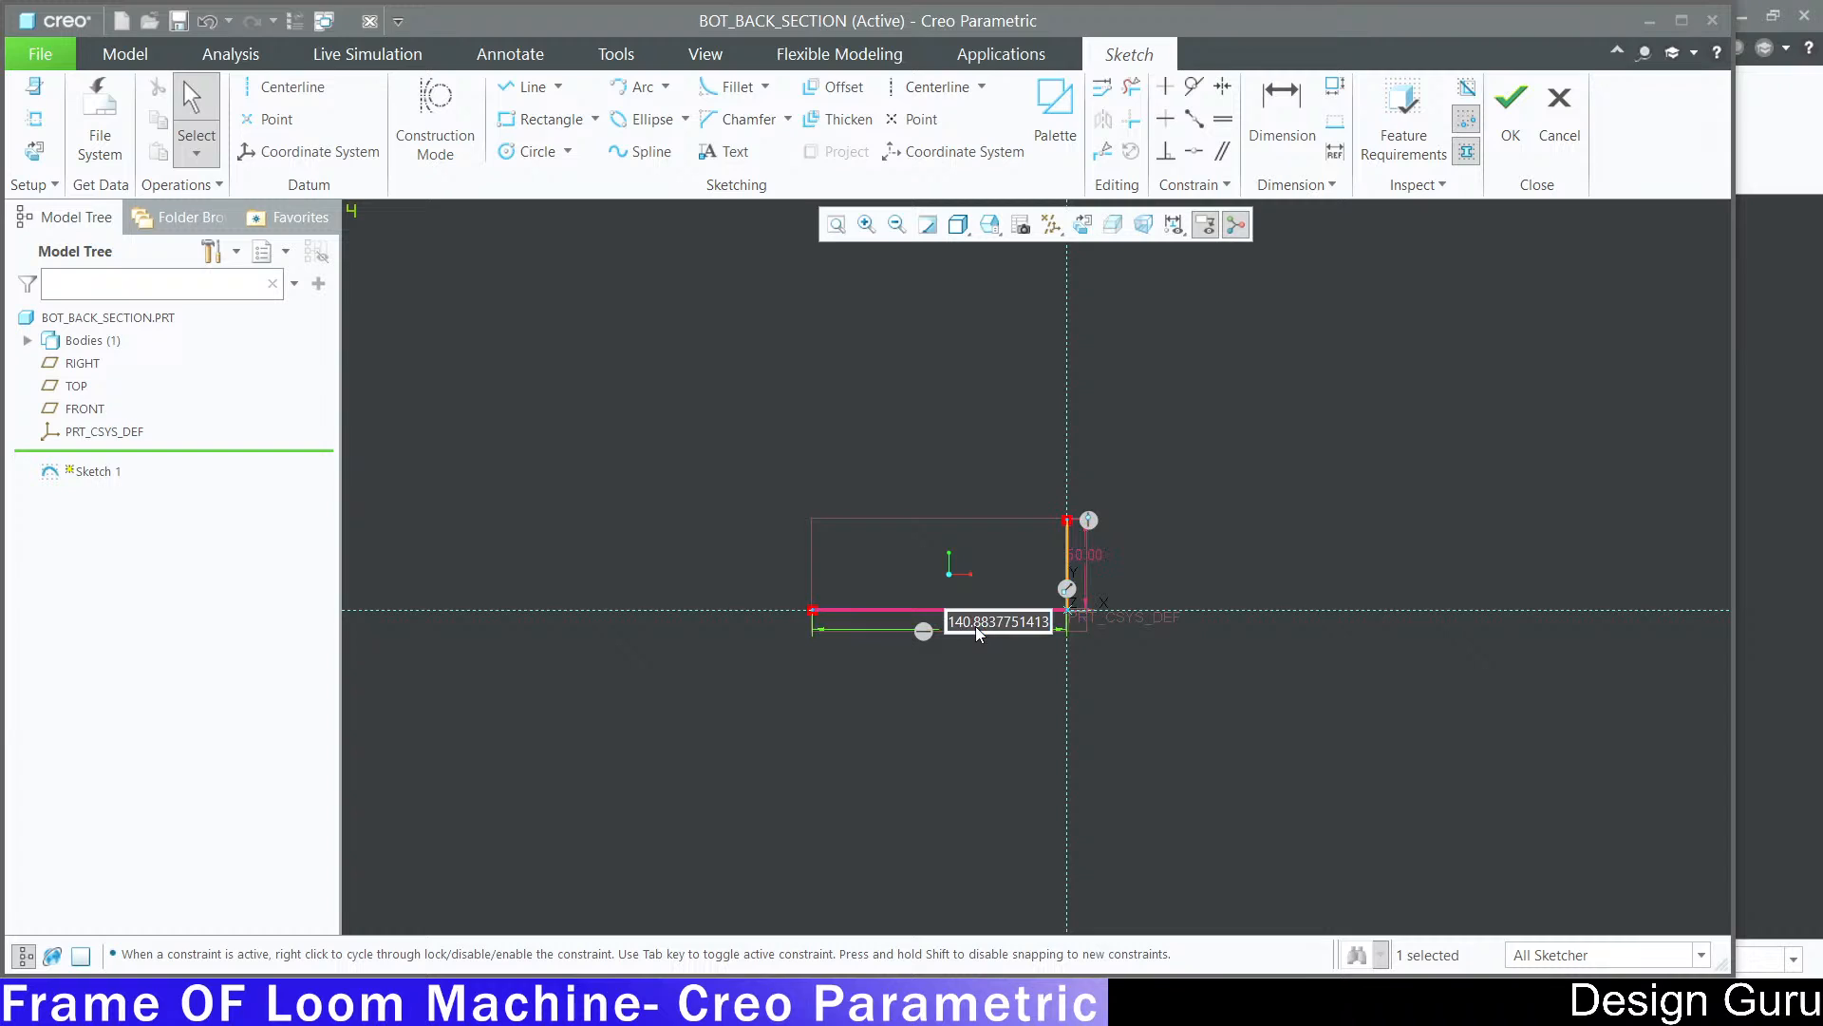
{"action": "type", "text": "50"}
{"action": "key", "text": "Return"}
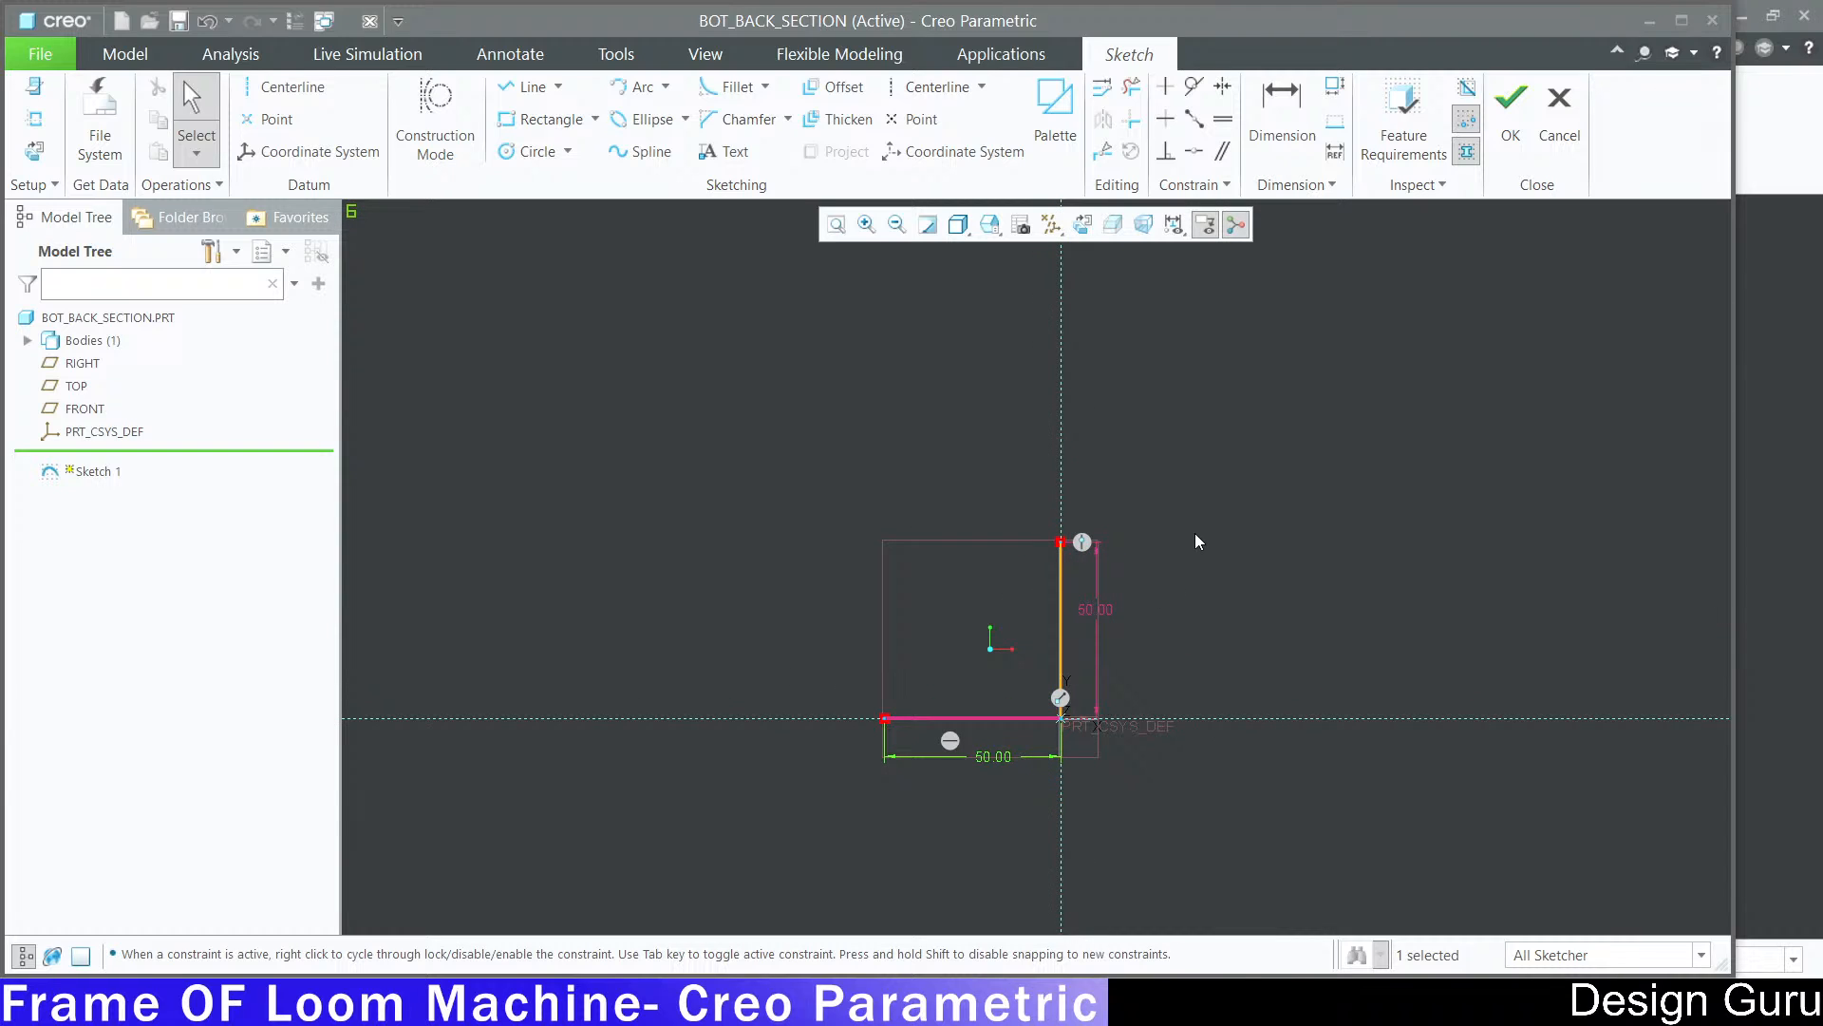
{"action": "left_click", "coordinate": [1219, 540]}
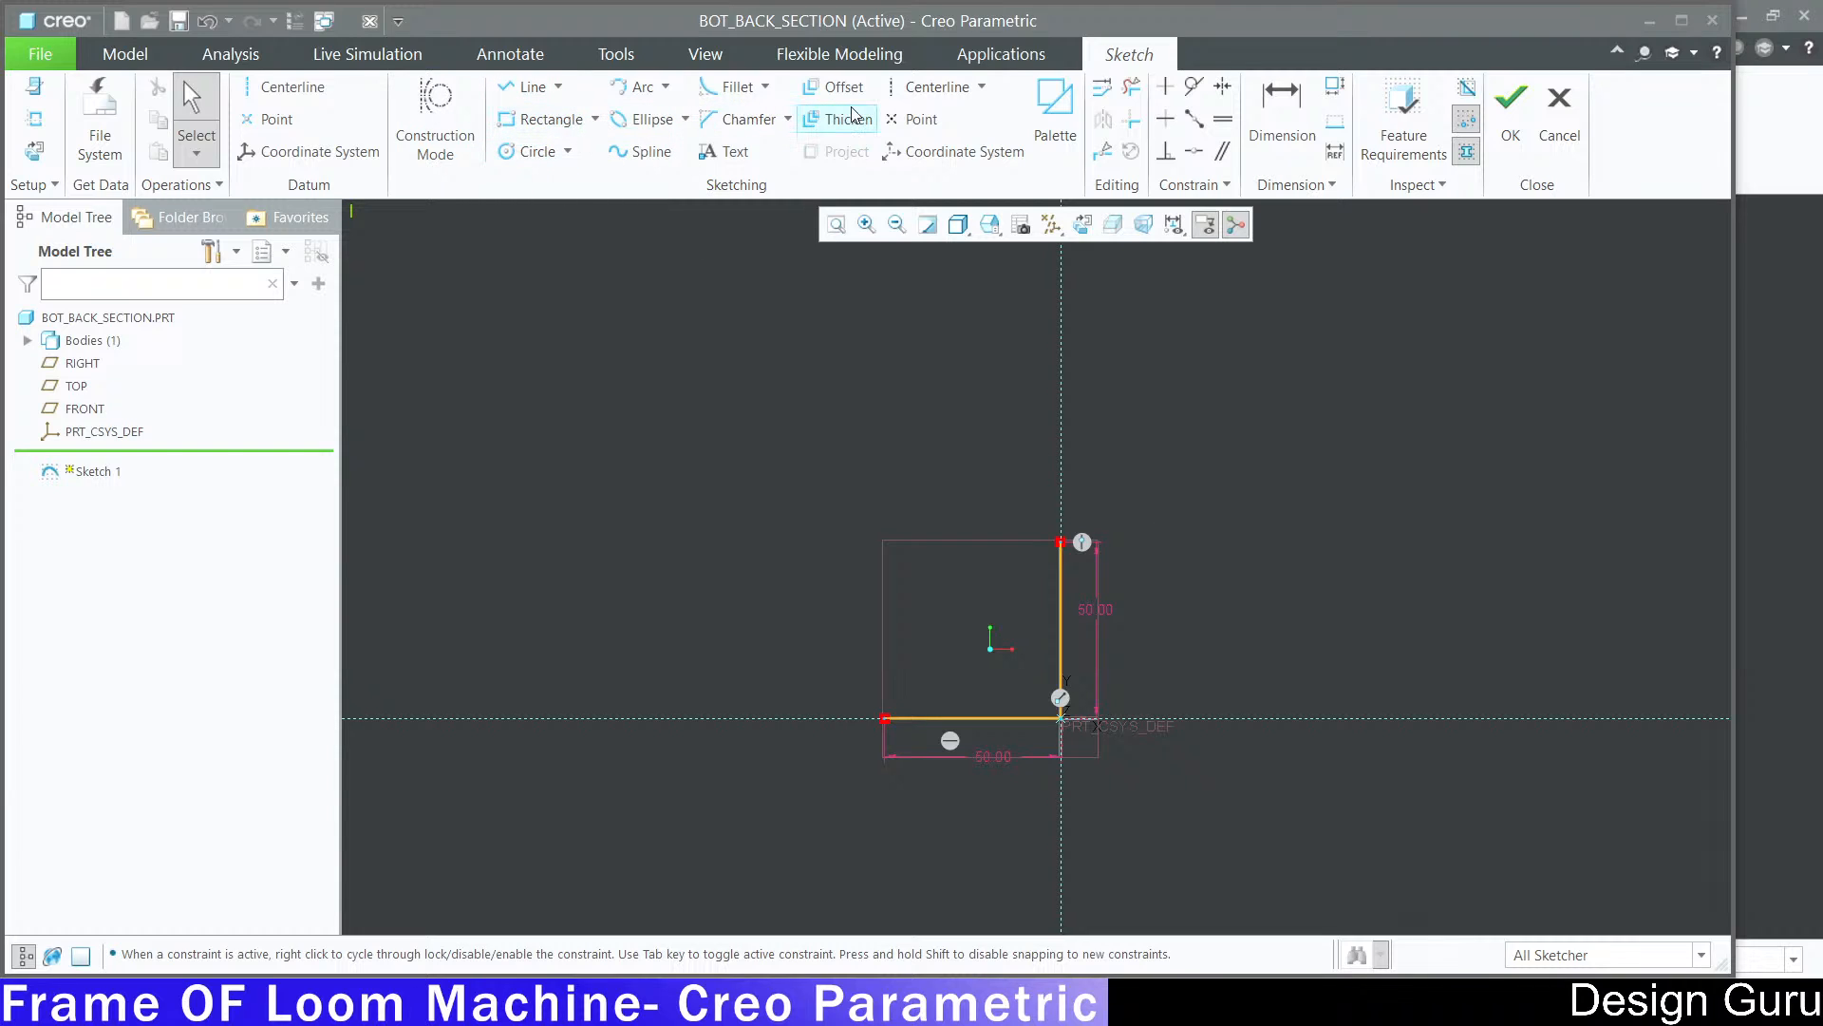
Step: Offset the L-shaped line pair as a loop 8 mm toward its outer side
{"action": "left_click", "coordinate": [822, 94]}
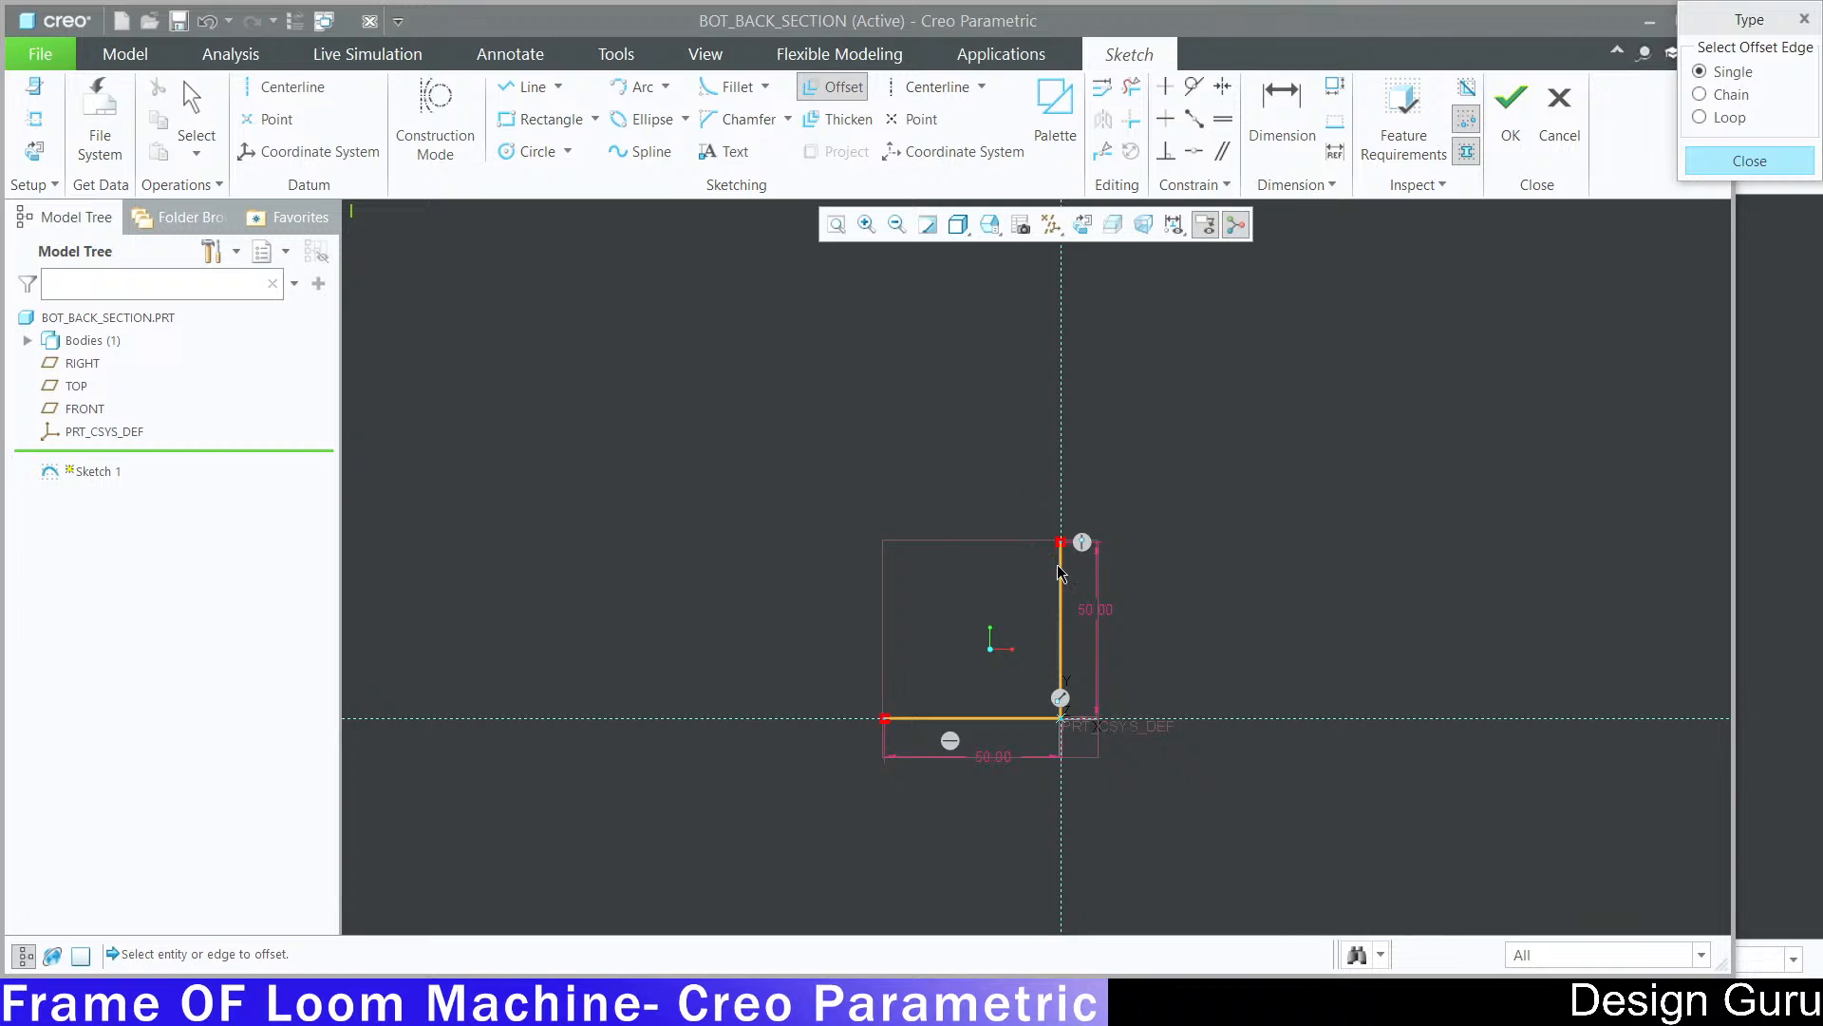
{"action": "left_click", "coordinate": [1715, 118]}
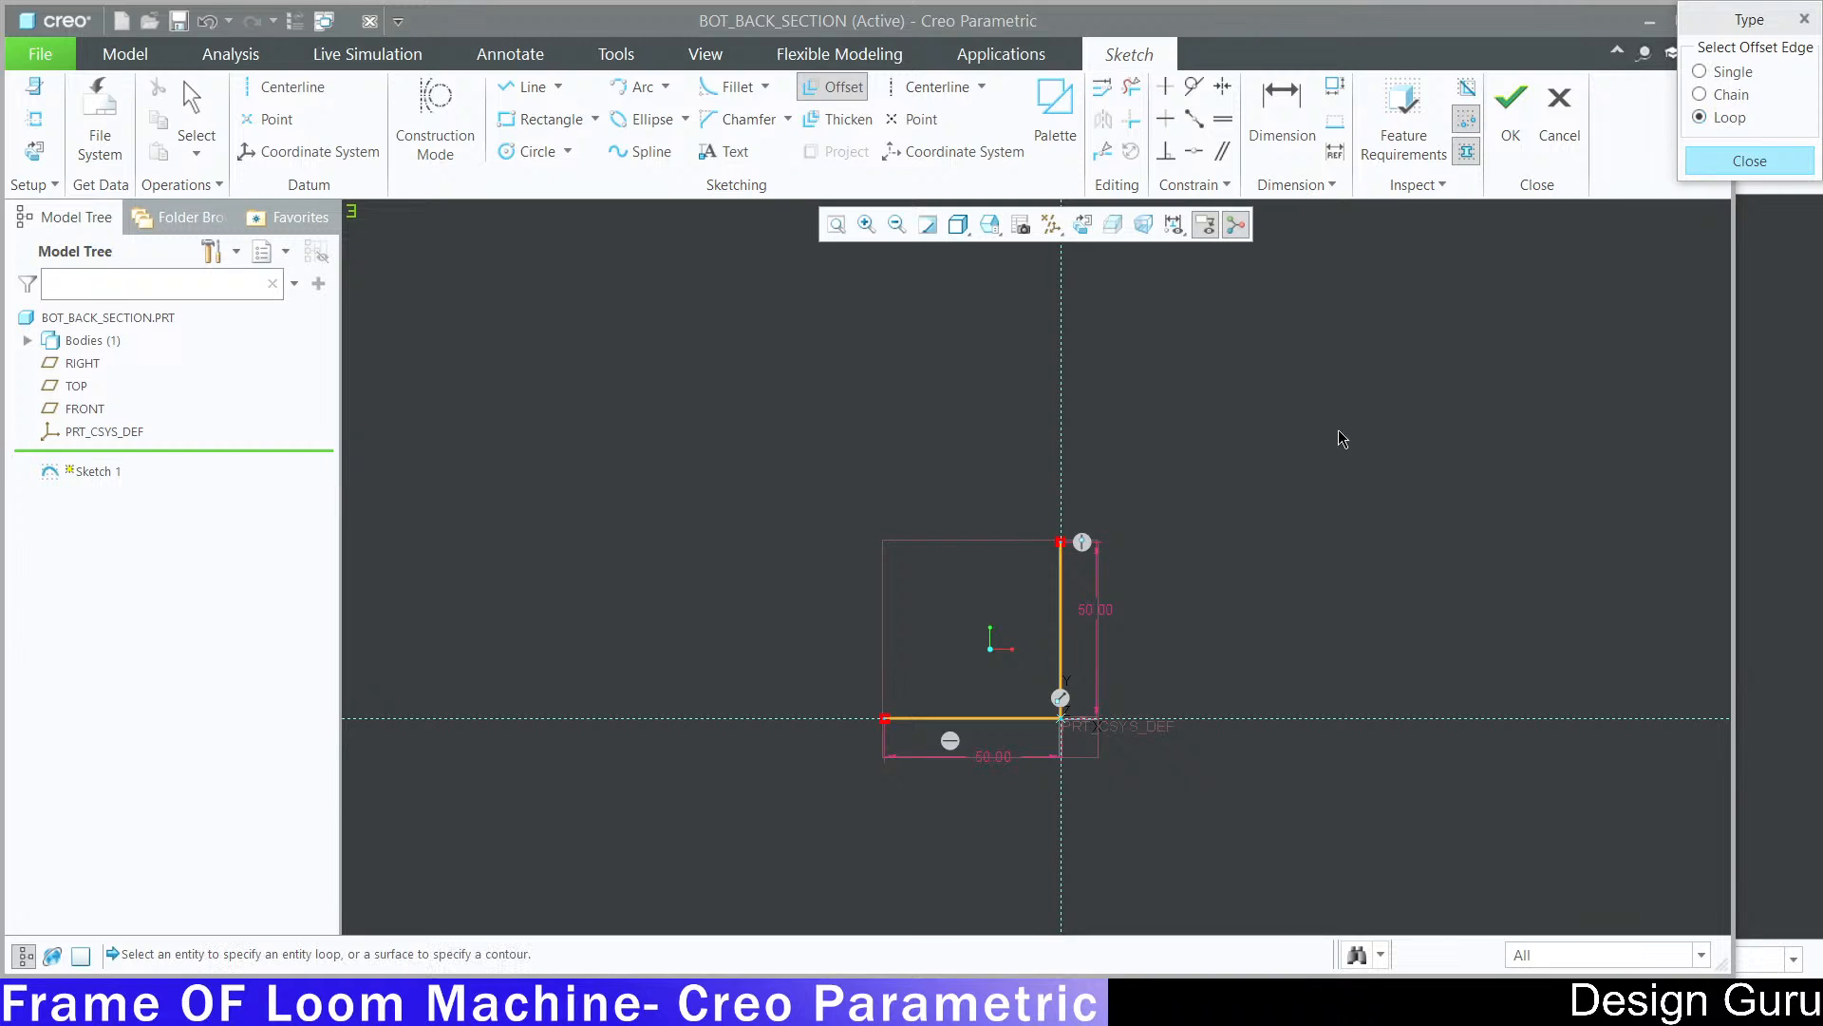
{"action": "left_click", "coordinate": [1067, 615]}
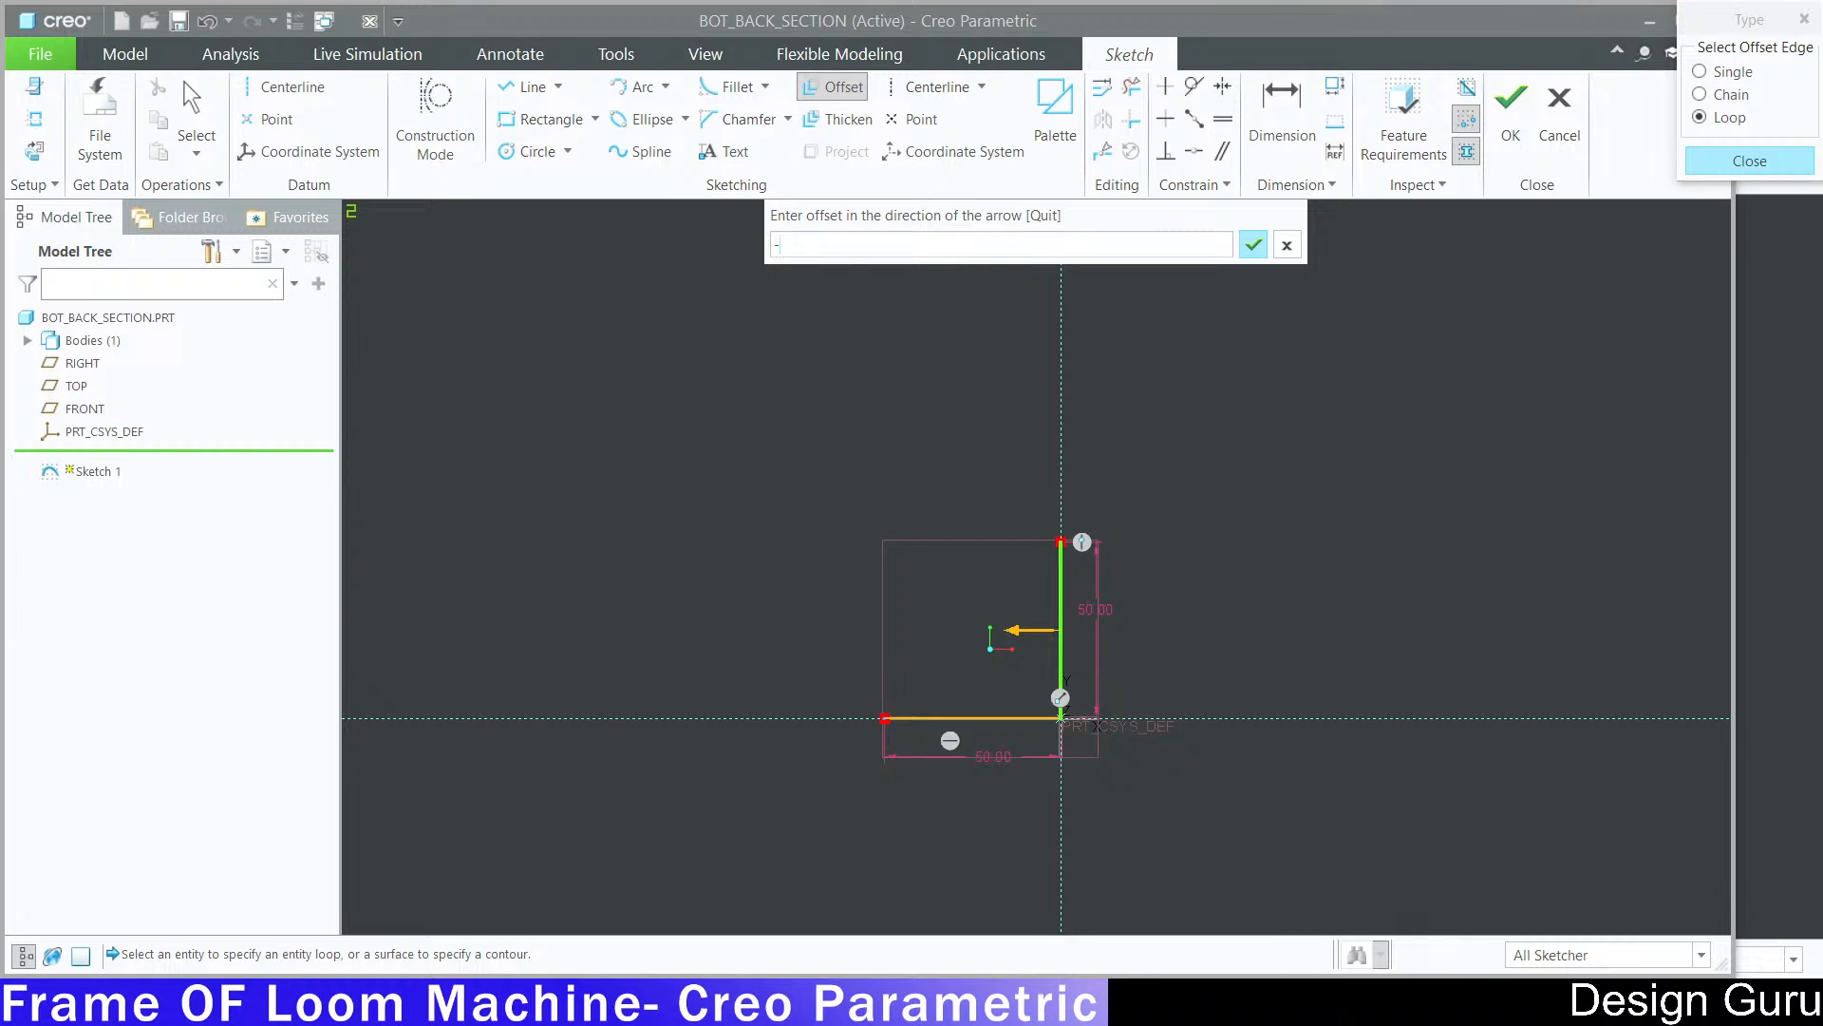
{"action": "key", "text": "Return"}
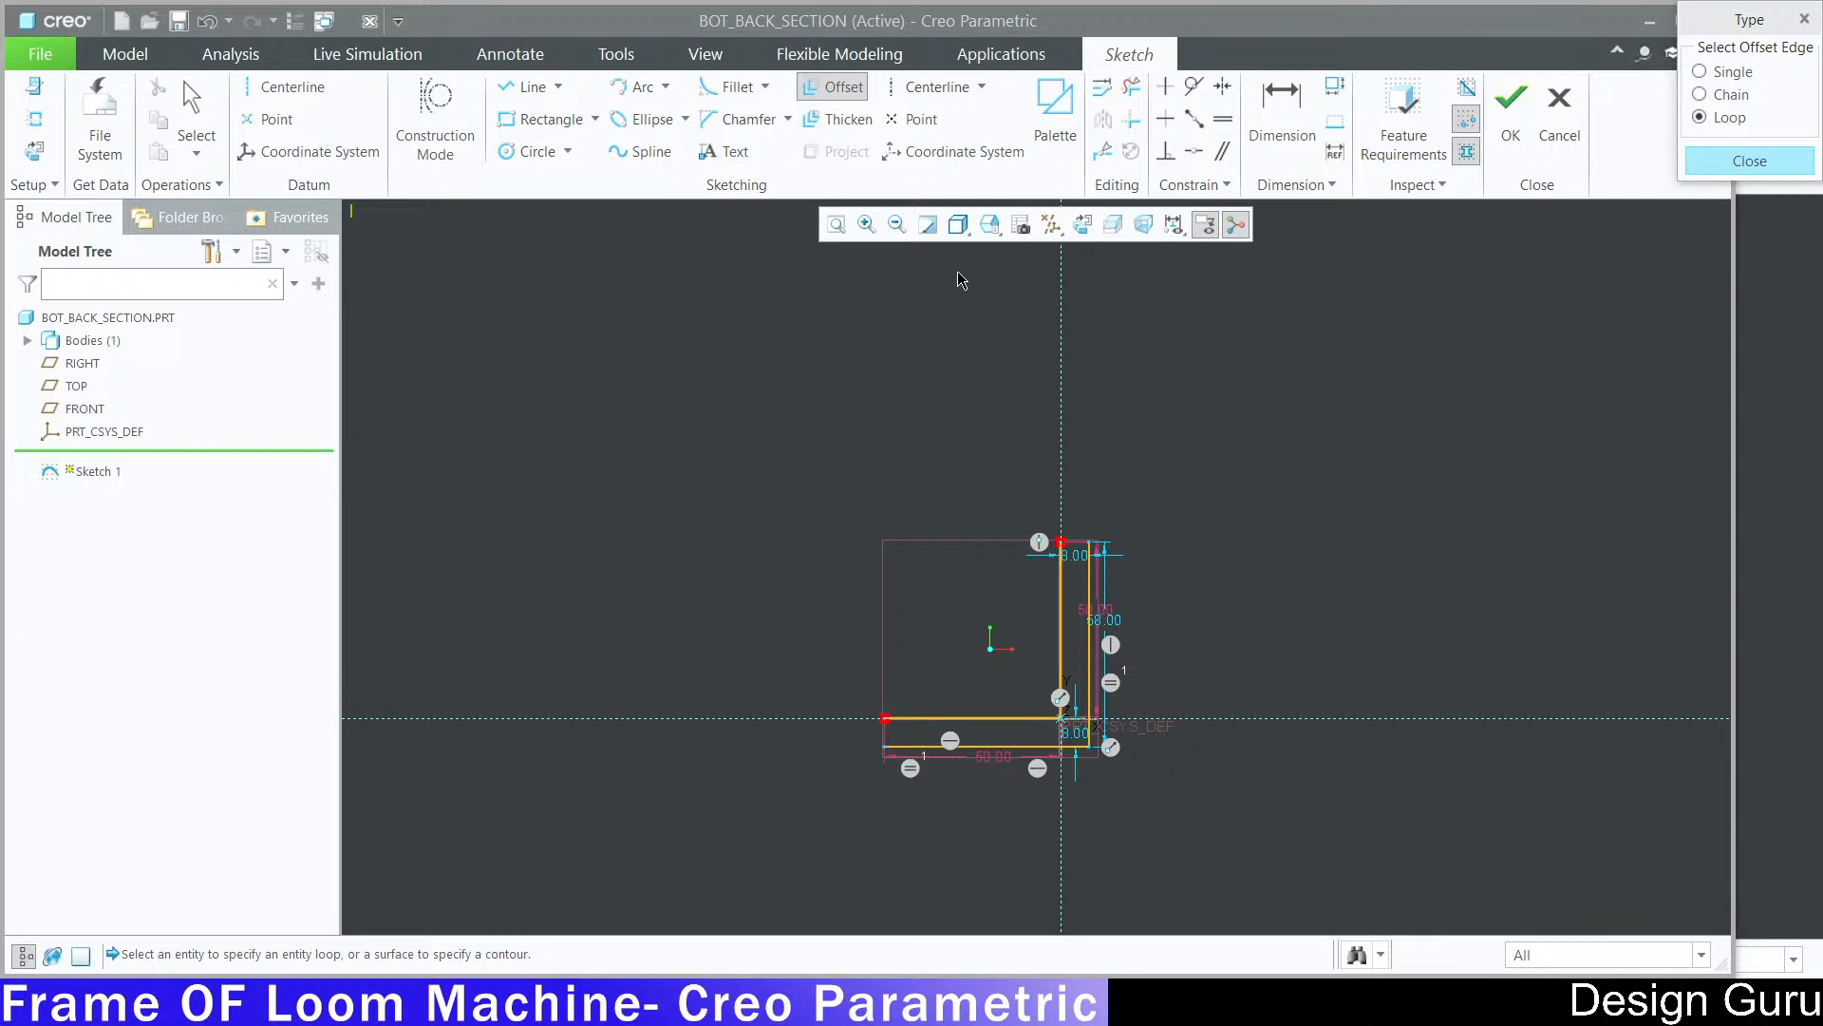
{"action": "scroll", "coordinate": [955, 751], "scroll_direction": "up", "scroll_amount": 2}
{"action": "scroll", "coordinate": [942, 691], "scroll_direction": "down", "scroll_amount": 2}
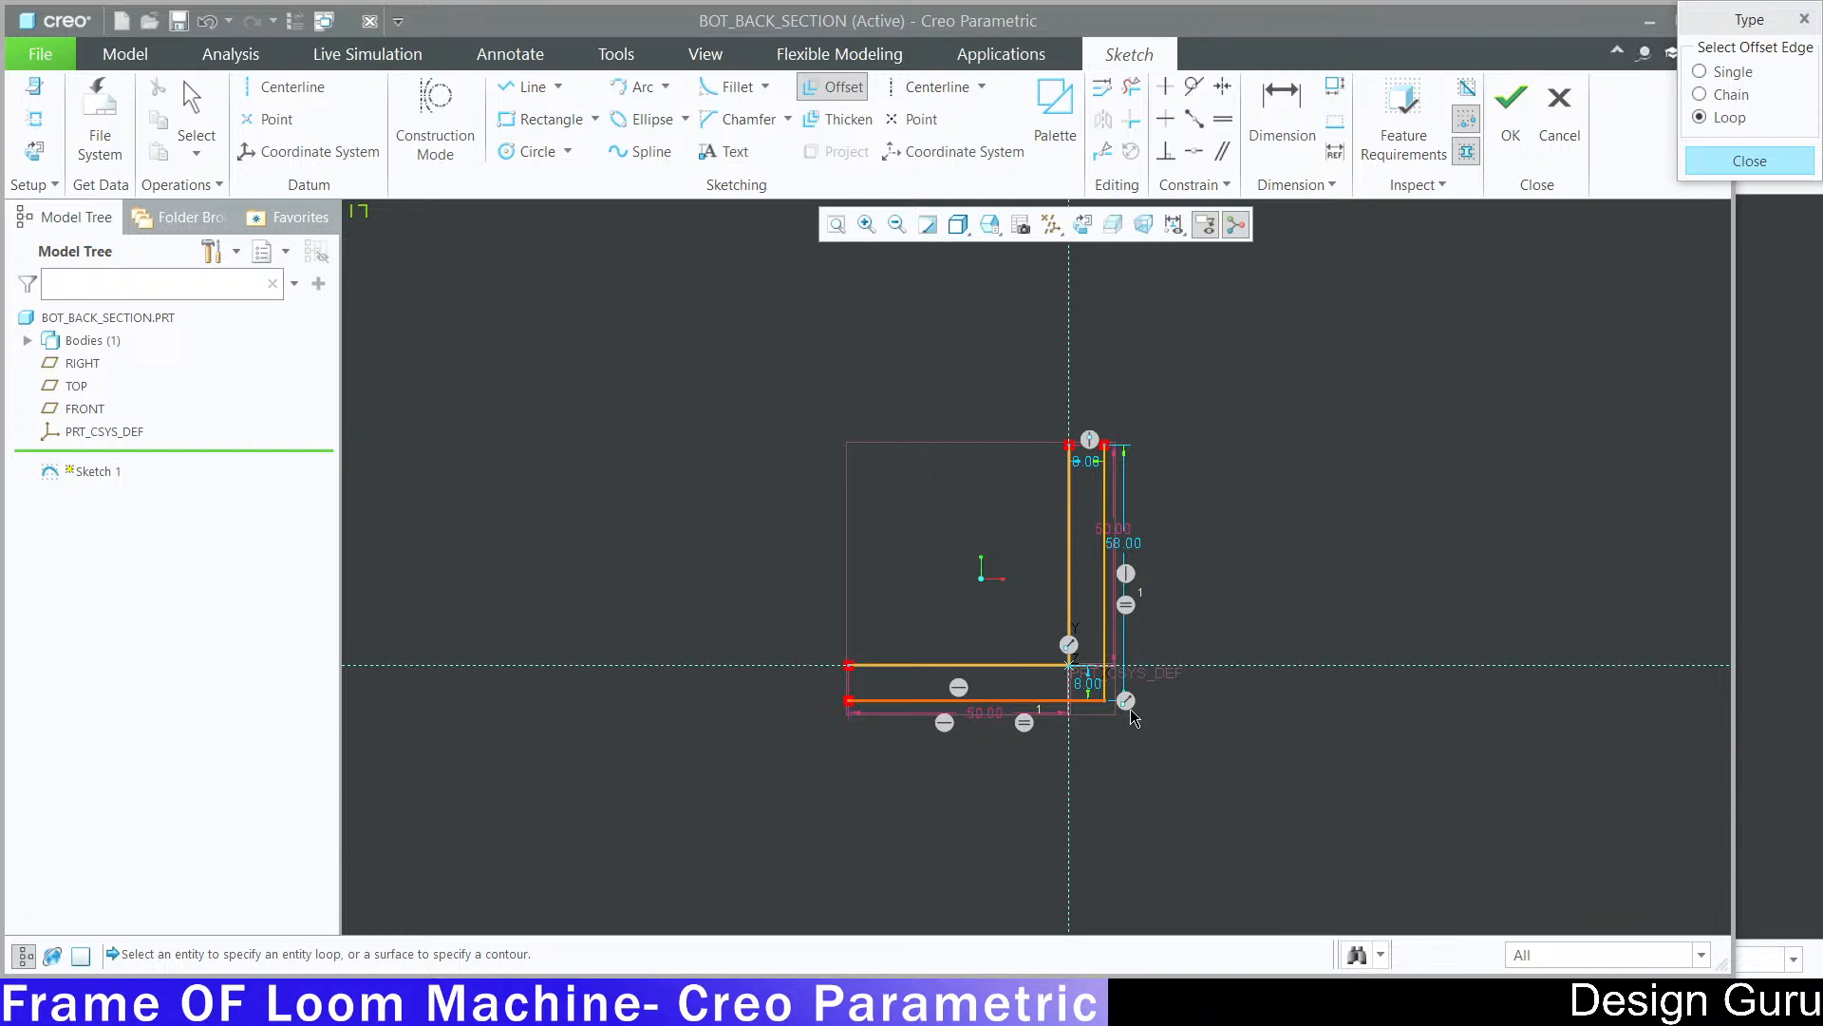
{"action": "left_click", "coordinate": [1731, 159]}
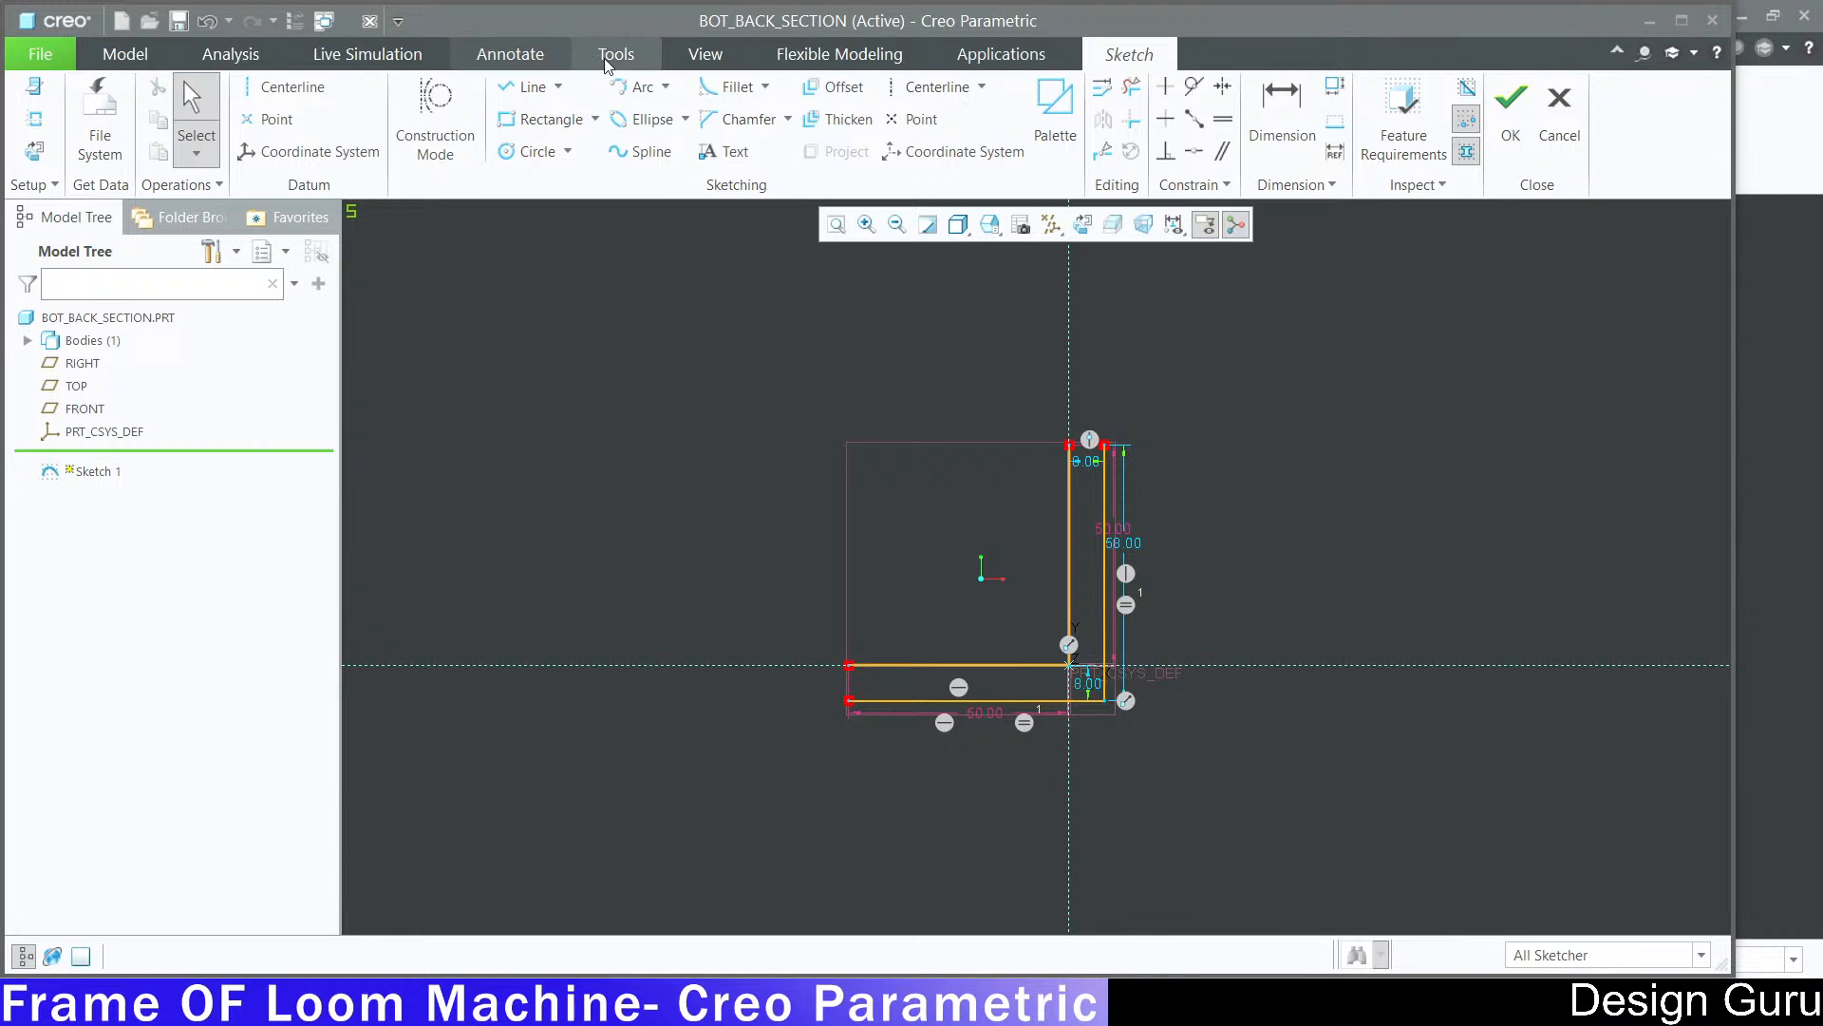
Step: Close the upper end of the L's vertical leg with a short line joining the original and offset lines
{"action": "left_click", "coordinate": [527, 87]}
{"action": "scroll", "coordinate": [1175, 472], "scroll_direction": "up", "scroll_amount": 3}
{"action": "left_click", "coordinate": [967, 848]}
{"action": "left_click", "coordinate": [974, 421]}
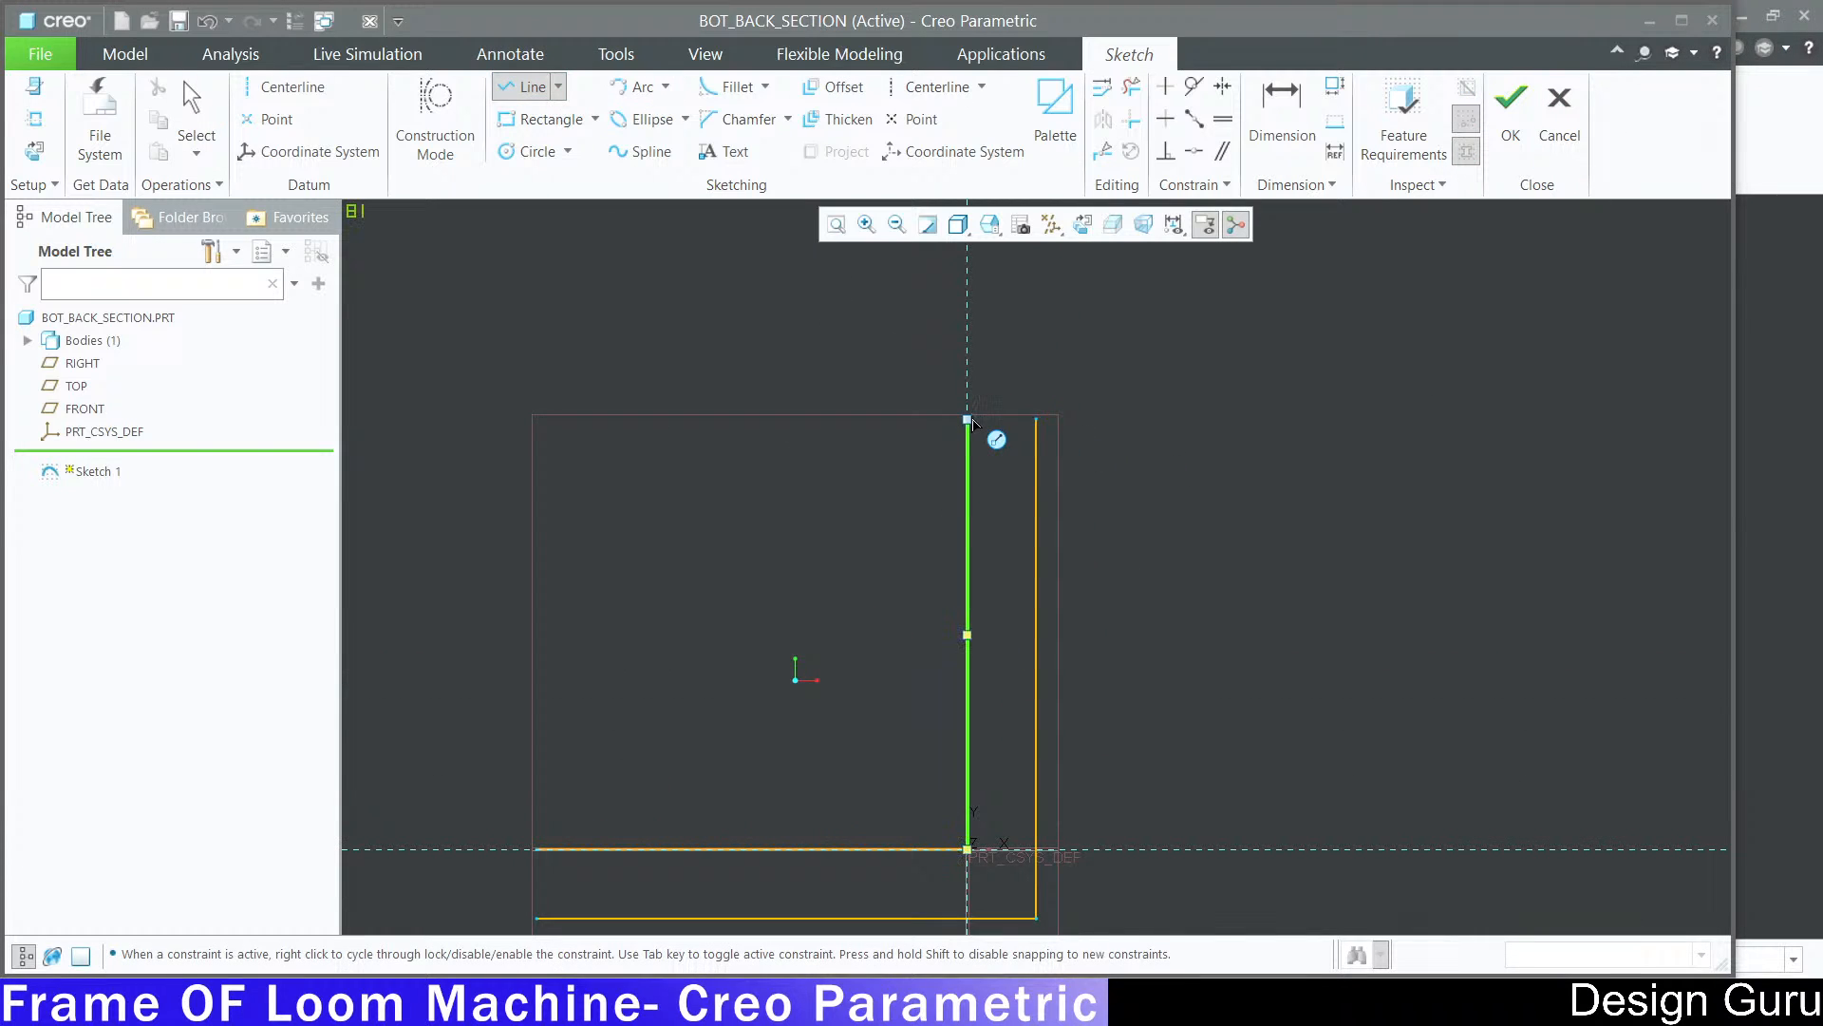
{"action": "left_click", "coordinate": [968, 420]}
{"action": "left_click", "coordinate": [1036, 419]}
{"action": "middle_click", "coordinate": [1200, 351]}
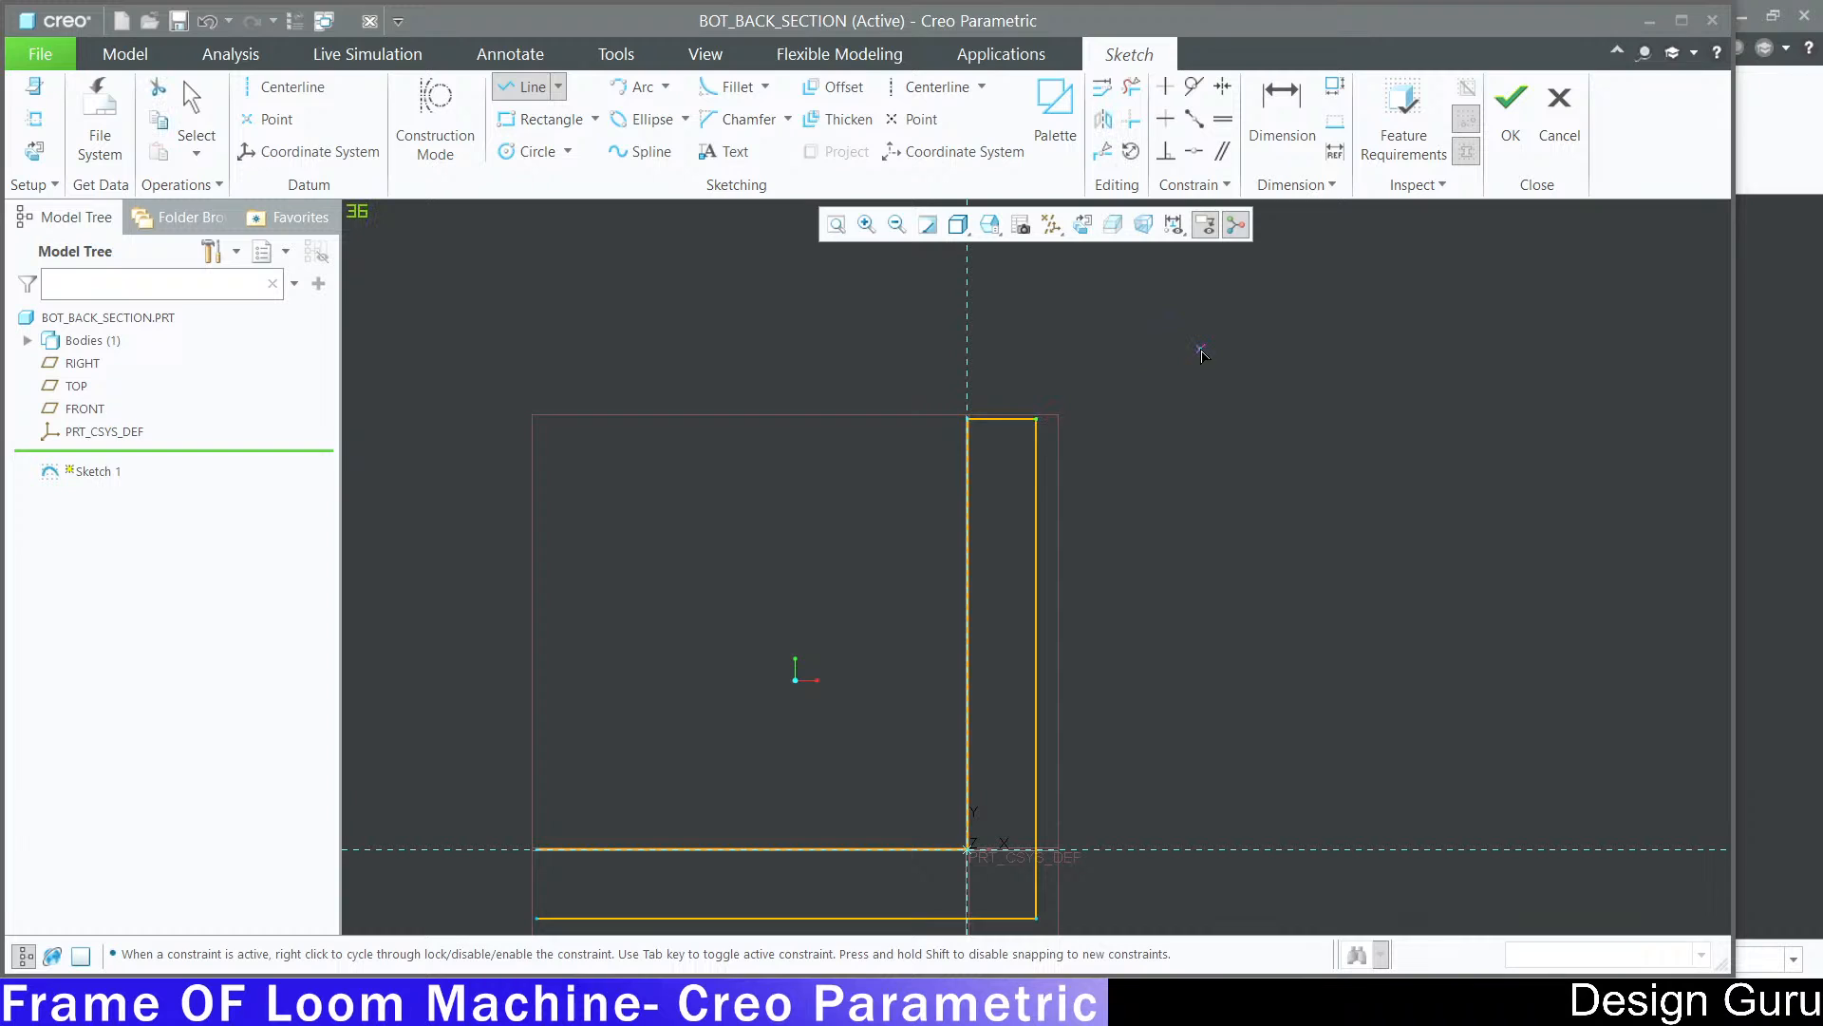
Step: Close the left end of the L's horizontal leg with a short line joining the original and offset lines, and finish the sketch
{"action": "scroll", "coordinate": [1200, 350], "scroll_direction": "down", "scroll_amount": 3}
{"action": "scroll", "coordinate": [936, 615], "scroll_direction": "up", "scroll_amount": 2}
{"action": "left_click", "coordinate": [801, 618]}
{"action": "left_click", "coordinate": [801, 672]}
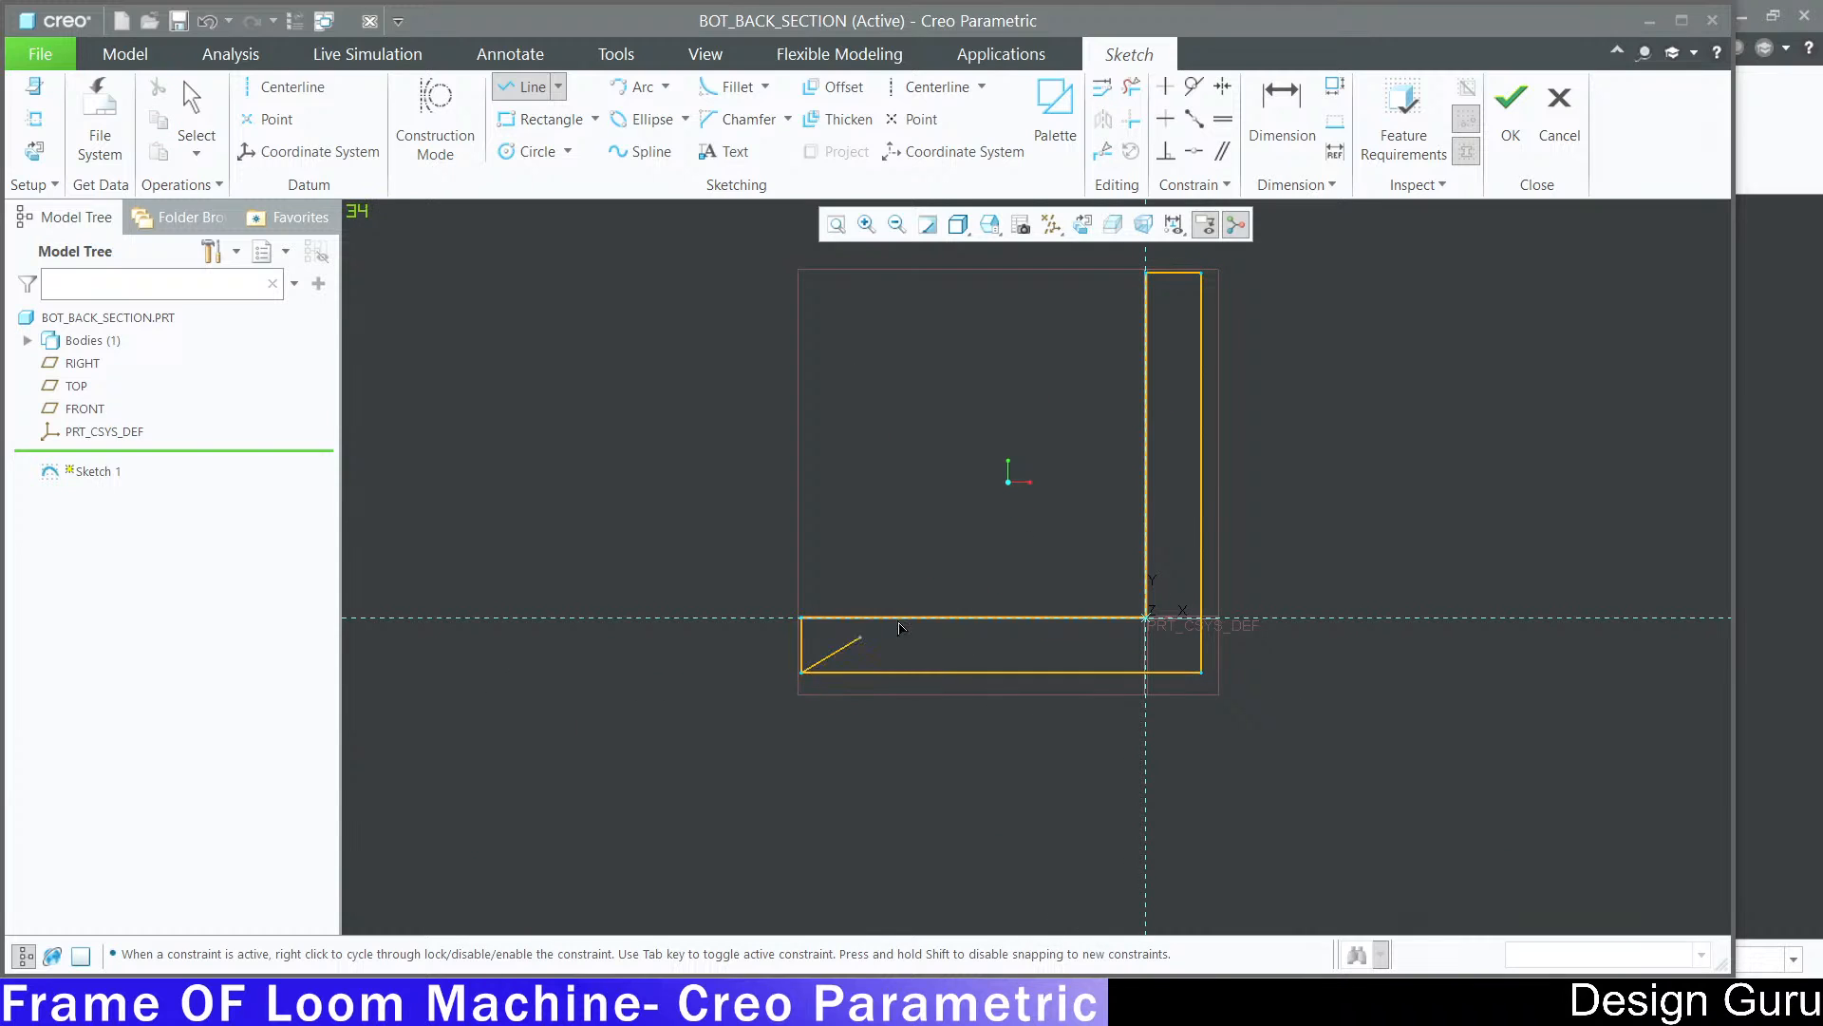
{"action": "middle_click", "coordinate": [1461, 402]}
{"action": "middle_click", "coordinate": [1461, 402]}
{"action": "scroll", "coordinate": [1234, 504], "scroll_direction": "down", "scroll_amount": 2}
{"action": "scroll", "coordinate": [1206, 527], "scroll_direction": "up", "scroll_amount": 3}
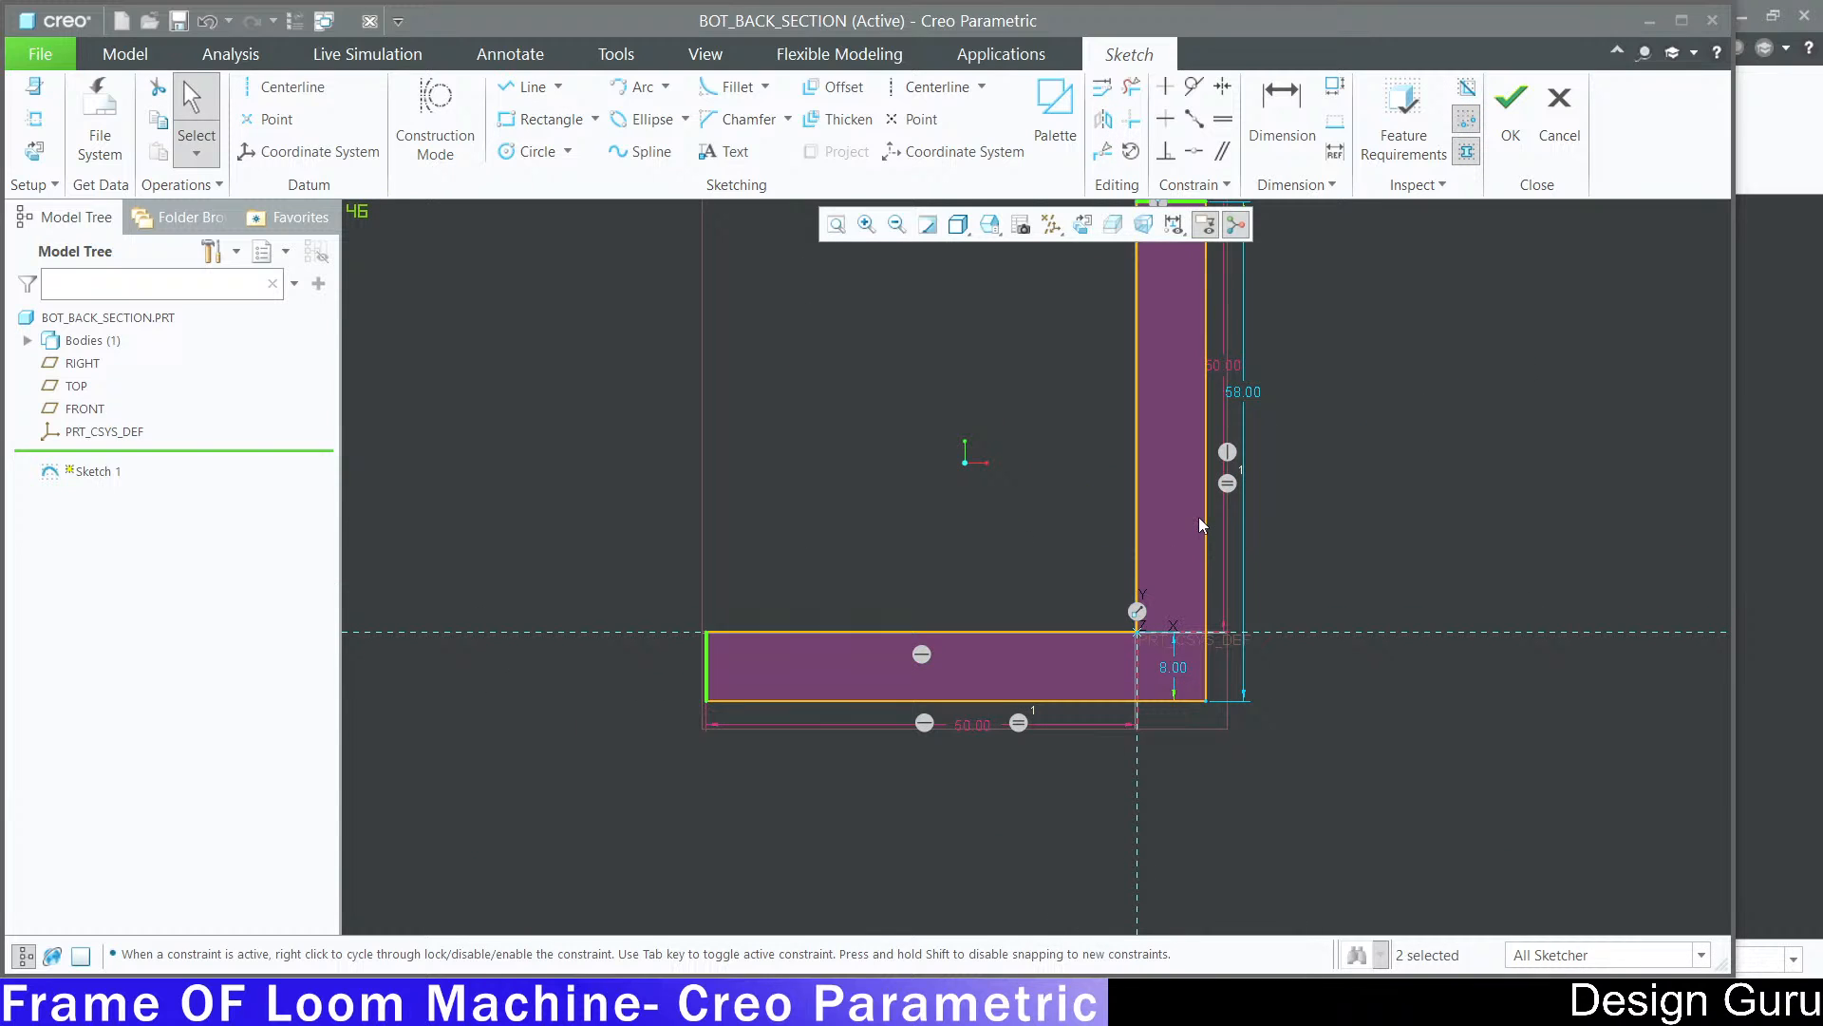
{"action": "scroll", "coordinate": [1200, 523], "scroll_direction": "down", "scroll_amount": 3}
{"action": "scroll", "coordinate": [1234, 586], "scroll_direction": "up", "scroll_amount": 2}
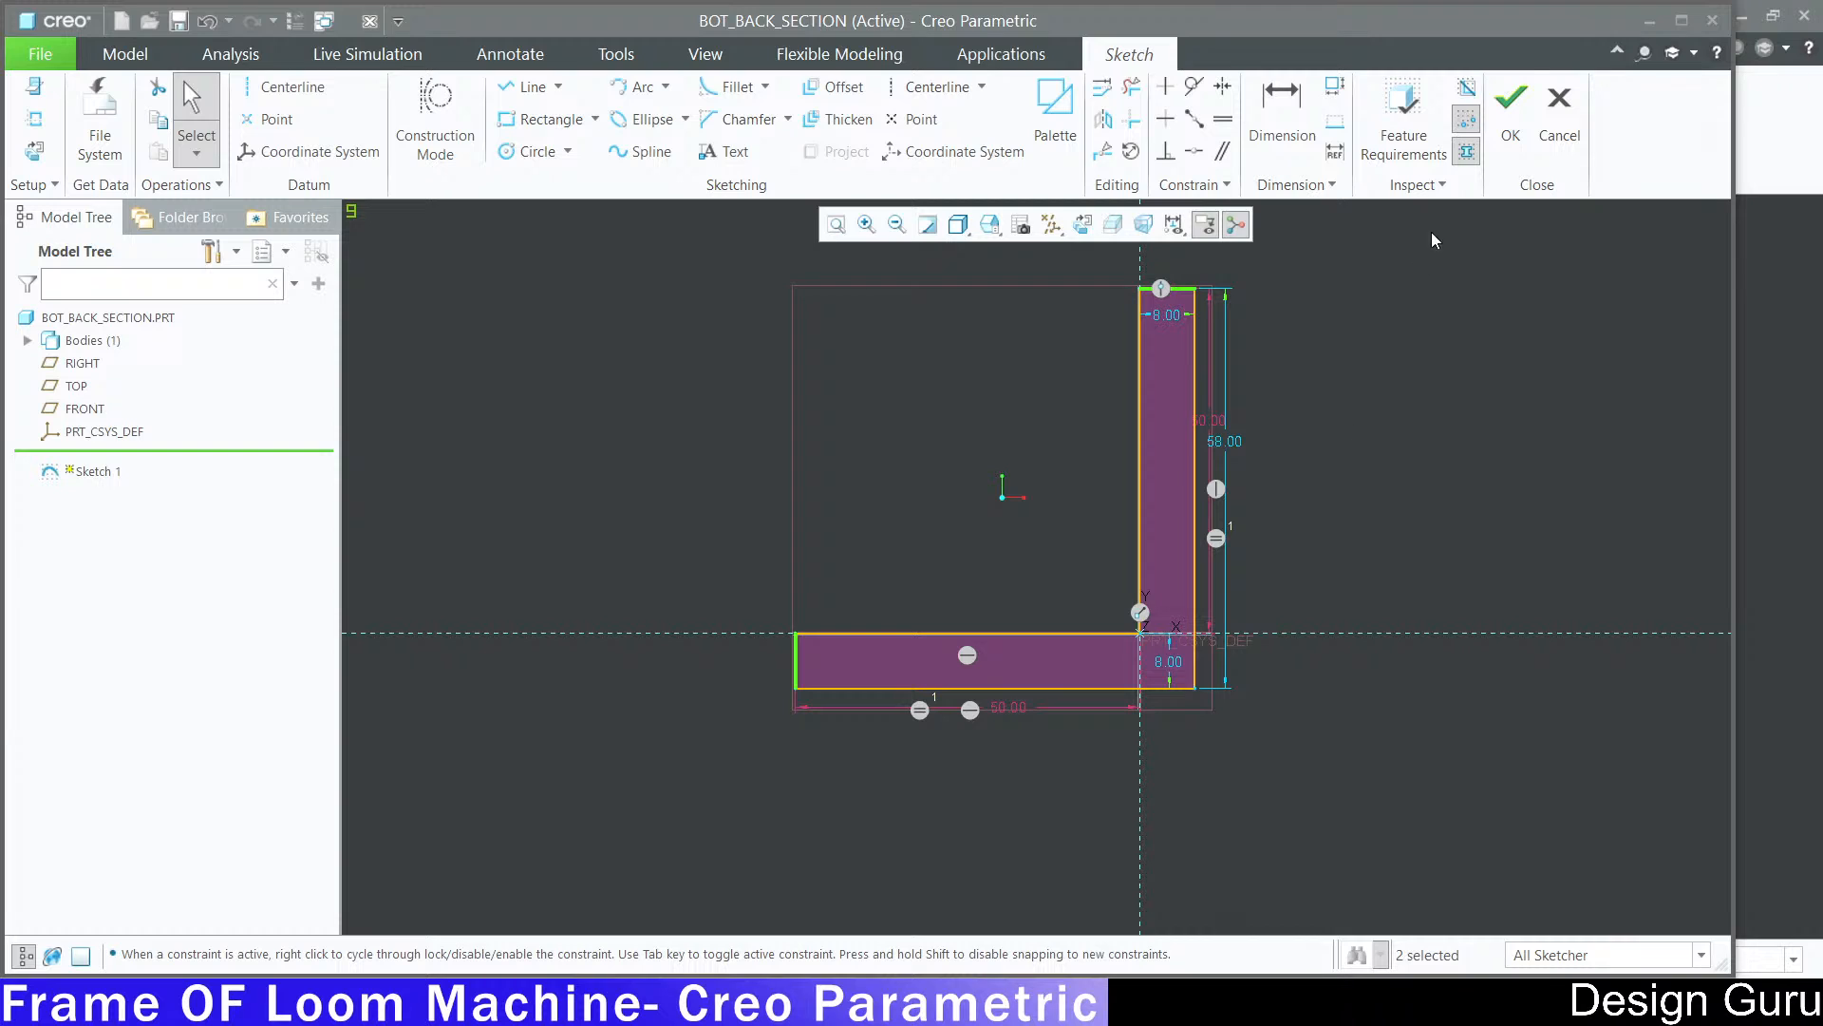
{"action": "left_click", "coordinate": [1518, 100]}
Step: Start a solid extrusion of the closed L-shaped sketch
{"action": "scroll", "coordinate": [1159, 473], "scroll_direction": "down", "scroll_amount": 4}
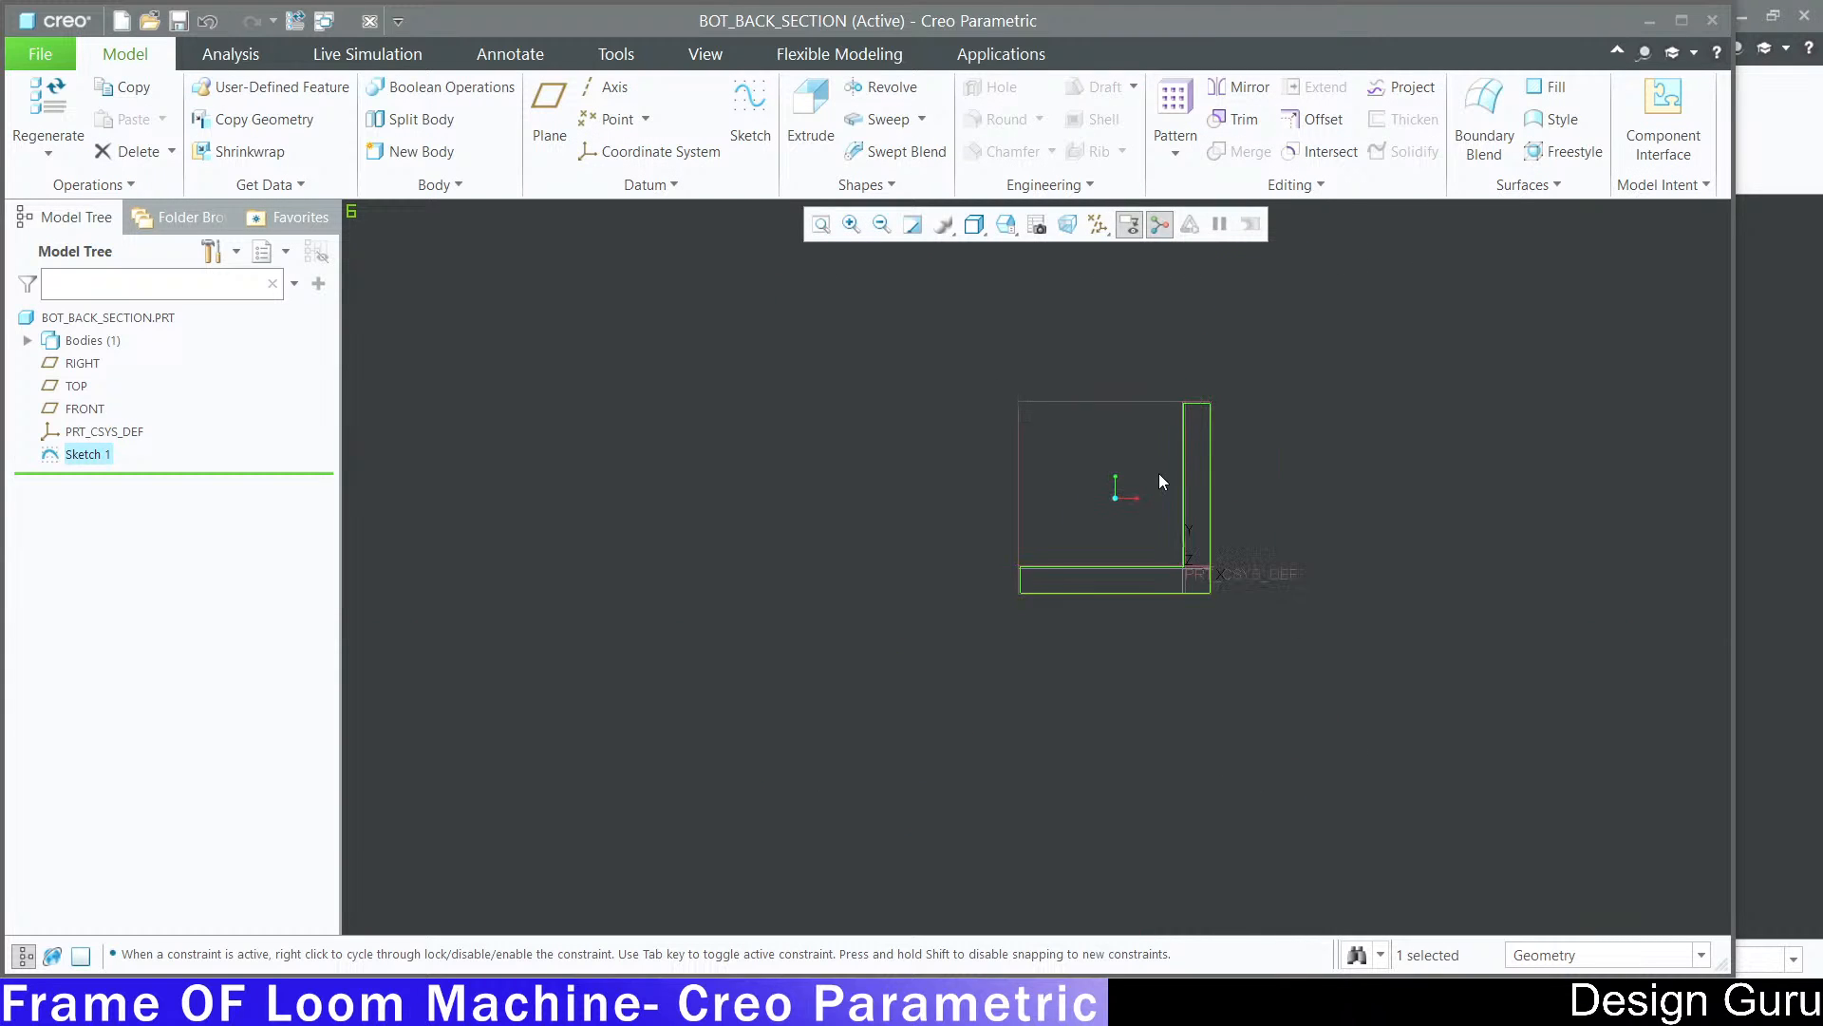
{"action": "mouse_move", "coordinate": [1135, 494]}
{"action": "middle_mouse_down"}
{"action": "mouse_move", "coordinate": [1206, 599]}
{"action": "mouse_move", "coordinate": [863, 536]}
{"action": "mouse_move", "coordinate": [794, 410]}
{"action": "middle_mouse_up"}
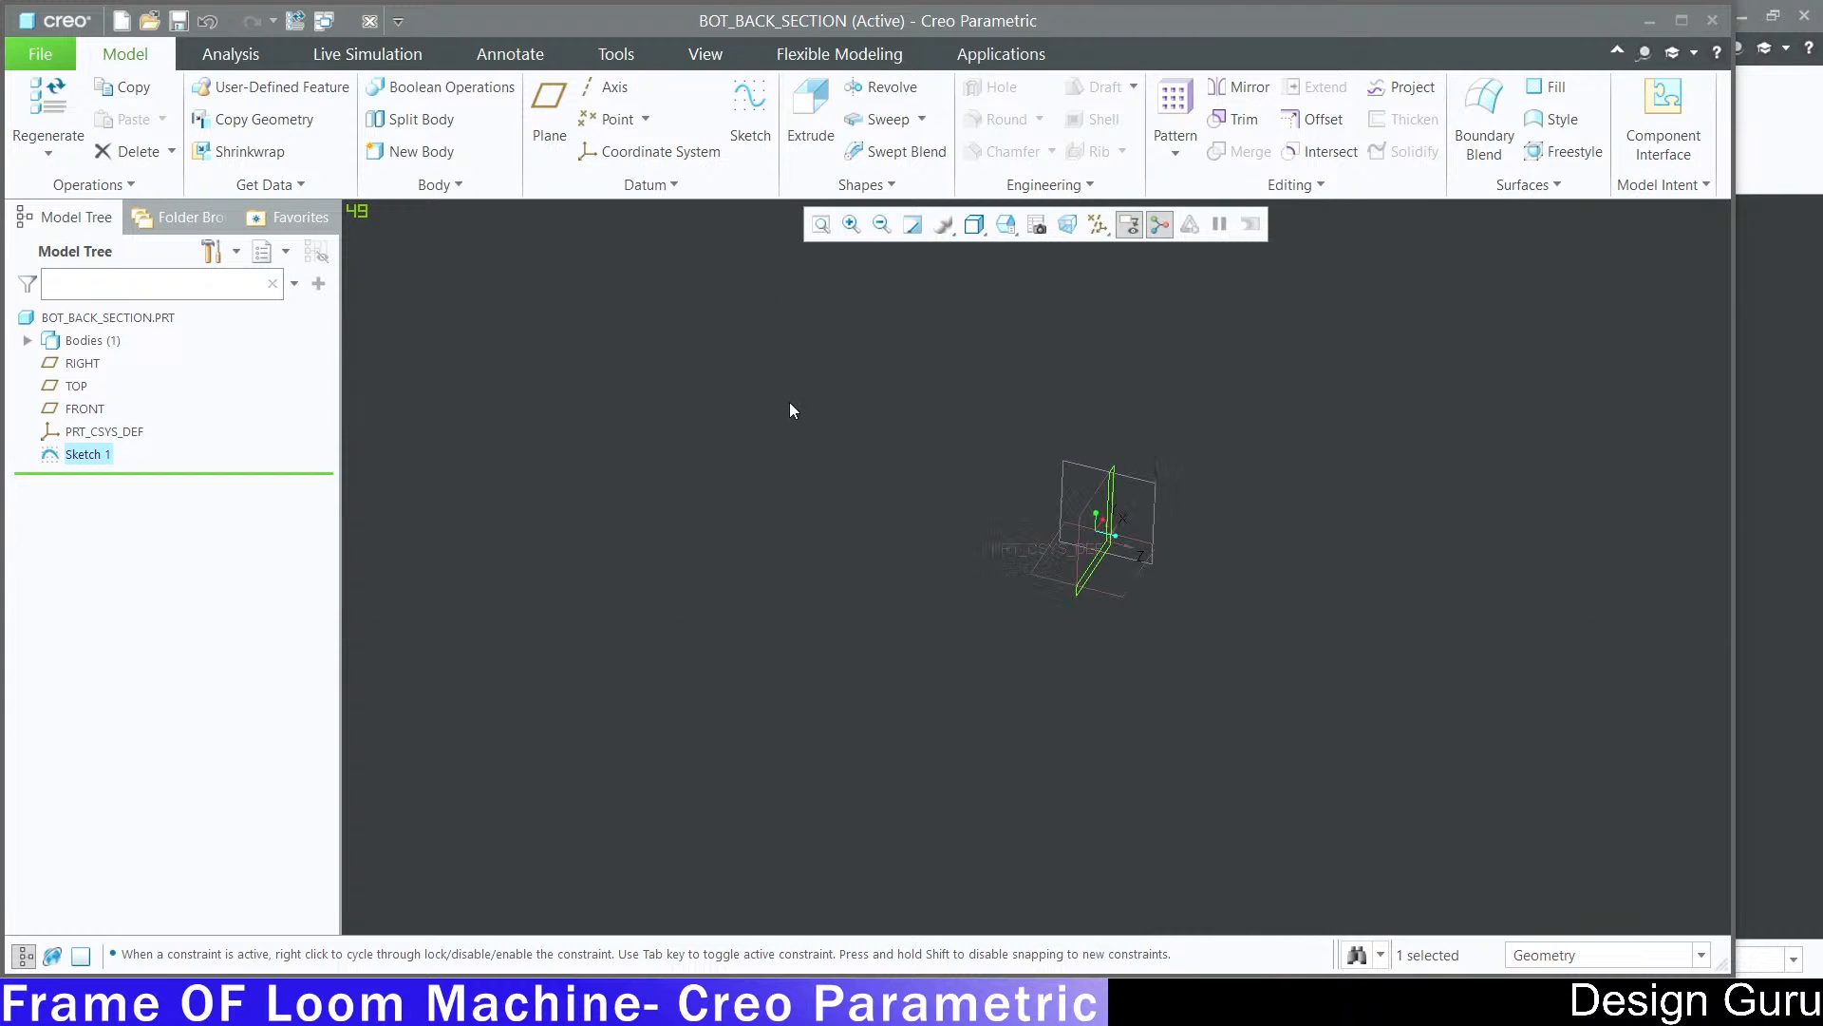
{"action": "middle_click_drag", "start_coordinate": [1168, 529], "coordinate": [1128, 529]}
{"action": "scroll", "coordinate": [1128, 529], "scroll_direction": "up", "scroll_amount": 2}
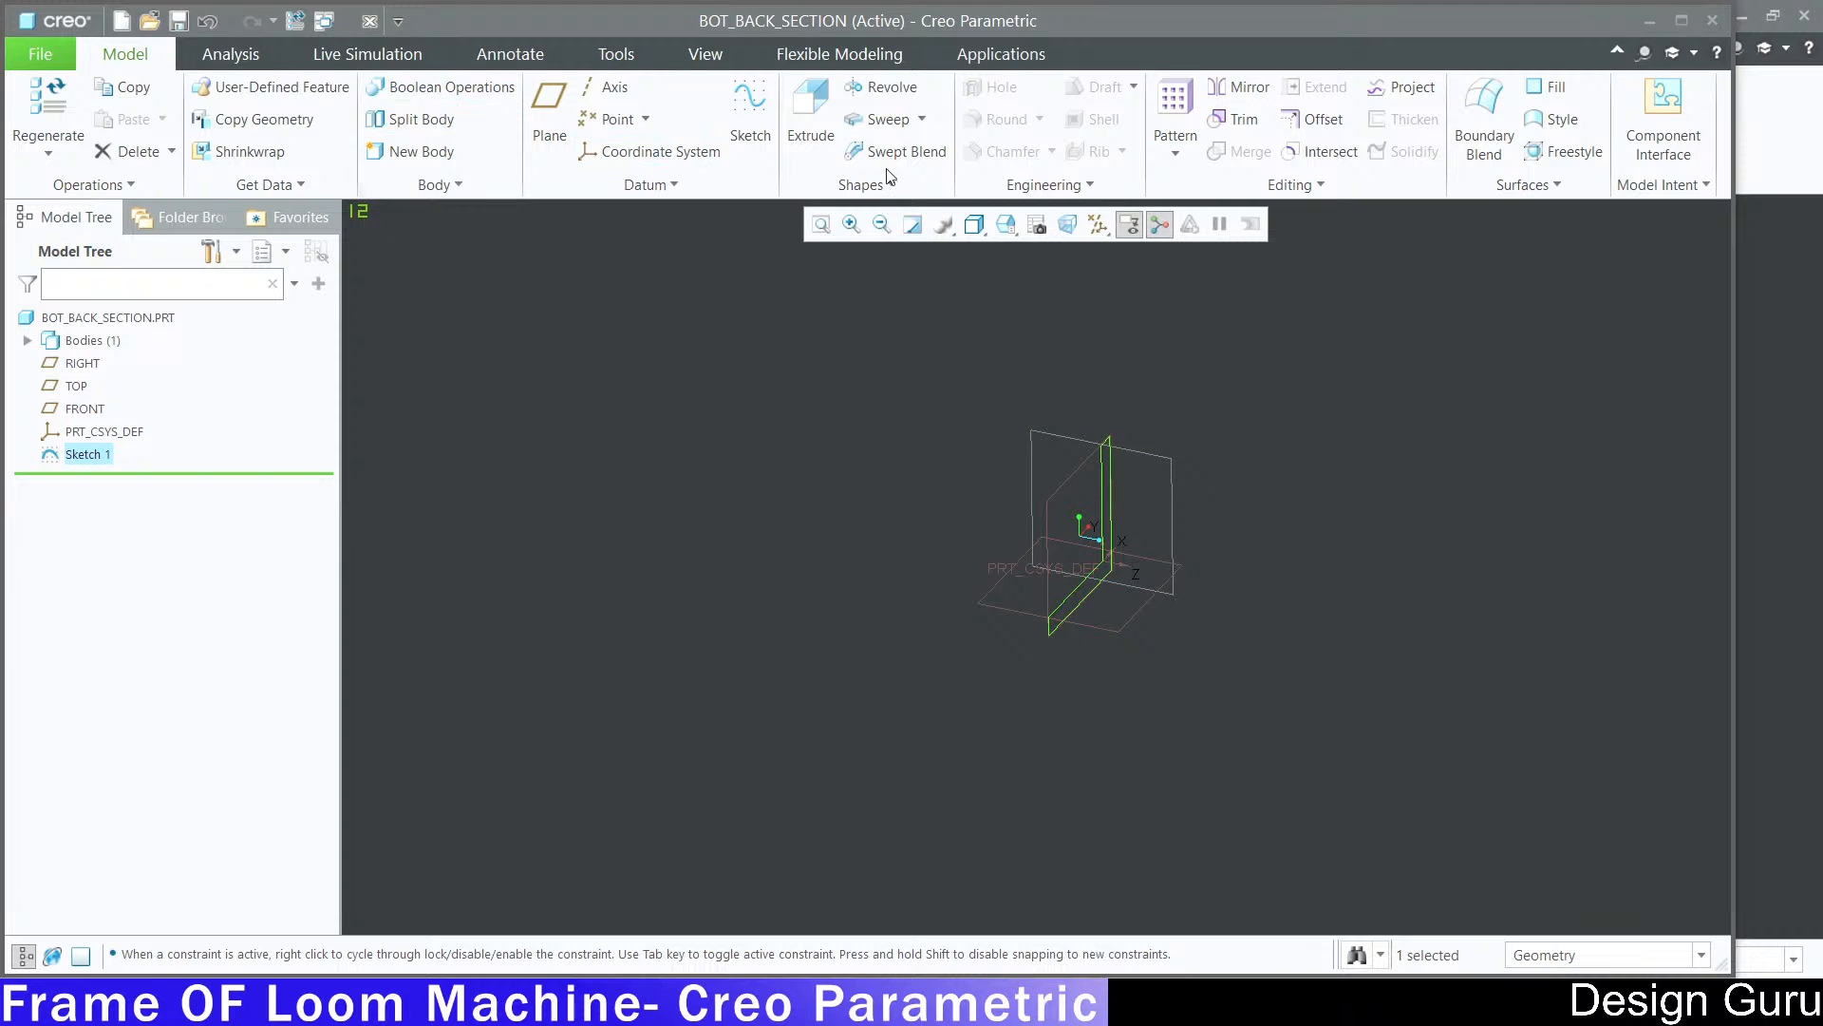
{"action": "left_click", "coordinate": [812, 112]}
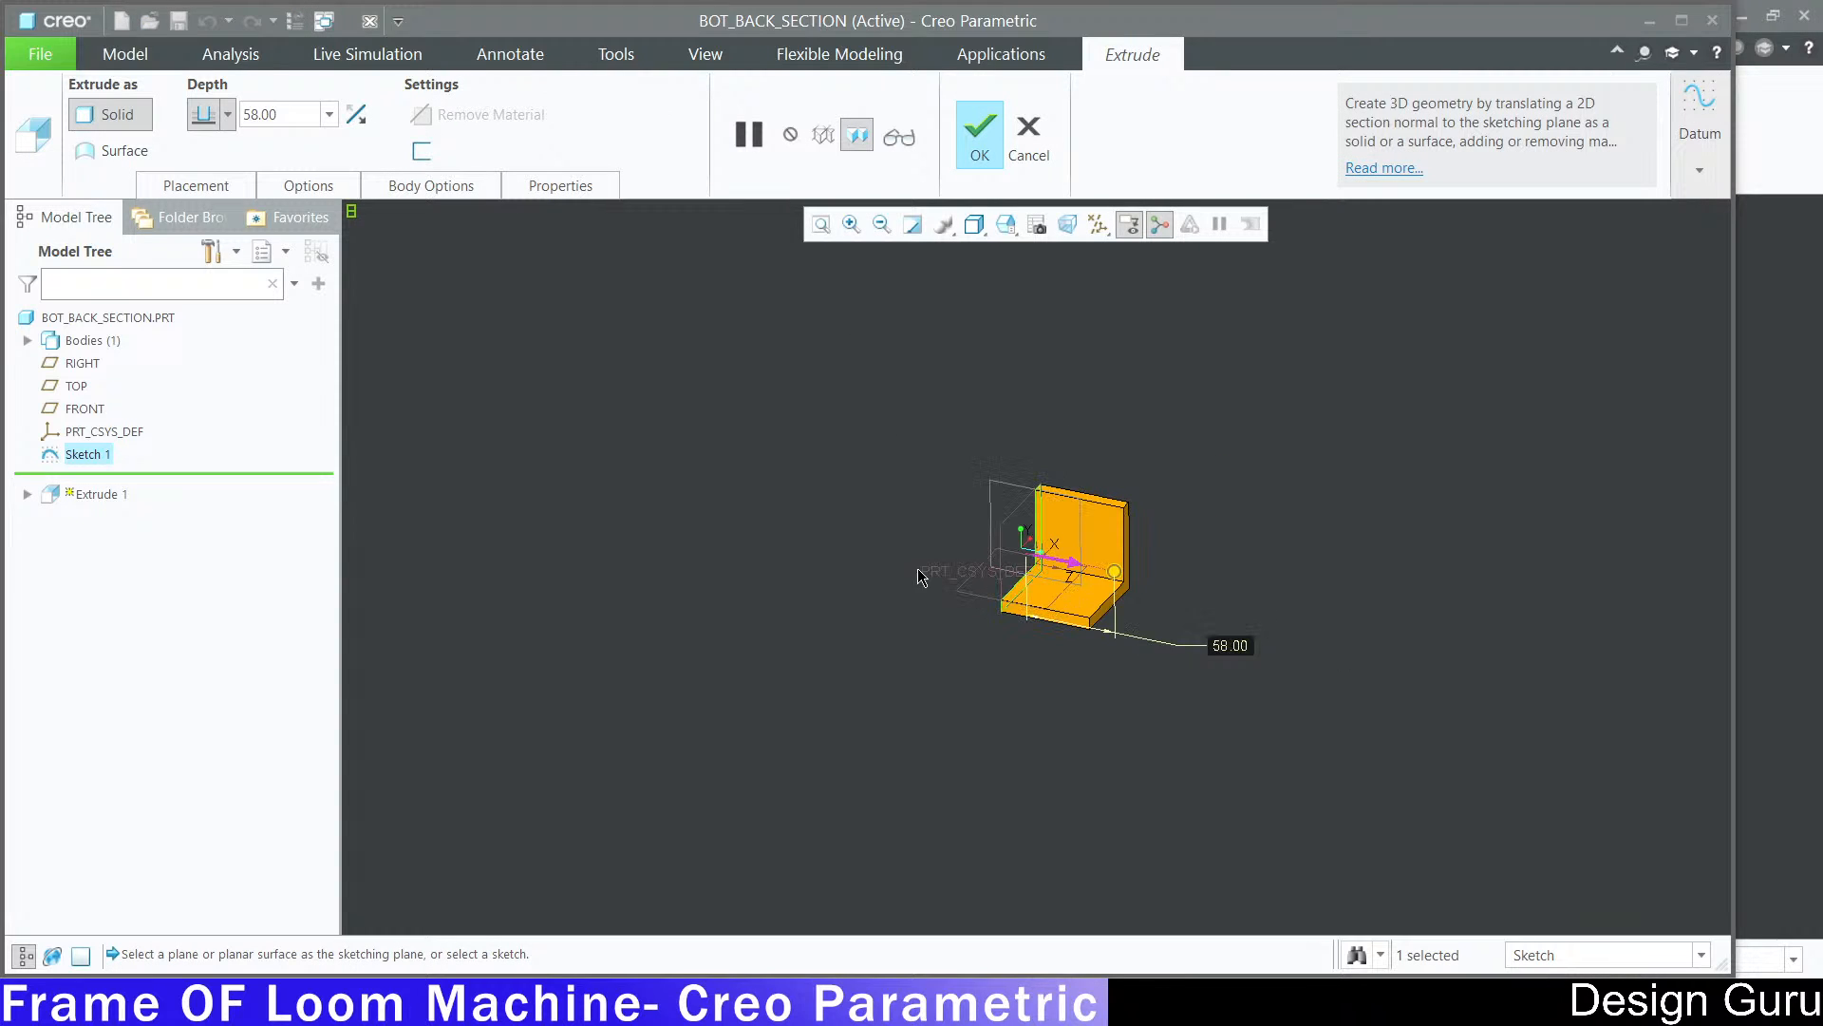
{"action": "double_click", "coordinate": [290, 118]}
Step: Switch to the Calculator and work out 1524 minus 90 for the extrusion length
{"action": "left_click", "coordinate": [548, 1003]}
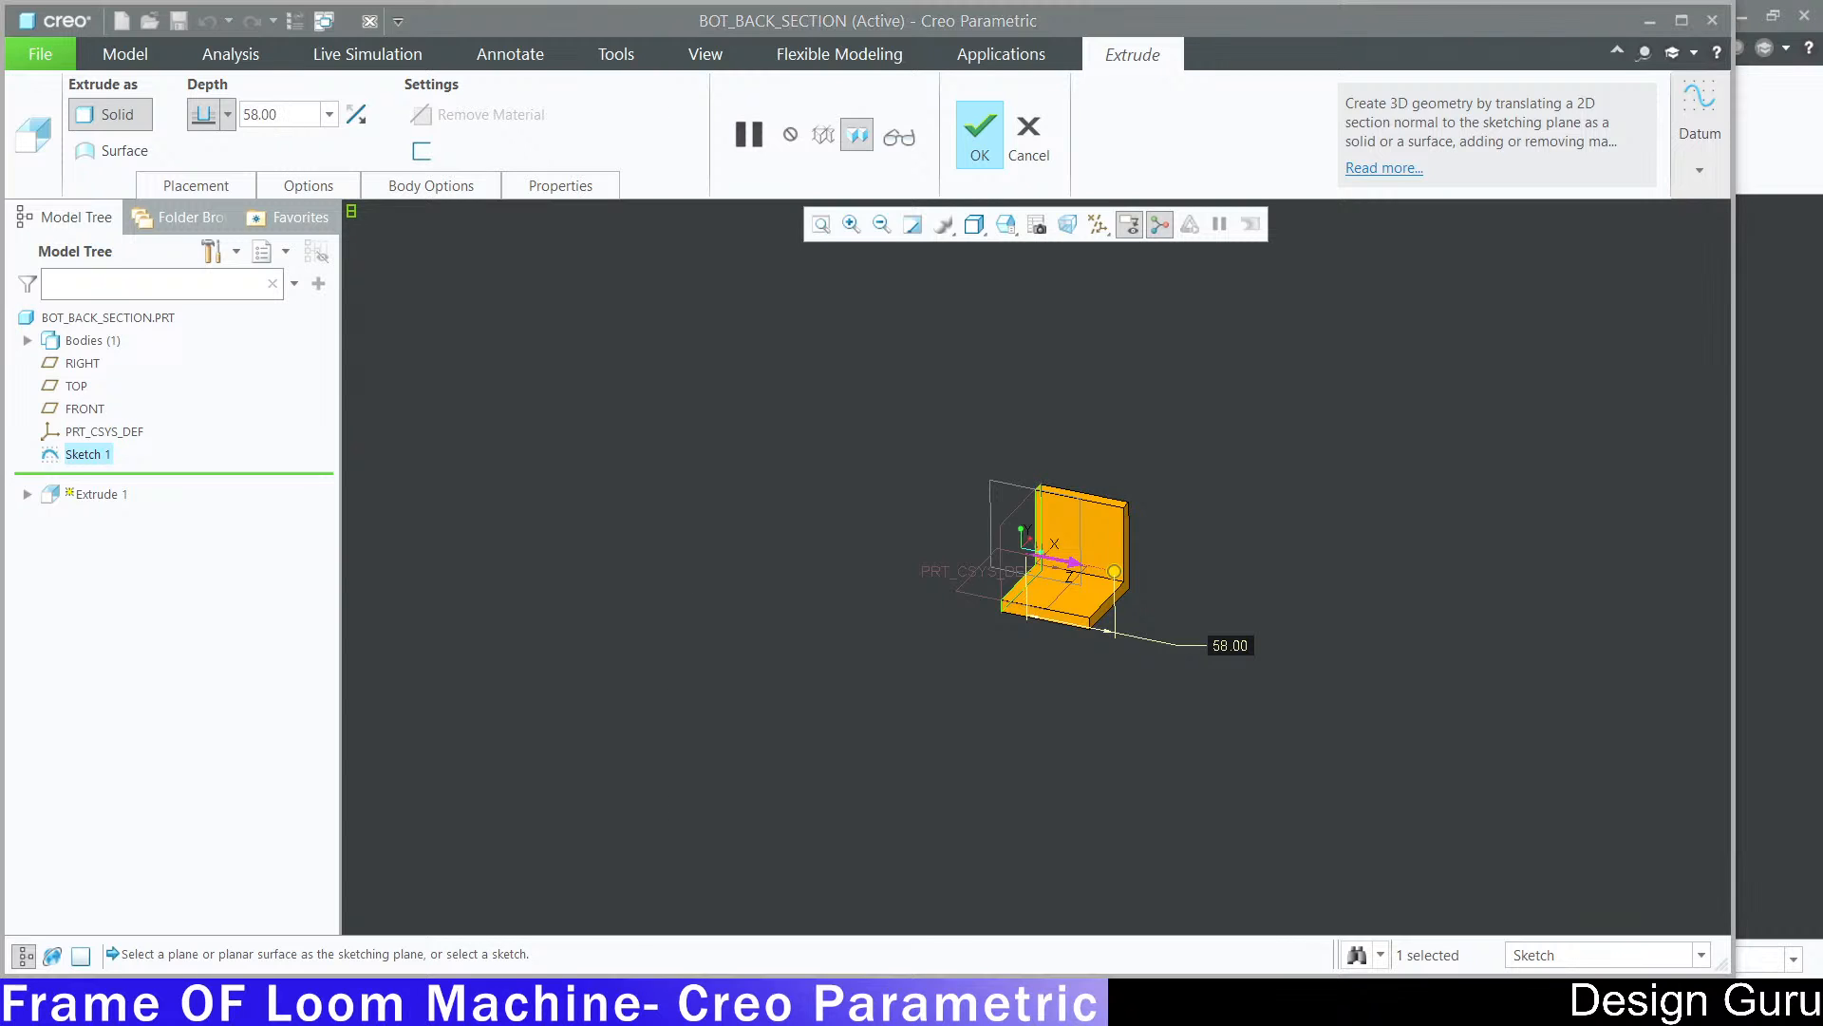
{"action": "left_click", "coordinate": [345, 557]}
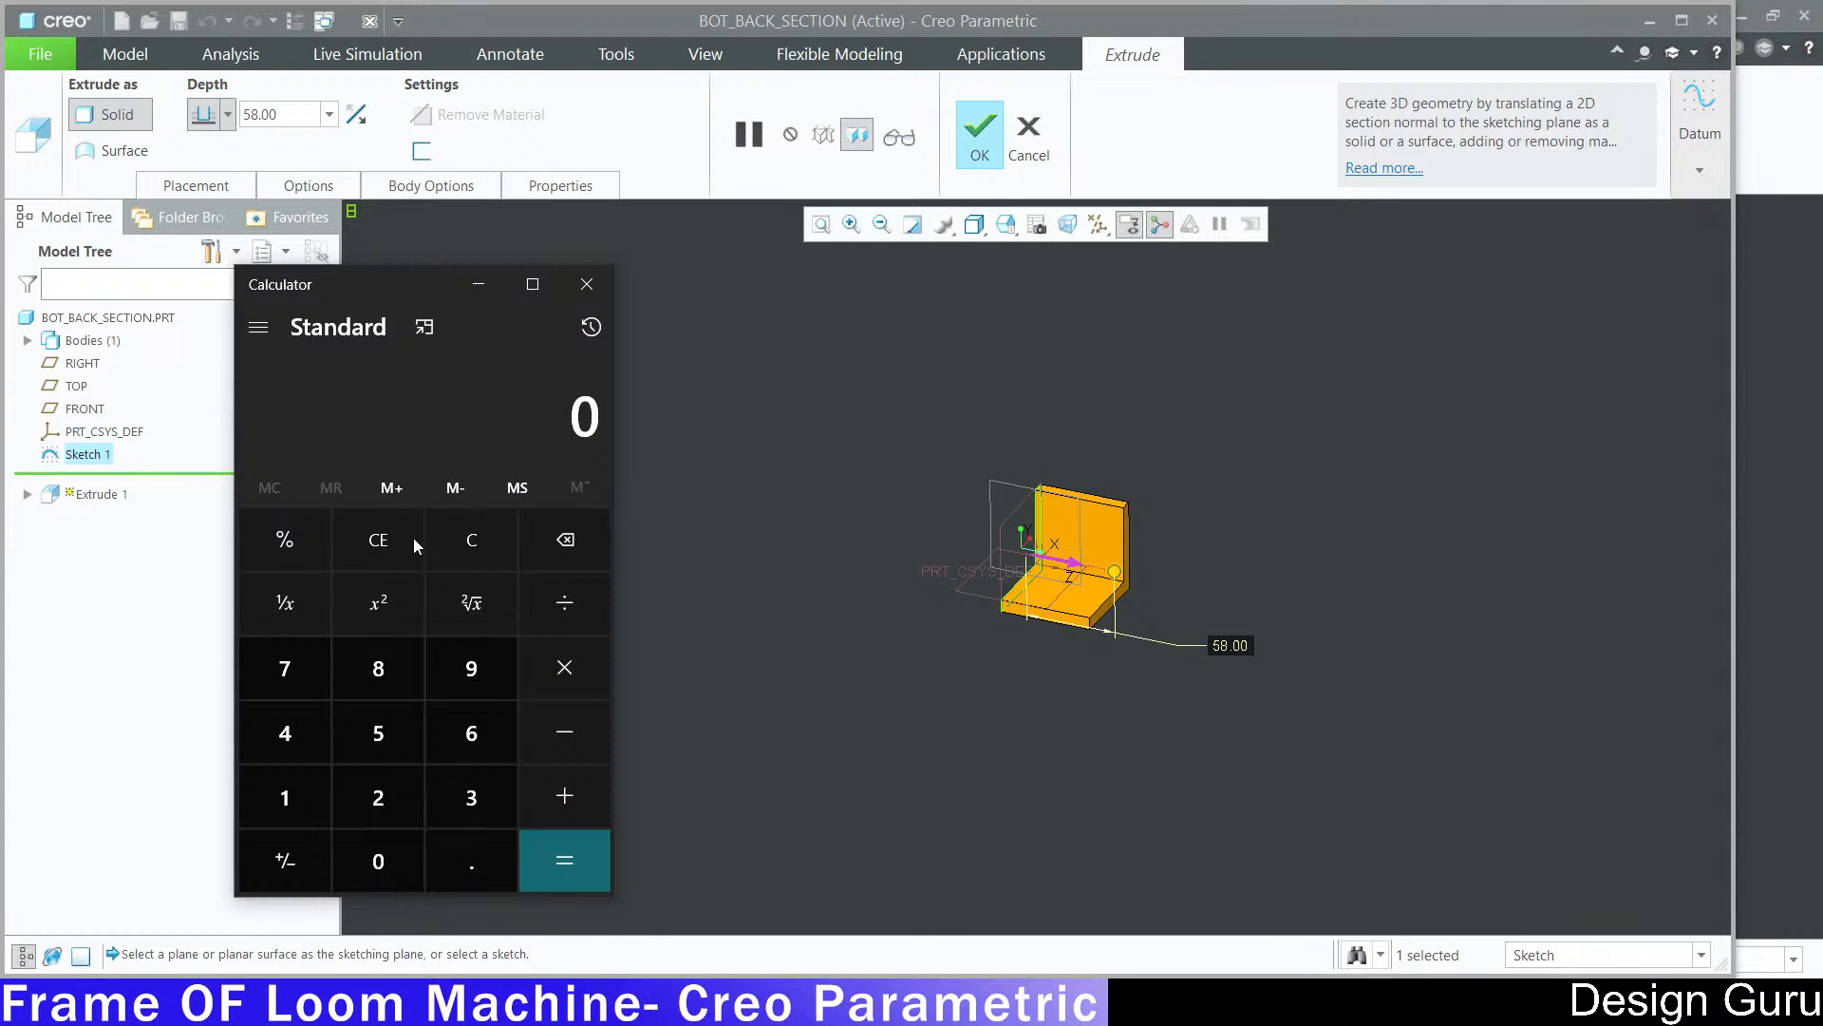
{"action": "type", "text": "1,524"}
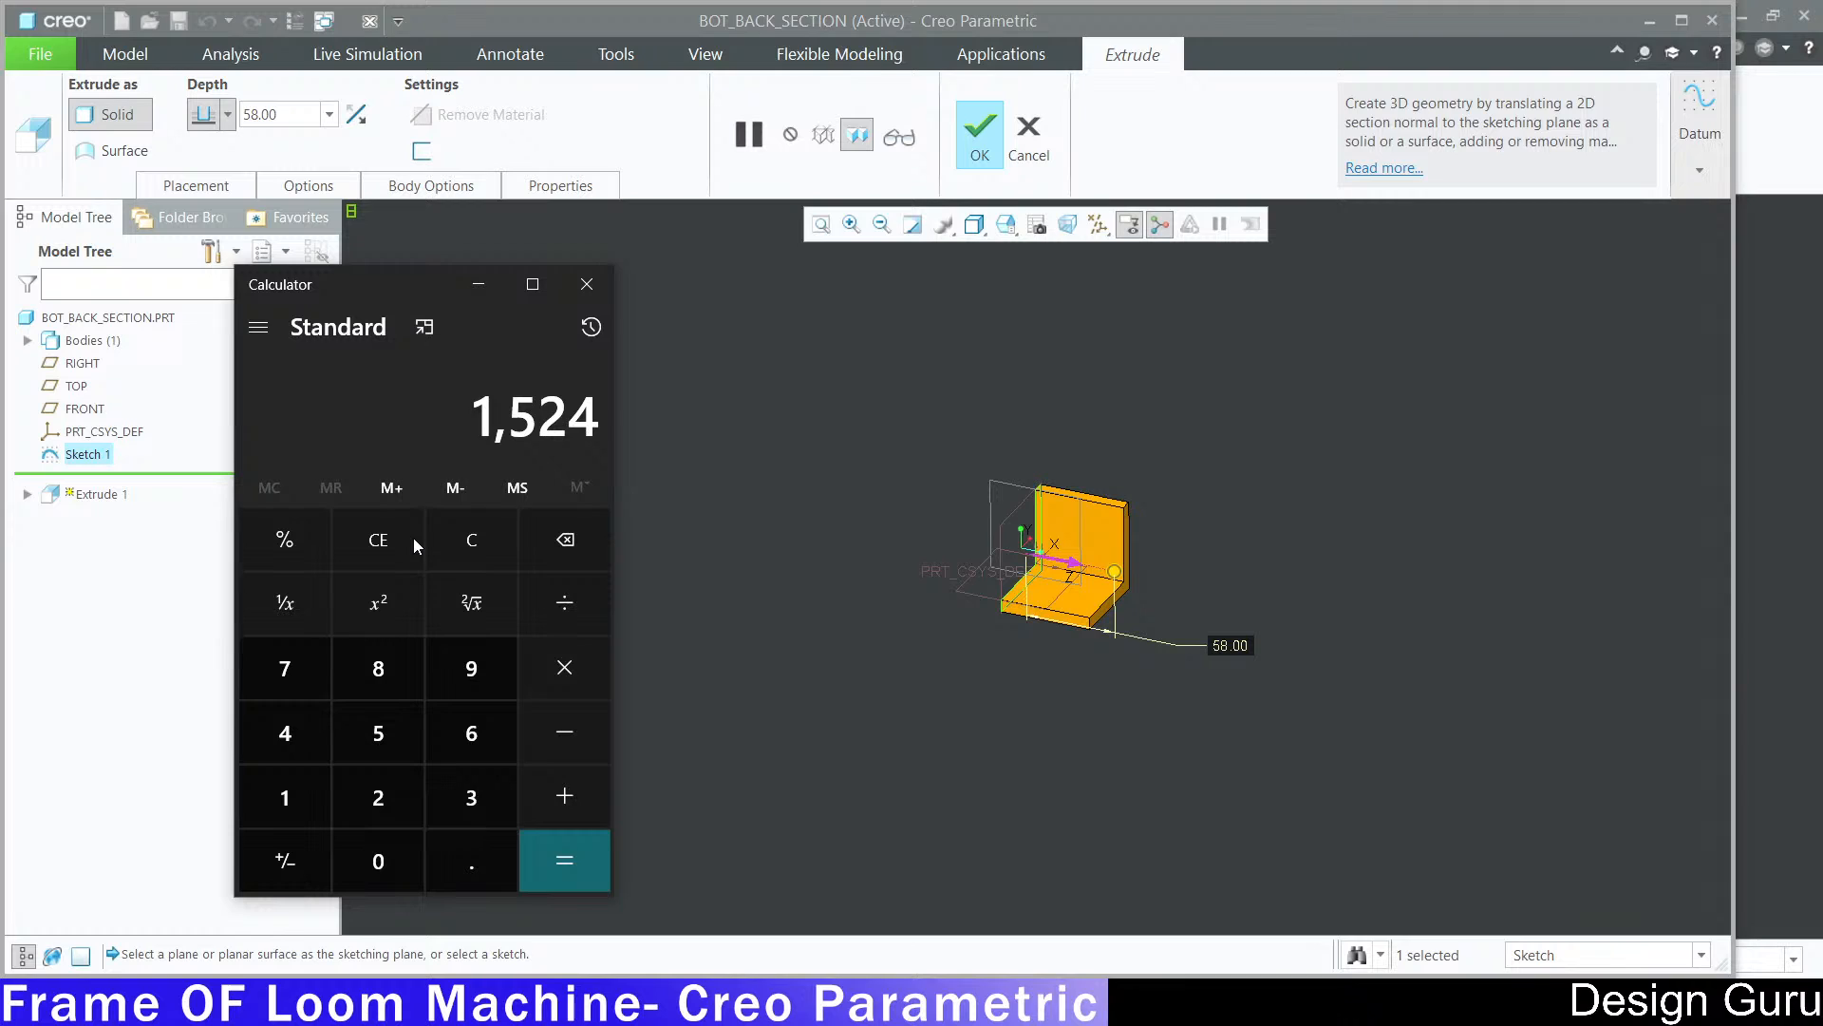
{"action": "type", "text": "-90"}
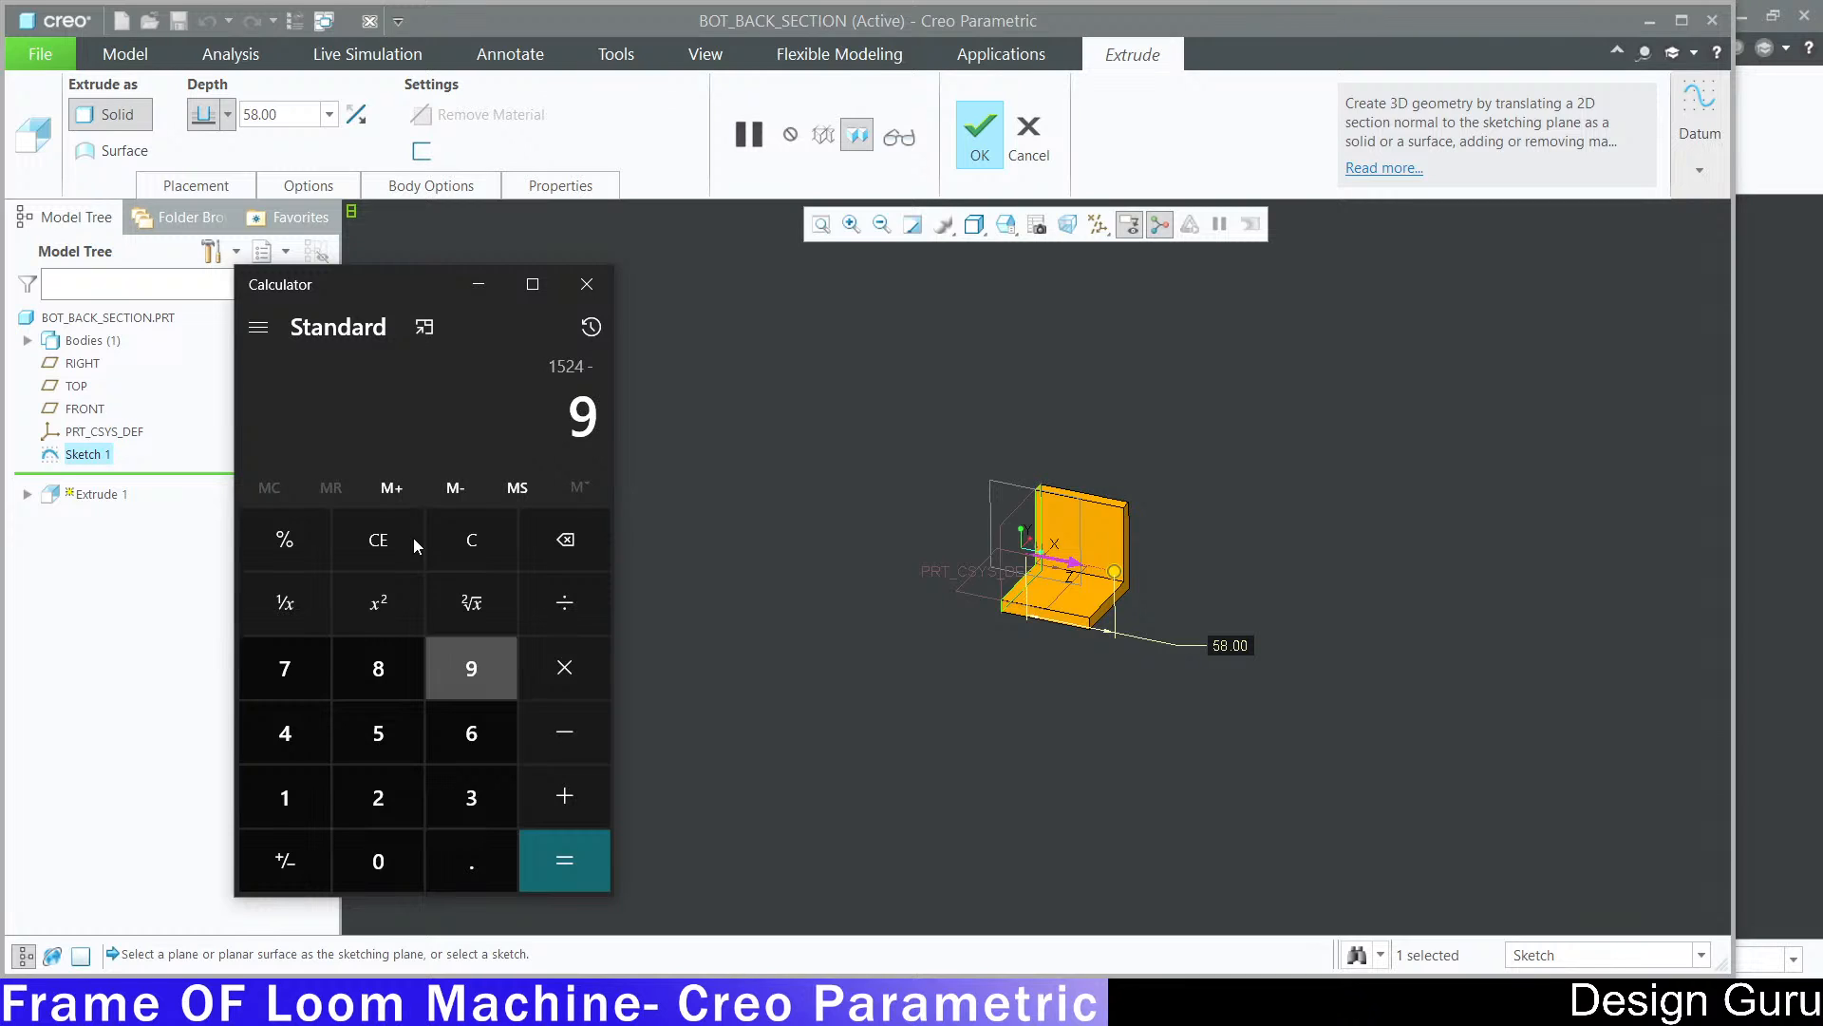
{"action": "key", "text": "Return"}
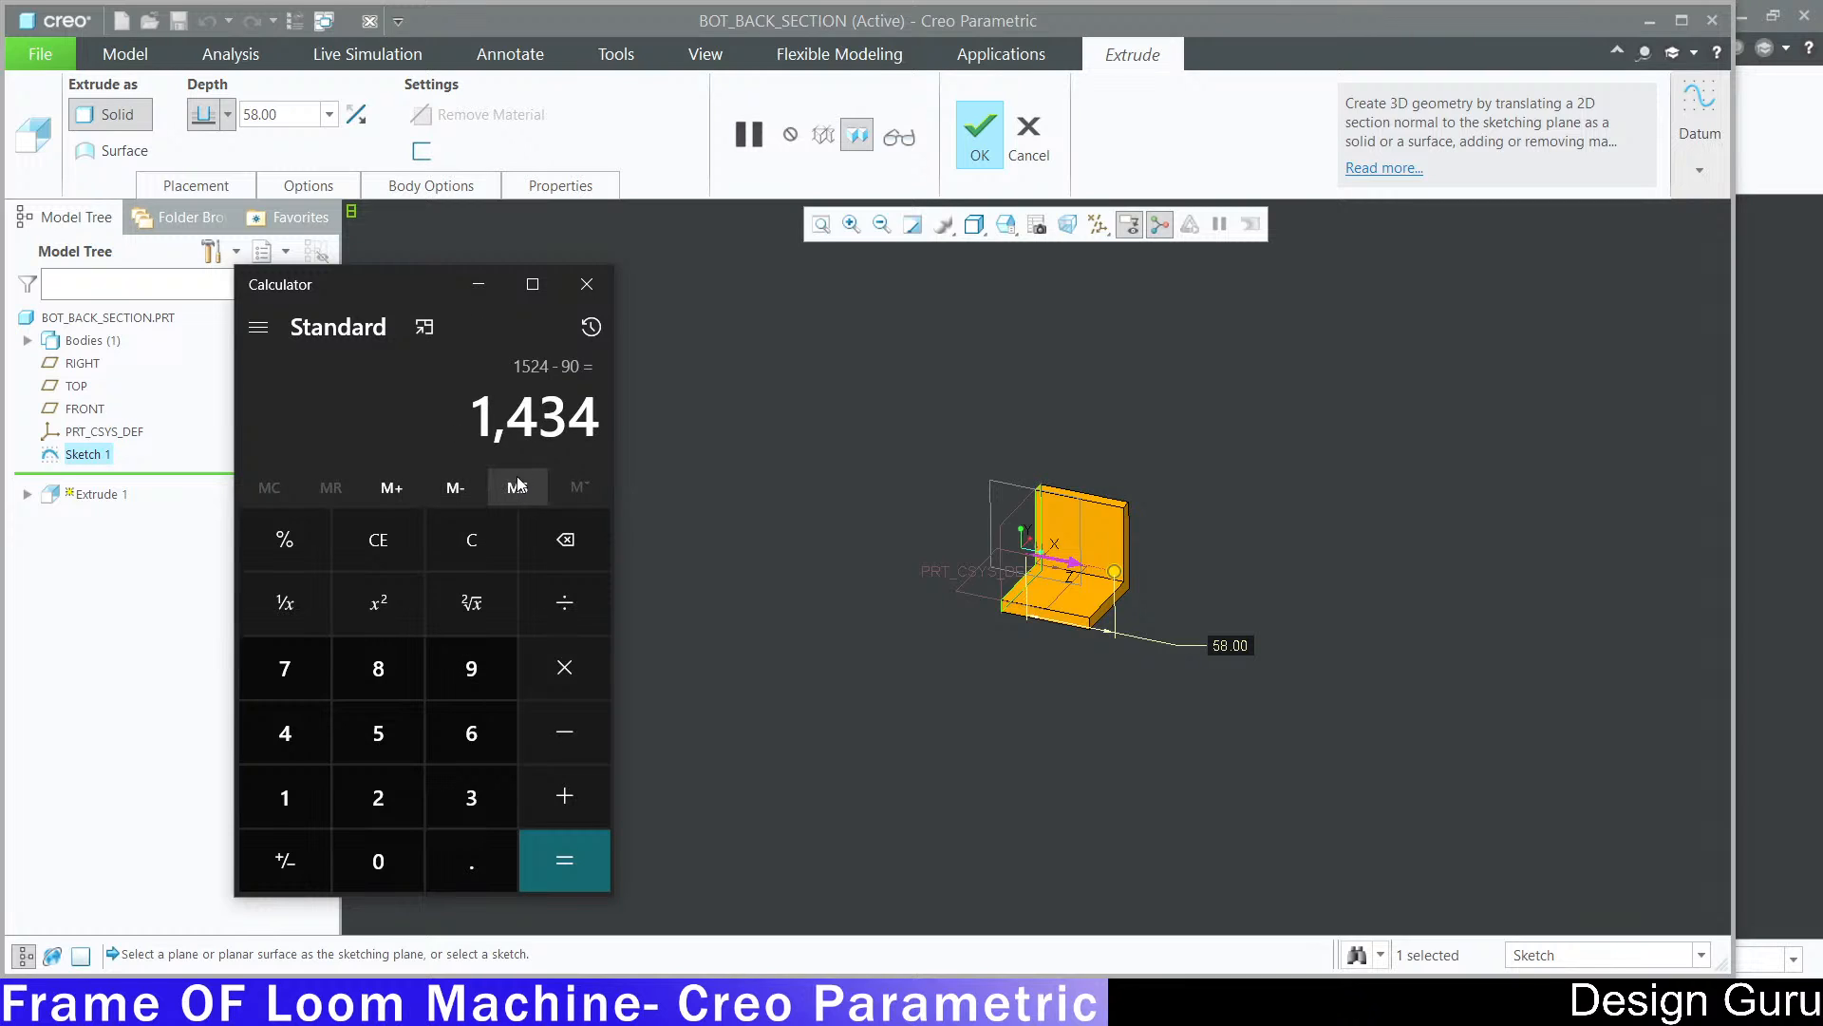
{"action": "left_click", "coordinate": [479, 284]}
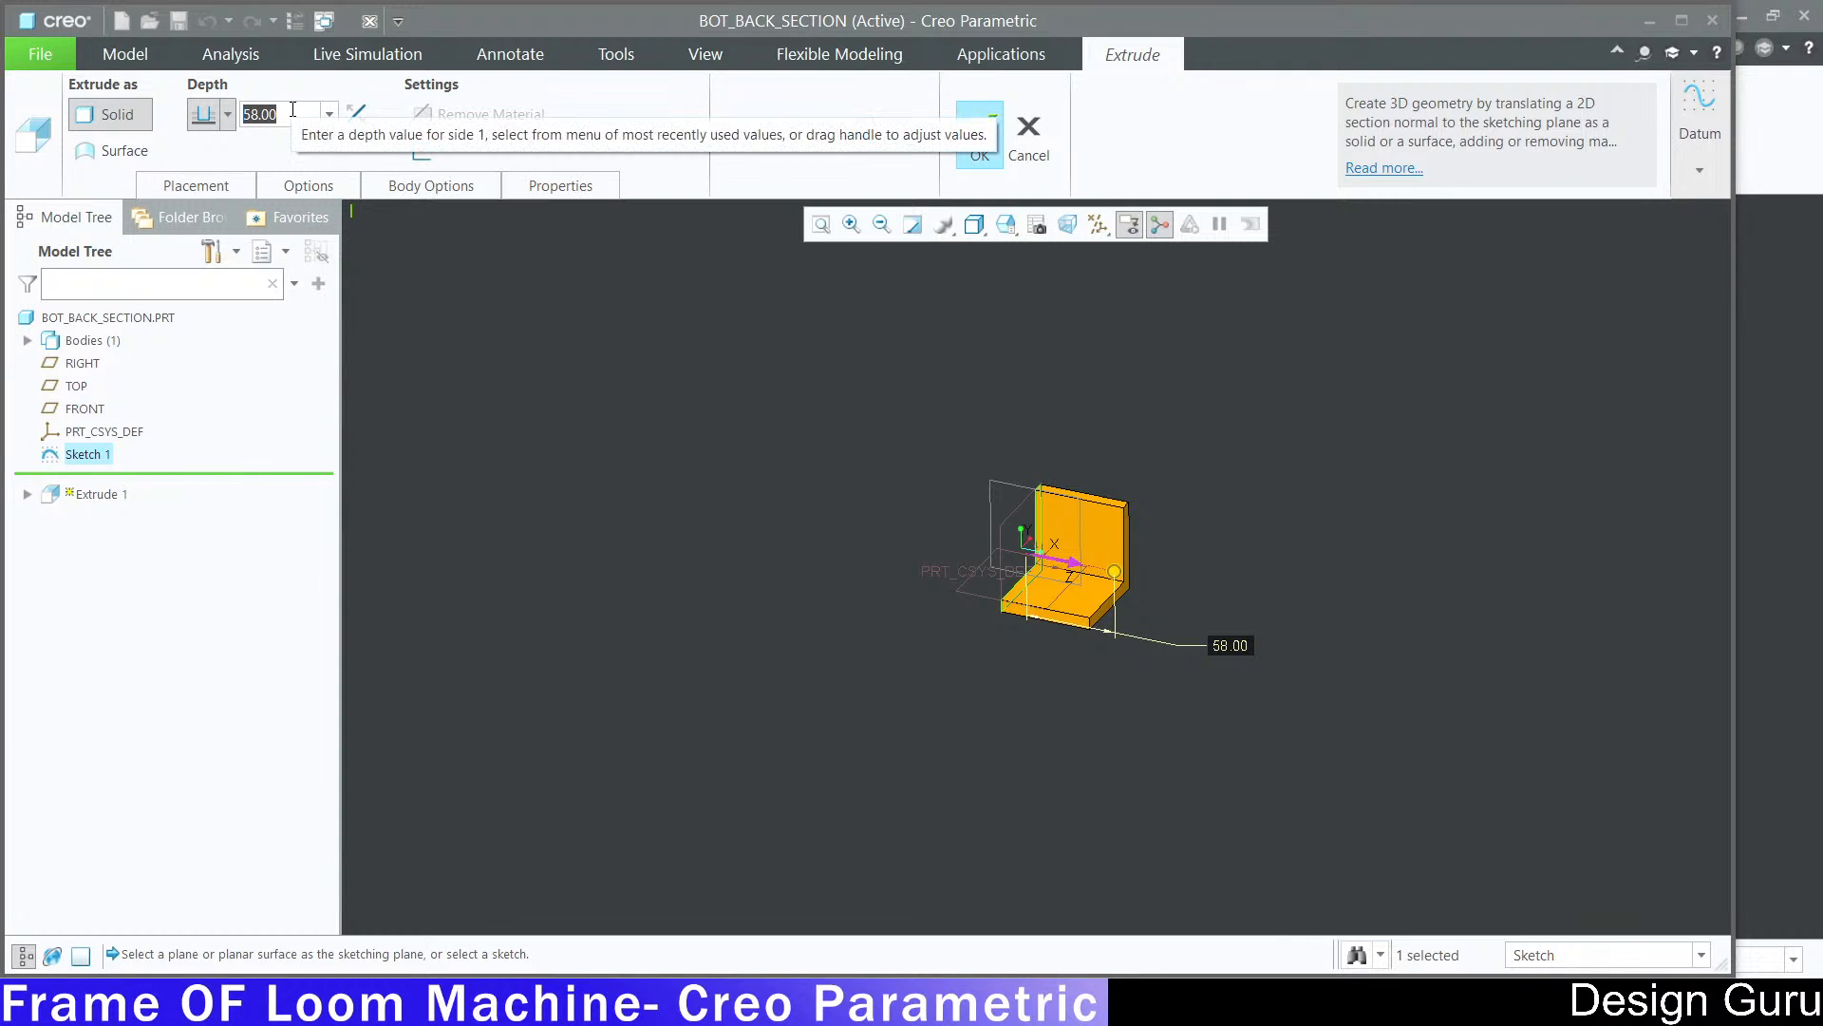
{"action": "type", "text": "1"}
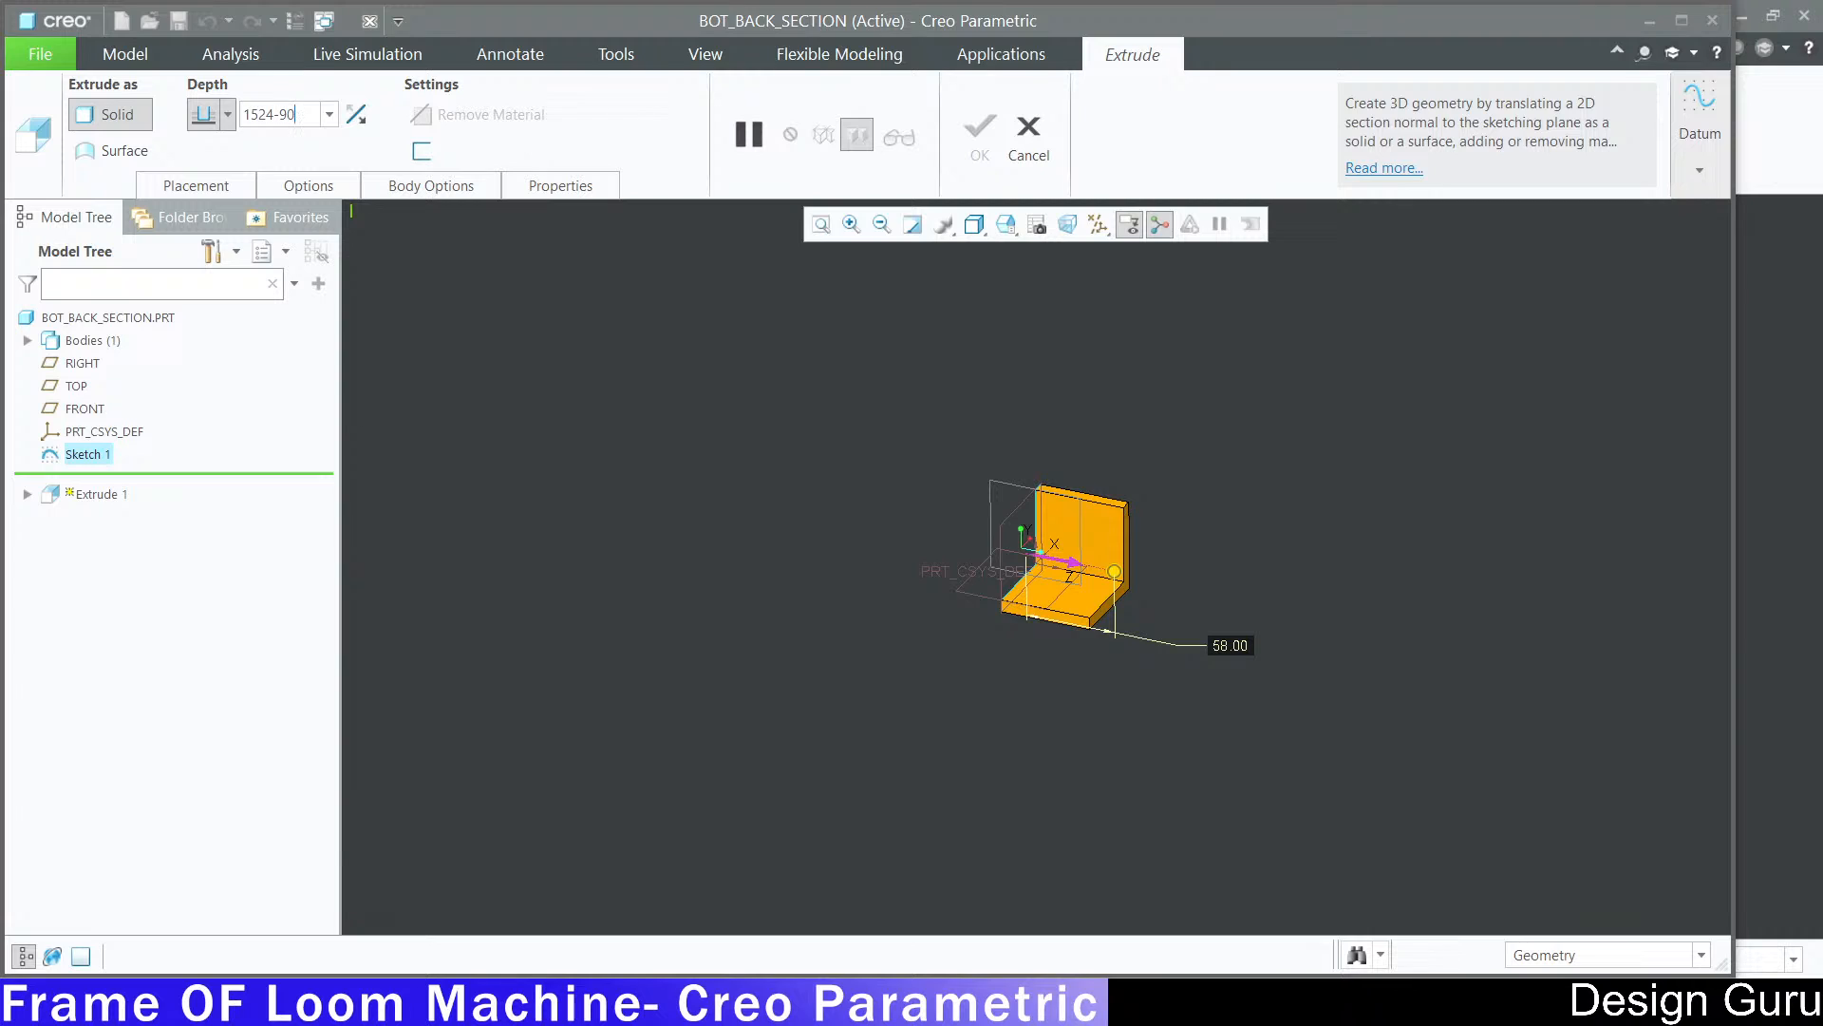
{"action": "type", "text": "524-90"}
{"action": "key", "text": "Return"}
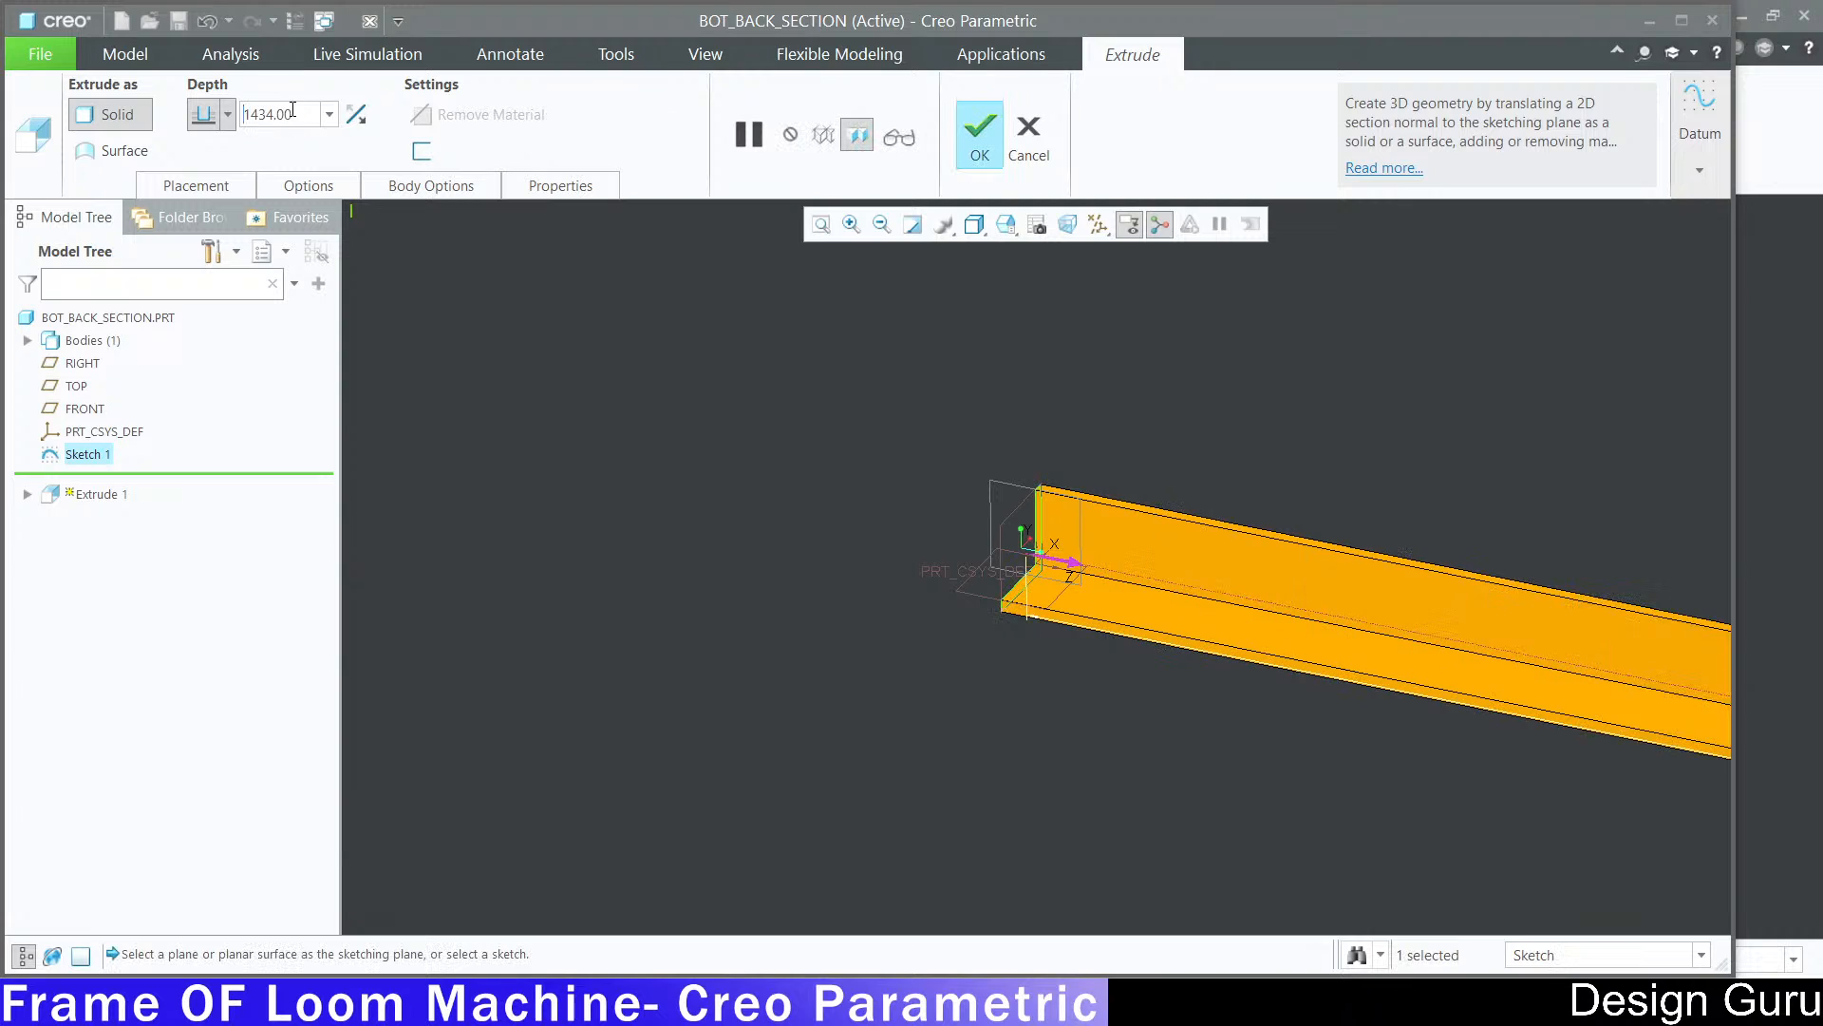
{"action": "left_click", "coordinate": [225, 122]}
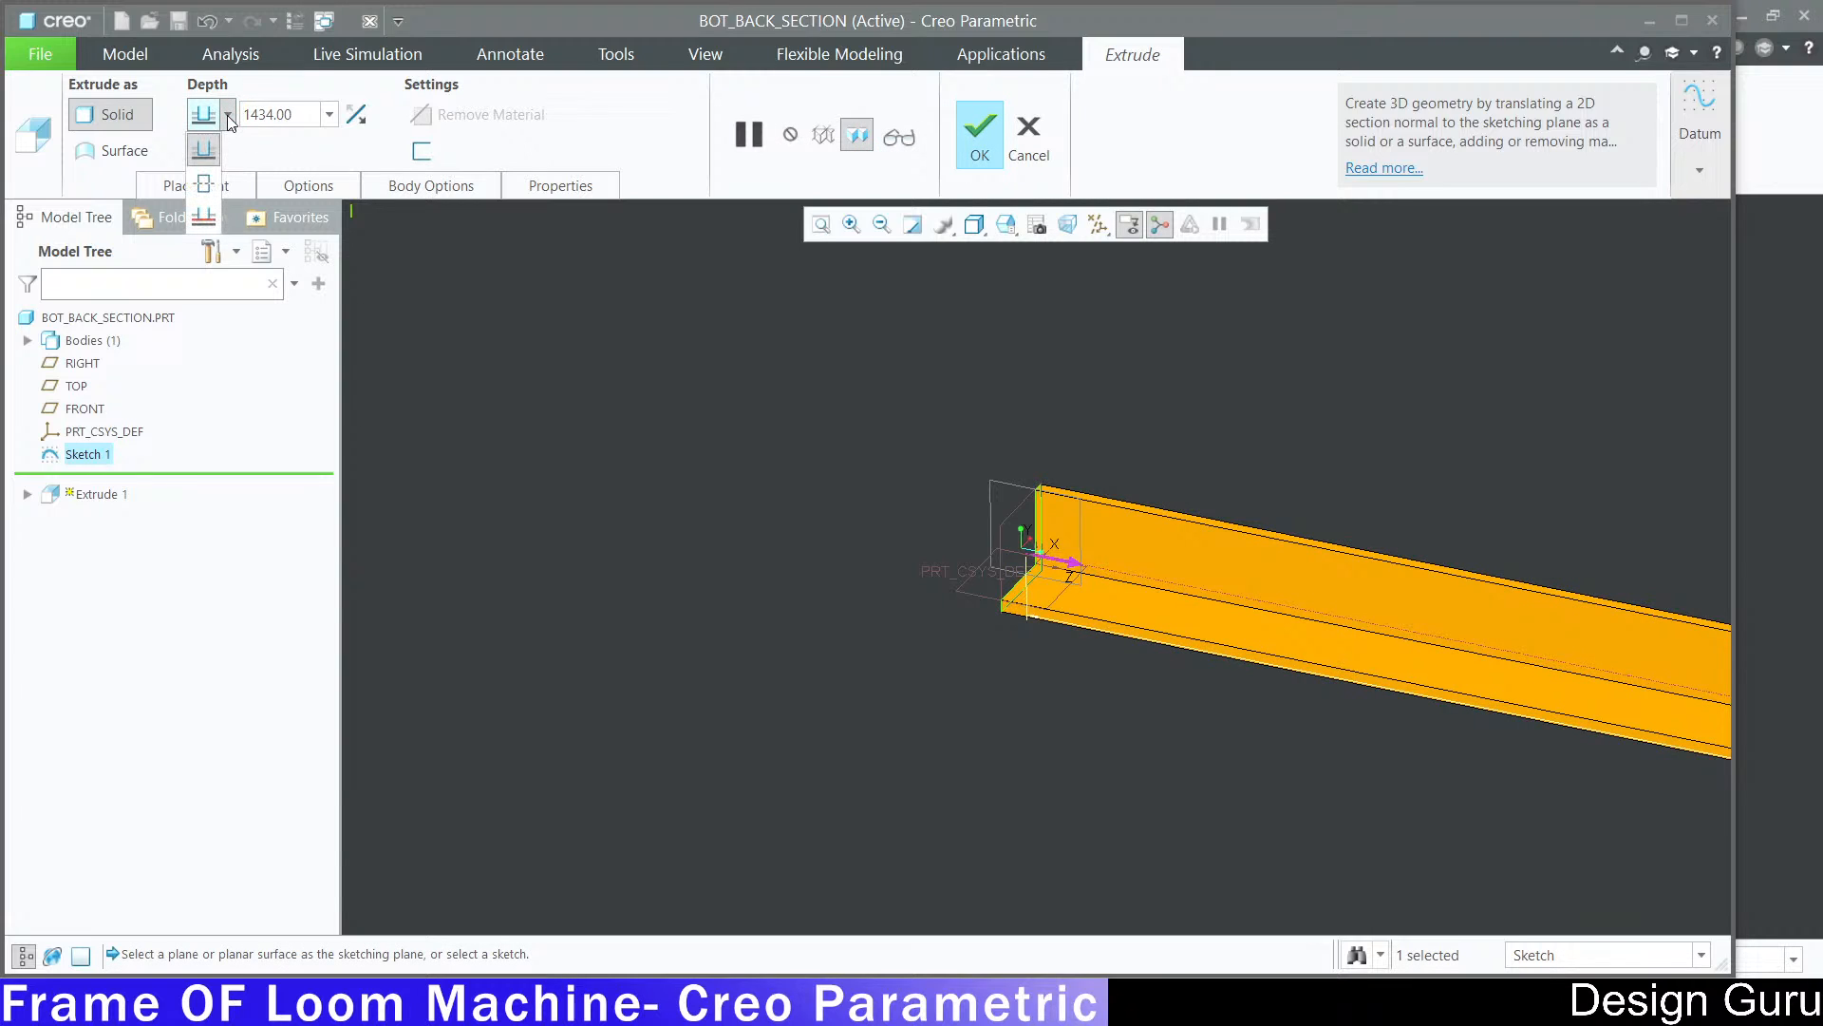
{"action": "left_click", "coordinate": [206, 186]}
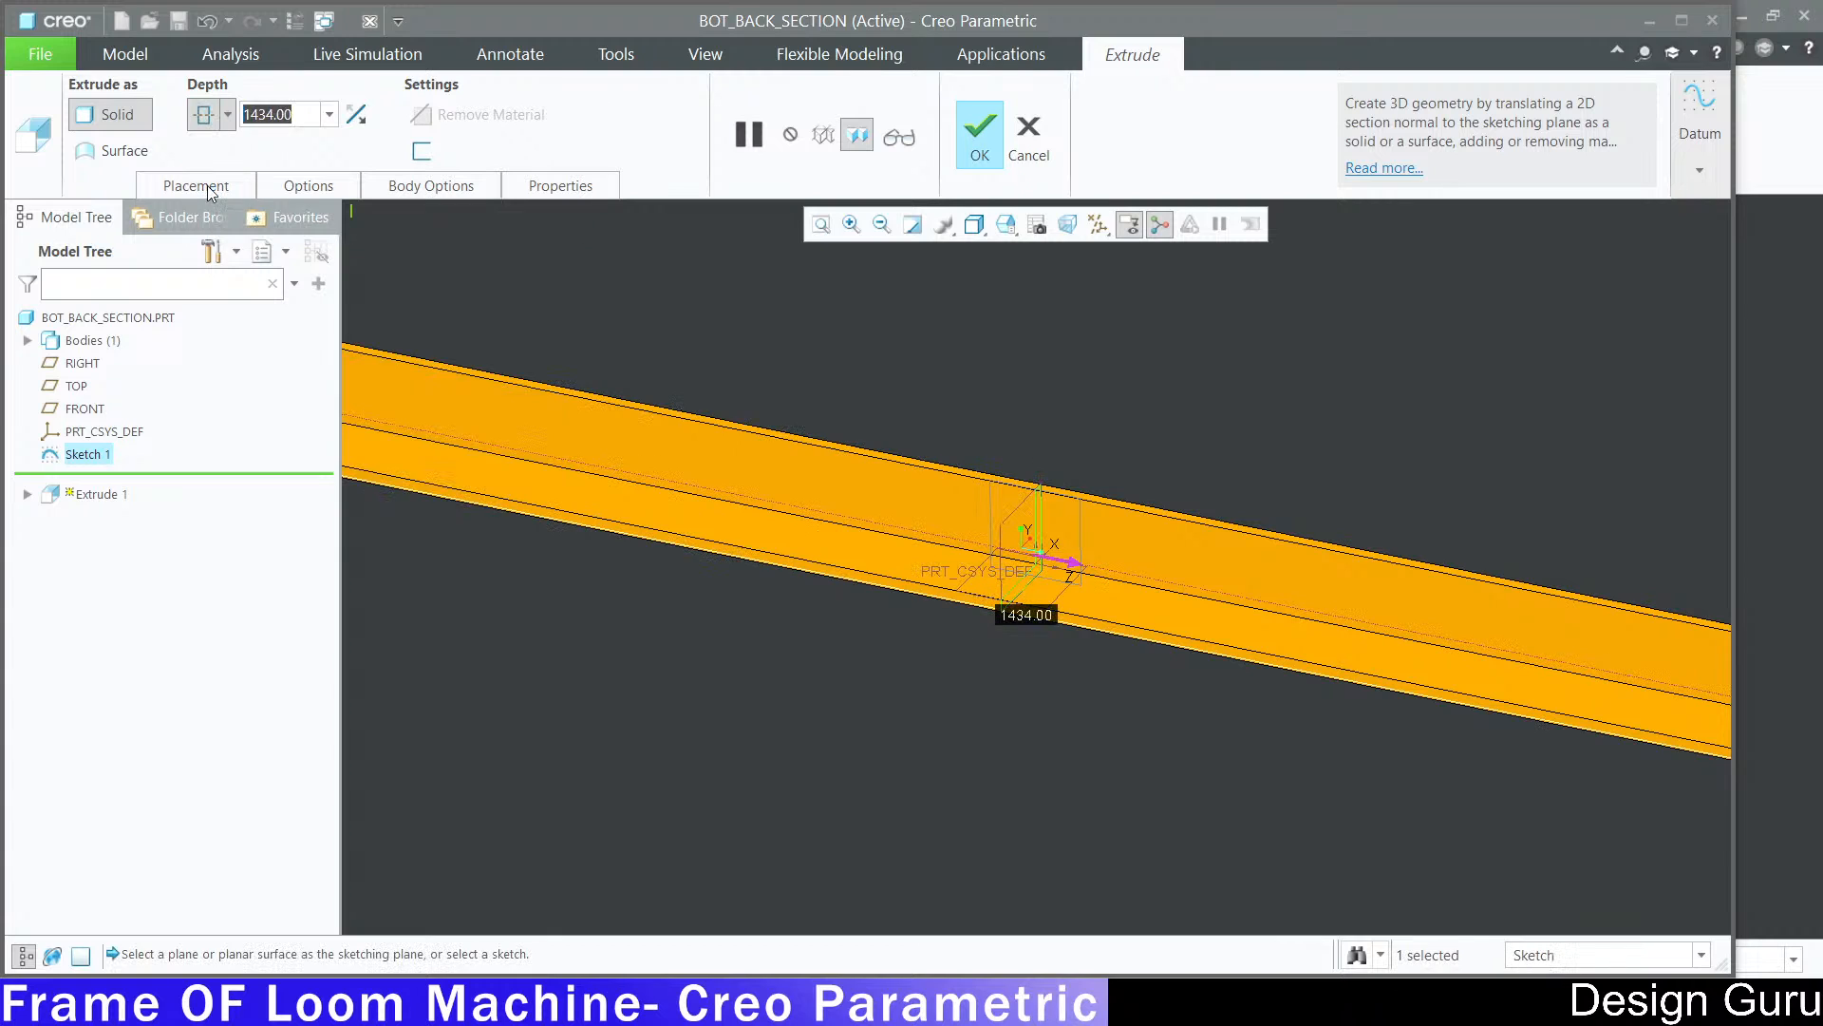
{"action": "scroll", "coordinate": [1092, 800], "scroll_direction": "down", "scroll_amount": 3}
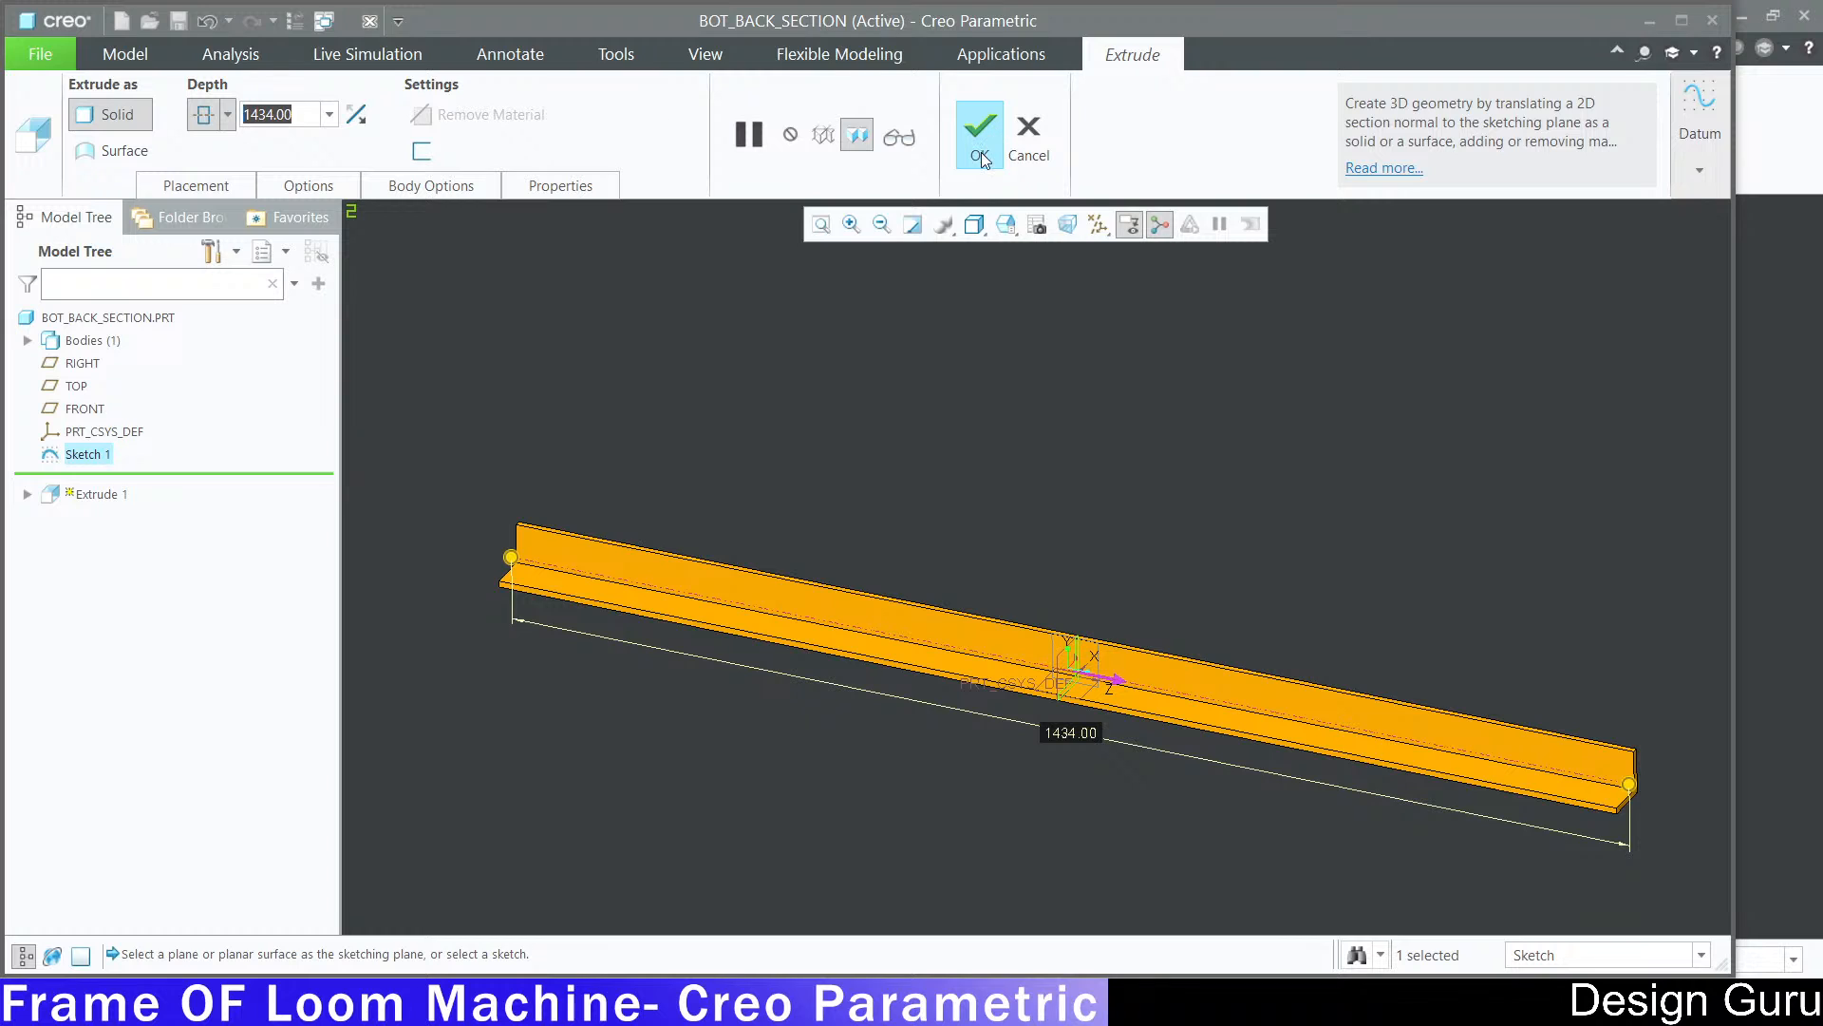
{"action": "left_click", "coordinate": [982, 151]}
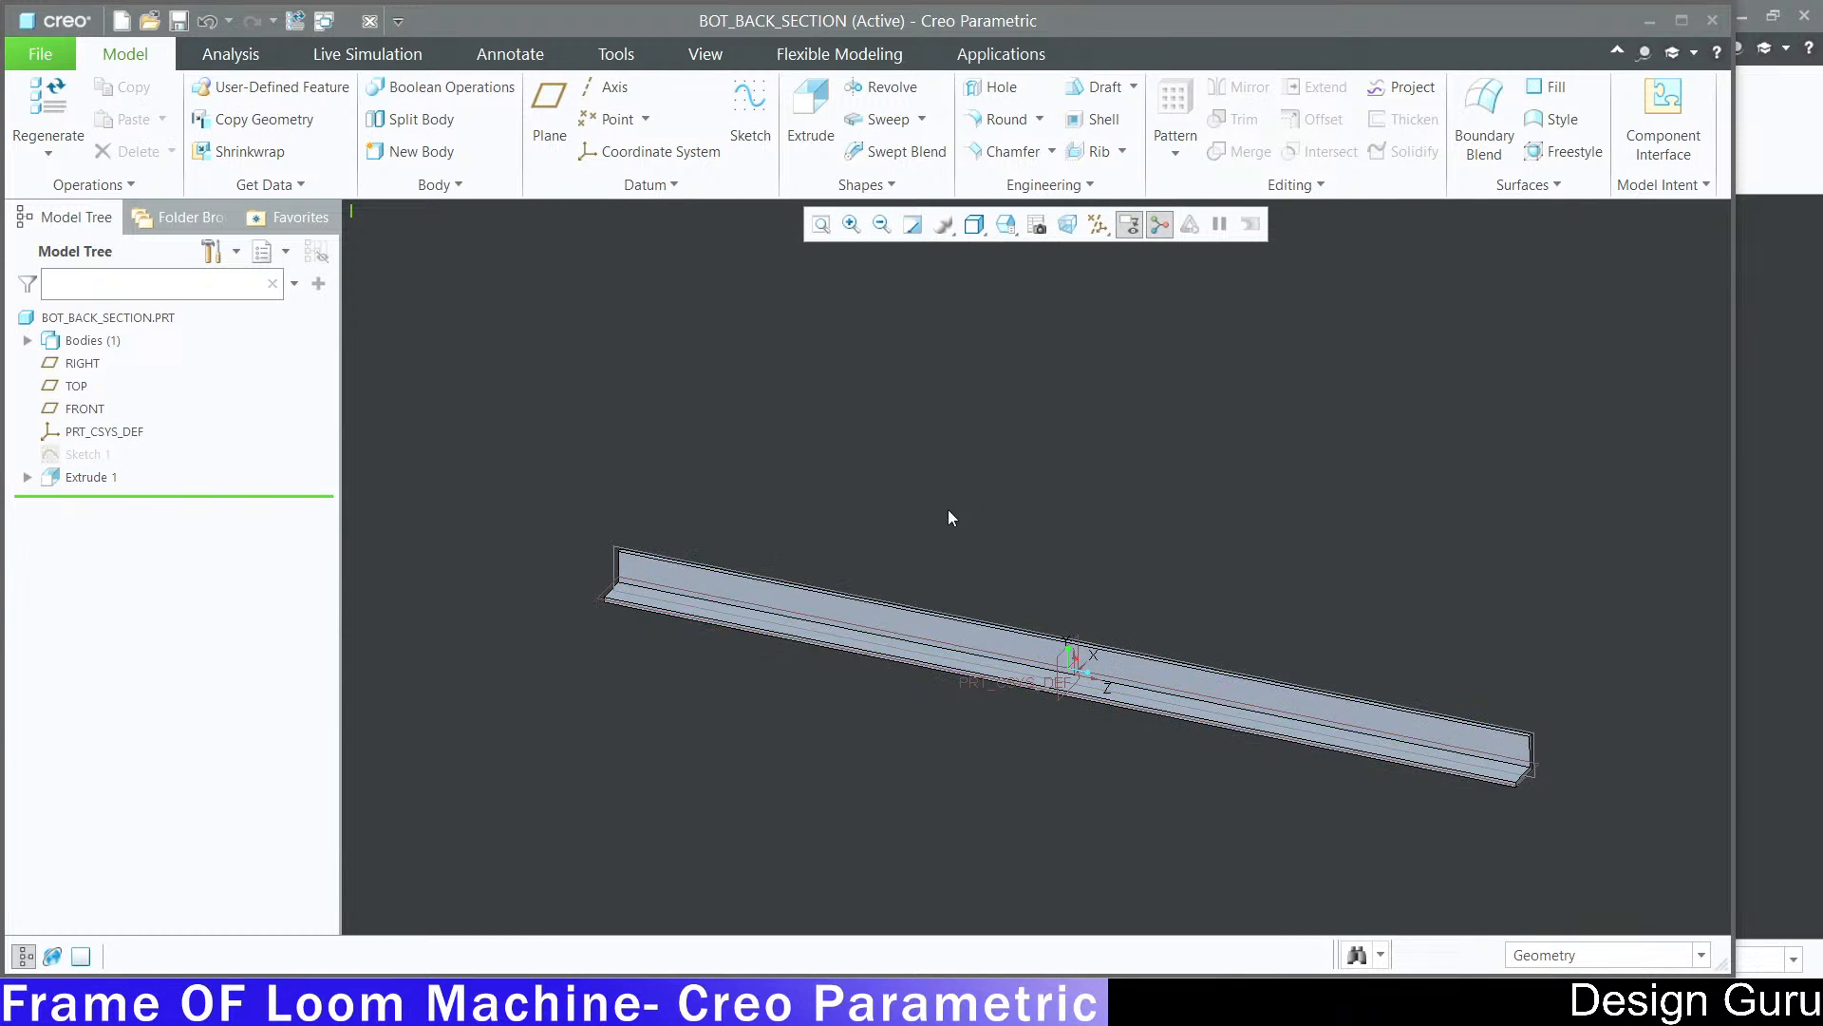
Step: Examine the extruded angle section from several sides
{"action": "scroll", "coordinate": [833, 608], "scroll_direction": "up", "scroll_amount": 3}
{"action": "middle_click_drag", "start_coordinate": [833, 608], "coordinate": [749, 708]}
{"action": "scroll", "coordinate": [815, 629], "scroll_direction": "down", "scroll_amount": 5}
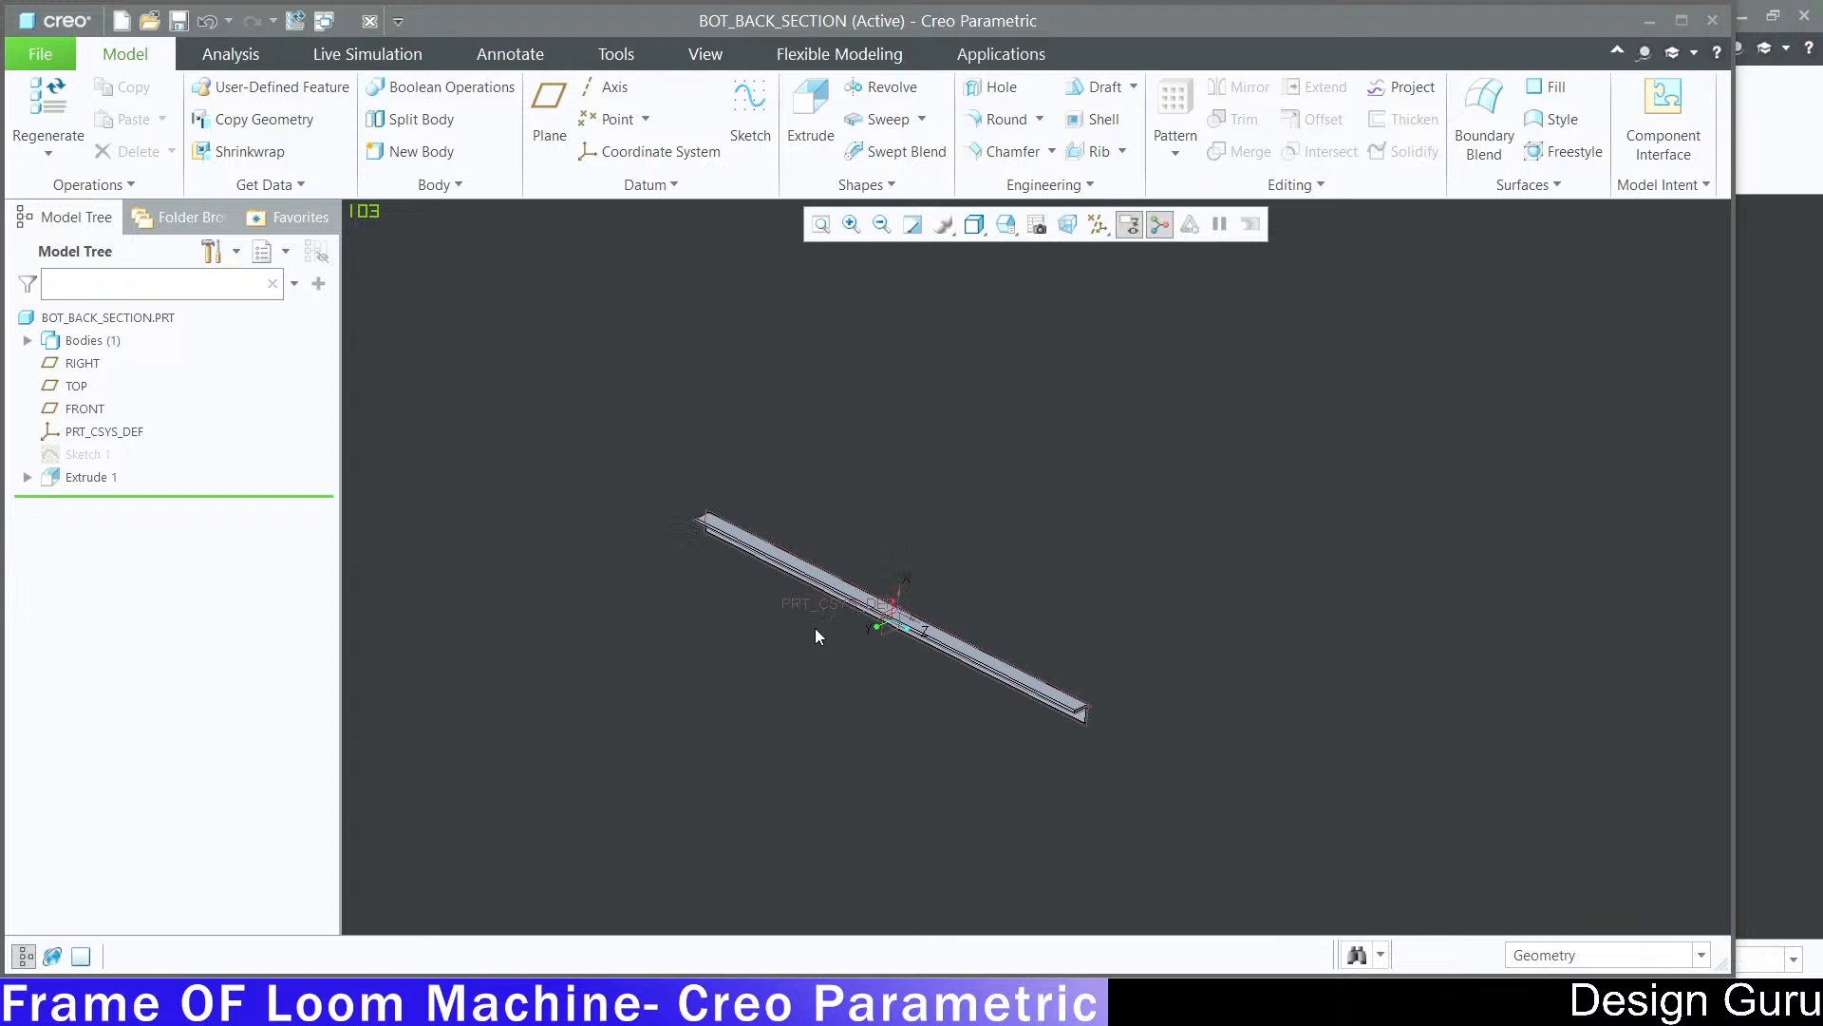
{"action": "middle_click_drag", "start_coordinate": [806, 592], "coordinate": [822, 629]}
{"action": "middle_click_drag", "start_coordinate": [803, 625], "coordinate": [1043, 625]}
{"action": "scroll", "coordinate": [1291, 642], "scroll_direction": "up", "scroll_amount": 3}
{"action": "middle_click_drag", "start_coordinate": [1292, 642], "coordinate": [1326, 679]}
{"action": "scroll", "coordinate": [1313, 659], "scroll_direction": "down", "scroll_amount": 2}
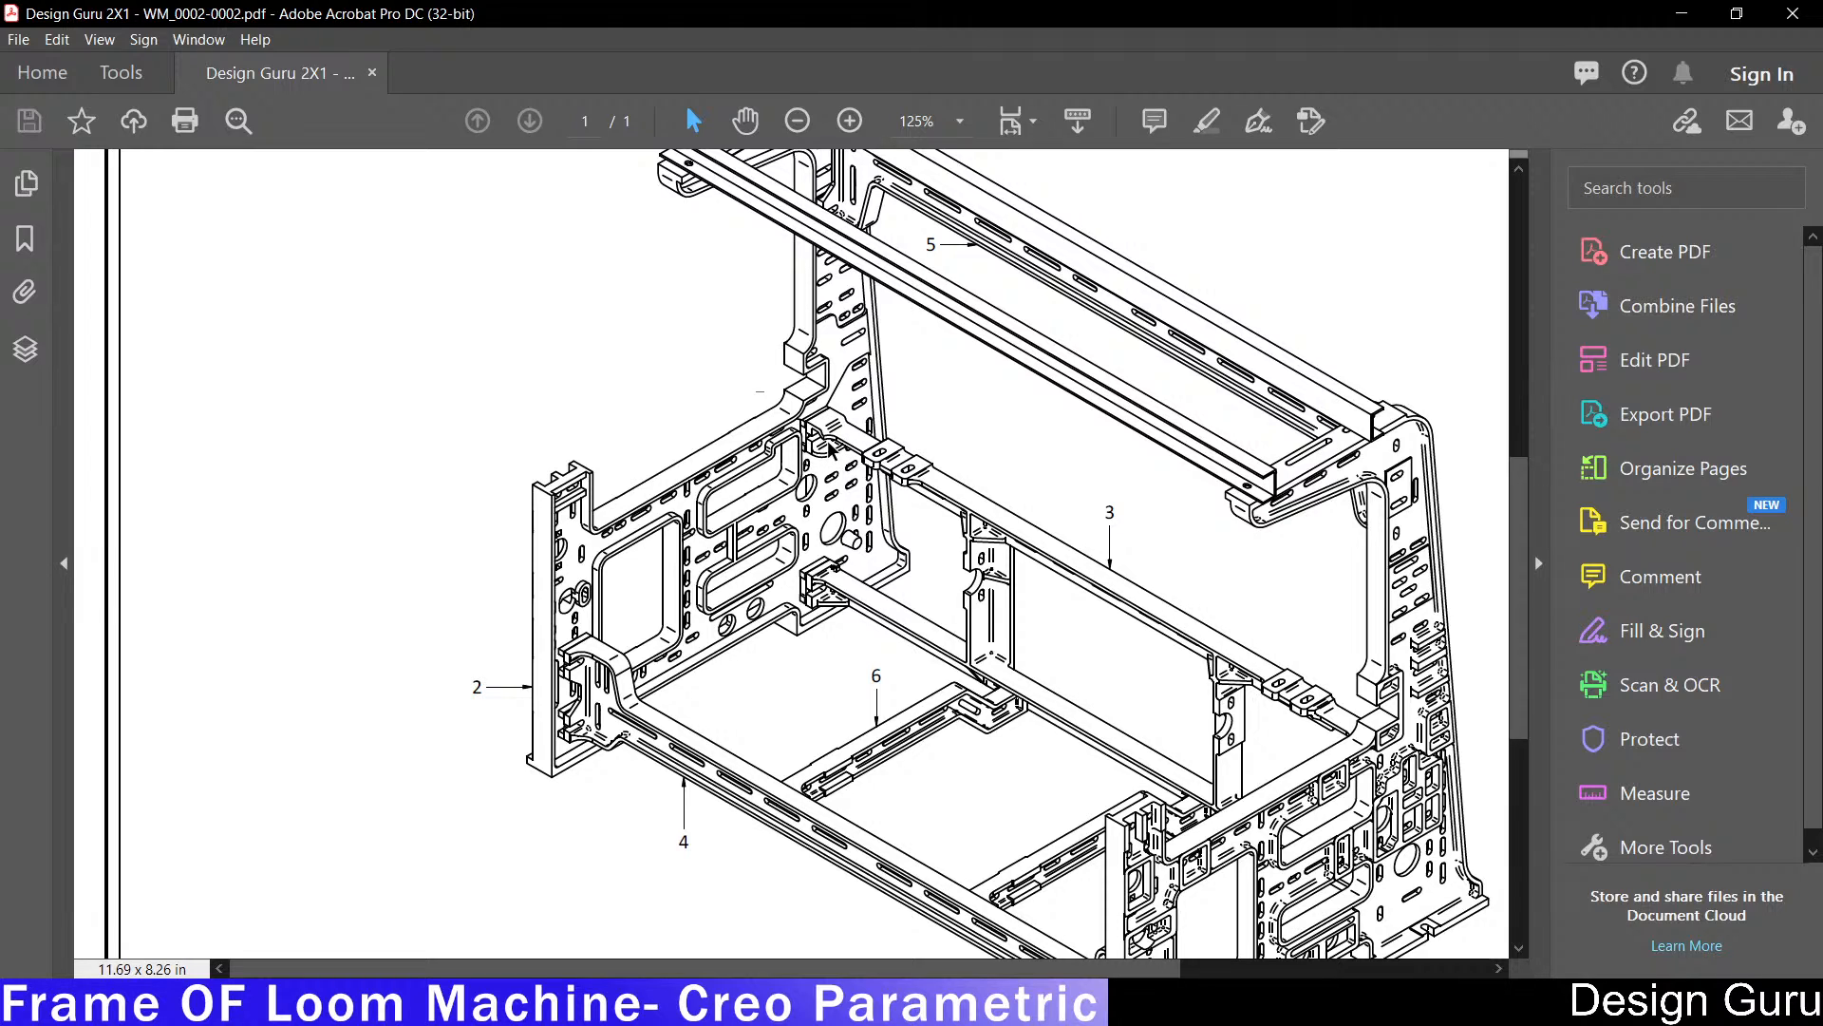
Step: In the structure assembly PDF in Acrobat, examine how the left end of crossbar part 3 is shaped and attached to the side frame
{"action": "scroll", "coordinate": [840, 442], "scroll_direction": "up", "scroll_amount": 5, "text": "ctrl"}
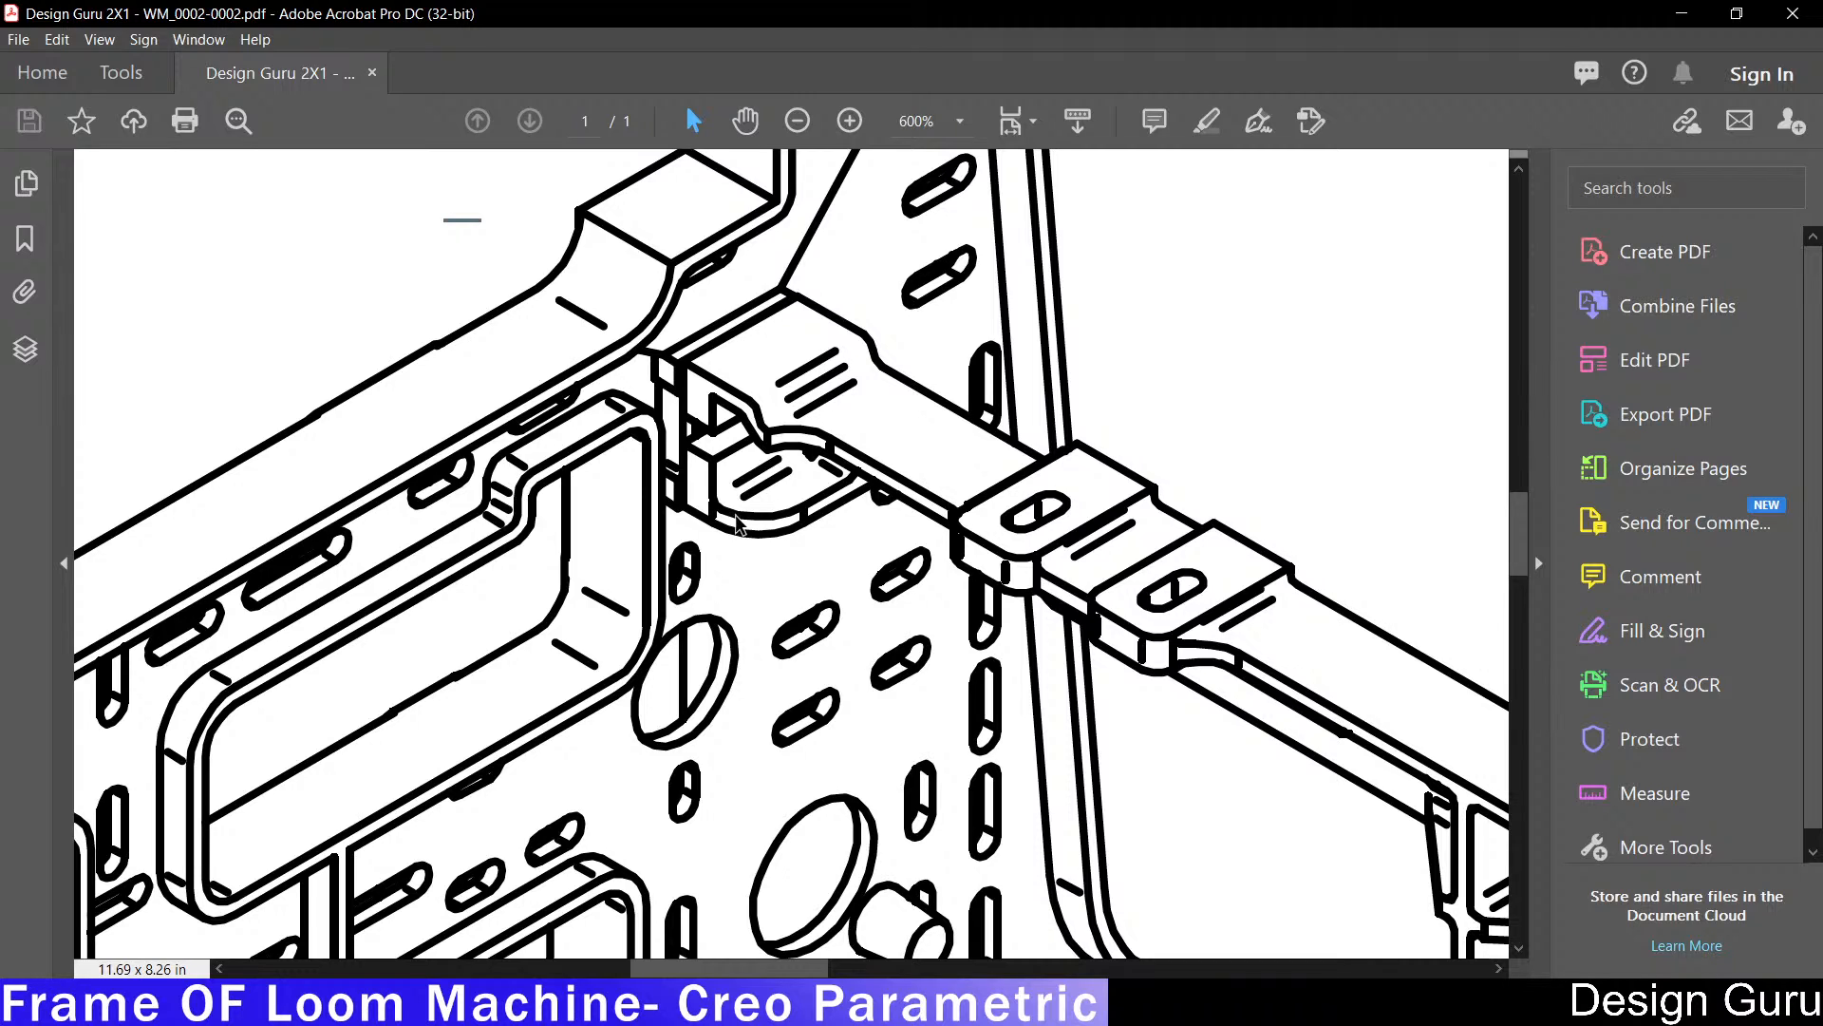
{"action": "left_click", "coordinate": [1696, 12]}
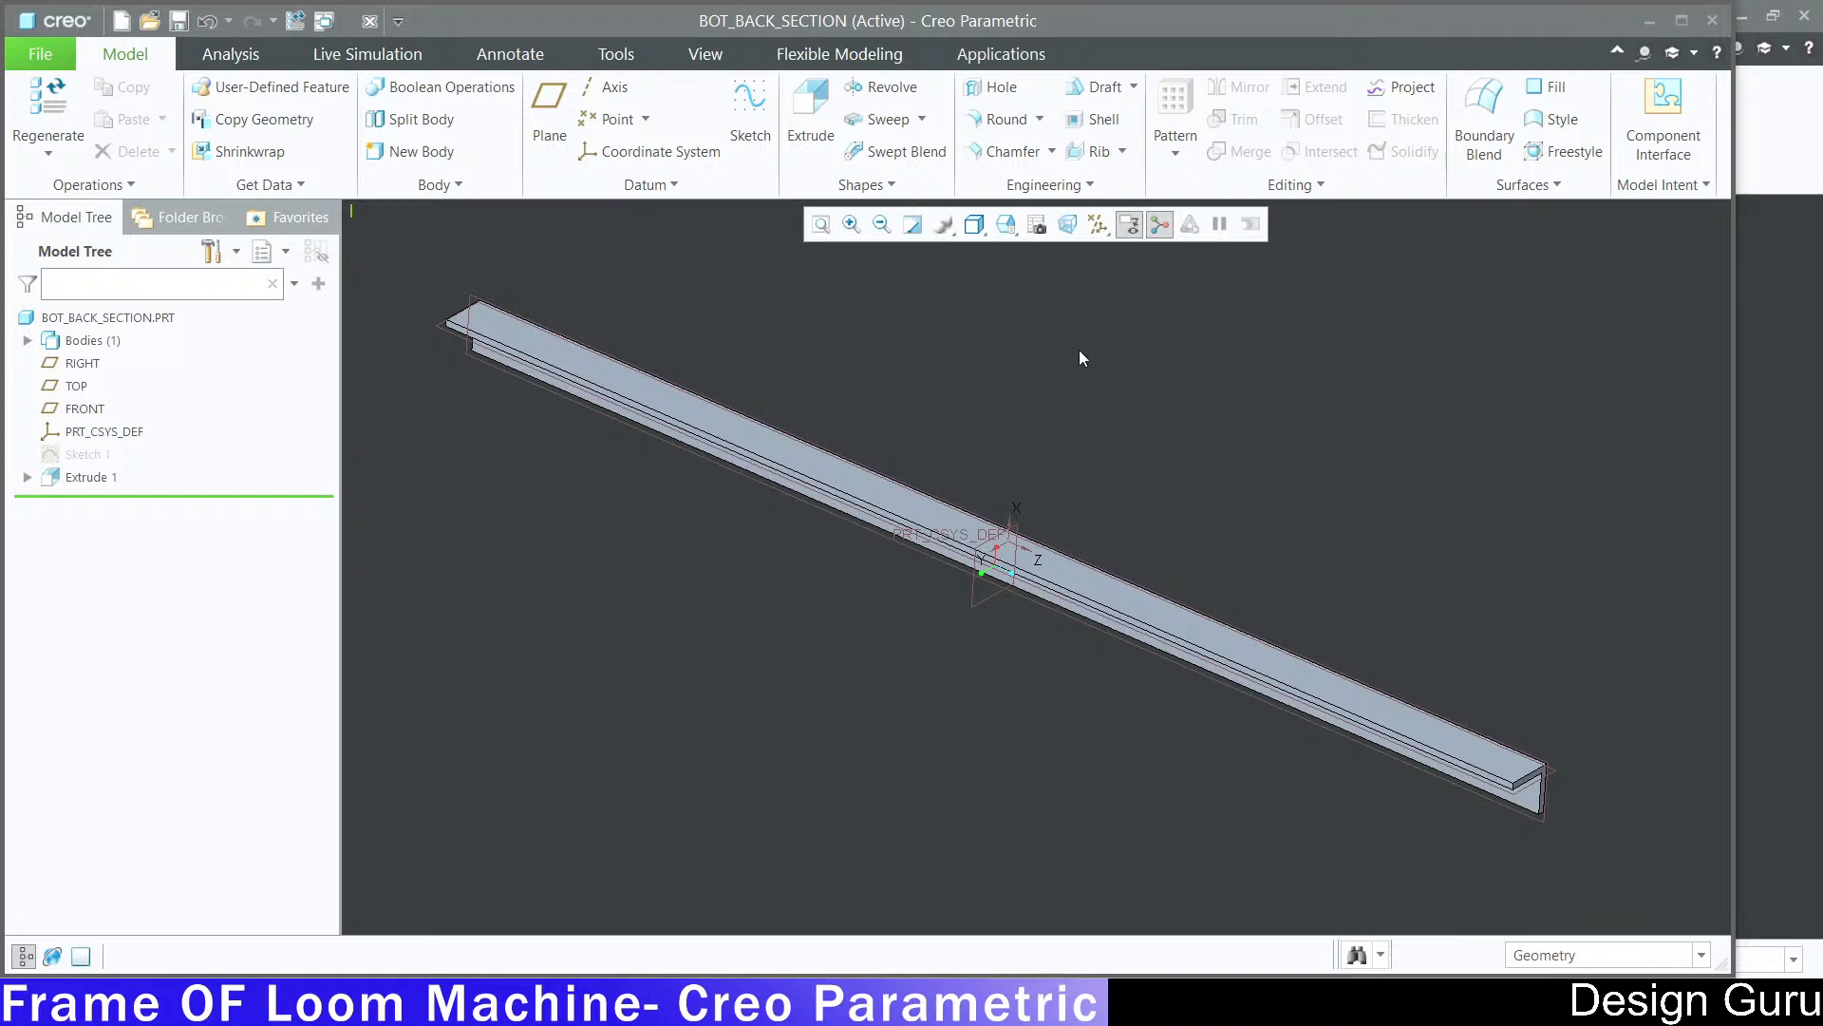
{"action": "key", "text": "alt+Tab"}
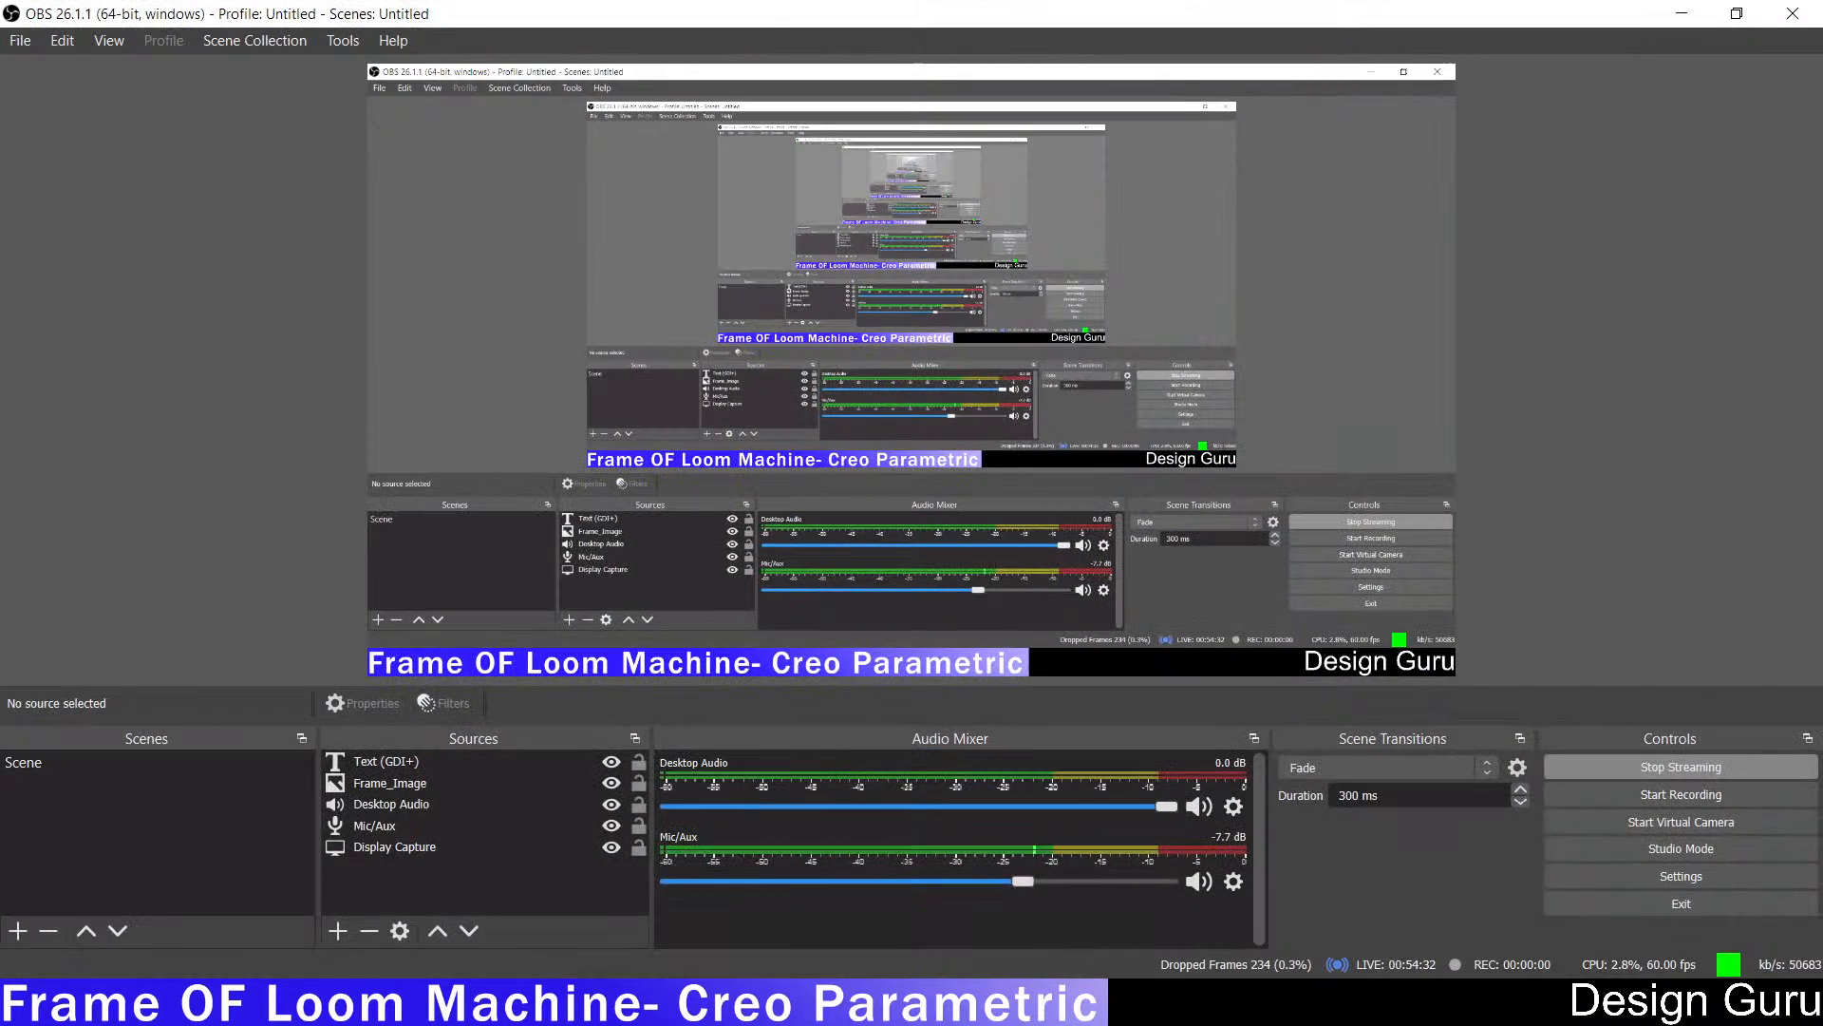
{"action": "key", "text": "alt+Tab"}
{"action": "key", "text": "alt+Tab"}
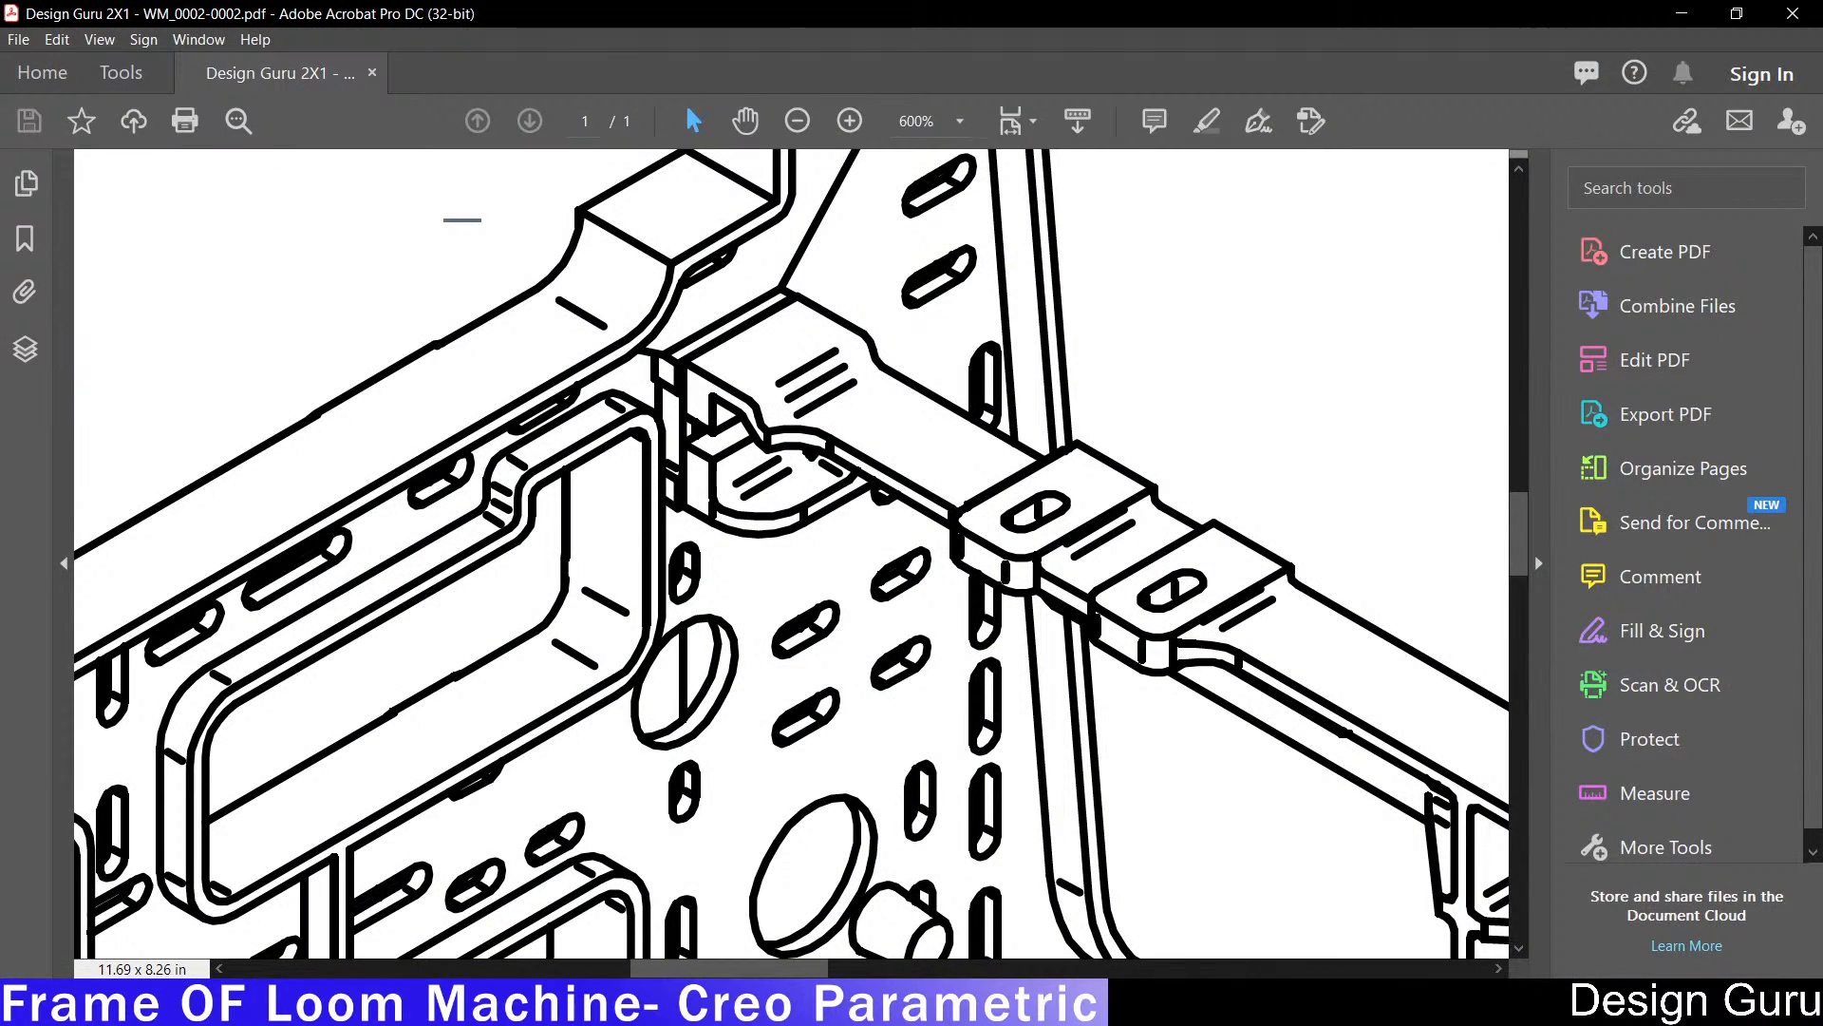
{"action": "key", "text": "alt+Tab"}
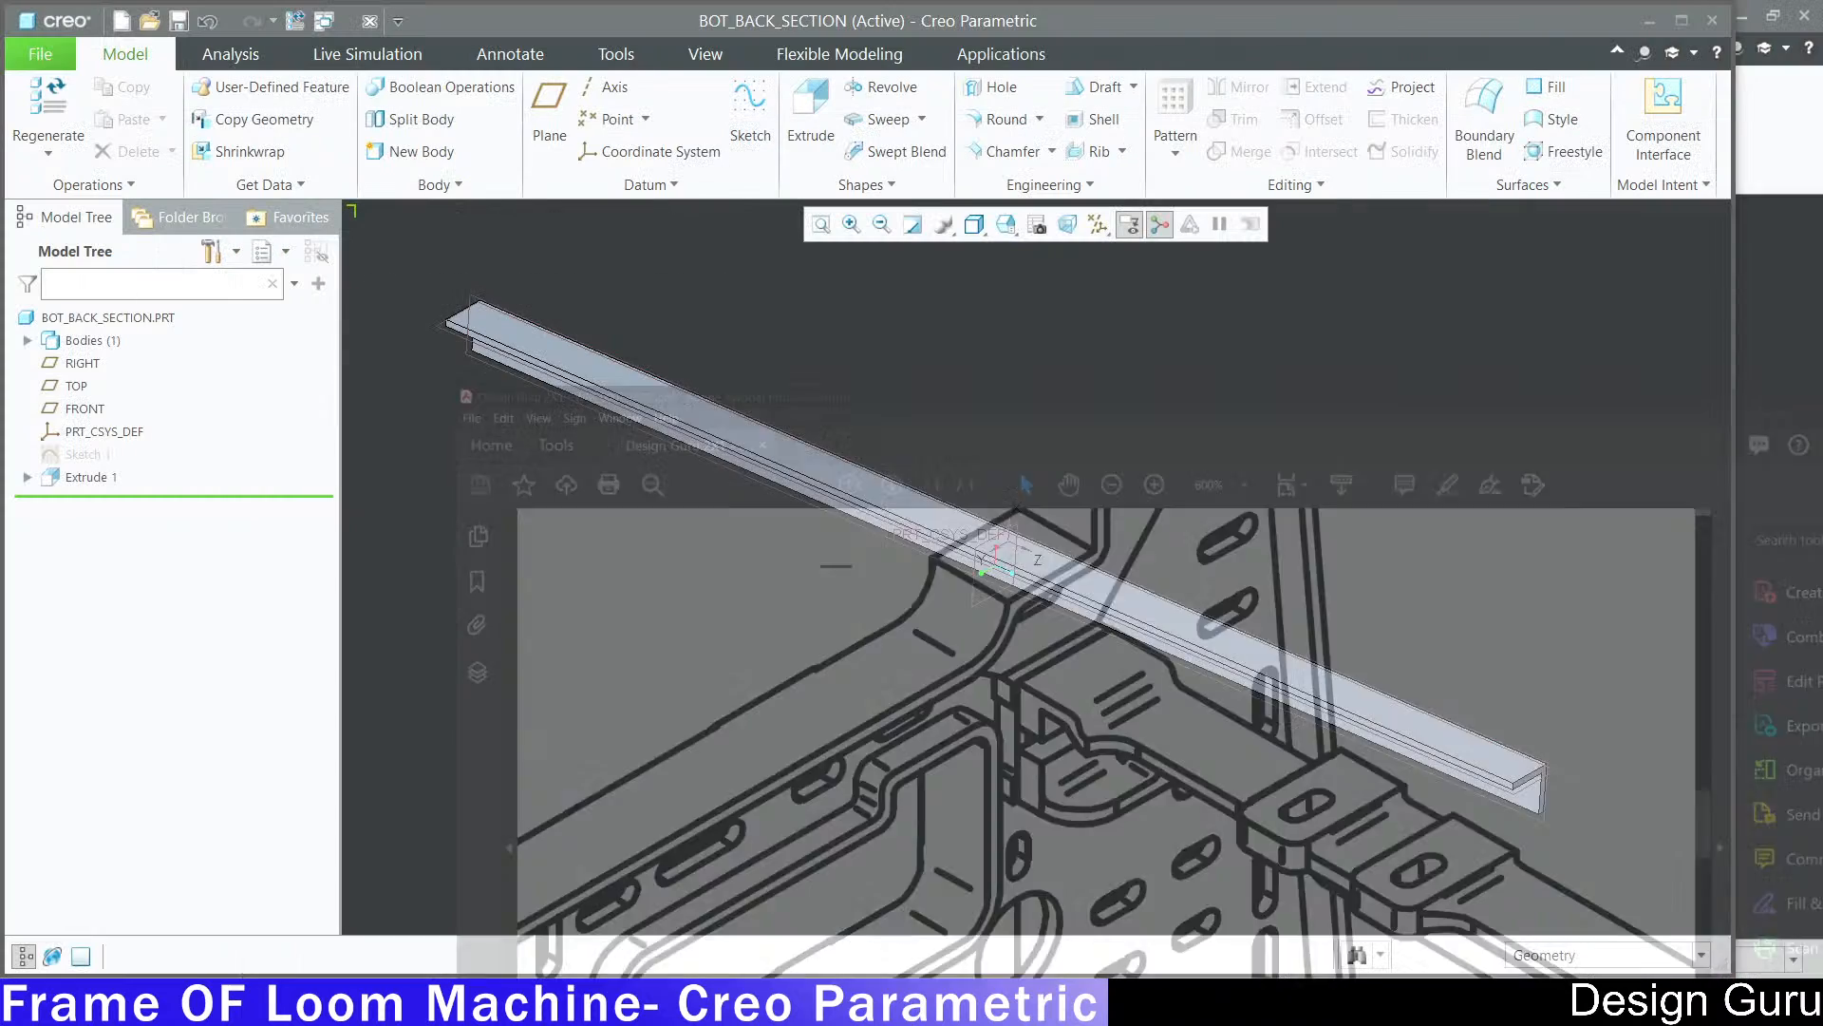
Step: Open a new sketch on the long narrow edge face of the angle section, using the section's end face as the Left reference
{"action": "middle_click_drag", "start_coordinate": [762, 359], "coordinate": [727, 302]}
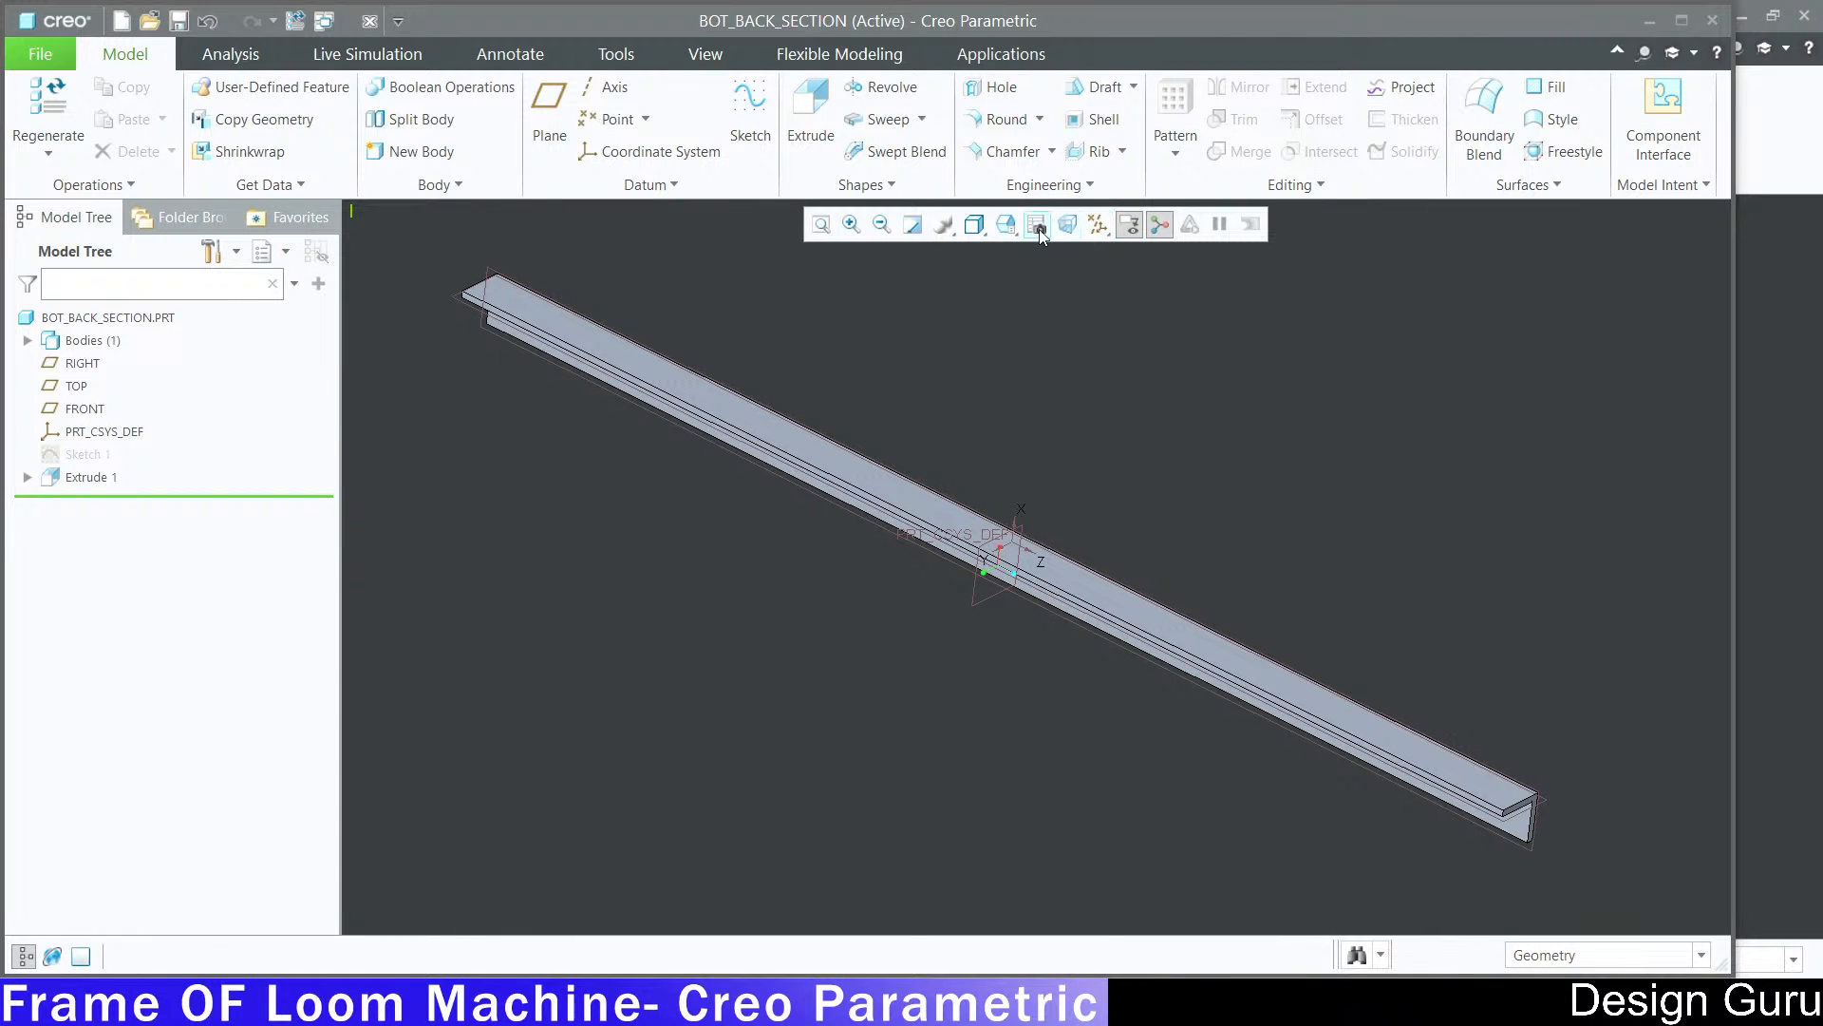
{"action": "left_click", "coordinate": [745, 112]}
{"action": "scroll", "coordinate": [456, 289], "scroll_direction": "down", "scroll_amount": 5}
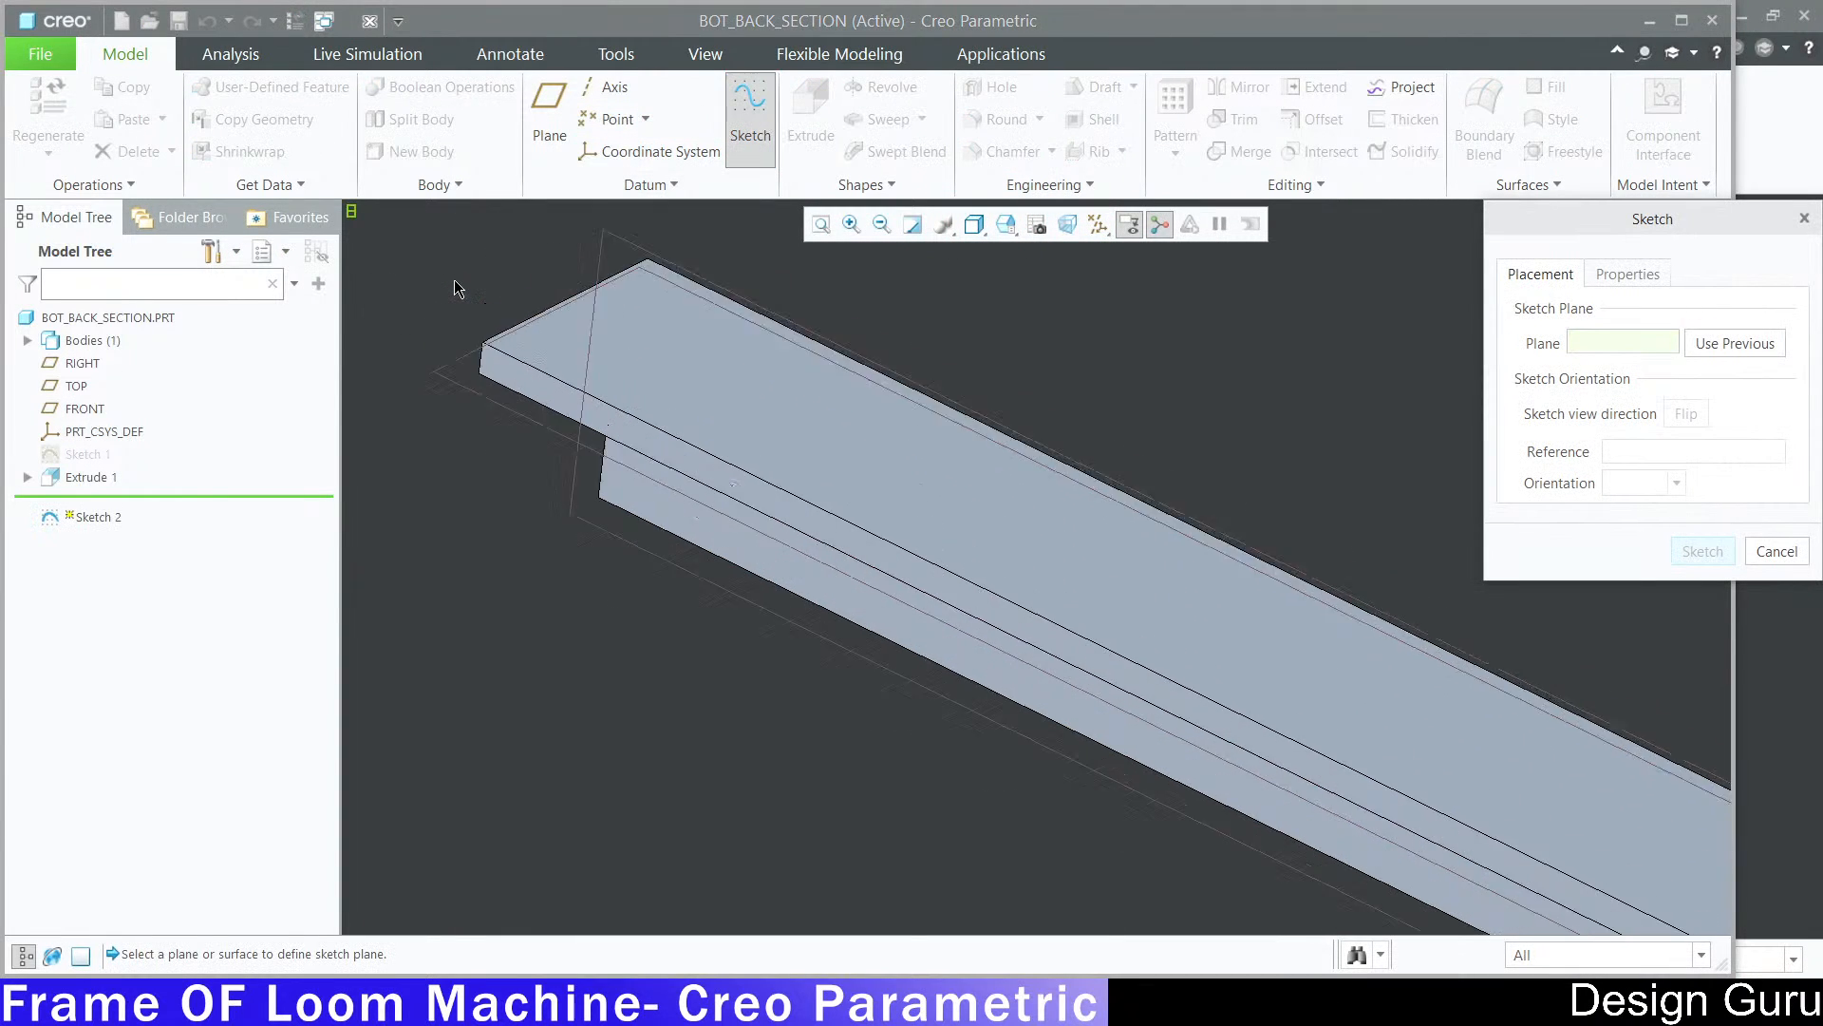
{"action": "left_click", "coordinate": [529, 406]}
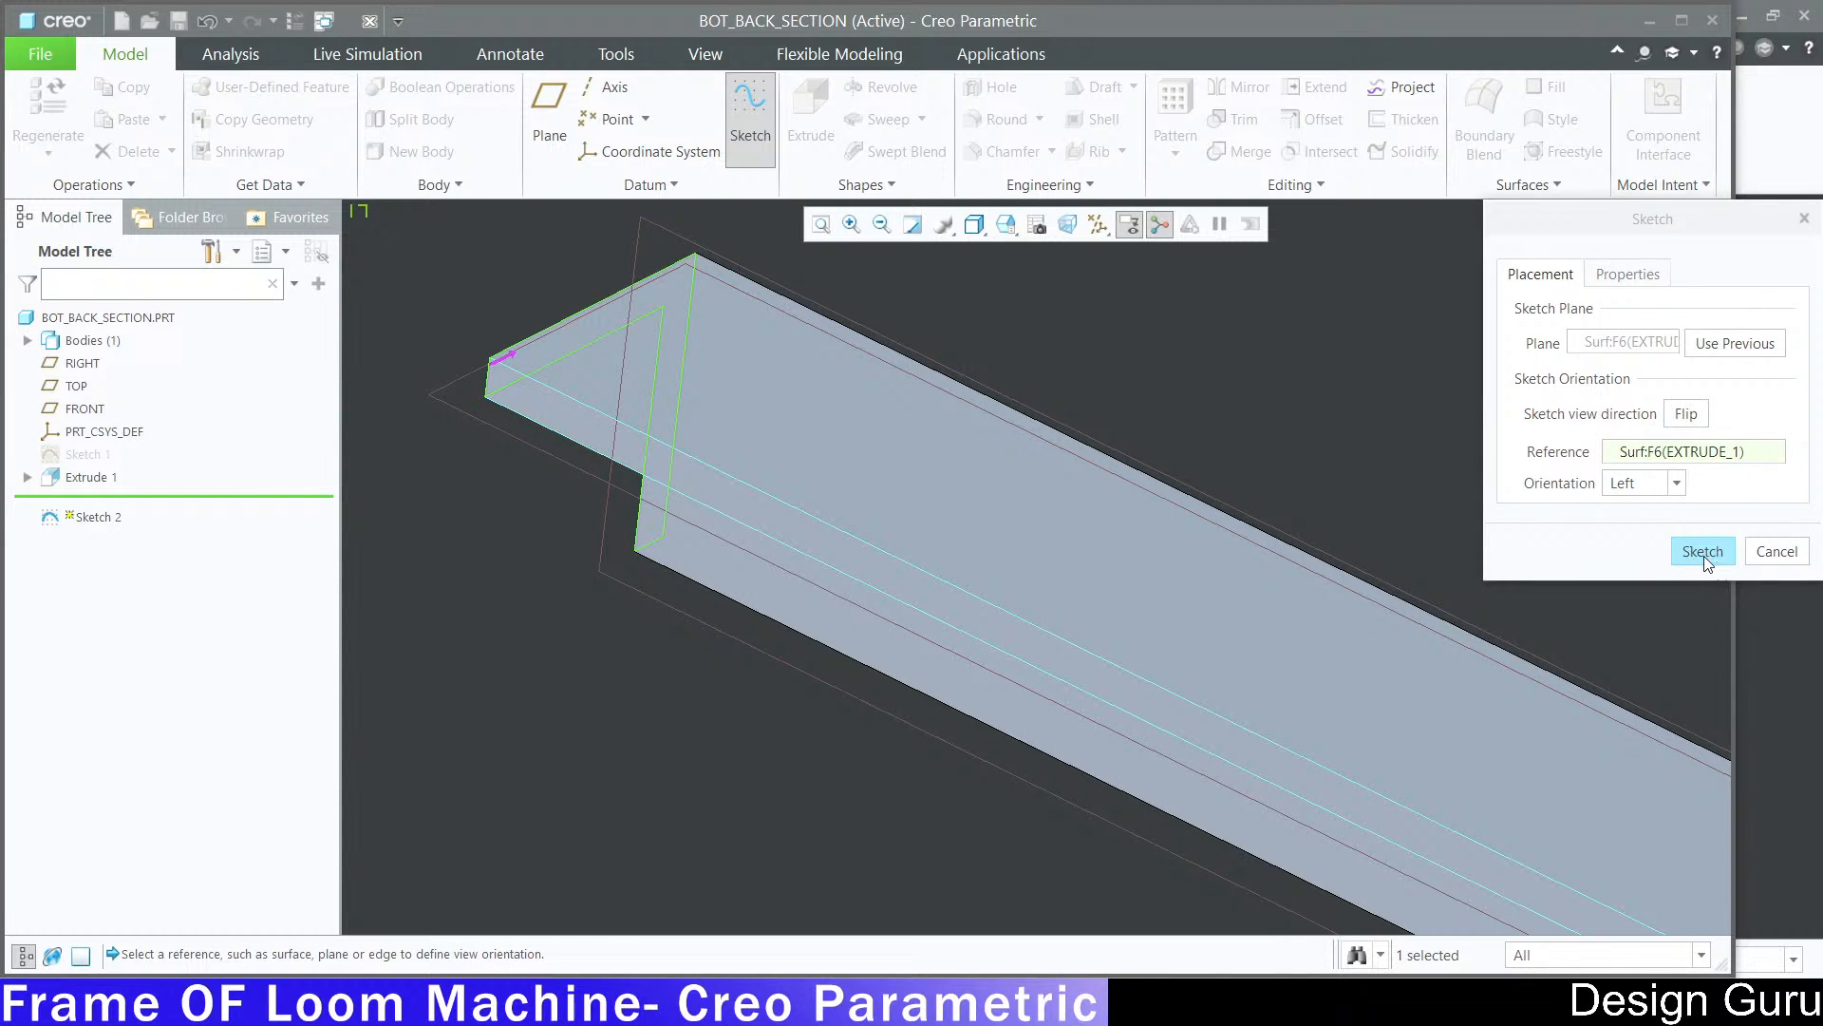
{"action": "left_click", "coordinate": [1703, 552]}
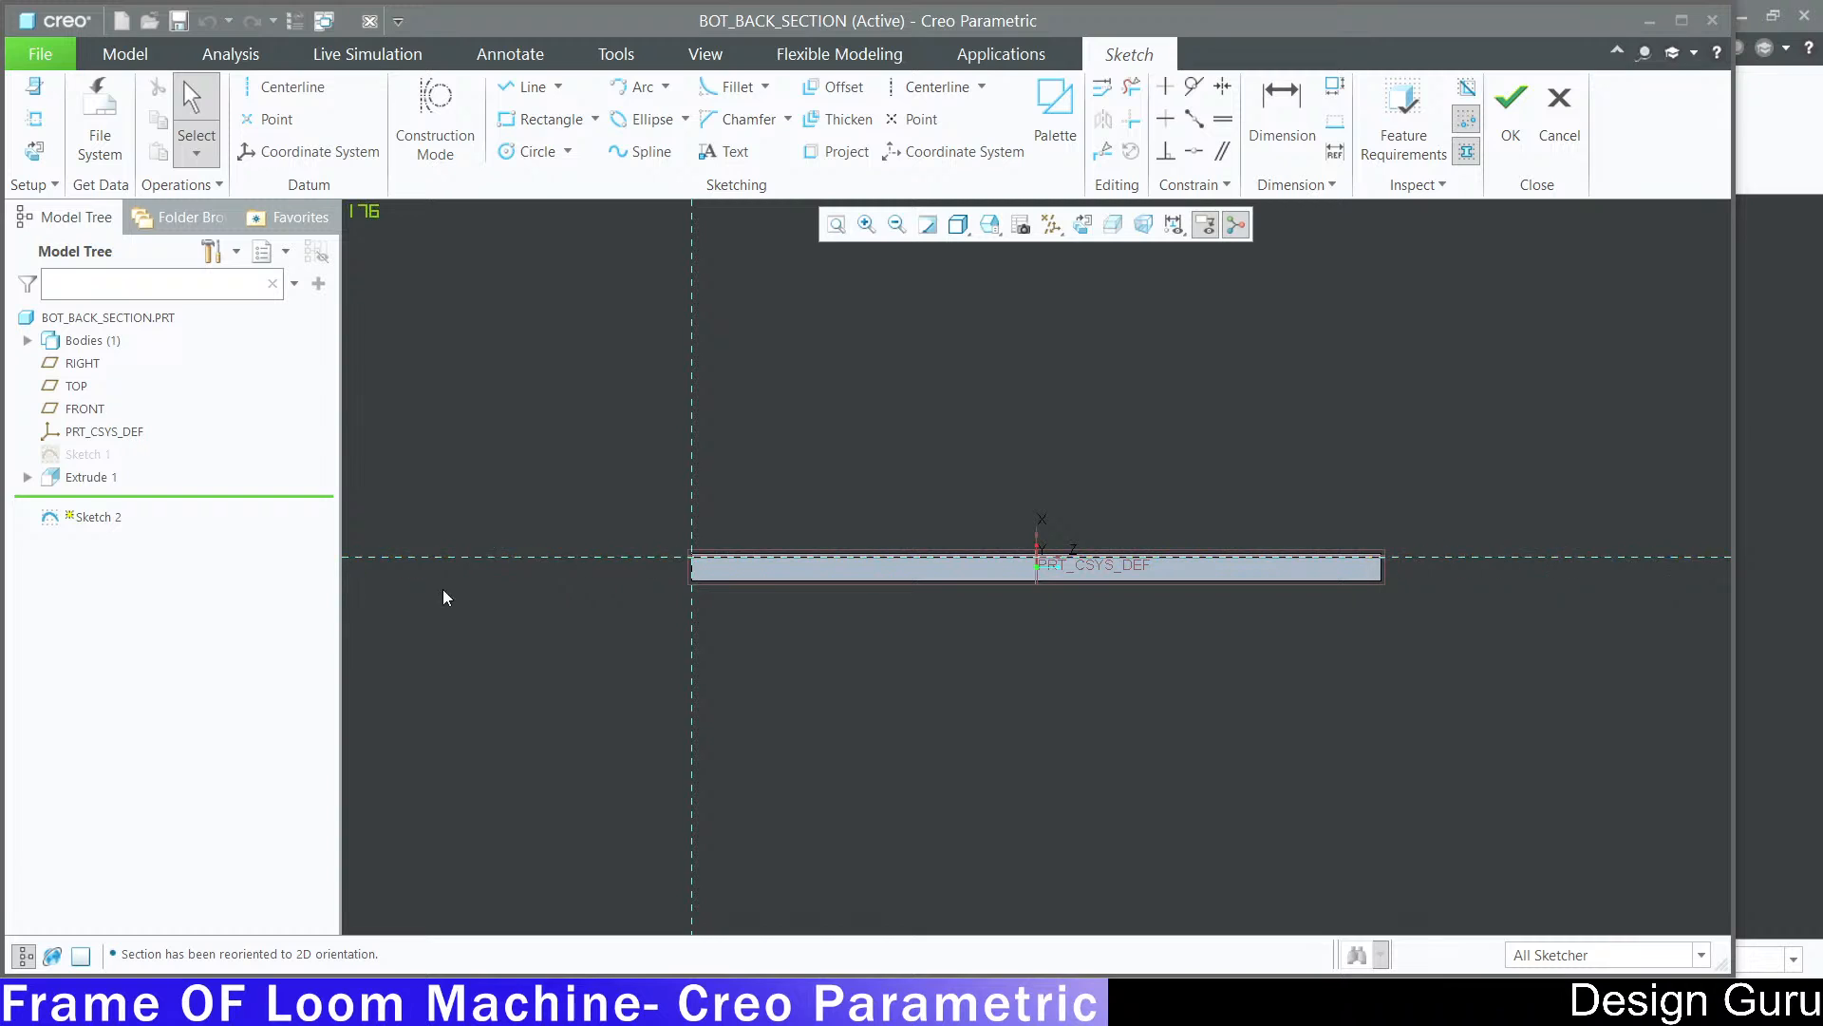
Step: Recheck the crossbar's end shape in the assembly PDF, and draw a vertical centerline about 73 mm outside the section's left end
{"action": "scroll", "coordinate": [862, 516], "scroll_direction": "down", "scroll_amount": 5}
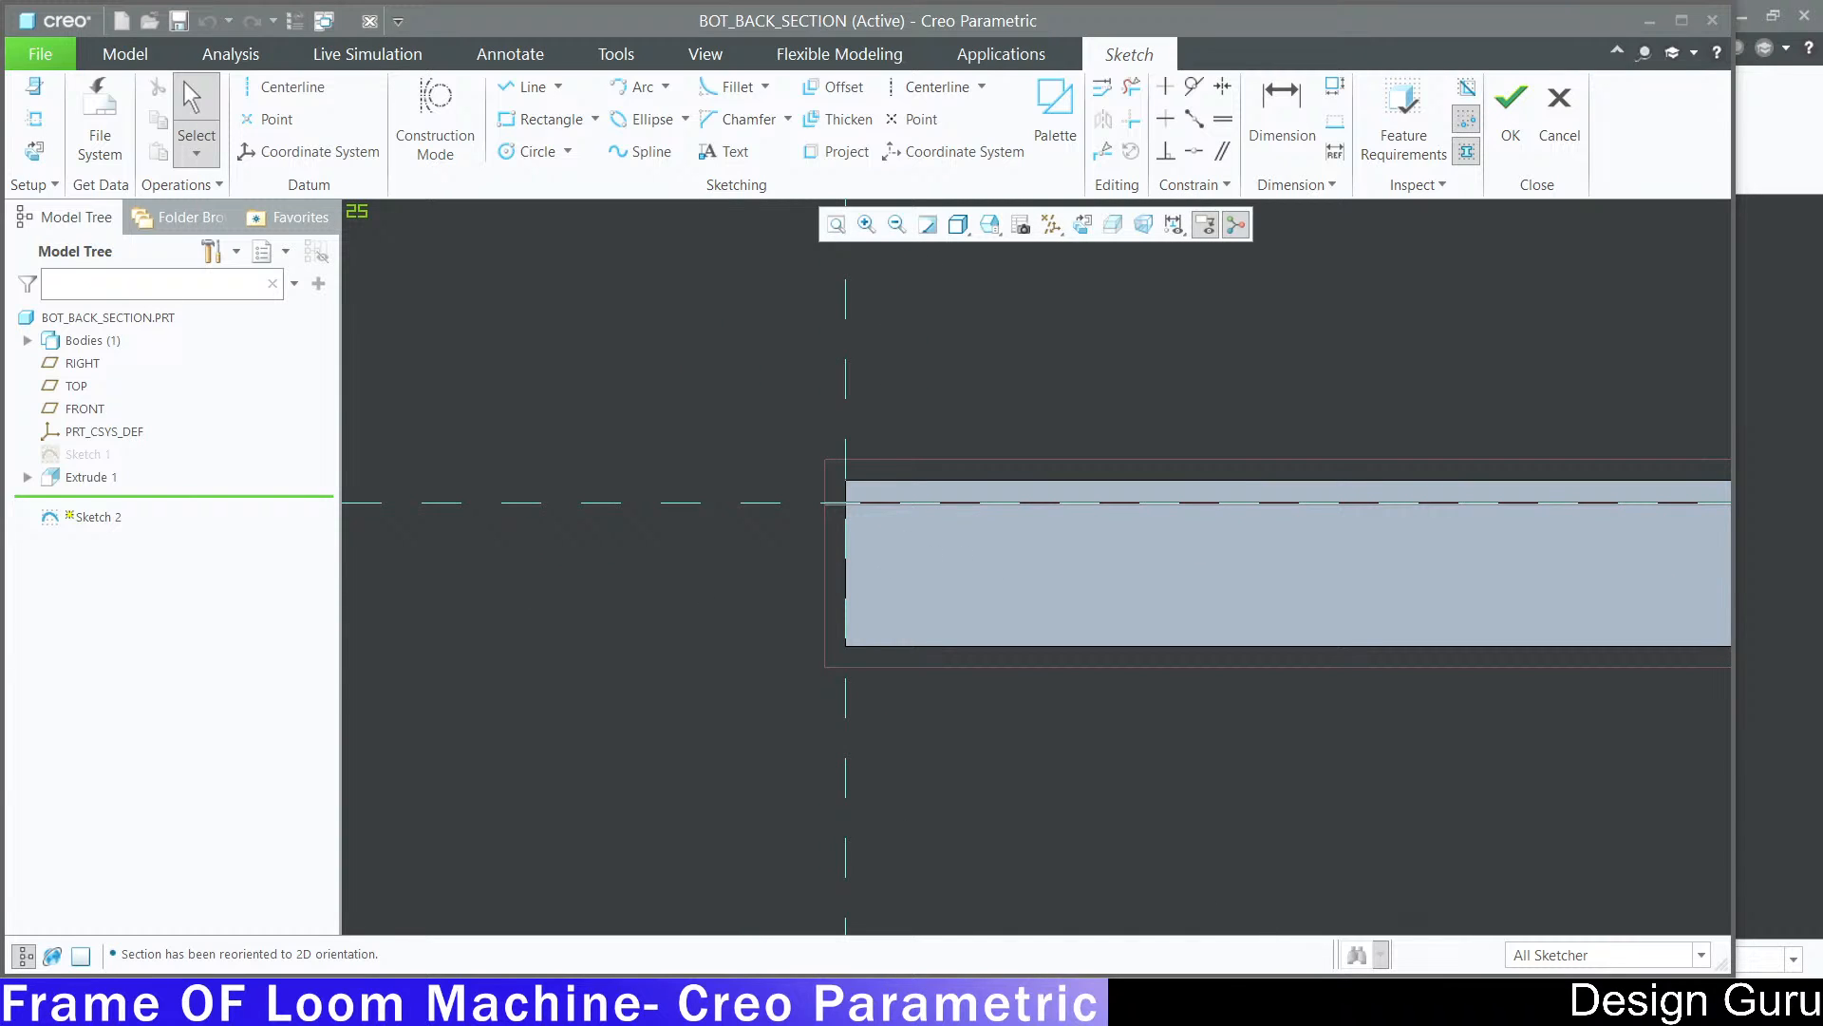
{"action": "key", "text": "alt+Tab"}
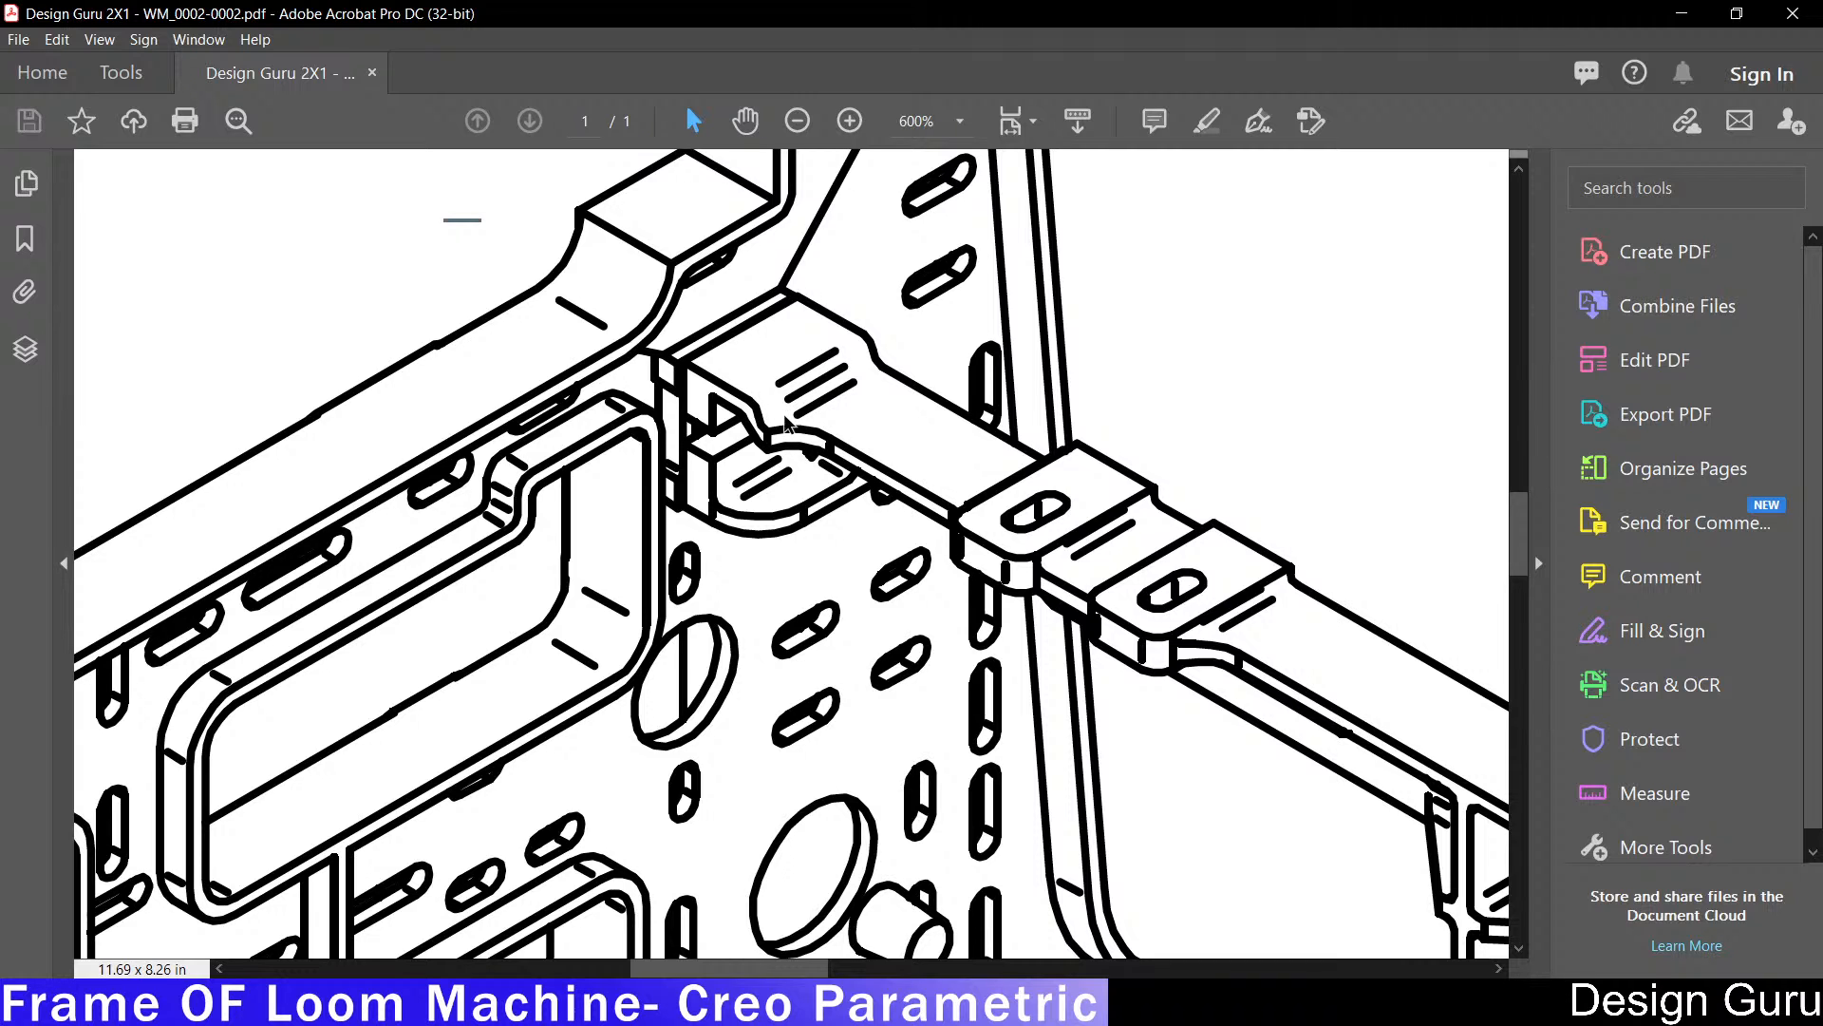
{"action": "left_click", "coordinate": [1681, 13]}
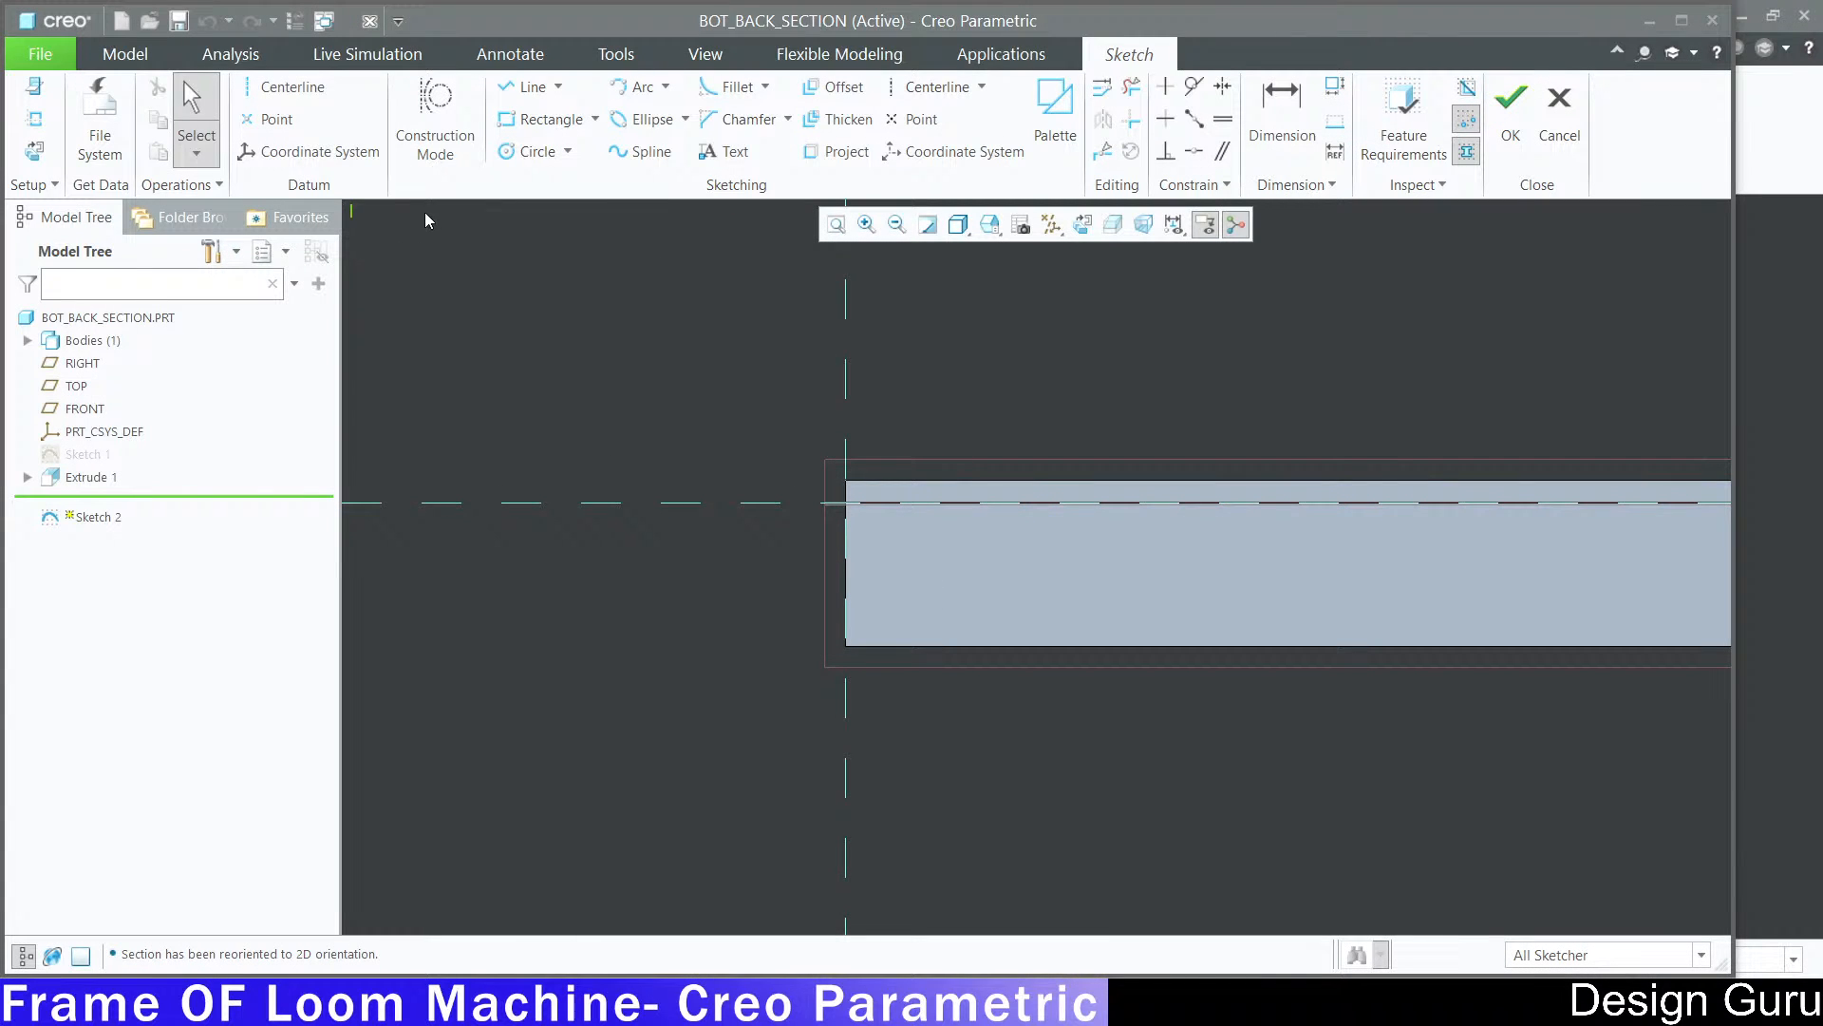
{"action": "left_click", "coordinate": [933, 86]}
{"action": "left_click", "coordinate": [636, 511]}
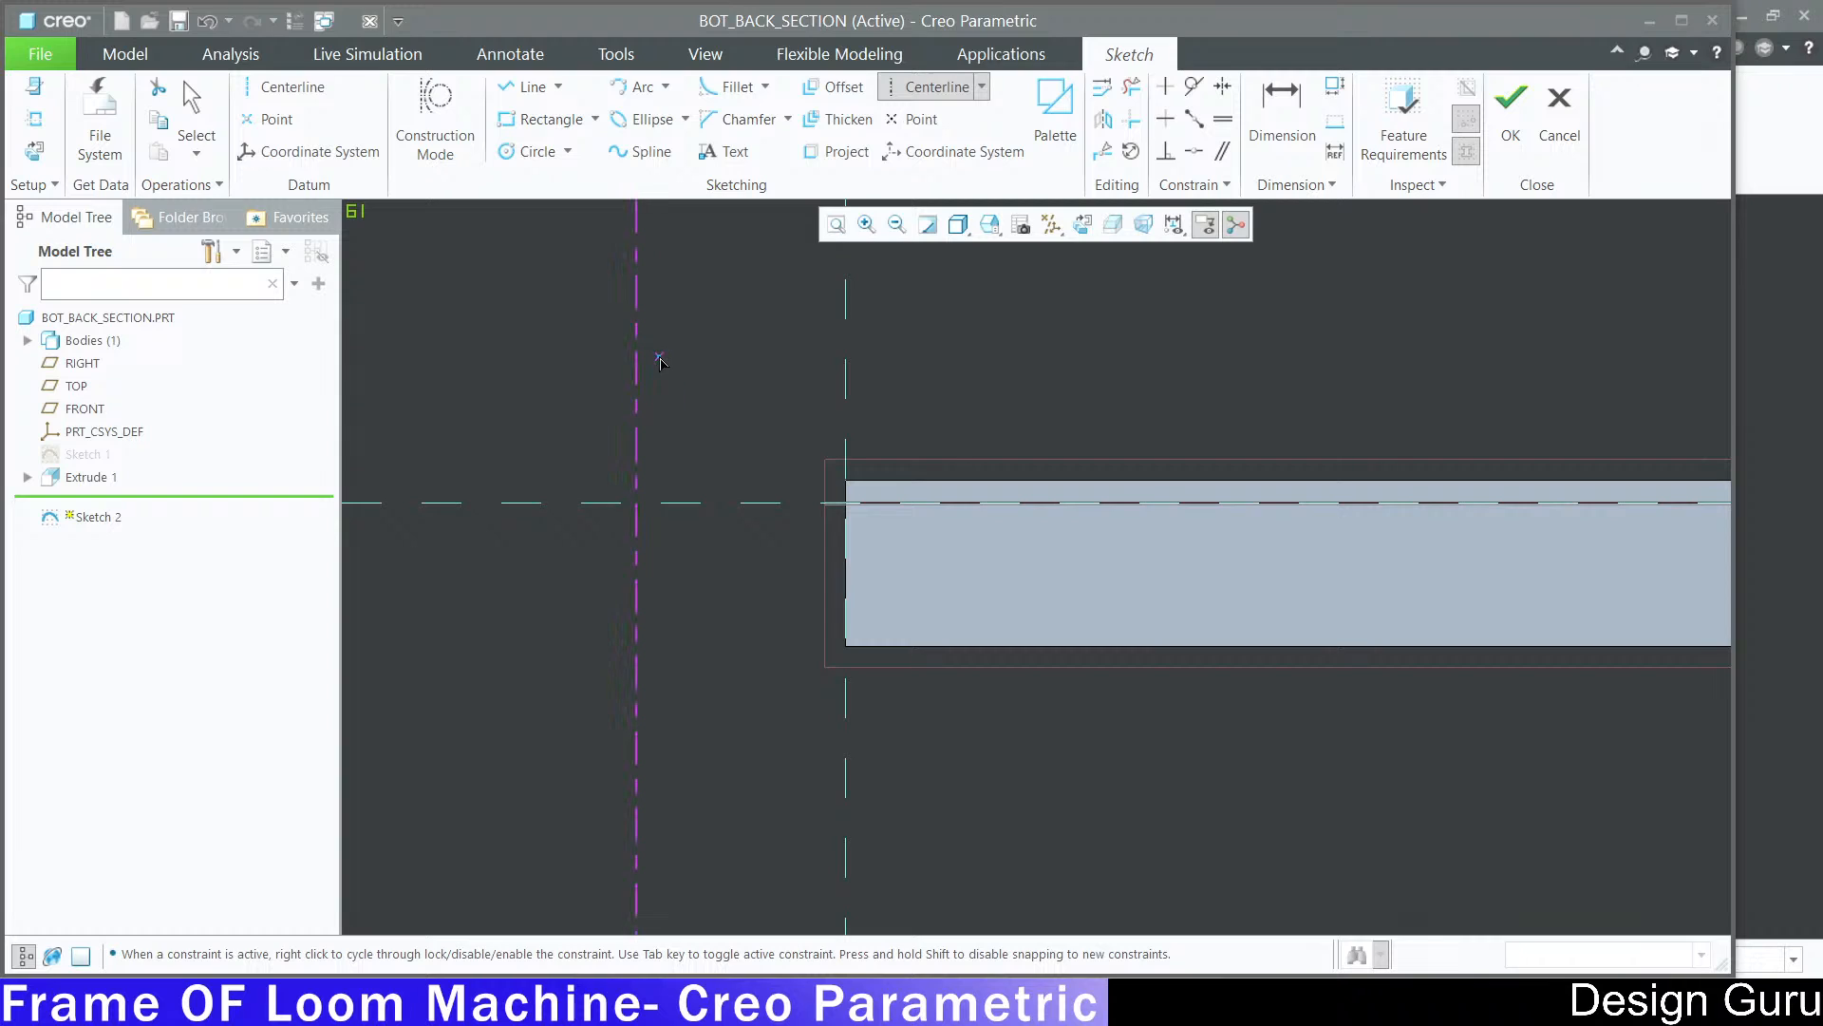
{"action": "left_click", "coordinate": [636, 722]}
{"action": "middle_click", "coordinate": [635, 721]}
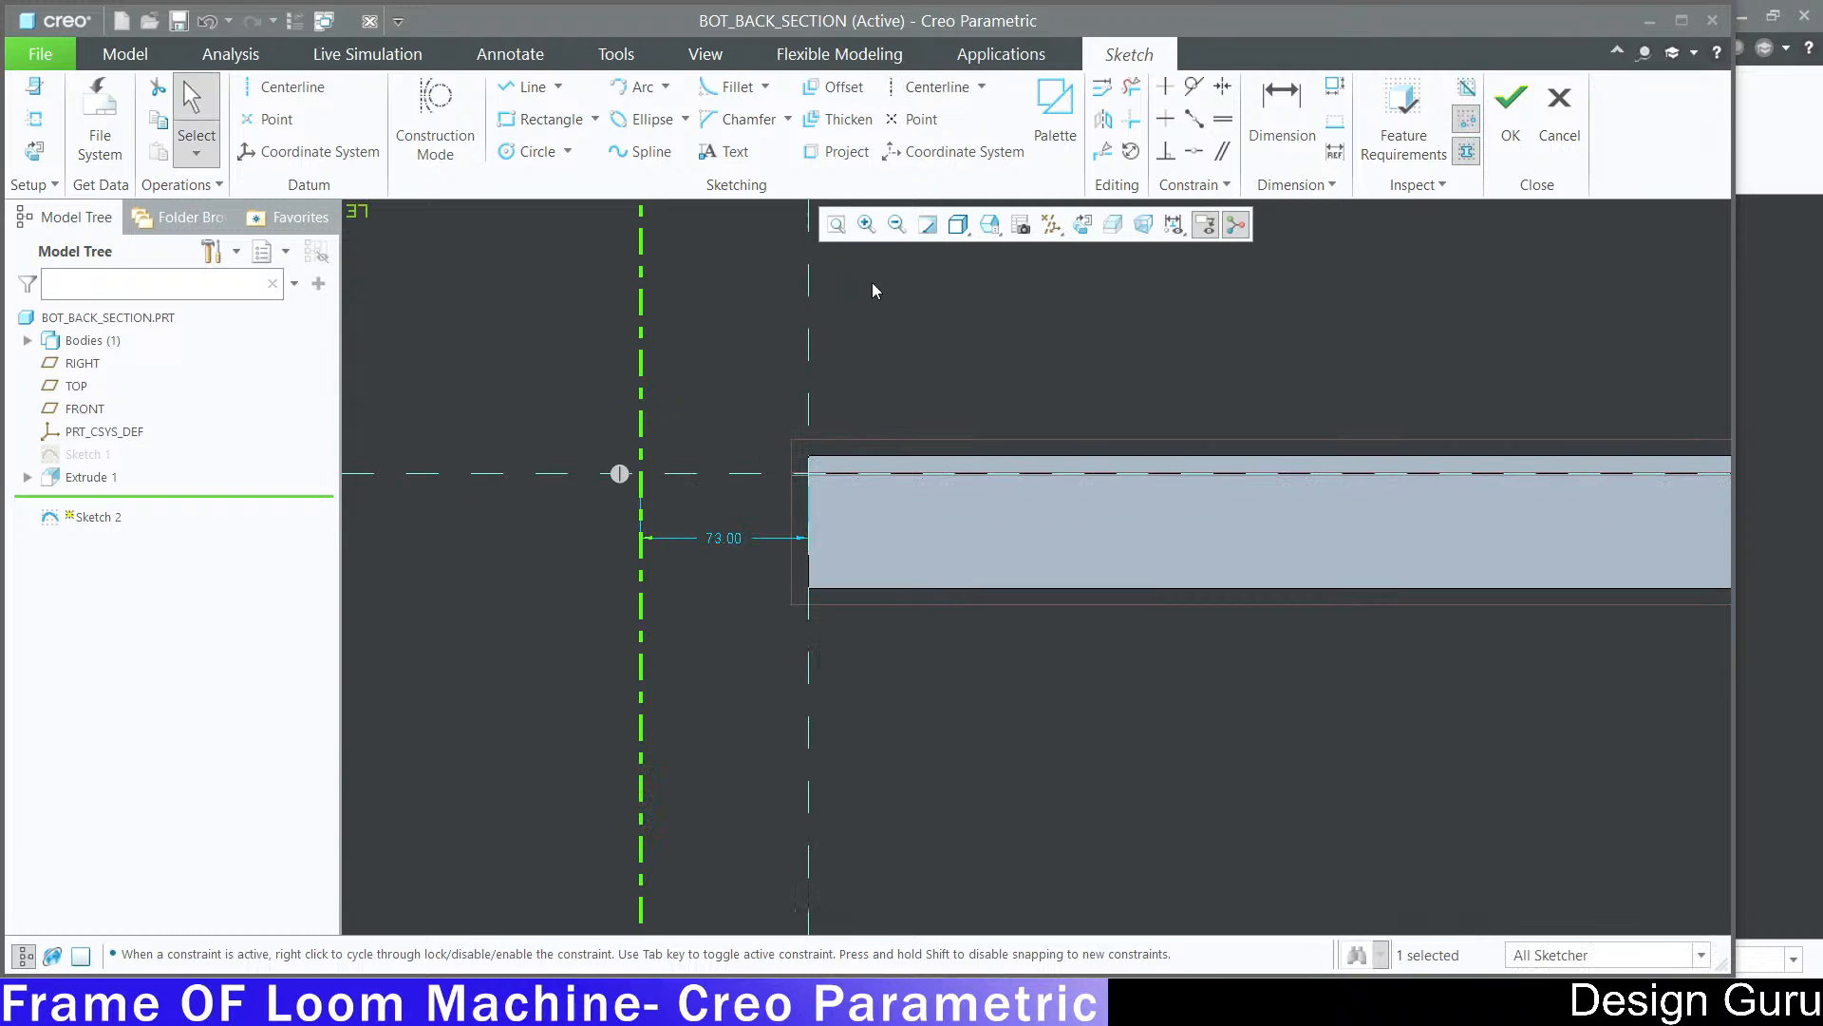
Step: Set the vertical centerline's distance from the section's end face to 60 mm
{"action": "double_click", "coordinate": [716, 543]}
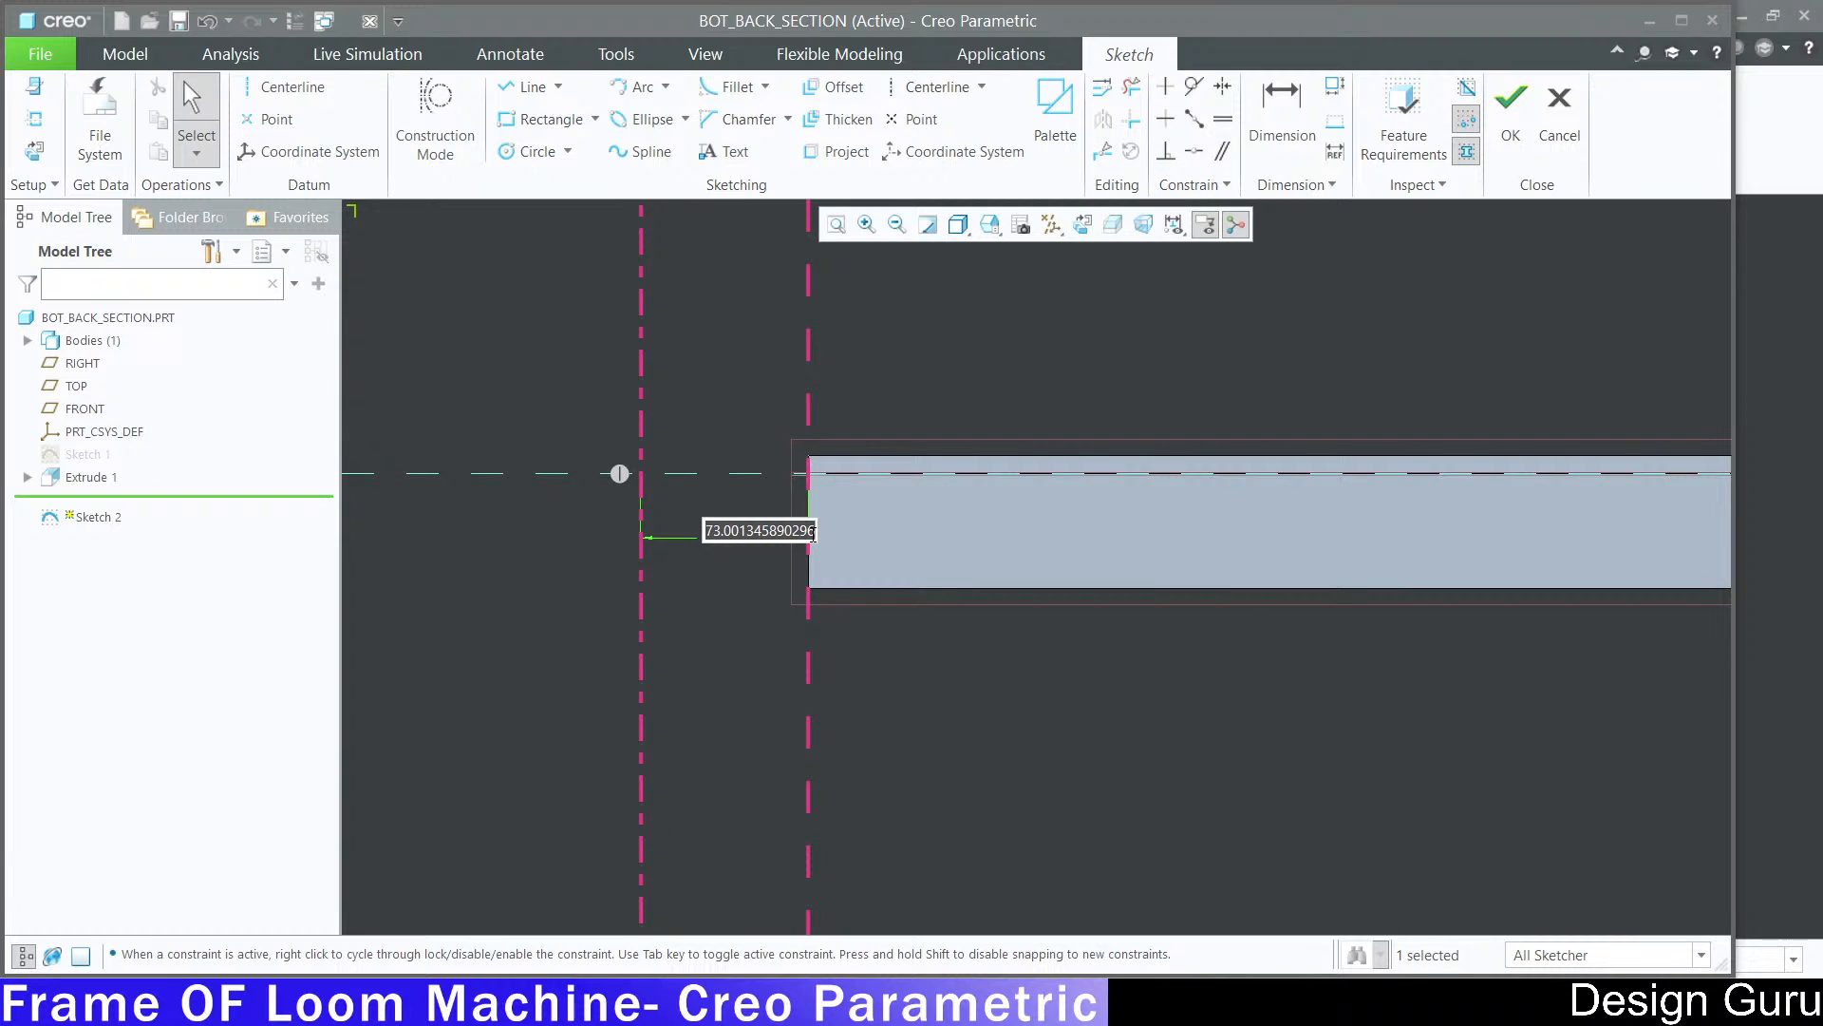
{"action": "type", "text": "60"}
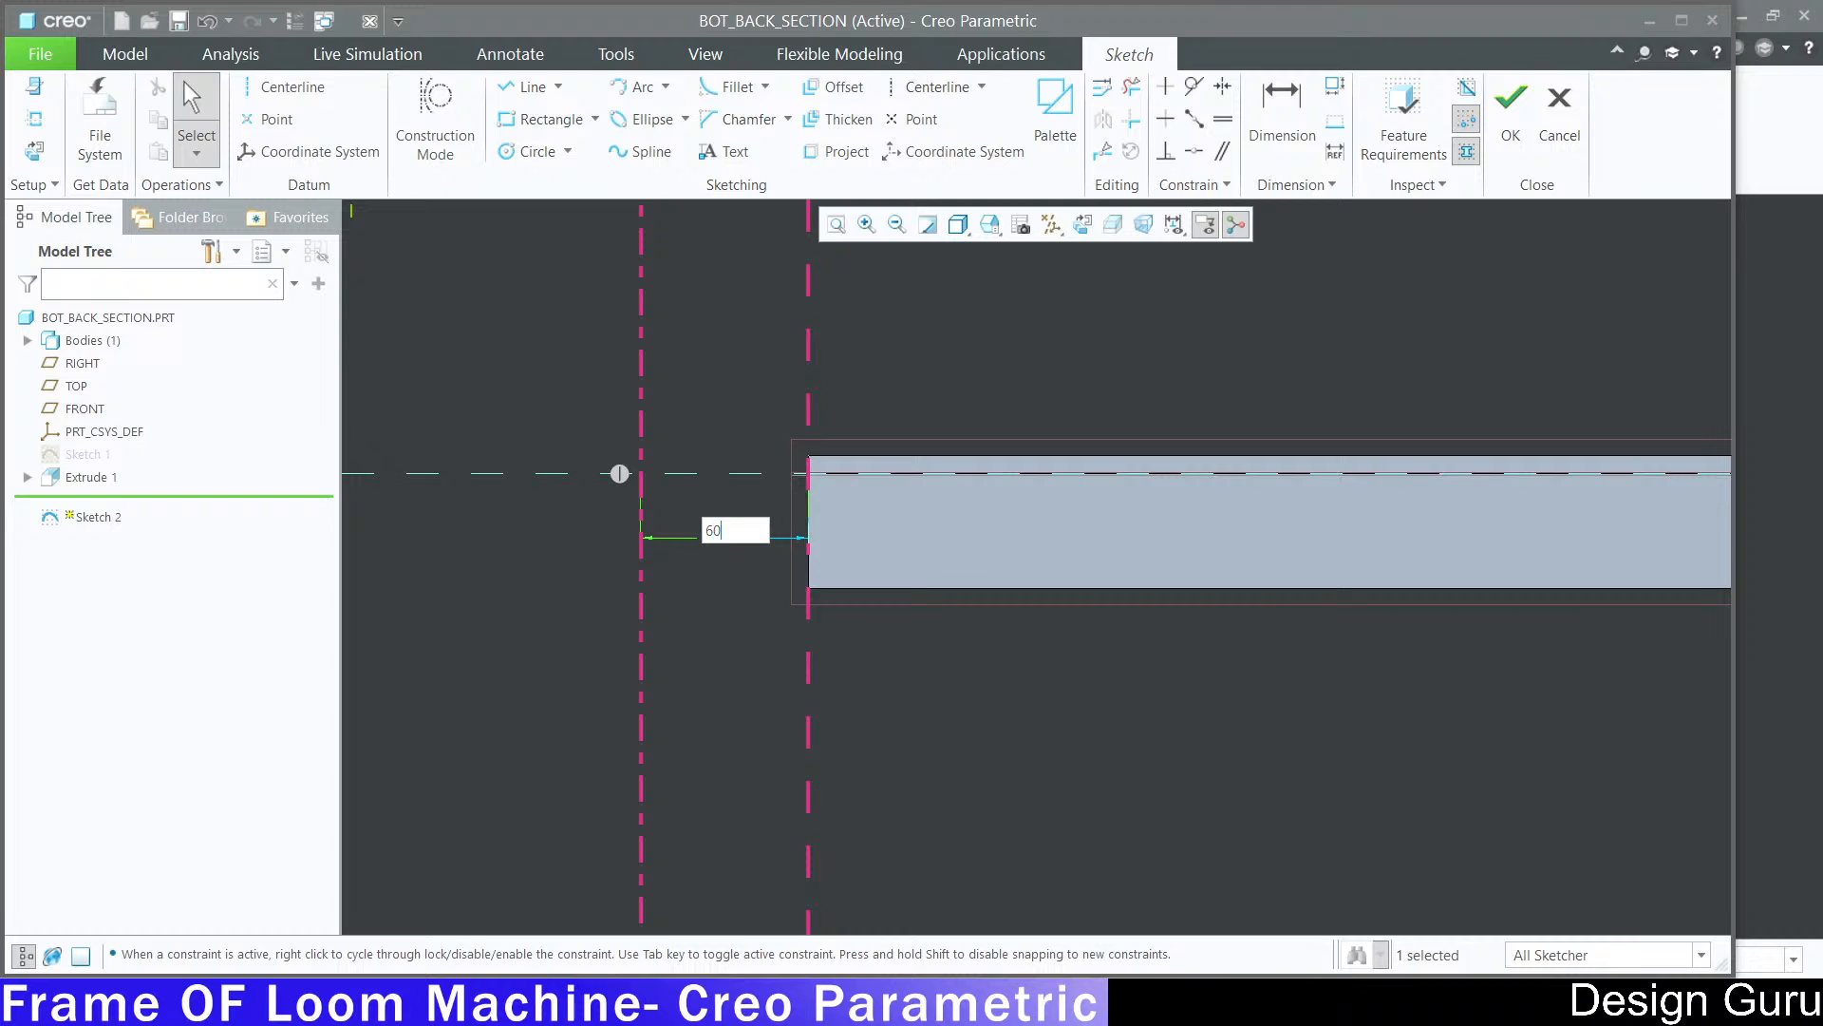
{"action": "key", "text": "Return"}
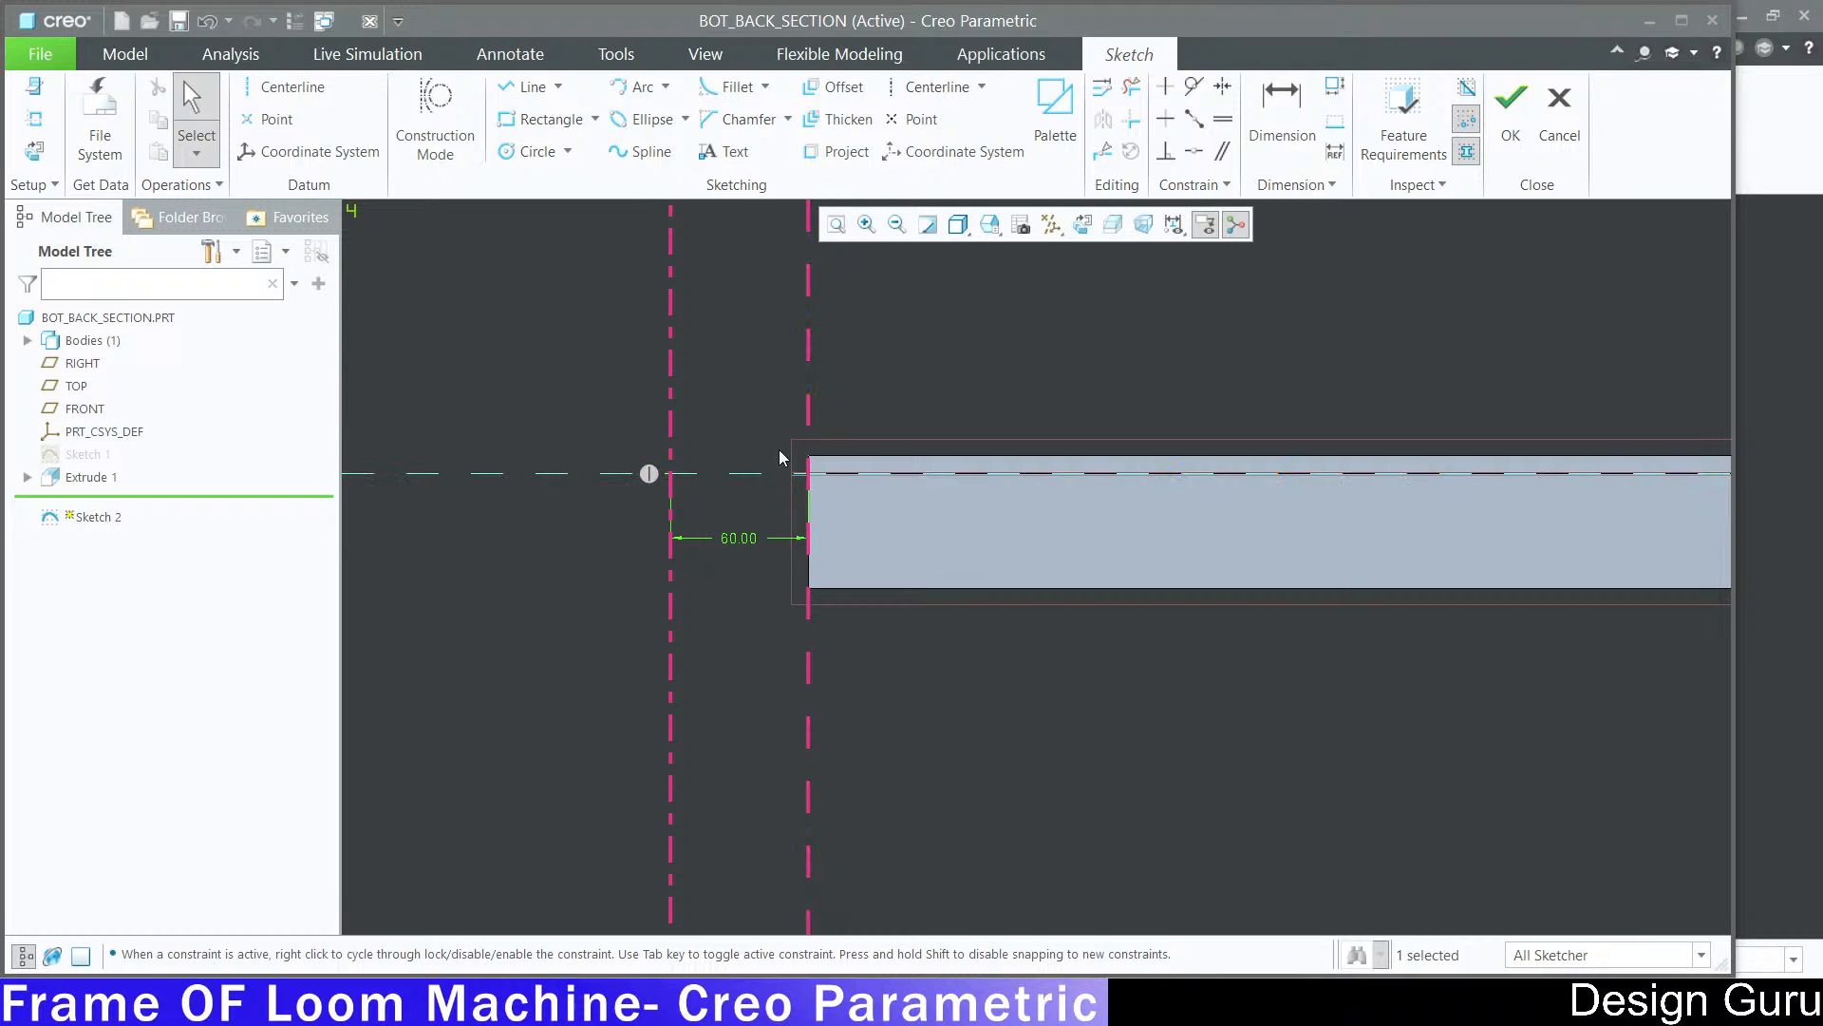
Step: Draw a vertical line about 106 mm long on the centerline, crossing the horizontal reference
{"action": "left_click", "coordinate": [525, 86]}
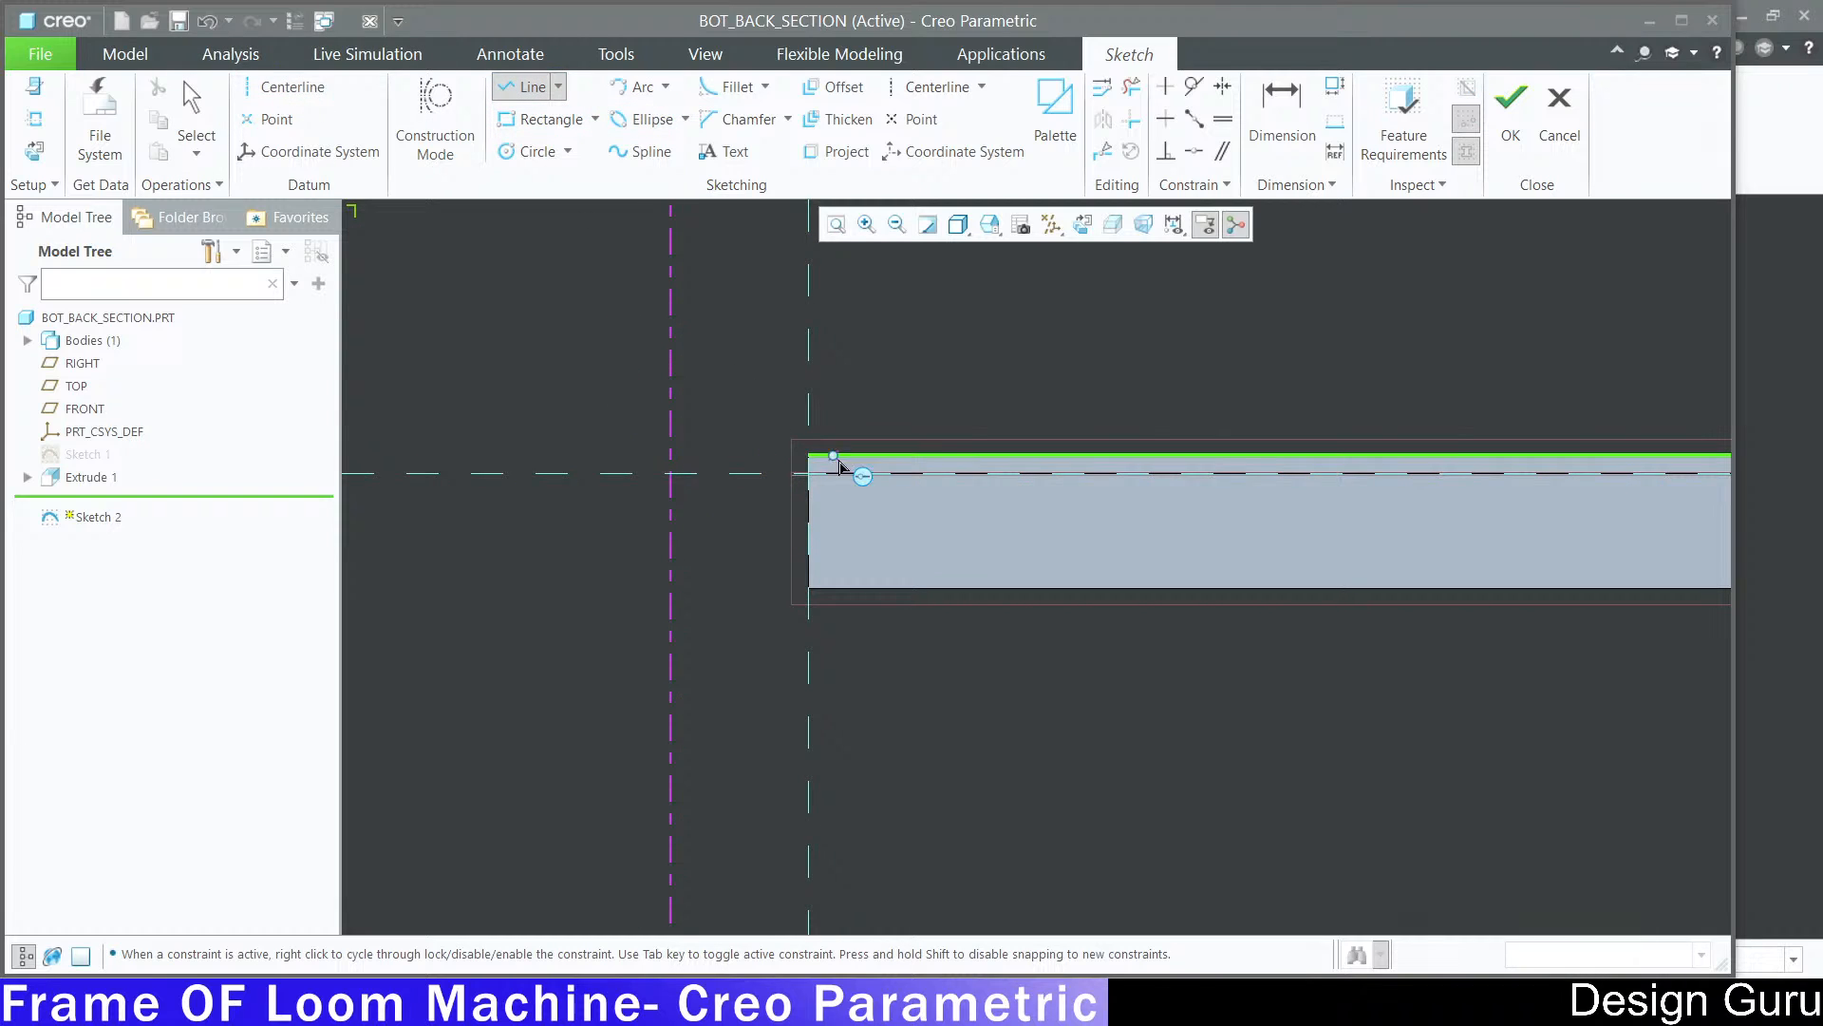
{"action": "left_click", "coordinate": [671, 384]}
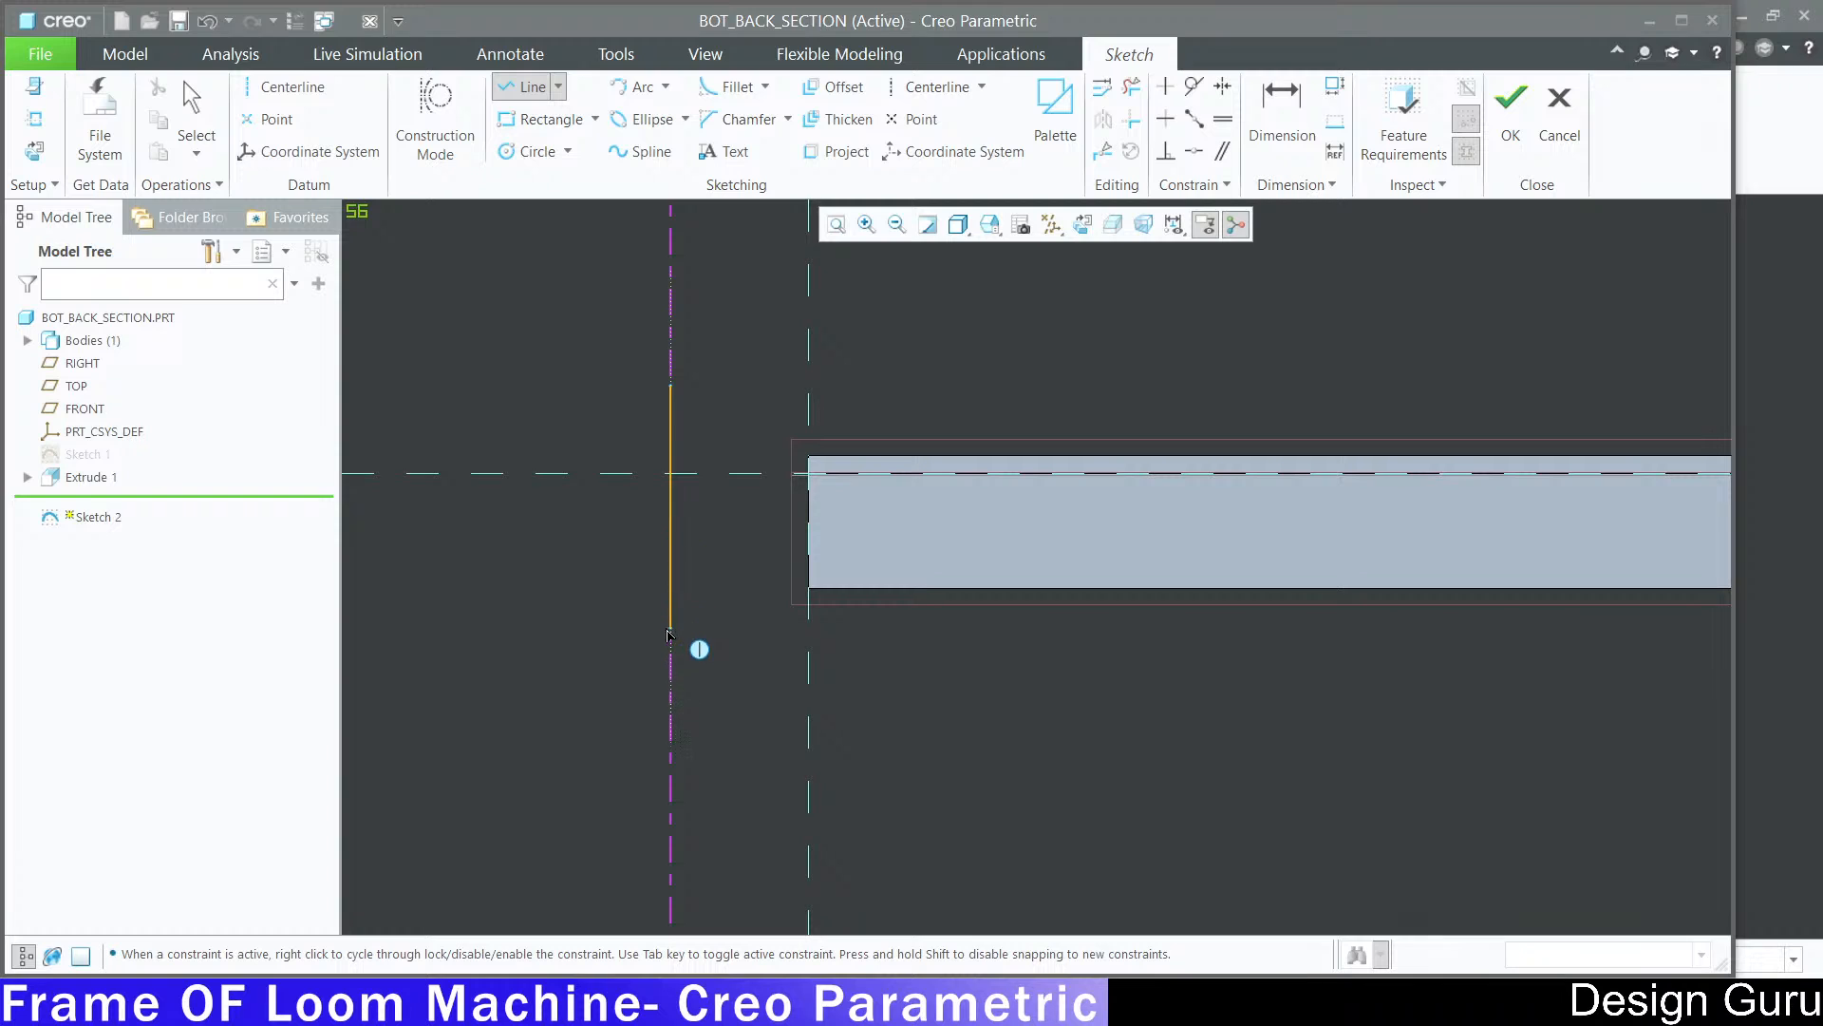
{"action": "left_click", "coordinate": [670, 627]}
{"action": "middle_click", "coordinate": [929, 348]}
{"action": "middle_click", "coordinate": [936, 341]}
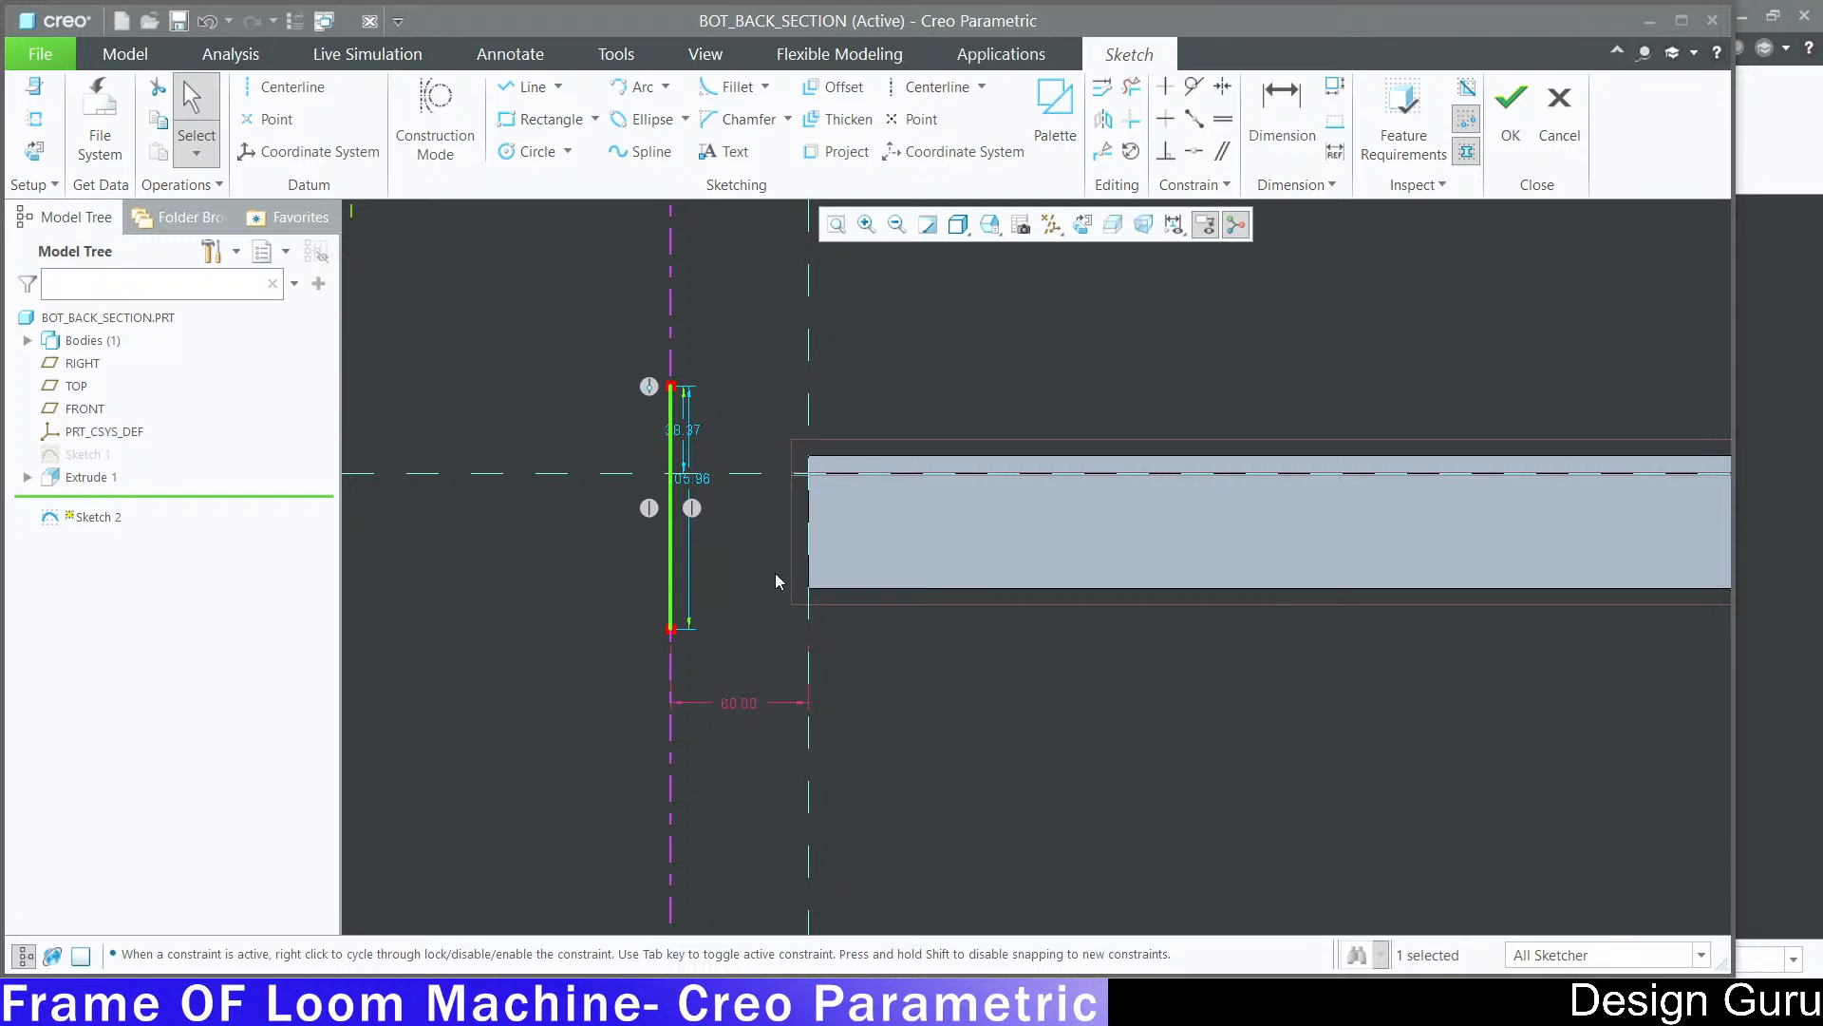
Step: Set the vertical line's length to 125 mm and the height of its upper end above the horizontal reference to 40 mm
{"action": "scroll", "coordinate": [775, 573], "scroll_direction": "up", "scroll_amount": 2}
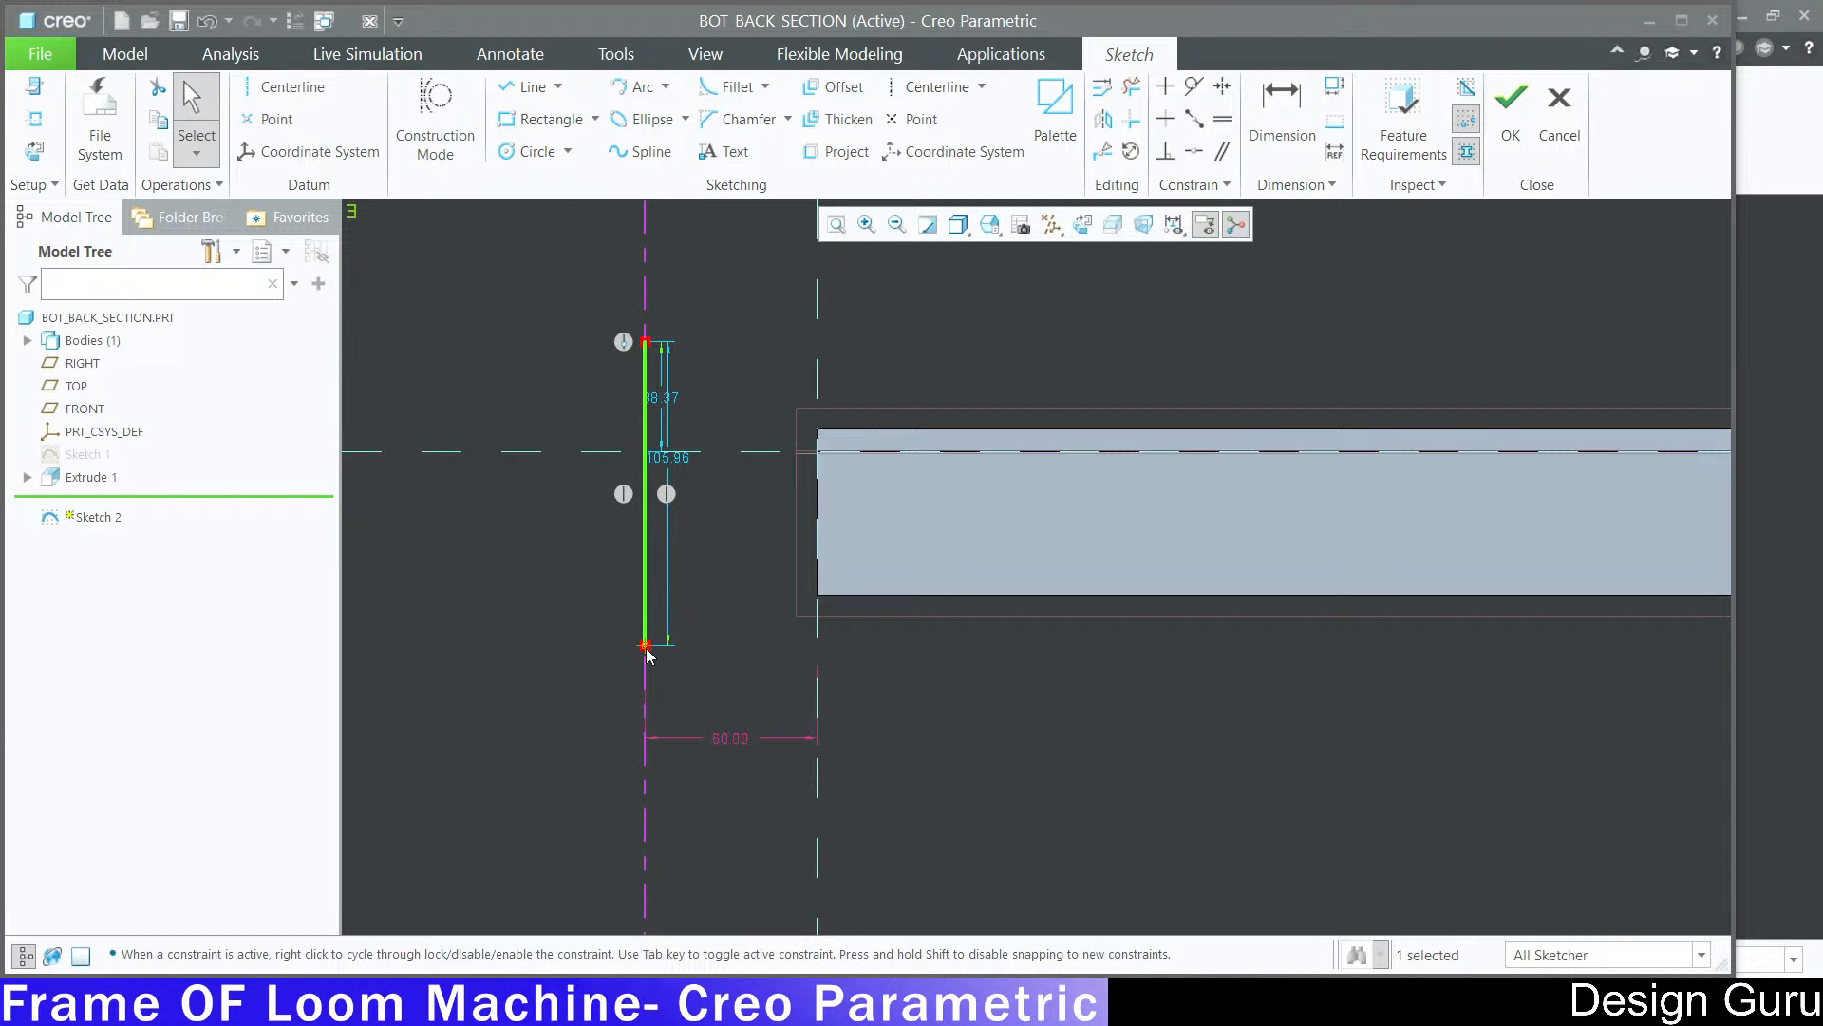
{"action": "left_click_drag", "start_coordinate": [645, 667], "coordinate": [646, 717]}
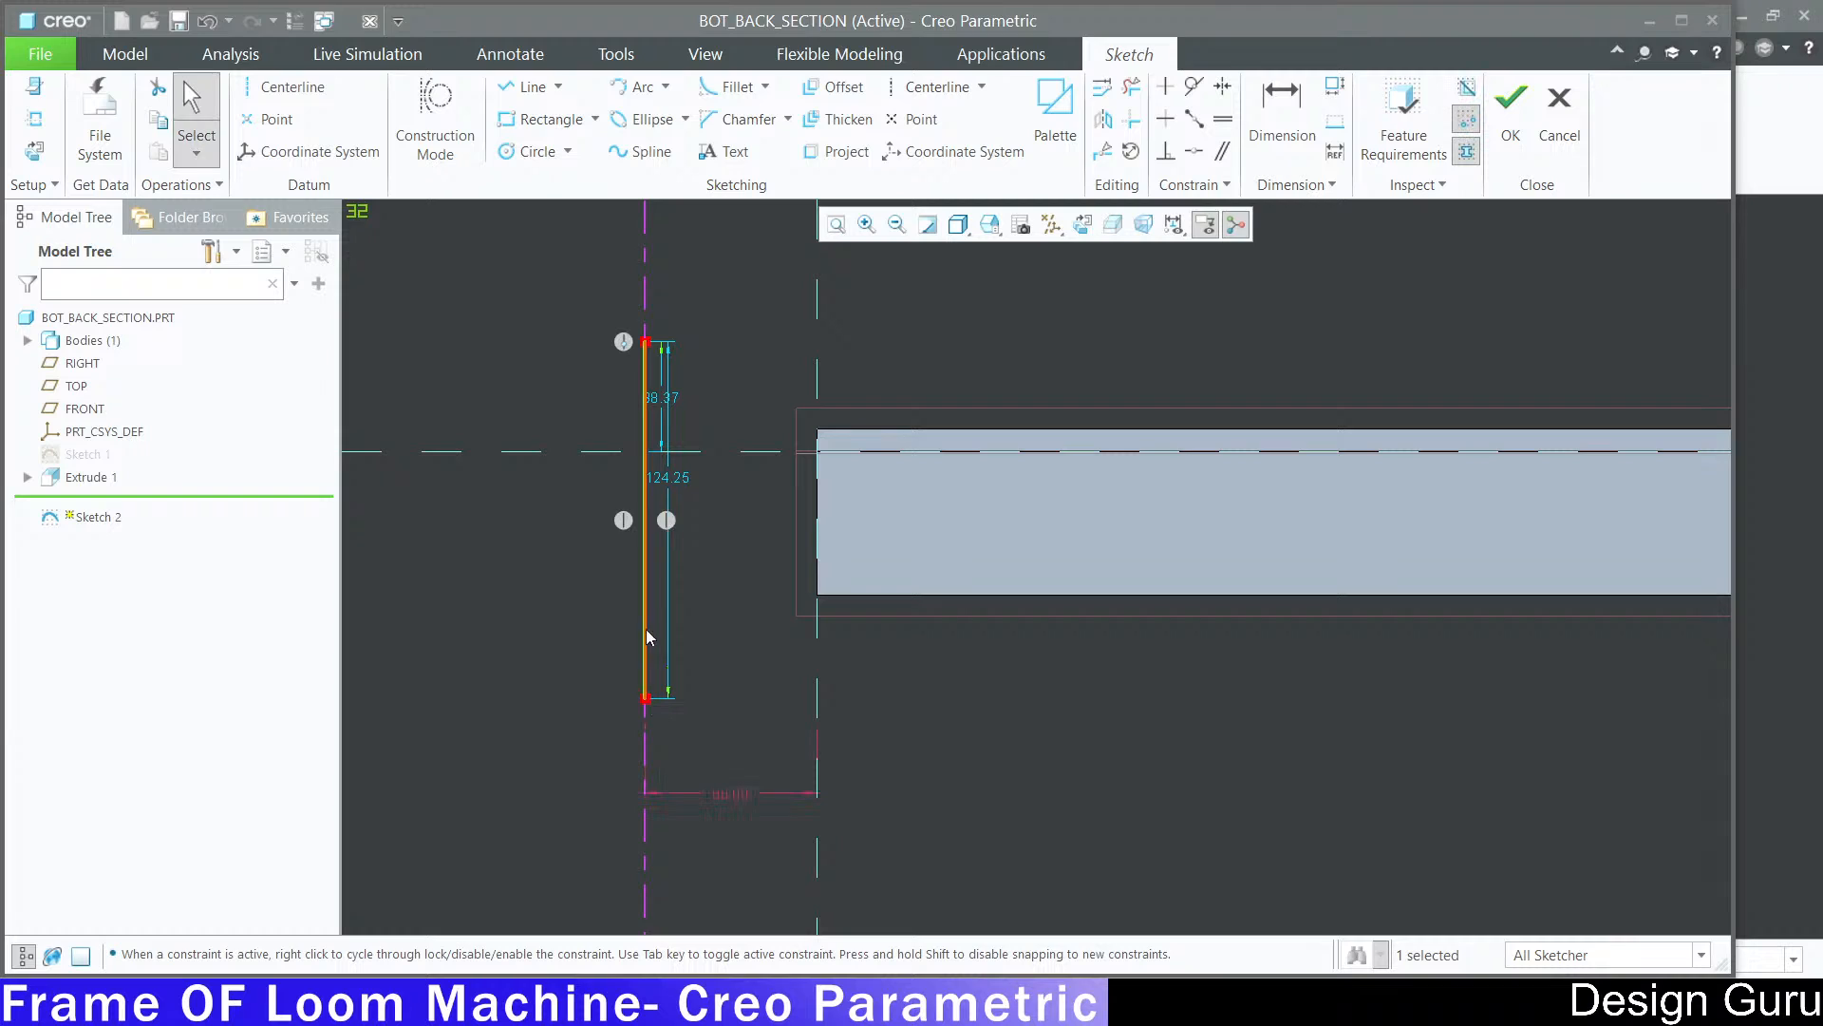
{"action": "left_click_drag", "start_coordinate": [673, 483], "coordinate": [538, 480]}
{"action": "double_click", "coordinate": [538, 477]}
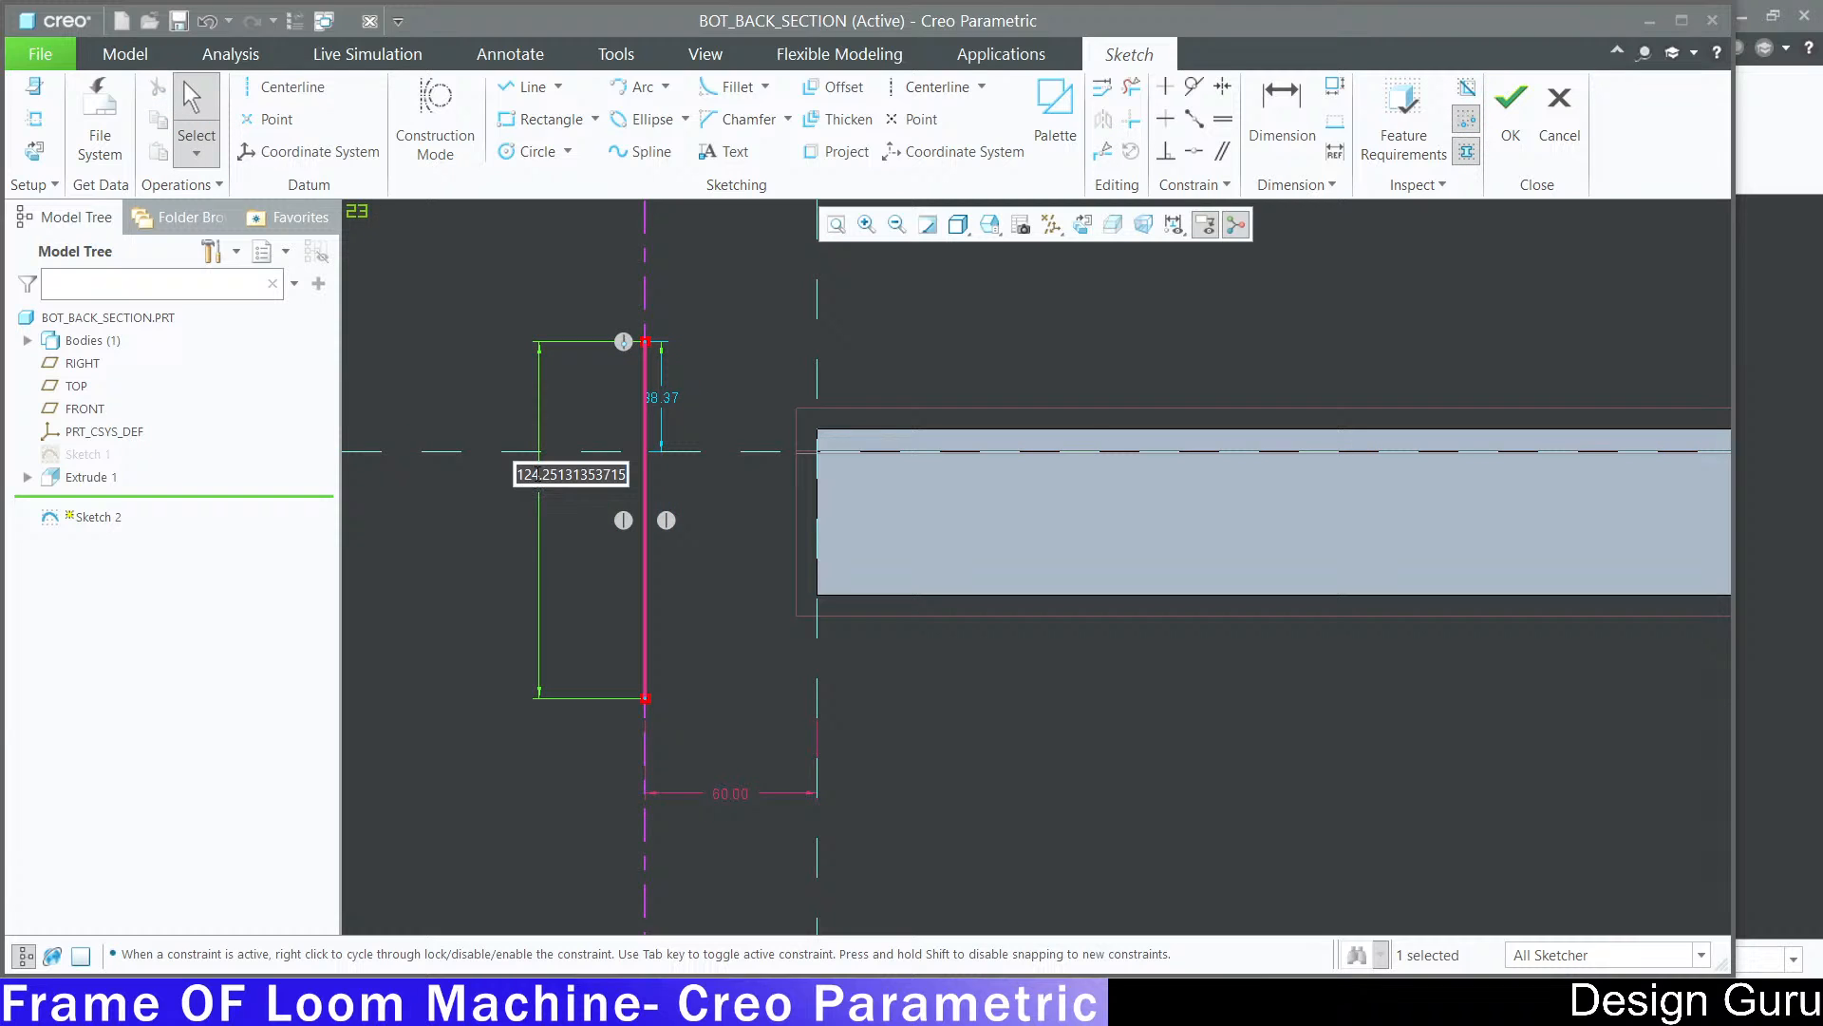
{"action": "type", "text": "125"}
{"action": "key", "text": "Return"}
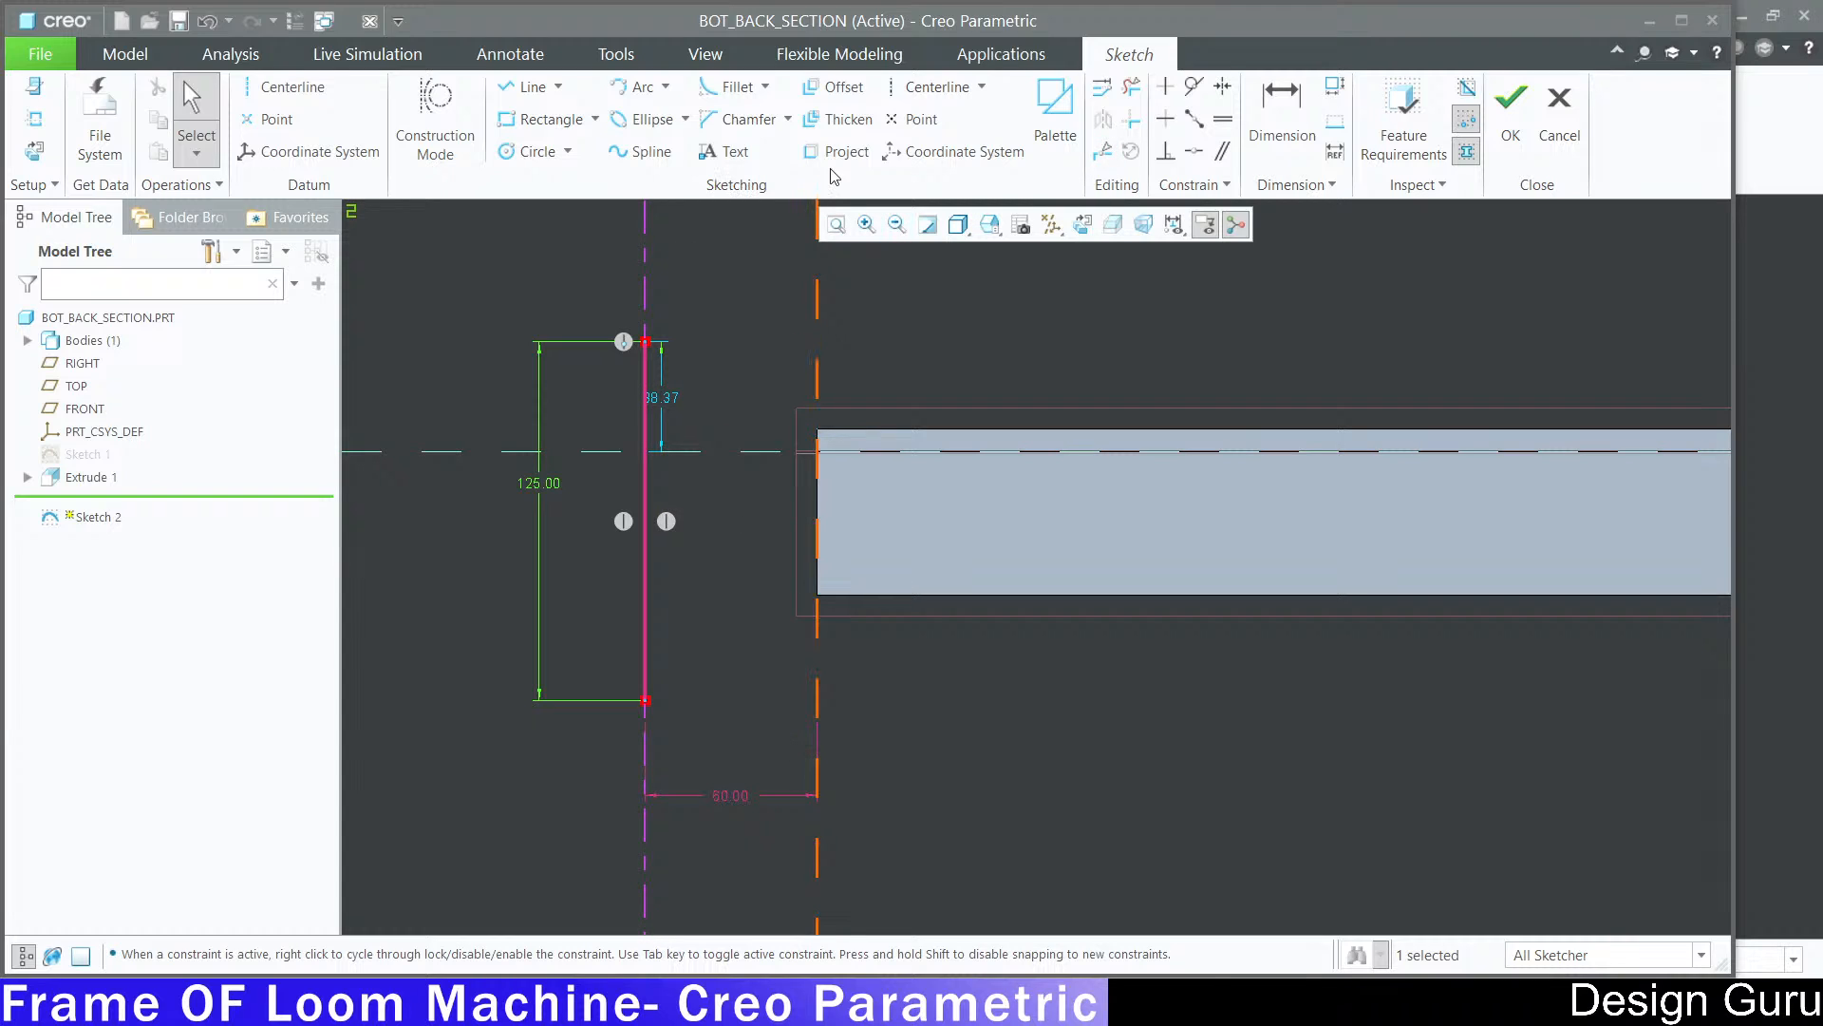
{"action": "left_click", "coordinate": [663, 398]}
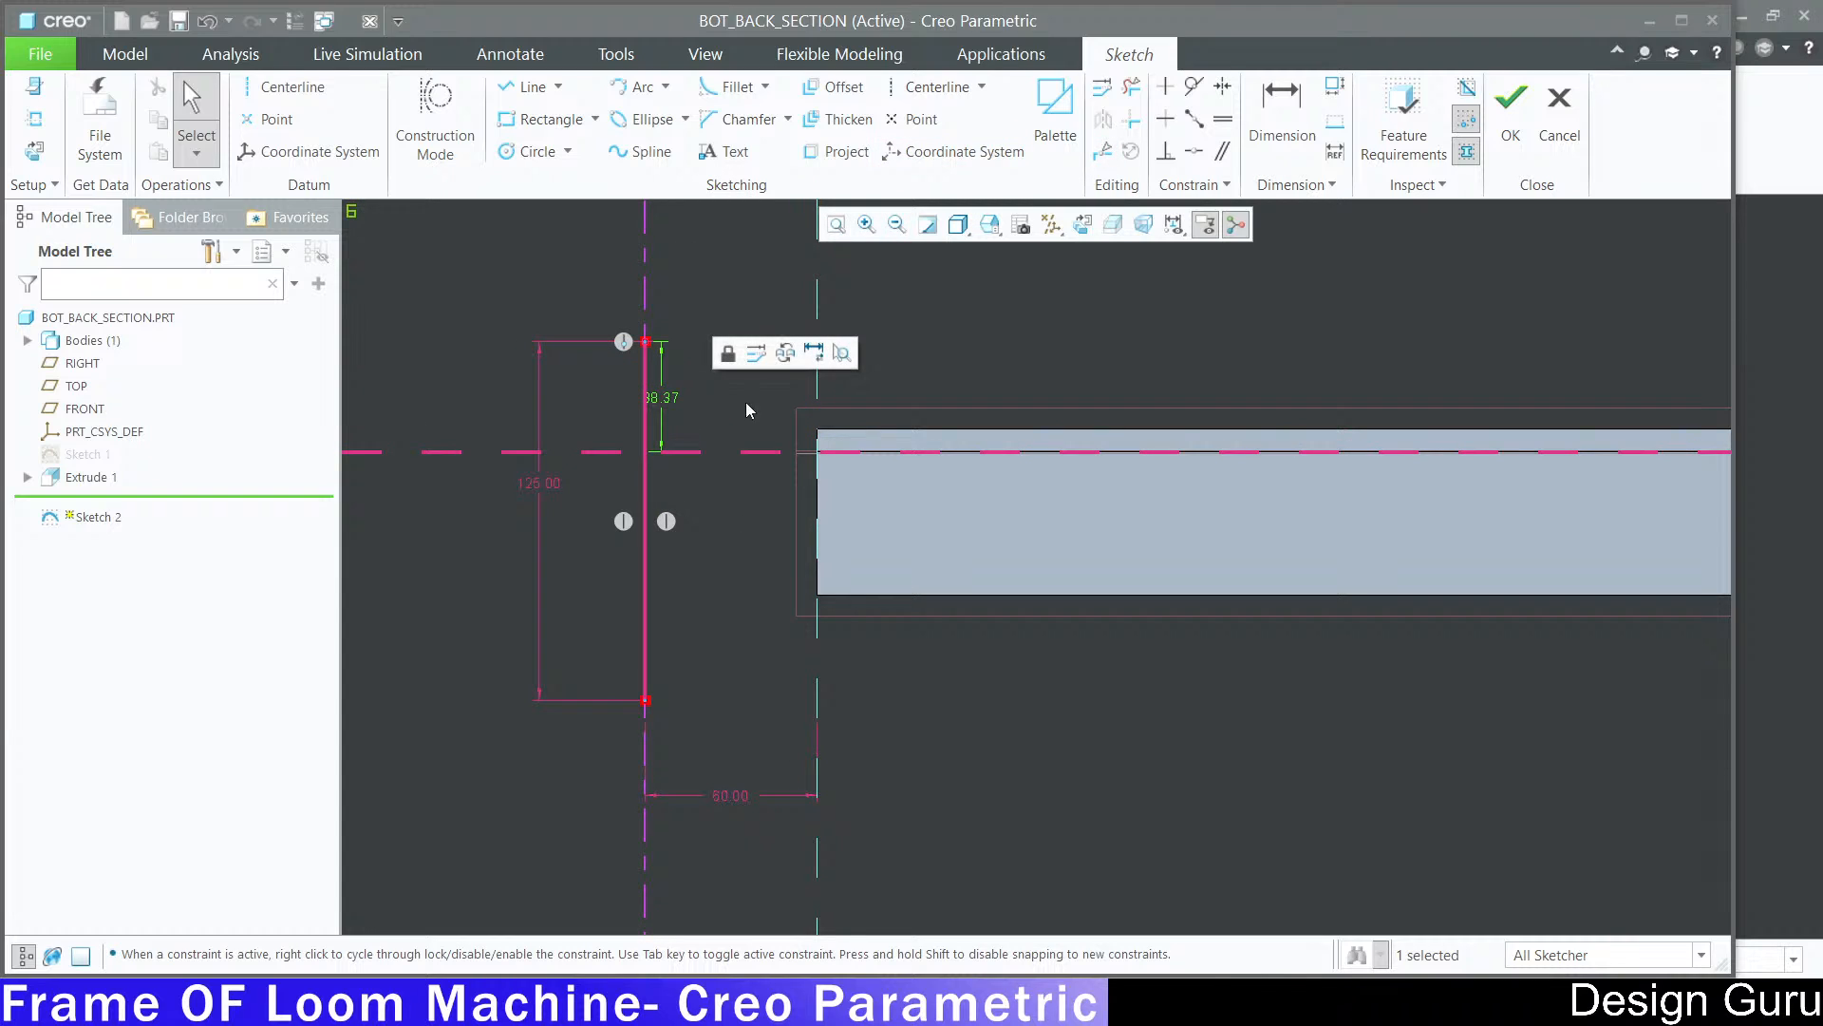
{"action": "double_click", "coordinate": [671, 395]}
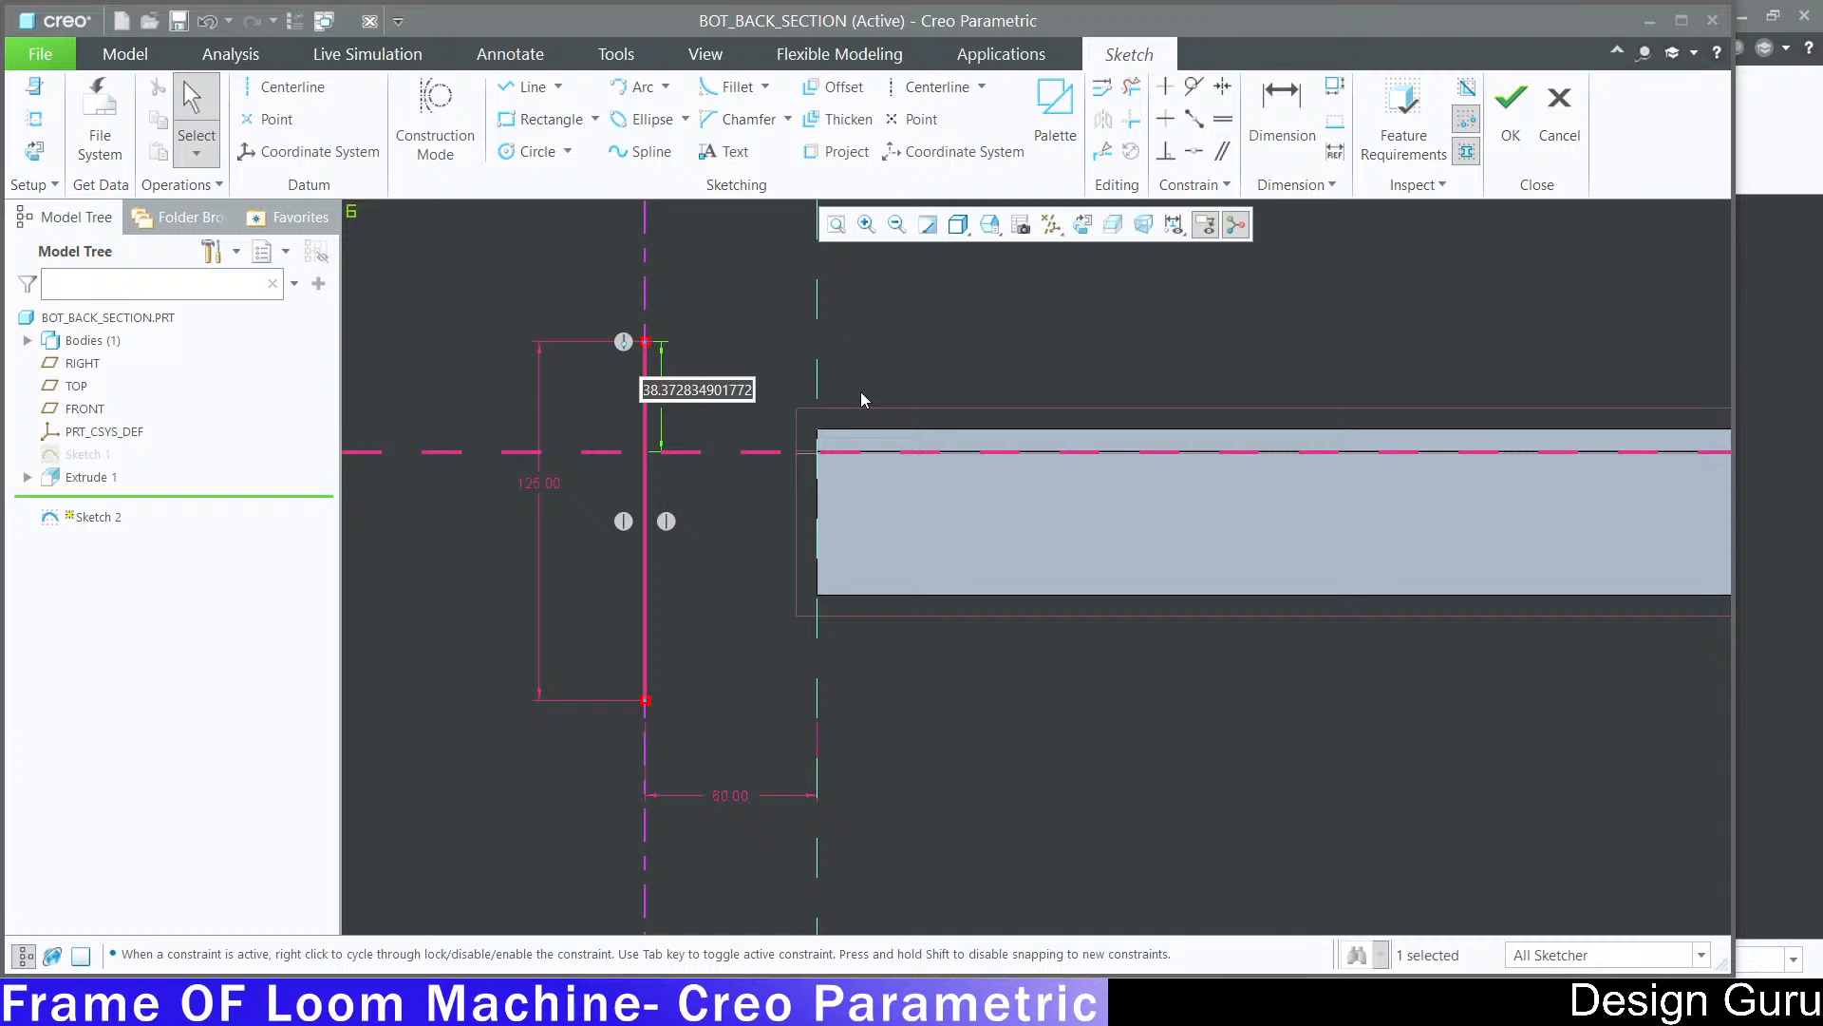
{"action": "type", "text": "40"}
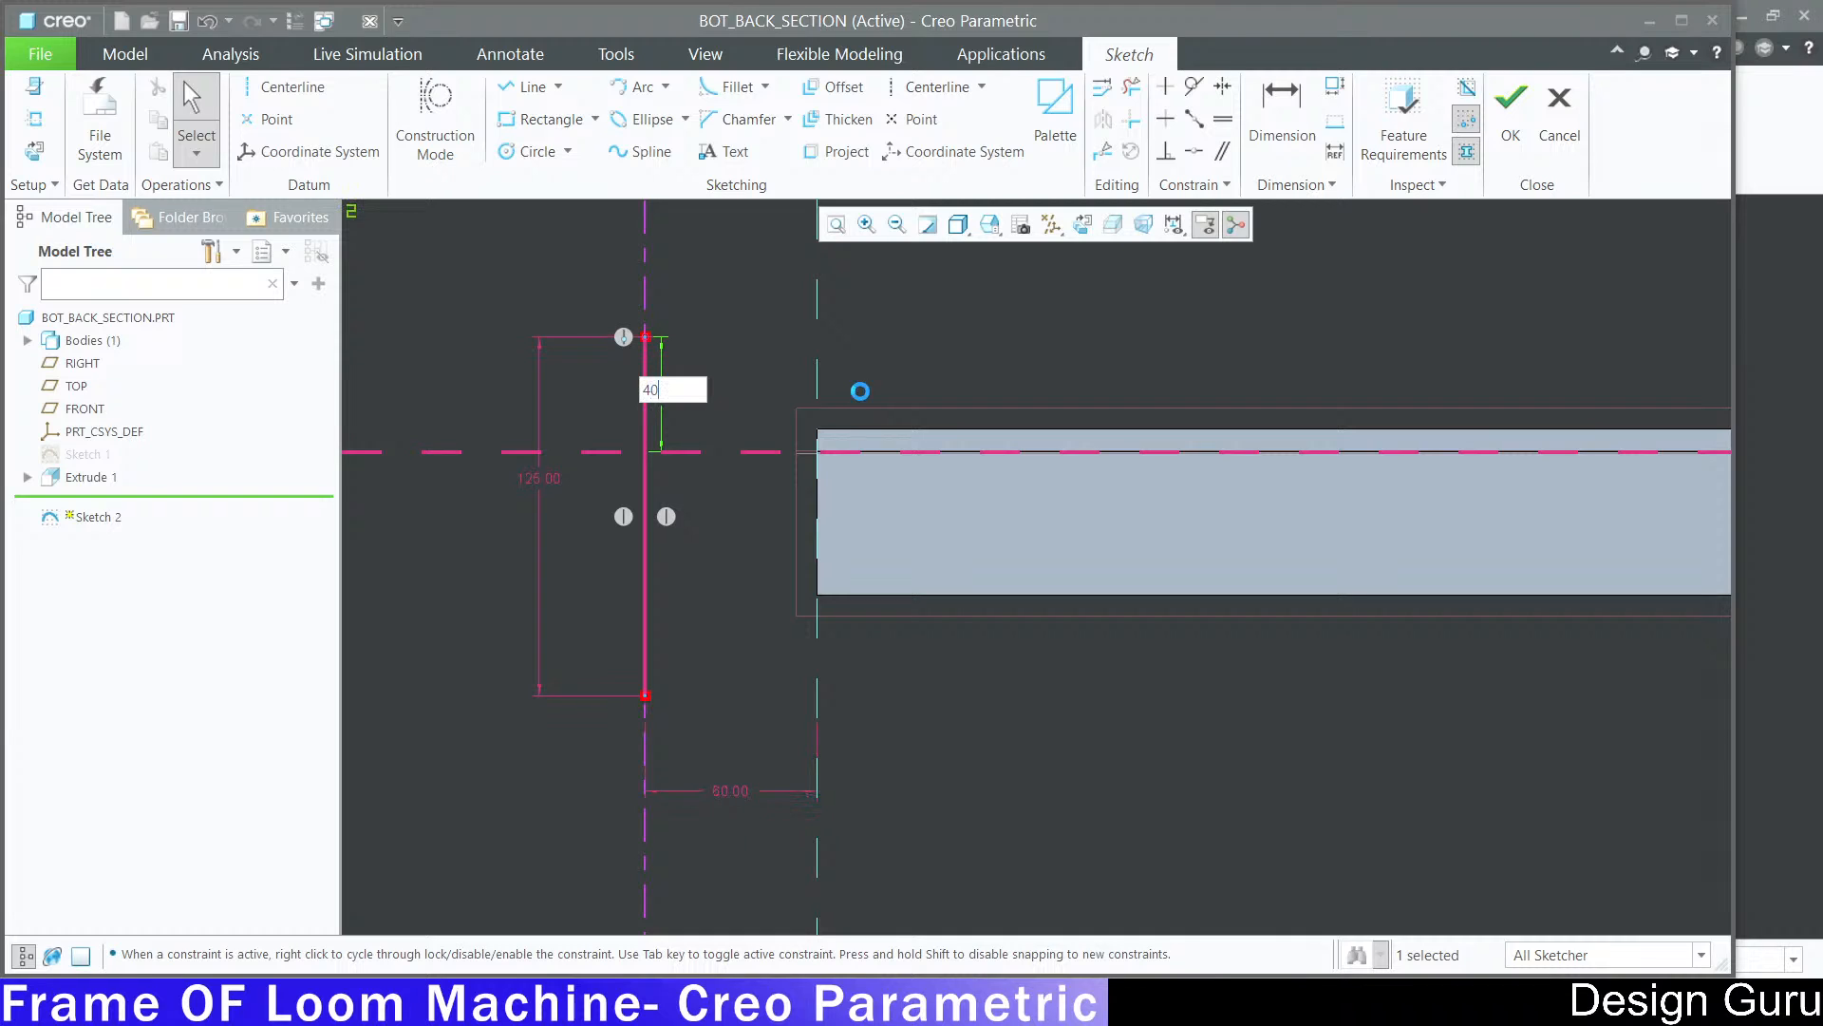
{"action": "key", "text": "Return"}
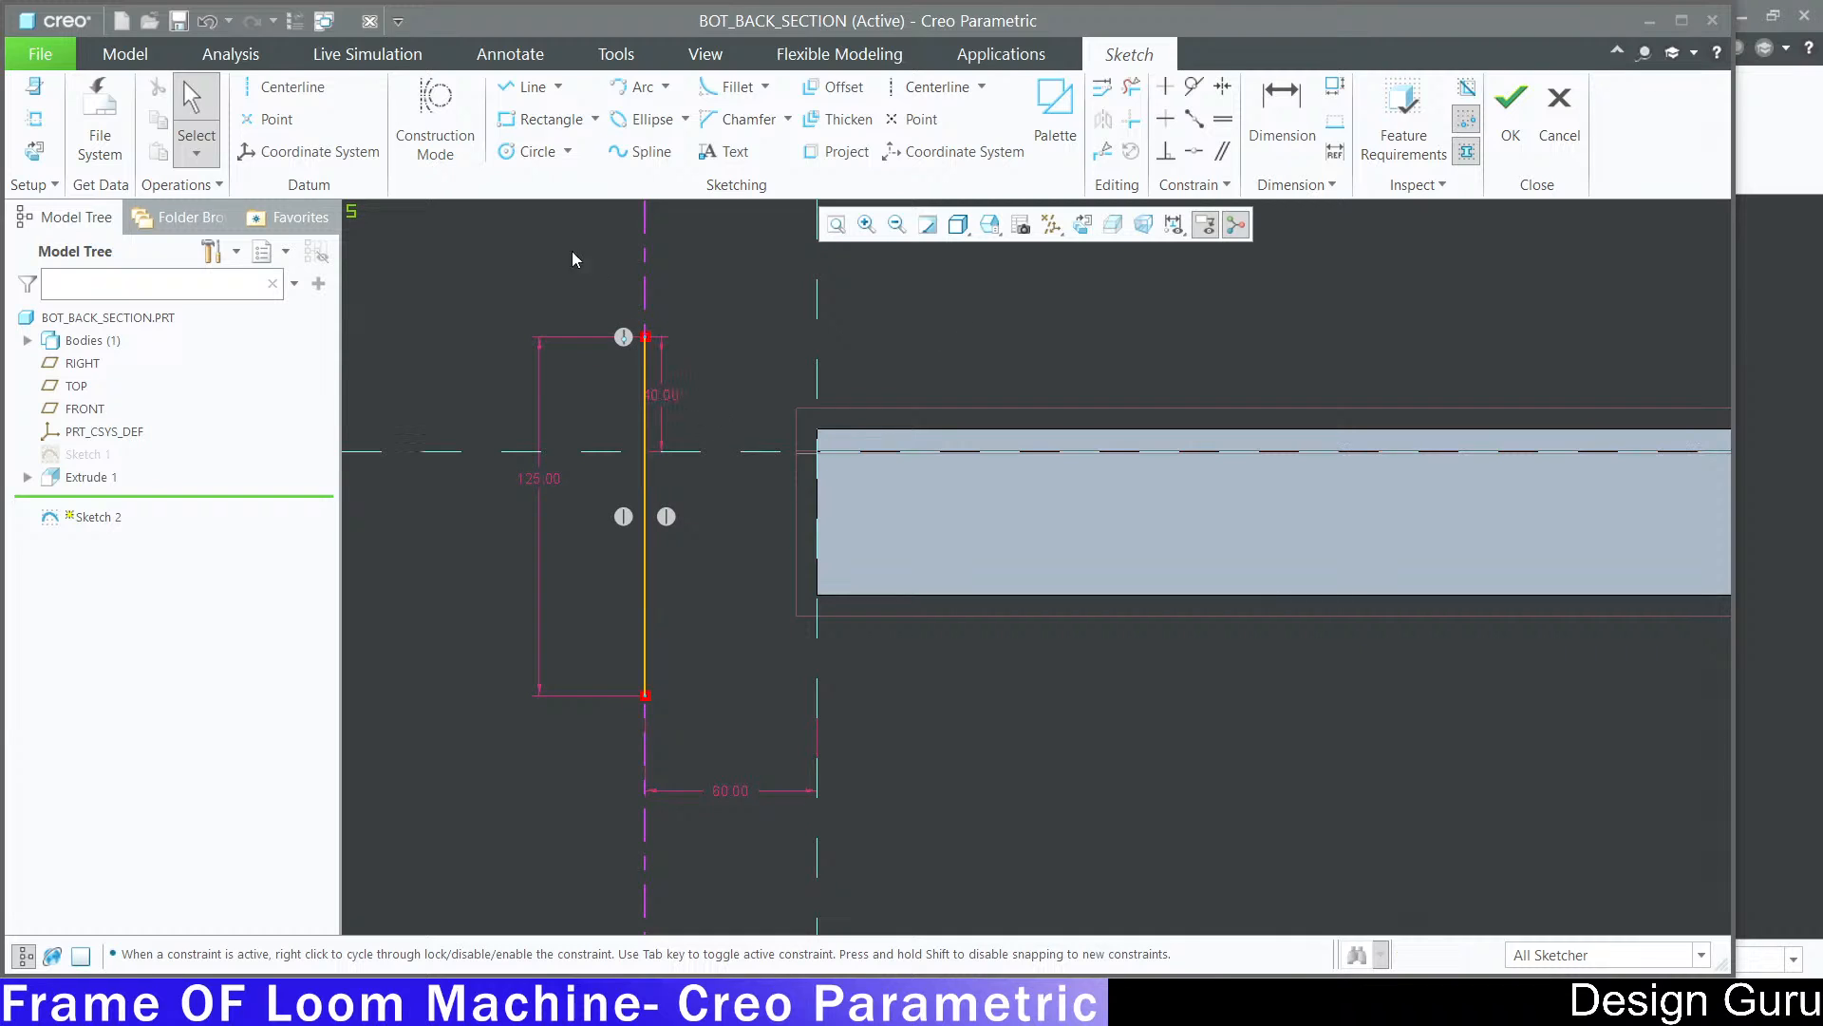
Step: Close the vertical line into a narrow rectangle extending toward the section, and set the rectangle's width to 12 mm
{"action": "left_click", "coordinate": [527, 86]}
{"action": "left_click", "coordinate": [646, 339]}
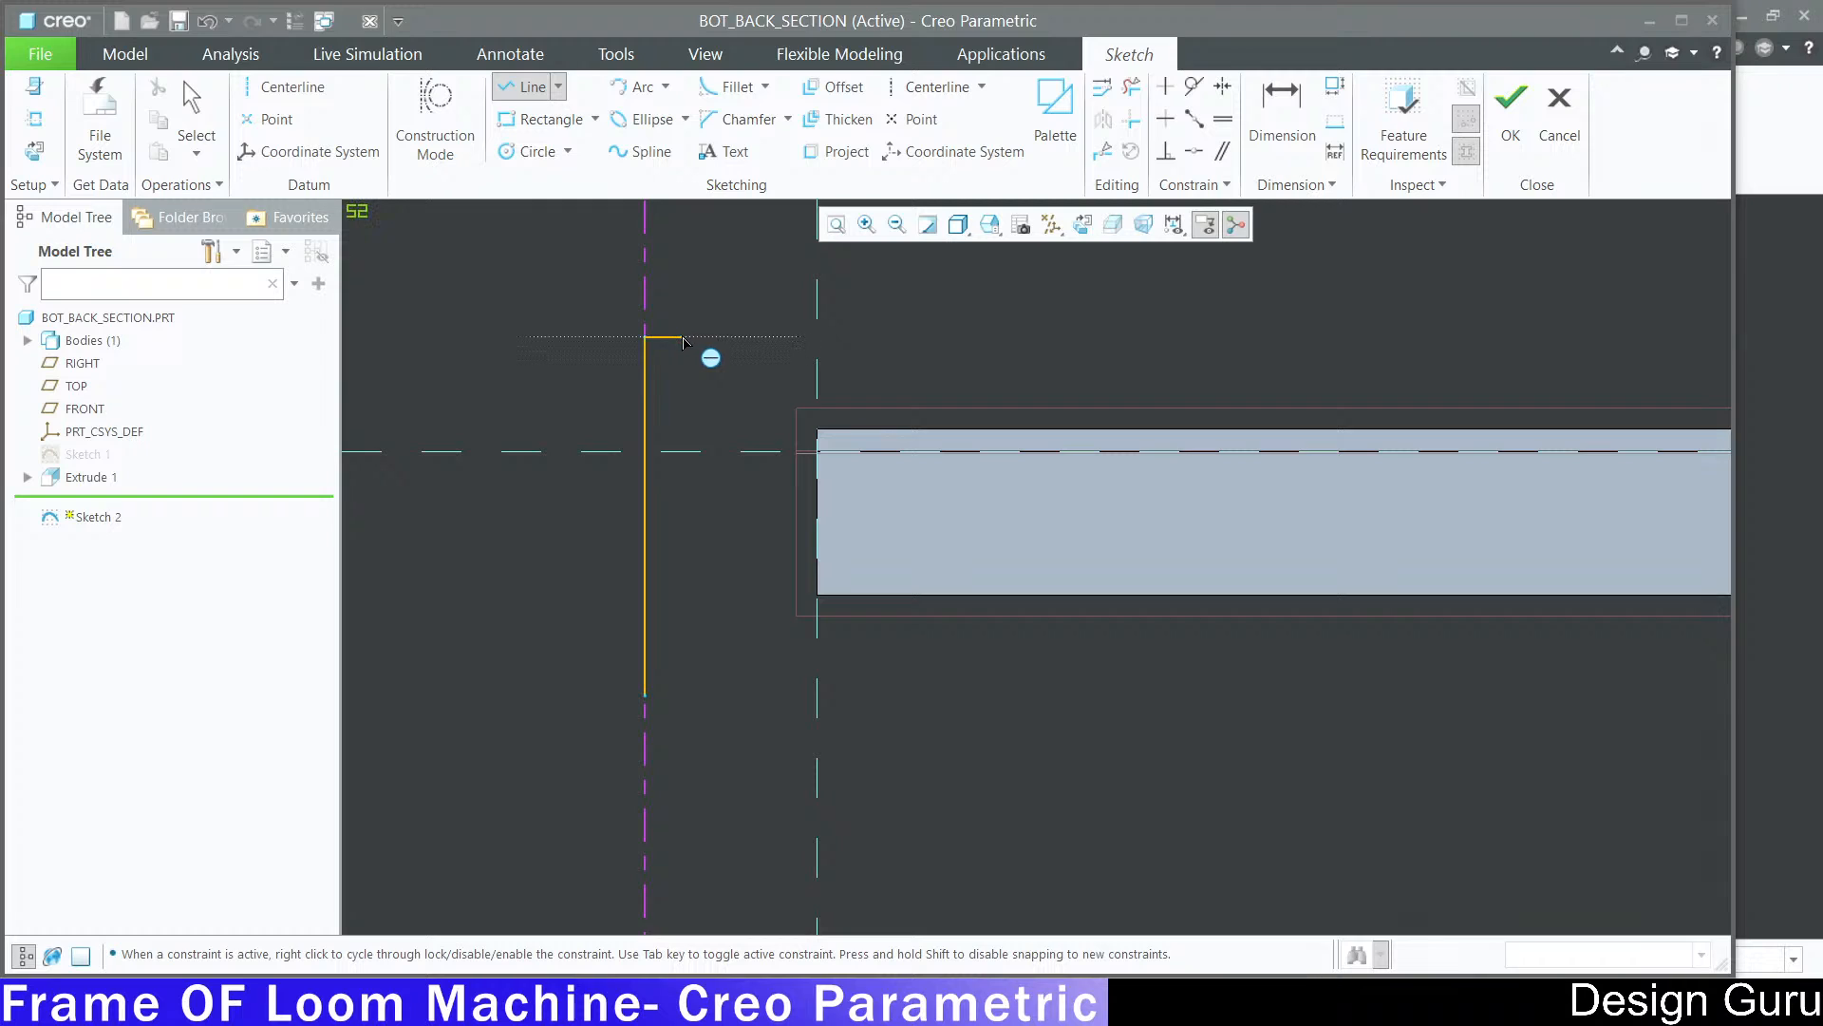
{"action": "left_click", "coordinate": [690, 337]}
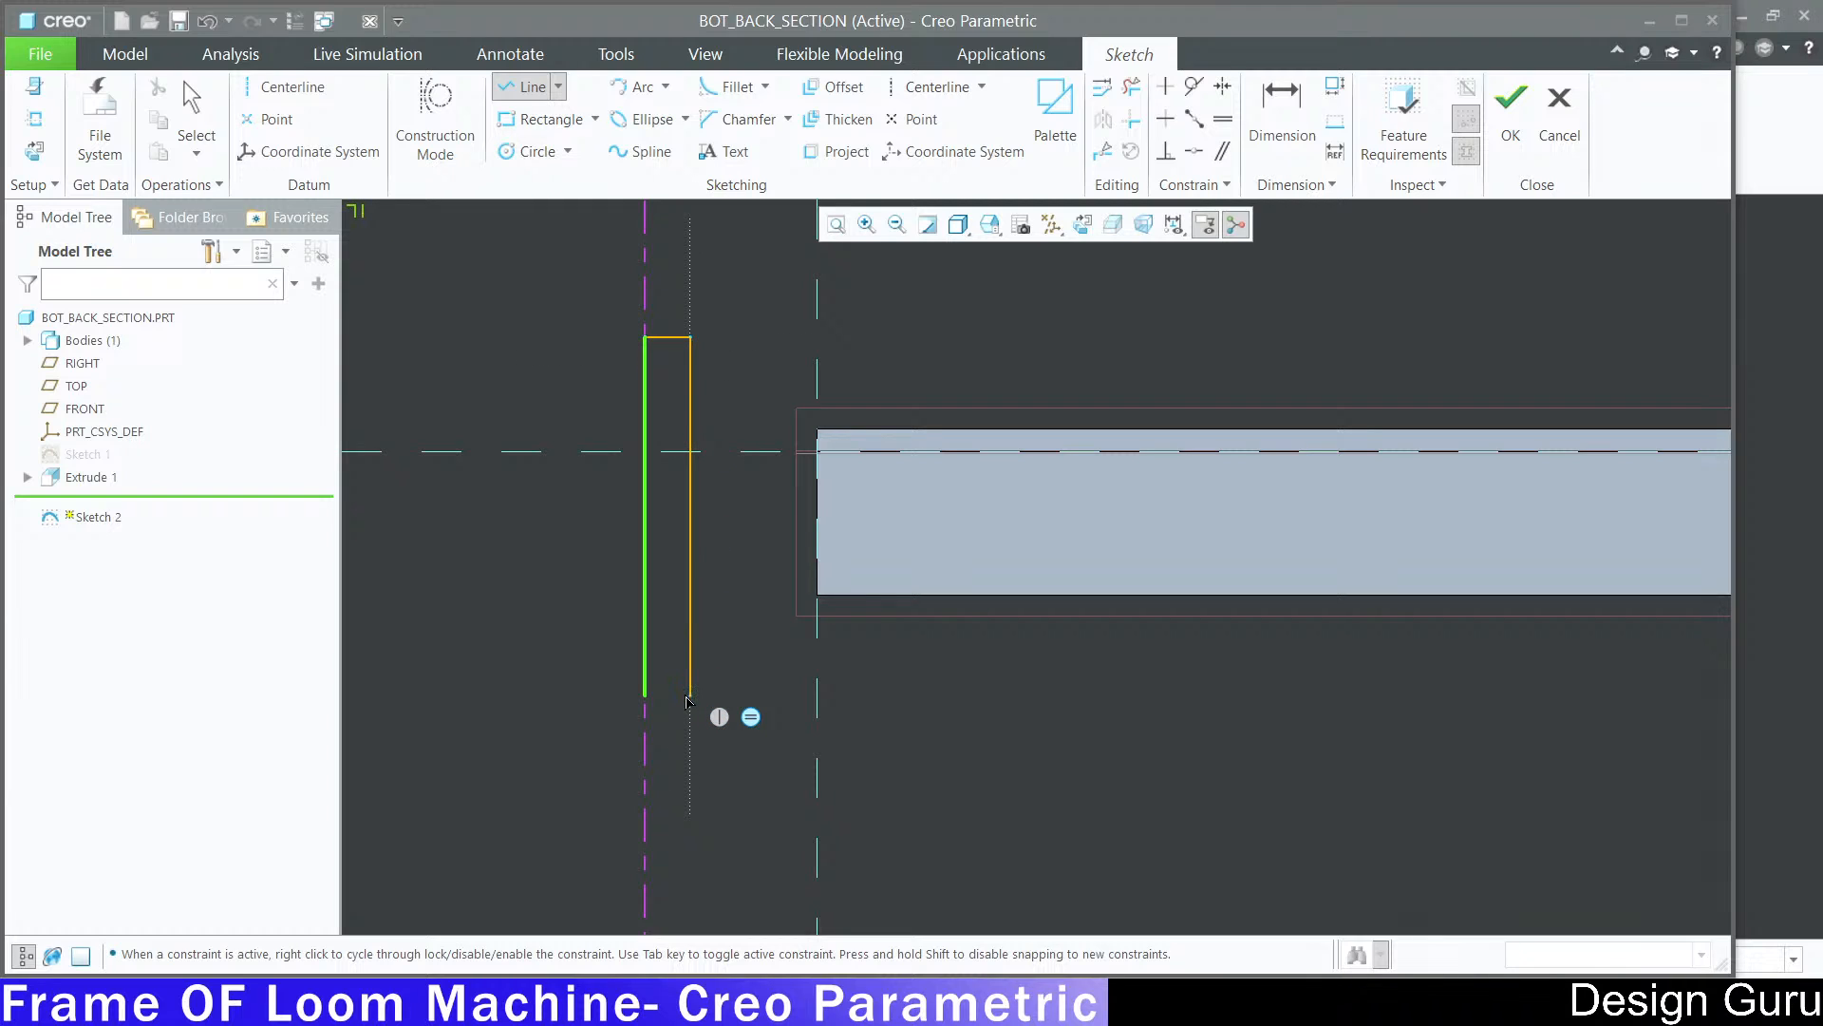
{"action": "left_click", "coordinate": [690, 696]}
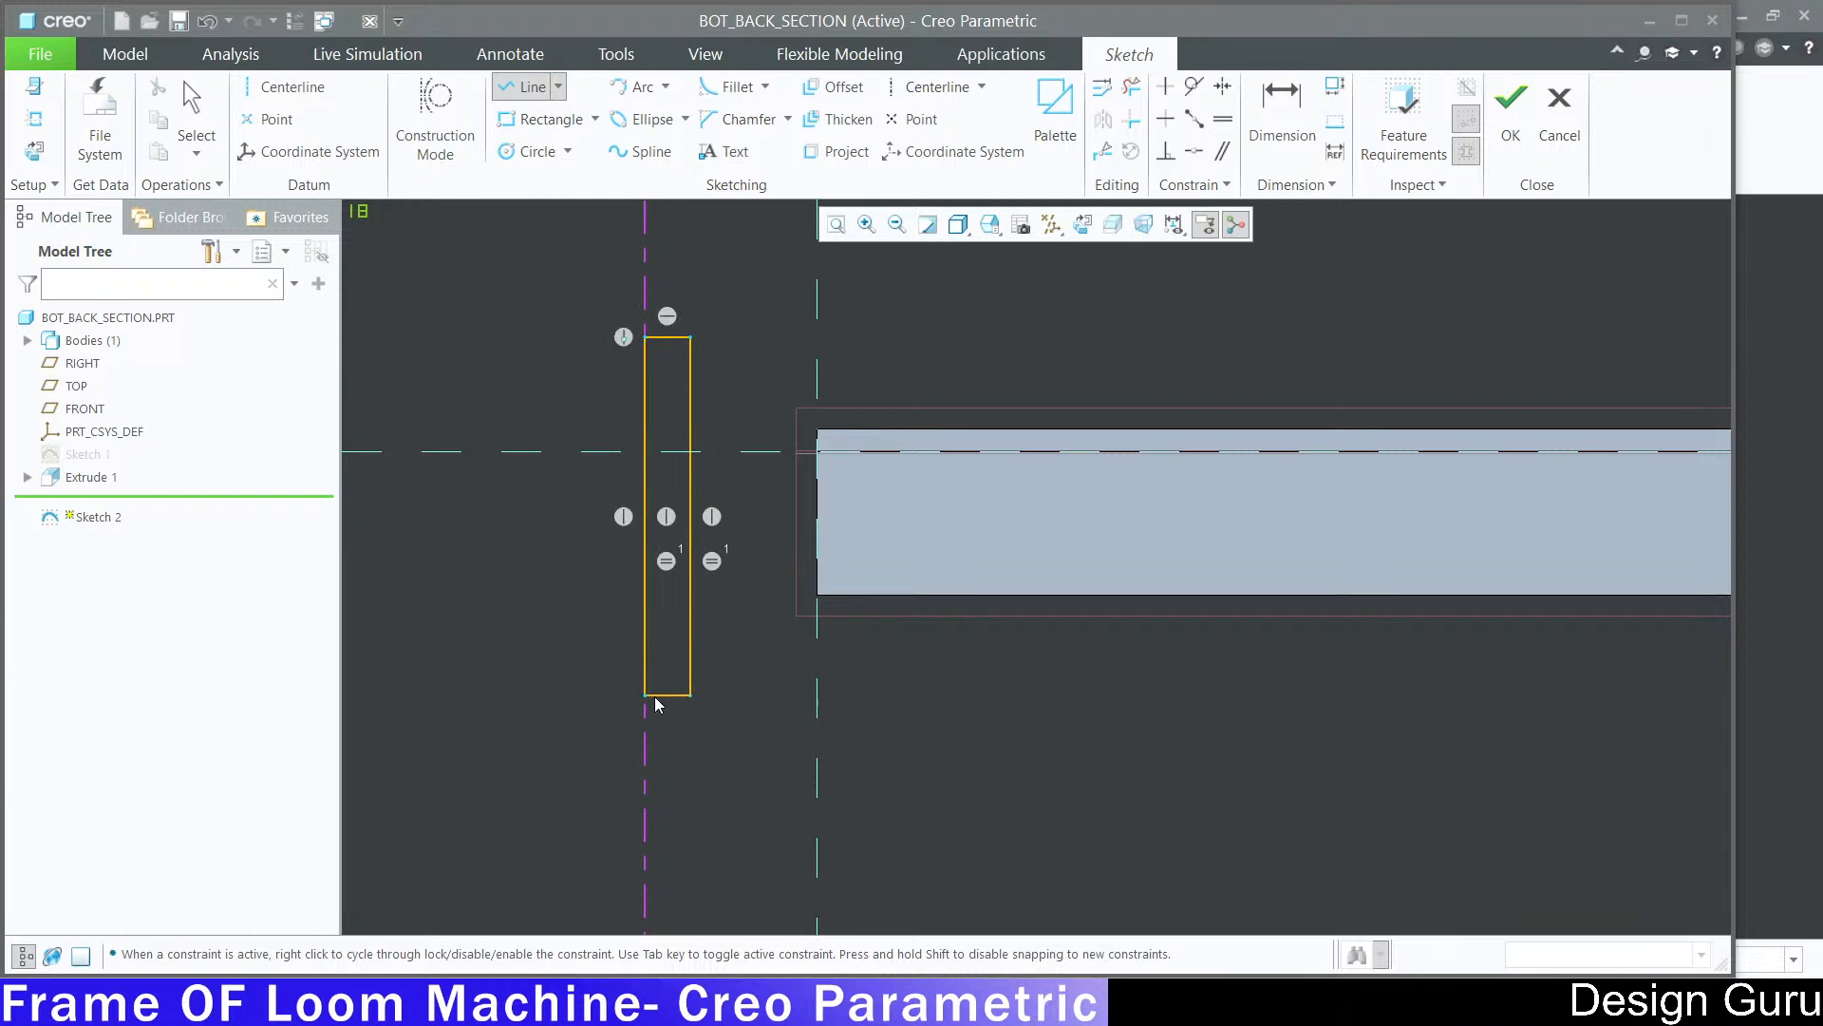
{"action": "left_click", "coordinate": [646, 696]}
{"action": "middle_click", "coordinate": [1071, 753]}
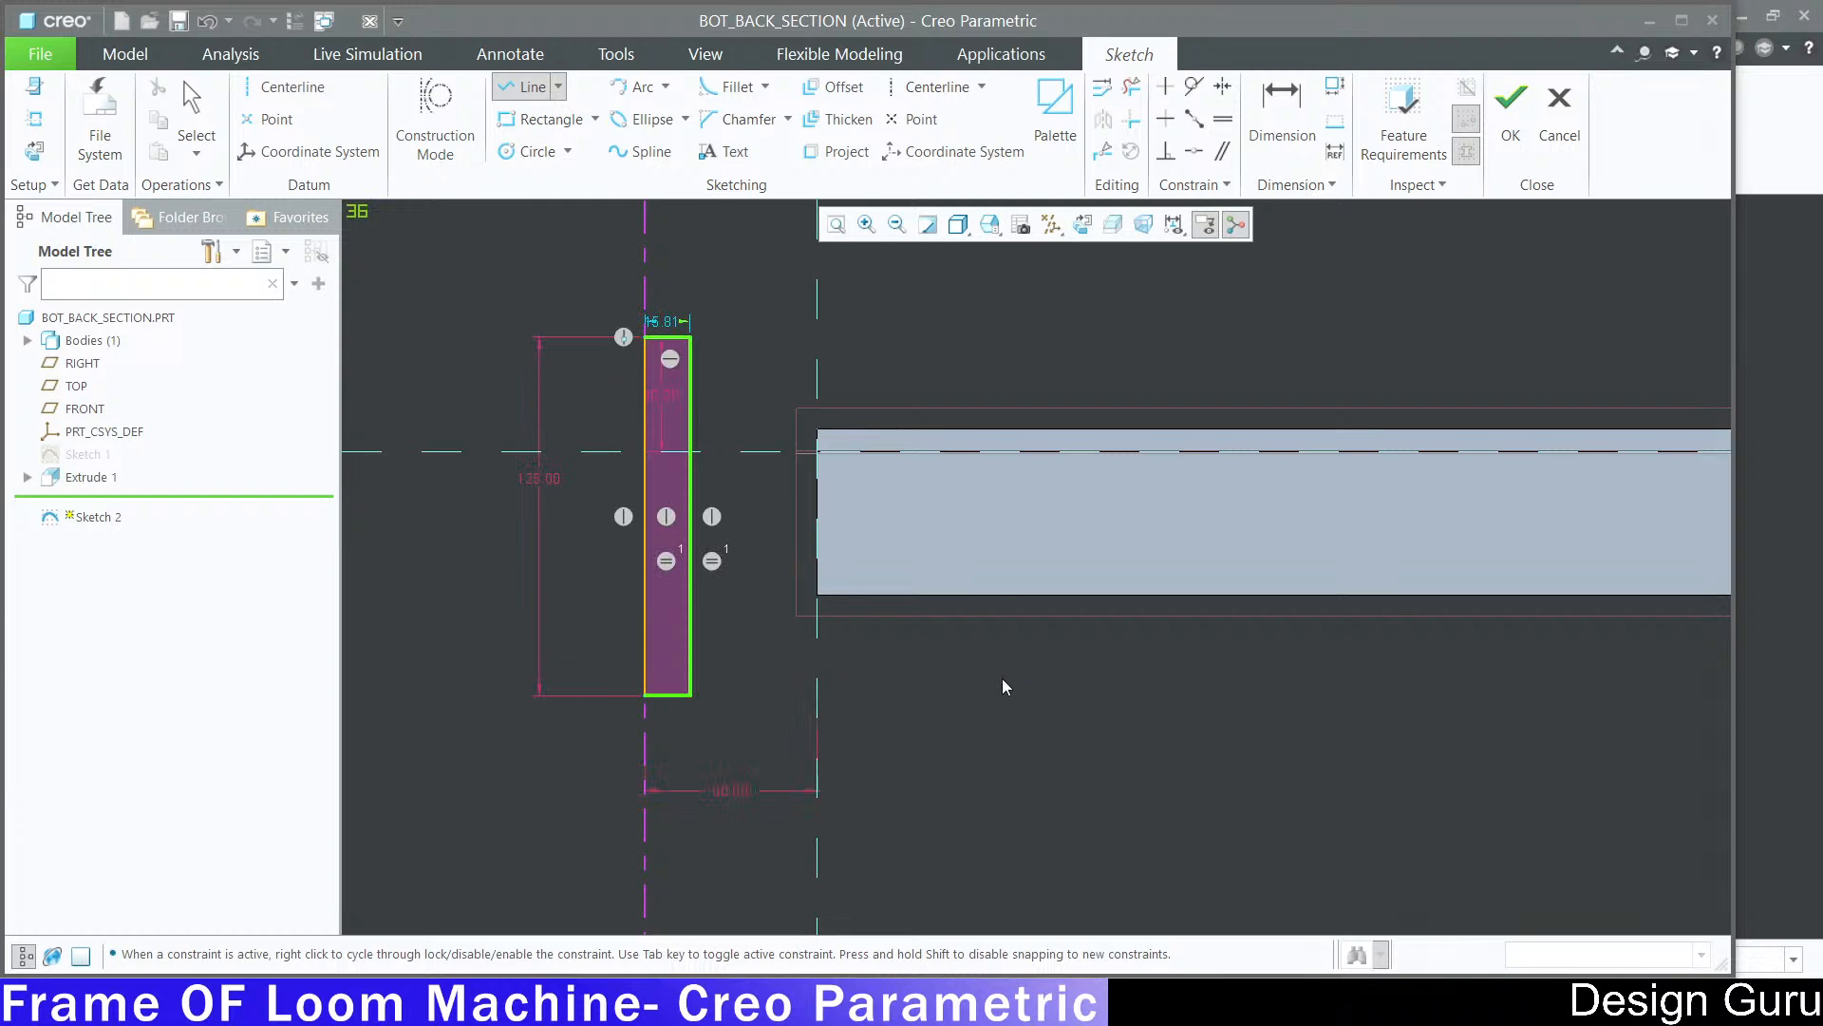
{"action": "double_click", "coordinate": [663, 323]}
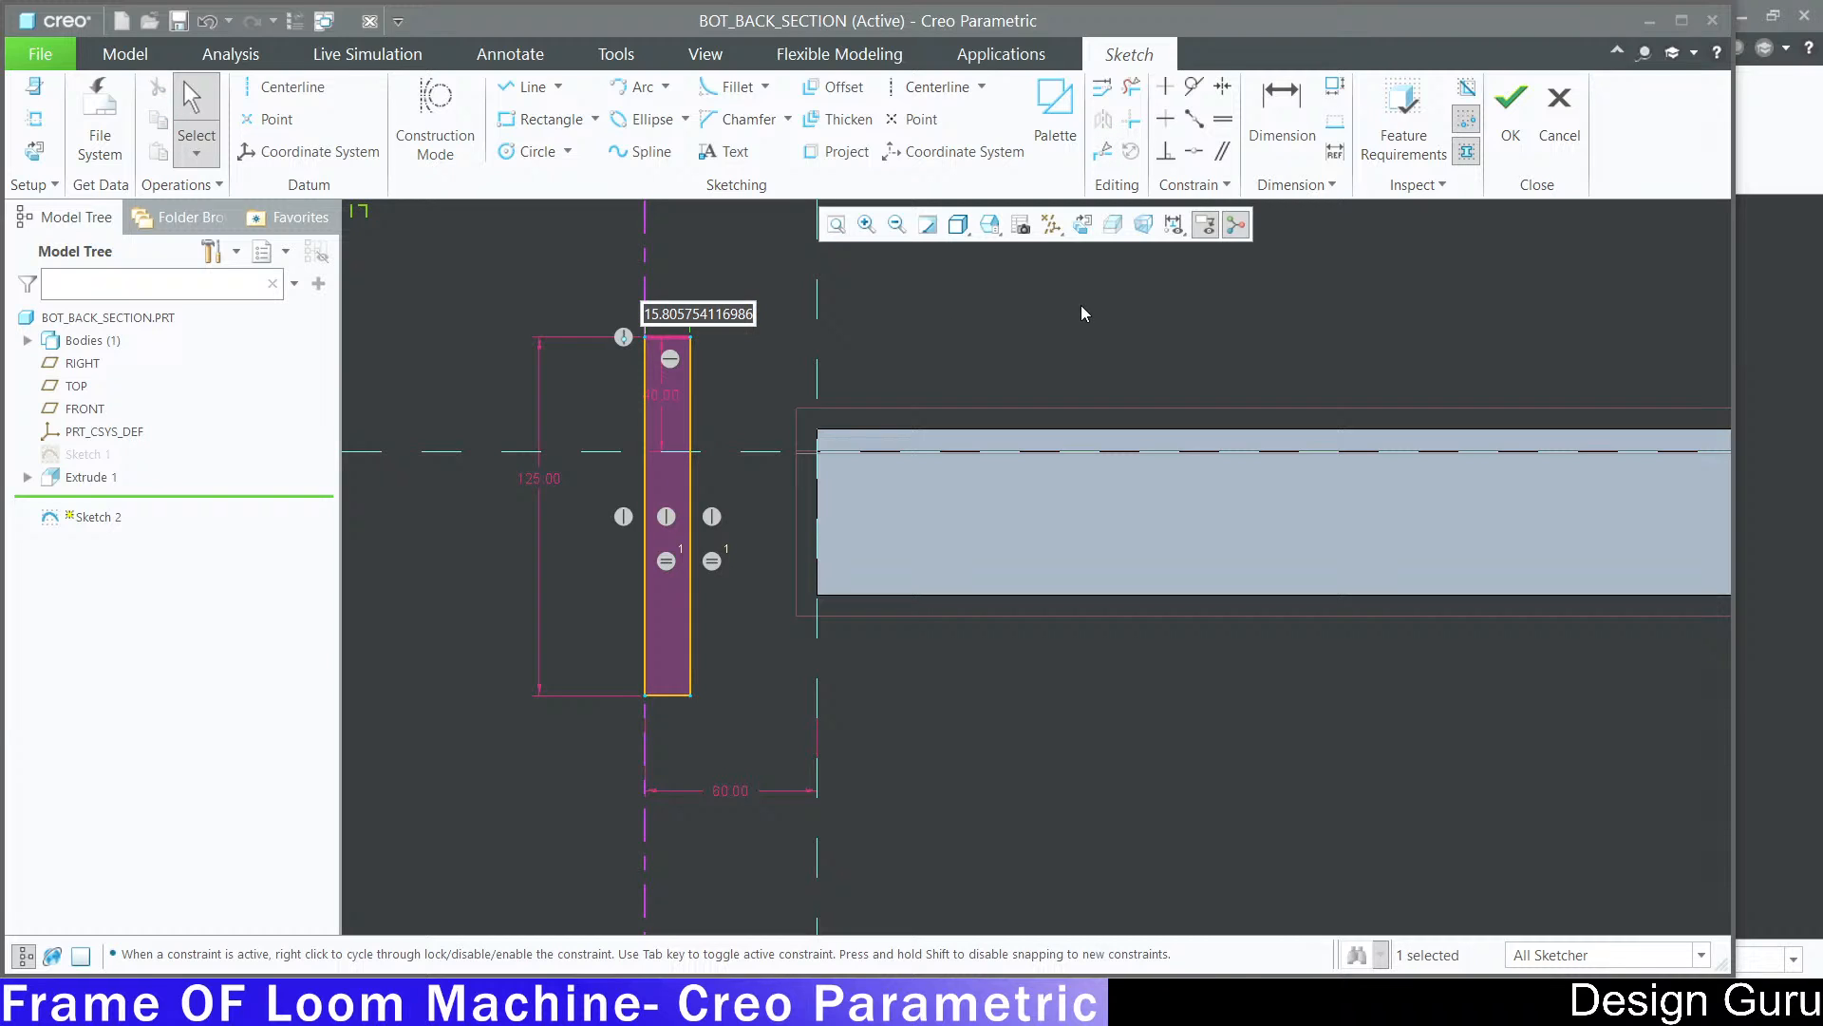
{"action": "type", "text": "12"}
{"action": "key", "text": "Return"}
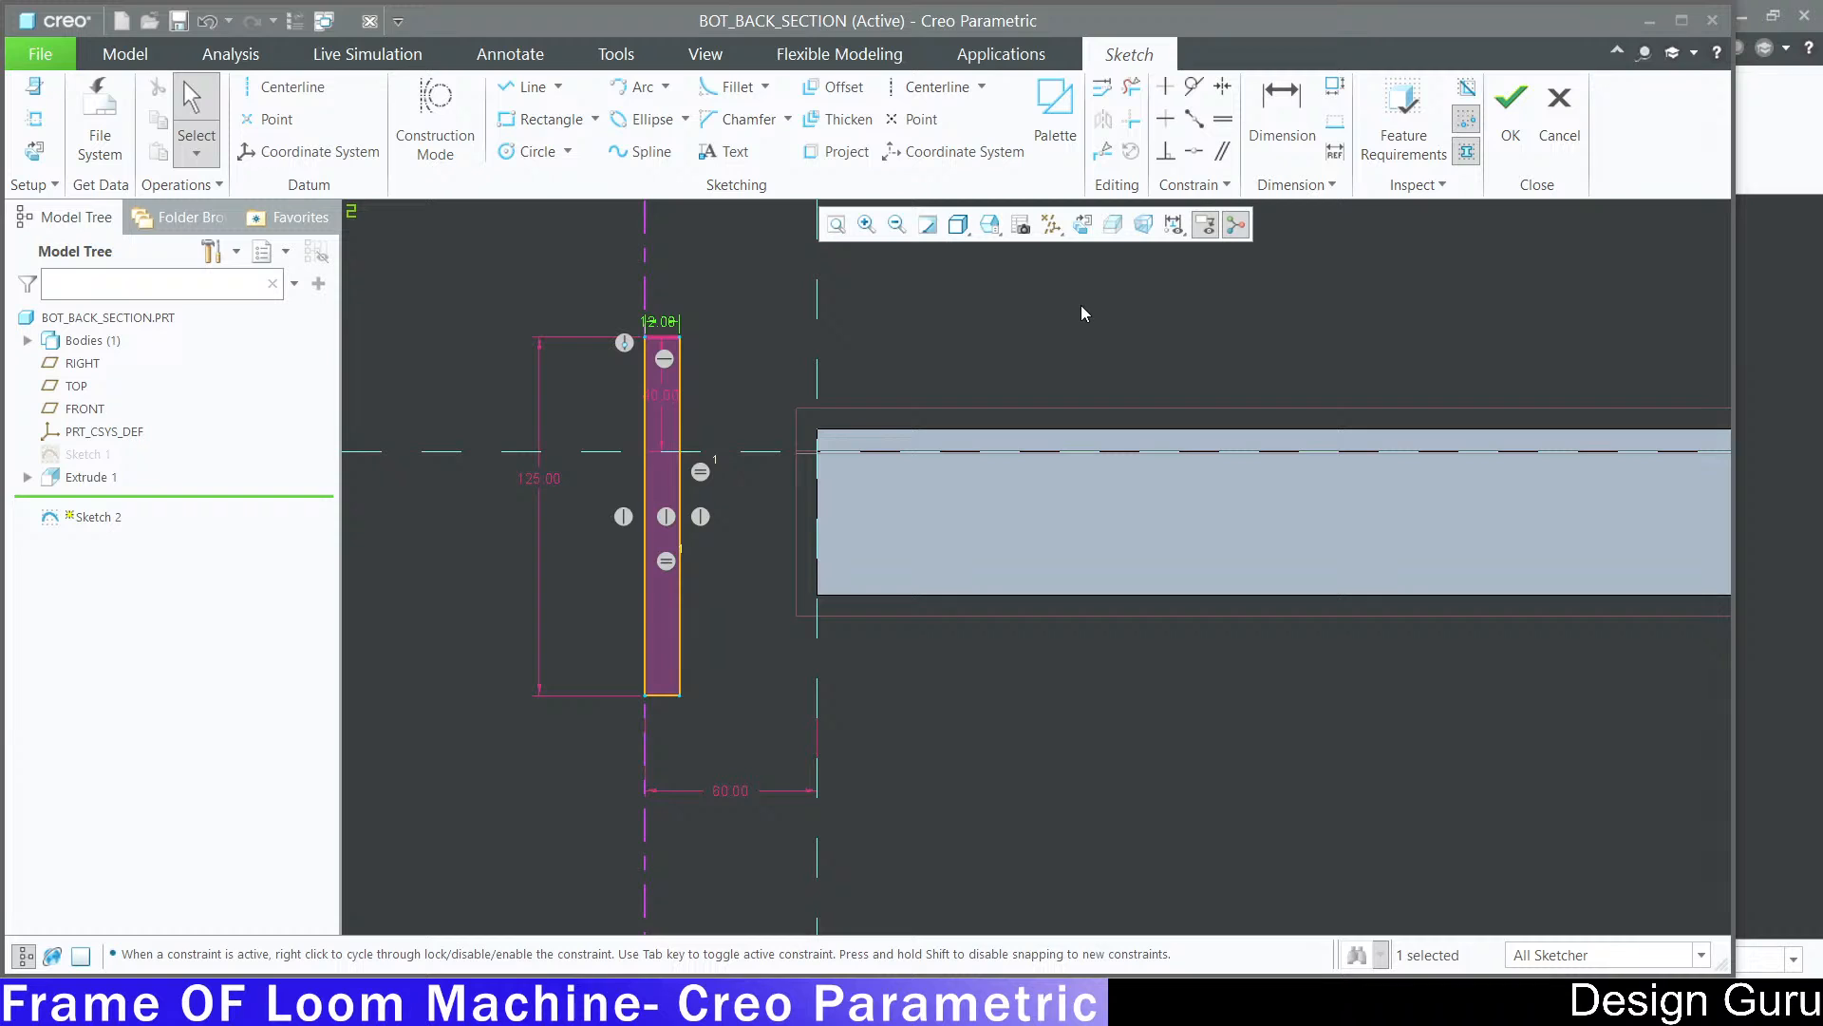
{"action": "left_click", "coordinate": [1079, 354]}
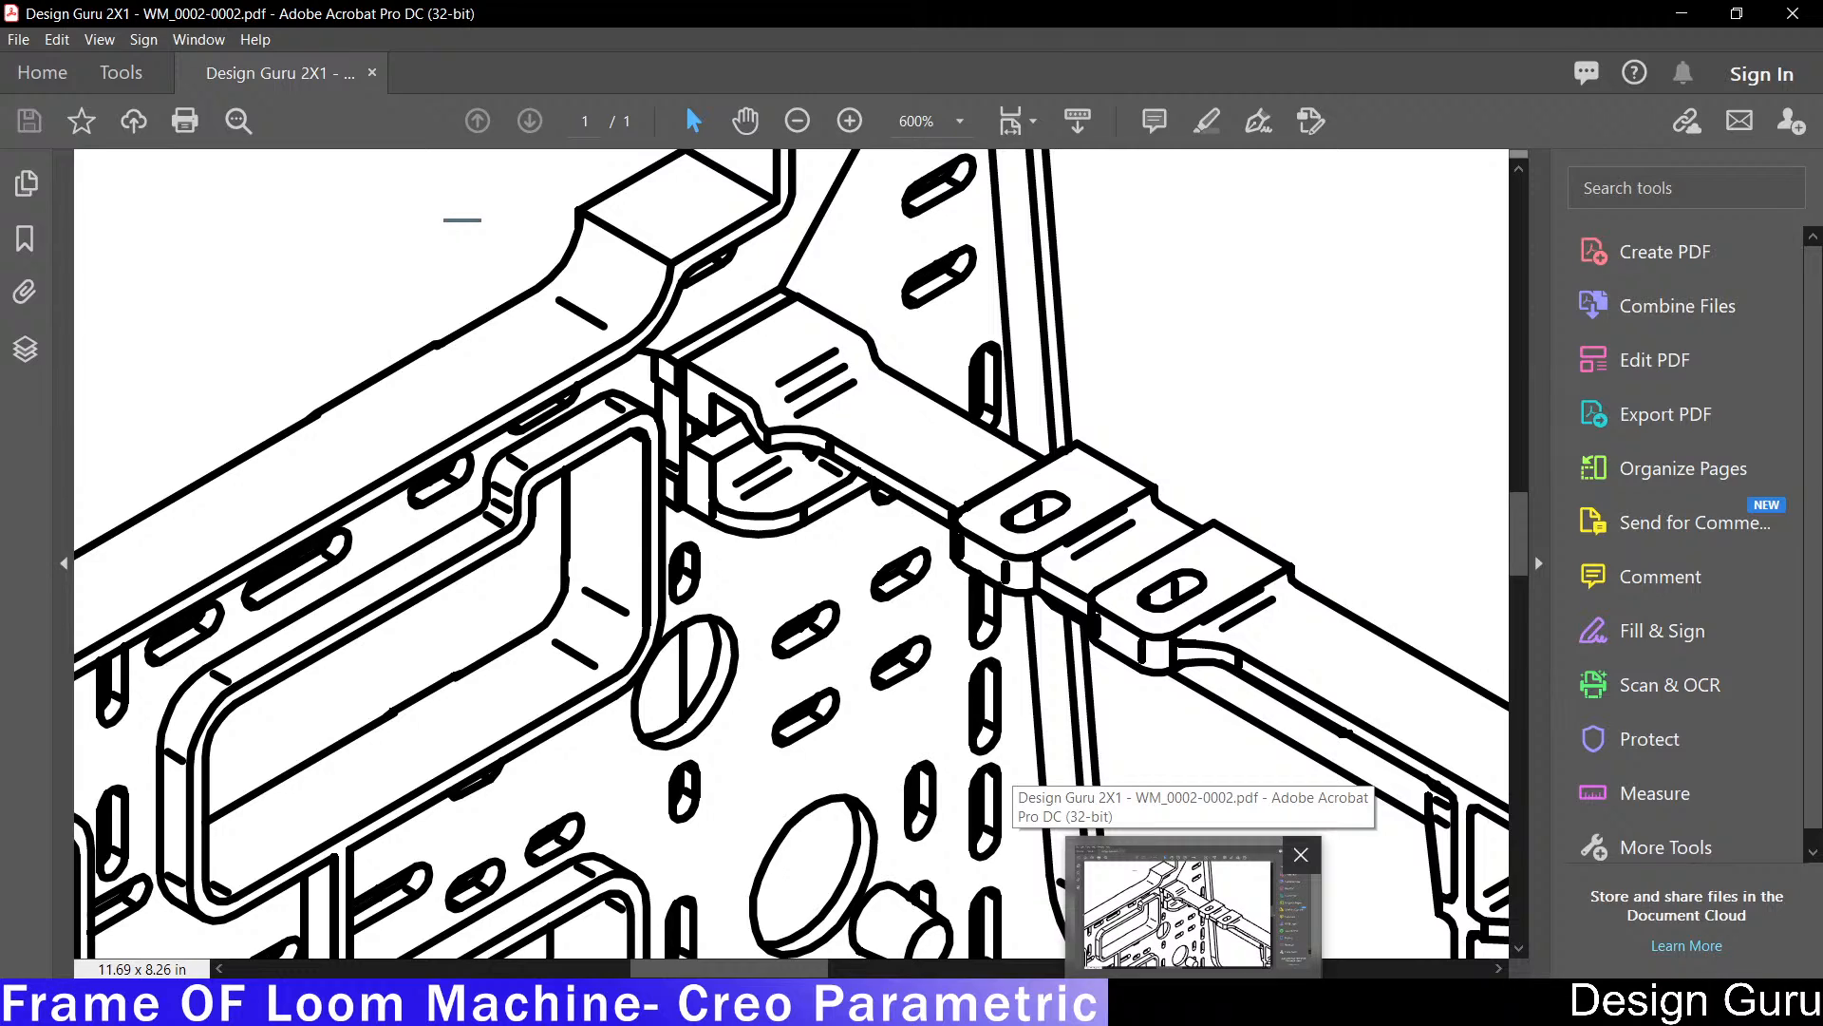
Step: Recheck the crossbar end in the assembly PDF, and join the rectangle's lower corner to the section's lower end corner with a horizontal and a vertical line
{"action": "left_click", "coordinate": [1193, 1002]}
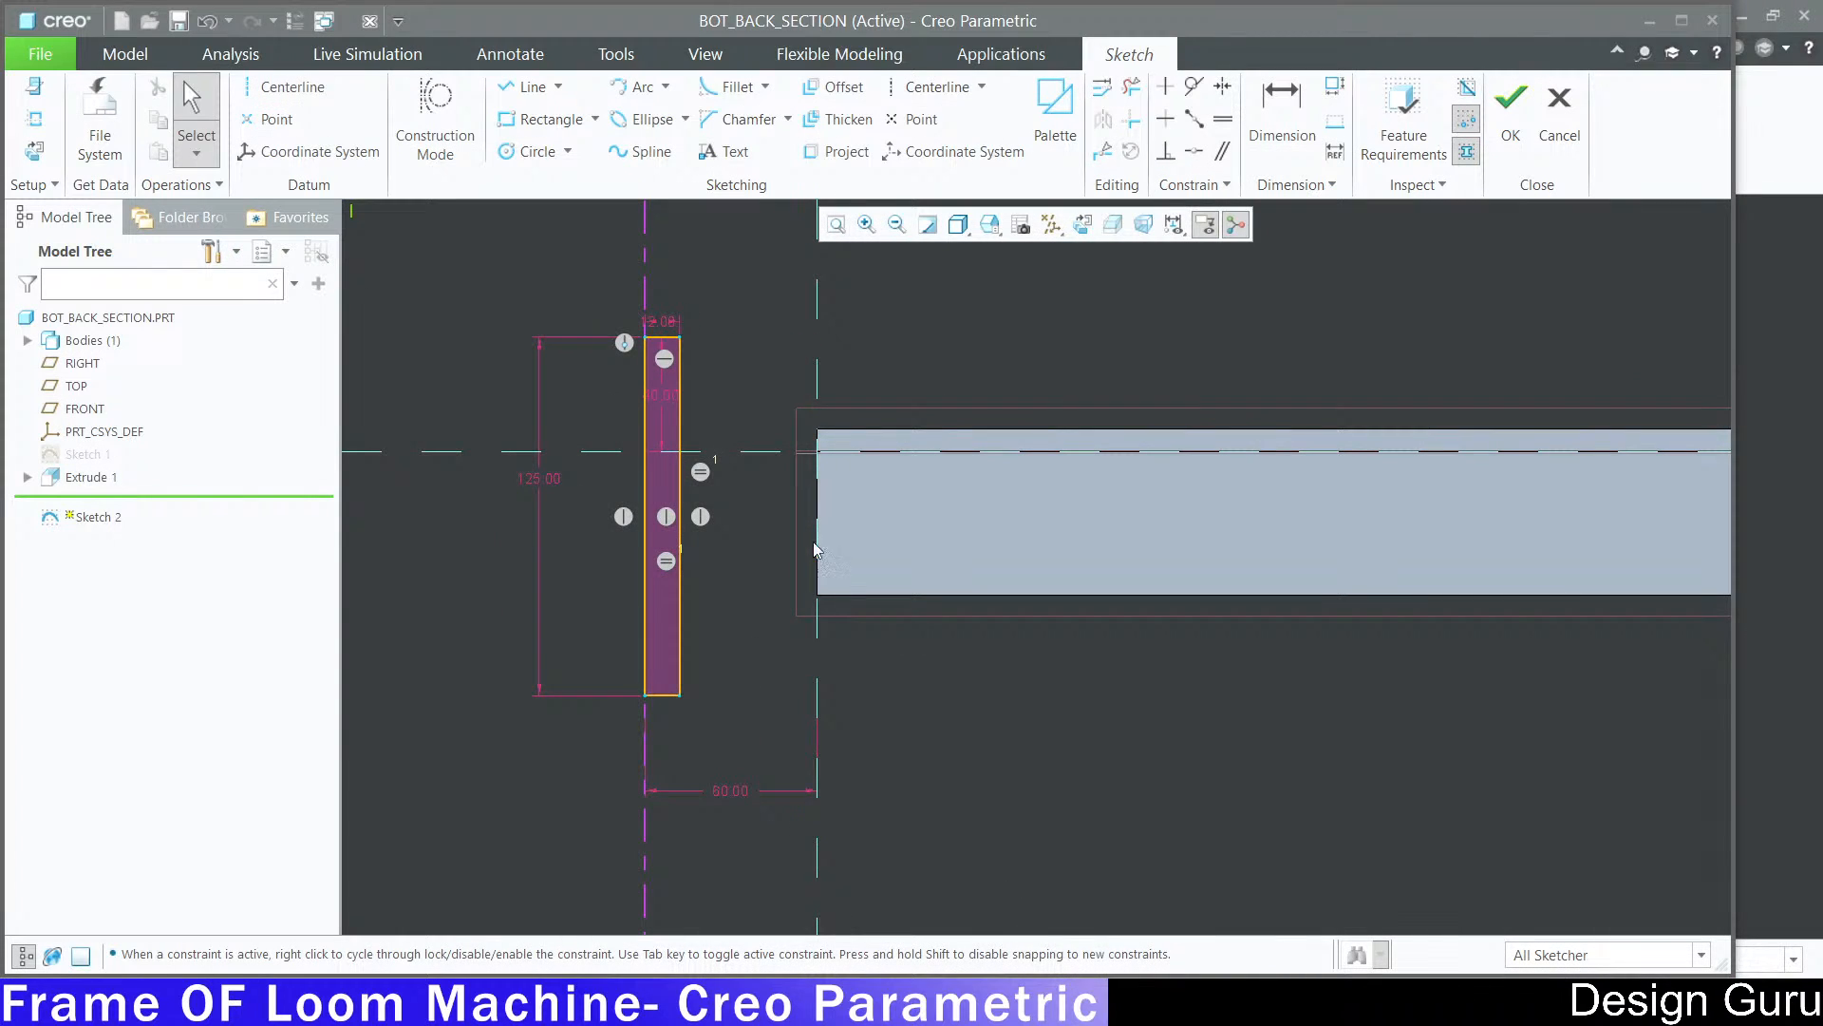
{"action": "left_click", "coordinate": [1194, 1003]}
{"action": "left_click", "coordinate": [525, 86]}
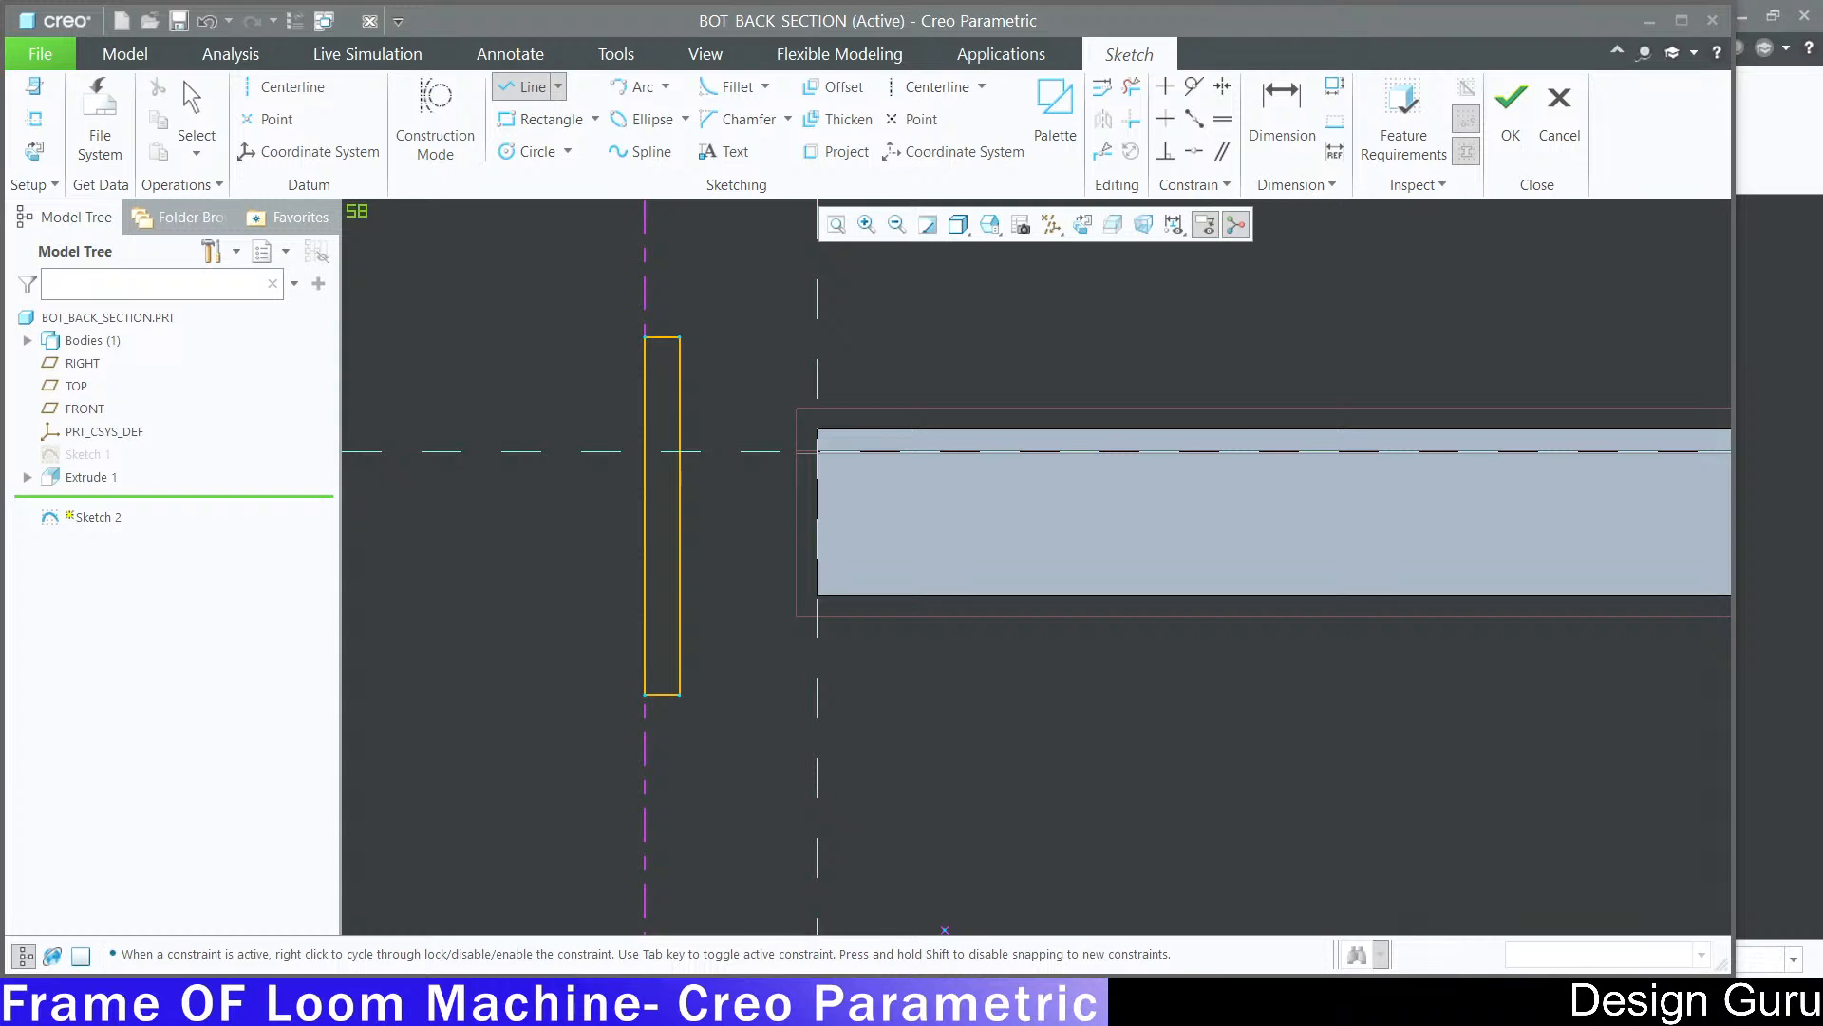
{"action": "left_click", "coordinate": [703, 716]}
{"action": "left_click", "coordinate": [816, 697]}
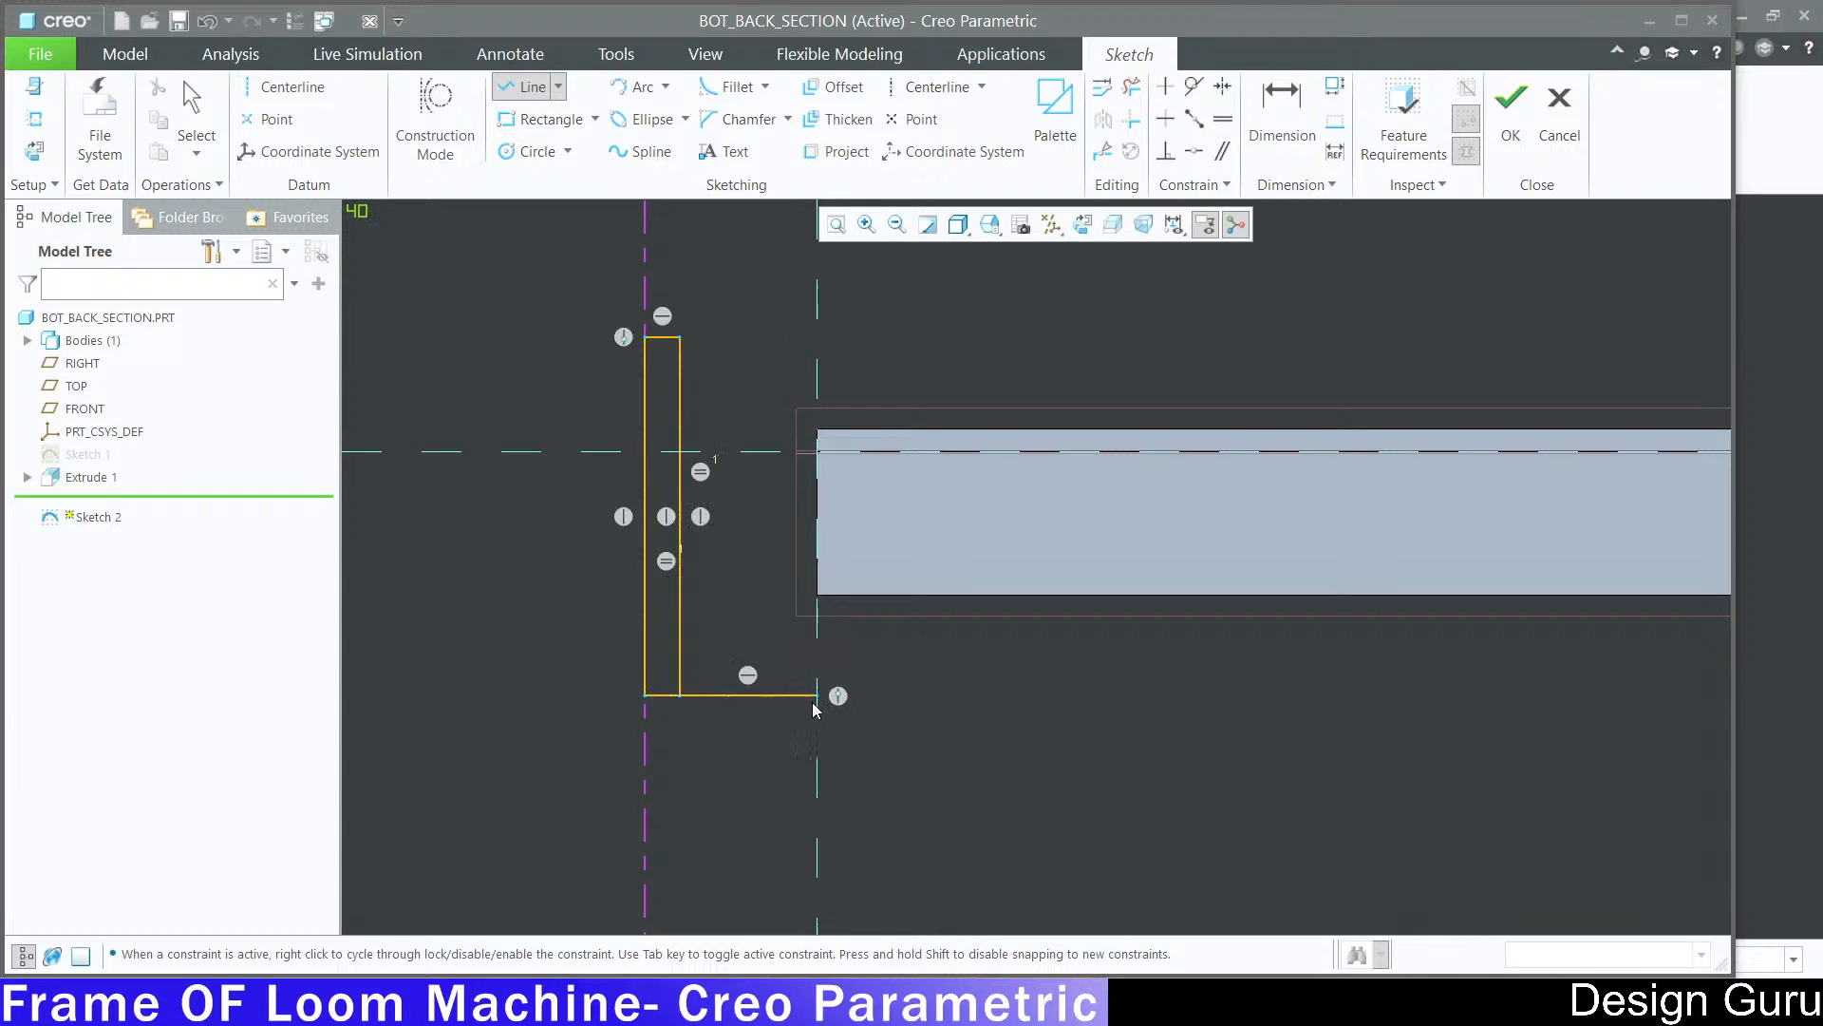
{"action": "left_click", "coordinate": [818, 597]}
{"action": "middle_click", "coordinate": [905, 371]}
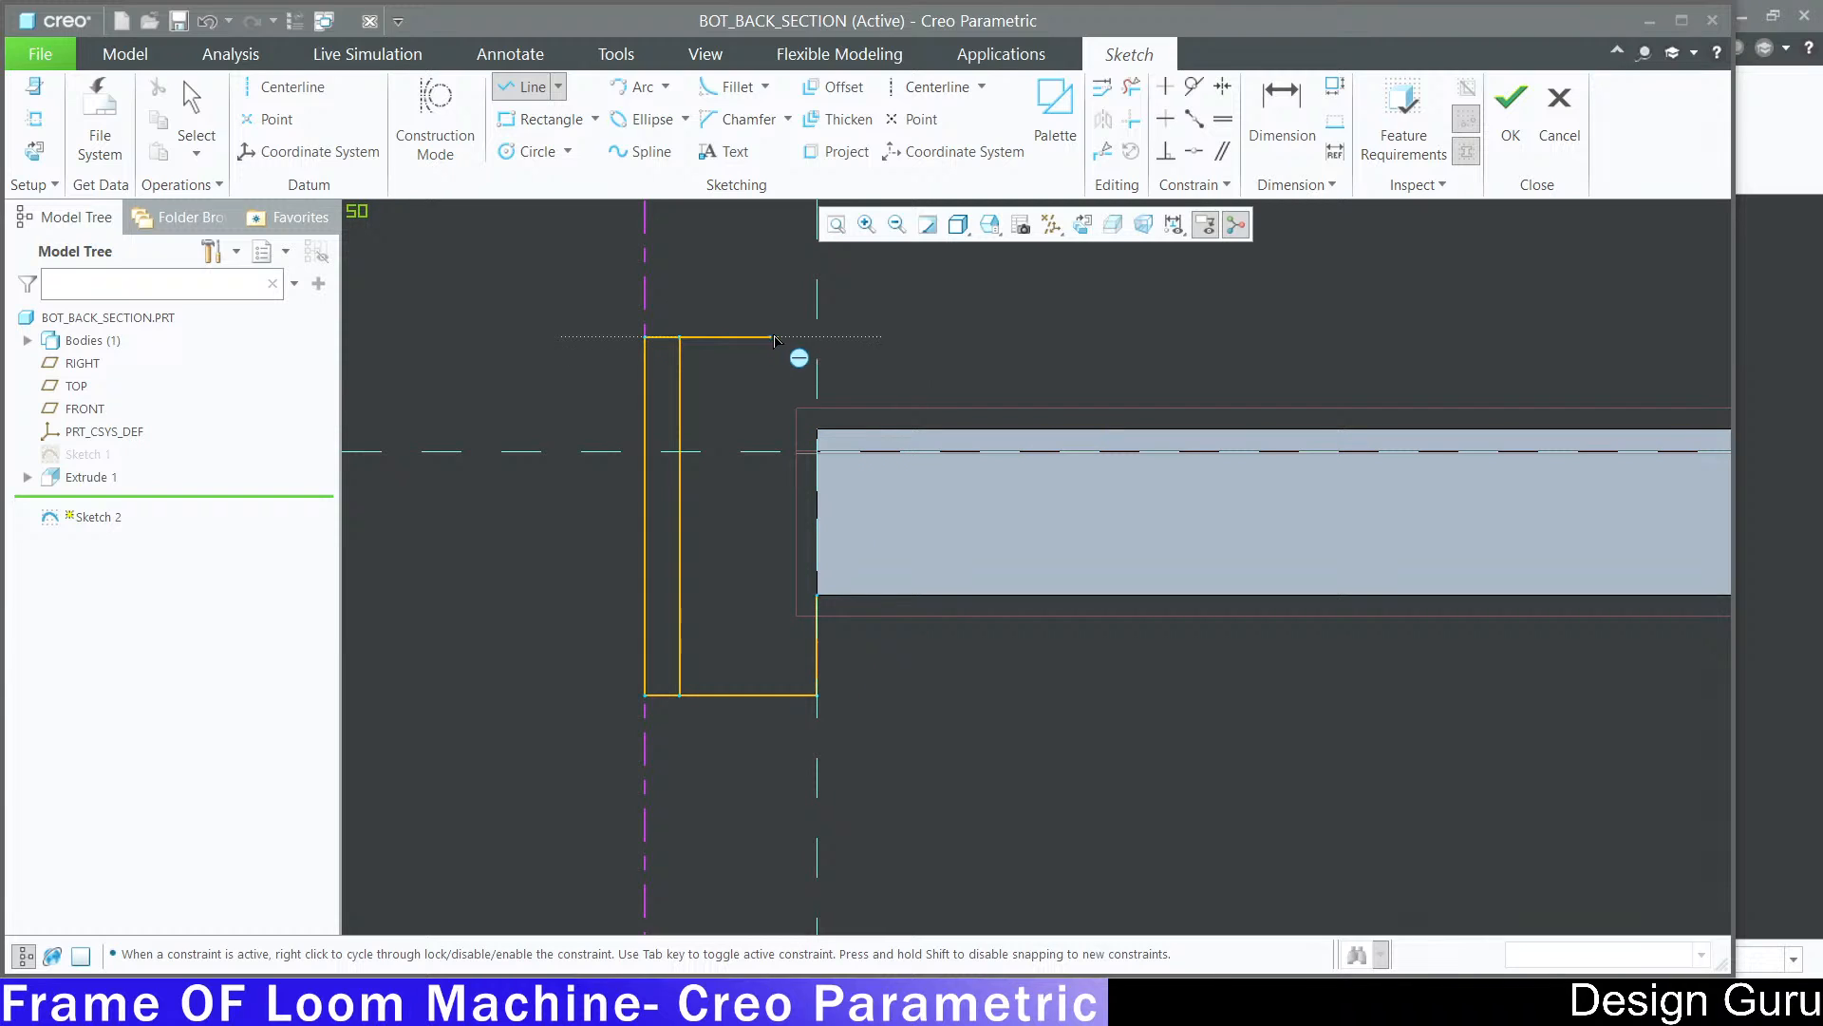
Step: Join the rectangle's upper corner to the section's upper end corner with a horizontal and a vertical line
{"action": "left_click", "coordinate": [816, 338]}
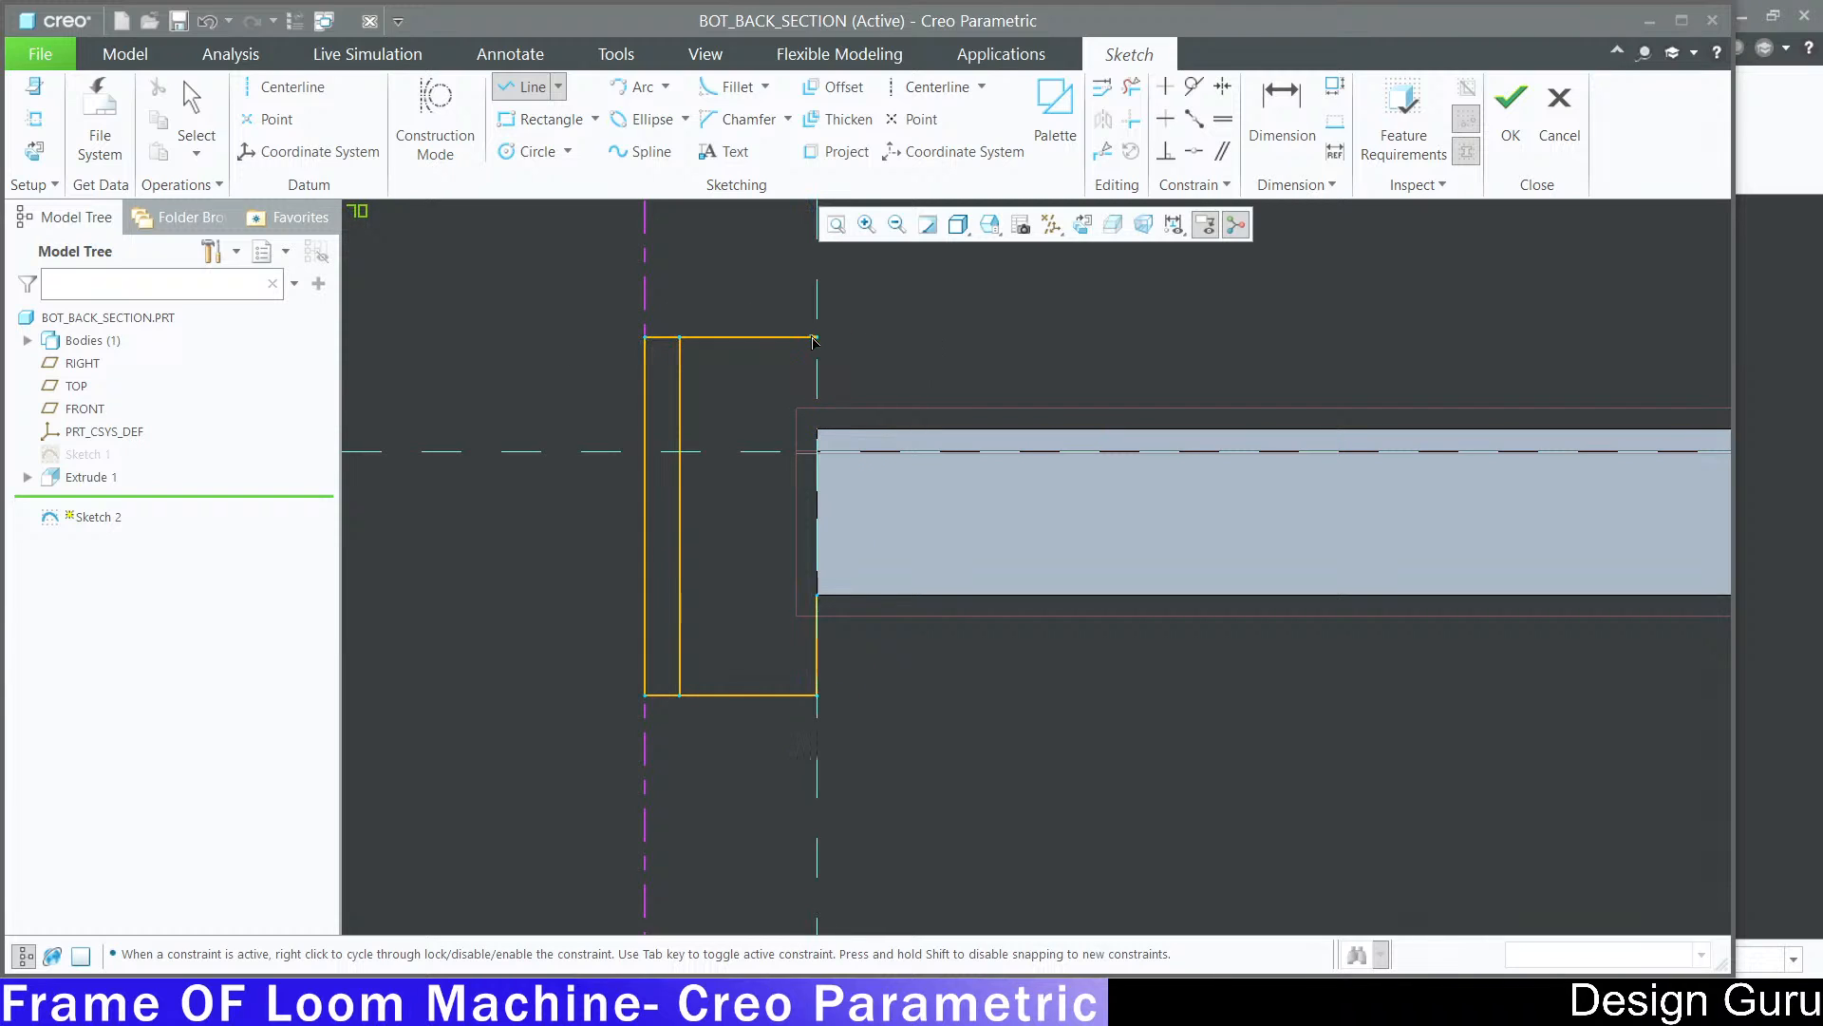
{"action": "left_click", "coordinate": [819, 432]}
{"action": "middle_click", "coordinate": [898, 334]}
{"action": "middle_click", "coordinate": [916, 328]}
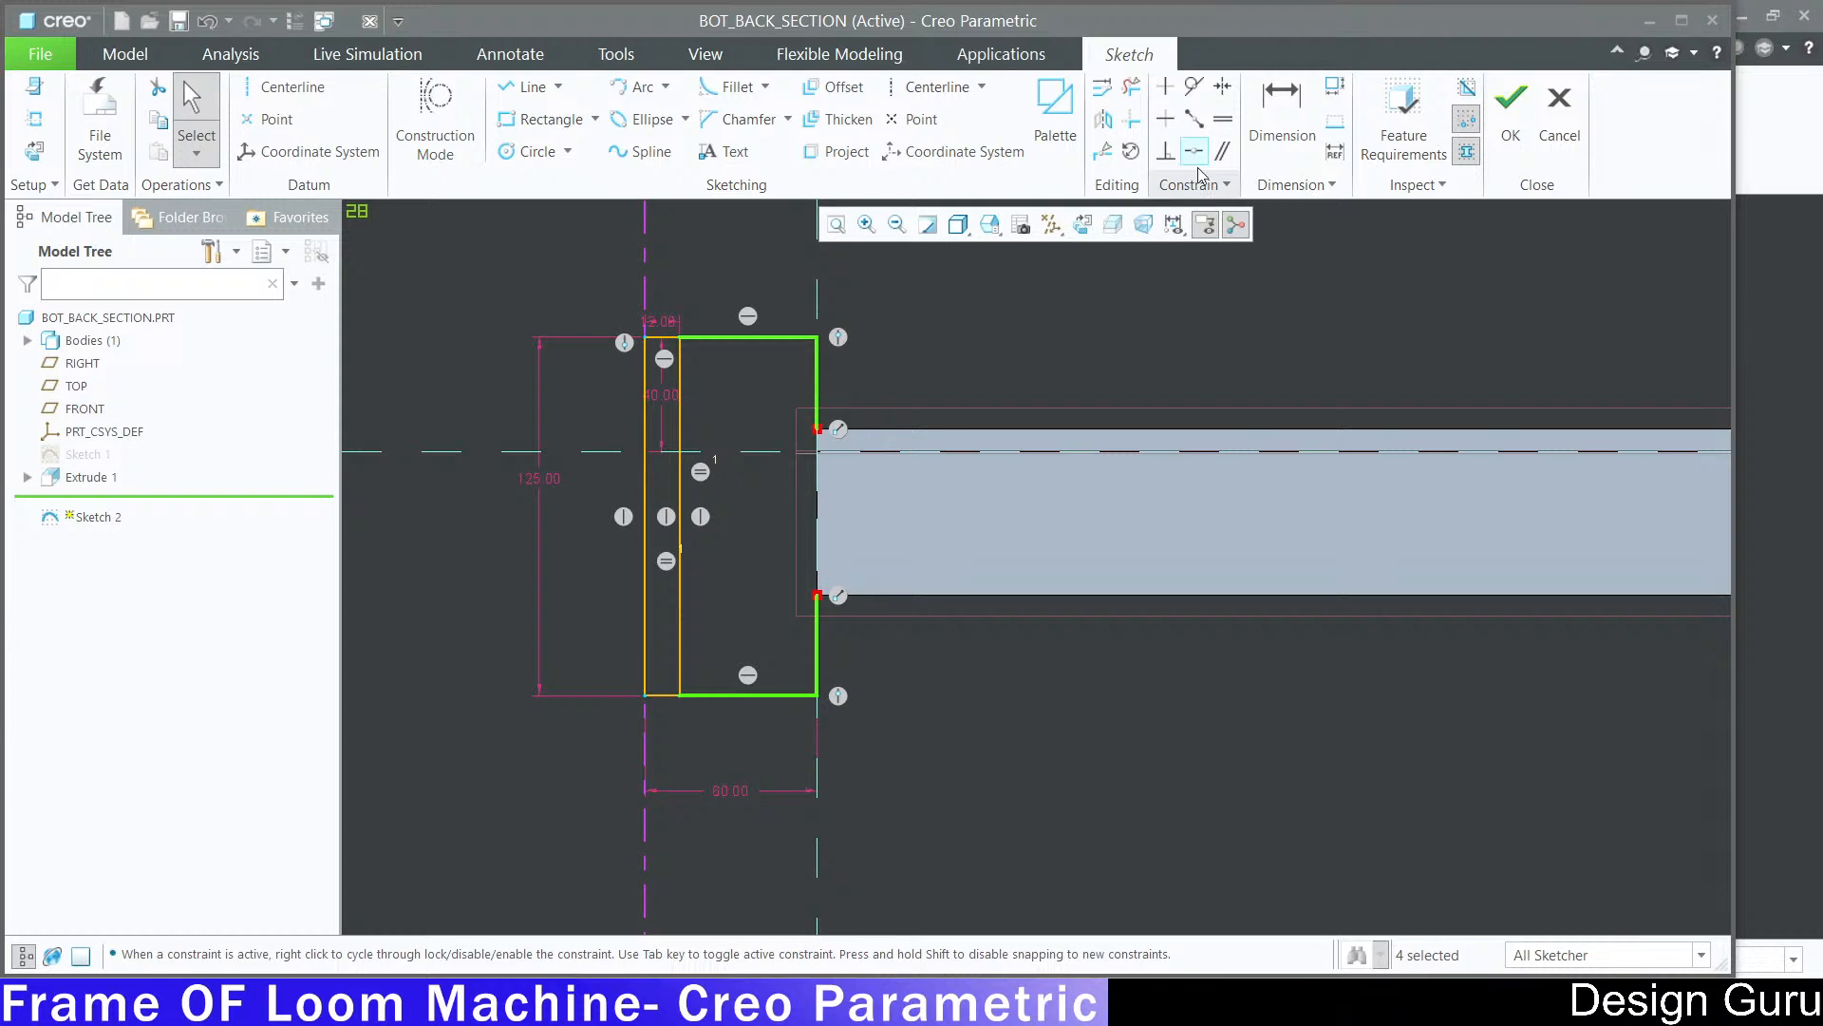
Step: Try to offset the upper horizontal connecting line 8 mm inward, and undo the offset
{"action": "left_click", "coordinate": [839, 88]}
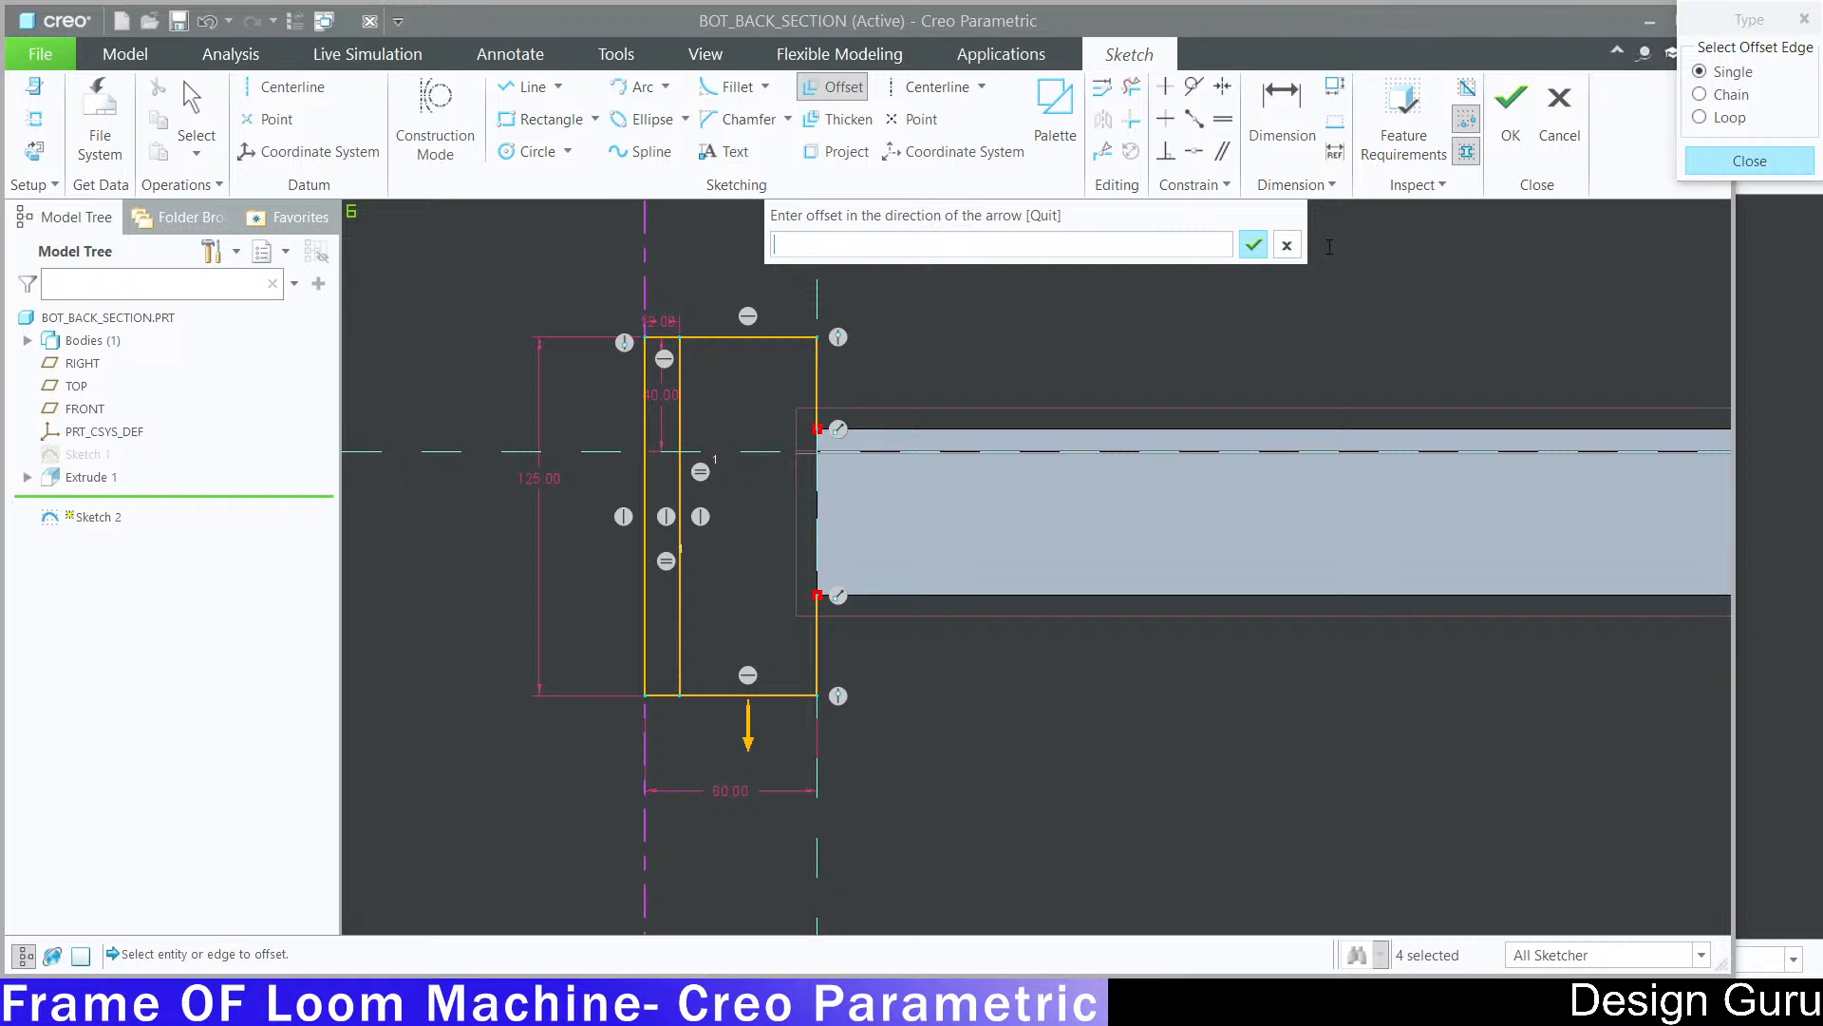
{"action": "left_click", "coordinate": [1286, 245]}
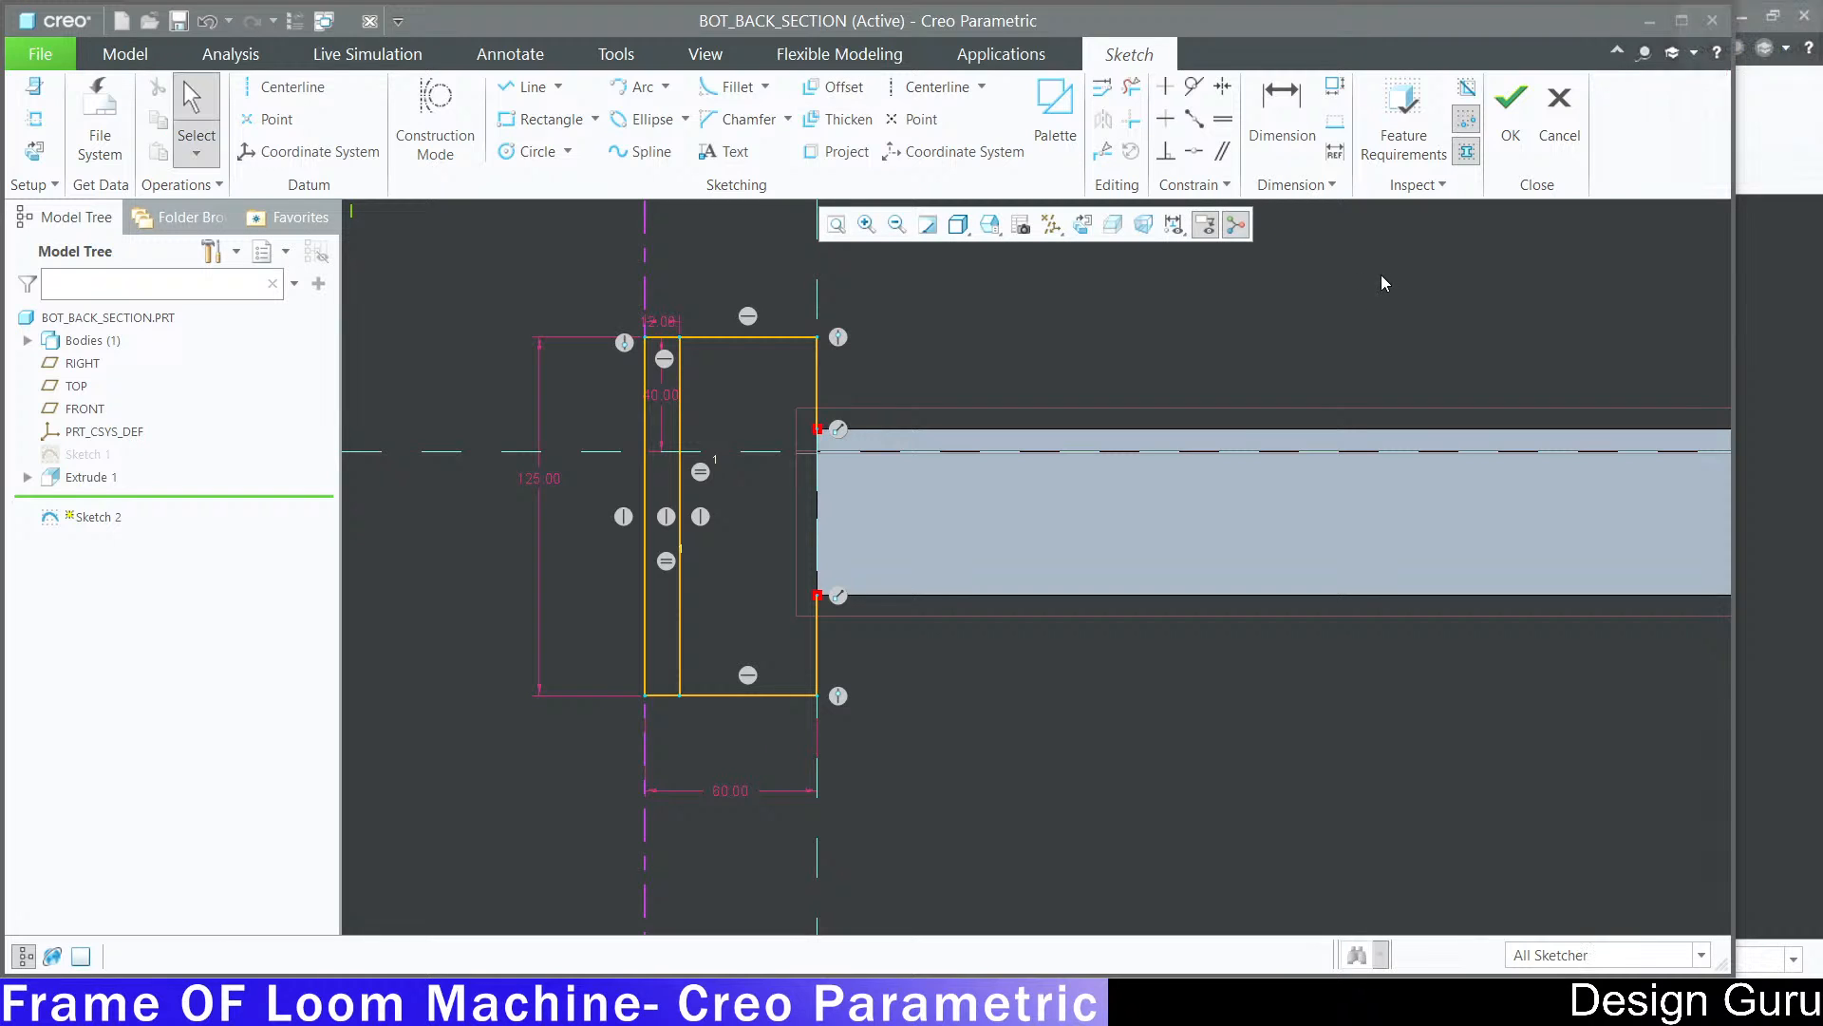
{"action": "left_click", "coordinate": [754, 338]}
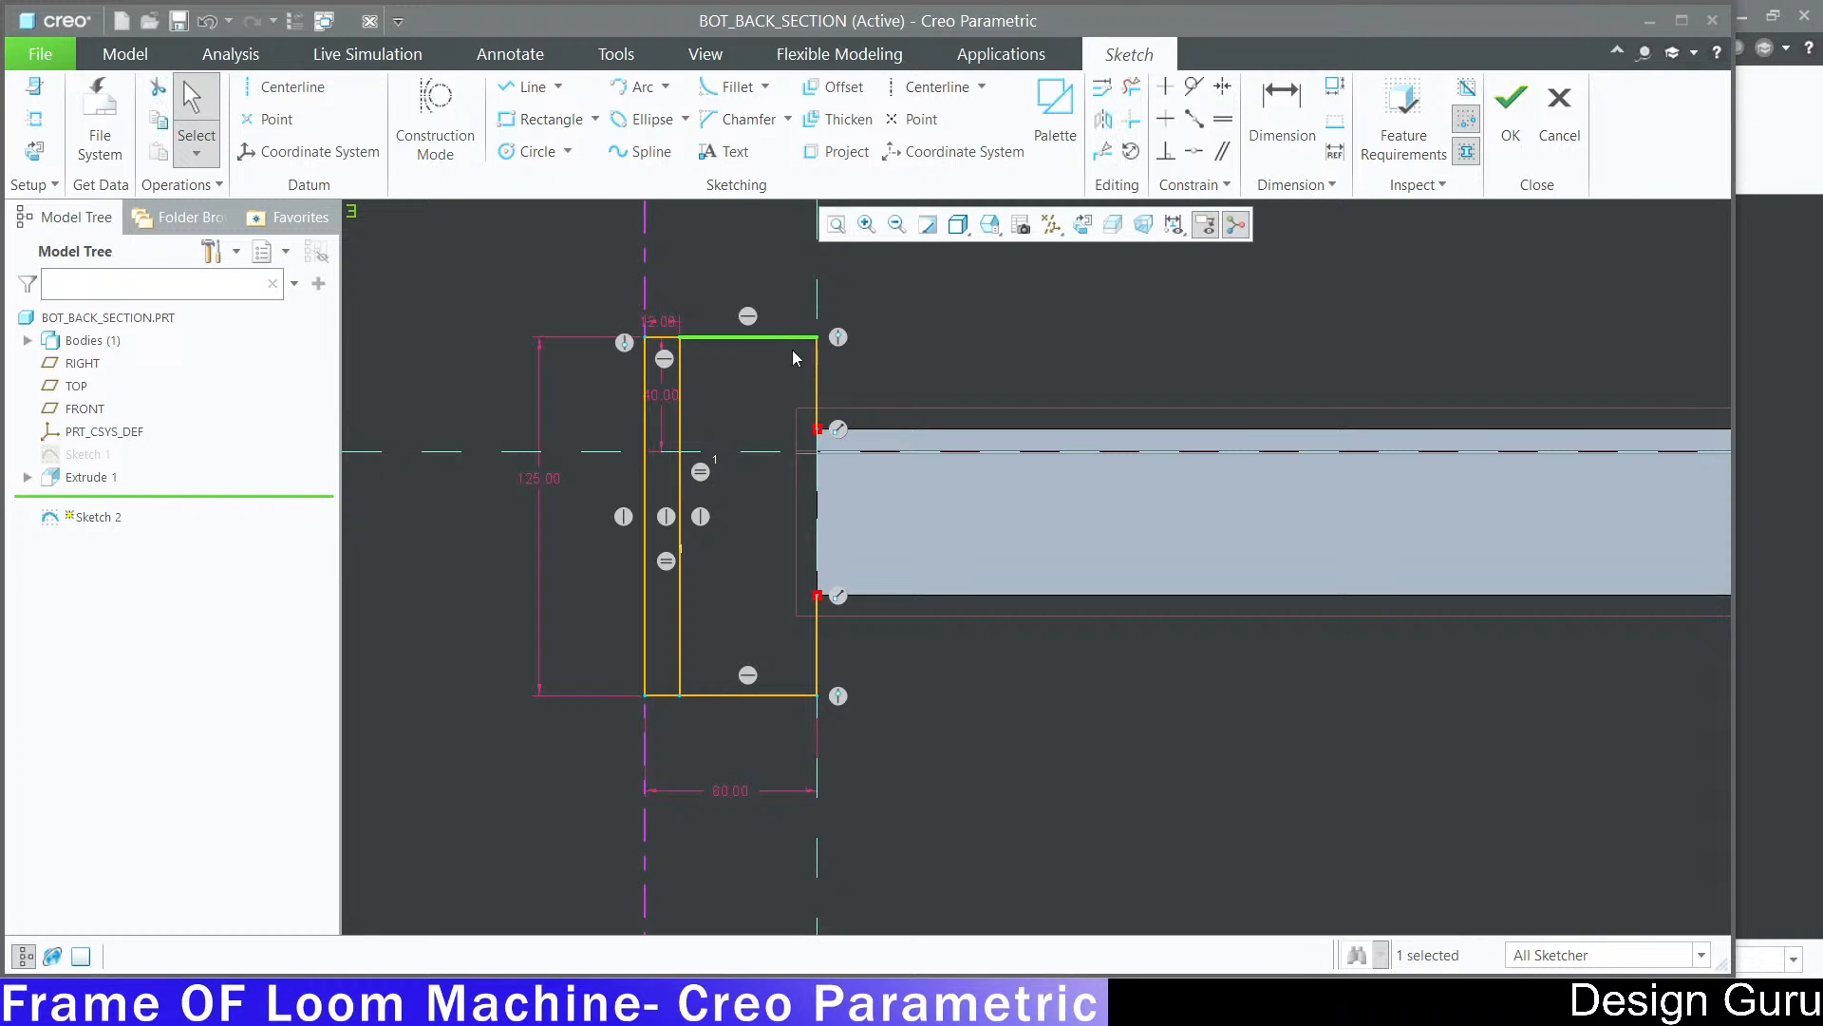
{"action": "left_click", "coordinate": [817, 380], "text": "ctrl"}
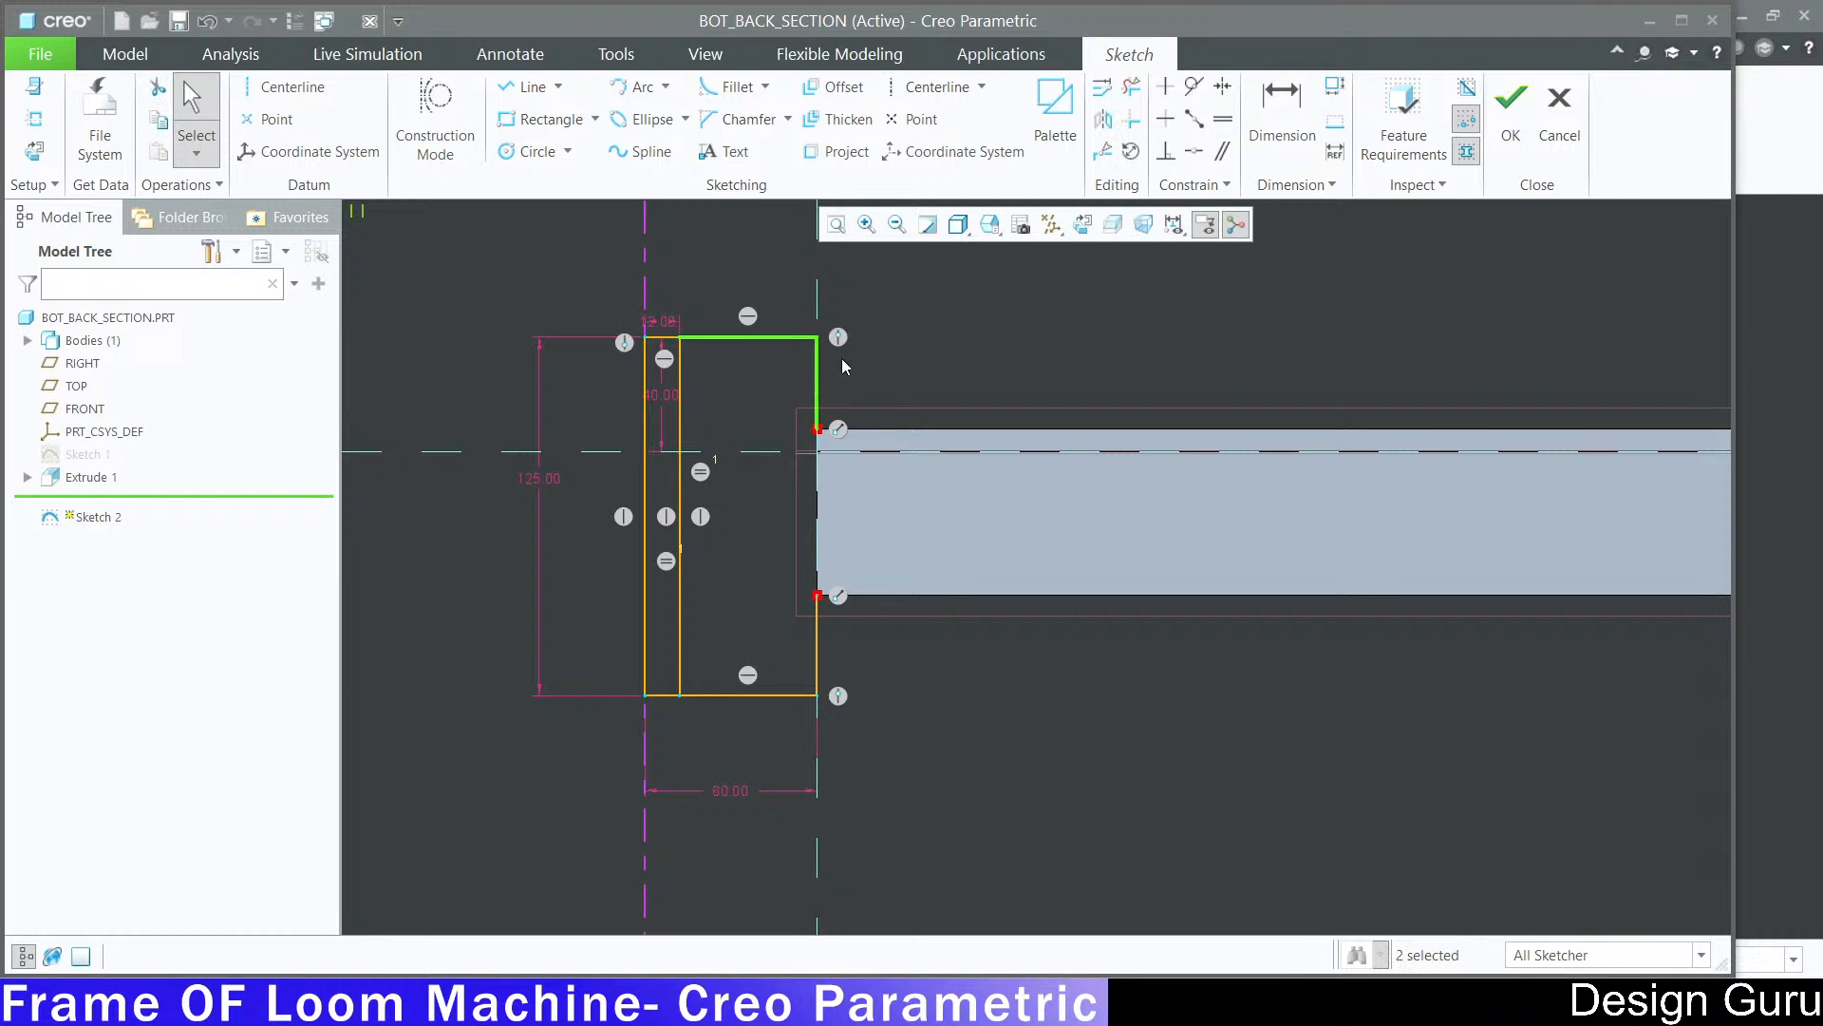
{"action": "left_click", "coordinate": [836, 87]}
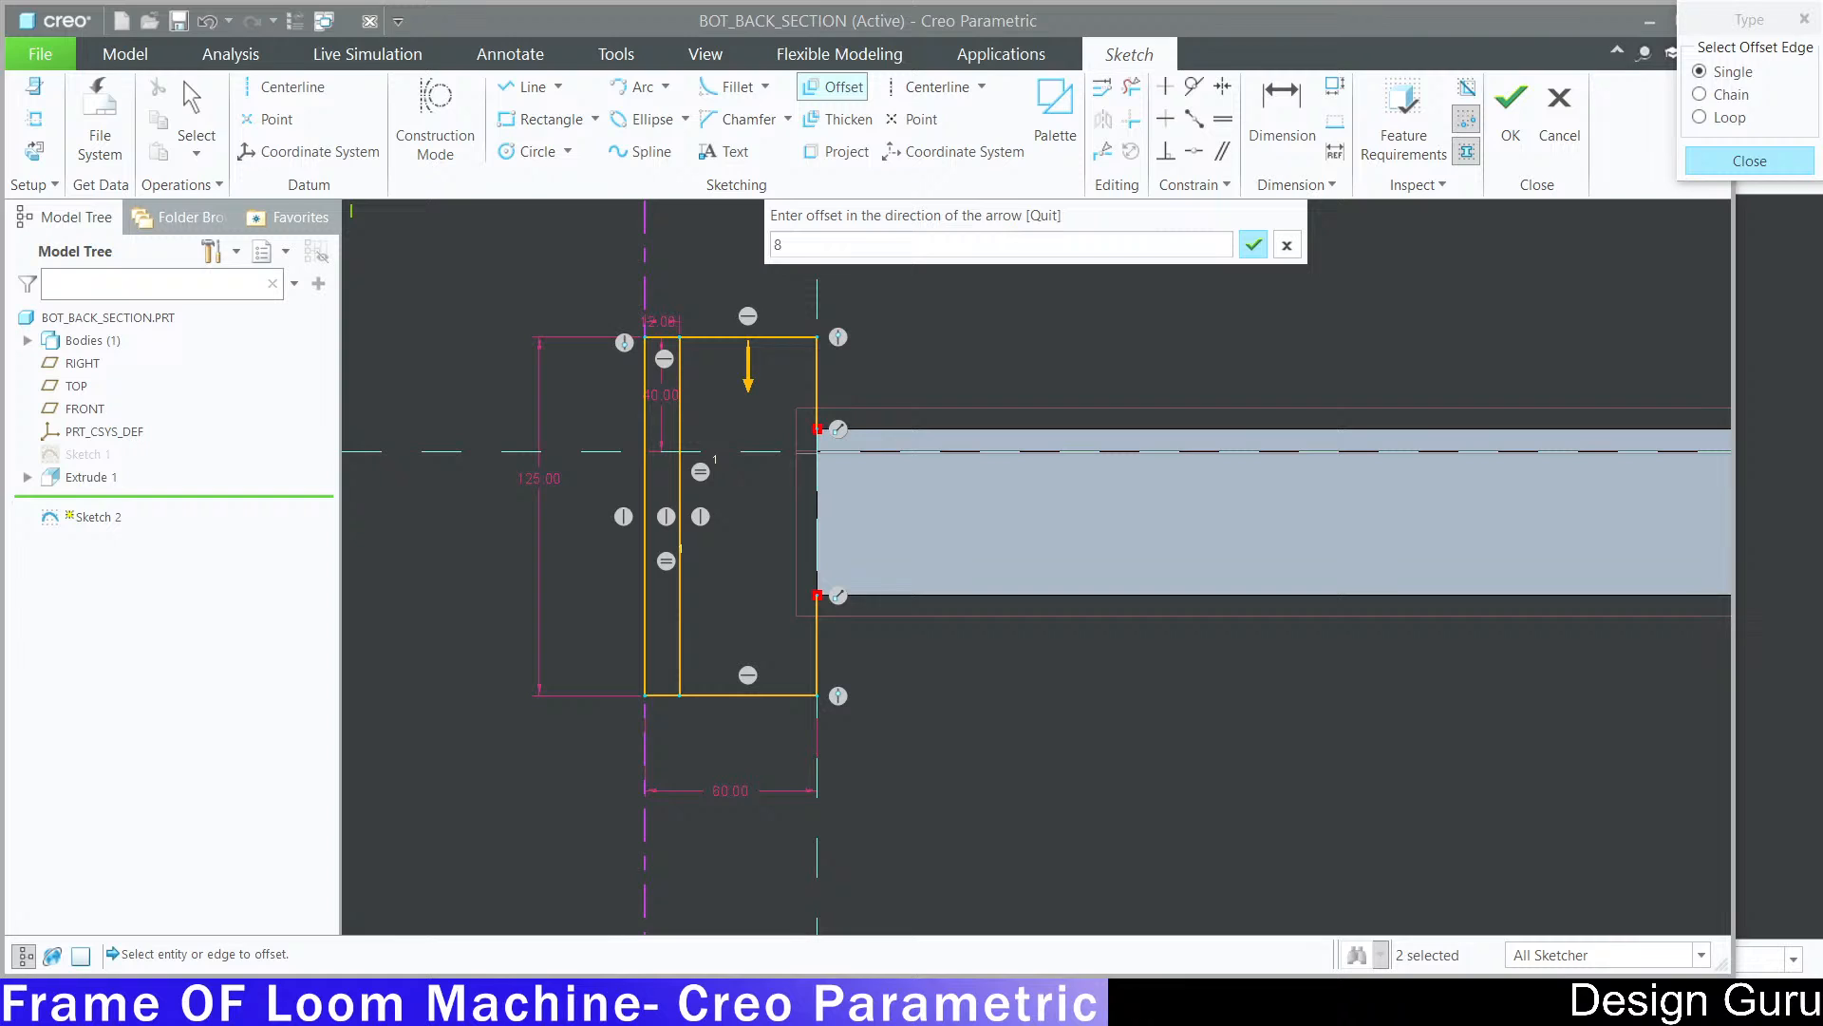
{"action": "type", "text": "8"}
{"action": "key", "text": "Return"}
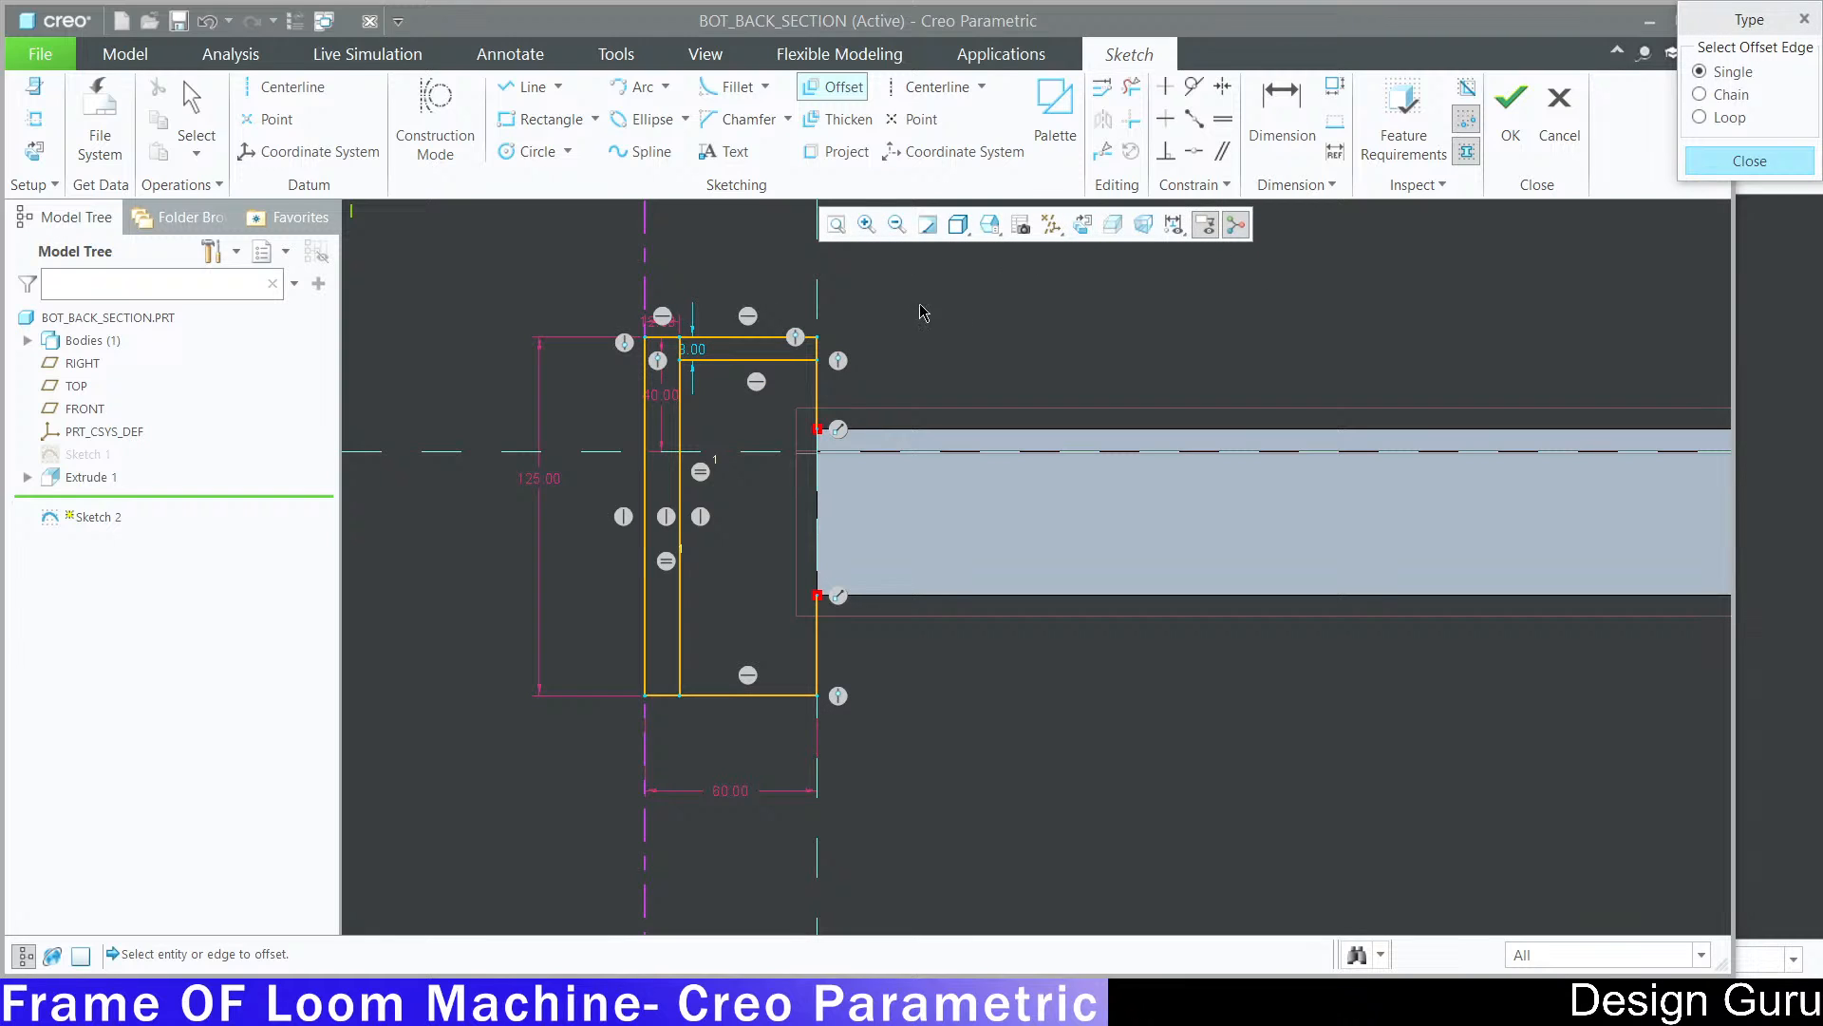
{"action": "scroll", "coordinate": [855, 347], "scroll_direction": "up", "scroll_amount": 4}
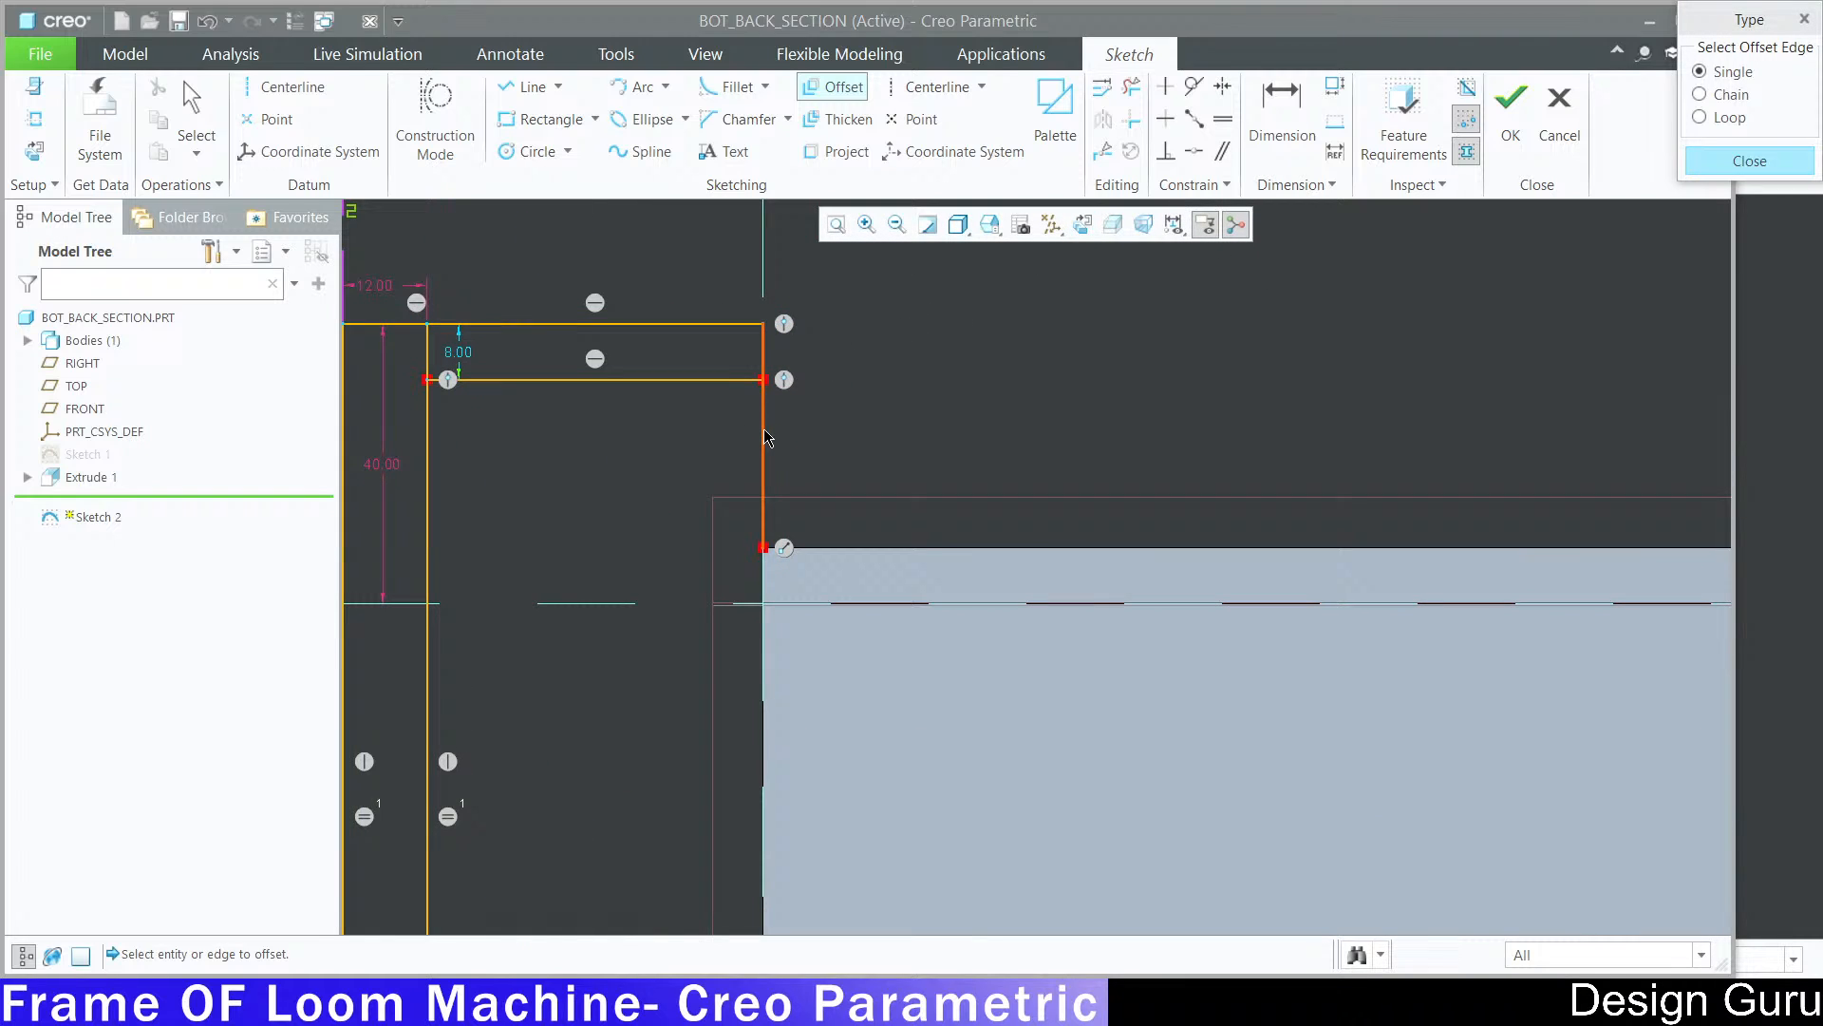
{"action": "left_click", "coordinate": [1744, 161]}
{"action": "key", "text": "ctrl+z"}
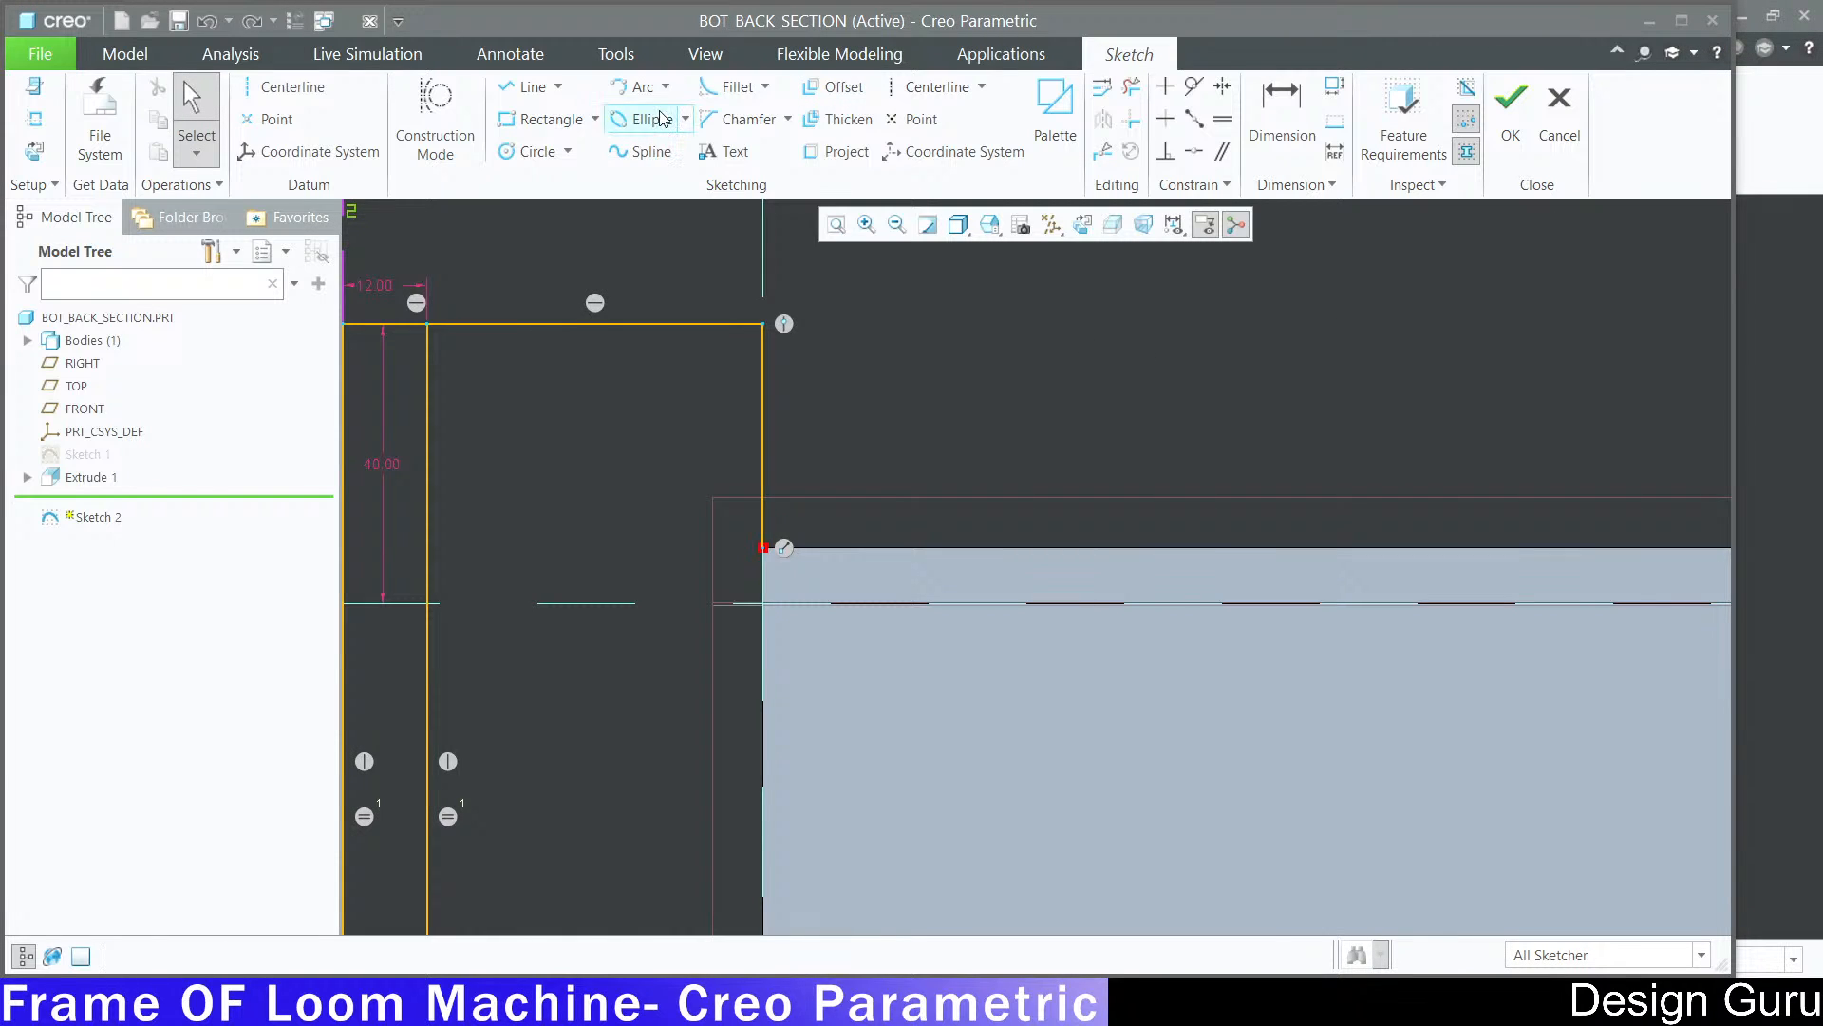
Step: Offset the chain of the upper horizontal and short vertical connecting lines 8 mm inward
{"action": "left_click", "coordinate": [835, 86]}
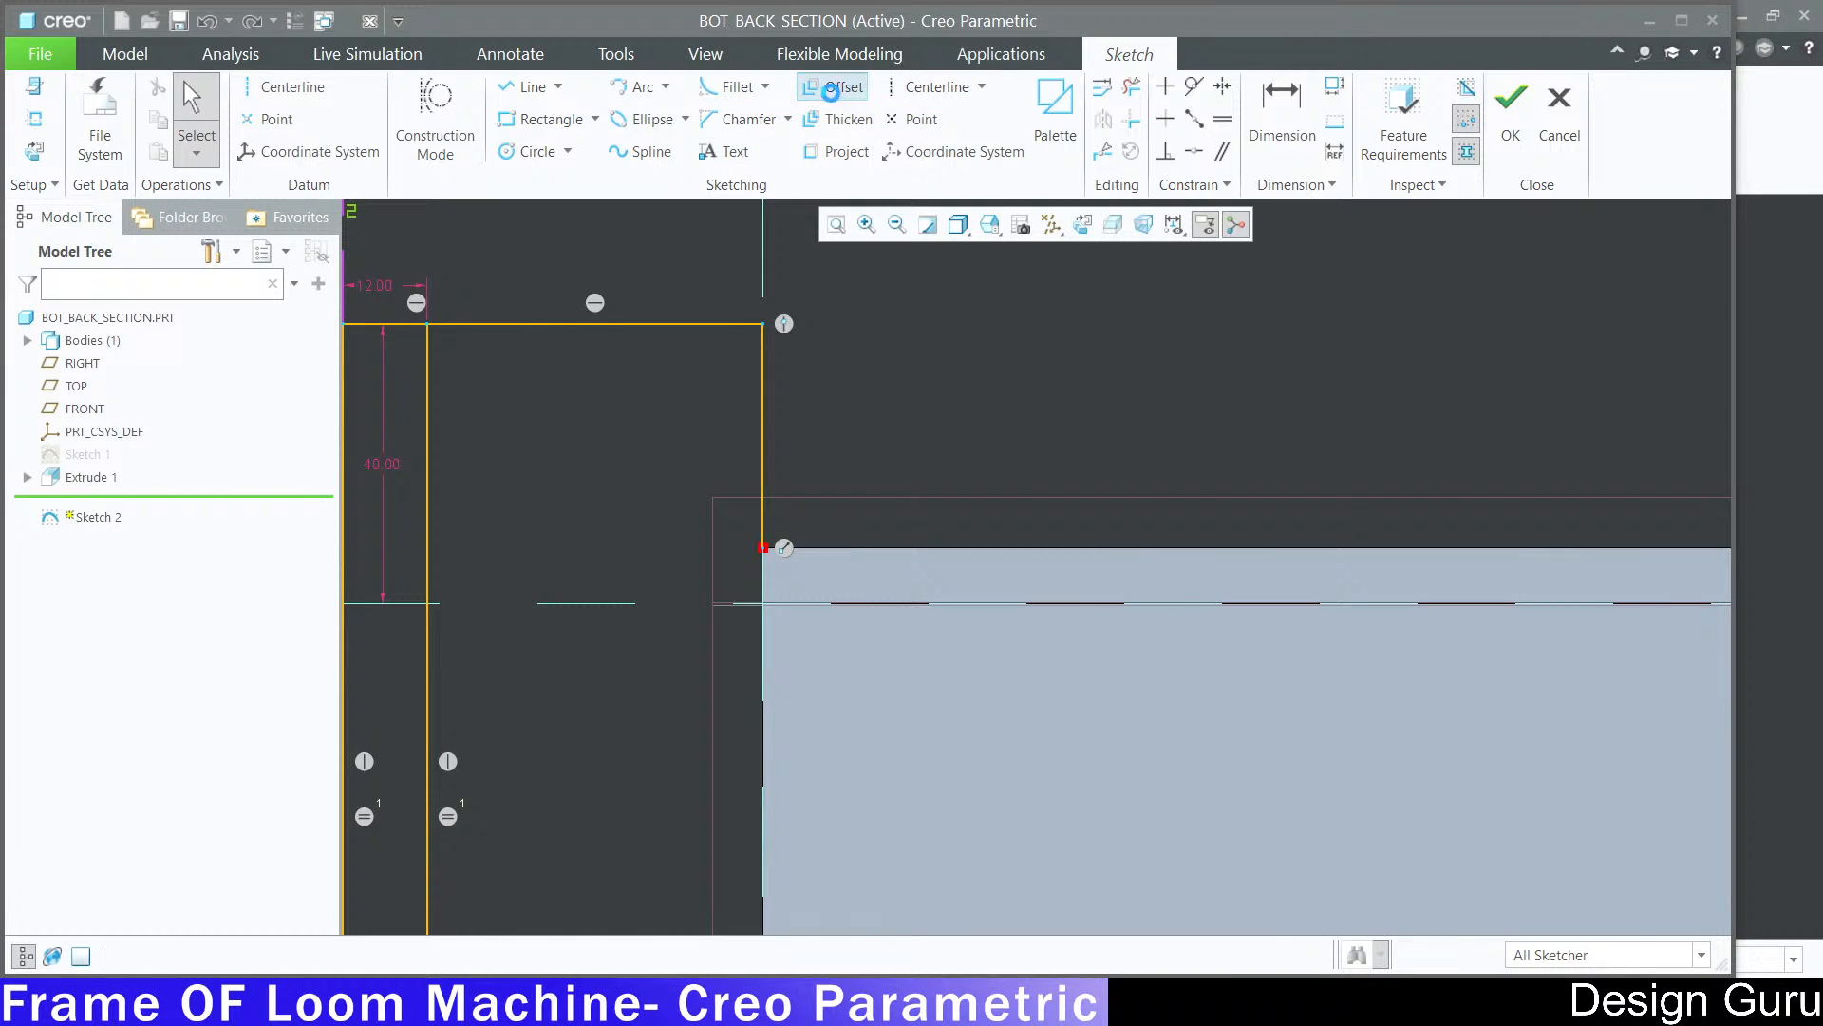
{"action": "left_click", "coordinate": [708, 324]}
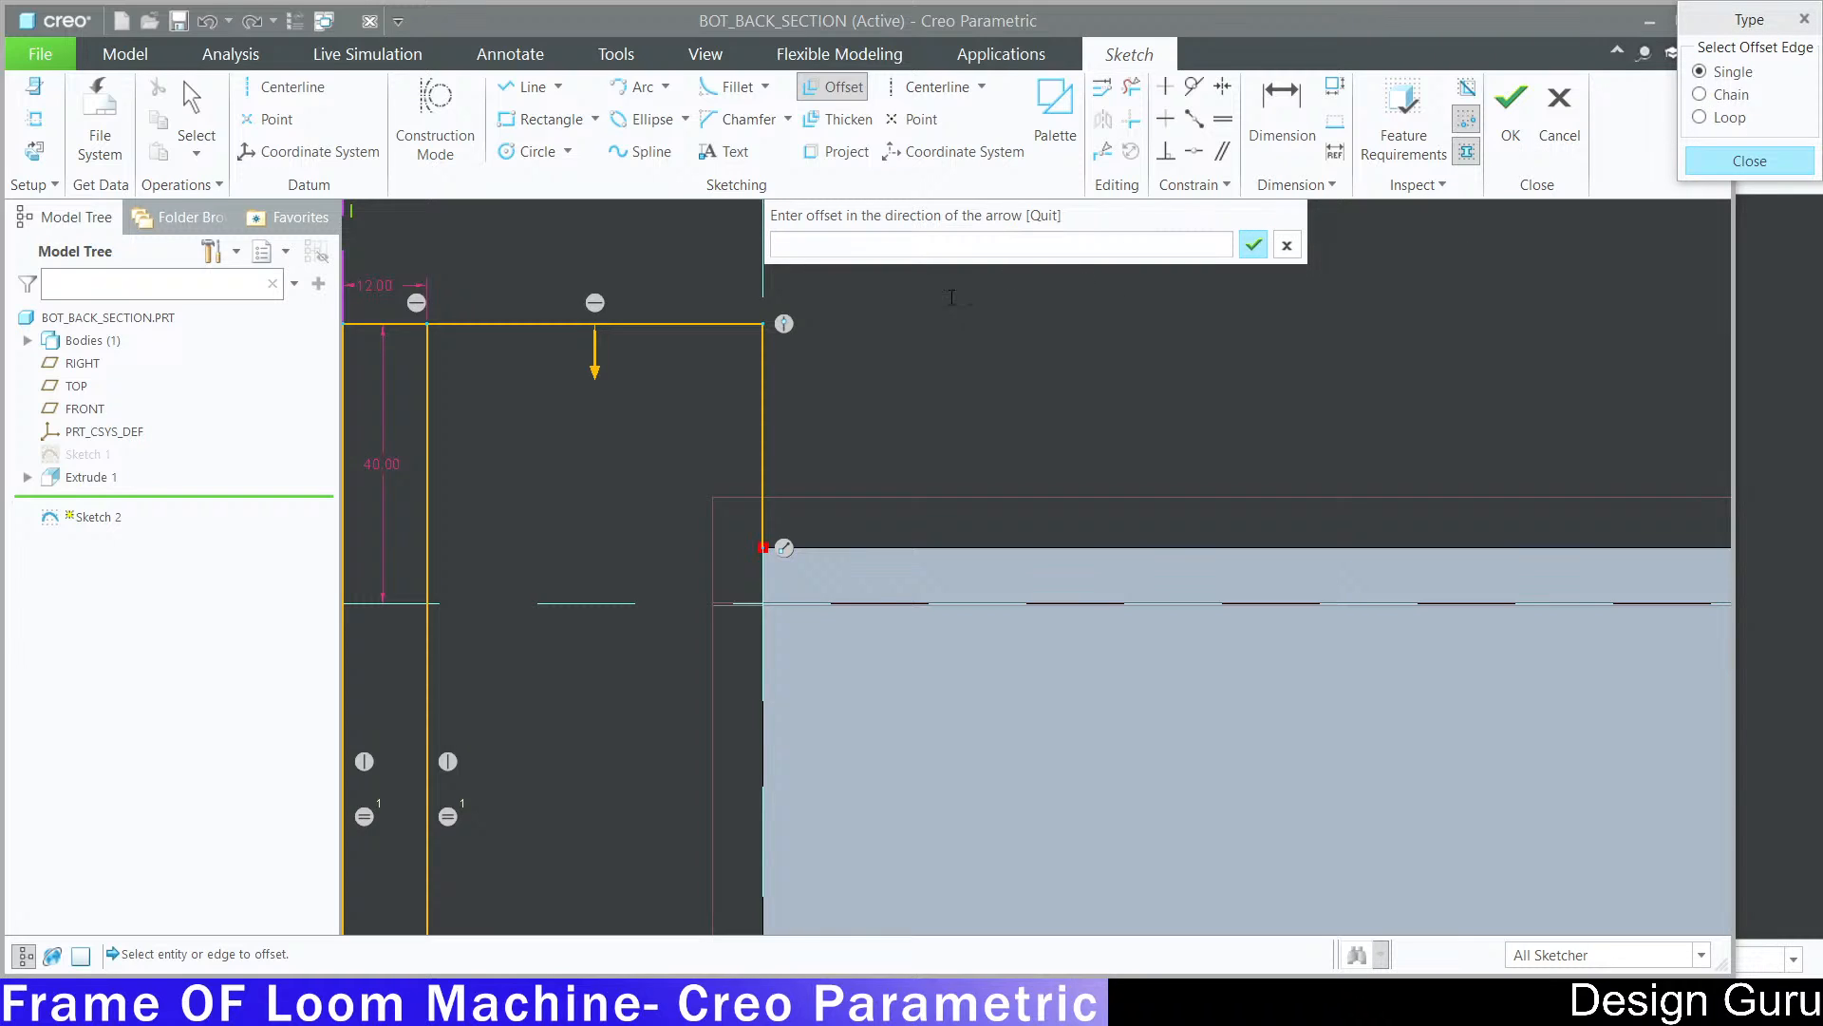
{"action": "left_click", "coordinate": [1287, 245]}
{"action": "left_click", "coordinate": [1700, 94]}
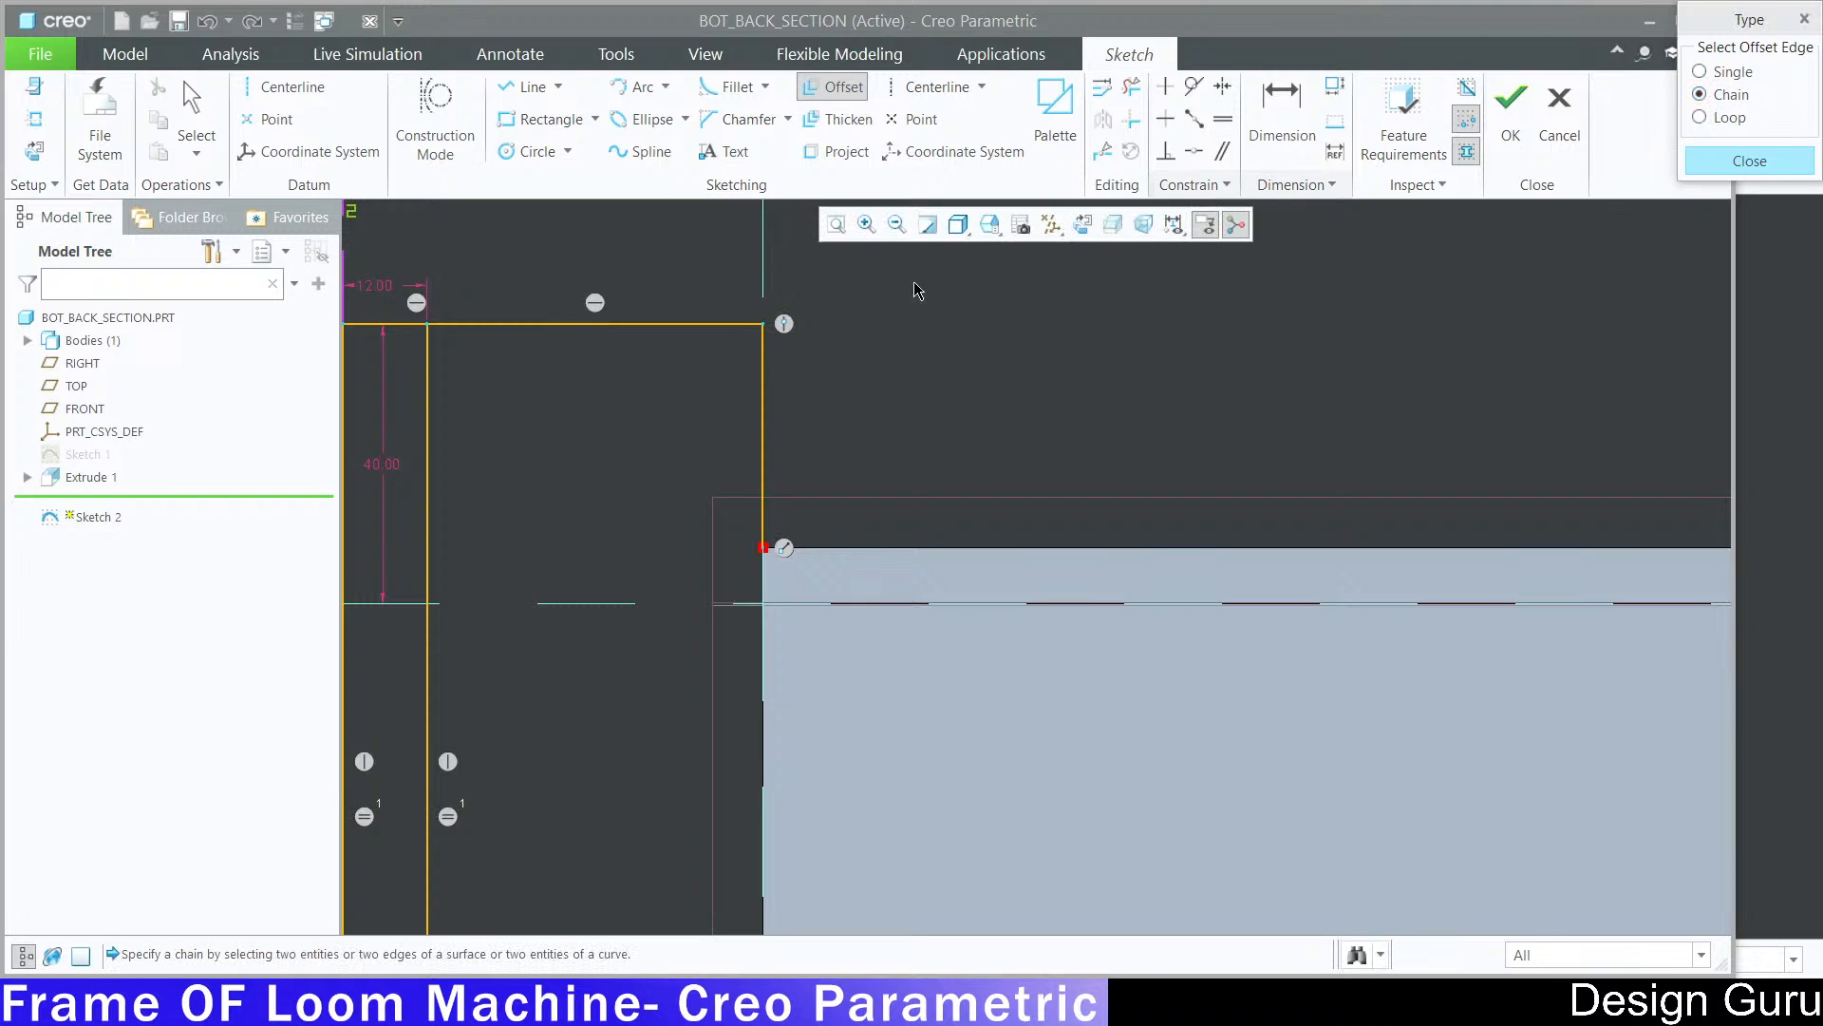
{"action": "left_click", "coordinate": [680, 325]}
{"action": "left_click", "coordinate": [764, 372]}
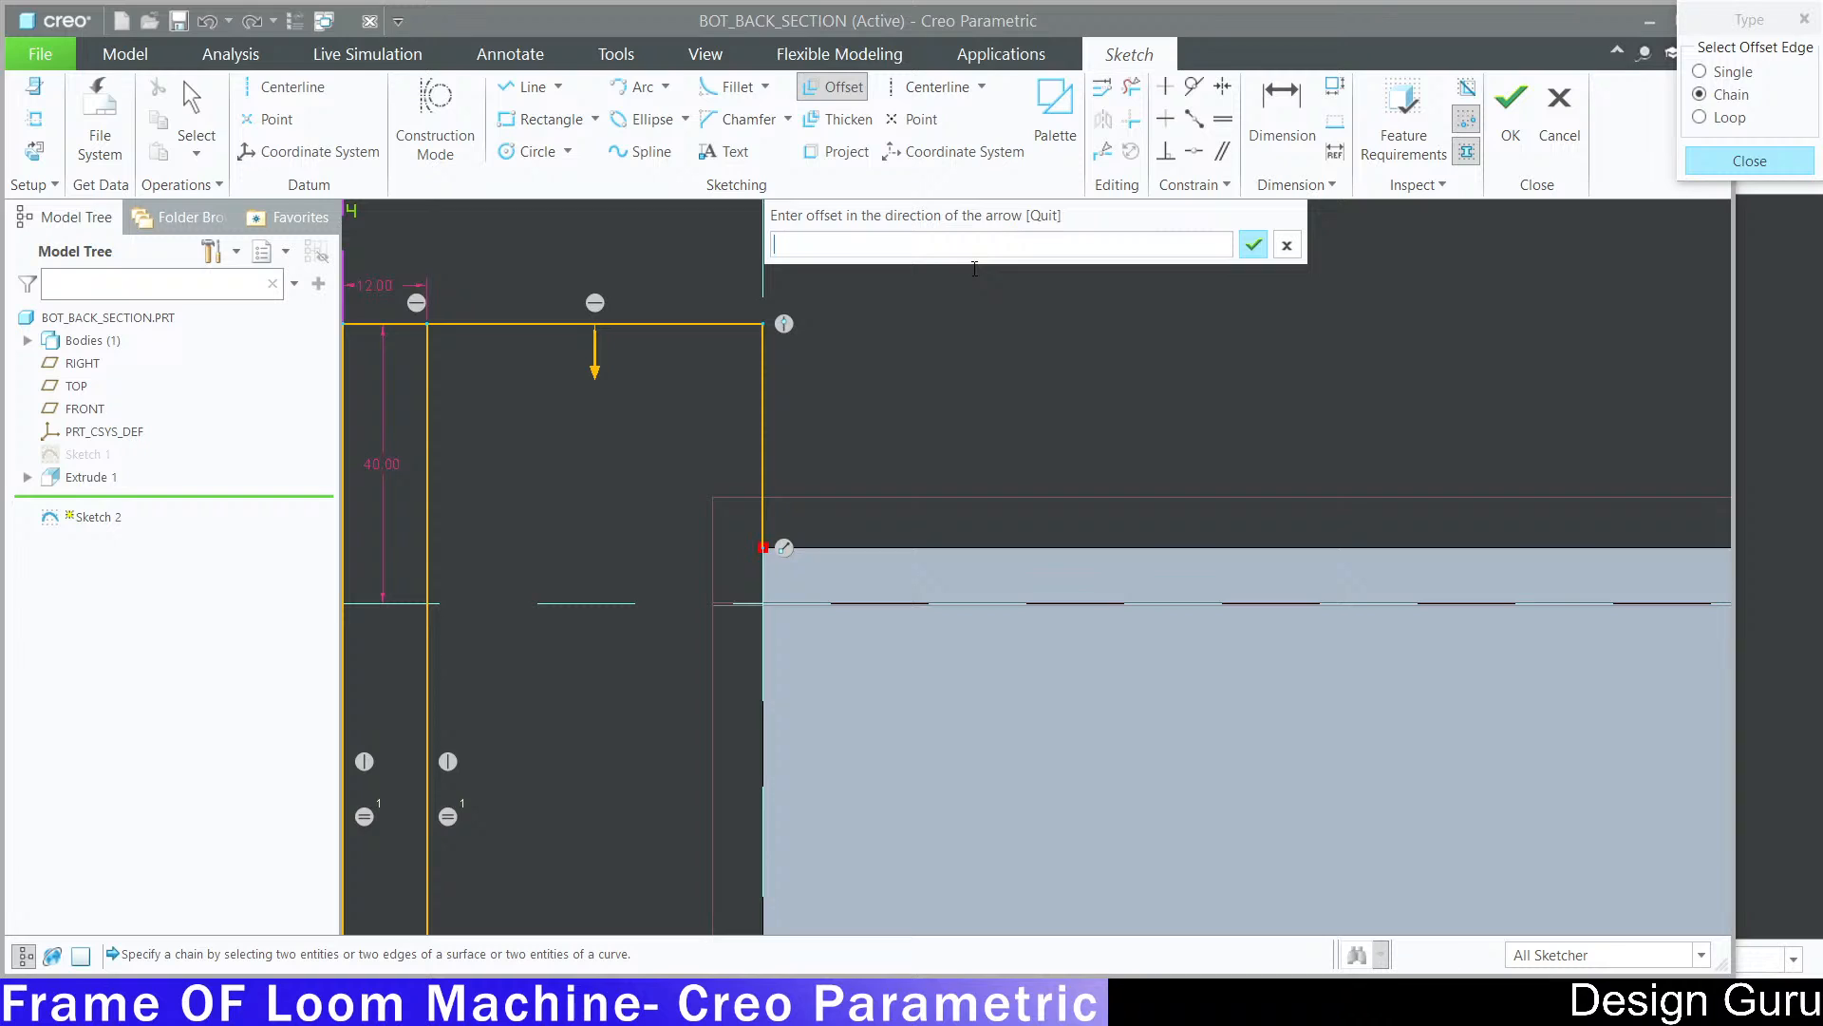
{"action": "key", "text": "Return"}
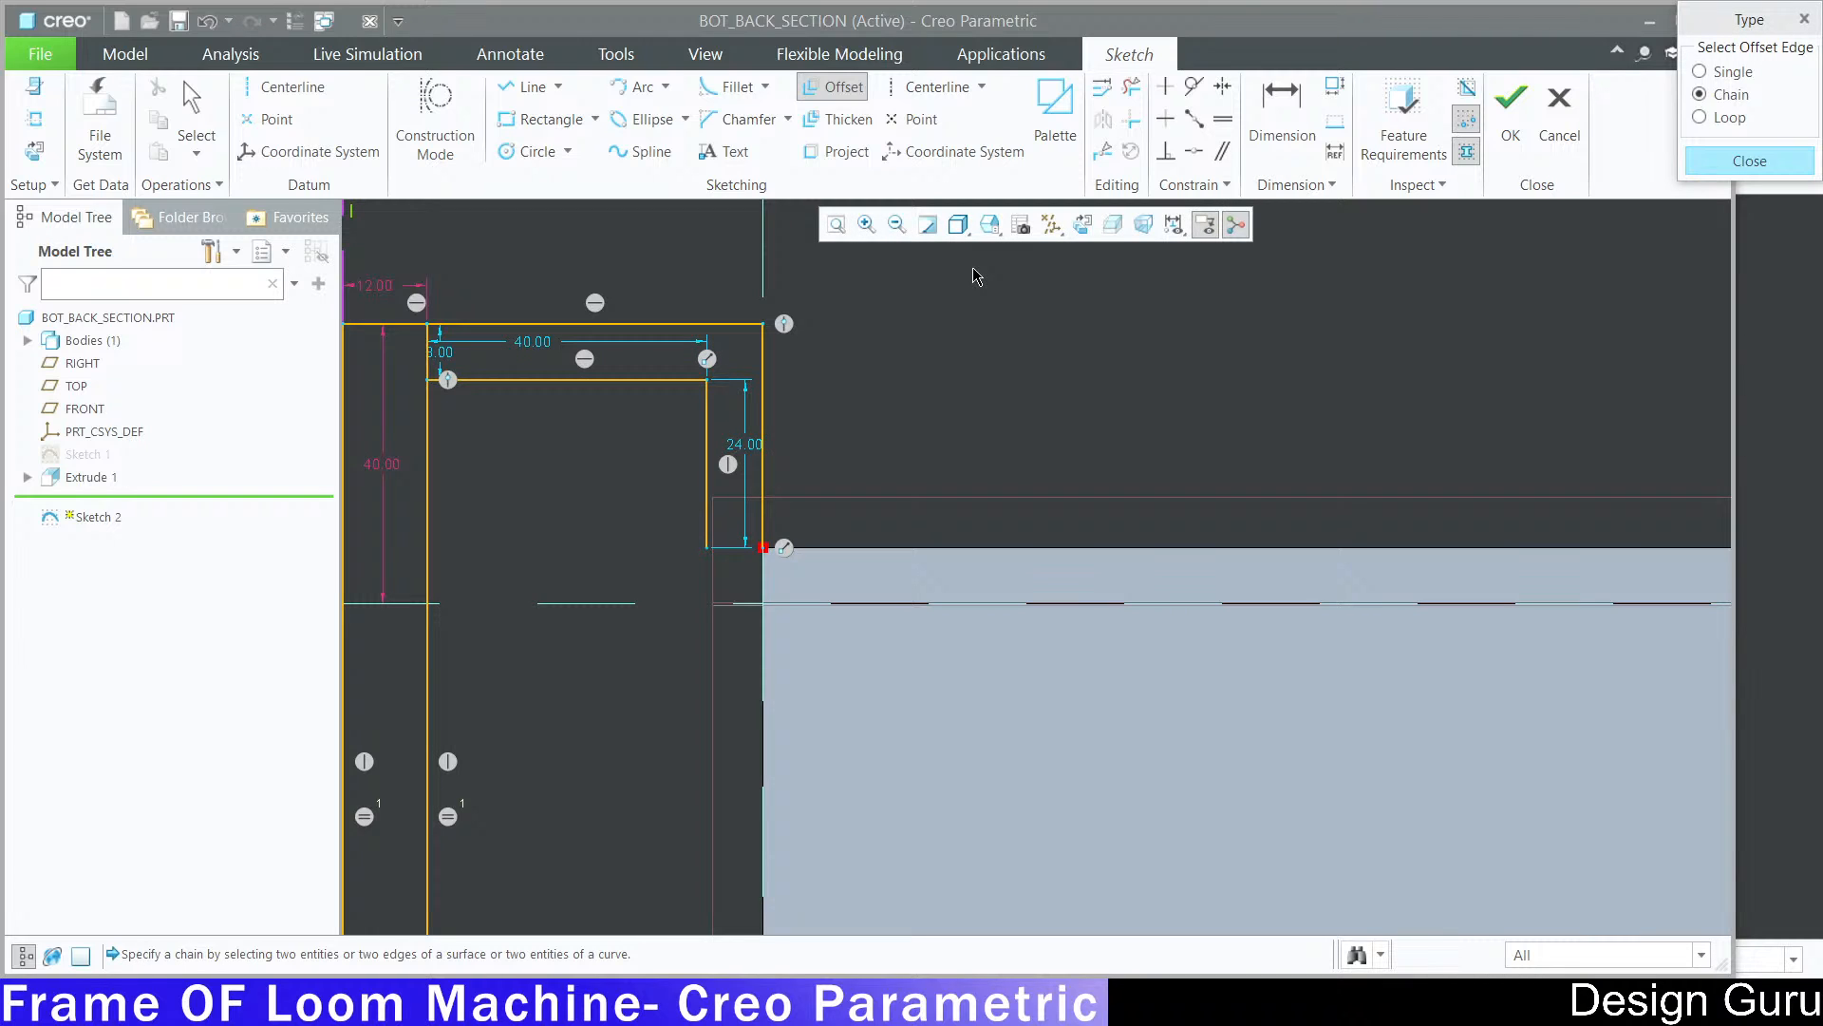
{"action": "scroll", "coordinate": [1031, 335], "scroll_direction": "up", "scroll_amount": 3}
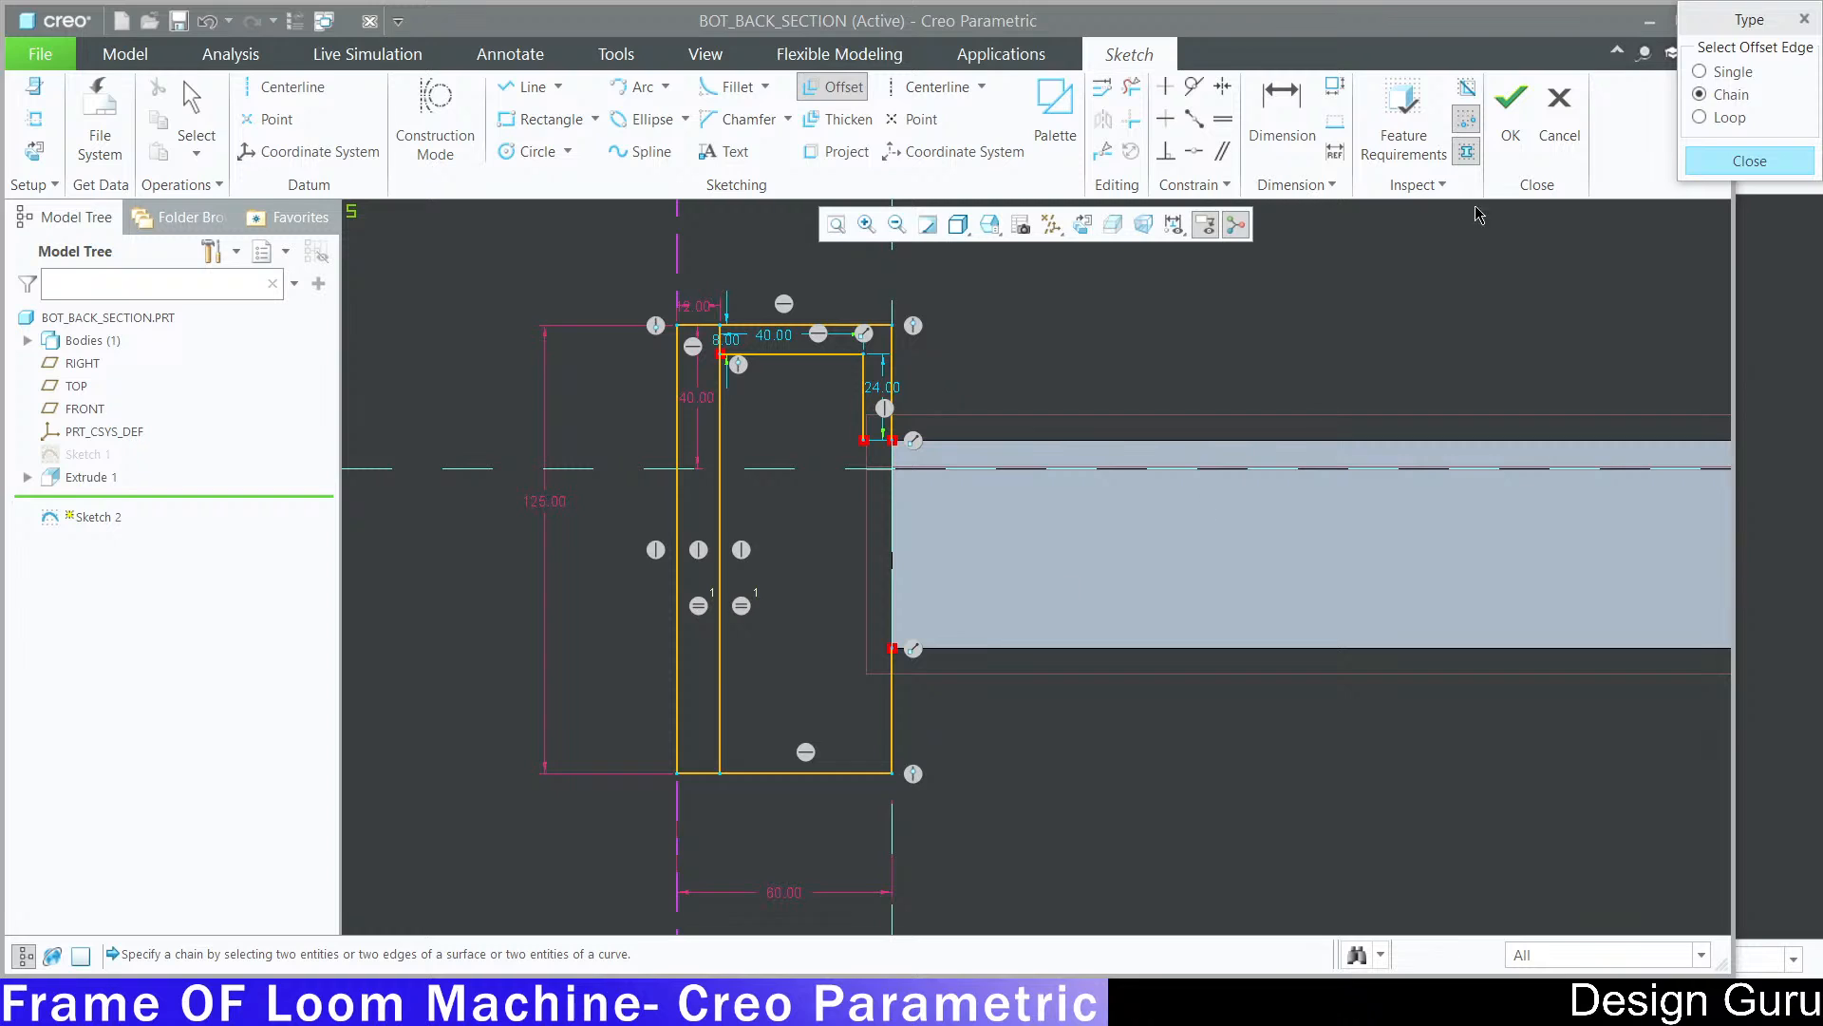
Step: Offset the chain of the lower horizontal and short vertical connecting lines 8 mm inward
{"action": "scroll", "coordinate": [861, 812], "scroll_direction": "down", "scroll_amount": 2}
{"action": "left_click", "coordinate": [856, 752]}
{"action": "left_click", "coordinate": [909, 707]}
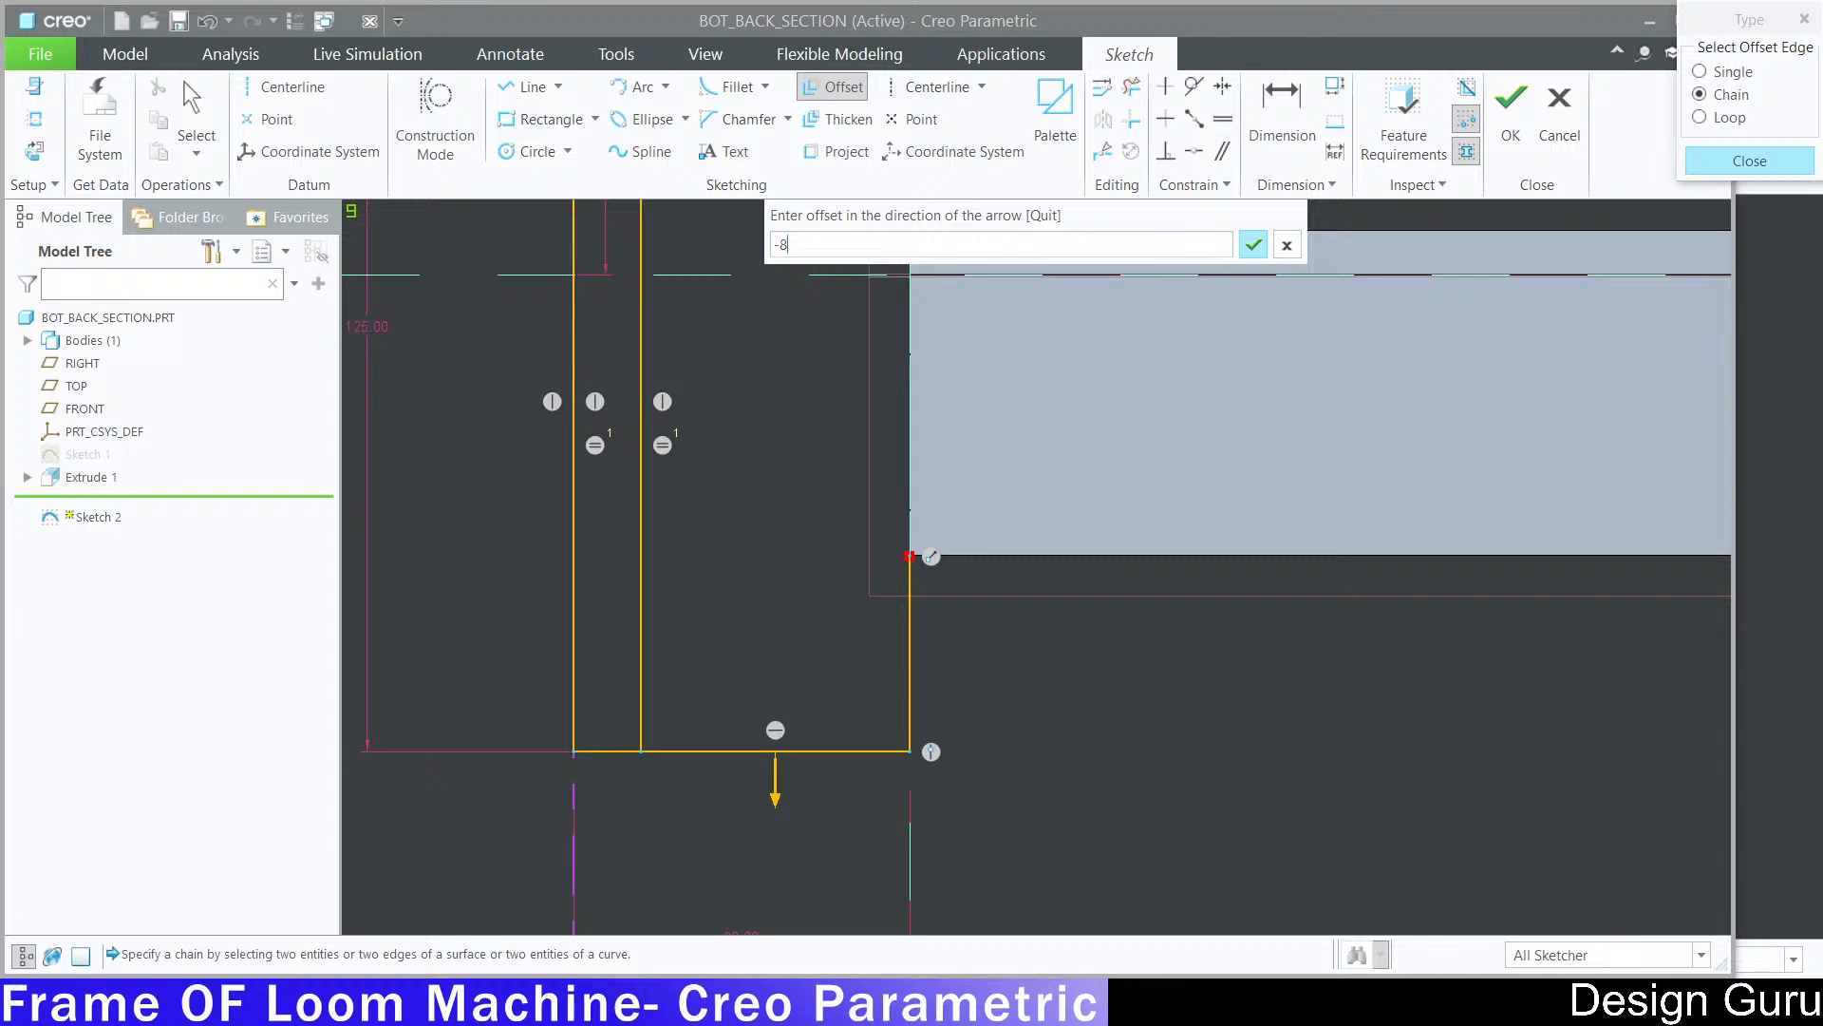
{"action": "key", "text": "Return"}
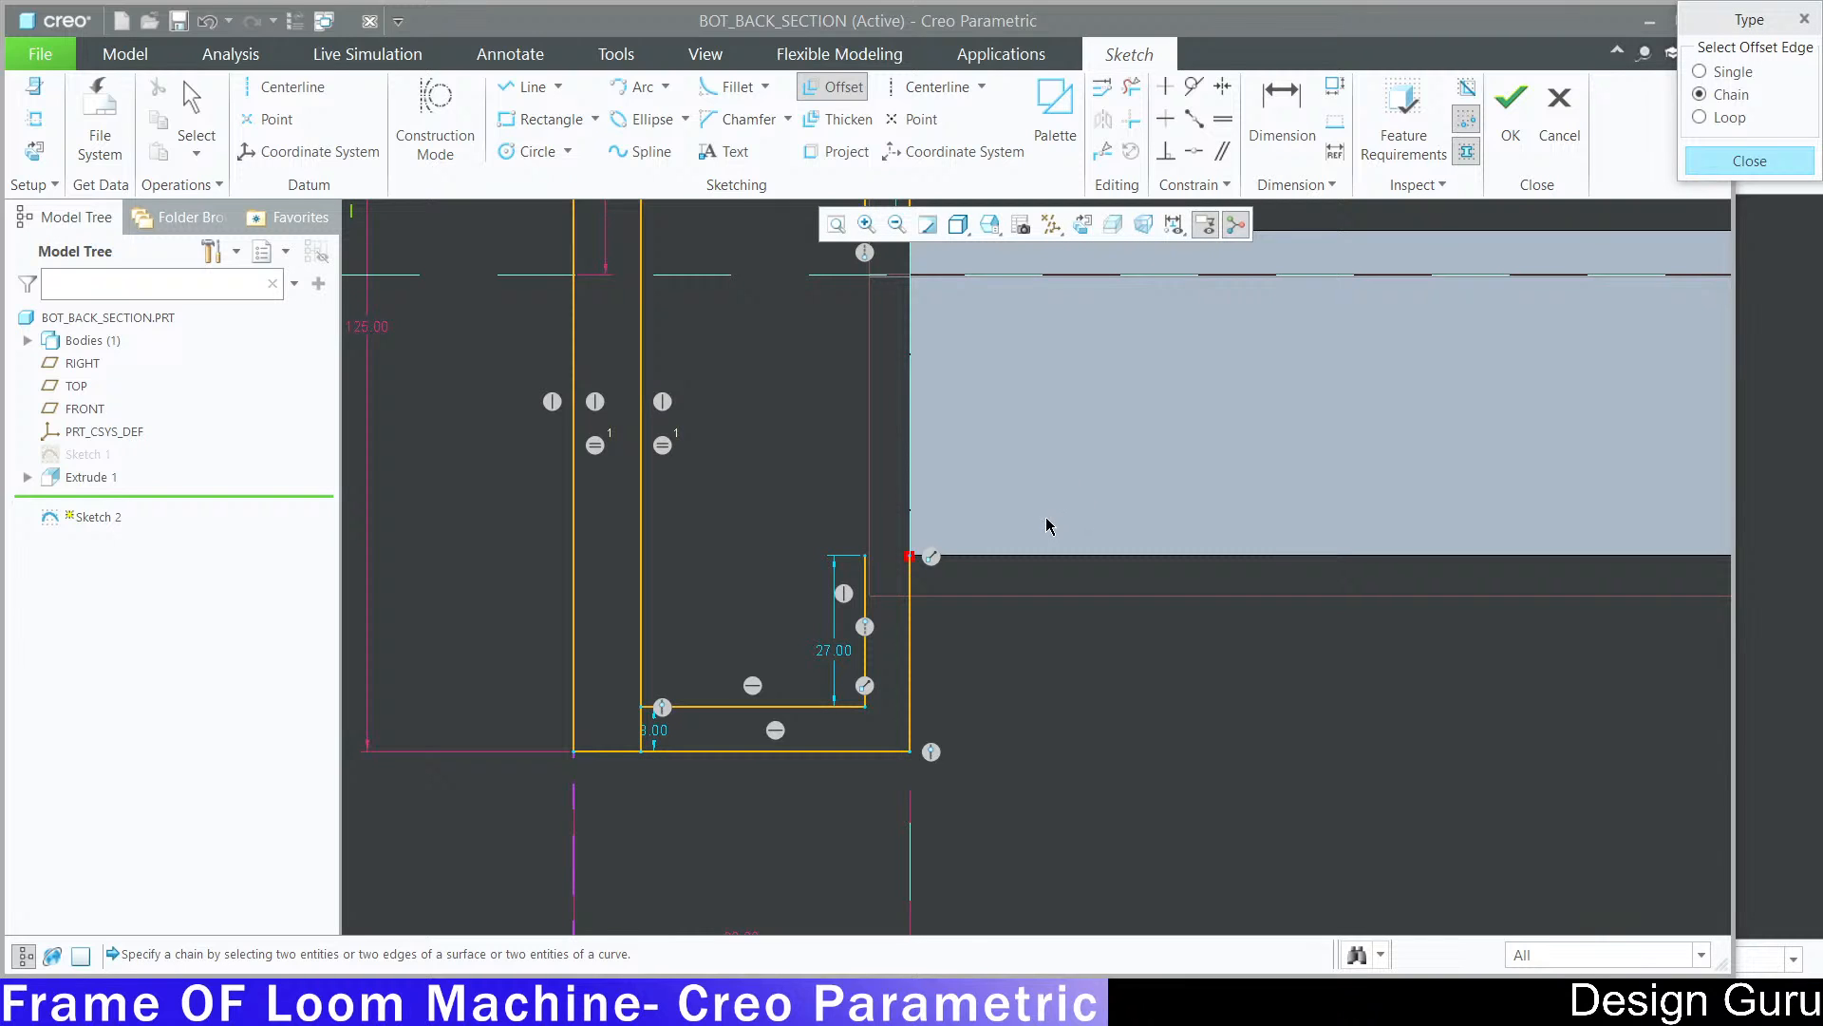
{"action": "scroll", "coordinate": [1045, 513], "scroll_direction": "up", "scroll_amount": 3}
{"action": "left_click", "coordinate": [1750, 161]}
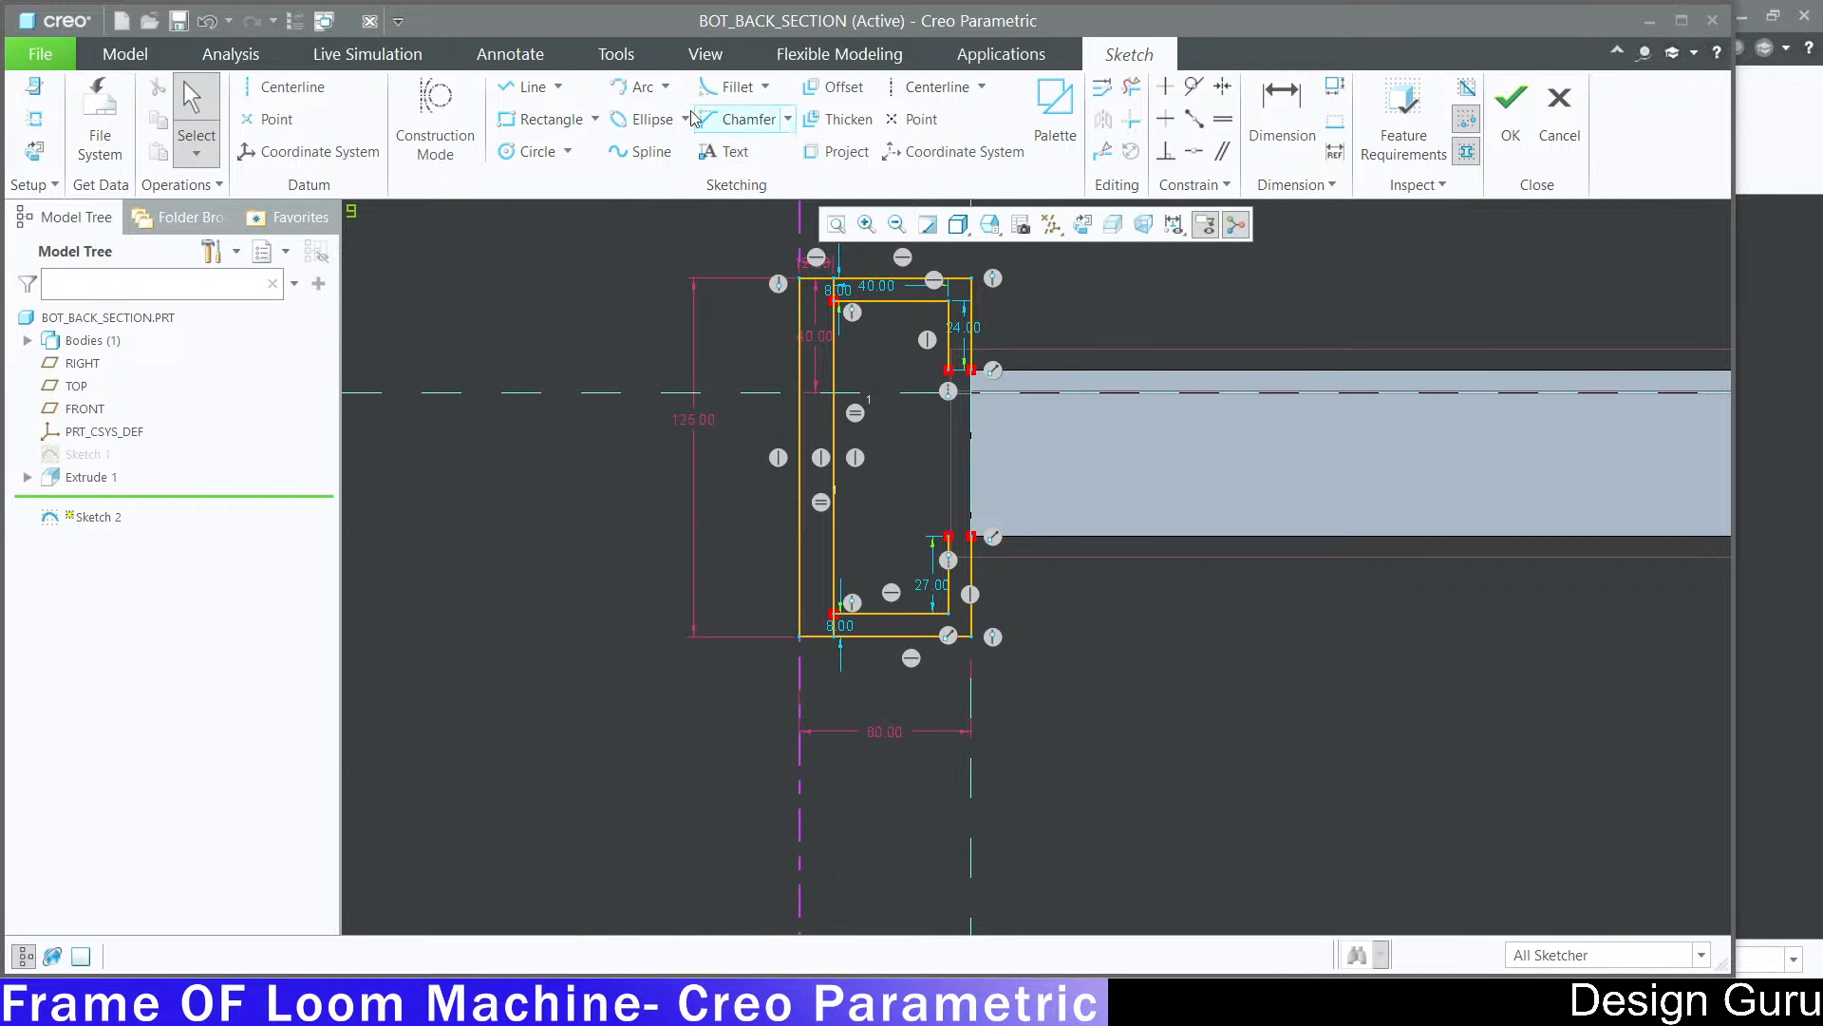
Step: Close the open ends of the upper and lower offset chains at the section's corners with short horizontal lines
{"action": "left_click", "coordinate": [525, 87]}
{"action": "scroll", "coordinate": [823, 638], "scroll_direction": "down", "scroll_amount": 3}
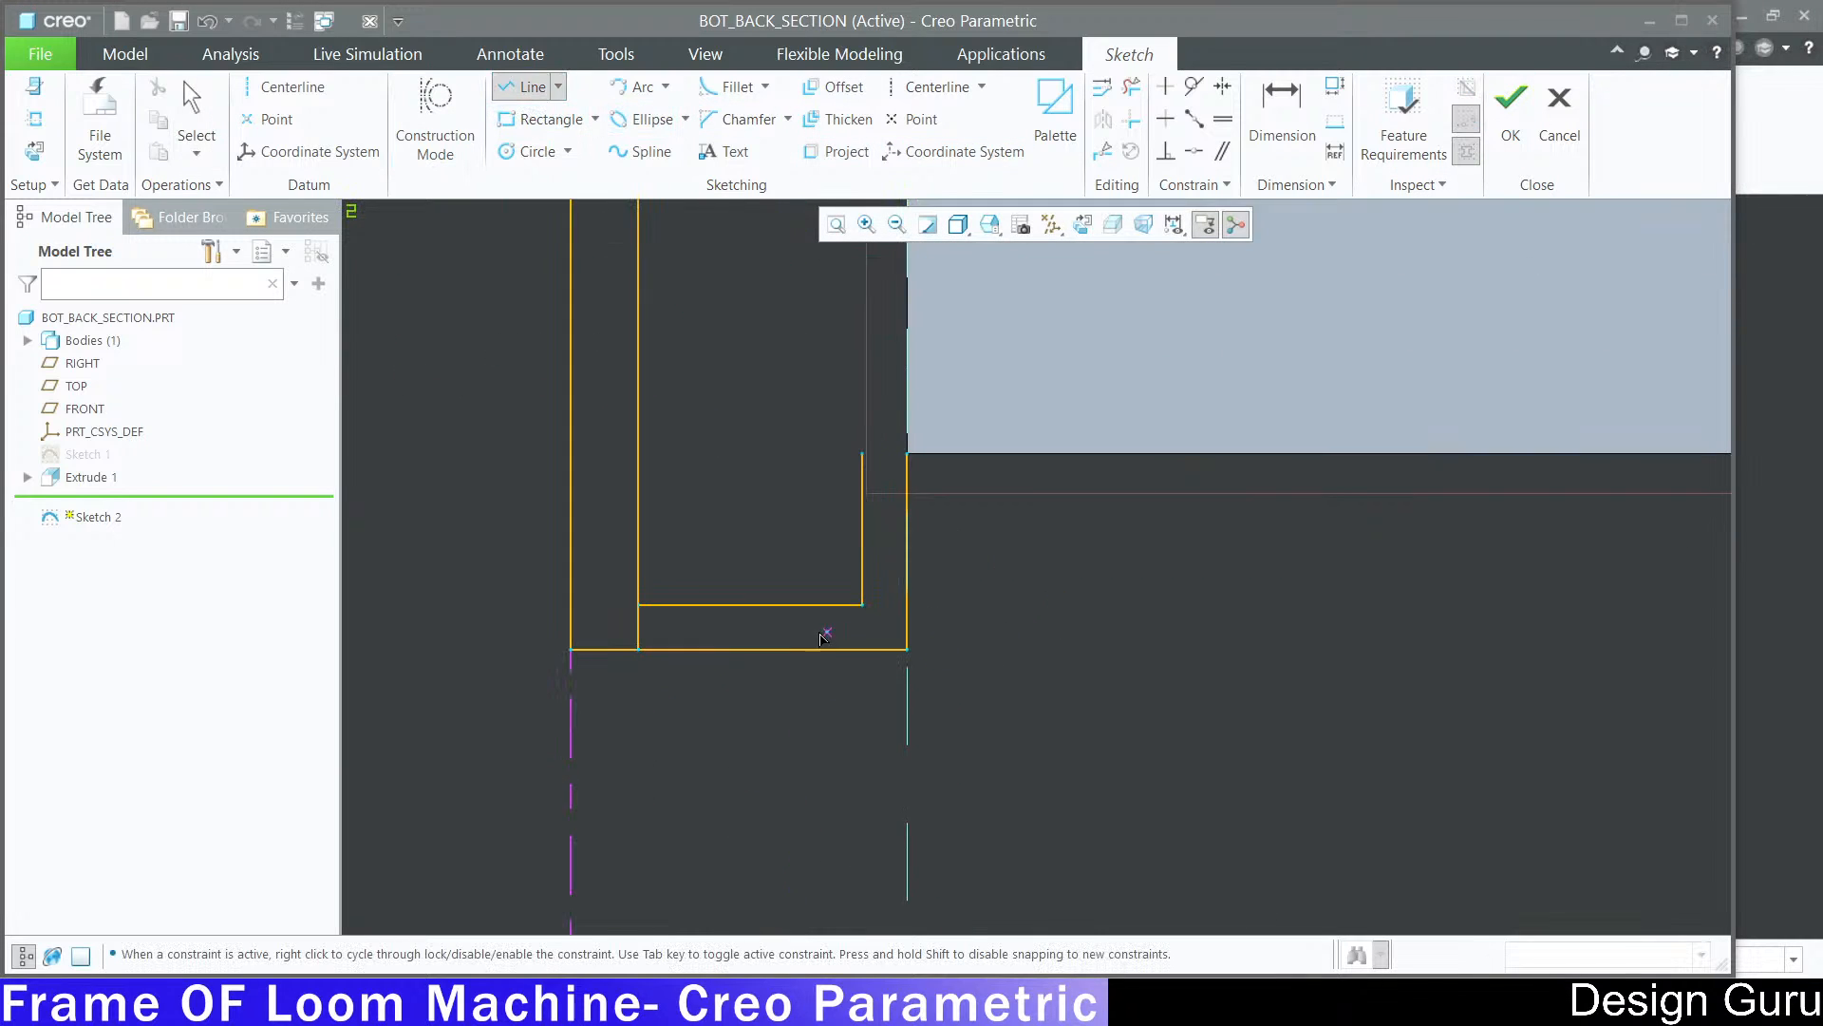
{"action": "left_click", "coordinate": [862, 453]}
{"action": "left_click", "coordinate": [907, 453]}
{"action": "scroll", "coordinate": [1007, 570], "scroll_direction": "up", "scroll_amount": 3}
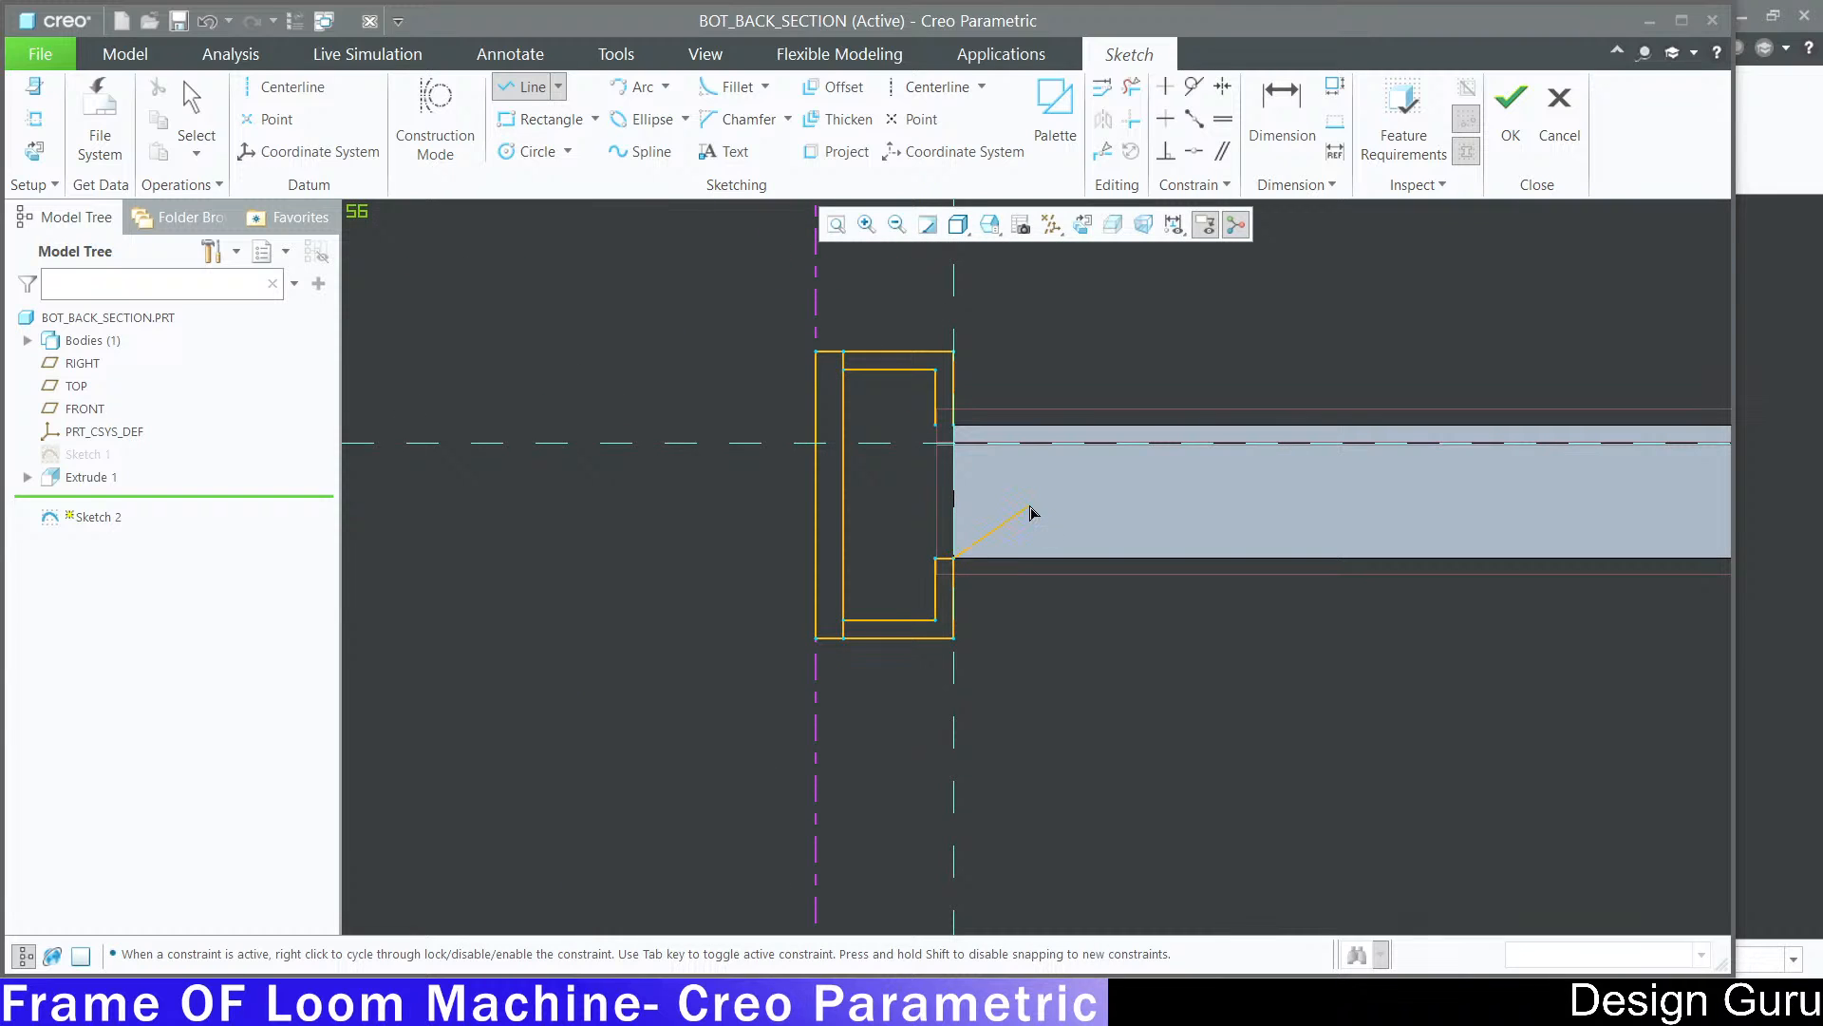
{"action": "scroll", "coordinate": [961, 431], "scroll_direction": "down", "scroll_amount": 3}
{"action": "left_click", "coordinate": [979, 445]}
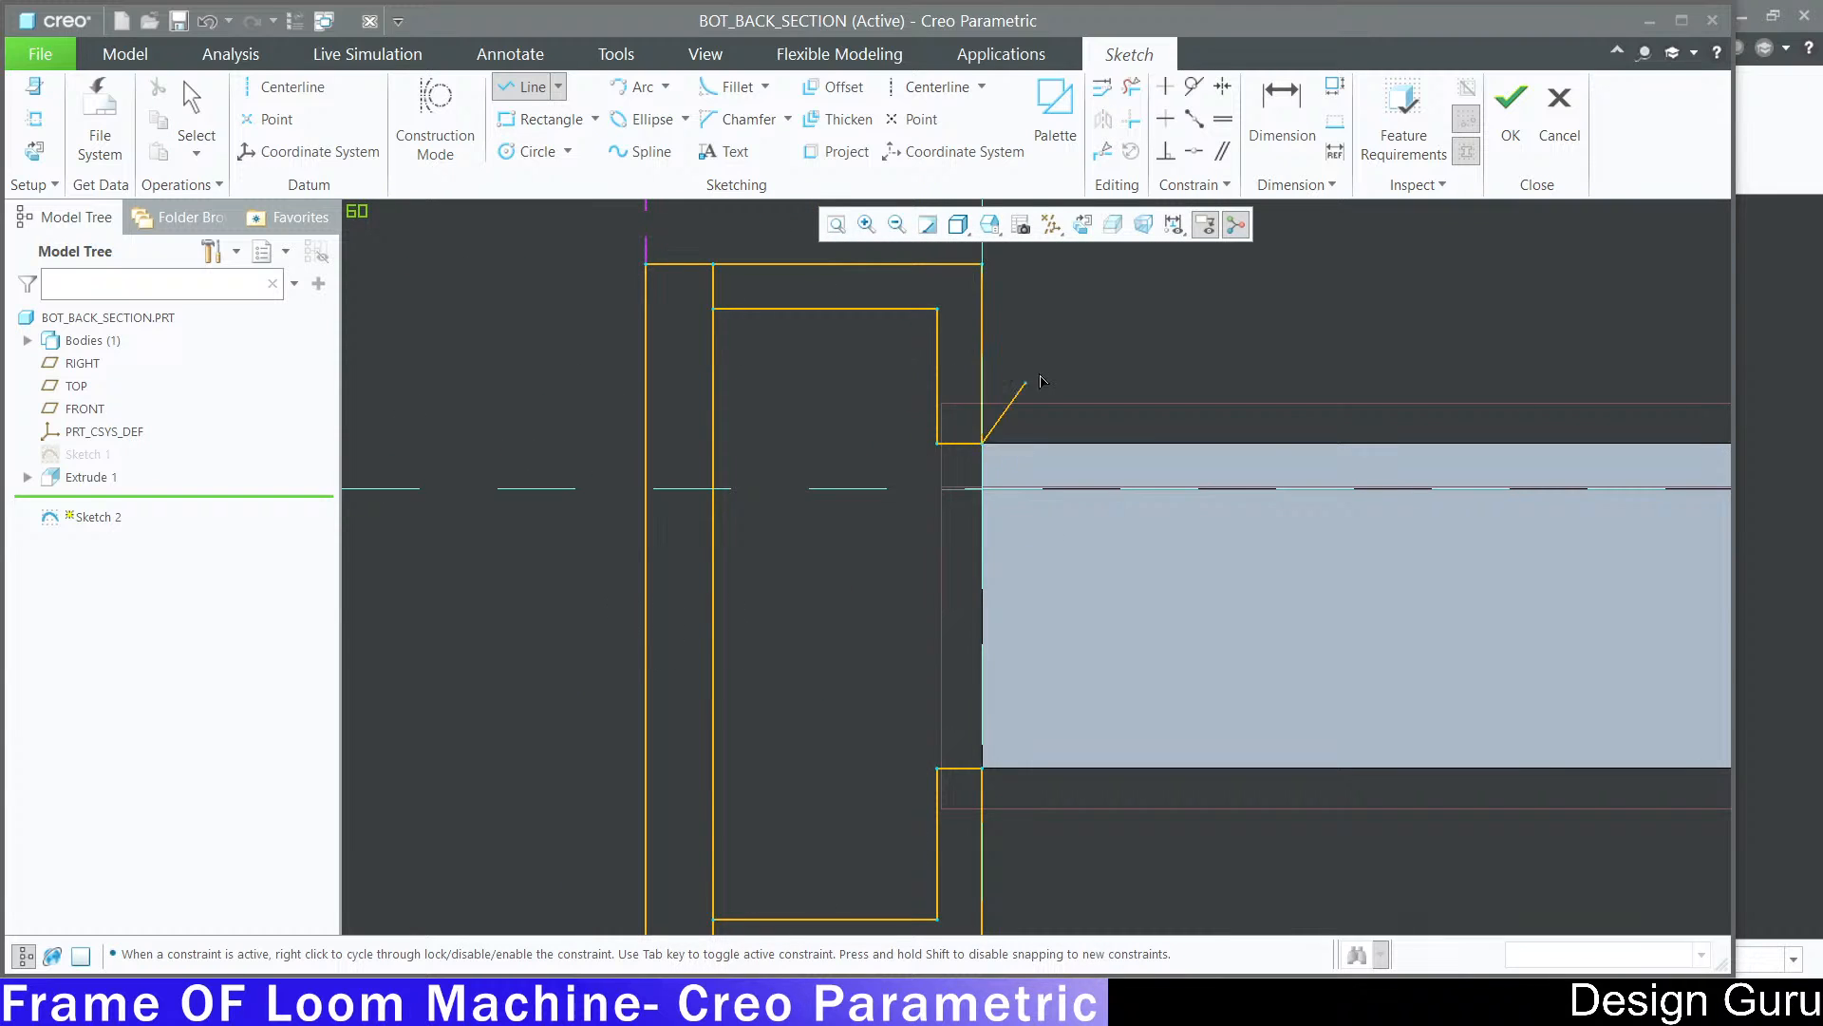
{"action": "middle_click", "coordinate": [1084, 340]}
{"action": "middle_click", "coordinate": [1084, 342]}
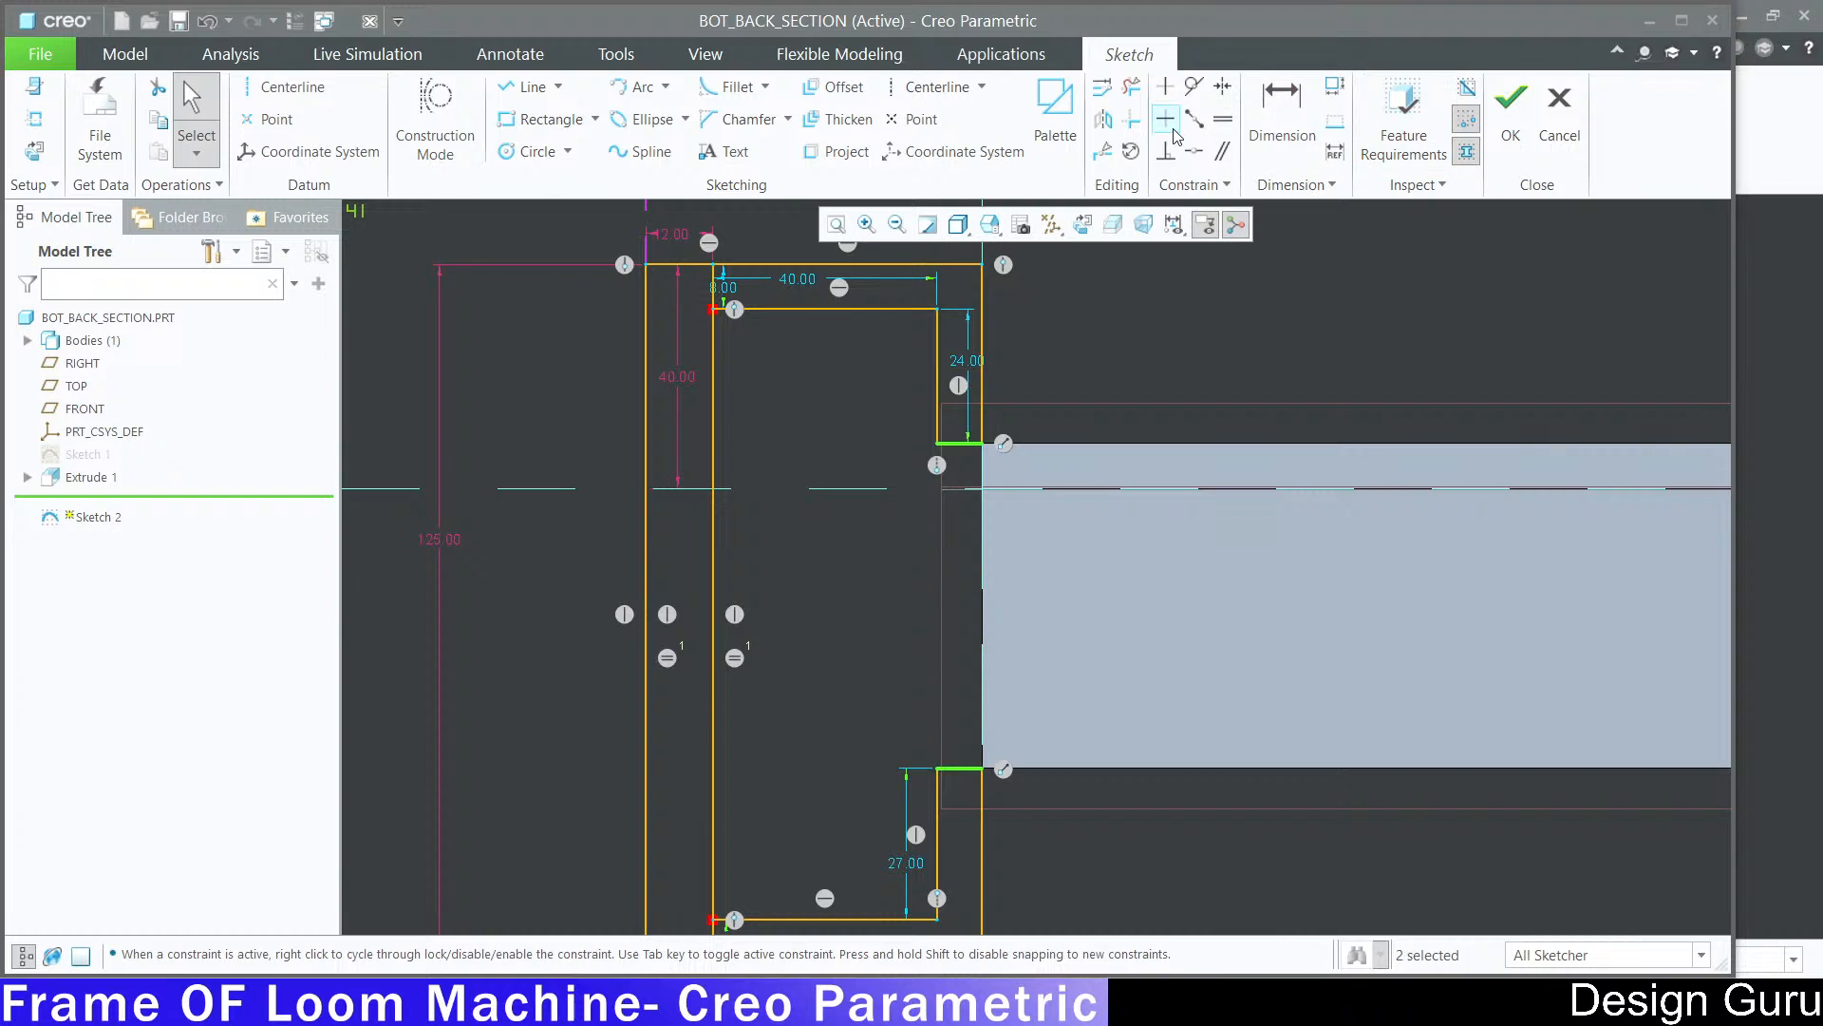
Step: Try to trim the inner vertical line between the two offset chains, and undo the trim
{"action": "left_click", "coordinate": [1131, 87]}
{"action": "mouse_move", "coordinate": [742, 483]}
{"action": "left_mouse_down"}
{"action": "mouse_move", "coordinate": [718, 423]}
{"action": "mouse_move", "coordinate": [720, 680]}
{"action": "mouse_move", "coordinate": [779, 697]}
{"action": "left_mouse_up"}
{"action": "scroll", "coordinate": [914, 465], "scroll_direction": "up", "scroll_amount": 3}
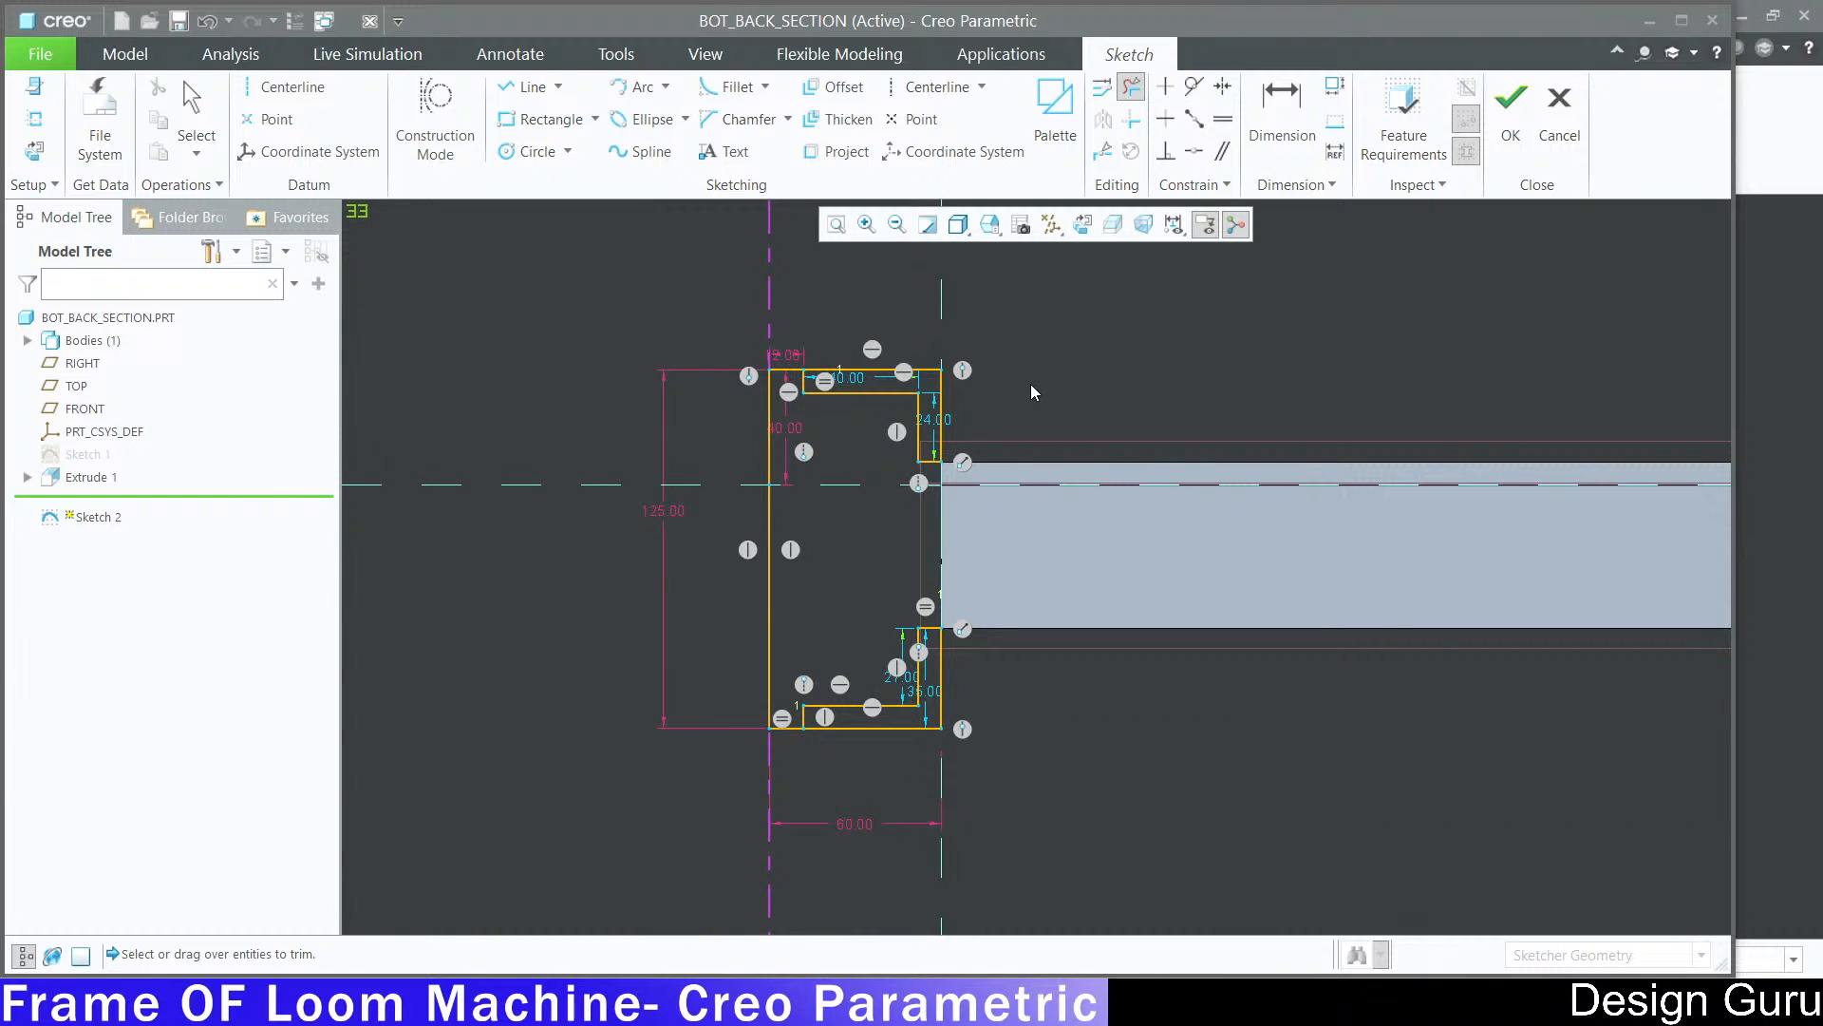
{"action": "scroll", "coordinate": [781, 395], "scroll_direction": "down", "scroll_amount": 2}
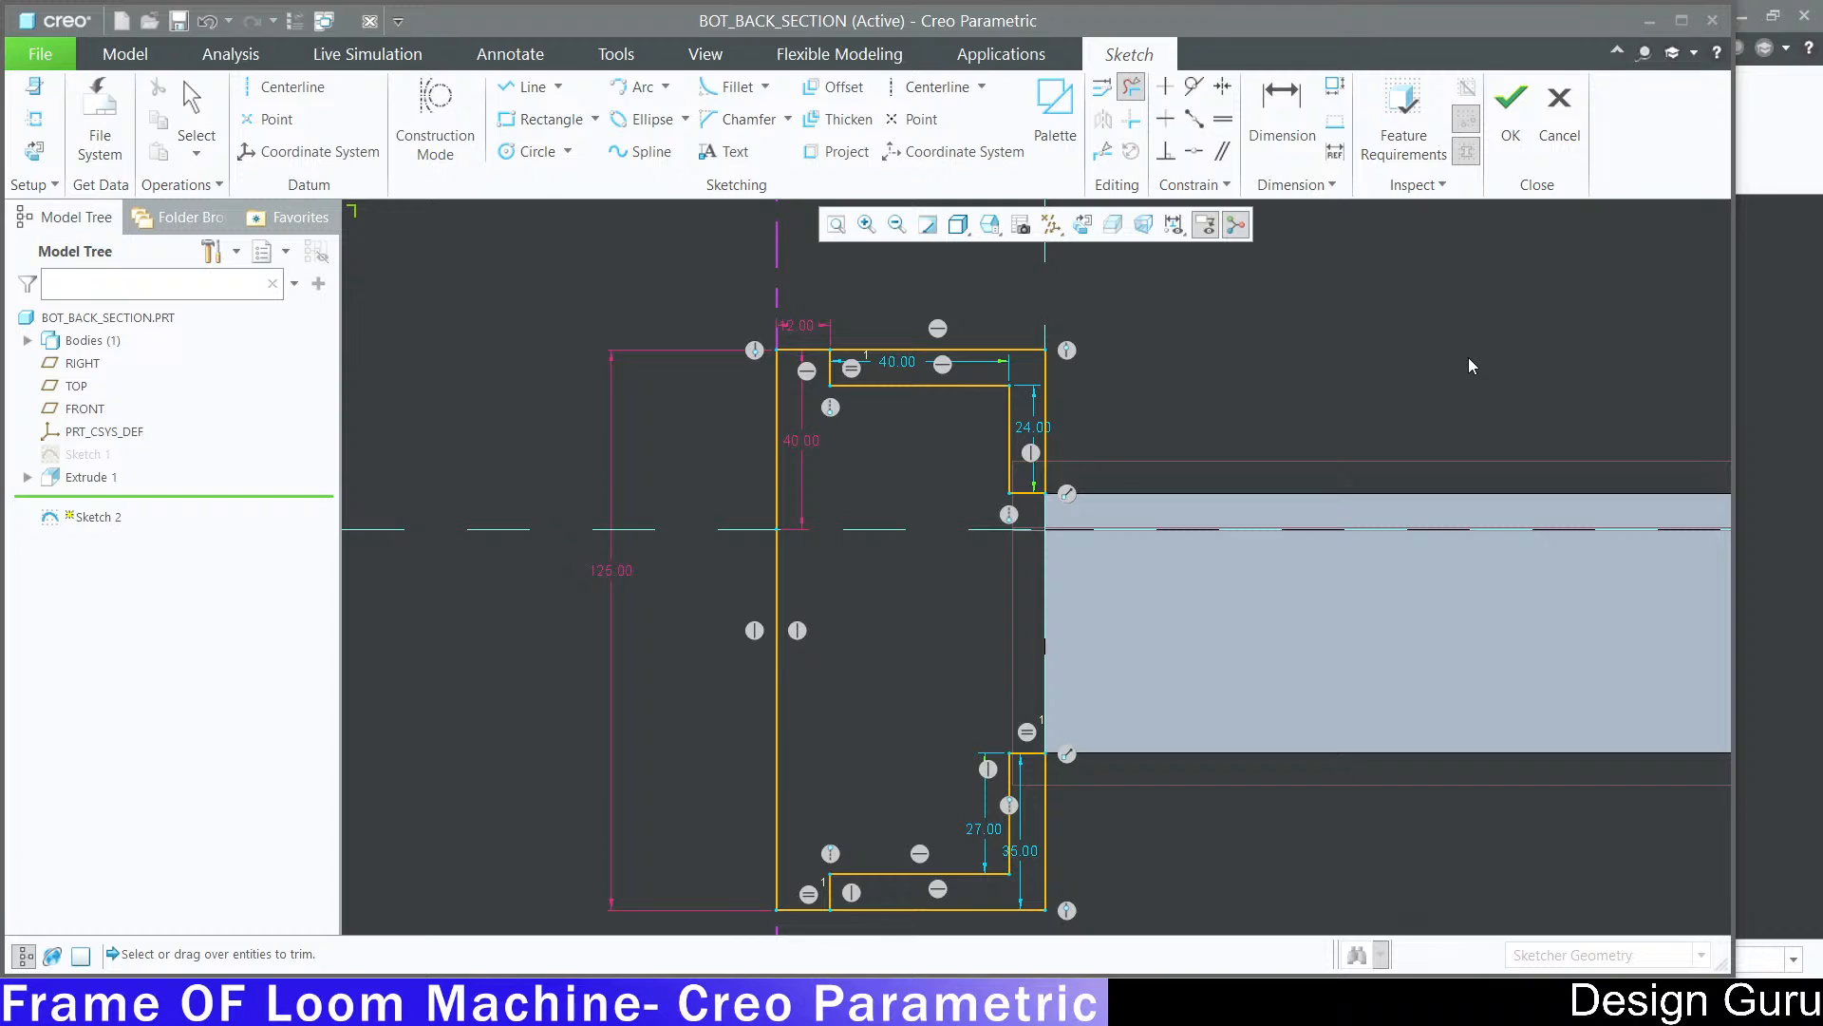
{"action": "key", "text": "ctrl+z"}
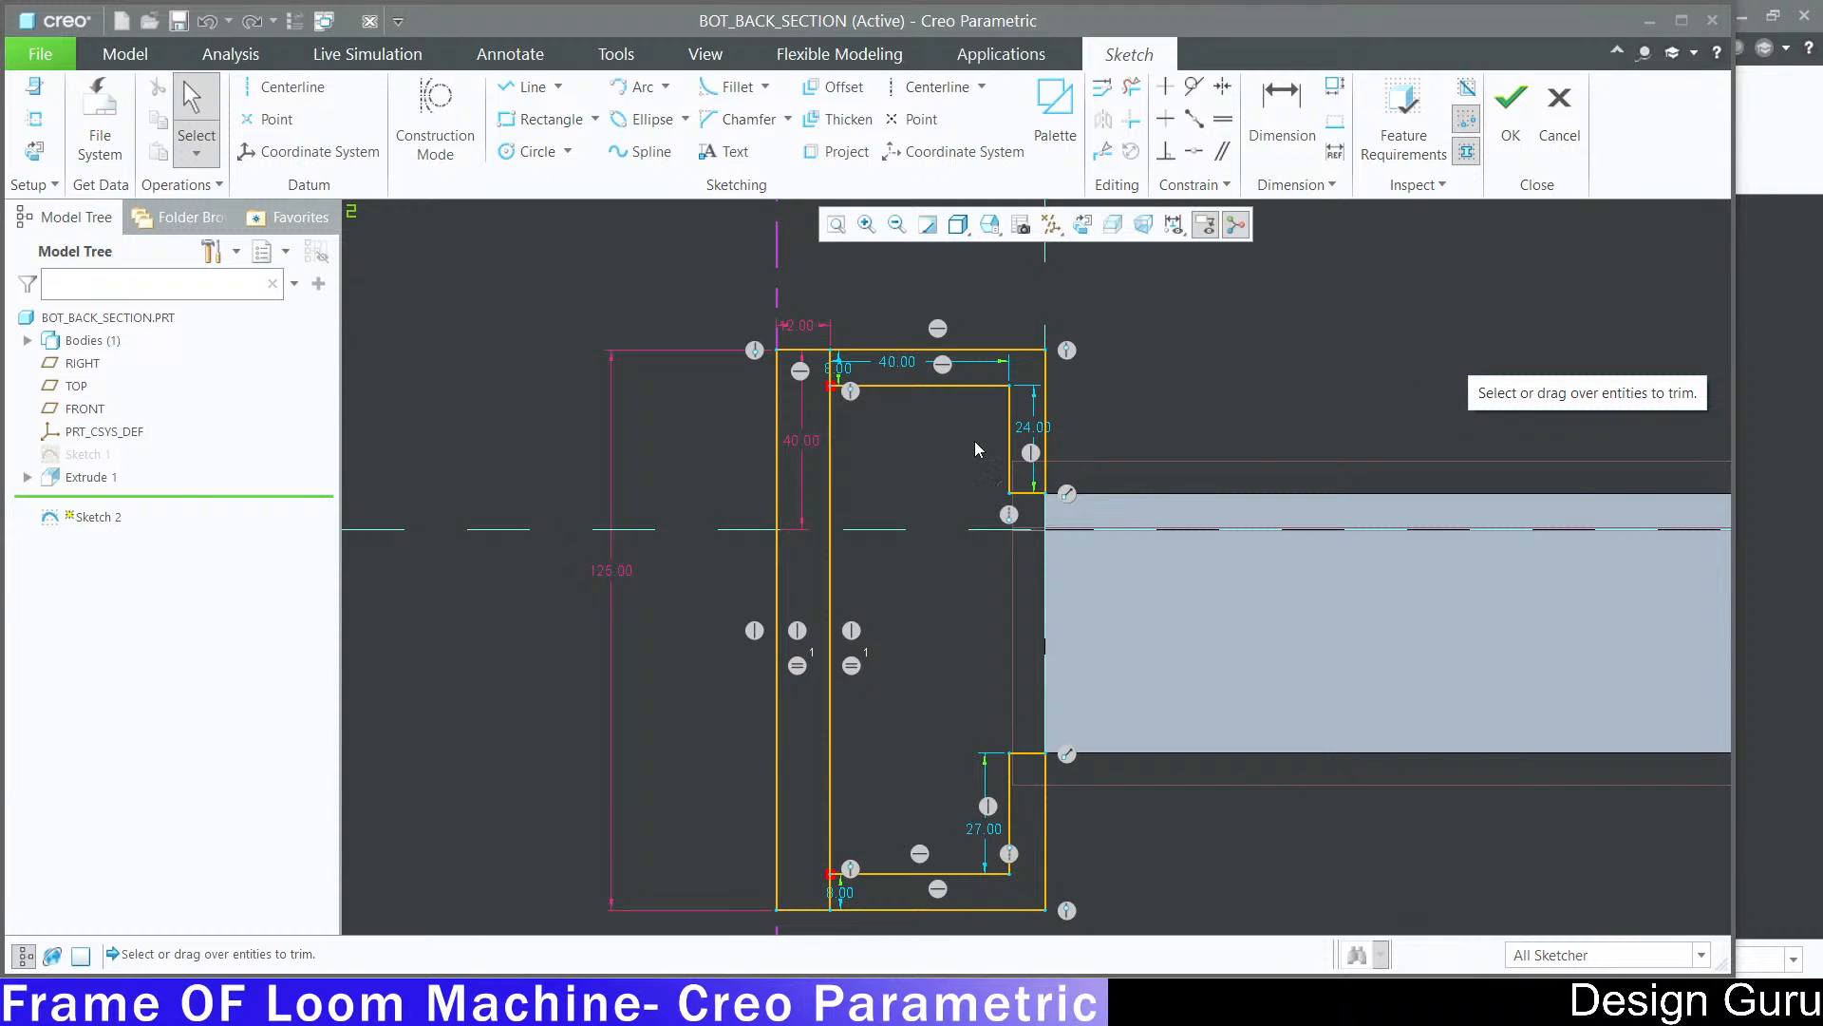
Step: Trim the short pieces of the inner vertical line between the inner and outer horizontal lines at the profile's upper and lower ends
{"action": "left_click", "coordinate": [1131, 87]}
{"action": "middle_click_drag", "start_coordinate": [884, 284], "coordinate": [794, 443], "text": "shift"}
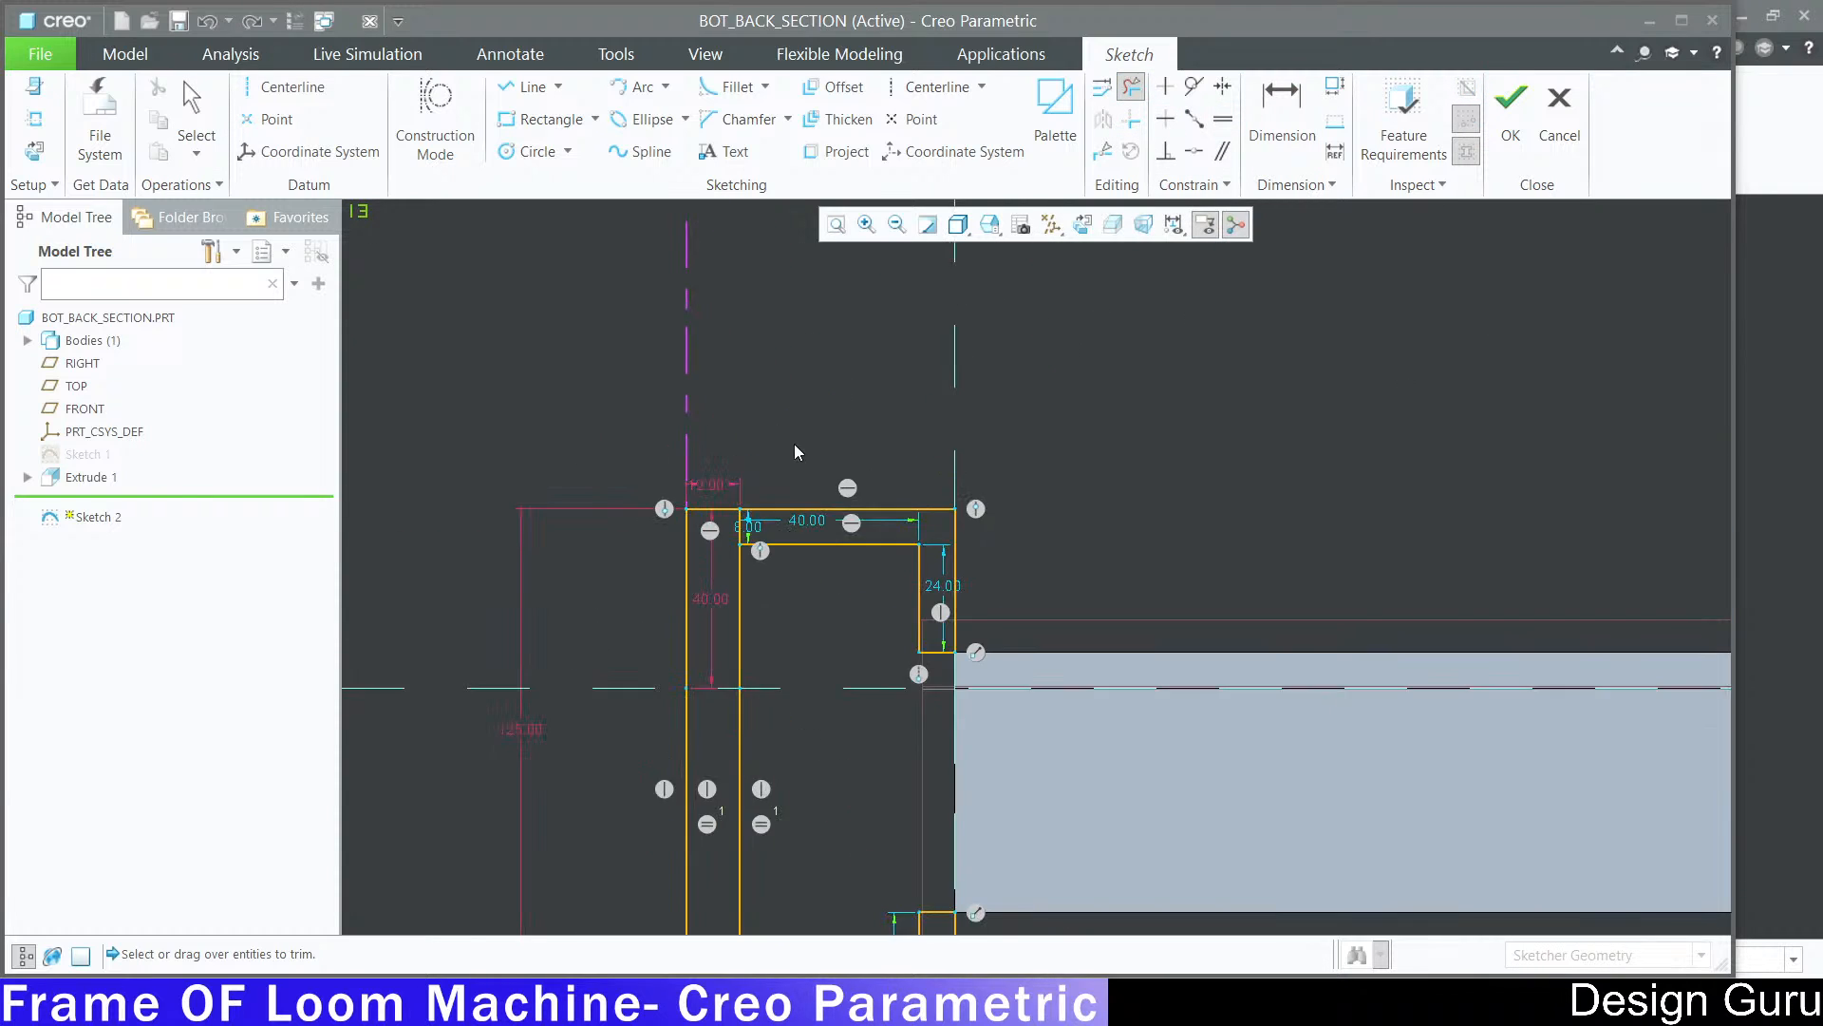
{"action": "scroll", "coordinate": [765, 483], "scroll_direction": "down", "scroll_amount": 5}
{"action": "scroll", "coordinate": [731, 469], "scroll_direction": "up", "scroll_amount": 5}
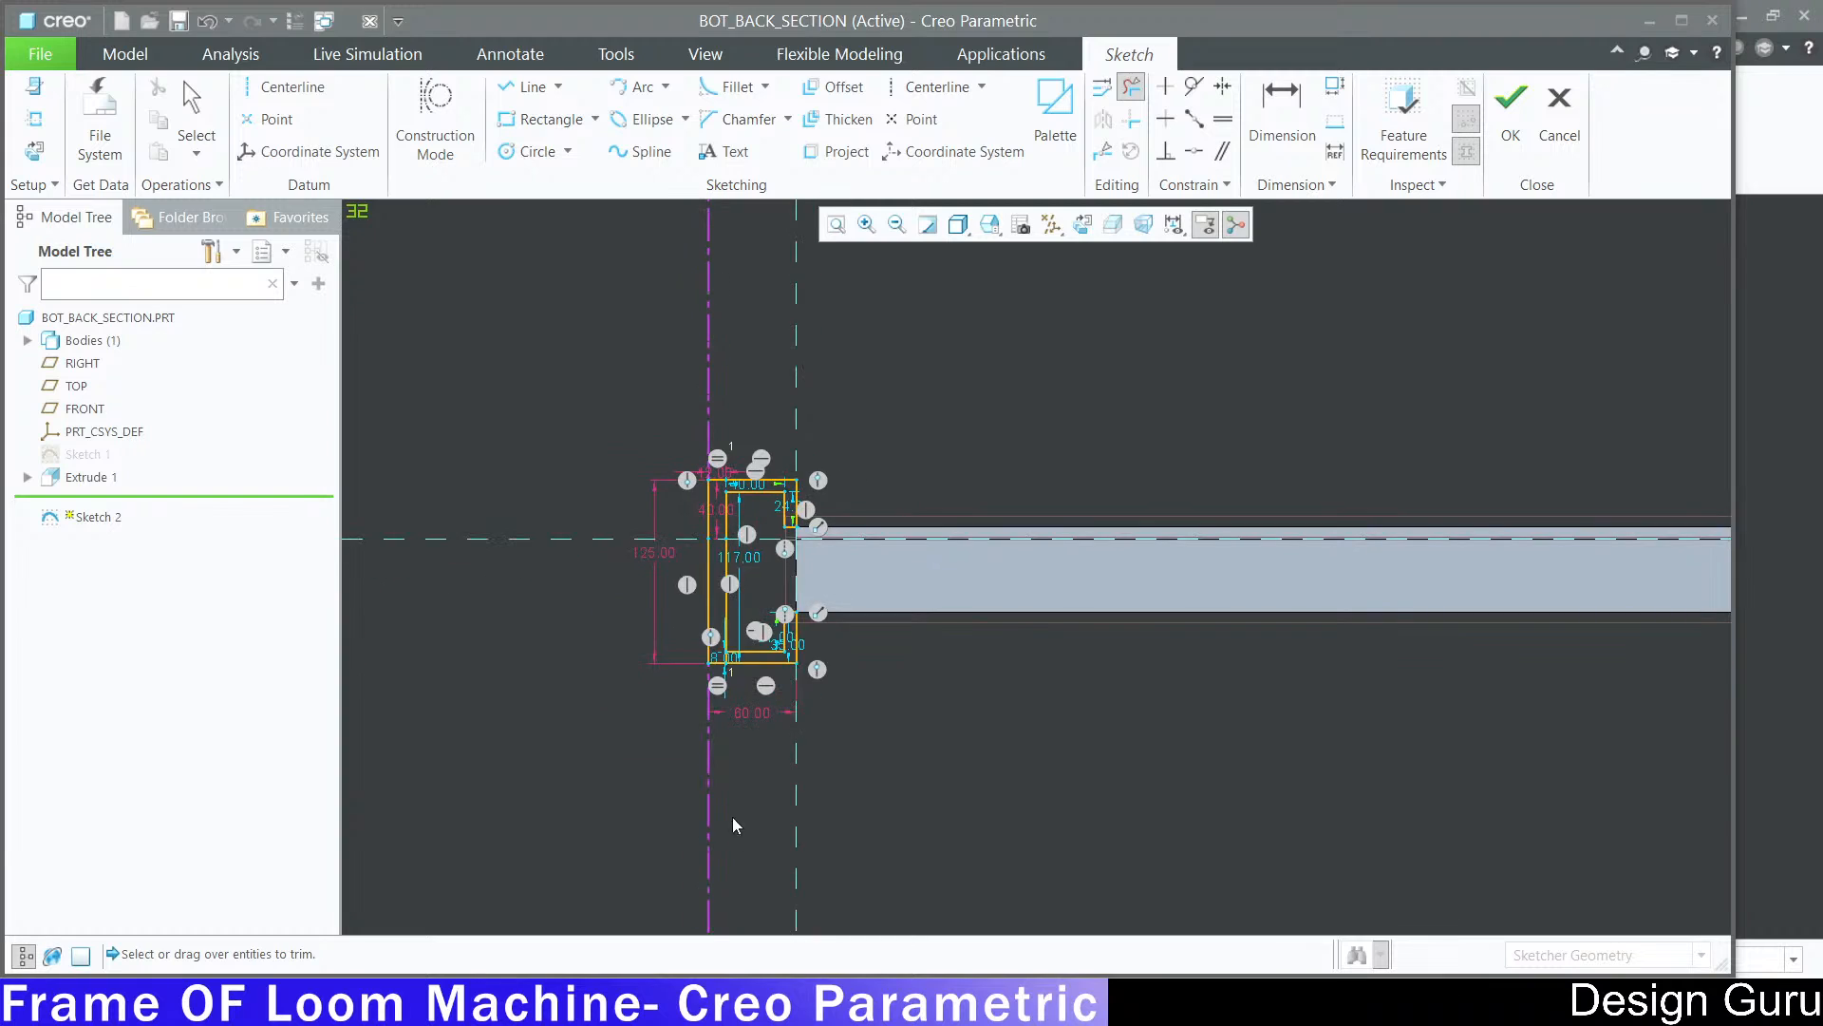
{"action": "scroll", "coordinate": [777, 439], "scroll_direction": "down", "scroll_amount": 5}
{"action": "left_click", "coordinate": [810, 446]}
{"action": "scroll", "coordinate": [828, 515], "scroll_direction": "up", "scroll_amount": 5}
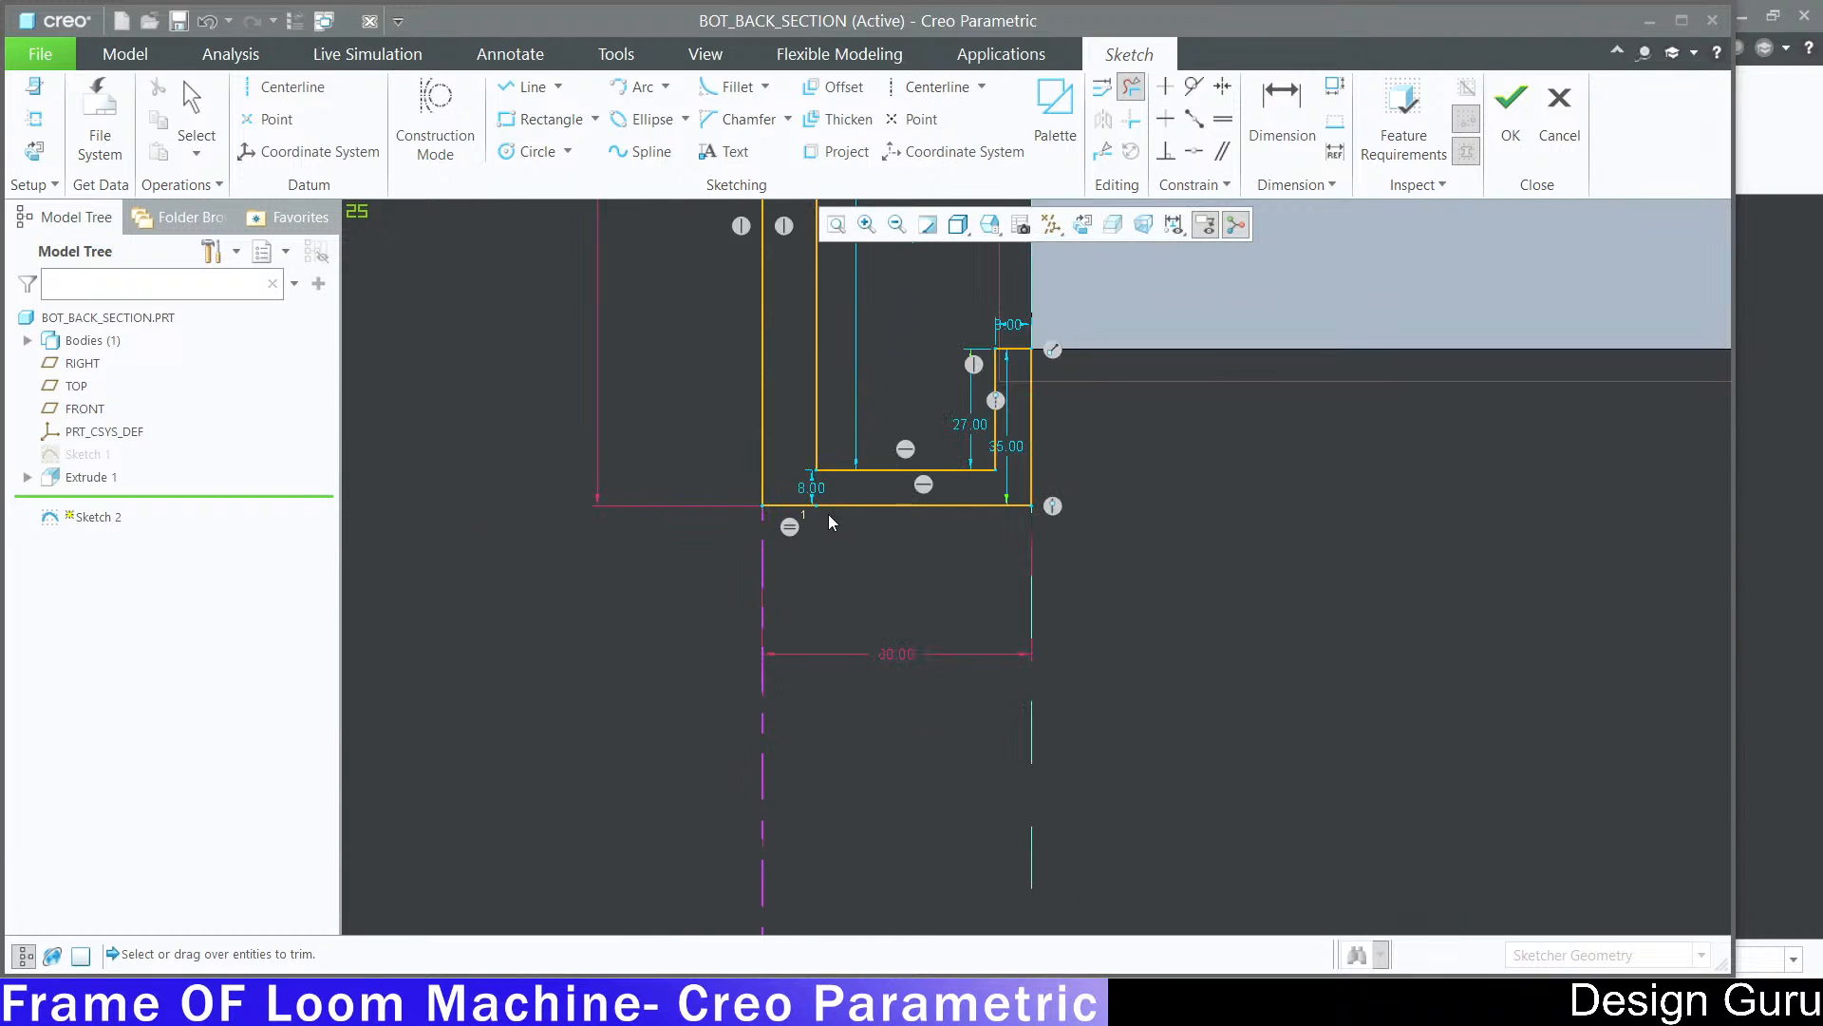
{"action": "middle_click", "coordinate": [1210, 475]}
Step: Check the closed C-shaped bracket profile and finish the sketch
{"action": "scroll", "coordinate": [1056, 629], "scroll_direction": "up", "scroll_amount": 3}
{"action": "scroll", "coordinate": [997, 570], "scroll_direction": "down", "scroll_amount": 5}
{"action": "scroll", "coordinate": [918, 439], "scroll_direction": "down", "scroll_amount": 3}
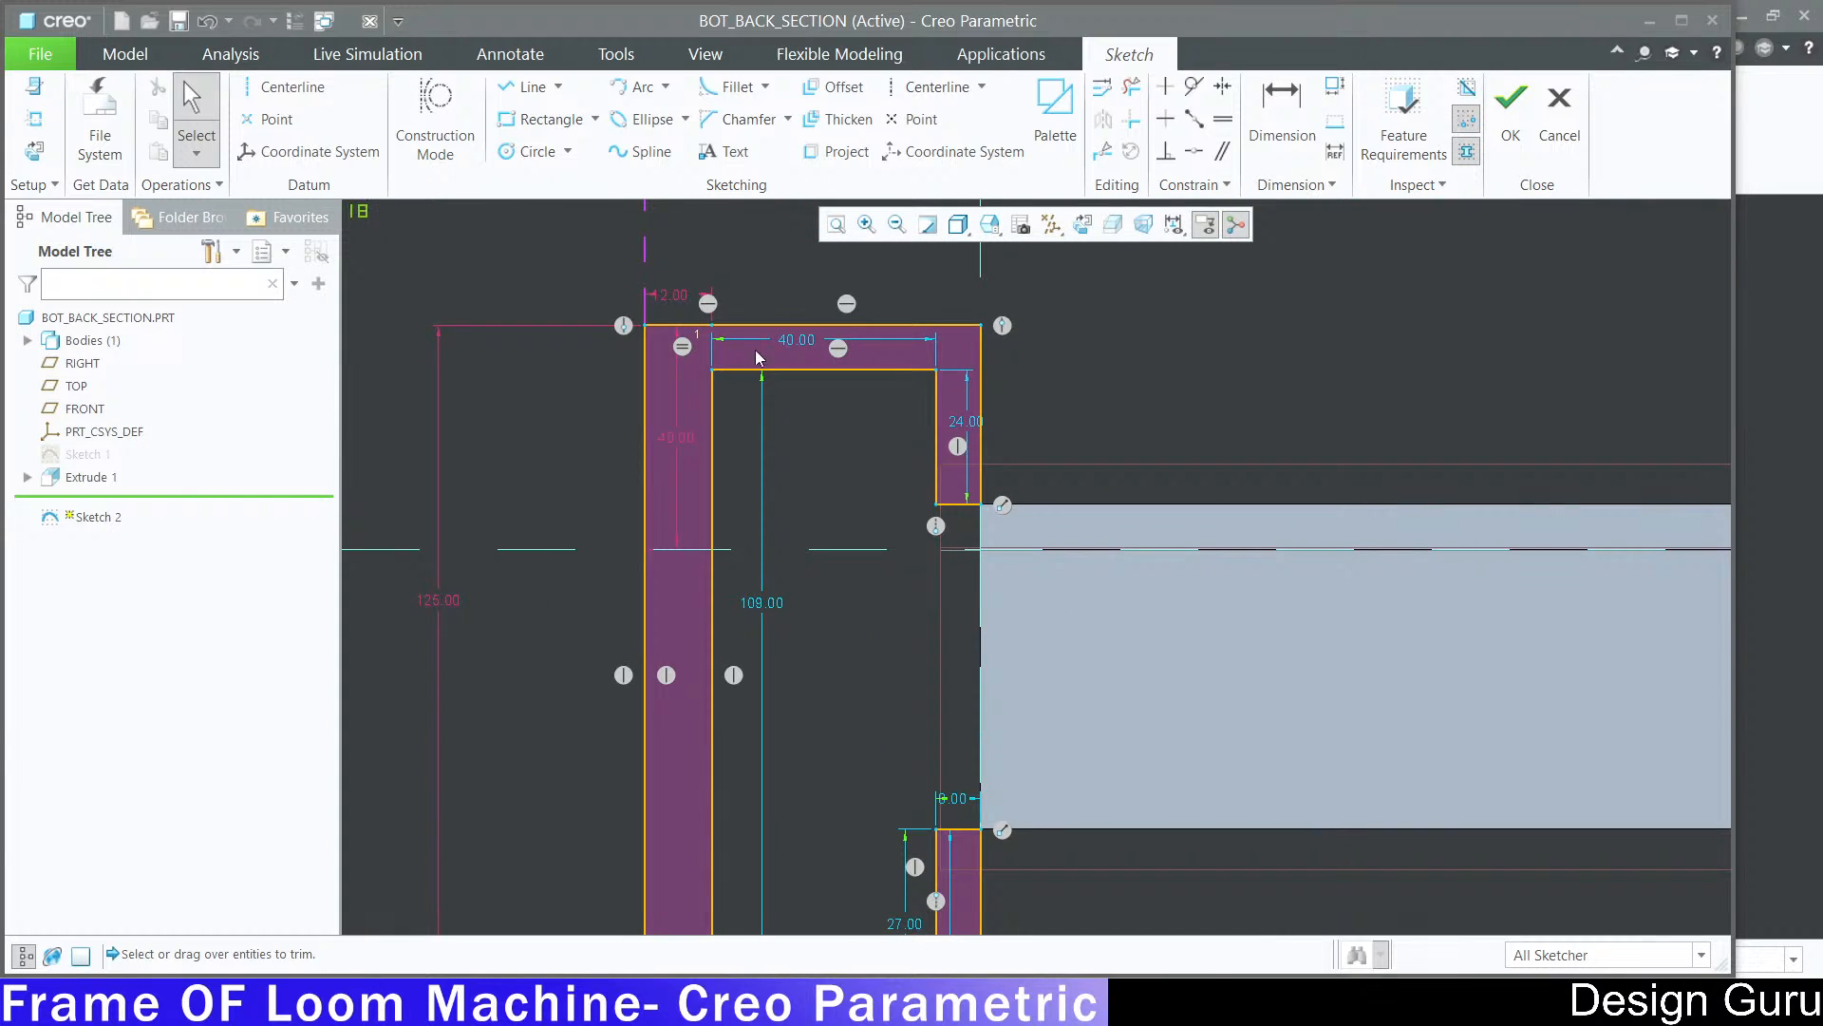
{"action": "scroll", "coordinate": [916, 404], "scroll_direction": "up", "scroll_amount": 3}
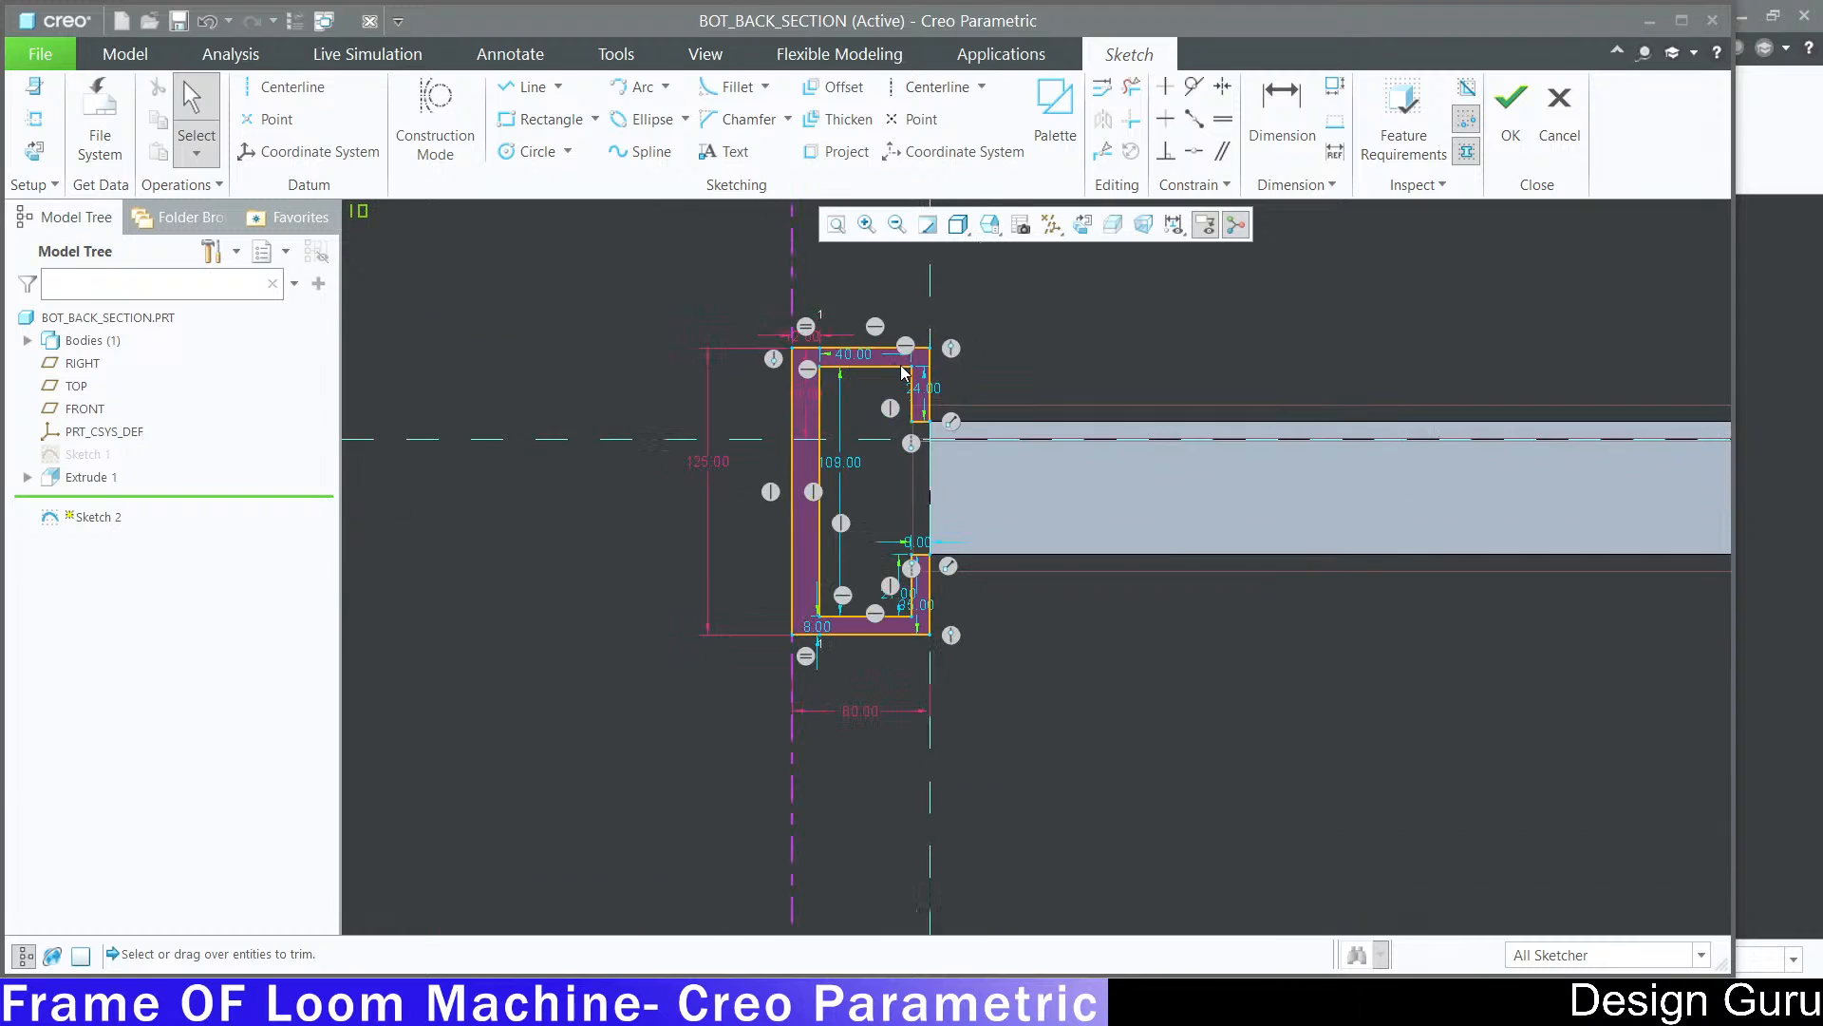
{"action": "scroll", "coordinate": [914, 500], "scroll_direction": "up", "scroll_amount": 2}
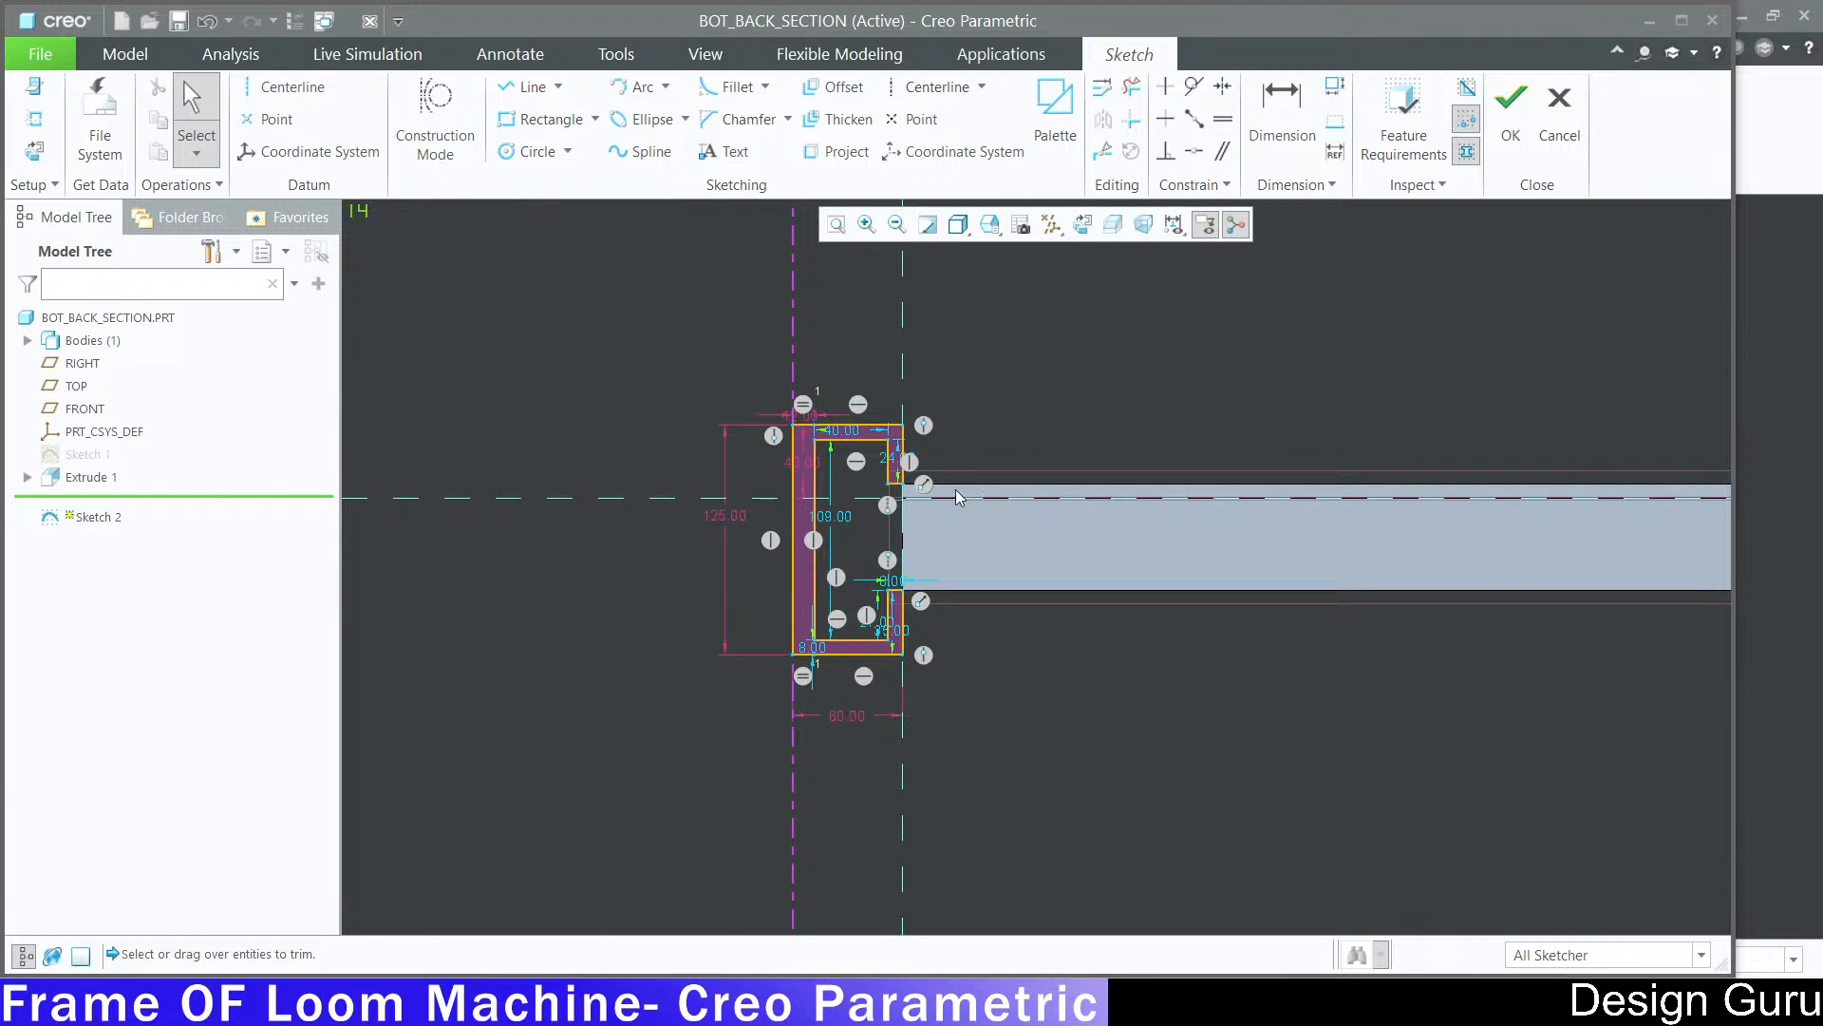
{"action": "scroll", "coordinate": [937, 489], "scroll_direction": "down", "scroll_amount": 2}
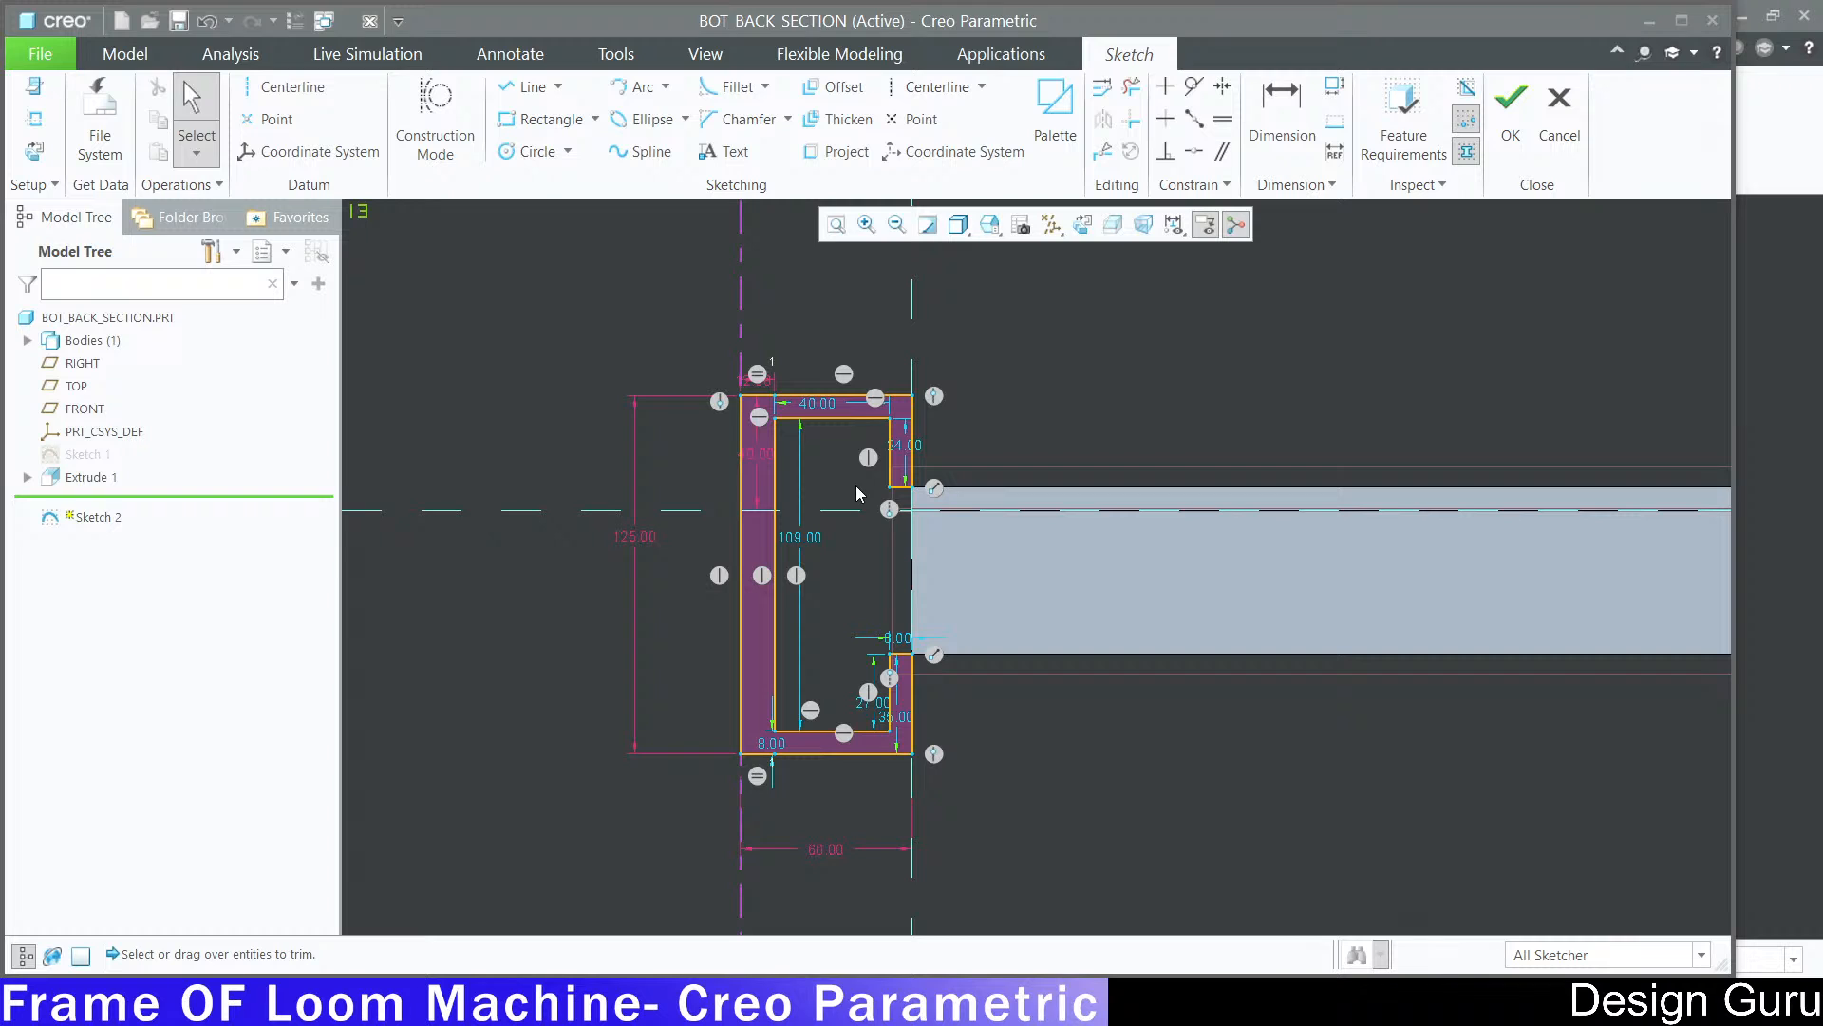
{"action": "left_click", "coordinate": [1178, 1002]}
{"action": "left_click", "coordinate": [1512, 133]}
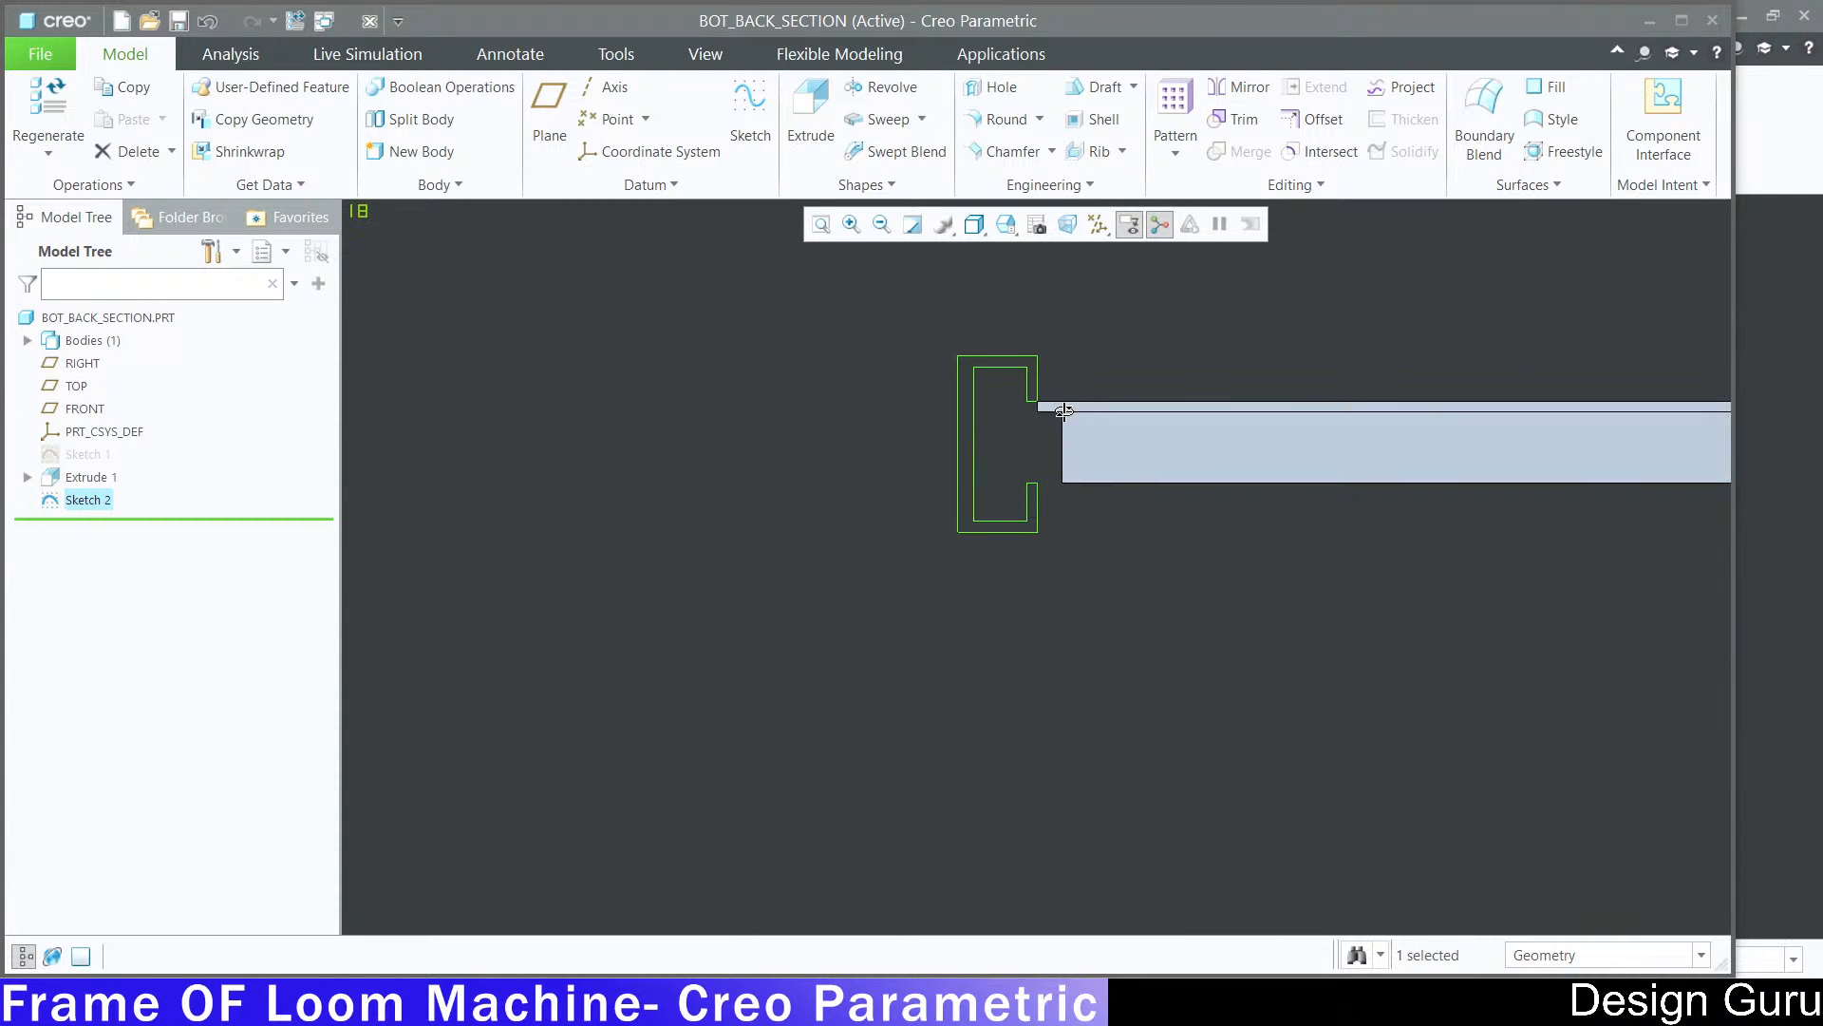
Step: Start a solid extrusion of the C-shaped profile and flip its direction toward the angle section
{"action": "scroll", "coordinate": [1412, 330], "scroll_direction": "up", "scroll_amount": 1}
{"action": "middle_click_drag", "start_coordinate": [1412, 329], "coordinate": [1119, 484], "text": "shift"}
{"action": "scroll", "coordinate": [941, 452], "scroll_direction": "down", "scroll_amount": 3}
{"action": "scroll", "coordinate": [940, 452], "scroll_direction": "up", "scroll_amount": 6}
{"action": "middle_click_drag", "start_coordinate": [897, 467], "coordinate": [1025, 399]}
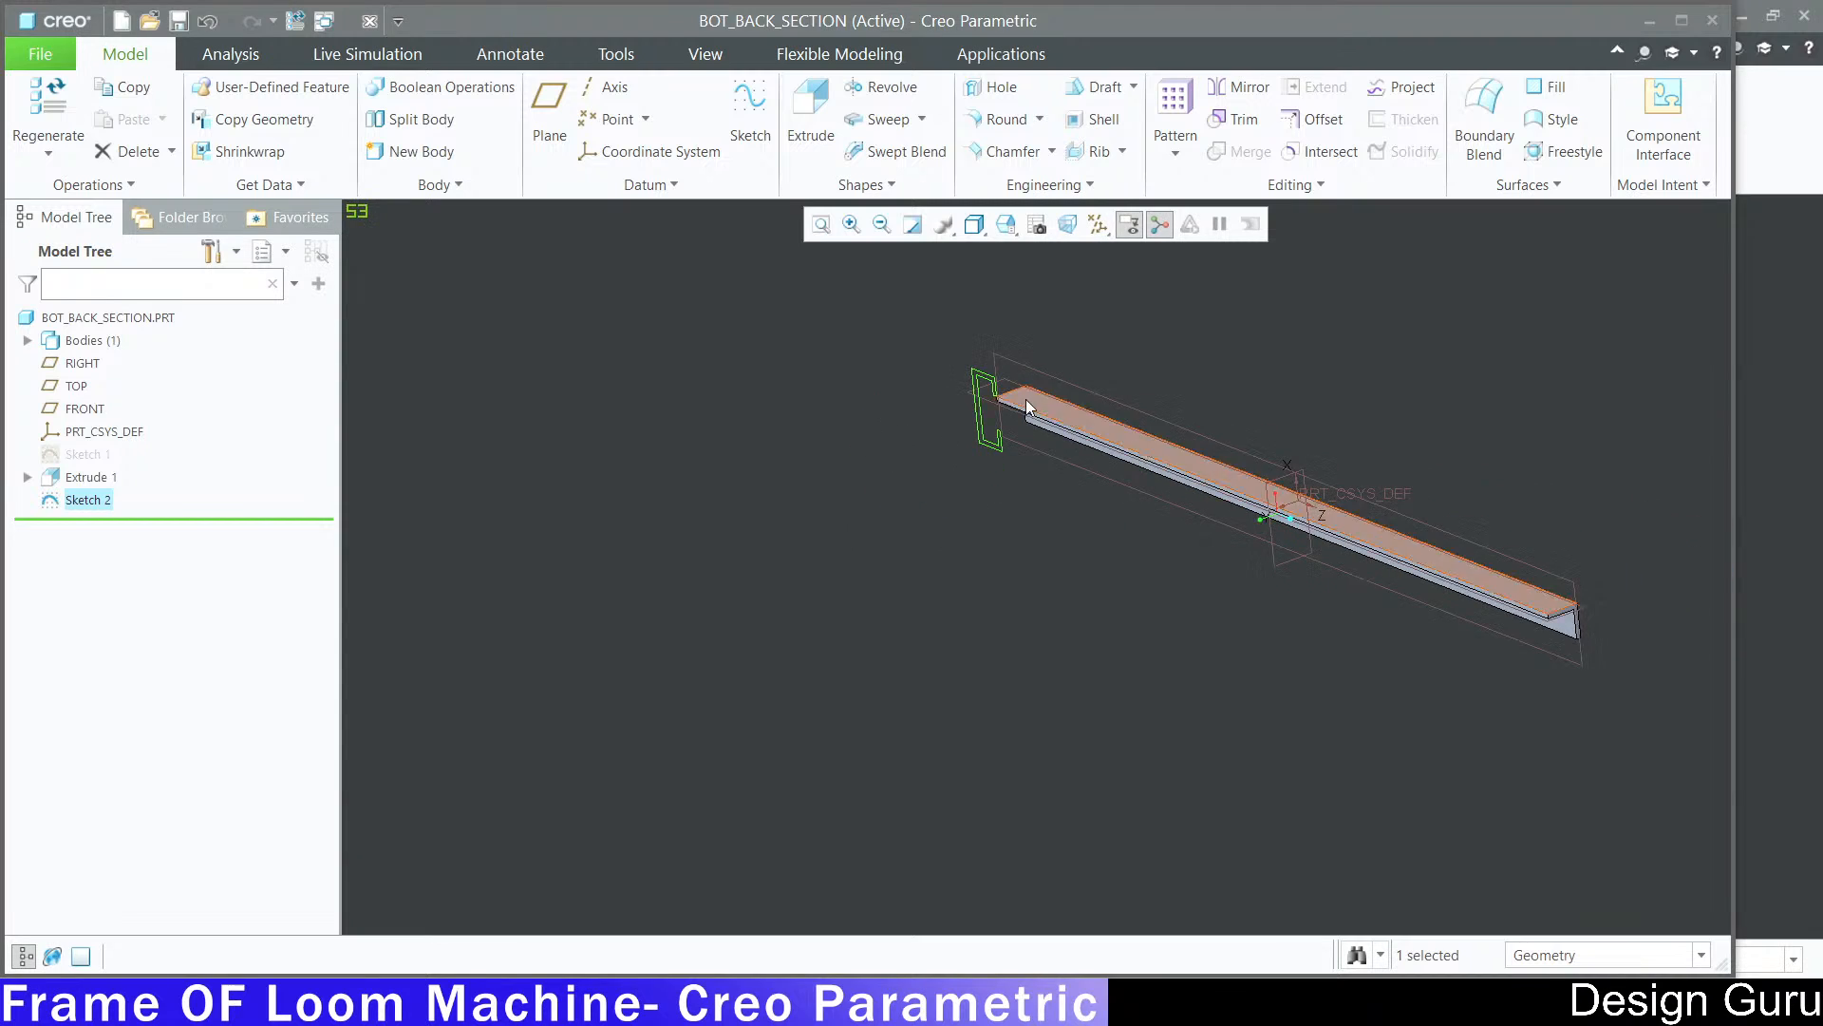
{"action": "left_click", "coordinate": [810, 109]}
{"action": "scroll", "coordinate": [984, 476], "scroll_direction": "up", "scroll_amount": 3}
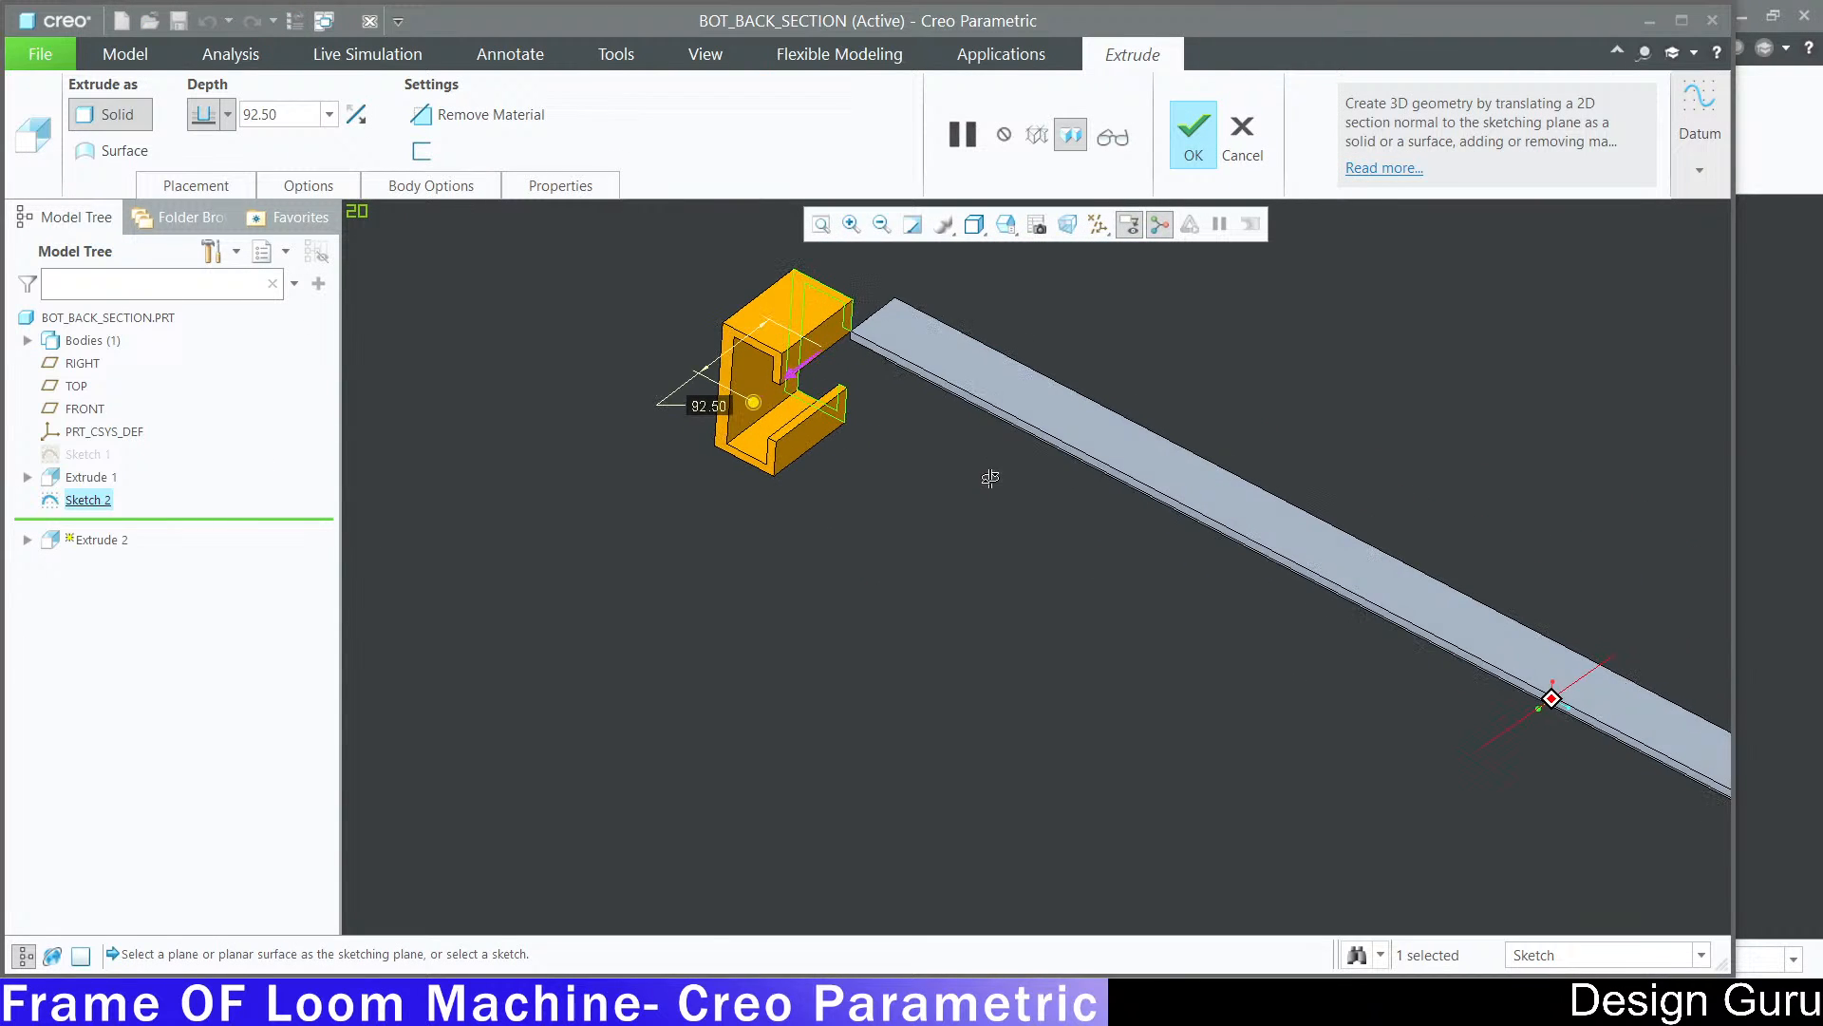
{"action": "left_click", "coordinate": [359, 117]}
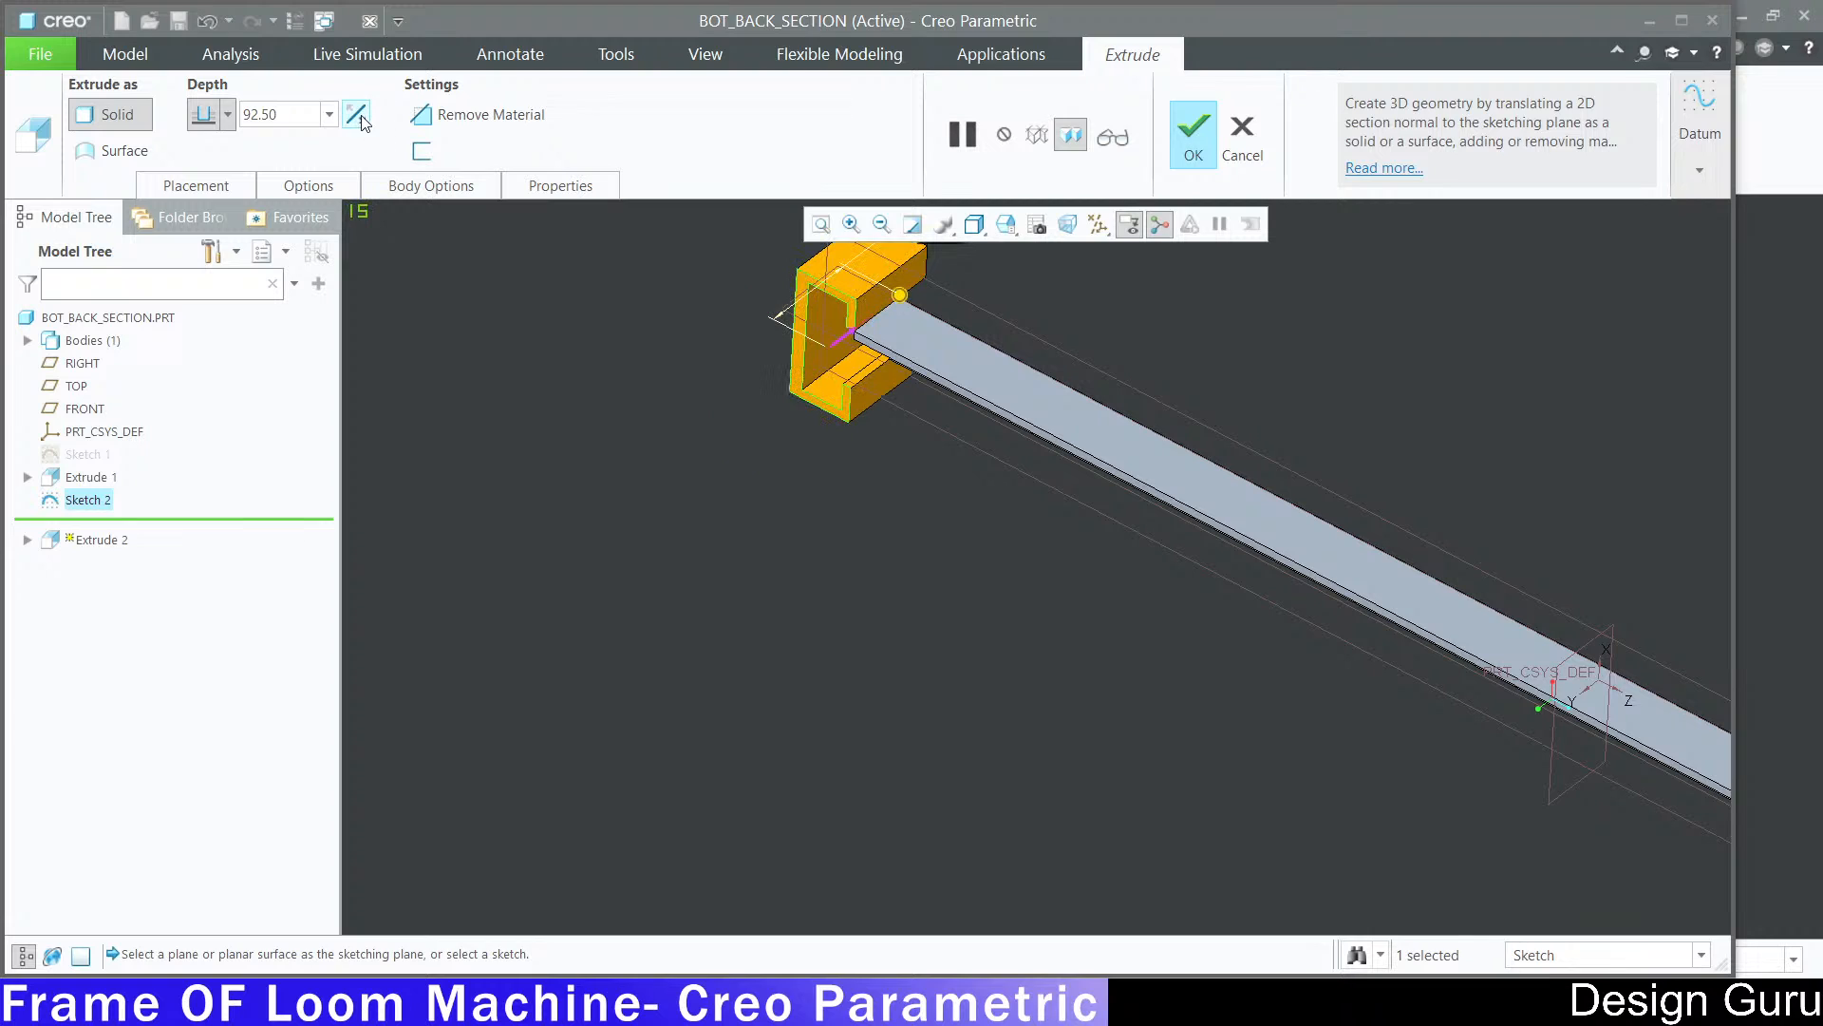
Step: Shorten the bracket's extrusion depth freehand to about 56.6 mm
{"action": "scroll", "coordinate": [855, 303], "scroll_direction": "down", "scroll_amount": 1}
{"action": "scroll", "coordinate": [950, 314], "scroll_direction": "up", "scroll_amount": 3}
{"action": "scroll", "coordinate": [1007, 332], "scroll_direction": "down", "scroll_amount": 4}
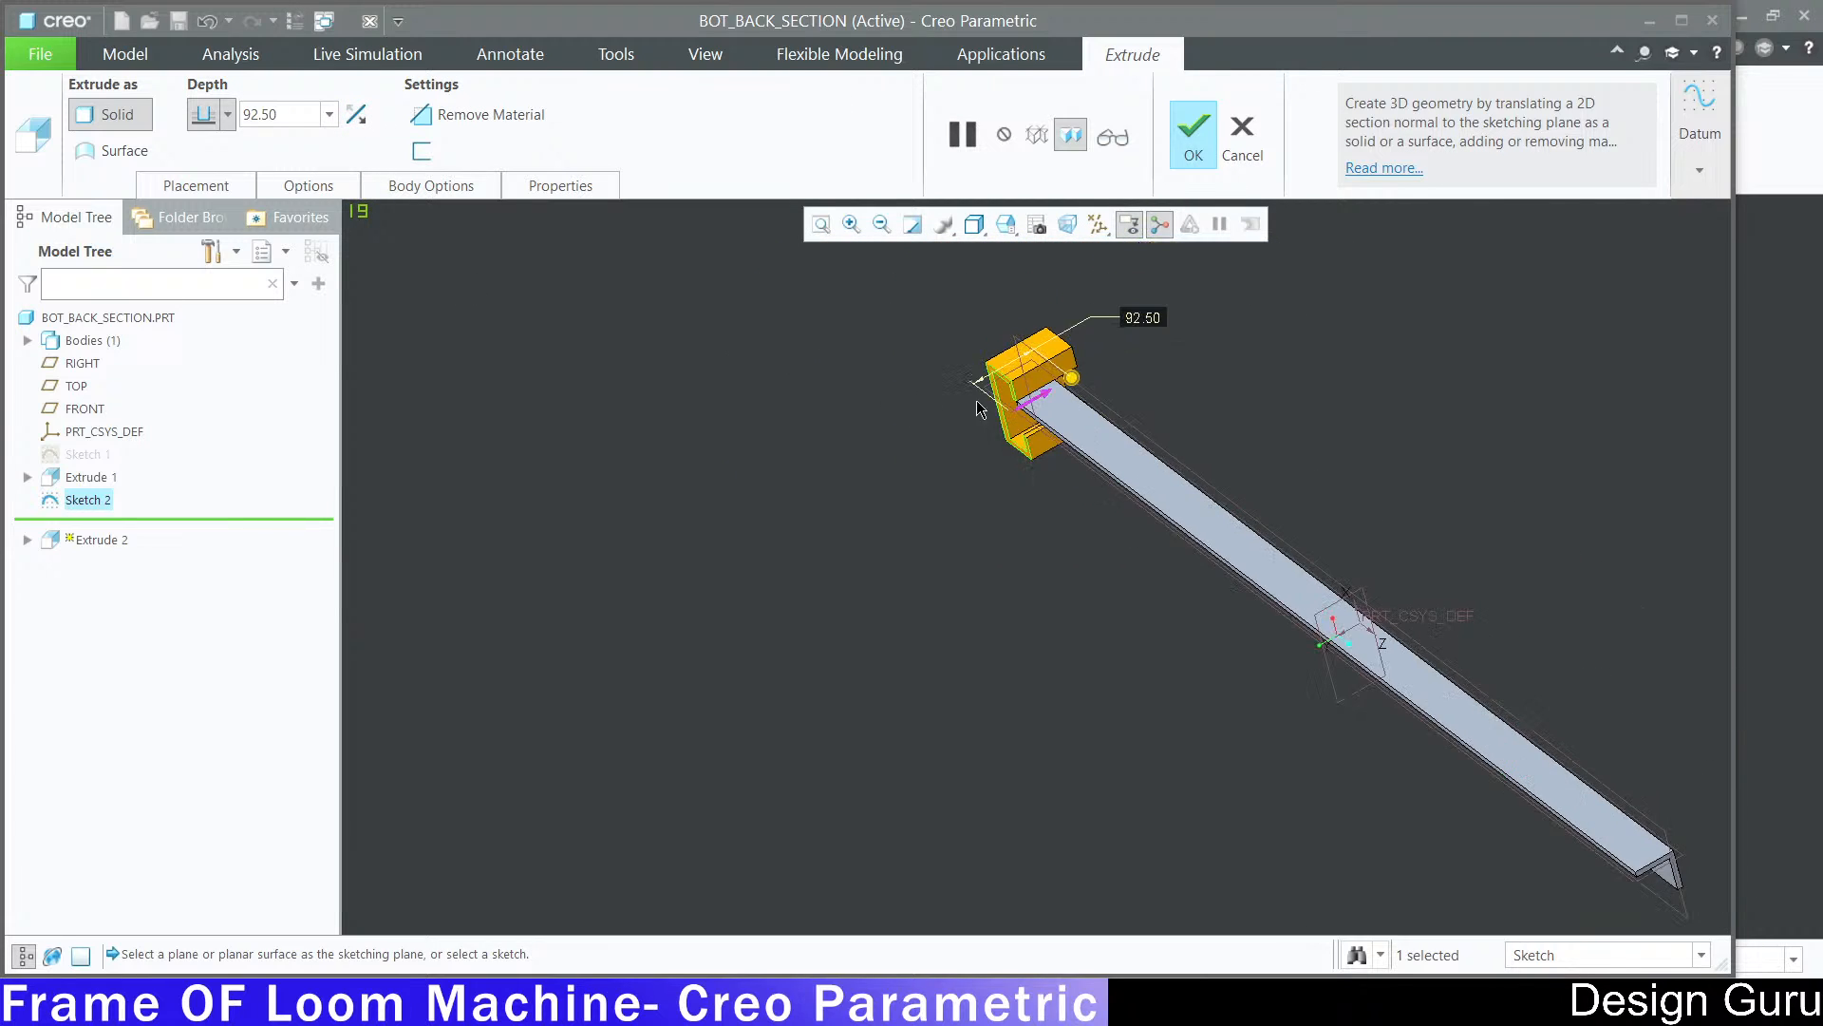
{"action": "scroll", "coordinate": [1052, 371], "scroll_direction": "up", "scroll_amount": 5}
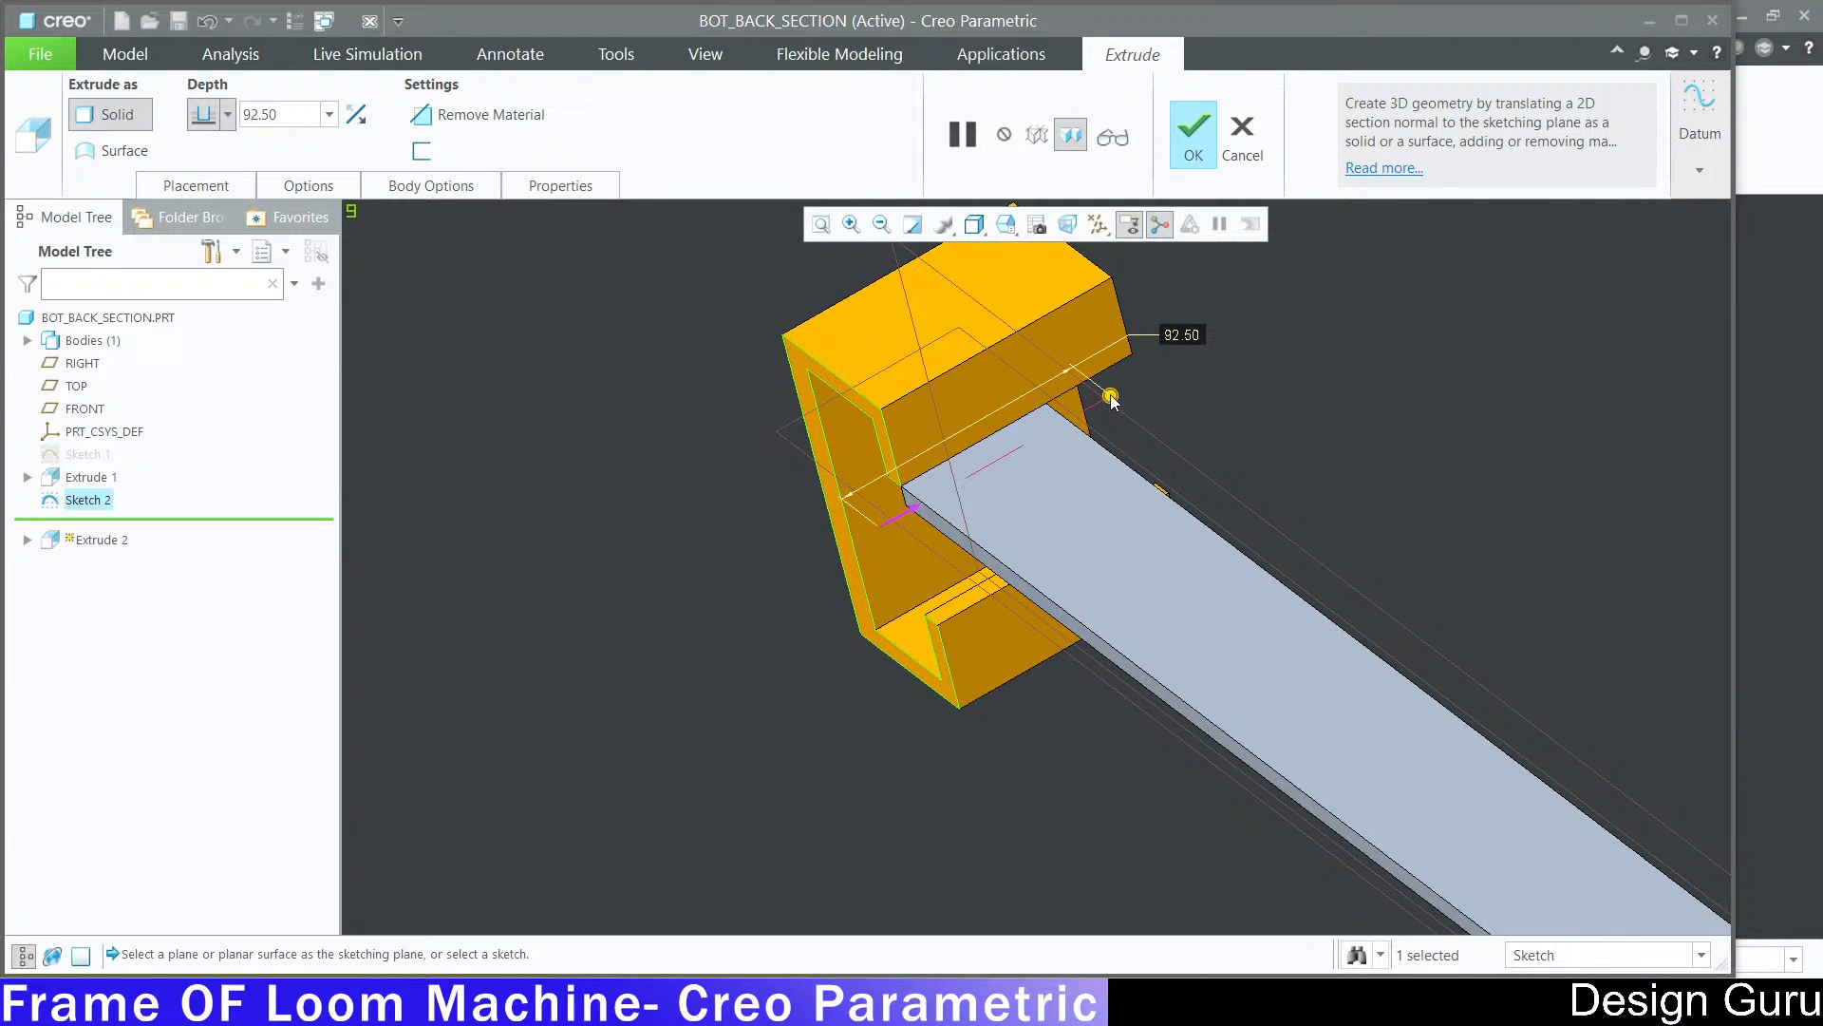
{"action": "left_click_drag", "start_coordinate": [1111, 399], "coordinate": [1031, 456]}
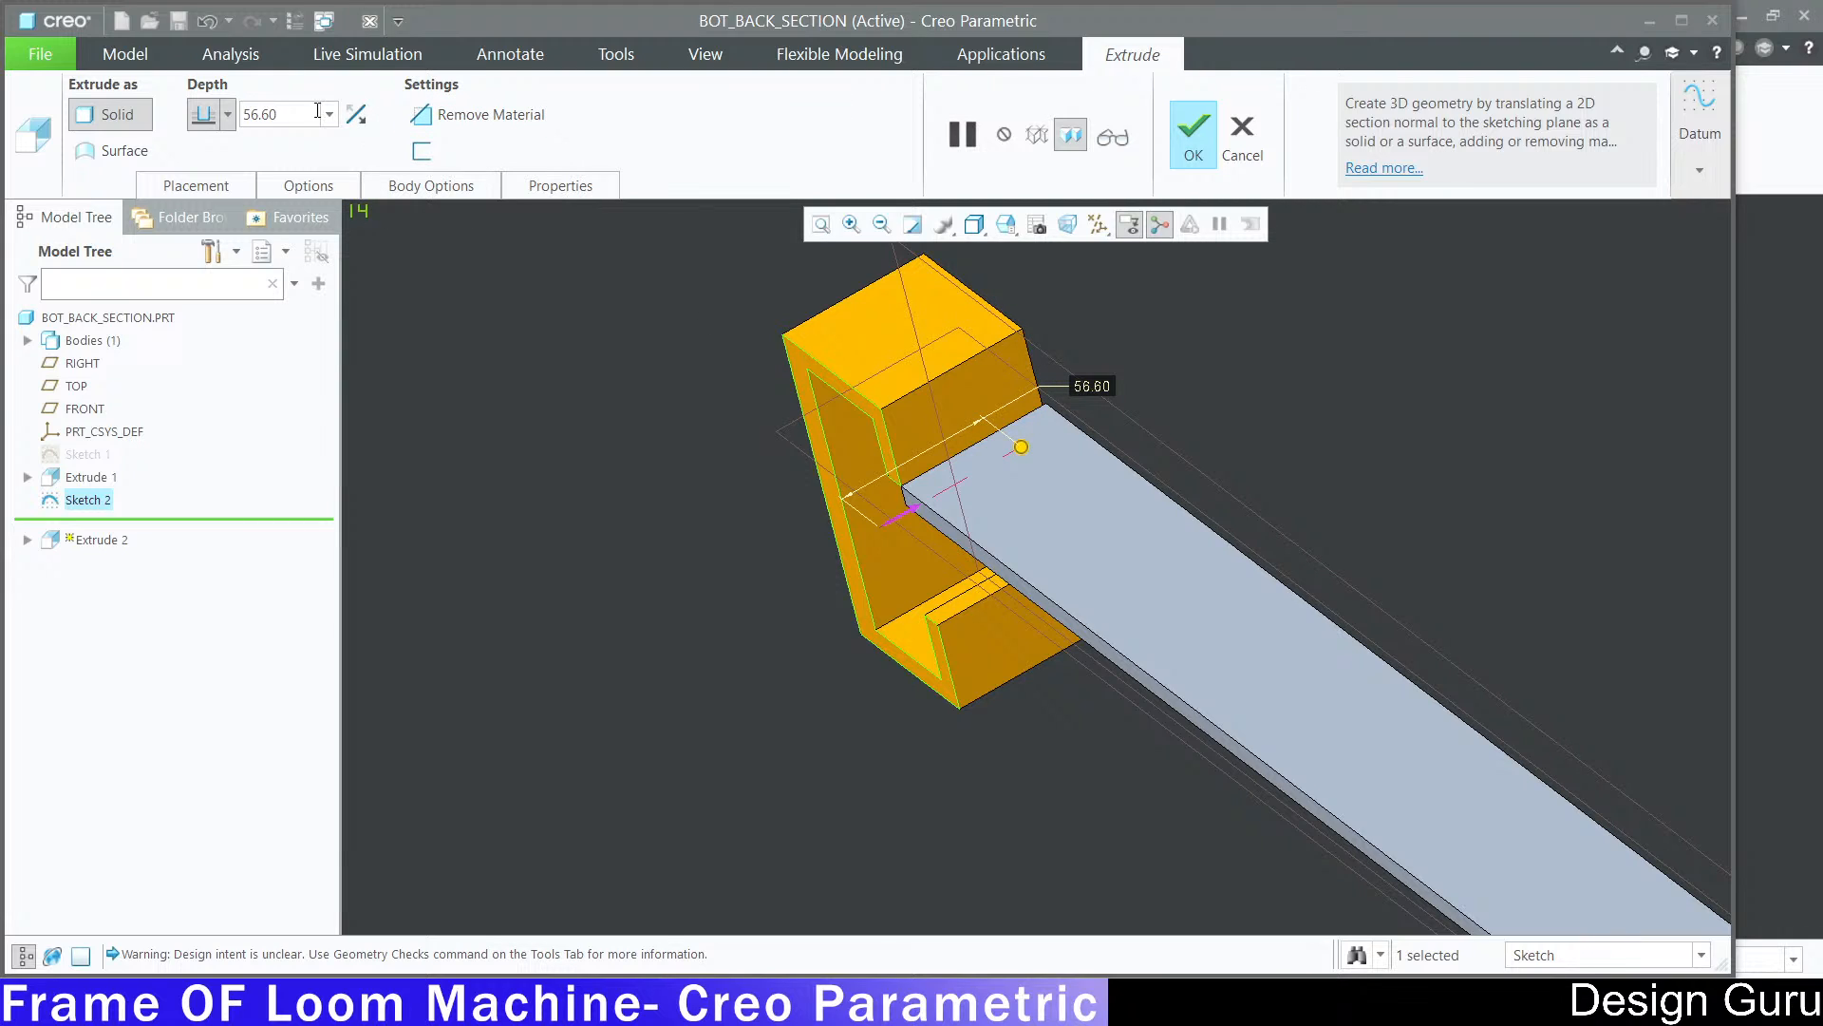
Step: Set the bracket's extrusion depth to end at a selected reference, the far long side face of the angle section
{"action": "left_click", "coordinate": [228, 115]}
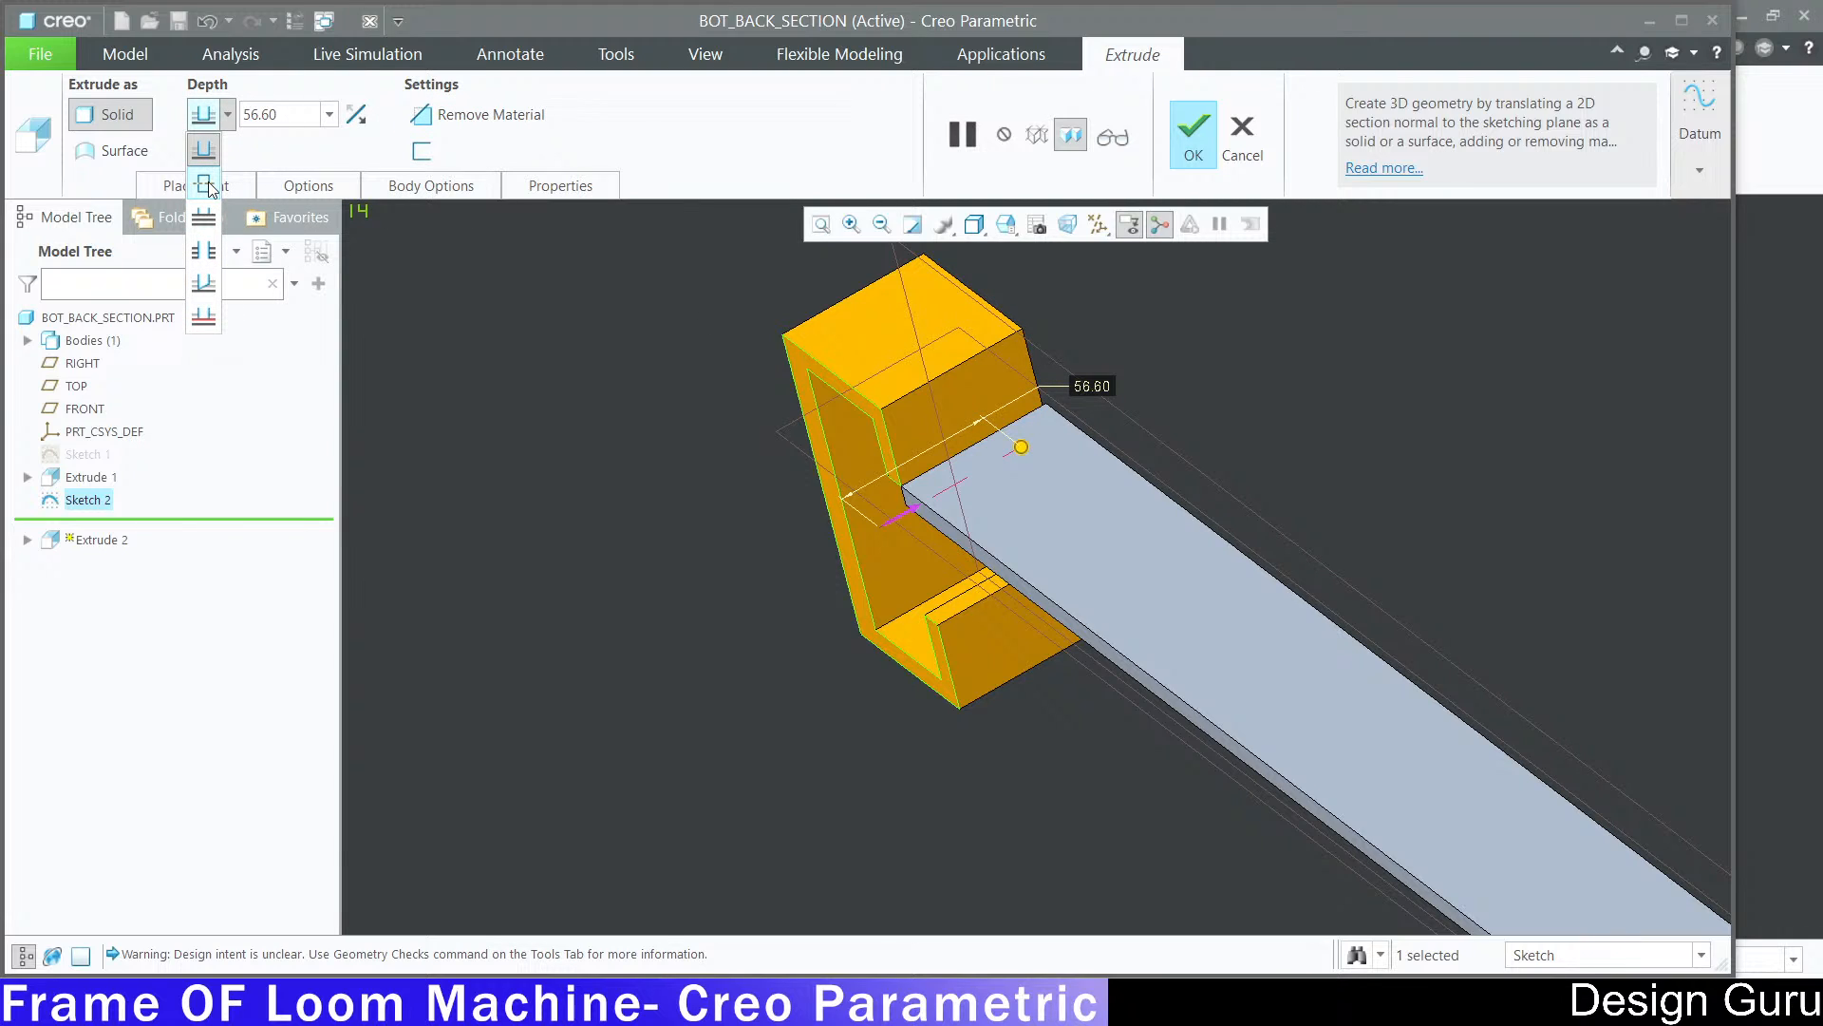
{"action": "left_click", "coordinate": [203, 317]}
{"action": "scroll", "coordinate": [1228, 455], "scroll_direction": "up", "scroll_amount": 2}
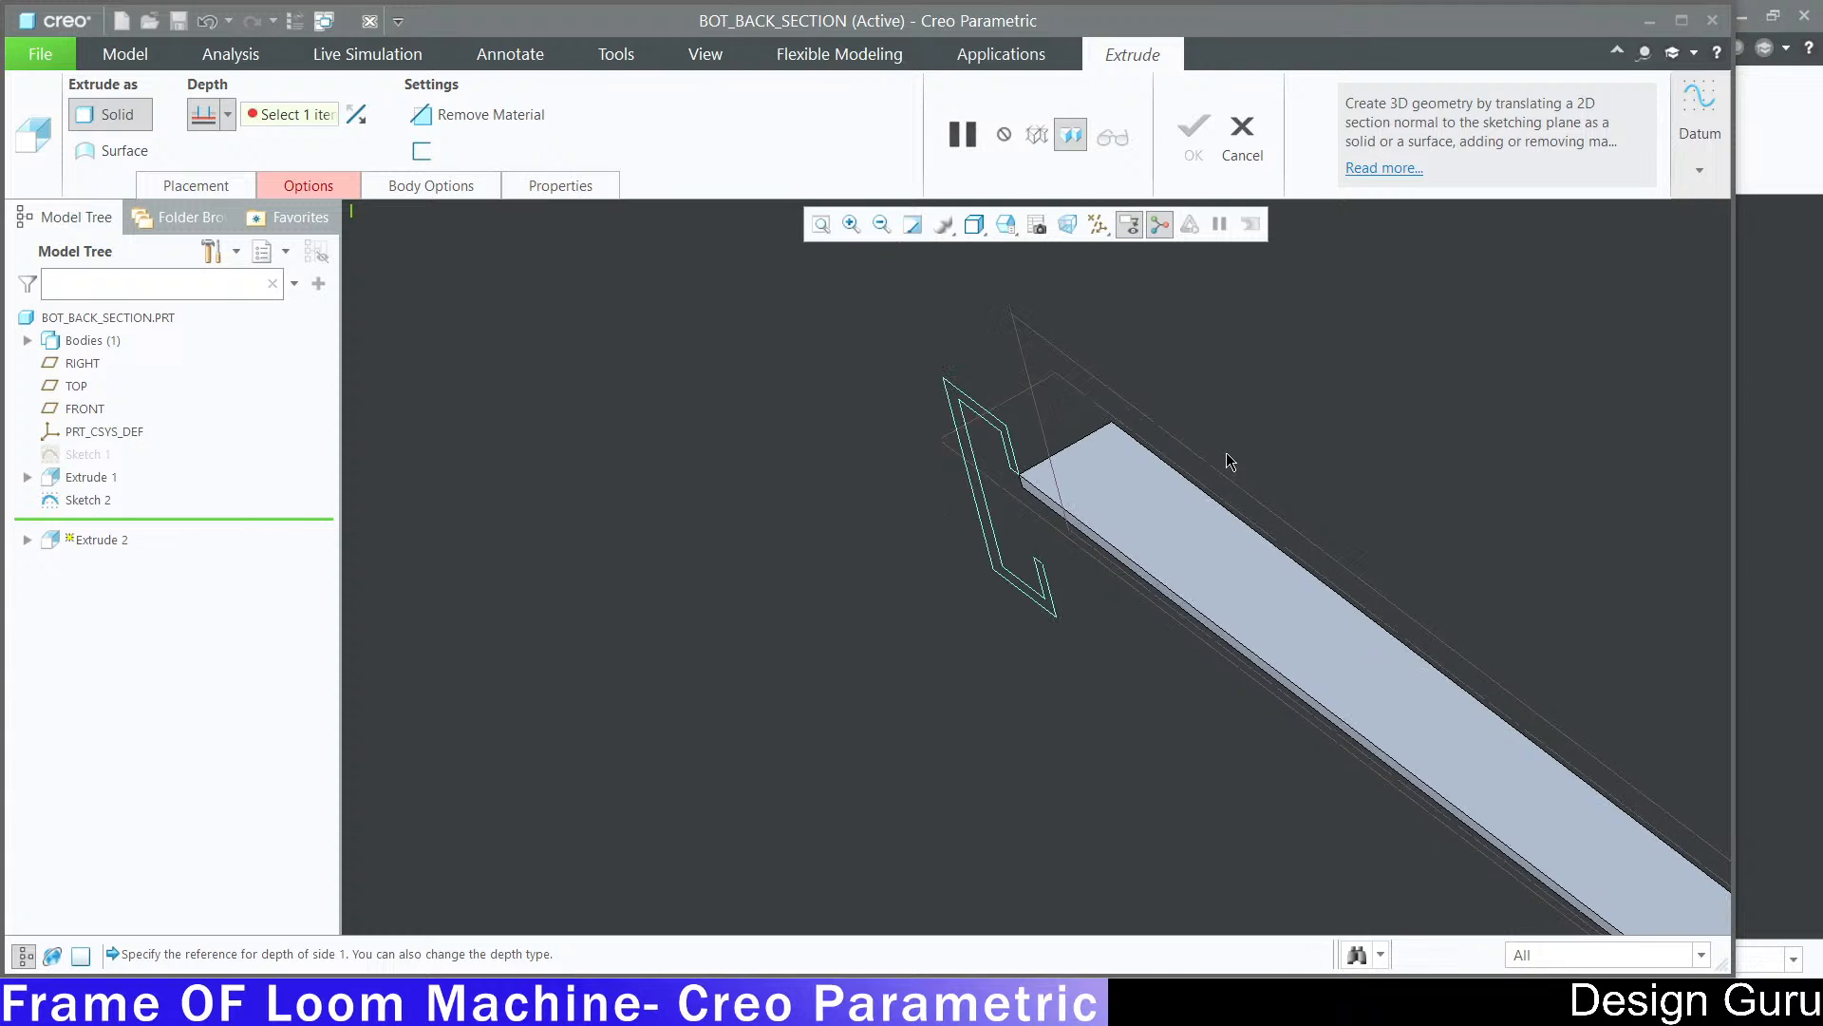
{"action": "middle_click_drag", "start_coordinate": [1228, 455], "coordinate": [1158, 456]}
{"action": "scroll", "coordinate": [1158, 457], "scroll_direction": "up", "scroll_amount": 5}
{"action": "scroll", "coordinate": [1329, 519], "scroll_direction": "down", "scroll_amount": 8}
{"action": "left_click", "coordinate": [1389, 537]}
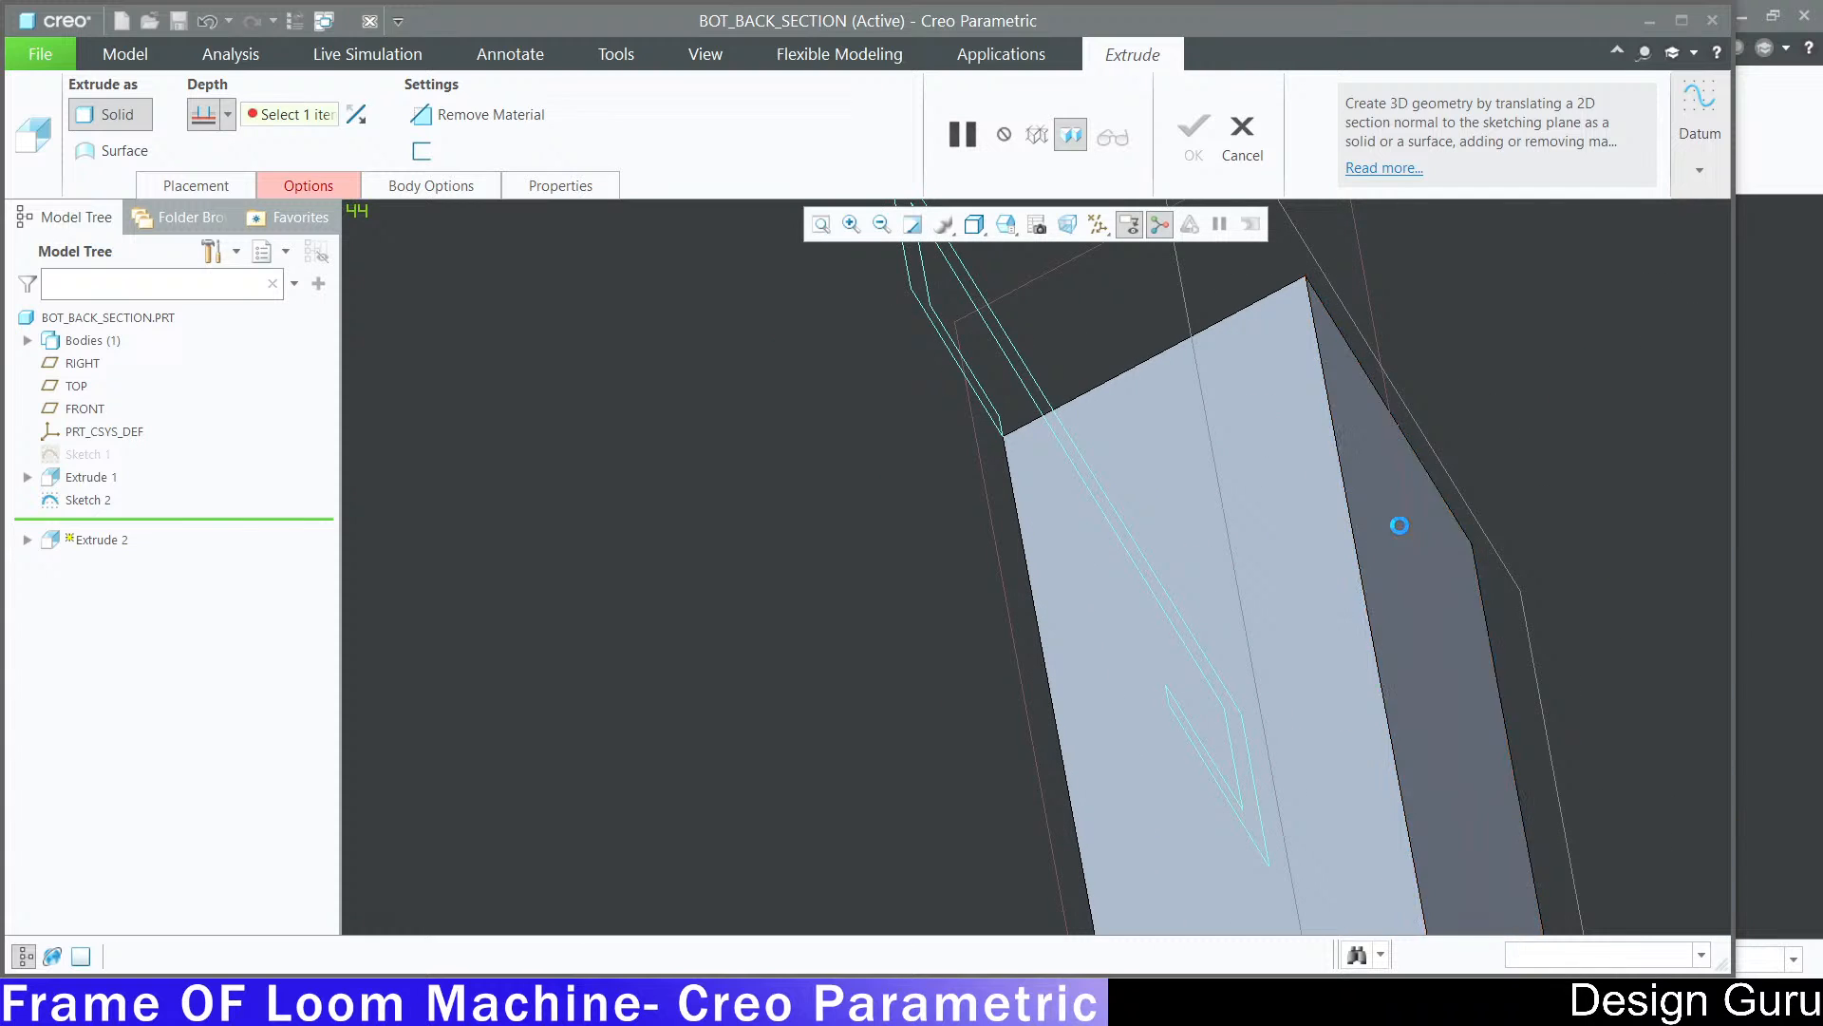
{"action": "scroll", "coordinate": [977, 358], "scroll_direction": "up", "scroll_amount": 5}
{"action": "middle_click_drag", "start_coordinate": [977, 358], "coordinate": [852, 480]}
{"action": "scroll", "coordinate": [556, 511], "scroll_direction": "down", "scroll_amount": 2}
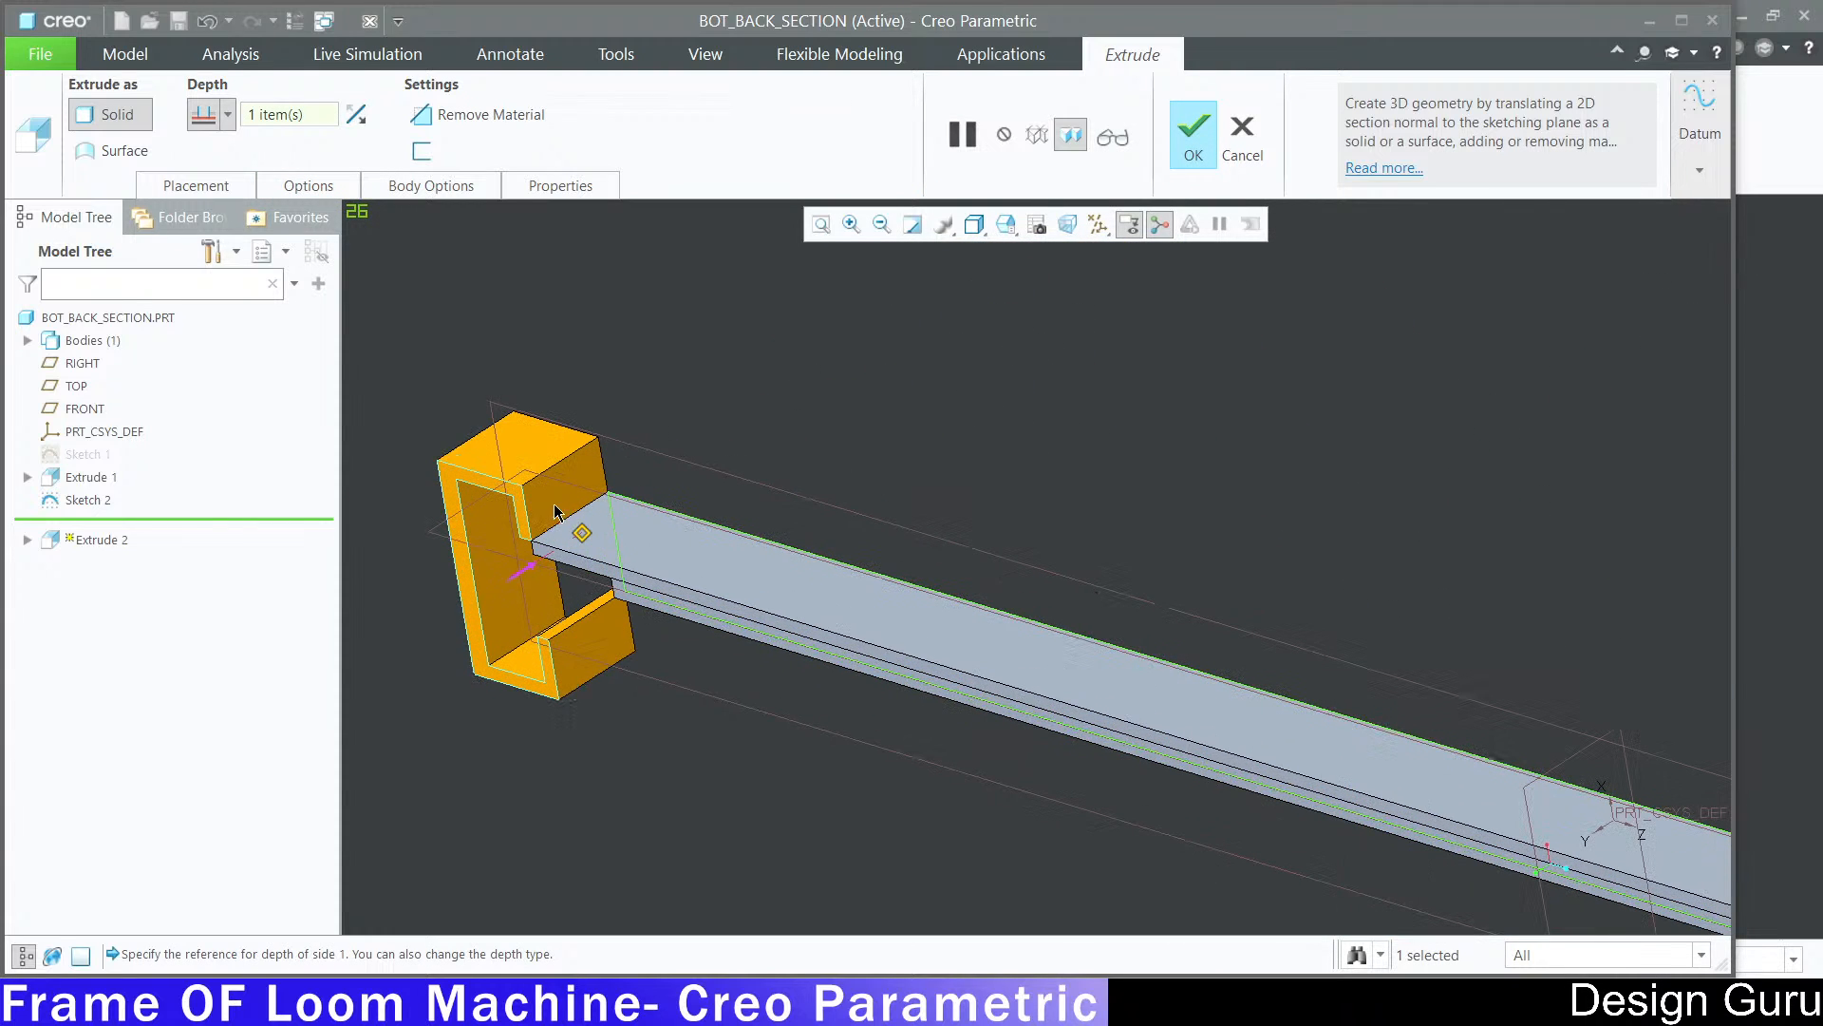
{"action": "scroll", "coordinate": [869, 418], "scroll_direction": "down", "scroll_amount": 3}
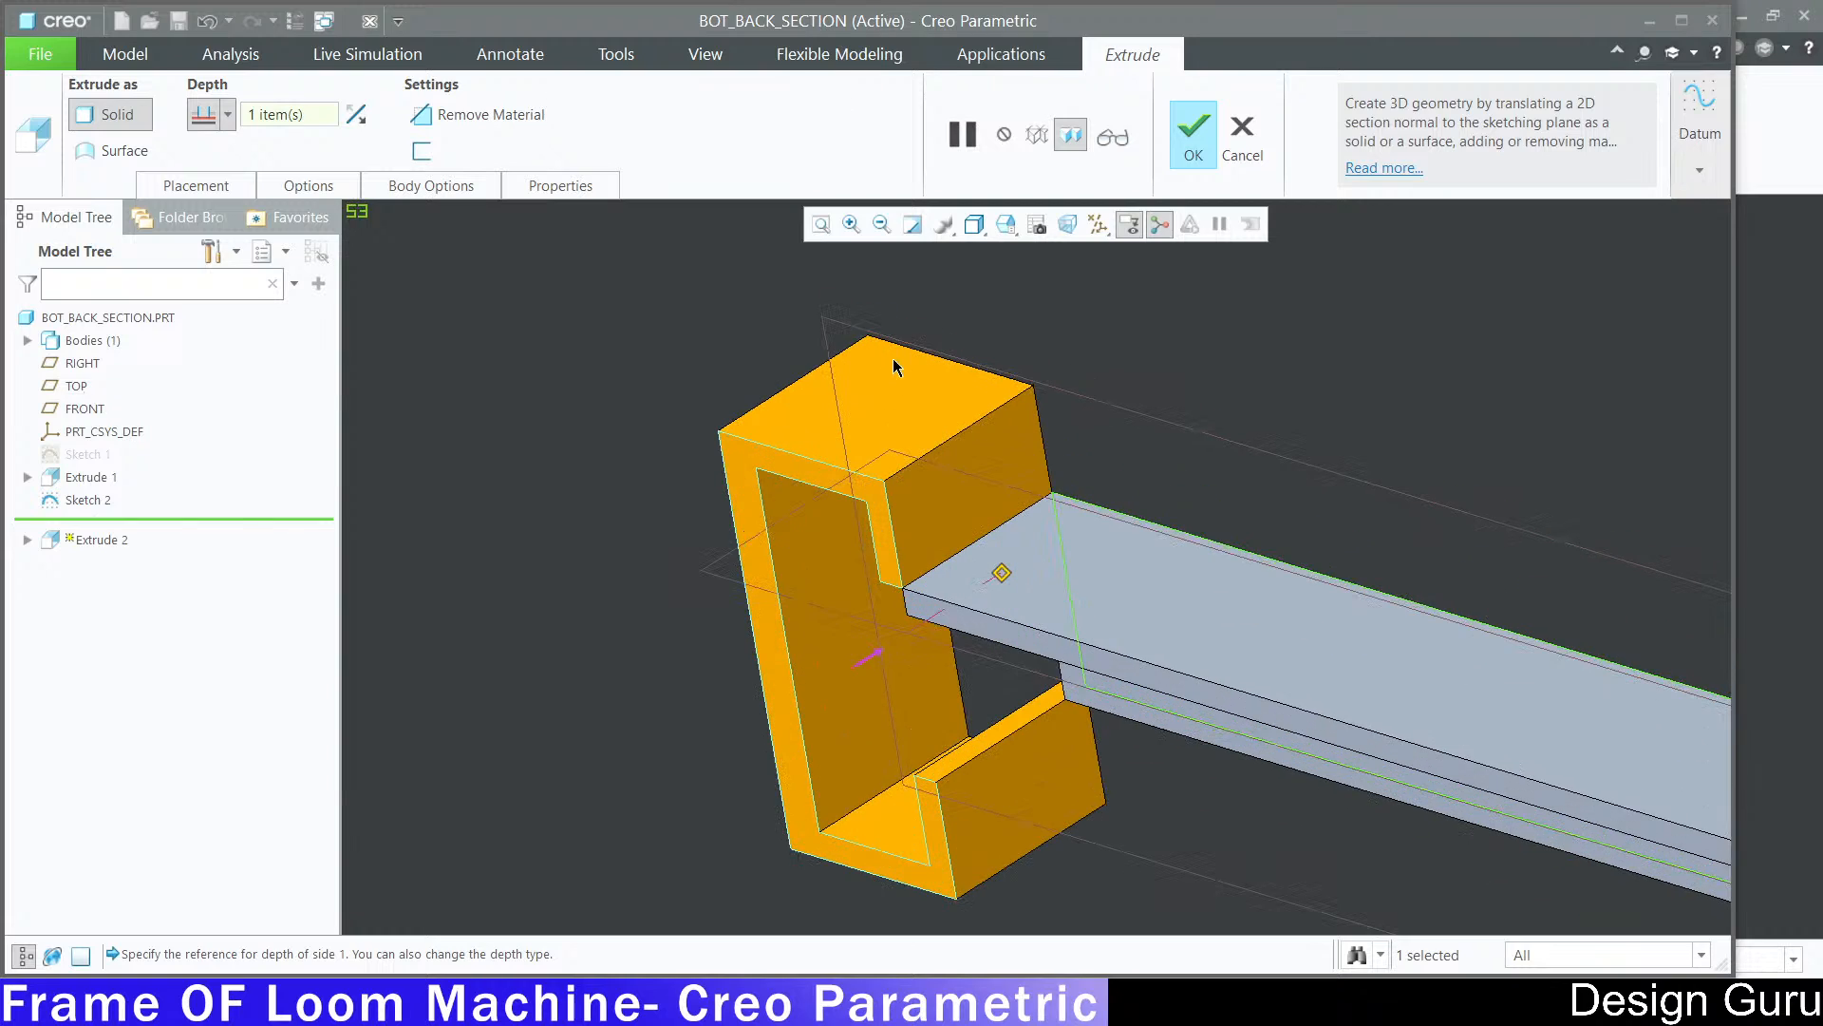
Step: Complete the C-shaped bracket extrusion and examine where it meets the end of the angle section
{"action": "left_click", "coordinate": [1194, 133]}
{"action": "scroll", "coordinate": [772, 510], "scroll_direction": "up", "scroll_amount": 3}
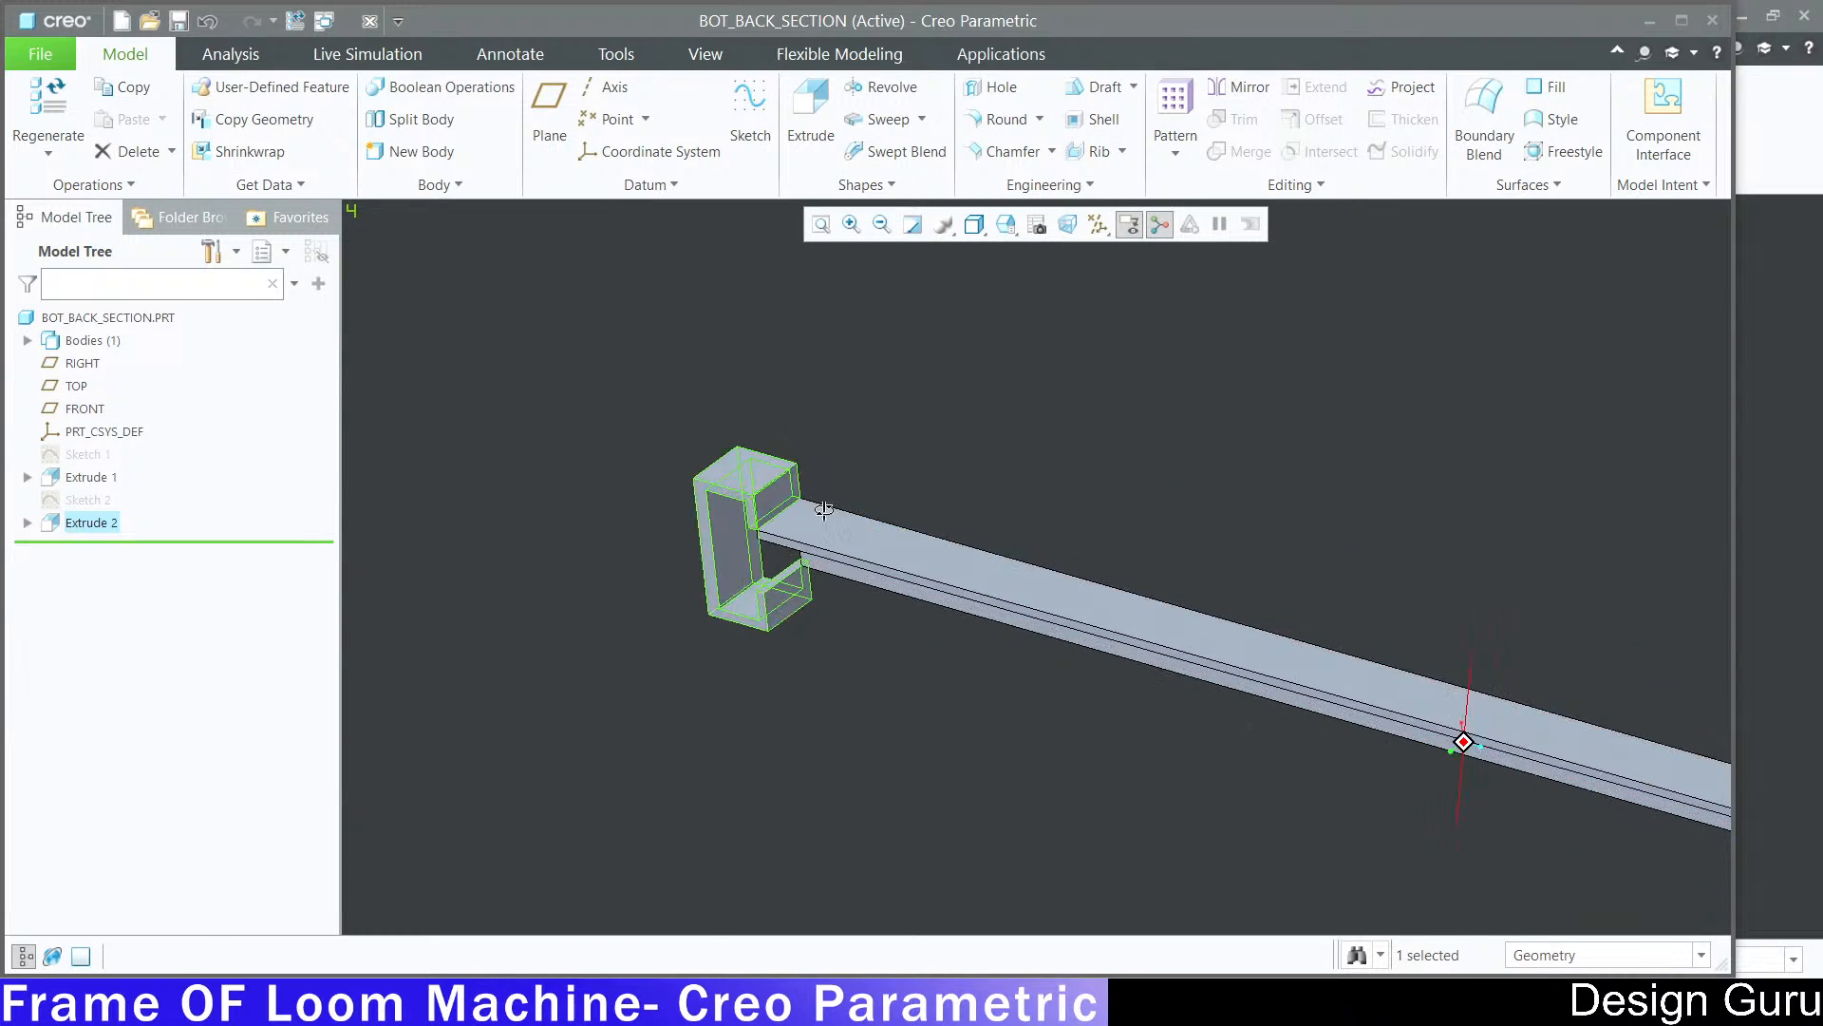
{"action": "mouse_move", "coordinate": [772, 510]}
{"action": "middle_mouse_down"}
{"action": "mouse_move", "coordinate": [855, 396]}
{"action": "mouse_move", "coordinate": [847, 503]}
{"action": "middle_mouse_up"}
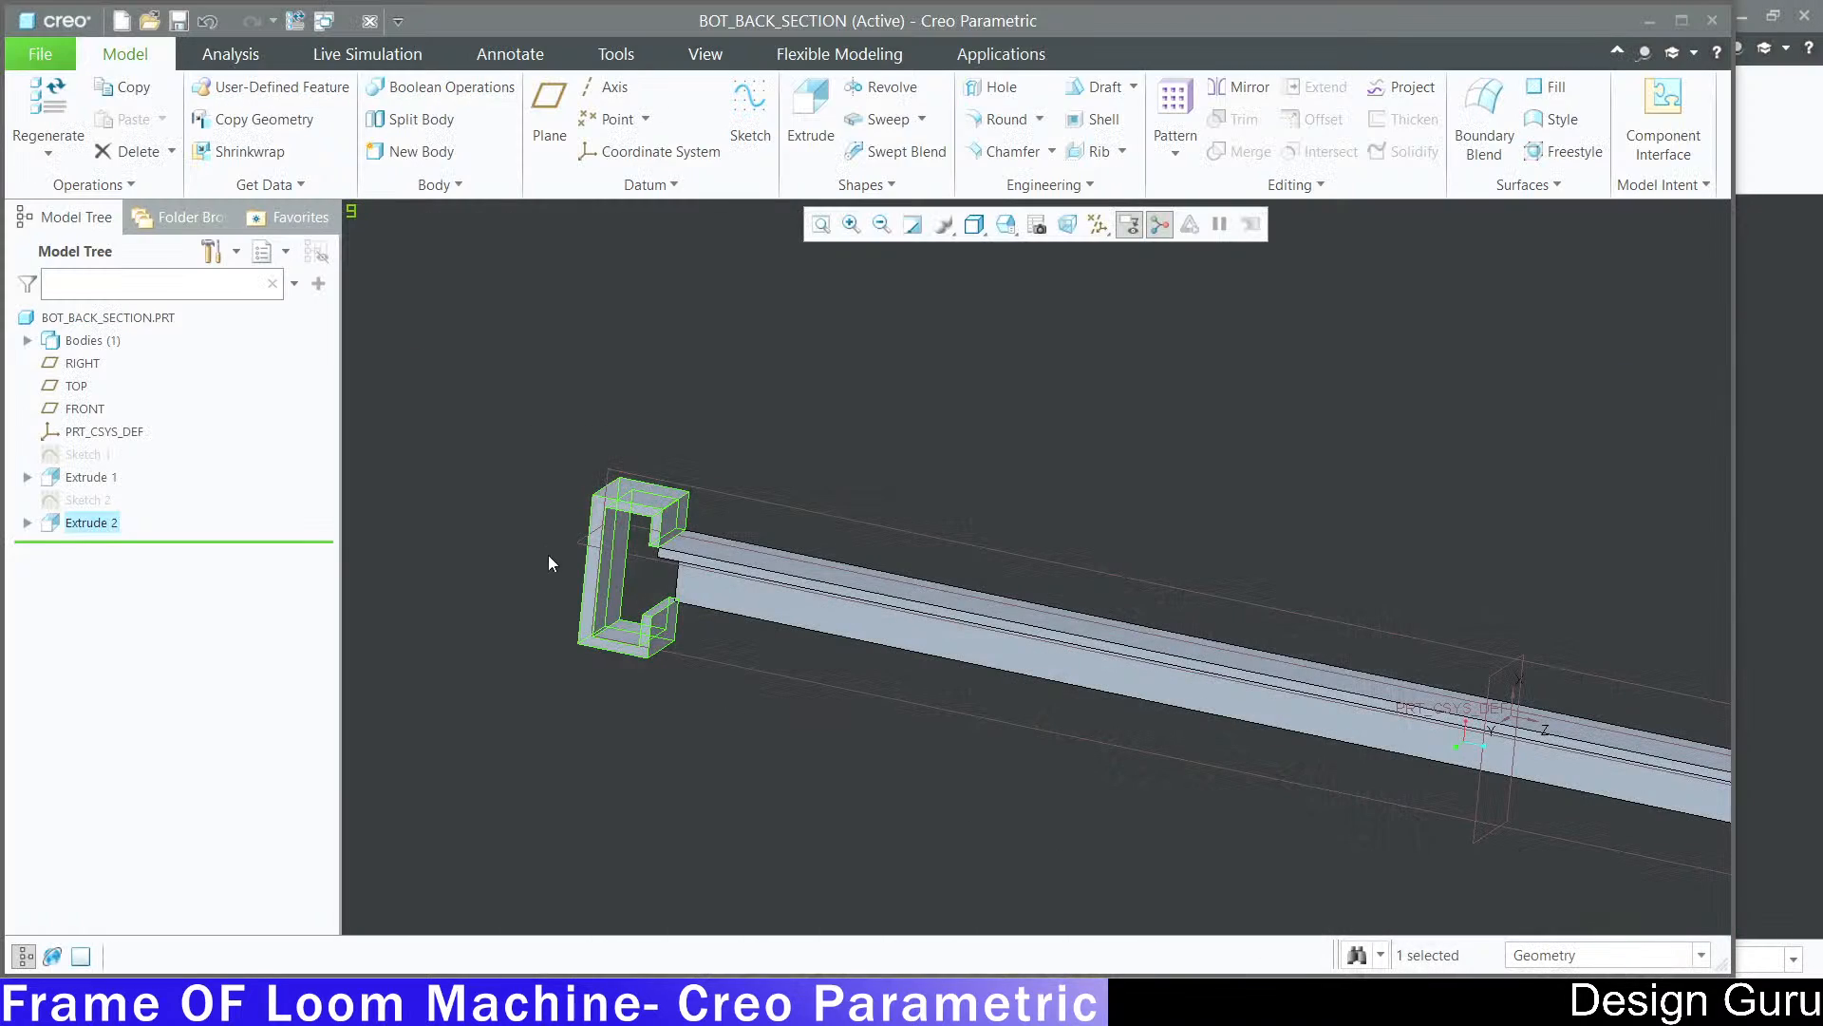
{"action": "scroll", "coordinate": [549, 554], "scroll_direction": "down", "scroll_amount": 5}
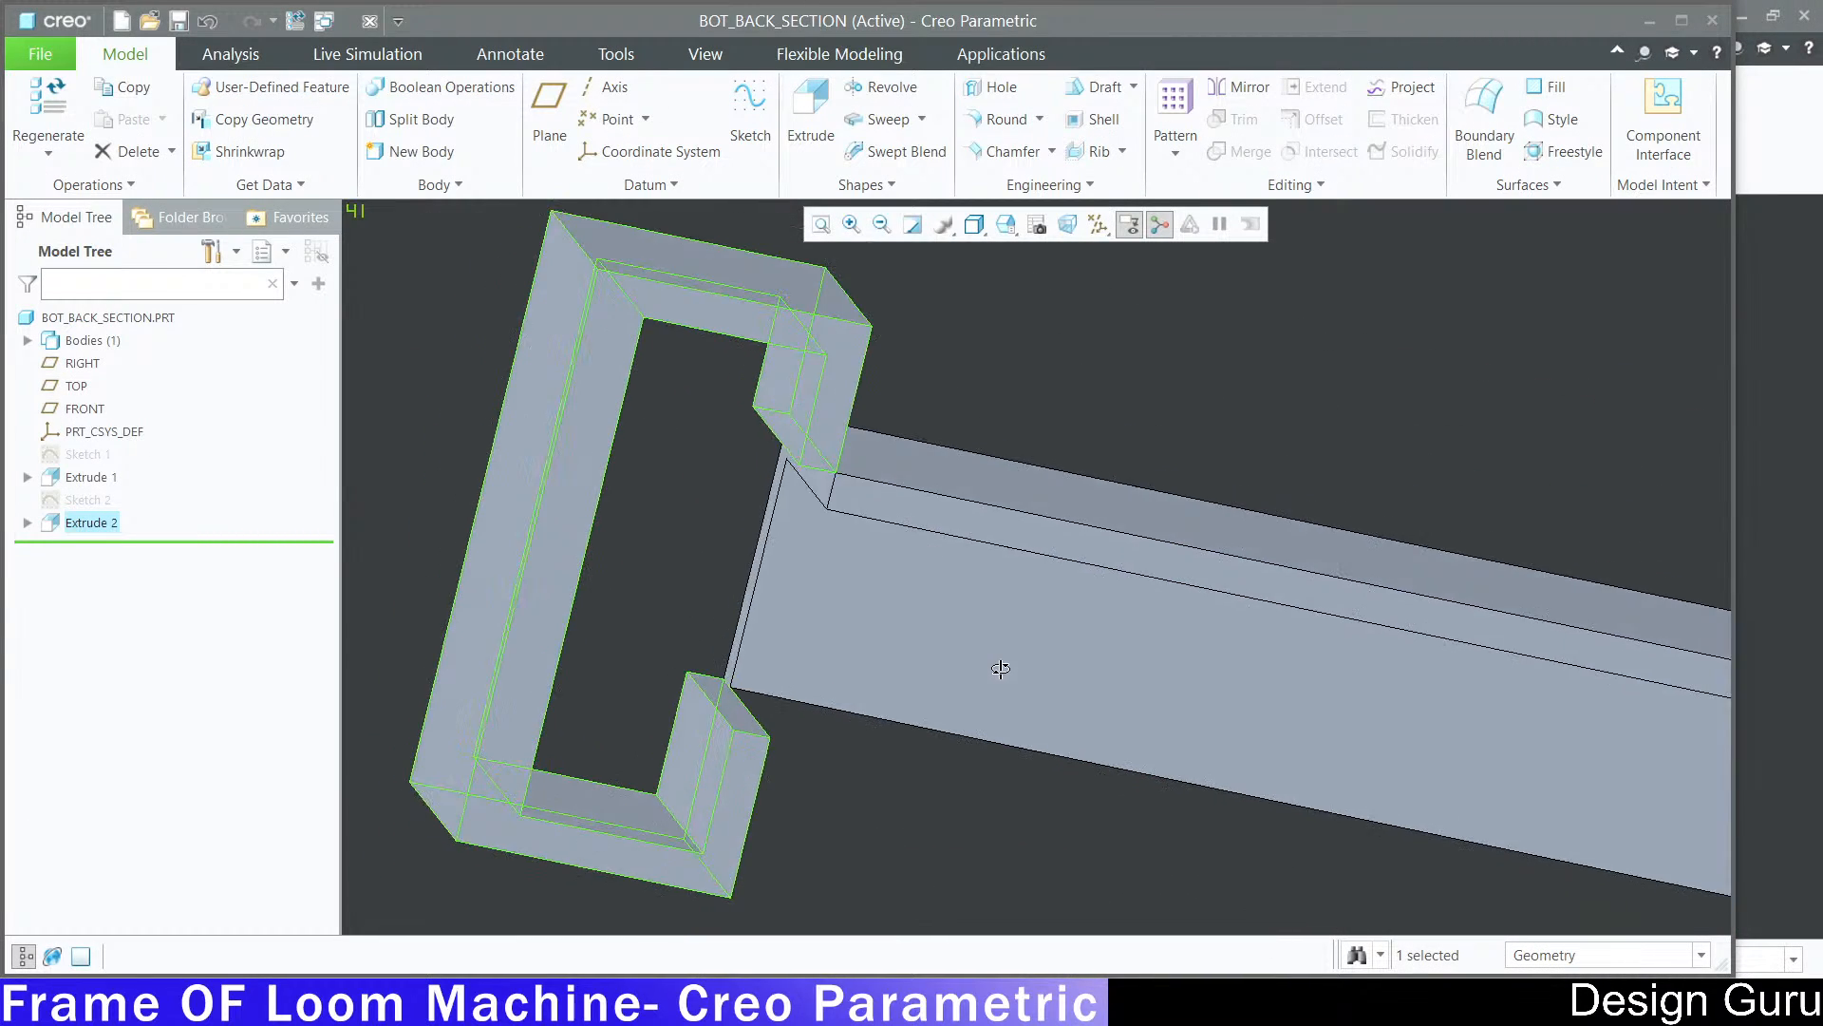
{"action": "scroll", "coordinate": [1001, 668], "scroll_direction": "up", "scroll_amount": 8}
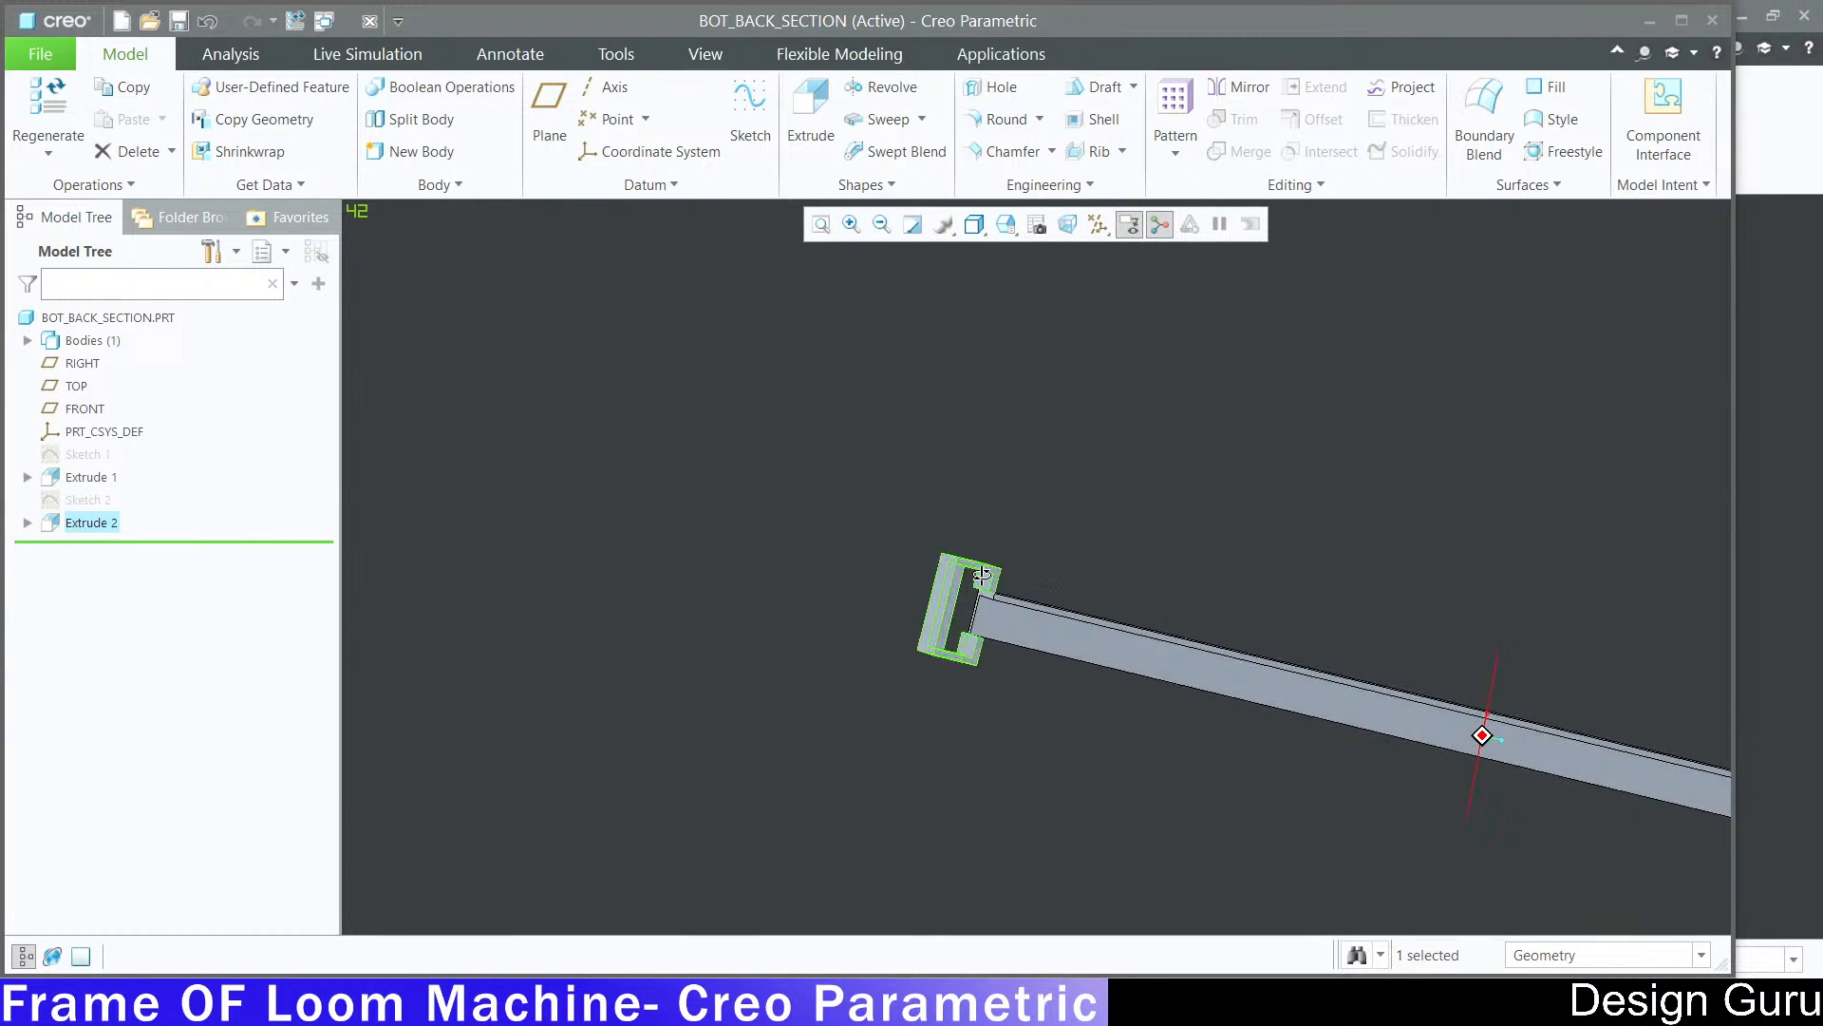
{"action": "scroll", "coordinate": [1007, 608], "scroll_direction": "down", "scroll_amount": 6}
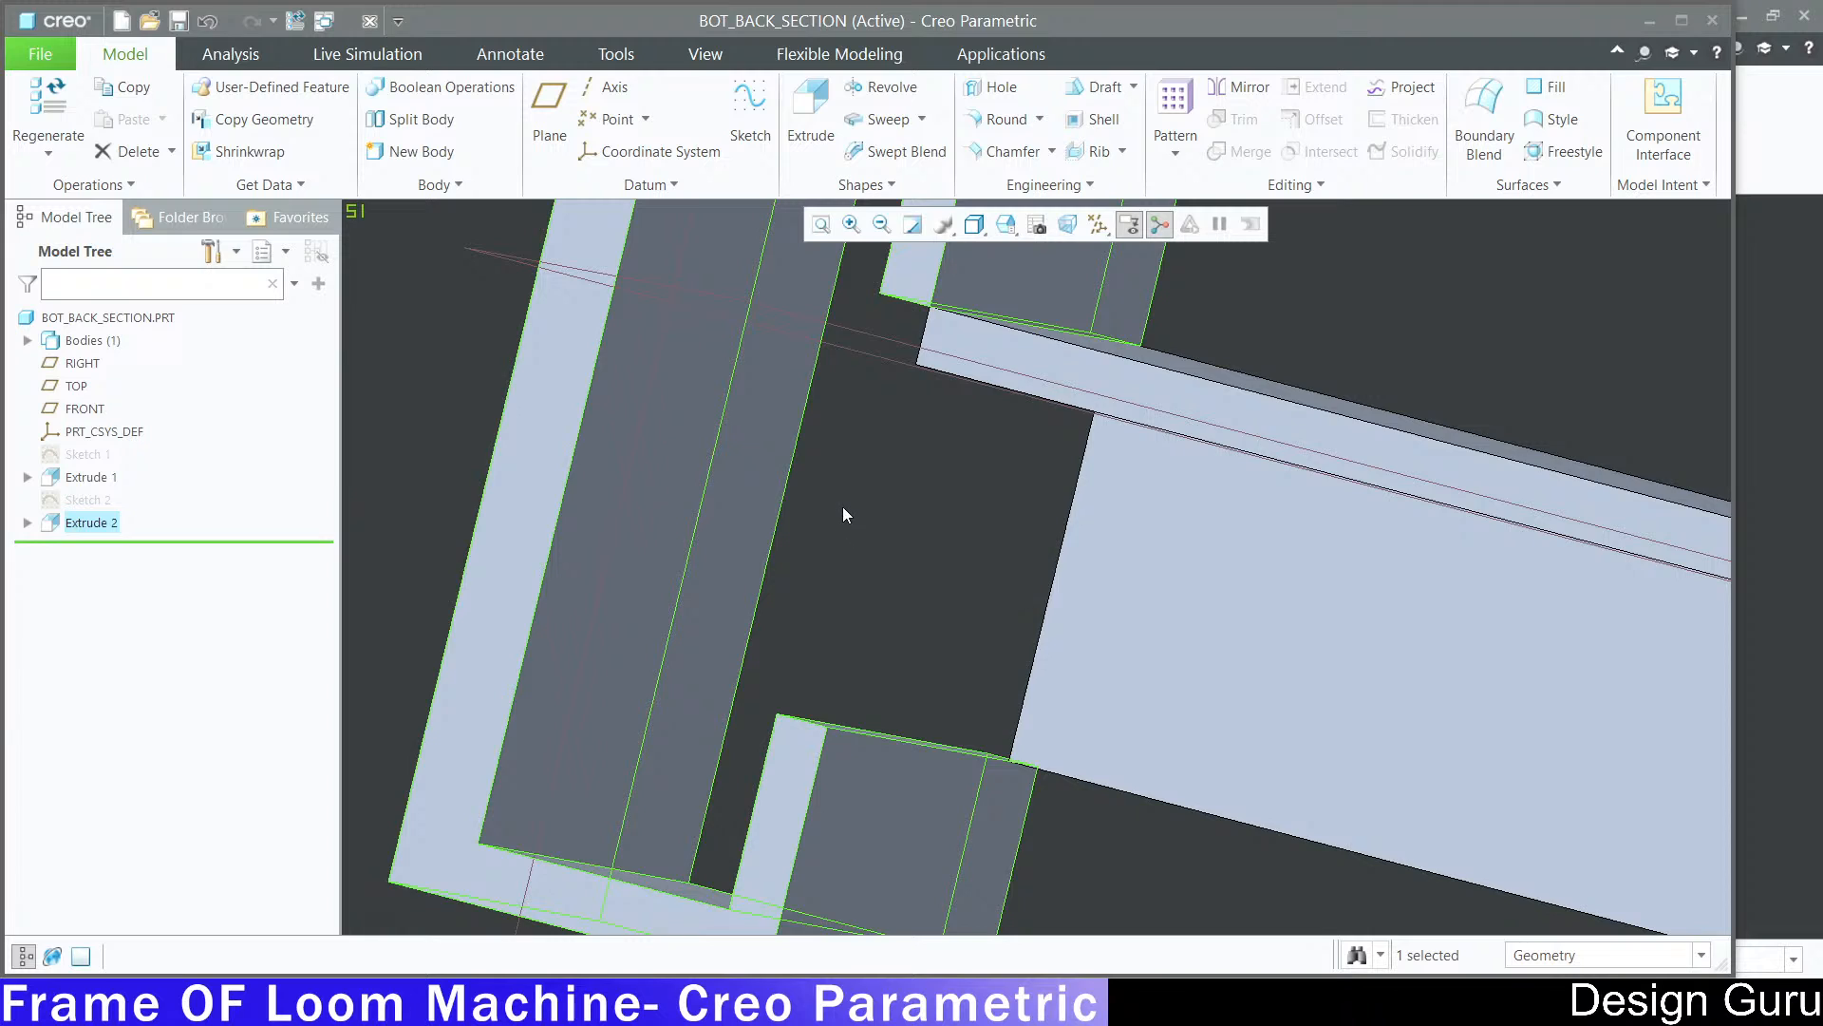
{"action": "scroll", "coordinate": [845, 513], "scroll_direction": "up", "scroll_amount": 4}
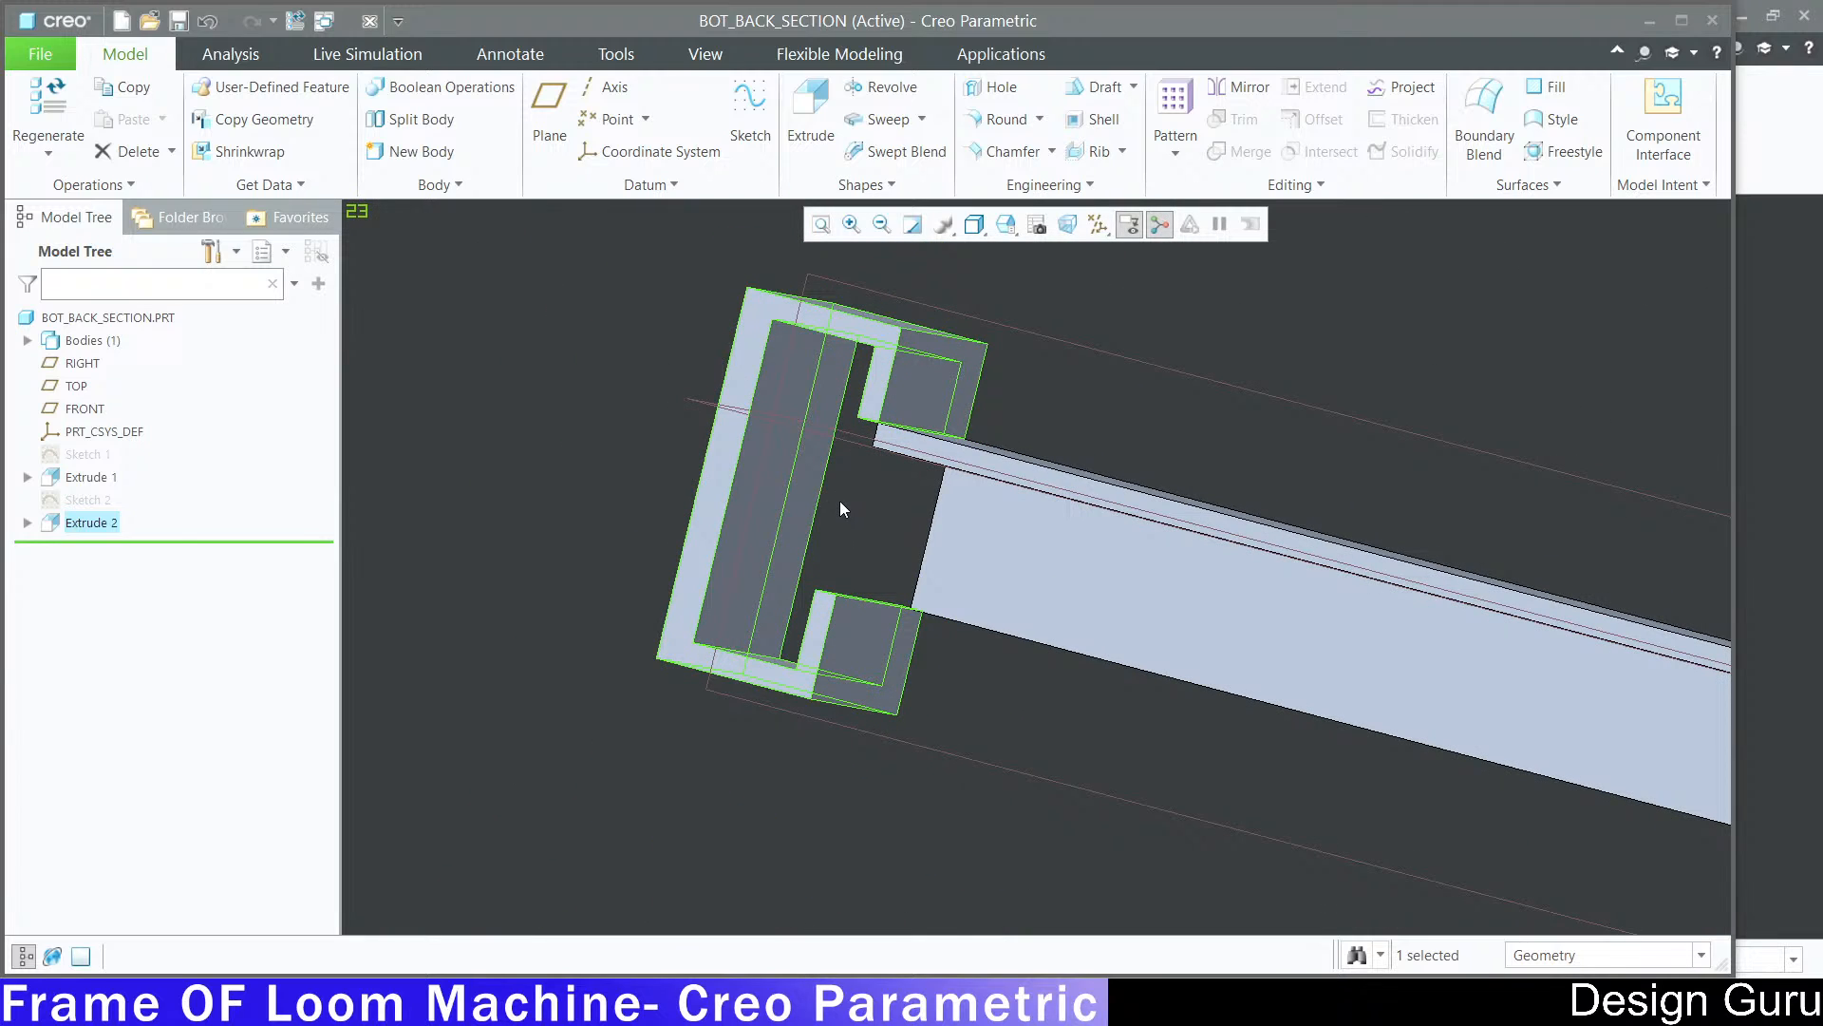
{"action": "left_click", "coordinate": [498, 351]}
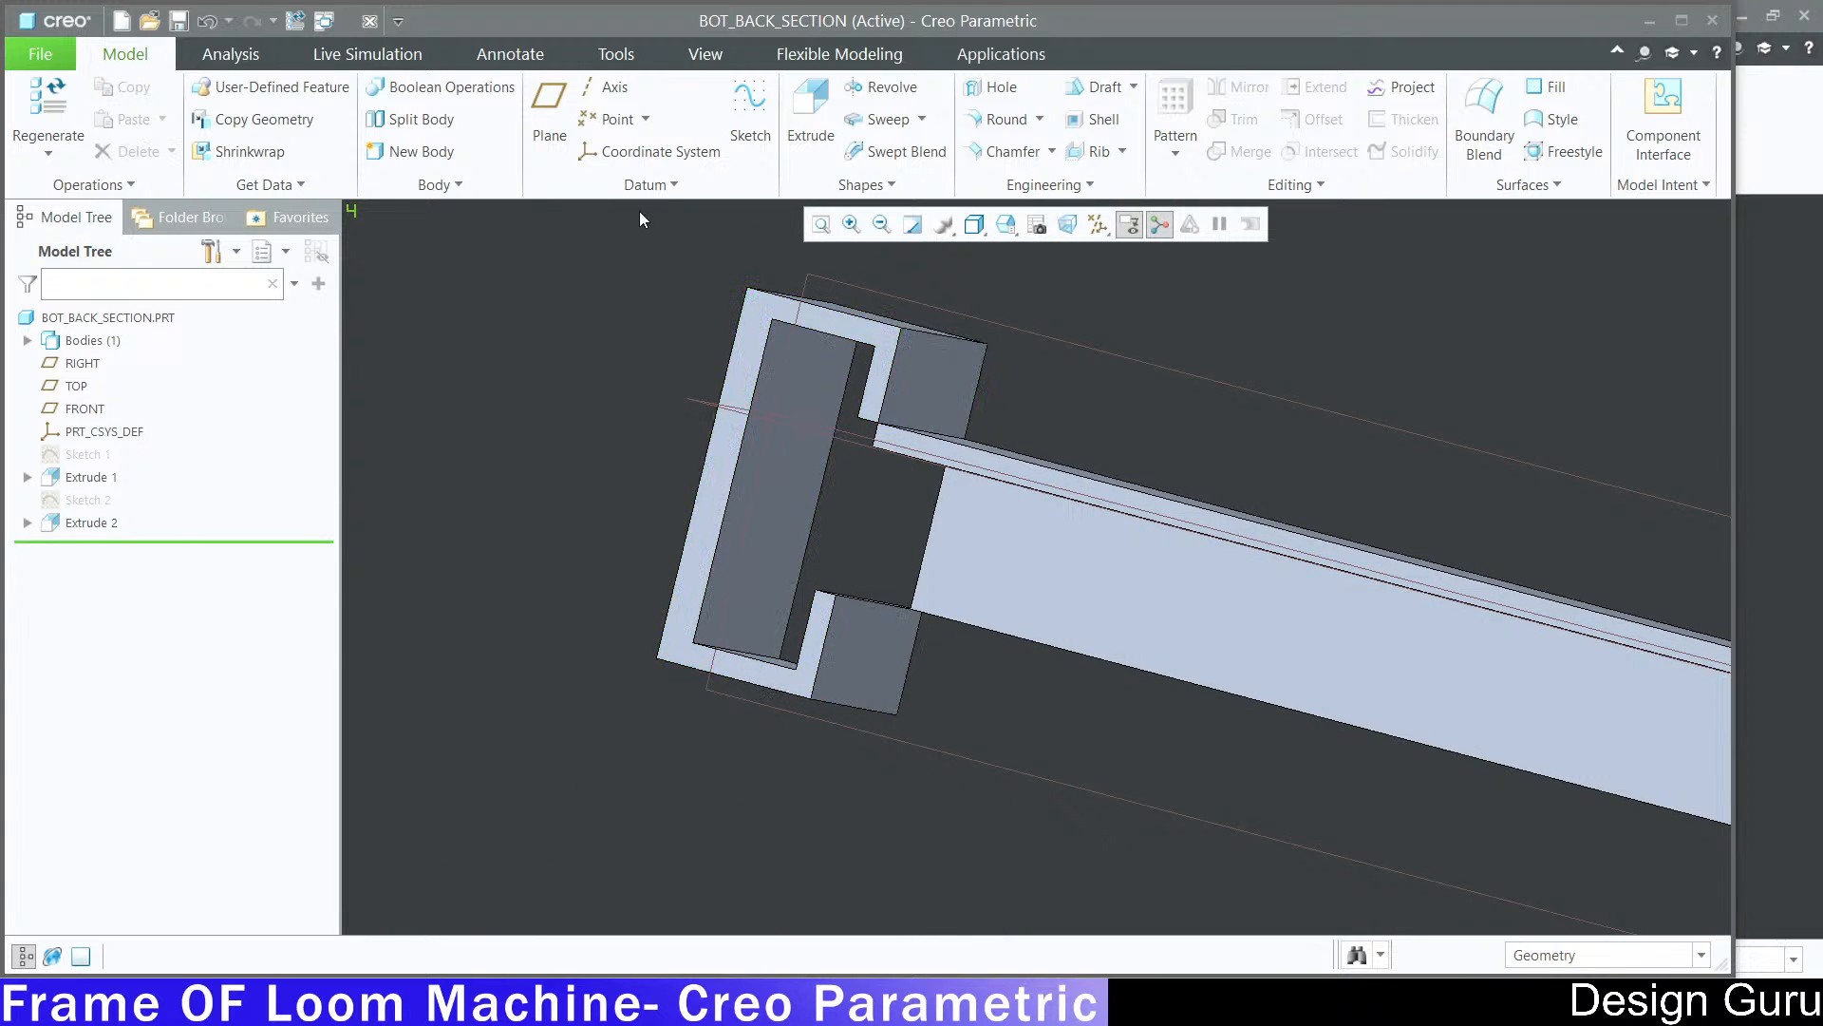
Step: Start a new solid extrusion, sketching on the end face of the angle section's vertical leg, and face the sketch plane
{"action": "left_click", "coordinate": [807, 126]}
{"action": "middle_click_drag", "start_coordinate": [904, 212], "coordinate": [1052, 505]}
{"action": "scroll", "coordinate": [1077, 517], "scroll_direction": "down", "scroll_amount": 3}
{"action": "scroll", "coordinate": [1181, 555], "scroll_direction": "up", "scroll_amount": 3}
{"action": "middle_click_drag", "start_coordinate": [1187, 555], "coordinate": [1135, 549]}
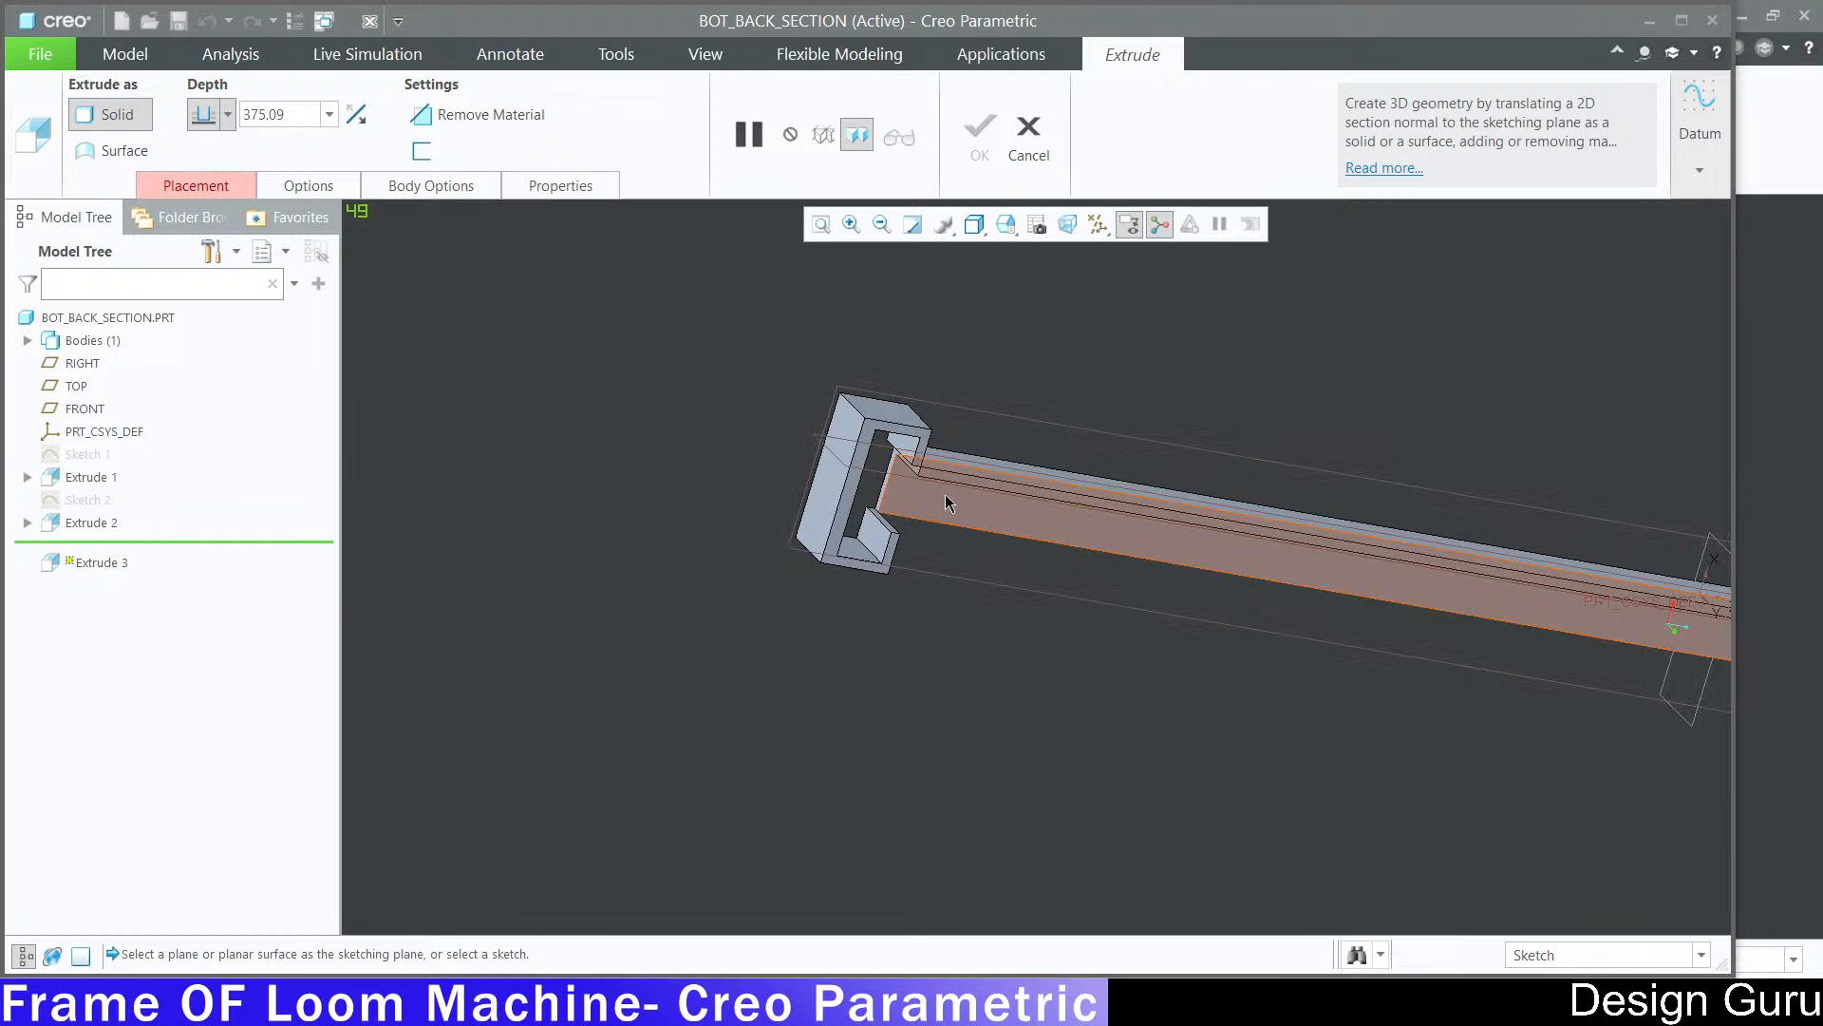
{"action": "scroll", "coordinate": [902, 499], "scroll_direction": "down", "scroll_amount": 6}
{"action": "left_click", "coordinate": [836, 445]}
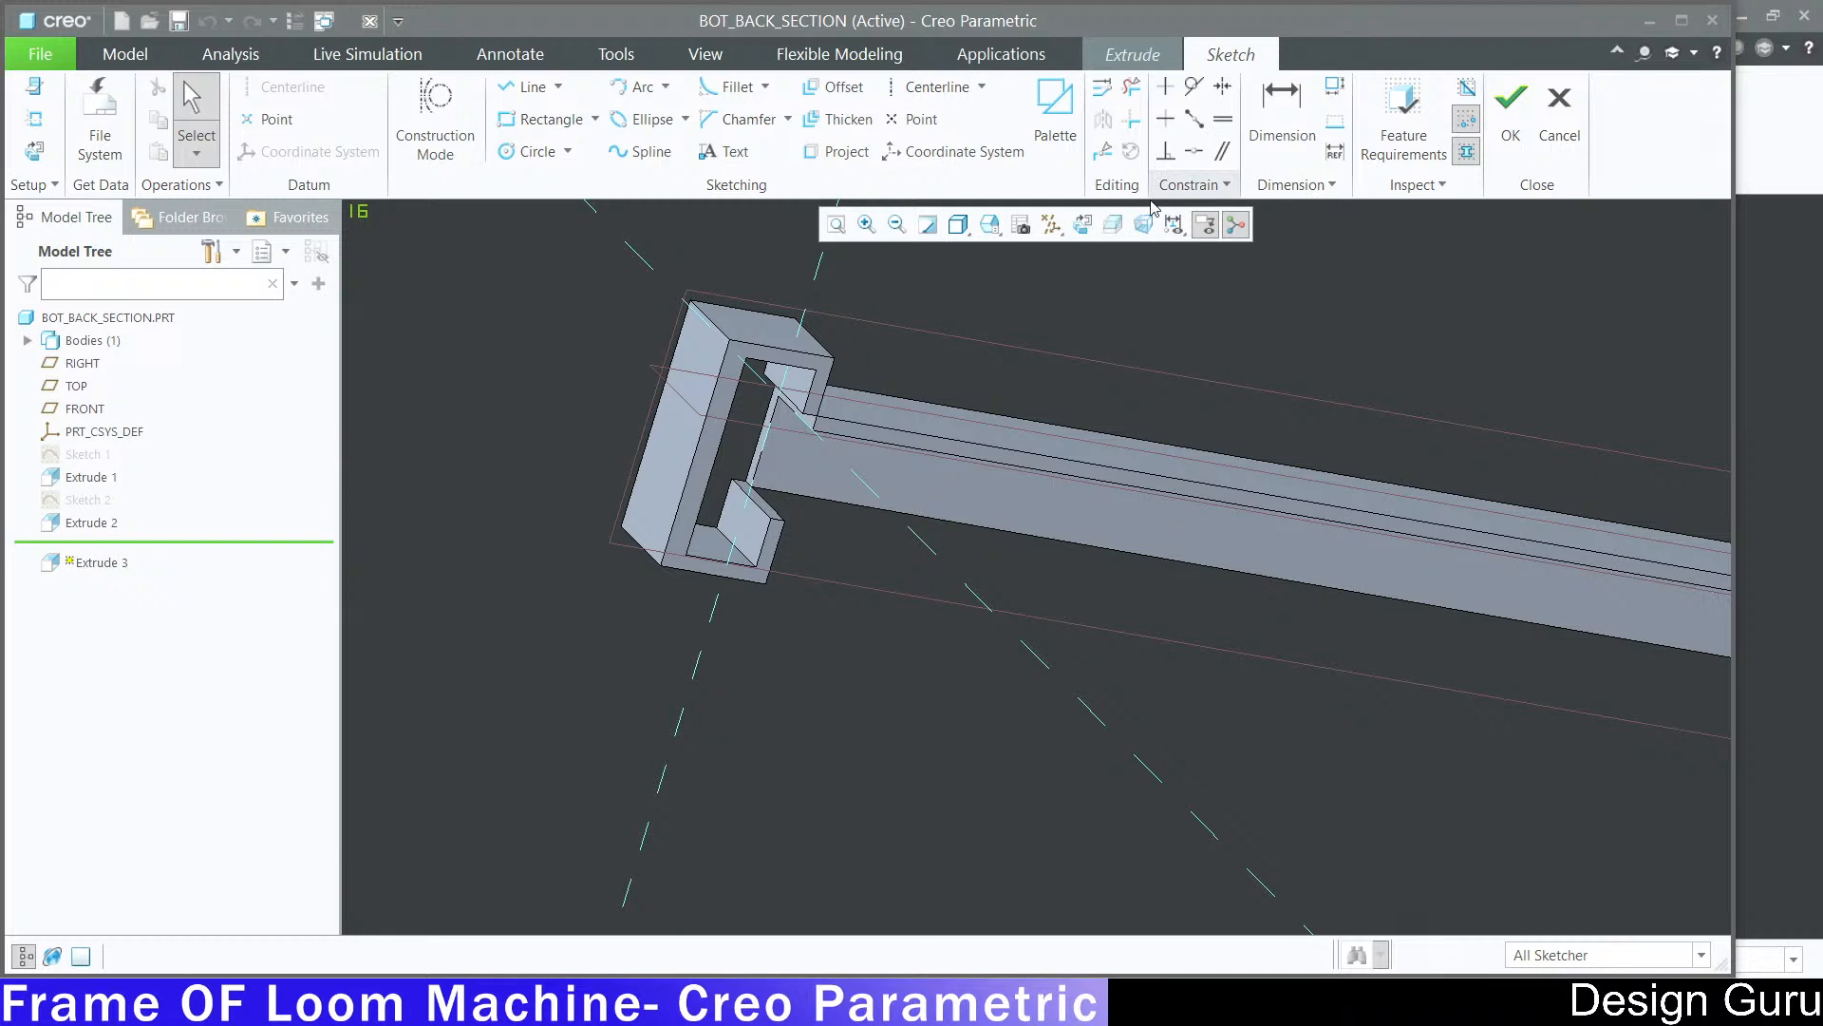
{"action": "left_click", "coordinate": [1084, 226]}
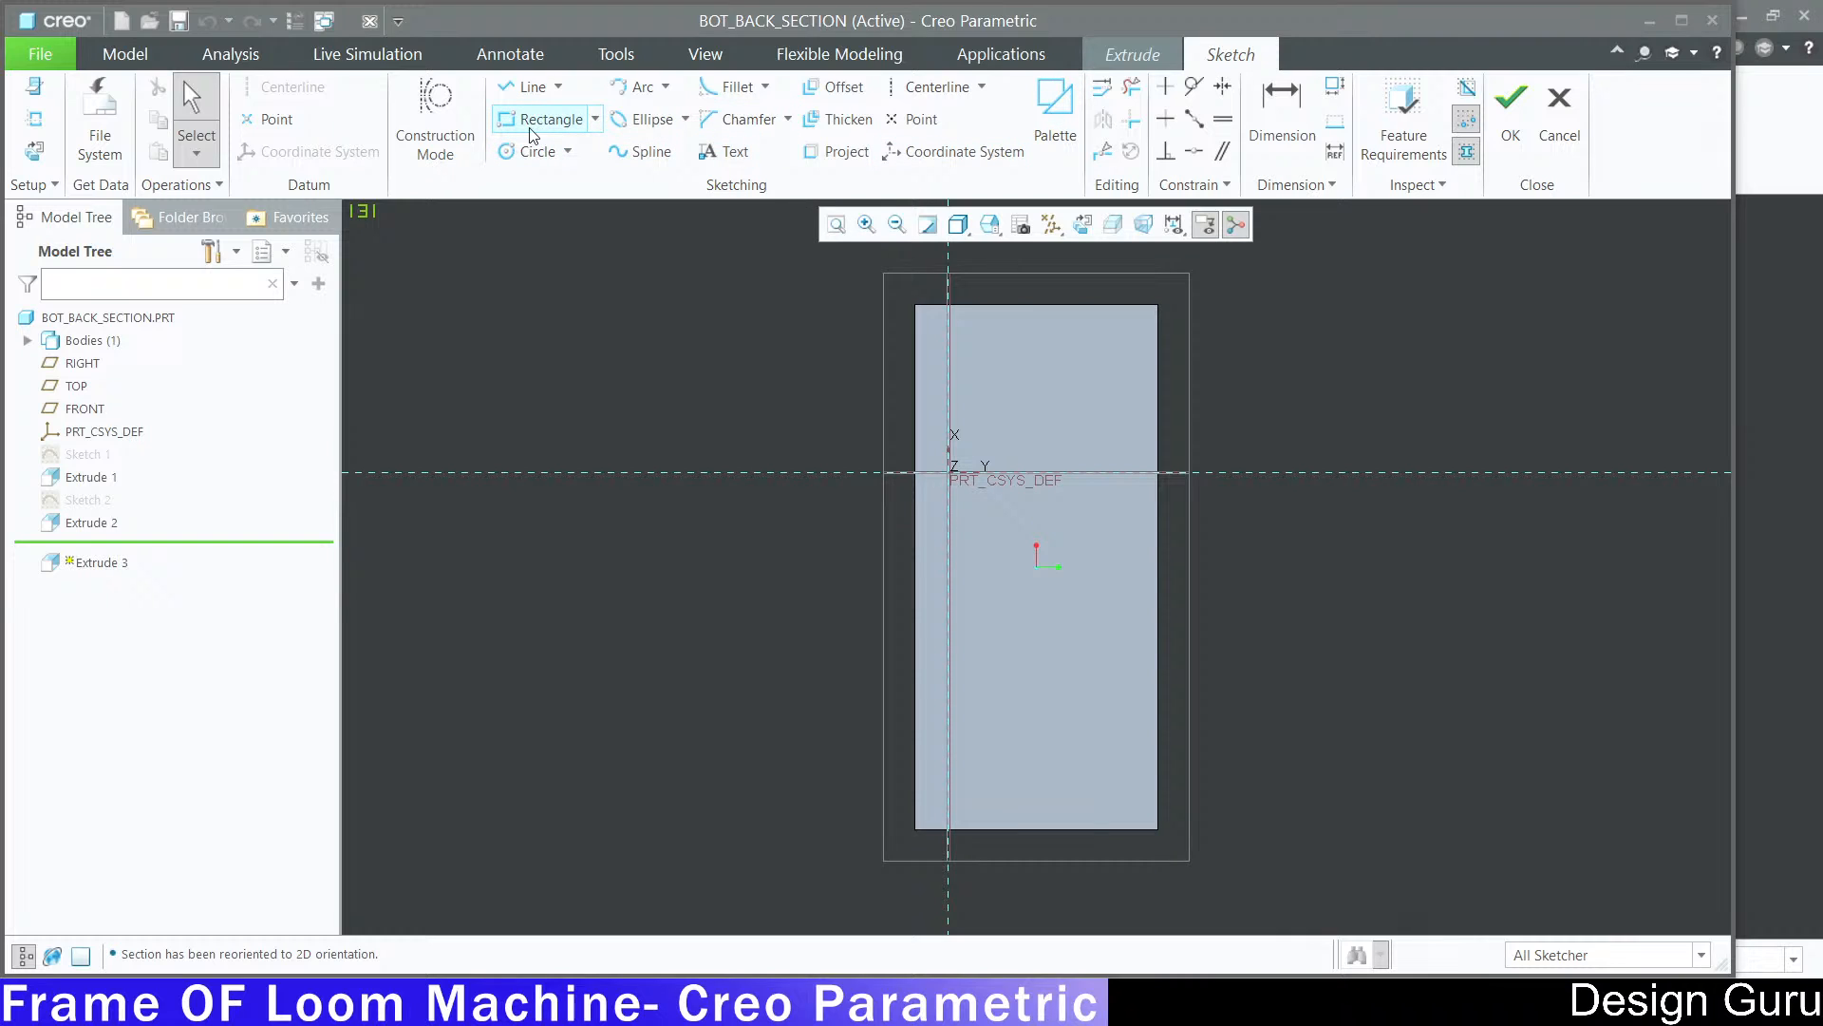
Step: In wireframe display, sketch a corner rectangle over the vertical leg's end profile and finish the sketch
{"action": "left_click", "coordinate": [534, 122]}
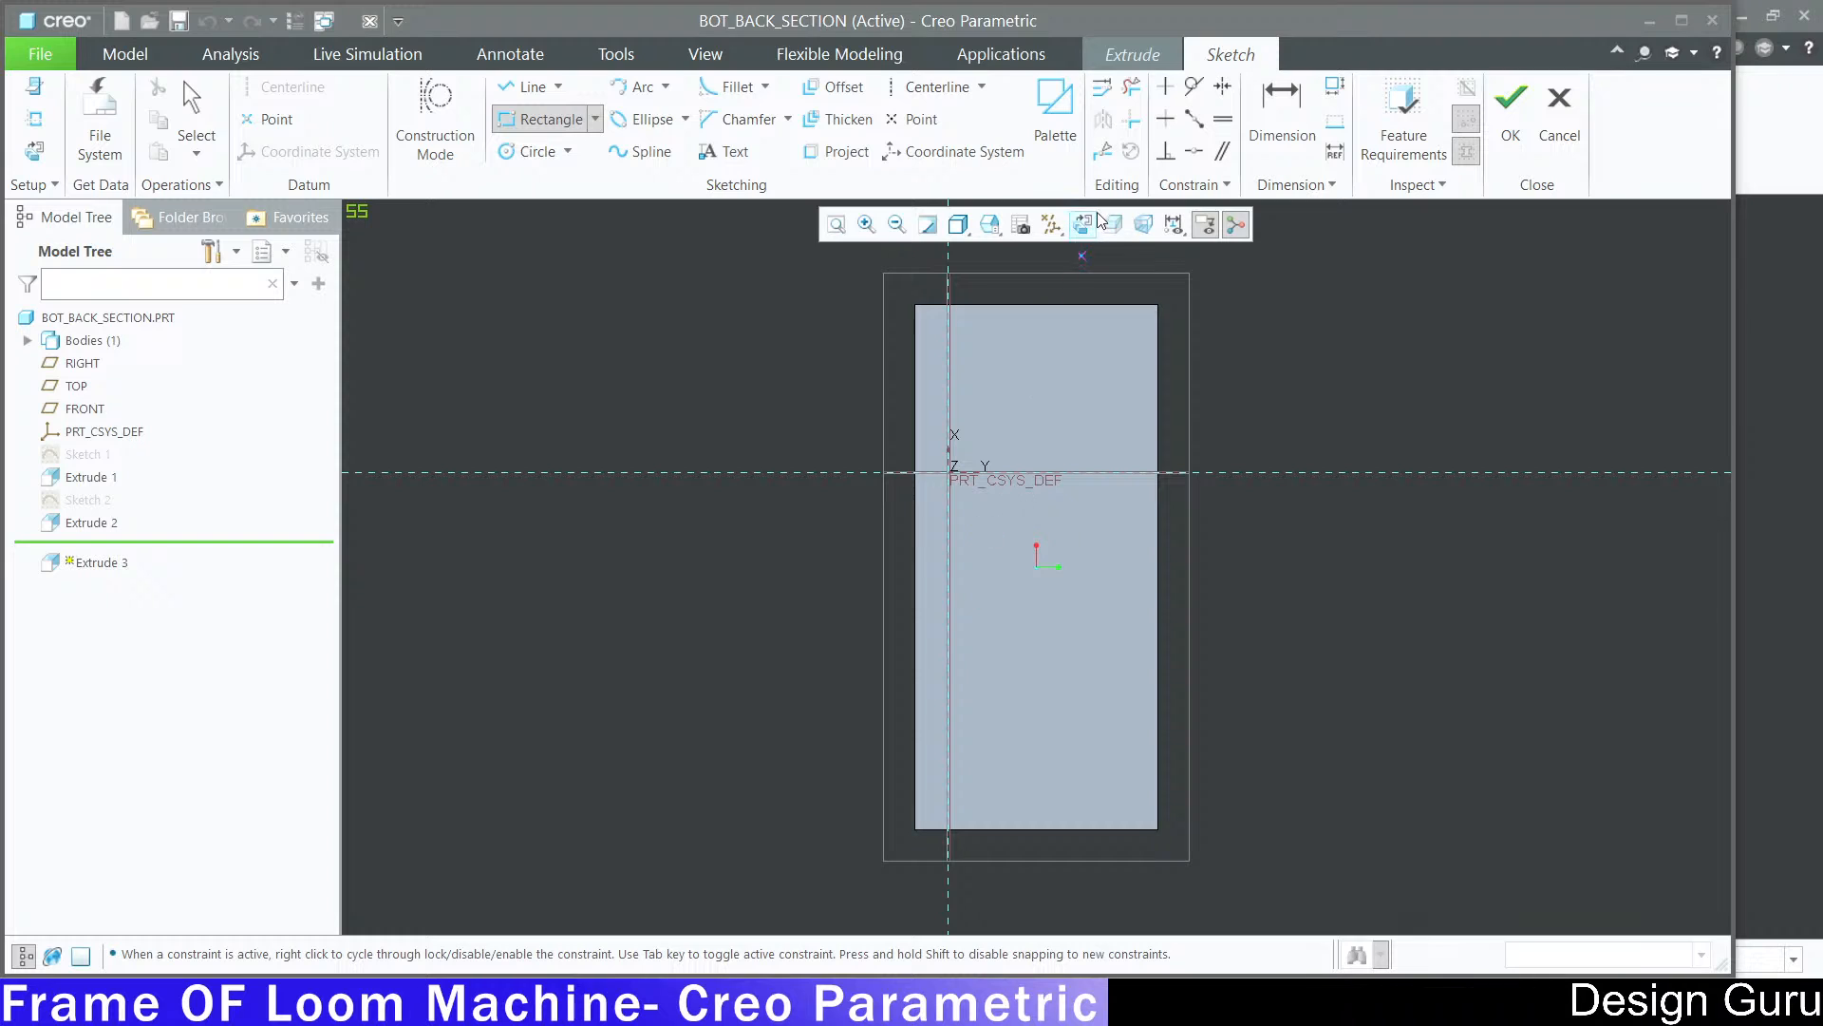
{"action": "left_click", "coordinate": [959, 224]}
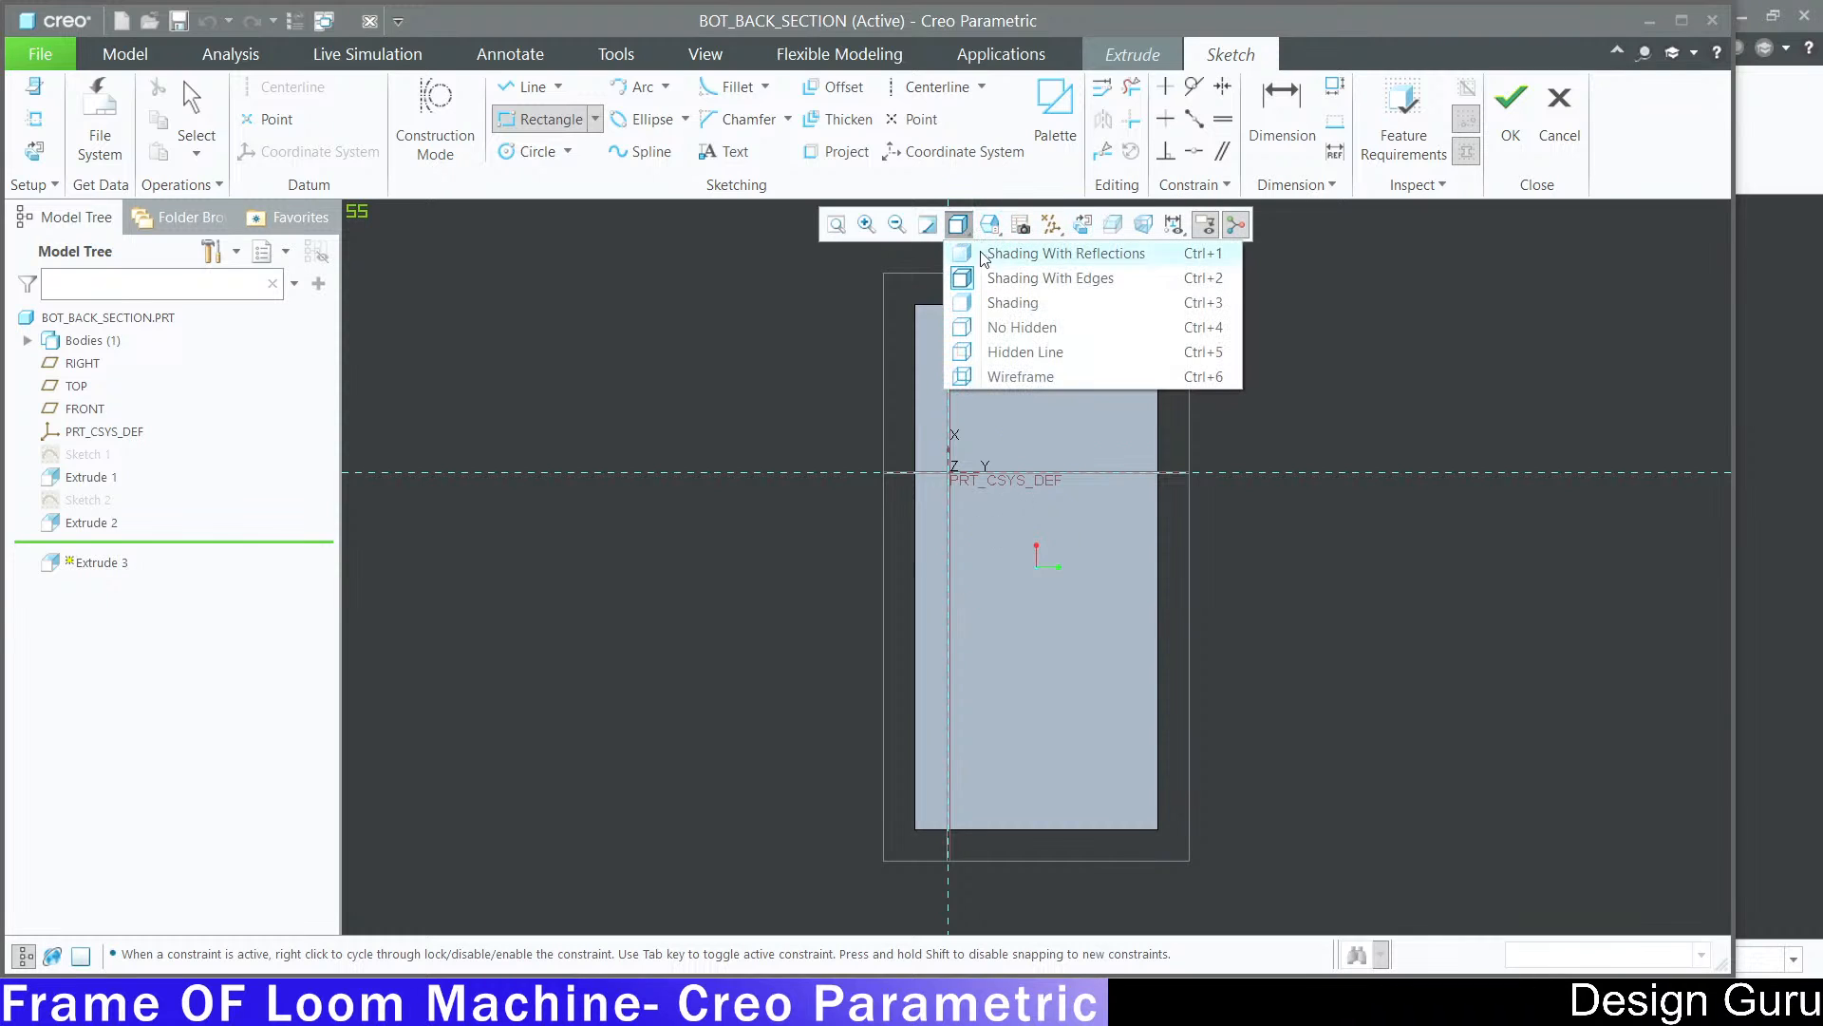
{"action": "left_click", "coordinate": [1040, 378]}
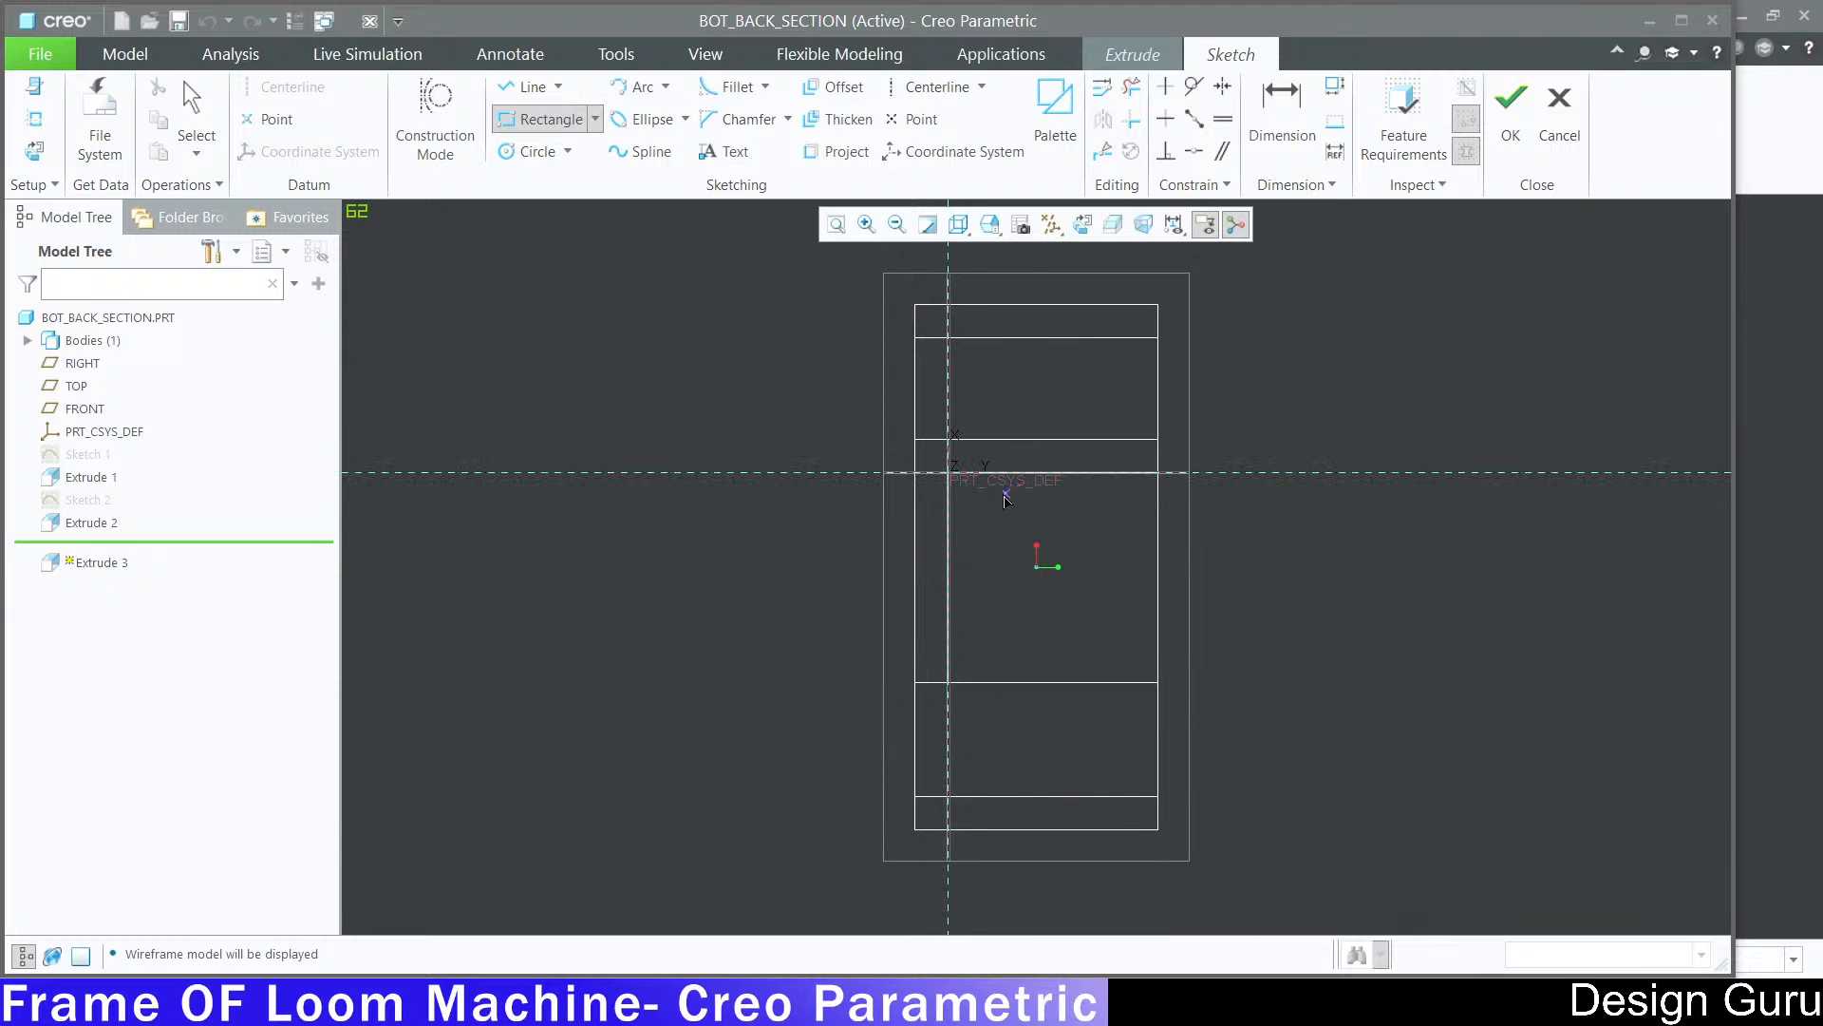
{"action": "scroll", "coordinate": [993, 538], "scroll_direction": "down", "scroll_amount": 2}
{"action": "scroll", "coordinate": [1012, 515], "scroll_direction": "up", "scroll_amount": 2}
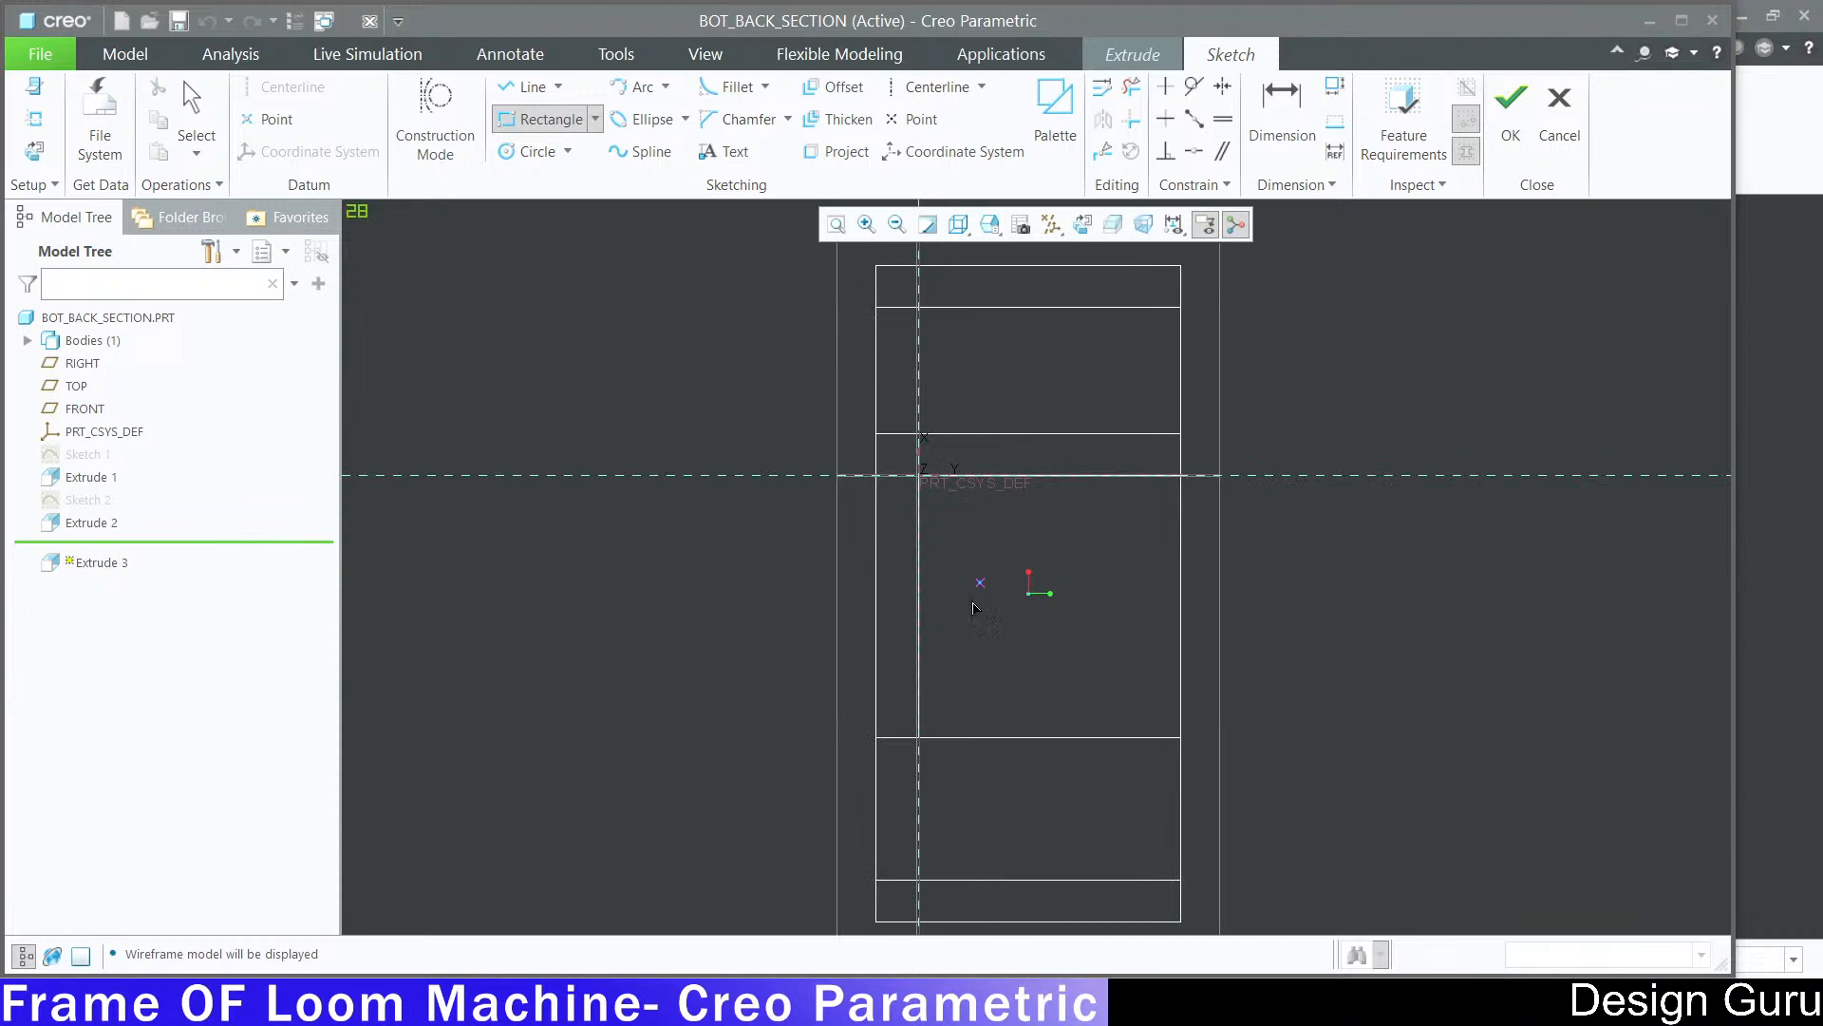
{"action": "left_click", "coordinate": [877, 737]}
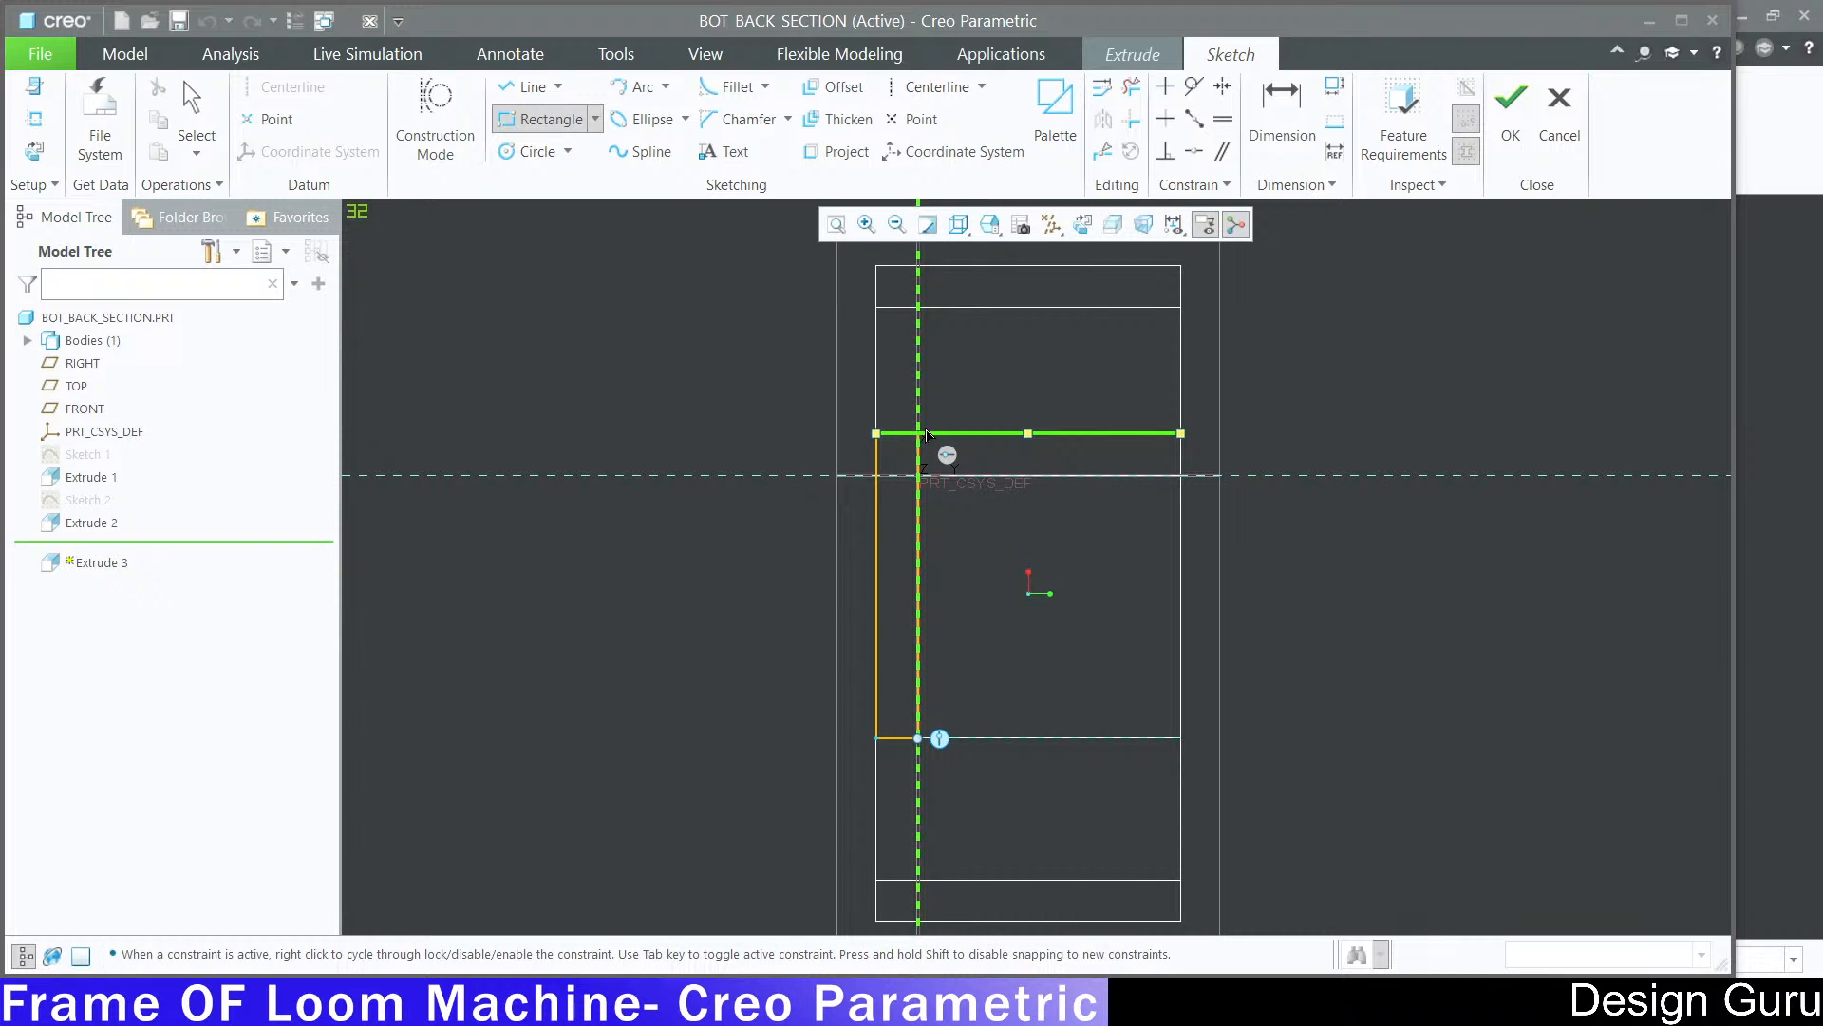
{"action": "left_click", "coordinate": [921, 436]}
{"action": "middle_click", "coordinate": [1438, 353]}
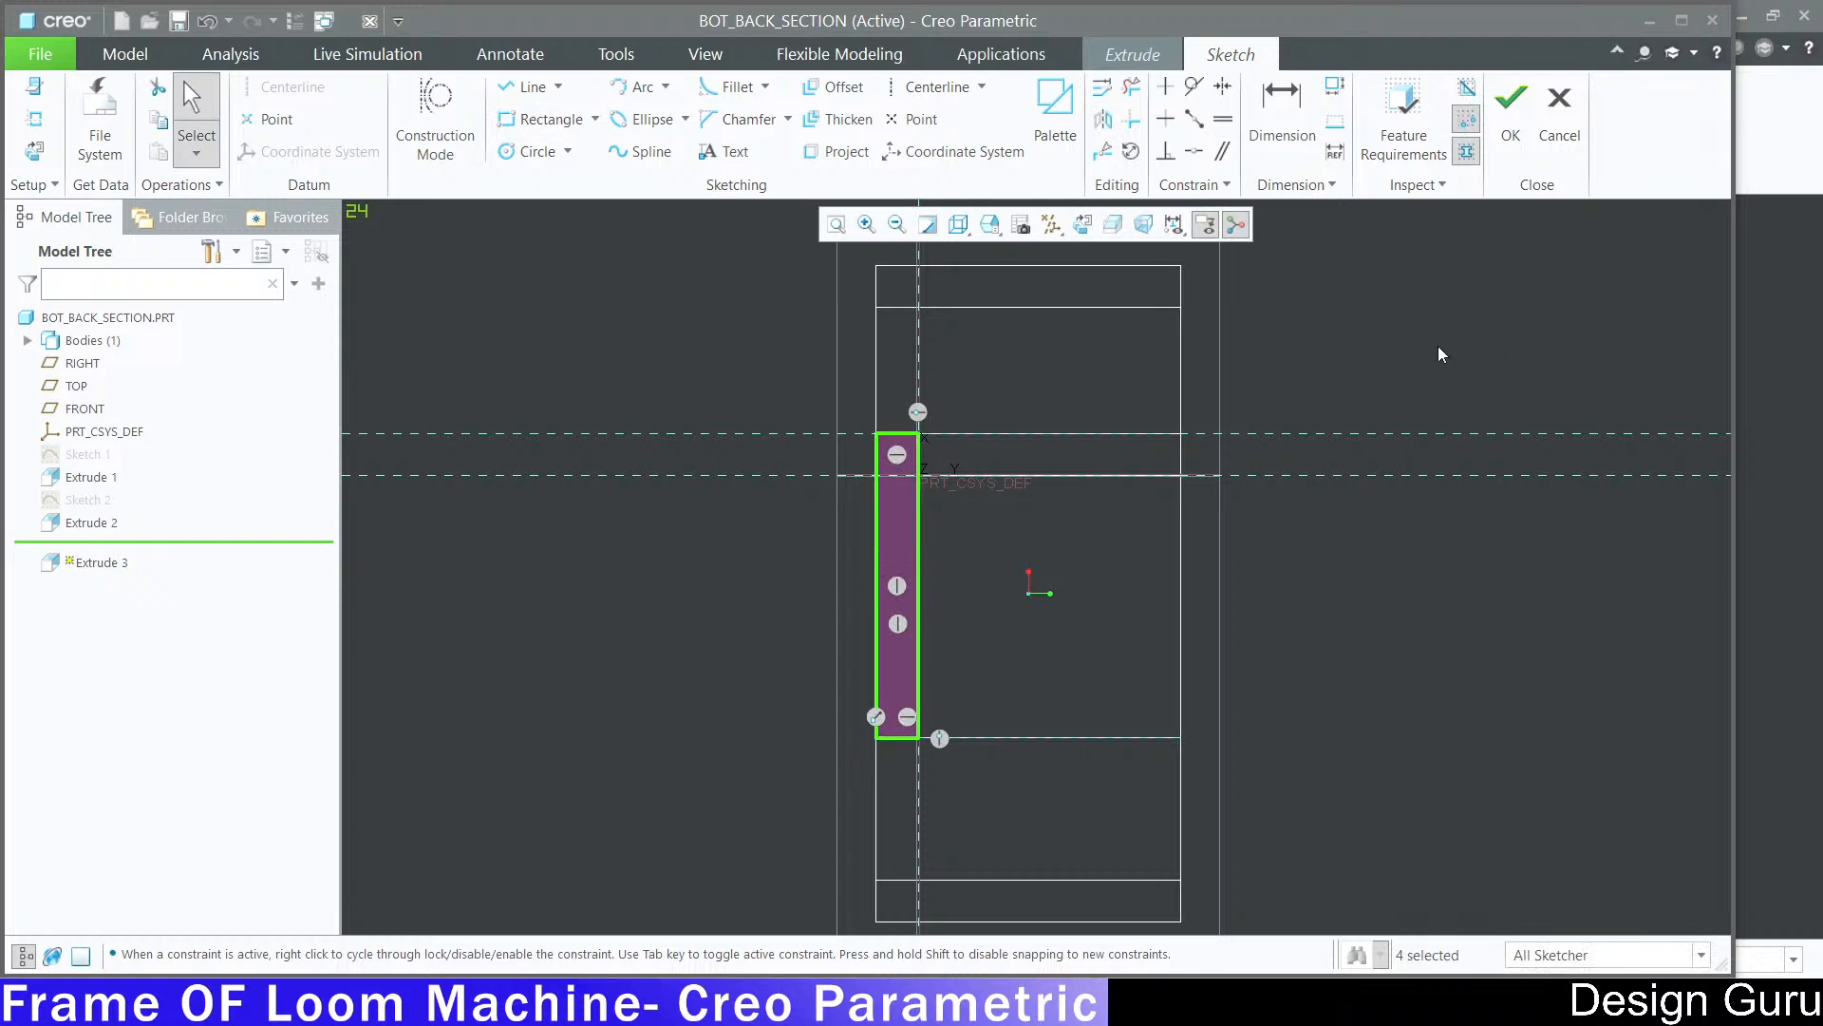
{"action": "mouse_move", "coordinate": [1261, 410]}
{"action": "middle_mouse_down"}
{"action": "mouse_move", "coordinate": [1205, 465]}
{"action": "mouse_move", "coordinate": [1261, 530]}
{"action": "mouse_move", "coordinate": [1282, 494]}
{"action": "middle_mouse_up"}
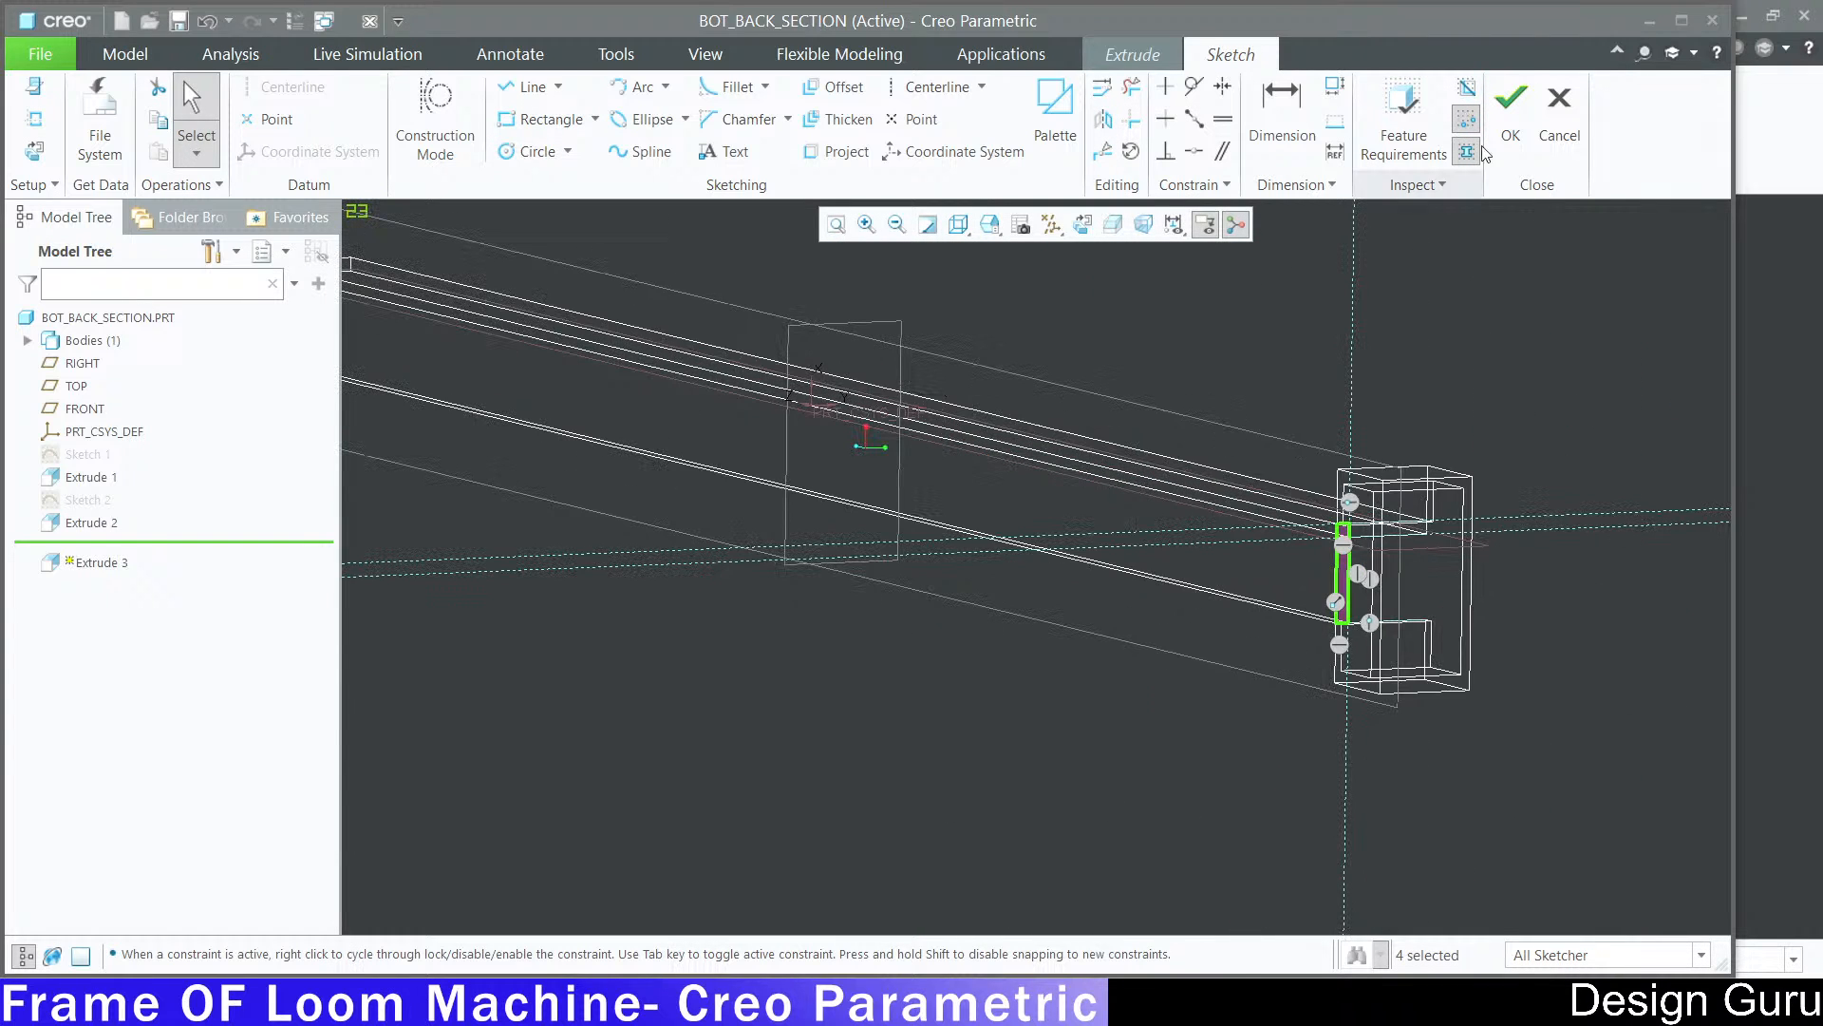
{"action": "left_click", "coordinate": [1510, 112]}
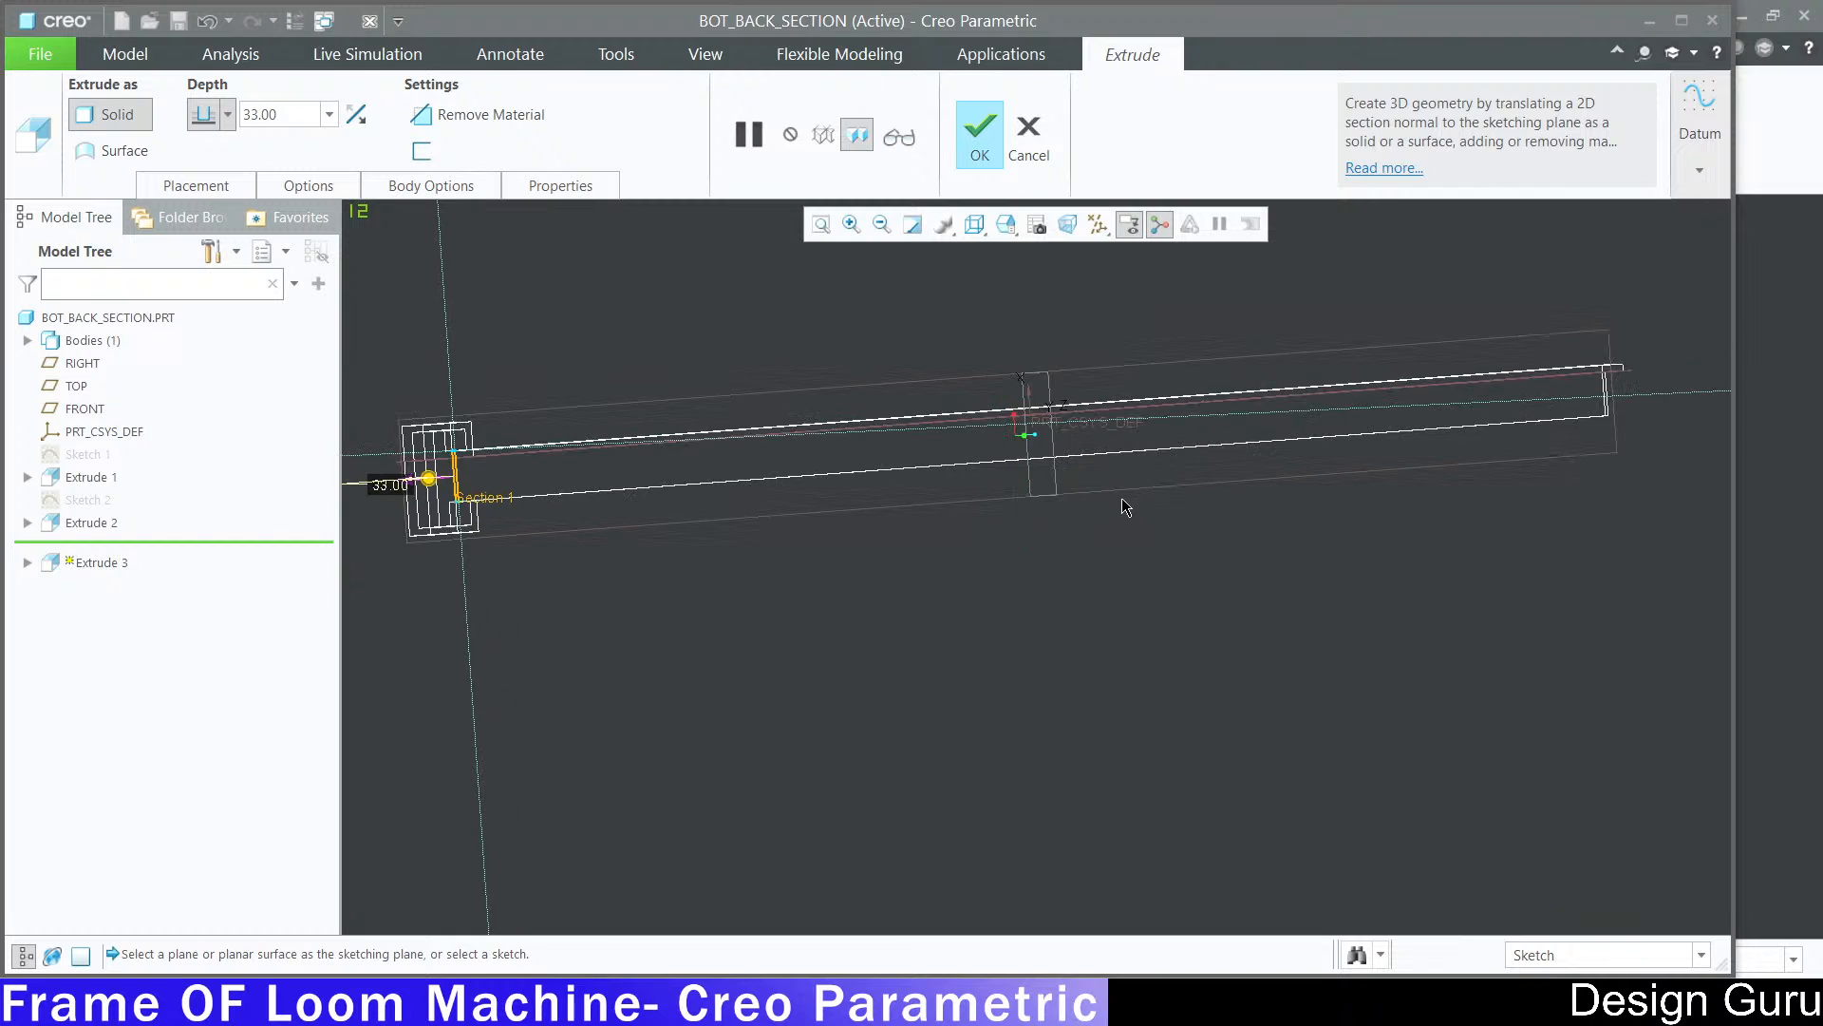
Step: Set the model display style back to Shading With Edges
{"action": "left_click", "coordinate": [975, 225]}
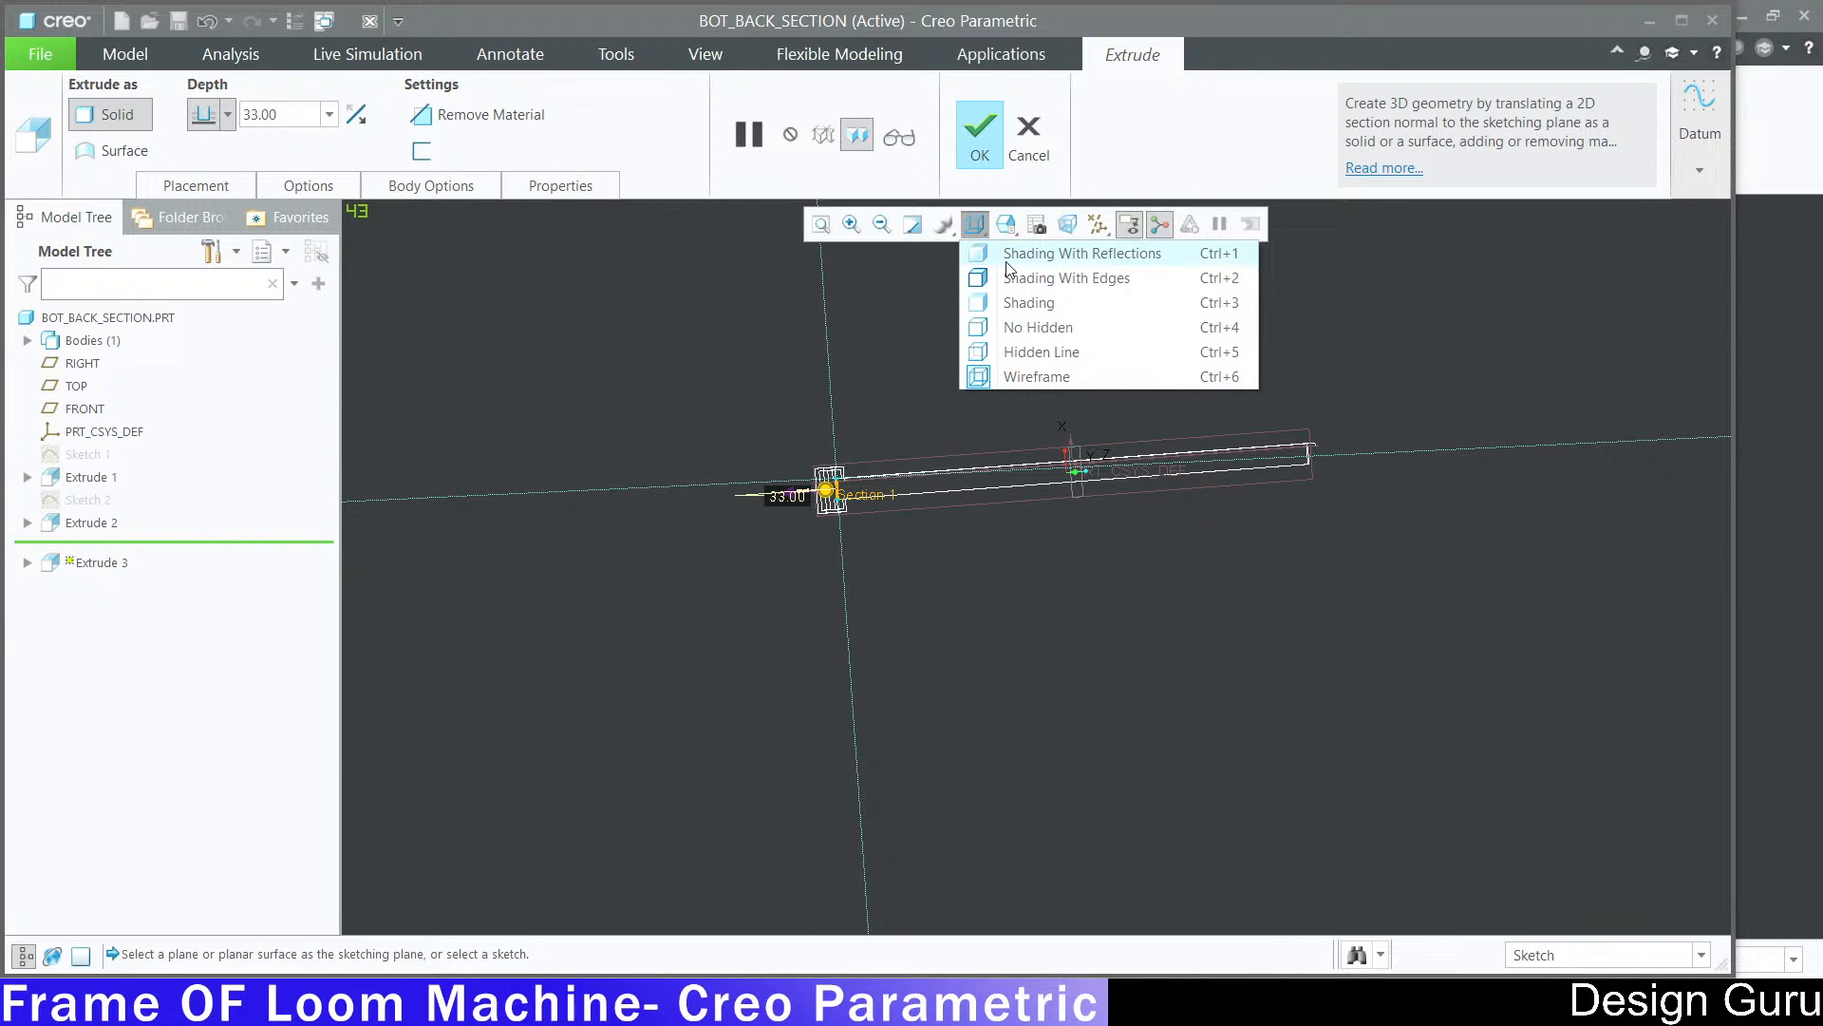
{"action": "left_click", "coordinate": [1008, 266]}
{"action": "scroll", "coordinate": [892, 427], "scroll_direction": "up", "scroll_amount": 5}
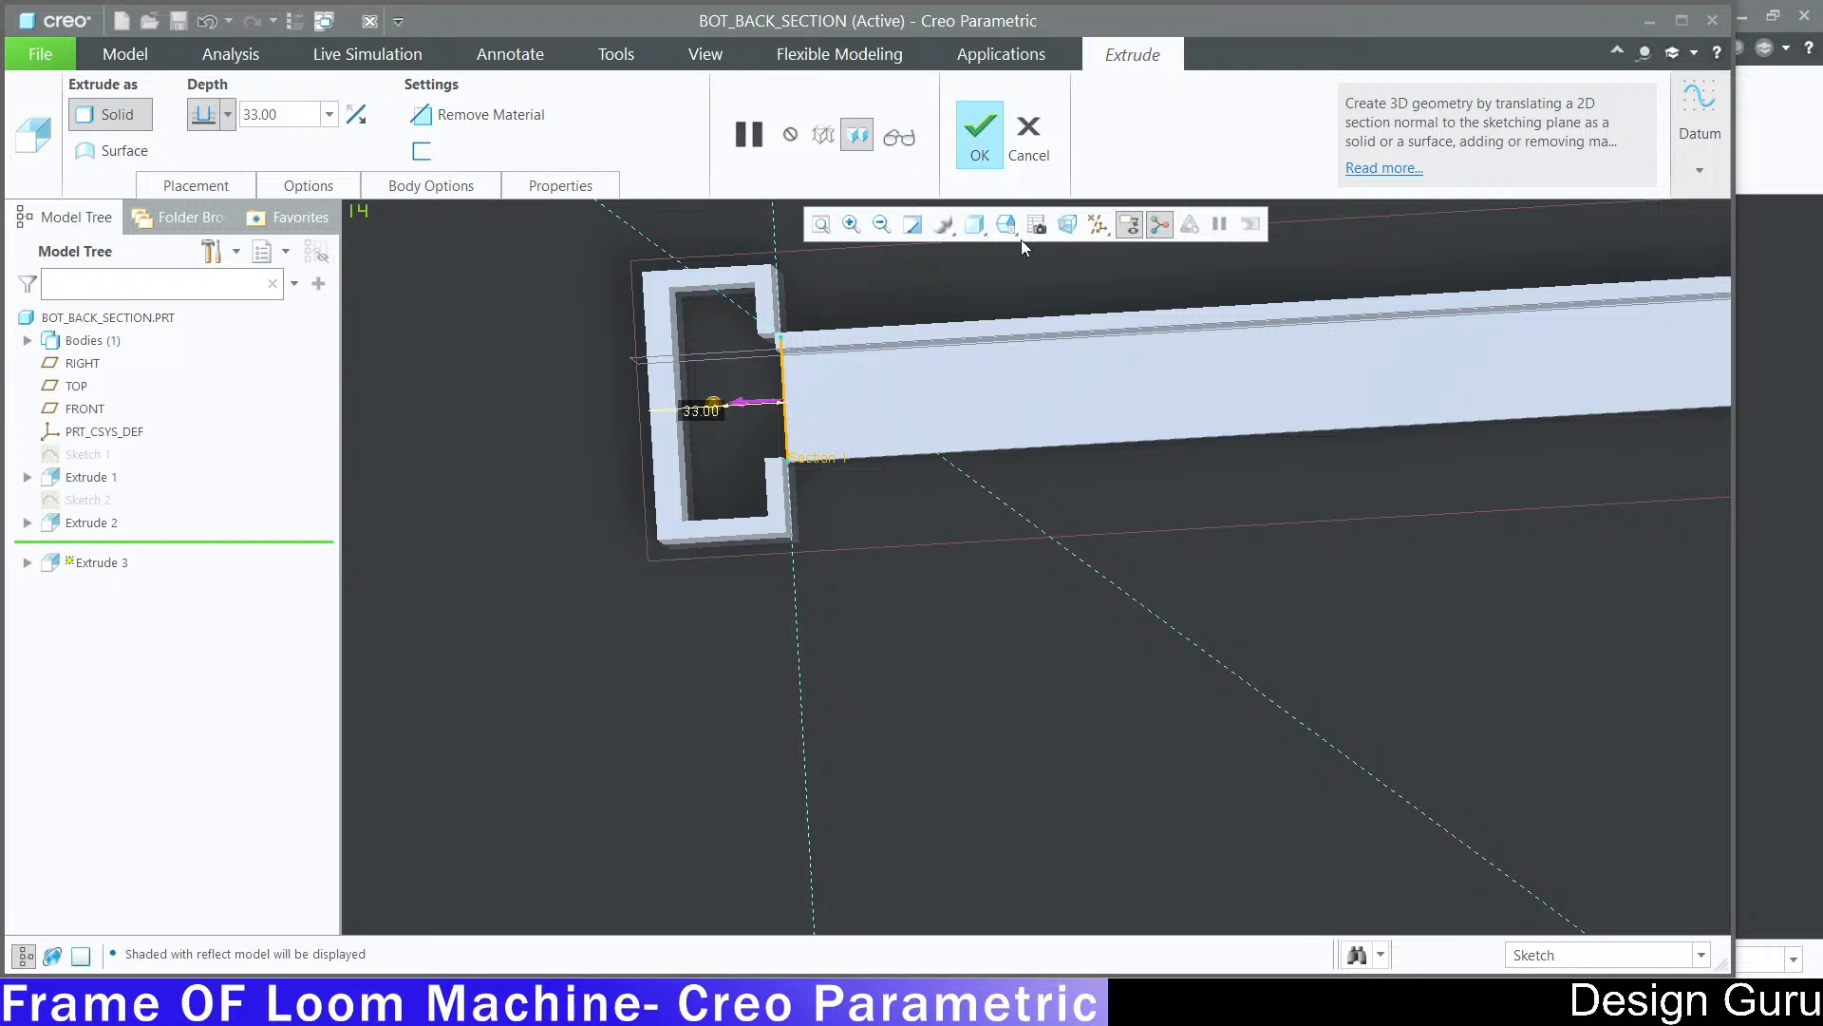
{"action": "left_click", "coordinate": [975, 225]}
{"action": "left_click", "coordinate": [995, 276]}
{"action": "scroll", "coordinate": [823, 430], "scroll_direction": "down", "scroll_amount": 5}
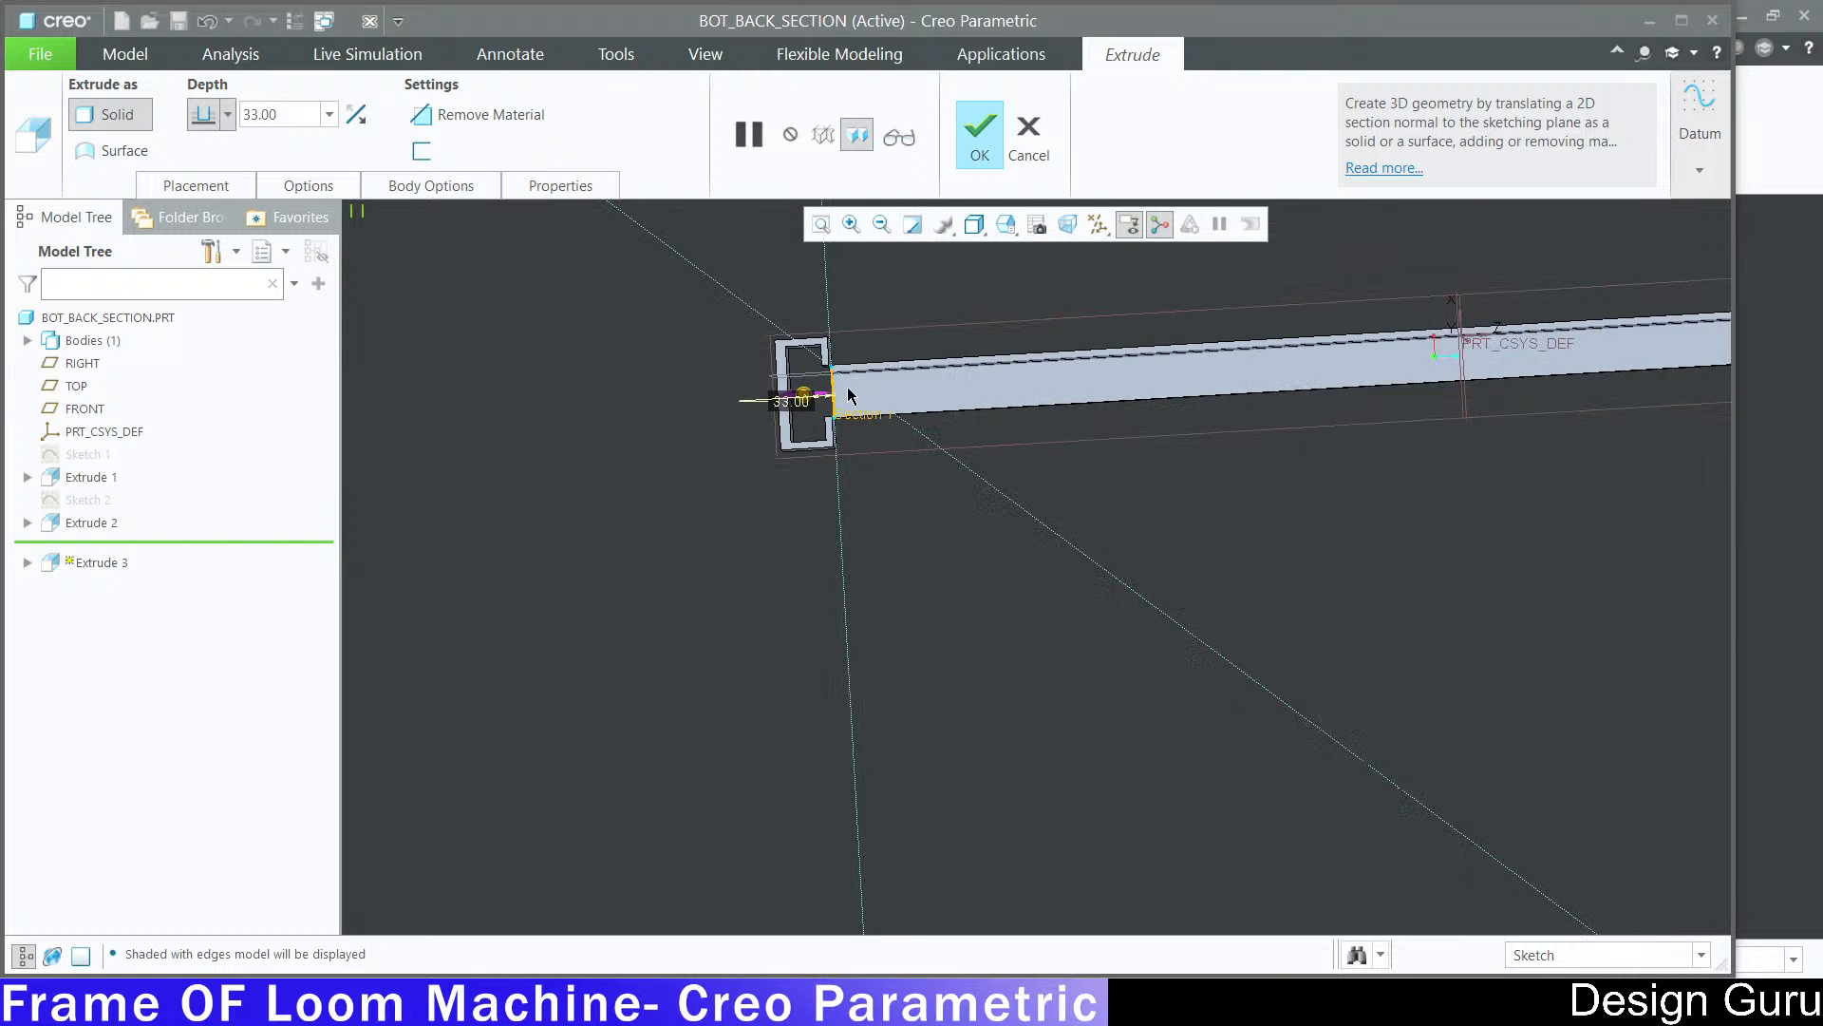
Step: Set the leg extension's extrusion depth to end at a selected reference, the inner face of the bracket's long web
{"action": "scroll", "coordinate": [822, 429], "scroll_direction": "up", "scroll_amount": 10}
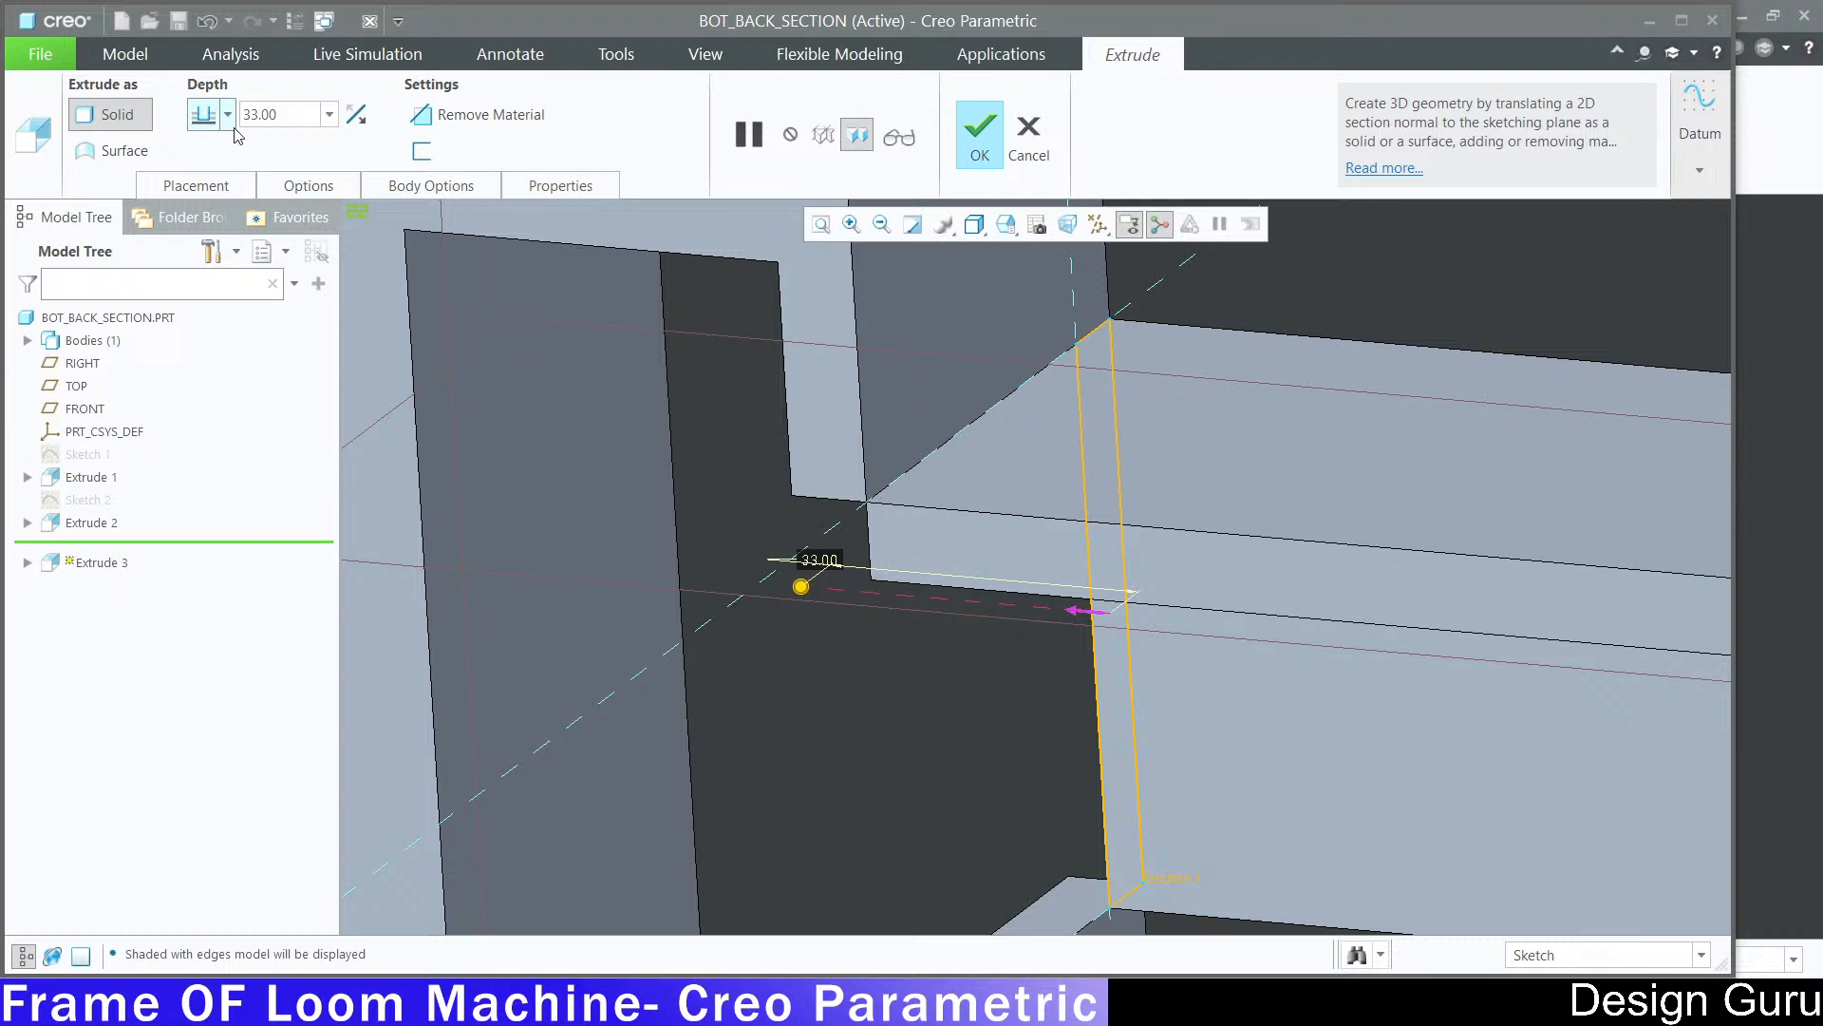
{"action": "left_click", "coordinate": [228, 114]}
{"action": "left_click", "coordinate": [215, 318]}
{"action": "scroll", "coordinate": [486, 395], "scroll_direction": "up", "scroll_amount": 5}
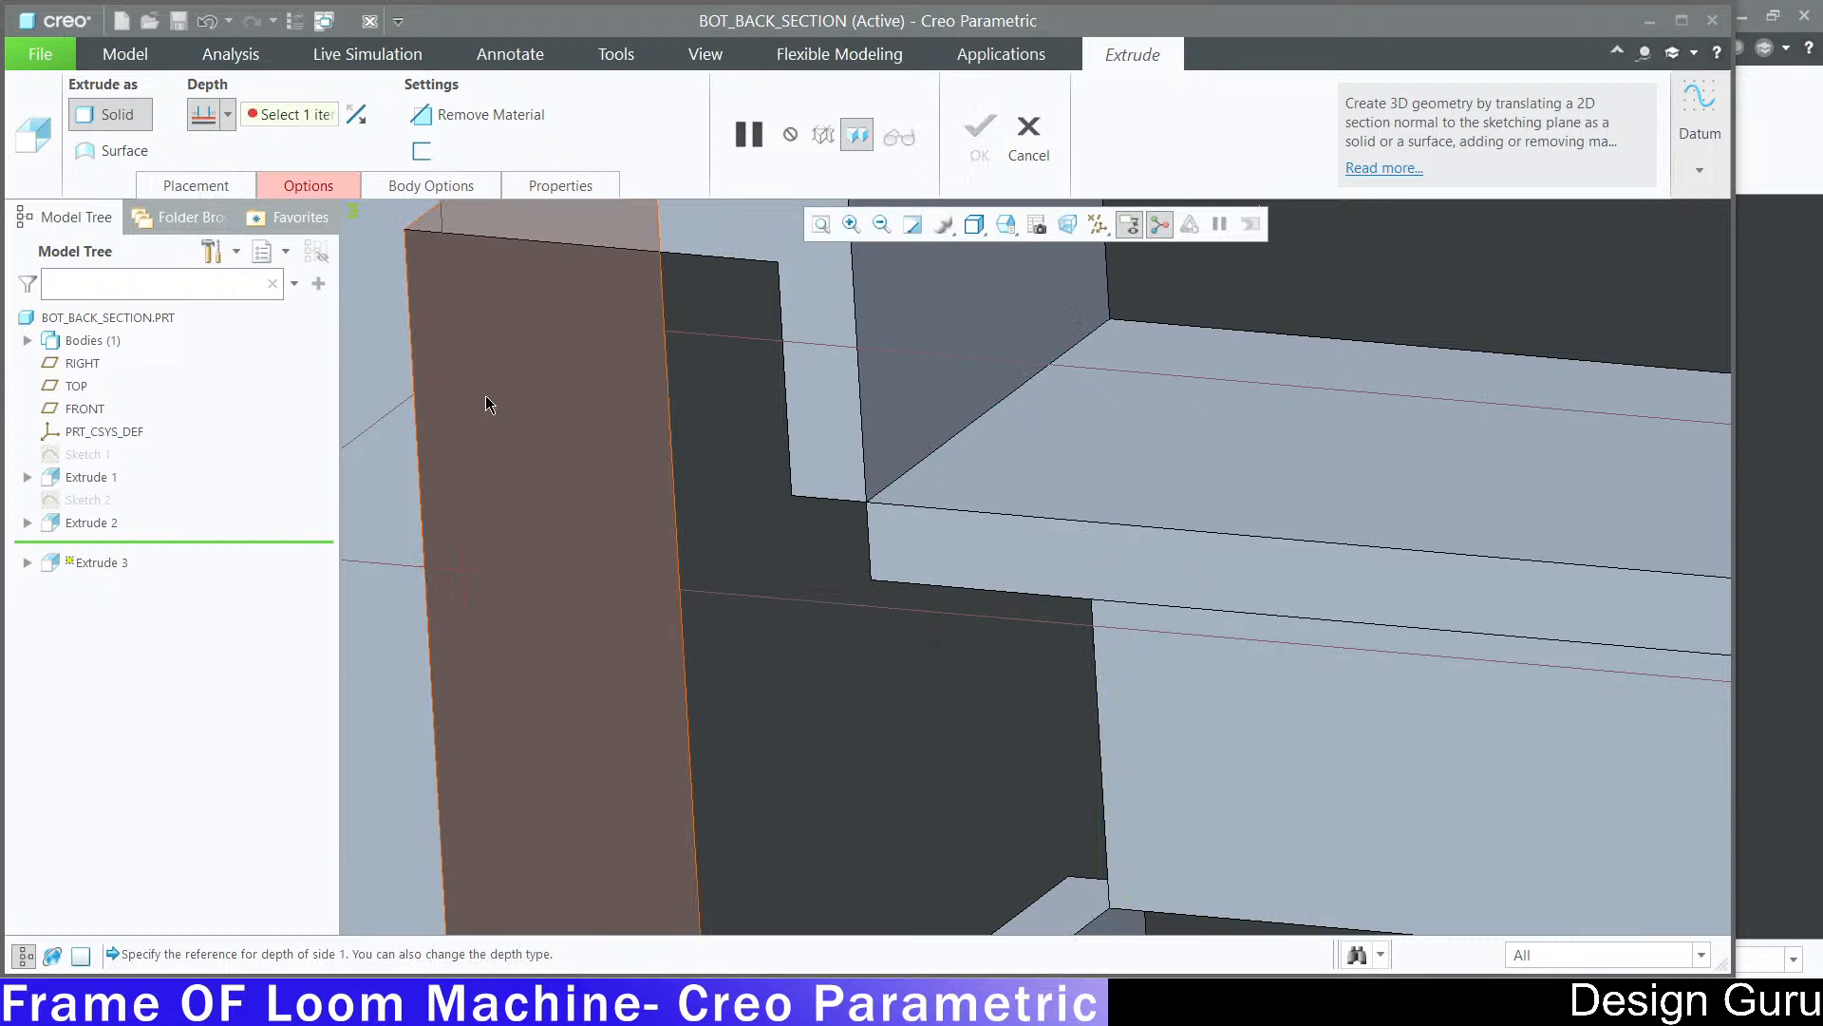
{"action": "left_click", "coordinate": [520, 489]}
{"action": "middle_click_drag", "start_coordinate": [789, 451], "coordinate": [884, 475]}
{"action": "scroll", "coordinate": [842, 521], "scroll_direction": "down", "scroll_amount": 5}
{"action": "scroll", "coordinate": [842, 520], "scroll_direction": "up", "scroll_amount": 6}
{"action": "scroll", "coordinate": [836, 484], "scroll_direction": "down", "scroll_amount": 6}
{"action": "scroll", "coordinate": [888, 453], "scroll_direction": "up", "scroll_amount": 3}
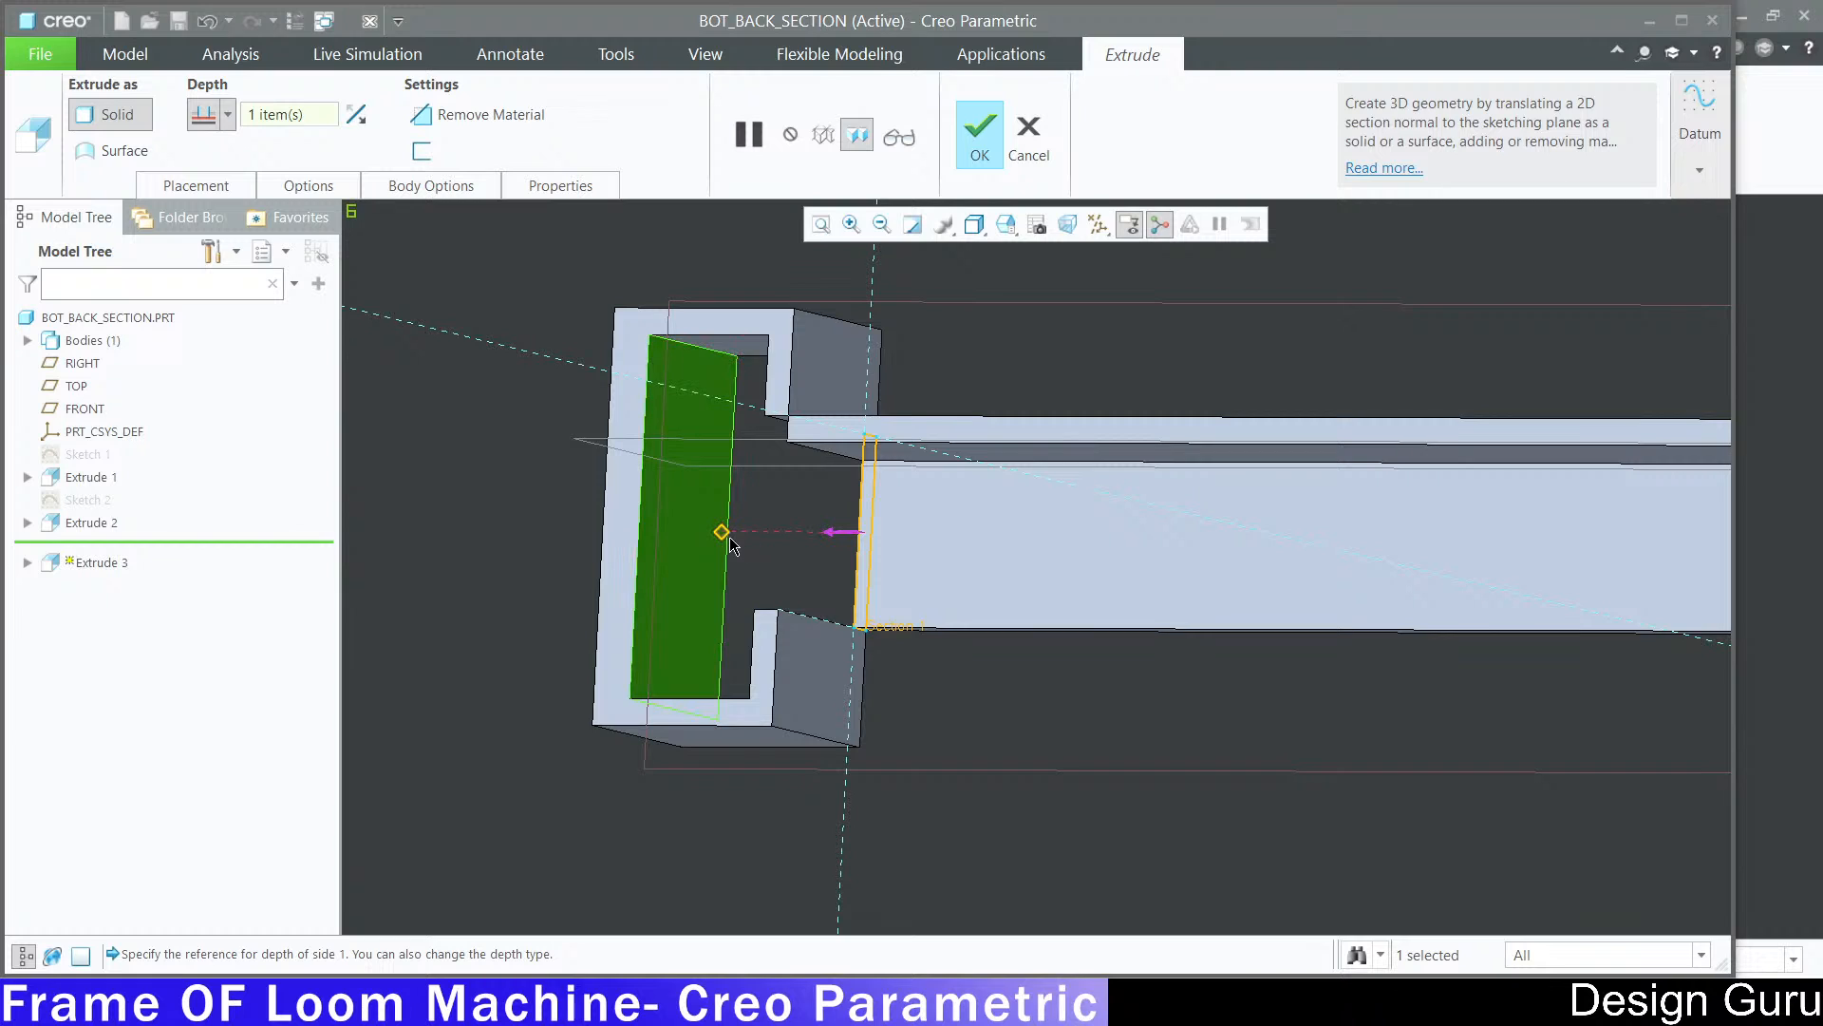
Step: Try to complete the leg extension extrusion up to the bracket's inner face, accepting it as a failed feature
{"action": "left_click", "coordinate": [234, 185]}
{"action": "left_click", "coordinate": [234, 185]}
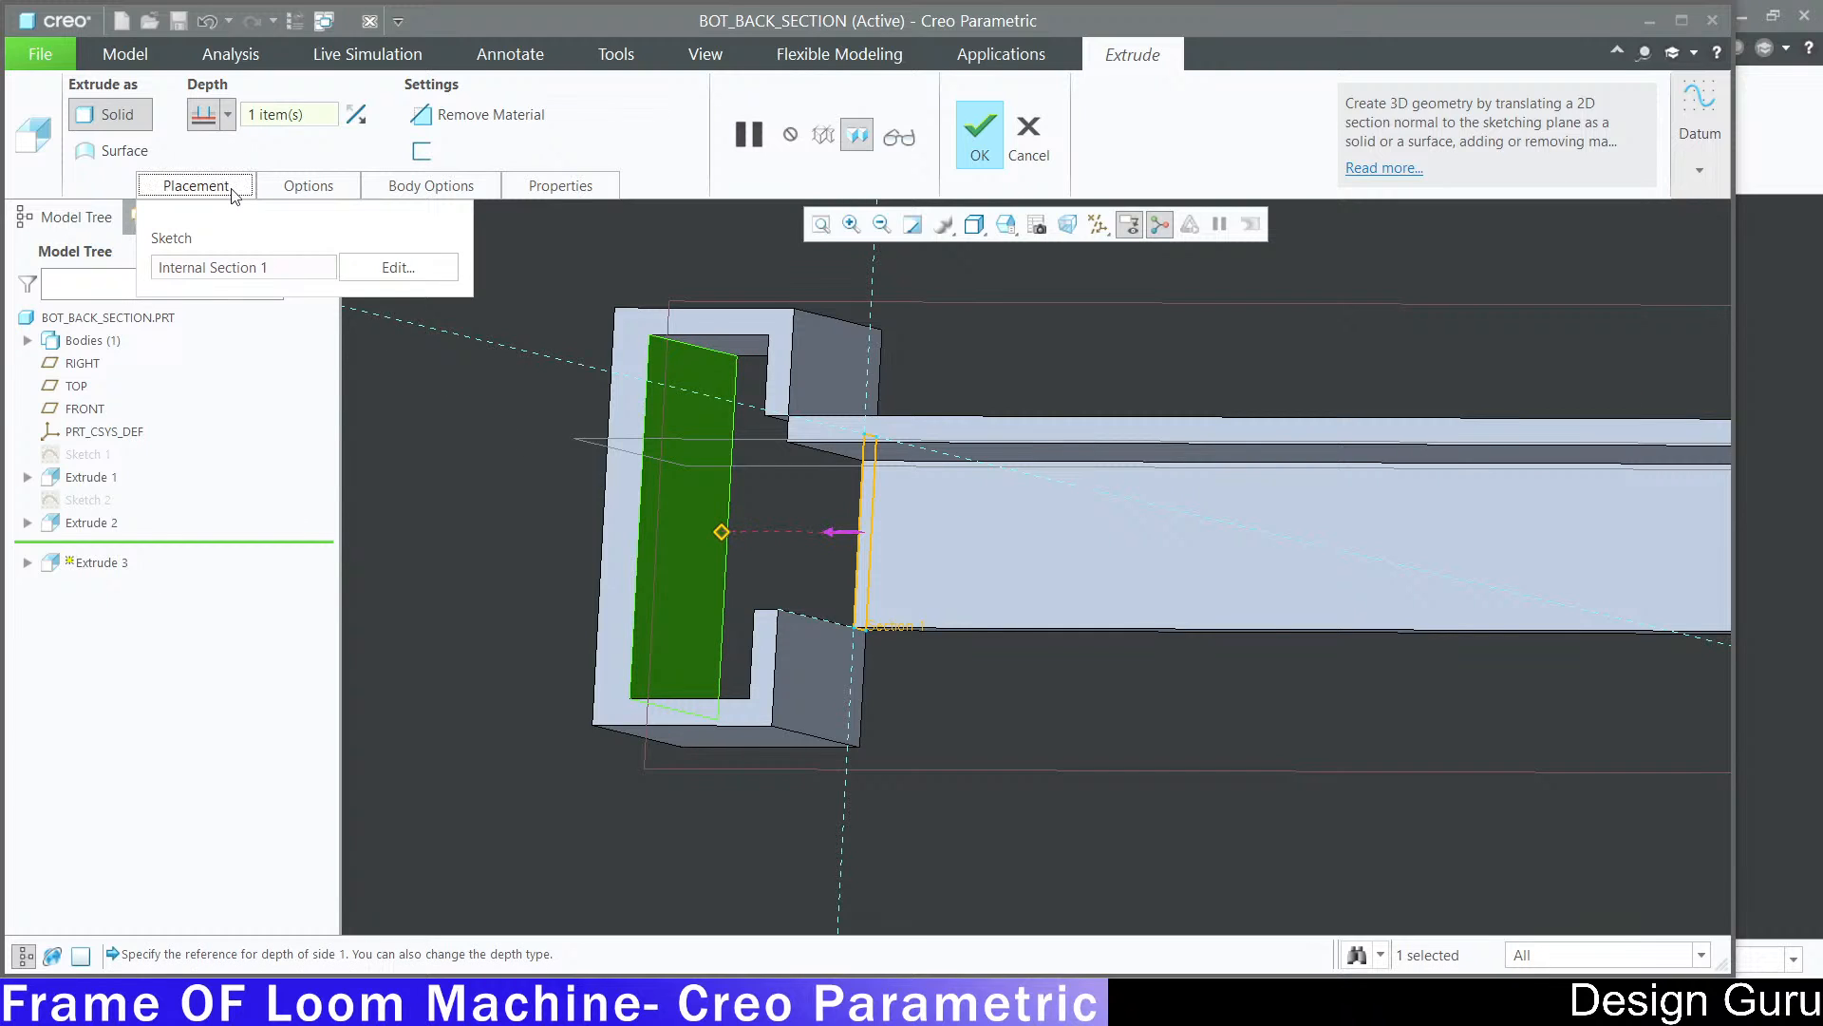
{"action": "left_click", "coordinate": [959, 149]}
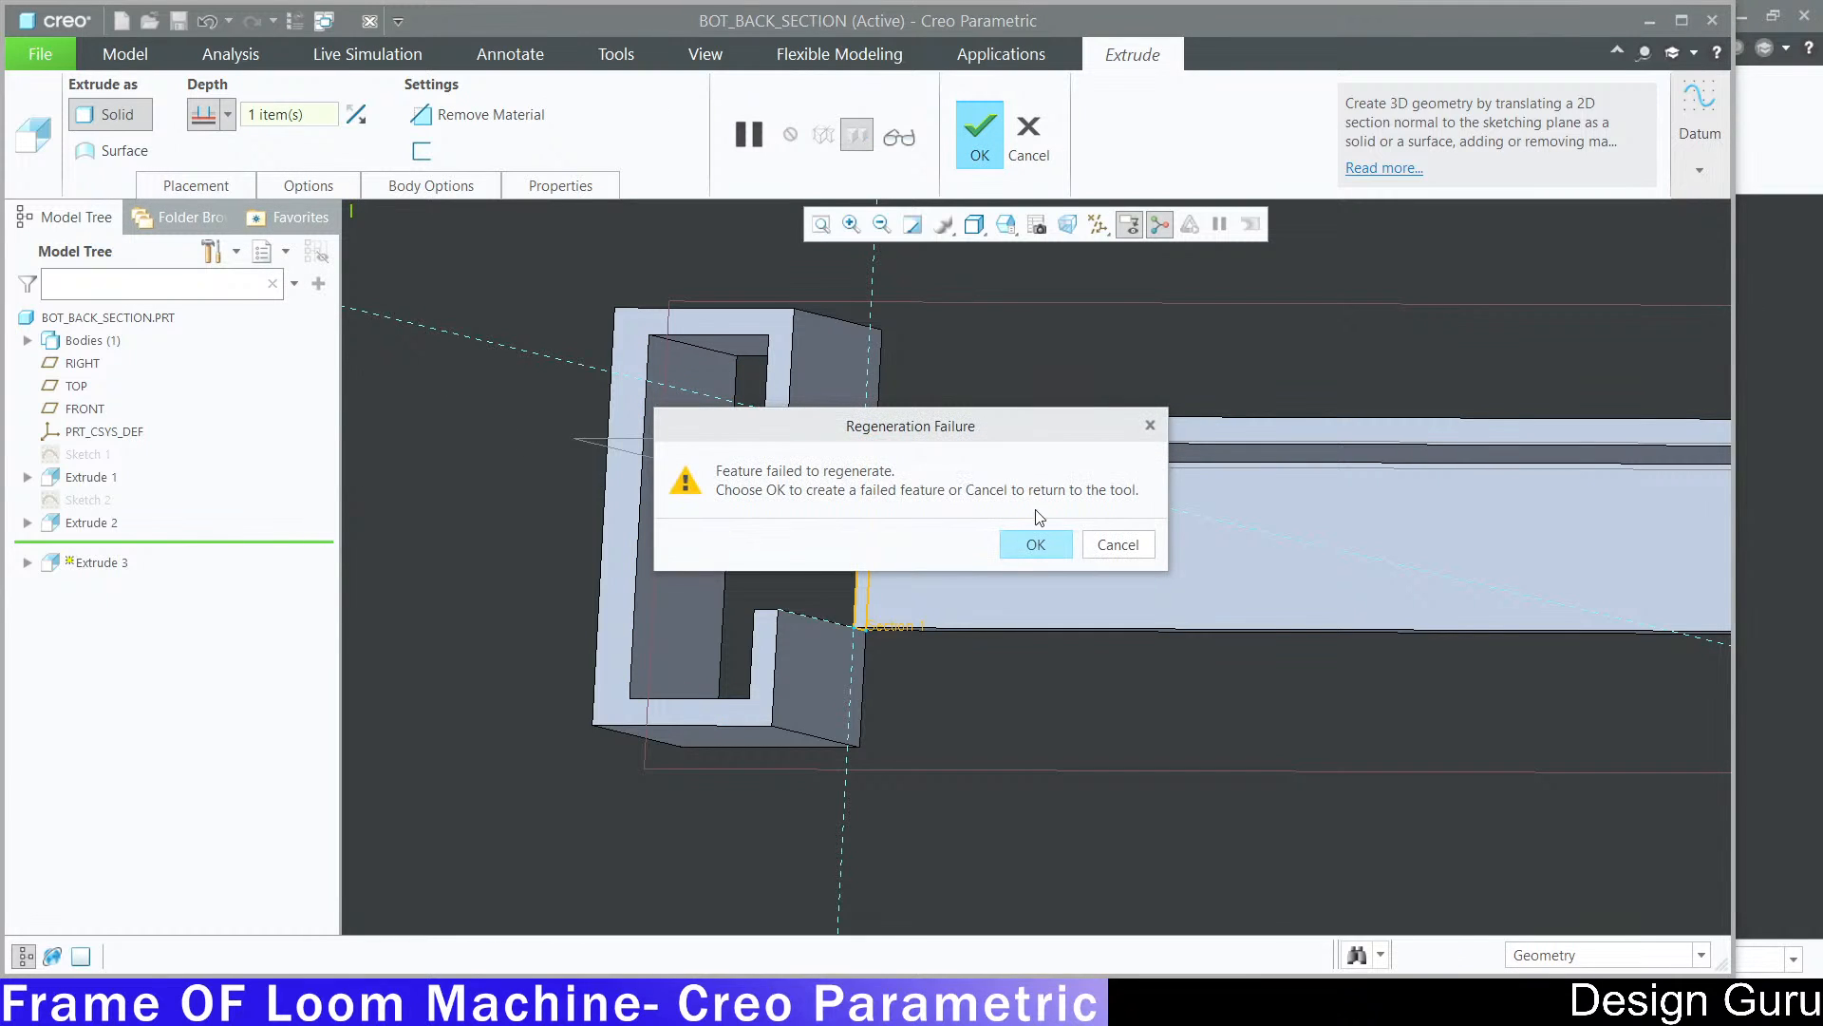
{"action": "left_click", "coordinate": [1118, 544]}
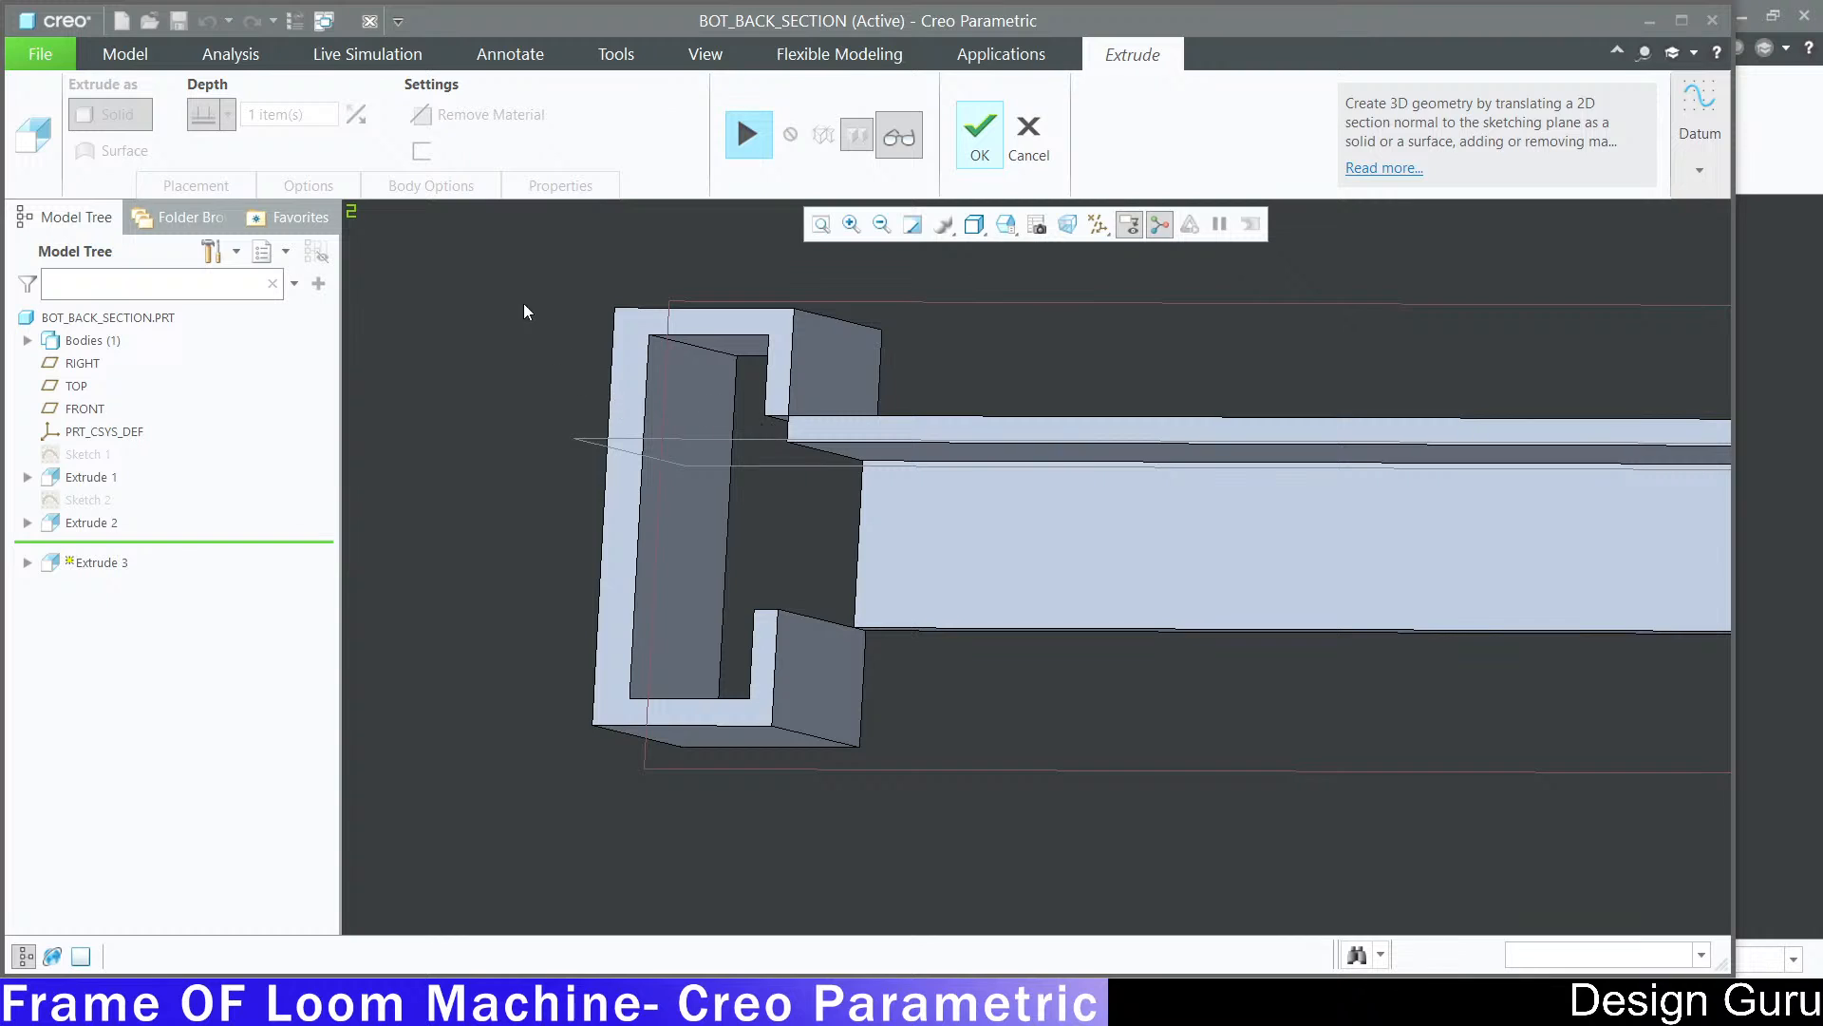
{"action": "middle_click", "coordinate": [999, 678]}
{"action": "left_click", "coordinate": [1028, 545]}
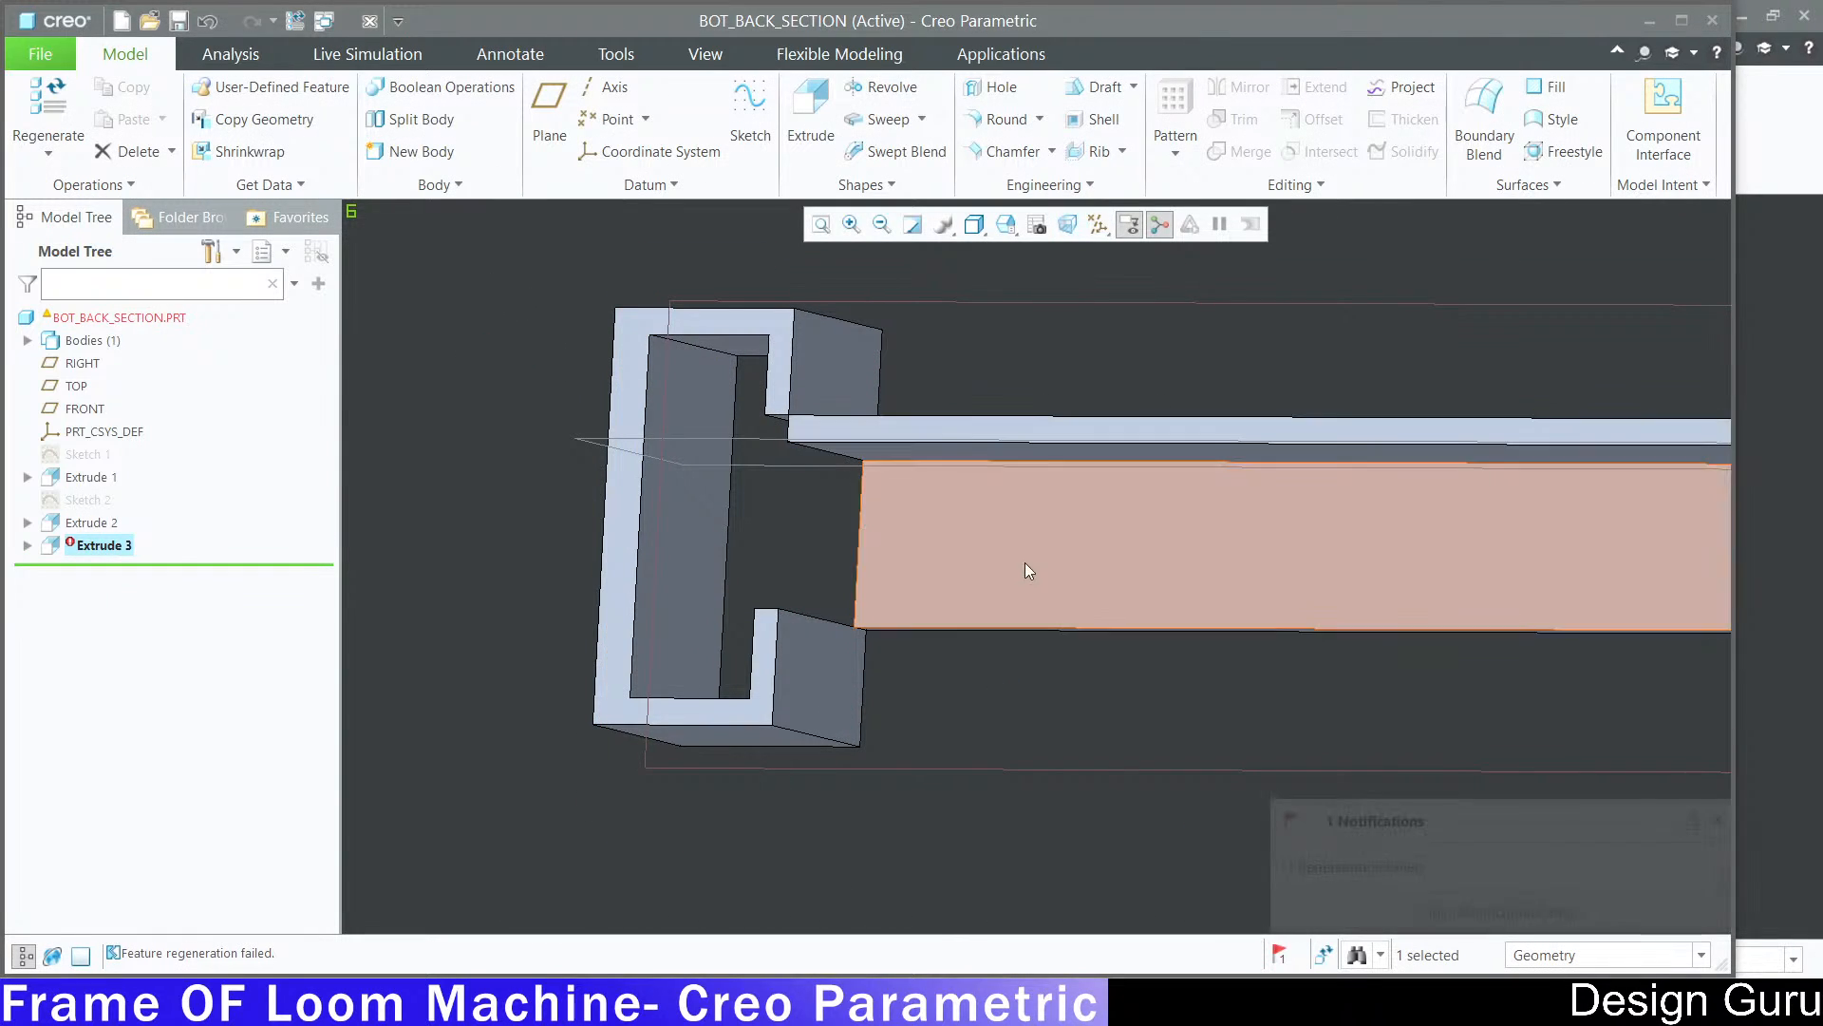
Step: Delete the failed leg extension extrusion, Extrude 3, from the part
{"action": "right_click", "coordinate": [98, 545]}
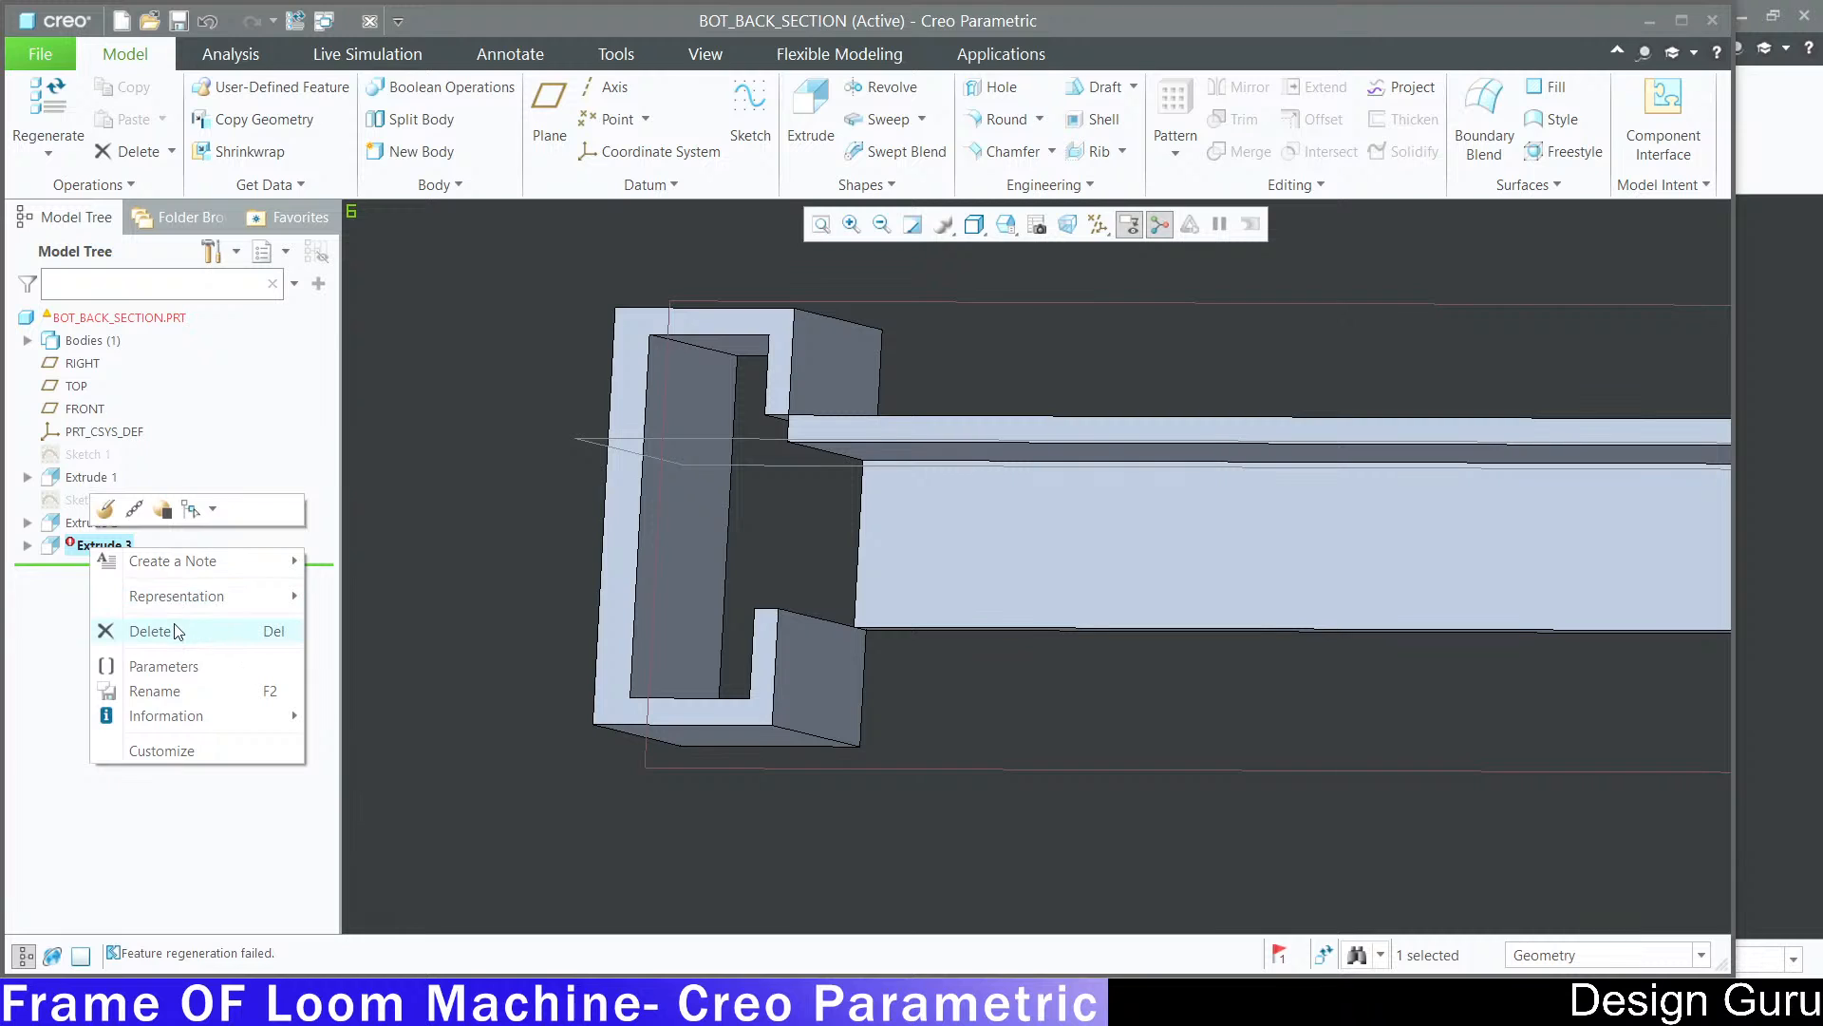
{"action": "left_click", "coordinate": [150, 630]}
{"action": "left_click", "coordinate": [805, 534]}
{"action": "key", "text": "ctrl+d"}
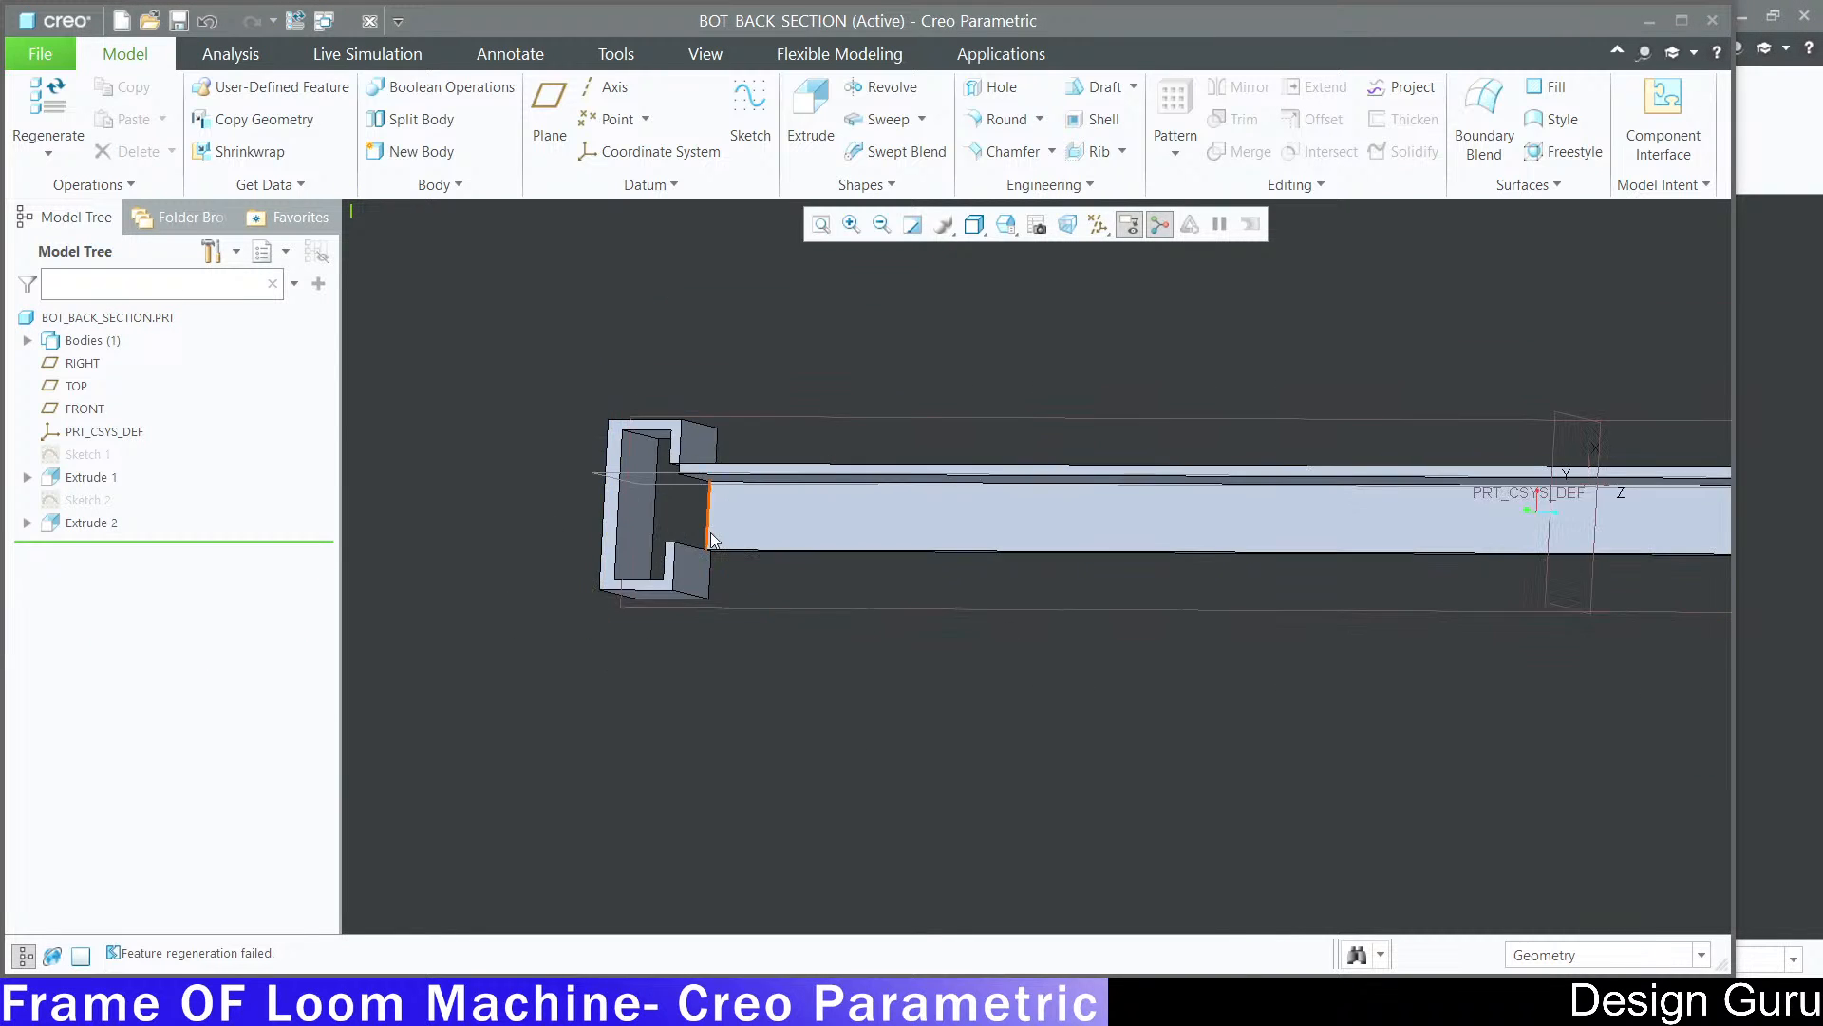
{"action": "scroll", "coordinate": [703, 380], "scroll_direction": "down", "scroll_amount": 6}
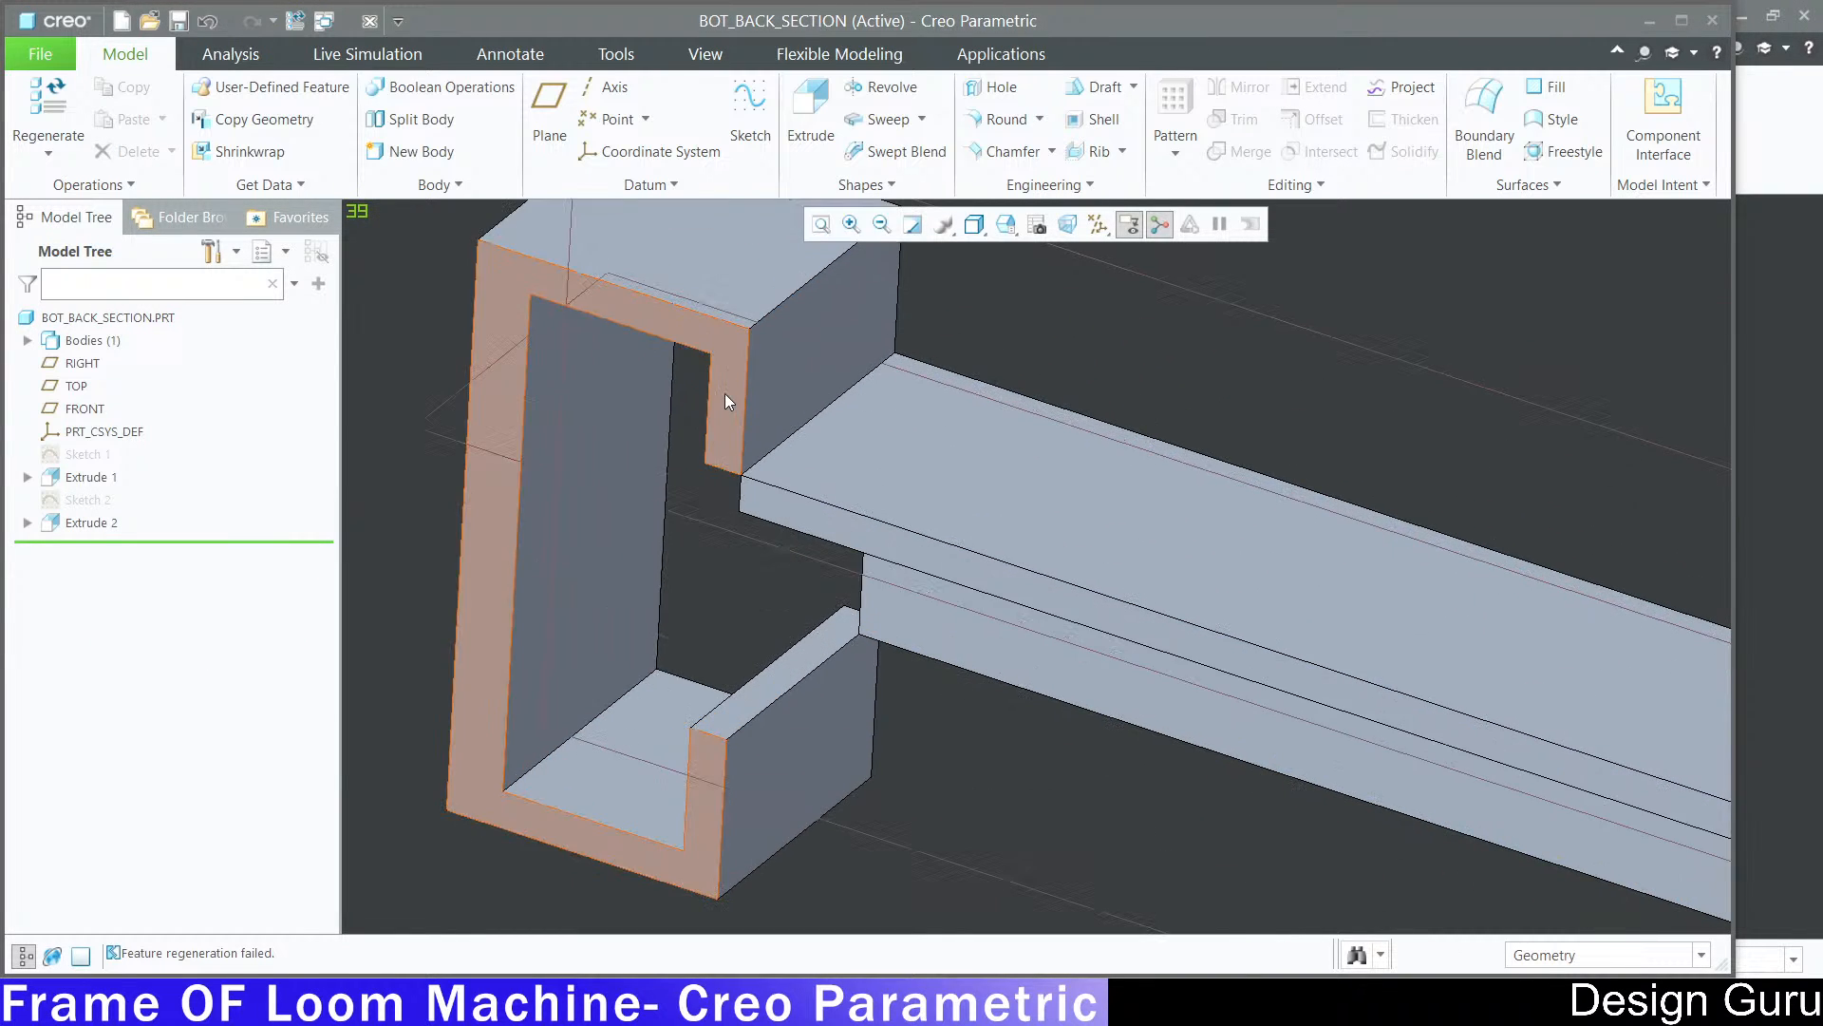
{"action": "mouse_move", "coordinate": [882, 446]}
{"action": "middle_mouse_down"}
{"action": "mouse_move", "coordinate": [933, 432]}
{"action": "mouse_move", "coordinate": [854, 413]}
{"action": "mouse_move", "coordinate": [865, 424]}
{"action": "middle_mouse_up"}
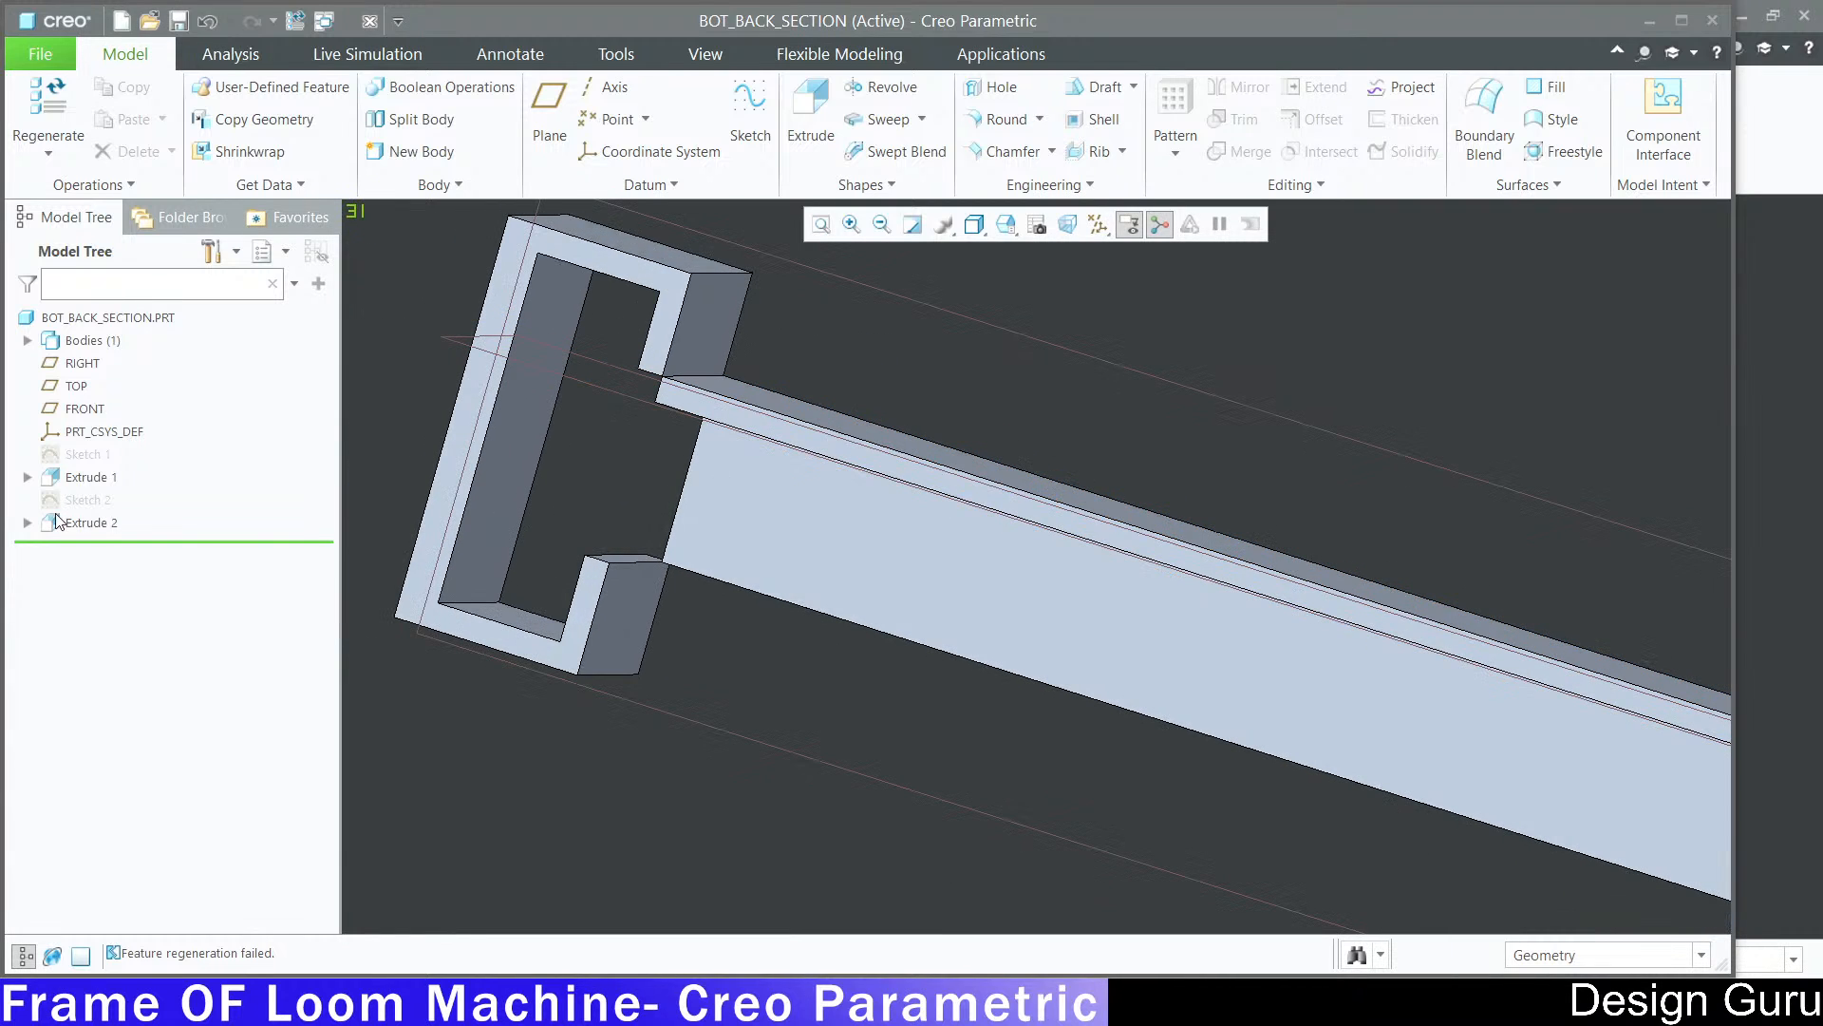
{"action": "left_click", "coordinate": [102, 528]}
{"action": "left_click", "coordinate": [131, 391]}
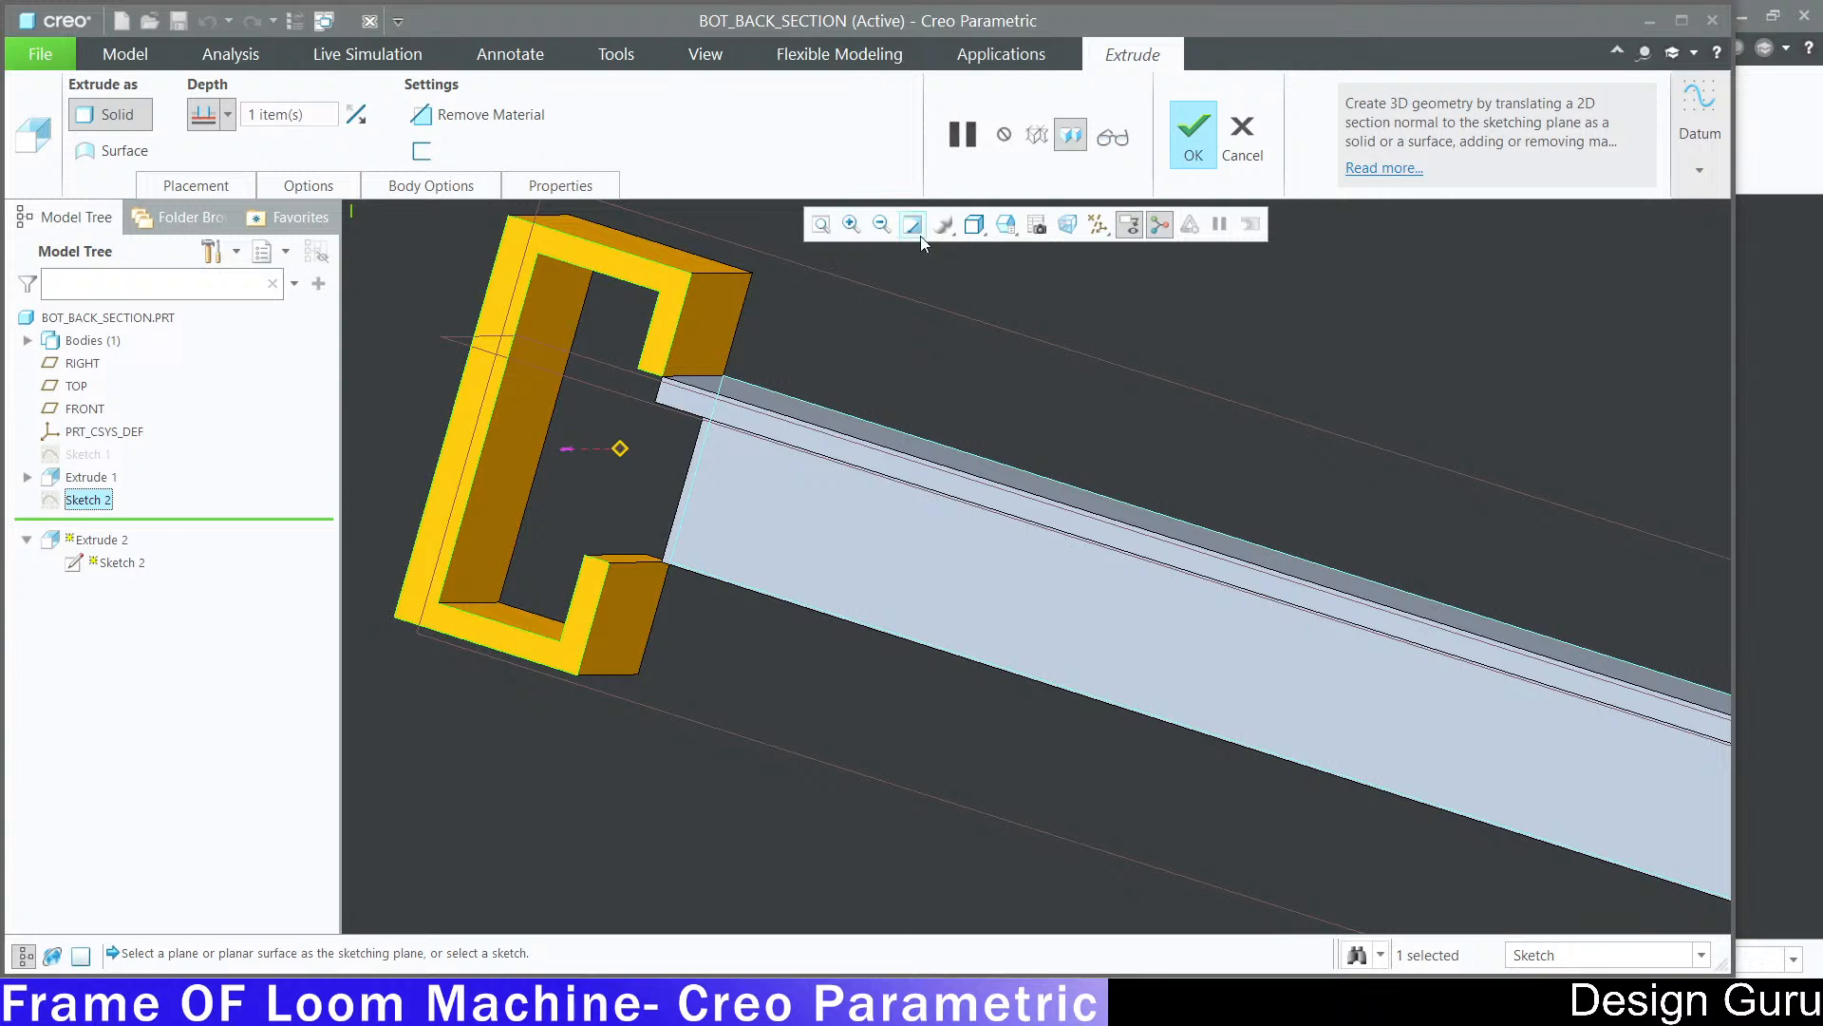
{"action": "left_click", "coordinate": [174, 211]}
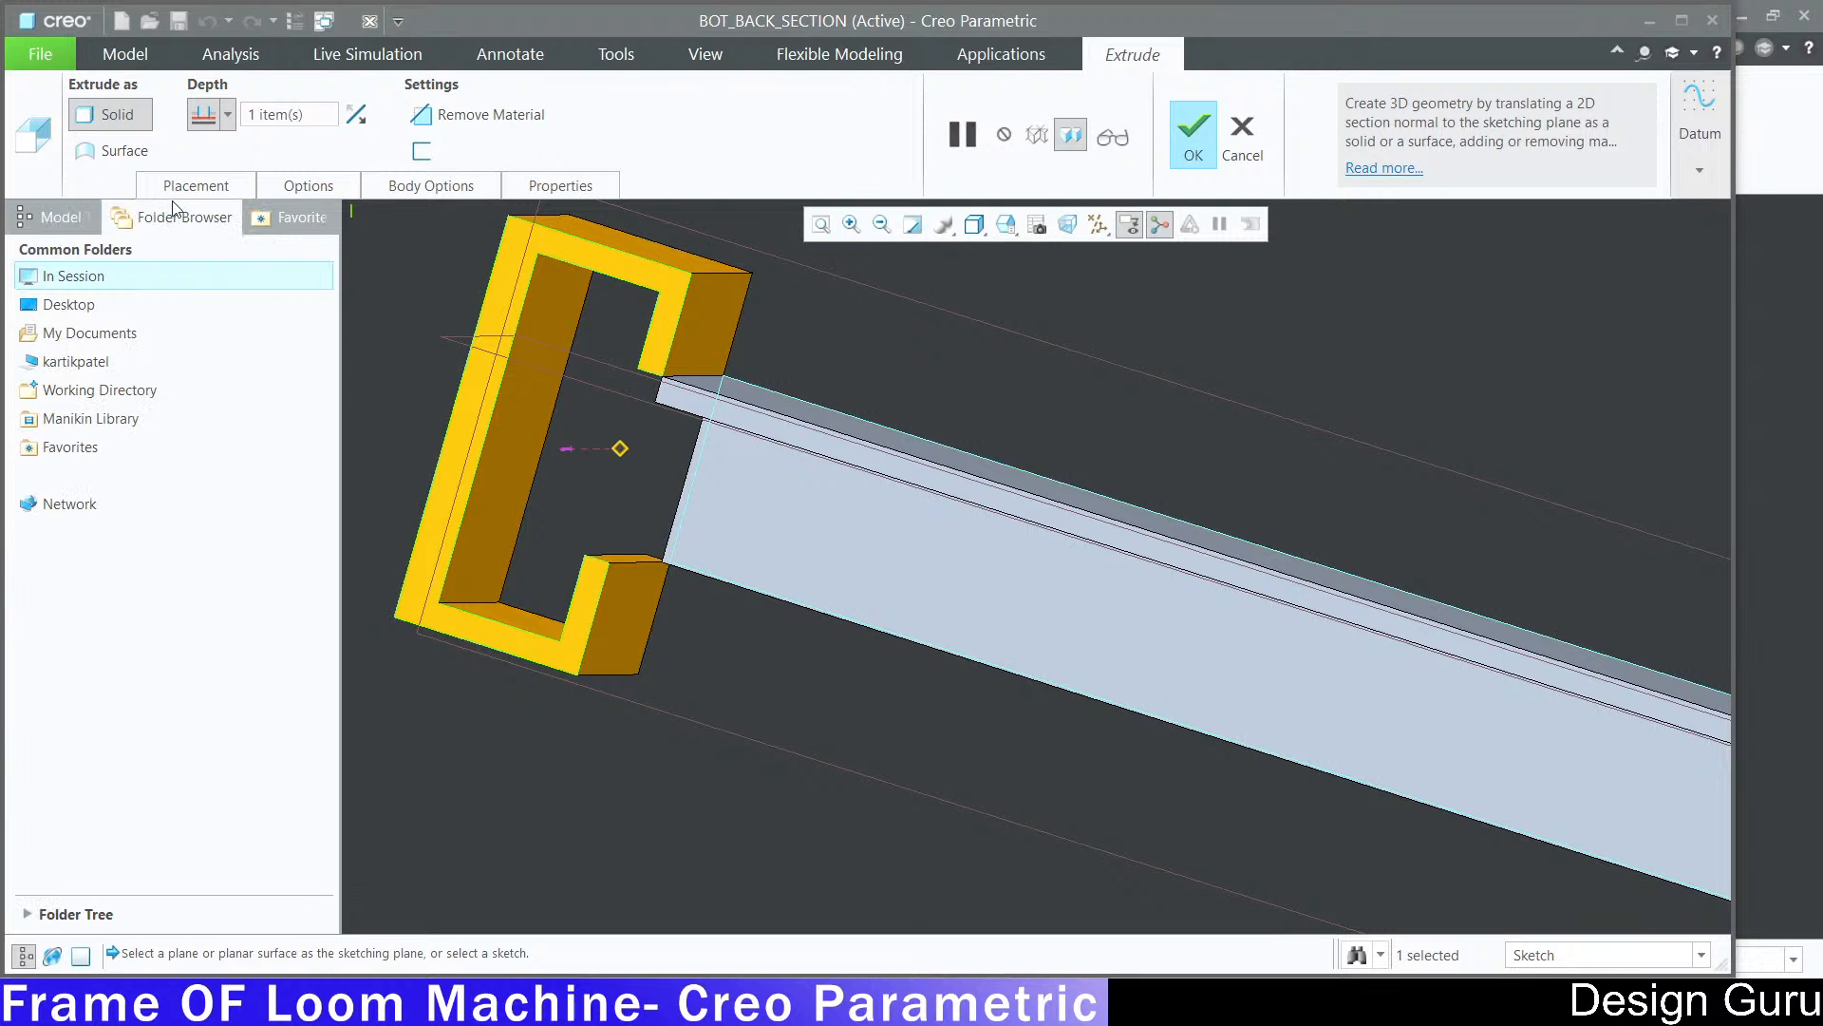
{"action": "left_click", "coordinate": [1227, 153]}
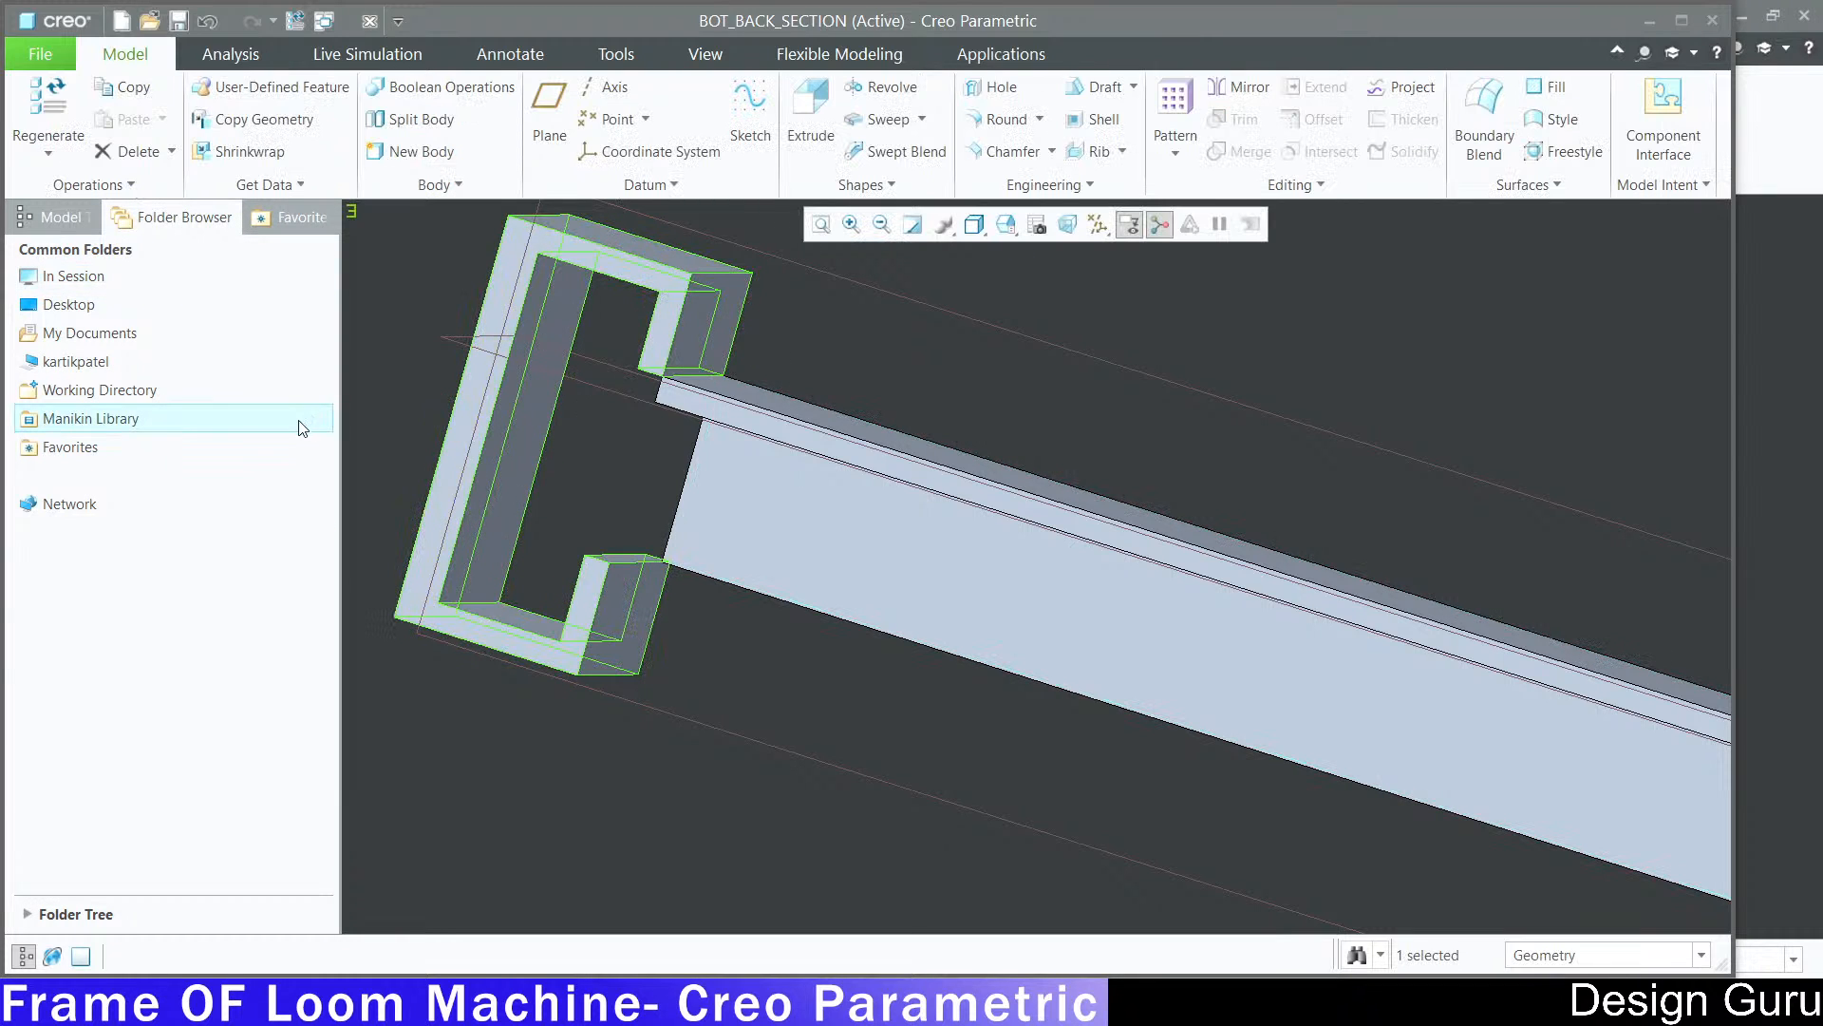
Step: Edit the C-bracket's profile sketch, Sketch 2, and try setting its overall width to 0
{"action": "left_click", "coordinate": [72, 217]}
{"action": "left_click", "coordinate": [85, 500]}
{"action": "left_click", "coordinate": [135, 395]}
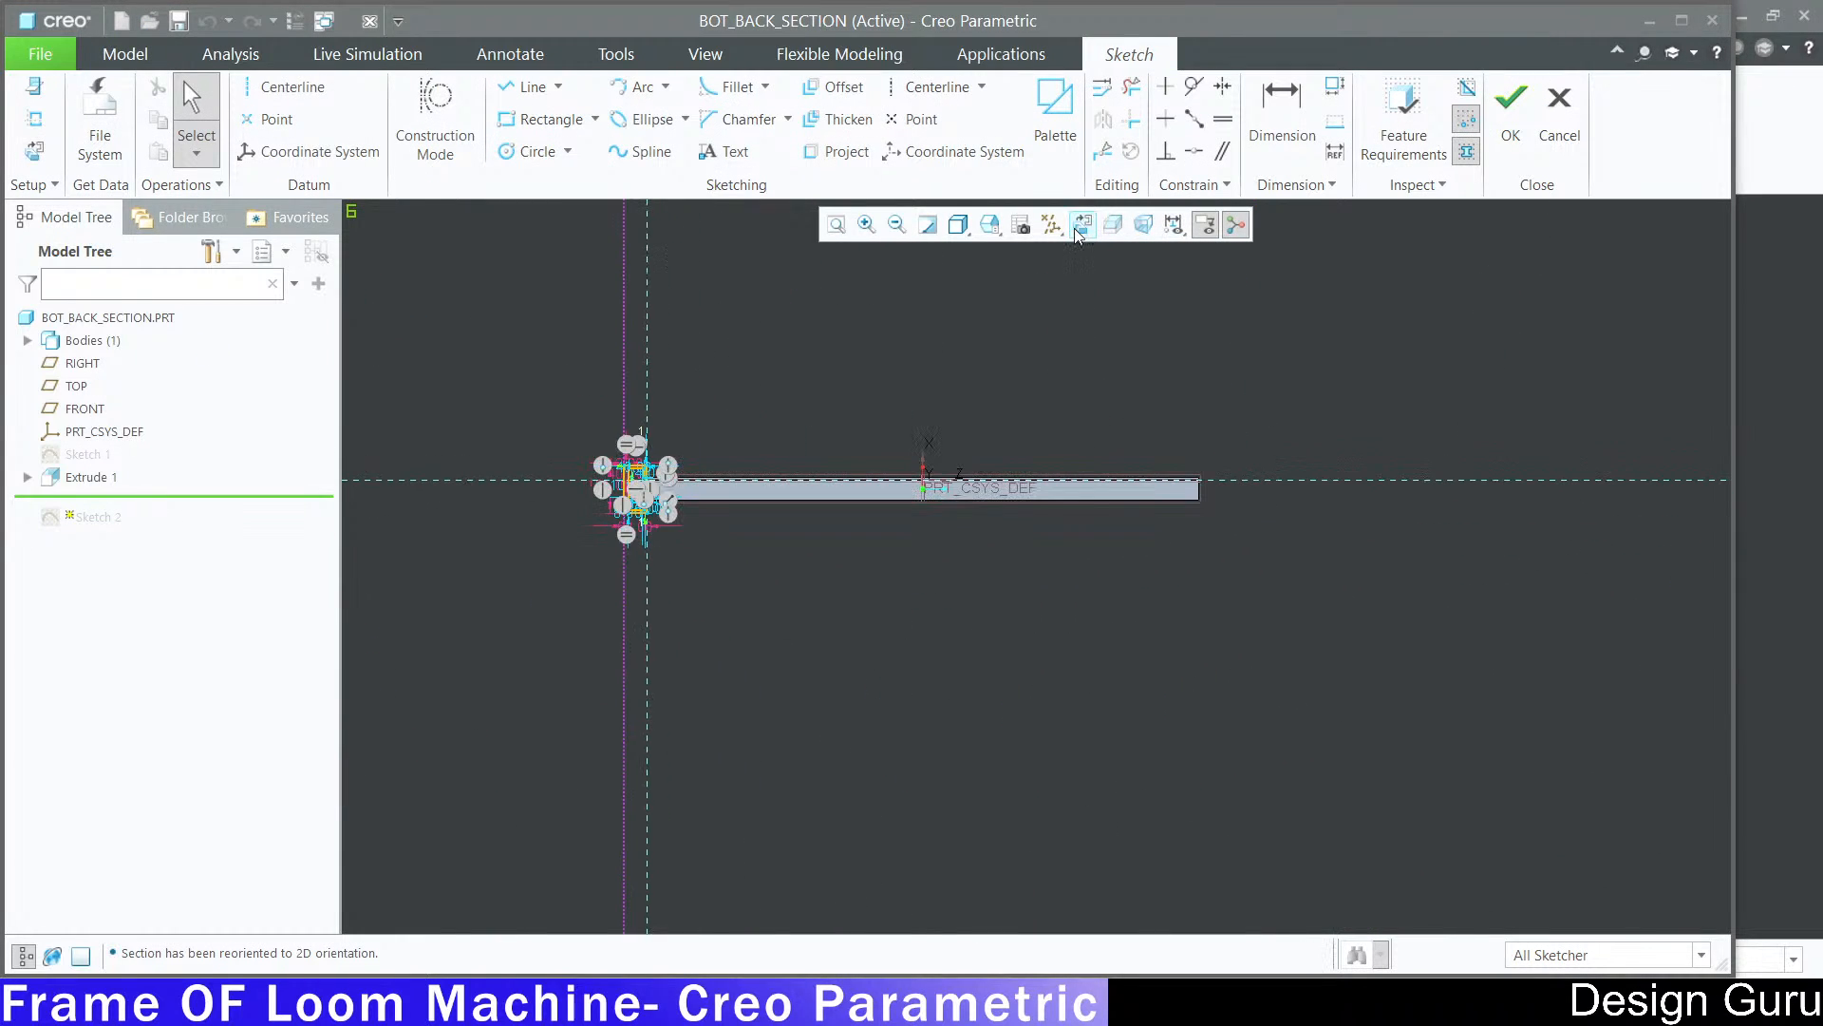
{"action": "scroll", "coordinate": [638, 481], "scroll_direction": "up", "scroll_amount": 5}
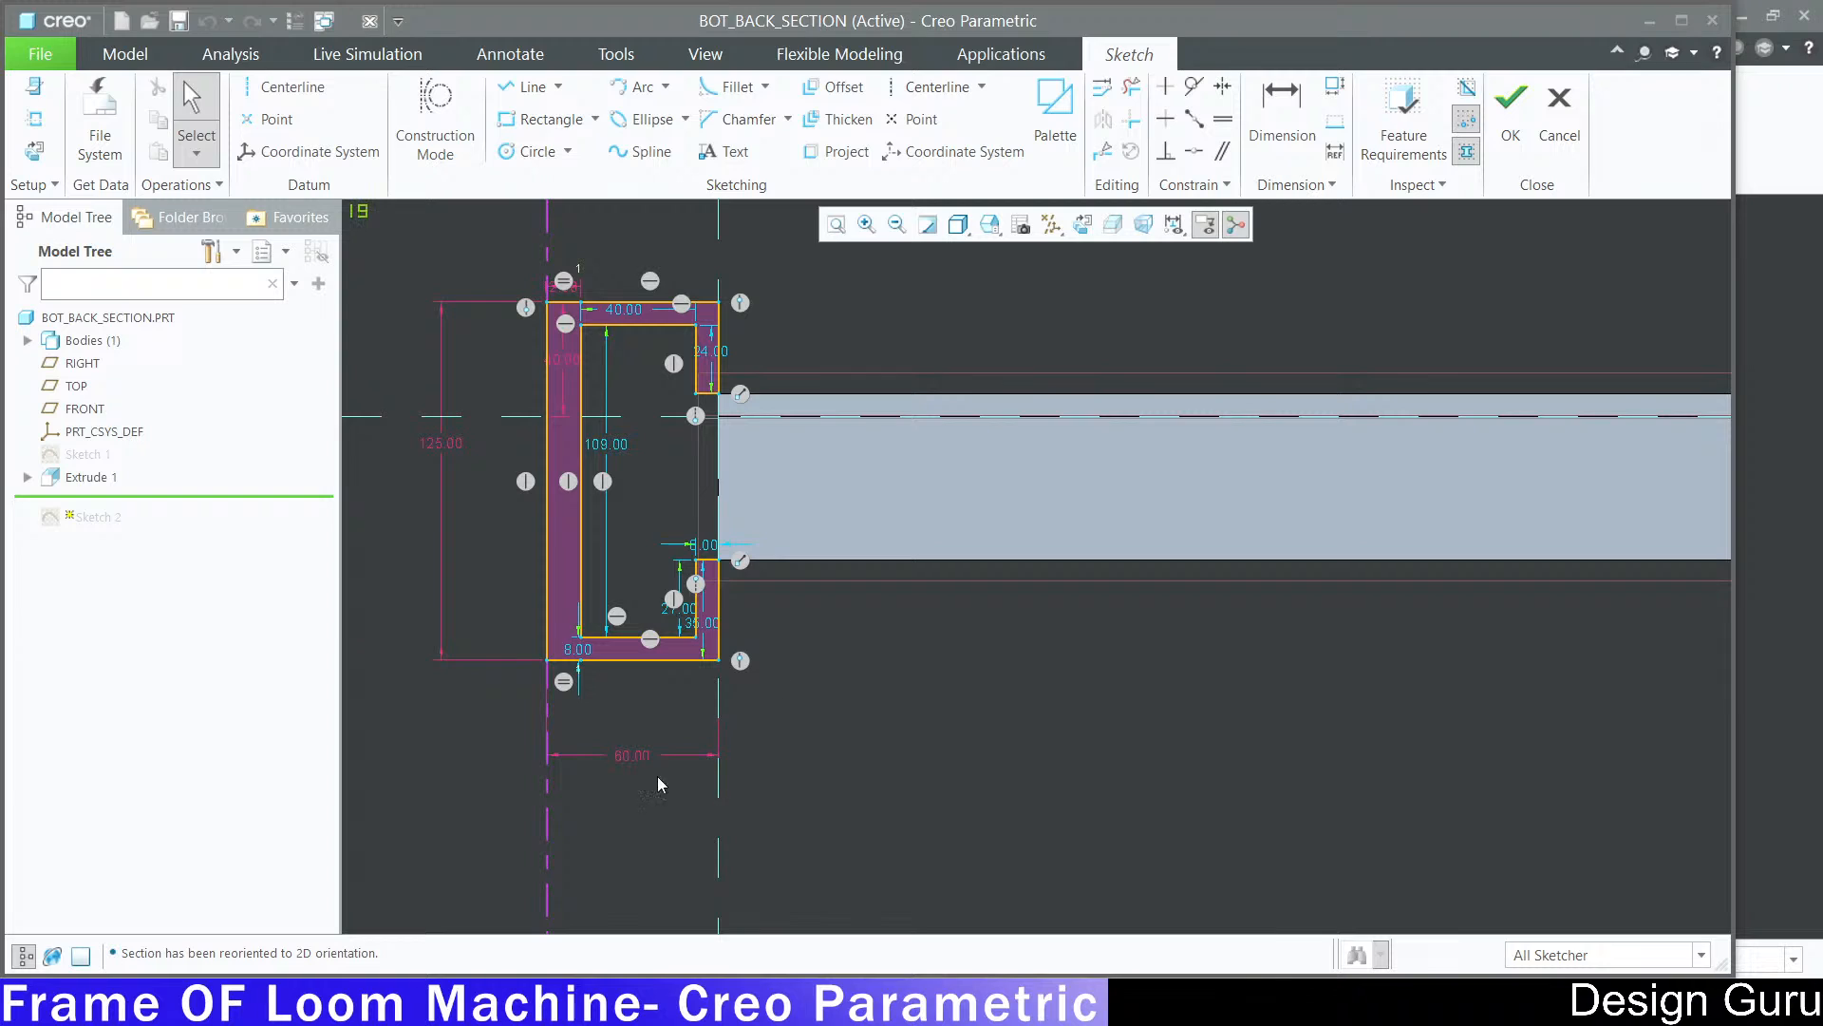
{"action": "double_click", "coordinate": [619, 753]}
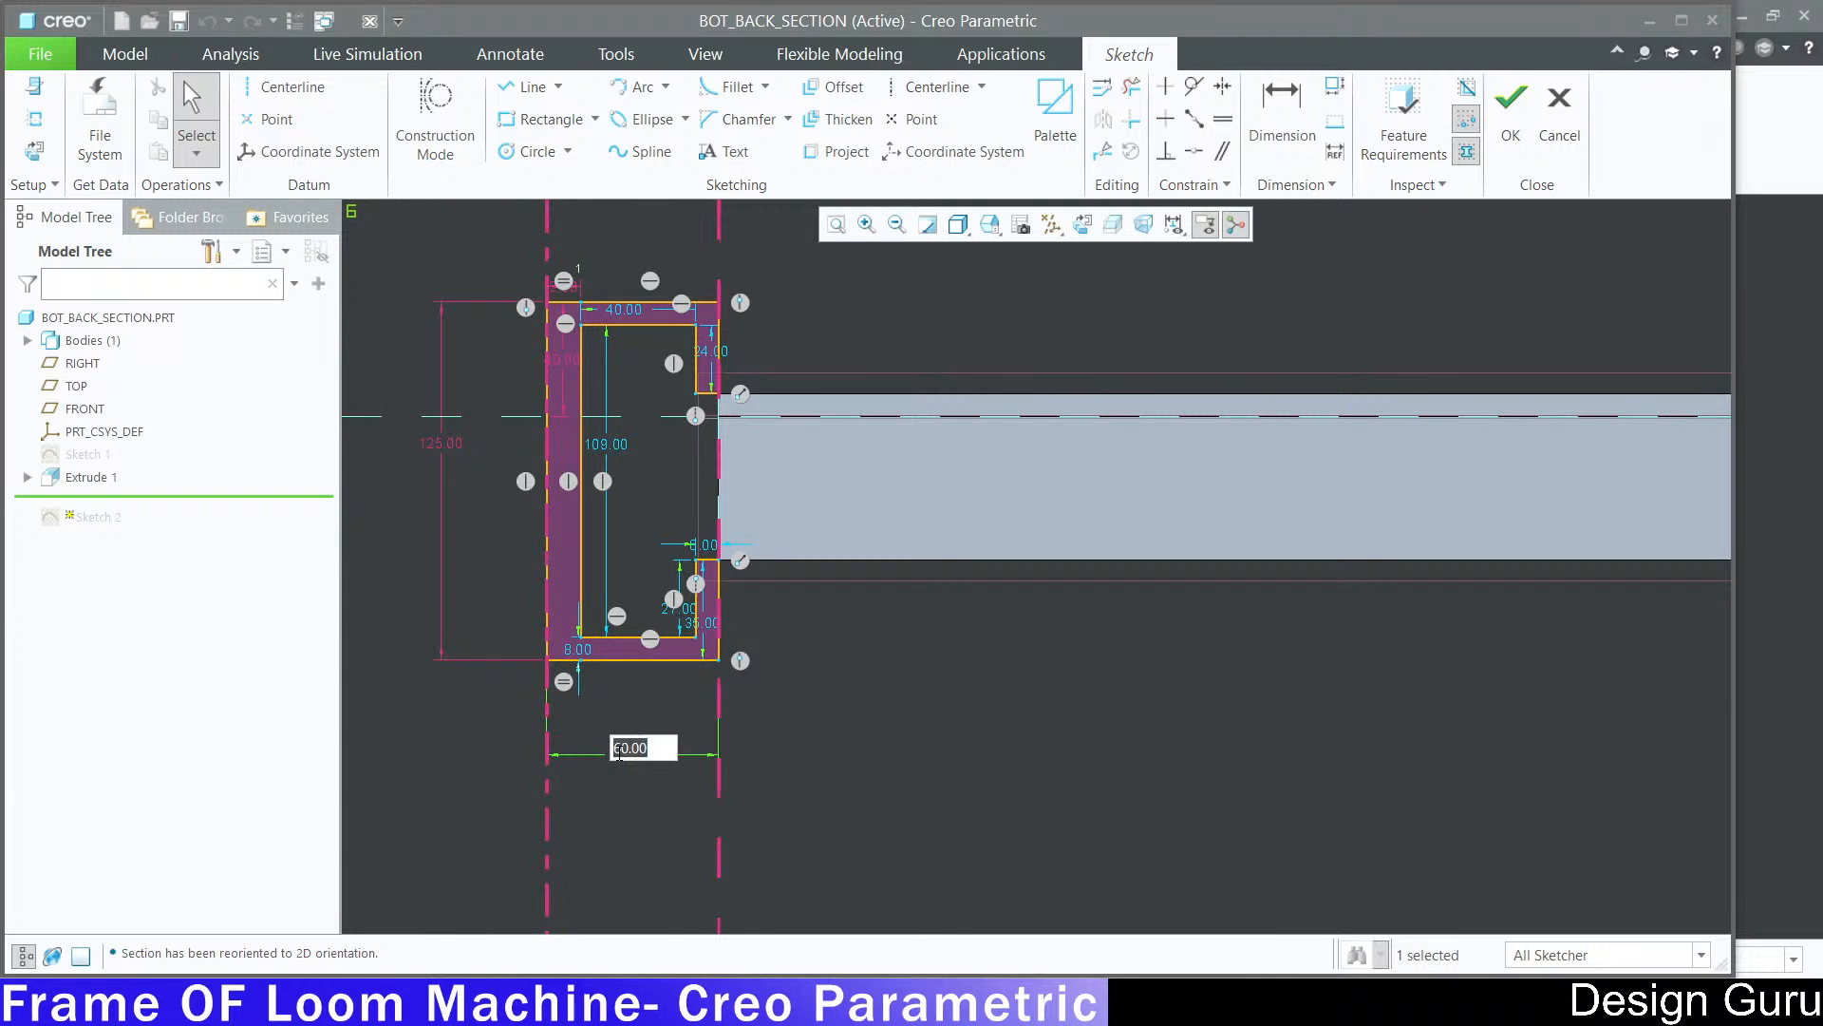
{"action": "type", "text": "0"}
{"action": "key", "text": "Return"}
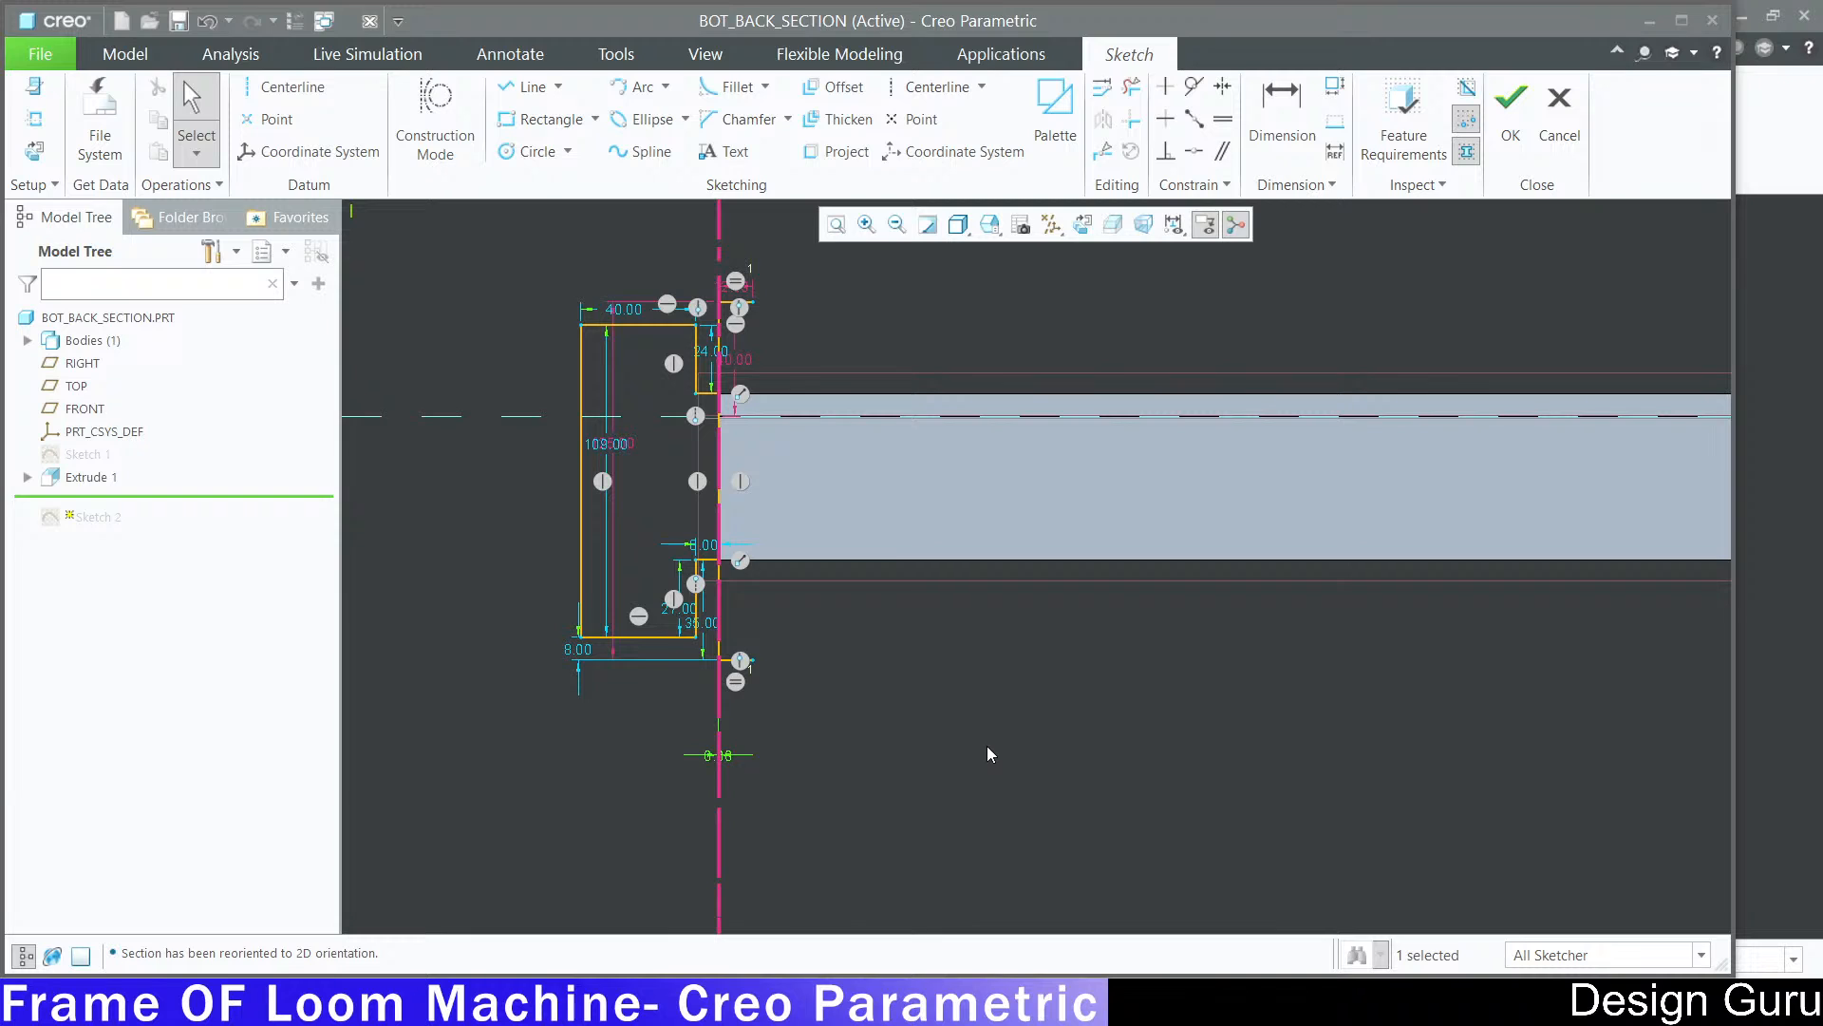
Step: Undo the bracket width change and quit the sketch edit without saving
{"action": "key", "text": "ctrl+z"}
{"action": "scroll", "coordinate": [818, 585], "scroll_direction": "down", "scroll_amount": 4}
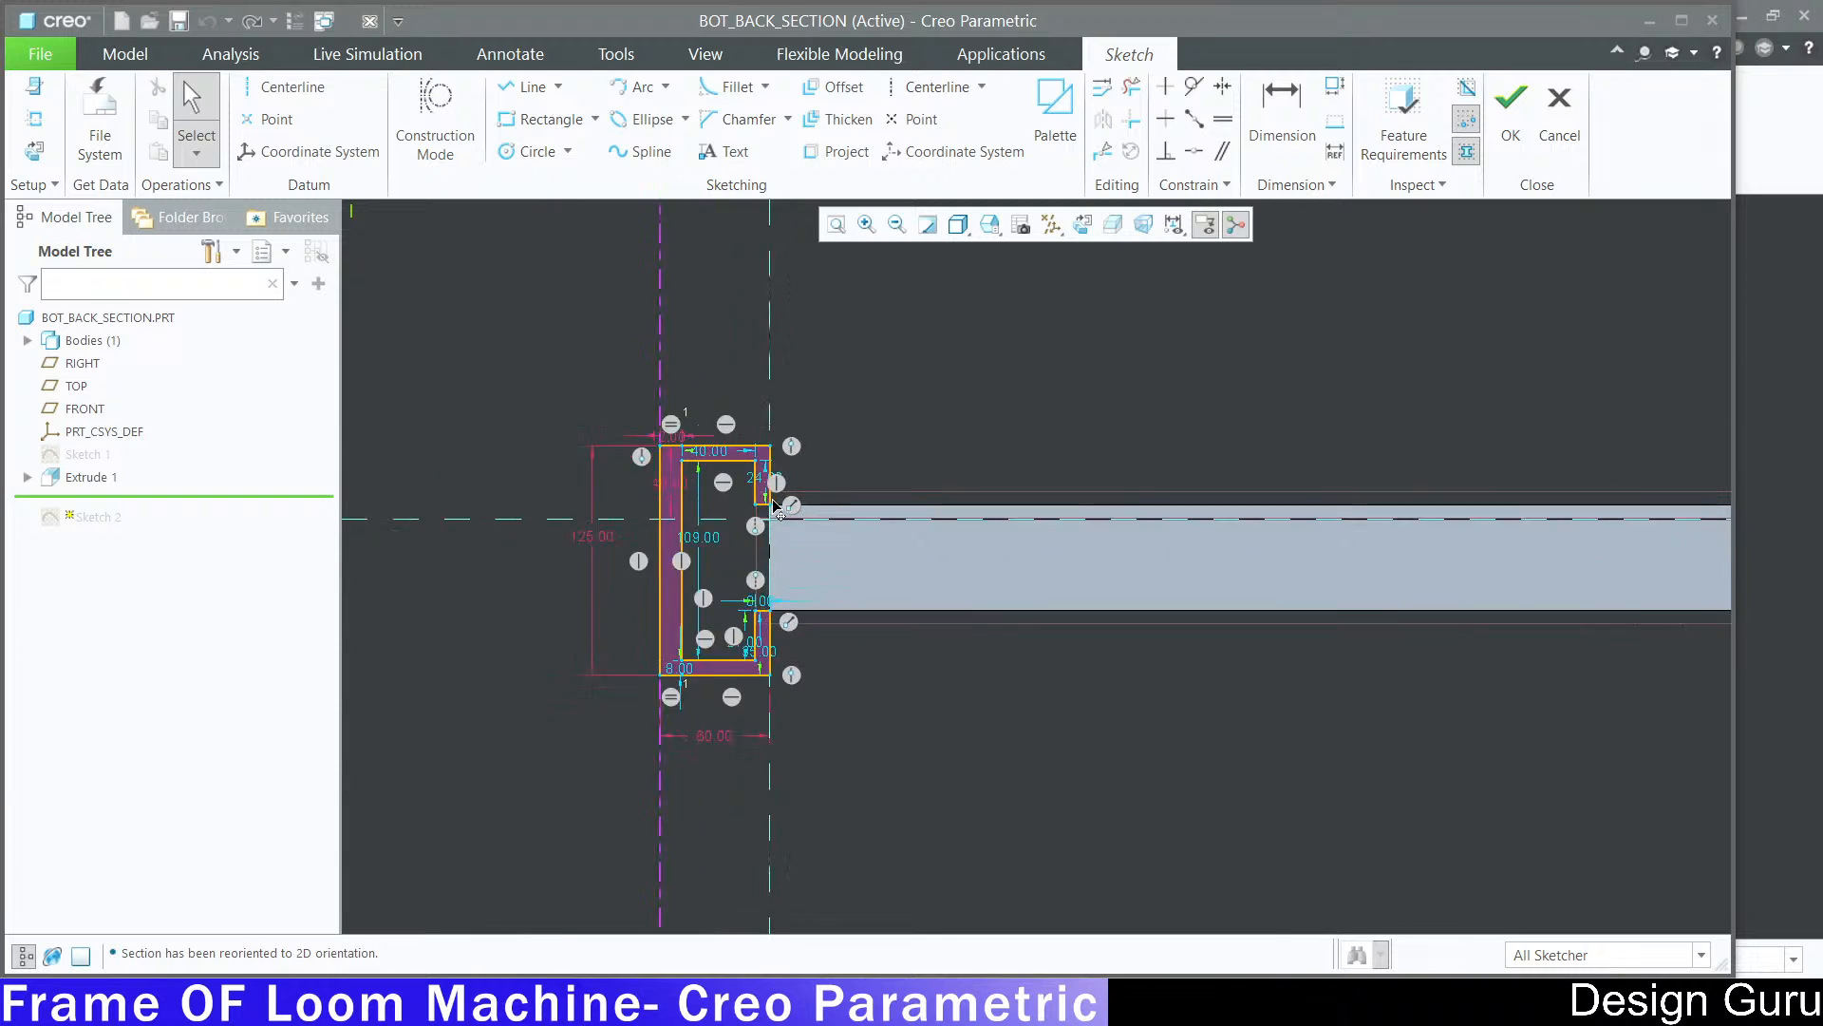
{"action": "scroll", "coordinate": [914, 401], "scroll_direction": "up", "scroll_amount": 4}
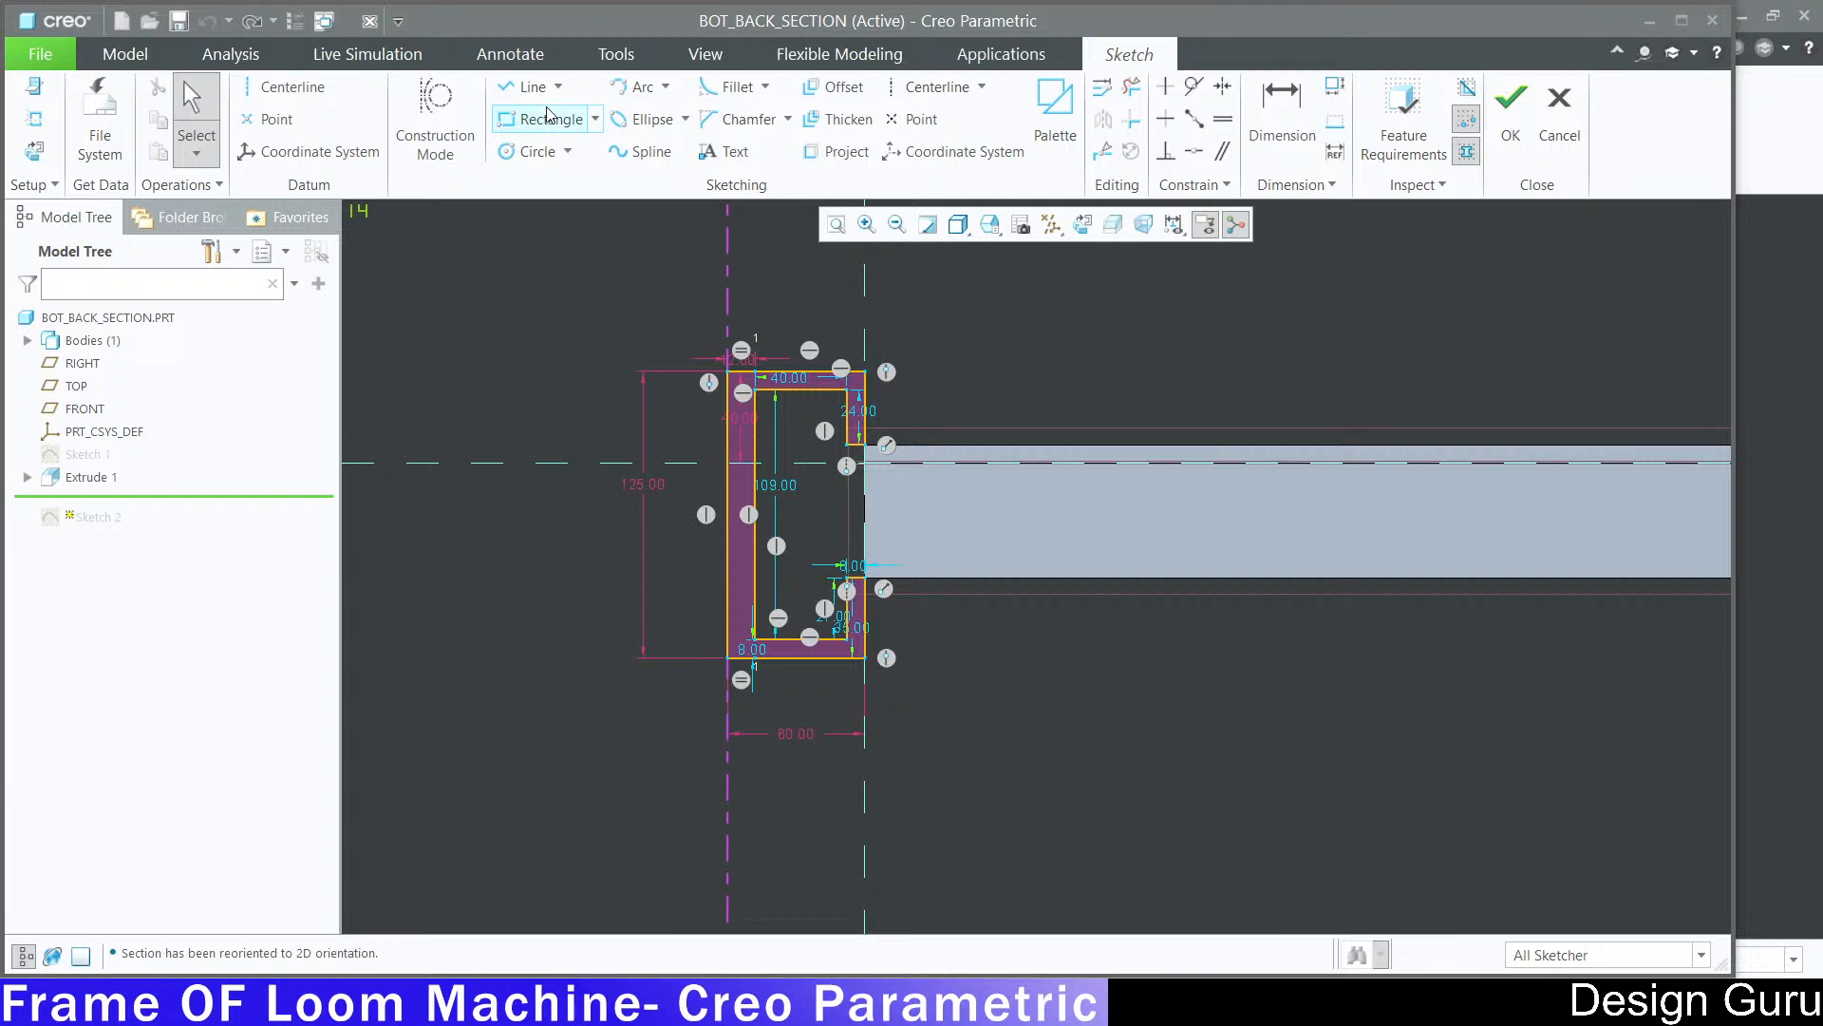
{"action": "left_click", "coordinate": [1550, 99]}
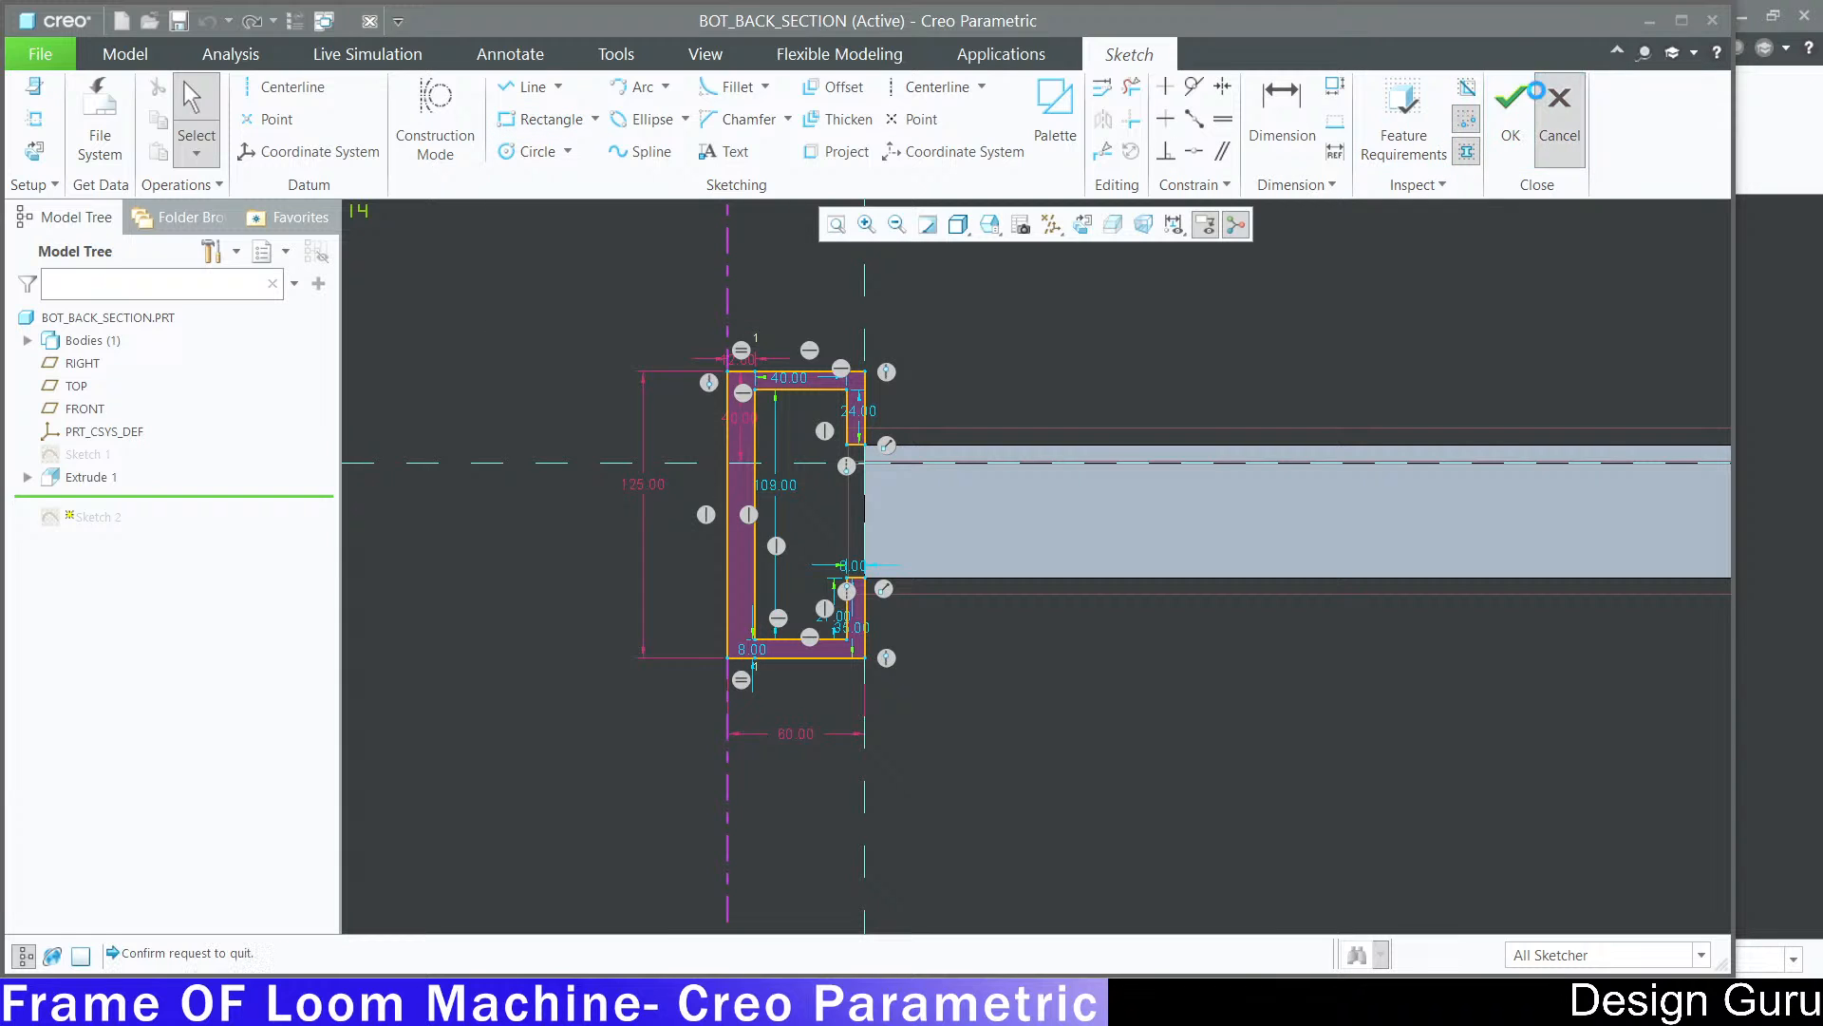
{"action": "left_click", "coordinate": [994, 544]}
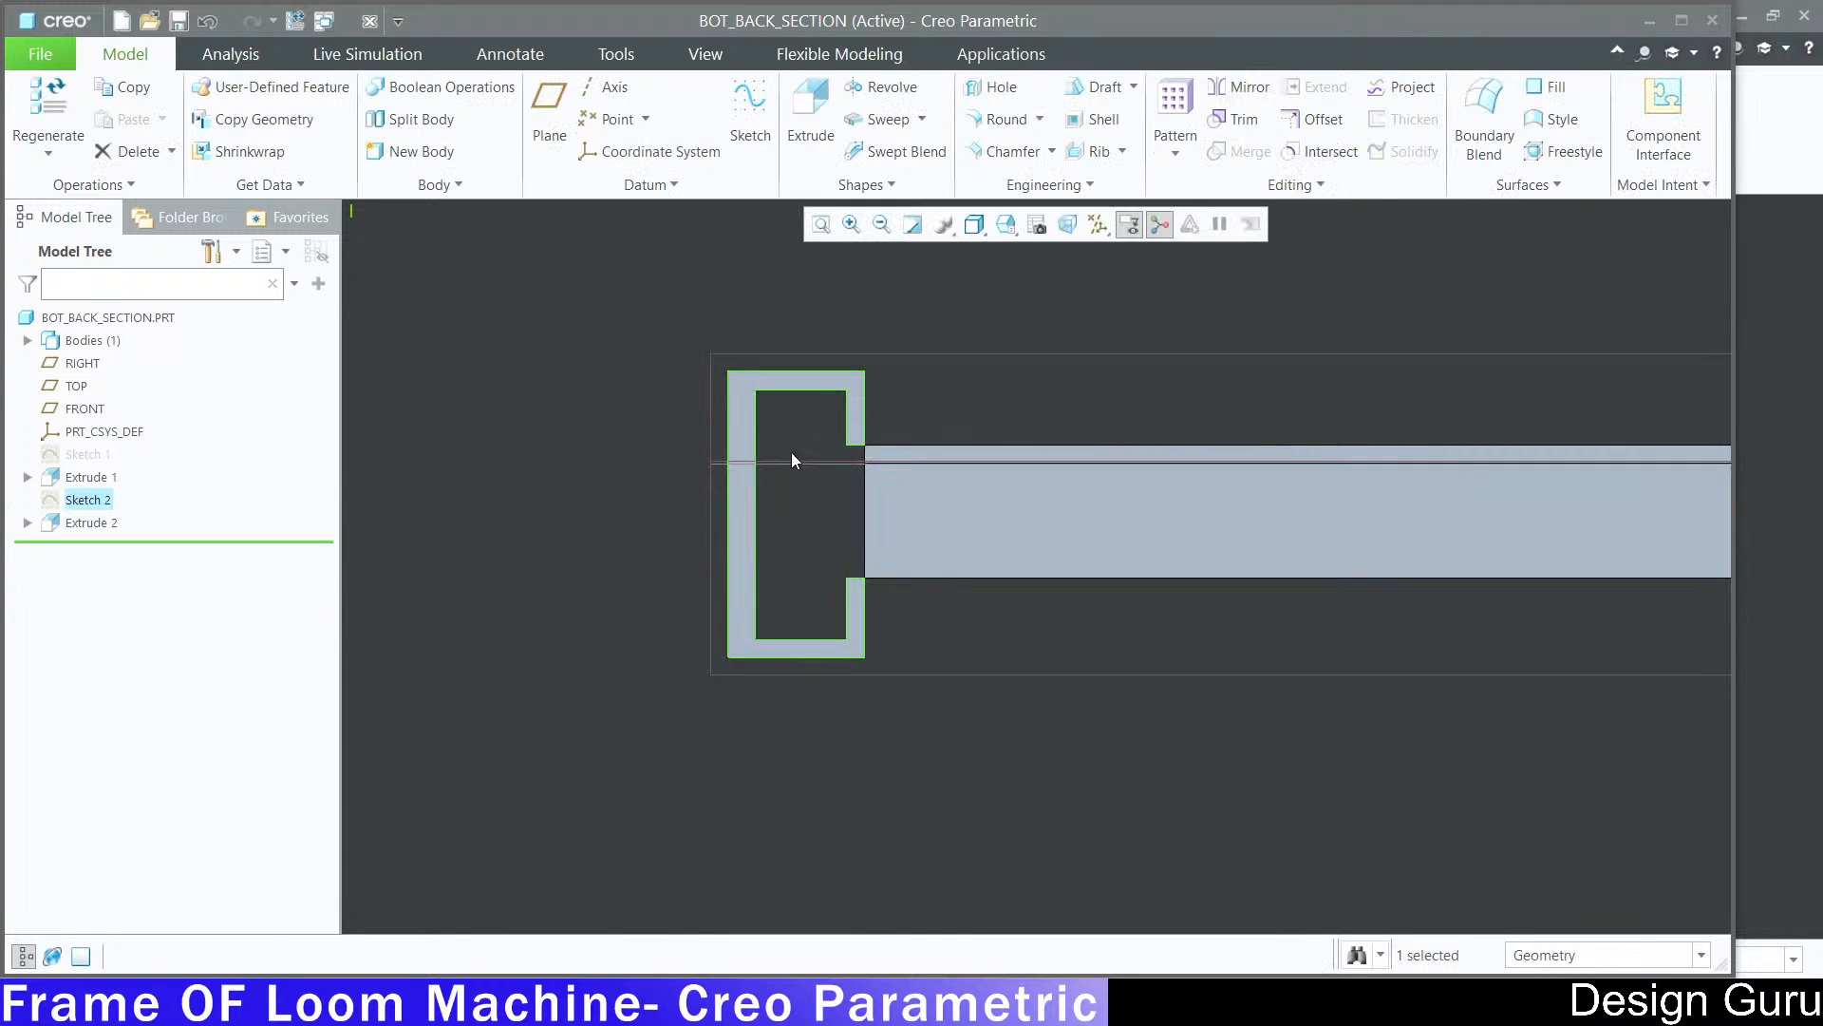
{"action": "scroll", "coordinate": [998, 382], "scroll_direction": "down", "scroll_amount": 5}
{"action": "middle_click_drag", "start_coordinate": [1074, 321], "coordinate": [1107, 488], "text": "shift"}
{"action": "scroll", "coordinate": [1107, 488], "scroll_direction": "up", "scroll_amount": 1}
{"action": "scroll", "coordinate": [1108, 488], "scroll_direction": "down", "scroll_amount": 4}
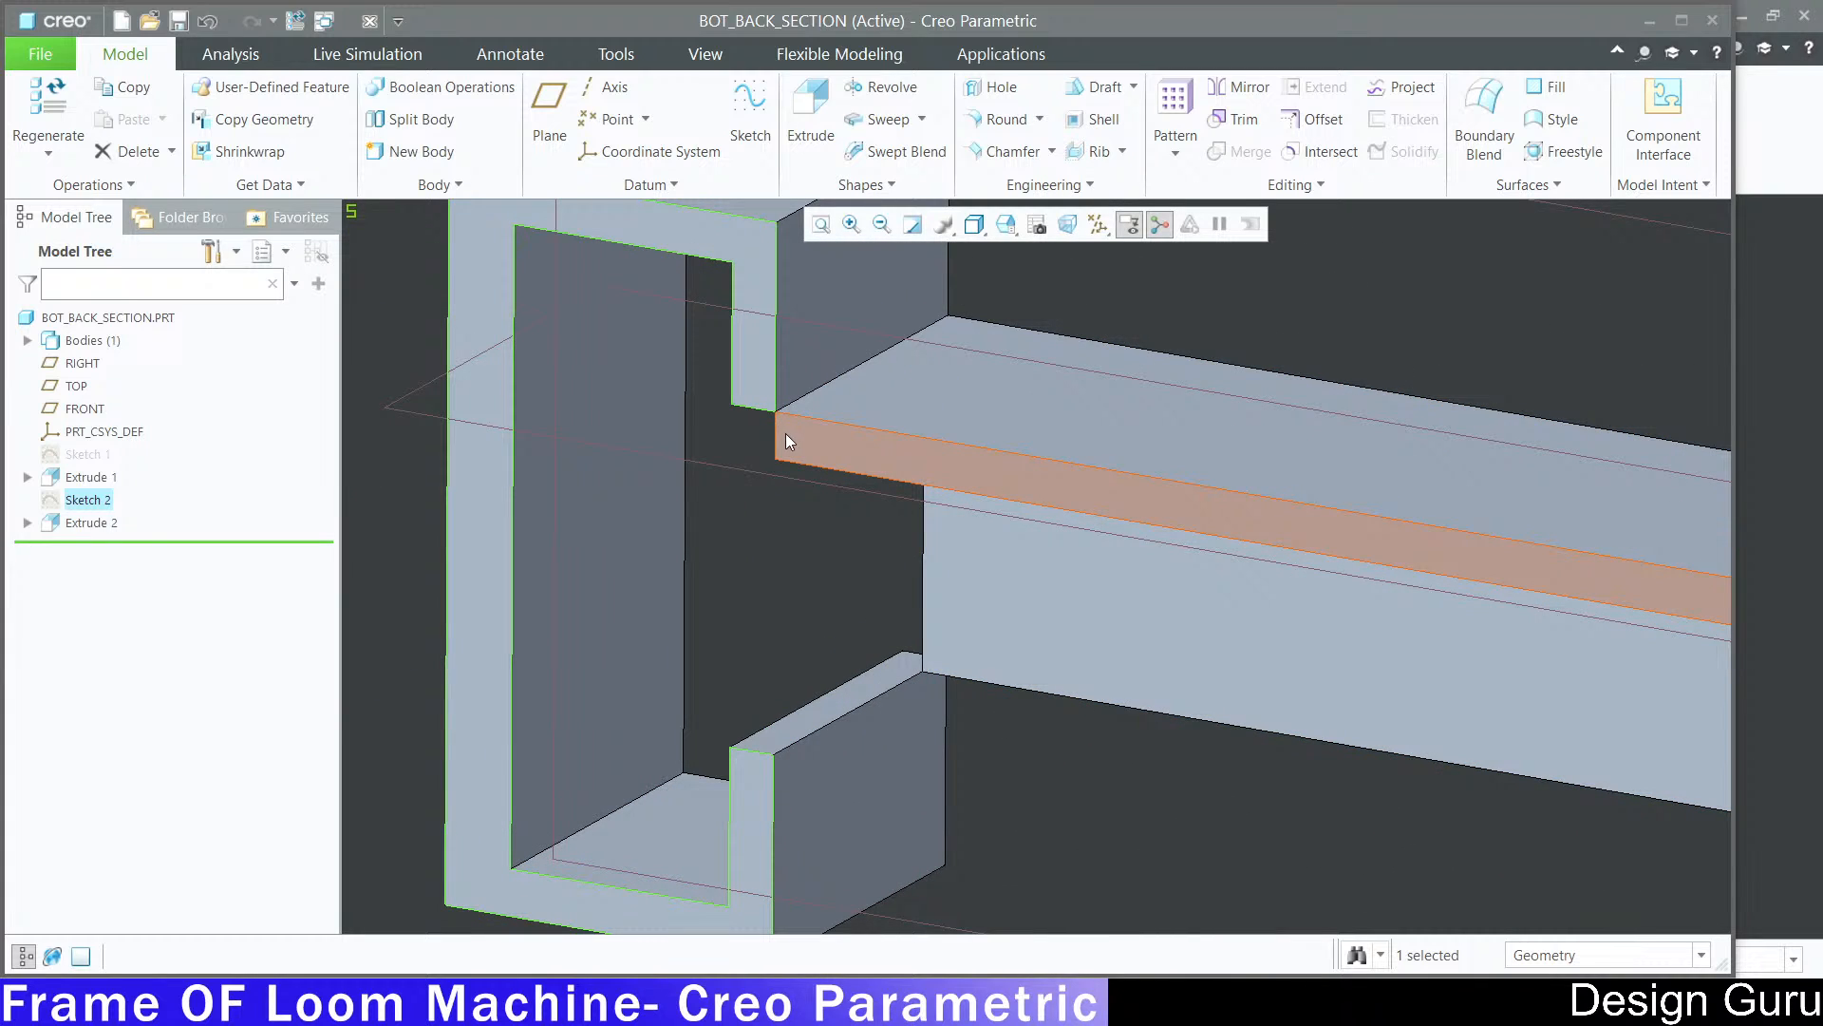
{"action": "left_click", "coordinate": [750, 119]}
{"action": "scroll", "coordinate": [880, 480], "scroll_direction": "down", "scroll_amount": 5}
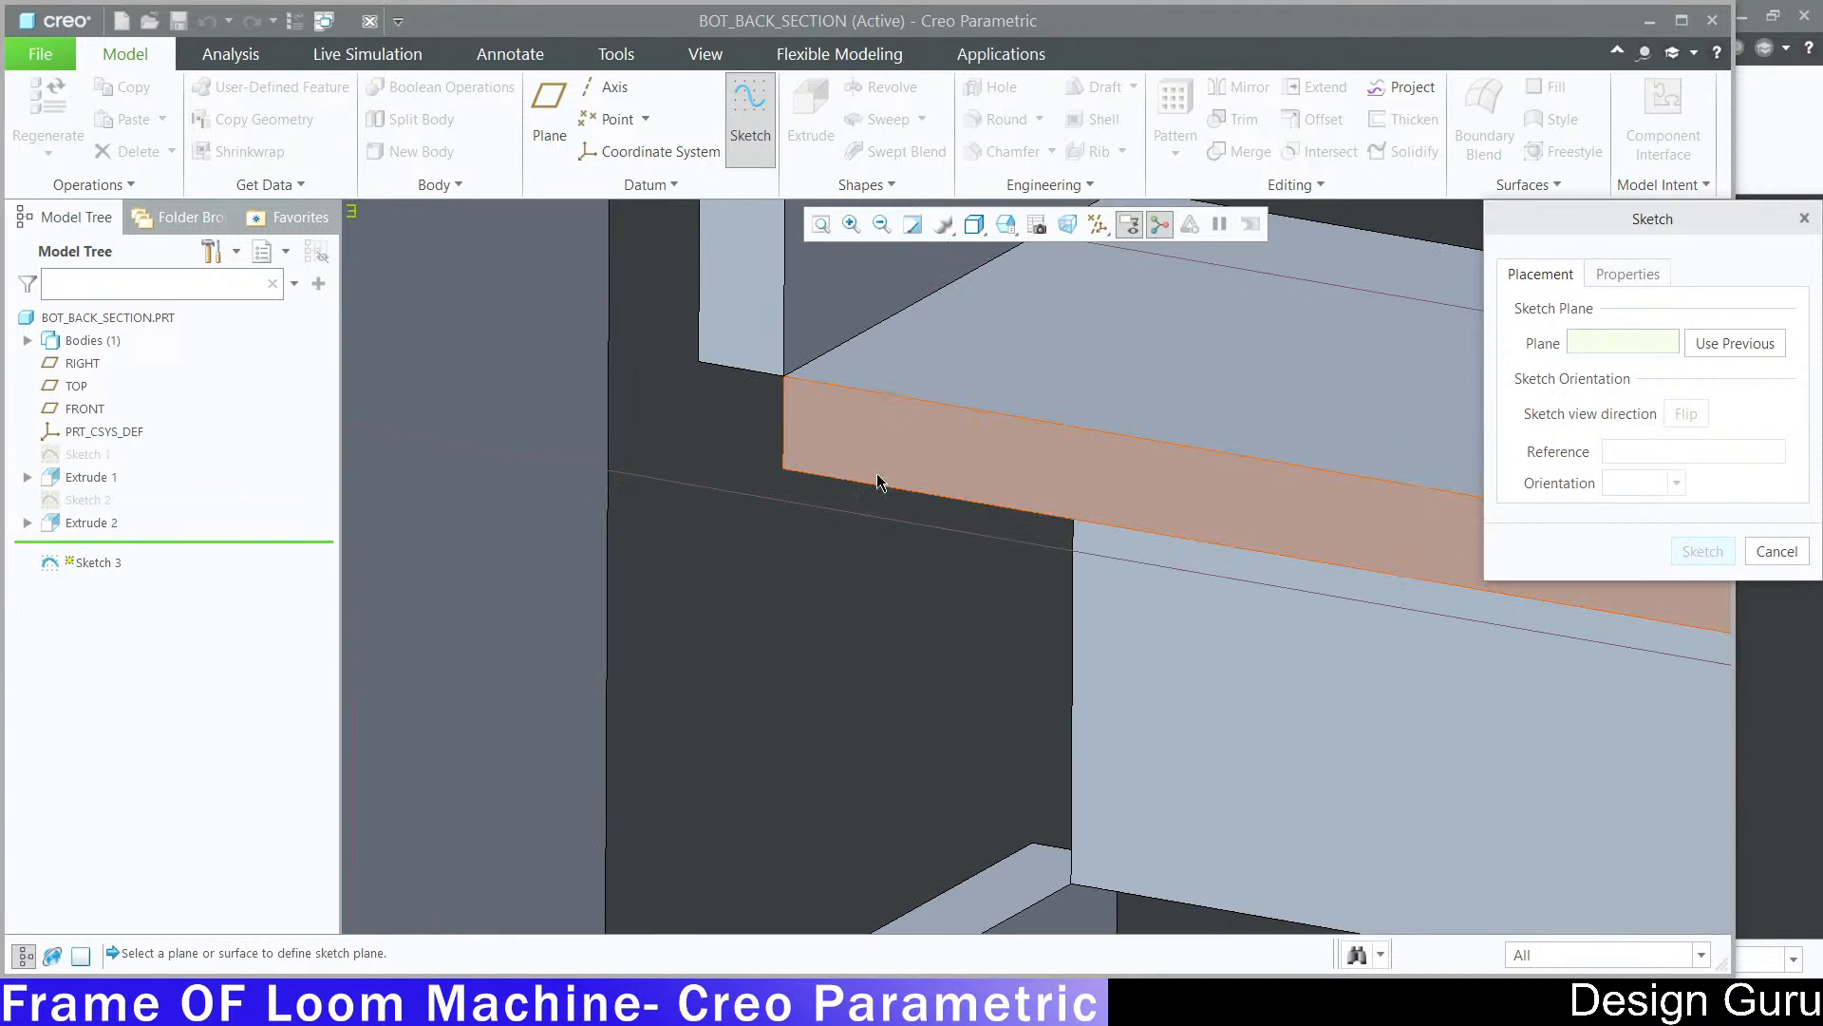
{"action": "scroll", "coordinate": [922, 492], "scroll_direction": "down", "scroll_amount": 2}
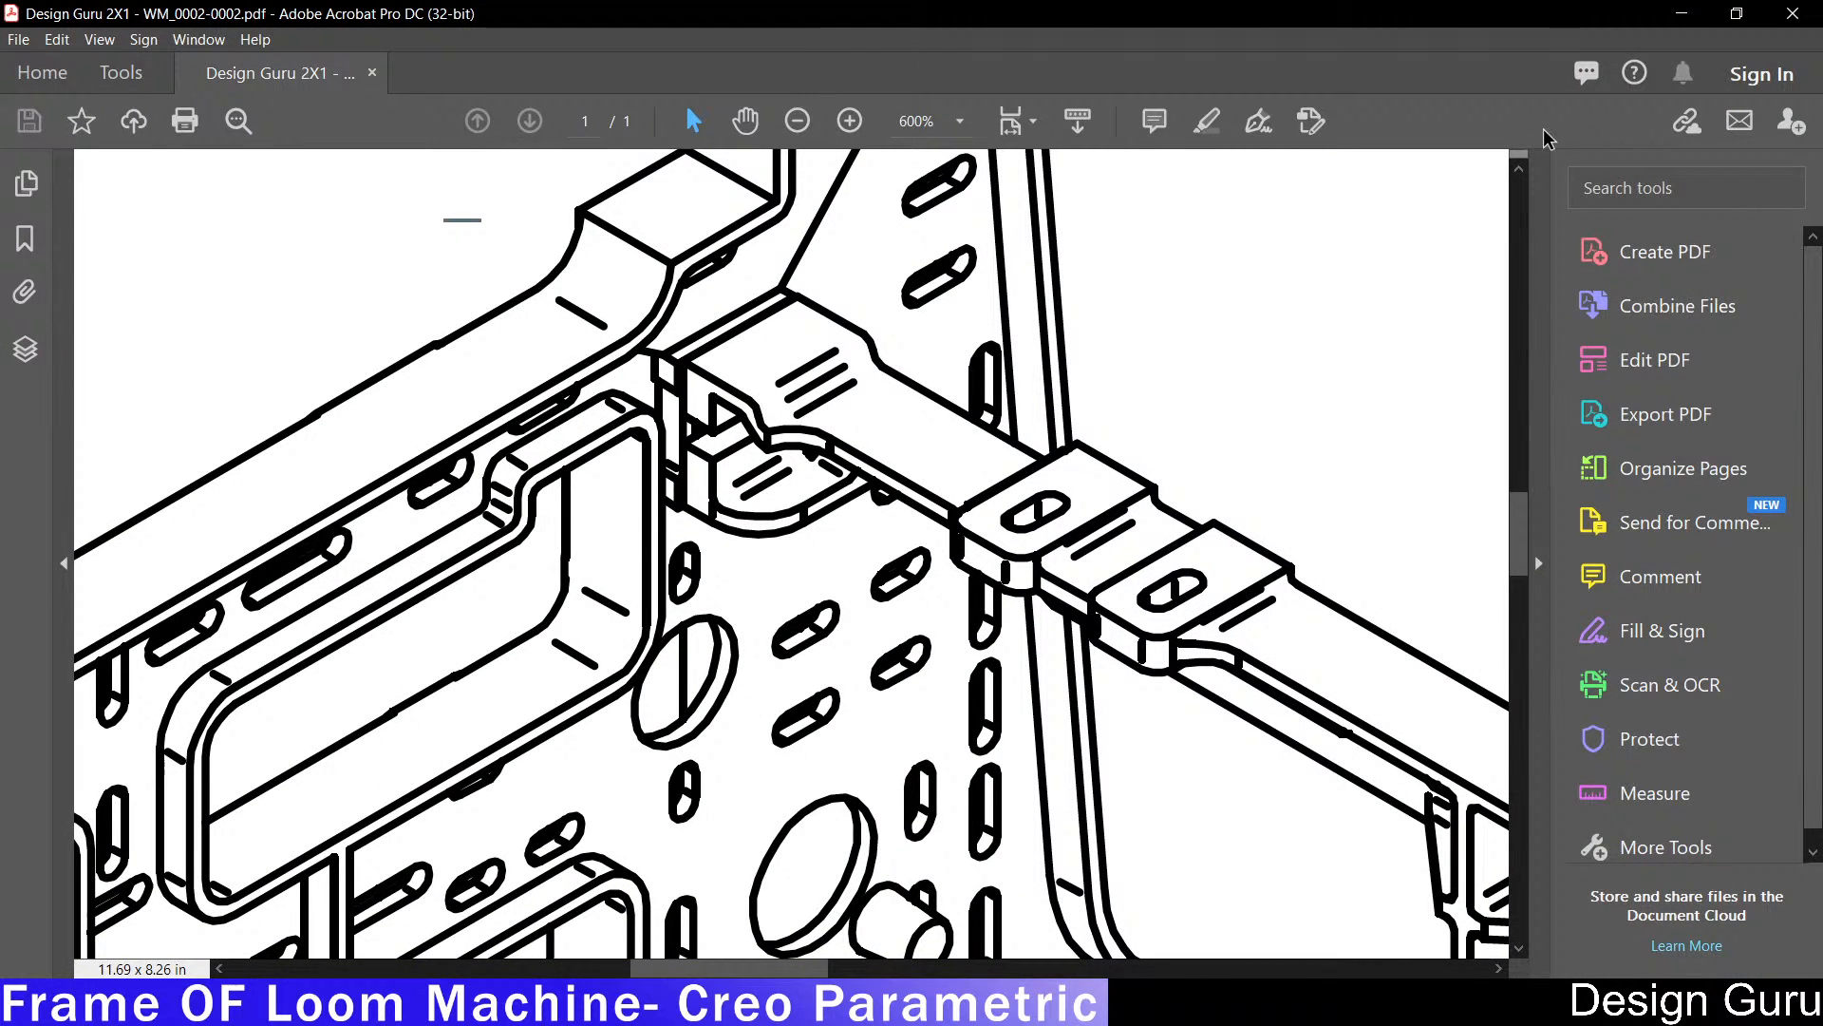
{"action": "left_click", "coordinate": [1688, 22]}
{"action": "scroll", "coordinate": [875, 419], "scroll_direction": "down", "scroll_amount": 2}
{"action": "scroll", "coordinate": [1111, 452], "scroll_direction": "up", "scroll_amount": 5}
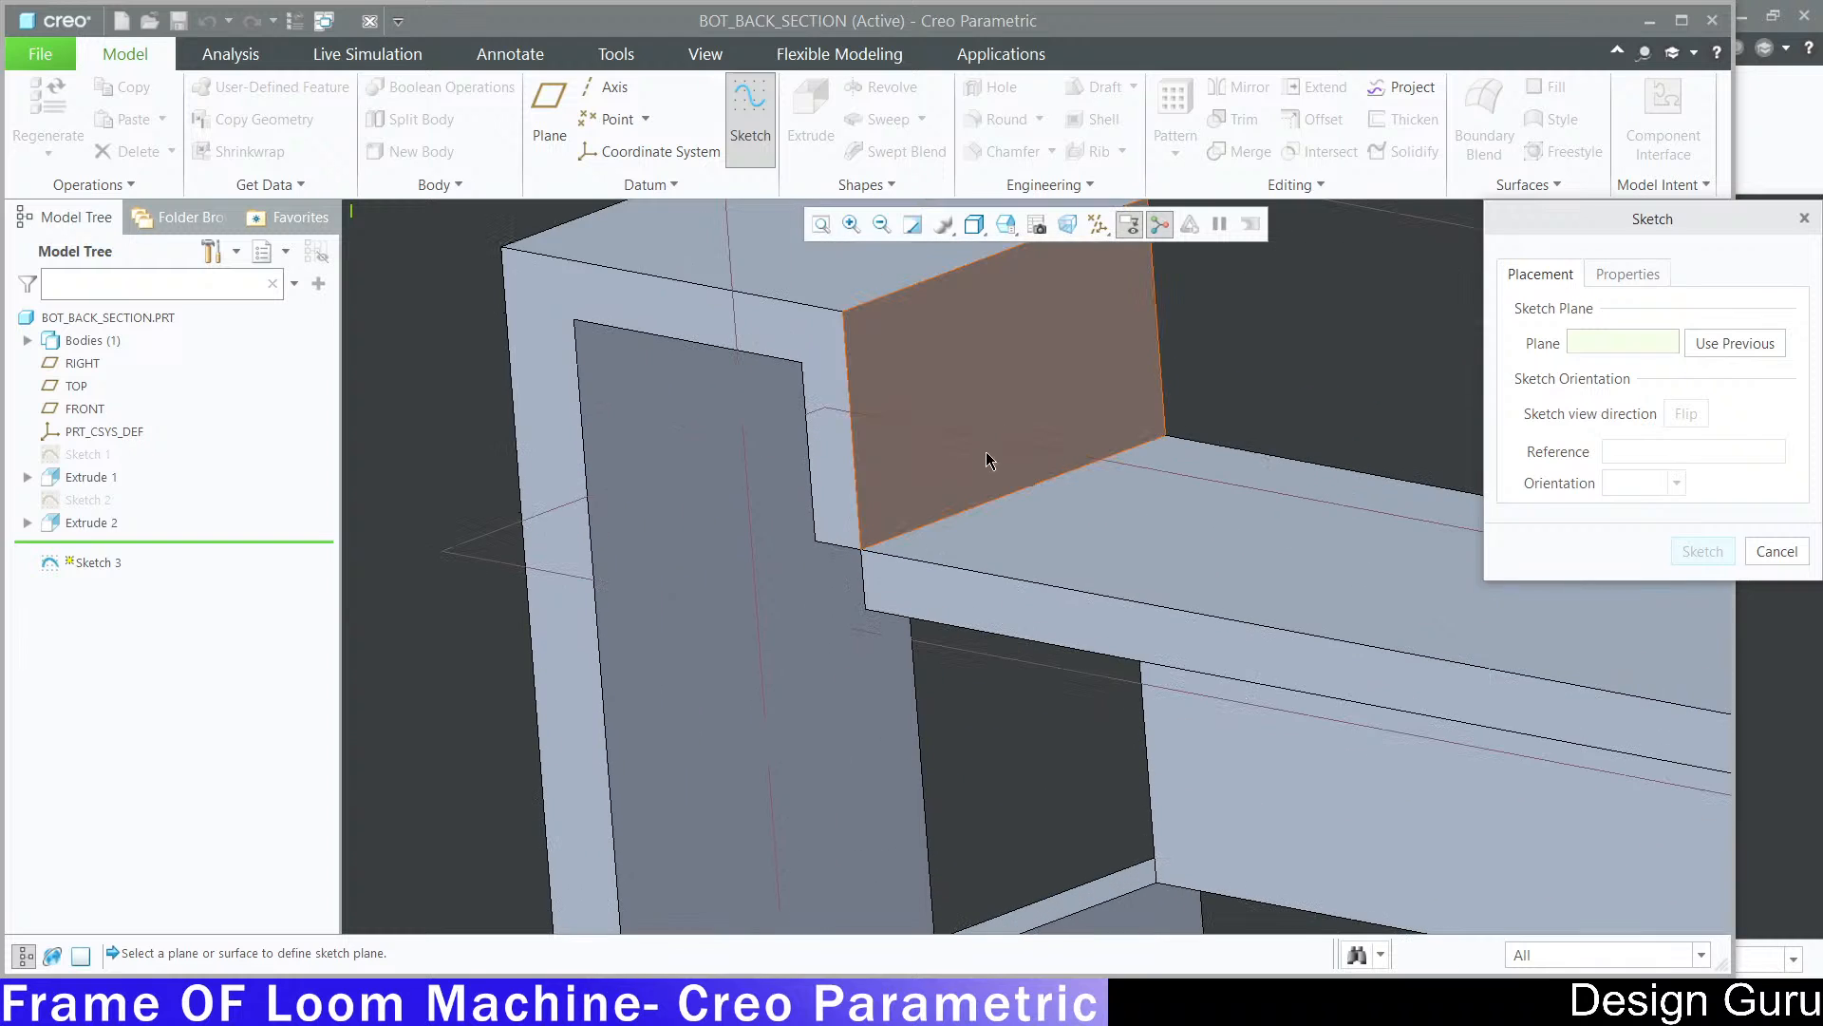
{"action": "scroll", "coordinate": [904, 494], "scroll_direction": "down", "scroll_amount": 3}
{"action": "scroll", "coordinate": [903, 494], "scroll_direction": "down", "scroll_amount": 4}
{"action": "middle_click_drag", "start_coordinate": [903, 494], "coordinate": [953, 442]}
{"action": "scroll", "coordinate": [690, 761], "scroll_direction": "up", "scroll_amount": 3}
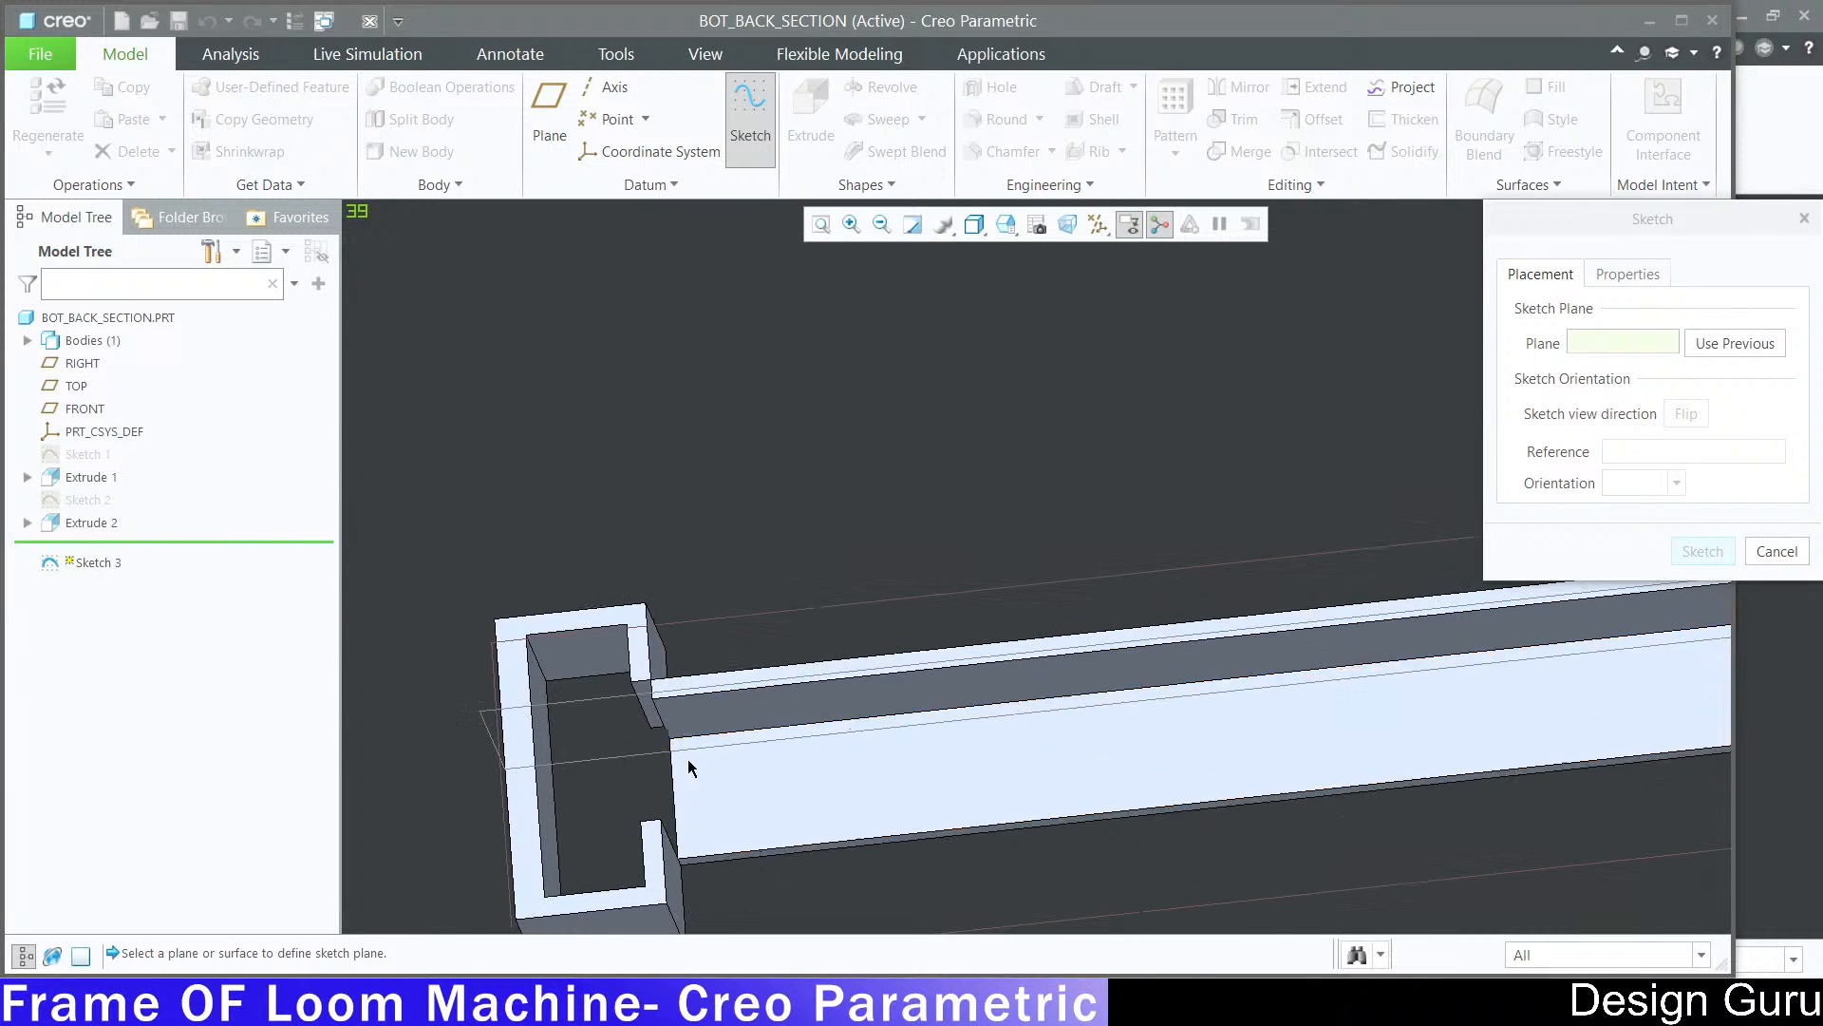
{"action": "scroll", "coordinate": [644, 779], "scroll_direction": "up", "scroll_amount": 4}
{"action": "scroll", "coordinate": [697, 605], "scroll_direction": "down", "scroll_amount": 4}
{"action": "scroll", "coordinate": [767, 739], "scroll_direction": "up", "scroll_amount": 2}
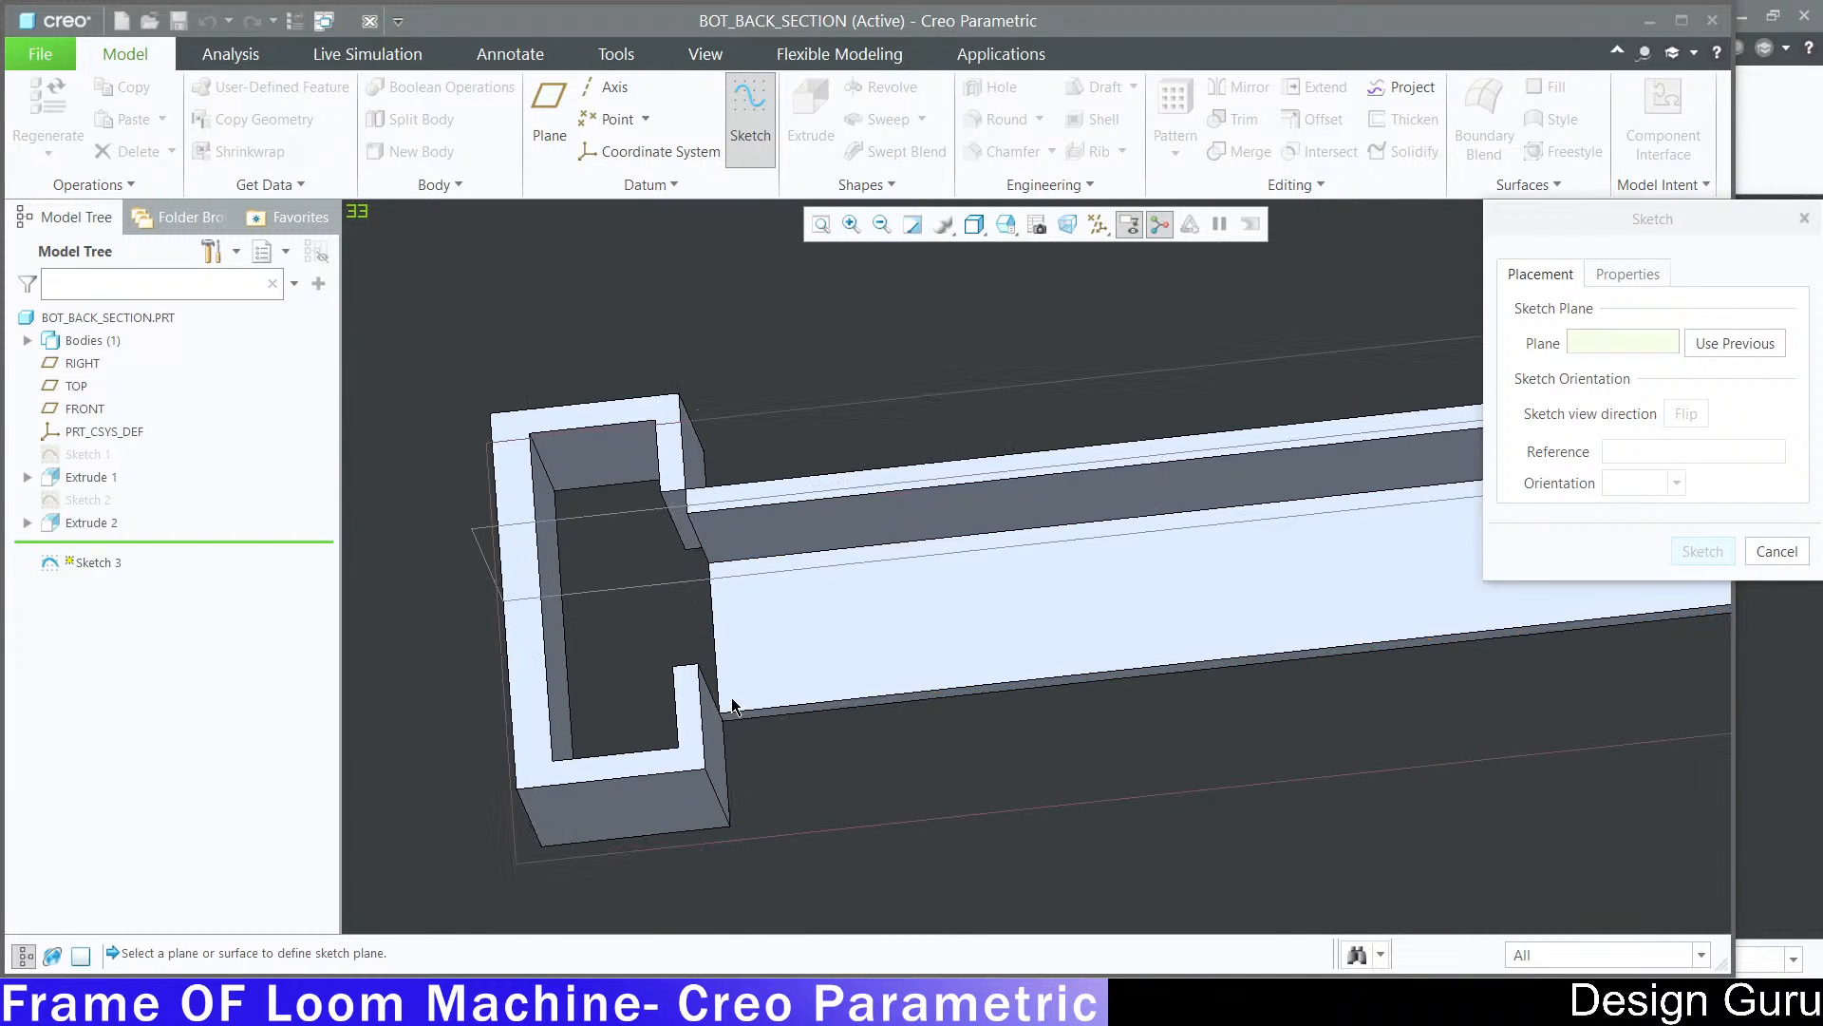
{"action": "middle_click_drag", "start_coordinate": [734, 688], "coordinate": [733, 736]}
{"action": "scroll", "coordinate": [736, 356], "scroll_direction": "up", "scroll_amount": 4}
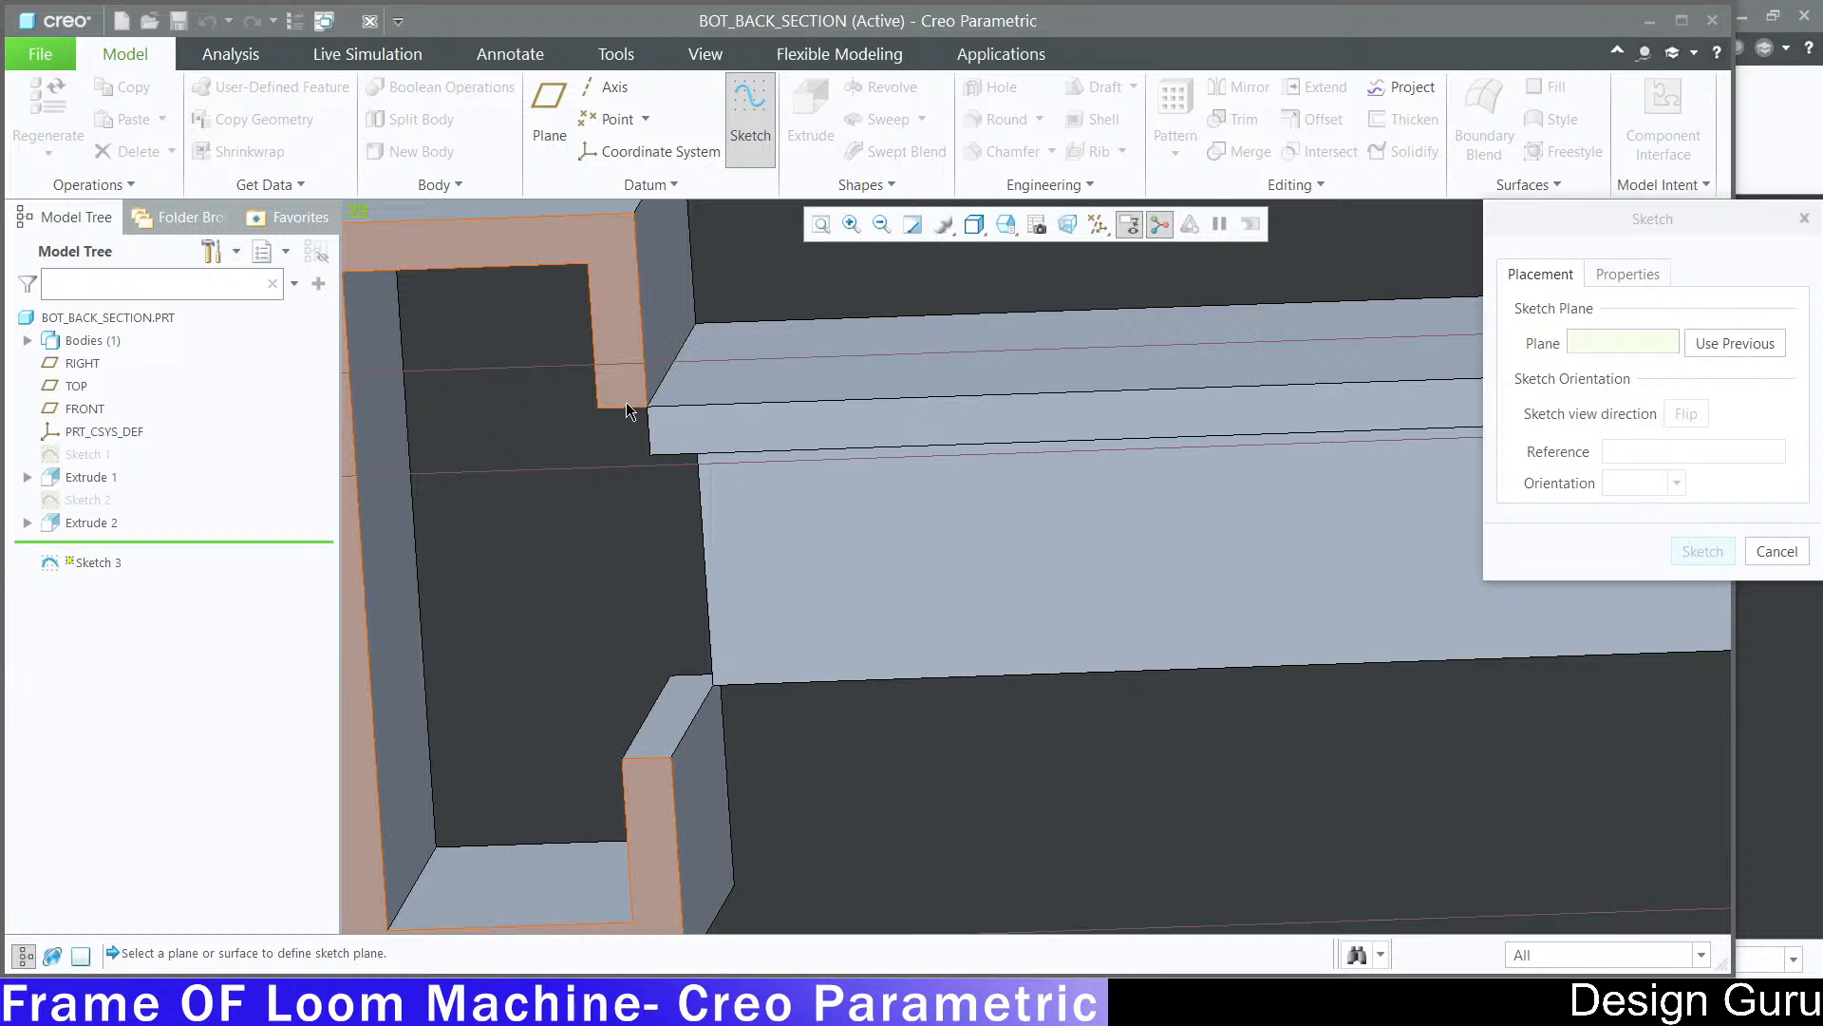
{"action": "scroll", "coordinate": [721, 532], "scroll_direction": "down", "scroll_amount": 4}
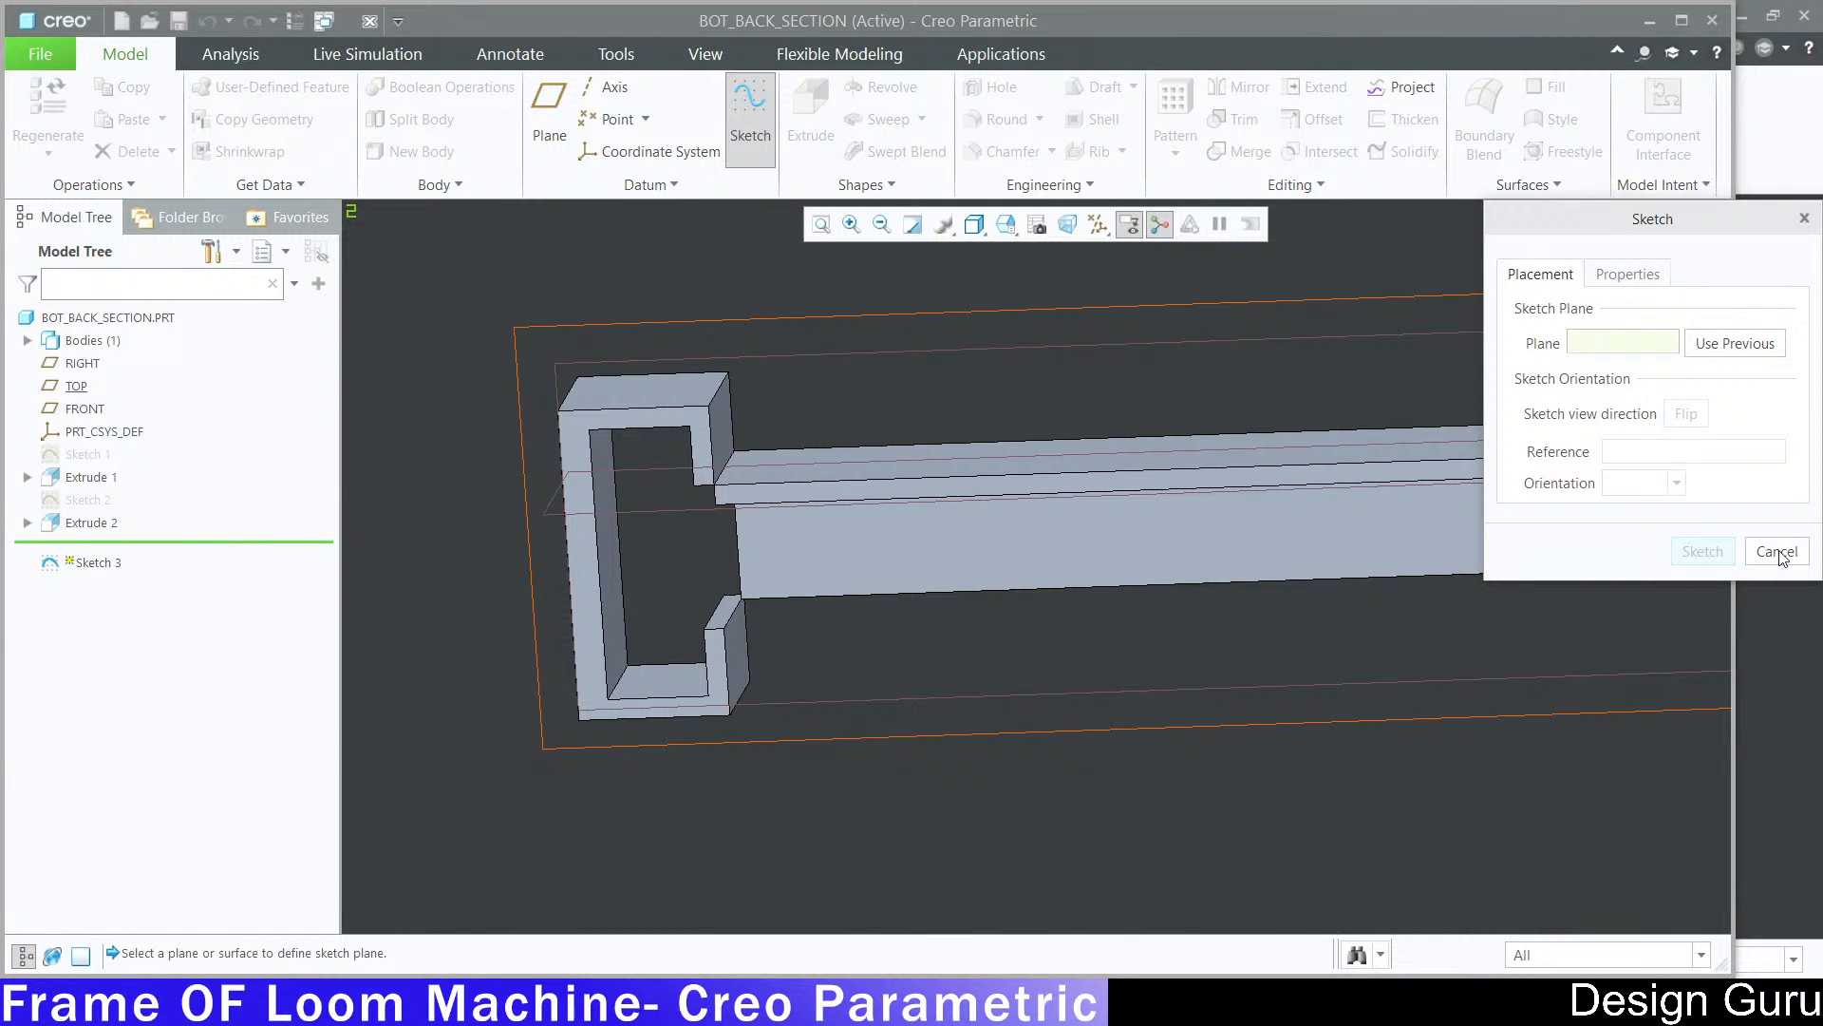
{"action": "left_click", "coordinate": [1777, 551]}
Step: Roll the part history back to just after Extrude 1, ahead of the bracket's Sketch 2 and Extrude 2
{"action": "scroll", "coordinate": [708, 511], "scroll_direction": "down", "scroll_amount": 3}
{"action": "middle_click_drag", "start_coordinate": [823, 545], "coordinate": [832, 749]}
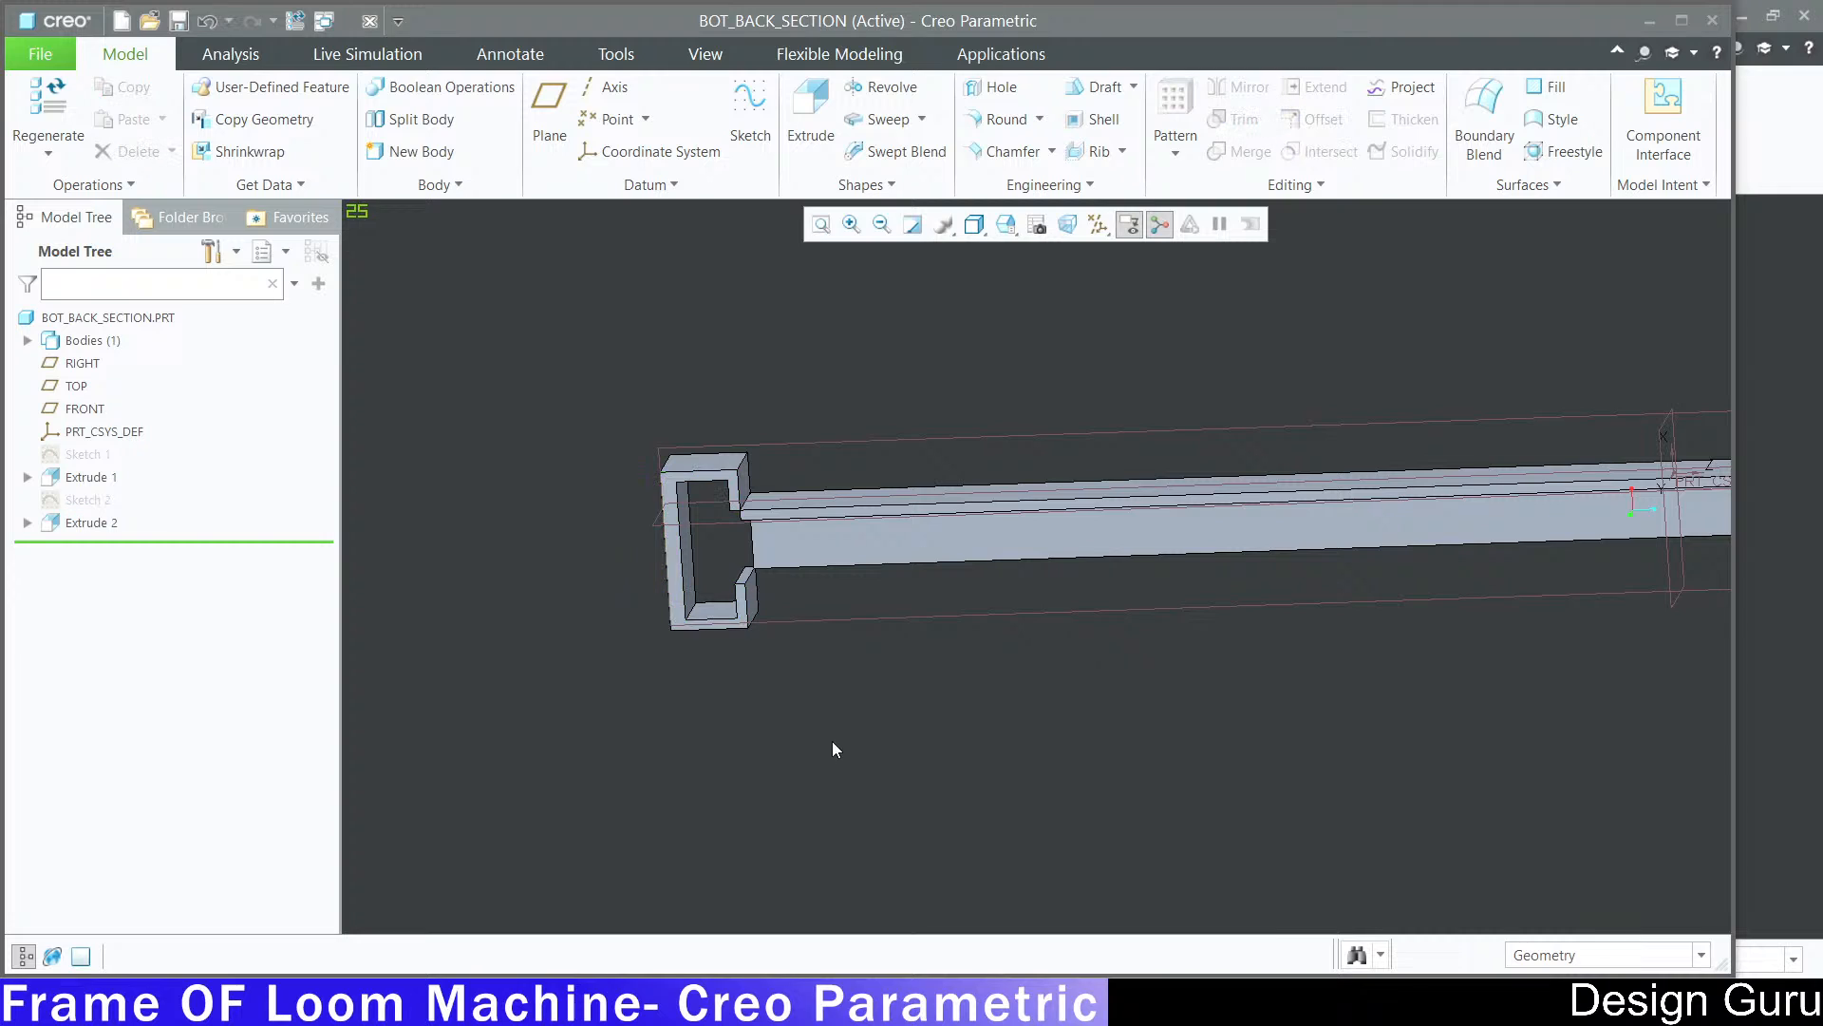
{"action": "left_click", "coordinate": [112, 527]}
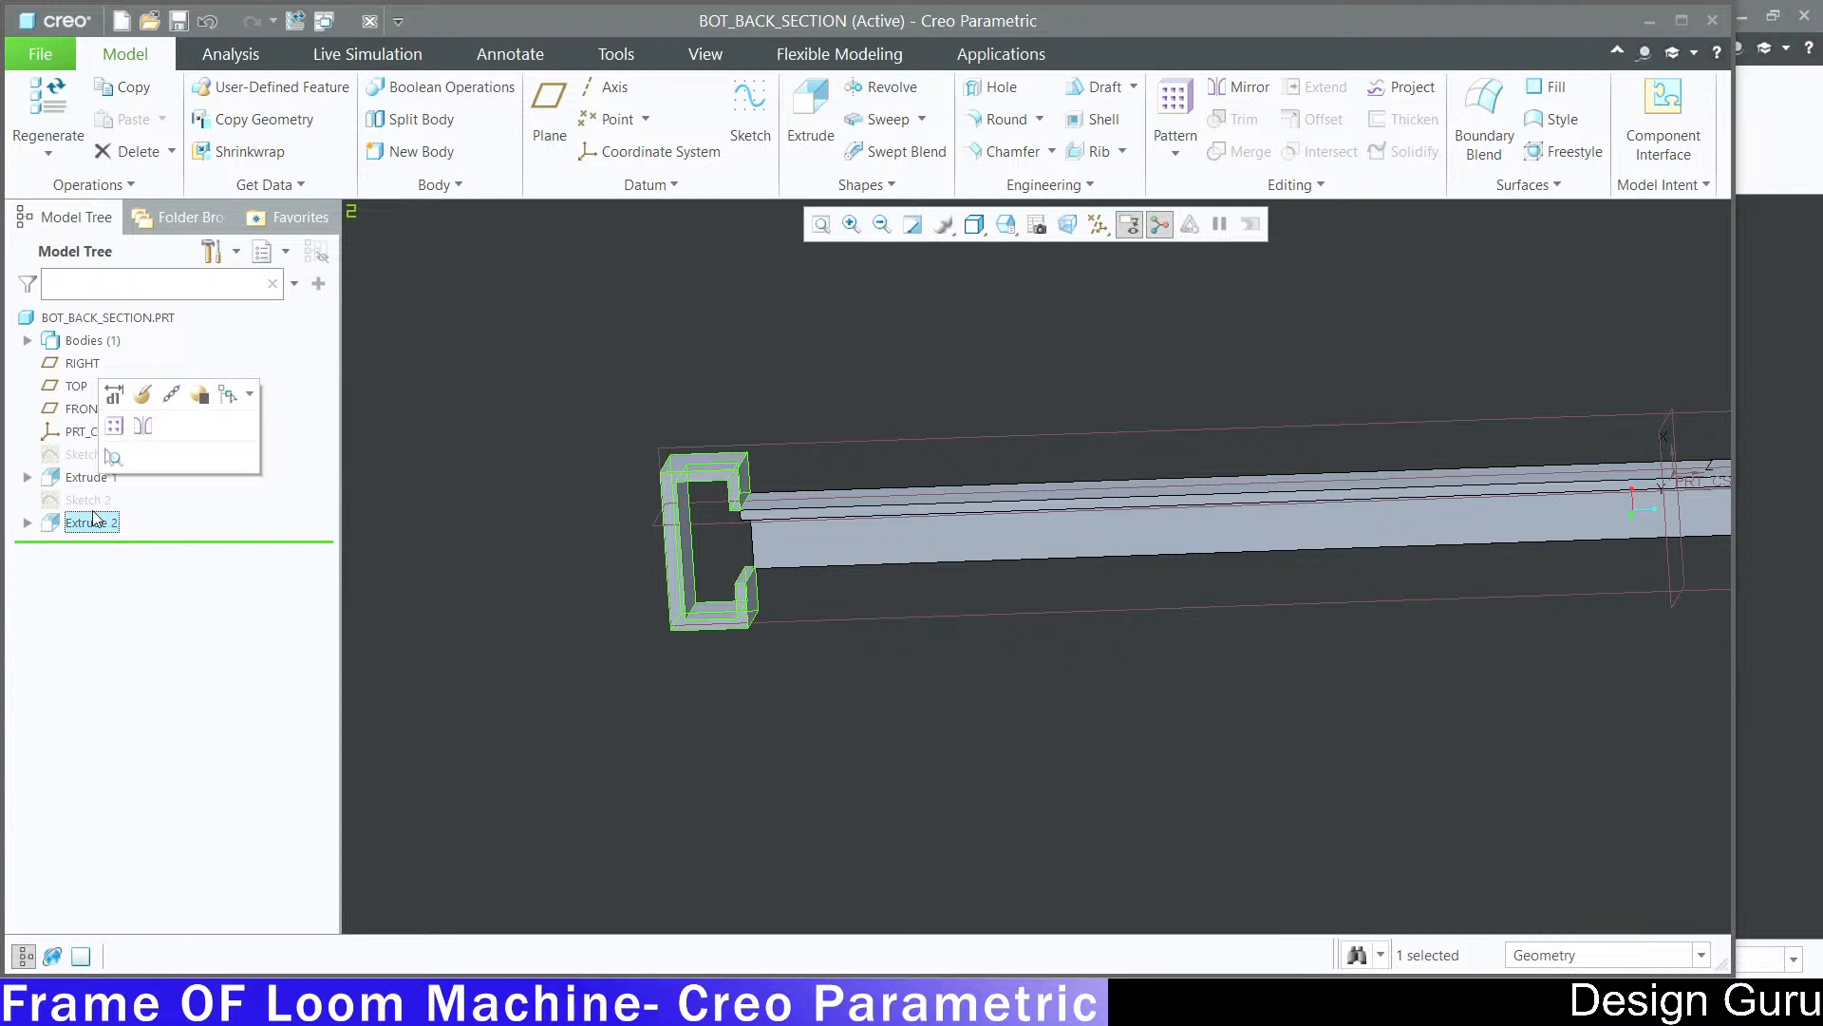
{"action": "mouse_move", "coordinate": [165, 540]}
{"action": "left_mouse_down"}
{"action": "mouse_move", "coordinate": [160, 482]}
{"action": "mouse_move", "coordinate": [117, 486]}
{"action": "left_mouse_up"}
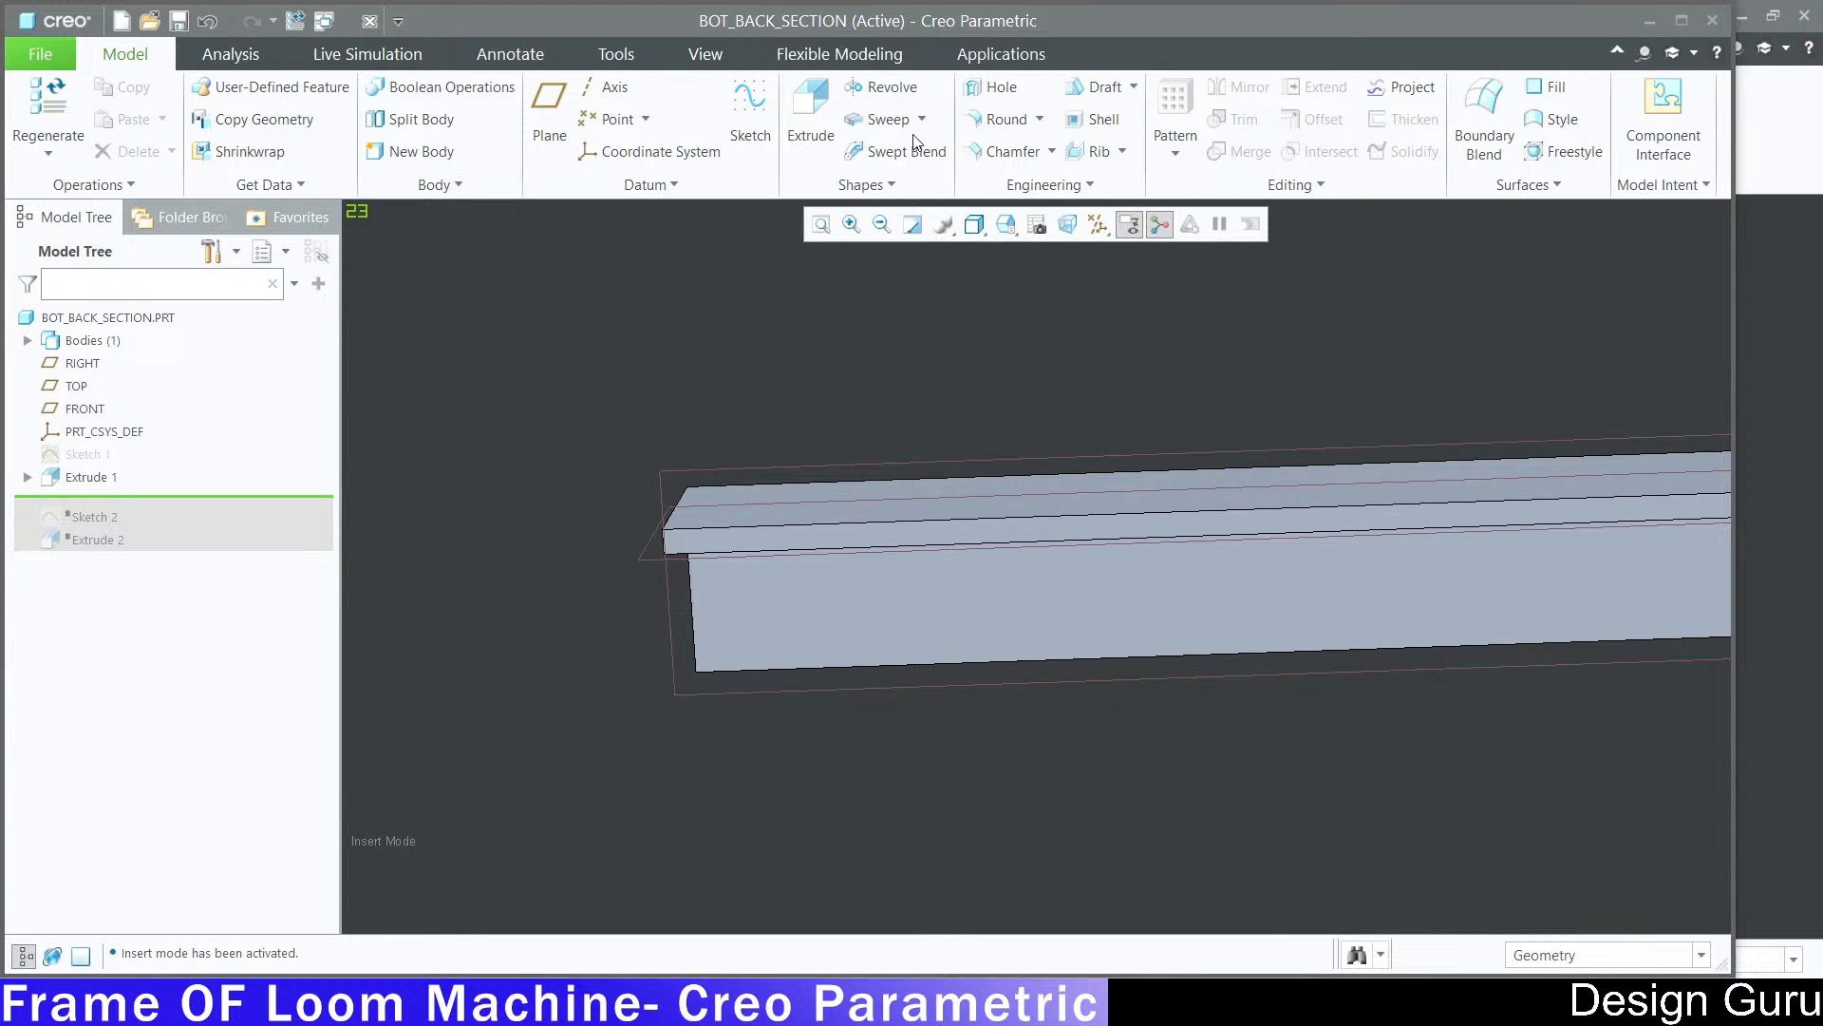
Step: Start a new sketch on the TOP datum plane at the angle's end, checking the assembly drawing, and orient it flat
{"action": "left_click", "coordinate": [750, 109]}
{"action": "middle_click_drag", "start_coordinate": [491, 436], "coordinate": [727, 362]}
{"action": "scroll", "coordinate": [723, 665], "scroll_direction": "down", "scroll_amount": 3}
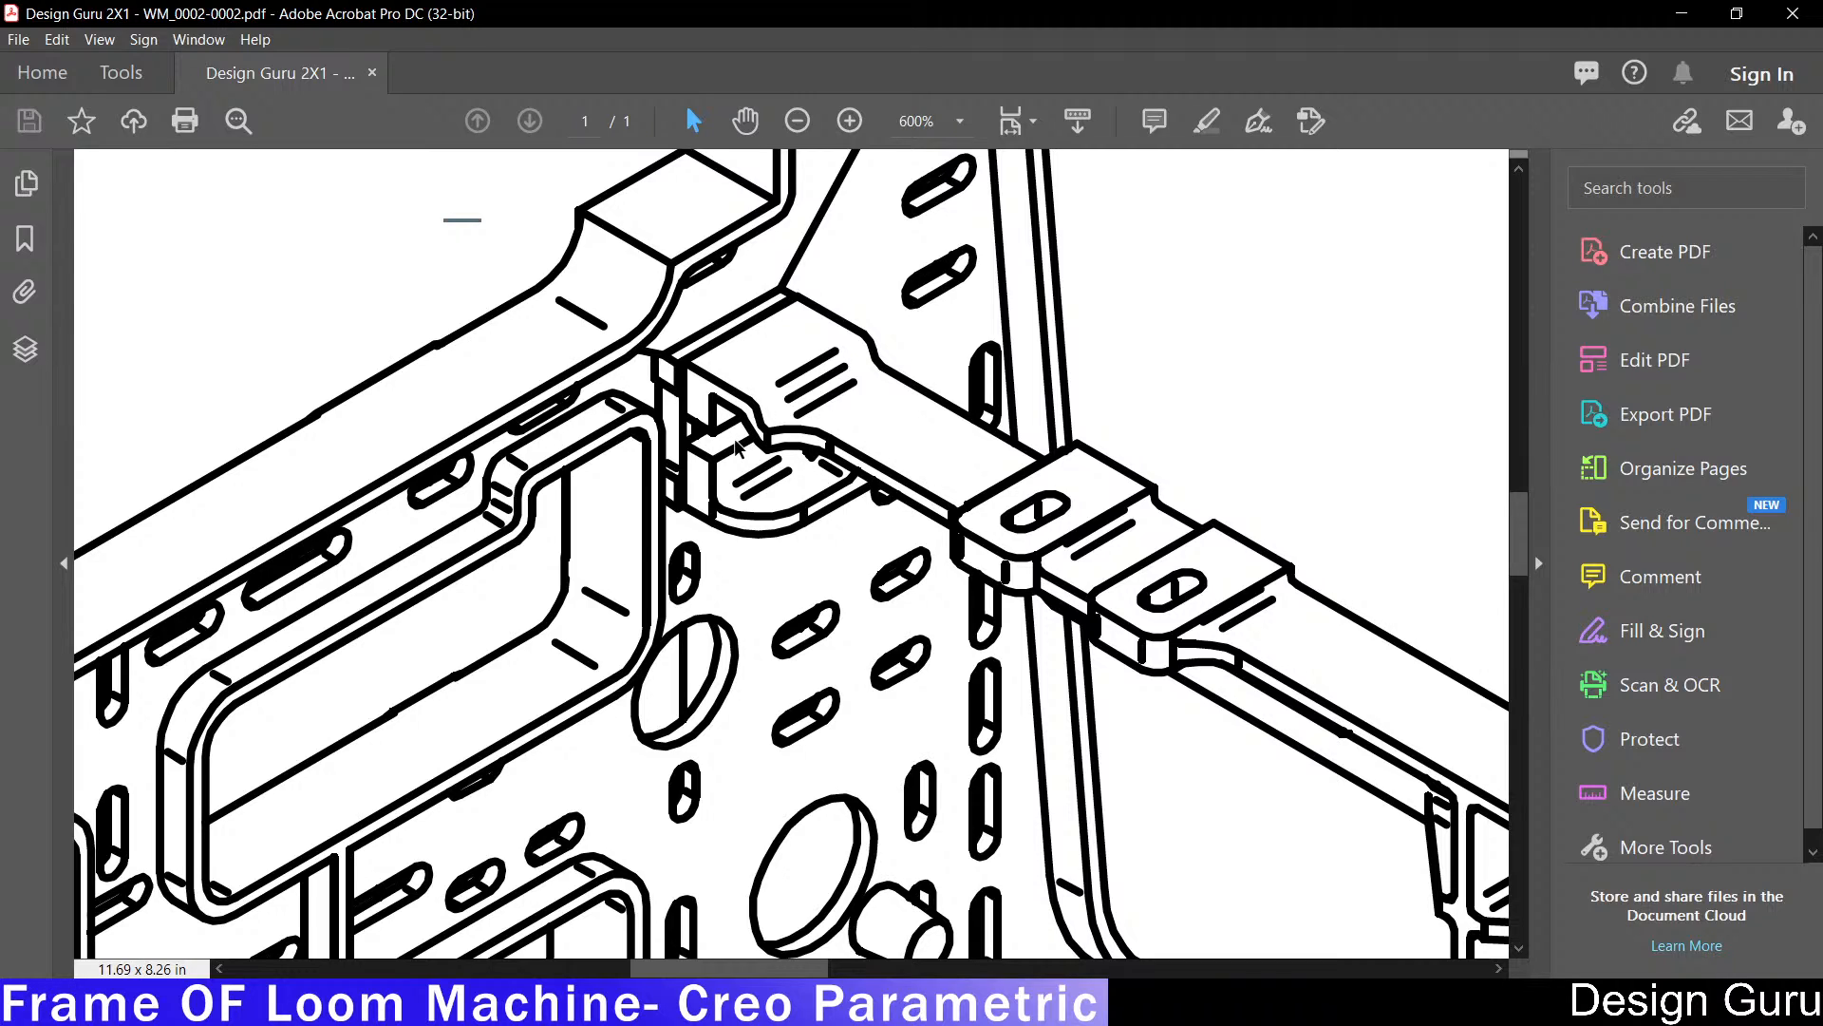
{"action": "left_click", "coordinate": [1686, 19]}
{"action": "scroll", "coordinate": [842, 561], "scroll_direction": "up", "scroll_amount": 6}
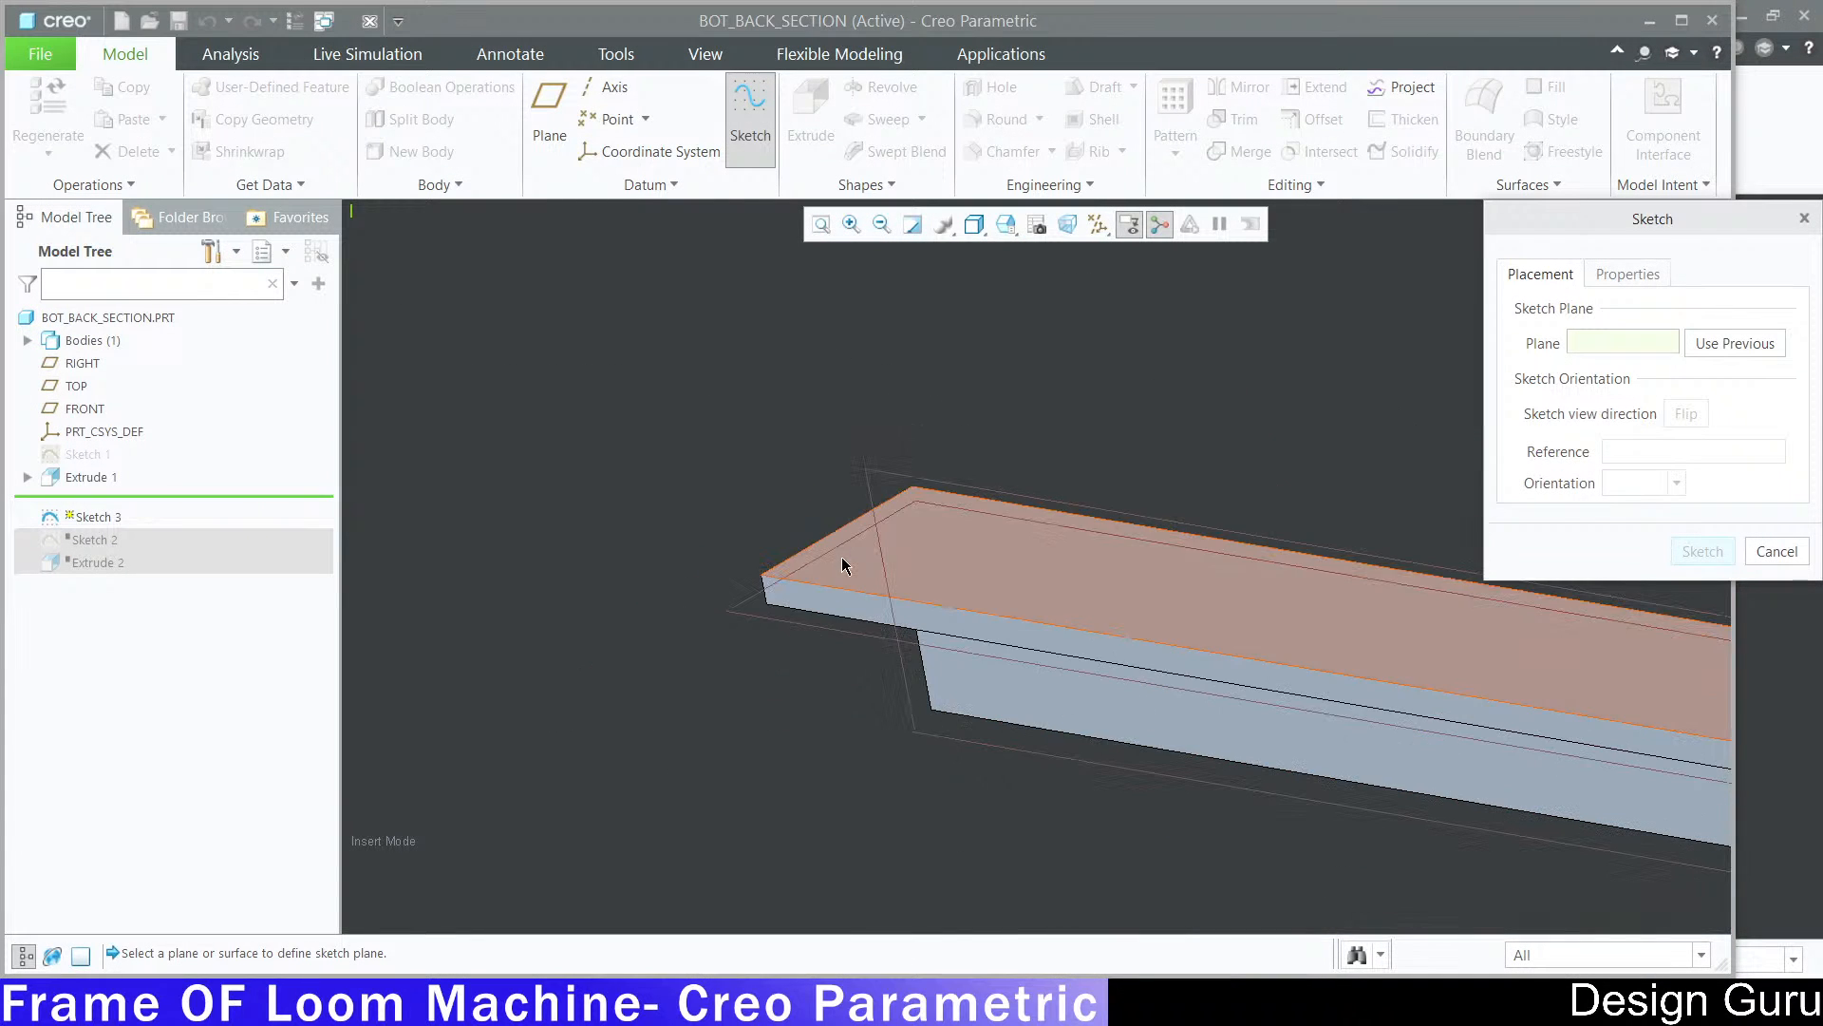
{"action": "scroll", "coordinate": [858, 643], "scroll_direction": "down", "scroll_amount": 1}
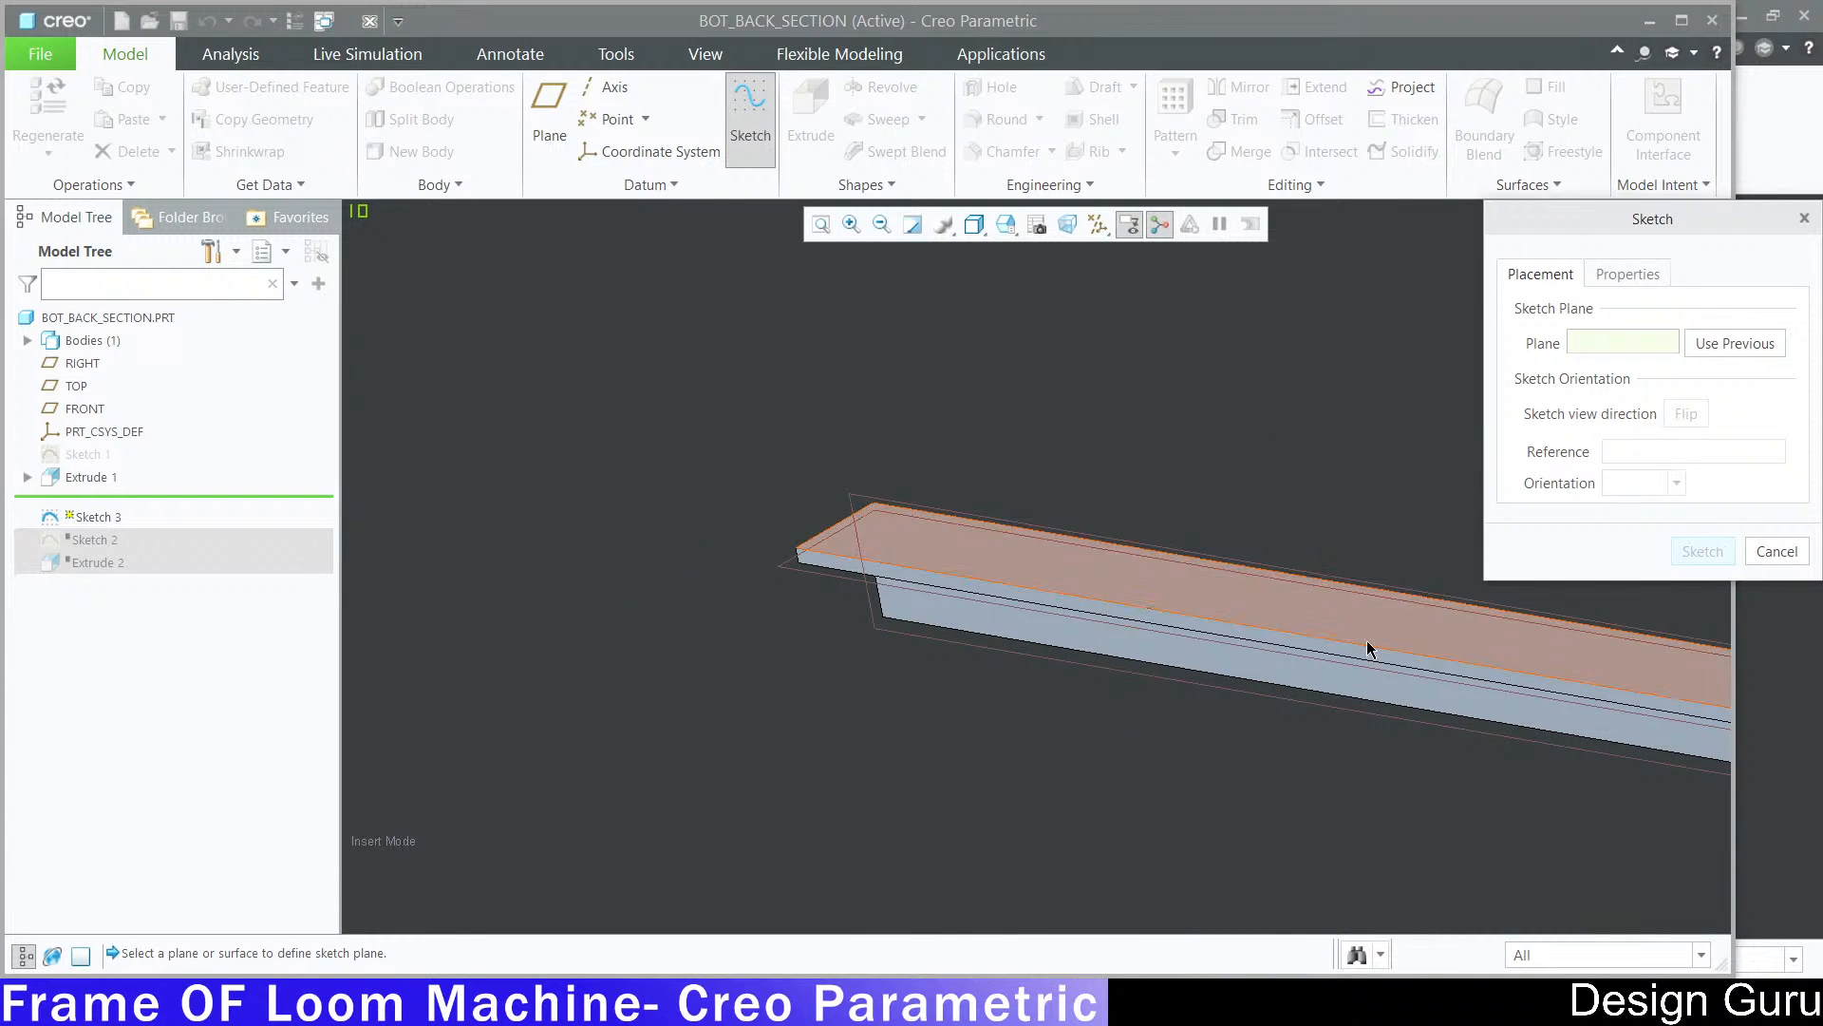
{"action": "left_click", "coordinate": [888, 503]}
{"action": "middle_click_drag", "start_coordinate": [923, 625], "coordinate": [845, 601]}
{"action": "scroll", "coordinate": [760, 670], "scroll_direction": "up", "scroll_amount": 5}
{"action": "scroll", "coordinate": [892, 657], "scroll_direction": "down", "scroll_amount": 5}
{"action": "left_click", "coordinate": [1702, 551]}
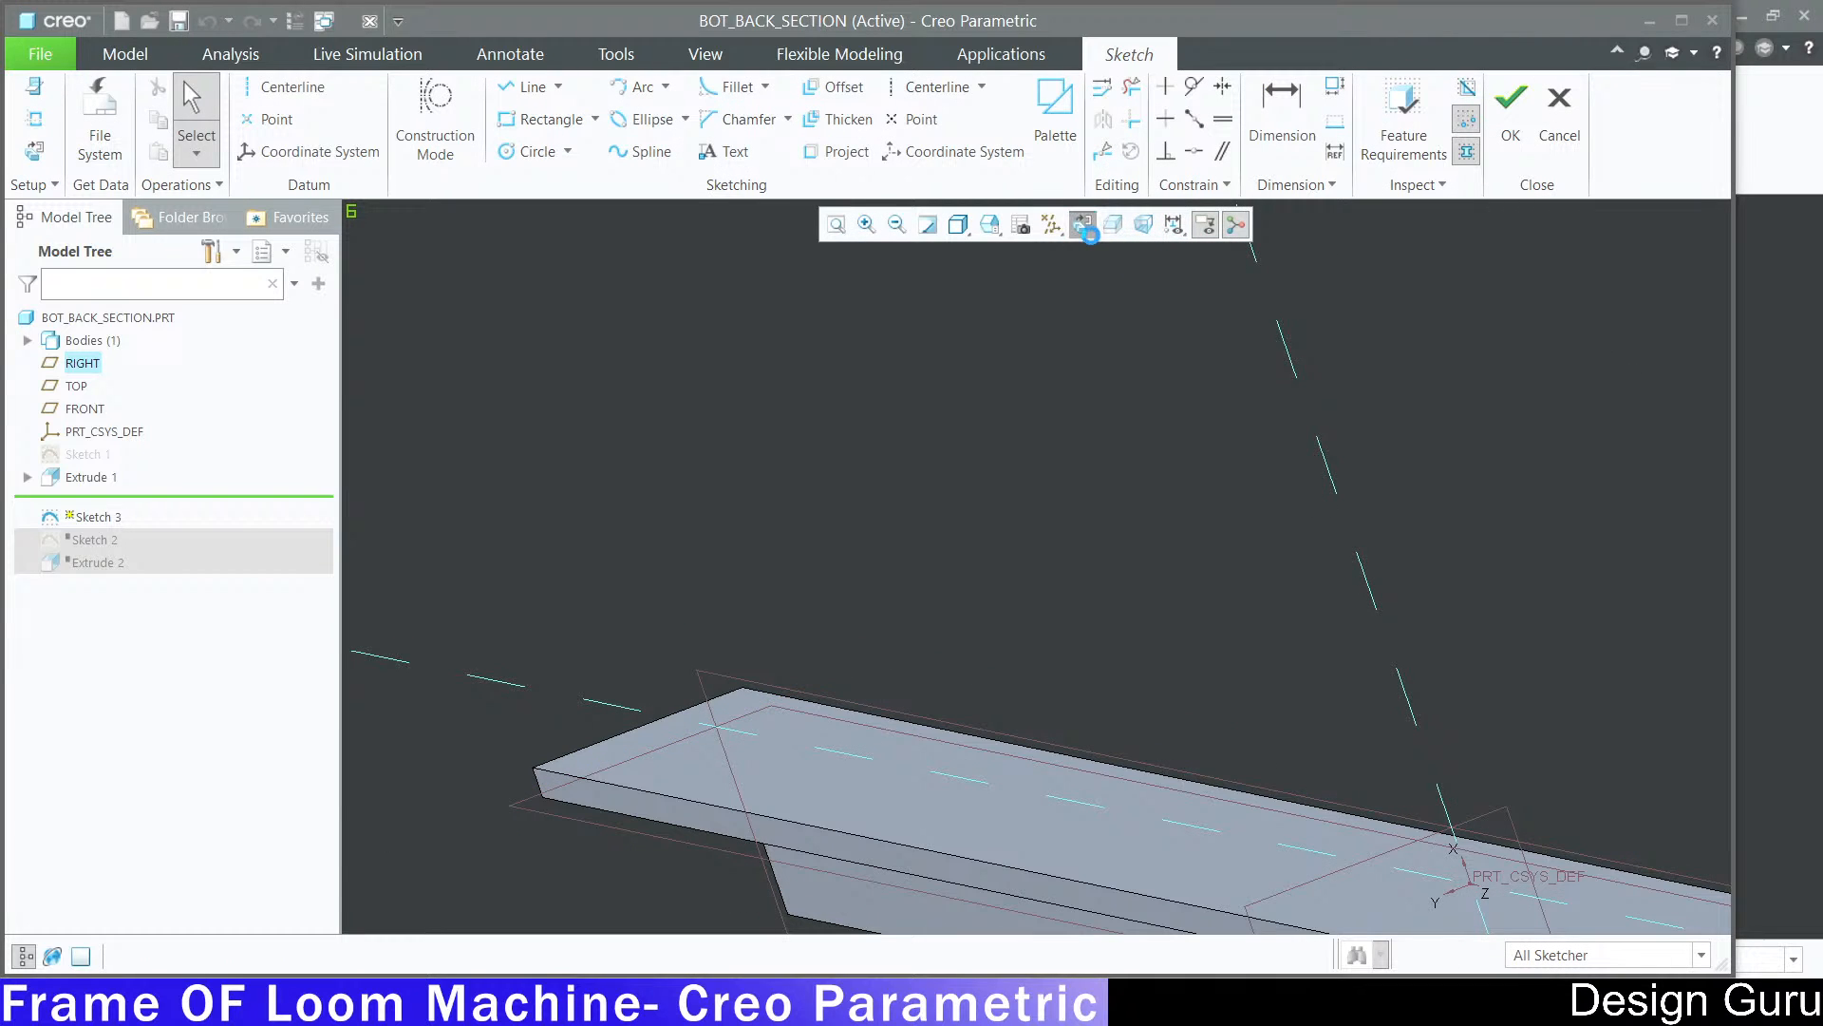
{"action": "left_click", "coordinate": [1145, 224]}
{"action": "scroll", "coordinate": [809, 548], "scroll_direction": "down", "scroll_amount": 2}
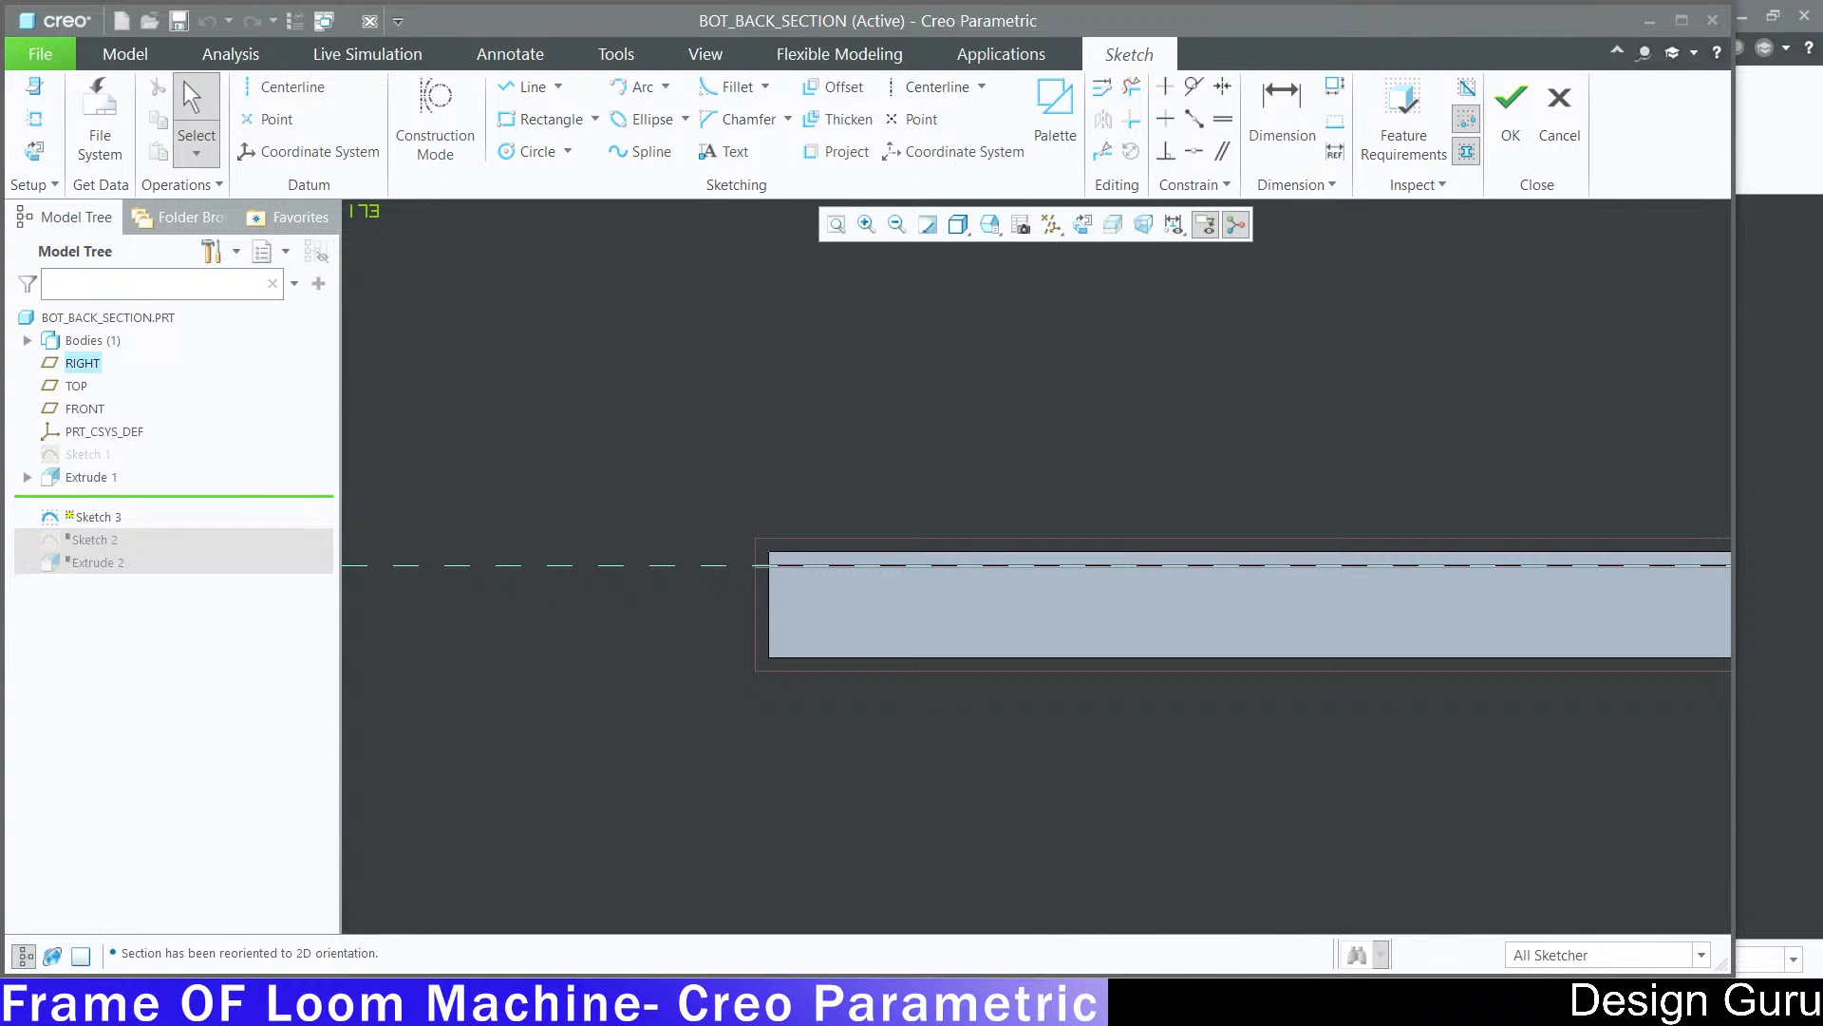
Step: Sketch two rectangles from the angle's lower end corner: about 14 by 29 outside the end and about 38 by 10 inside it
{"action": "key", "text": "alt+Tab"}
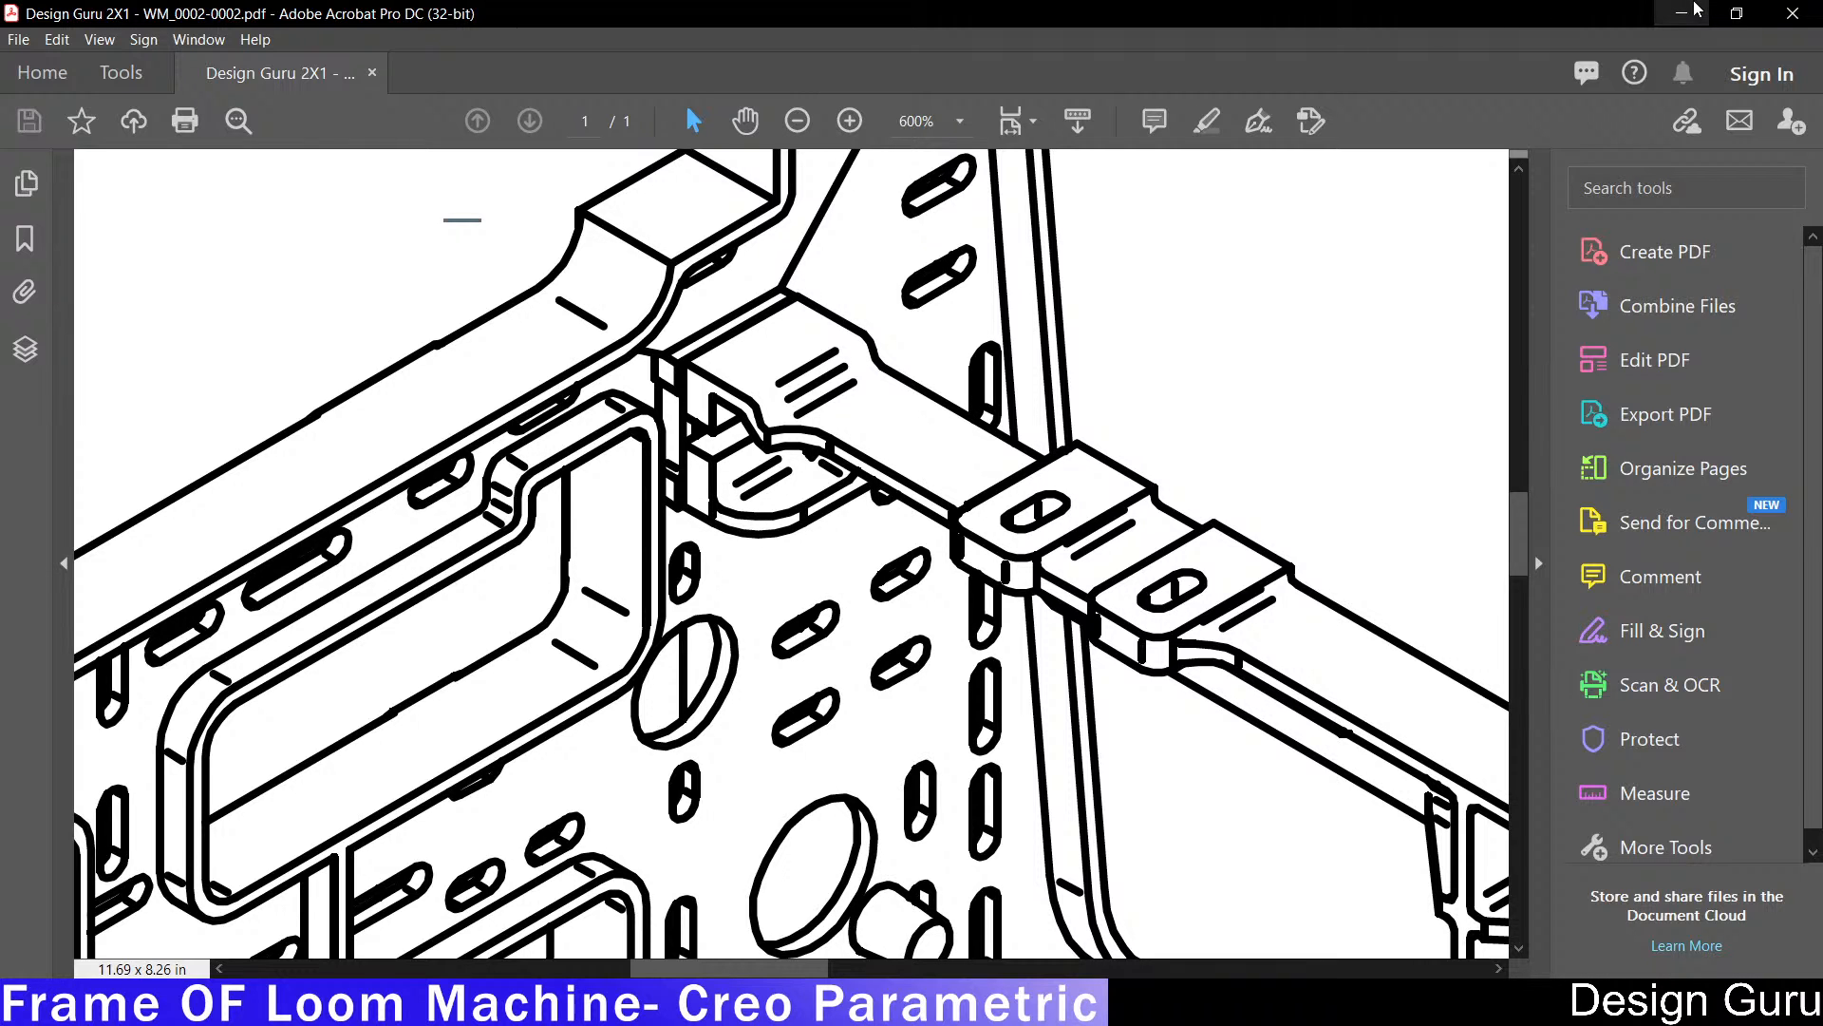
{"action": "left_click", "coordinate": [1681, 14]}
{"action": "key", "text": "alt+Tab"}
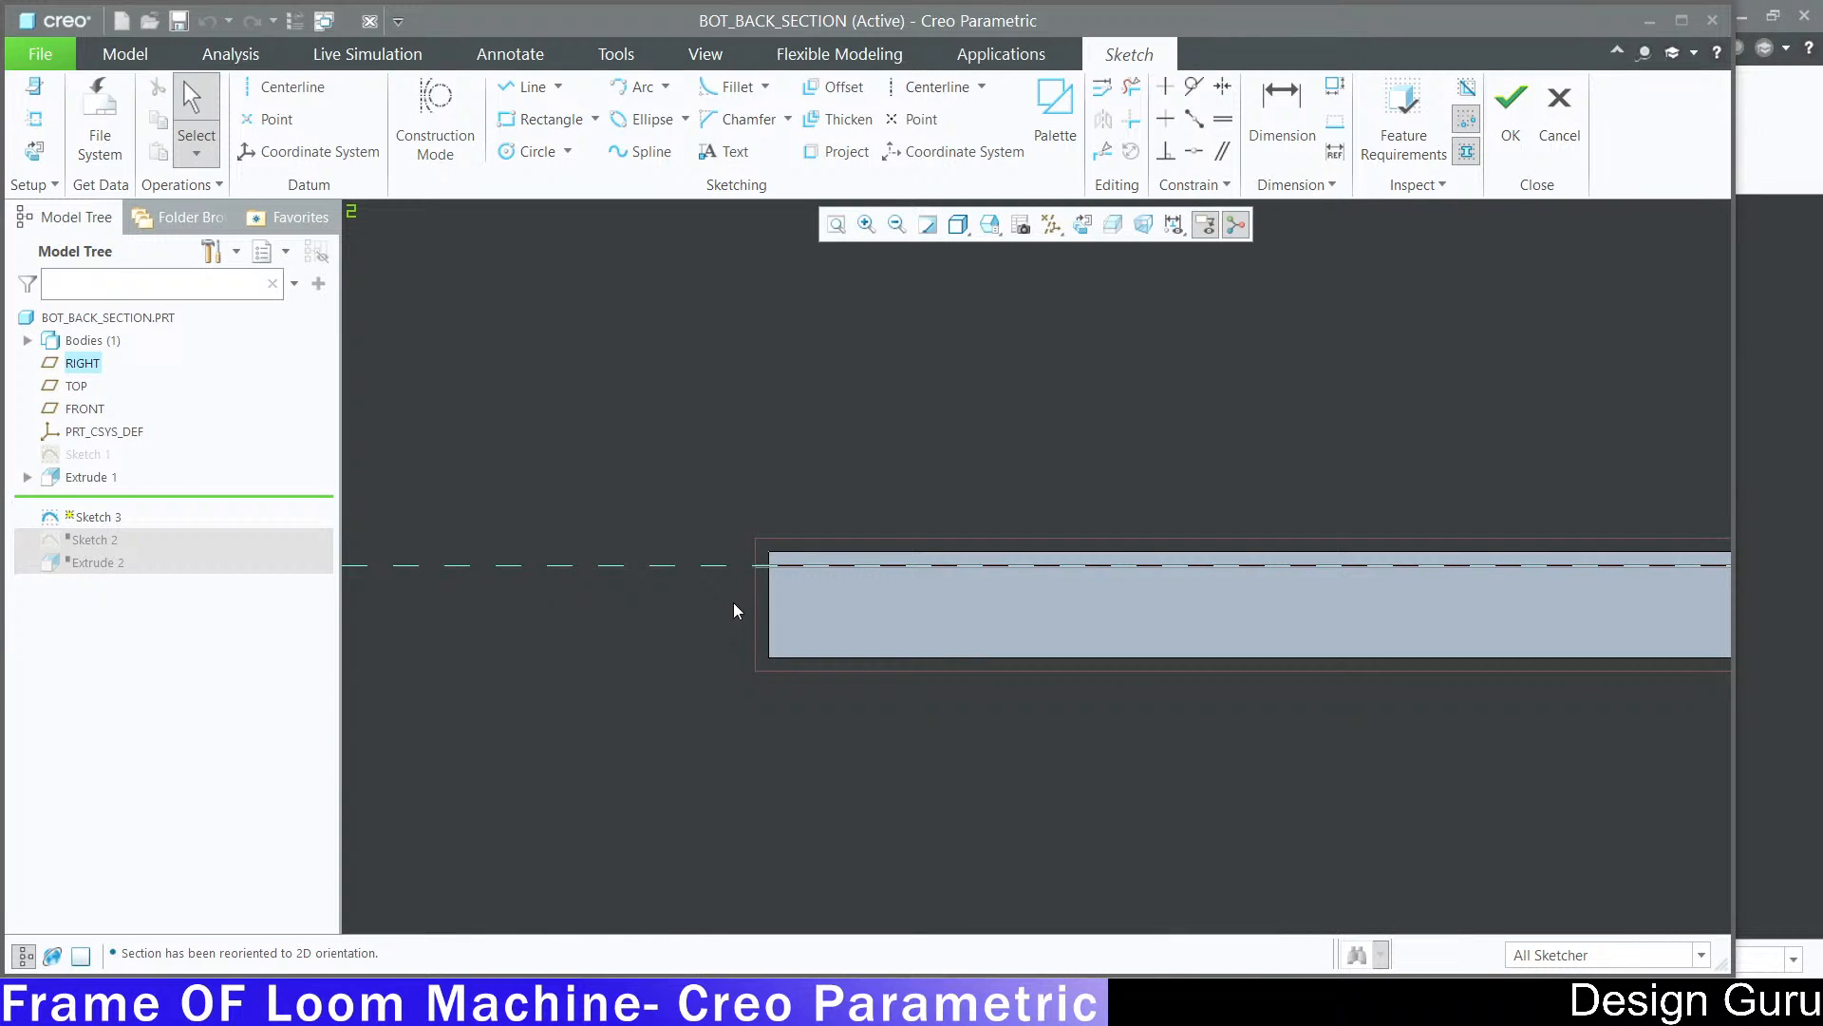
{"action": "left_click", "coordinate": [551, 119]}
{"action": "scroll", "coordinate": [694, 586], "scroll_direction": "up", "scroll_amount": 3}
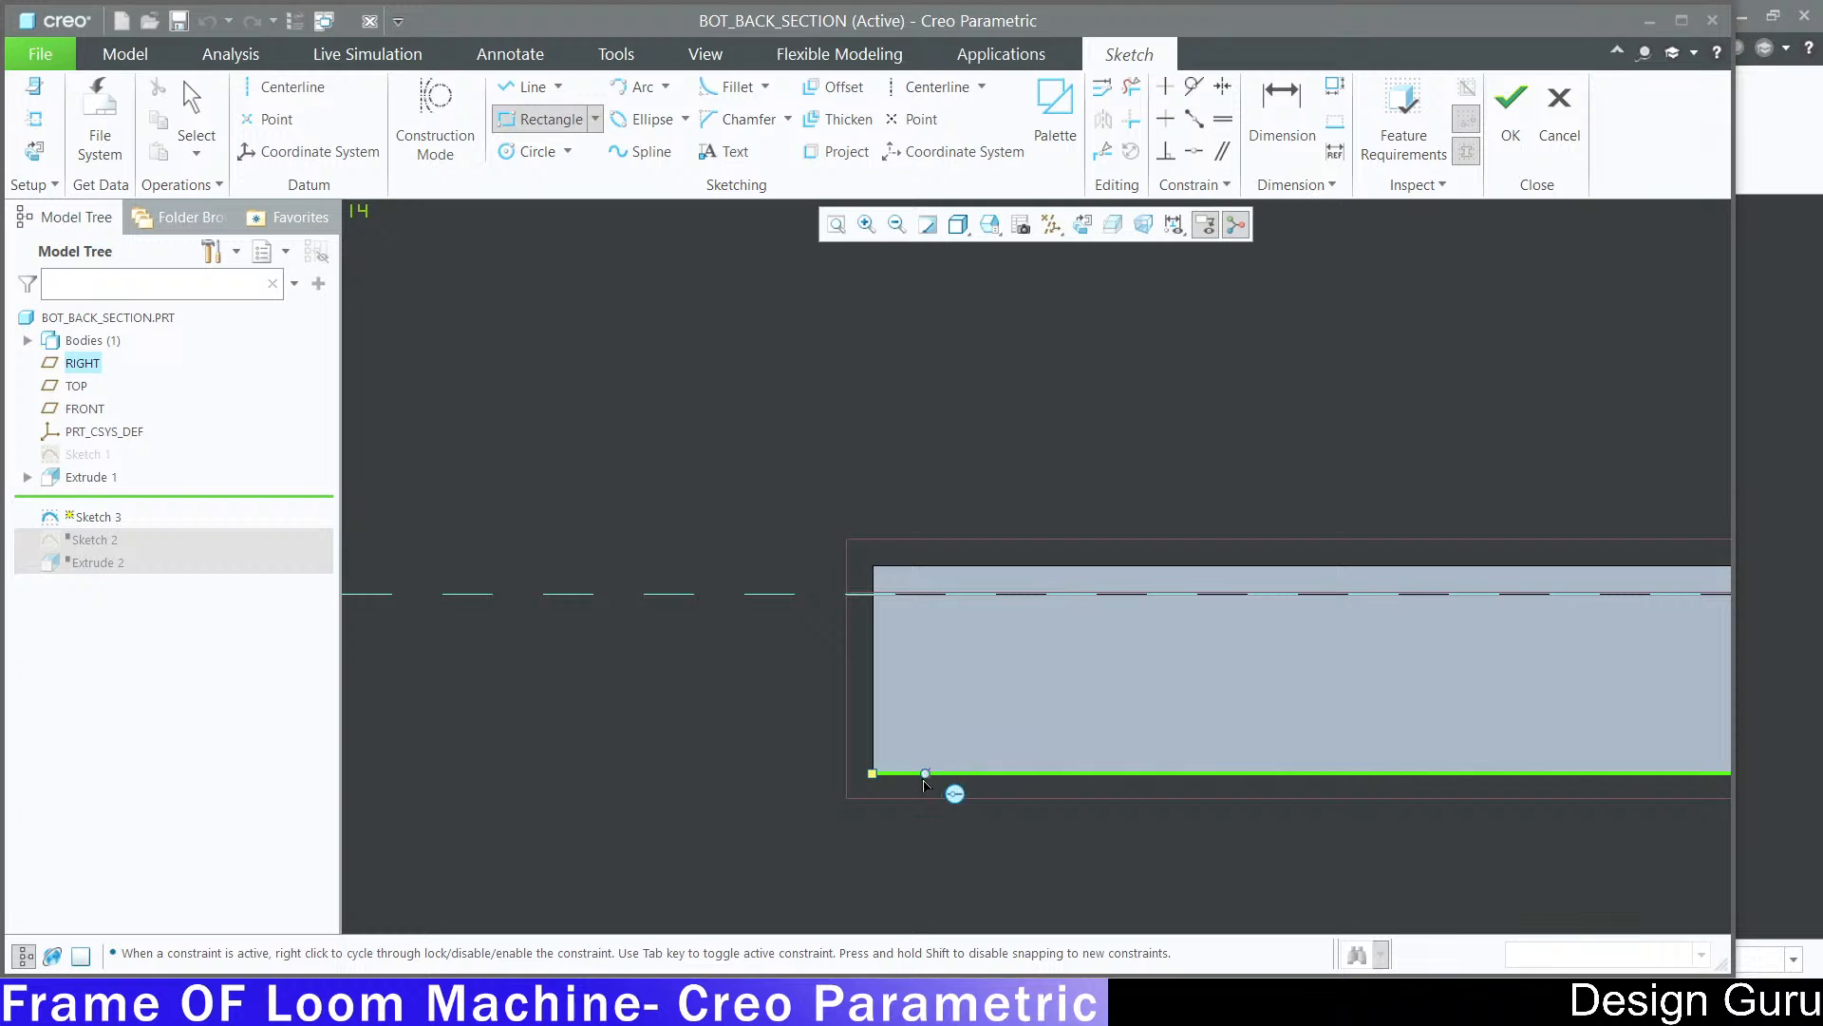
{"action": "left_click", "coordinate": [873, 775]}
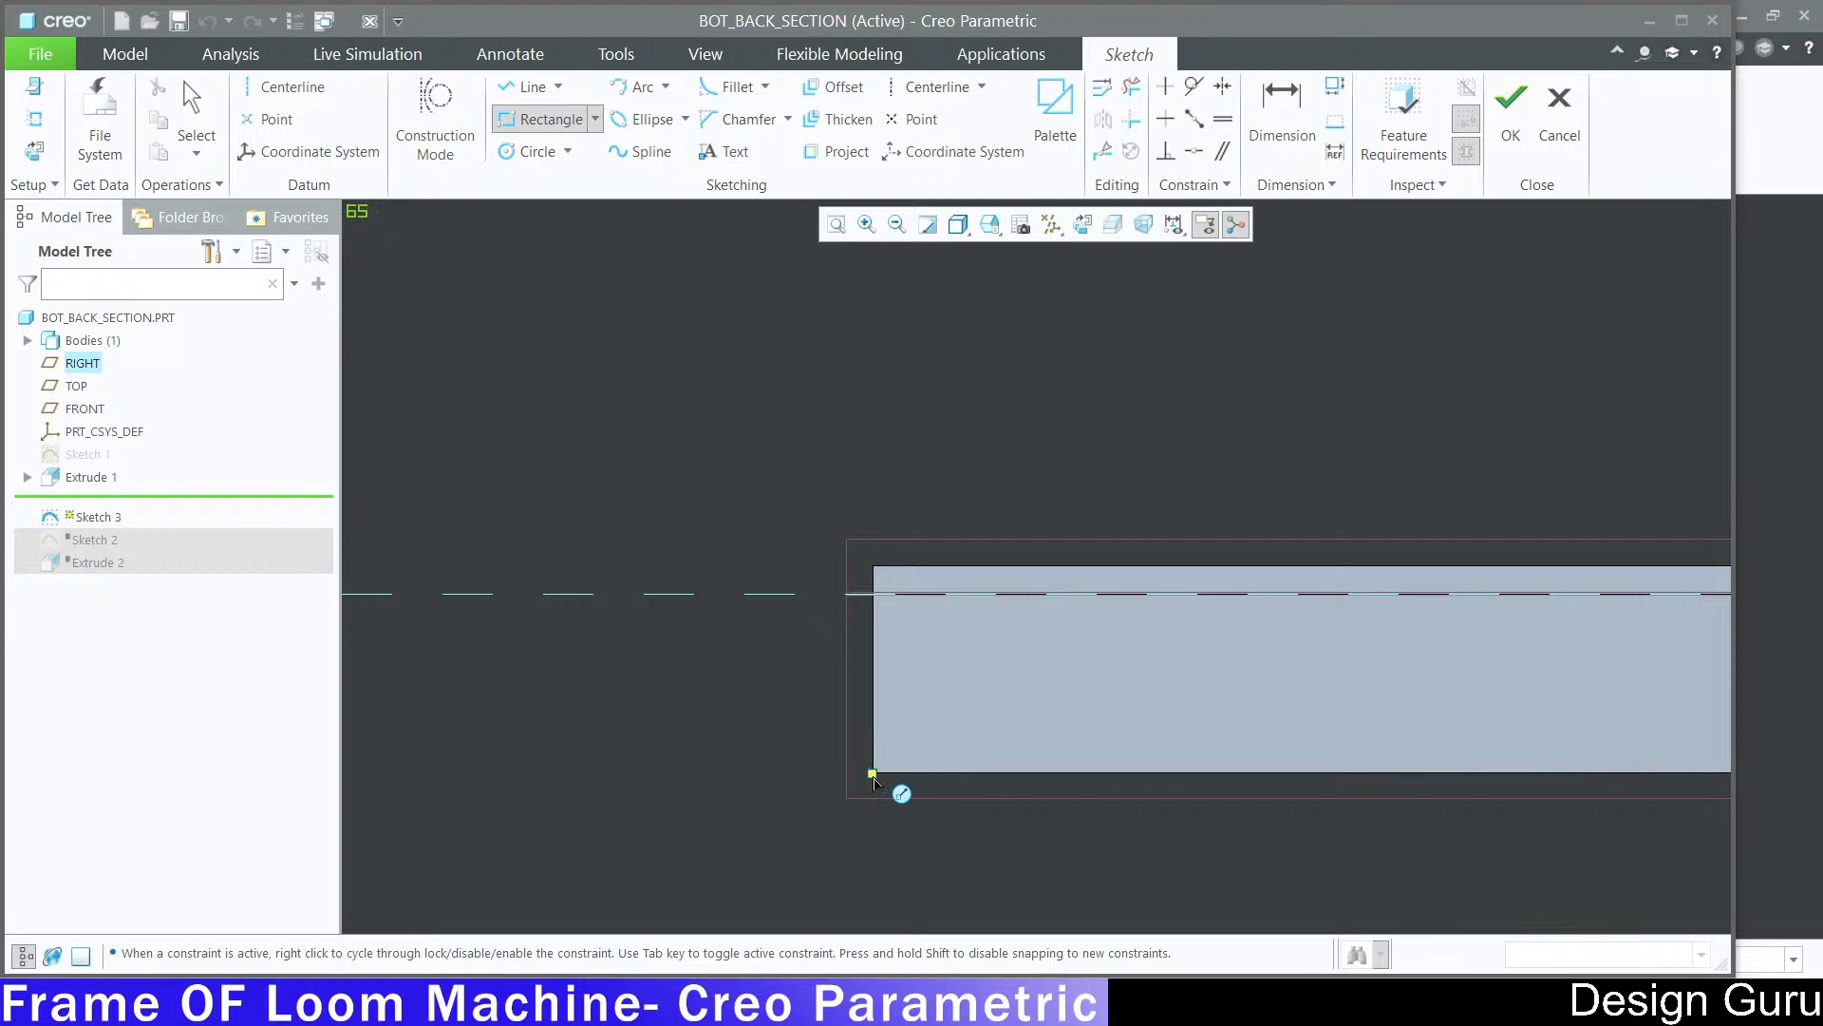
{"action": "left_click", "coordinate": [823, 668]}
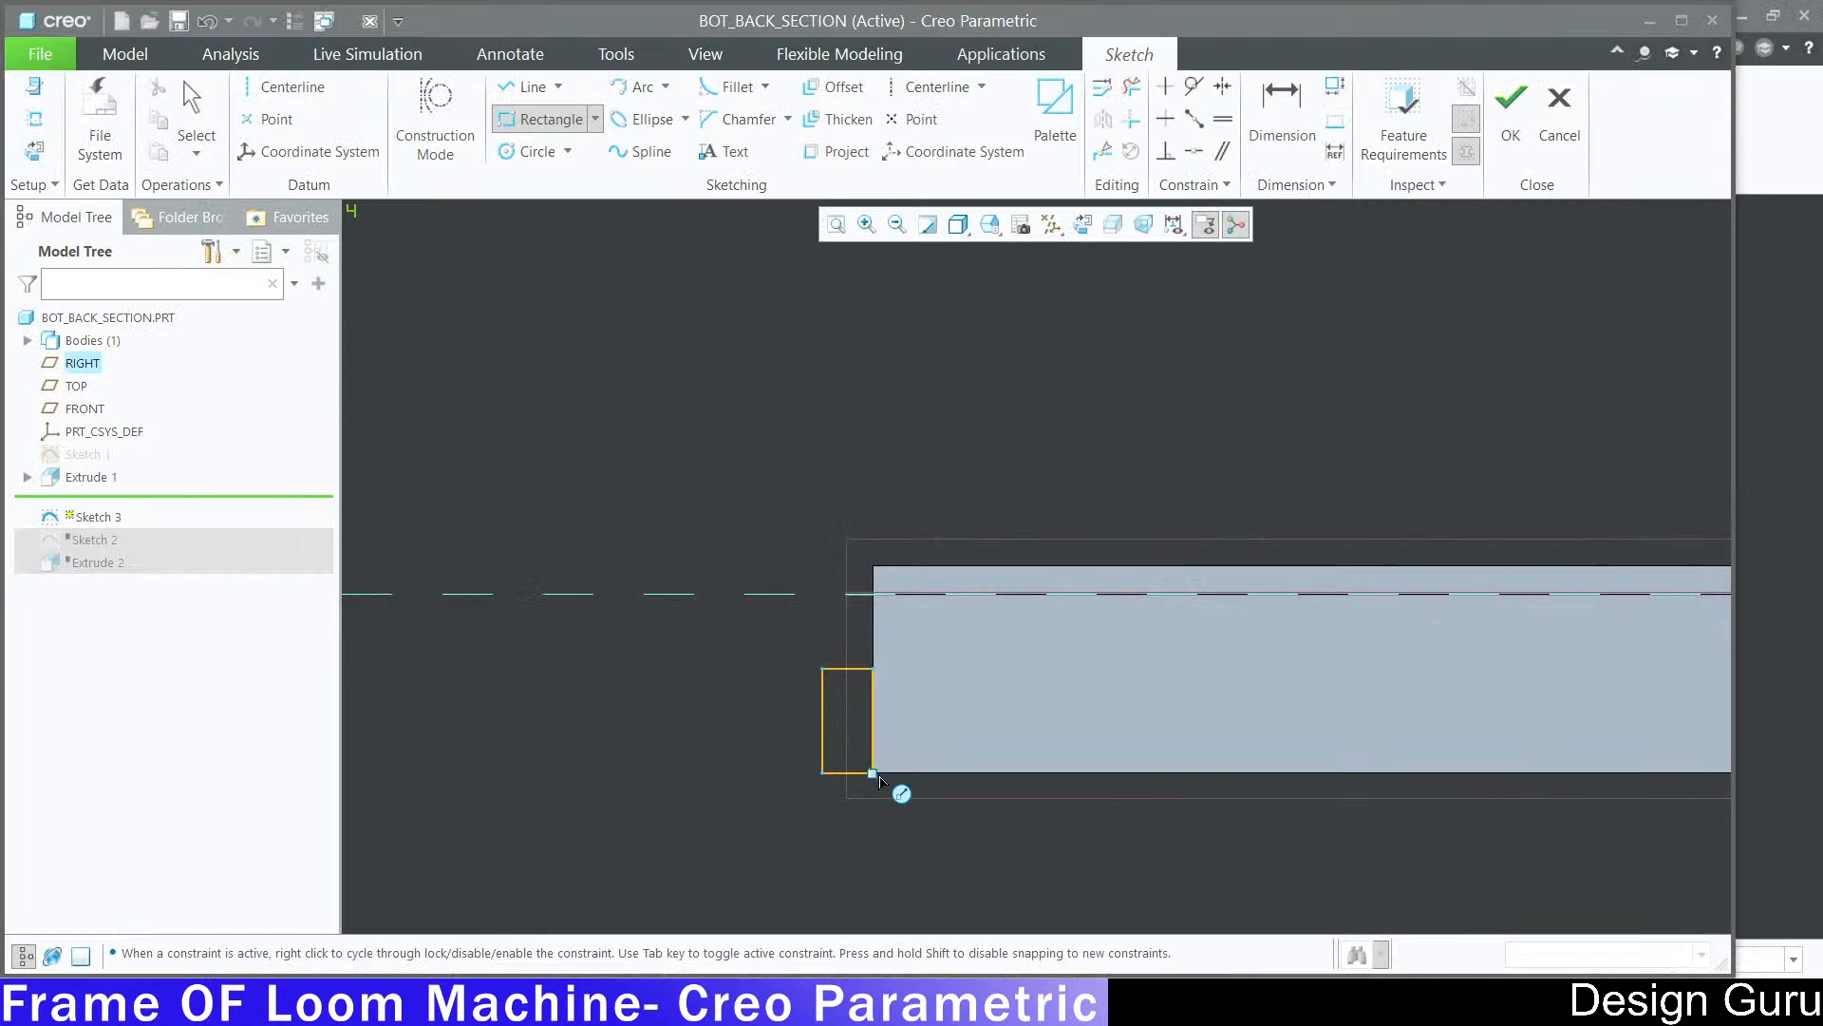
{"action": "left_click", "coordinate": [872, 772]}
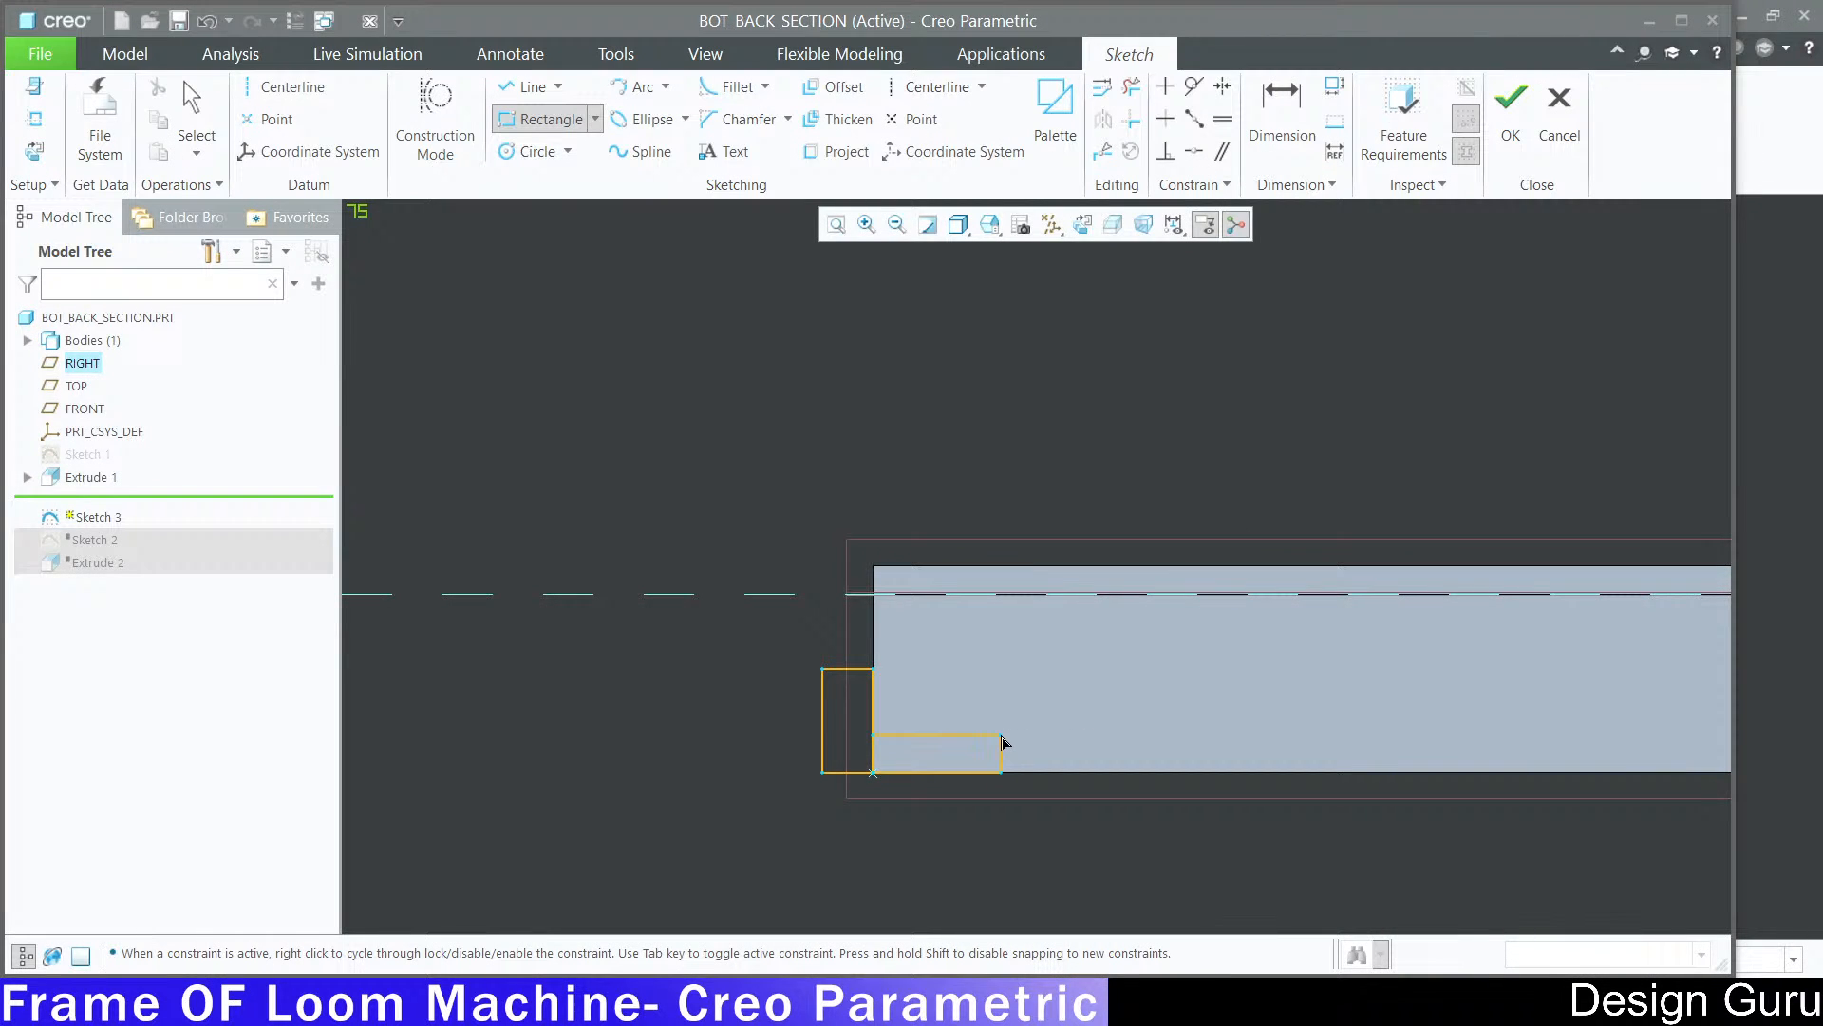
{"action": "left_click", "coordinate": [1009, 740]}
{"action": "middle_click", "coordinate": [1031, 860]}
Step: Set the outer rectangle's width to 15 and the inner rectangle's height to 8
{"action": "scroll", "coordinate": [915, 883], "scroll_direction": "up", "scroll_amount": 3}
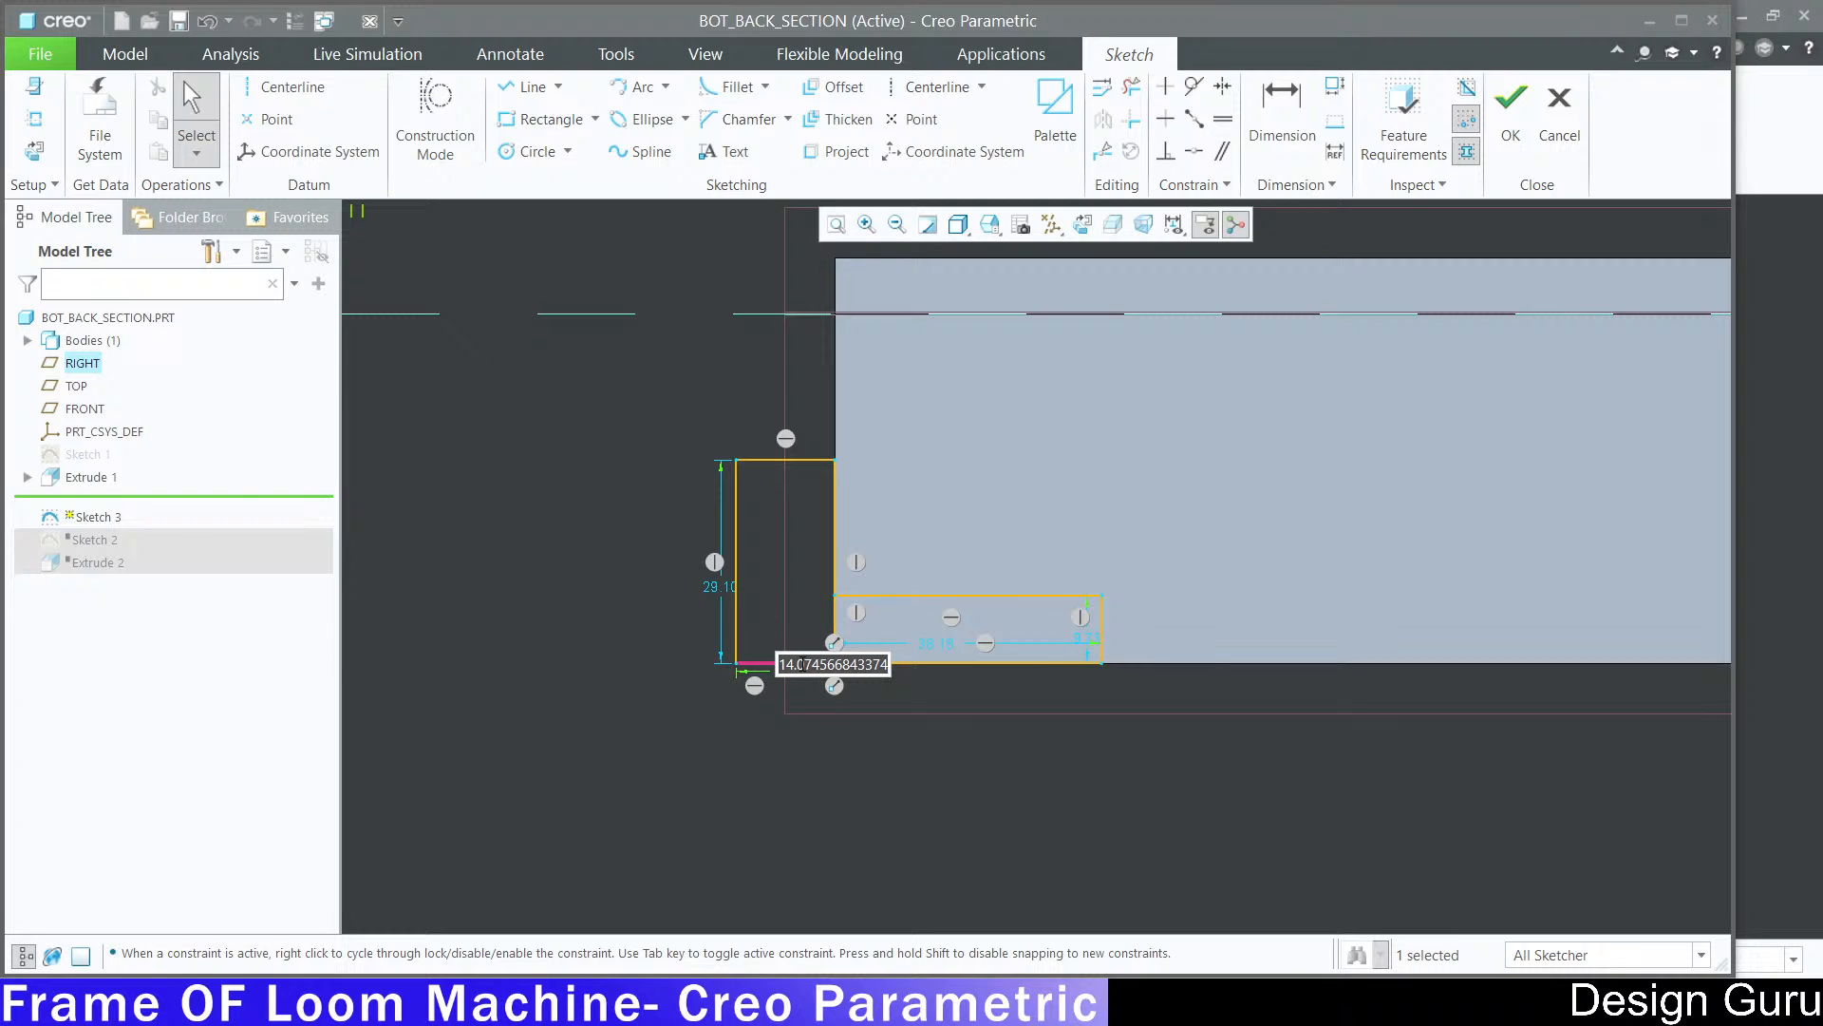
{"action": "type", "text": "15"}
{"action": "key", "text": "Return"}
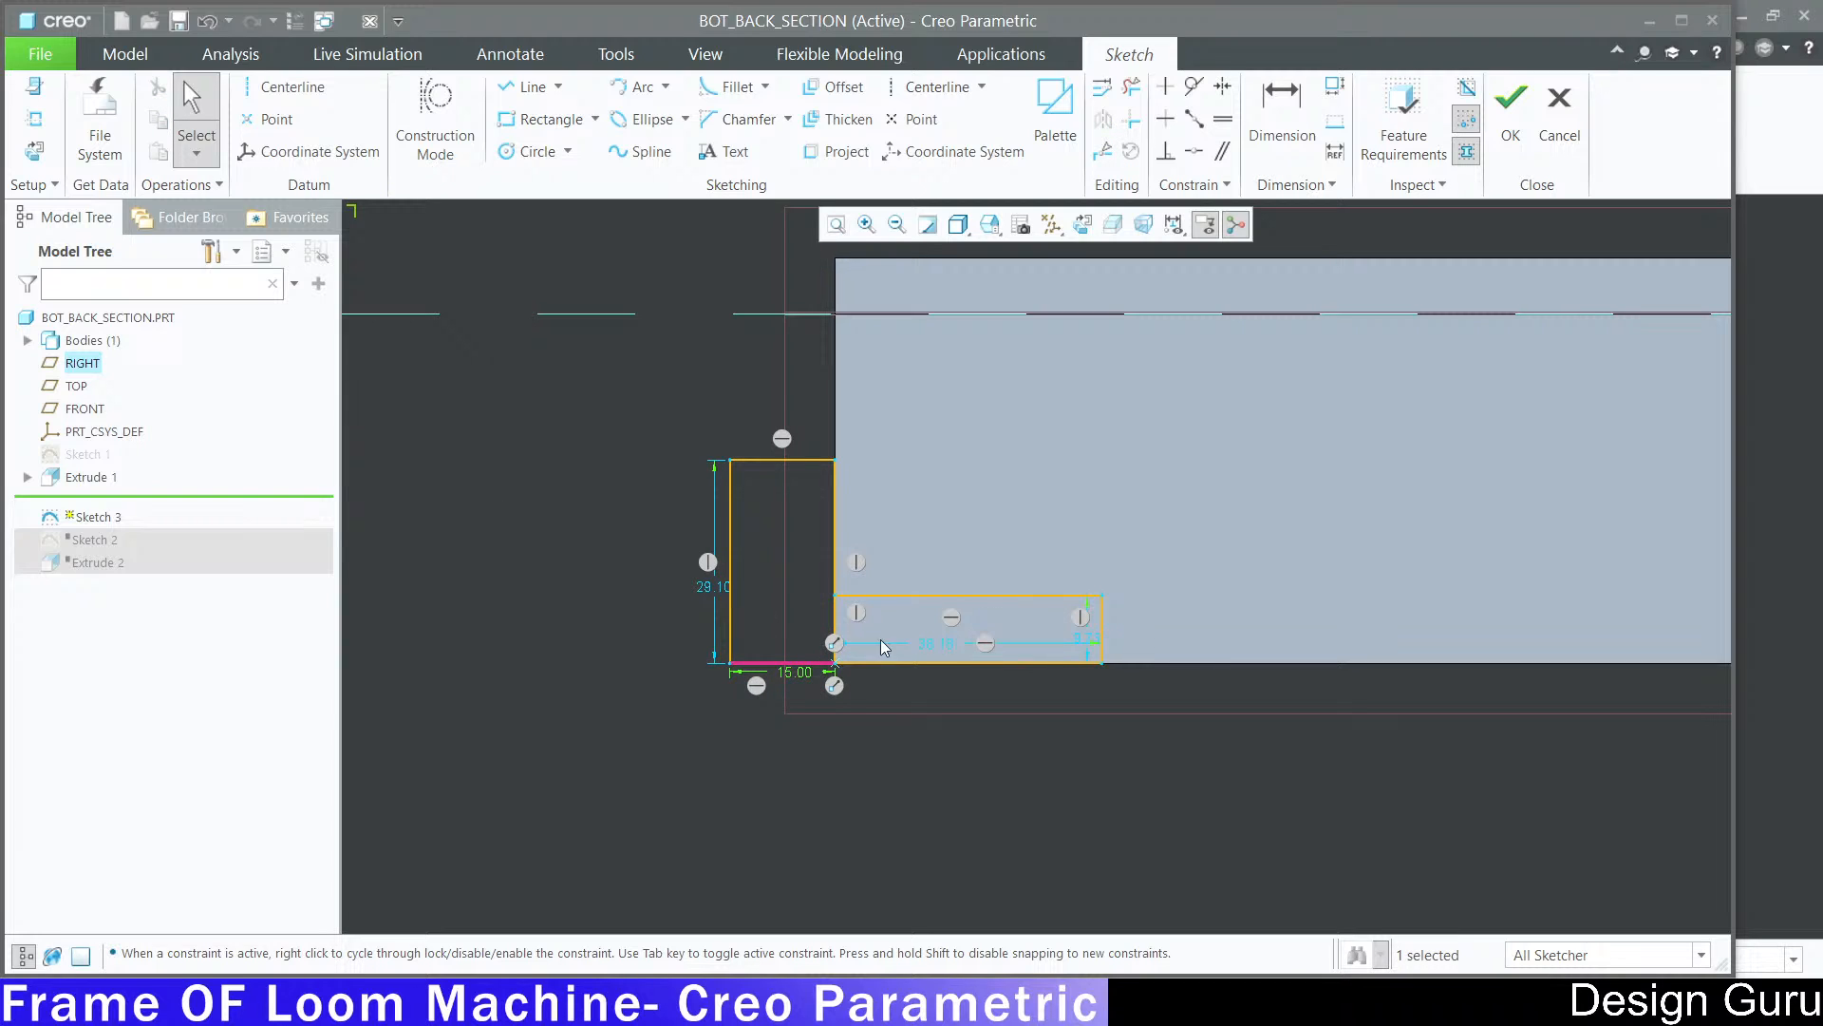
{"action": "double_click", "coordinate": [1093, 637]}
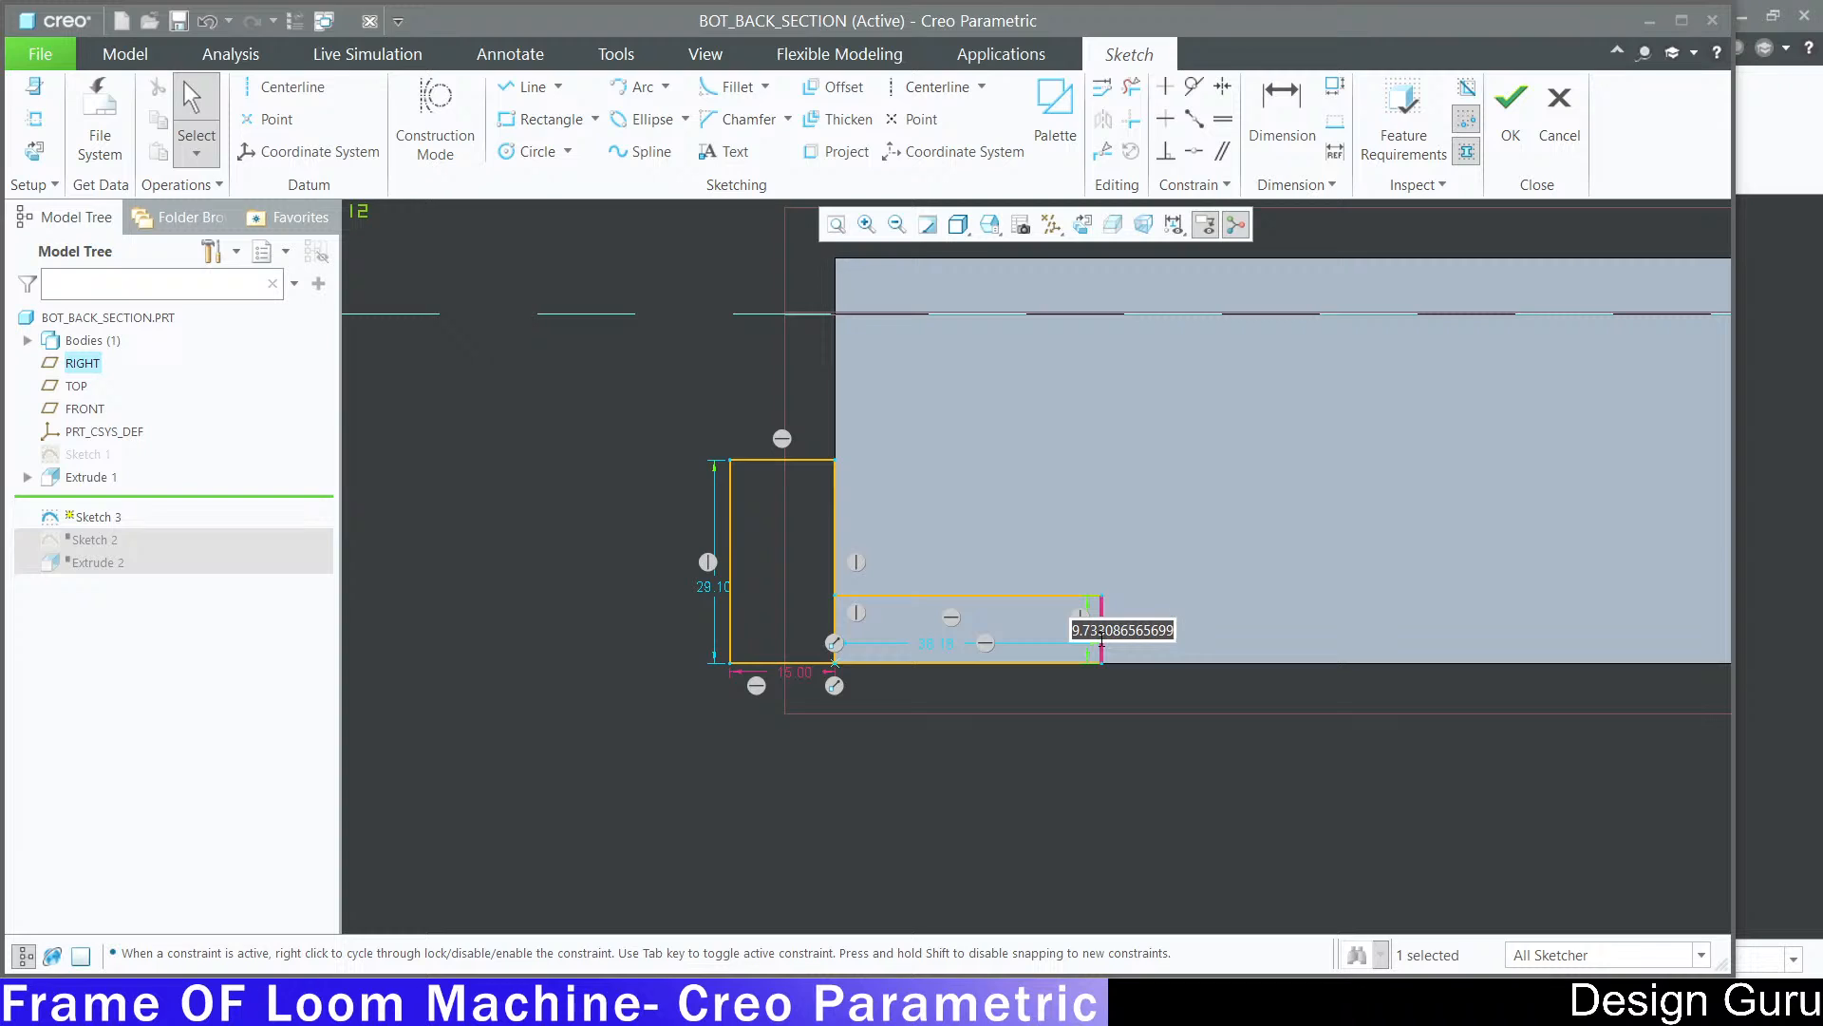
{"action": "type", "text": "8"}
{"action": "key", "text": "Return"}
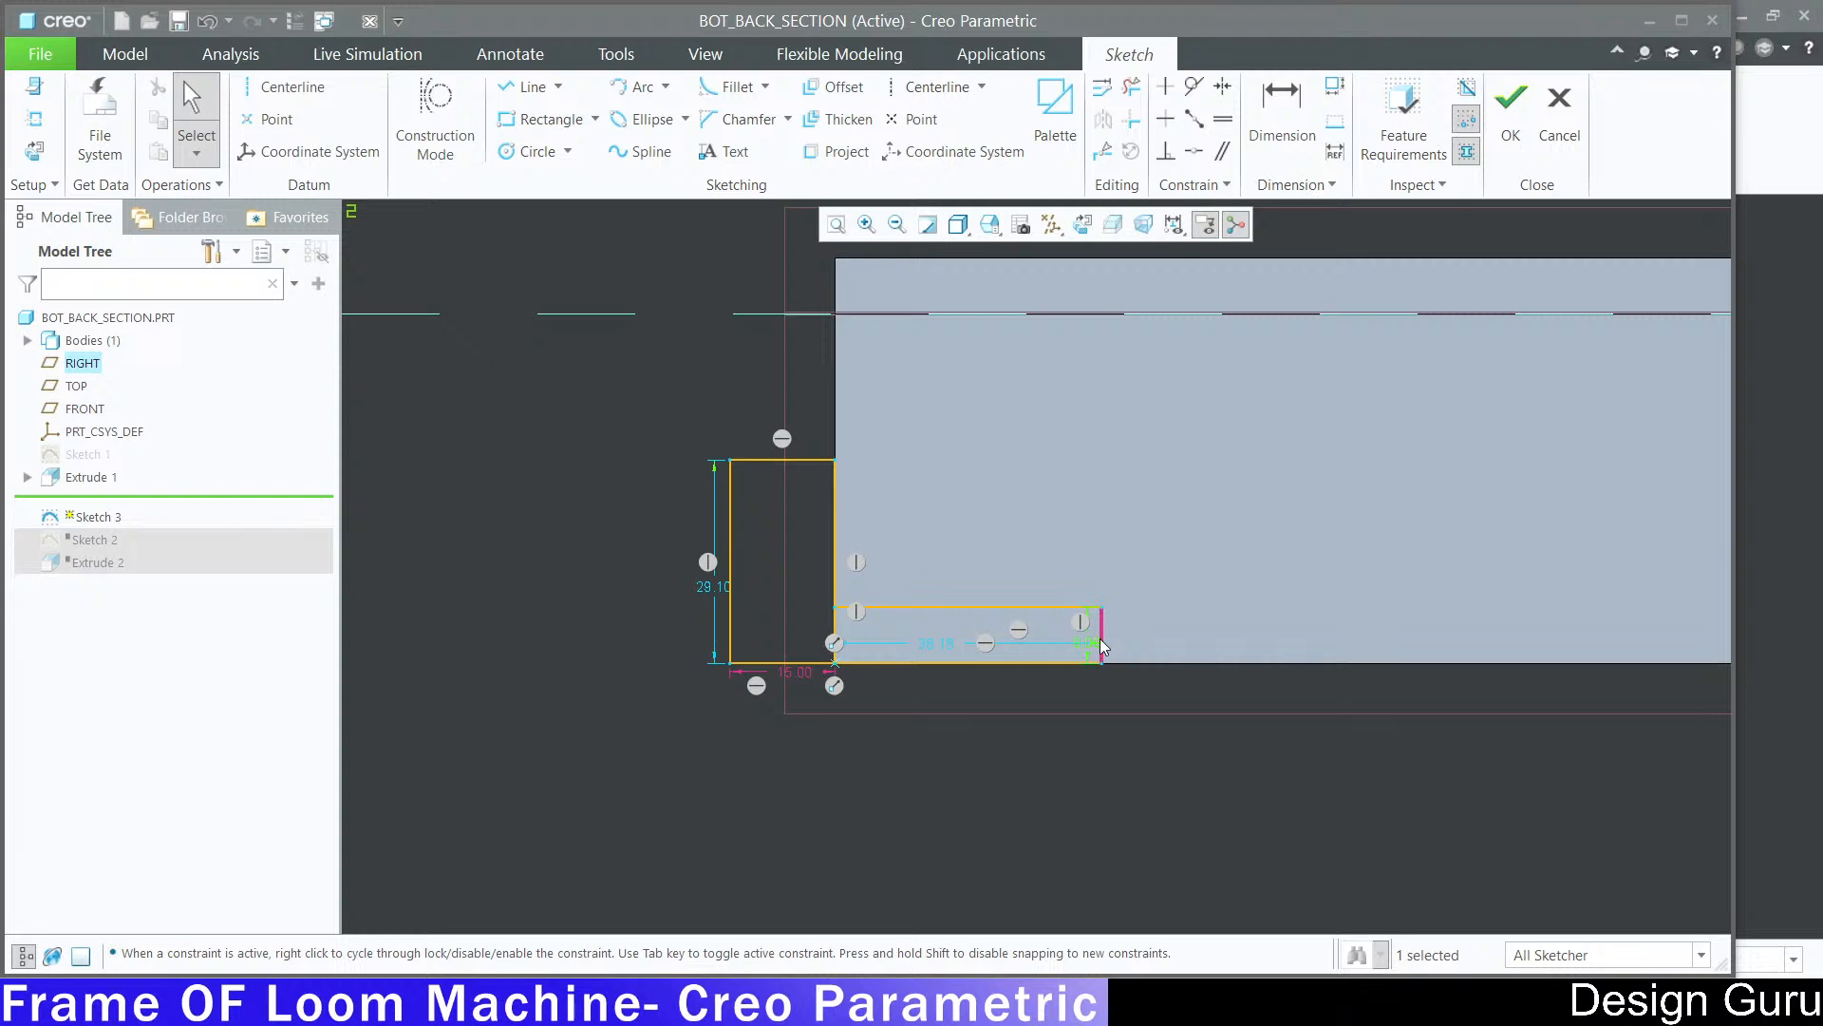
Step: Set the outer rectangle's height to 25 and the inner rectangle's width to 35
{"action": "double_click", "coordinate": [715, 589]}
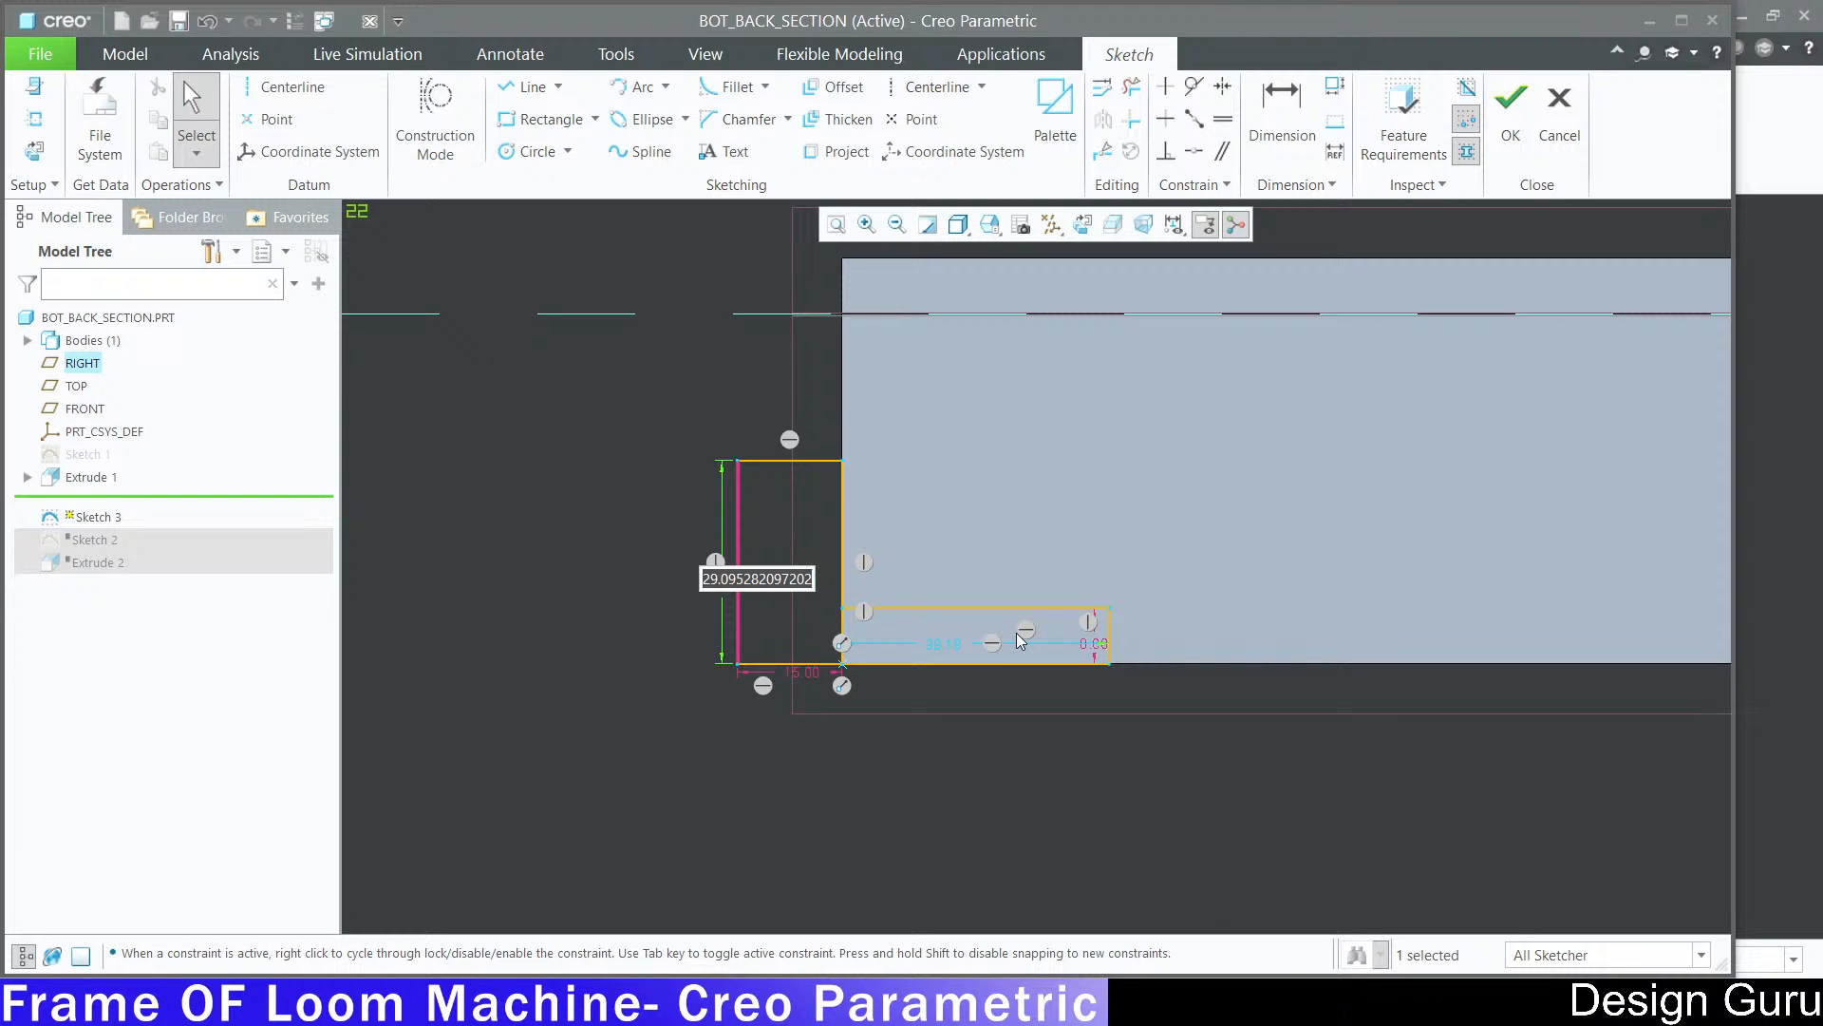
{"action": "type", "text": "25"}
{"action": "key", "text": "Return"}
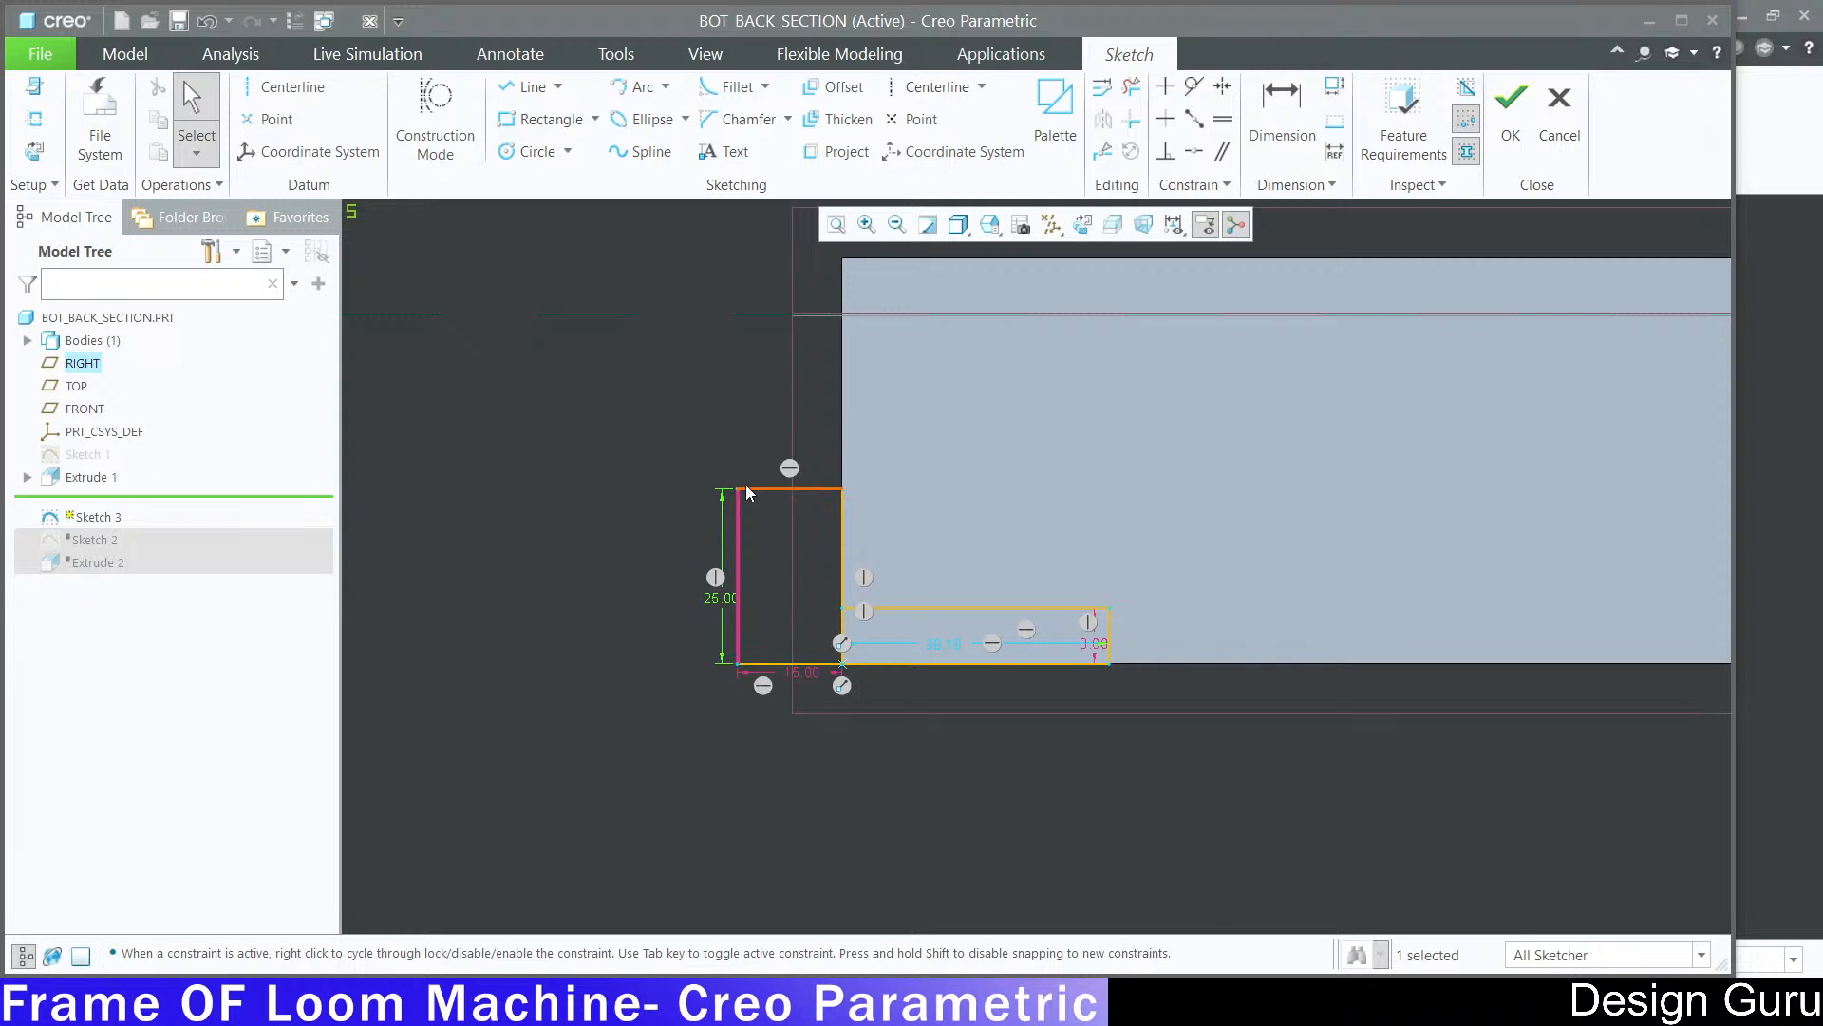
{"action": "double_click", "coordinate": [936, 646]}
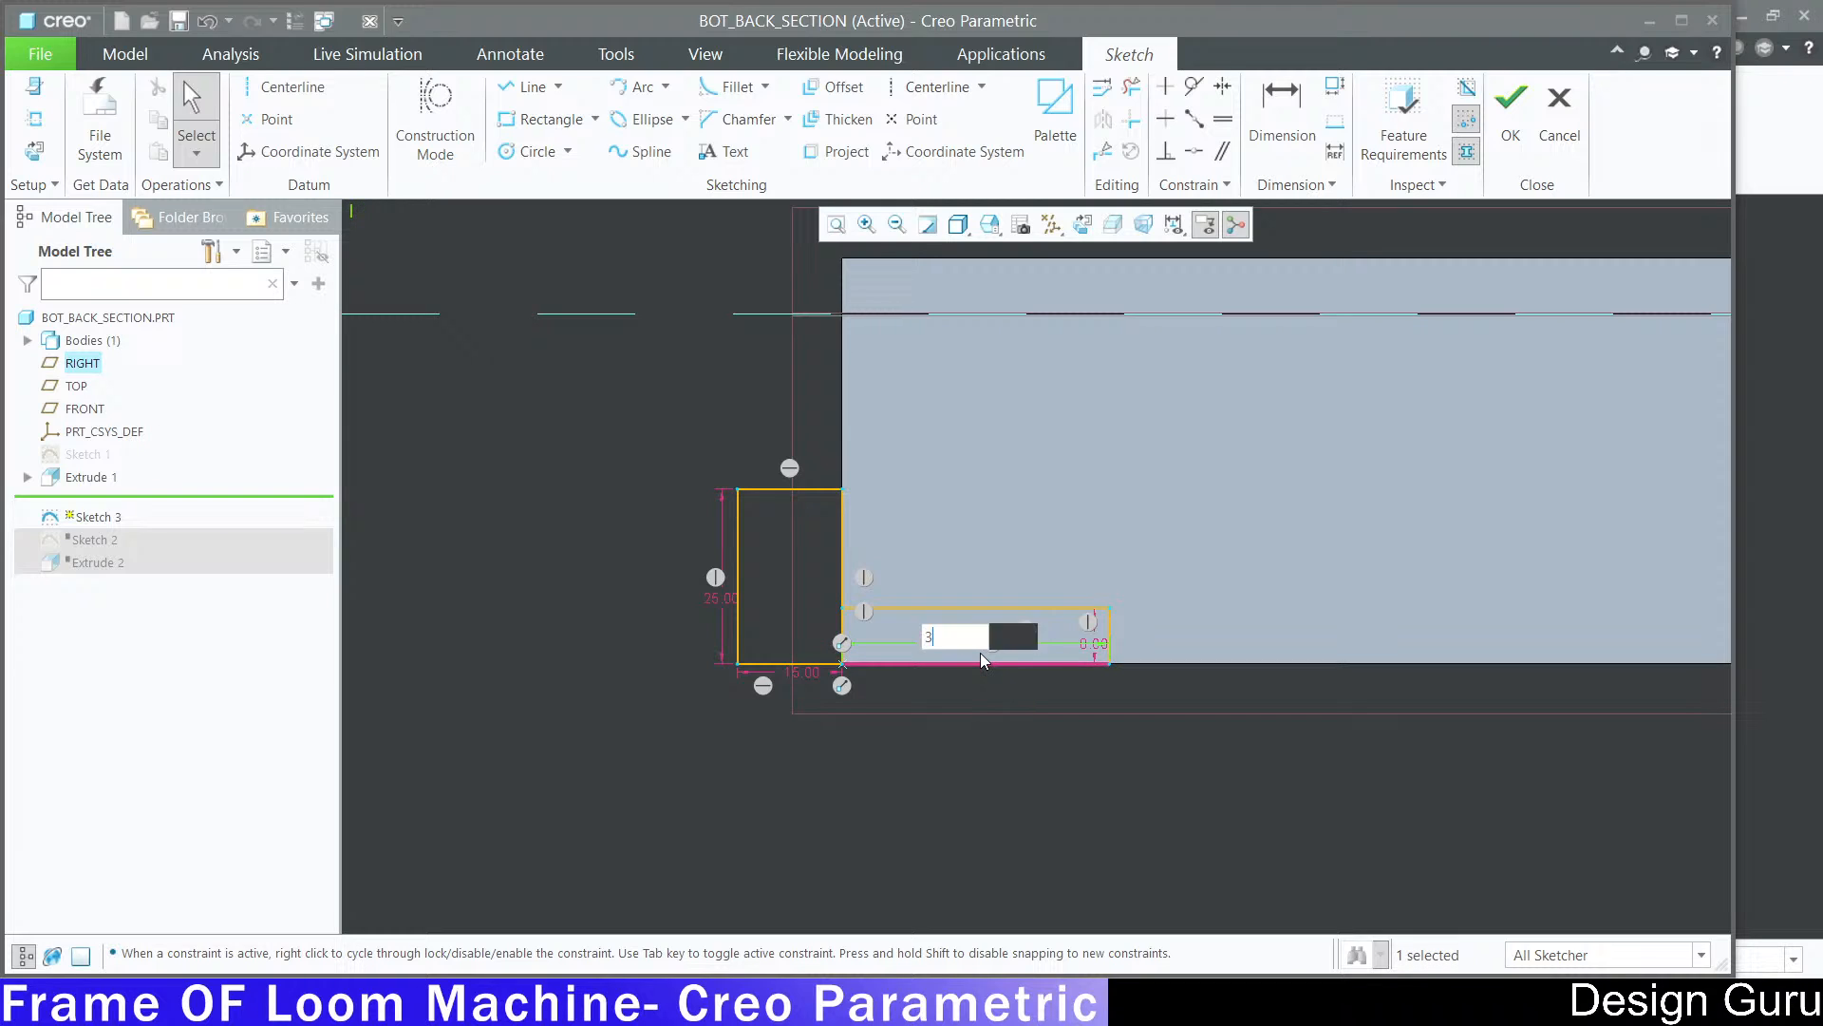
{"action": "type", "text": "35"}
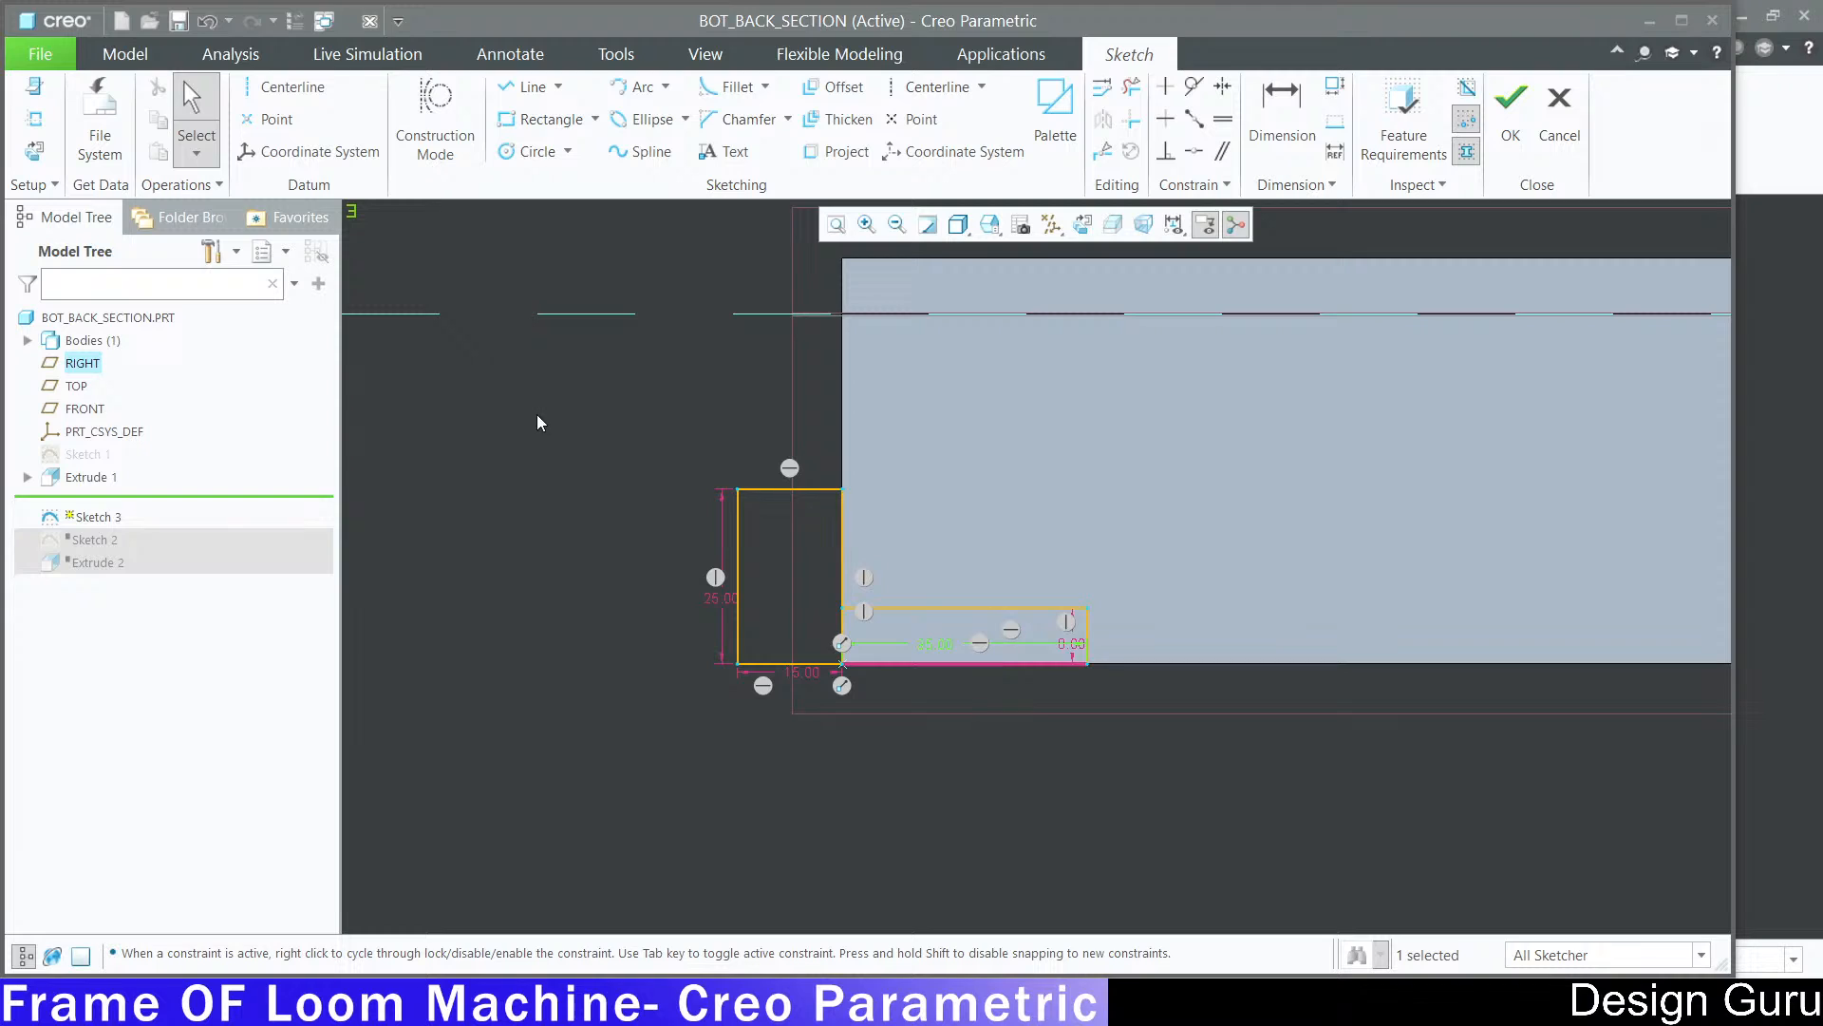
{"action": "left_click", "coordinate": [560, 406]}
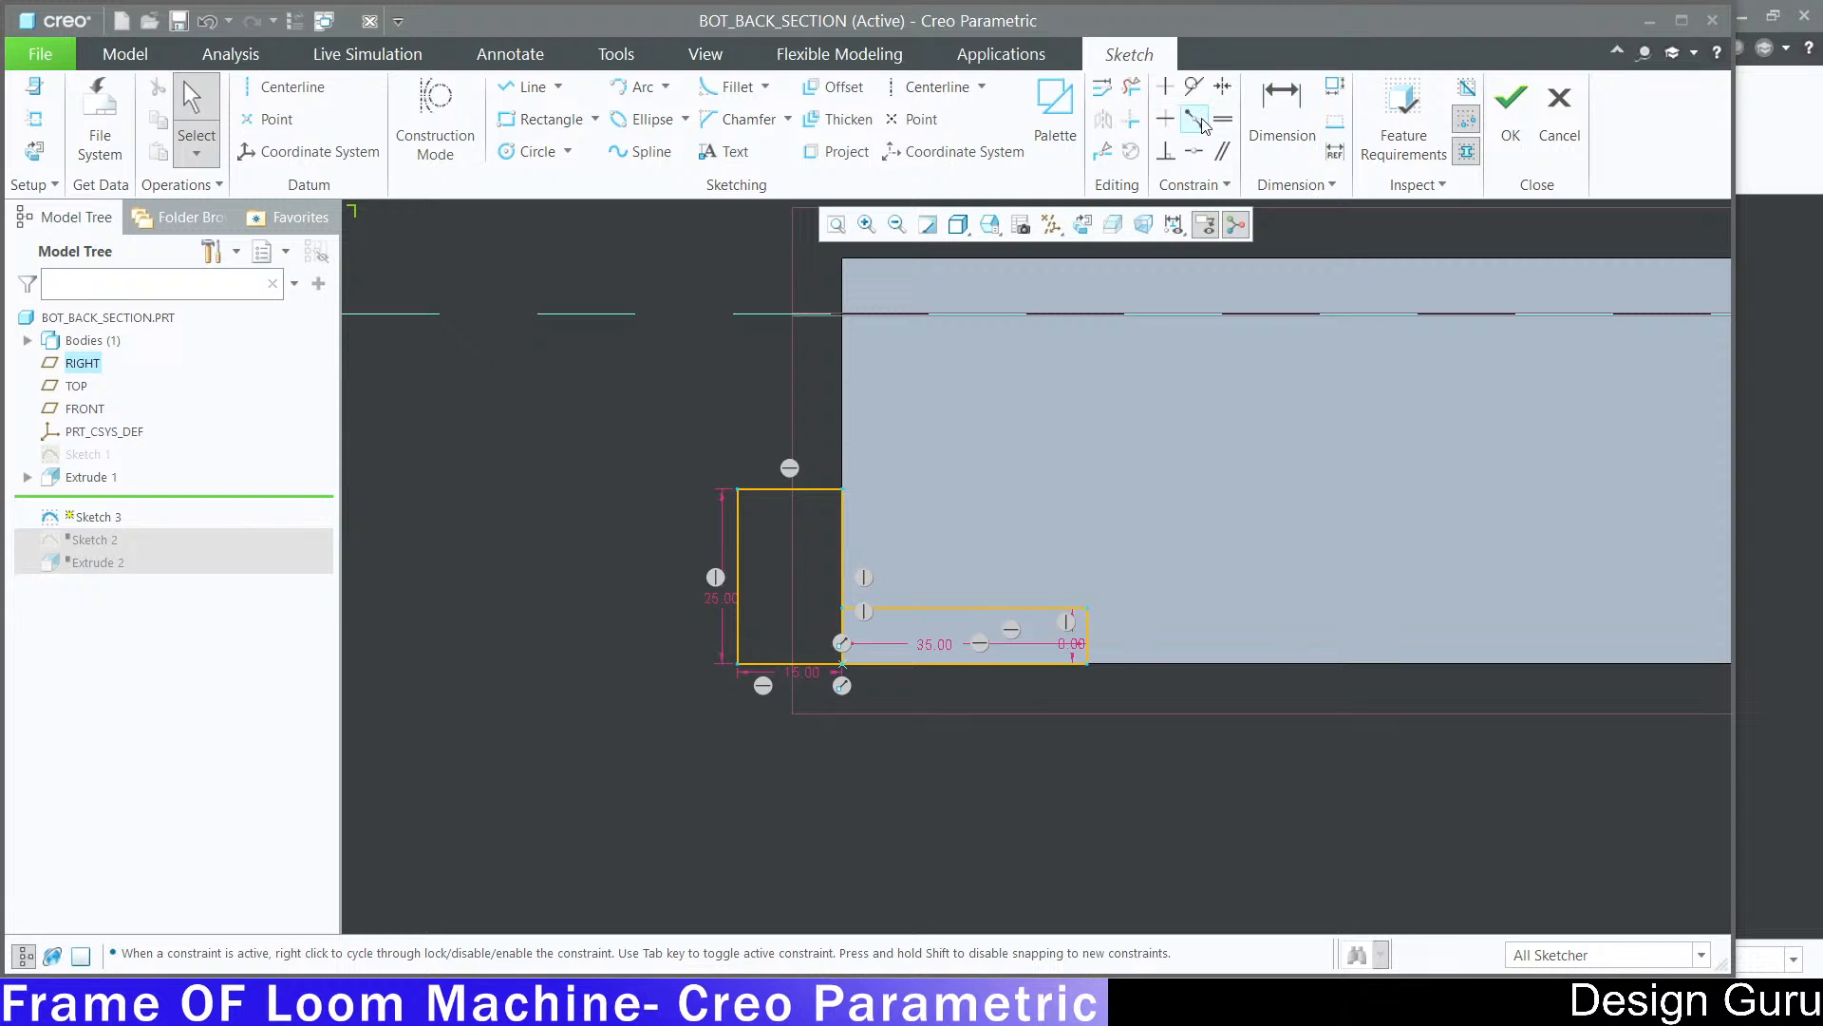
Step: Trim away the shared edge between the two rectangles to form one L-shaped profile, and finish the sketch
{"action": "left_click", "coordinate": [1130, 86]}
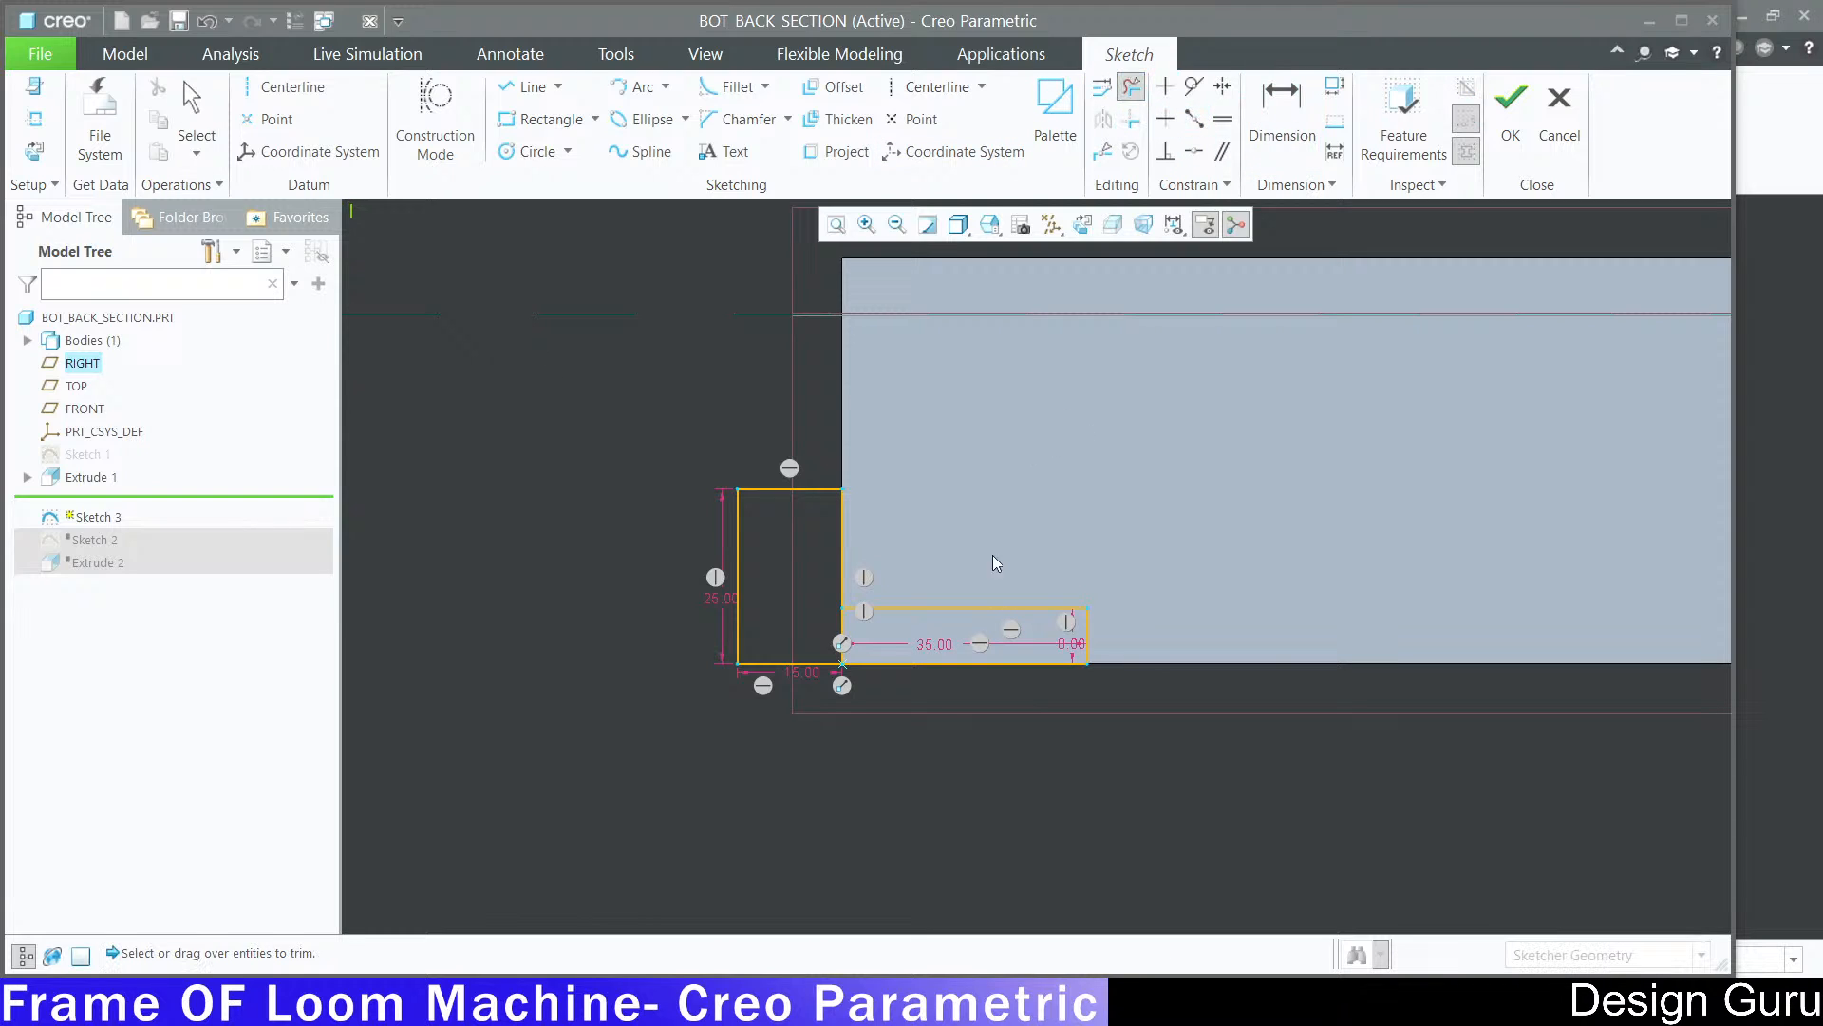
{"action": "left_click", "coordinate": [847, 628]}
{"action": "middle_click", "coordinate": [924, 798]}
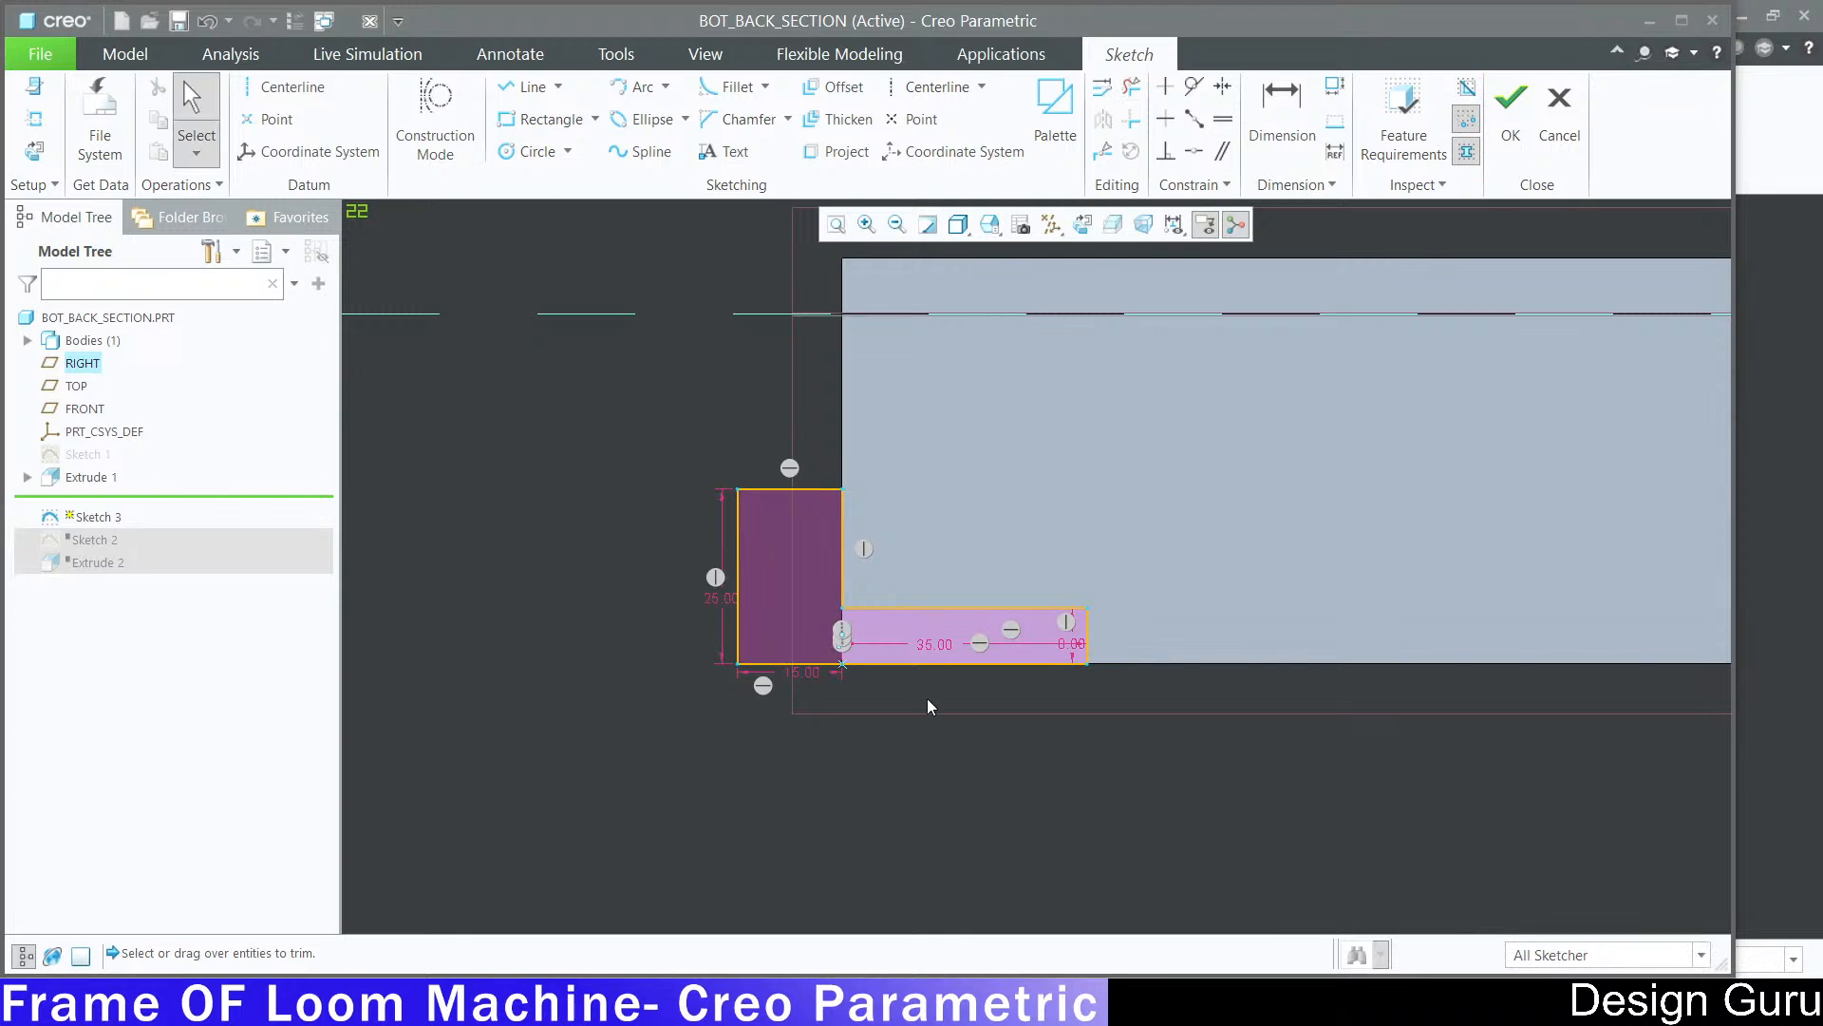
{"action": "scroll", "coordinate": [766, 704], "scroll_direction": "down", "scroll_amount": 4}
{"action": "scroll", "coordinate": [859, 761], "scroll_direction": "up", "scroll_amount": 3}
{"action": "scroll", "coordinate": [978, 729], "scroll_direction": "down", "scroll_amount": 2}
{"action": "scroll", "coordinate": [977, 726], "scroll_direction": "up", "scroll_amount": 3}
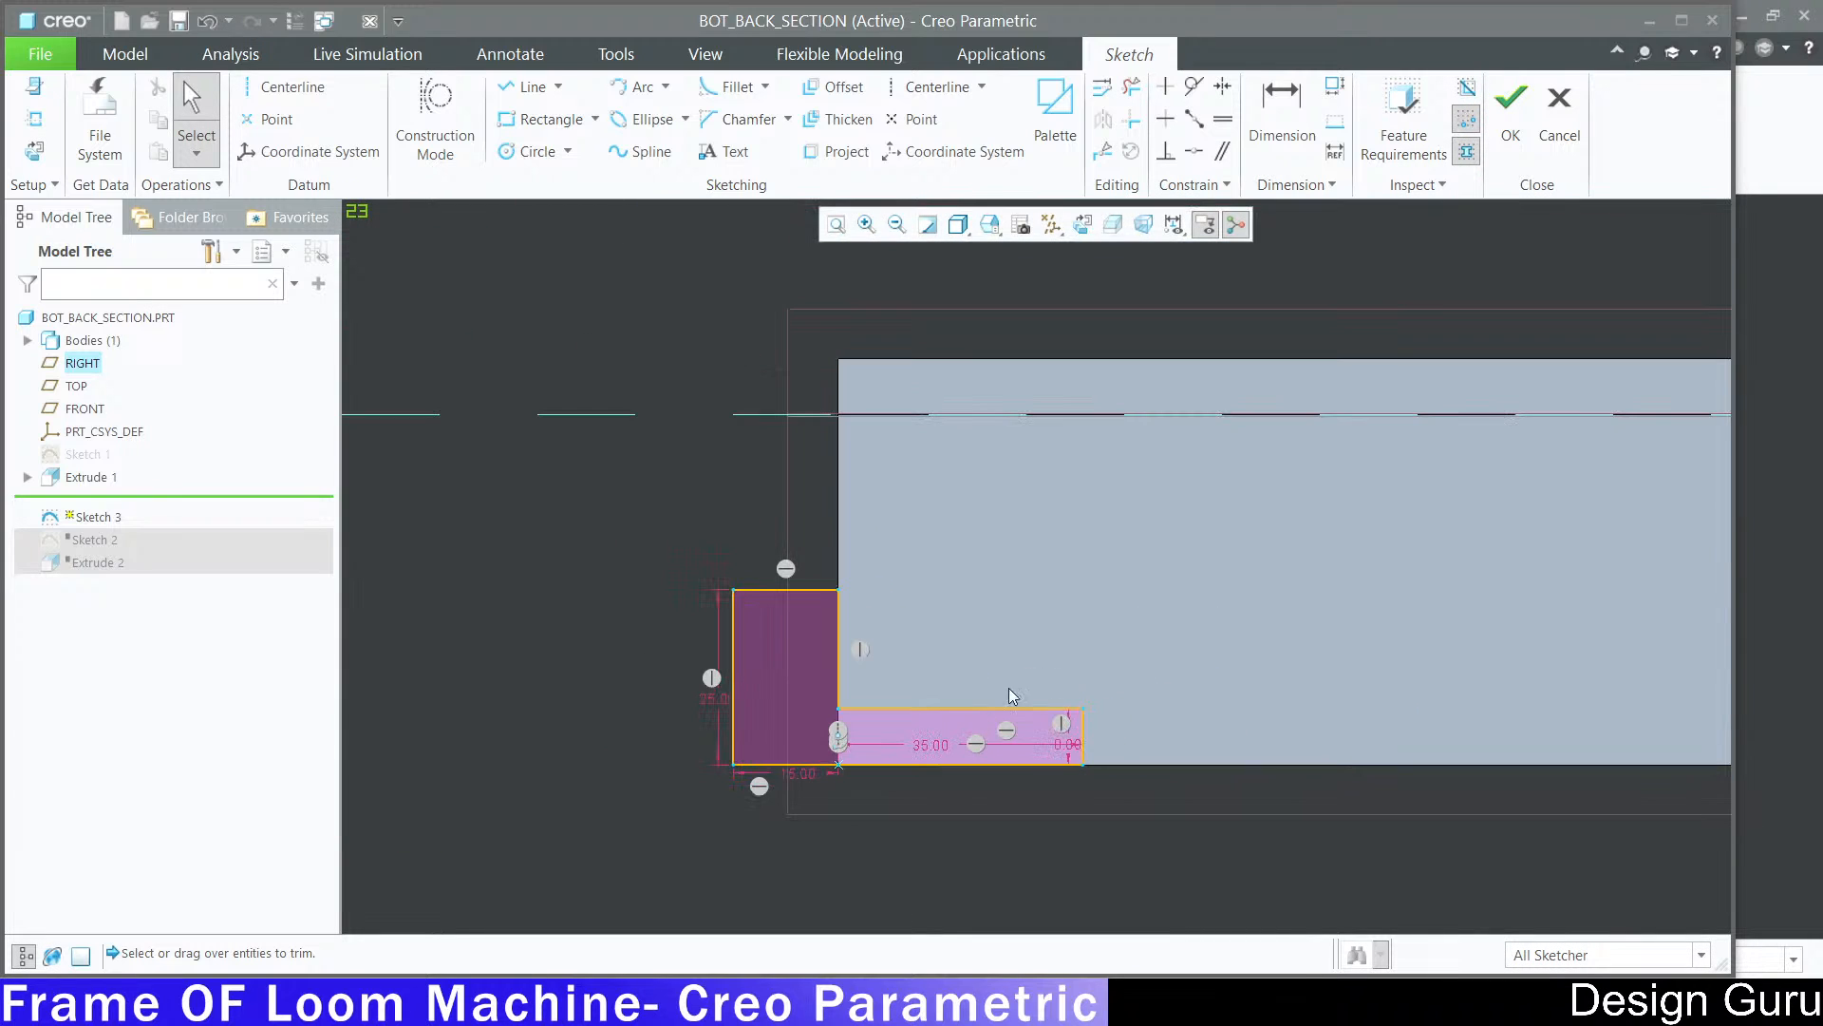
{"action": "left_click", "coordinate": [1511, 107]}
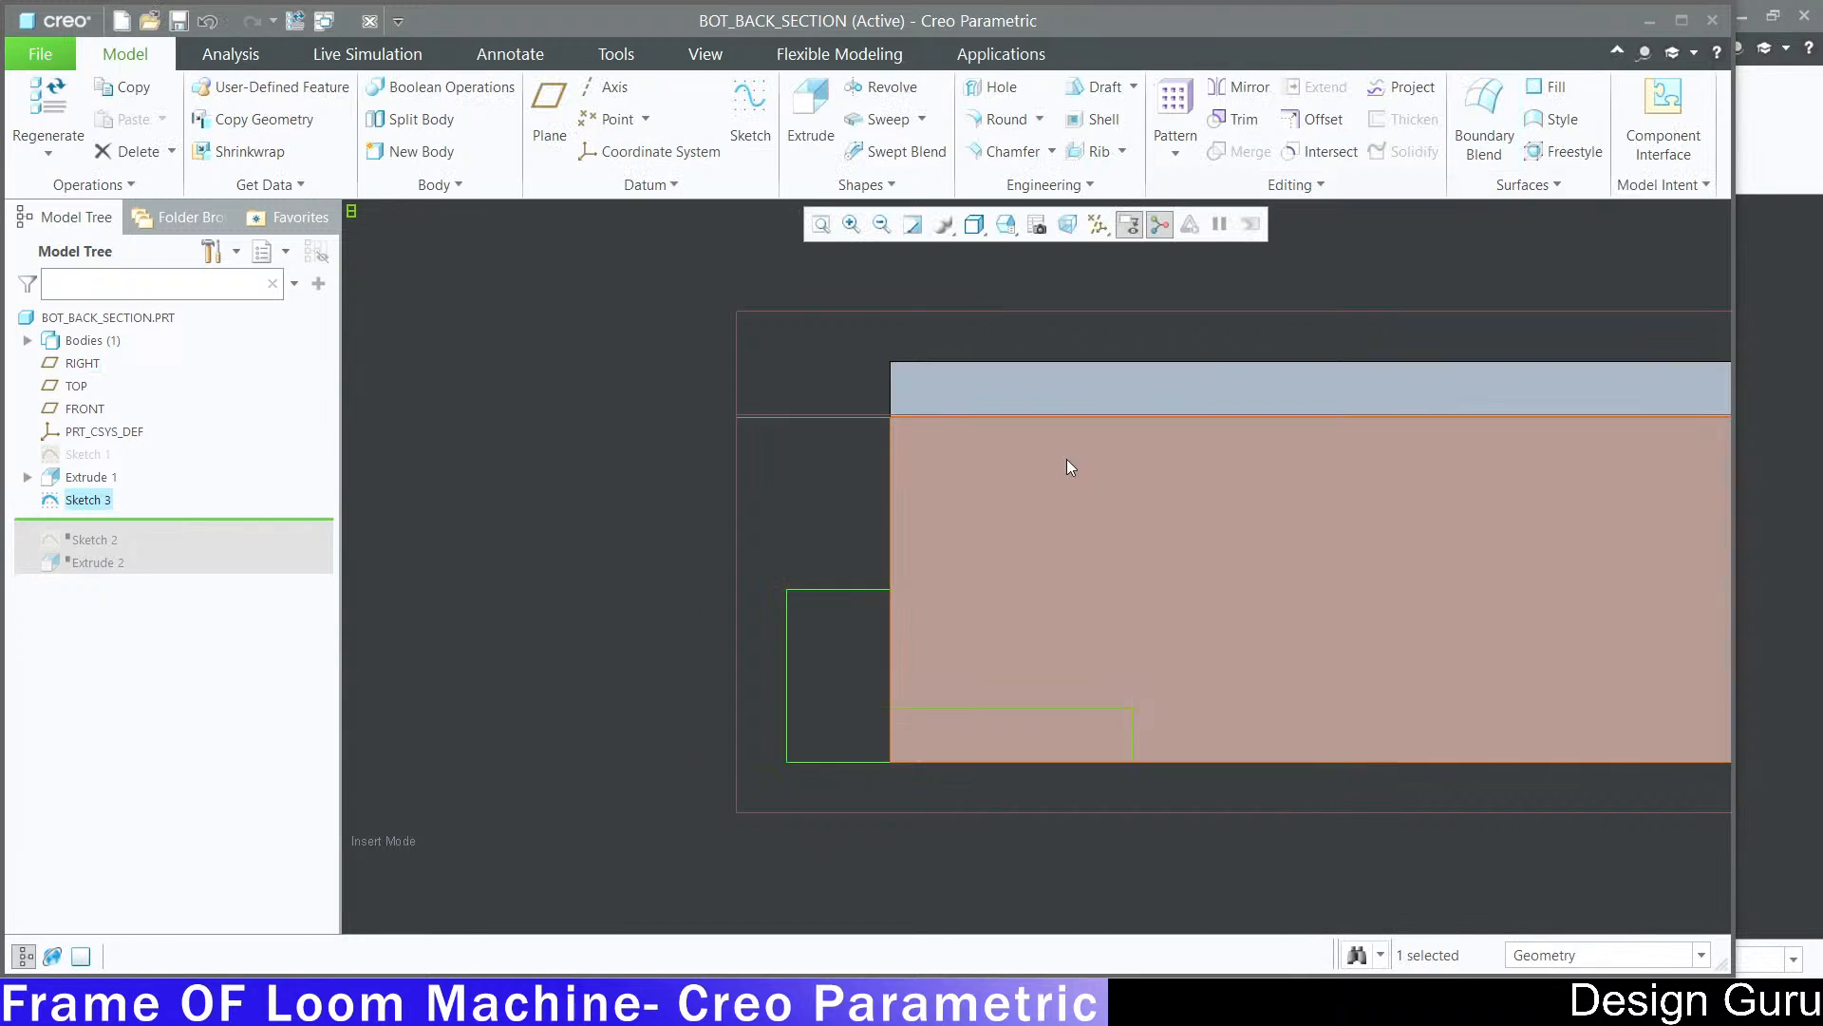
Step: Extrude the L-shaped profile as a solid with a depth of 60 at the angle's lower end corner
{"action": "left_click", "coordinate": [810, 114]}
{"action": "scroll", "coordinate": [1195, 468], "scroll_direction": "down", "scroll_amount": 4}
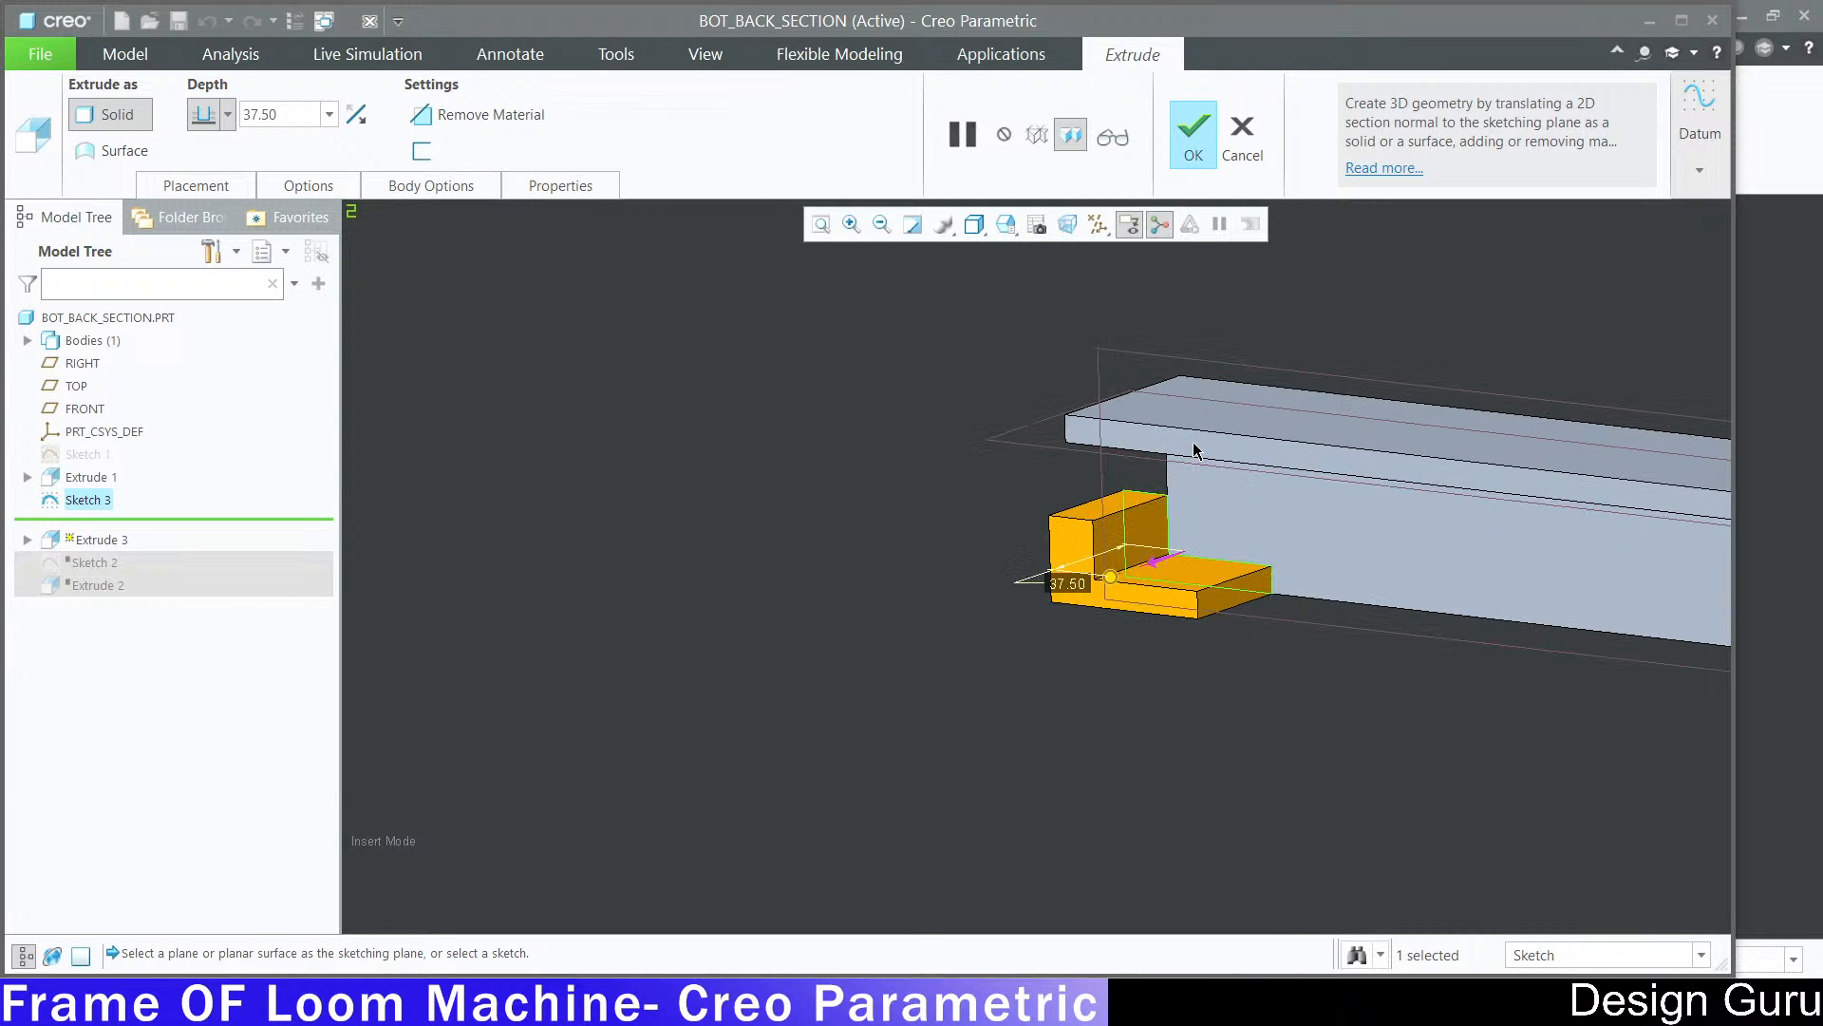
{"action": "middle_click_drag", "start_coordinate": [1194, 468], "coordinate": [1271, 505]}
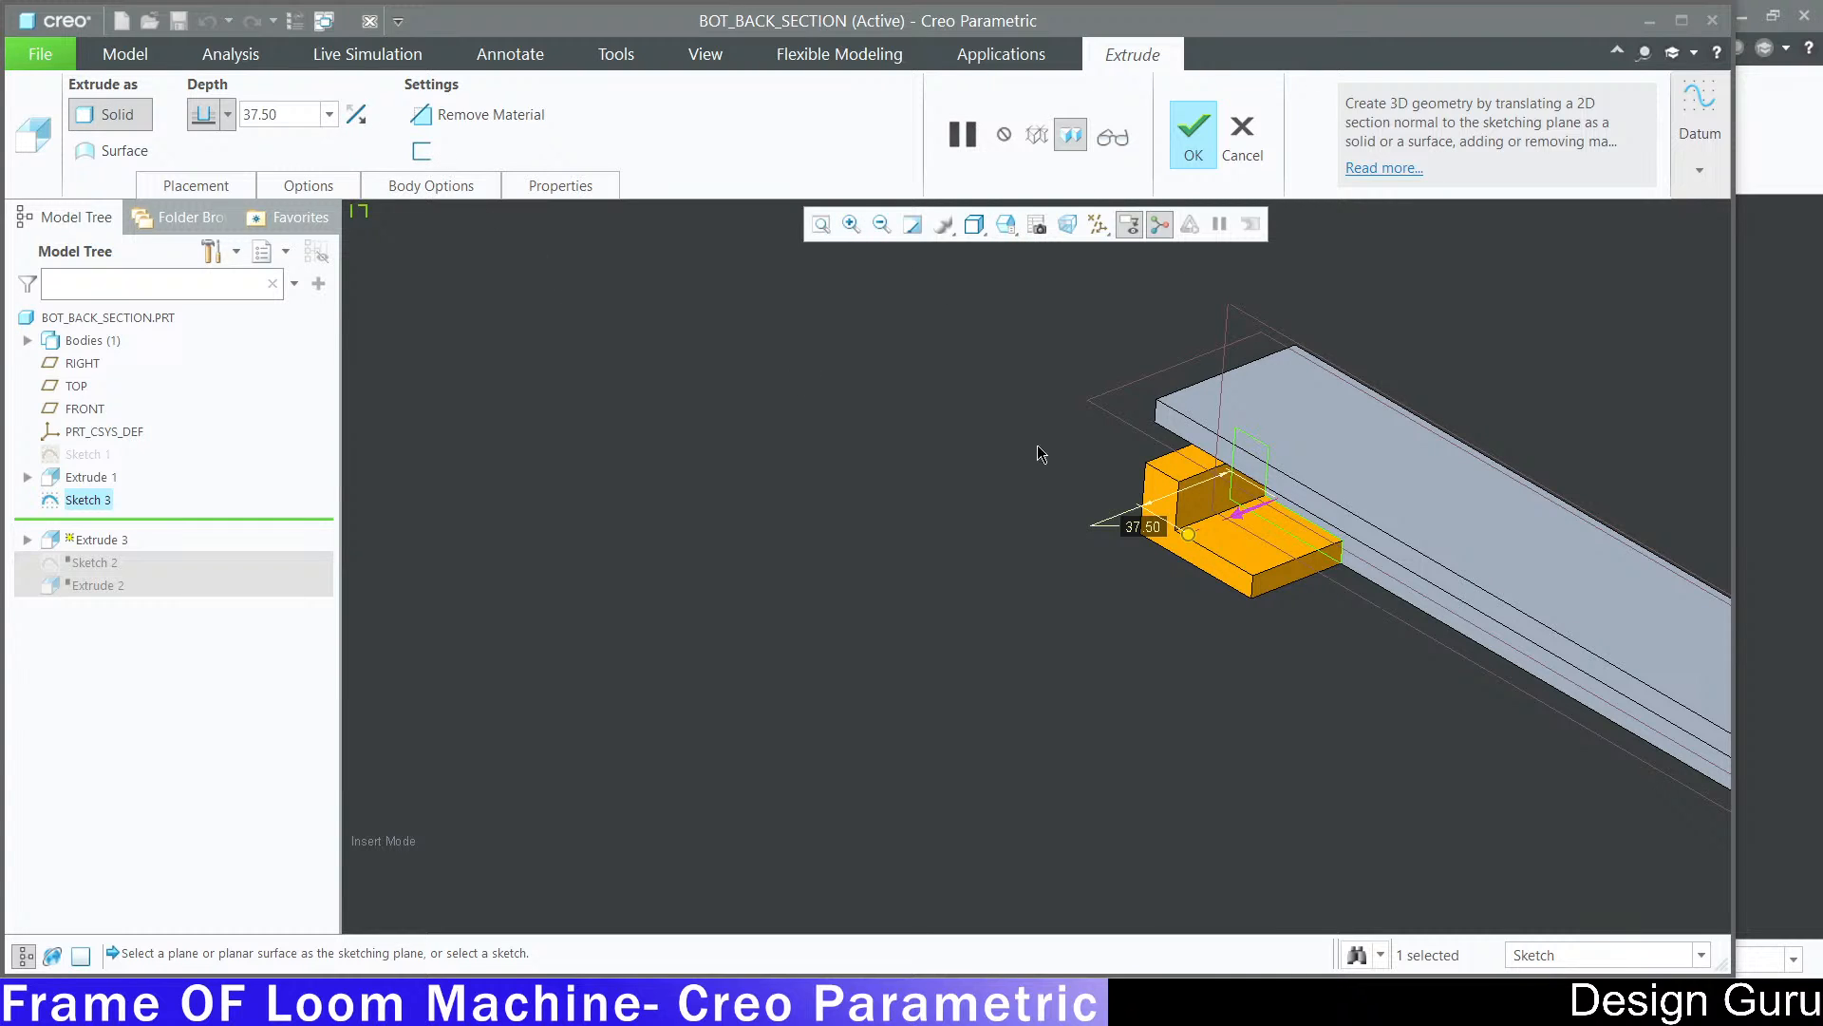
{"action": "double_click", "coordinate": [276, 115]}
{"action": "type", "text": "60"}
{"action": "key", "text": "Return"}
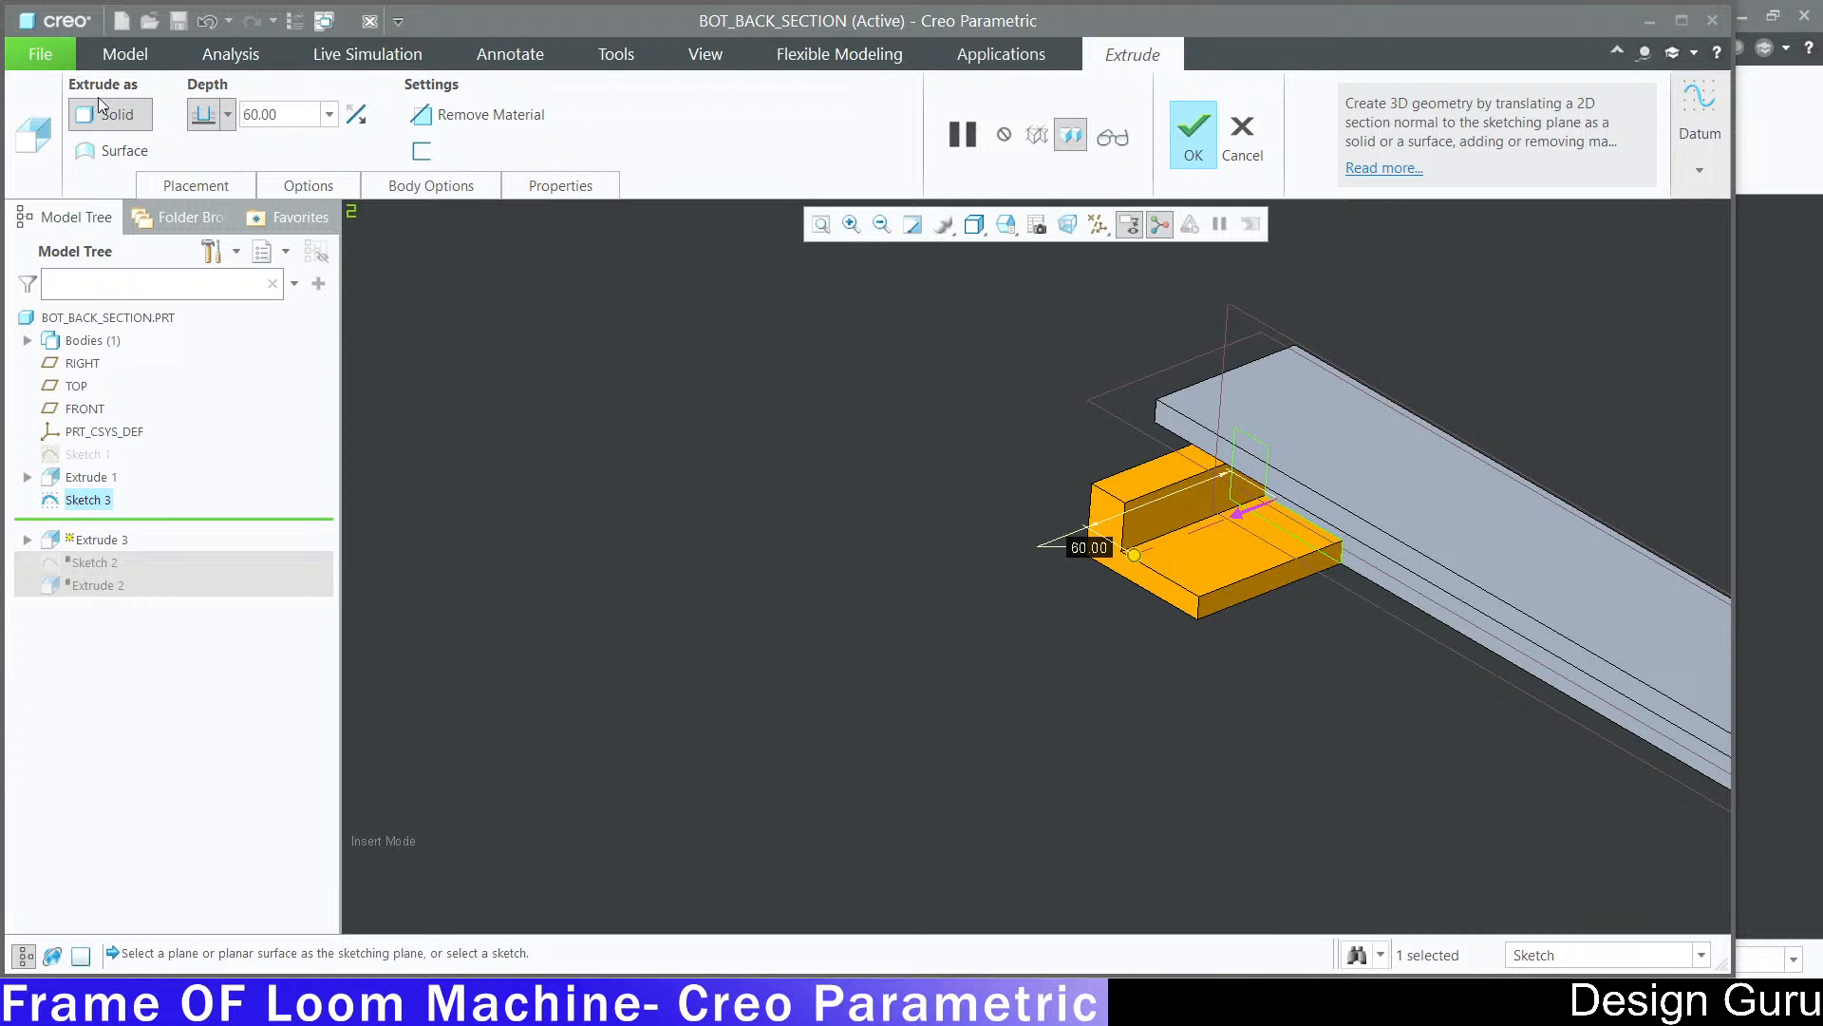
{"action": "scroll", "coordinate": [1335, 819], "scroll_direction": "down", "scroll_amount": 5}
{"action": "scroll", "coordinate": [1336, 815], "scroll_direction": "up", "scroll_amount": 4}
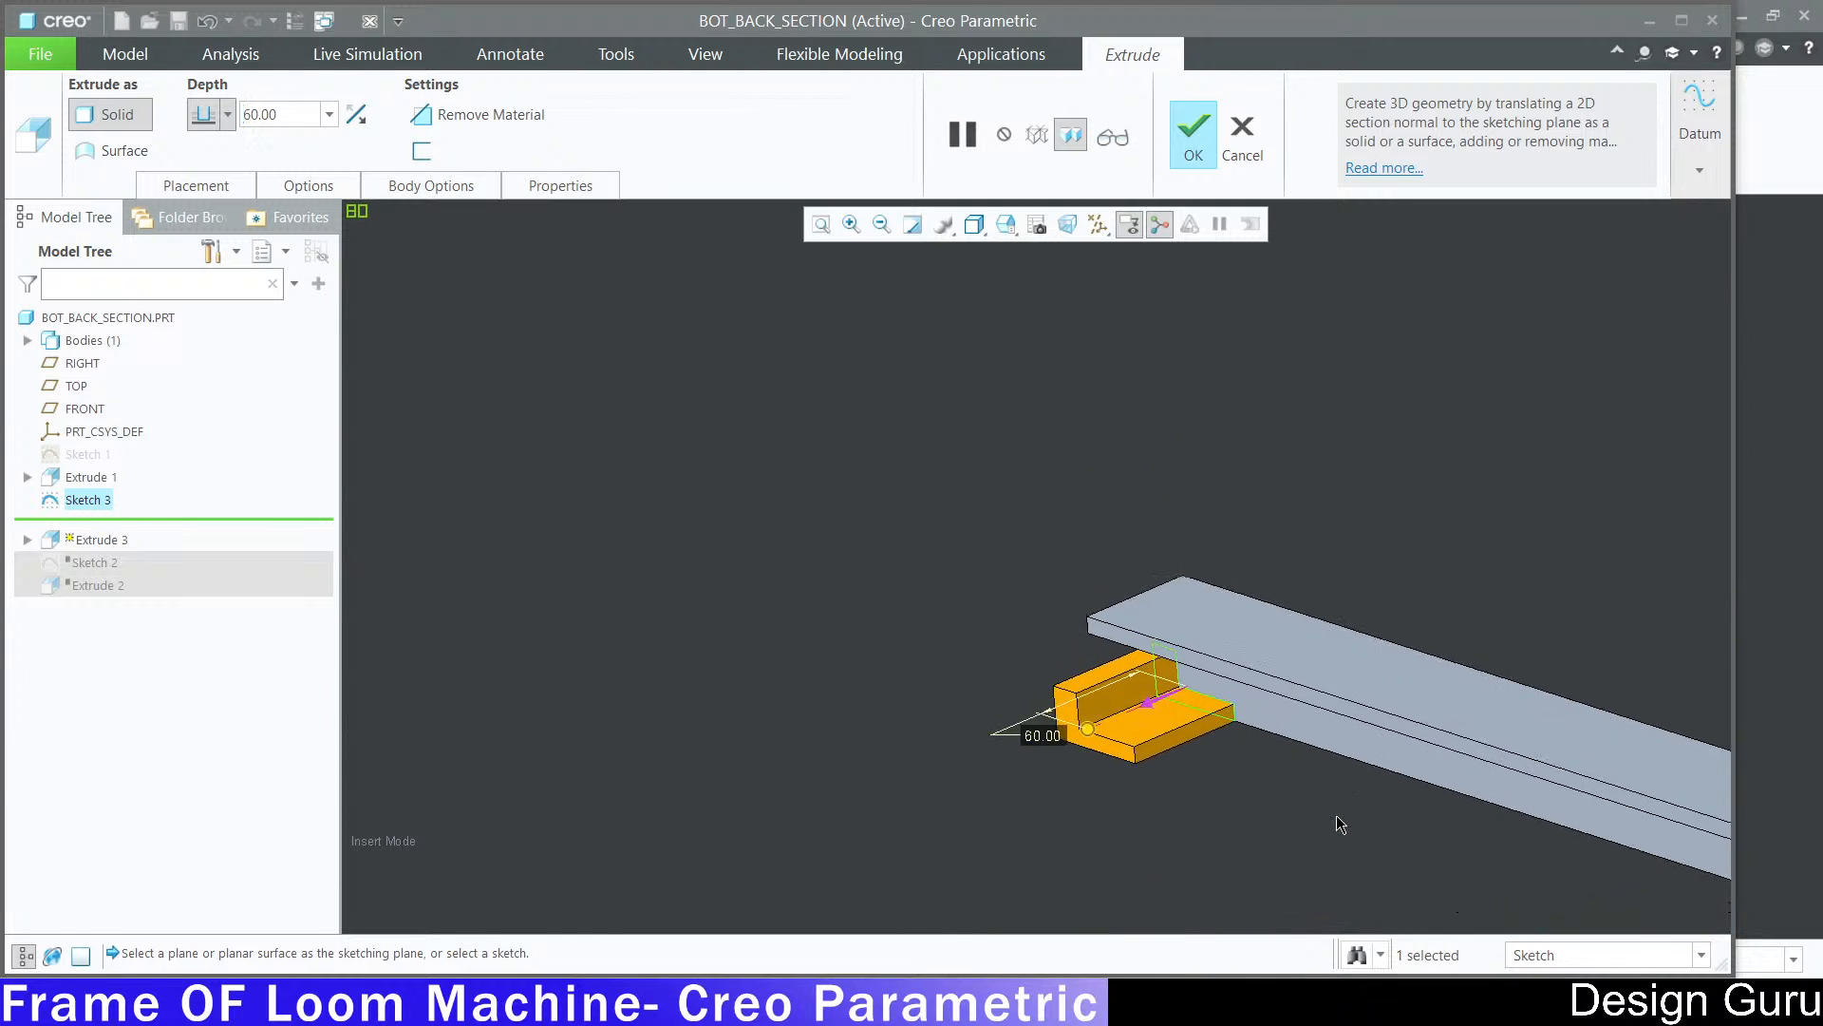
{"action": "middle_click_drag", "start_coordinate": [1337, 814], "coordinate": [1261, 739]}
{"action": "scroll", "coordinate": [1237, 767], "scroll_direction": "down", "scroll_amount": 2}
{"action": "right_click", "coordinate": [1238, 767]}
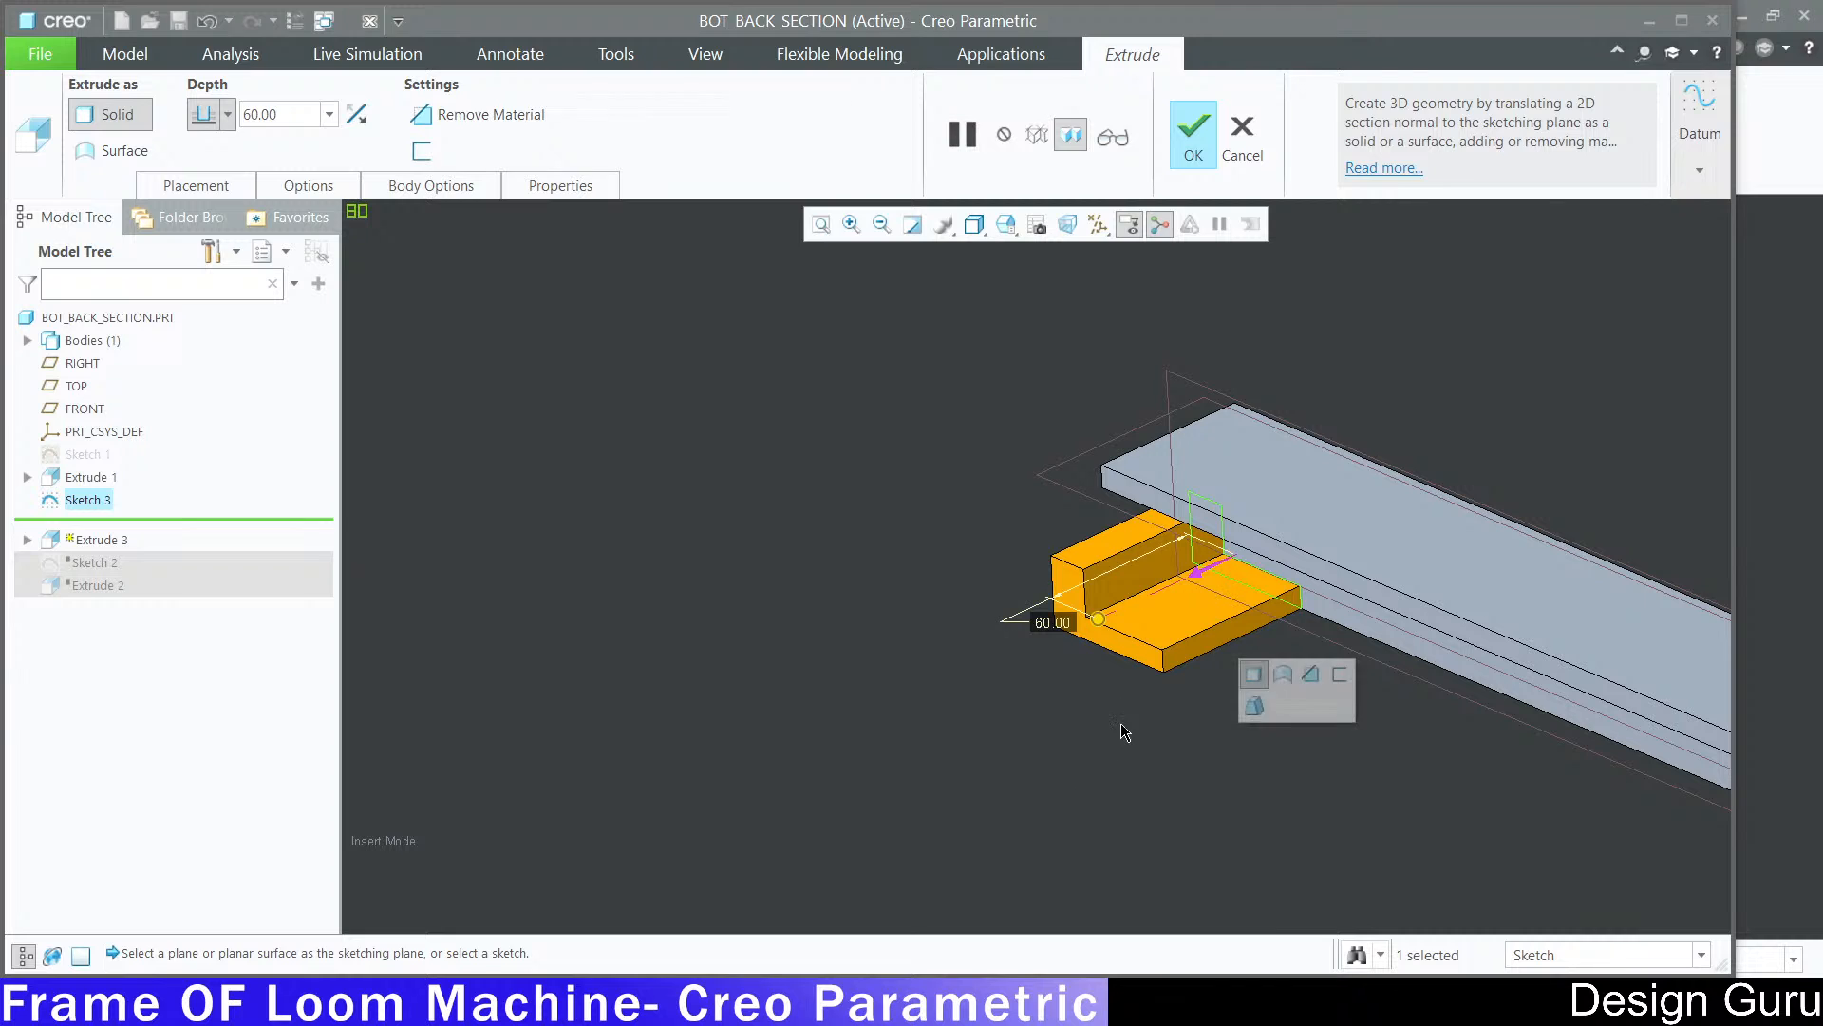
{"action": "middle_click", "coordinate": [1123, 732]}
{"action": "middle_click_drag", "start_coordinate": [1100, 742], "coordinate": [1158, 613]}
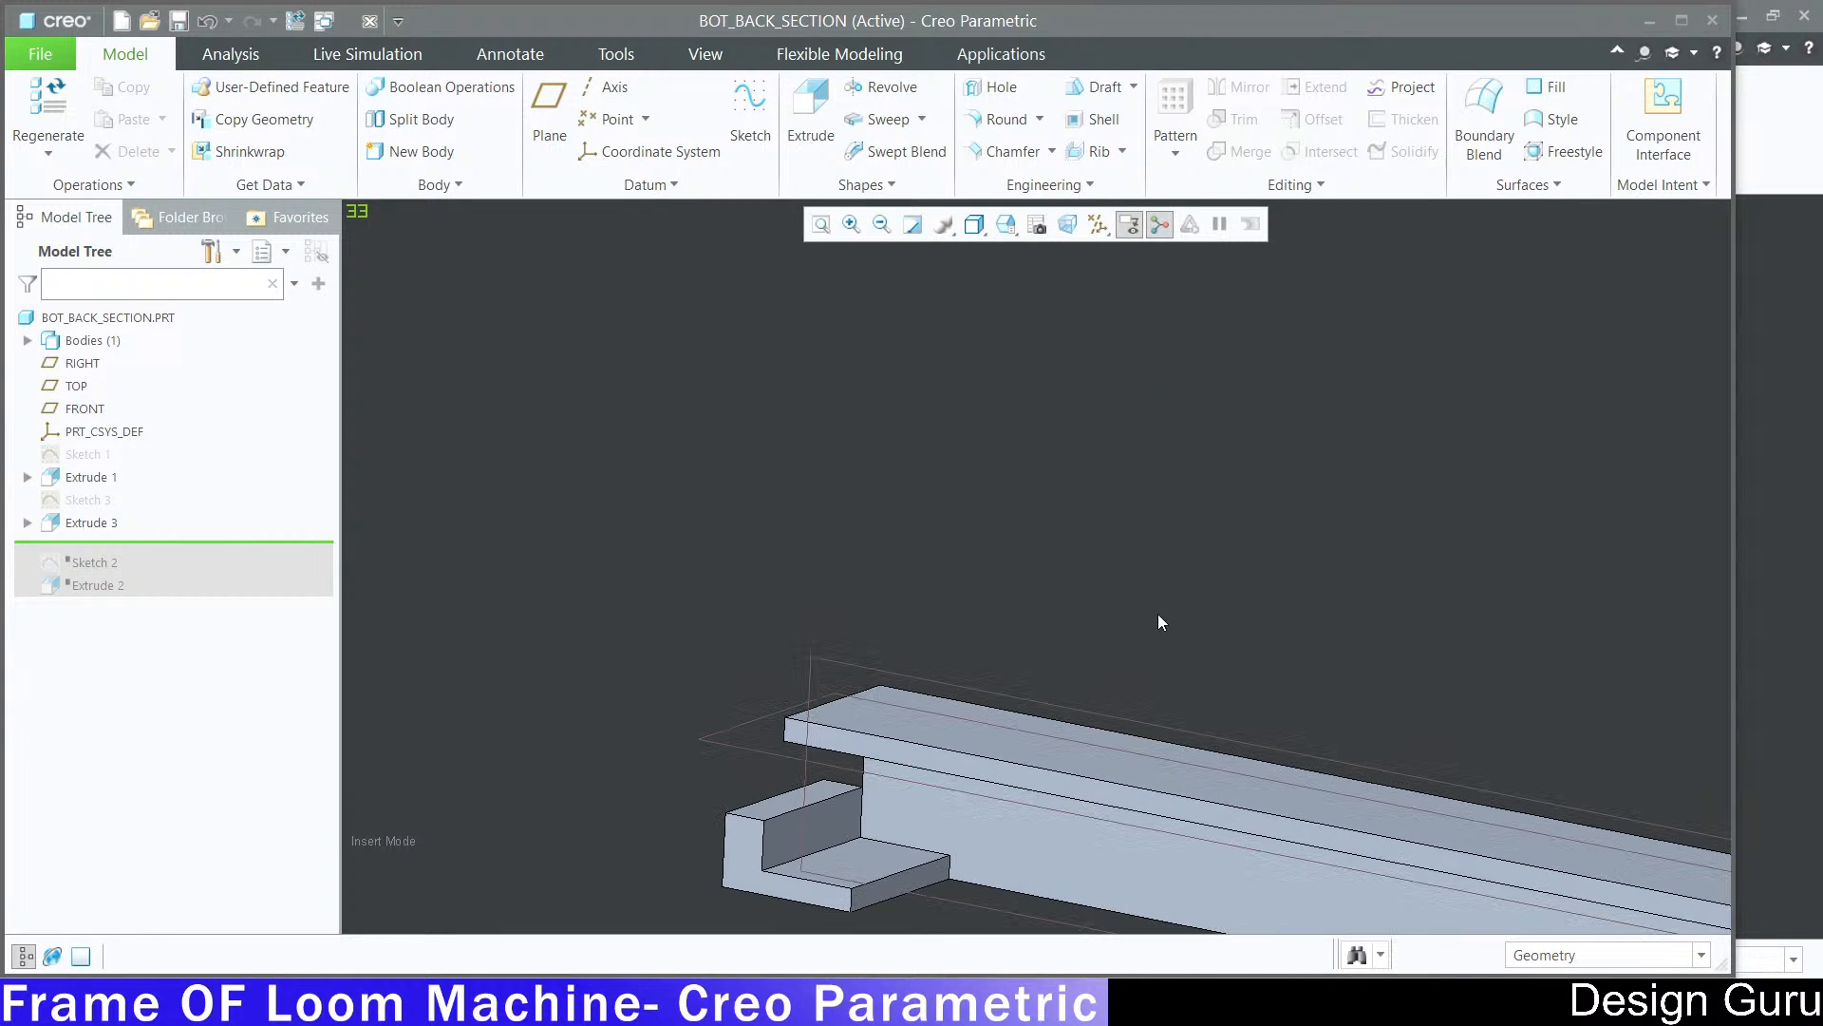
Step: Compare the angle's end with the assembly drawing PDF and start a new sketch on the TOP datum plane
{"action": "key", "text": "alt+Tab"}
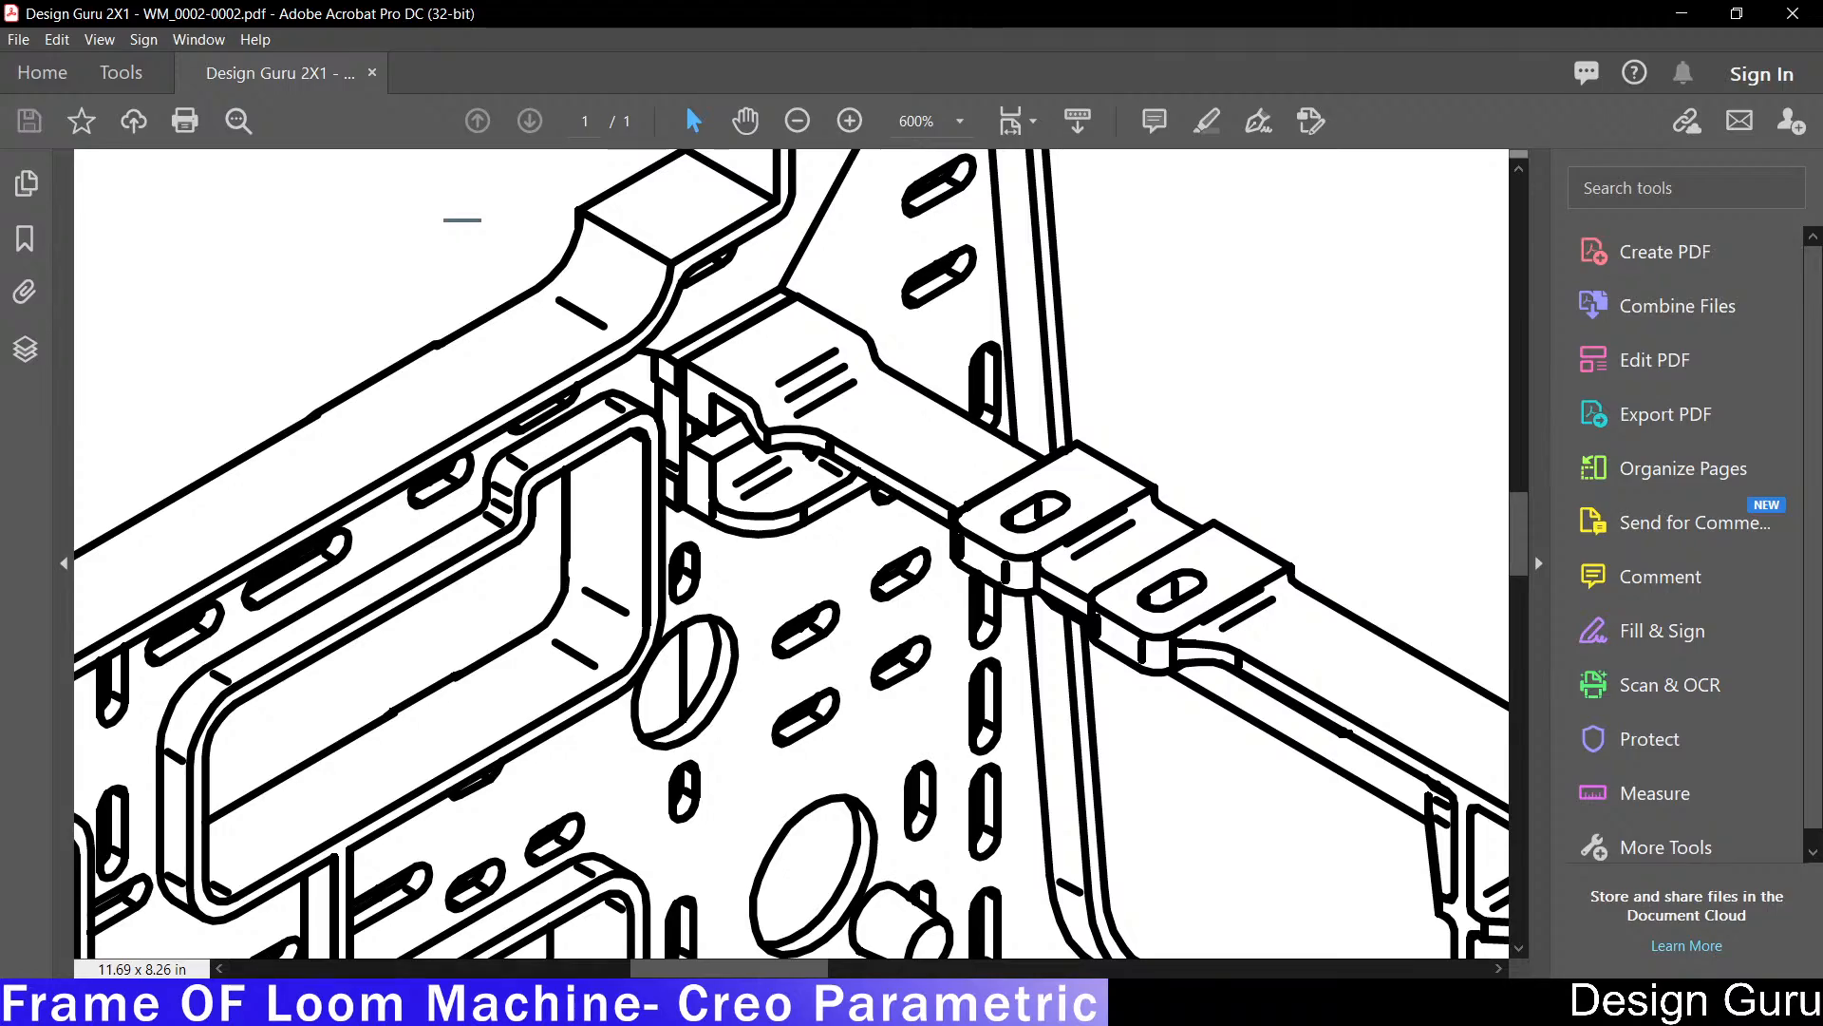
{"action": "key", "text": "alt+Tab"}
{"action": "middle_click_drag", "start_coordinate": [990, 701], "coordinate": [990, 550], "text": "shift"}
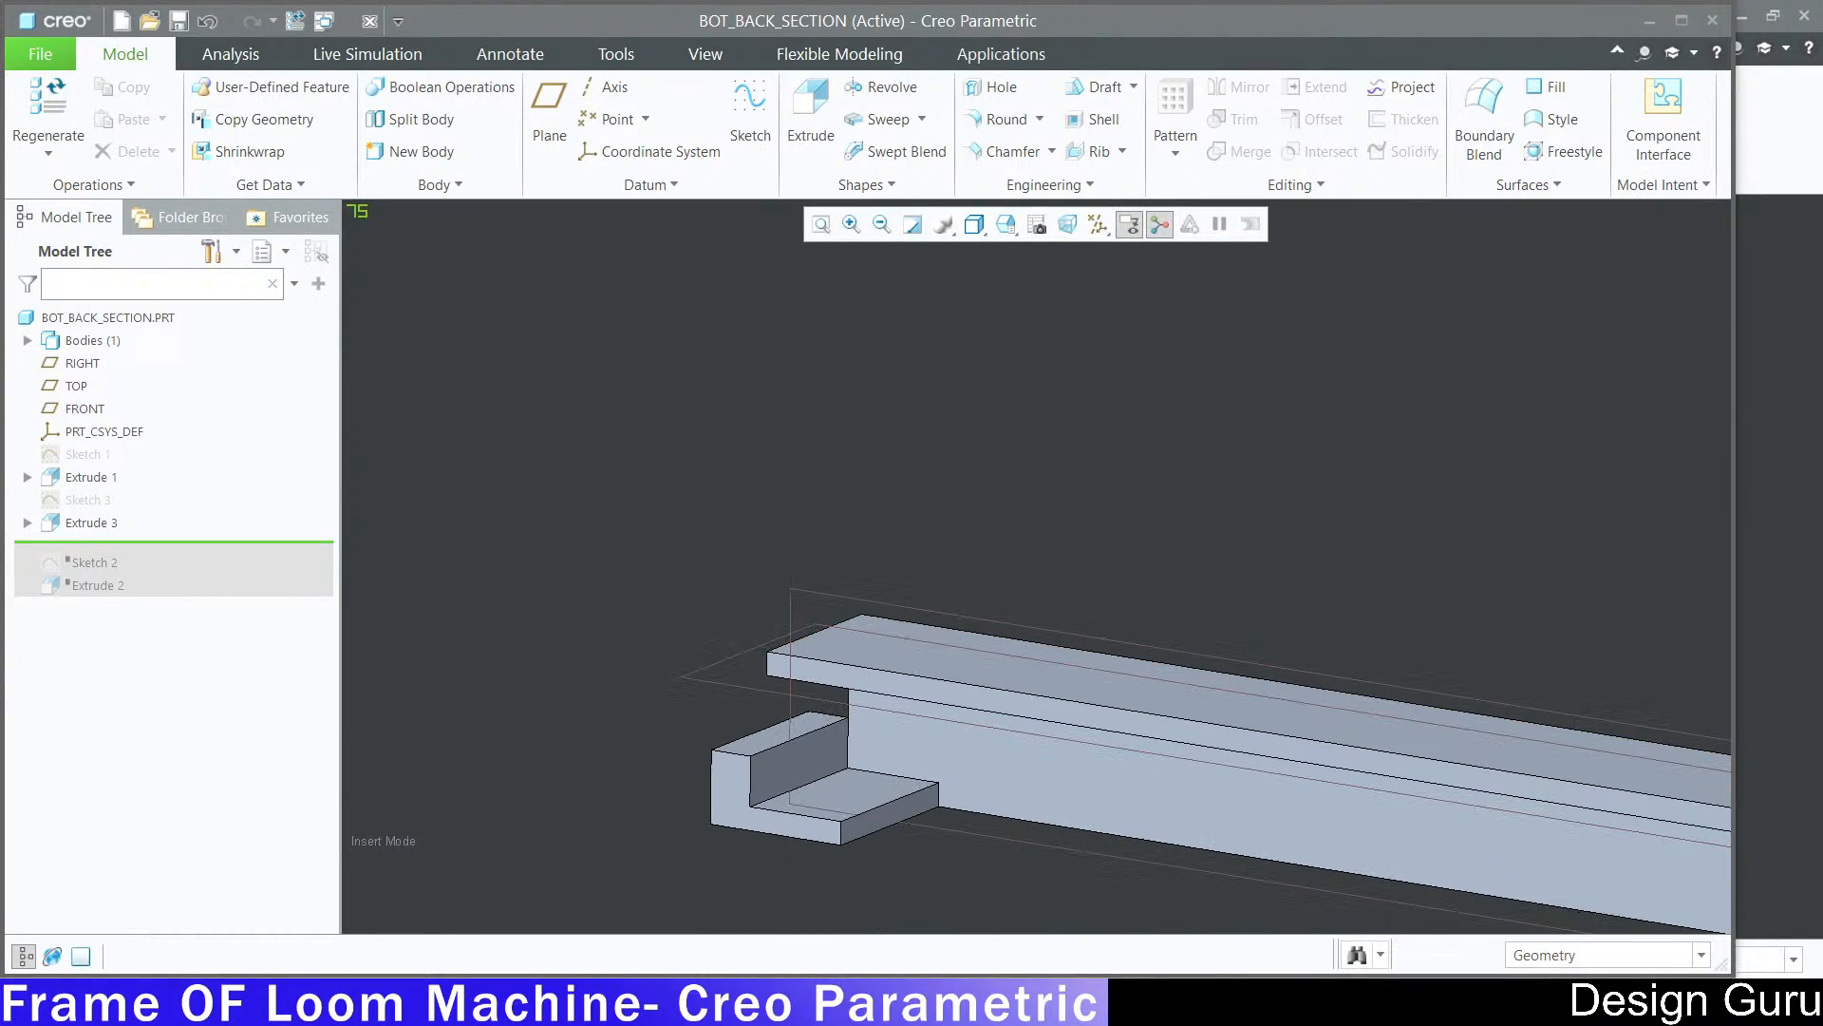
{"action": "key", "text": "alt+Tab"}
{"action": "key", "text": "alt+Tab"}
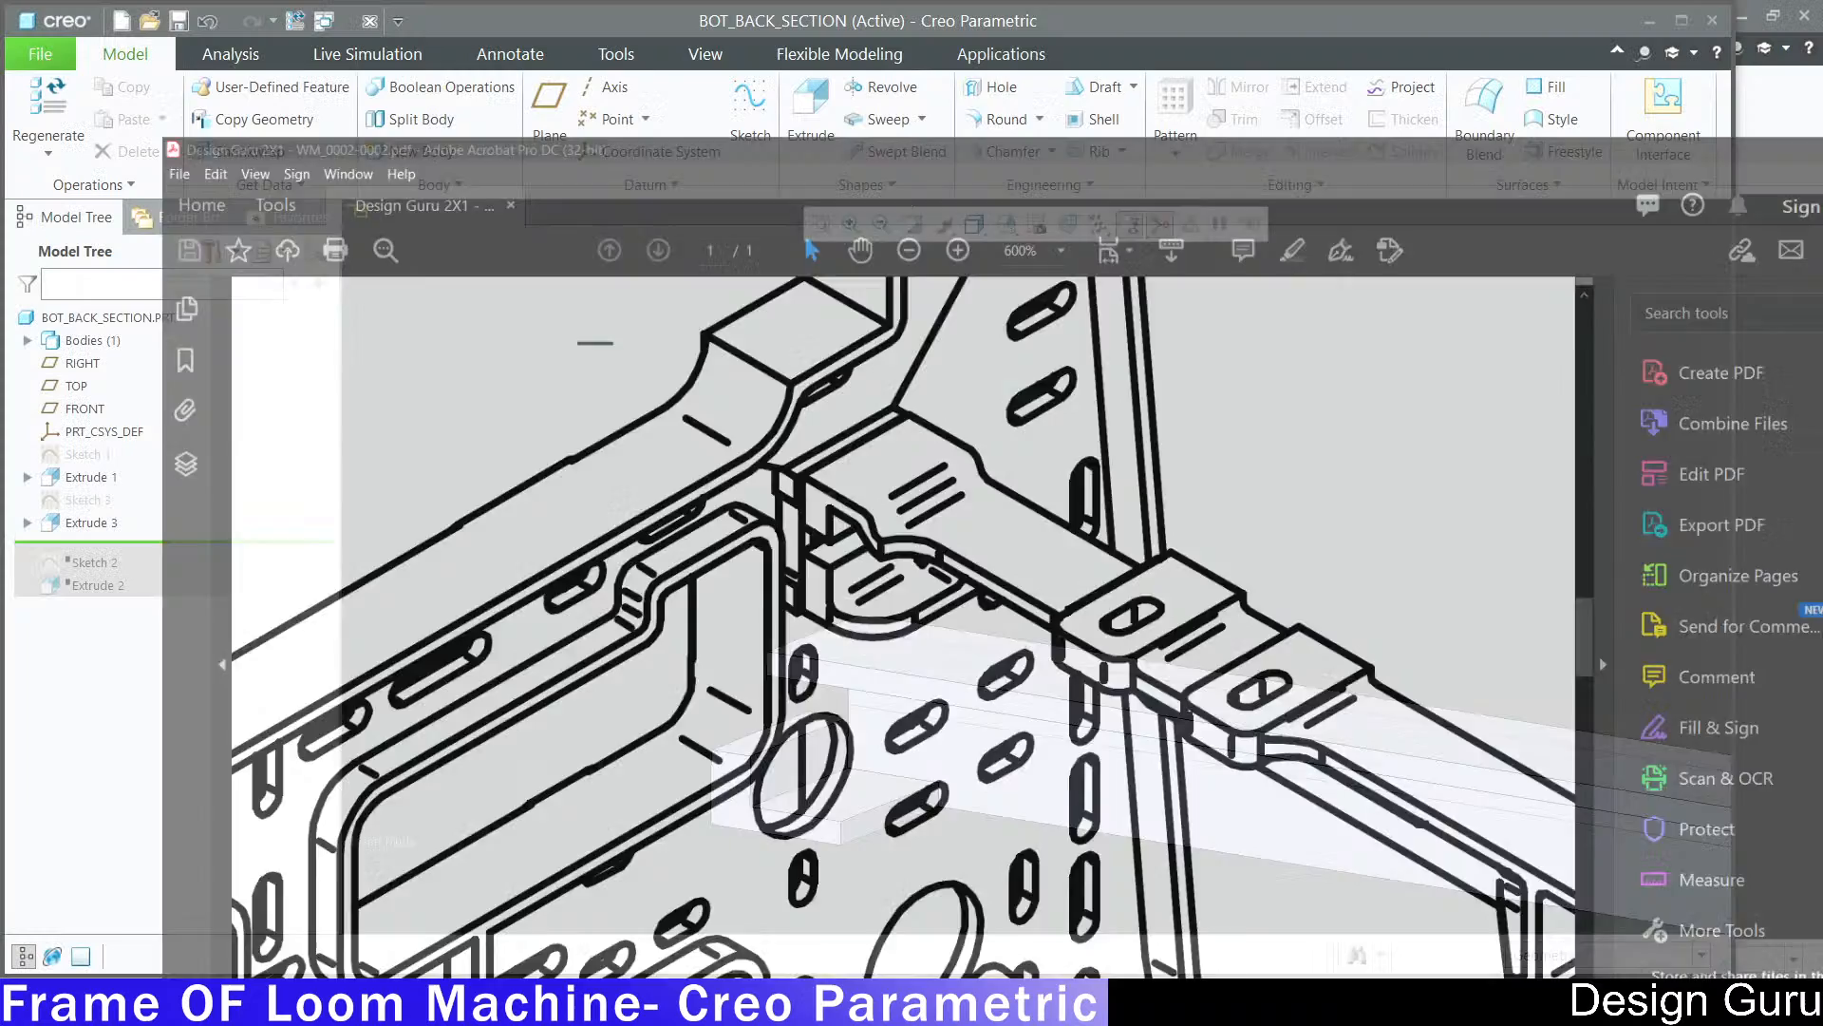
{"action": "middle_click_drag", "start_coordinate": [946, 539], "coordinate": [1031, 397], "text": "shift"}
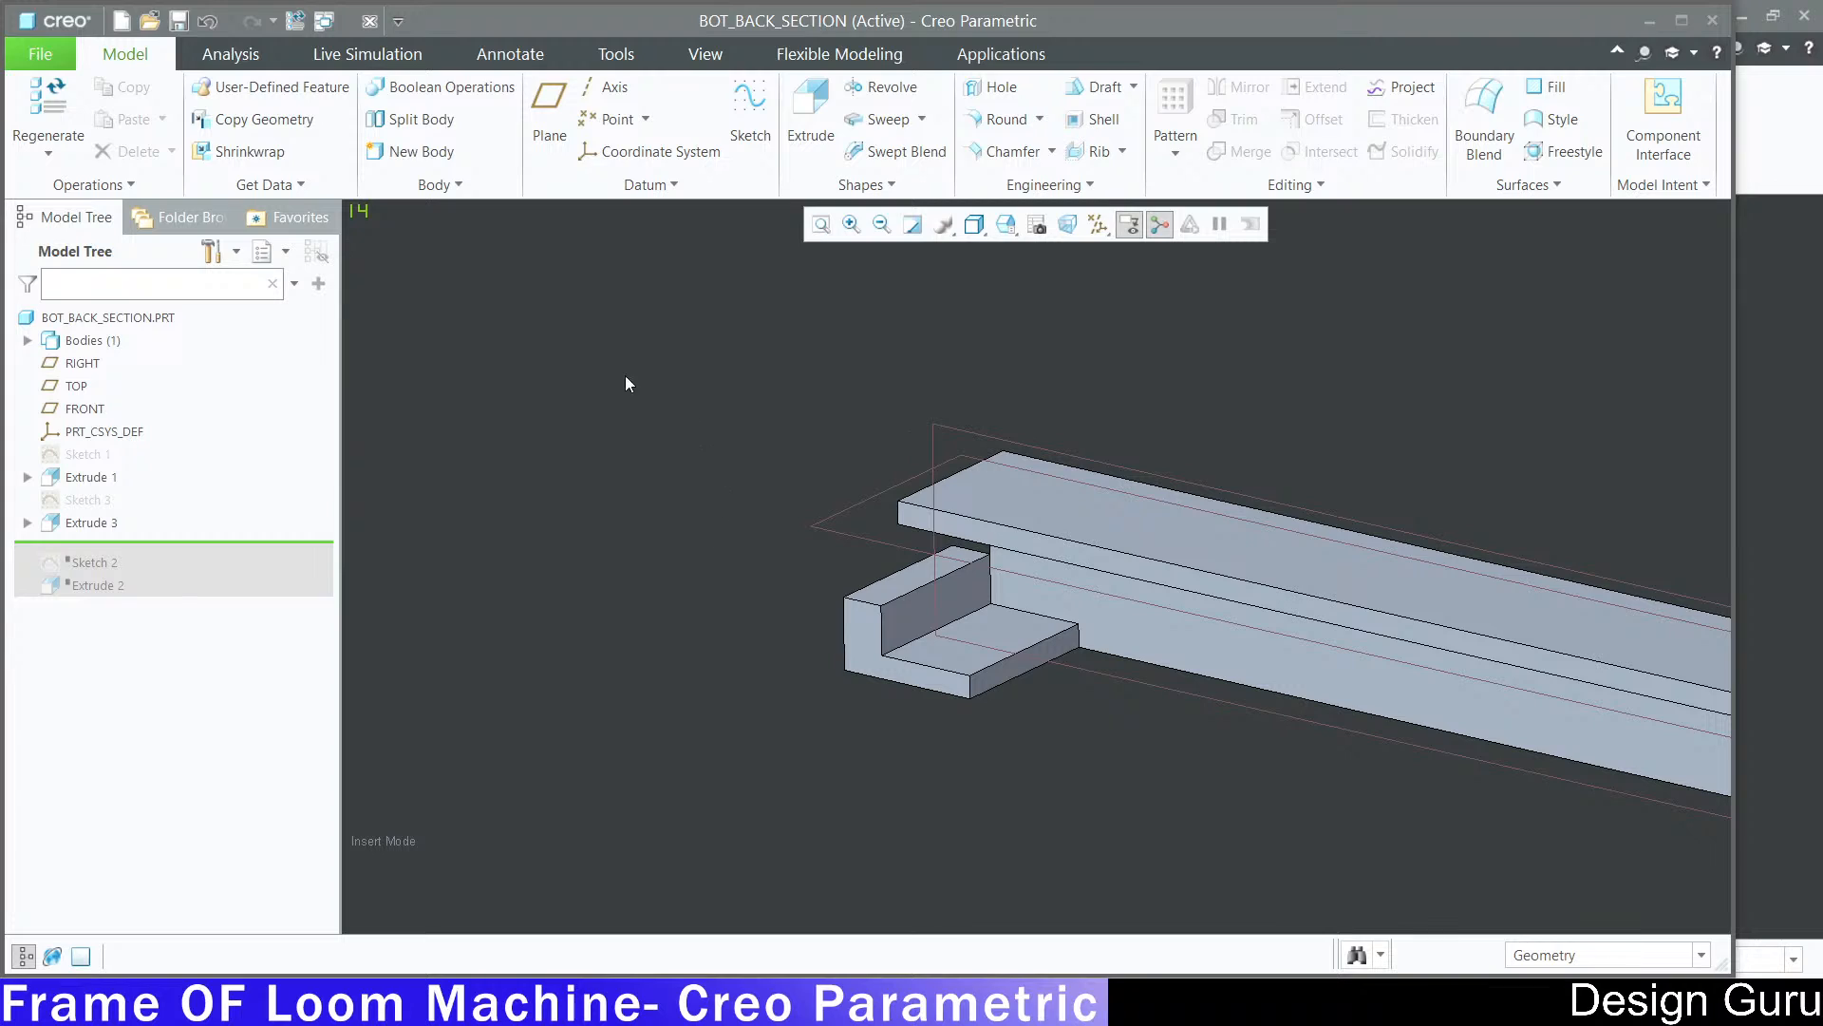
{"action": "left_click", "coordinate": [751, 104]}
{"action": "key", "text": "alt+Tab"}
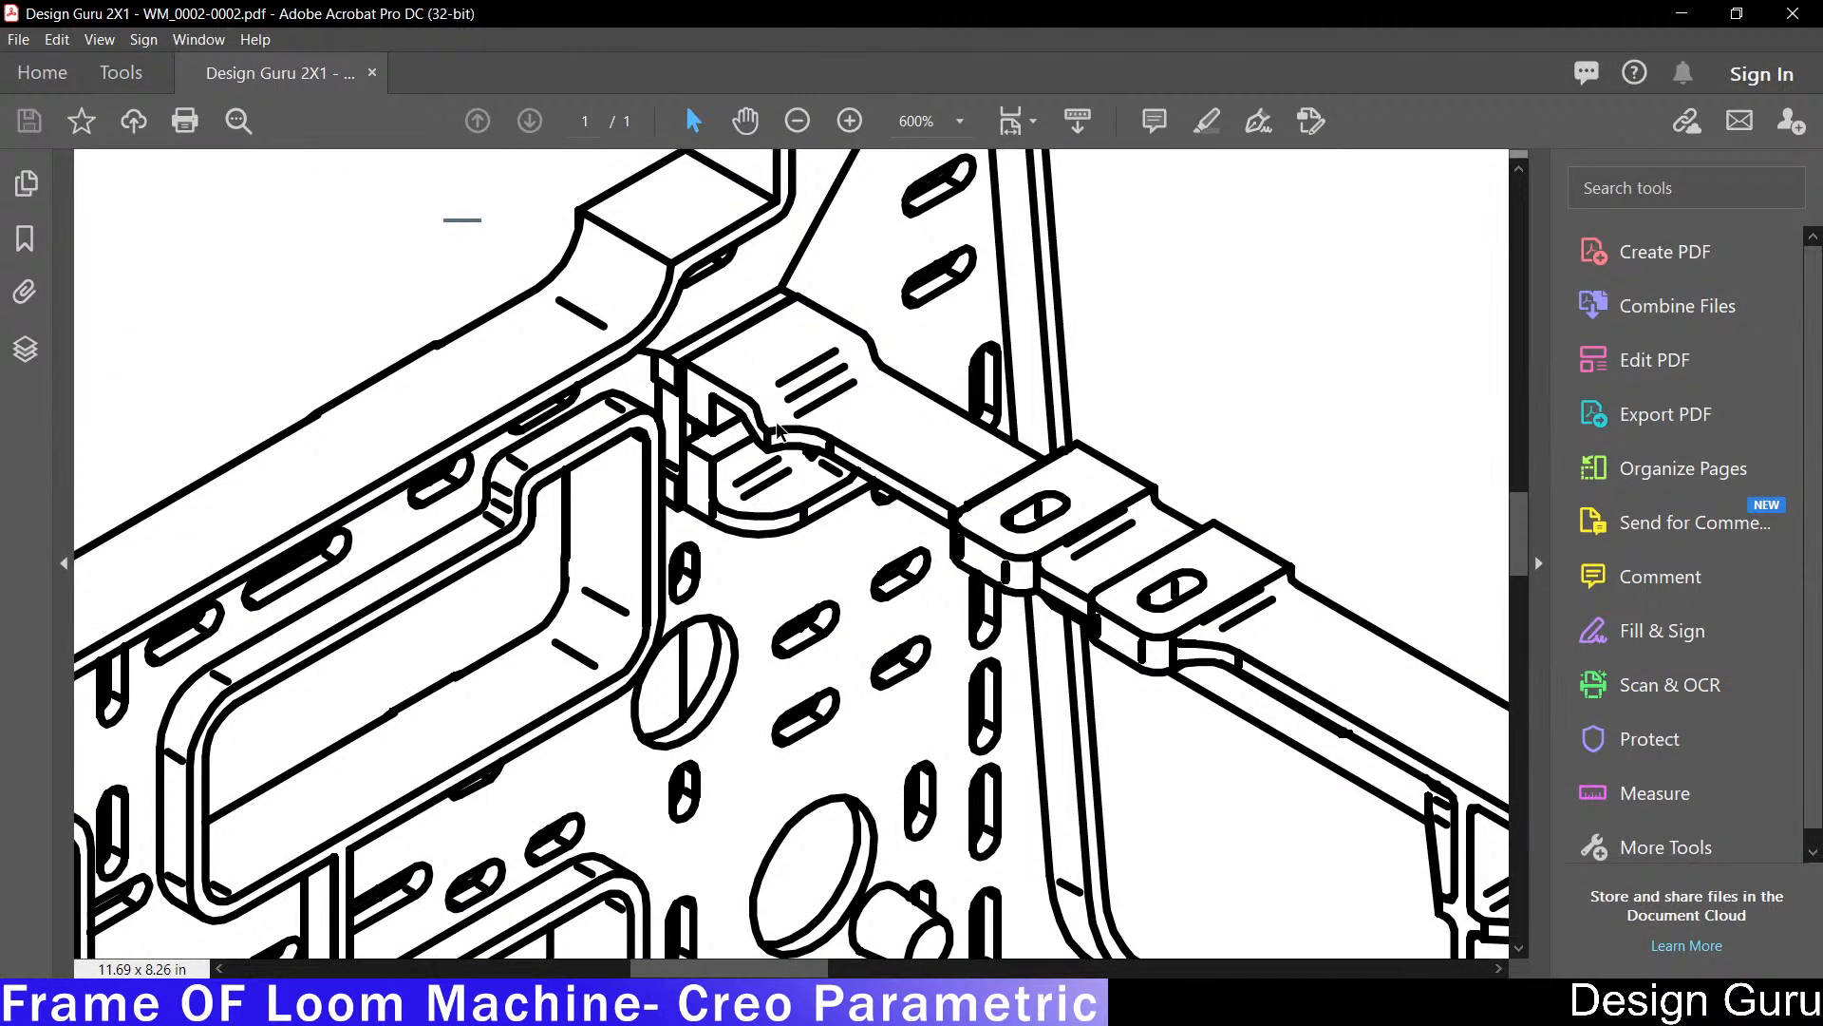
{"action": "key", "text": "alt+Tab"}
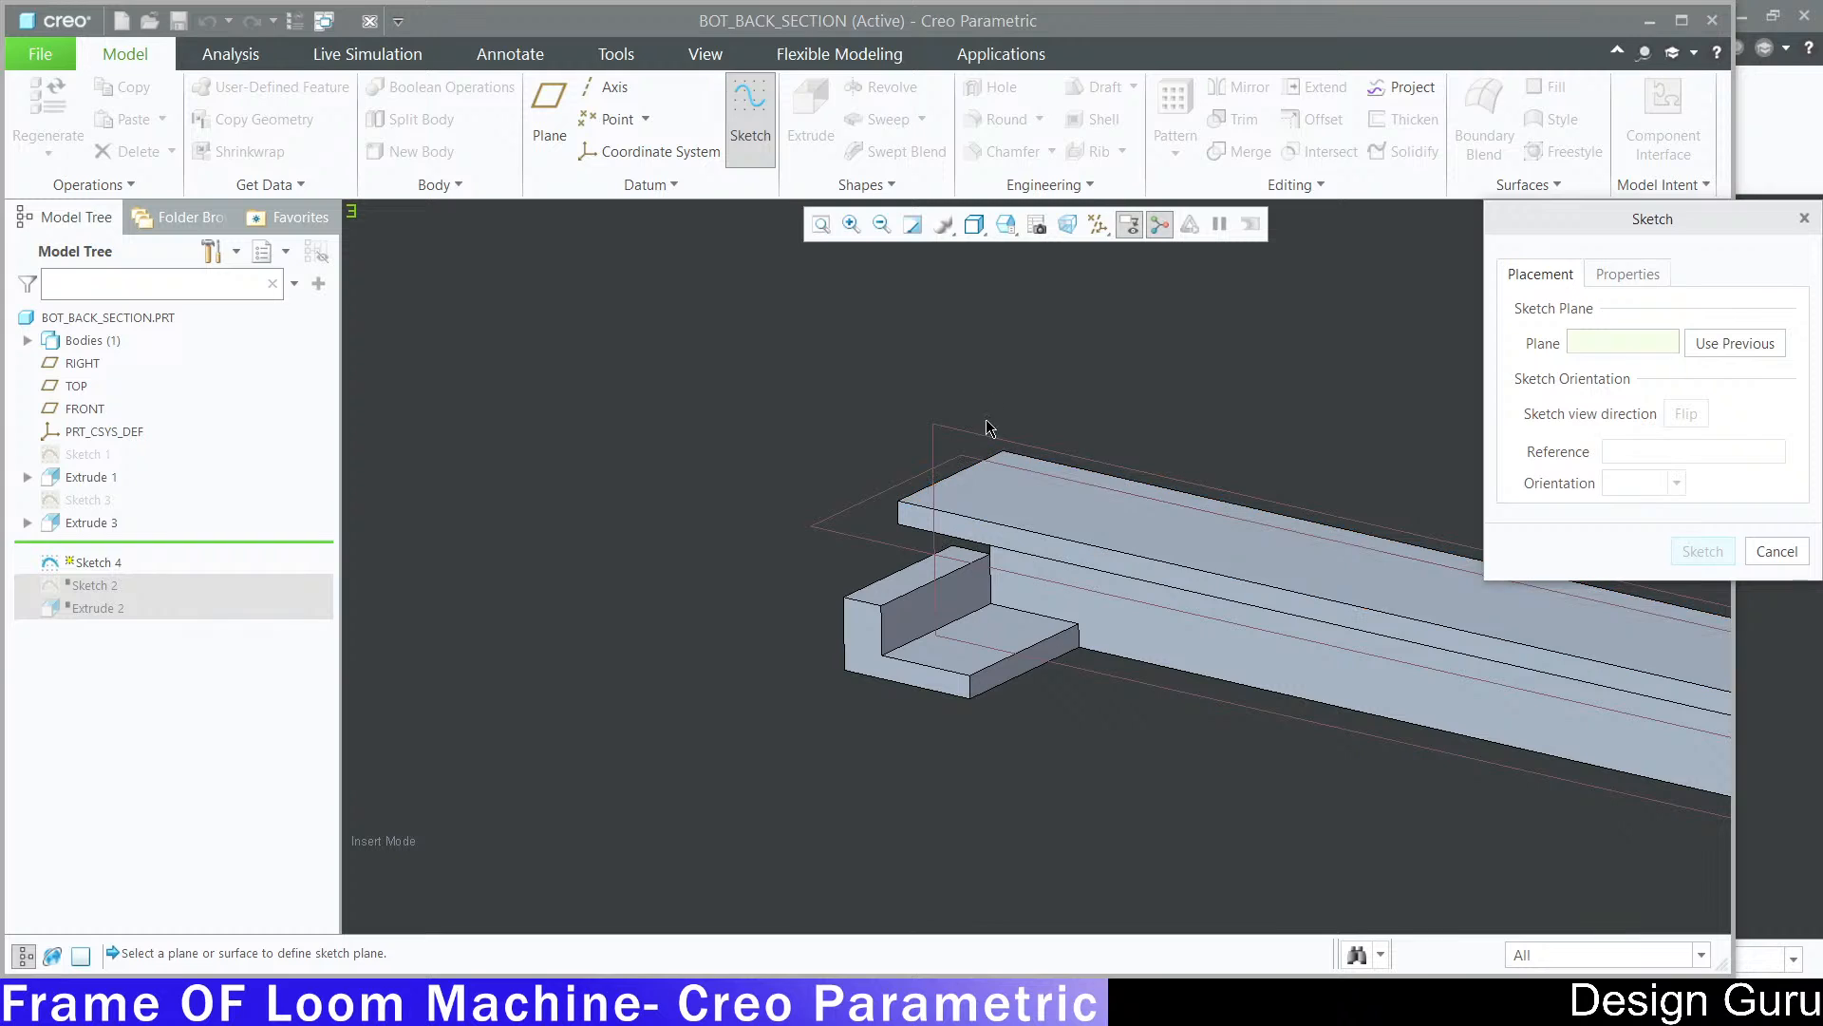
{"action": "left_click", "coordinate": [964, 429]}
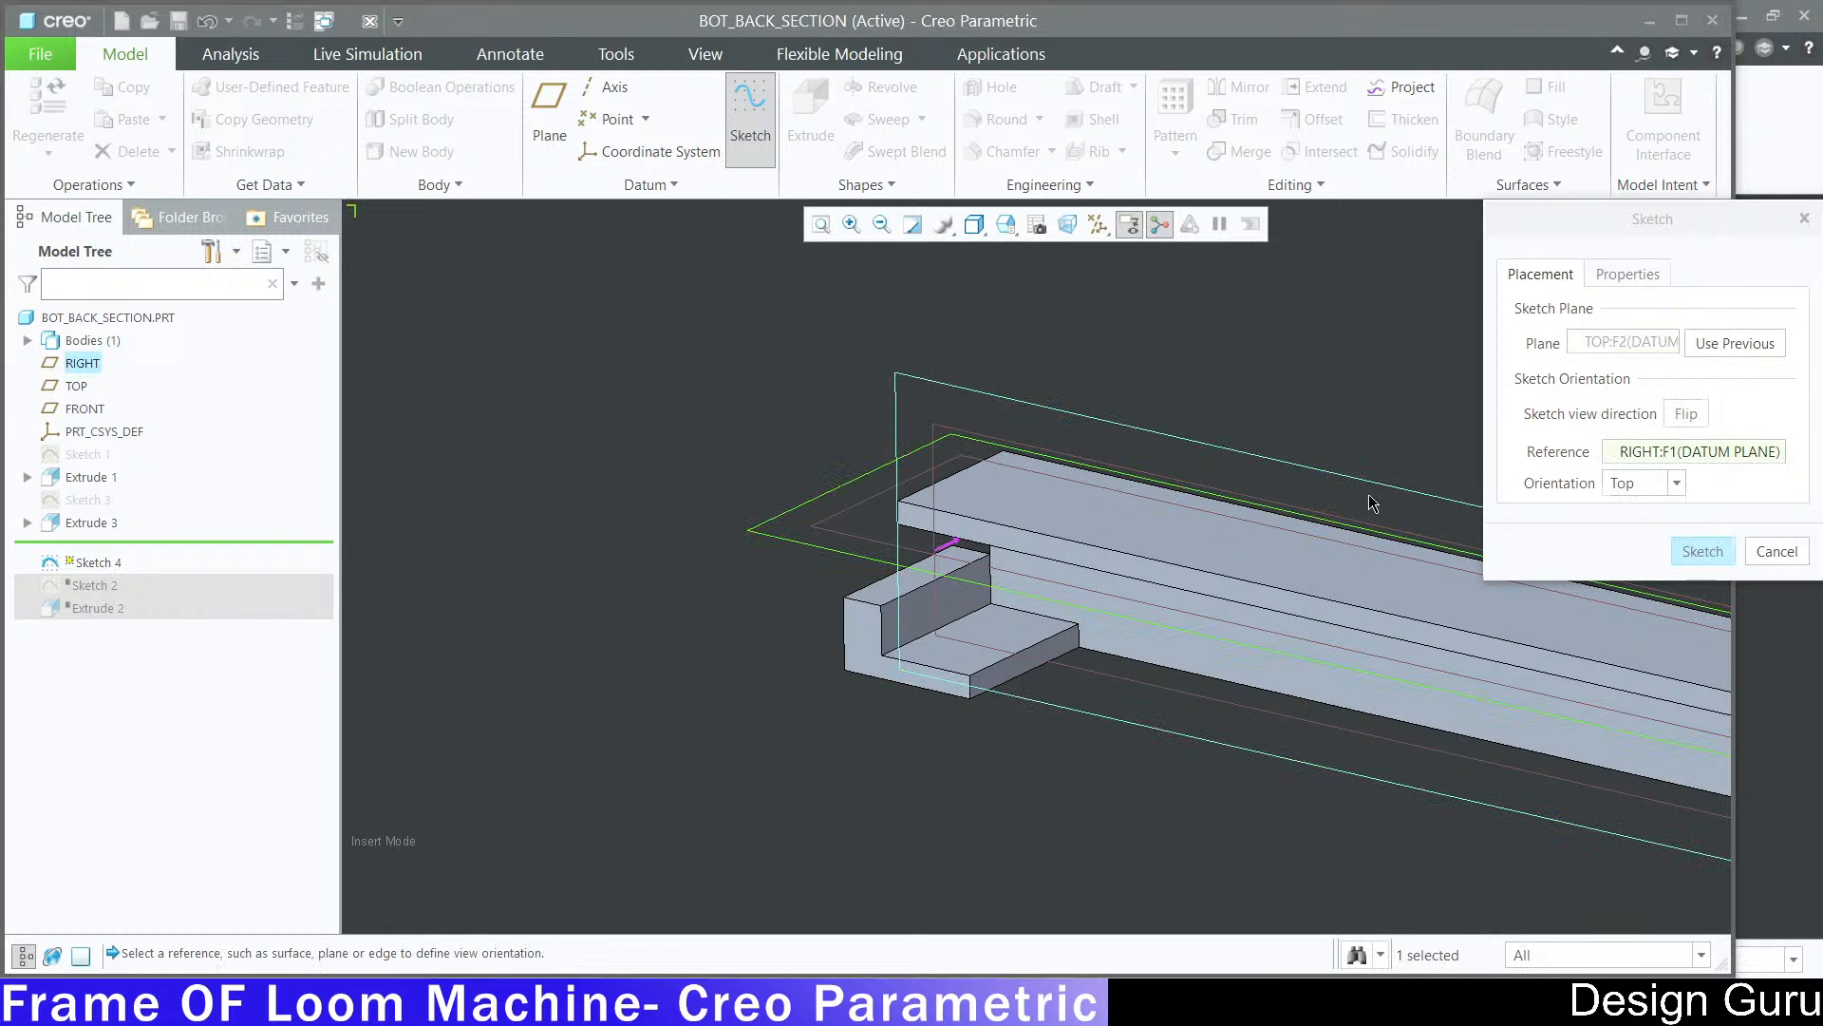
{"action": "left_click", "coordinate": [1691, 550]}
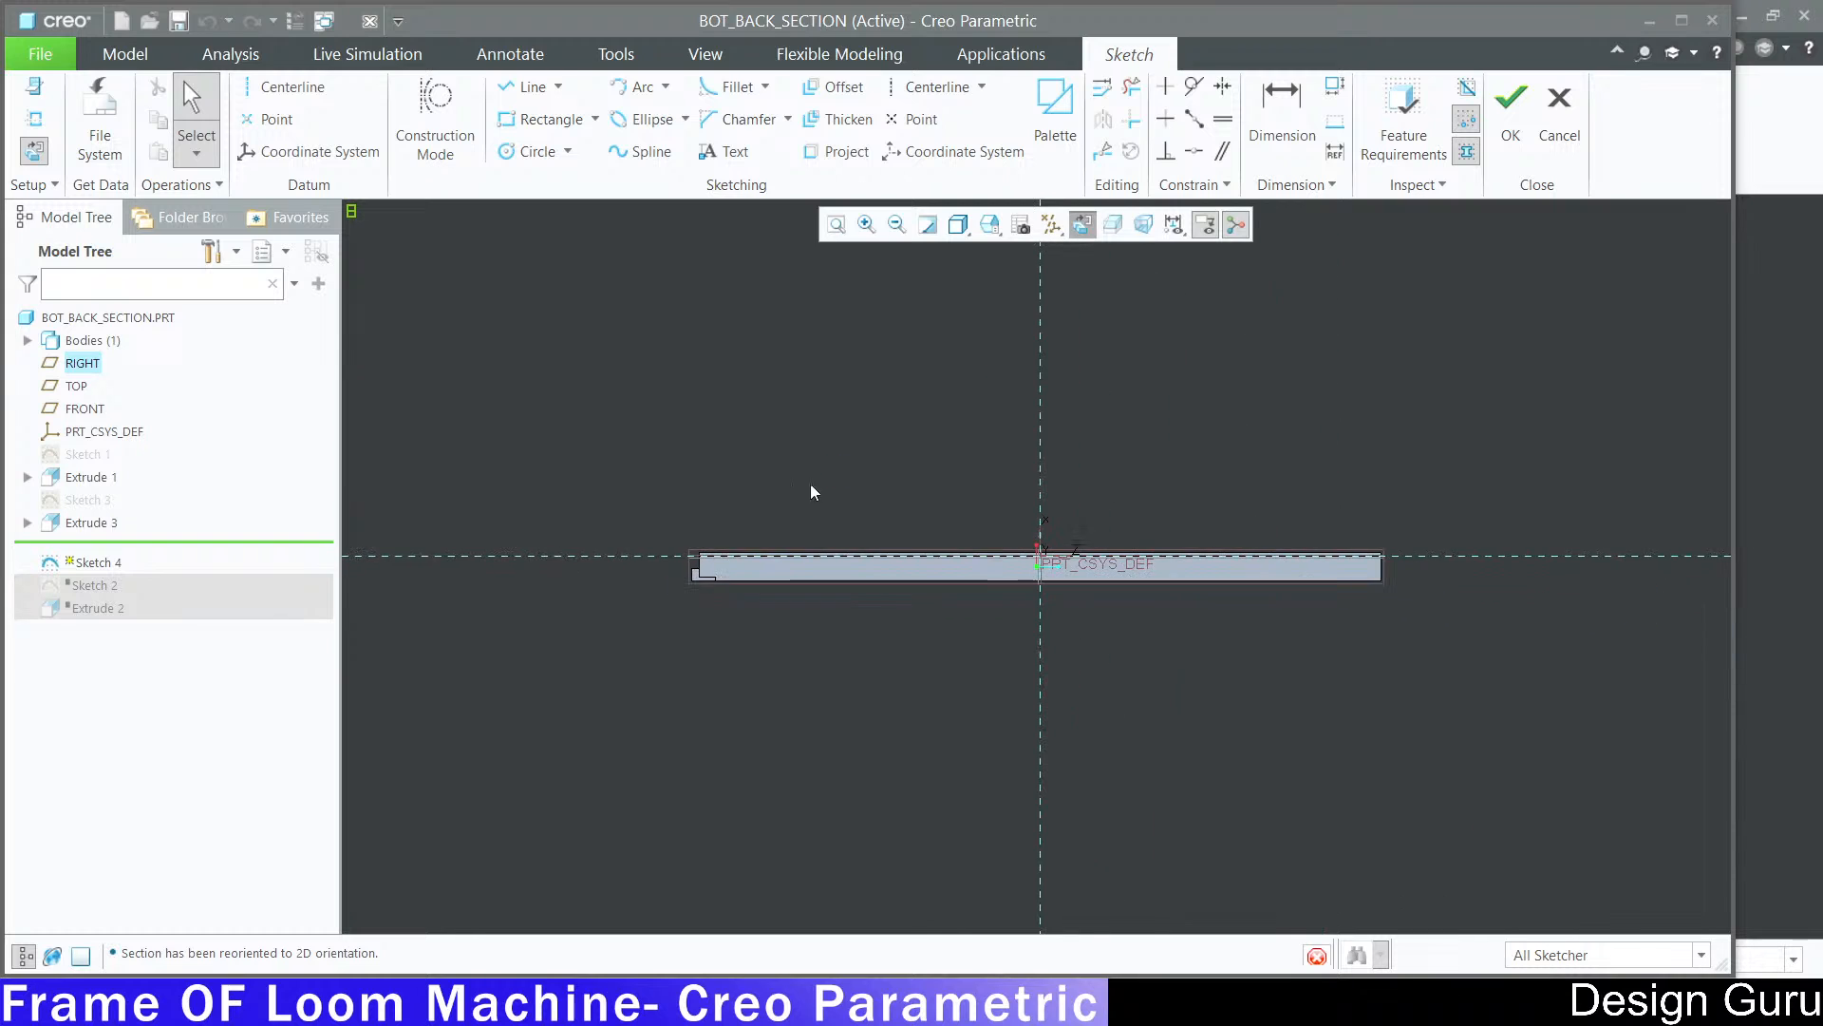
Step: Check the assembly drawing and sketch two rectangles: about 15 by 24 outside the angle's end and about 35 by 8 on its upper edge
{"action": "scroll", "coordinate": [683, 570], "scroll_direction": "up", "scroll_amount": 6}
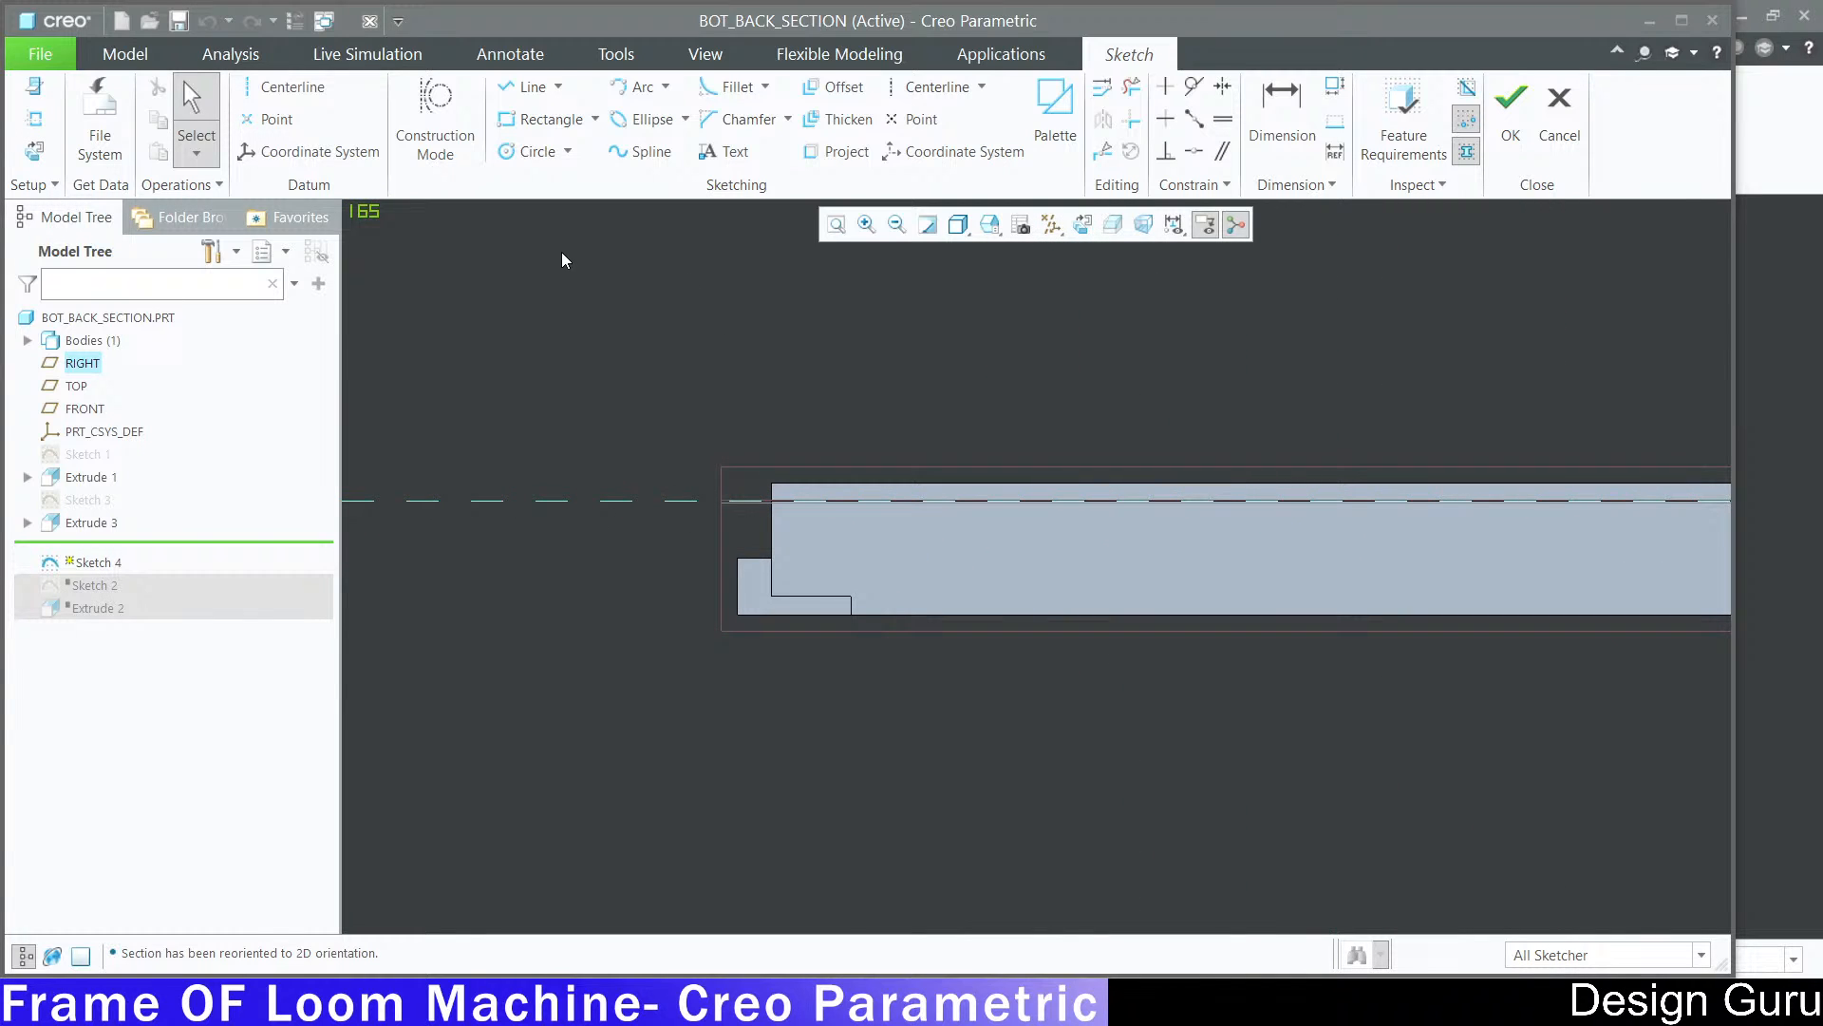
{"action": "left_click", "coordinate": [544, 121]}
{"action": "left_click", "coordinate": [1240, 1003]}
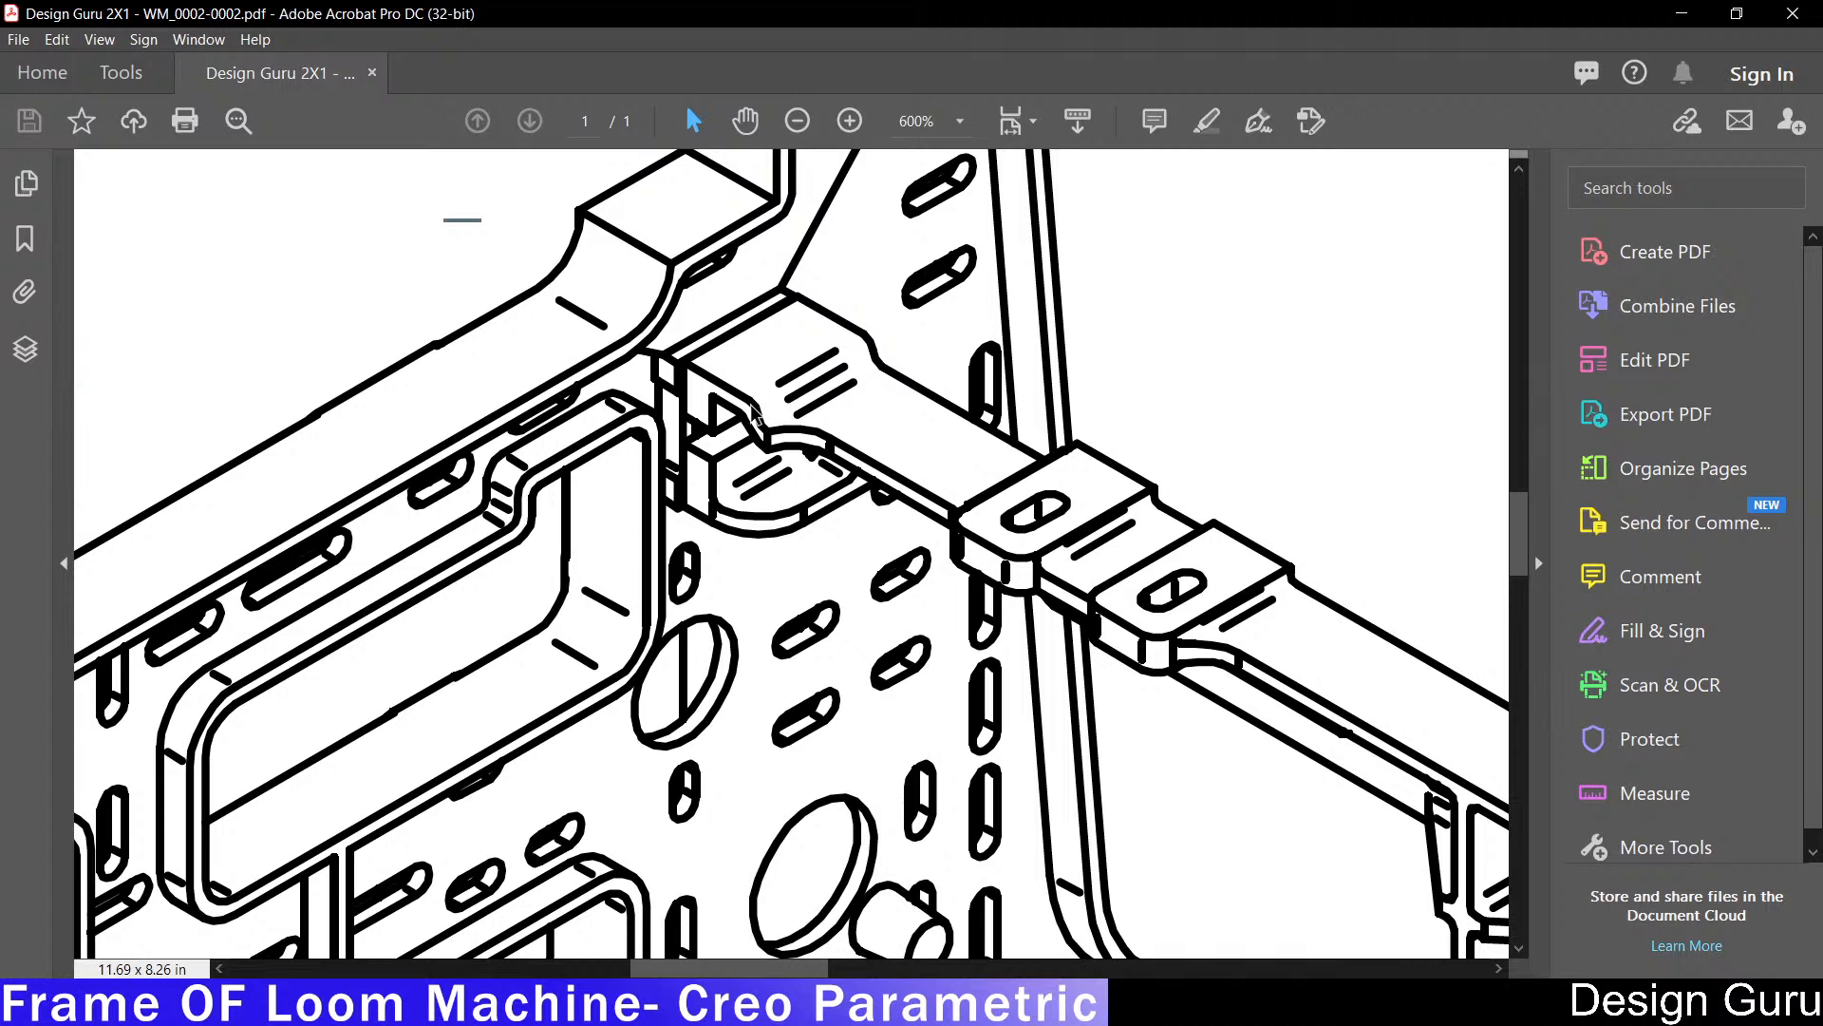
{"action": "left_click", "coordinate": [1187, 1003]}
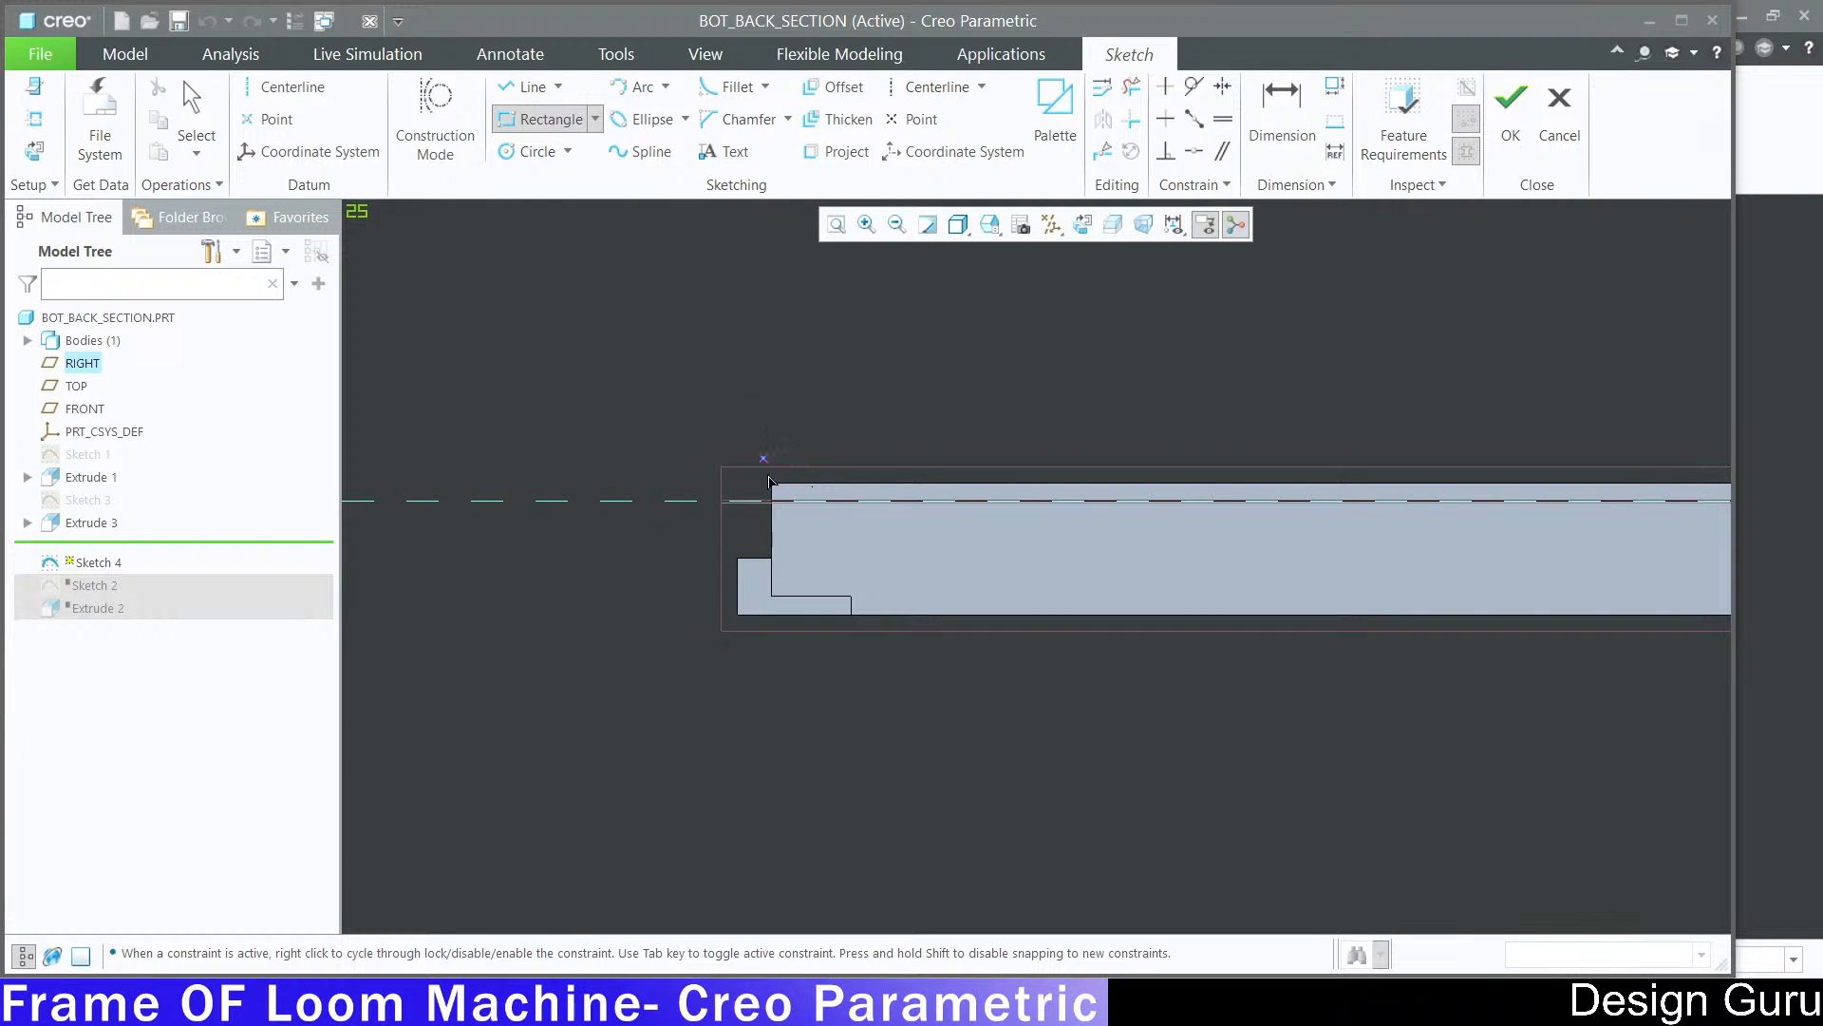
{"action": "left_click", "coordinate": [1240, 1003]}
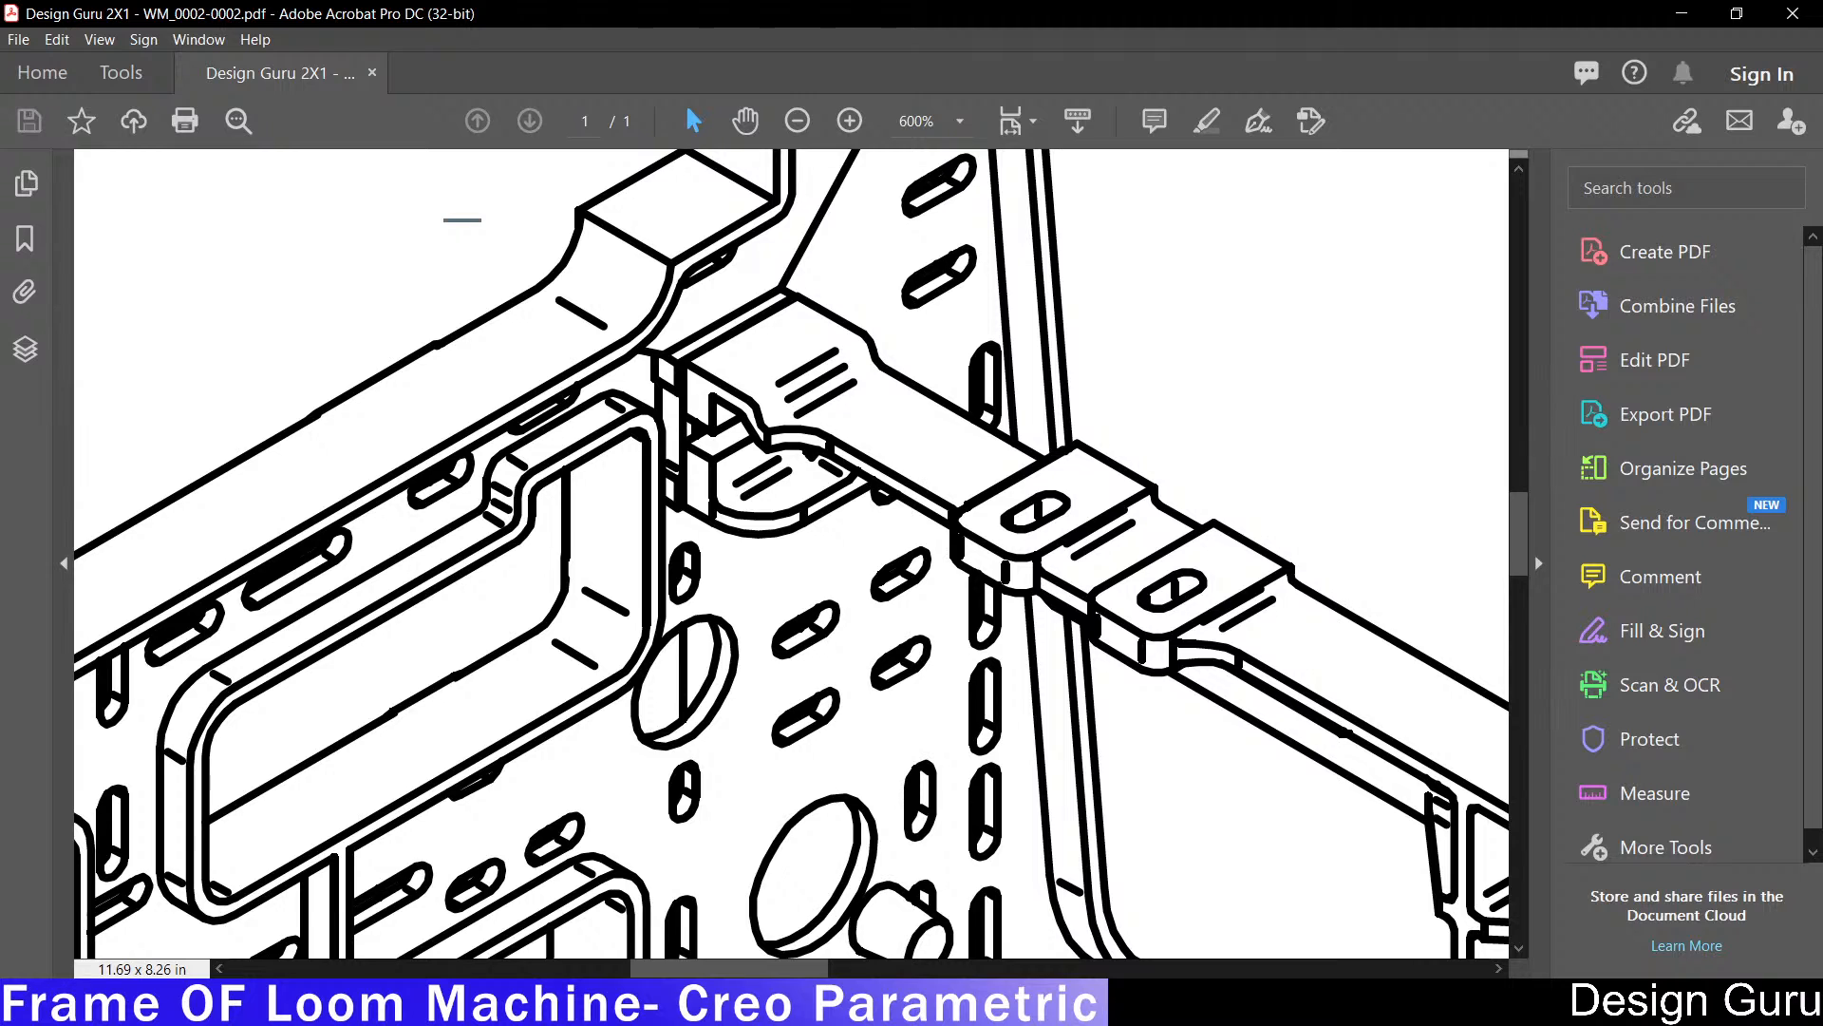
{"action": "left_click", "coordinate": [1187, 1003]}
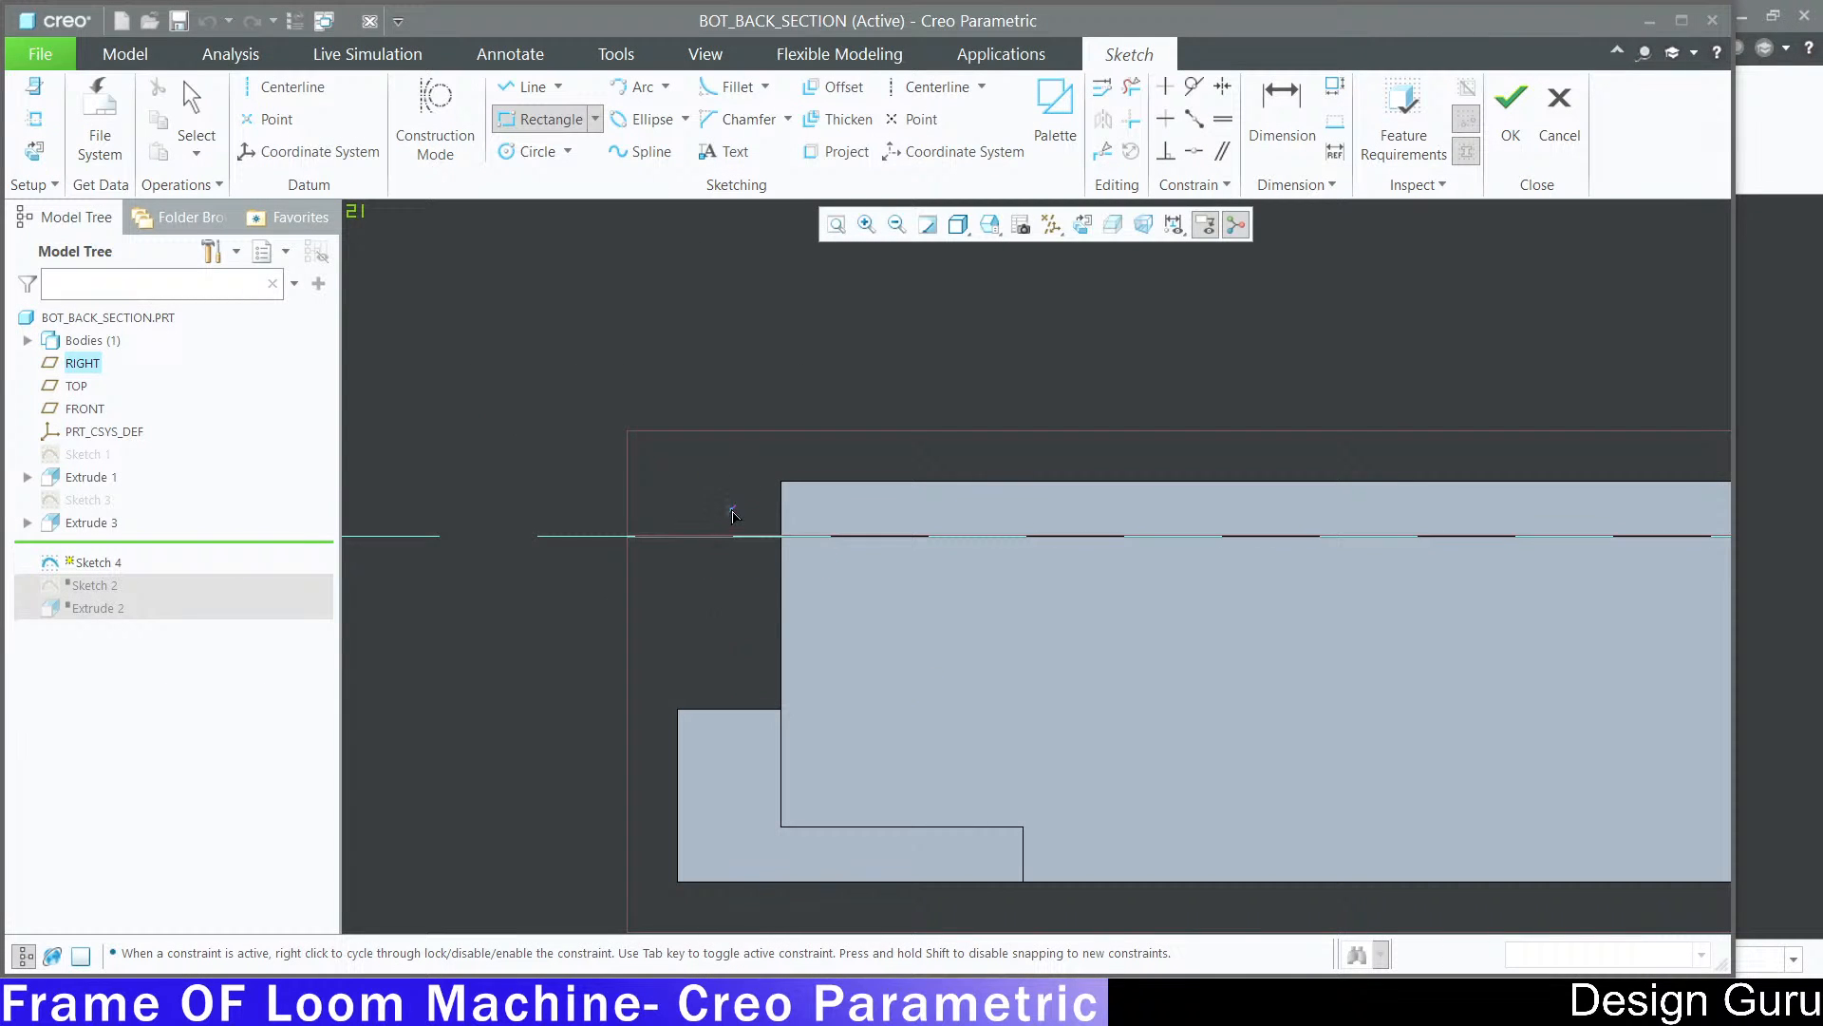
{"action": "left_click", "coordinate": [782, 631]}
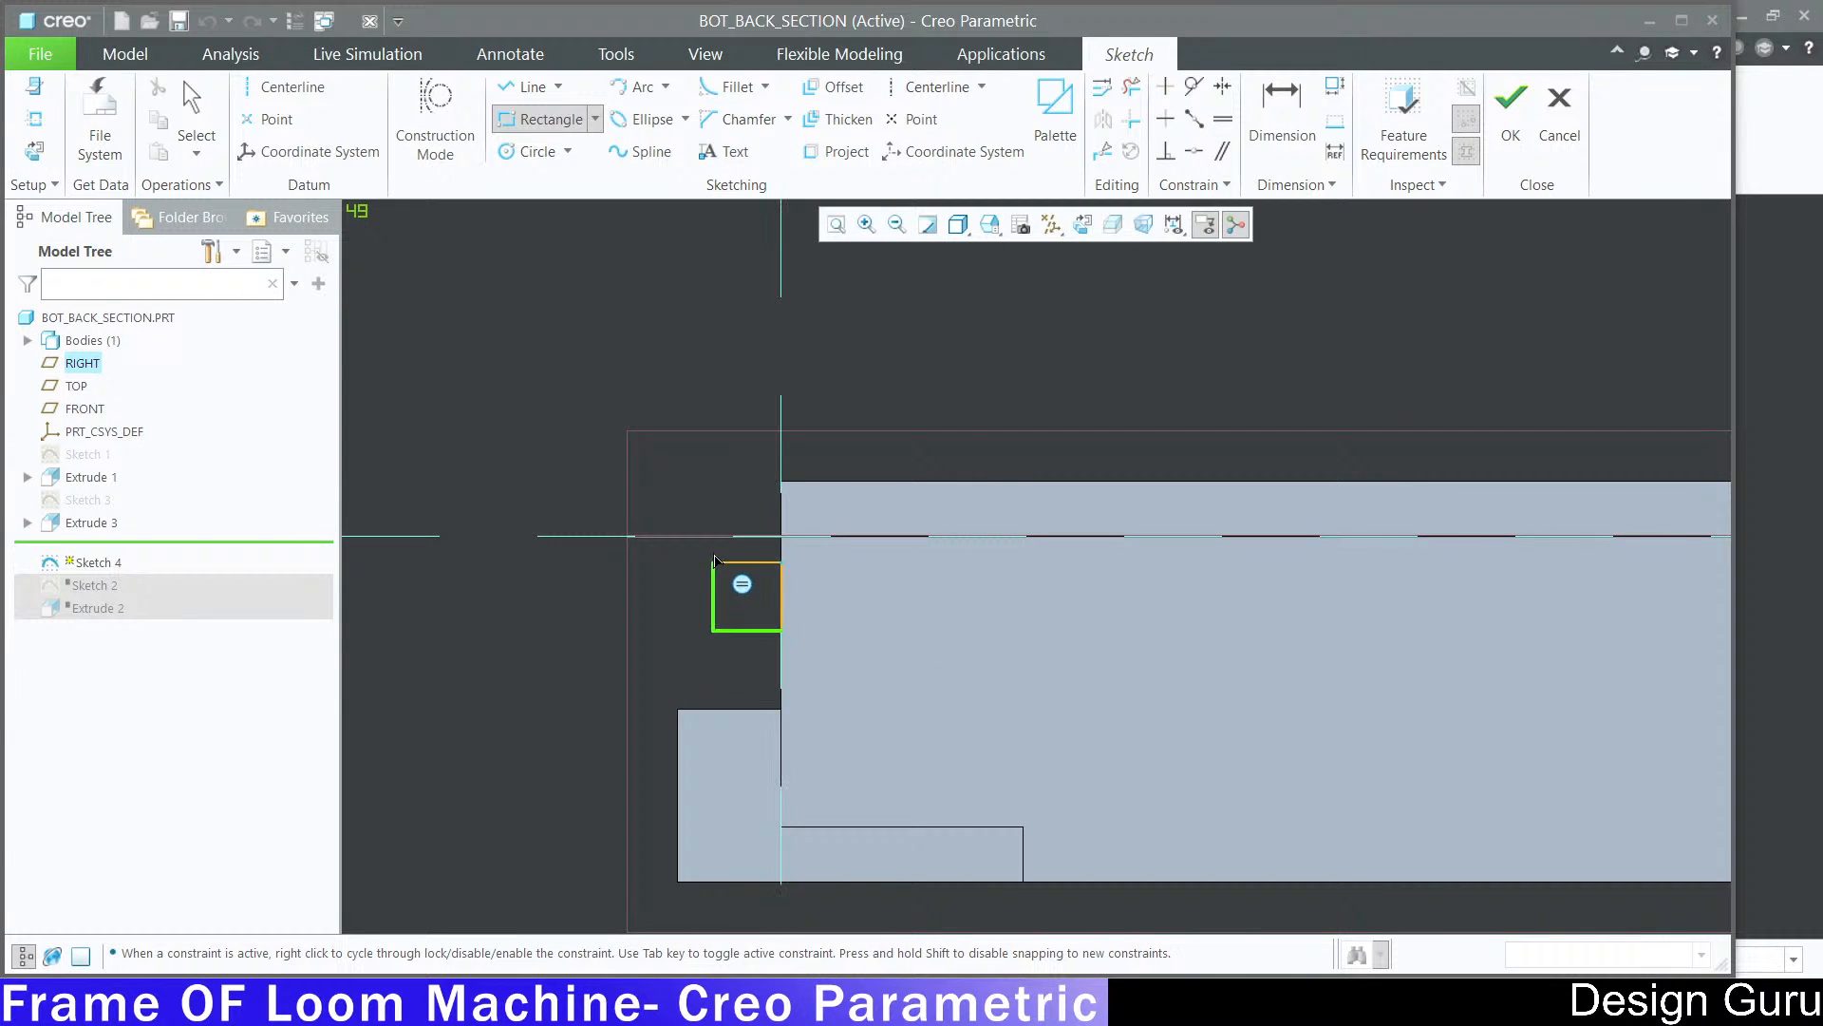
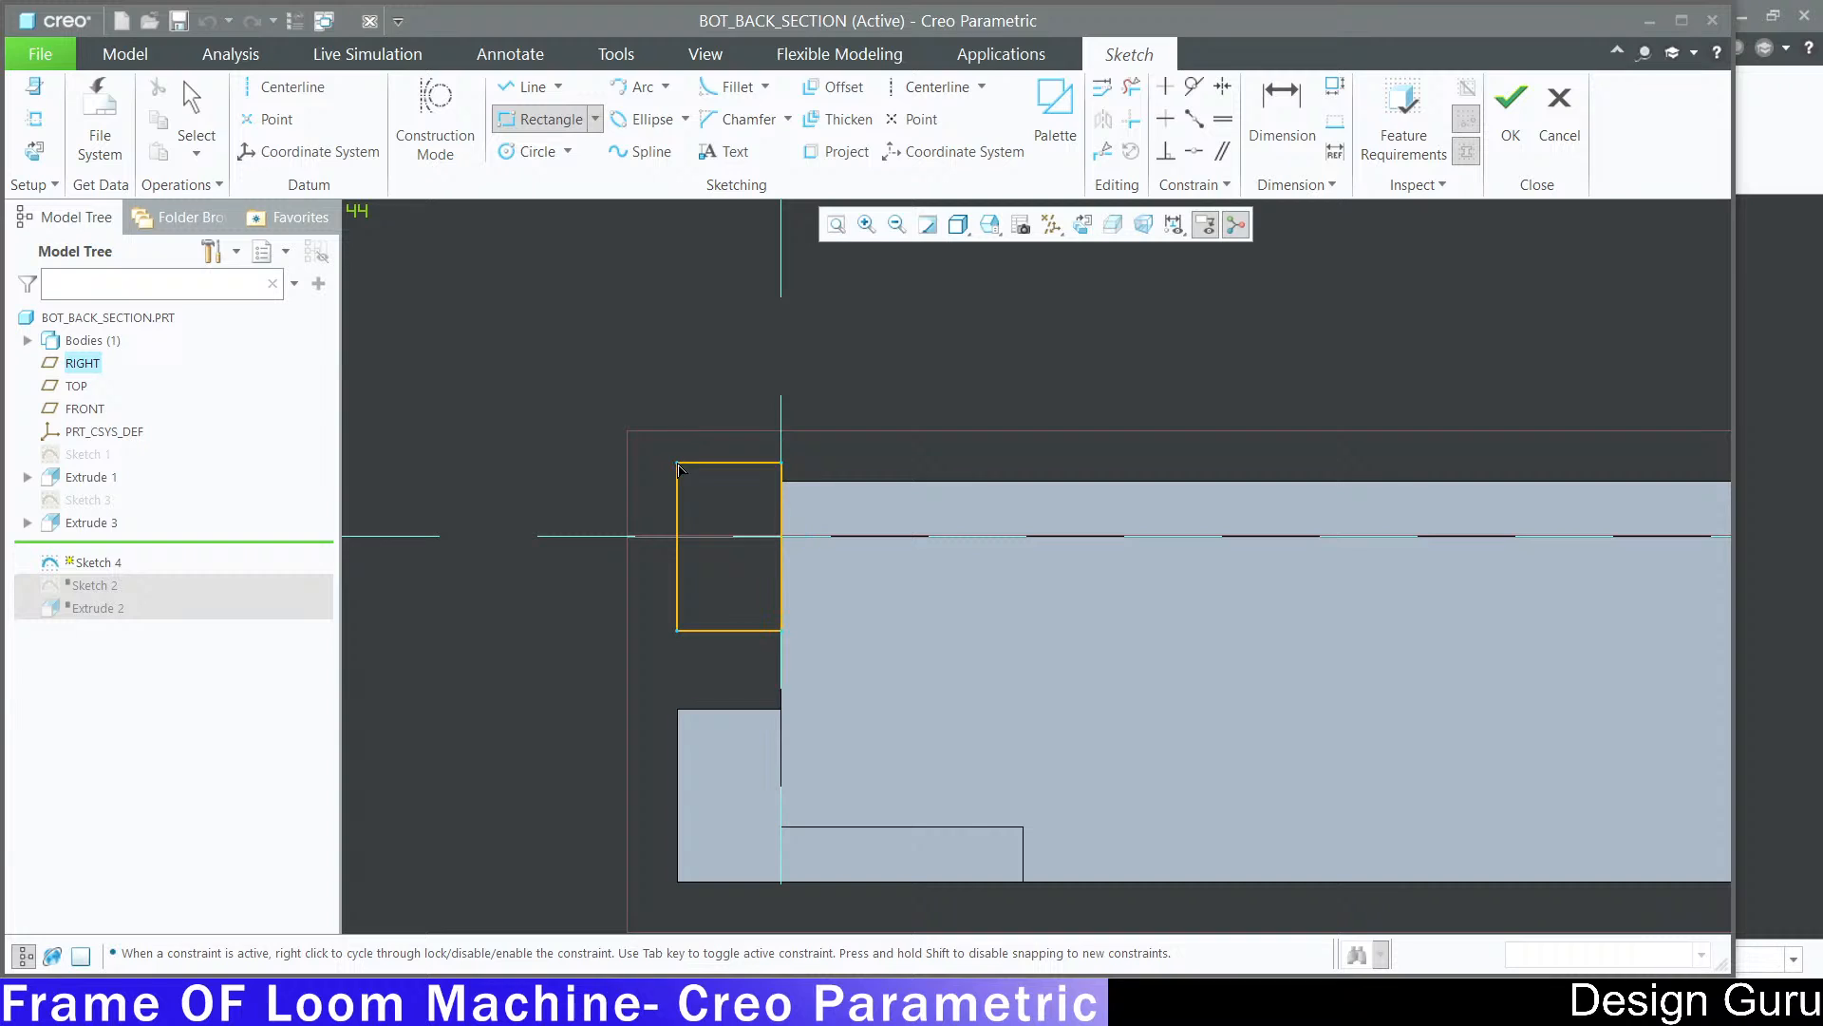
{"action": "left_click", "coordinate": [678, 464]}
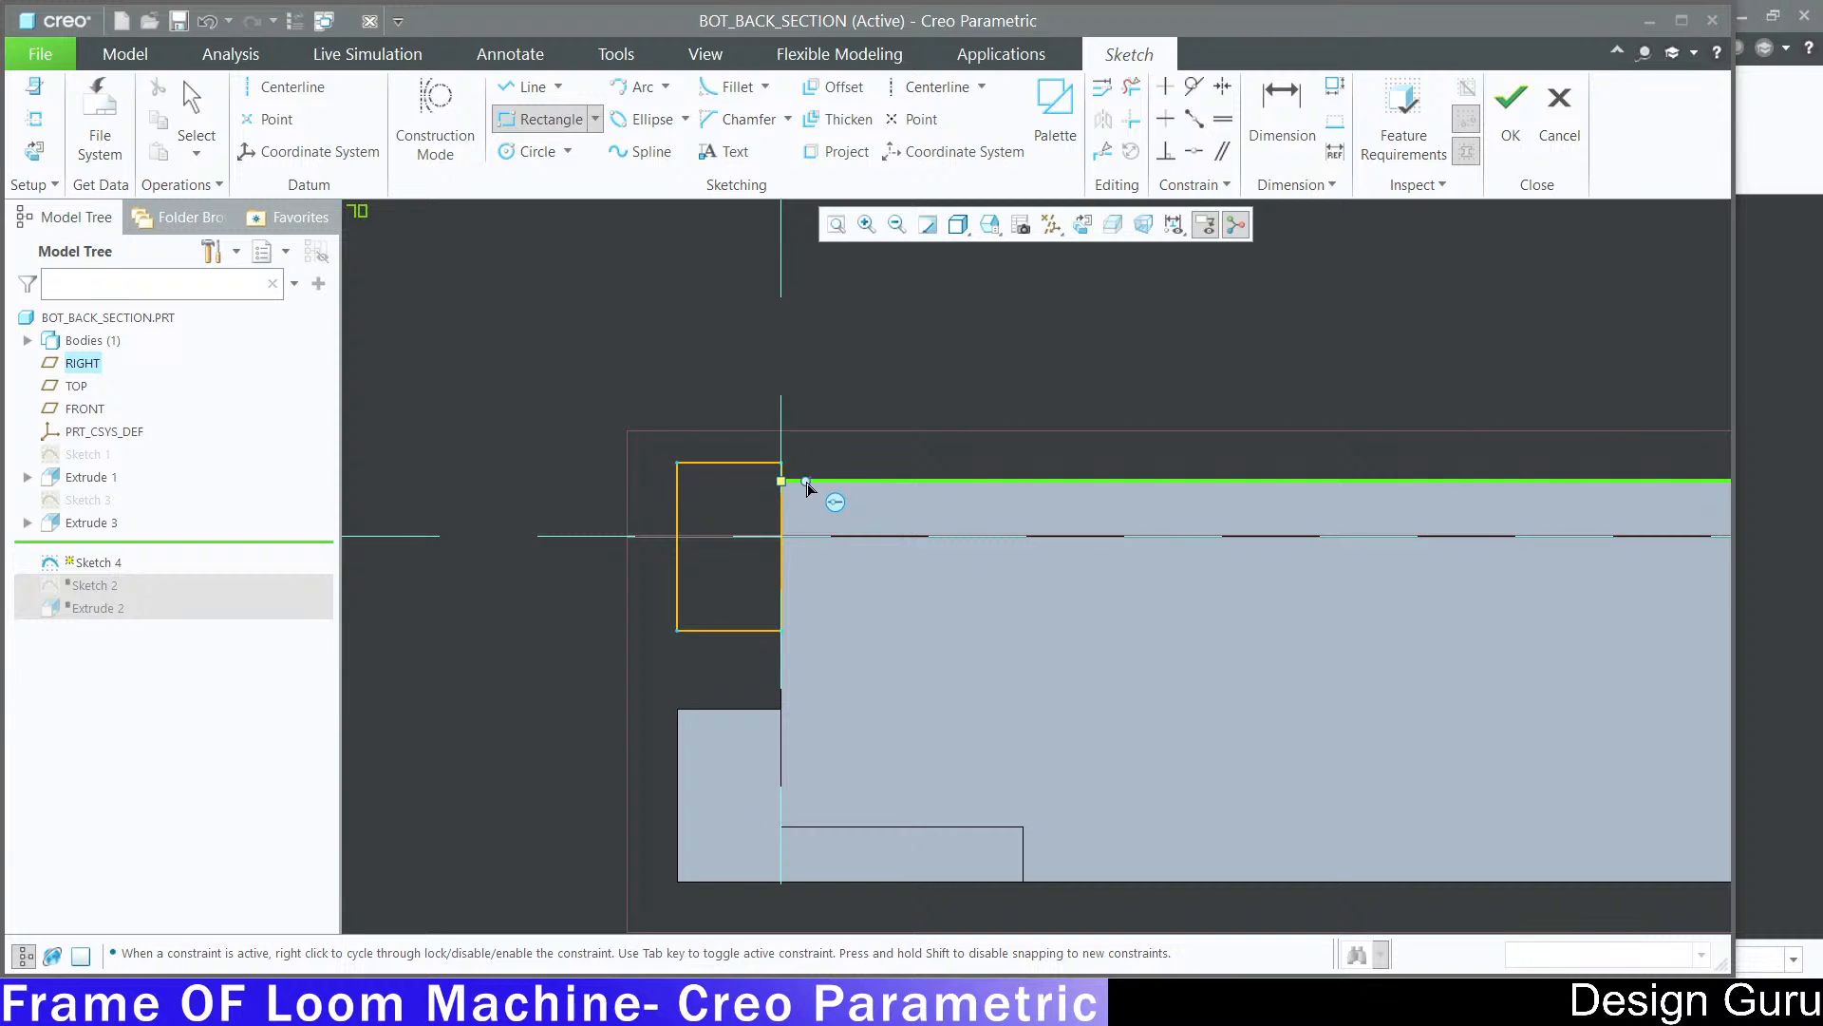
{"action": "left_click", "coordinate": [781, 481]}
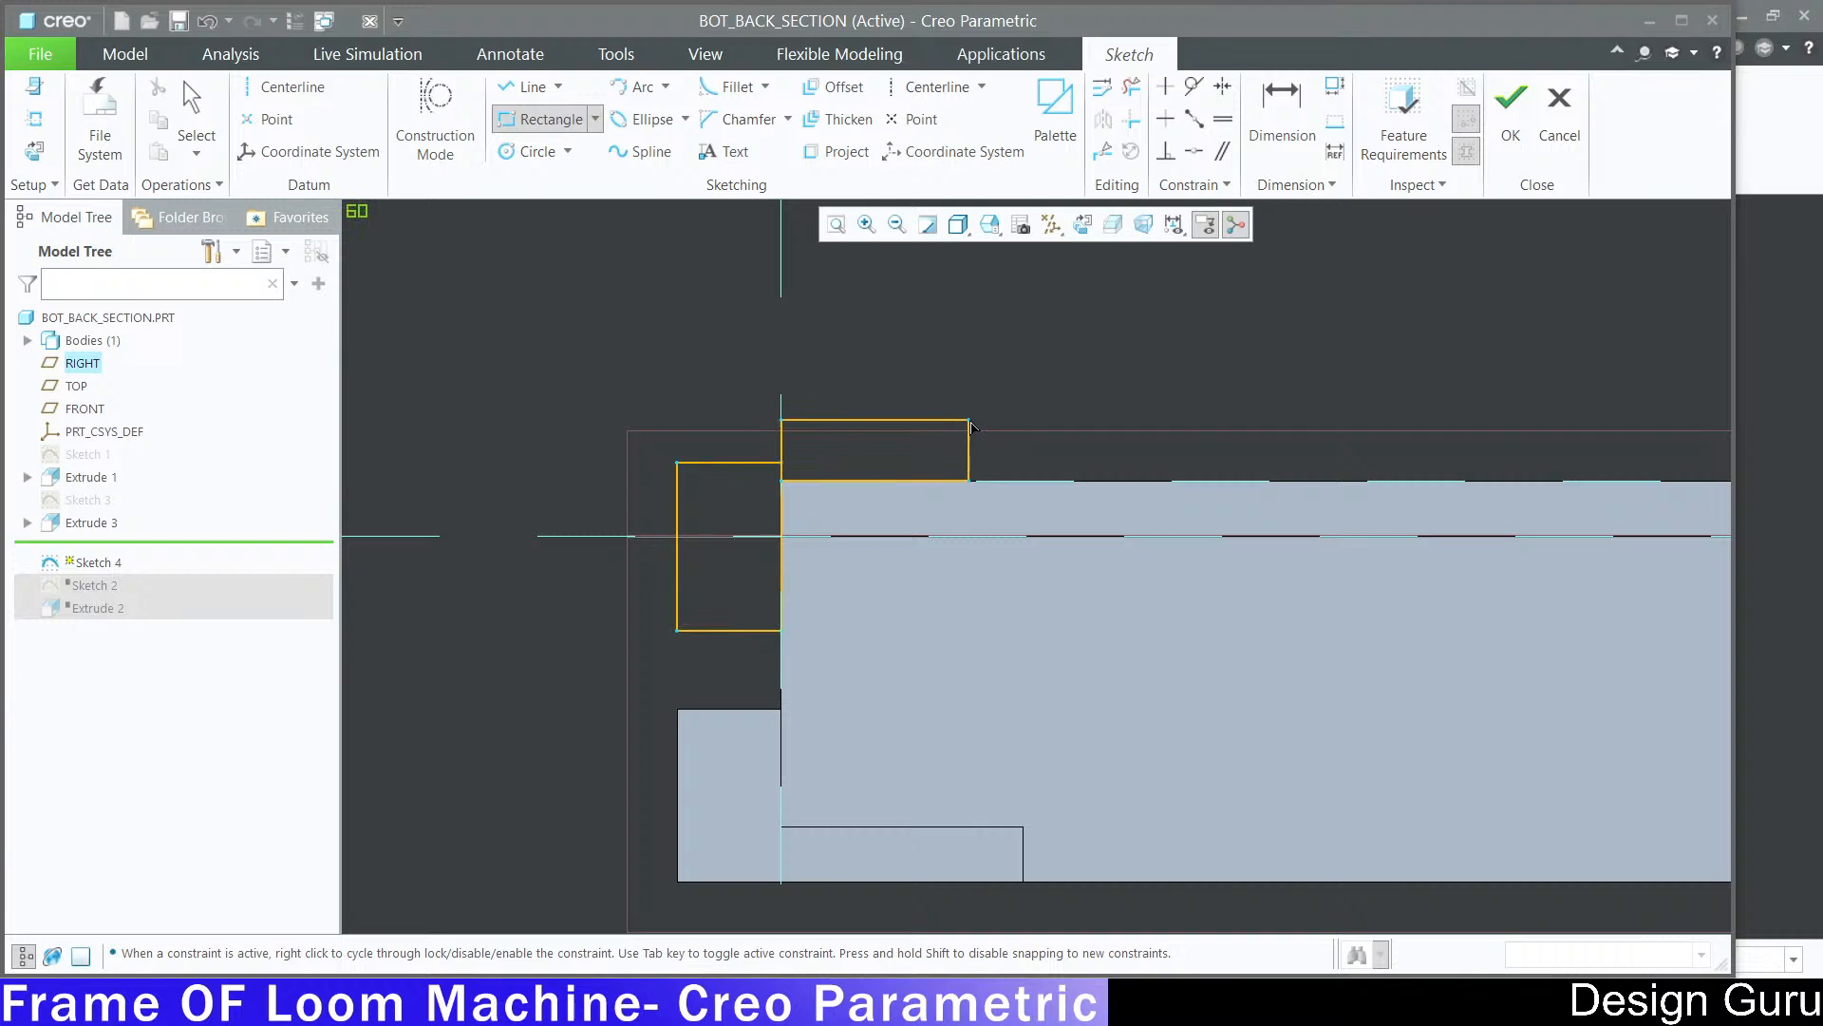
{"action": "left_click", "coordinate": [1021, 430]}
{"action": "middle_click", "coordinate": [1021, 429]}
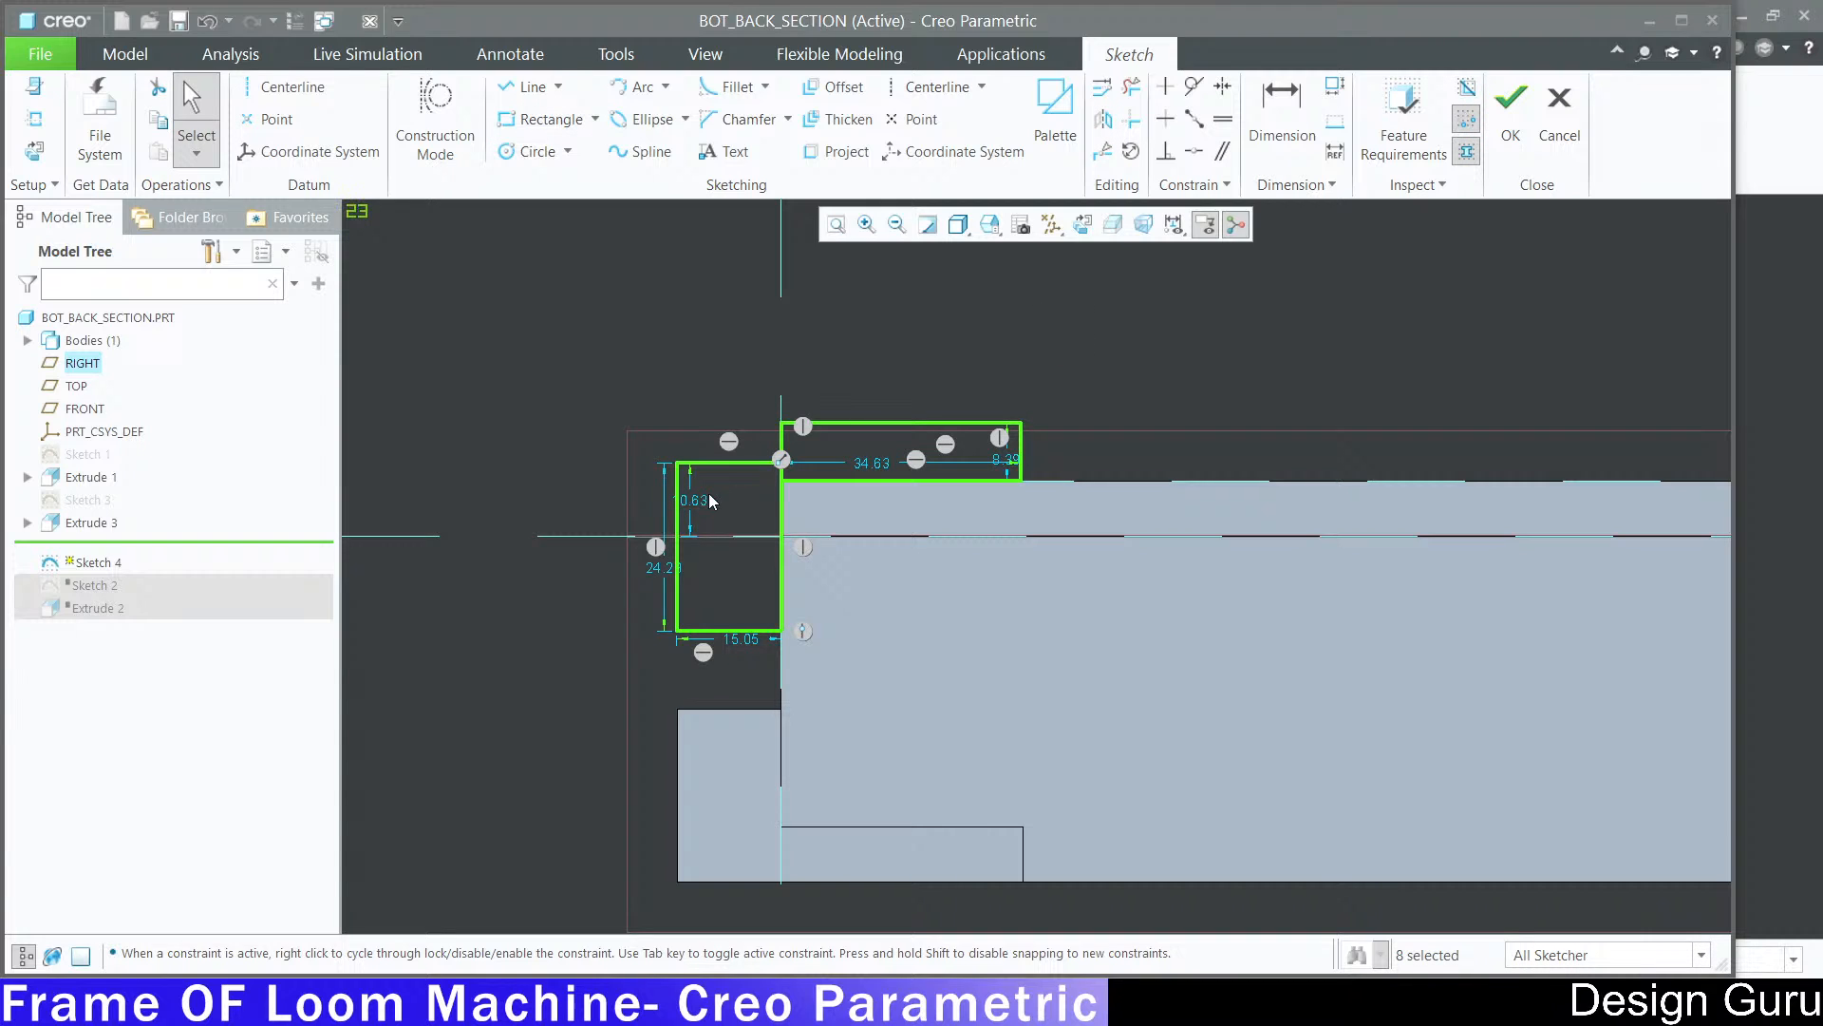
Step: Stretch the outer rectangle upward until its top edge sits about 10 above the angle's upper edge, about 32 tall overall
{"action": "left_click_drag", "start_coordinate": [749, 459], "coordinate": [749, 435]}
{"action": "left_click", "coordinate": [762, 334]}
{"action": "scroll", "coordinate": [735, 384], "scroll_direction": "down", "scroll_amount": 4}
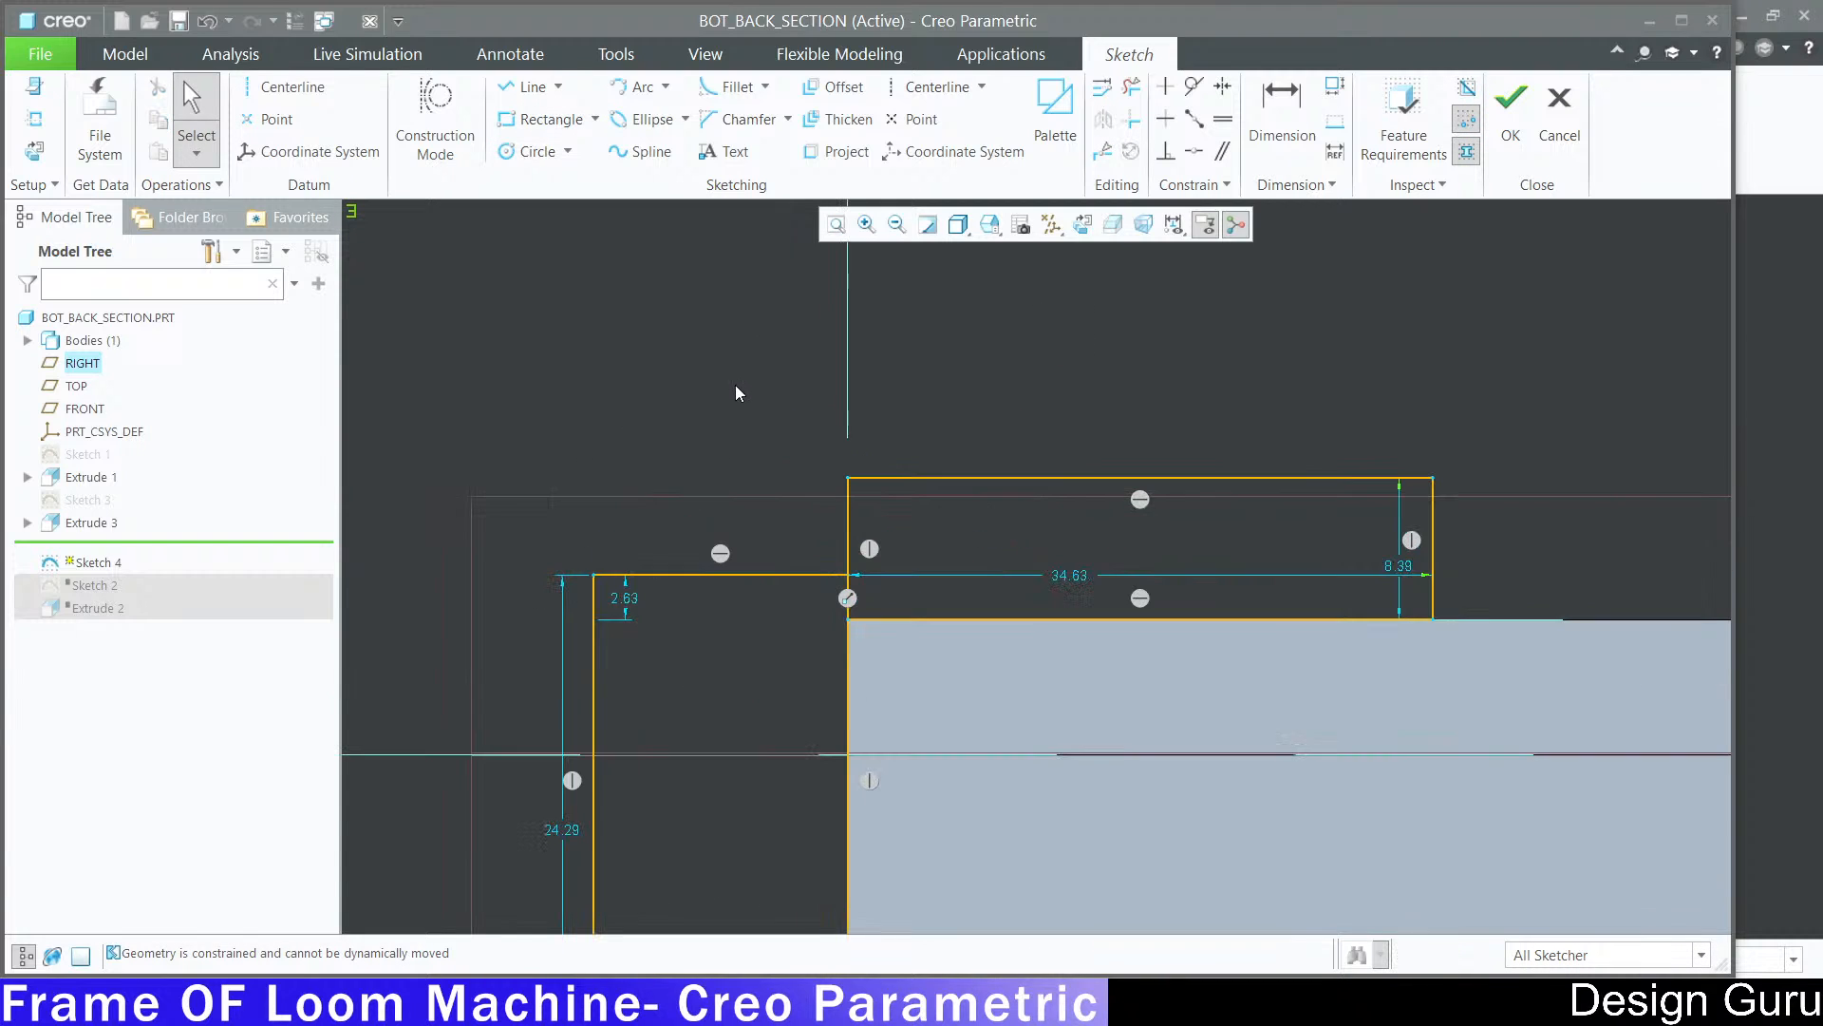
{"action": "left_click_drag", "start_coordinate": [790, 578], "coordinate": [836, 452]}
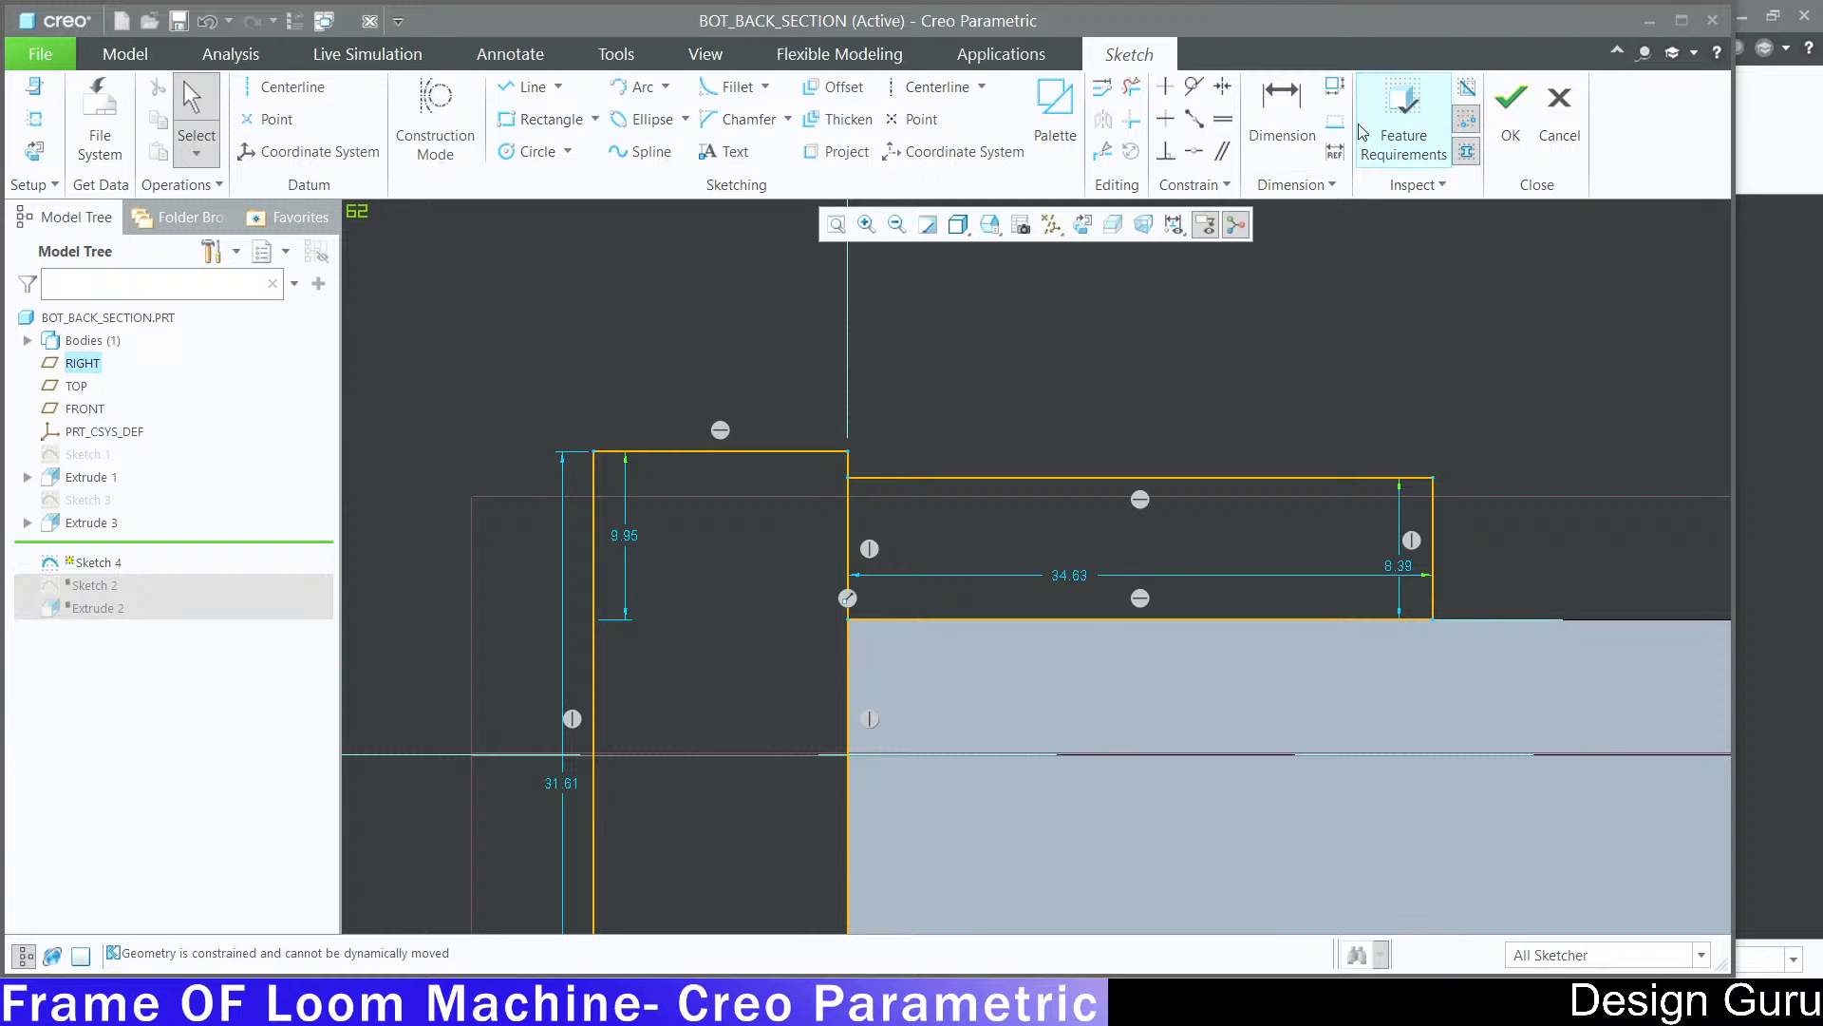
Step: Constrain the upper rectangle's top edge to line up with the outer rectangle's top edge
{"action": "left_click", "coordinate": [1197, 153]}
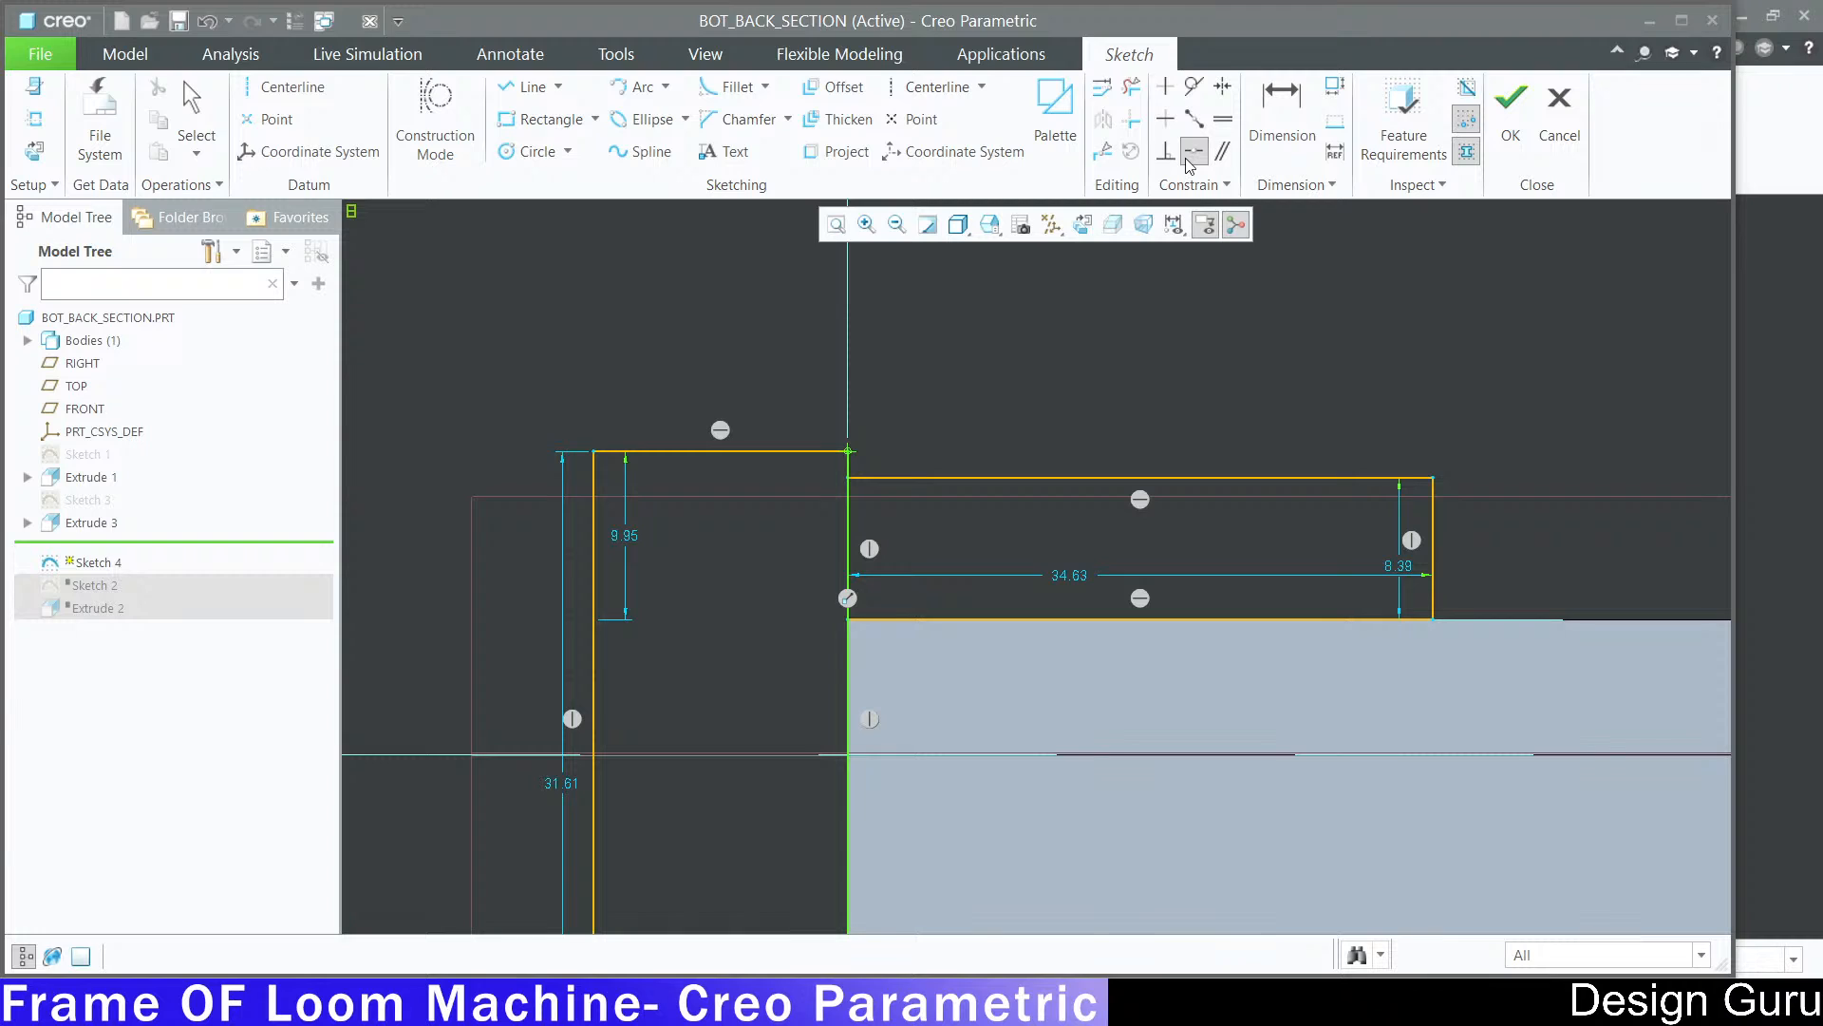
{"action": "left_click", "coordinate": [864, 484]}
{"action": "scroll", "coordinate": [965, 398], "scroll_direction": "down", "scroll_amount": 3}
{"action": "middle_click", "coordinate": [945, 558]}
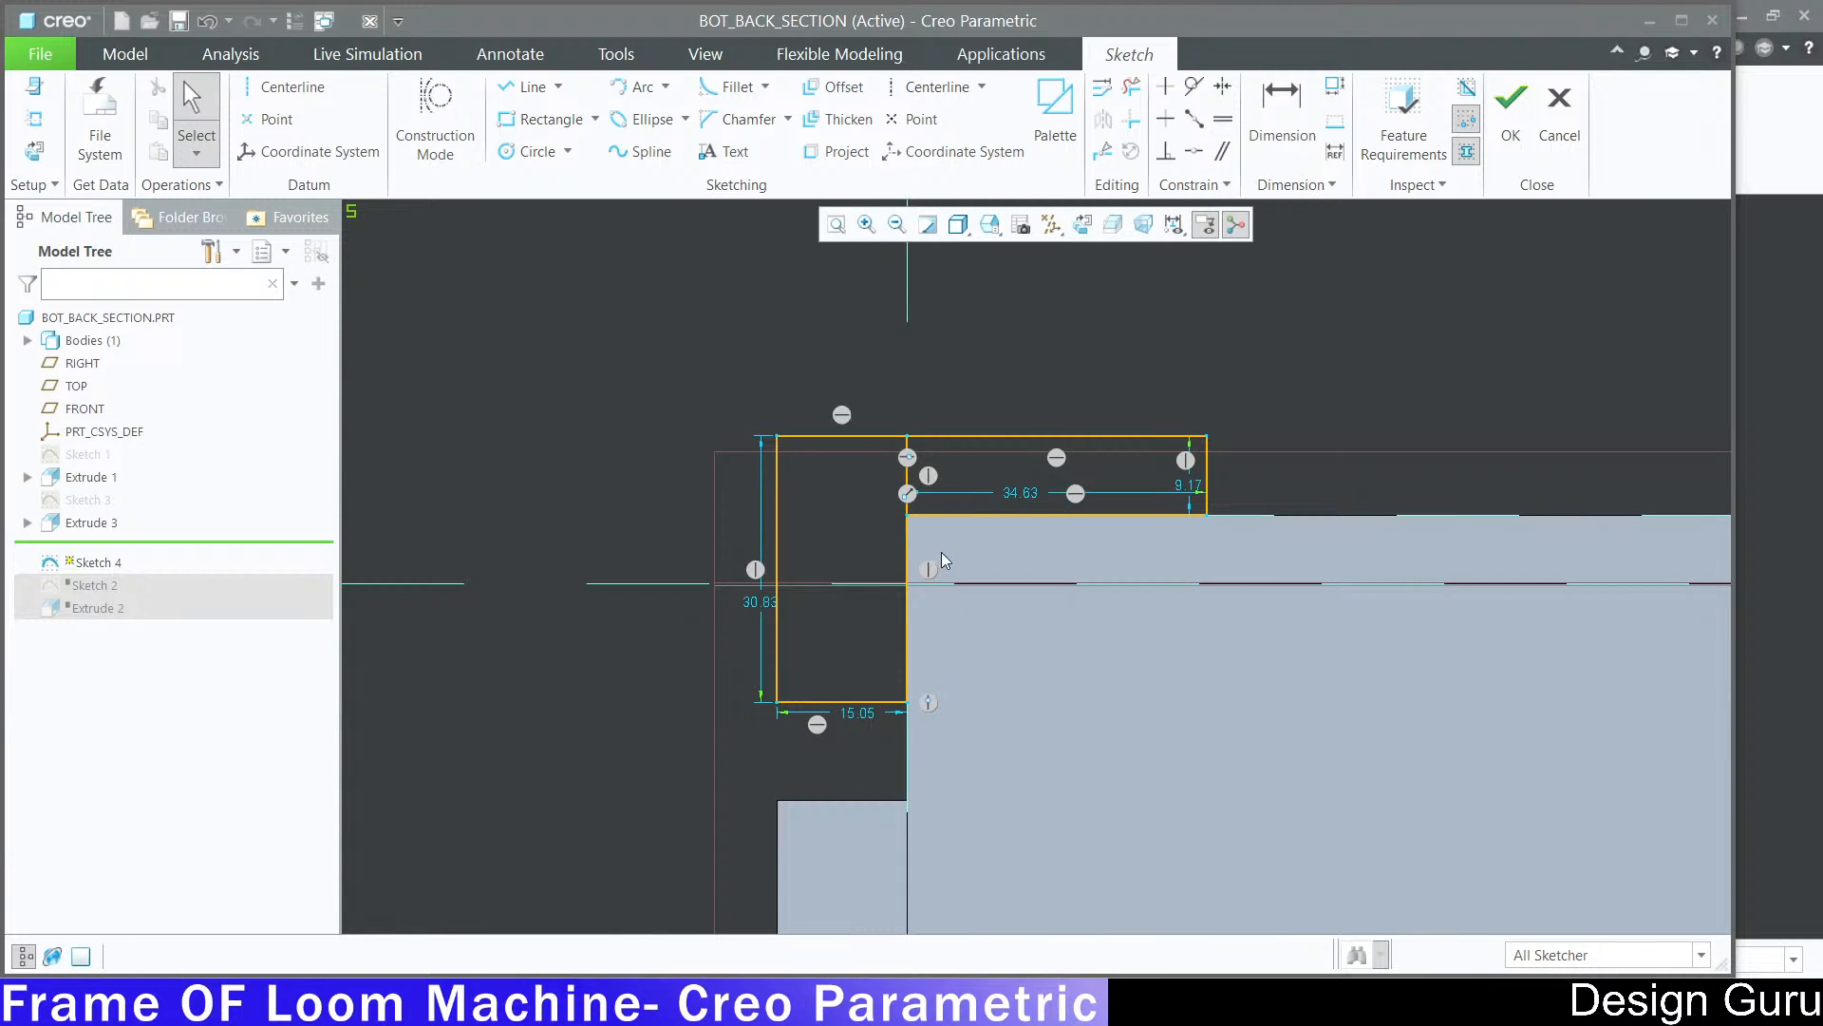
Step: Set the outer rectangle's width to 14
{"action": "double_click", "coordinate": [860, 713]}
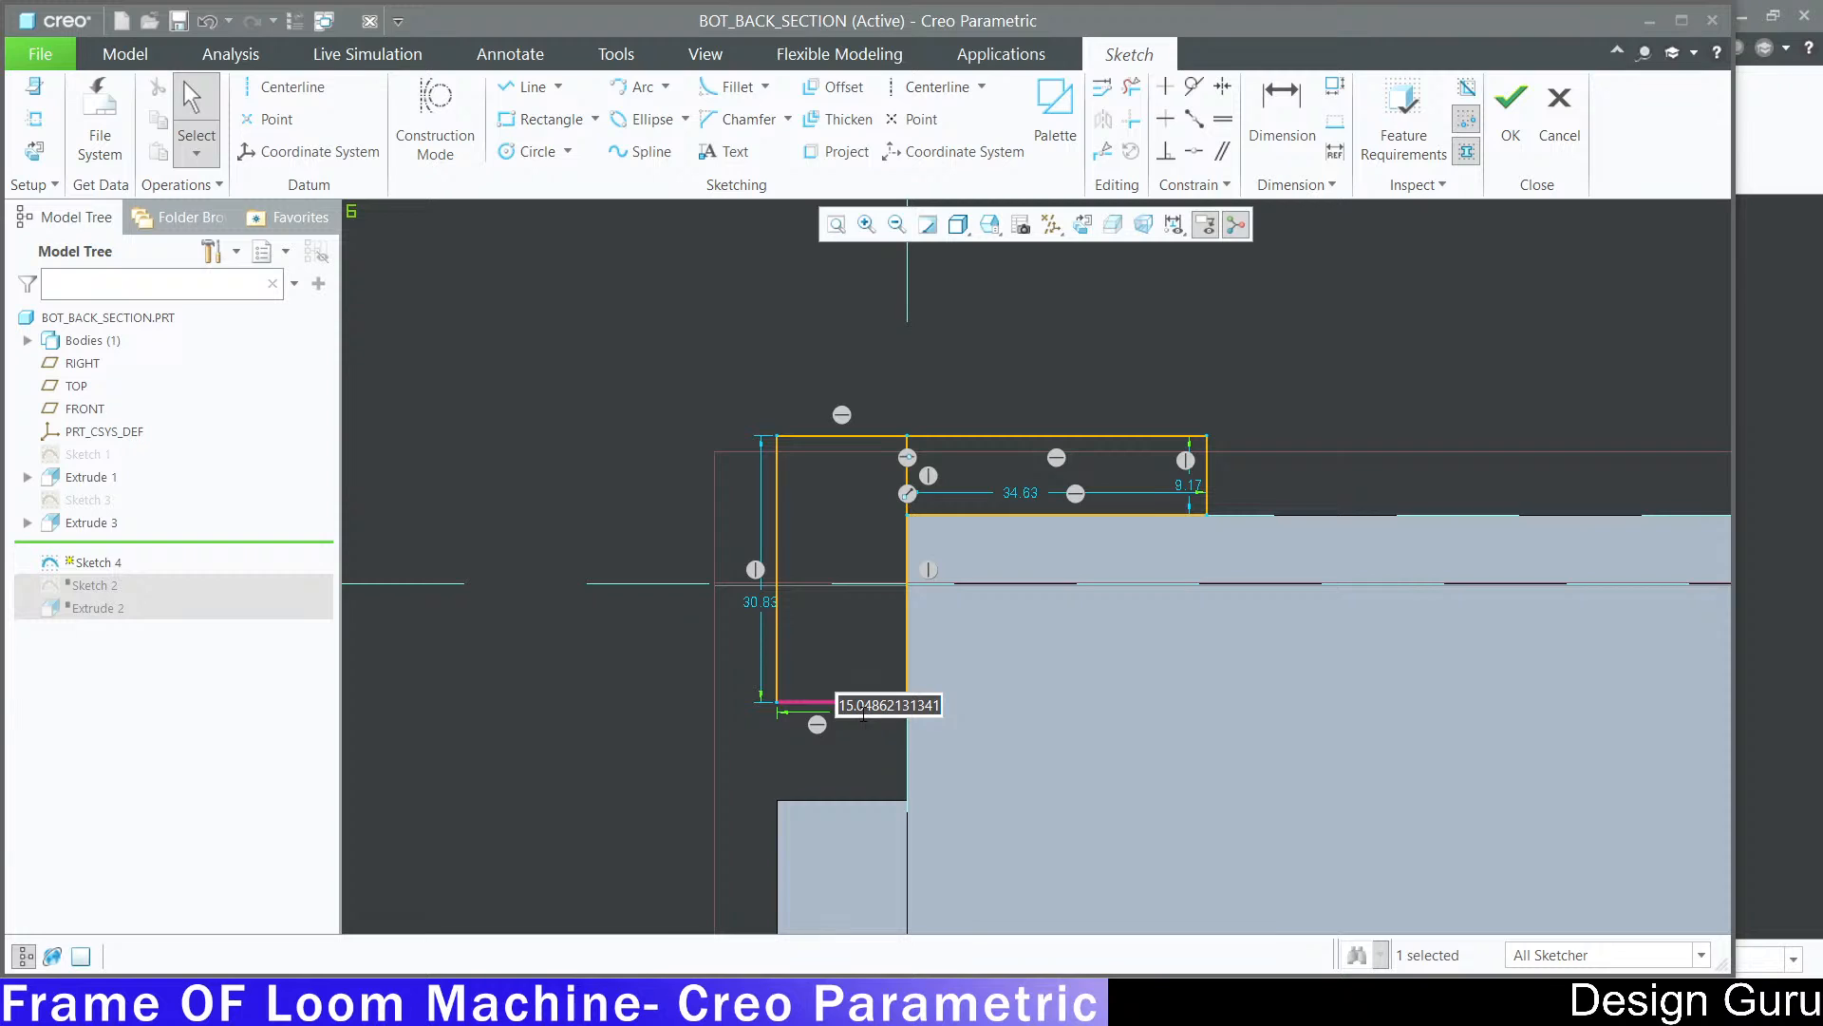
{"action": "type", "text": "1"}
{"action": "key", "text": "Return"}
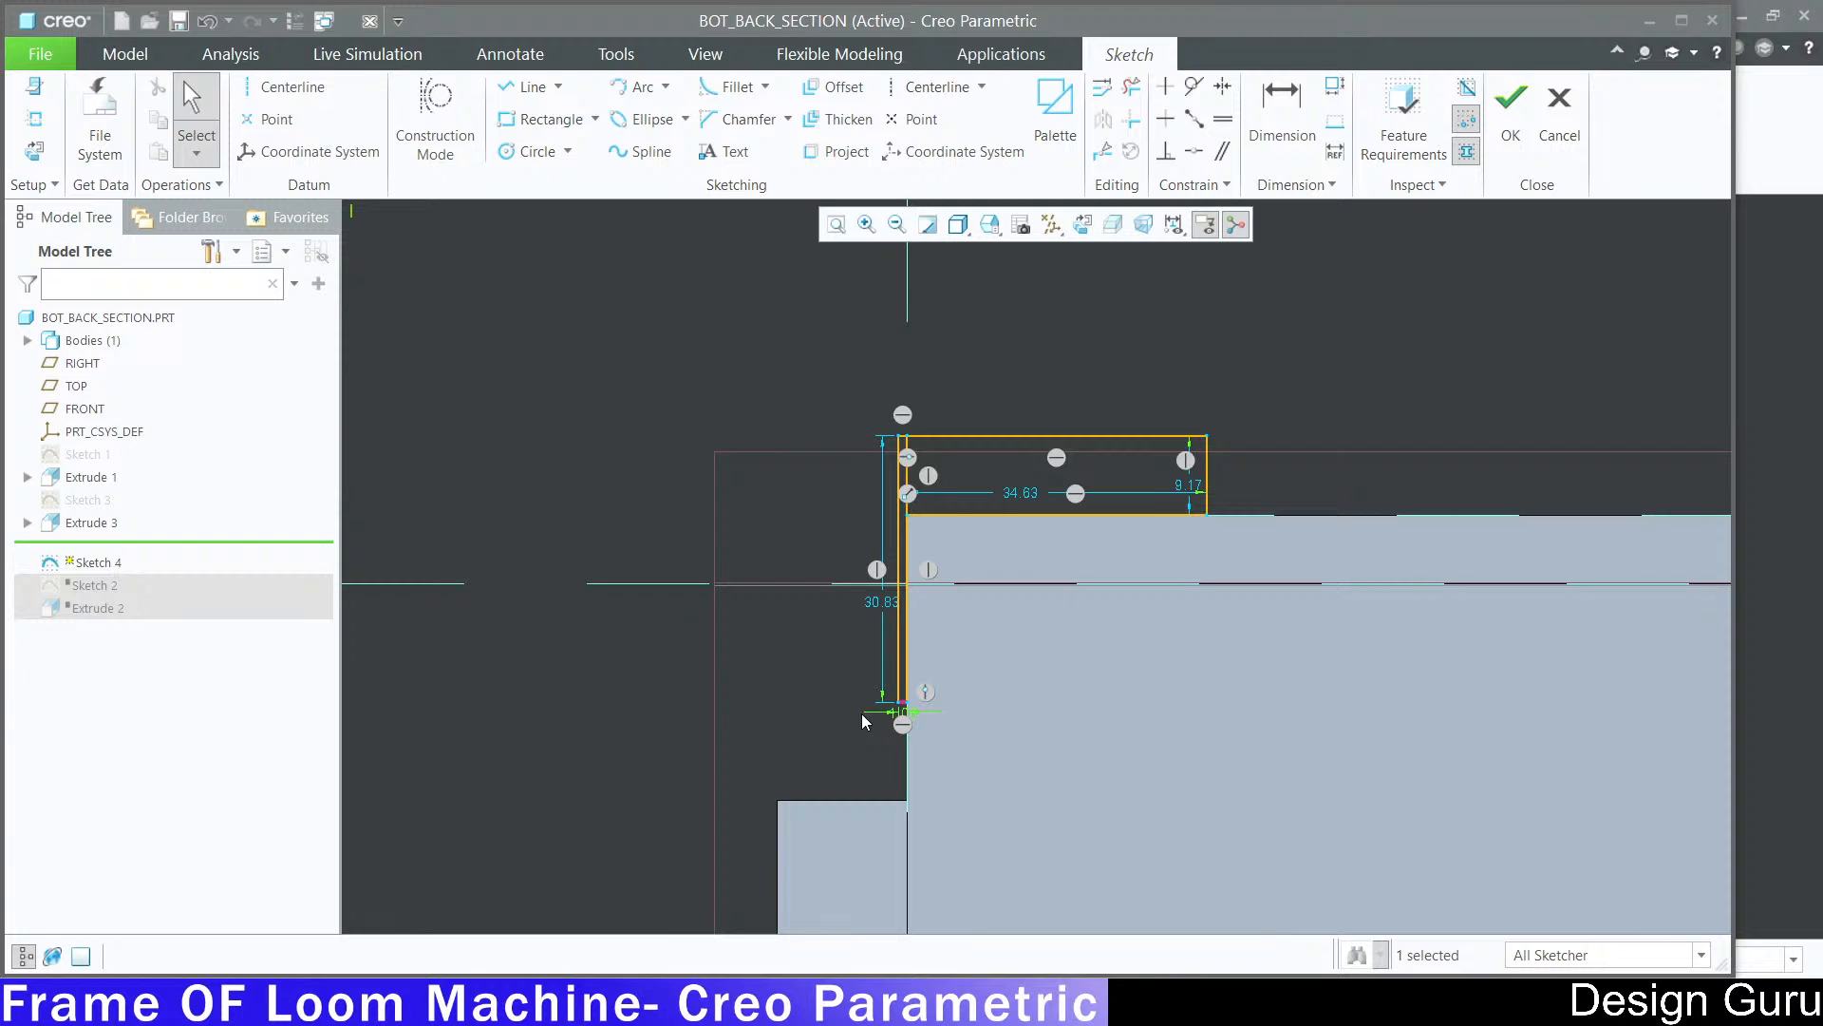
{"action": "scroll", "coordinate": [856, 707], "scroll_direction": "up", "scroll_amount": 3}
{"action": "double_click", "coordinate": [902, 732]}
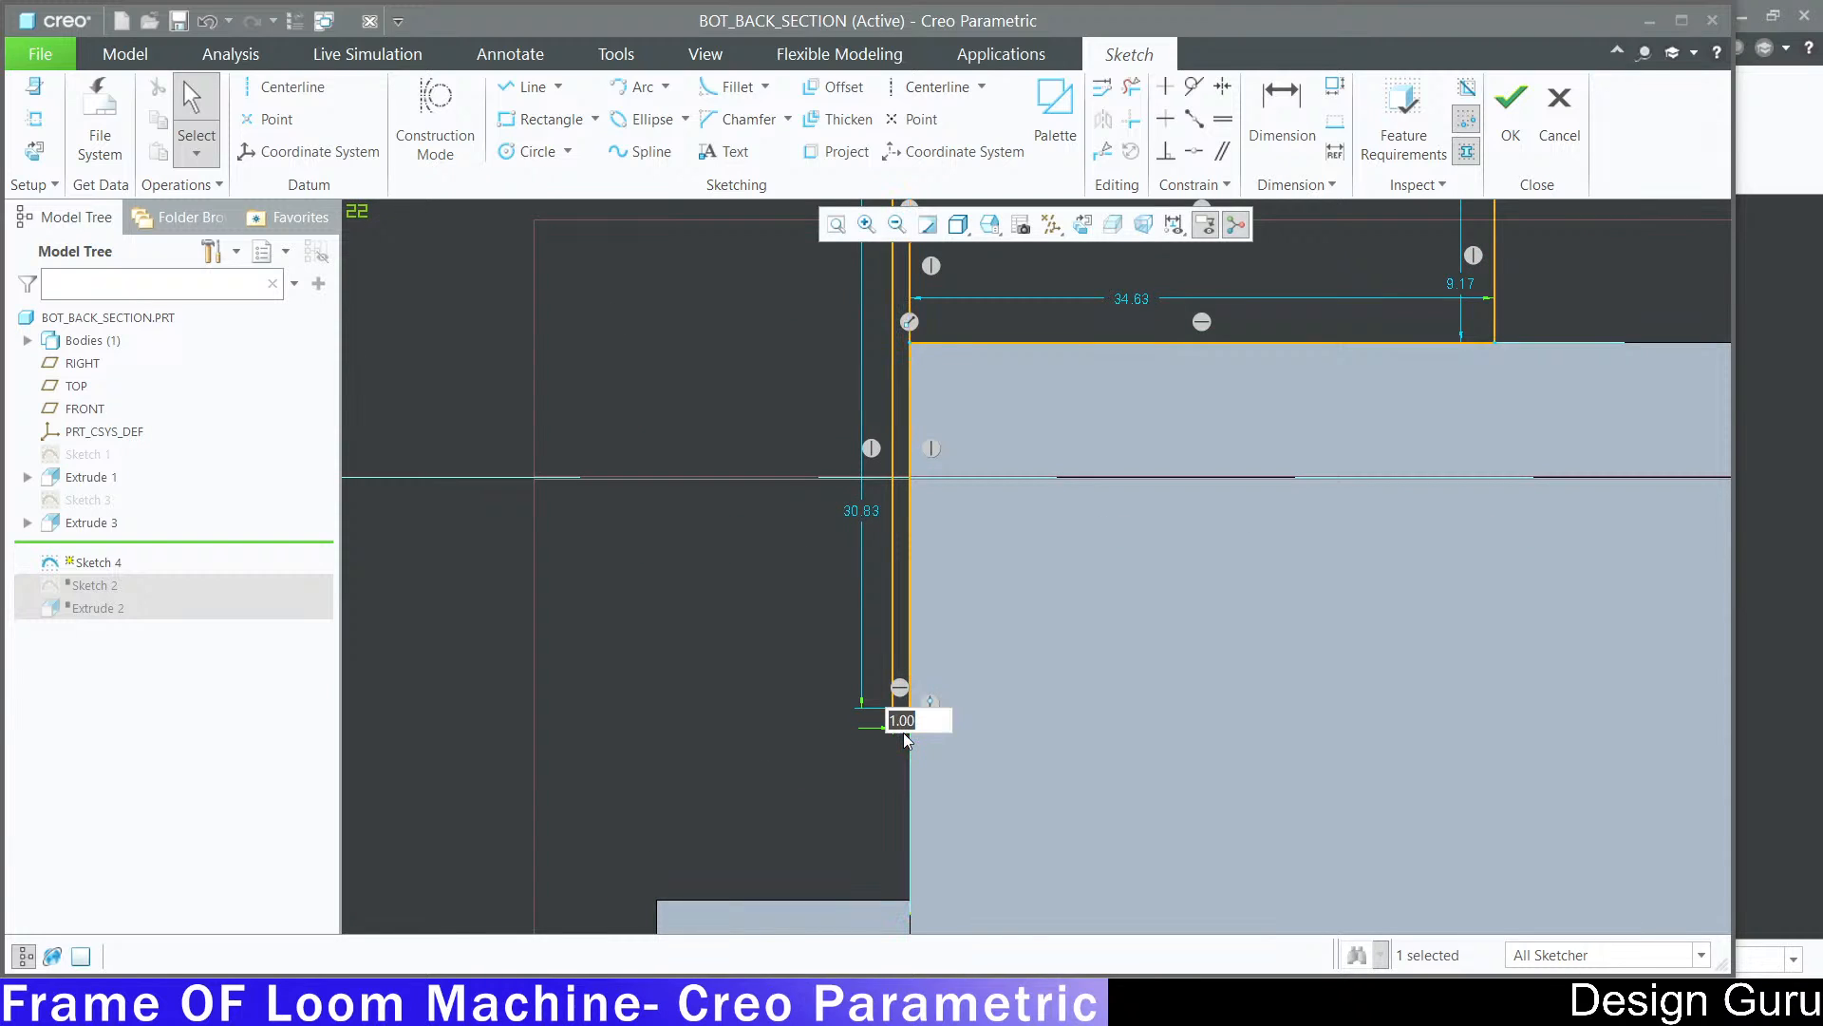
{"action": "type", "text": "14"}
{"action": "key", "text": "Return"}
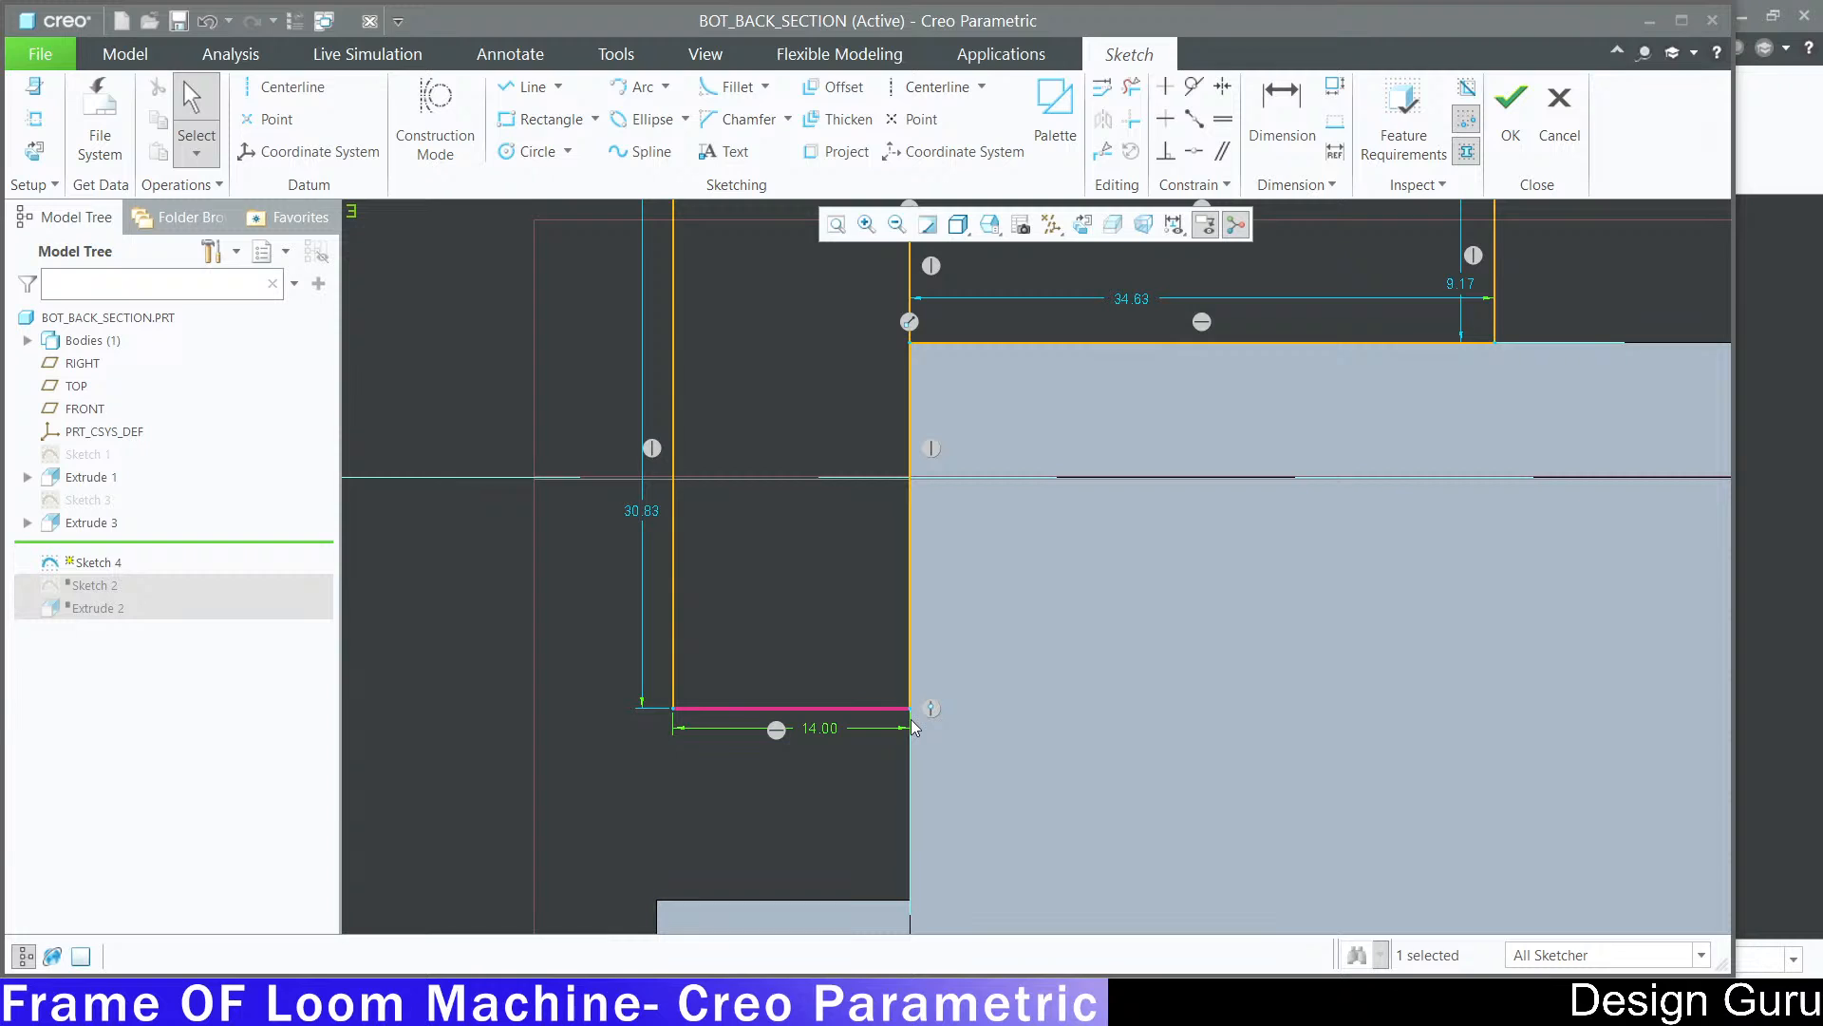
Step: Set the outer rectangle's width to 15 and its height to 25
{"action": "double_click", "coordinate": [819, 728]}
{"action": "type", "text": "15"}
{"action": "key", "text": "Return"}
{"action": "scroll", "coordinate": [836, 730], "scroll_direction": "down", "scroll_amount": 2}
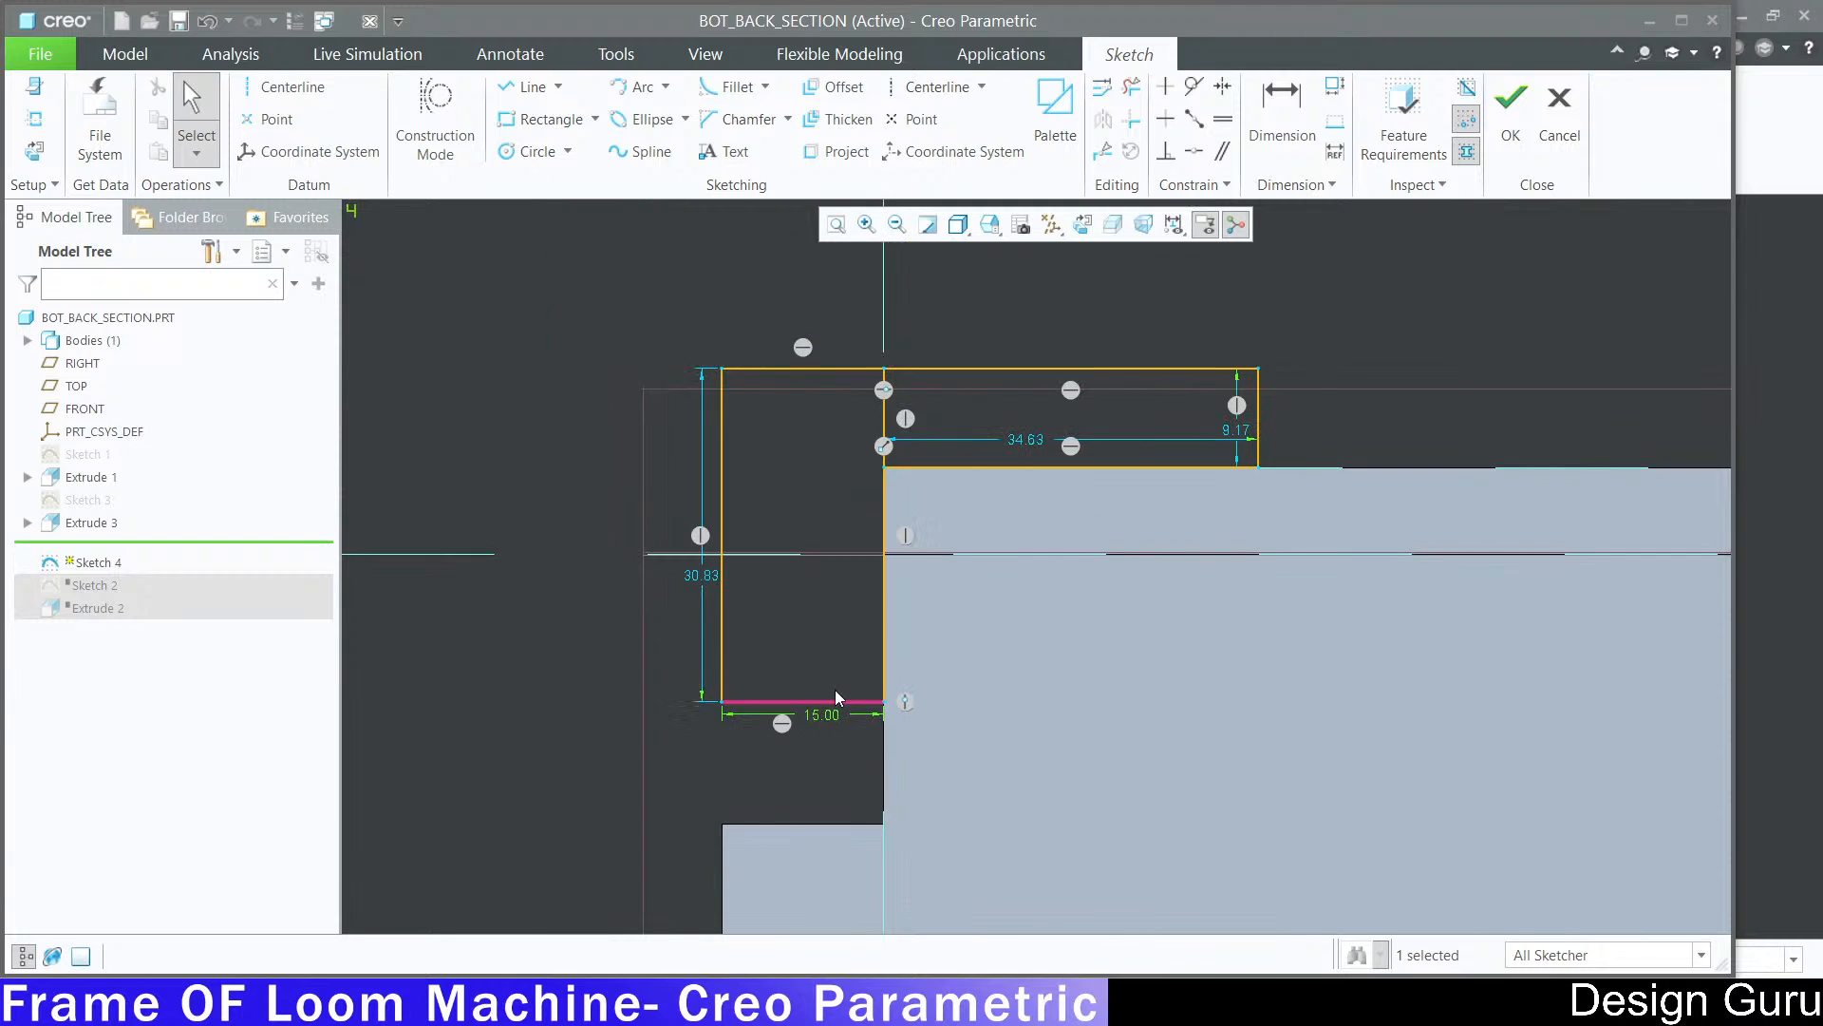
{"action": "double_click", "coordinate": [697, 574]}
{"action": "type", "text": "25"}
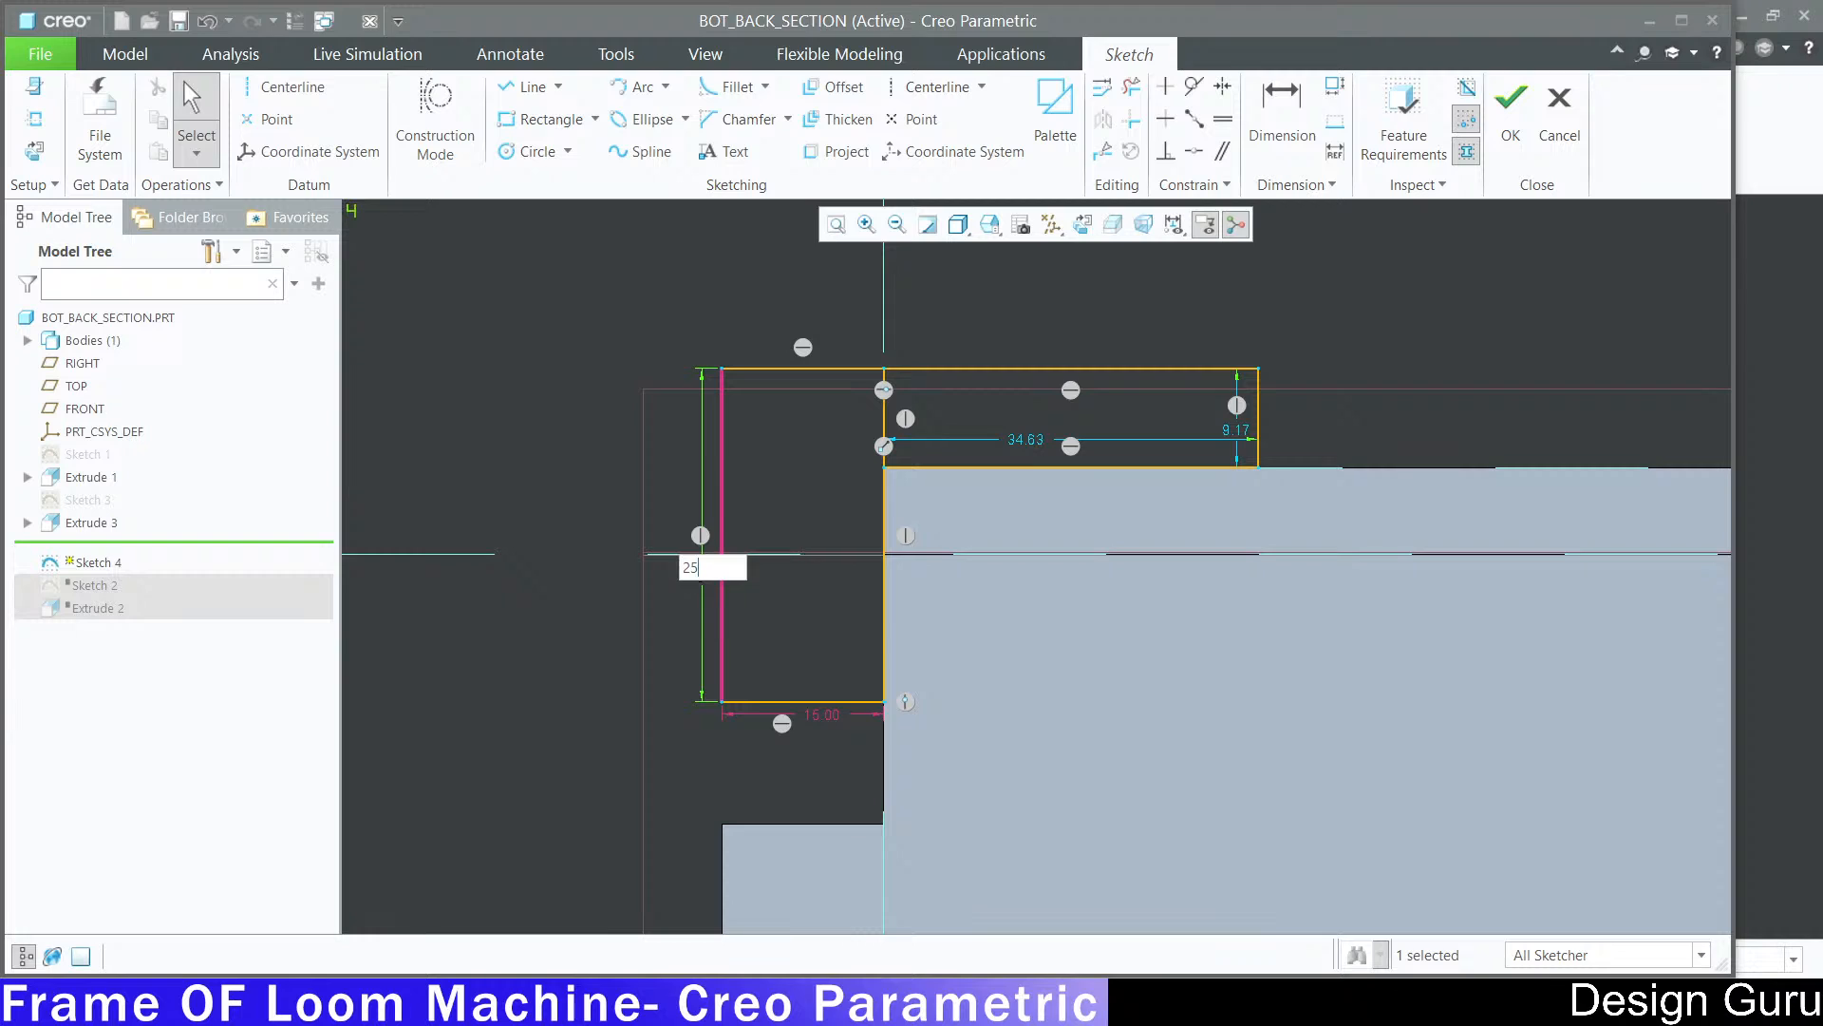
{"action": "key", "text": "Return"}
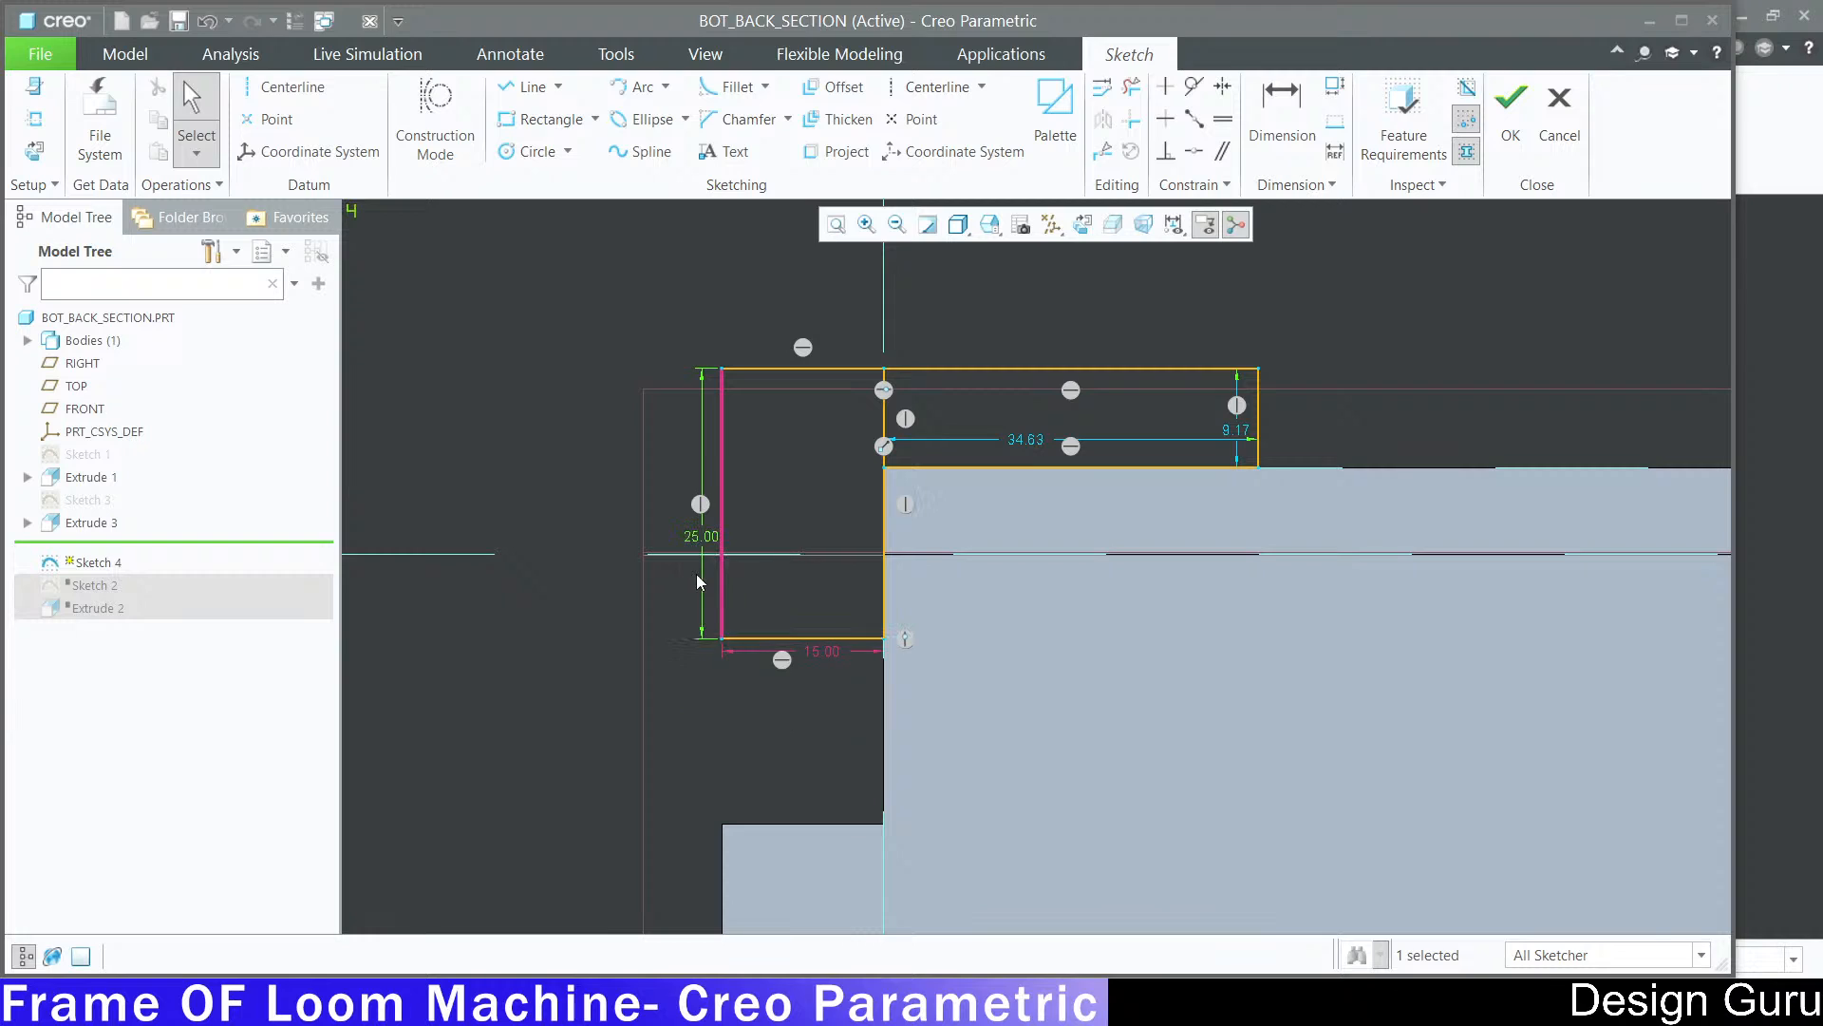
Step: Set the length of the rectangle on the angle's upper edge to 20
{"action": "double_click", "coordinate": [1014, 437]}
{"action": "scroll", "coordinate": [1181, 366], "scroll_direction": "down", "scroll_amount": 2}
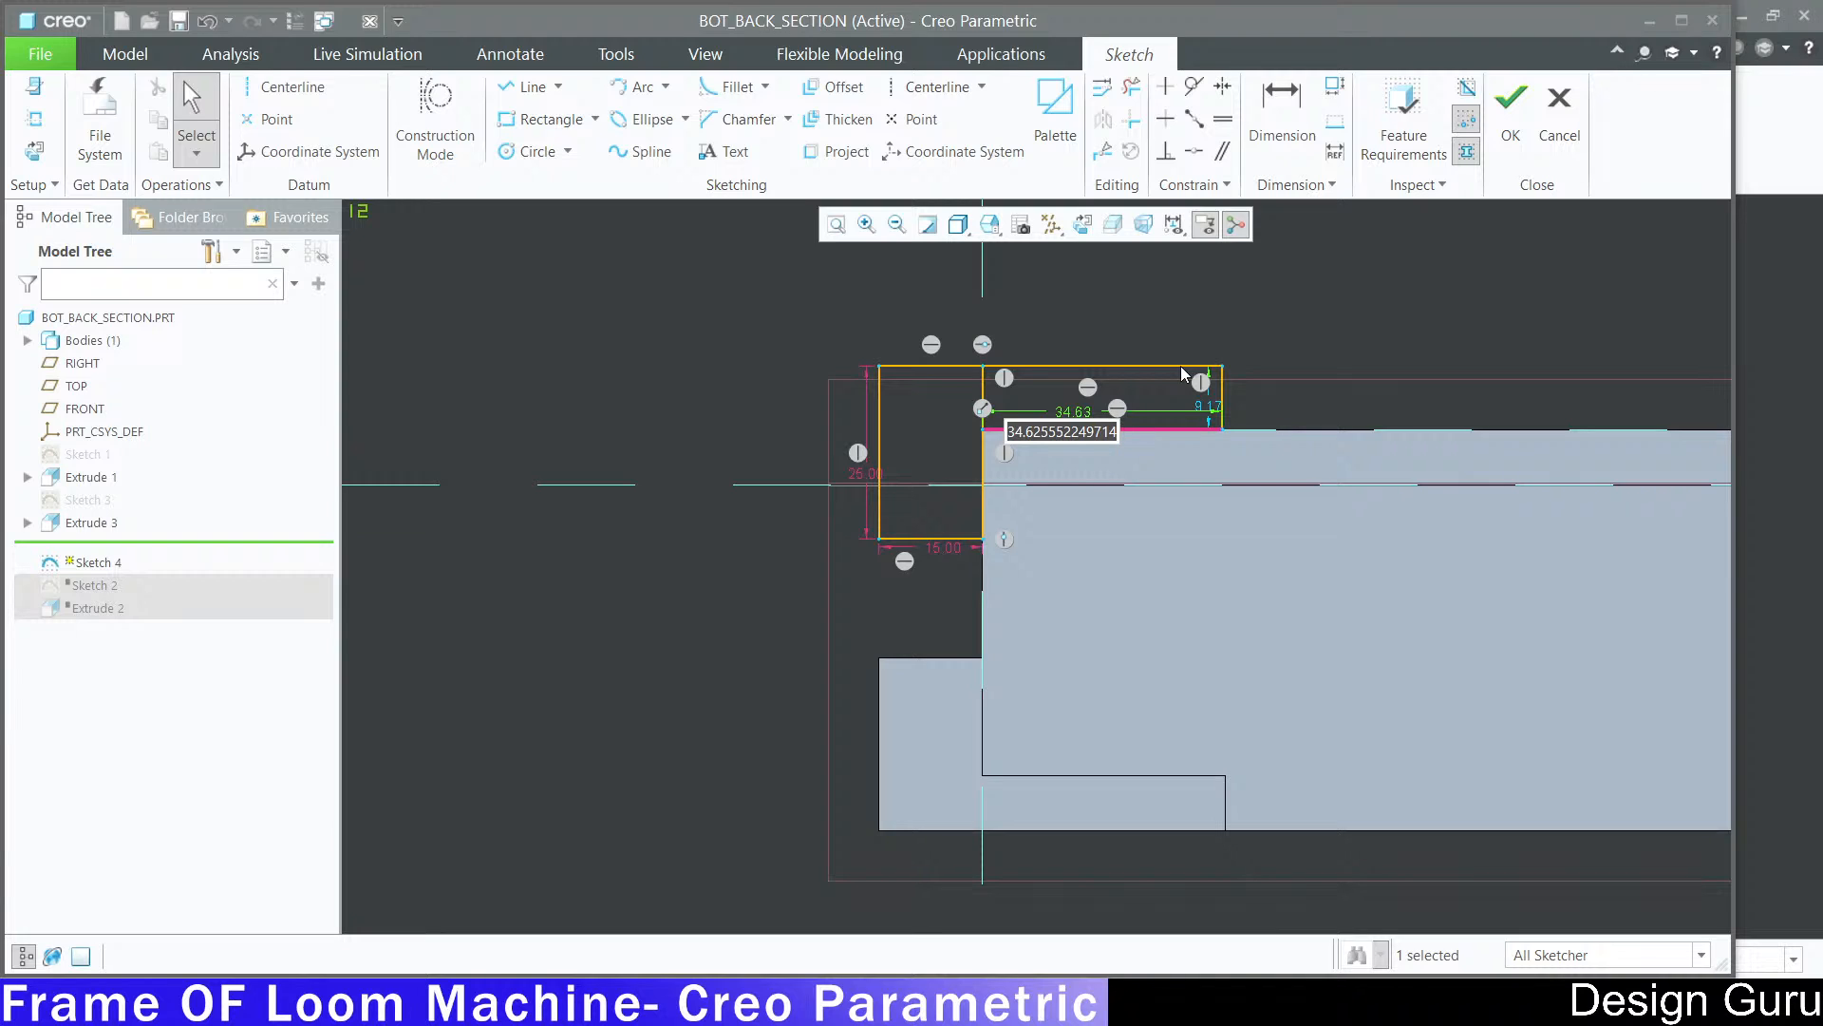
{"action": "type", "text": "20"}
{"action": "key", "text": "Return"}
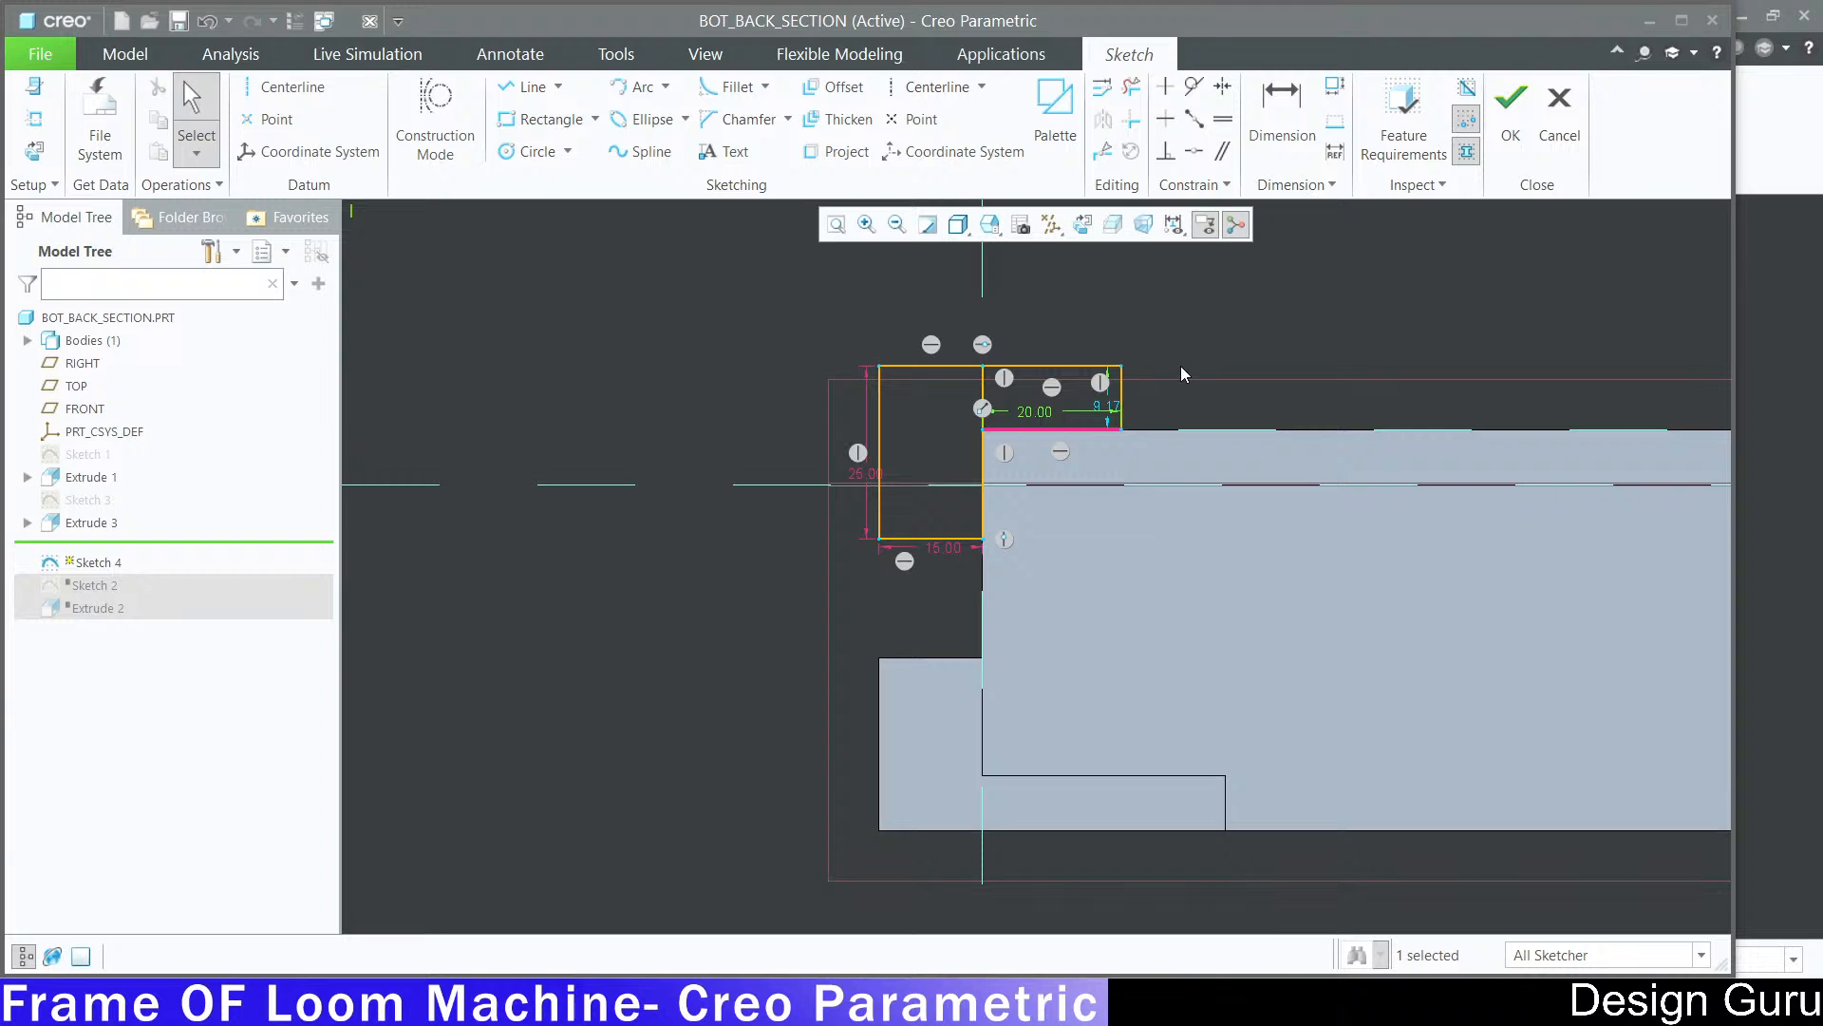
{"action": "scroll", "coordinate": [1050, 354], "scroll_direction": "down", "scroll_amount": 2}
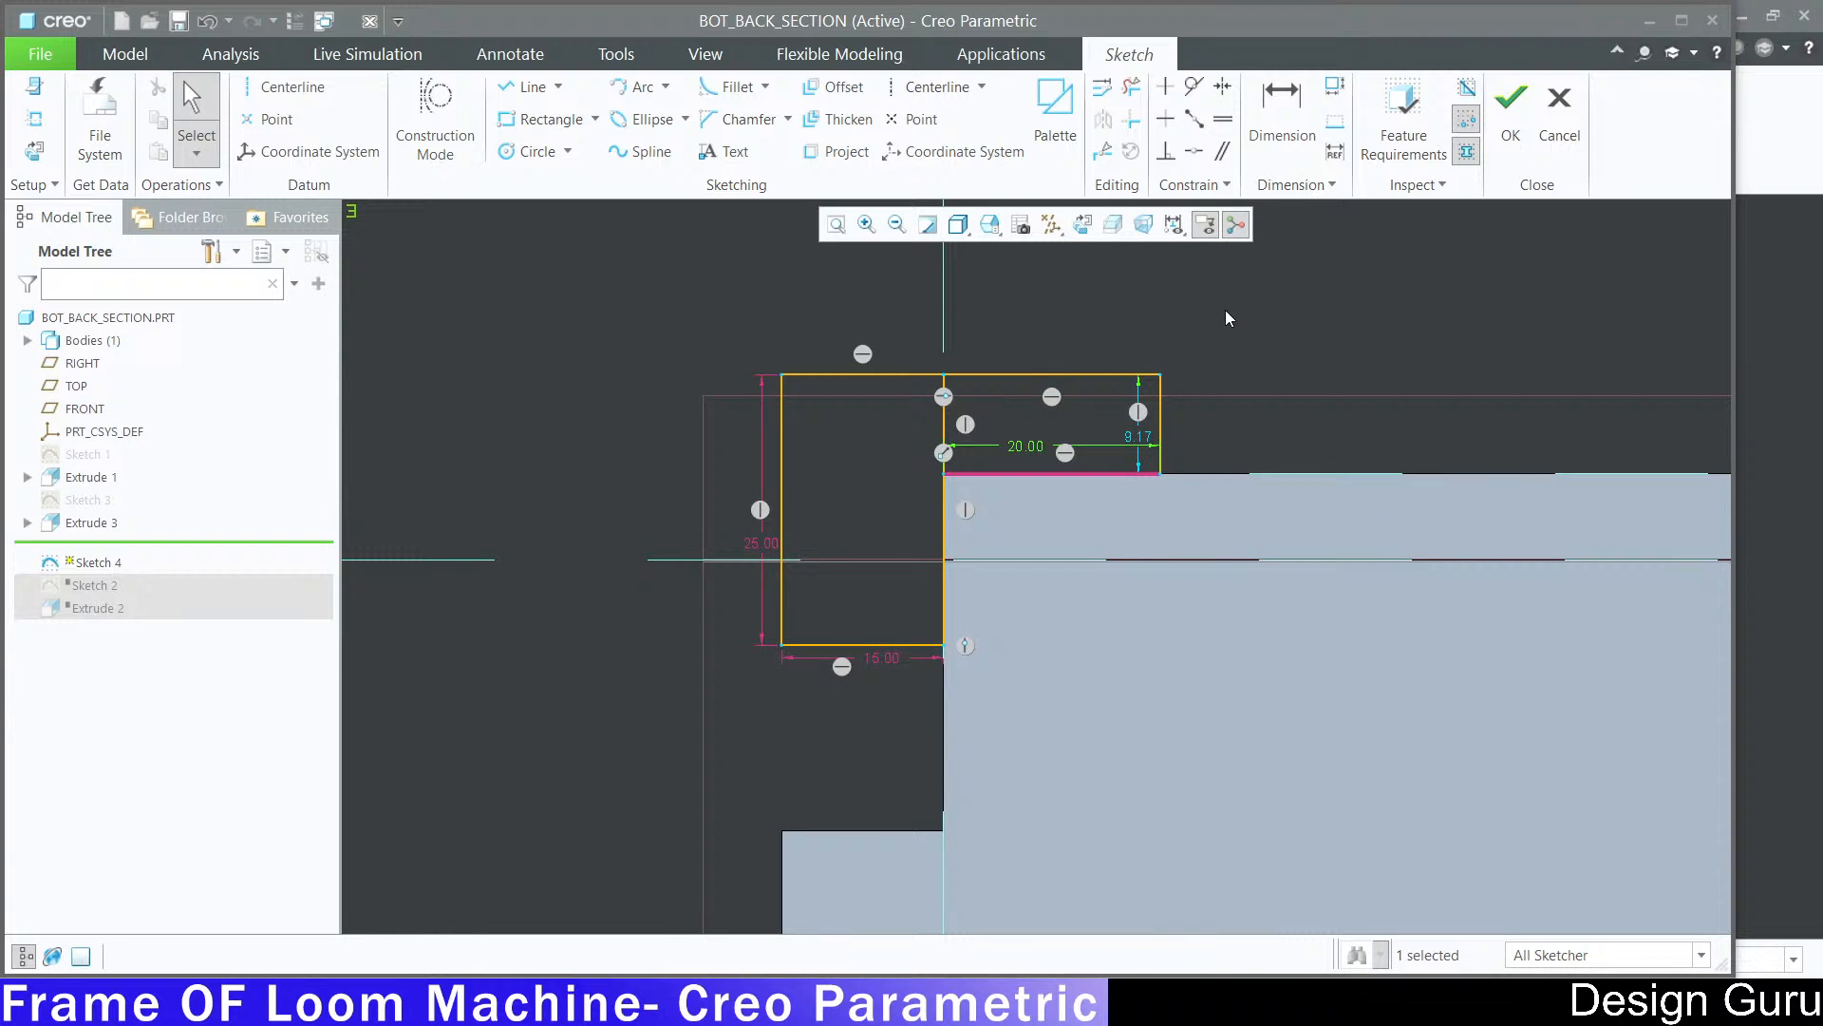
Step: Trim away the segment shared by the two rectangles to leave one L-shaped profile and finish the sketch
{"action": "left_click", "coordinate": [1130, 86]}
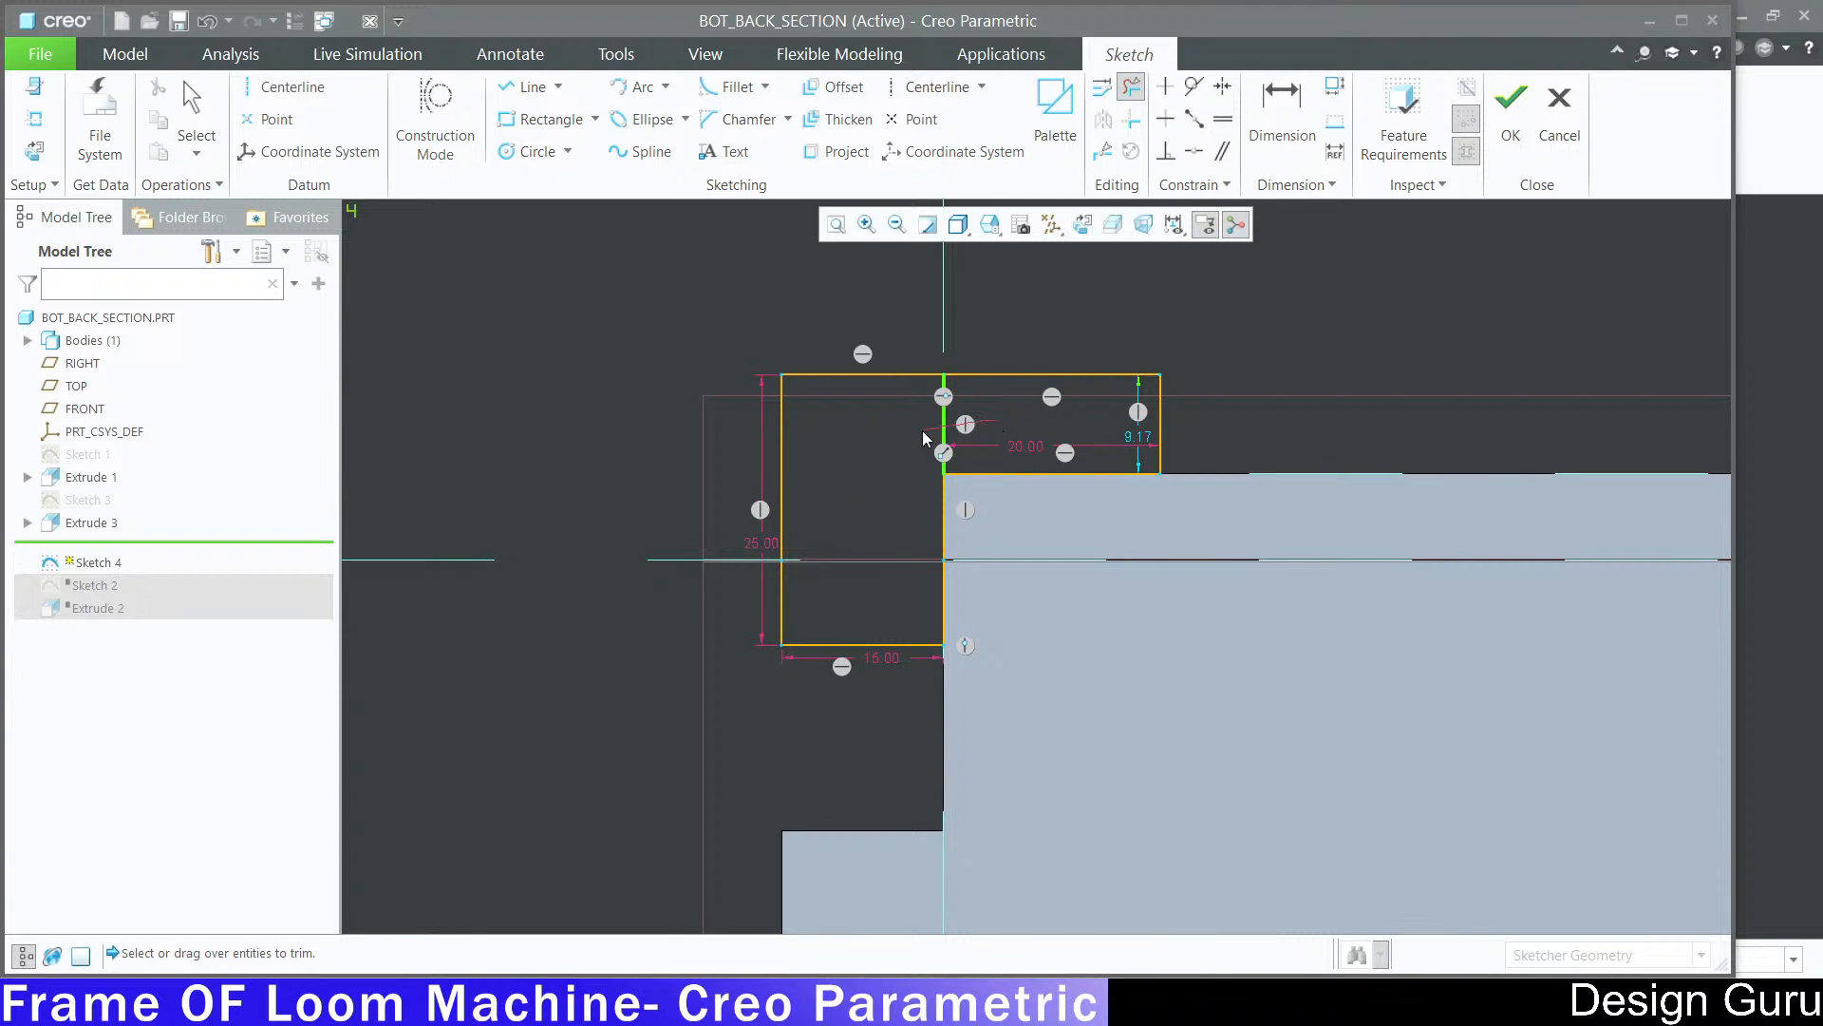
{"action": "left_click_drag", "start_coordinate": [993, 418], "coordinate": [989, 407]}
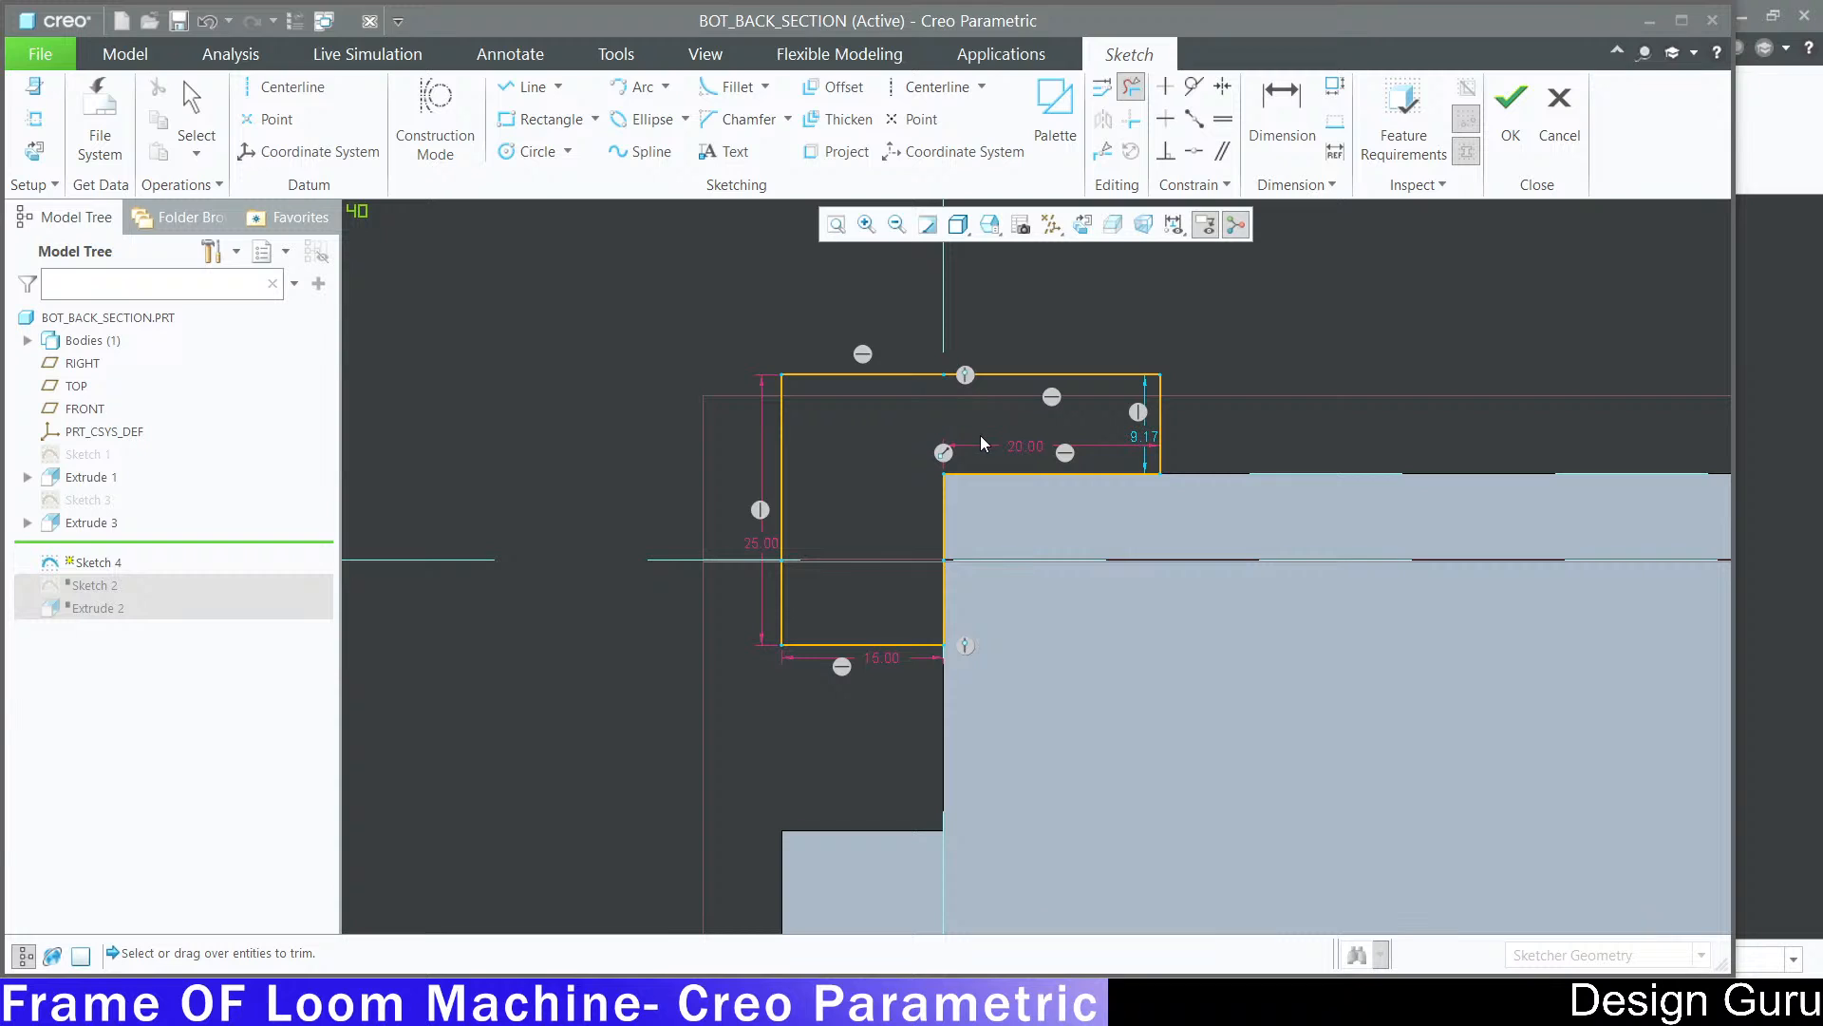
{"action": "middle_click", "coordinate": [878, 414]}
{"action": "left_click", "coordinate": [1510, 104]}
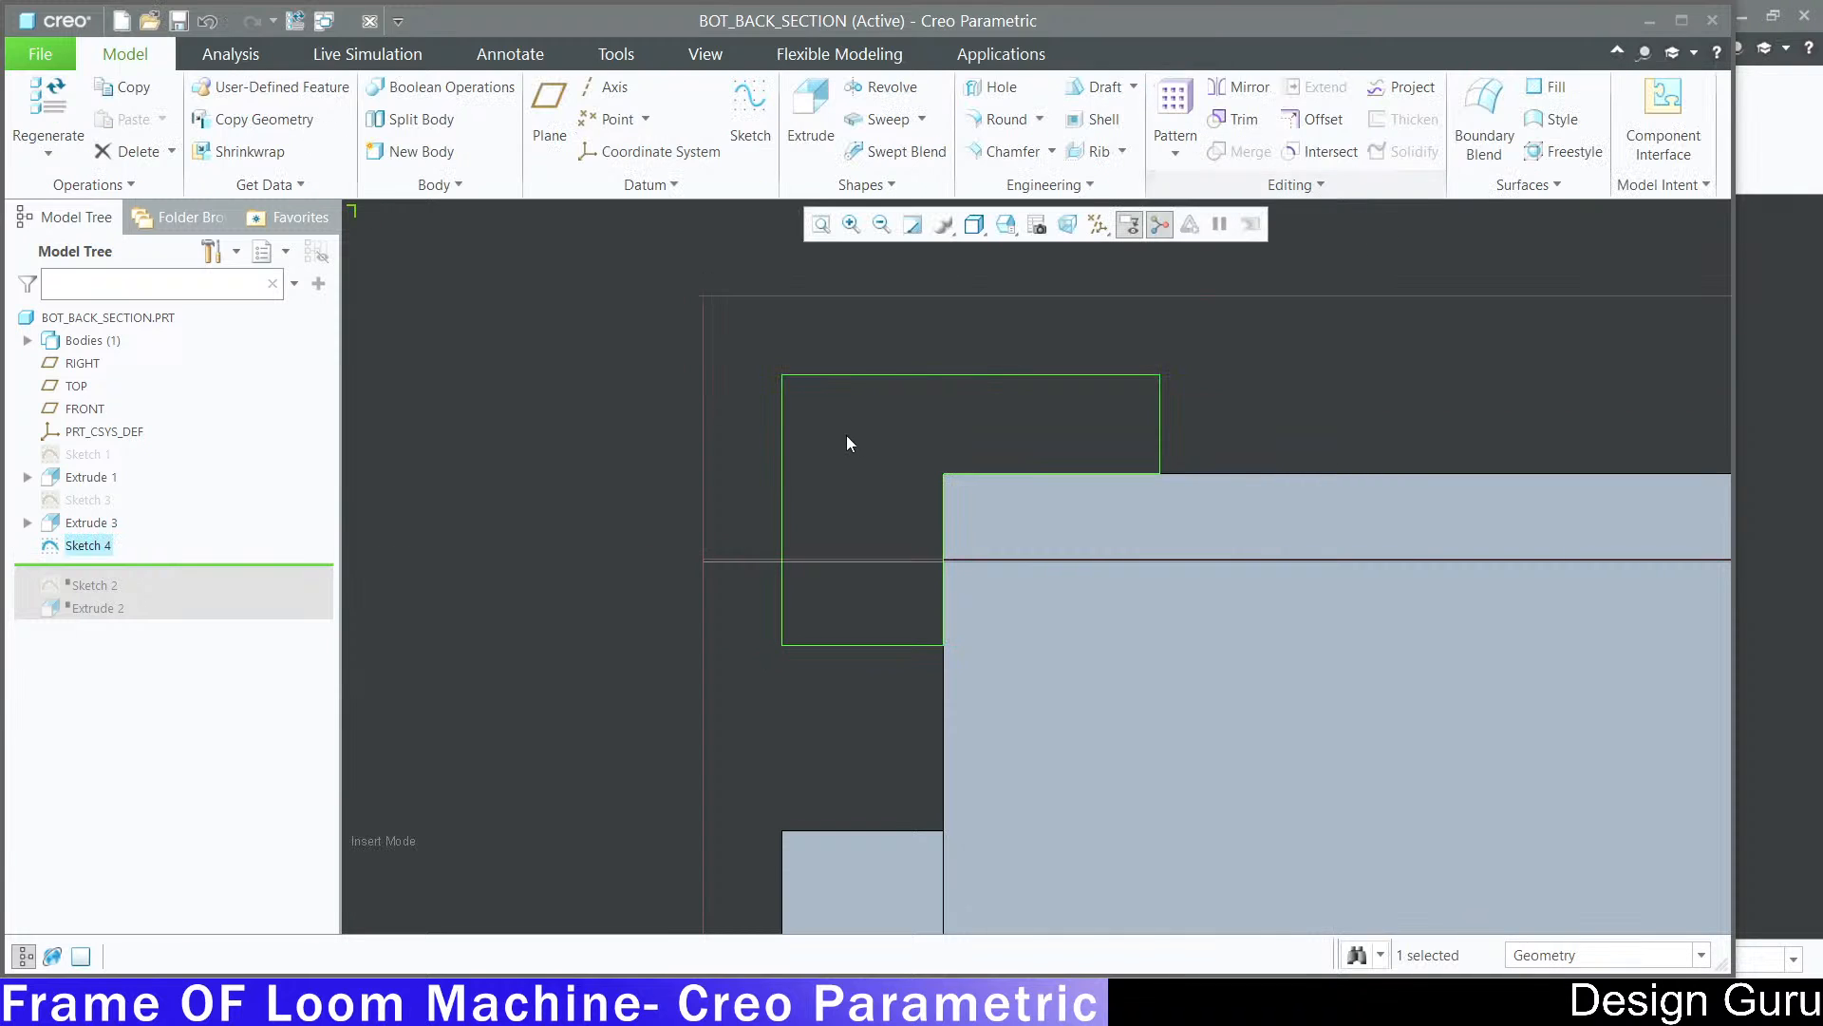
Step: Extrude the L-shaped profile as a solid up to the end face of the lower L-shaped block
{"action": "mouse_move", "coordinate": [946, 488]}
{"action": "middle_mouse_down"}
{"action": "mouse_move", "coordinate": [887, 545]}
{"action": "mouse_move", "coordinate": [1216, 380]}
{"action": "mouse_move", "coordinate": [1053, 384]}
{"action": "middle_mouse_up"}
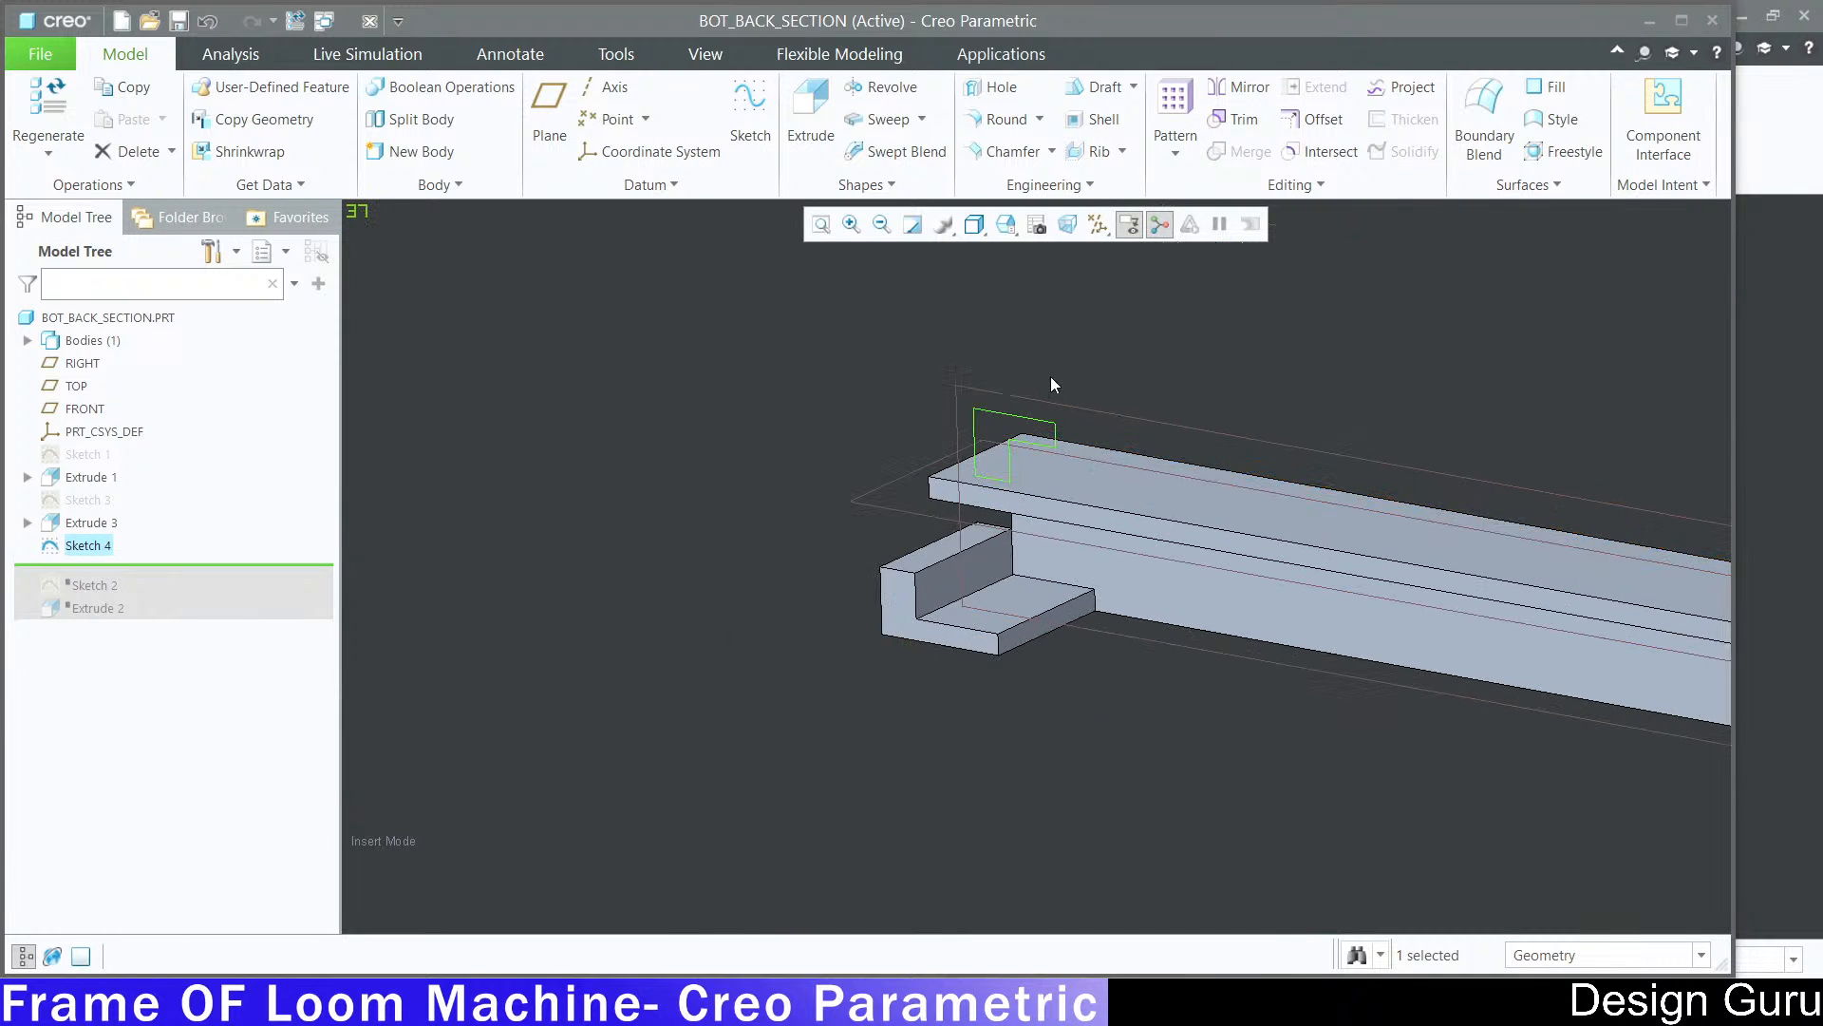
{"action": "left_click", "coordinate": [812, 112]}
{"action": "scroll", "coordinate": [950, 475], "scroll_direction": "up", "scroll_amount": 2}
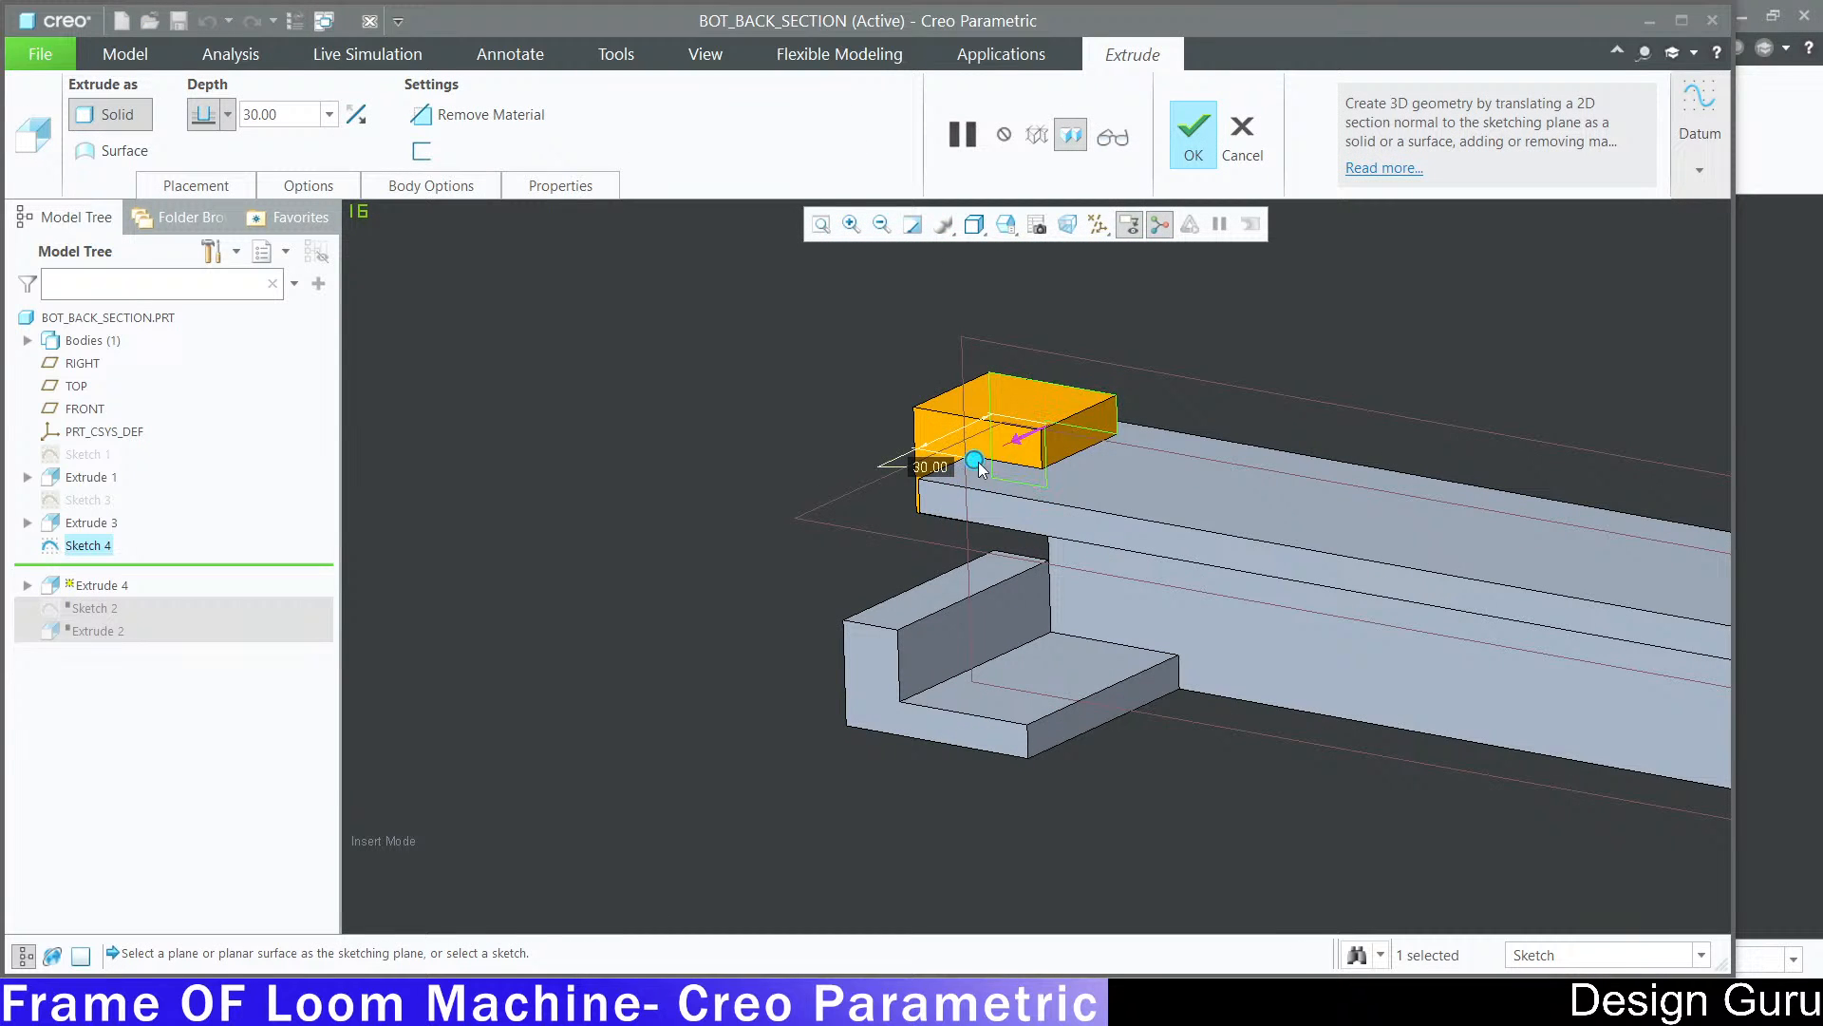
{"action": "left_click_drag", "start_coordinate": [979, 467], "coordinate": [935, 503]}
{"action": "left_click", "coordinate": [228, 114]}
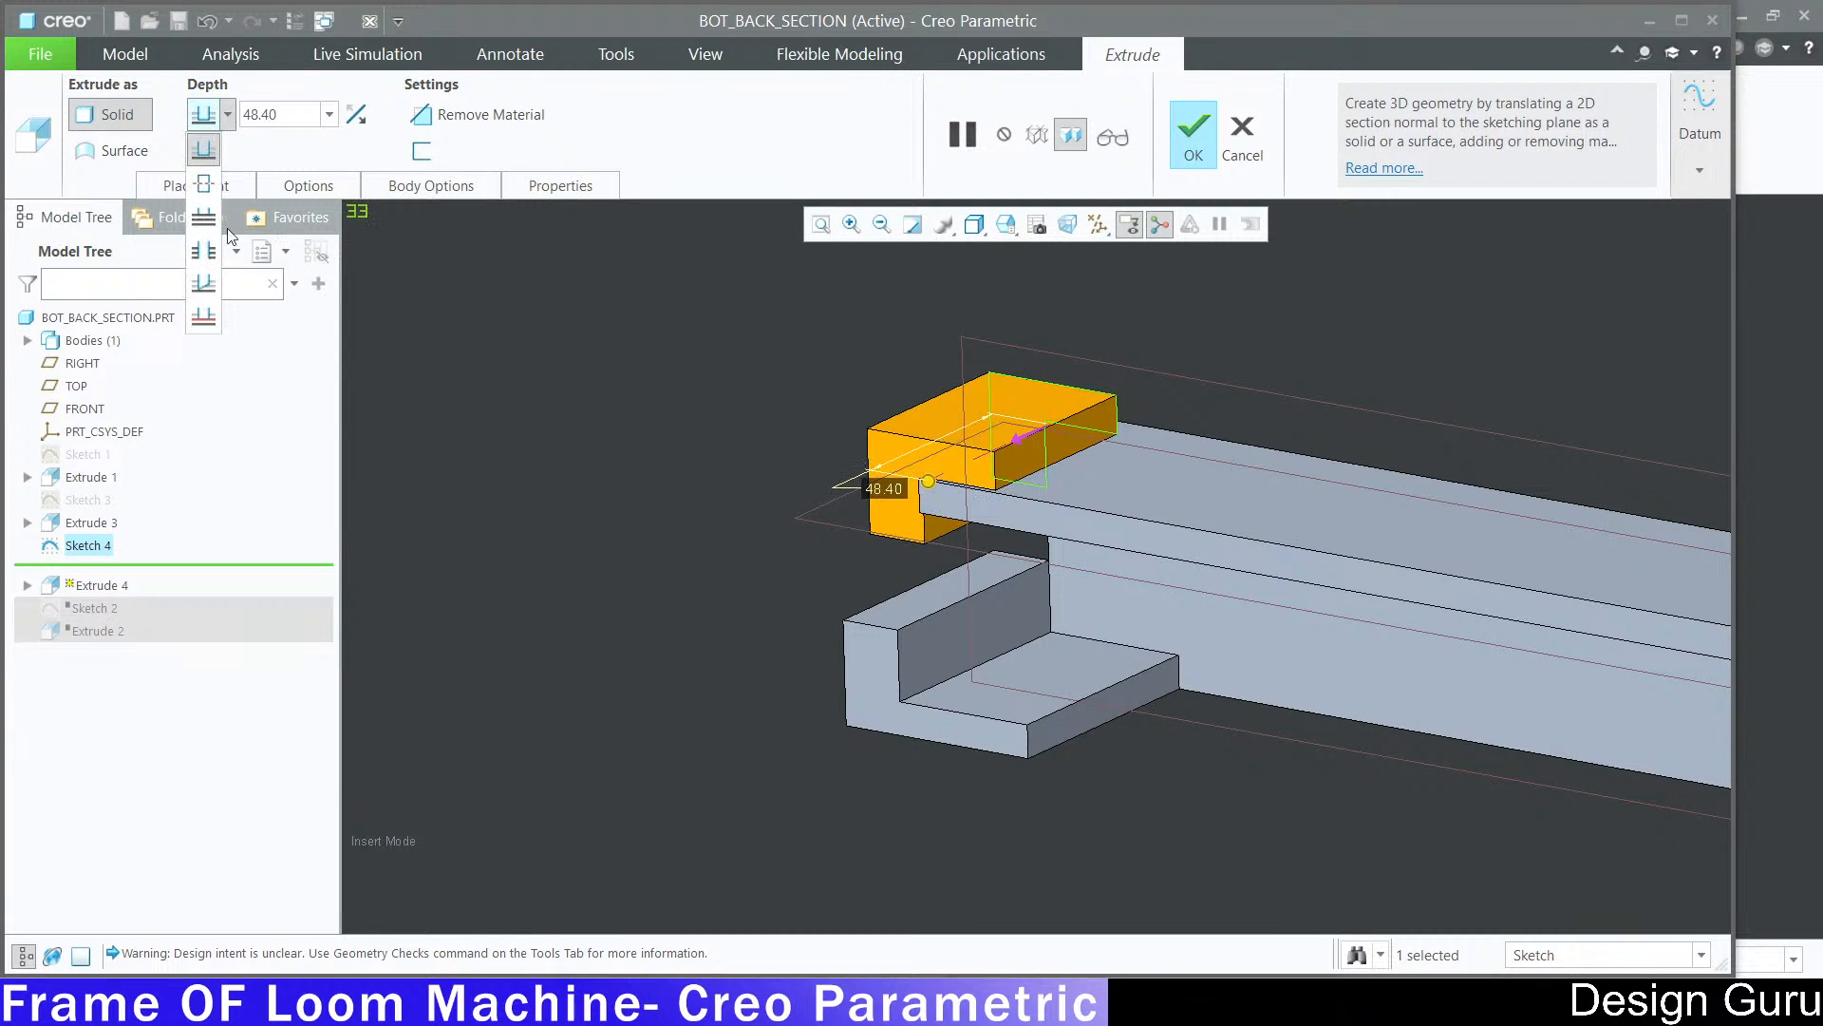
{"action": "left_click", "coordinate": [214, 318]}
{"action": "left_click", "coordinate": [886, 655]}
{"action": "scroll", "coordinate": [833, 518], "scroll_direction": "down", "scroll_amount": 3}
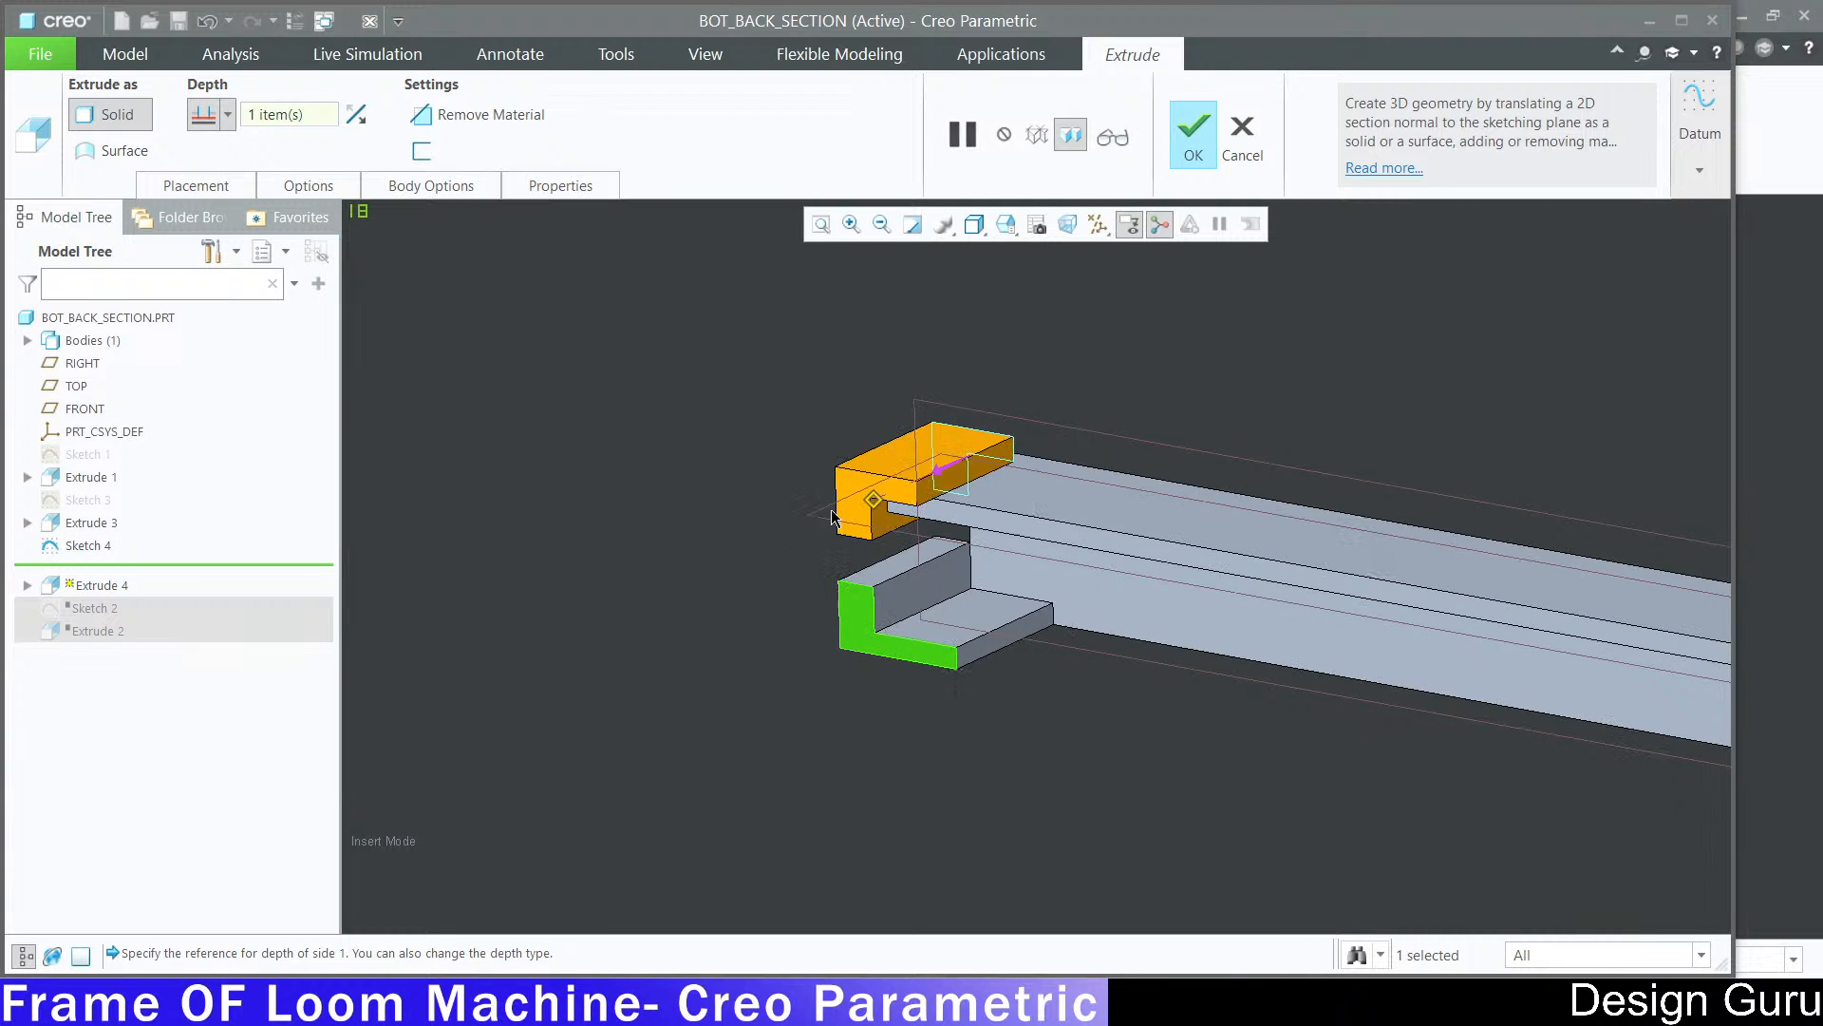
{"action": "middle_click_drag", "start_coordinate": [834, 518], "coordinate": [1026, 518]}
{"action": "scroll", "coordinate": [1063, 523], "scroll_direction": "up", "scroll_amount": 3}
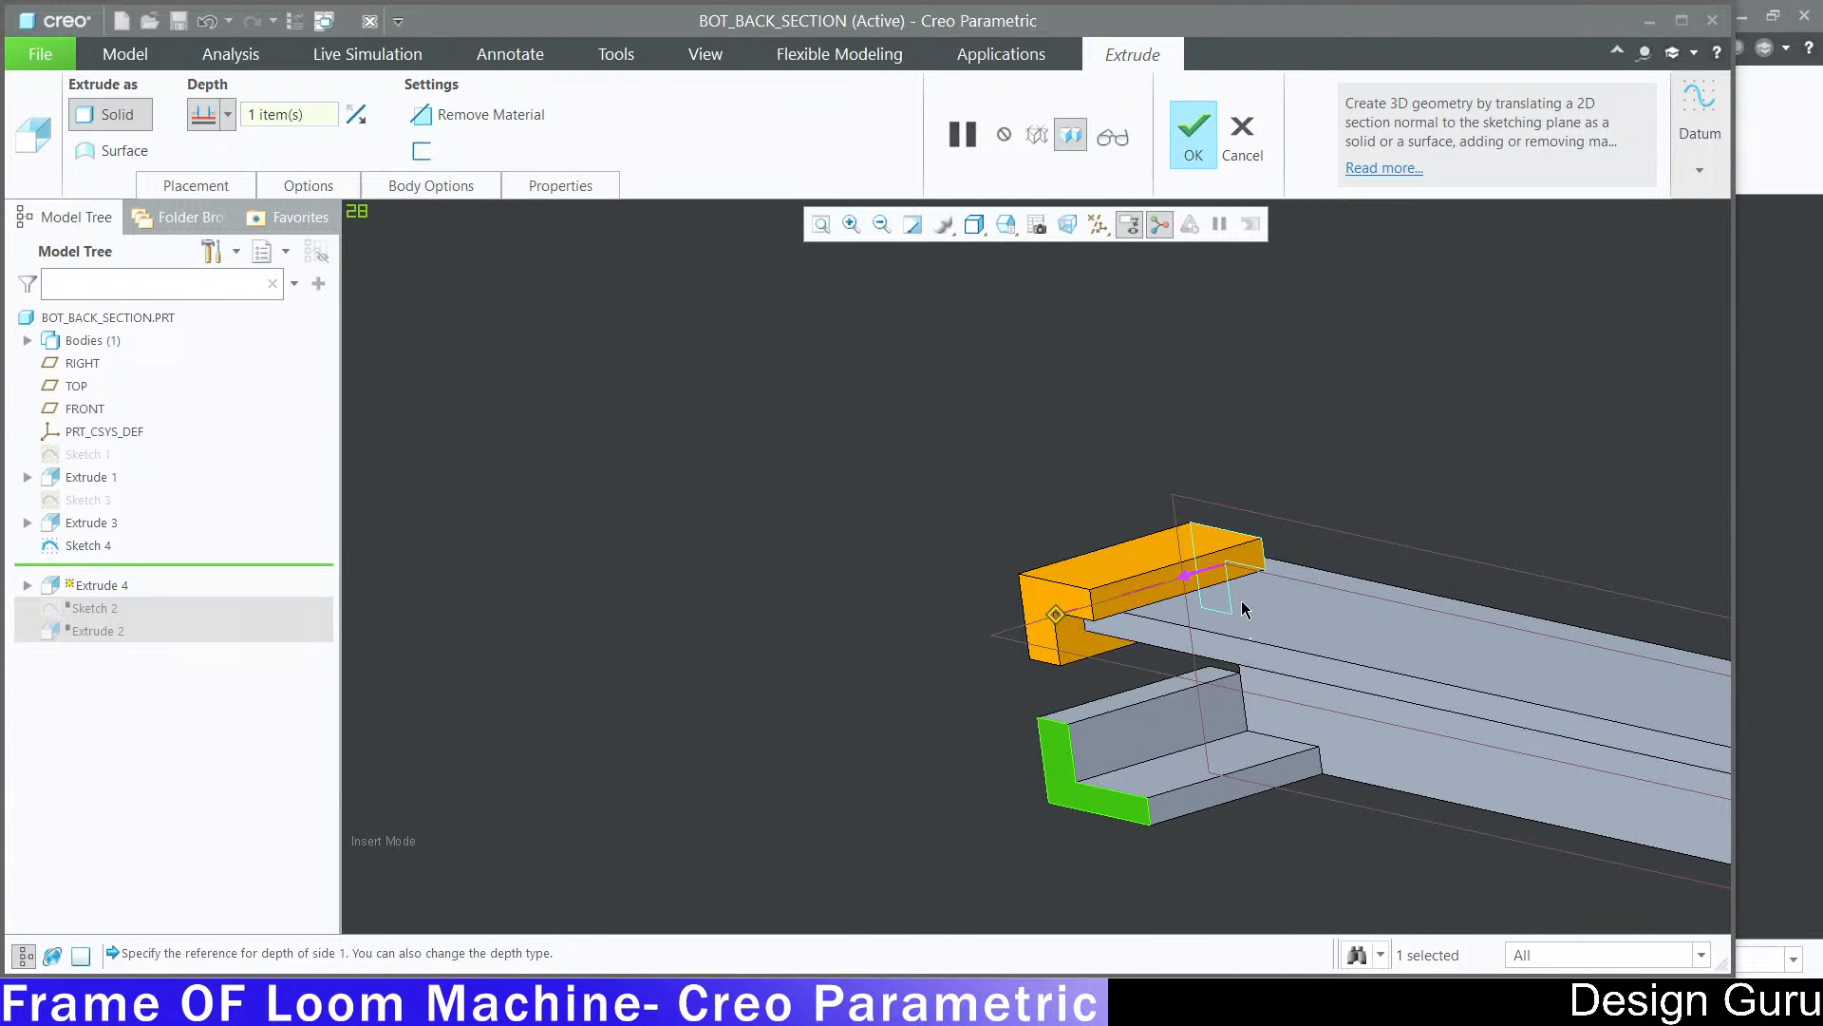
{"action": "left_click", "coordinate": [1193, 140]}
{"action": "scroll", "coordinate": [773, 498], "scroll_direction": "down", "scroll_amount": 3}
{"action": "scroll", "coordinate": [904, 539], "scroll_direction": "up", "scroll_amount": 4}
{"action": "scroll", "coordinate": [904, 539], "scroll_direction": "up", "scroll_amount": 3}
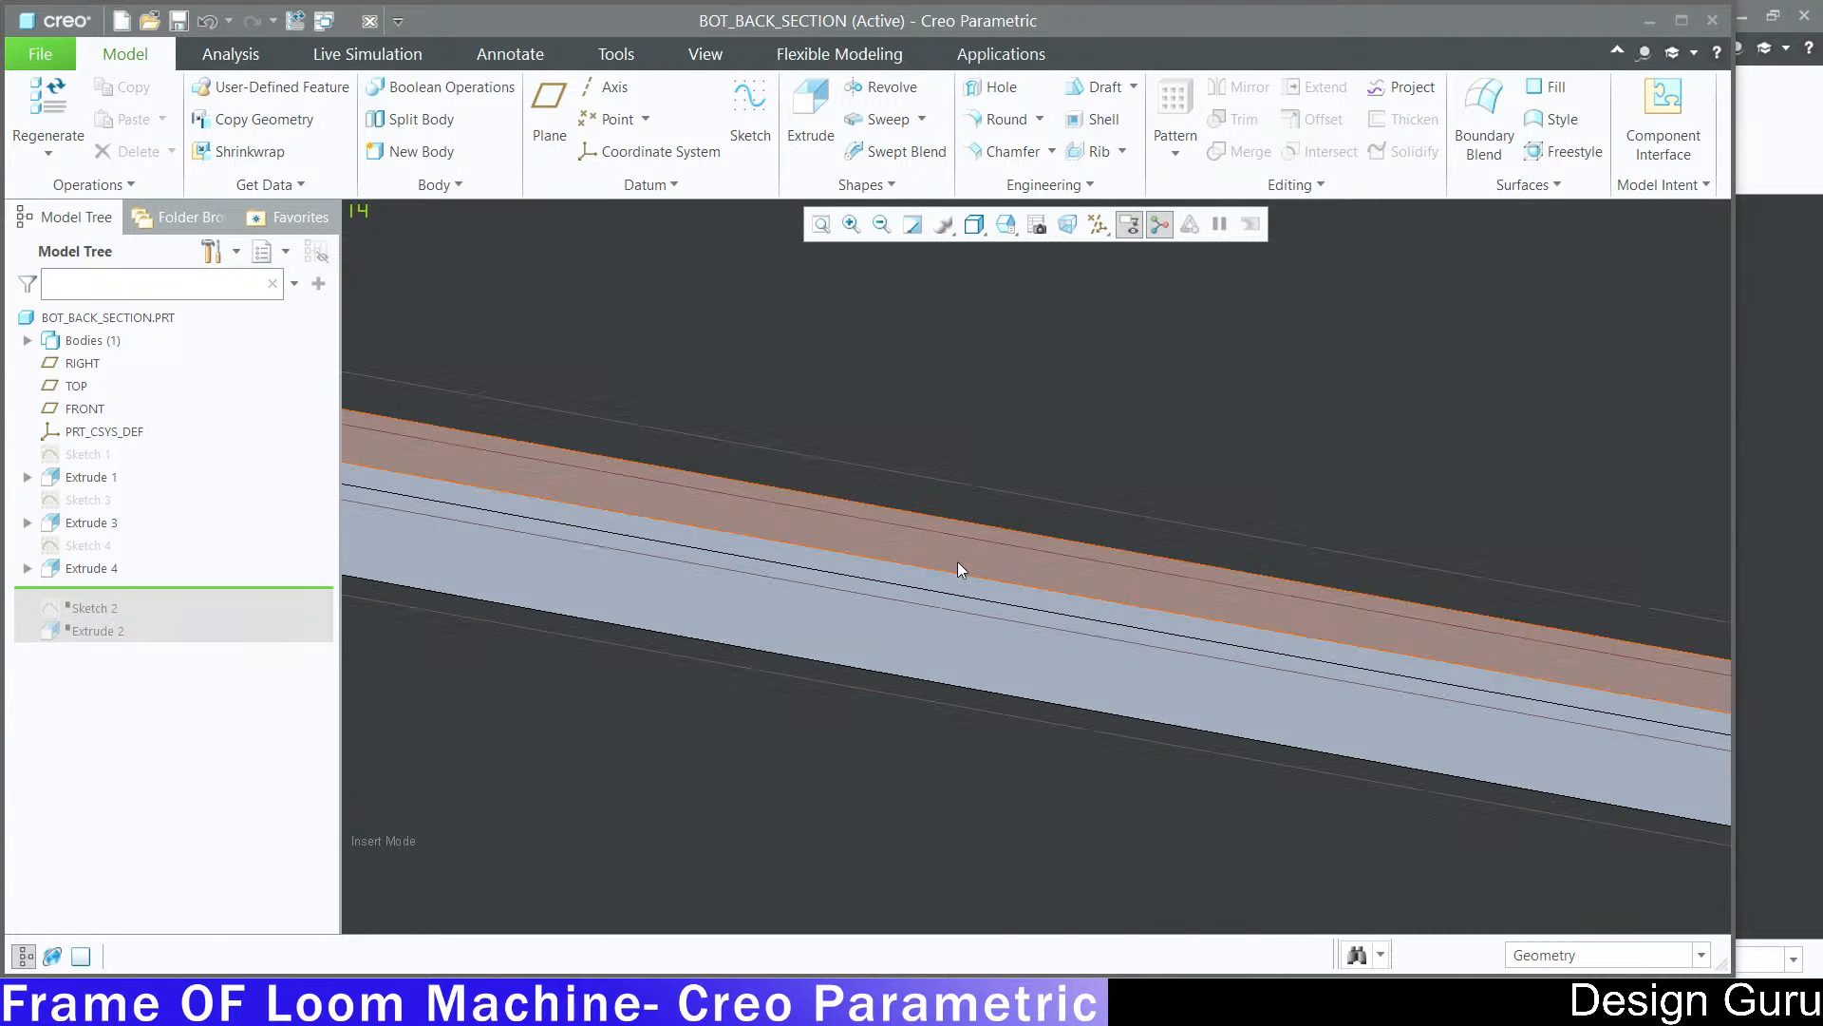
{"action": "scroll", "coordinate": [958, 561], "scroll_direction": "down", "scroll_amount": 5}
{"action": "scroll", "coordinate": [809, 556], "scroll_direction": "up", "scroll_amount": 2}
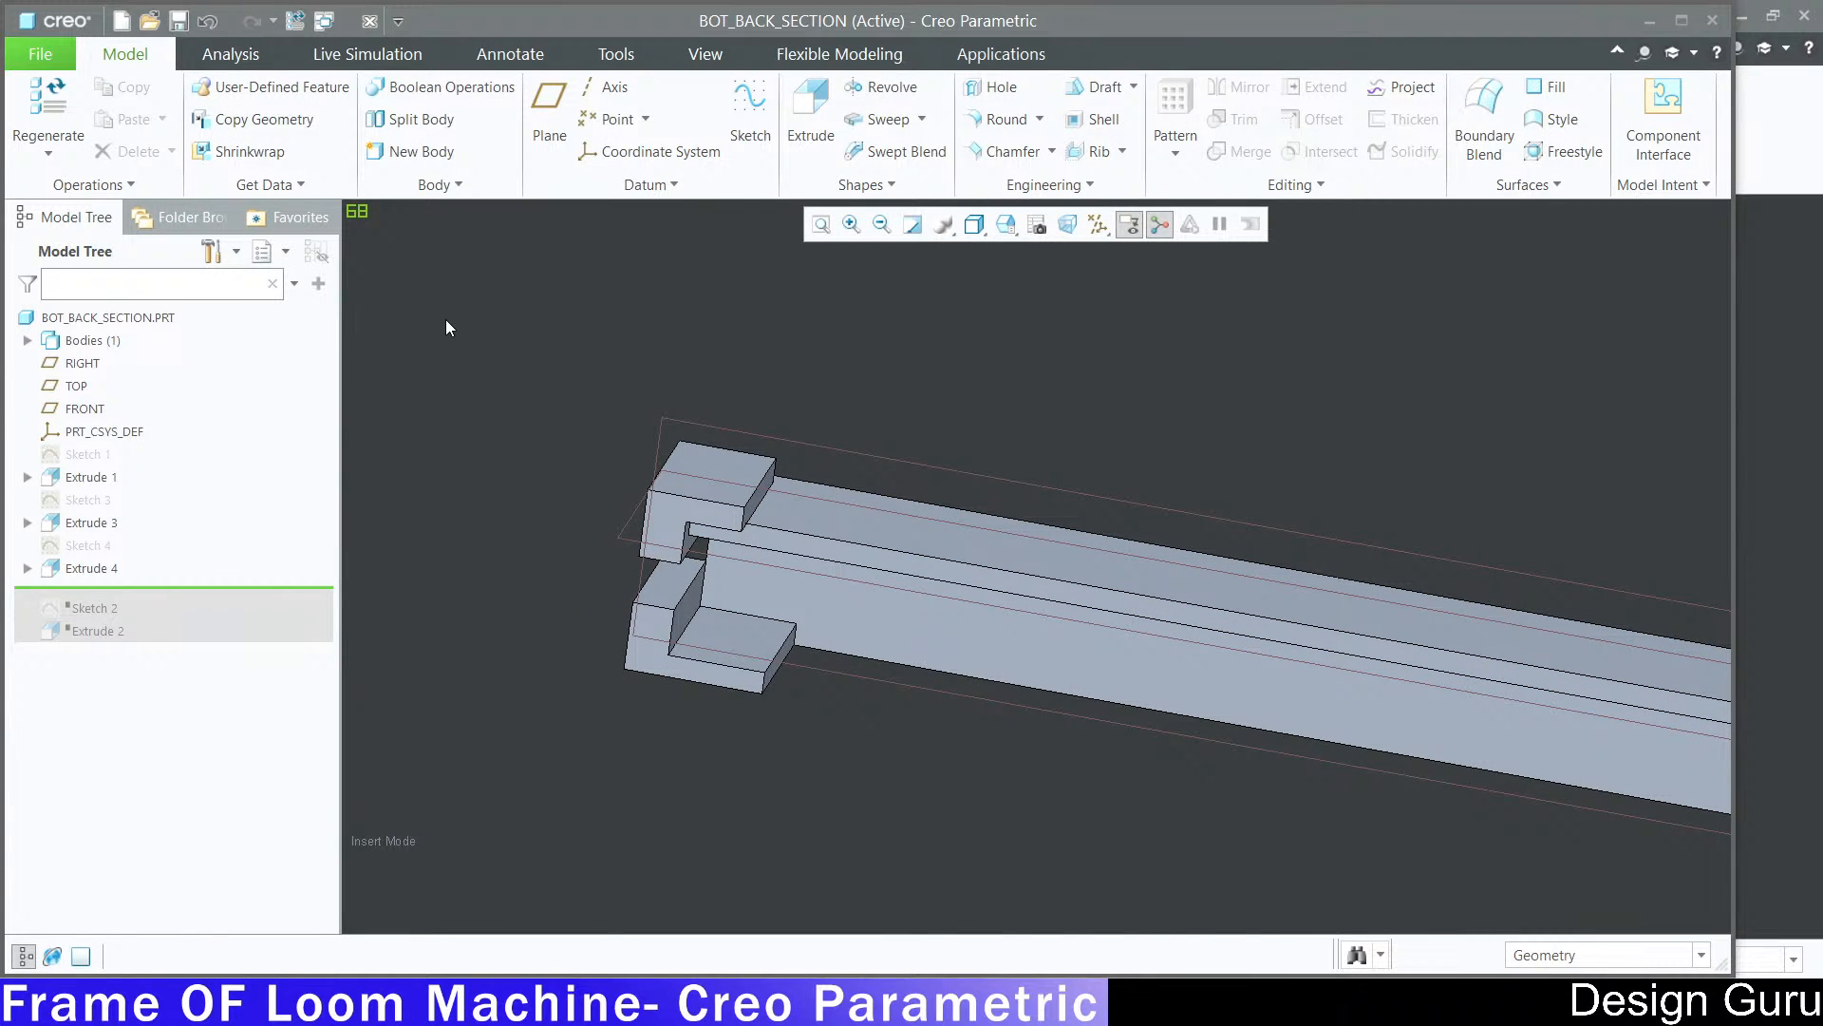
{"action": "left_click", "coordinate": [1005, 122]}
{"action": "scroll", "coordinate": [716, 509], "scroll_direction": "up", "scroll_amount": 3}
{"action": "scroll", "coordinate": [866, 486], "scroll_direction": "up", "scroll_amount": 1}
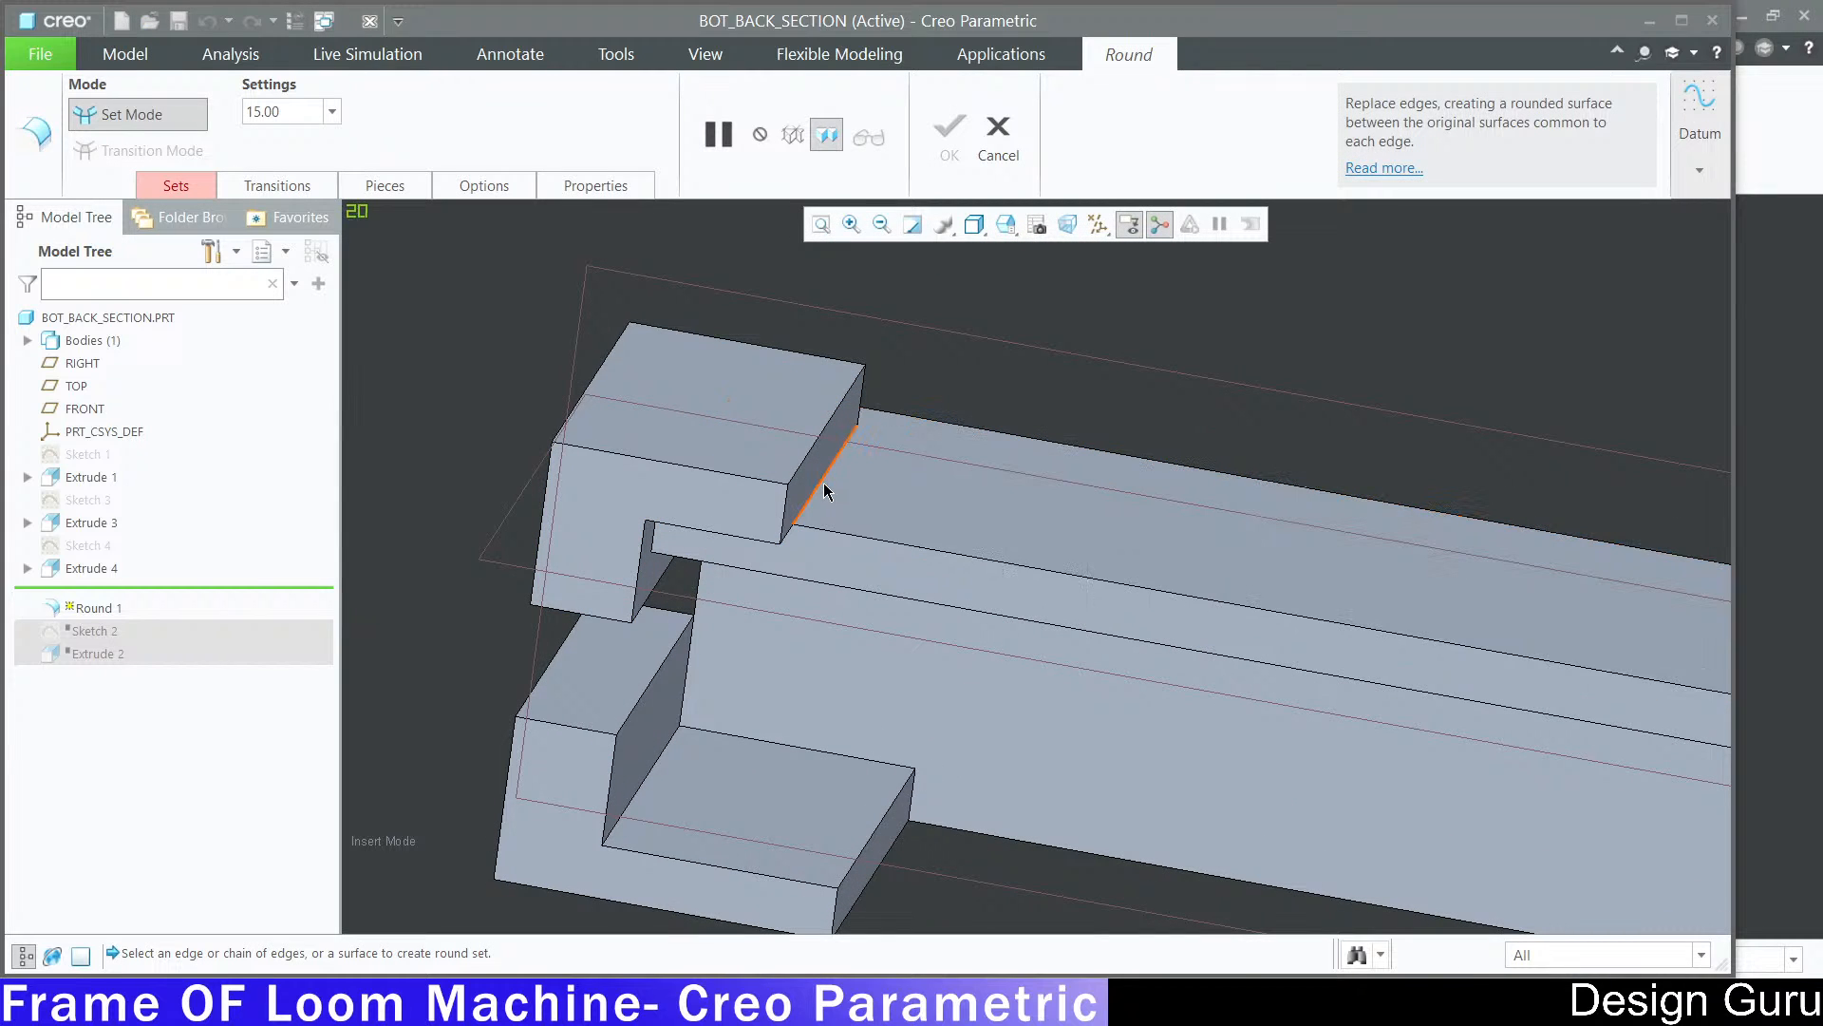
{"action": "left_click", "coordinate": [835, 483]}
{"action": "scroll", "coordinate": [877, 489], "scroll_direction": "down", "scroll_amount": 2}
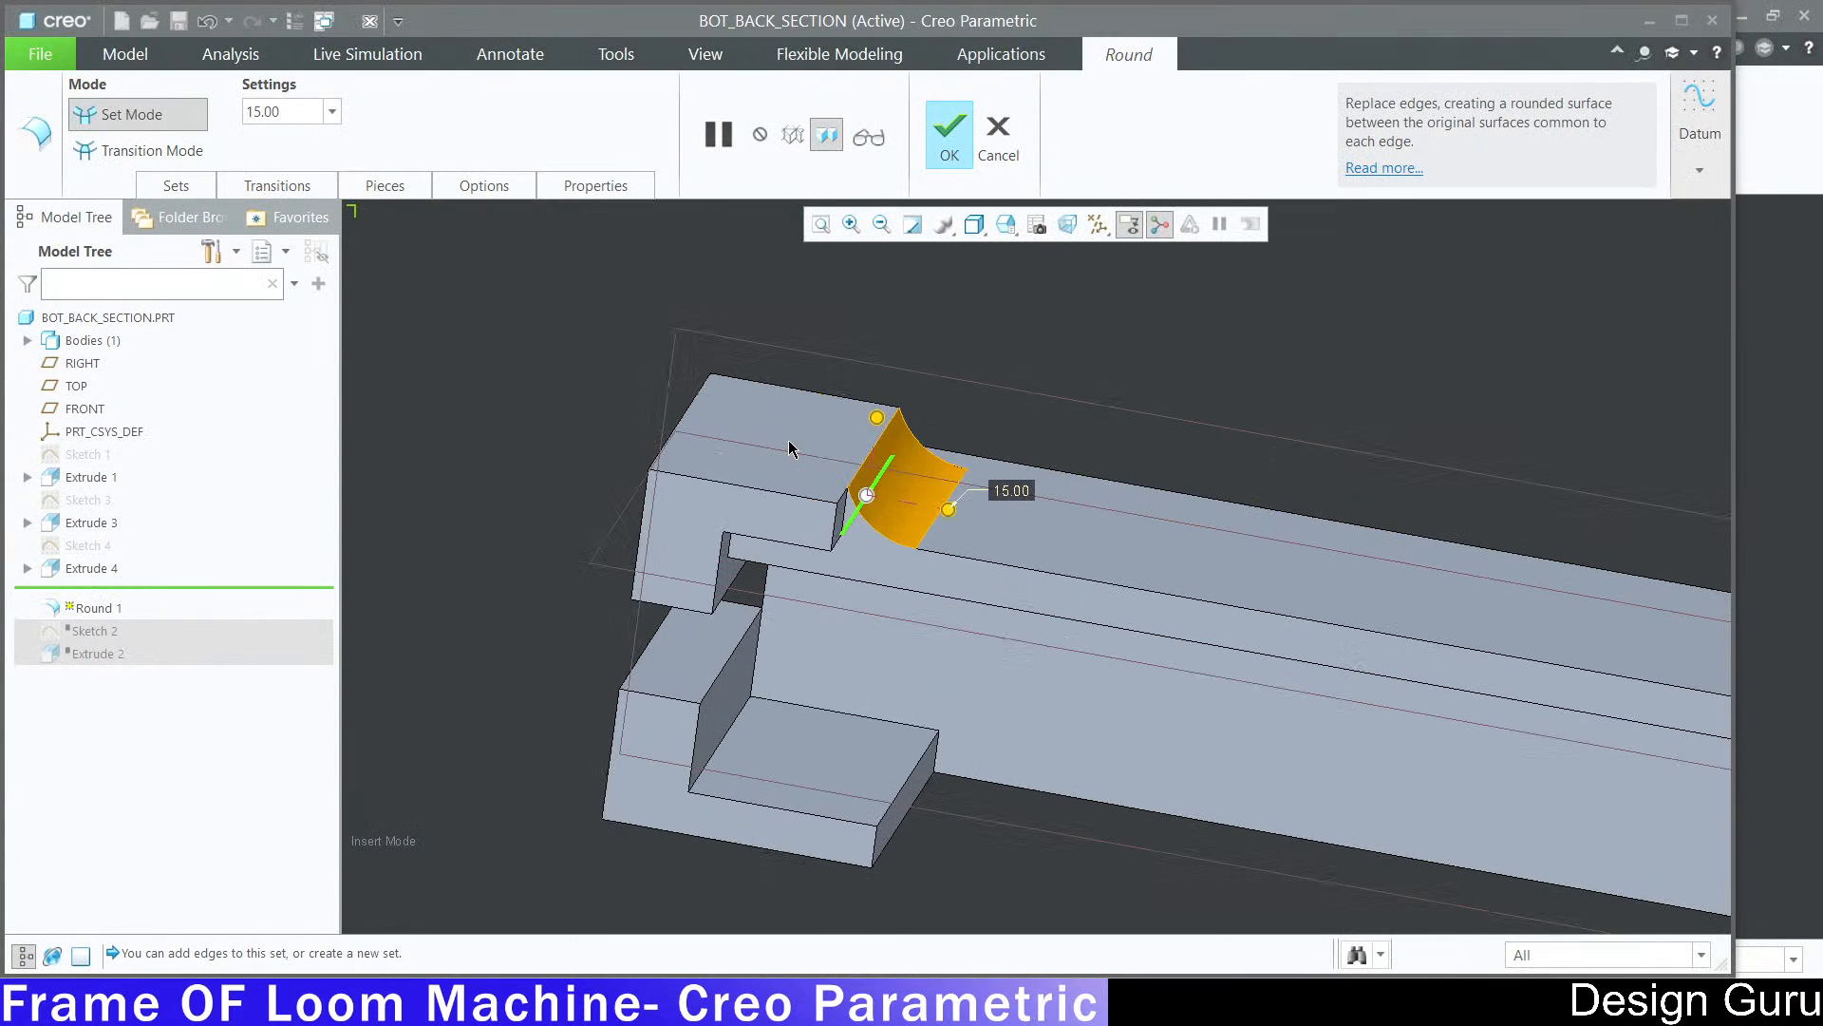
{"action": "scroll", "coordinate": [789, 447], "scroll_direction": "up", "scroll_amount": 1}
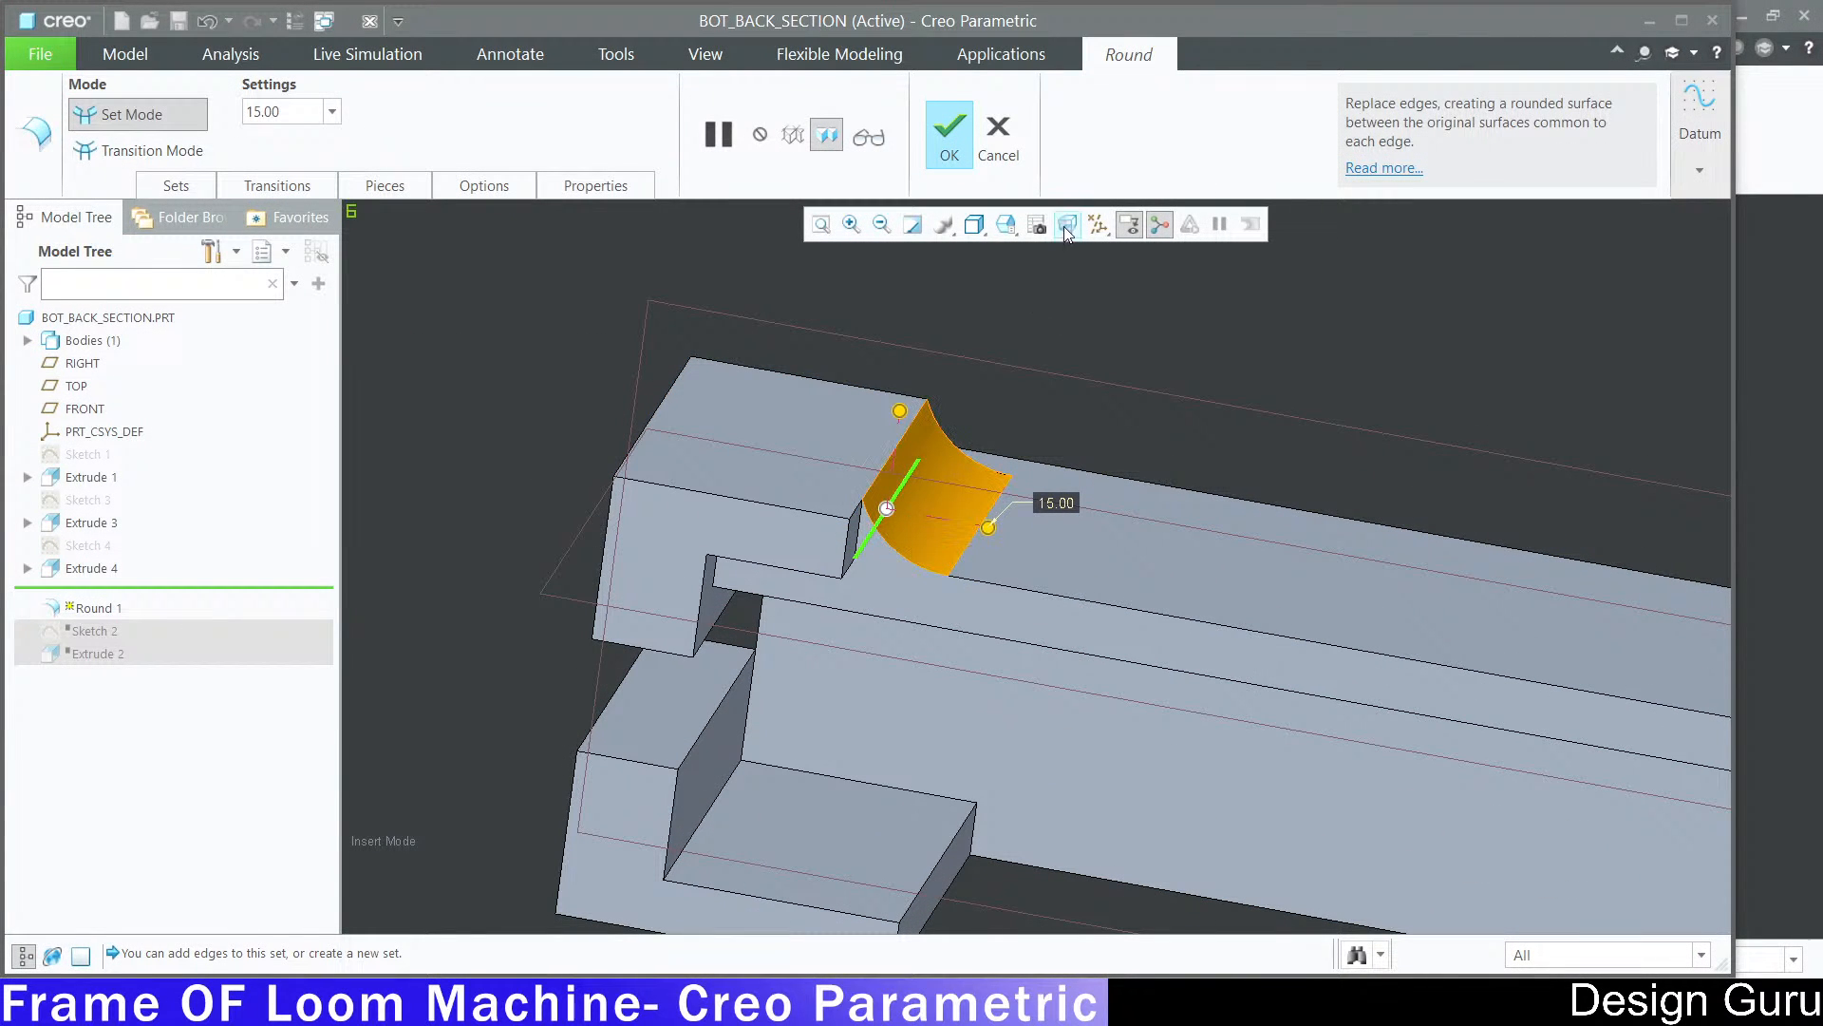
{"action": "left_click", "coordinate": [999, 133]}
{"action": "left_click", "coordinate": [918, 543]}
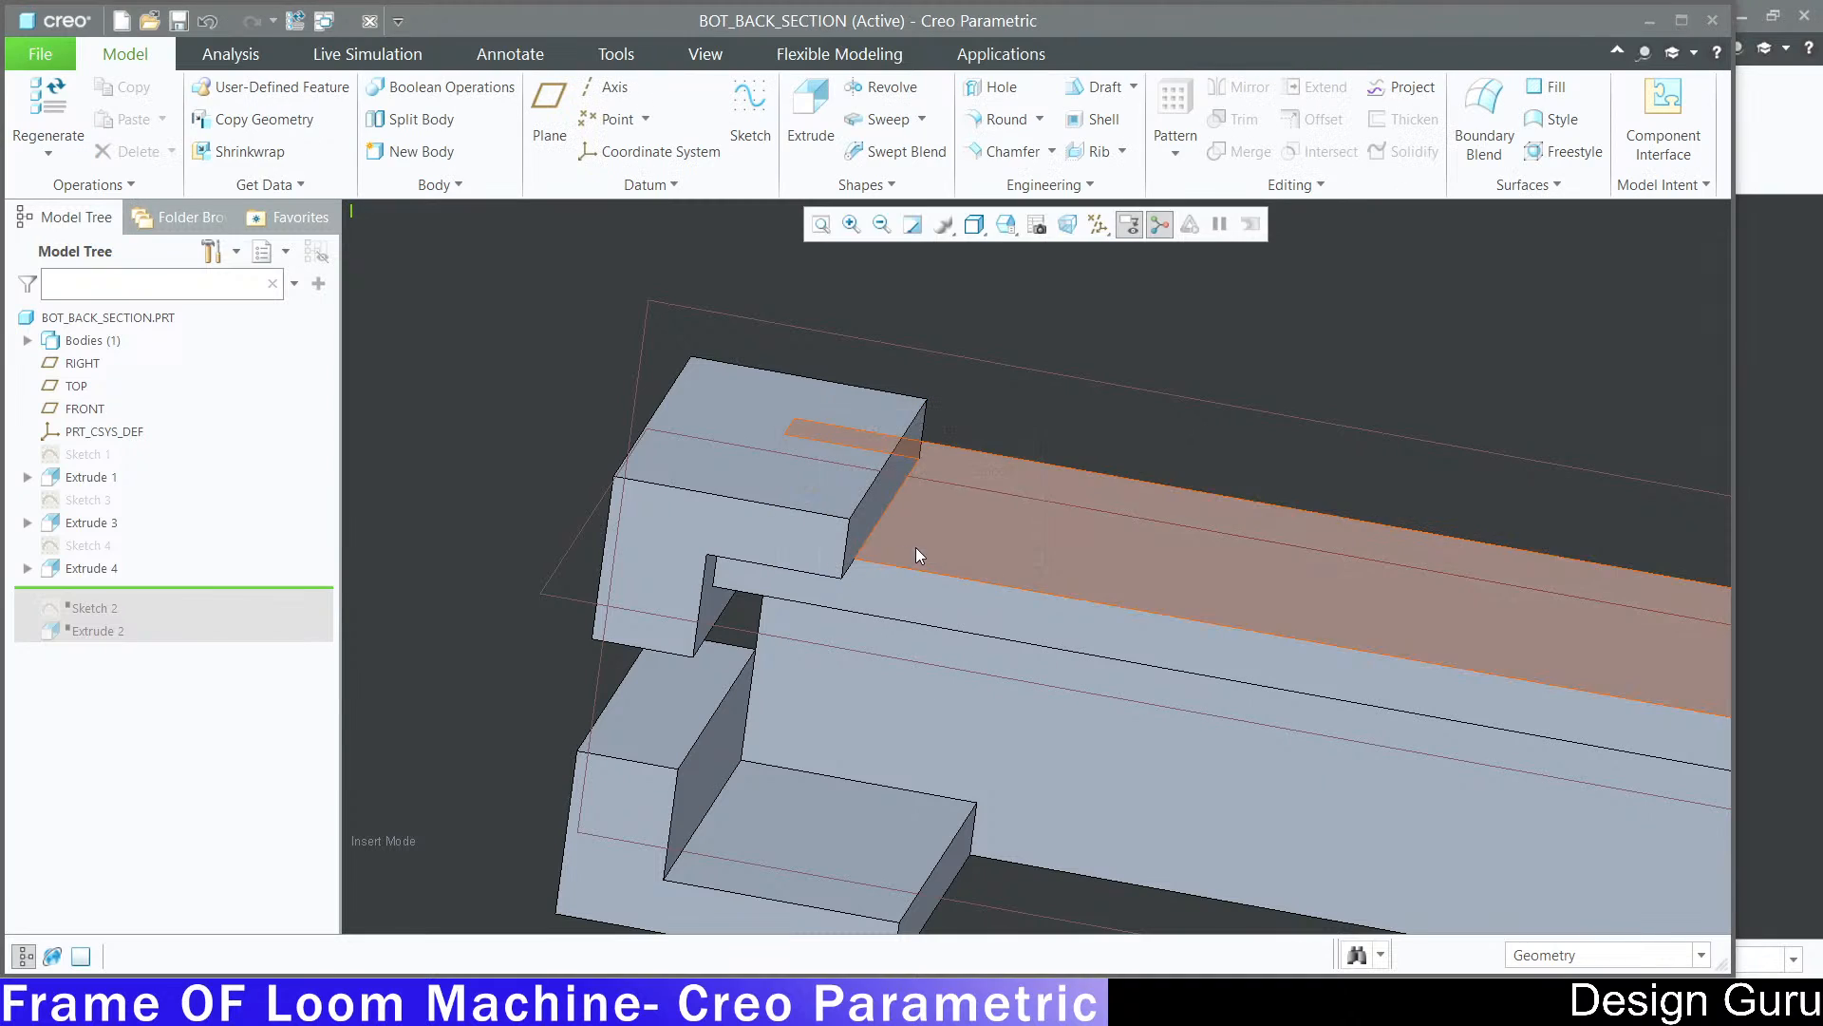
Step: Start a Round on the upper block's outer top edge facing along the angle, with a radius of 6
{"action": "left_click", "coordinate": [973, 106]}
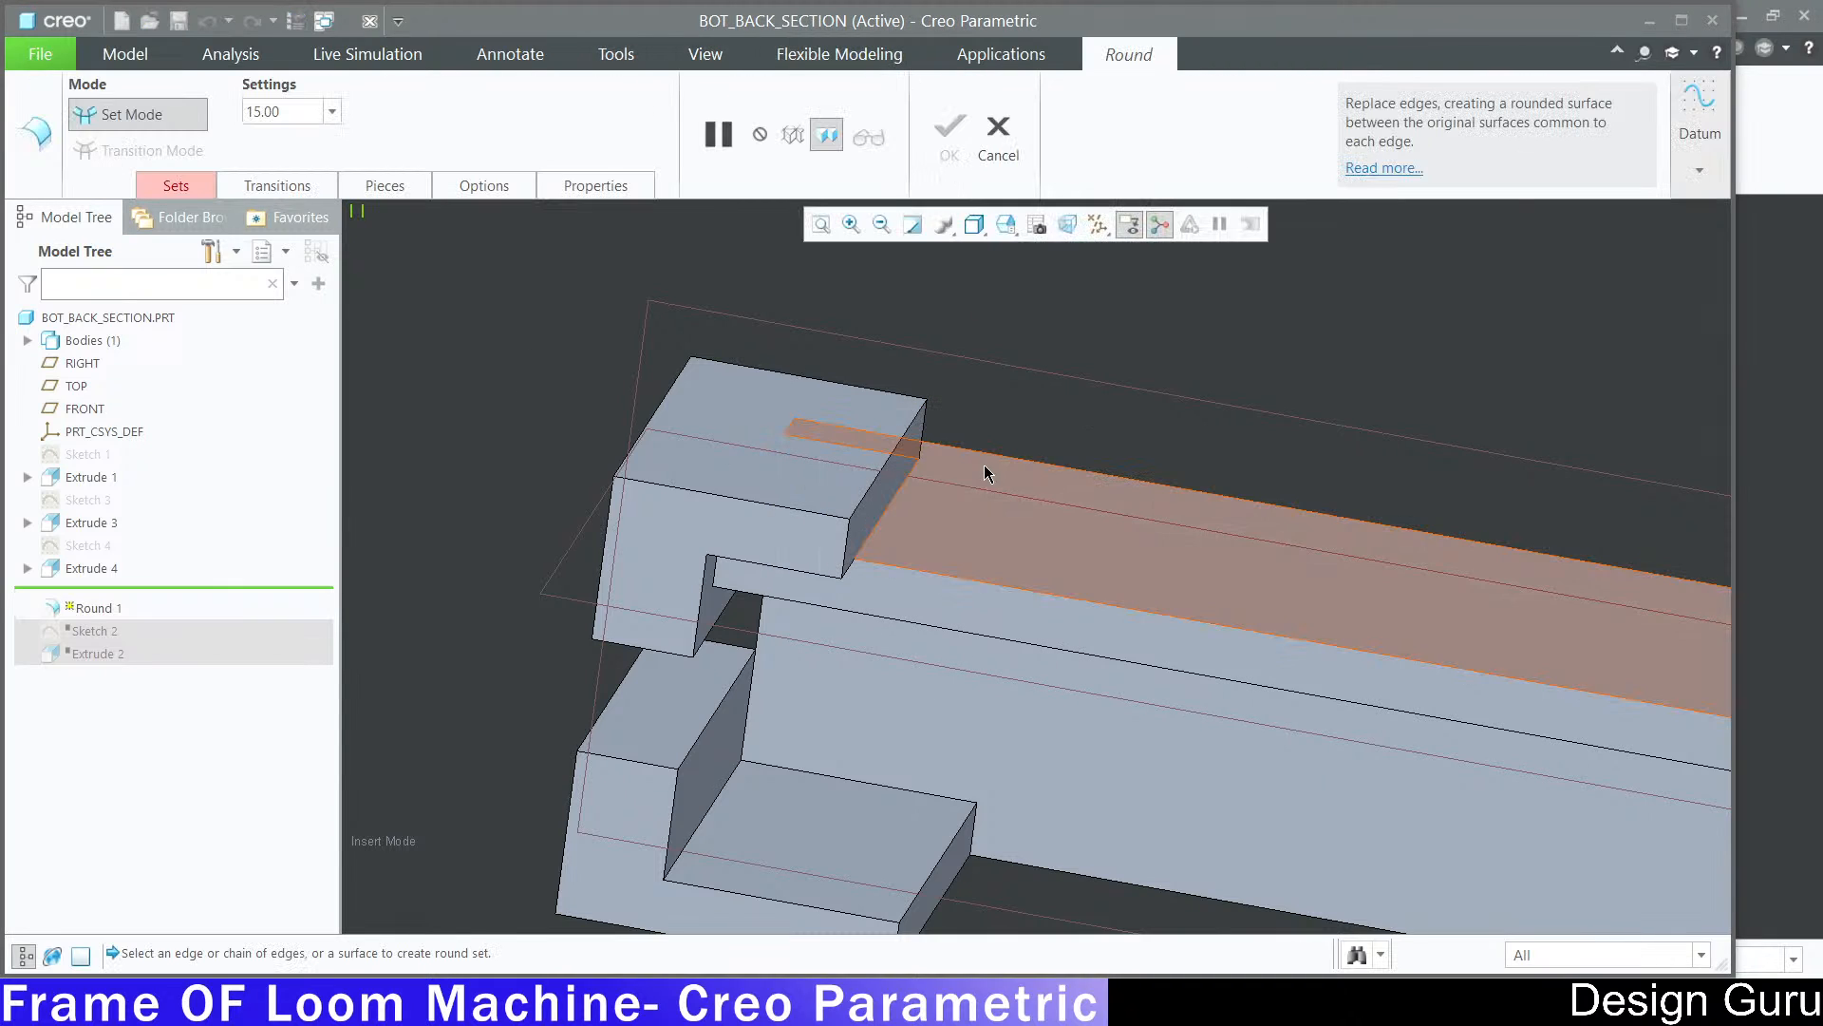
{"action": "left_click", "coordinate": [893, 465]}
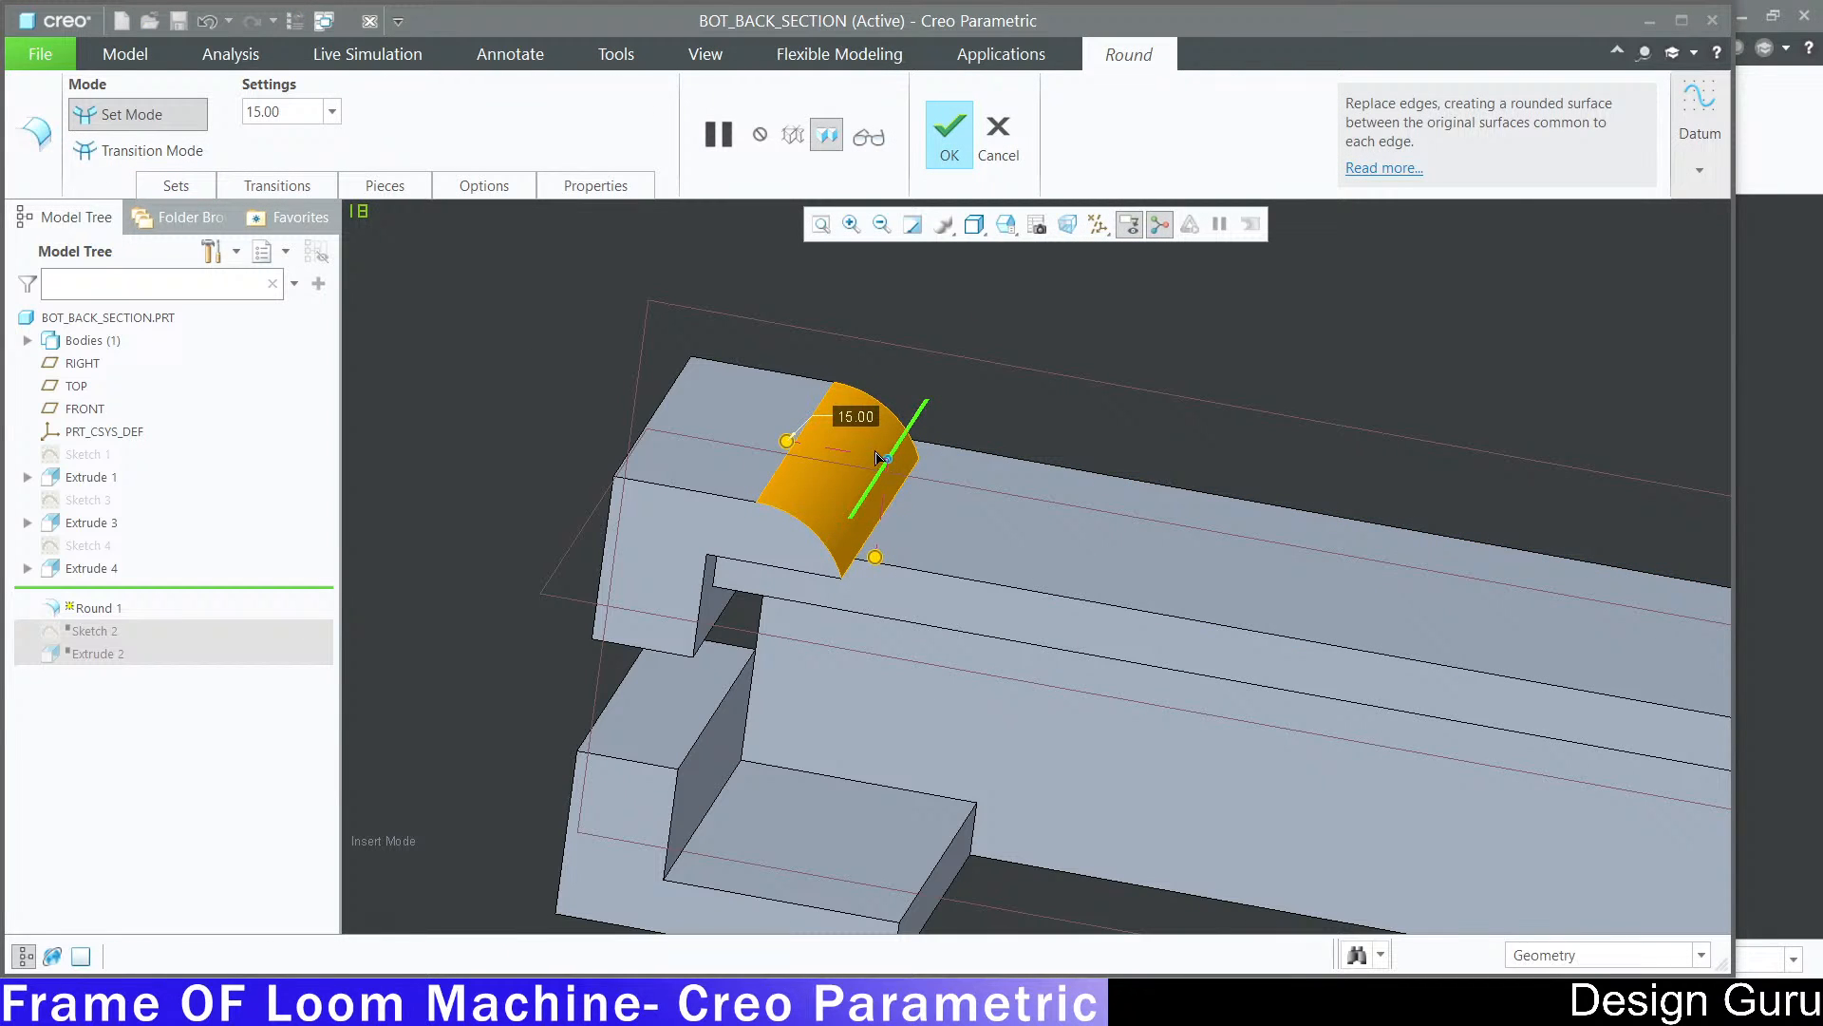
{"action": "left_click_drag", "start_coordinate": [787, 441], "coordinate": [850, 502]}
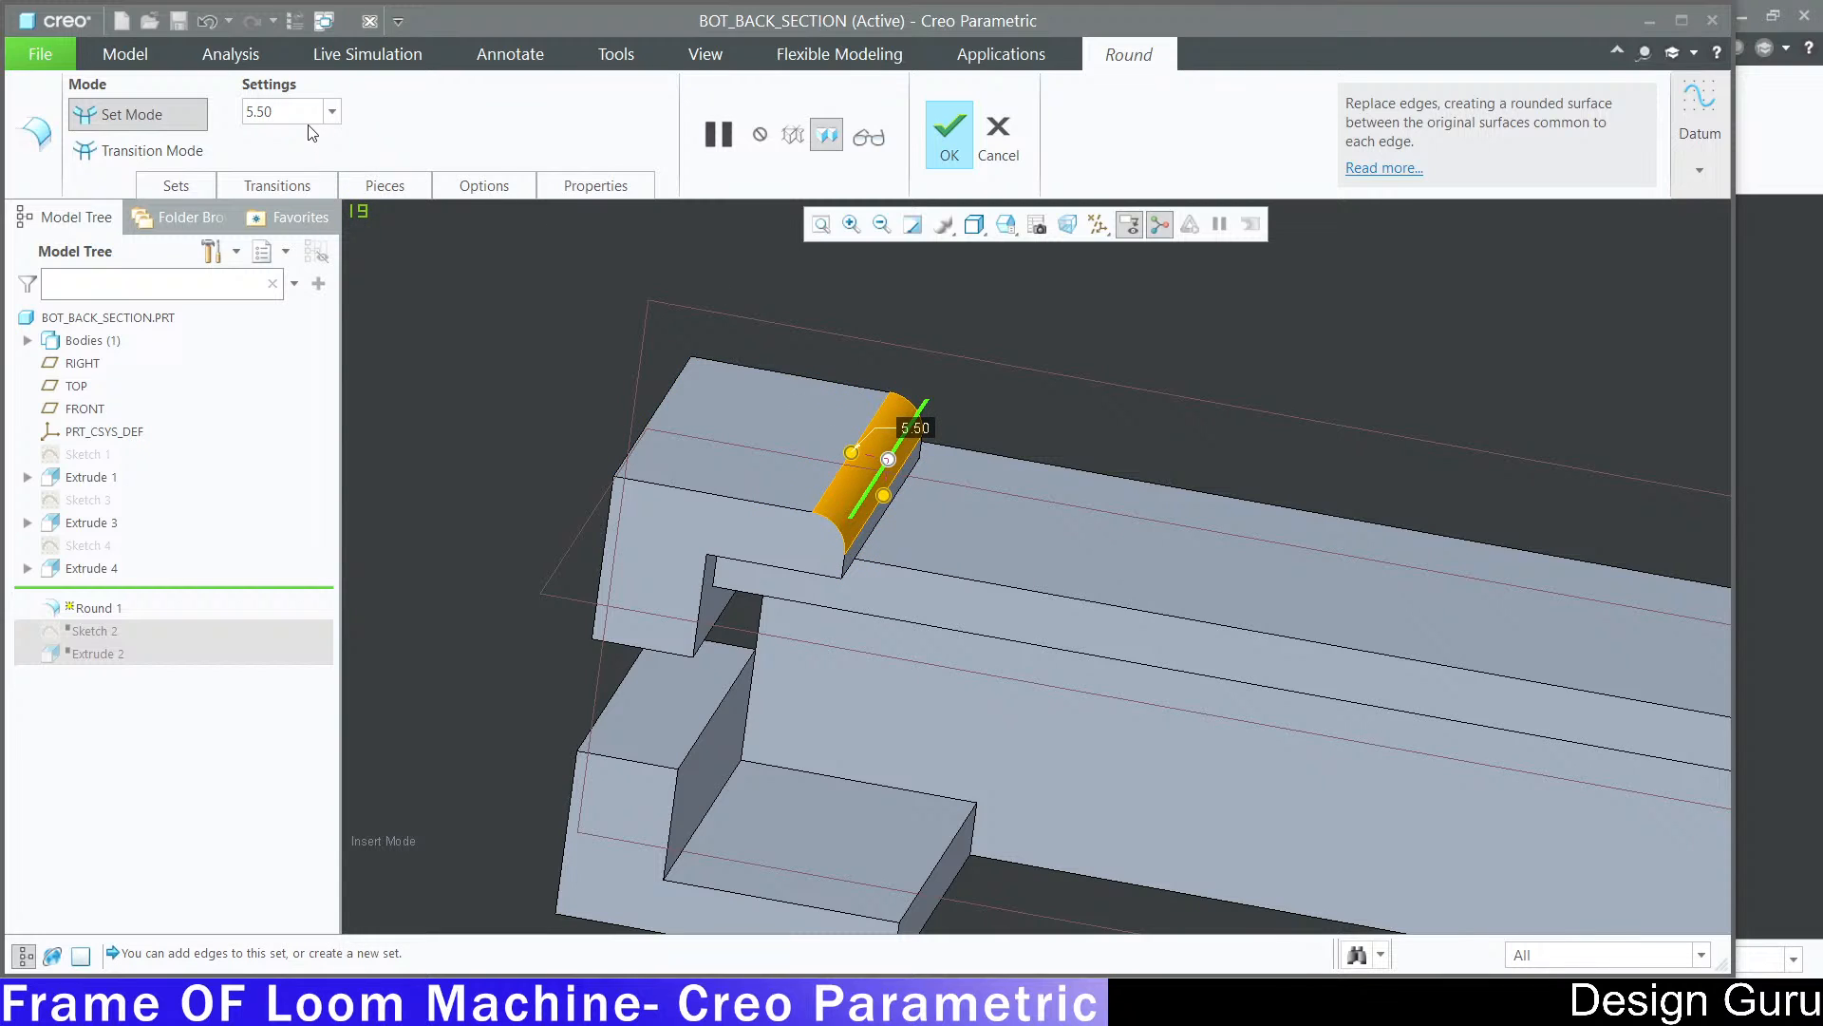
{"action": "type", "text": "6"}
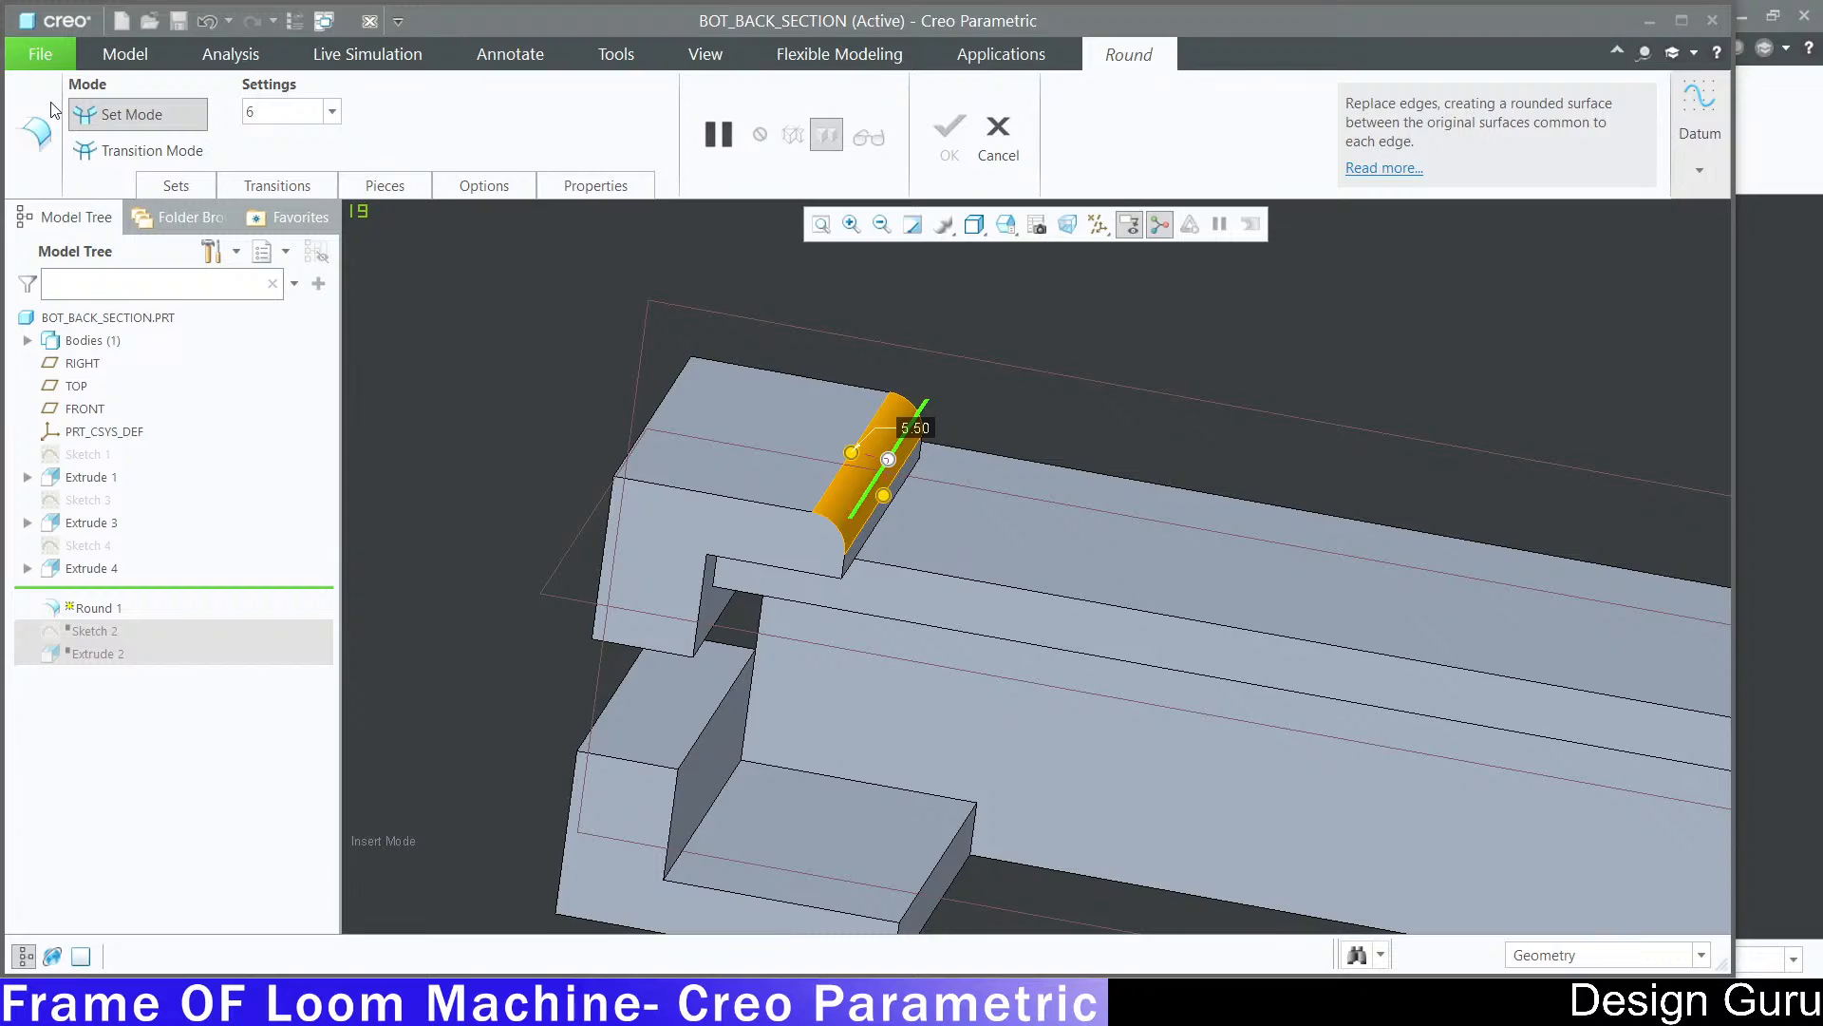
{"action": "key", "text": "Return"}
Step: Add a second set to the round on the lower block's outer vertical corner edge, with a radius of 30
{"action": "scroll", "coordinate": [945, 379], "scroll_direction": "down", "scroll_amount": 3}
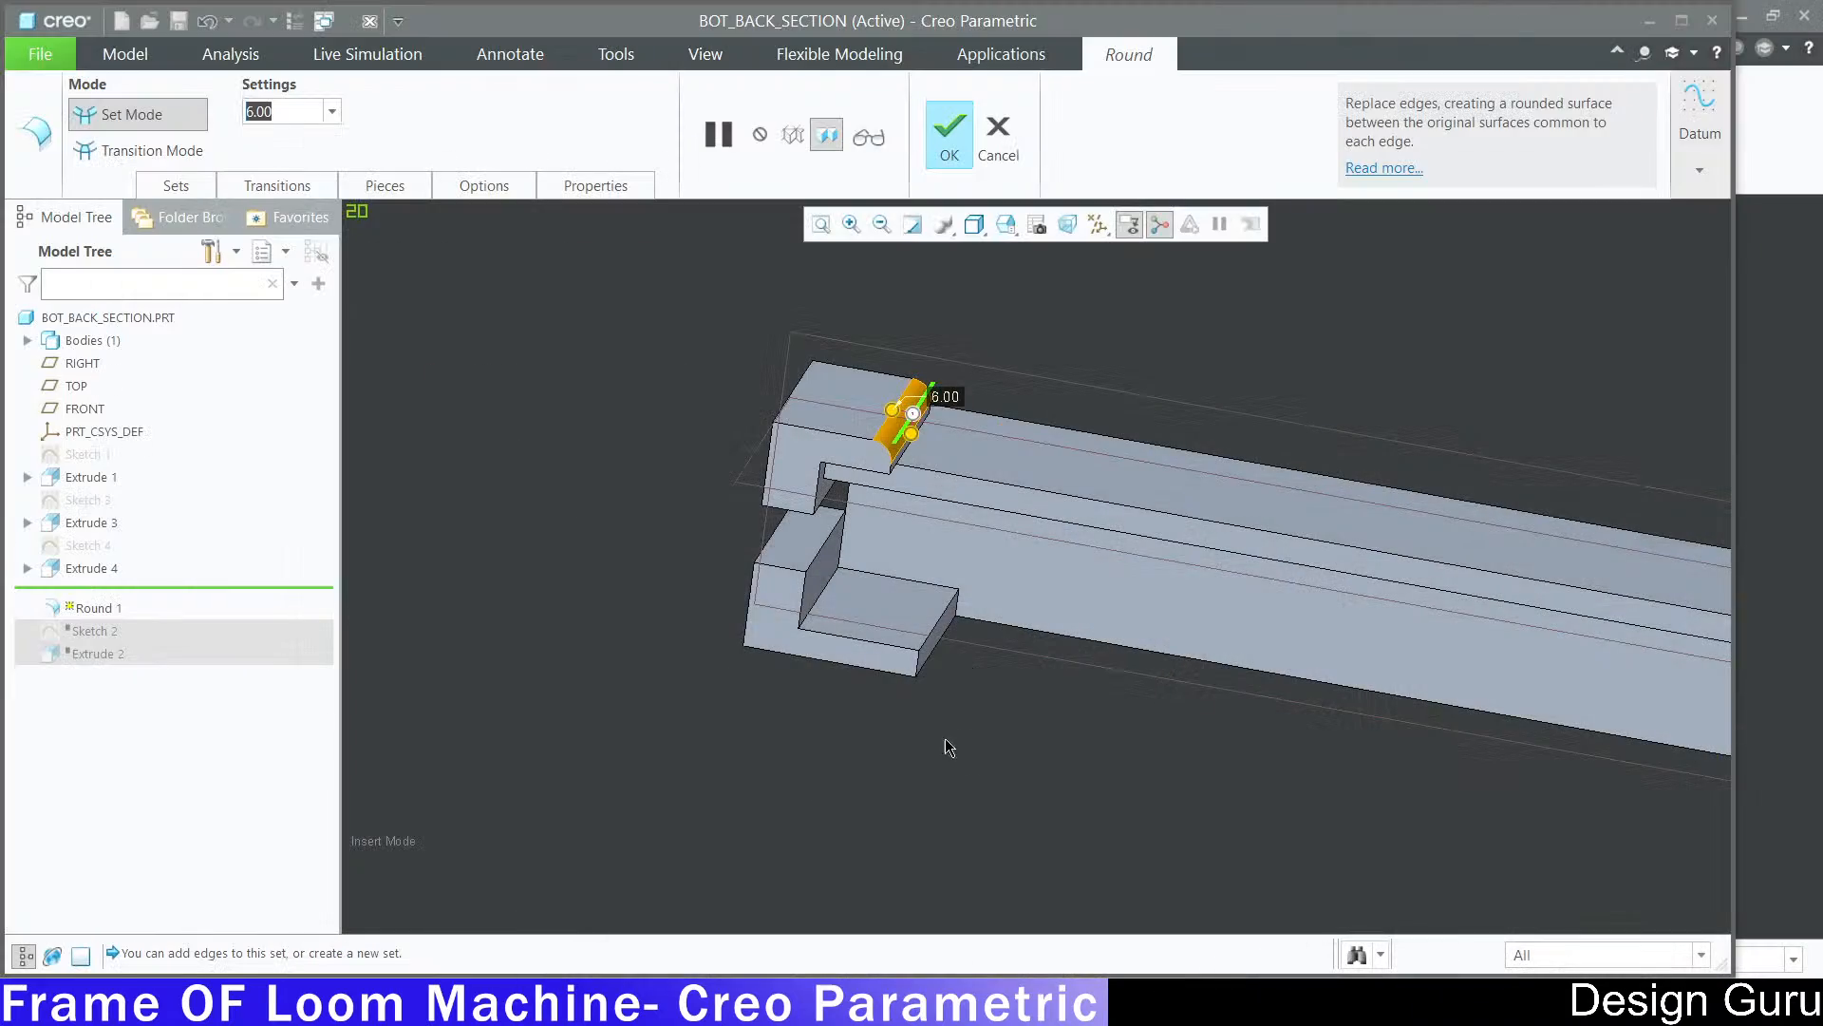
{"action": "scroll", "coordinate": [976, 659], "scroll_direction": "up", "scroll_amount": 3}
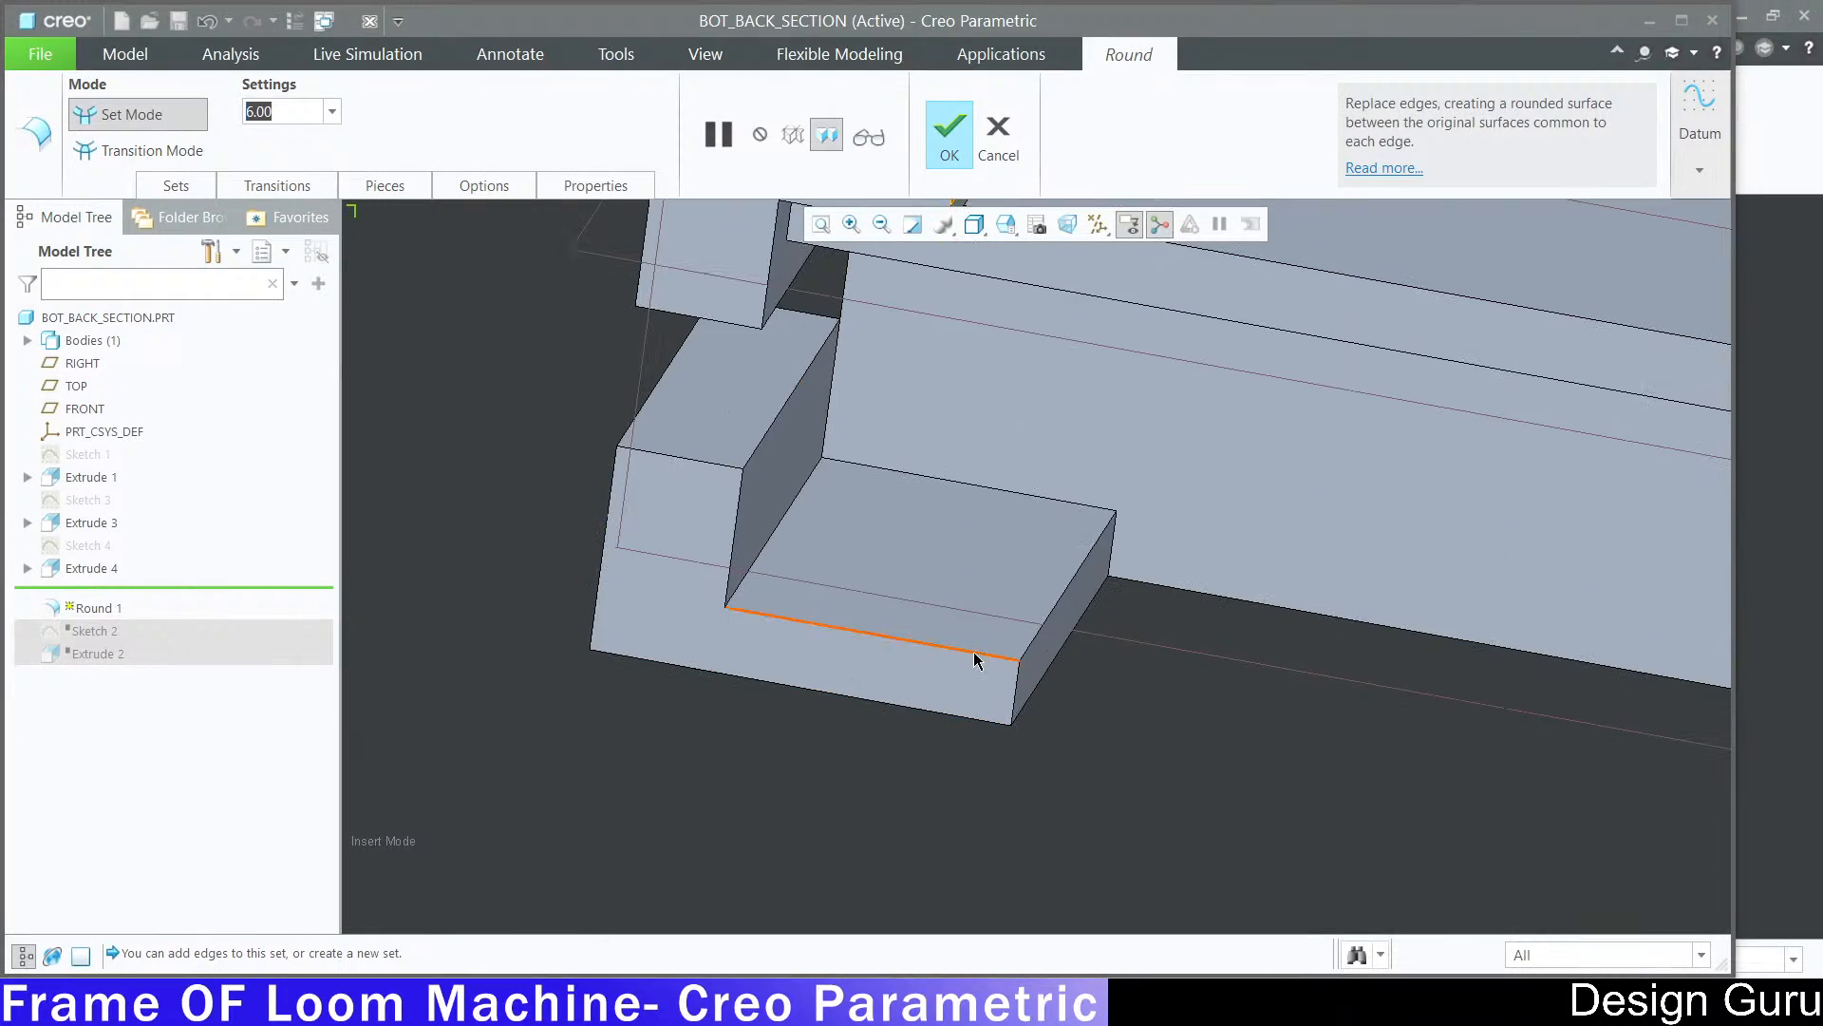
{"action": "scroll", "coordinate": [868, 556], "scroll_direction": "down", "scroll_amount": 3}
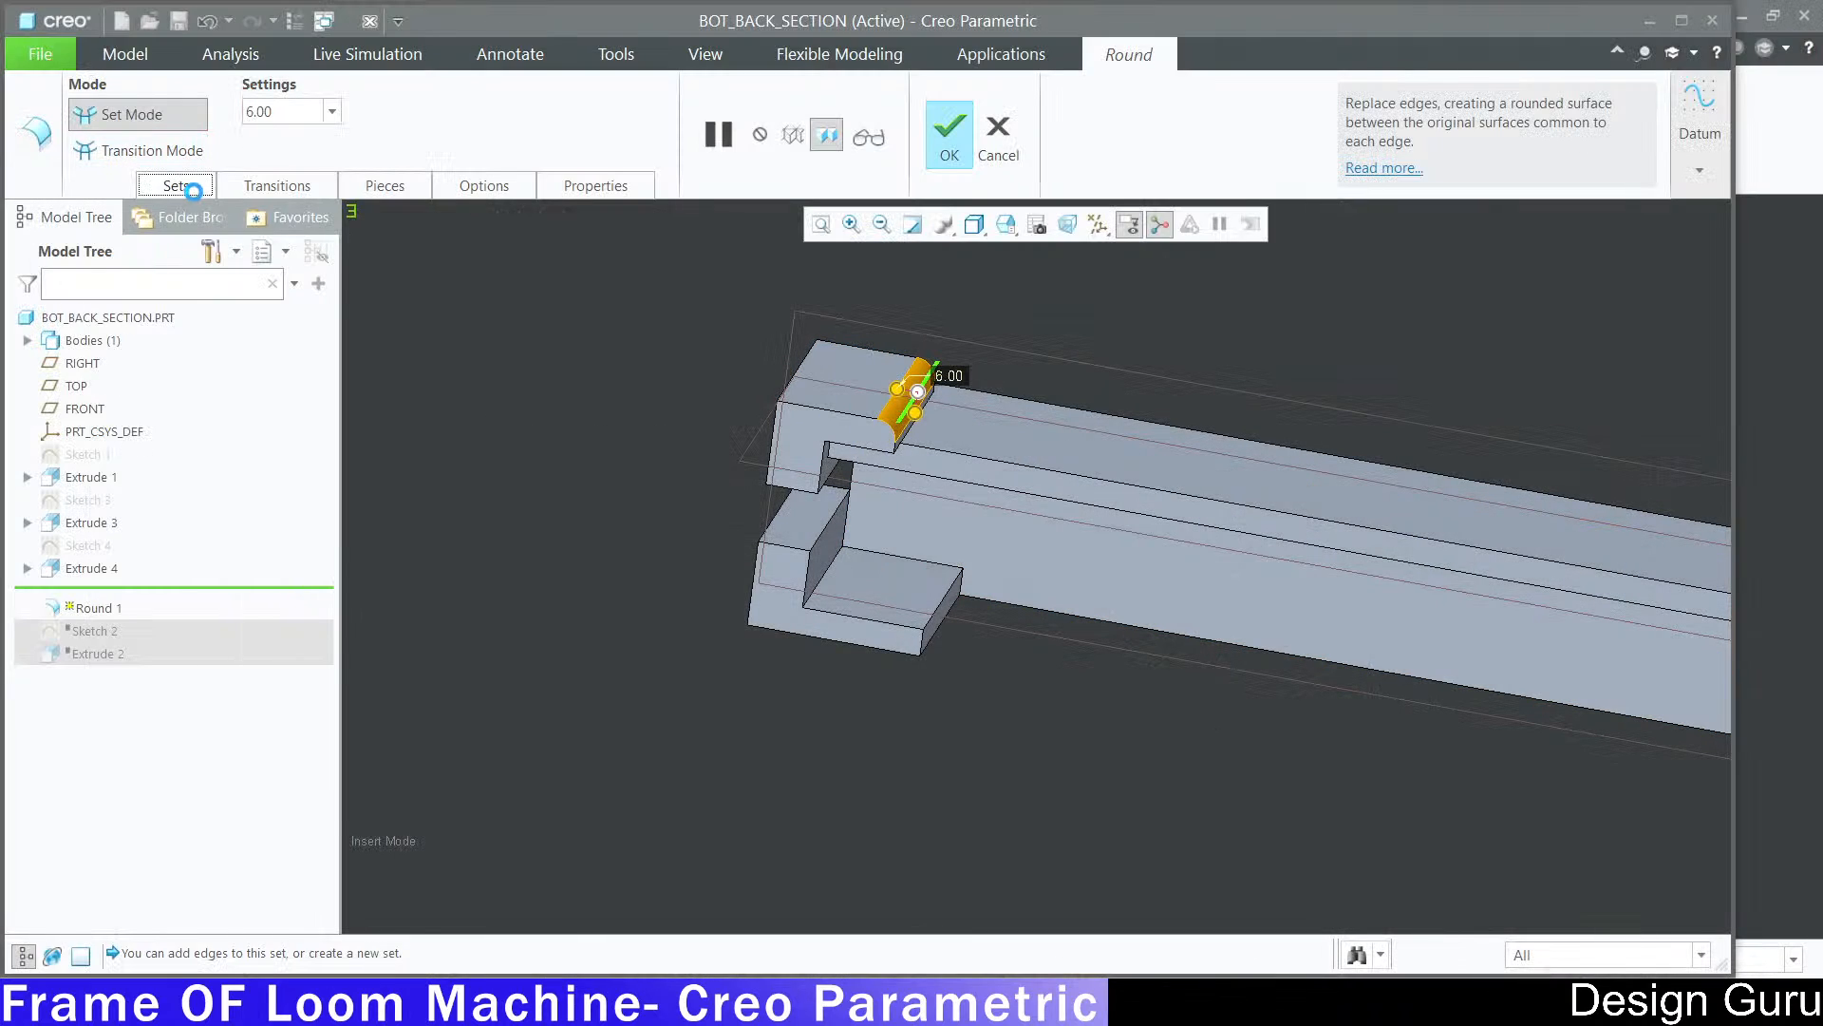
{"action": "left_click", "coordinate": [194, 190]}
{"action": "left_click", "coordinate": [190, 266]}
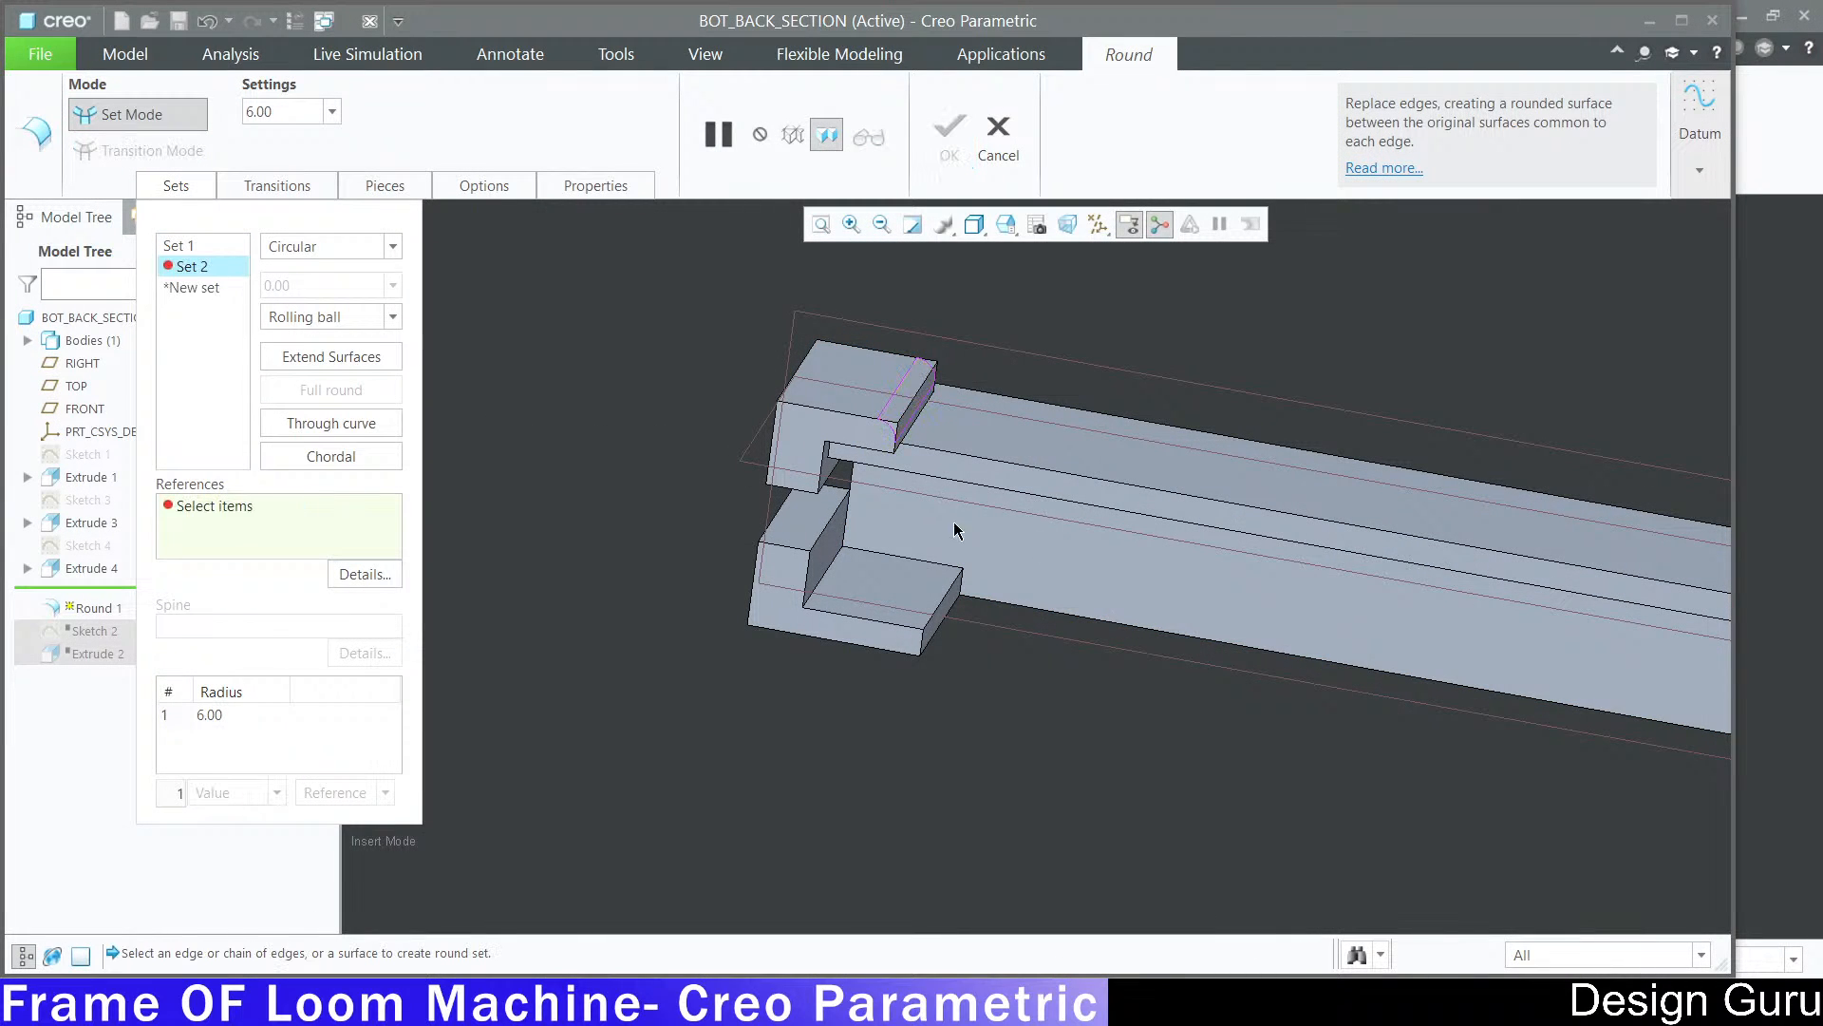
{"action": "scroll", "coordinate": [776, 711], "scroll_direction": "up", "scroll_amount": 3}
{"action": "left_click", "coordinate": [752, 756]}
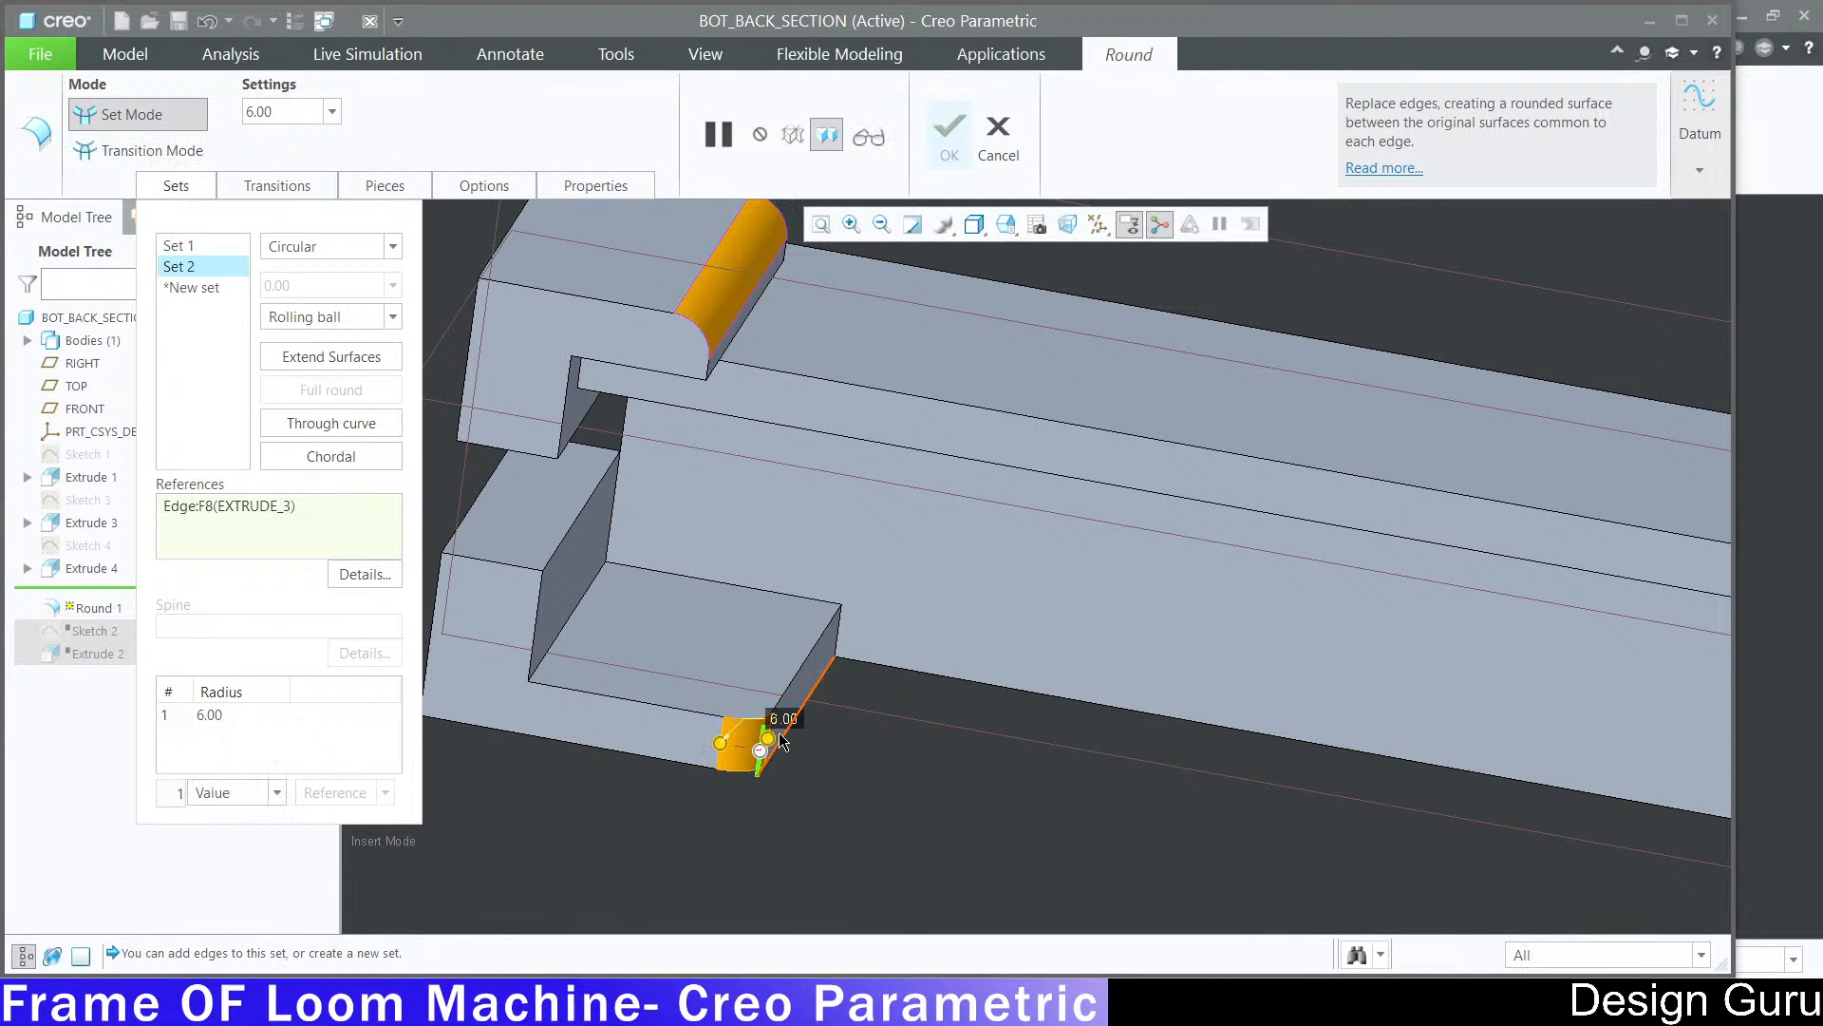
{"action": "left_click_drag", "start_coordinate": [688, 744], "coordinate": [562, 702]}
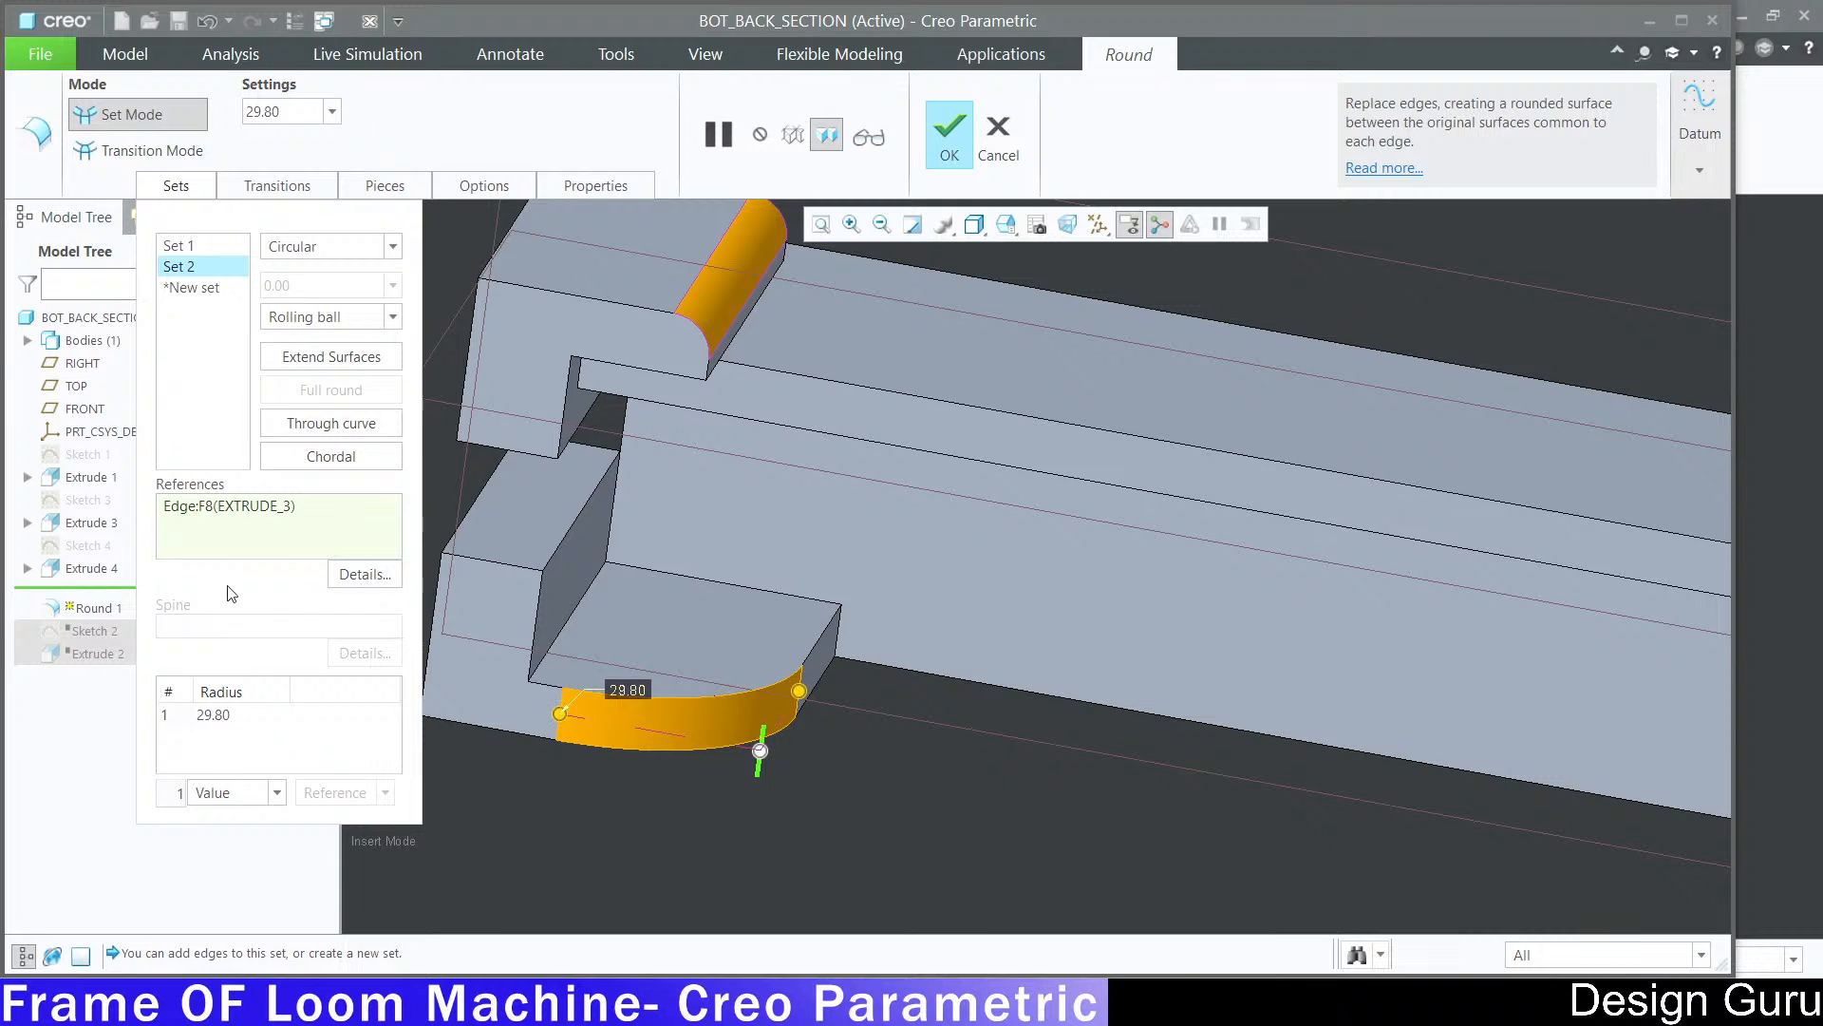
{"action": "type", "text": "30"}
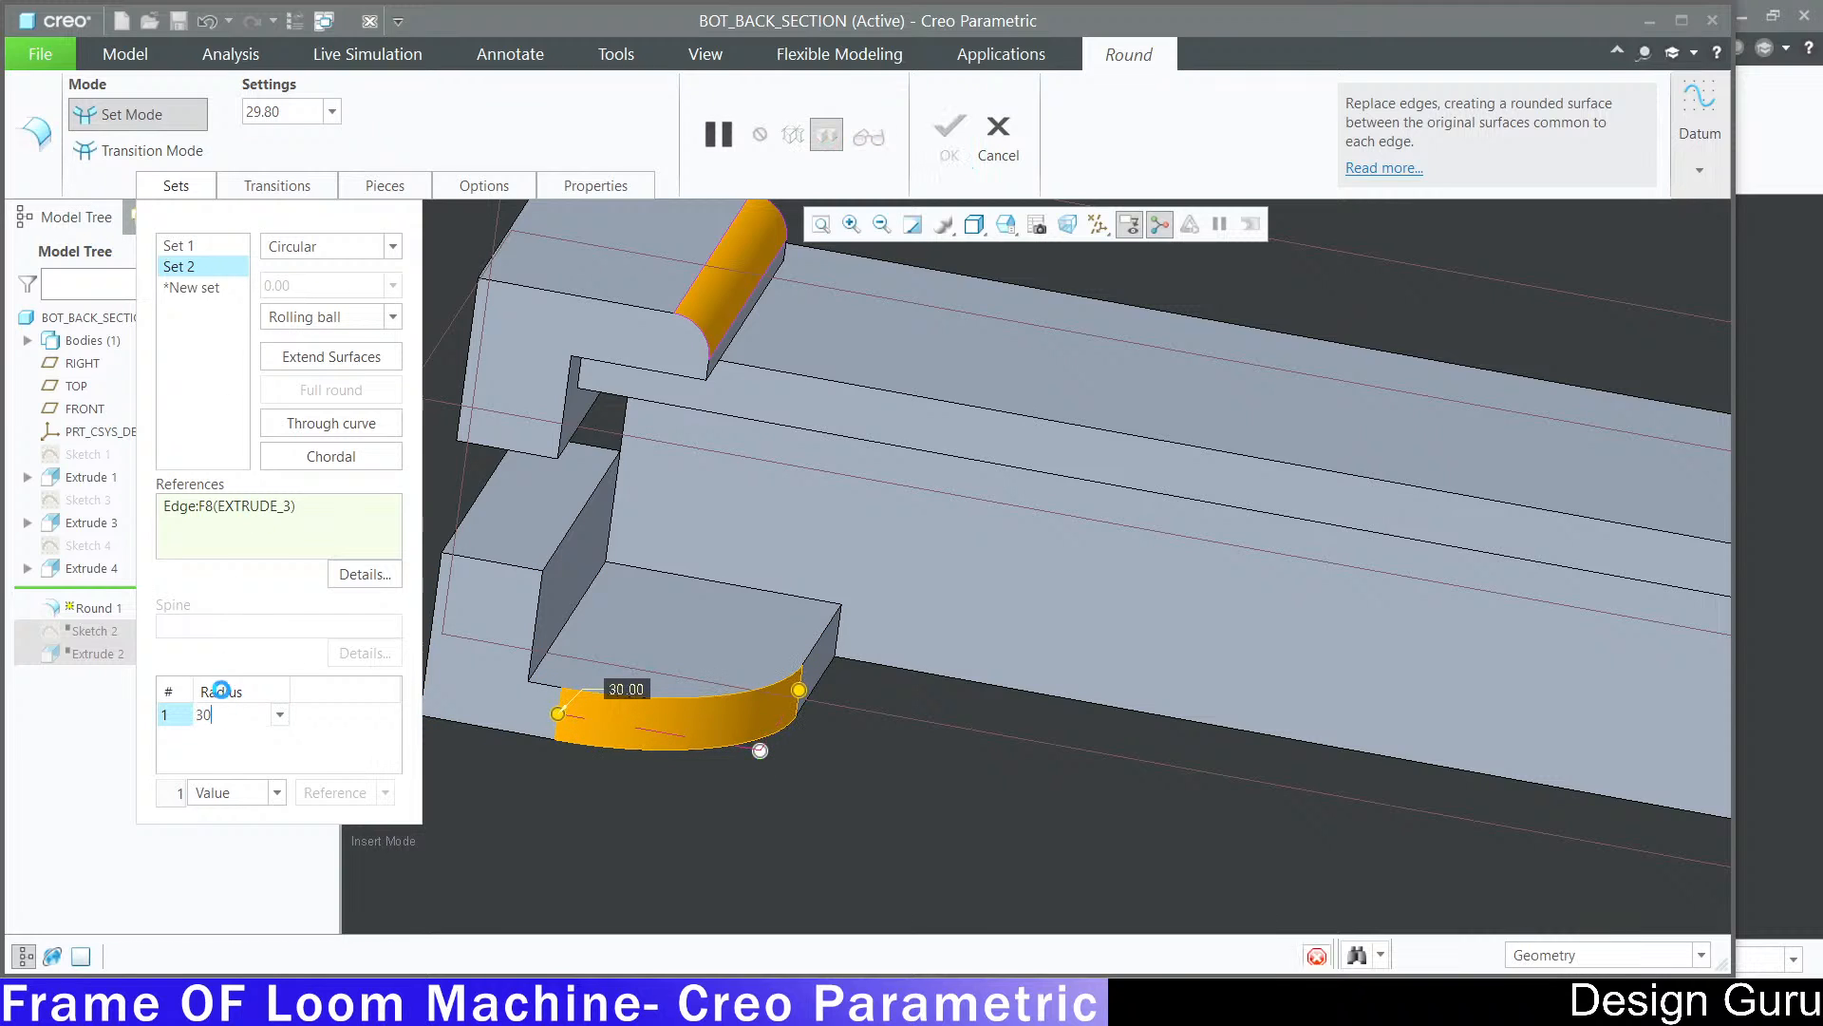
{"action": "key", "text": "Return"}
Step: Add a third round set on the inside edge where the upper block meets the angle's top face, with a radius of about 2.8
{"action": "key", "text": "alt+Tab"}
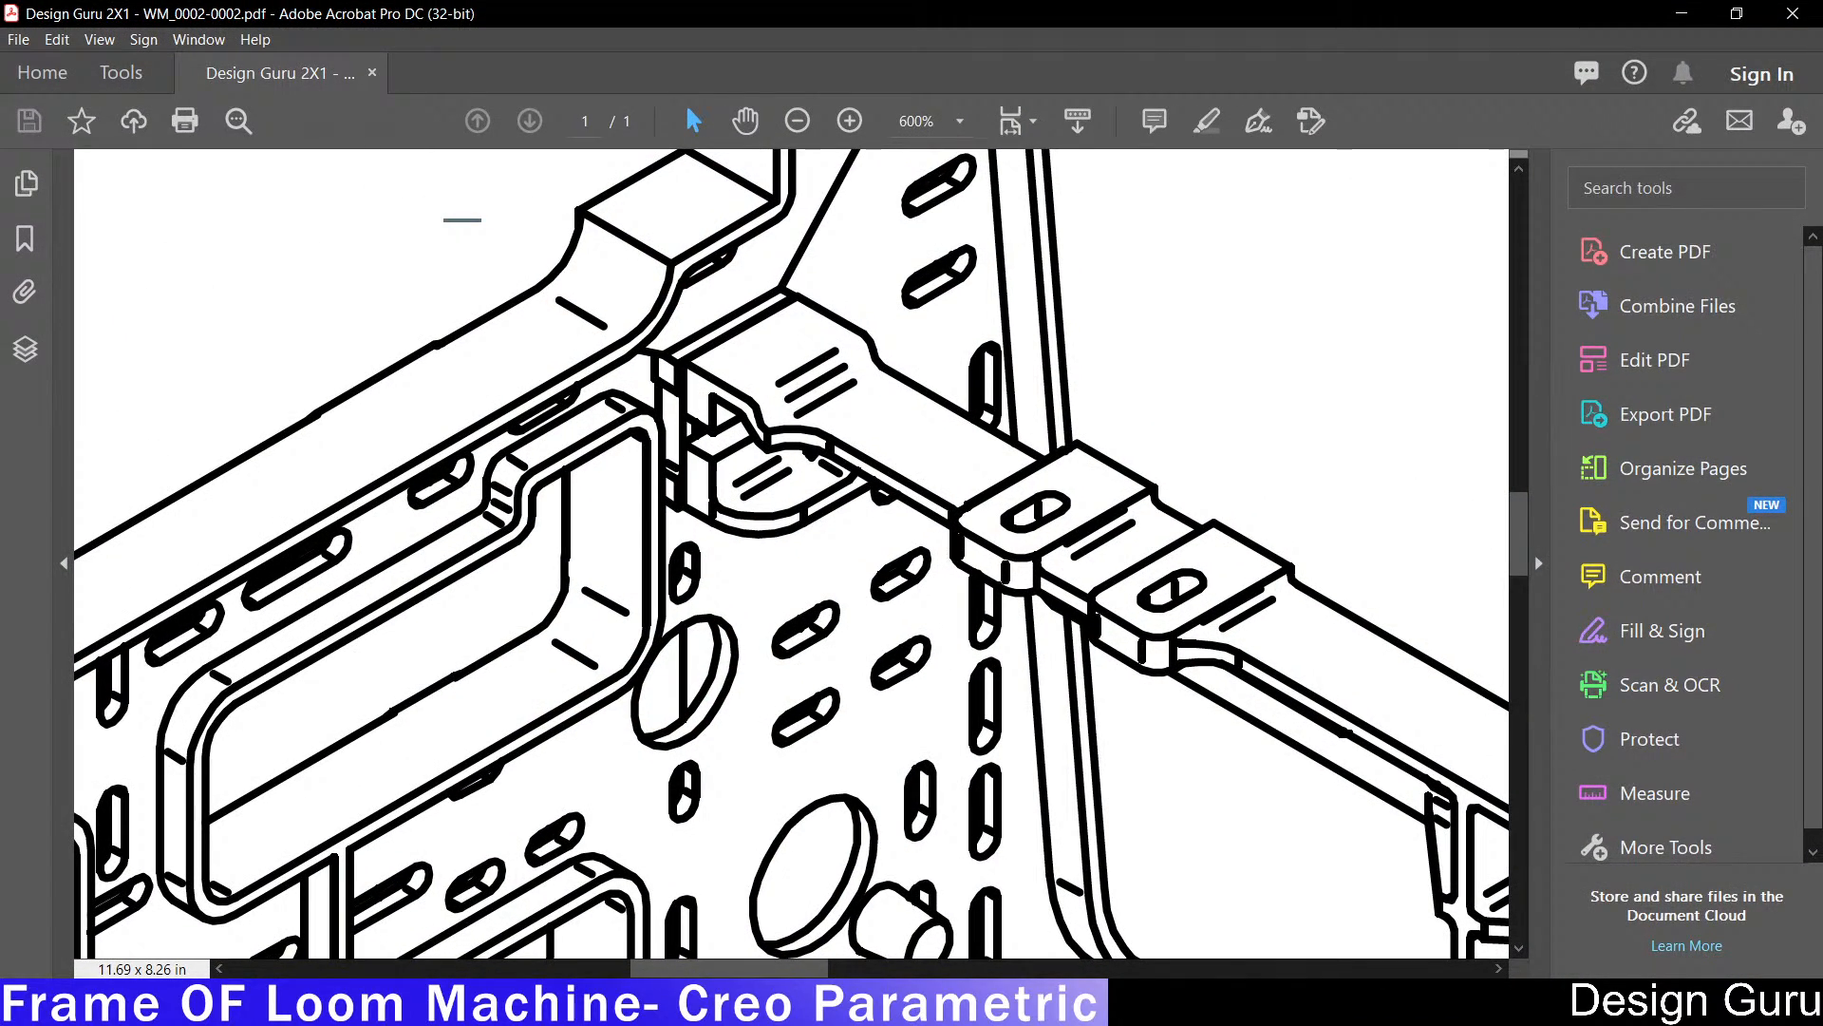
{"action": "key", "text": "alt+Tab"}
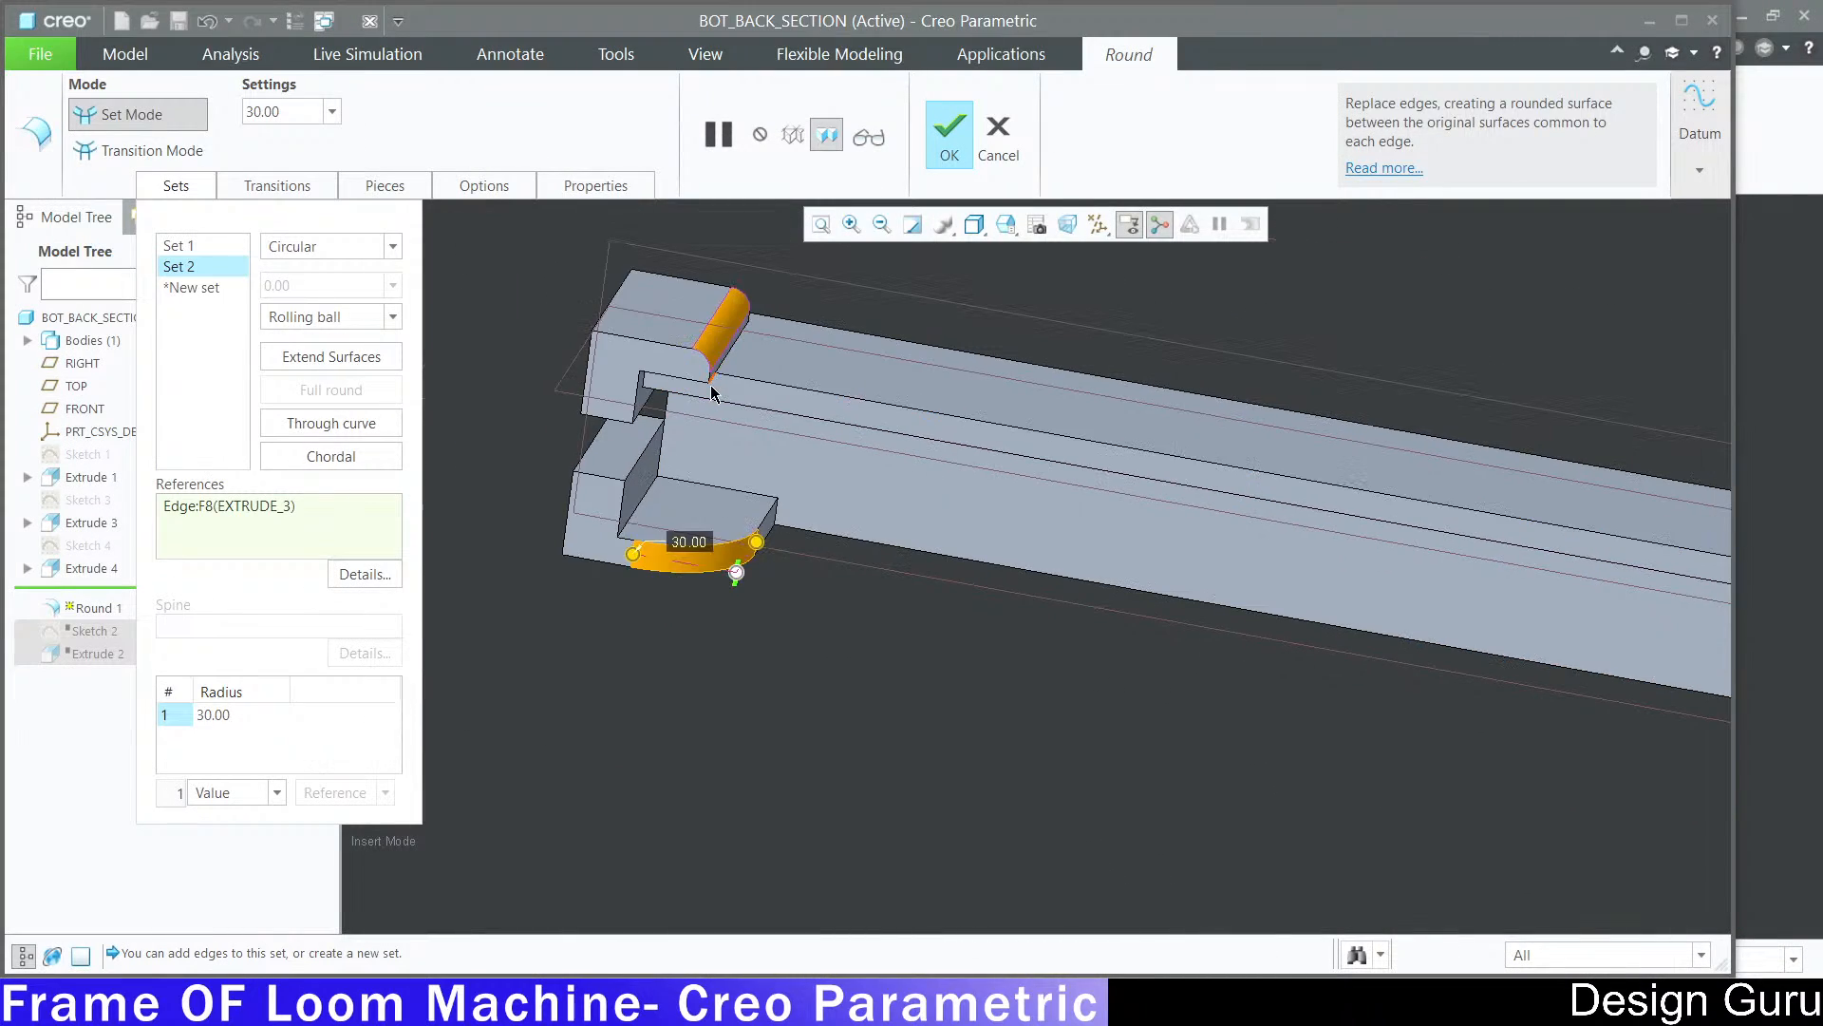
{"action": "middle_click_drag", "start_coordinate": [712, 392], "coordinate": [662, 365]}
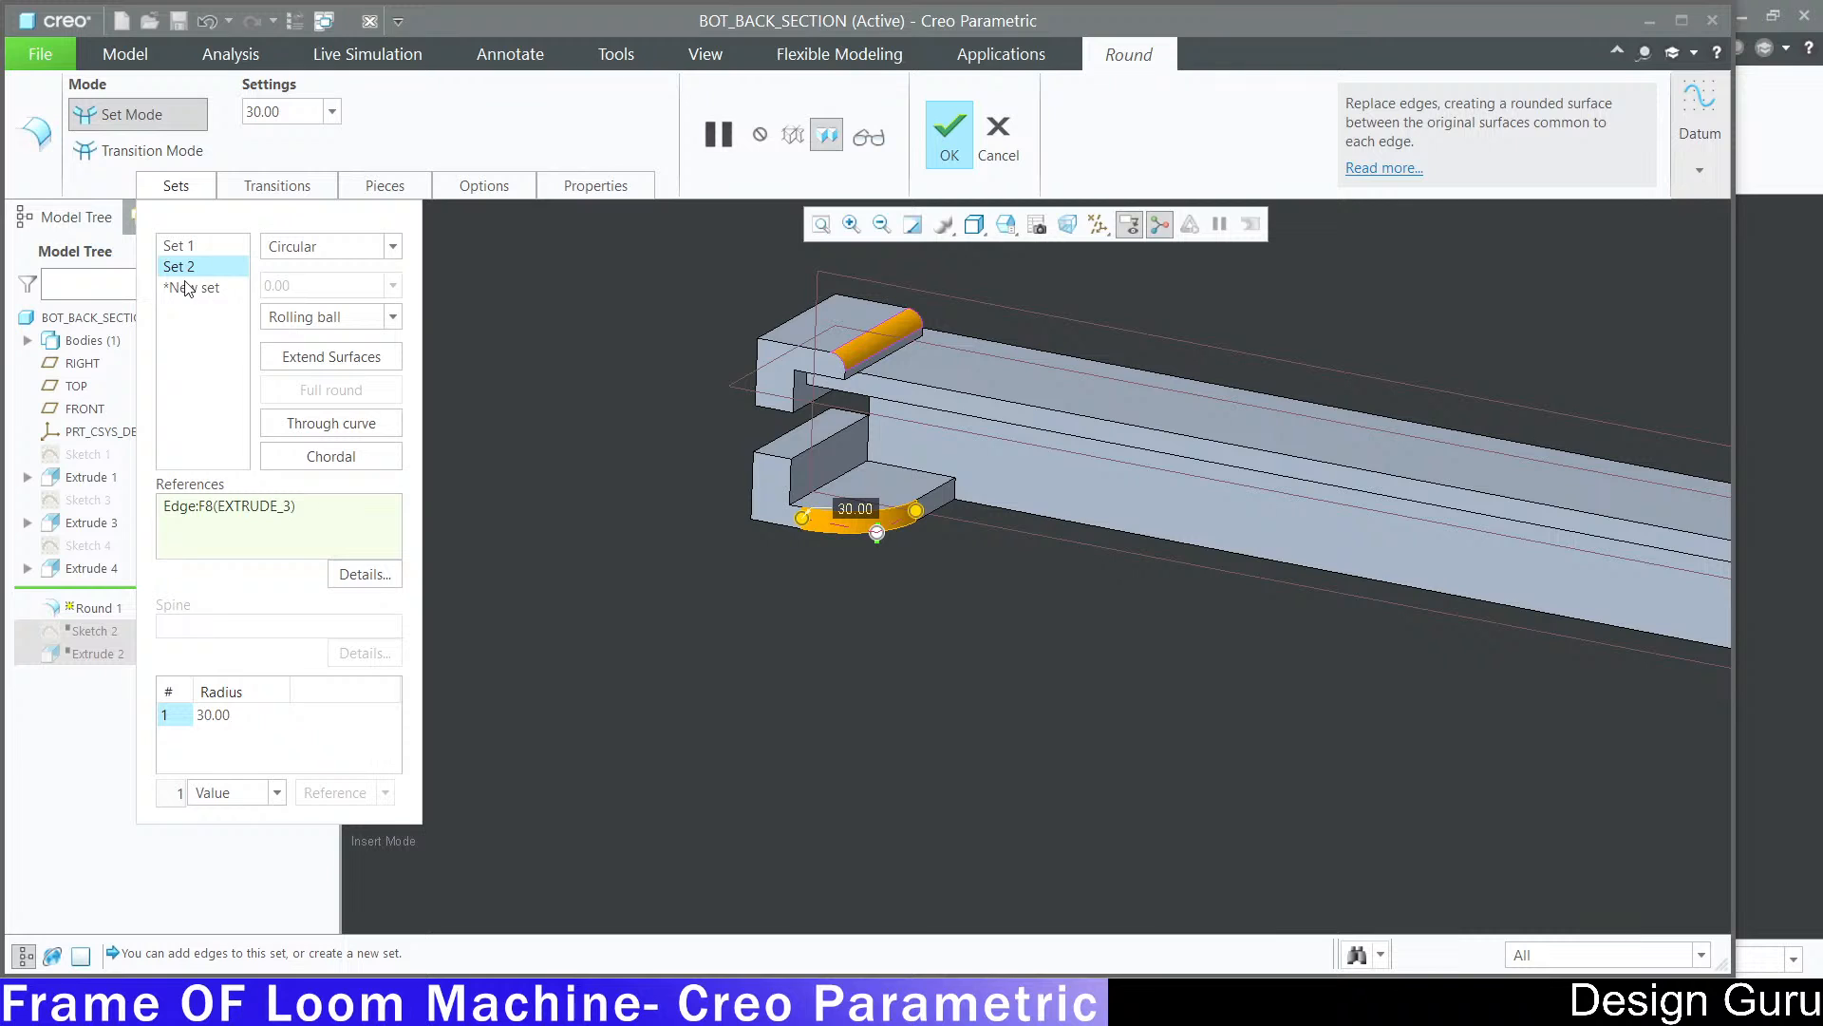
{"action": "left_click", "coordinate": [185, 289]}
{"action": "scroll", "coordinate": [724, 334], "scroll_direction": "down", "scroll_amount": 5}
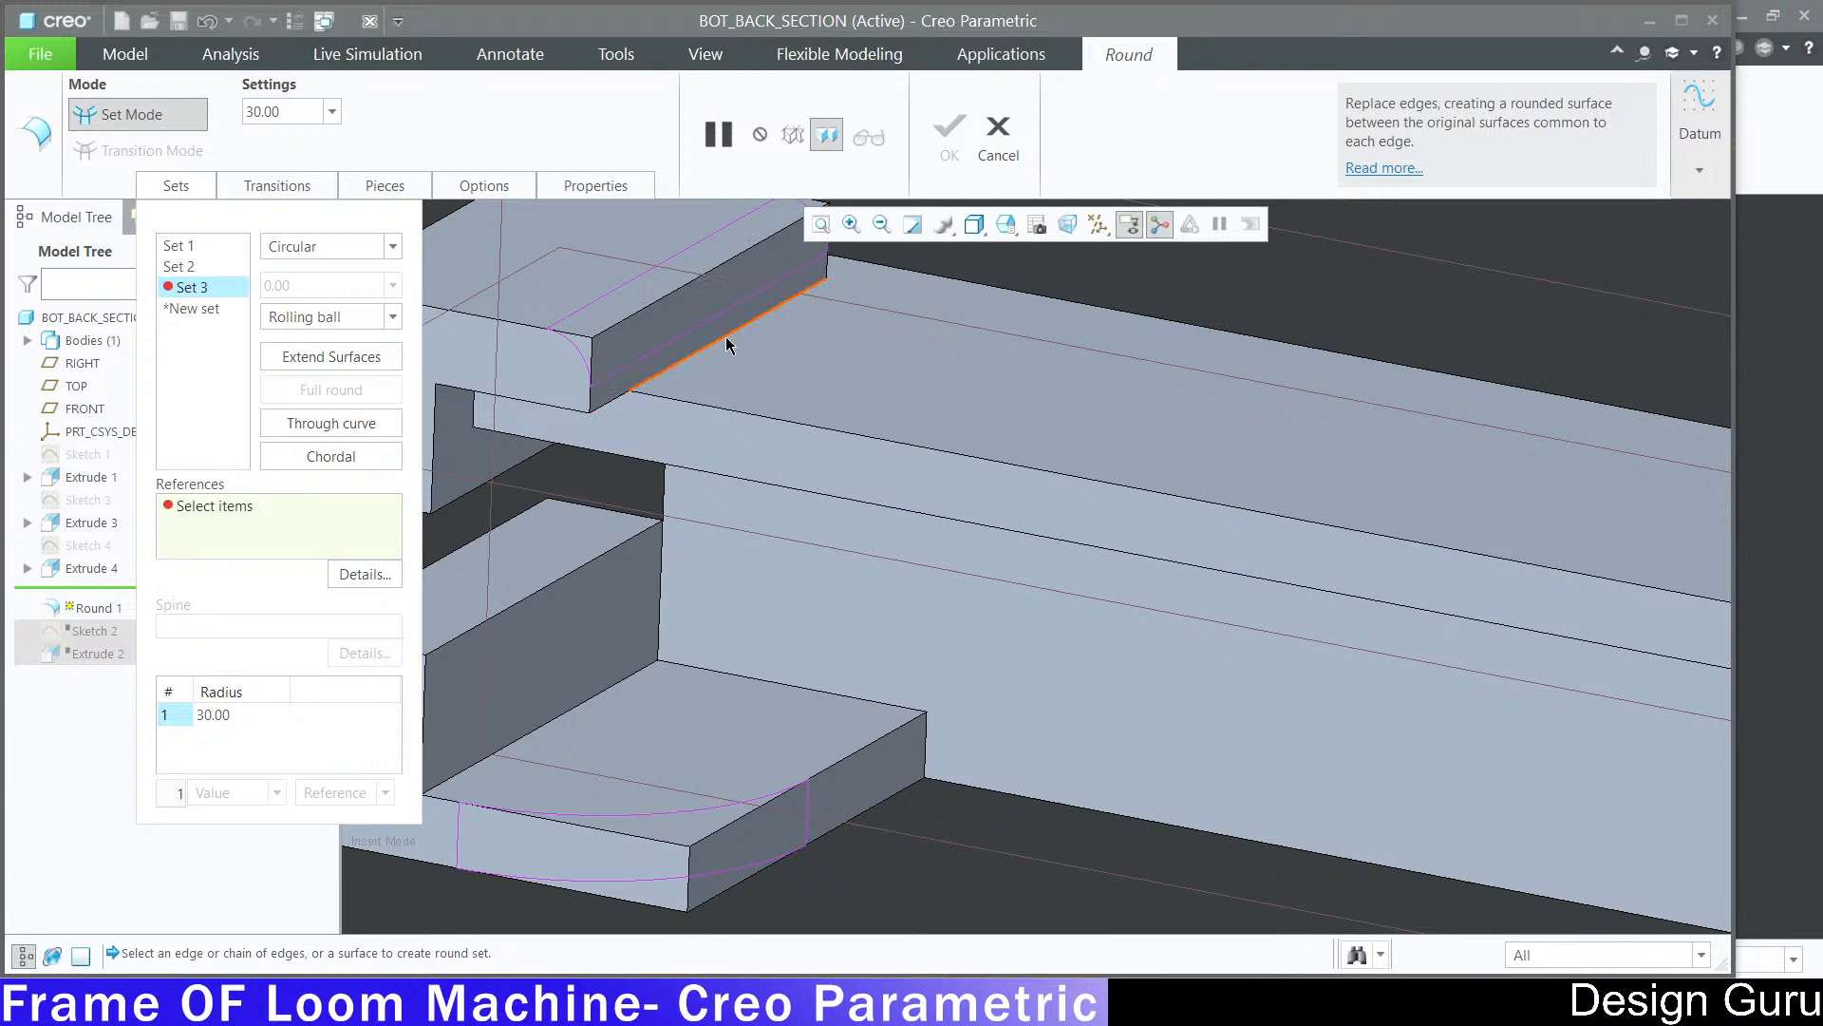
{"action": "left_click", "coordinate": [726, 337]}
{"action": "scroll", "coordinate": [849, 368], "scroll_direction": "up", "scroll_amount": 4}
{"action": "scroll", "coordinate": [781, 340], "scroll_direction": "down", "scroll_amount": 4}
{"action": "scroll", "coordinate": [805, 477], "scroll_direction": "up", "scroll_amount": 4}
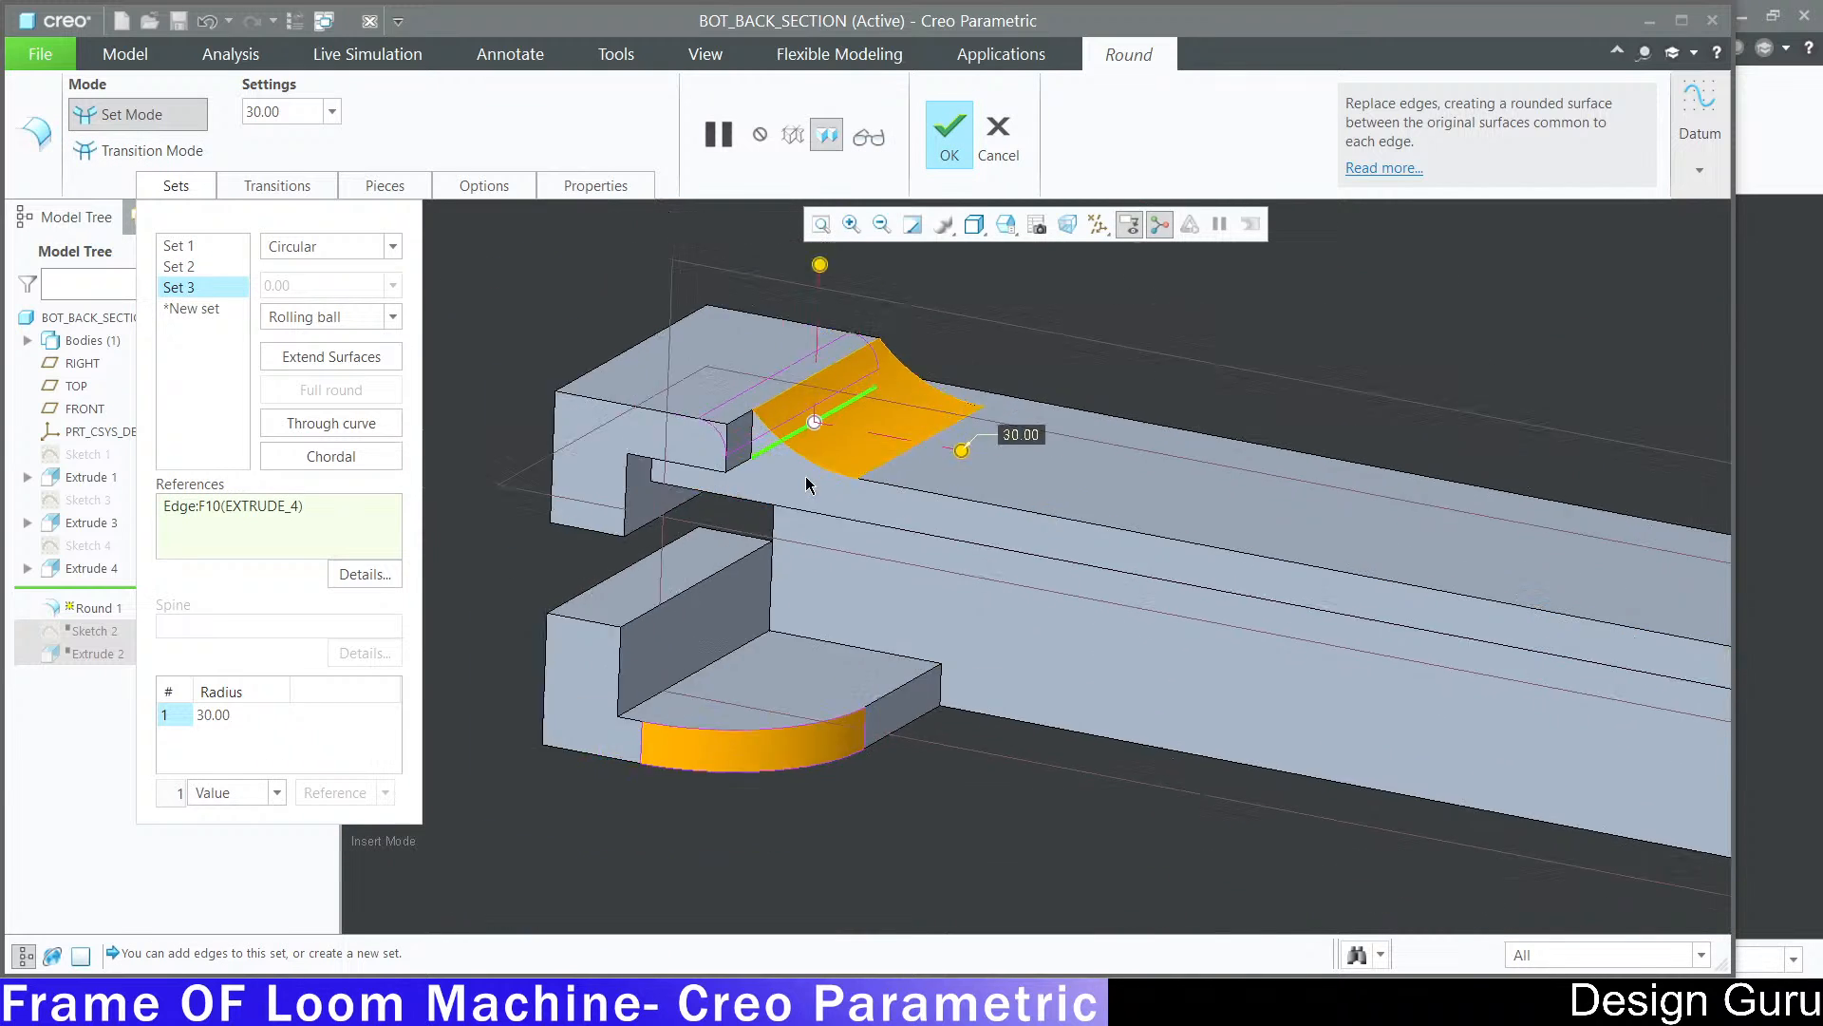
{"action": "scroll", "coordinate": [823, 340], "scroll_direction": "down", "scroll_amount": 1}
{"action": "scroll", "coordinate": [825, 346], "scroll_direction": "down", "scroll_amount": 2}
{"action": "left_click_drag", "start_coordinate": [801, 342], "coordinate": [803, 572]}
{"action": "scroll", "coordinate": [1043, 361], "scroll_direction": "up", "scroll_amount": 4}
{"action": "scroll", "coordinate": [813, 426], "scroll_direction": "down", "scroll_amount": 4}
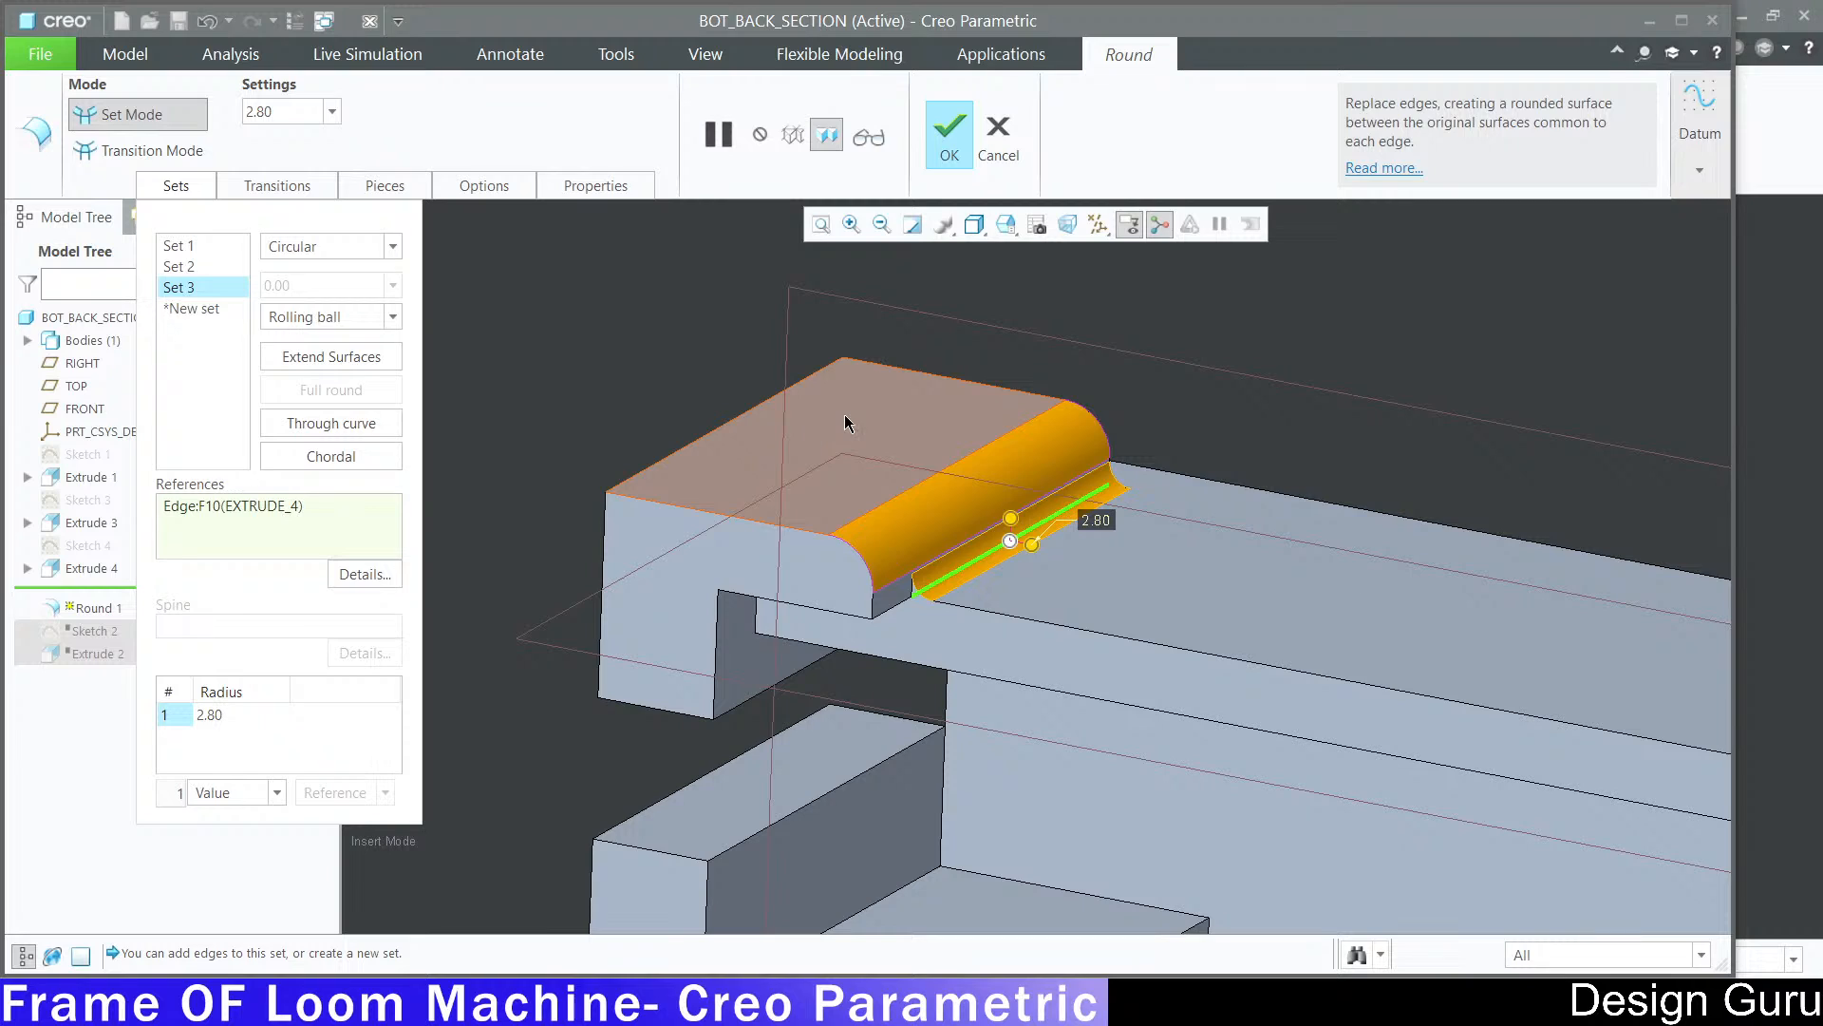
{"action": "scroll", "coordinate": [1052, 438], "scroll_direction": "up", "scroll_amount": 3}
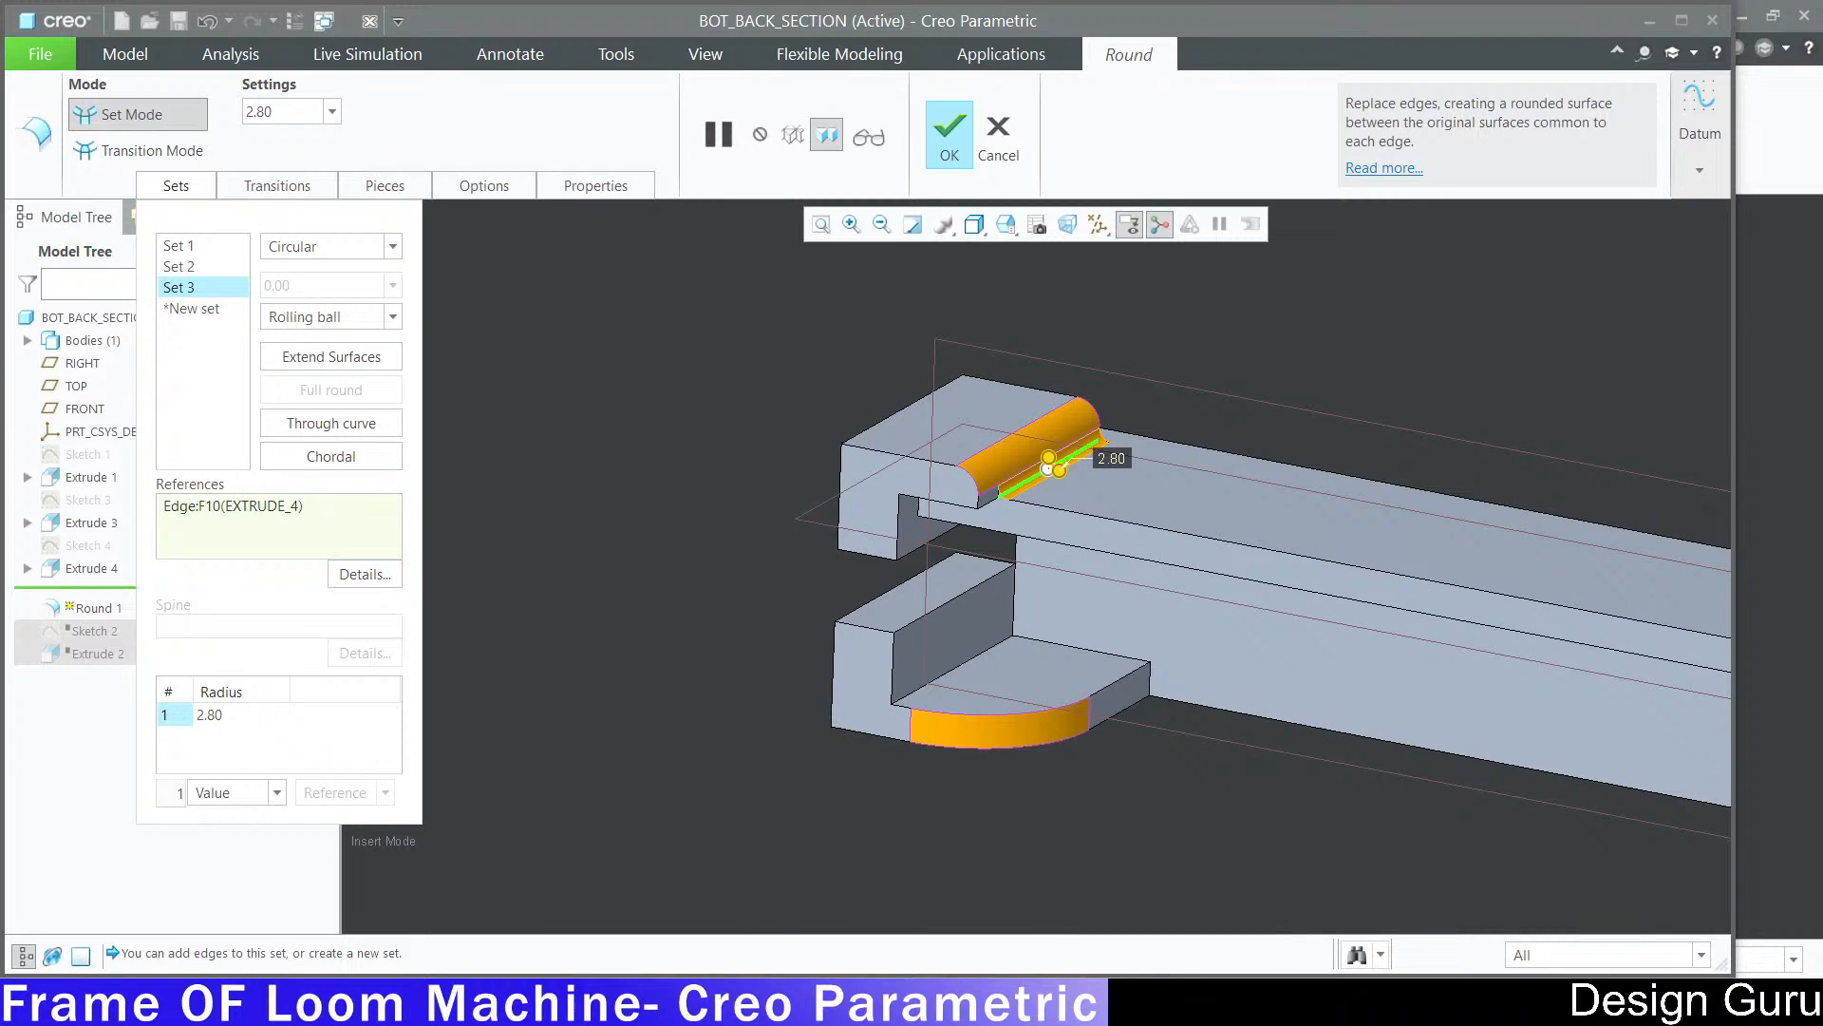
Step: Switch to the assembly drawing in Adobe Acrobat and compare its end-block rounding with the model in Creo Parametric
{"action": "key", "text": "alt+Tab"}
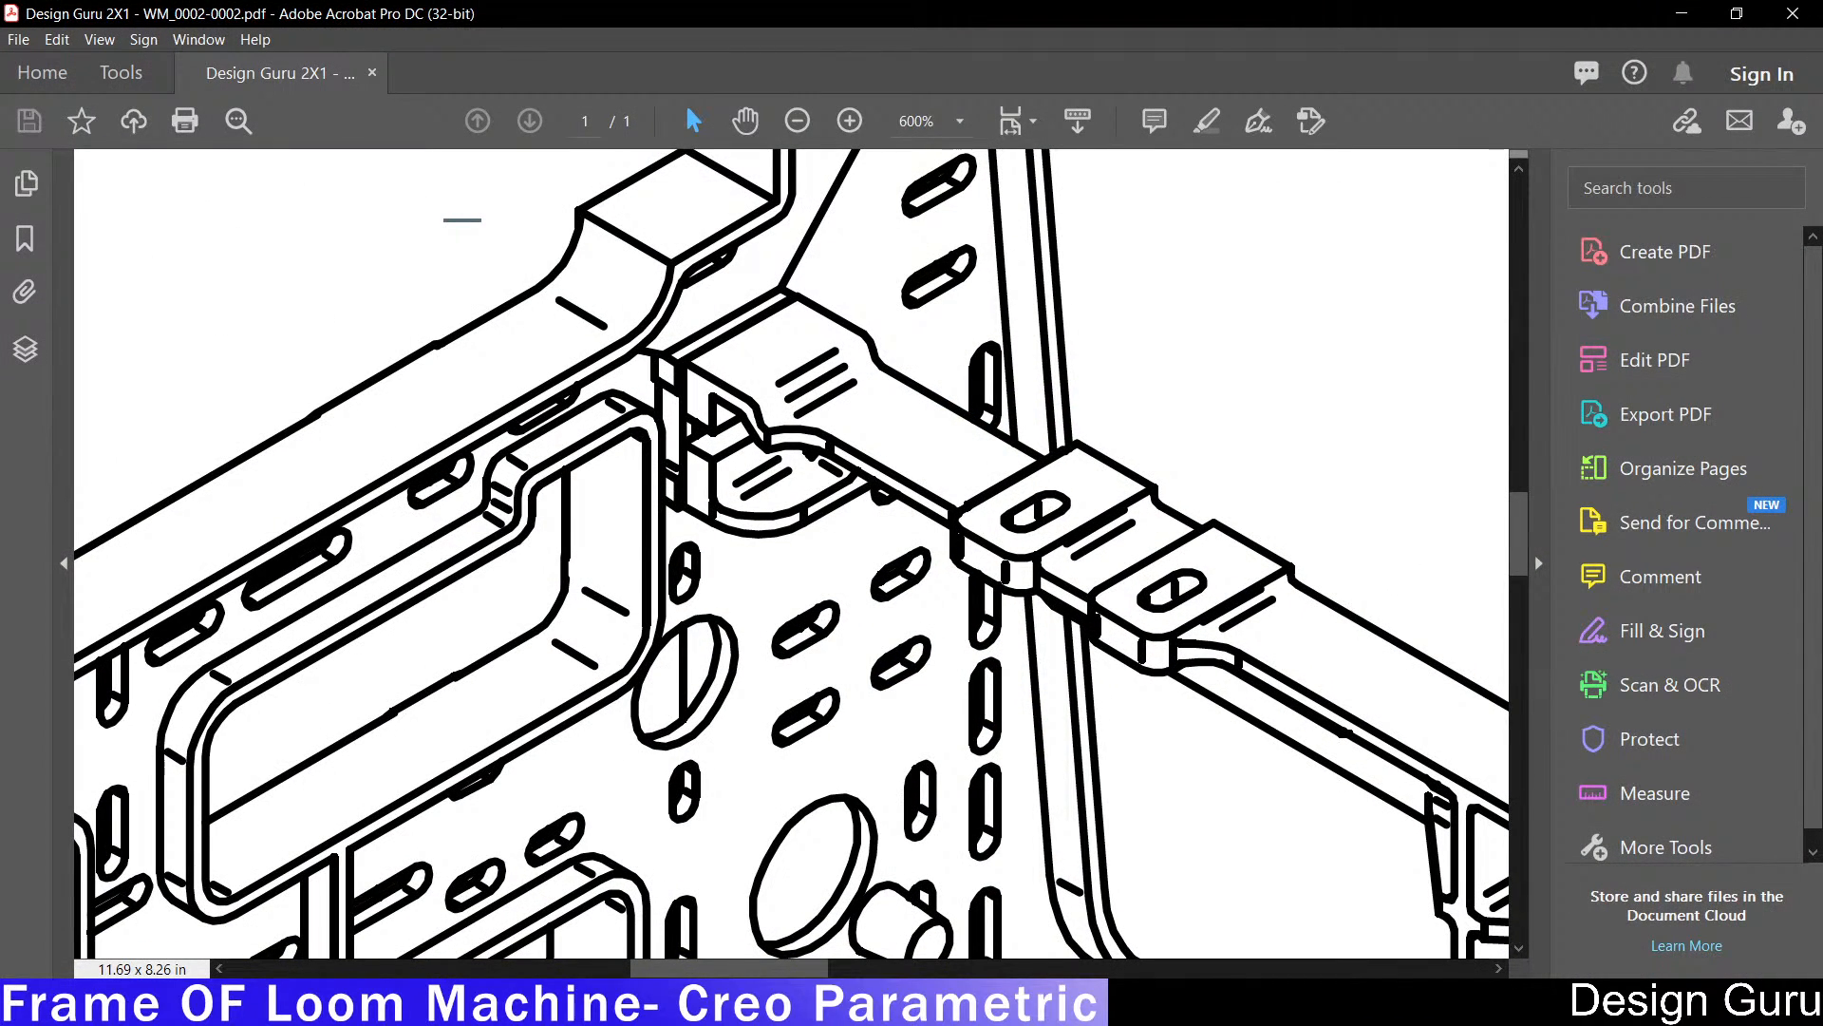
{"action": "key", "text": "alt+Tab"}
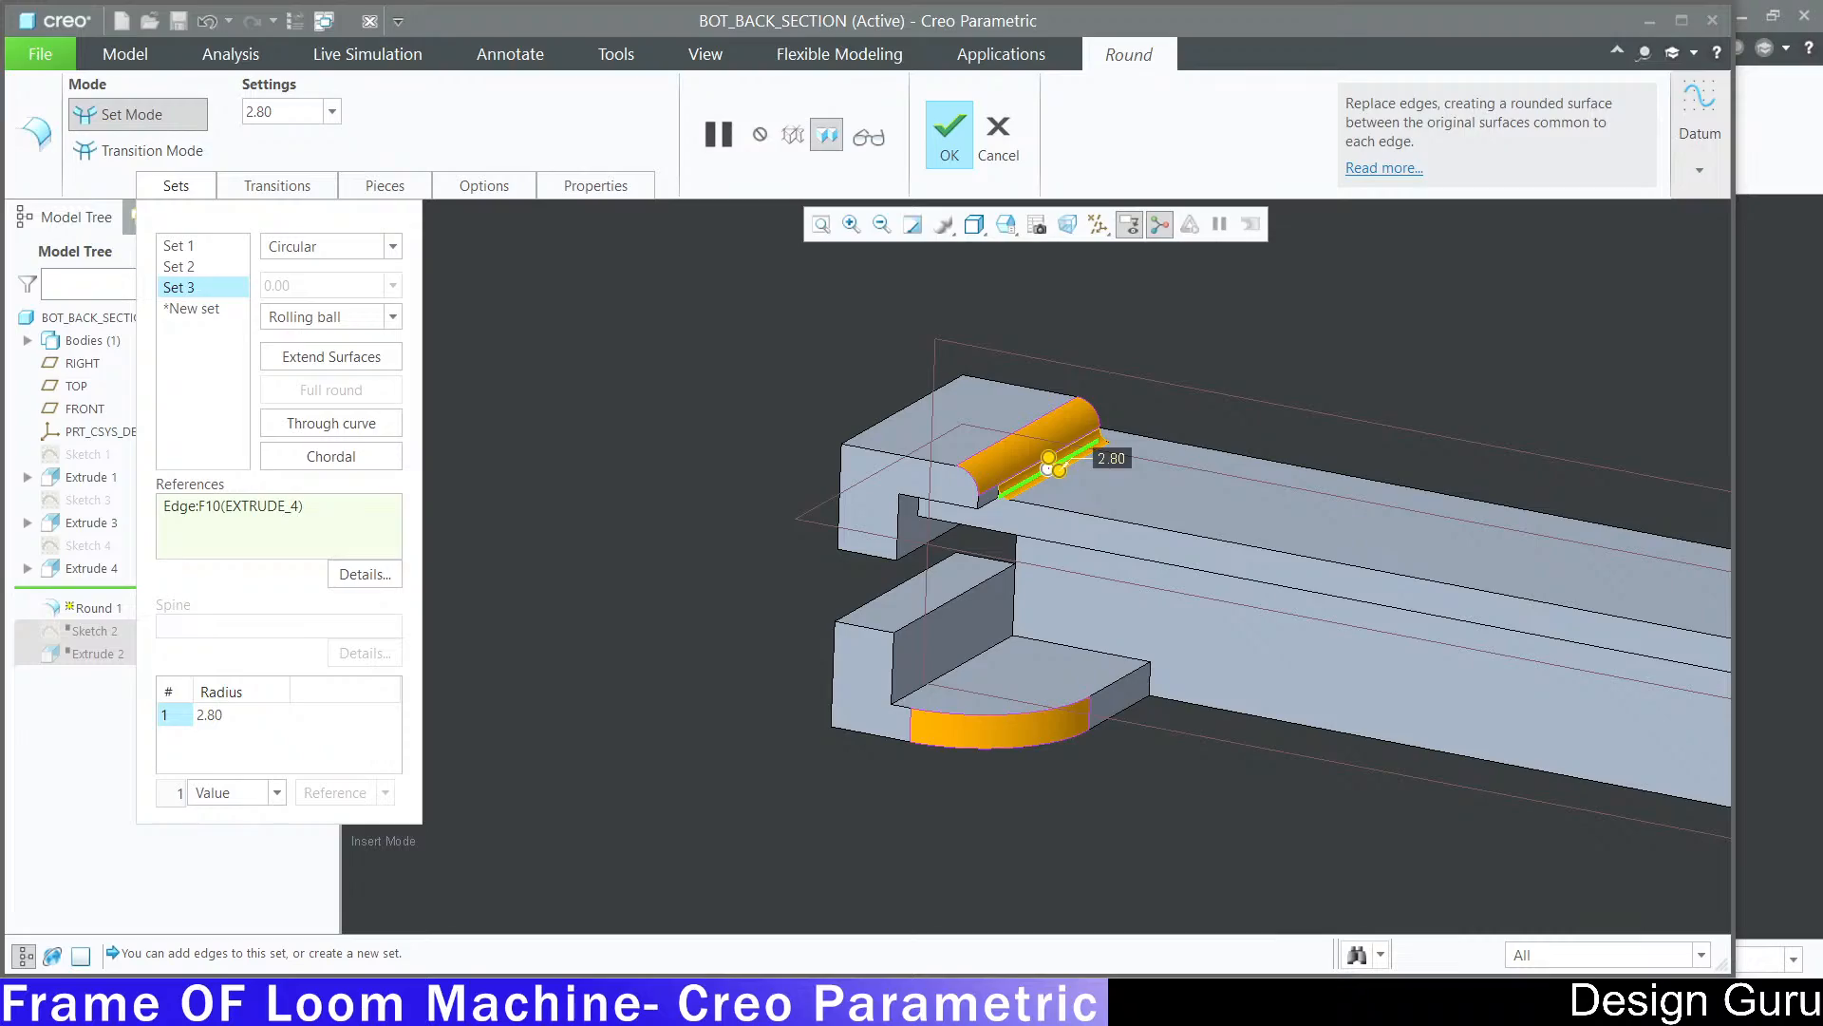
{"action": "key", "text": "alt+Tab"}
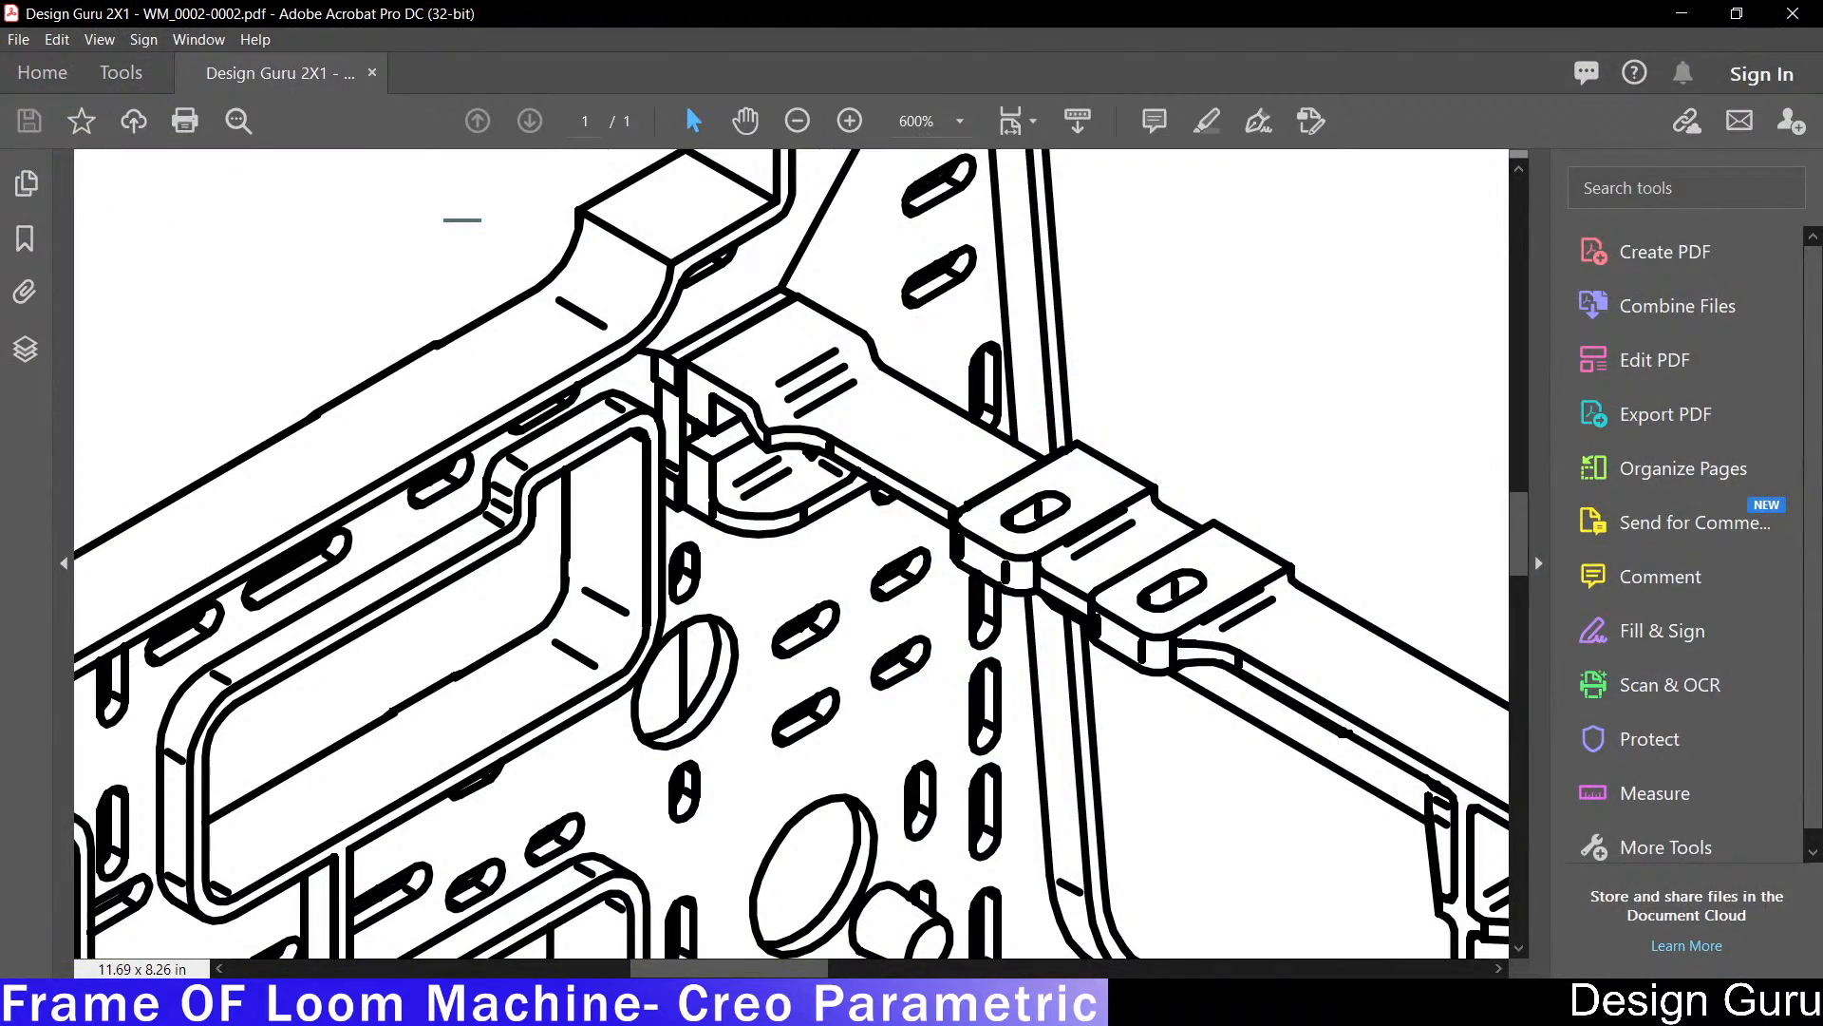
{"action": "key", "text": "alt+Tab"}
{"action": "key", "text": "alt+Tab"}
{"action": "key", "text": "alt+Tab"}
Step: Try a fourth round set on the lower block's inside corner edge with a radius of about 2.5, and delete that set
{"action": "left_click", "coordinate": [211, 309]}
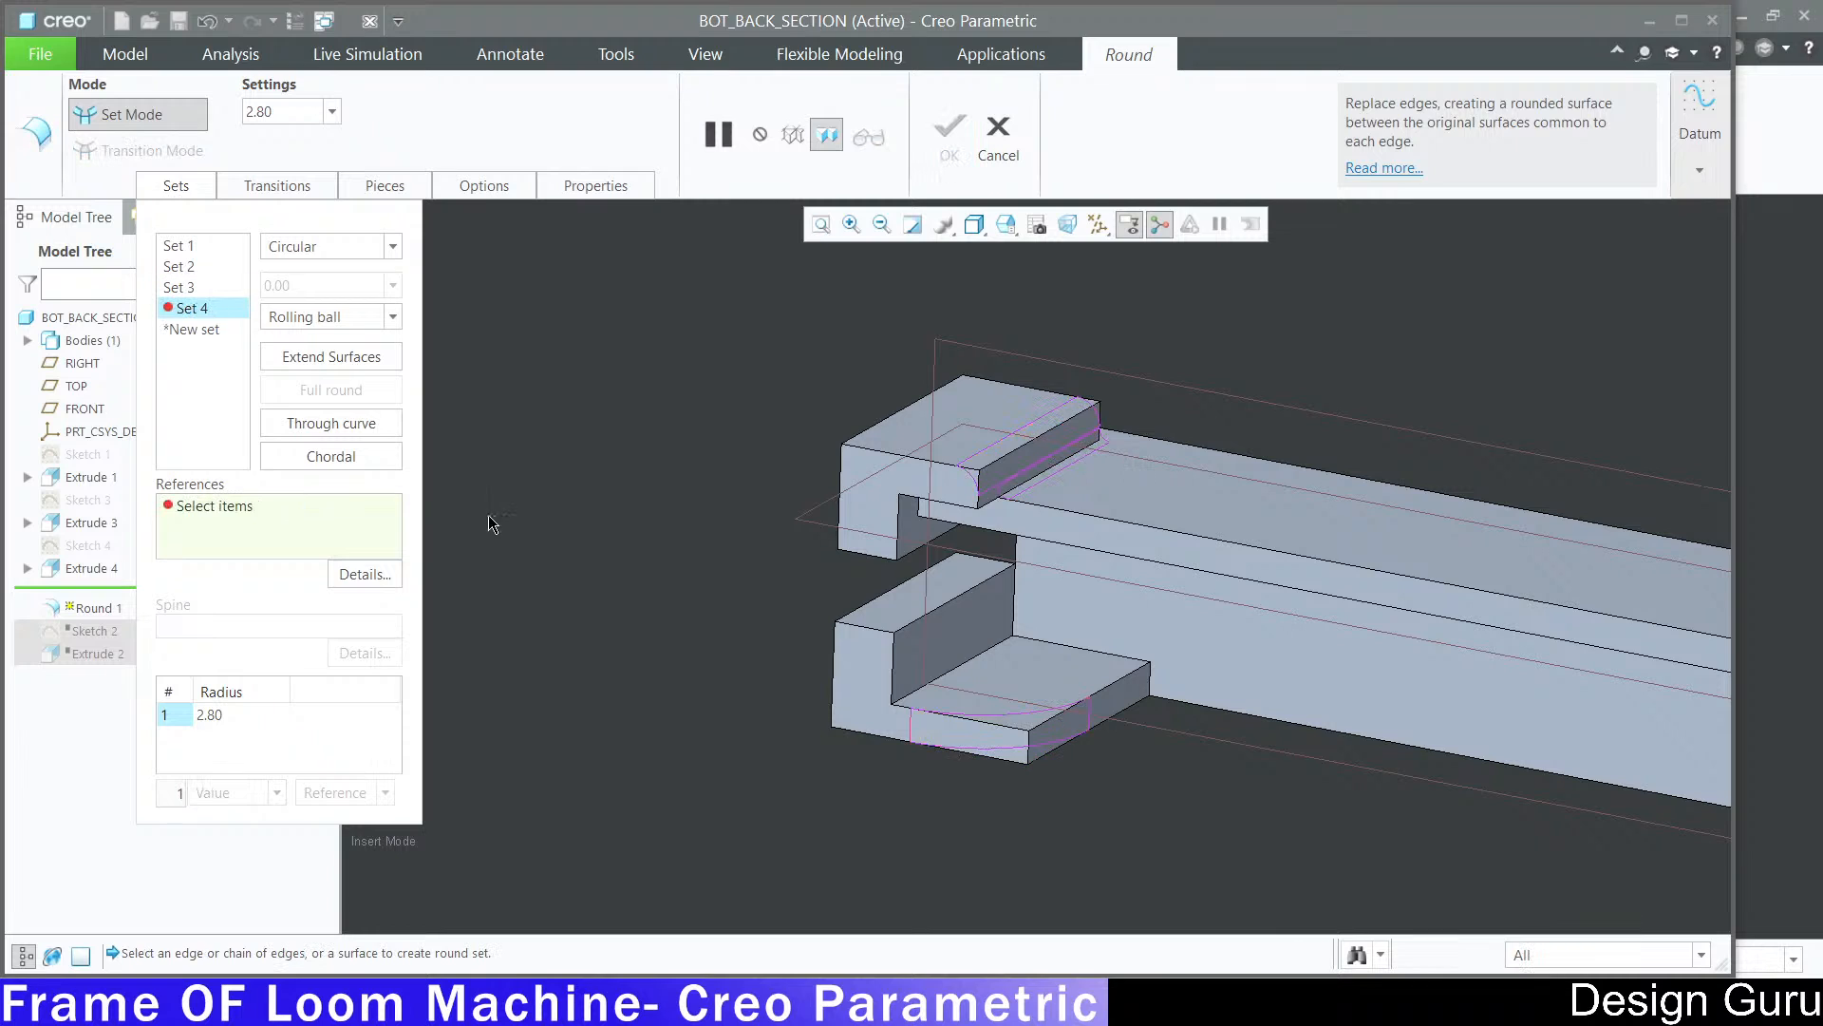
{"action": "scroll", "coordinate": [868, 684], "scroll_direction": "down", "scroll_amount": 3}
{"action": "left_click", "coordinate": [1044, 676]}
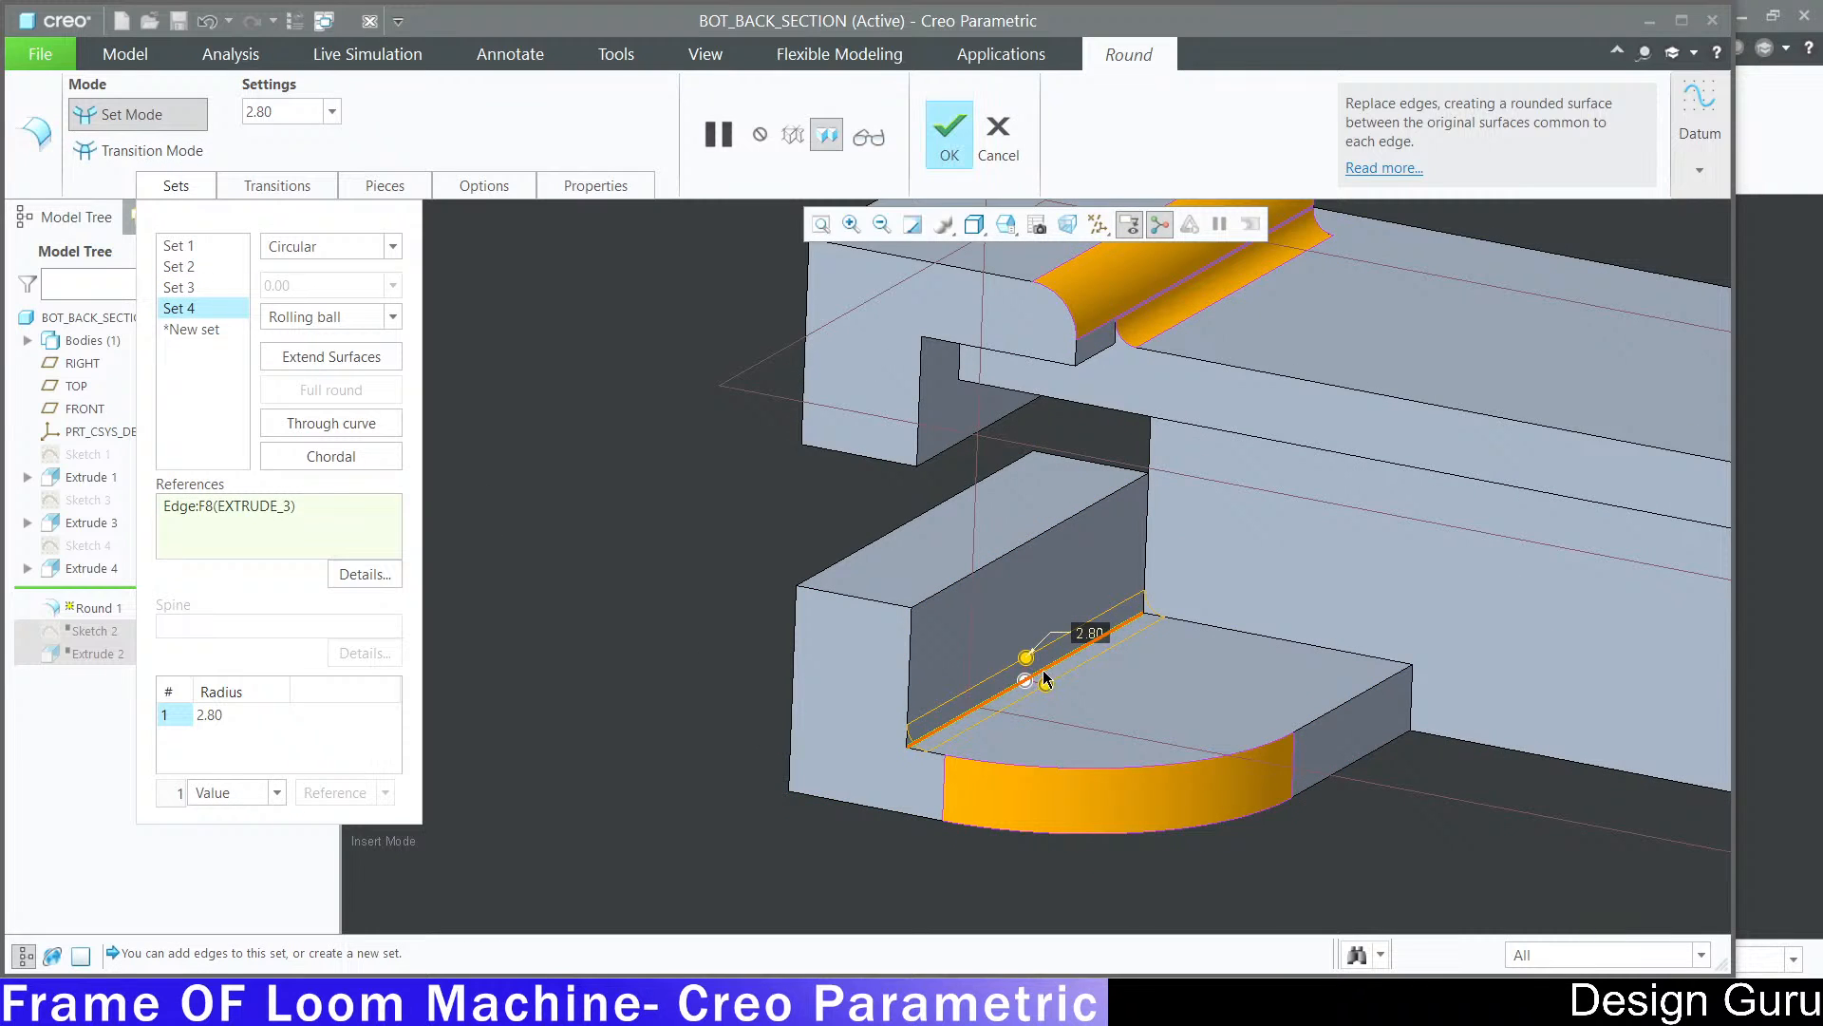
{"action": "left_click_drag", "start_coordinate": [1030, 662], "coordinate": [1034, 675]}
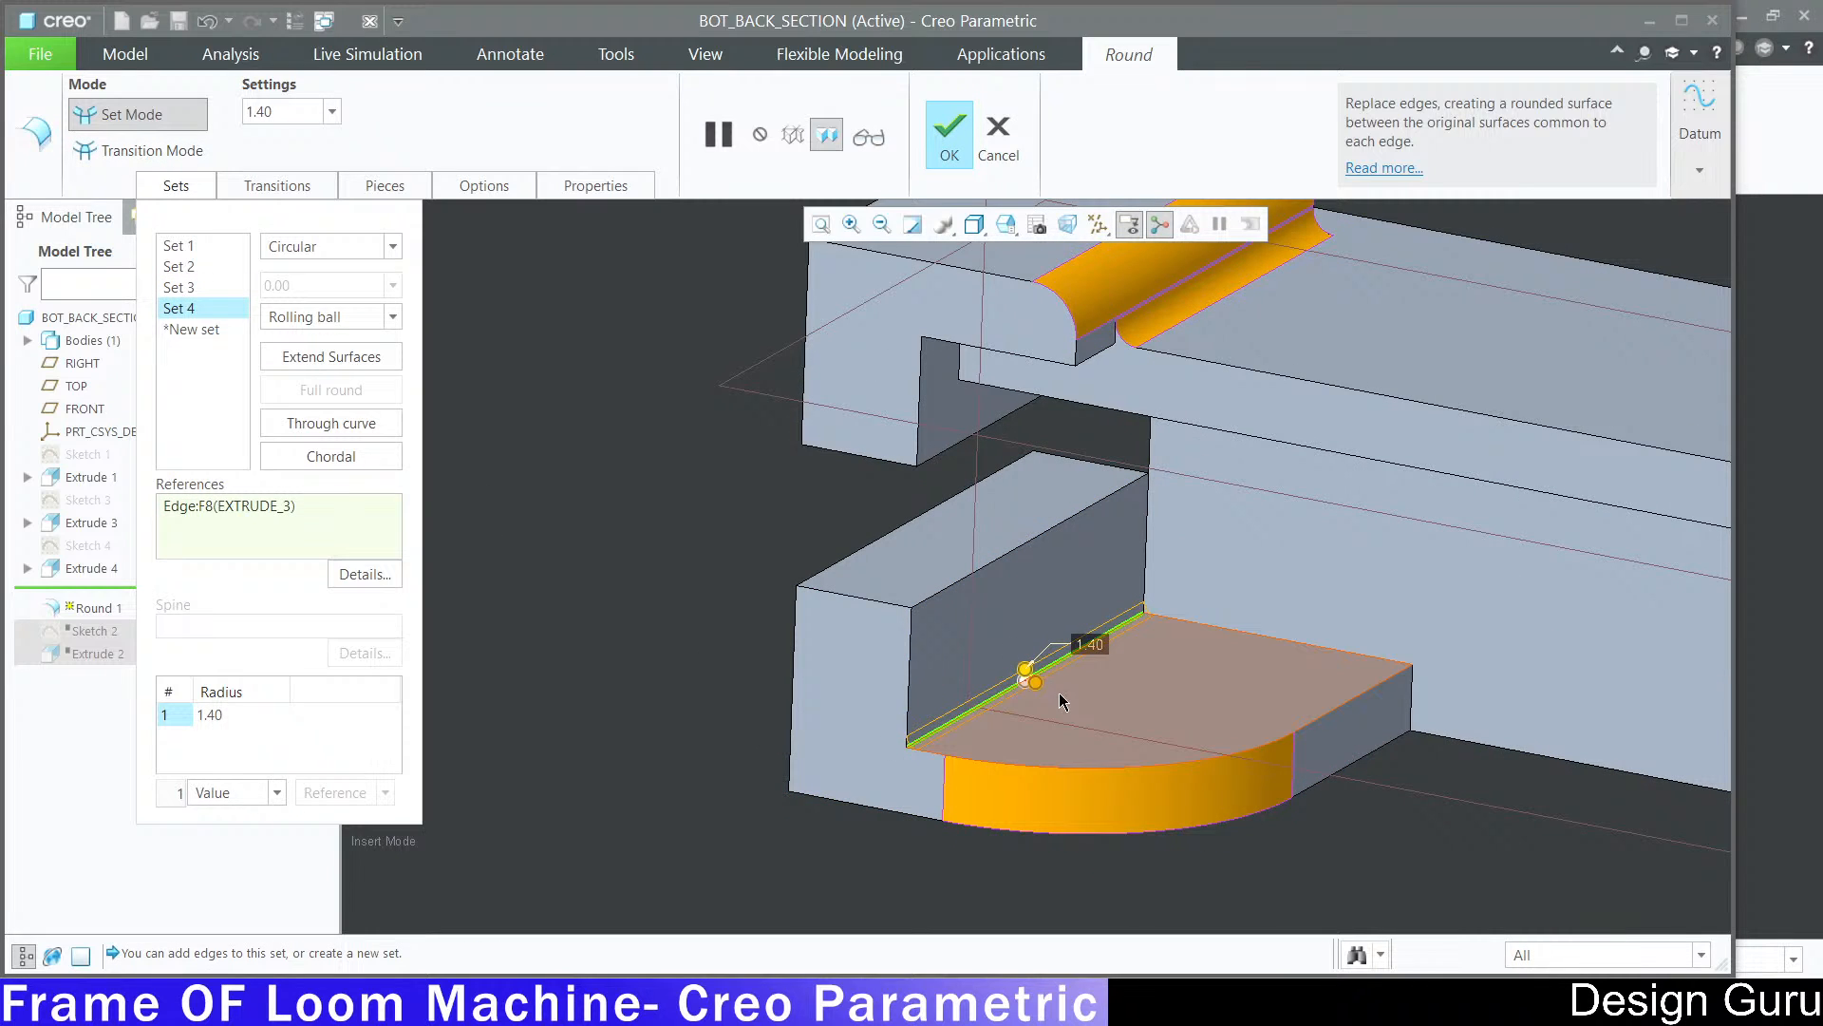
{"action": "scroll", "coordinate": [1064, 657], "scroll_direction": "up", "scroll_amount": 3}
{"action": "scroll", "coordinate": [1069, 677], "scroll_direction": "down", "scroll_amount": 3}
{"action": "scroll", "coordinate": [1070, 677], "scroll_direction": "down", "scroll_amount": 2}
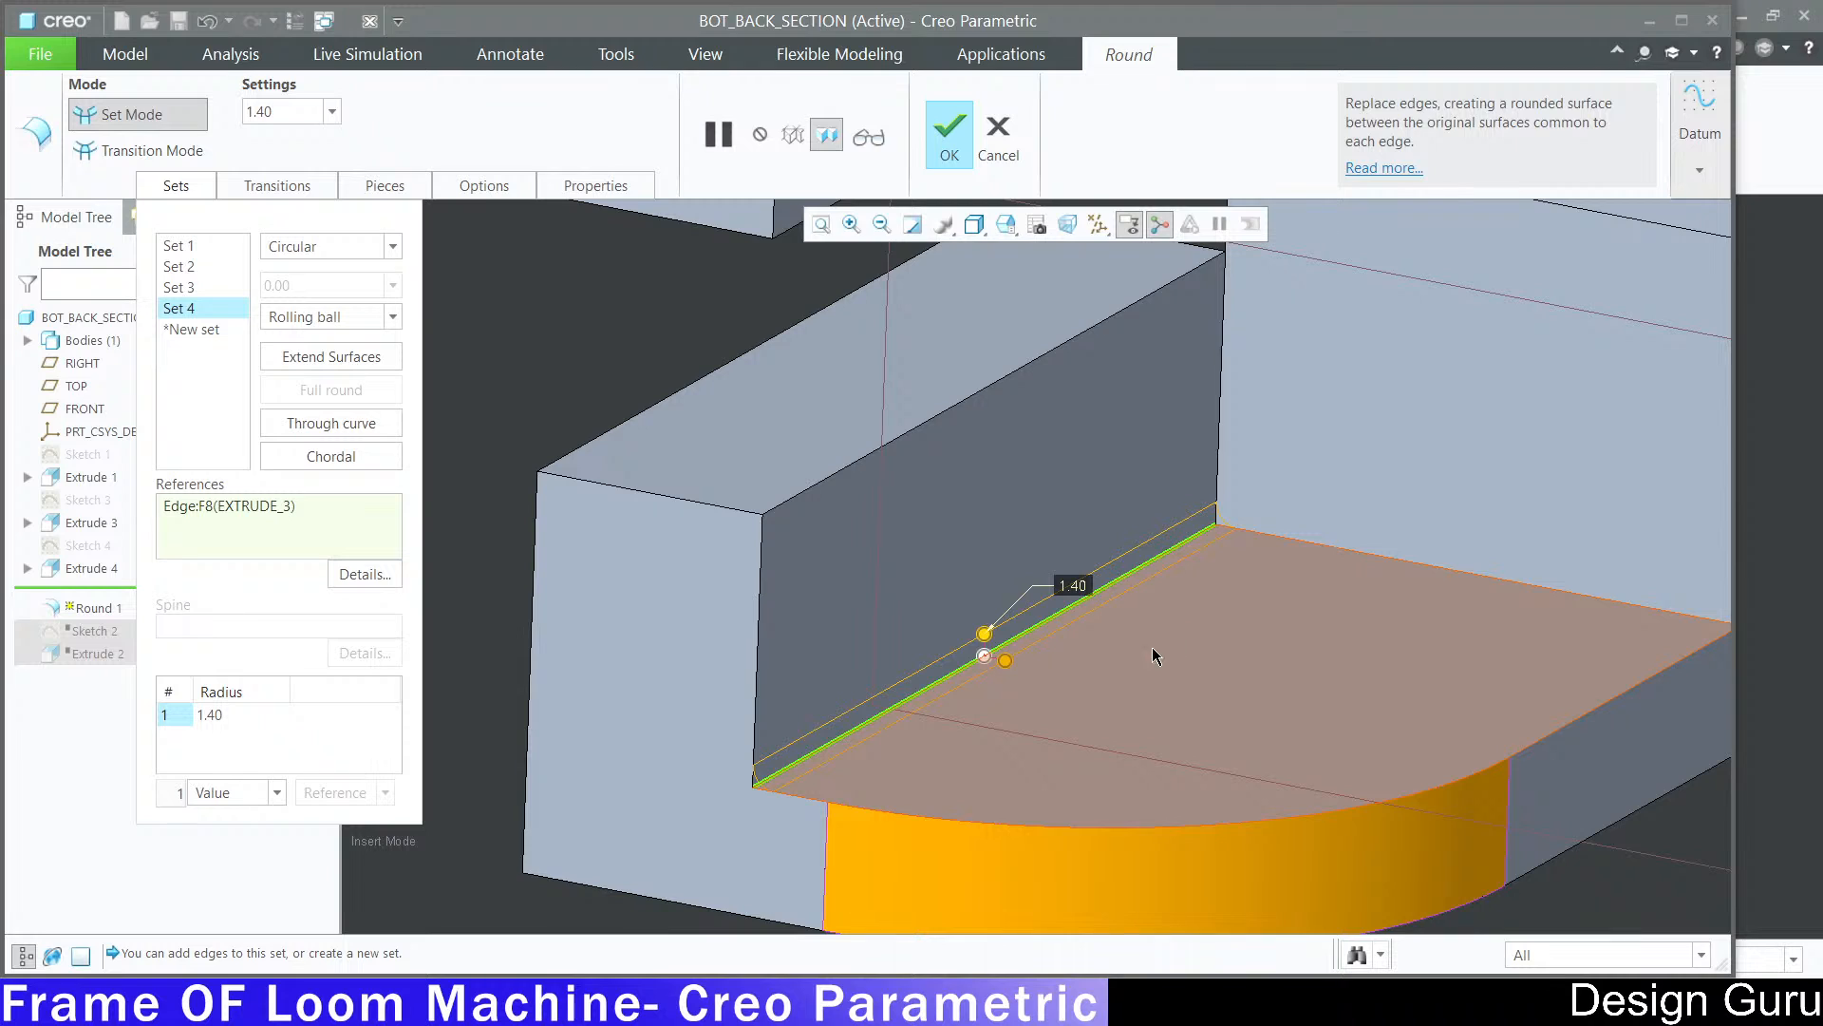
{"action": "mouse_move", "coordinate": [991, 635]}
{"action": "left_mouse_down"}
{"action": "mouse_move", "coordinate": [984, 562]}
{"action": "mouse_move", "coordinate": [987, 658]}
{"action": "mouse_move", "coordinate": [985, 616]}
{"action": "left_mouse_up"}
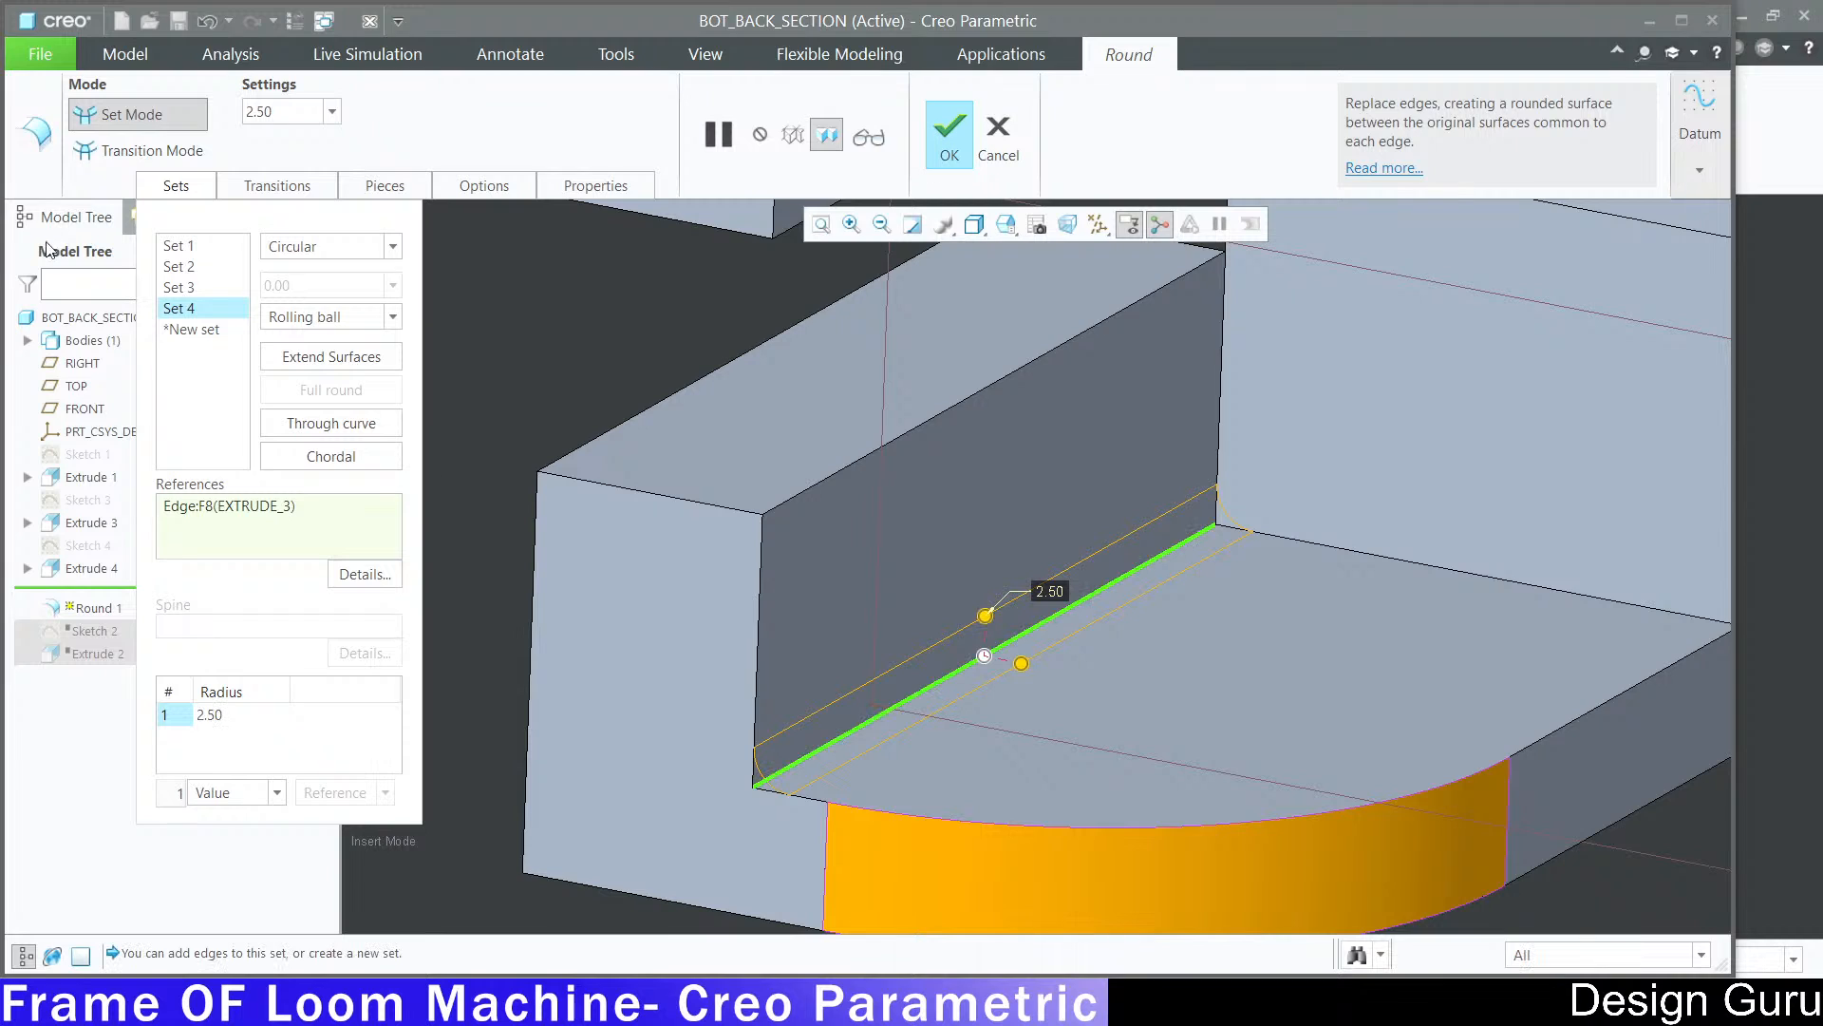
{"action": "right_click", "coordinate": [190, 314]}
{"action": "left_click", "coordinate": [232, 340]}
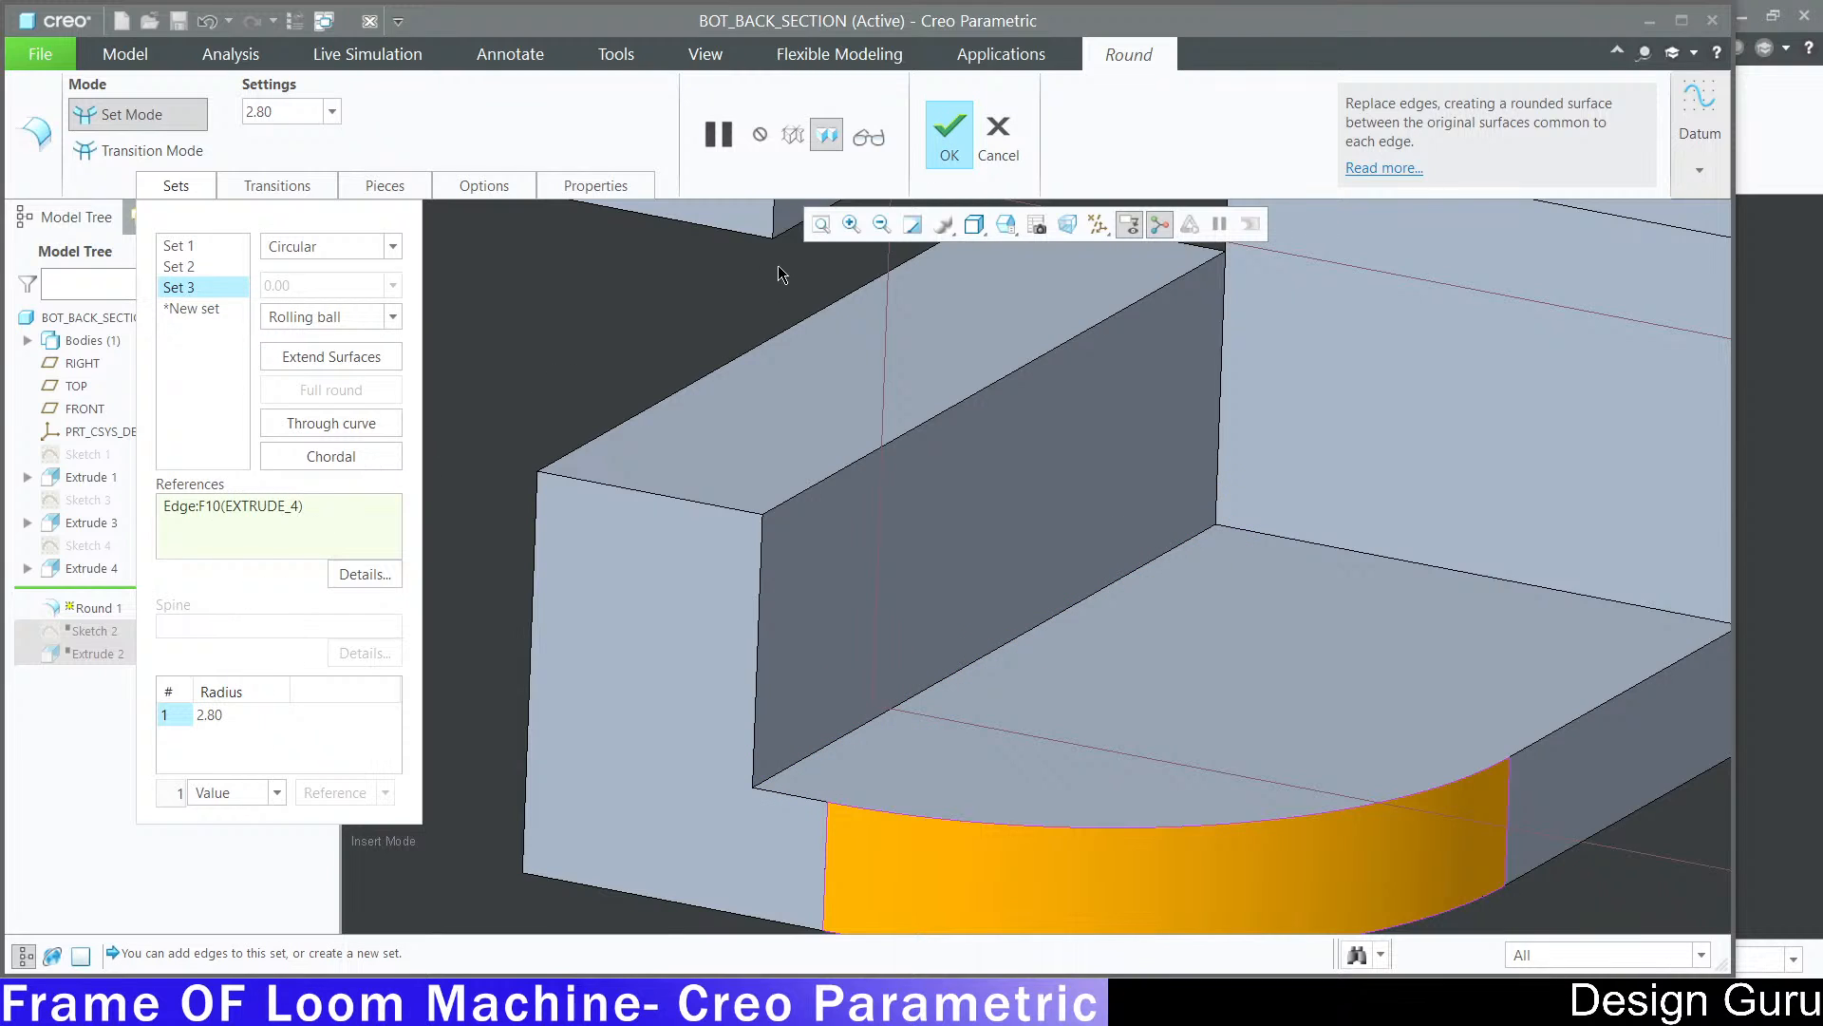
Step: Try a round set of radius 2.8 on the edge where the lower block meets the angle's vertical face, and delete that set
{"action": "left_click", "coordinate": [193, 309]}
{"action": "scroll", "coordinate": [1228, 478], "scroll_direction": "up", "scroll_amount": 3}
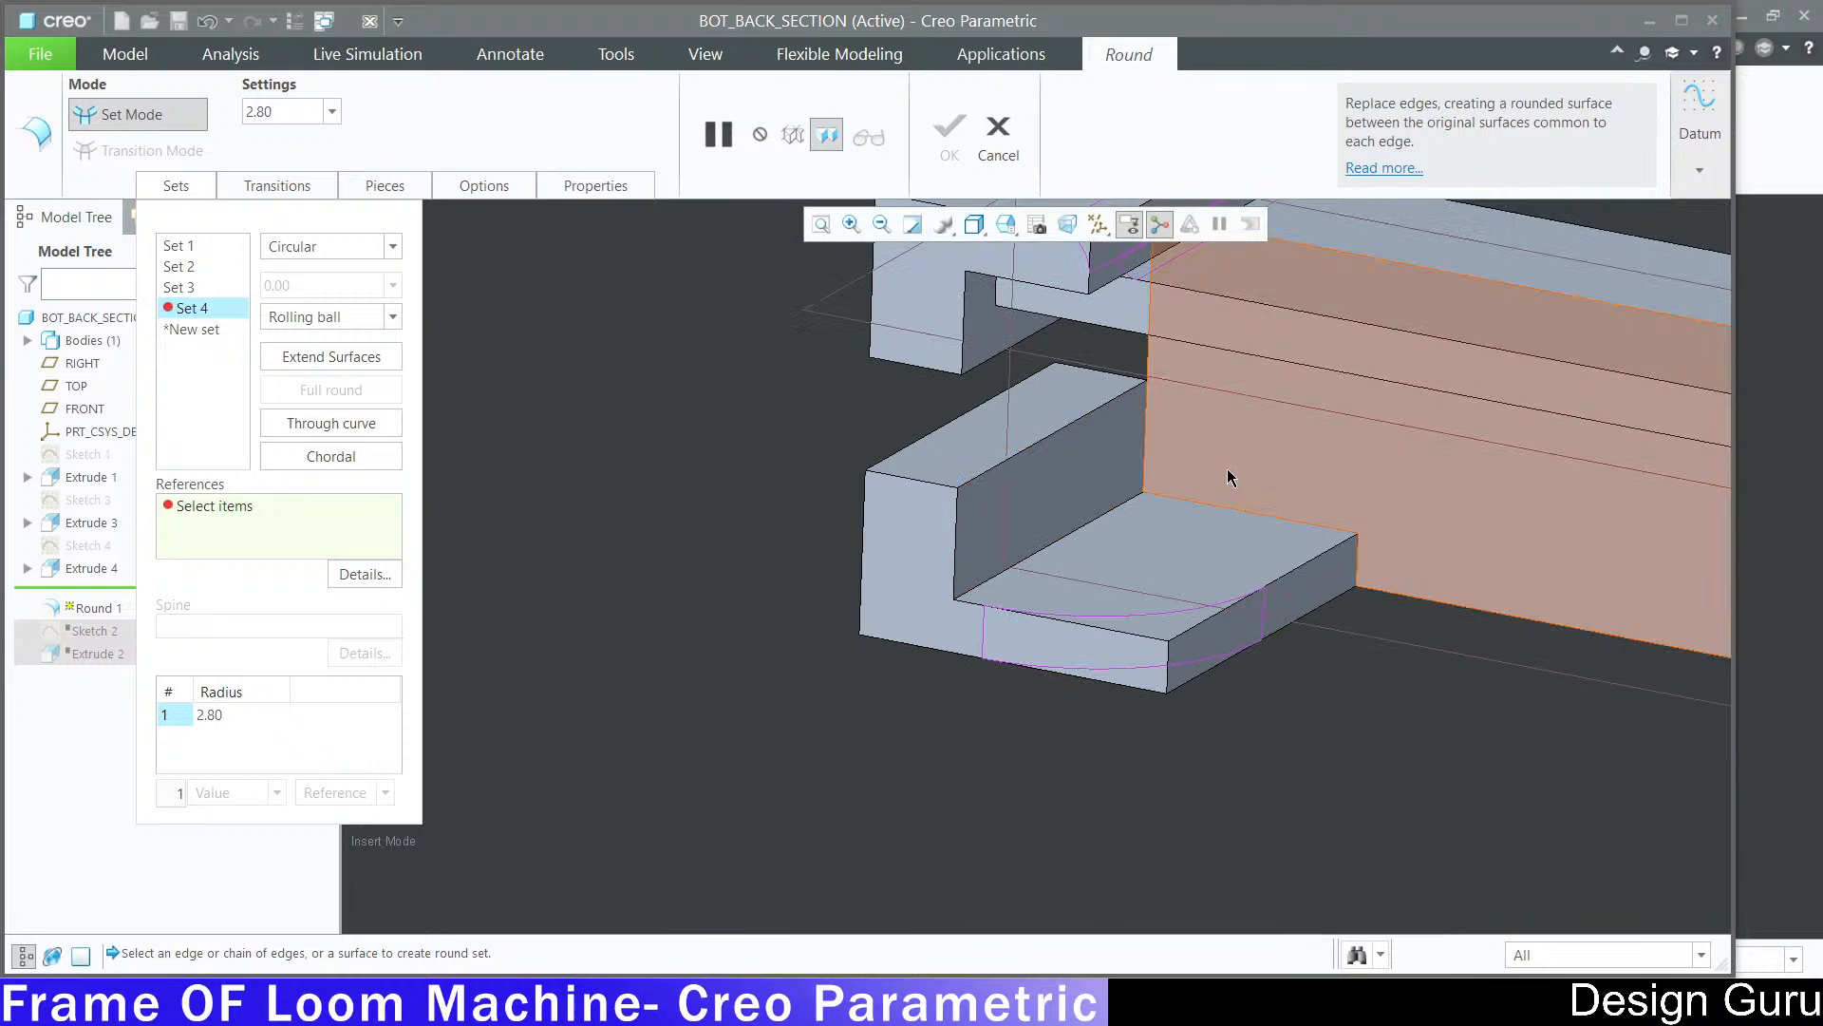
{"action": "left_click", "coordinate": [1259, 514]}
{"action": "middle_click_drag", "start_coordinate": [1259, 515], "coordinate": [1252, 461]}
{"action": "scroll", "coordinate": [1148, 507], "scroll_direction": "up", "scroll_amount": 5}
{"action": "scroll", "coordinate": [1130, 651], "scroll_direction": "down", "scroll_amount": 7}
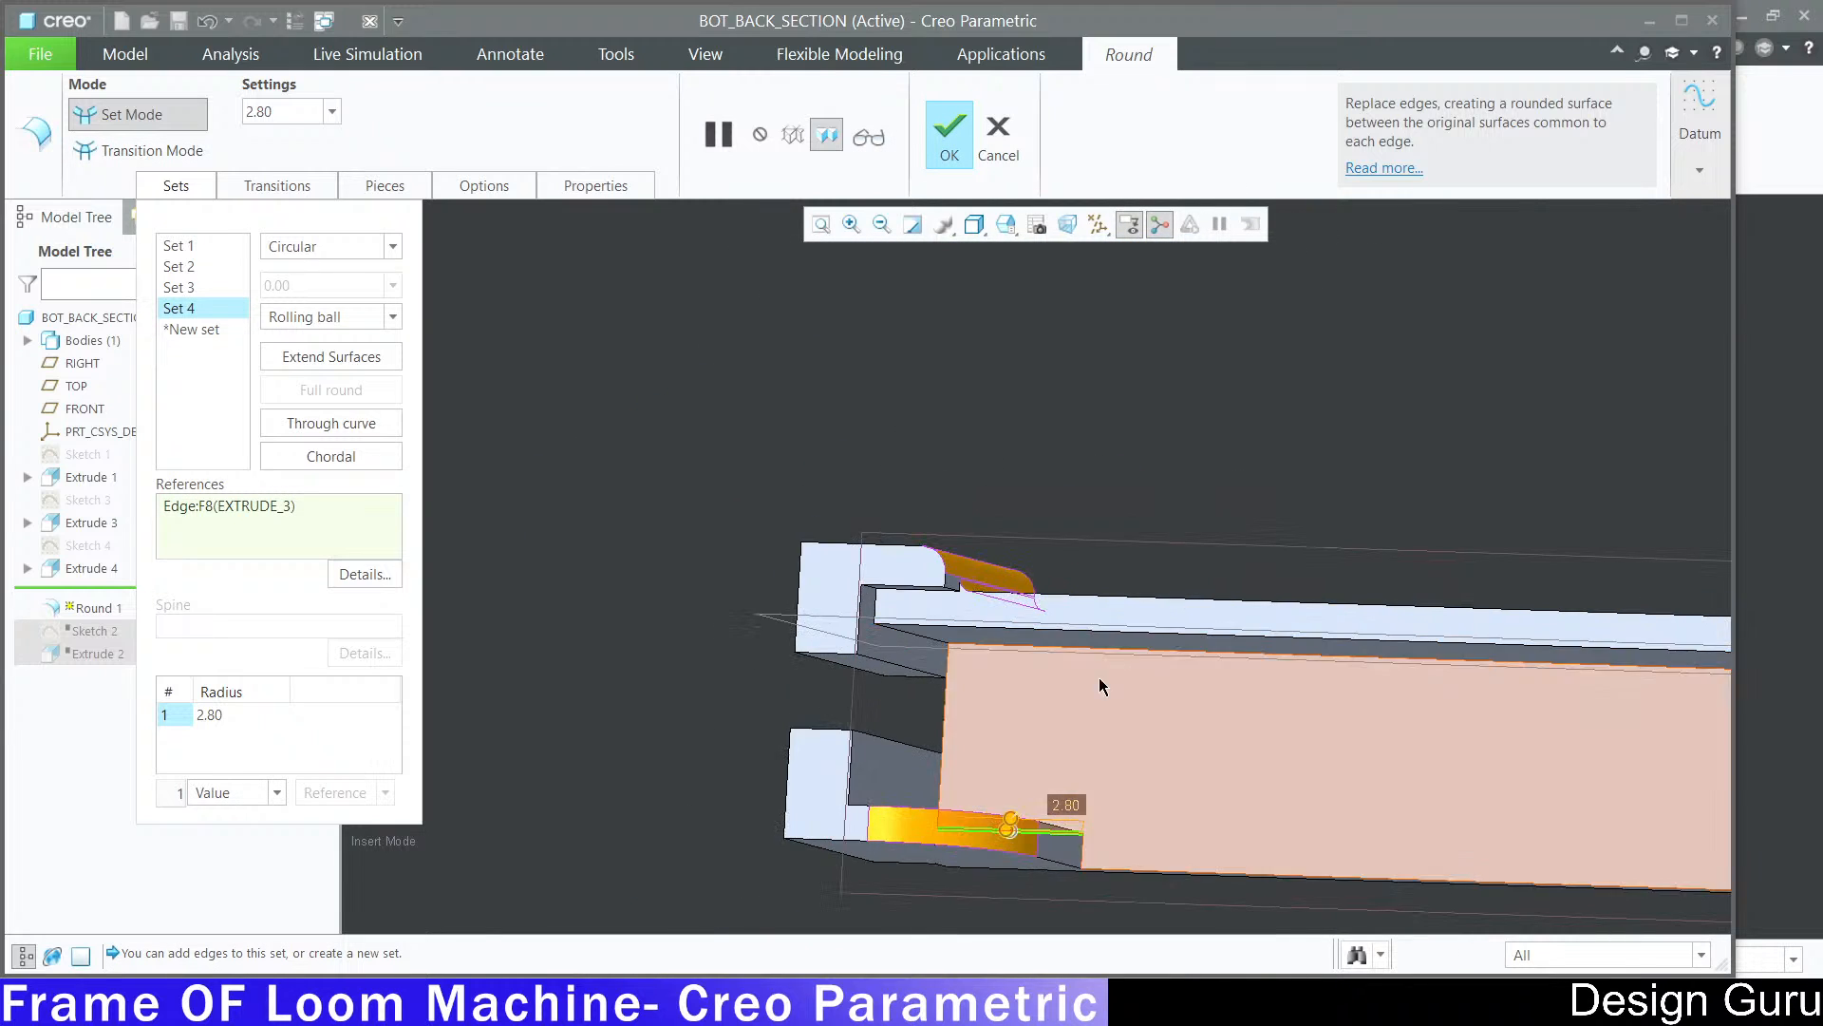
{"action": "scroll", "coordinate": [920, 618], "scroll_direction": "up", "scroll_amount": 4}
{"action": "scroll", "coordinate": [997, 668], "scroll_direction": "down", "scroll_amount": 3}
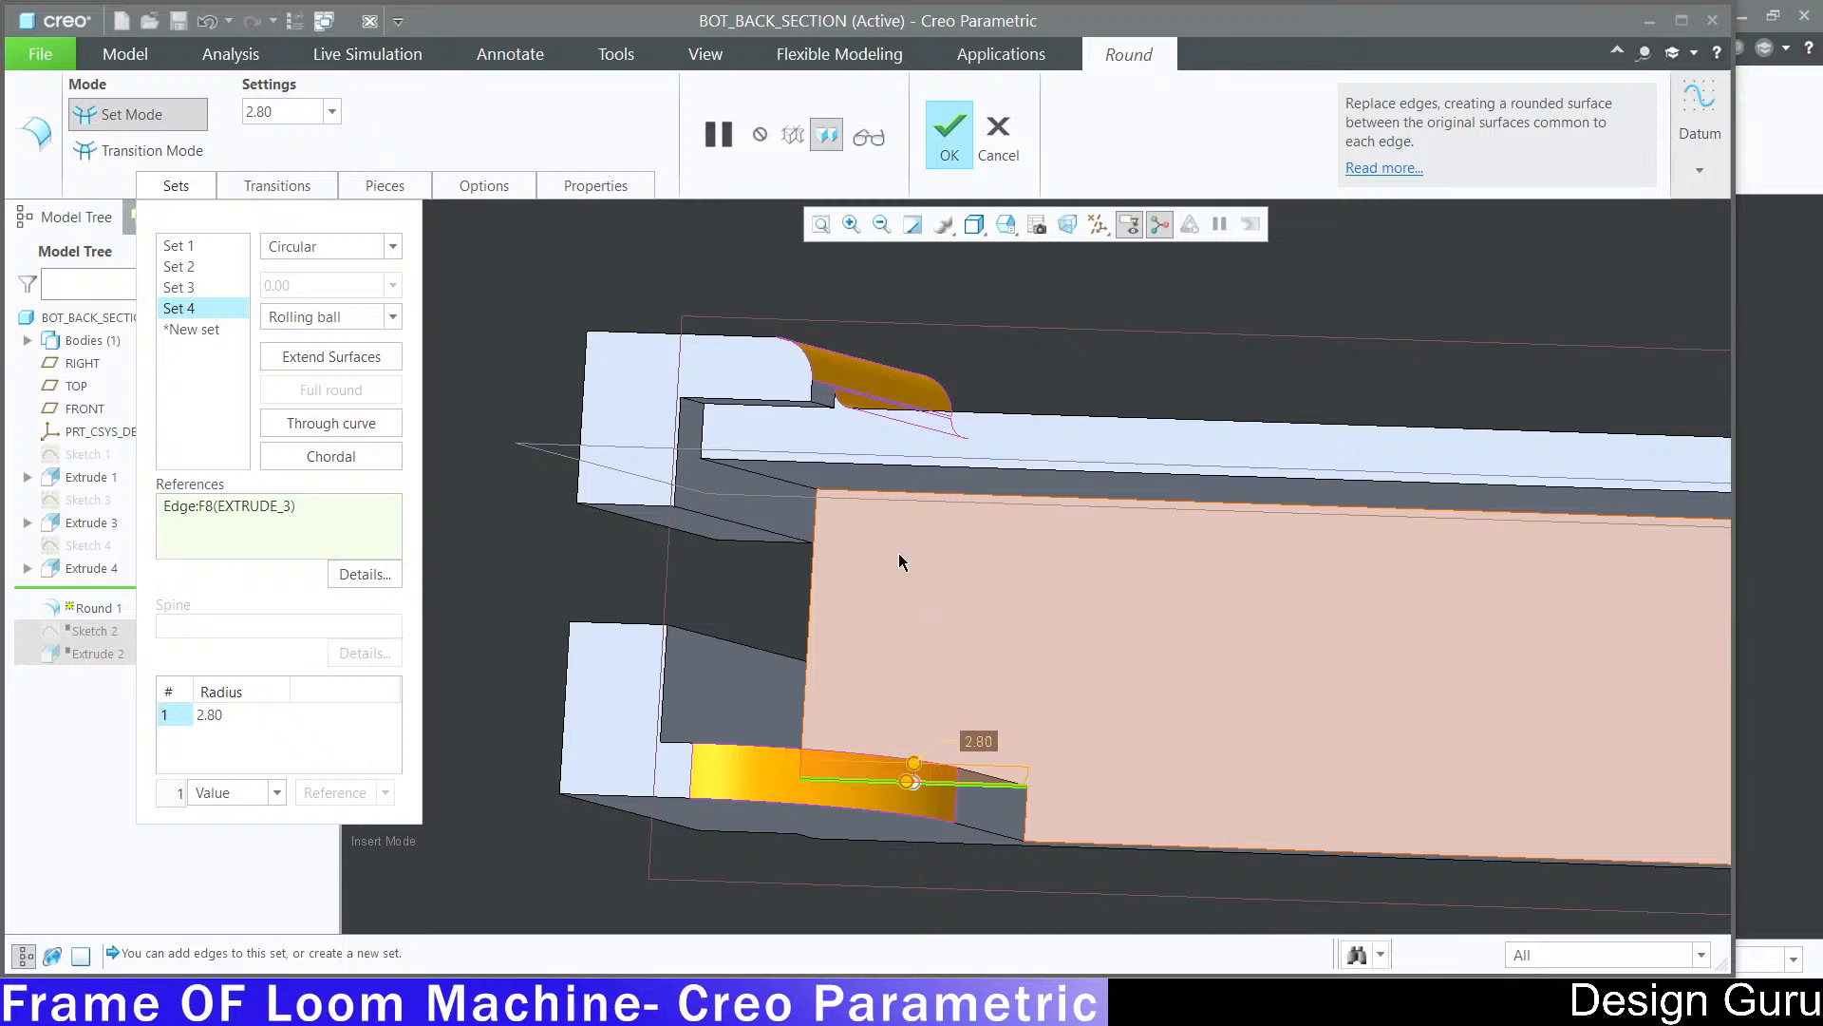
{"action": "scroll", "coordinate": [898, 559], "scroll_direction": "up", "scroll_amount": 5}
{"action": "scroll", "coordinate": [812, 559], "scroll_direction": "down", "scroll_amount": 3}
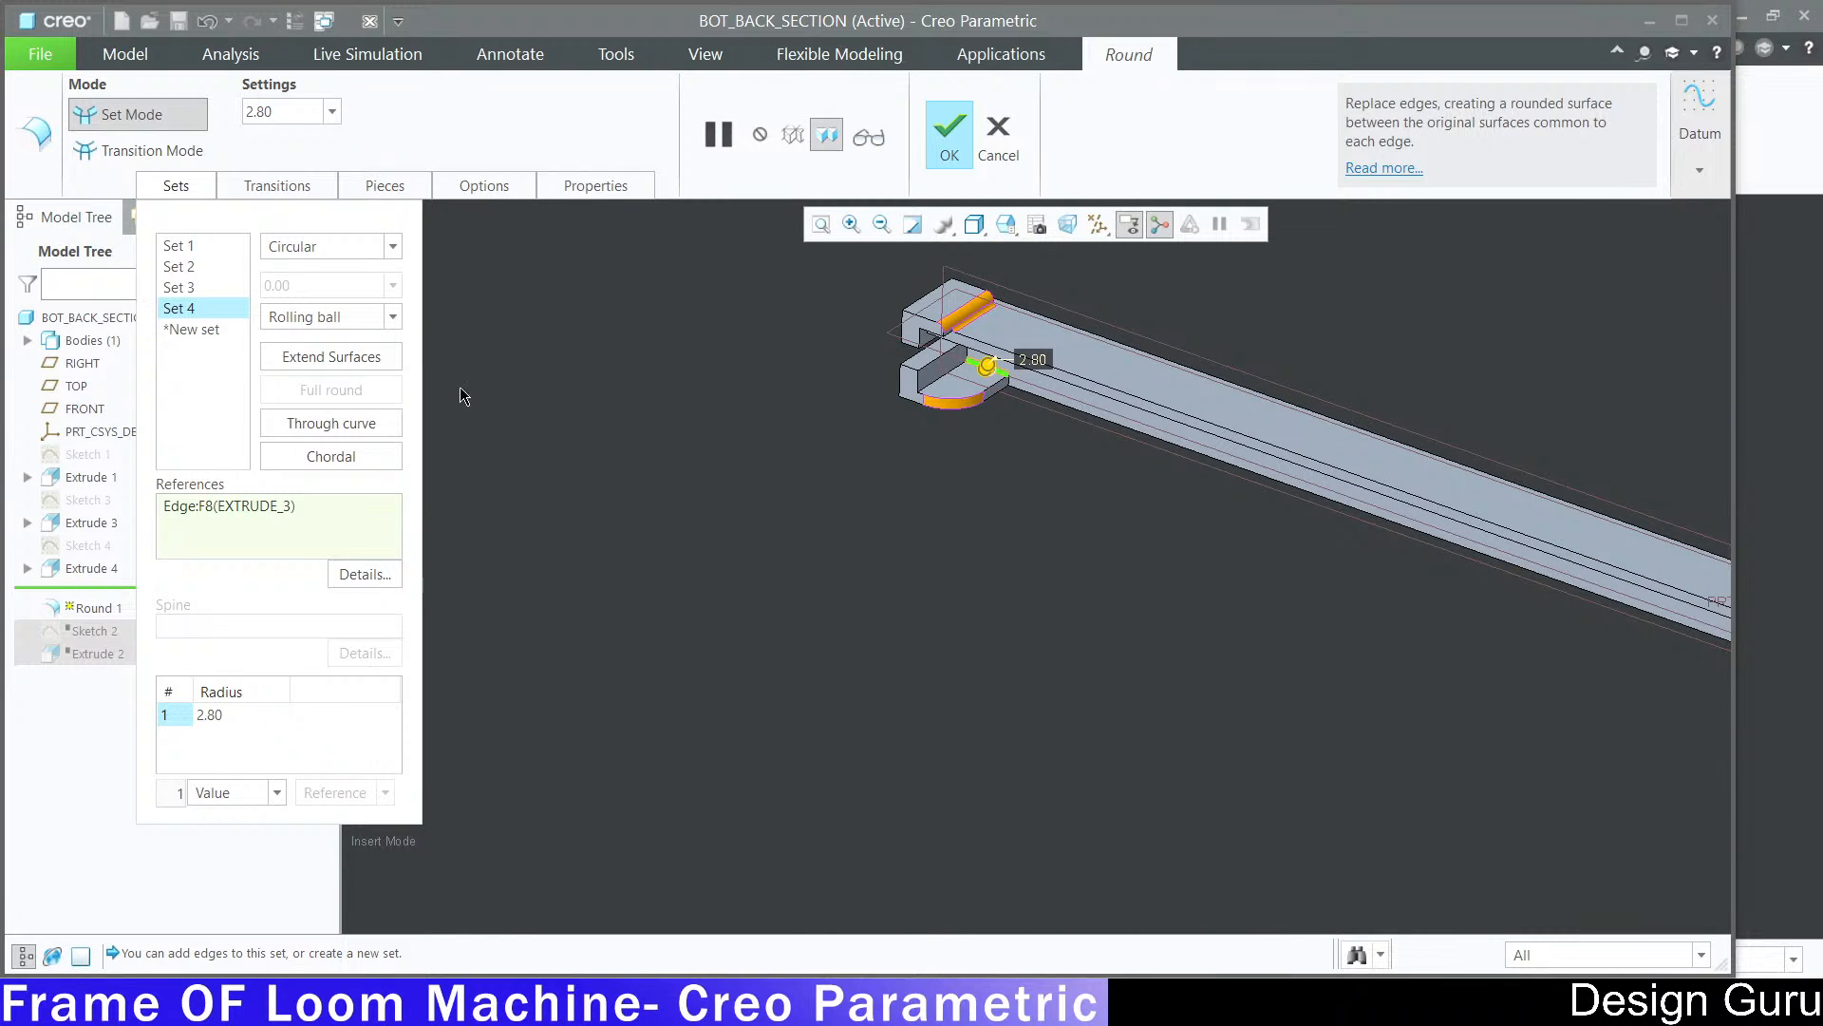
{"action": "scroll", "coordinate": [1006, 353], "scroll_direction": "down", "scroll_amount": 3}
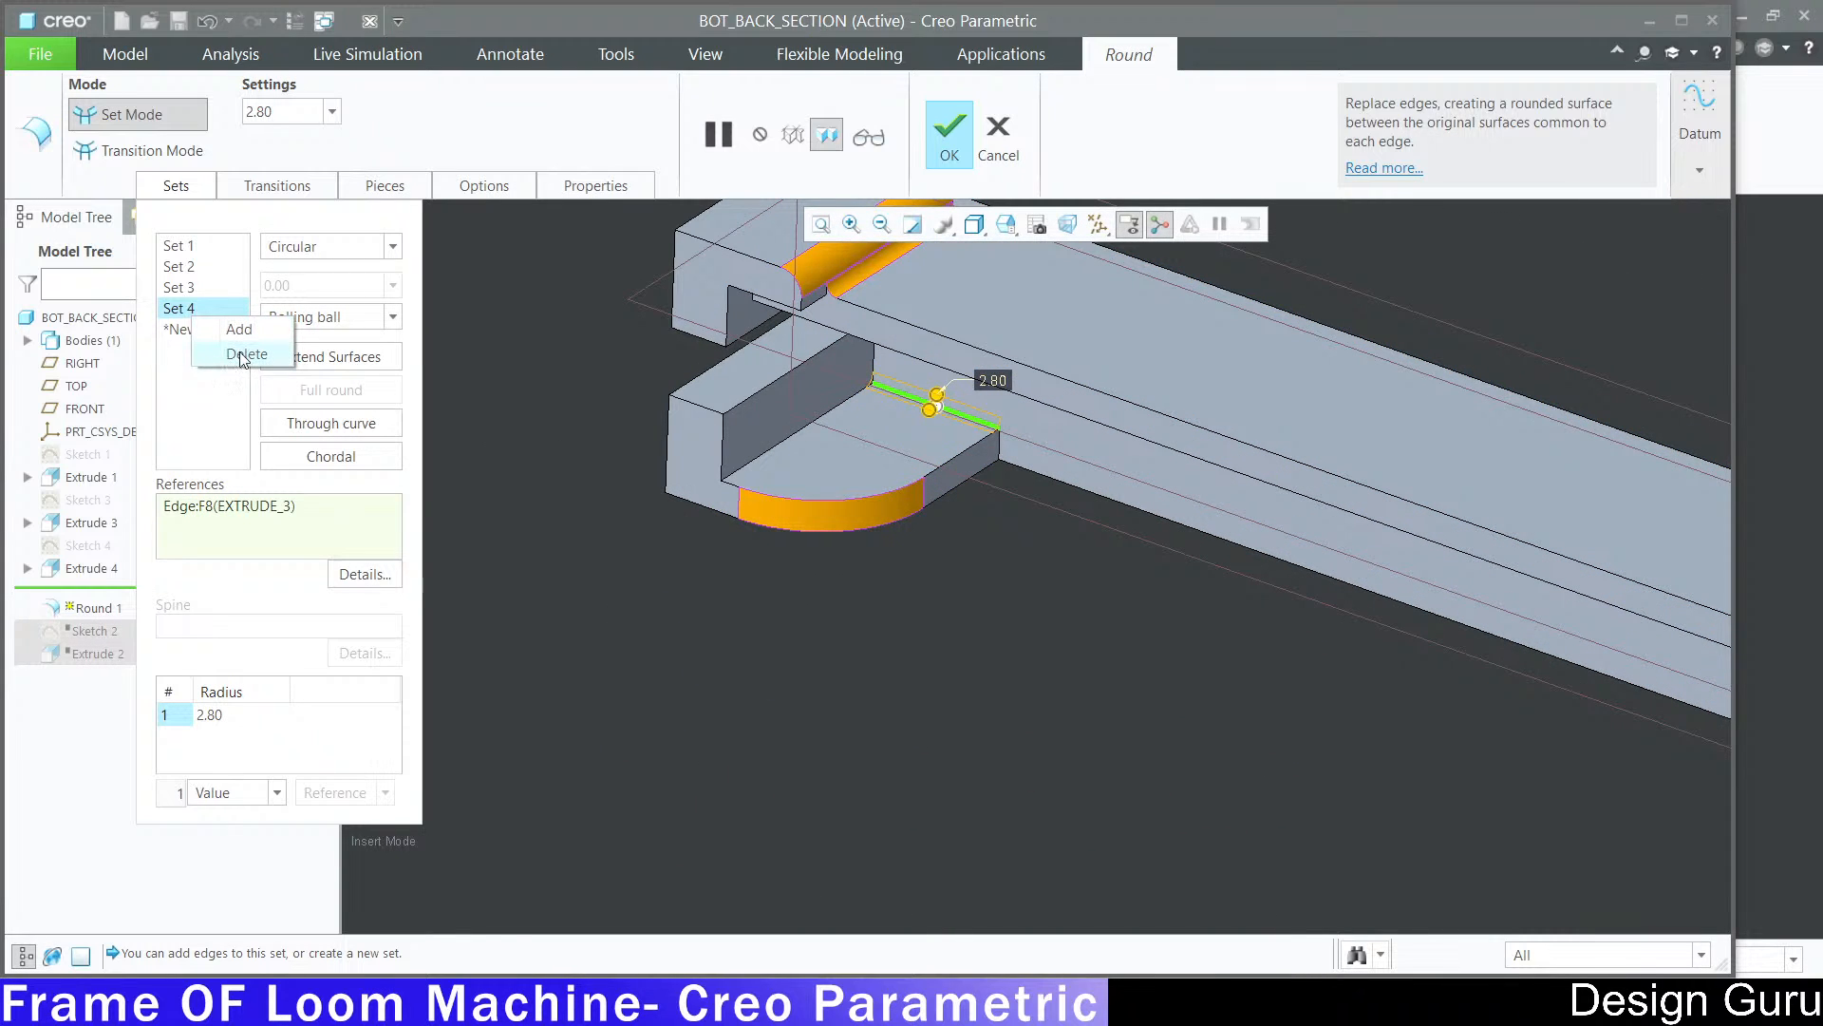
{"action": "left_click", "coordinate": [243, 356]}
Step: Complete the Round with its three sets and compare the end blocks with the assembly drawing
{"action": "middle_click", "coordinate": [997, 672]}
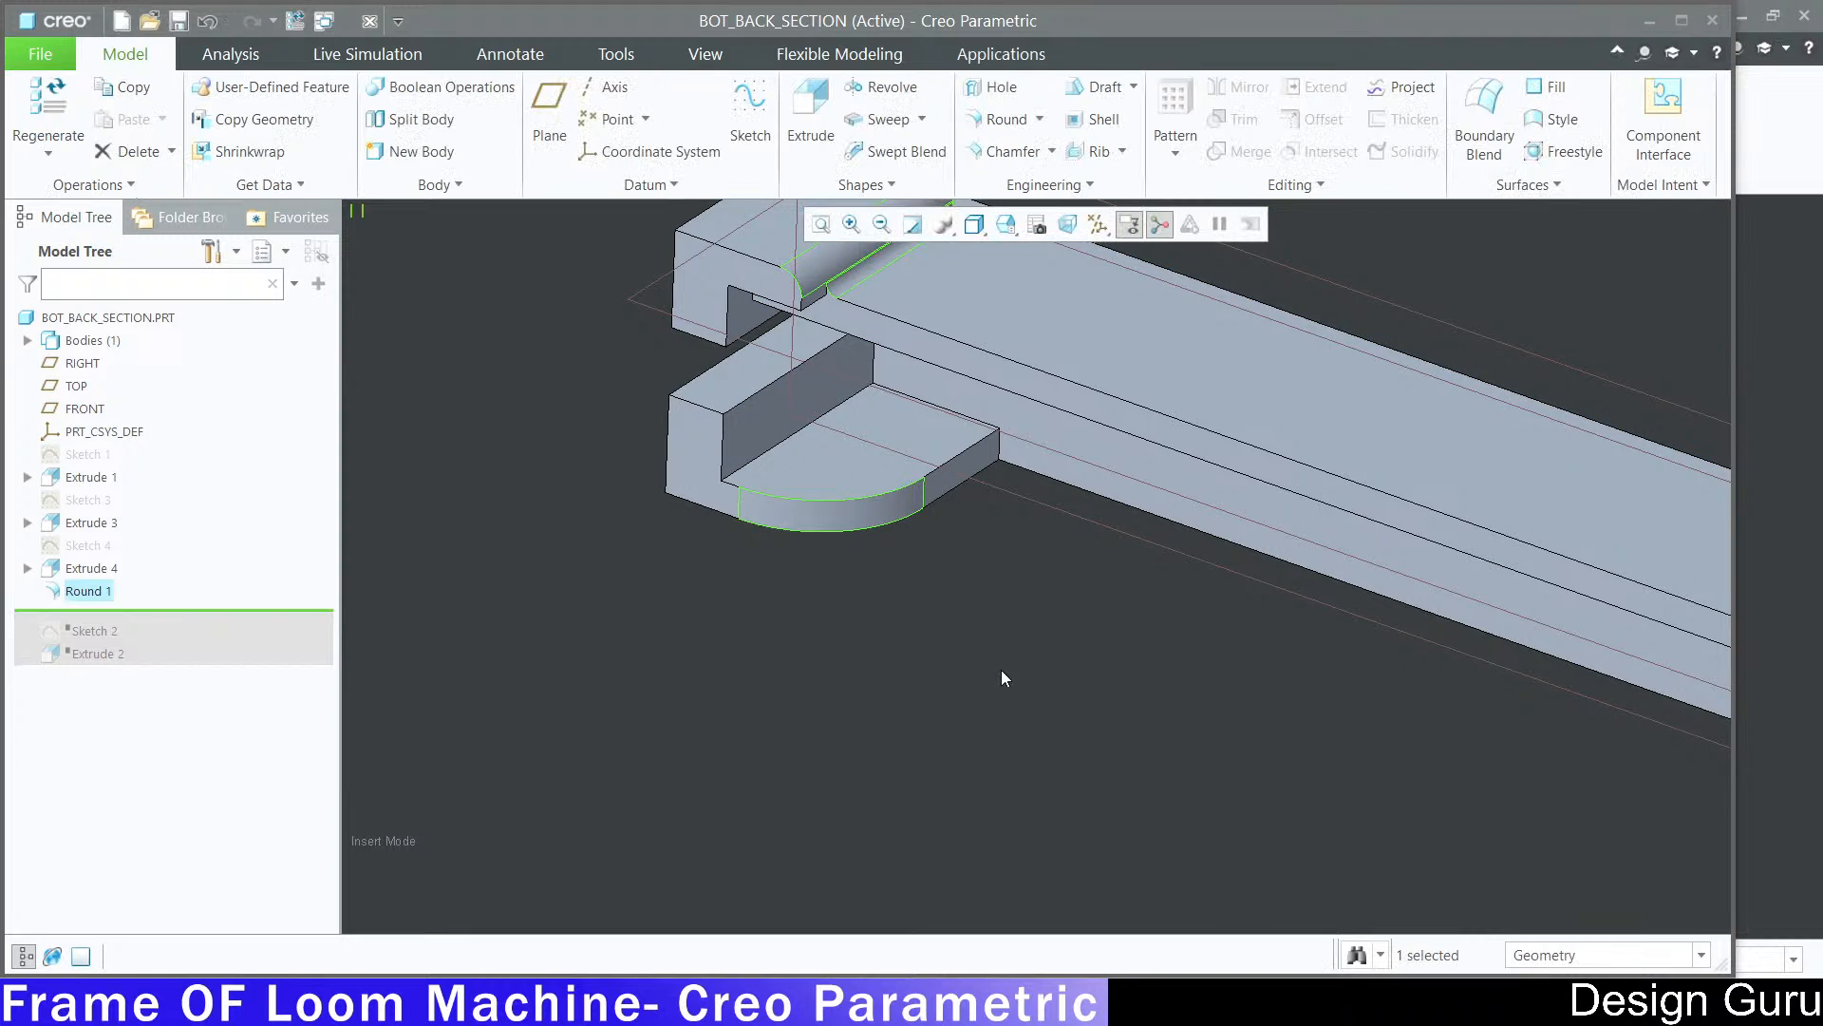
{"action": "scroll", "coordinate": [993, 674], "scroll_direction": "up", "scroll_amount": 3}
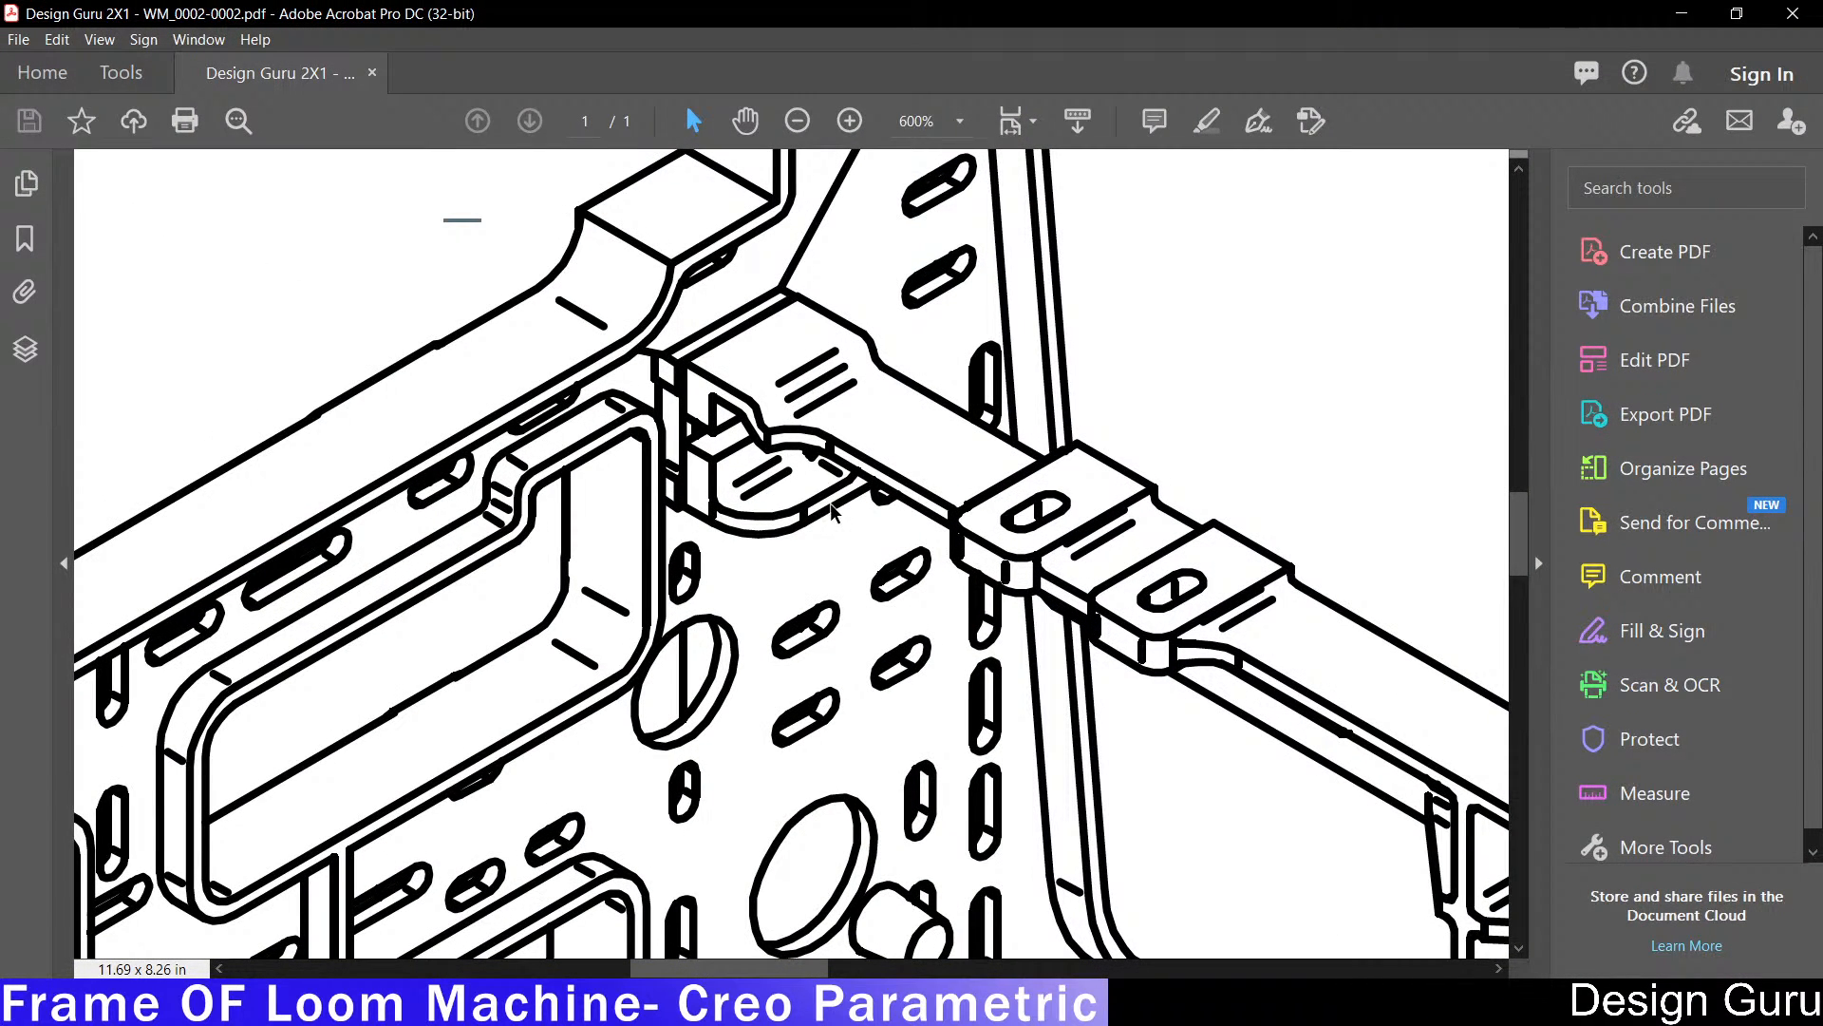
{"action": "key", "text": "alt+Tab"}
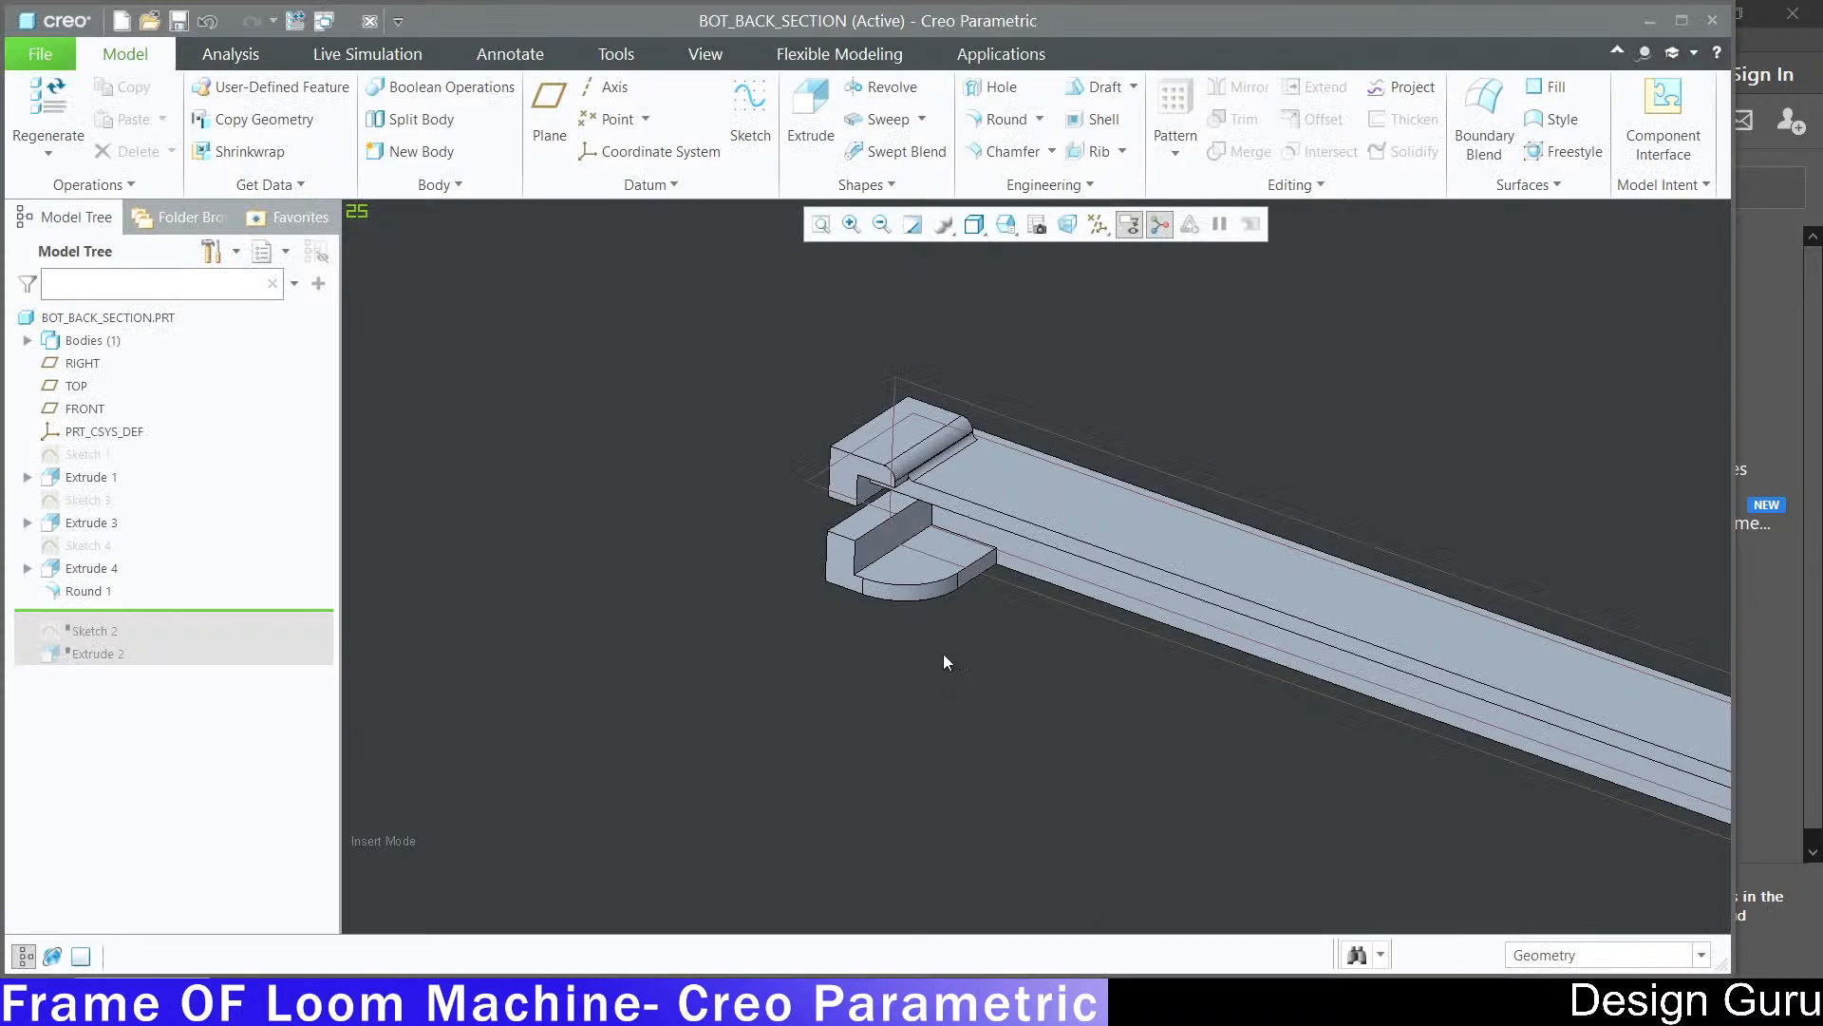
Step: Start a Round on the long inside corner edge of the bottom back section and adjust its radius to about 9.1
{"action": "middle_click_drag", "start_coordinate": [894, 410], "coordinate": [936, 457]}
{"action": "scroll", "coordinate": [836, 418], "scroll_direction": "down", "scroll_amount": 3}
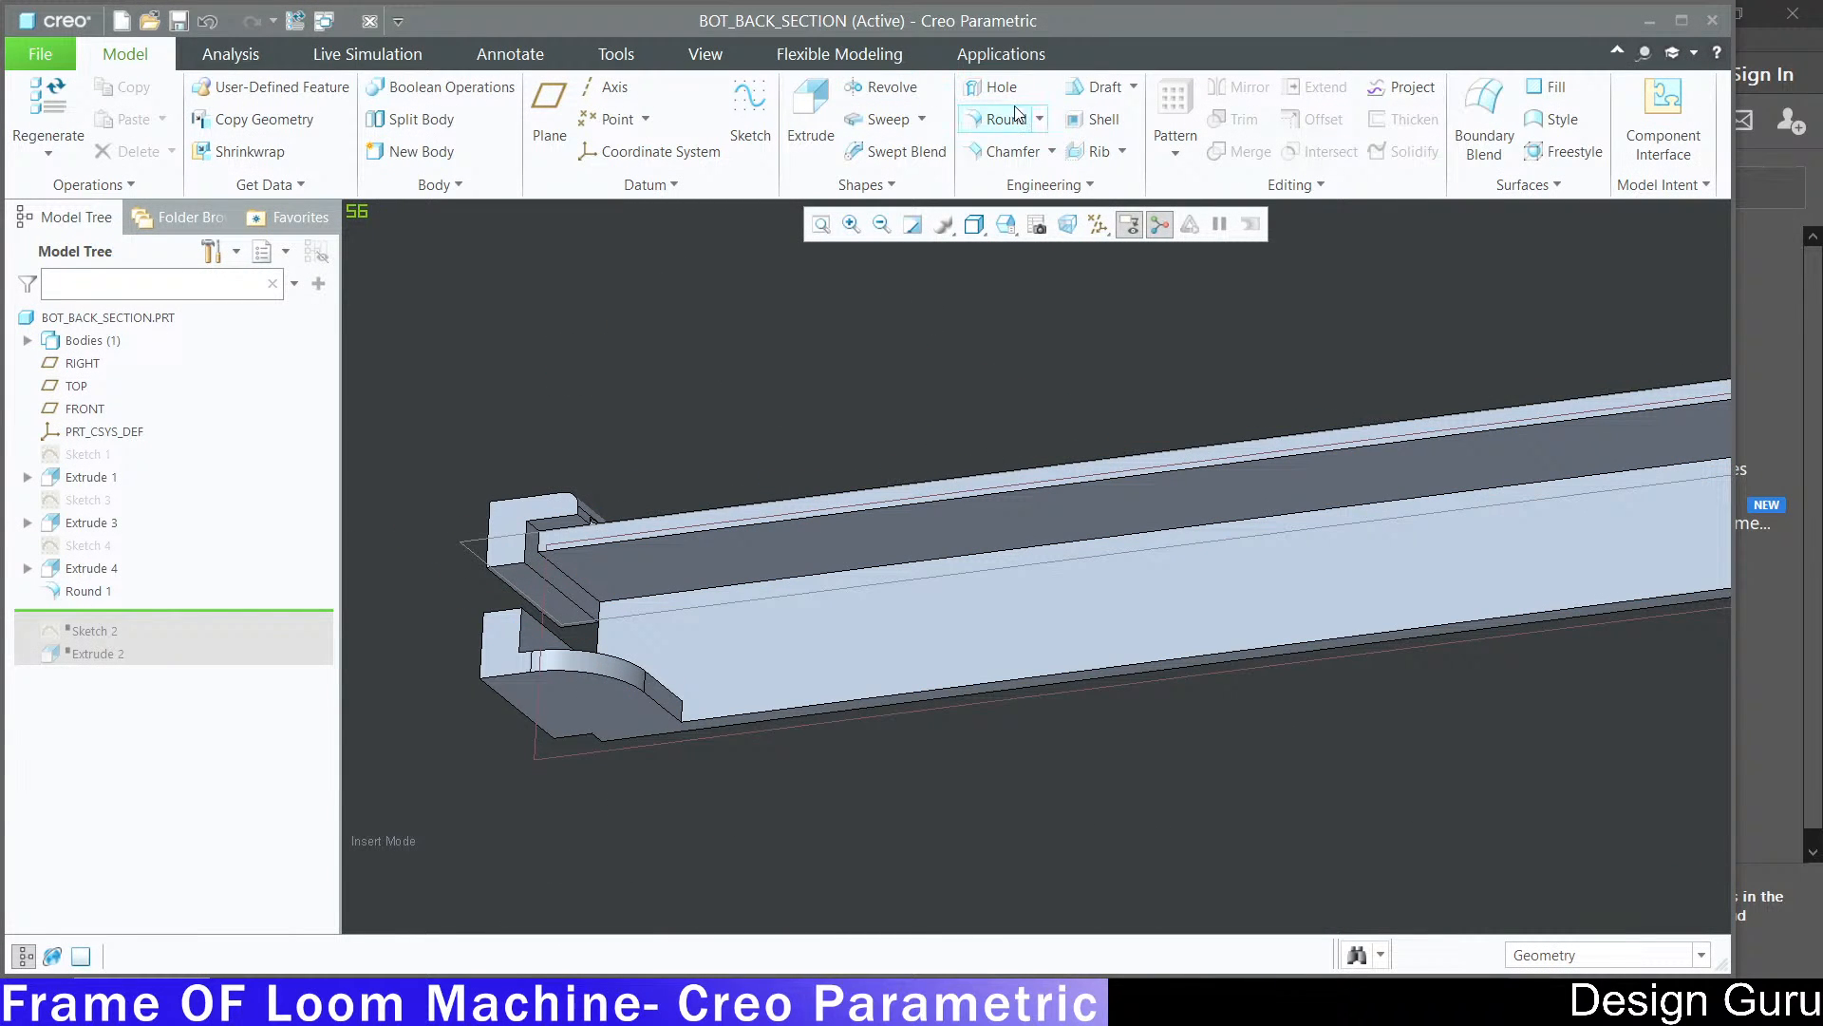
{"action": "left_click", "coordinate": [1002, 119]}
{"action": "scroll", "coordinate": [665, 617], "scroll_direction": "down", "scroll_amount": 2}
{"action": "left_click", "coordinate": [656, 656]}
{"action": "scroll", "coordinate": [684, 588], "scroll_direction": "up", "scroll_amount": 2}
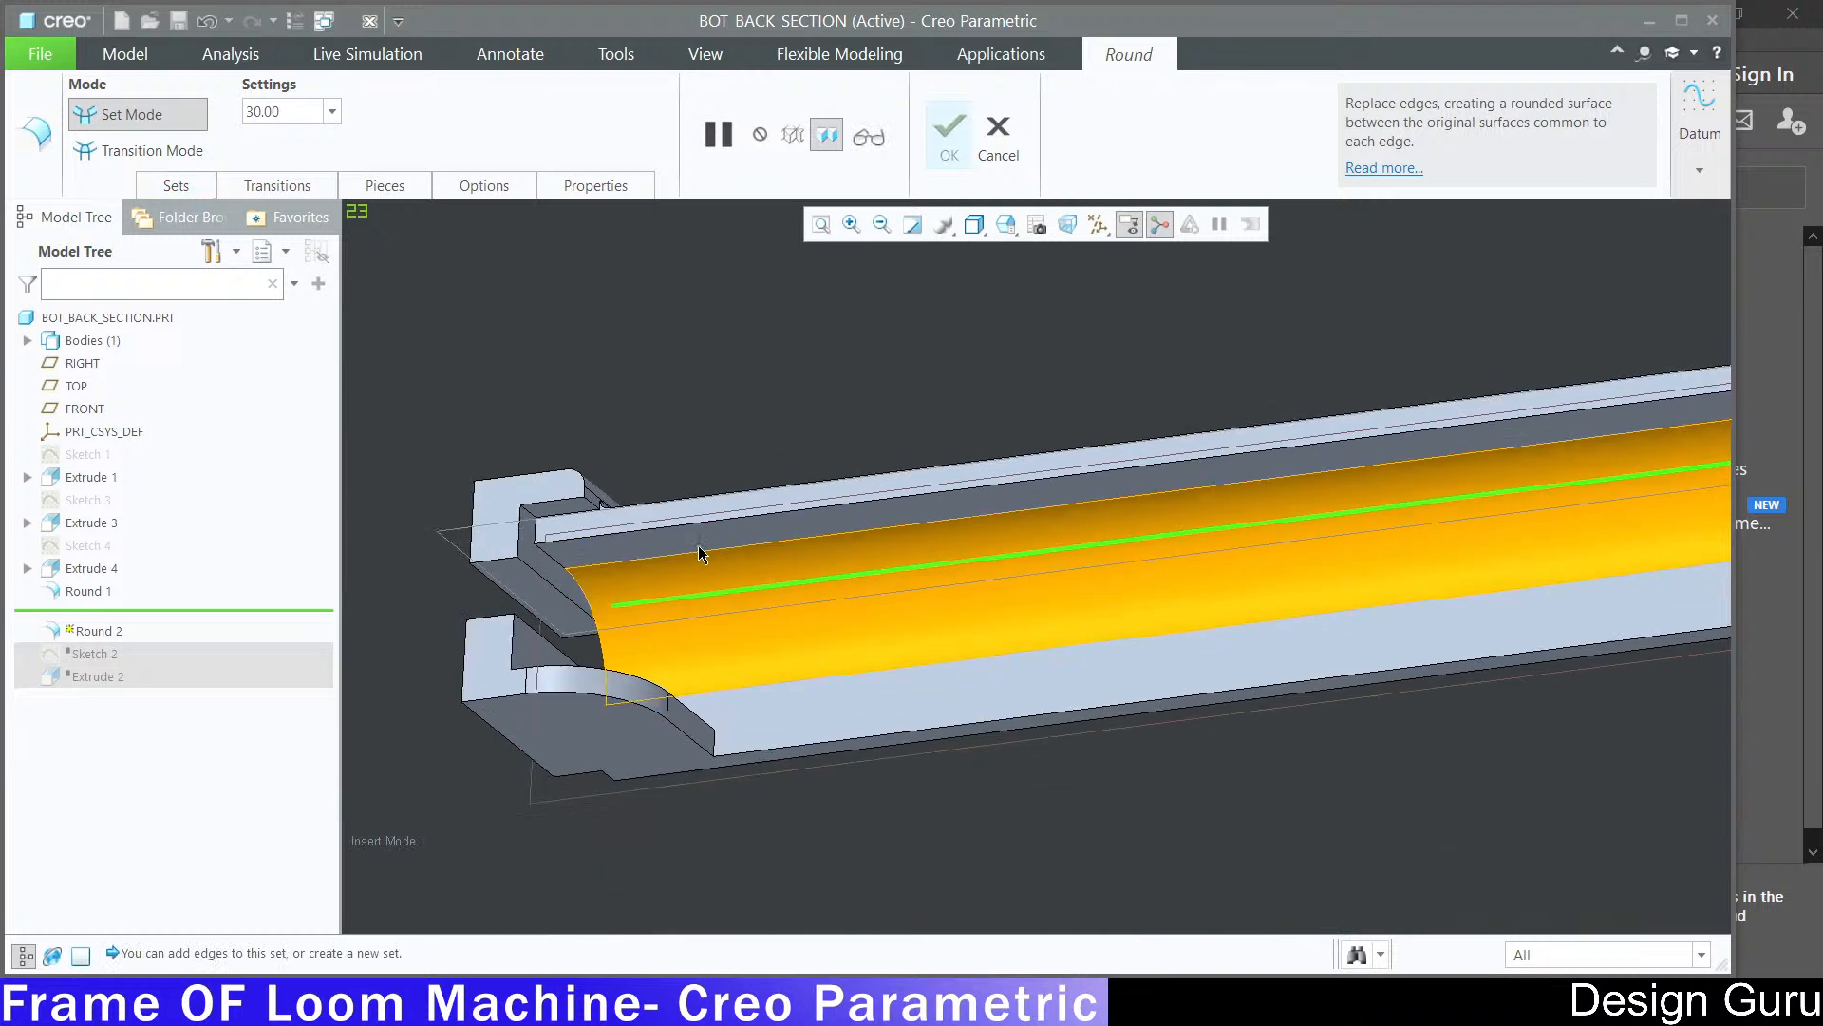
{"action": "scroll", "coordinate": [1031, 755], "scroll_direction": "down", "scroll_amount": 2}
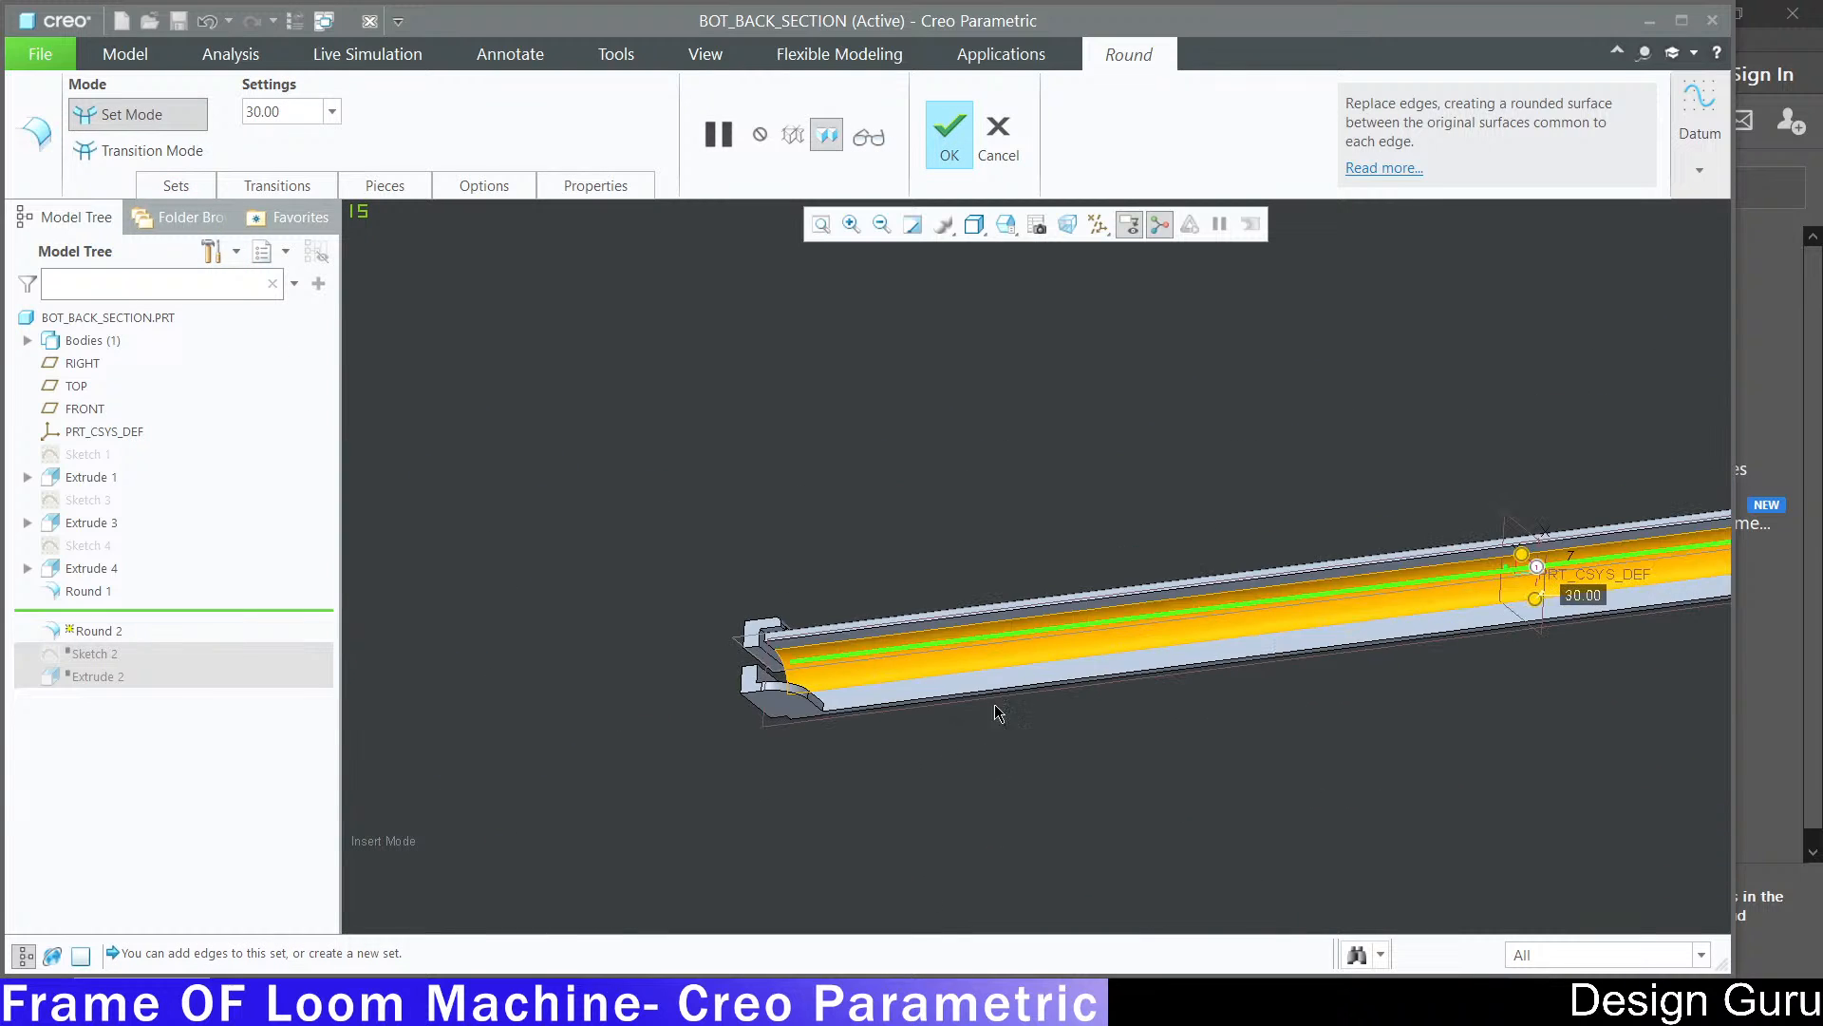
{"action": "scroll", "coordinate": [1382, 591], "scroll_direction": "down", "scroll_amount": 2}
{"action": "left_click_drag", "start_coordinate": [1382, 591], "coordinate": [1400, 613]}
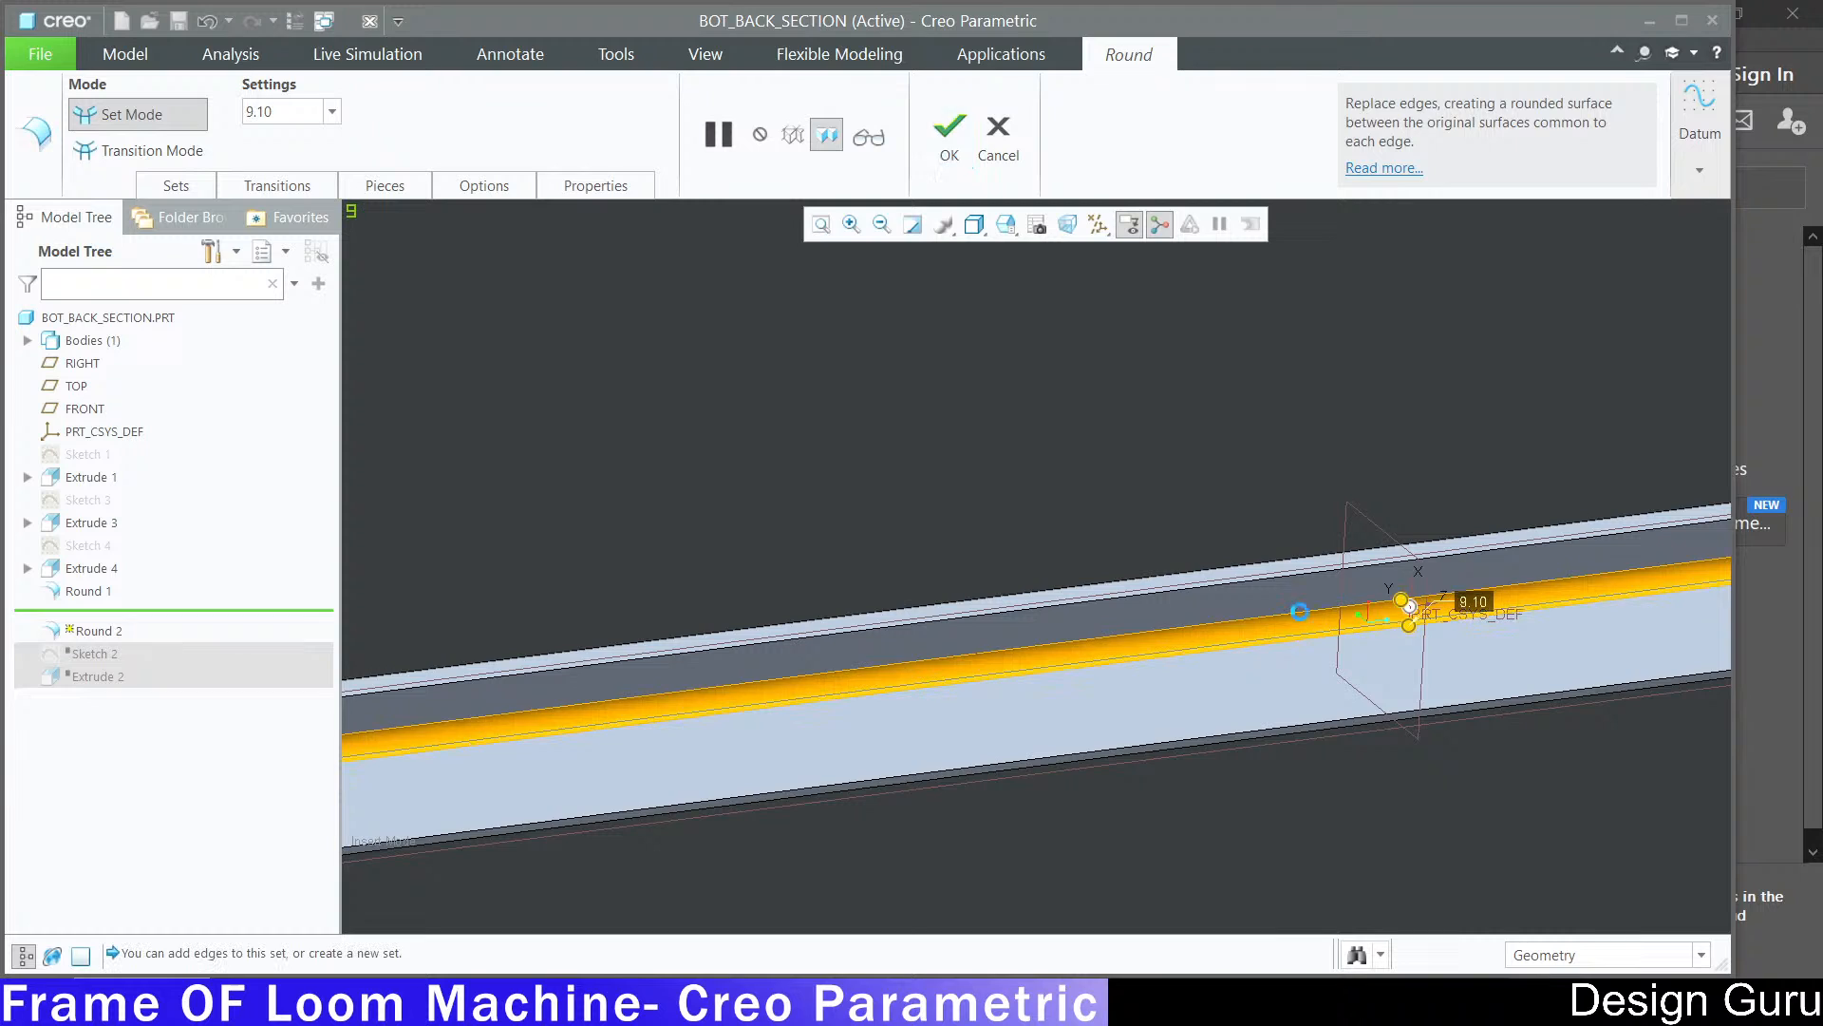
Step: Set the long inside corner's round radius to 8 and complete the Round
{"action": "scroll", "coordinate": [436, 684], "scroll_direction": "up", "scroll_amount": 3}
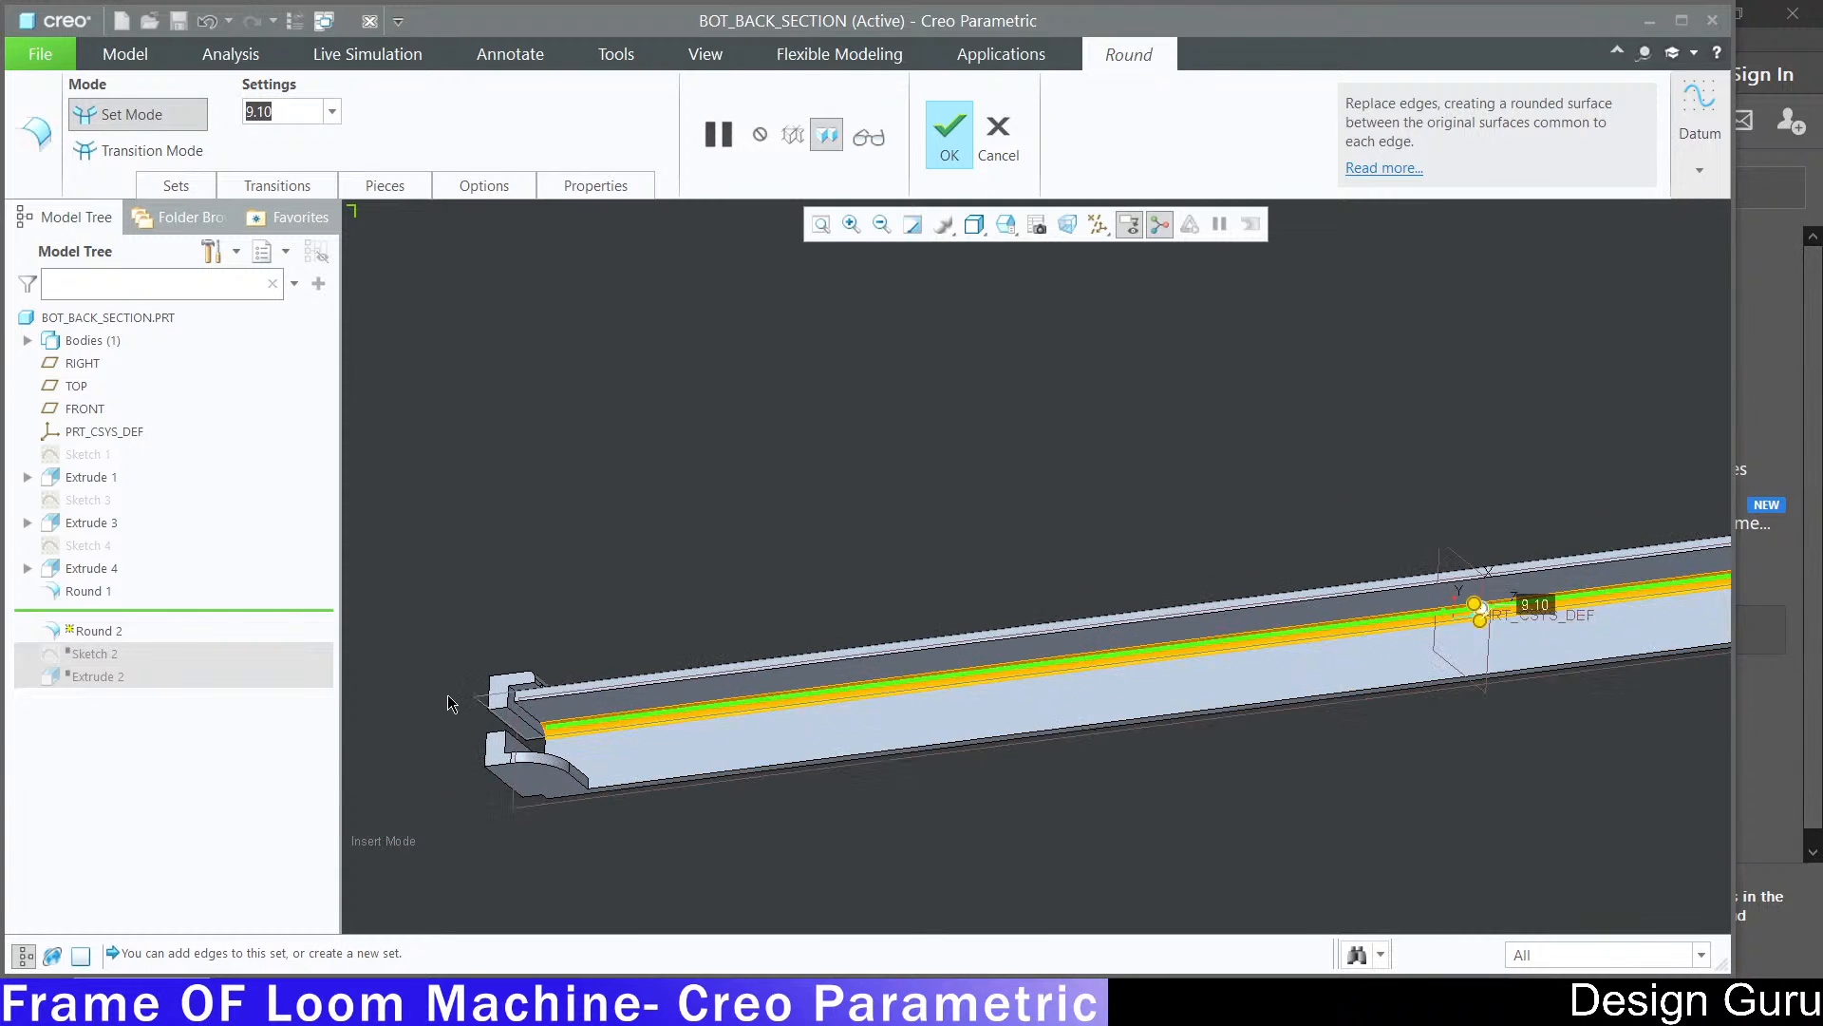
{"action": "left_click", "coordinate": [597, 736]}
{"action": "scroll", "coordinate": [1228, 600], "scroll_direction": "up", "scroll_amount": 5}
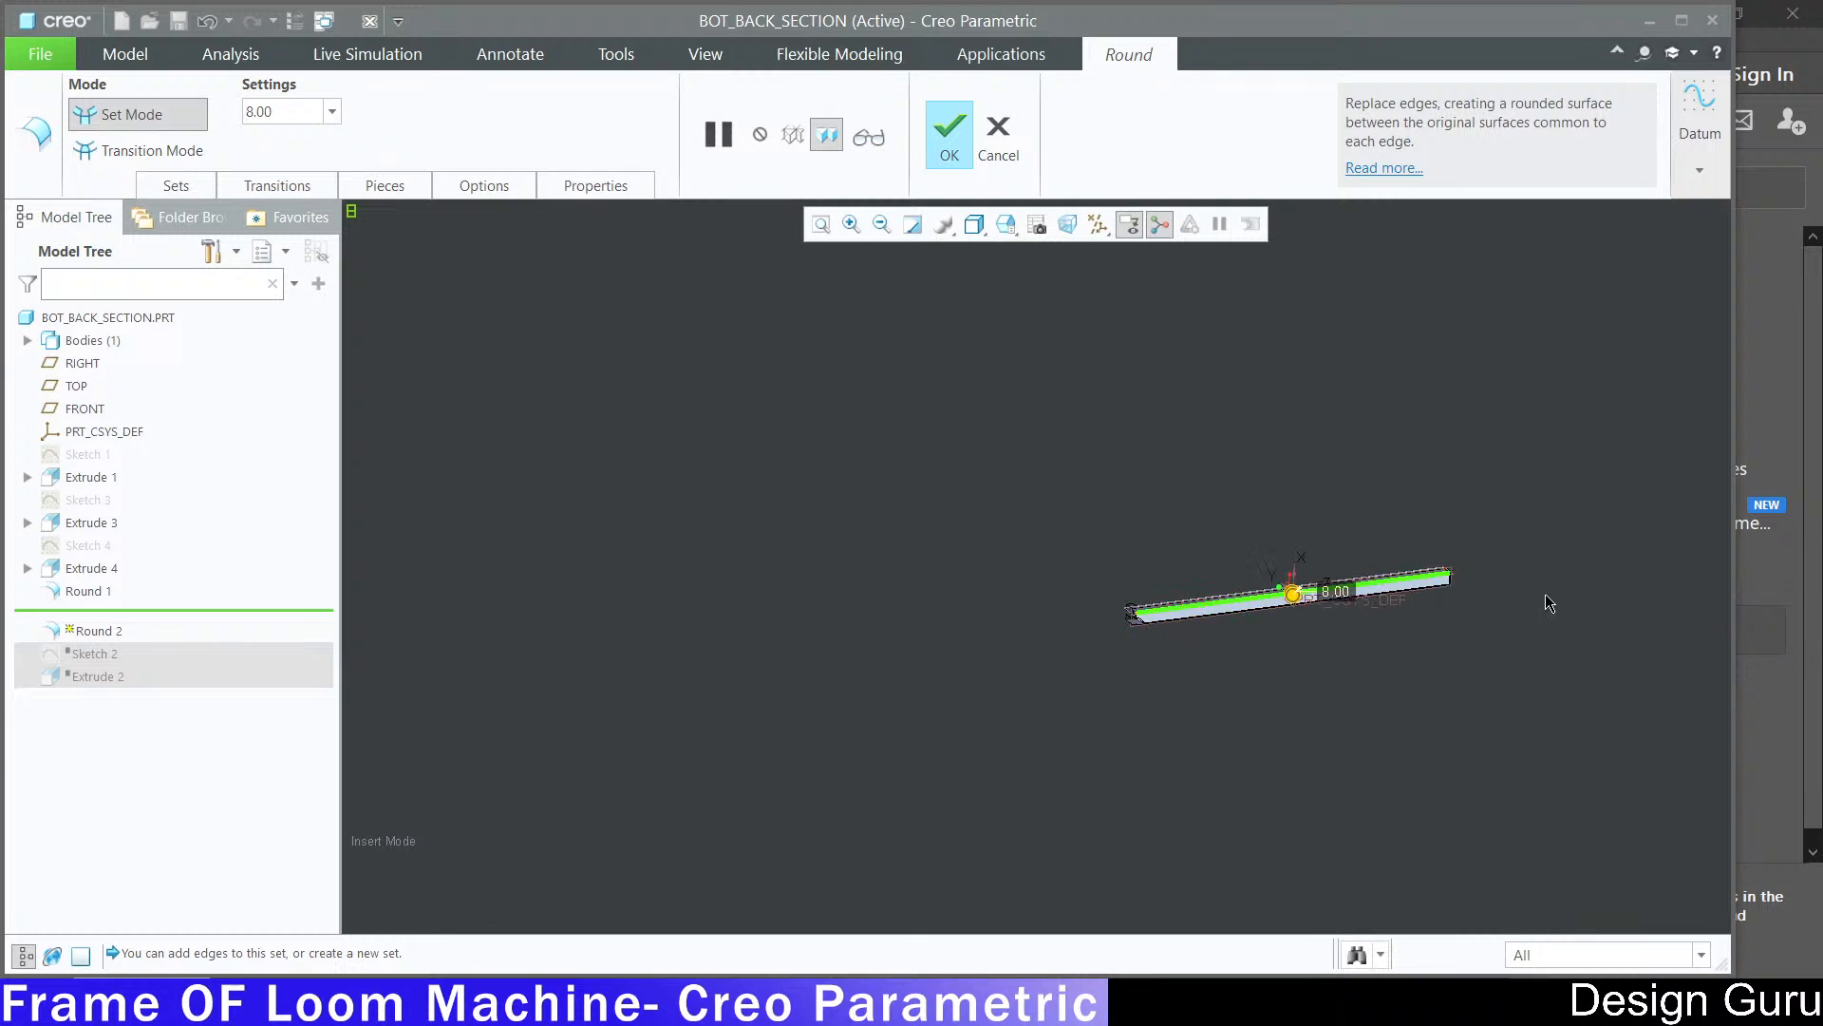
{"action": "scroll", "coordinate": [1472, 576], "scroll_direction": "down", "scroll_amount": 6}
{"action": "scroll", "coordinate": [1384, 565], "scroll_direction": "up", "scroll_amount": 5}
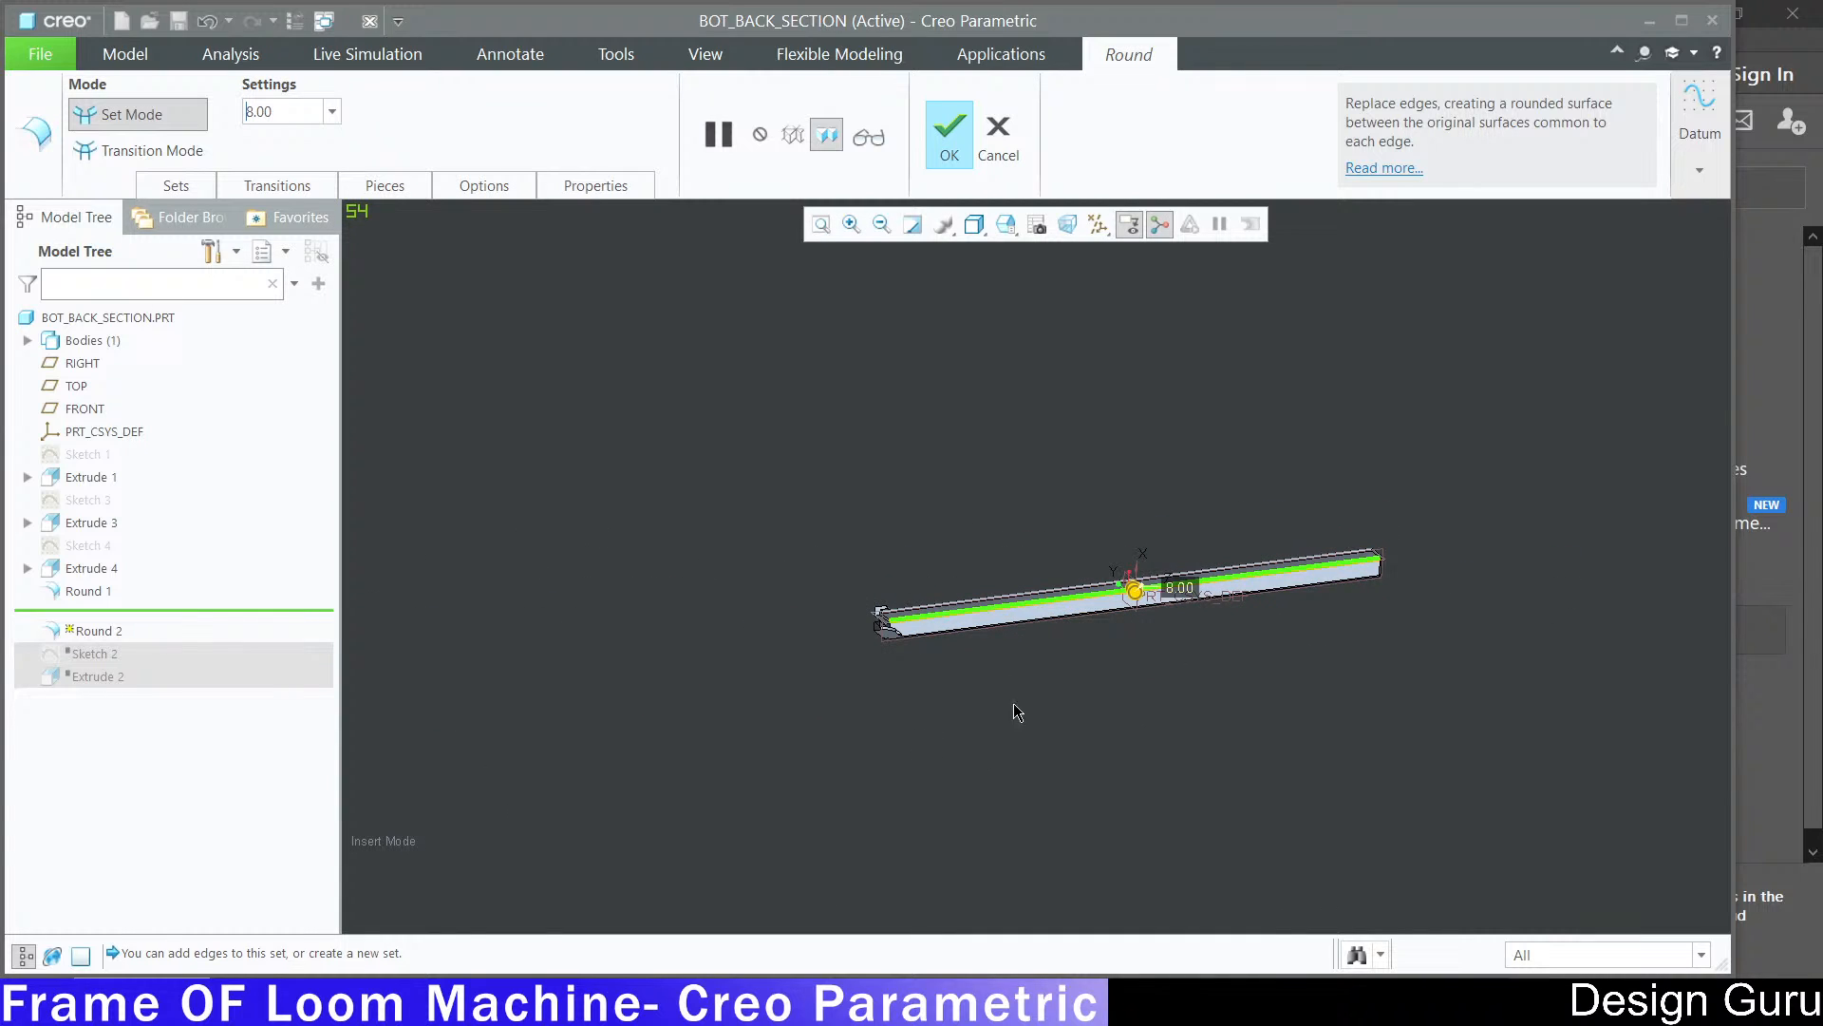
{"action": "scroll", "coordinate": [950, 703], "scroll_direction": "down", "scroll_amount": 4}
{"action": "middle_click_drag", "start_coordinate": [883, 692], "coordinate": [858, 700]}
{"action": "scroll", "coordinate": [859, 700], "scroll_direction": "up", "scroll_amount": 4}
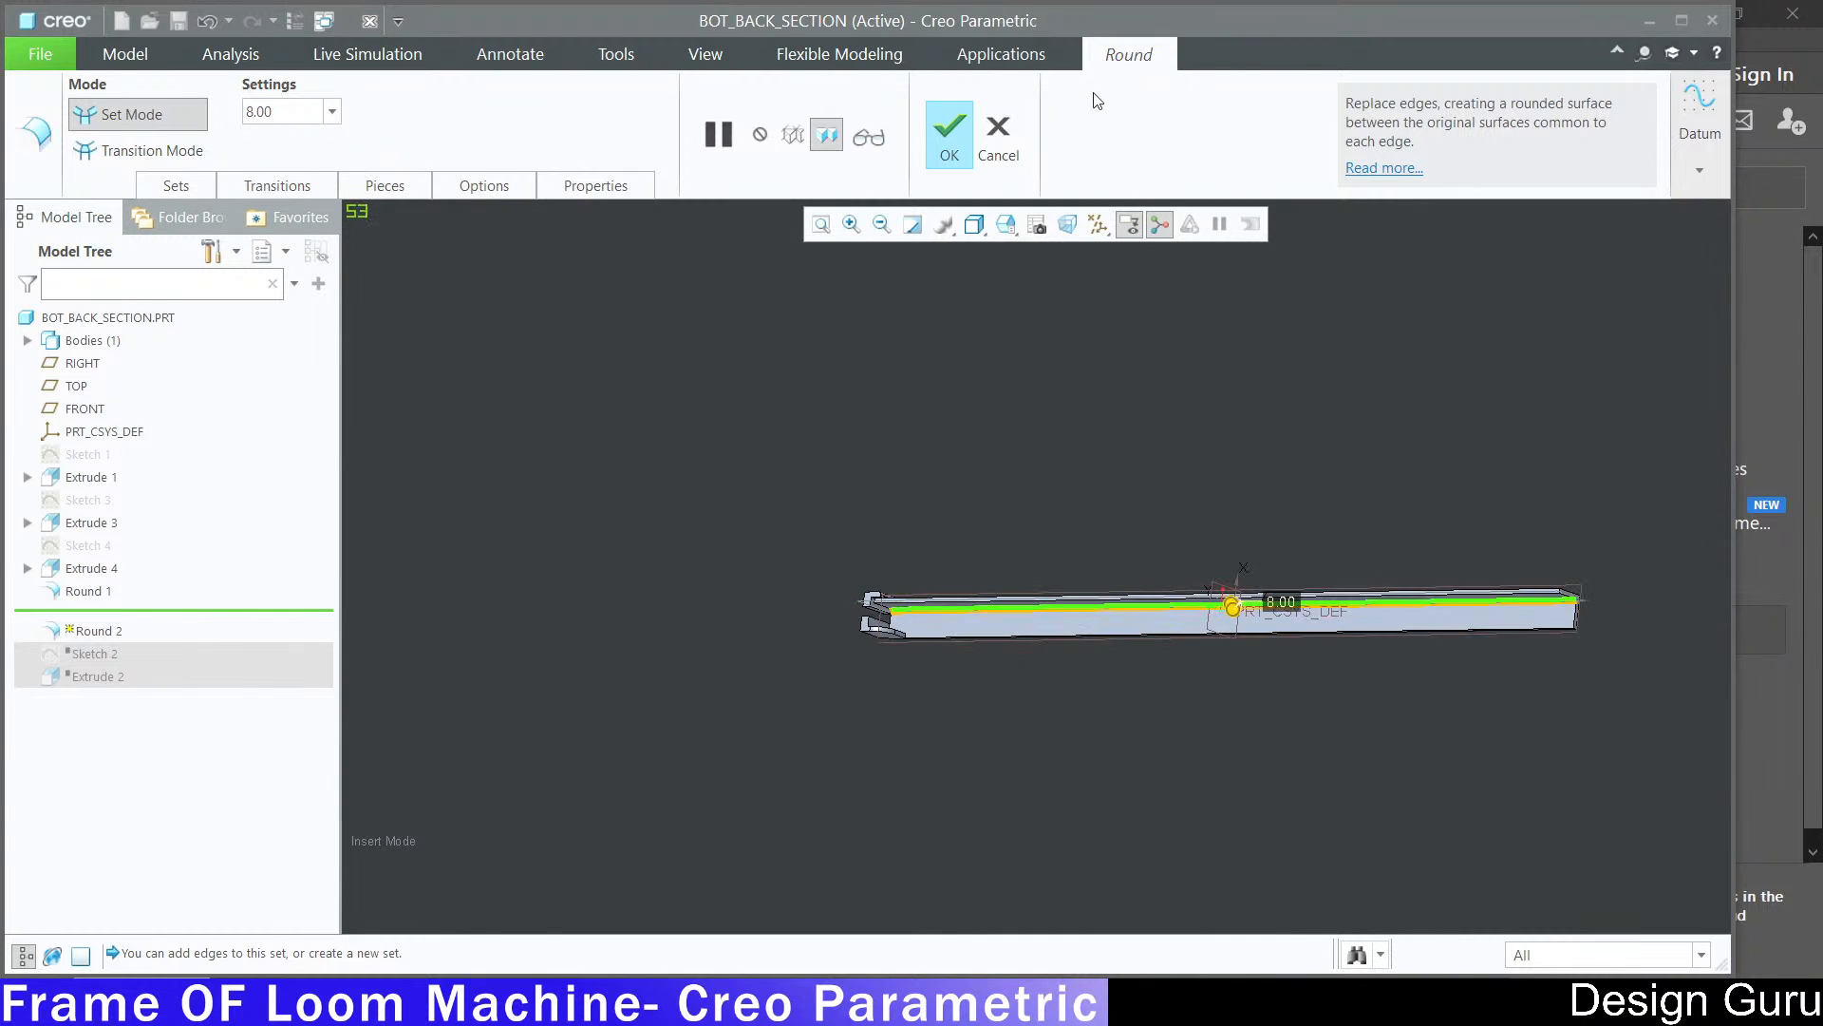
{"action": "left_click", "coordinate": [951, 133]}
Step: Try to mirror Extrude 4, Round 1 and Round 2 about the FRONT plane, and cancel the Mirror
{"action": "scroll", "coordinate": [883, 658], "scroll_direction": "down", "scroll_amount": 10}
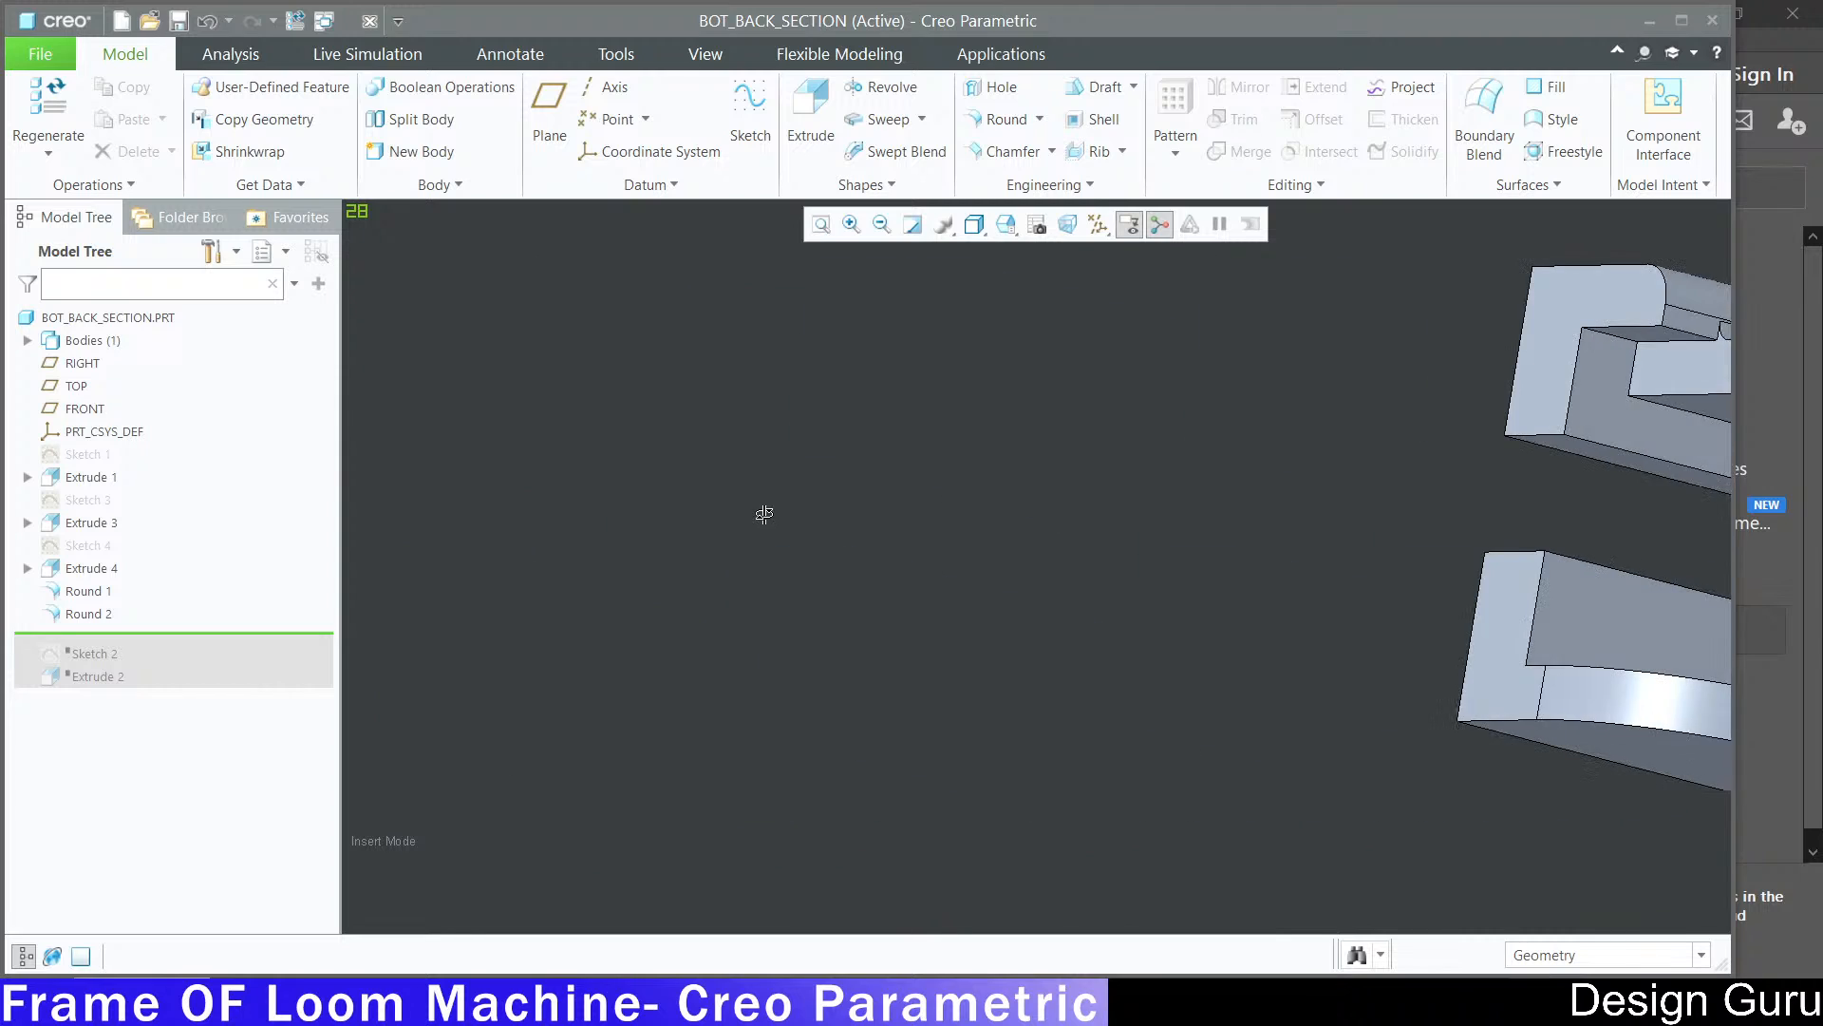
{"action": "scroll", "coordinate": [763, 514], "scroll_direction": "up", "scroll_amount": 4}
{"action": "mouse_move", "coordinate": [969, 548]}
{"action": "middle_mouse_down"}
{"action": "mouse_move", "coordinate": [1258, 510]}
{"action": "mouse_move", "coordinate": [1109, 412]}
{"action": "mouse_move", "coordinate": [1006, 493]}
{"action": "mouse_move", "coordinate": [980, 539]}
{"action": "middle_mouse_up"}
{"action": "scroll", "coordinate": [978, 532], "scroll_direction": "up", "scroll_amount": 2}
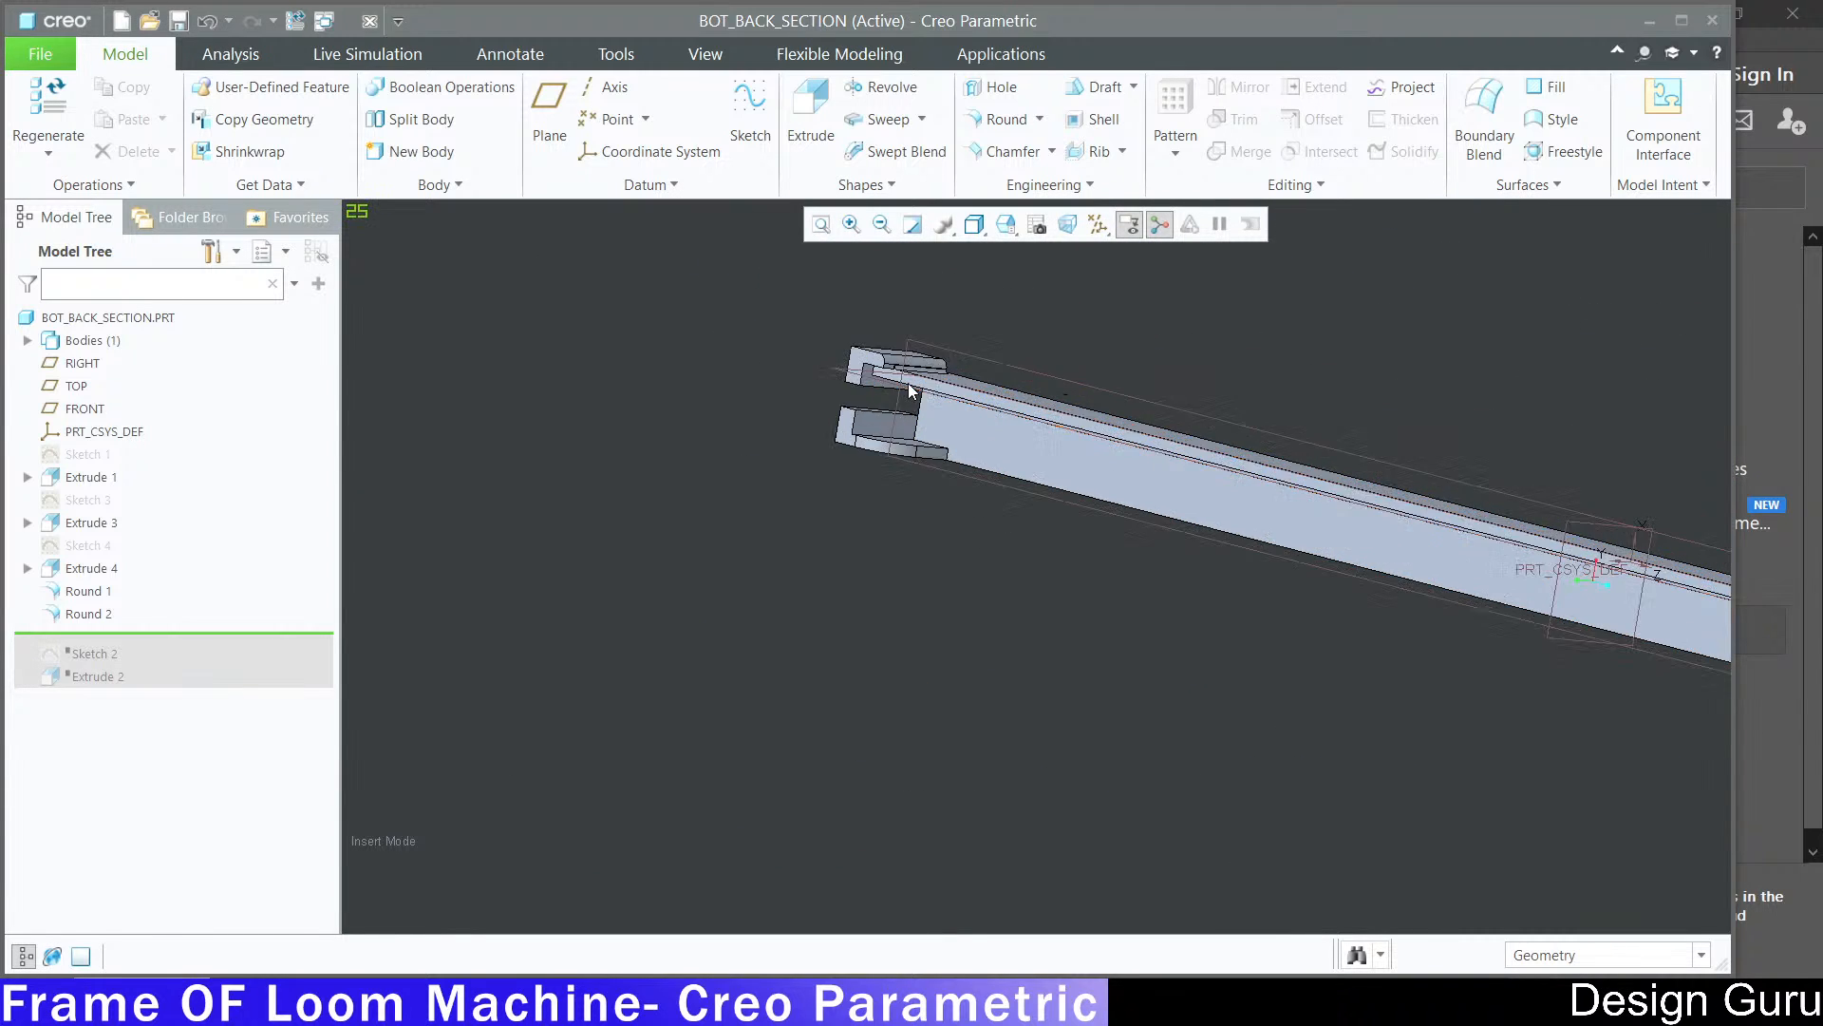
{"action": "scroll", "coordinate": [904, 399], "scroll_direction": "down", "scroll_amount": 5}
{"action": "scroll", "coordinate": [959, 521], "scroll_direction": "up", "scroll_amount": 5}
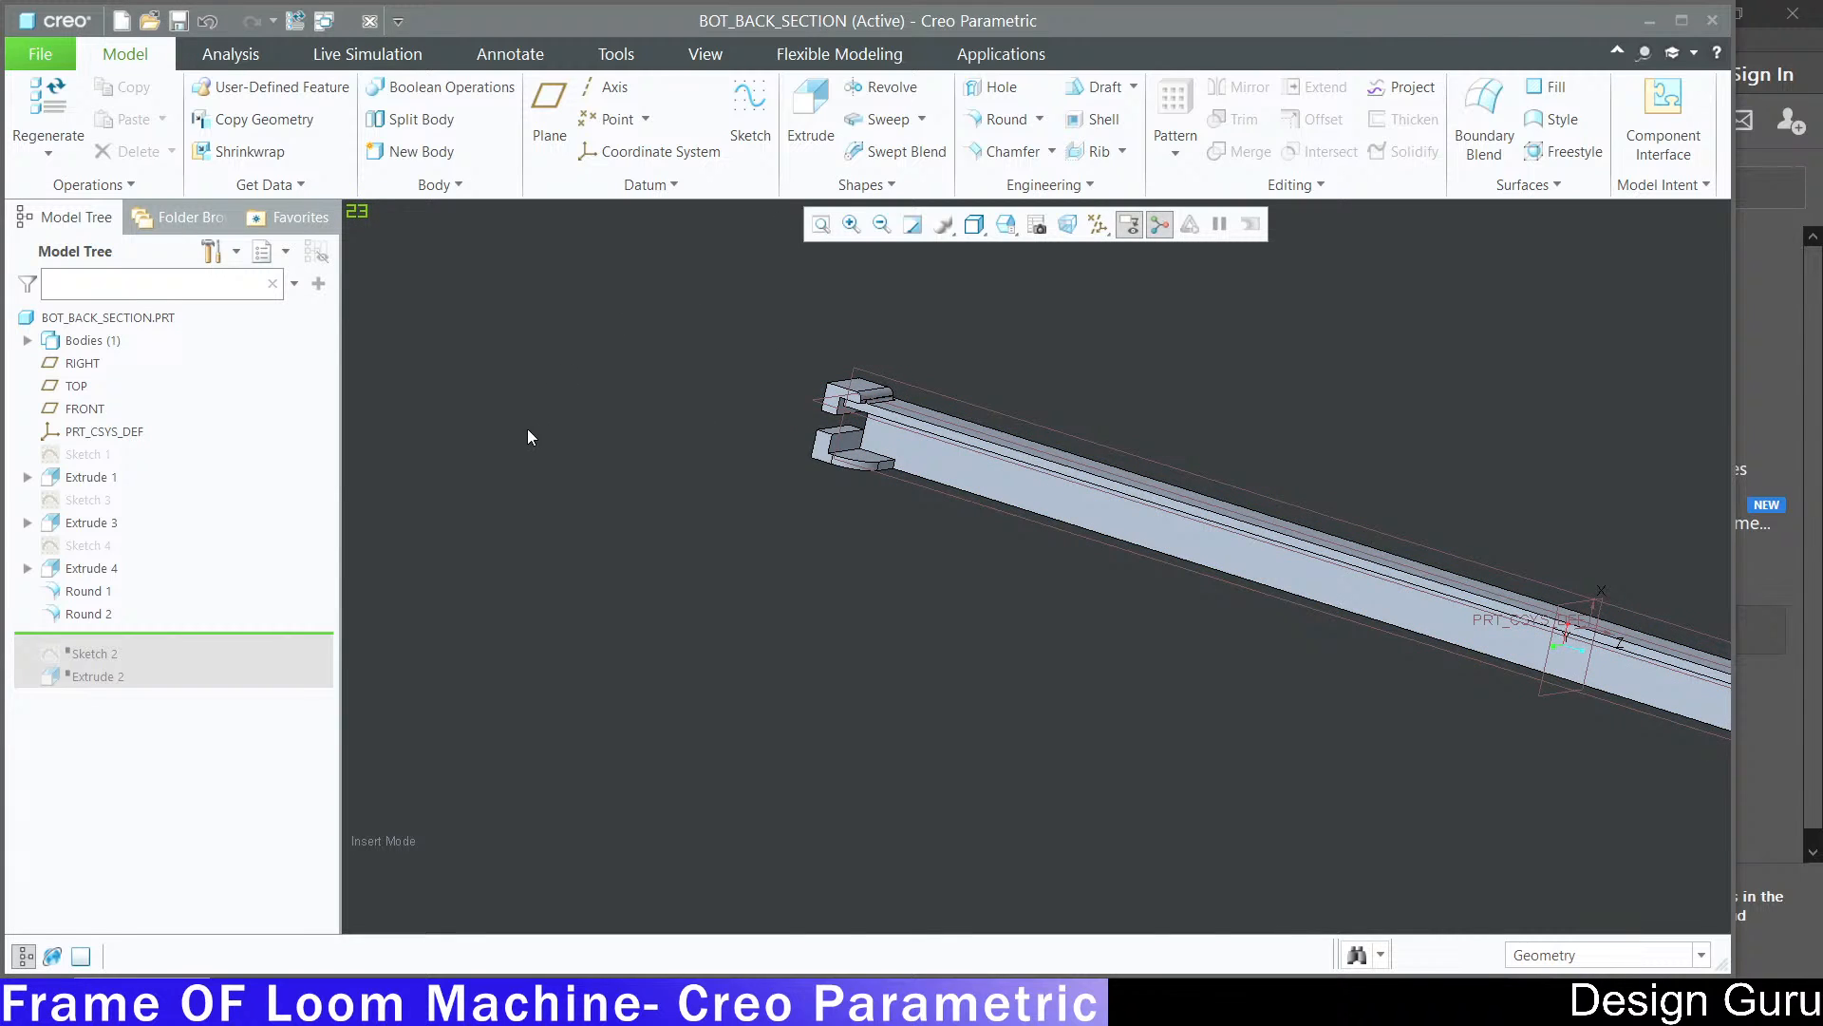
{"action": "left_click", "coordinate": [96, 570]}
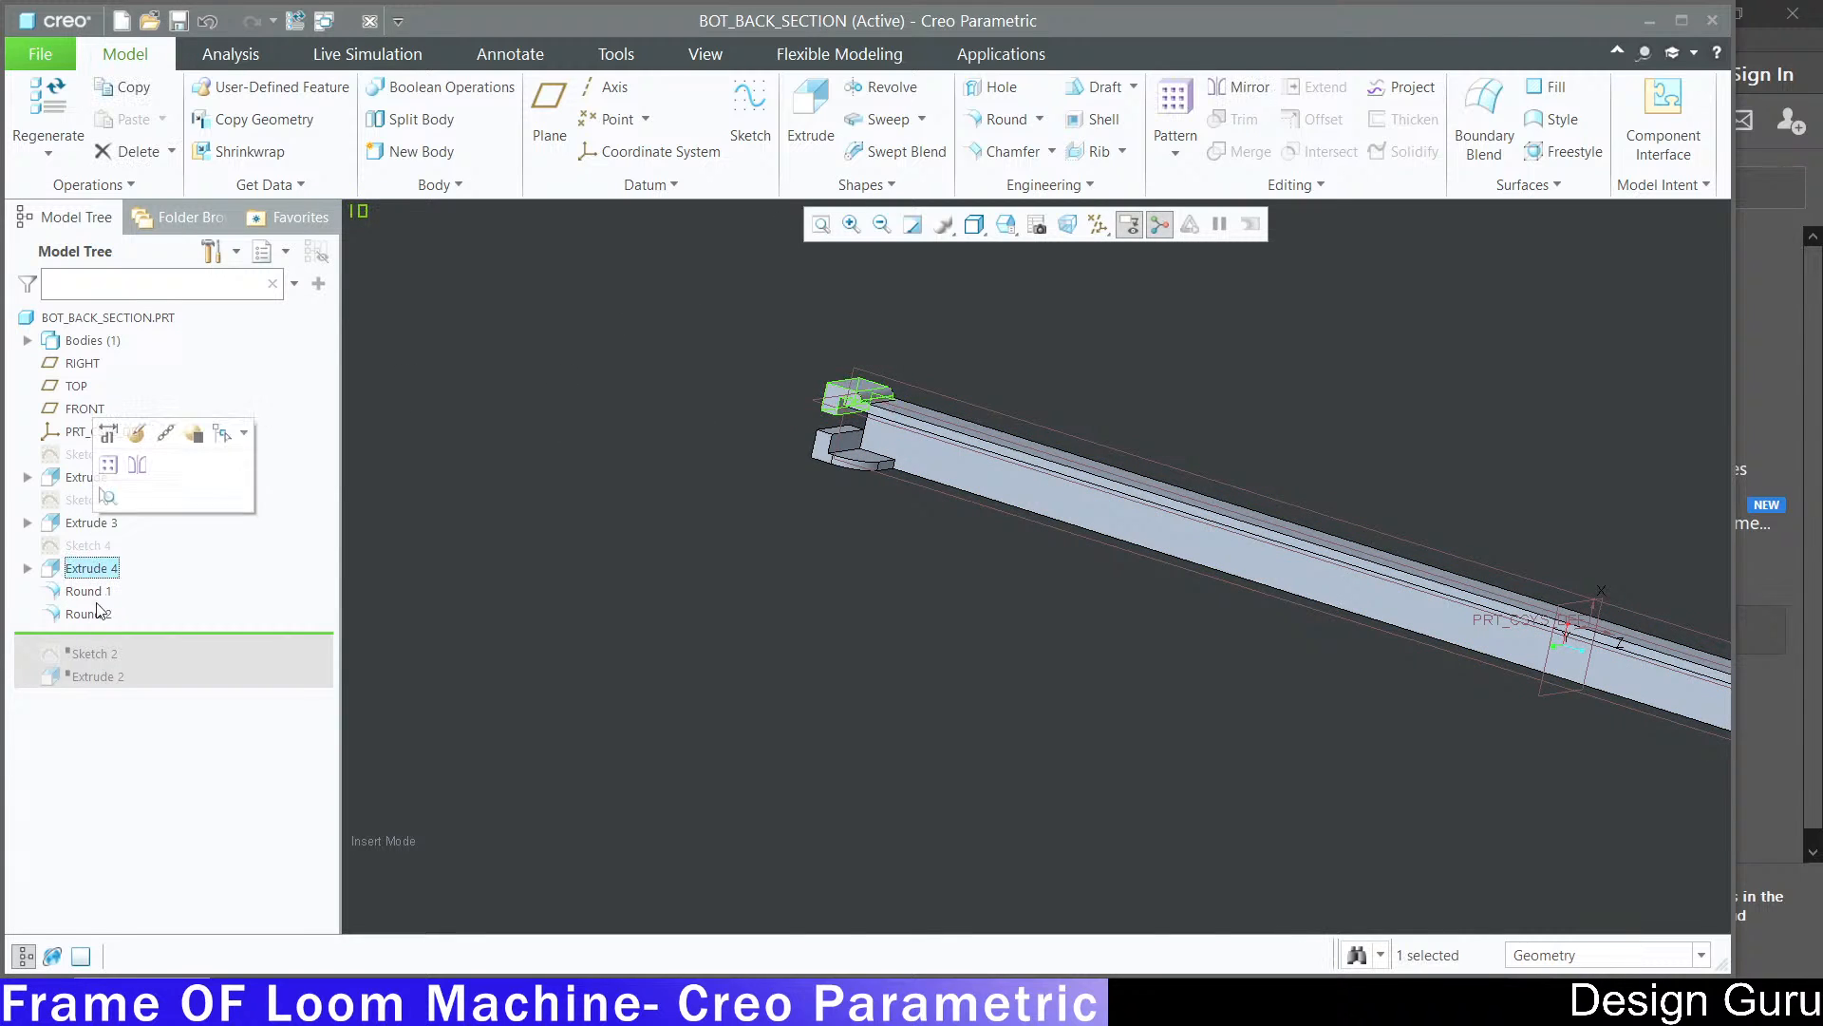
{"action": "left_click", "coordinate": [88, 614], "text": "shift"}
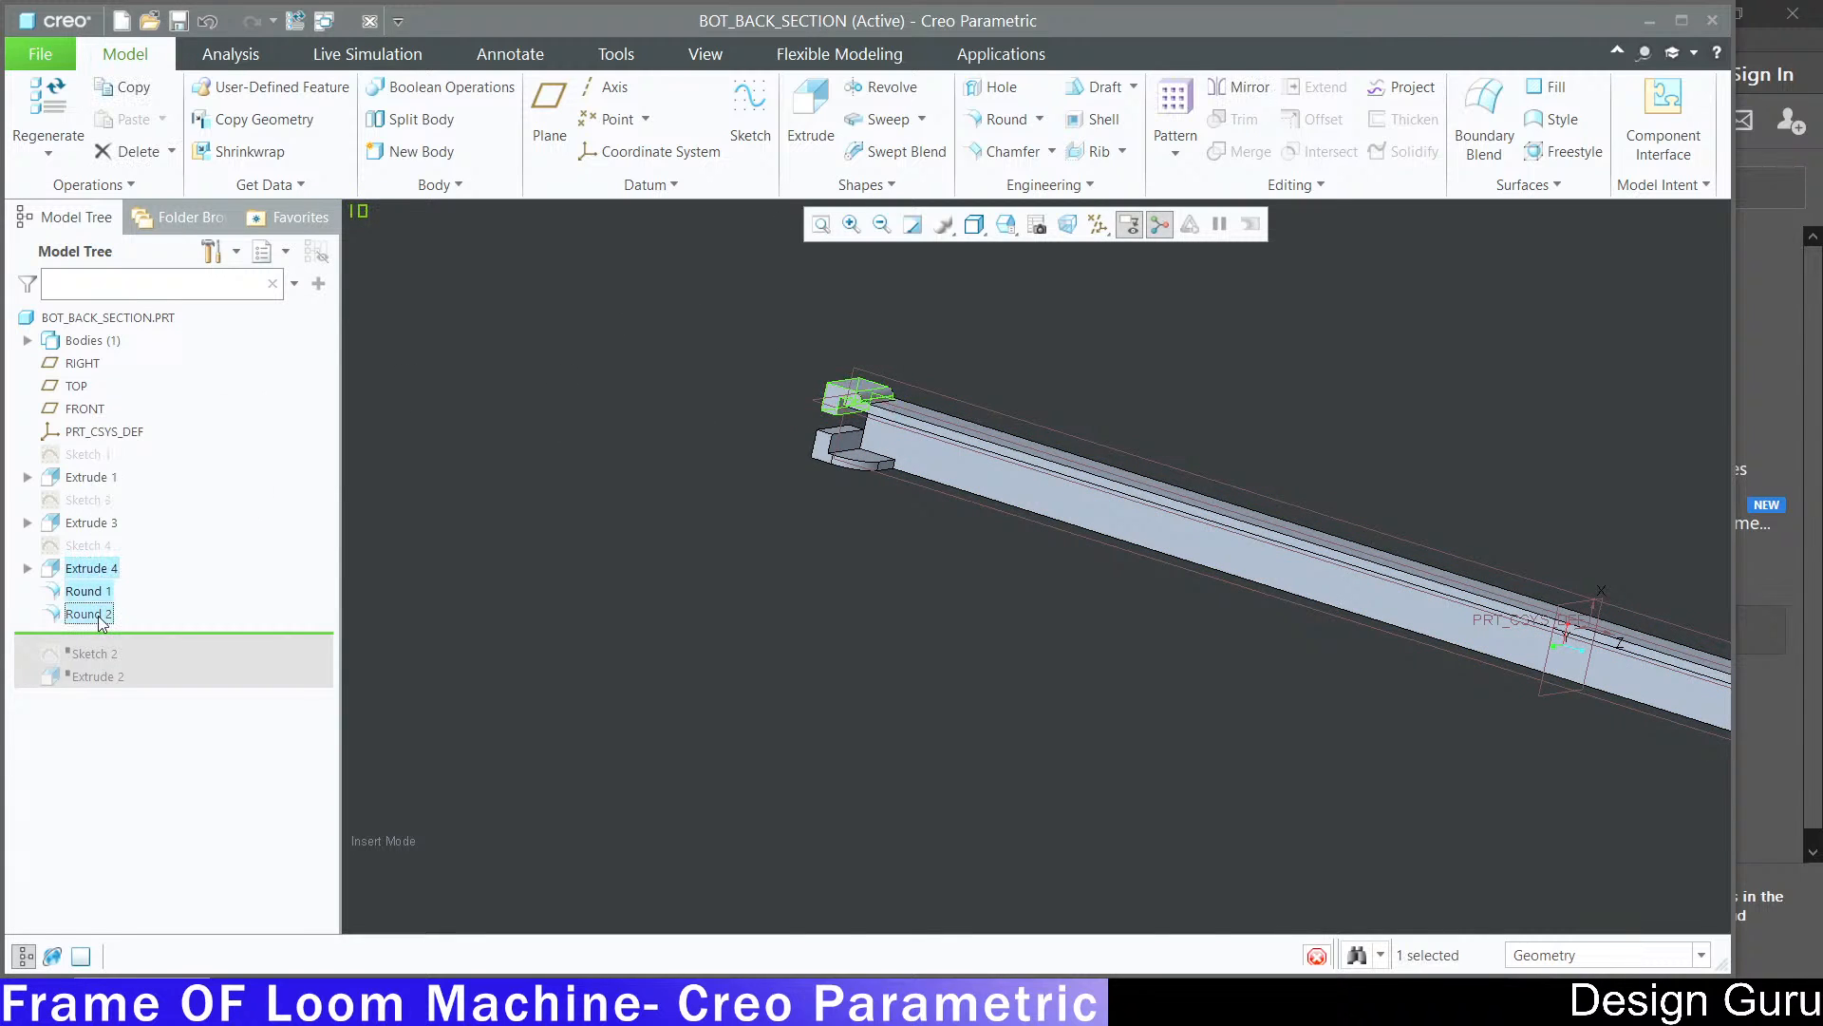
{"action": "left_click", "coordinate": [1231, 87]}
{"action": "scroll", "coordinate": [1090, 481], "scroll_direction": "down", "scroll_amount": 3}
{"action": "scroll", "coordinate": [996, 399], "scroll_direction": "up", "scroll_amount": 3}
{"action": "left_click", "coordinate": [938, 470]}
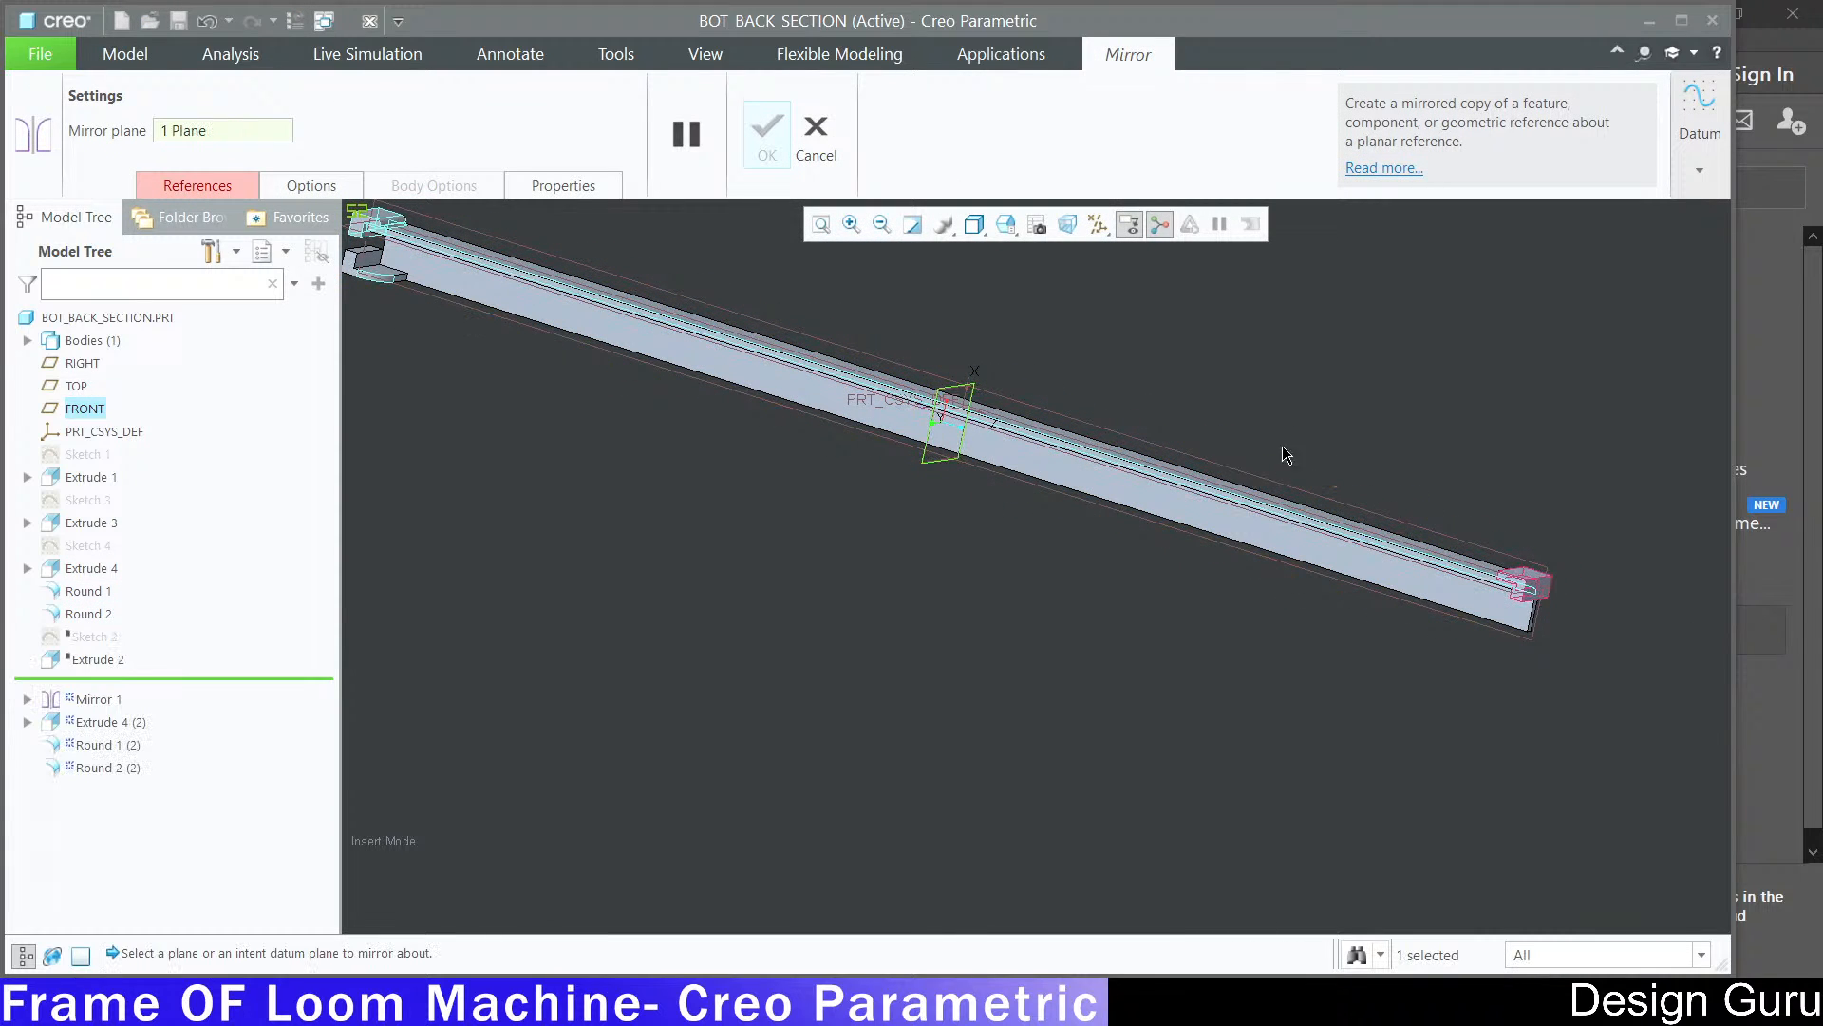
{"action": "left_click", "coordinate": [815, 141]}
{"action": "left_click", "coordinate": [918, 544]}
Step: Check which geometry Extrude 4 and Round 1 cover at the end of the bottom back section
{"action": "scroll", "coordinate": [1071, 334], "scroll_direction": "down", "scroll_amount": 3}
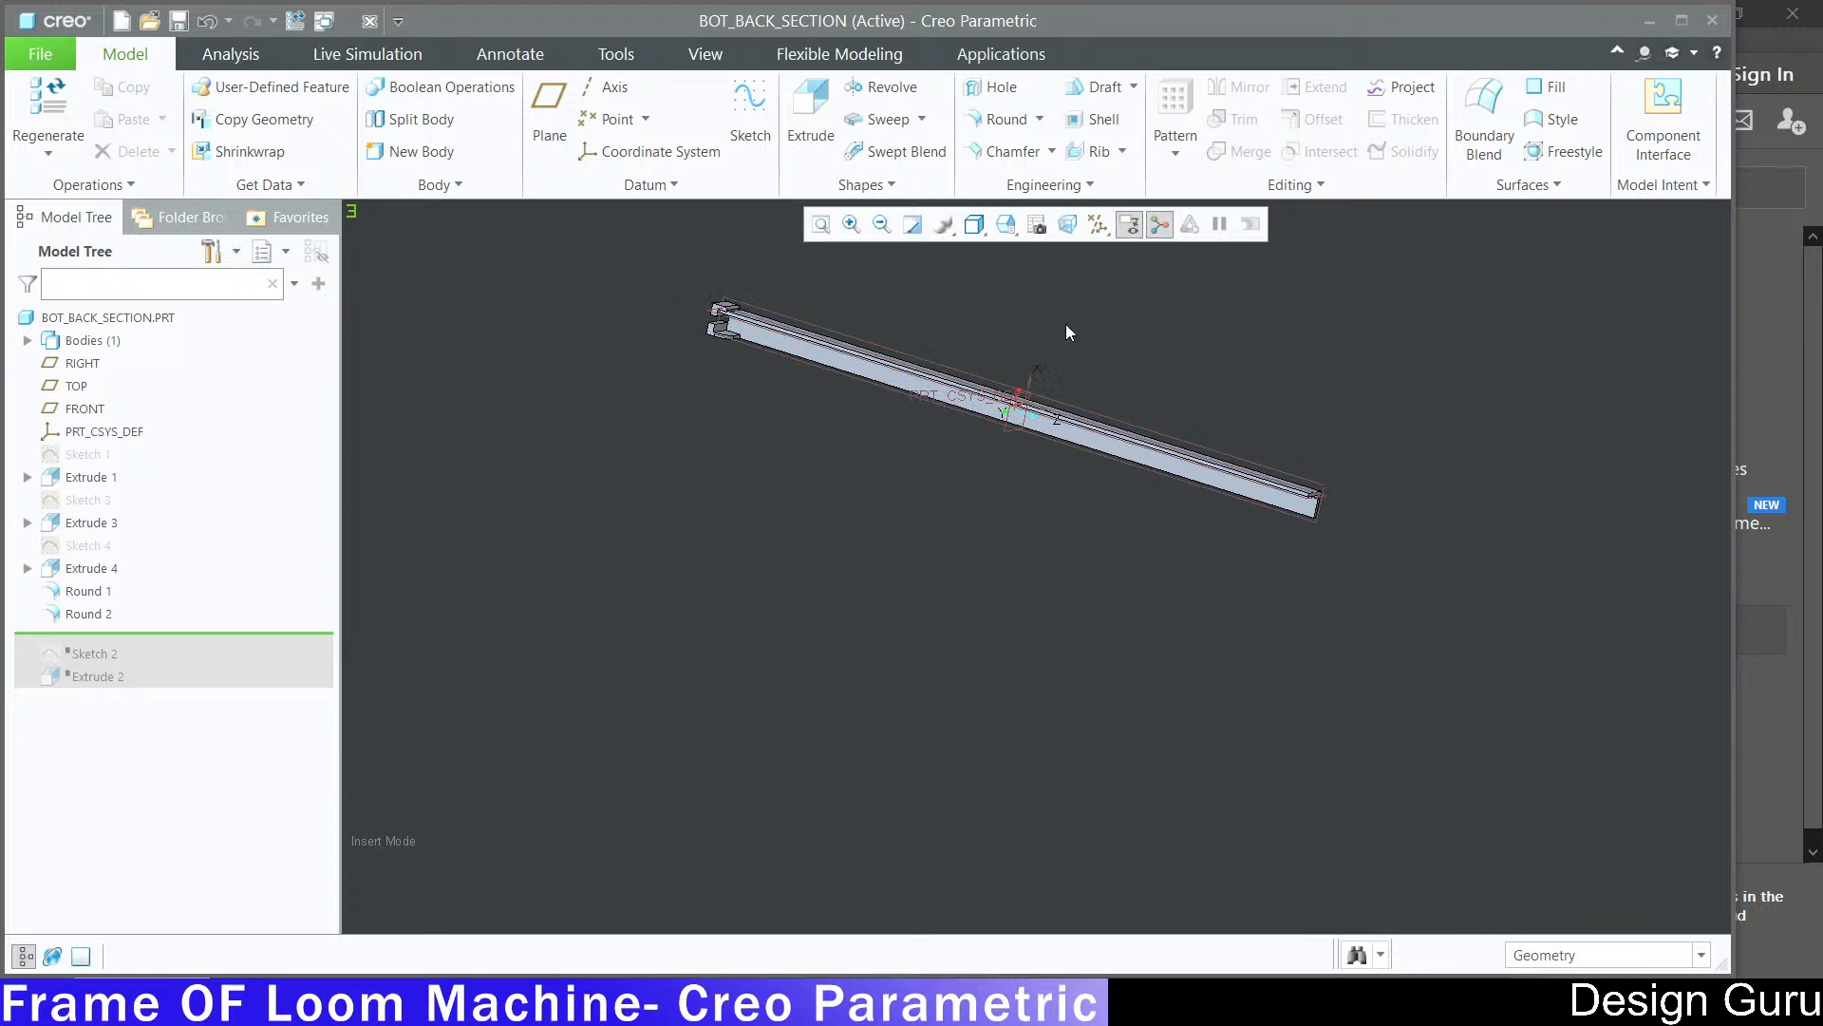
{"action": "scroll", "coordinate": [1071, 334], "scroll_direction": "up", "scroll_amount": 6}
{"action": "middle_click_drag", "start_coordinate": [648, 339], "coordinate": [662, 292]}
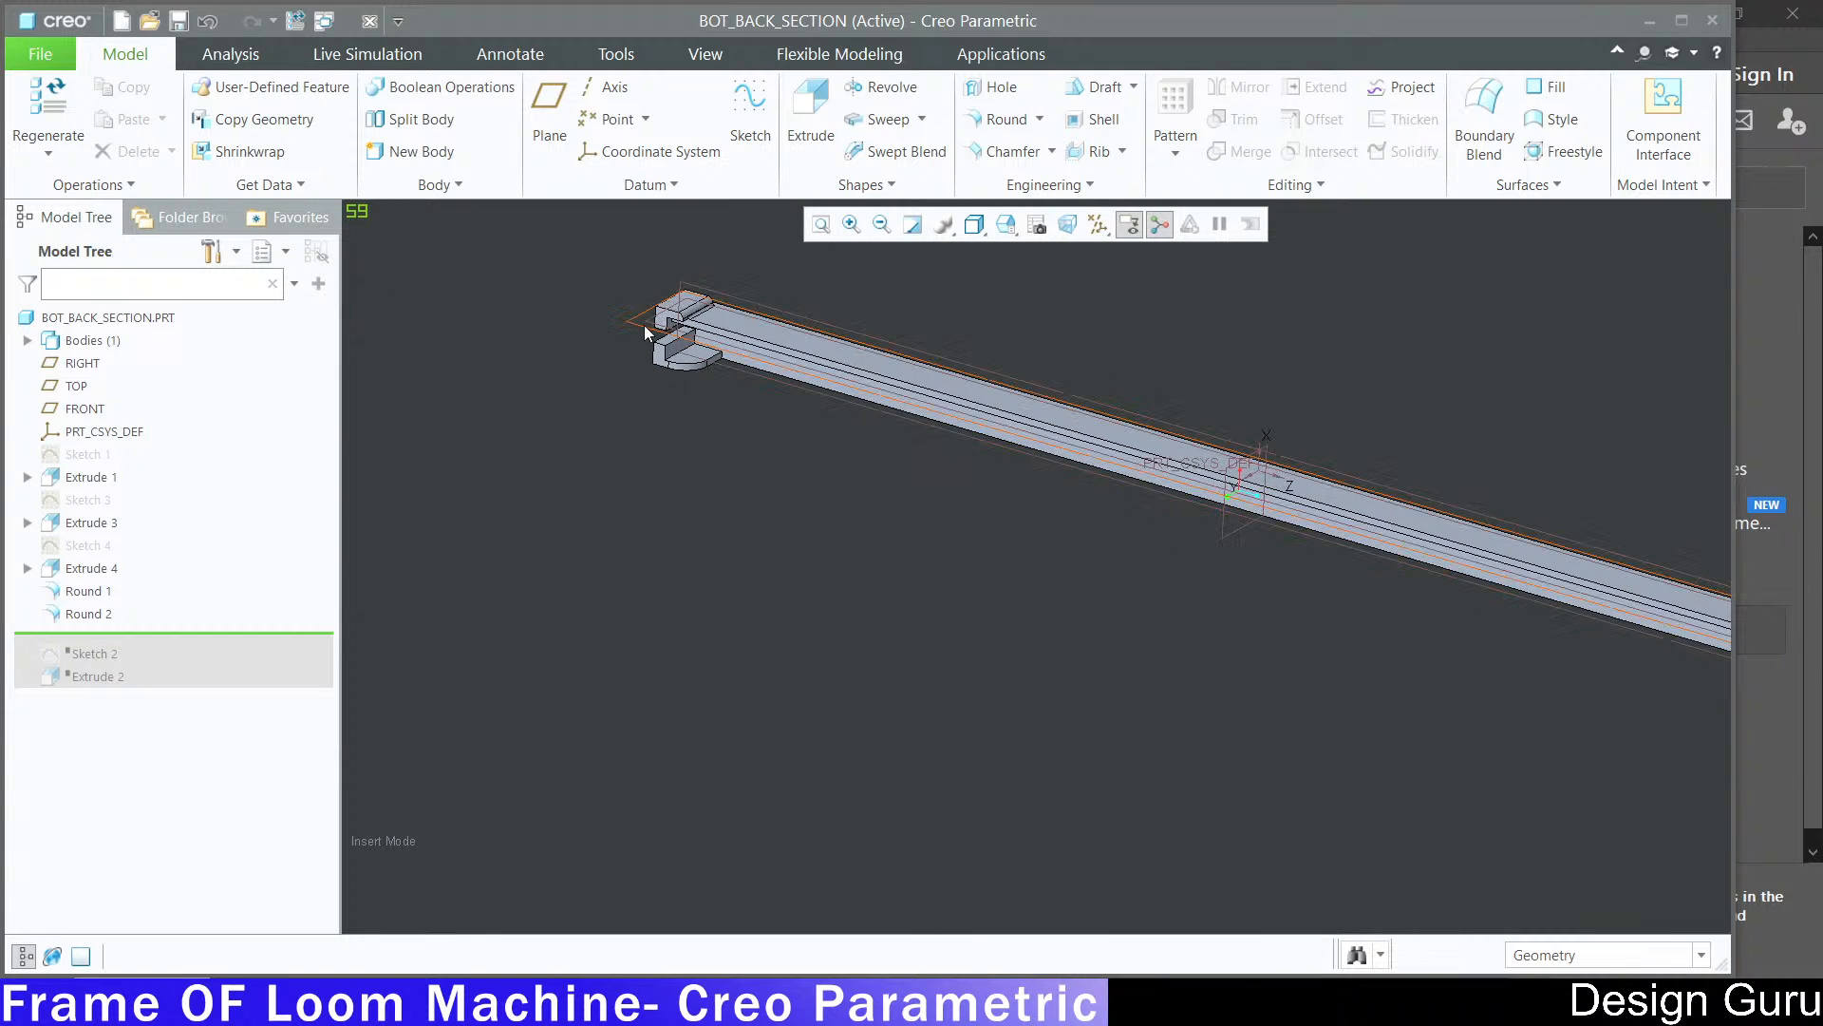
{"action": "scroll", "coordinate": [662, 291], "scroll_direction": "down", "scroll_amount": 8}
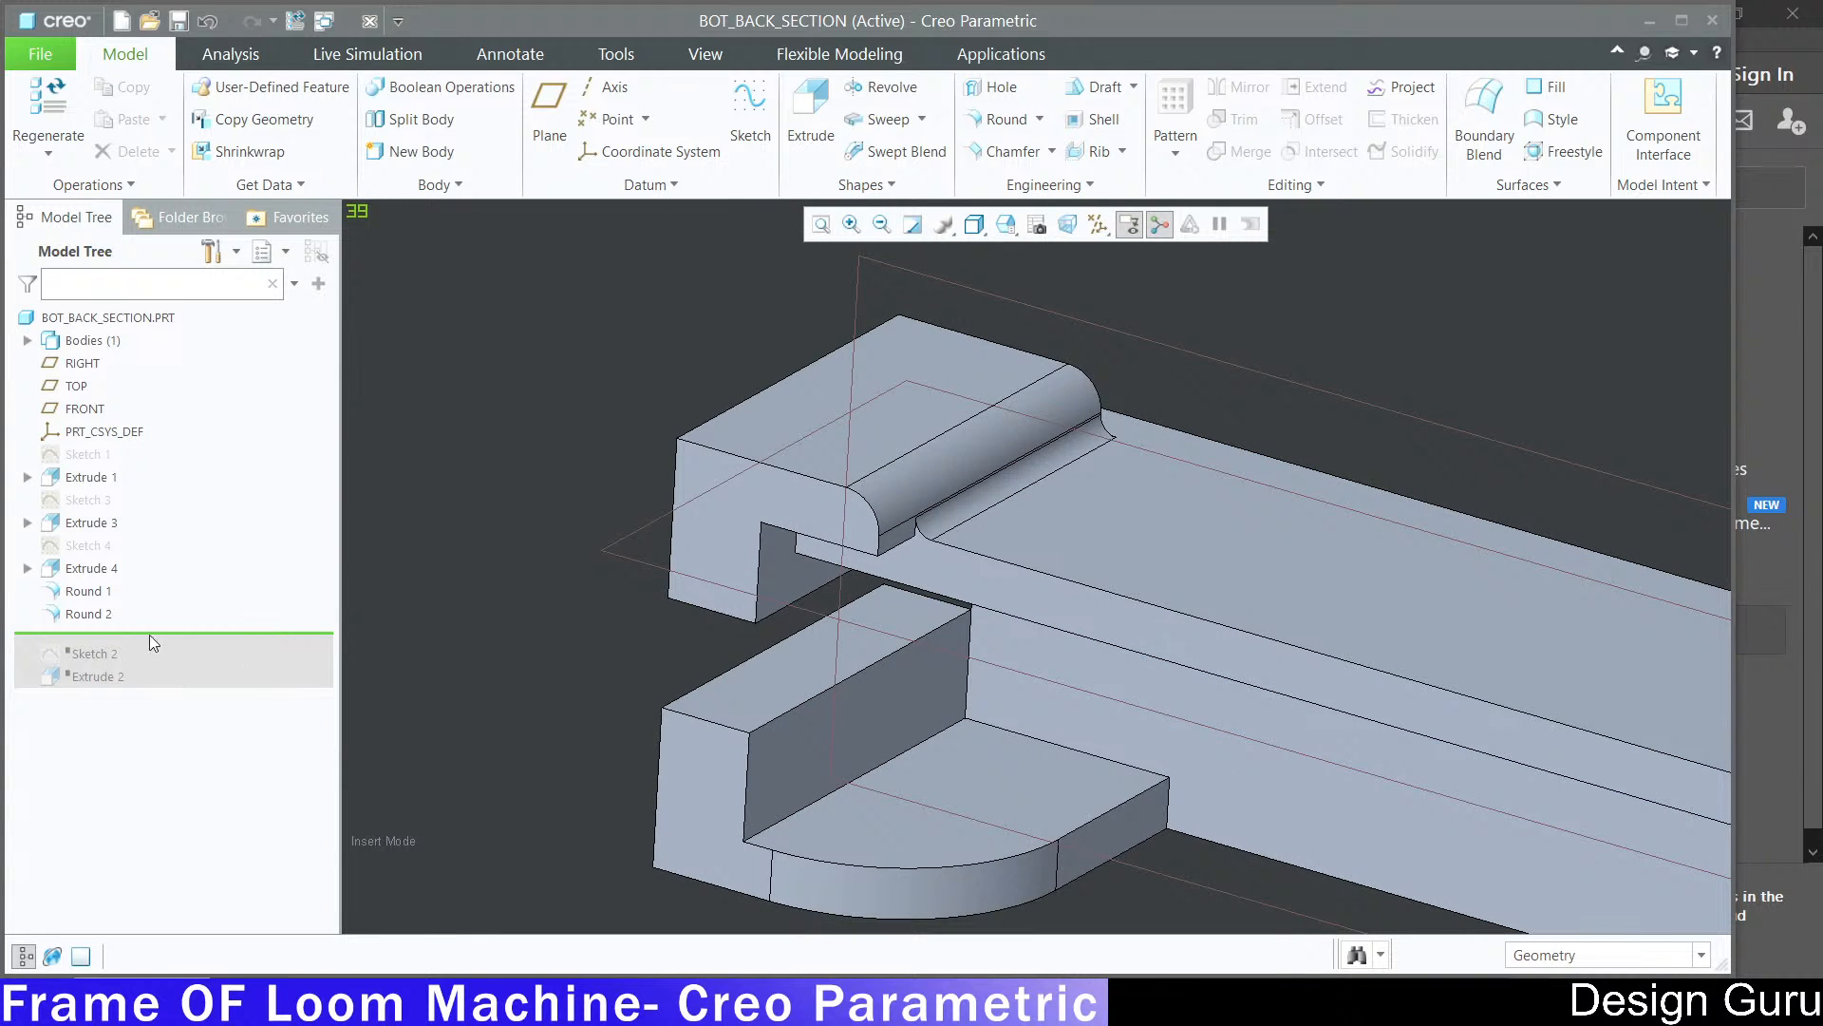
{"action": "left_click", "coordinate": [87, 569]}
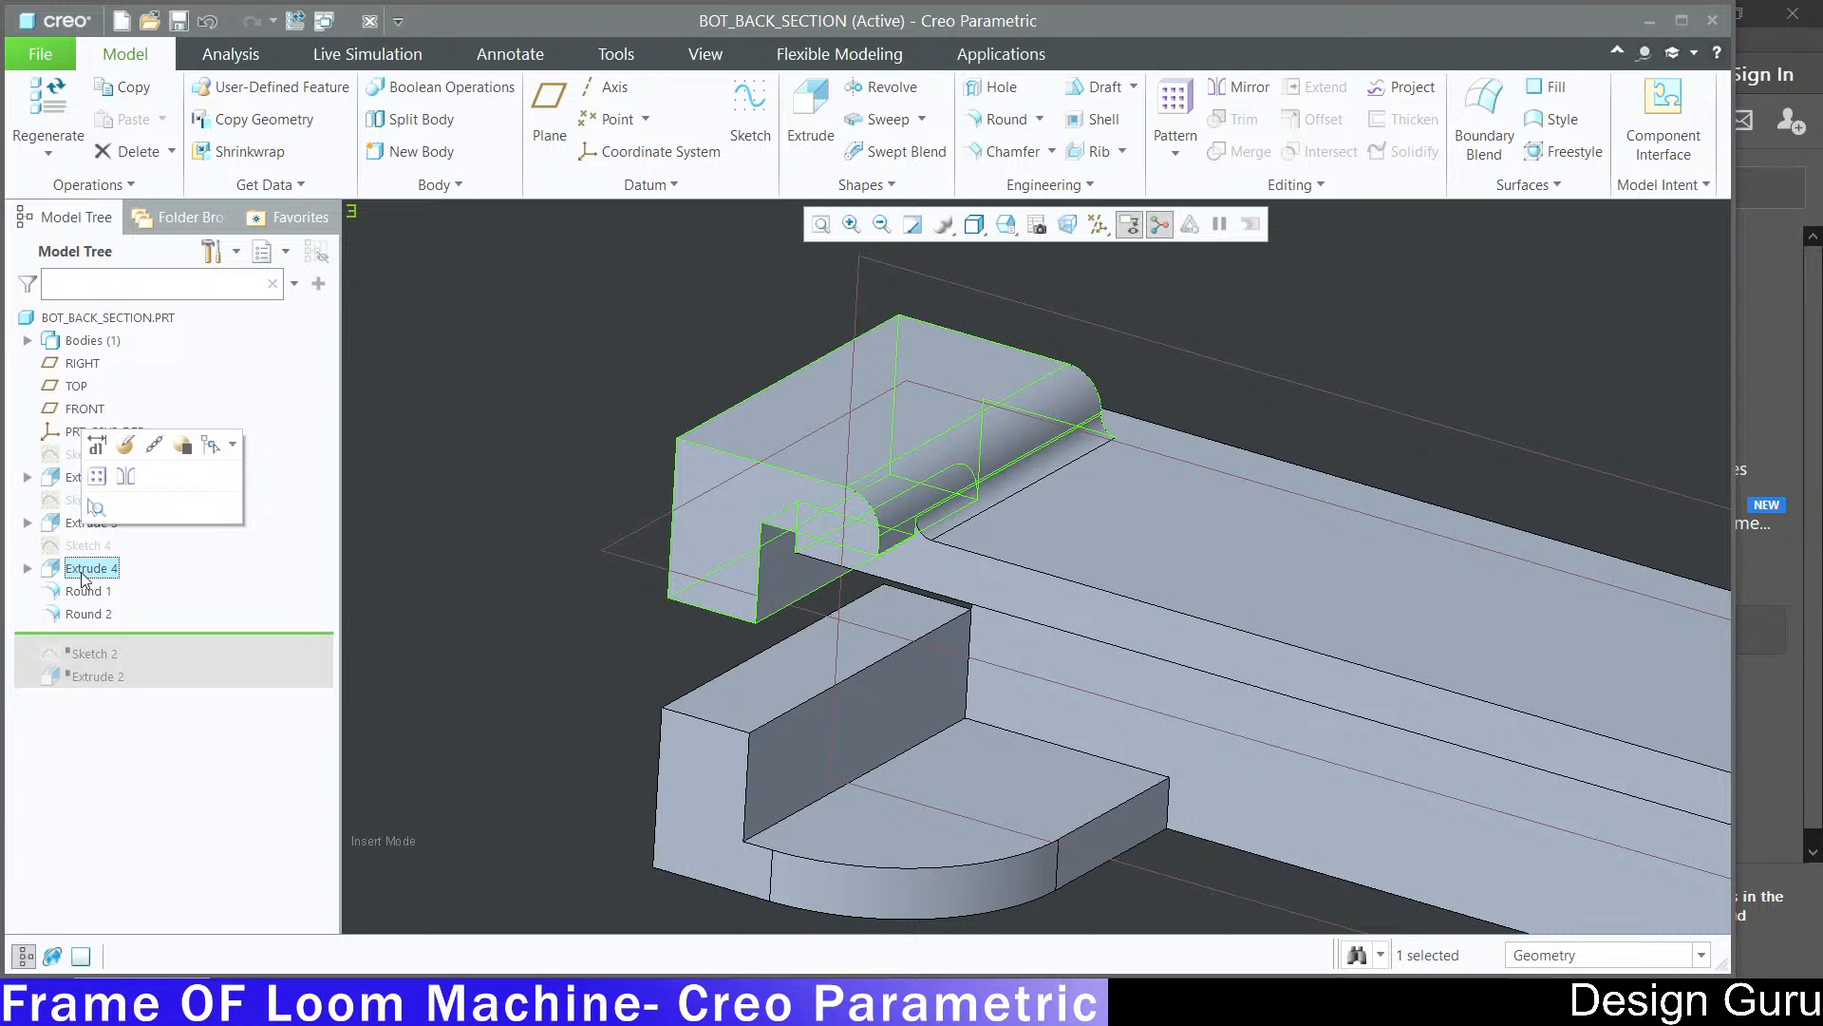
{"action": "left_click", "coordinate": [84, 592]}
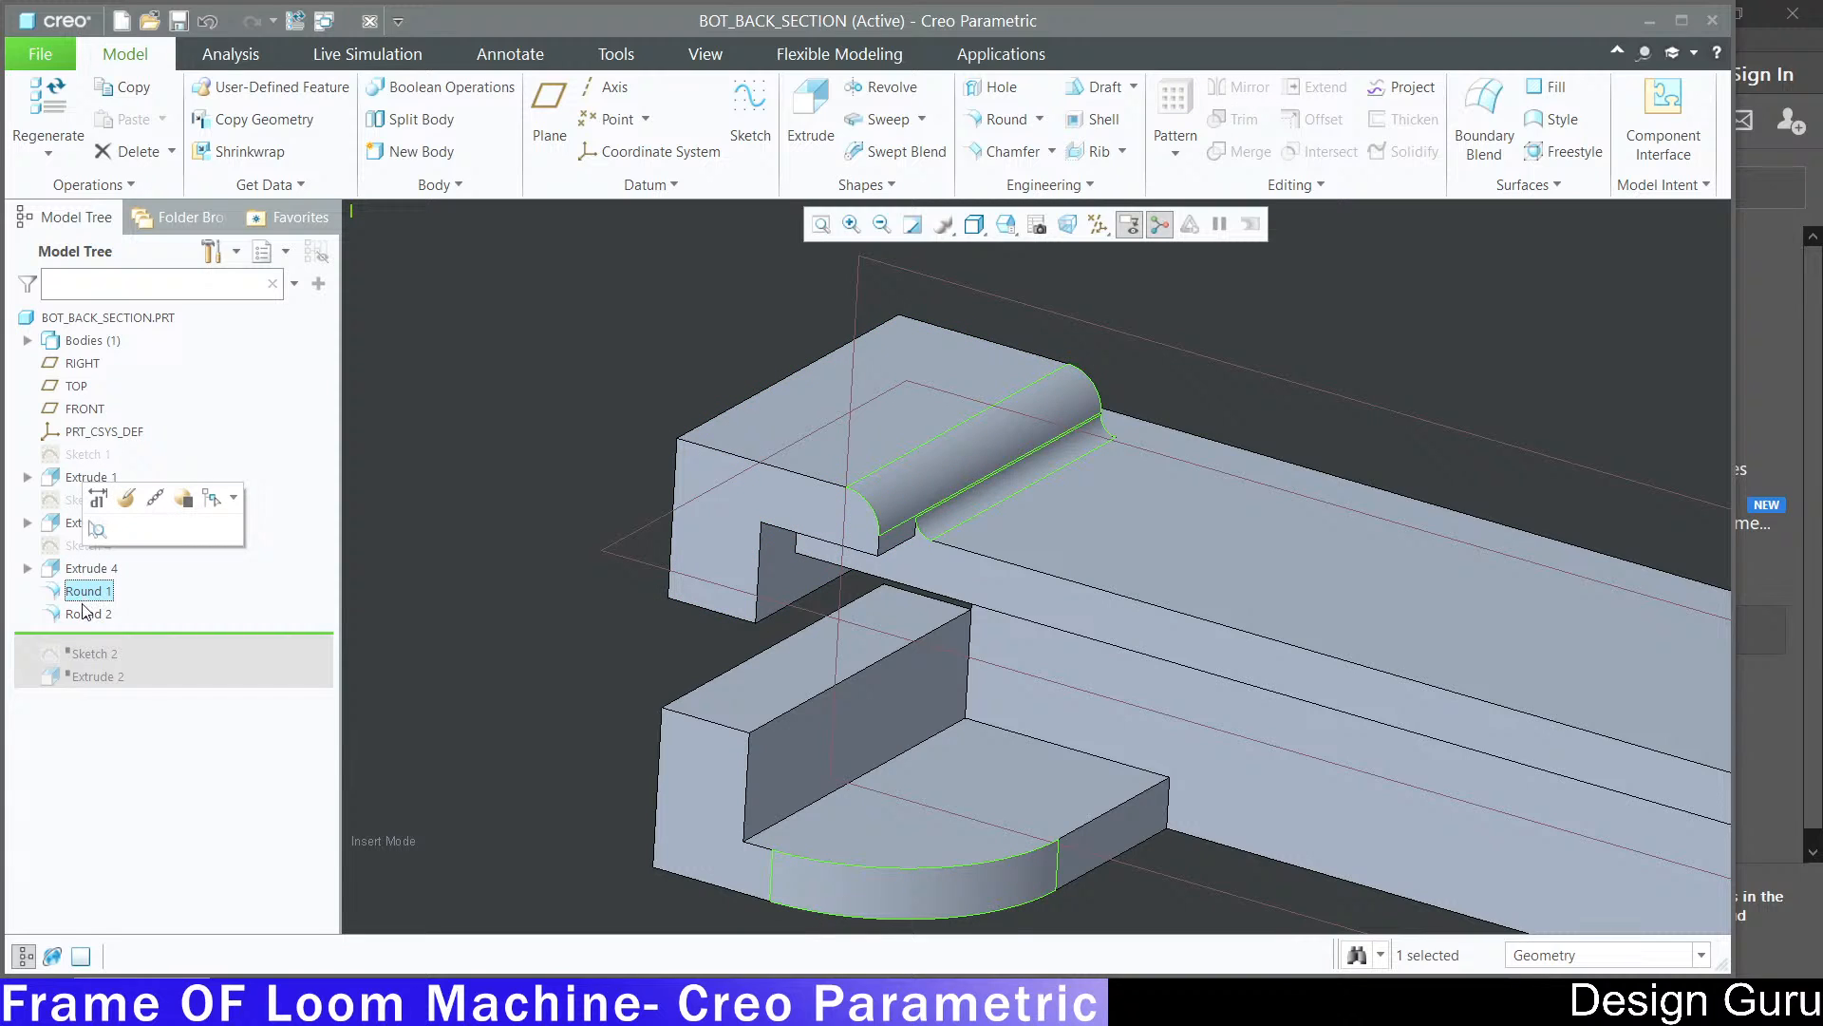
{"action": "left_click", "coordinate": [98, 574]}
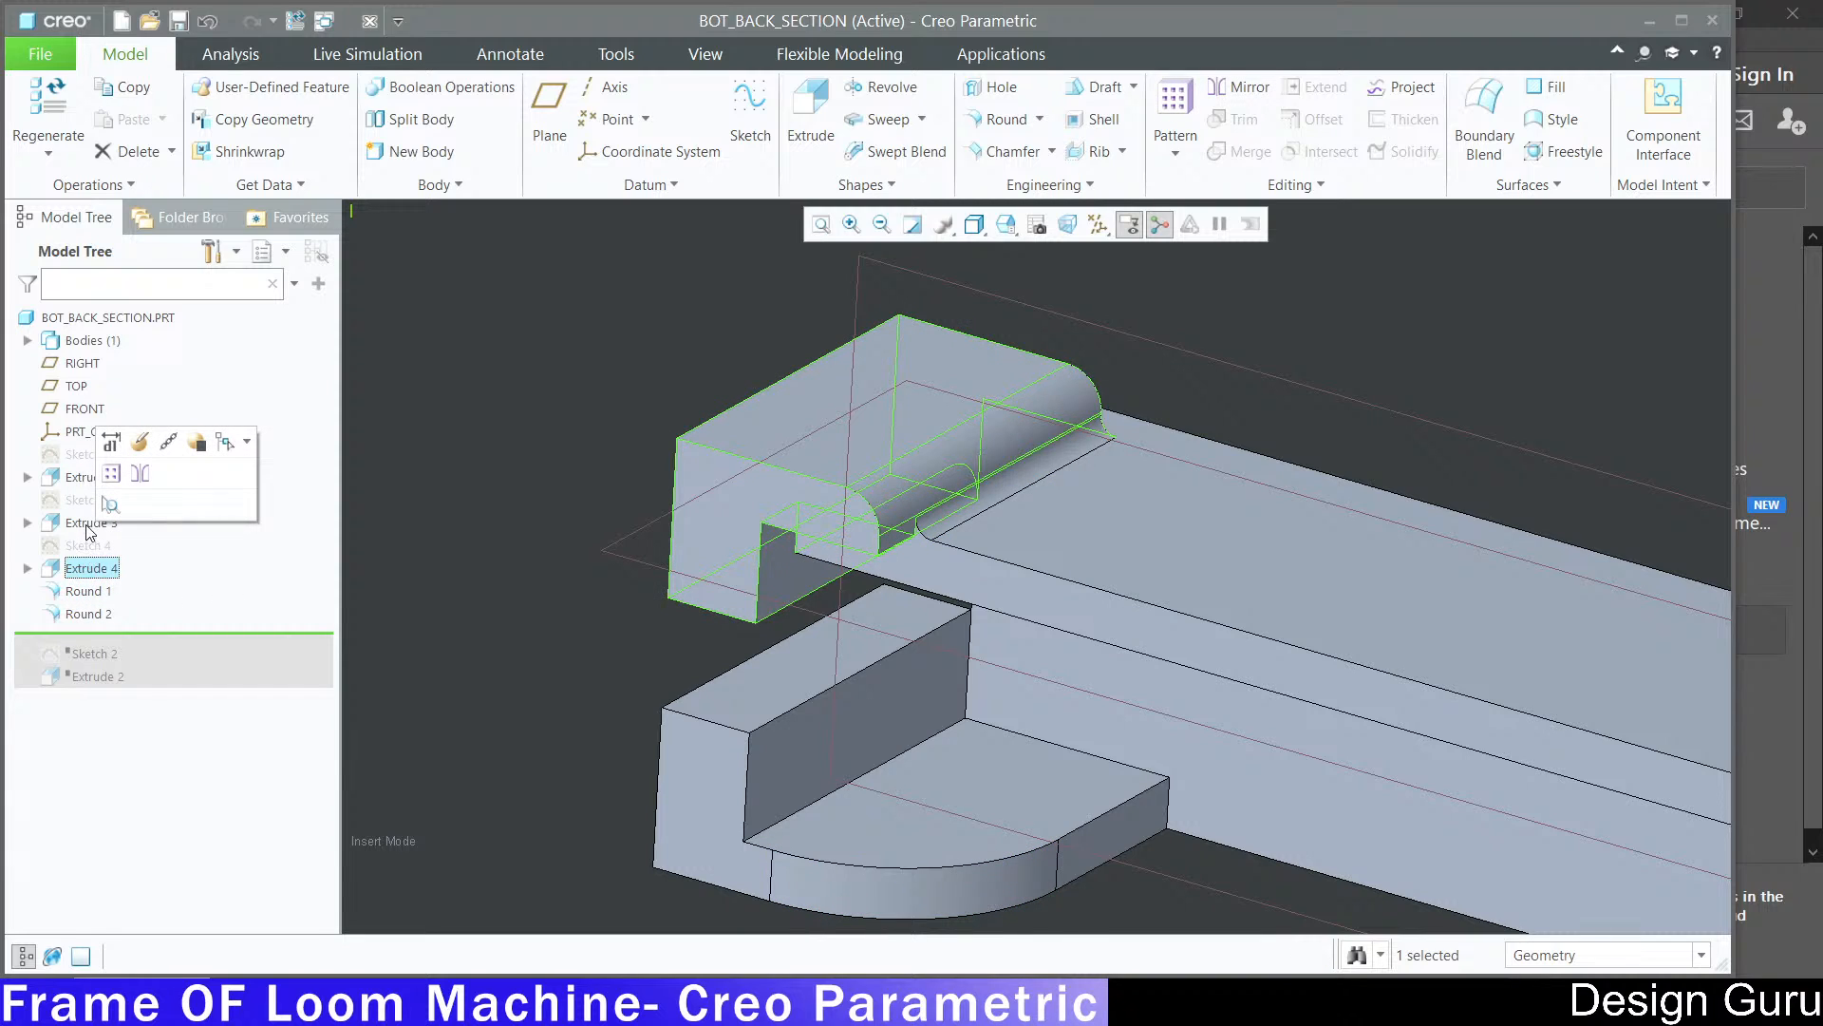
Step: Start a Mirror of Extrude 3, Sketch 4, Extrude 4, Round 1 and Round 2 about the FRONT plane
{"action": "left_click", "coordinate": [87, 525]}
{"action": "left_click", "coordinate": [89, 614], "text": "shift"}
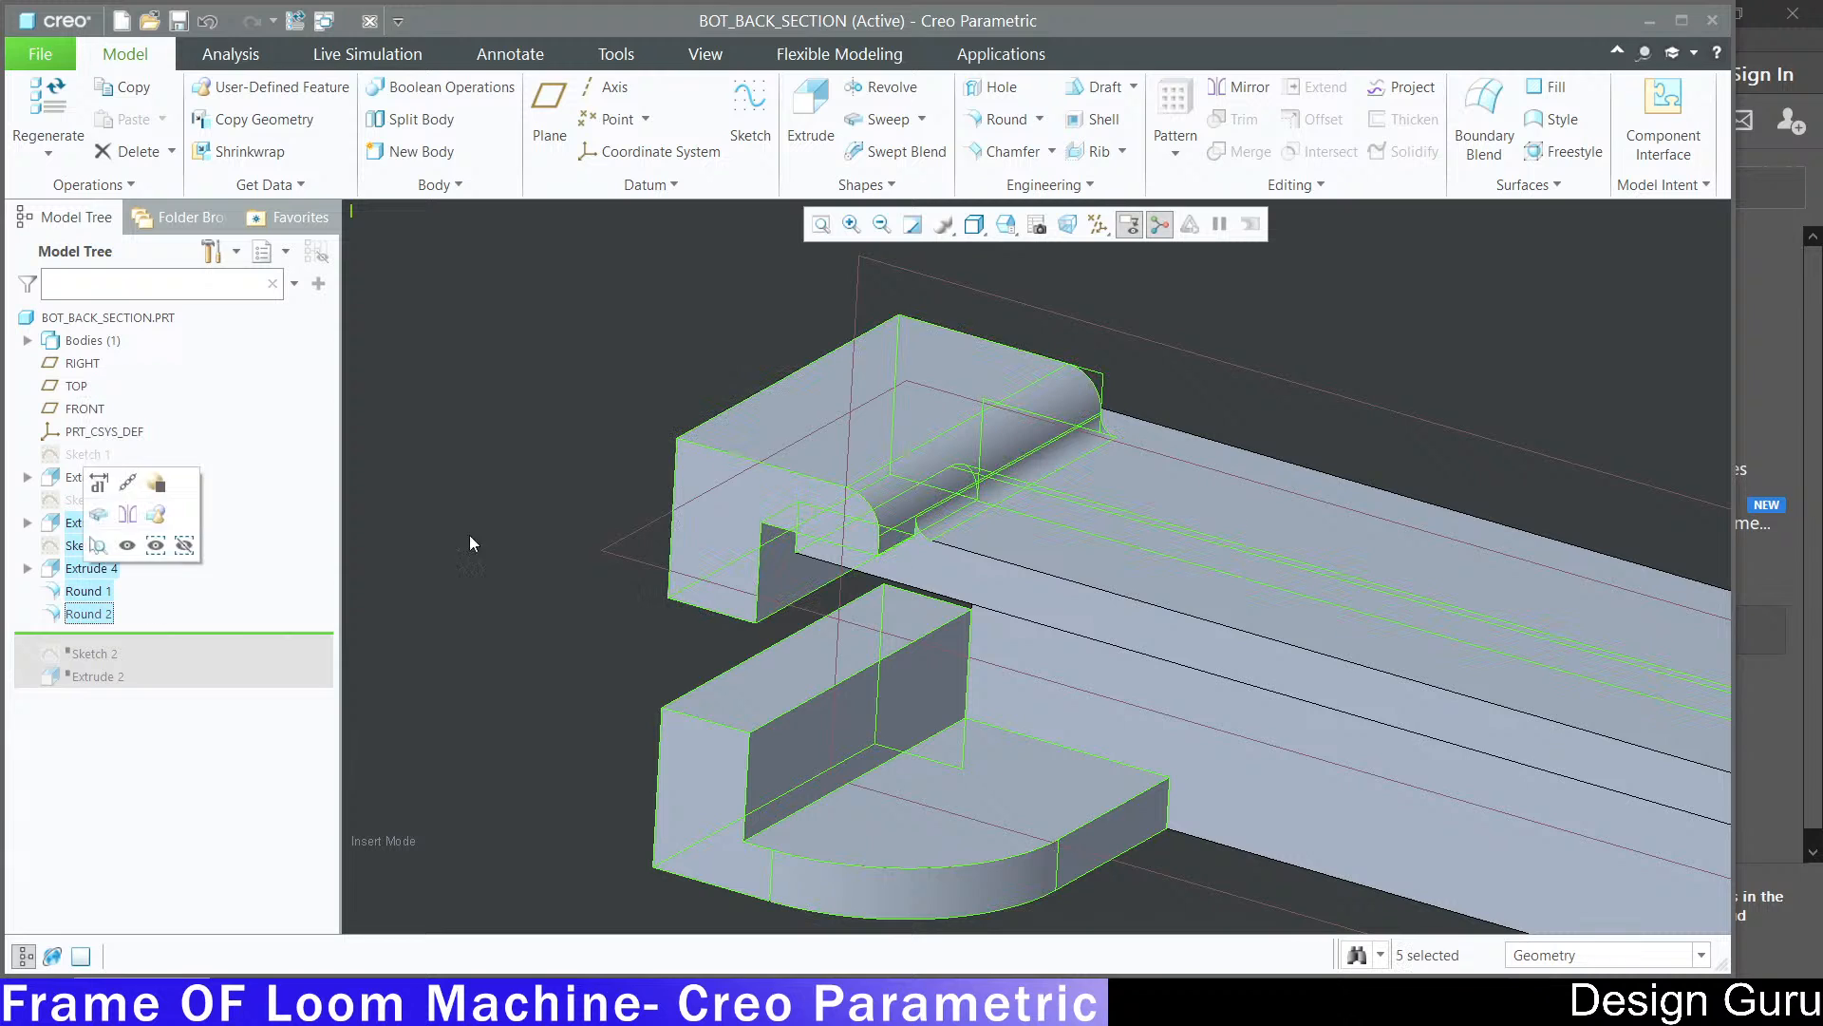
{"action": "left_click", "coordinate": [1233, 87]}
{"action": "scroll", "coordinate": [831, 397], "scroll_direction": "down", "scroll_amount": 5}
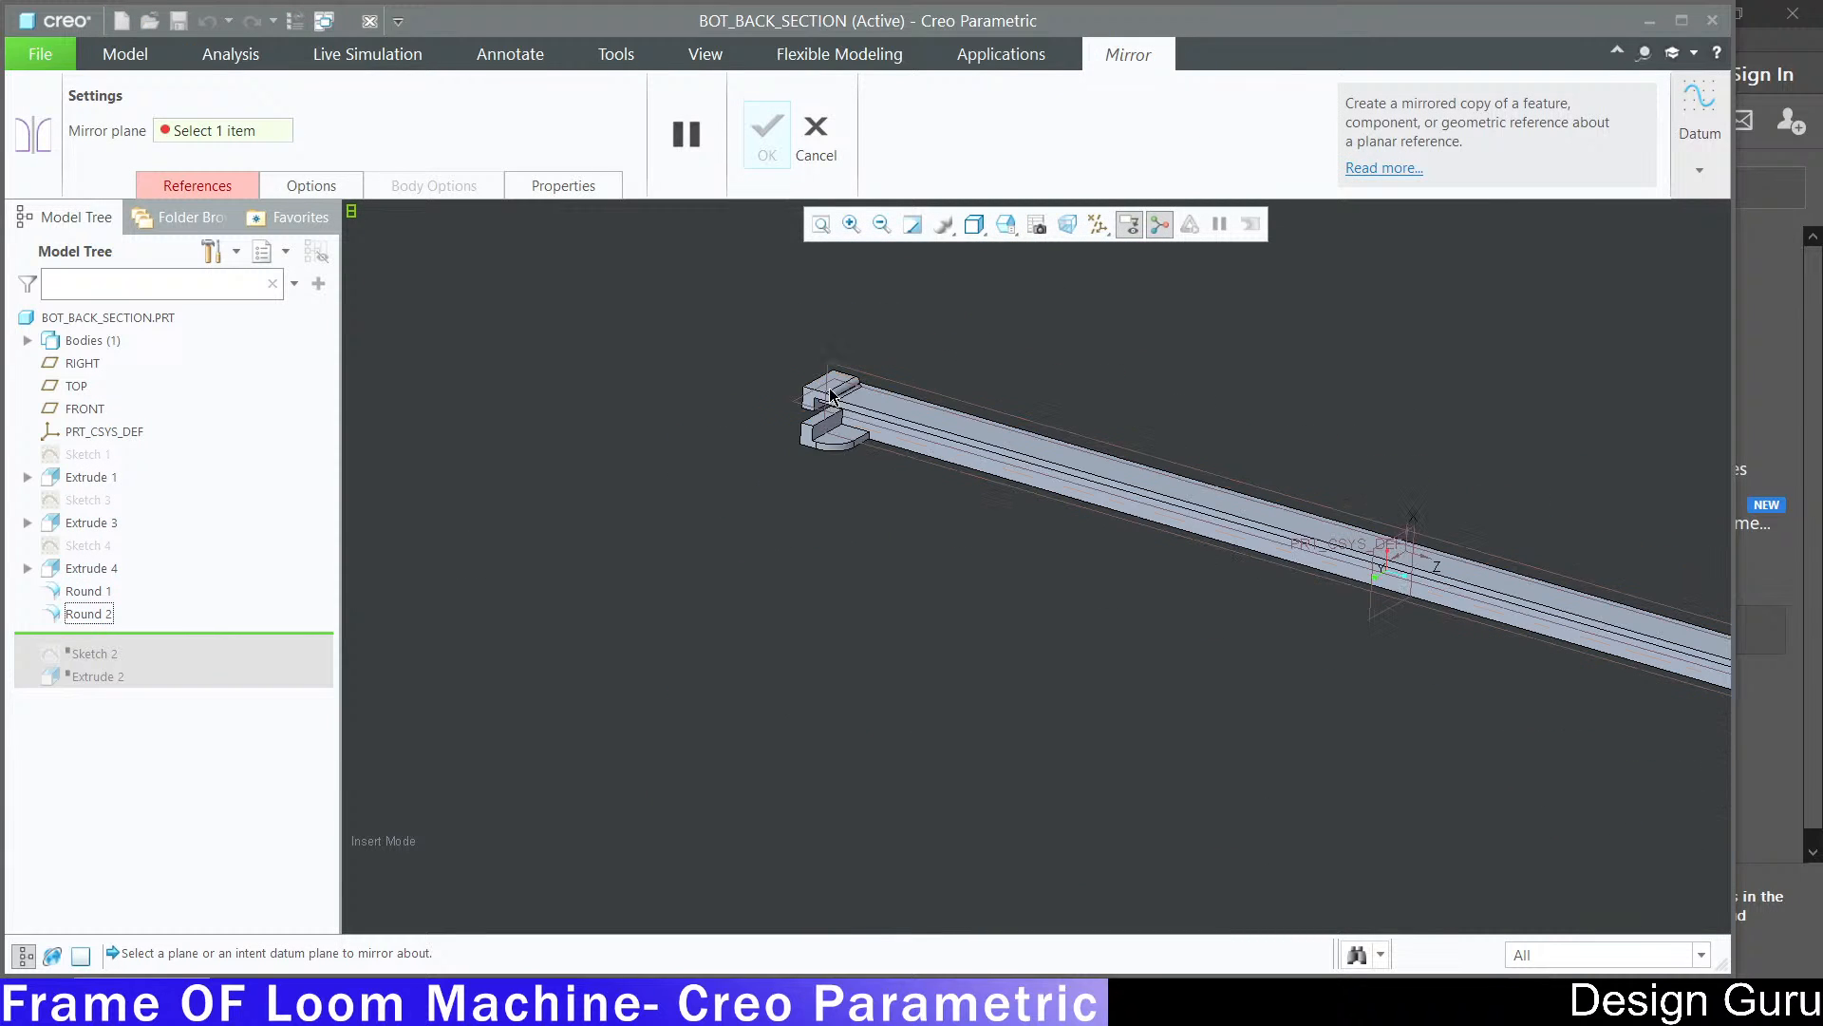
{"action": "left_click", "coordinate": [1407, 541]}
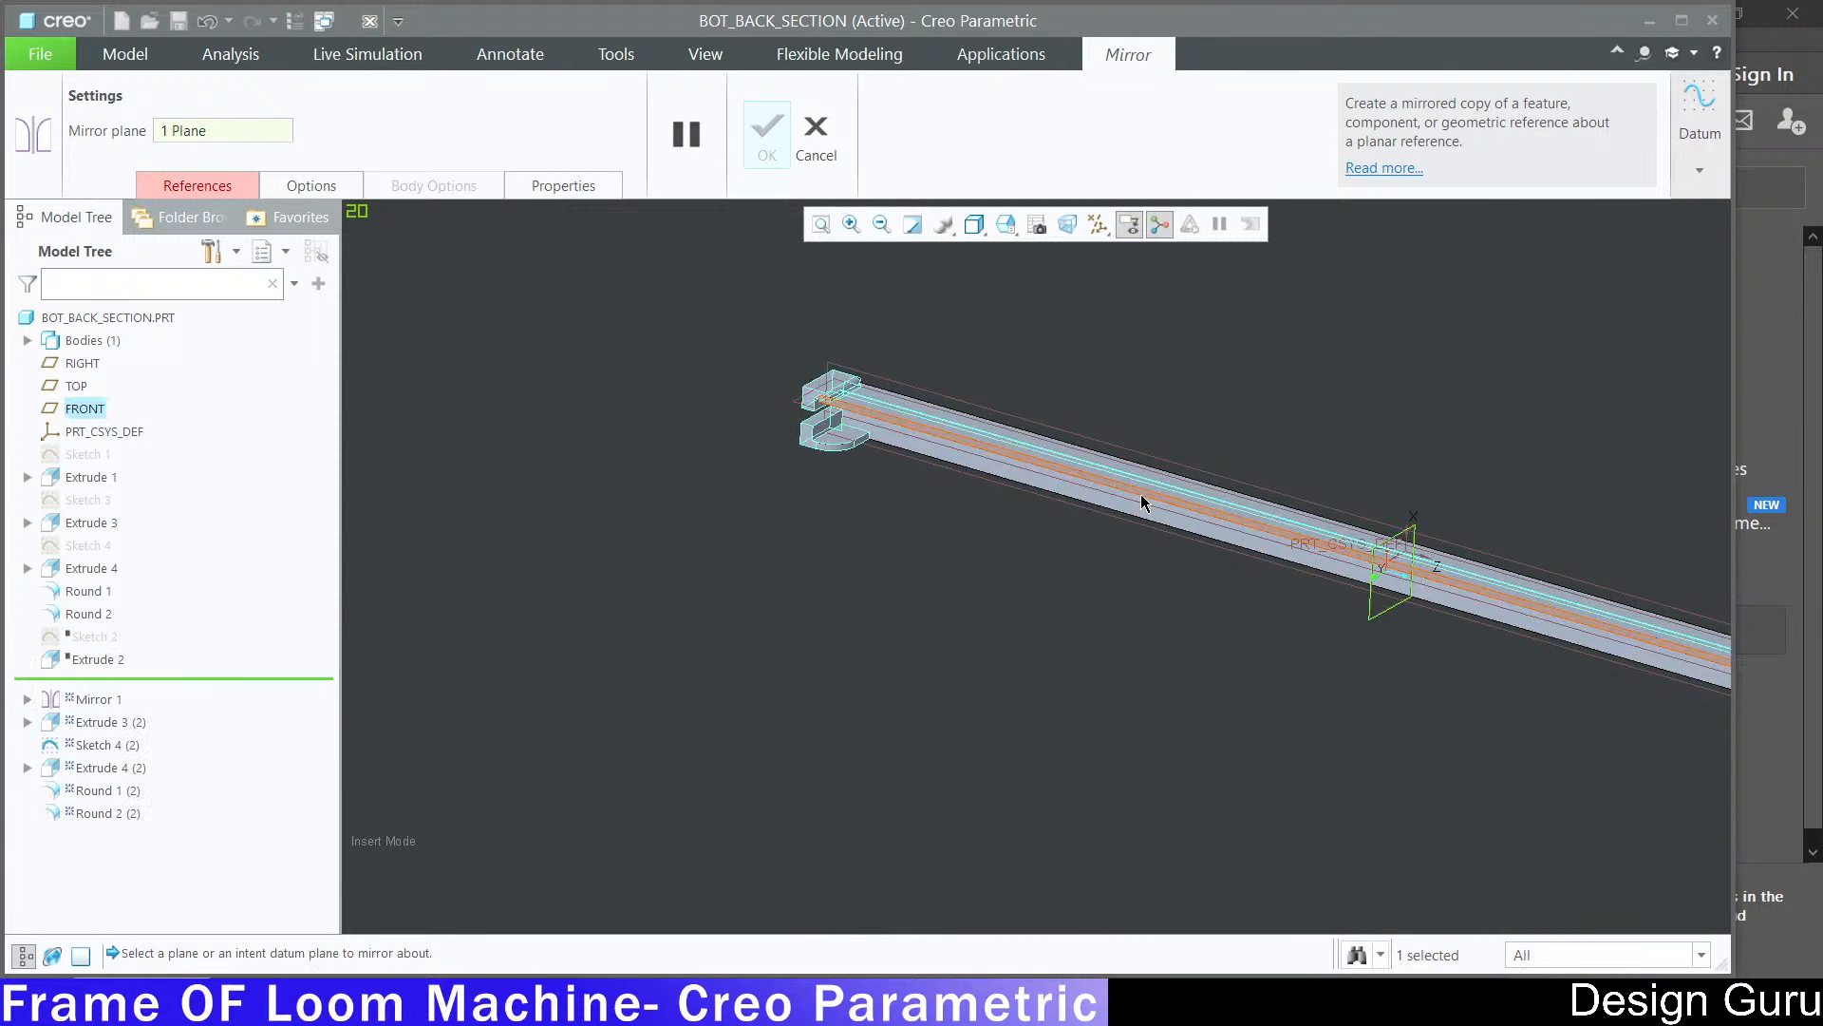
Step: Examine the mirrored end blocks and open the failed Round 2 entry among the mirrored features for fixing
{"action": "scroll", "coordinate": [1154, 503], "scroll_direction": "down", "scroll_amount": 3}
{"action": "scroll", "coordinate": [1365, 607], "scroll_direction": "up", "scroll_amount": 8}
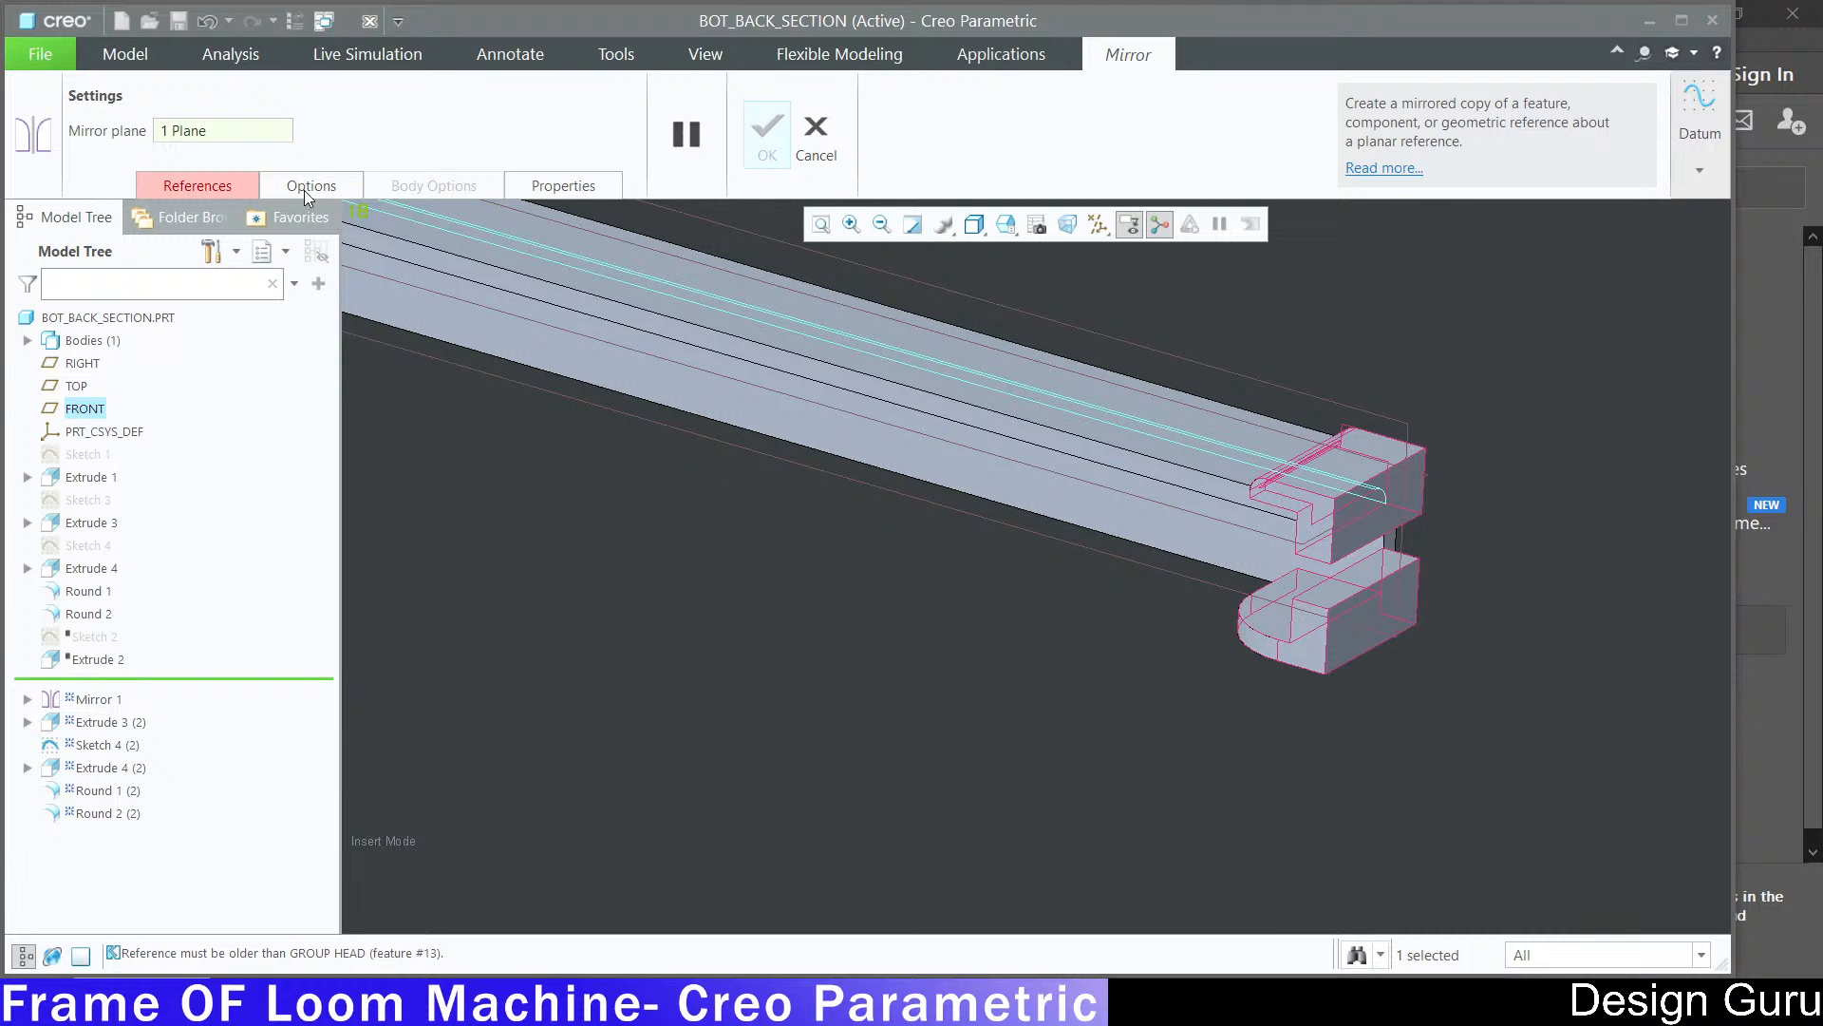
{"action": "key", "text": "ctrl+d"}
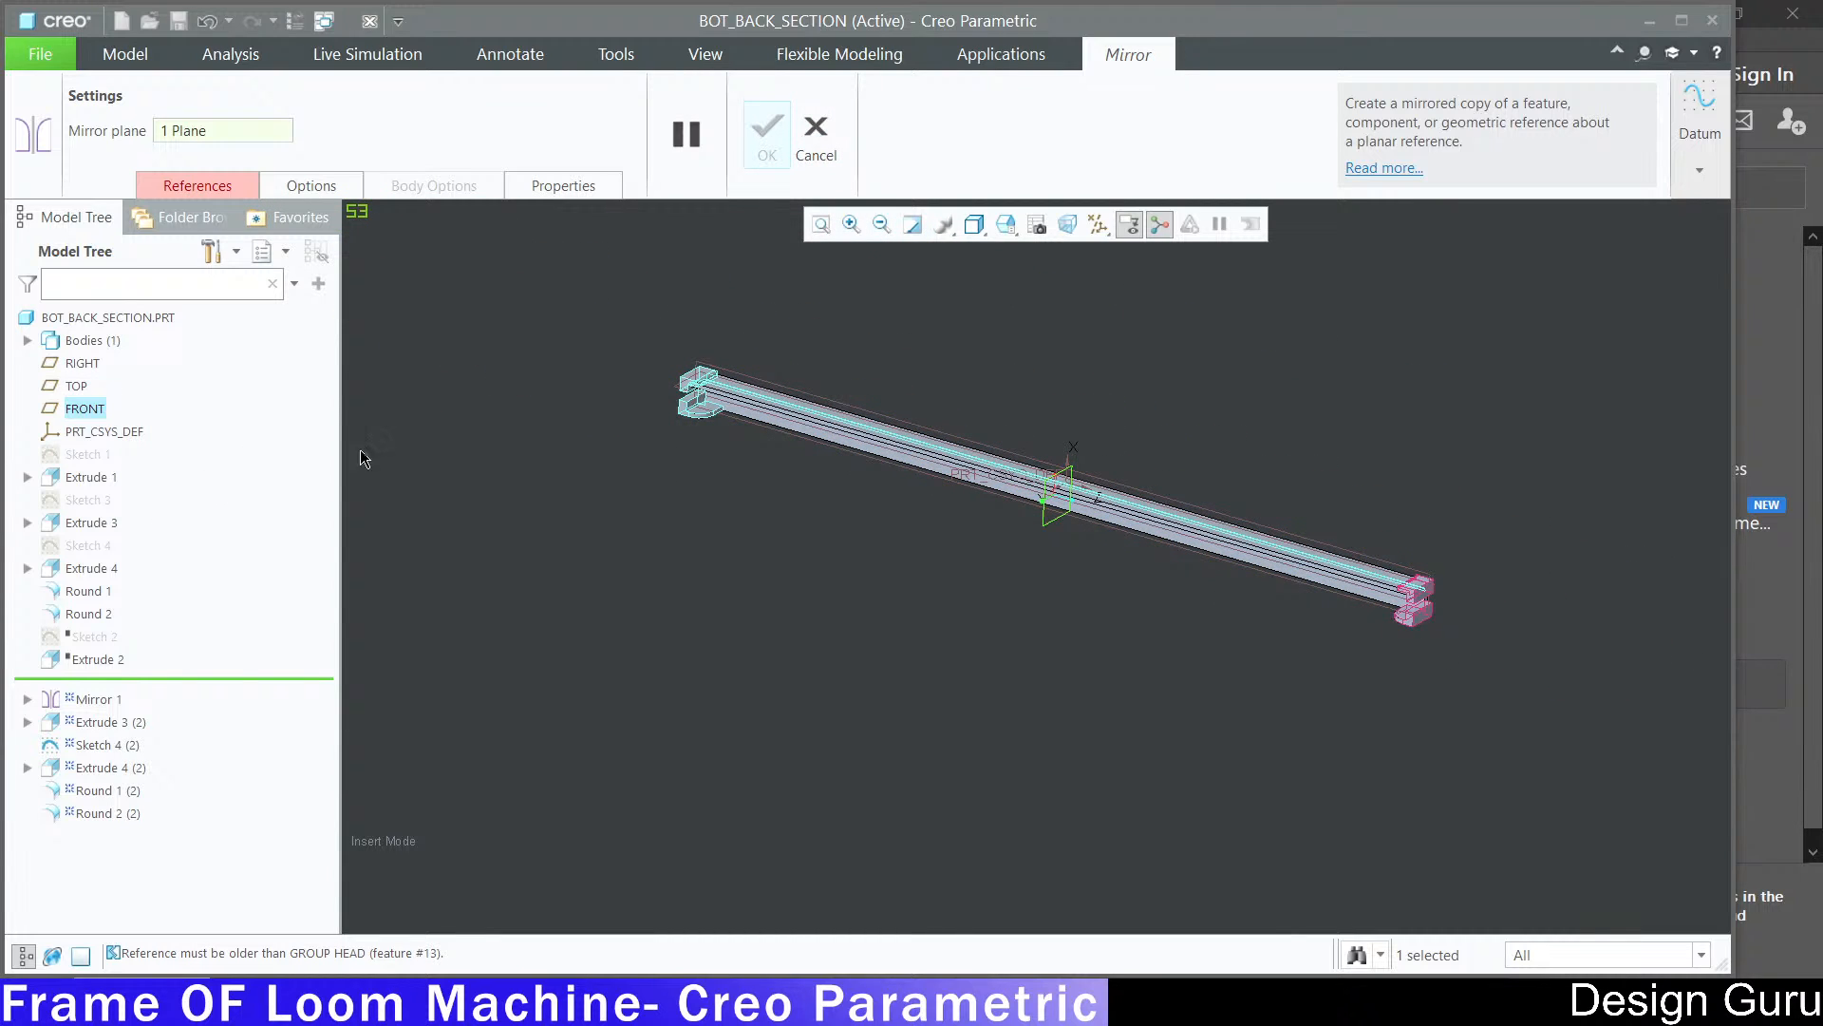
{"action": "left_click", "coordinate": [220, 187]}
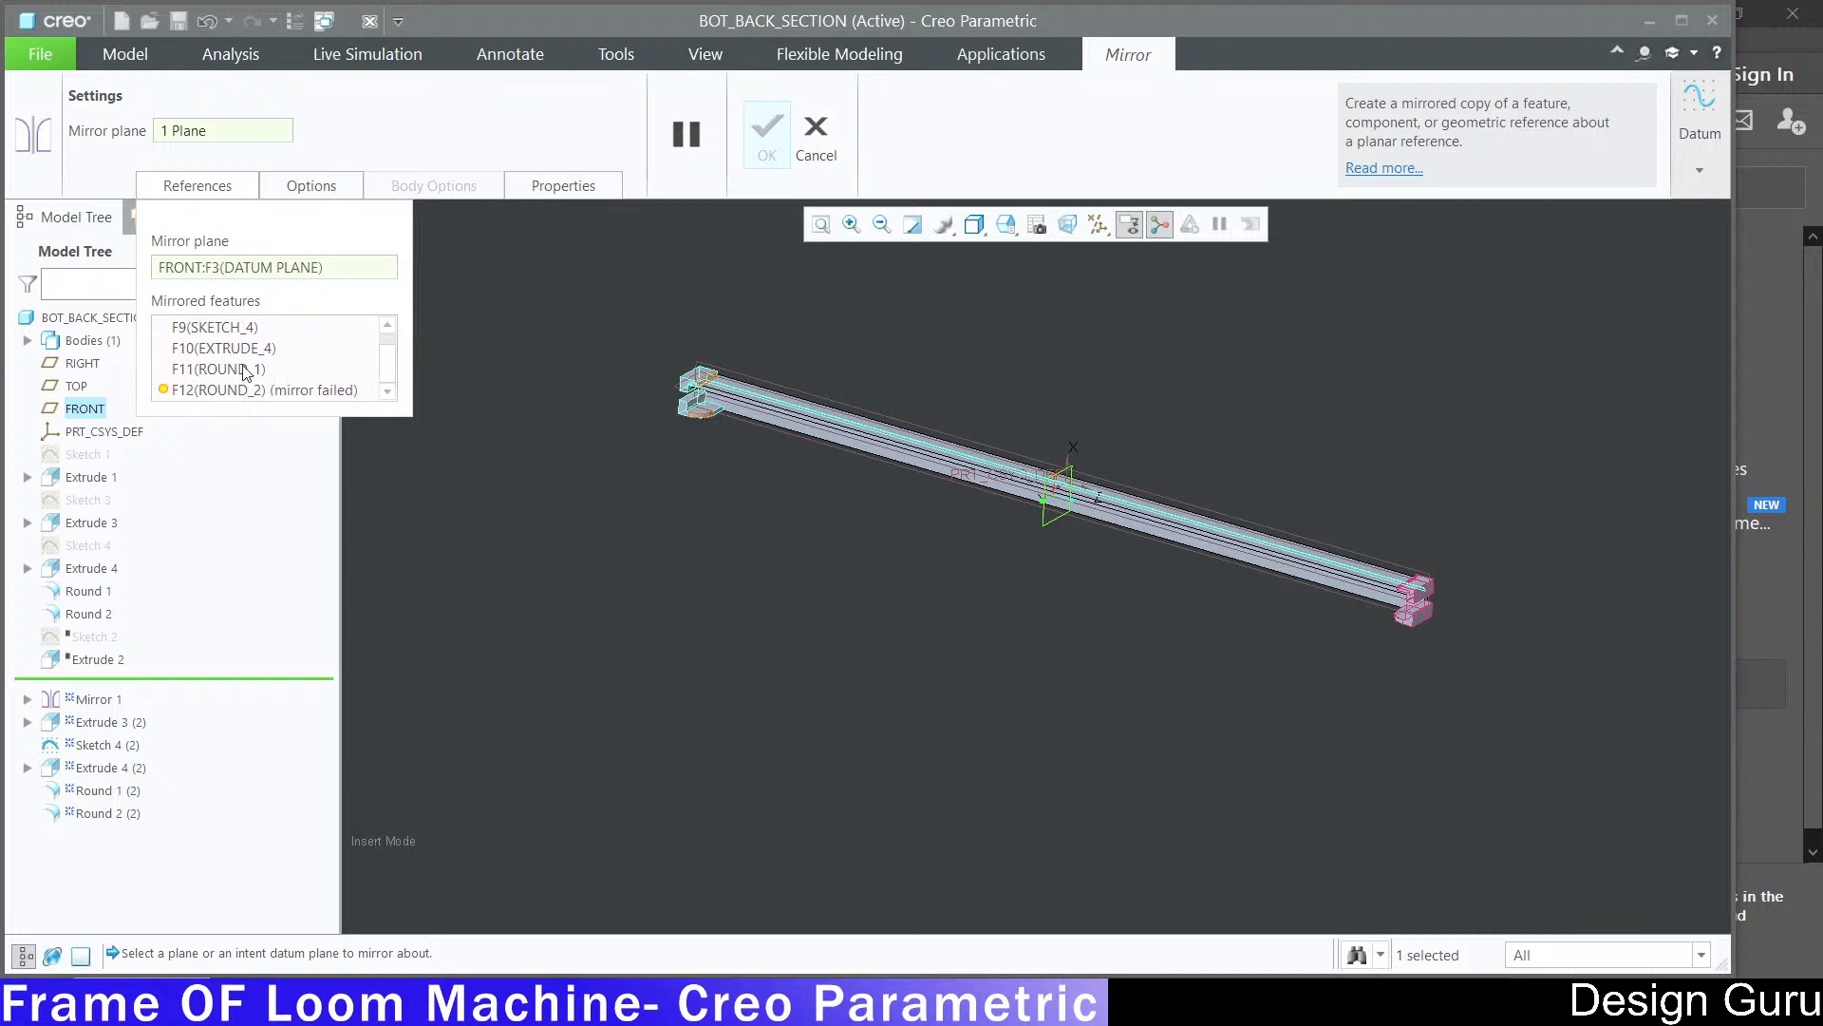
{"action": "left_click", "coordinate": [223, 391]}
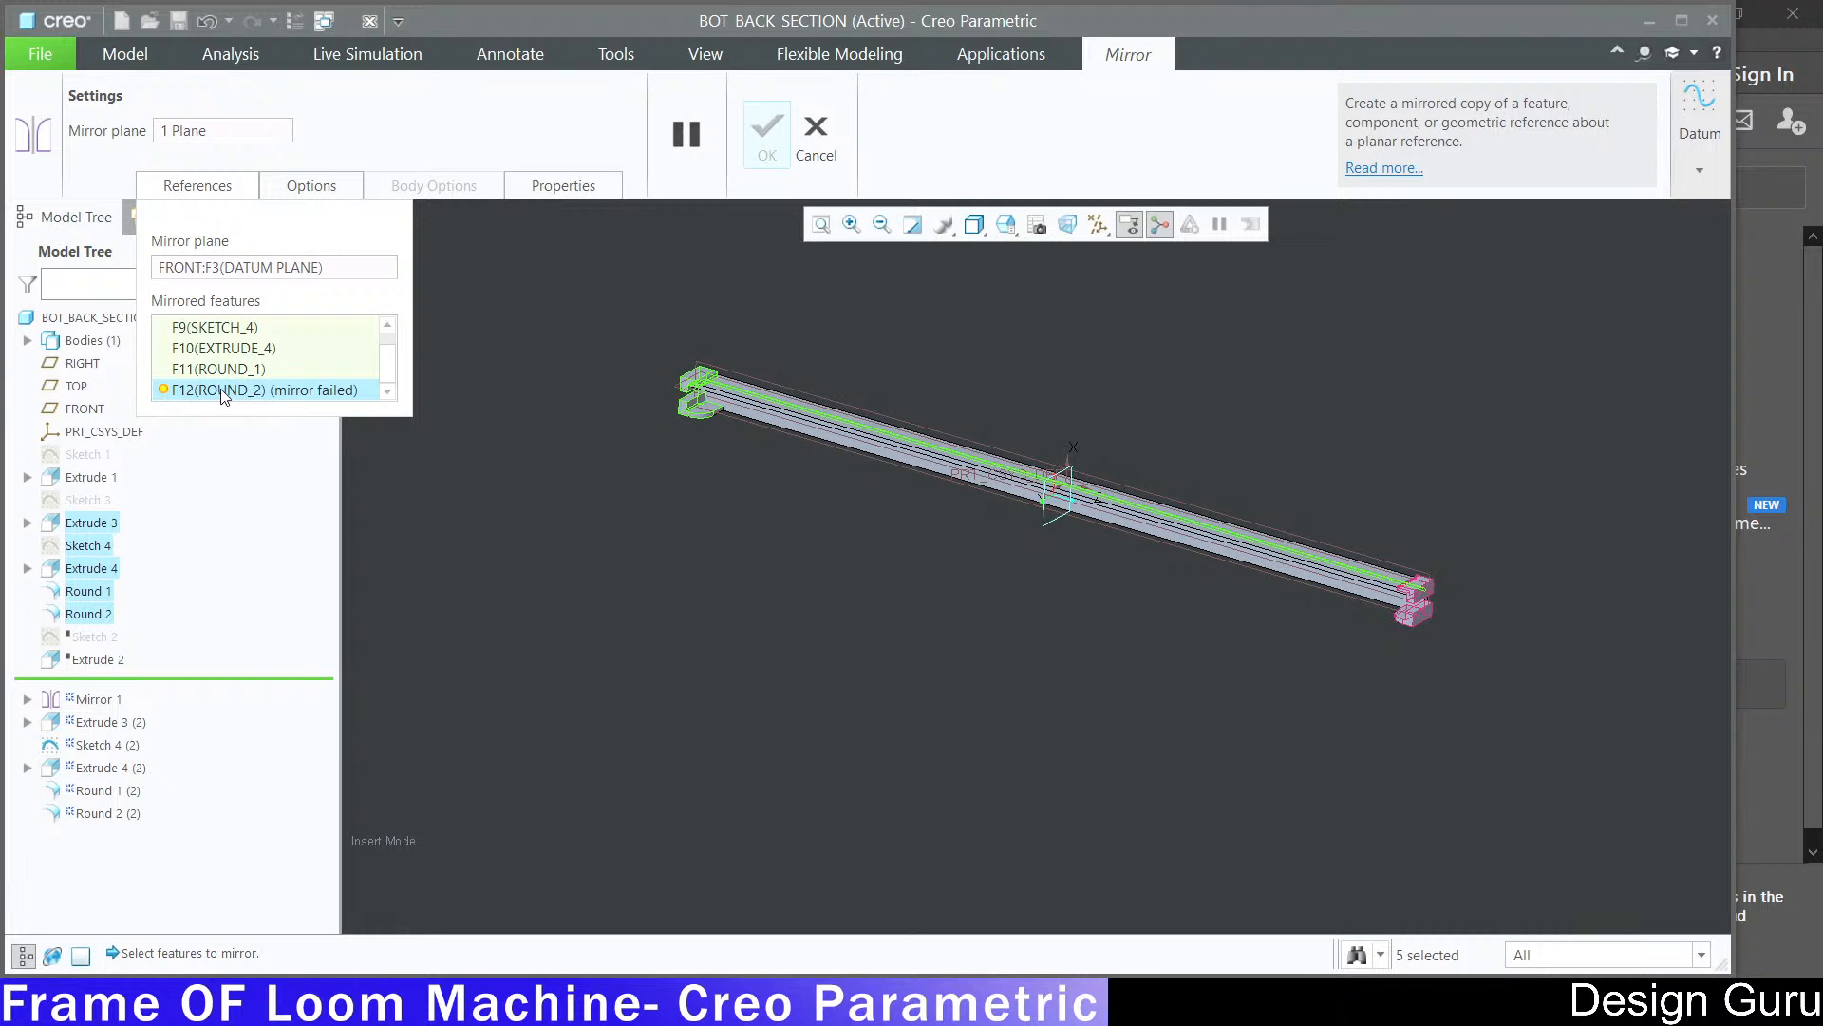
{"action": "right_click", "coordinate": [228, 397]}
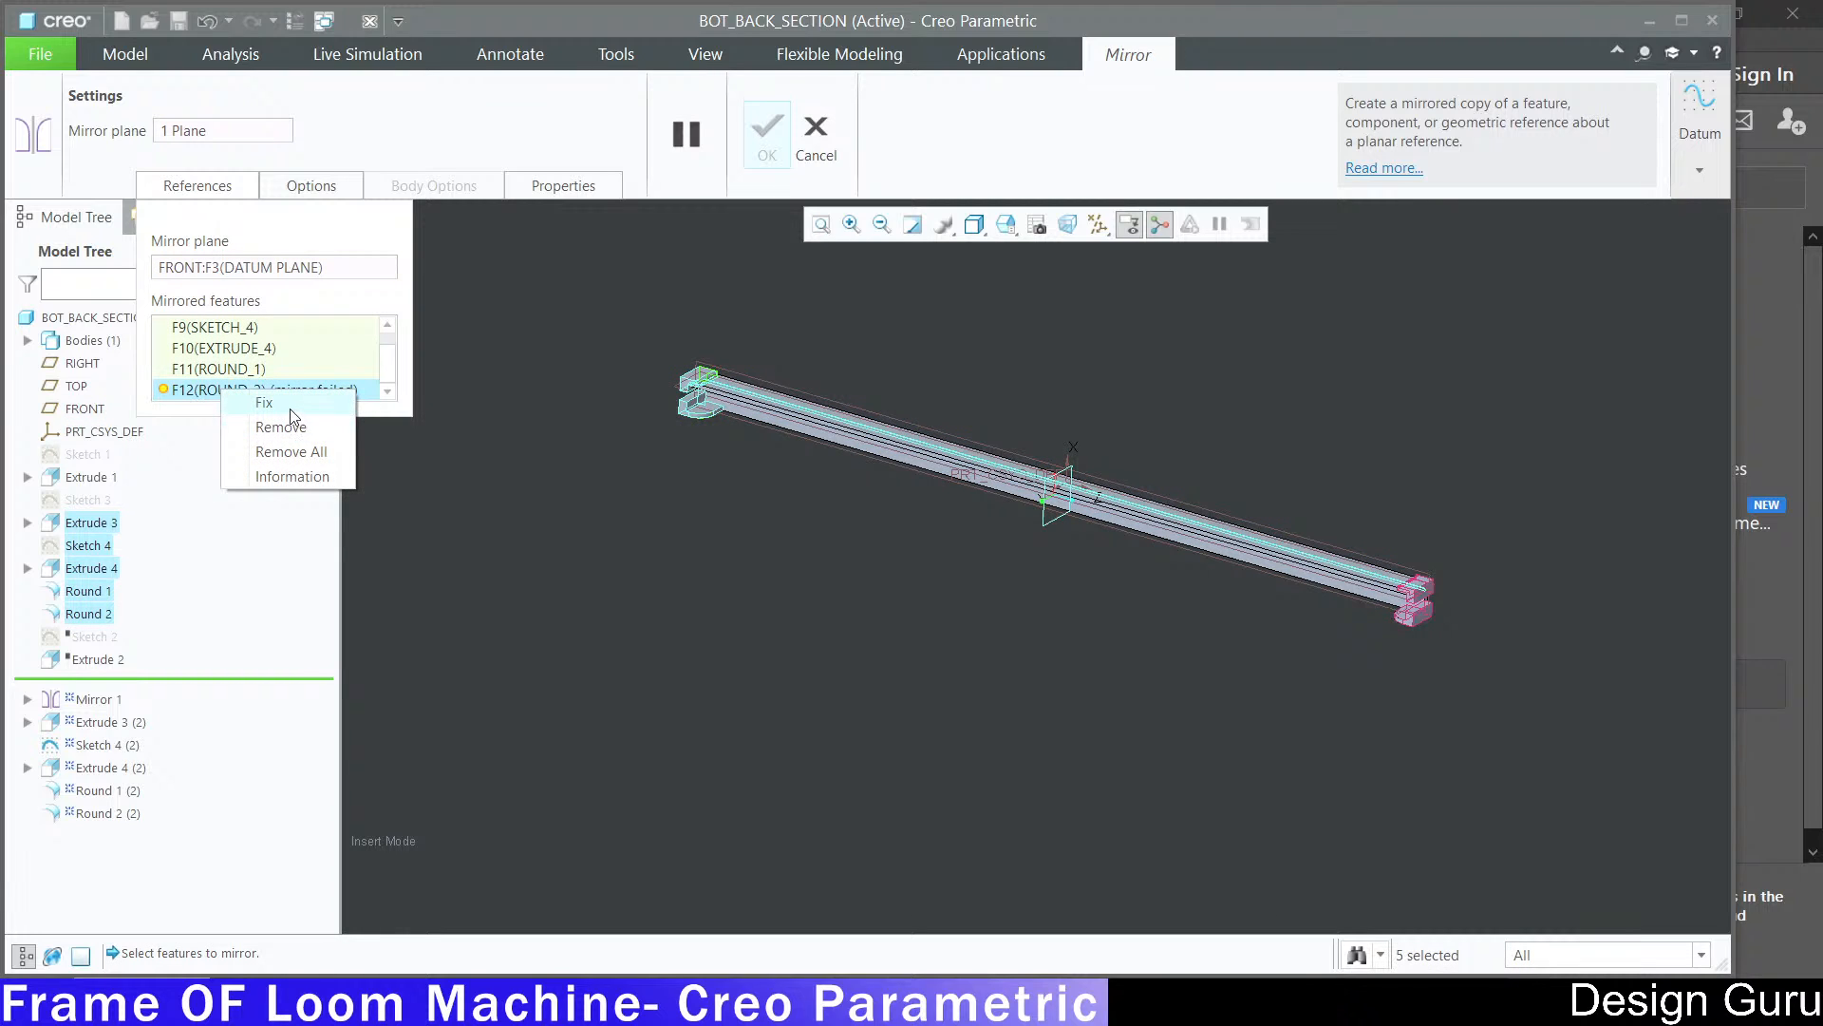
{"action": "left_click", "coordinate": [266, 402]}
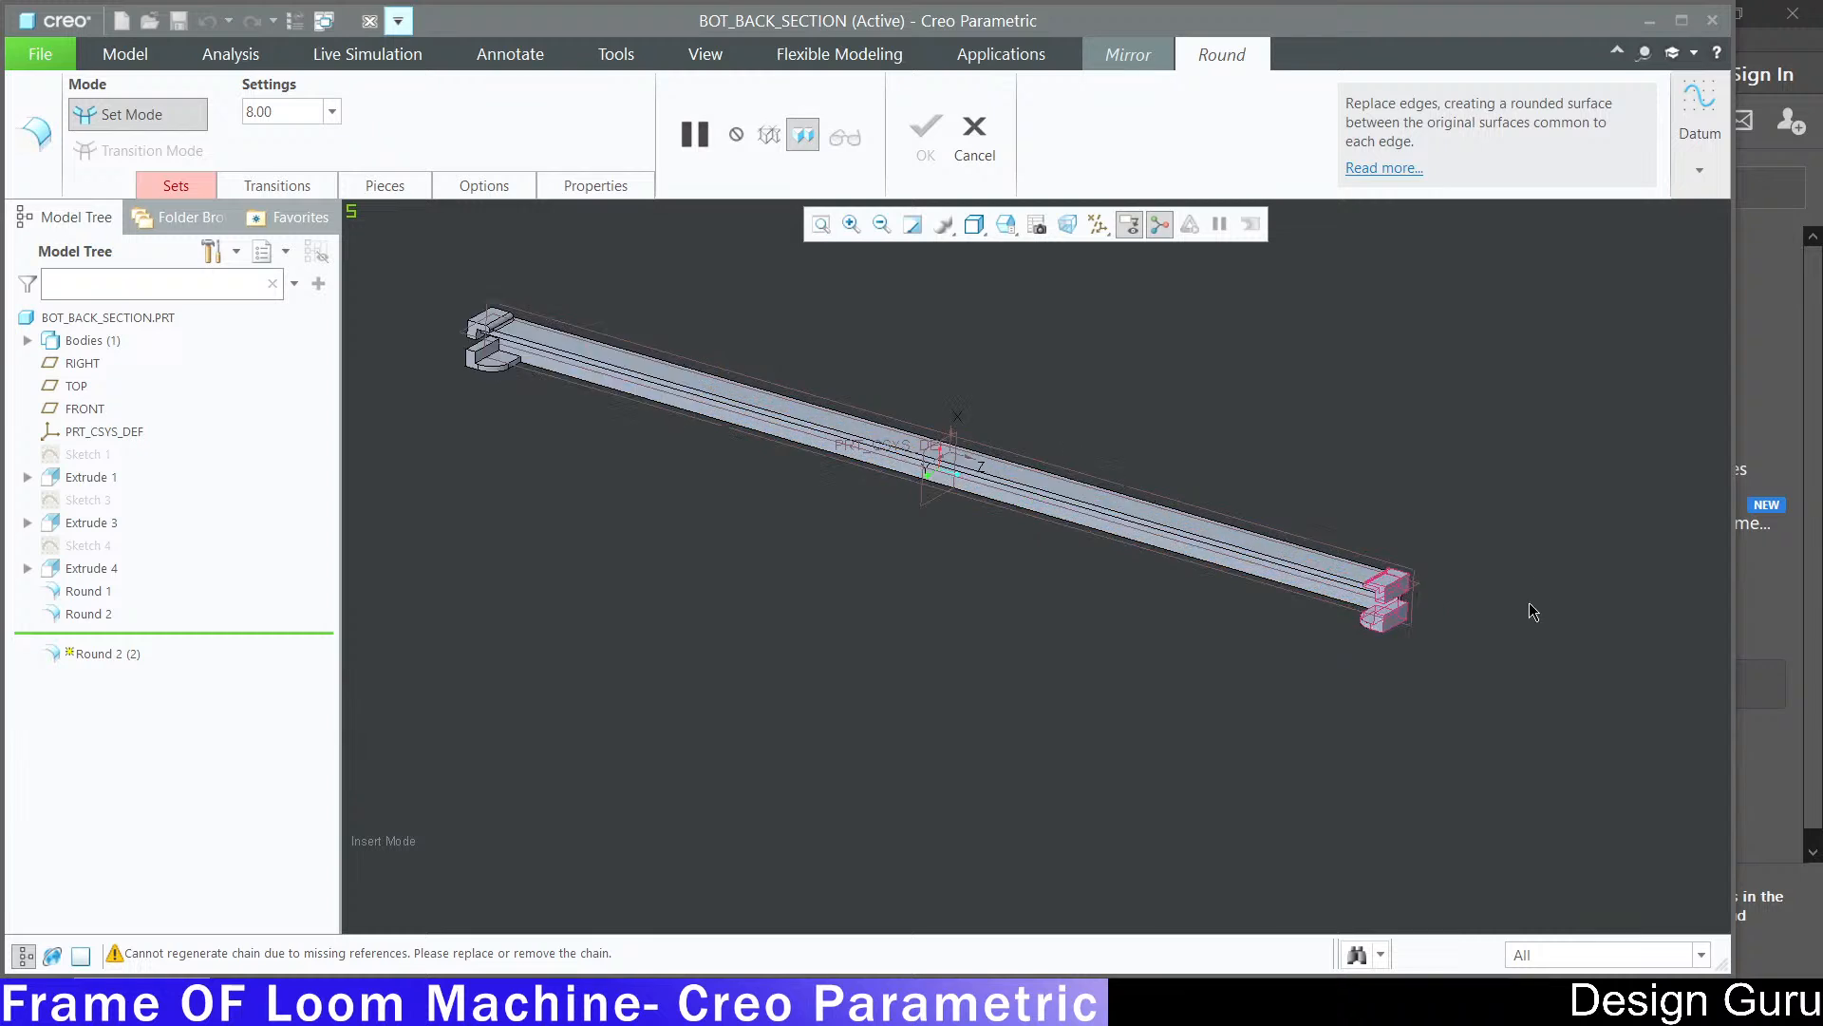
Step: Try adding a second set to the mirrored copy of Round 2, remove that set, and cancel the fix
{"action": "scroll", "coordinate": [1448, 609], "scroll_direction": "down", "scroll_amount": 6}
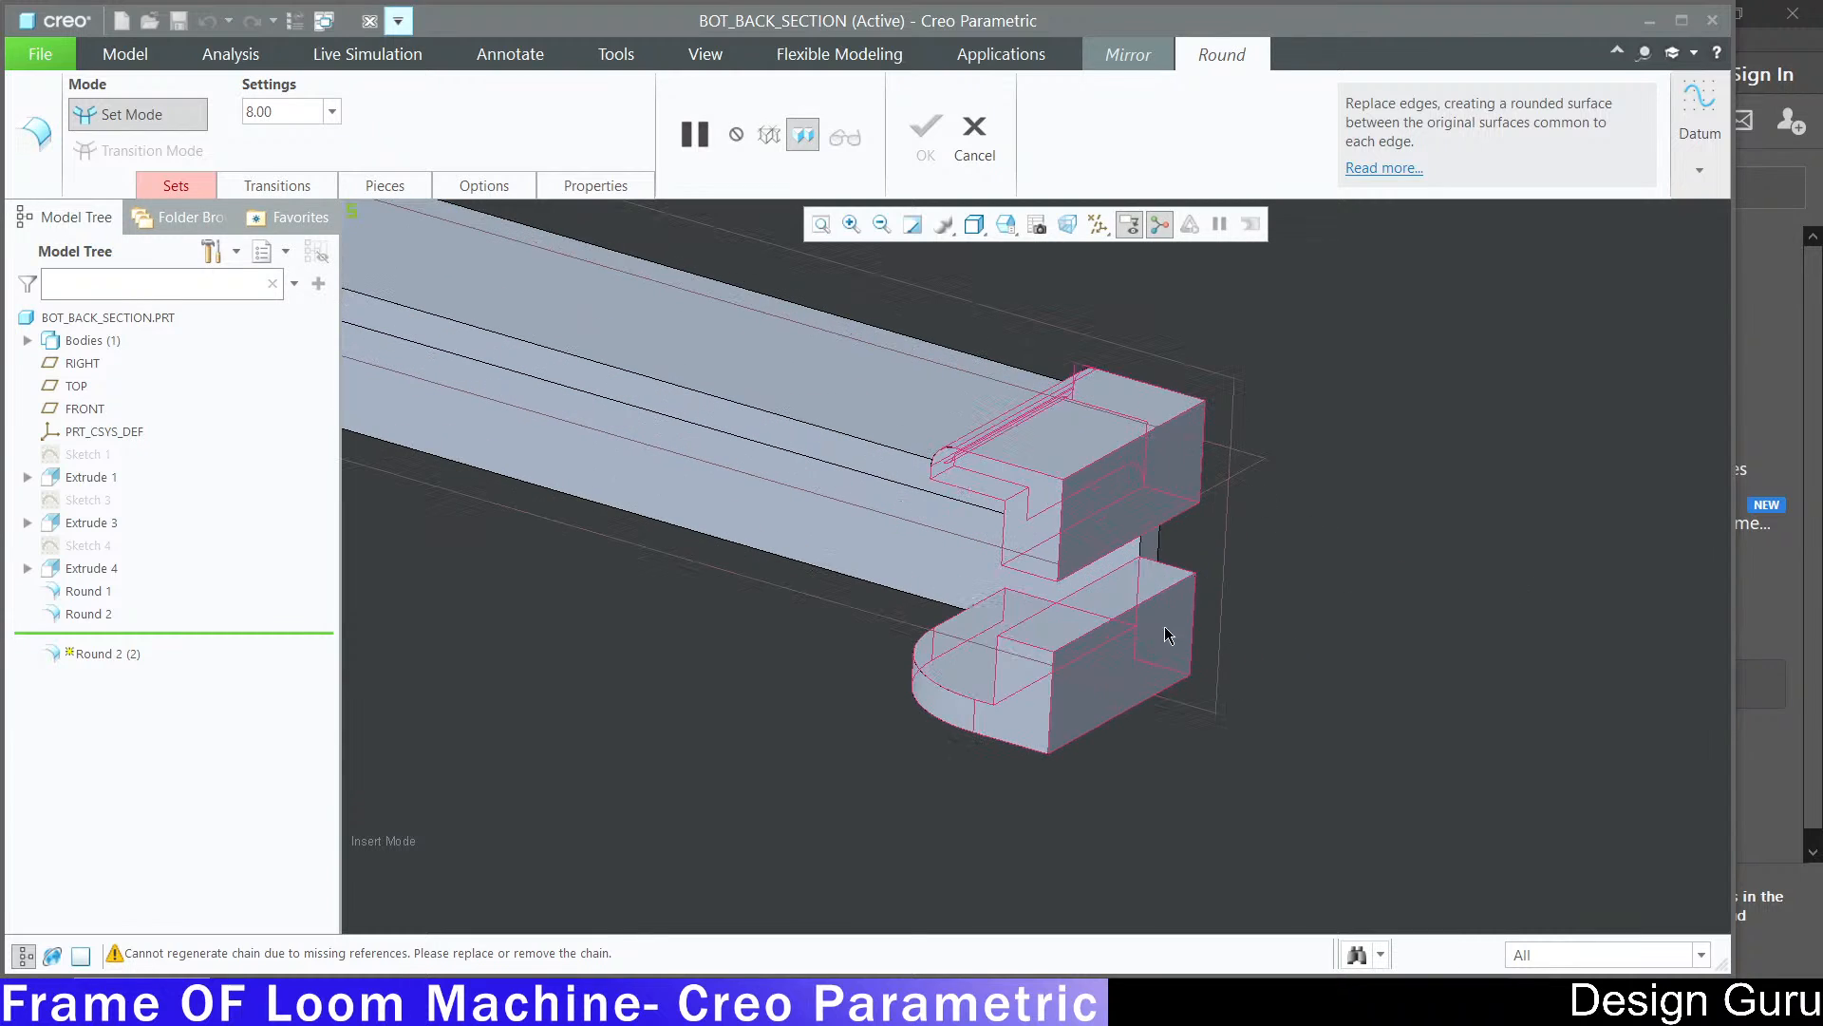
{"action": "left_click", "coordinate": [191, 185]}
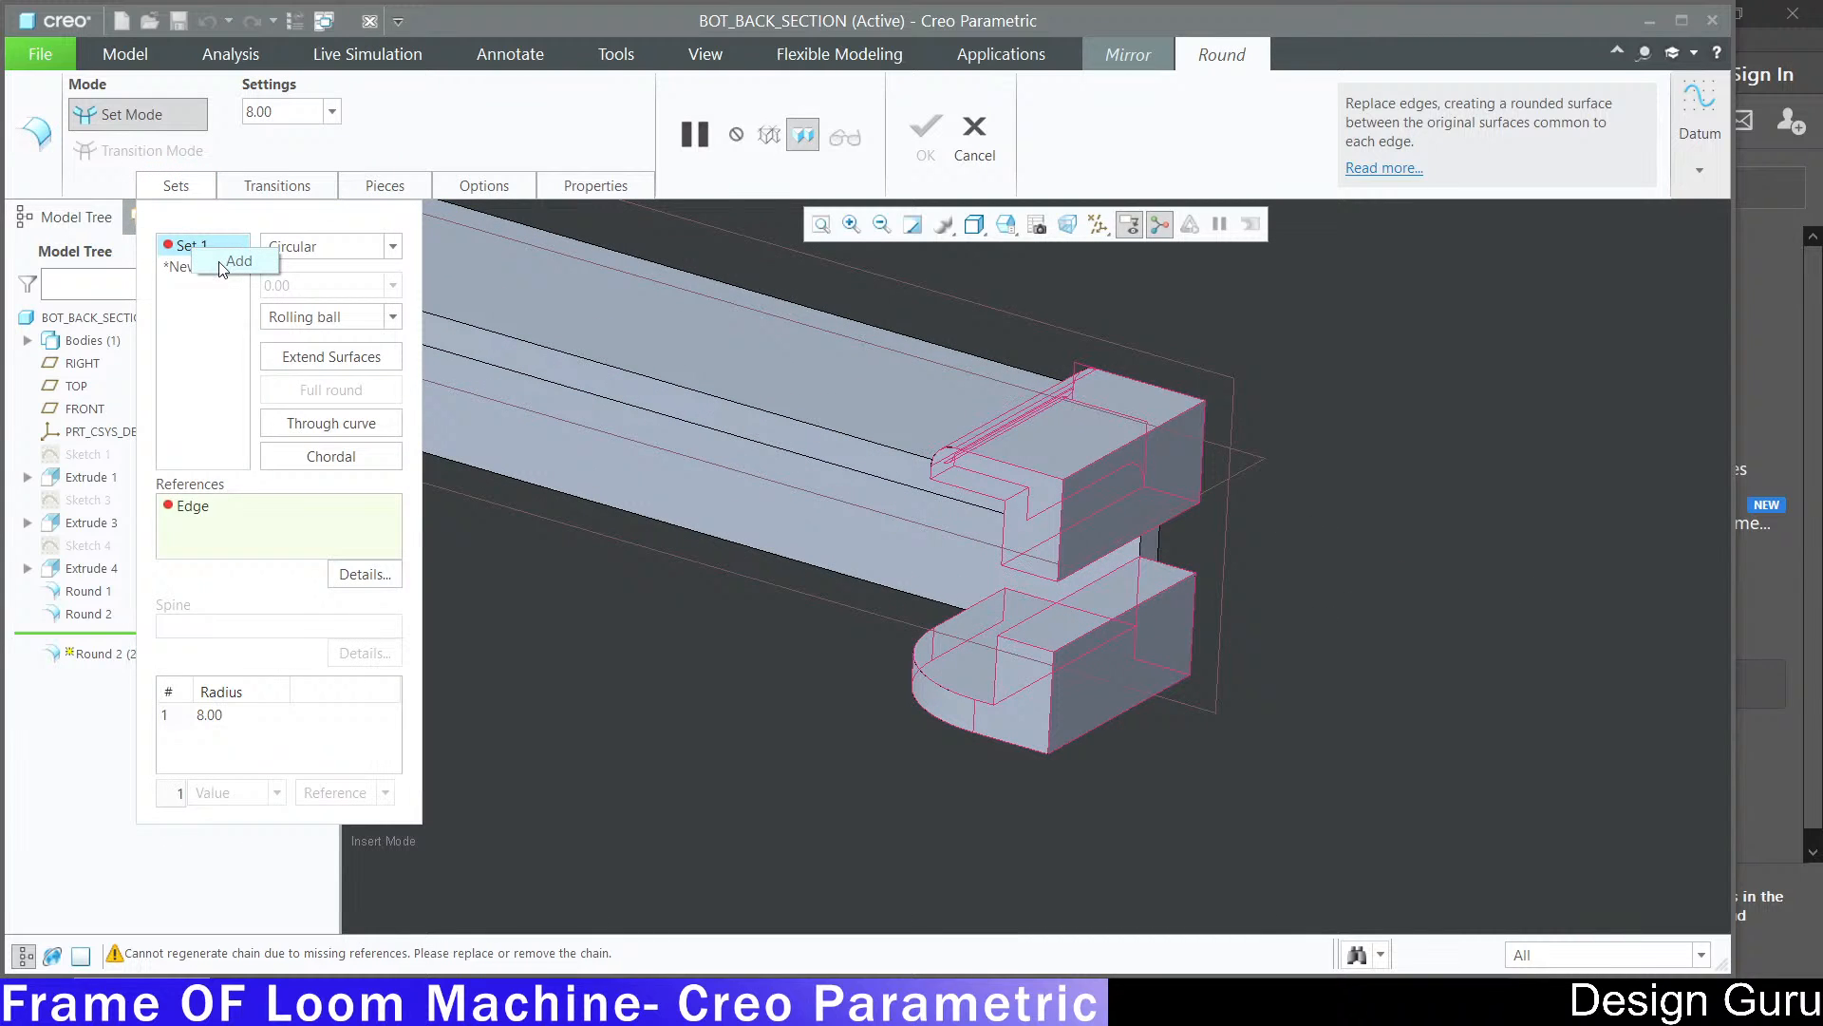
{"action": "left_click", "coordinate": [226, 270]}
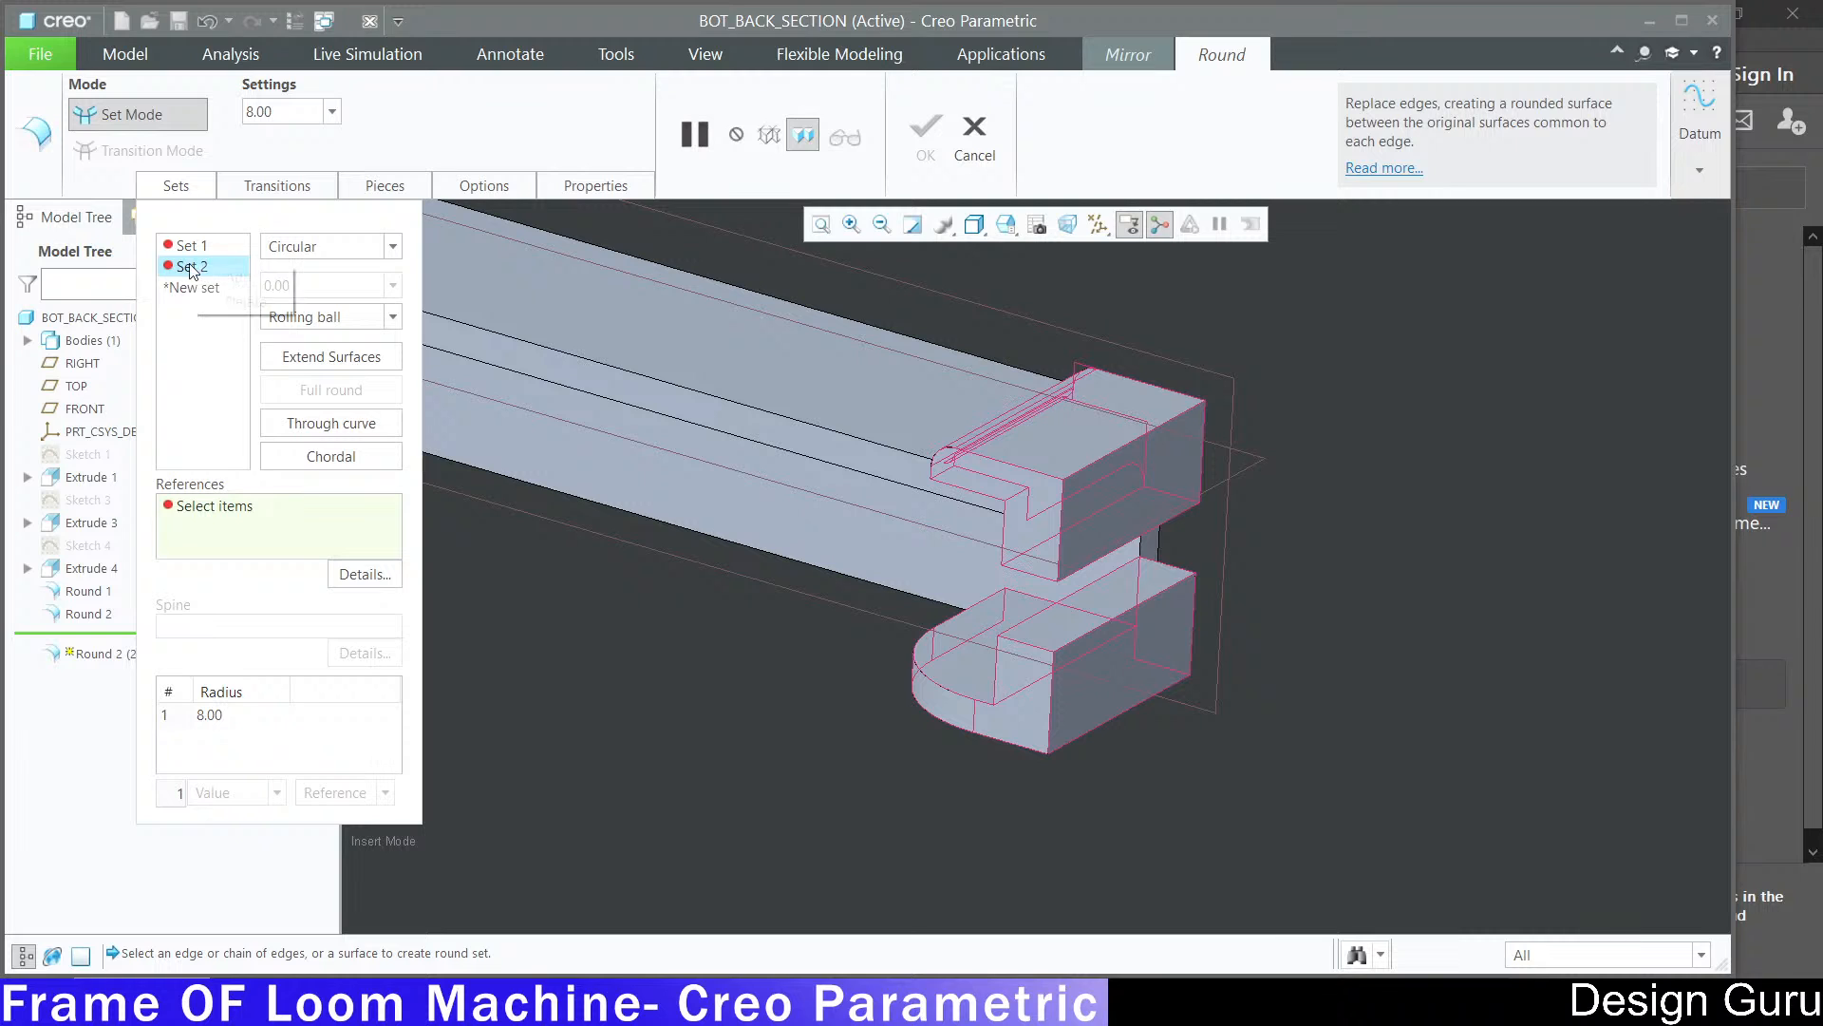
{"action": "left_click", "coordinate": [229, 302]}
{"action": "middle_click_drag", "start_coordinate": [1121, 532], "coordinate": [1205, 407]}
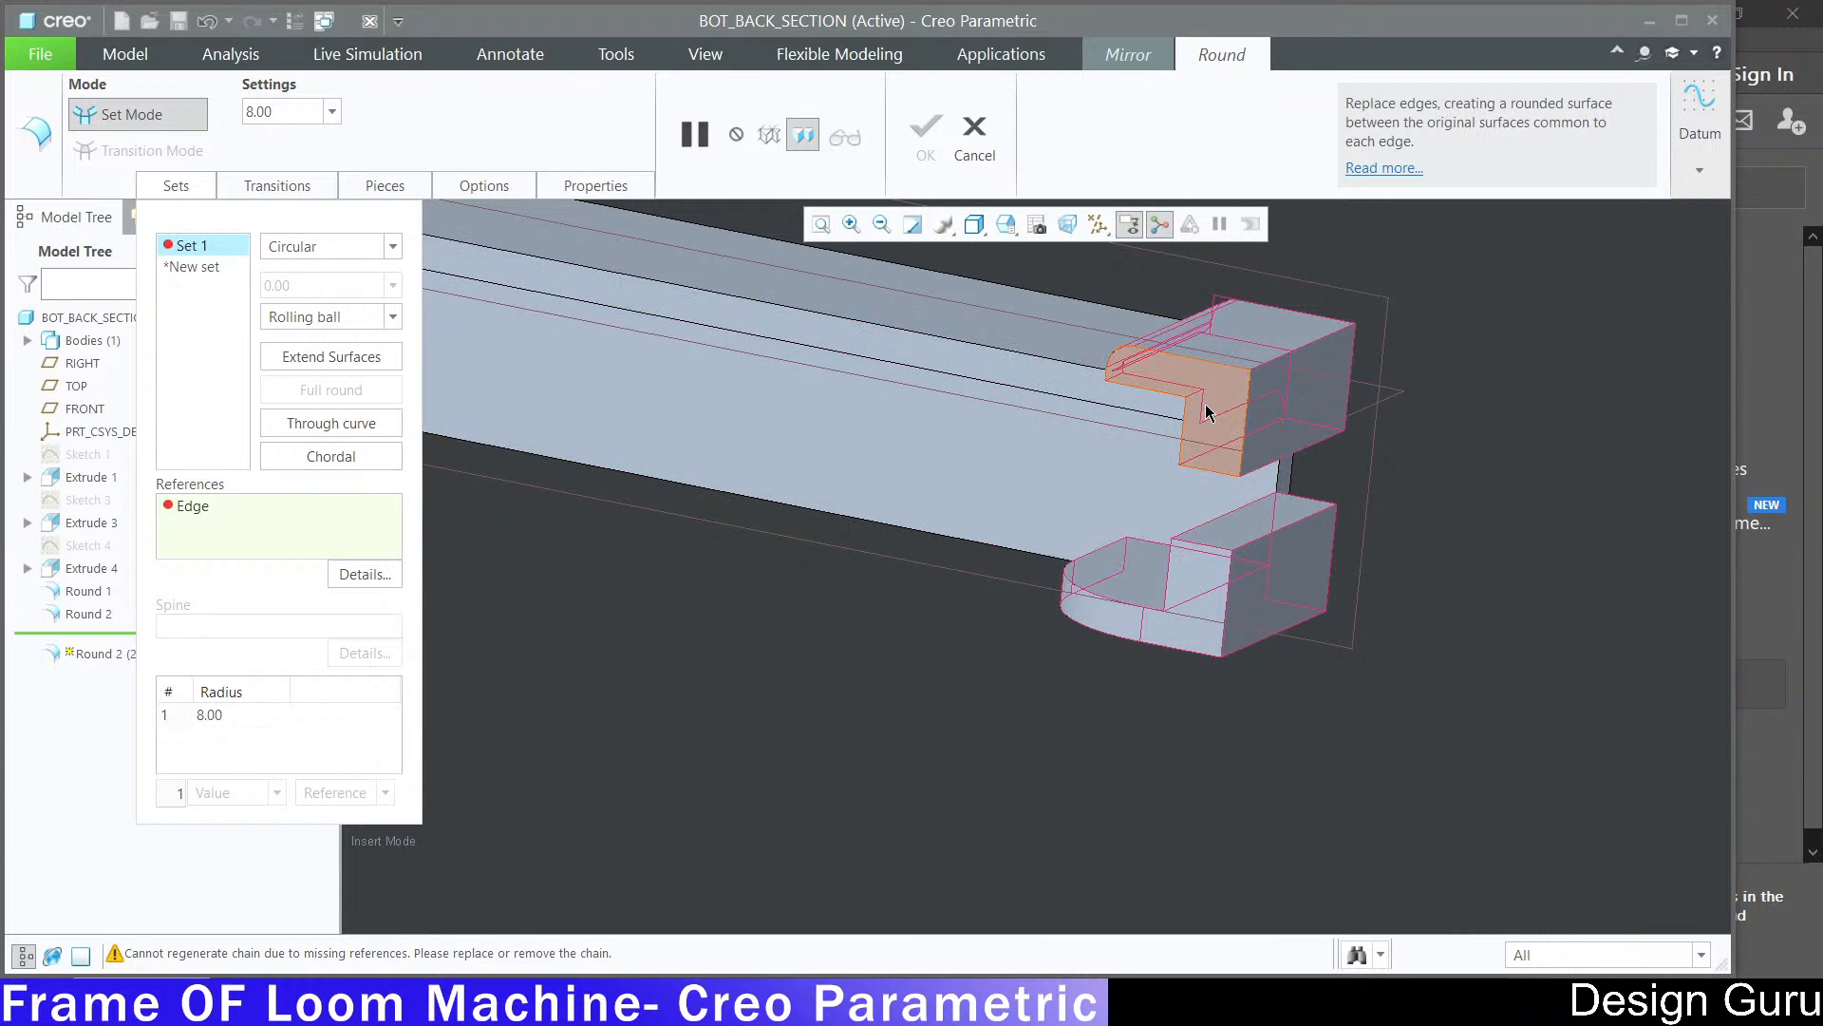
{"action": "left_click", "coordinate": [975, 133]}
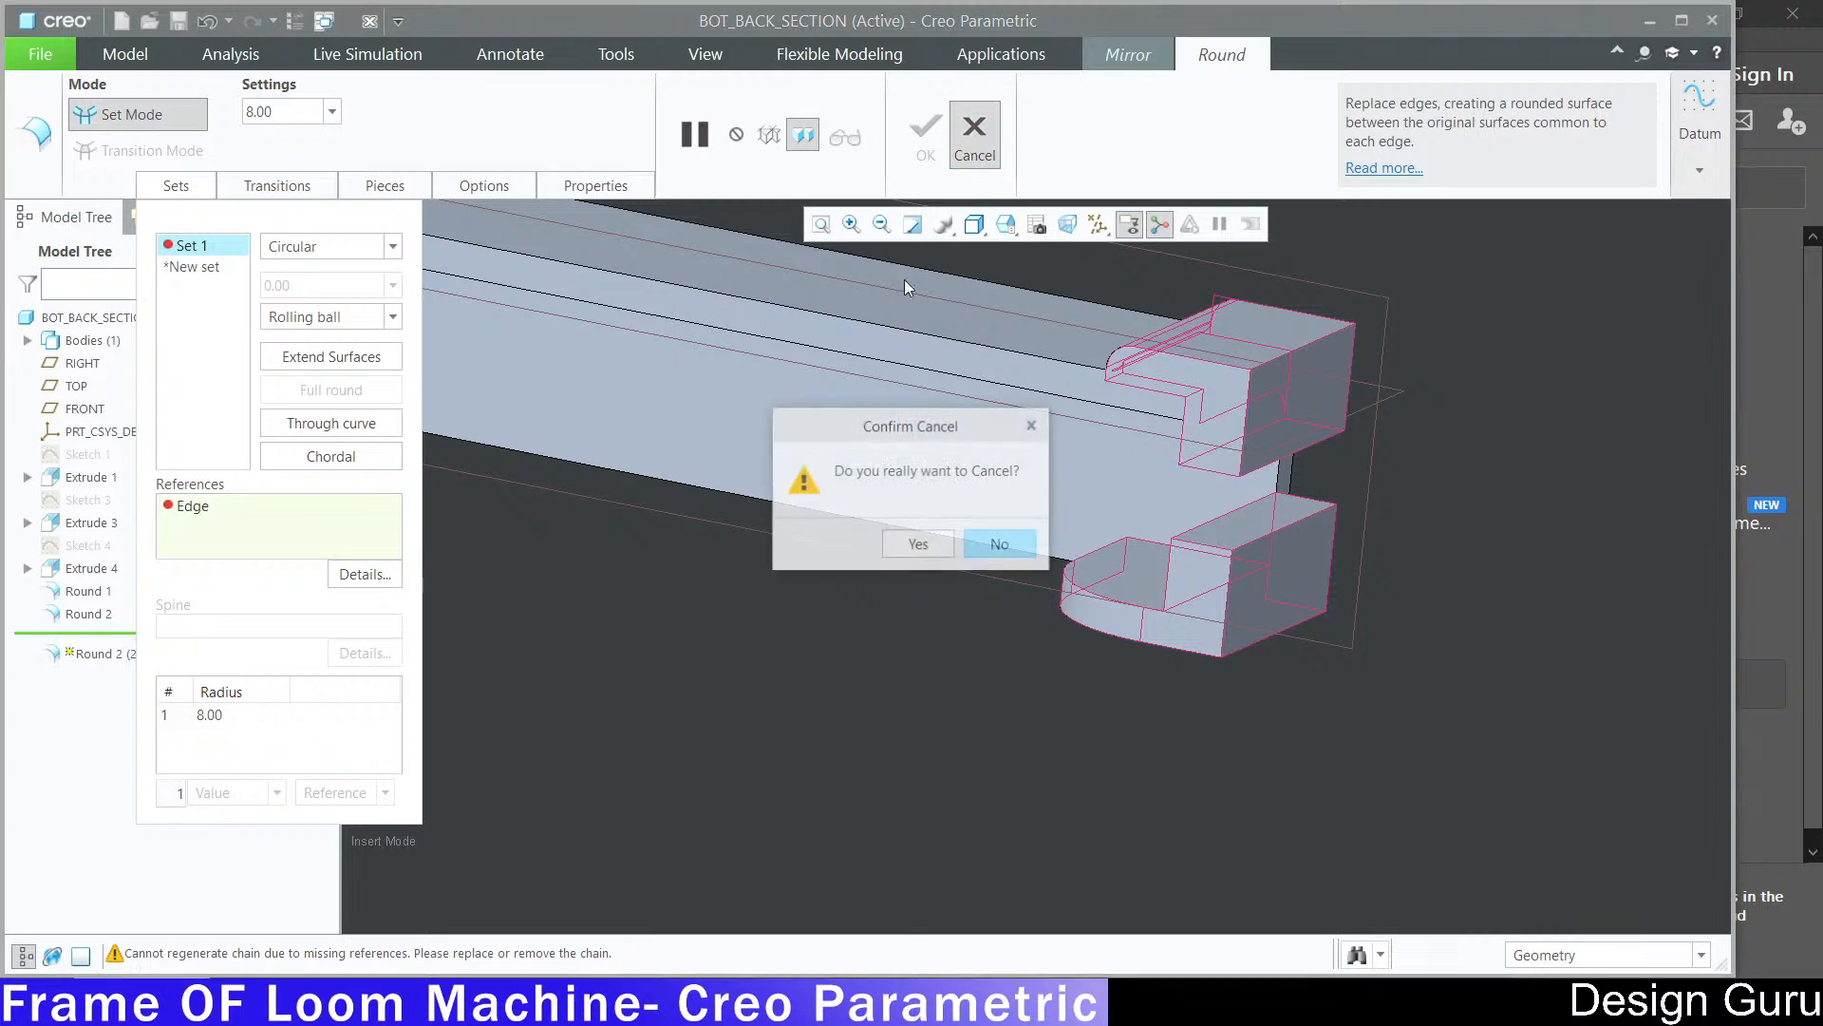
{"action": "left_click", "coordinate": [914, 544]}
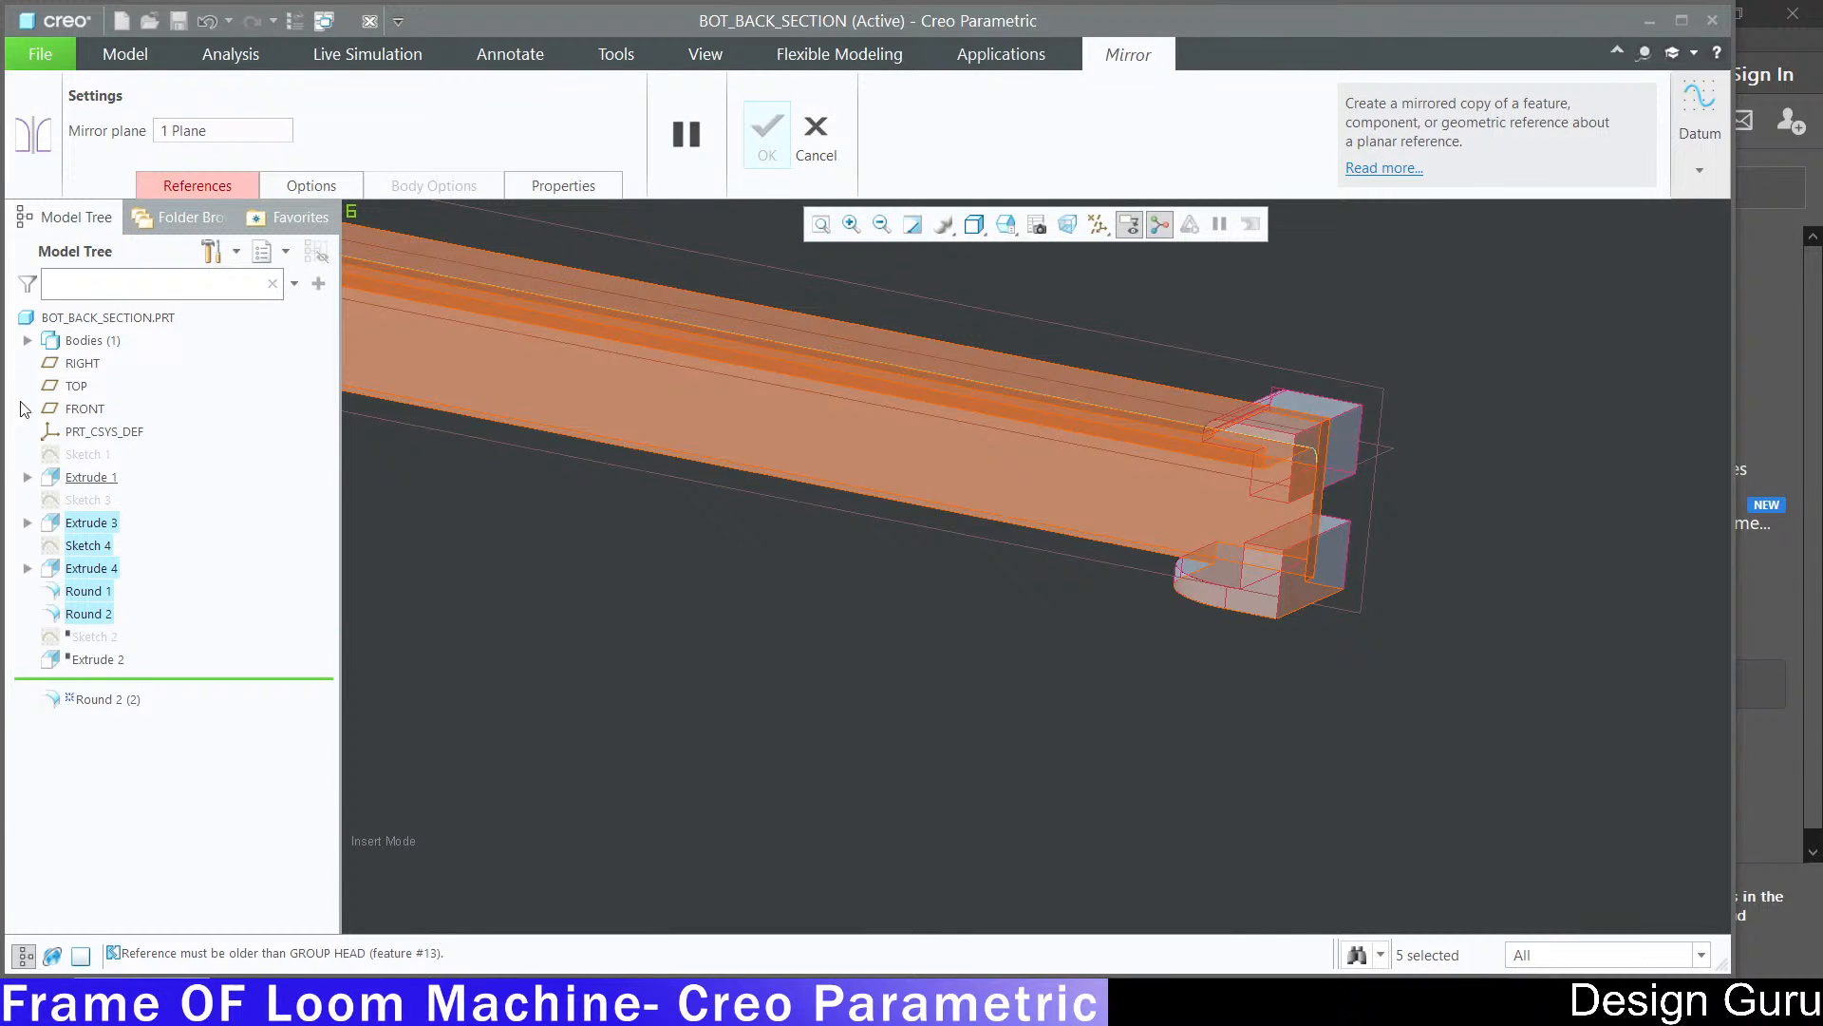
Step: Remove the failed Round 2 from the mirrored features and complete the Mirror about the FRONT plane
{"action": "left_click", "coordinate": [221, 187]}
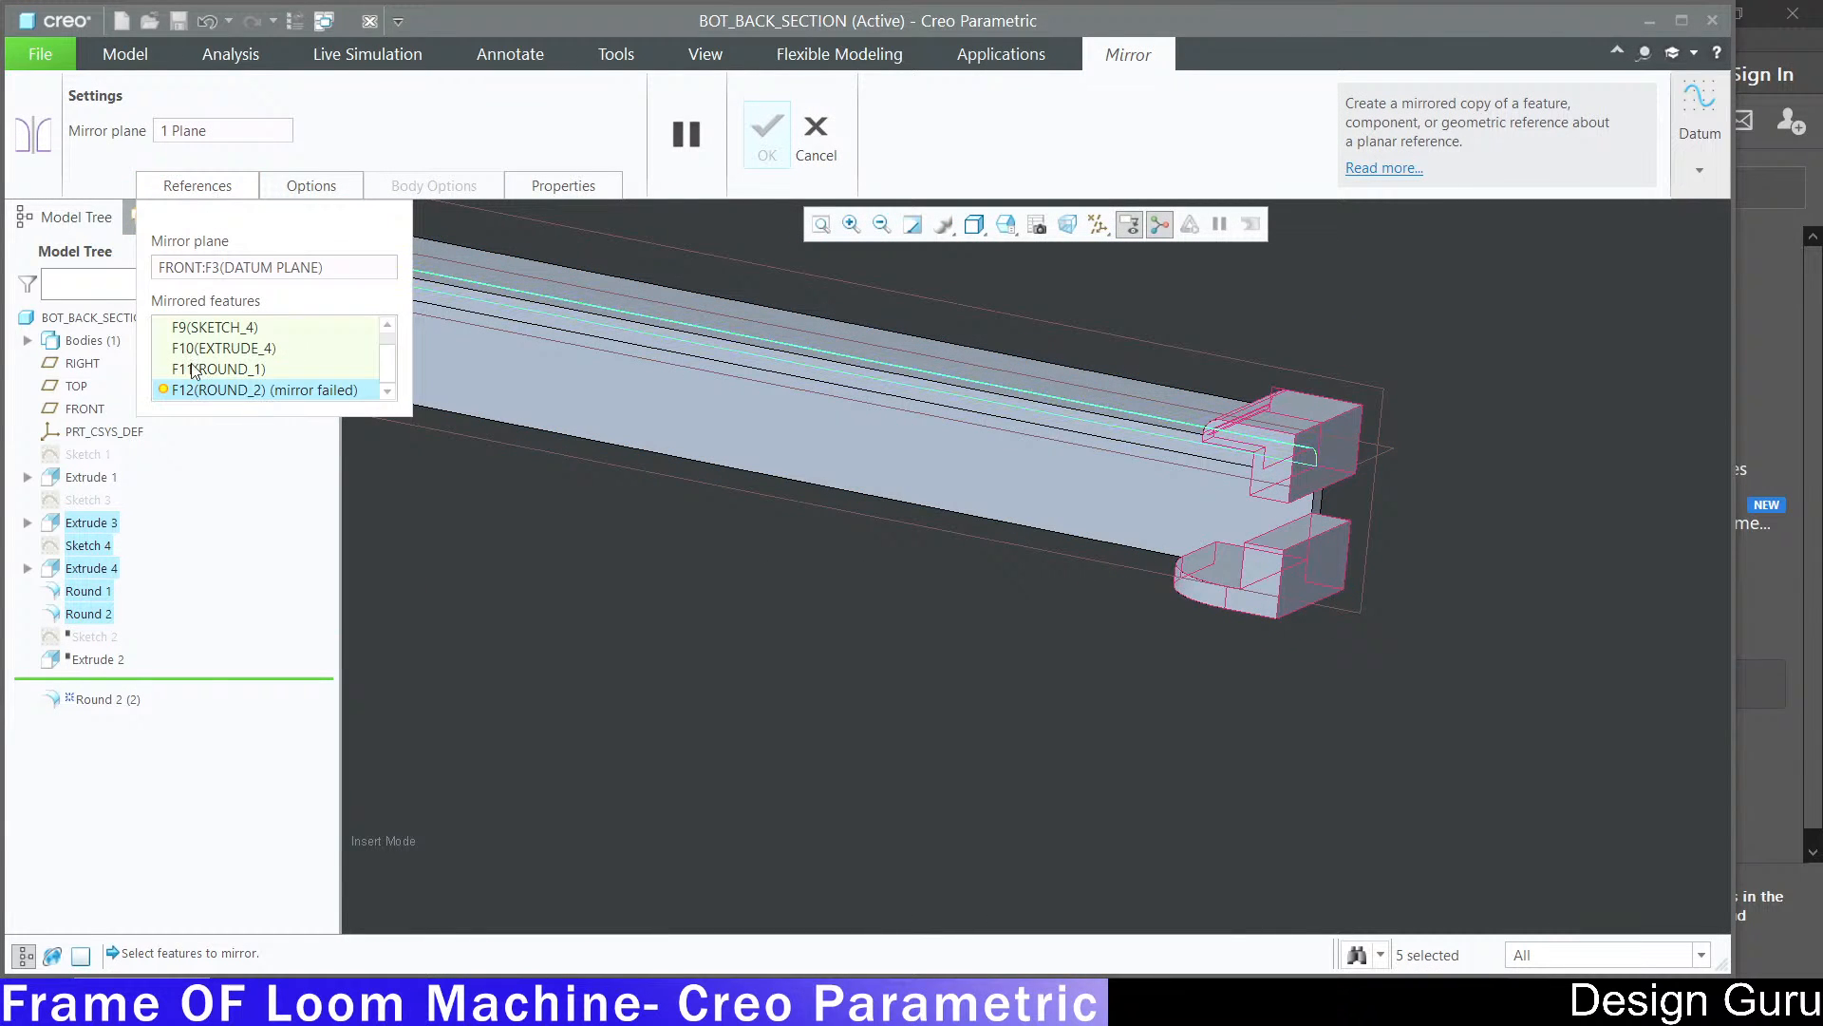
{"action": "right_click", "coordinate": [194, 388]}
{"action": "left_click", "coordinate": [285, 424]}
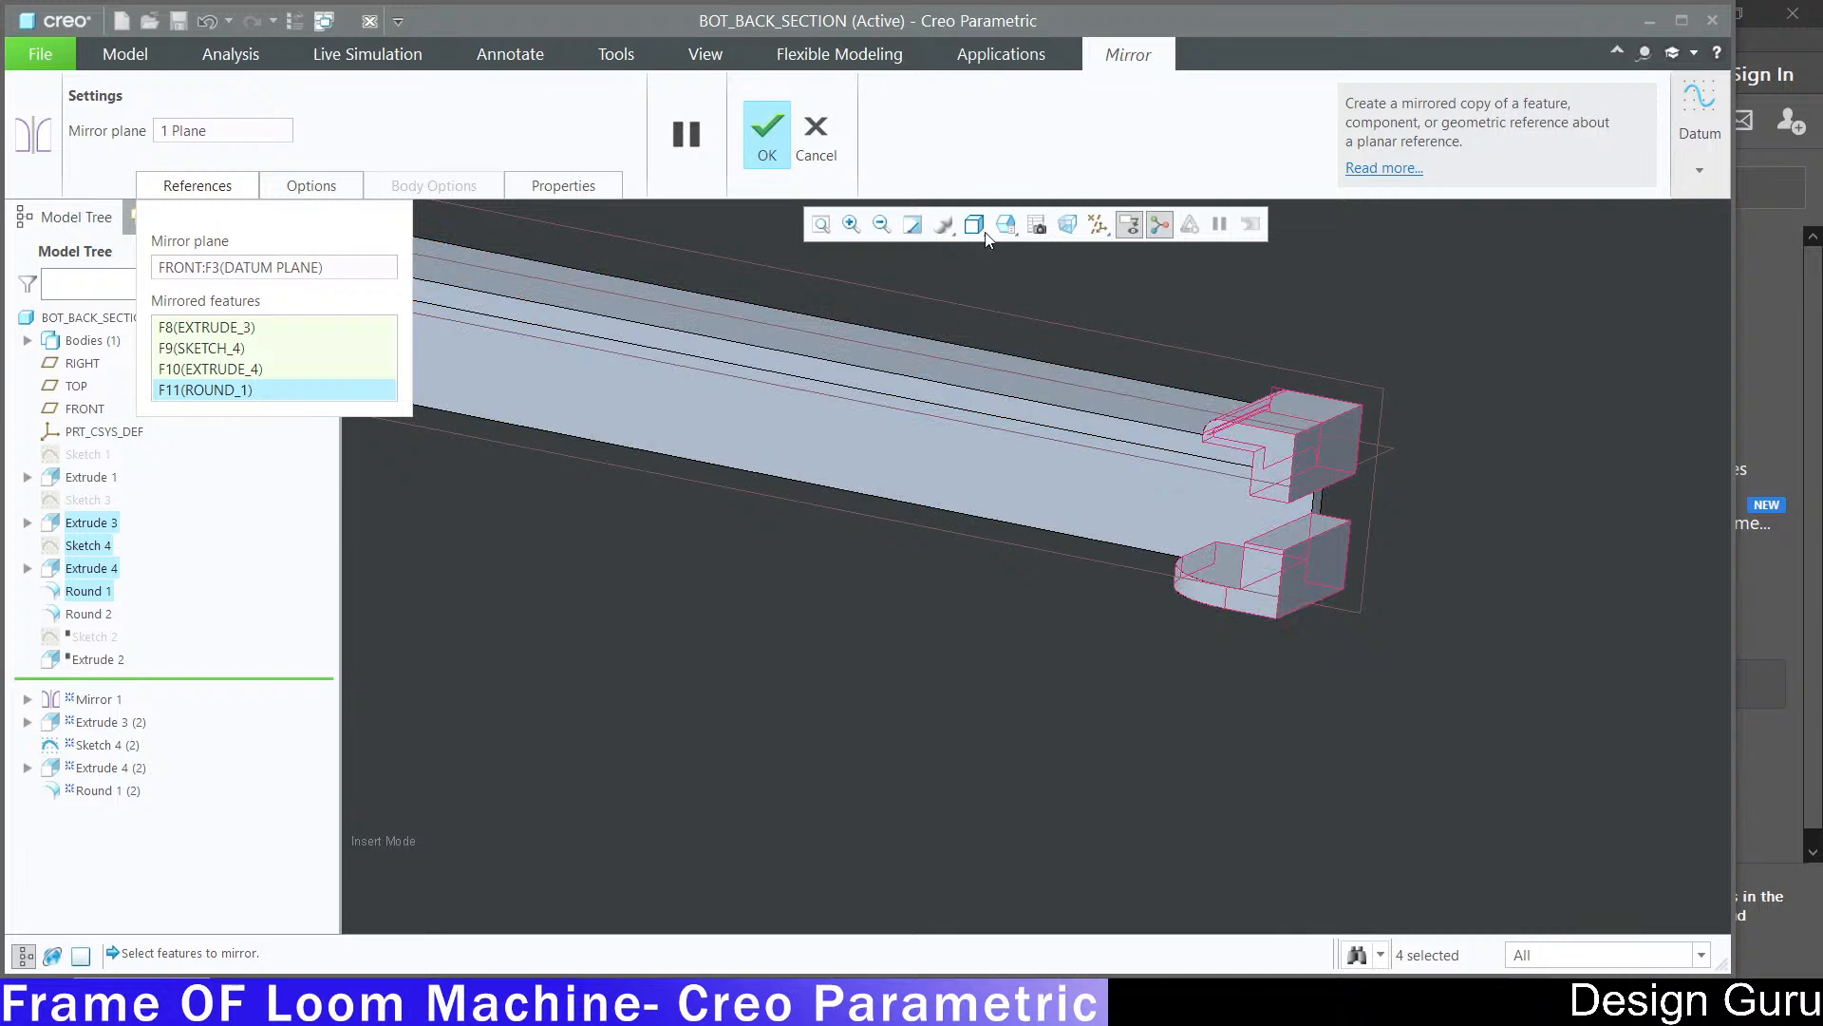
{"action": "left_click", "coordinate": [768, 150]}
Step: Examine the mirrored blocks and rounds at both ends of the bottom back section and restore the default orientation
{"action": "scroll", "coordinate": [1523, 500], "scroll_direction": "down", "scroll_amount": 3}
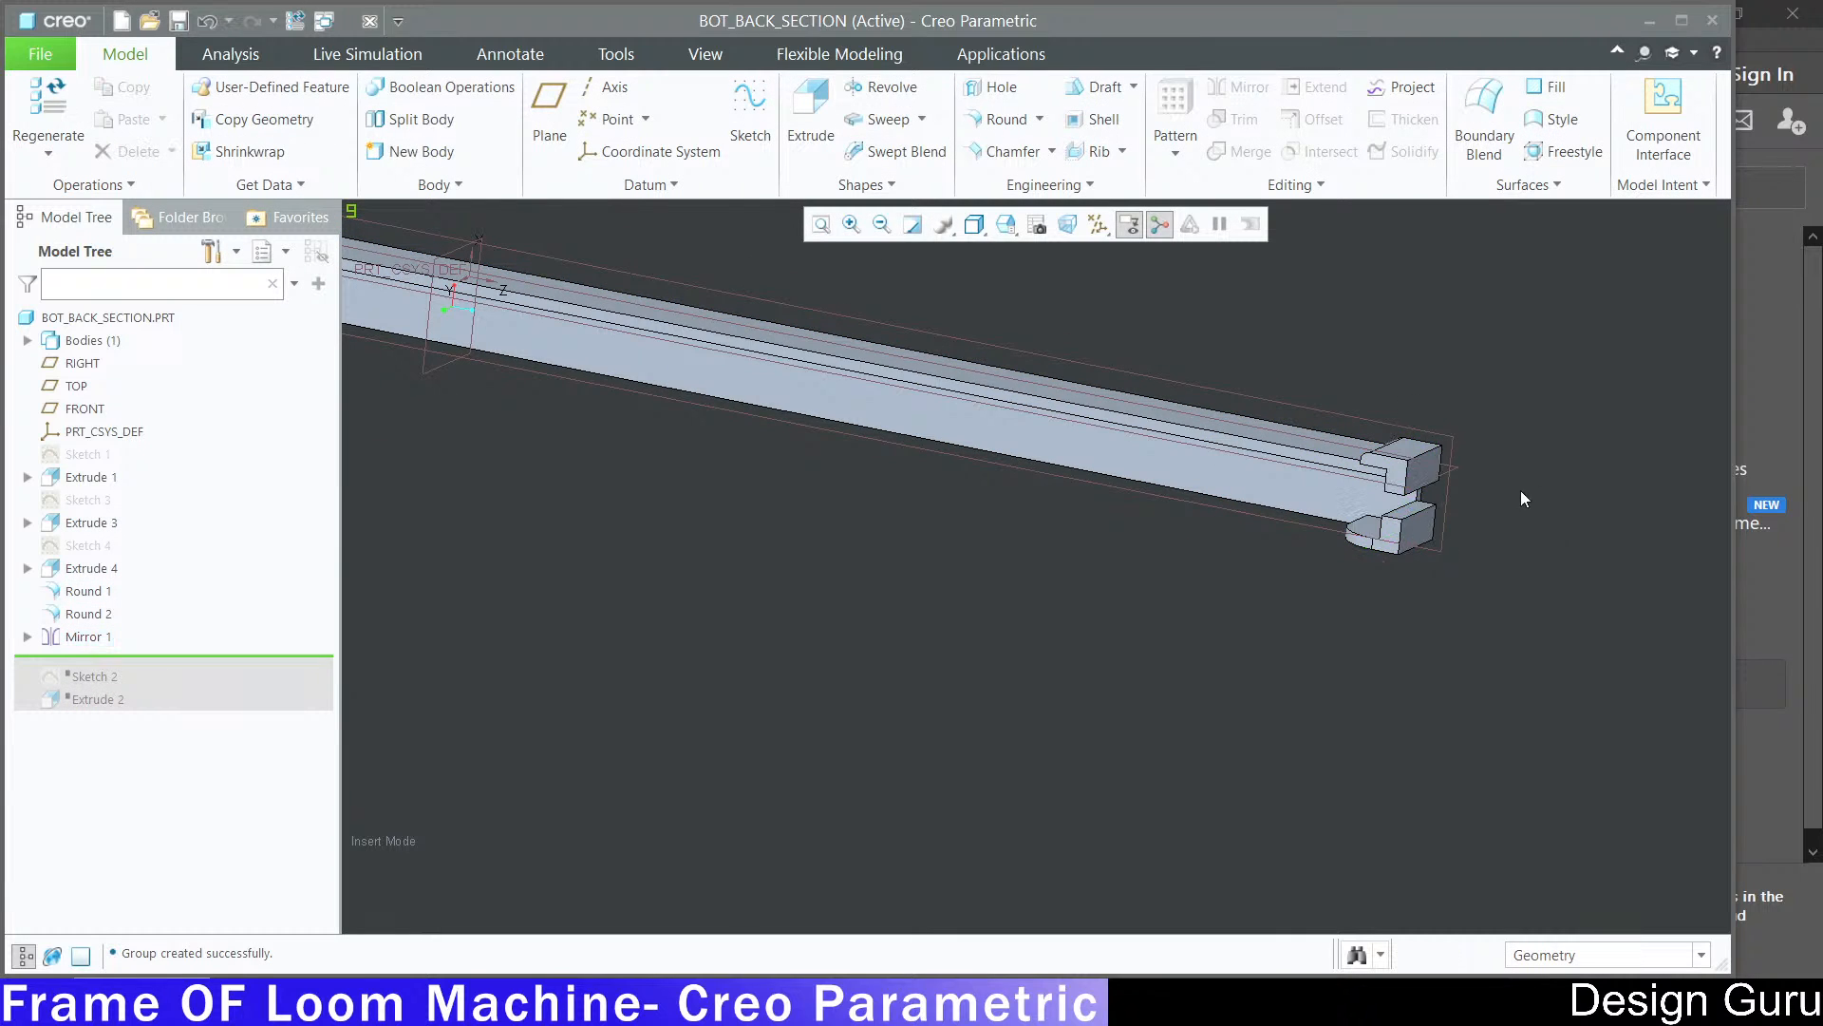
{"action": "scroll", "coordinate": [1405, 481], "scroll_direction": "up", "scroll_amount": 4}
{"action": "scroll", "coordinate": [1403, 477], "scroll_direction": "down", "scroll_amount": 3}
{"action": "scroll", "coordinate": [1404, 476], "scroll_direction": "down", "scroll_amount": 4}
{"action": "middle_click_drag", "start_coordinate": [1482, 501], "coordinate": [1542, 526]}
{"action": "scroll", "coordinate": [1409, 521], "scroll_direction": "up", "scroll_amount": 4}
{"action": "middle_click_drag", "start_coordinate": [1409, 522], "coordinate": [1388, 517]}
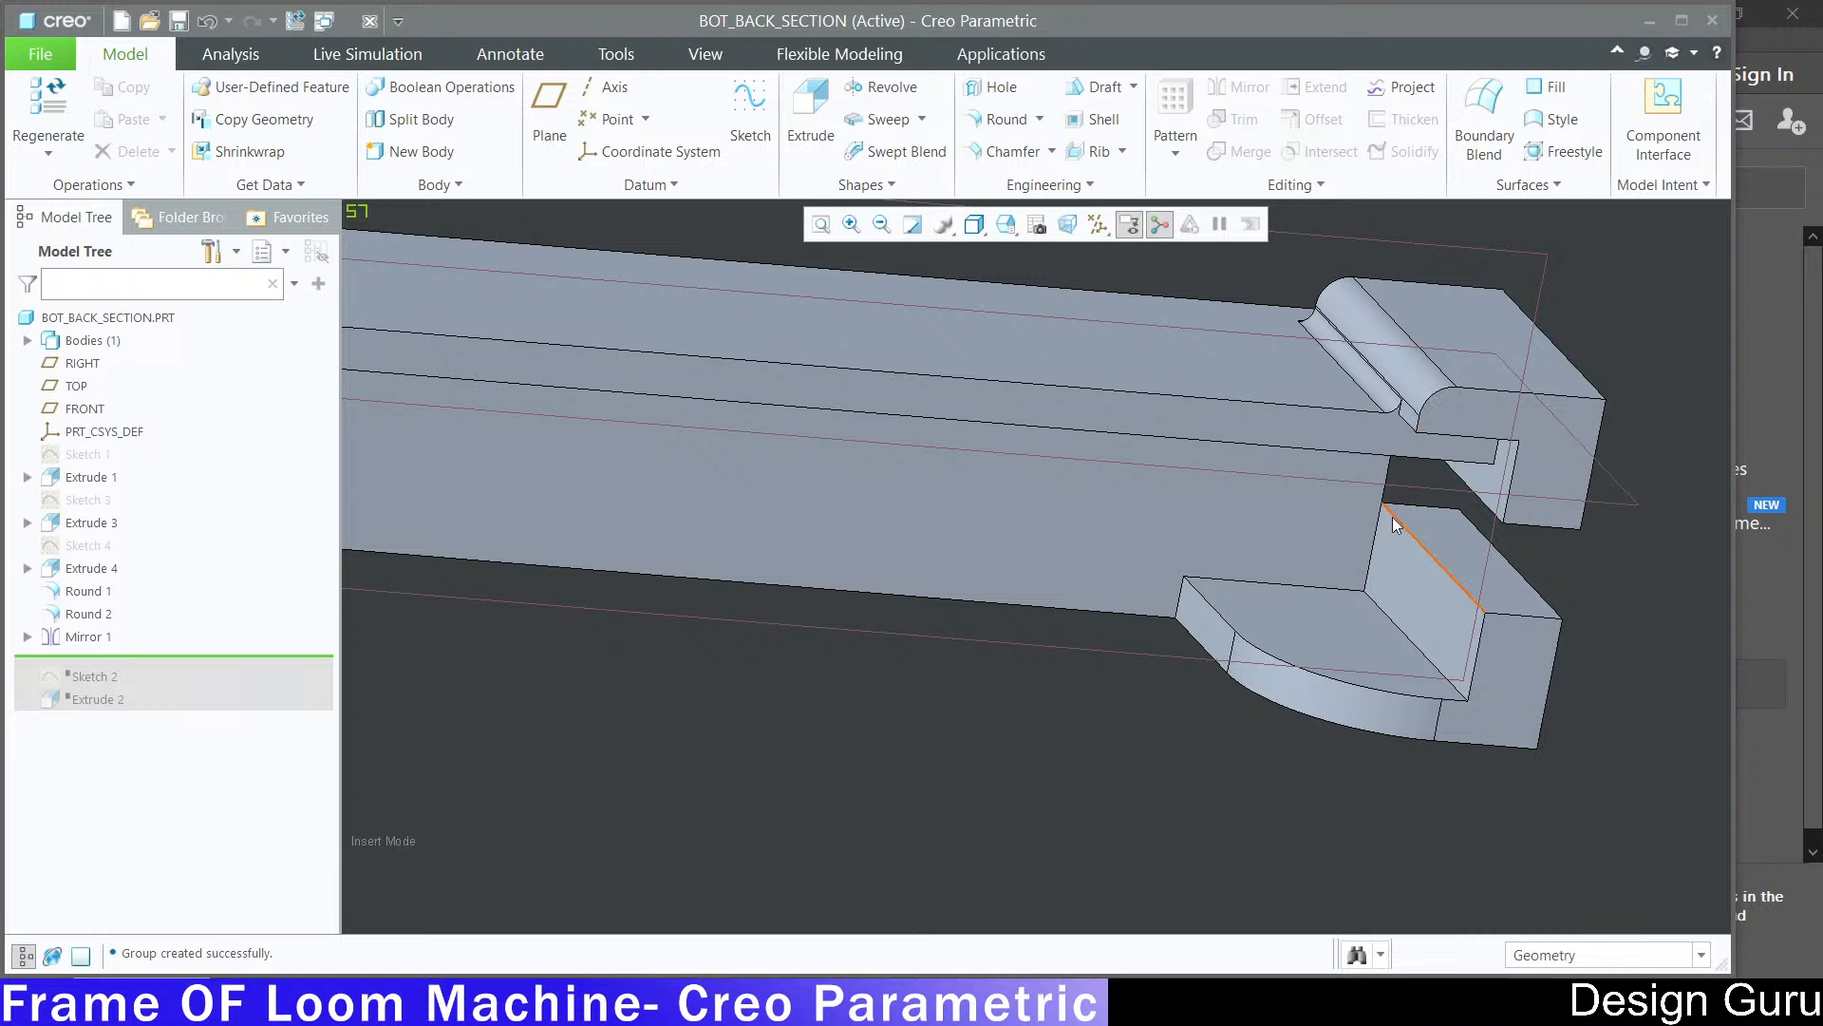
{"action": "scroll", "coordinate": [1388, 517], "scroll_direction": "down", "scroll_amount": 2}
{"action": "scroll", "coordinate": [1363, 510], "scroll_direction": "up", "scroll_amount": 3}
{"action": "scroll", "coordinate": [1079, 631], "scroll_direction": "down", "scroll_amount": 4}
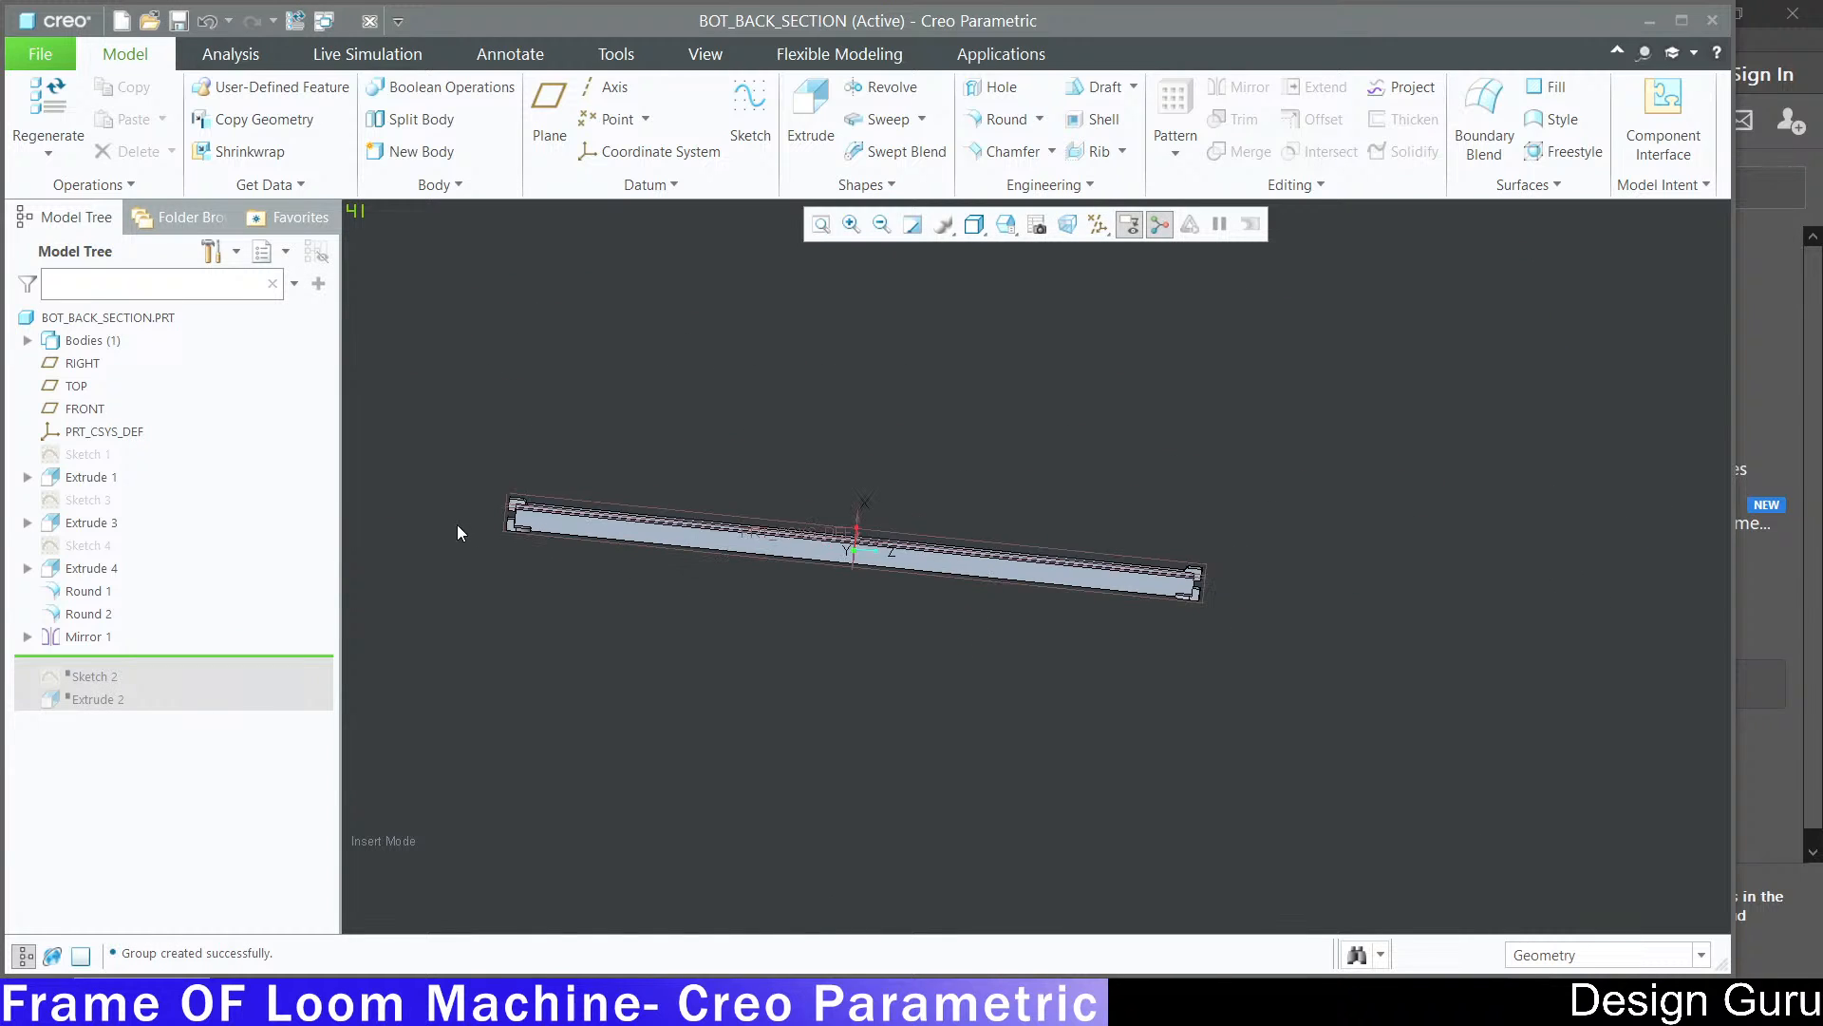
{"action": "scroll", "coordinate": [599, 541], "scroll_direction": "up", "scroll_amount": 5}
{"action": "middle_click_drag", "start_coordinate": [592, 555], "coordinate": [554, 505]}
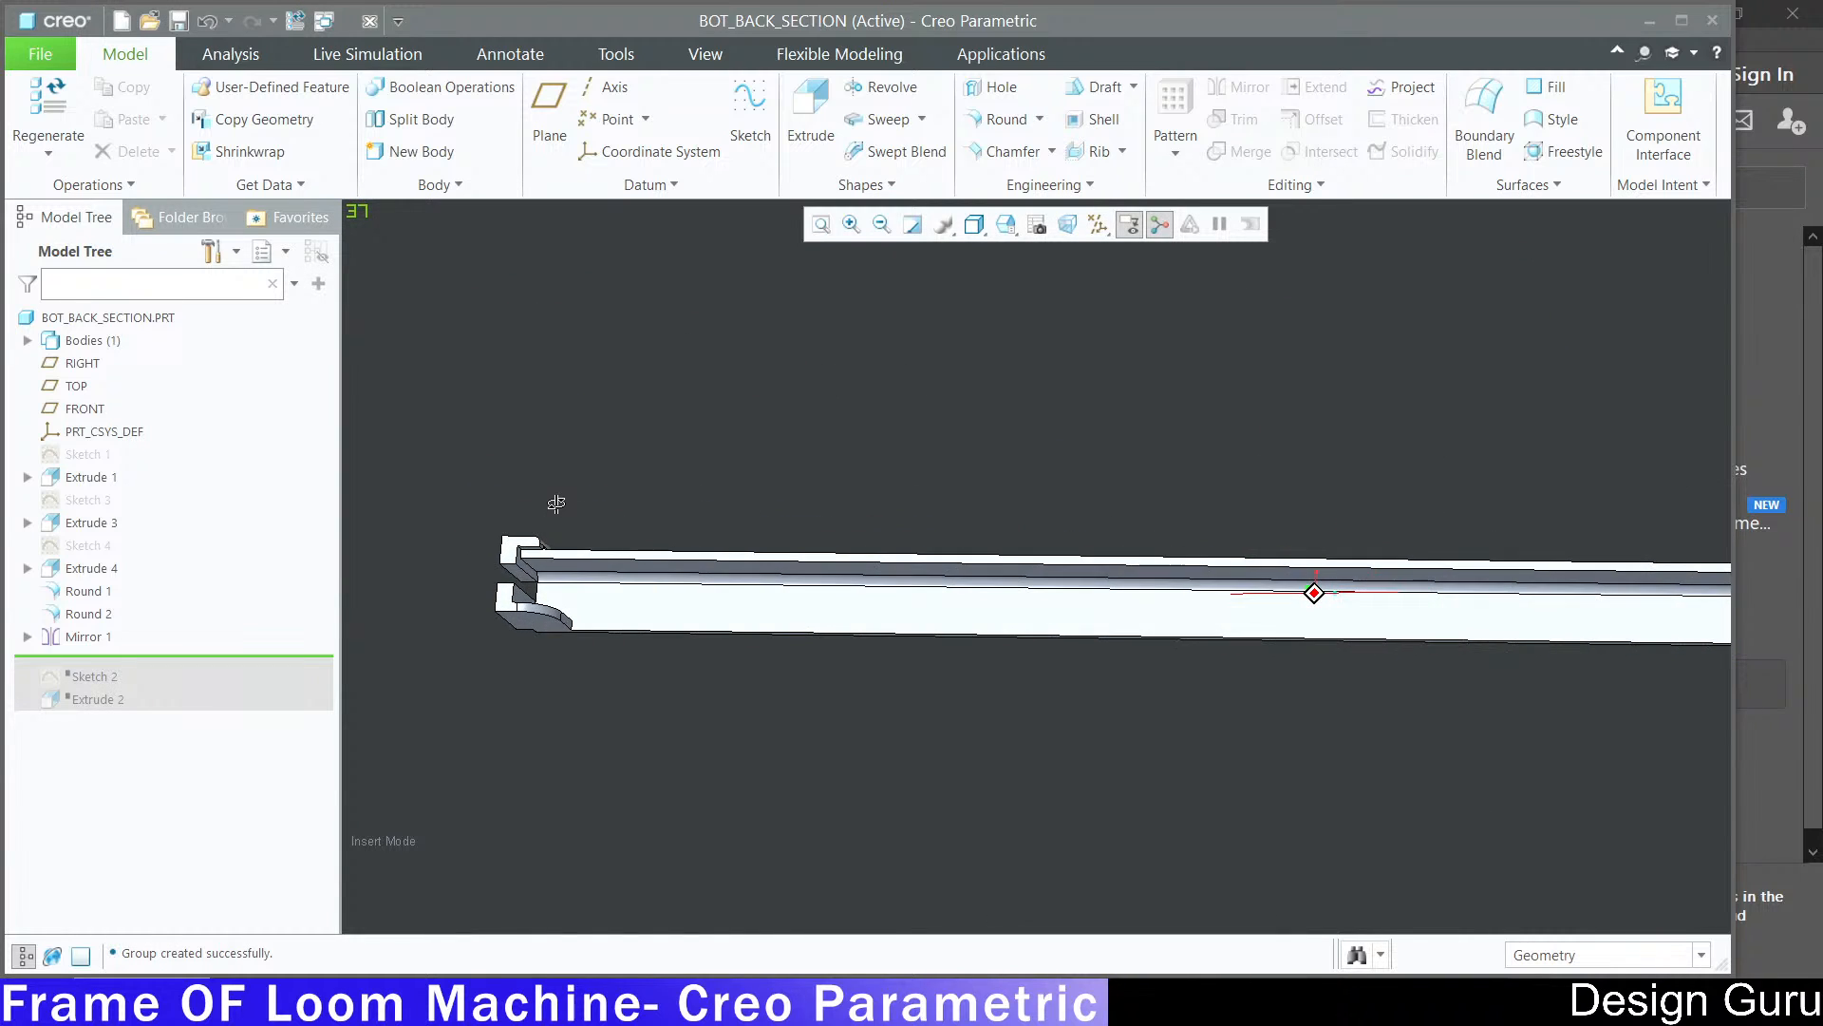
{"action": "scroll", "coordinate": [580, 504], "scroll_direction": "down", "scroll_amount": 4}
{"action": "scroll", "coordinate": [1477, 605], "scroll_direction": "up", "scroll_amount": 4}
{"action": "scroll", "coordinate": [1479, 604], "scroll_direction": "up", "scroll_amount": 3}
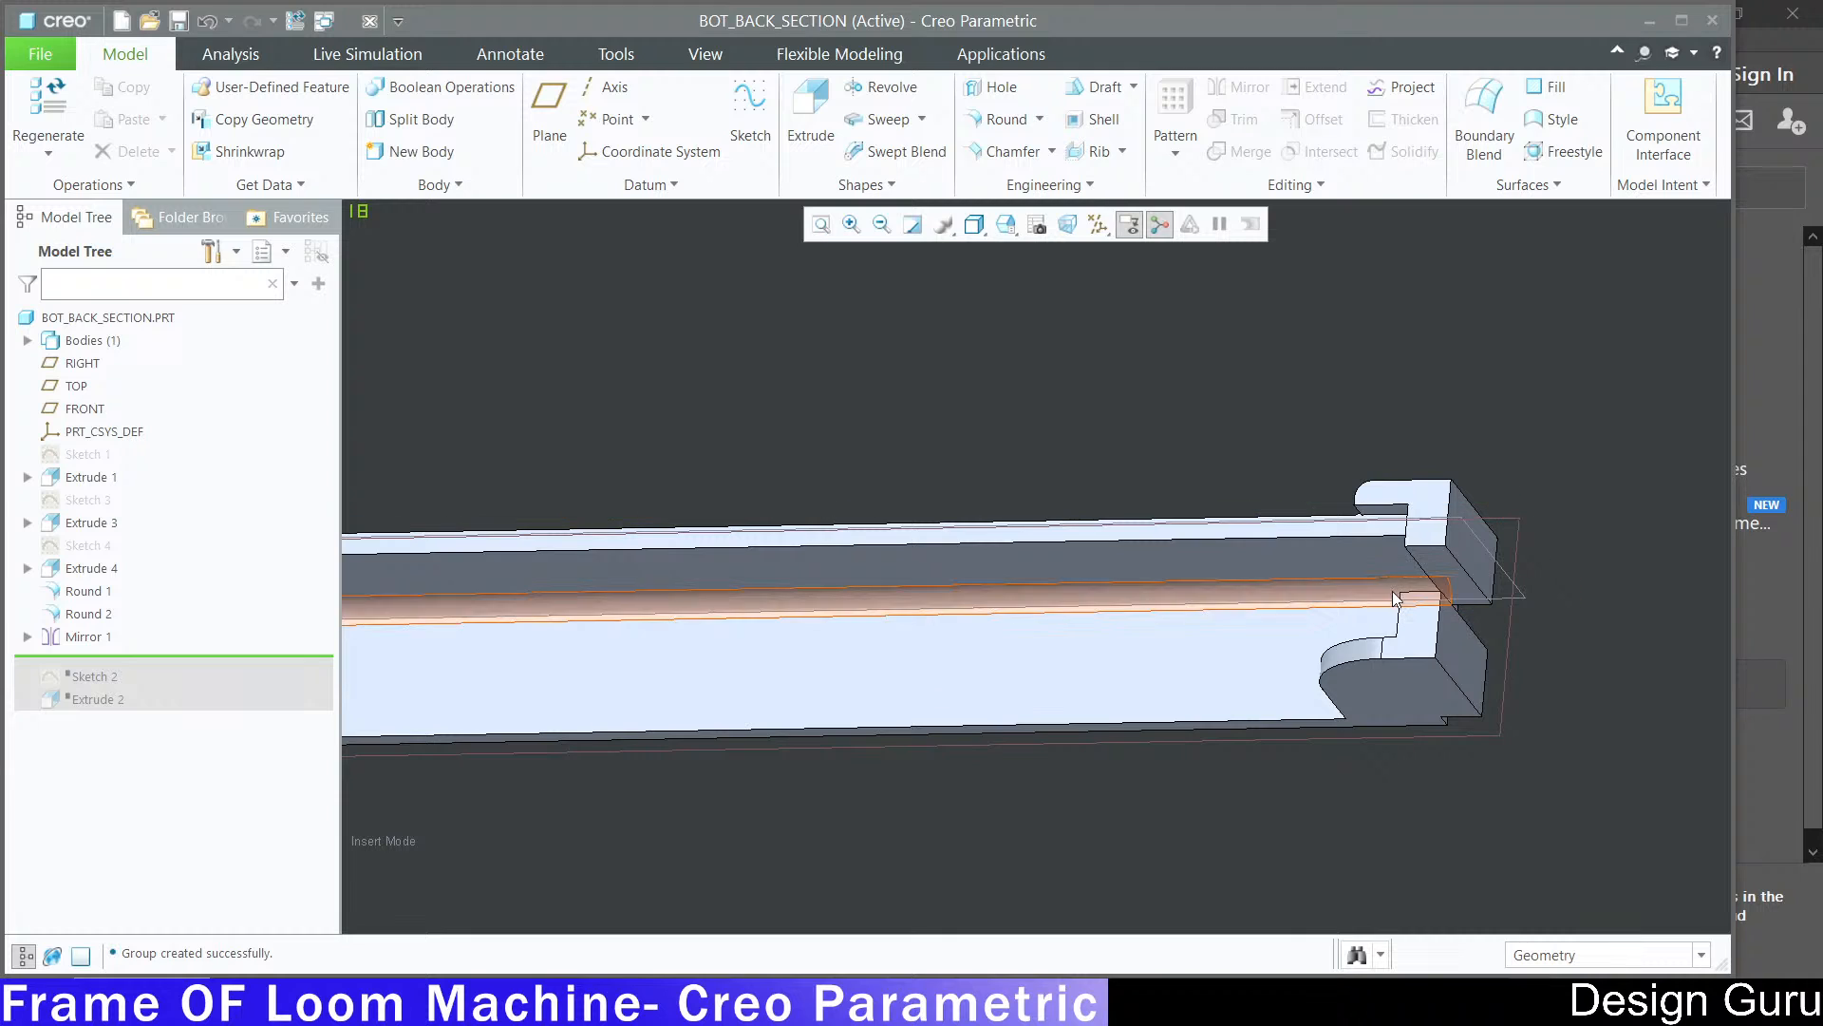
{"action": "scroll", "coordinate": [1481, 603], "scroll_direction": "down", "scroll_amount": 3}
{"action": "scroll", "coordinate": [1486, 603], "scroll_direction": "up", "scroll_amount": 3}
{"action": "scroll", "coordinate": [1490, 598], "scroll_direction": "down", "scroll_amount": 5}
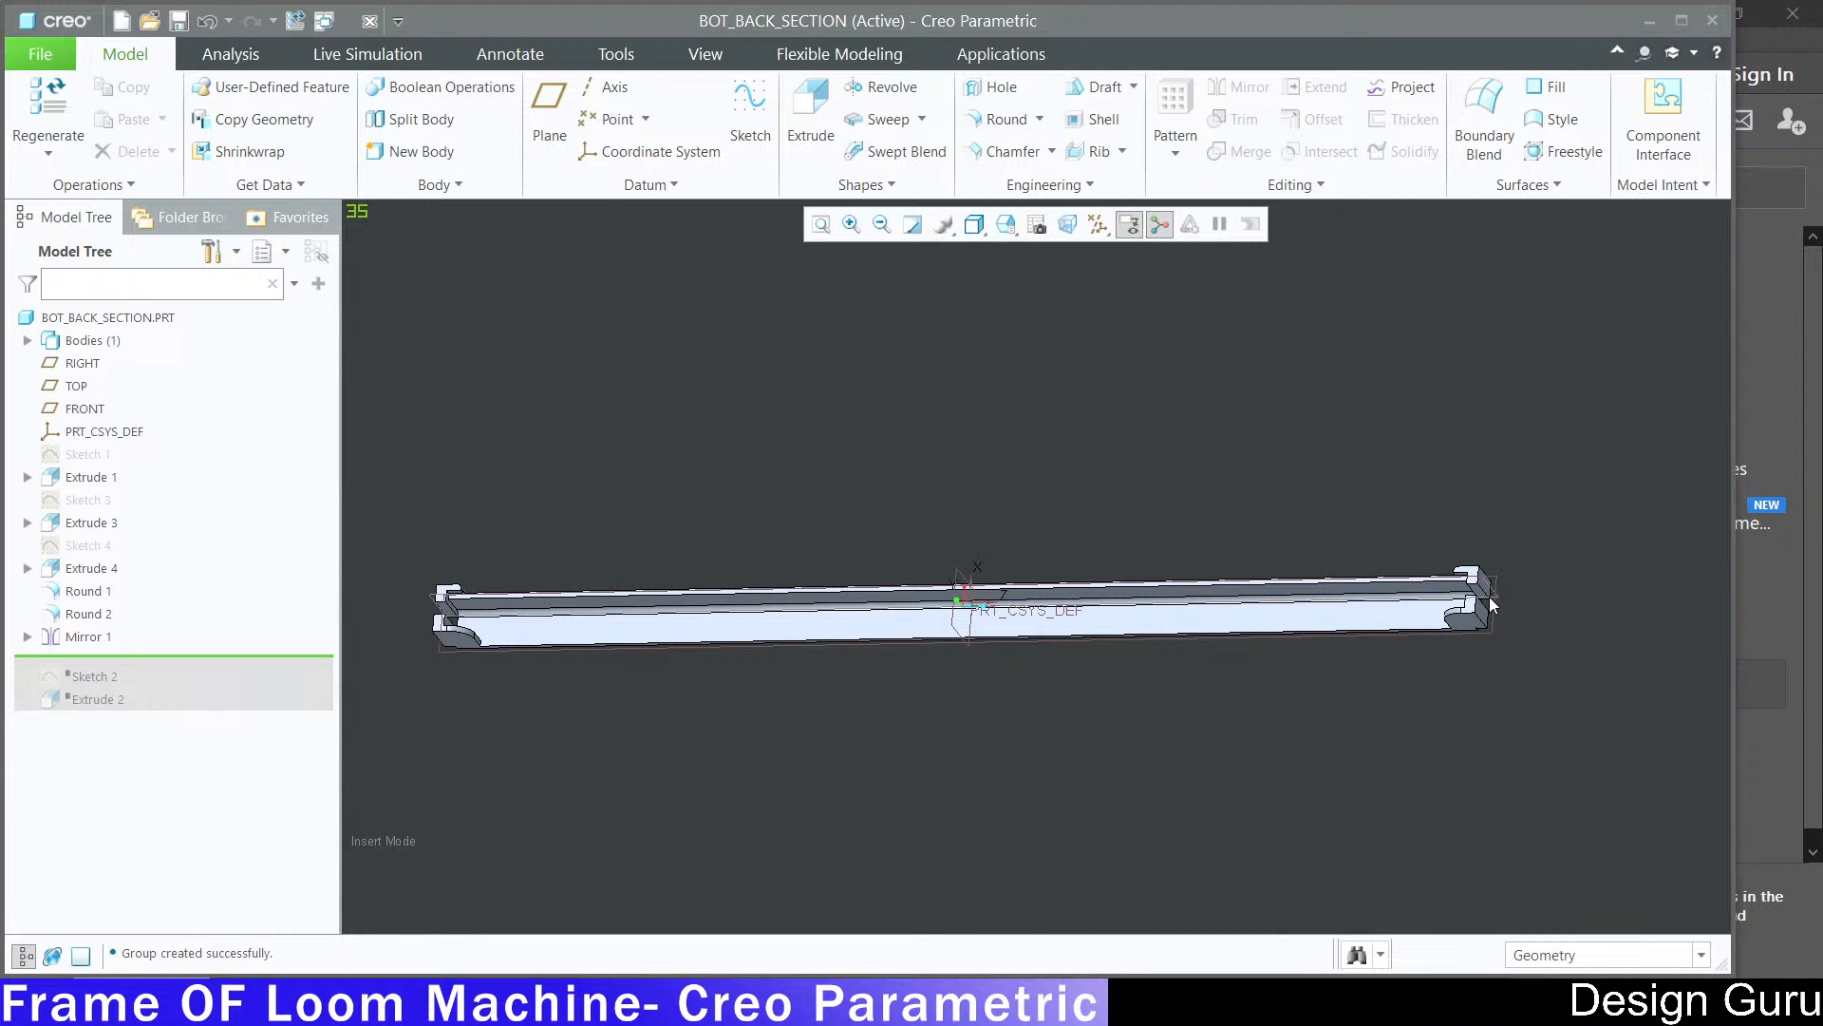
{"action": "key", "text": "ctrl+d"}
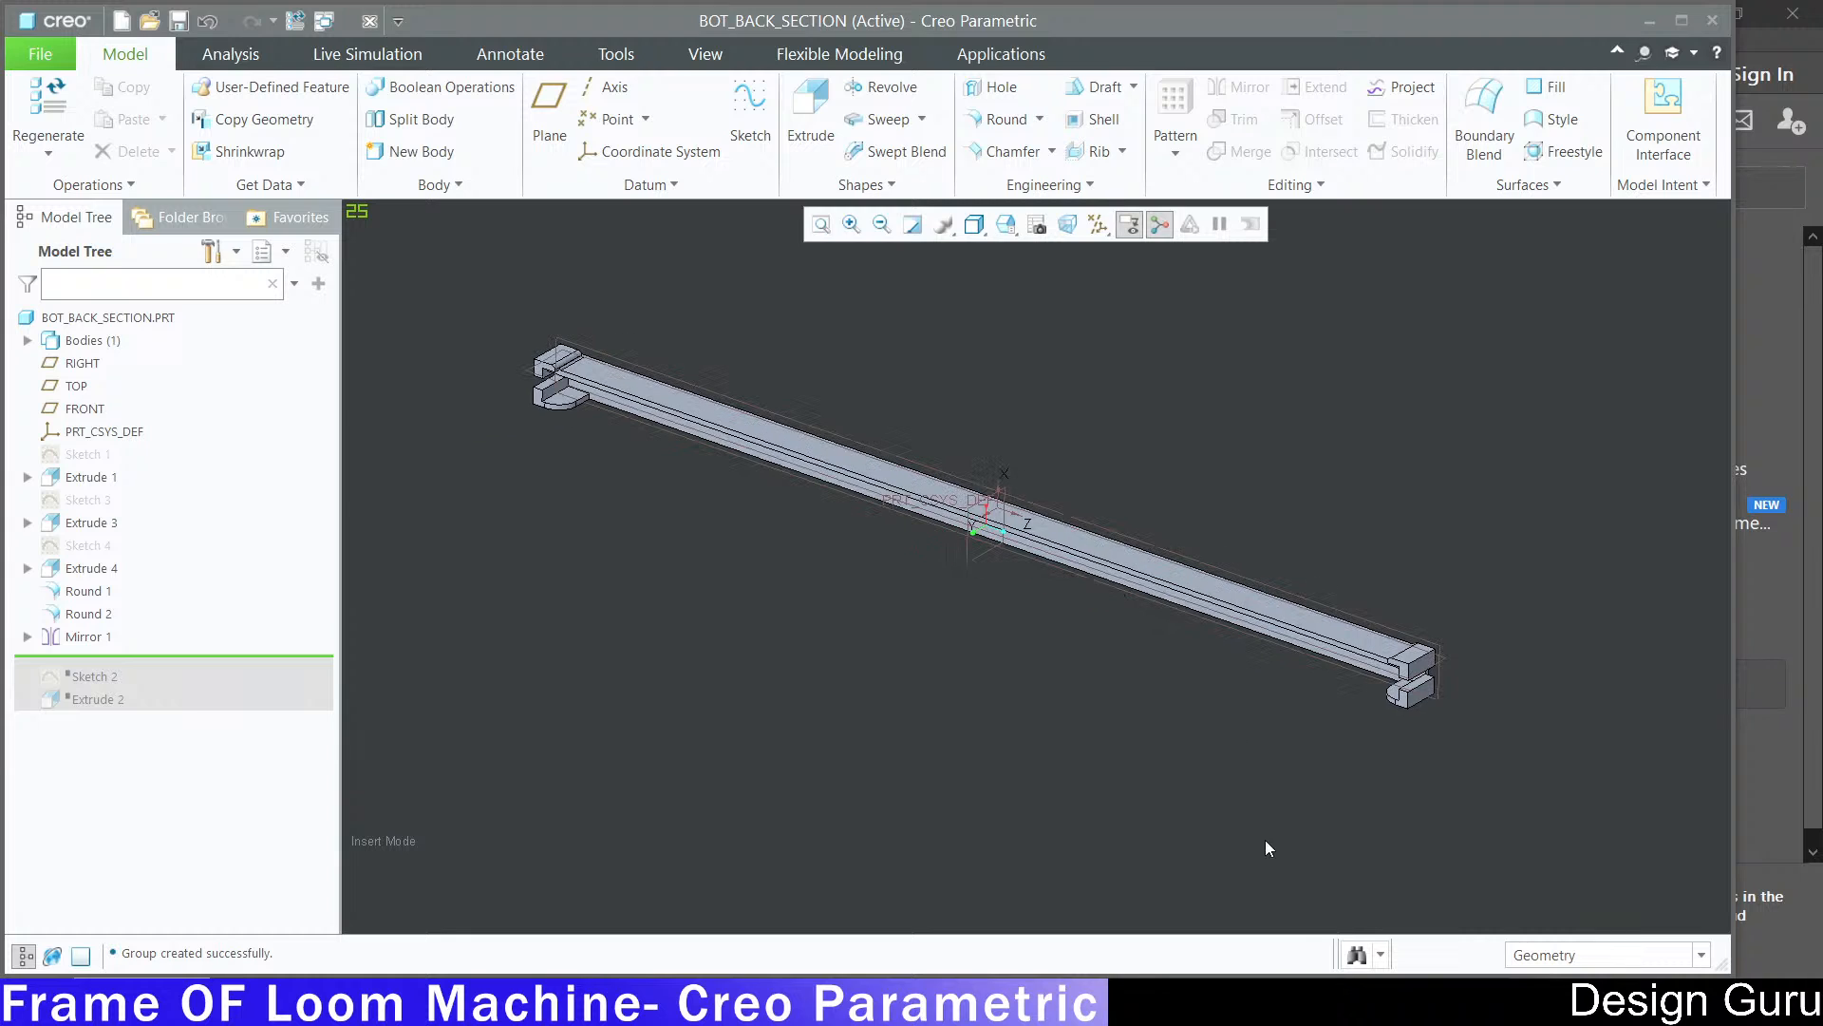
Step: Compare the bottom back section with the cross member marked 3 on the assembly drawing in Adobe Acrobat
{"action": "key", "text": "alt+Tab"}
{"action": "scroll", "coordinate": [684, 489], "scroll_direction": "down", "scroll_amount": 5, "text": "ctrl"}
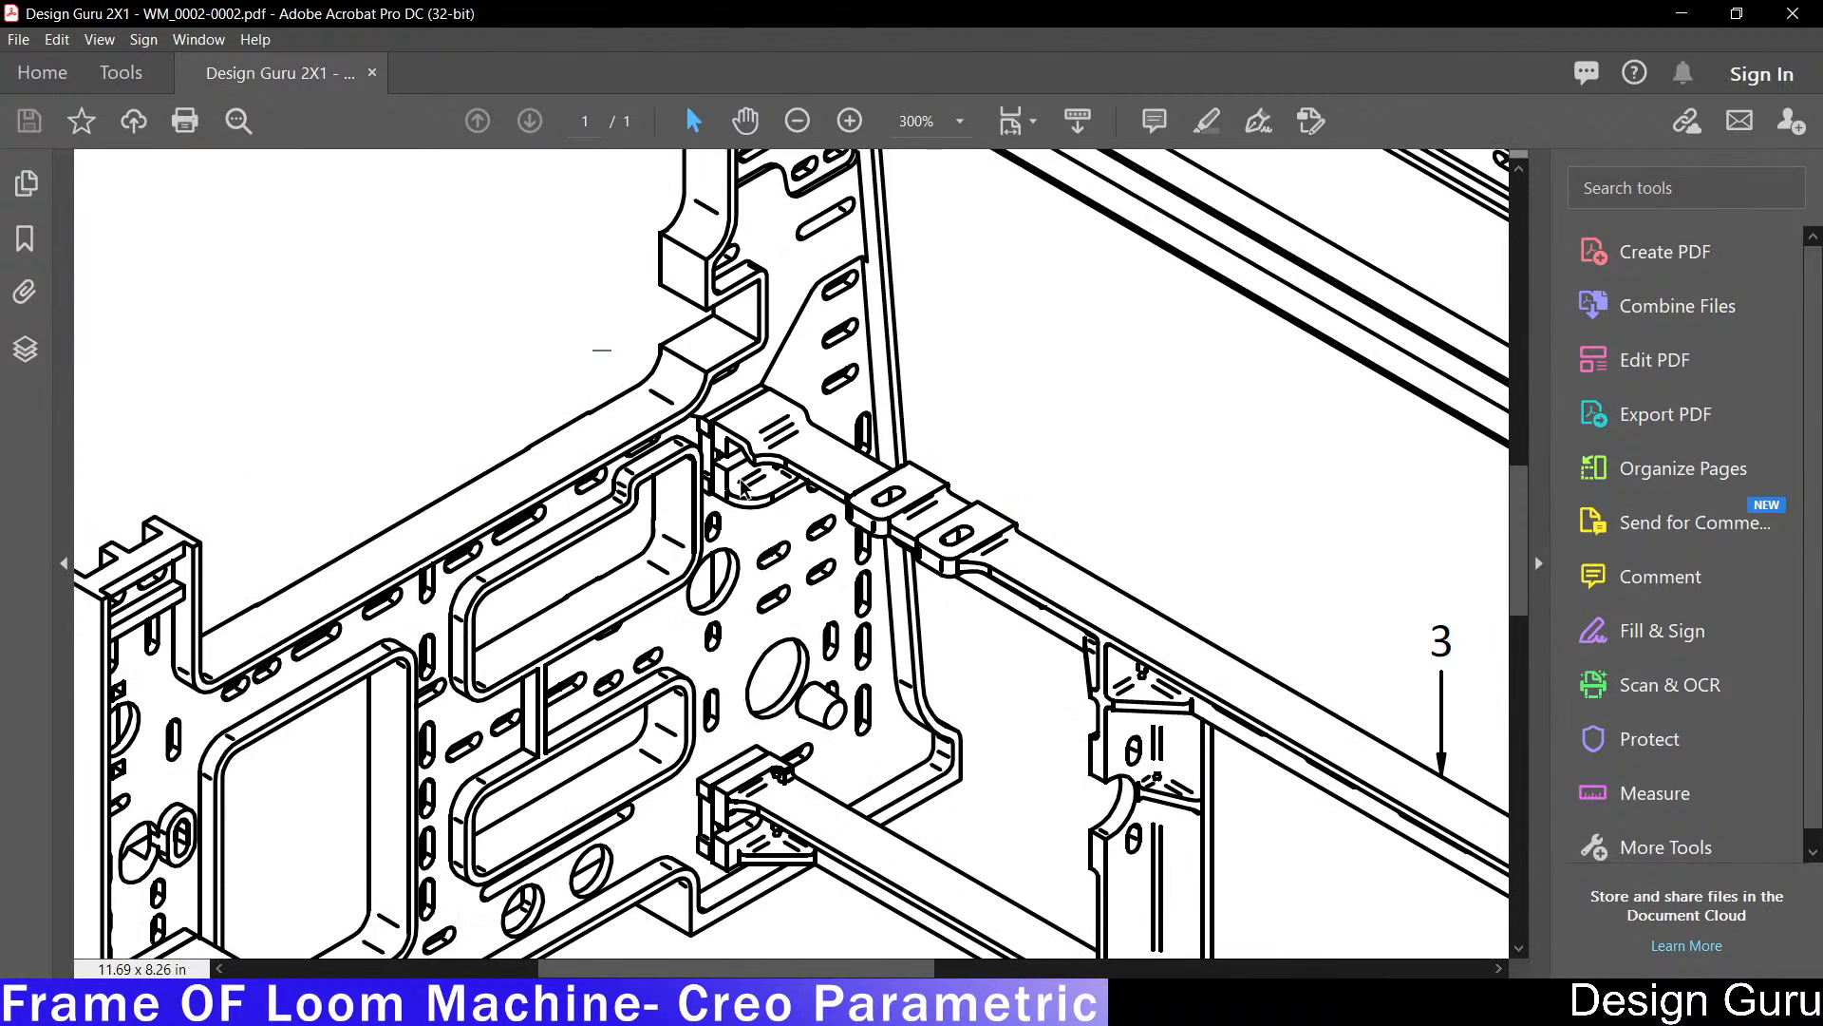
{"action": "scroll", "coordinate": [854, 508], "scroll_direction": "up", "scroll_amount": 3, "text": "ctrl"}
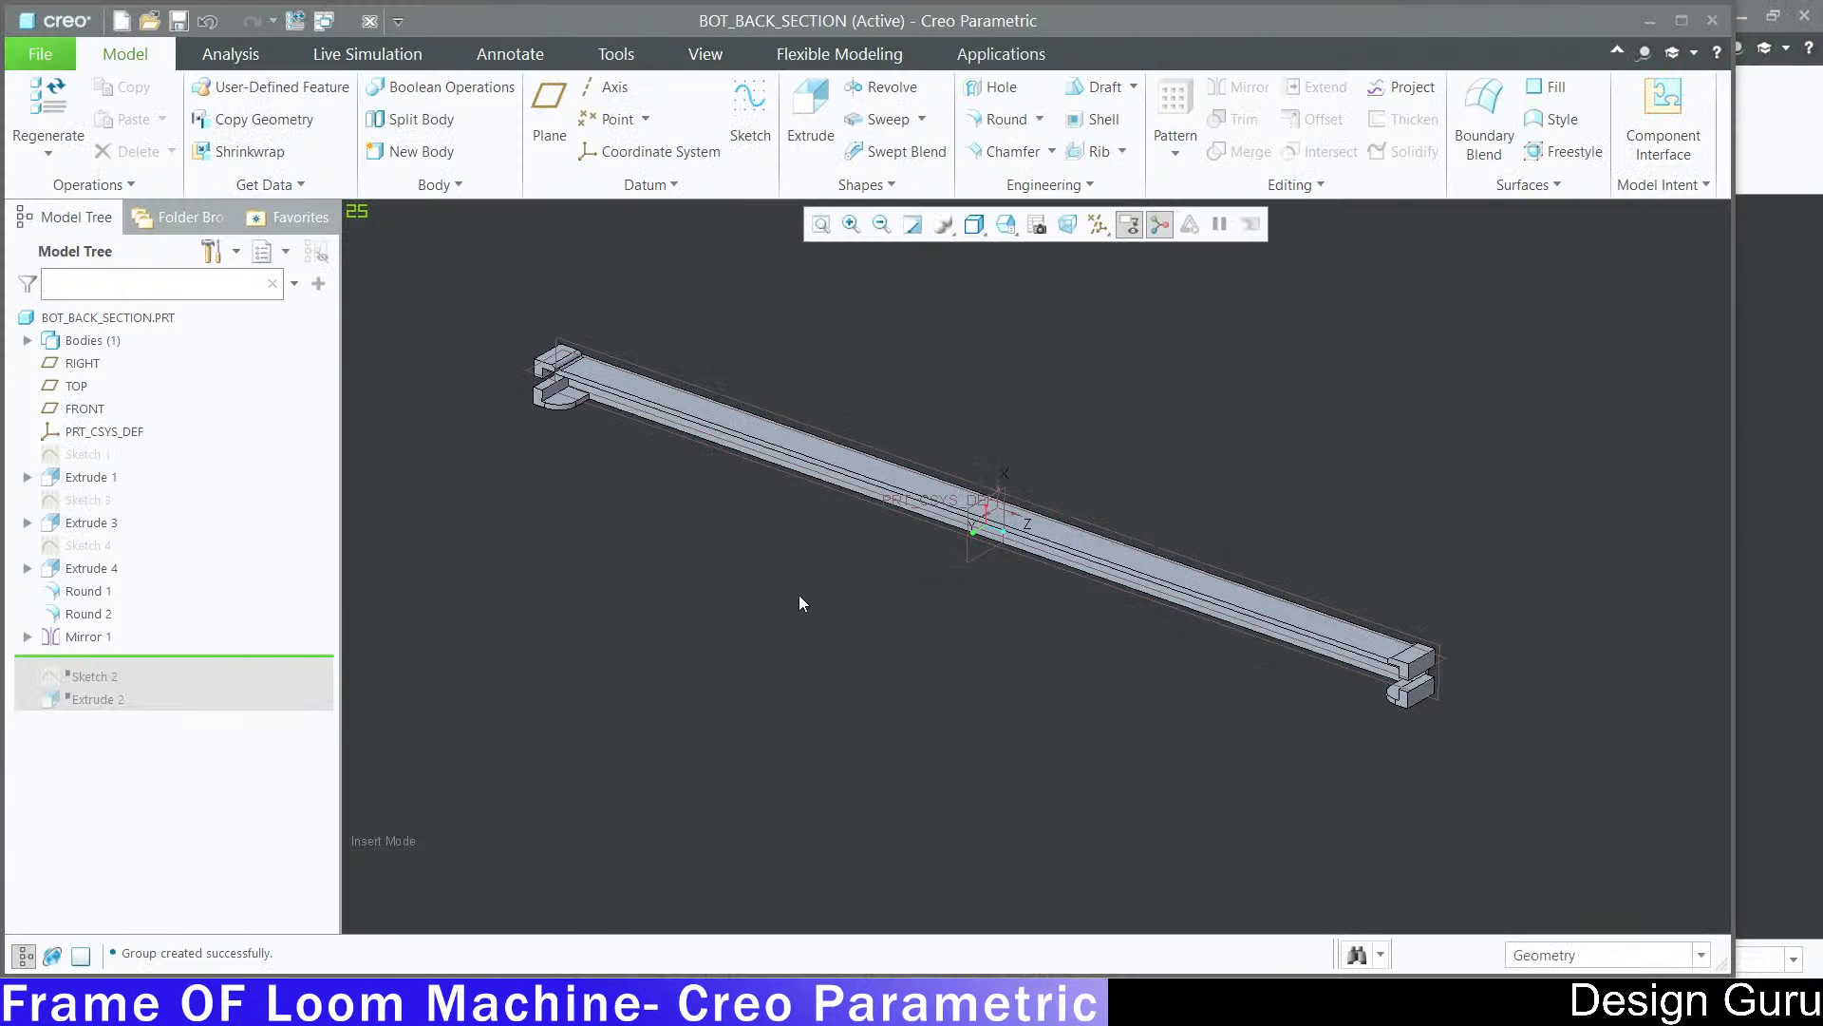
{"action": "mouse_move", "coordinate": [800, 594]}
{"action": "middle_mouse_down"}
{"action": "mouse_move", "coordinate": [960, 458]}
{"action": "mouse_move", "coordinate": [901, 437]}
{"action": "mouse_move", "coordinate": [919, 448]}
{"action": "middle_mouse_up"}
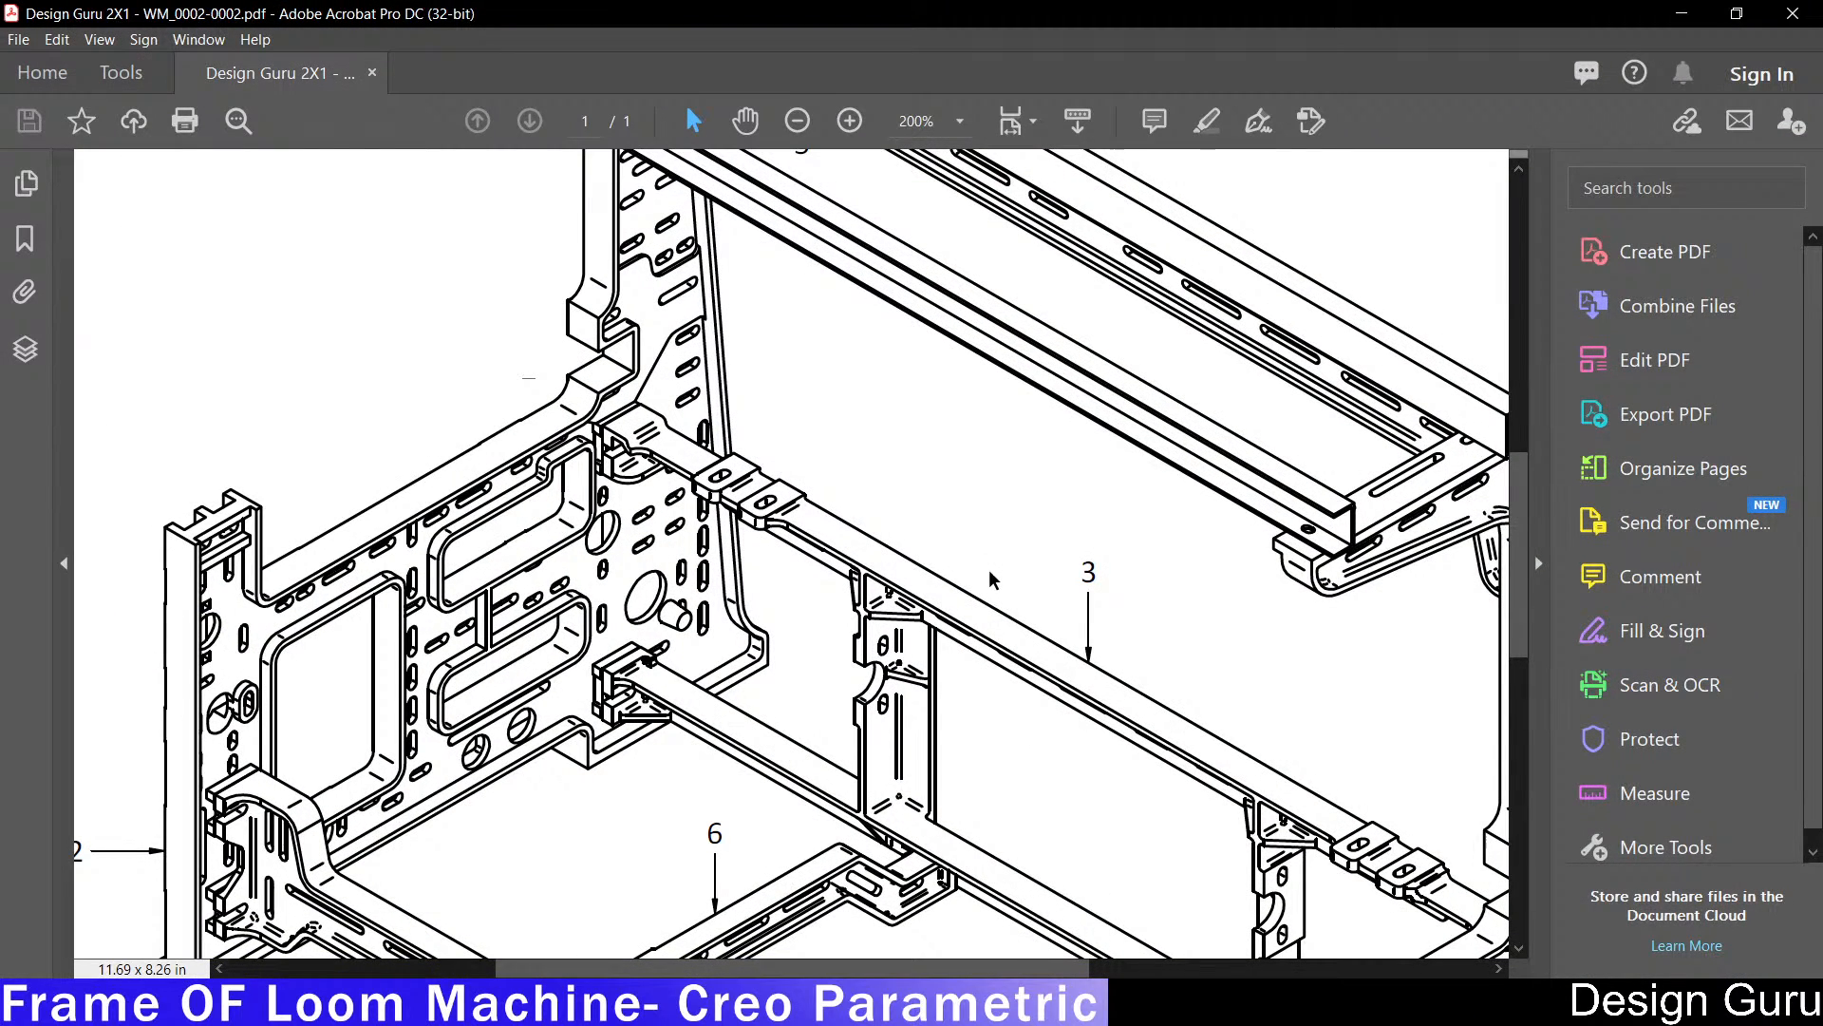
{"action": "scroll", "coordinate": [989, 568], "scroll_direction": "down", "scroll_amount": 2, "text": "ctrl"}
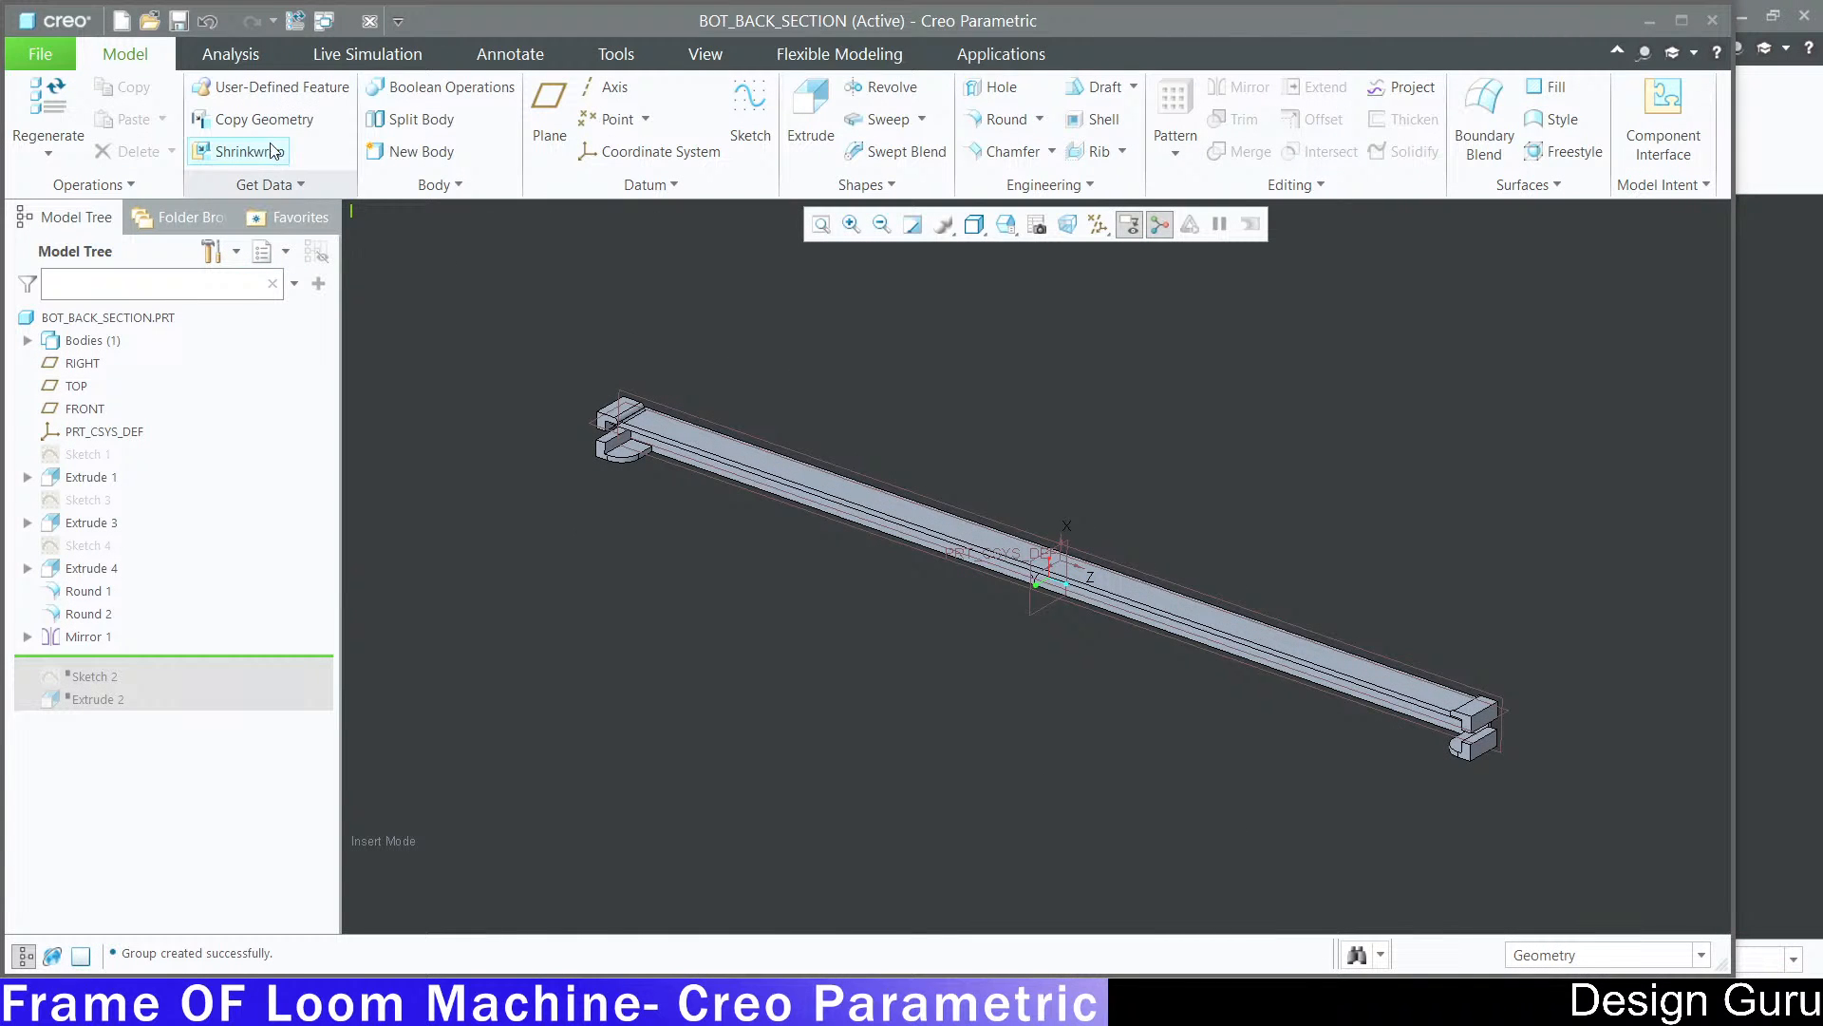
Step: Review the top C section, front section and bottom back section models in Creo, and return to the assembly drawing in Acrobat
{"action": "left_click", "coordinate": [346, 21]}
{"action": "left_click", "coordinate": [408, 49]}
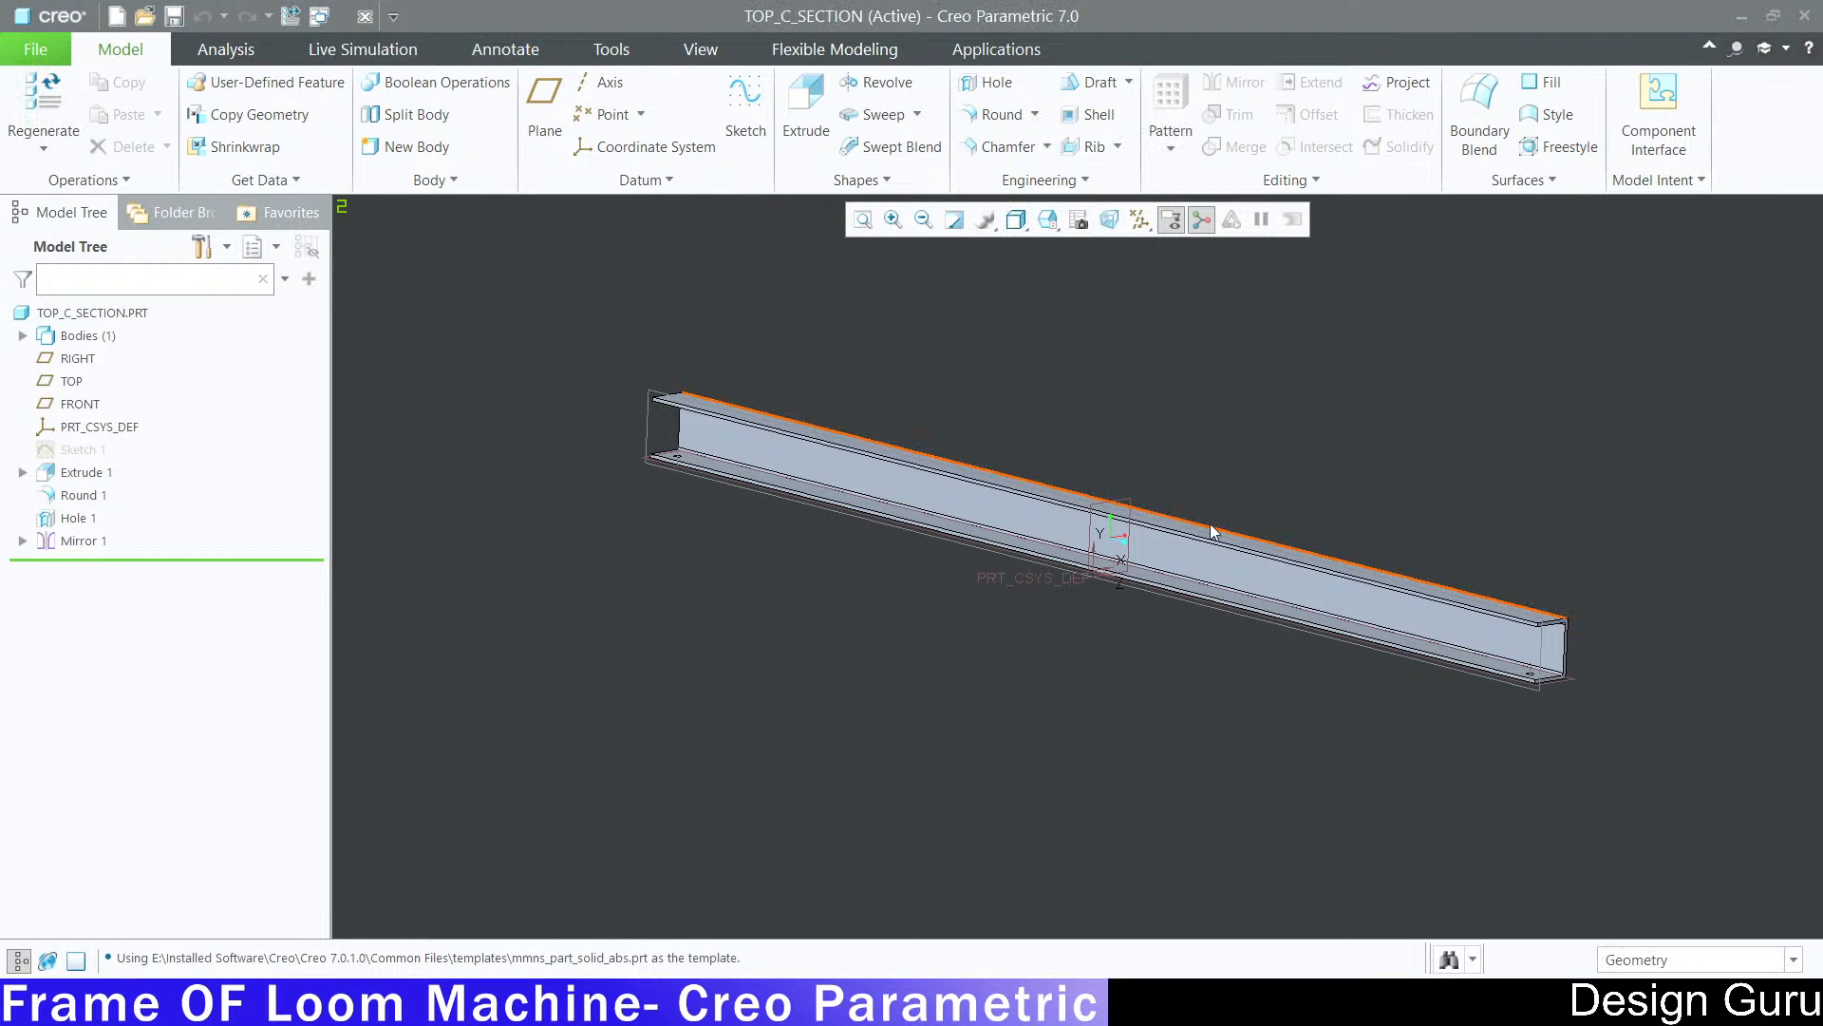
{"action": "middle_click_drag", "start_coordinate": [1210, 524], "coordinate": [1210, 524]}
{"action": "left_click", "coordinate": [340, 17]}
{"action": "left_click", "coordinate": [408, 62]}
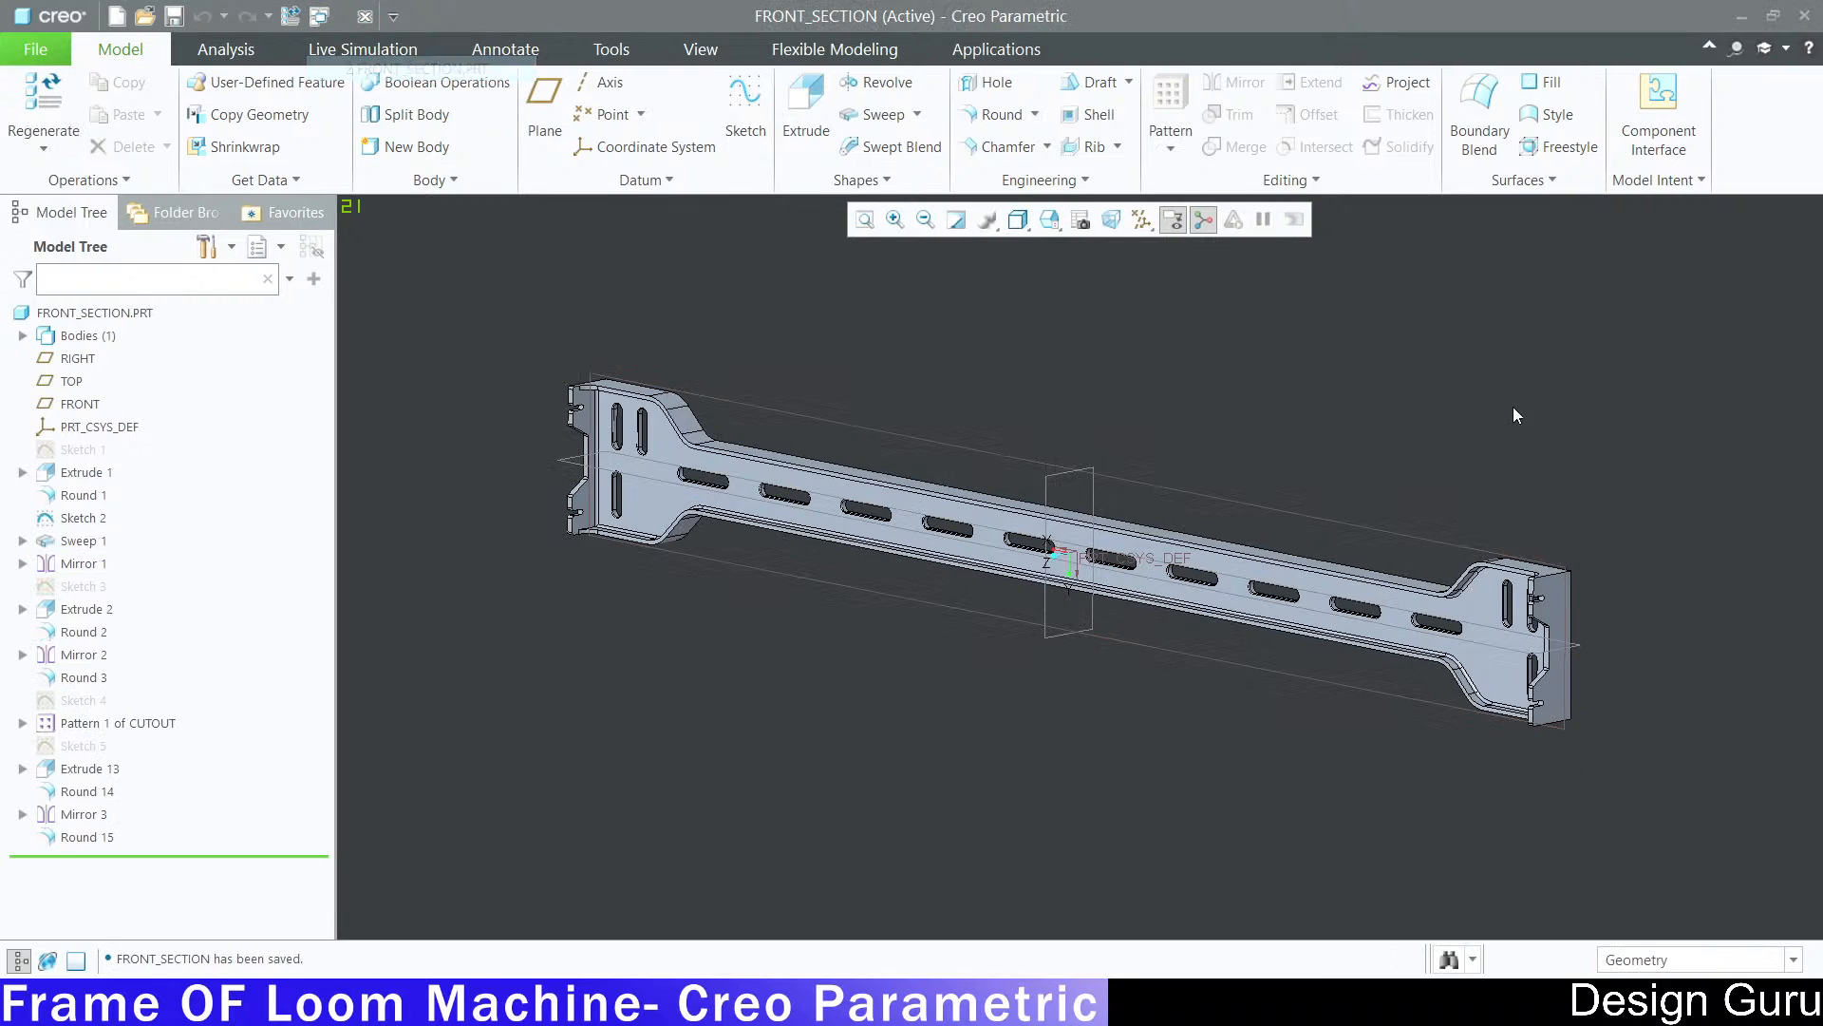
{"action": "middle_click_drag", "start_coordinate": [1514, 409], "coordinate": [1514, 409]}
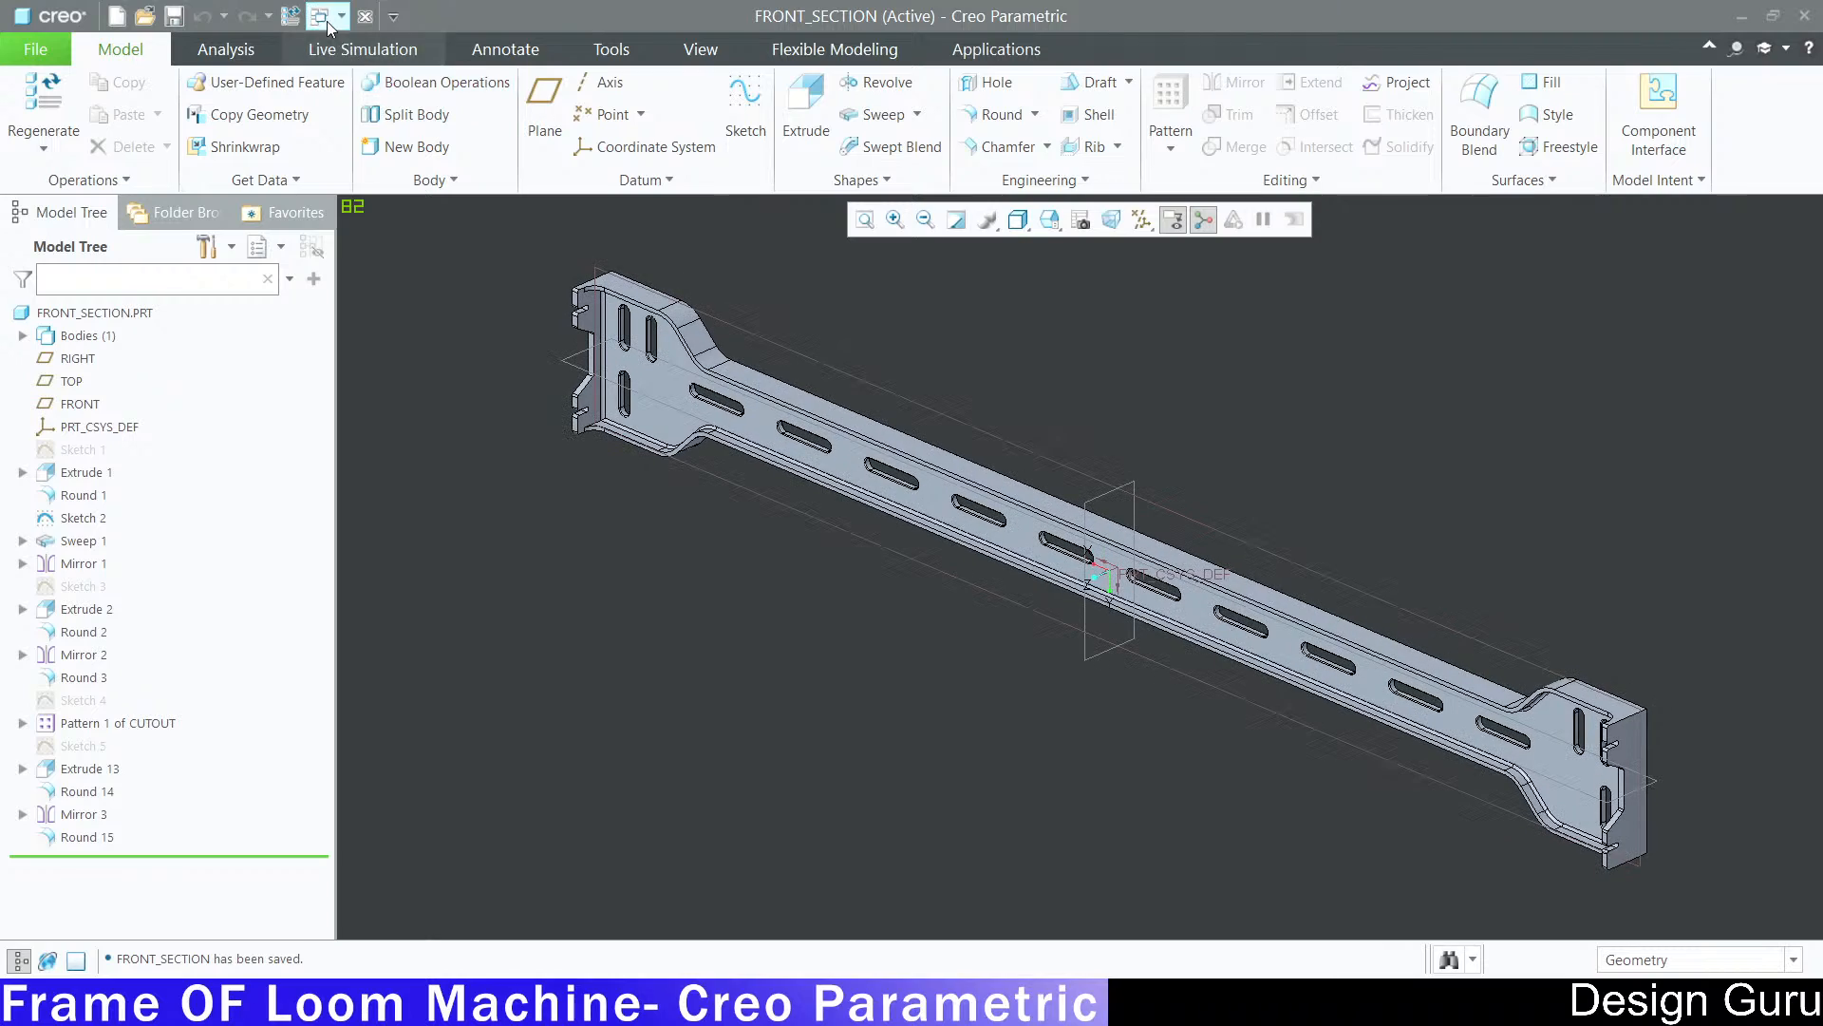
{"action": "left_click", "coordinate": [340, 17]}
{"action": "left_click", "coordinate": [399, 93]}
{"action": "middle_click_drag", "start_coordinate": [1536, 487], "coordinate": [1537, 487]}
{"action": "key", "text": "alt+Tab"}
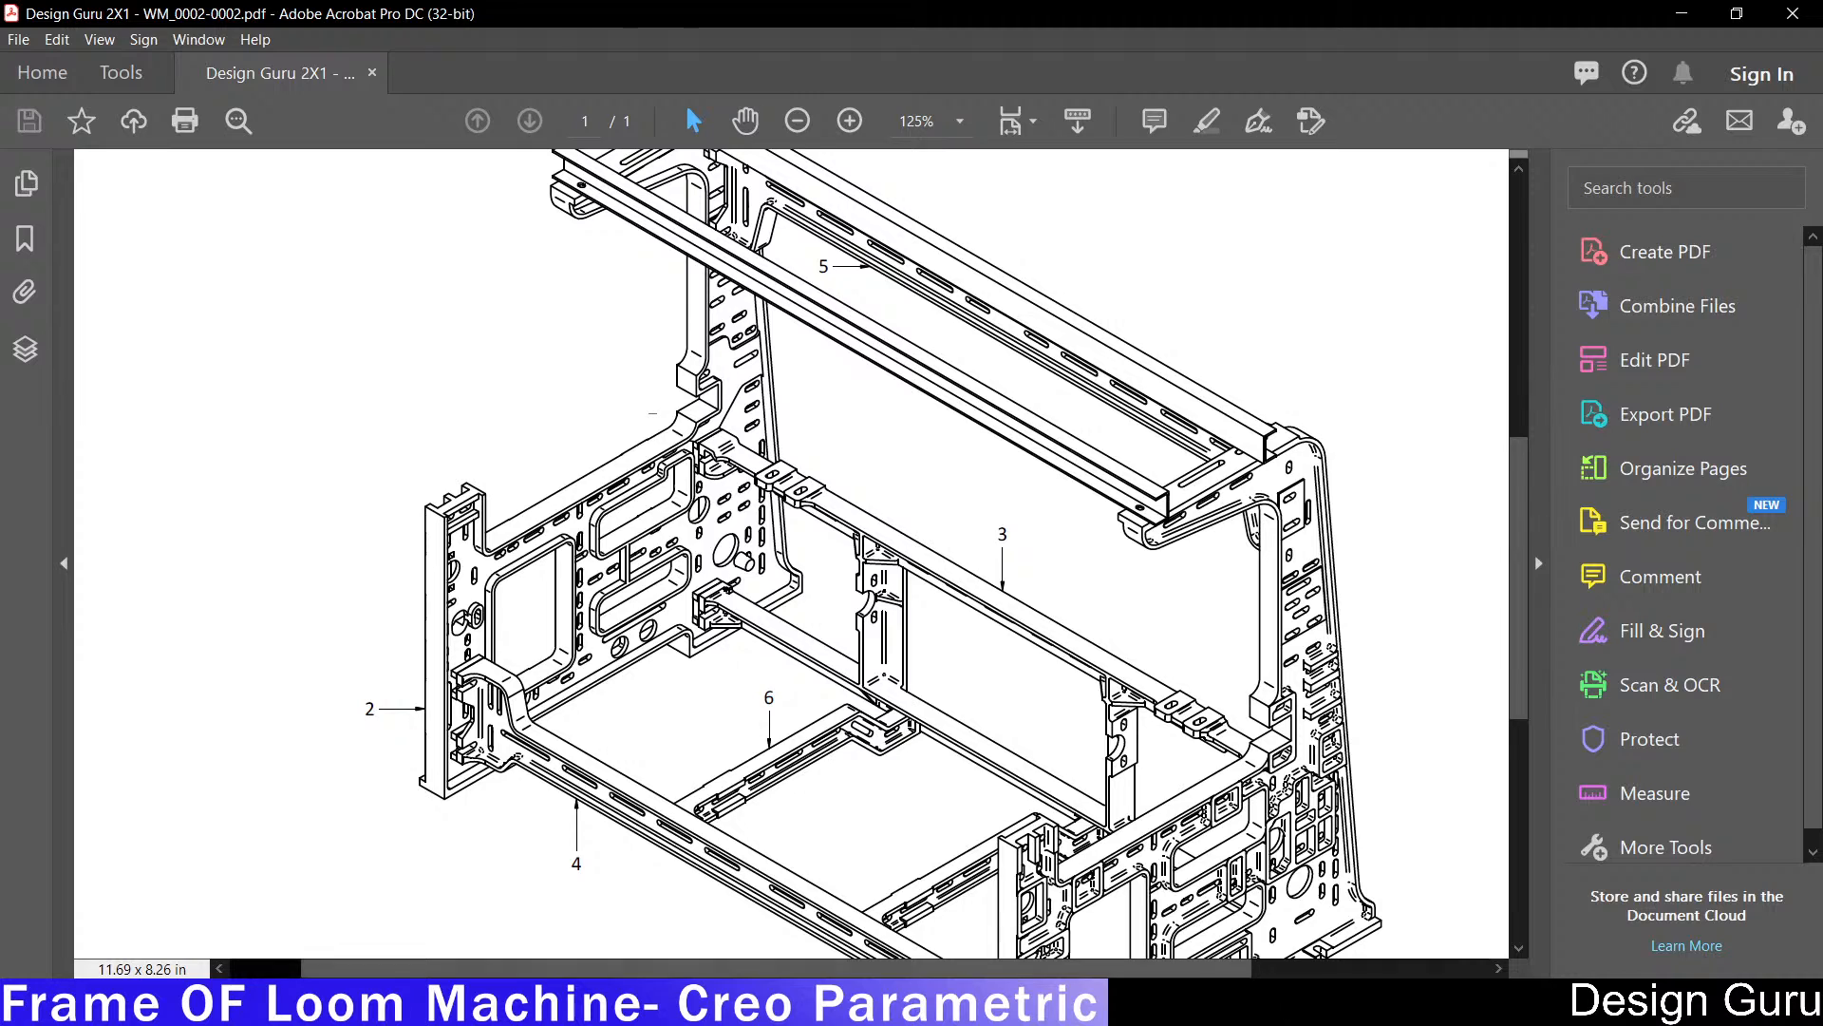
Step: Switch to YouTube Studio on the second desktop and end the live stream
{"action": "mouse_move", "coordinate": [1193, 1007]}
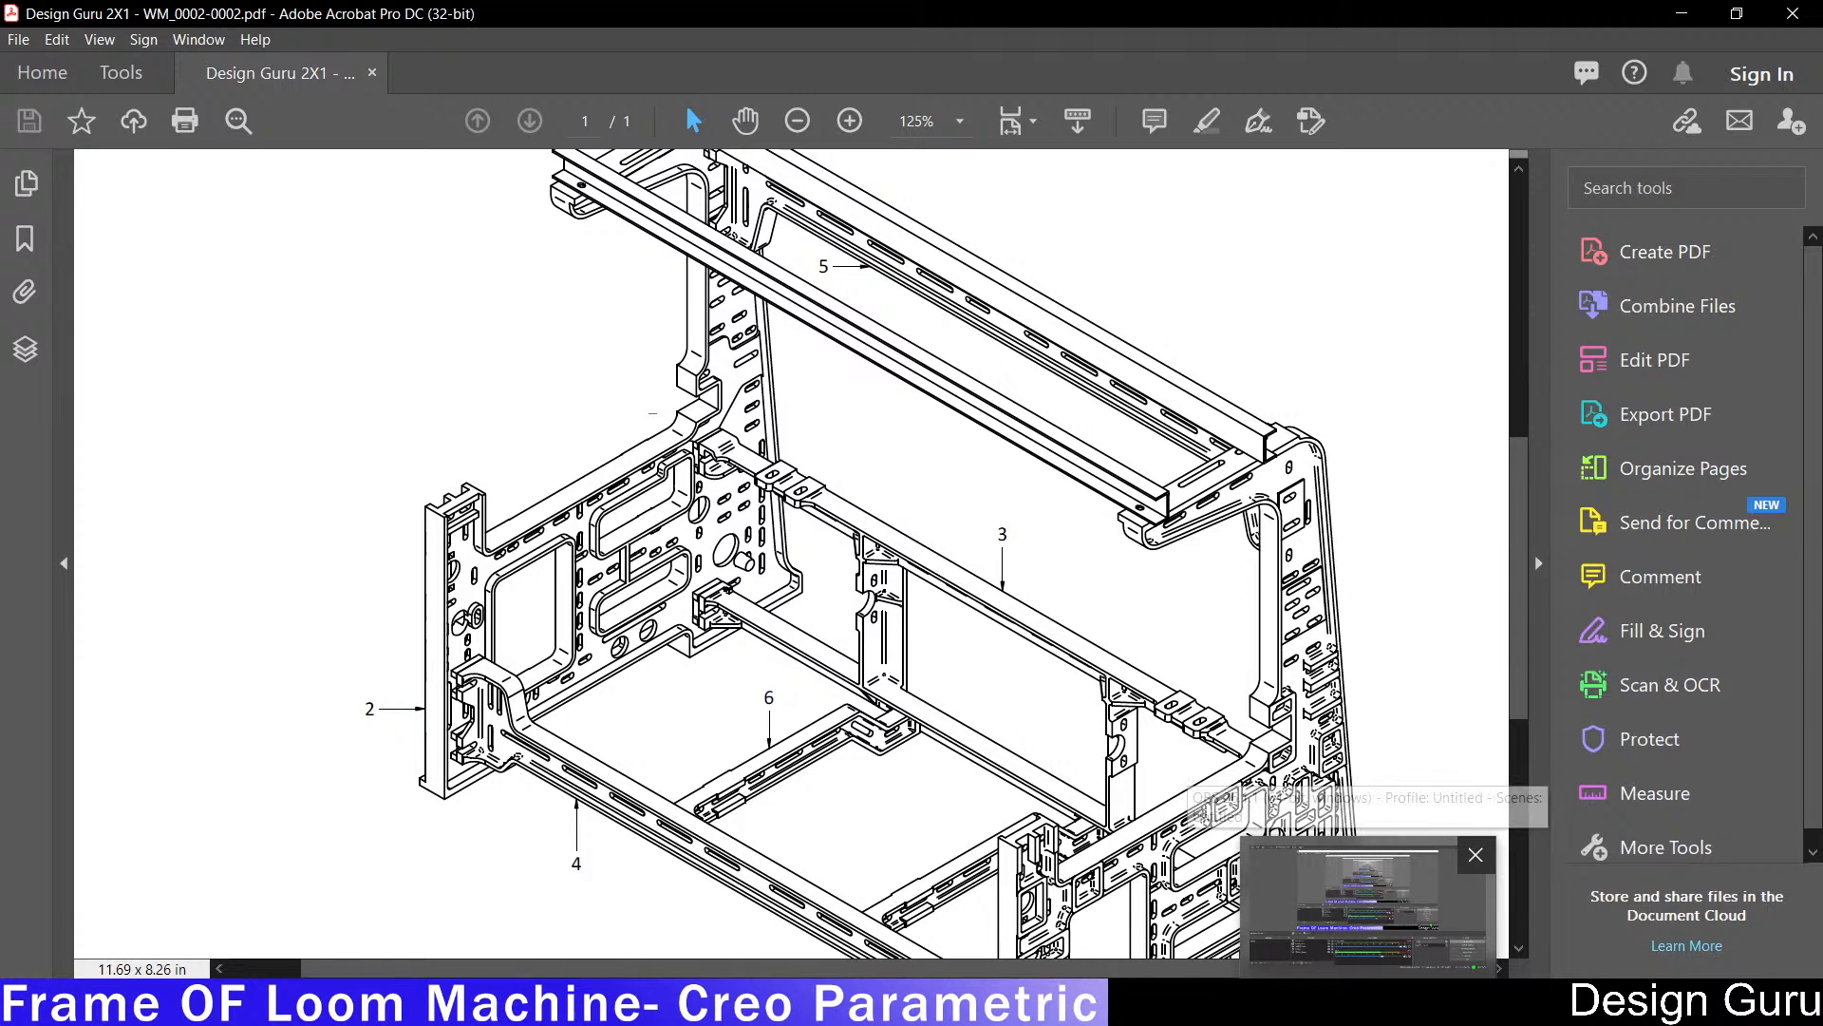
{"action": "mouse_move", "coordinate": [788, 935]}
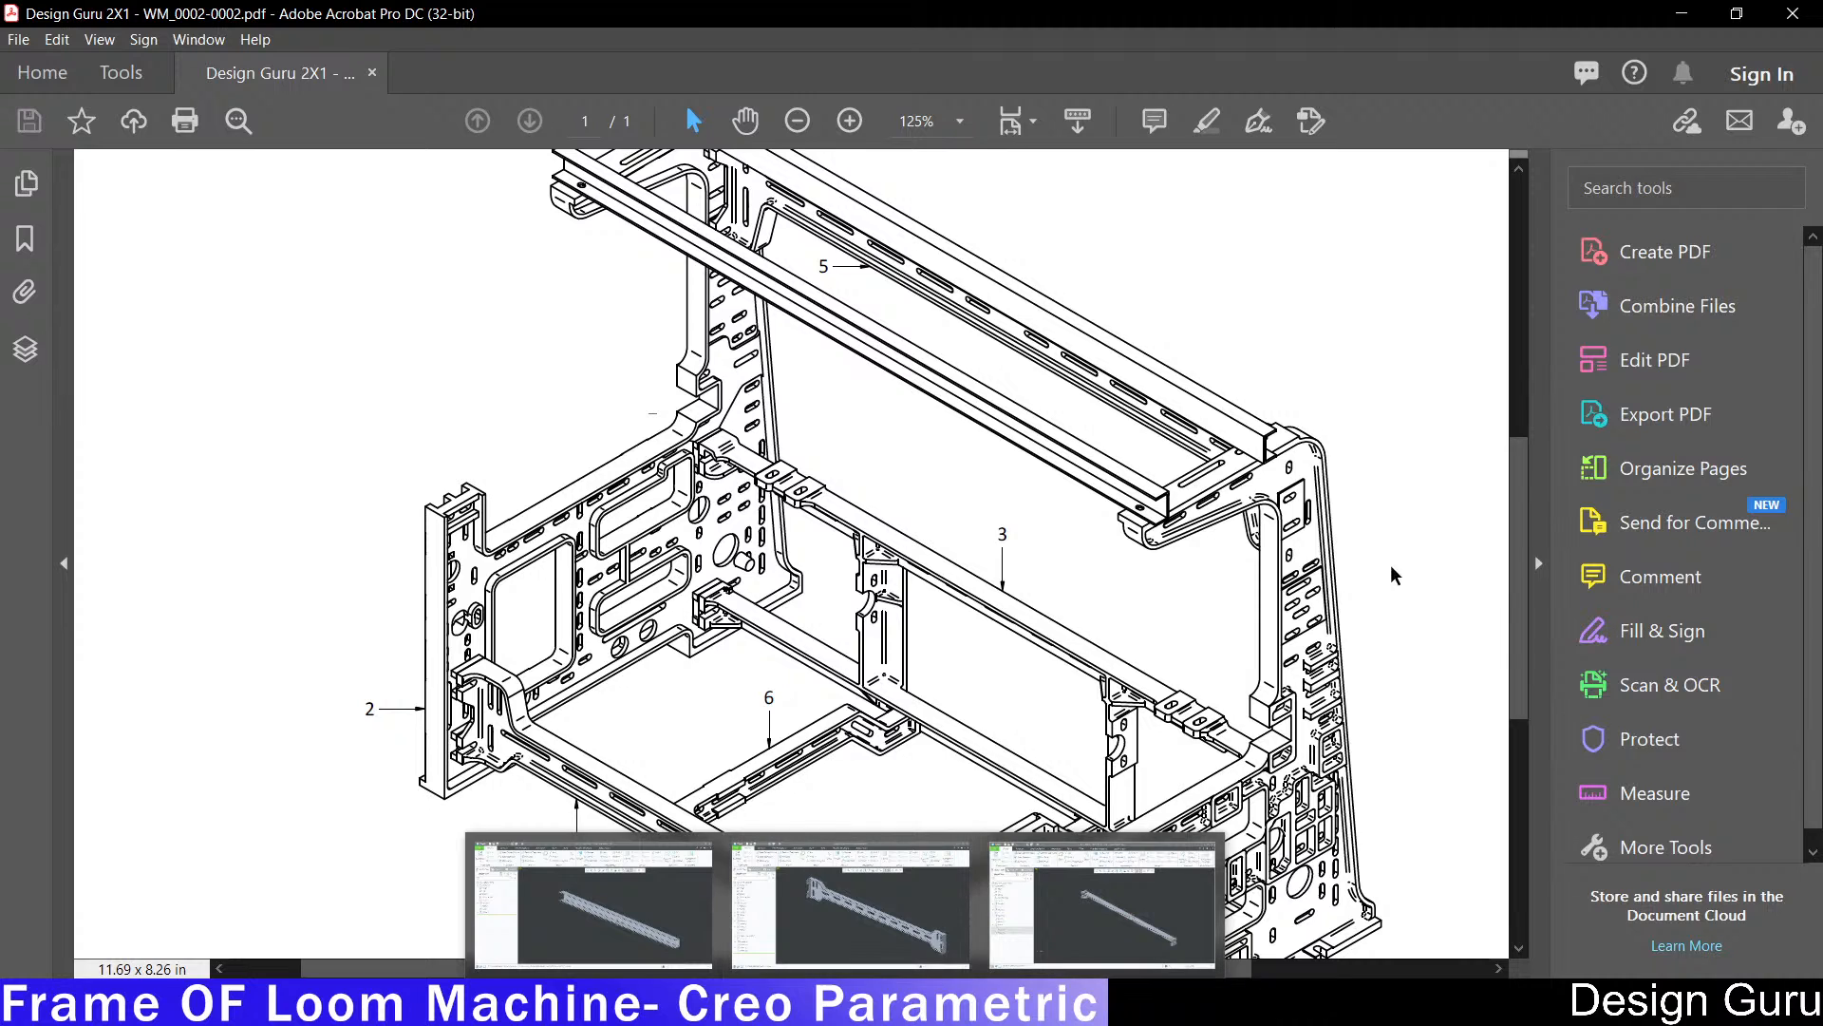
{"action": "key", "text": "super+Tab"}
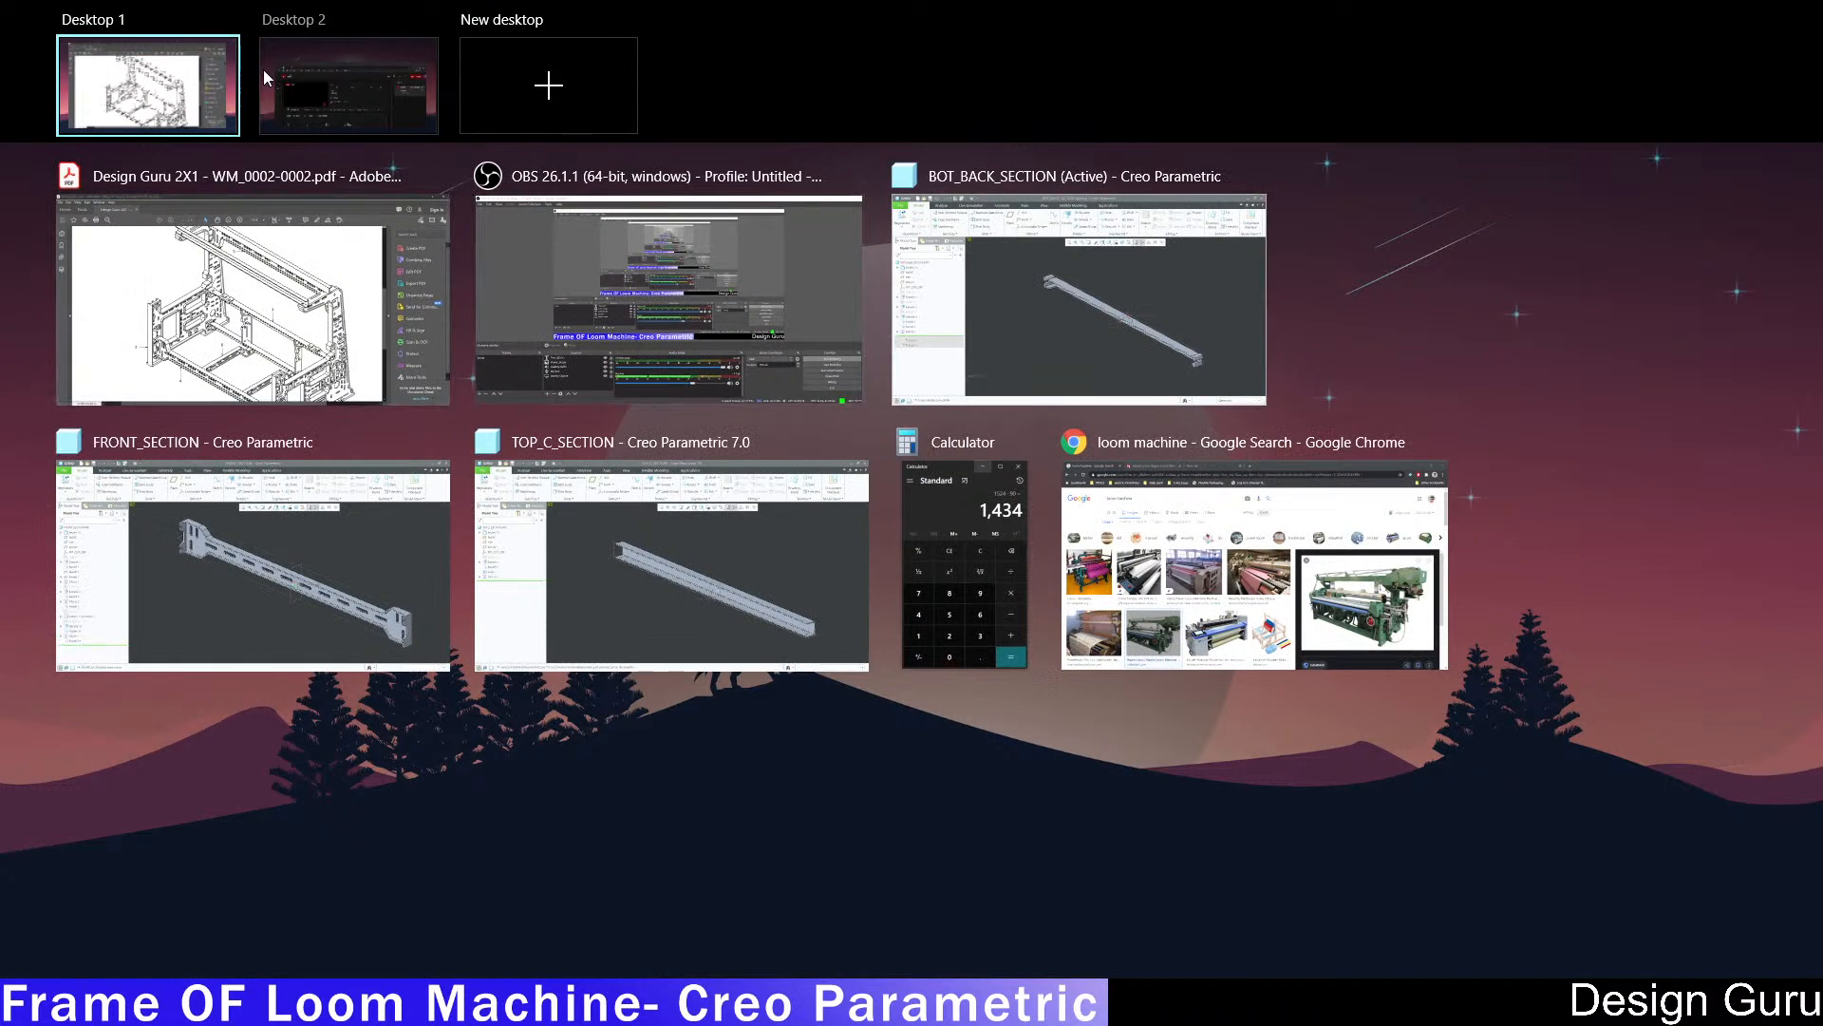
{"action": "left_click", "coordinate": [1250, 454]}
{"action": "left_click", "coordinate": [1671, 399]}
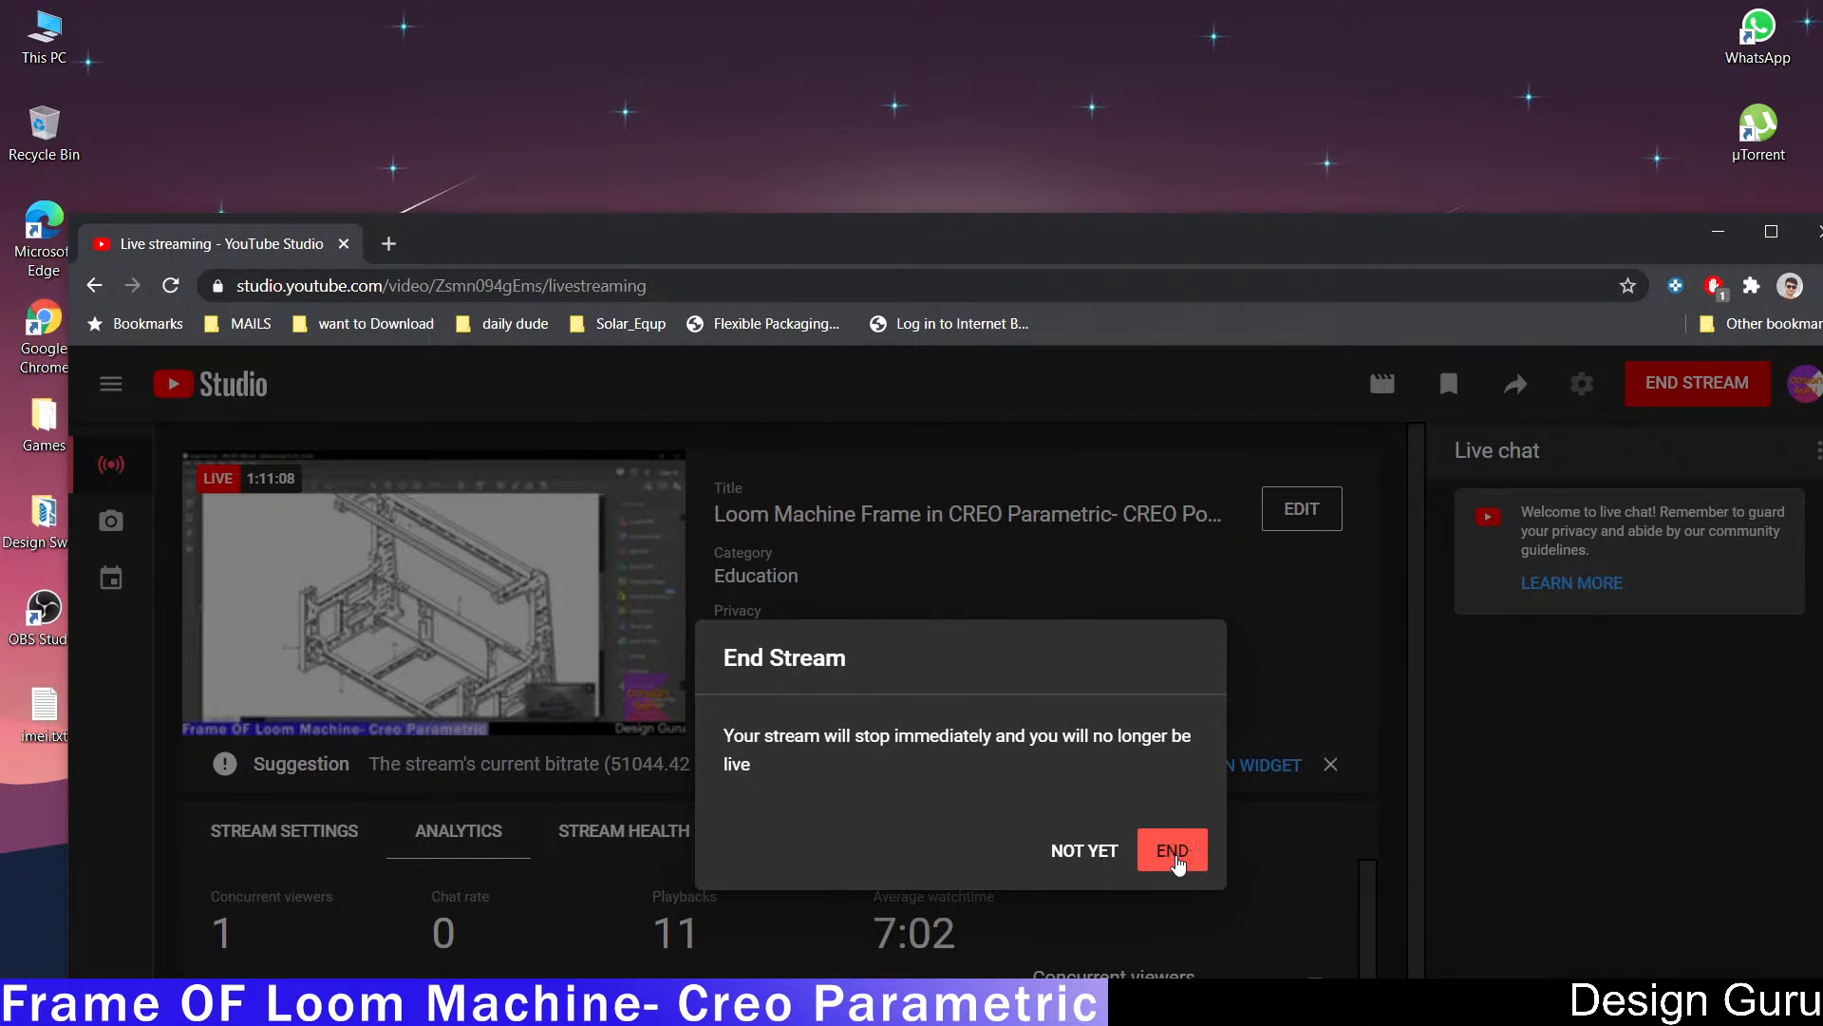
{"action": "left_click", "coordinate": [1174, 857]}
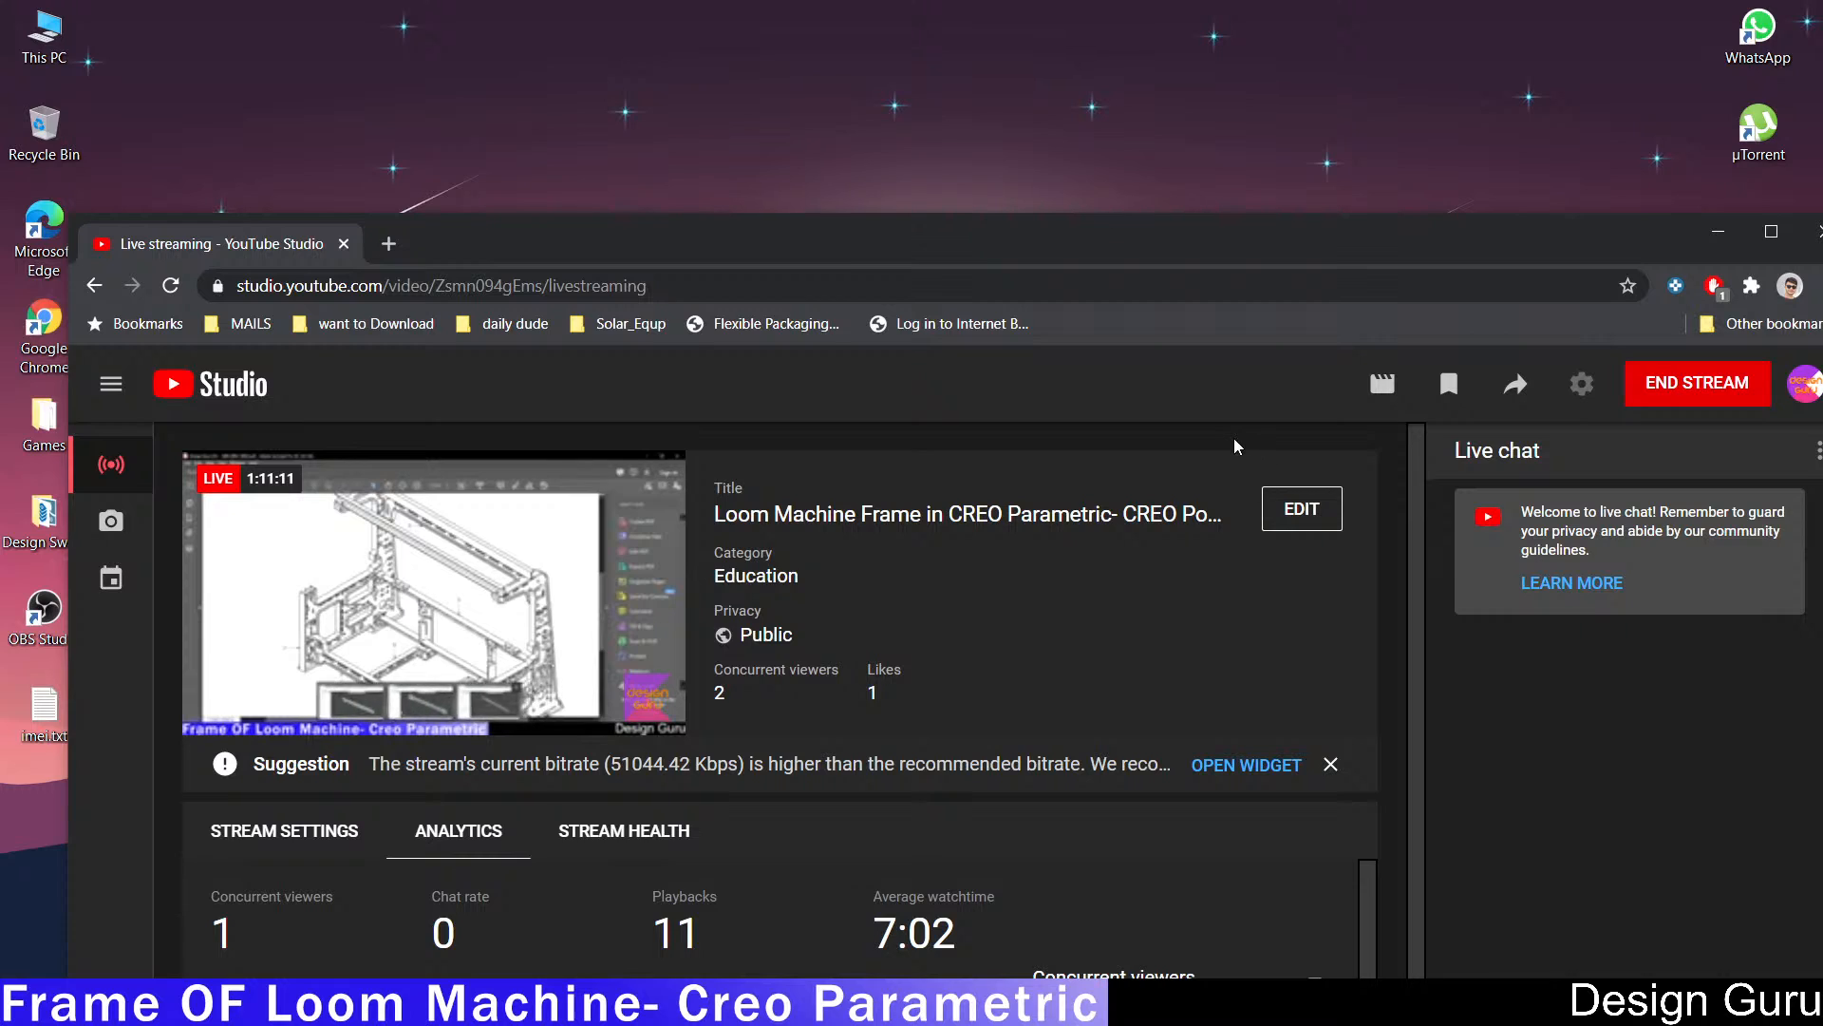